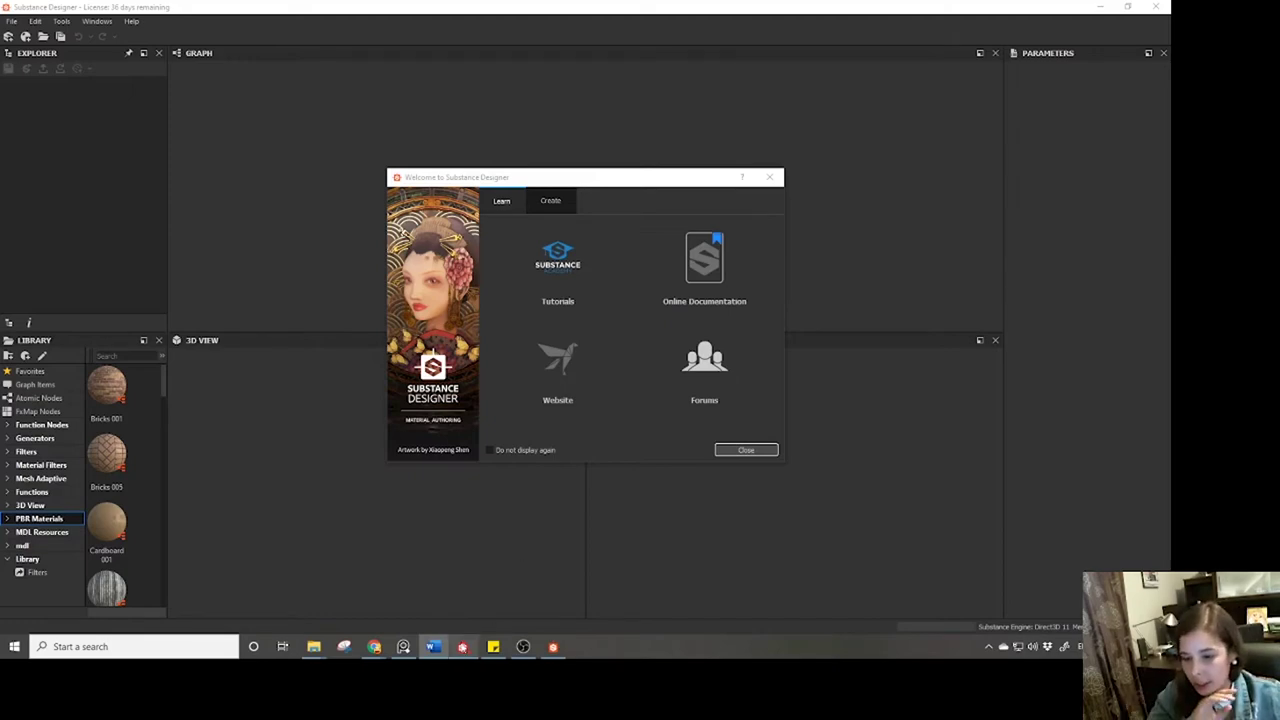
Switch to Substance Painter and Chrome to look over the material shelf and the Substance Source asset listing.
click(462, 646)
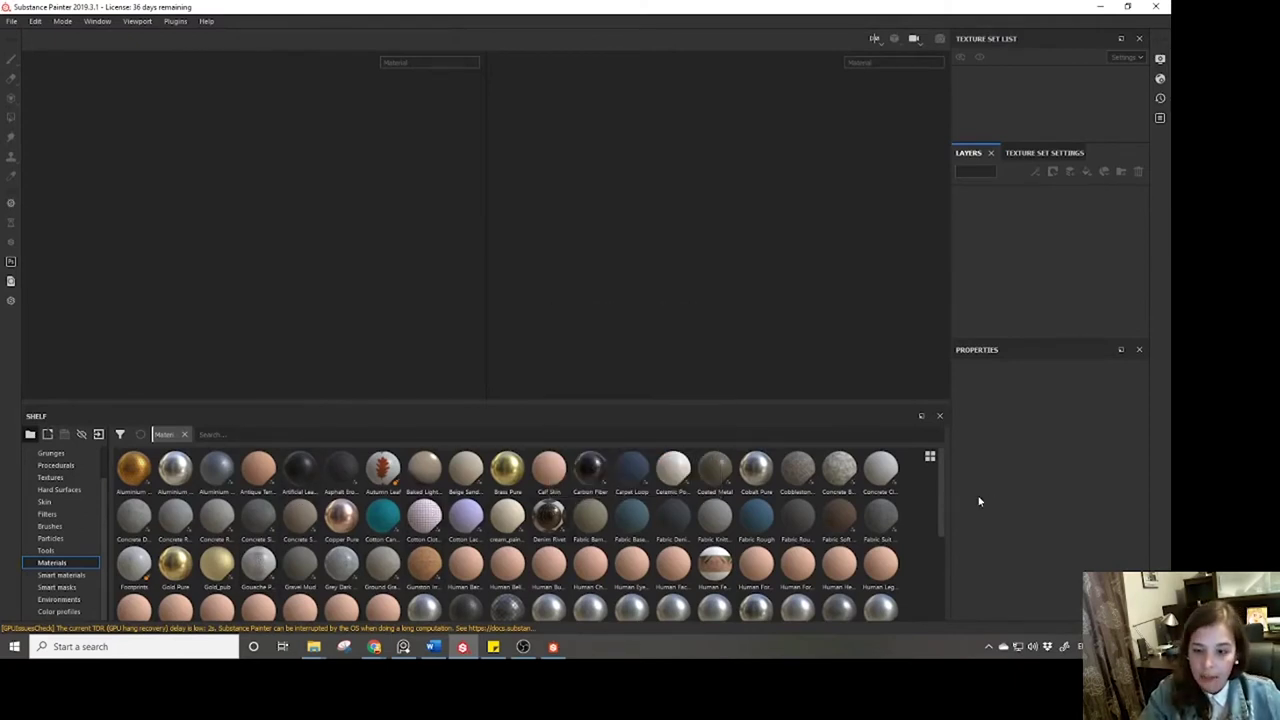
click(373, 646)
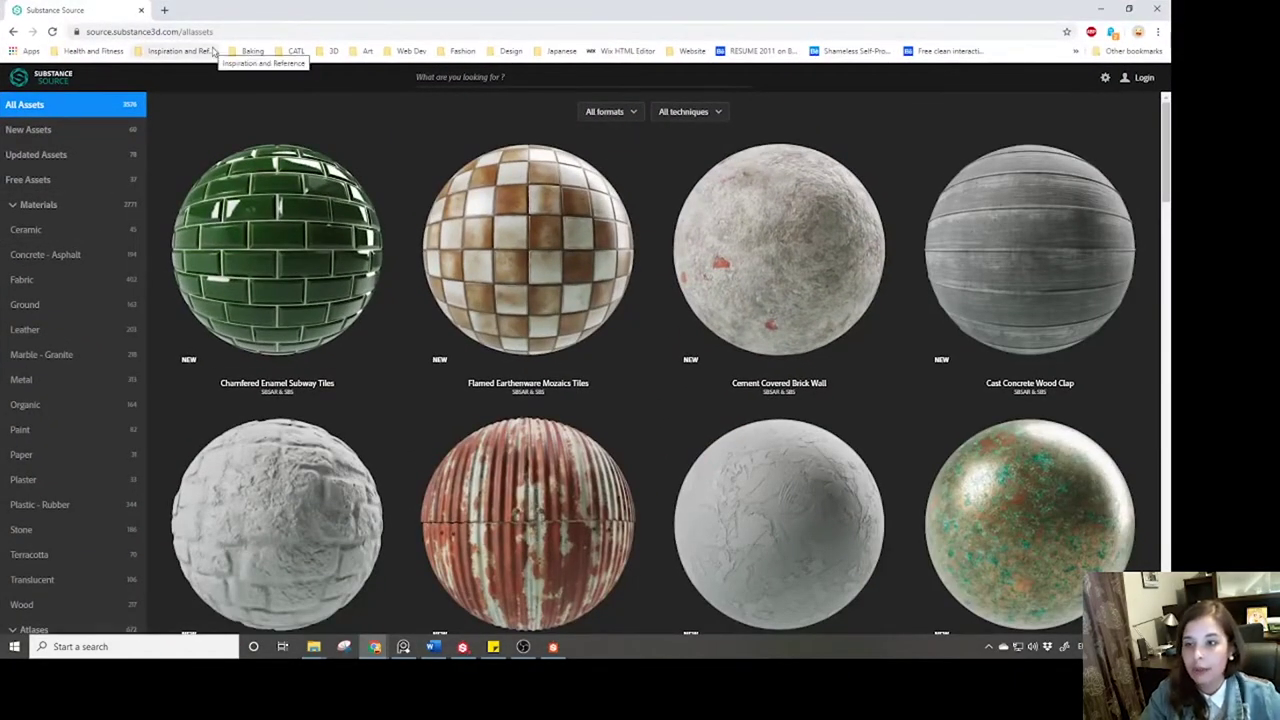
scroll(414, 491, down, 4)
scroll(533, 379, down, 2)
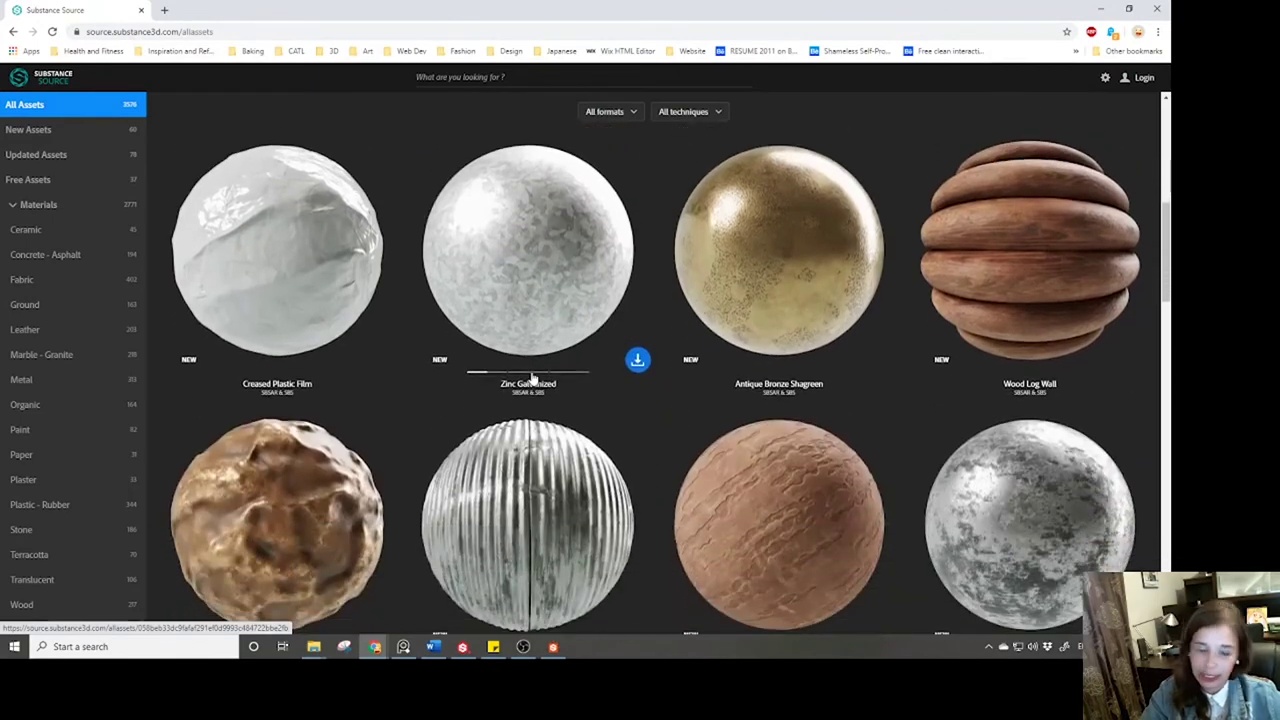
scroll(533, 379, down, 2)
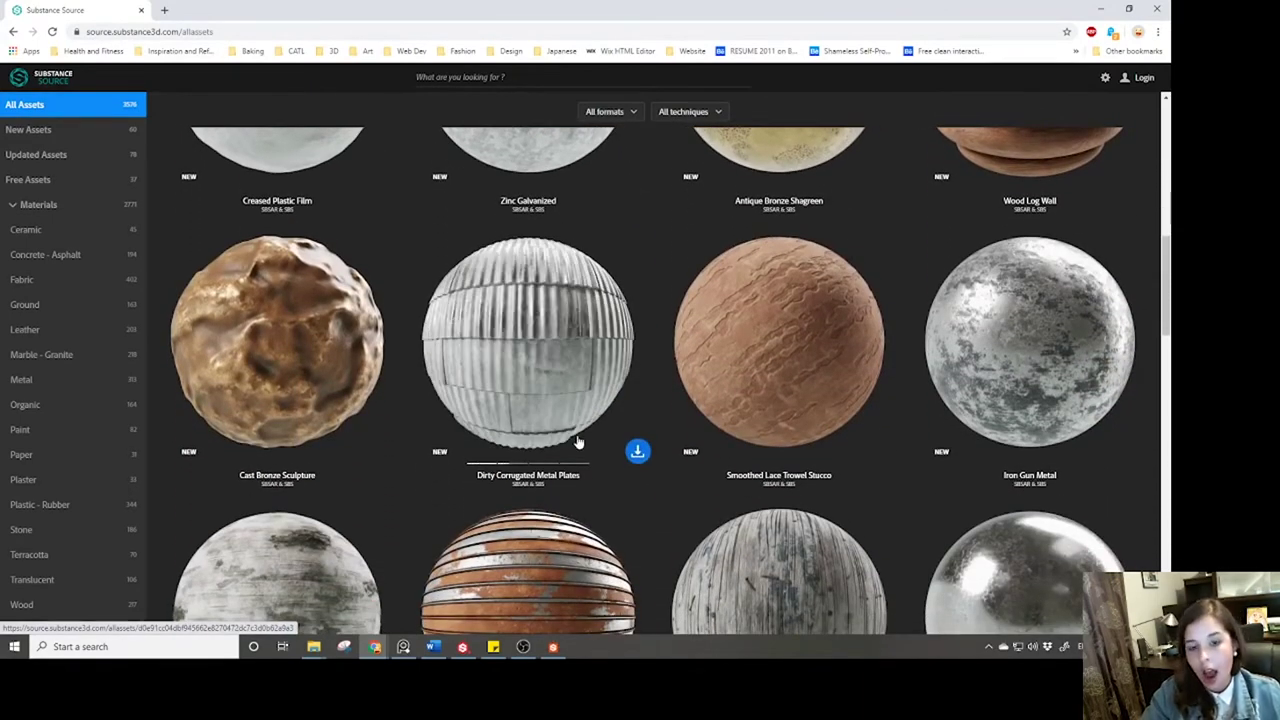
scroll(578, 441, up, 2)
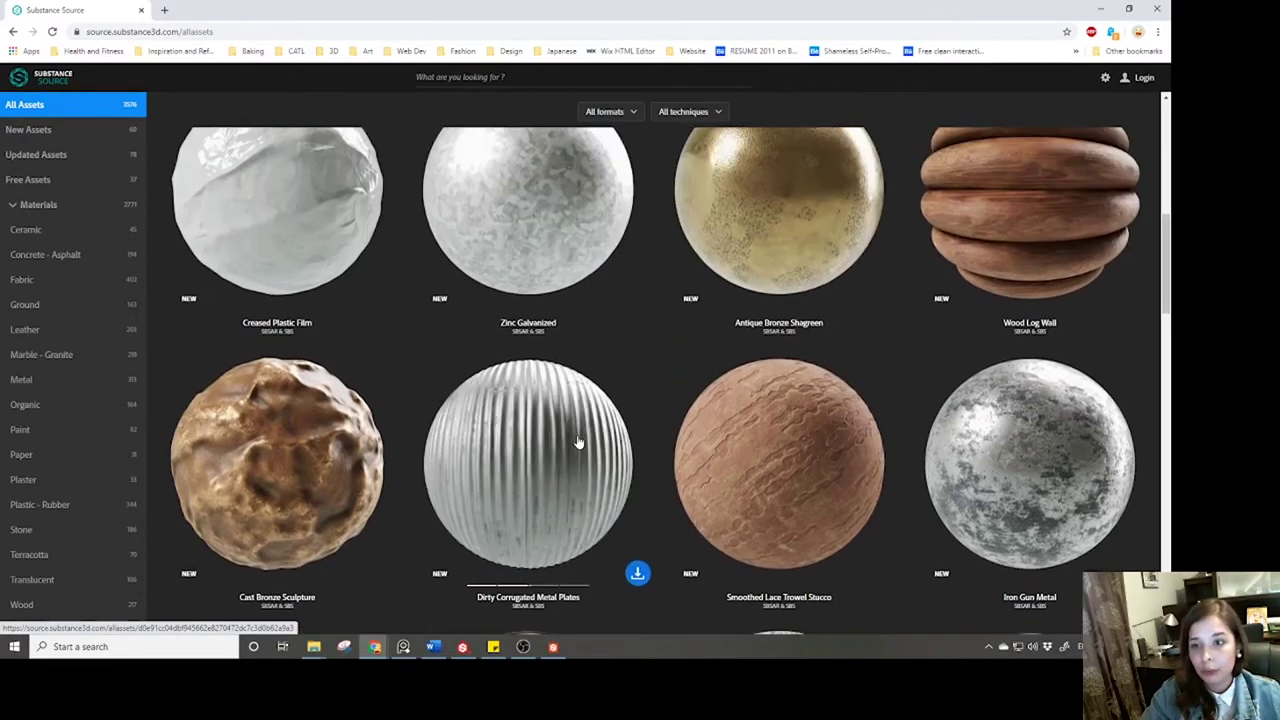
scroll(578, 441, up, 6)
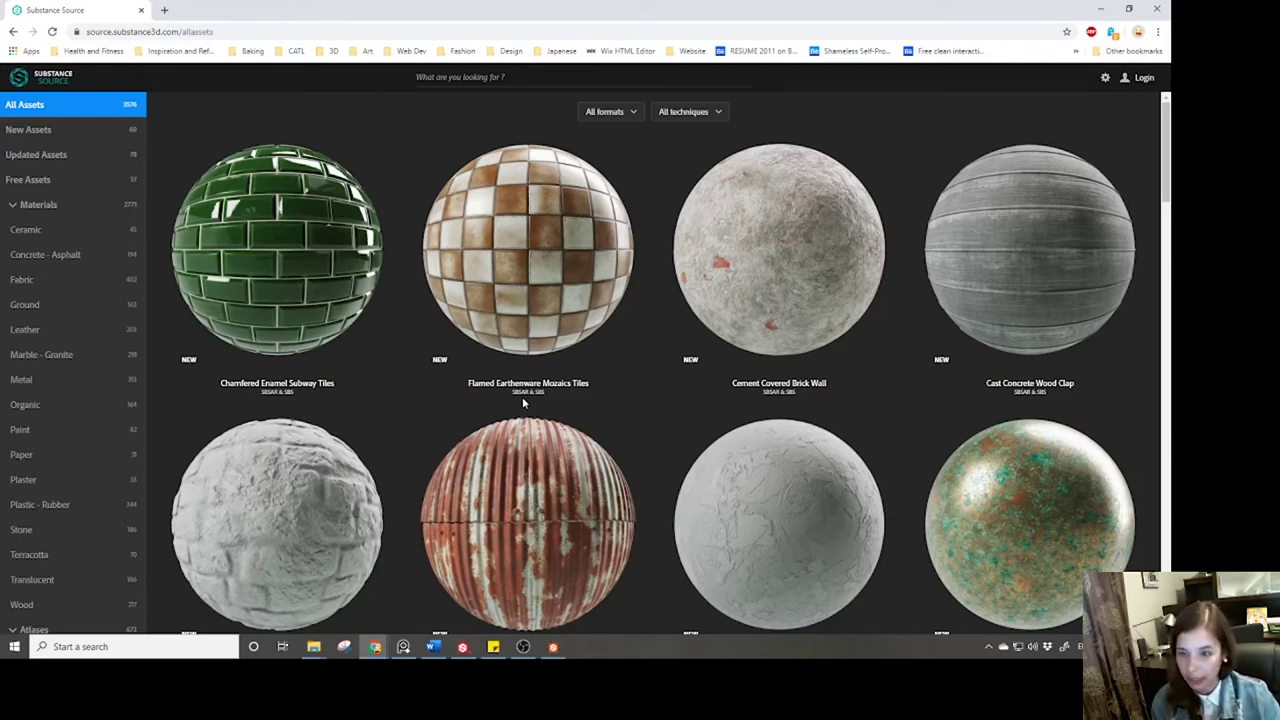
mouse_move(540, 394)
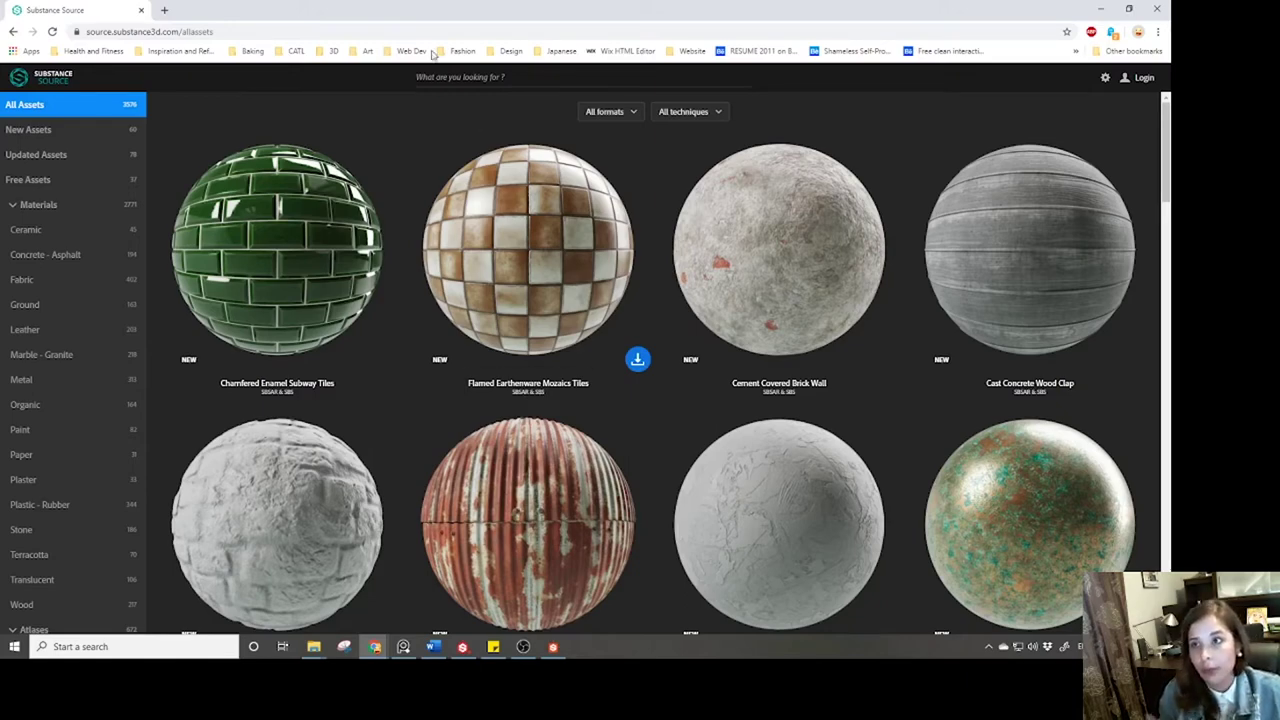
drag(415, 10, 1170, 300)
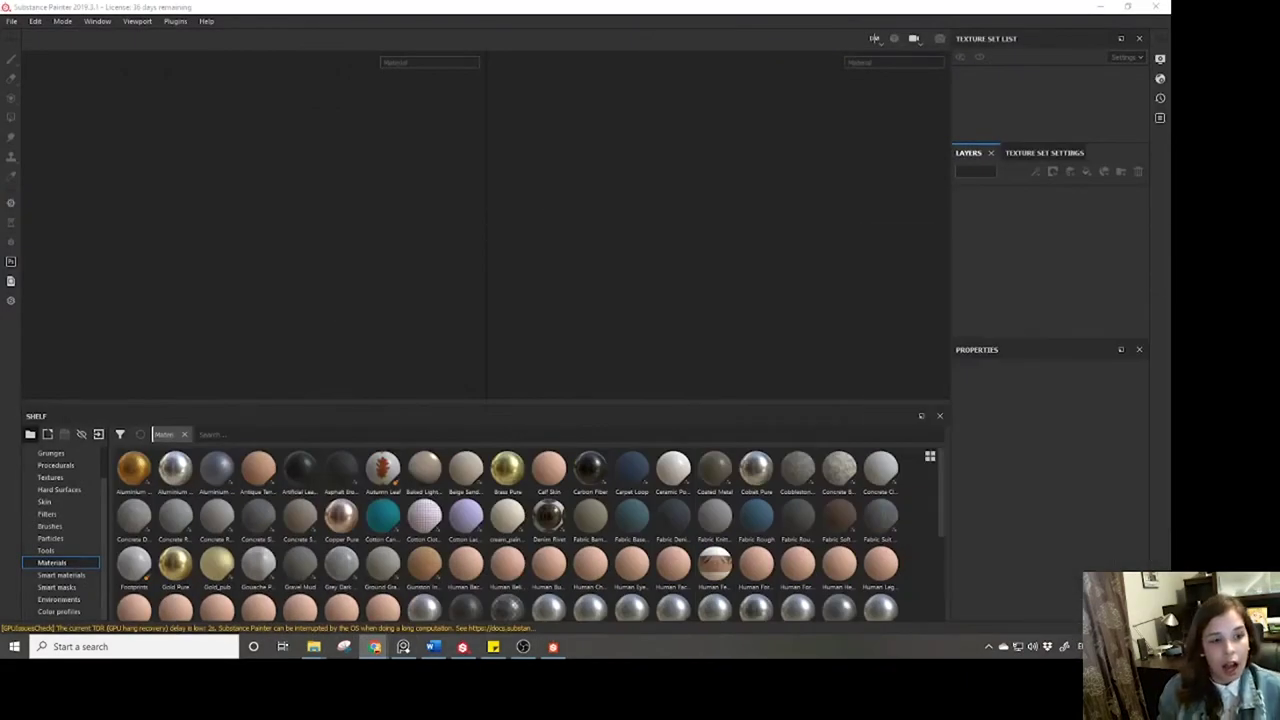
click(60, 587)
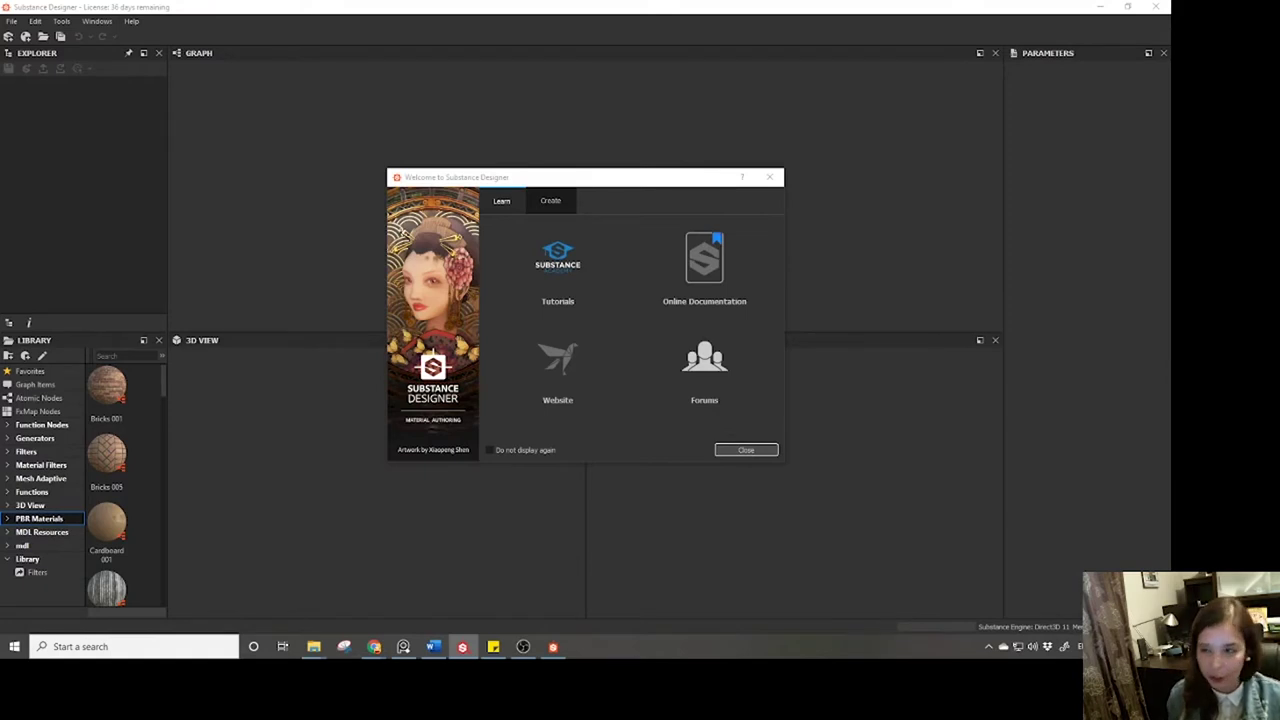
In Substance Designer, dismiss the welcome window and restore the default window layout.
click(771, 179)
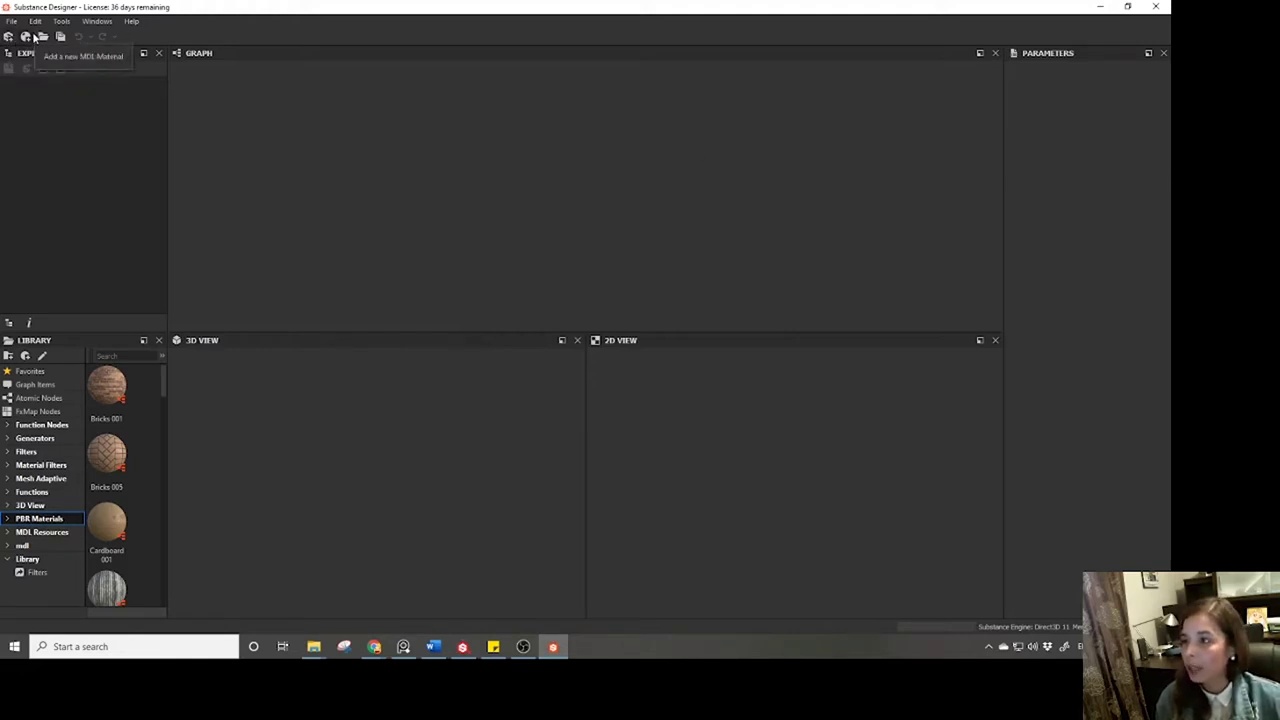
click(92, 22)
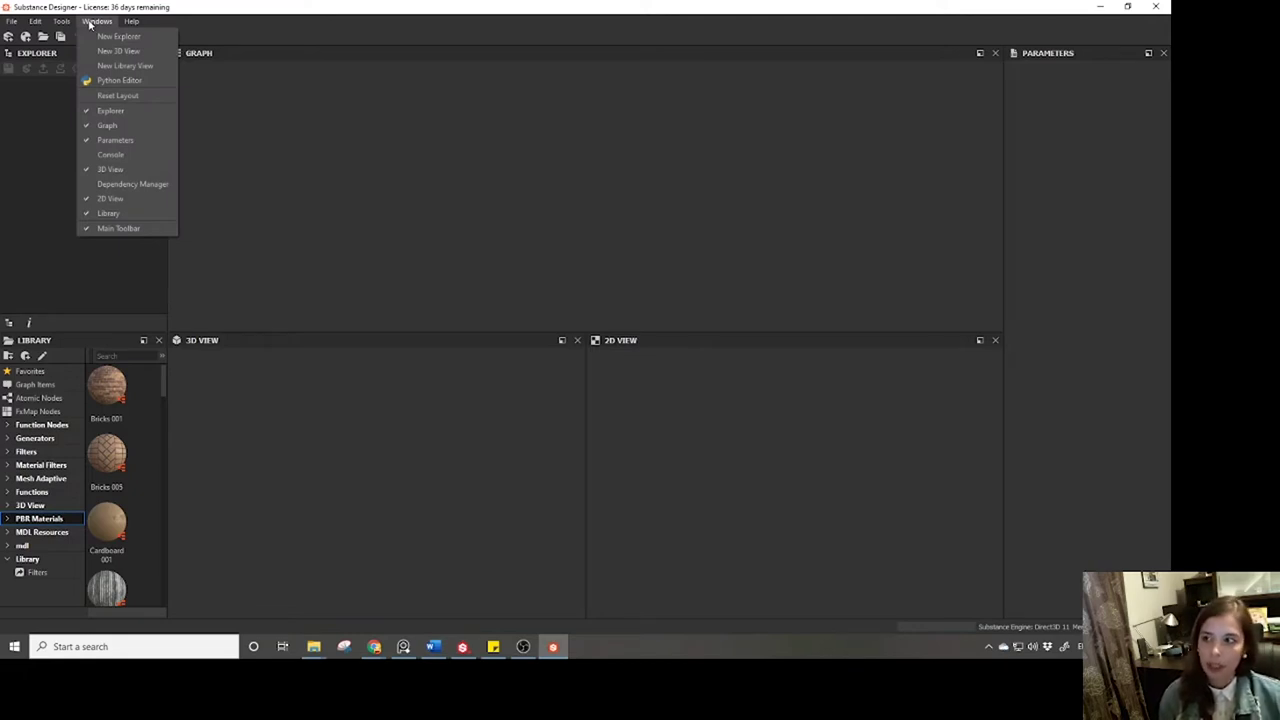
click(117, 95)
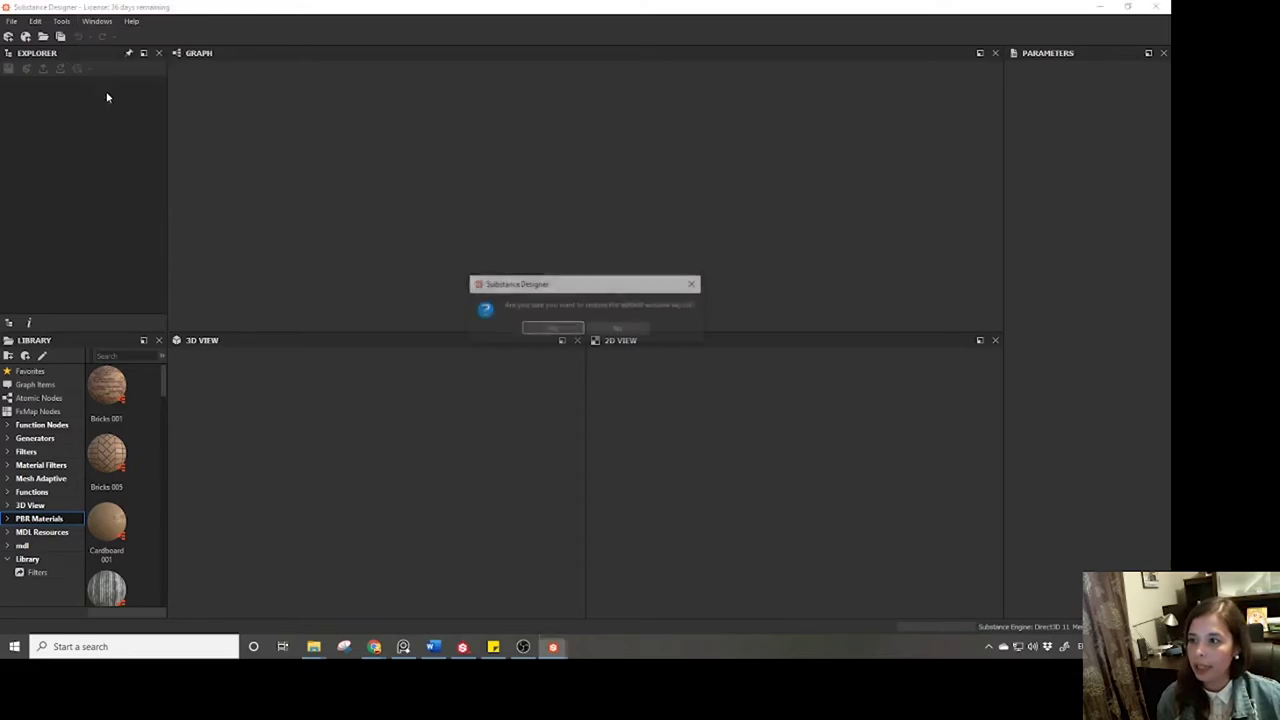
click(553, 329)
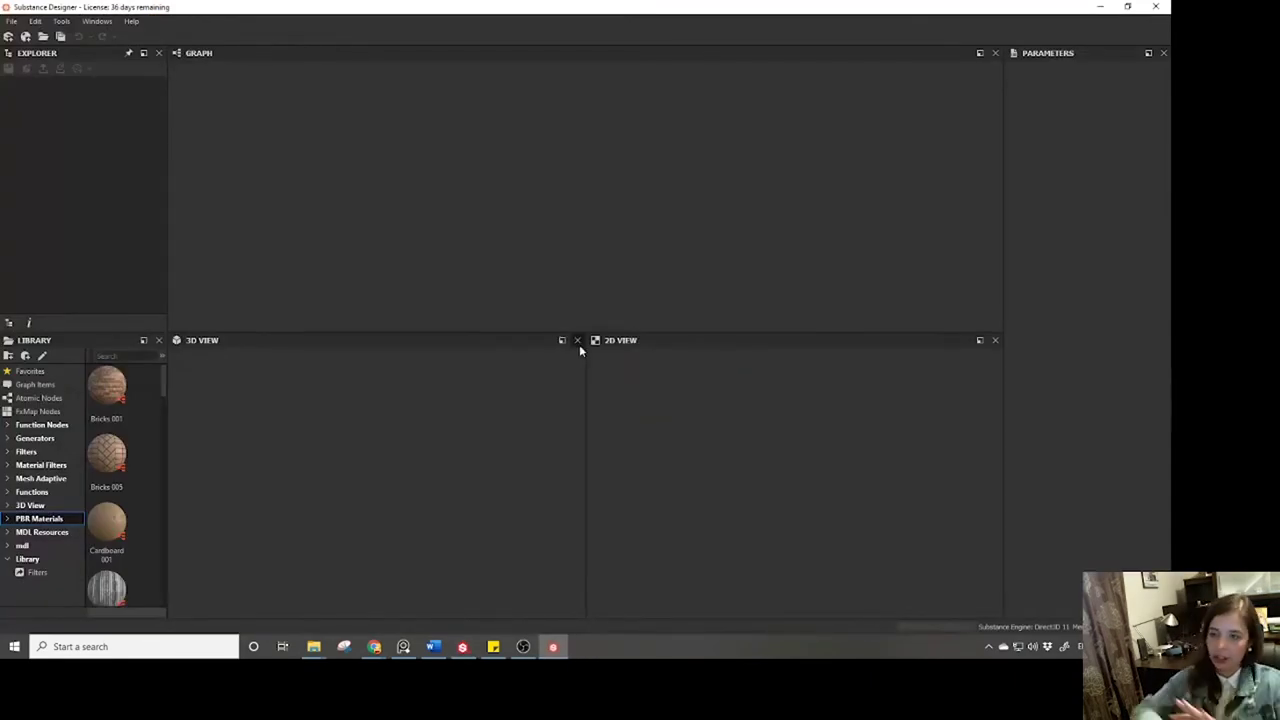
click(522, 646)
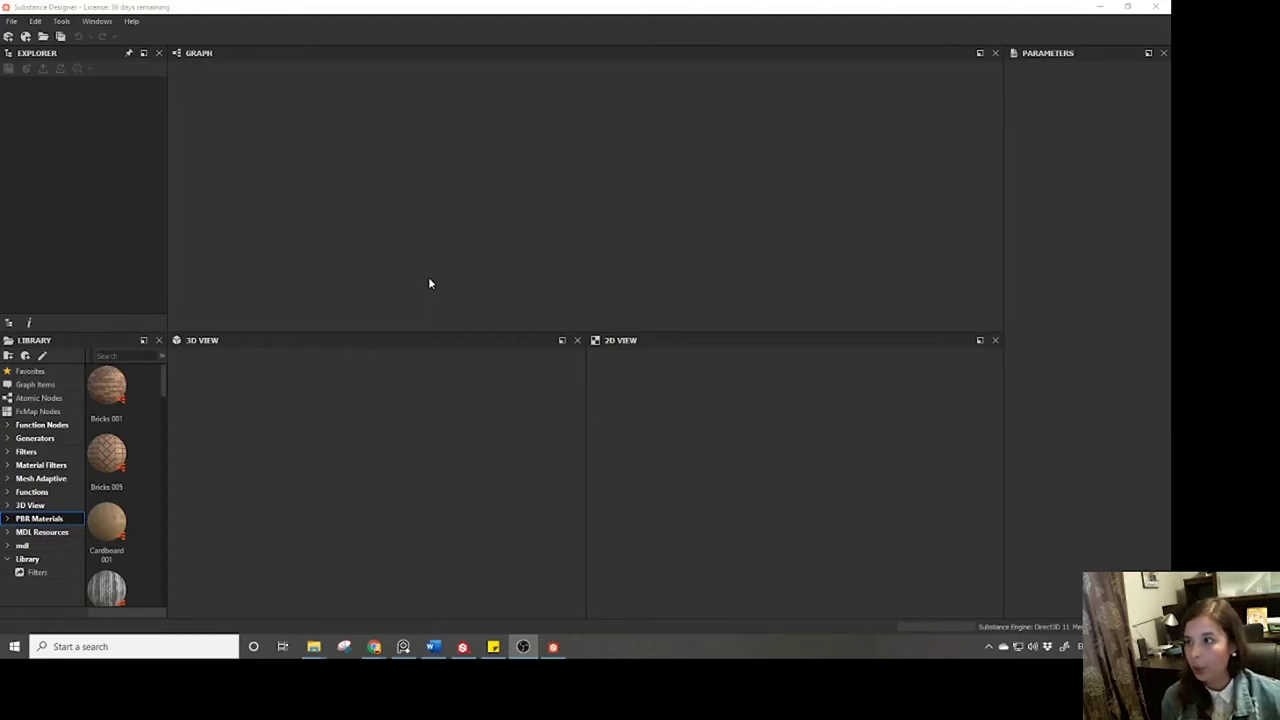
Create a new Substance graph named Hello_World from the Empty template, keeping the default size and format.
click(9, 28)
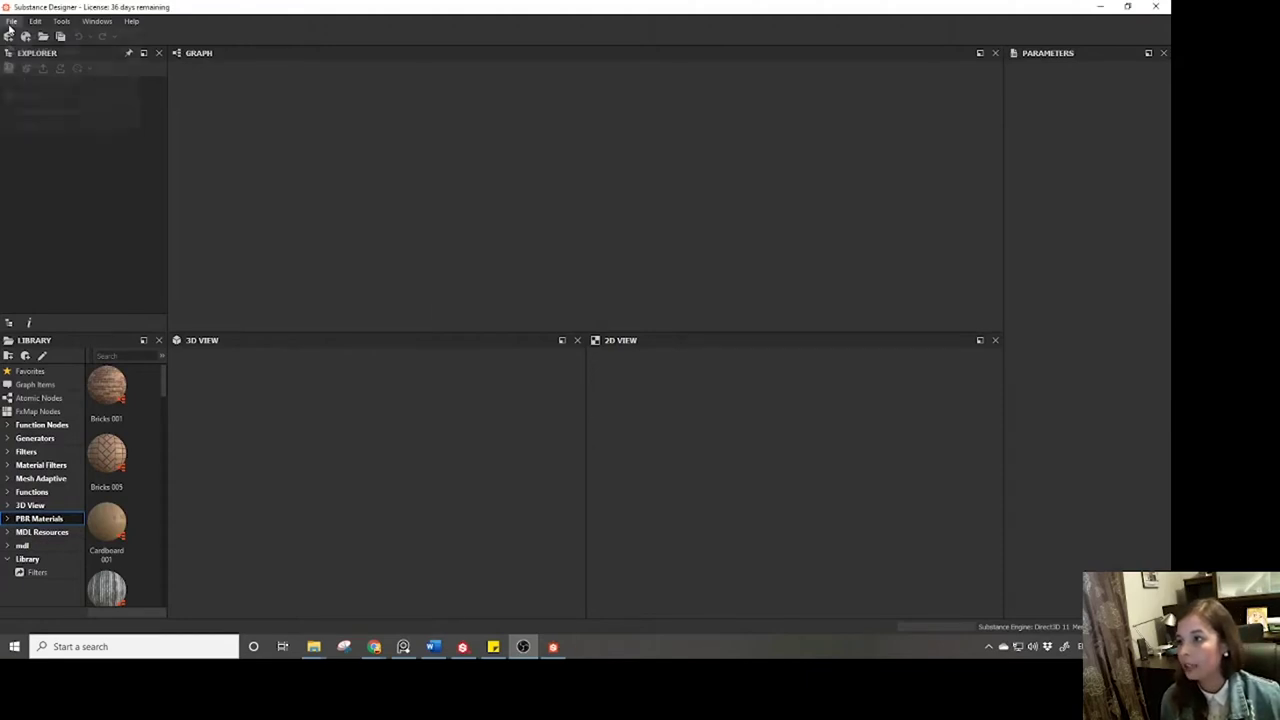
click(11, 22)
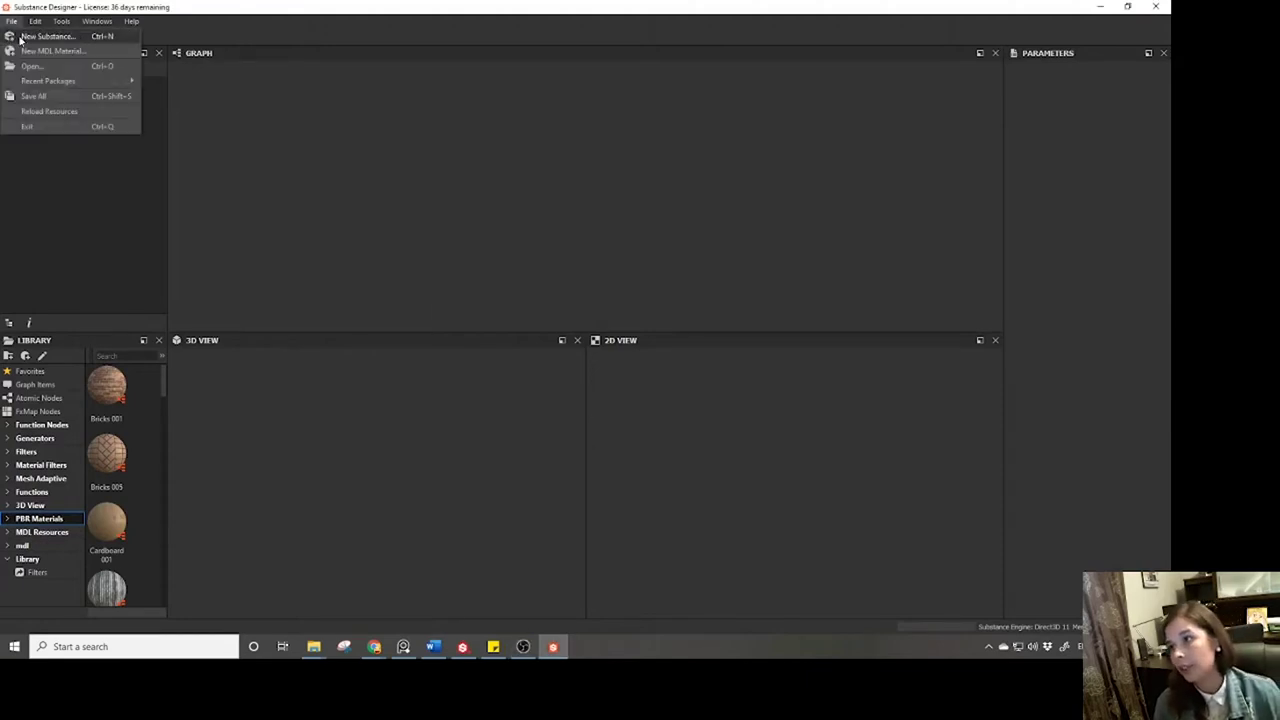
click(17, 115)
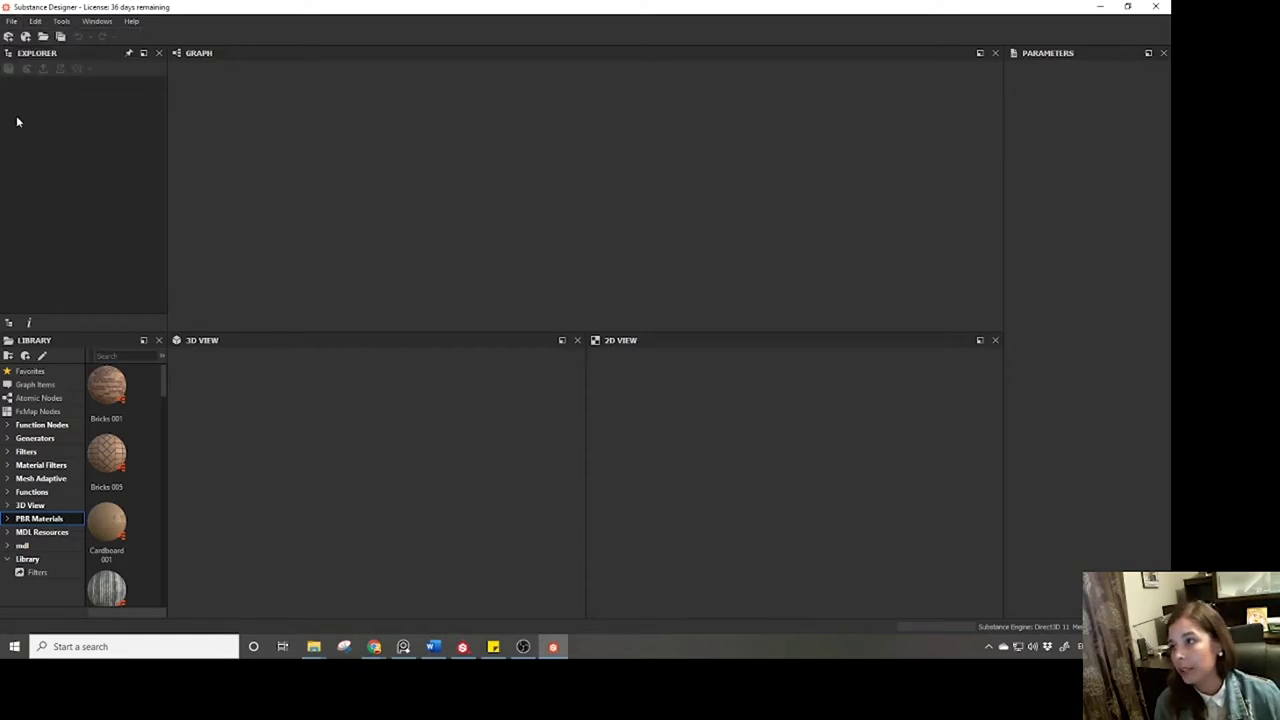
click(9, 38)
click(14, 36)
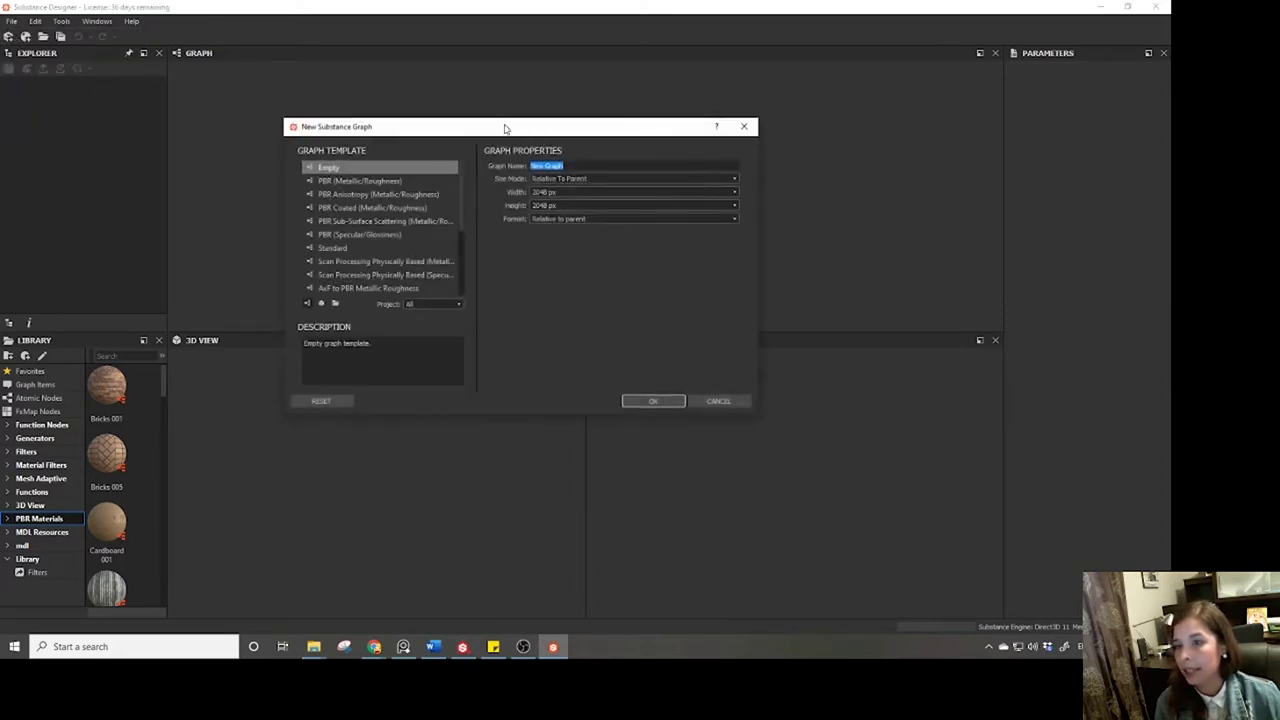
drag(506, 126, 480, 120)
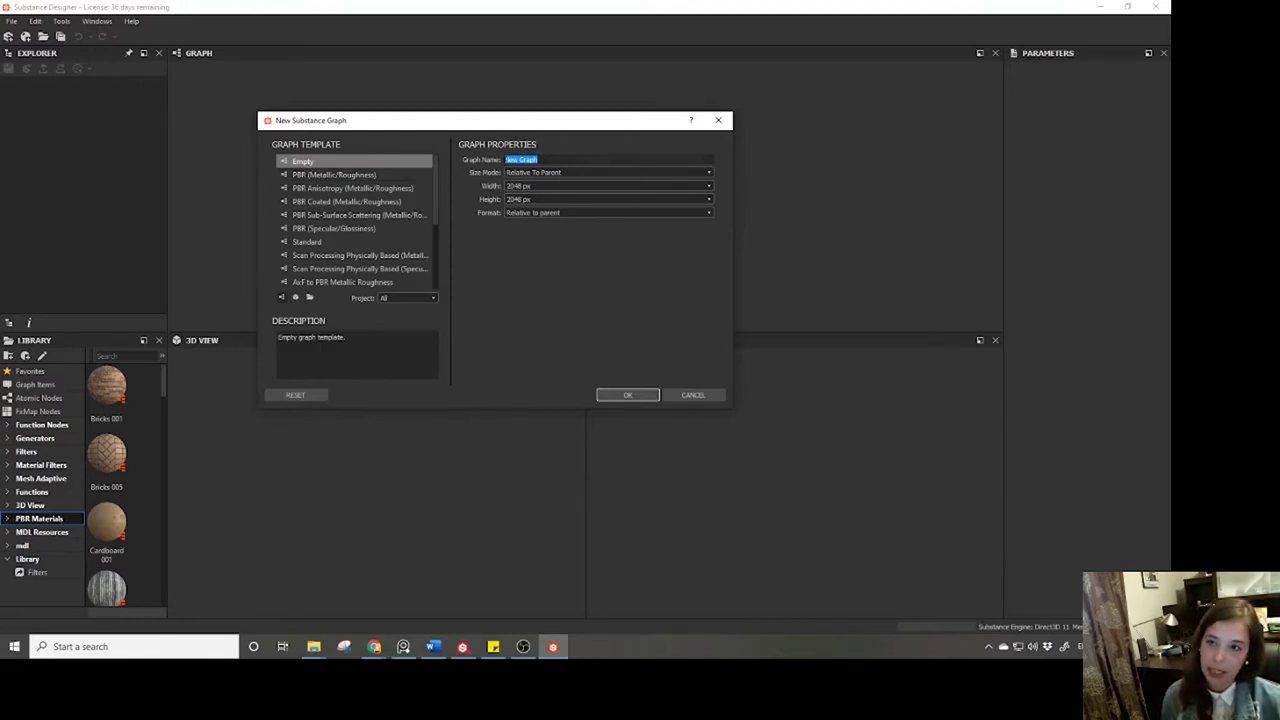
text(Hello)
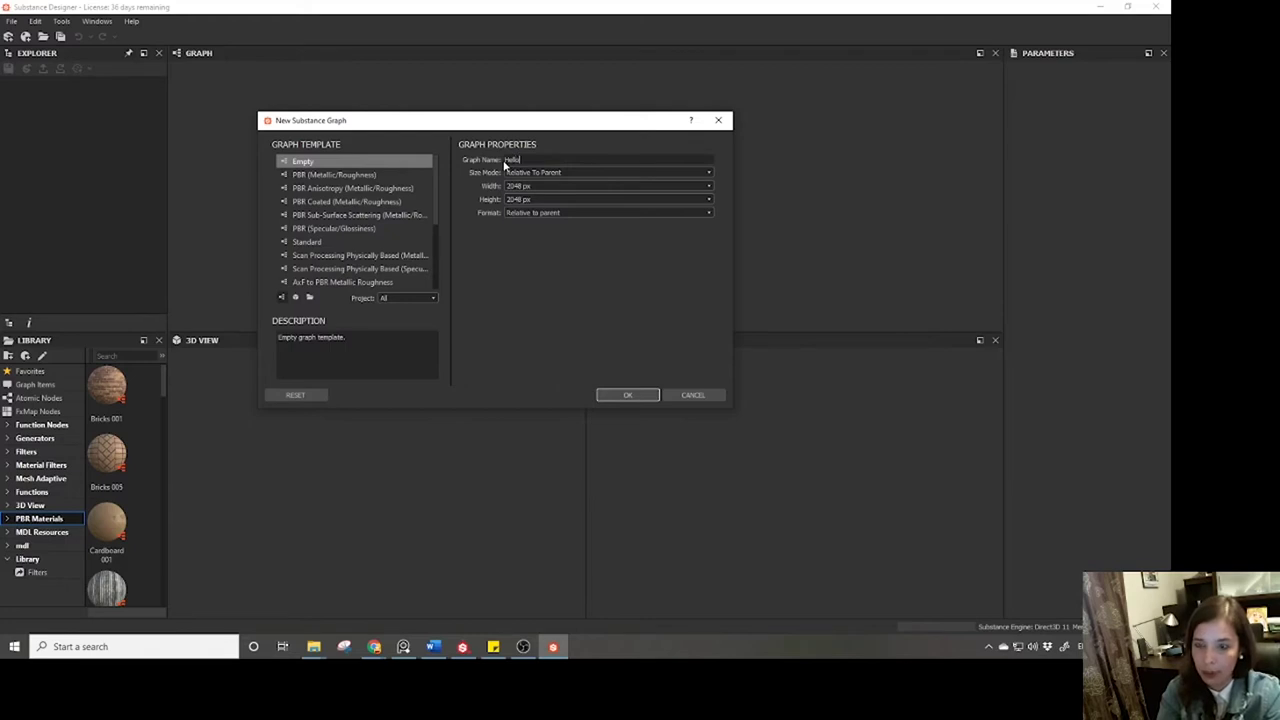
text(_World)
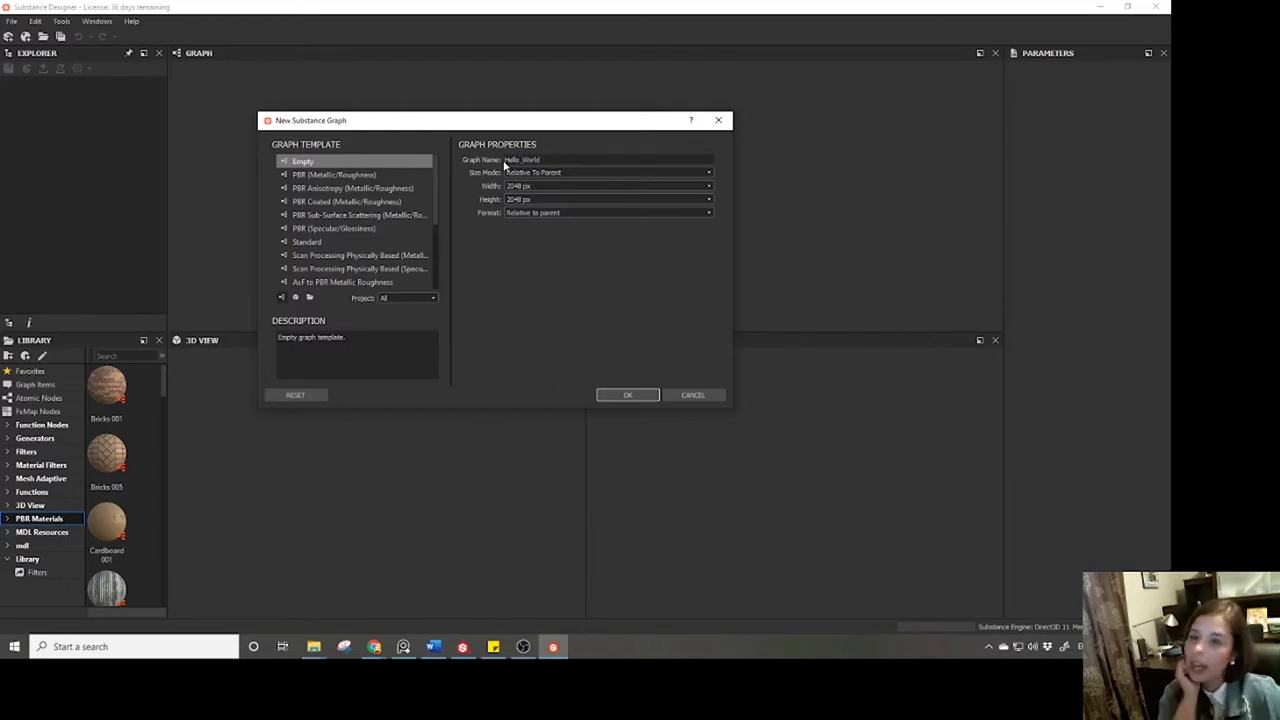
click(516, 187)
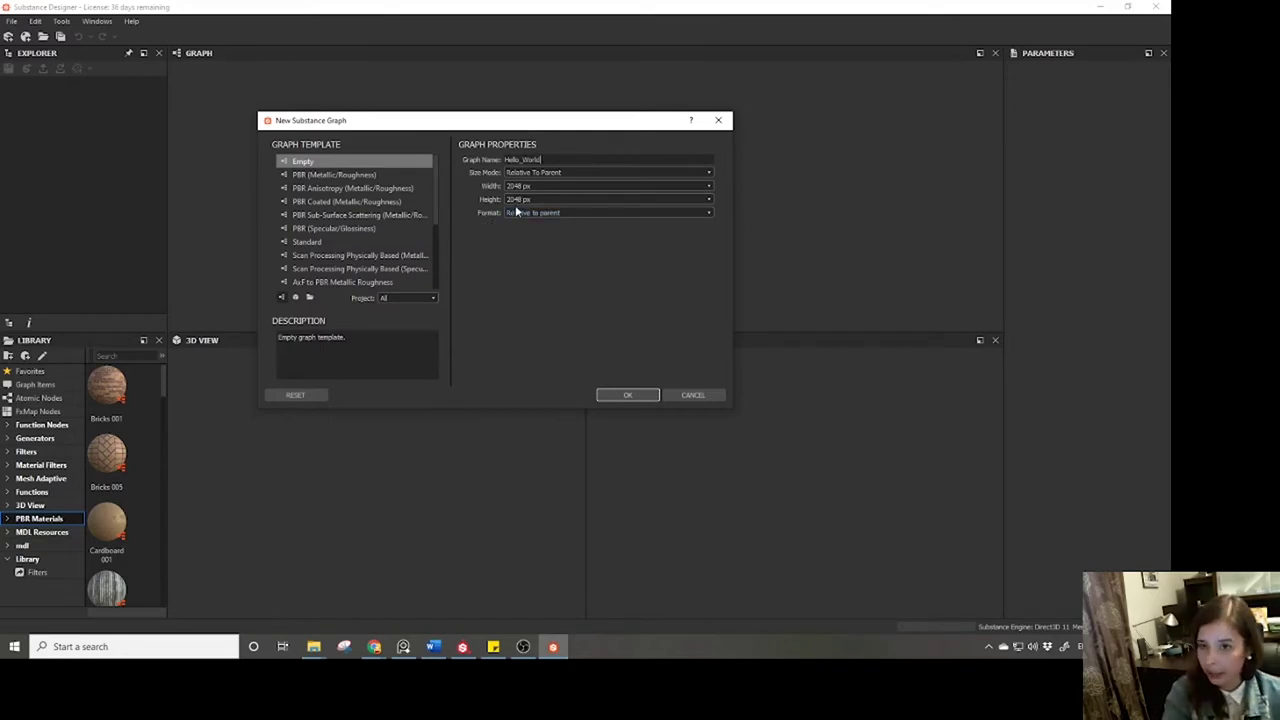
click(601, 396)
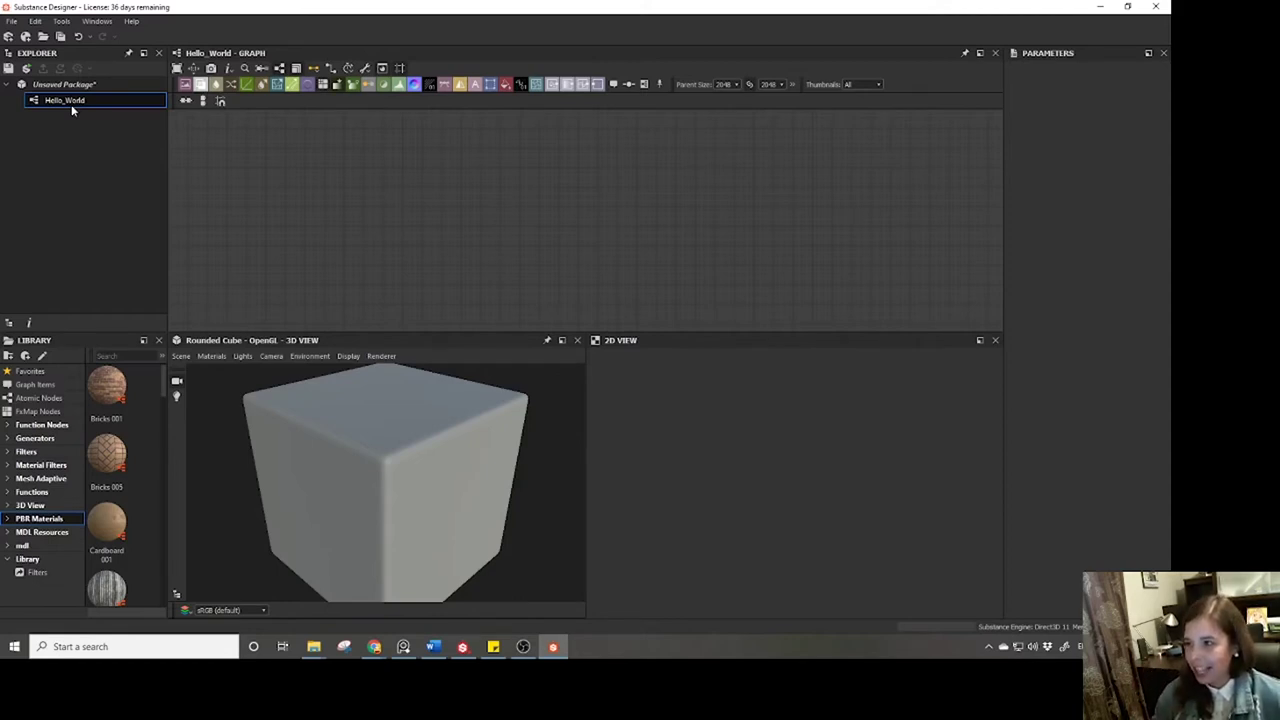
Add a second Substance graph named Hi_Again to the unsaved package, using the PBR (Metallic/Roughness) template.
click(71, 88)
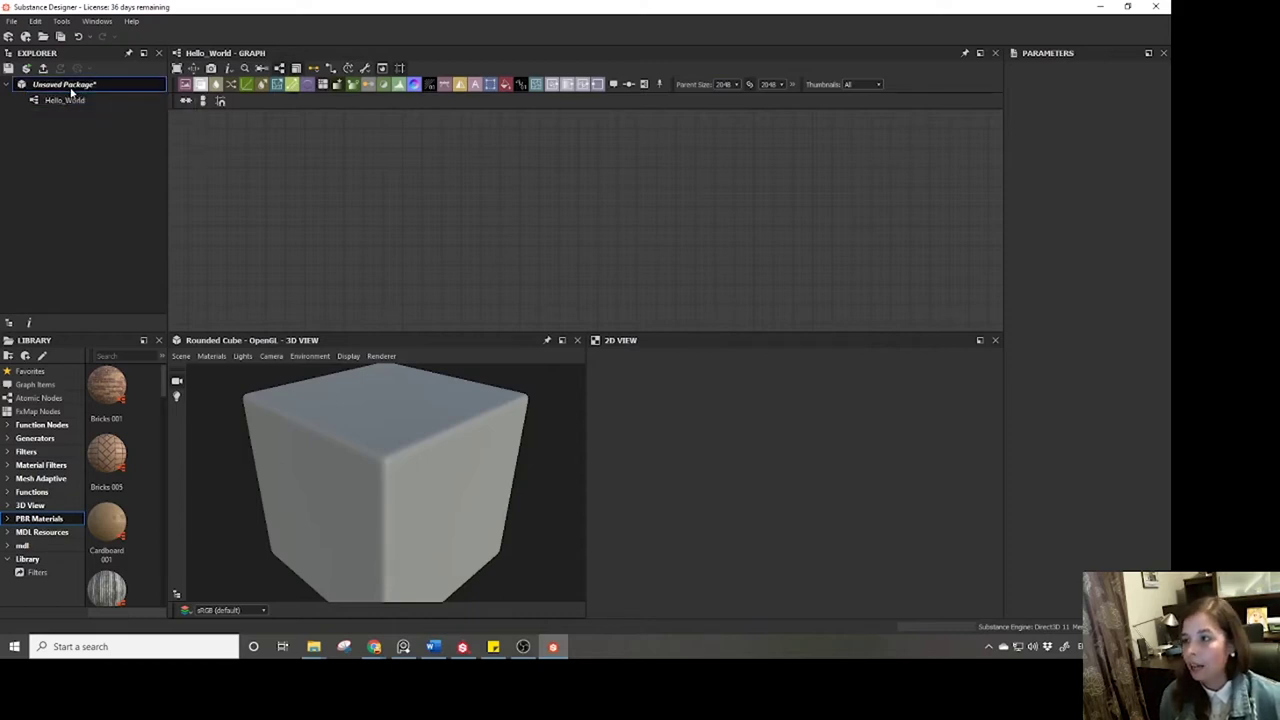
right_click(71, 92)
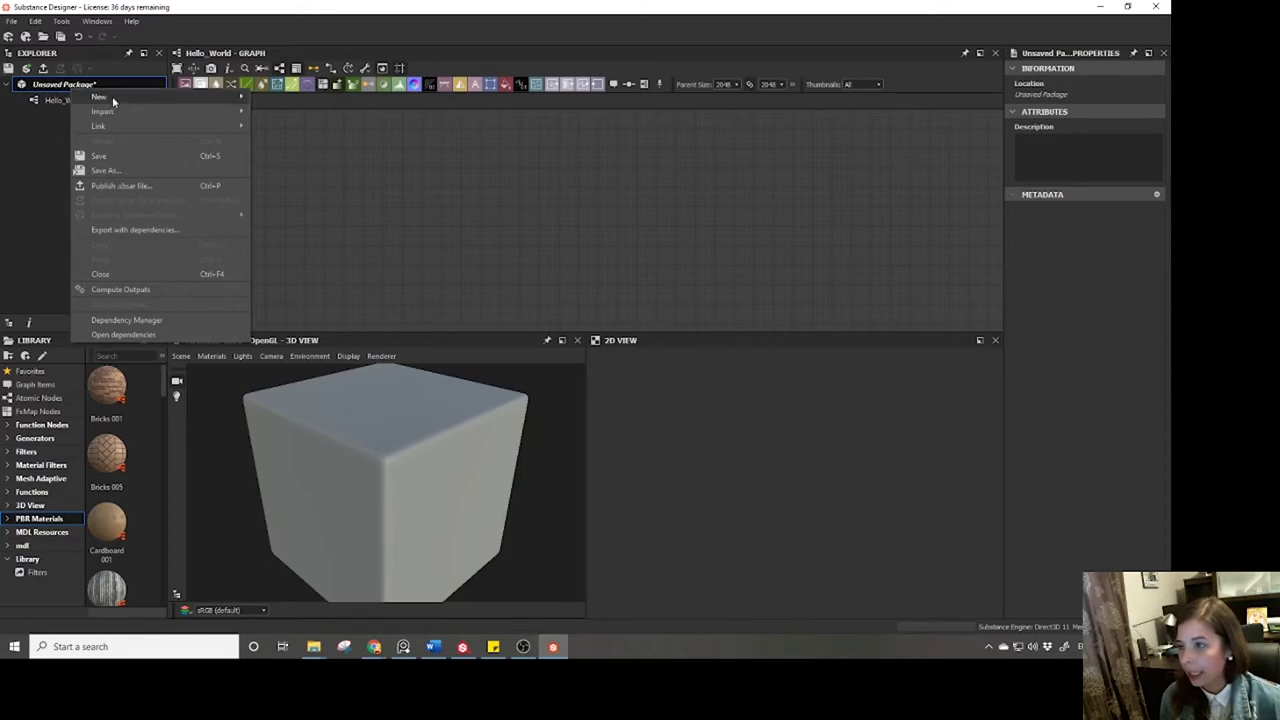
mouse_move(100, 98)
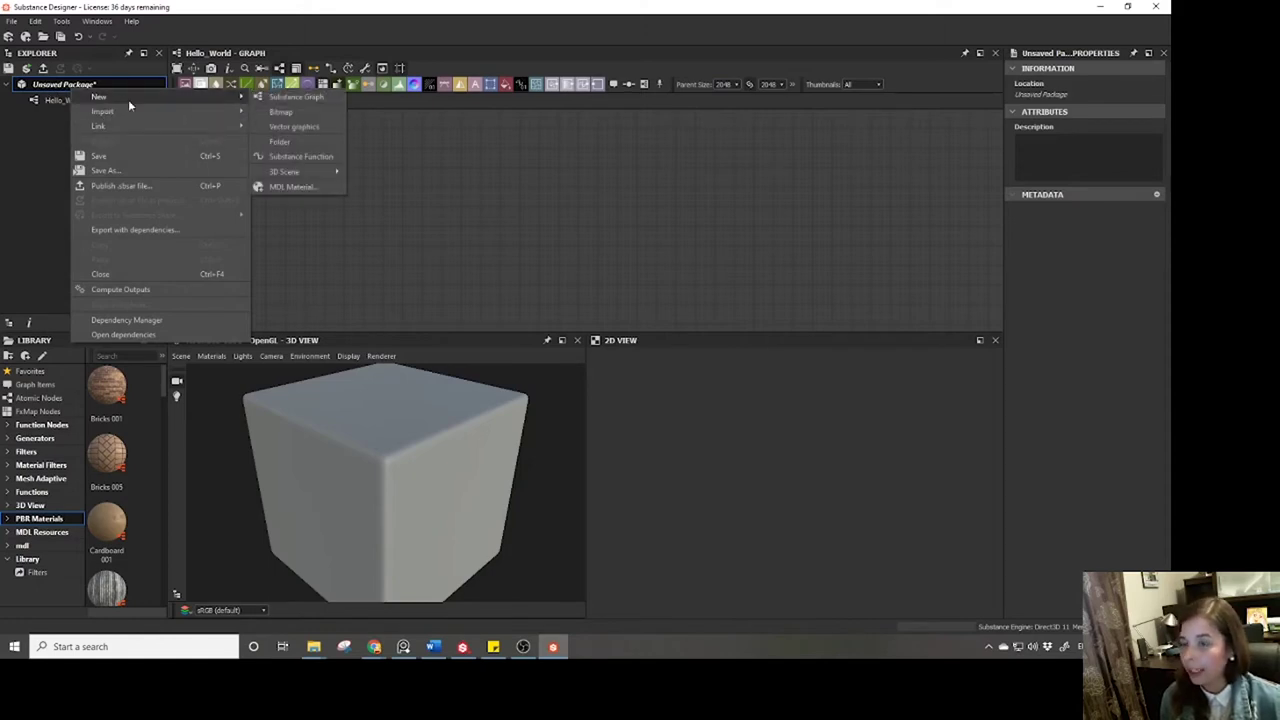
click(273, 100)
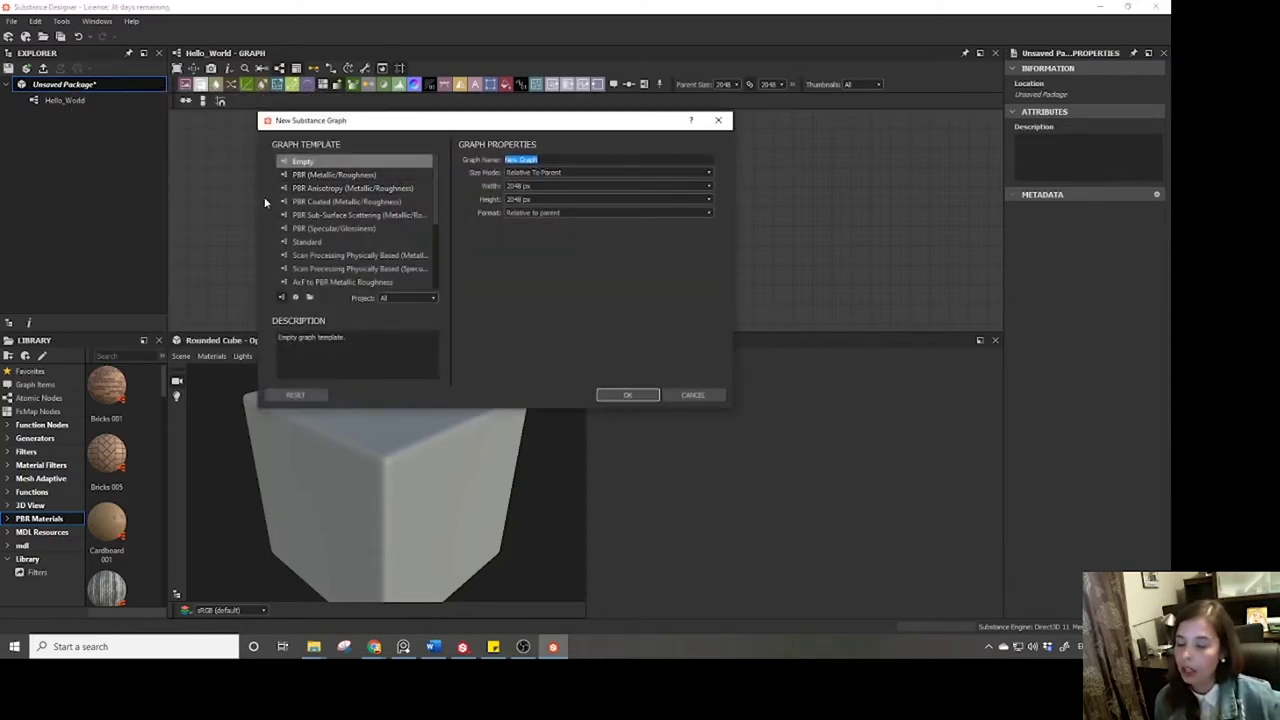
click(294, 175)
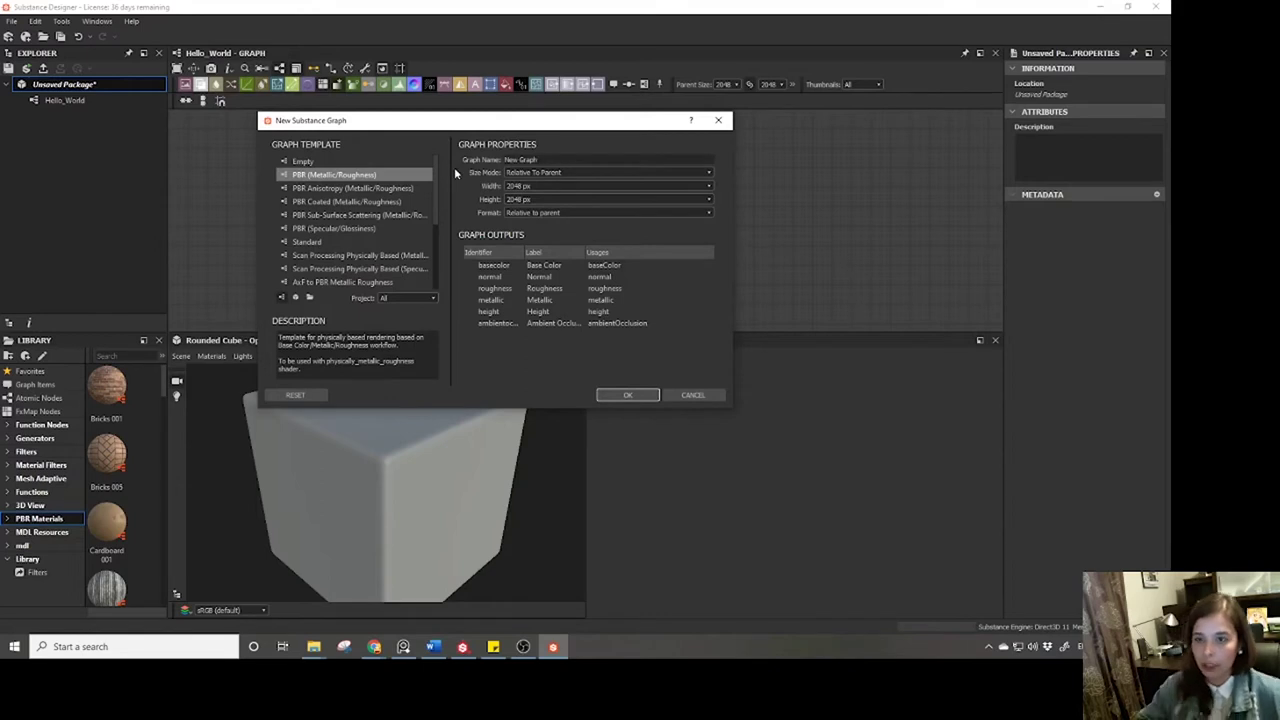
double_click(520, 160)
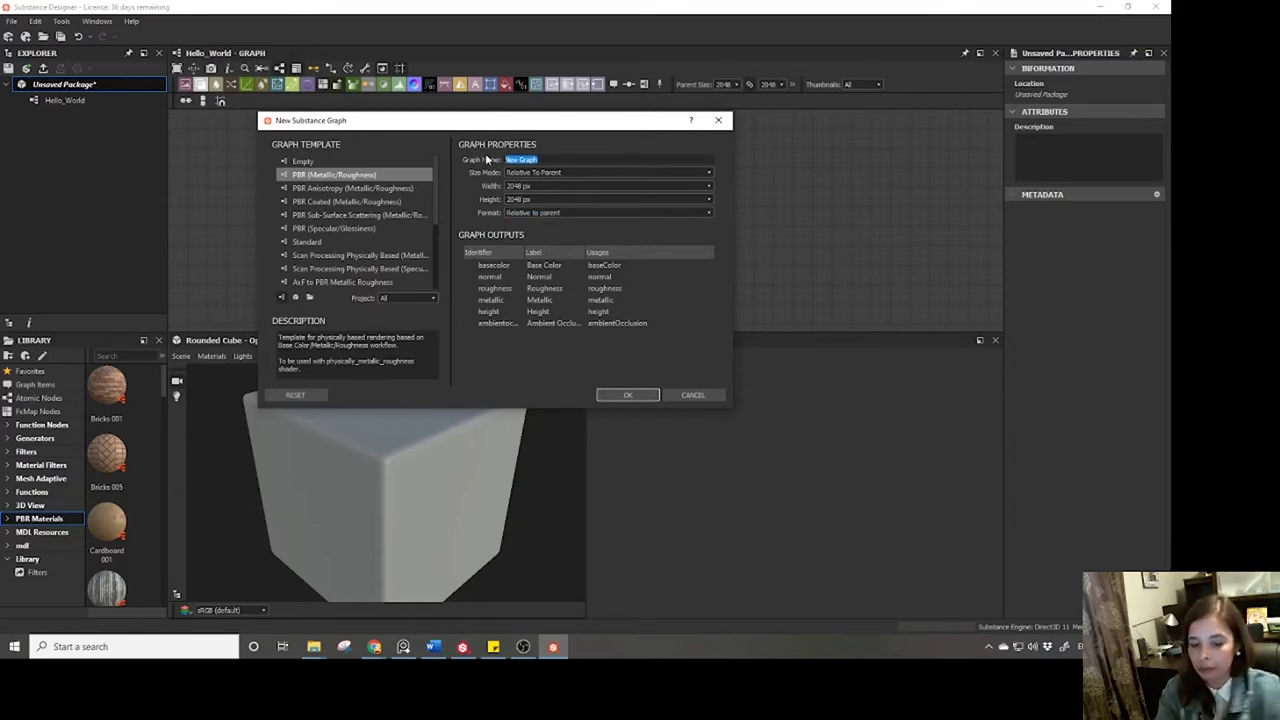
text(Hi_Again)
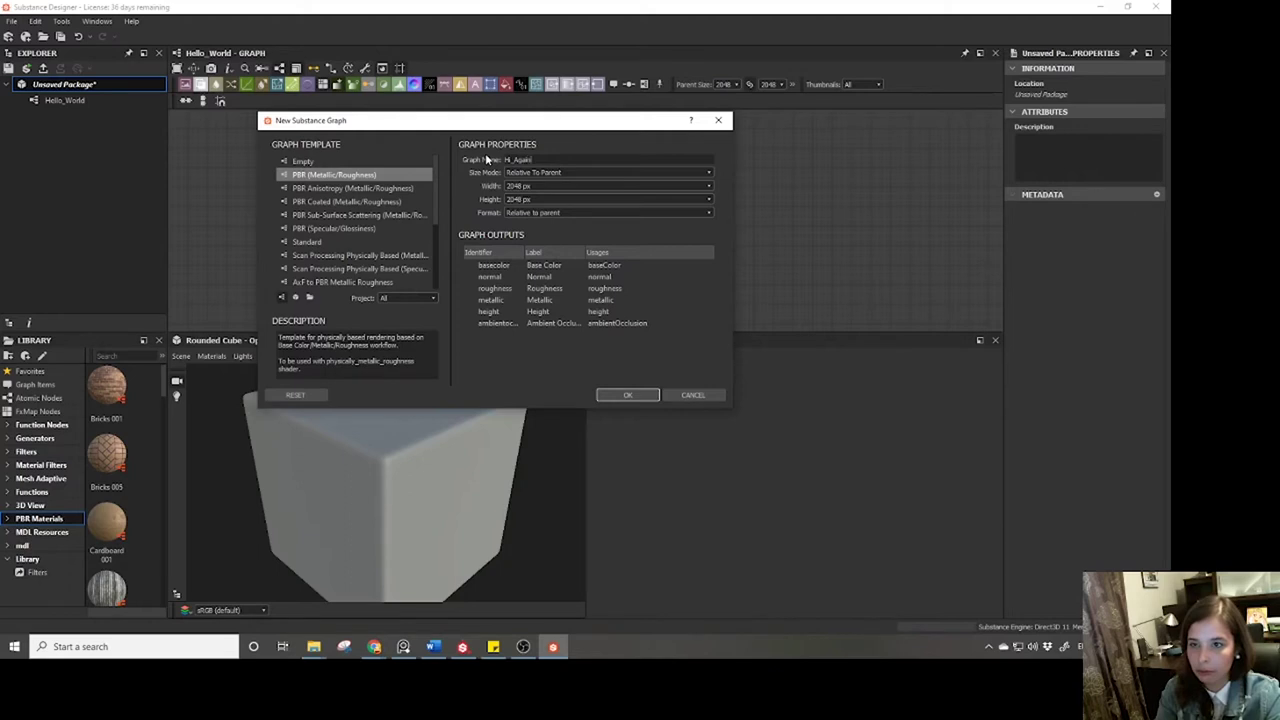
key(Return)
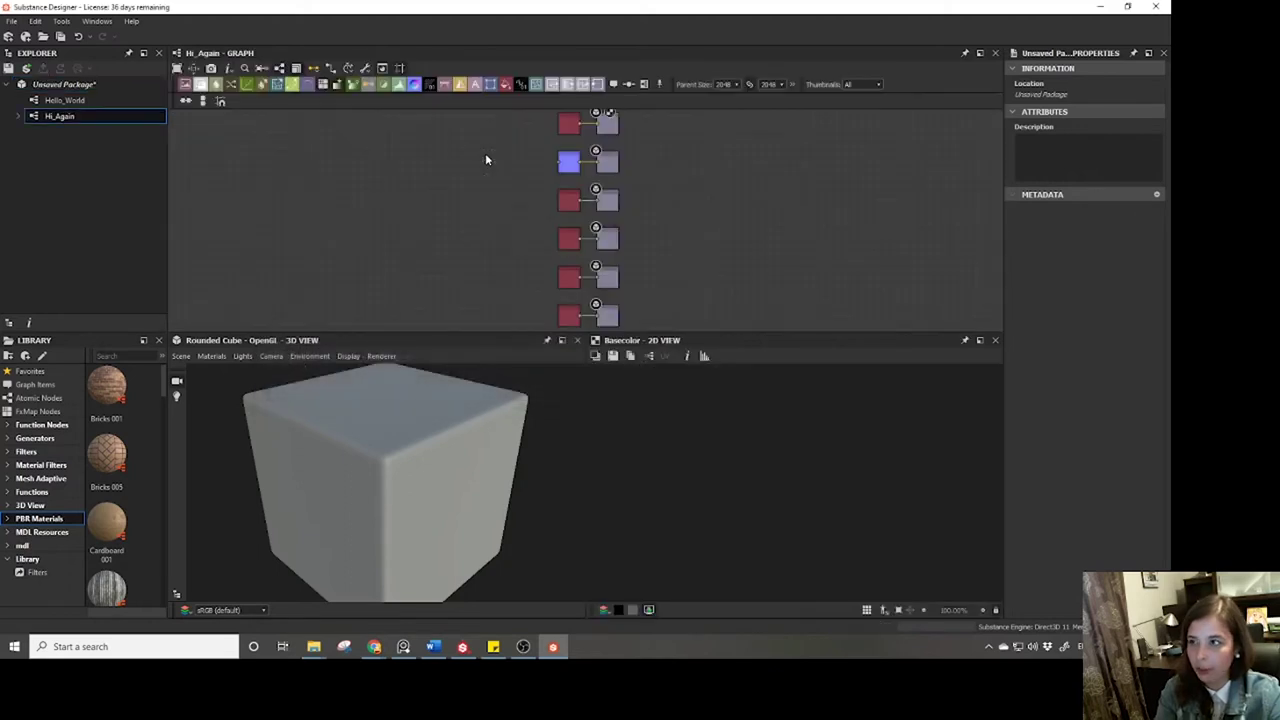
Link the Mat Ball 3D mesh from Substance Designer's view3d shapes folder to the unsaved package.
click(52, 101)
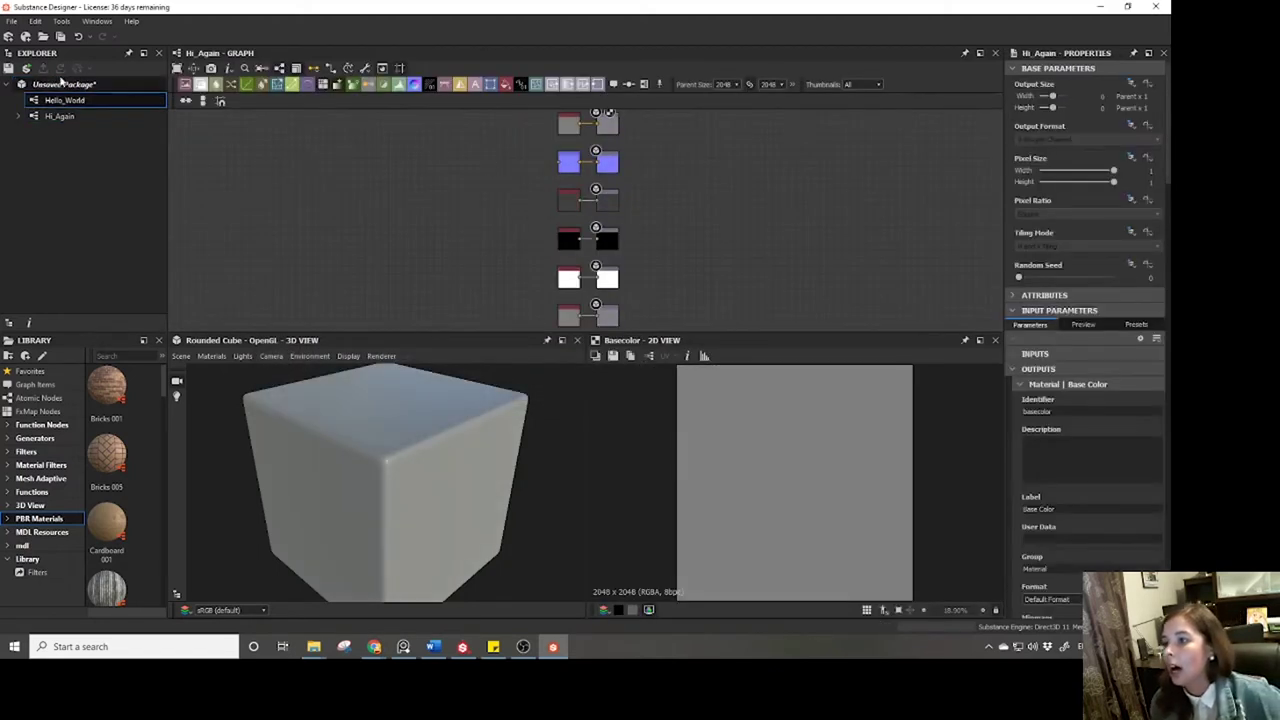
right_click(58, 85)
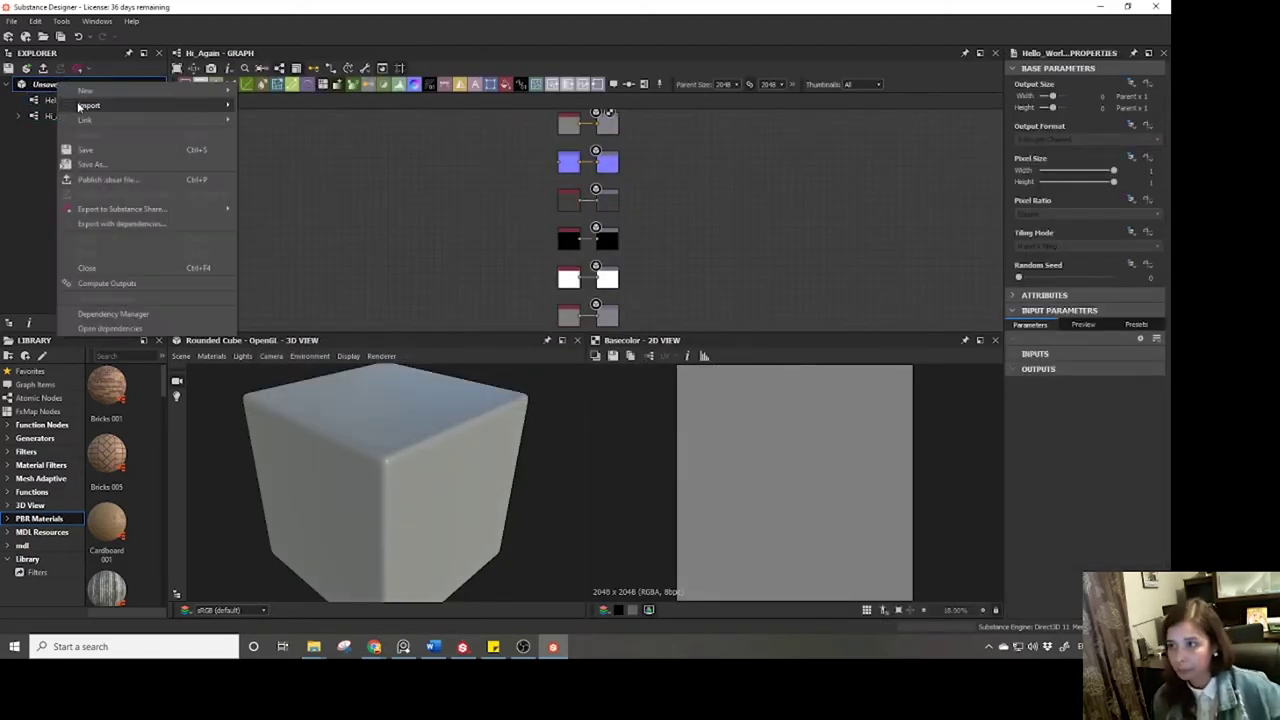
mouse_move(194, 93)
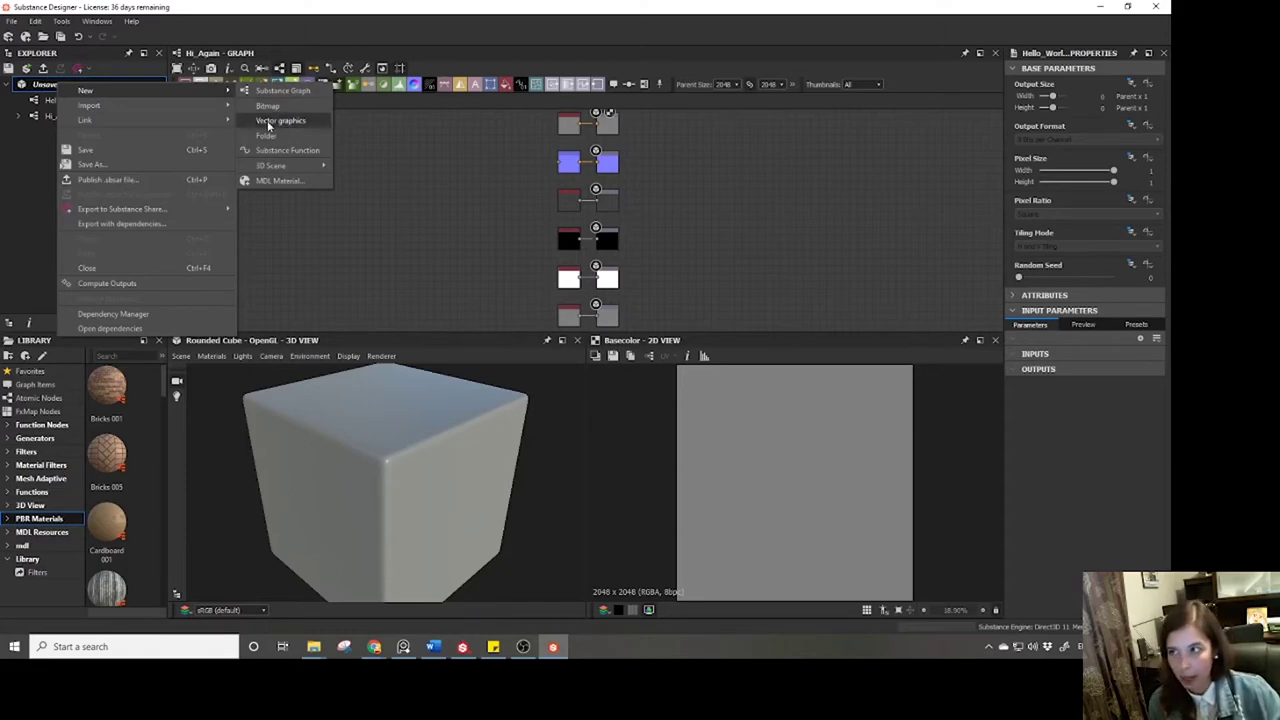
mouse_move(220, 110)
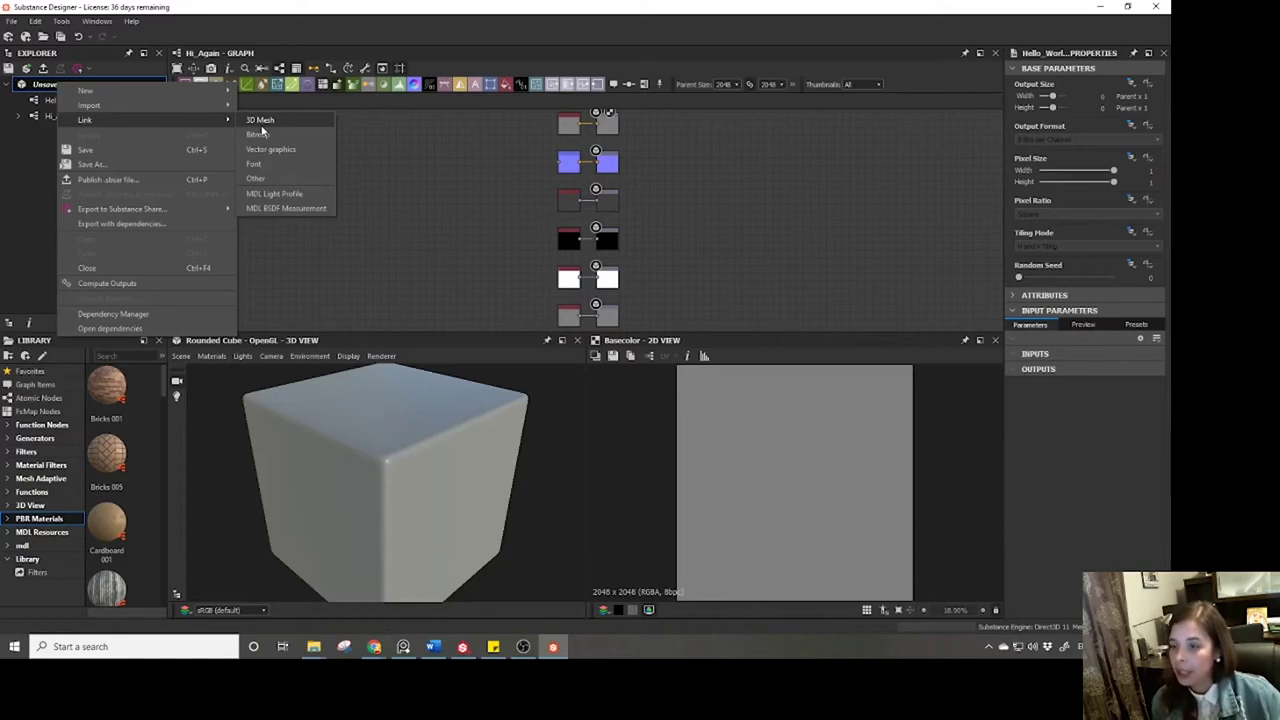
click(260, 121)
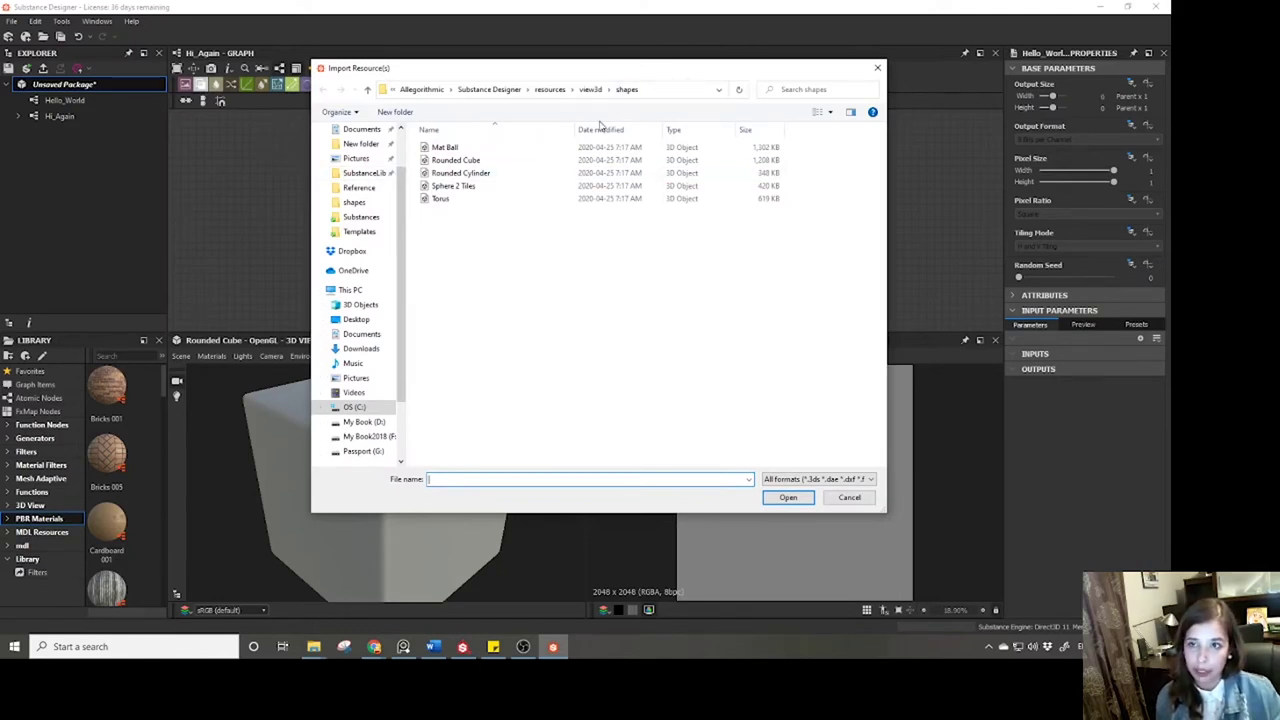
click(654, 89)
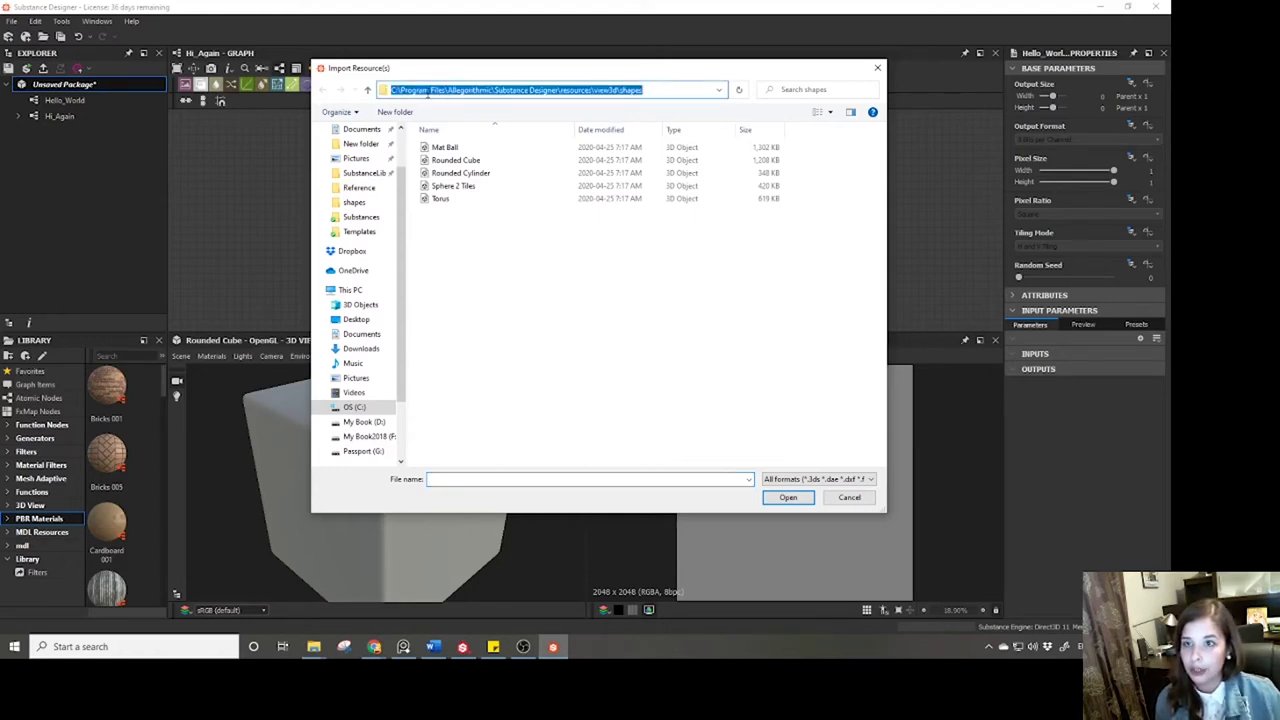
click(665, 90)
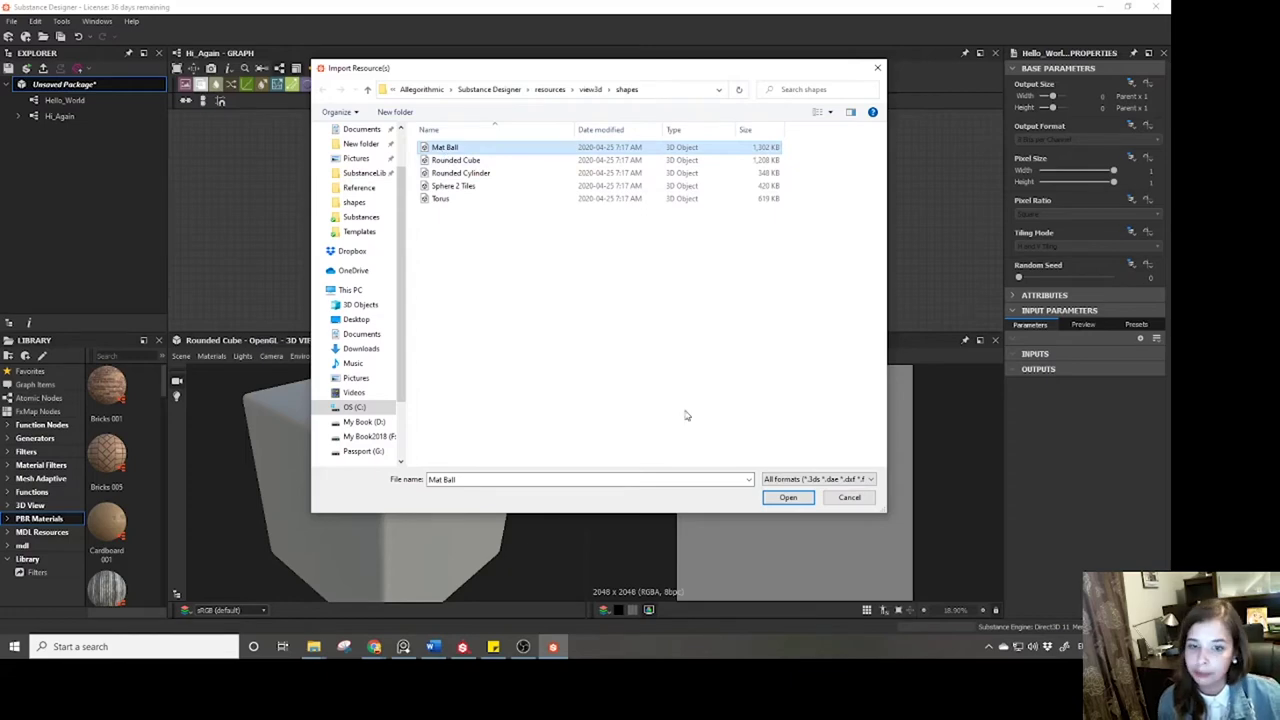
click(788, 497)
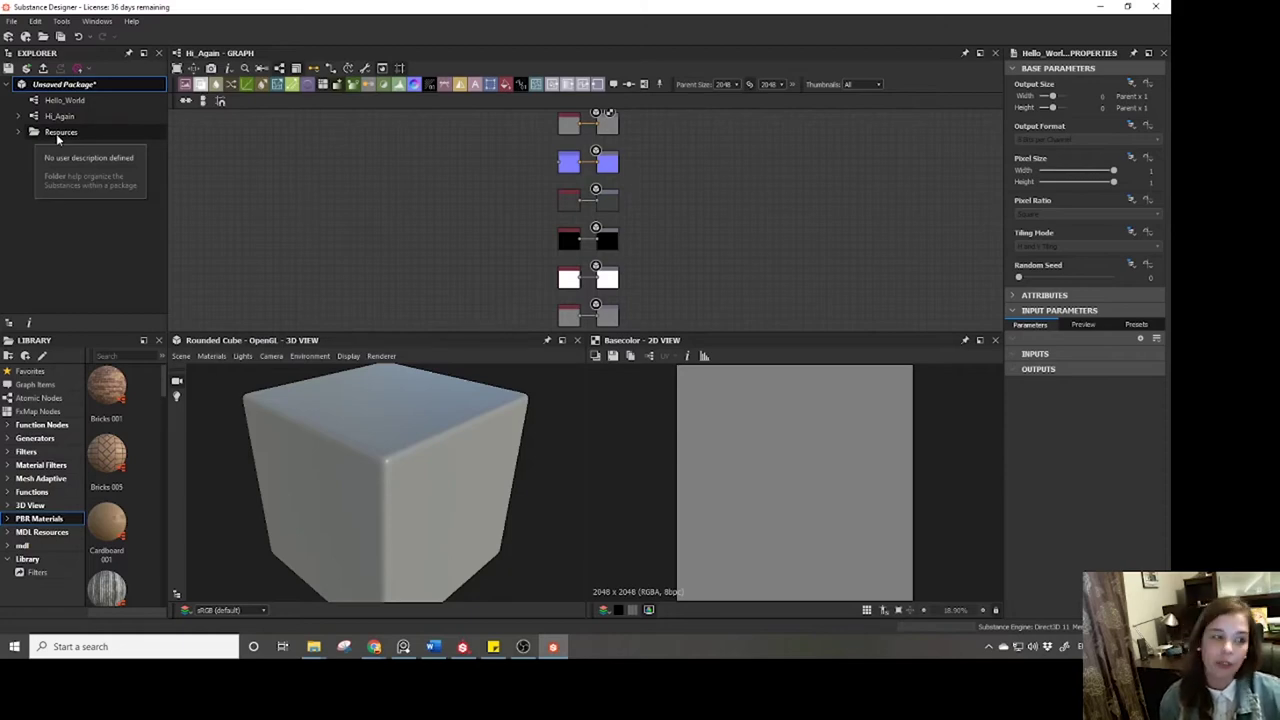
Expand the package's Resources folder and display the Mat_Ball mesh in the 3D view.
click(19, 132)
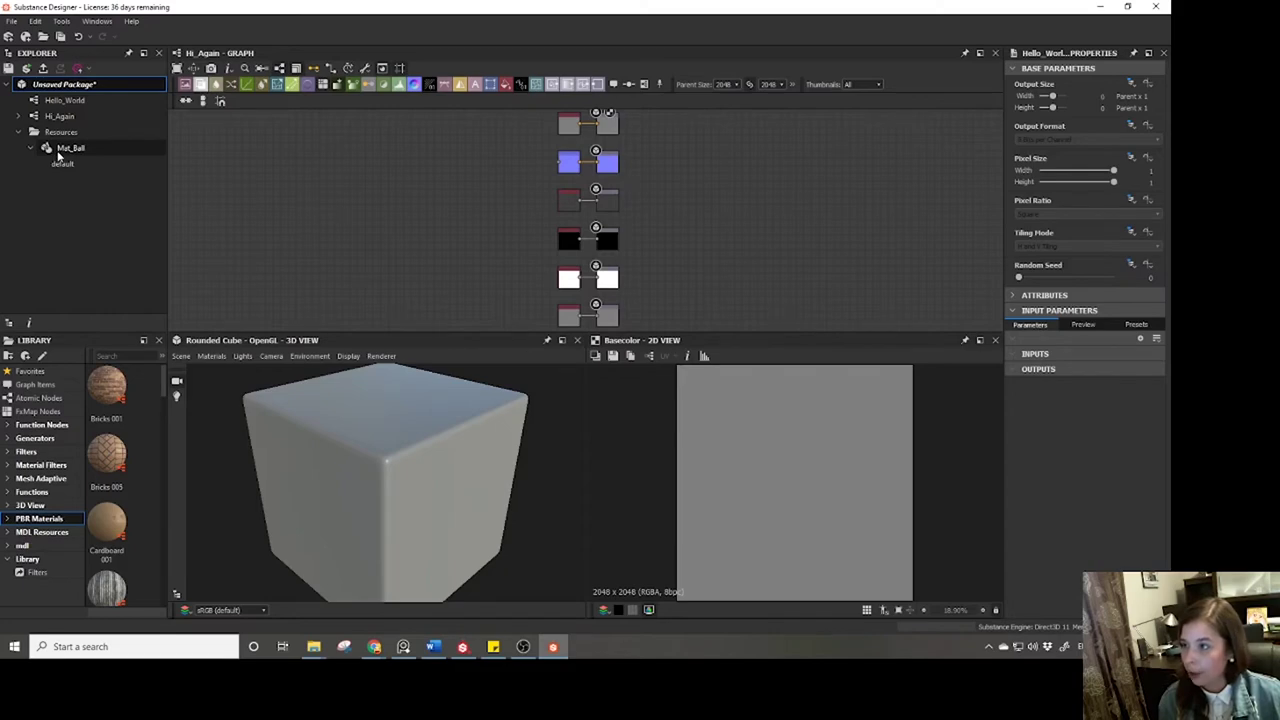
click(58, 153)
drag(58, 153, 428, 472)
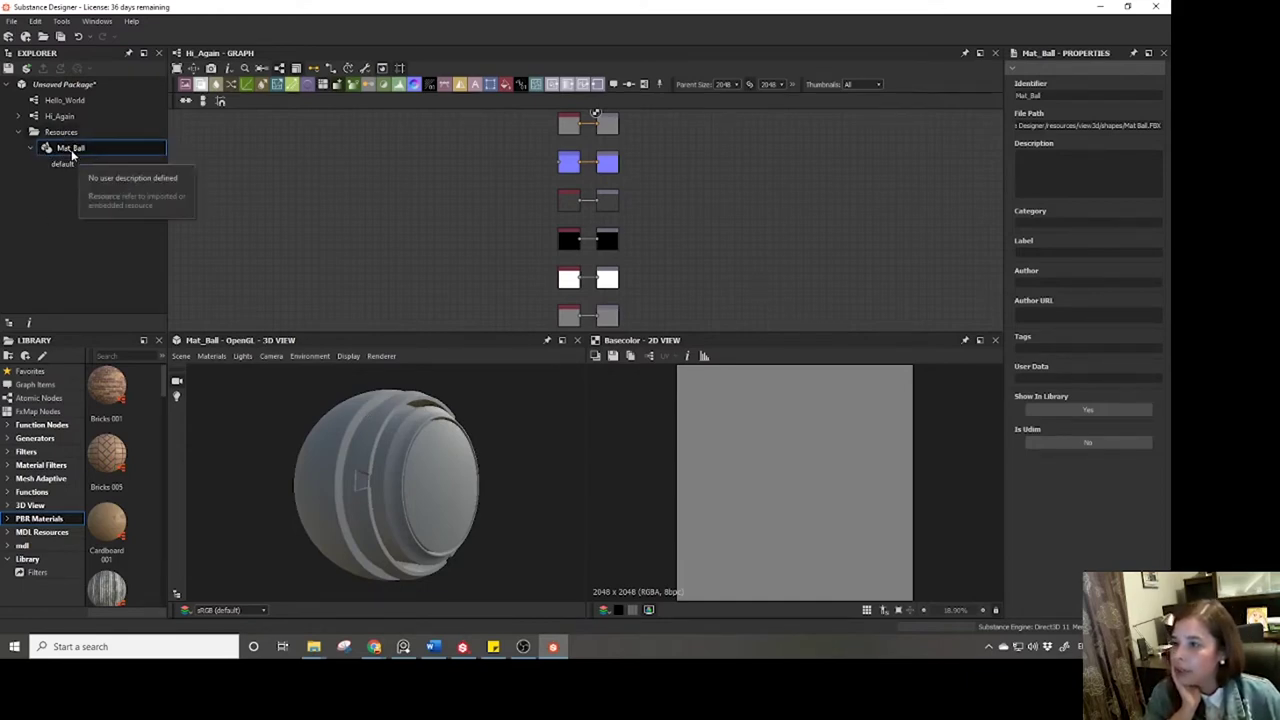
right_click(63, 102)
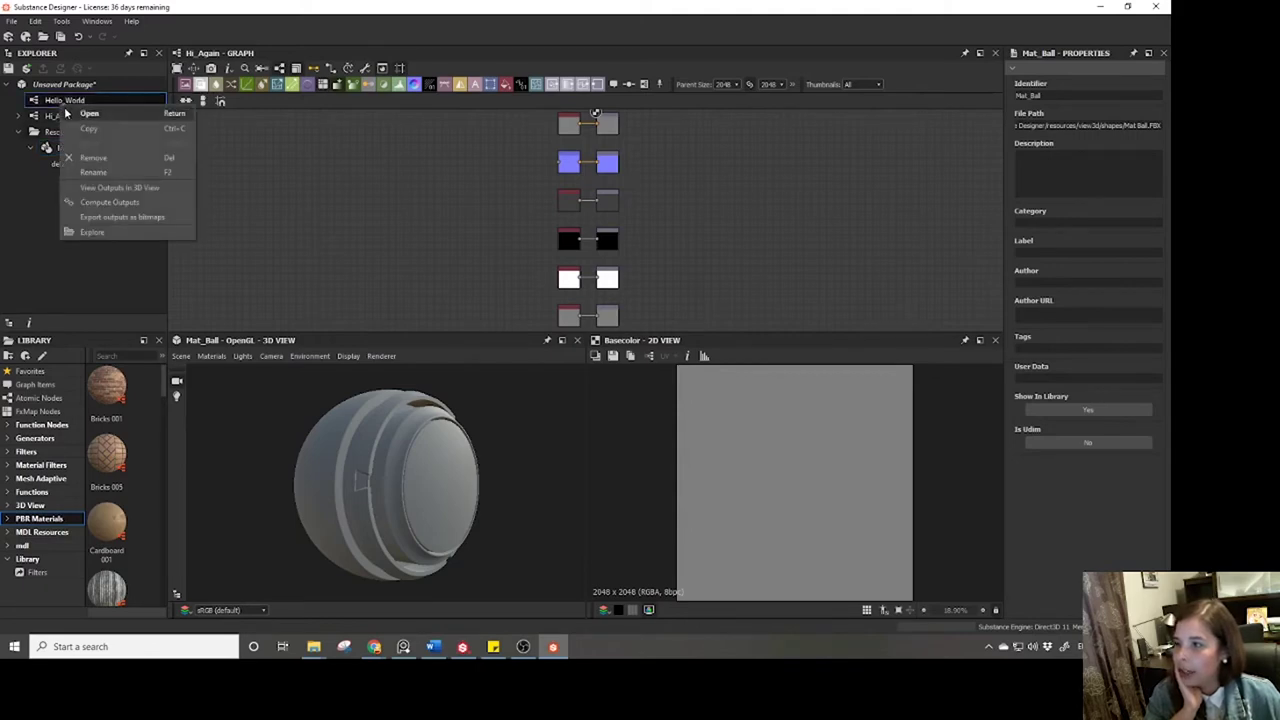
right_click(57, 86)
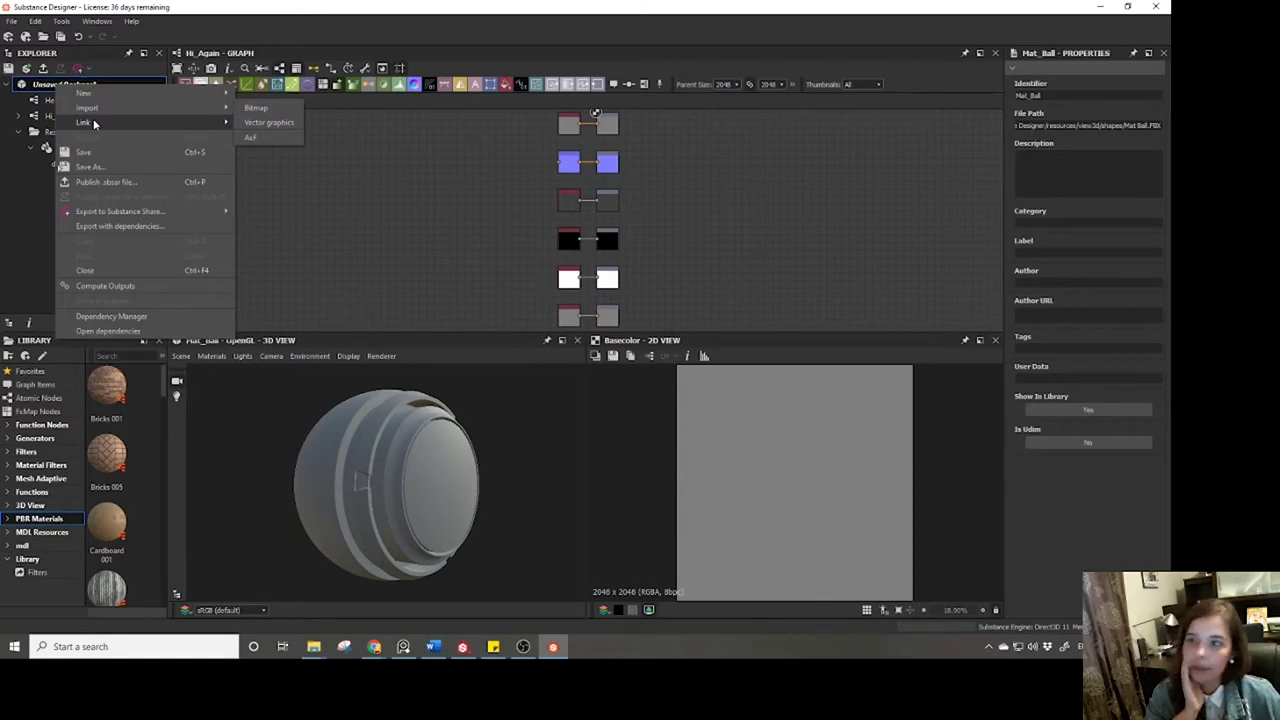
mouse_move(93, 122)
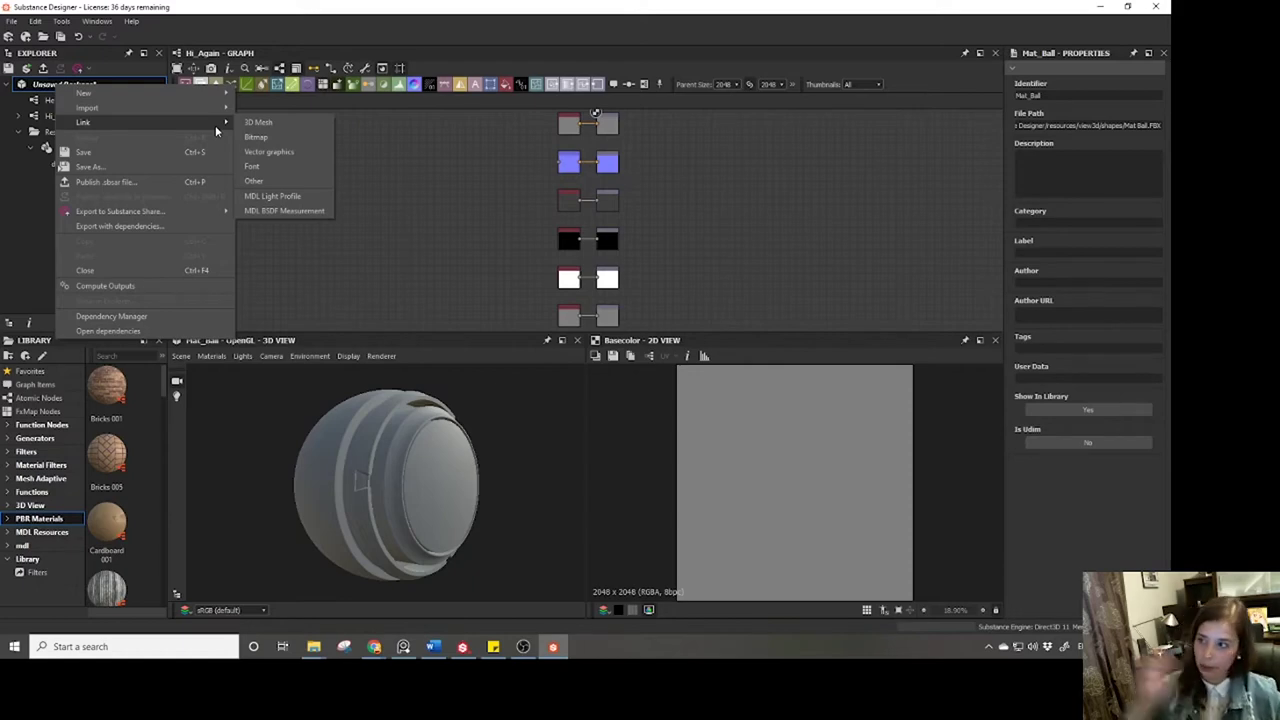
mouse_move(199, 108)
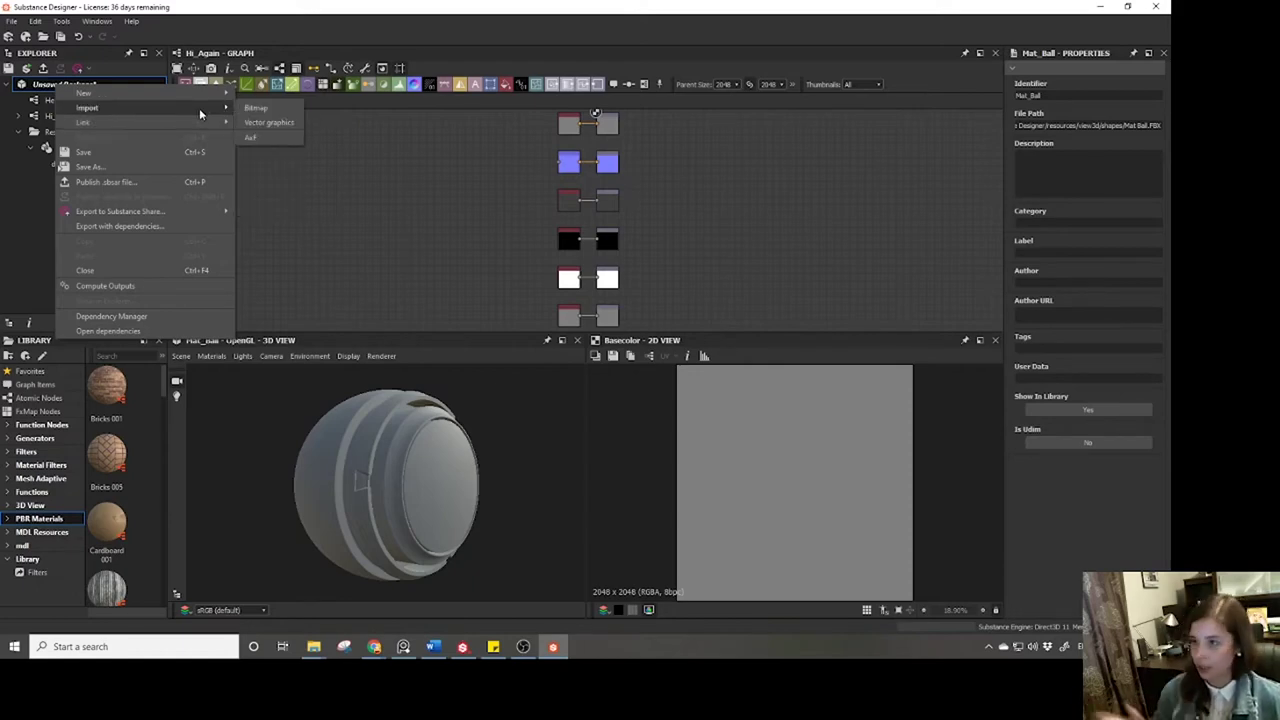
click(29, 242)
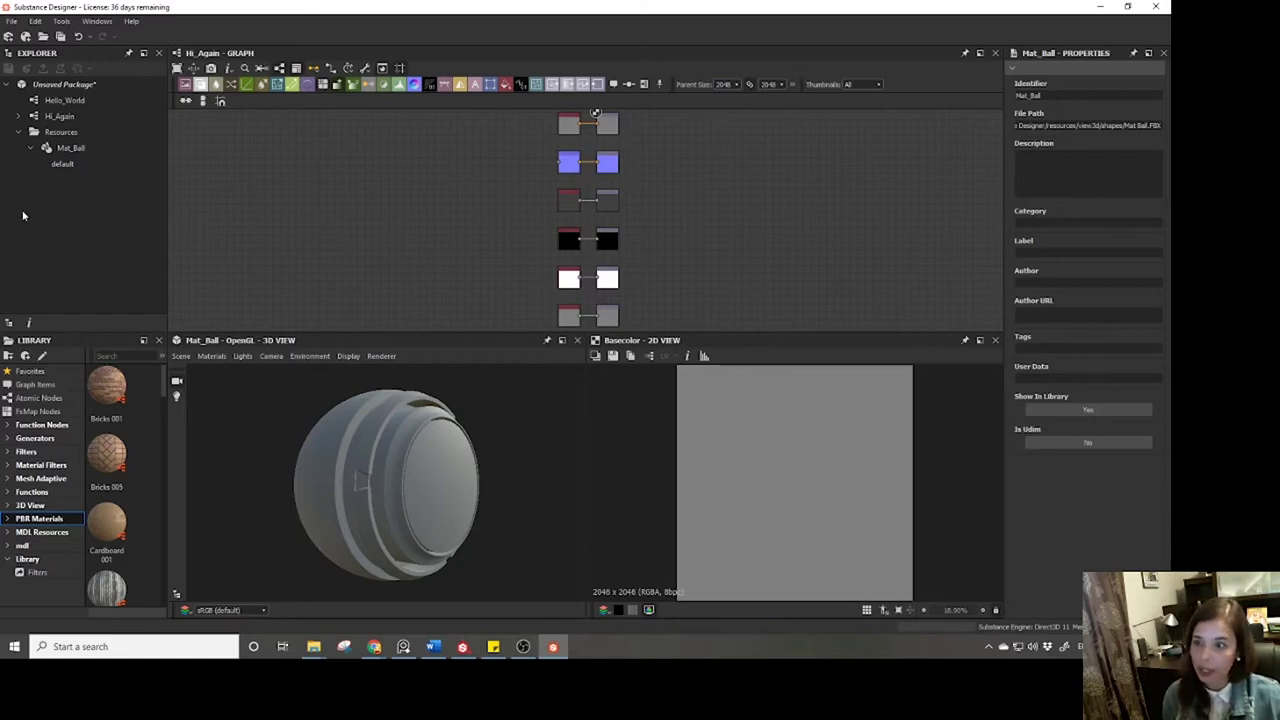
Open the model information baking window for the linked Mat_Ball mesh.
drag(465, 532, 415, 520)
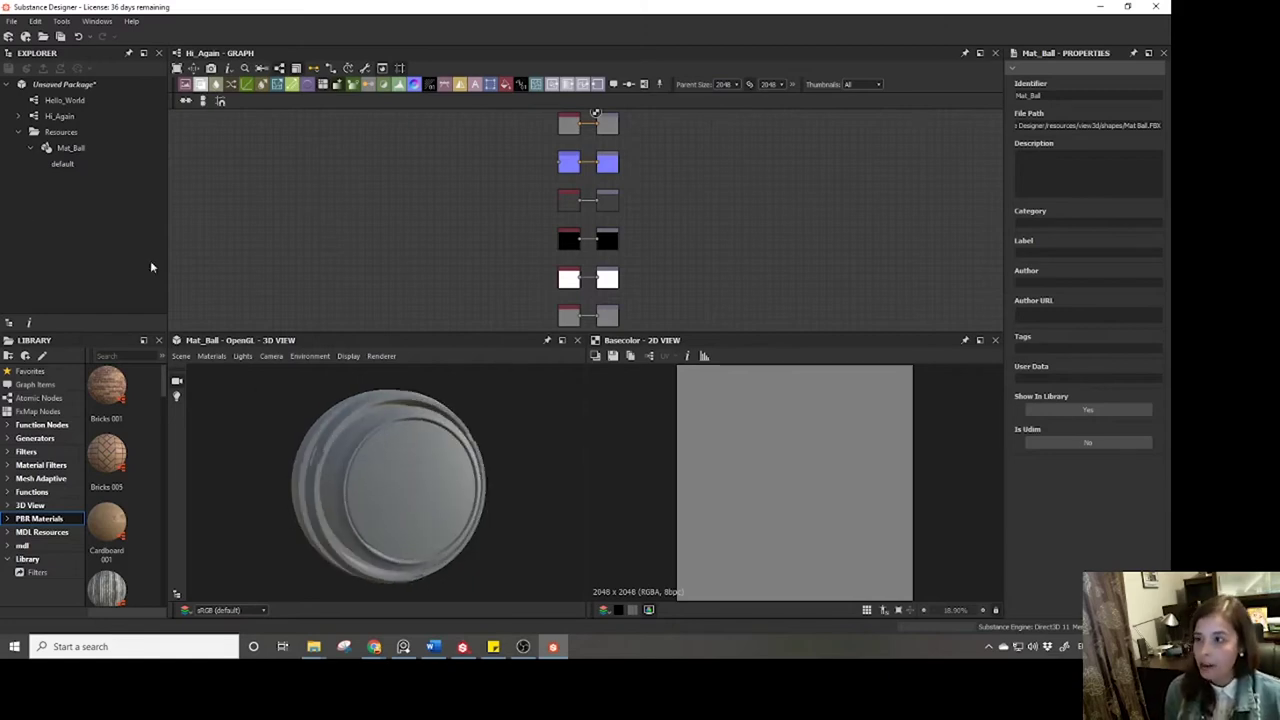
right_click(69, 148)
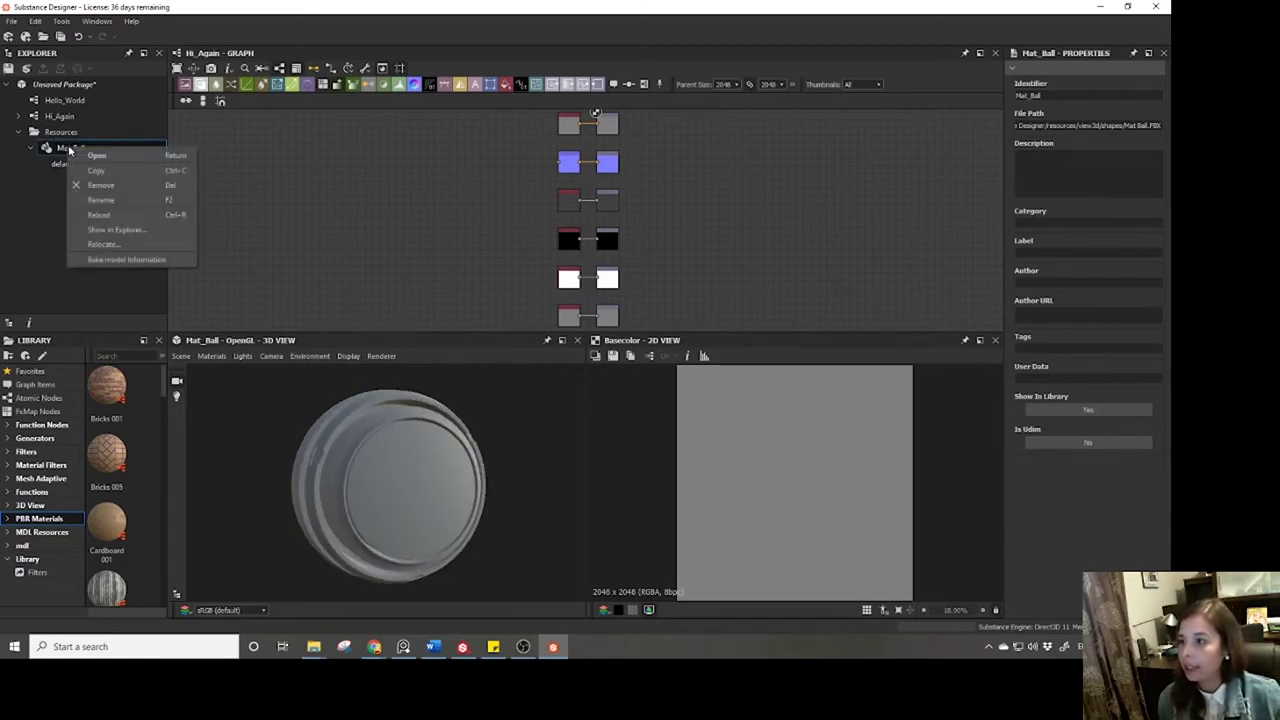
click(38, 228)
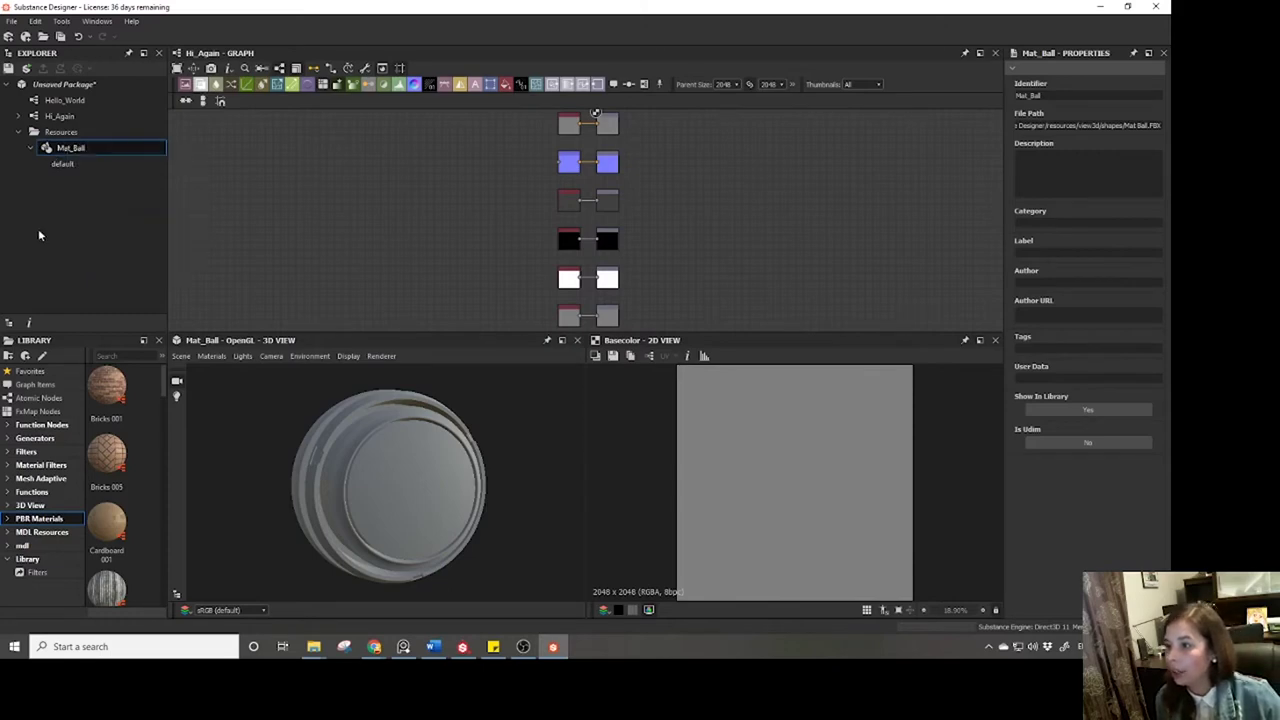
click(75, 148)
right_click(75, 148)
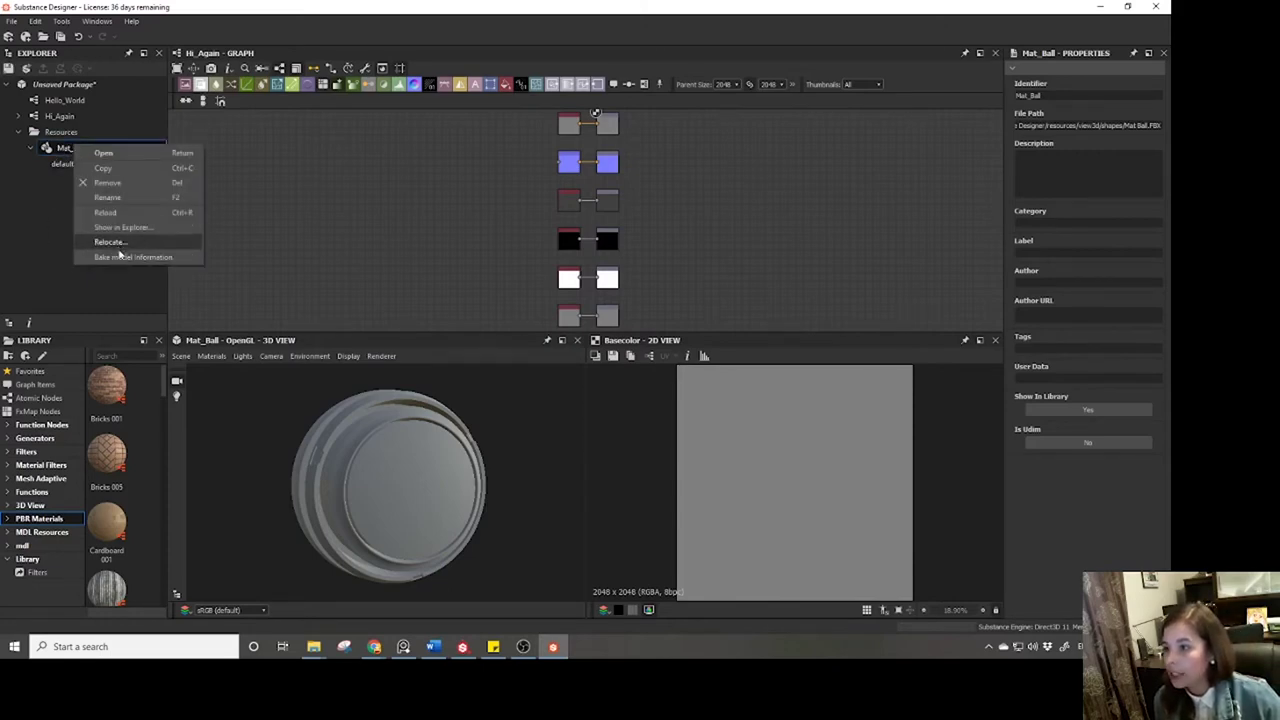
click(118, 260)
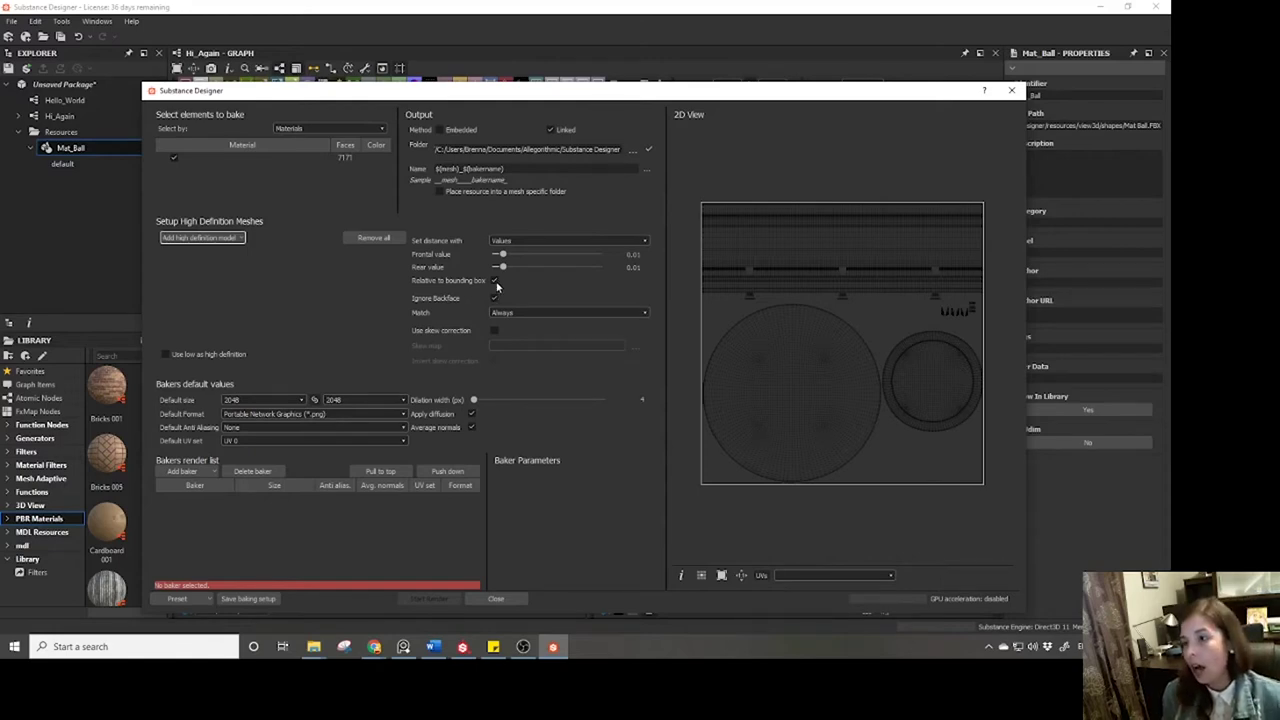
click(216, 157)
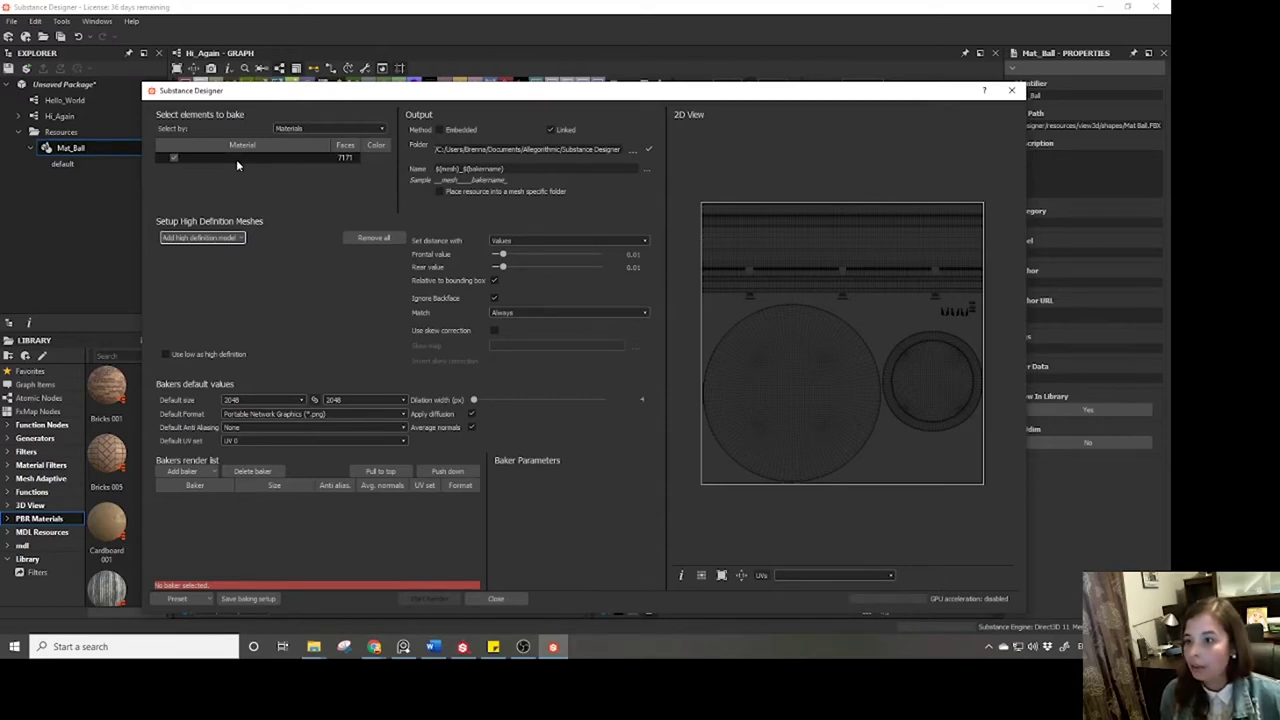
Try adding Mat_Ball from the package resources as a high definition mesh, and remove it from the bake setup.
click(237, 238)
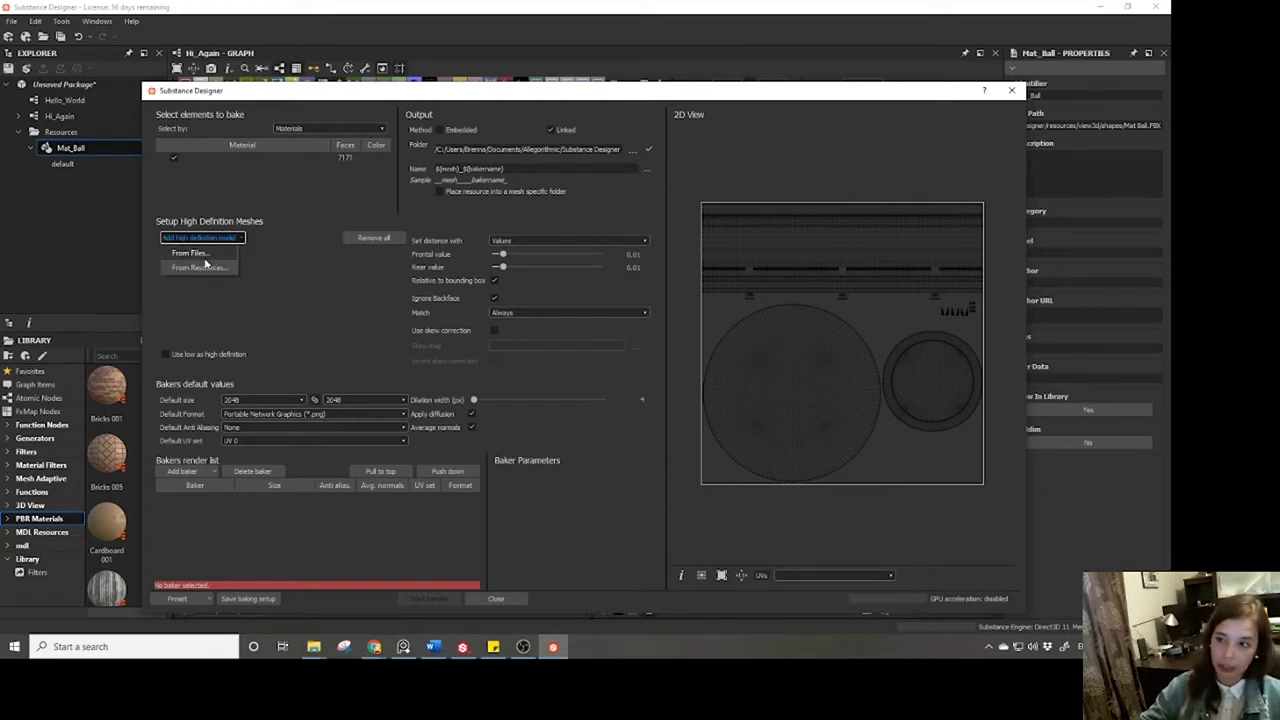
click(203, 267)
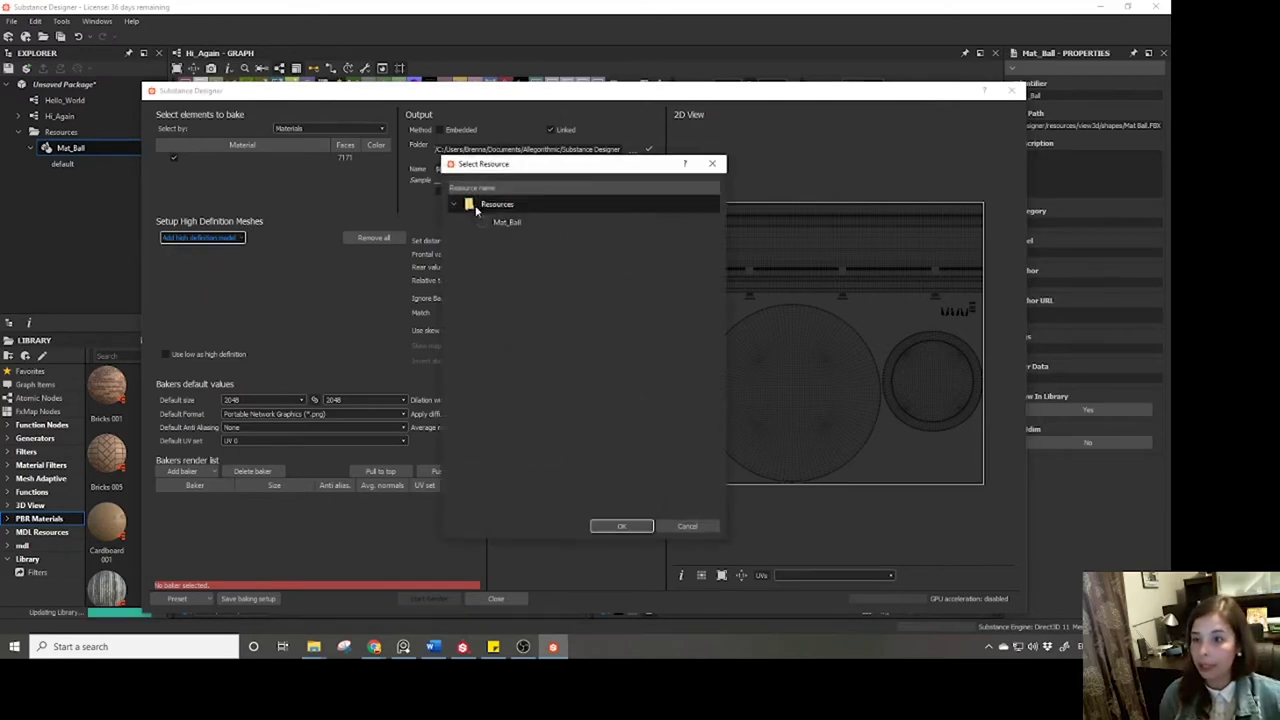
click(505, 224)
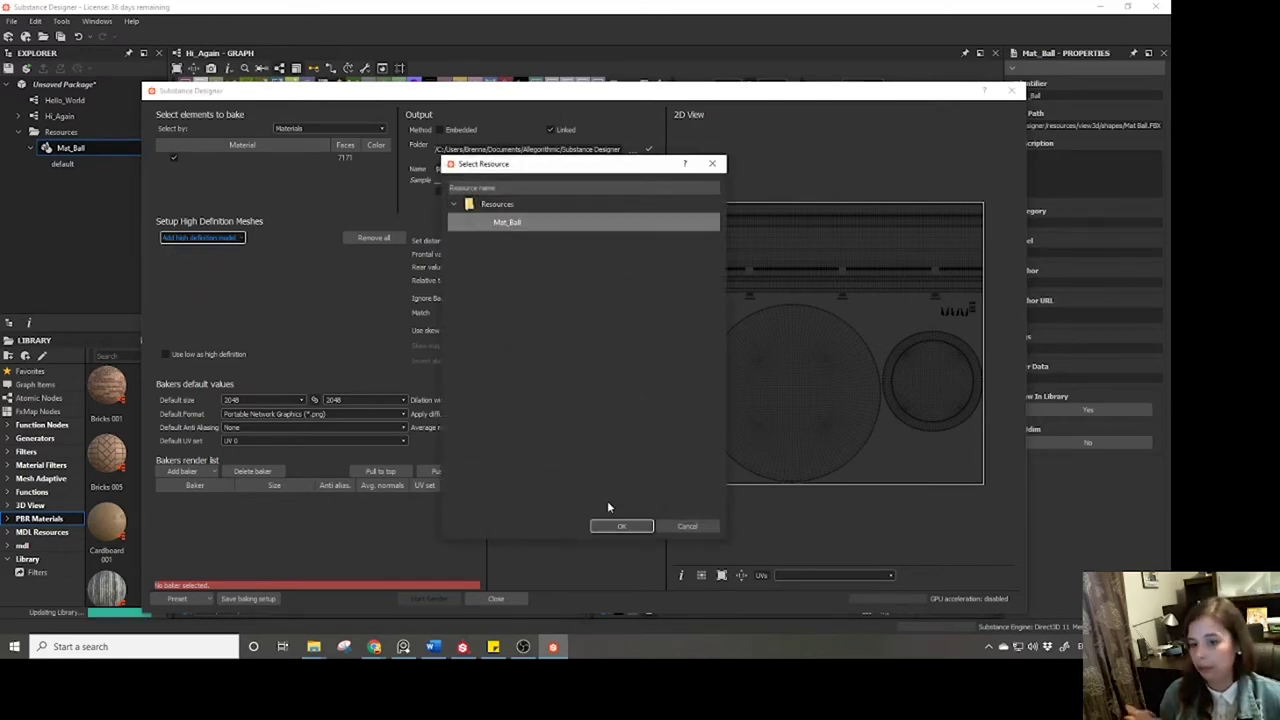
click(618, 526)
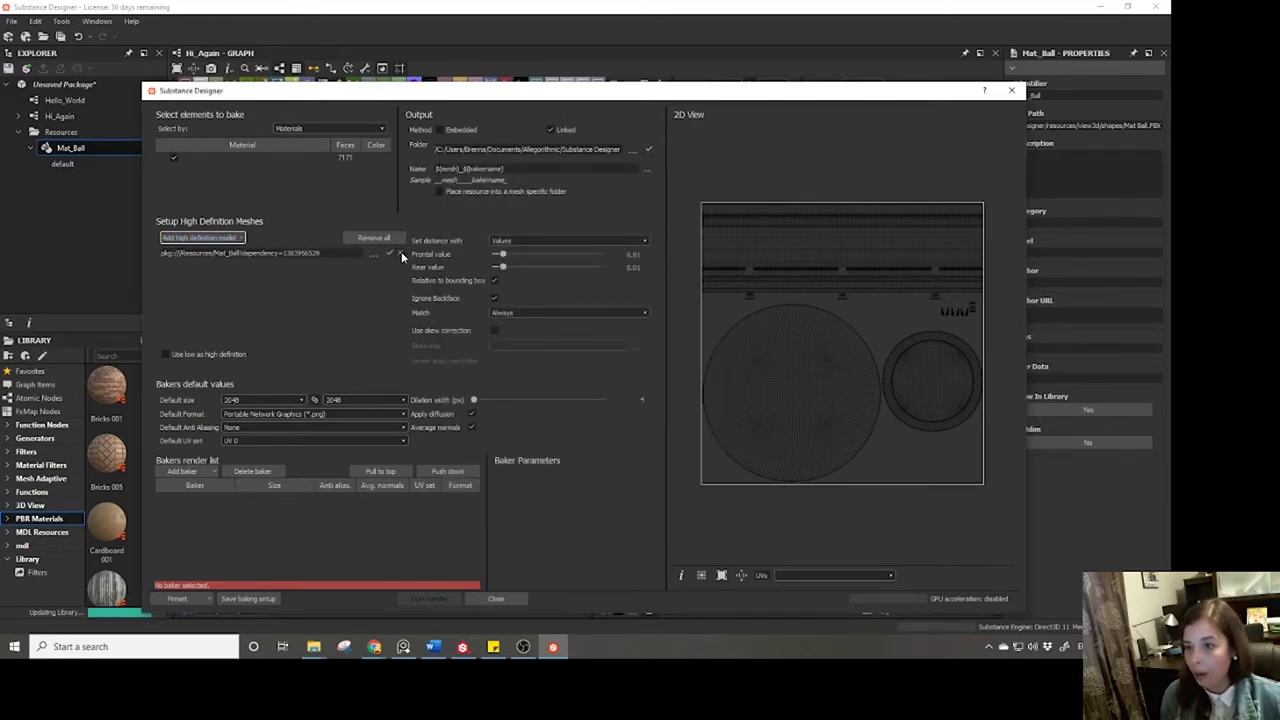
click(401, 252)
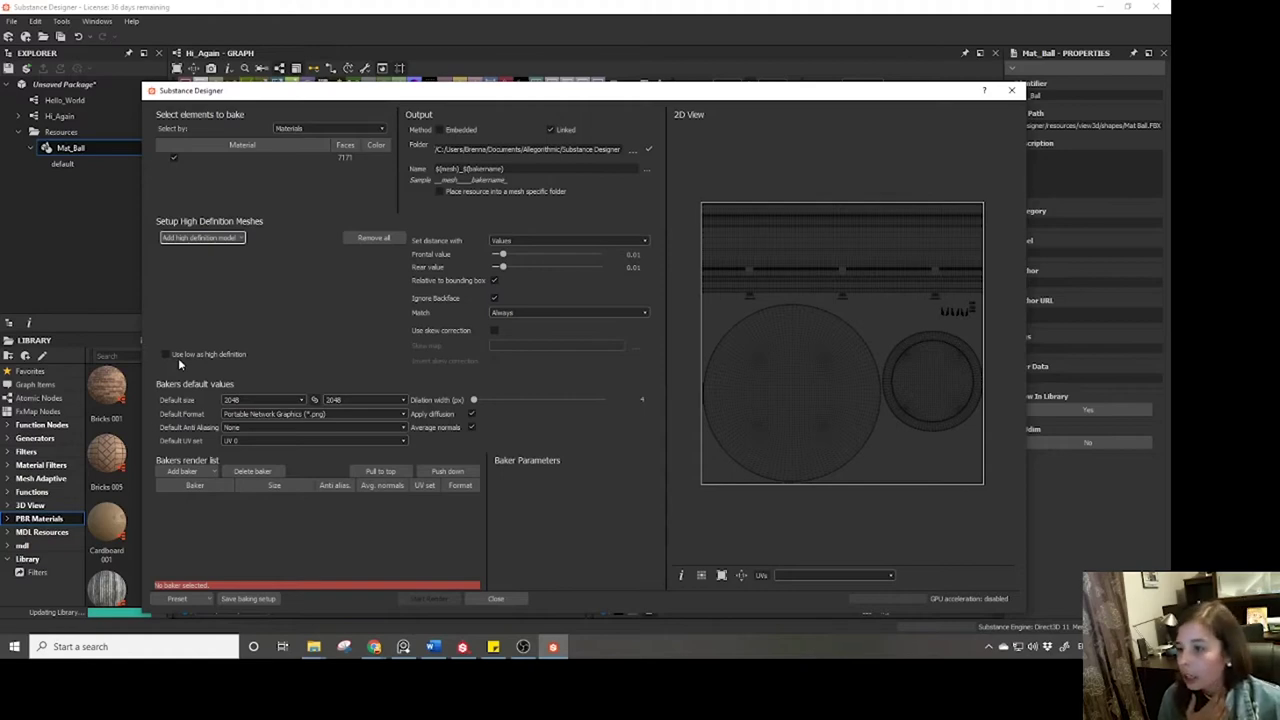
Use the low mesh as high definition and set the bakers' default anti-aliasing to Subsampling 4x4.
click(166, 354)
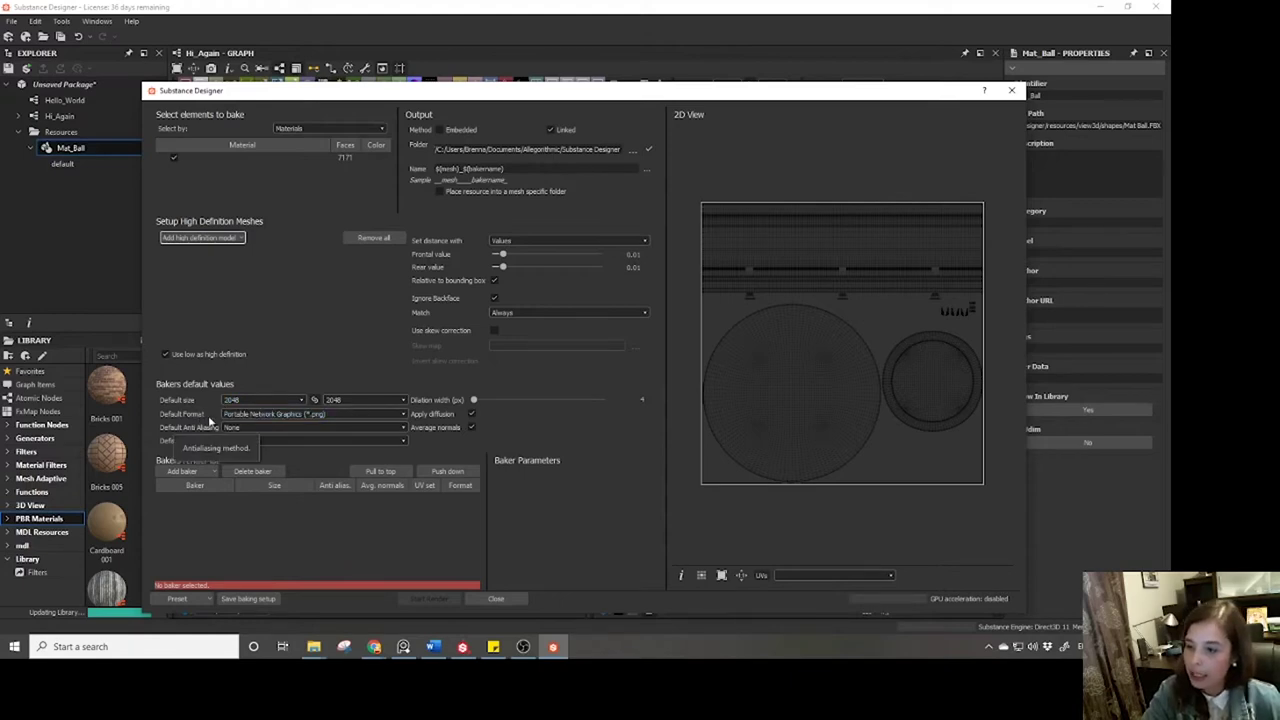
click(244, 427)
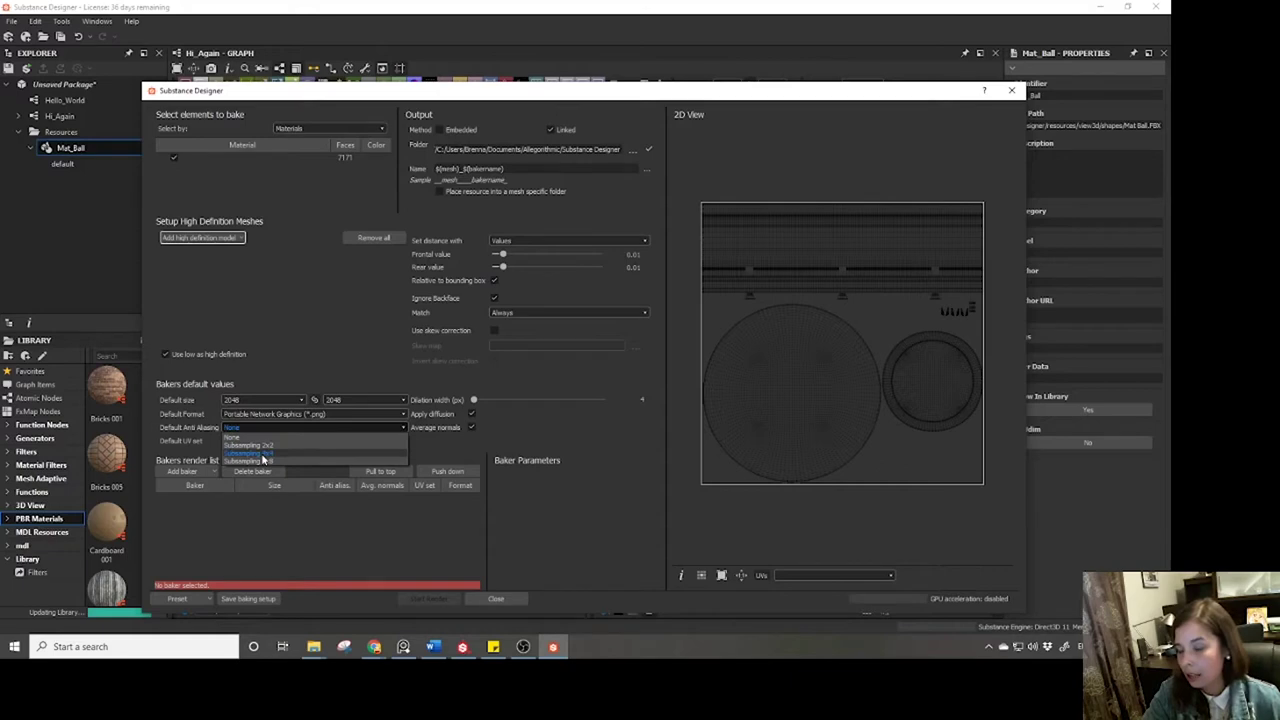
click(263, 455)
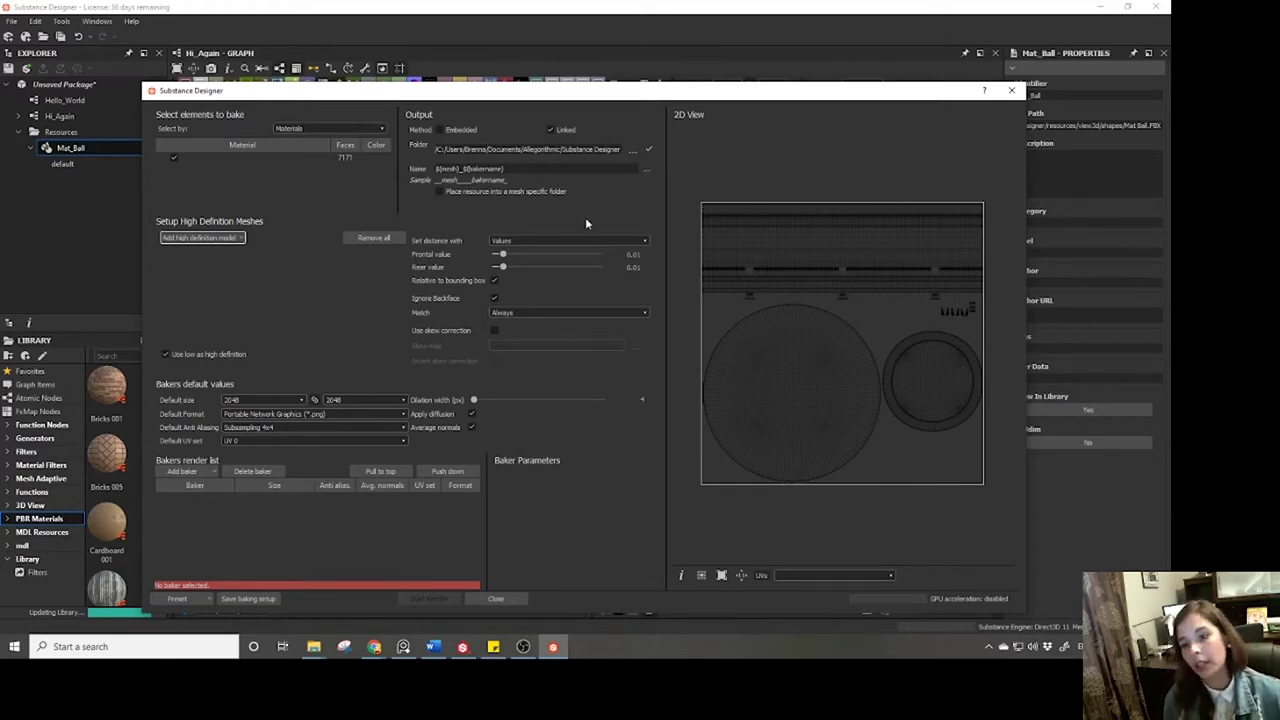
Add a Normal Map from Mesh baker and render it for Mat_Ball.
click(207, 474)
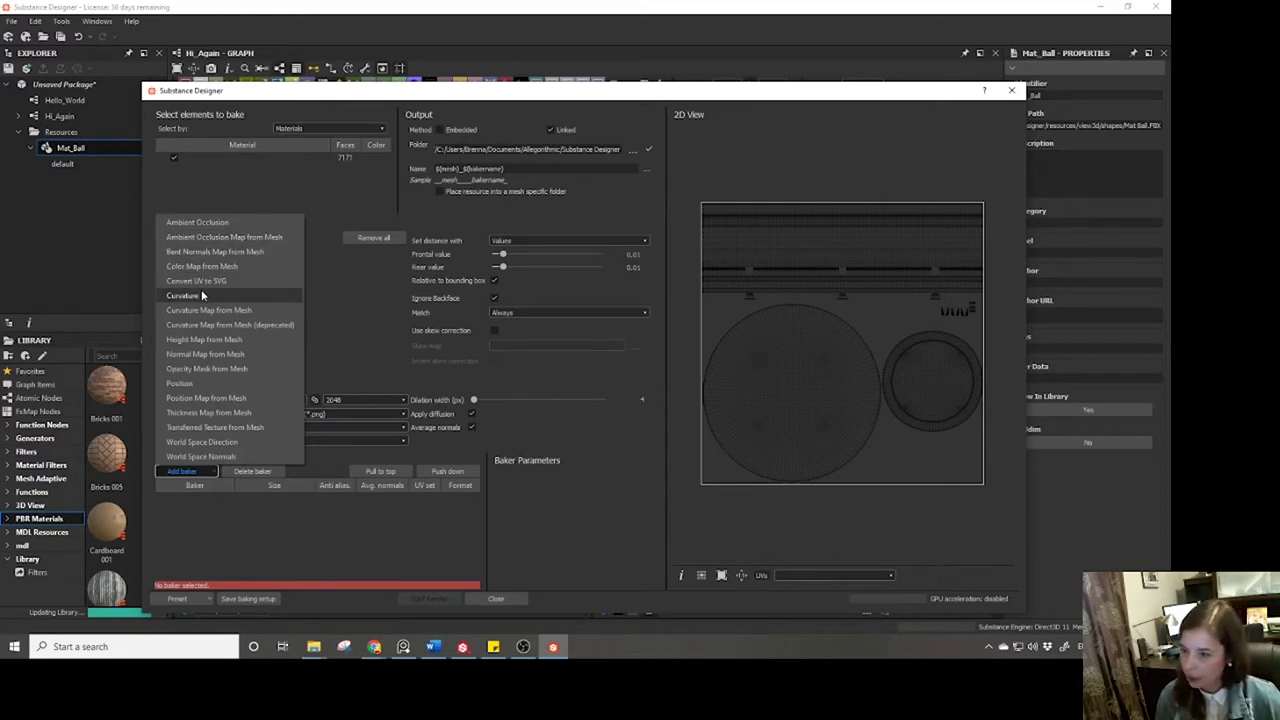
click(204, 355)
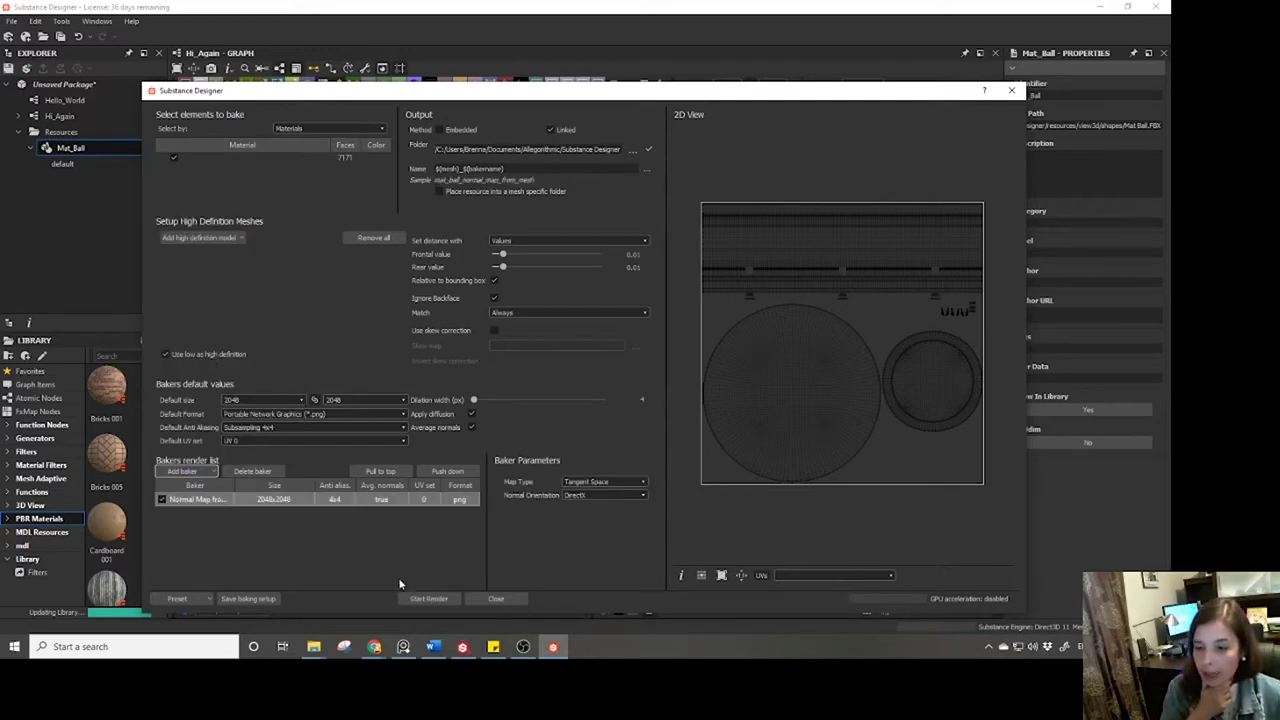
click(428, 598)
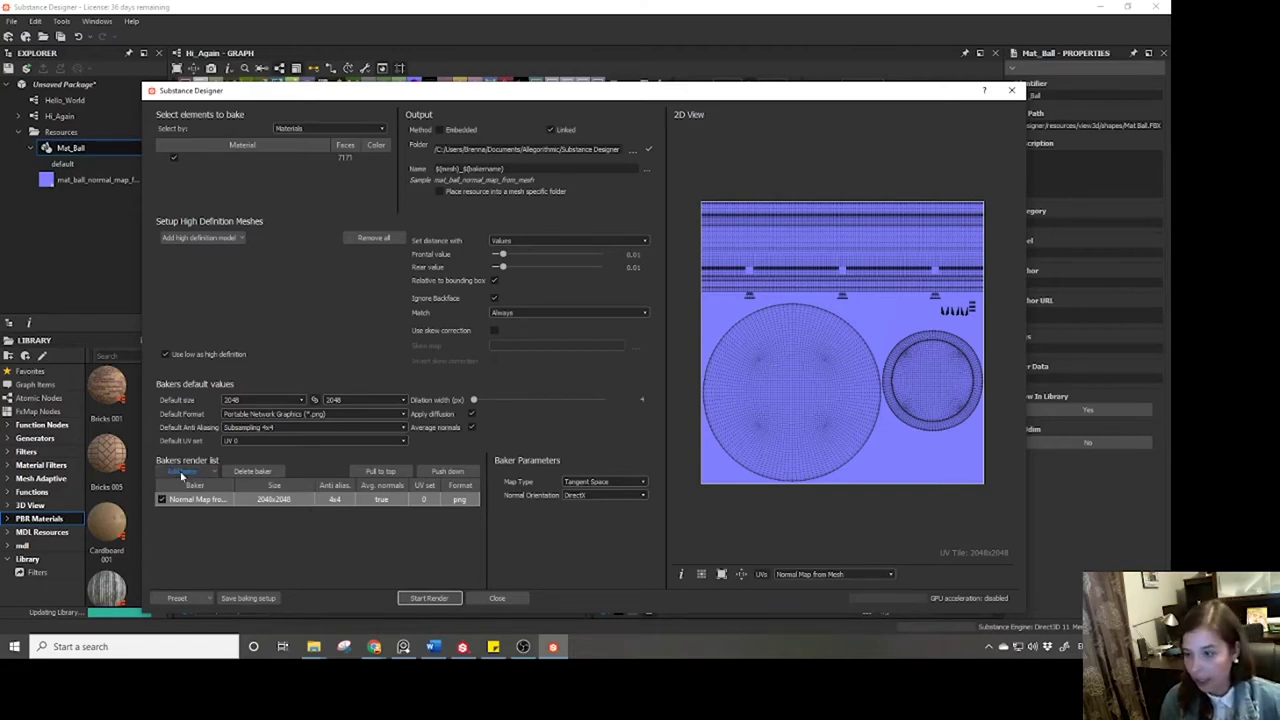
Exclude the normal map baker from rendering and add an Opacity Mask from Mesh baker.
click(162, 499)
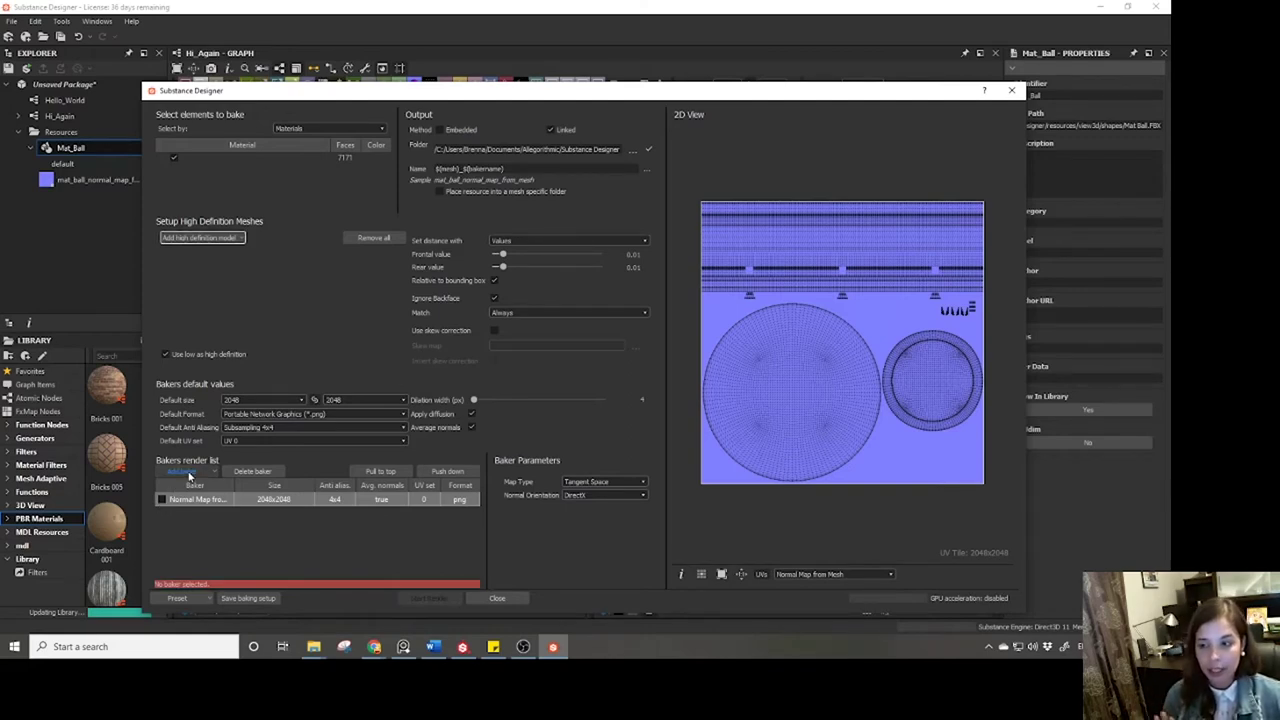
click(183, 471)
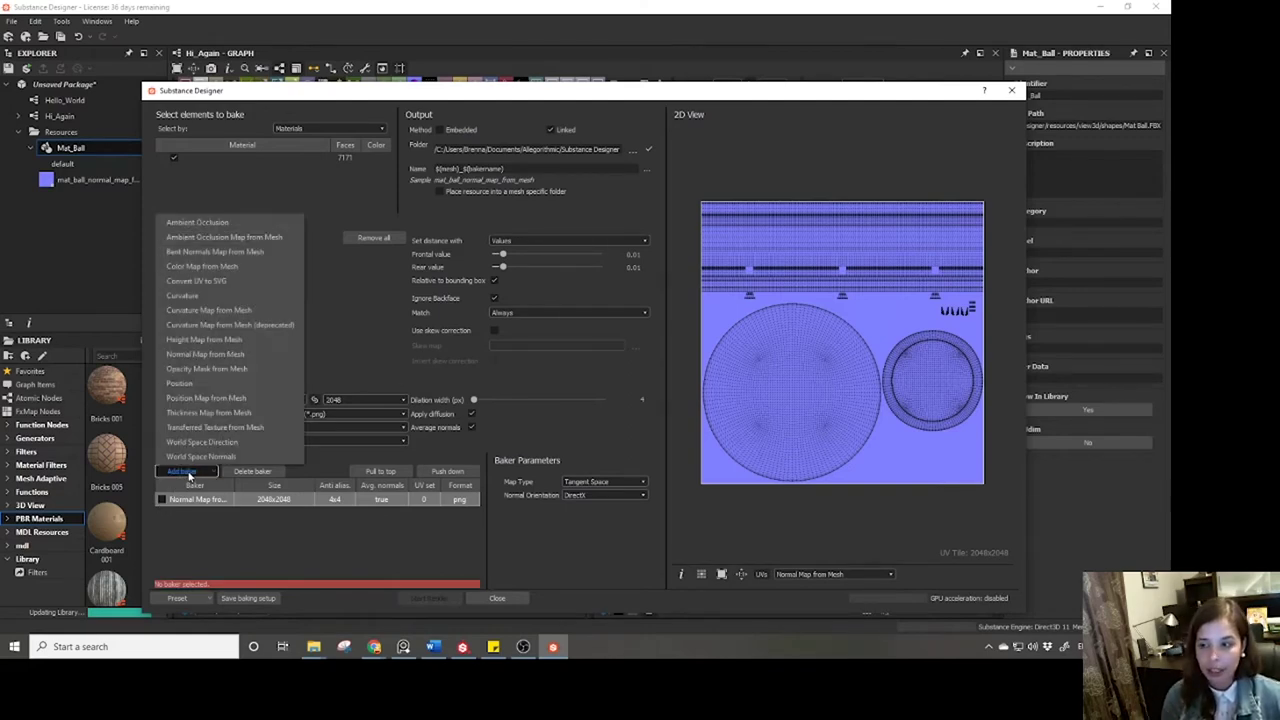
click(212, 369)
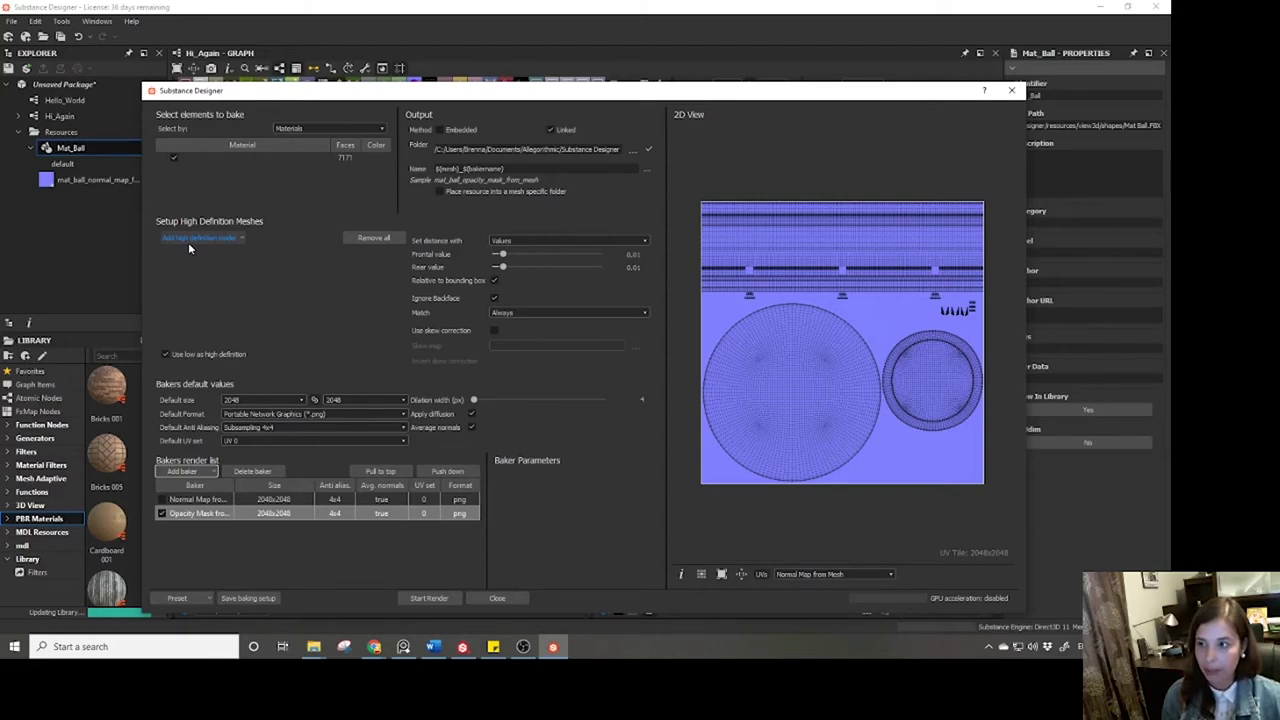
Render the Opacity Mask from Mesh baker for Mat_Ball and close the bake setup.
click(428, 598)
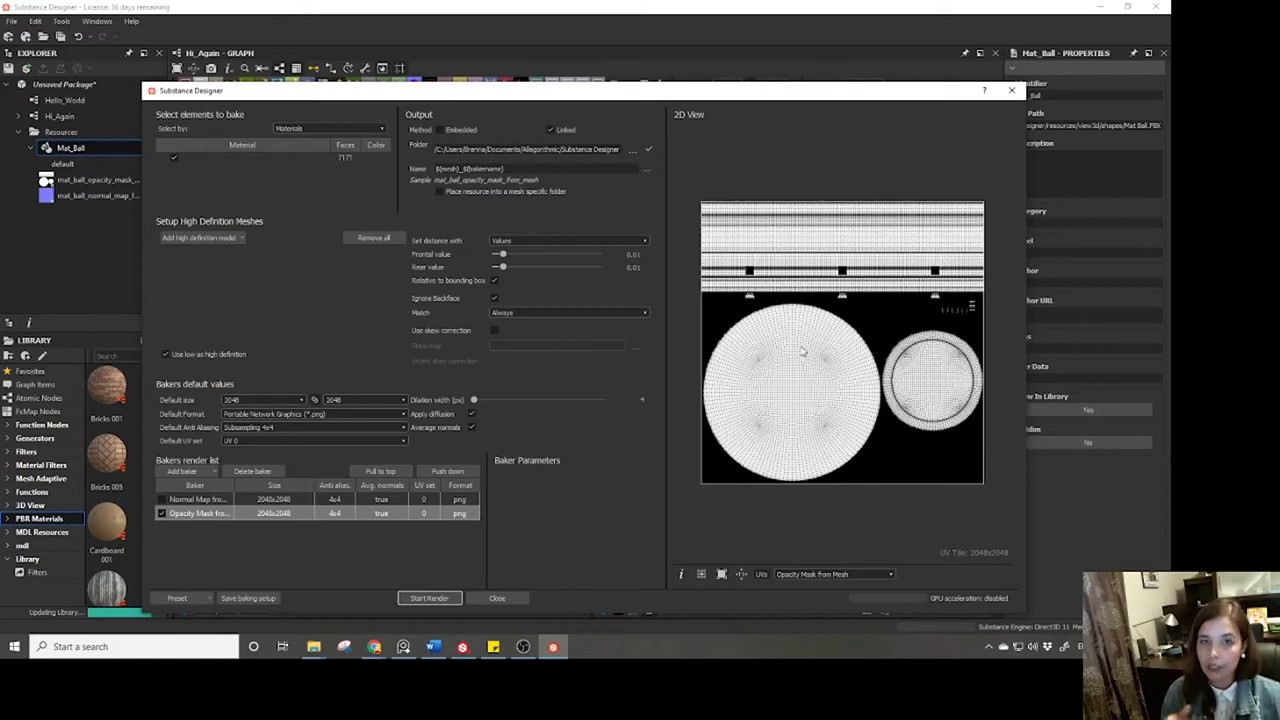
click(1011, 90)
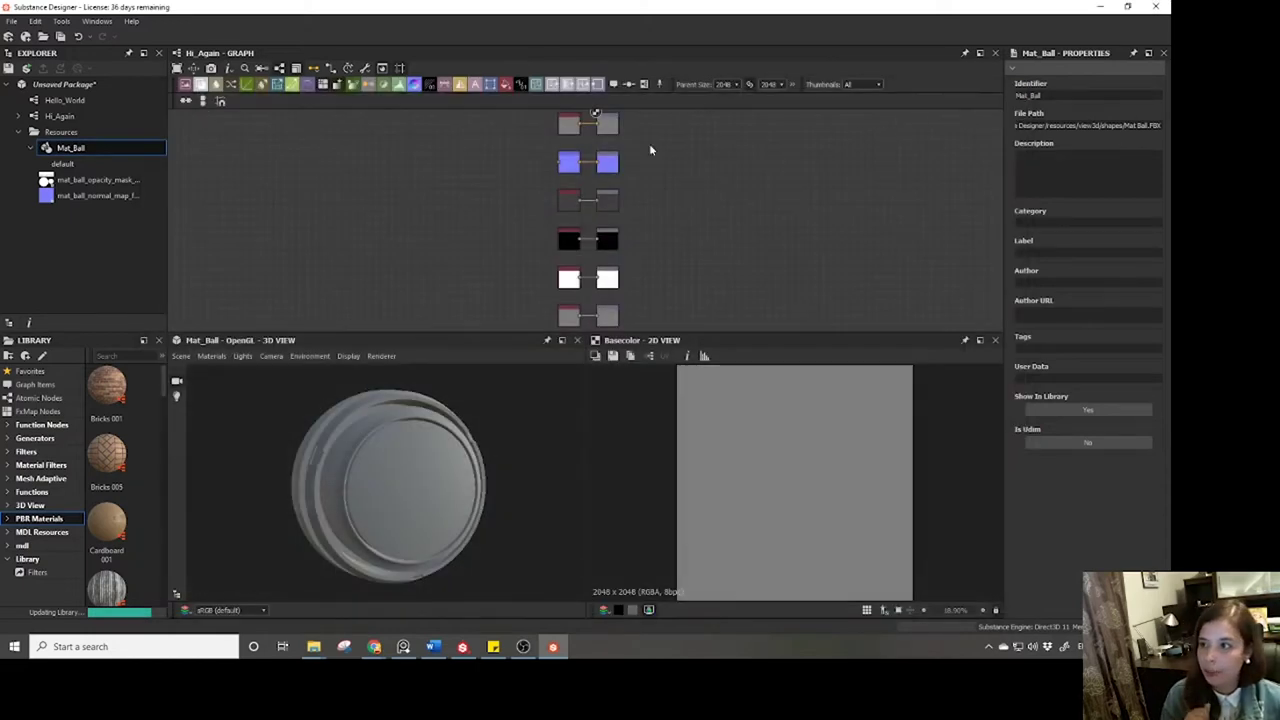
Remove the Resources folder with Mat_Ball and its baked maps from the package.
click(80, 133)
right_click(82, 133)
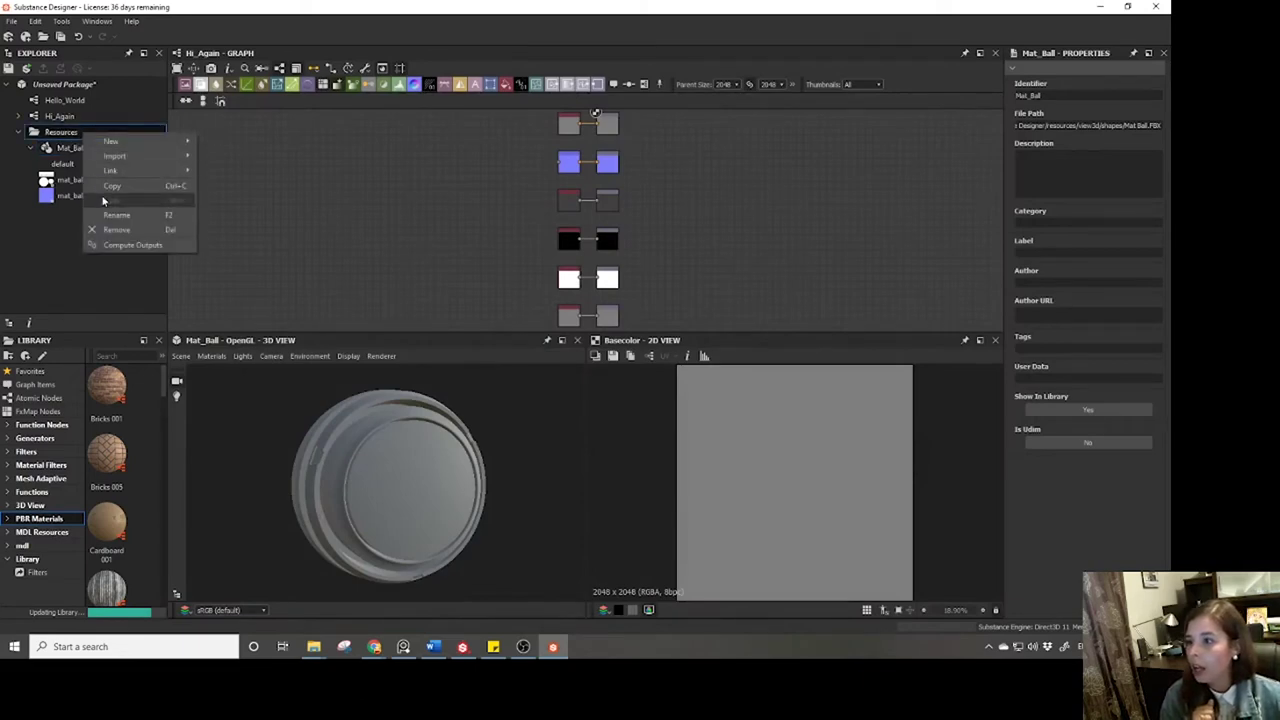
click(109, 232)
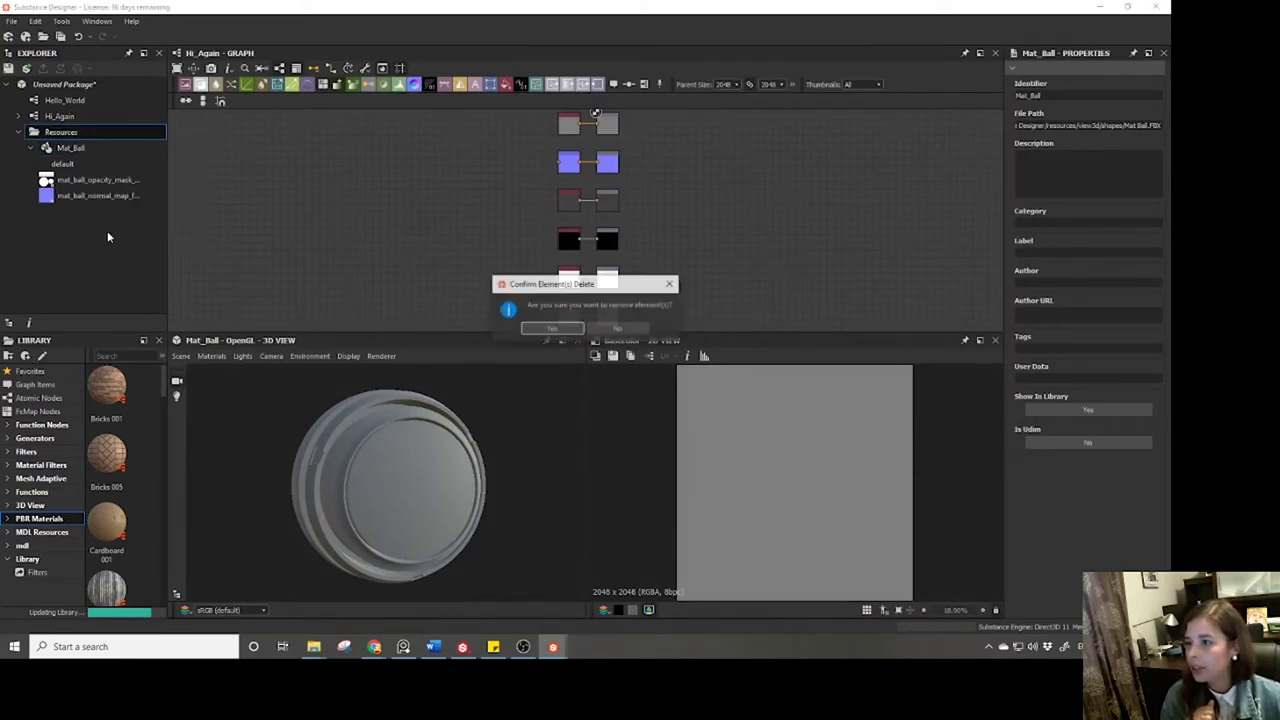
key(Escape)
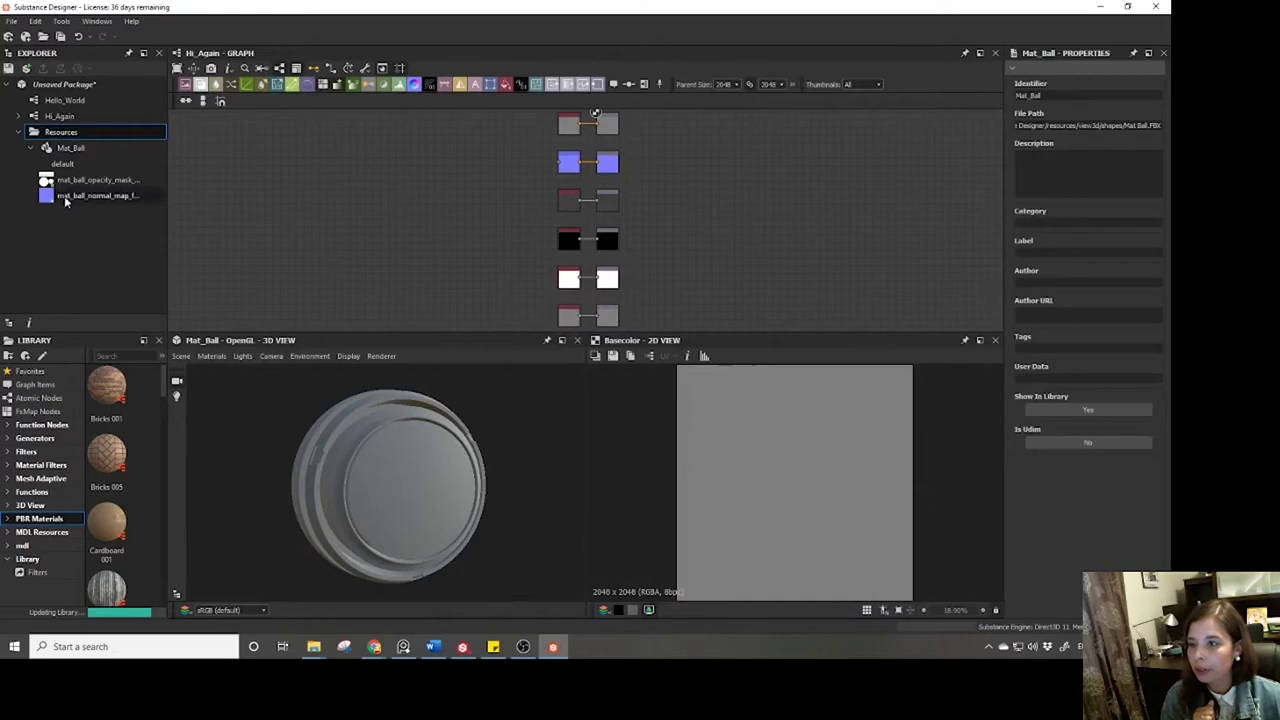
right_click(50, 142)
click(76, 236)
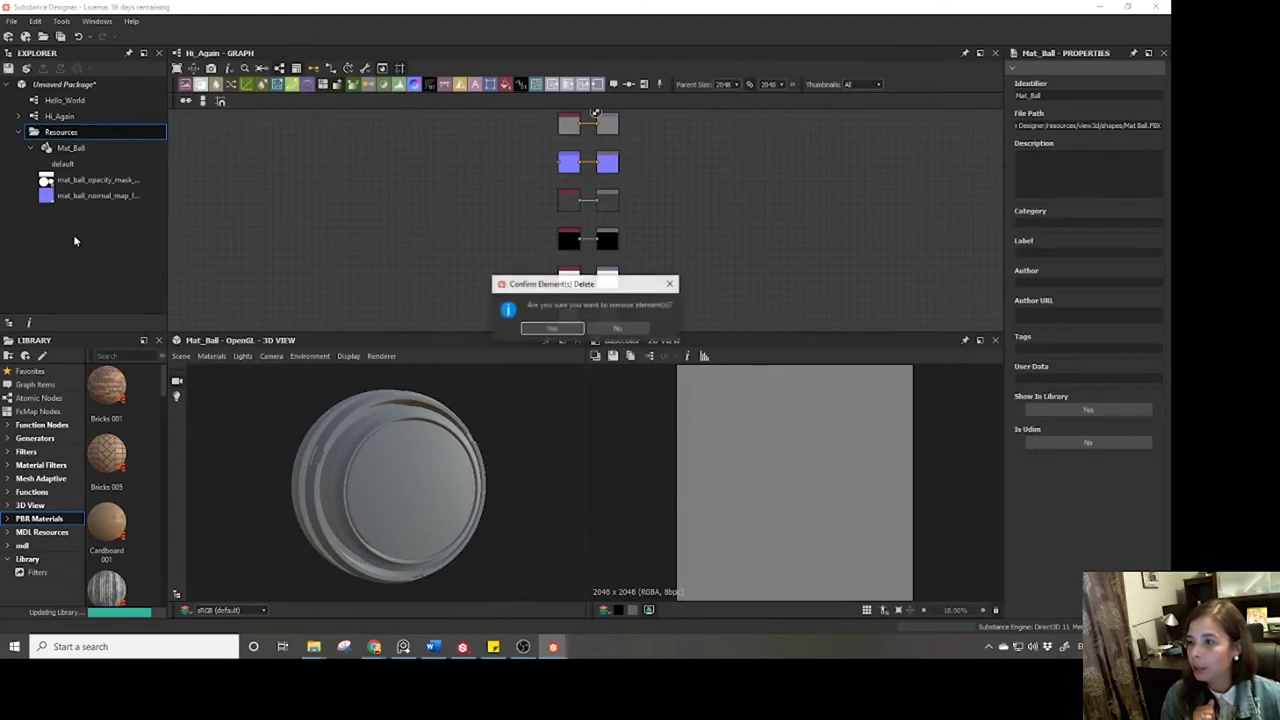
click(545, 328)
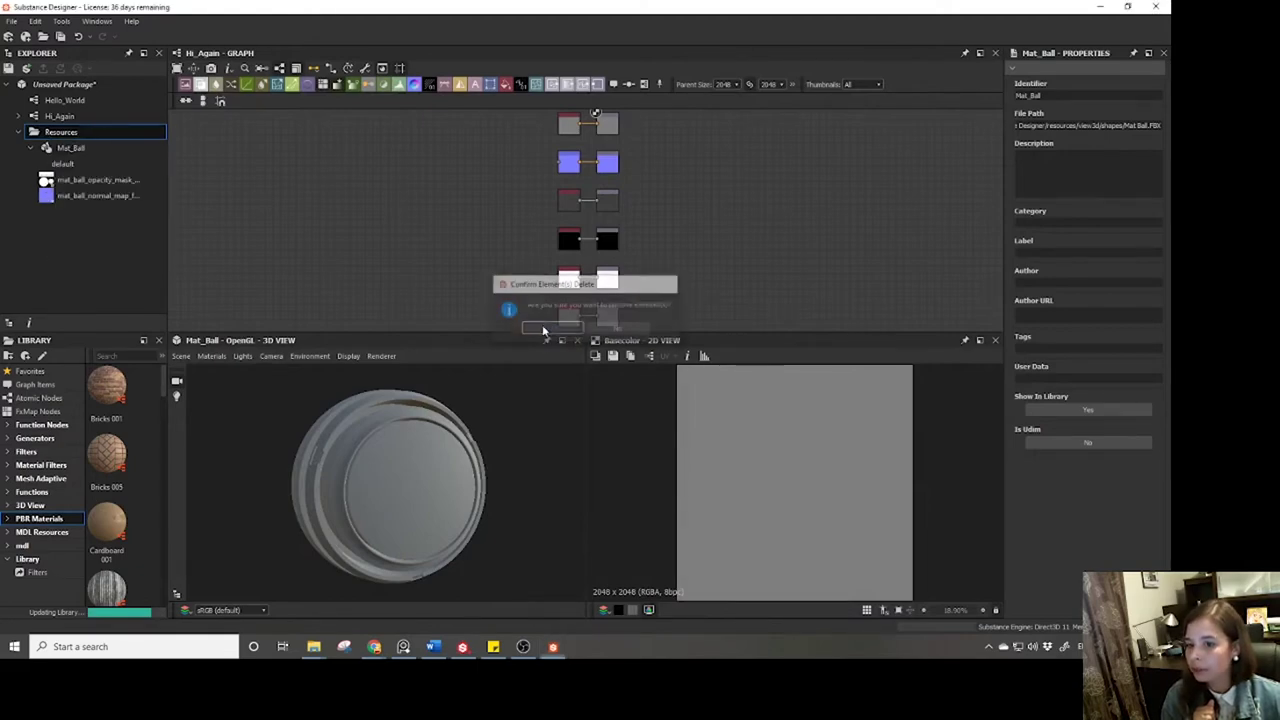
Select the Hello_World graph to view its properties, and expand Hi_Again to list its outputs.
right_click(94, 102)
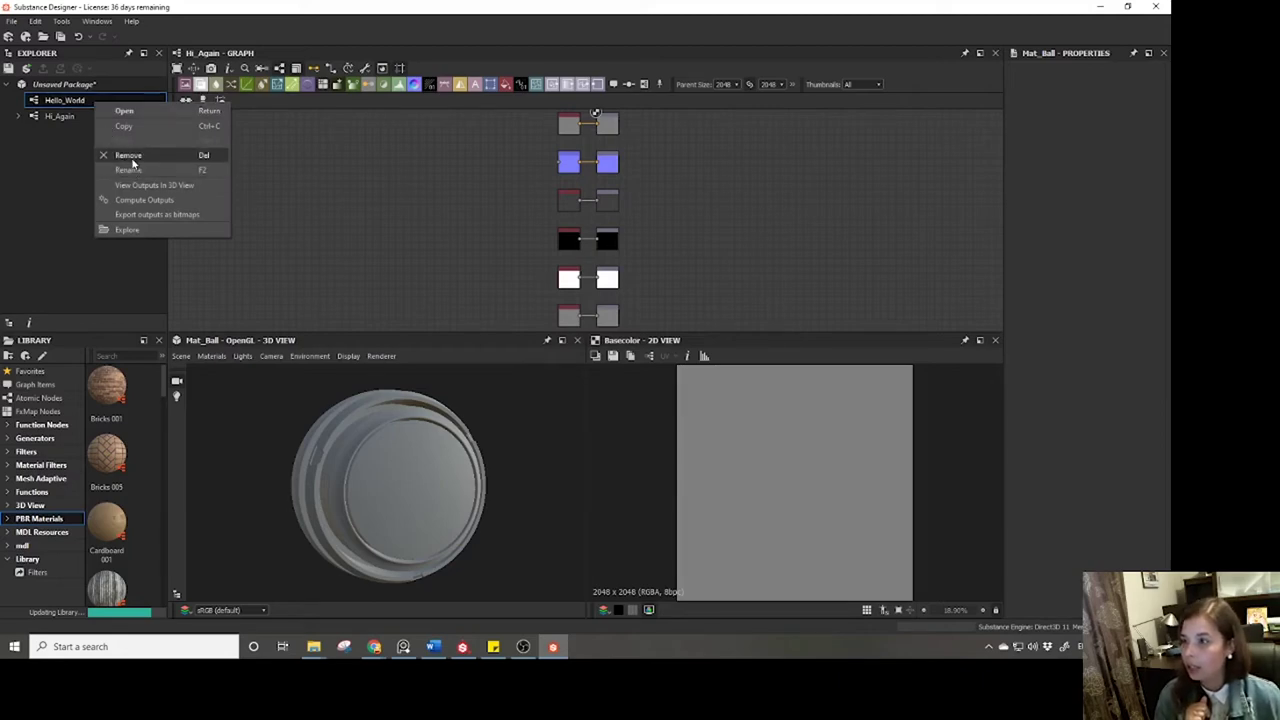
click(80, 177)
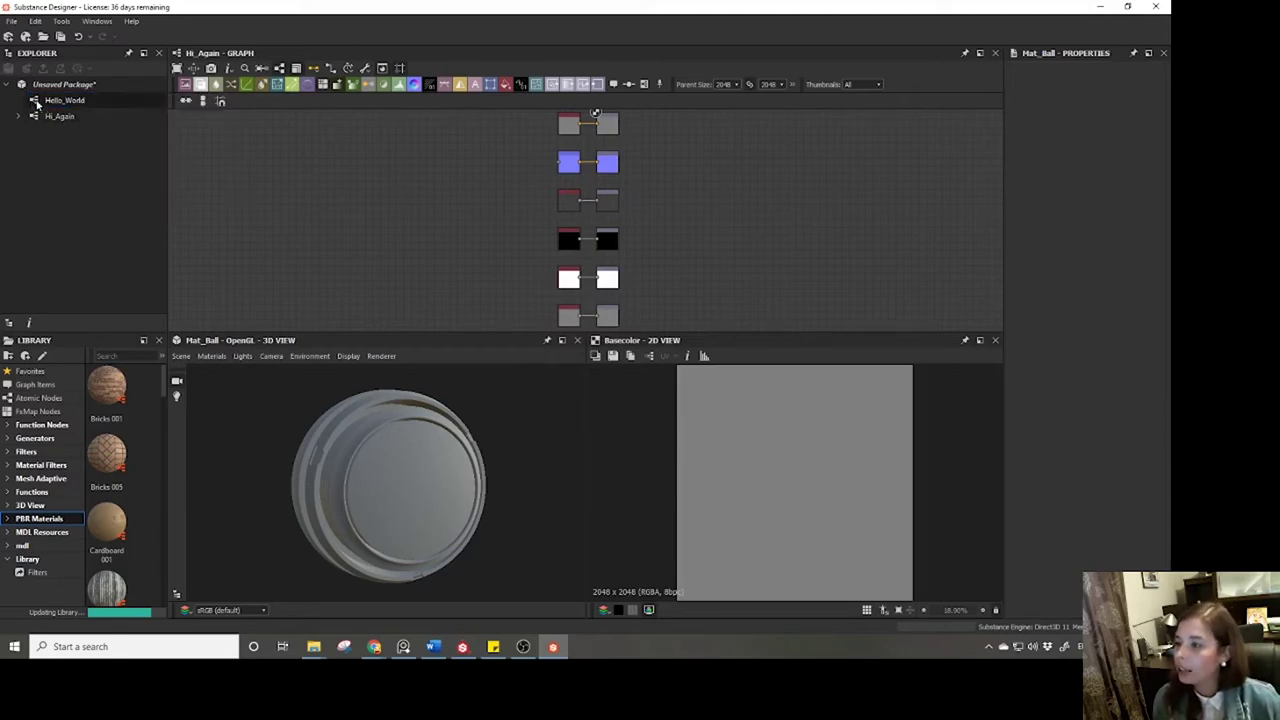
click(36, 103)
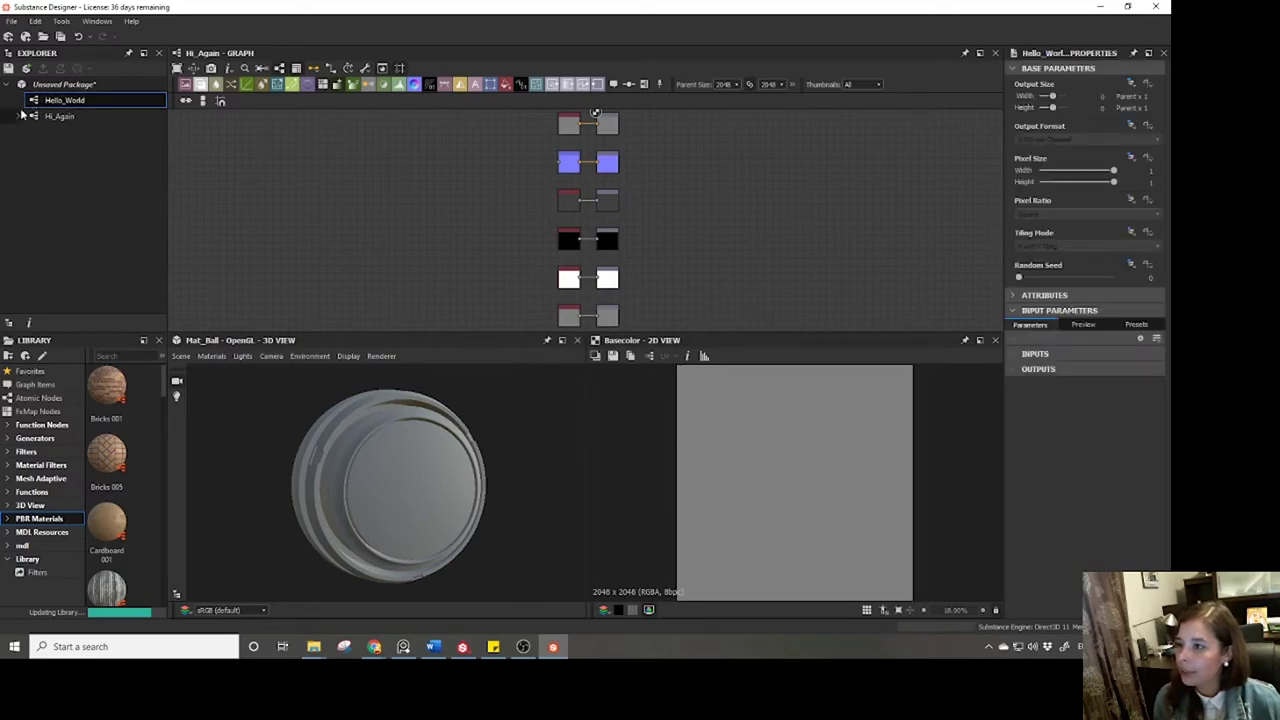
click(24, 116)
click(24, 116)
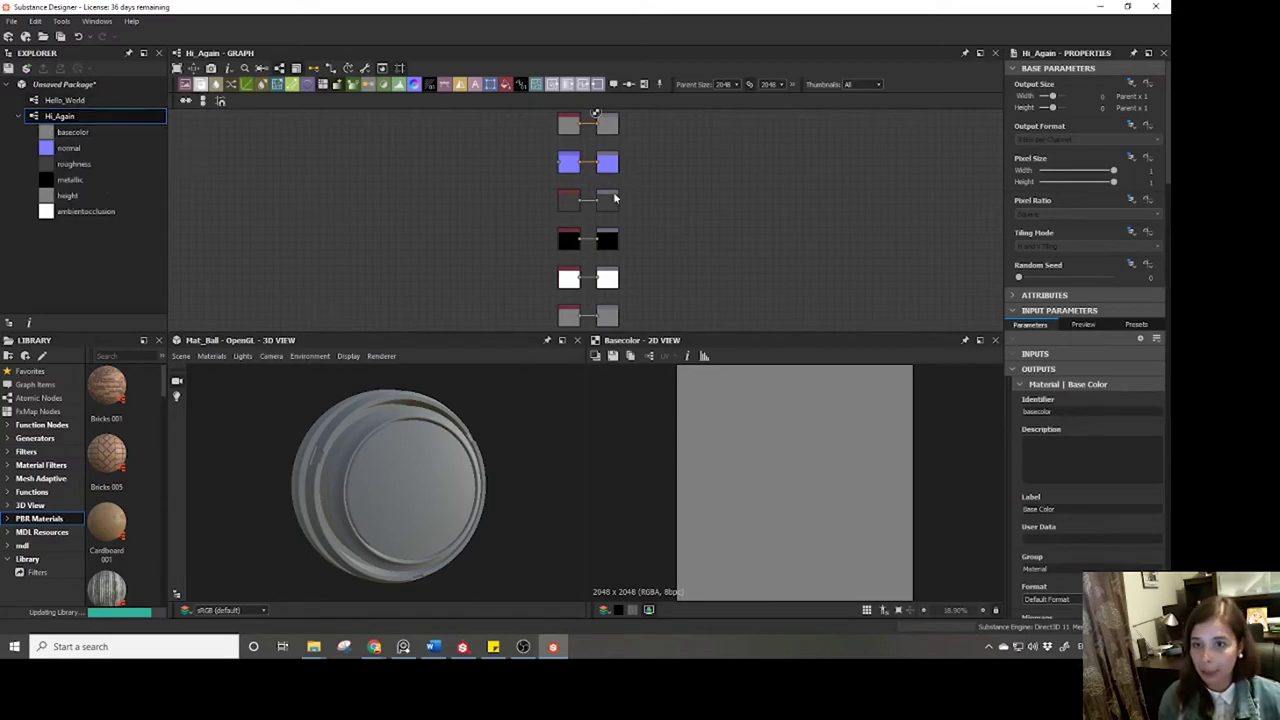
Remove the Hello_World graph from the package.
right_click(70, 102)
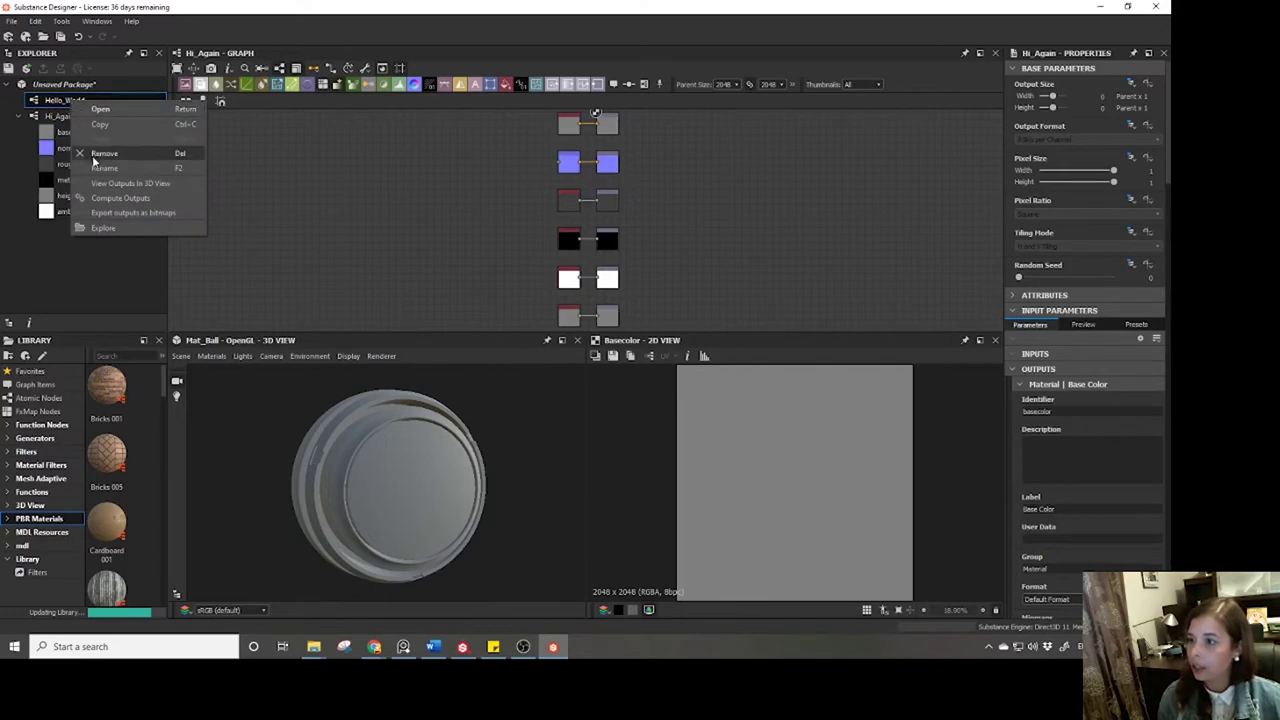
click(62, 106)
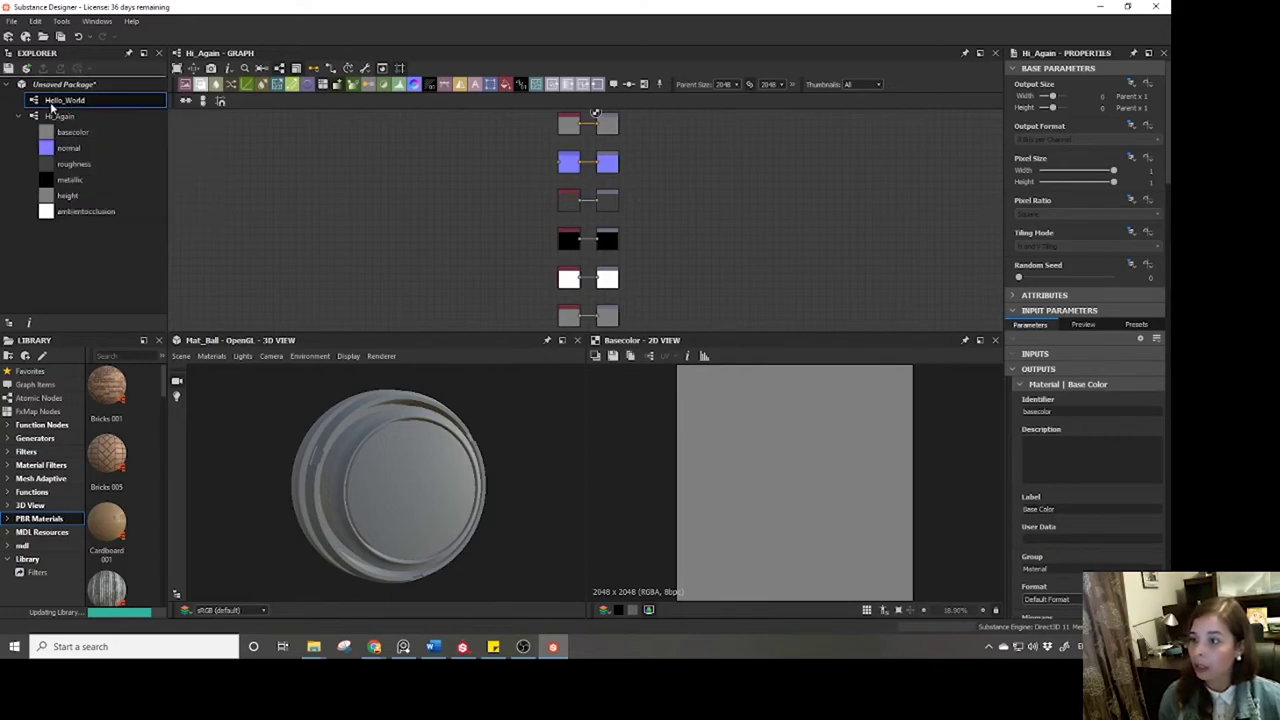
key(Delete)
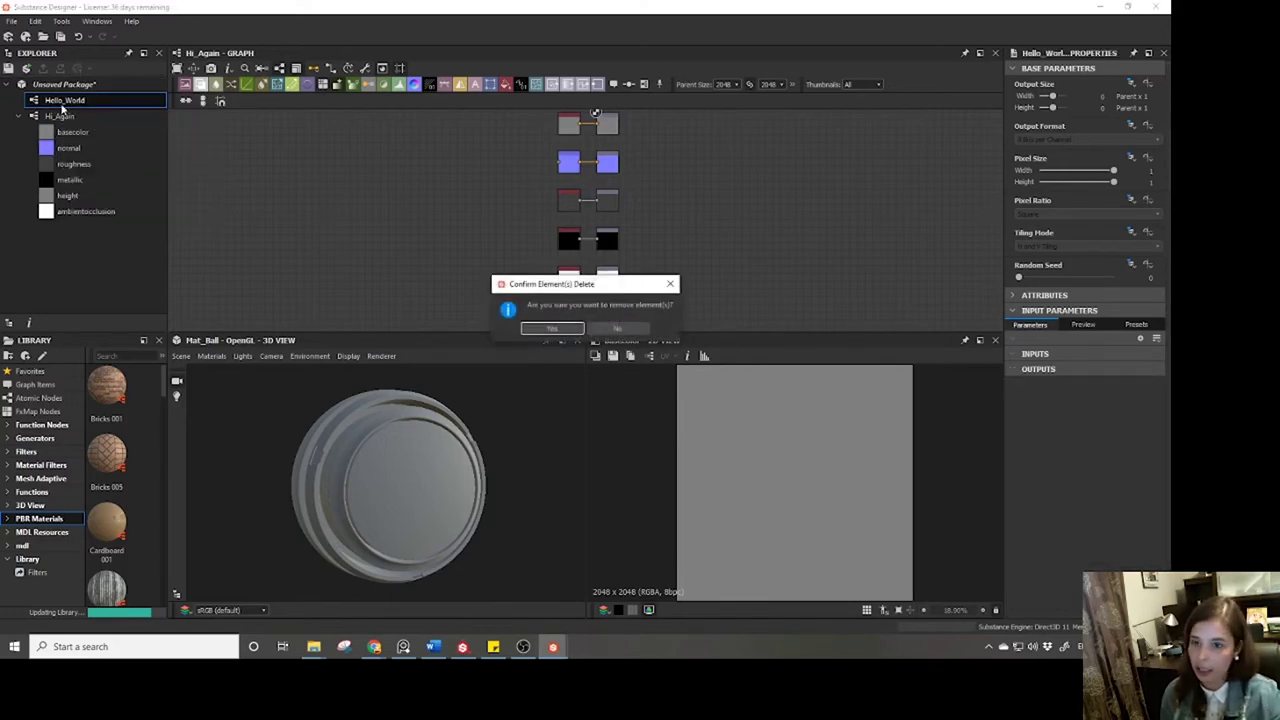
click(538, 329)
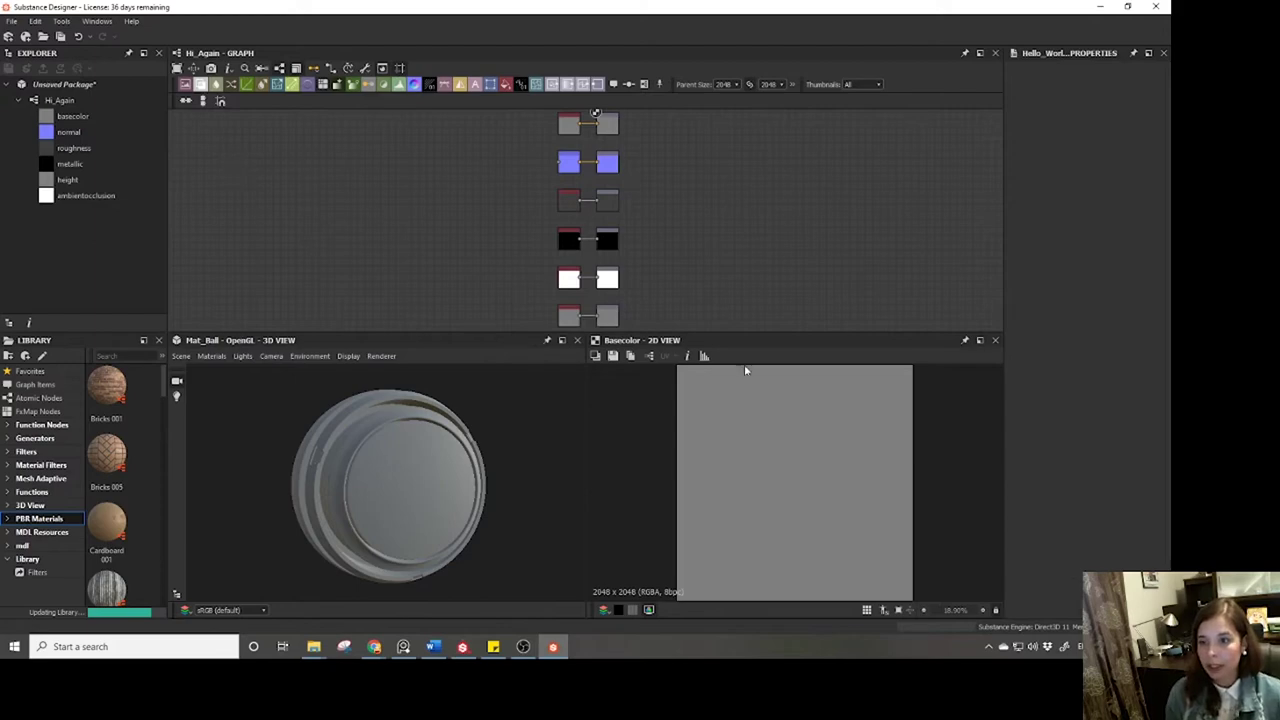
Enlarge the graph area and add a Clouds 2 noise from the Generators library to Hi_Again, displaying it in the 2D view.
drag(536, 332, 530, 363)
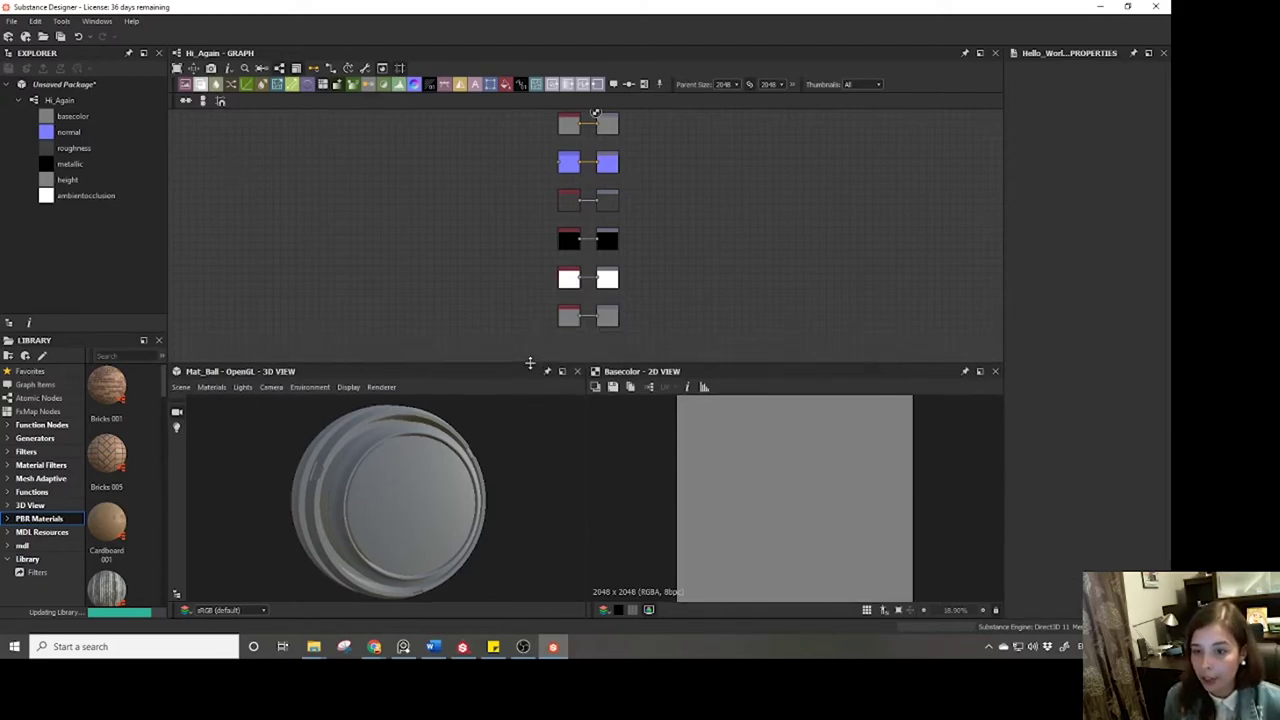
scroll(545, 261, down, 2)
middle_drag(545, 261, 722, 253)
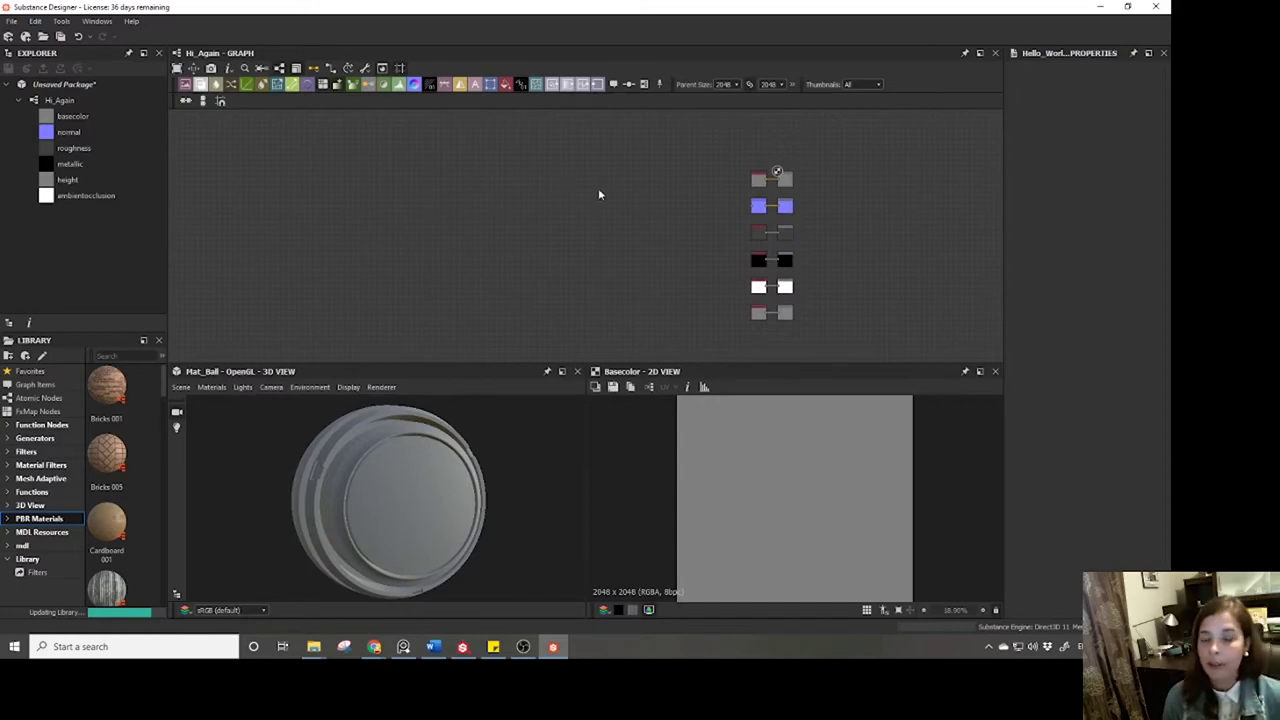
middle_drag(629, 166, 602, 182)
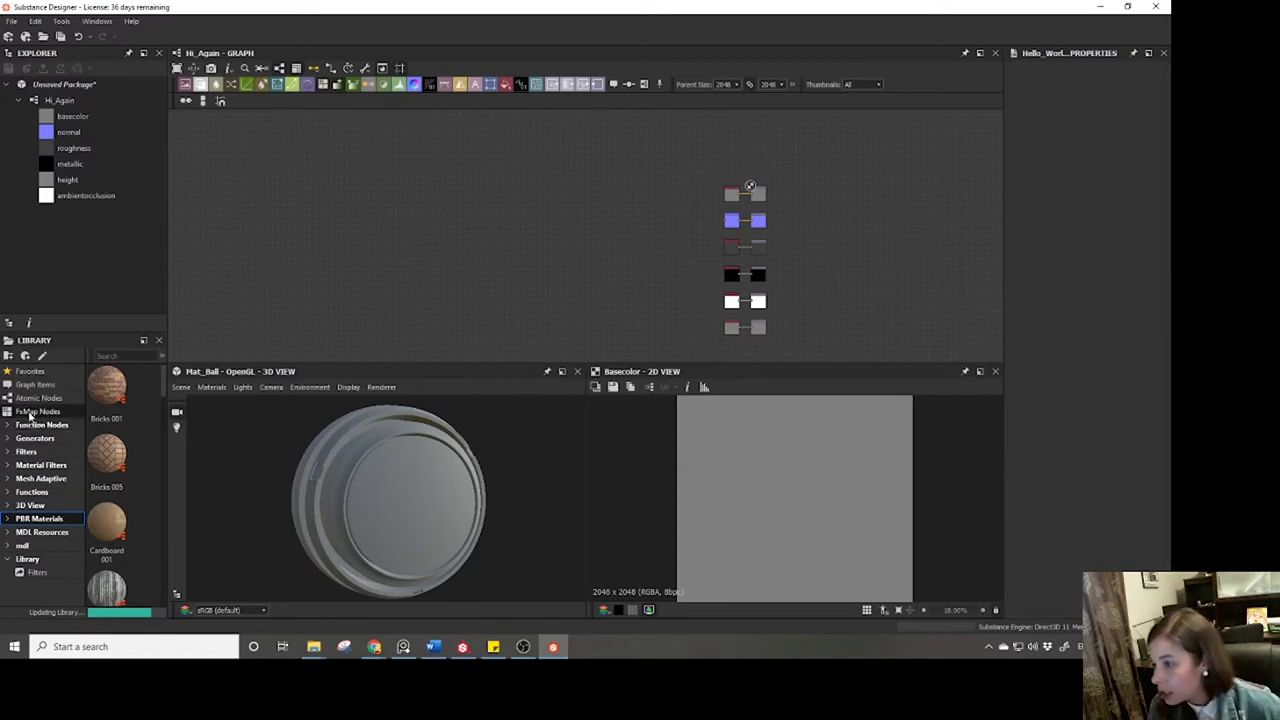
click(20, 452)
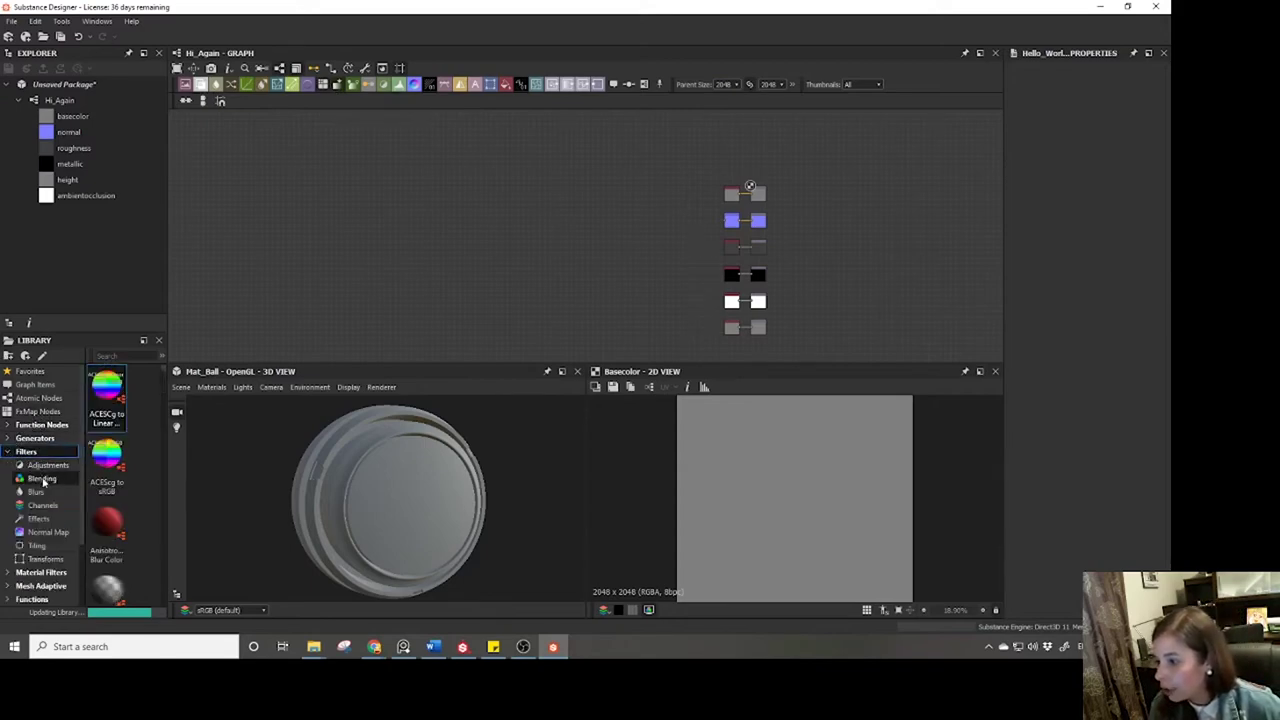
click(8, 452)
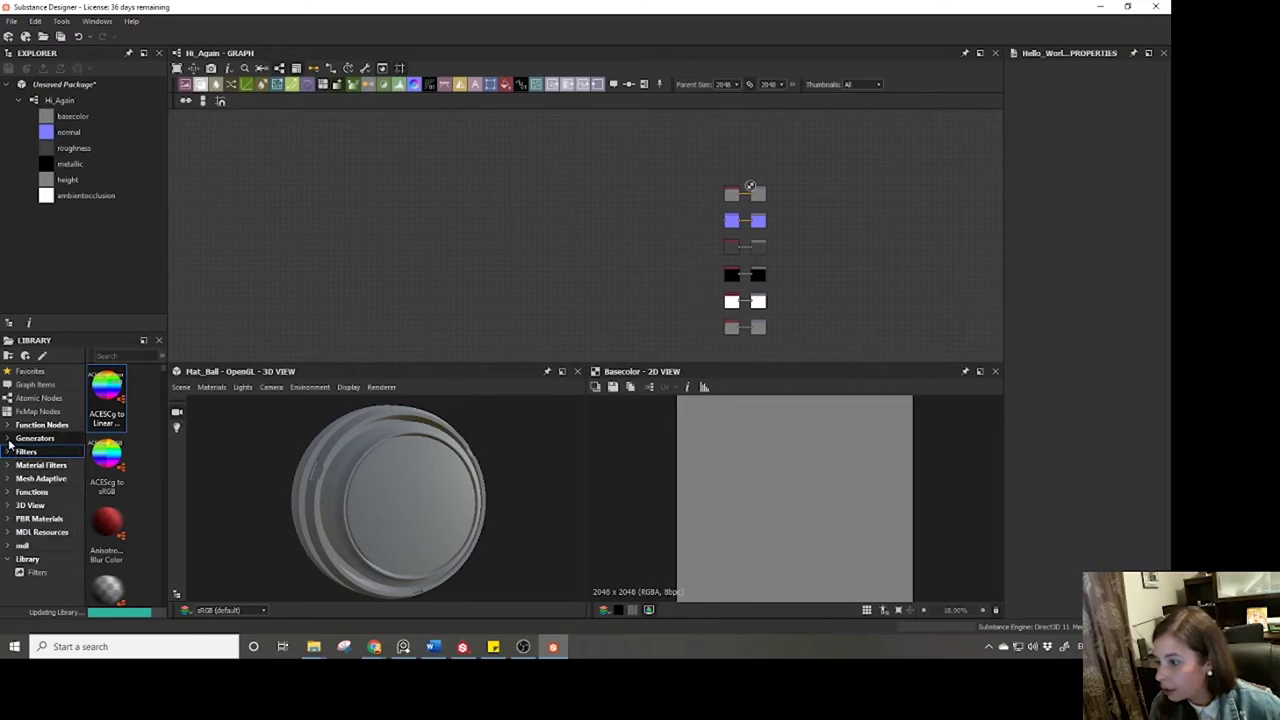
click(8, 438)
click(30, 452)
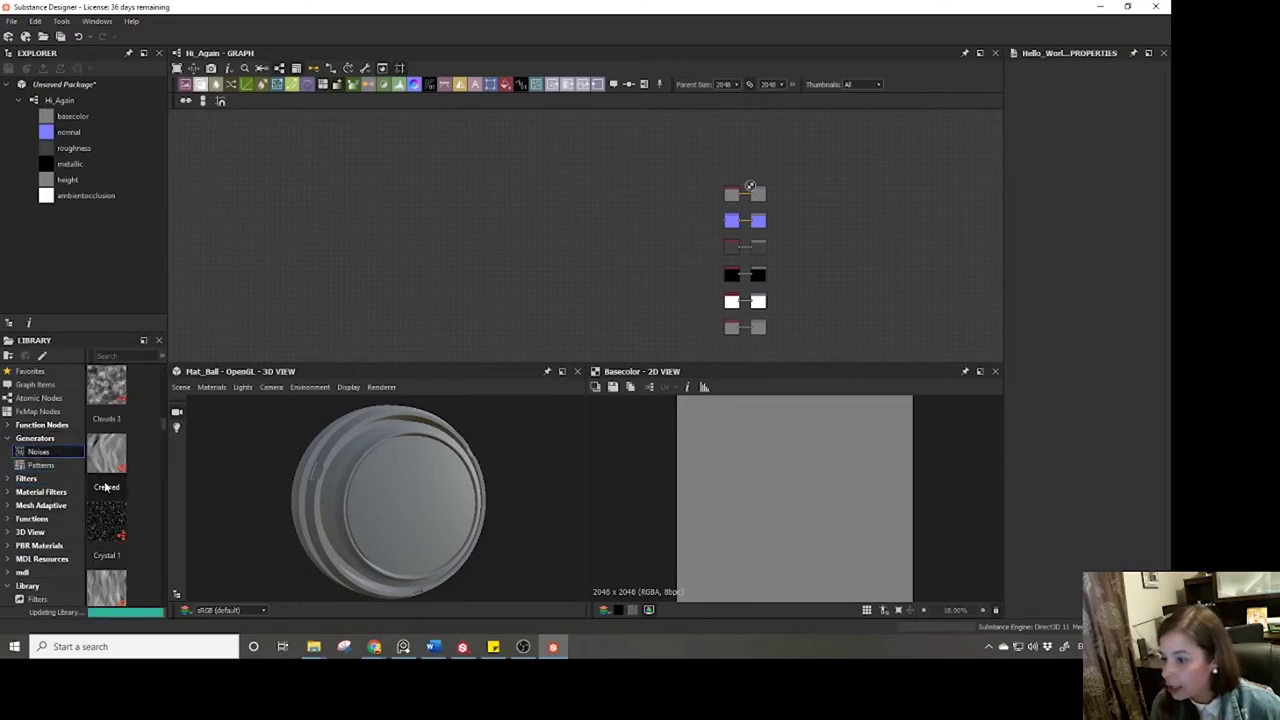
scroll(106, 500, down, 3)
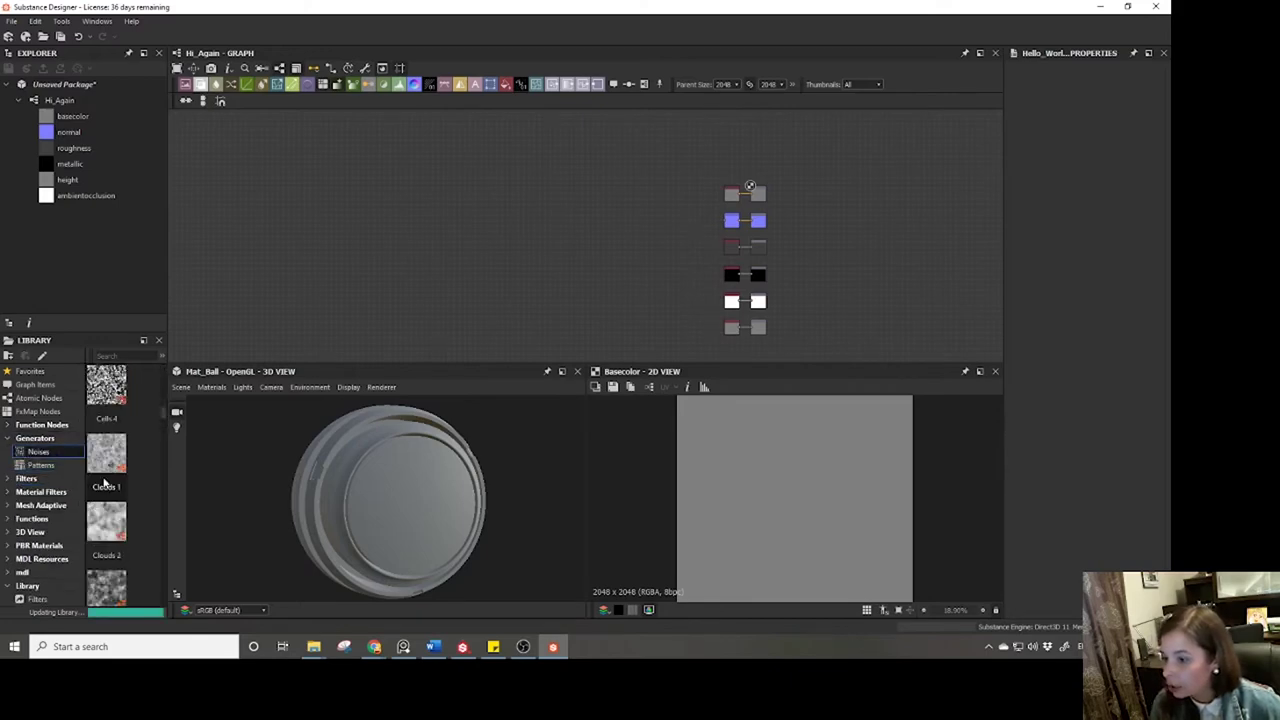
drag(108, 527, 420, 226)
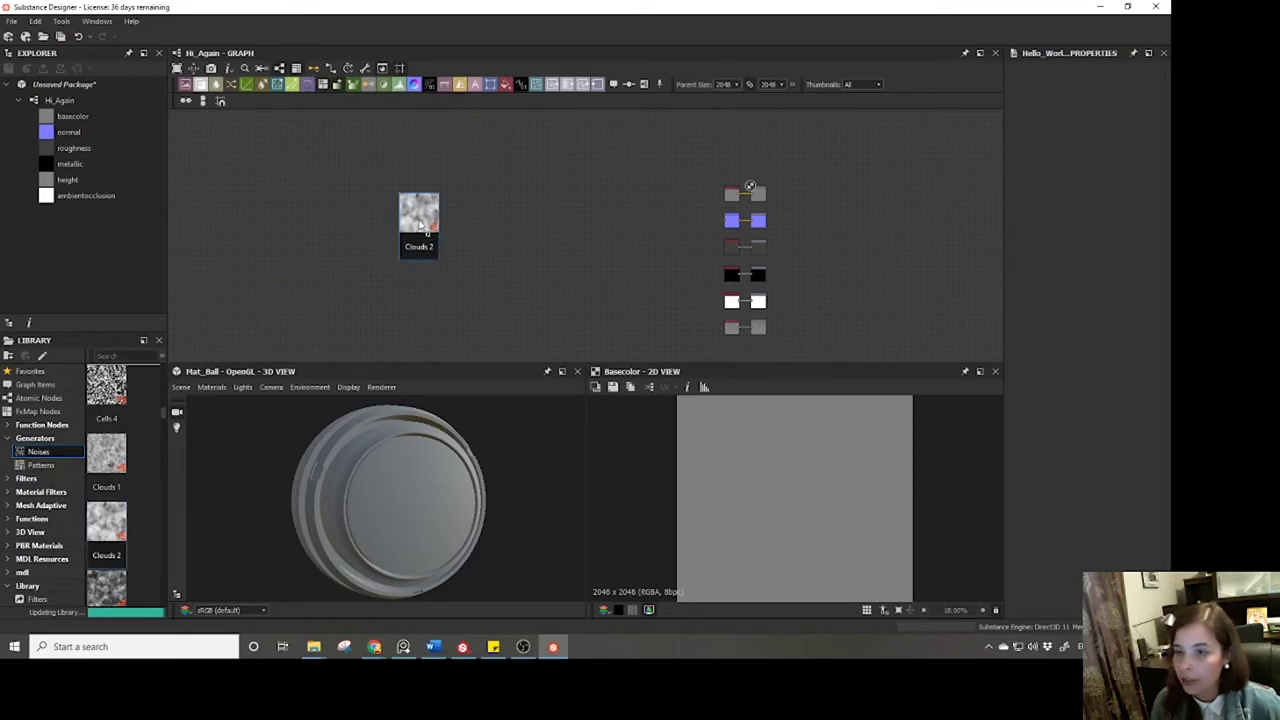
double_click(419, 220)
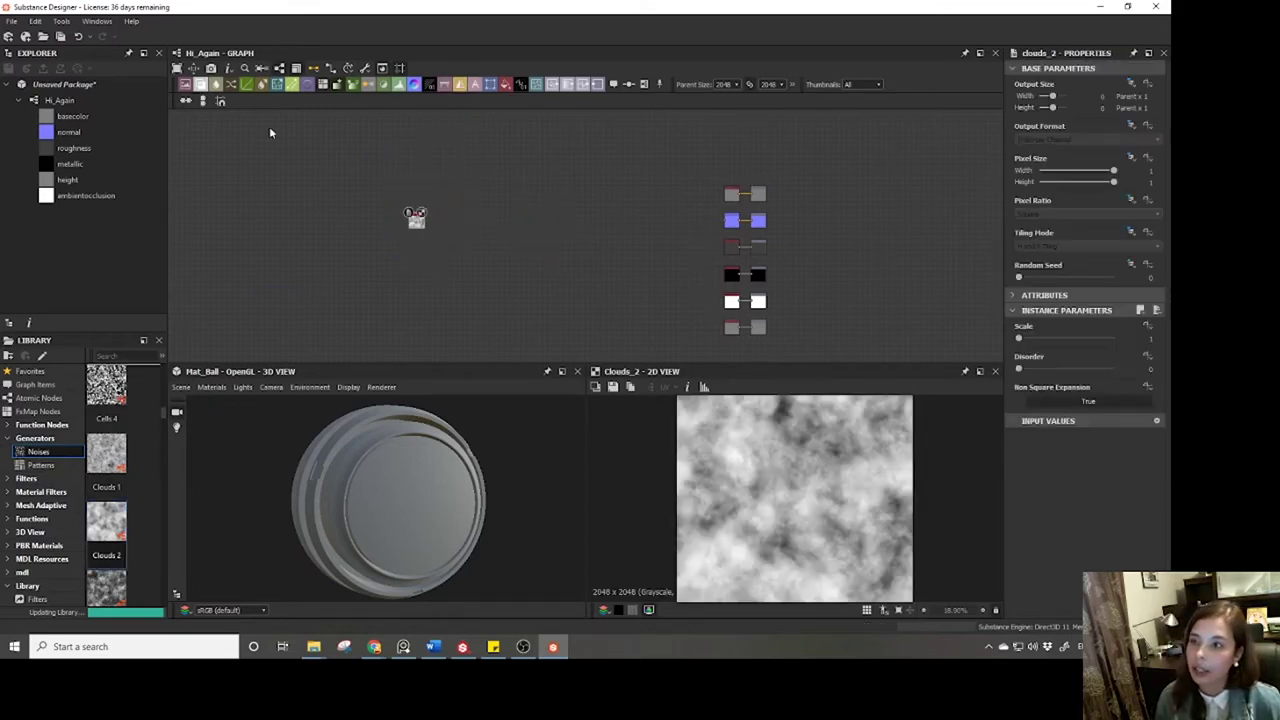
Add a Blend node beside the Clouds 2 node and show Clouds 2 in the 2D view.
drag(212, 100, 445, 222)
scroll(445, 222, up, 5)
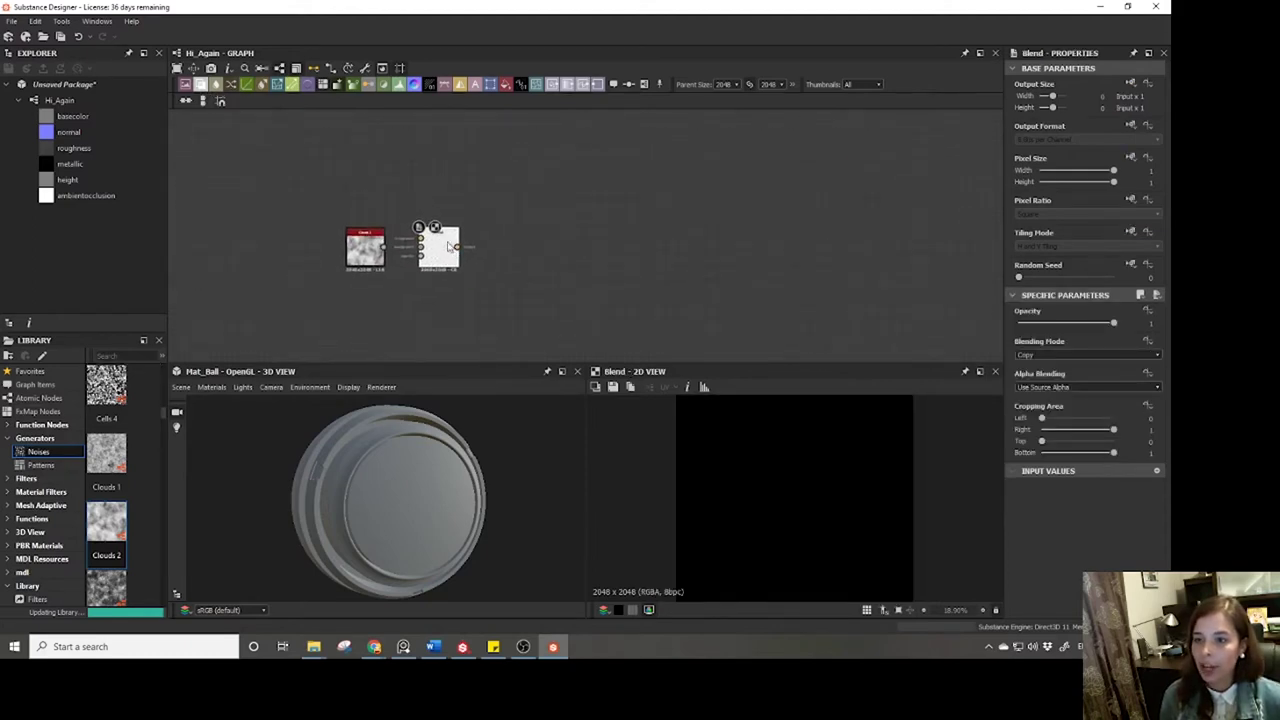
click(366, 248)
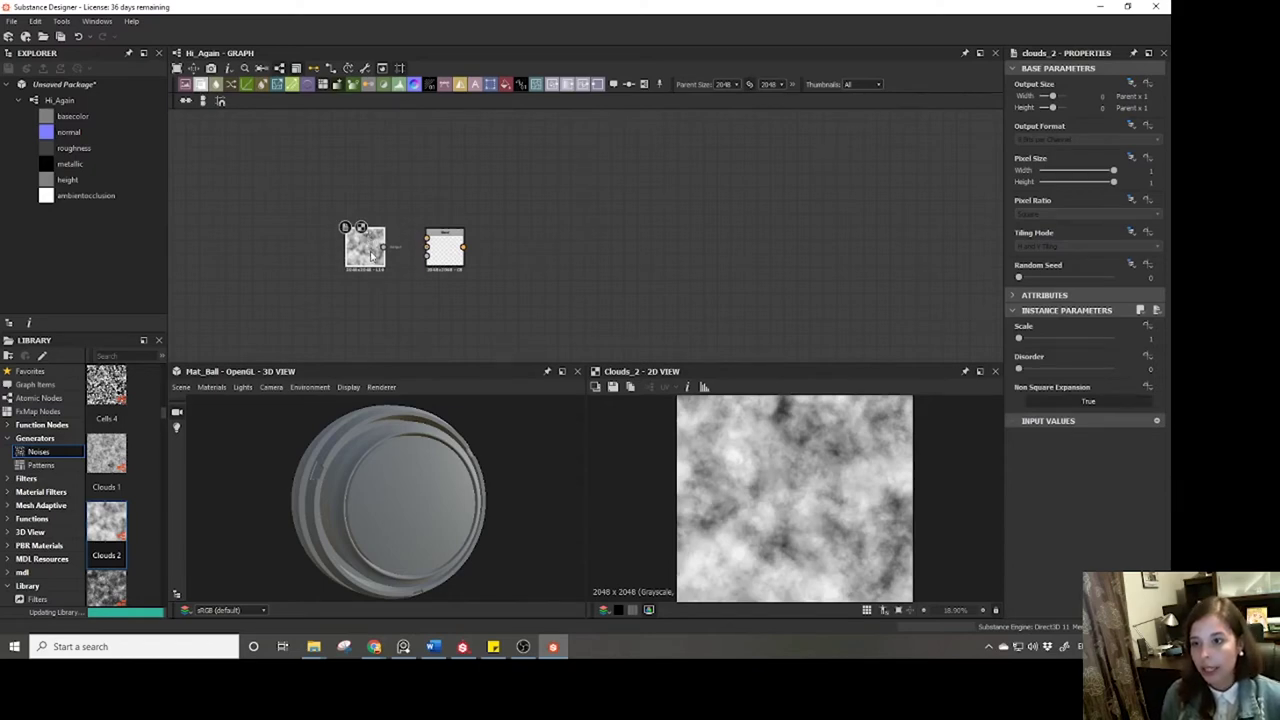
Open the reference graph of the Clouds 2 node, loading the package that contains it.
right_click(372, 252)
right_click(352, 250)
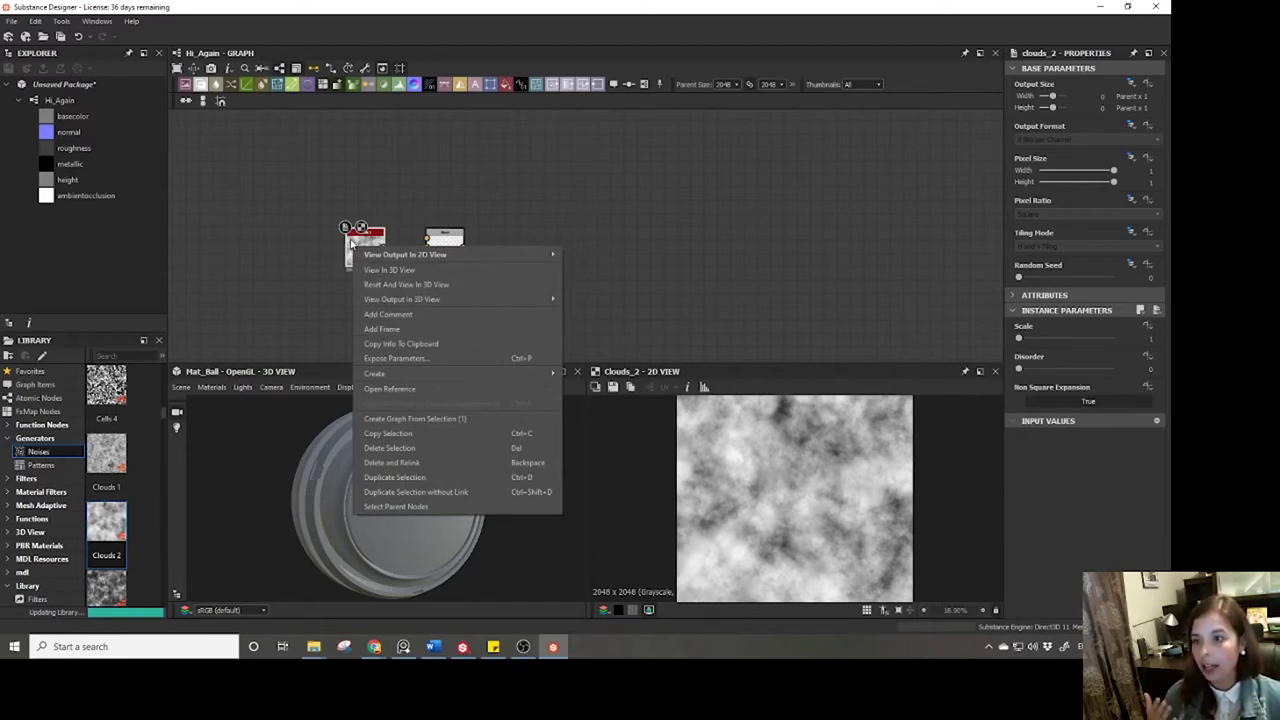
right_click(348, 237)
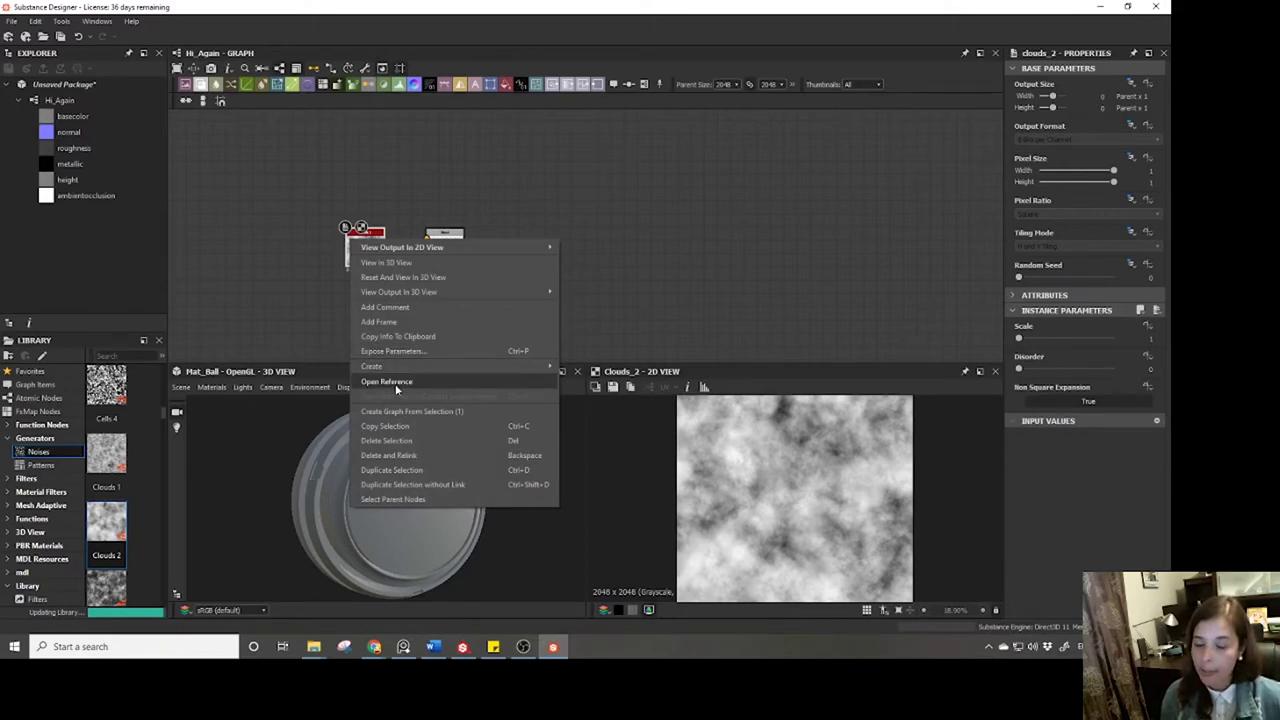
click(396, 382)
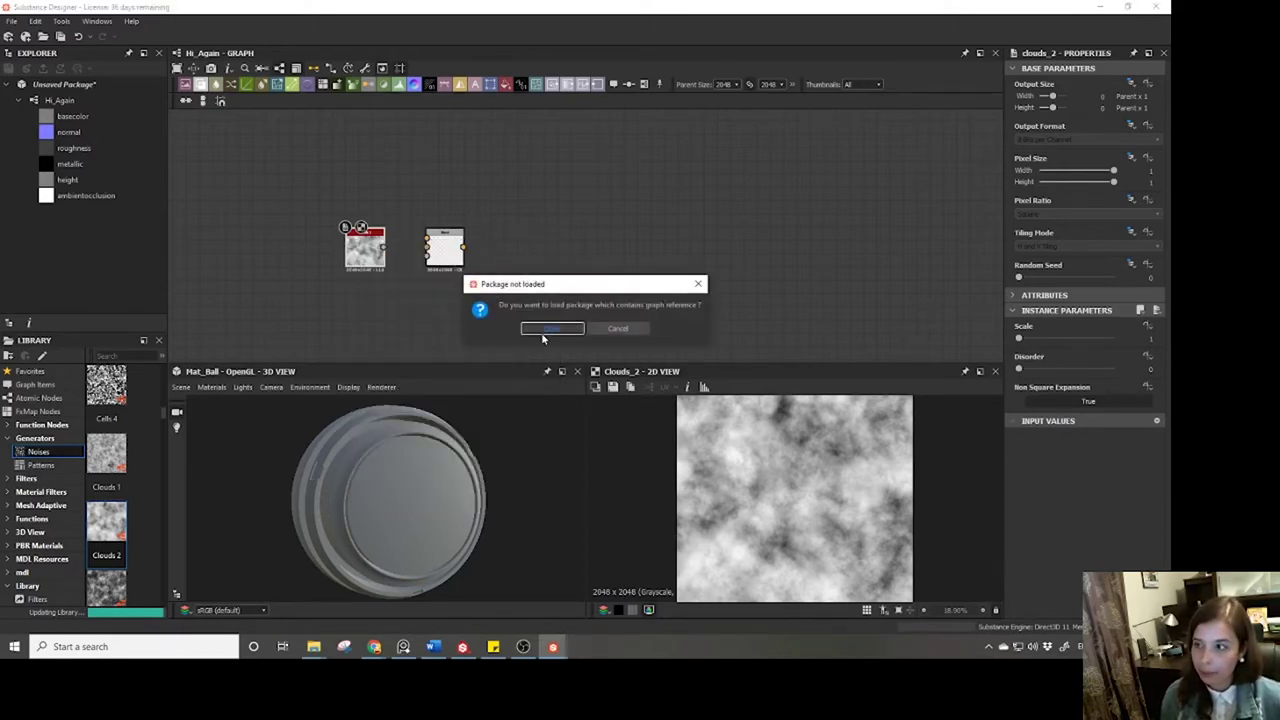
click(545, 330)
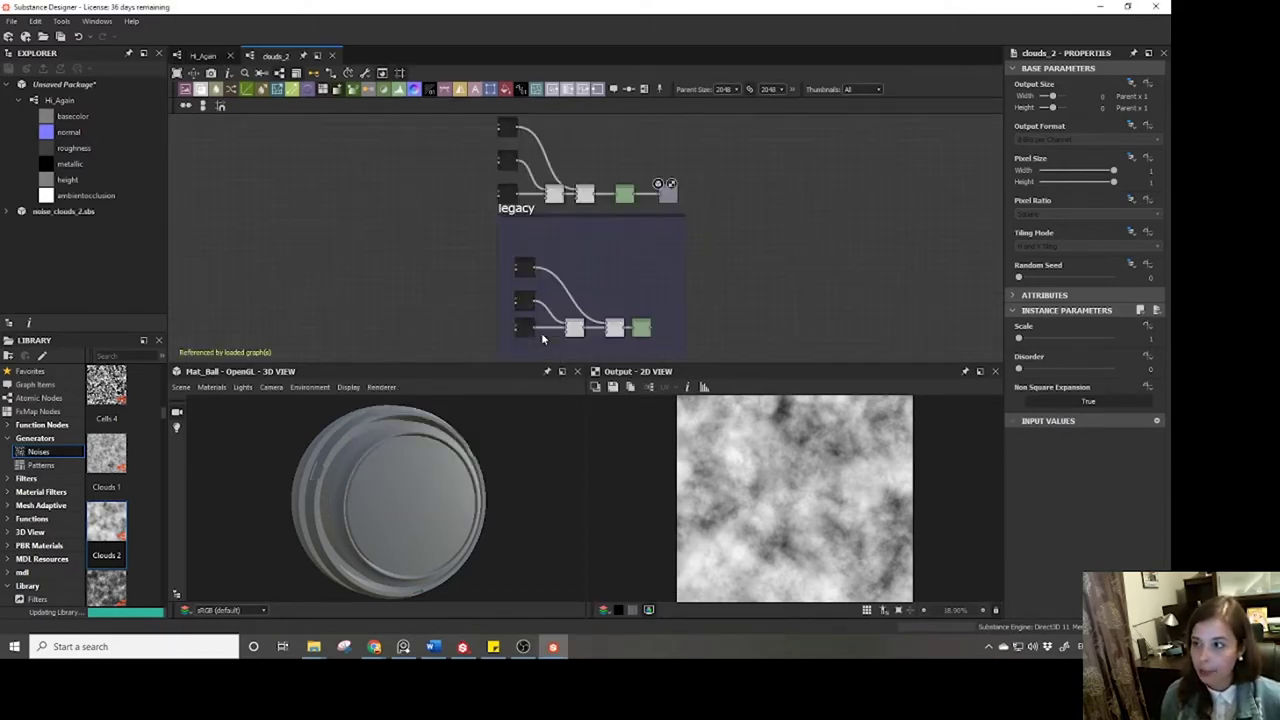
Expand the noise_clouds_2.sbs package and examine the clouds_2 graph's node chain through to its Output node.
click(9, 212)
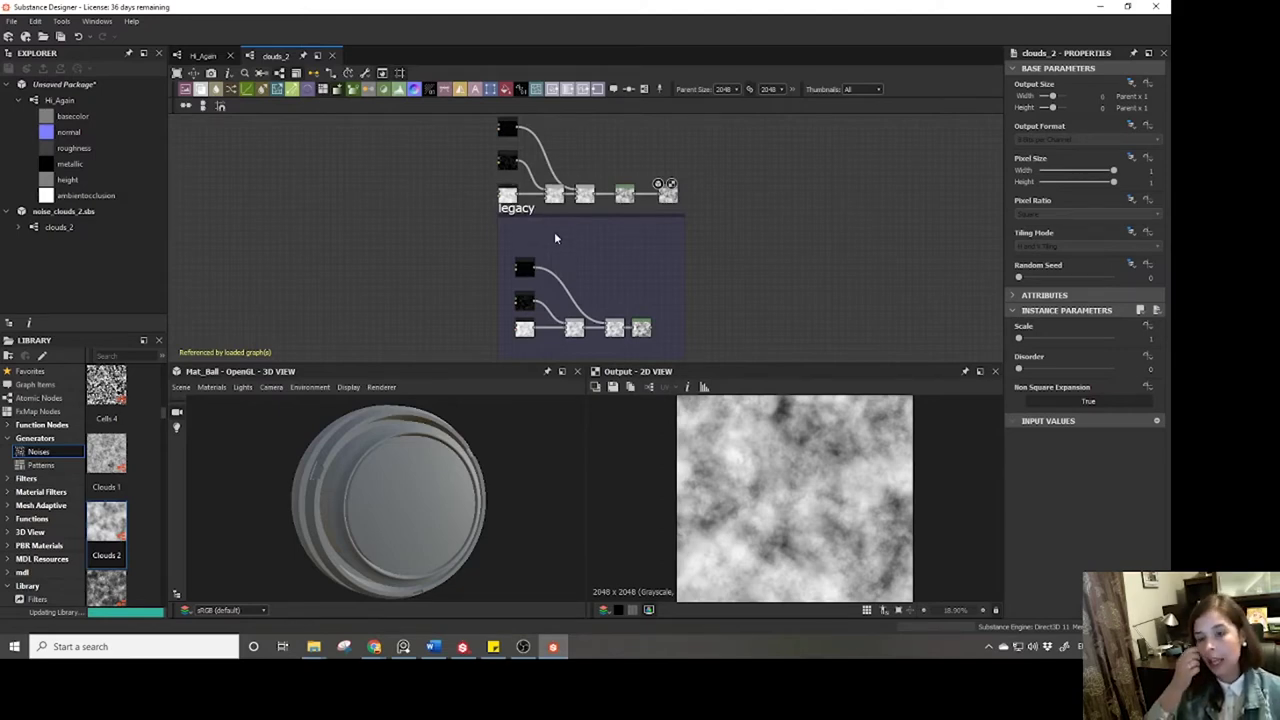
scroll(556, 238, up, 5)
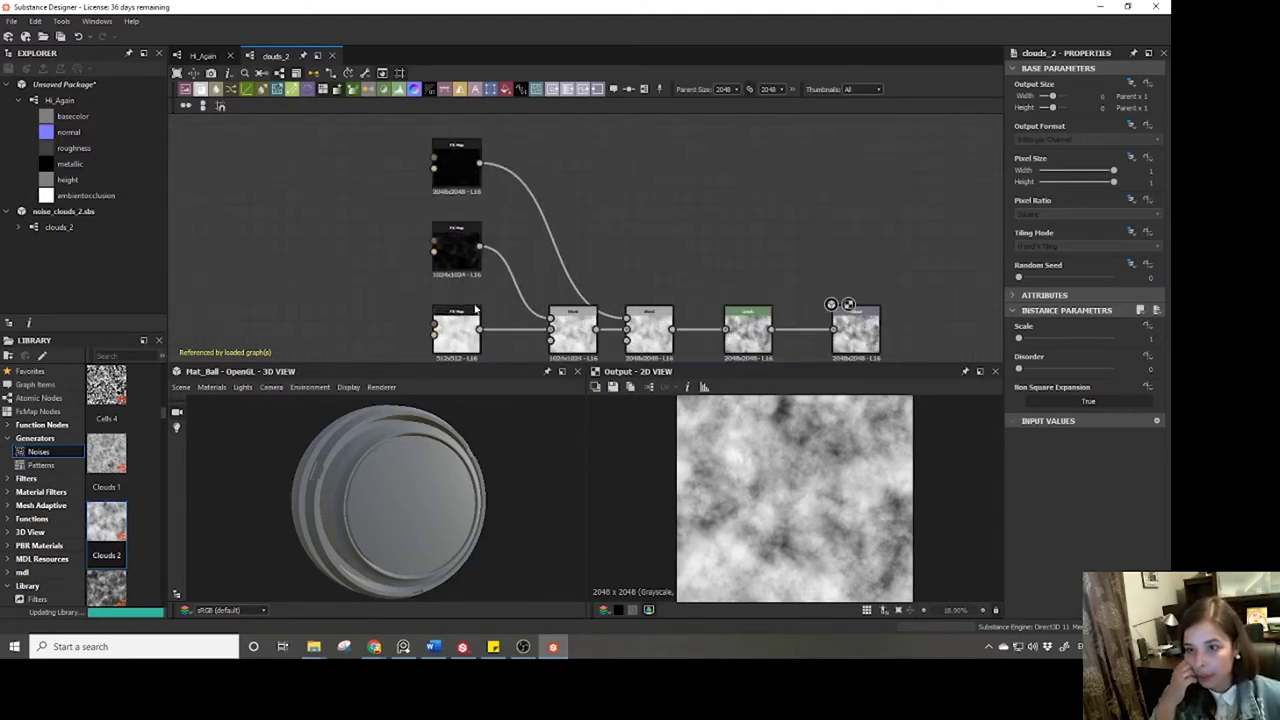
middle_drag(754, 286, 558, 207)
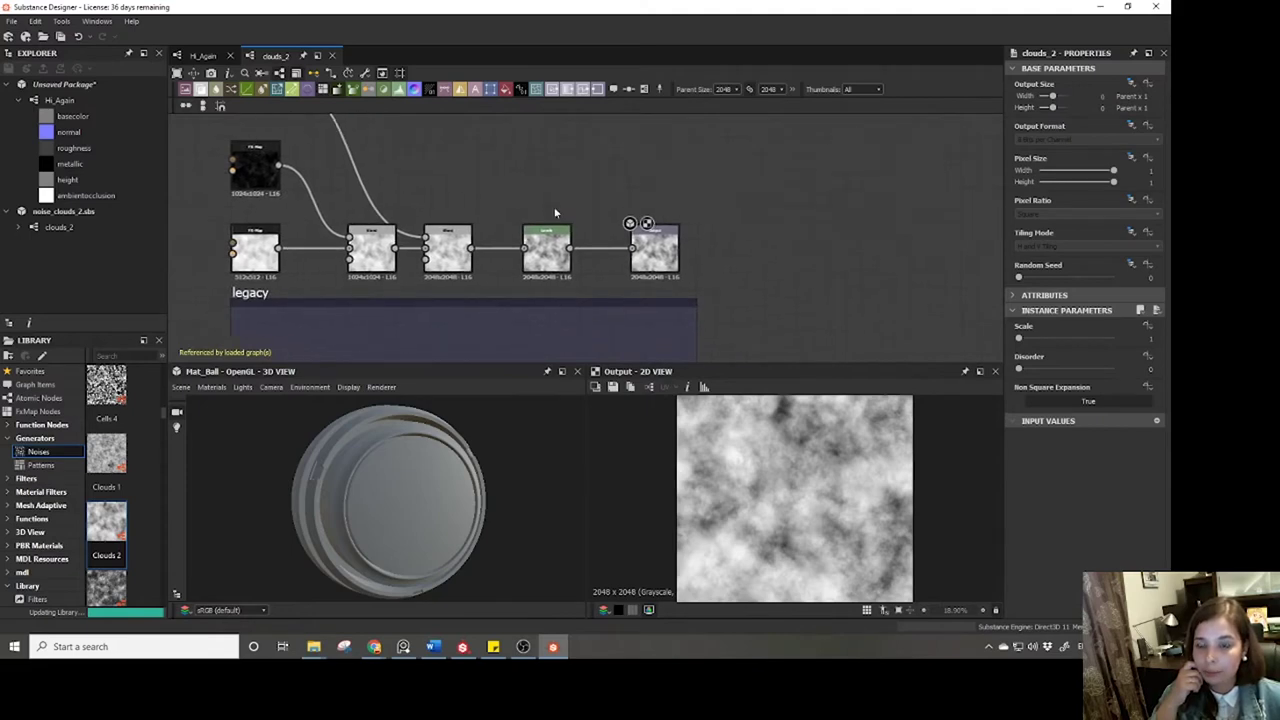
scroll(654, 215, down, 6)
scroll(660, 216, up, 7)
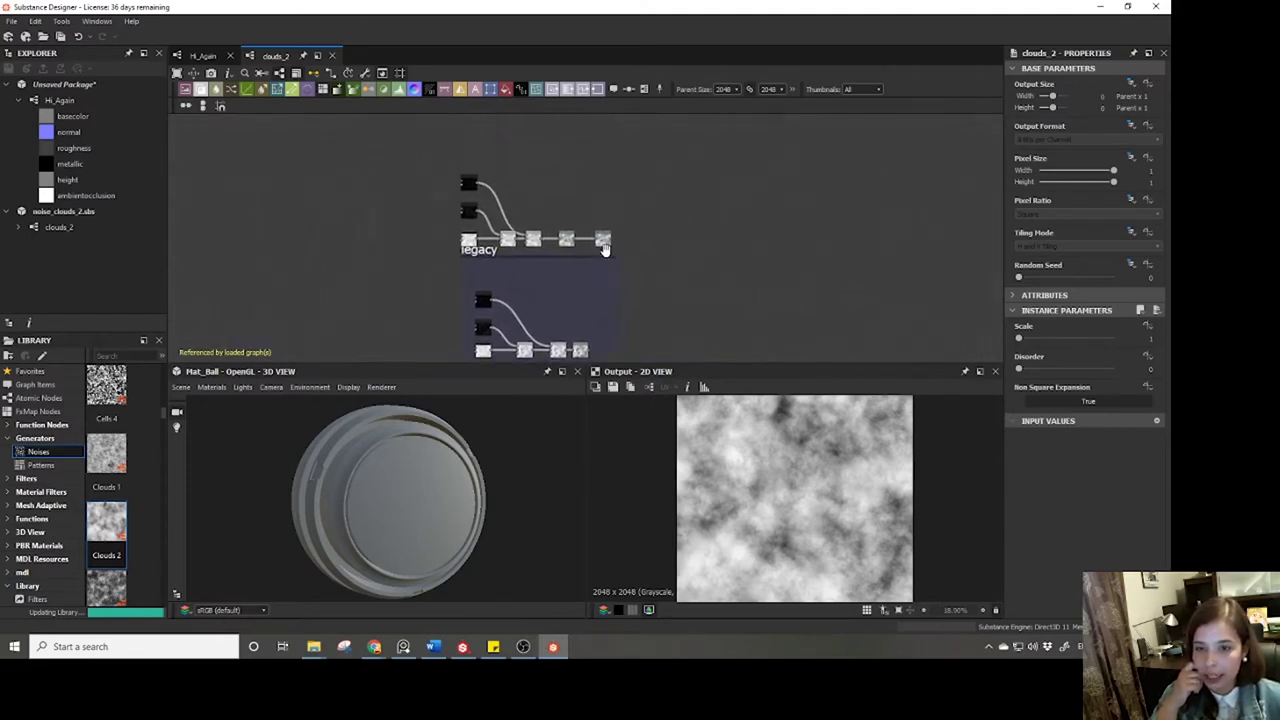
click(593, 207)
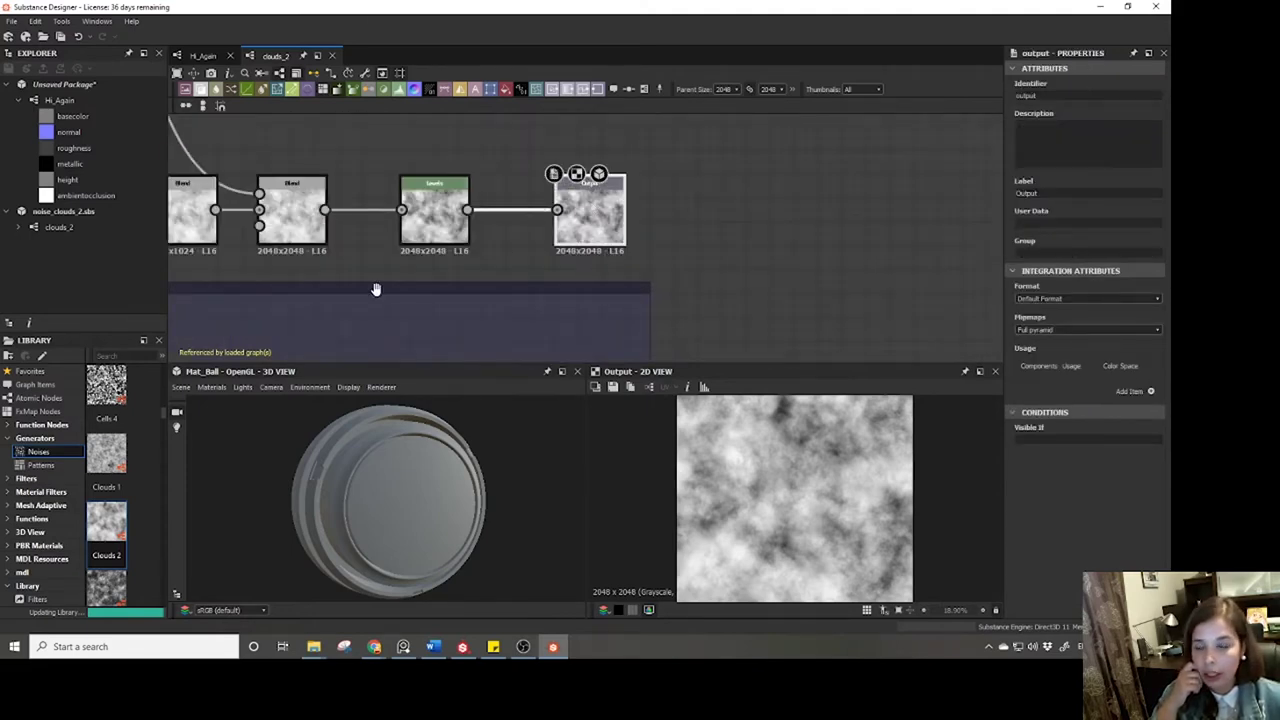
List the outputs of the clouds_2 graph under noise_clouds_2.sbs and return to the Hi_Again graph.
scroll(374, 286, down, 5)
click(22, 229)
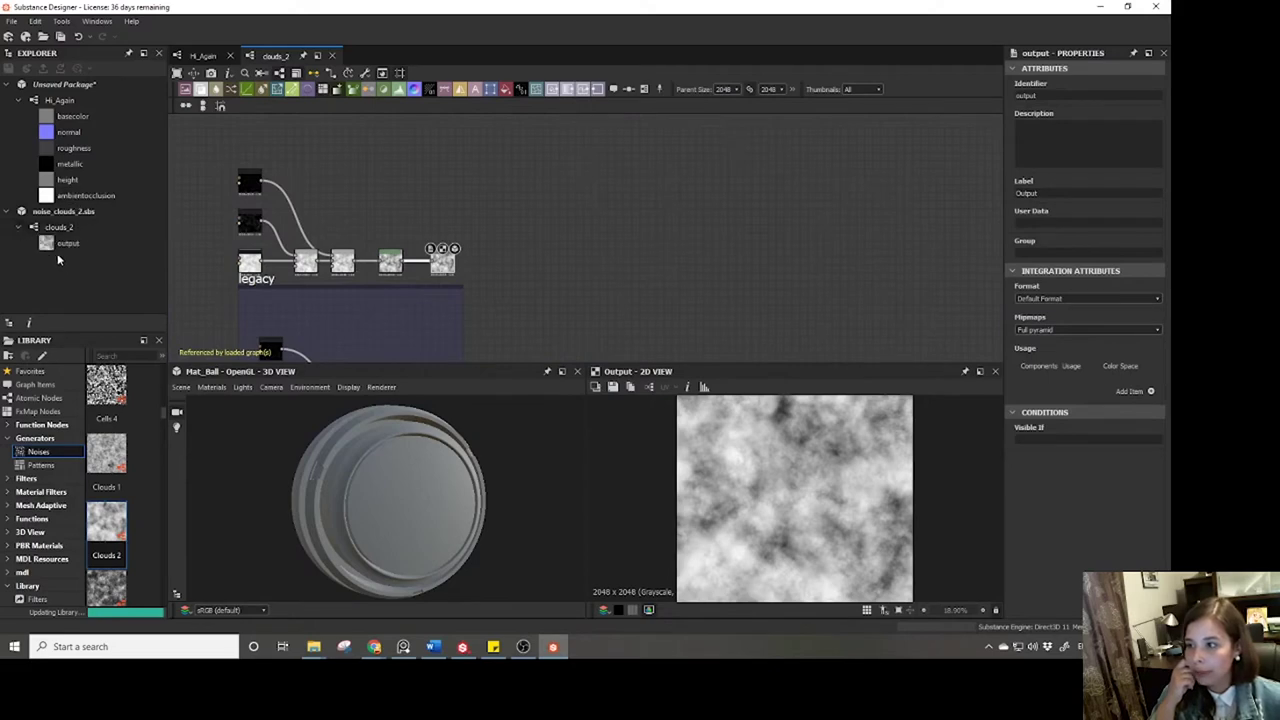
click(58, 100)
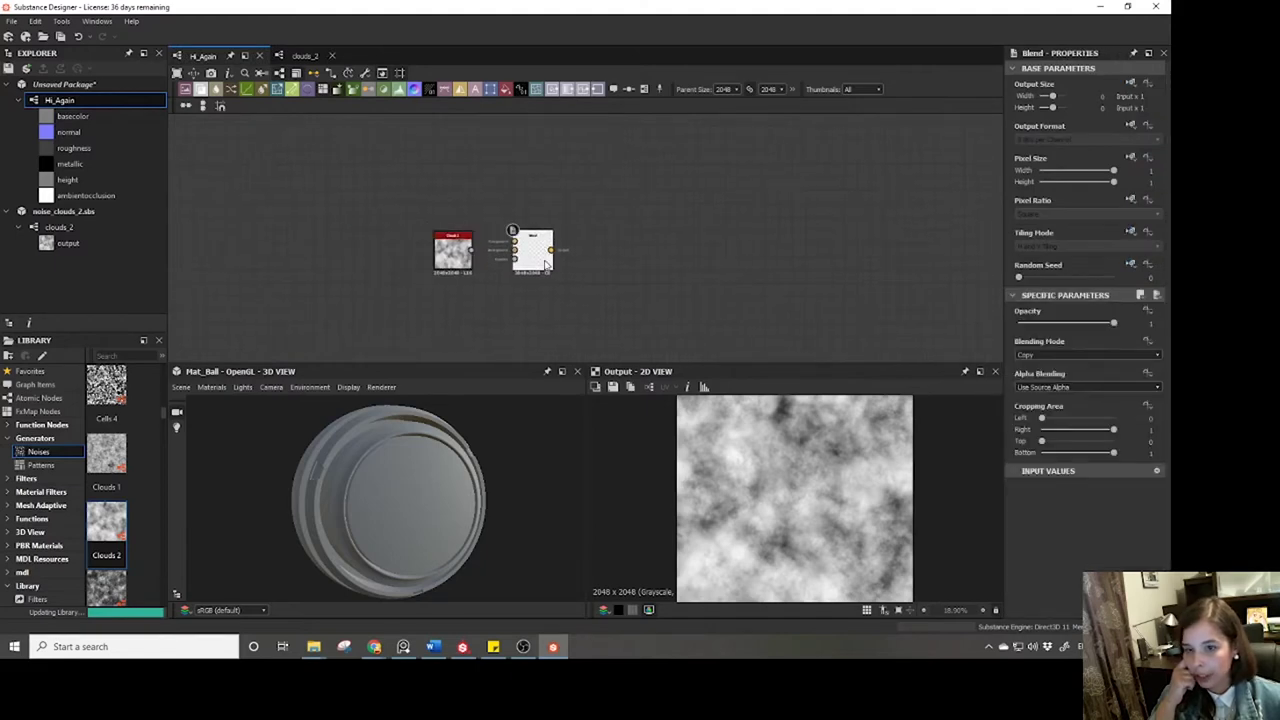
right_click(546, 263)
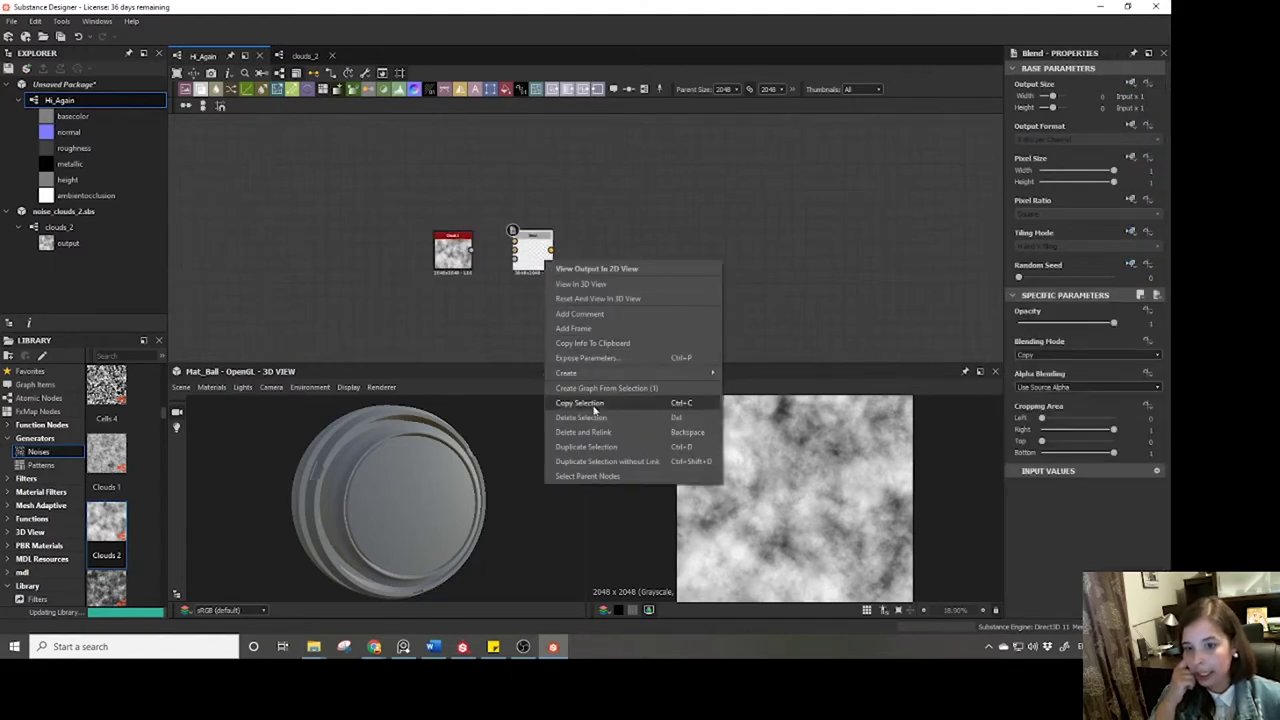
click(768, 237)
Move the Clouds 2 and Blend nodes closer to the output nodes, separate them, and delete the Clouds 2 node.
scroll(700, 260, down, 3)
middle_drag(685, 268, 560, 223)
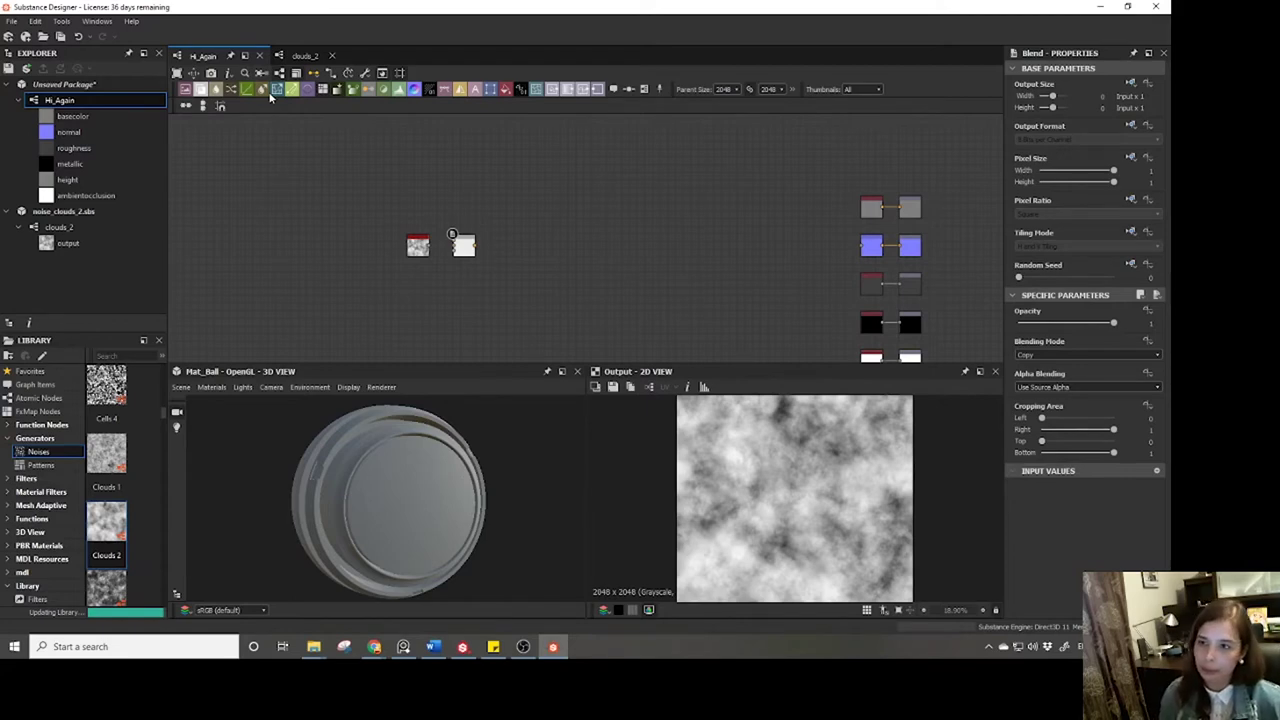
drag(386, 234, 612, 263)
scroll(612, 263, down, 2)
middle_drag(612, 263, 547, 211)
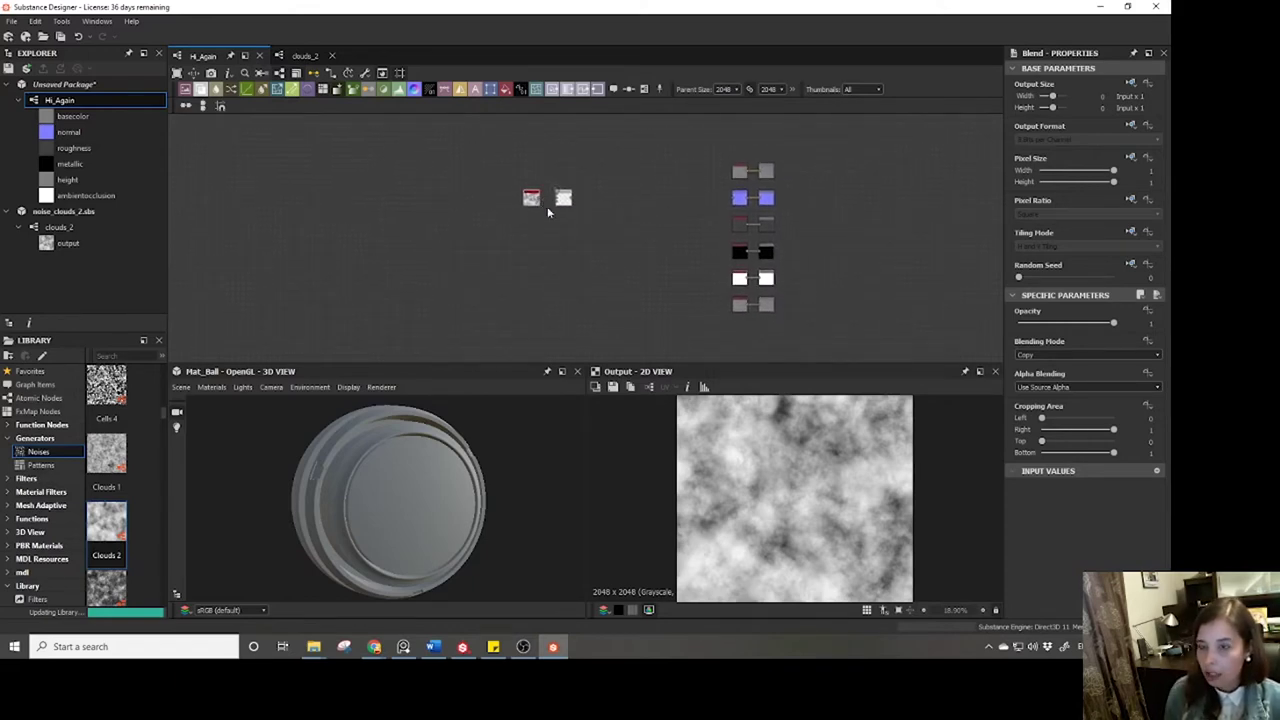
drag(532, 201, 427, 250)
click(567, 183)
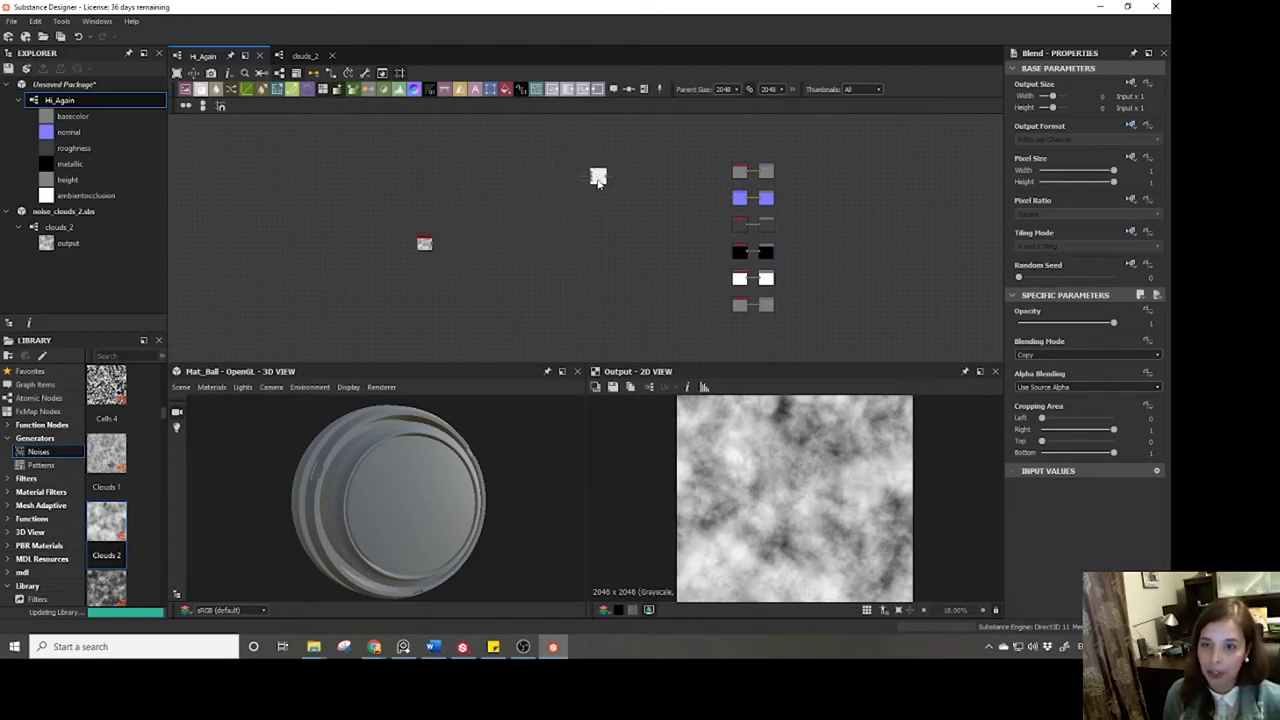
drag(598, 180, 567, 181)
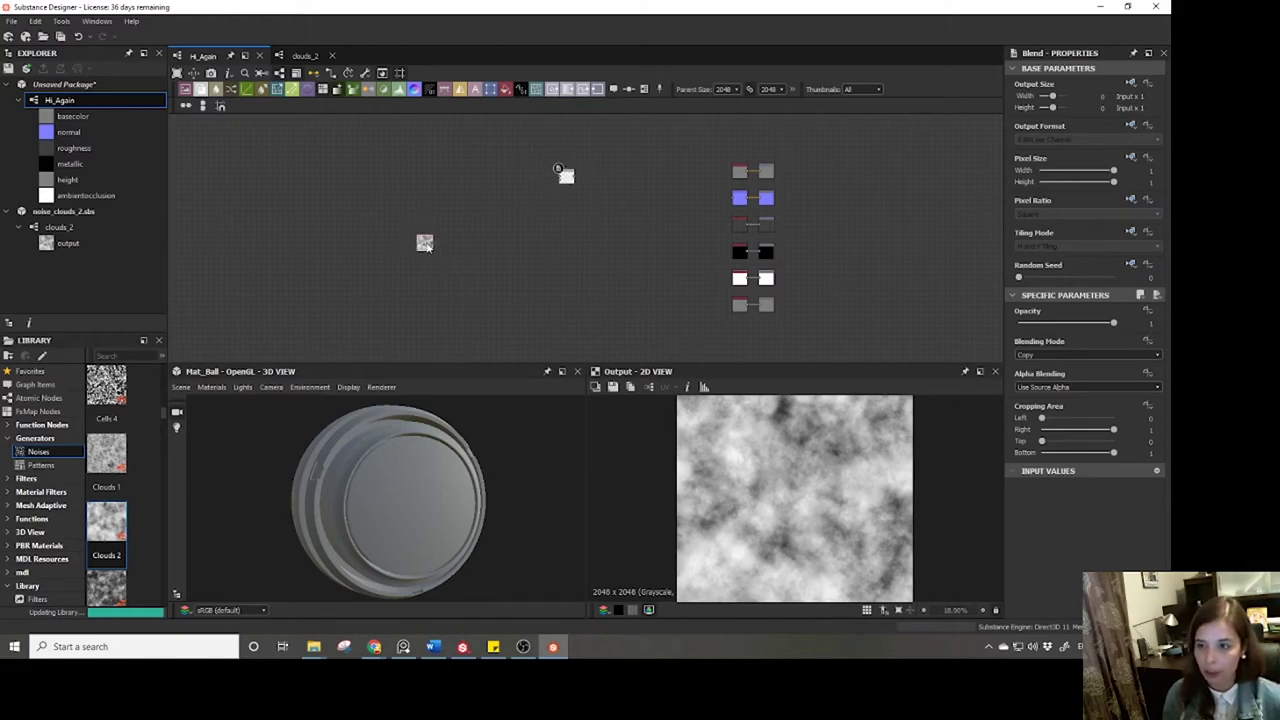
key(Delete)
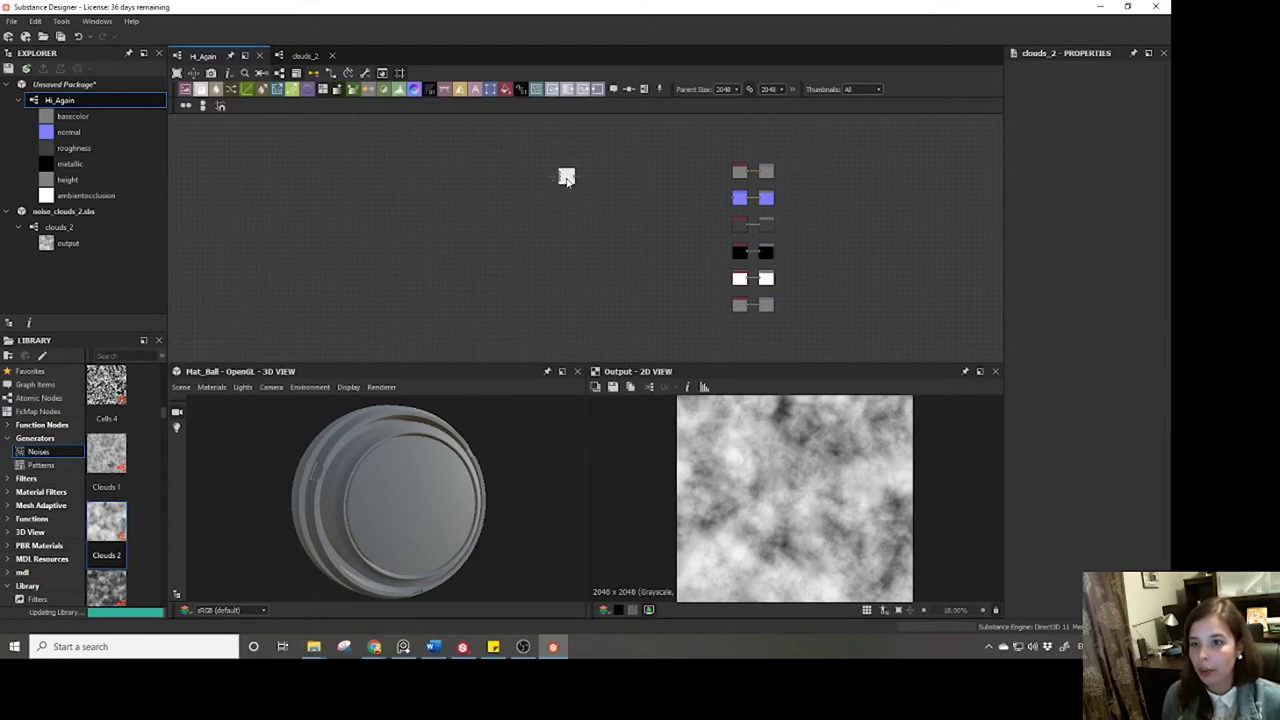
Replace the remaining Blend node with a newly added one and place a second new Blend node beside it.
drag(566, 177, 488, 172)
drag(191, 89, 458, 174)
click(488, 172)
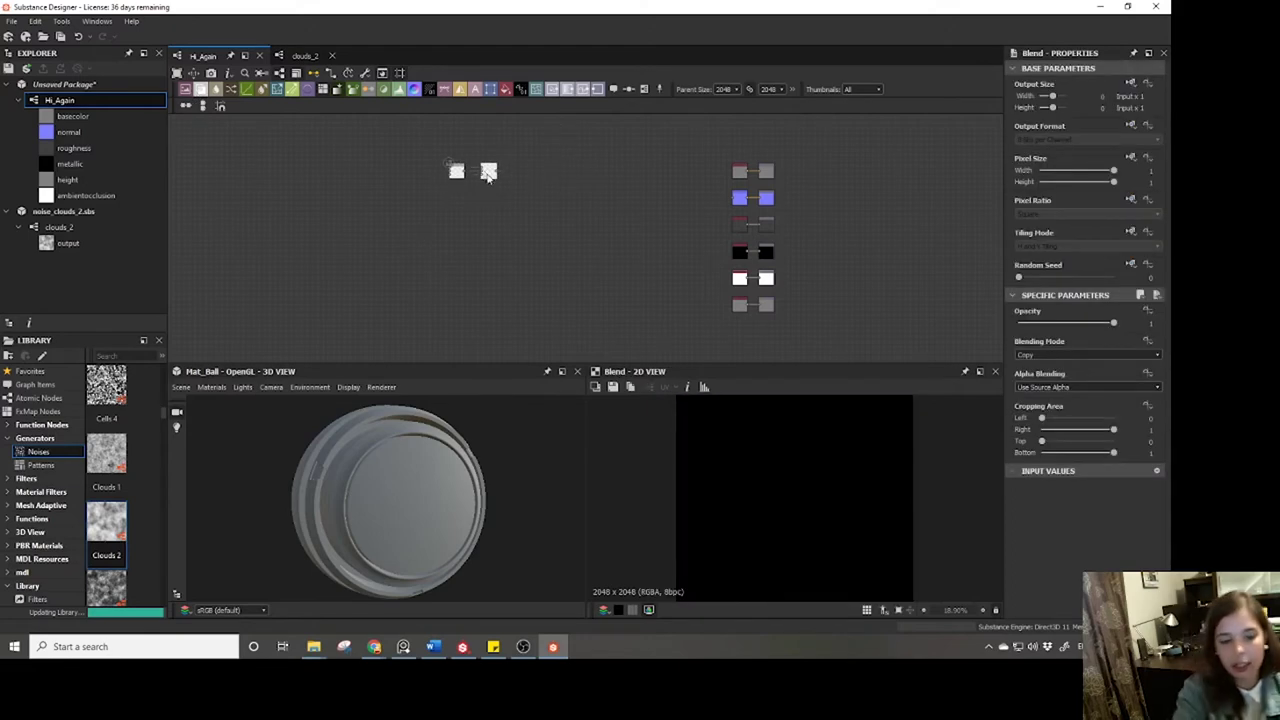
key(Delete)
click(148, 103)
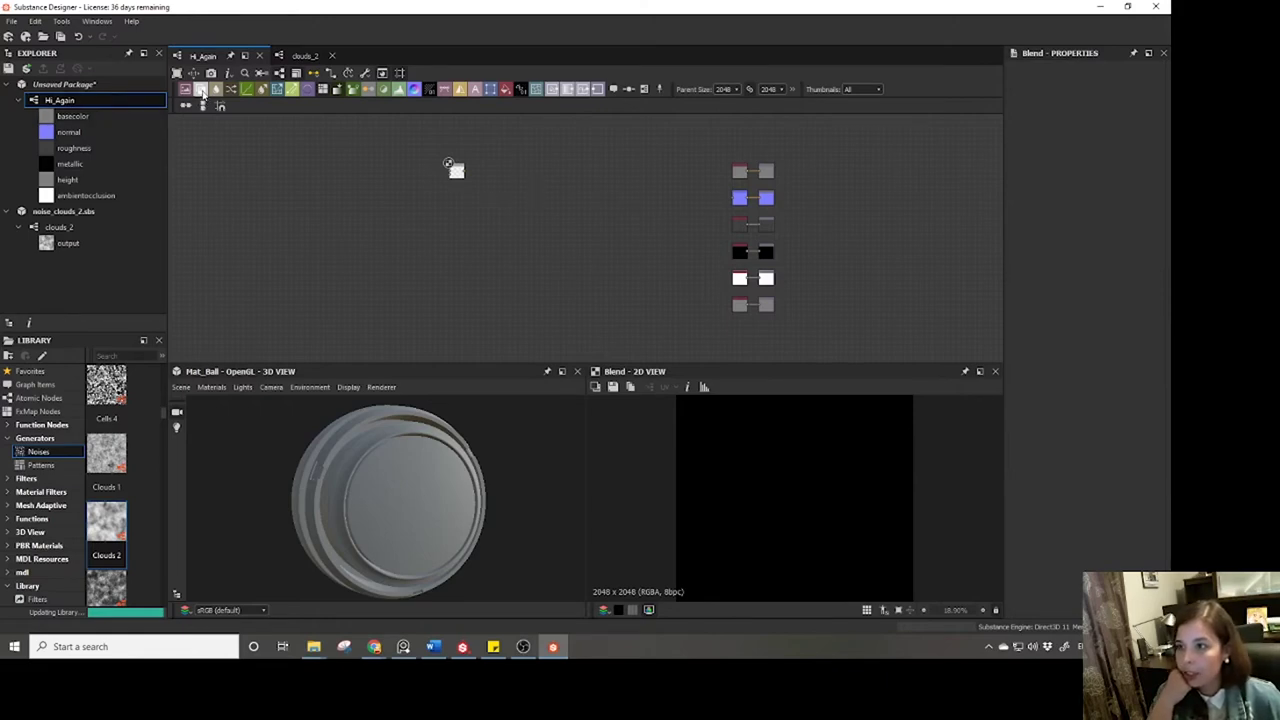
drag(200, 89, 484, 172)
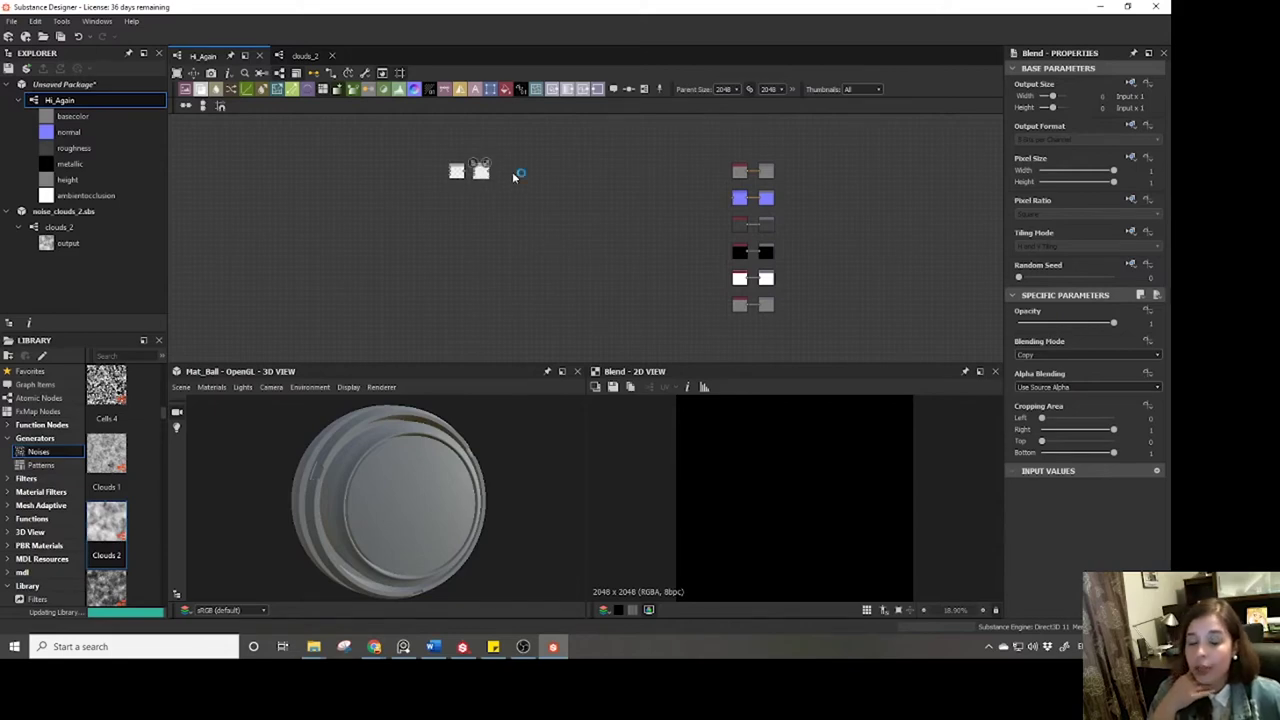
Add two more Blend nodes to the row in Hi_Again and align the last one with the others.
right_click(513, 174)
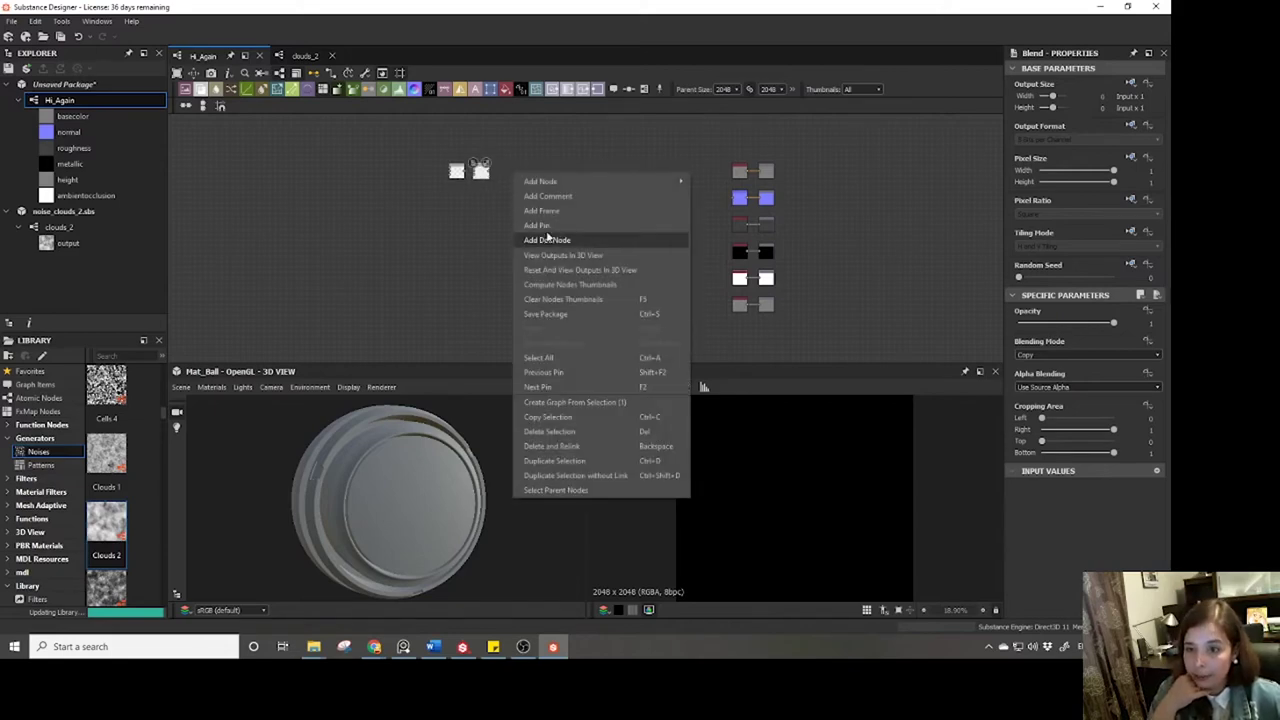
mouse_move(545, 181)
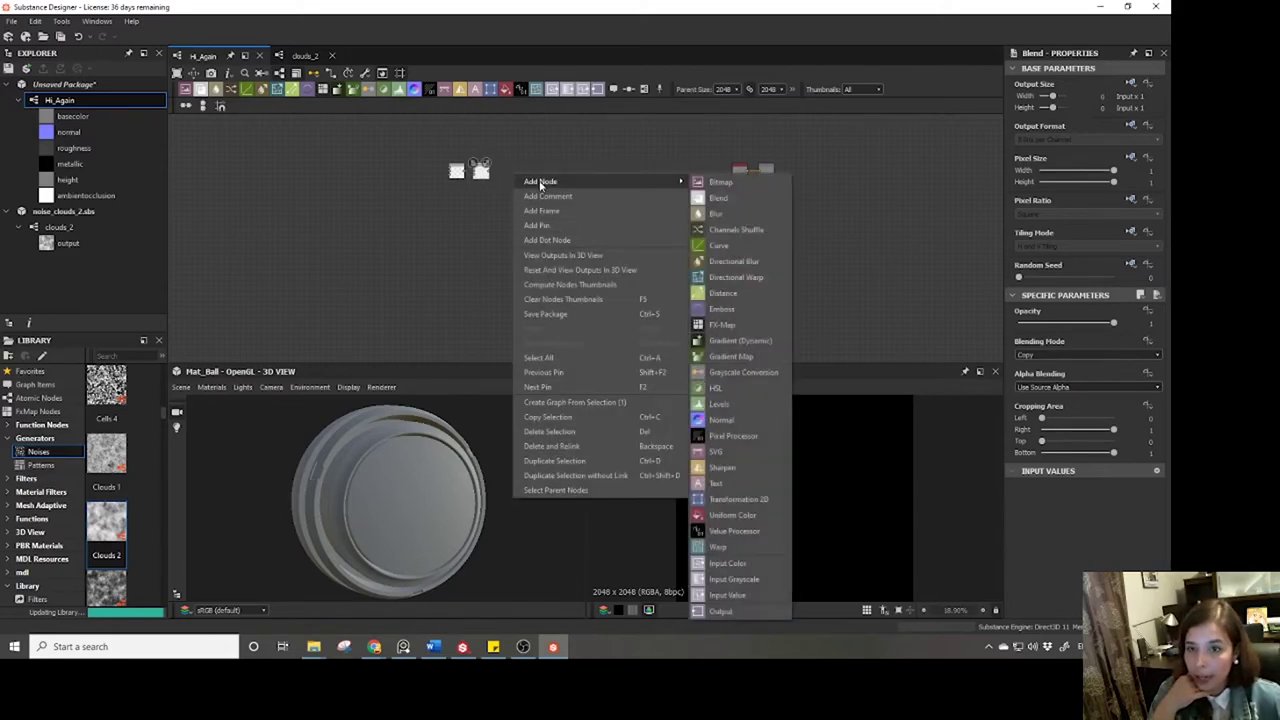
click(734, 202)
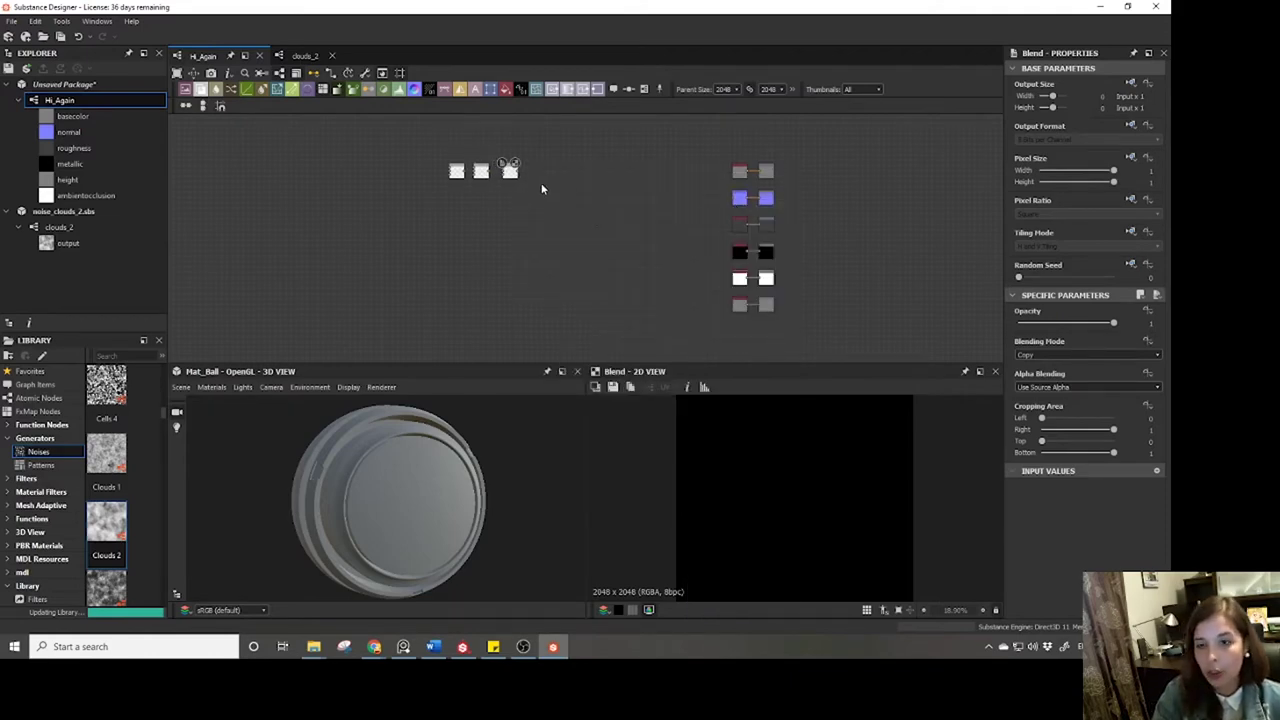
key(space)
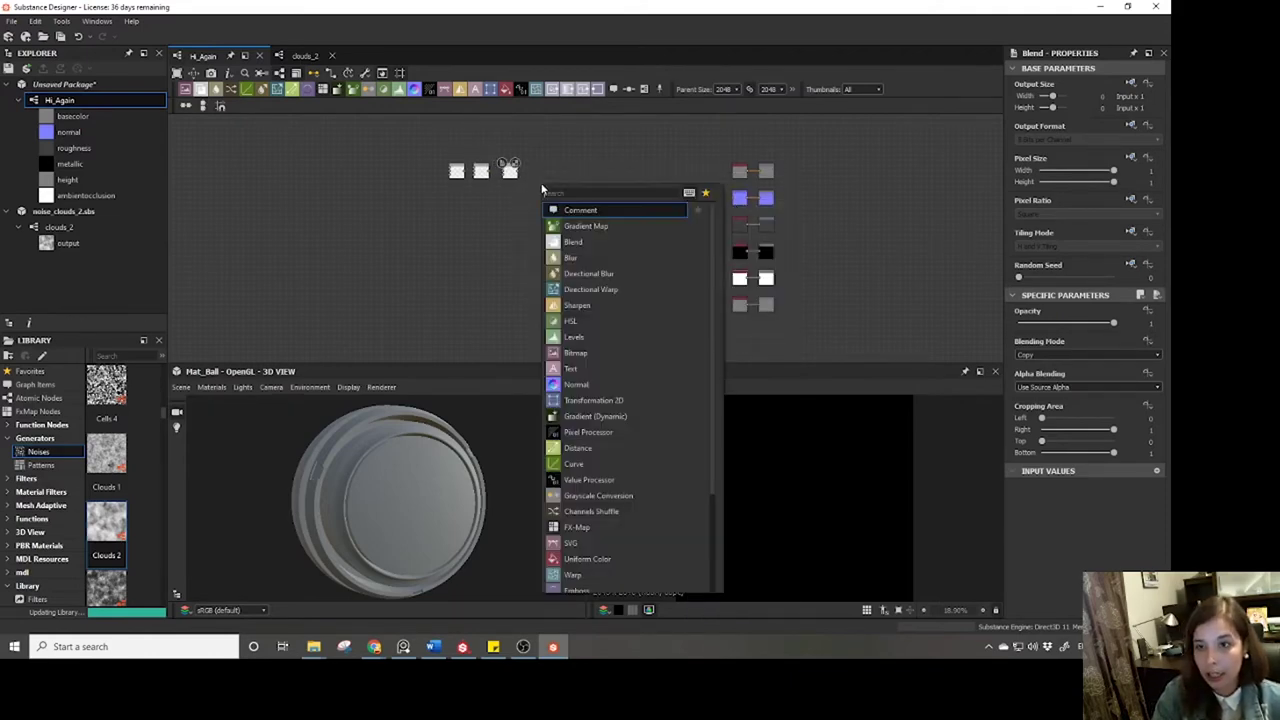
click(577, 243)
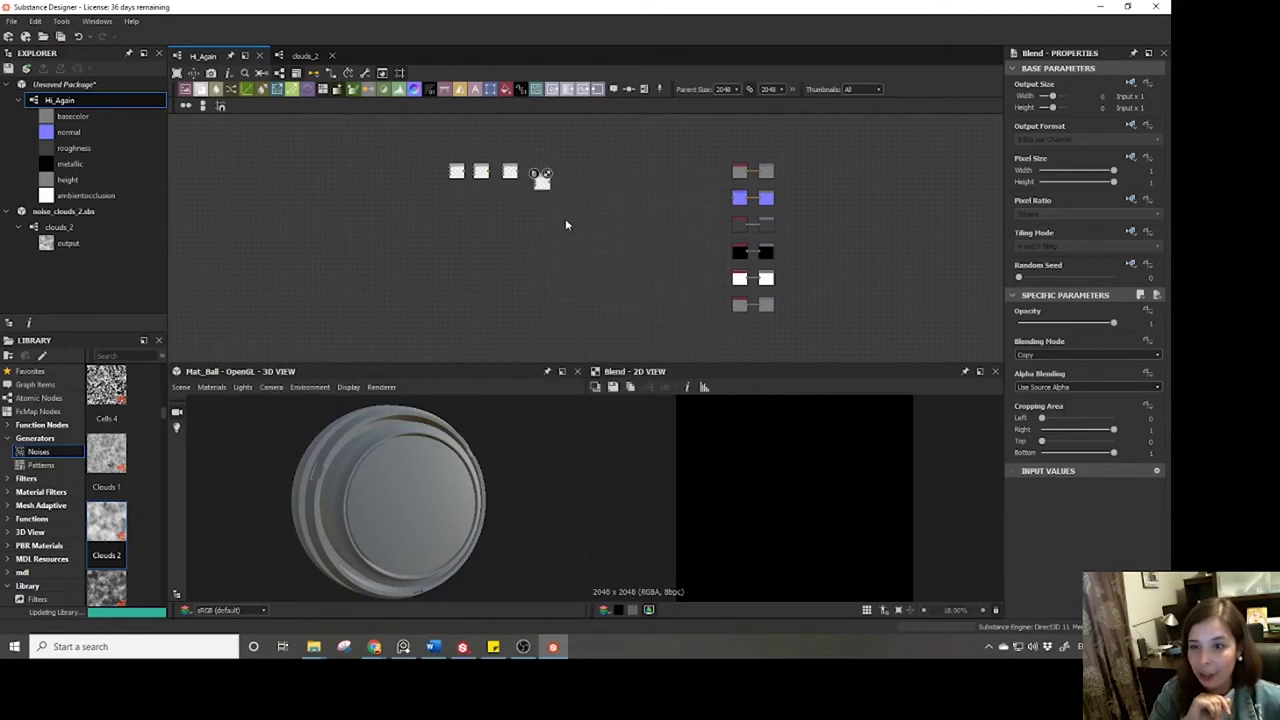
drag(541, 172, 539, 172)
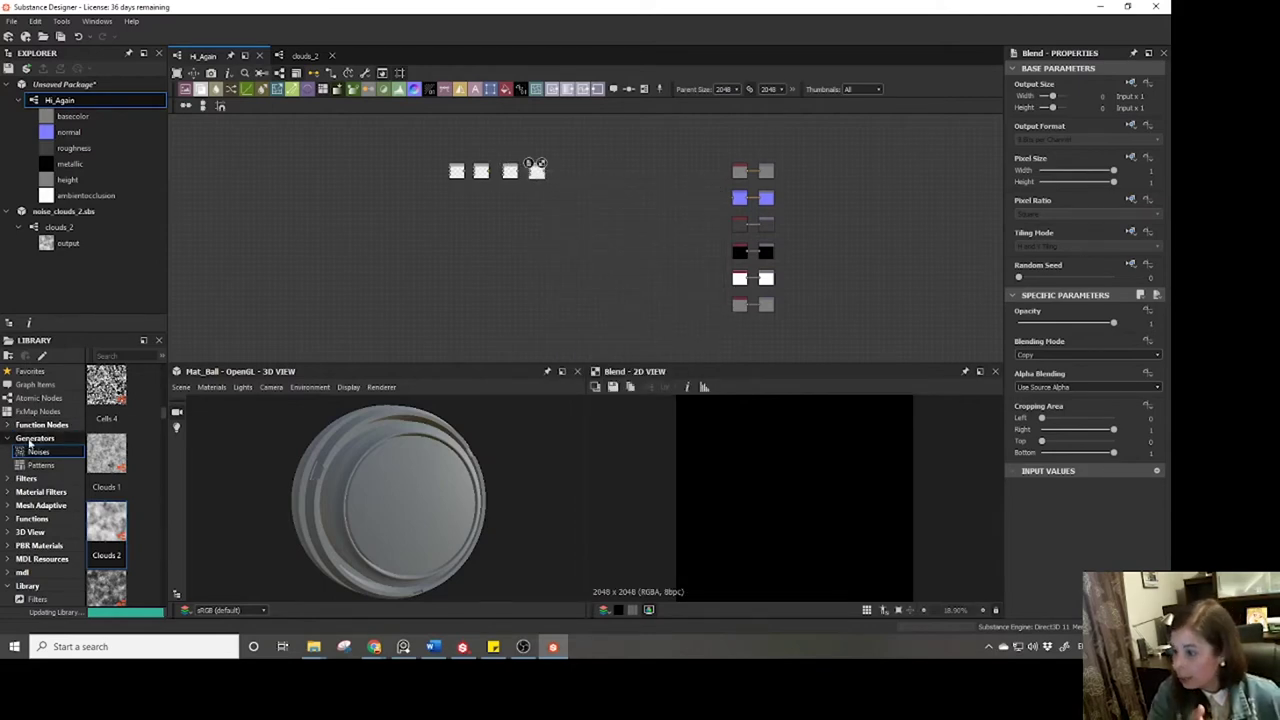
Widen the library, show its Atomic Nodes category, and add a fifth Blend node from it at the end of the row.
click(32, 438)
click(8, 438)
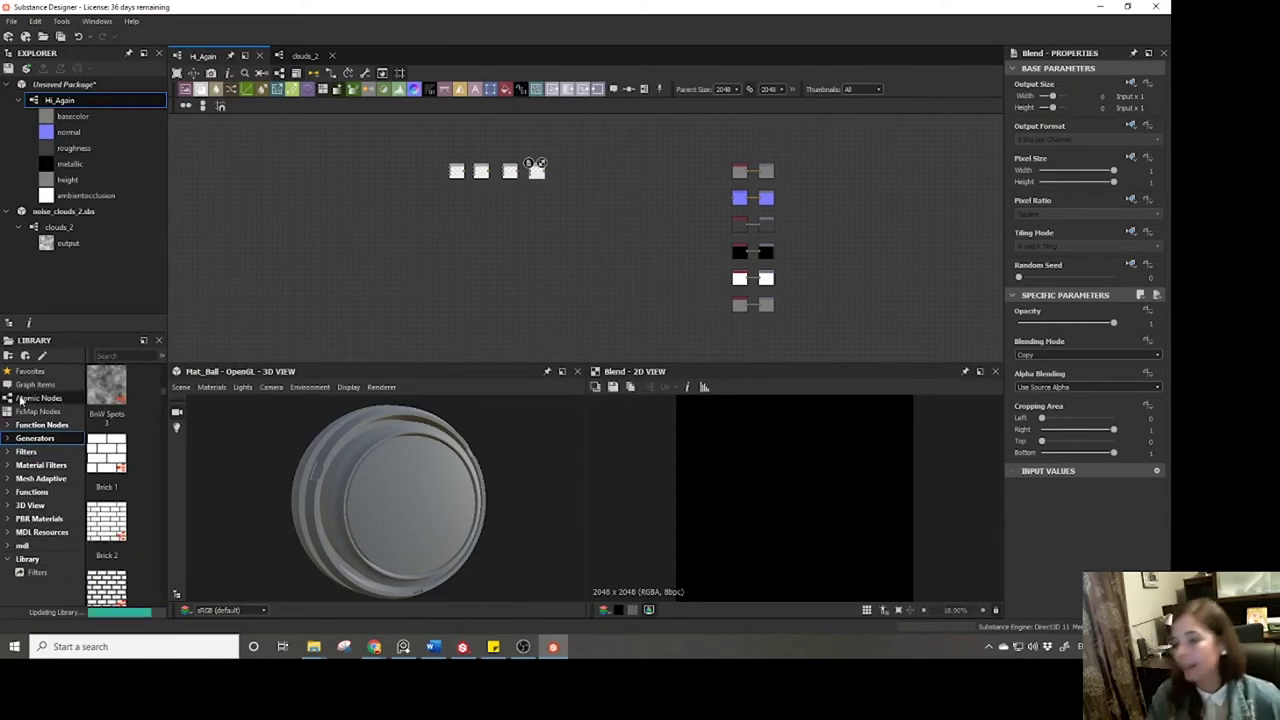
click(24, 398)
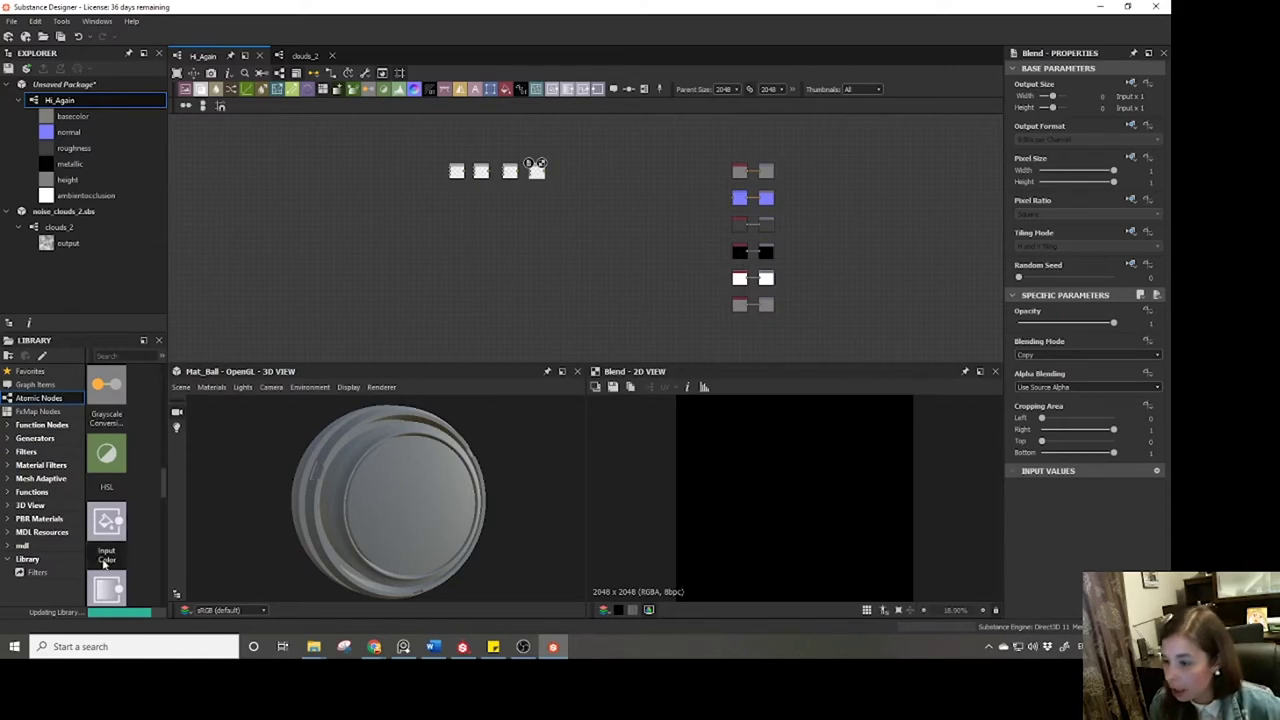
drag(164, 486, 269, 427)
scroll(162, 400, up, 3)
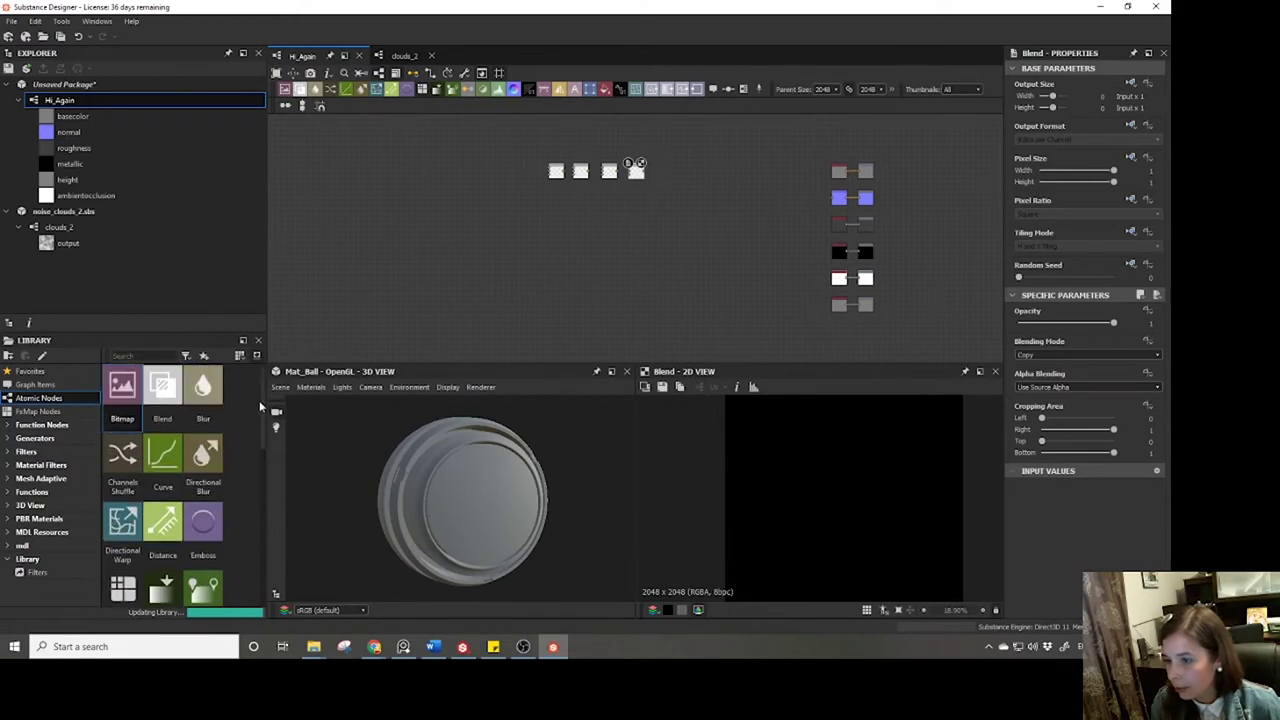
drag(162, 388, 660, 173)
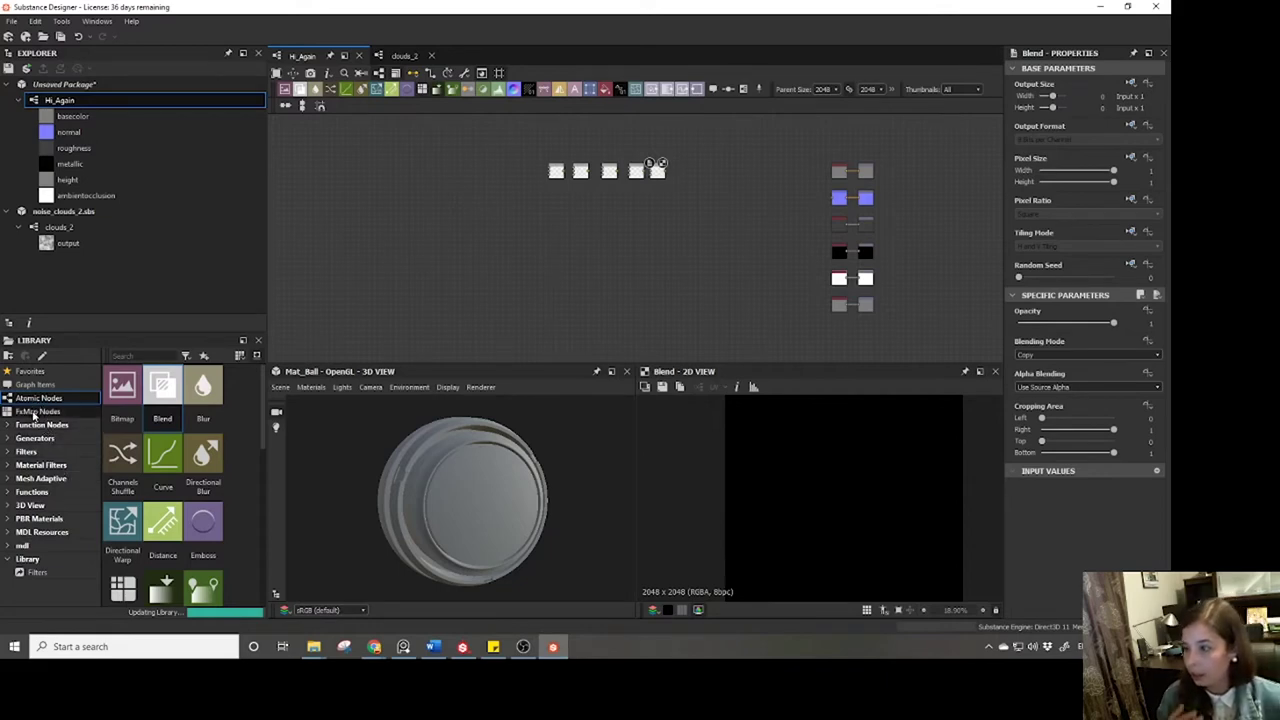
Add a BnW Spots 1 noise from the Generators library, find the same noise by searching for "bnw", and place a second one beside it.
click(12, 438)
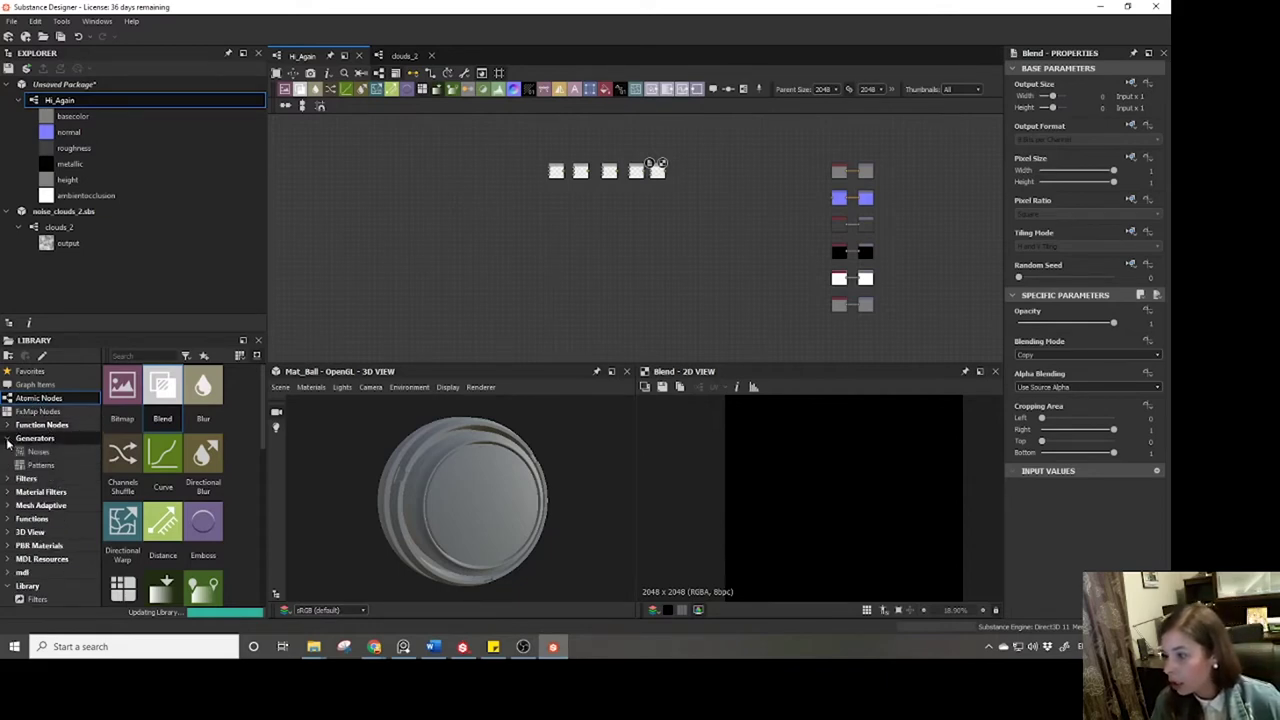
click(22, 454)
drag(122, 525, 475, 197)
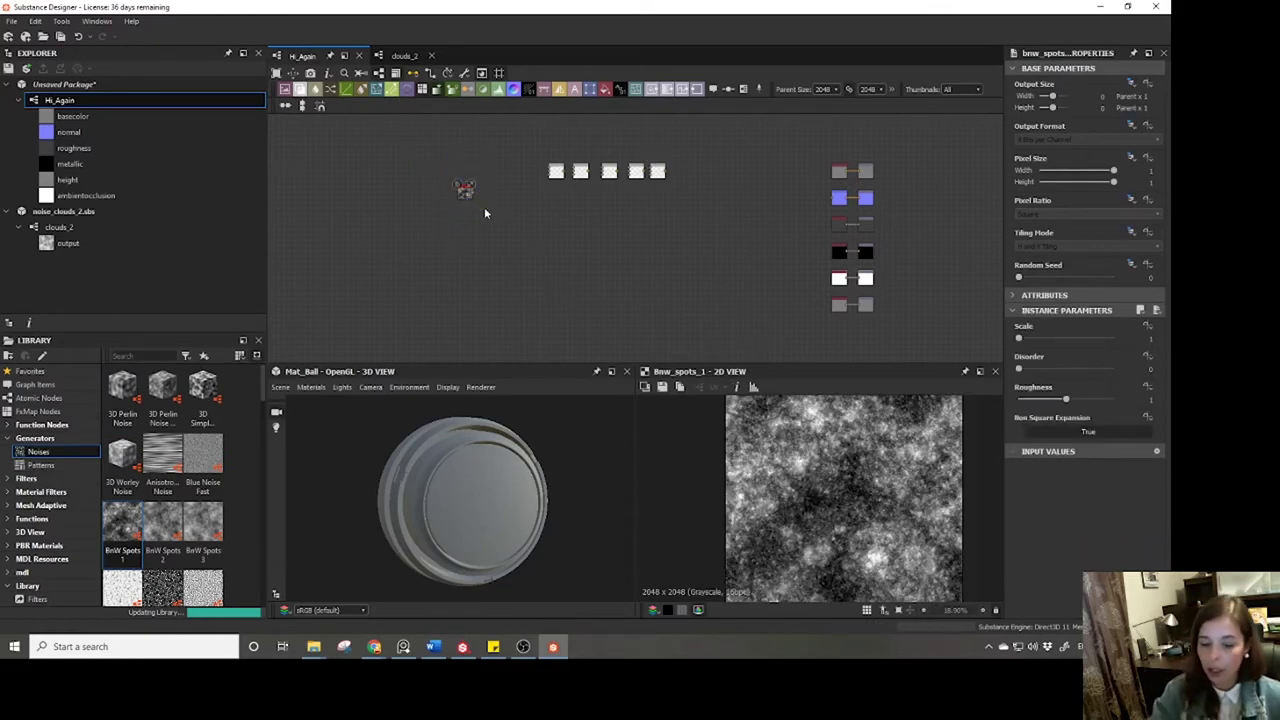
key(space)
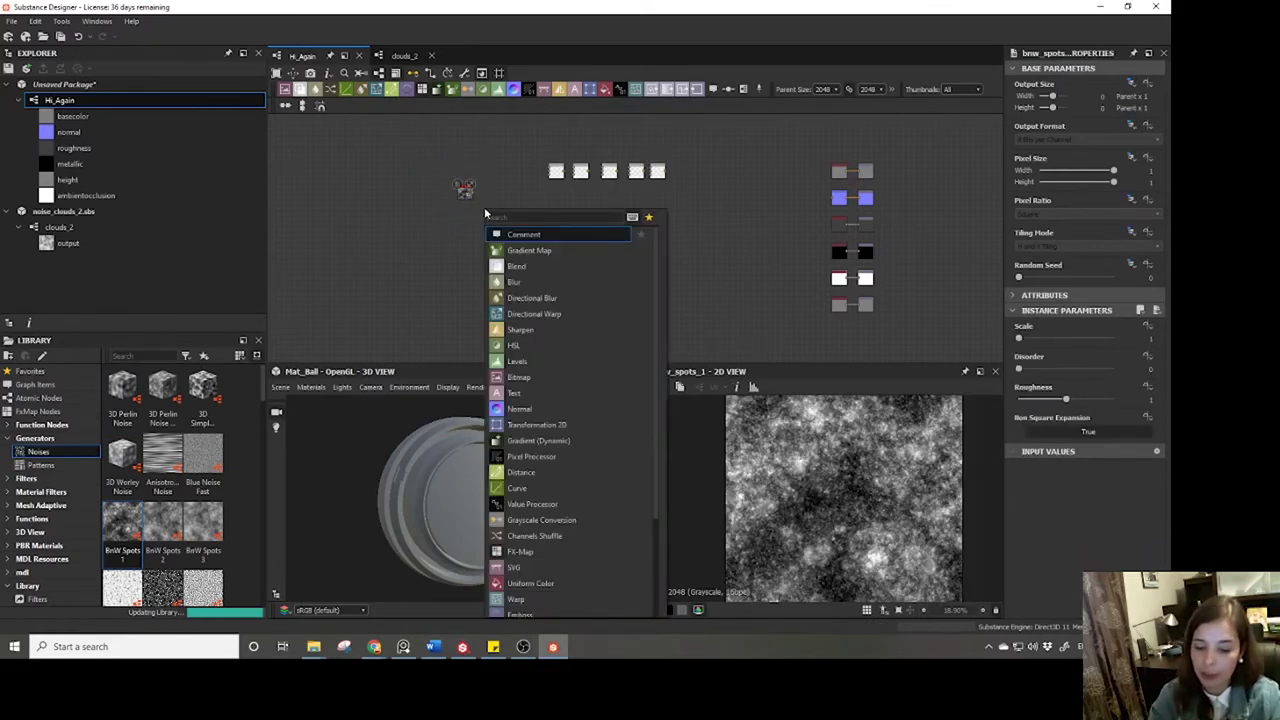
text(bnw)
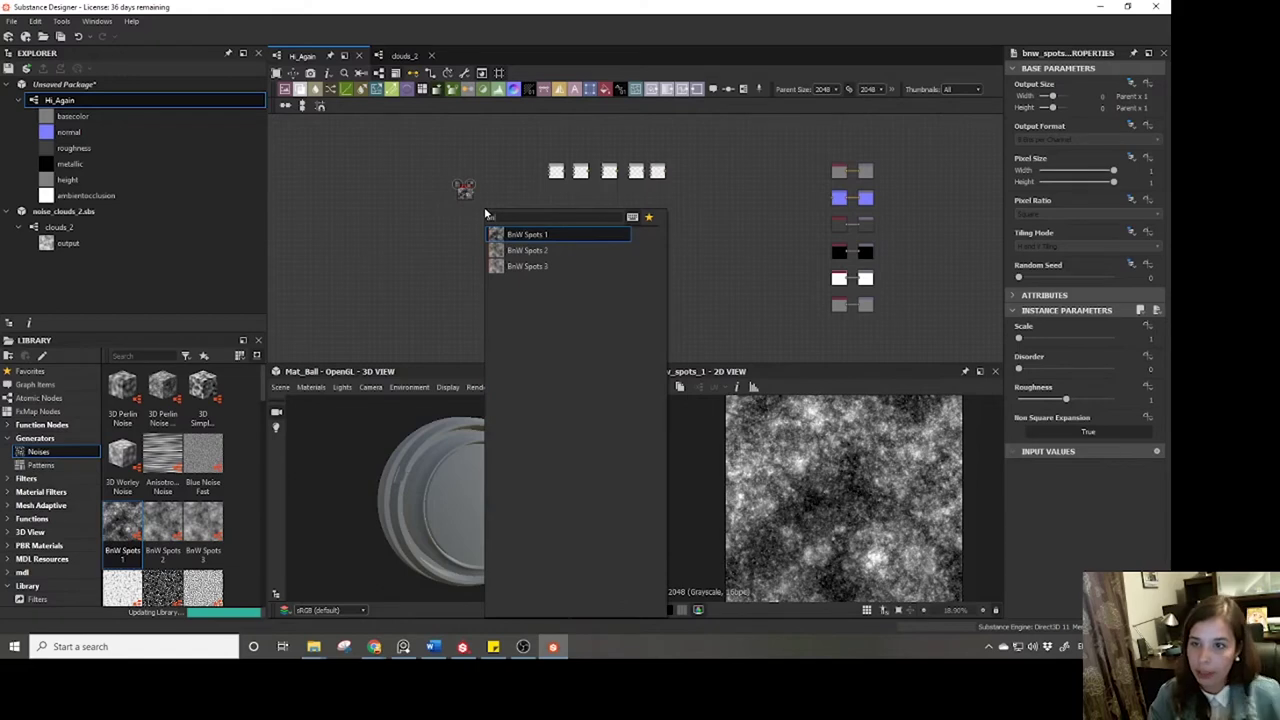
click(507, 234)
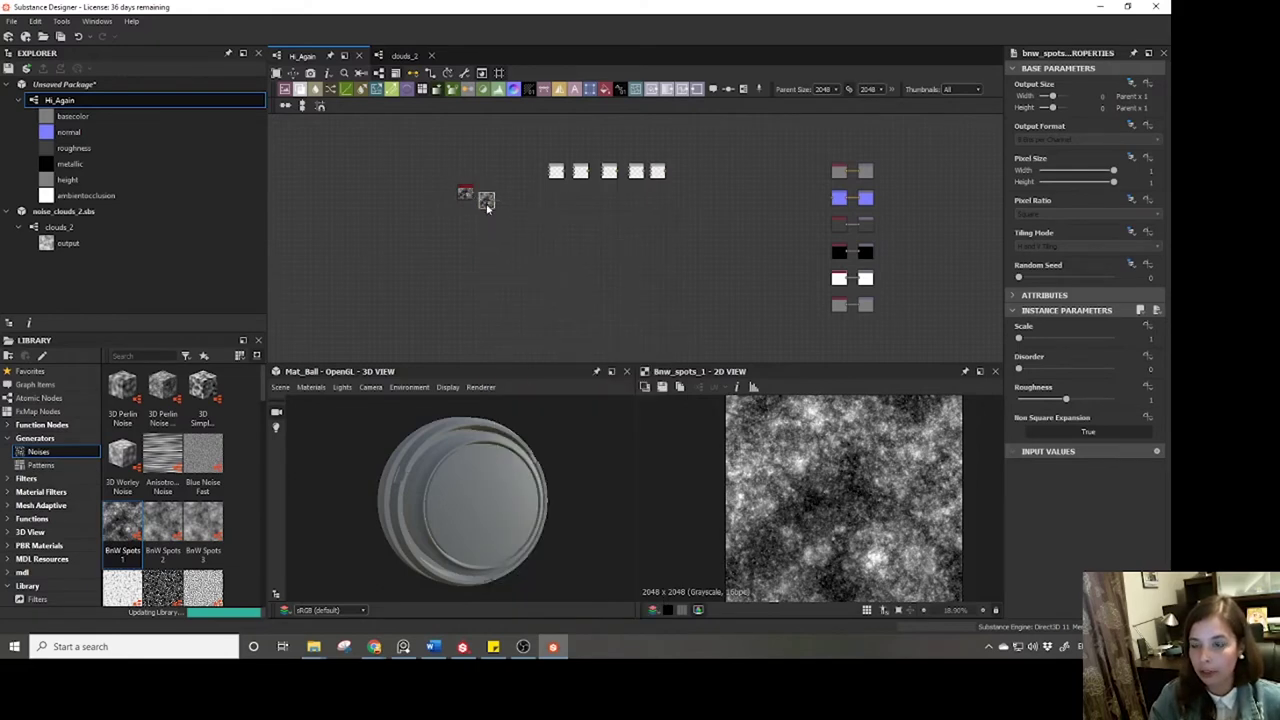
mouse_move(487, 207)
mouse_down()
mouse_move(480, 194)
mouse_move(490, 198)
mouse_up()
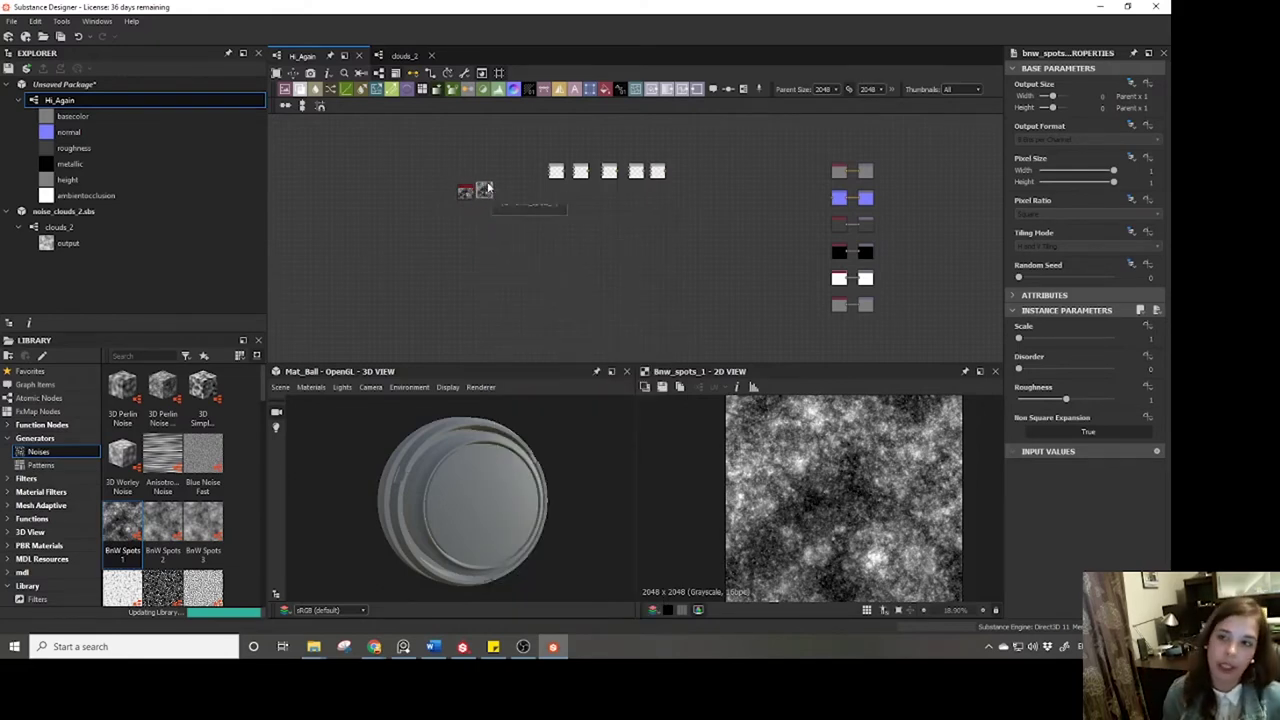
Delete the five Blend nodes and both BnW Spots 1 nodes from the Hi_Again graph.
middle_drag(508, 166, 486, 214)
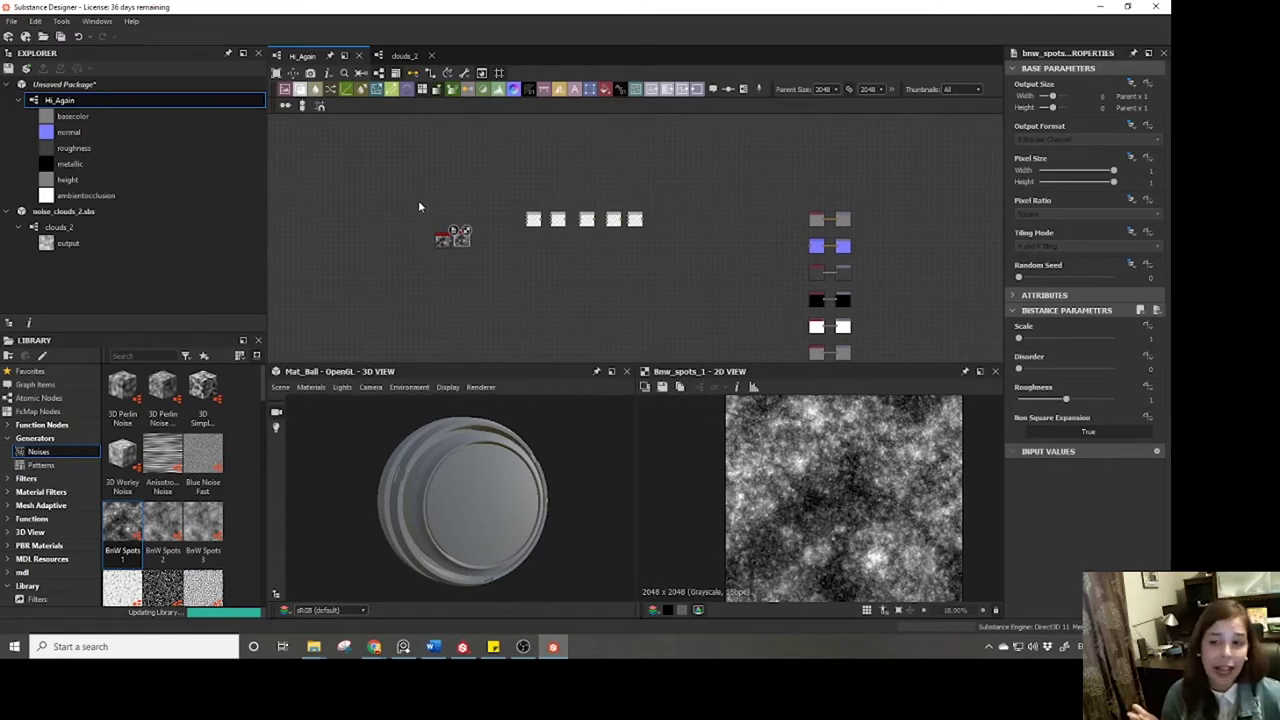
drag(420, 200, 717, 247)
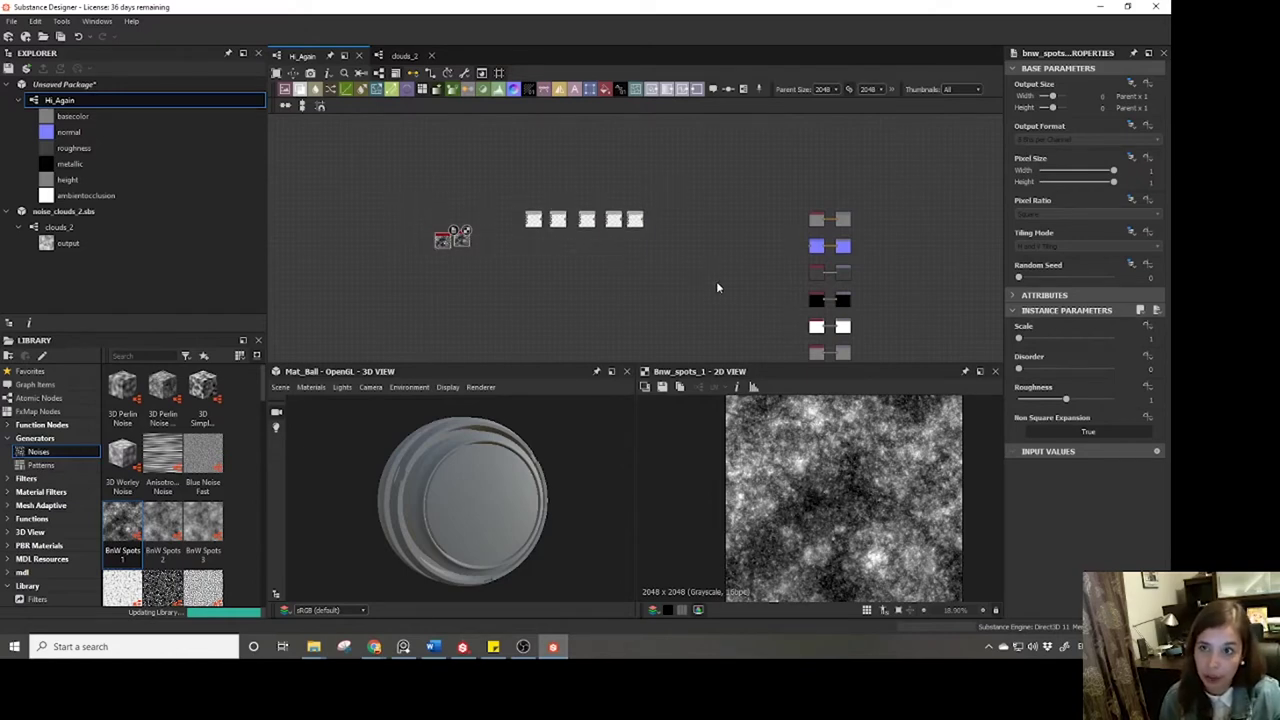
key(Delete)
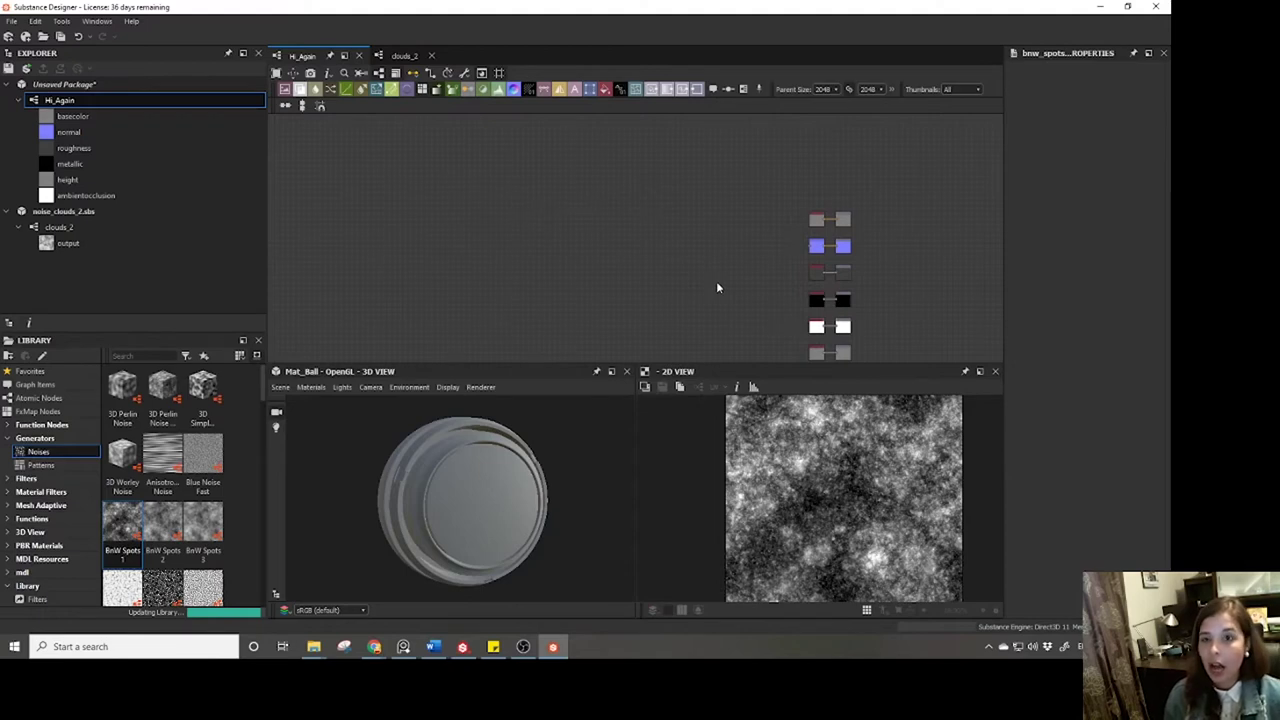
Close the clouds_2 graph and set the parent size of the Hi_Again graph to 4096.
middle_drag(806, 156, 759, 119)
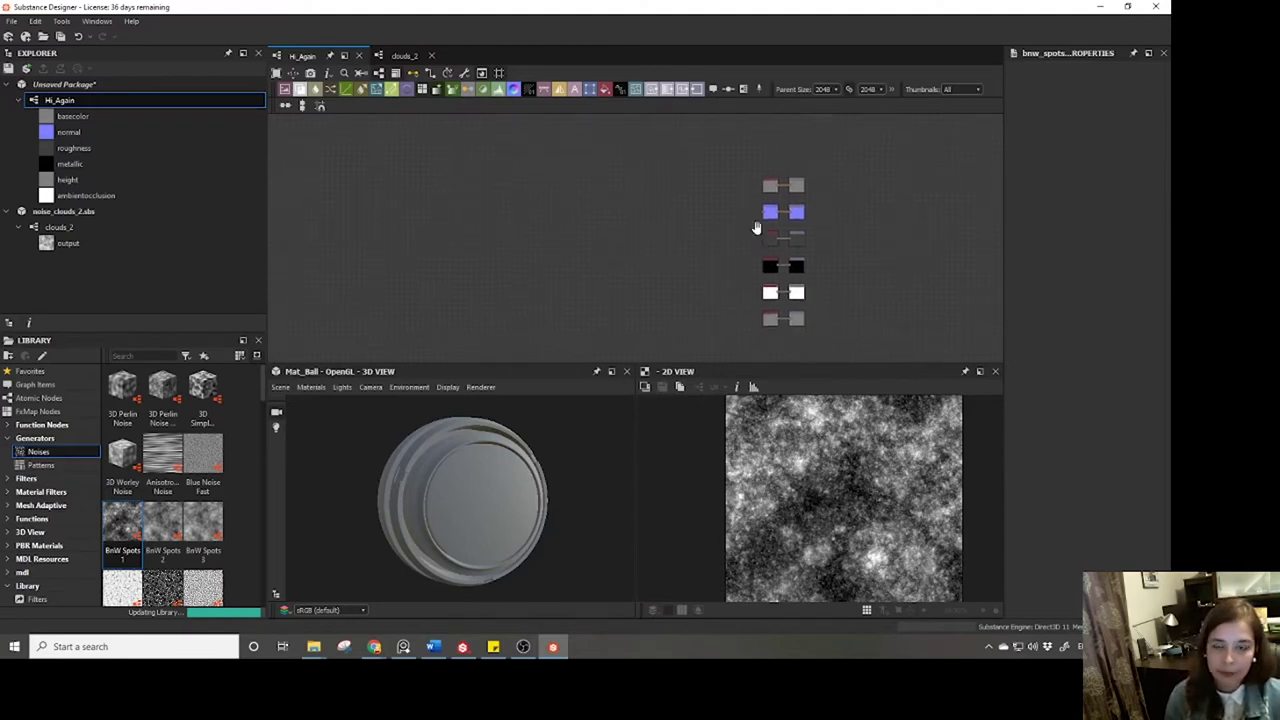
middle_drag(757, 229, 829, 223)
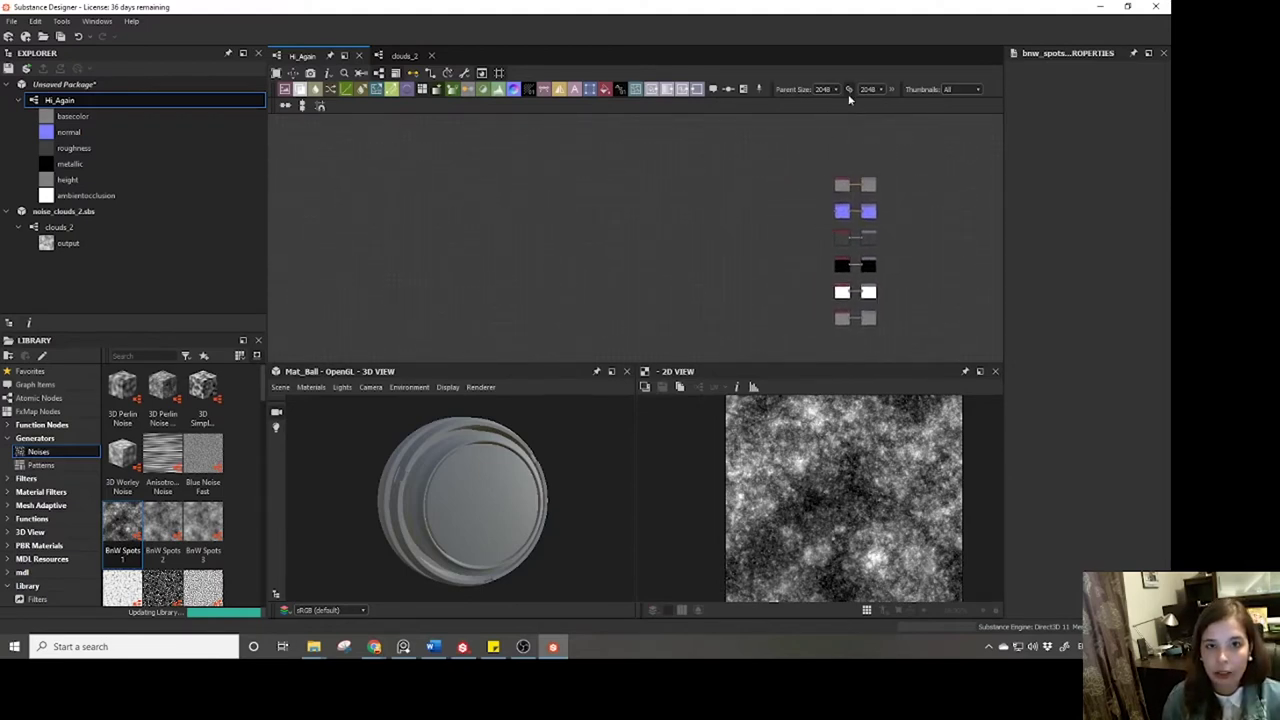
click(430, 56)
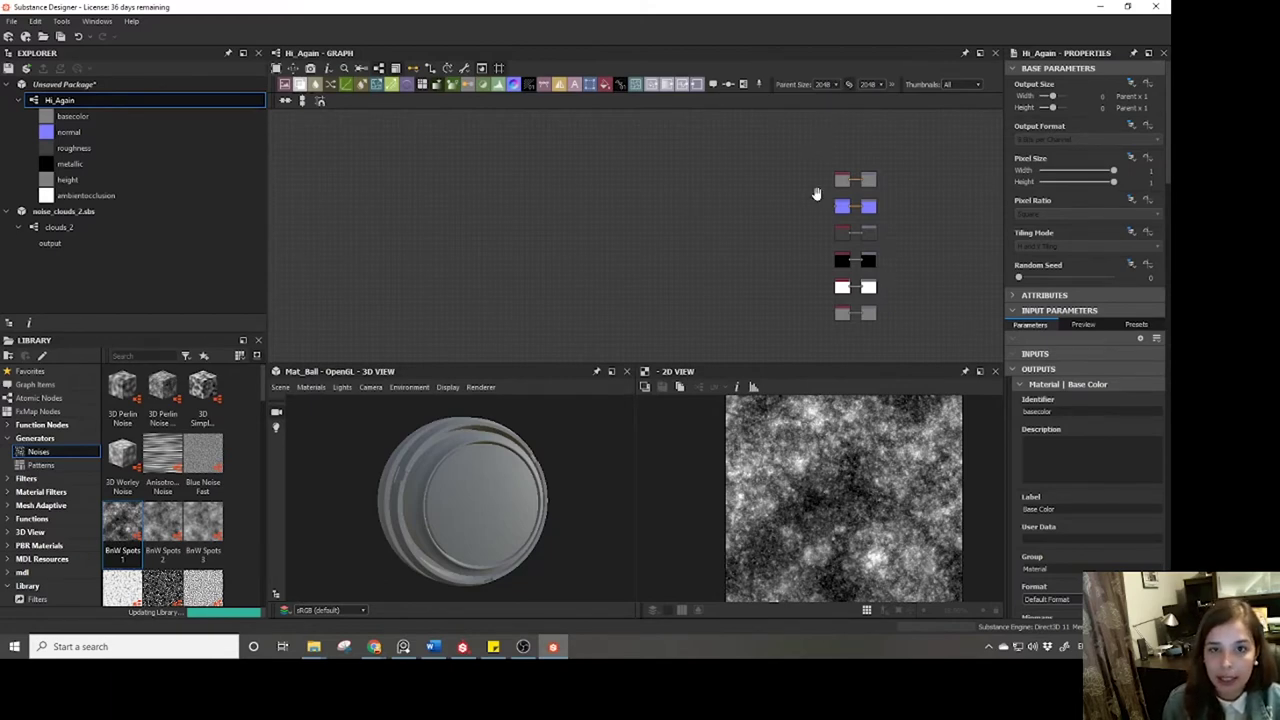
click(826, 85)
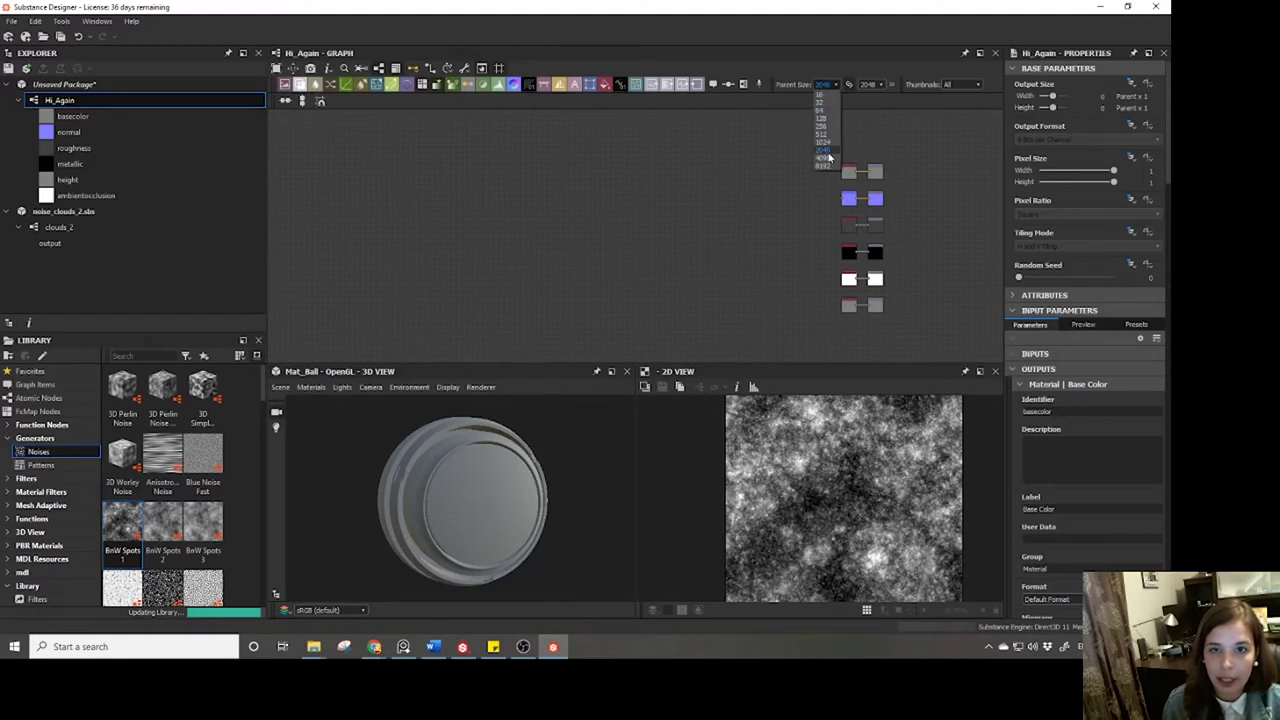
click(829, 163)
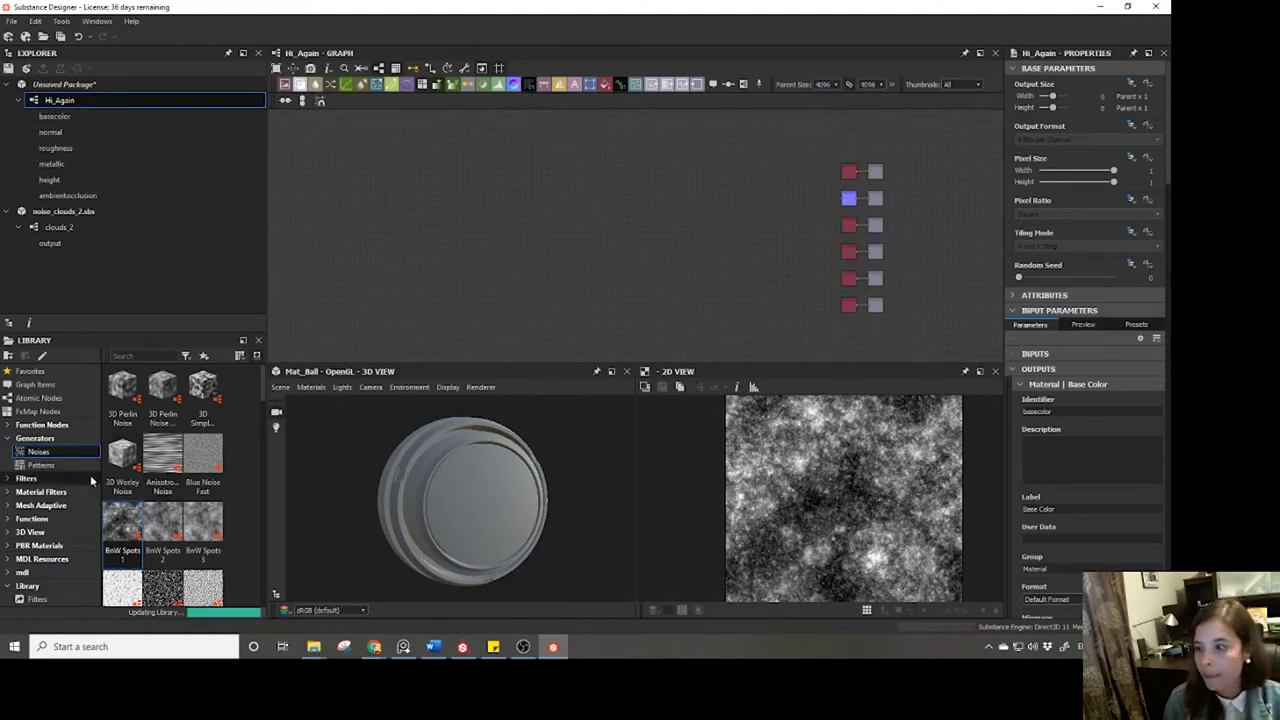
Add a BnW Spots 1 noise node from the Generators library to the empty area left of the material nodes in the Hi_Again graph.
drag(132, 530, 766, 218)
scroll(767, 215, up, 4)
middle_drag(769, 215, 660, 249)
scroll(629, 277, up, 3)
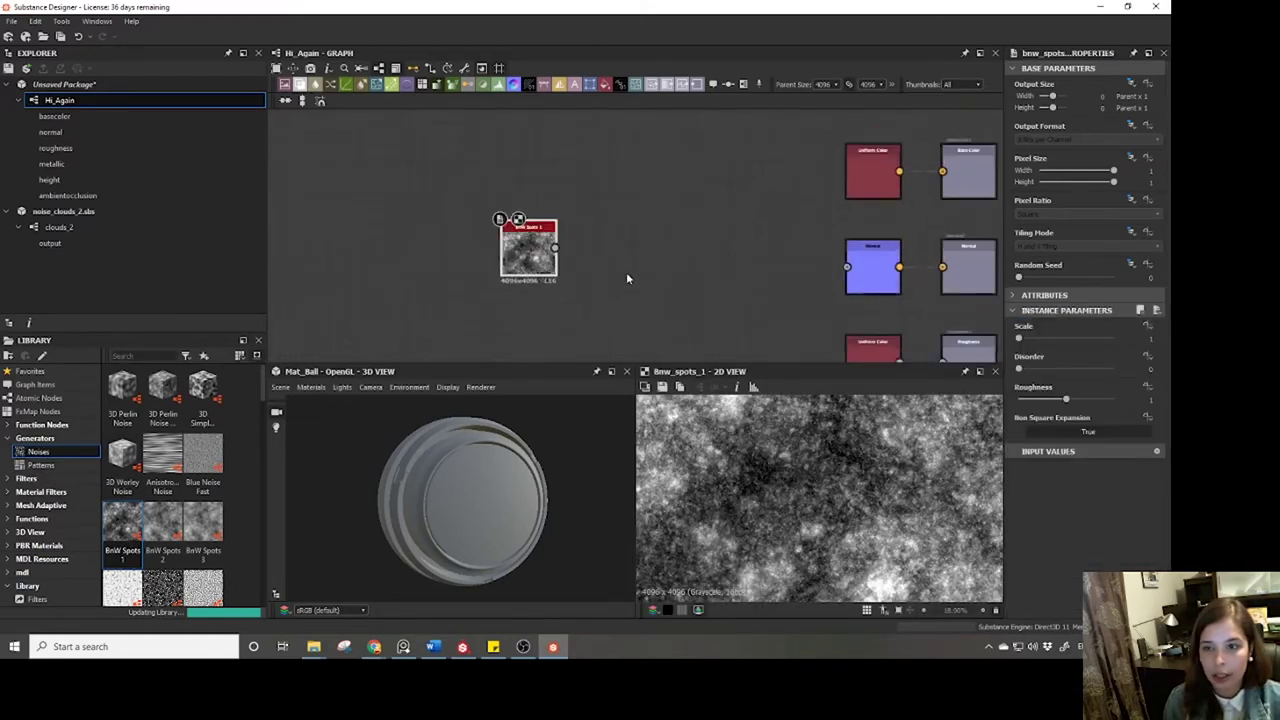
middle_drag(458, 235, 595, 238)
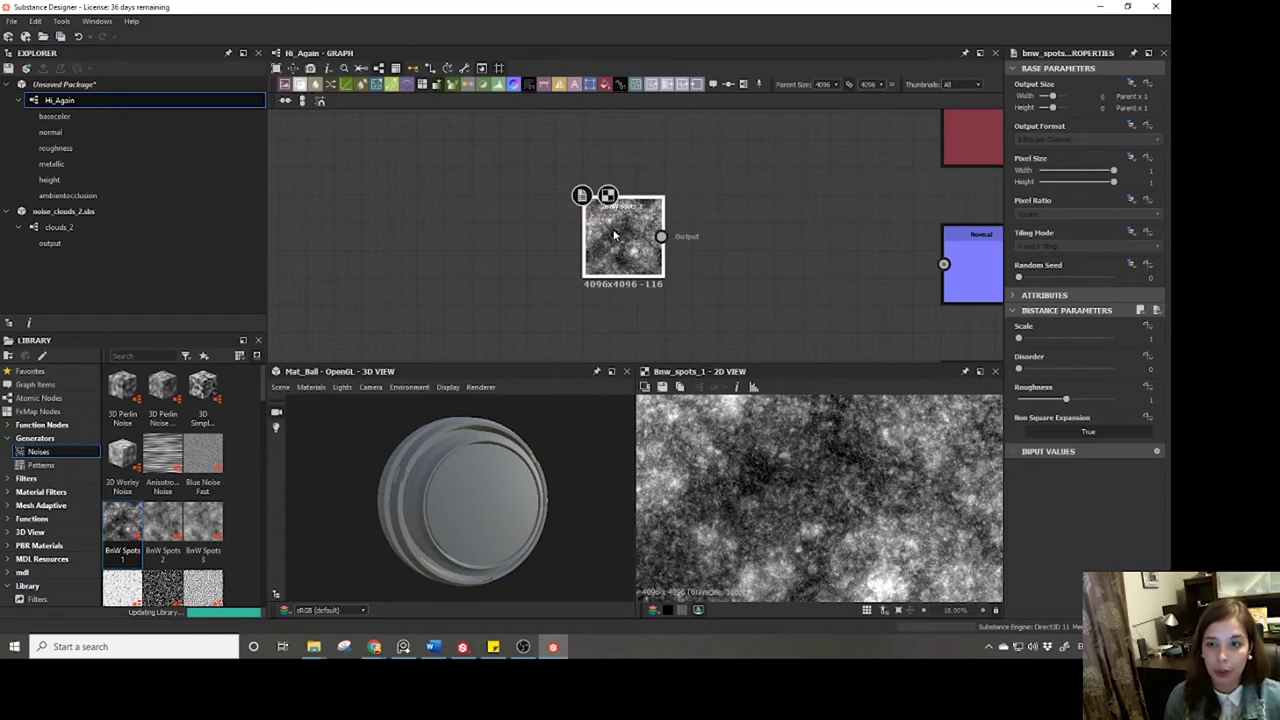
drag(614, 234, 658, 228)
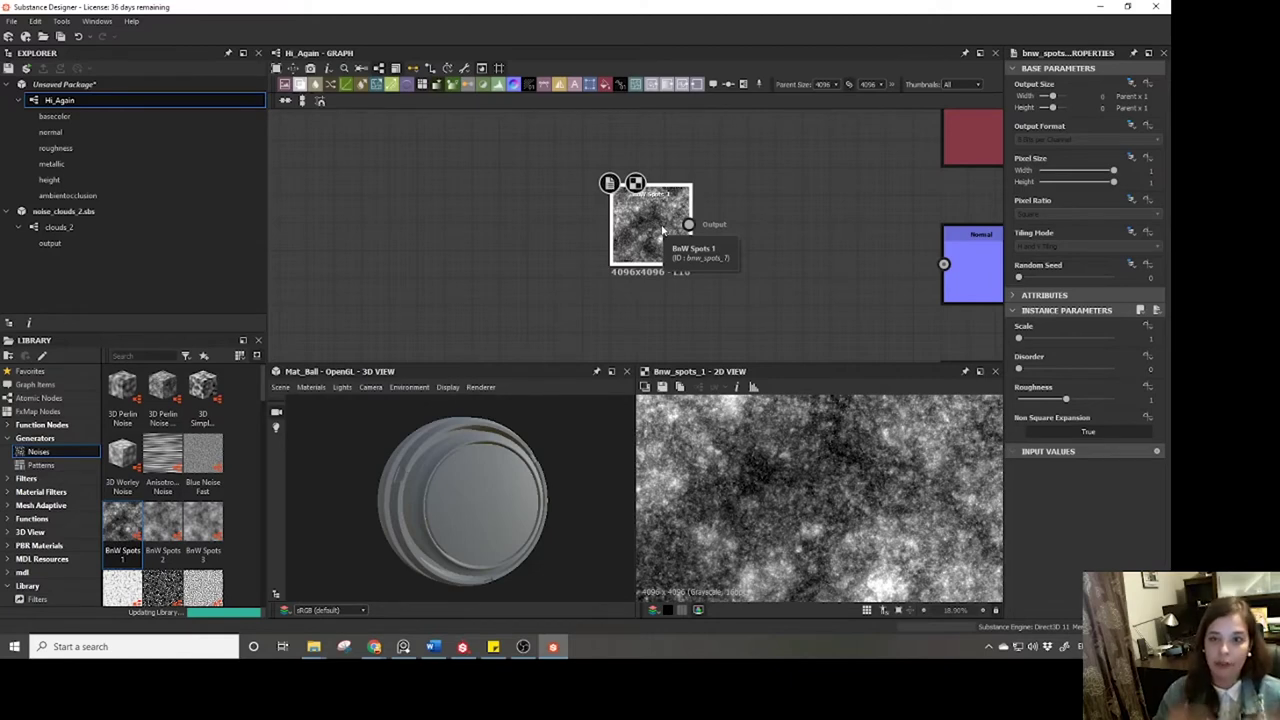
Set the Hi_Again graph's parent size to 2048 and nudge the BnW Spots 1 node slightly in the graph.
click(662, 230)
click(822, 84)
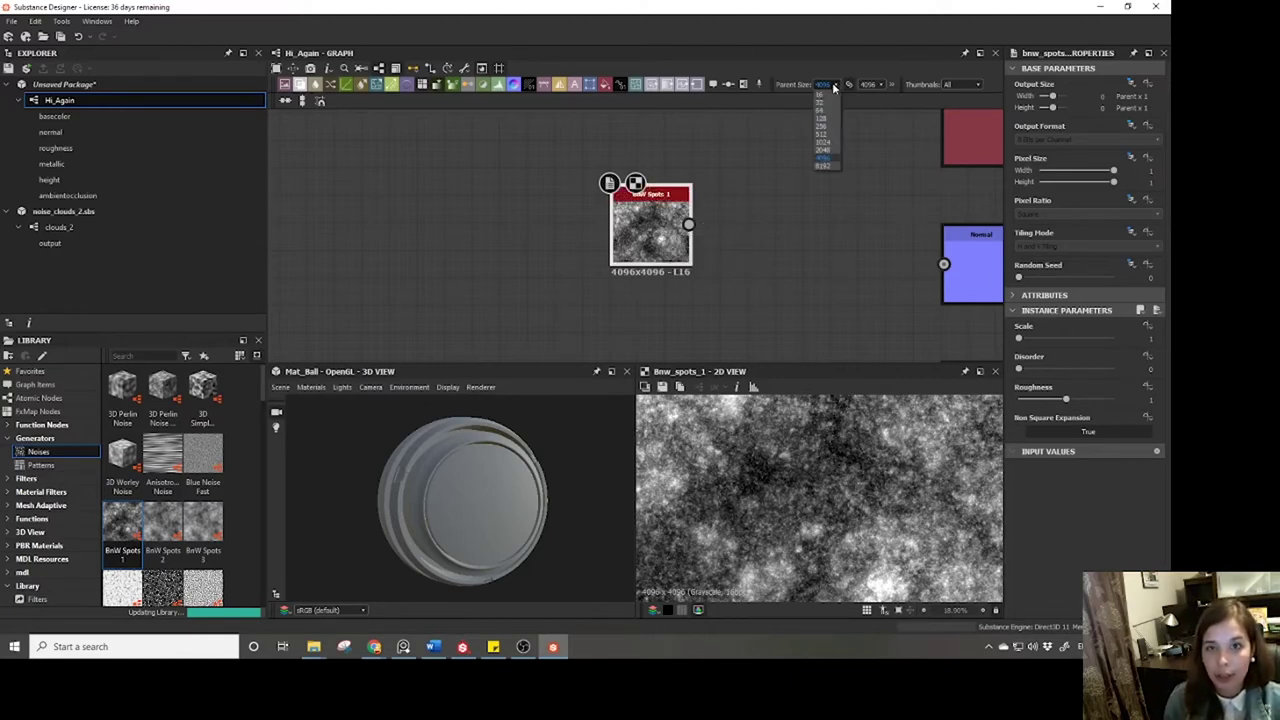
click(822, 149)
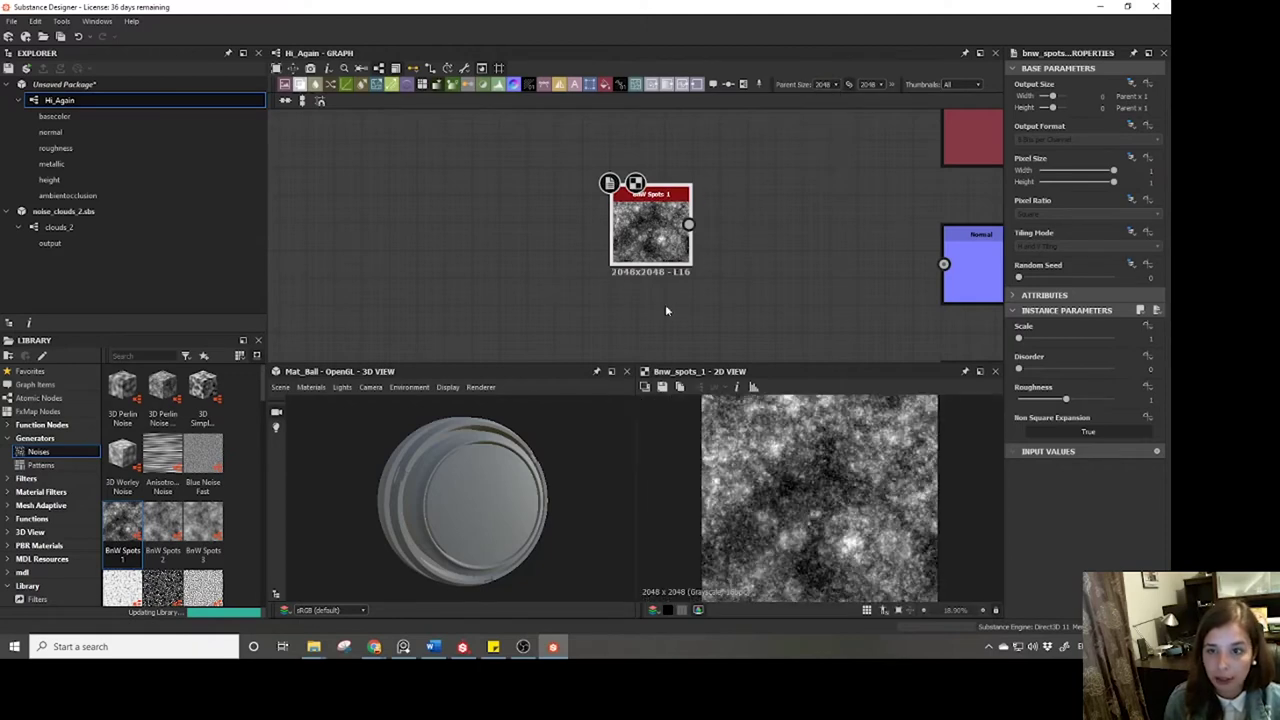
drag(649, 212, 676, 231)
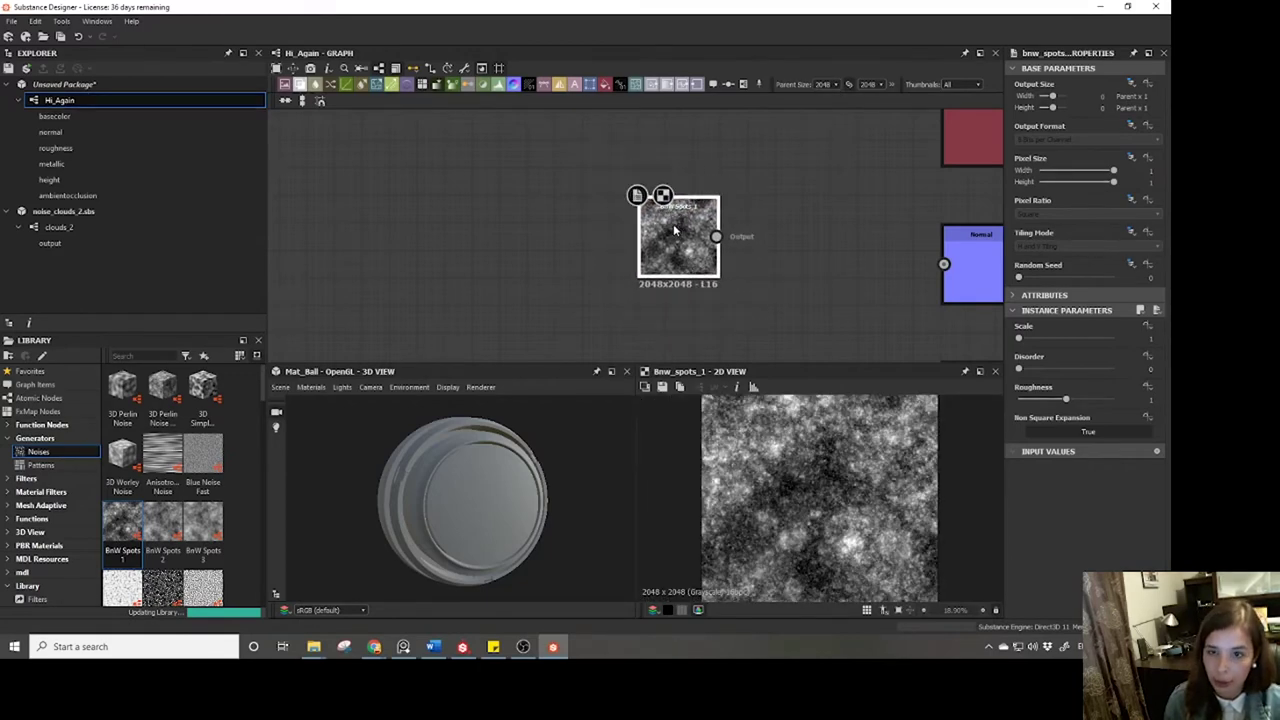
Shift the base color's Uniform Color node out of its column, align the material nodes vertically, and snap them to the grid.
scroll(700, 220, down, 3)
middle_drag(702, 219, 566, 175)
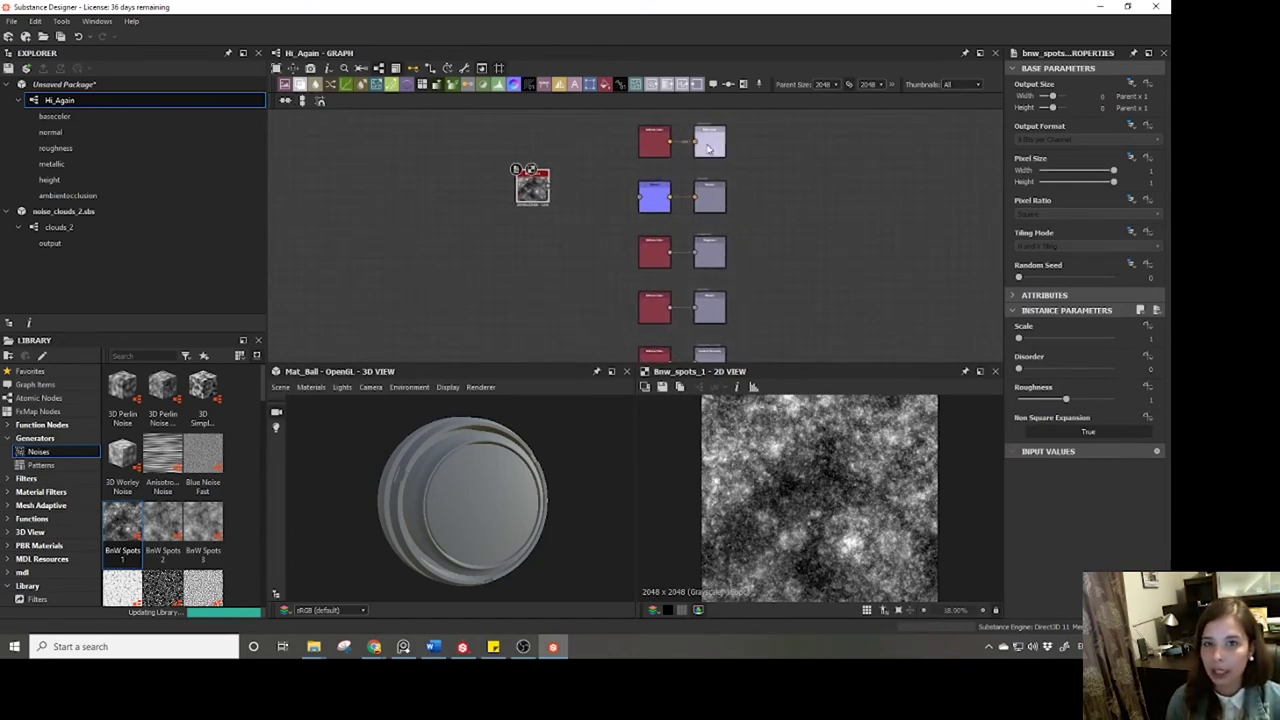
drag(650, 152, 594, 168)
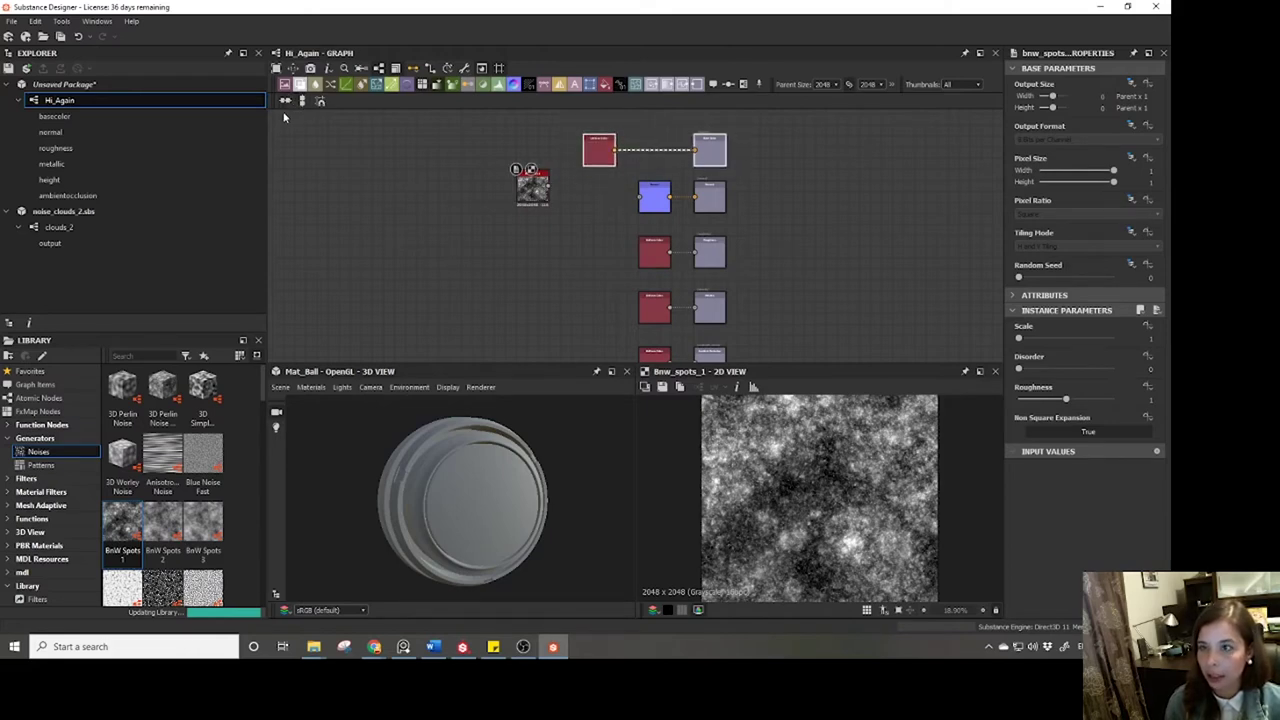
scroll(552, 193, down, 3)
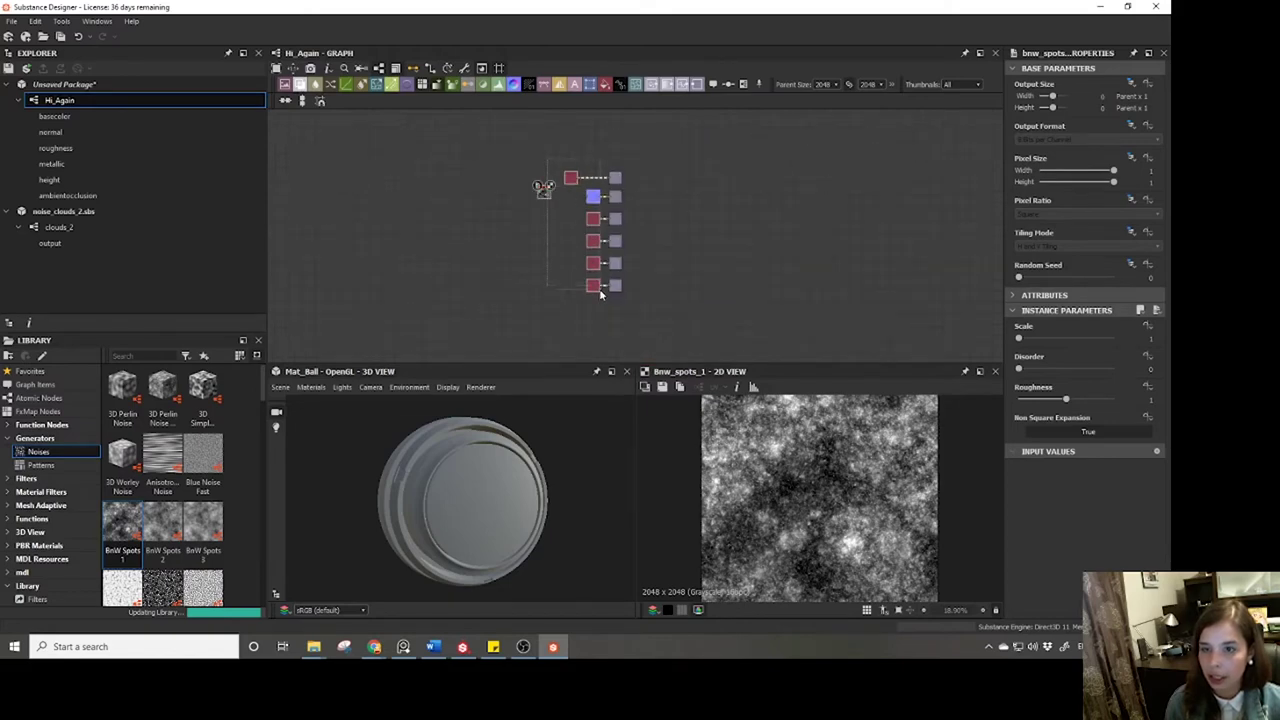
click(302, 101)
drag(487, 148, 680, 346)
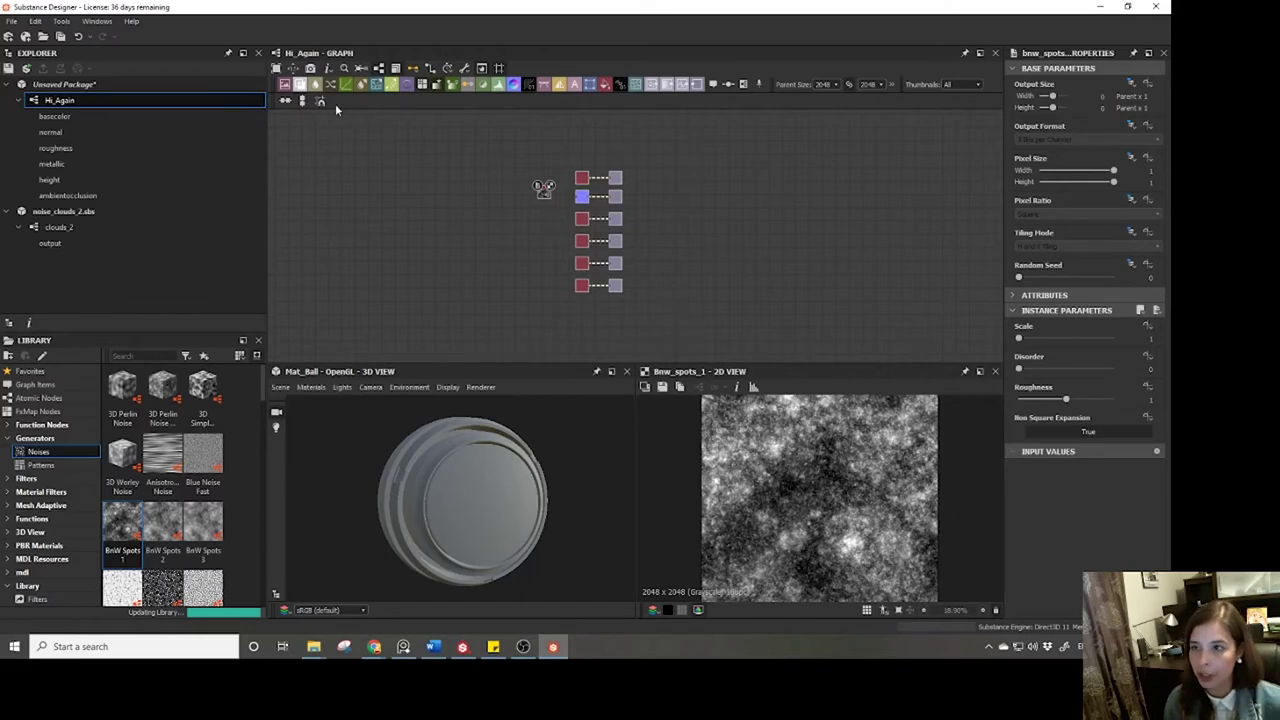
click(322, 101)
scroll(533, 233, up, 4)
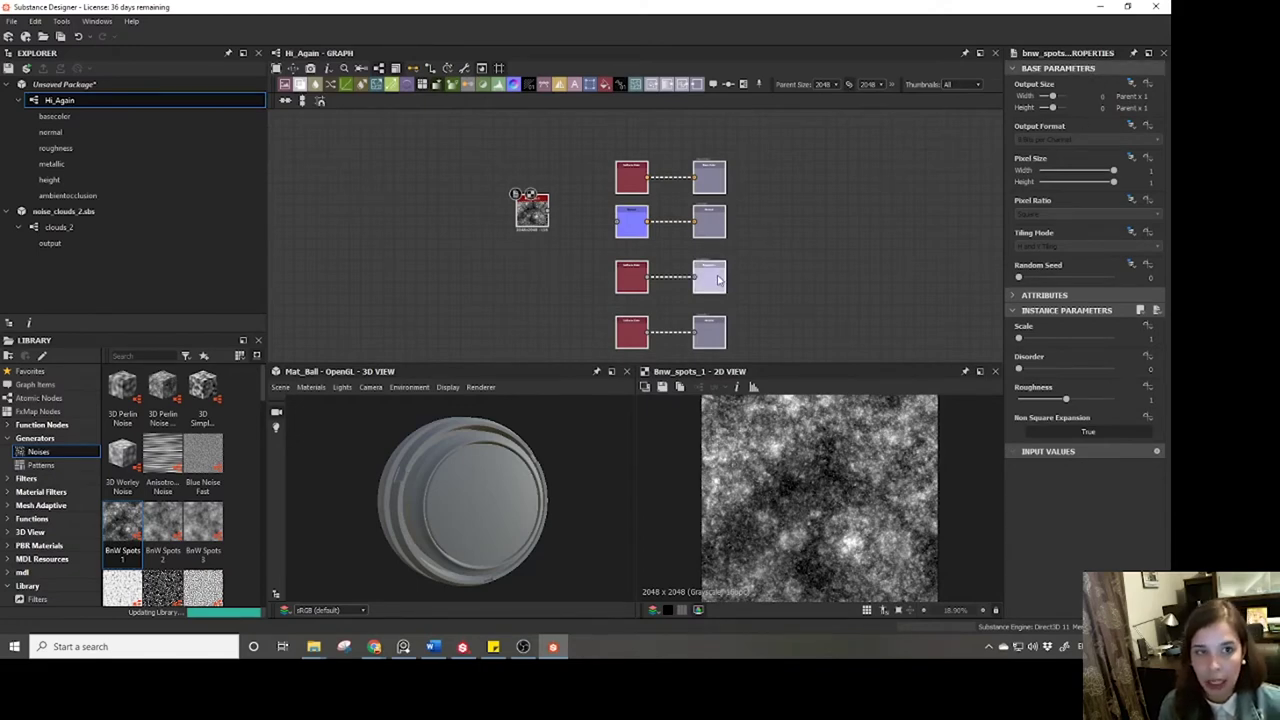
middle_drag(717, 275, 760, 264)
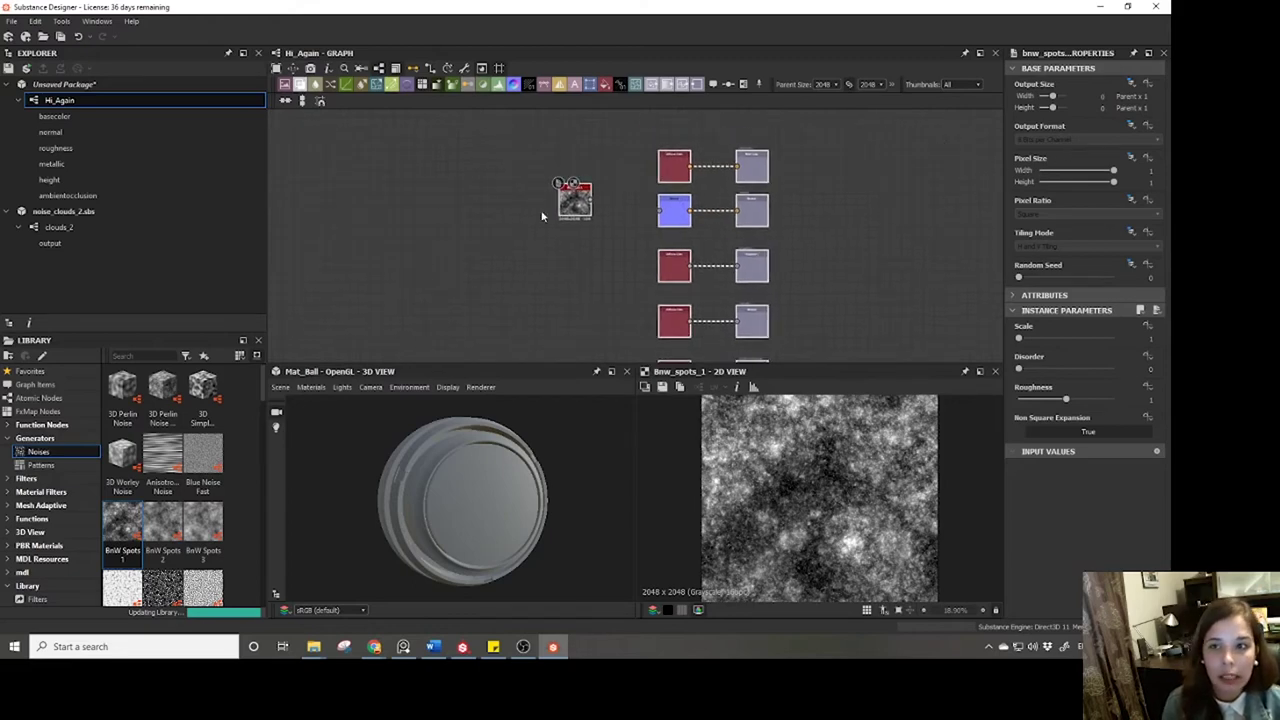
Preview the base color's Uniform Color and output nodes, and show the inheritance options for the graph's output size.
click(672, 168)
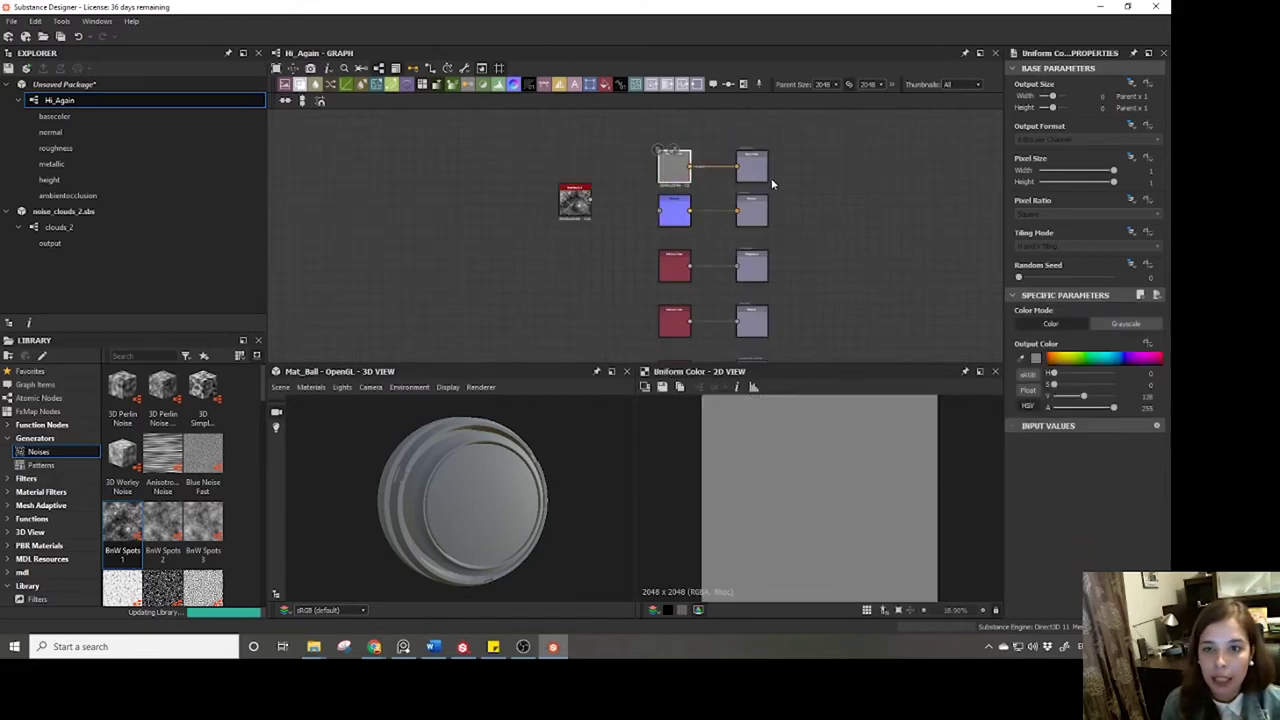
click(758, 176)
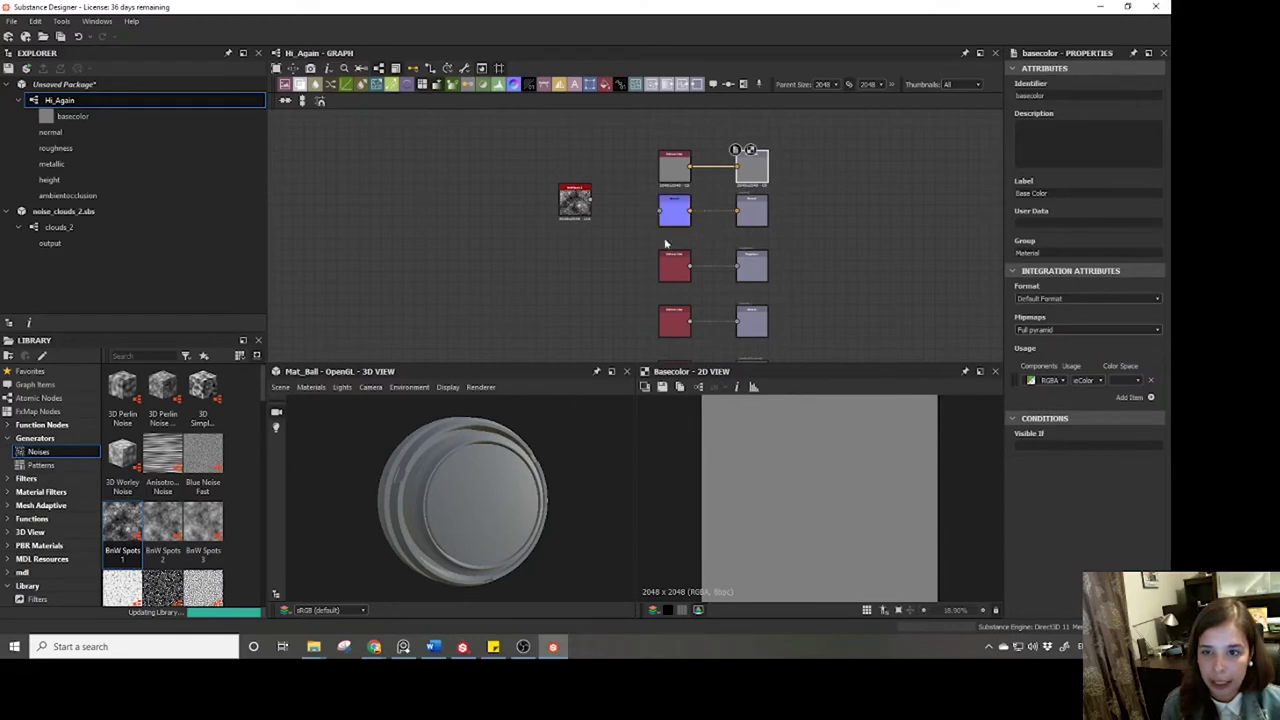
click(577, 262)
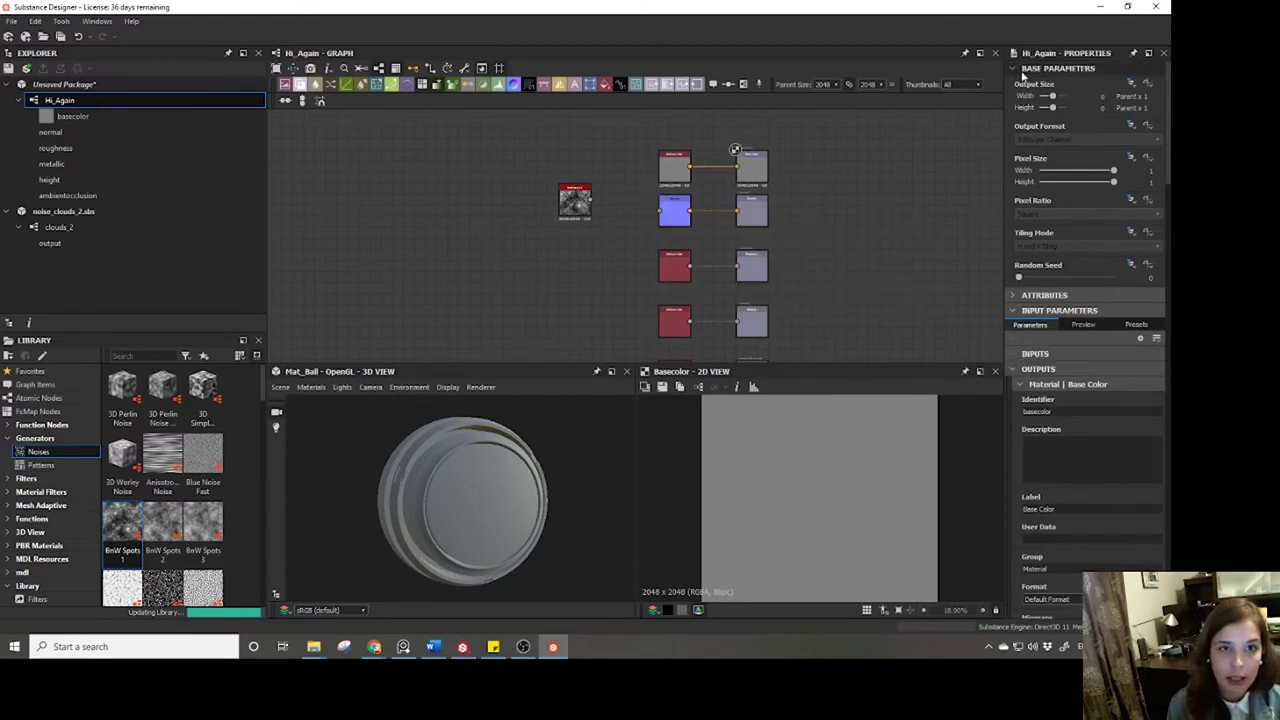
click(1131, 85)
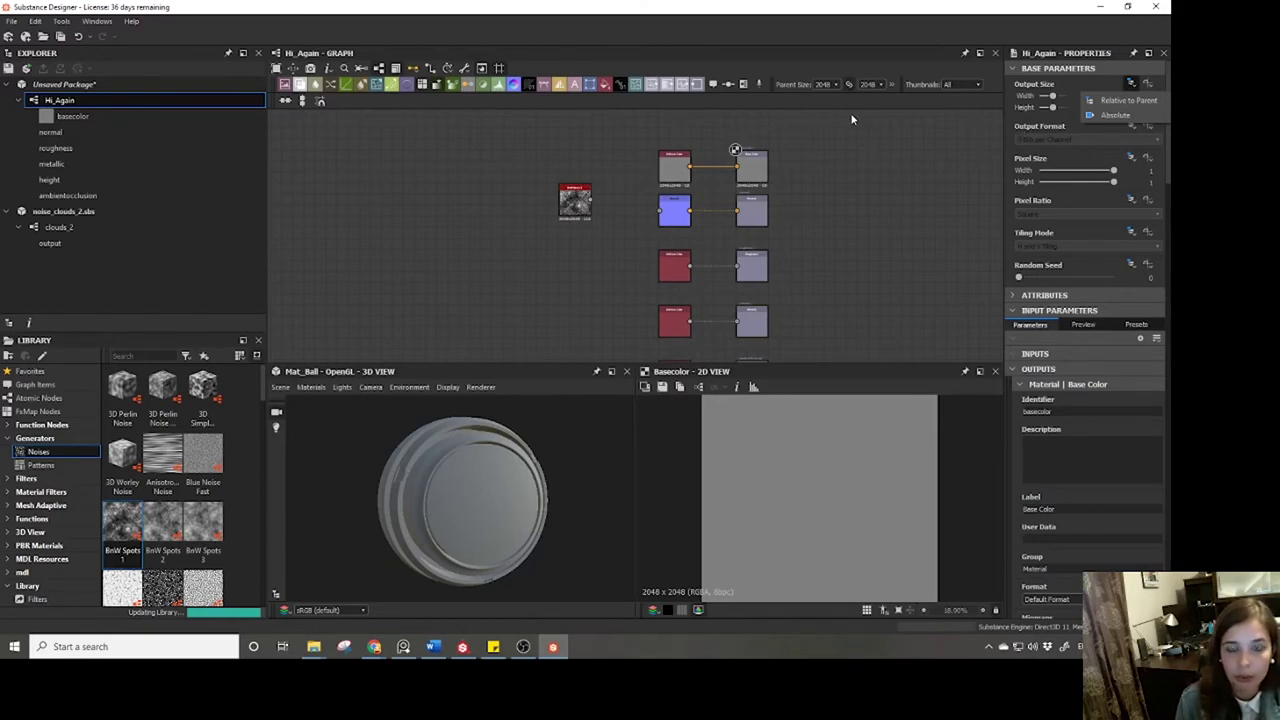
Make the BnW Spots 1 node's output size Absolute, with width and height set to 2048 px.
drag(586, 201, 598, 192)
double_click(596, 189)
scroll(596, 188, up, 5)
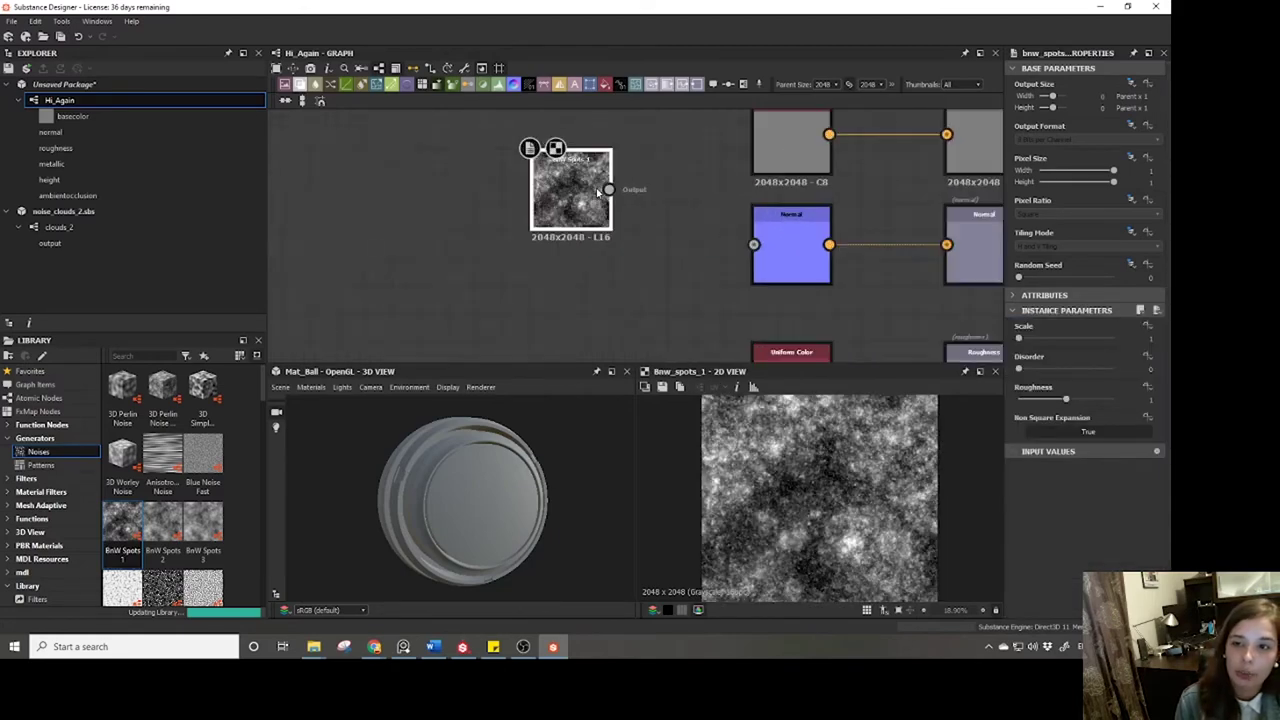
click(1130, 84)
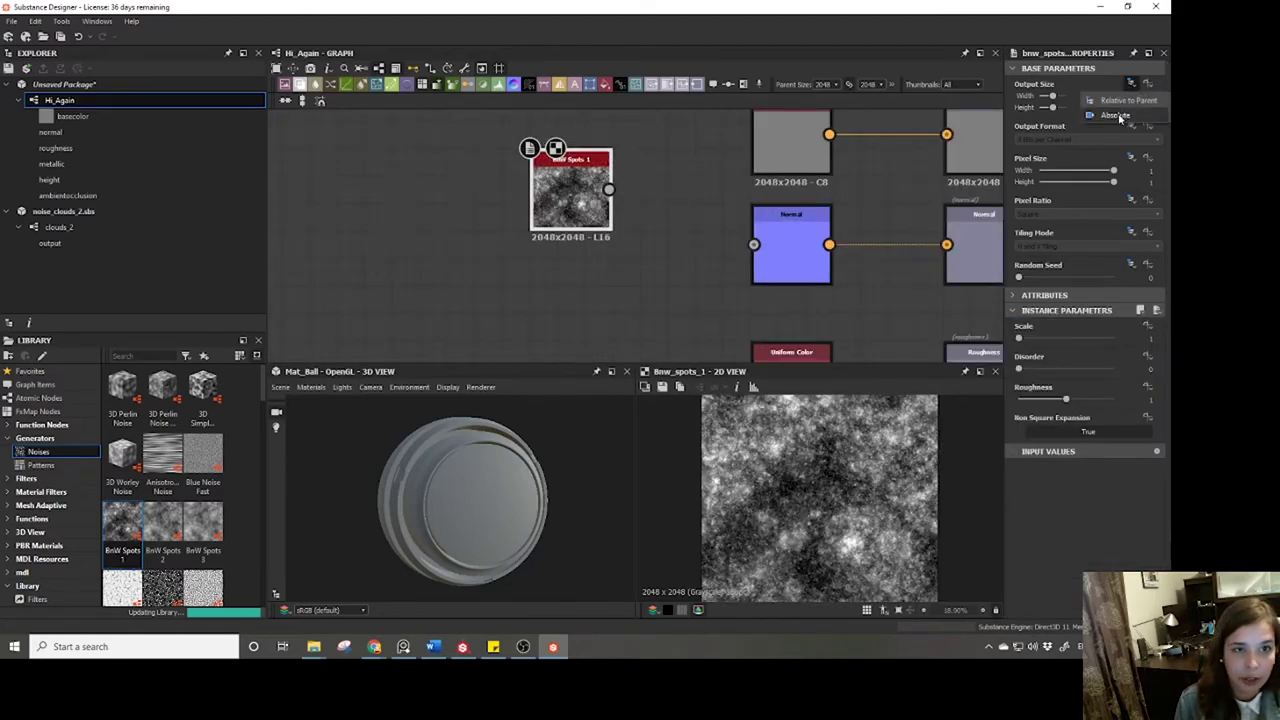
click(1114, 115)
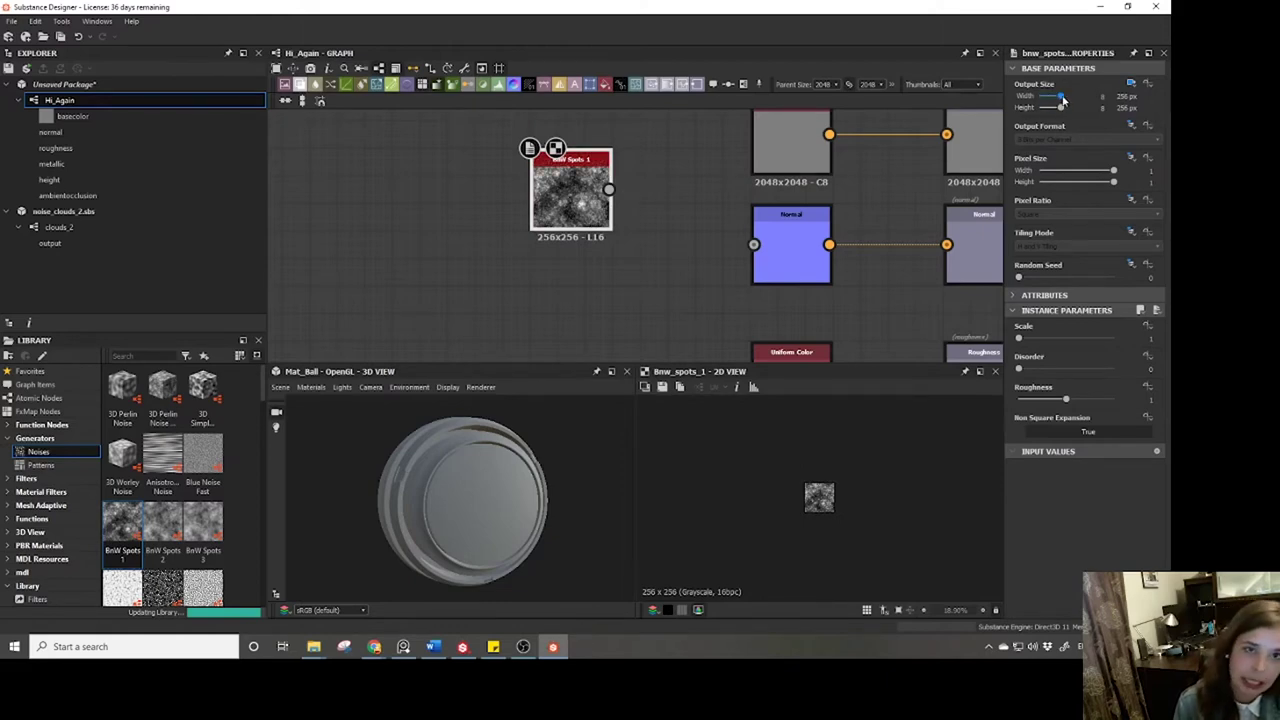
drag(1061, 96, 1063, 108)
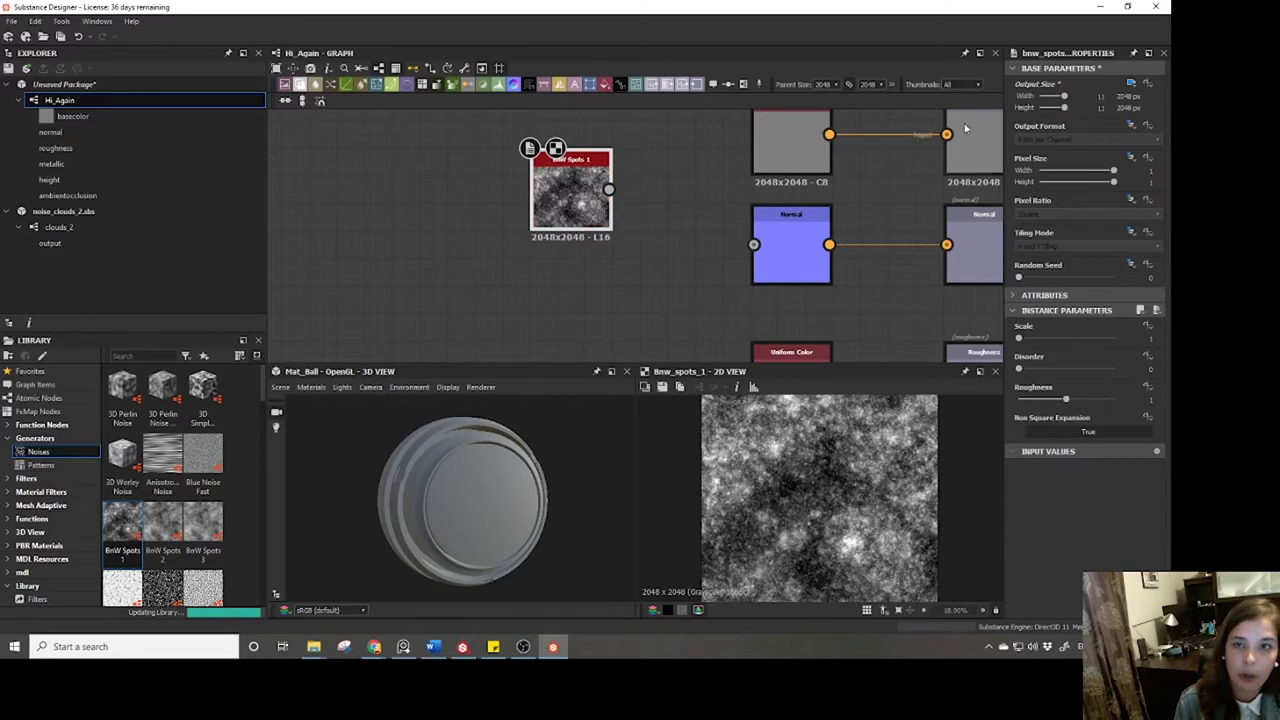
Set the Hi_Again graph's parent size to 512 and show the graph's properties.
click(825, 84)
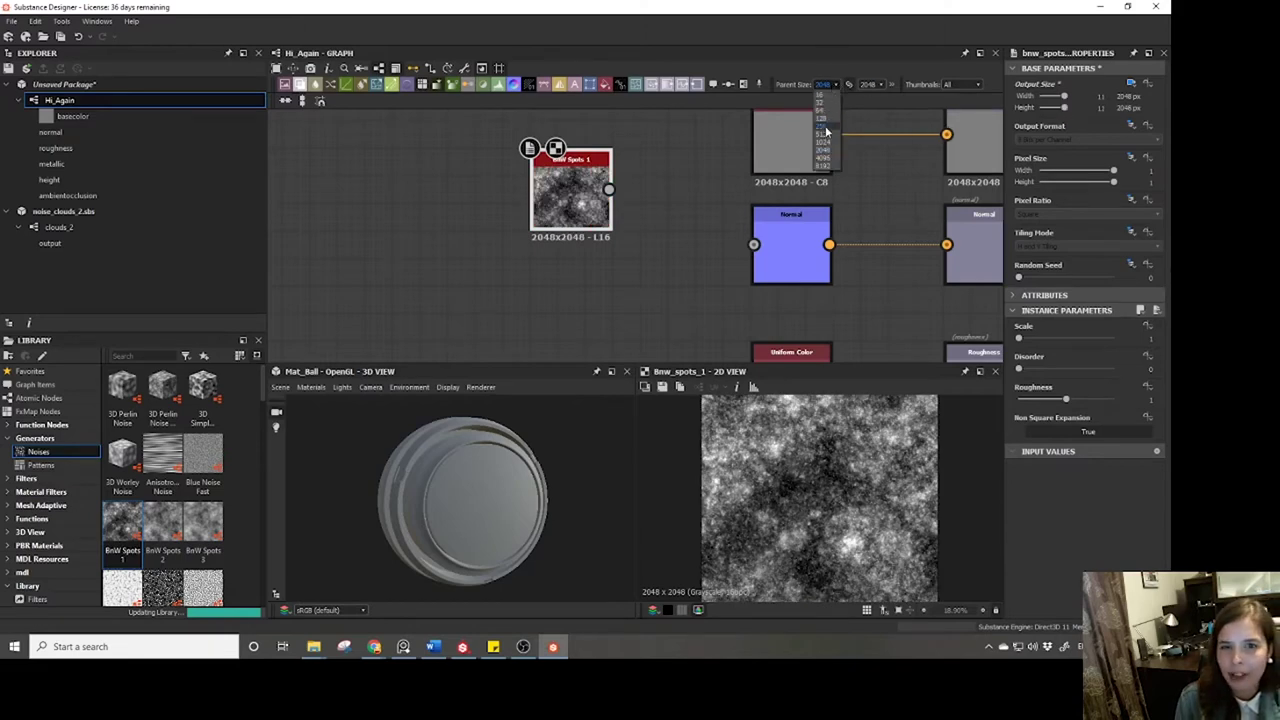
click(823, 132)
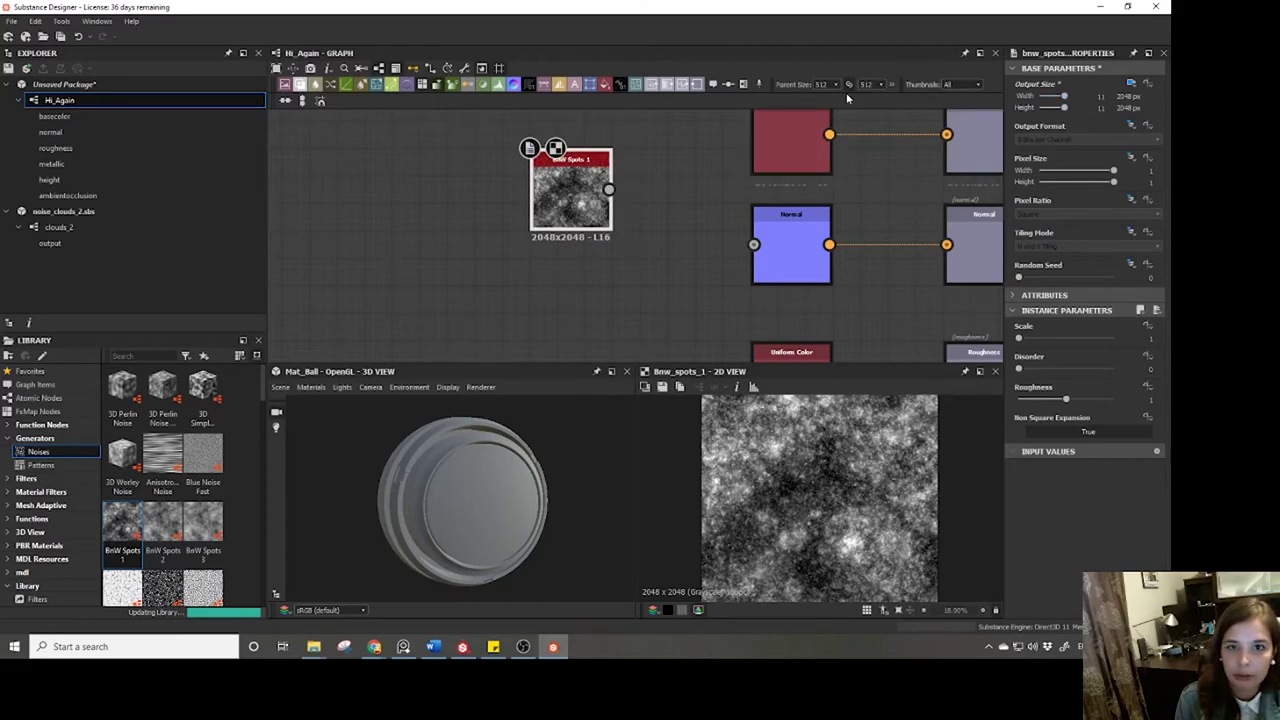
click(665, 205)
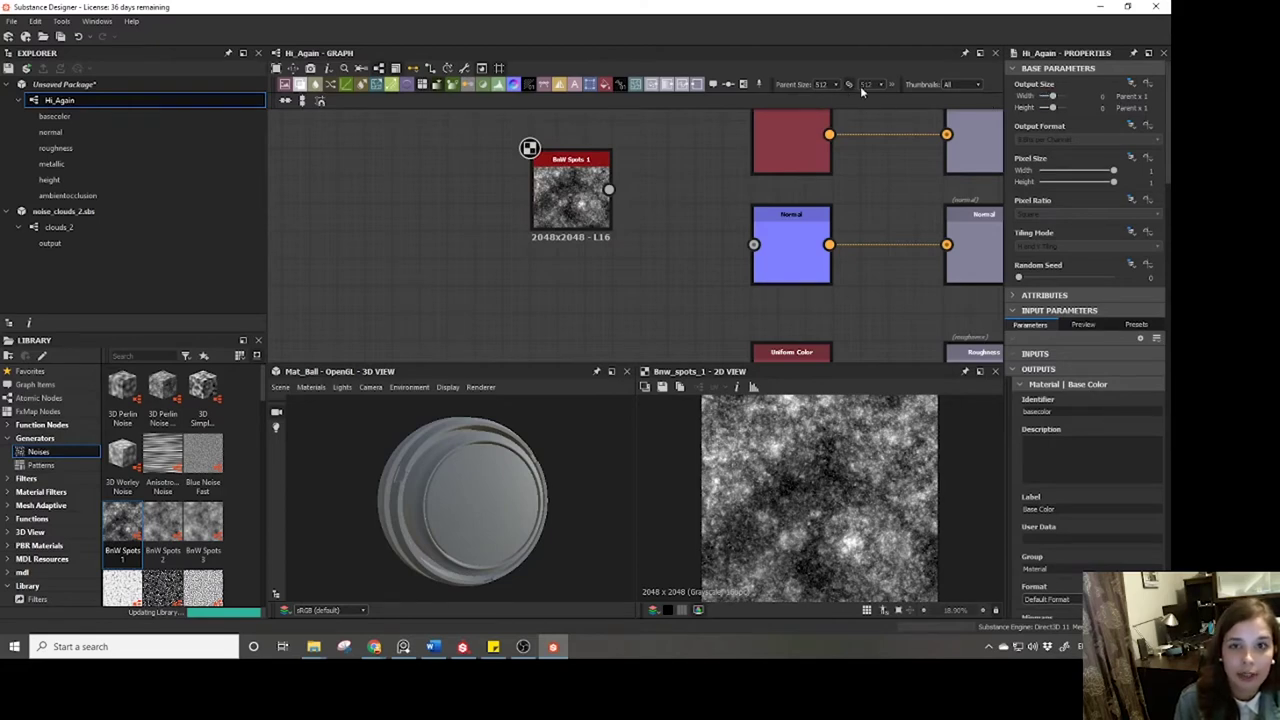
Make the BnW Spots 1 node's output size Relative to Parent and set the graph's parent size to 2048.
mouse_move(566, 223)
mouse_down()
mouse_move(590, 193)
mouse_move(566, 207)
mouse_up()
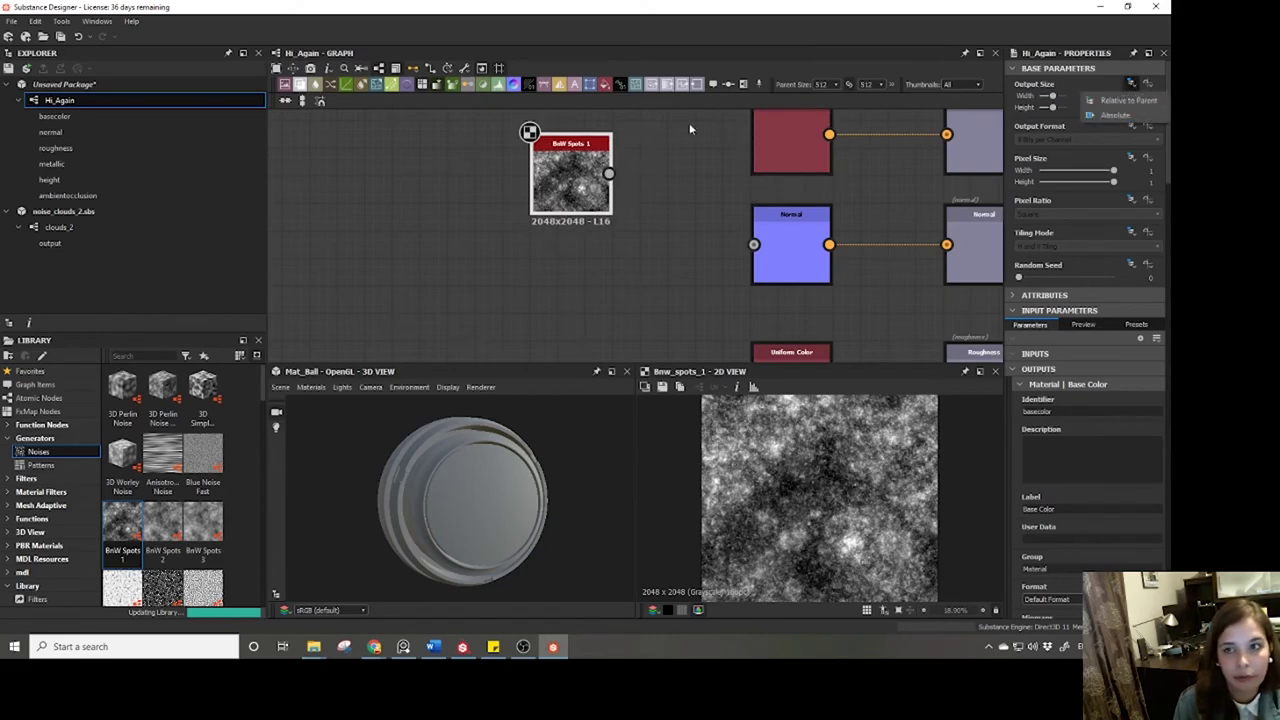
click(571, 179)
click(1131, 83)
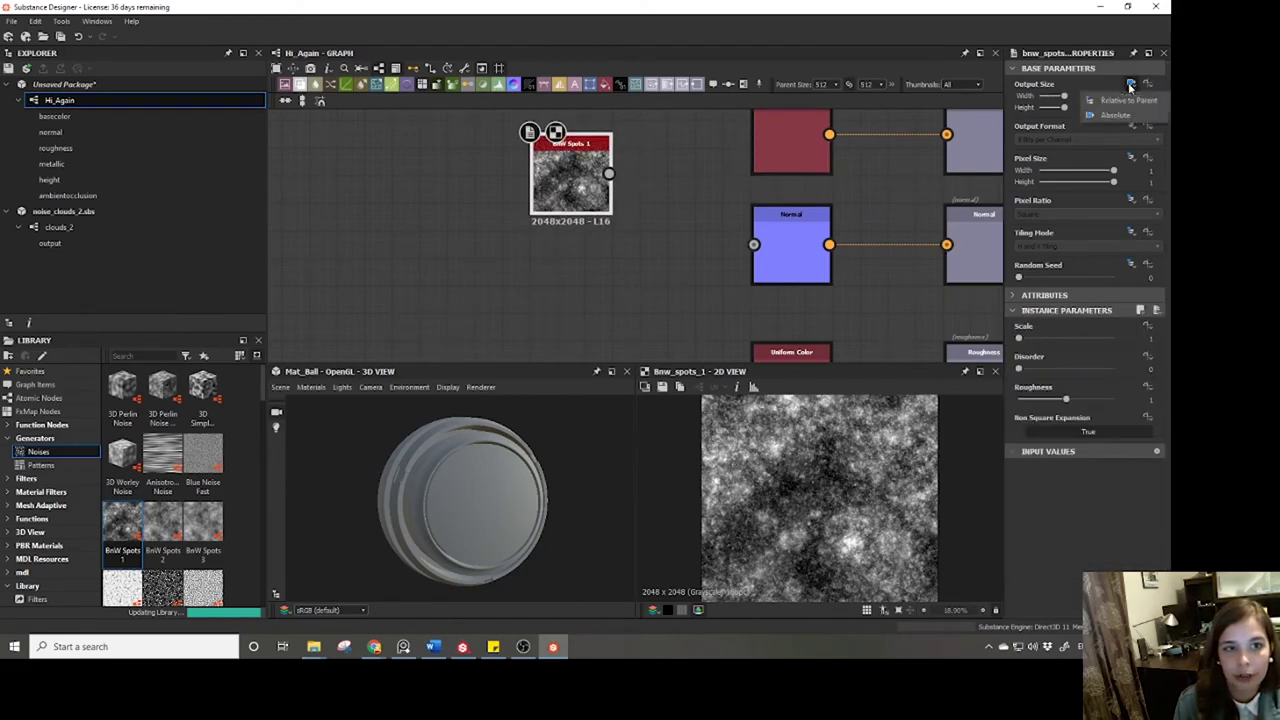
click(1113, 116)
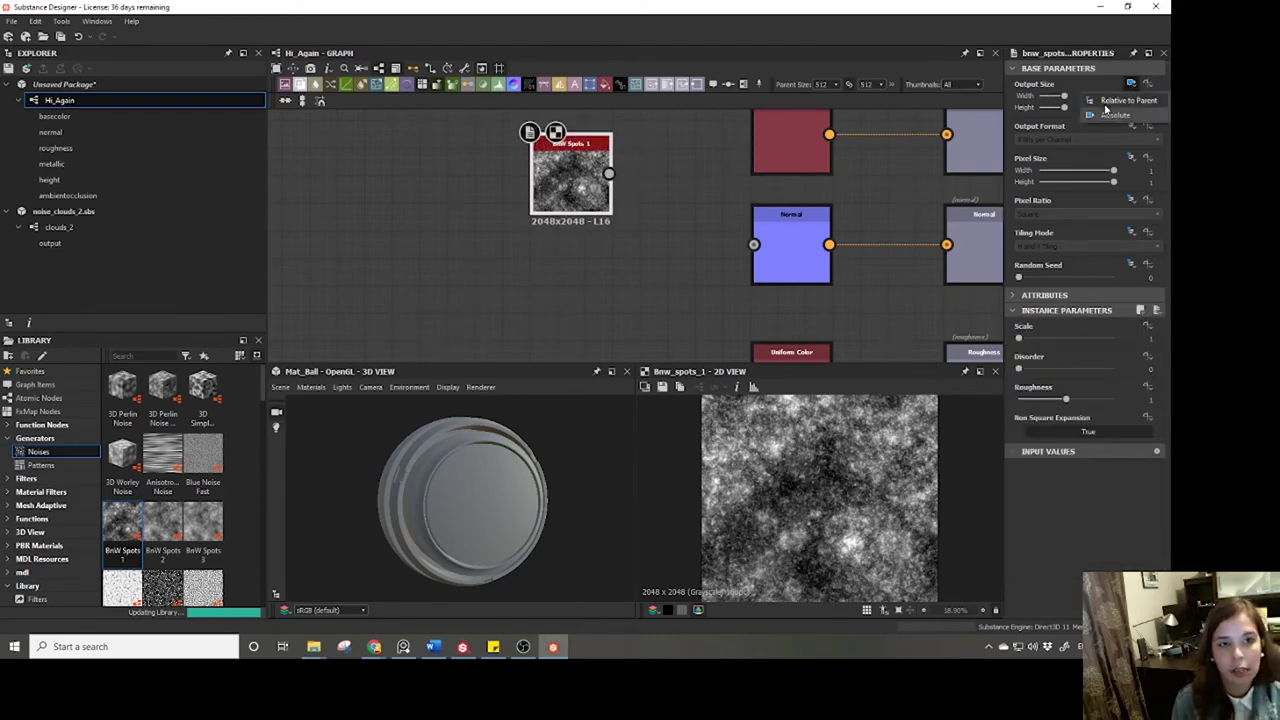
scroll(769, 225, down, 3)
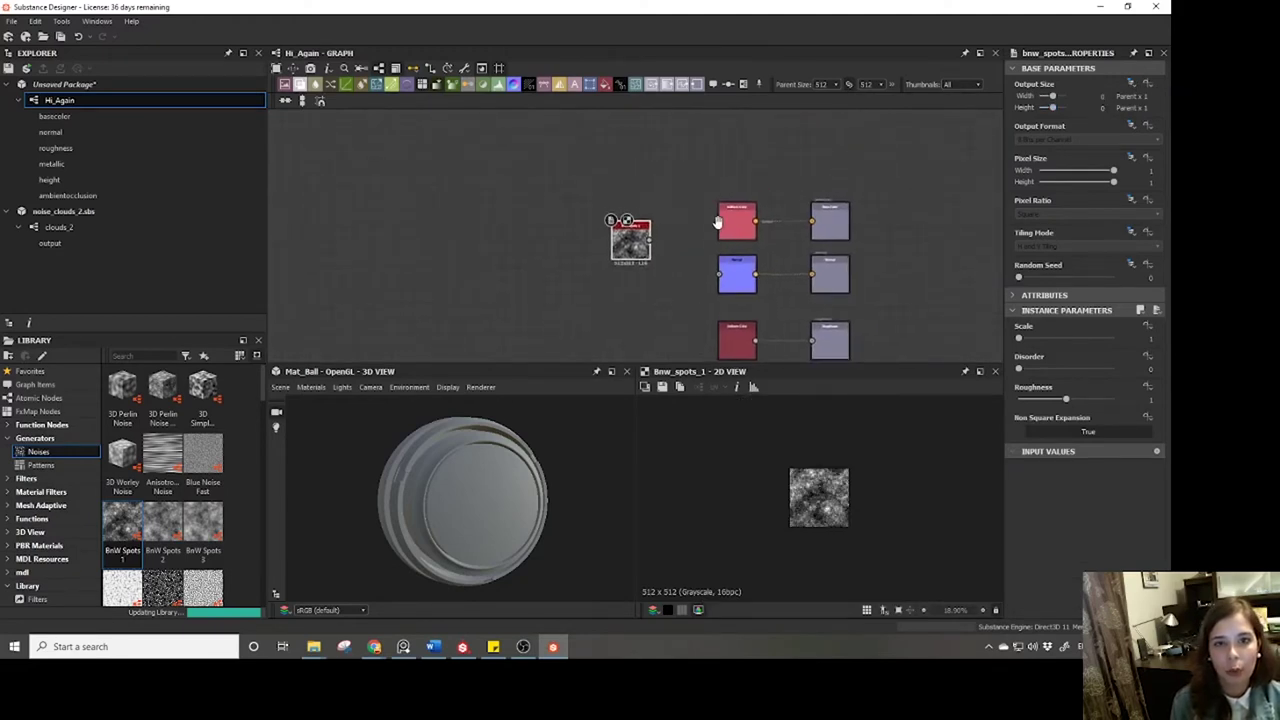
click(825, 84)
click(823, 150)
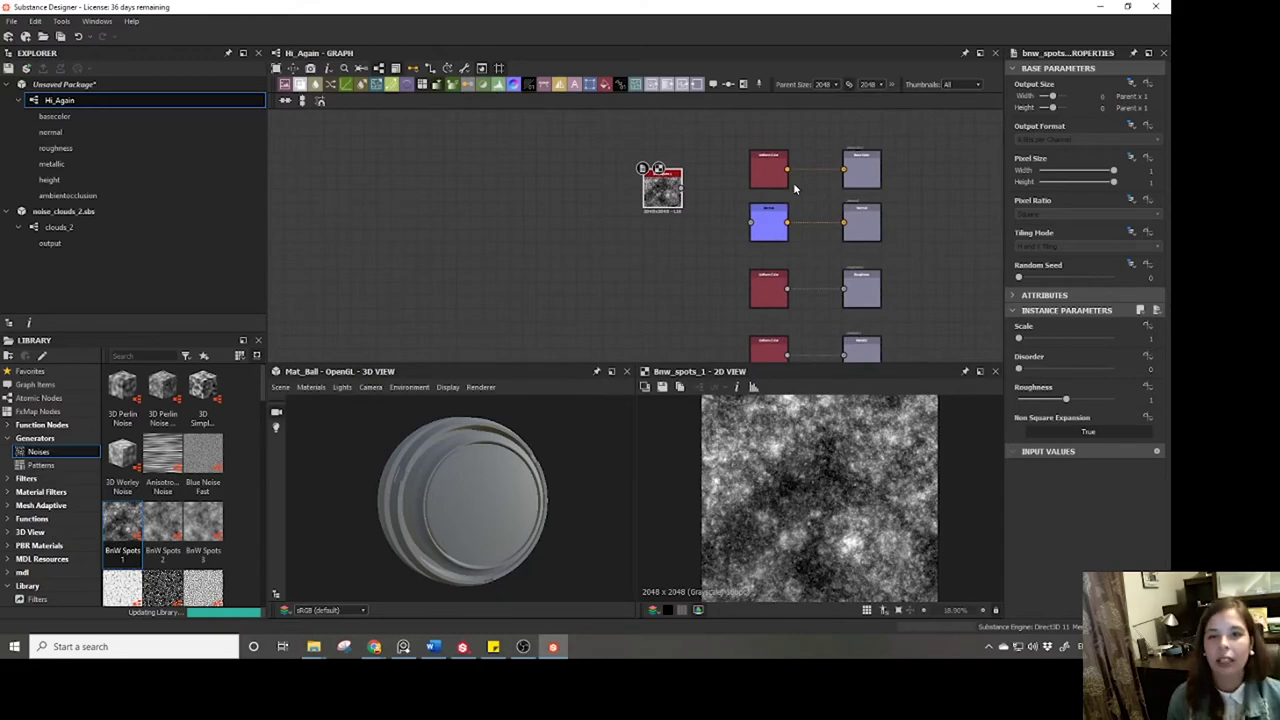
Preview the base color's Uniform Color node and the BnW Spots 1 noise, and compare the graph's properties with the noise node's.
click(776, 179)
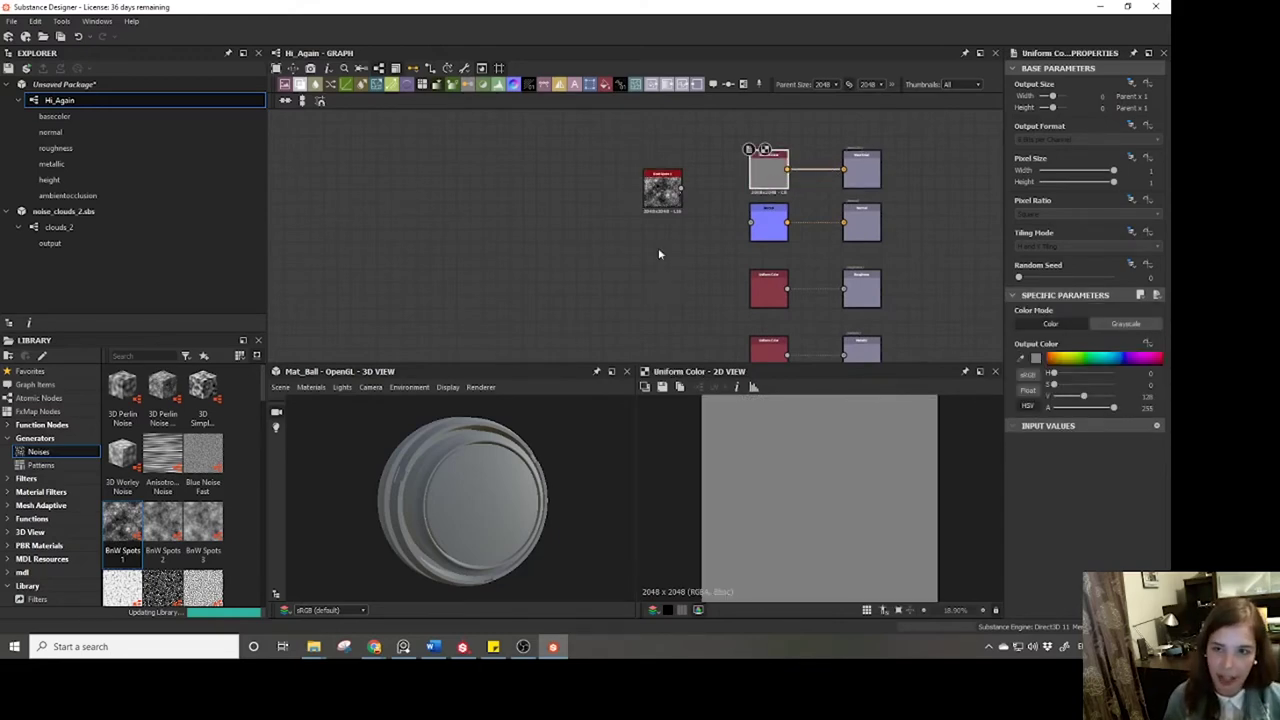
click(636, 262)
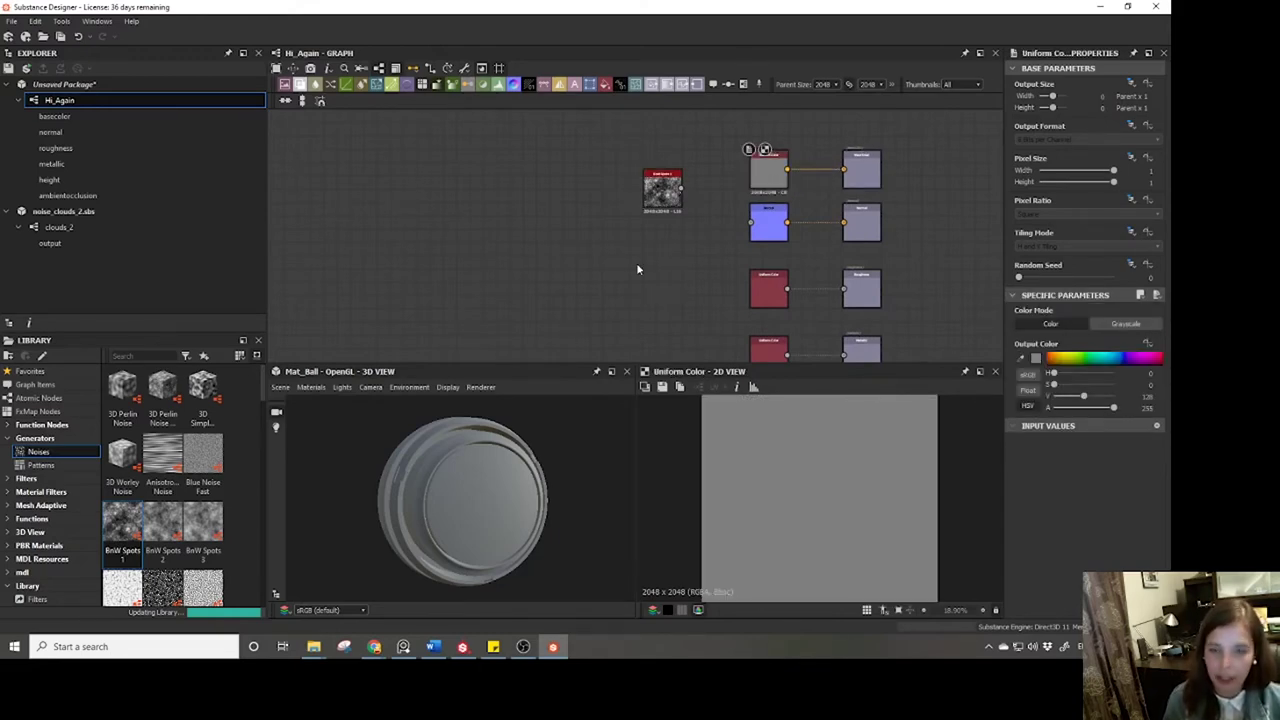
double_click(657, 200)
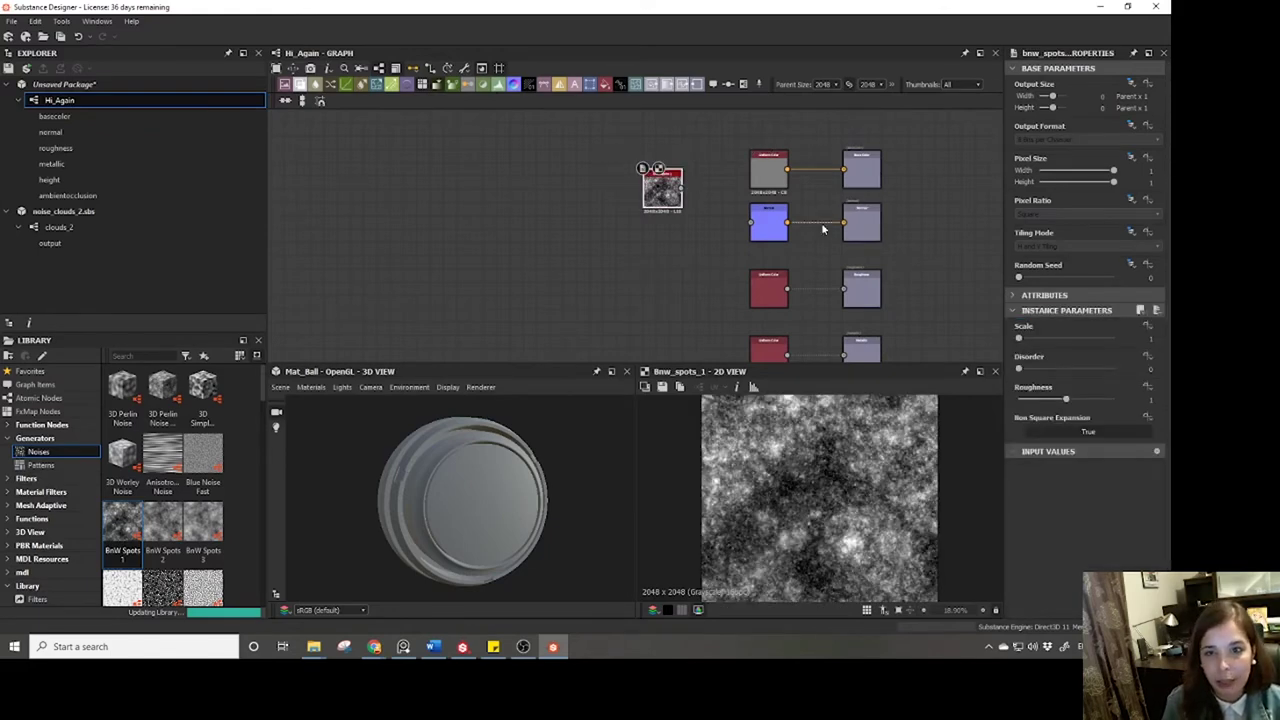
mouse_move(823, 229)
middle_down()
mouse_move(711, 198)
mouse_move(805, 221)
middle_up()
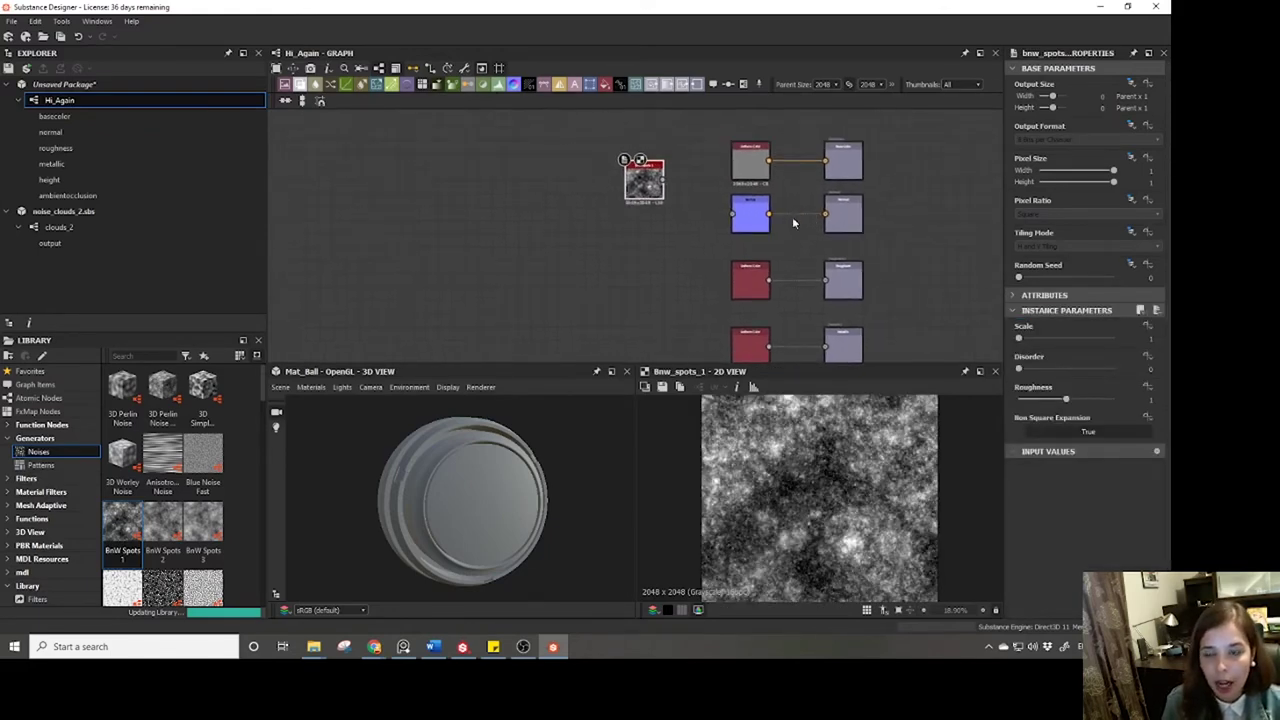
click(530, 240)
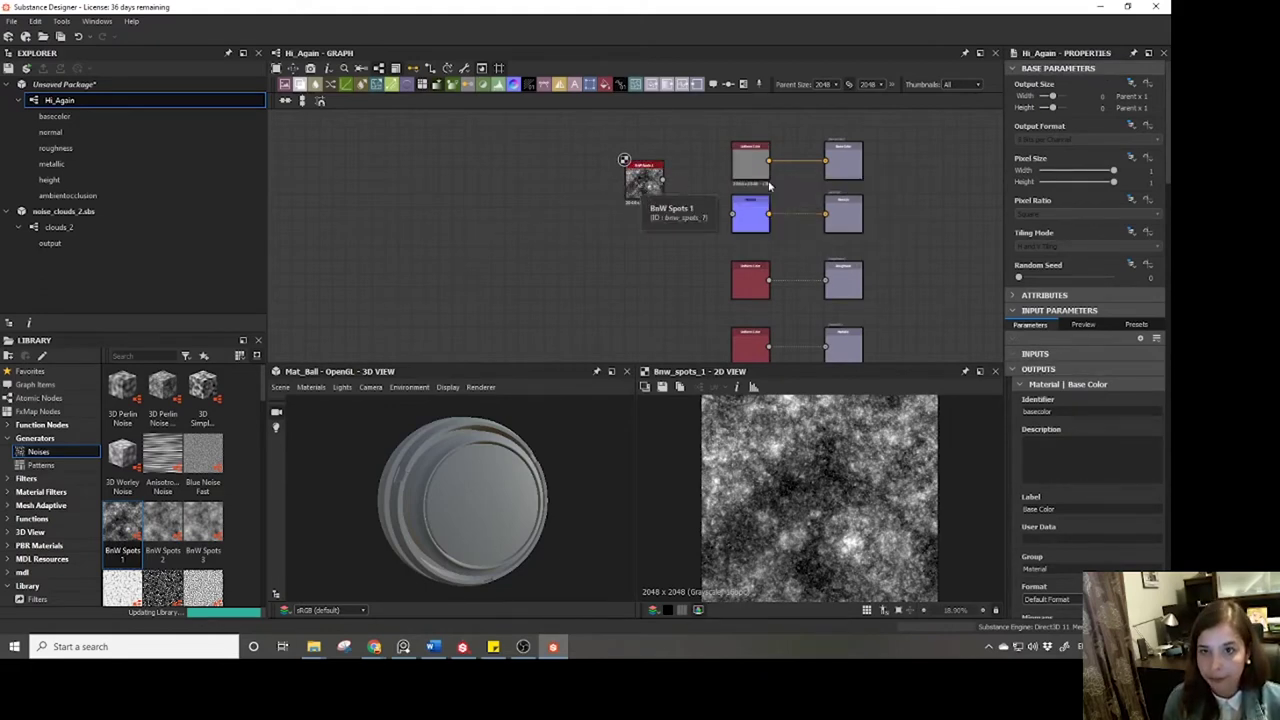
middle_drag(768, 185, 686, 202)
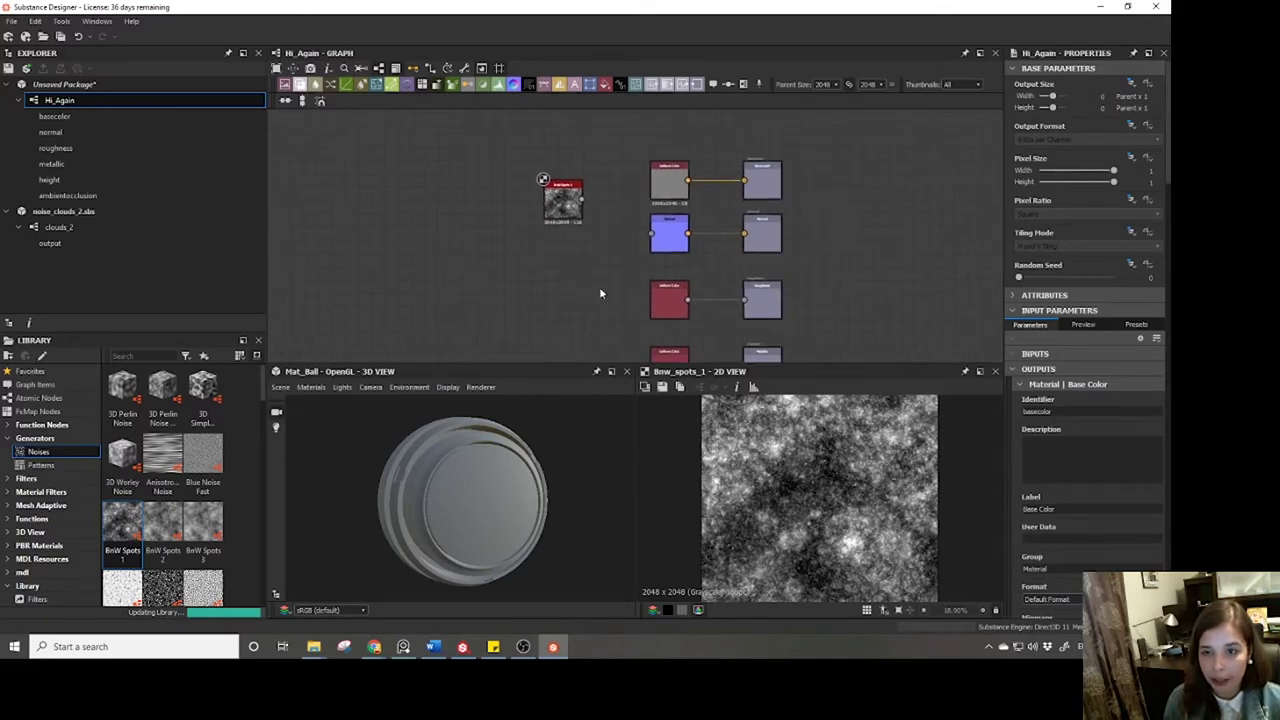
click(575, 208)
middle_drag(605, 267, 620, 214)
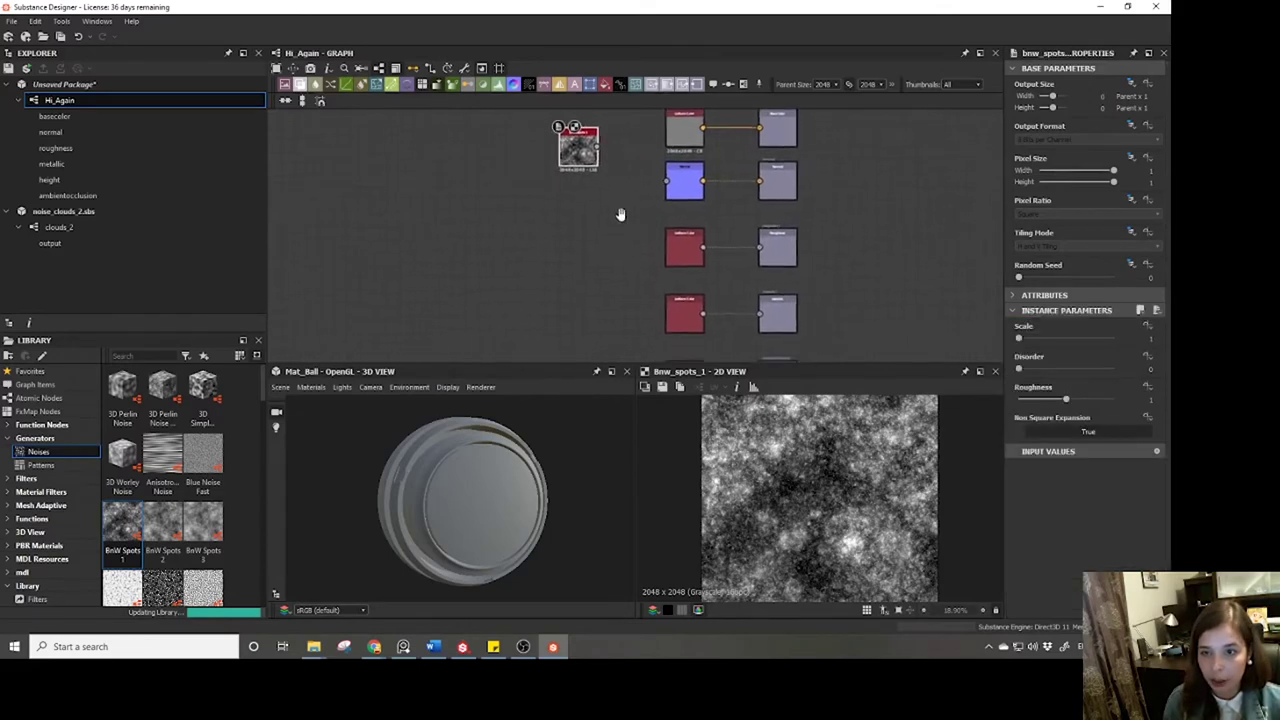
Connect the BnW Spots 1 noise to the Normal node's input and preview the Normal node in the 2D view.
drag(590, 155, 631, 185)
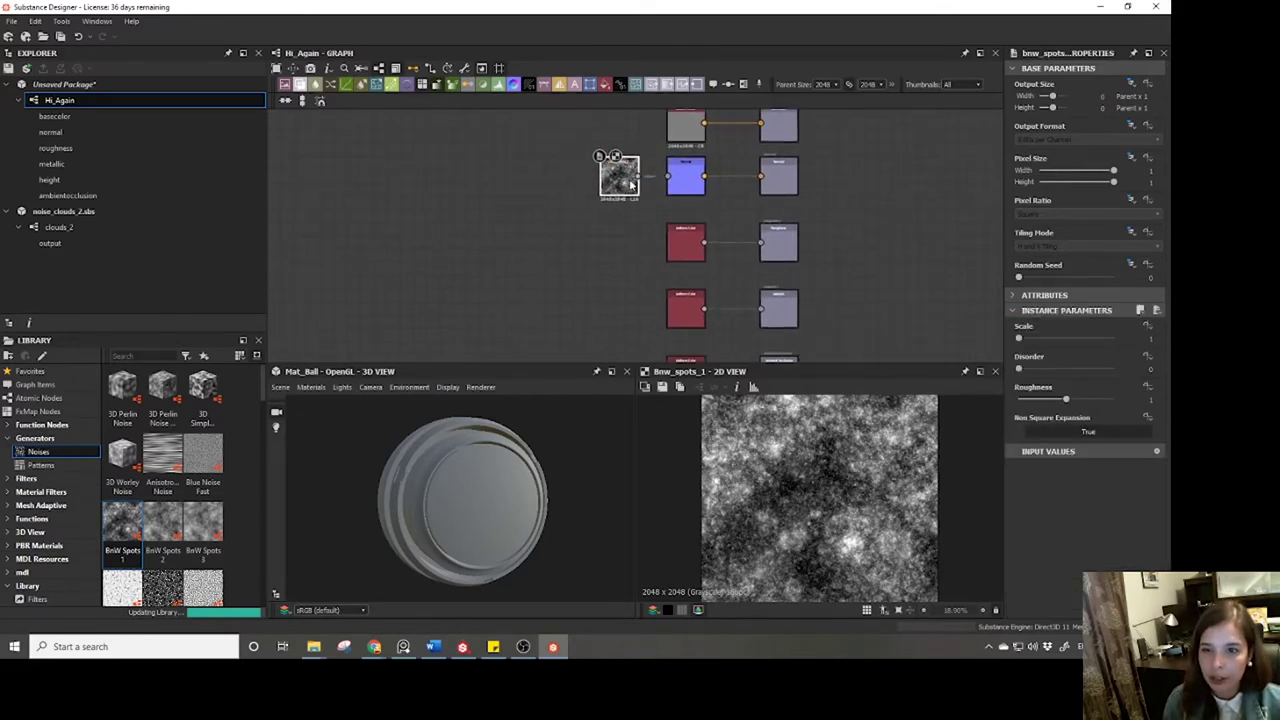
middle_drag(631, 185, 588, 274)
drag(590, 273, 557, 268)
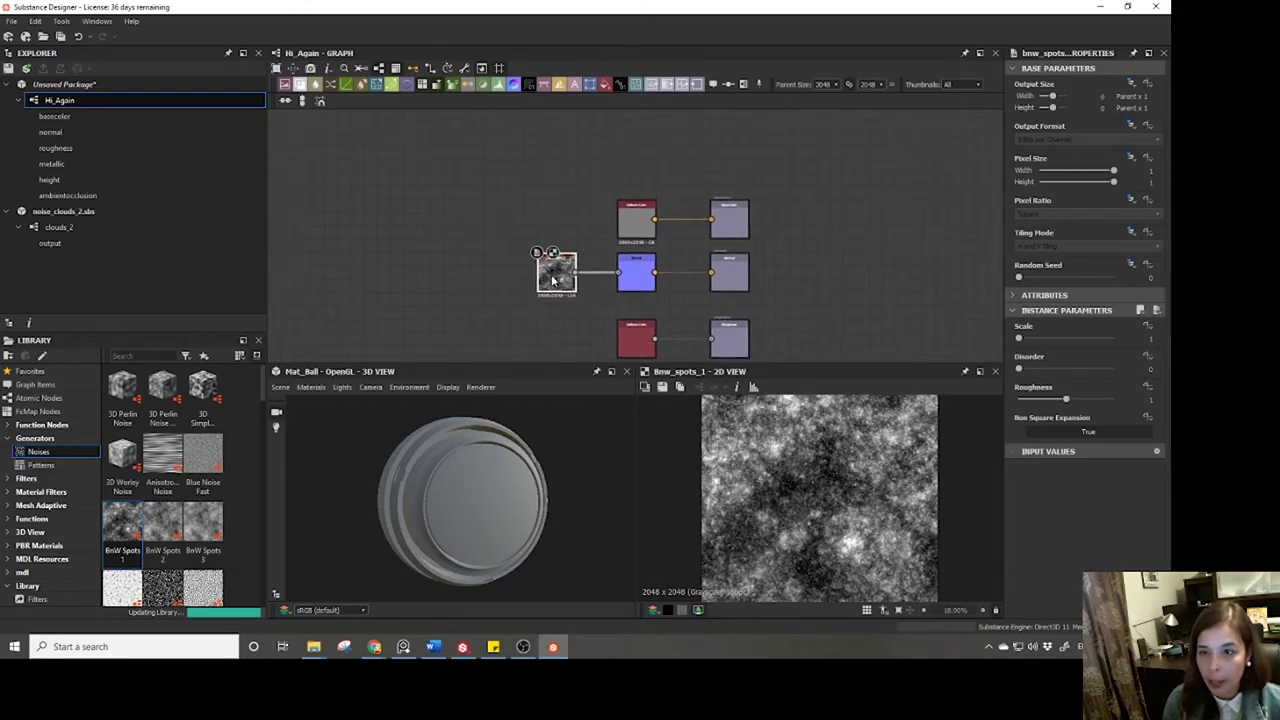
click(637, 279)
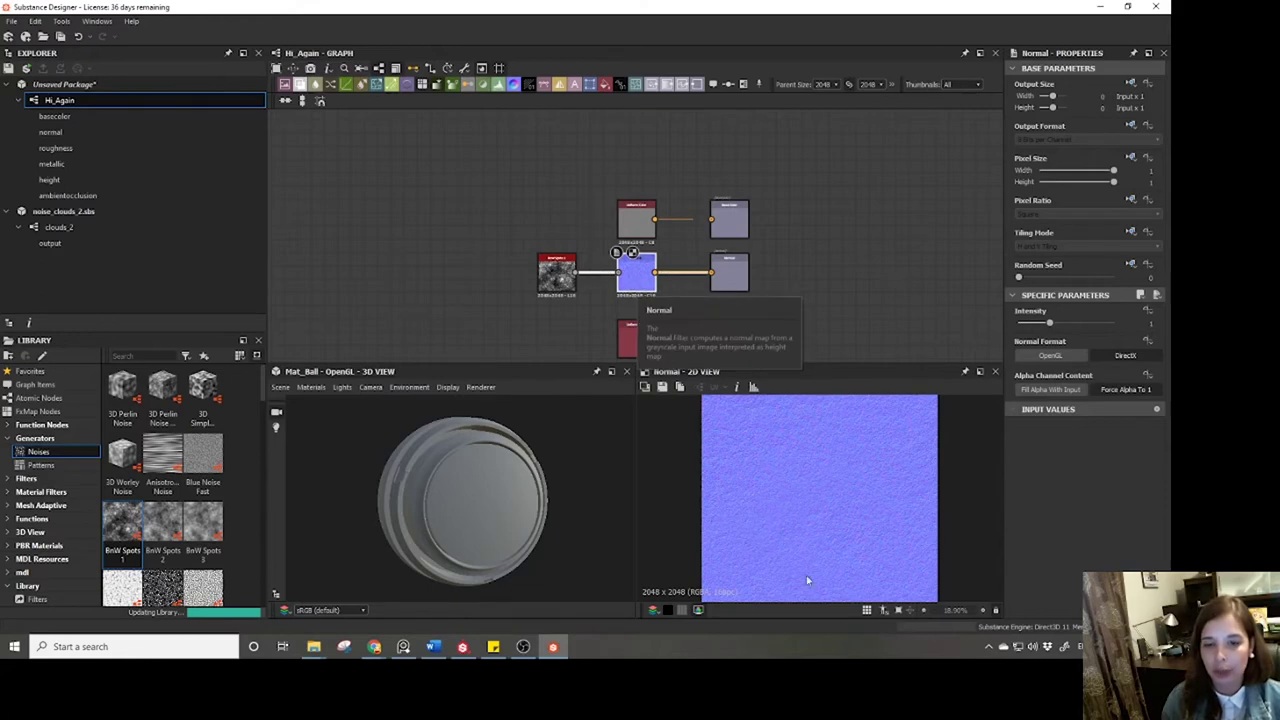
Set the BnW Spots 1 node's Scale to 3.
click(566, 277)
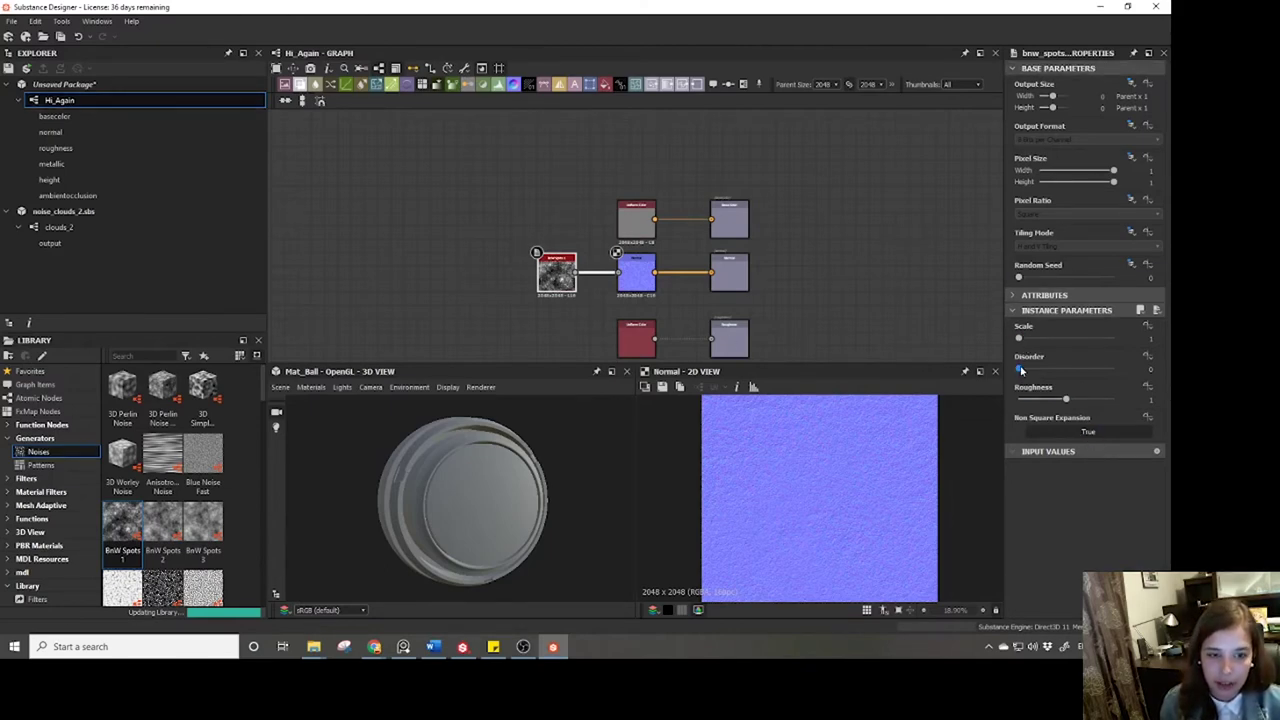
drag(1020, 340, 1048, 340)
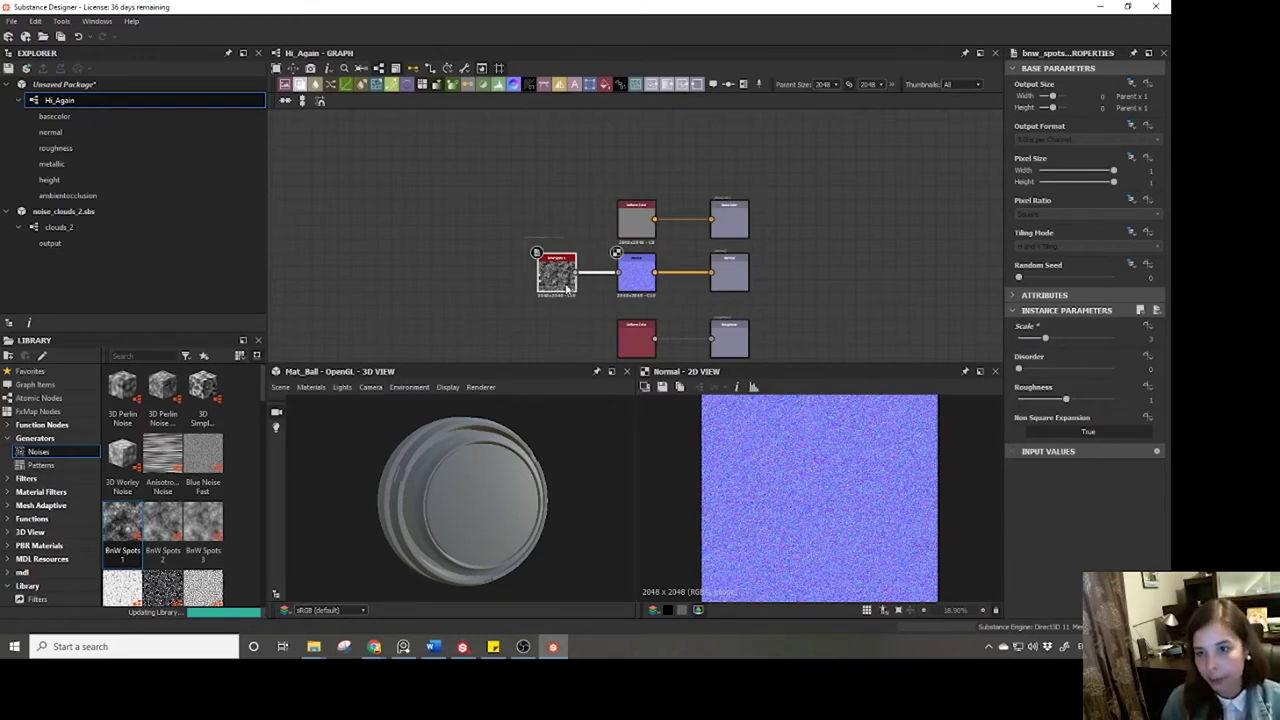
Delete the BnW Spots 1 node and add a fresh BnW Spots 1 noise from the library to the graph.
key(Delete)
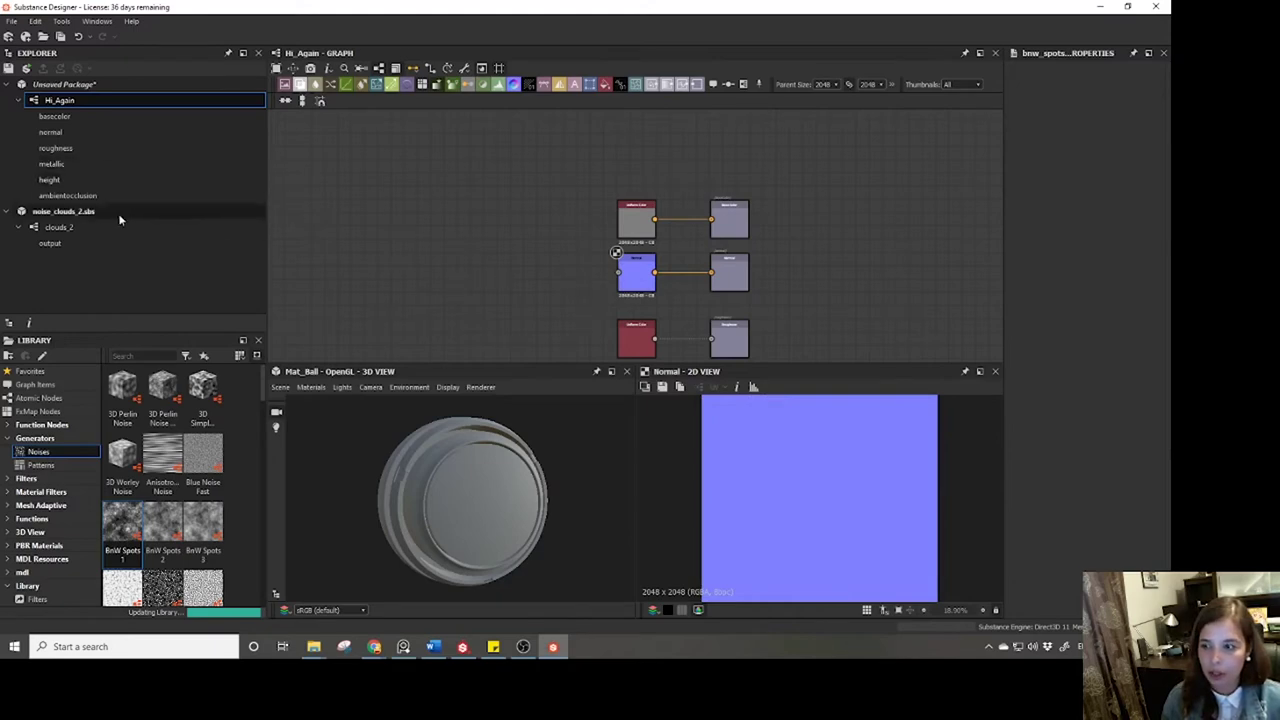
drag(122, 518, 489, 262)
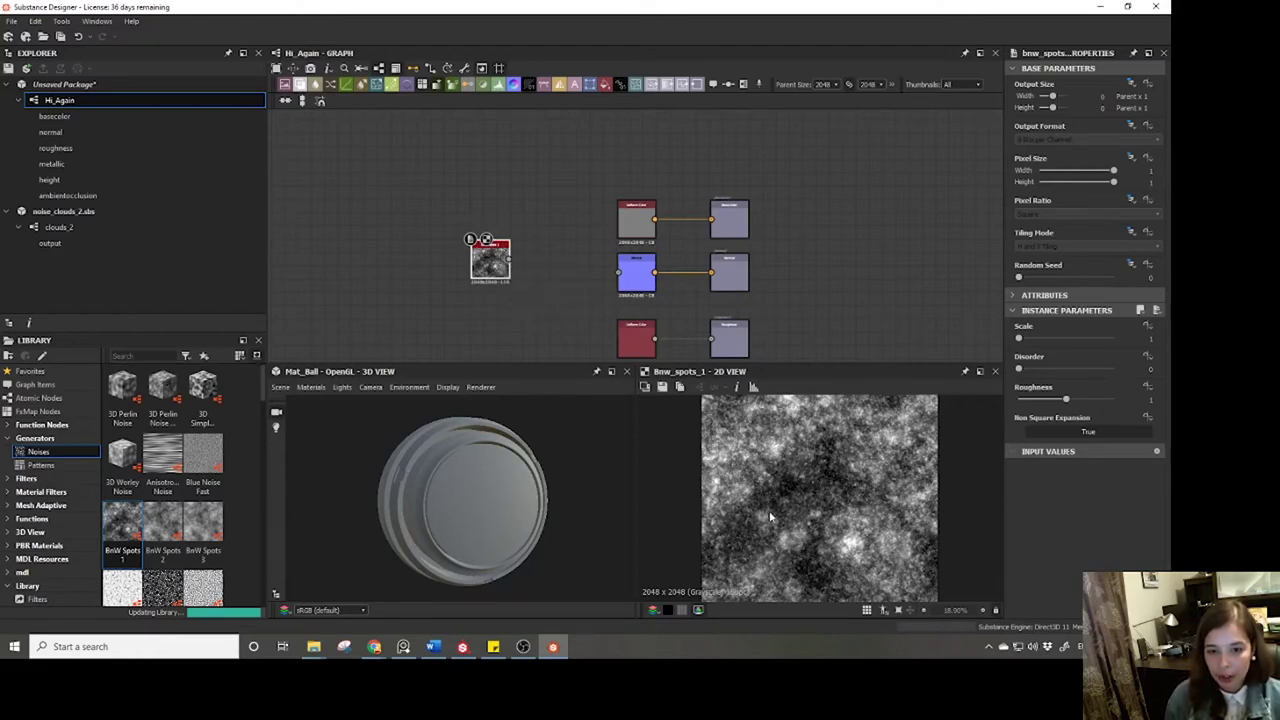
Examine how the BnW Spots 1 noise tiles in the 2D view and look over the view's channel display options.
scroll(757, 527, down, 6)
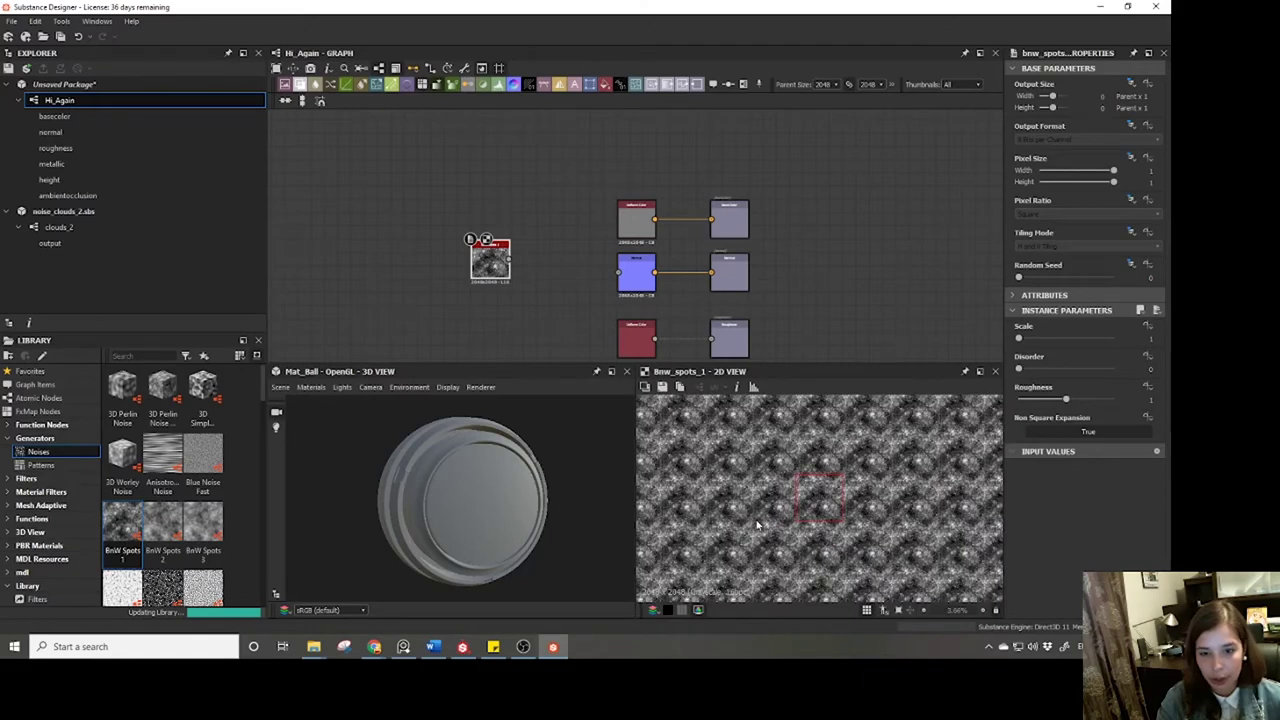
scroll(757, 527, up, 3)
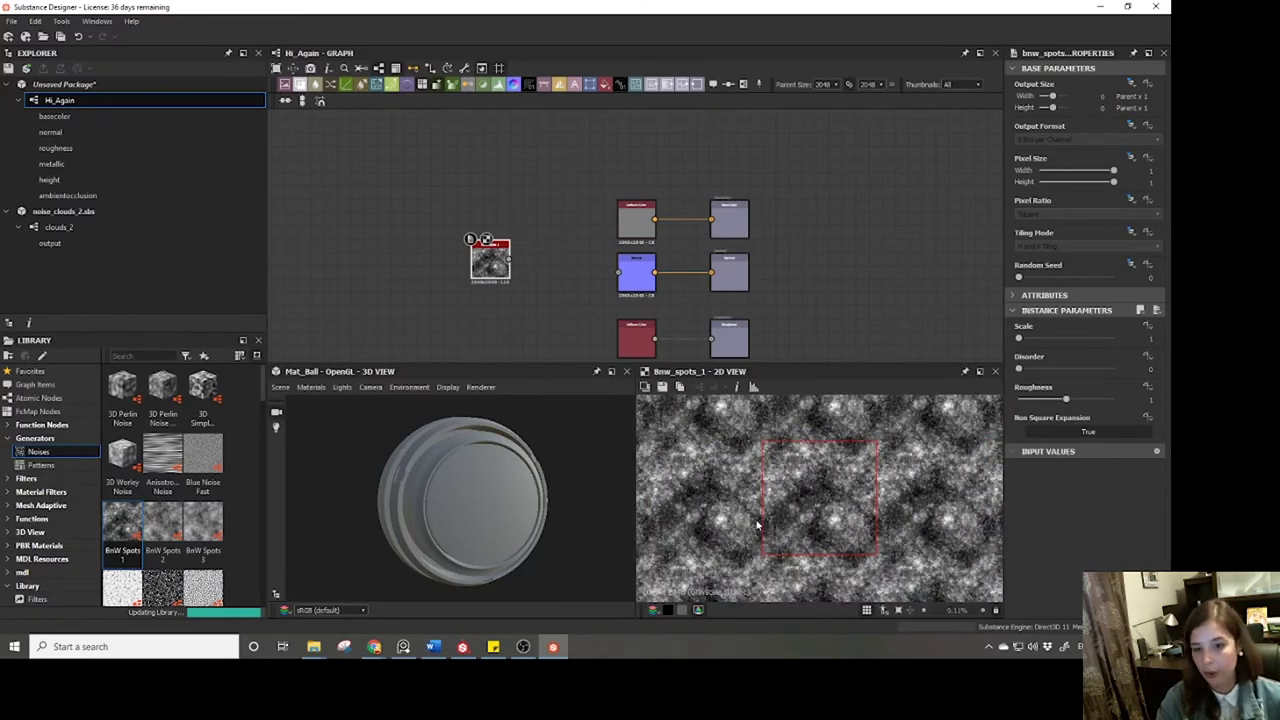
scroll(757, 527, down, 5)
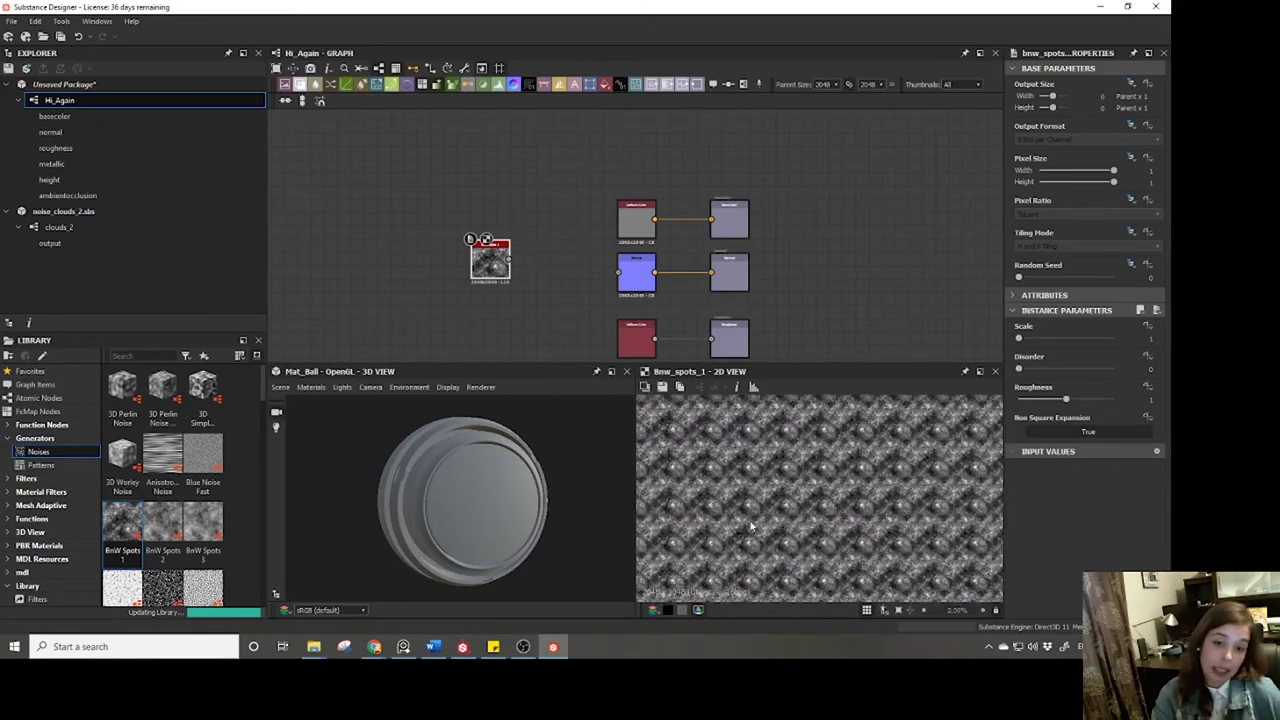
scroll(750, 530, up, 8)
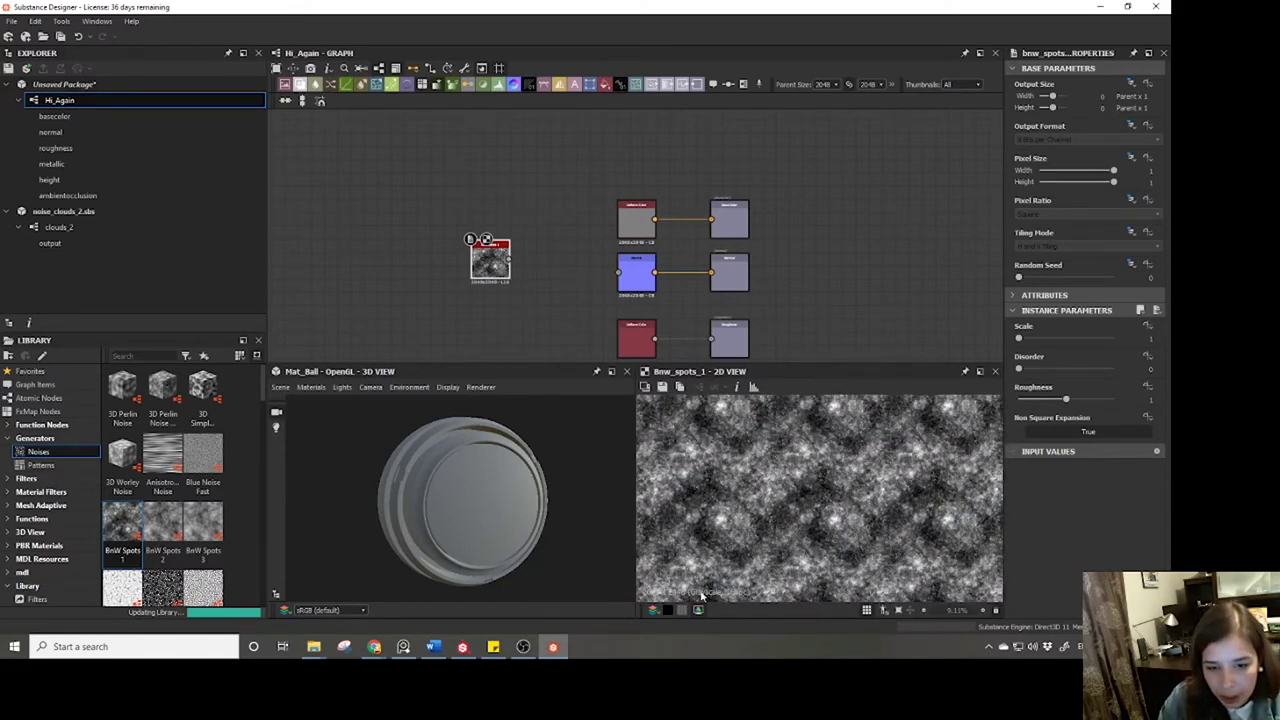
scroll(876, 524, down, 3)
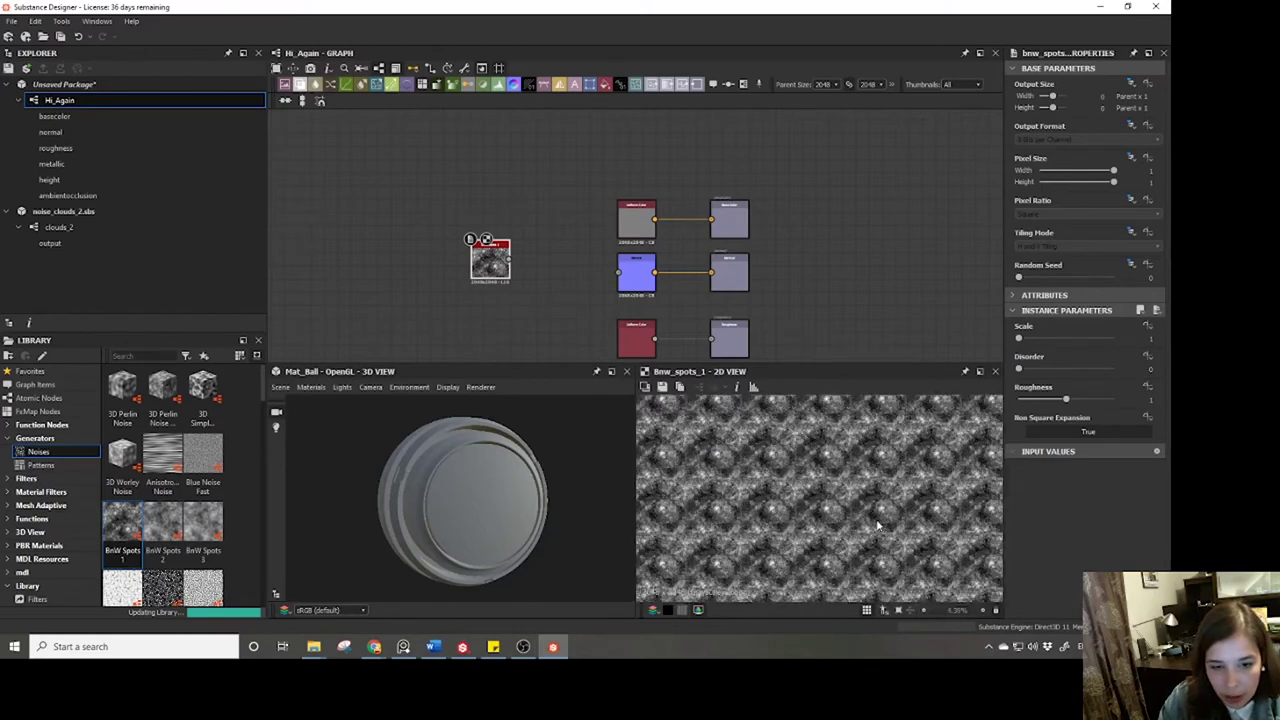
scroll(877, 524, down, 3)
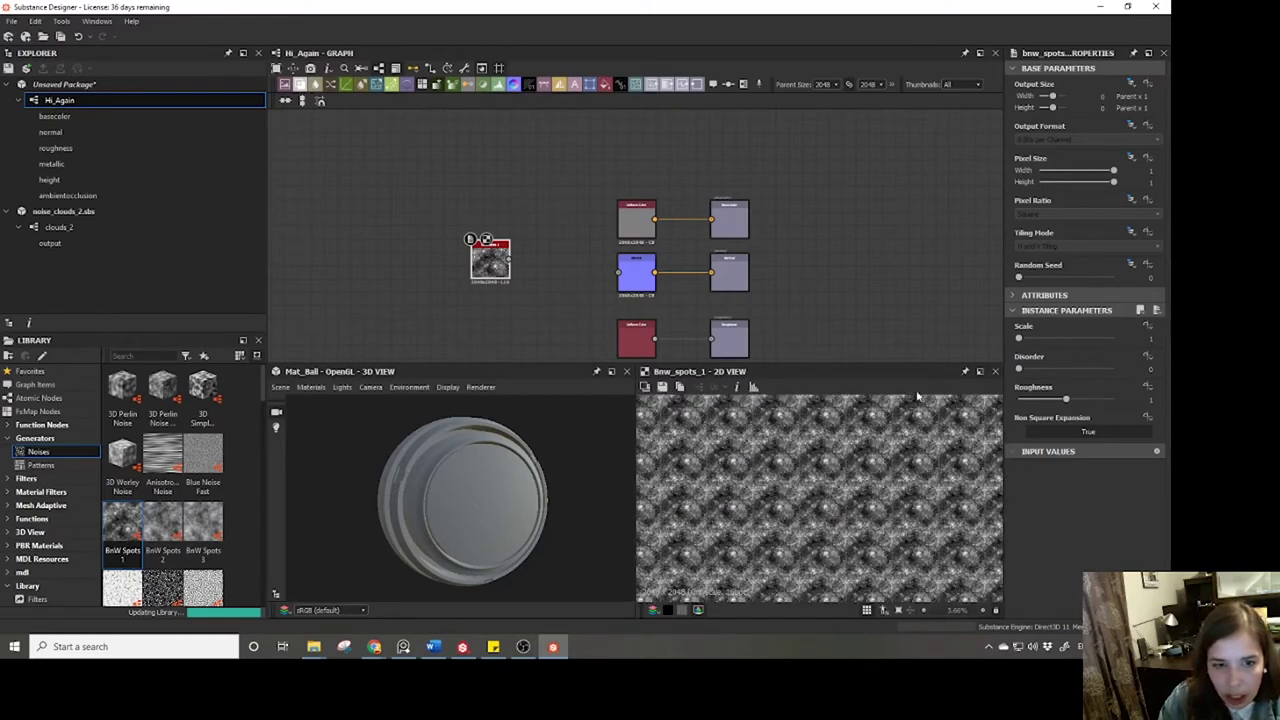
click(655, 610)
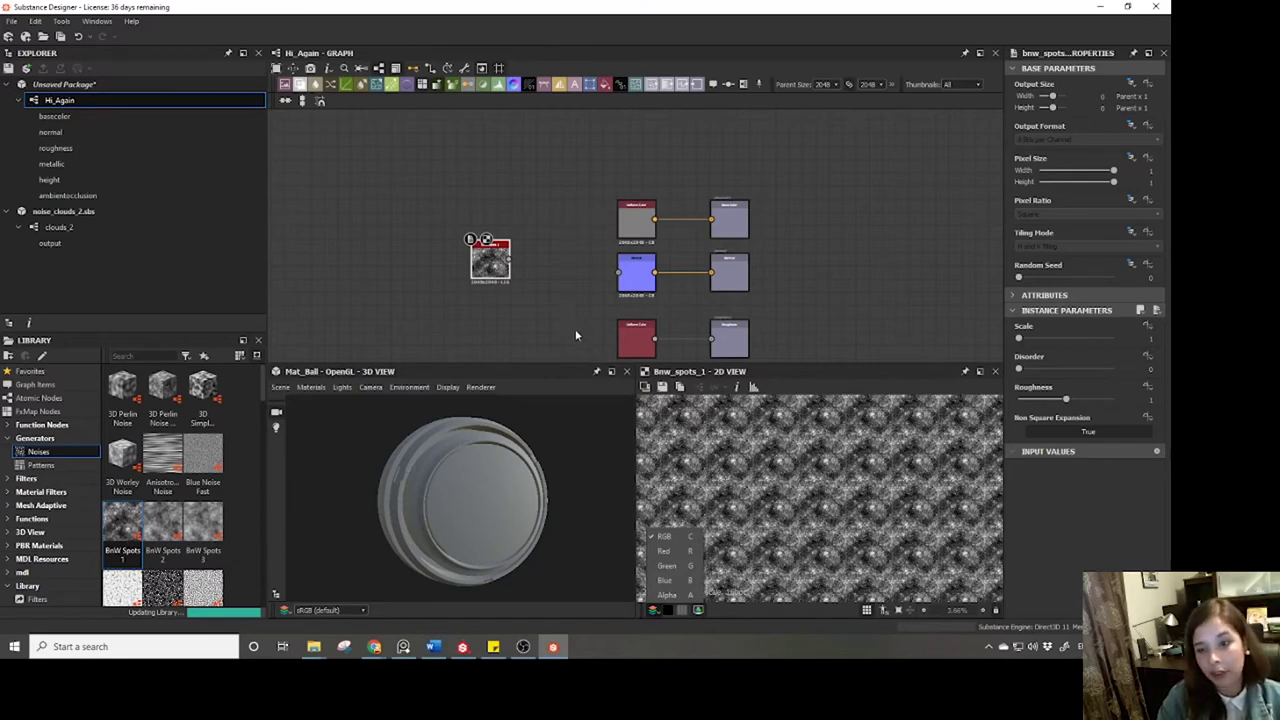
click(536, 300)
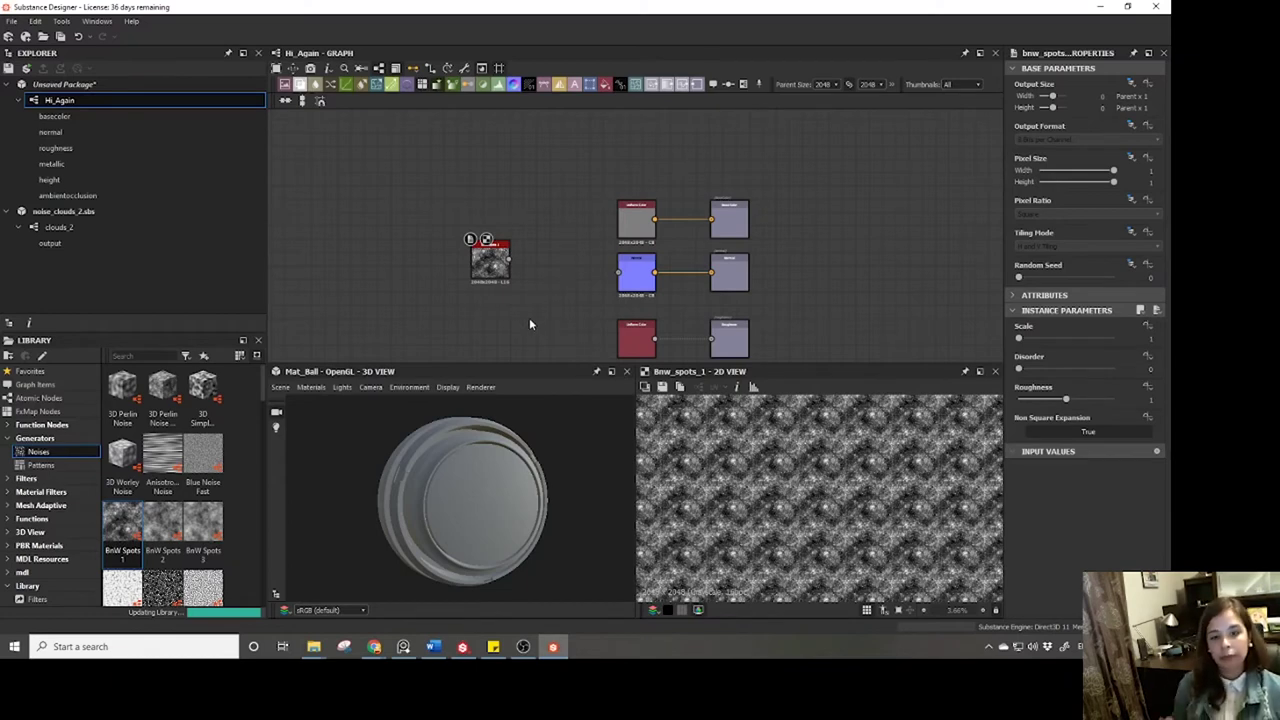
Connect the new BnW Spots 1 noise to the Normal node's input and line the noise up with it.
drag(559, 440, 468, 525)
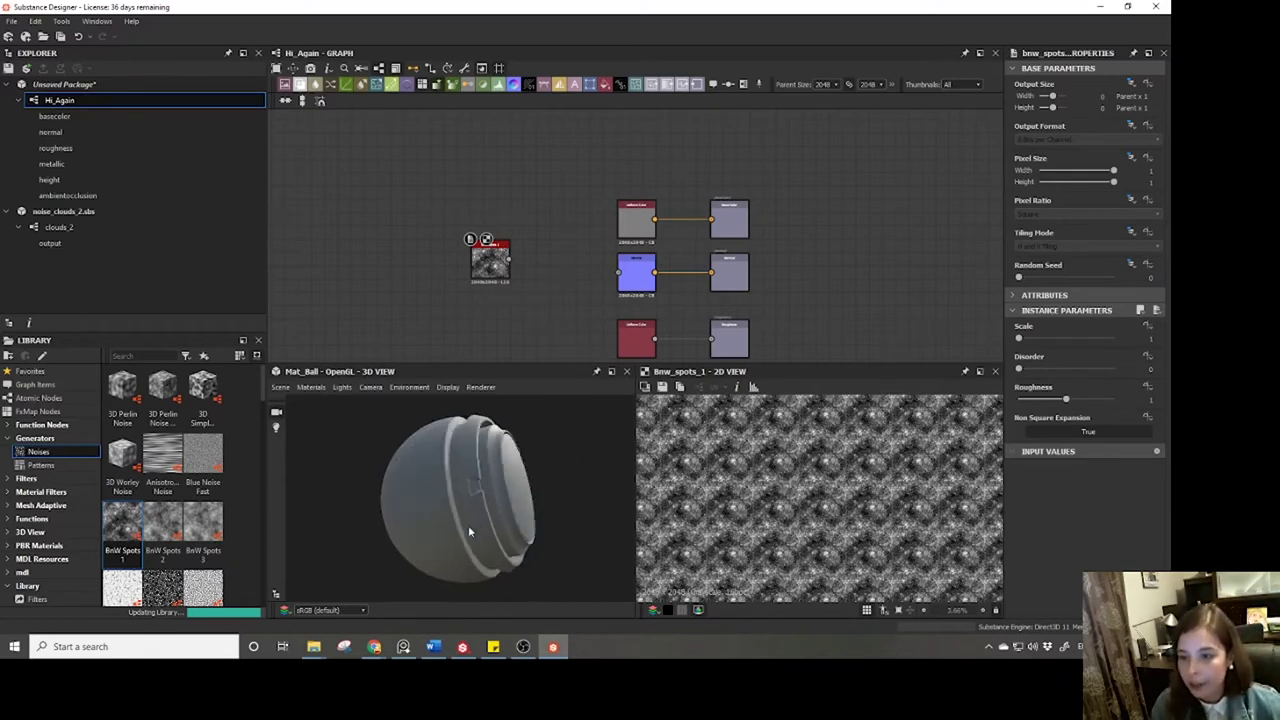
scroll(497, 280, down, 3)
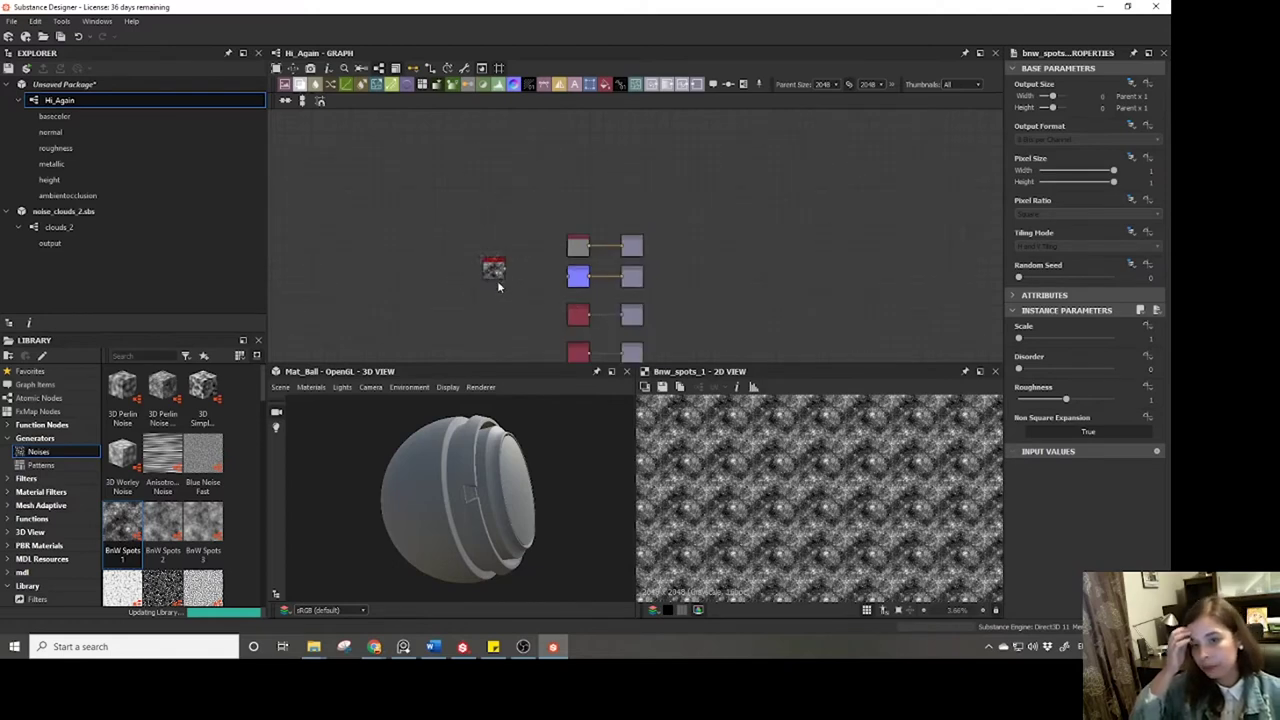
middle_drag(497, 280, 549, 260)
drag(553, 251, 614, 260)
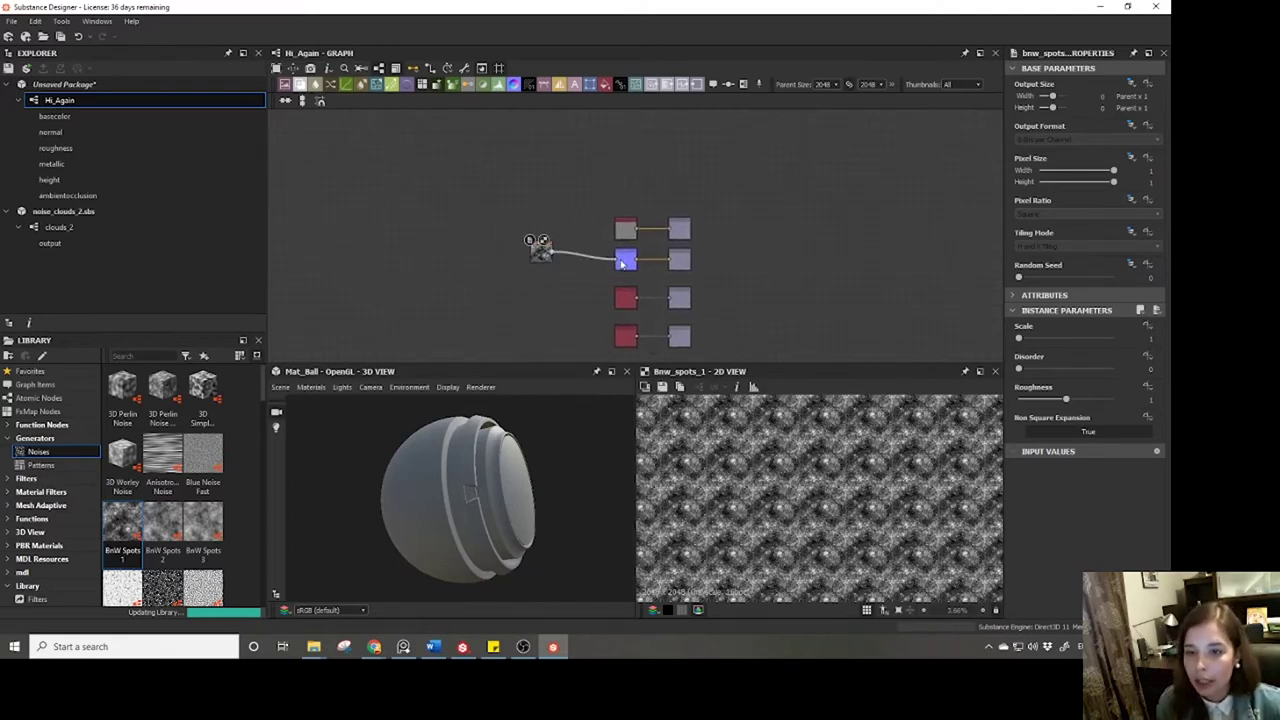
click(548, 254)
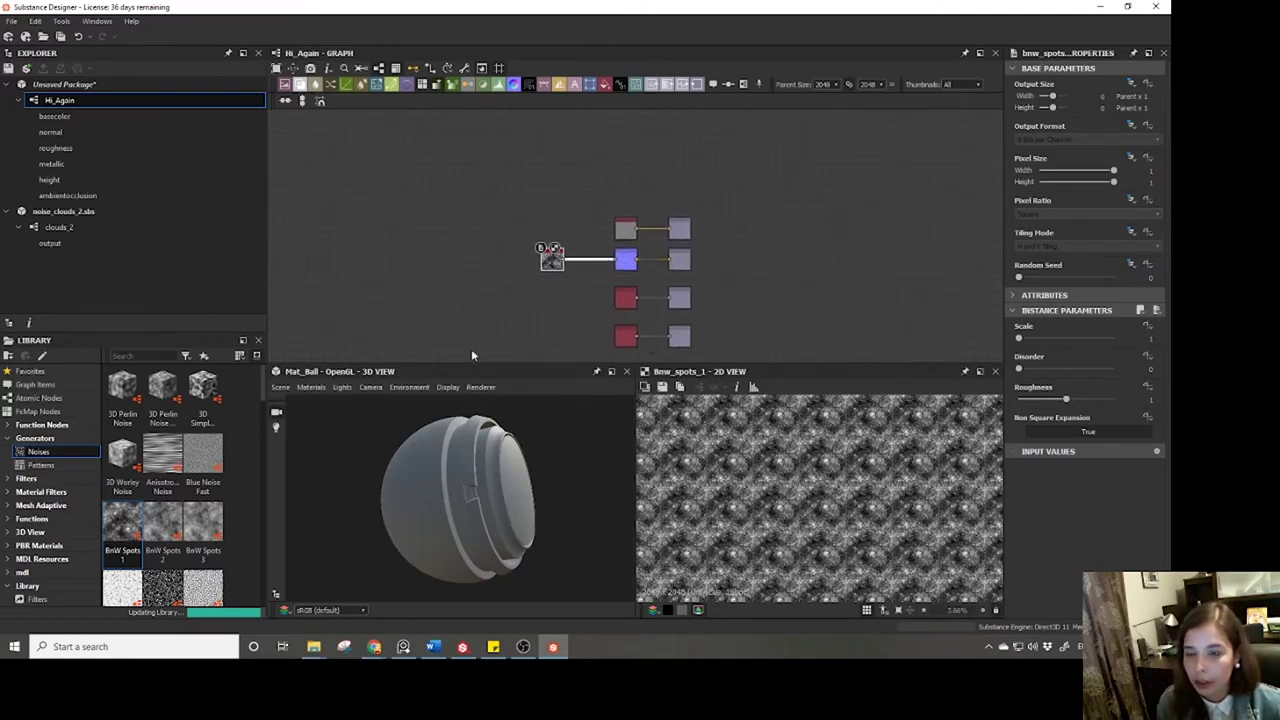
Show the graph's outputs in the 3D view and inspect the normal detail around the Mat Ball.
right_click(477, 274)
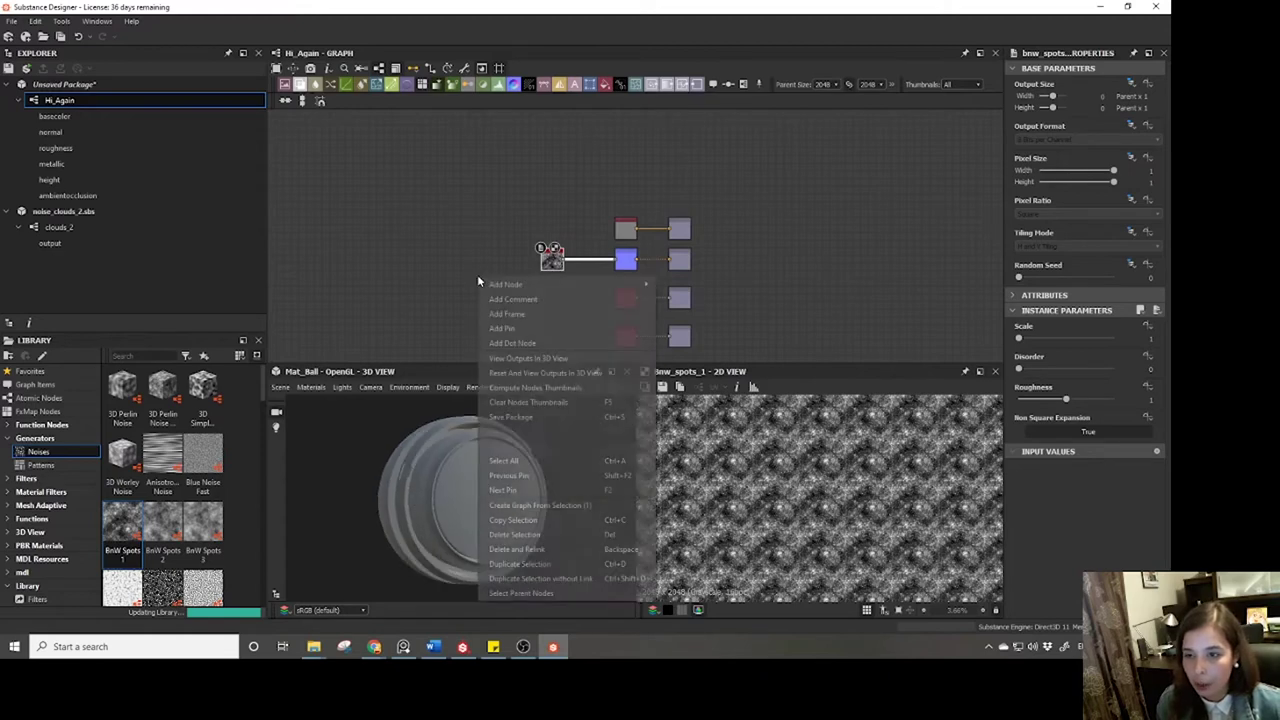
click(492, 360)
drag(470, 440, 483, 489)
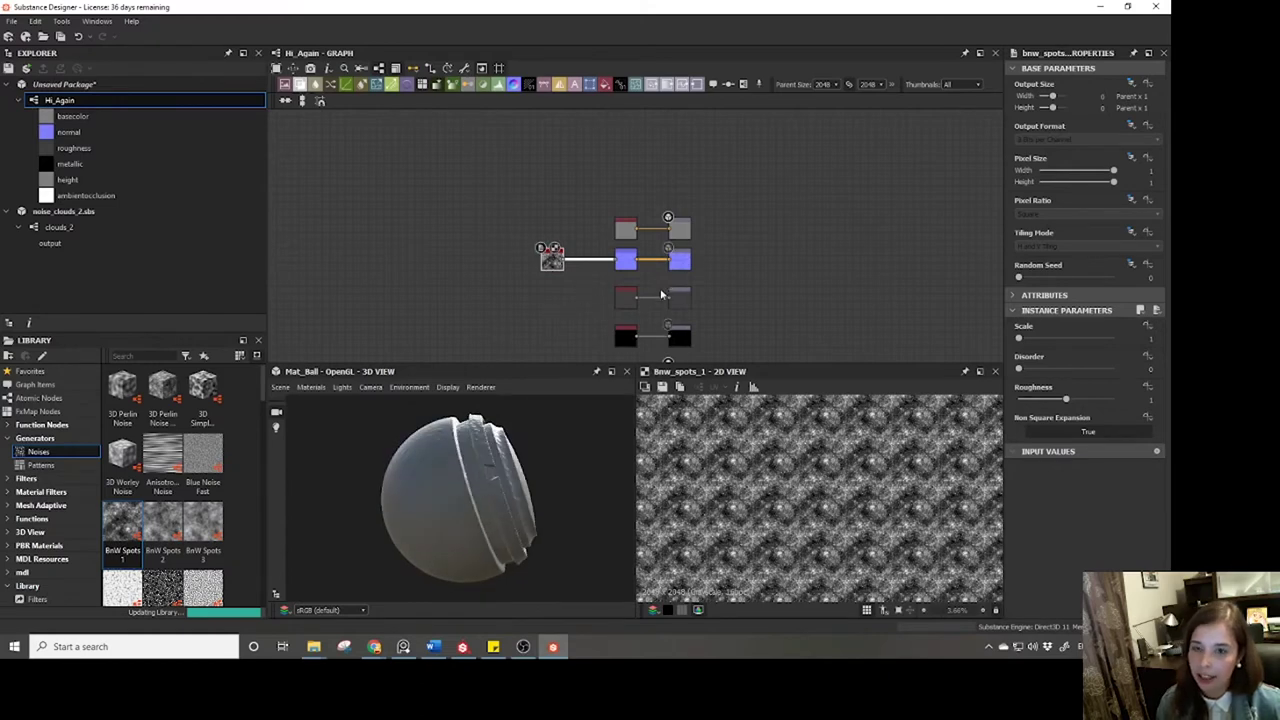
drag(516, 428, 388, 473)
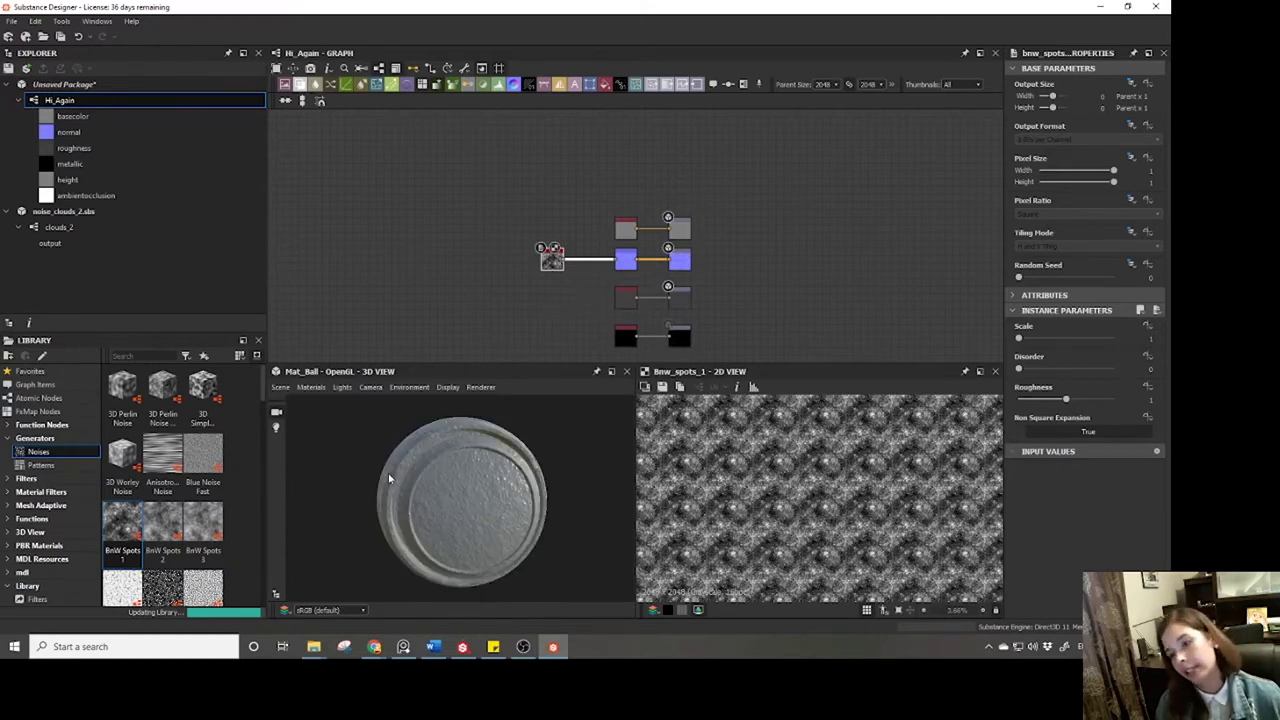
drag(381, 527, 578, 514)
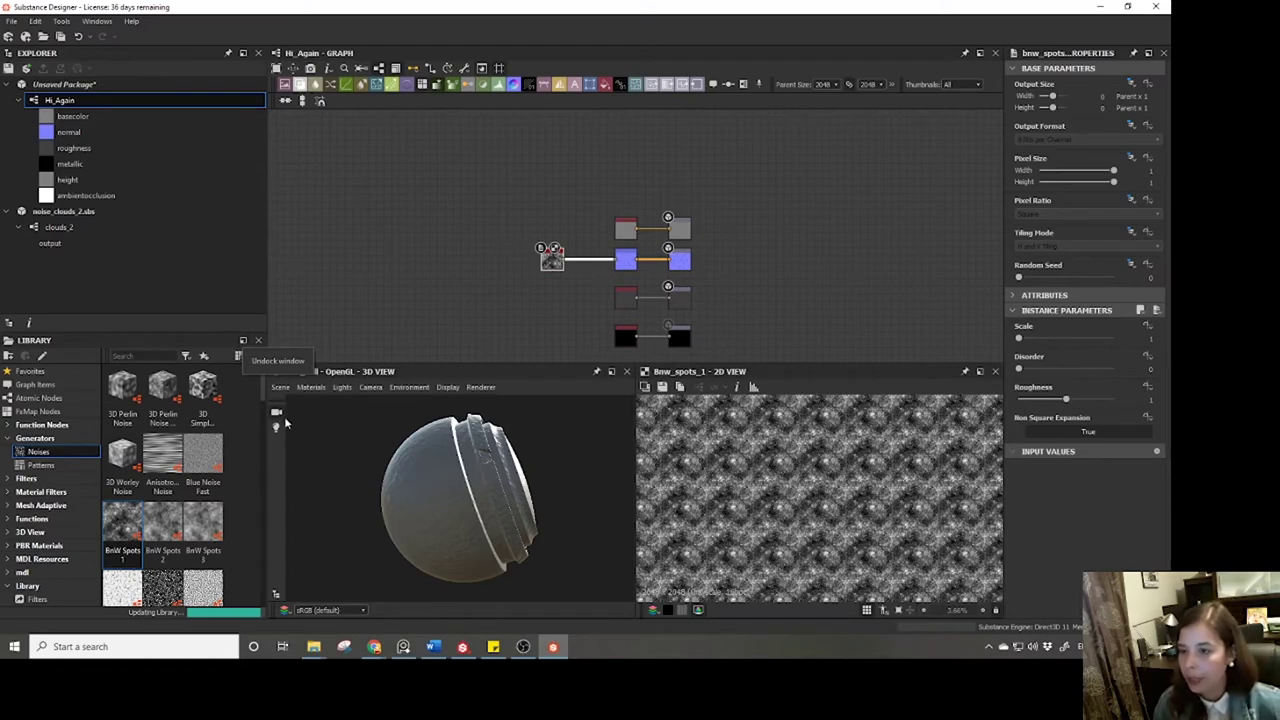
Try the Cube, Rounded Cube and Rounded Cylinder meshes as the 3D view's preview model.
click(282, 387)
click(422, 429)
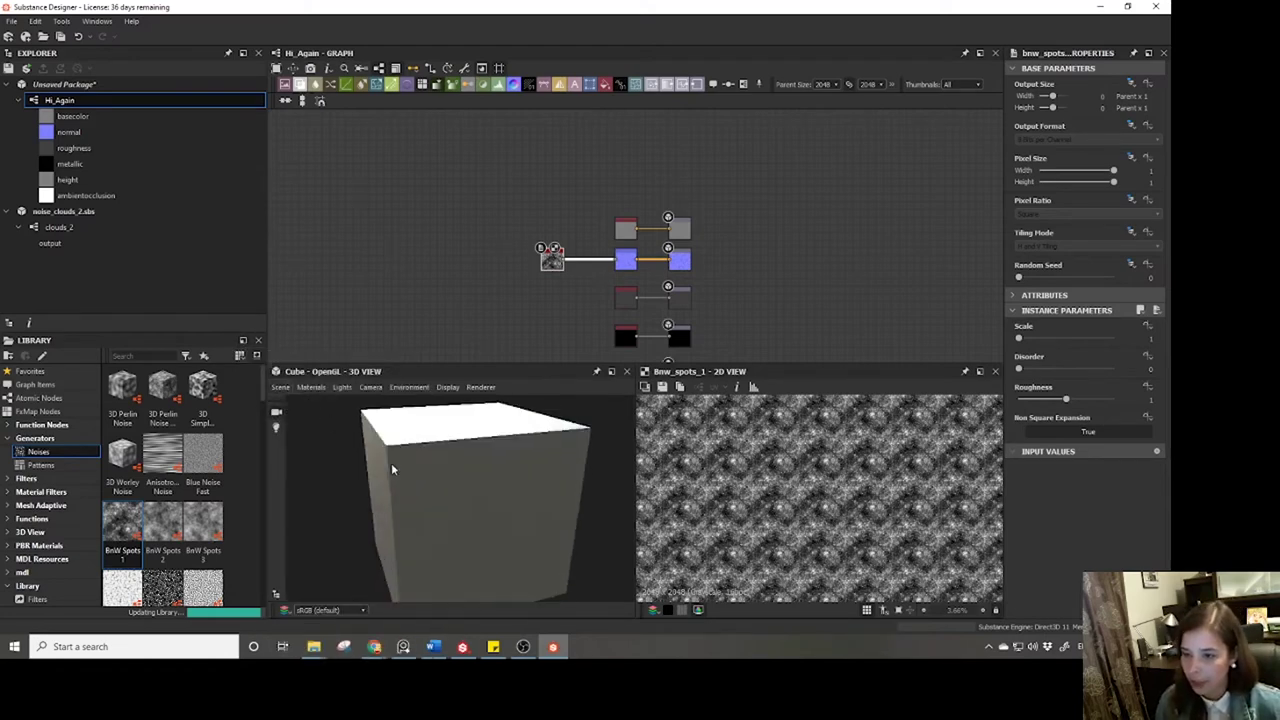
click(278, 387)
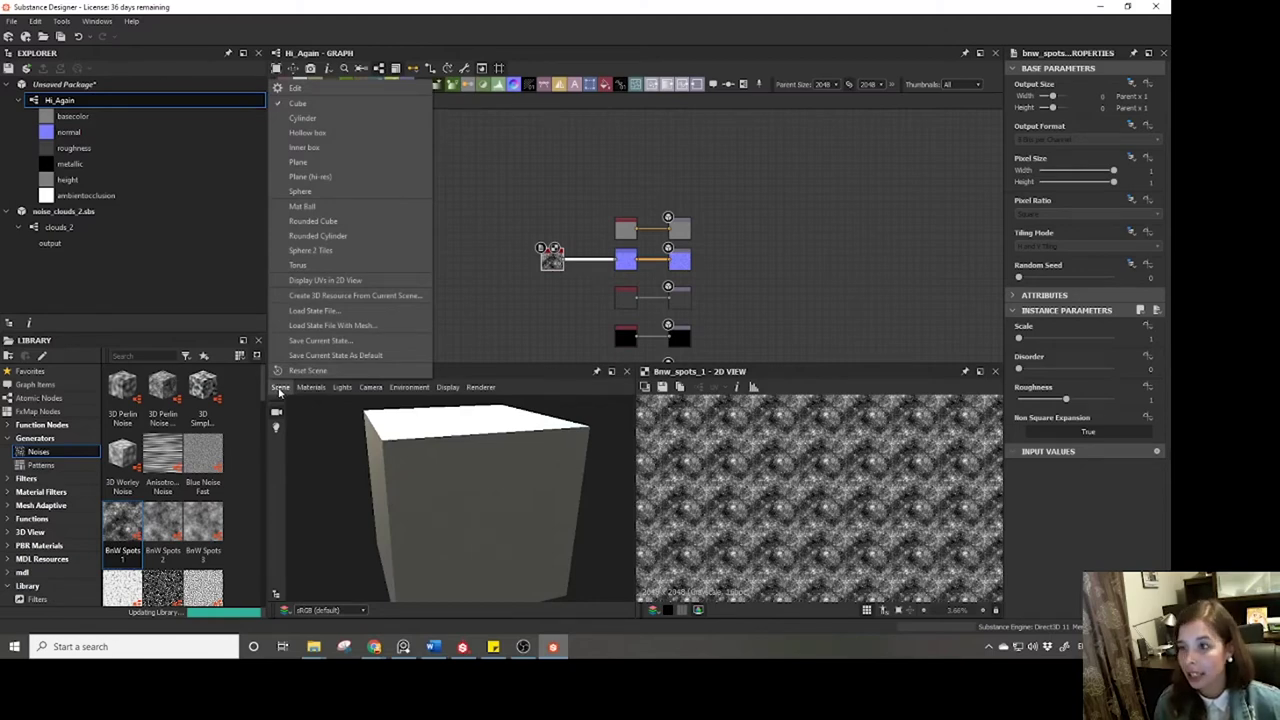
click(313, 221)
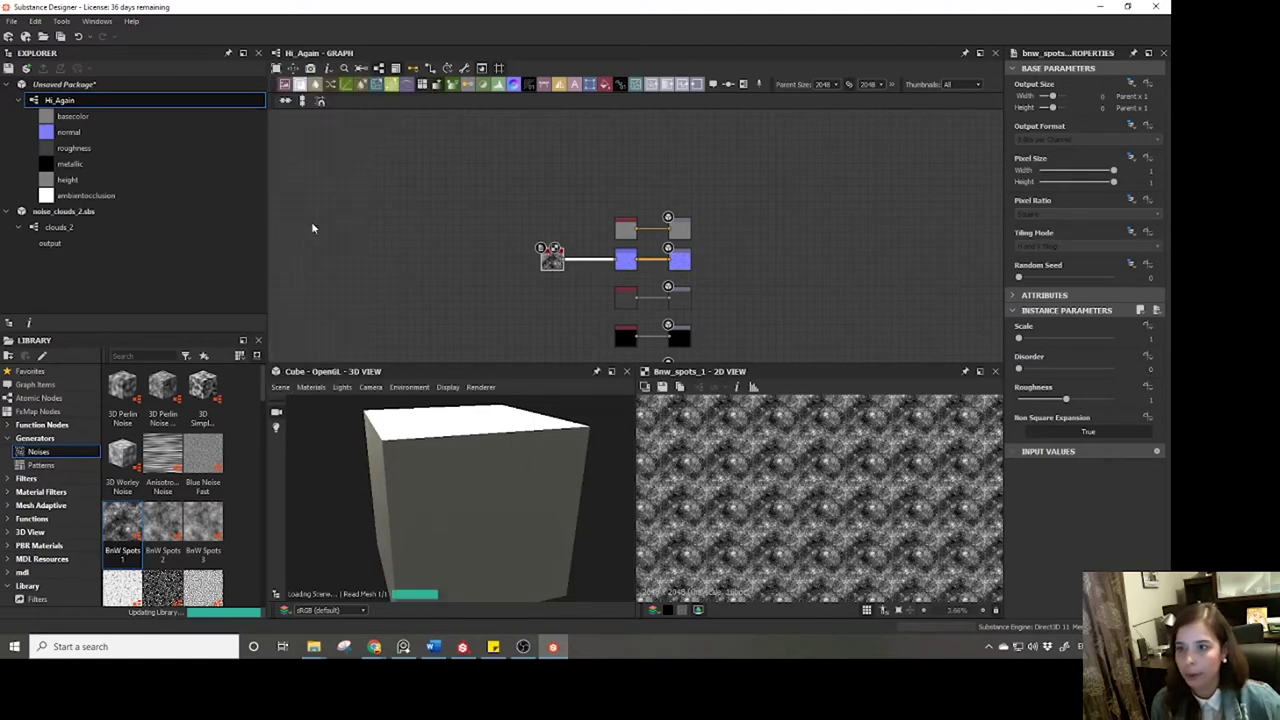
click(280, 387)
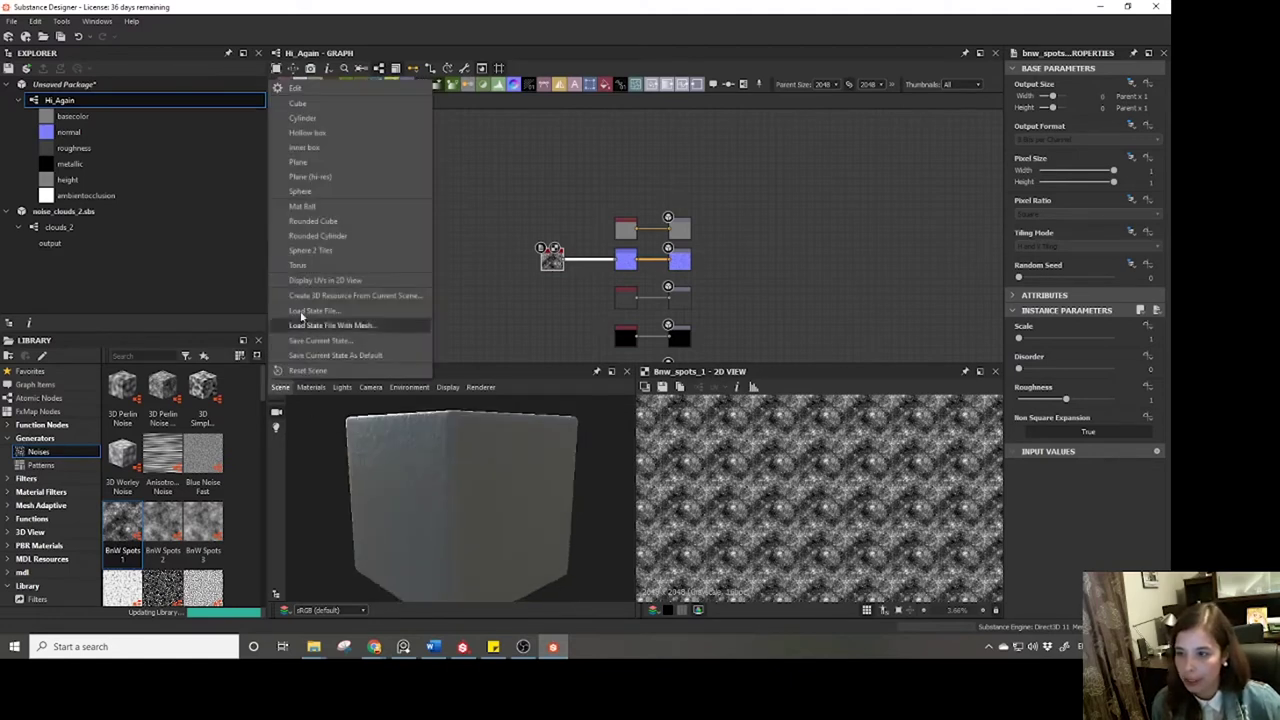
click(320, 236)
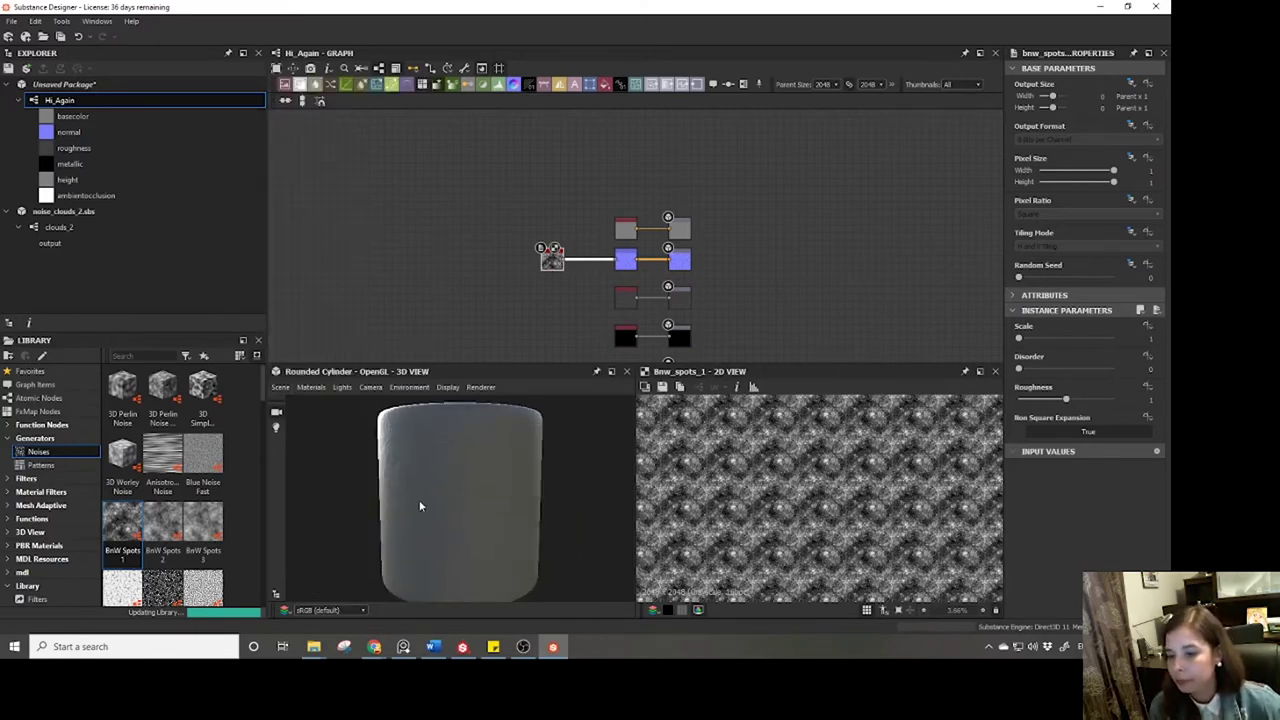
Switch the 3D preview mesh to Plane (hi-res) and view it from above at an angle.
click(280, 387)
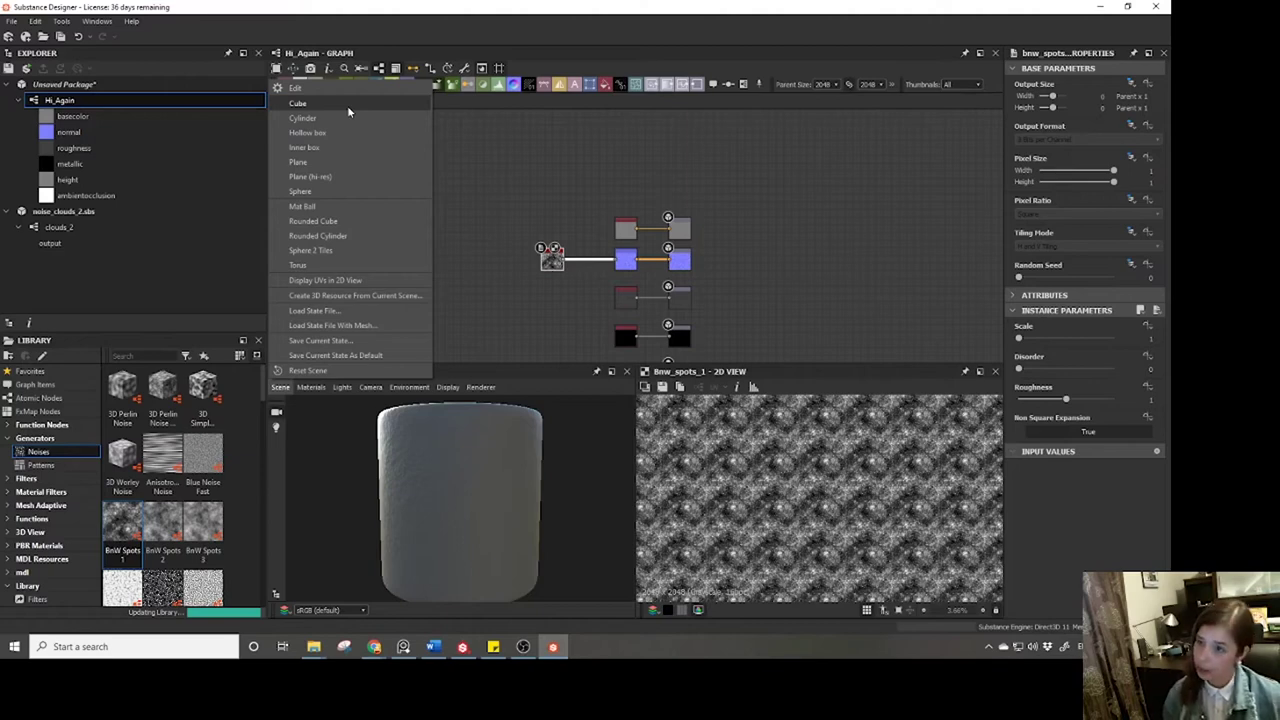
click(322, 182)
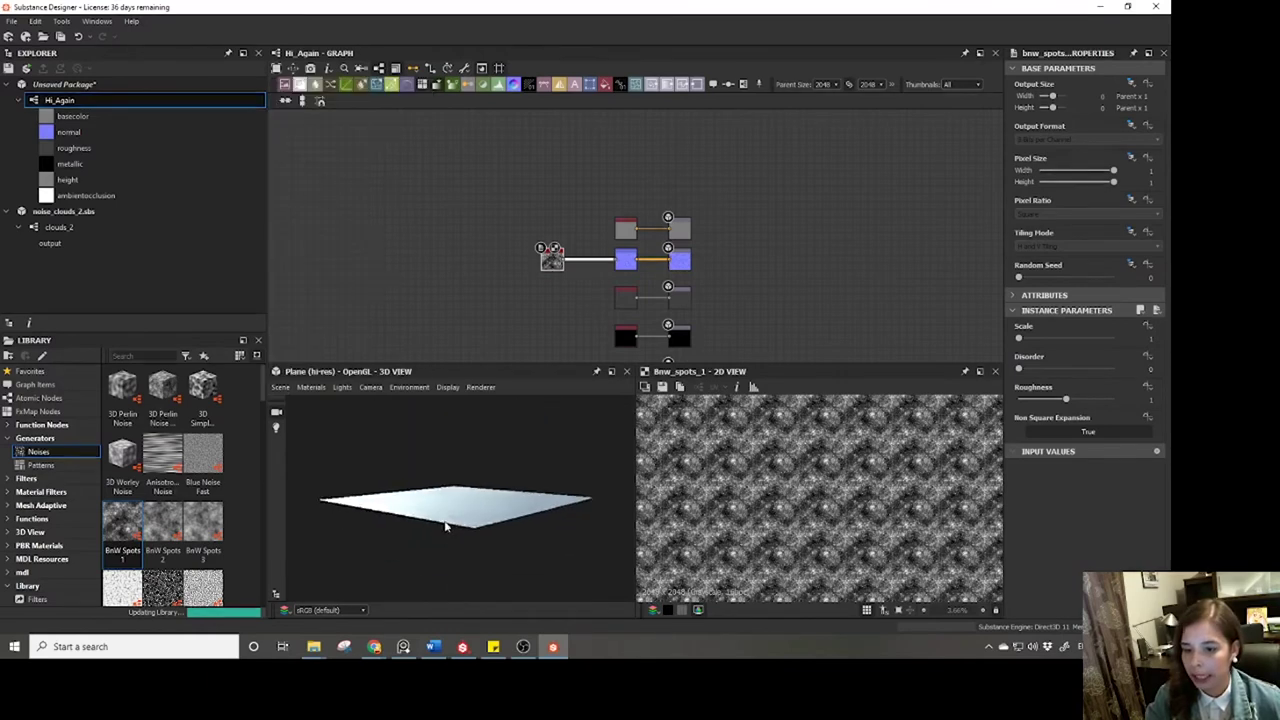
drag(449, 529, 549, 570)
Add a Gaussian Noise node from the library and connect it to the Normal node in place of BnW Spots 1.
middle_drag(511, 293, 560, 246)
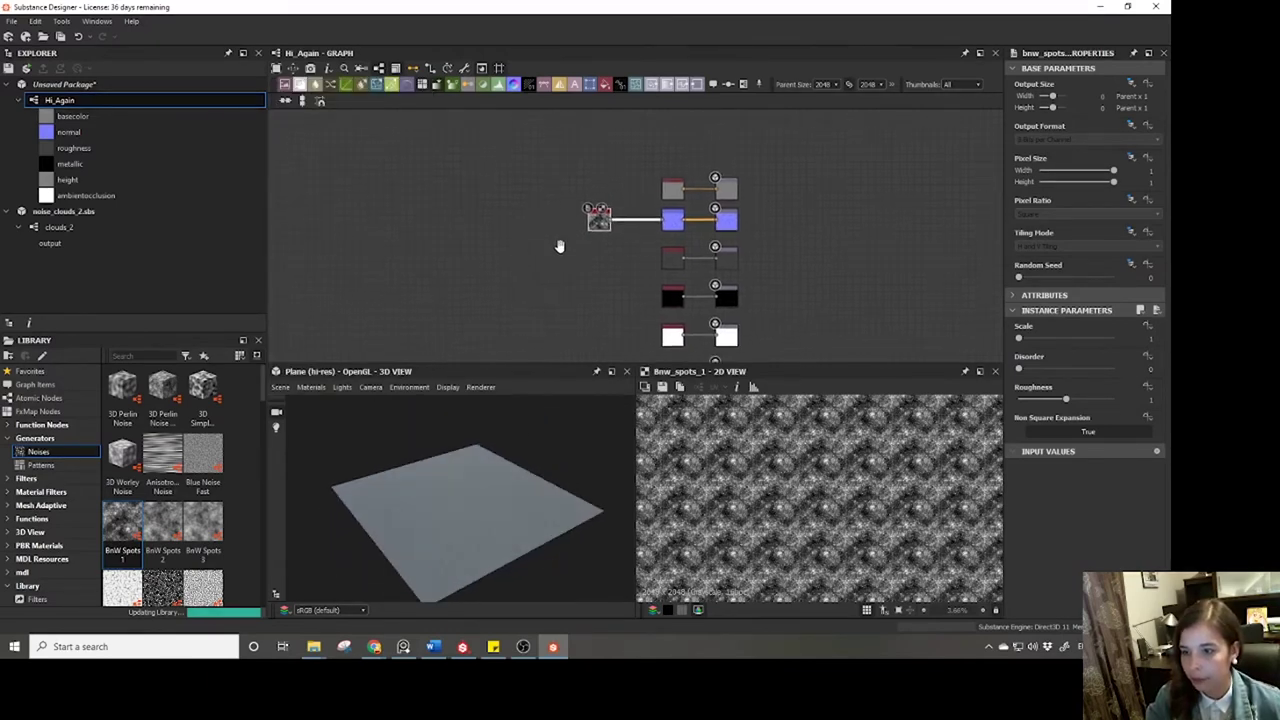
drag(594, 221, 589, 222)
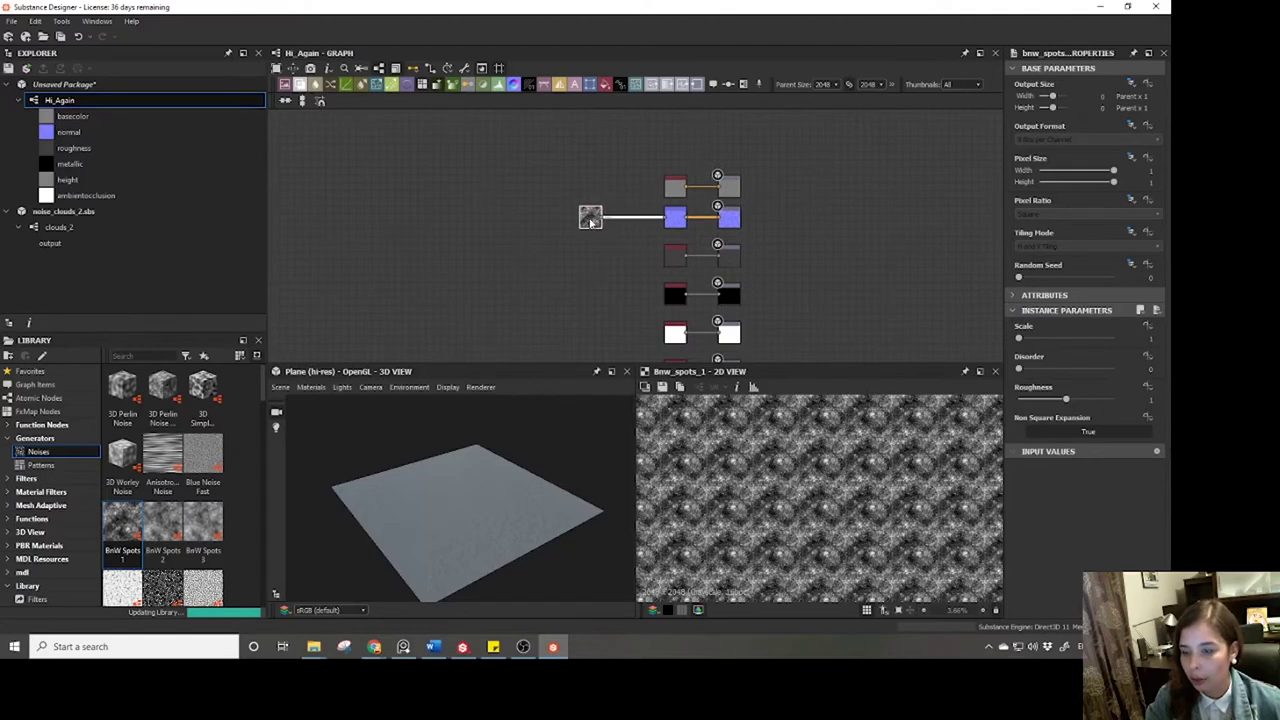
scroll(155, 497, down, 5)
scroll(156, 497, down, 3)
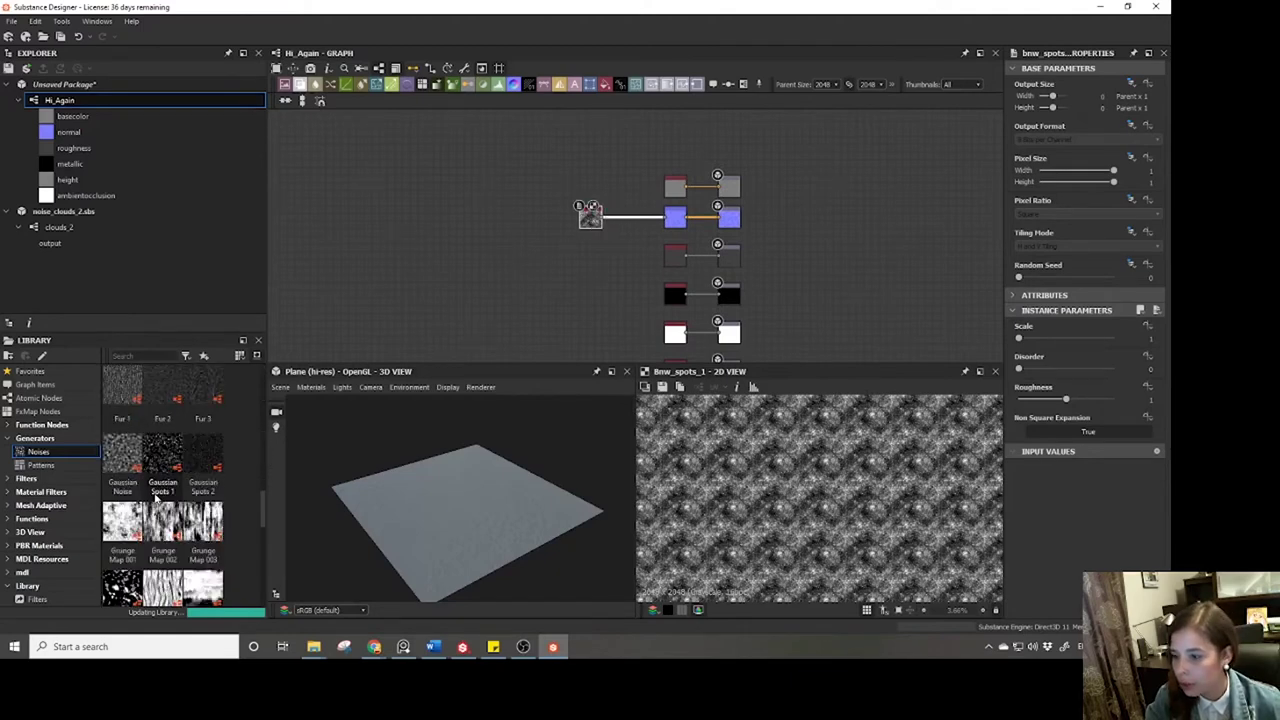
drag(122, 455, 712, 258)
key(Escape)
Connect the BnW Spots 1 noise to the Roughness output and inspect the result on the 3D plane.
click(728, 256)
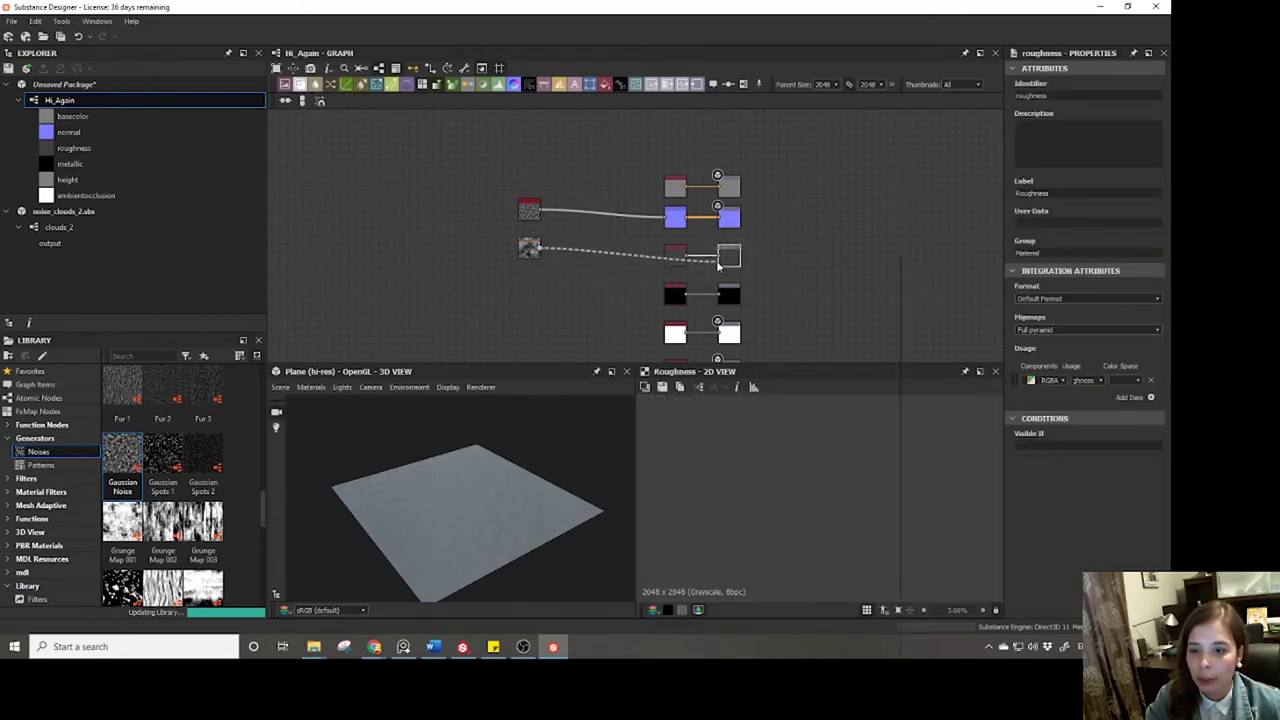
key(Escape)
drag(543, 250, 728, 256)
mouse_move(509, 500)
mouse_down()
mouse_move(478, 548)
mouse_move(496, 491)
mouse_up()
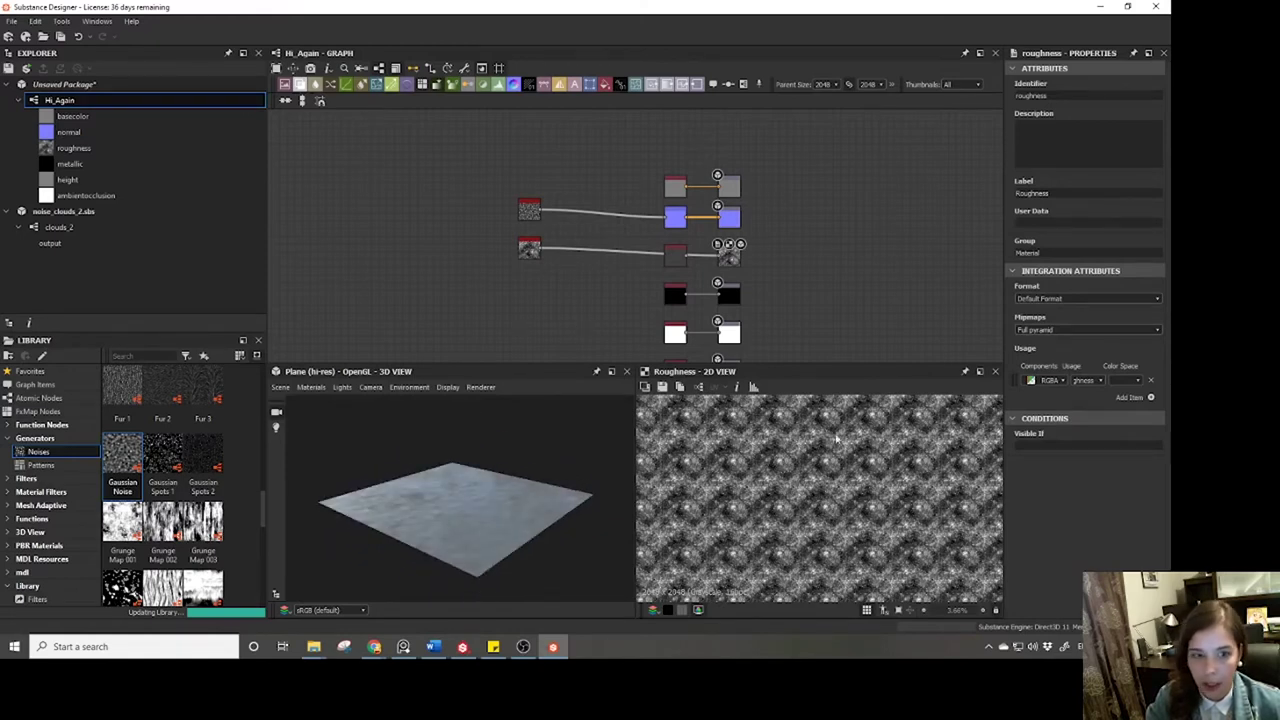
Set the BnW Spots 1 node's Roughness parameter to 0.45 and inspect the effect on the 3D plane.
click(529, 248)
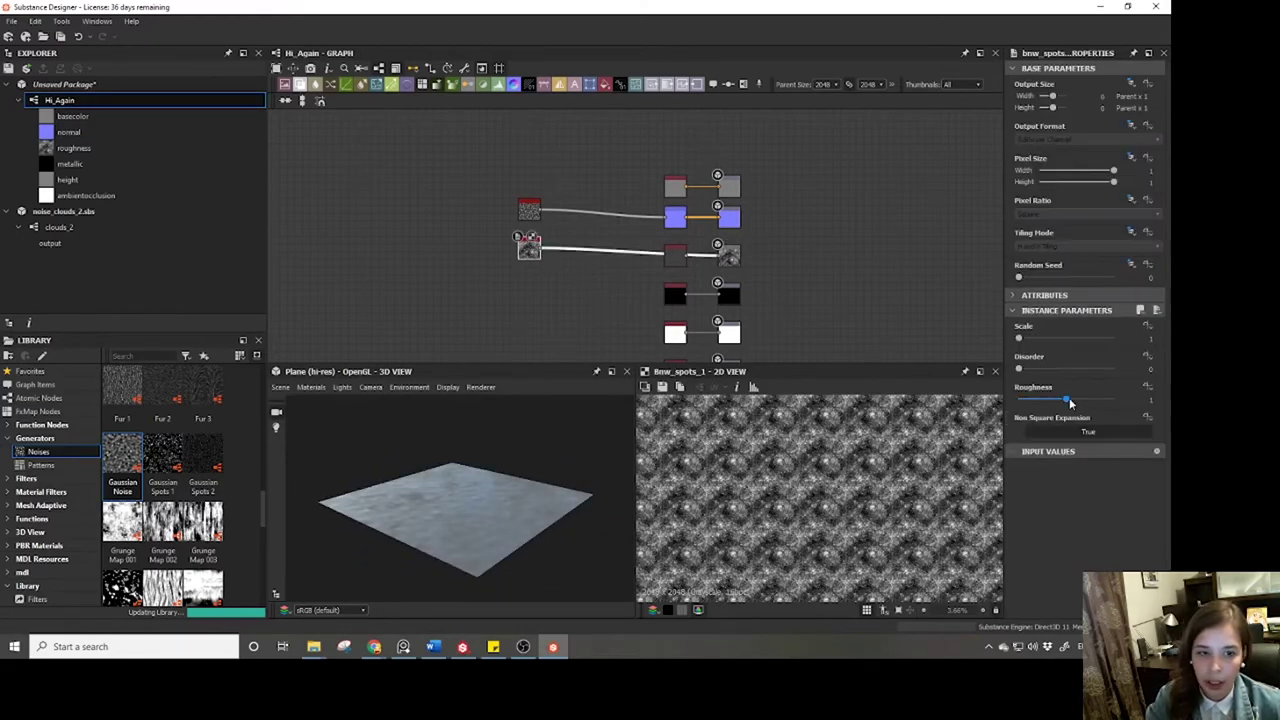
drag(1069, 400, 1036, 400)
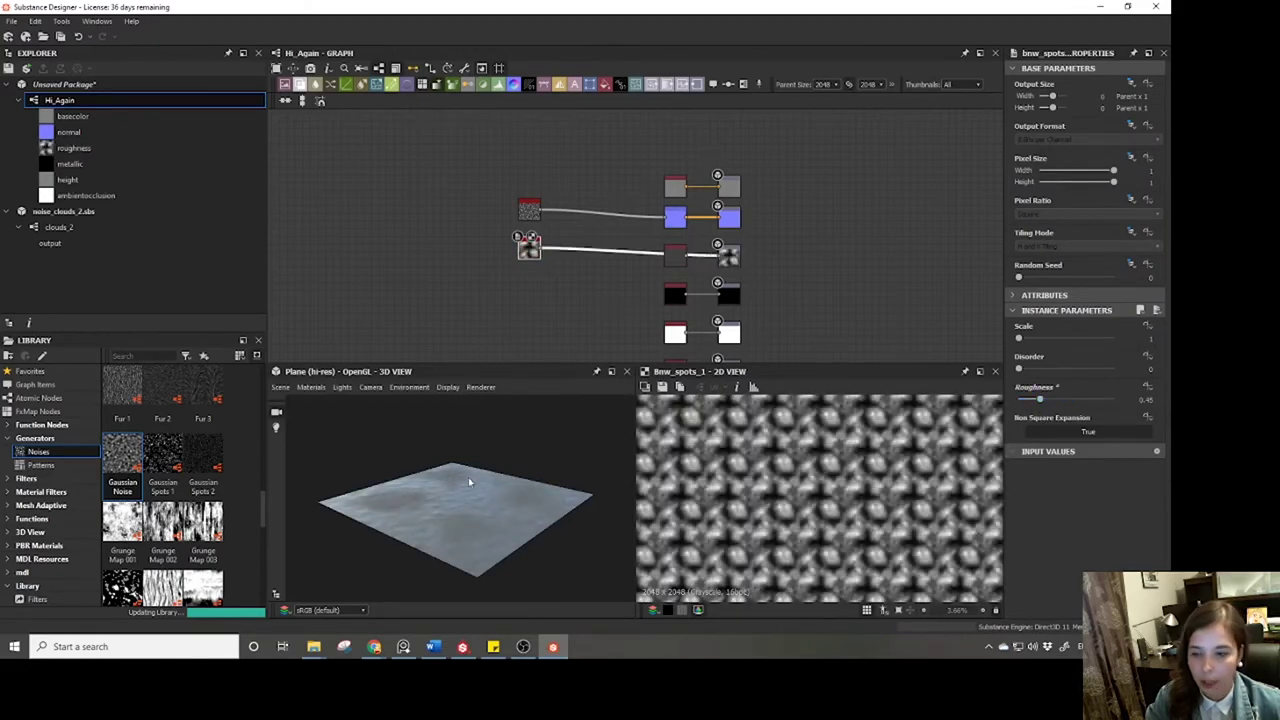
scroll(480, 515, up, 5)
scroll(449, 500, down, 4)
drag(449, 500, 577, 500)
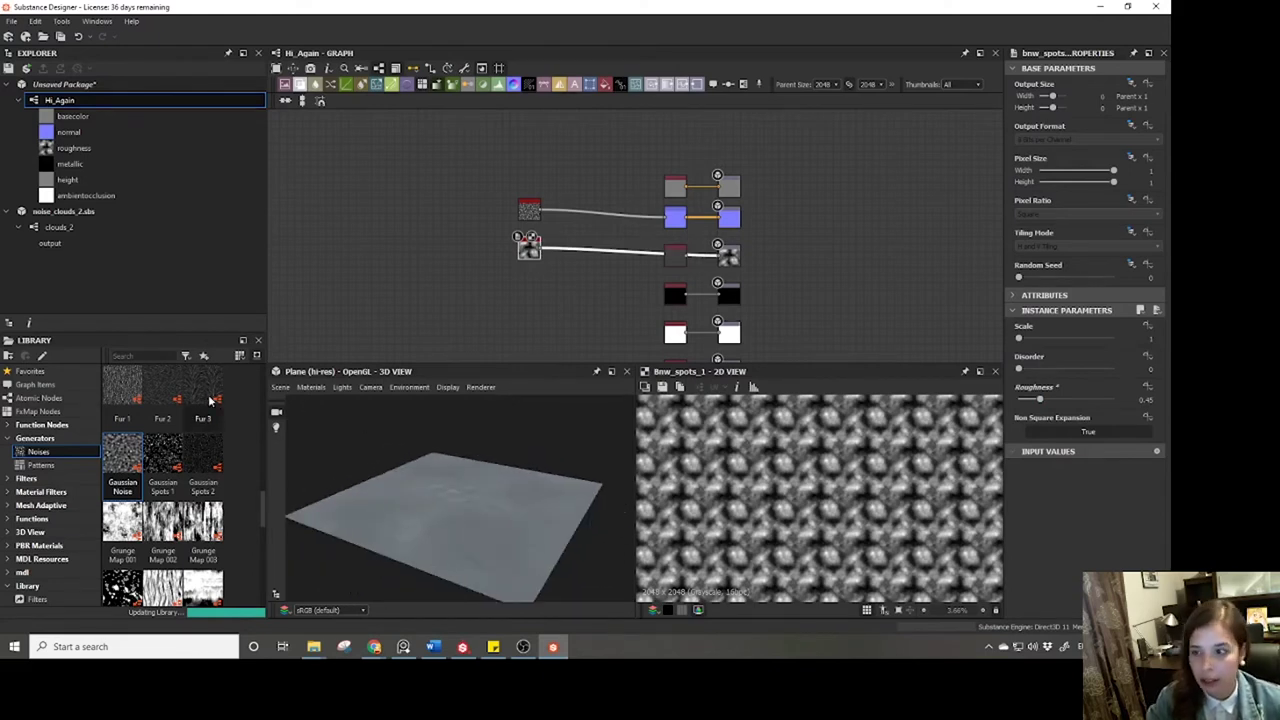
Switch the default physically_metallic_roughness material to Tessellation and set its height Scale to about 5.57.
click(310, 387)
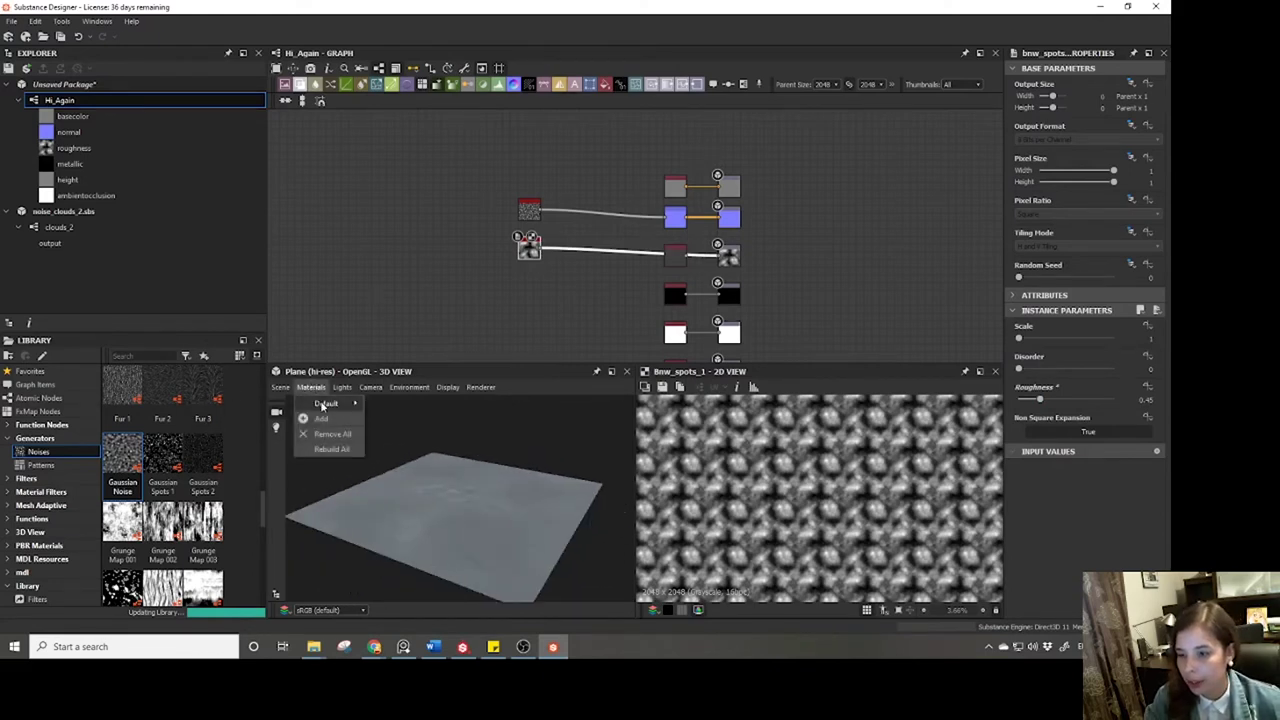
mouse_move(322, 404)
mouse_move(425, 465)
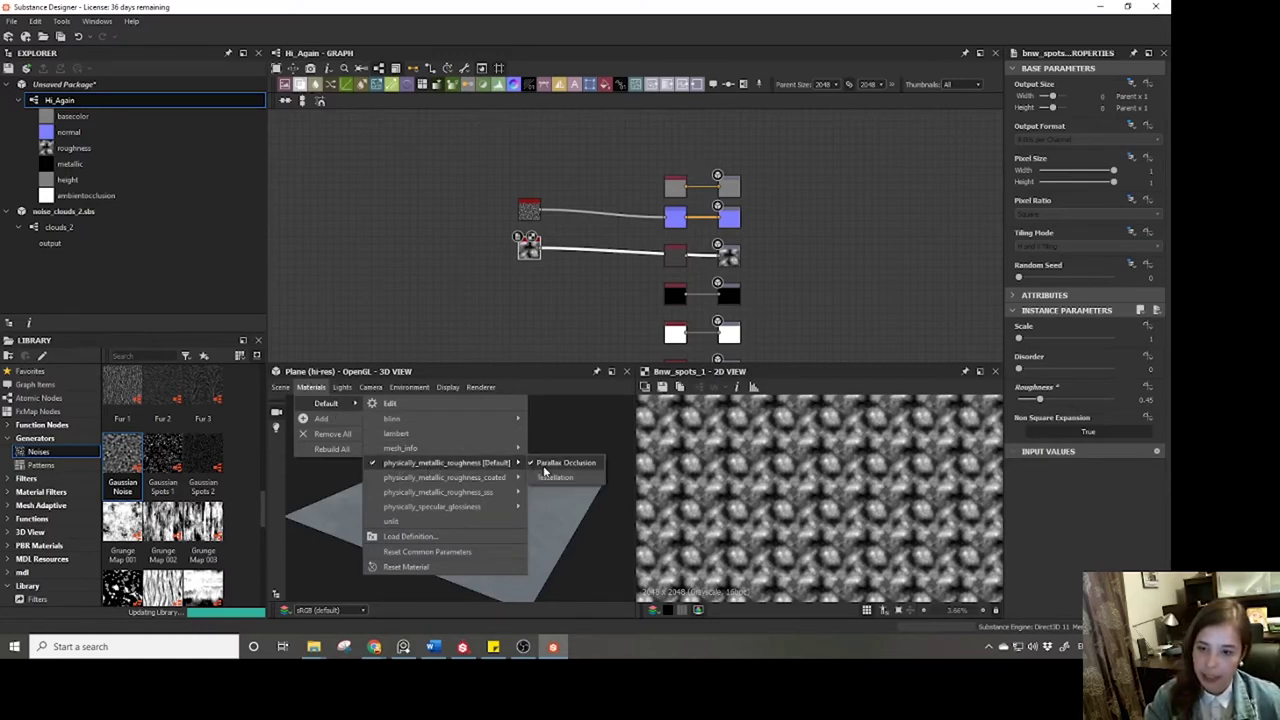
click(541, 480)
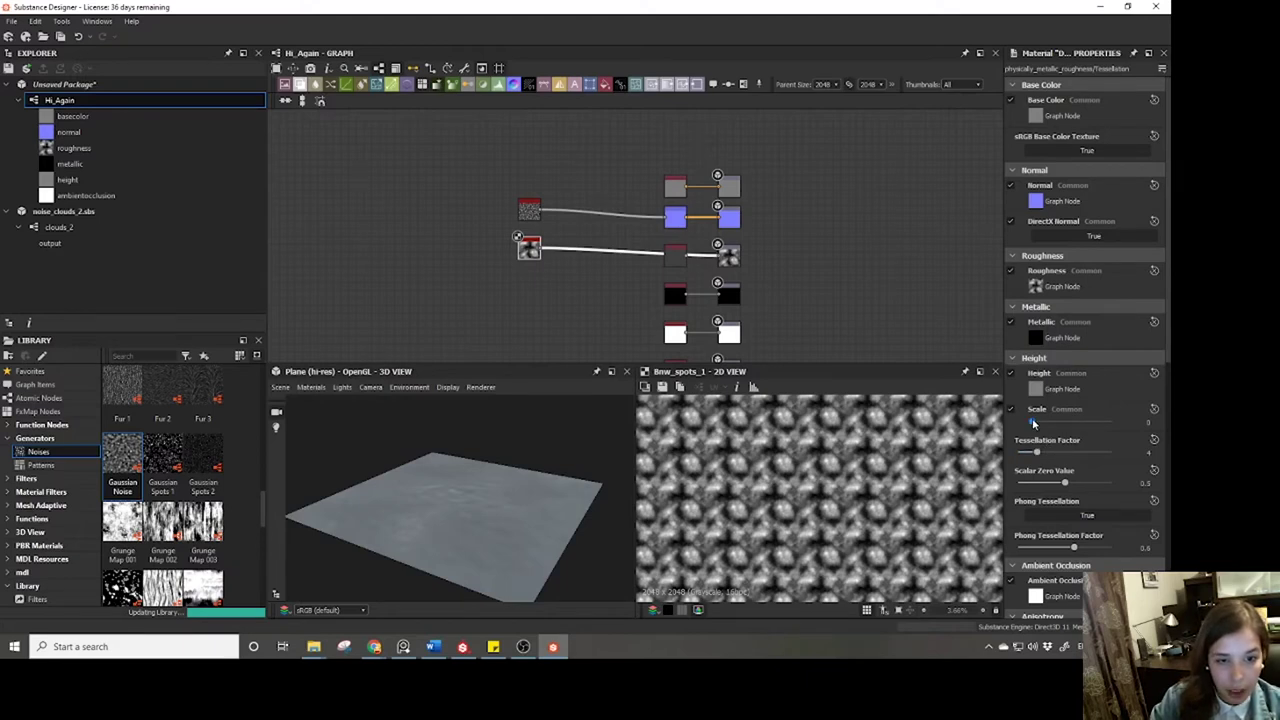
drag(1039, 423, 1076, 424)
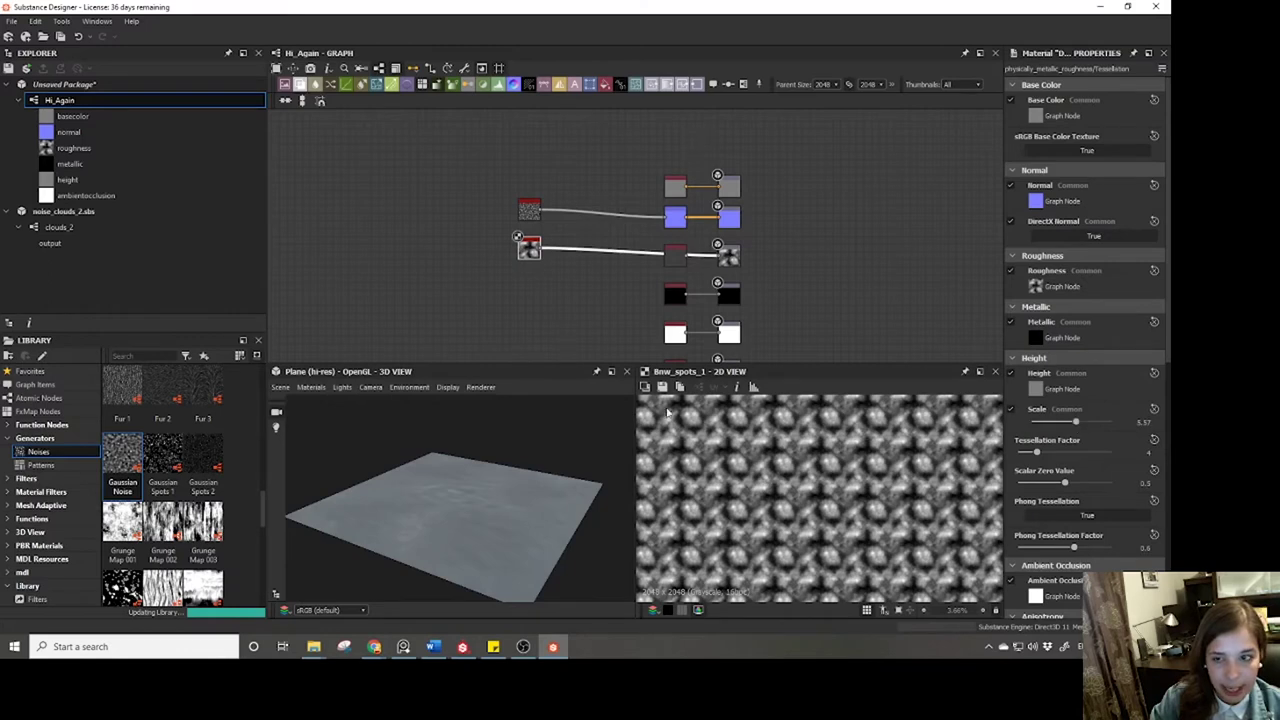
Connect the Gaussian Noise node to the Height output and inspect the displaced plane in 3D.
scroll(749, 175, down, 2)
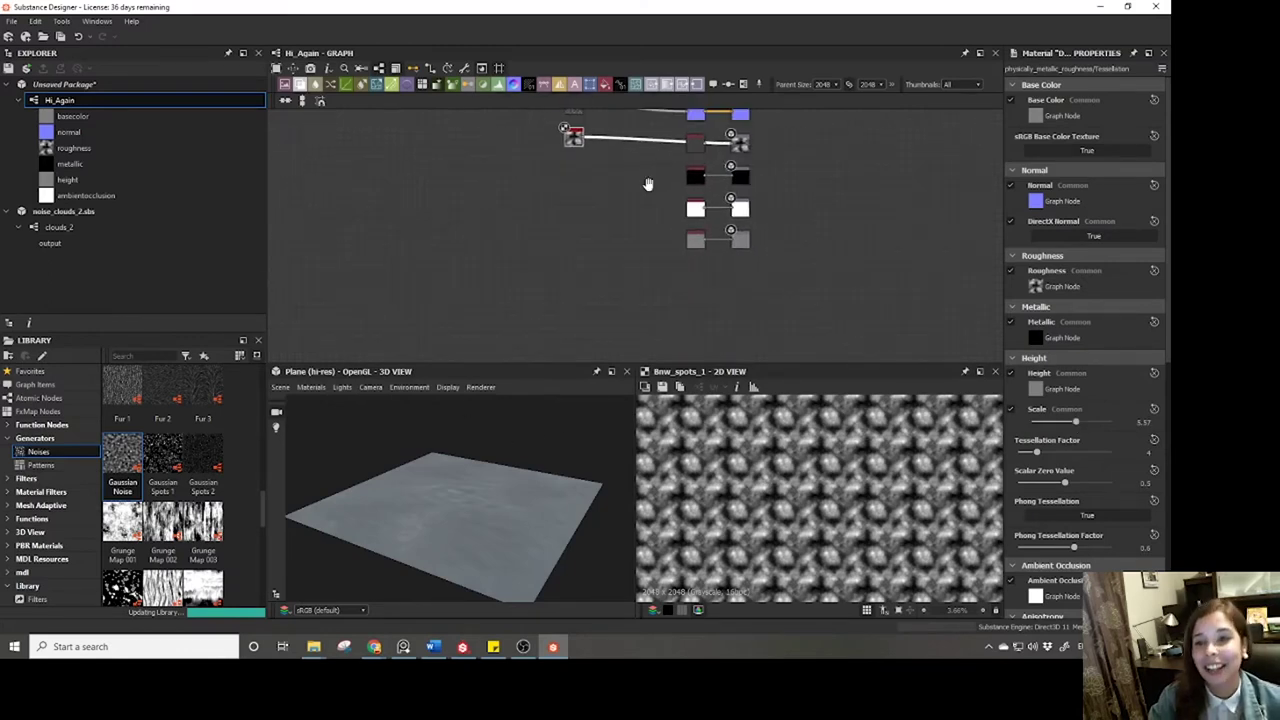
middle_drag(651, 183, 600, 228)
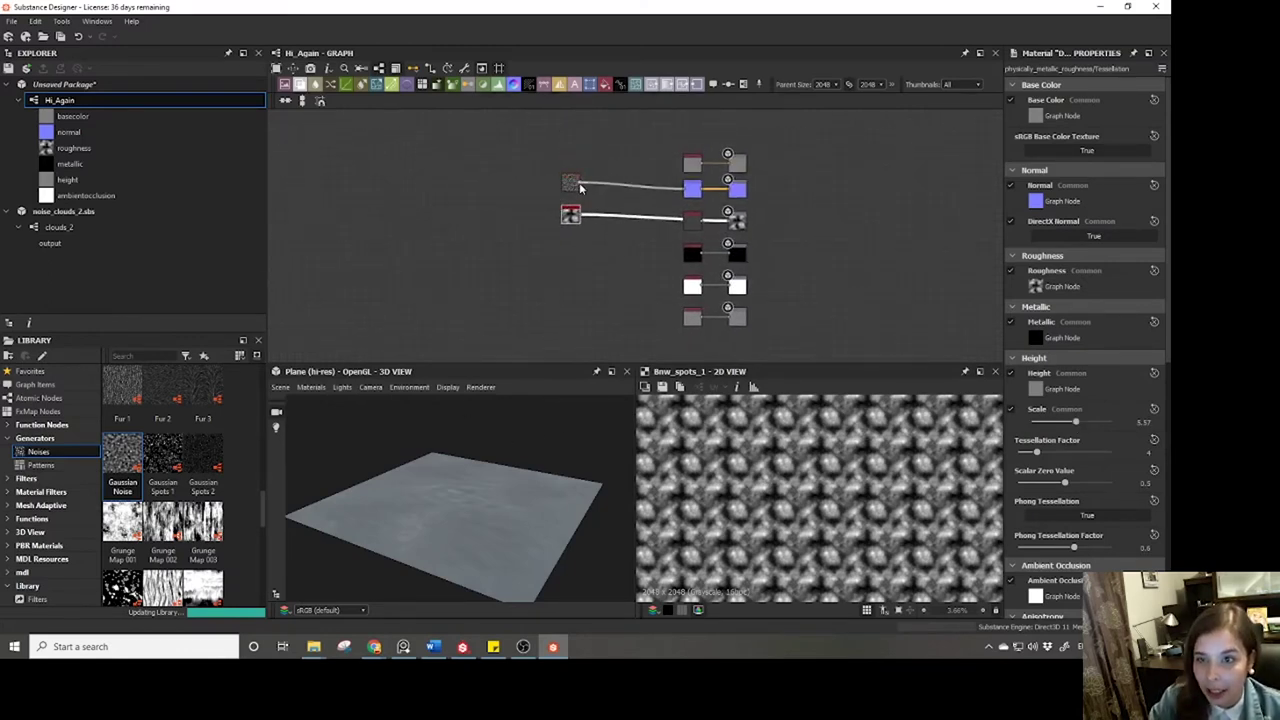
drag(582, 183, 734, 322)
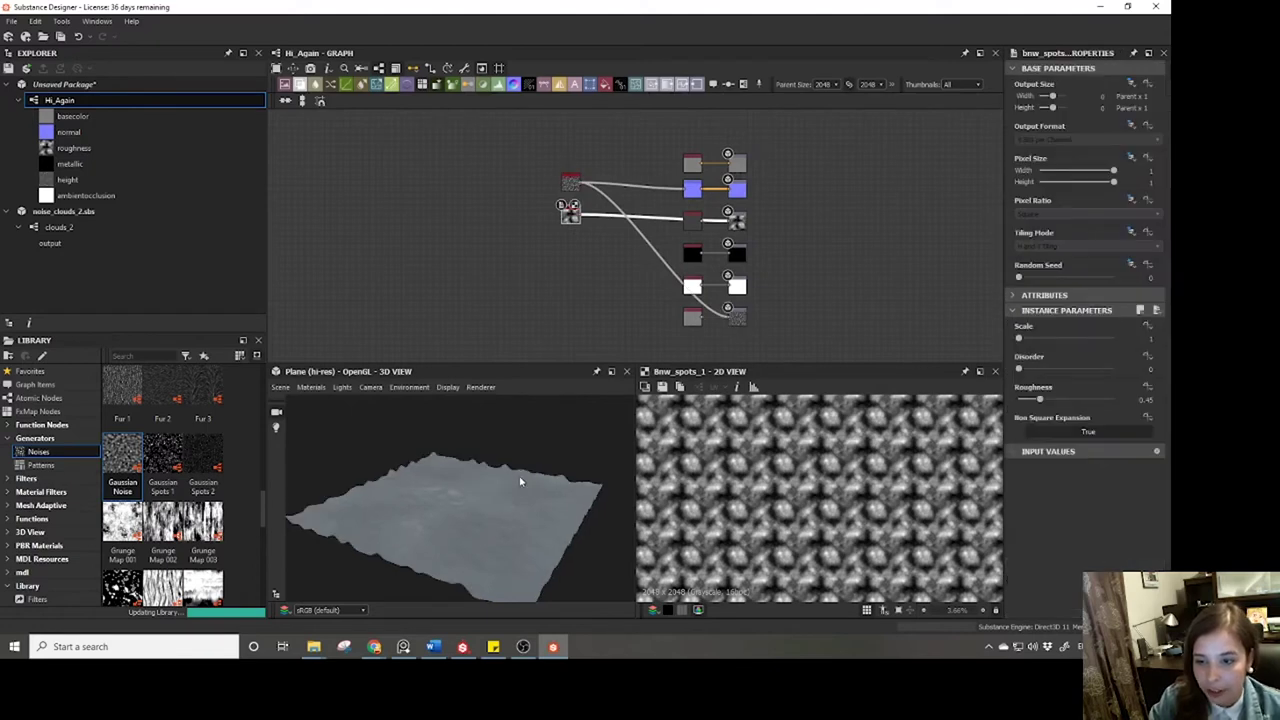
drag(522, 482, 442, 509)
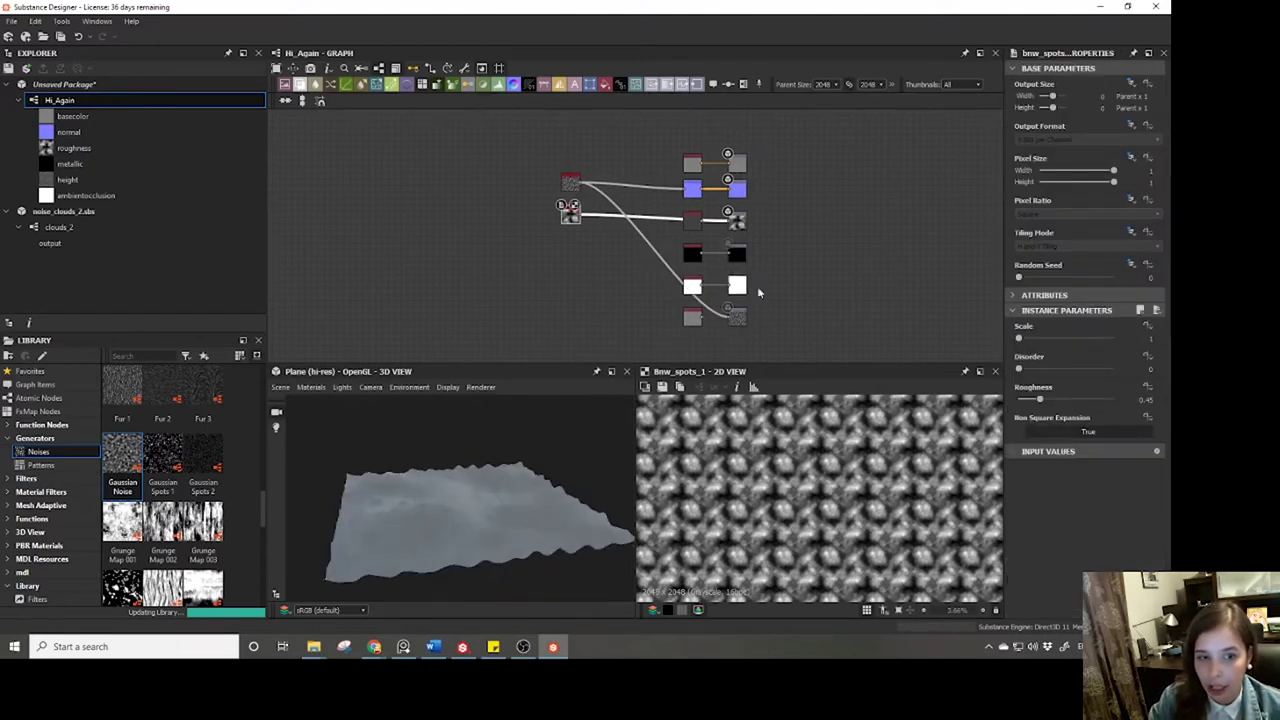
Edit the default material's height Scale, flattening it to 0 and raising it to about 6.03, and compare the plane's relief.
click(312, 388)
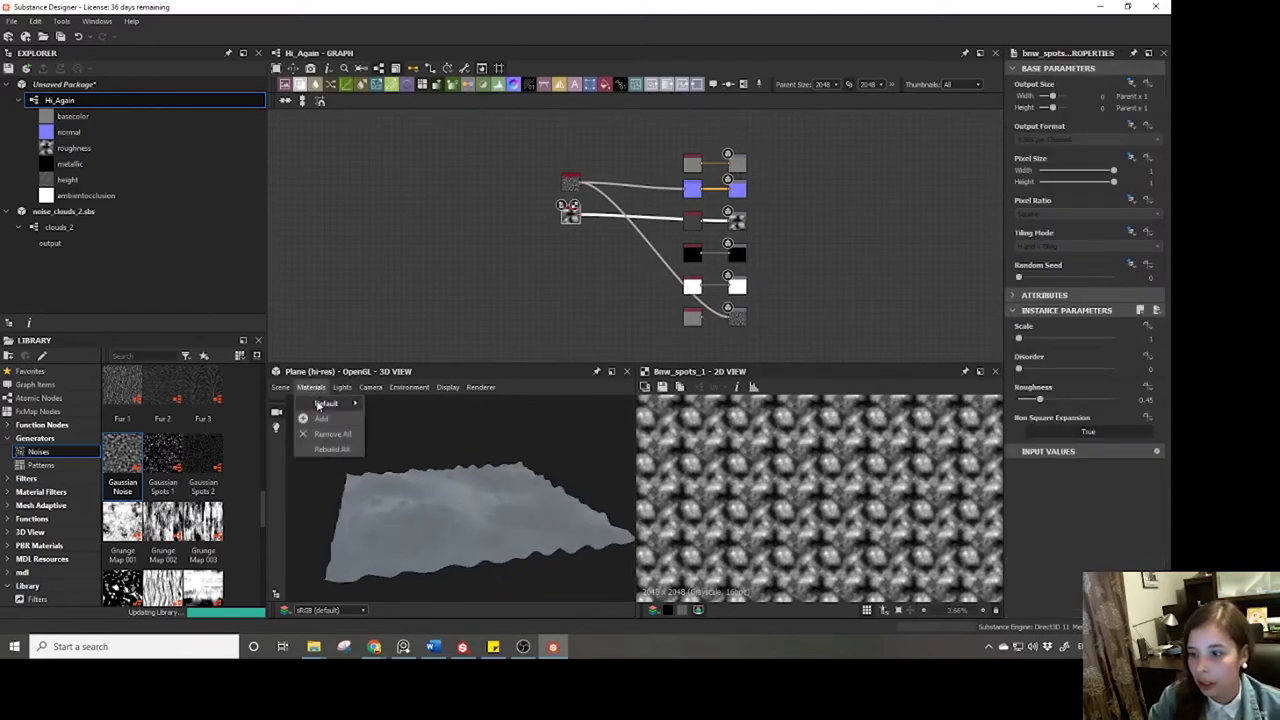
click(385, 405)
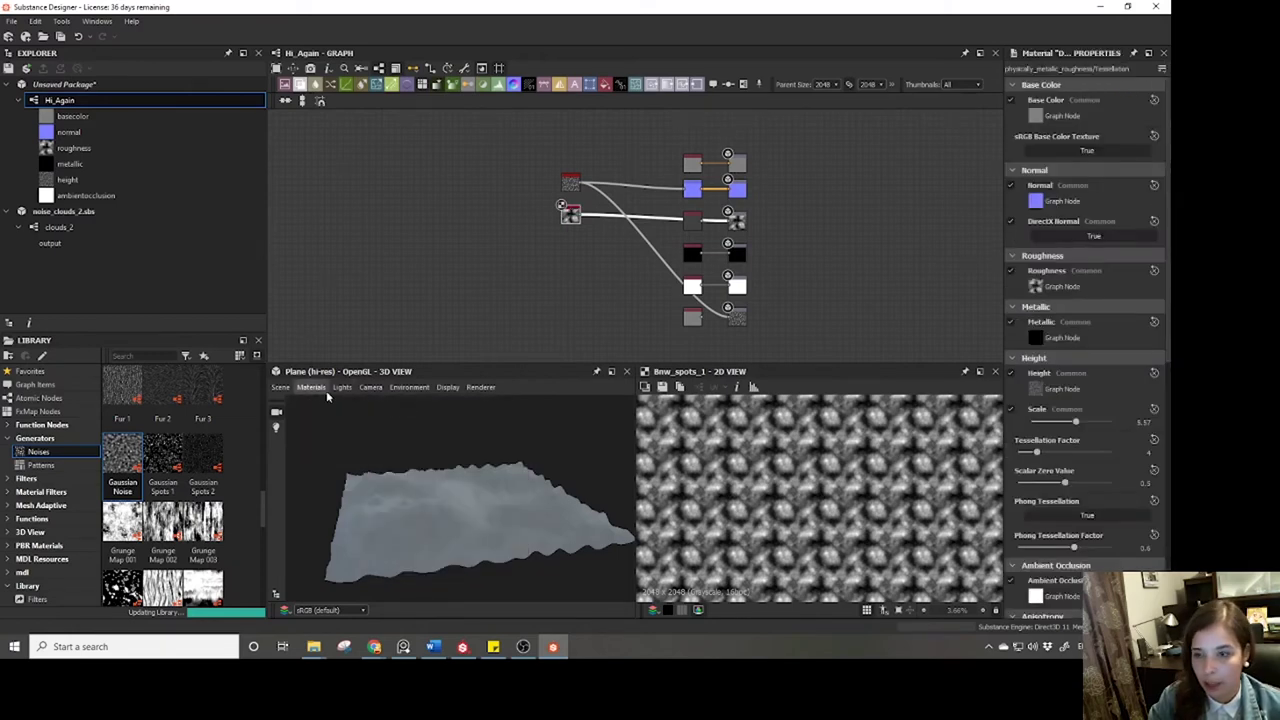
drag(1076, 421, 1032, 422)
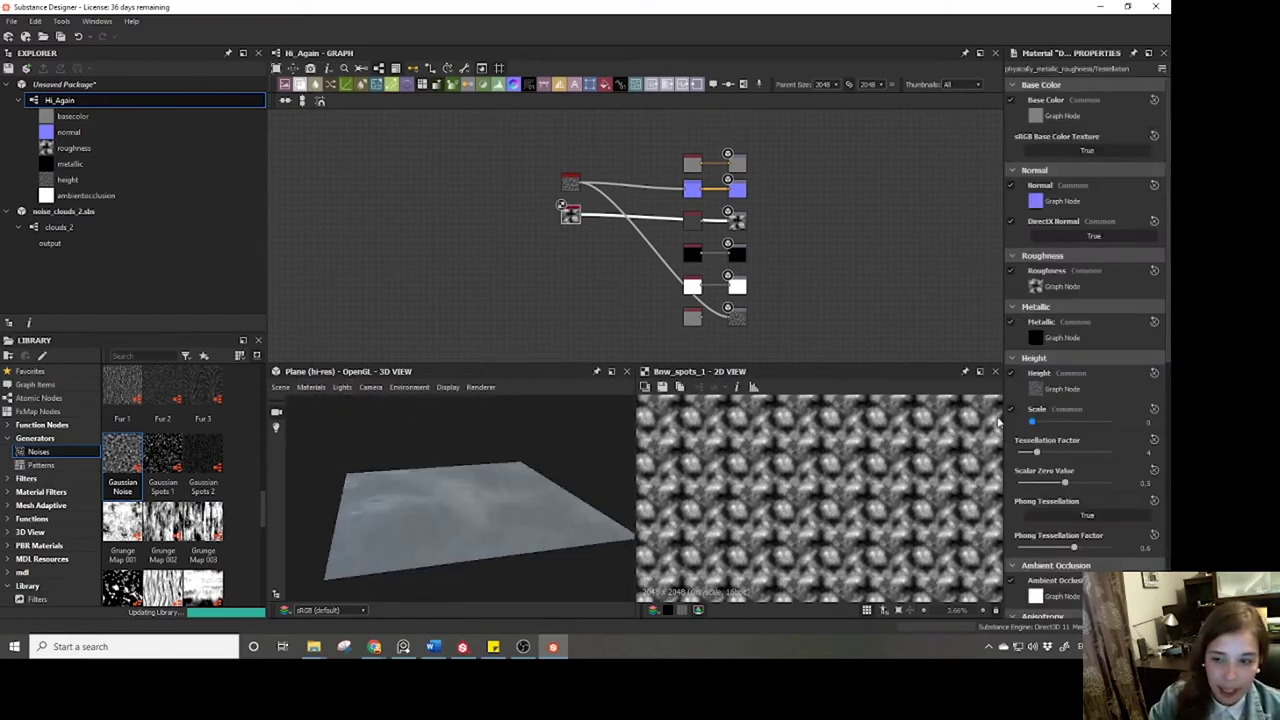
drag(402, 476, 445, 498)
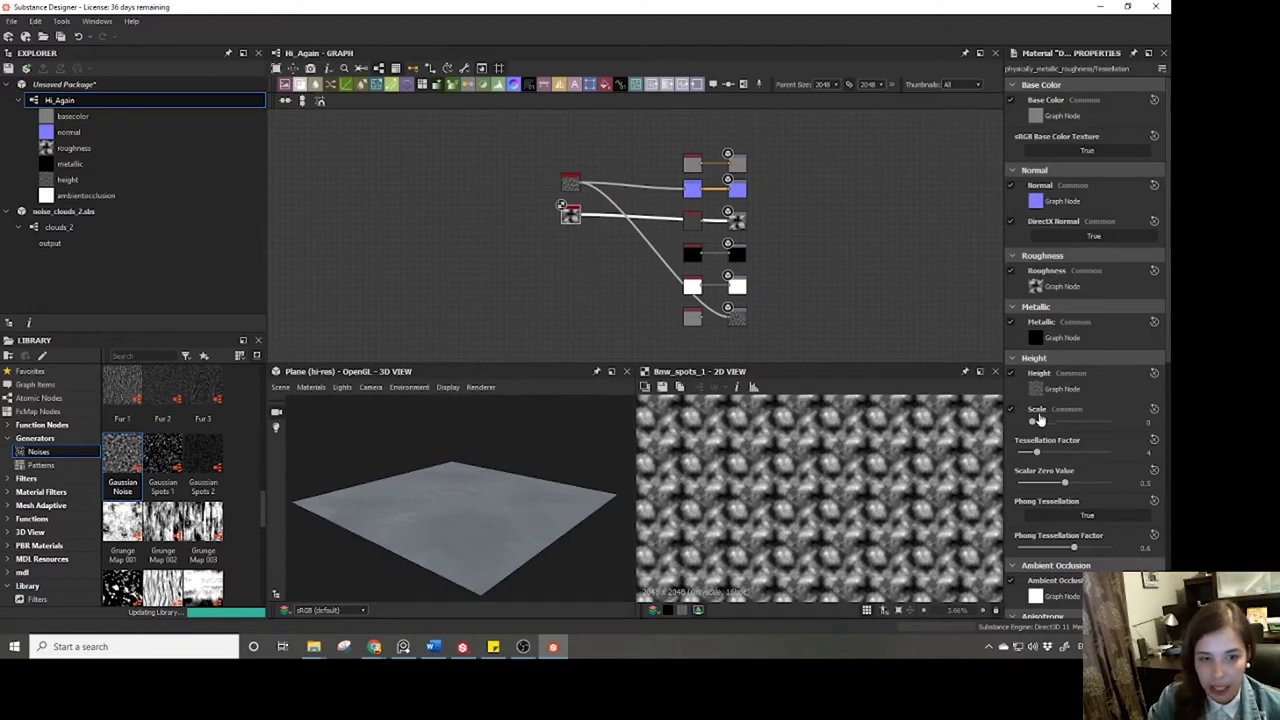
drag(1034, 425, 1080, 422)
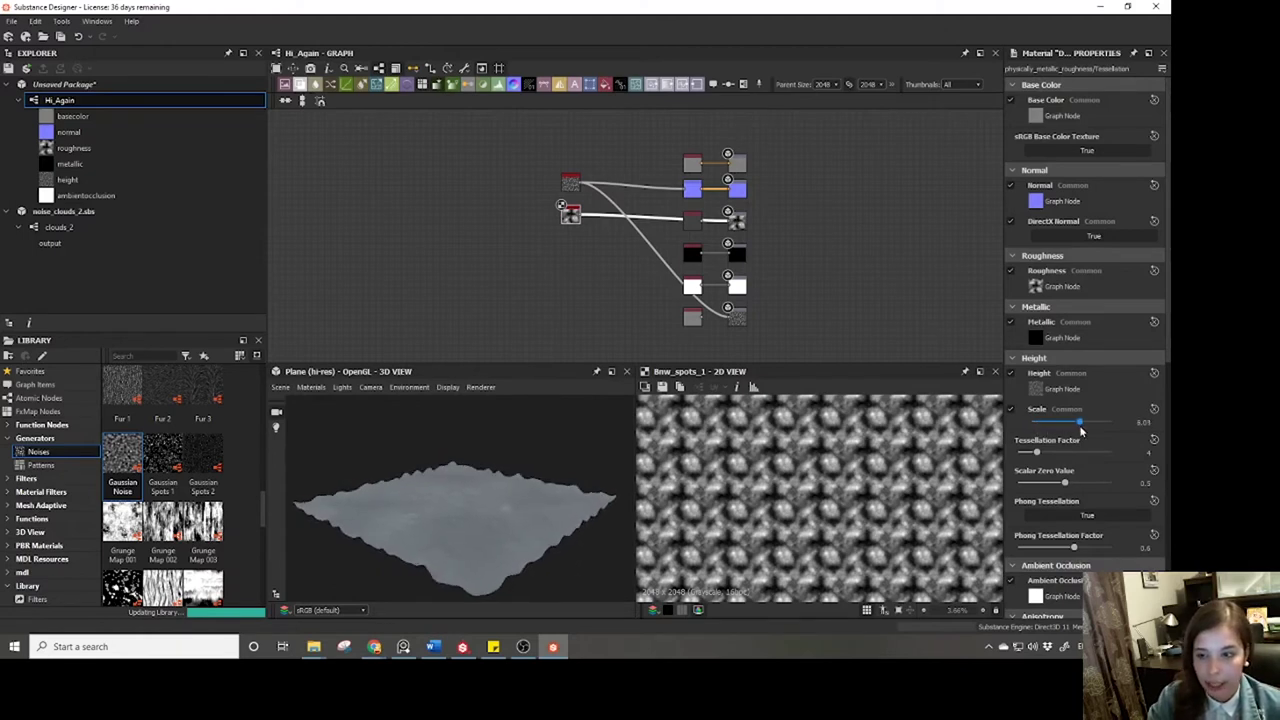
drag(473, 540, 421, 509)
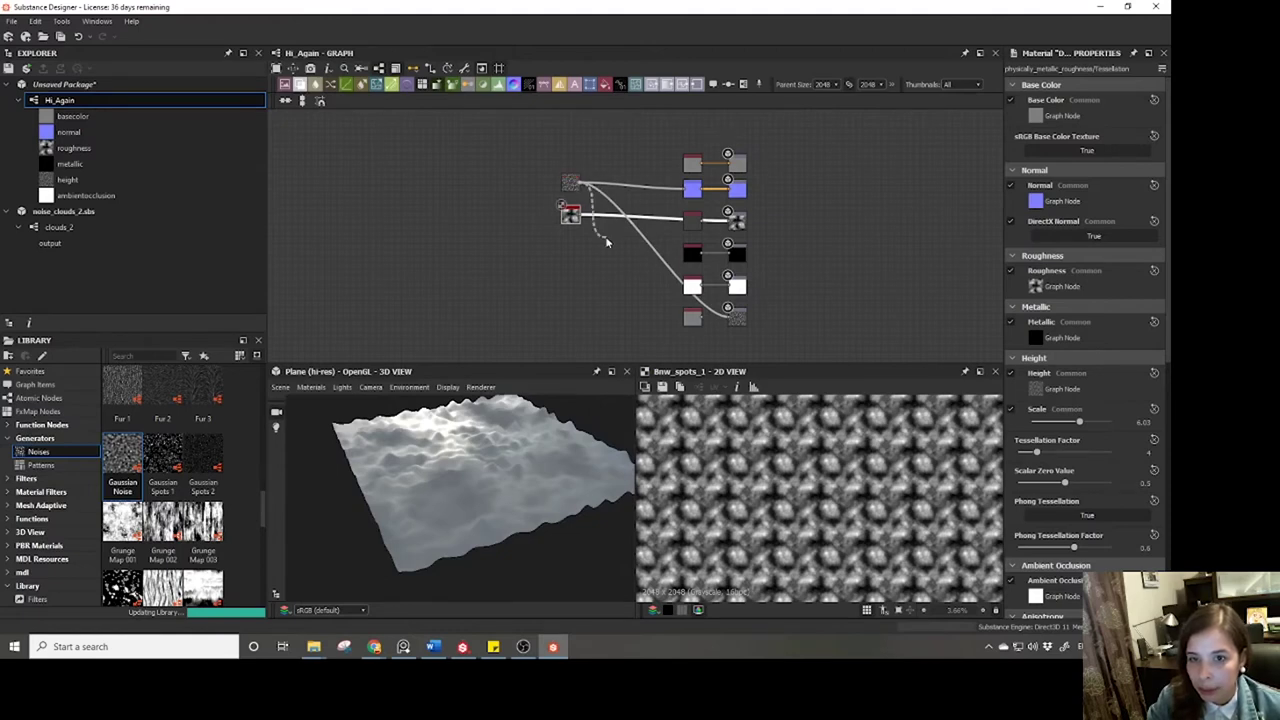
Connect BnW Spots 1 to the Normal node and the Height output in place of Gaussian Noise and inspect the plane.
drag(606, 242, 684, 189)
drag(580, 214, 724, 317)
mouse_move(477, 491)
mouse_down()
mouse_move(538, 462)
mouse_move(441, 472)
mouse_move(514, 461)
mouse_move(493, 472)
mouse_up()
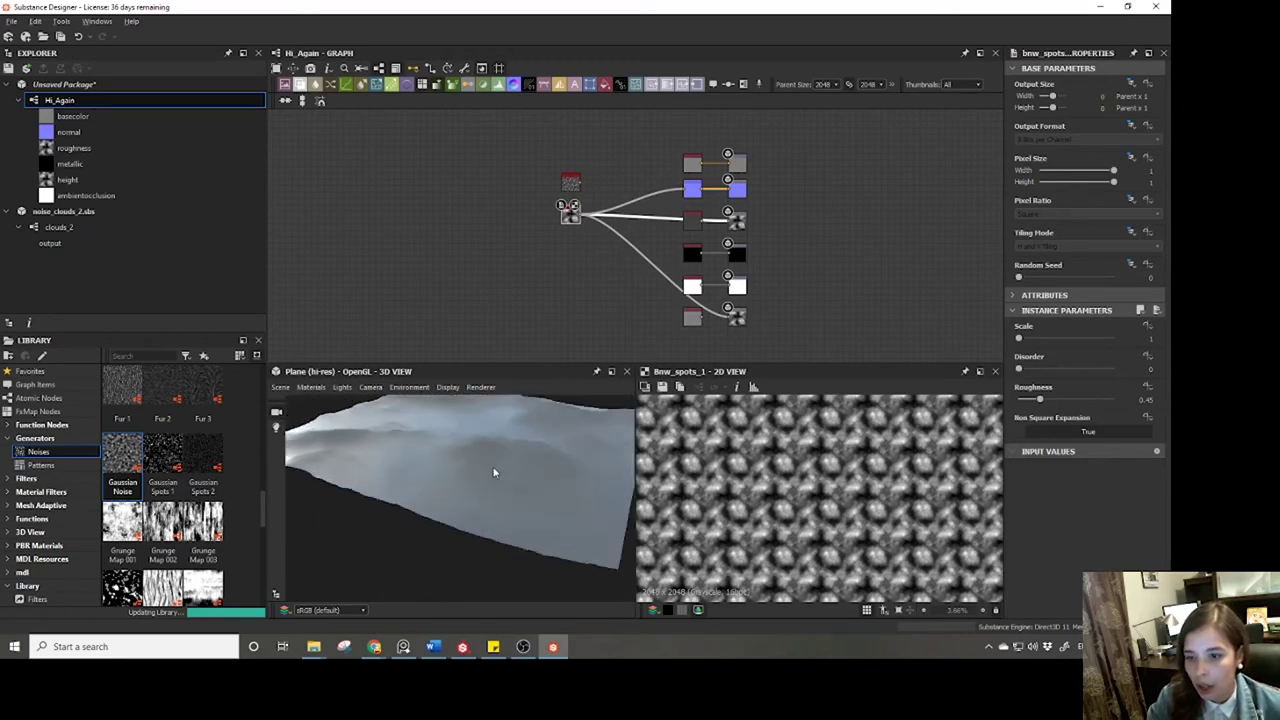
Review the default material's Tessellation option, reopen the material for editing and set its height Scale to about 8.89.
click(310, 387)
mouse_move(325, 403)
click(440, 466)
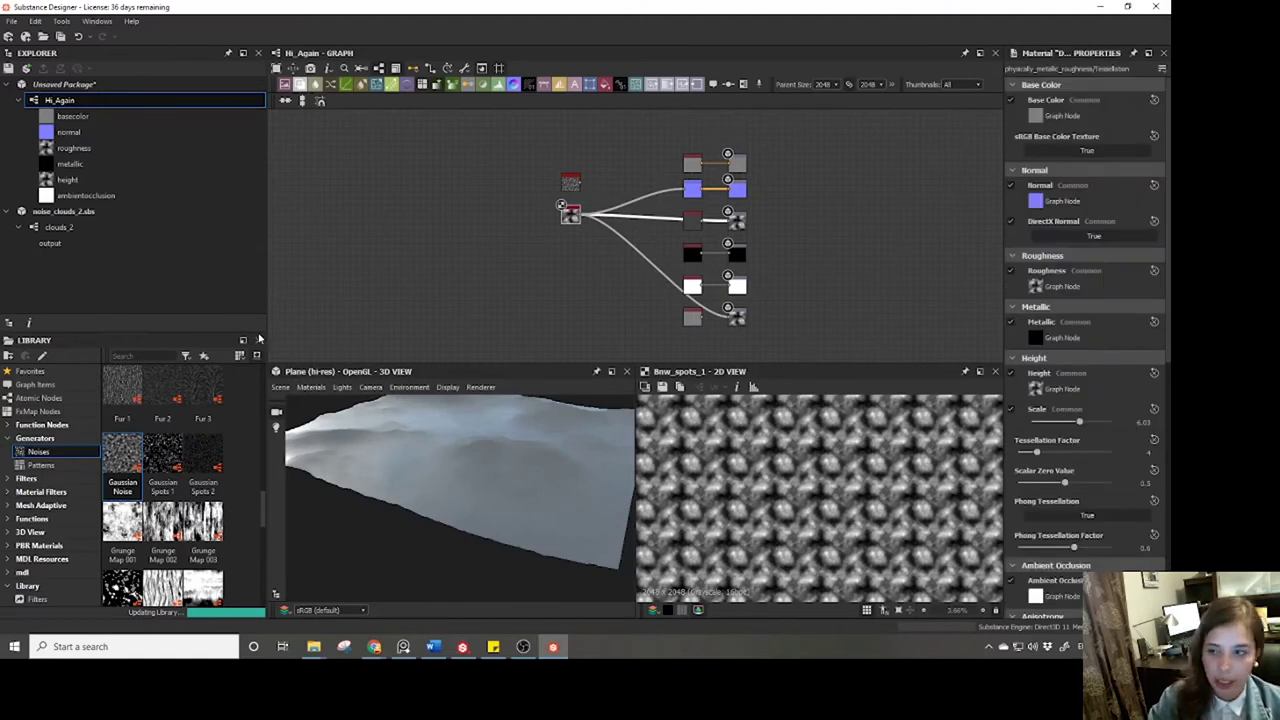
click(310, 387)
mouse_move(352, 407)
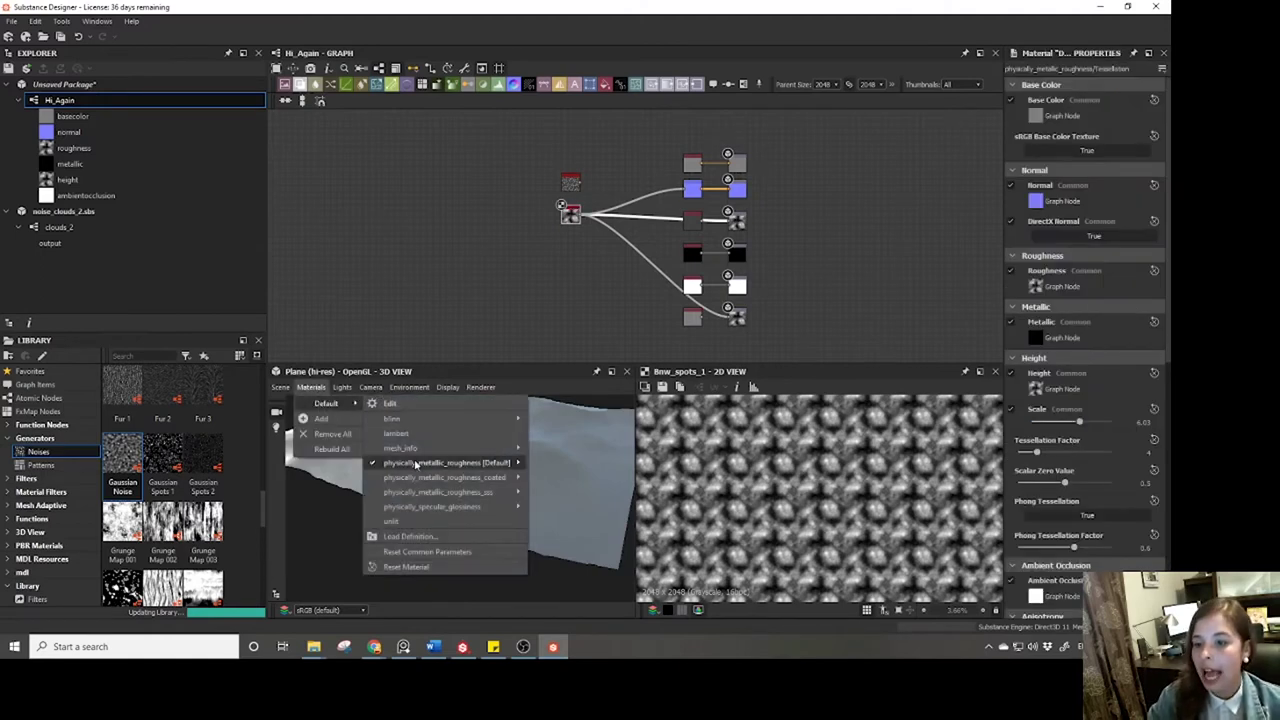
mouse_move(416, 464)
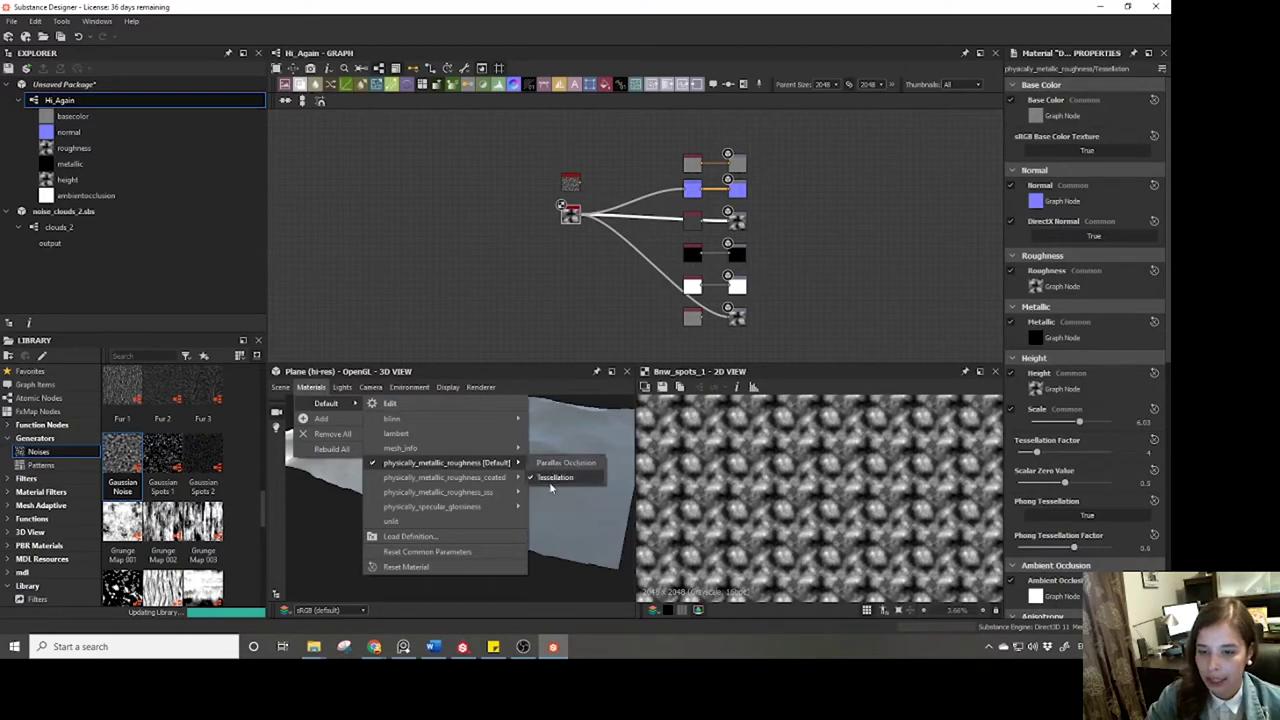
click(416, 405)
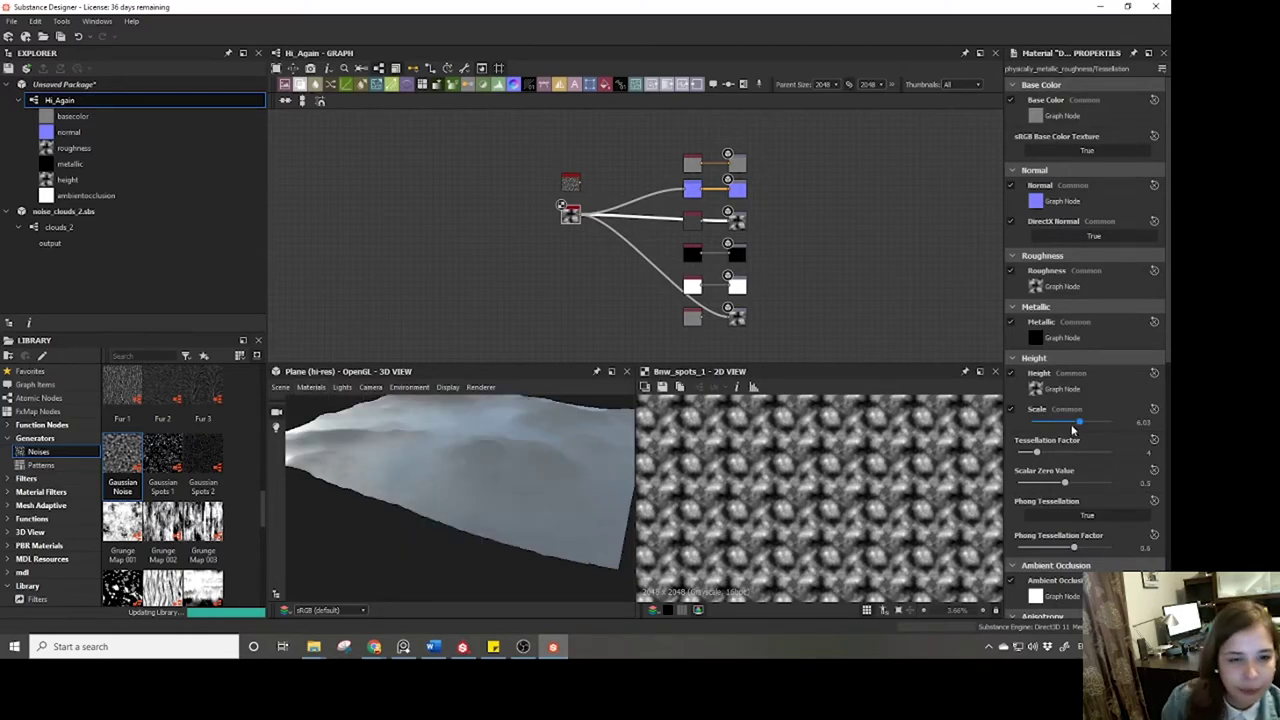
drag(1088, 426, 1104, 424)
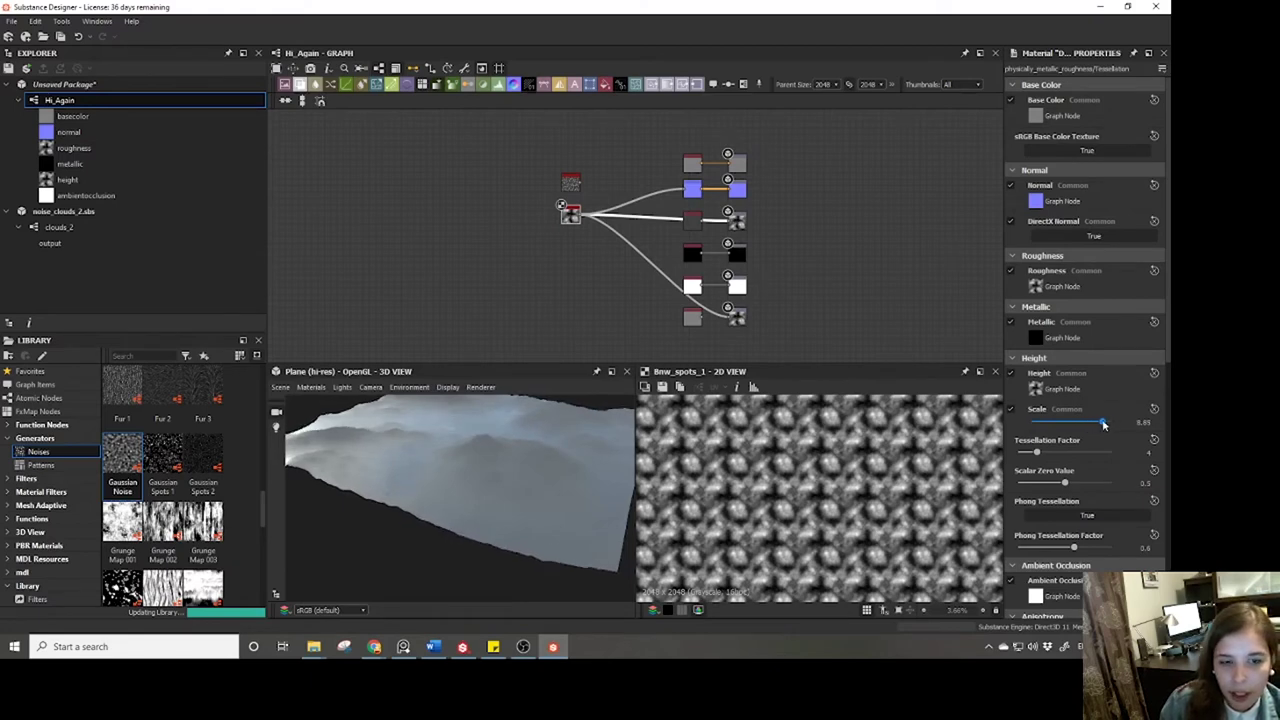
Raise the material's Tessellation Factor to 16 and inspect the smoother plane surface up close.
drag(1037, 455, 1099, 455)
drag(551, 466, 500, 464)
drag(1098, 452, 1110, 452)
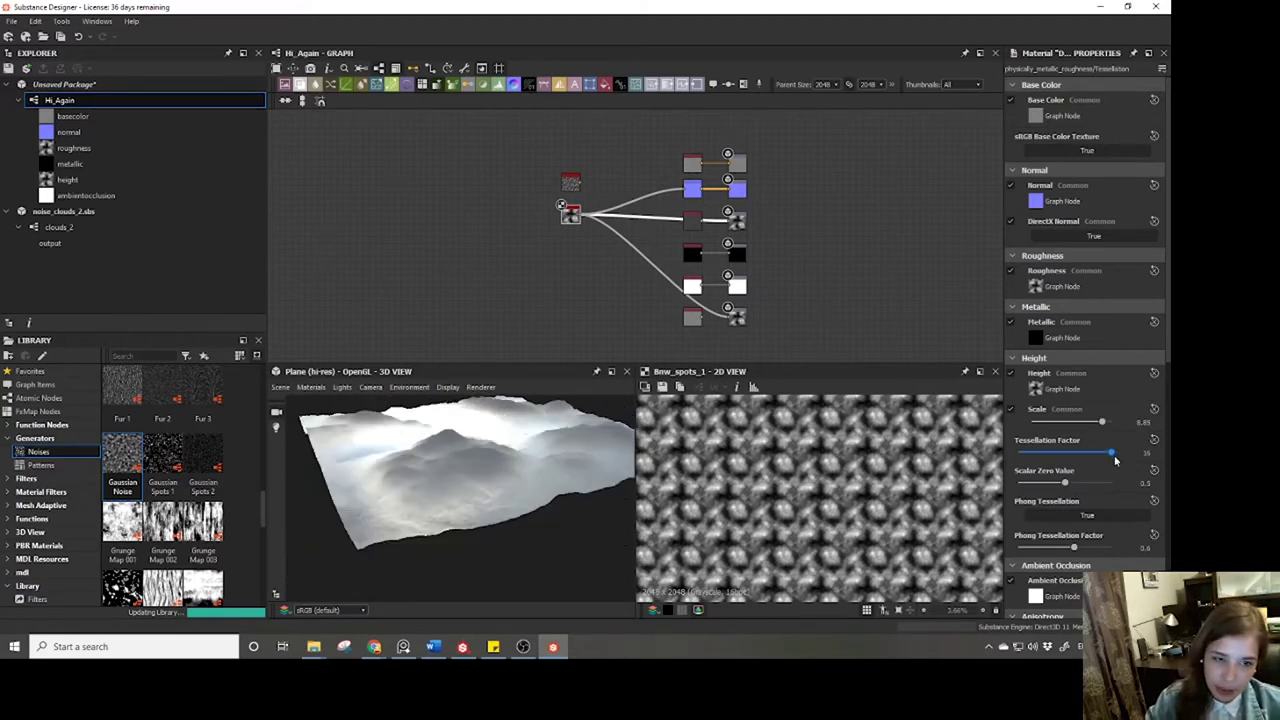
drag(466, 514, 470, 391)
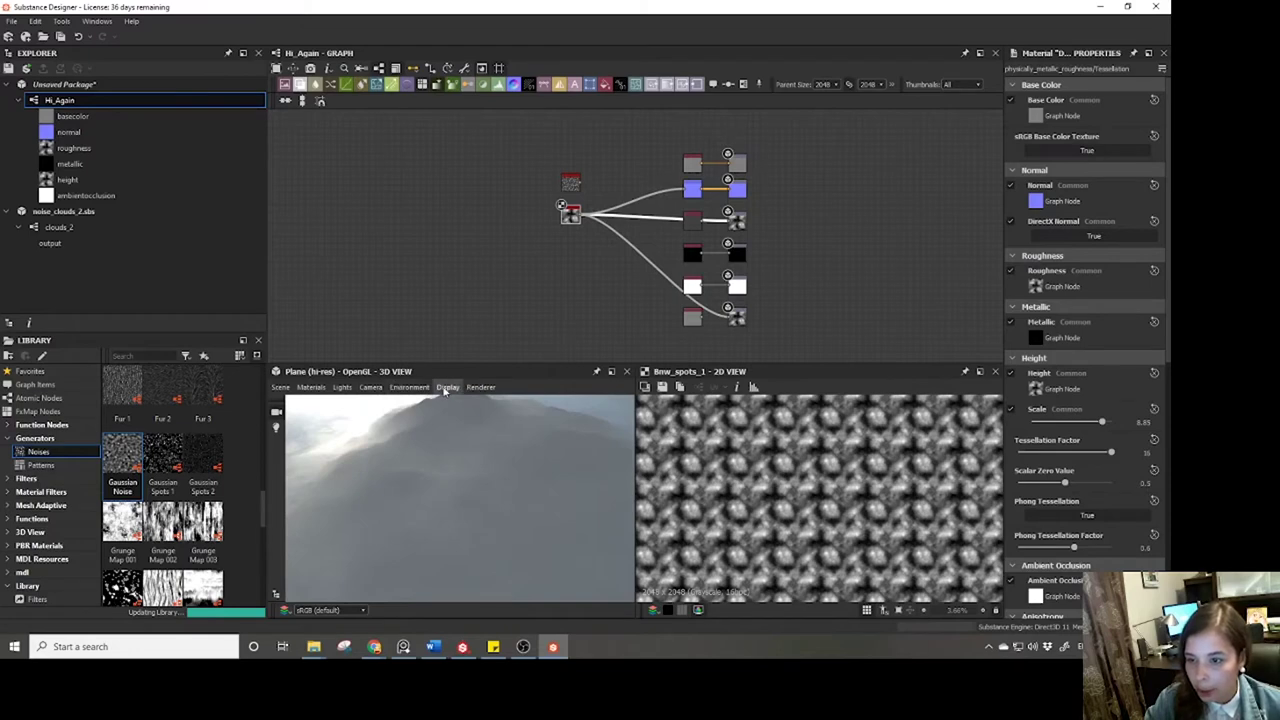
Turn on the wireframe display in the 3D view and lower the material's Tessellation Factor to 1.
click(447, 388)
click(444, 402)
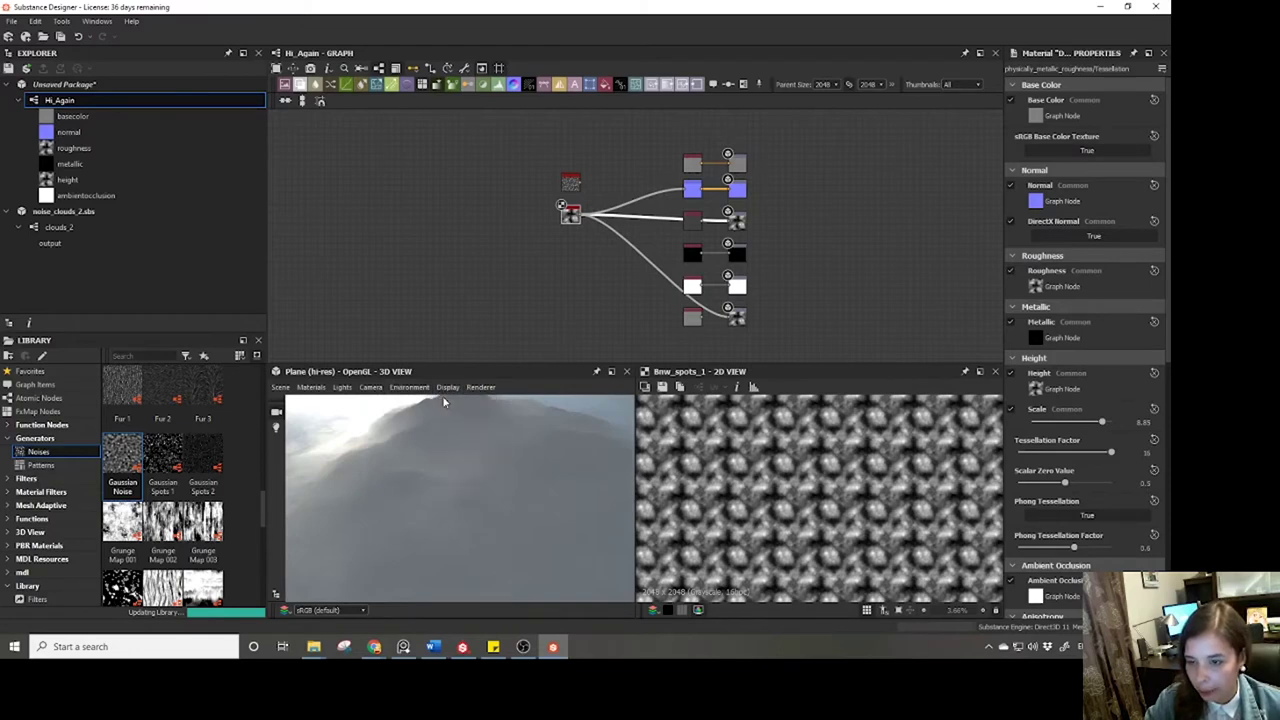
drag(393, 478, 459, 485)
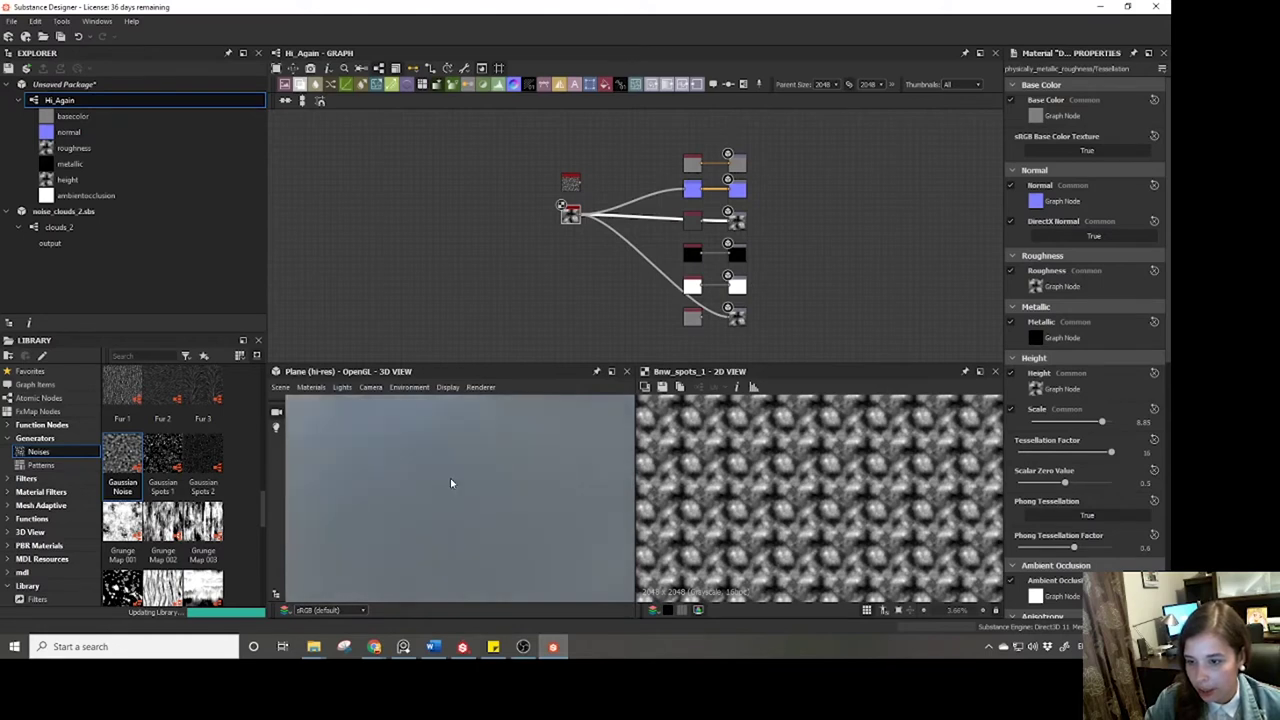
scroll(450, 478, down, 1)
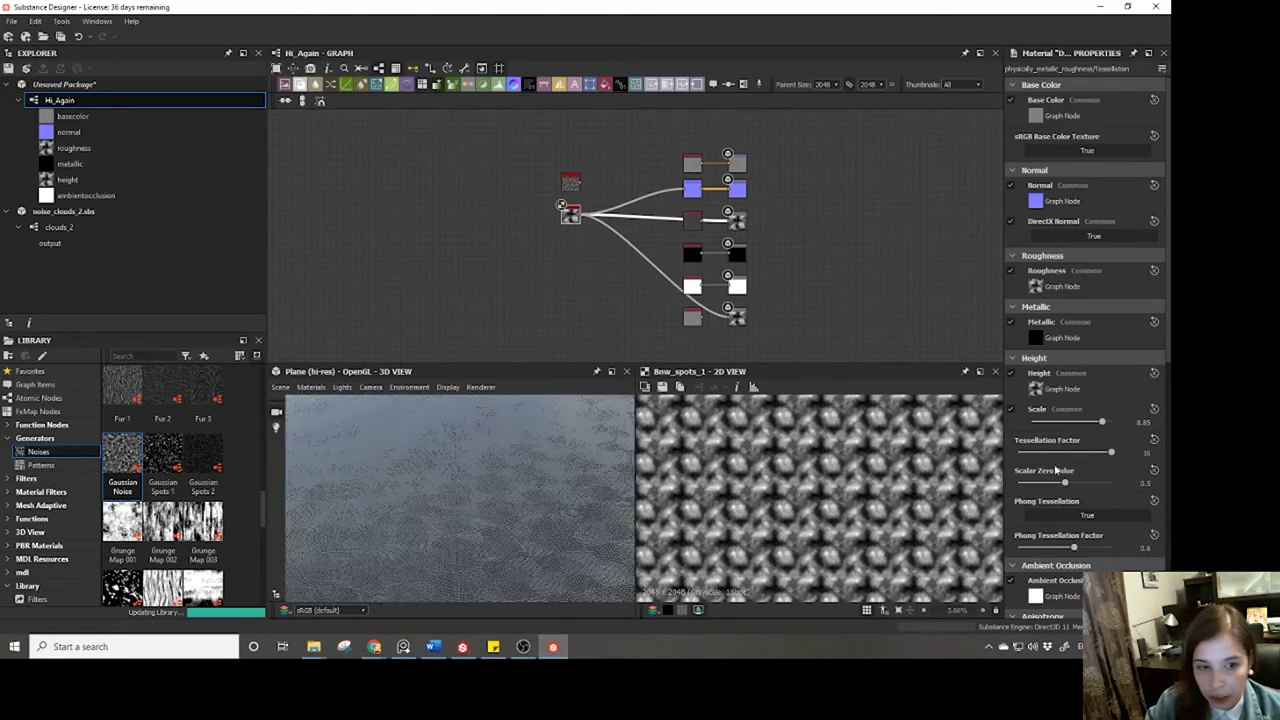
drag(1071, 453, 1012, 443)
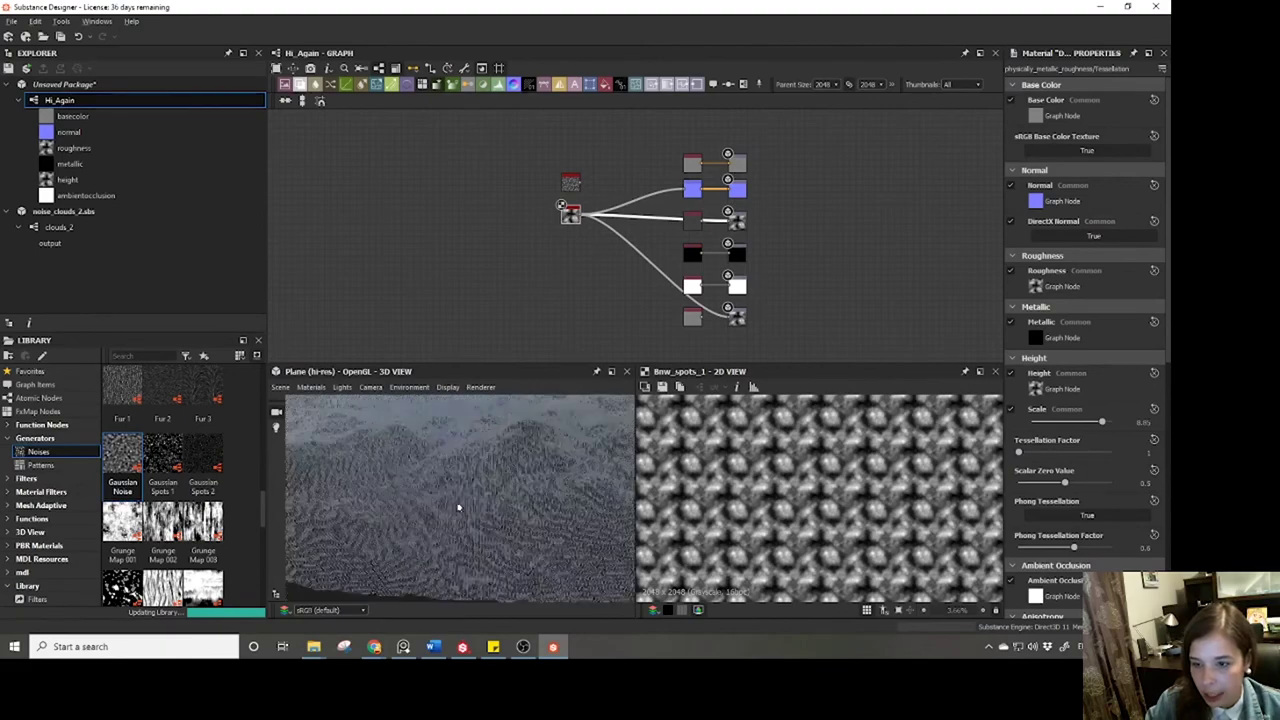
Switch the 3D preview mesh to the basic Plane, inspect its wireframe, and change the mesh to Cube.
click(279, 387)
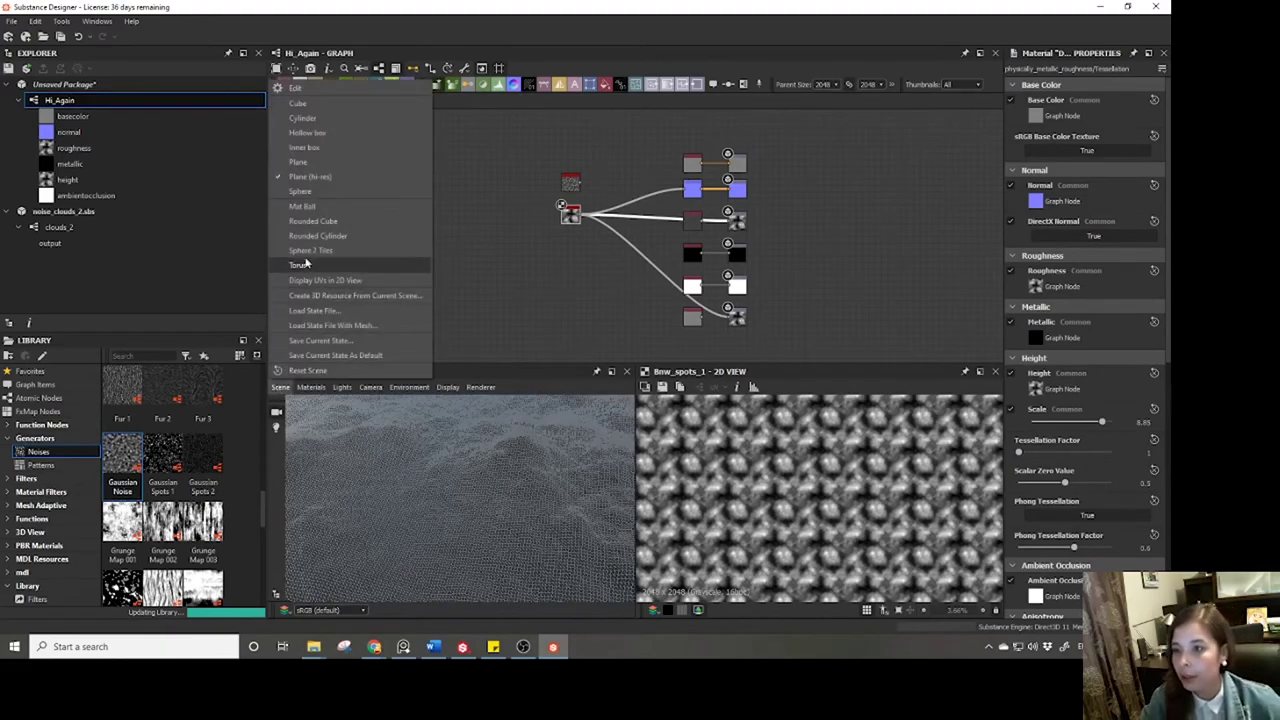
click(296, 163)
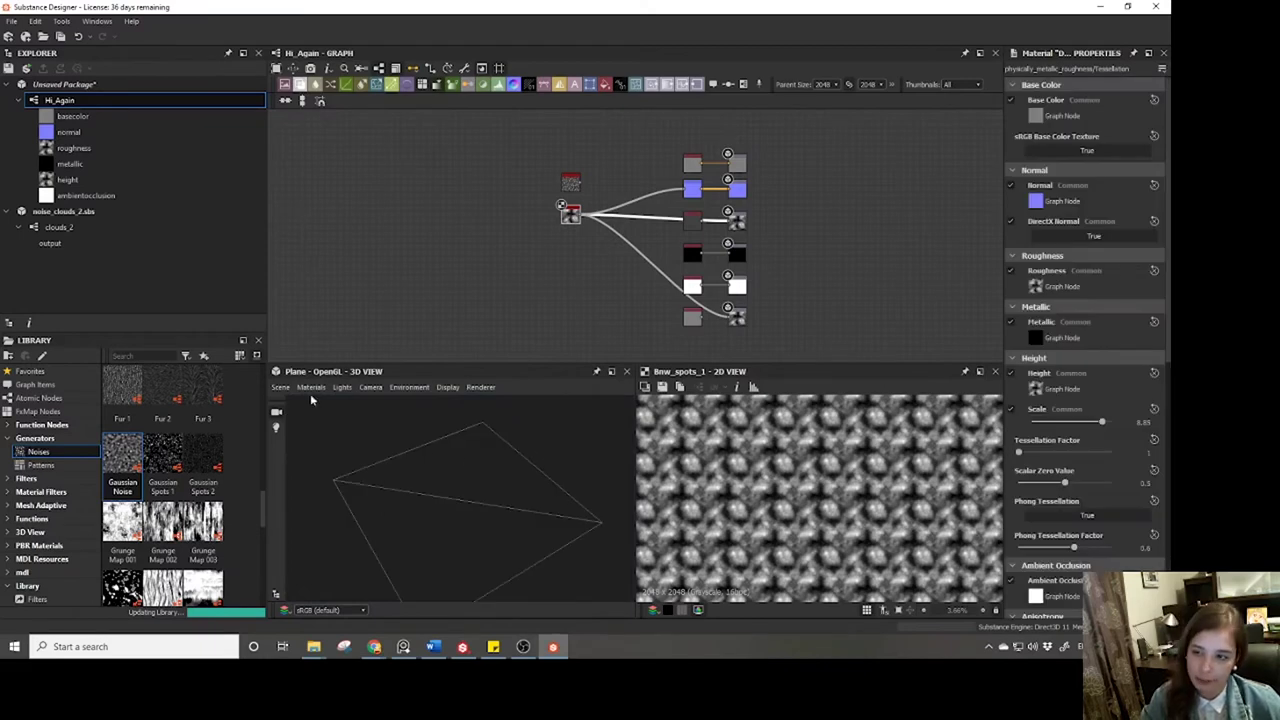
drag(439, 531, 561, 491)
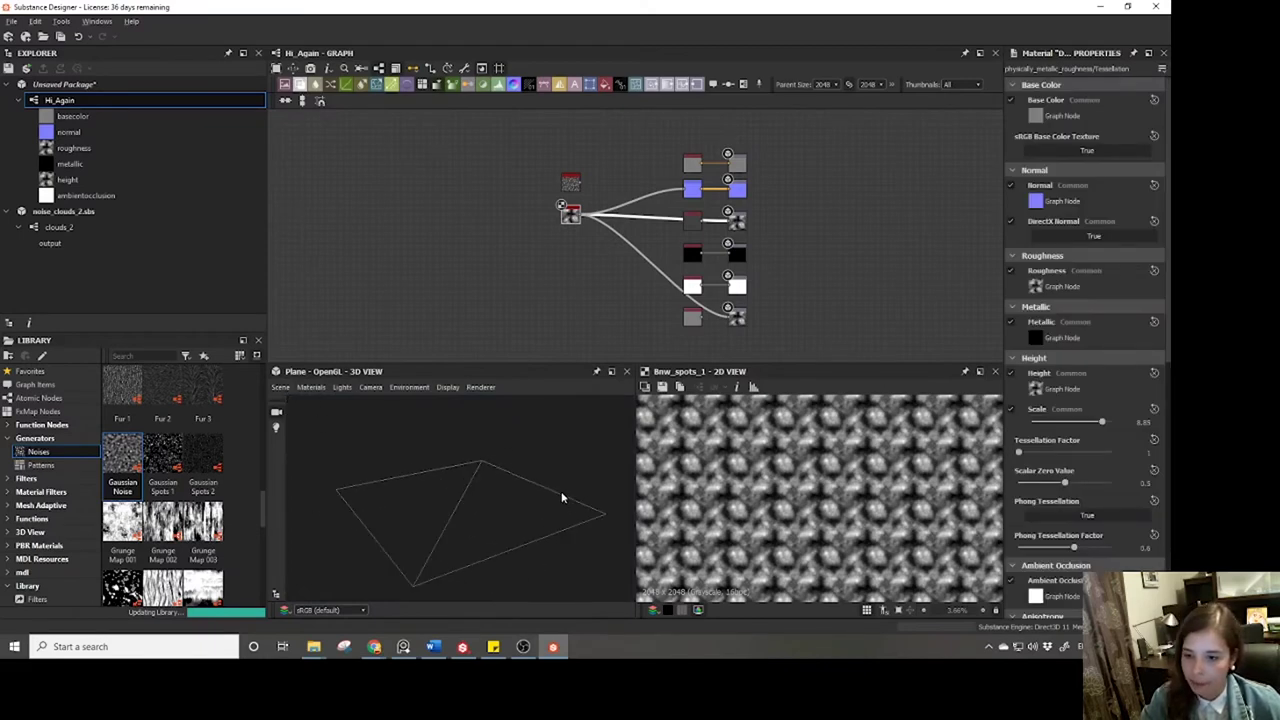
click(280, 387)
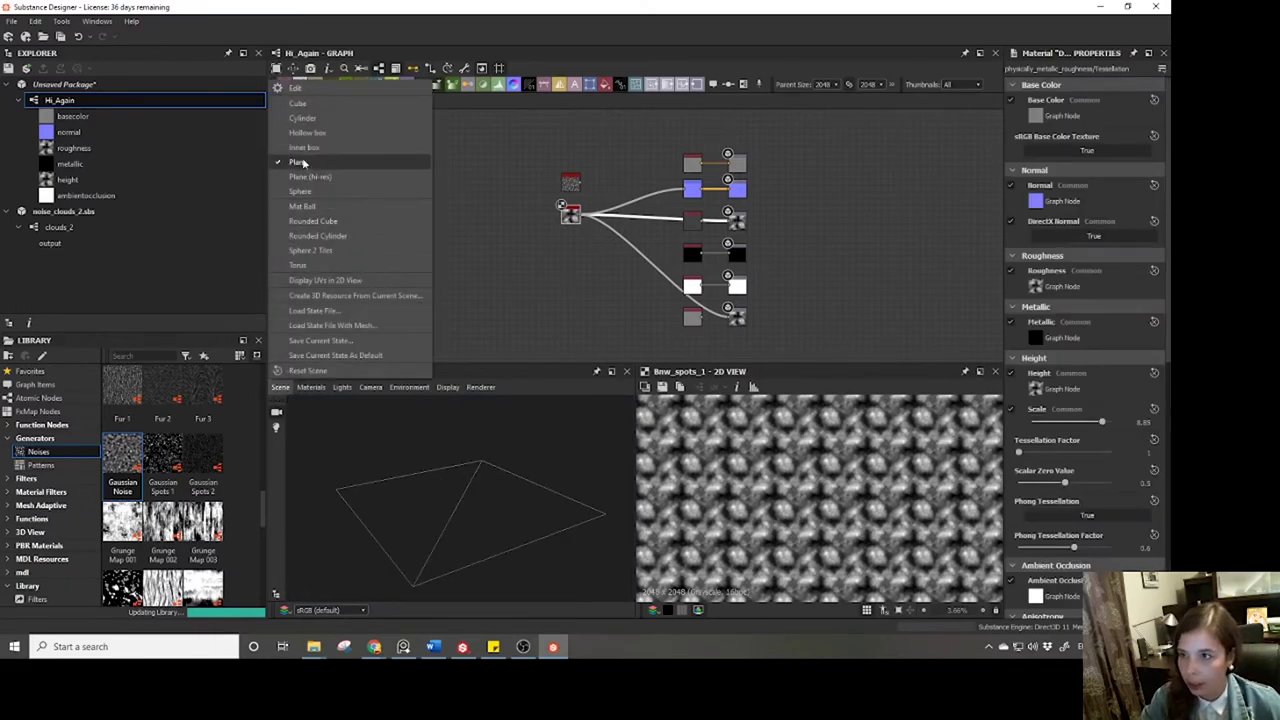
click(306, 105)
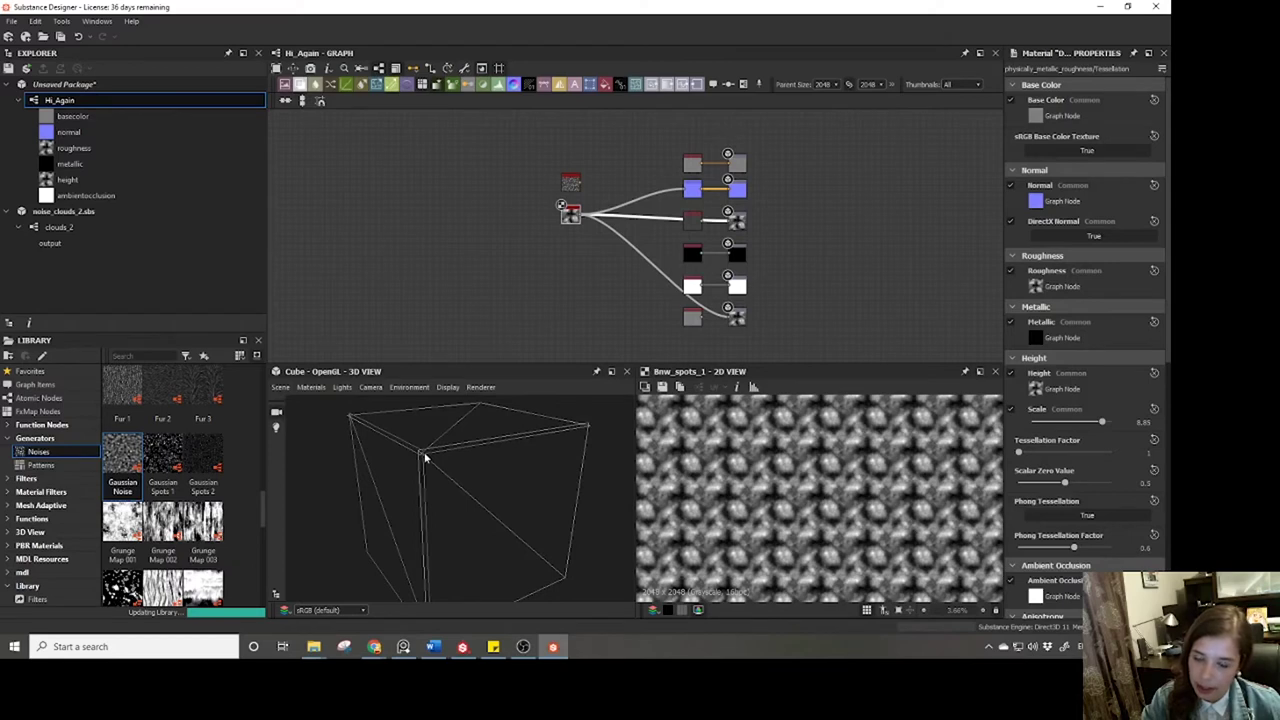
Turn off the wireframe display in the 3D view and look at the shaded cube from another angle.
right_click(479, 290)
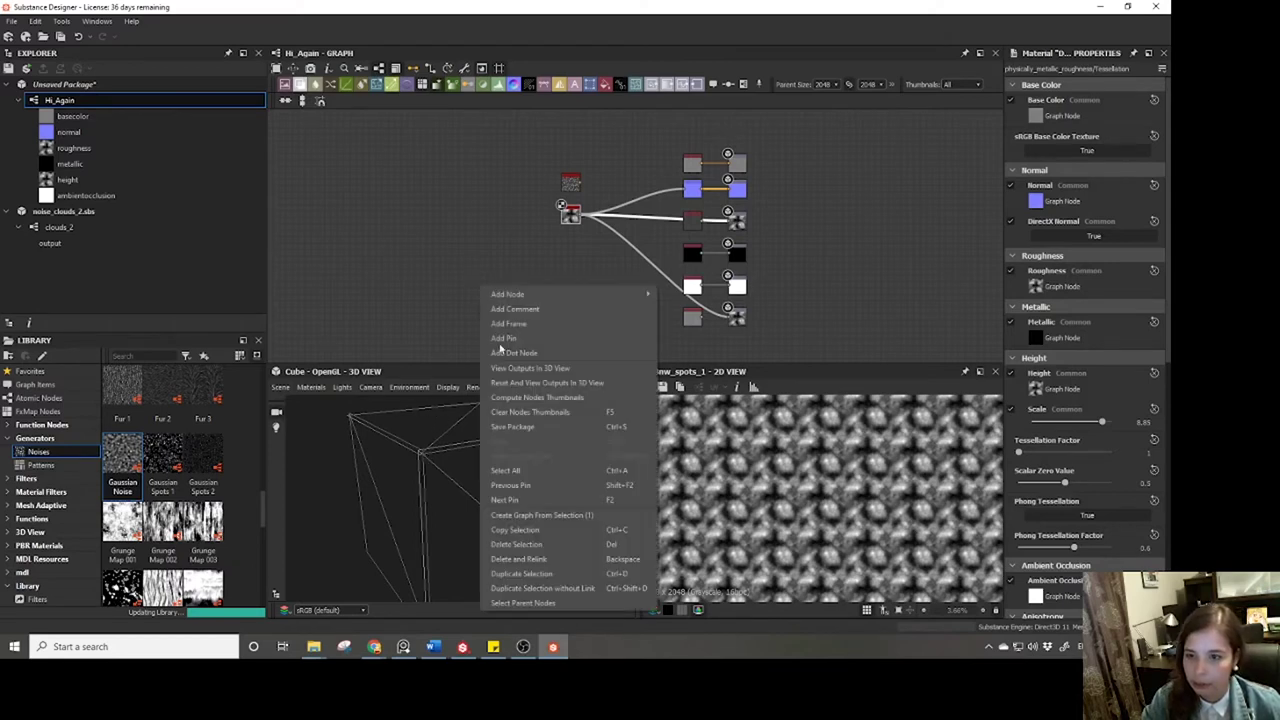
key(Escape)
click(480, 388)
mouse_move(448, 388)
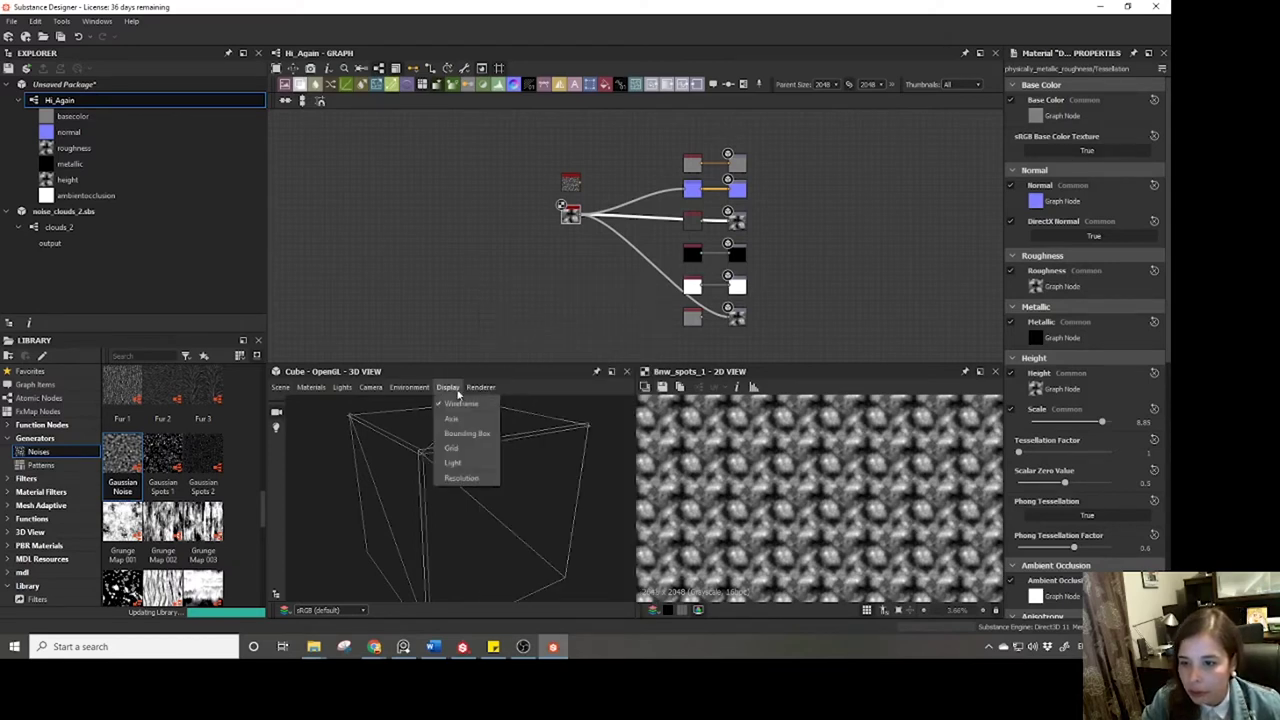
click(453, 460)
mouse_move(453, 460)
mouse_down()
mouse_move(381, 486)
mouse_move(452, 512)
mouse_up()
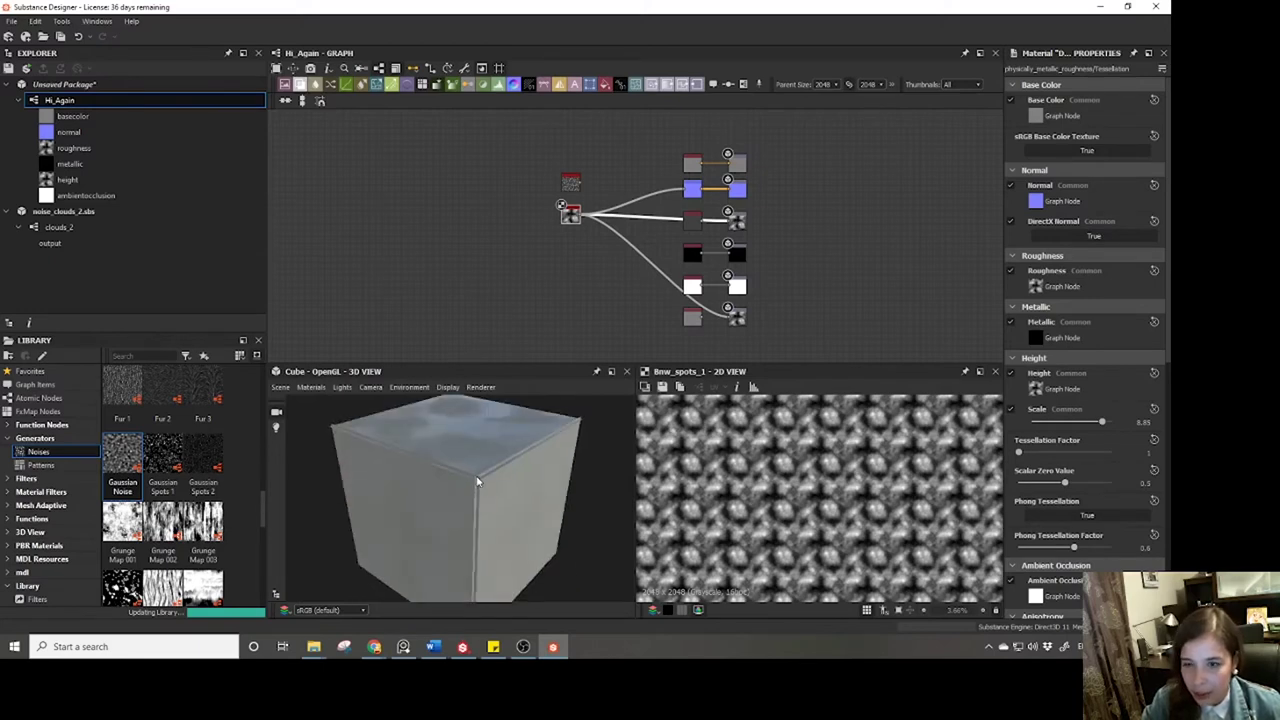
Switch the 3D preview mesh to Rounded Cube and inspect its displaced faces and edges from several sides.
click(282, 388)
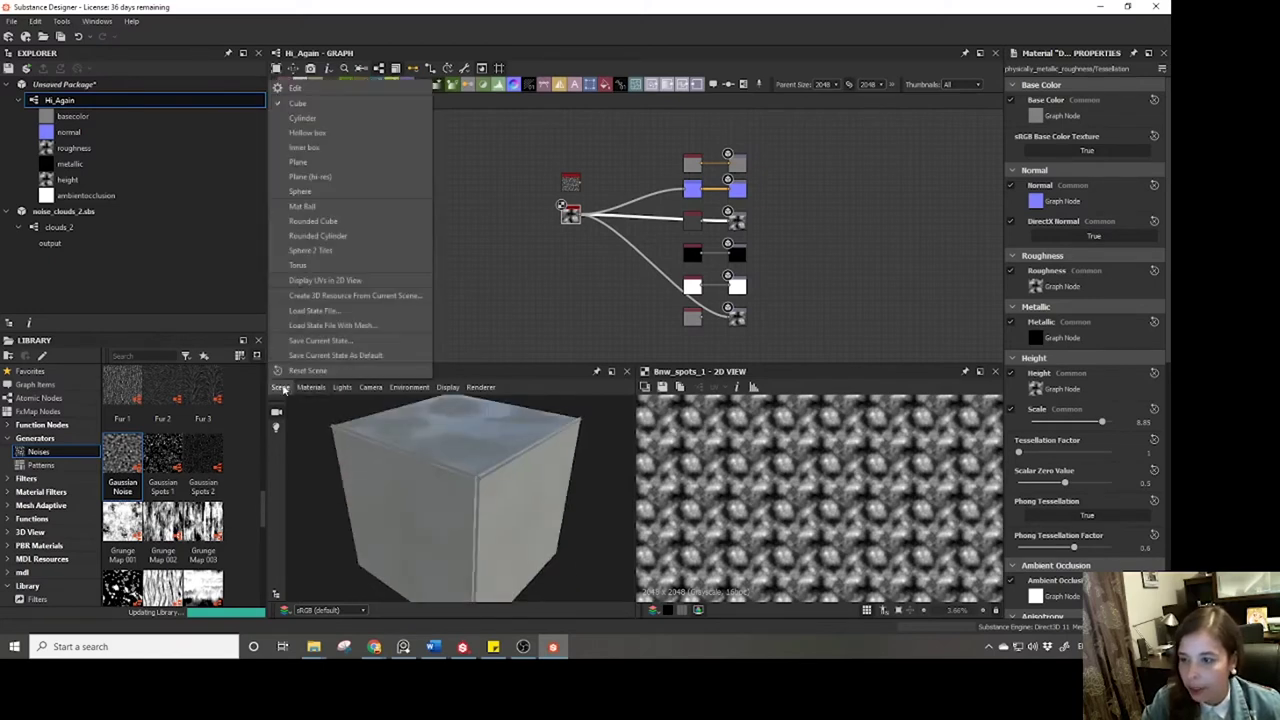
click(309, 221)
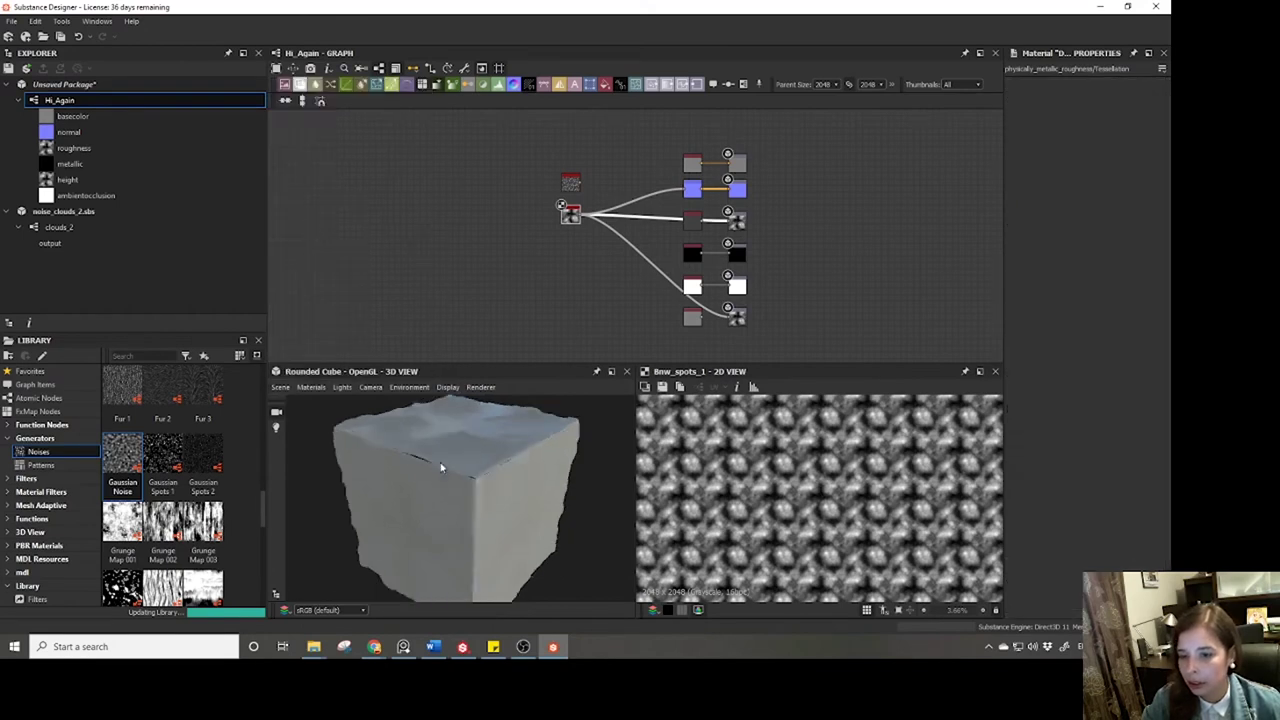
drag(440, 467, 371, 509)
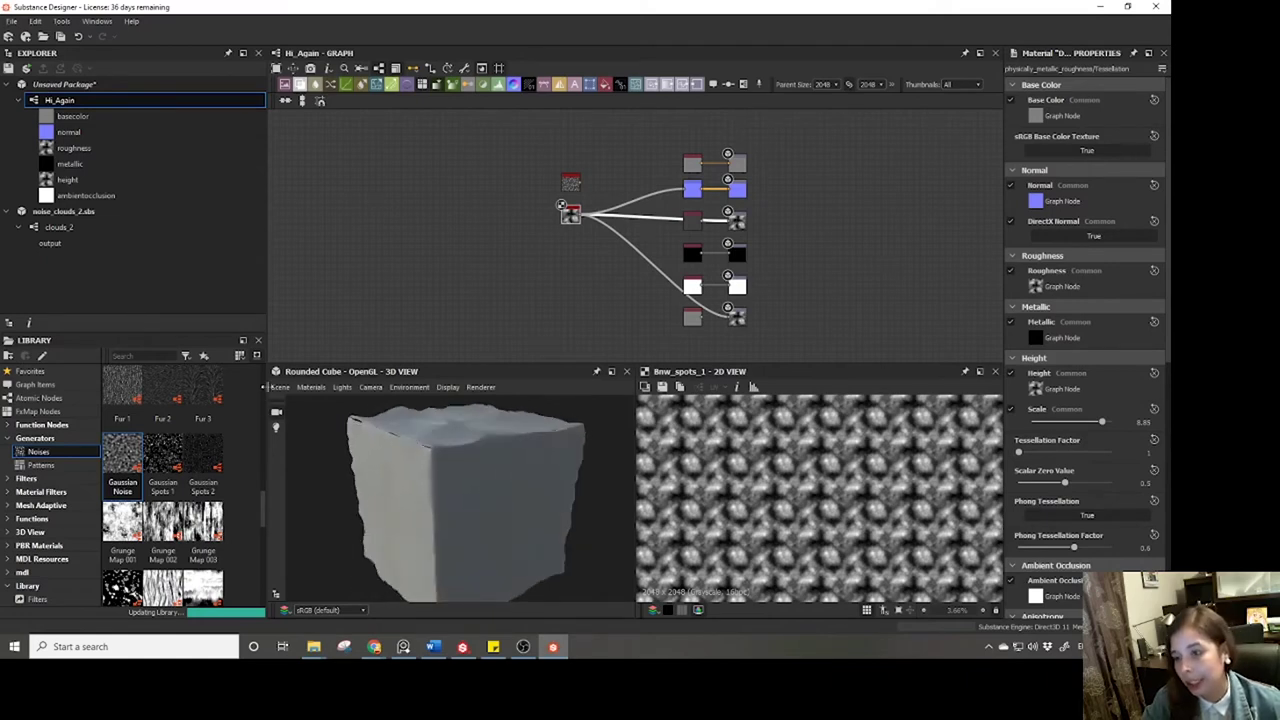
click(279, 387)
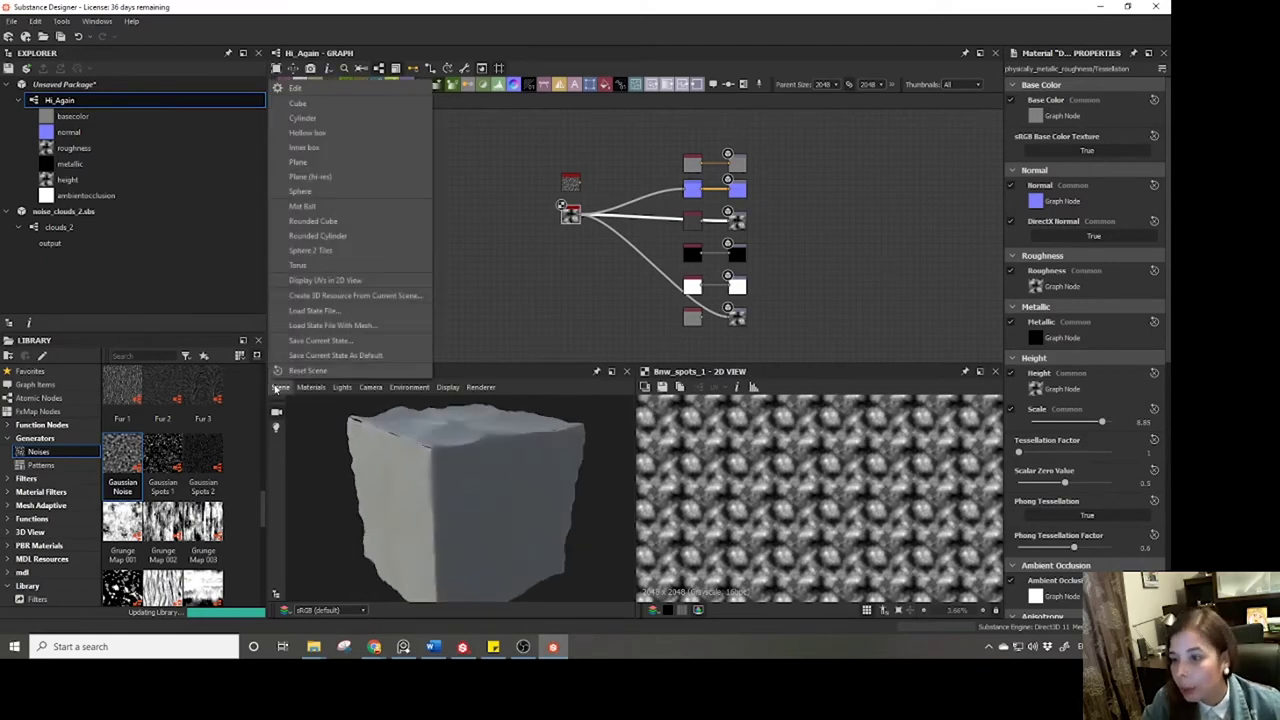
click(312, 221)
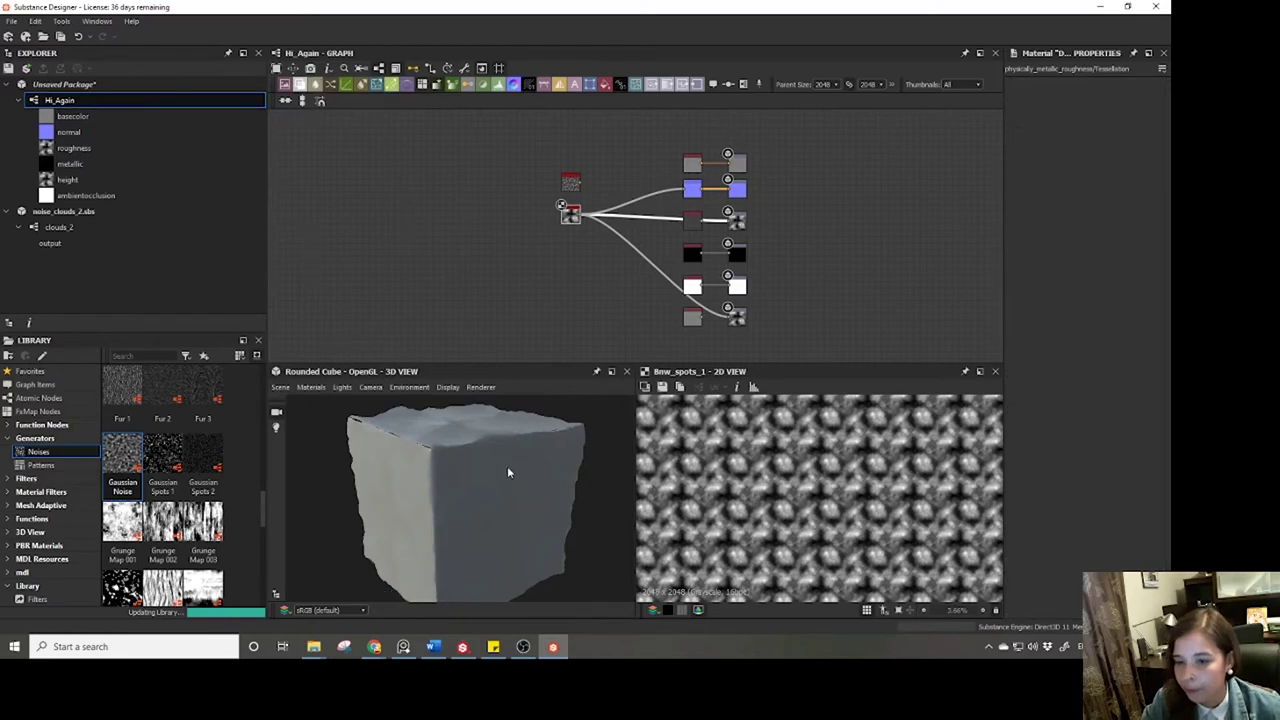
drag(383, 428, 405, 507)
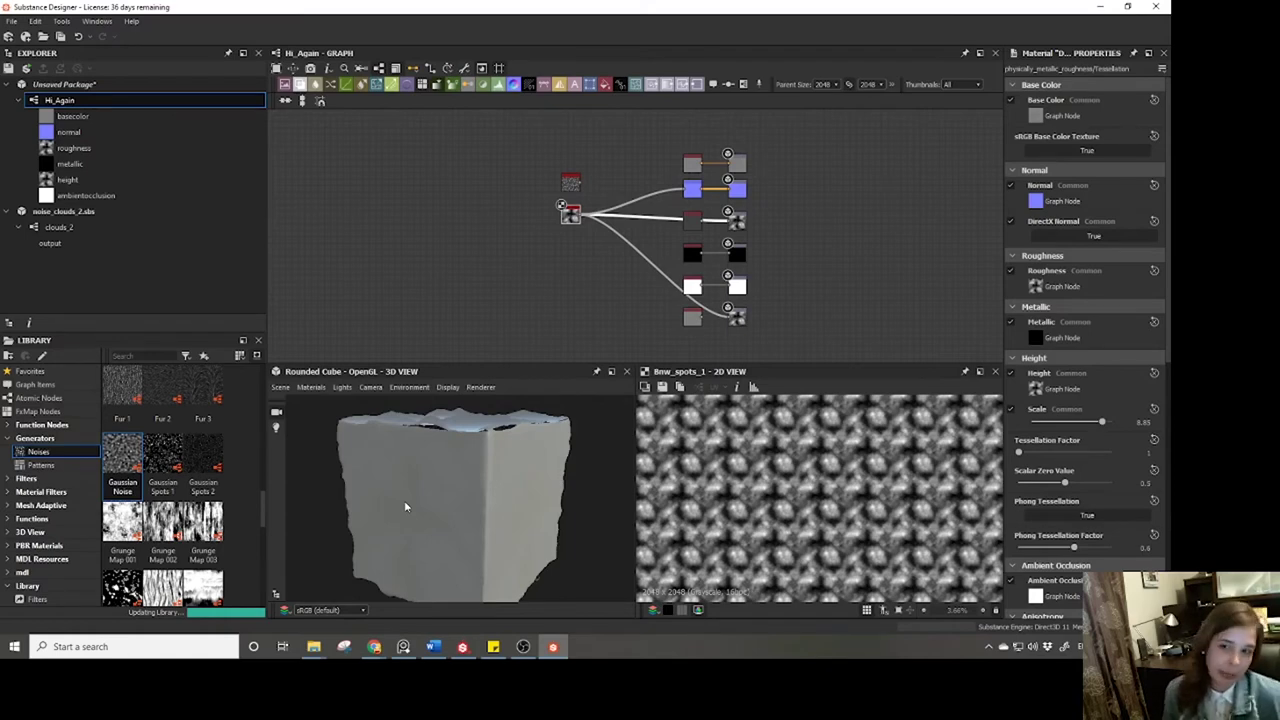
drag(380, 488, 507, 489)
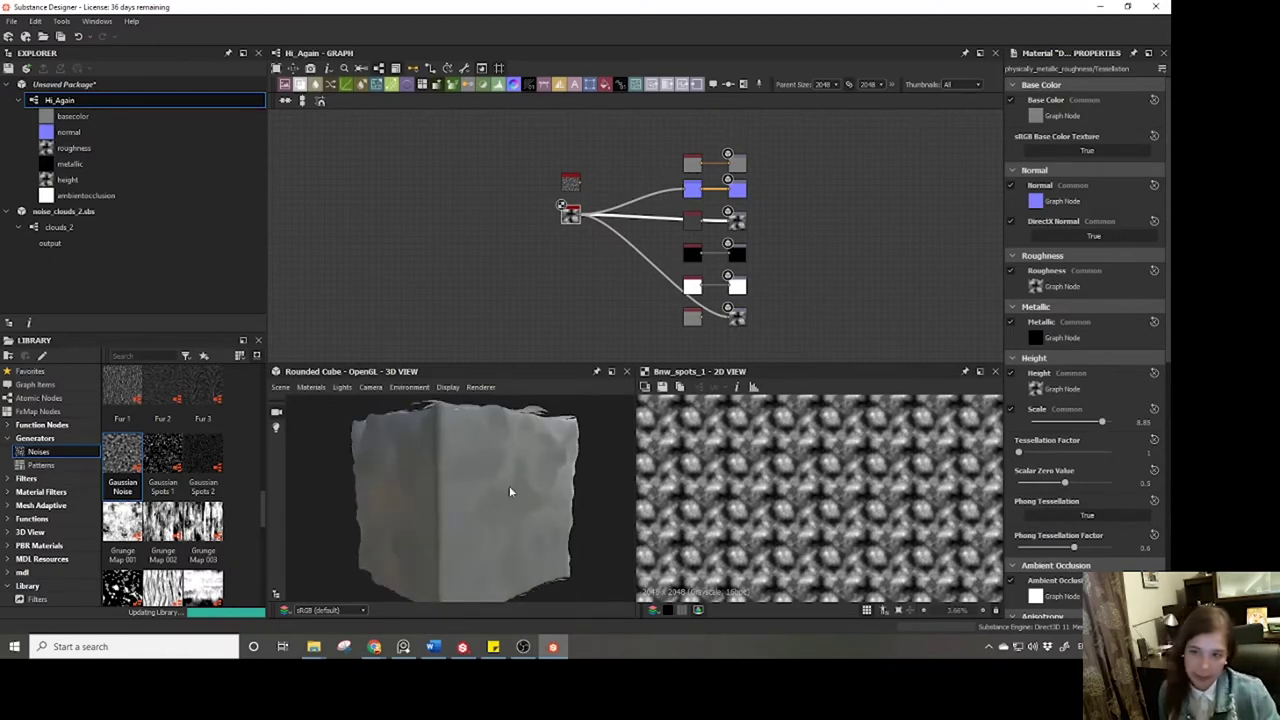
Change the 3D preview mesh to Rounded Cylinder and inspect its displaced side.
click(280, 388)
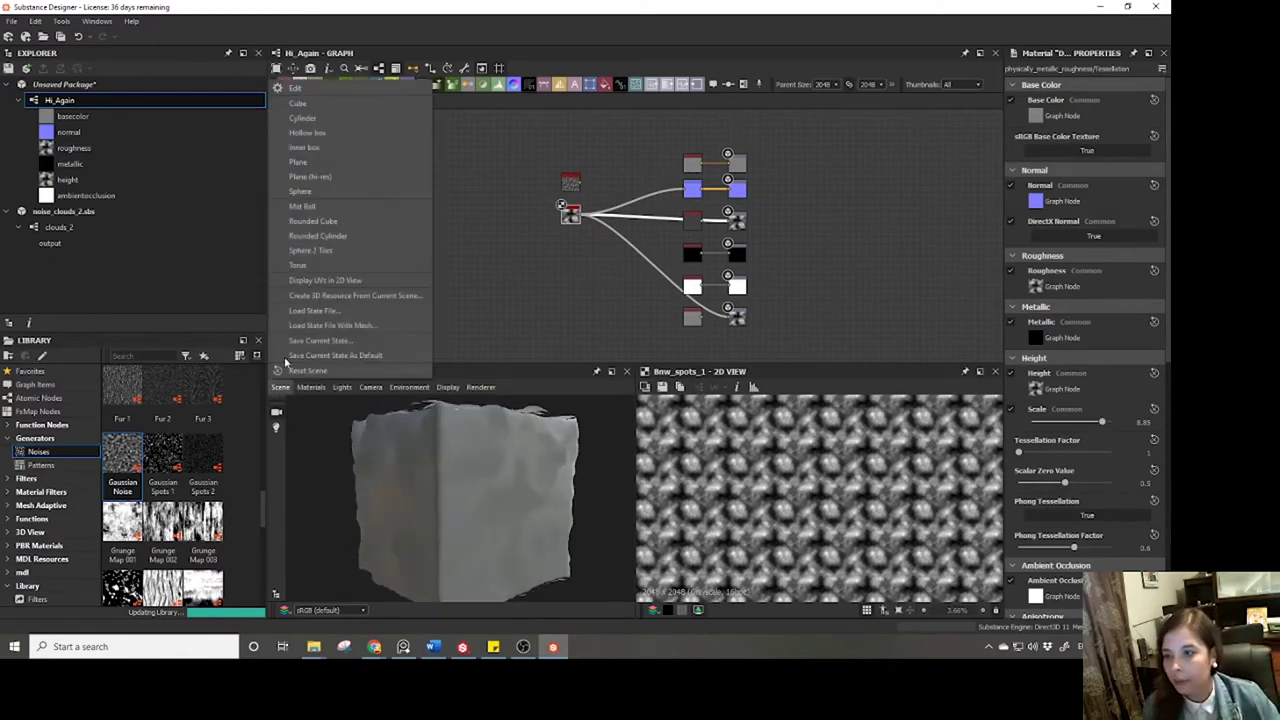
click(318, 236)
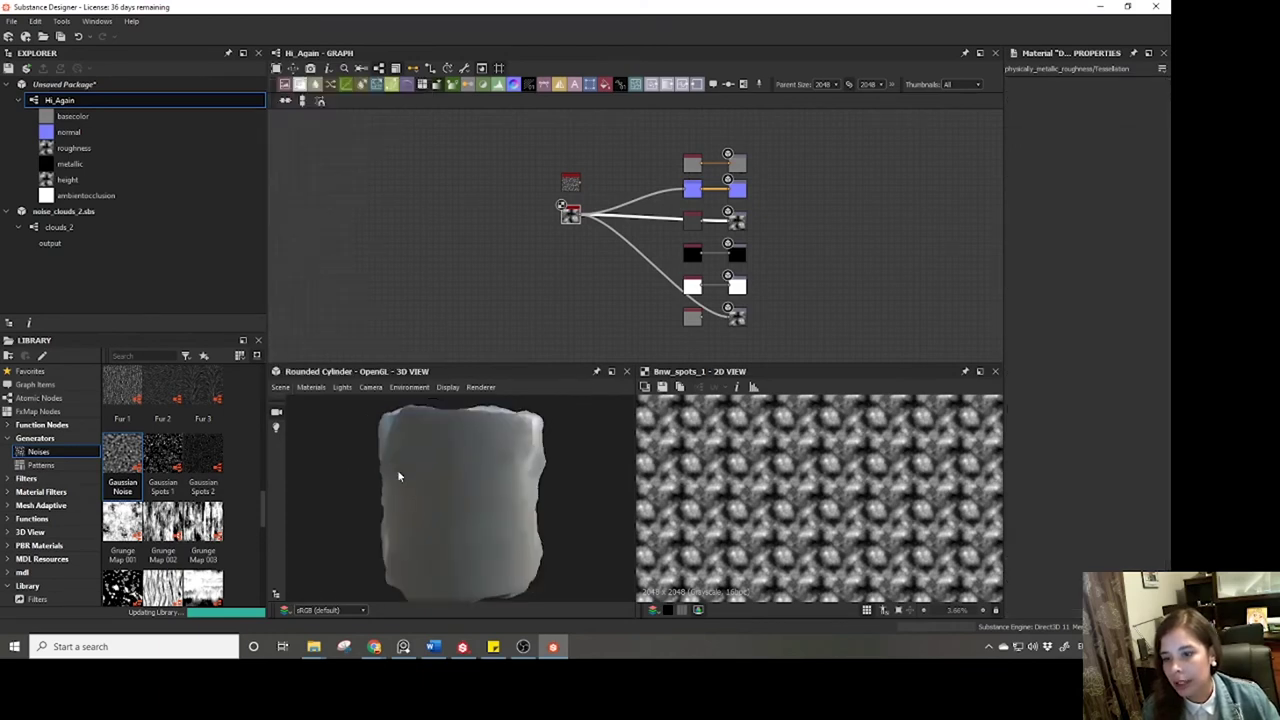
drag(443, 471, 359, 443)
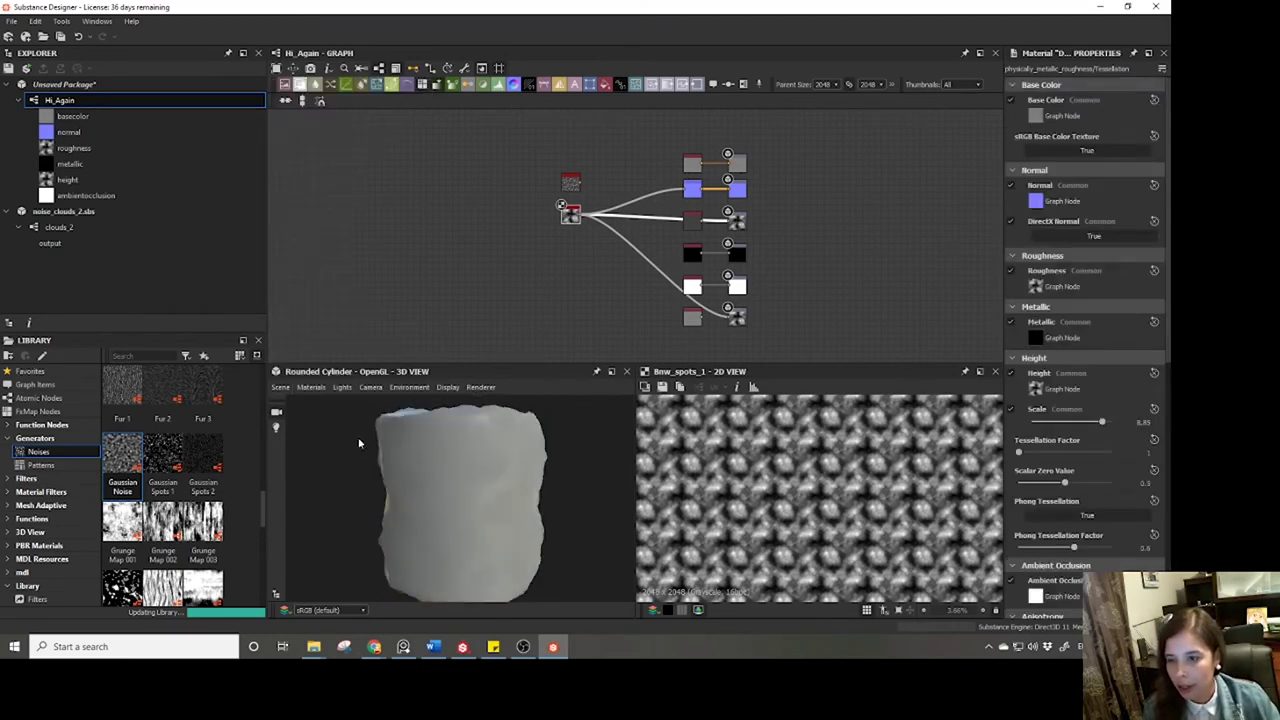
Switch the 3D preview mesh to Plane (hi-res) and examine its displaced surface from several angles.
click(281, 388)
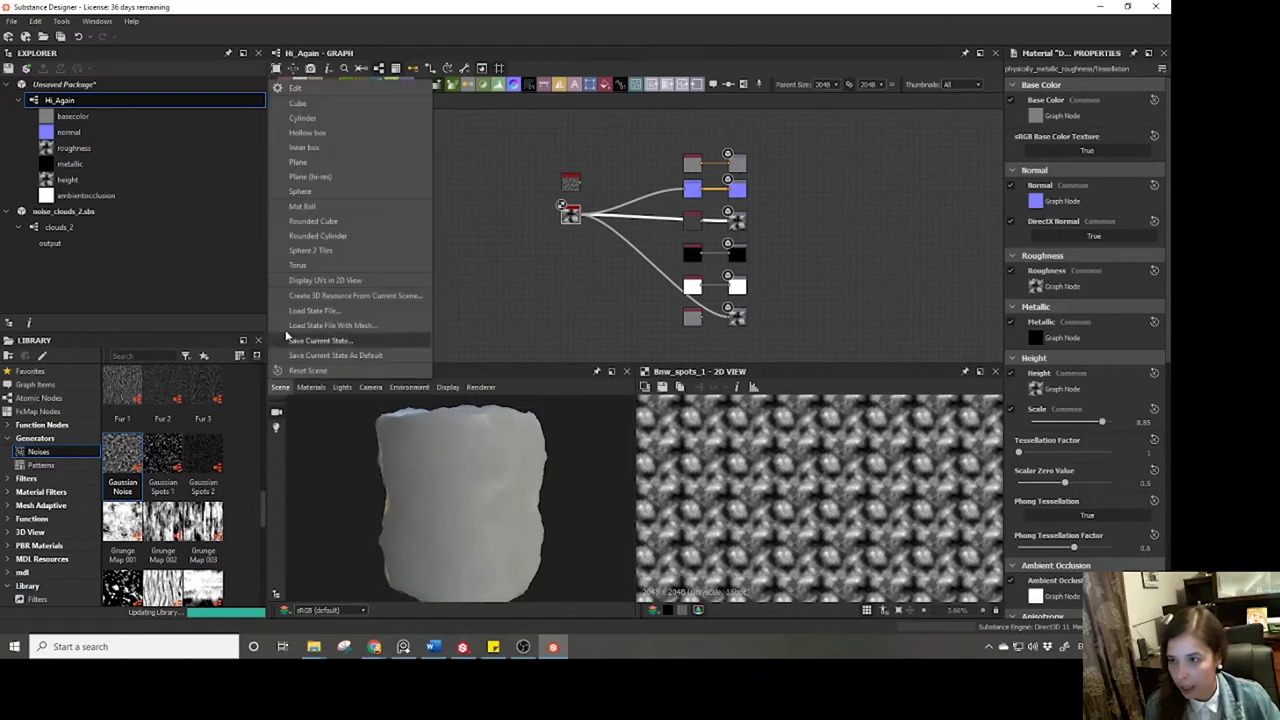
click(318, 177)
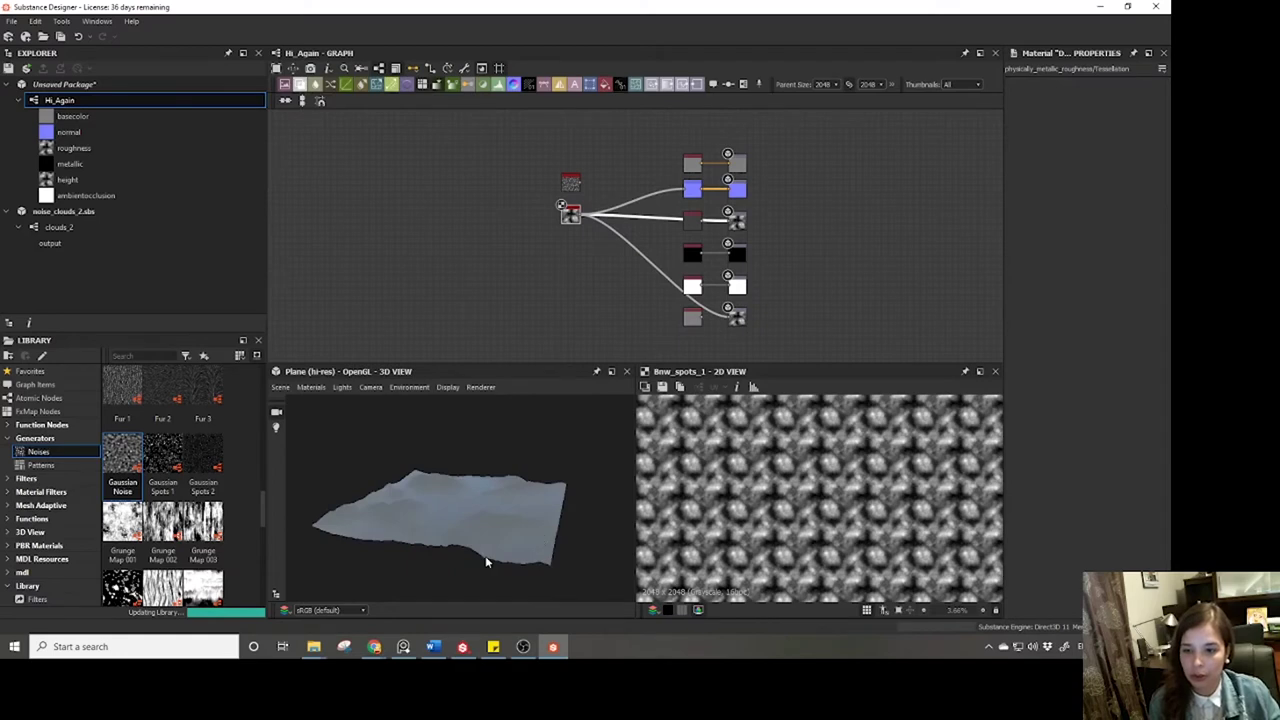
drag(486, 557, 385, 440)
click(283, 388)
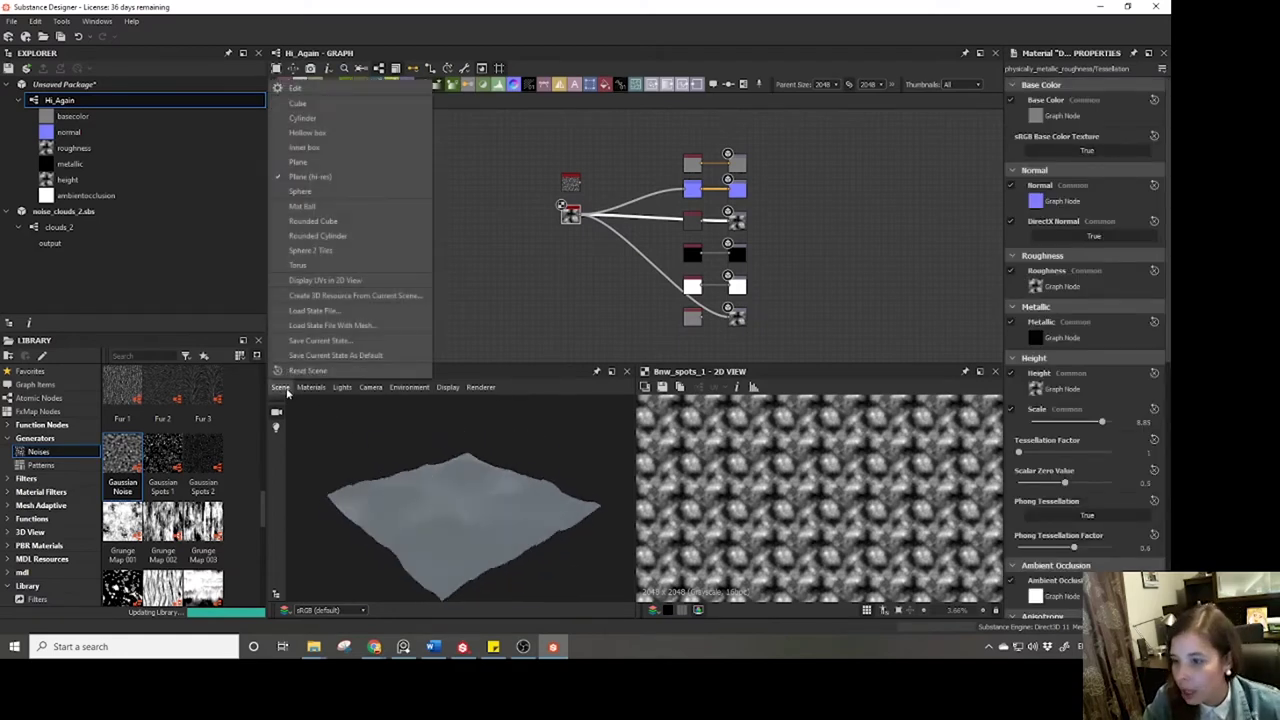
click(422, 512)
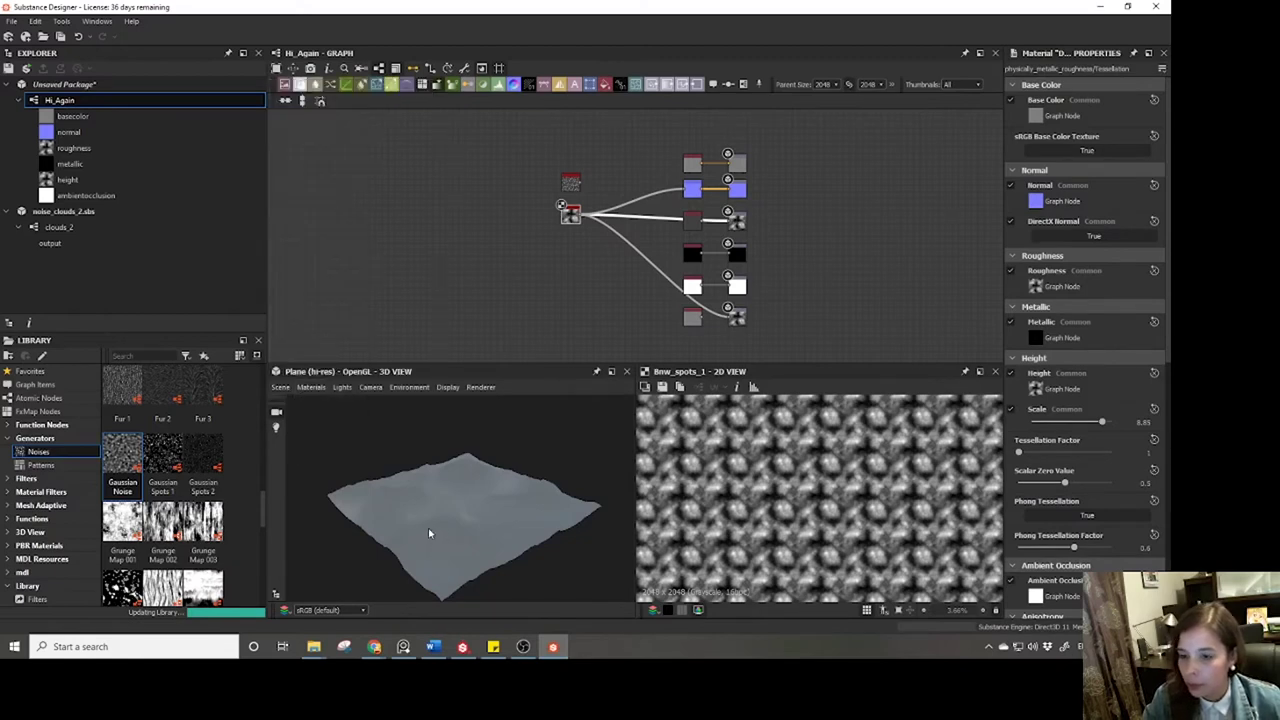
mouse_move(428, 527)
mouse_down()
mouse_move(488, 506)
mouse_move(434, 518)
mouse_up()
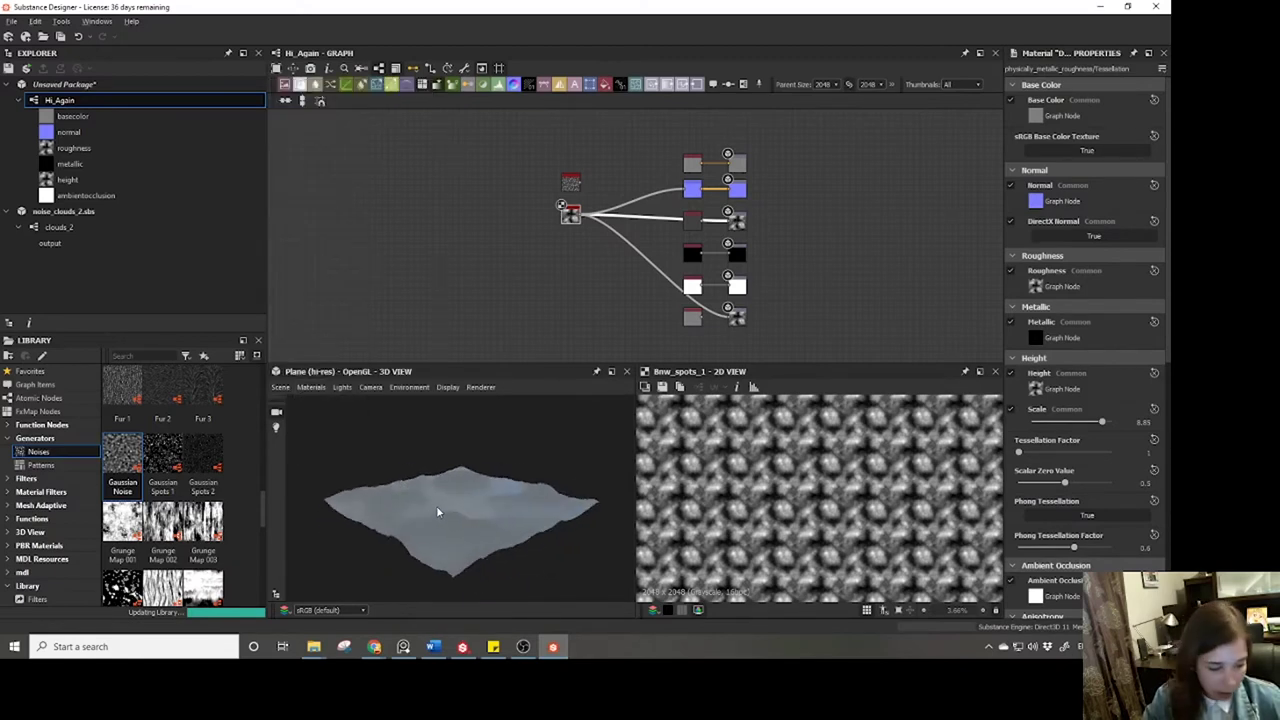
mouse_move(437, 512)
mouse_down()
mouse_move(471, 529)
mouse_move(469, 500)
mouse_move(445, 514)
mouse_up()
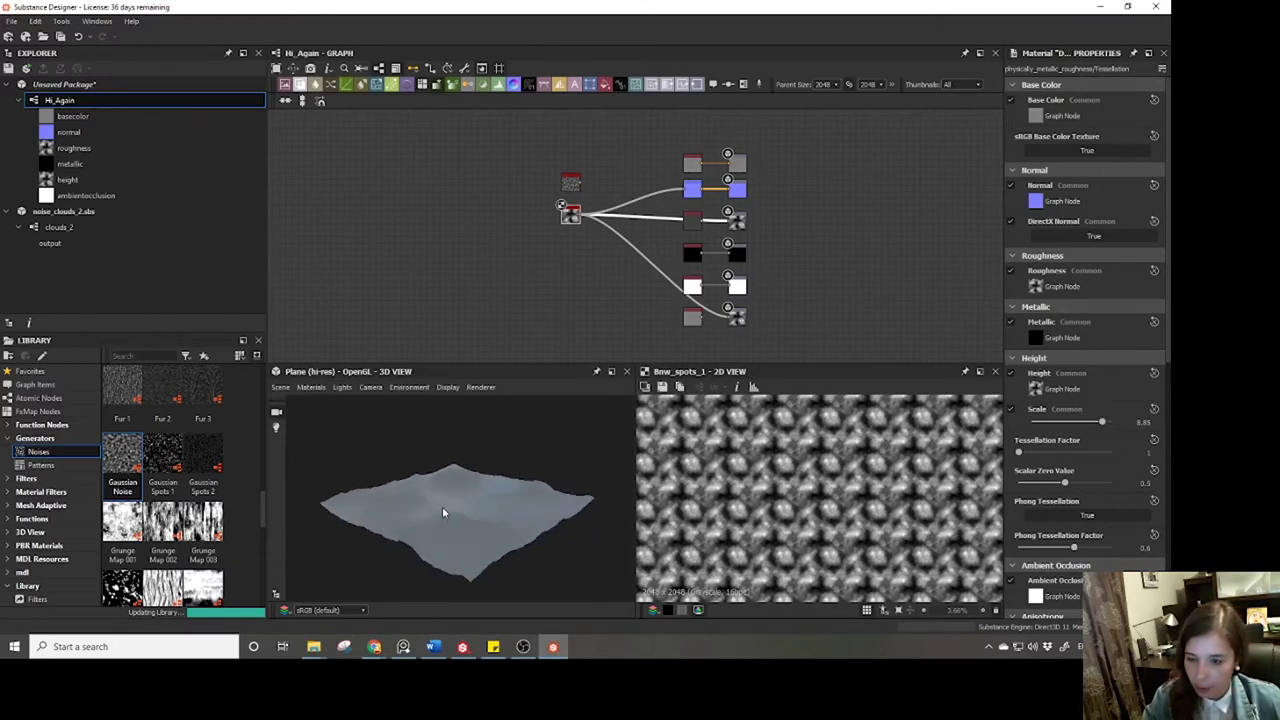
drag(442, 506, 471, 470)
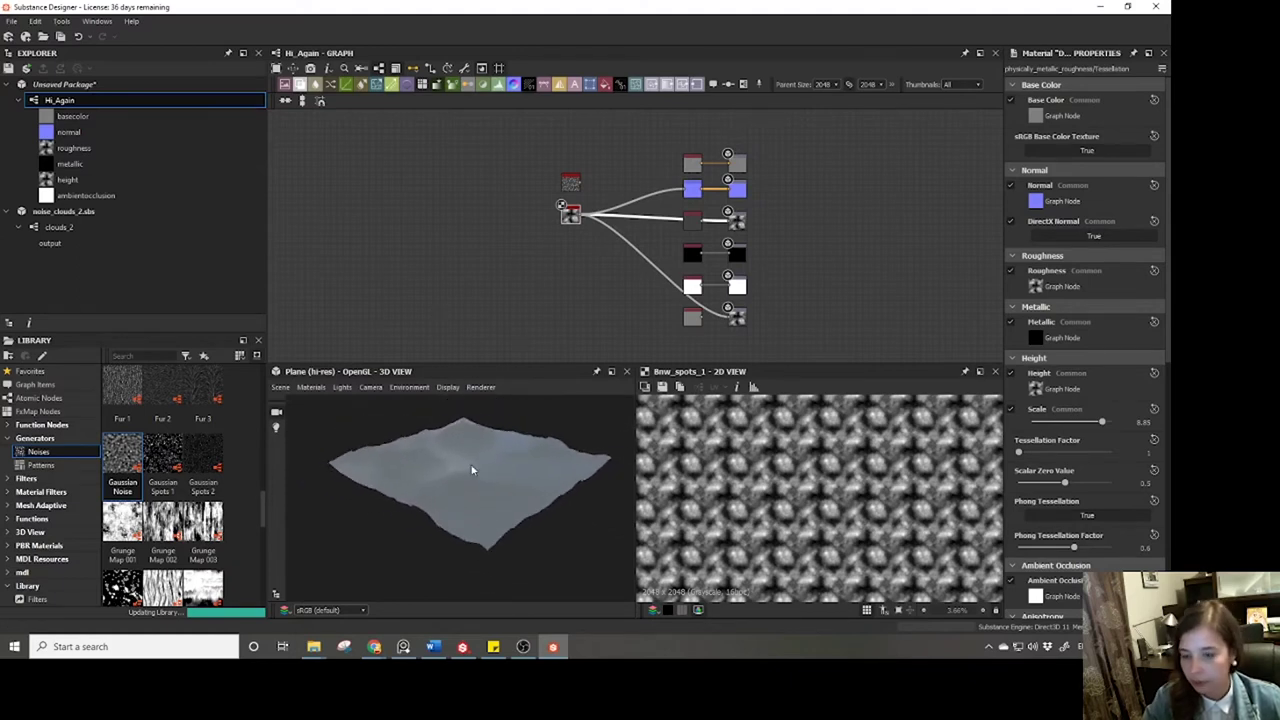
mouse_move(480, 515)
mouse_down()
mouse_move(500, 509)
mouse_move(492, 527)
mouse_up()
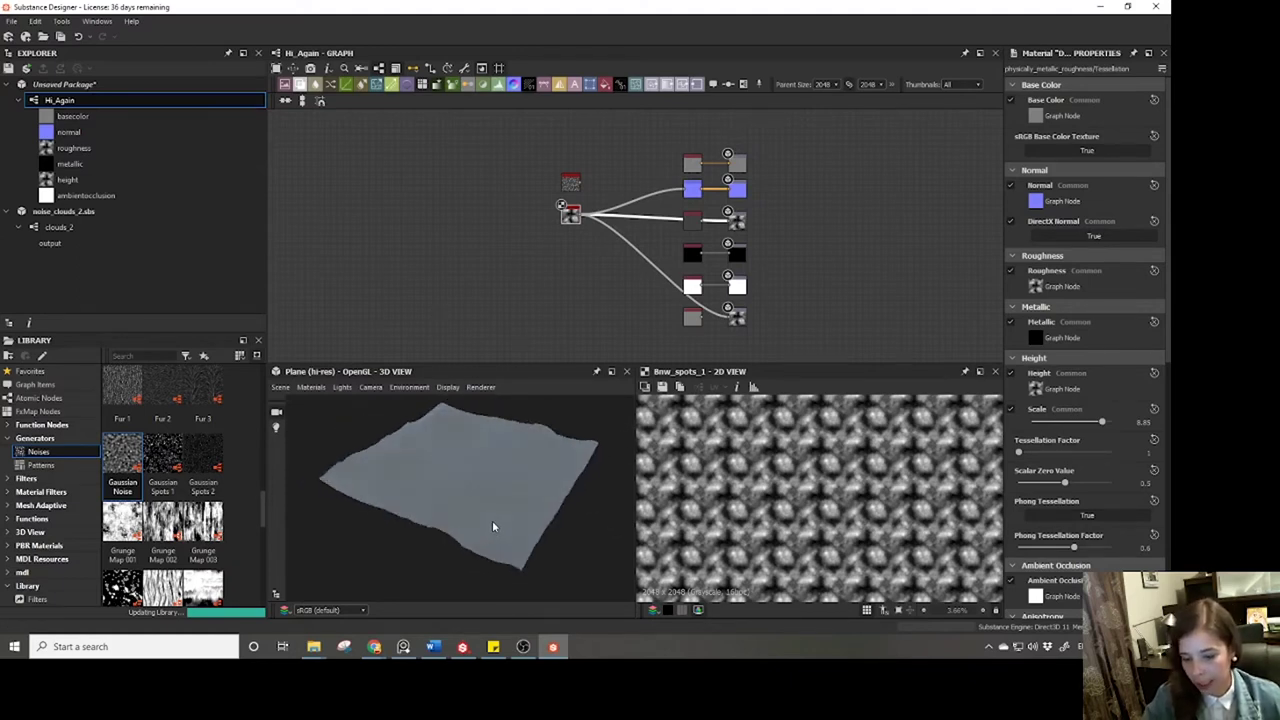
View the high-resolution plane through the Left and Front cameras.
click(370, 387)
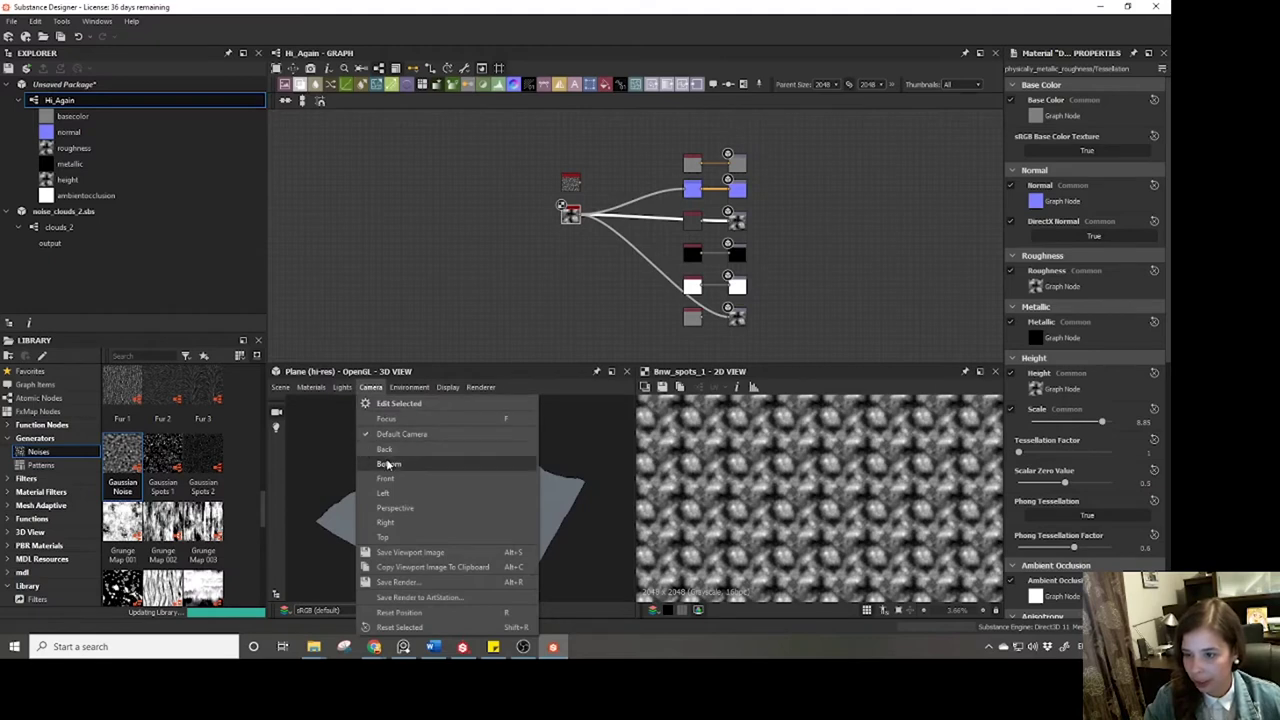
click(383, 493)
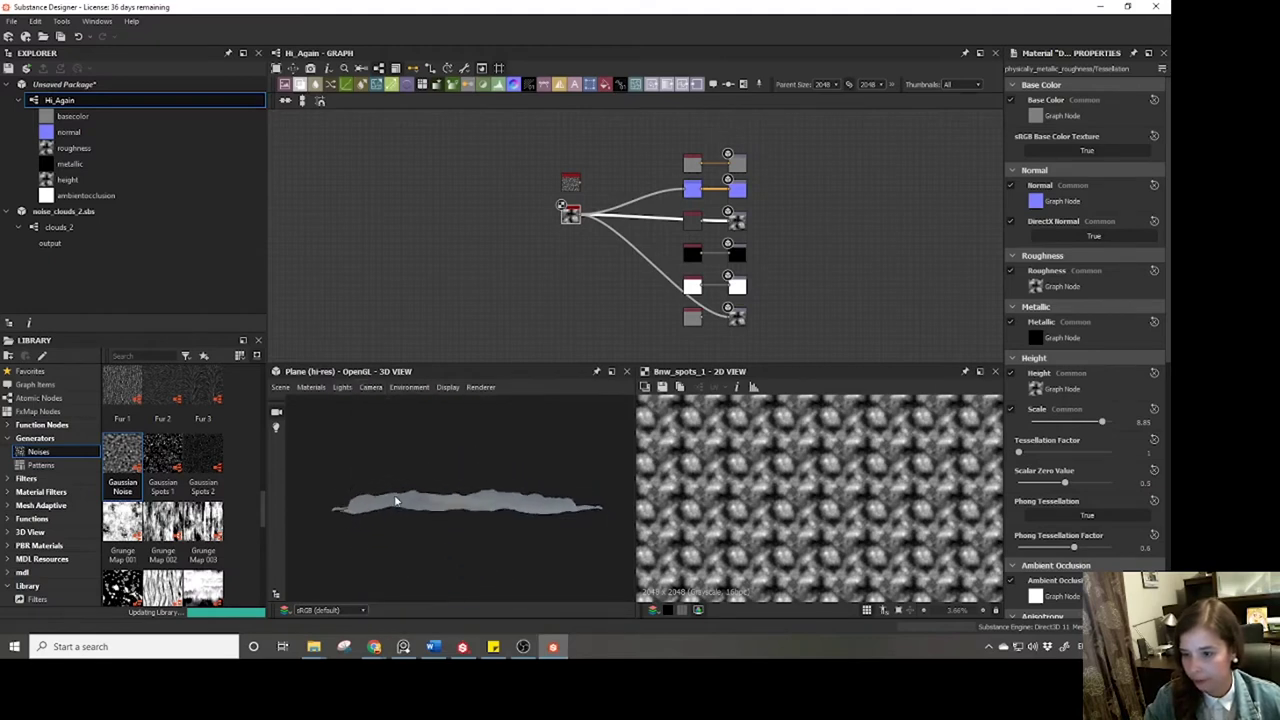
click(370, 388)
click(384, 478)
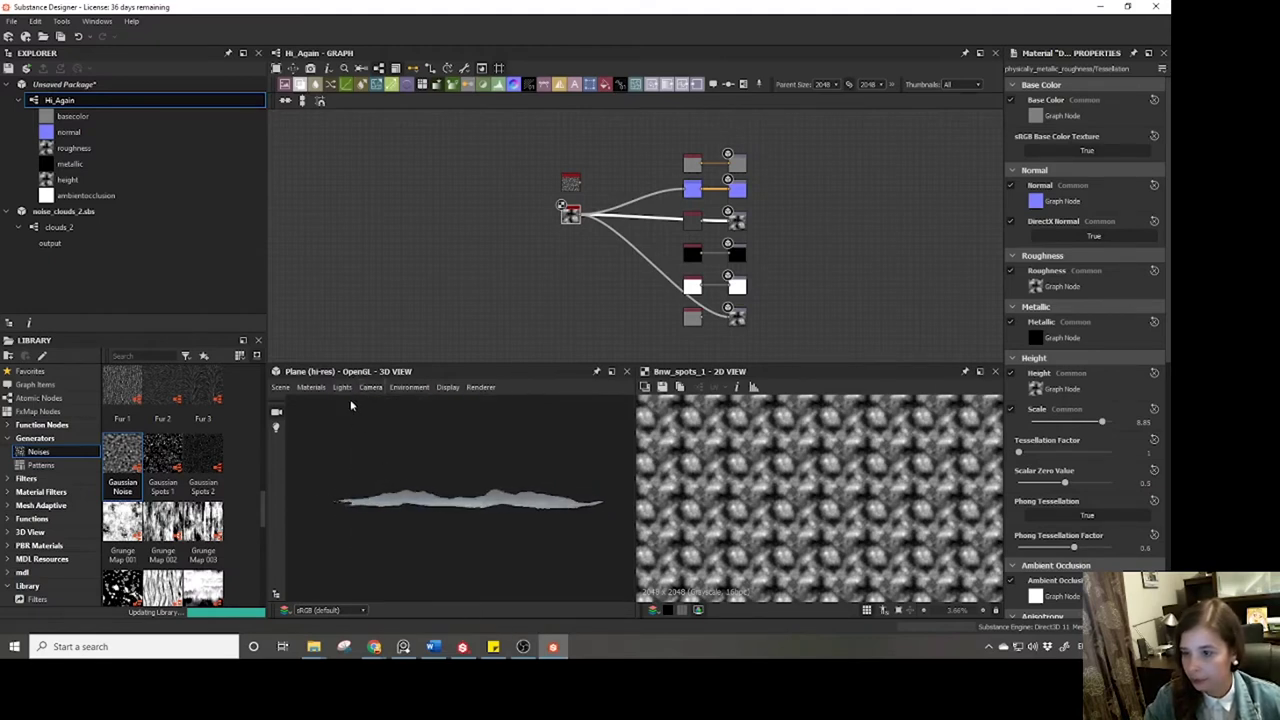
Open the 3D view's light settings for review, followed by its environment settings.
click(343, 388)
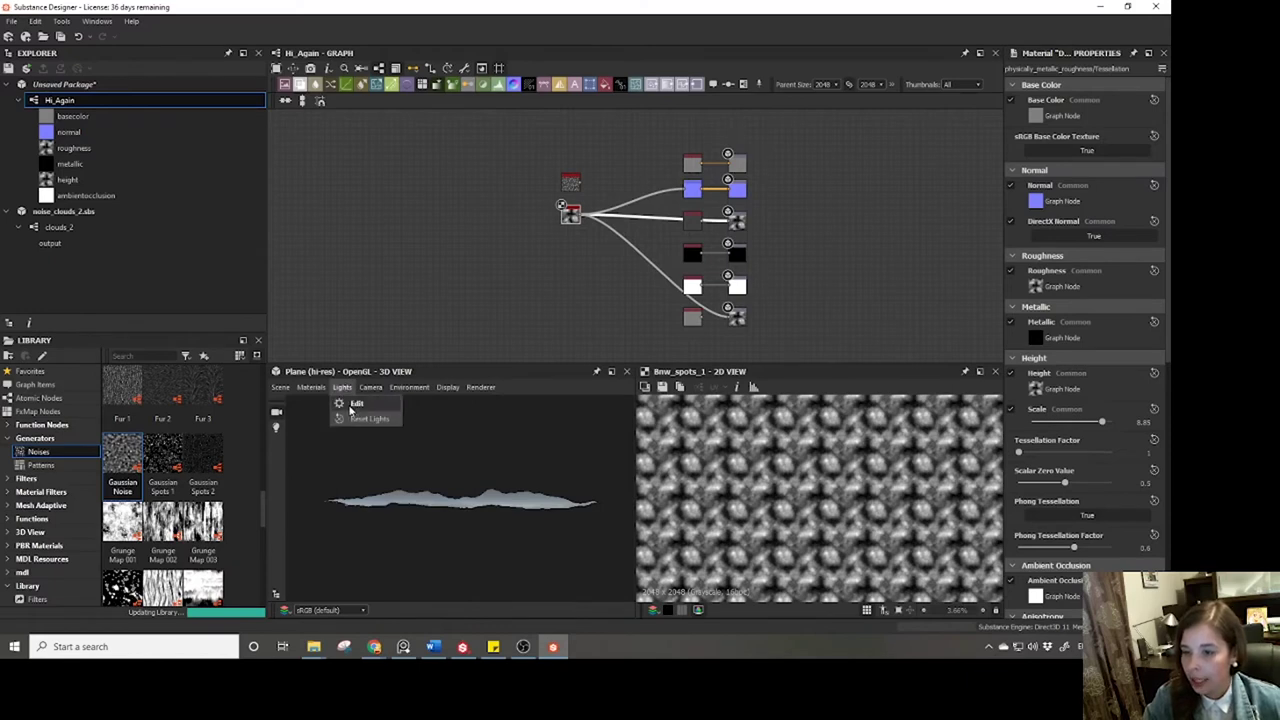
click(354, 404)
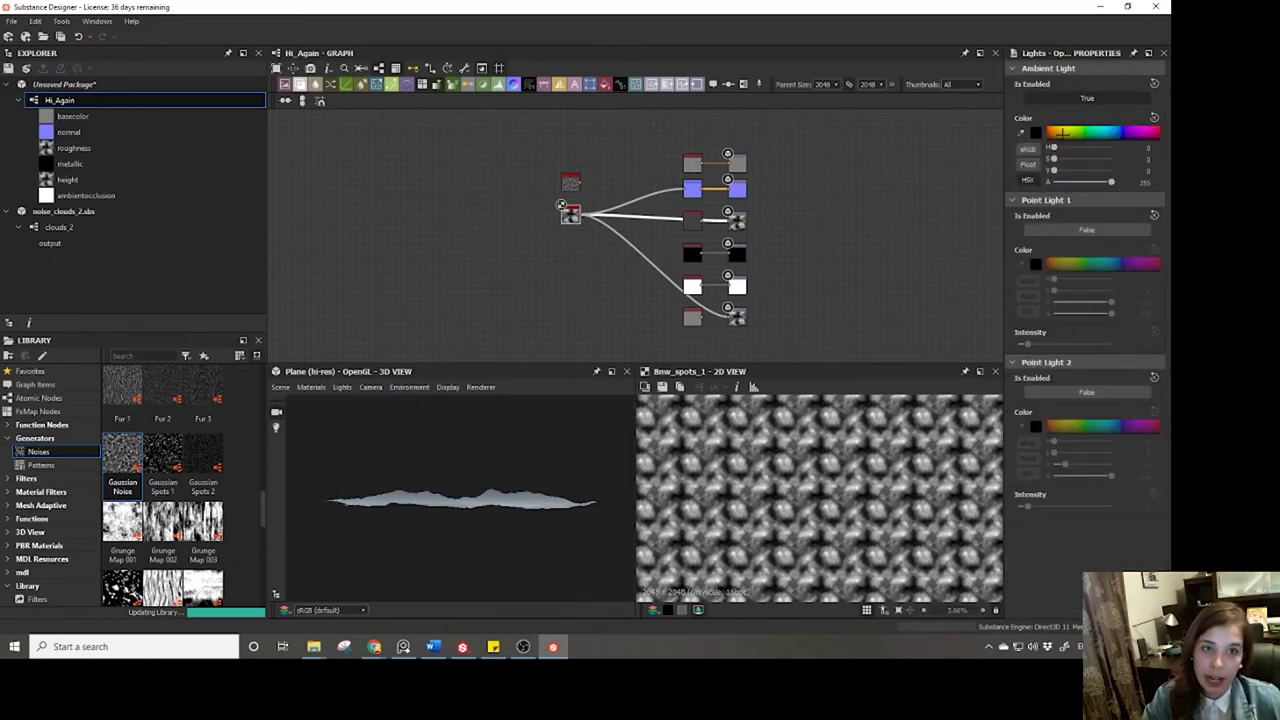
click(410, 387)
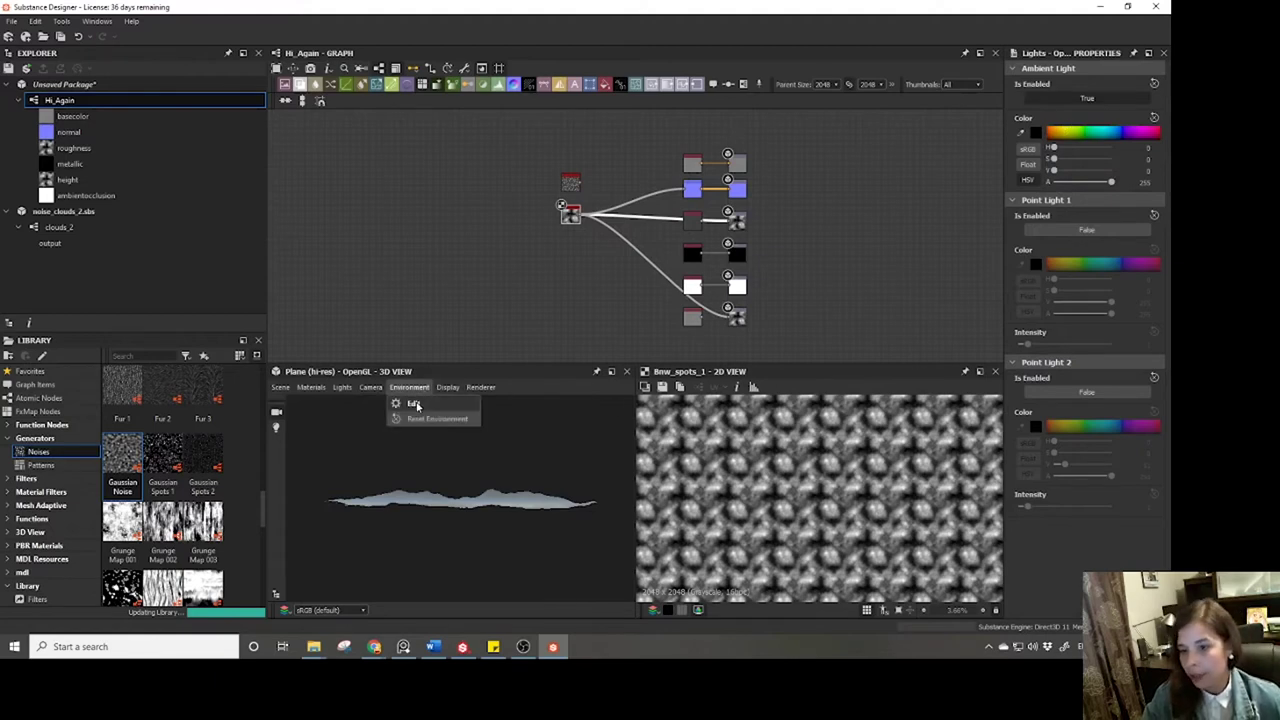
click(415, 404)
Set the 3D preview mesh to Rounded Cylinder and inspect its side under the environment lighting.
drag(400, 490, 462, 533)
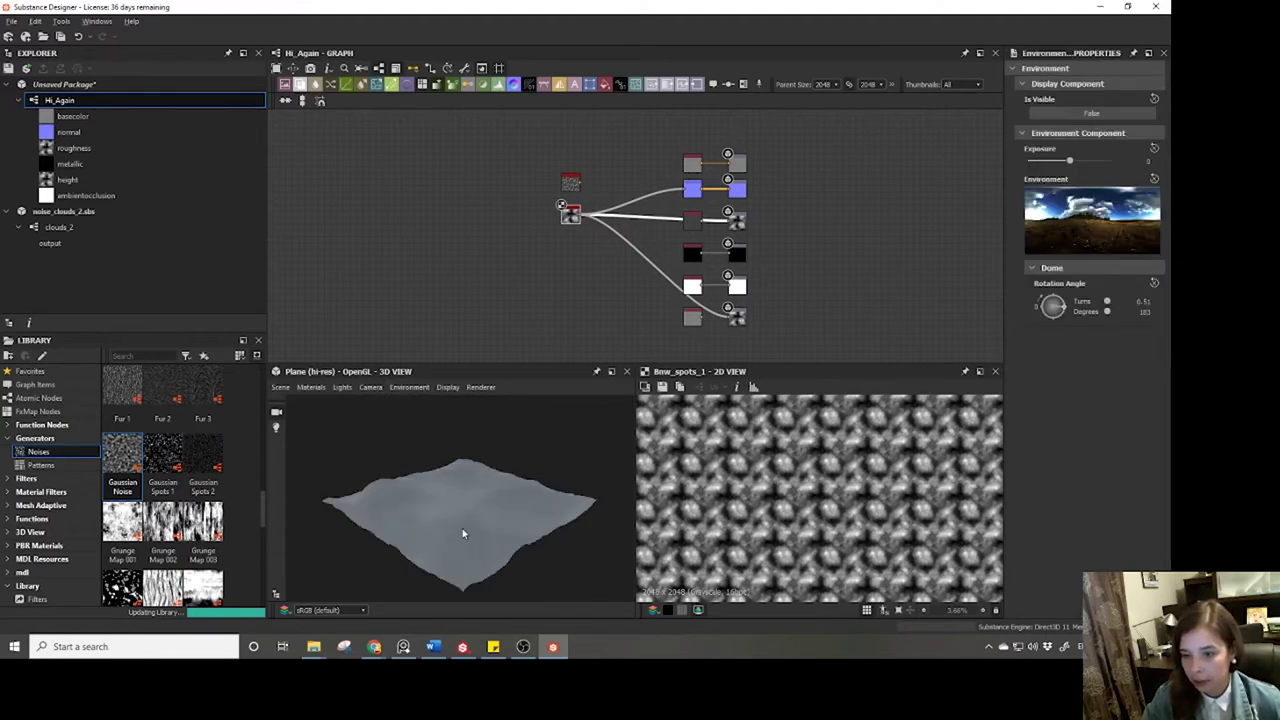
click(282, 388)
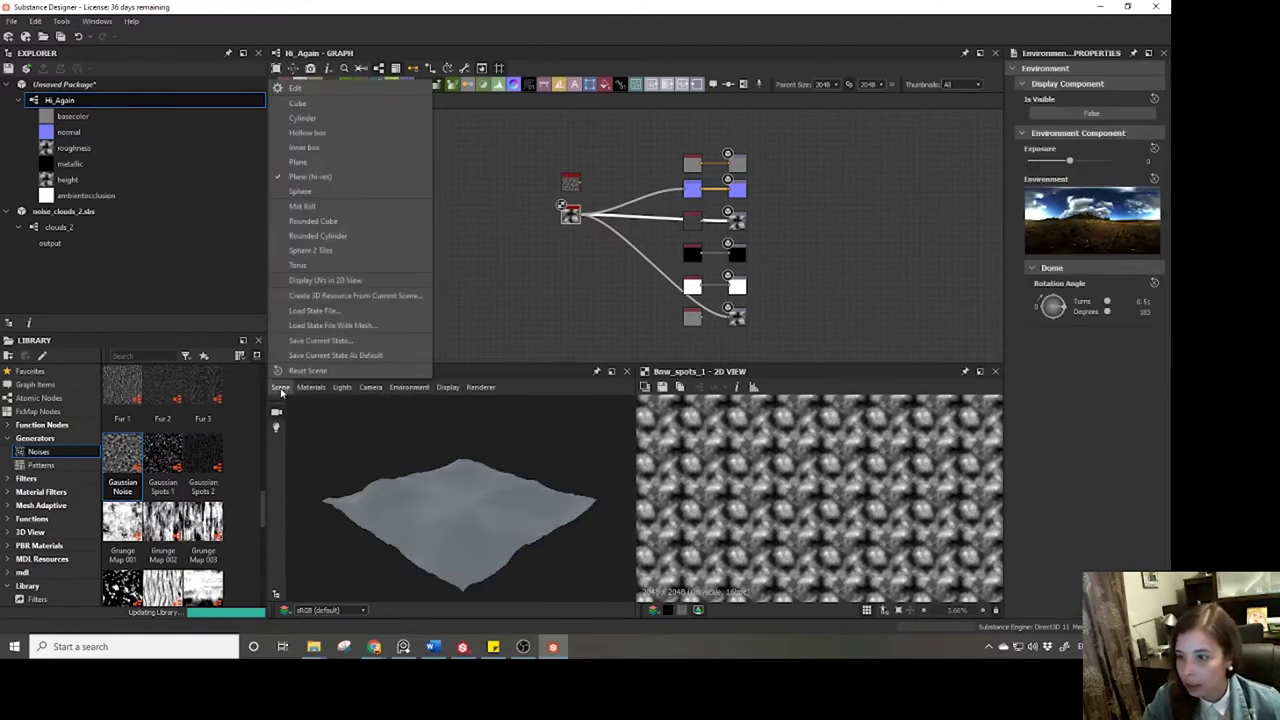
click(313, 236)
drag(409, 480, 435, 447)
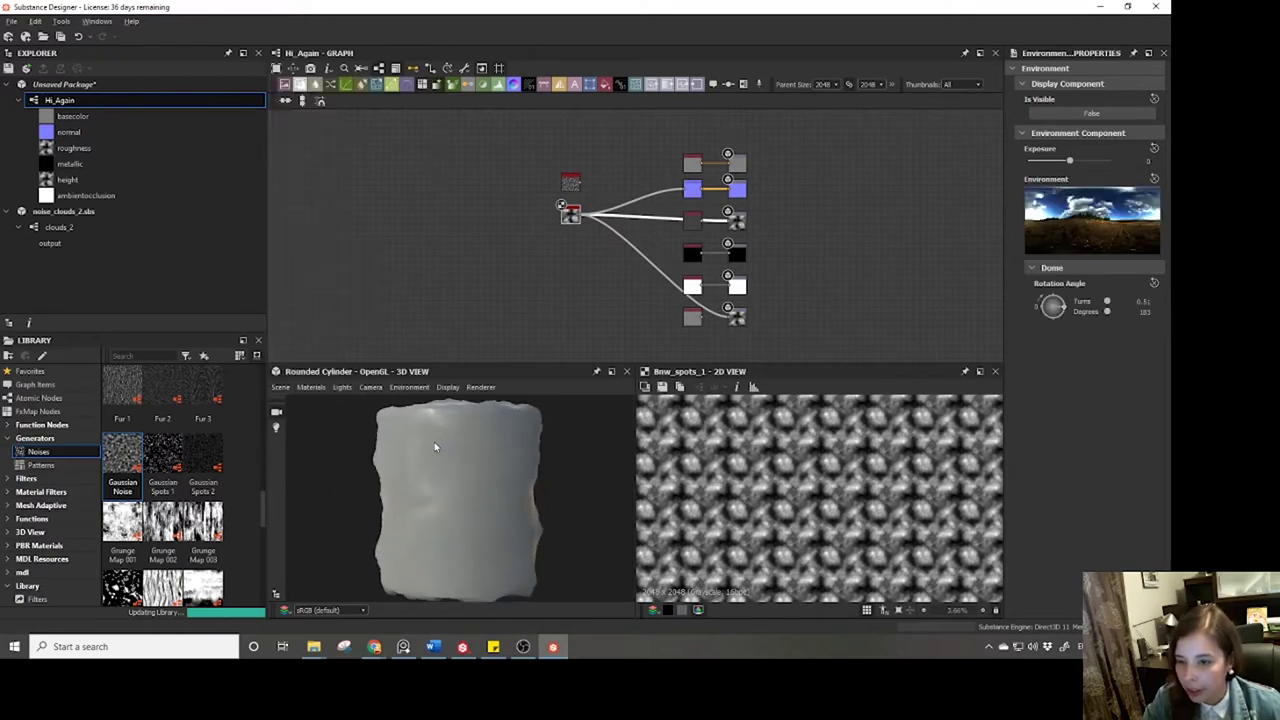
Enlarge the 3D and 2D views and set the Bnw_spots_1 node's Roughness to about 1.26.
drag(432, 365, 432, 327)
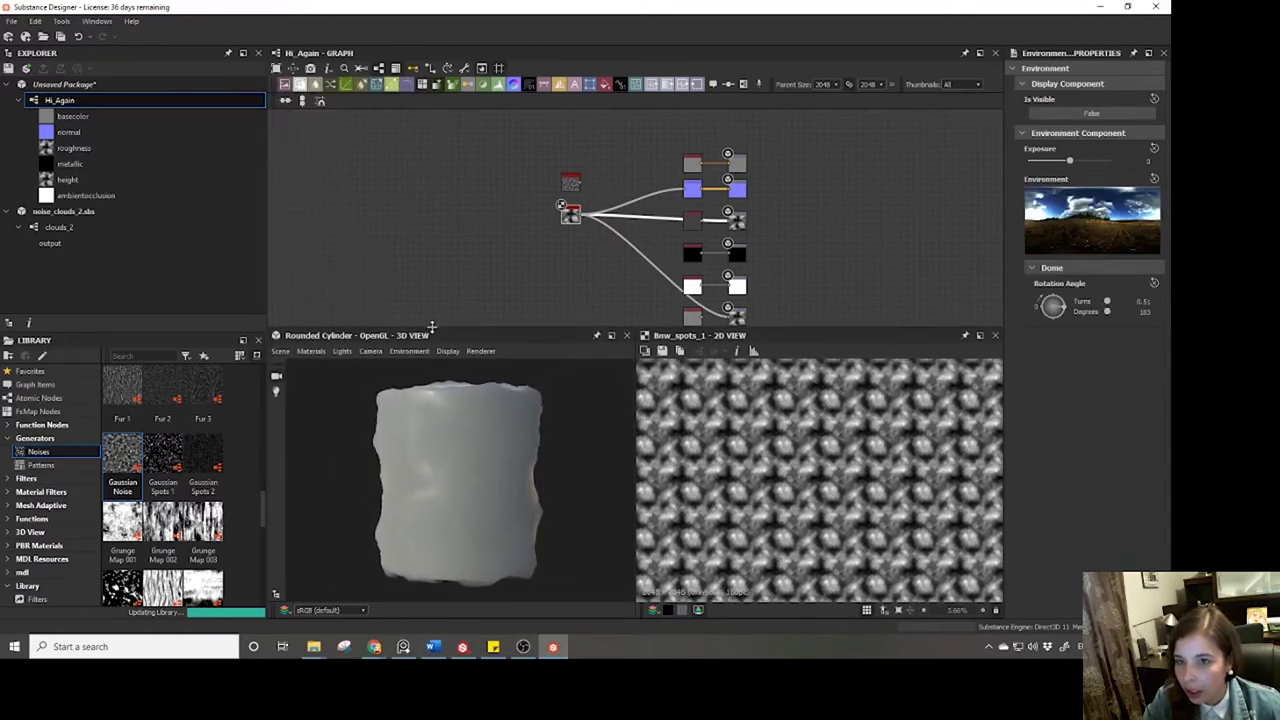
middle_drag(587, 166, 550, 151)
scroll(531, 196, up, 1)
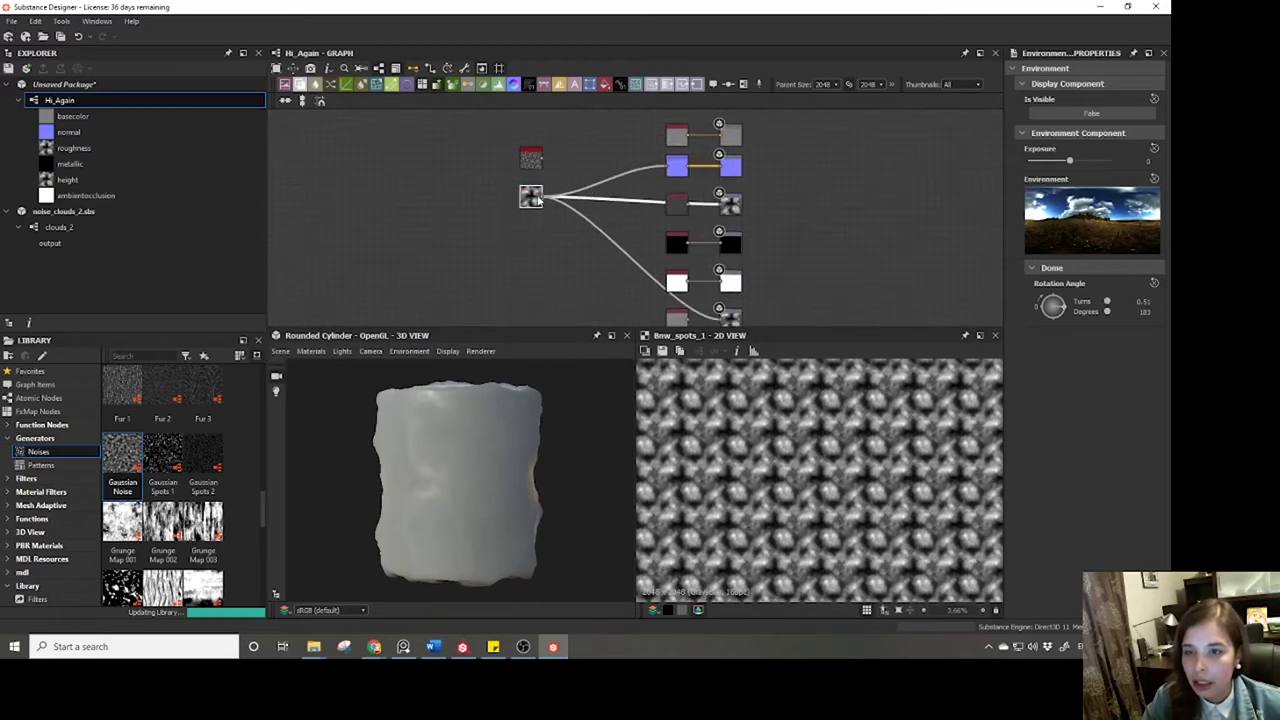
click(537, 198)
drag(1076, 401, 1078, 401)
scroll(406, 535, up, 3)
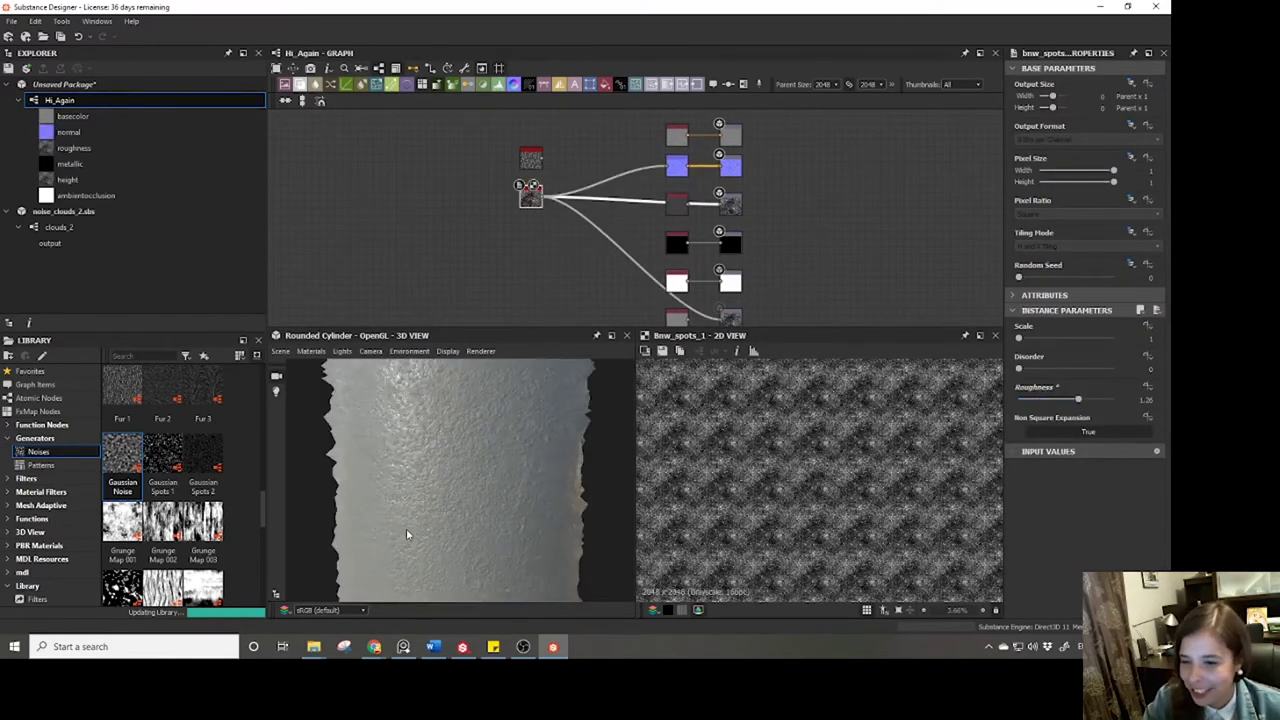
Make the environment background visible in the 3D view and inspect the rounded cylinder against it.
drag(406, 531, 405, 490)
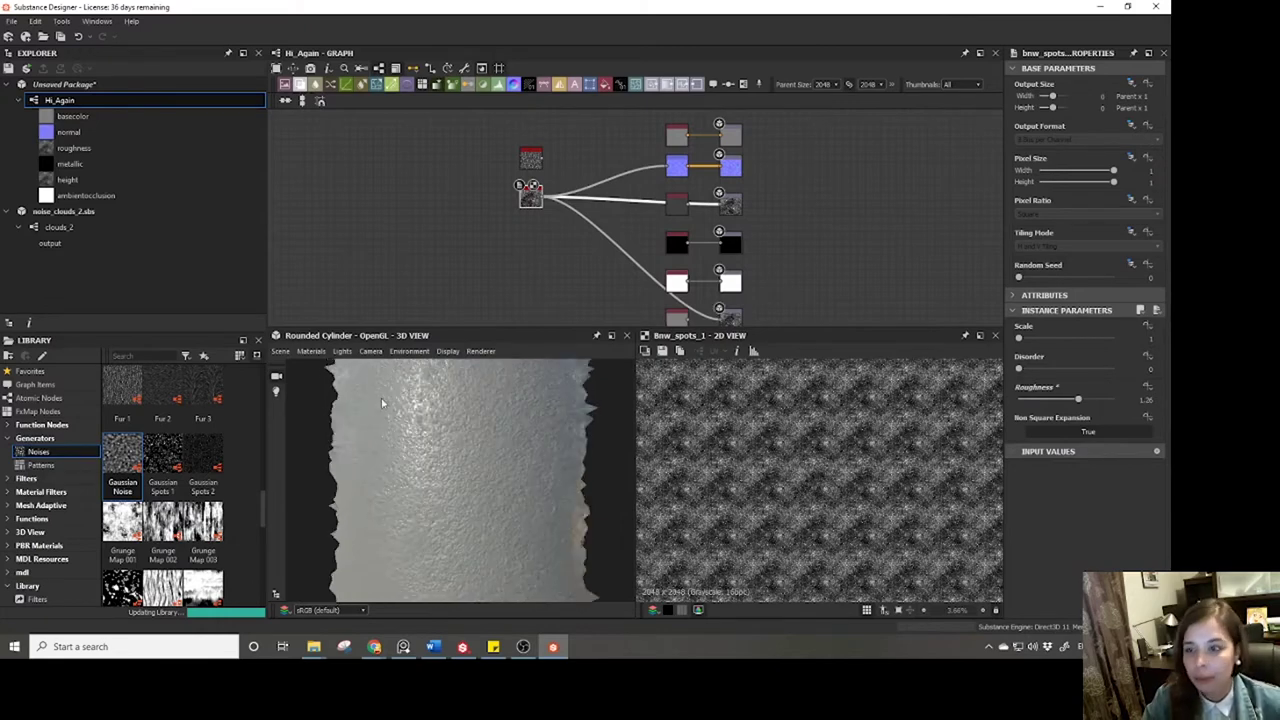
click(409, 351)
click(405, 370)
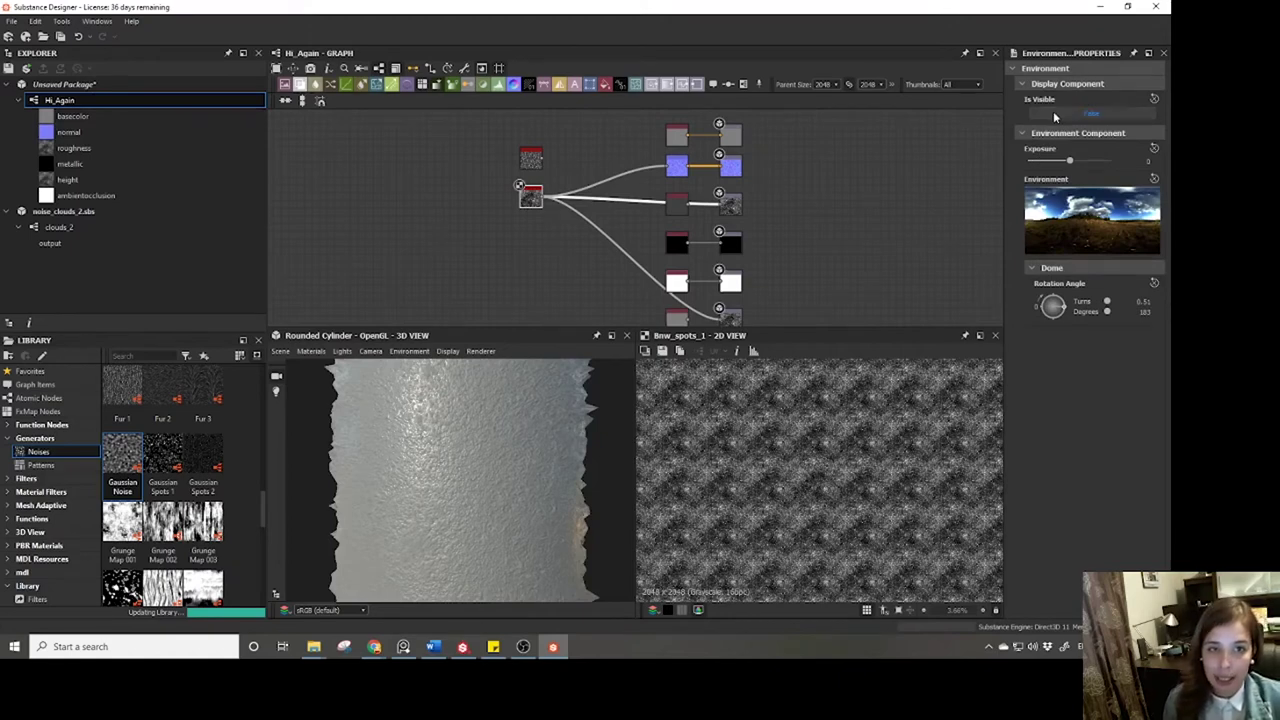
click(1053, 111)
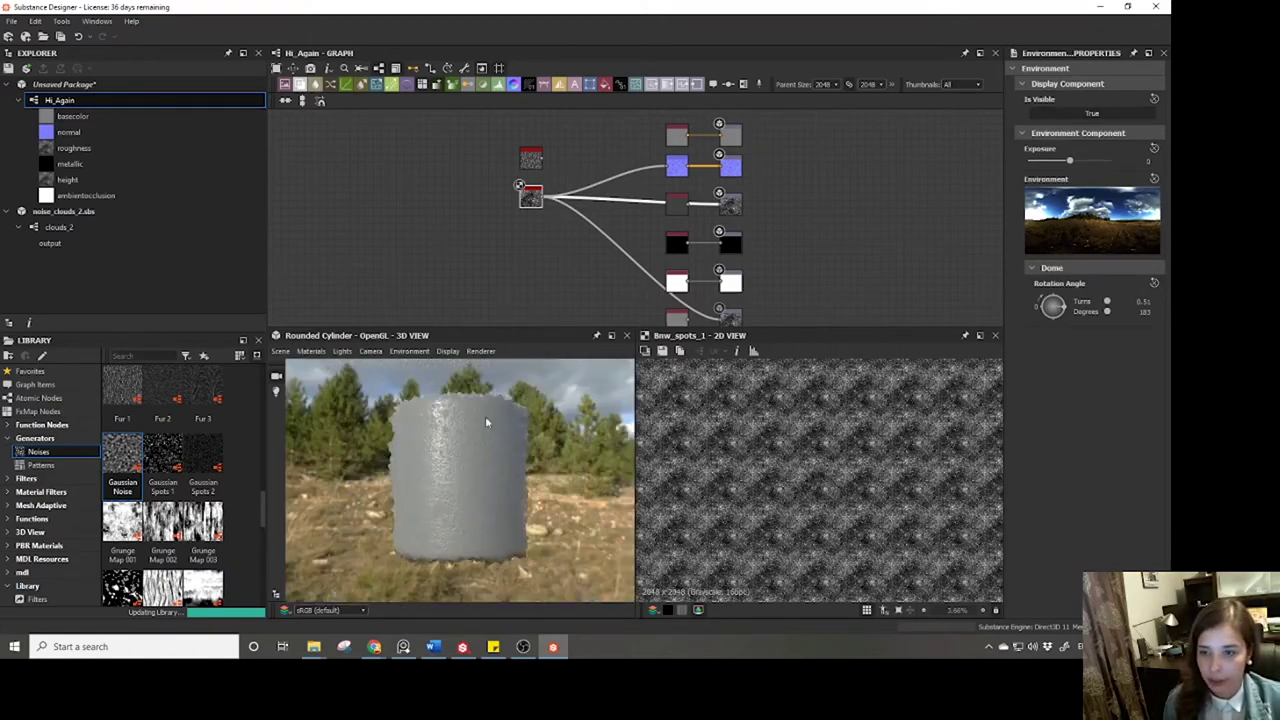
drag(463, 468, 438, 479)
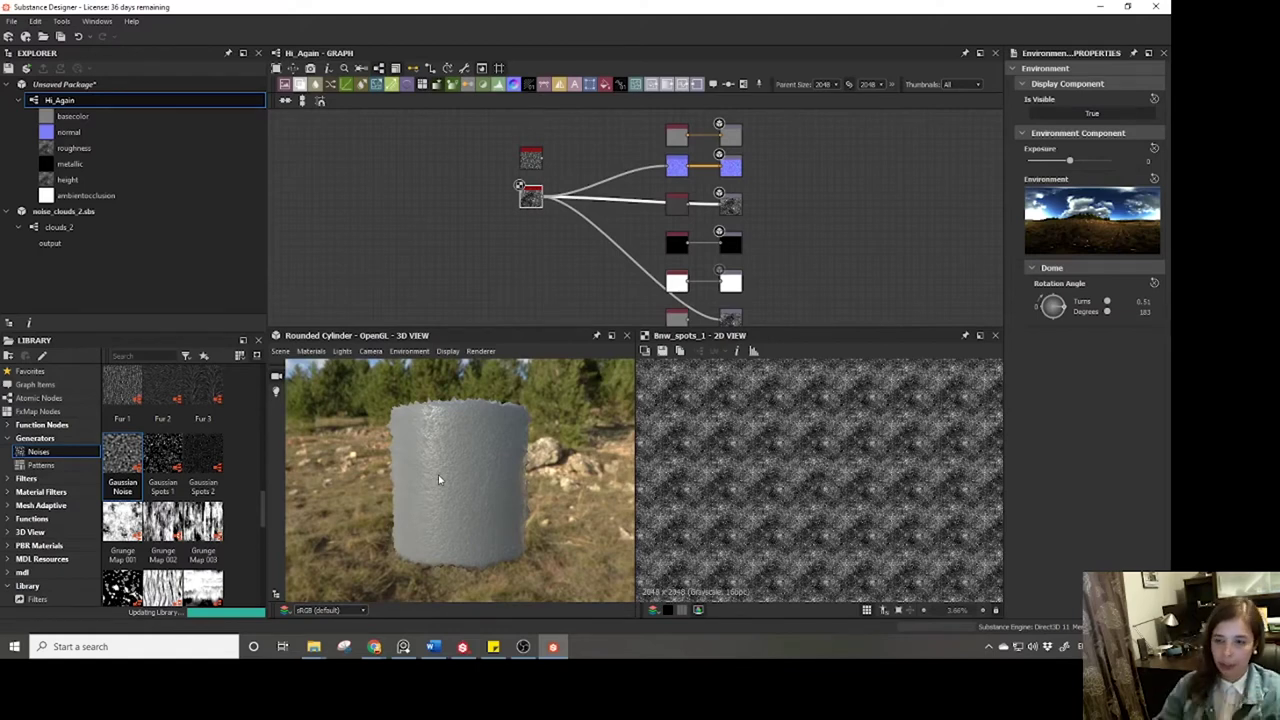
mouse_move(437, 486)
mouse_down()
mouse_move(471, 494)
mouse_move(451, 486)
mouse_up()
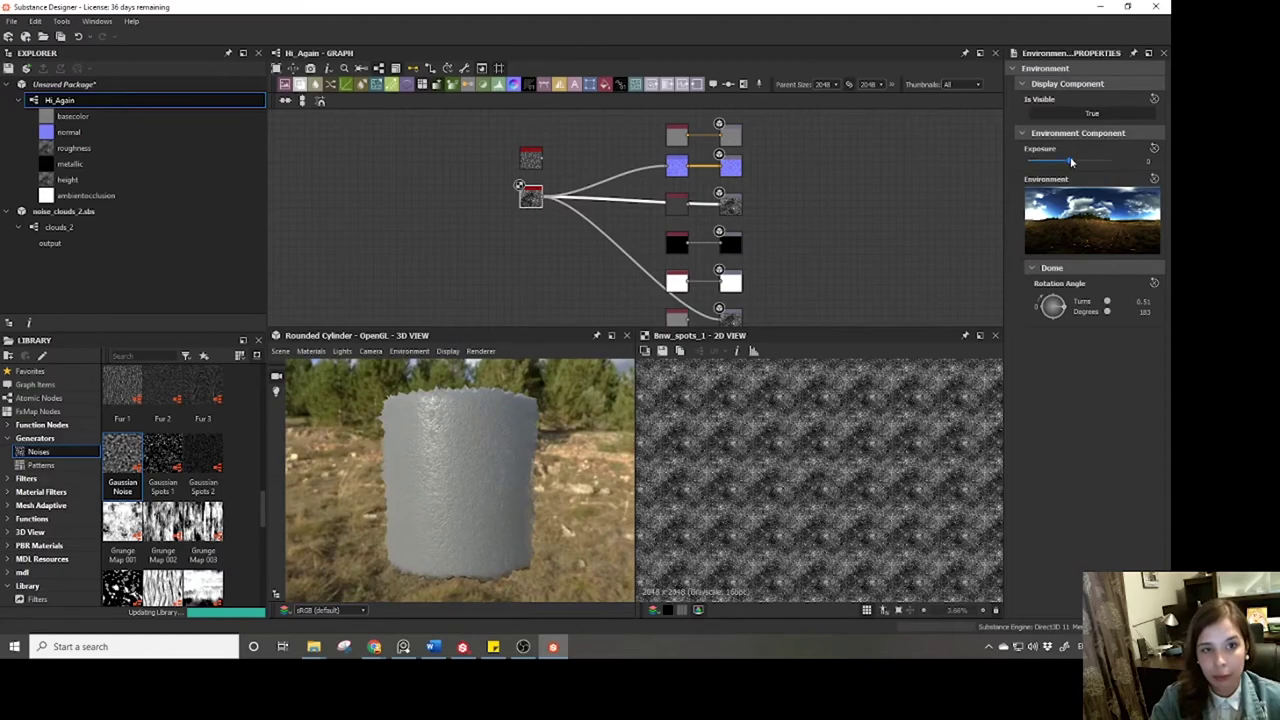
Rotate the environment to about 251 degrees and lower its exposure to about -3.4.
drag(1069, 160, 1077, 168)
click(1154, 149)
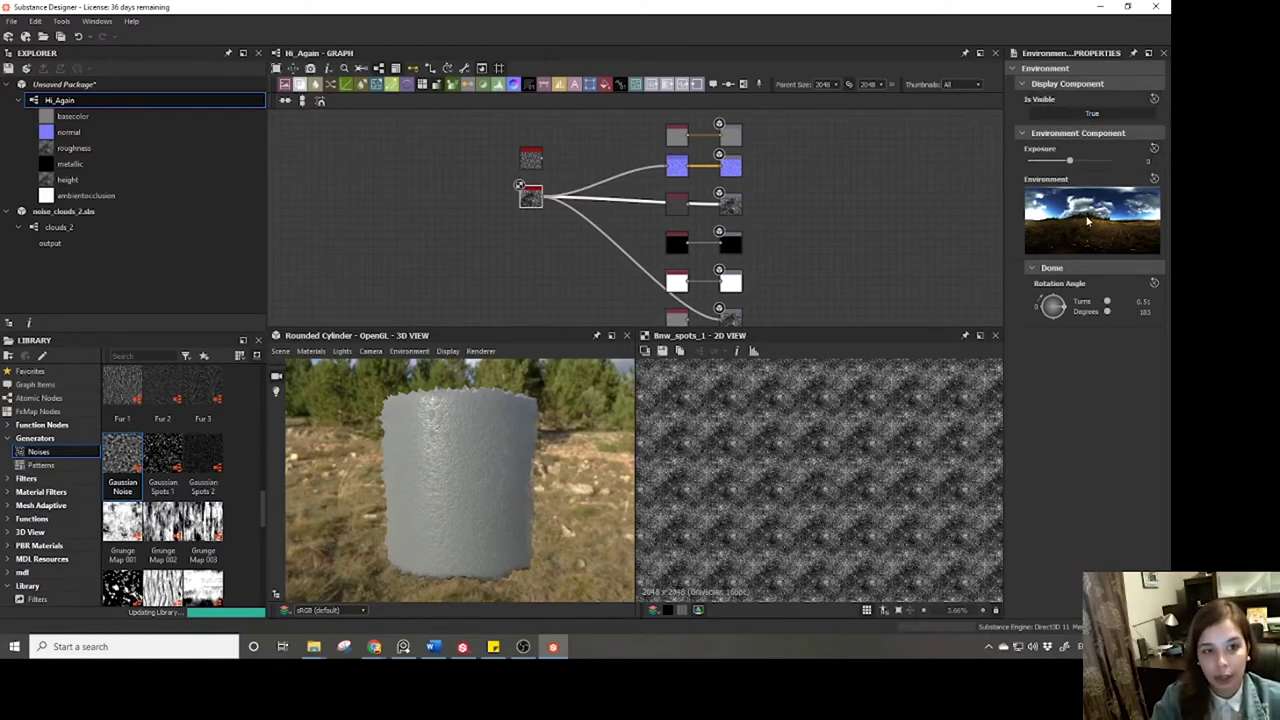
mouse_move(1066, 307)
mouse_down()
mouse_move(1056, 322)
mouse_move(1062, 313)
mouse_up()
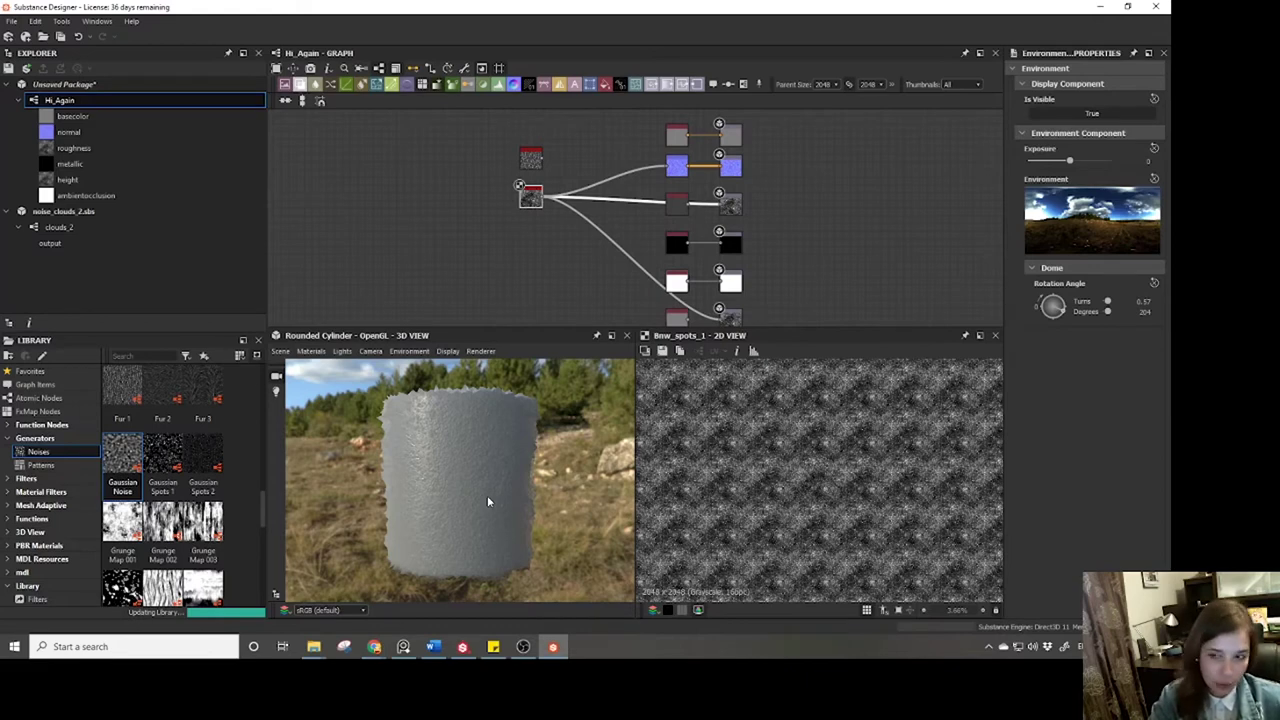
shift+right_drag(488, 501, 463, 490)
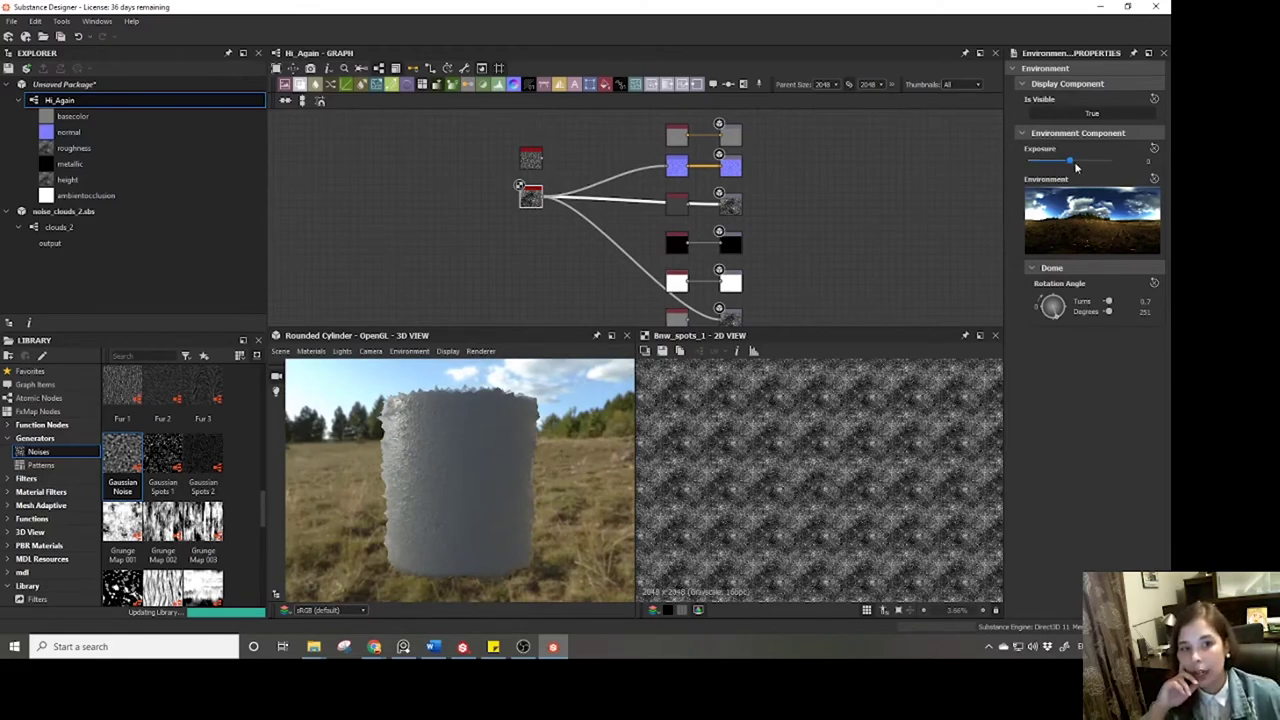
drag(1070, 161, 1057, 162)
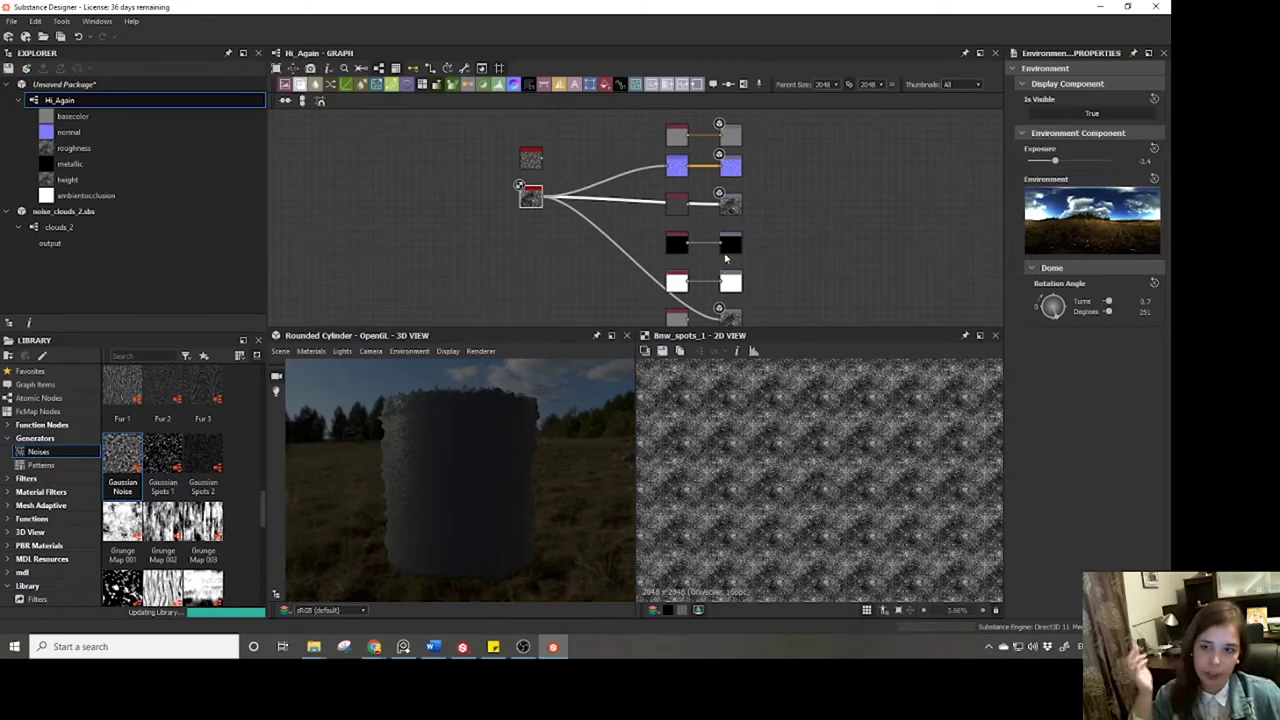
Reset the 3D view's environment to its defaults and inspect the cylinder.
click(409, 351)
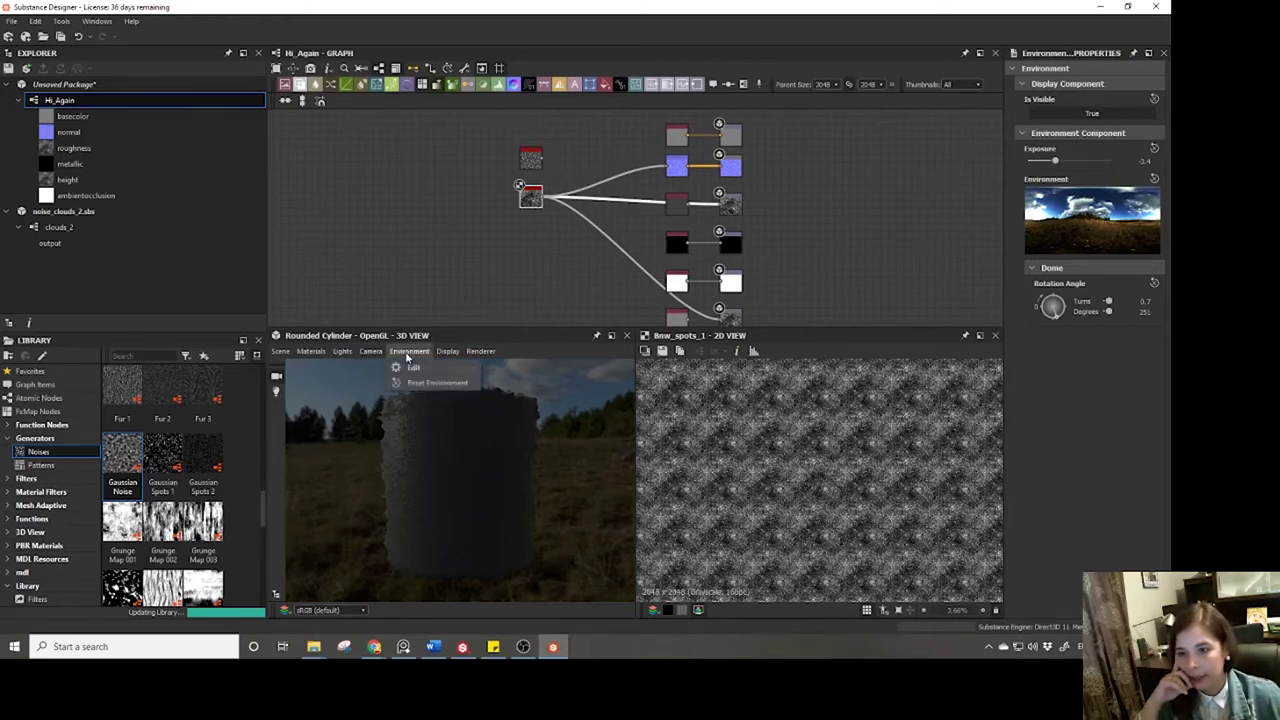
click(412, 386)
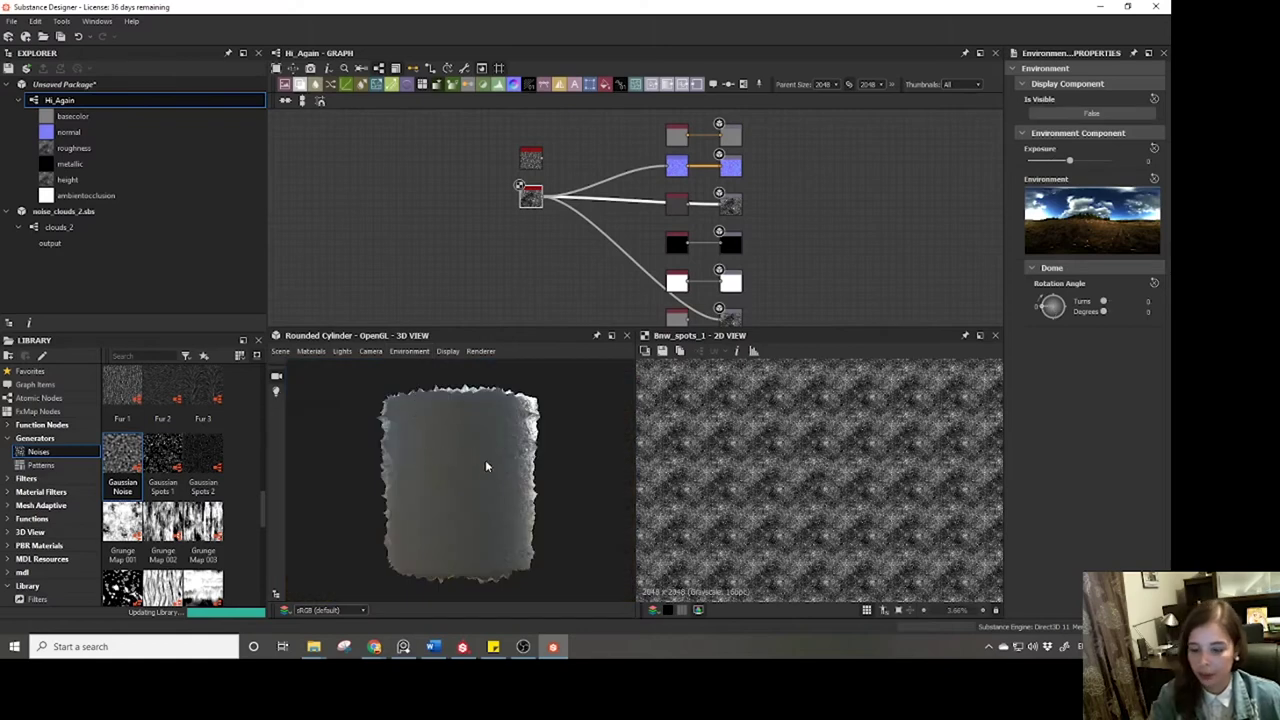
drag(485, 466, 459, 480)
Show the bounding box and grid in the 3D view, and hide both again.
click(455, 352)
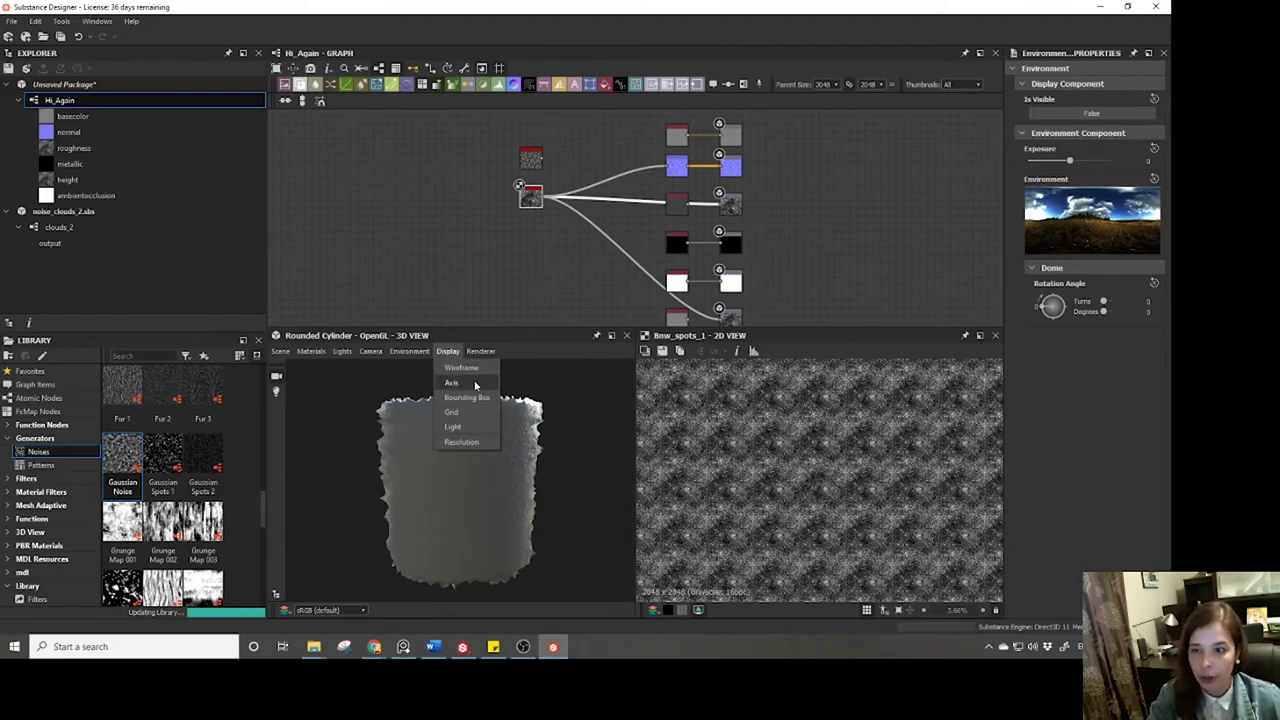
click(467, 397)
click(447, 352)
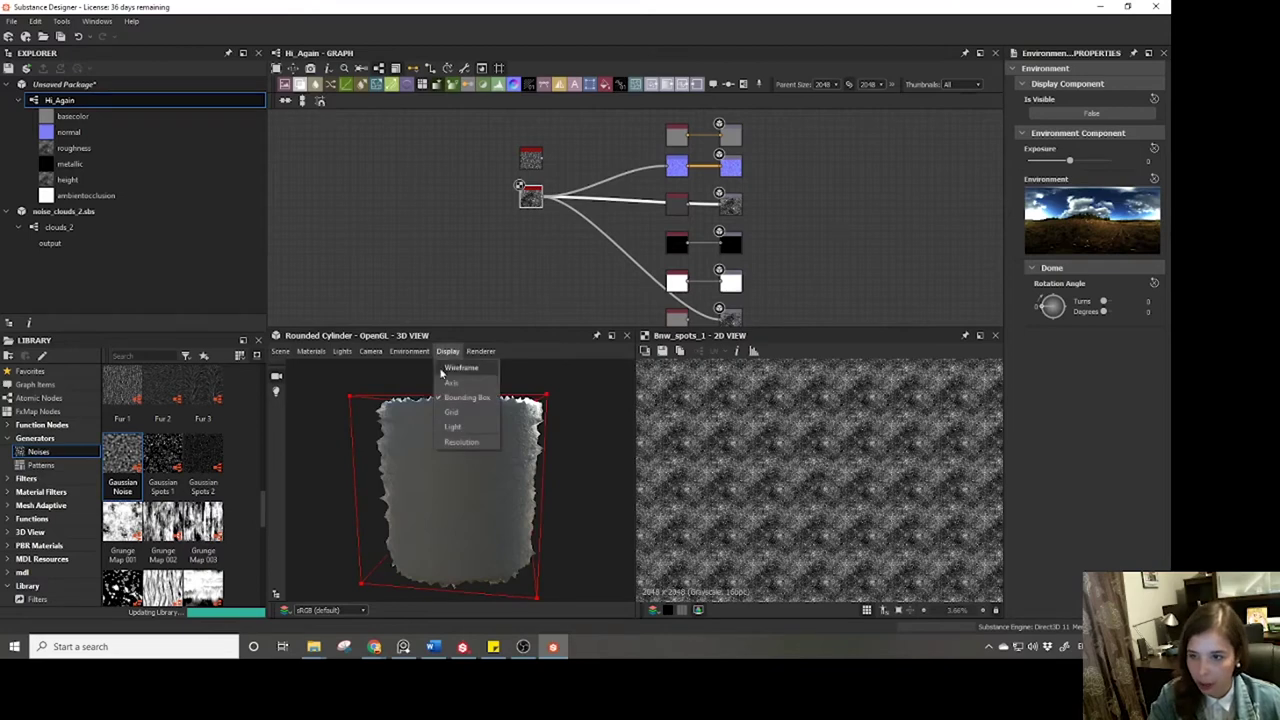
click(454, 411)
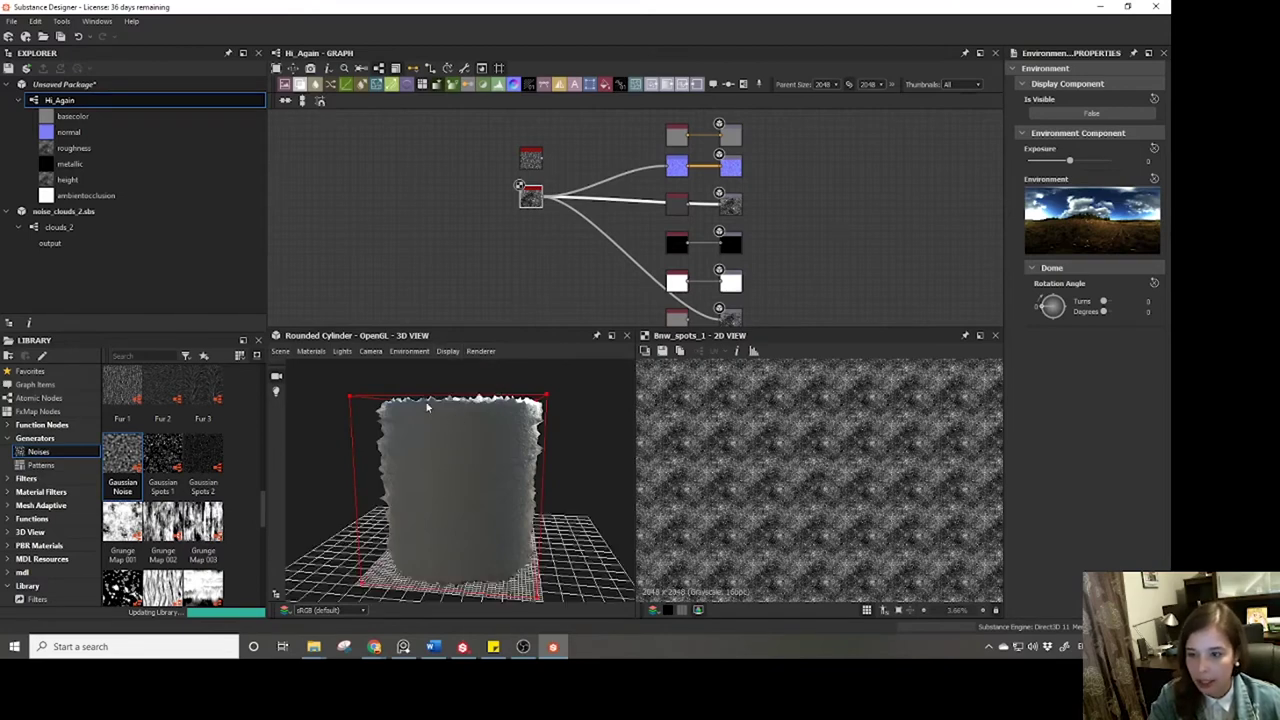
click(447, 352)
click(456, 412)
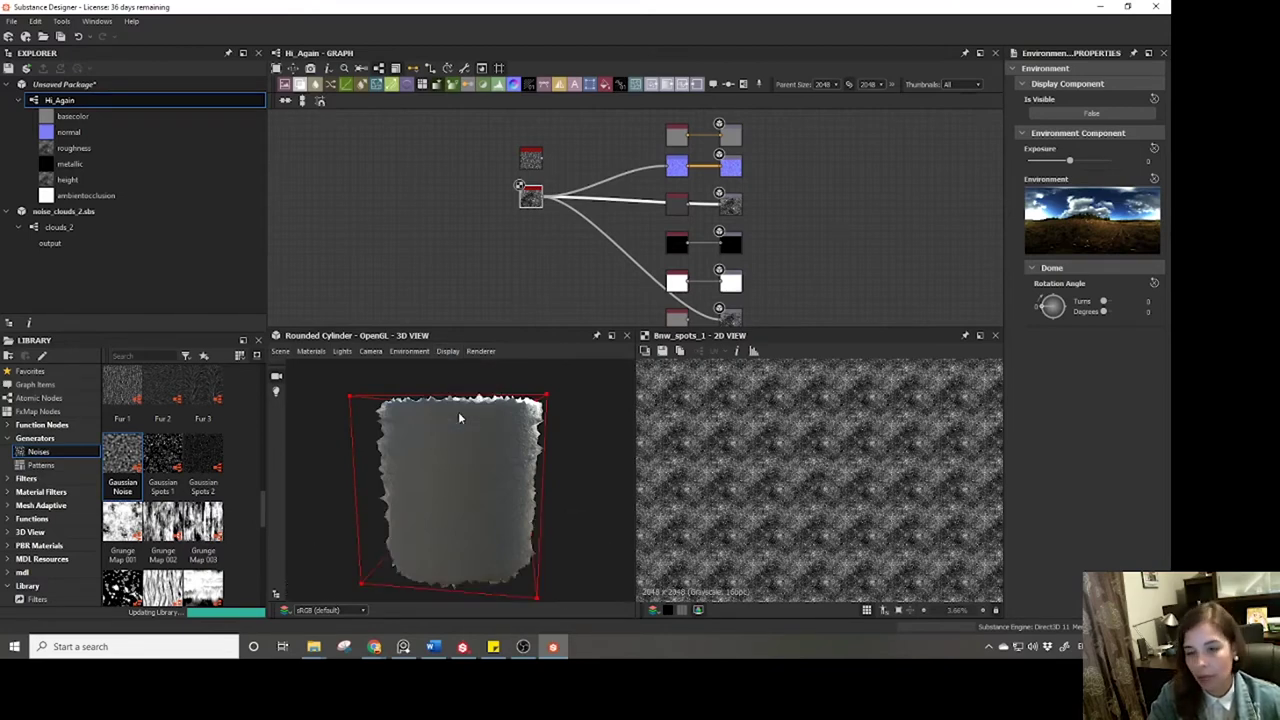
click(449, 352)
click(461, 398)
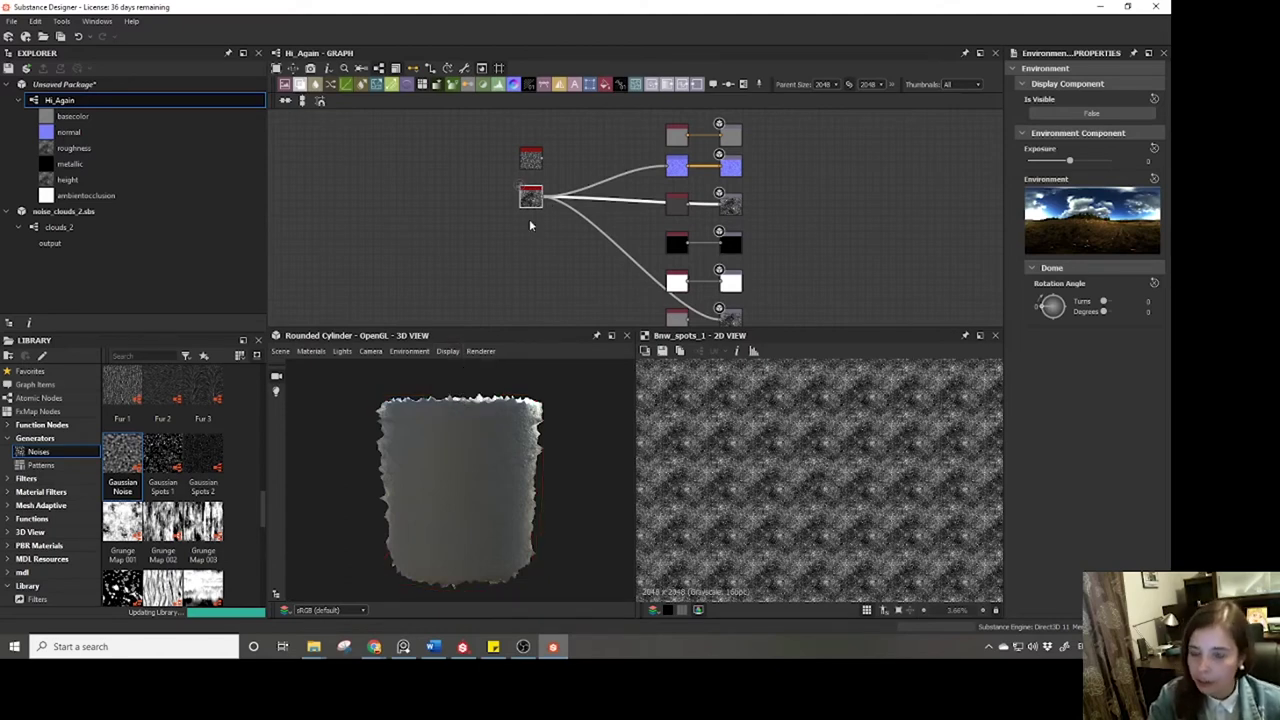
Preview the rounded cylinder with the Iray renderer and switch back to OpenGL.
click(477, 356)
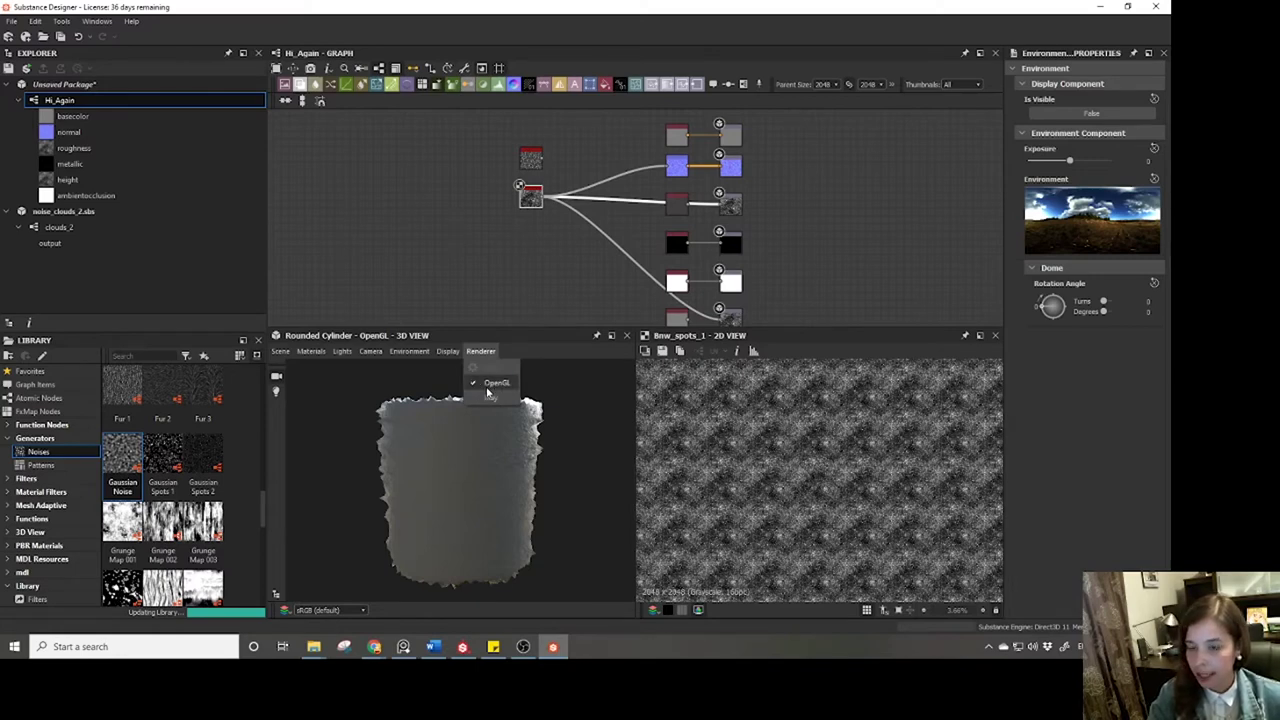
click(490, 398)
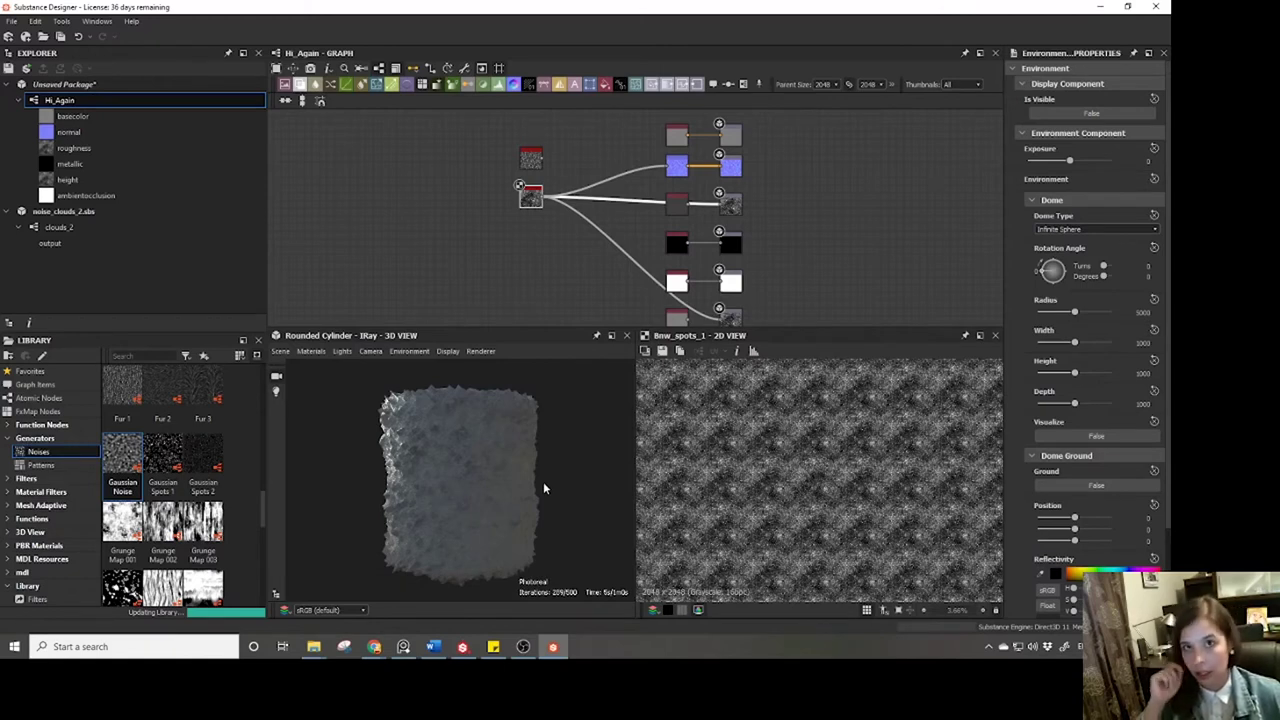
click(479, 351)
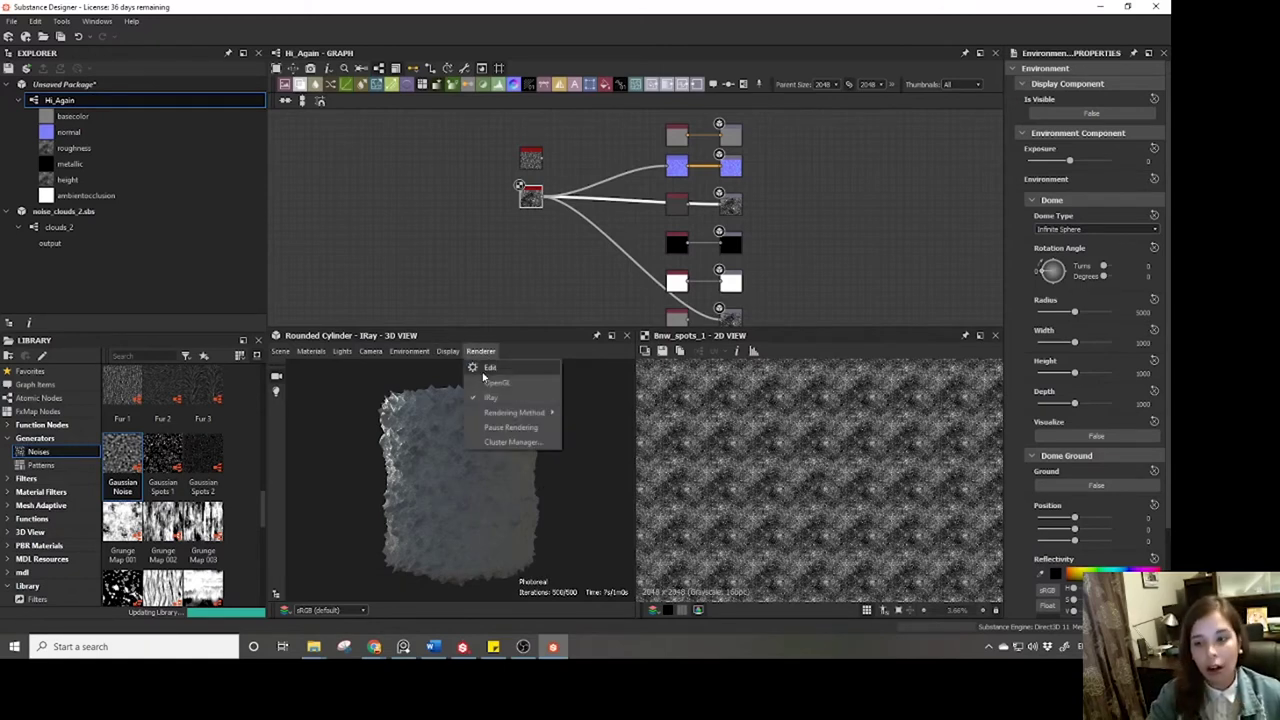
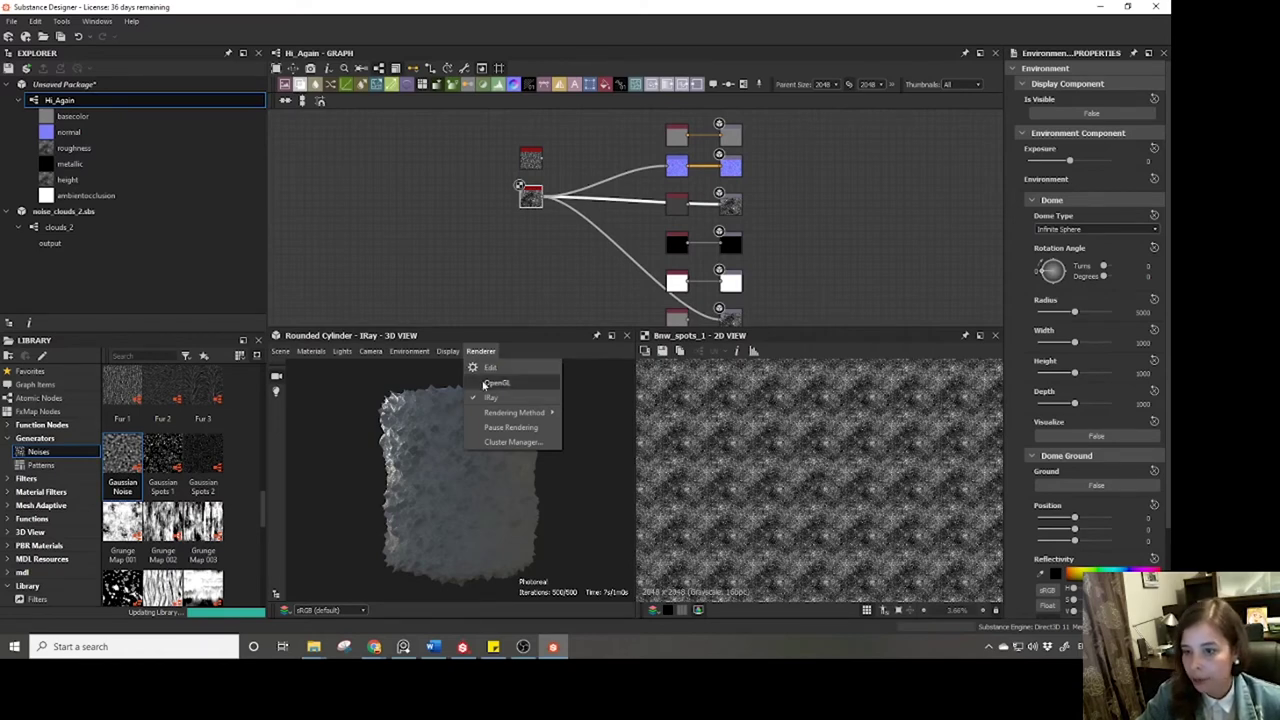
click(490, 382)
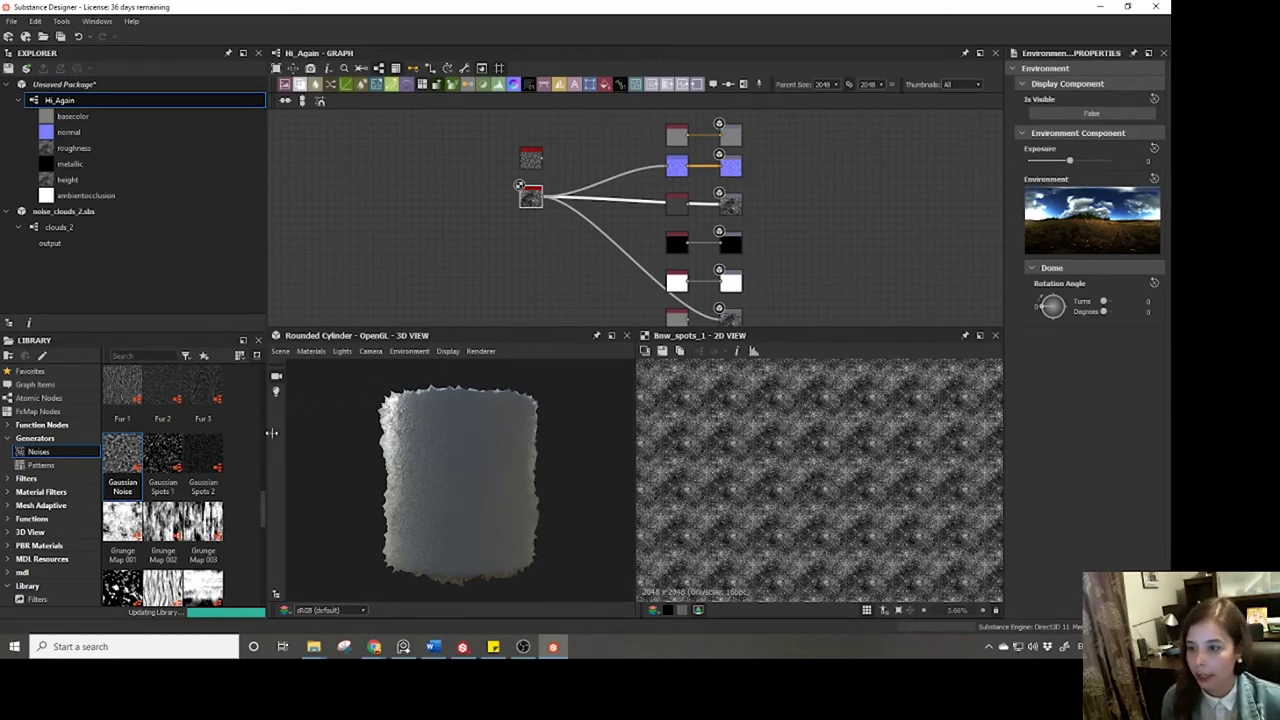
Enlarge the Library area in width and height and collapse its Generators category.
drag(266, 432, 397, 432)
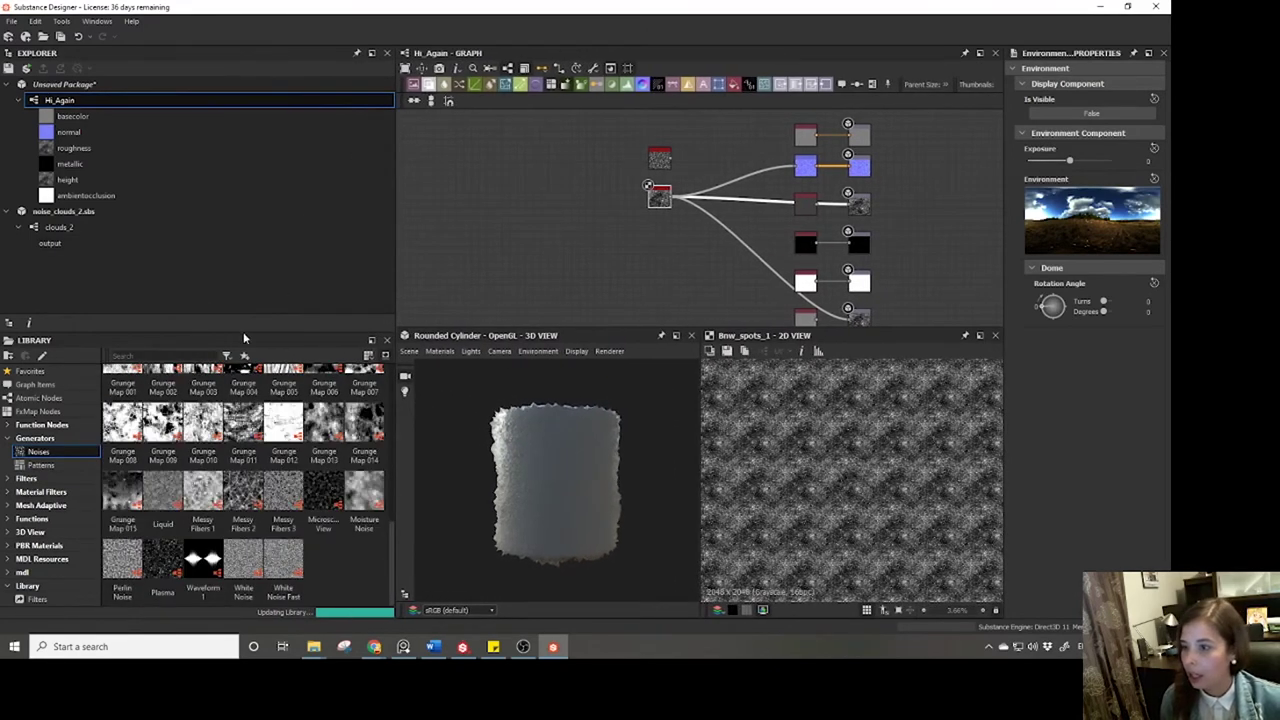
drag(244, 332, 245, 248)
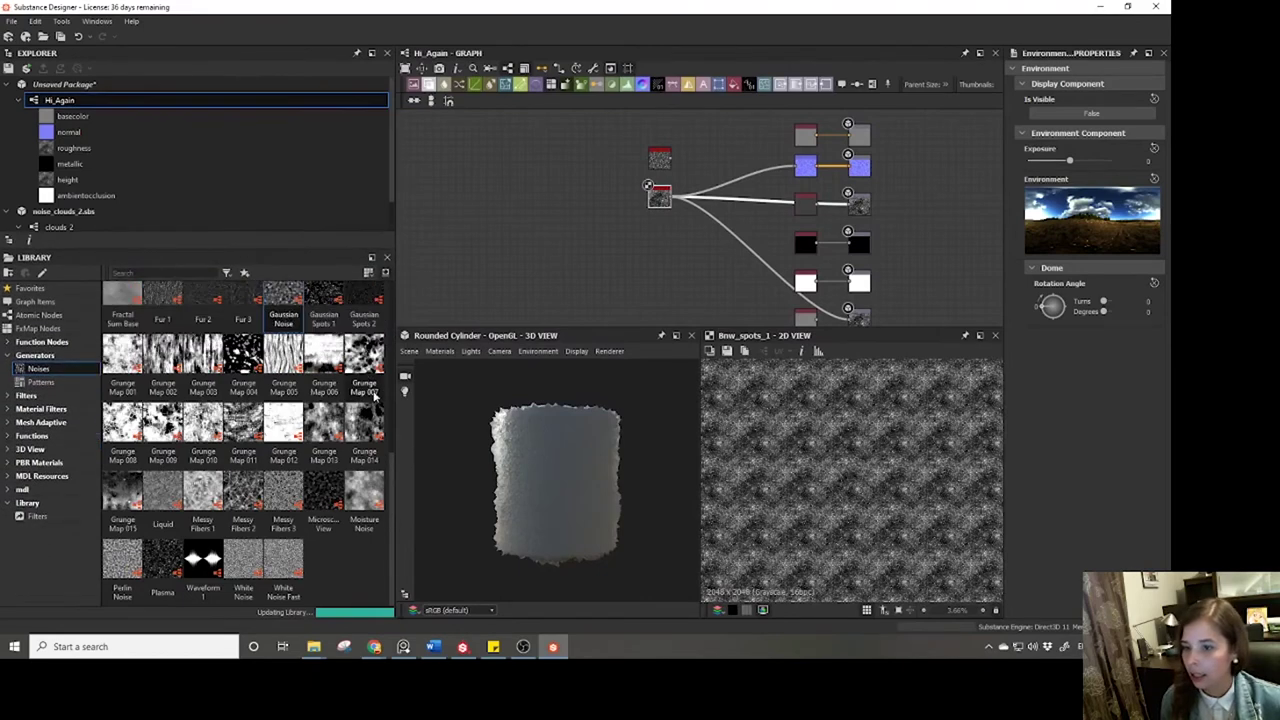
drag(396, 408, 459, 412)
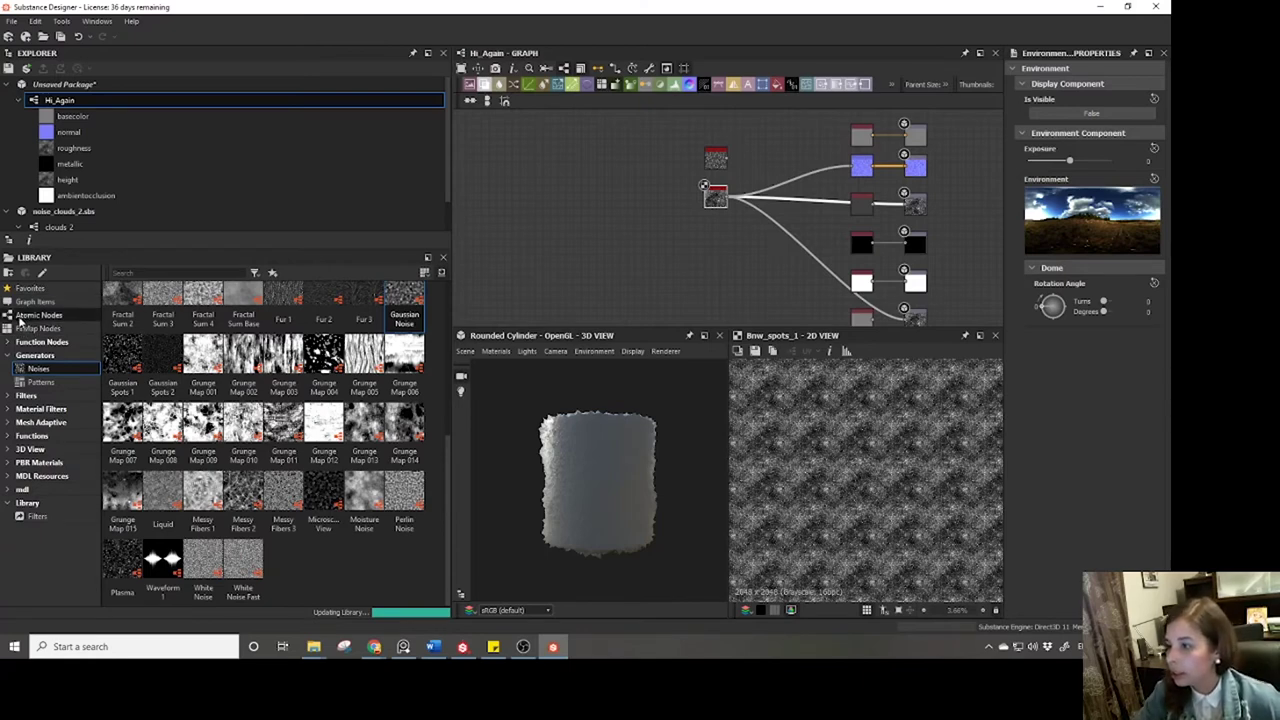
click(10, 357)
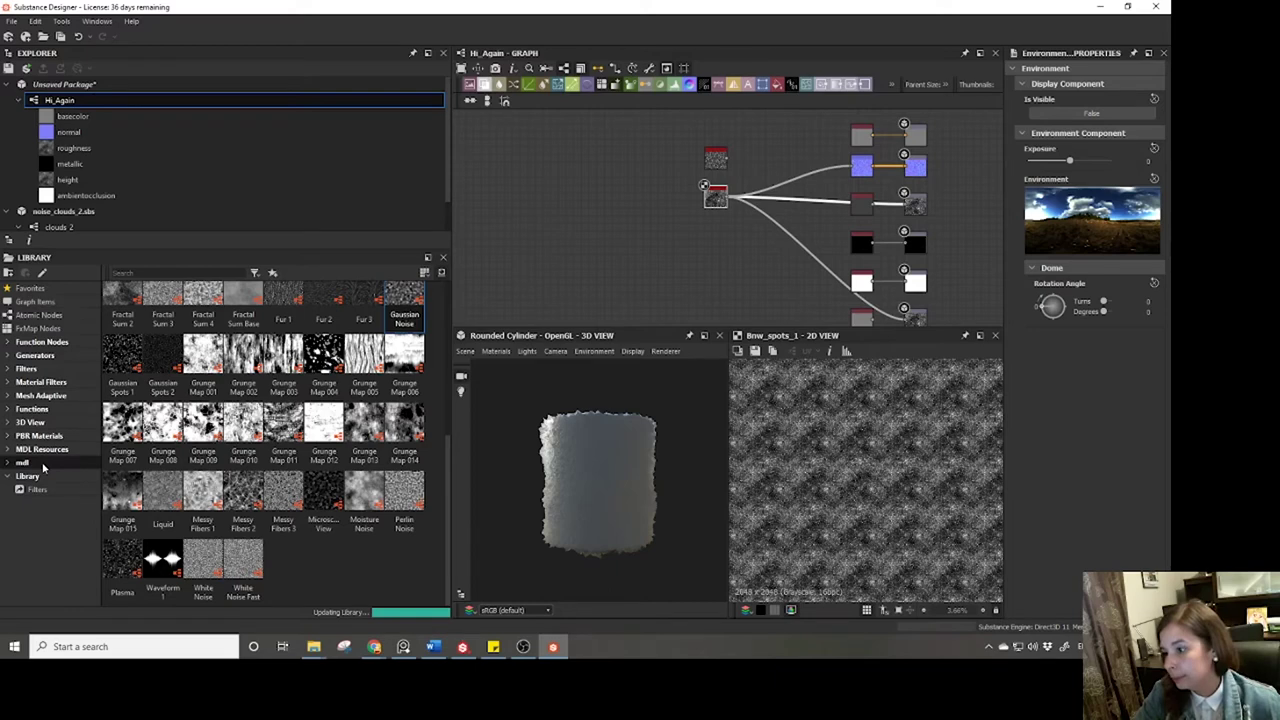
Add a new folder with a new filter to the Library and view the filter's type options.
click(10, 276)
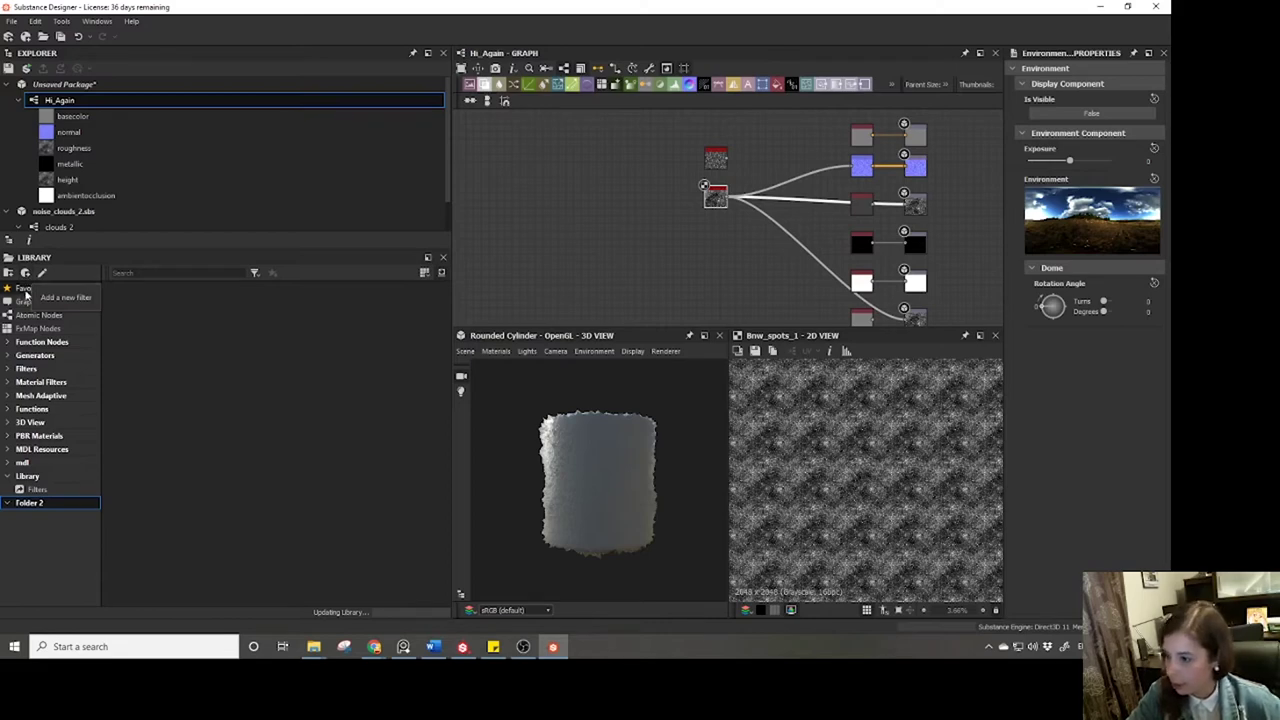
double_click(30, 503)
right_click(37, 505)
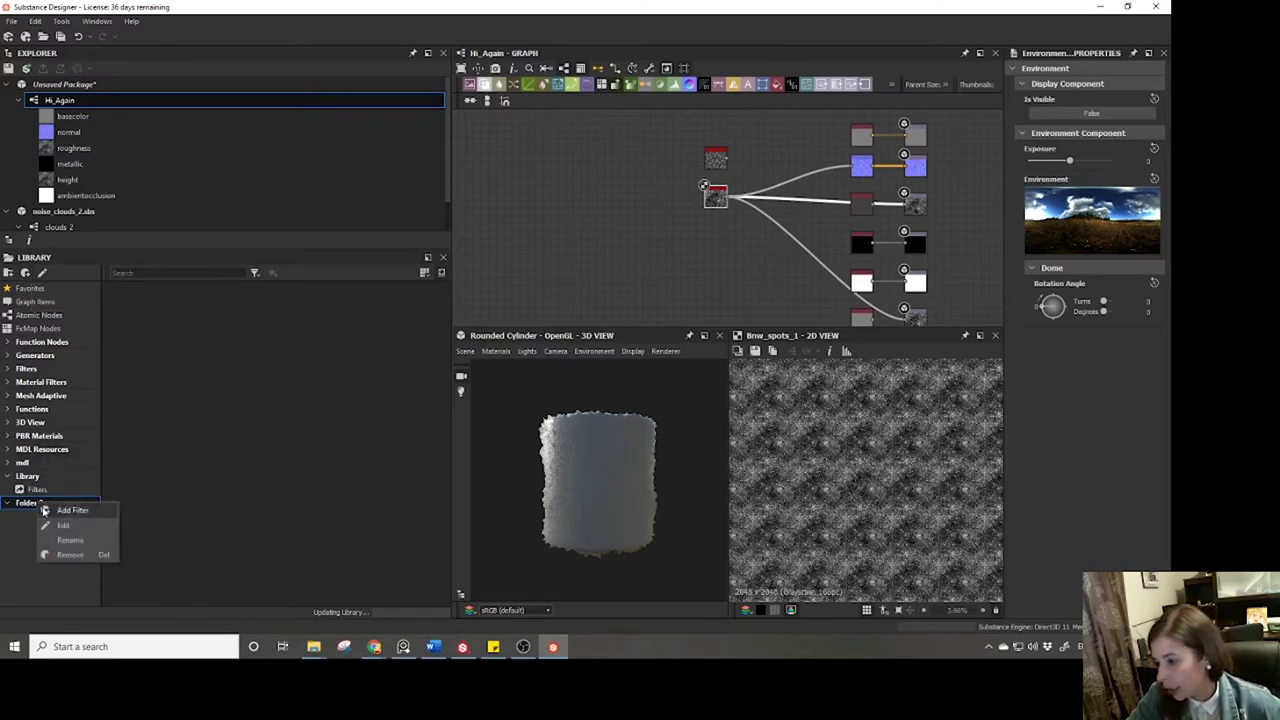
click(58, 510)
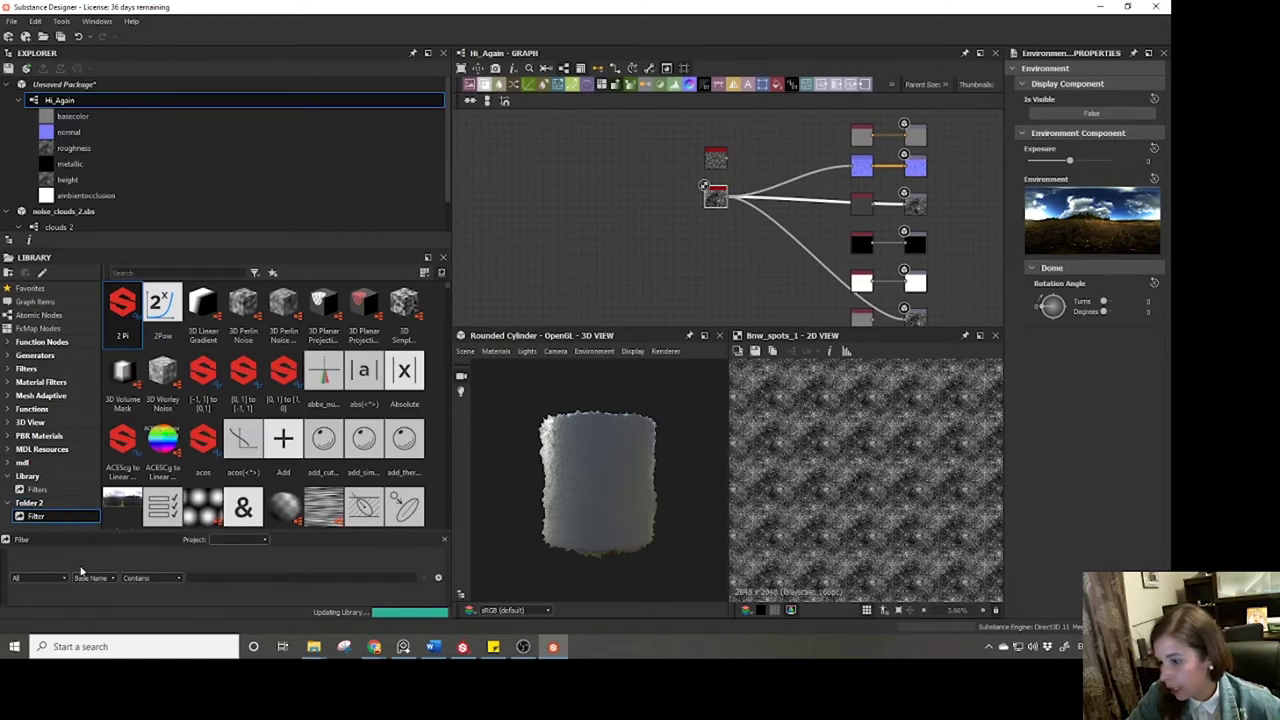
click(41, 579)
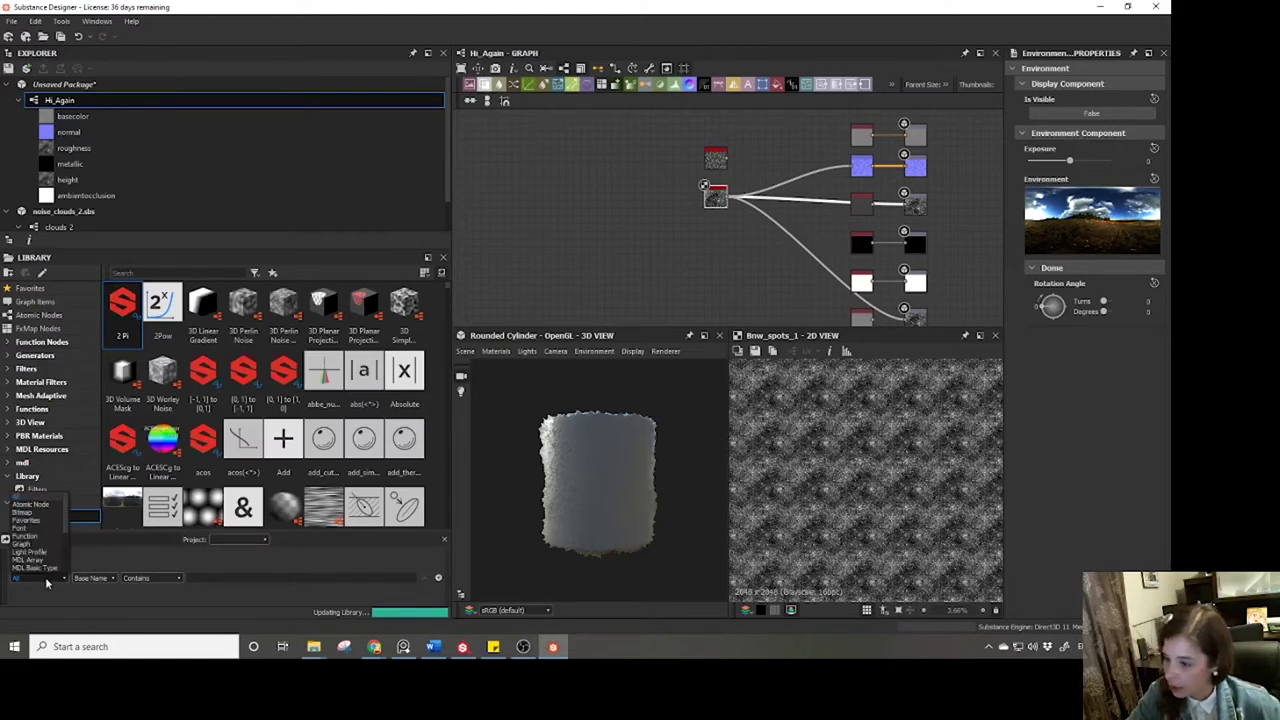
click(246, 564)
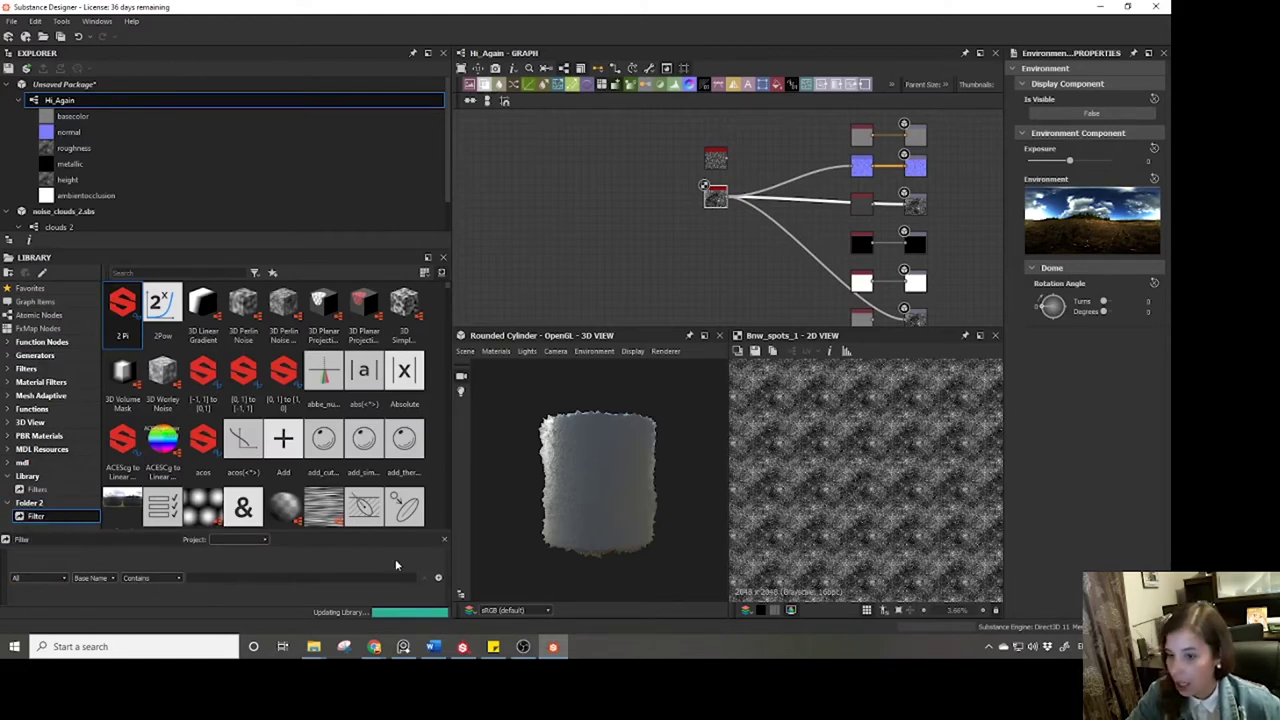
click(444, 540)
Remove the newly added Library folder together with the filter it contains.
right_click(34, 504)
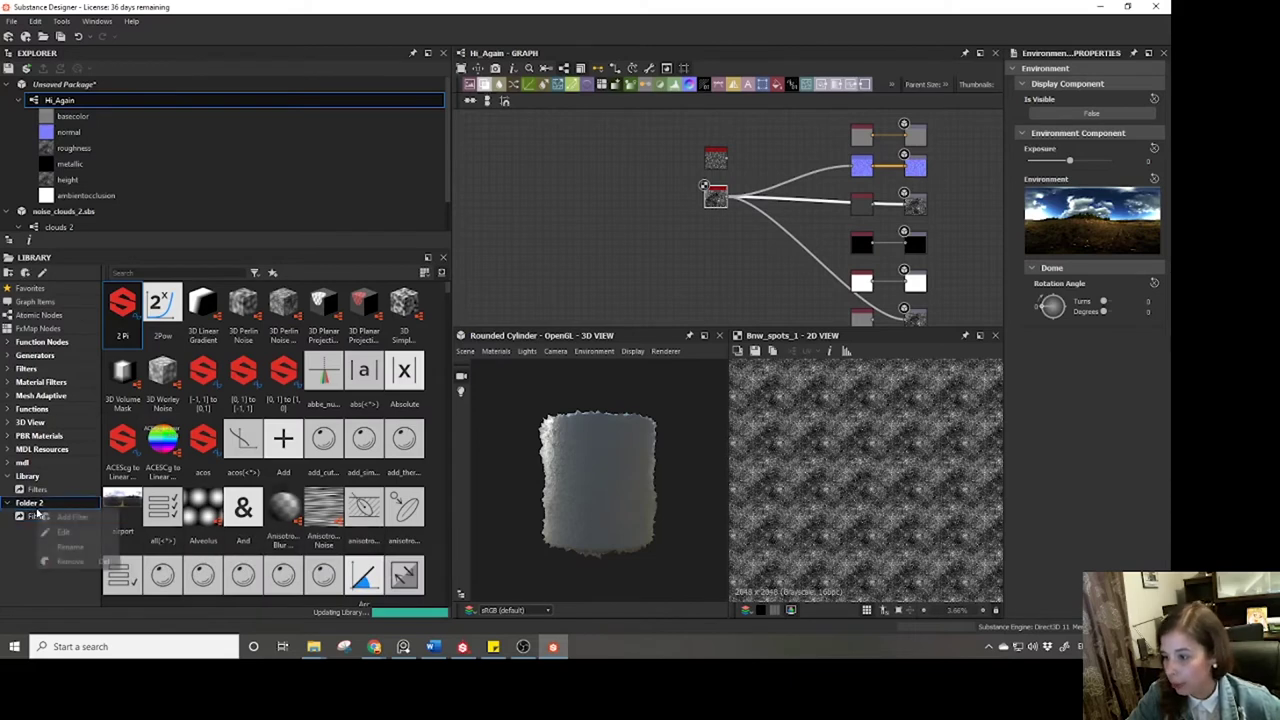
click(53, 564)
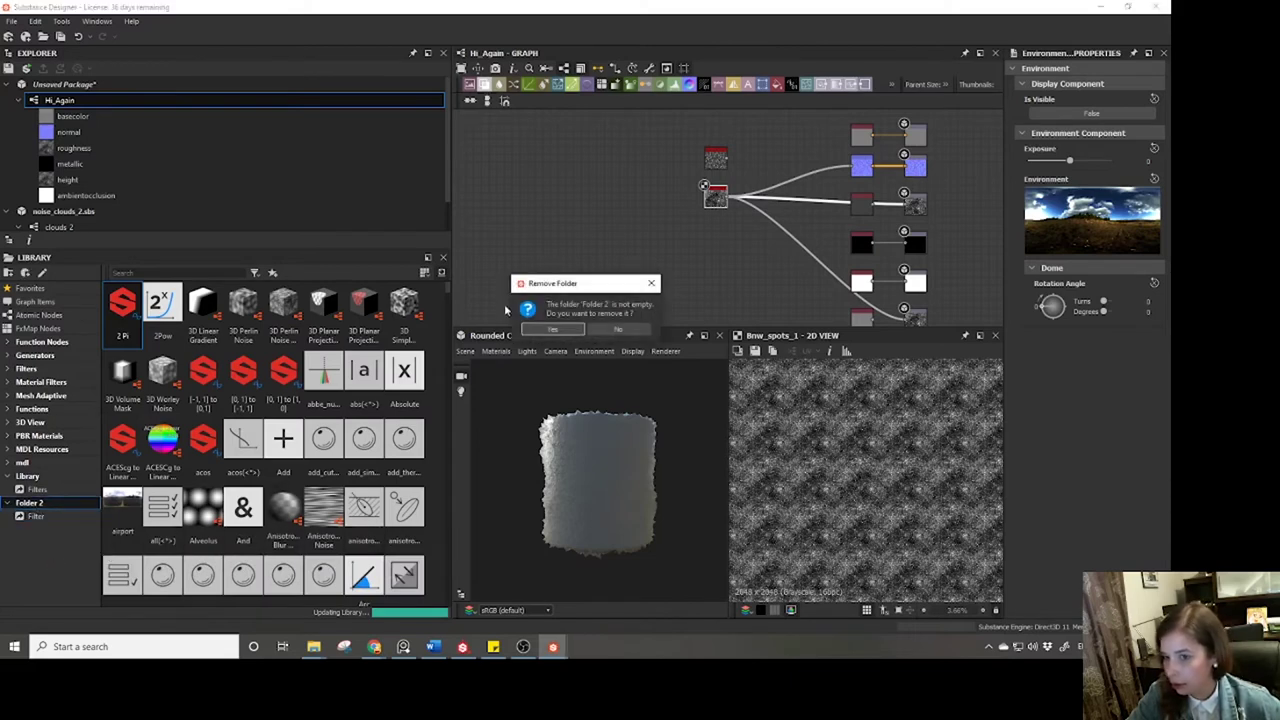
key(Return)
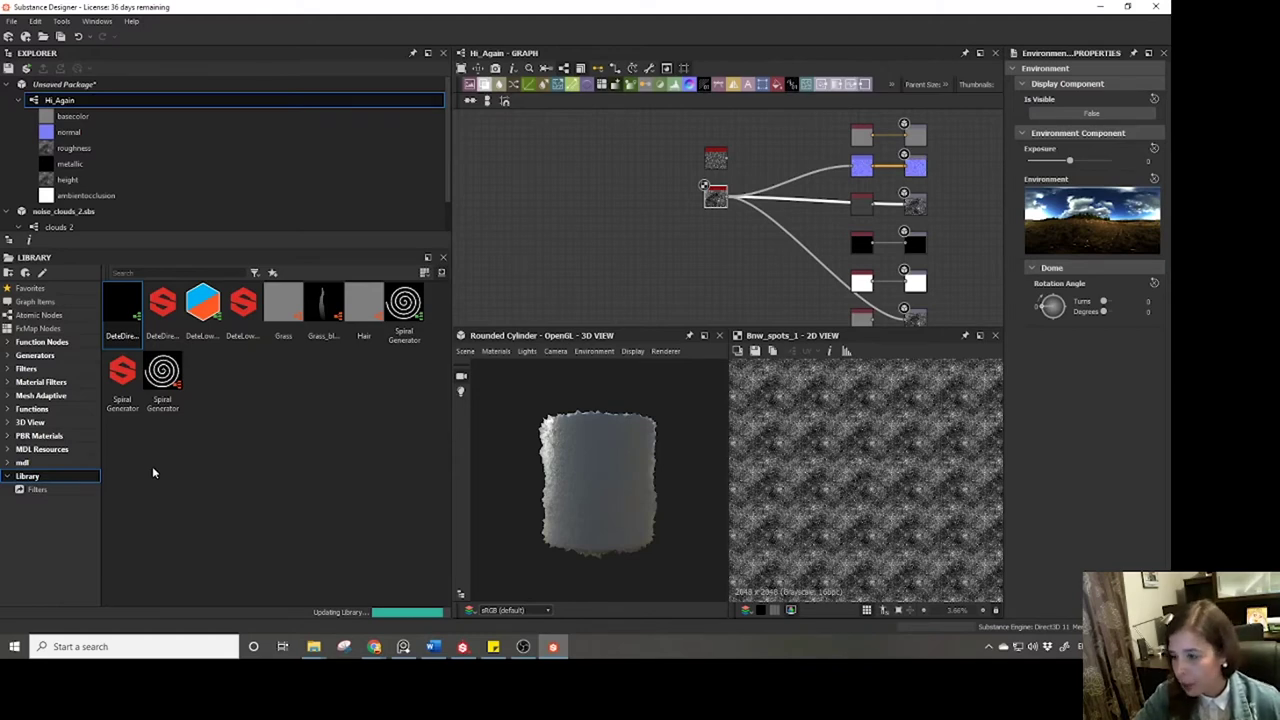
Open the rule settings of the custom Library folder's Filters entry for editing.
click(77, 492)
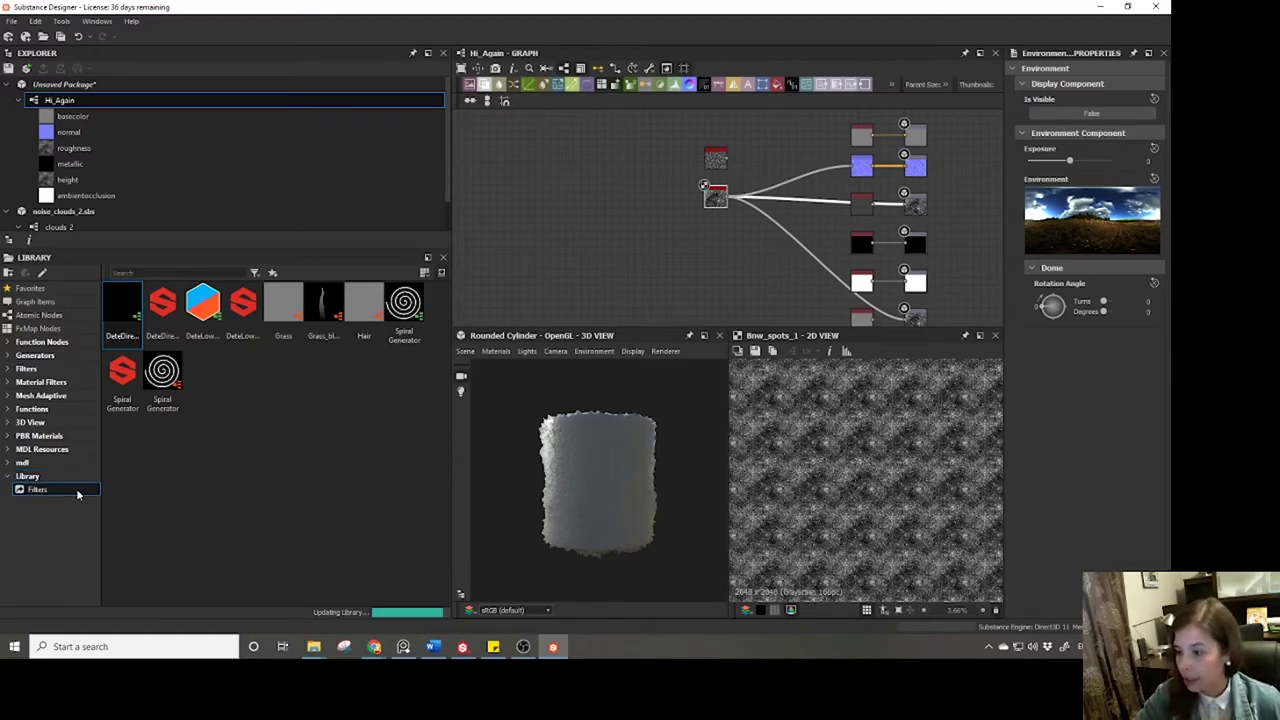
right_click(77, 492)
click(91, 517)
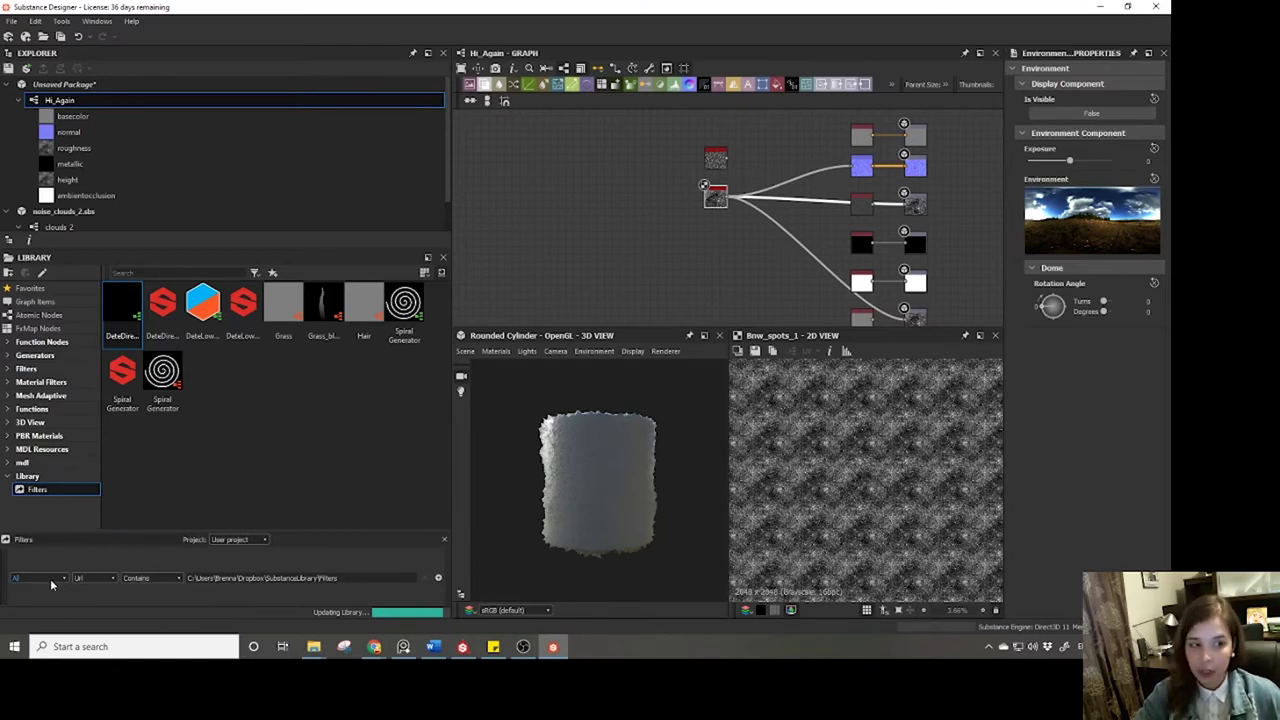
Review the property options for the custom Filters entry's rule and keep Url selected.
click(84, 579)
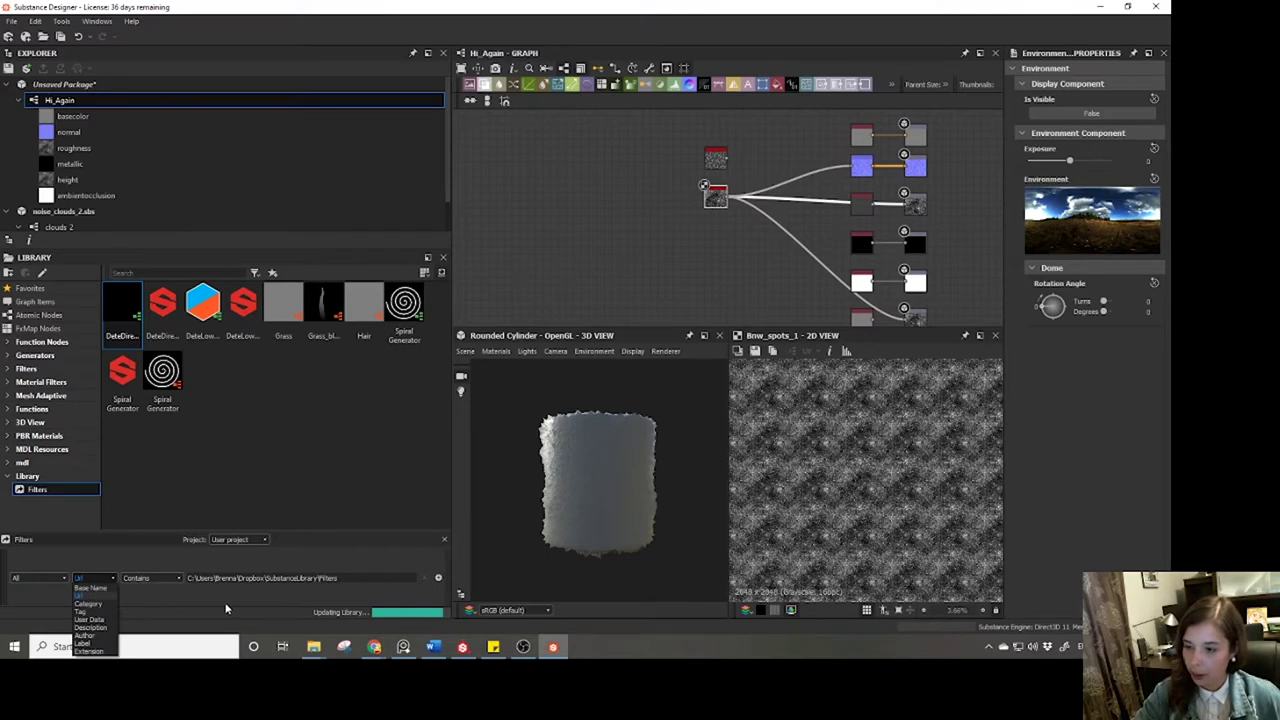
click(89, 595)
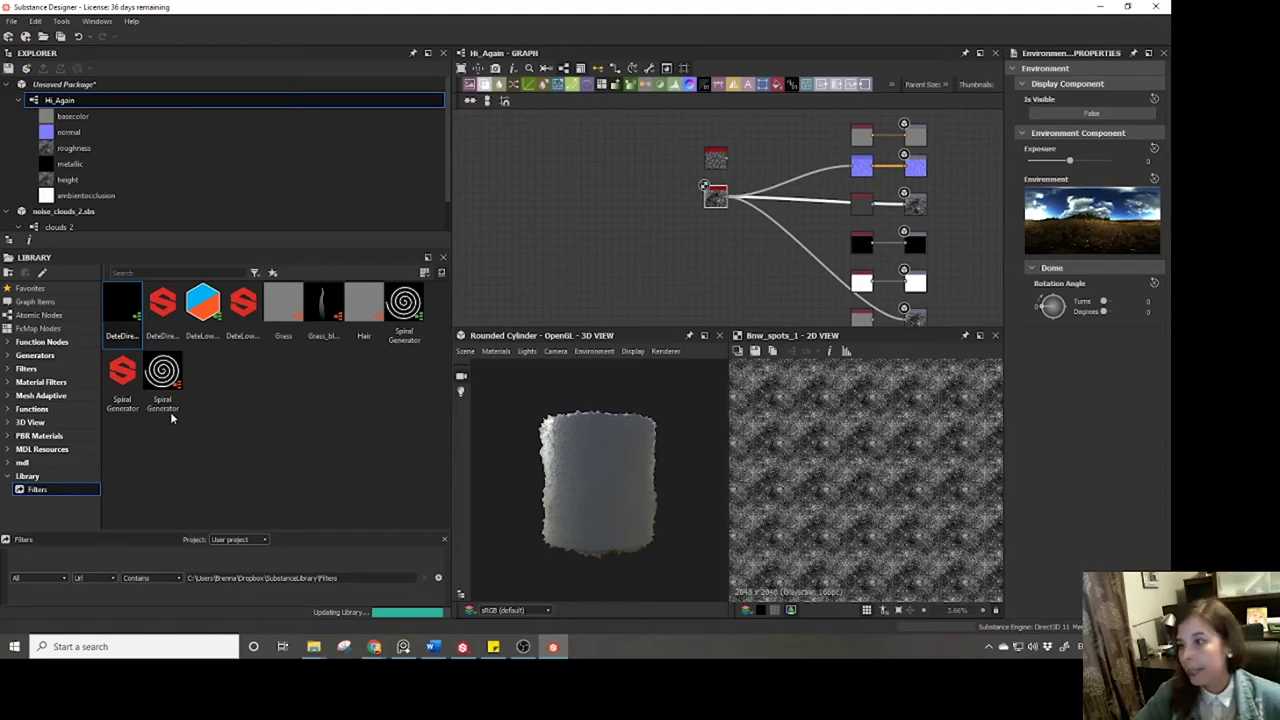
View the Library's Favorites and add the Blur node from Atomic Nodes to them.
click(35, 288)
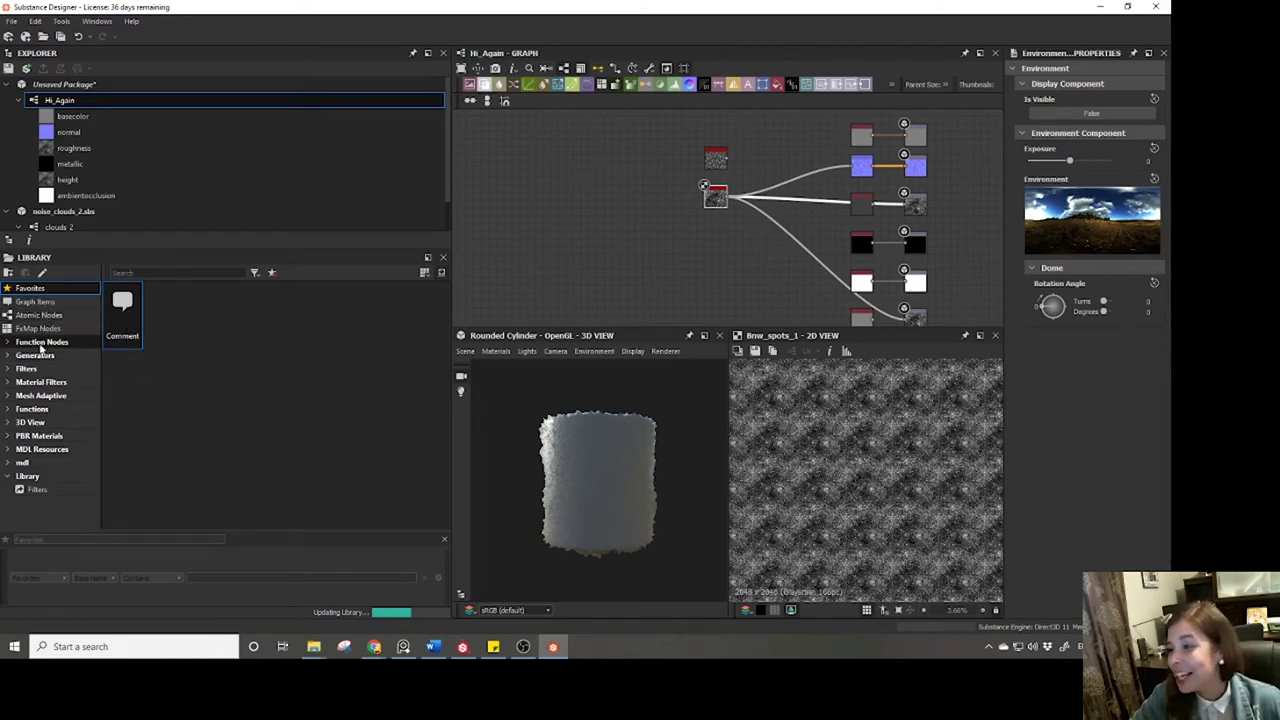
click(30, 315)
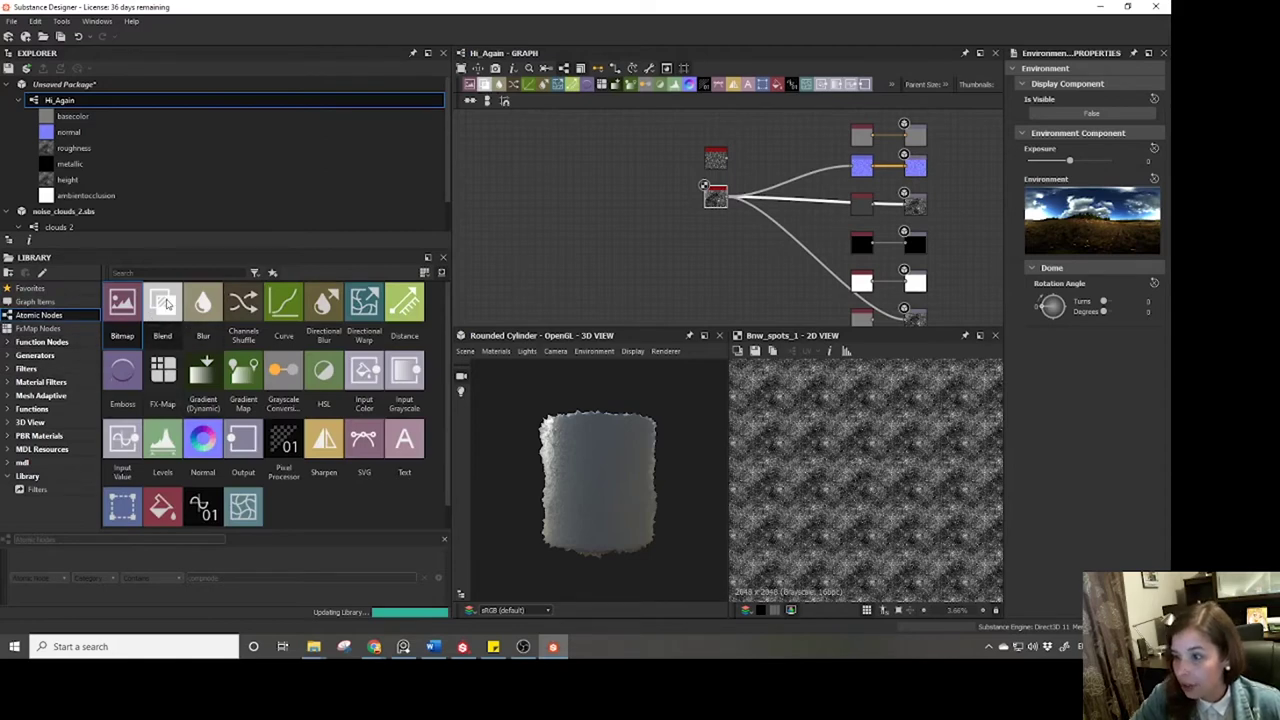
click(203, 305)
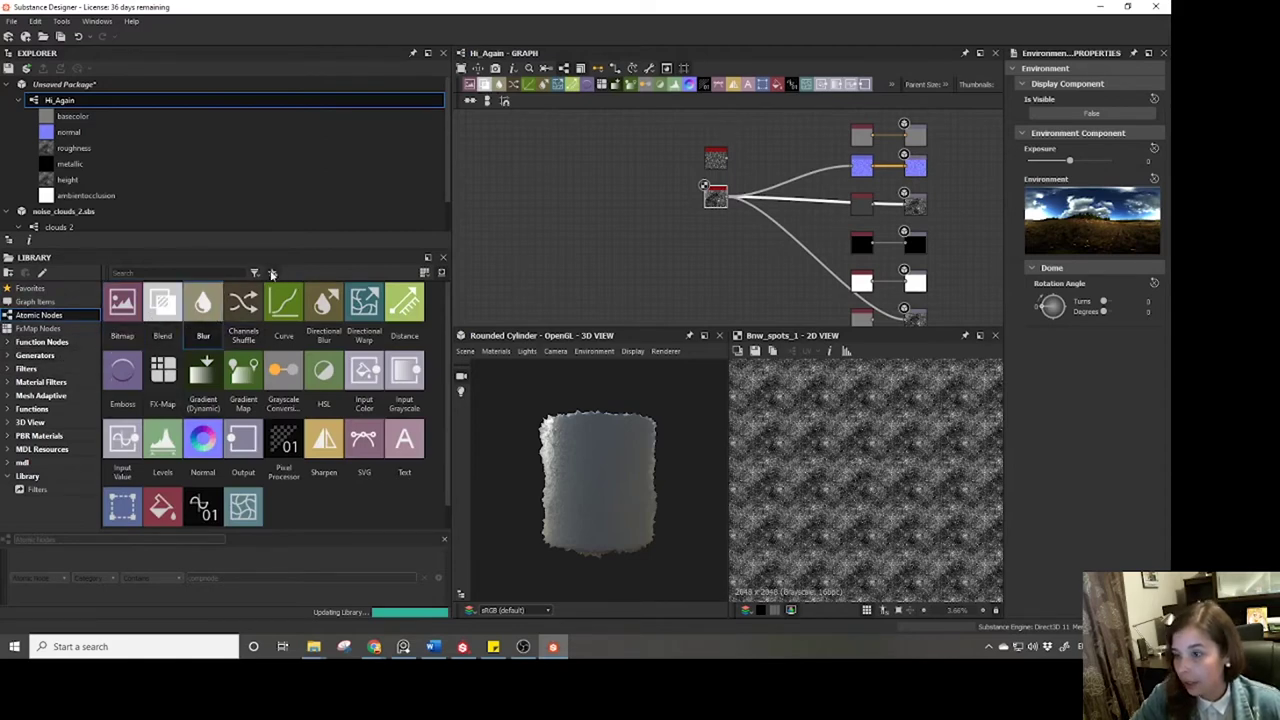
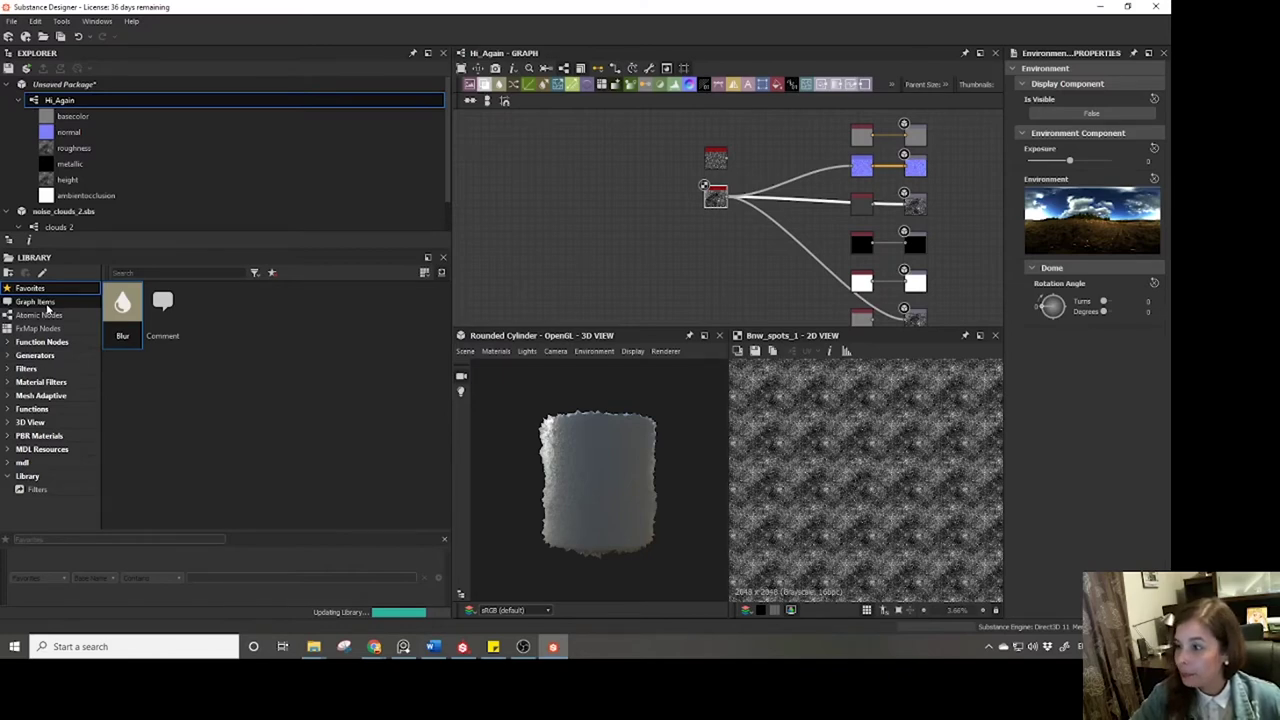
Browse the Graph Items, Atomic Nodes, FxMap Nodes and Function Nodes categories of the Library.
click(45, 302)
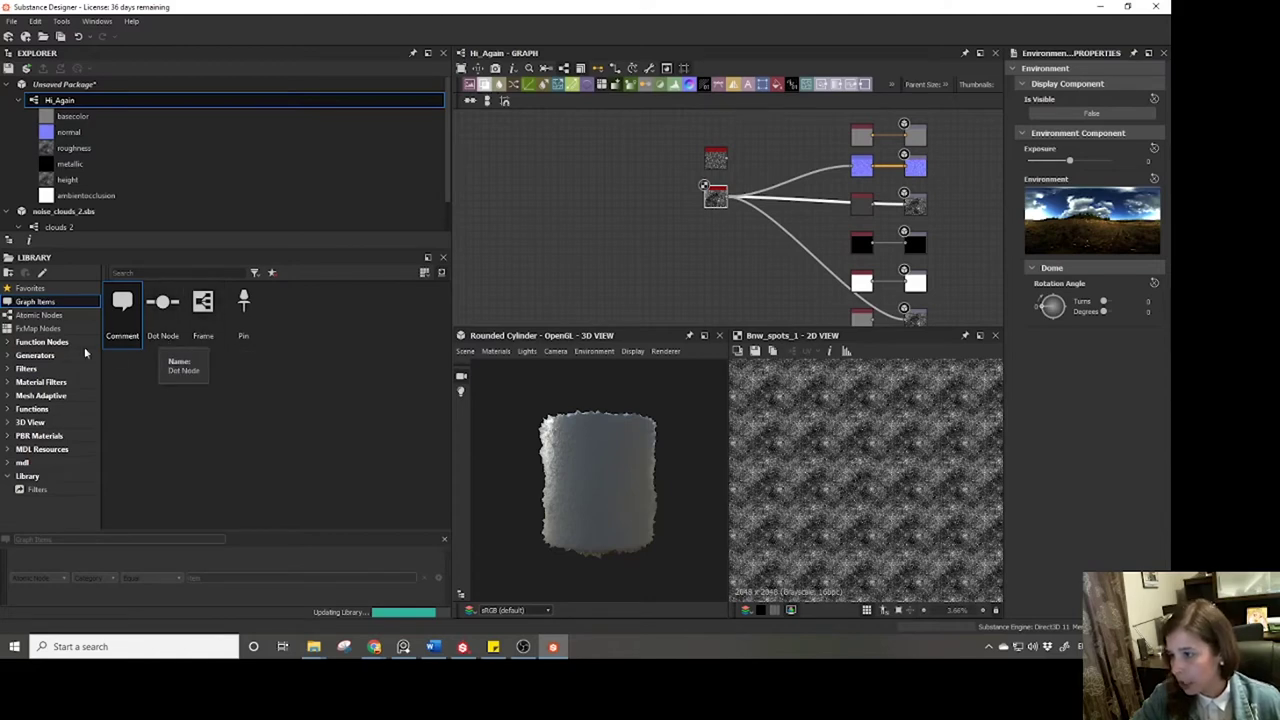
click(37, 317)
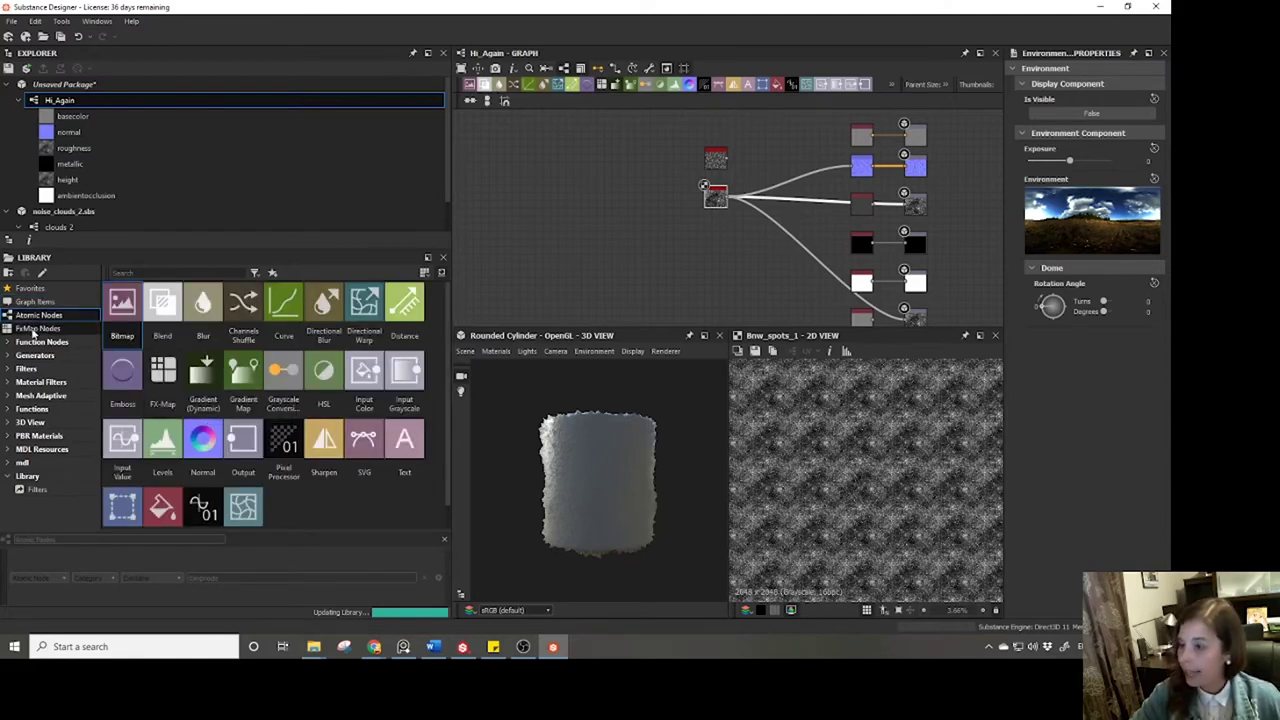
click(37, 329)
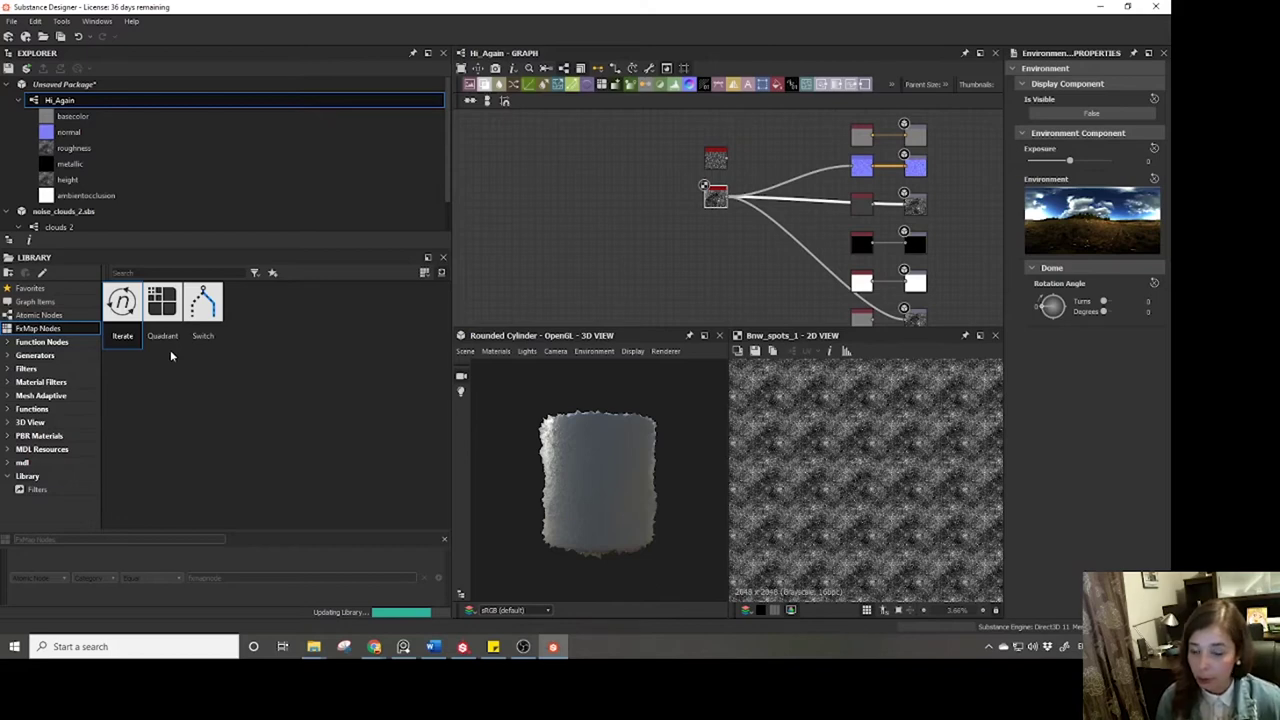
click(45, 342)
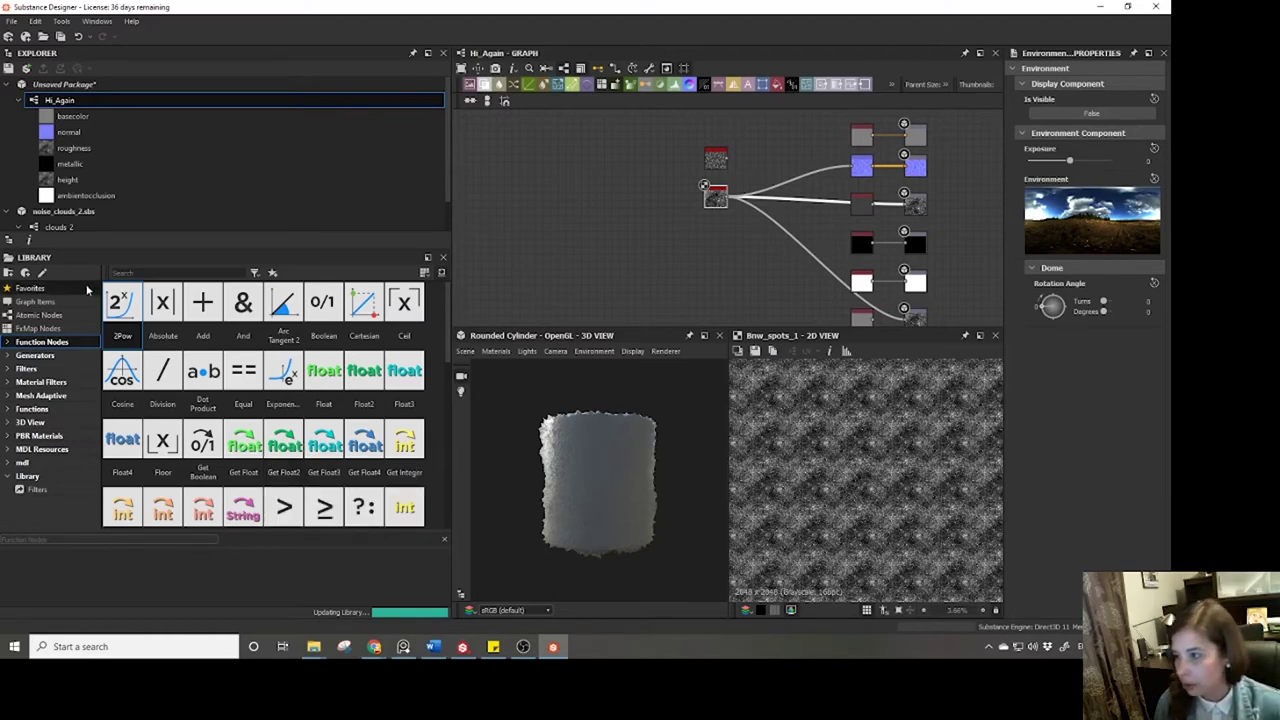
Expand the Library's Generators category and browse its Noises and Patterns.
click(34, 355)
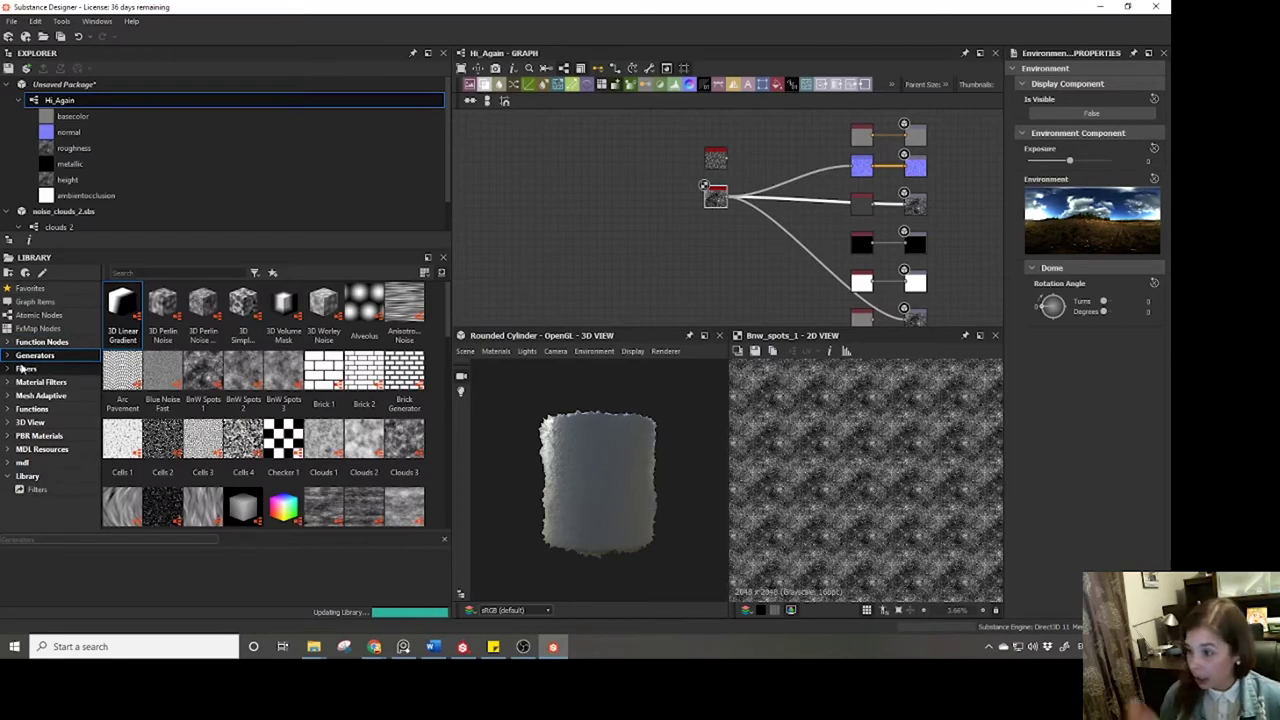
click(8, 356)
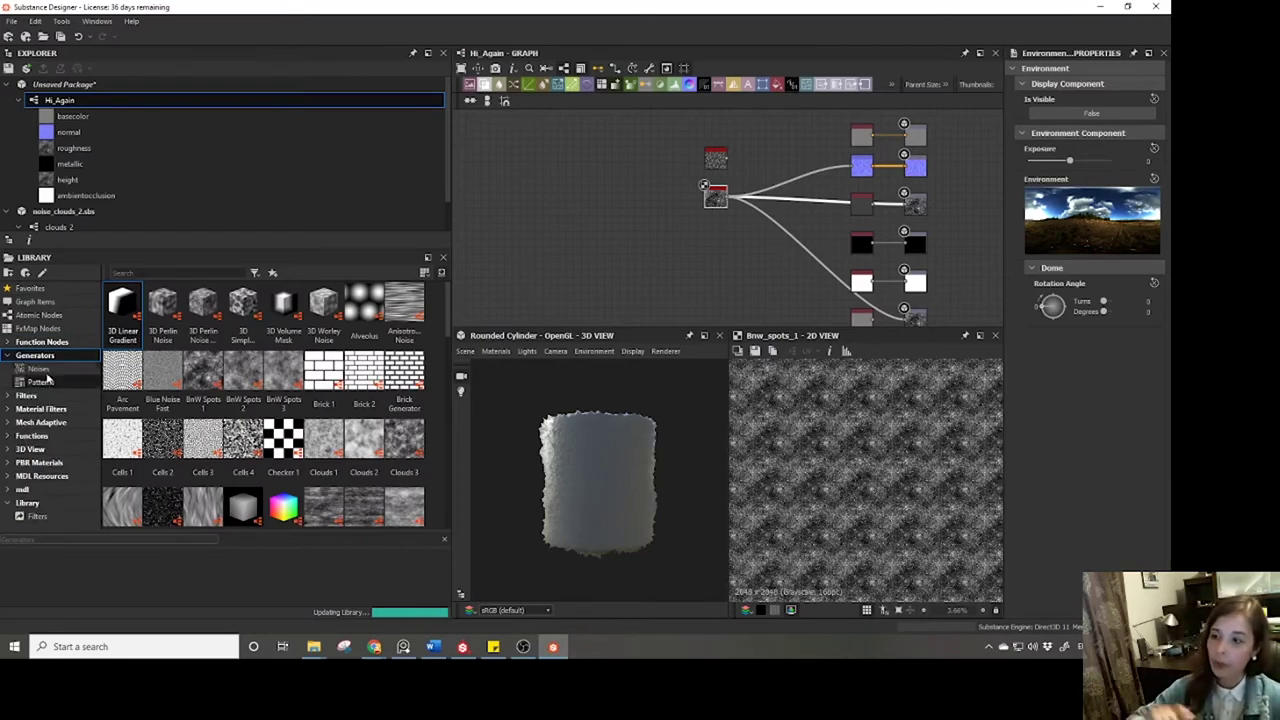
click(38, 369)
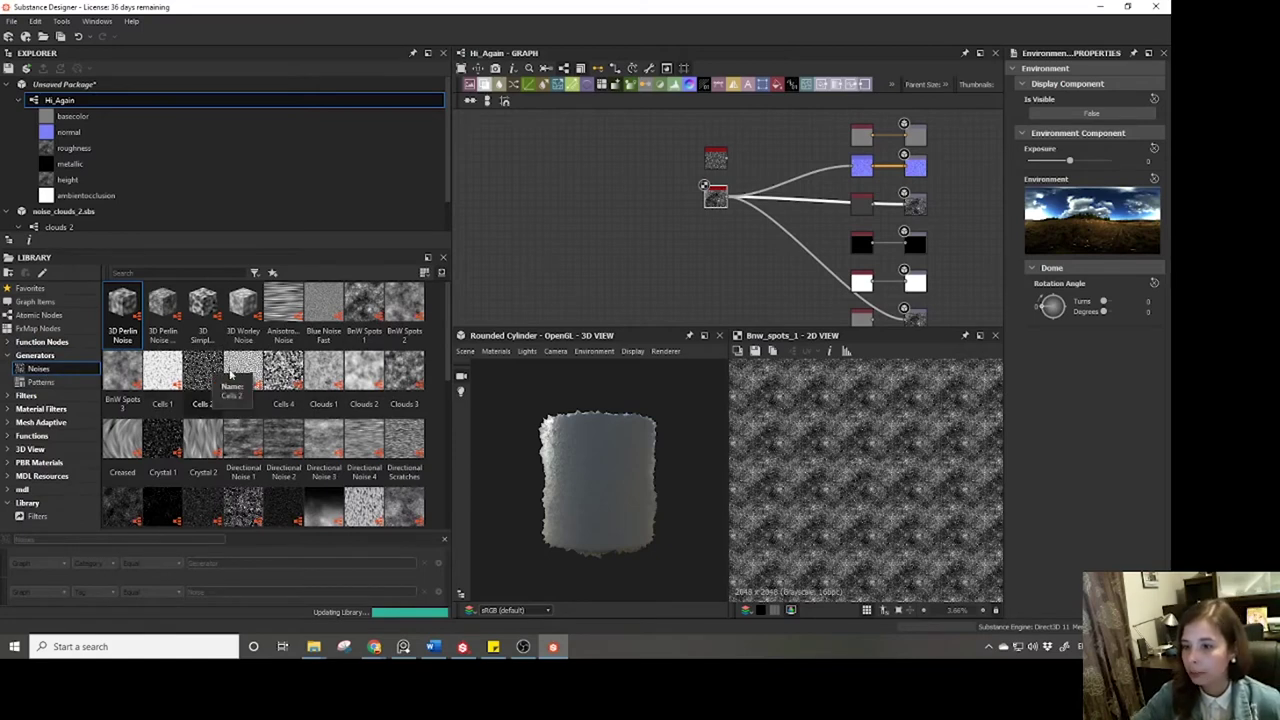
scroll(448, 316, down, 2)
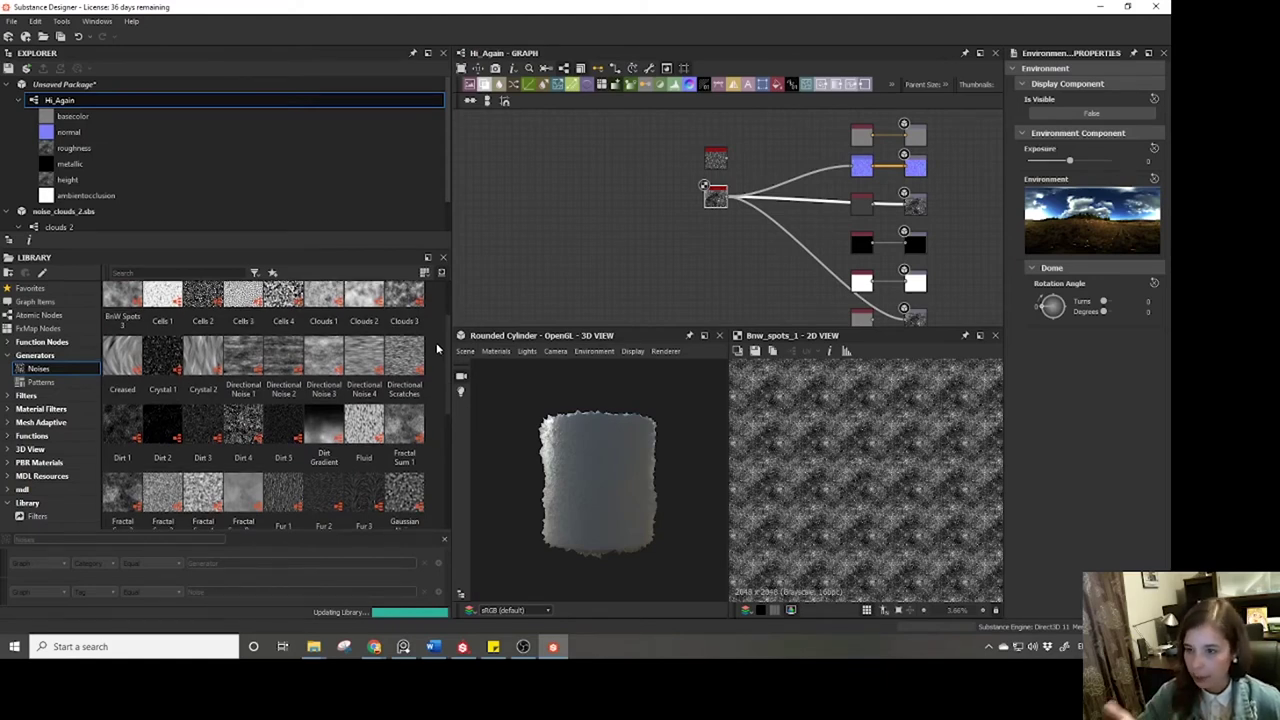
scroll(447, 342, up, 1)
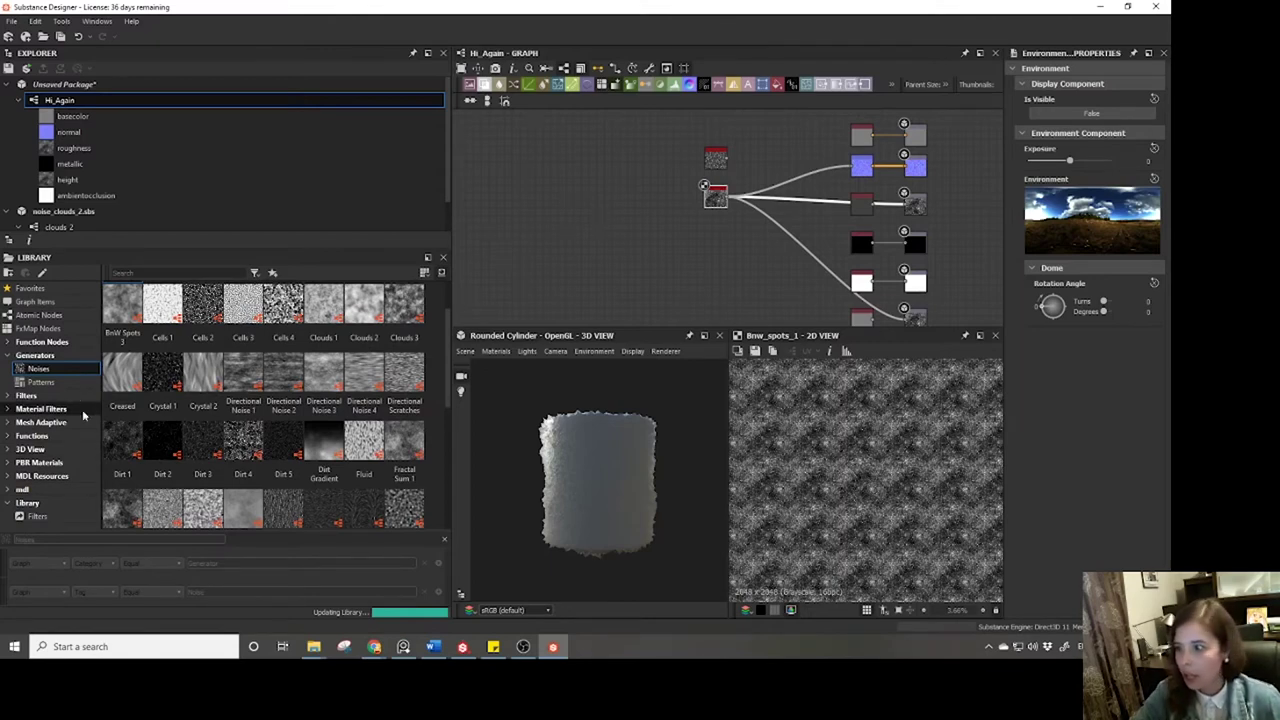
click(82, 385)
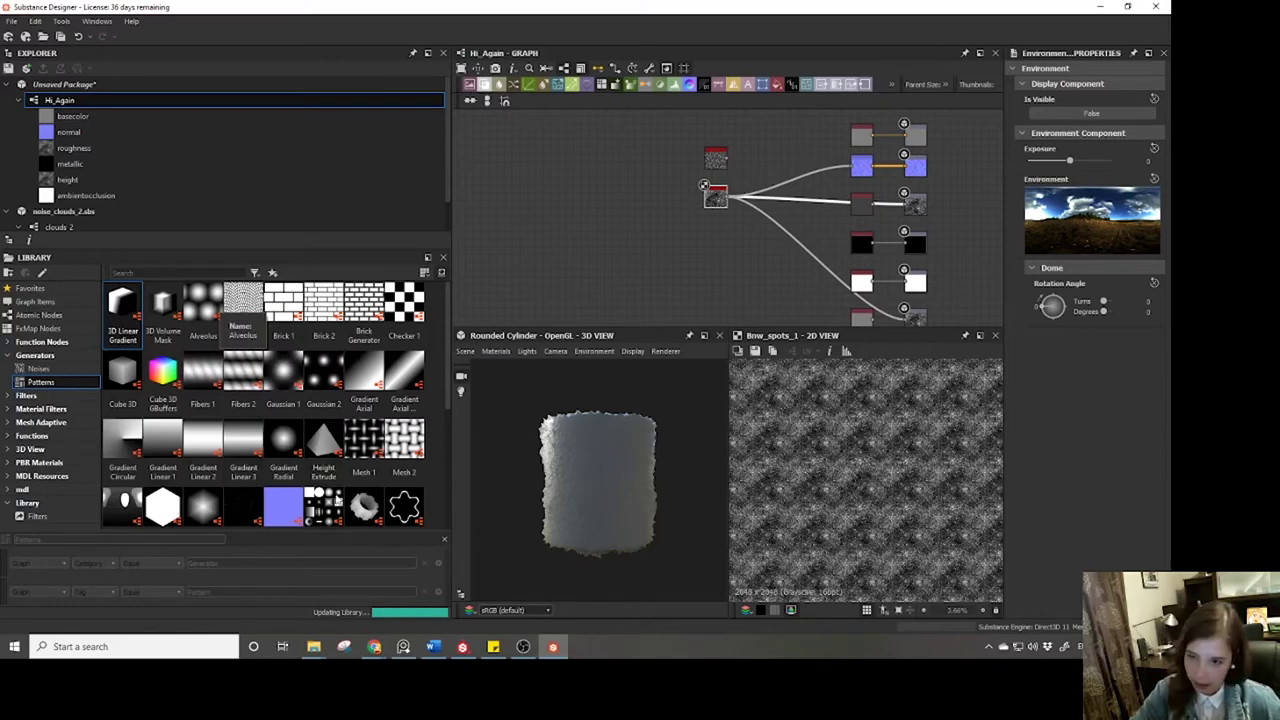
Collapse Generators, expand the Library's Filters category and browse its Adjustments and Blending subcategories.
click(24, 397)
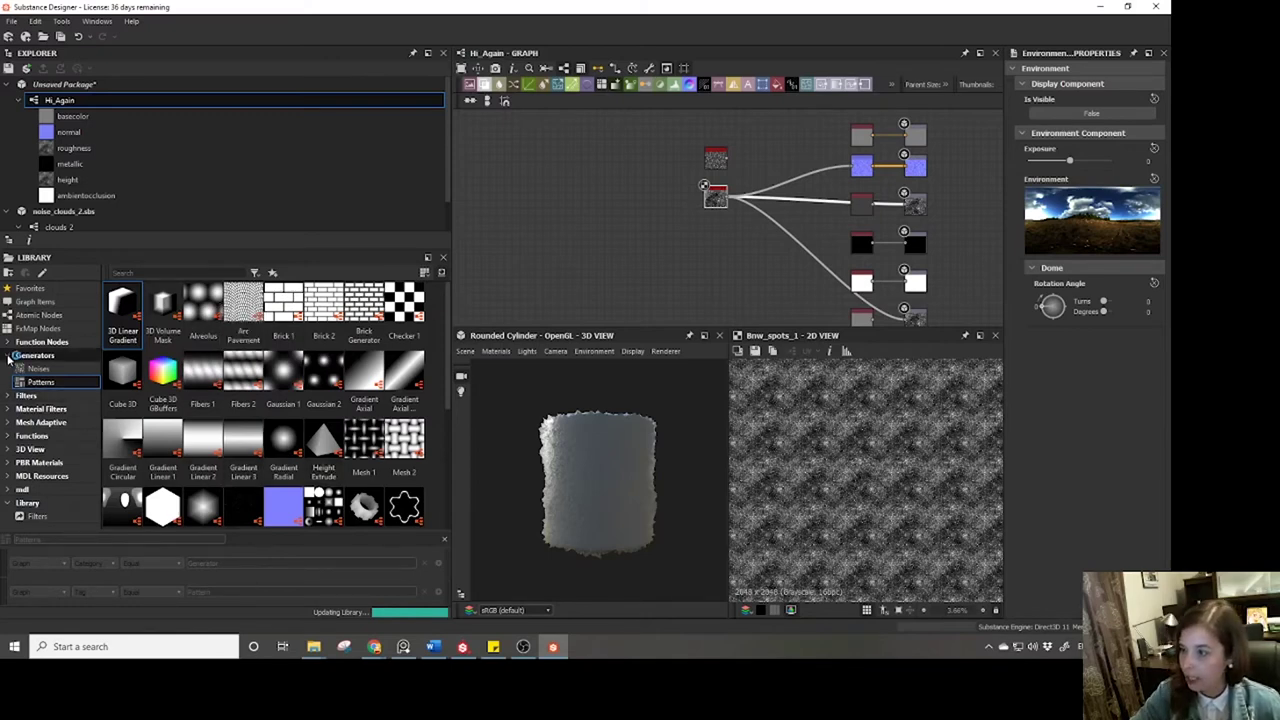
click(6, 369)
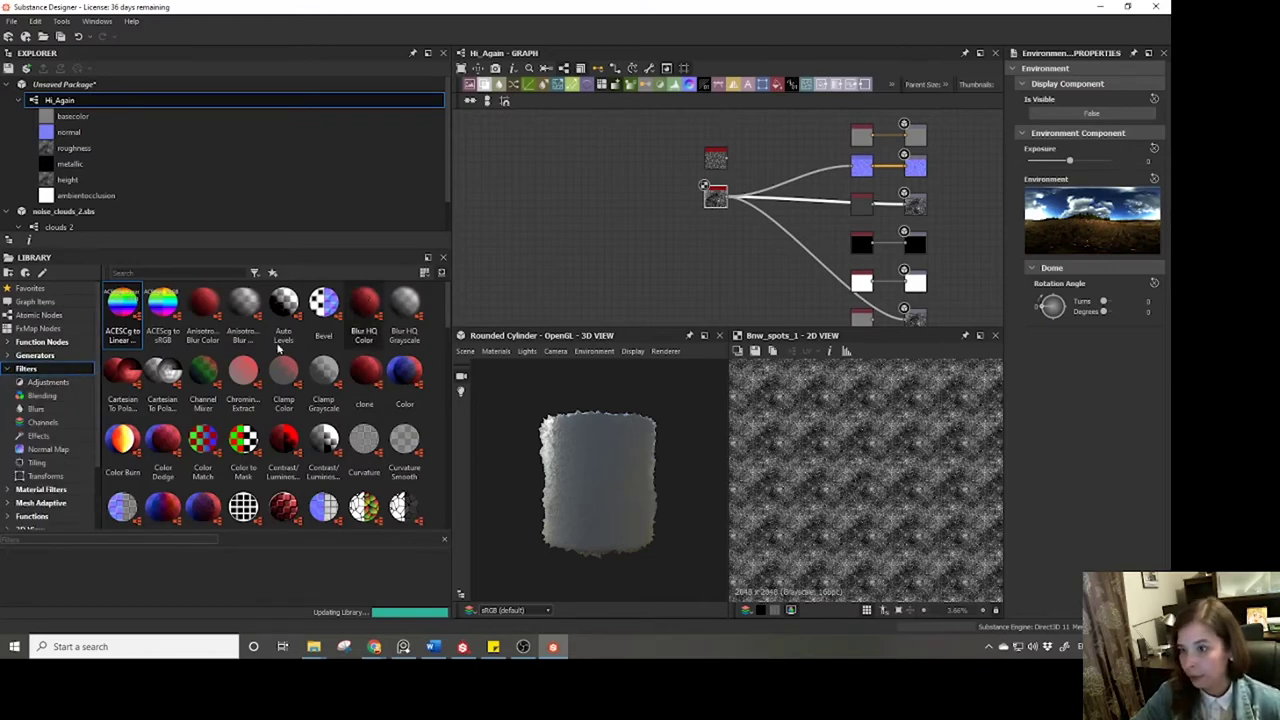
click(50, 383)
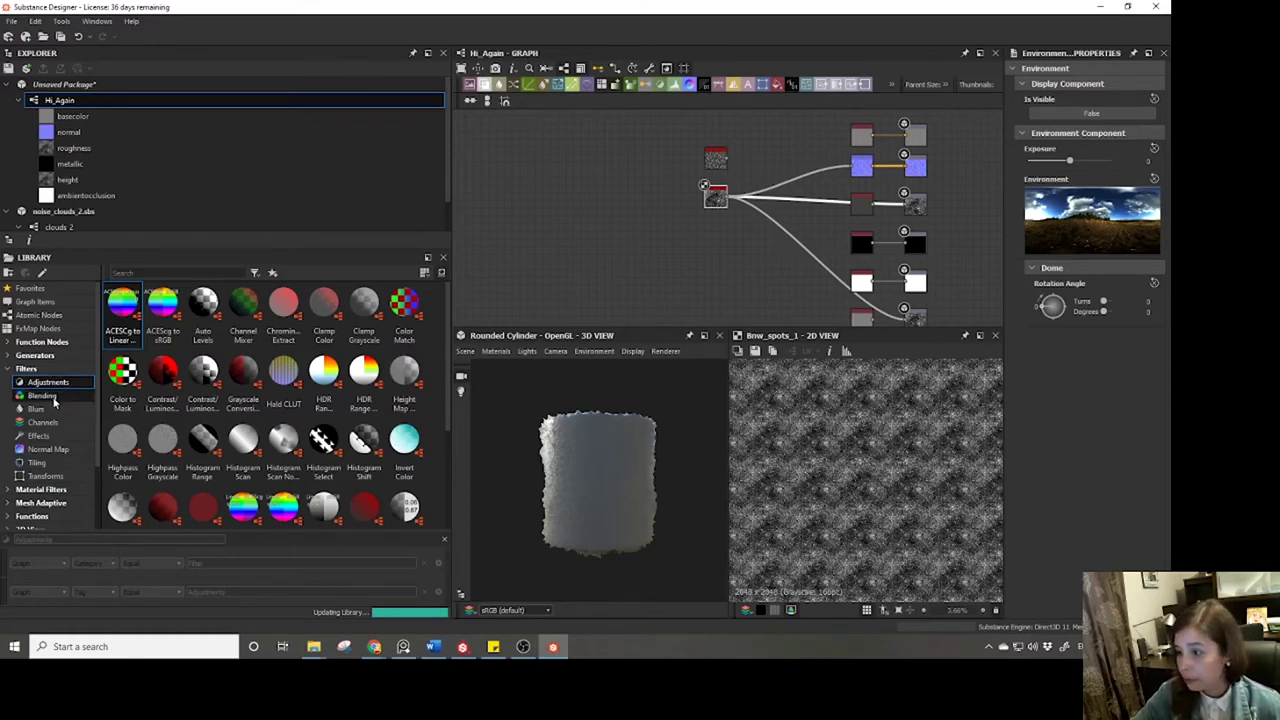
click(54, 398)
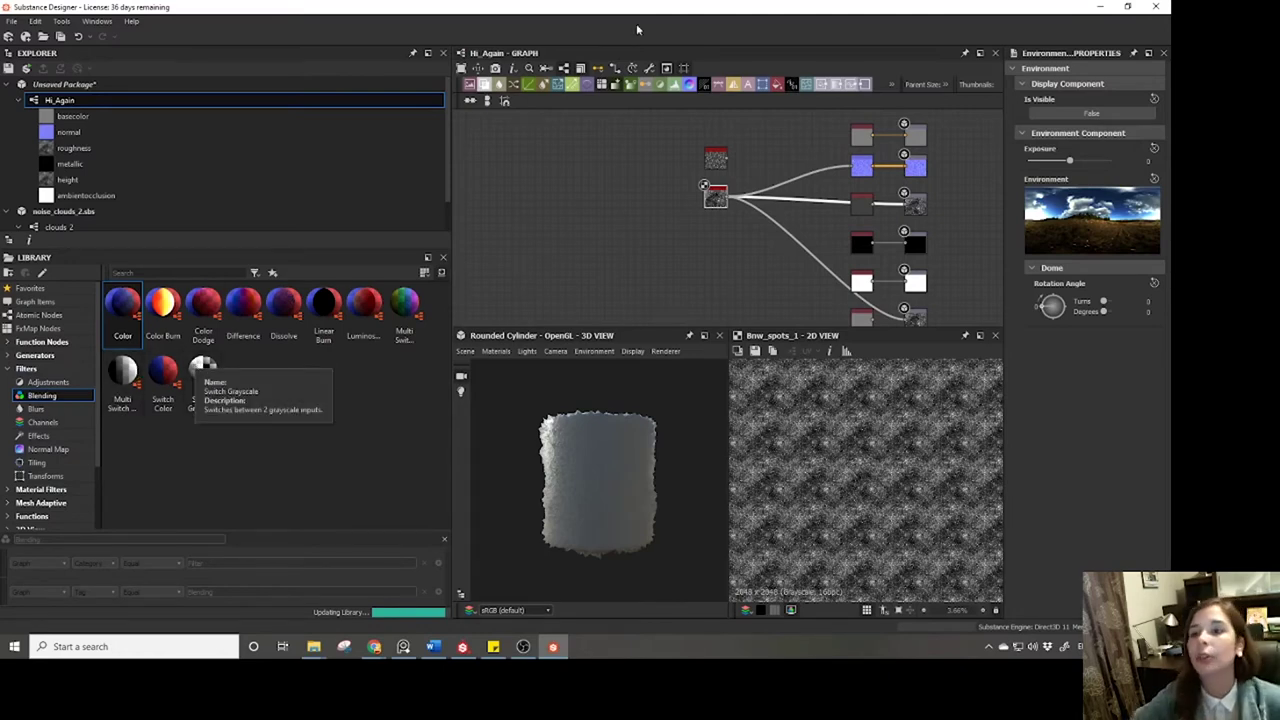
Insert a Blend node between the BnW Spots noise node and the outputs it feeds, and move the noise node farther from it.
click(487, 86)
scroll(620, 232, down, 6)
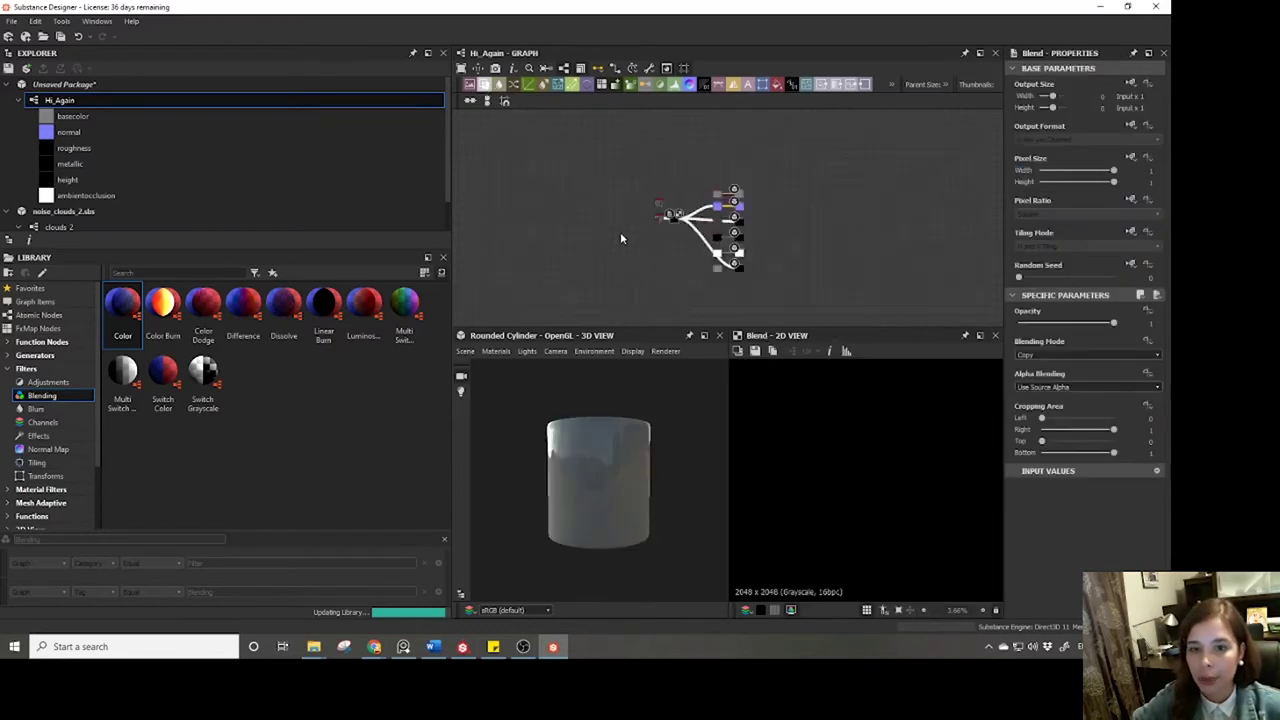
scroll(620, 232, up, 4)
scroll(747, 251, up, 3)
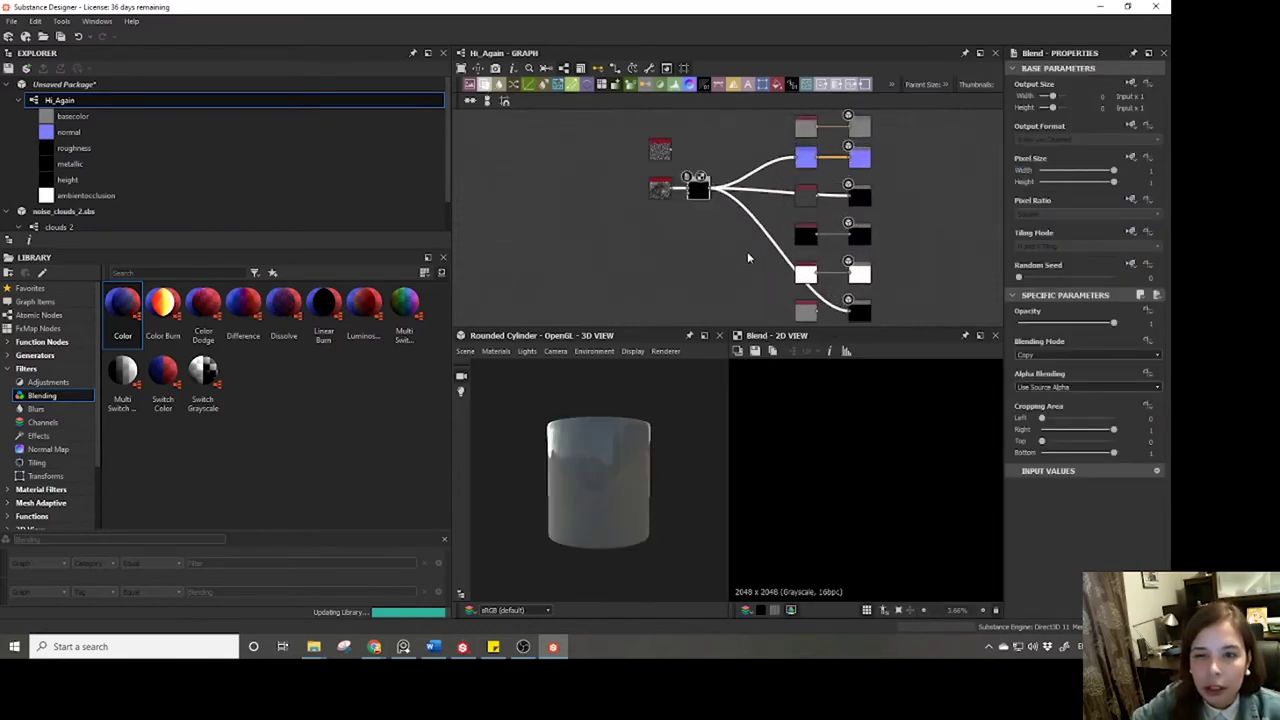
drag(695, 174, 614, 186)
middle_drag(645, 143, 645, 189)
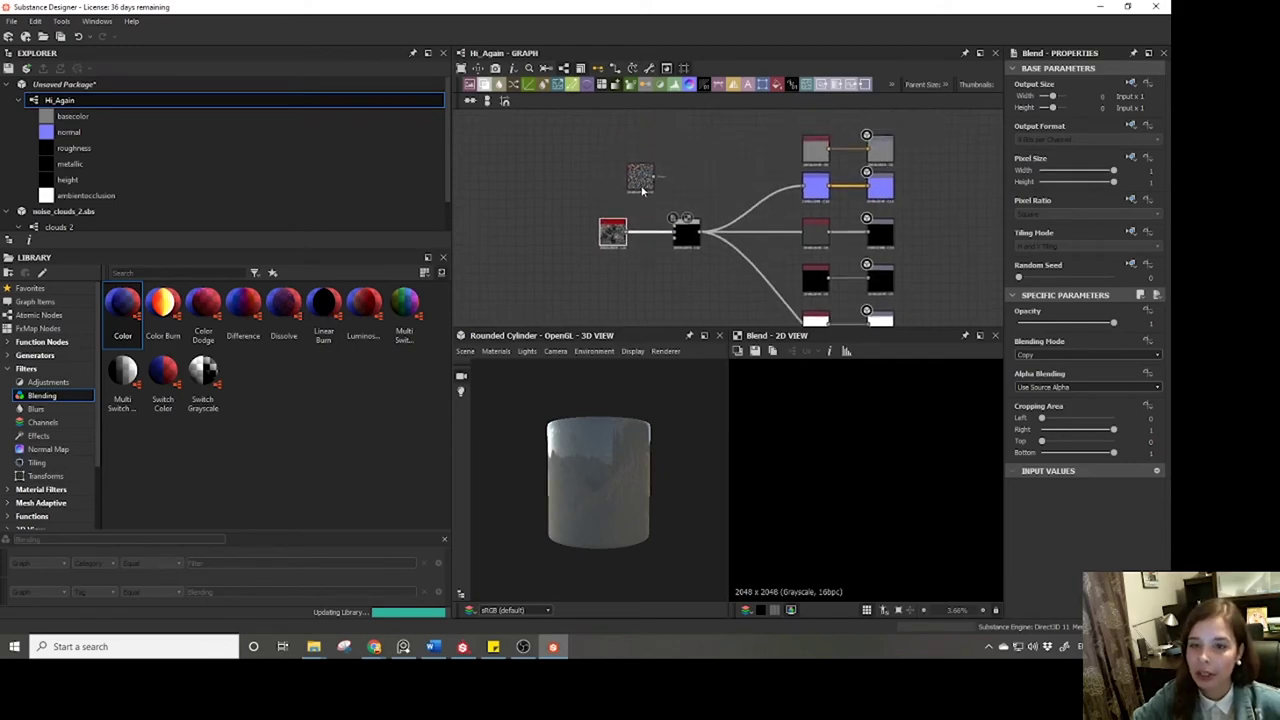
Reposition the Gaussian Noise node, preview it in the 2D view, and attach a new Blend node to its output.
drag(638, 176, 605, 173)
double_click(604, 172)
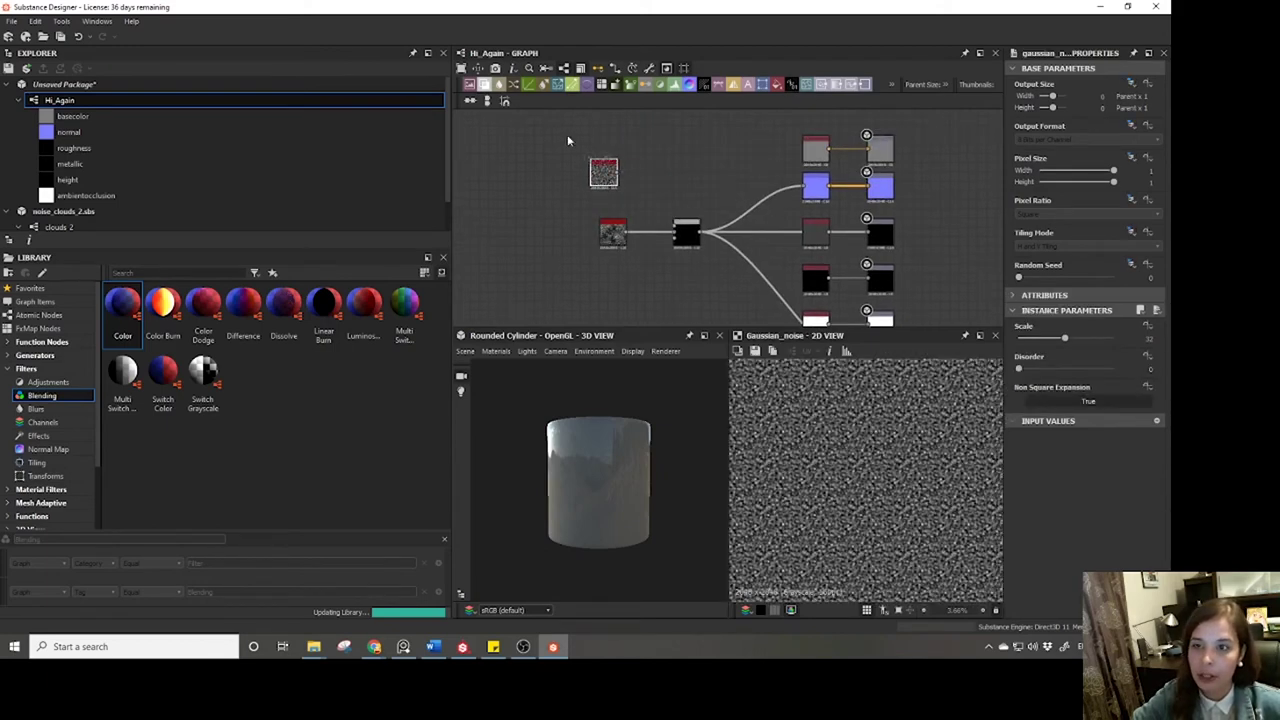
click(485, 86)
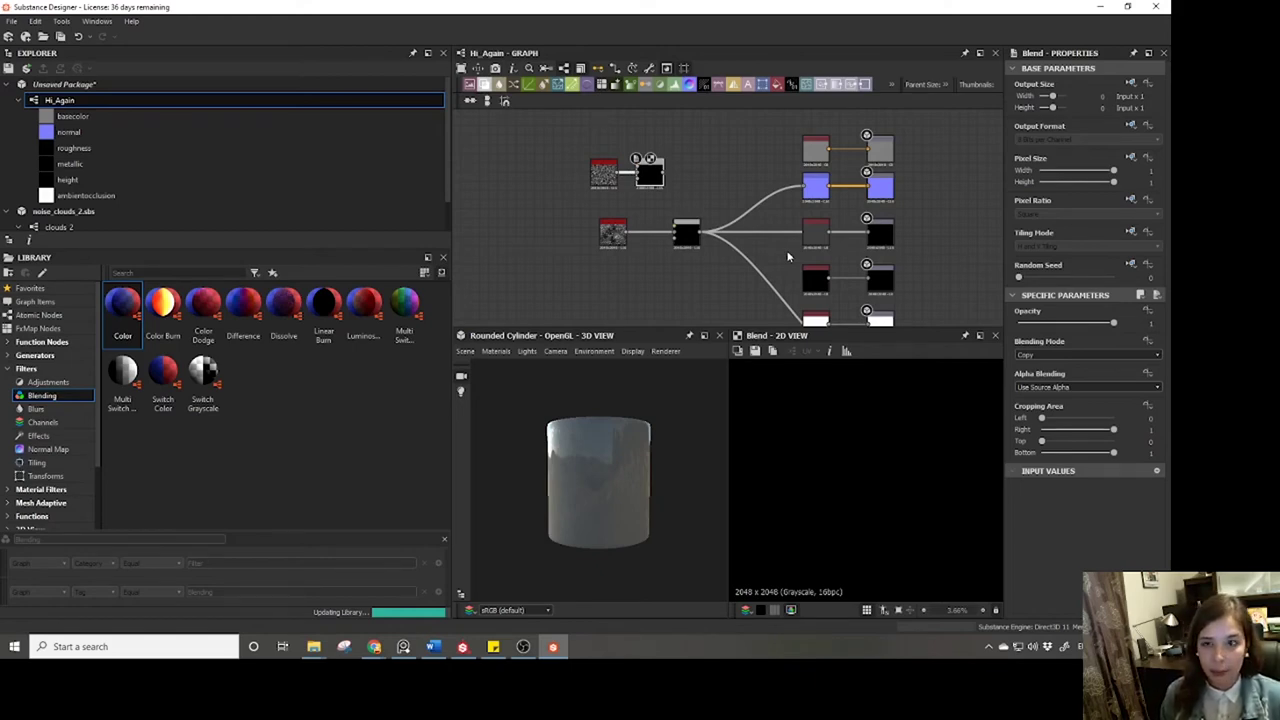
Examine the inputs, opacity and available blending modes of the Blend node attached to Gaussian Noise.
scroll(640, 240, up, 3)
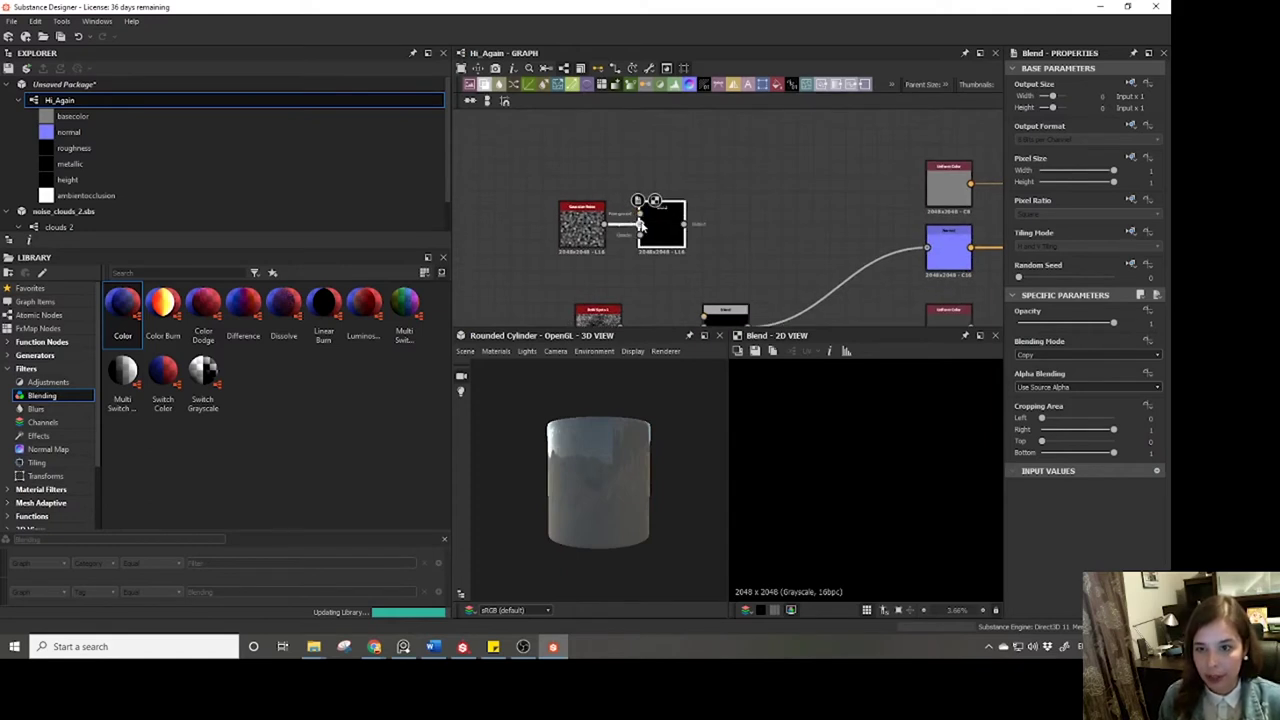
scroll(638, 220, up, 3)
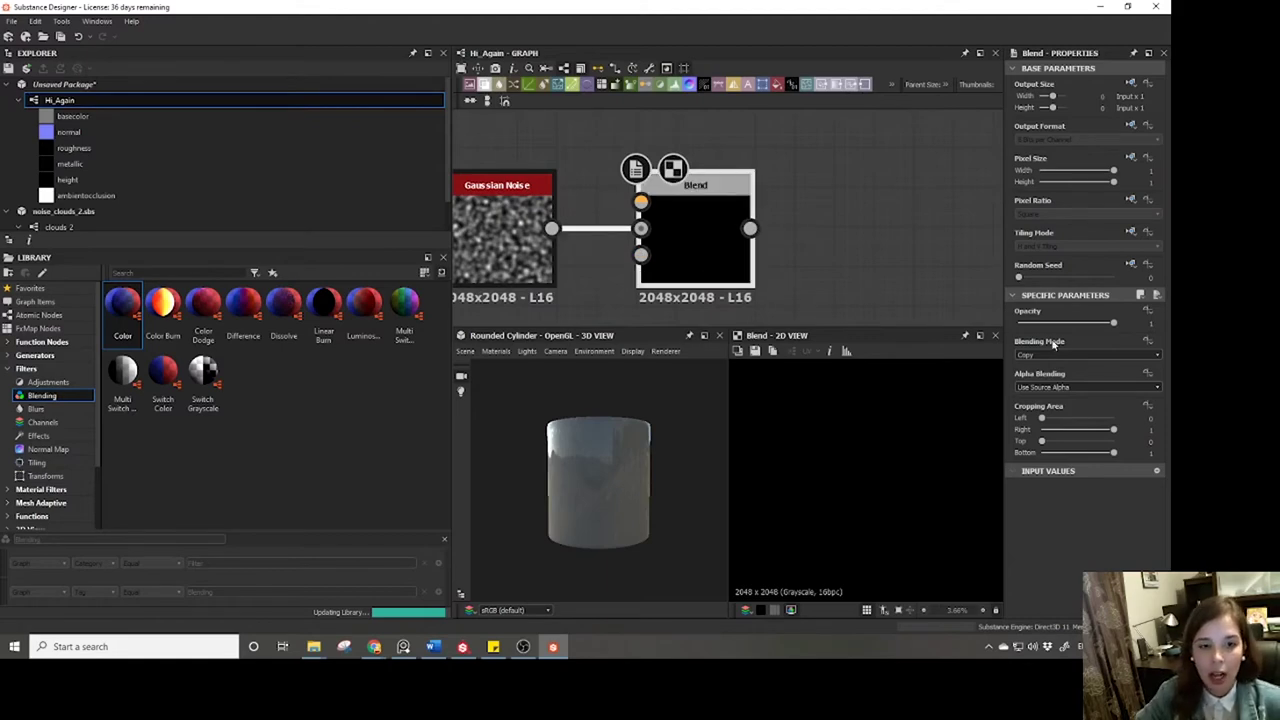
drag(1088, 326, 1118, 332)
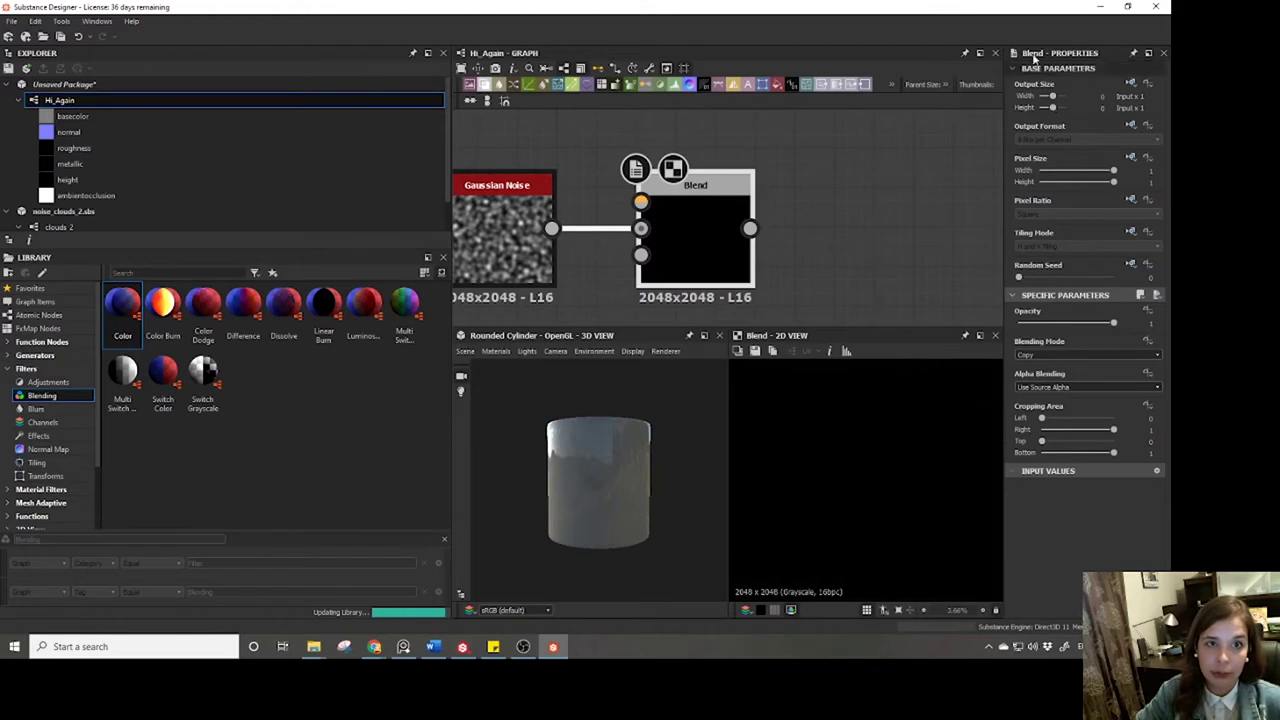
click(1038, 353)
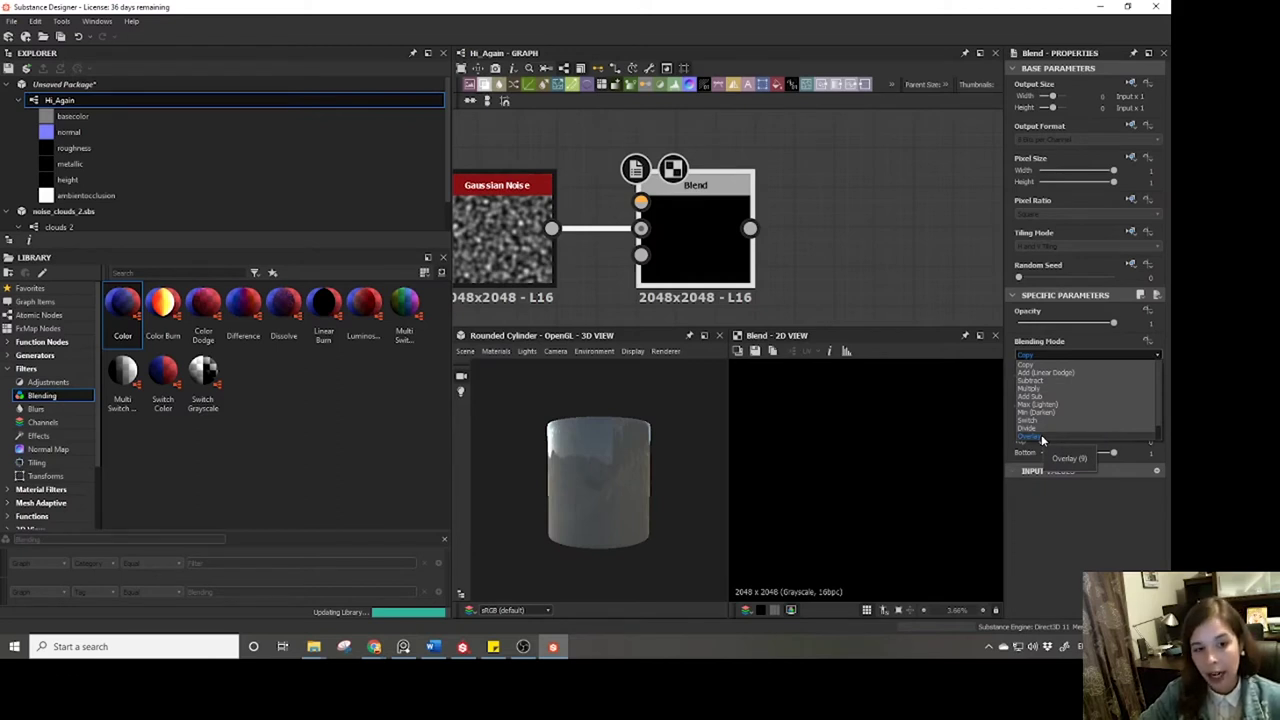
scroll(1060, 420, down, 1)
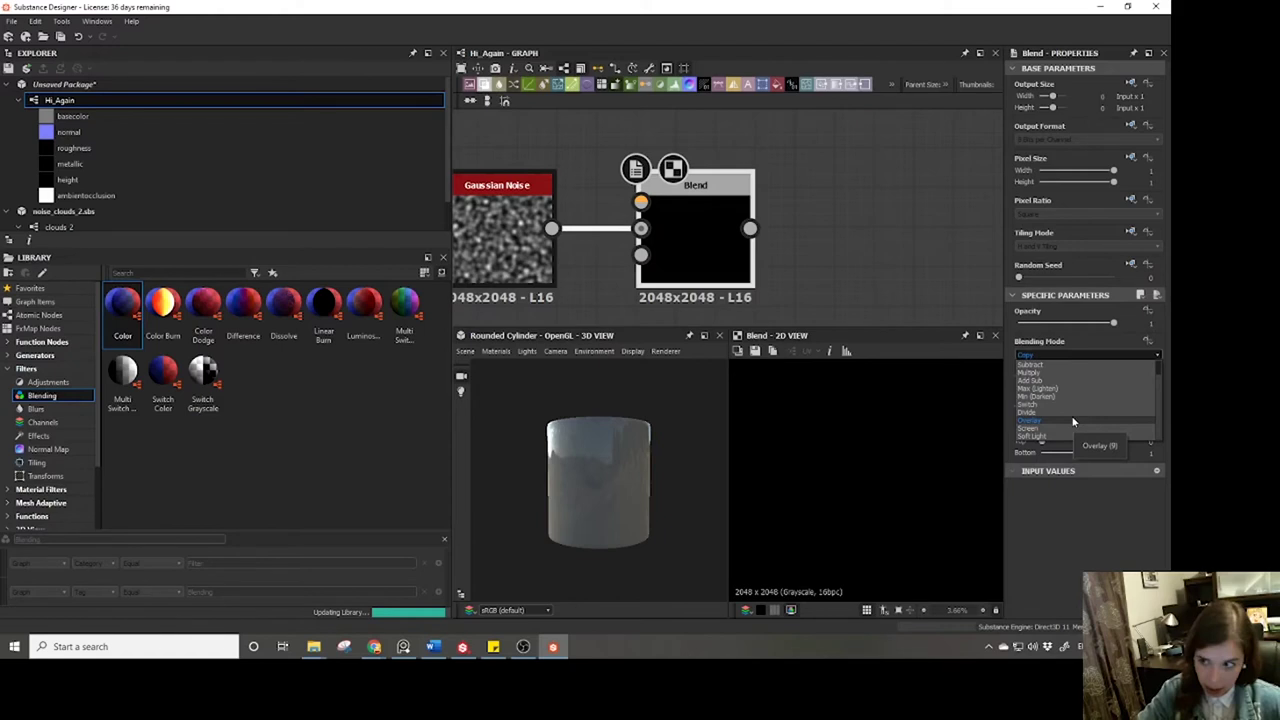
click(654, 248)
Search the graph's node list for color and blend nodes, and dismiss it without adding any.
middle_drag(600, 242, 748, 224)
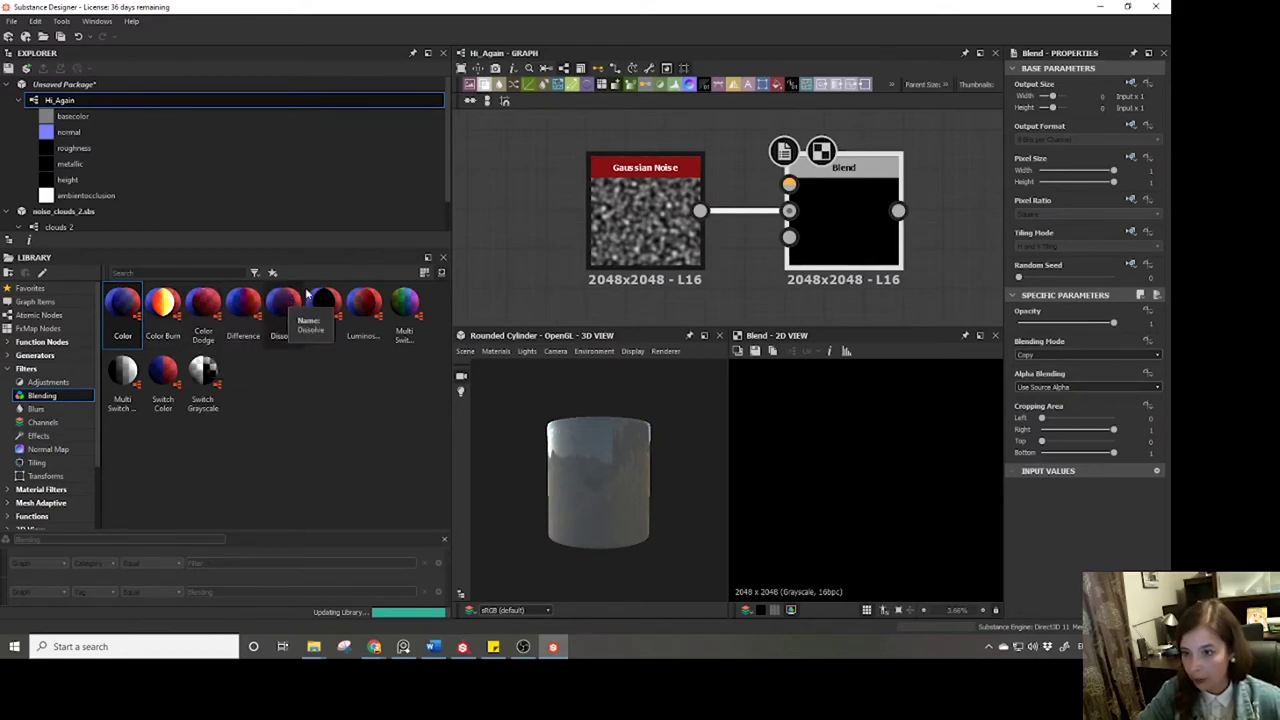
scroll(773, 266, down, 5)
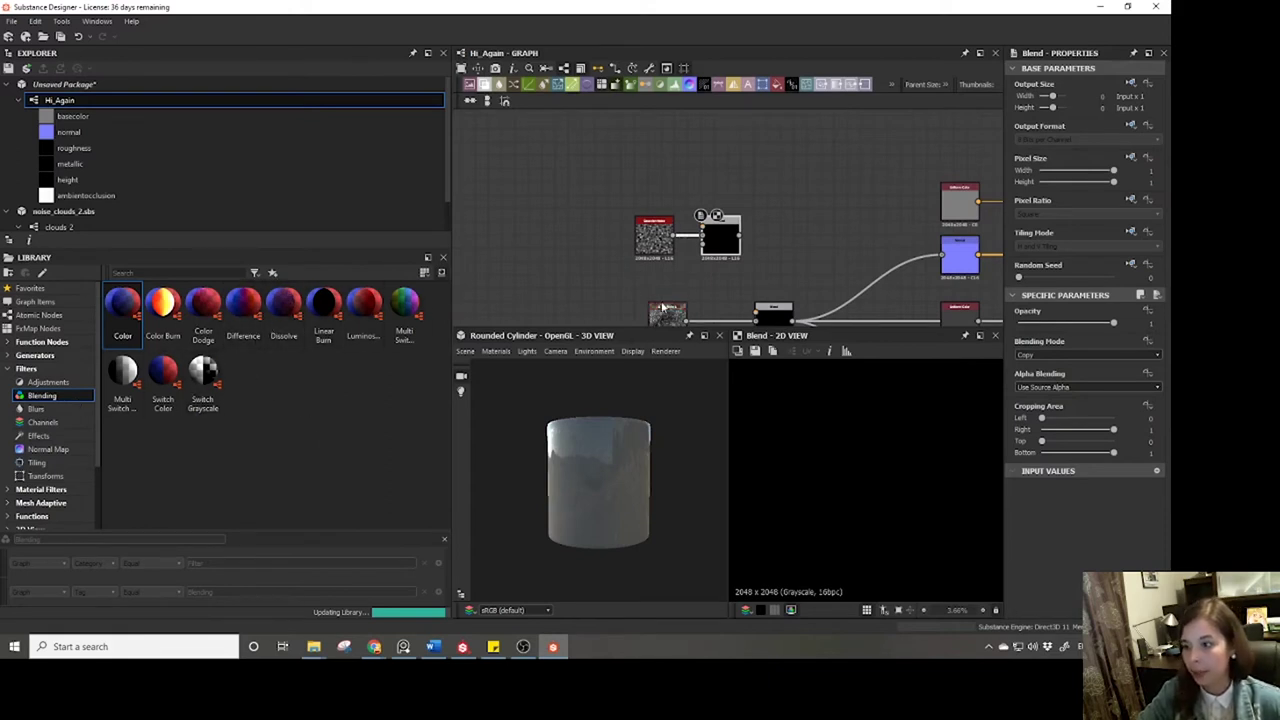
key(space)
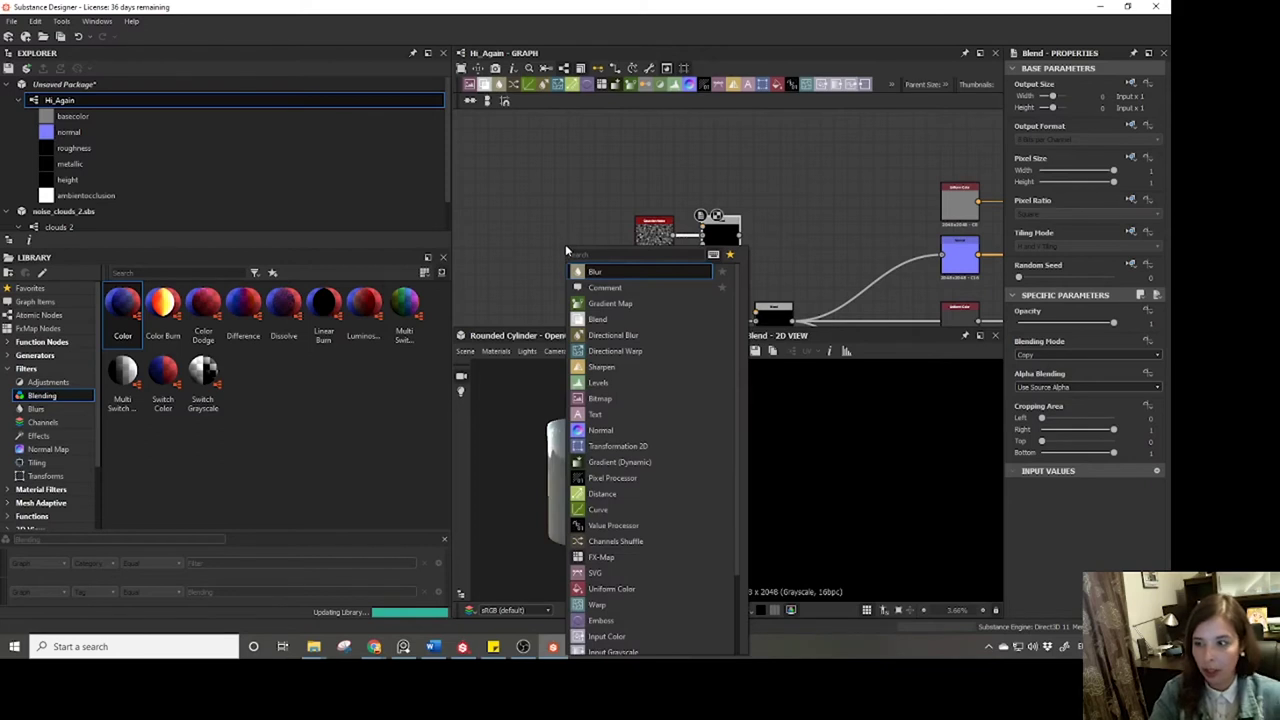
text(colo)
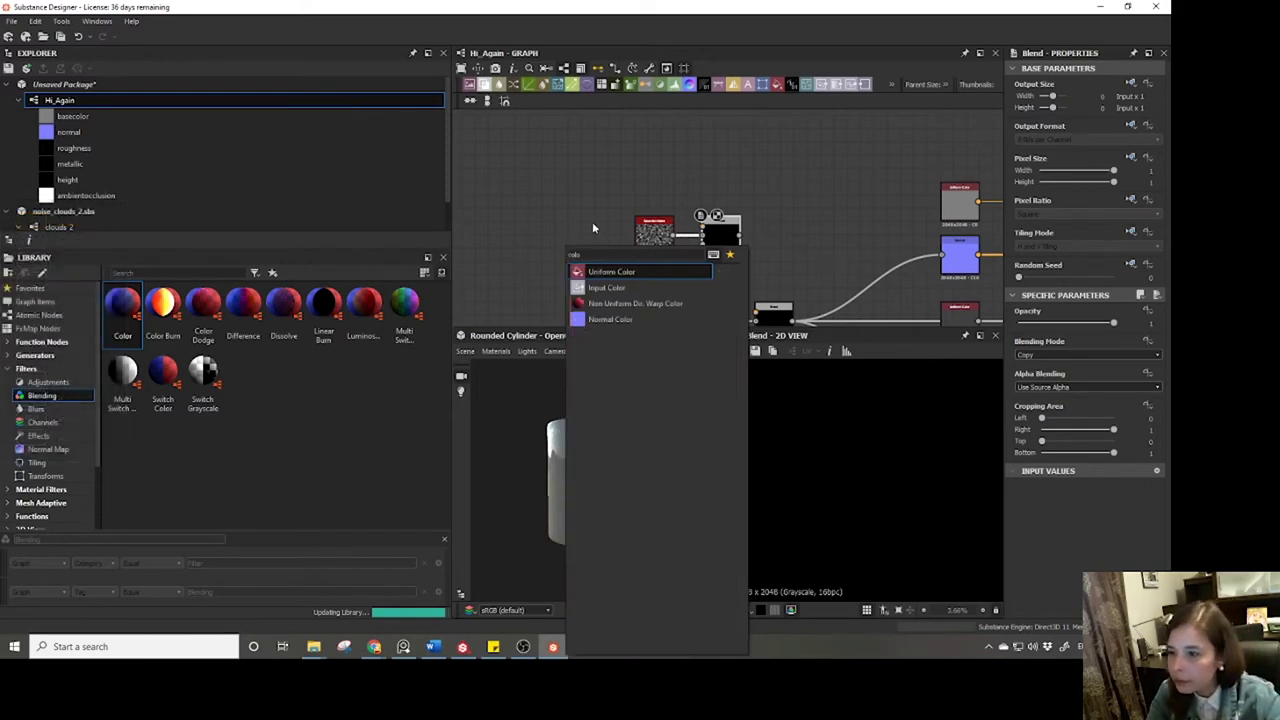
key(BackSpace)
key(BackSpace)
key(BackSpace)
text(bu)
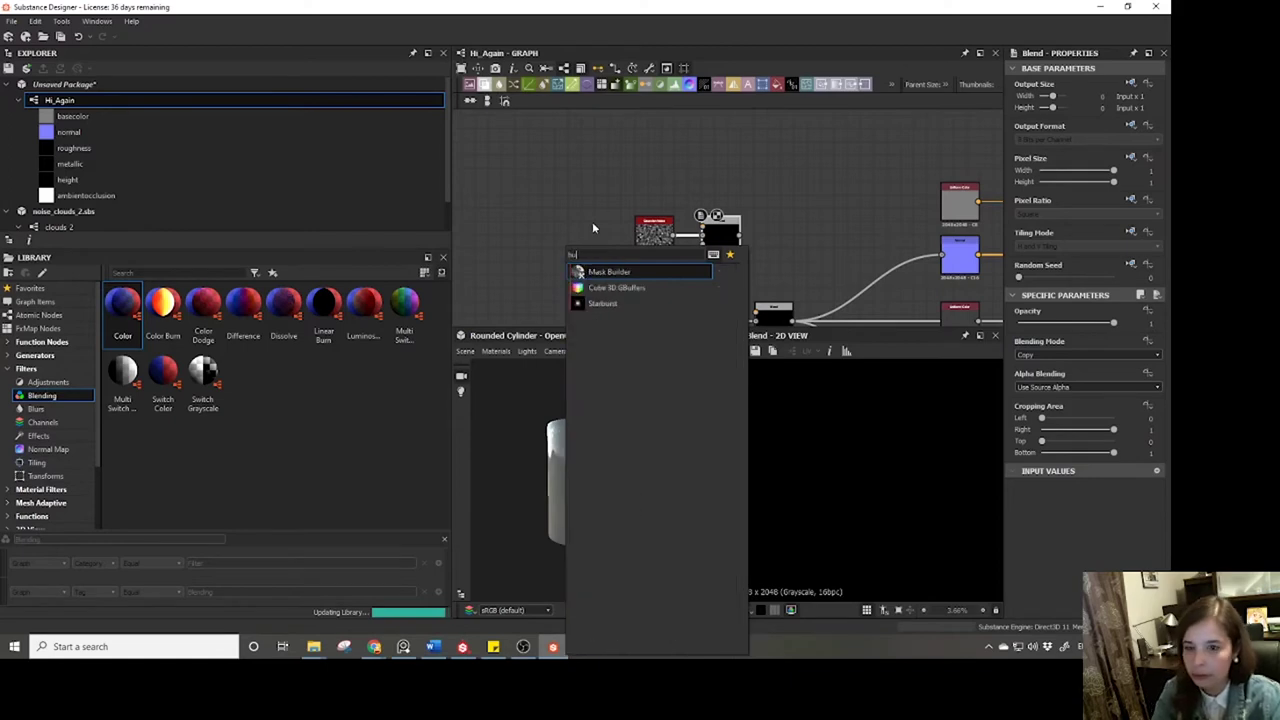
text(l)
key(BackSpace)
key(BackSpace)
key(BackSpace)
text(ble)
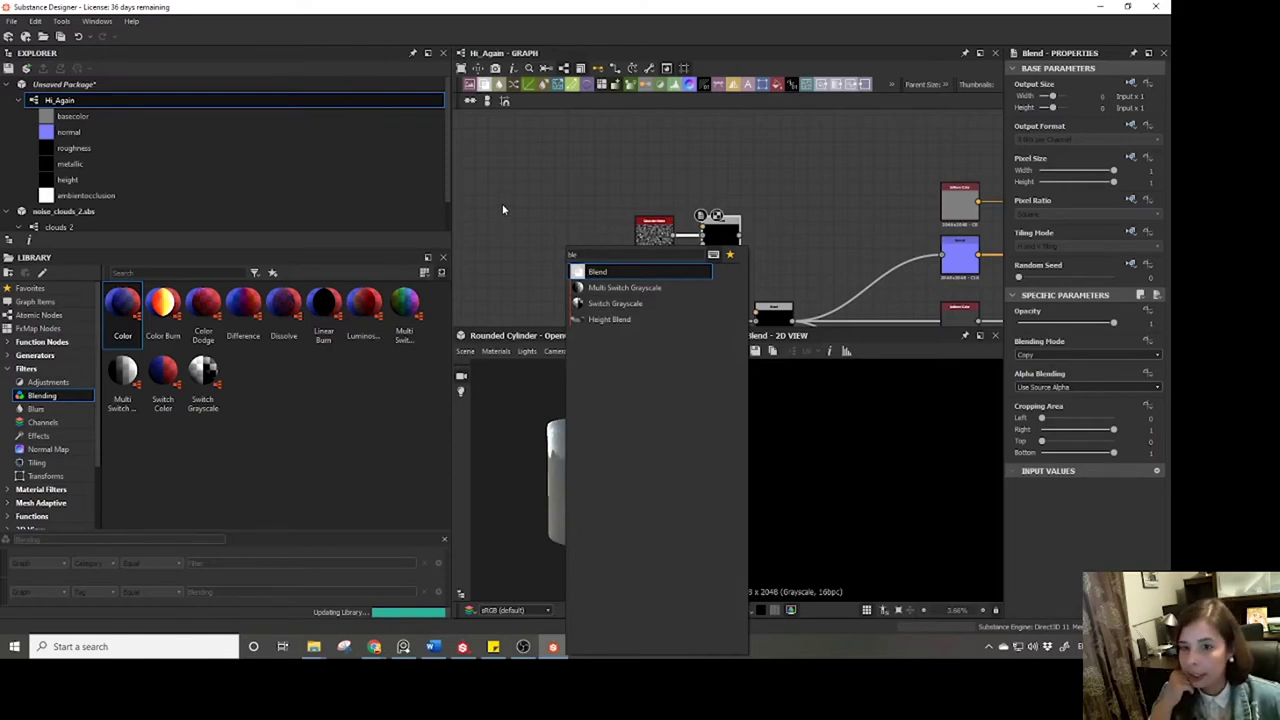
key(Escape)
Move the Gaussian Noise and its Blend node together to just above the other noise and Blend pair.
middle_drag(592, 233, 591, 191)
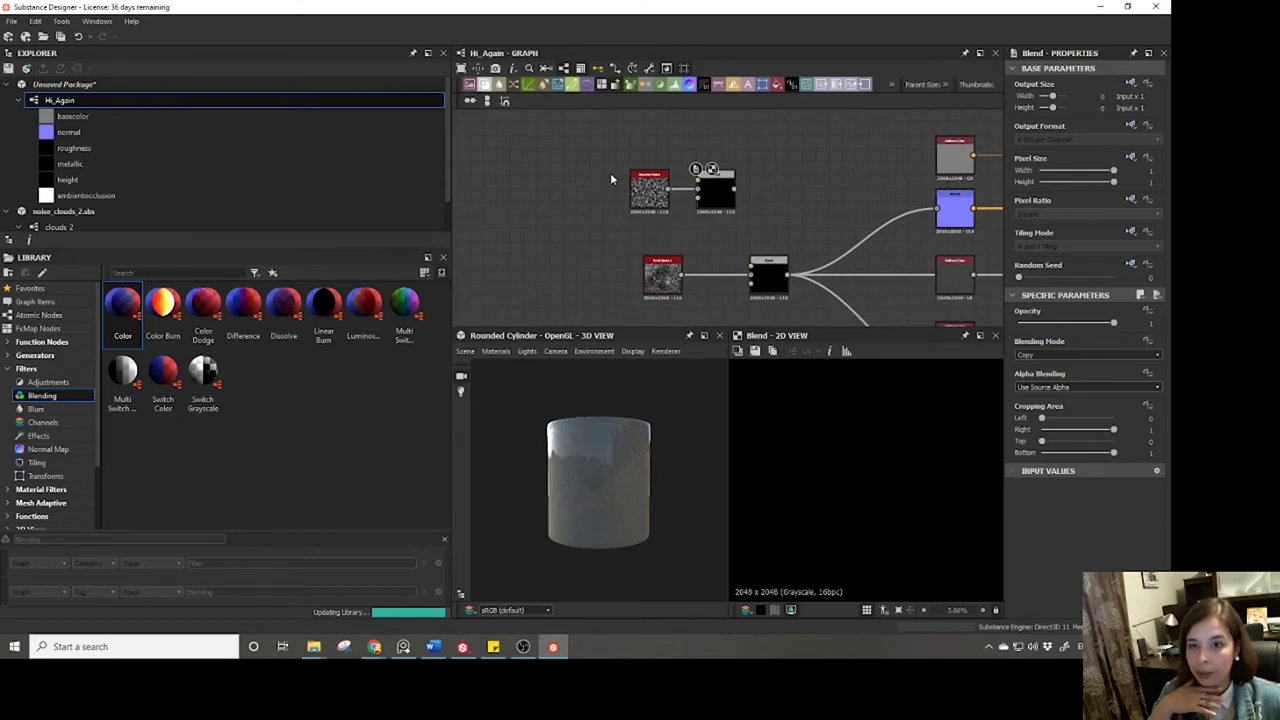
drag(610, 174, 742, 222)
drag(649, 190, 702, 208)
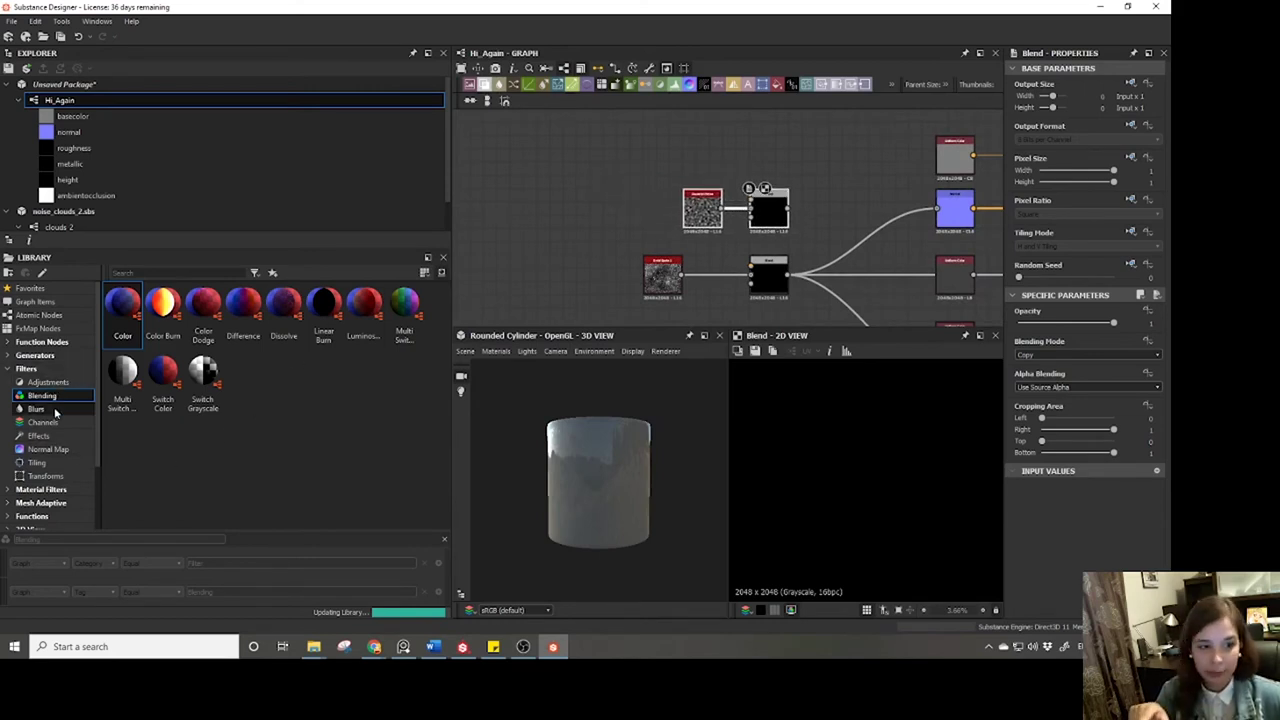
Browse the Blurs subcategory of the Library's Filters.
click(45, 409)
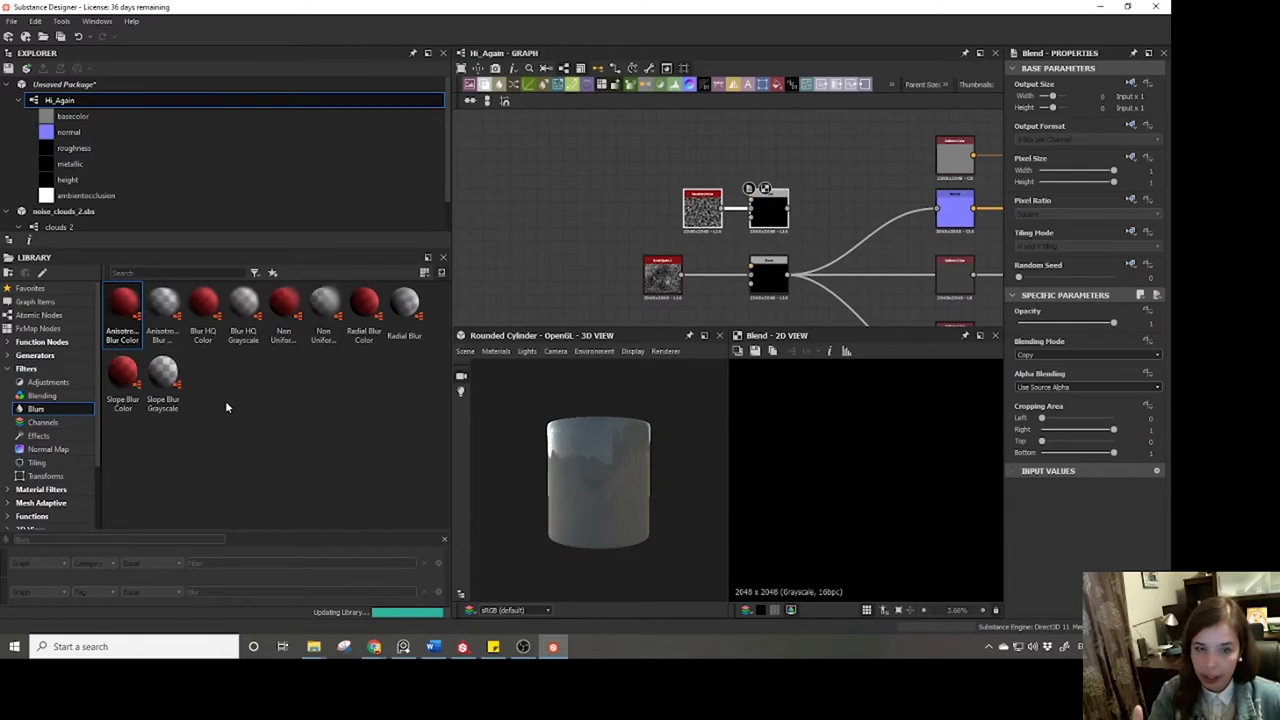
Look through the Channels and Effects filter categories in the library.
click(45, 422)
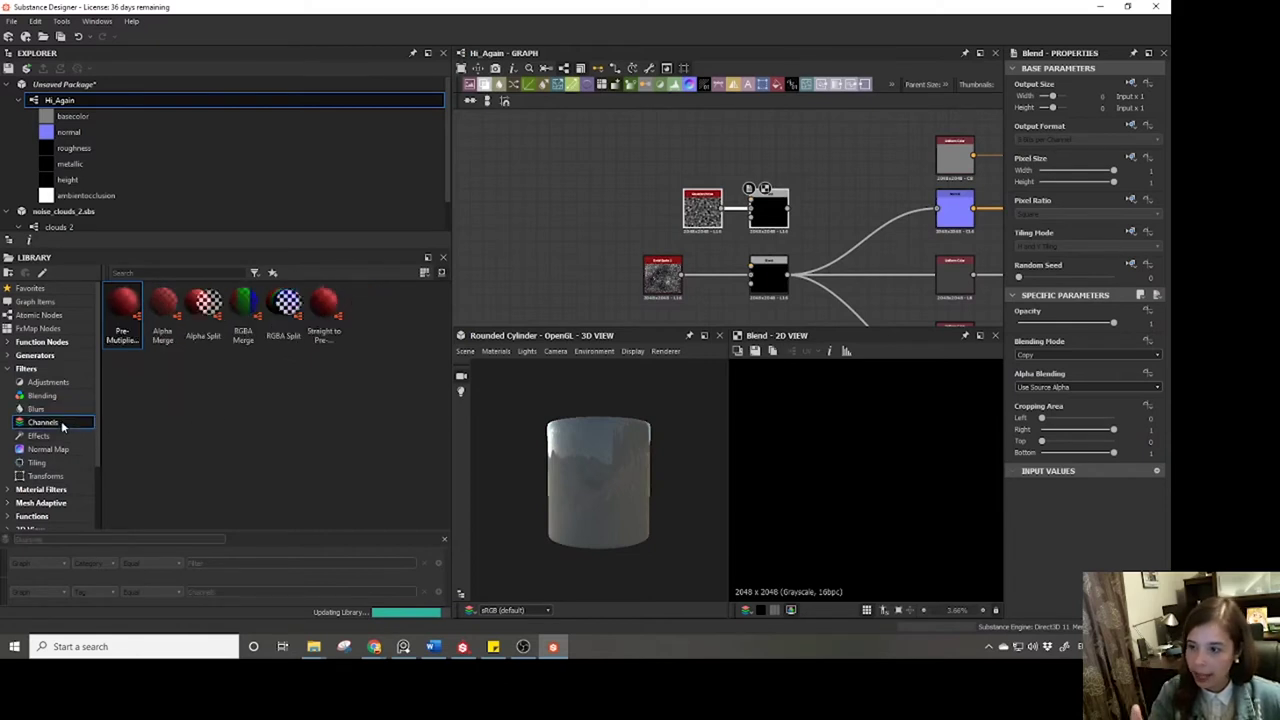
click(40, 436)
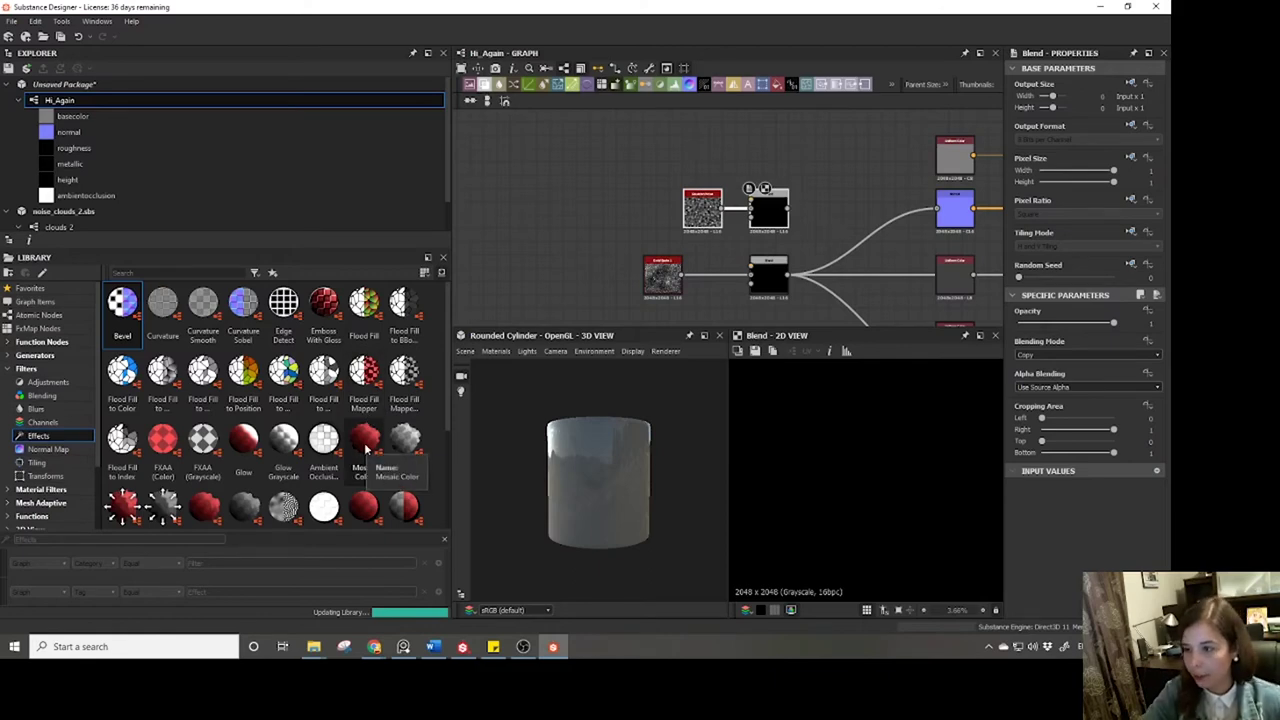
scroll(366, 450, down, 3)
scroll(366, 450, up, 3)
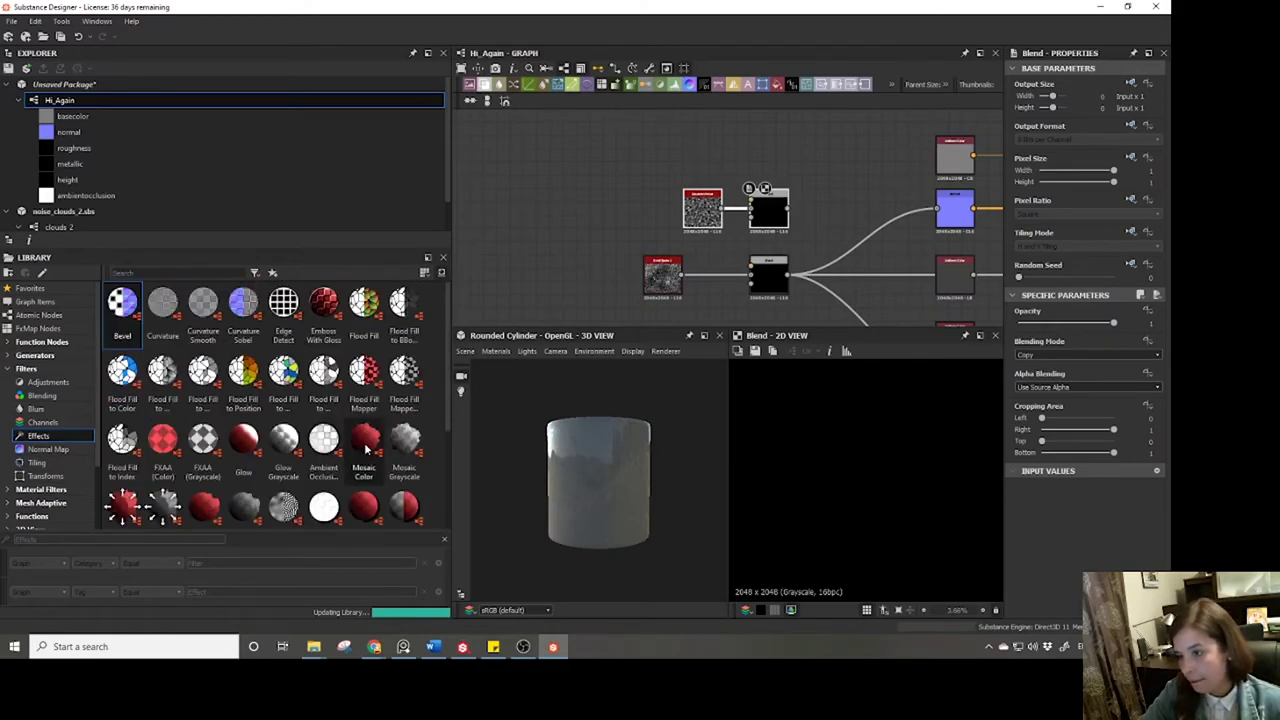
Try out a Vector Morph Grayscale node from the Effects filters in the graph's empty area and delete it again.
scroll(366, 450, down, 3)
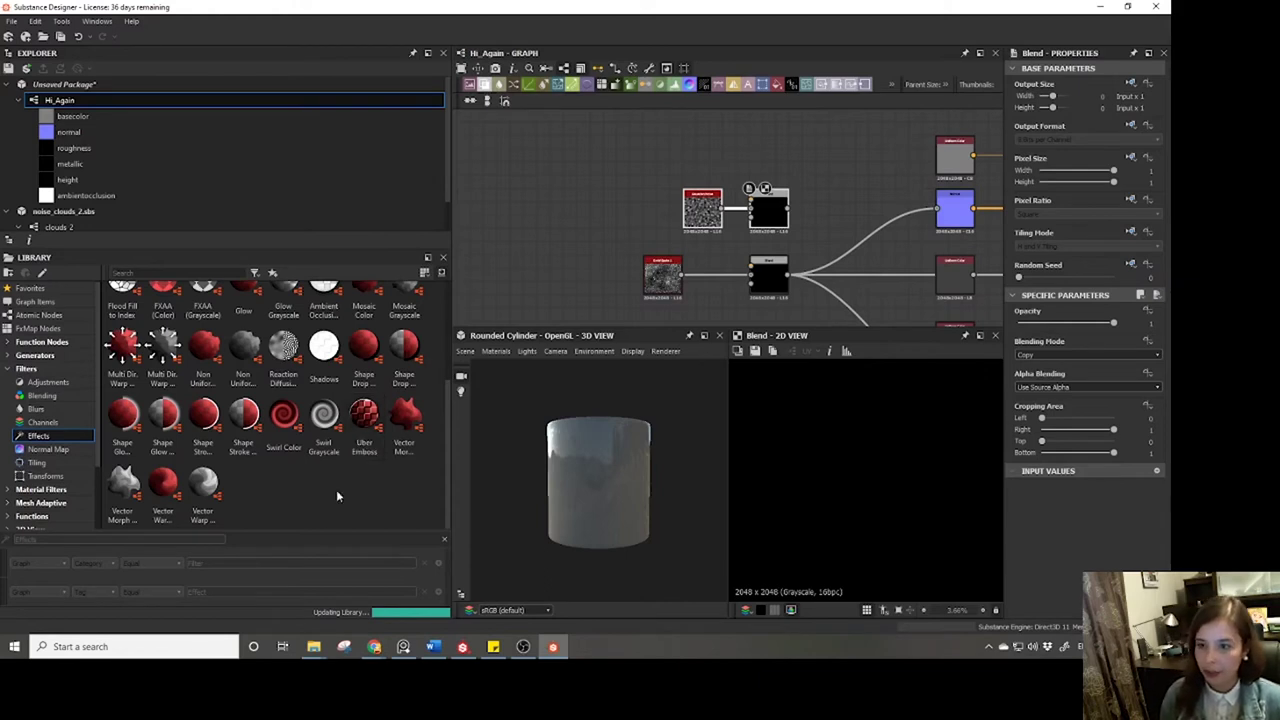
drag(122, 485, 578, 201)
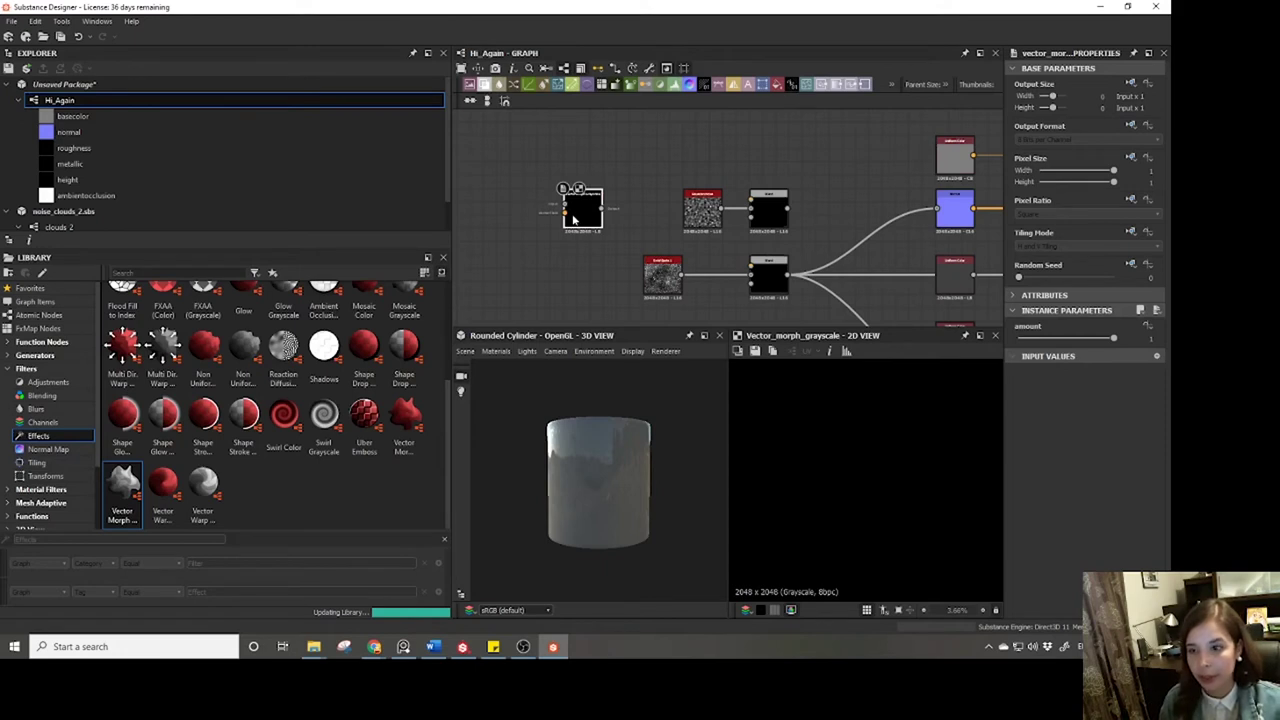
key(Delete)
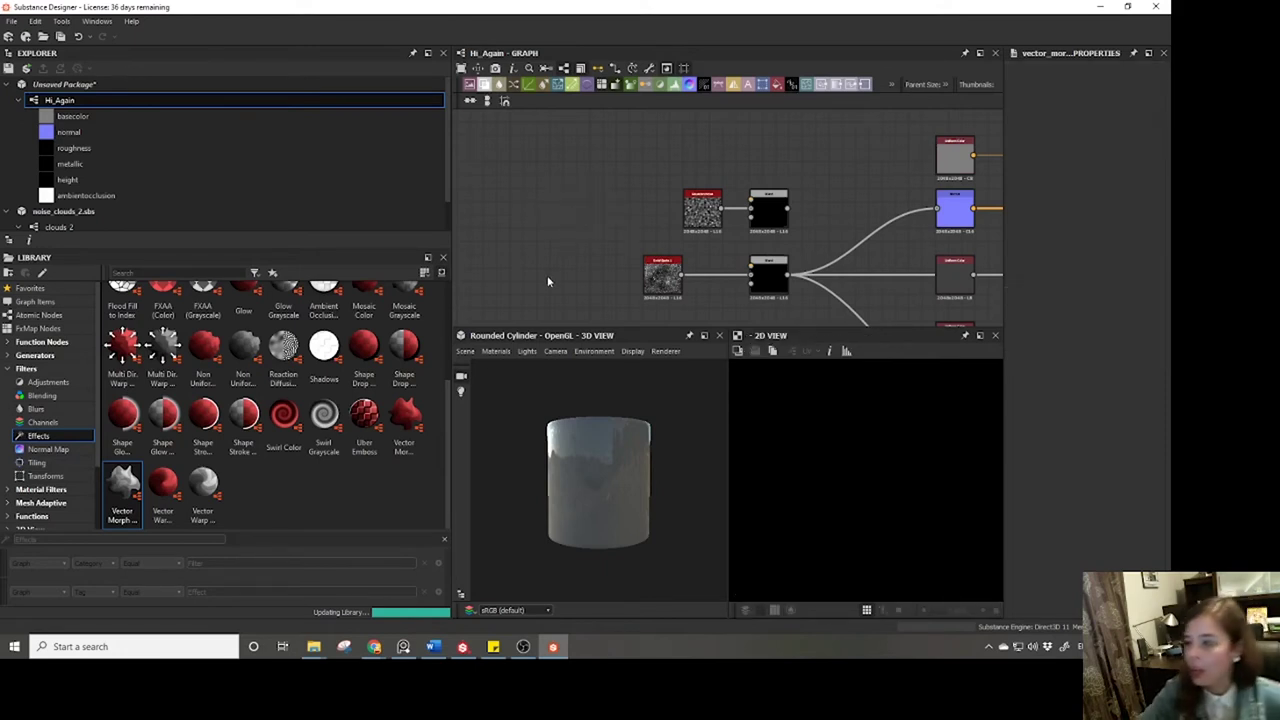
Look through the Normal Map and Tiling filters and examine how the Gaussian Noise node's texture tiles in the 2D view.
click(60, 450)
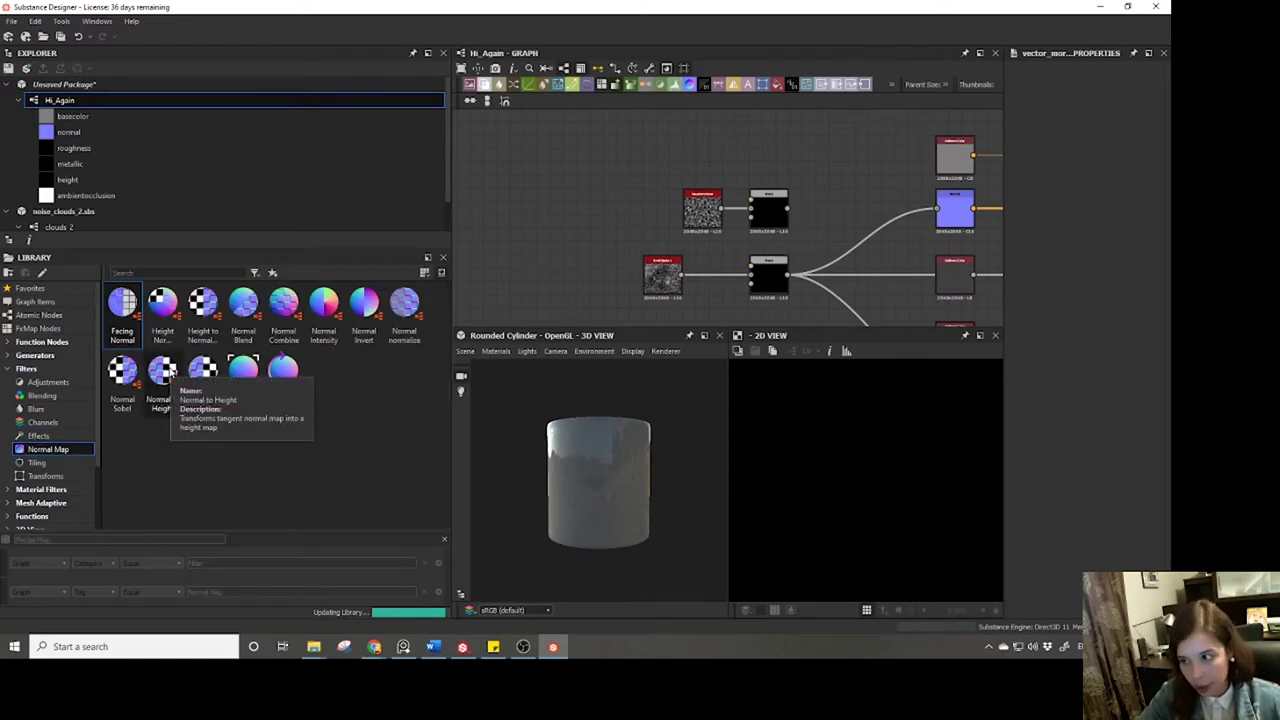
click(85, 462)
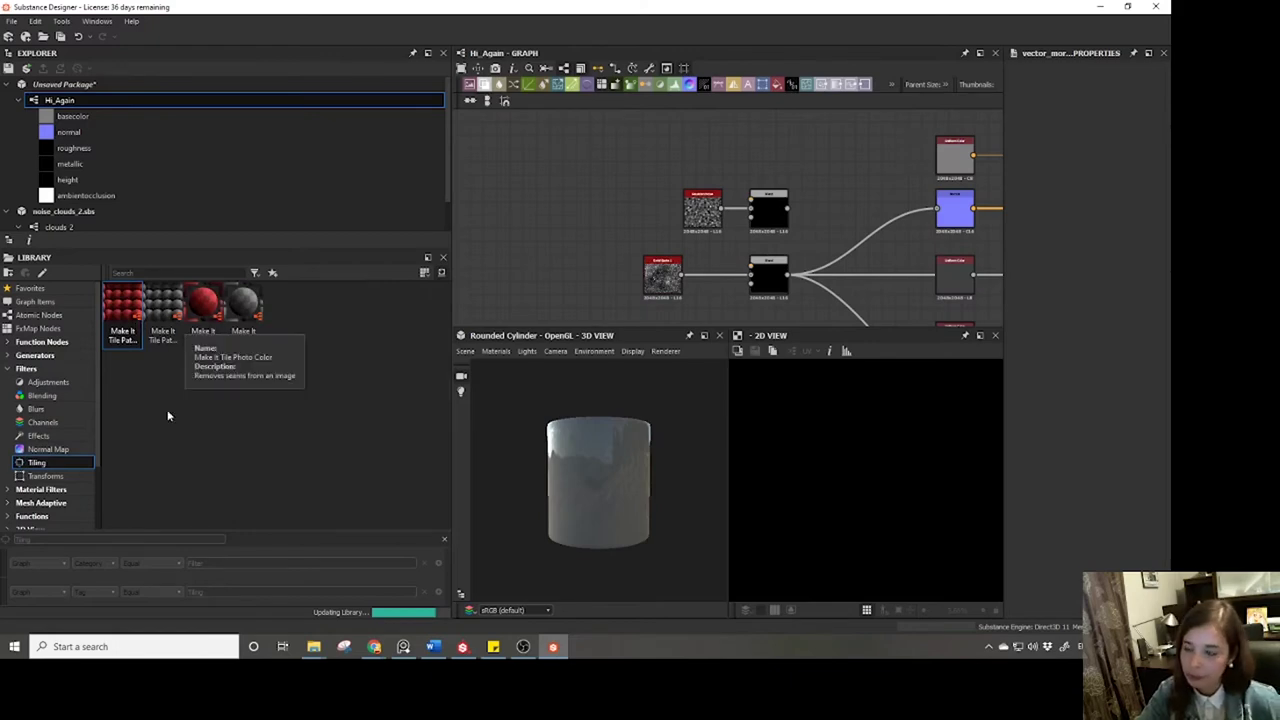
double_click(702, 208)
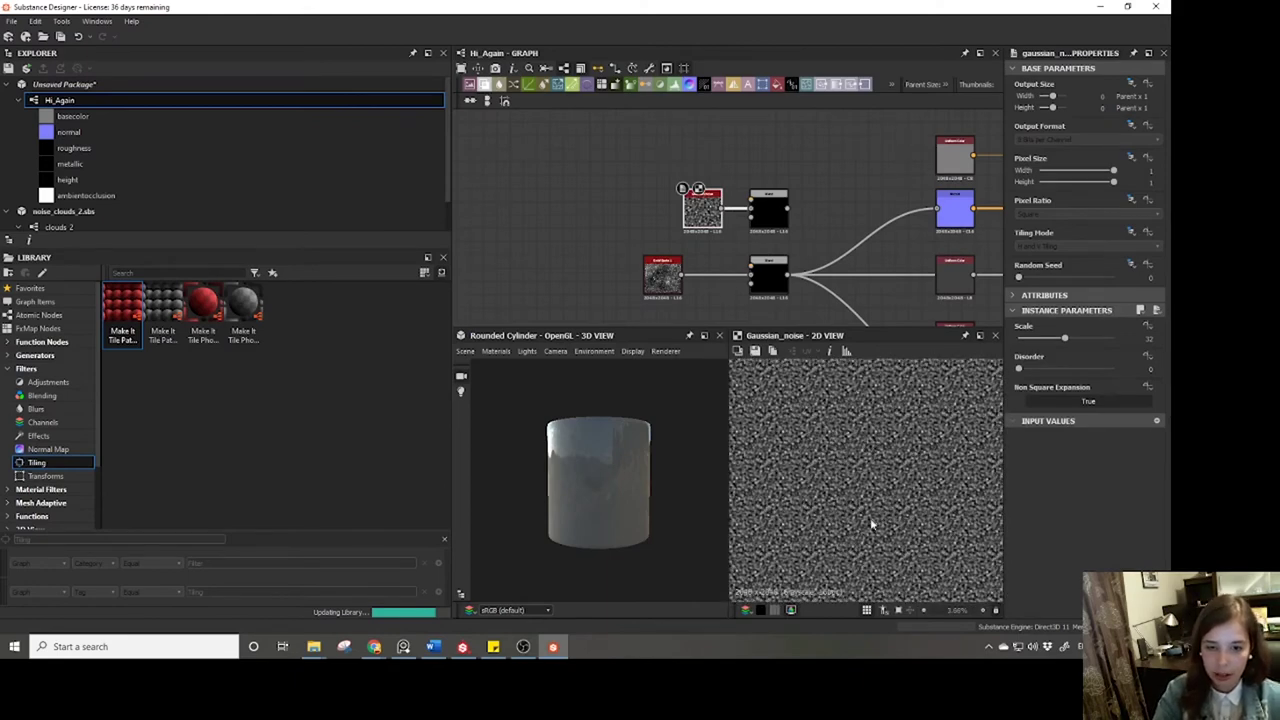
scroll(871, 523, down, 5)
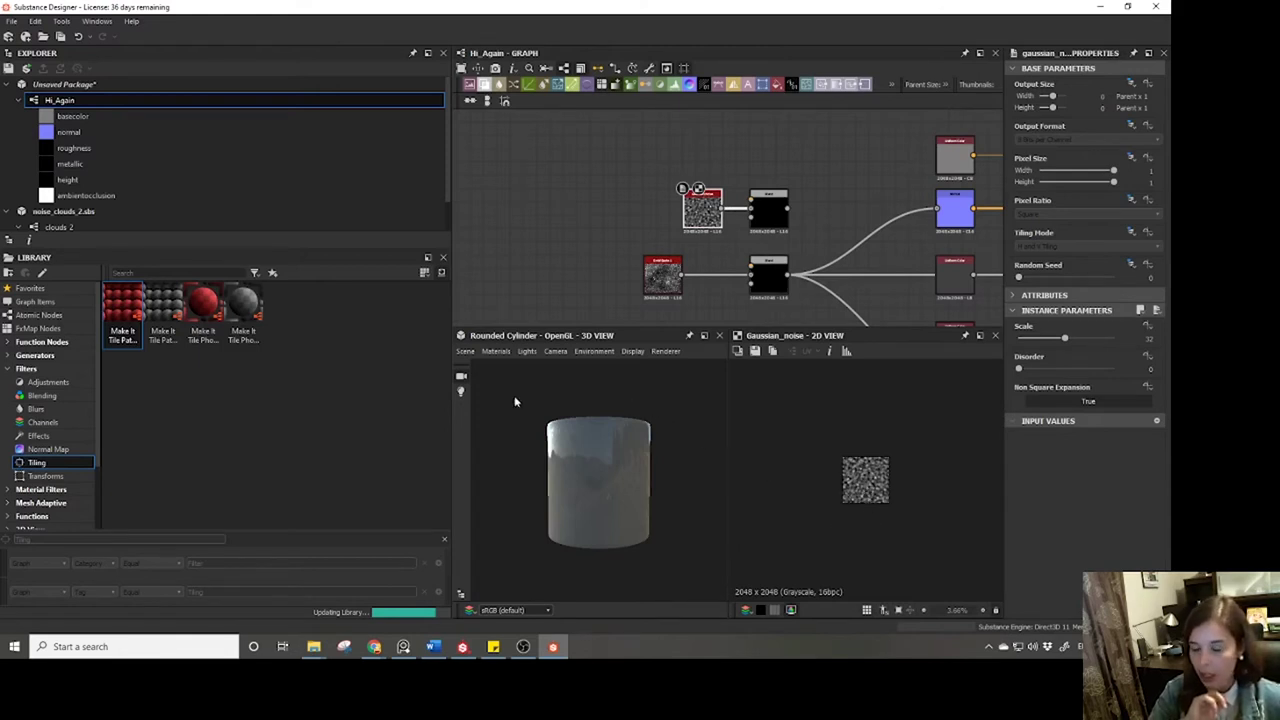
scroll(853, 483, up, 2)
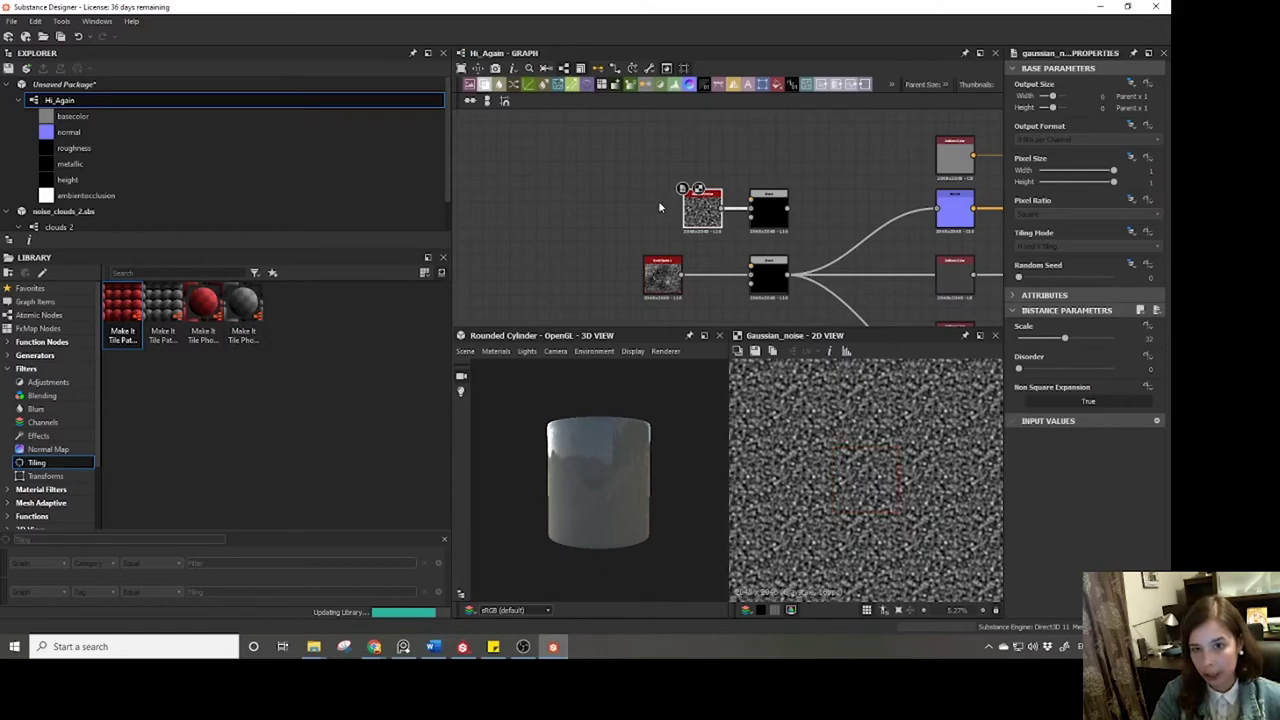
click(707, 230)
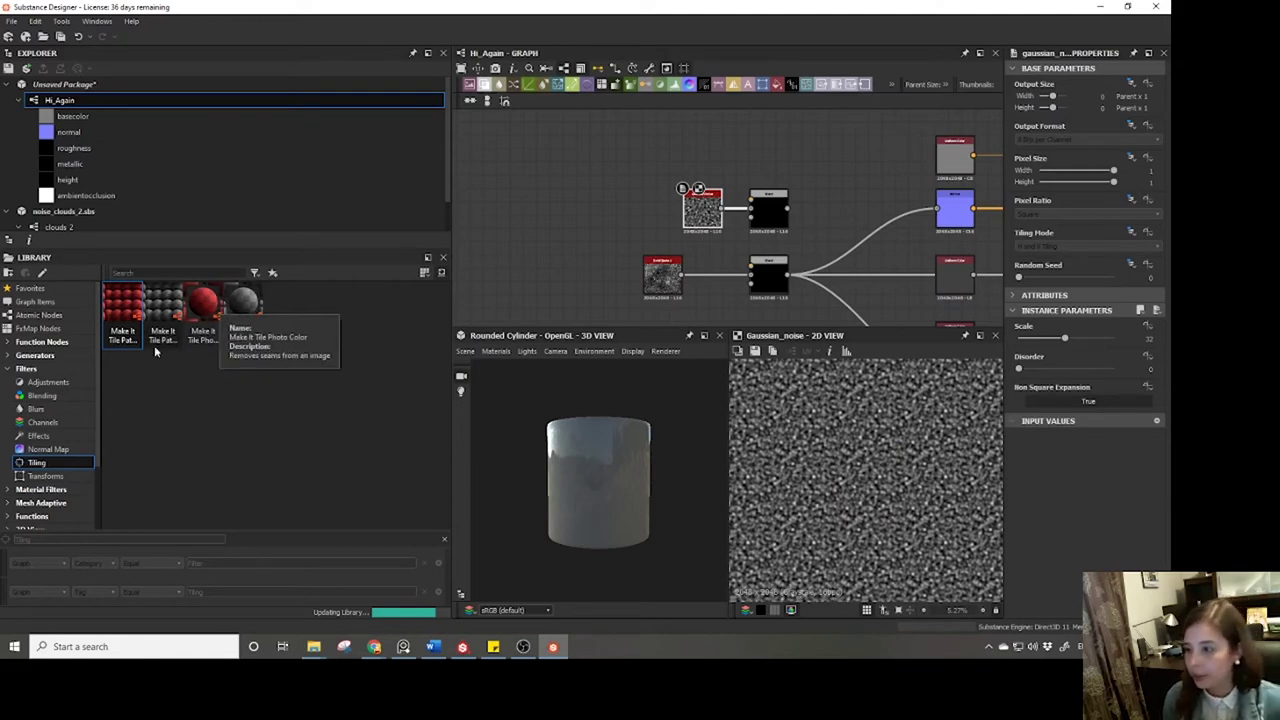
Show the Transforms filters and delete the Gaussian Noise node together with the Blend node it feeds.
click(61, 478)
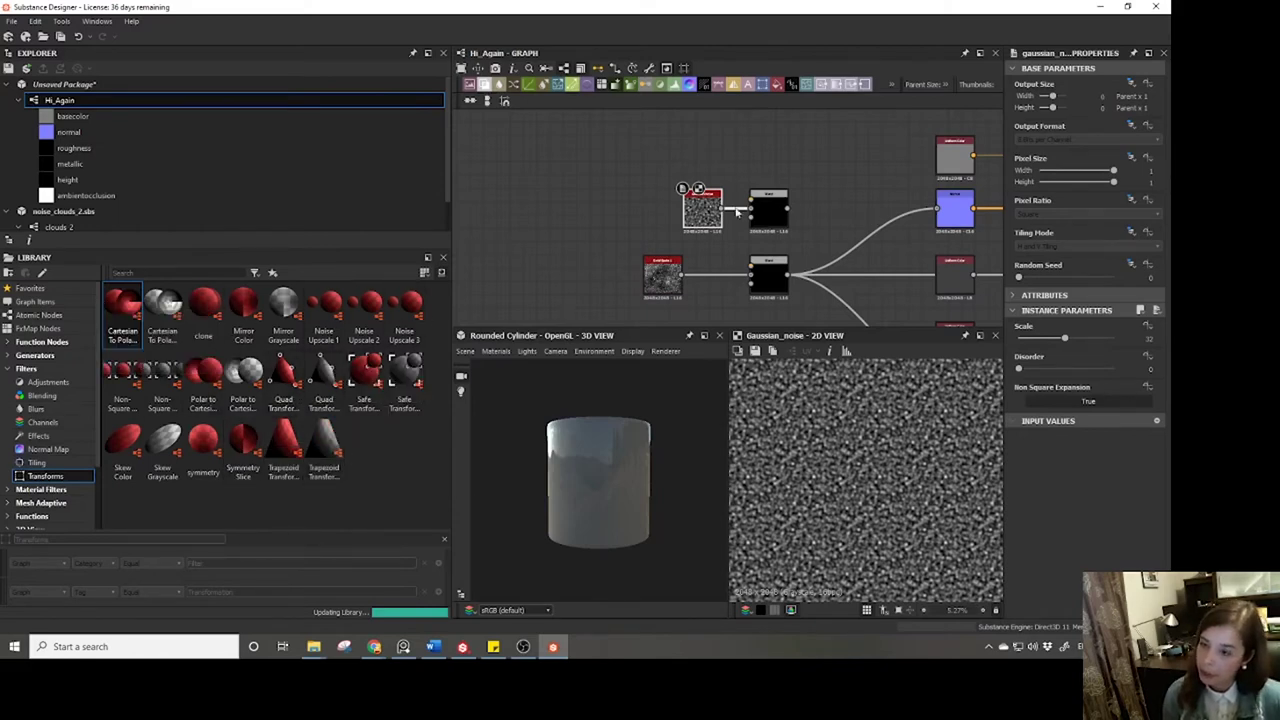
key(Delete)
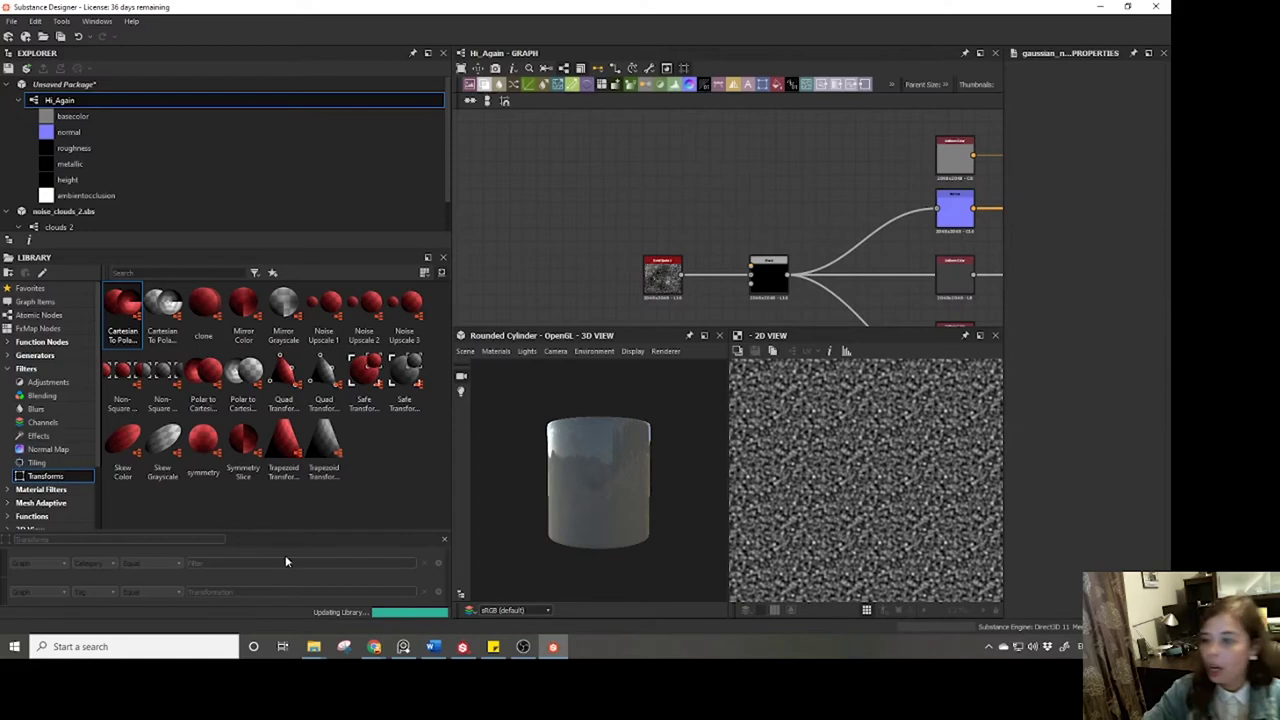
Add a Height Blend node from the Material Filters category to the empty area of the graph.
scroll(76, 450, down, 1)
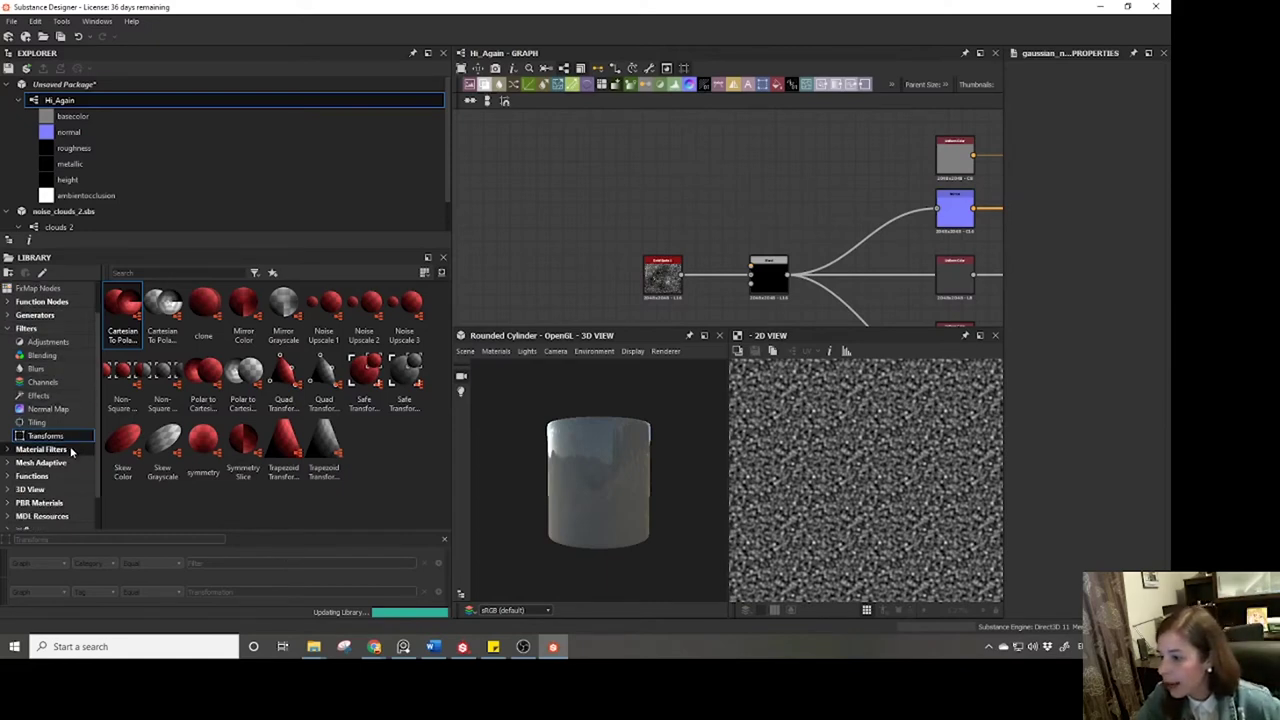
click(45, 449)
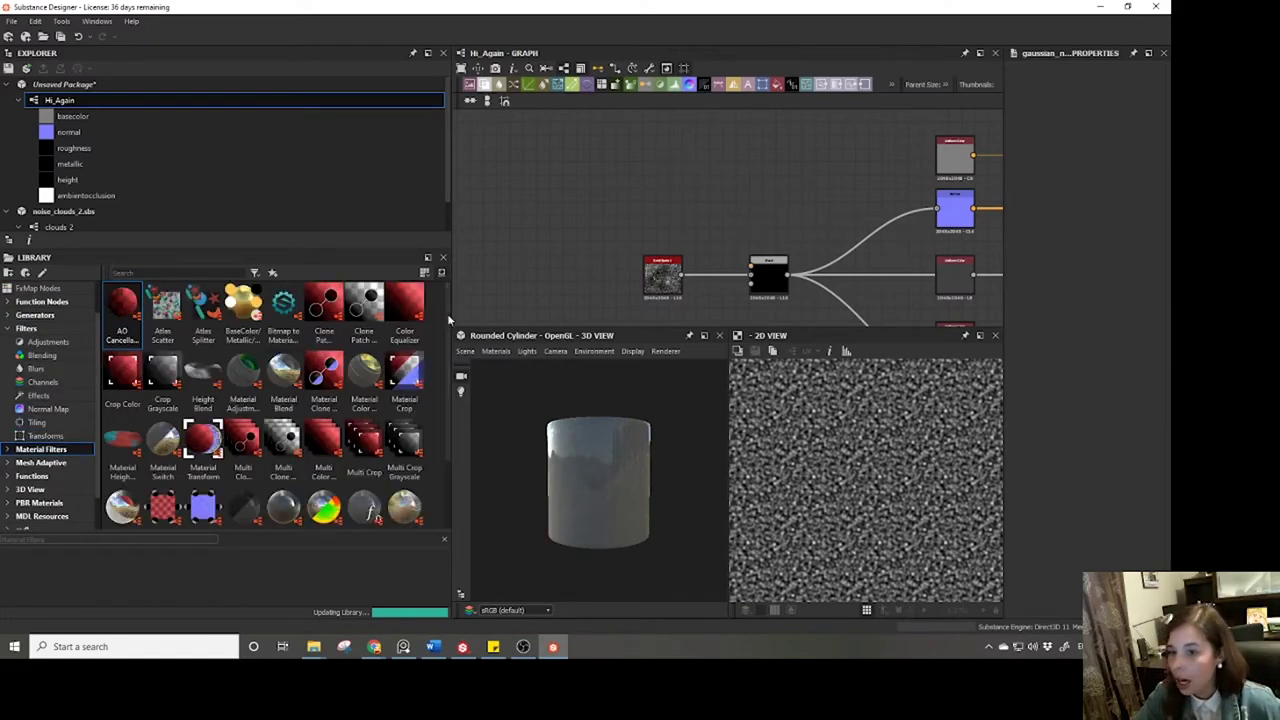
scroll(446, 319, down, 2)
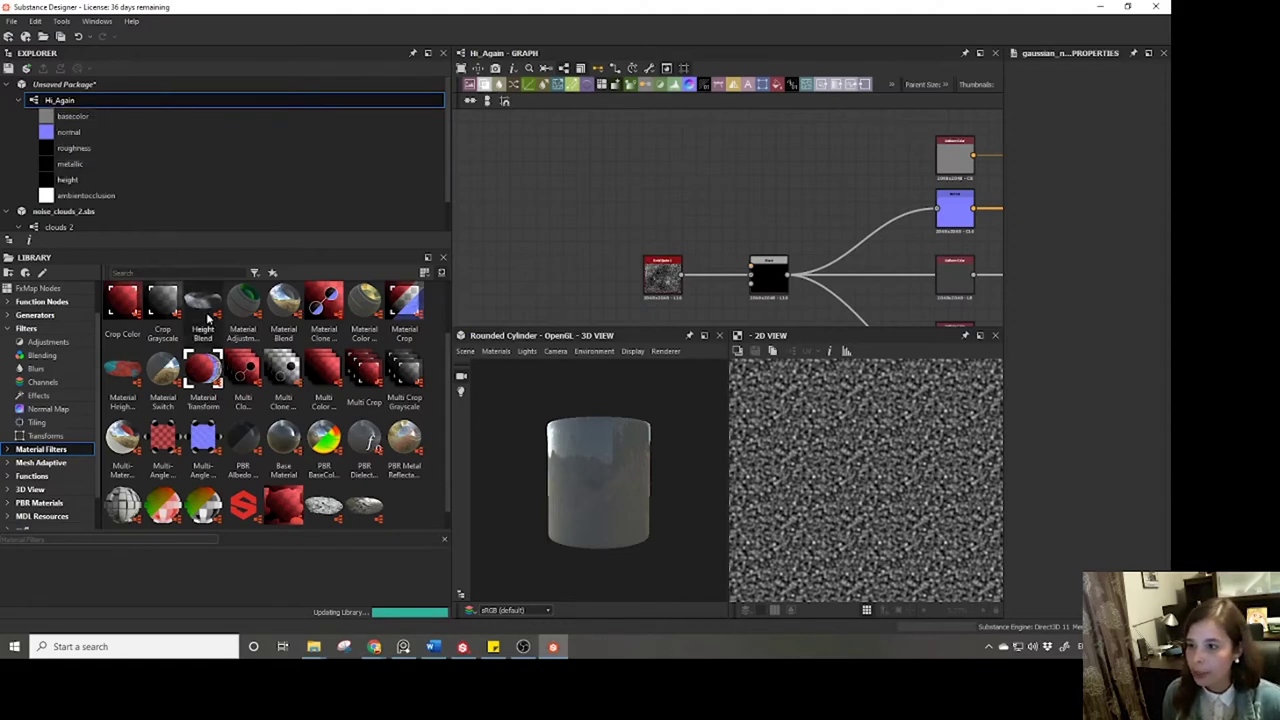
drag(208, 318, 599, 224)
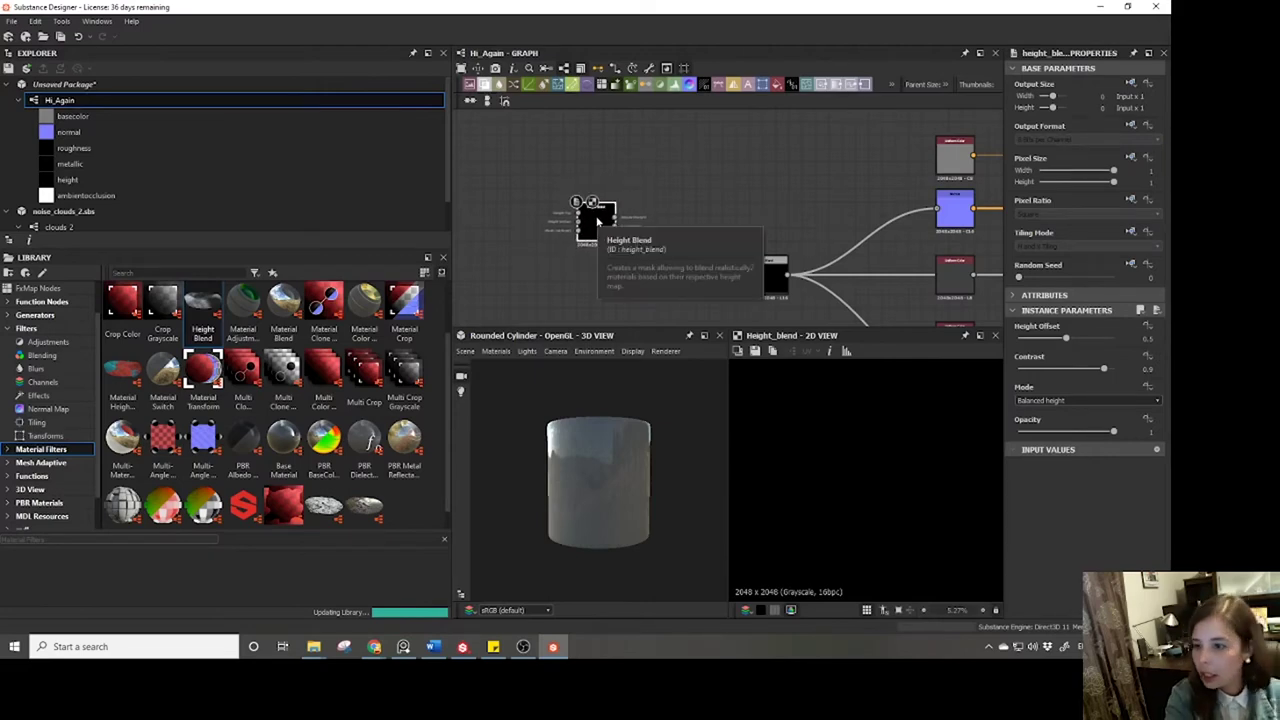
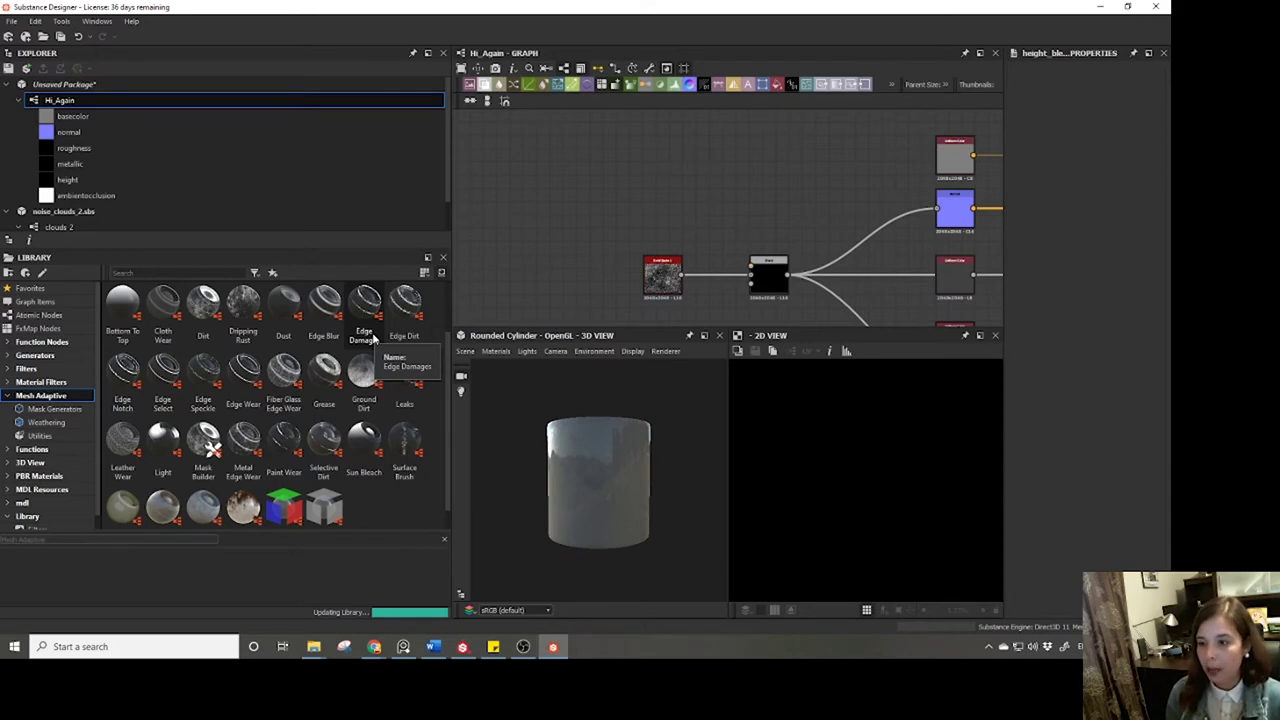
Add an Edge Damages node from the Mesh Adaptive category and place it above and beside the BnW Spots 1 node.
drag(373, 340, 622, 245)
scroll(585, 280, up, 1)
scroll(585, 276, up, 2)
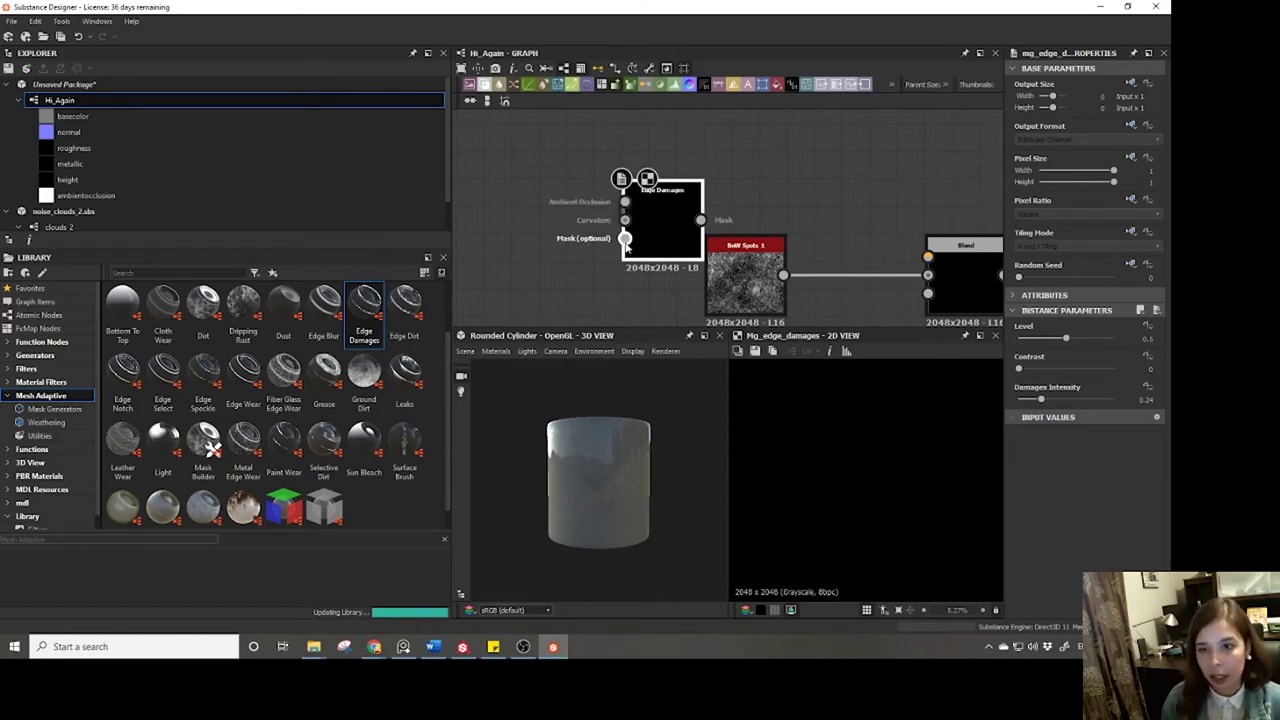
drag(646, 245, 618, 245)
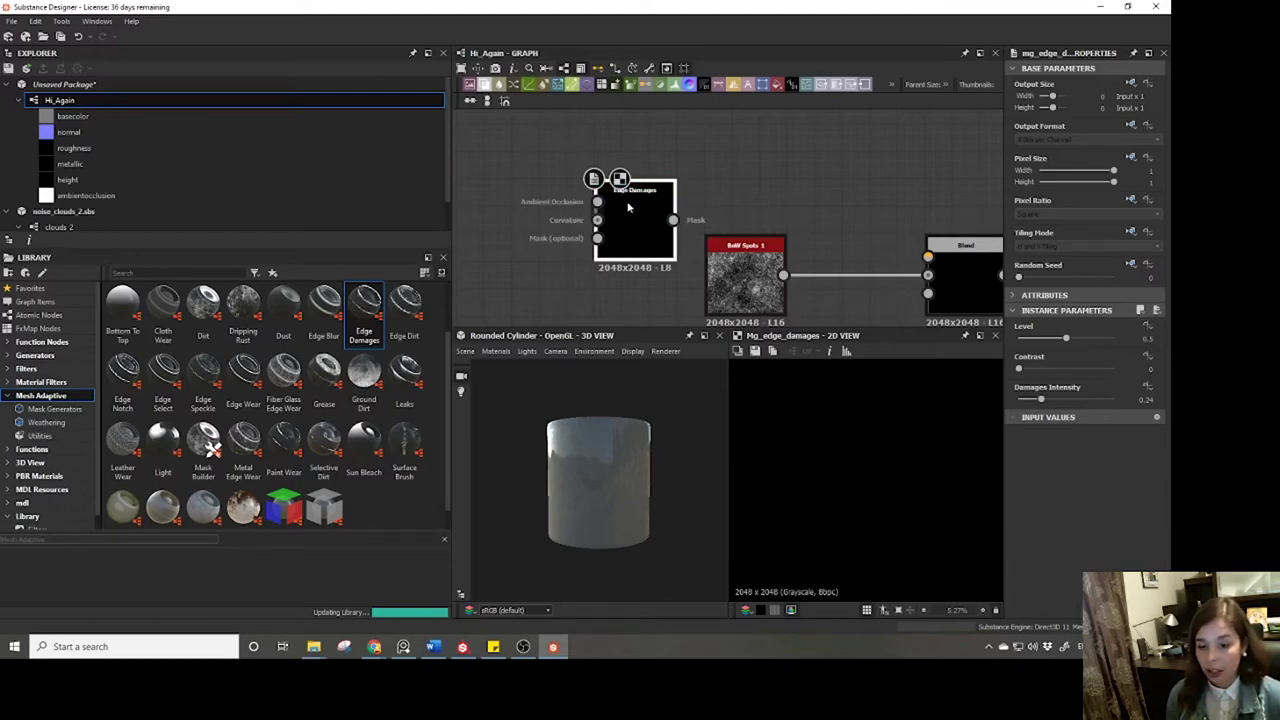
Open the Edge Damages node's reference graph by loading its package, examine its node network, and close that graph.
right_click(621, 220)
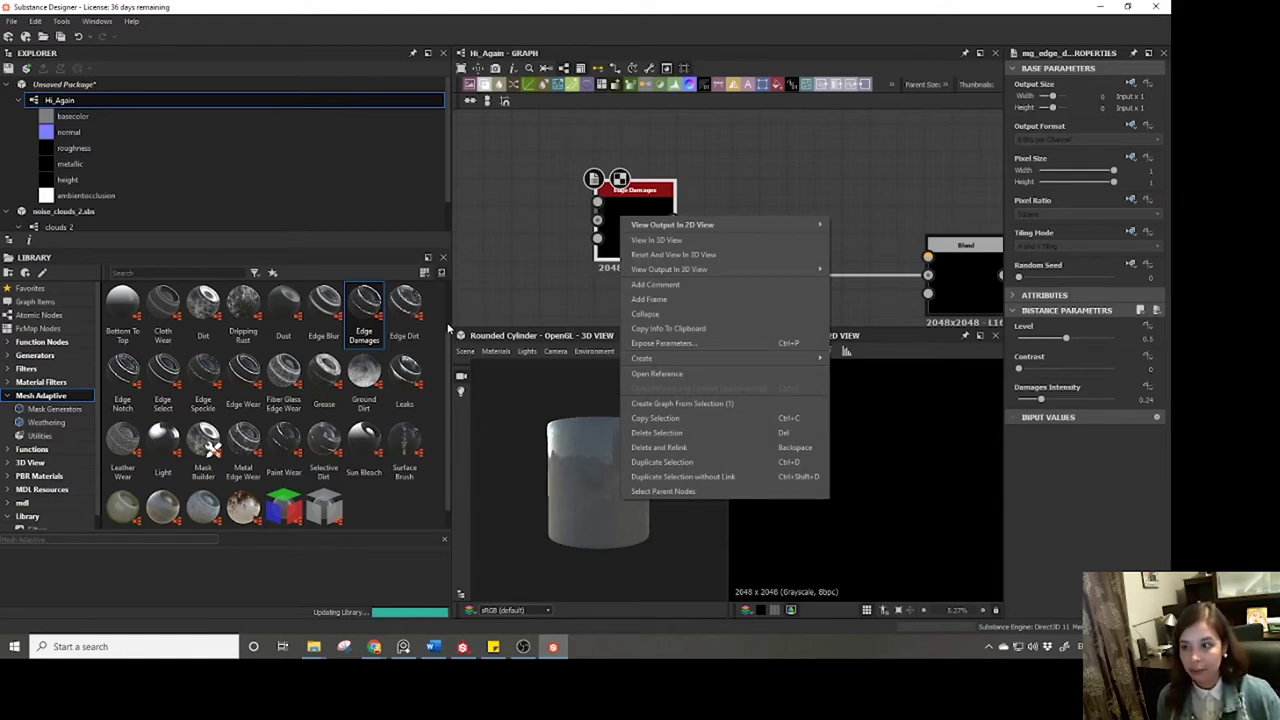
click(636, 374)
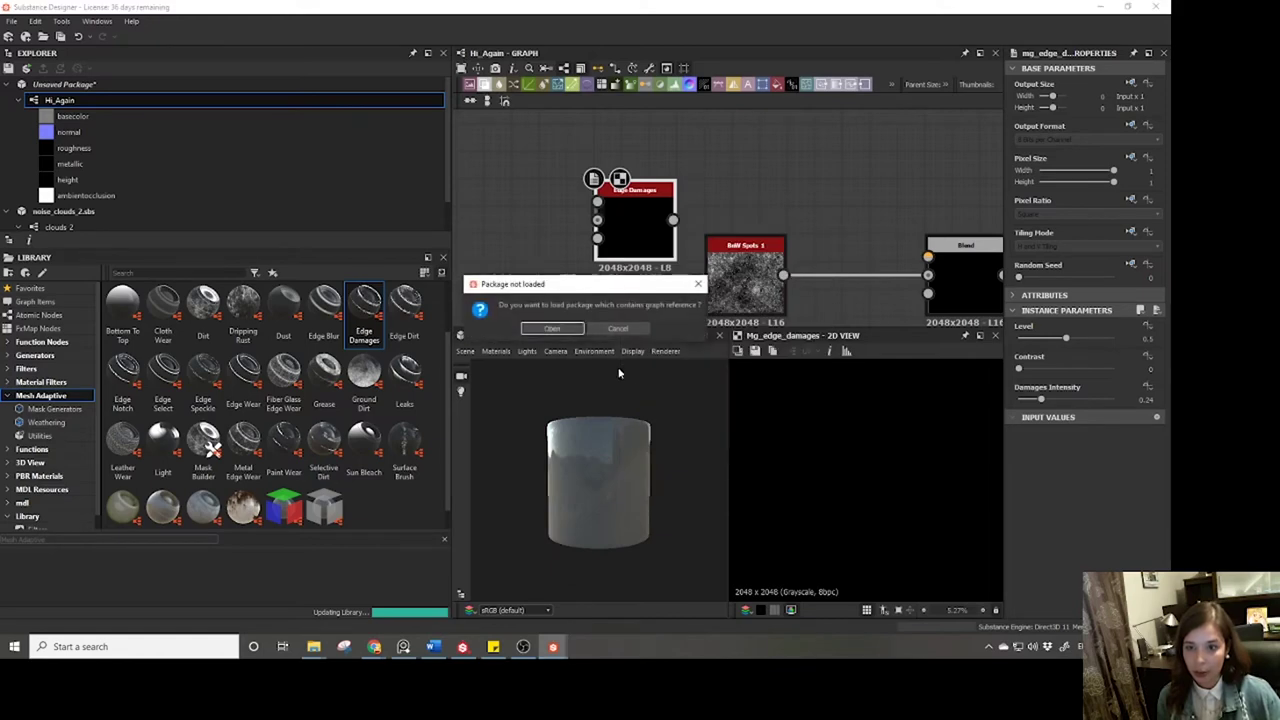
click(575, 333)
scroll(627, 244, down, 3)
scroll(620, 250, up, 1)
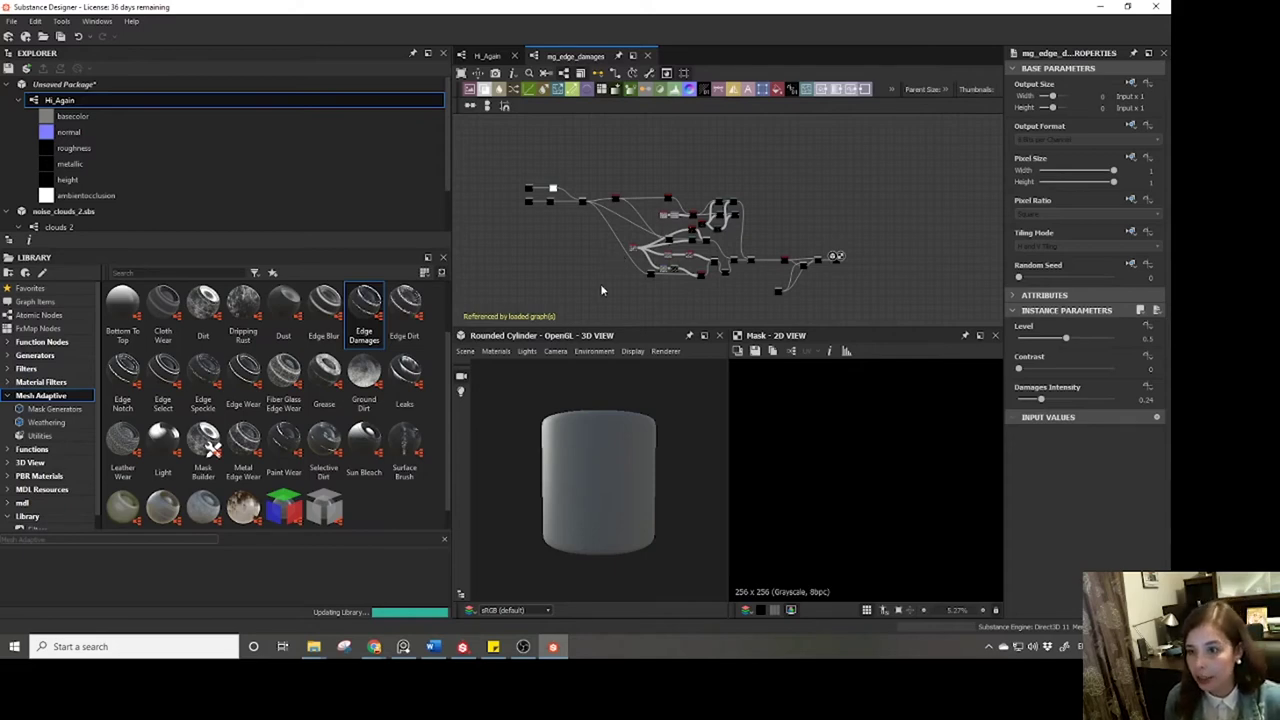
click(647, 55)
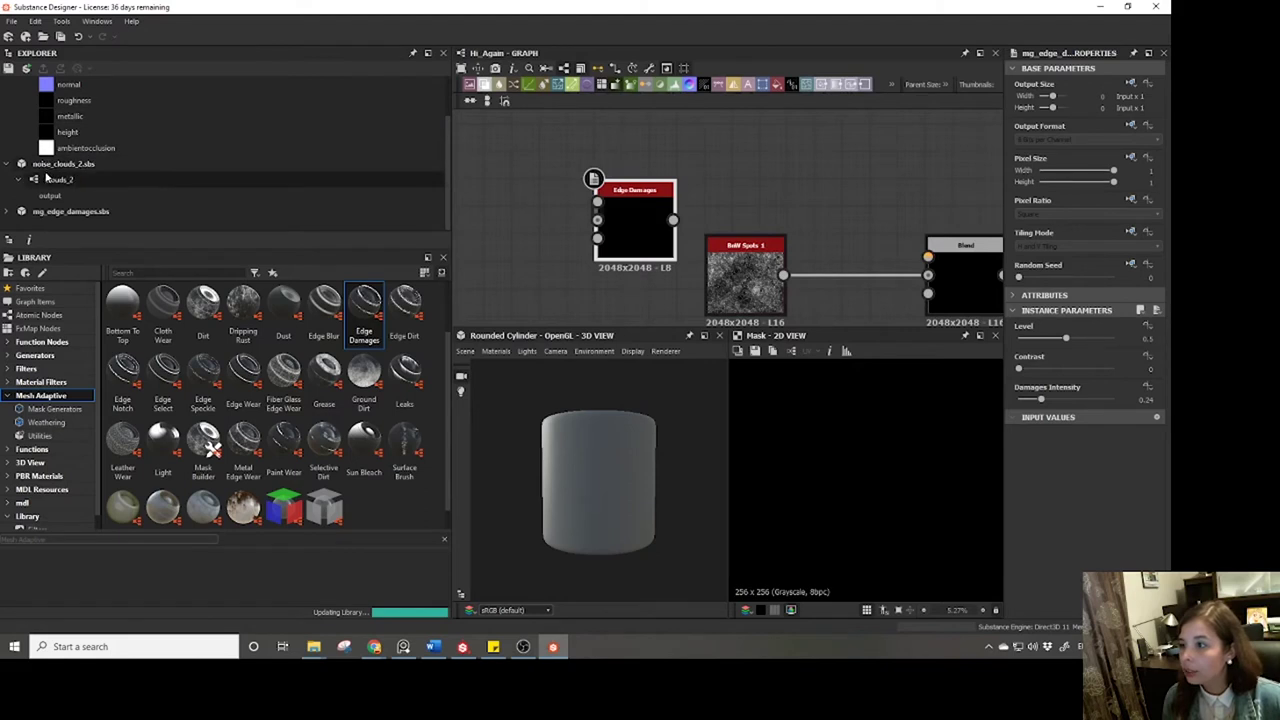
Close the noise_clouds_2.sbs and mg_edge_damages.sbs packages.
click(46, 170)
right_click(46, 172)
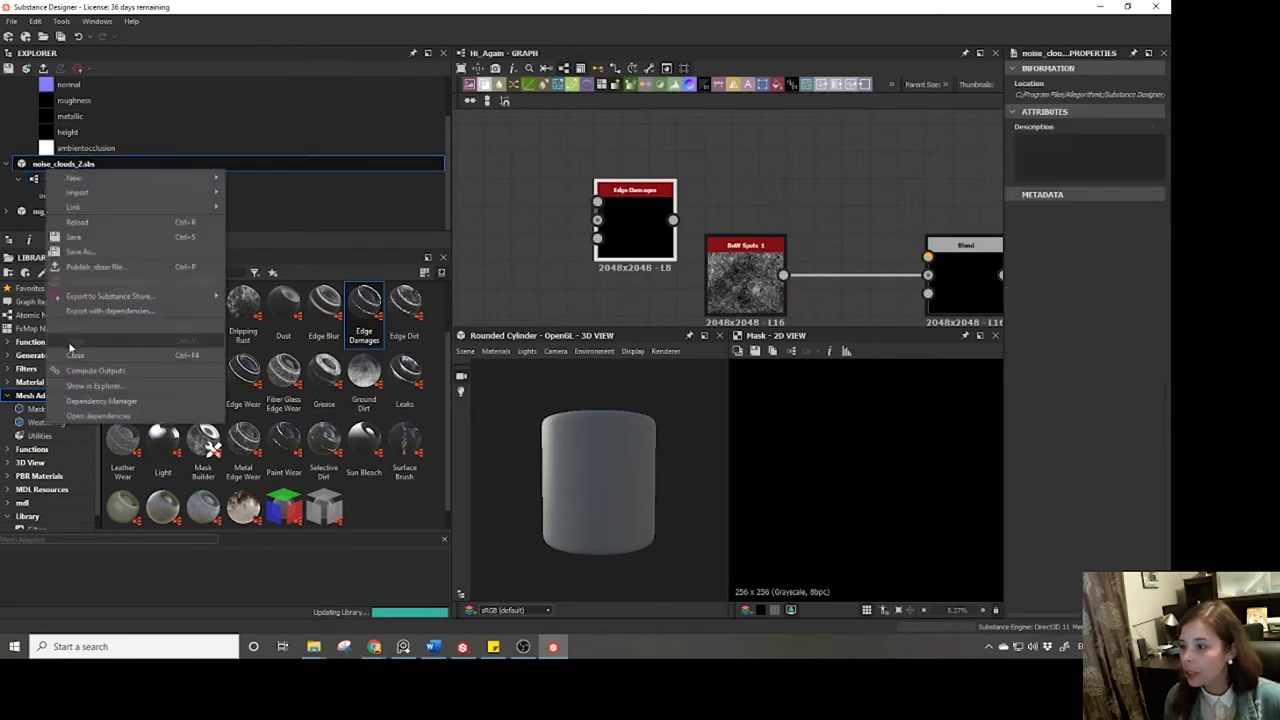
click(60, 343)
right_click(56, 217)
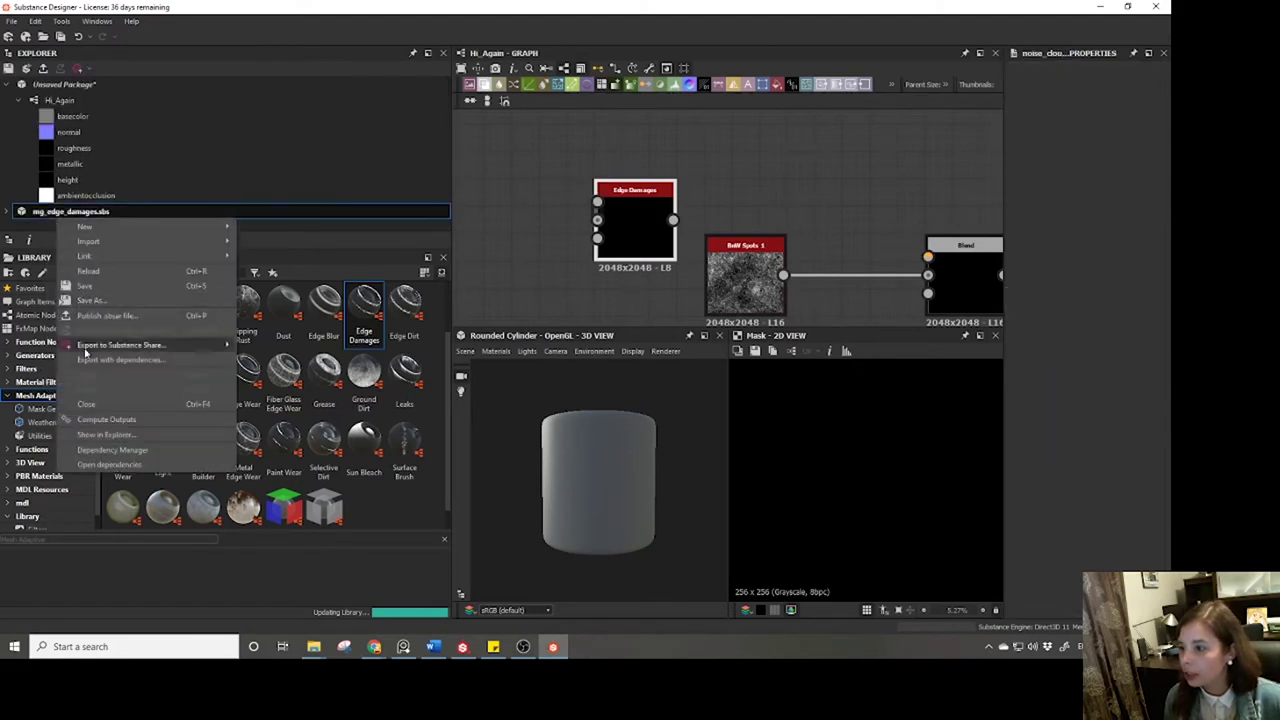
click(93, 400)
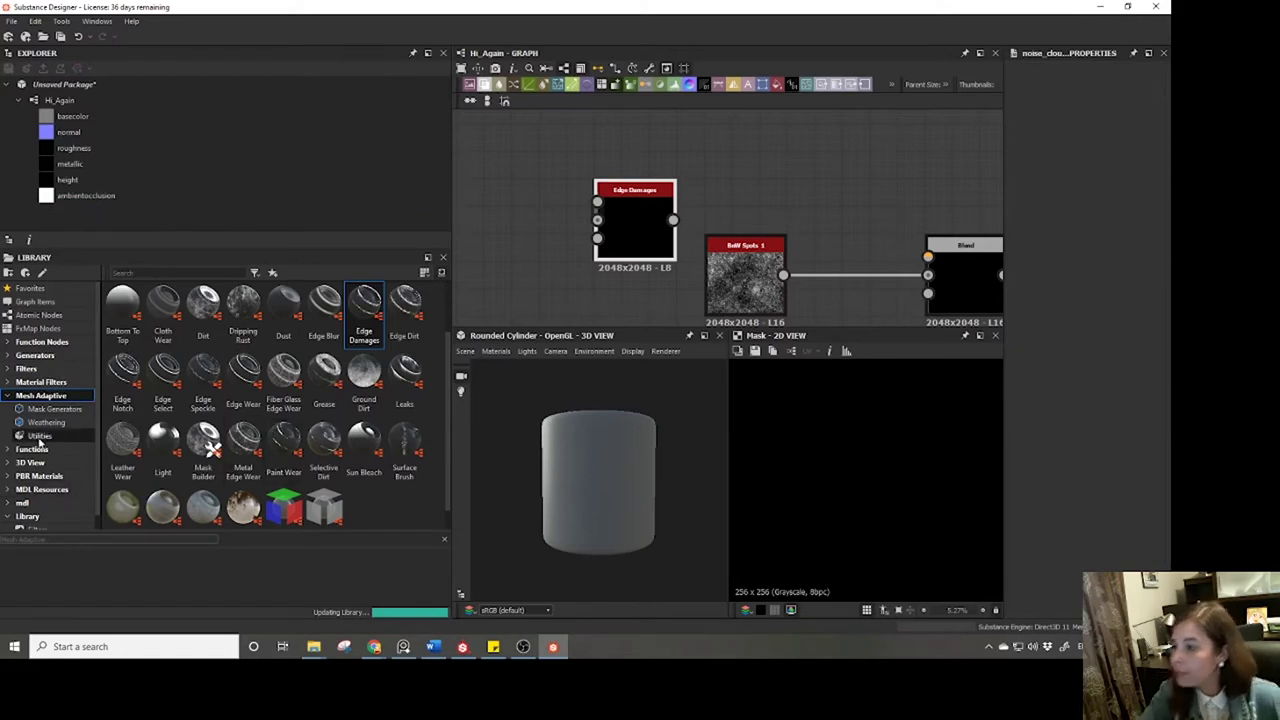
Look through the Functions and 3D View library categories and list the HDRI Environments.
click(9, 396)
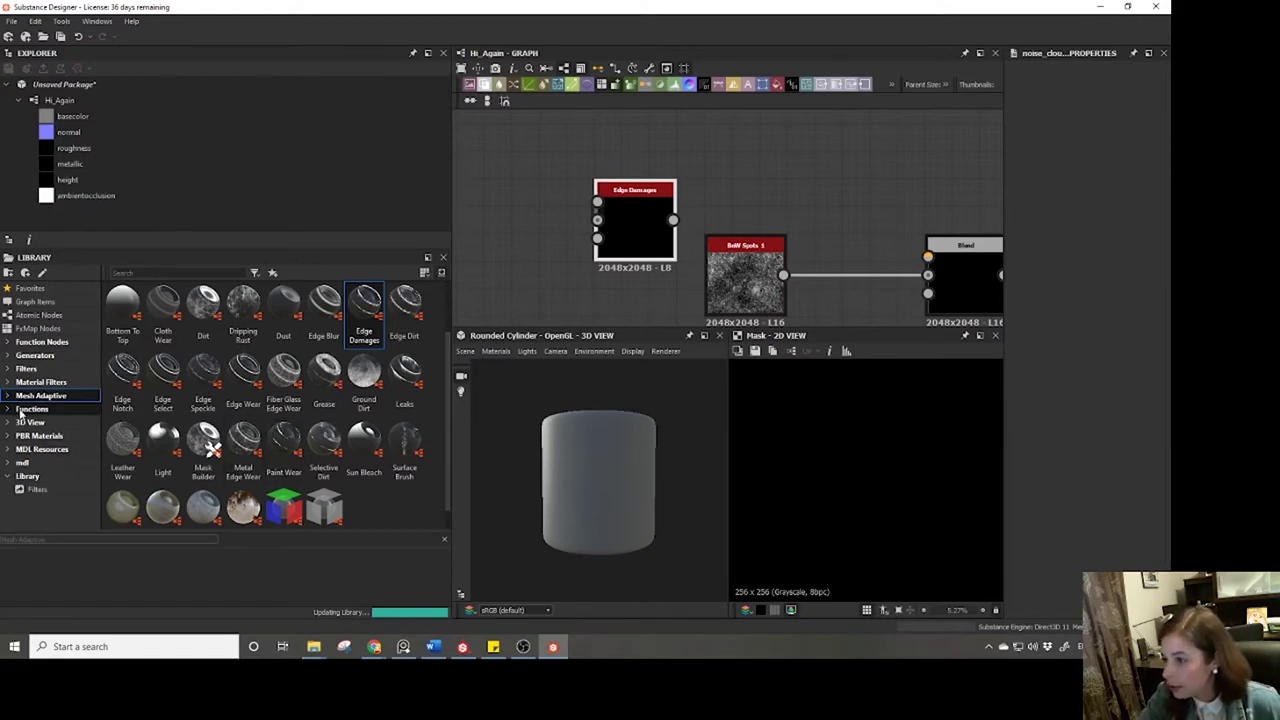
click(22, 410)
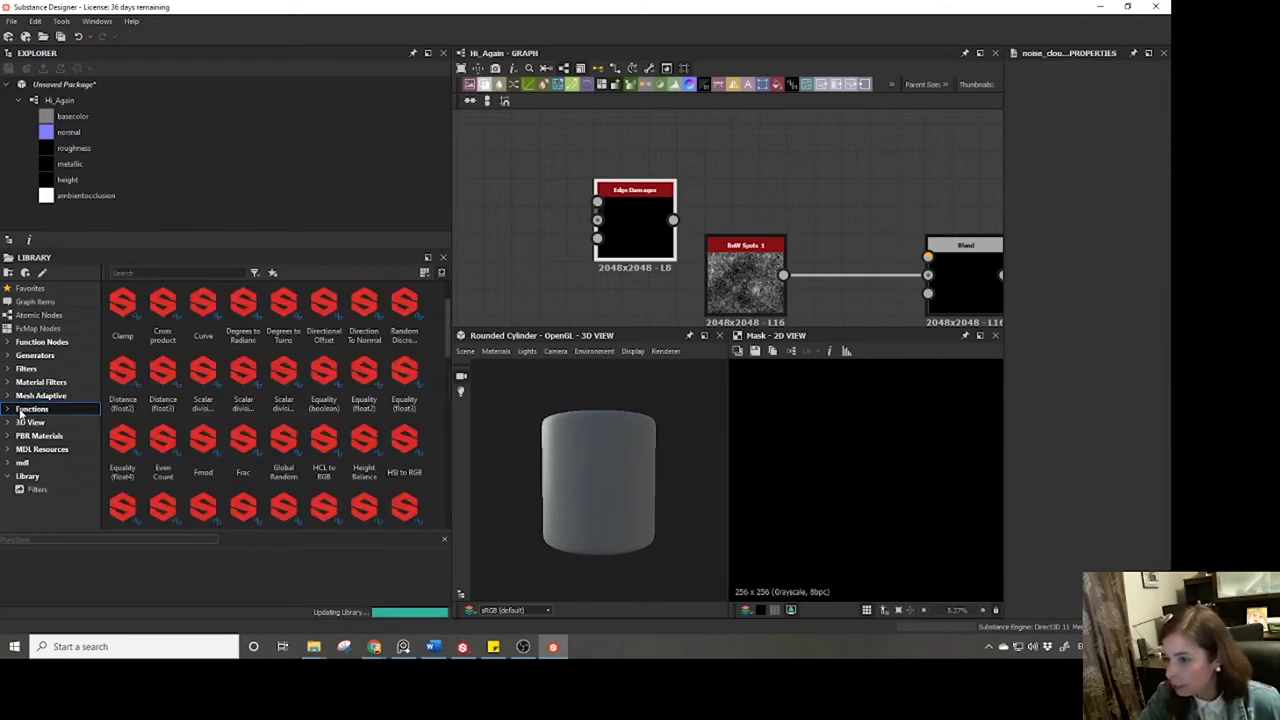
click(18, 424)
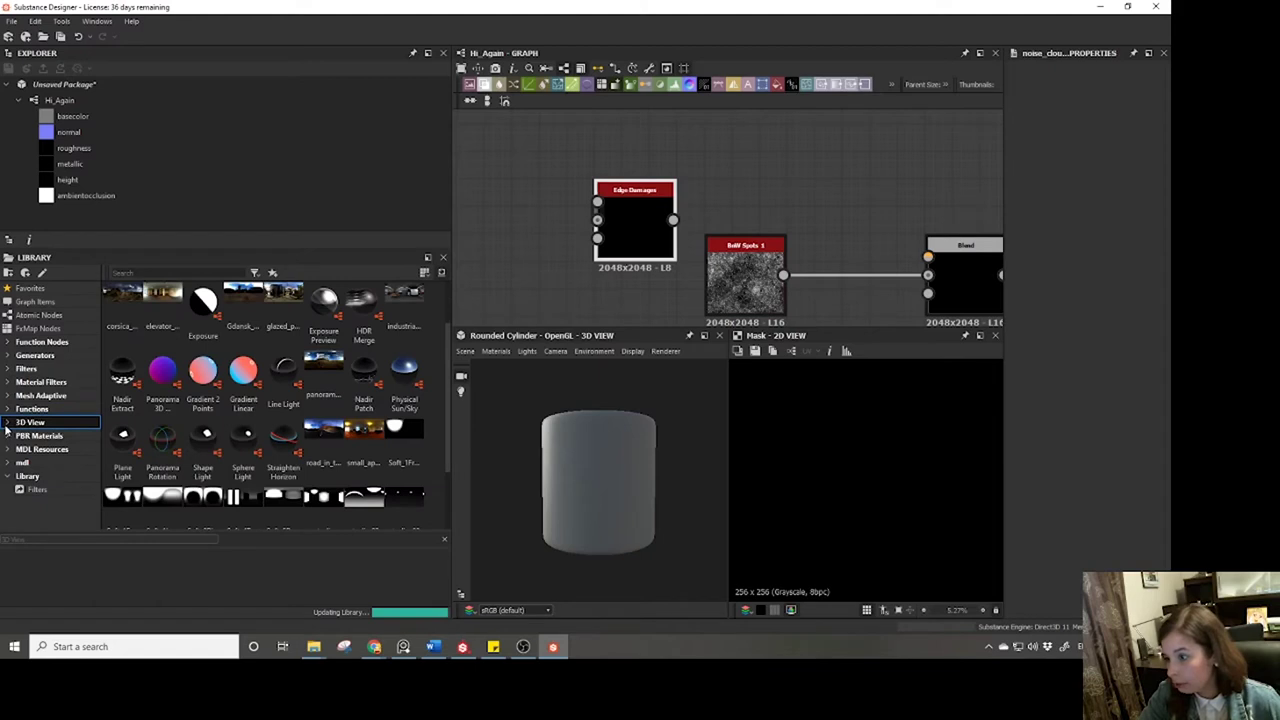
click(7, 423)
click(35, 437)
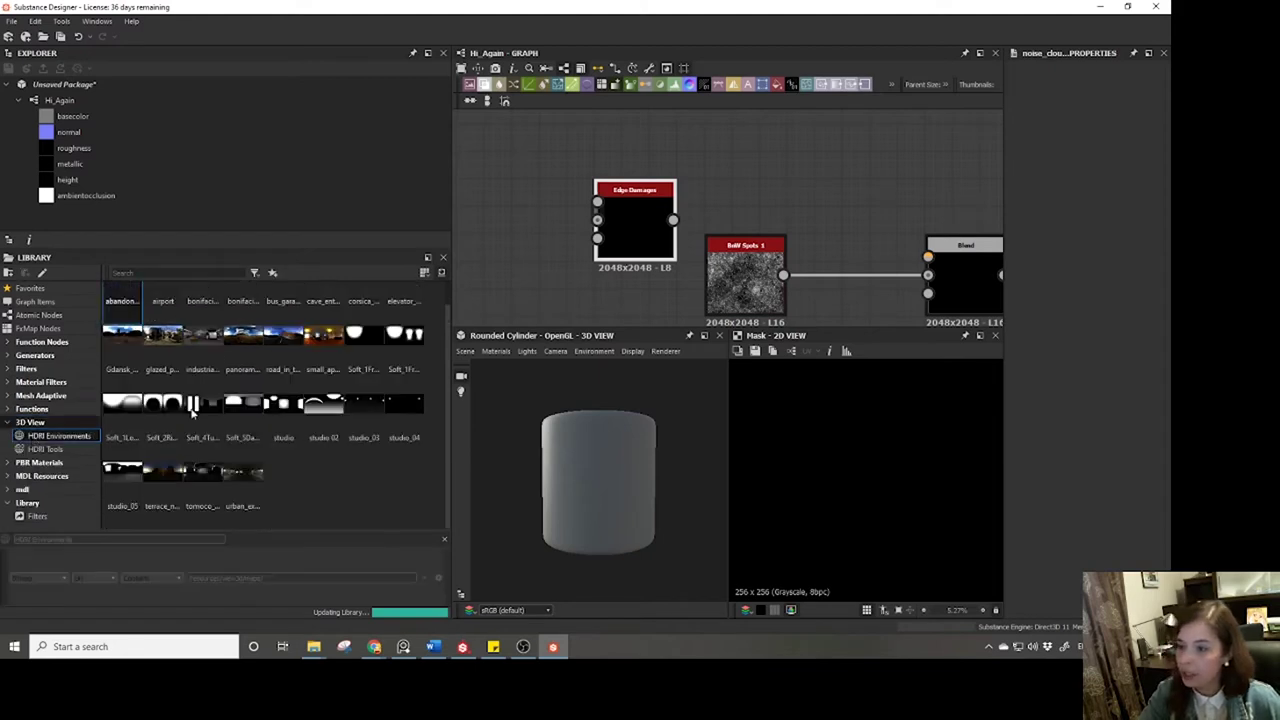
Show the Hi_Again graph's outputs on the rounded cylinder in the 3D view.
scroll(783, 208, down, 3)
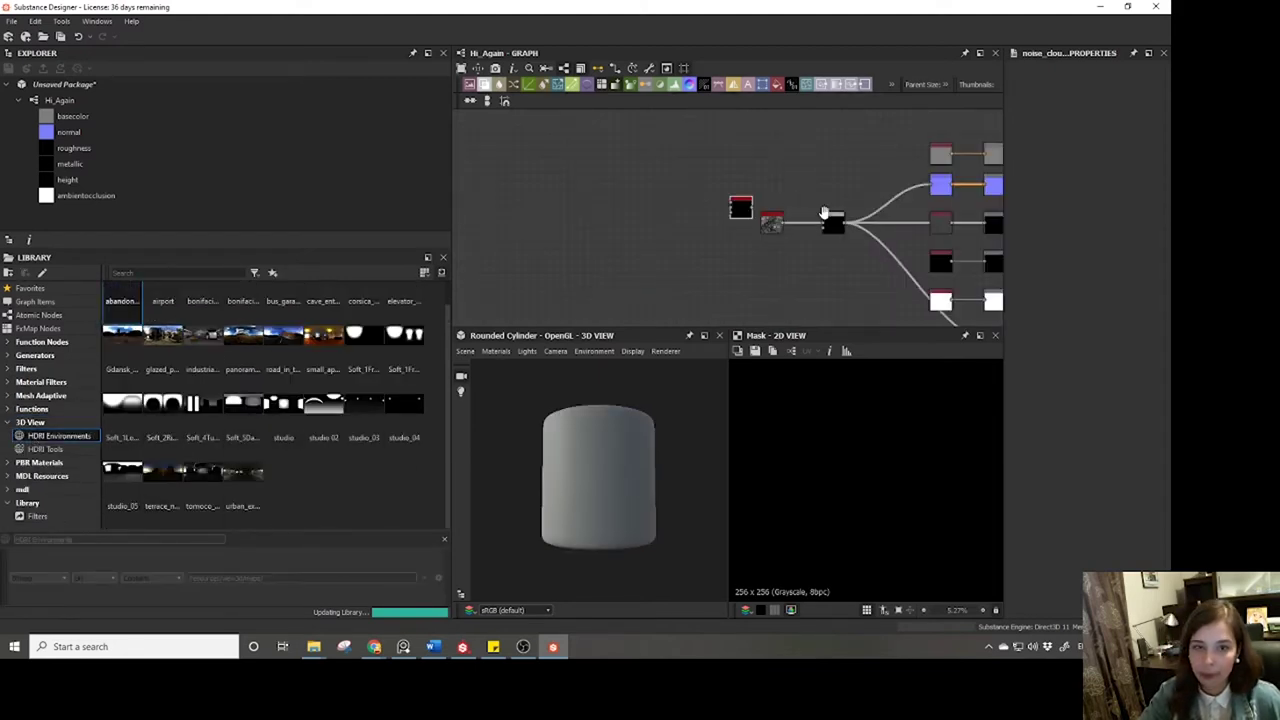
middle_drag(783, 208, 680, 242)
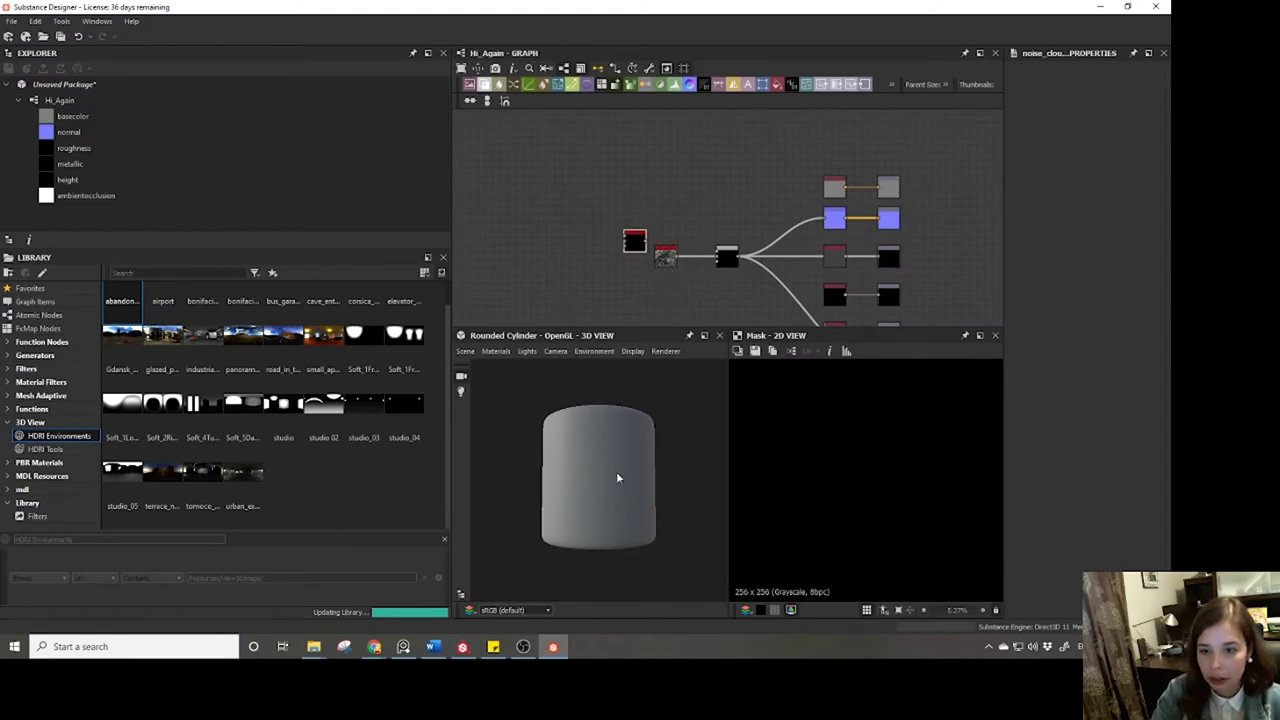
right_click(602, 317)
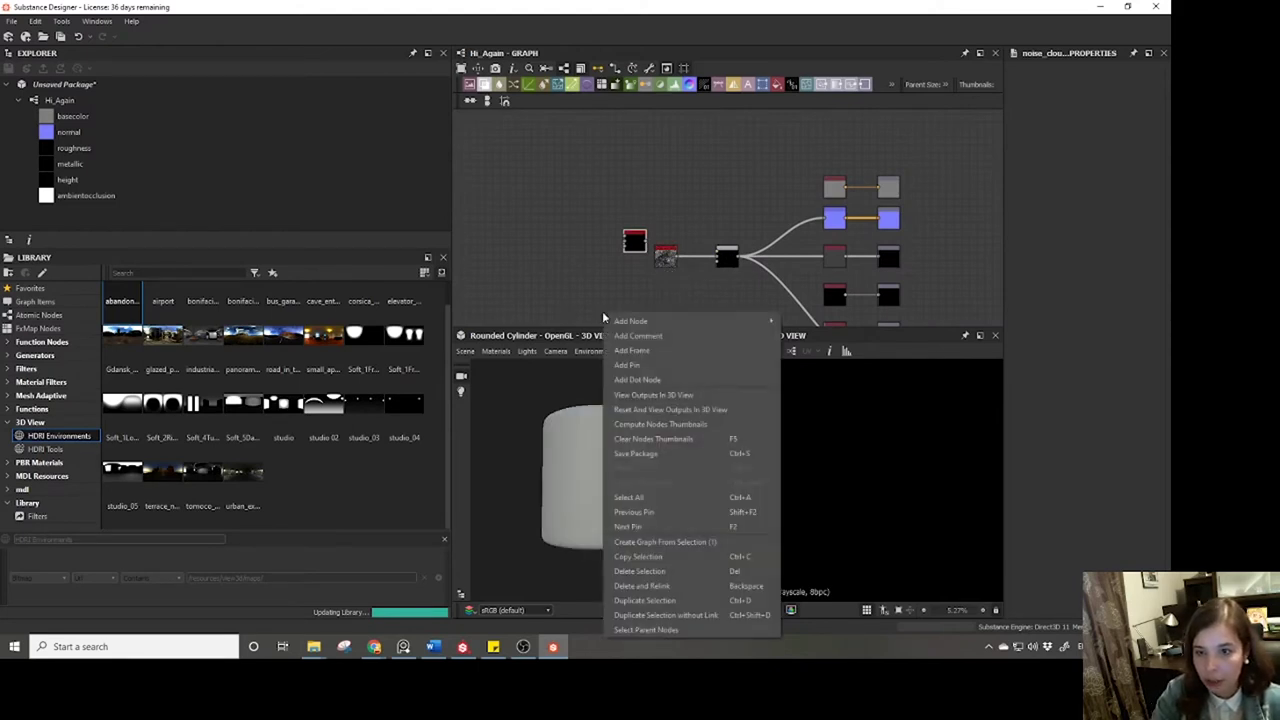
click(644, 393)
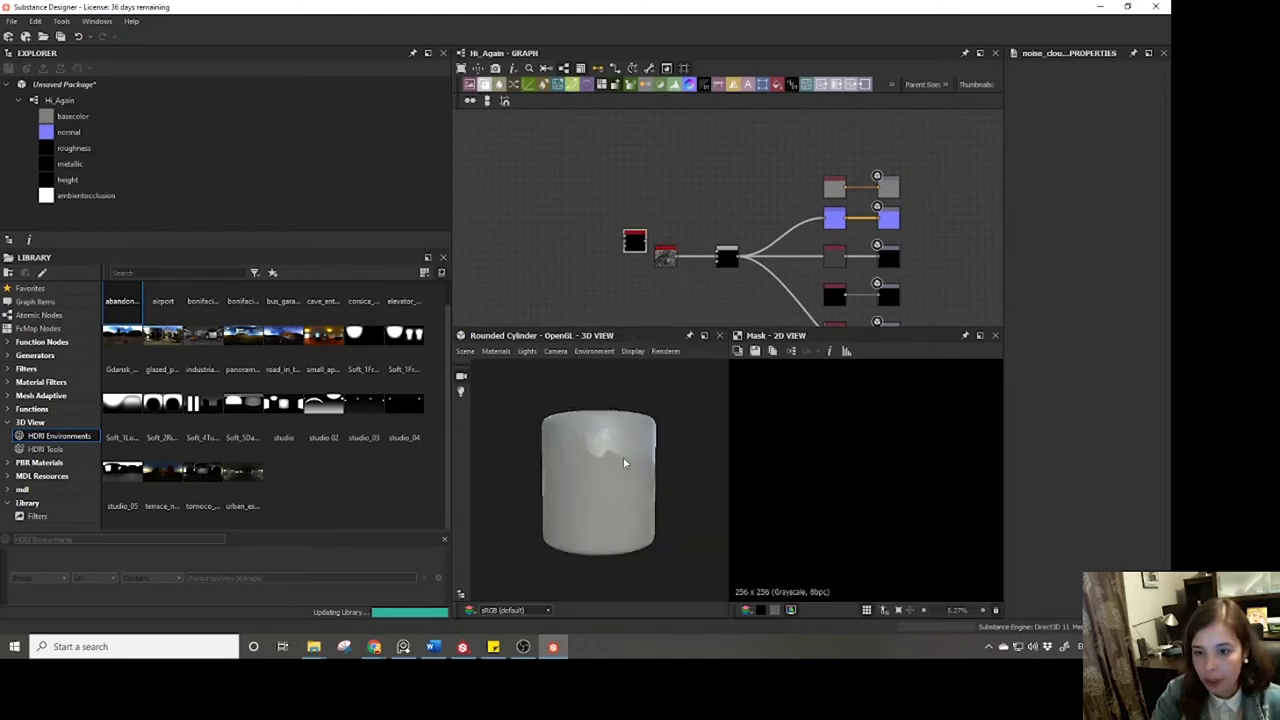
Connect BnW Spots 1 directly to the height output and the Normal node, moving the Blend node out of the way.
middle_drag(720, 273, 668, 223)
click(782, 208)
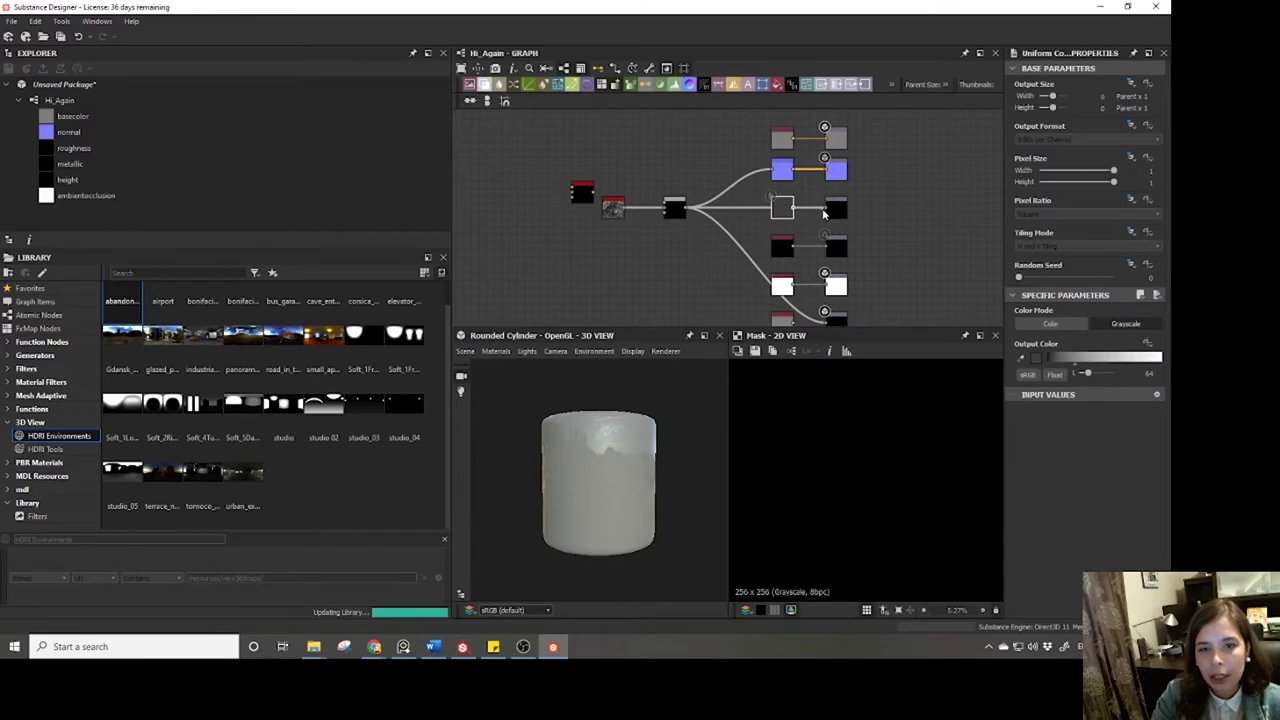
middle_drag(703, 259, 671, 202)
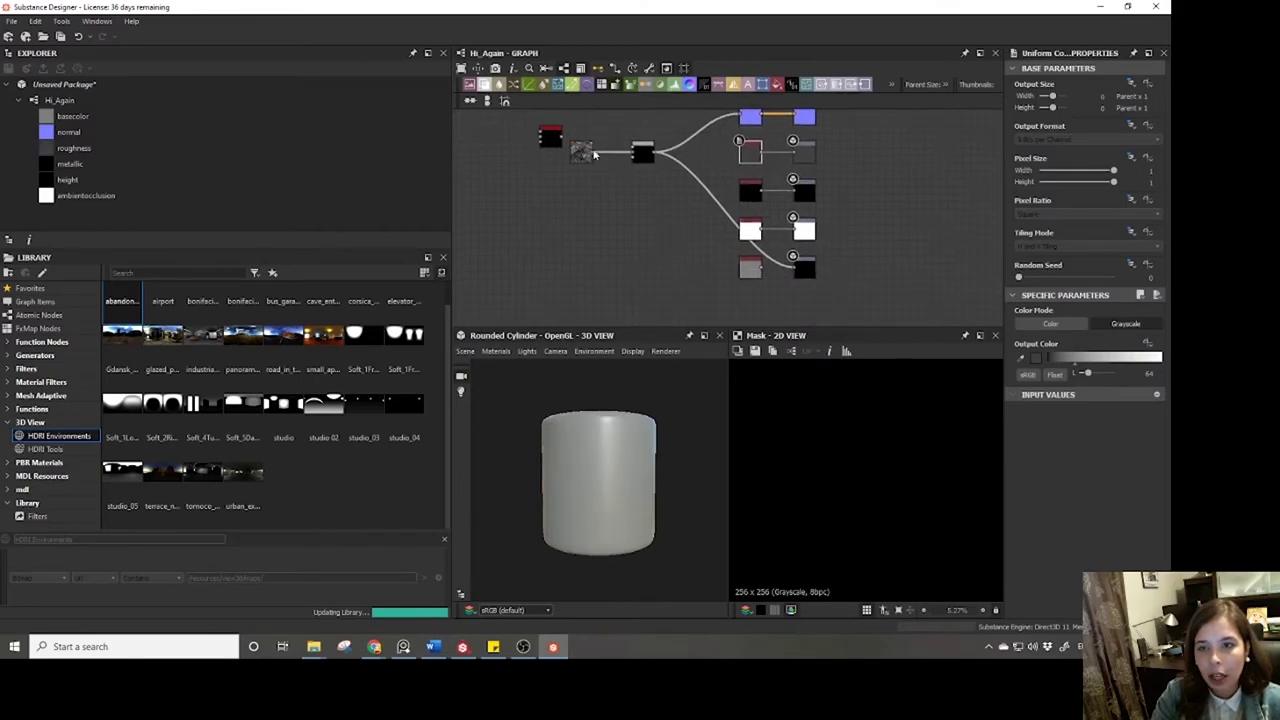
drag(594, 153, 795, 274)
drag(643, 150, 640, 198)
drag(606, 249, 752, 213)
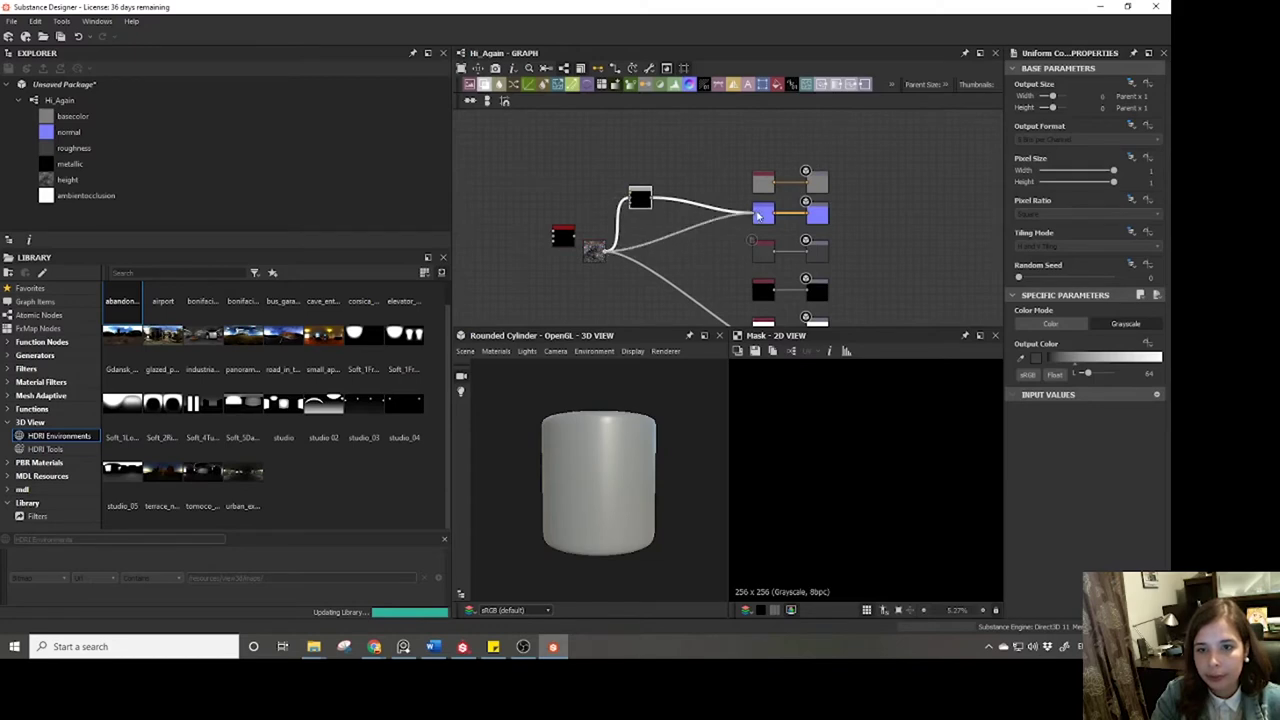
Delete the Blend node and connect BnW Spots 1 to the roughness output.
click(641, 198)
key(Delete)
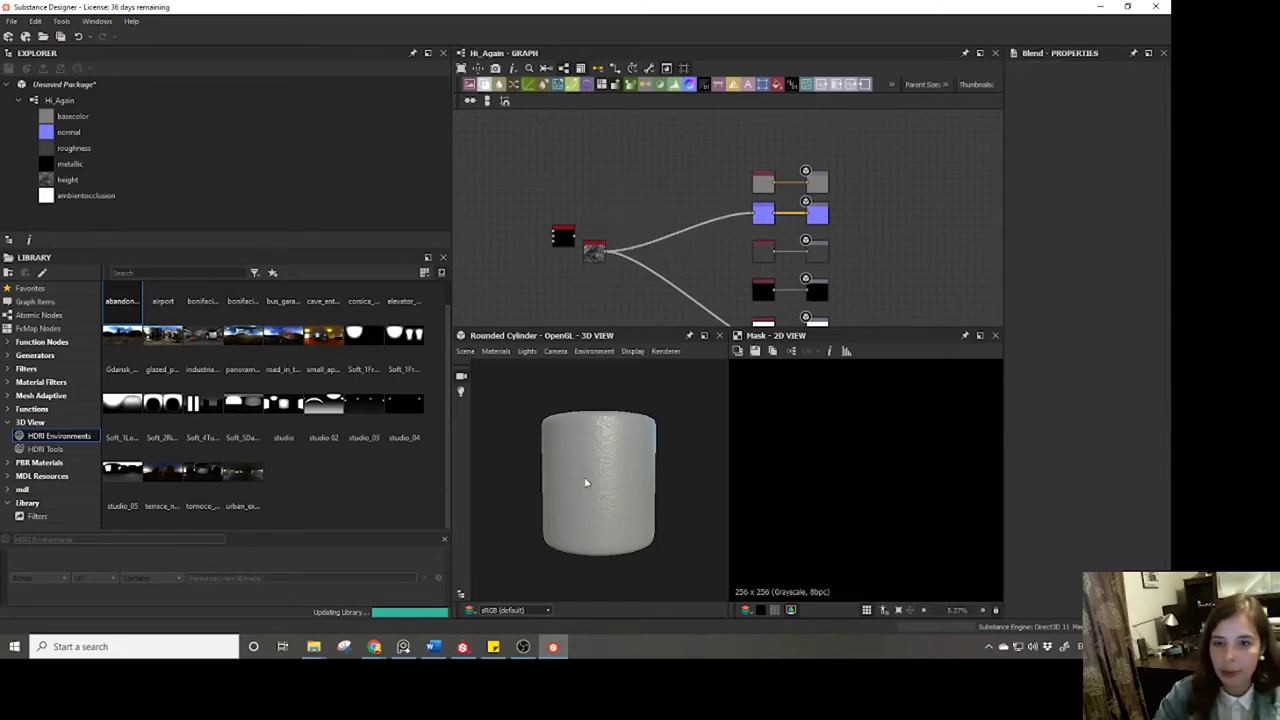
drag(607, 250, 815, 250)
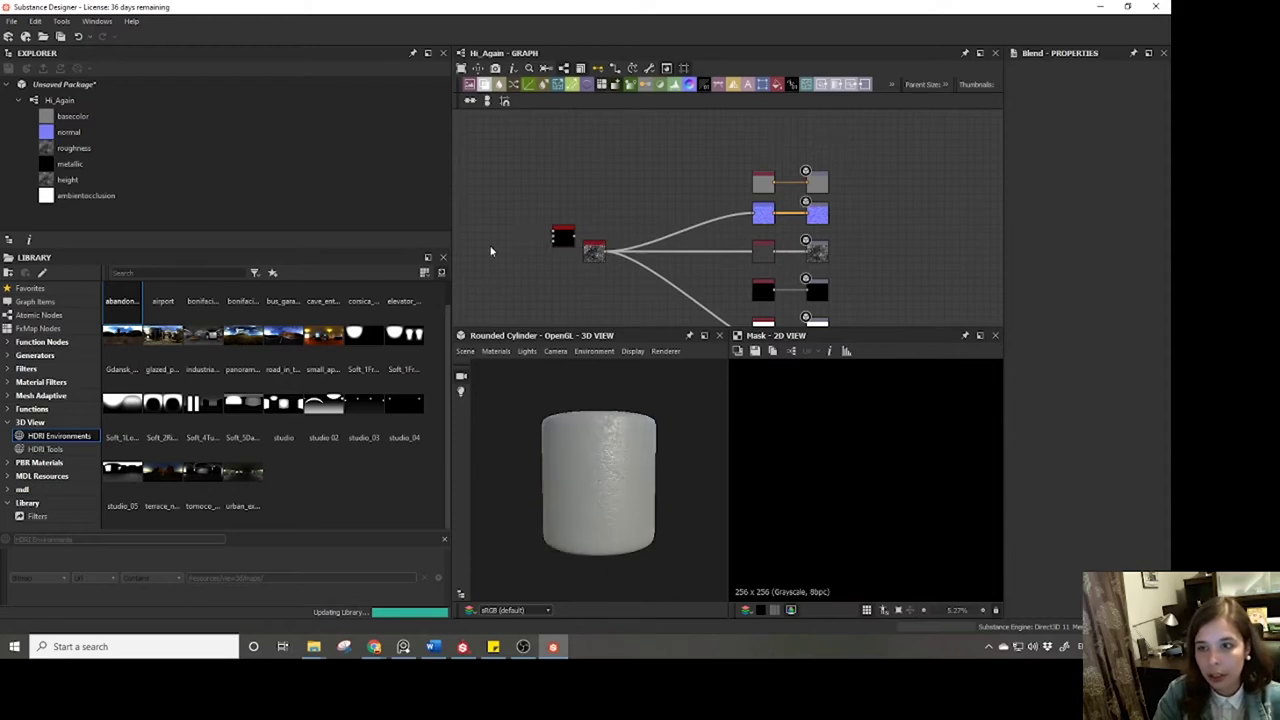
Set the default material's Tessellation Factor to 16 and height Scale to 3.82, and inspect the cylinder's displaced surface.
click(496, 351)
mouse_move(510, 367)
click(564, 368)
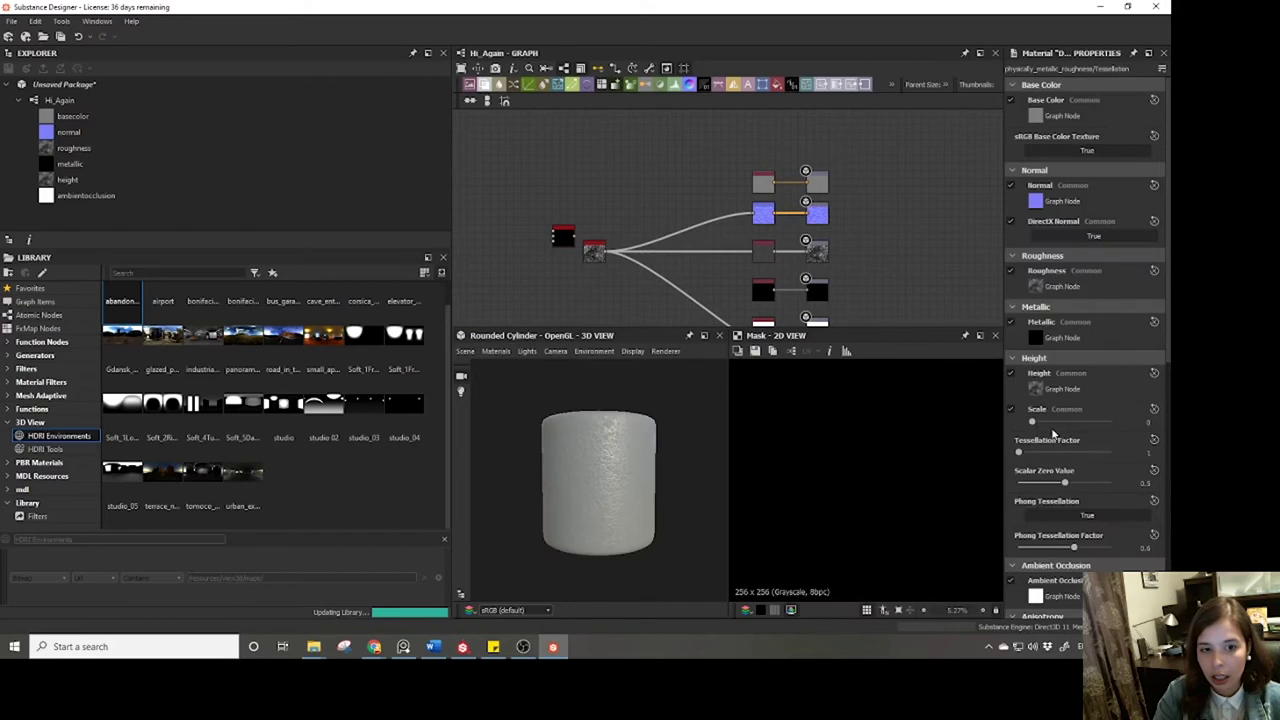
drag(1018, 452, 1118, 458)
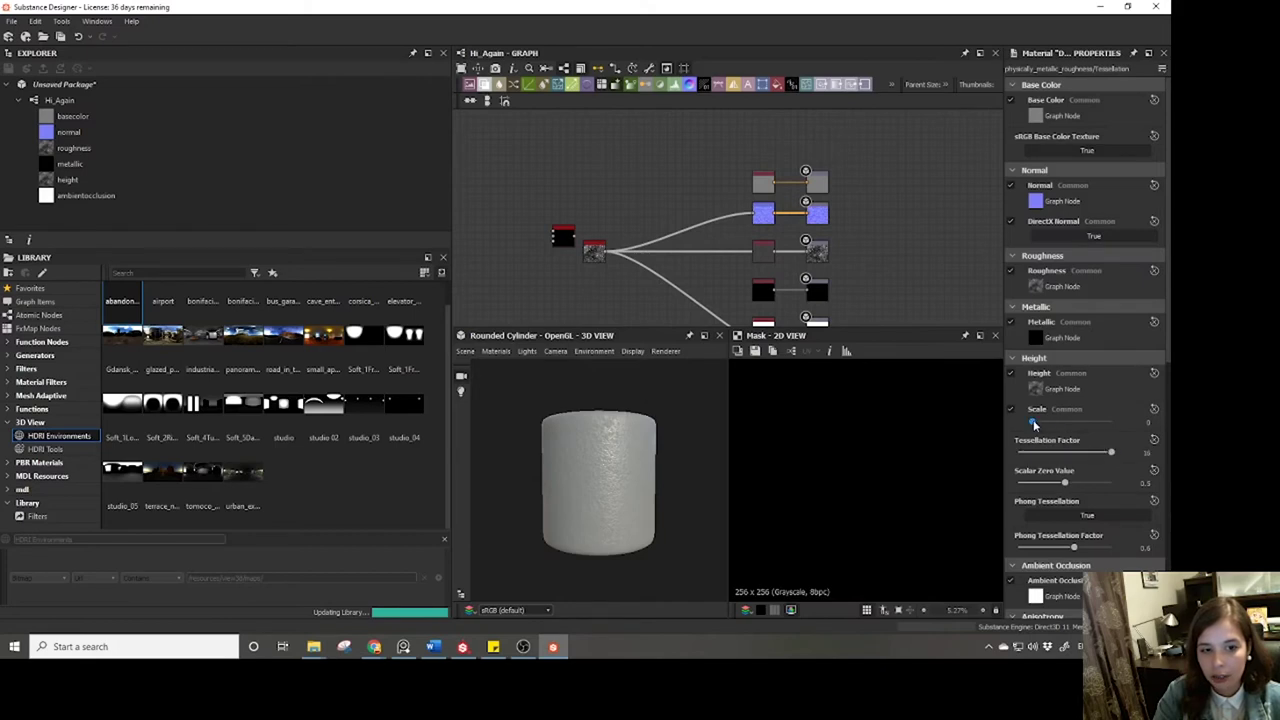
drag(1032, 422, 1062, 426)
scroll(604, 463, up, 3)
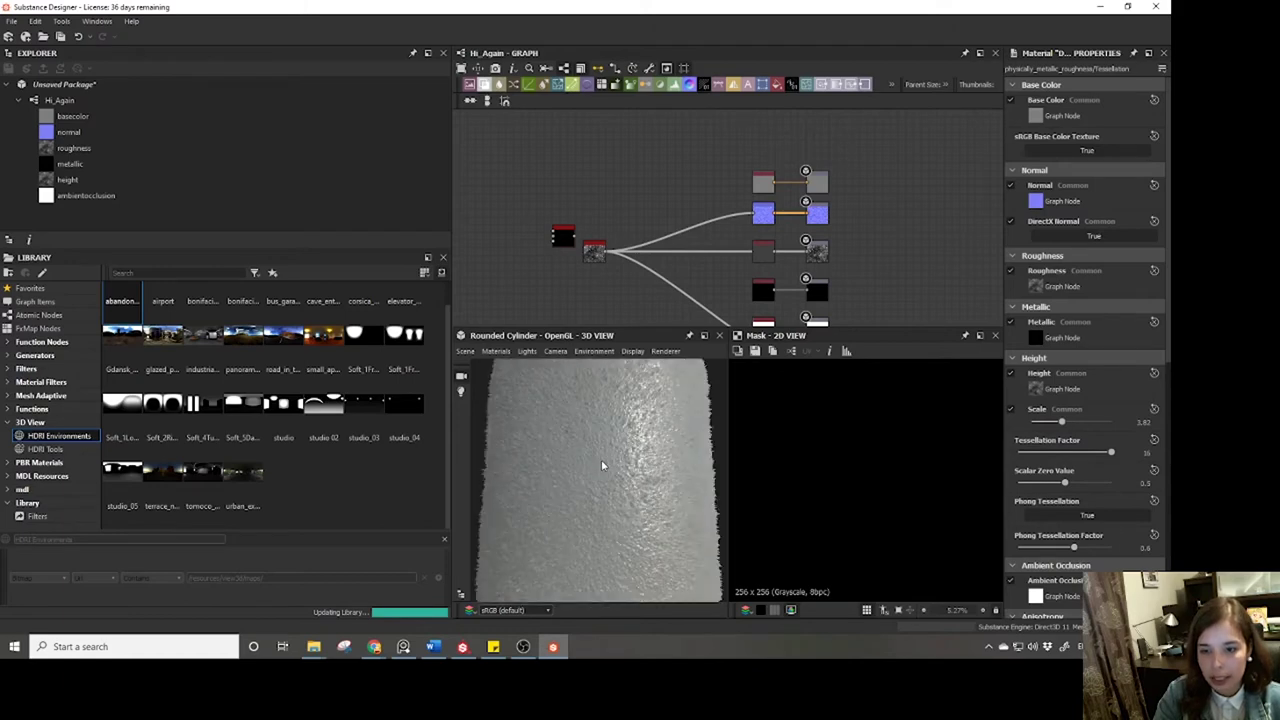
drag(602, 465, 661, 452)
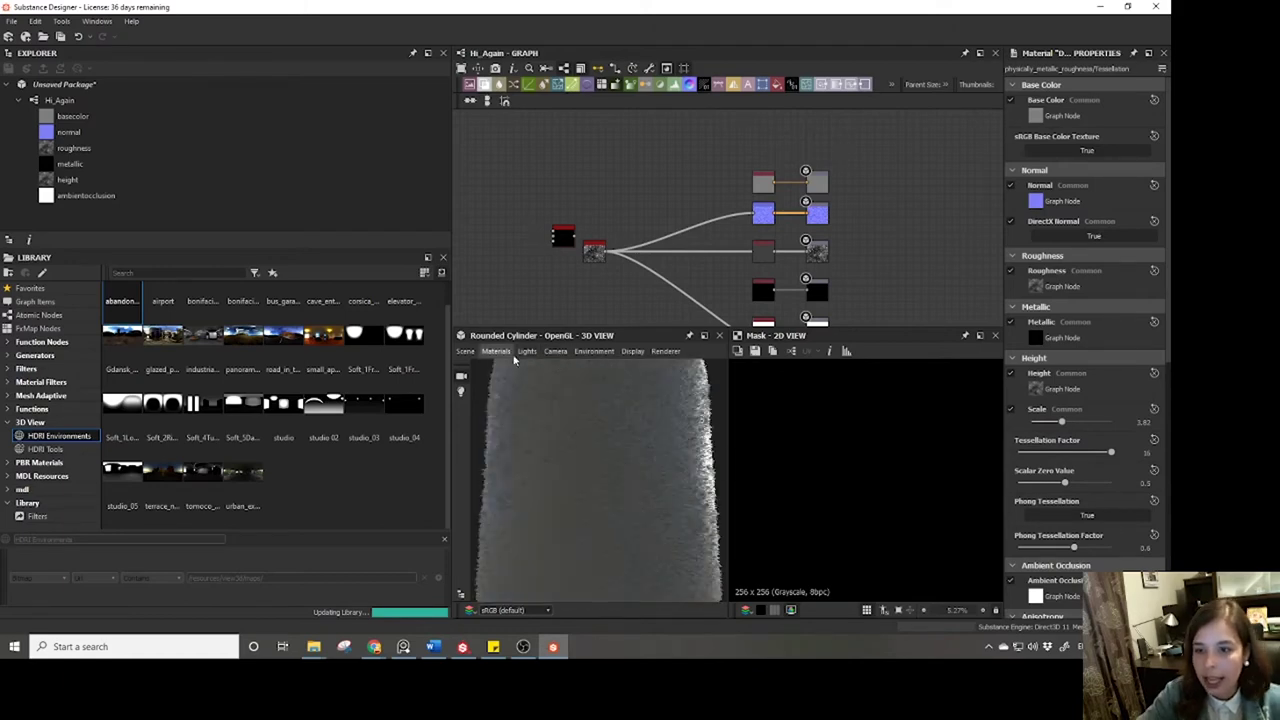
Make the environment background visible in the 3D view and rotate it to about -0.24 turns behind the cylinder.
click(592, 352)
click(590, 366)
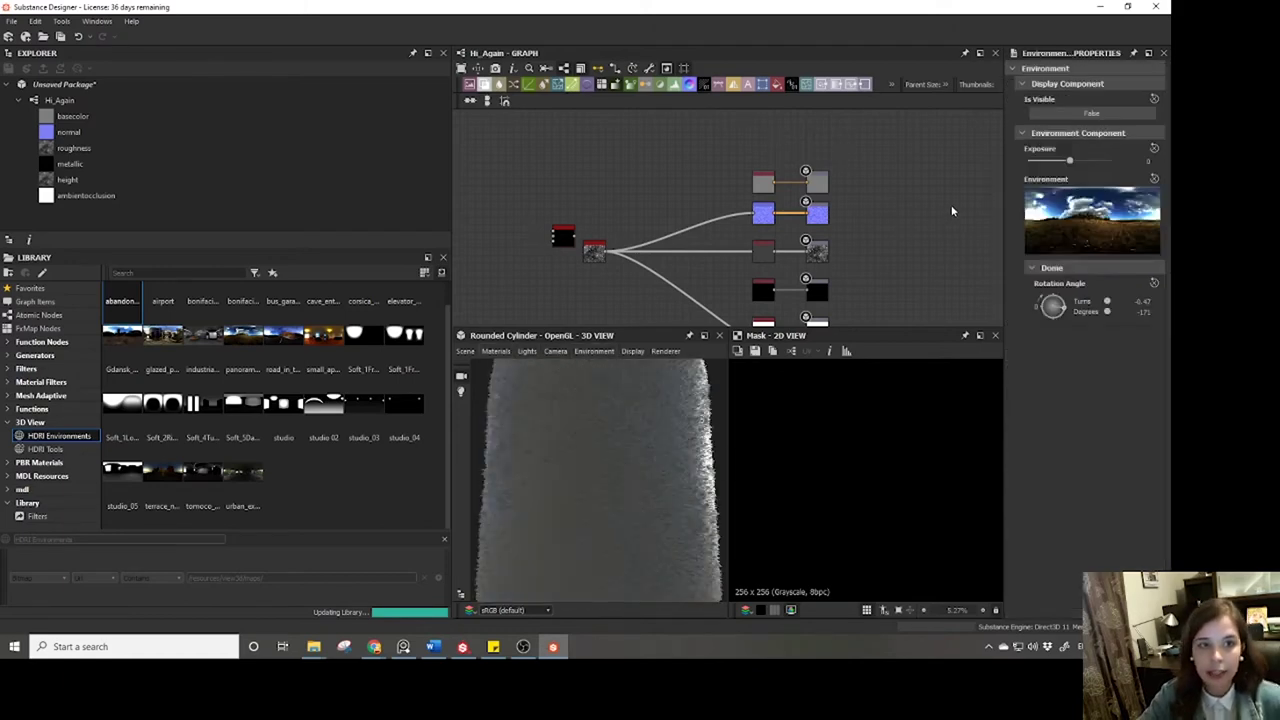
click(1091, 113)
scroll(613, 472, down, 3)
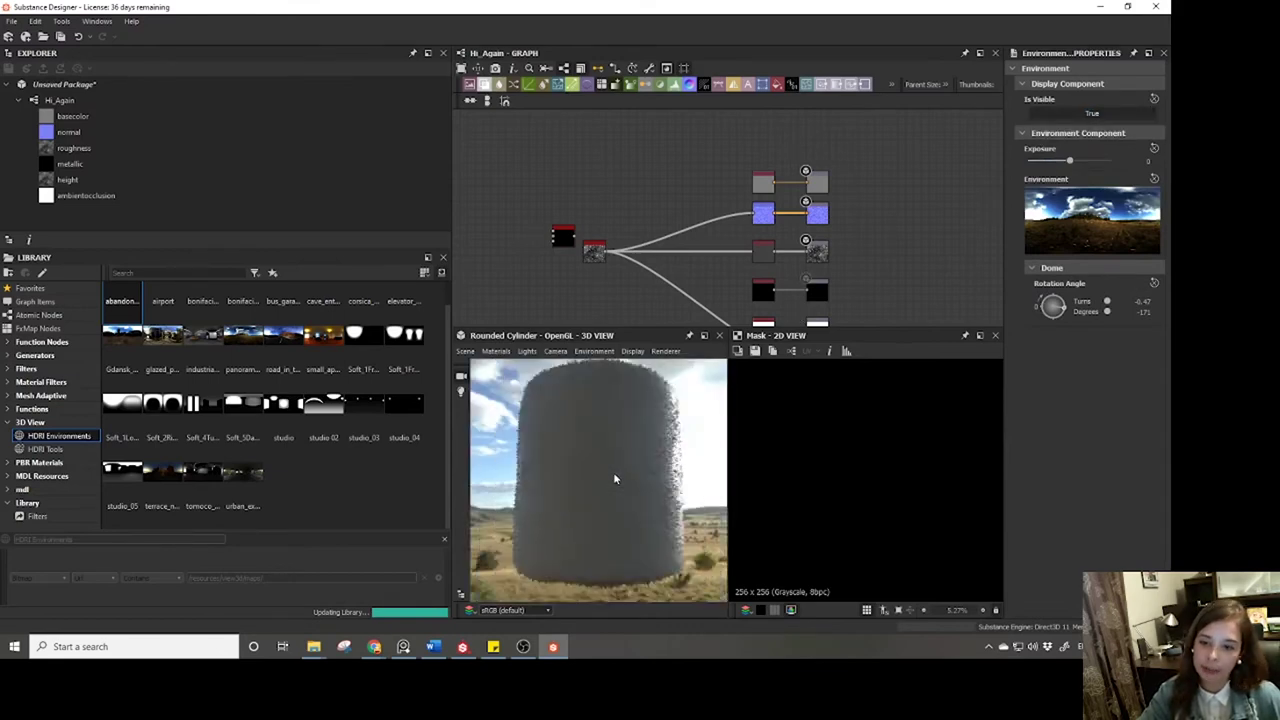
drag(585, 470, 522, 485)
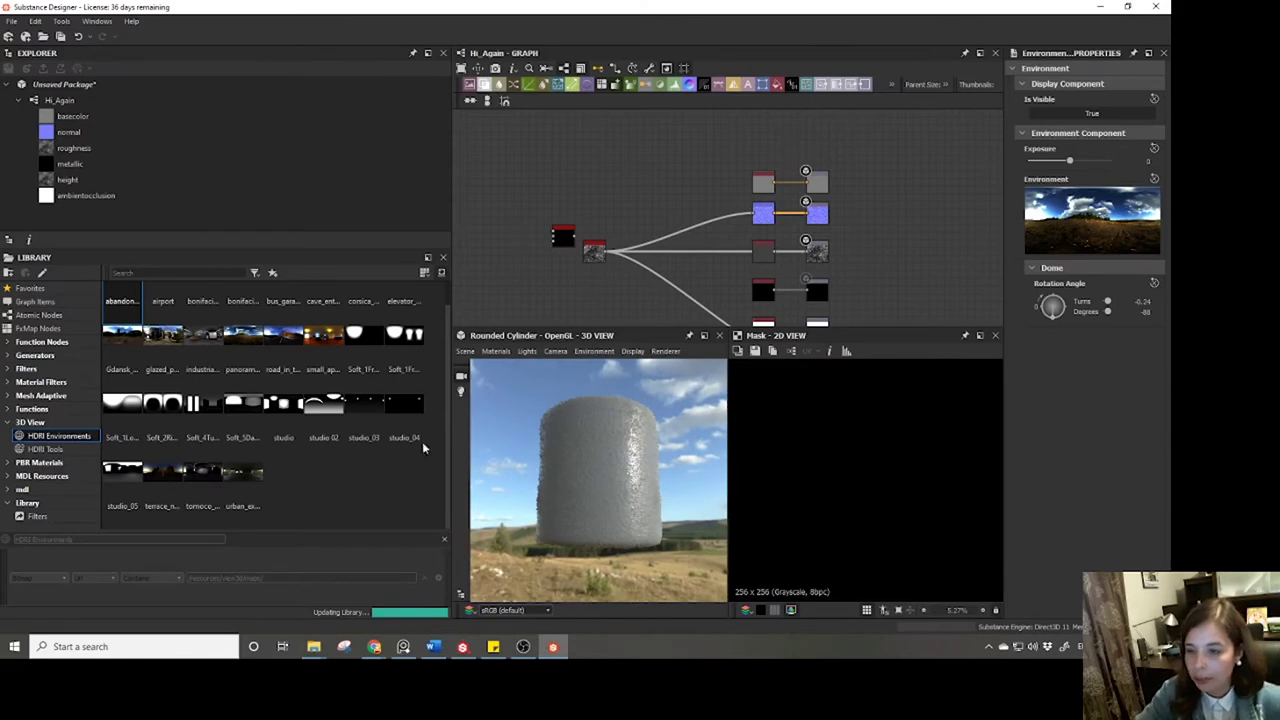
Apply the cave entrance HDRI environment to the 3D view, inspect the cylinder's lighting, and hide the environment background.
scroll(232, 362, up, 1)
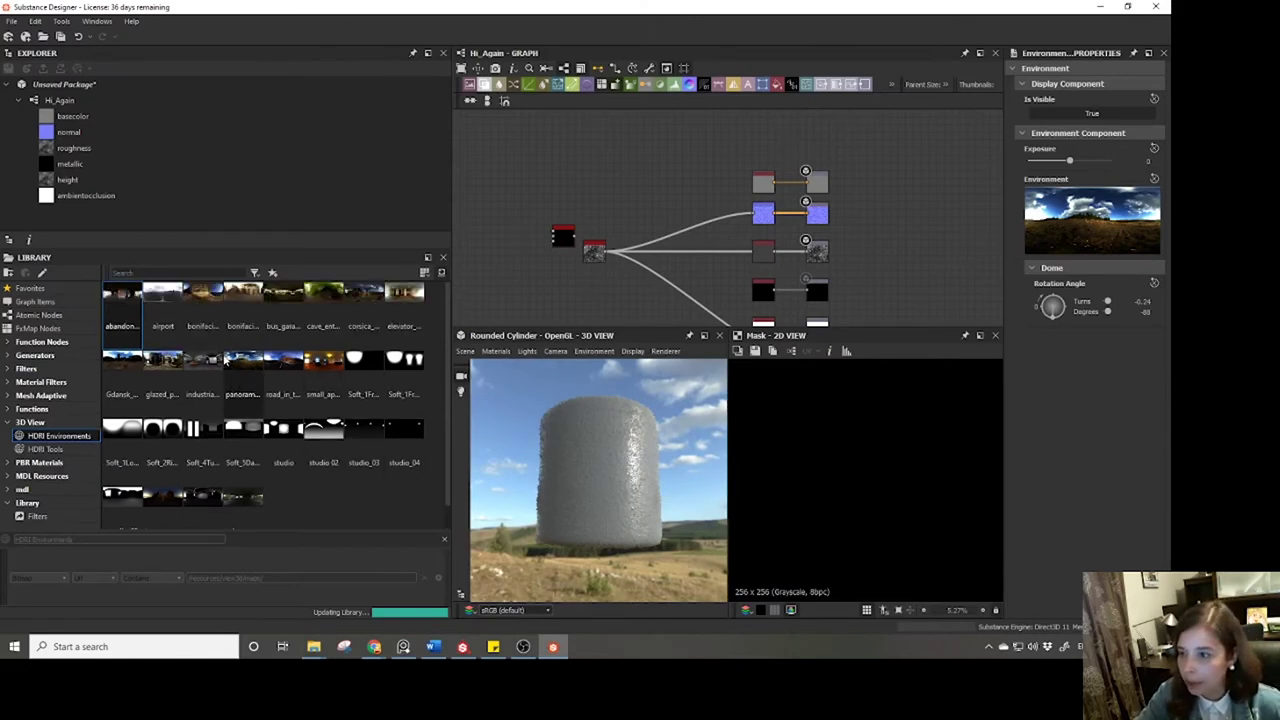
drag(325, 296, 502, 432)
drag(642, 447, 569, 467)
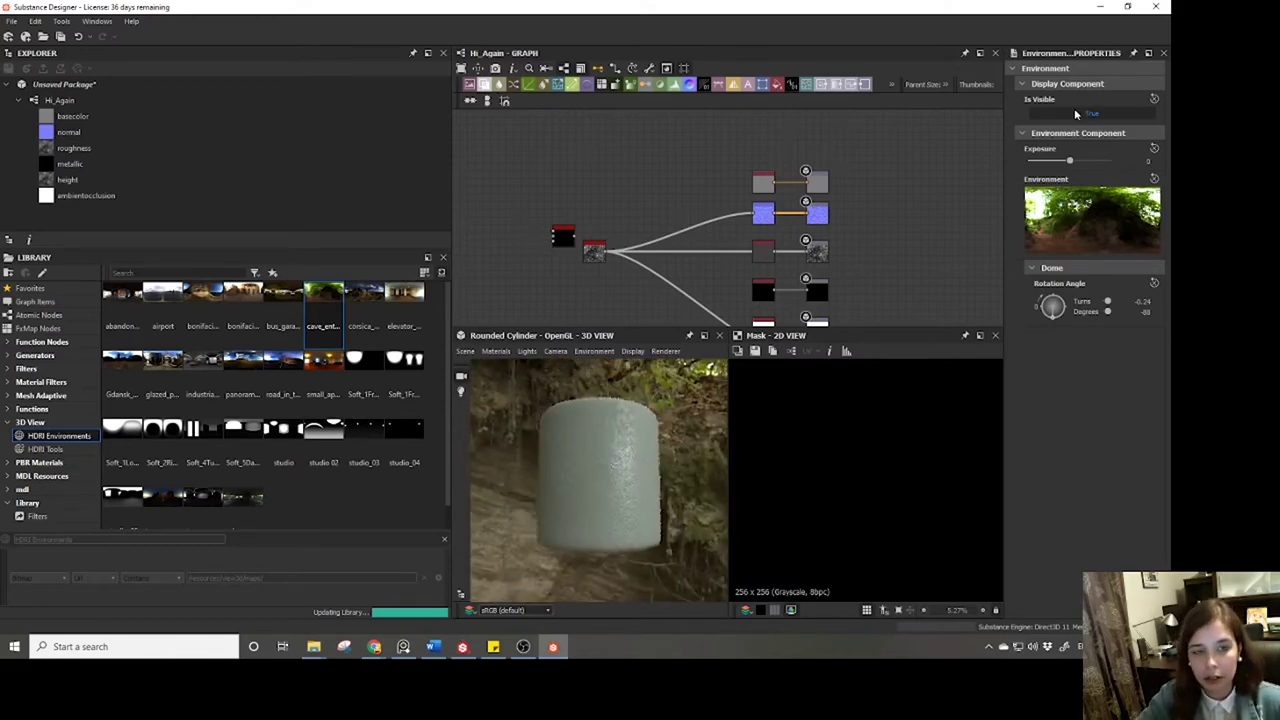
mouse_move(600, 445)
mouse_down()
mouse_move(586, 429)
mouse_move(580, 440)
mouse_up()
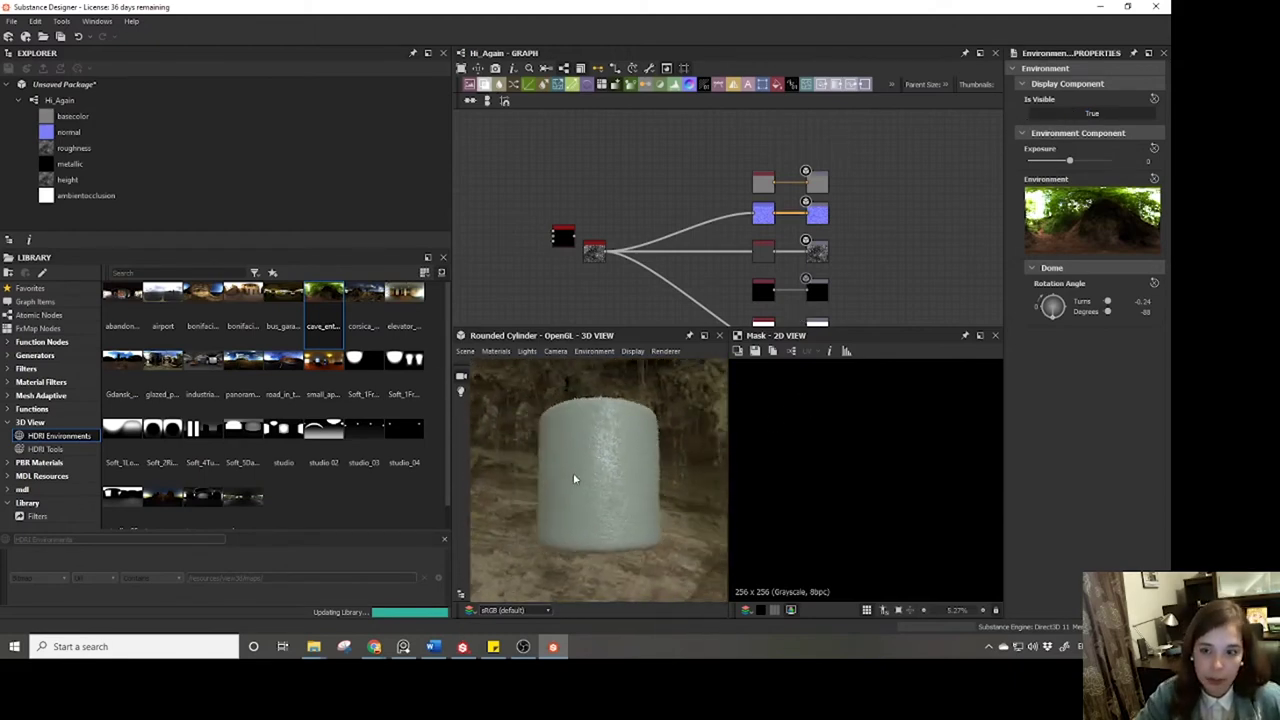
click(1051, 117)
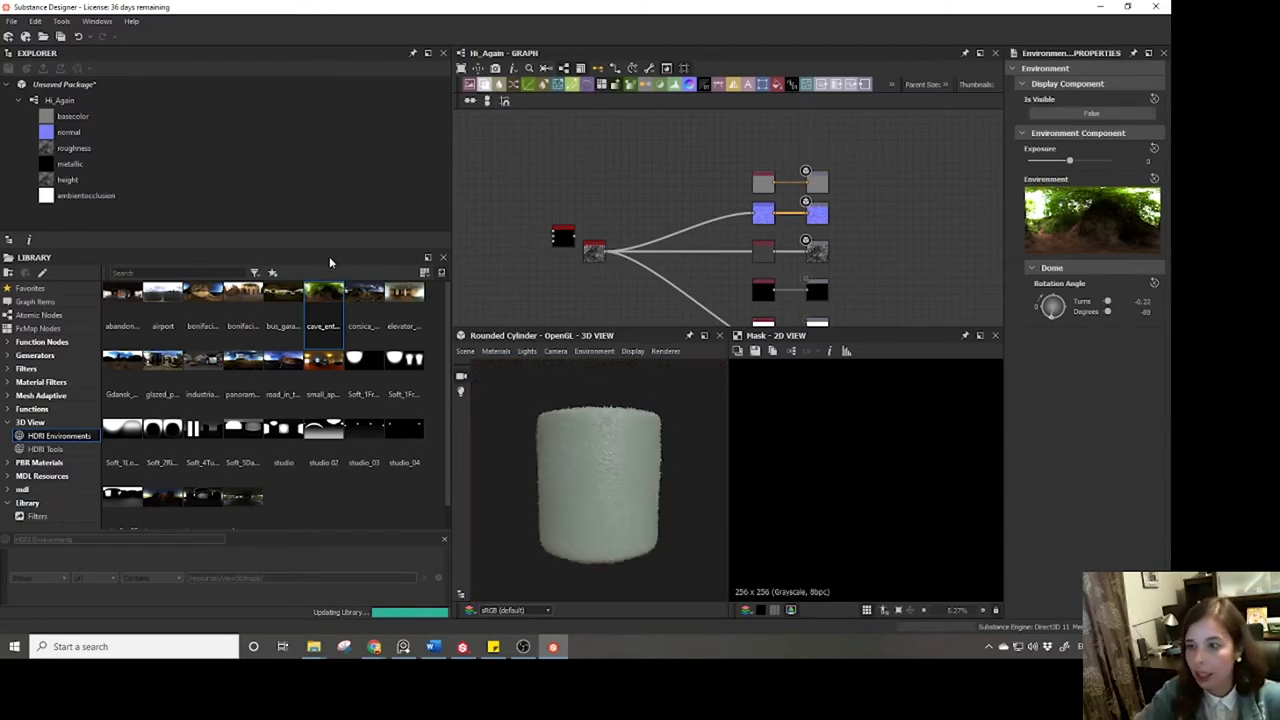
Try the panorama, small apartment and studio_03 HDRI environments as lighting for the cylinder.
drag(238, 368, 562, 487)
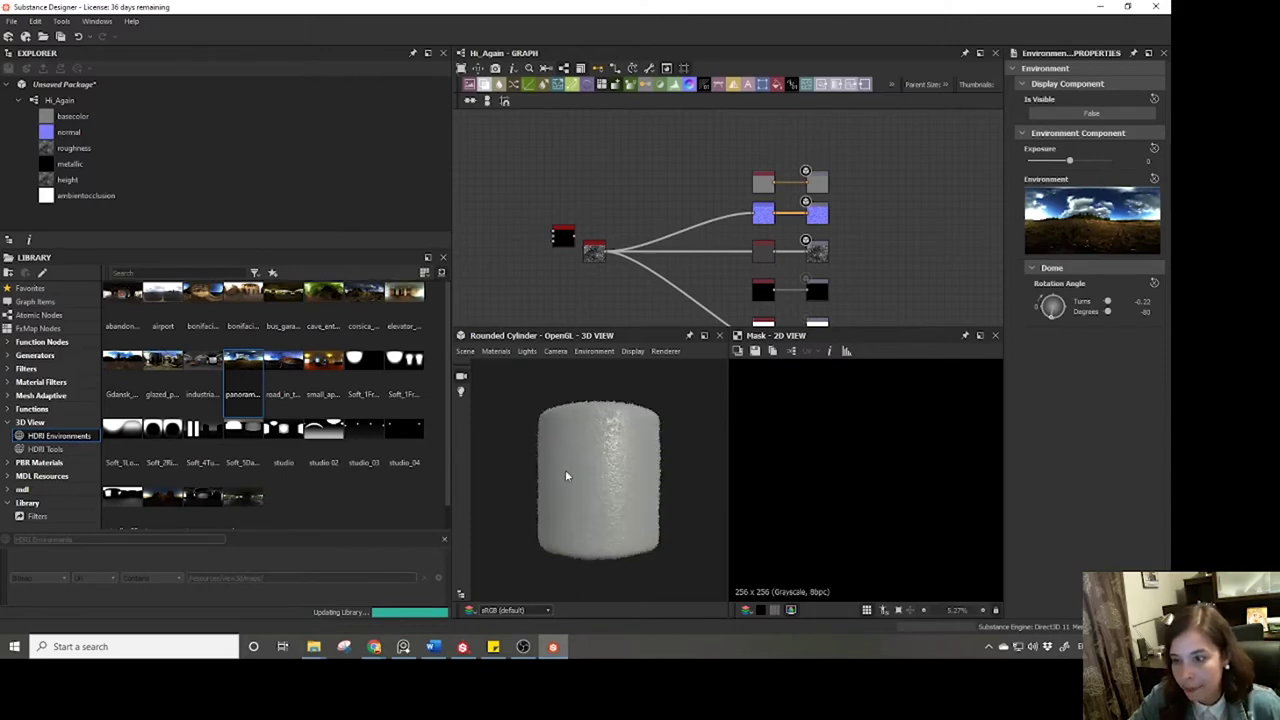
click(318, 376)
drag(318, 376, 560, 470)
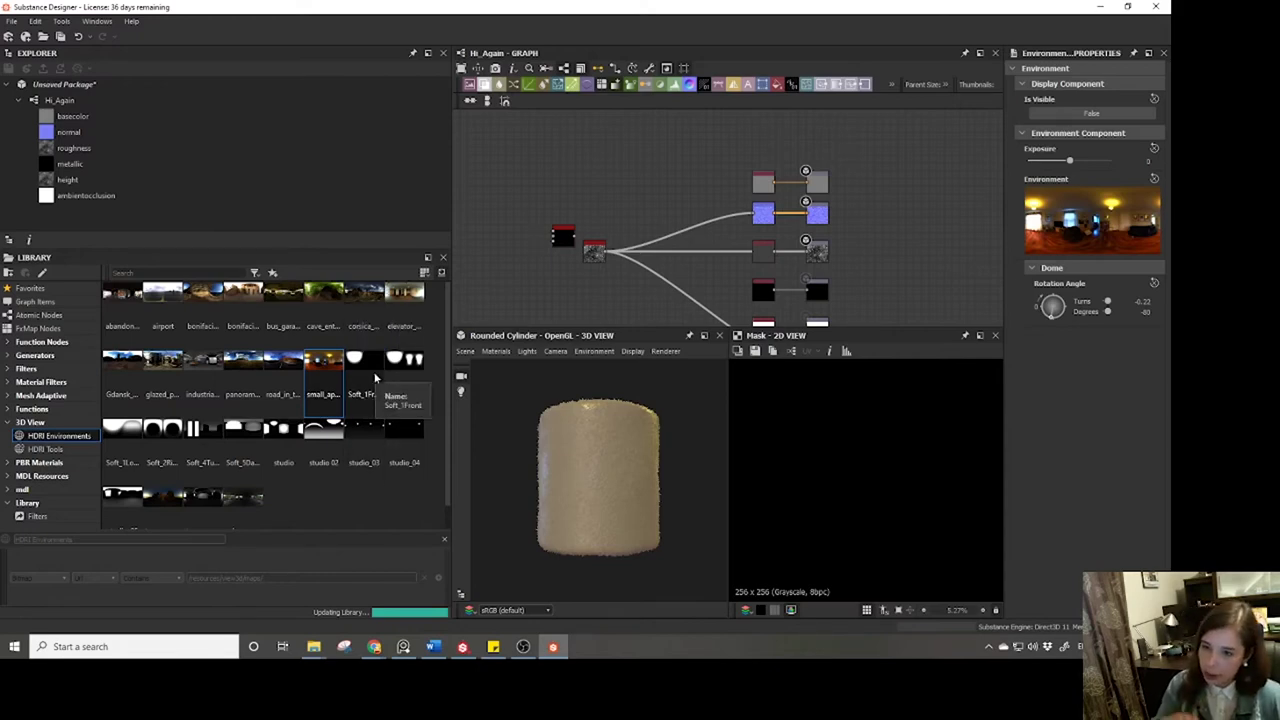
drag(375, 437, 560, 455)
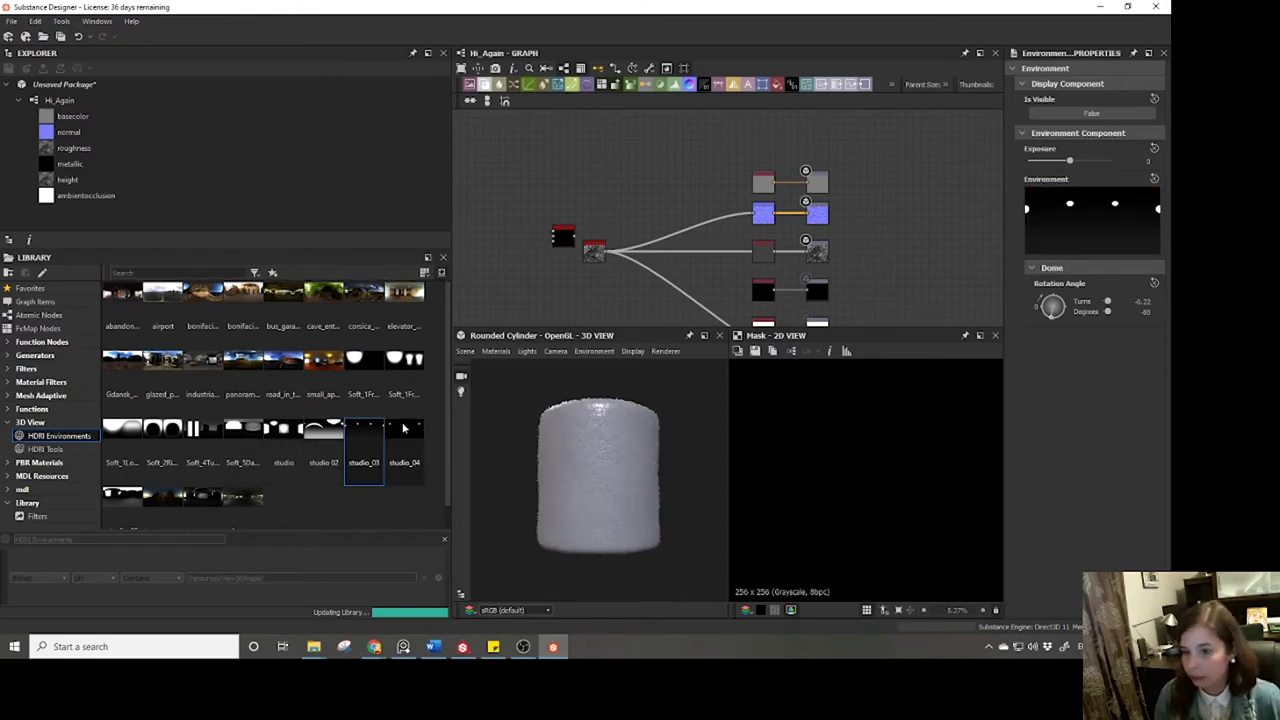
scroll(237, 467, down, 1)
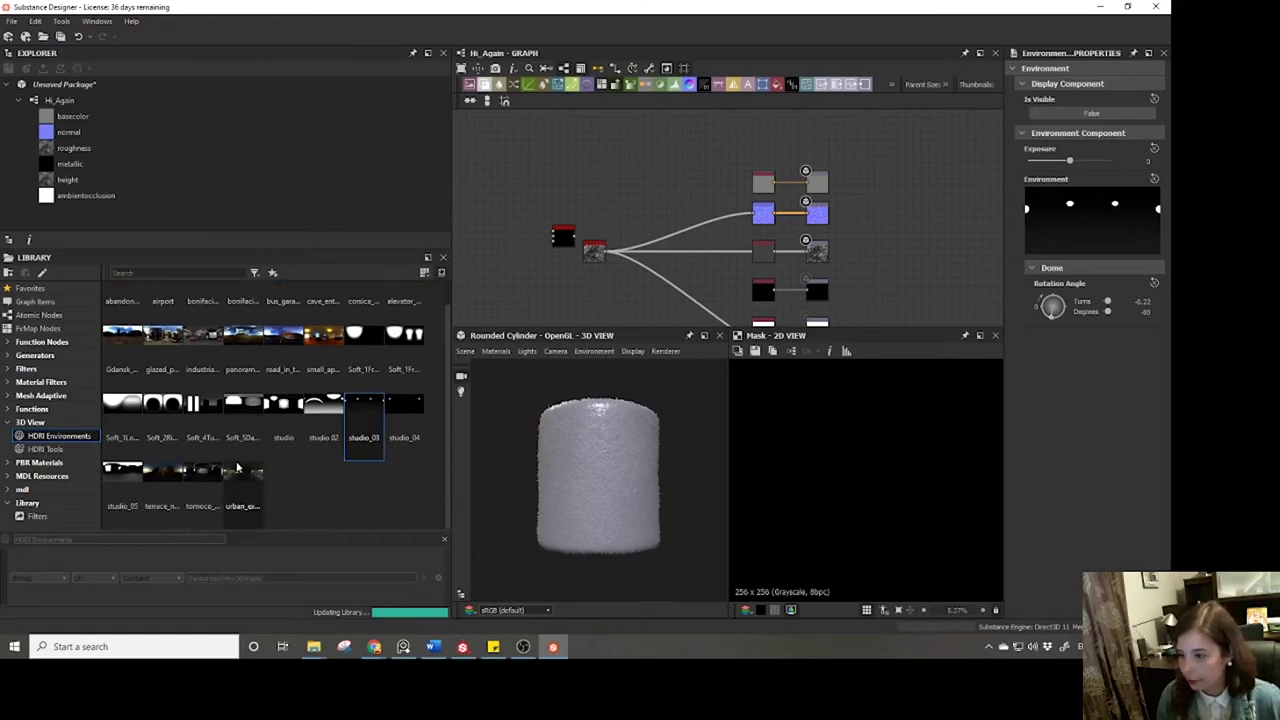
Collapse the 3D View library category and light the cylinder with the panorama HDRI environment.
scroll(237, 467, up, 1)
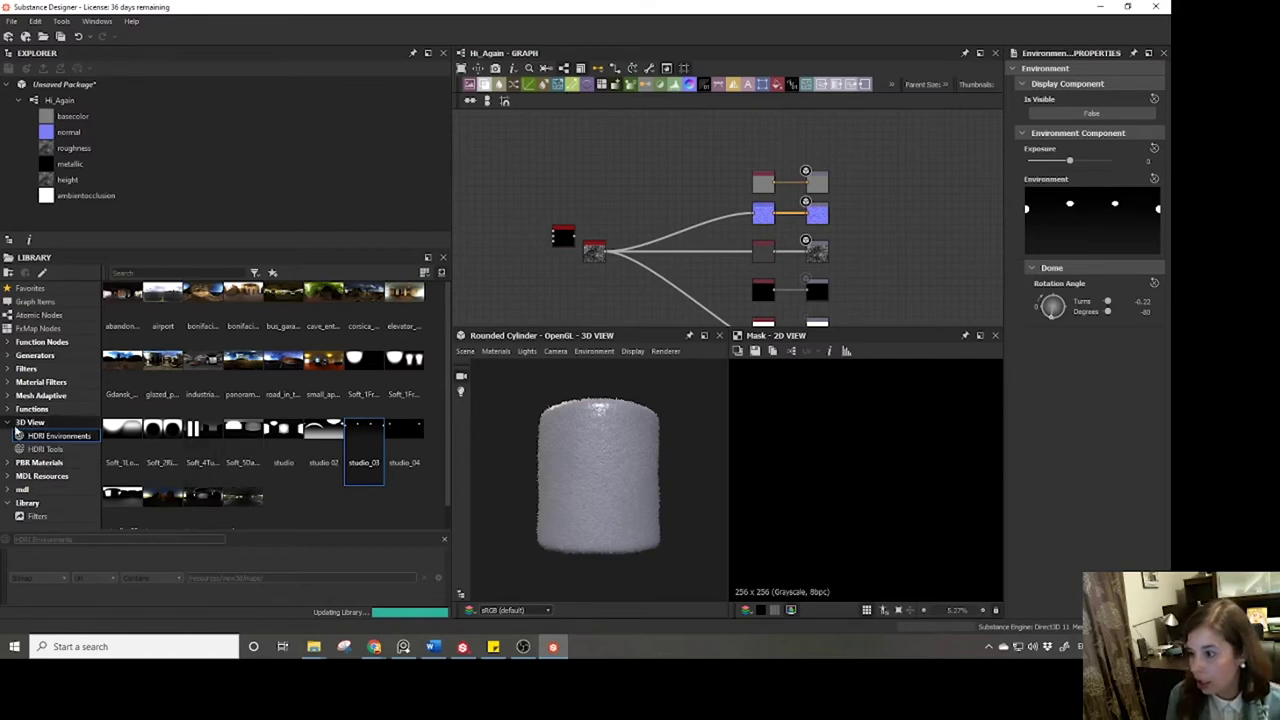
click(16, 424)
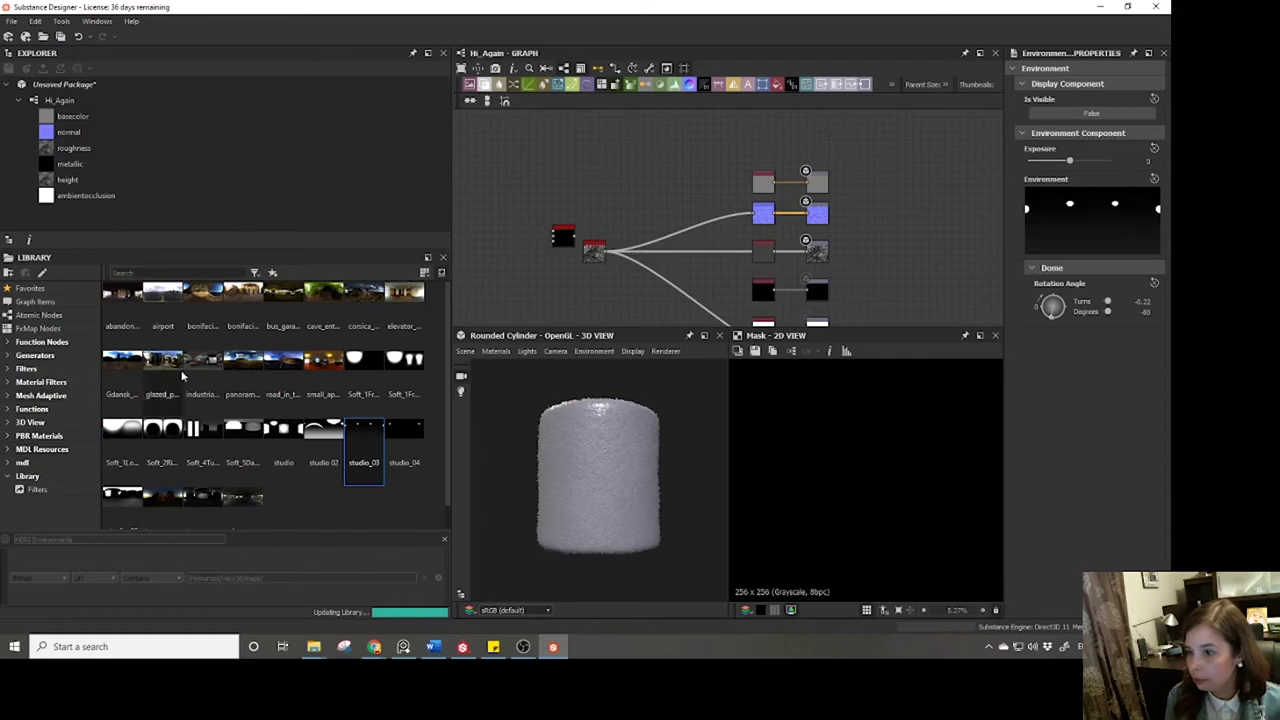
drag(243, 372, 590, 468)
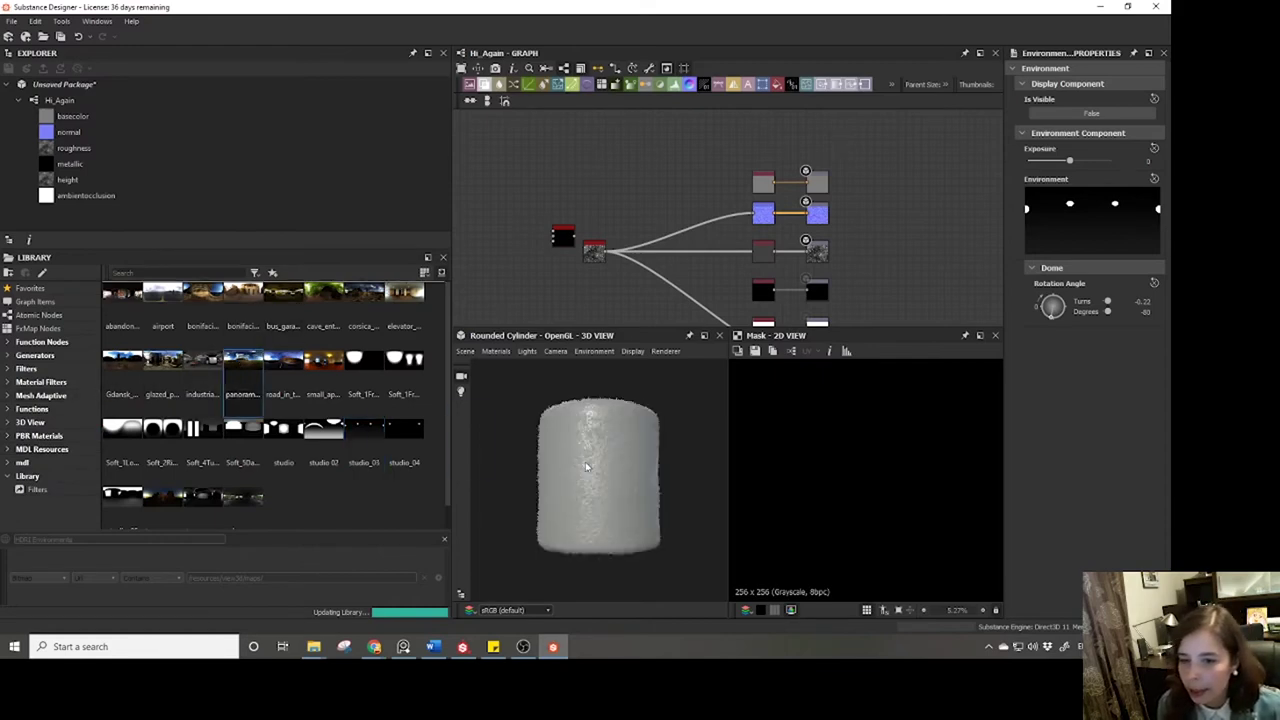
Look through the PBR Materials, custom Filters folder and mdl categories of the library.
click(38, 437)
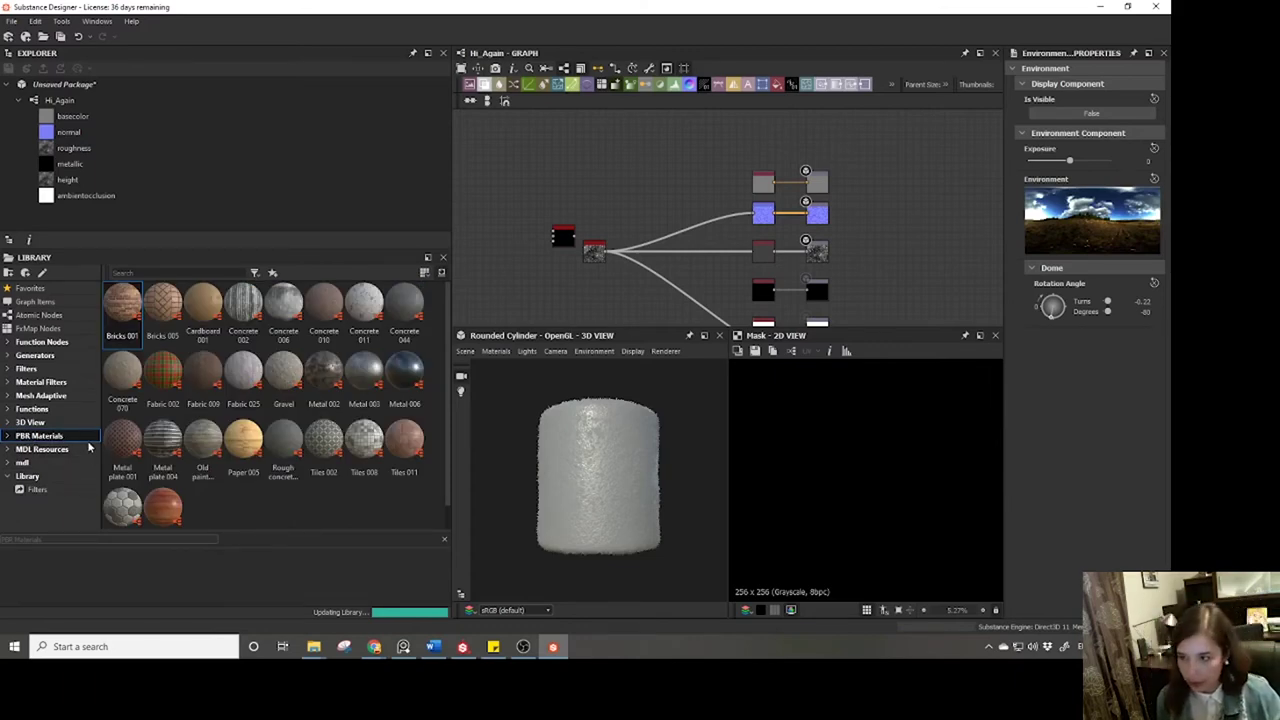
click(36, 491)
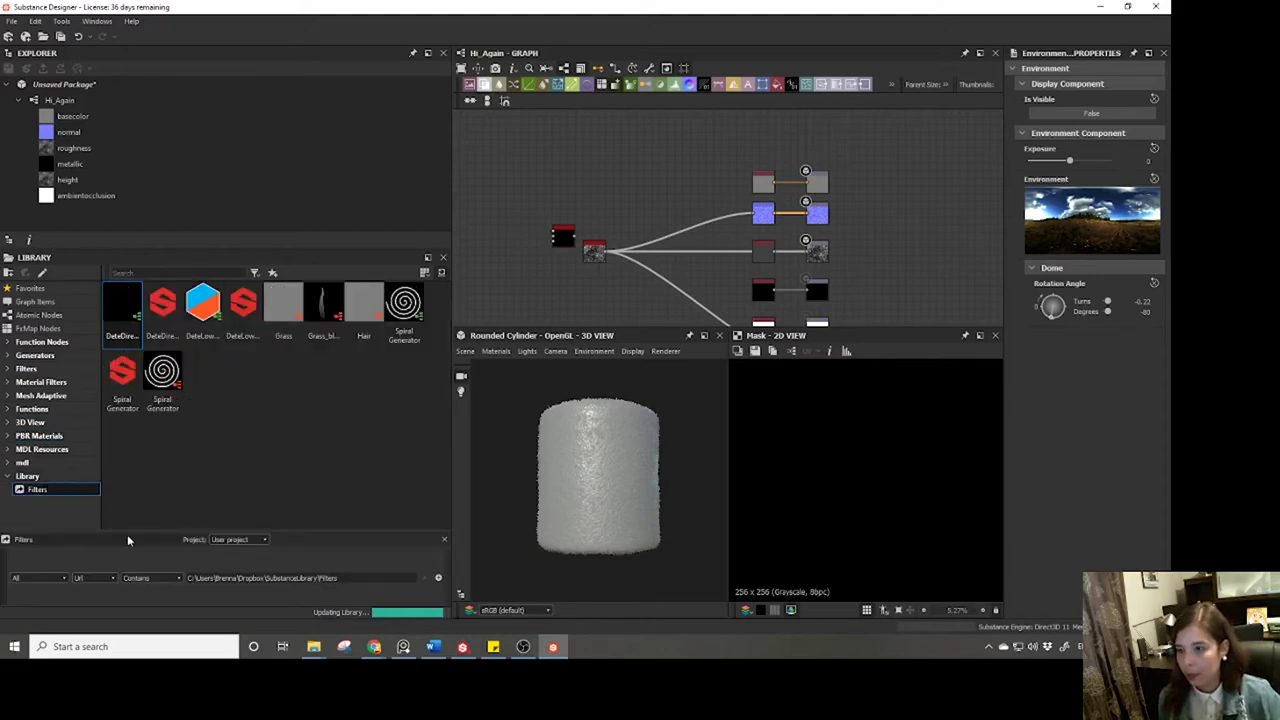
click(58, 437)
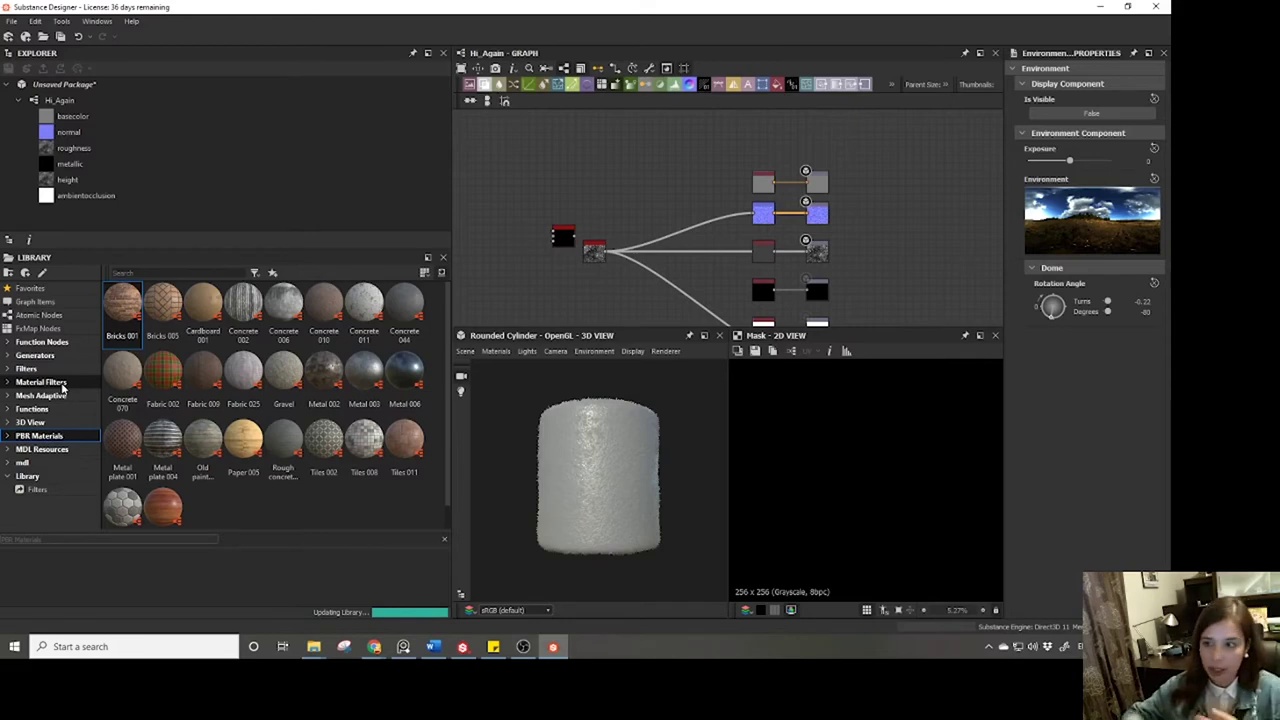
click(33, 464)
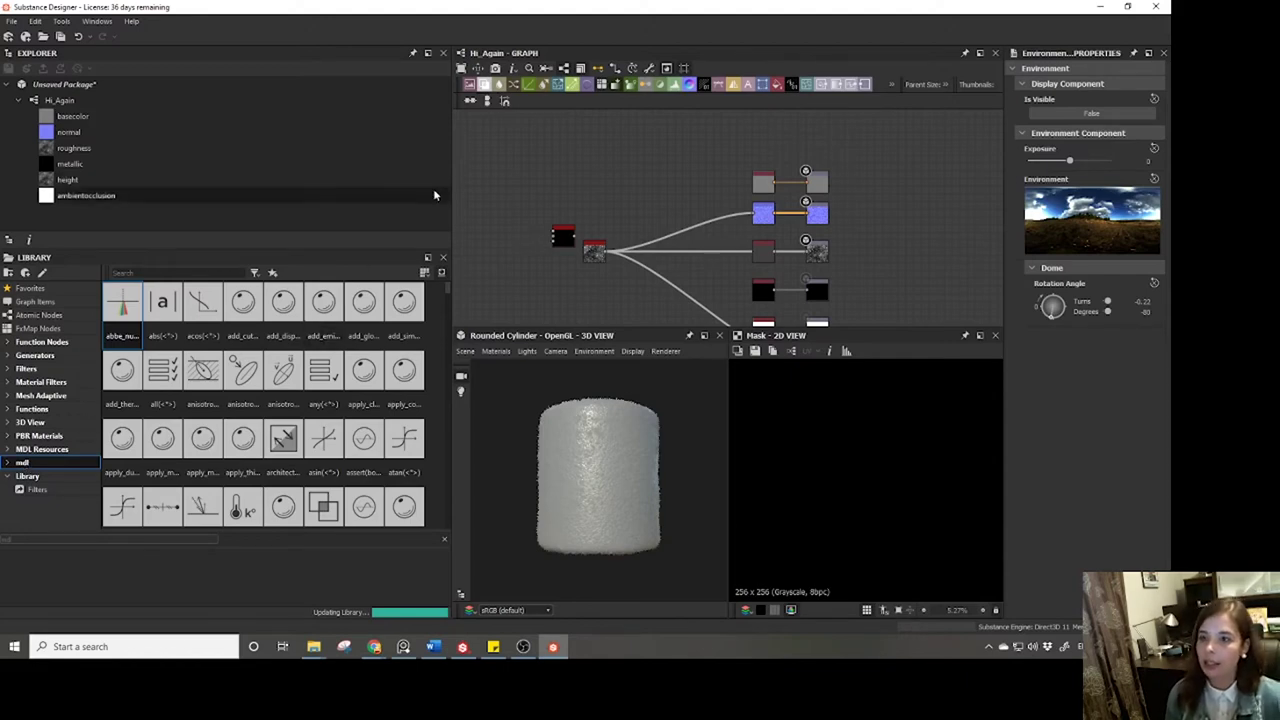
Narrow the Explorer and Library area to widen the graph, and dock the 3D view beneath the Properties.
drag(453, 195, 324, 195)
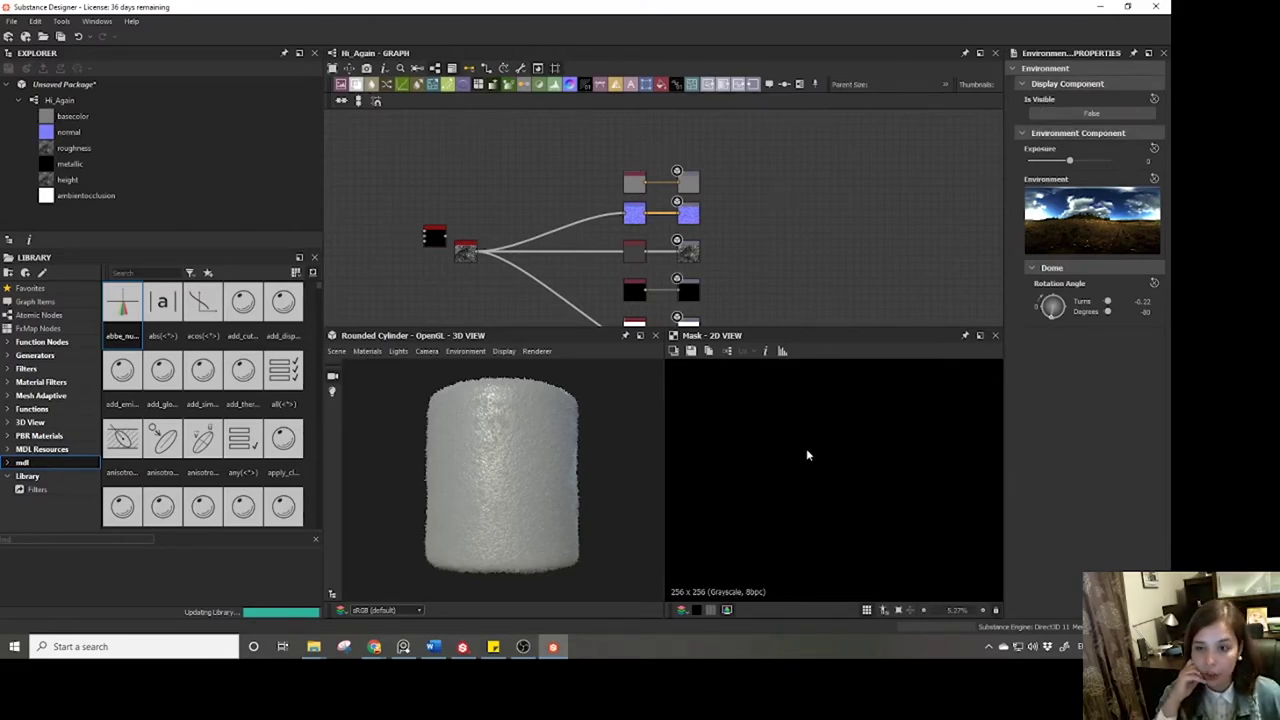
drag(423, 380, 443, 534)
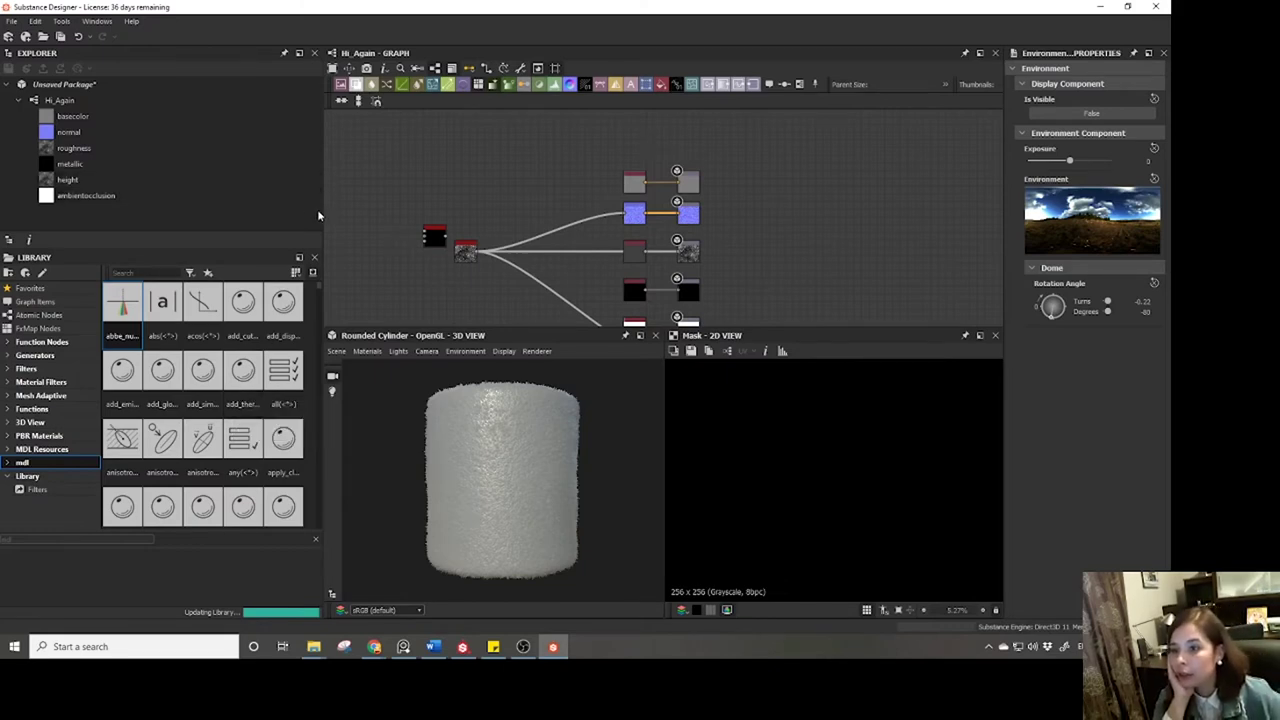
drag(325, 218, 284, 218)
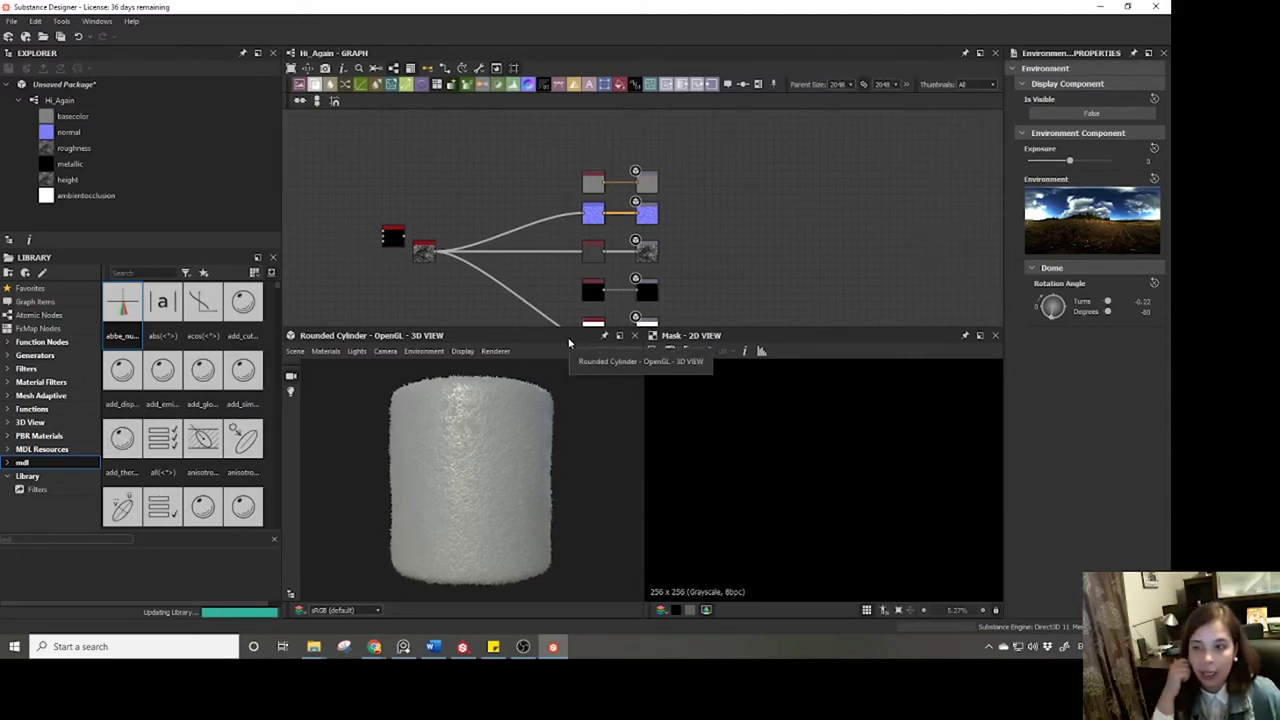
drag(569, 343, 1051, 407)
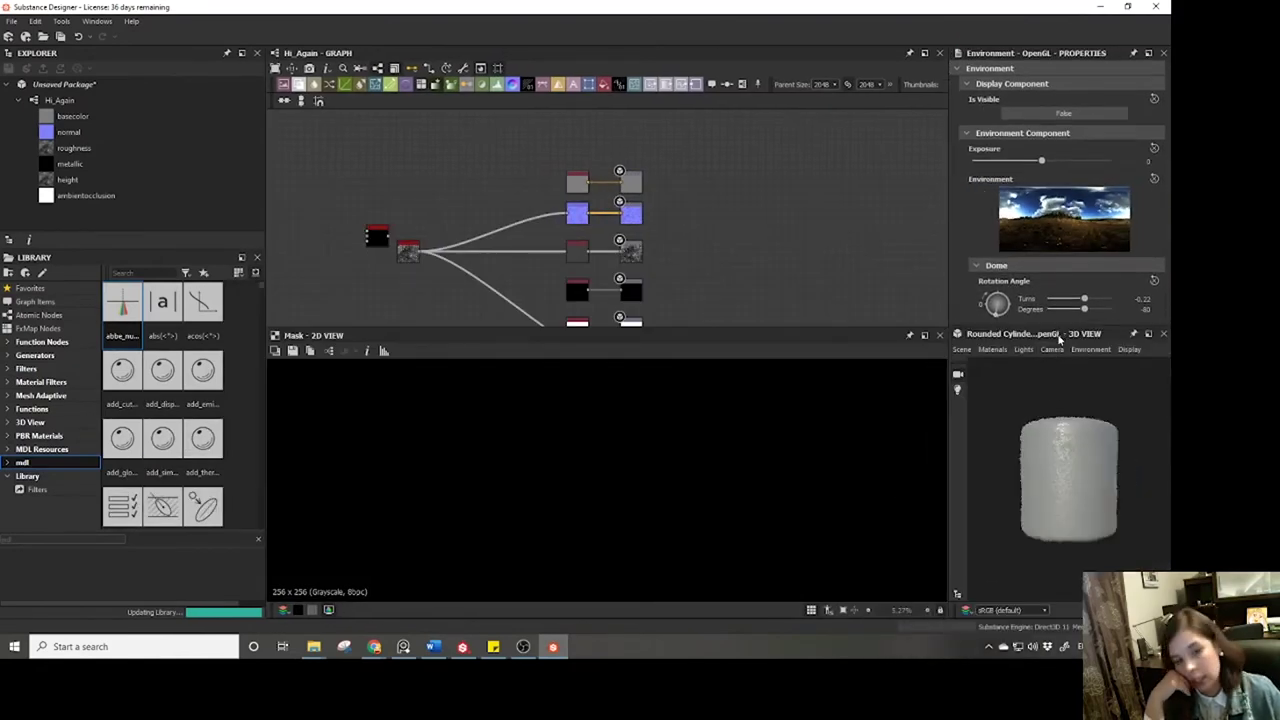
Dock the 3D view as a tab with the Explorer and the 2D view with the Library, and enlarge the 3D view.
drag(1005, 345, 150, 93)
click(180, 60)
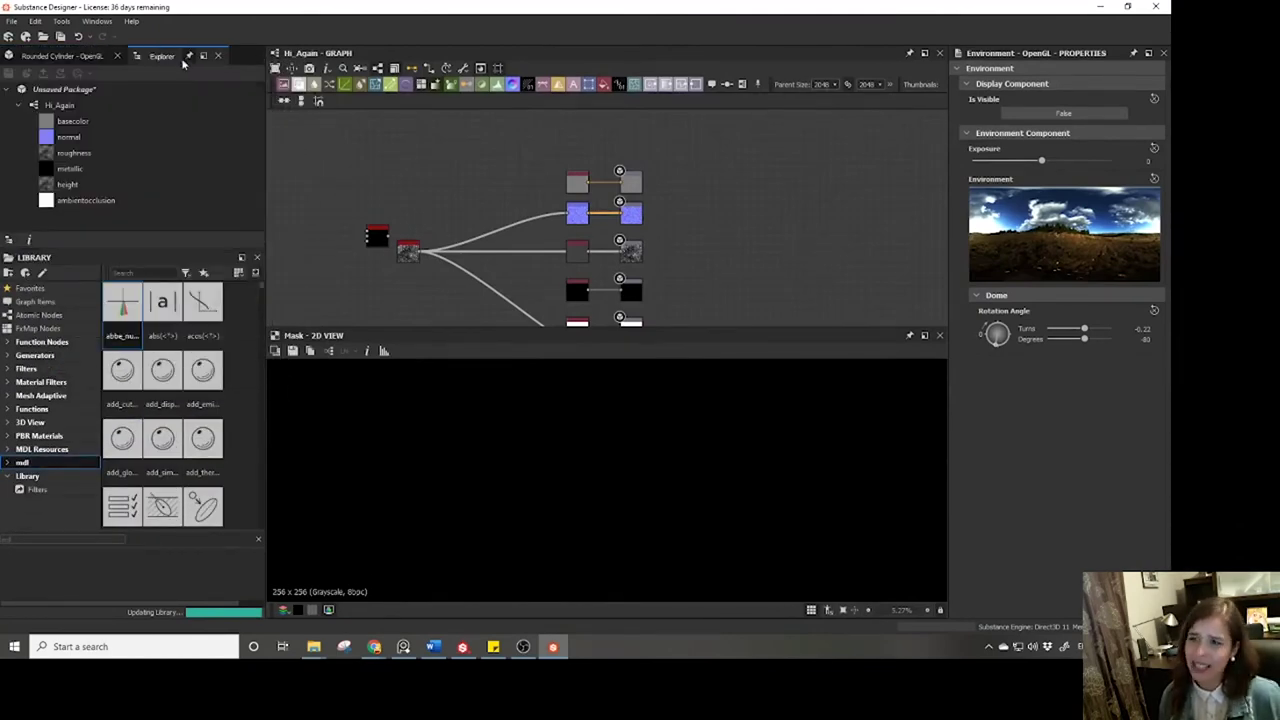
click(70, 60)
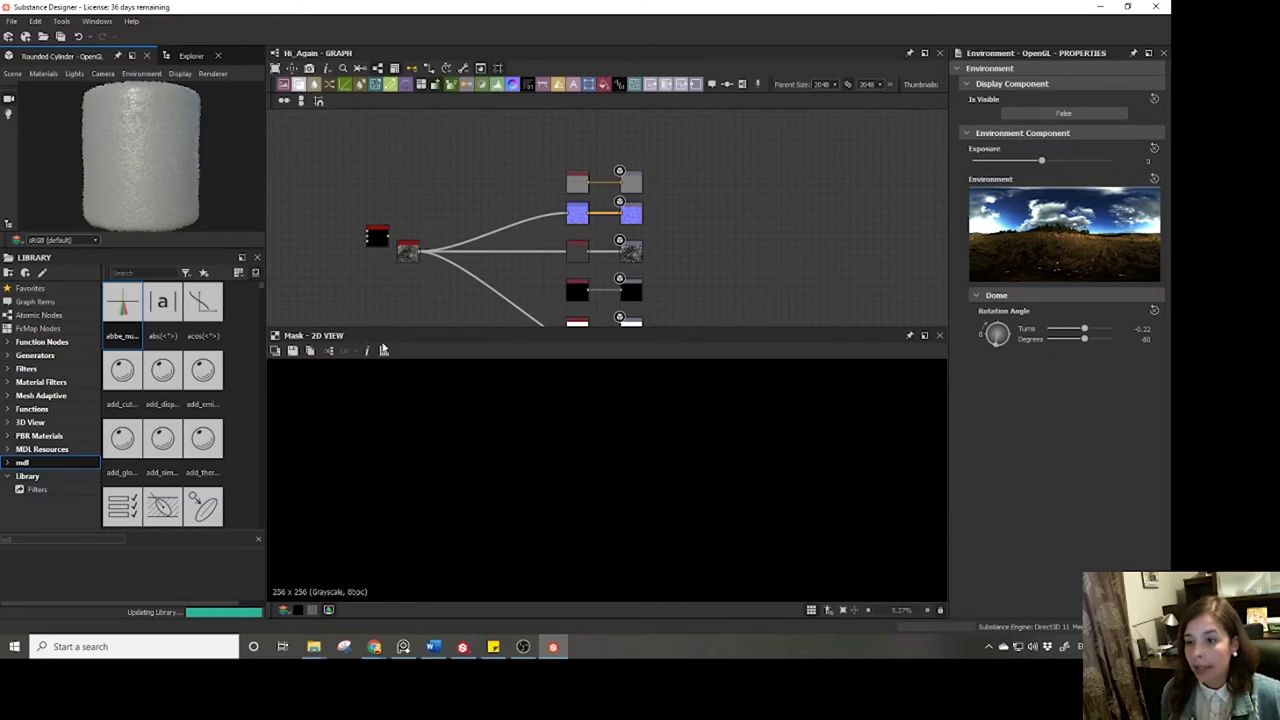
drag(534, 336, 199, 362)
drag(152, 248, 152, 350)
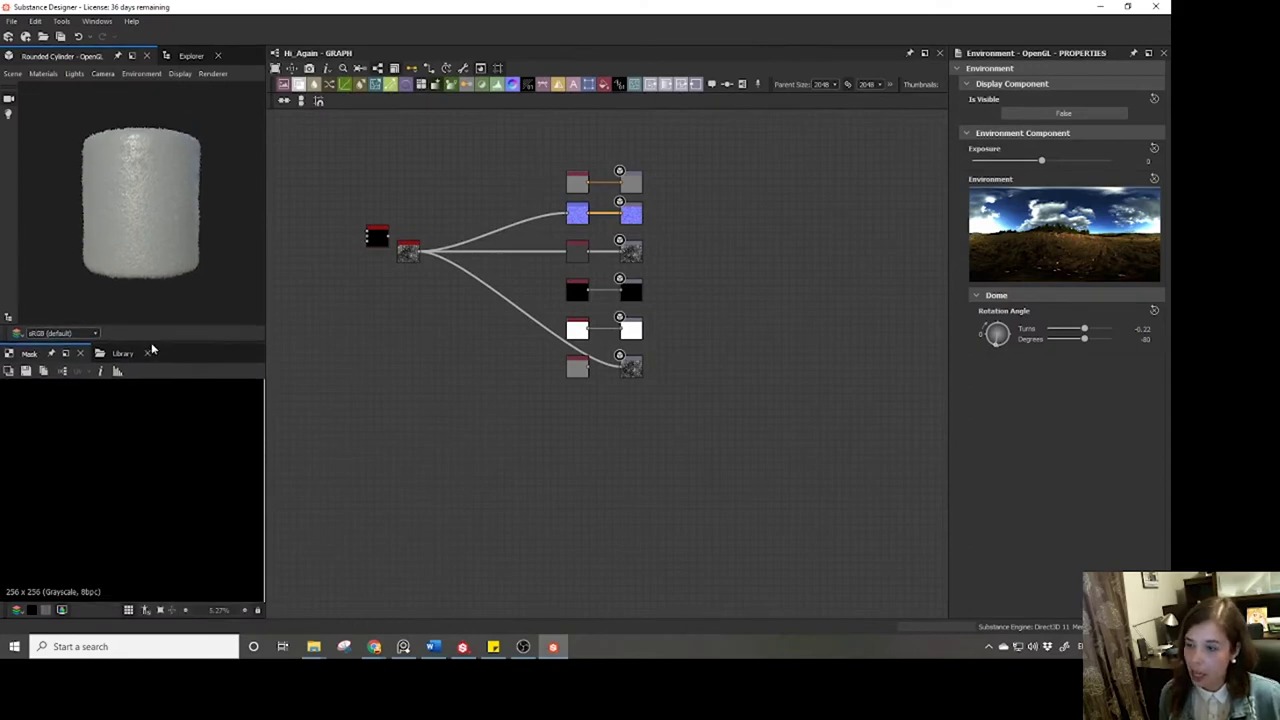
Delete the unconnected black mg_edge_damages node from the Hi_Again graph.
middle_drag(390, 368, 529, 406)
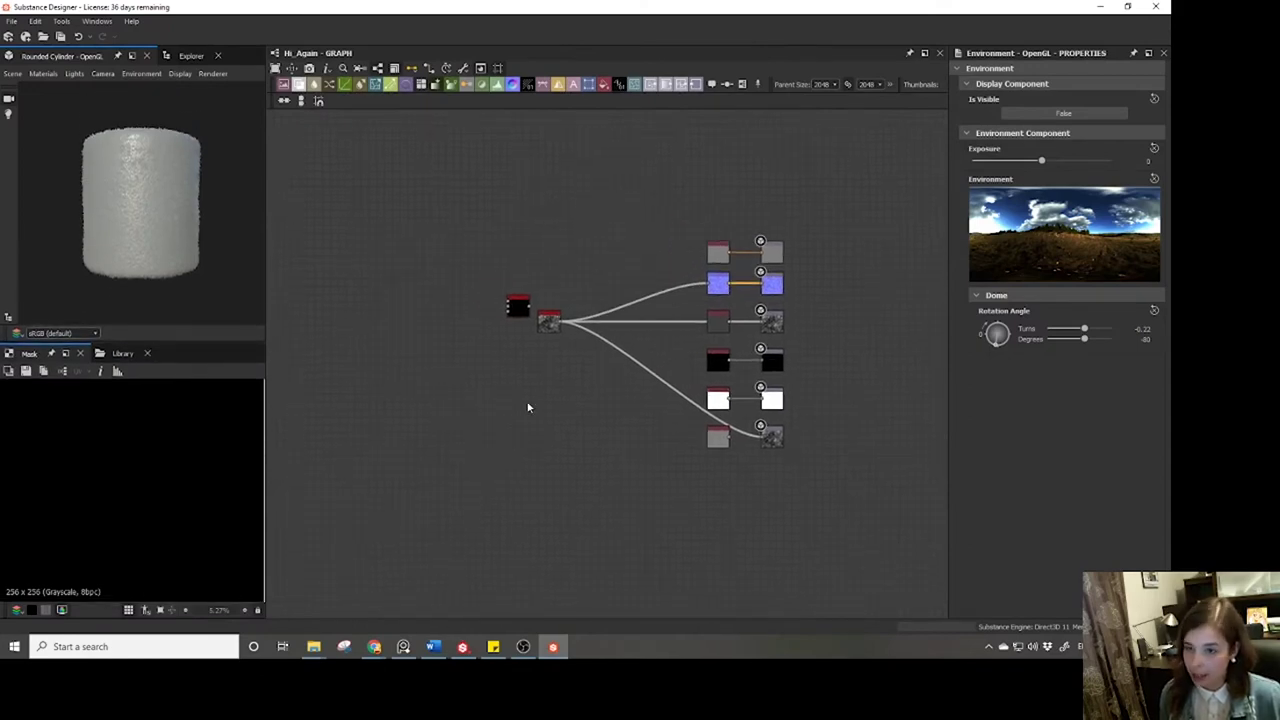
click(516, 308)
key(Delete)
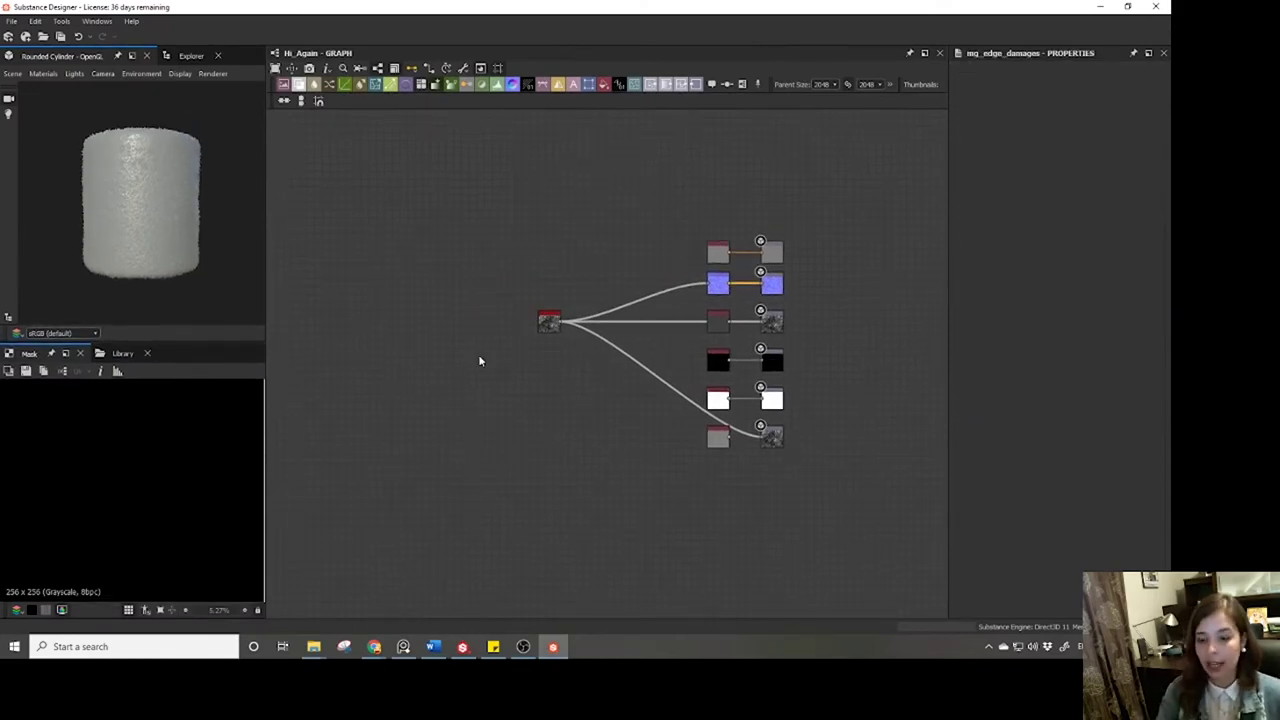
Search the graph's node list for "clouds" and close the list without adding a node.
key(space)
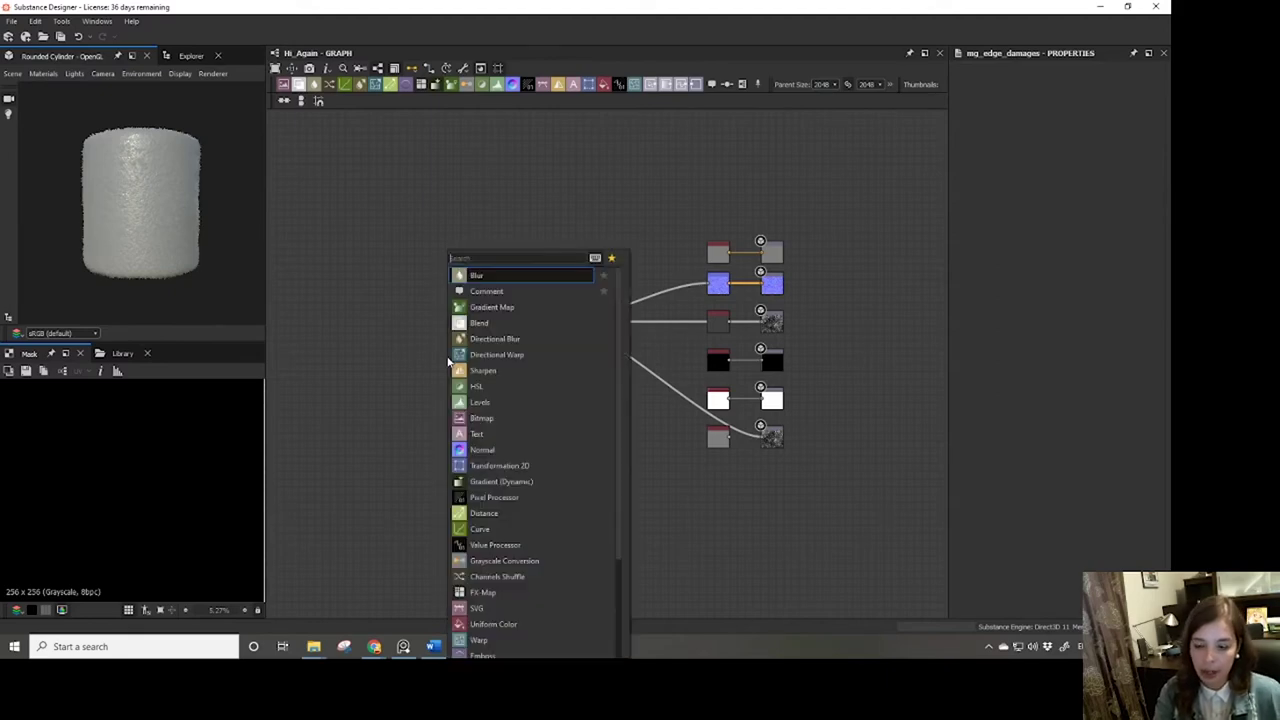
text(clouds)
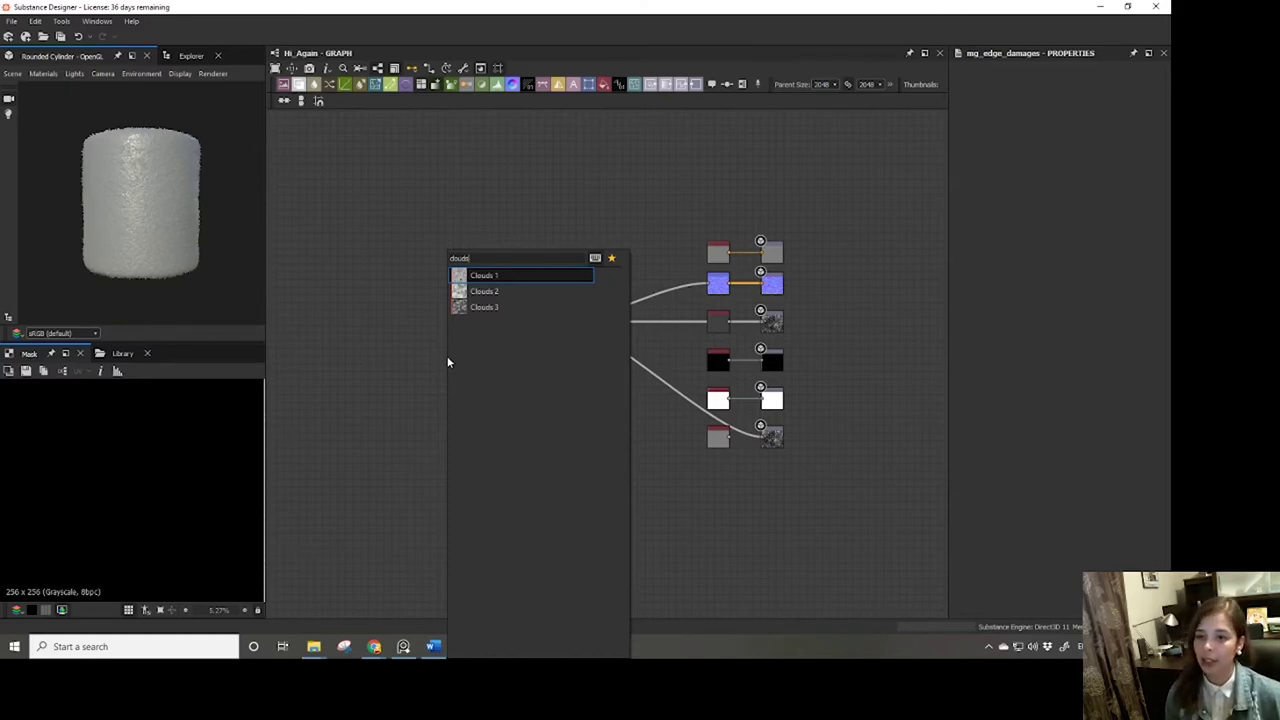
key(Return)
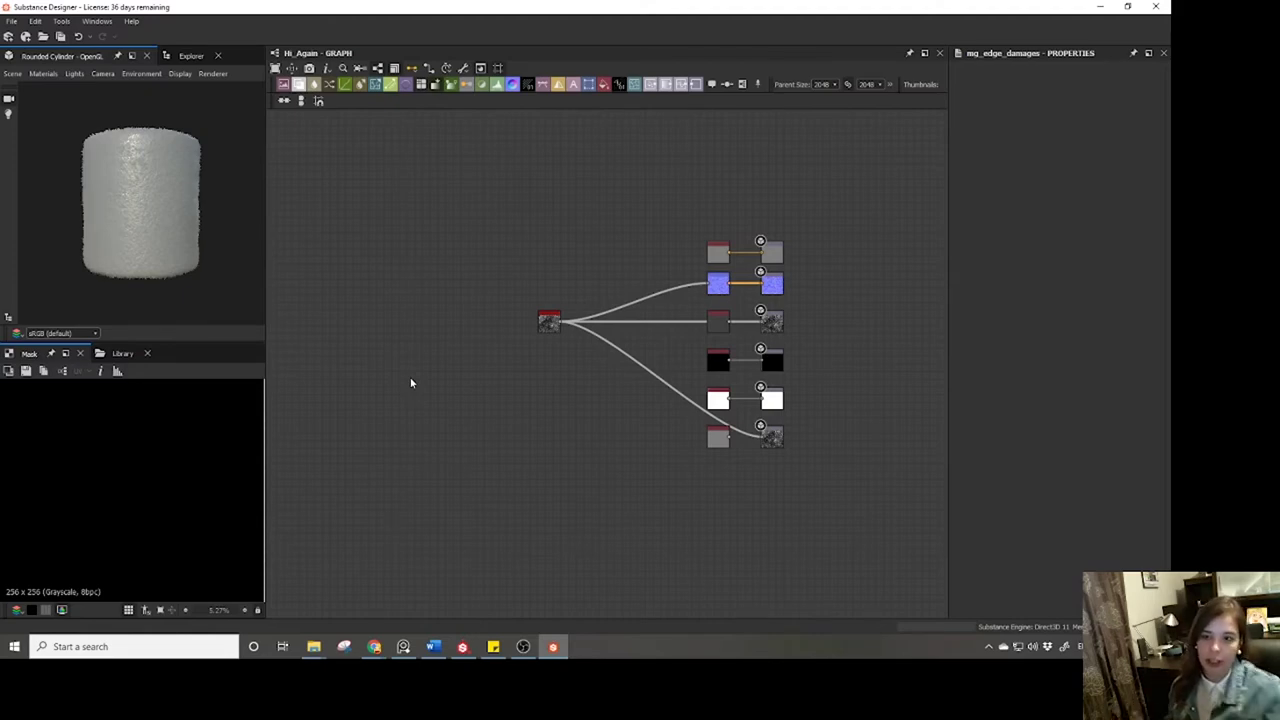
key(space)
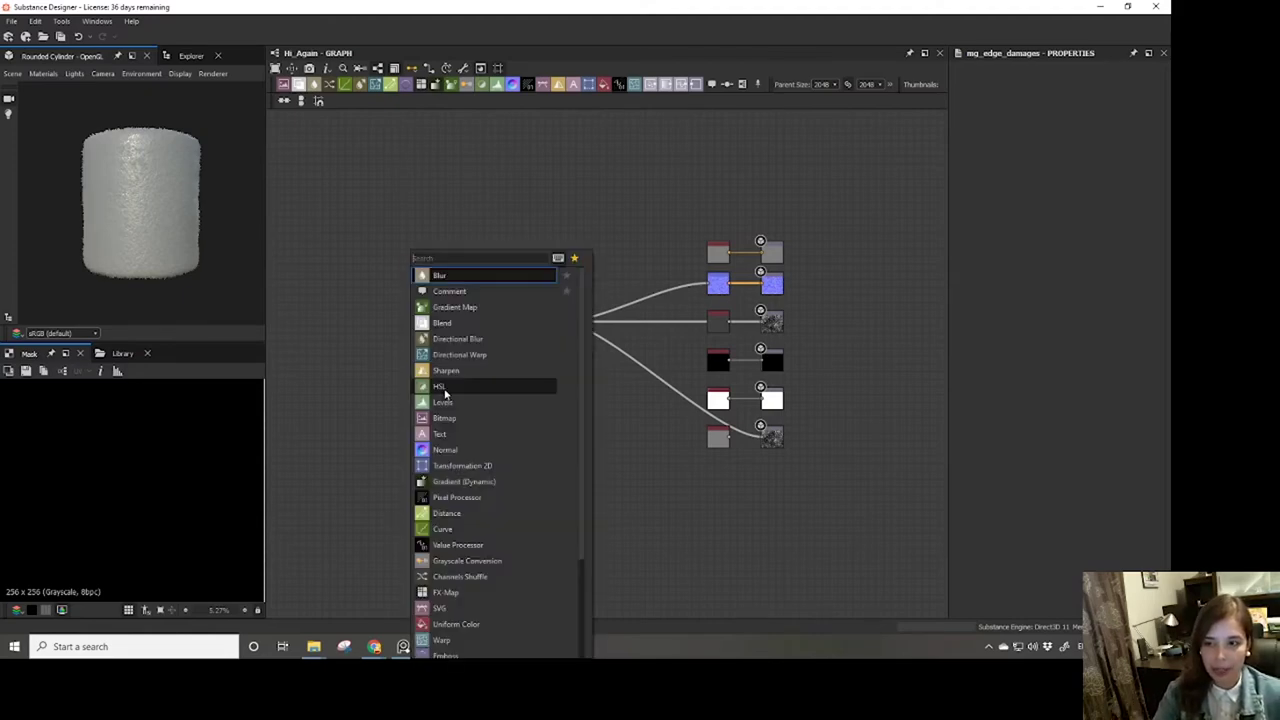
click(648, 477)
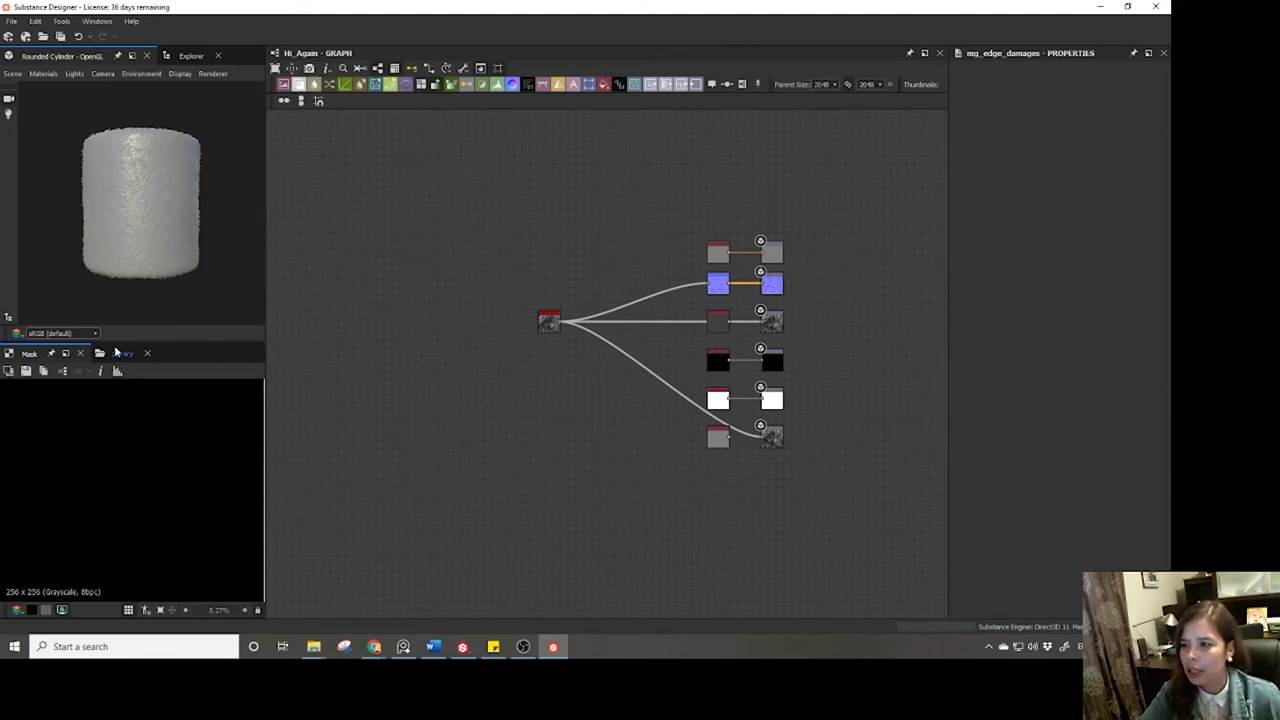
Undock and close the 2D view, and restore it to its place beside the Library.
drag(31, 354, 304, 23)
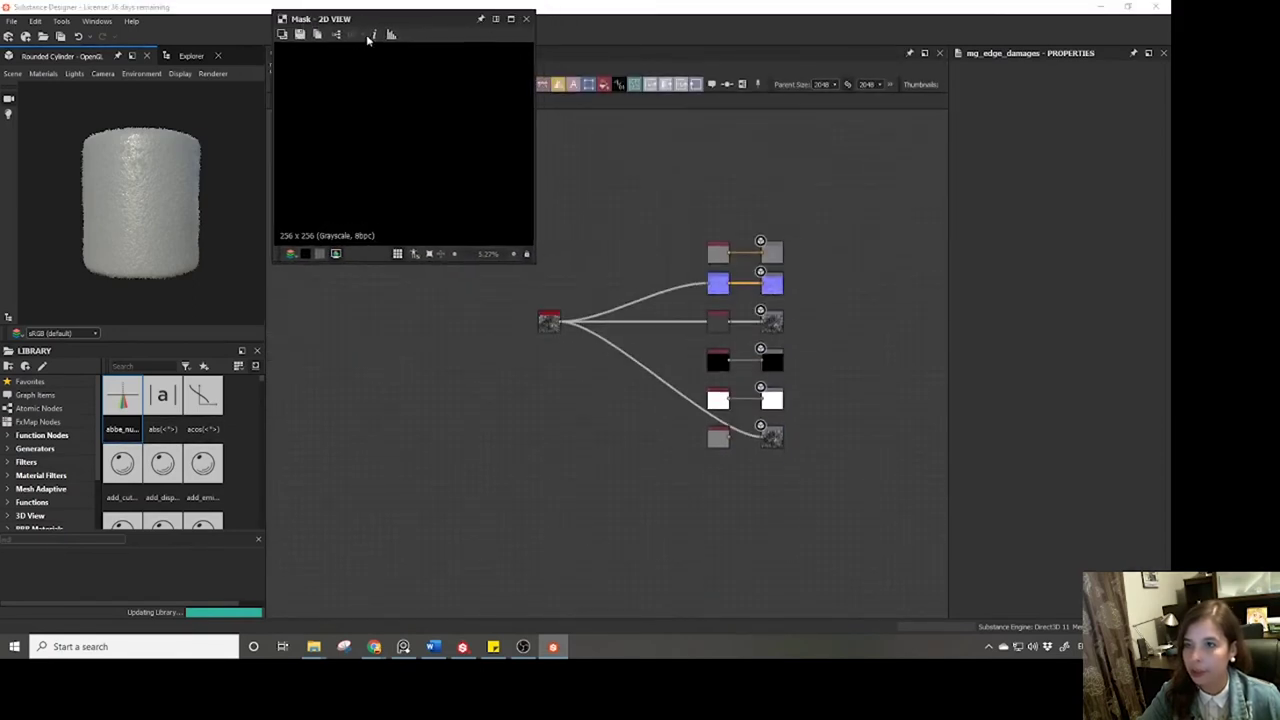
click(527, 20)
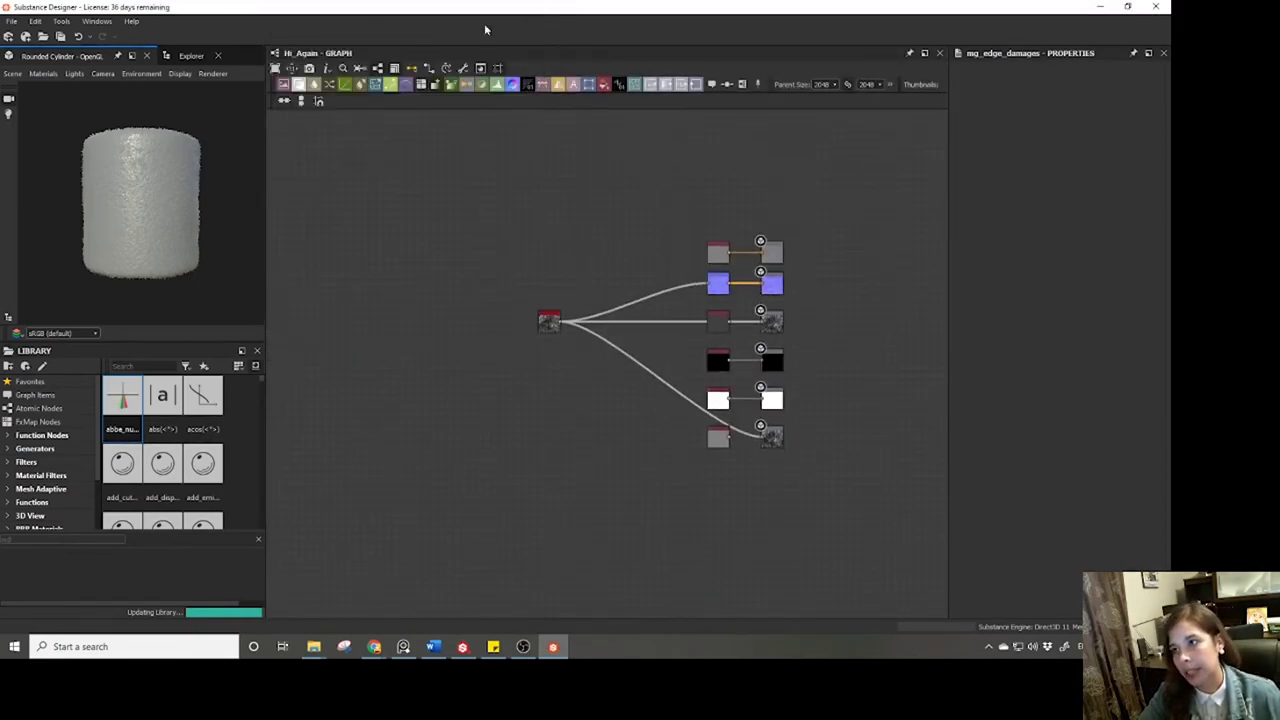
click(97, 21)
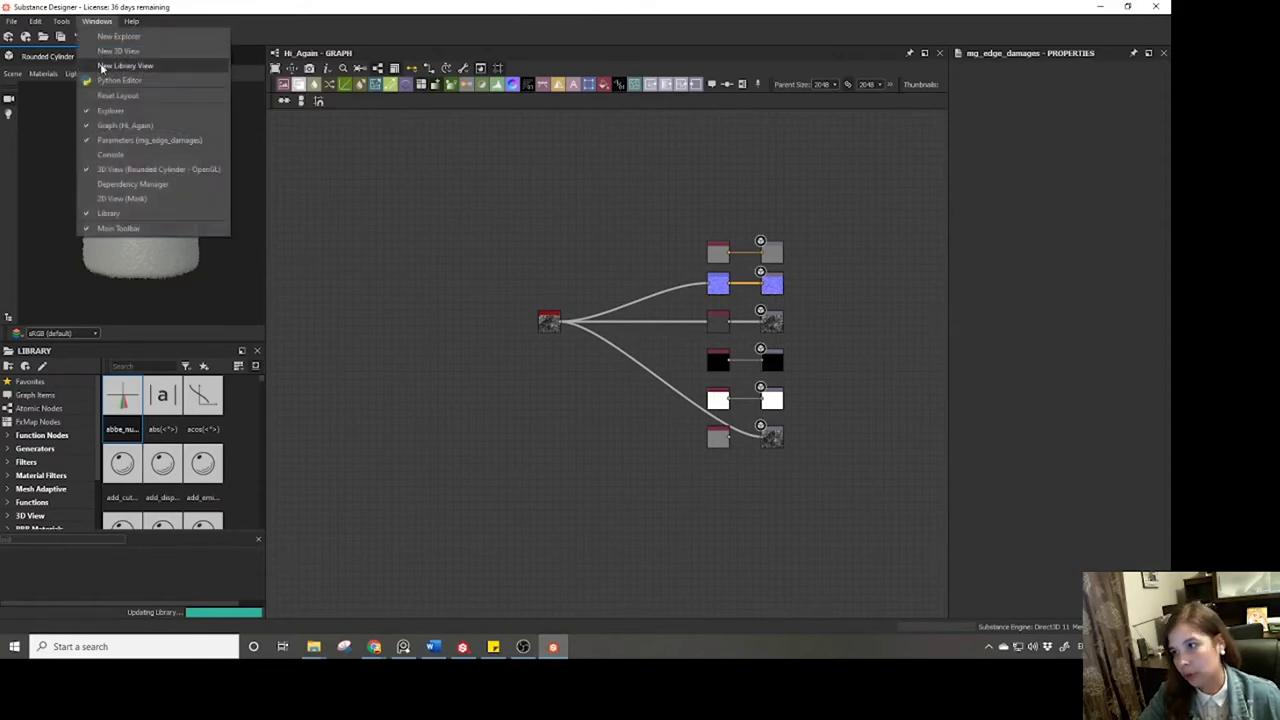
click(126, 199)
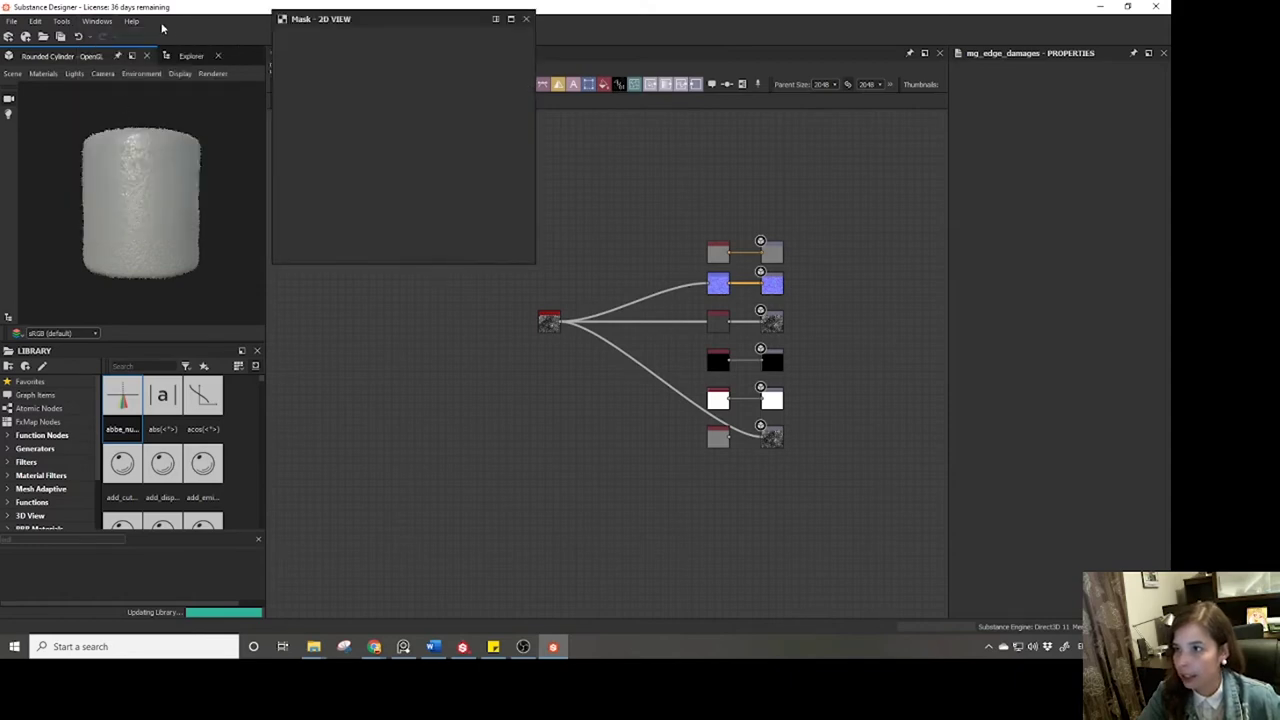
click(99, 24)
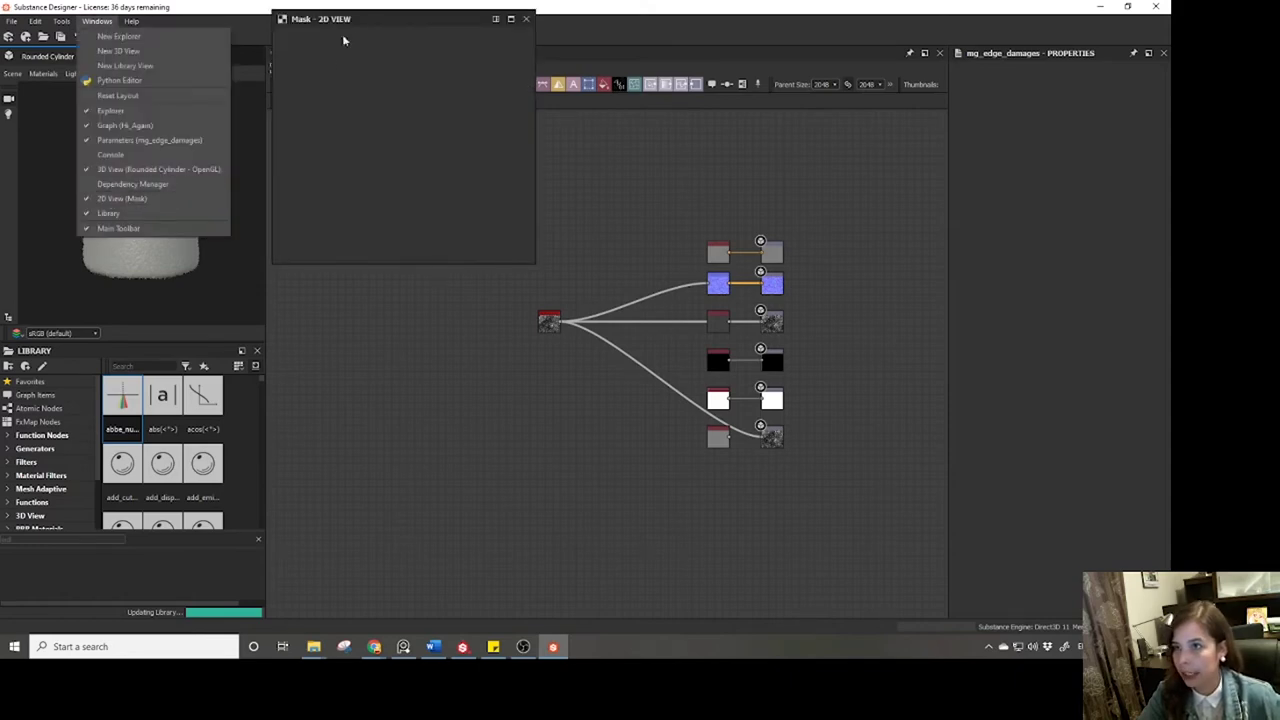
drag(350, 19, 110, 428)
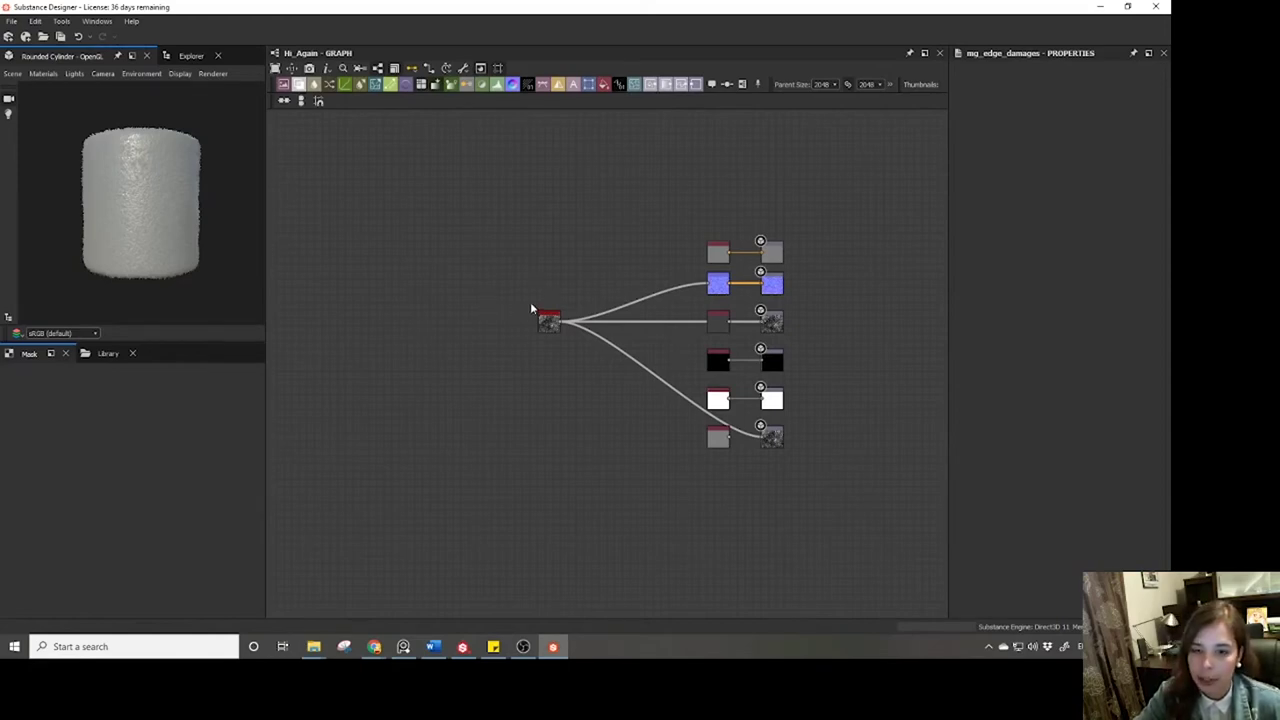
click(185, 56)
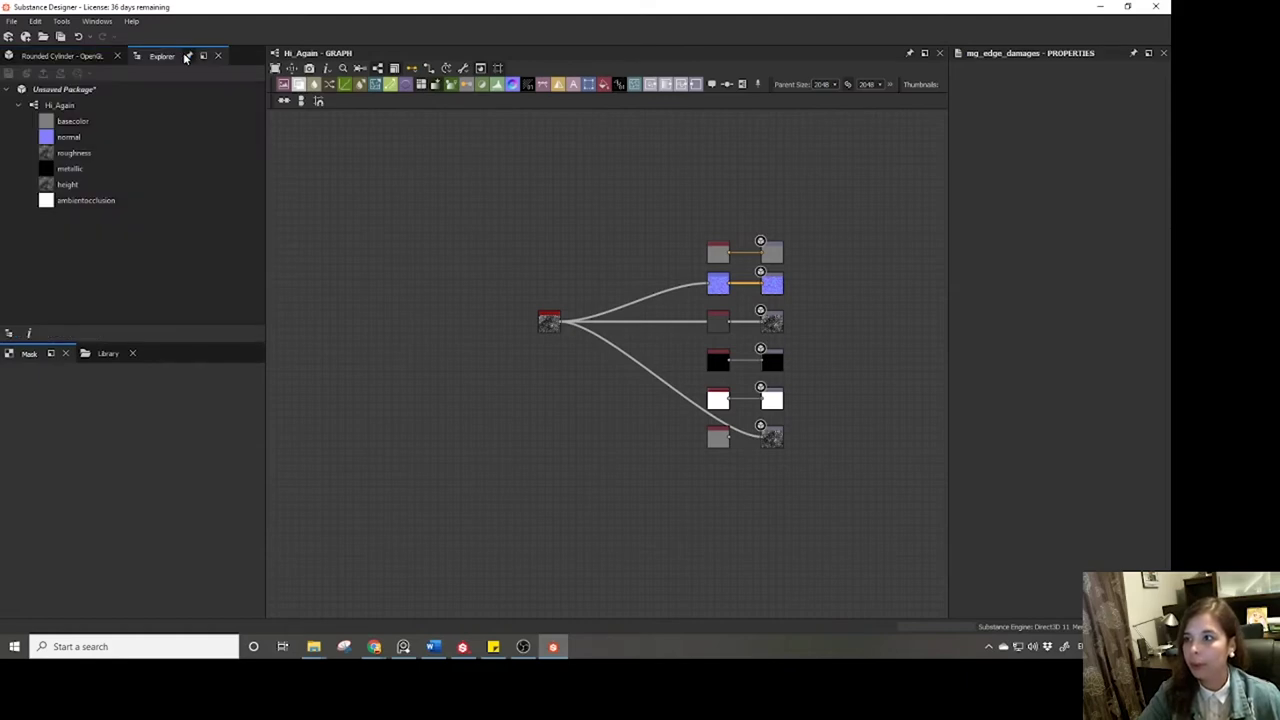
right_click(62, 91)
mouse_move(88, 101)
click(290, 116)
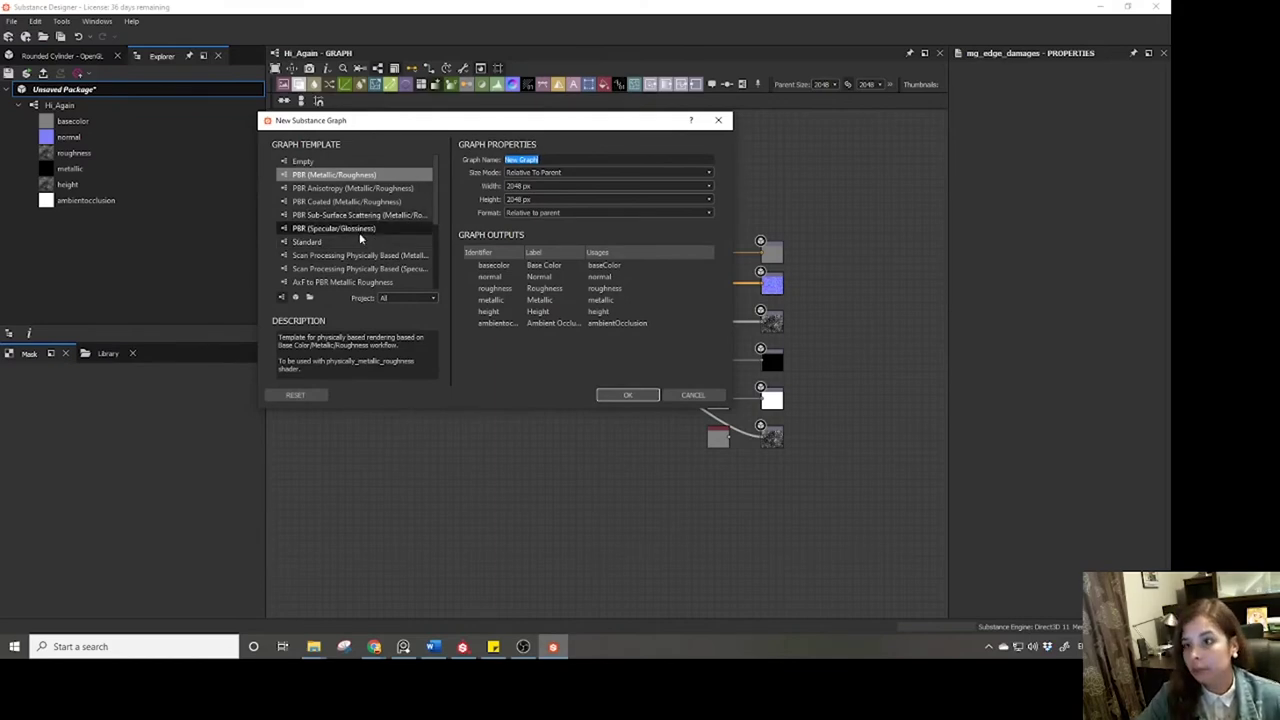
click(716, 123)
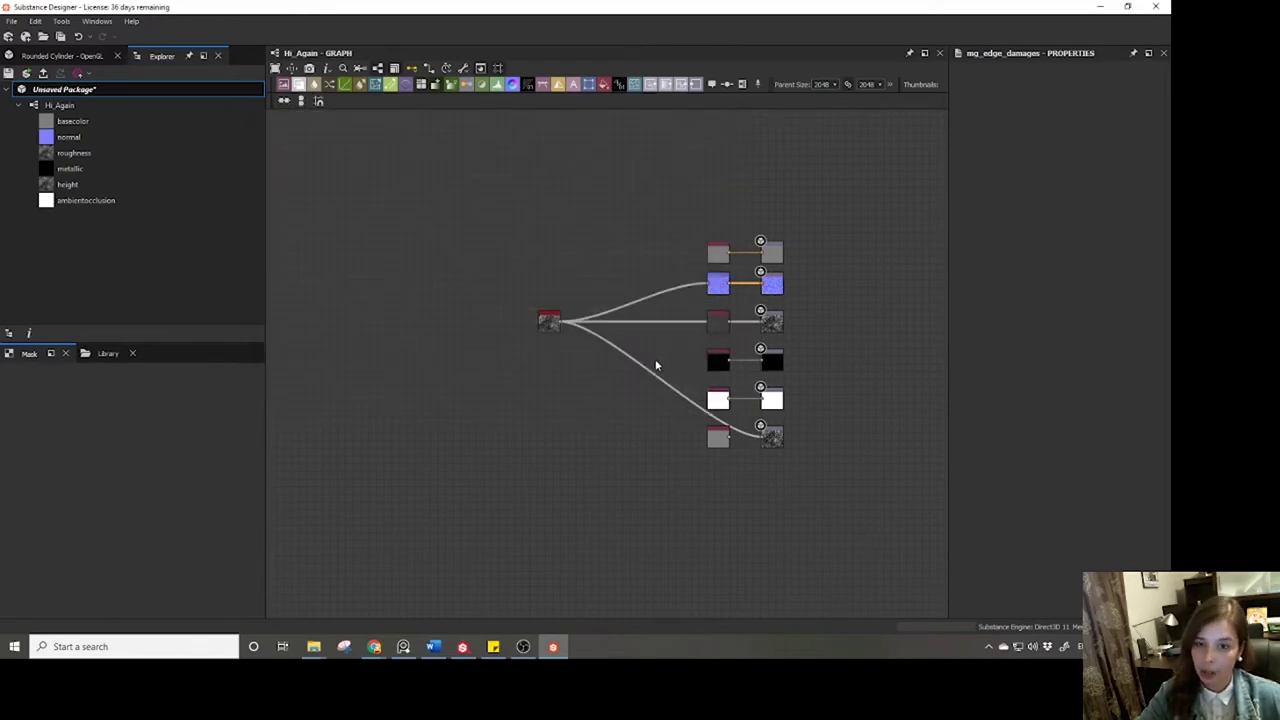
Remove the Hi_Again graph from the unsaved package.
right_click(110, 106)
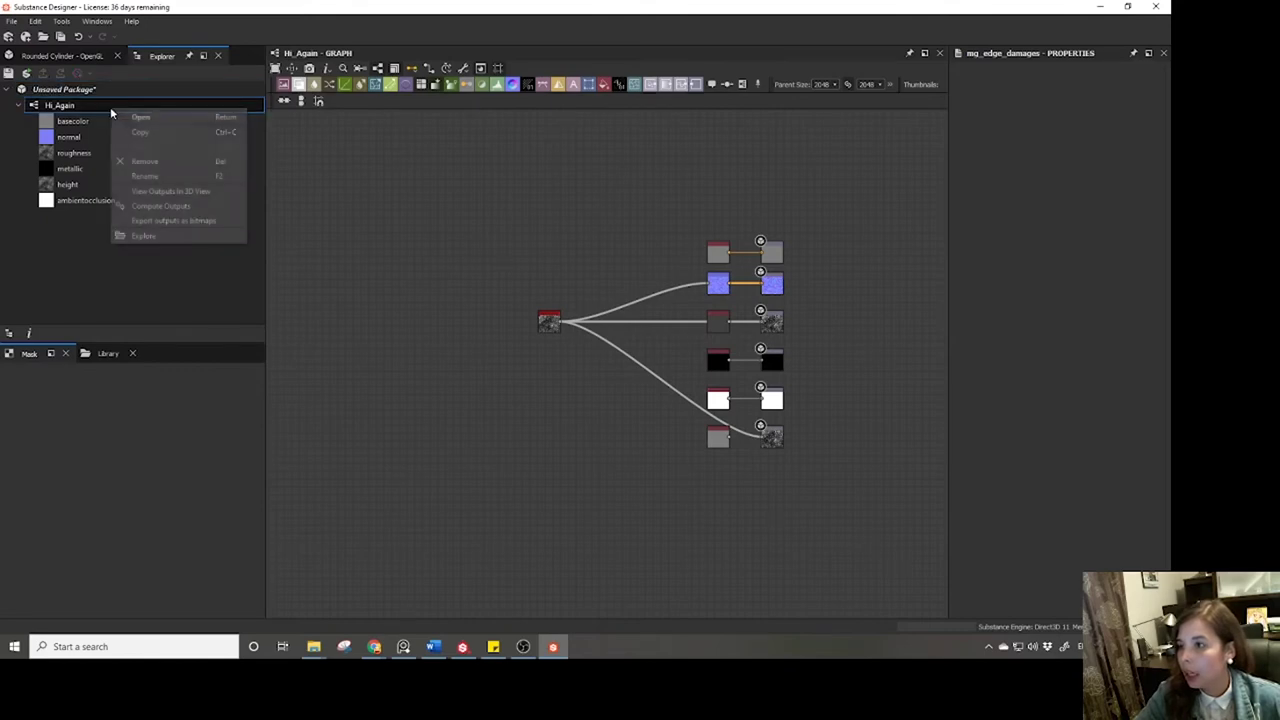
click(140, 161)
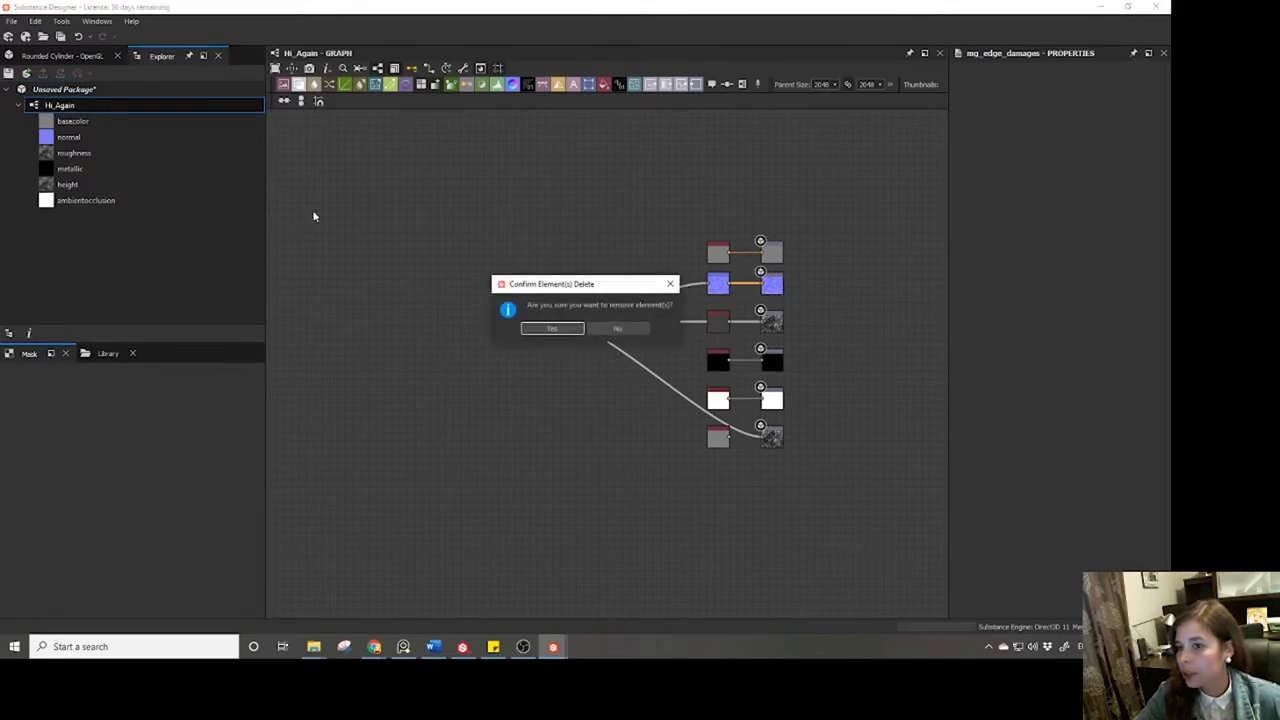
click(560, 328)
Create a Substance graph named NMM_Template in the unsaved package from the PBR (Metallic/Roughness) template.
right_click(70, 97)
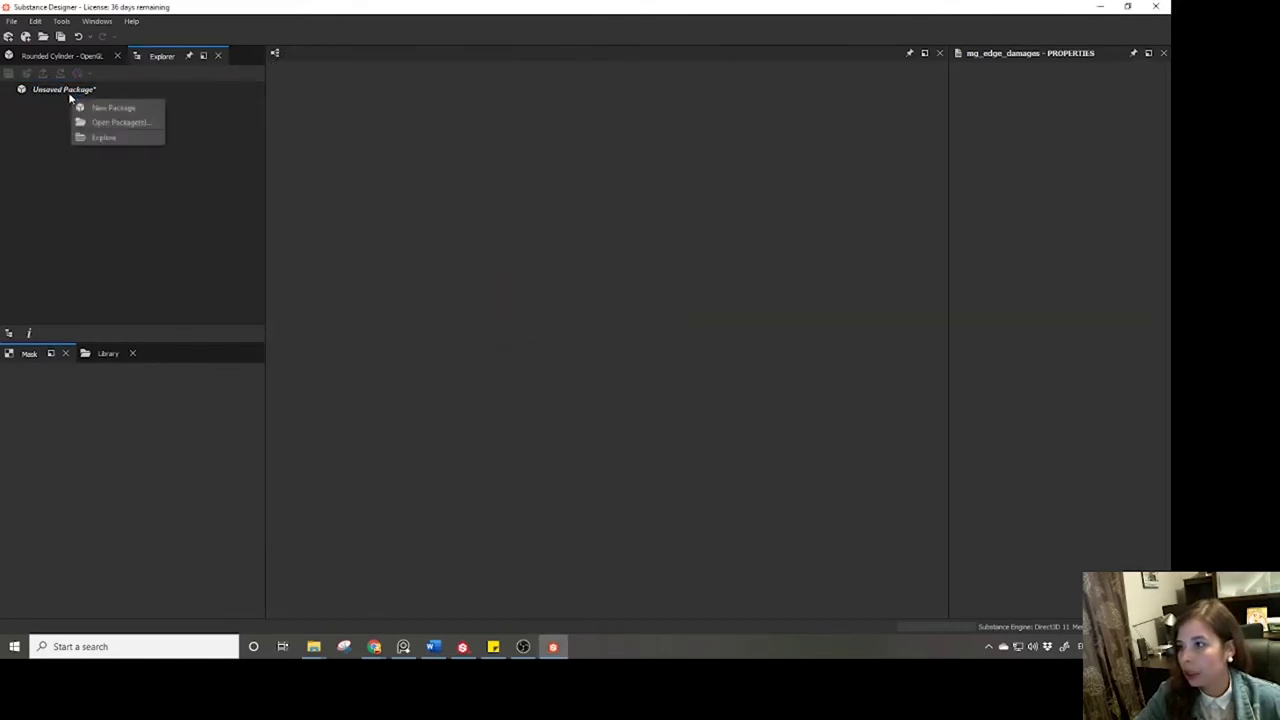
right_click(70, 92)
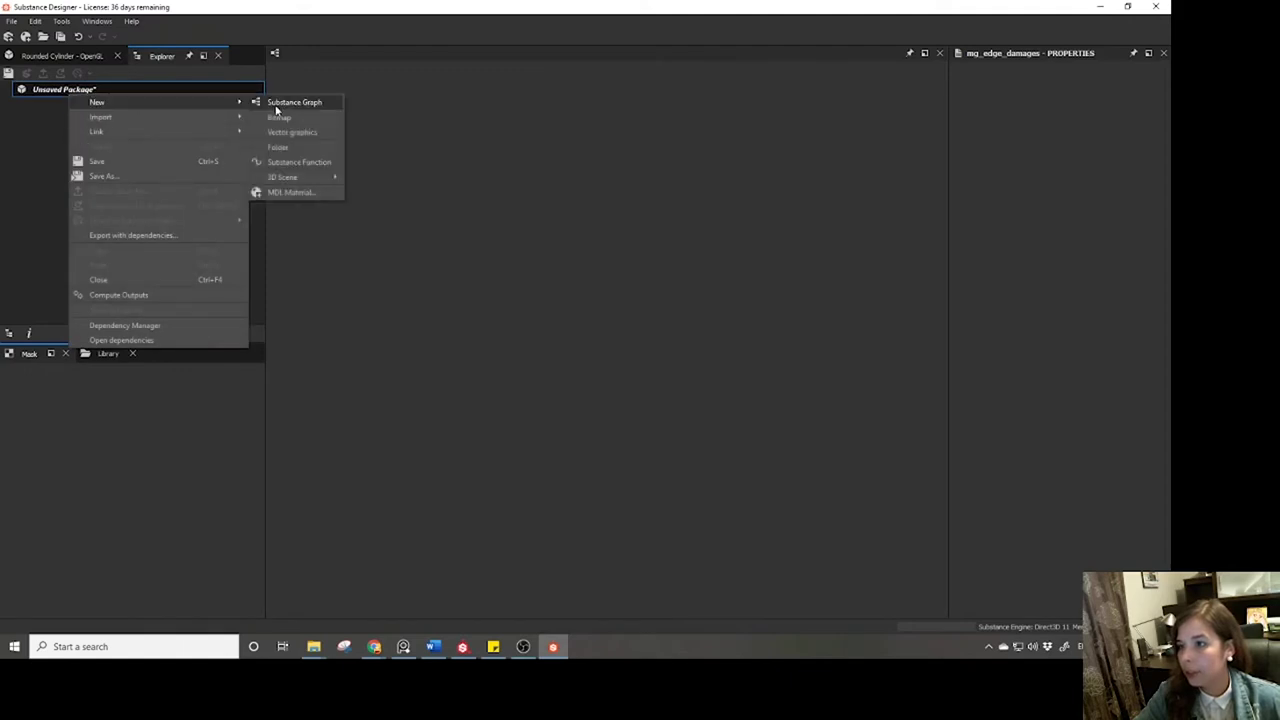
click(276, 104)
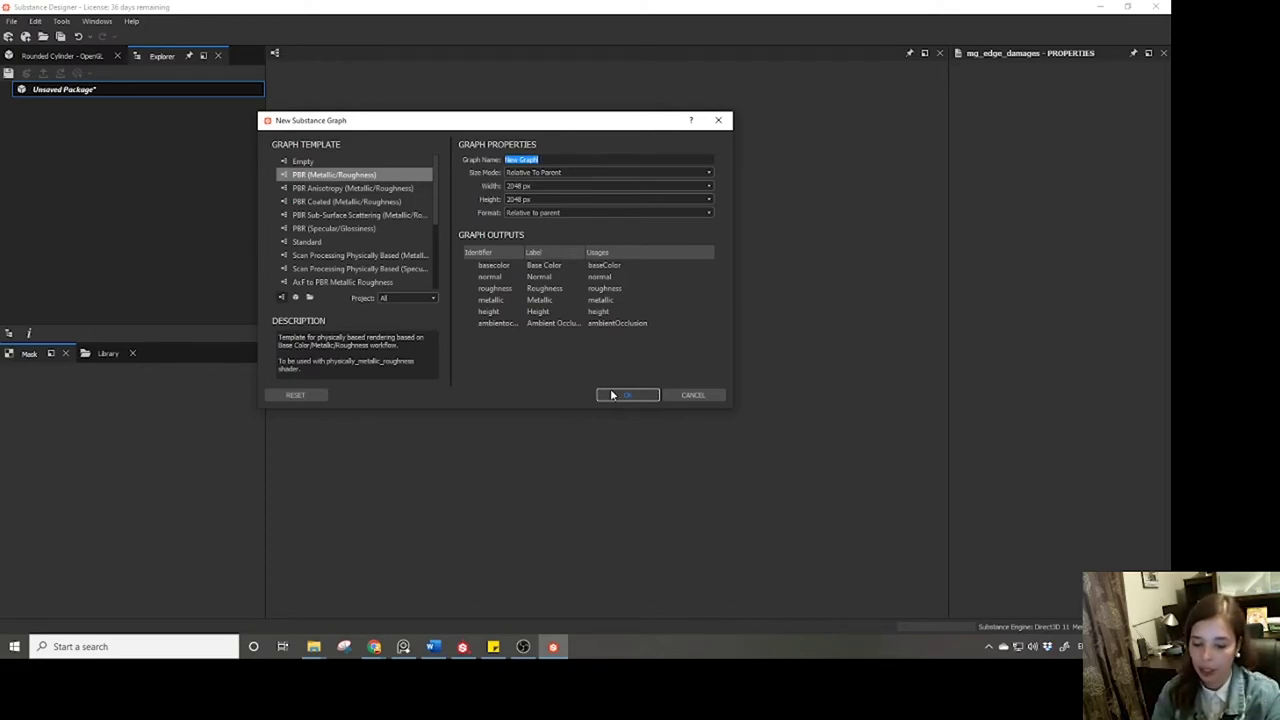
text(NMM)
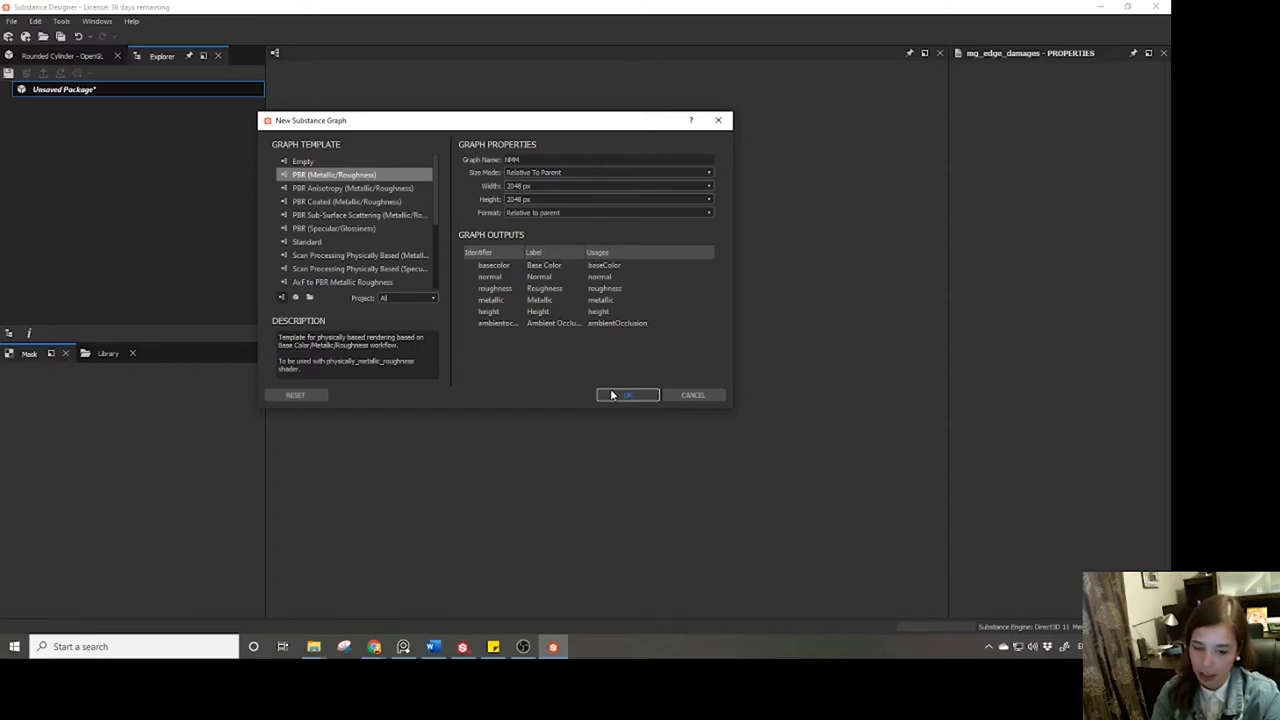
text(_Template)
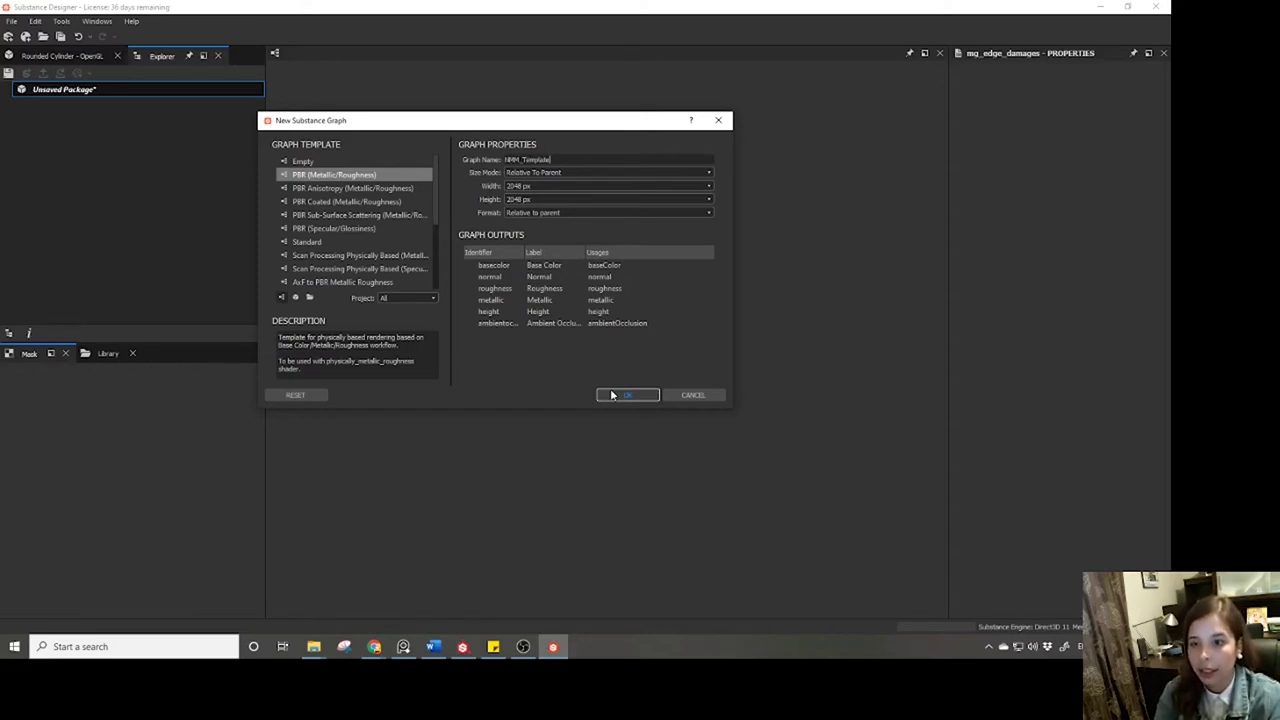
click(612, 395)
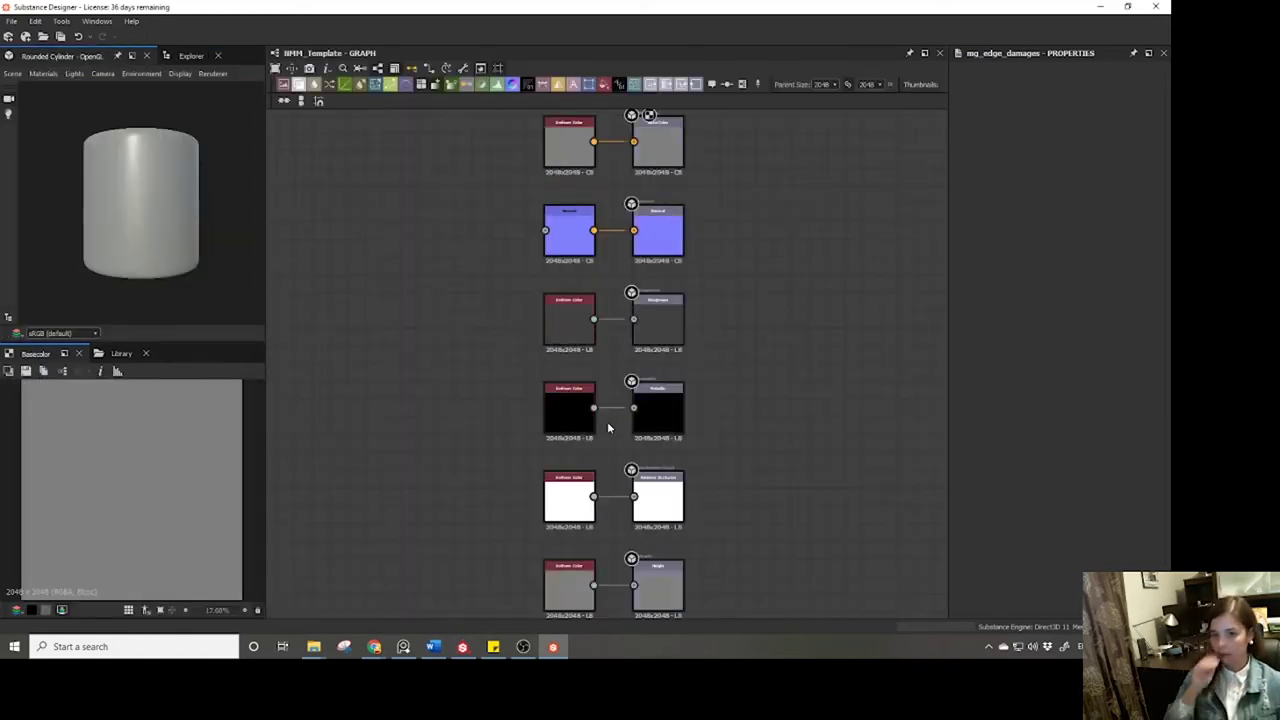
Move the five node pairs below Base Color down together to leave a gap beneath it.
scroll(660, 390, down, 4)
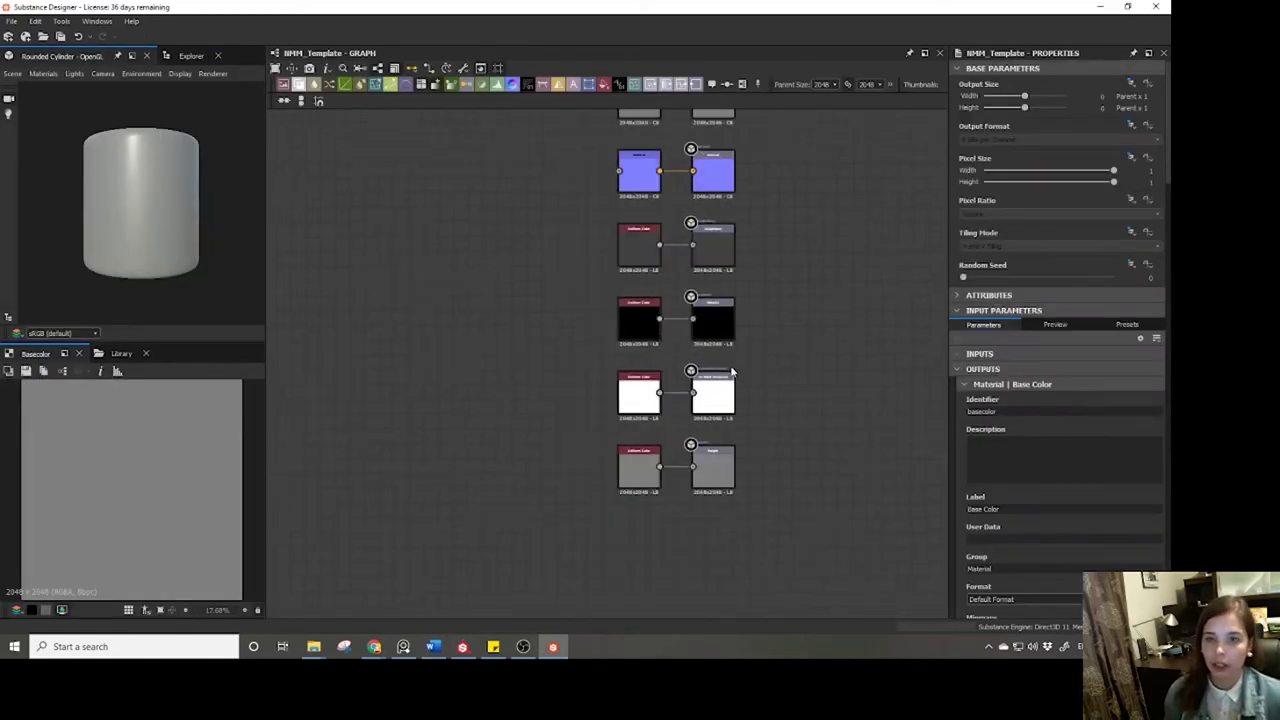
scroll(621, 404, up, 3)
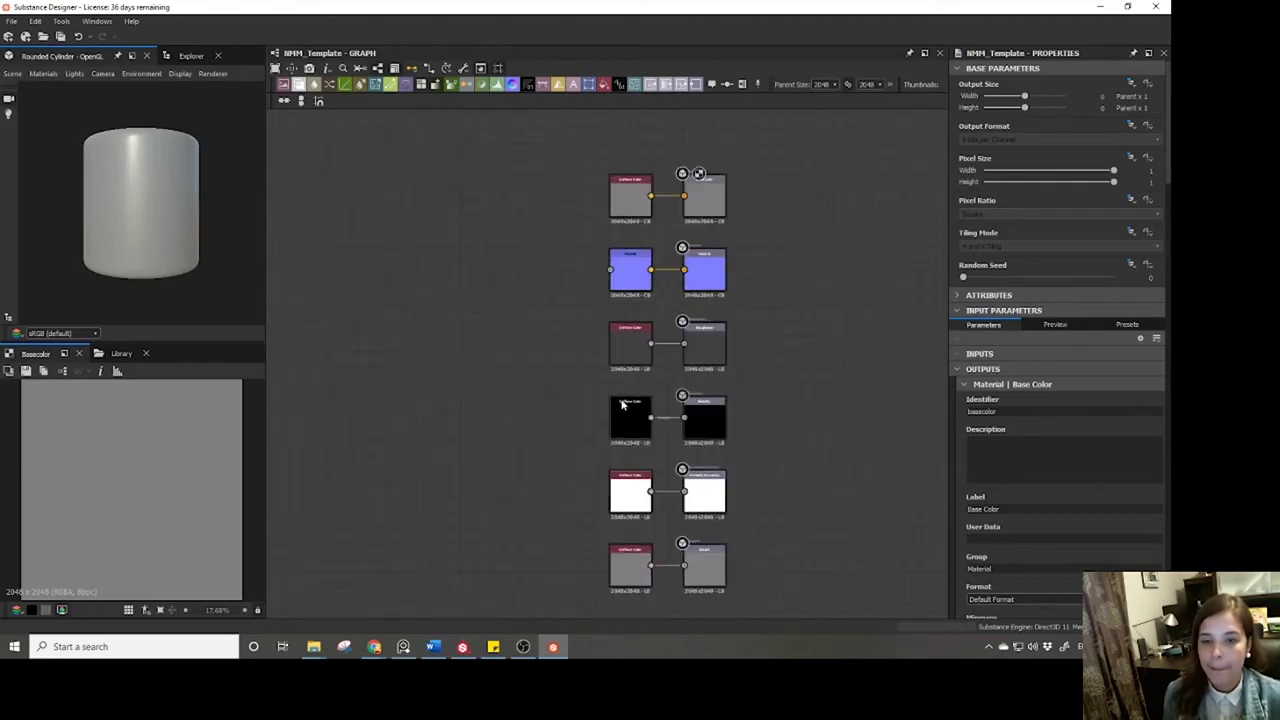
middle_drag(621, 404, 680, 402)
scroll(644, 287, down, 2)
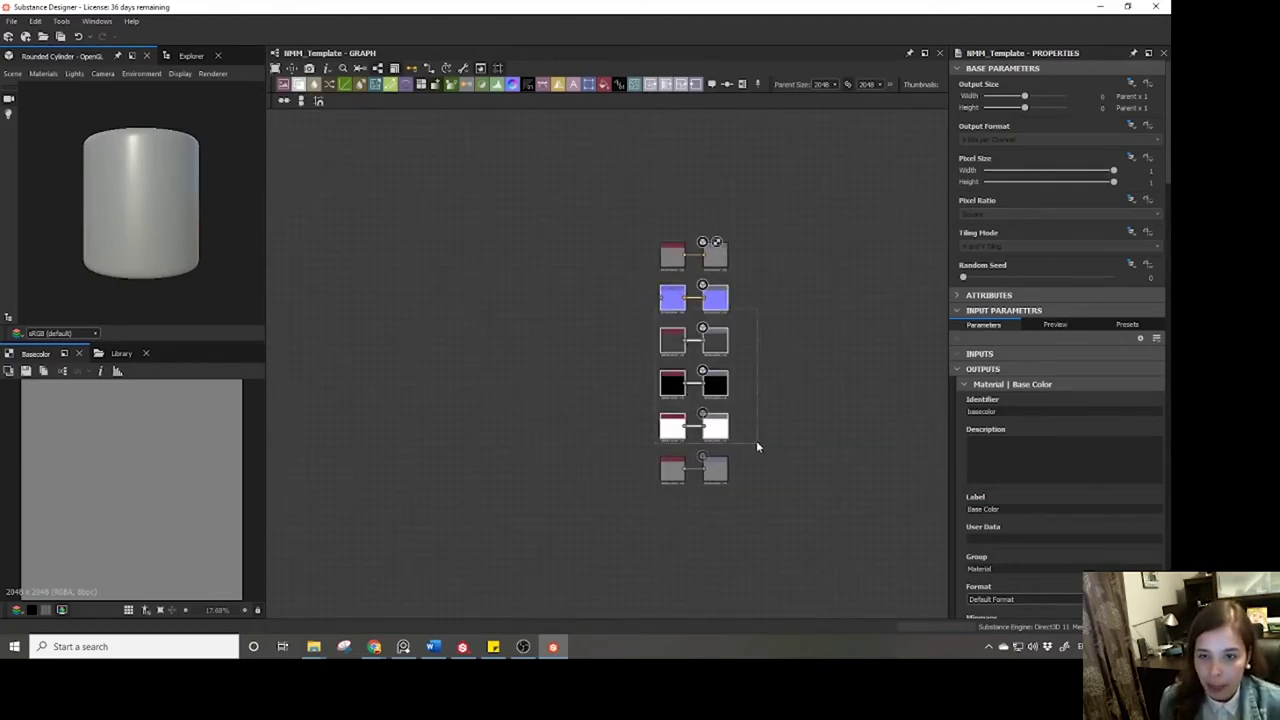
drag(638, 292, 761, 524)
drag(718, 298, 724, 398)
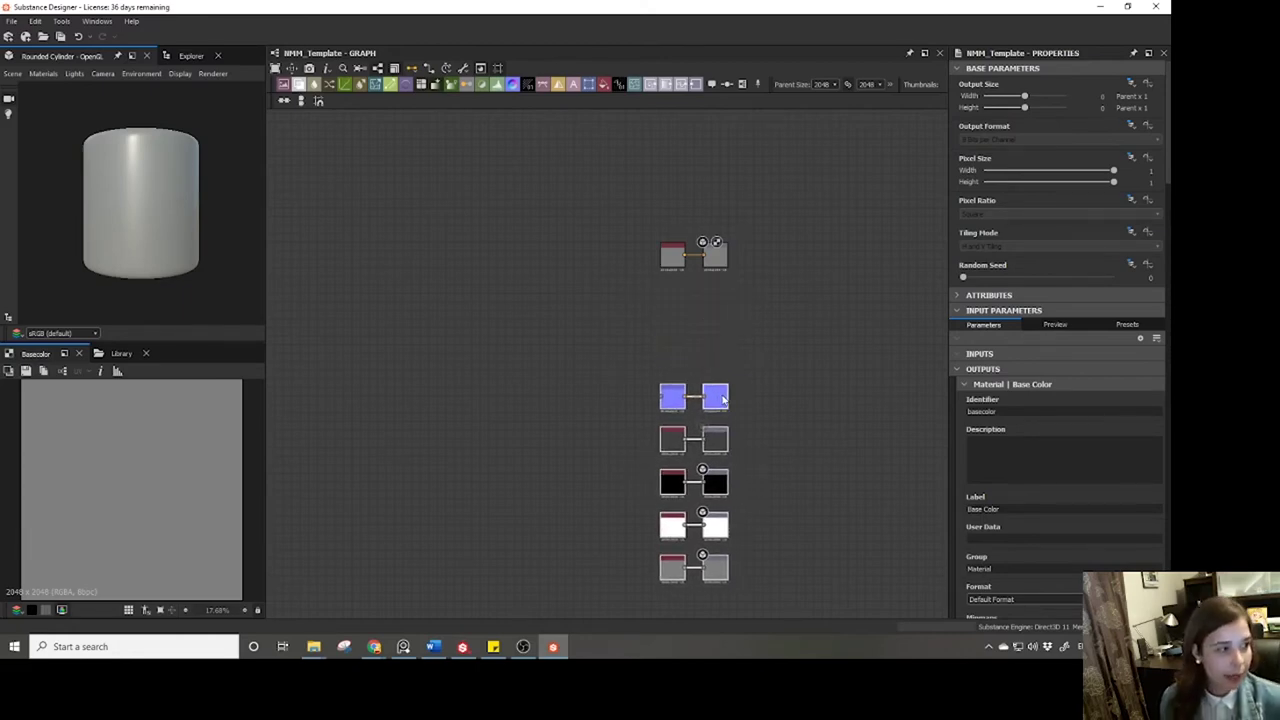
Move the Roughness and Metallic node pairs together into the gap directly below Base Color.
double_click(710, 441)
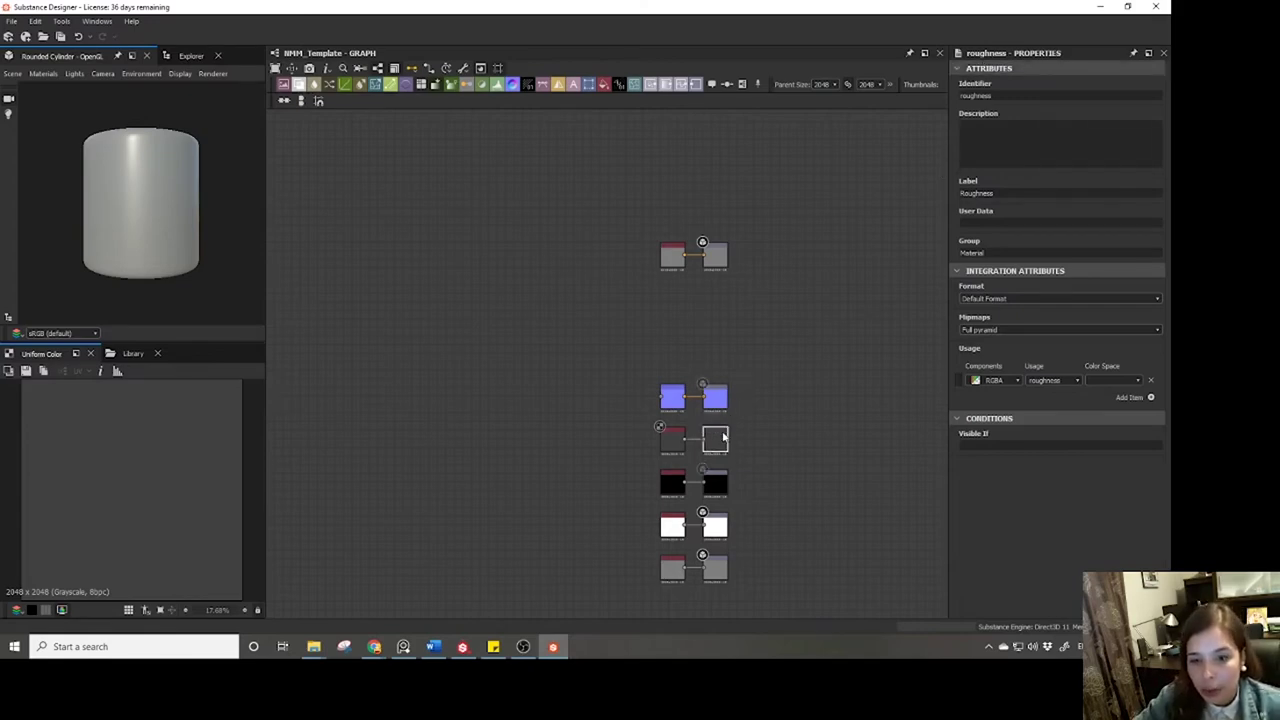
drag(631, 437, 729, 491)
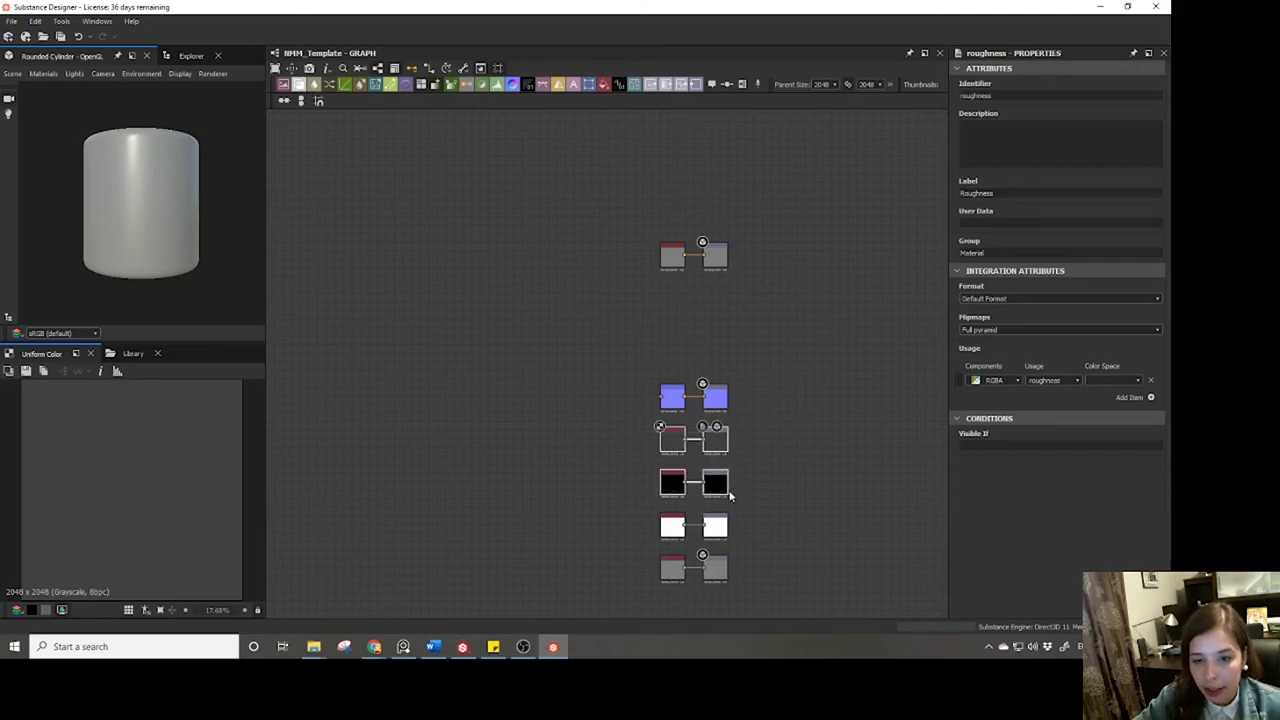
drag(714, 443, 716, 309)
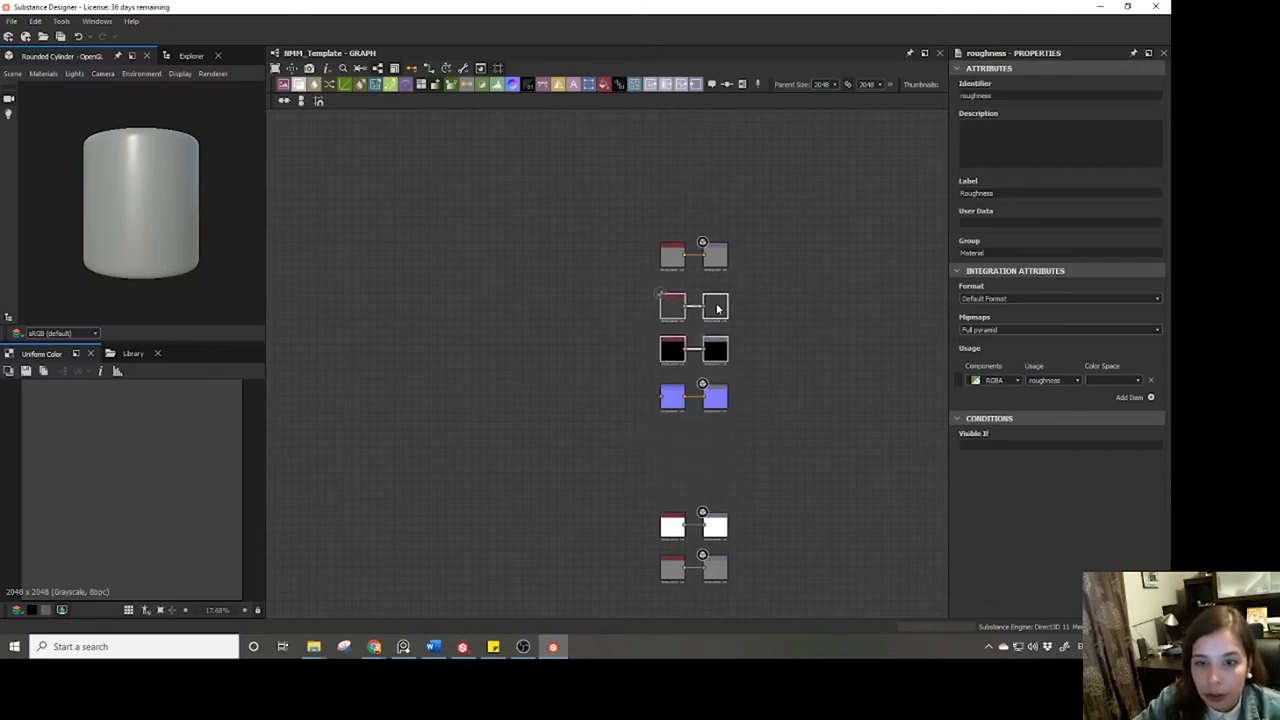
Space the Metallic and Normal node pairs evenly in the column below Roughness.
click(634, 349)
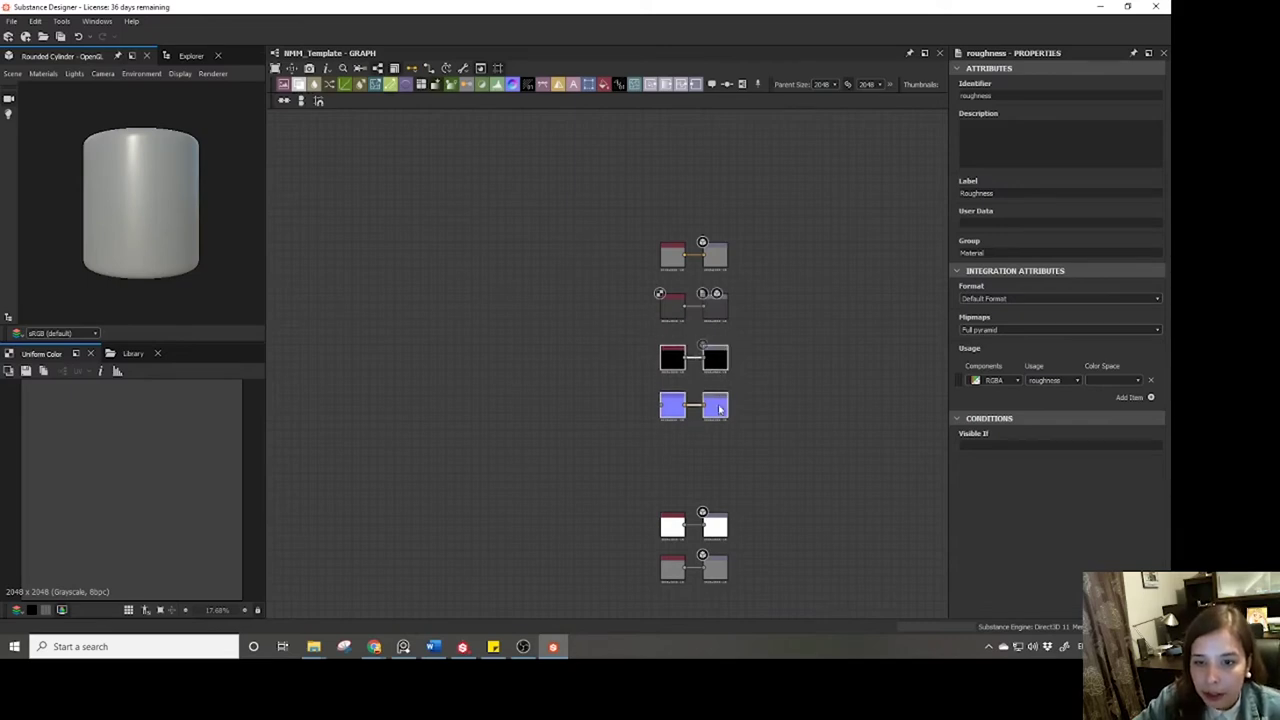
middle_drag(752, 512, 744, 550)
drag(641, 439, 720, 483)
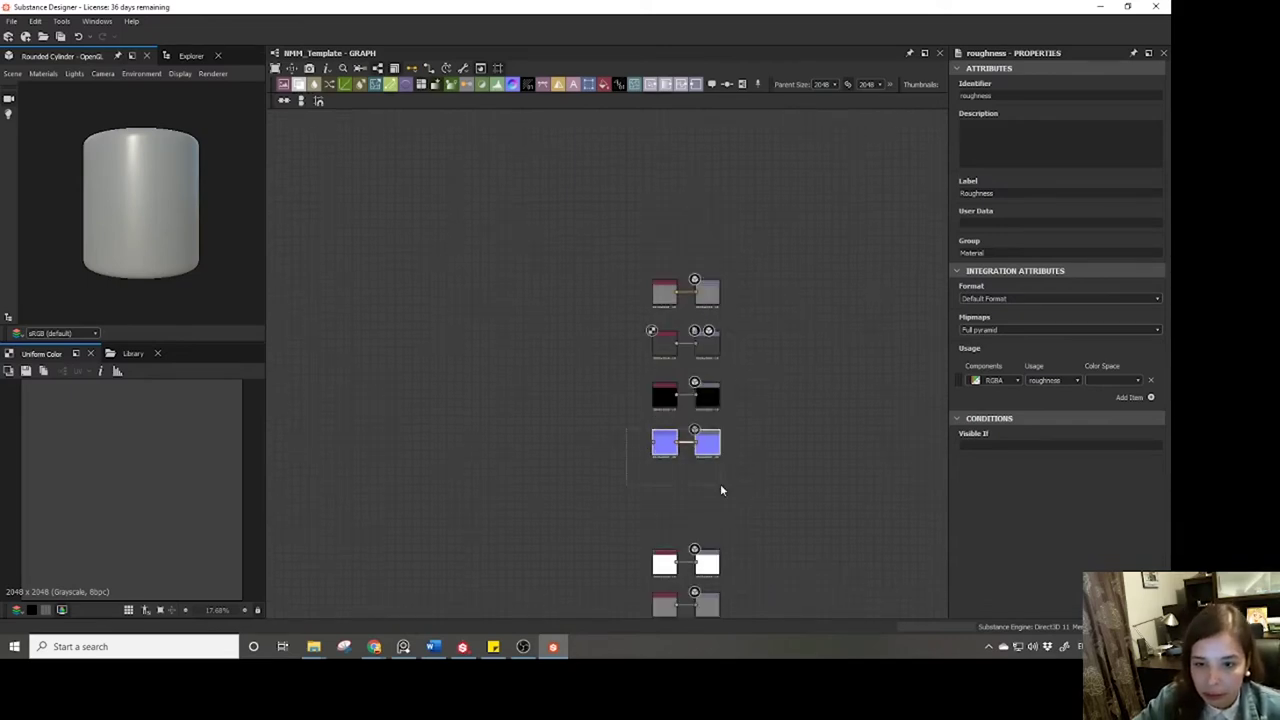
middle_drag(760, 443, 757, 380)
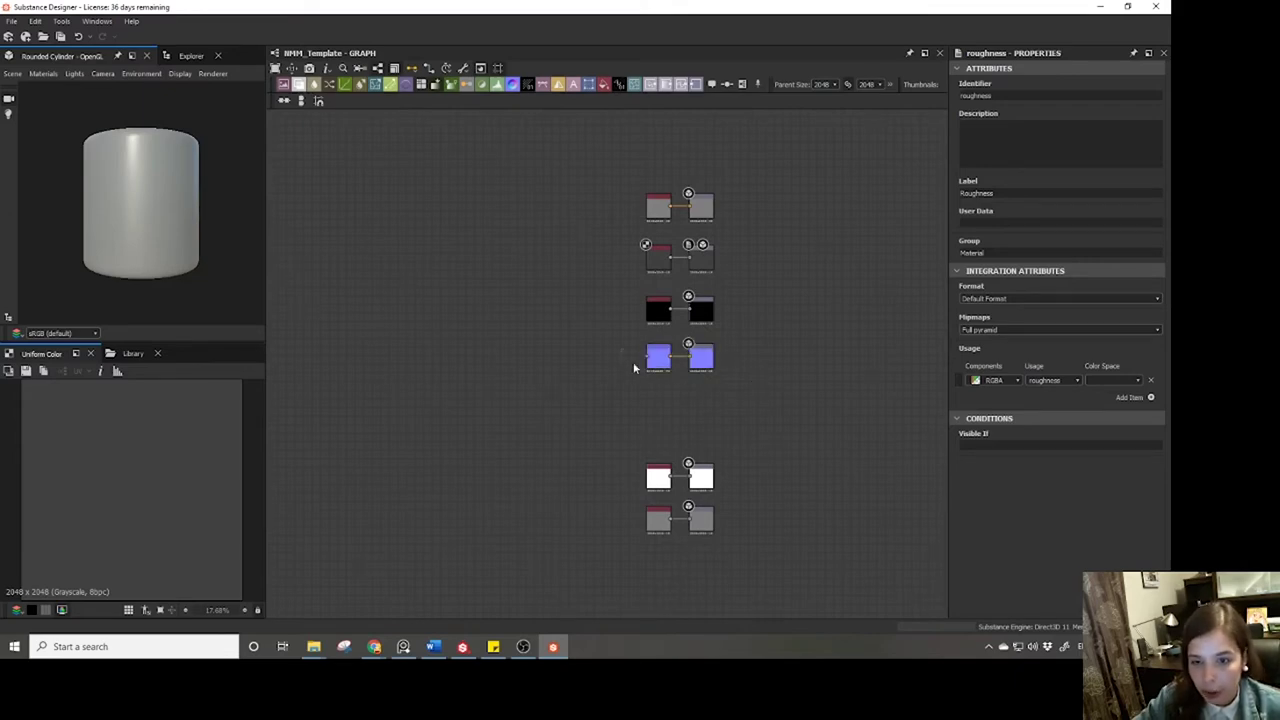
drag(706, 368, 709, 371)
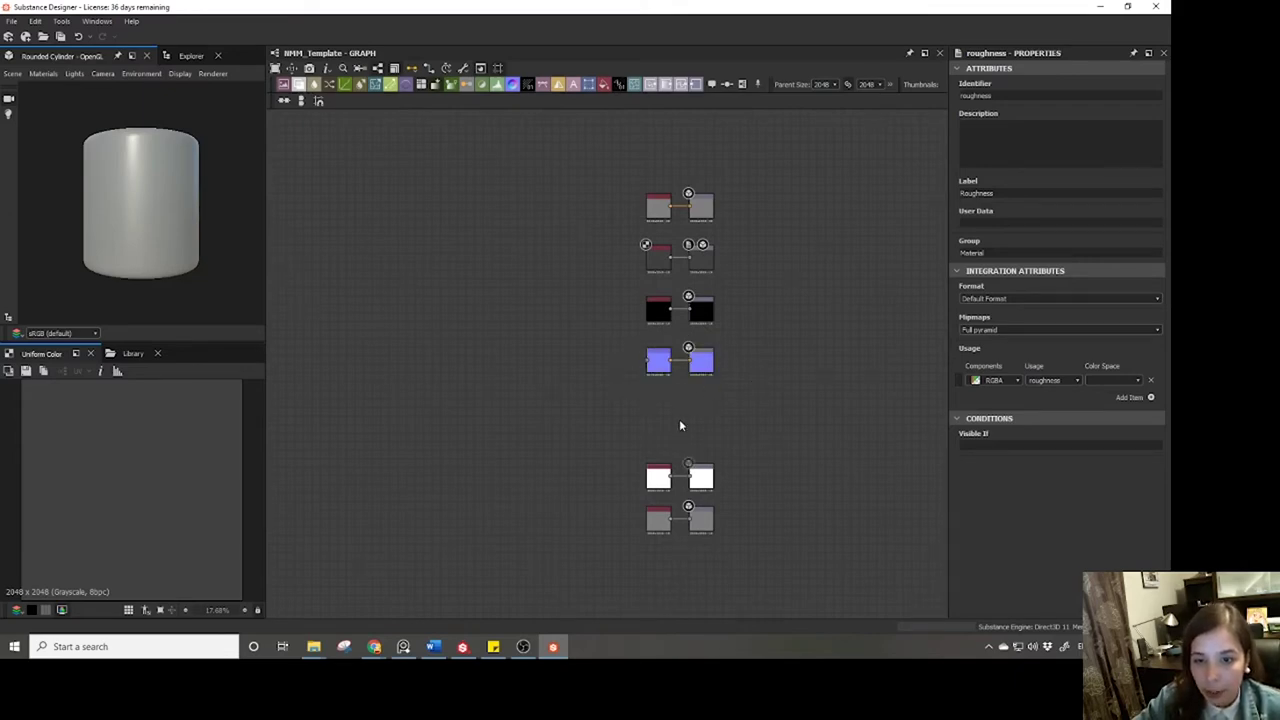
Move the Height node pair directly below Normal and bring the Ambient Occlusion pair up beneath it.
drag(614, 515, 700, 412)
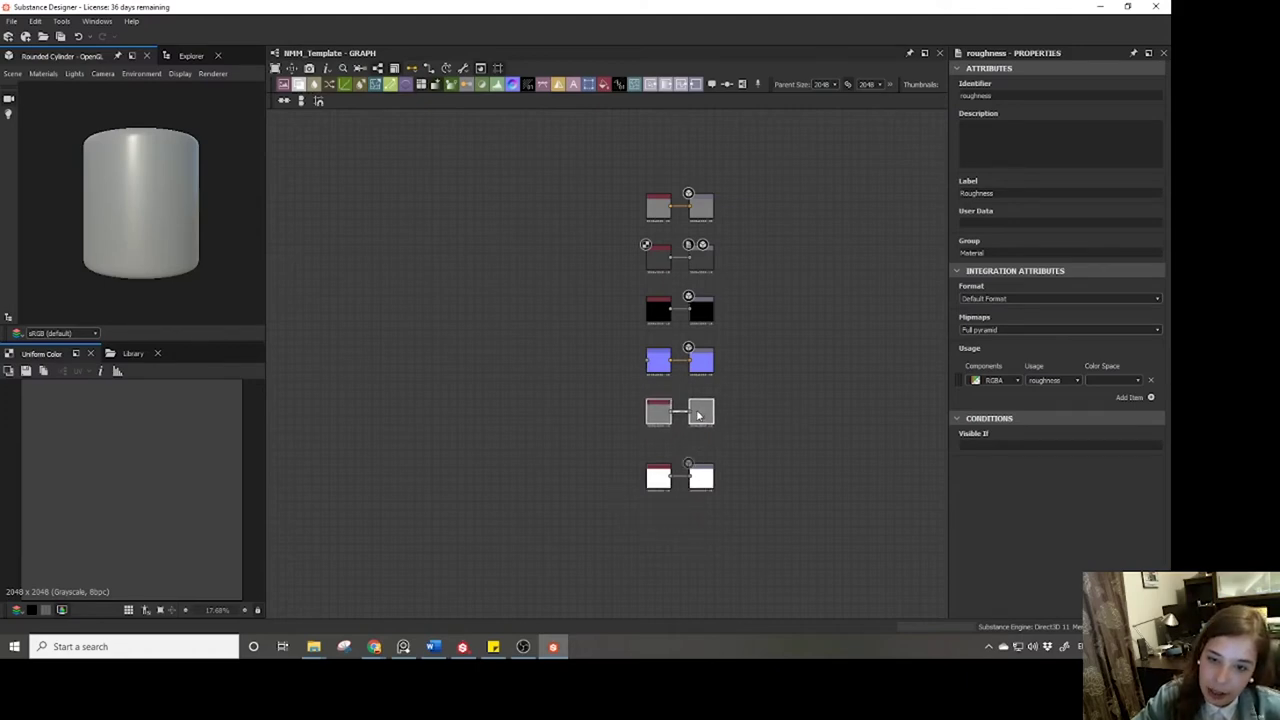
drag(705, 485, 703, 458)
click(753, 444)
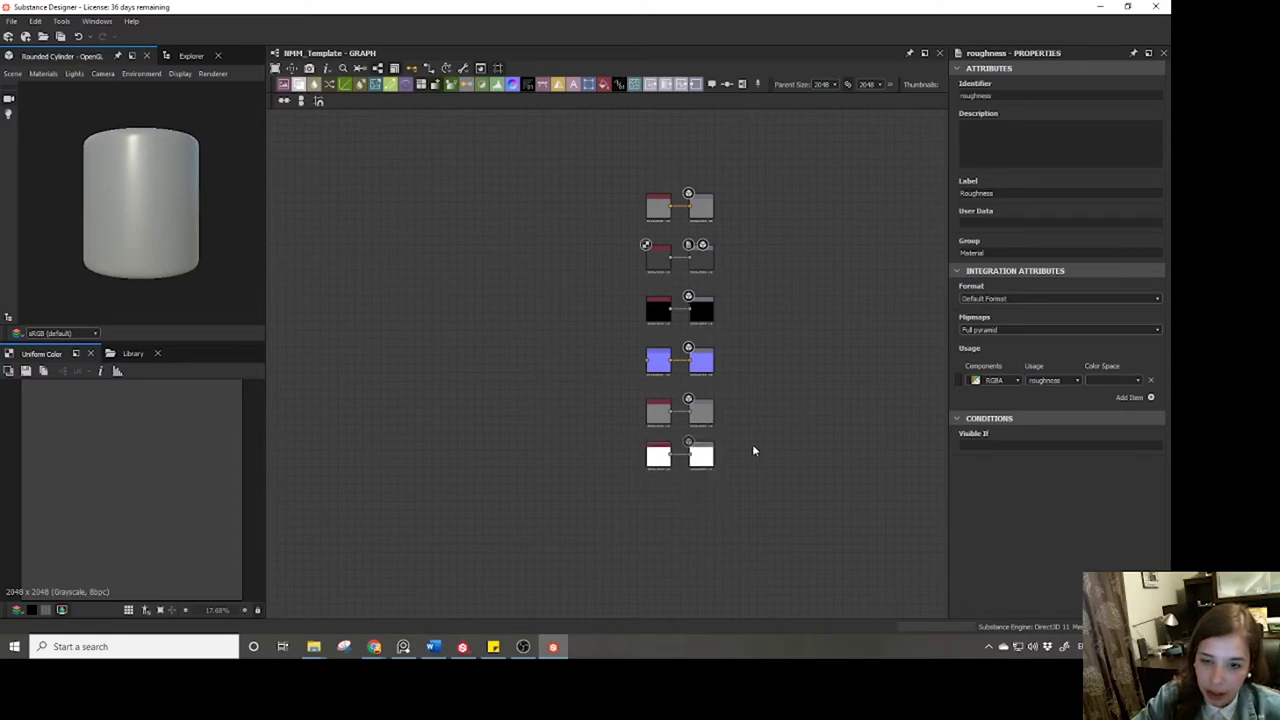
Set the output color of the Uniform Color node feeding Roughness to a grayscale value of 117.
click(659, 257)
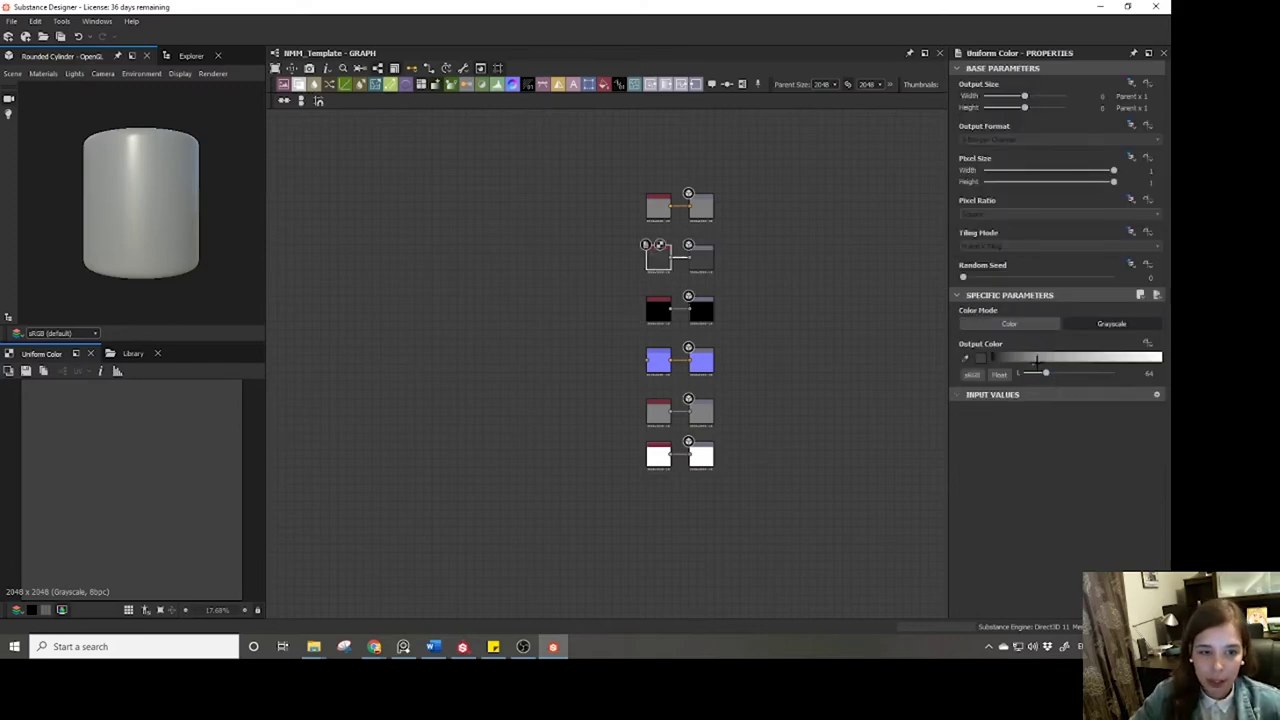
drag(1035, 360, 1069, 356)
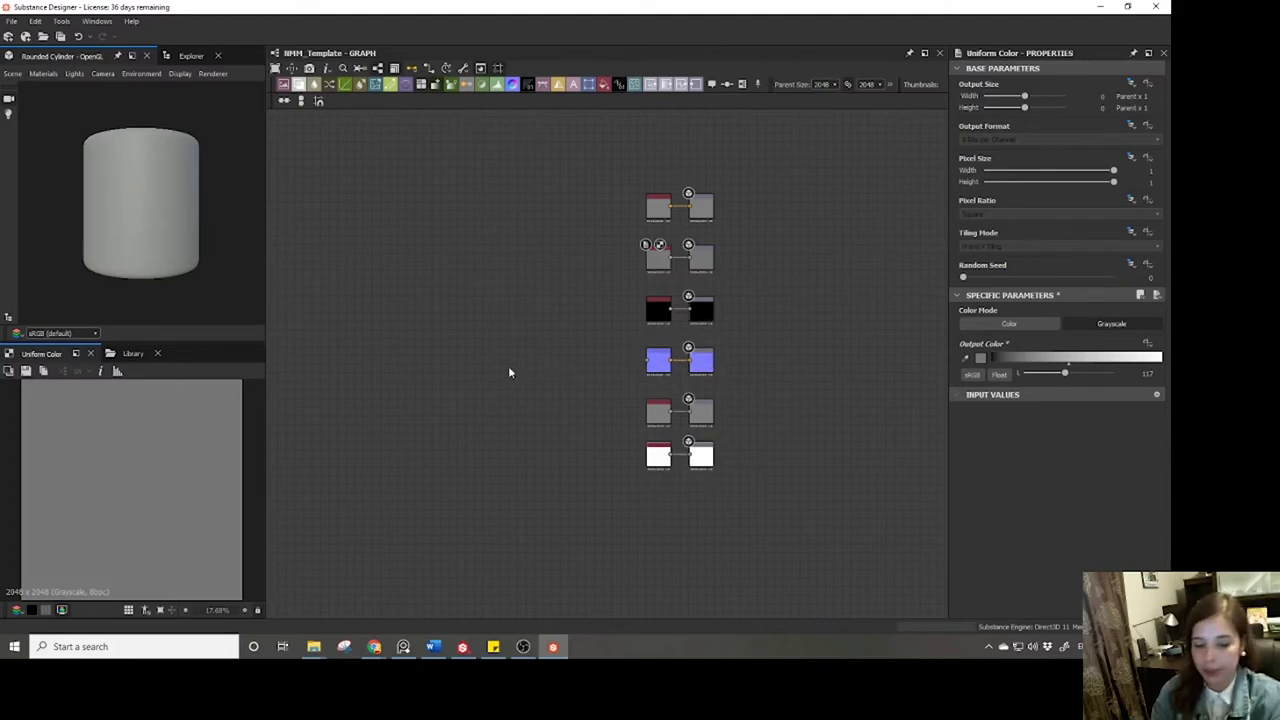
Add a Dot node in the empty graph area to the left of the output pairs.
key(space)
text(dot)
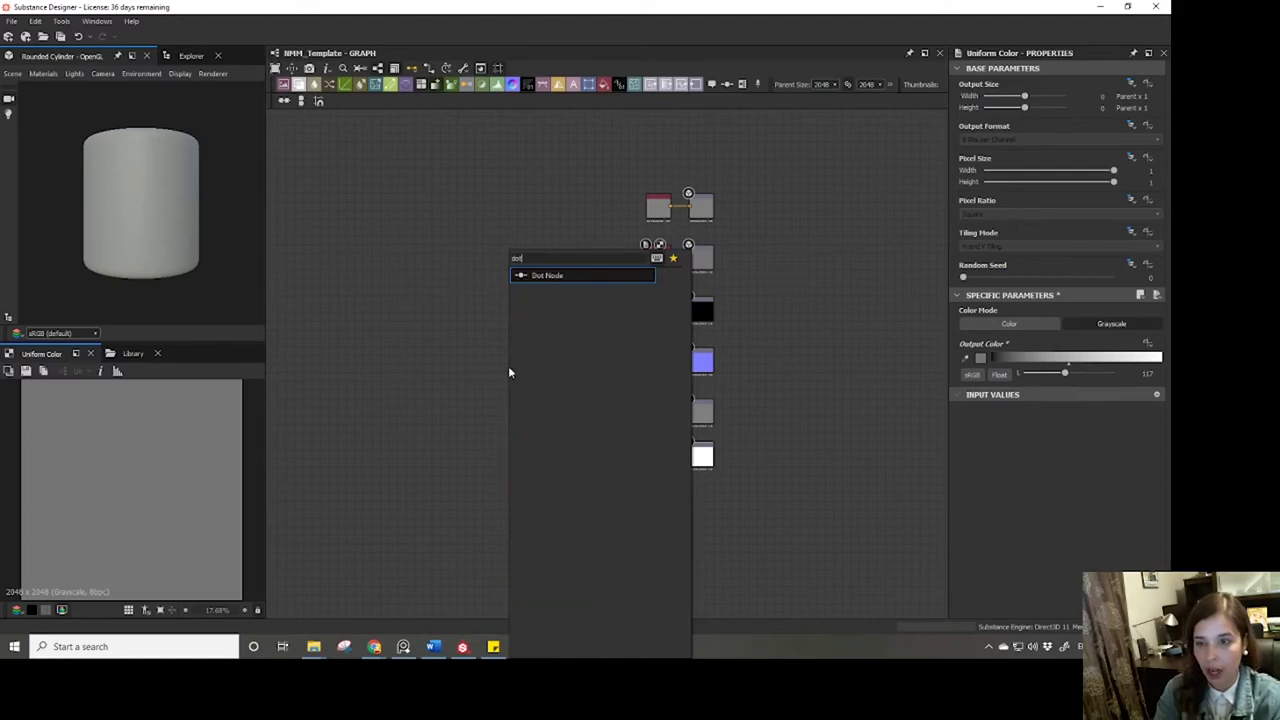
click(530, 277)
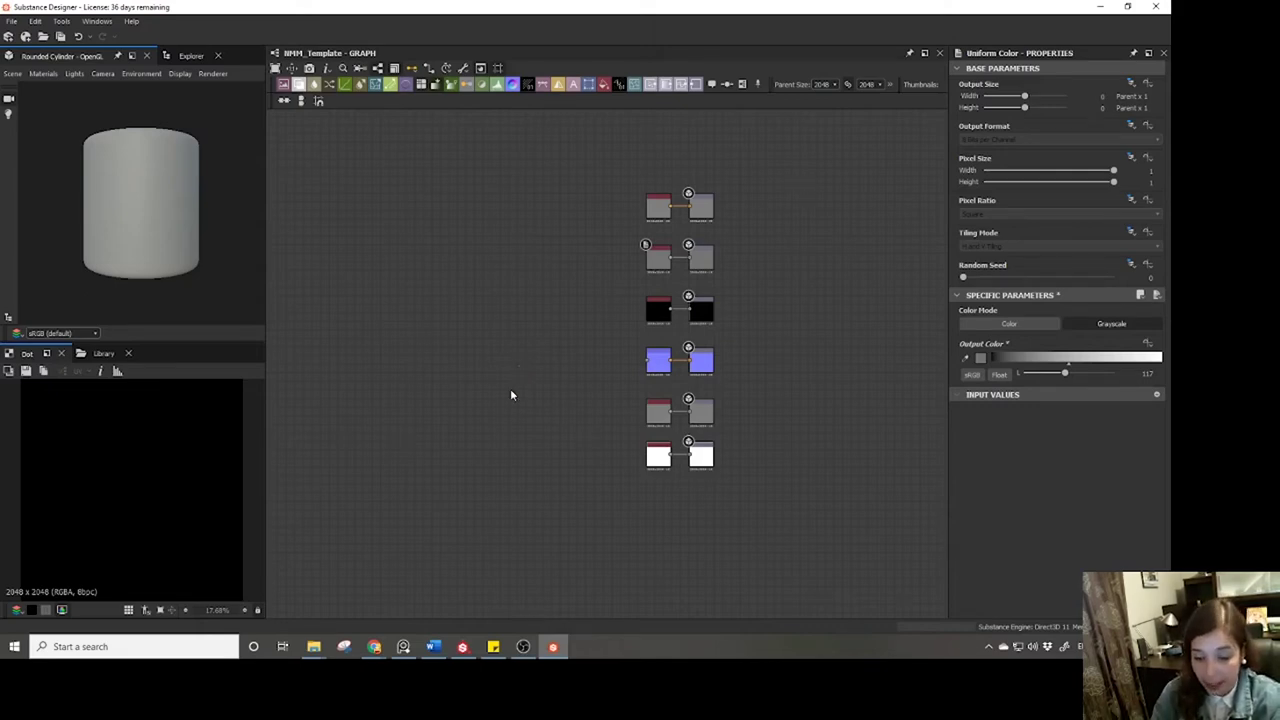
Search the node list for the Dot node using the alternative term "rerou".
key(space)
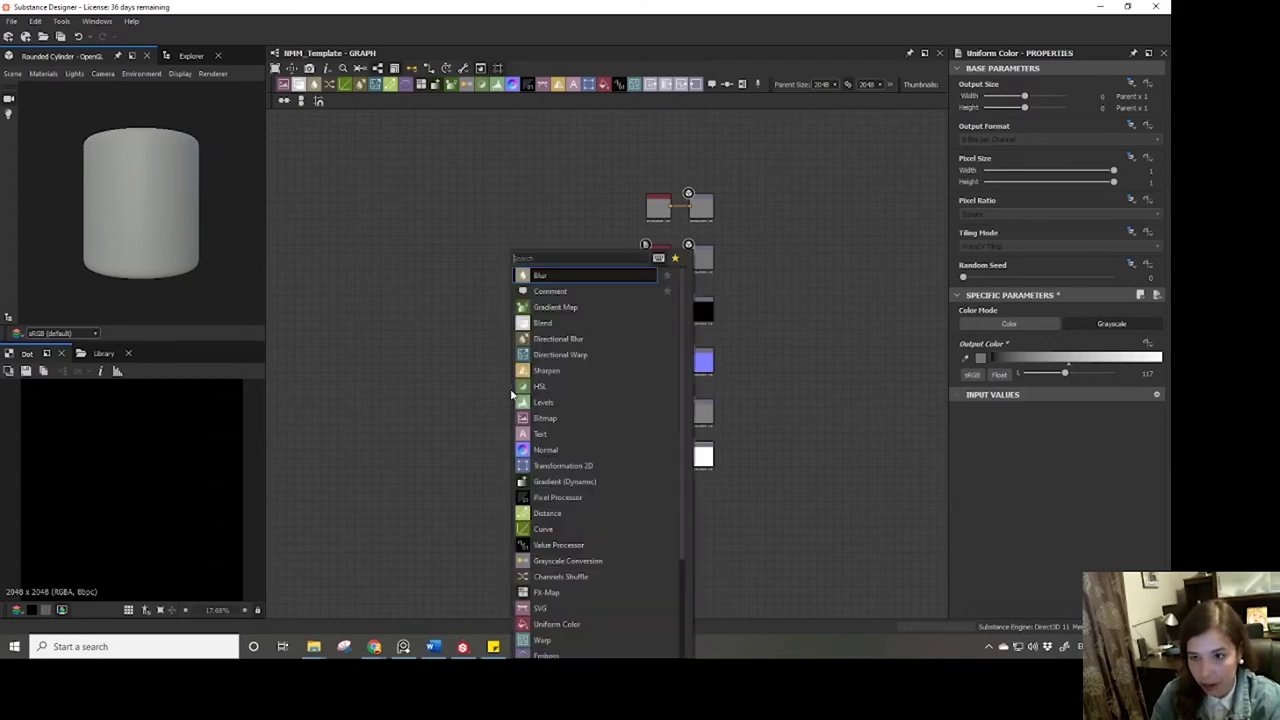
text(re)
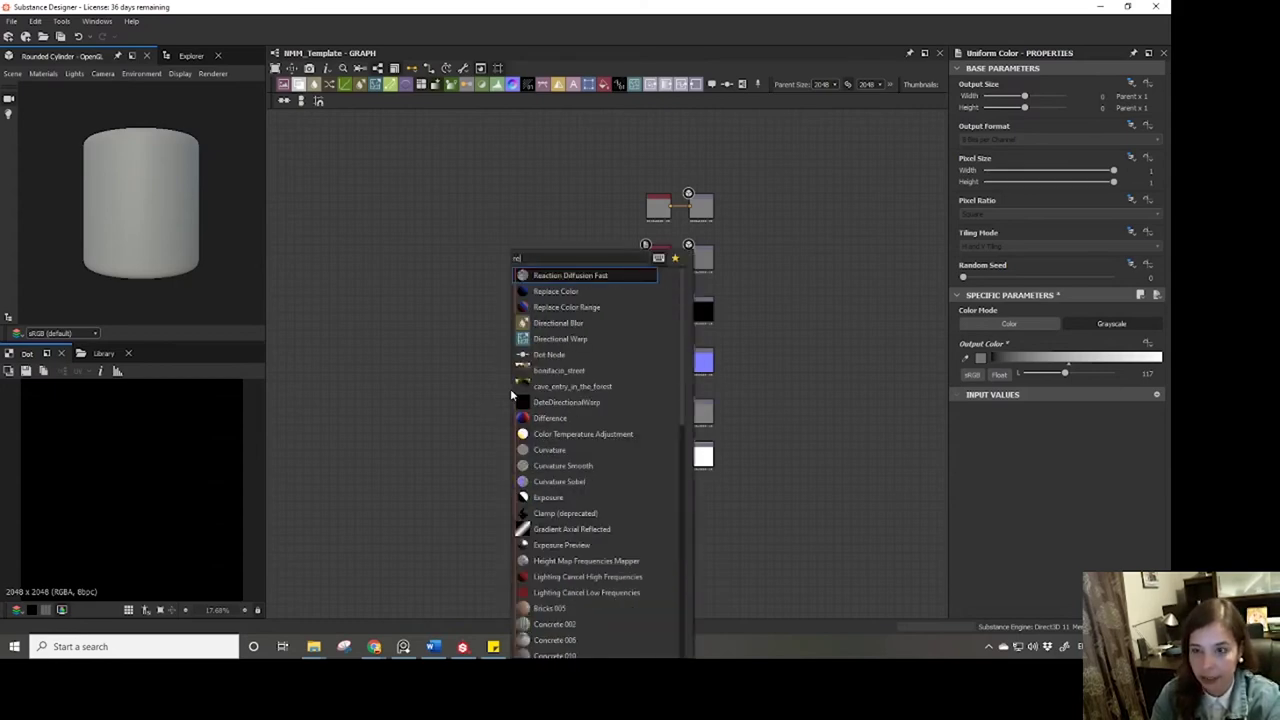
text(rou)
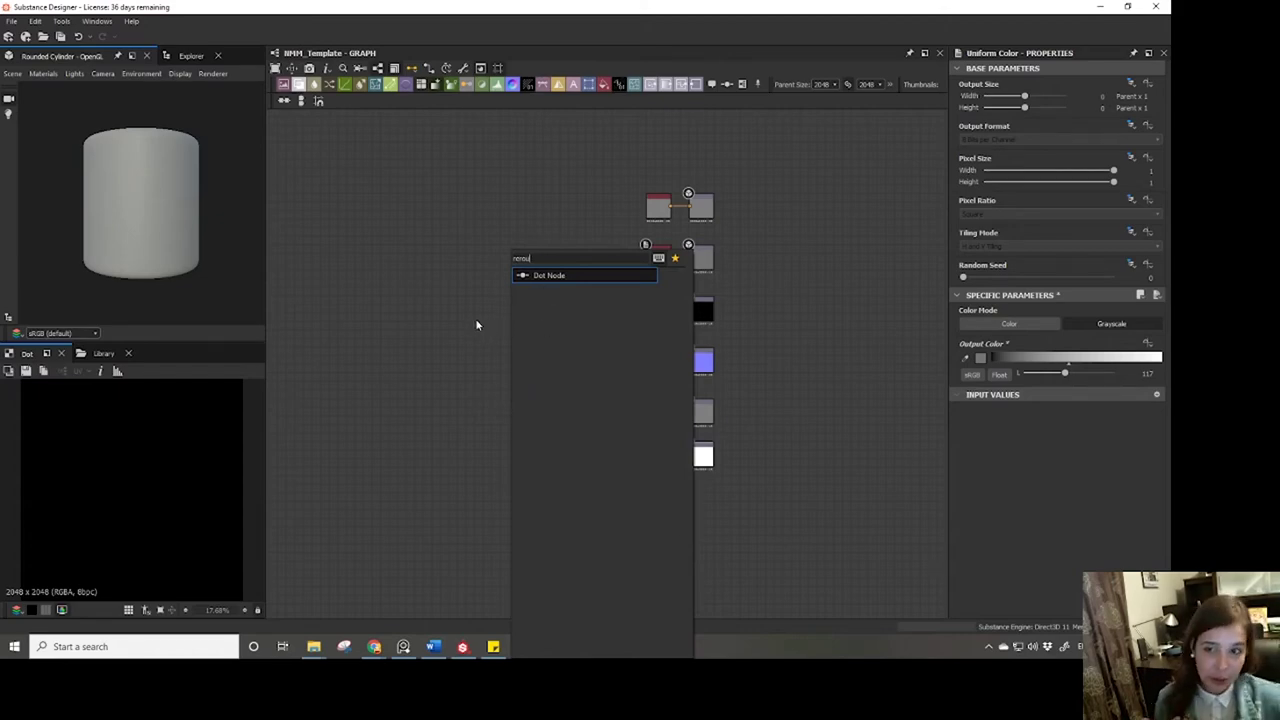
key(Return)
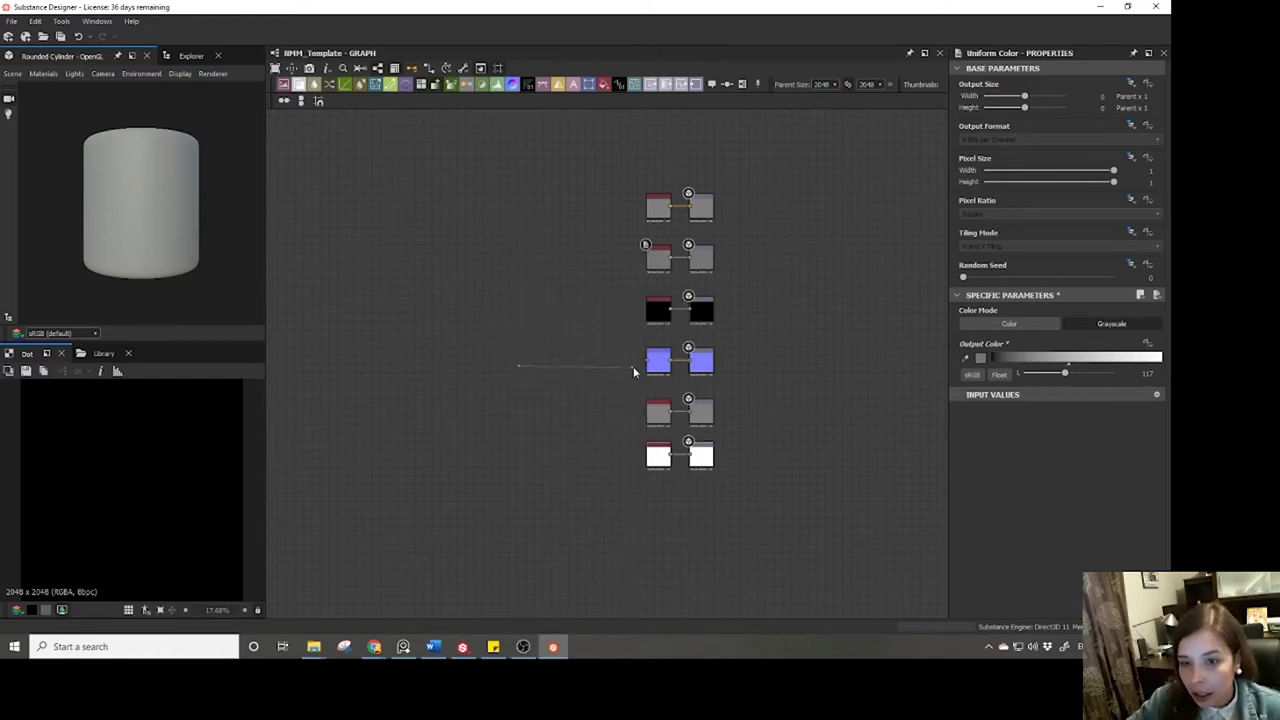
Connect the Dot node to the Normal node and the Height and Ambient Occlusion outputs, removing those two outputs' Uniform Color nodes.
drag(633, 372, 647, 366)
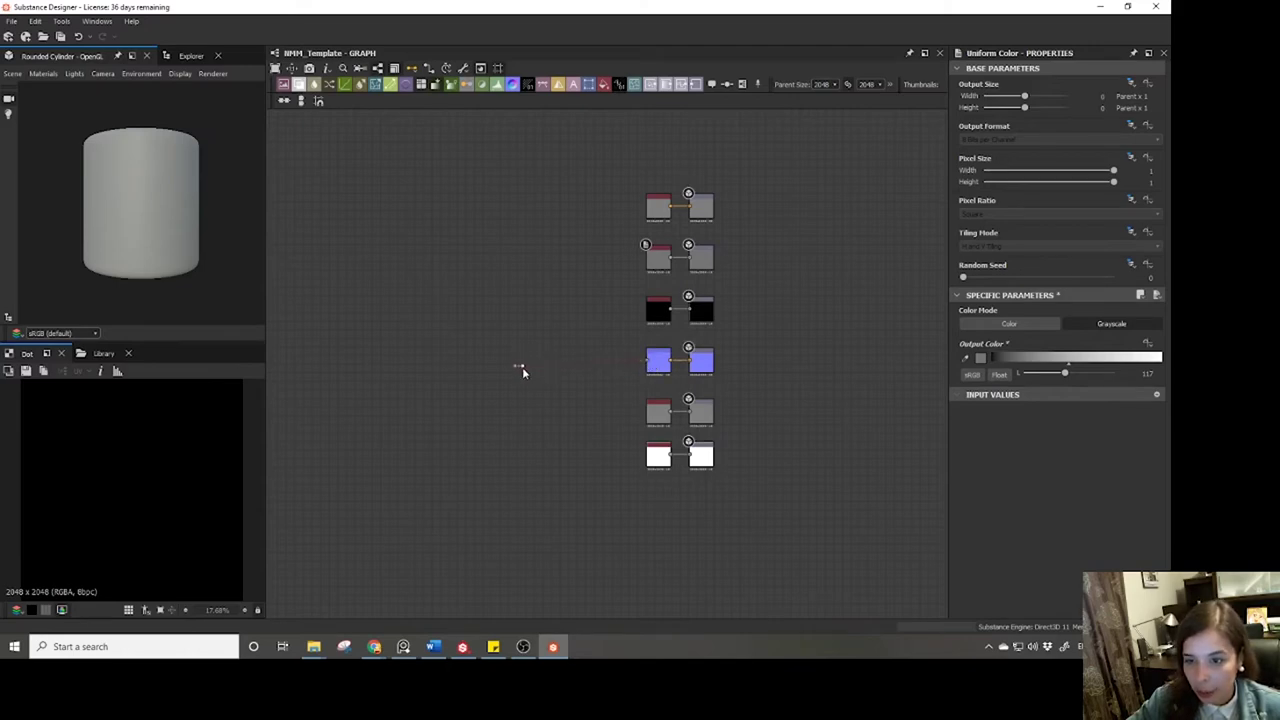
drag(520, 368, 648, 412)
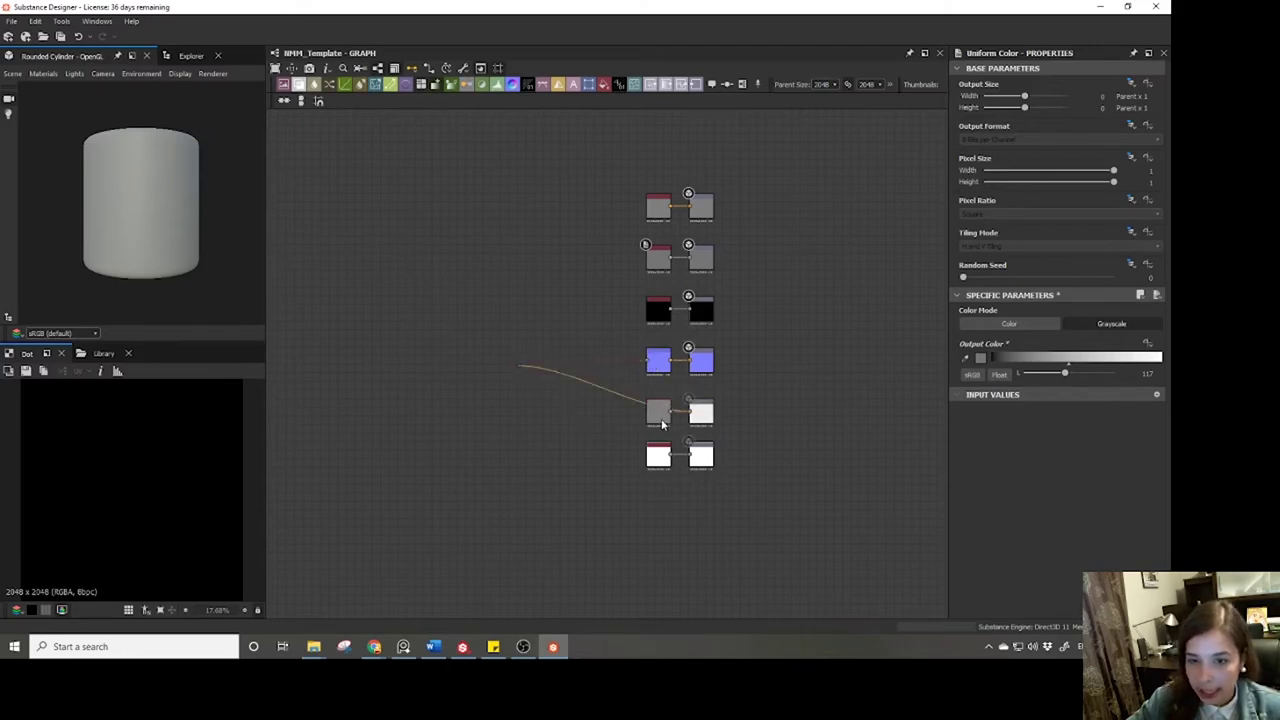
click(636, 416)
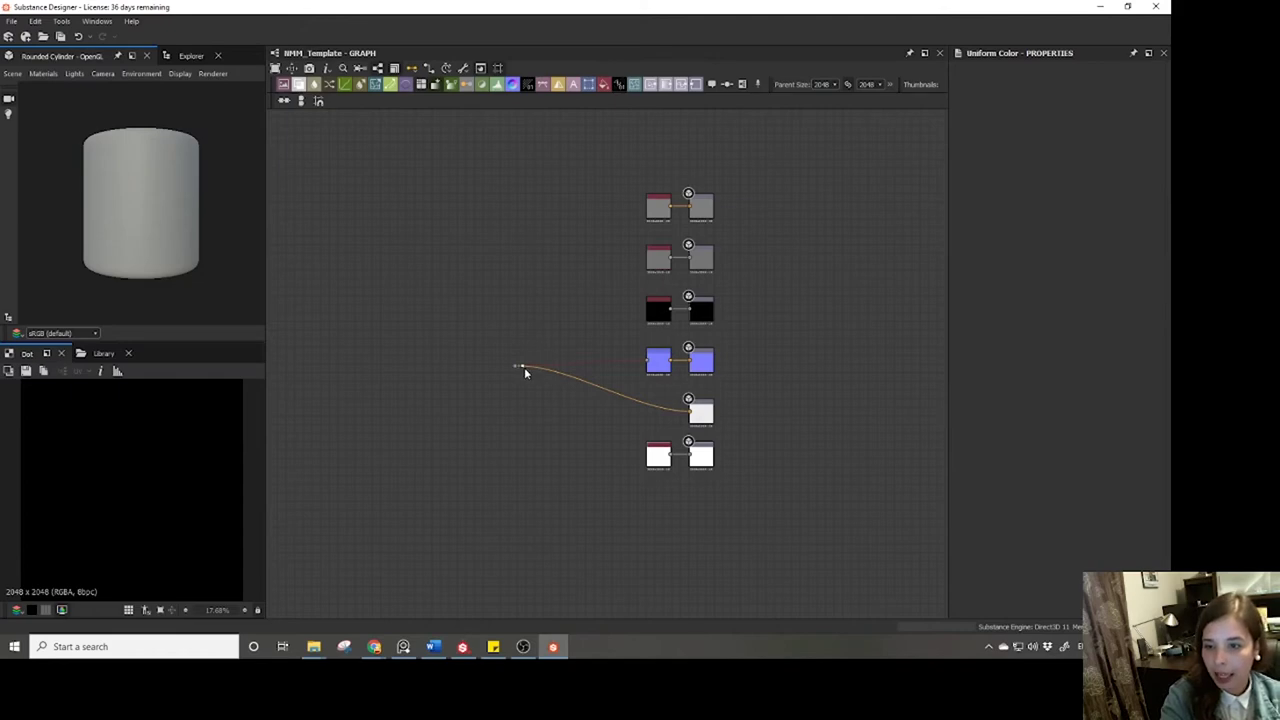
drag(520, 367, 689, 456)
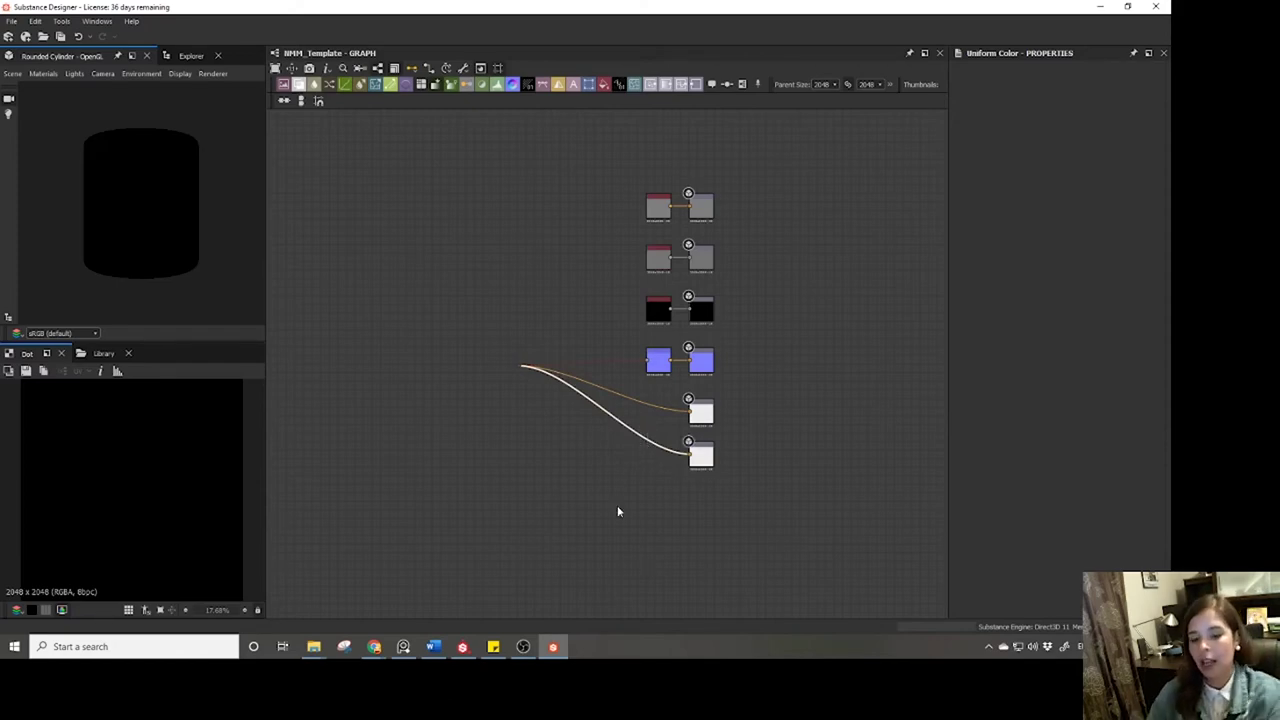
Insert an Ambient Occlusion (HBAO) node between the Dot node and the Ambient Occlusion output, placing it in line with the output.
key(space)
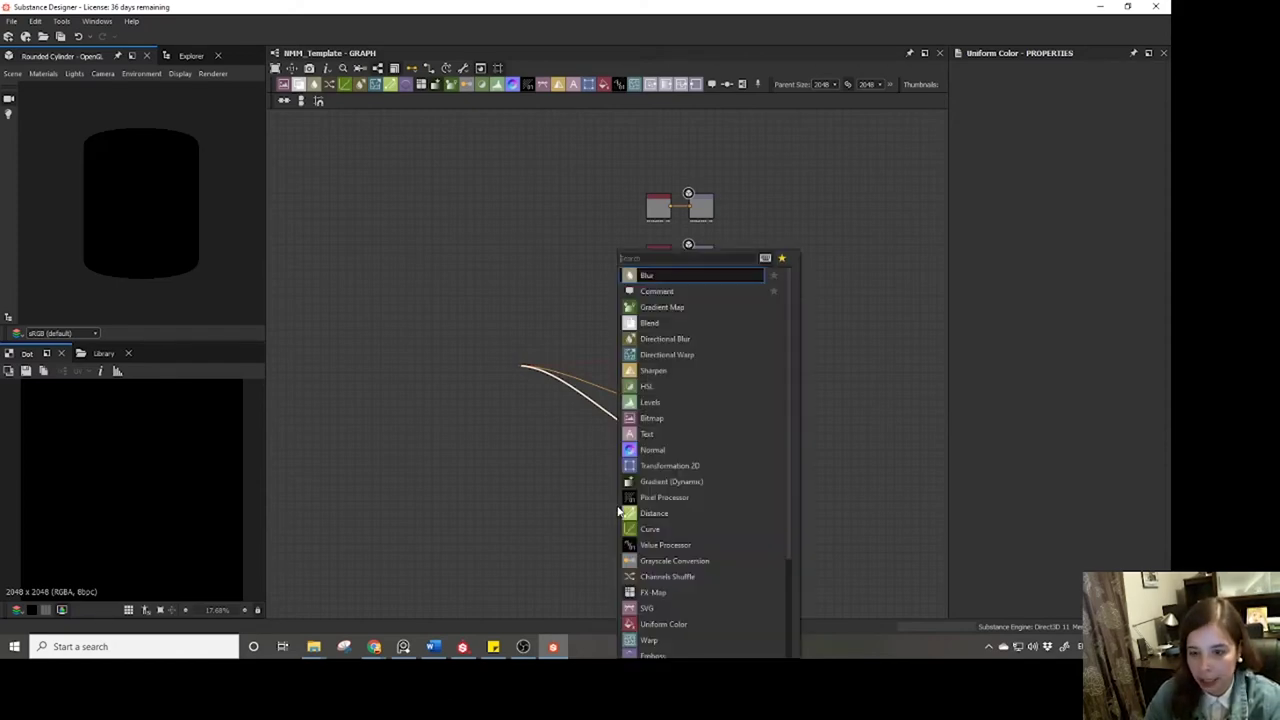
text(ambient)
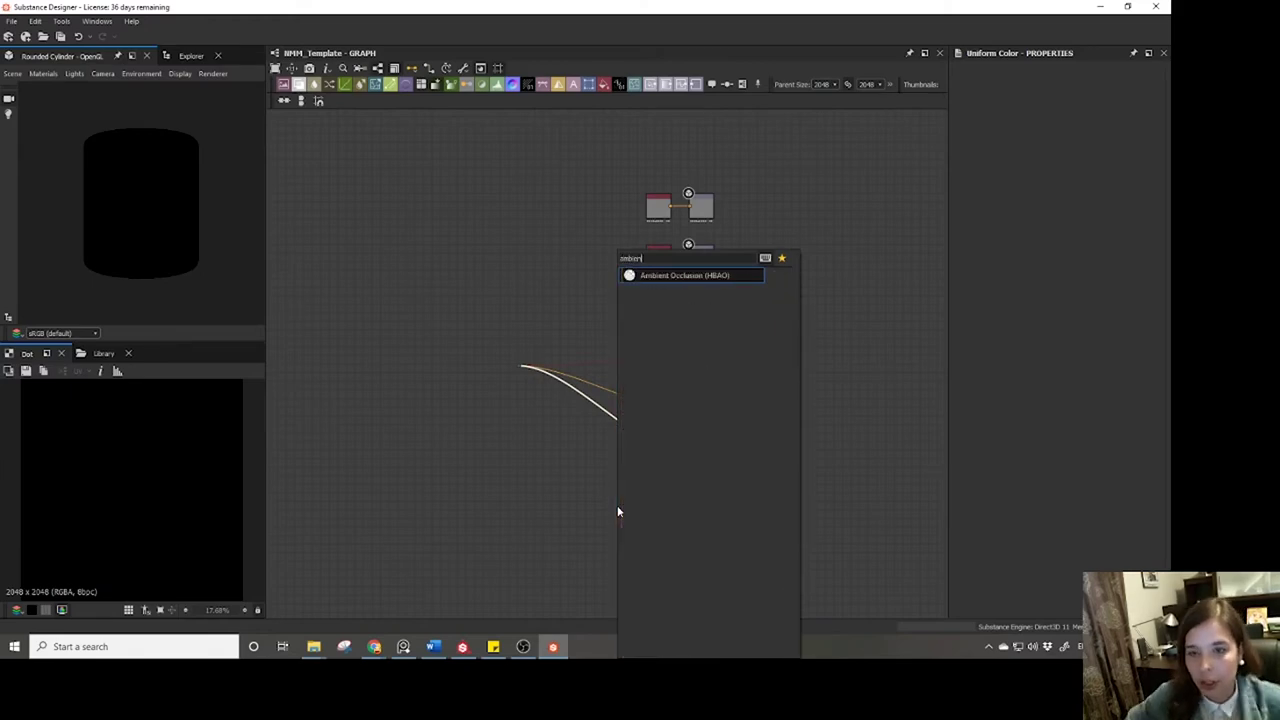
click(699, 276)
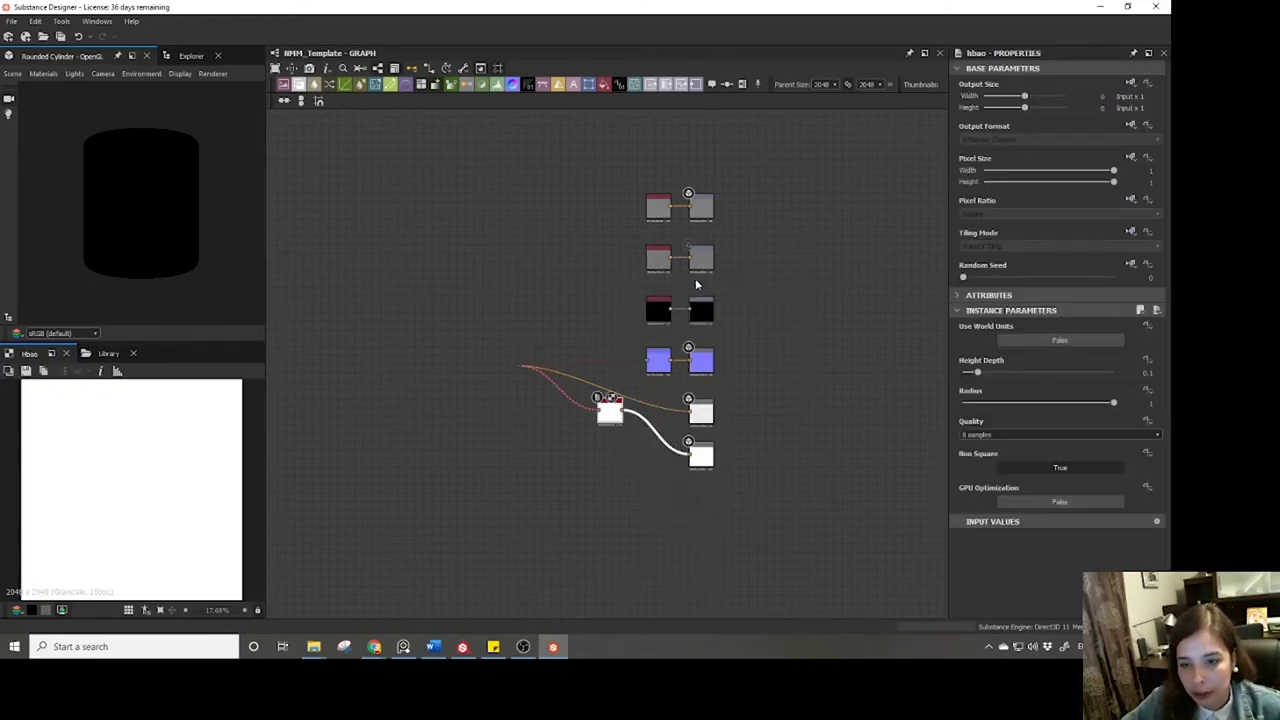
drag(613, 423, 661, 459)
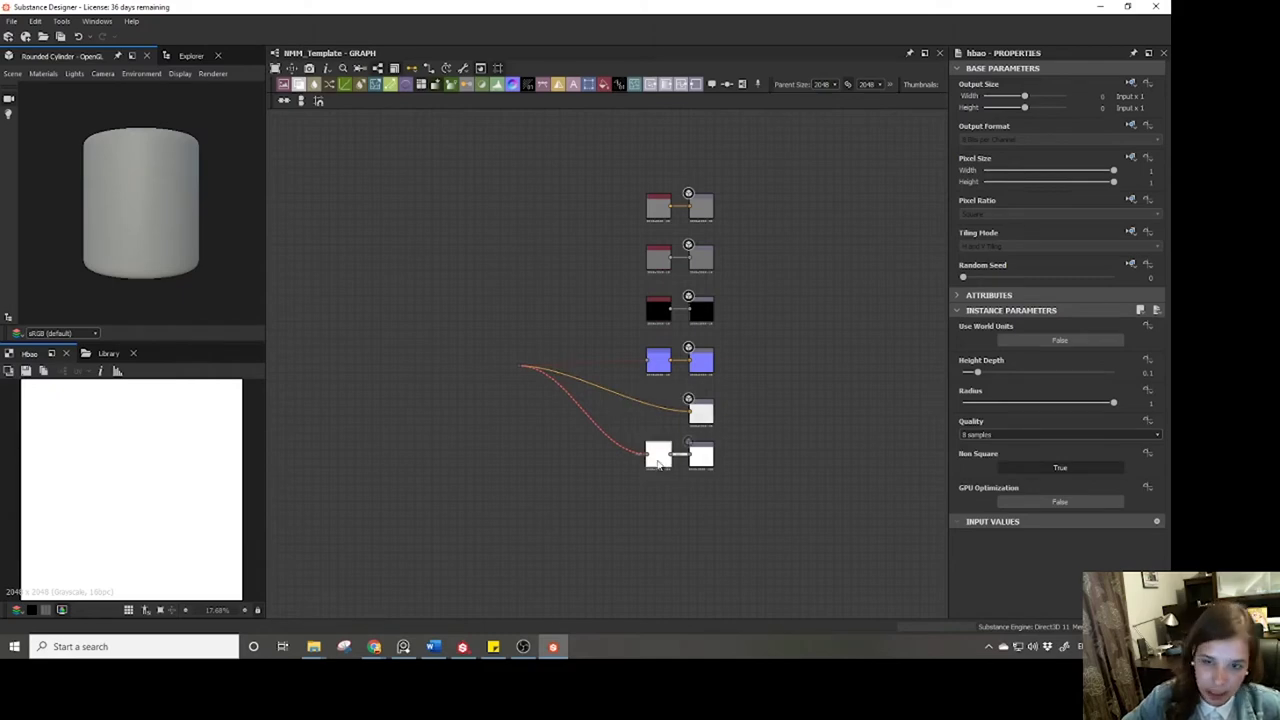
Temporarily connect the Roughness Uniform Color node to the Dot node, delete that link, and level the Dot with the Normal pair.
scroll(651, 366, up, 4)
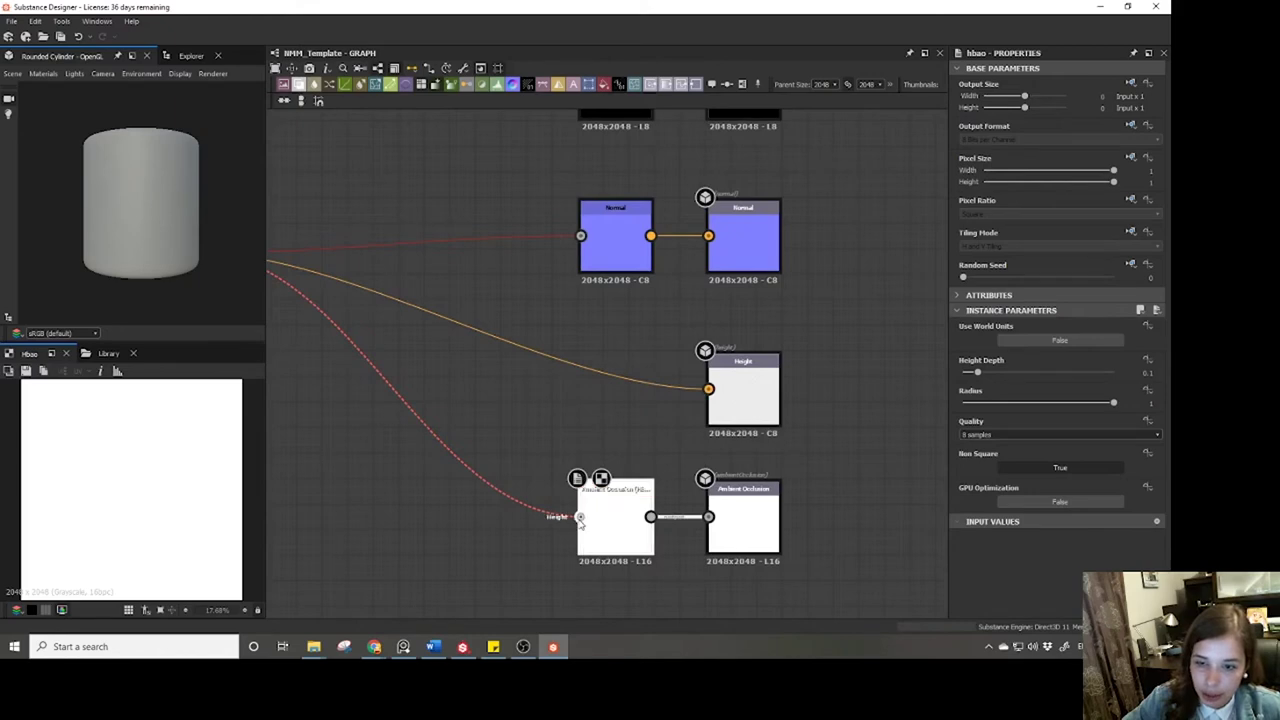
middle_drag(371, 423, 602, 414)
scroll(602, 414, down, 3)
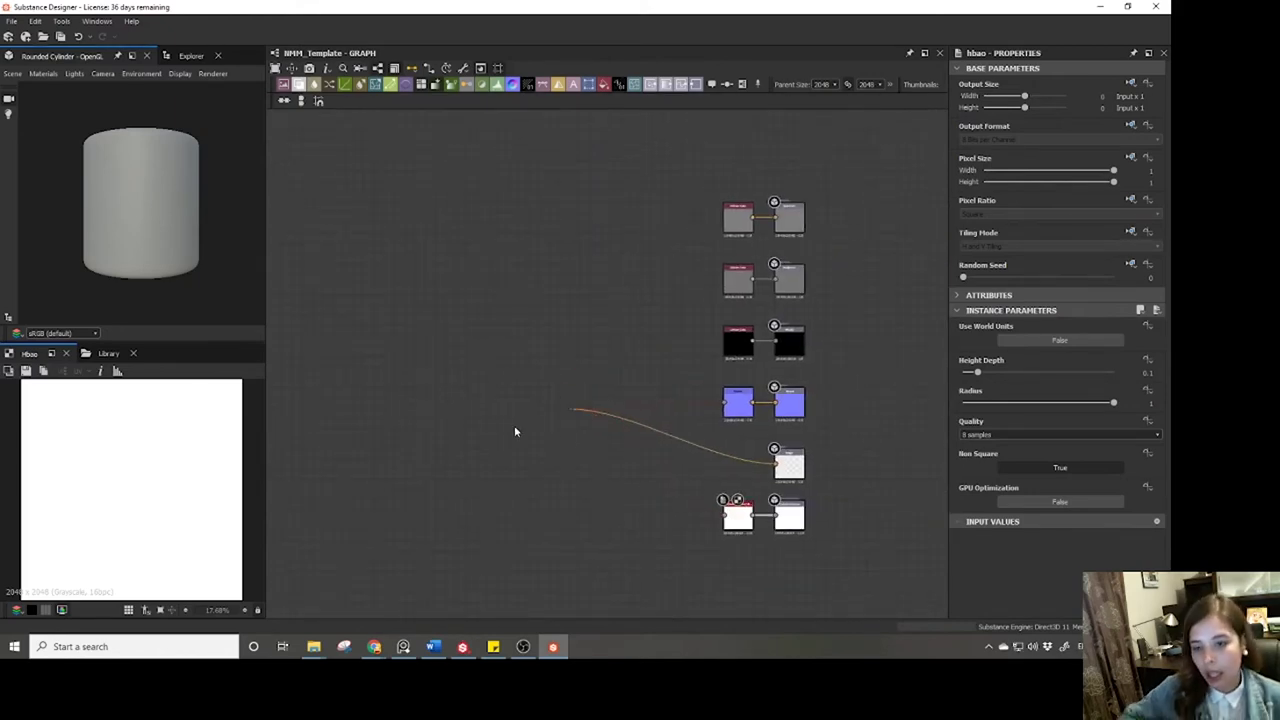
key(space)
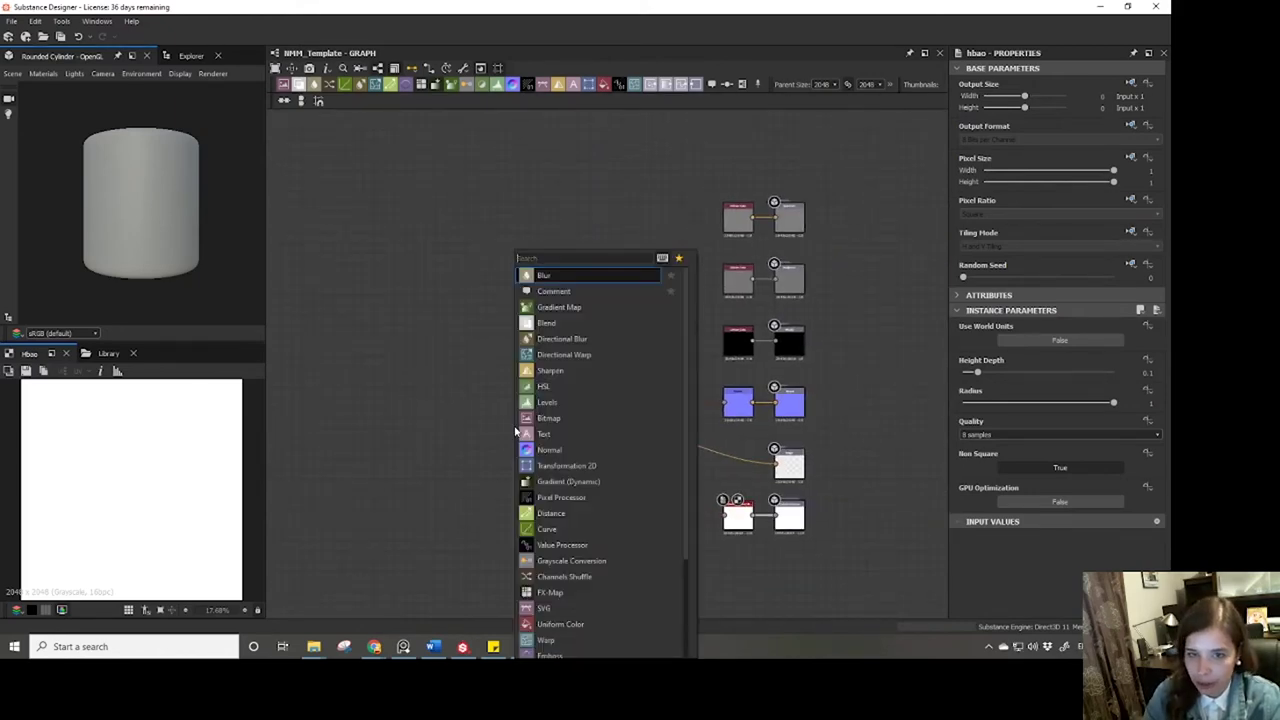
key(Escape)
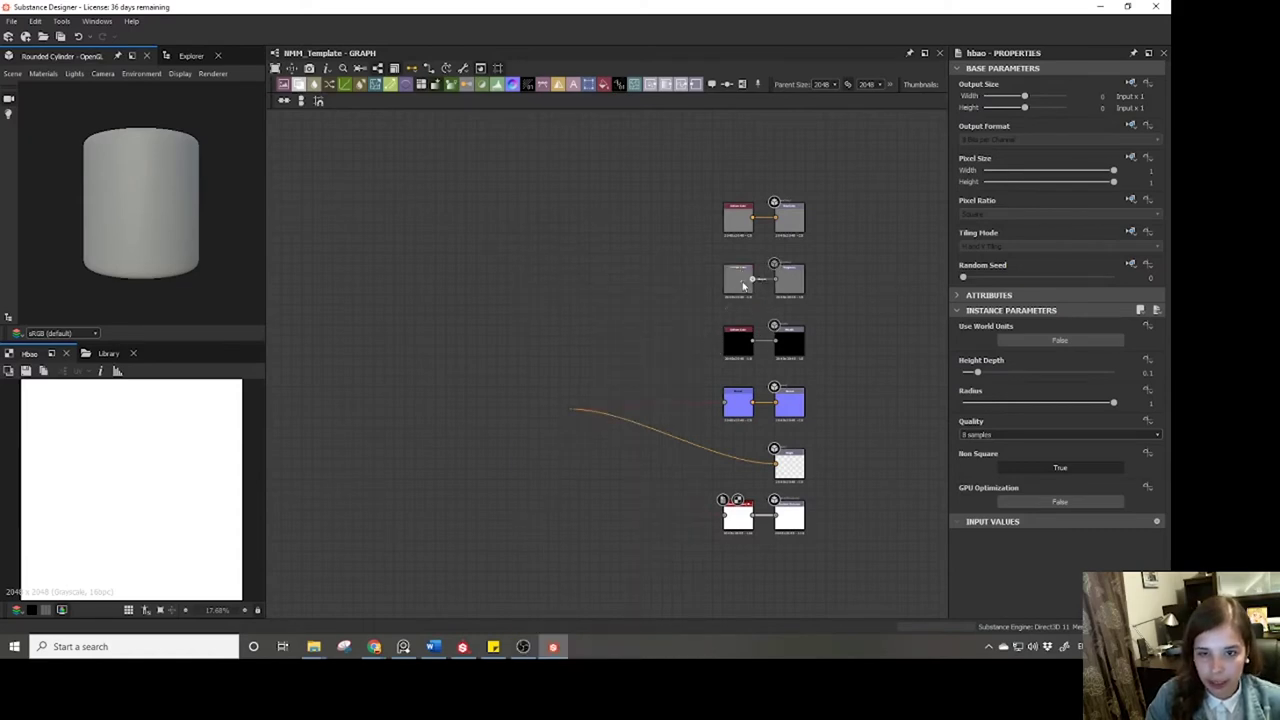
drag(752, 280, 563, 405)
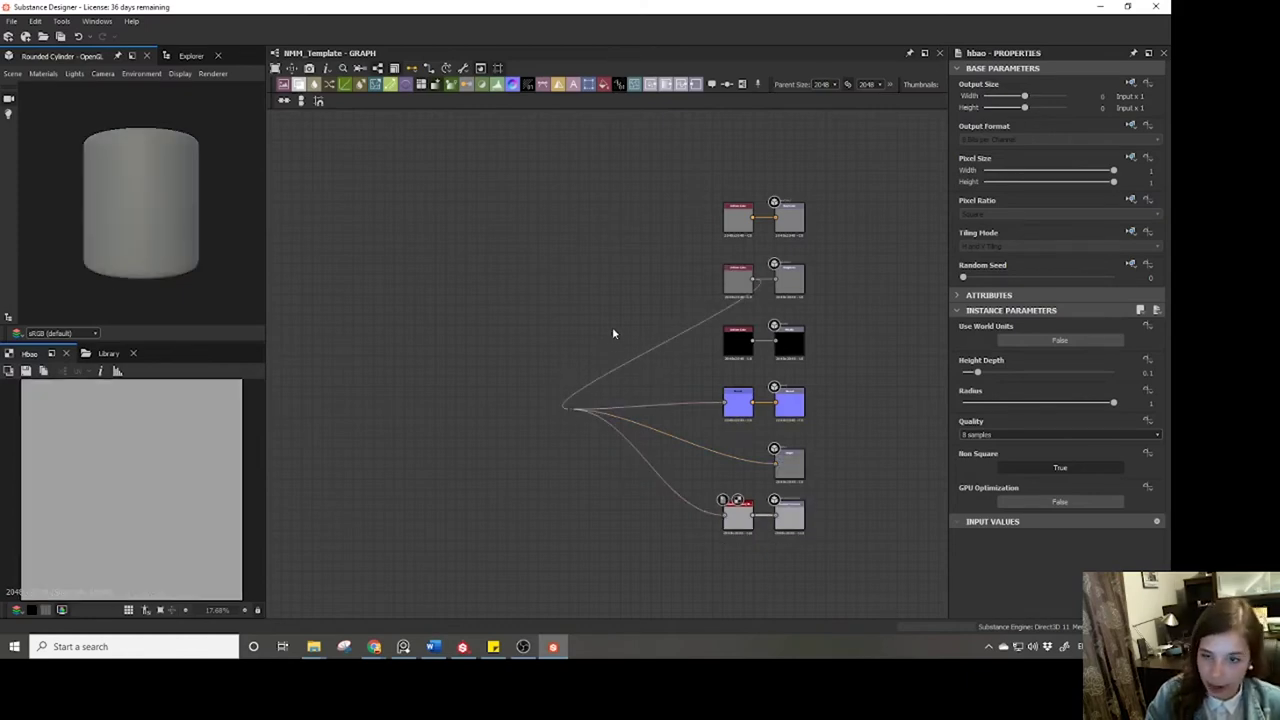
drag(612, 328, 637, 372)
key(Delete)
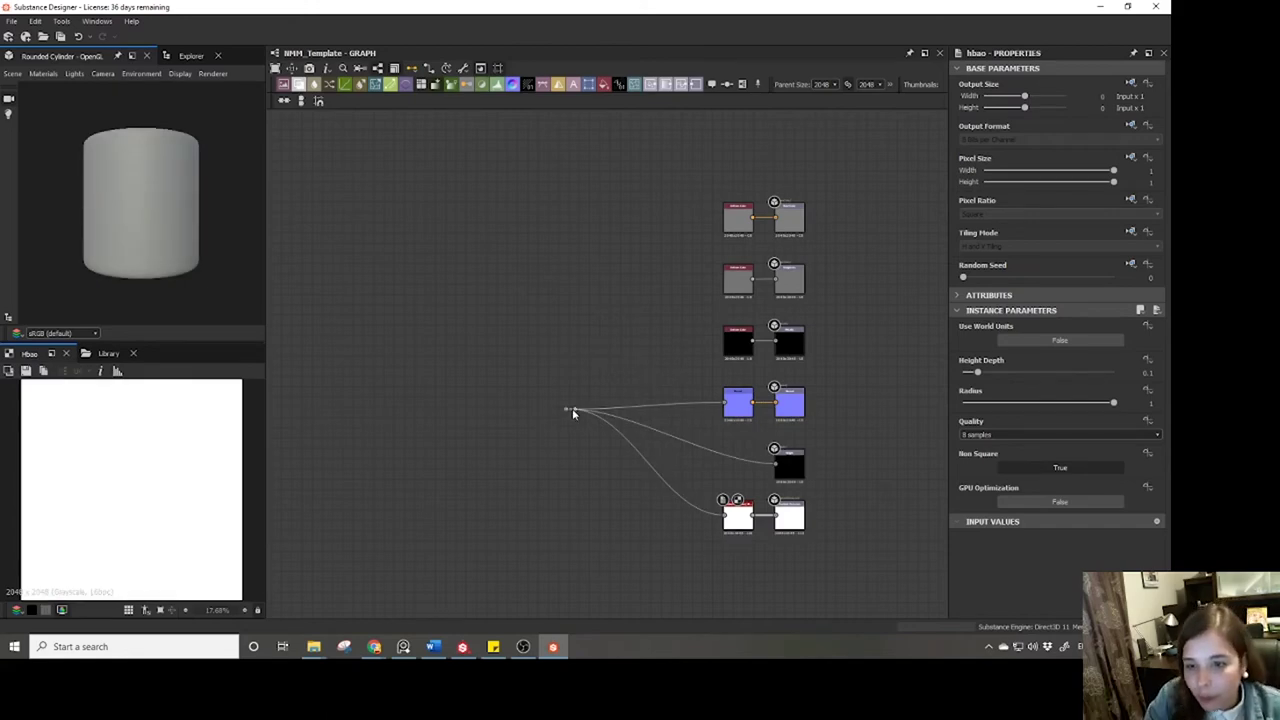
drag(570, 409, 570, 404)
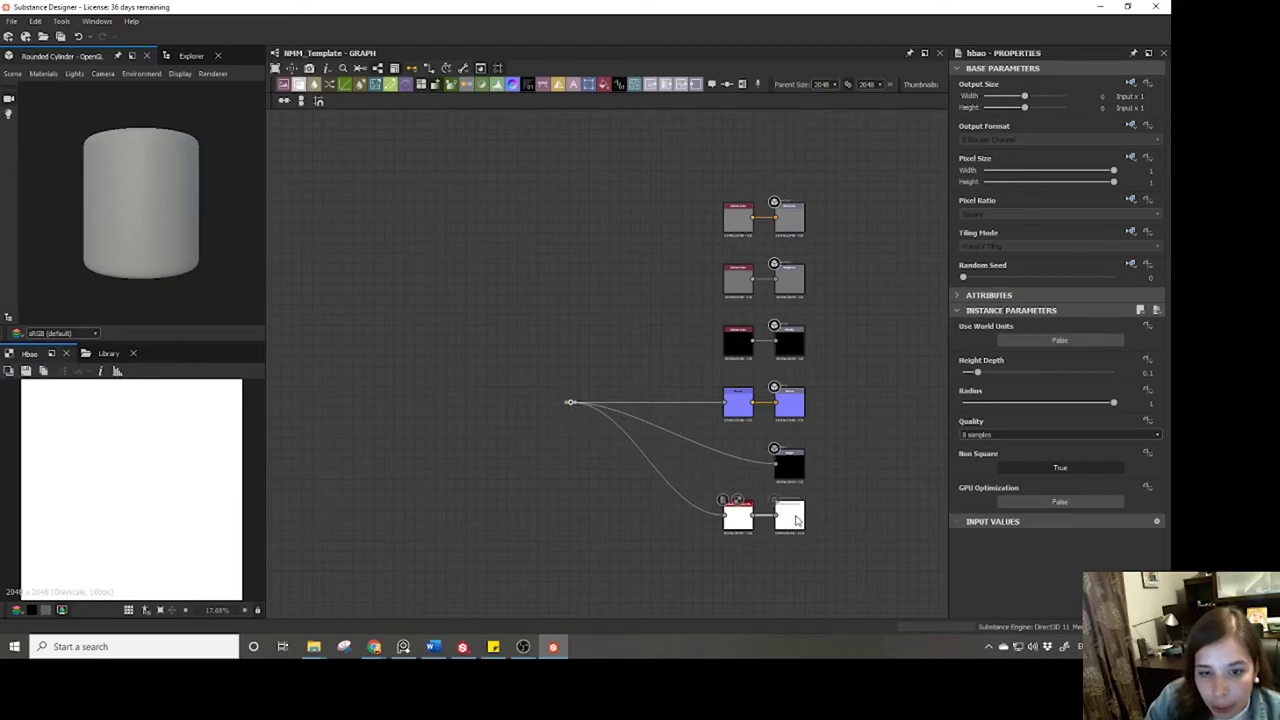
Align the output nodes vertically, and do the same for the column of nodes feeding them.
drag(879, 151, 767, 540)
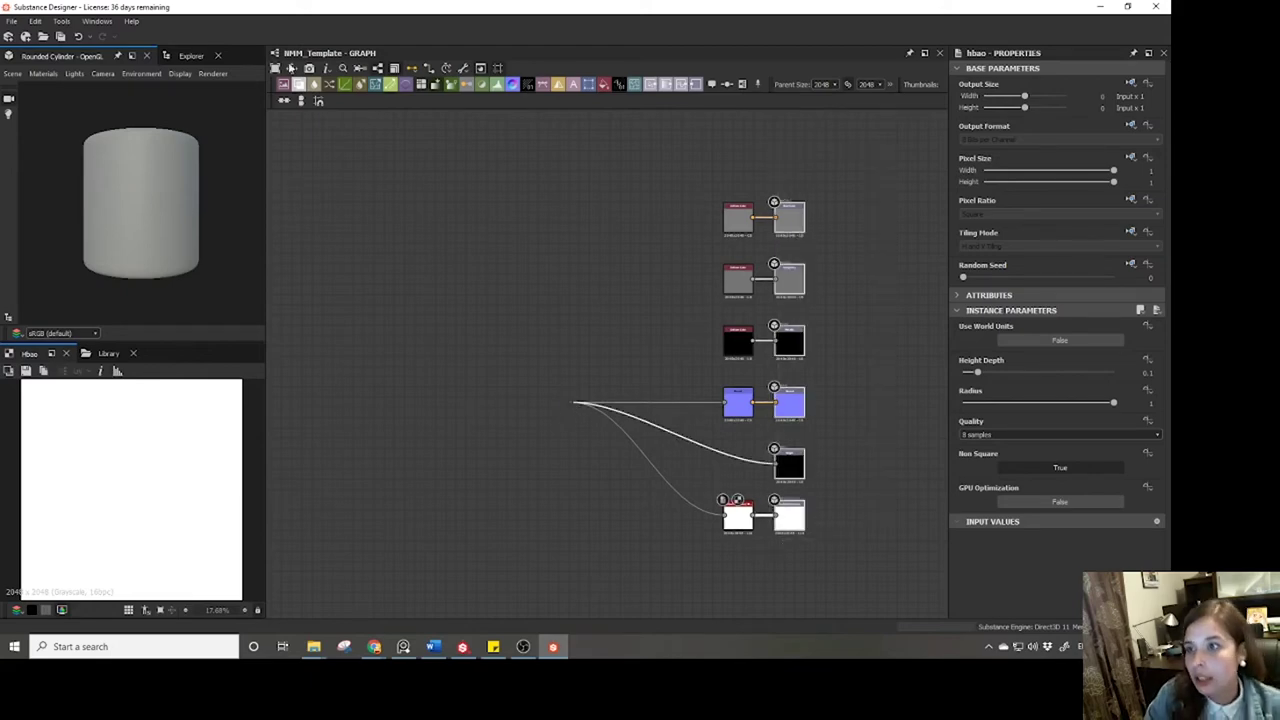
drag(698, 138, 747, 618)
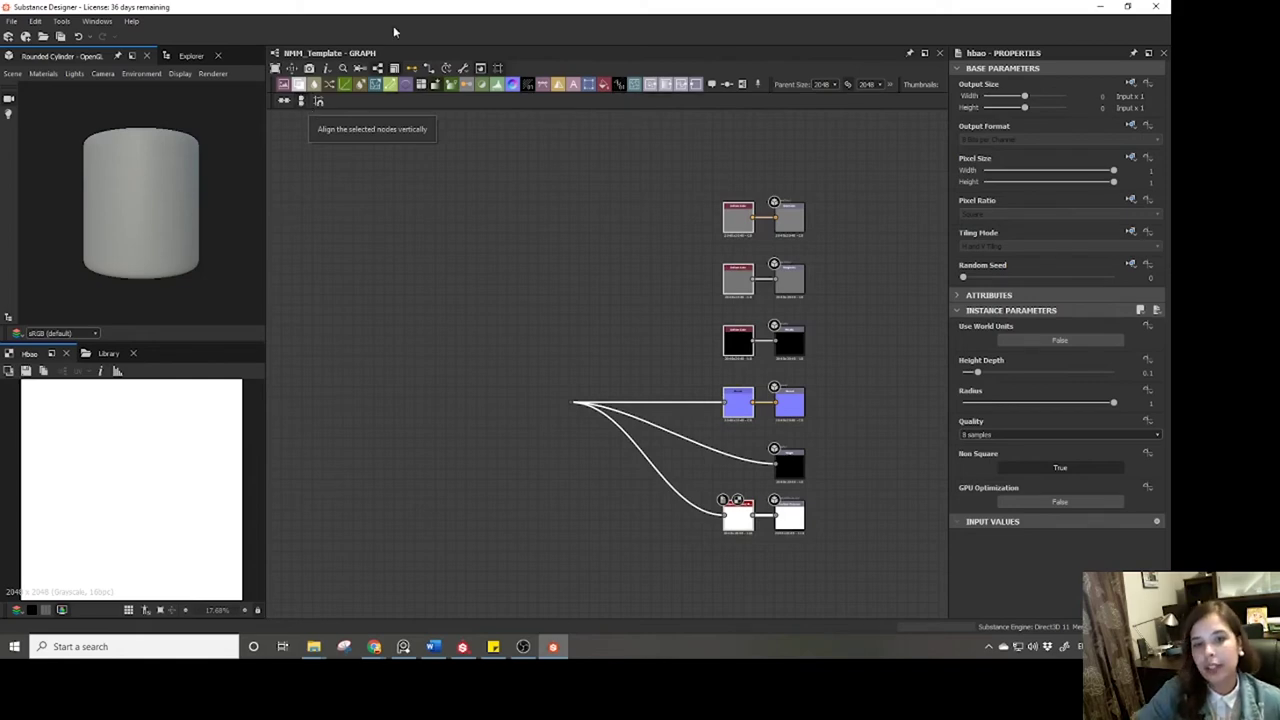
Move the column of feeding nodes and undo it, and shift the Base Color's Uniform Color node away and back into line.
drag(736, 228, 695, 160)
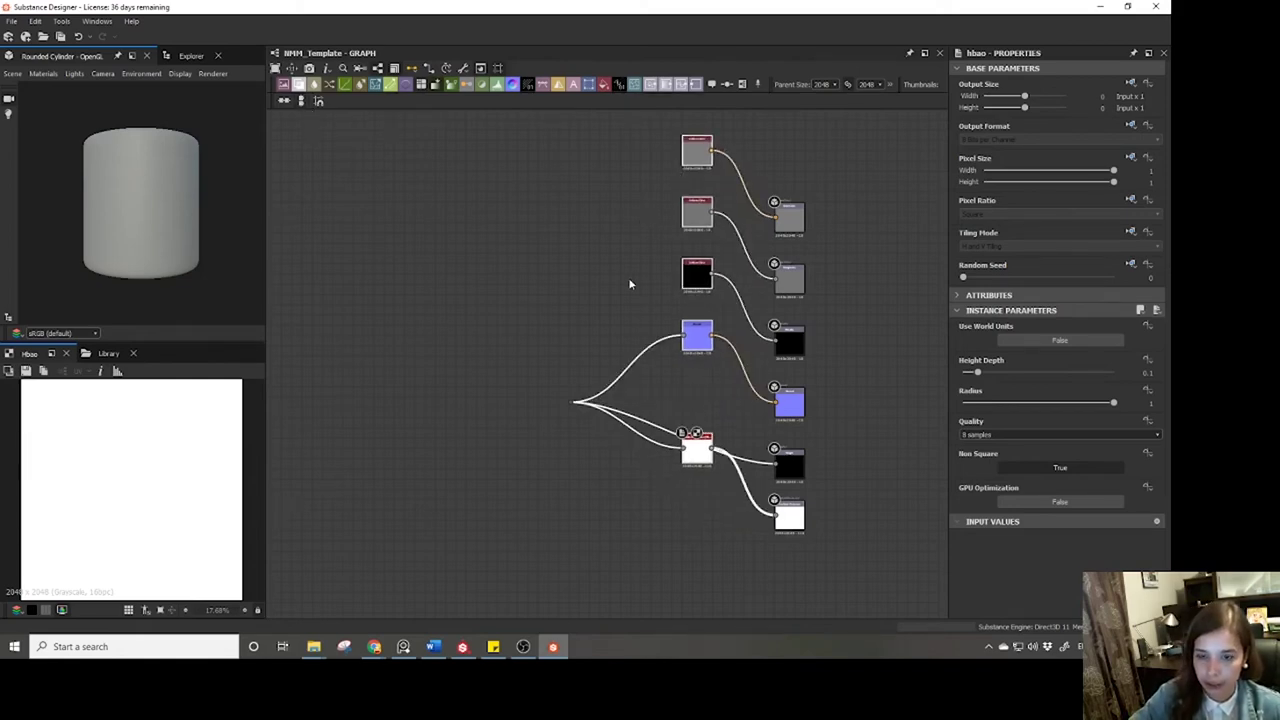
key(ctrl+z)
drag(741, 228, 732, 174)
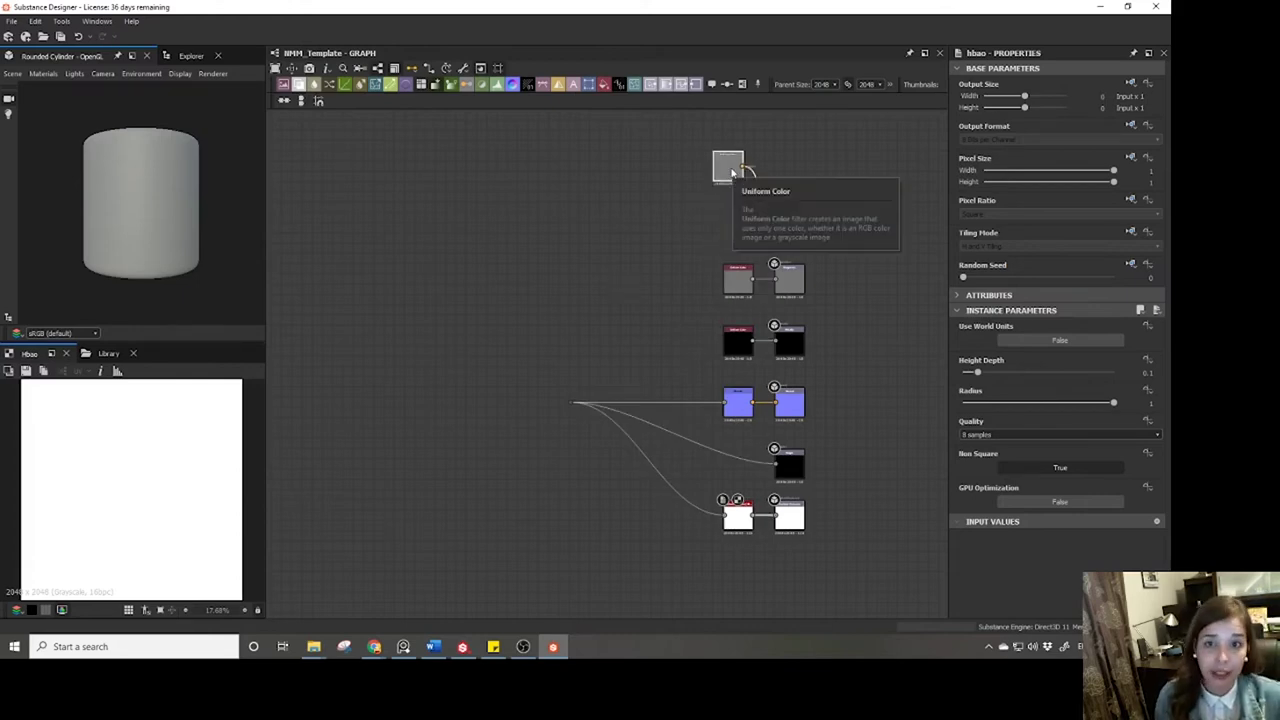
drag(722, 162, 732, 215)
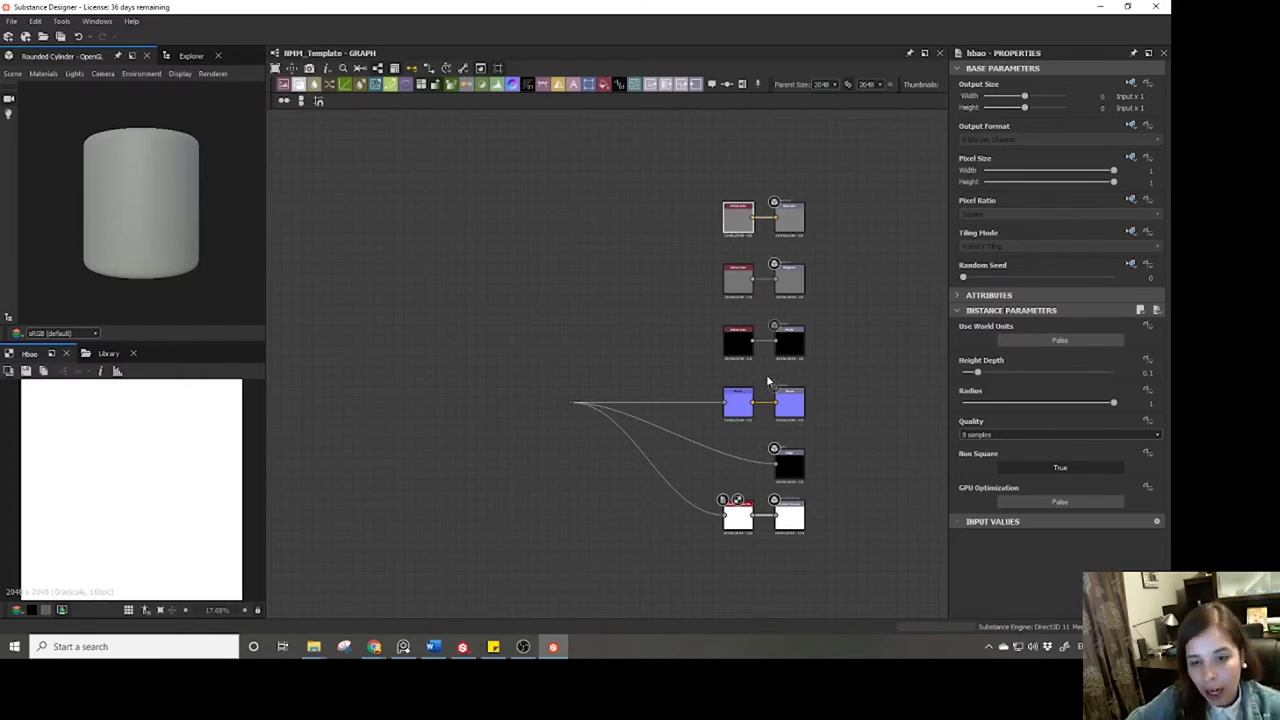
Examine the Ambient Occlusion (HBAO) node, its properties and its links to the Dot node and the Ambient Occlusion output.
middle_drag(799, 484, 738, 404)
scroll(738, 404, up, 3)
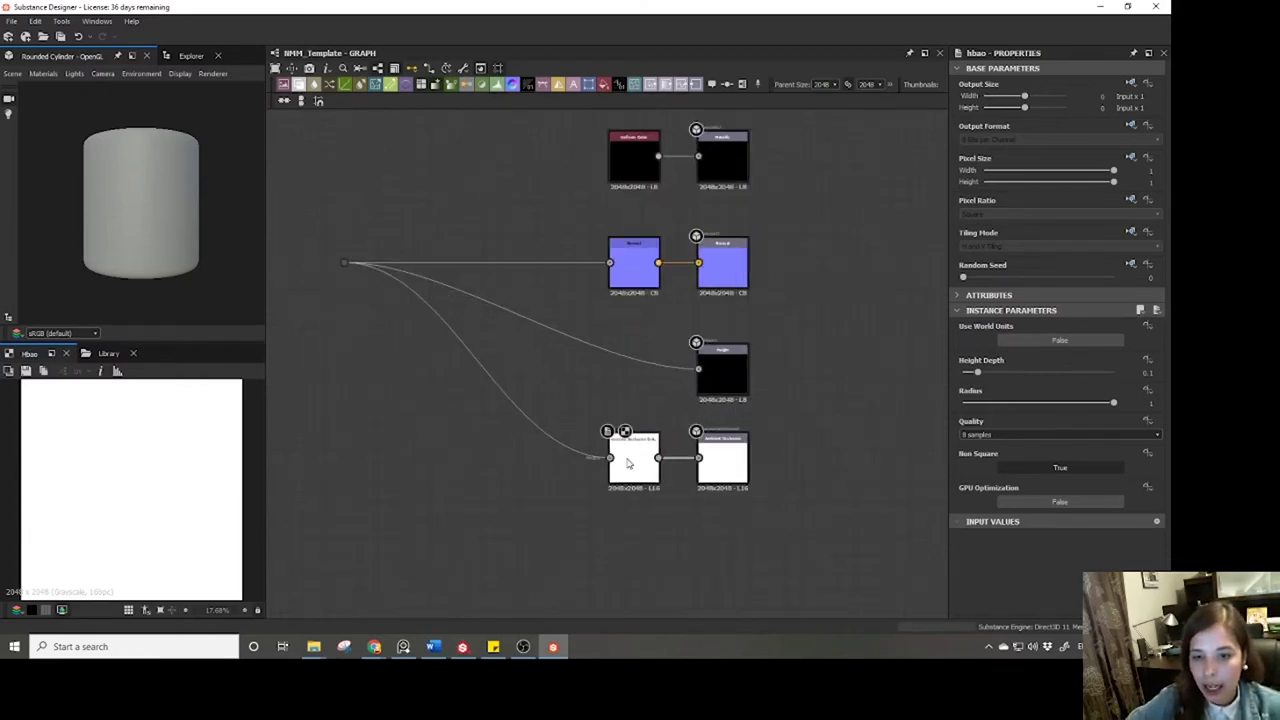
middle_drag(629, 457, 668, 504)
click(668, 504)
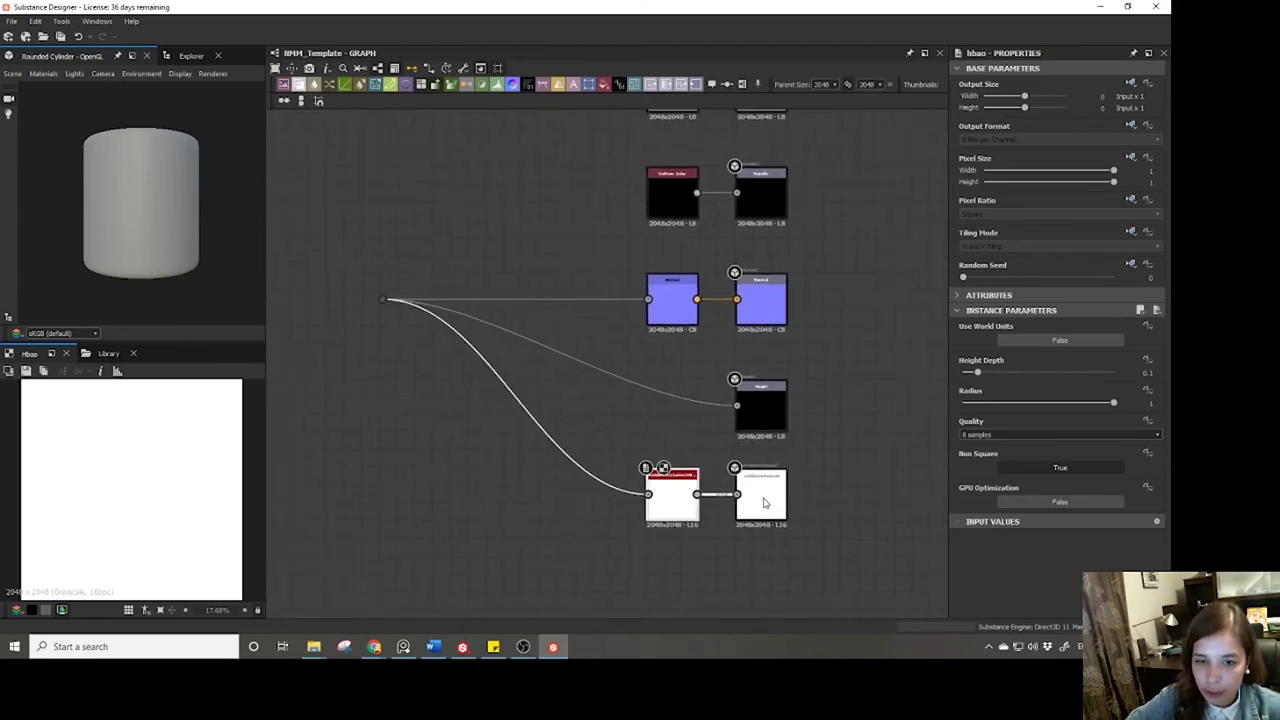
scroll(754, 398, down, 4)
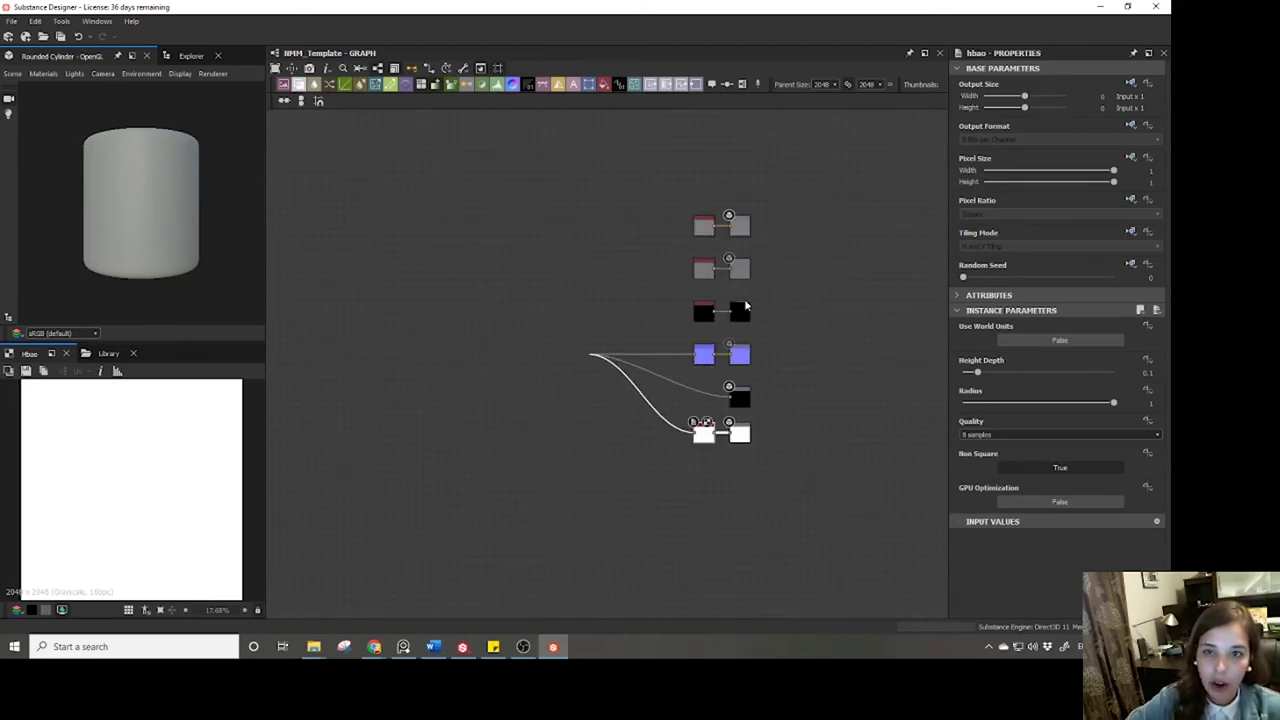
click(740, 399)
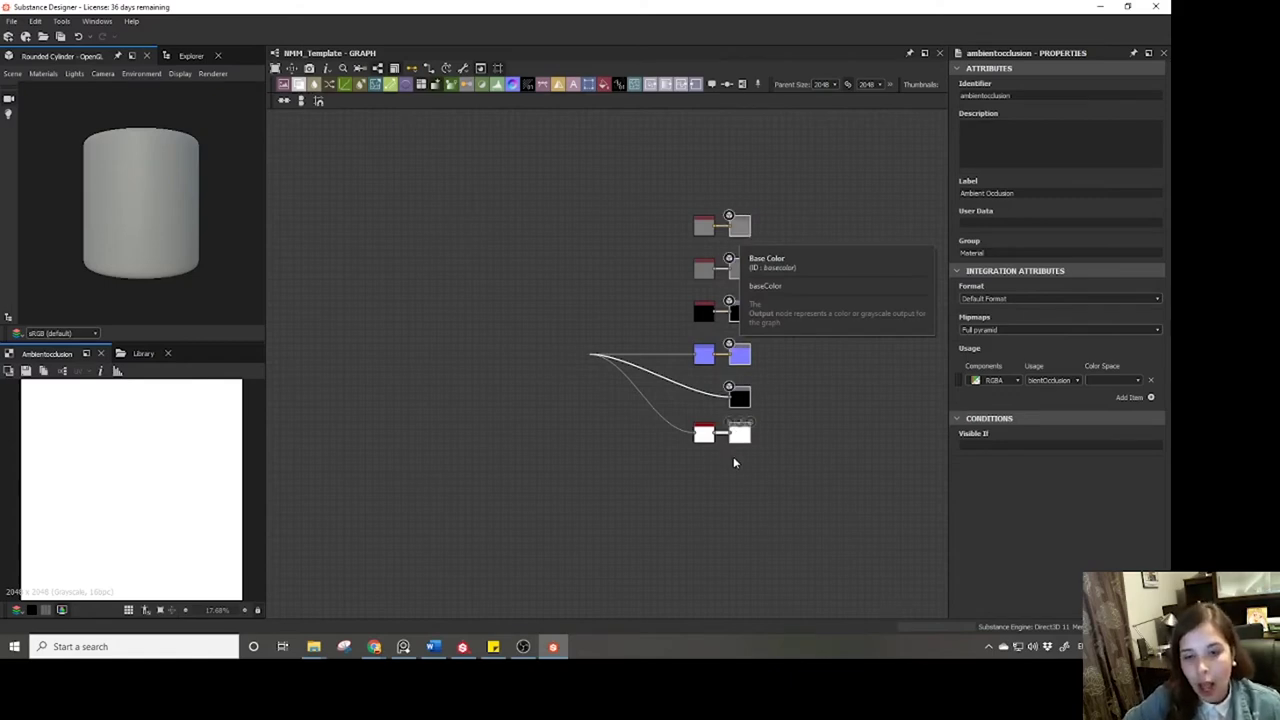
scroll(733, 456, up, 5)
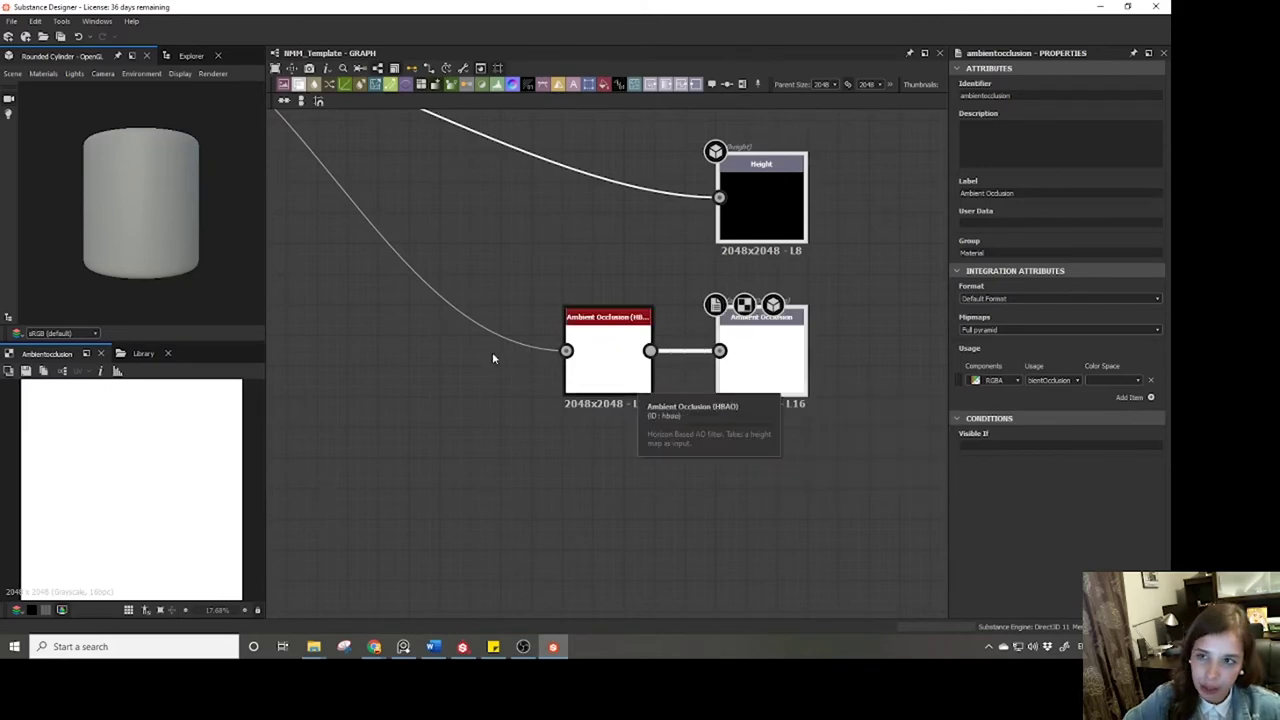
middle_drag(492, 358, 657, 471)
click(773, 476)
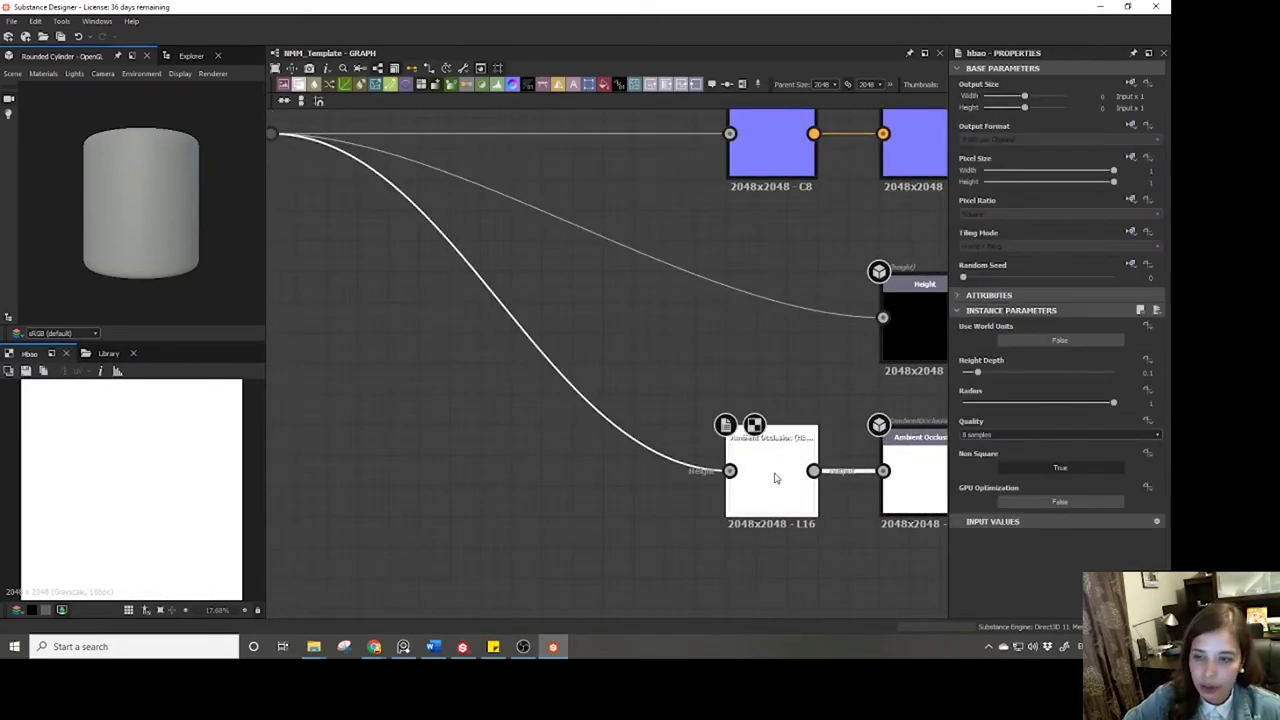
Search the node list for clouds and add a Clouds 2 node below the Dot node.
click(649, 469)
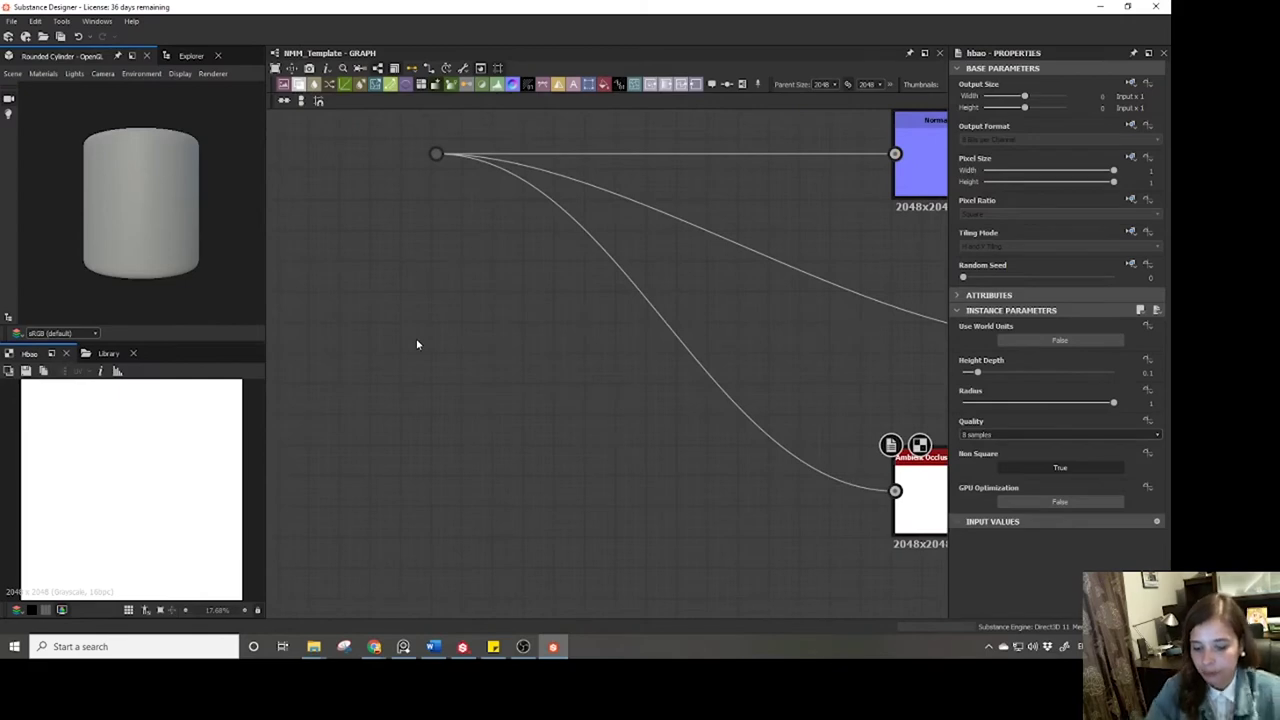
key(space)
text(duads)
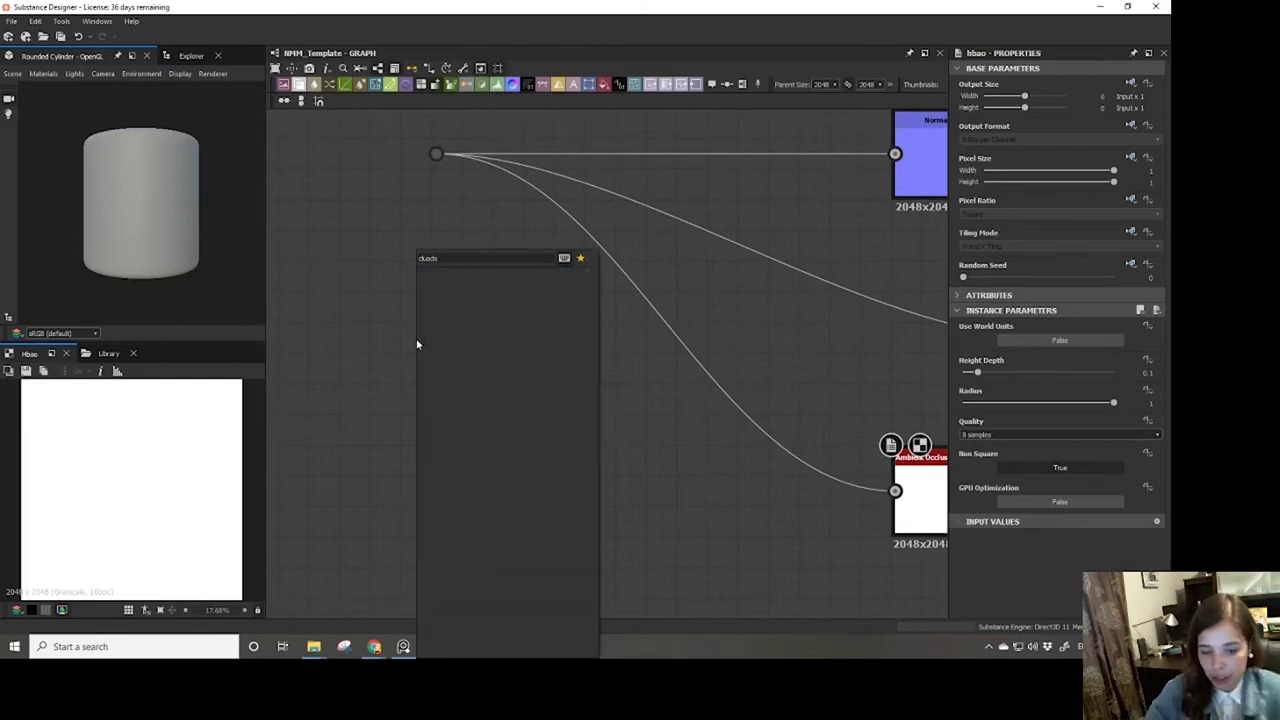
key(BackSpace)
key(BackSpace)
key(BackSpace)
key(BackSpace)
key(BackSpace)
text(clouds)
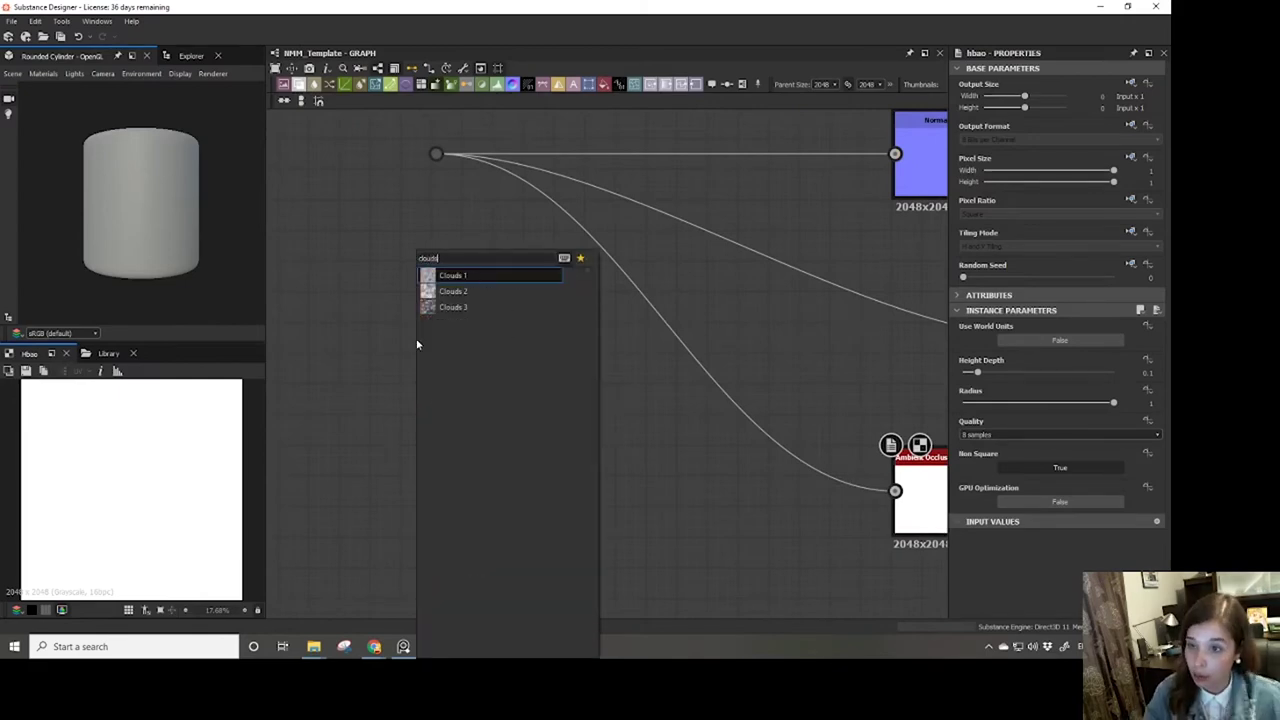
click(440, 292)
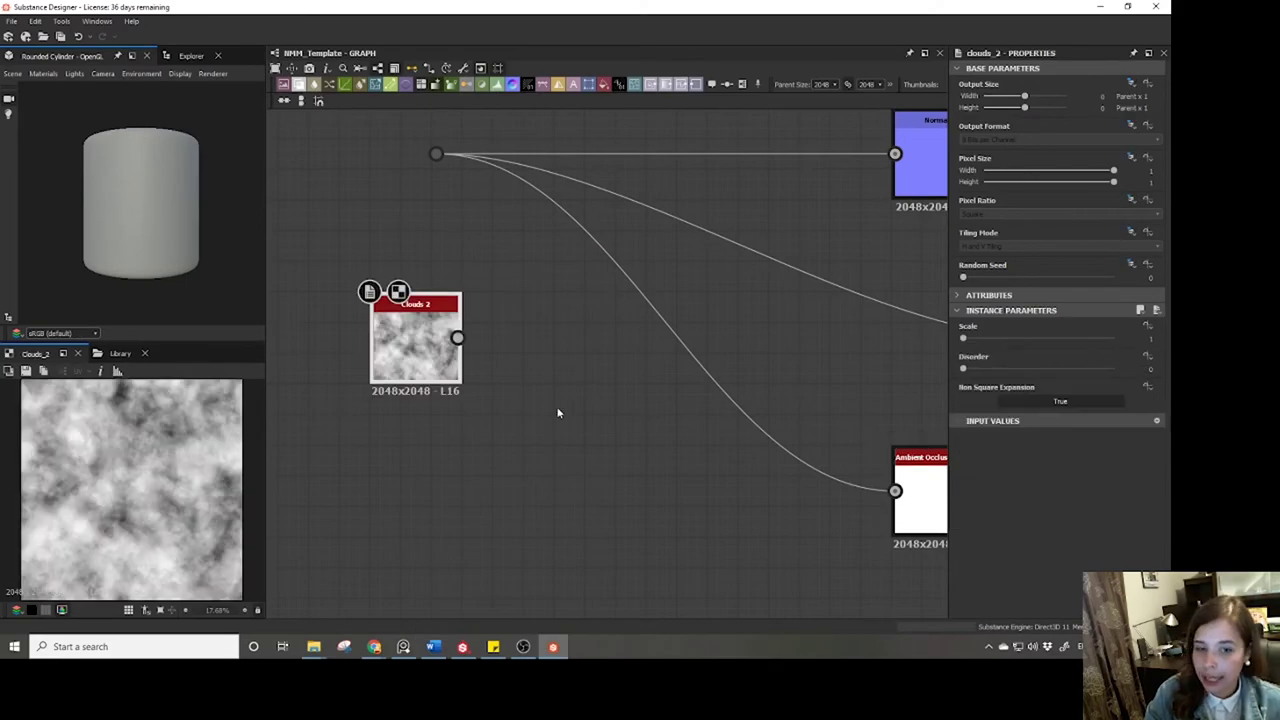
Connect the Clouds 2 node's output to the Dot node and place it further to the side of the Dot.
middle_drag(558, 413, 493, 413)
drag(394, 337, 372, 154)
drag(357, 323, 308, 290)
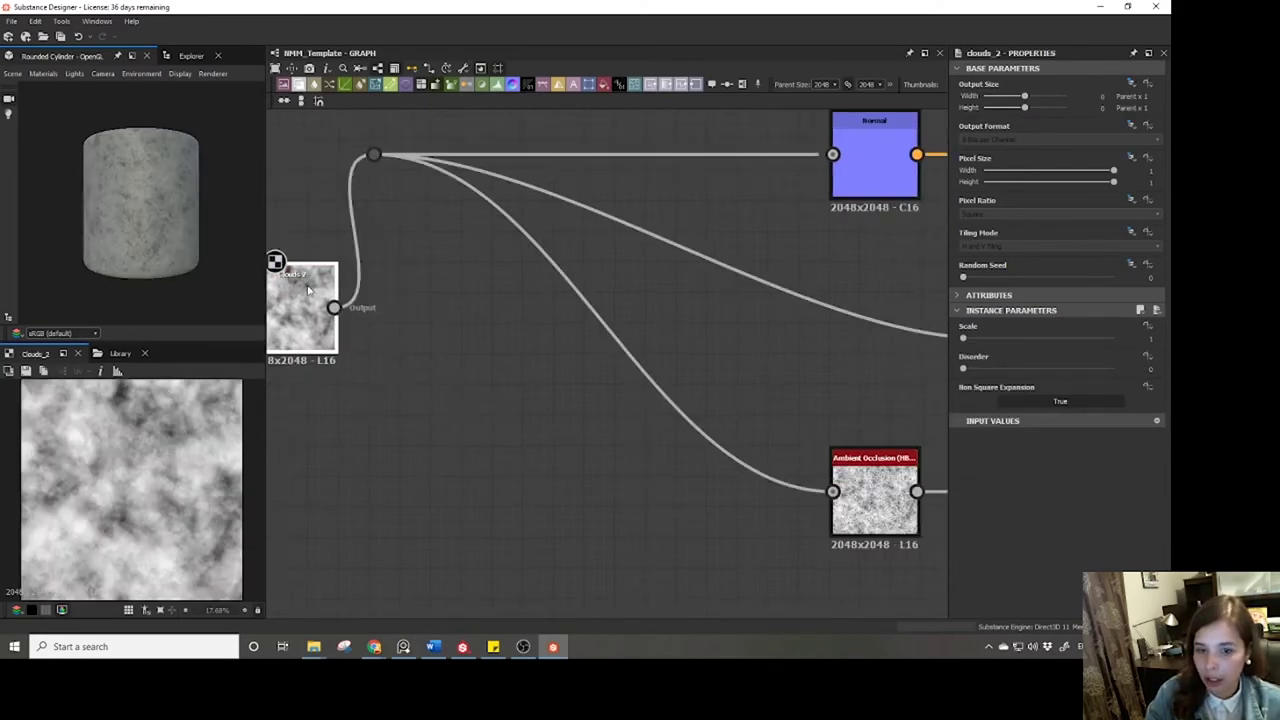
Preview the Ambient Occlusion (HBAO) node in the 2D view and inspect how the clouds input feeds the outputs.
middle_drag(715, 467, 566, 363)
scroll(735, 410, up, 4)
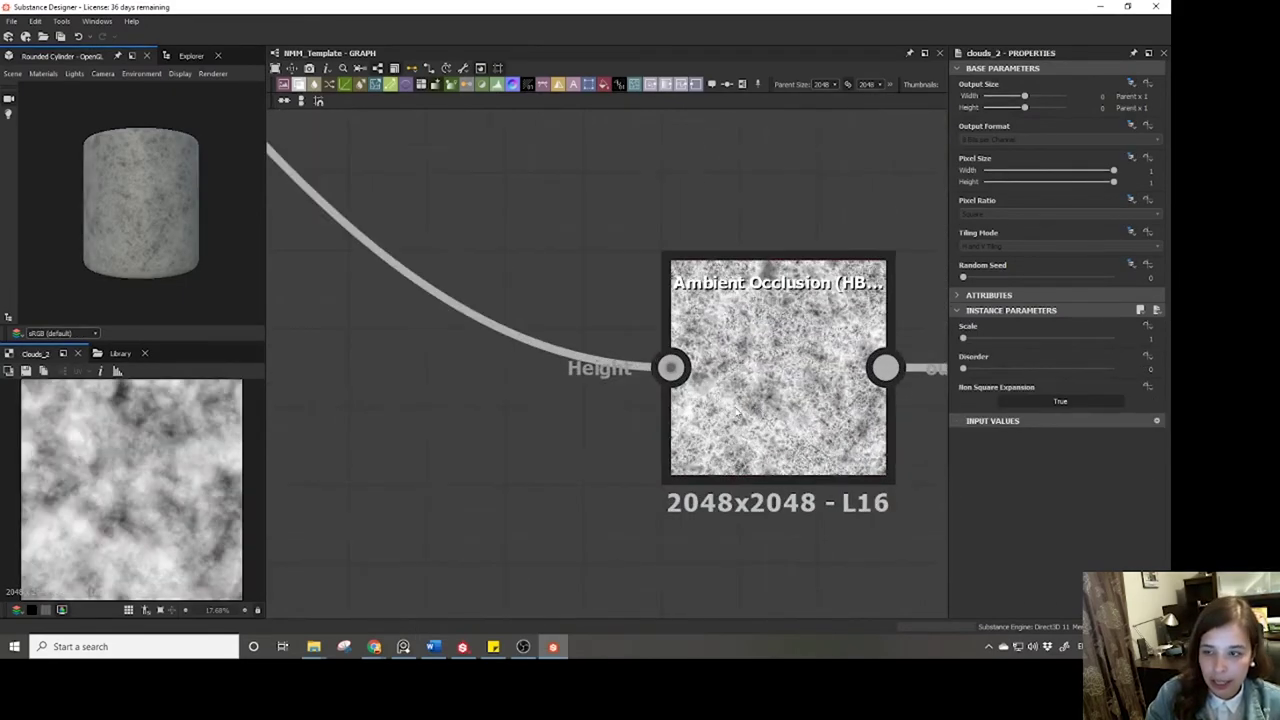
double_click(738, 410)
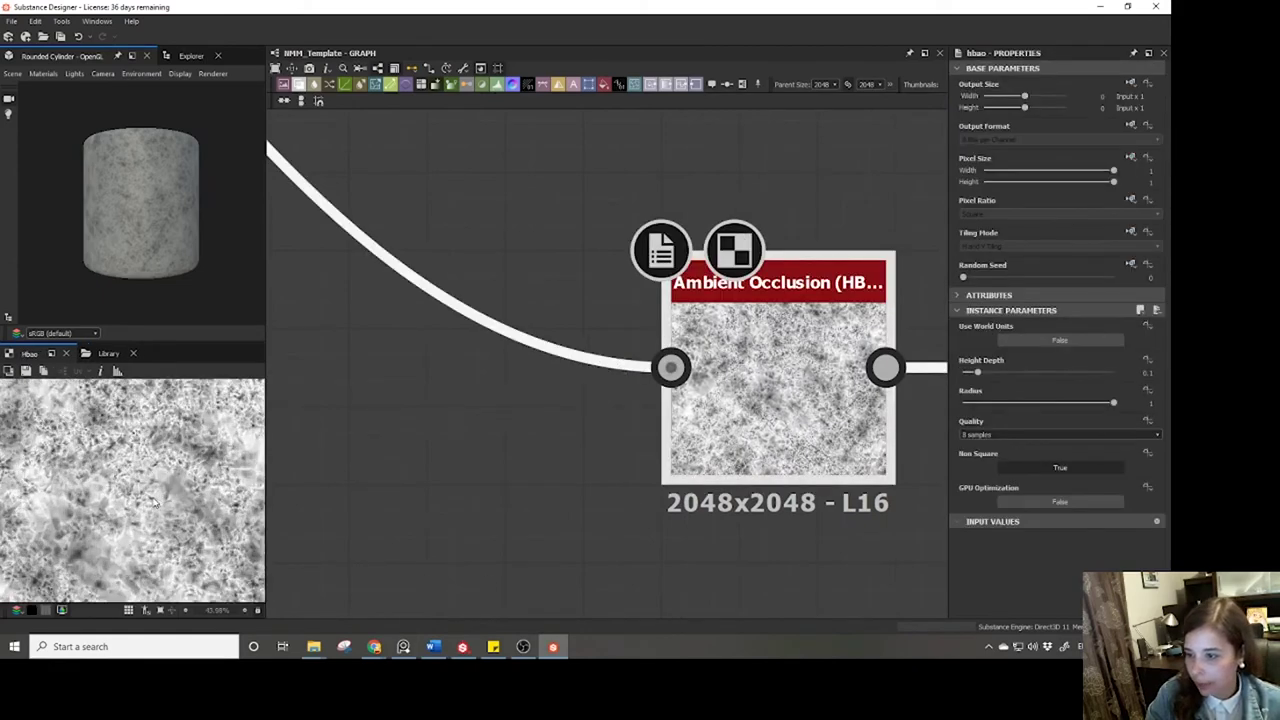
scroll(553, 397, down, 3)
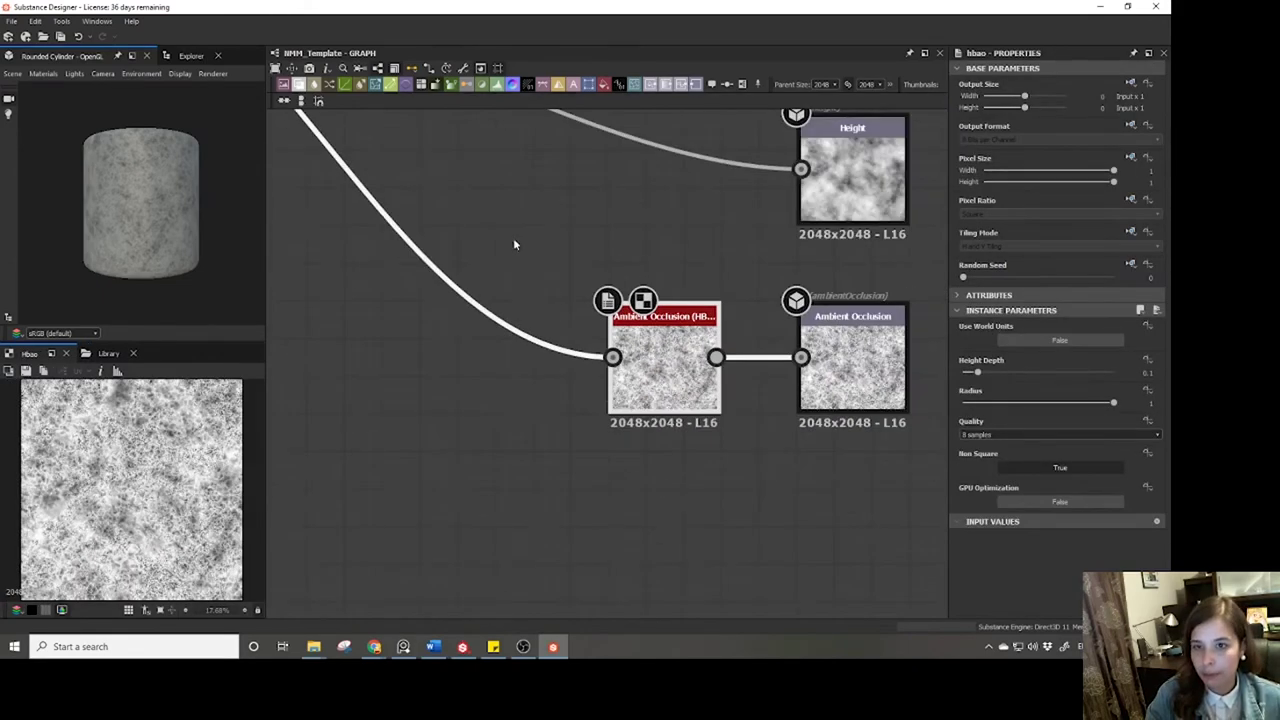
scroll(549, 402, down, 3)
middle_drag(551, 277, 723, 320)
scroll(758, 271, down, 2)
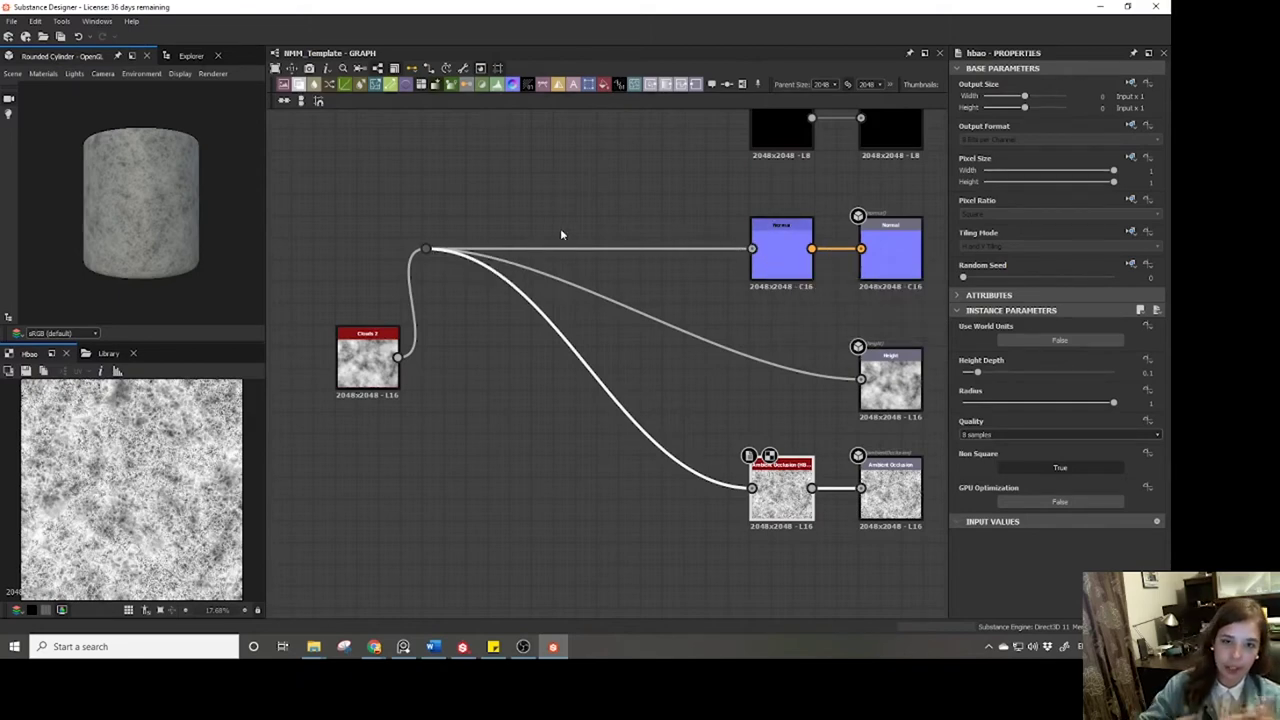
click(768, 492)
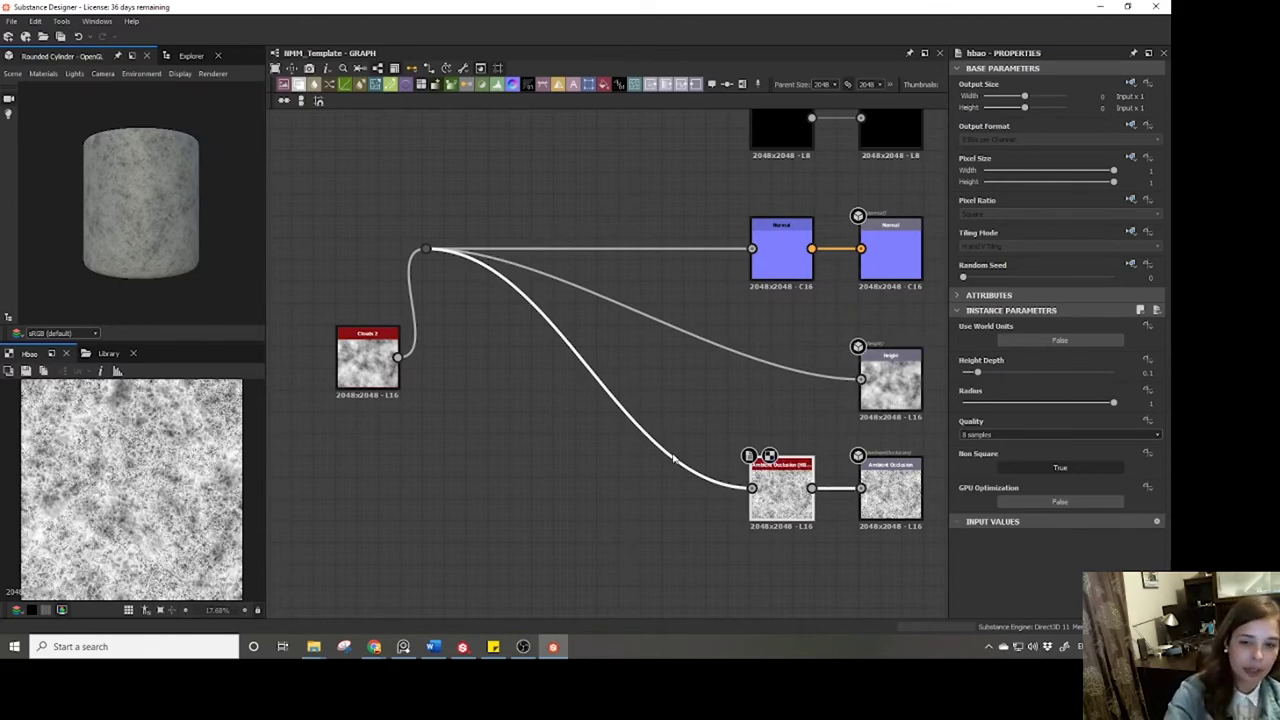
Delete the Clouds 2 test node from the graph.
click(352, 341)
key(Delete)
scroll(378, 357, down, 1)
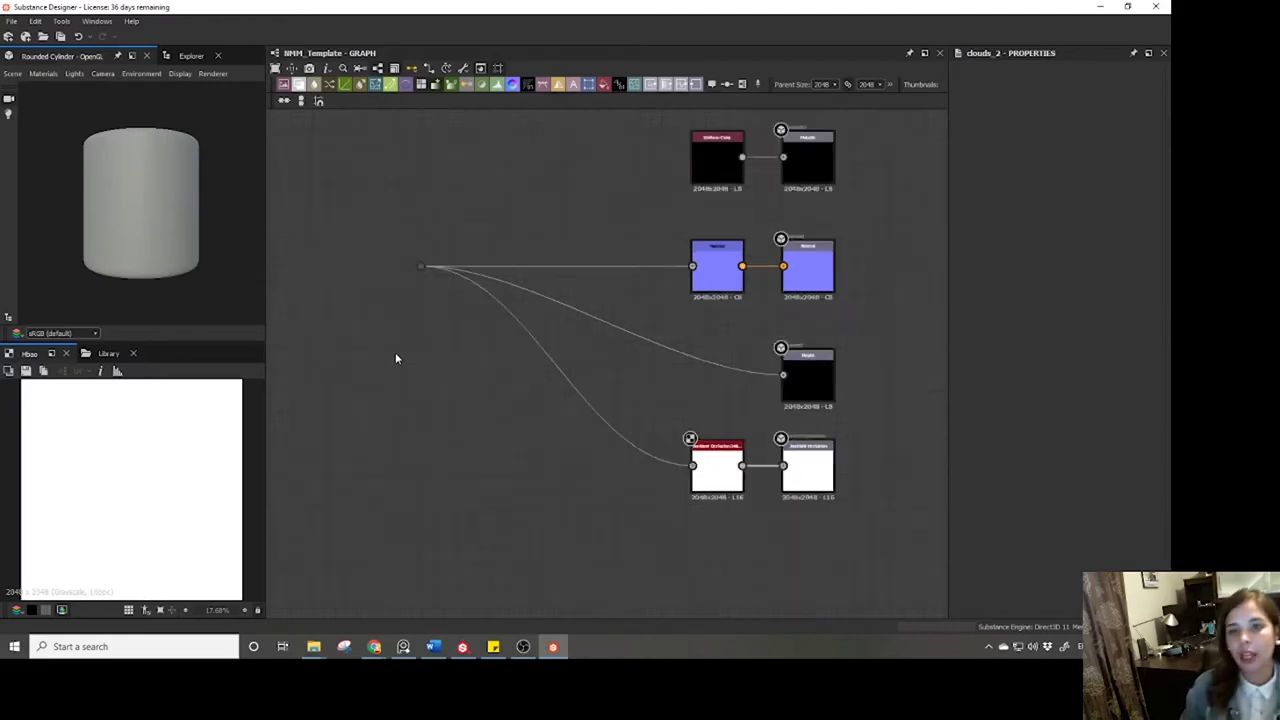
scroll(395, 358, down, 2)
middle_drag(400, 271, 425, 400)
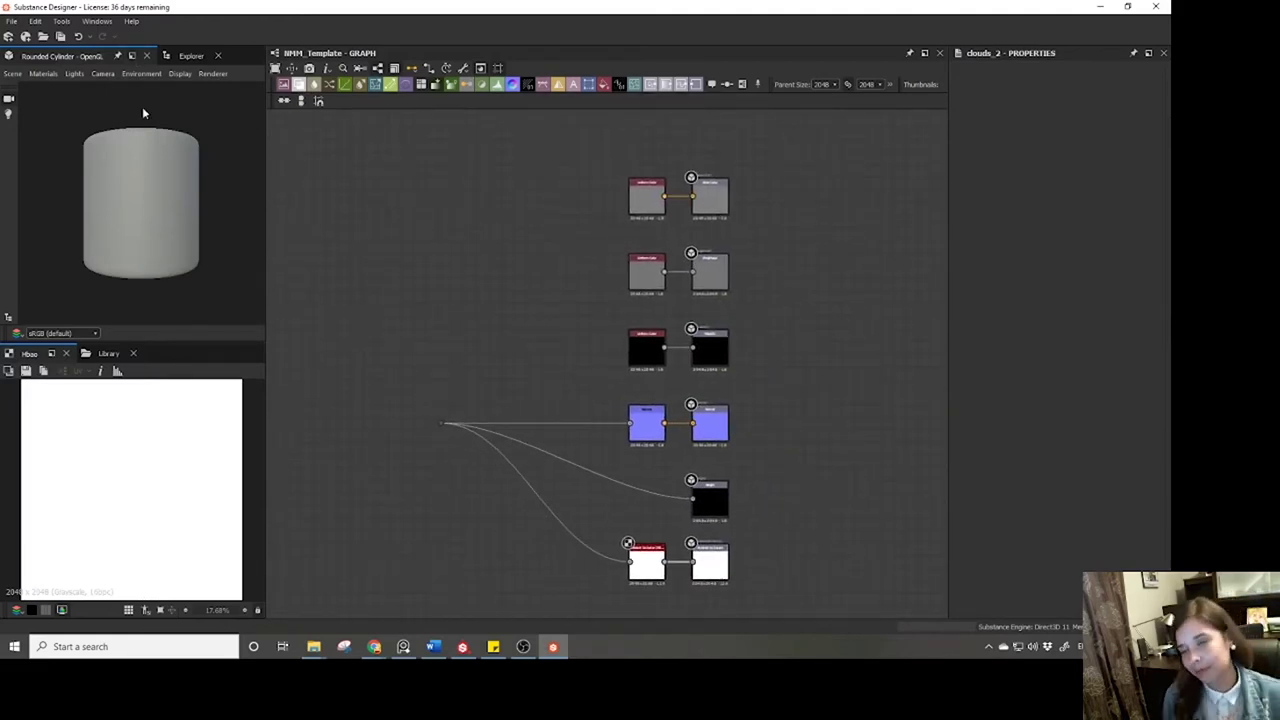
Show the package explorer, check the Templates folder inside SubstanceLibrary in the Windows file browser, and move that window out of the way.
click(184, 57)
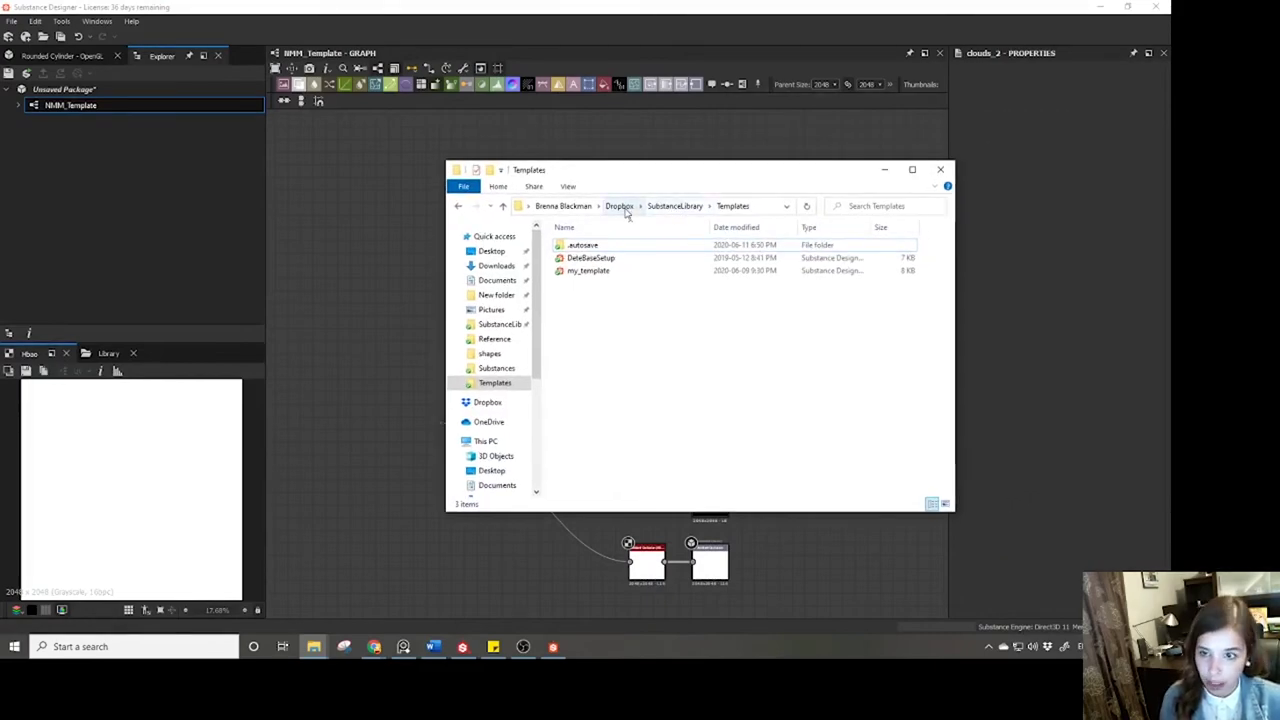
click(675, 206)
double_click(604, 262)
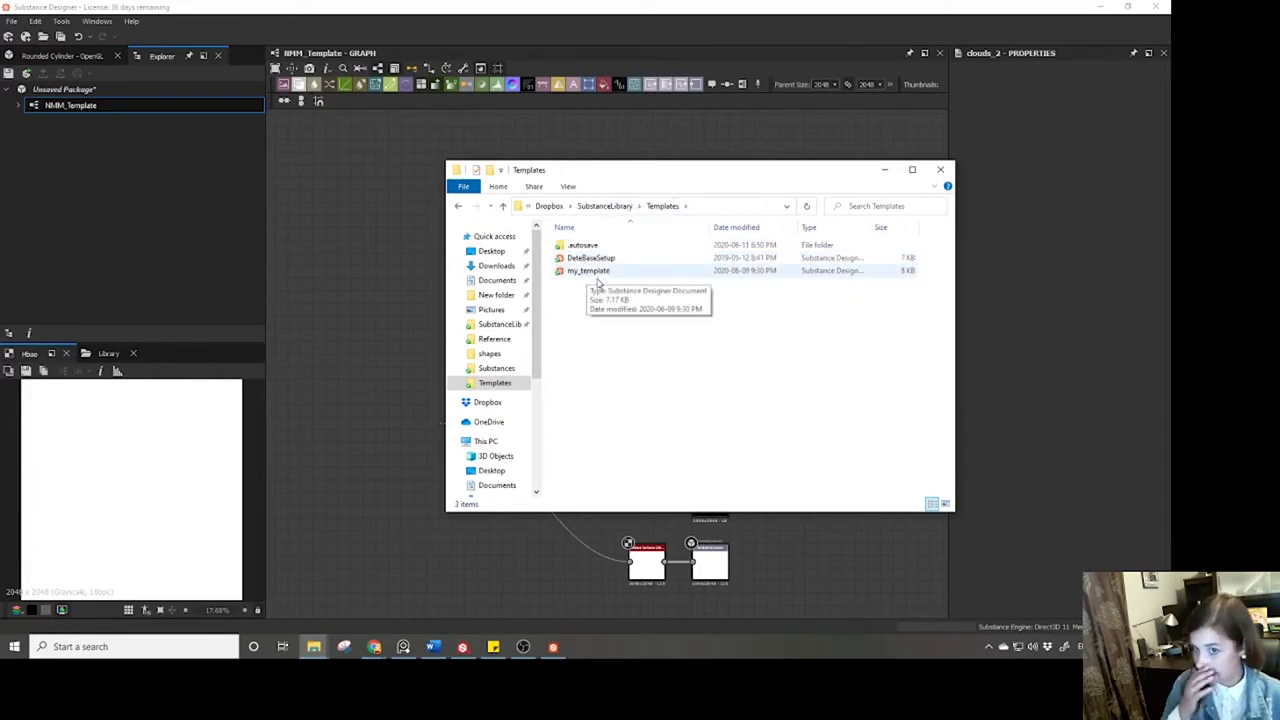
drag(633, 172, 238, 167)
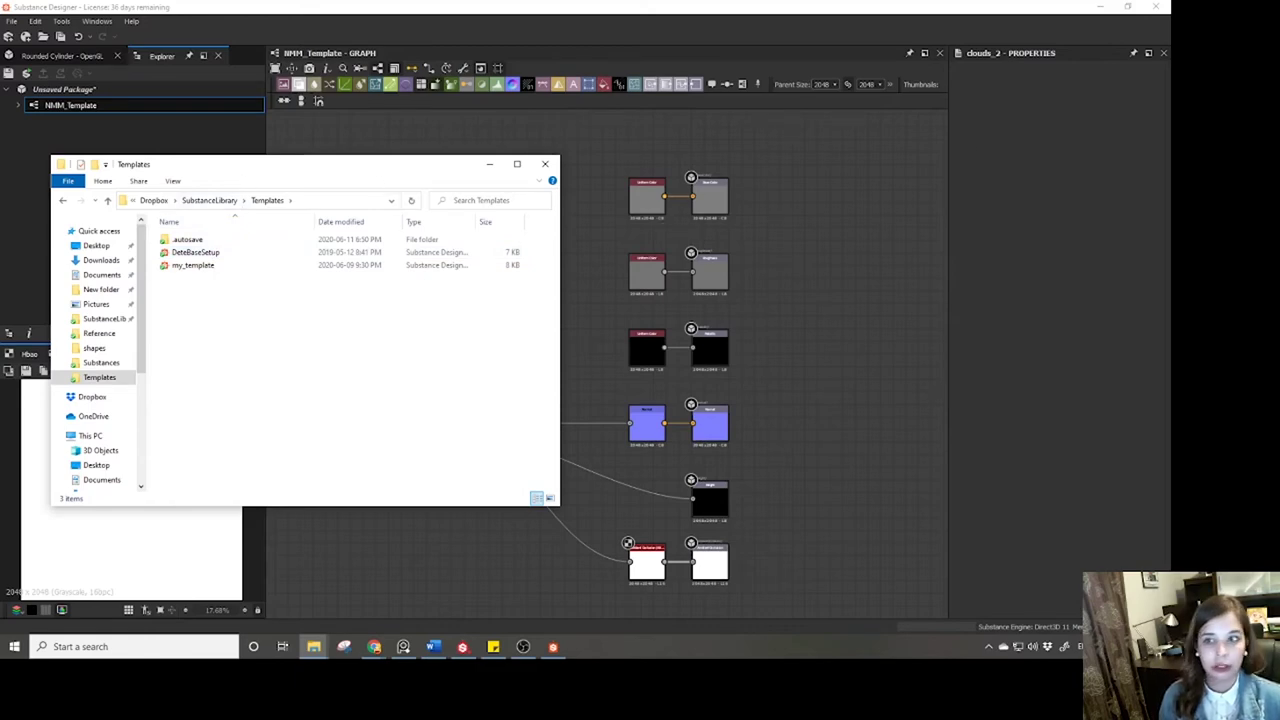
drag(321, 173, 1279, 168)
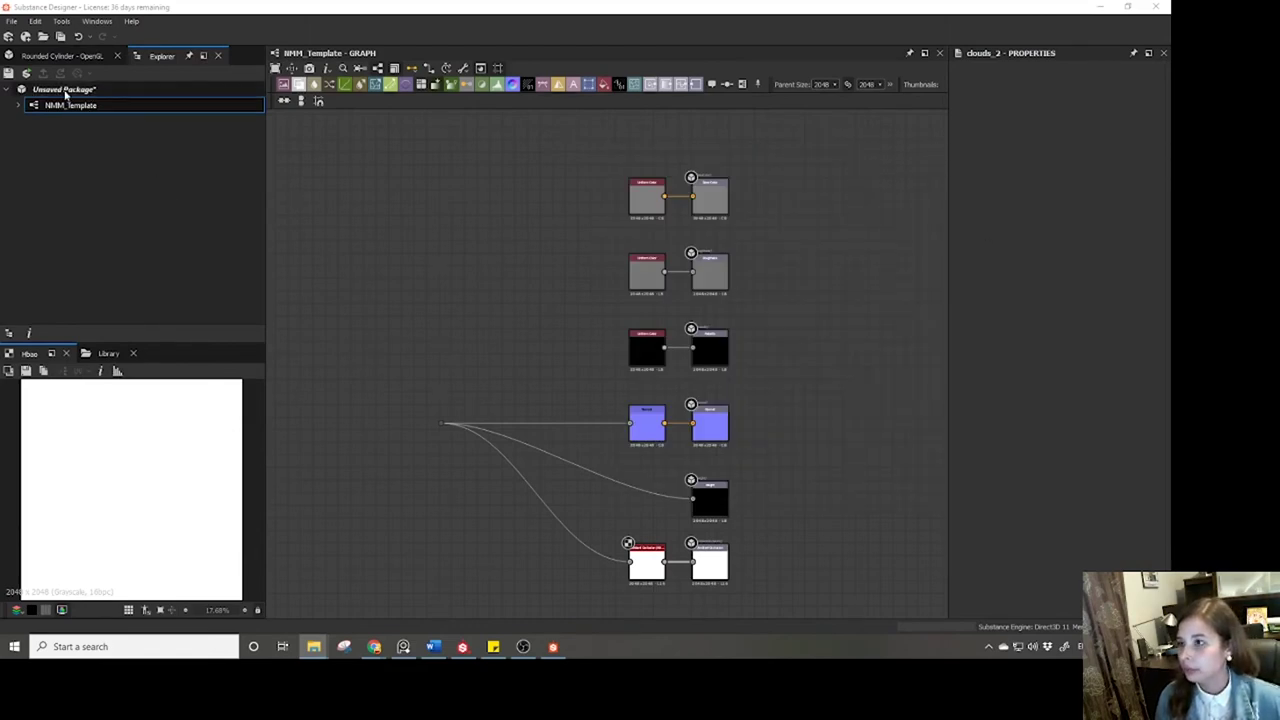
In the preferences' general project settings, set the Substance templates directory to Dropbox/SubstanceLibrary/Templates and apply it.
click(12, 21)
mouse_move(37, 27)
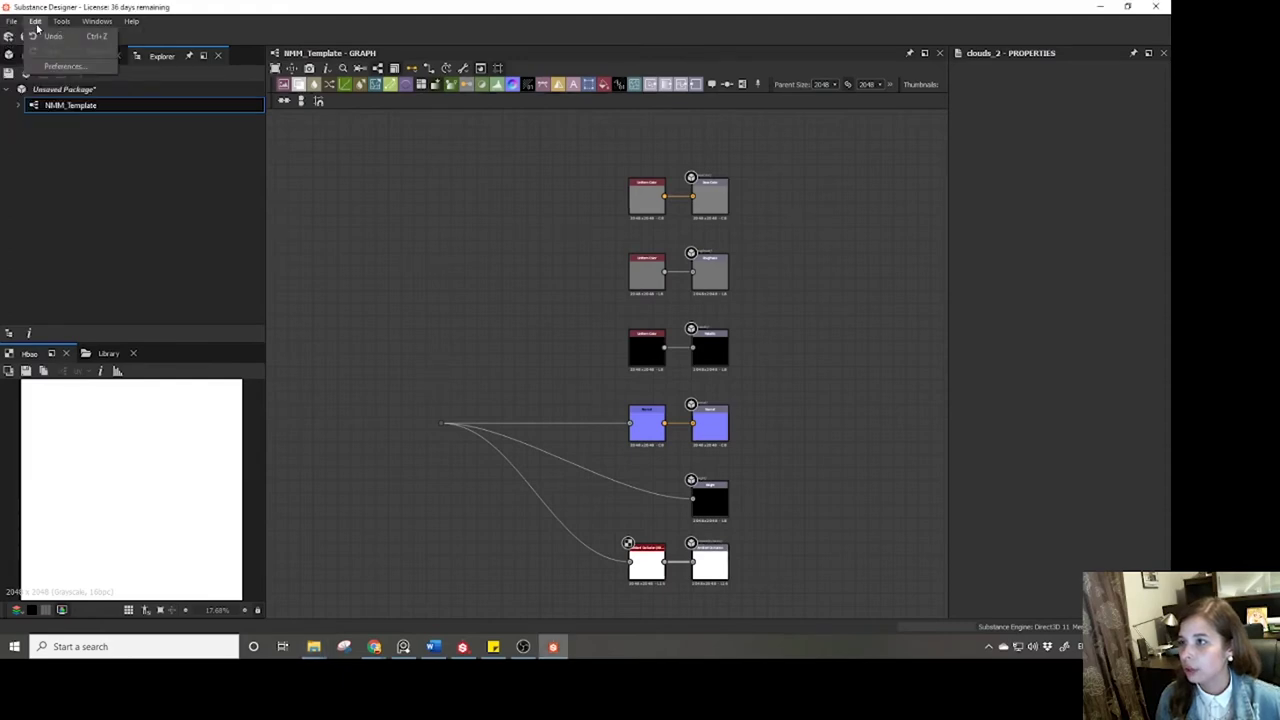
click(47, 68)
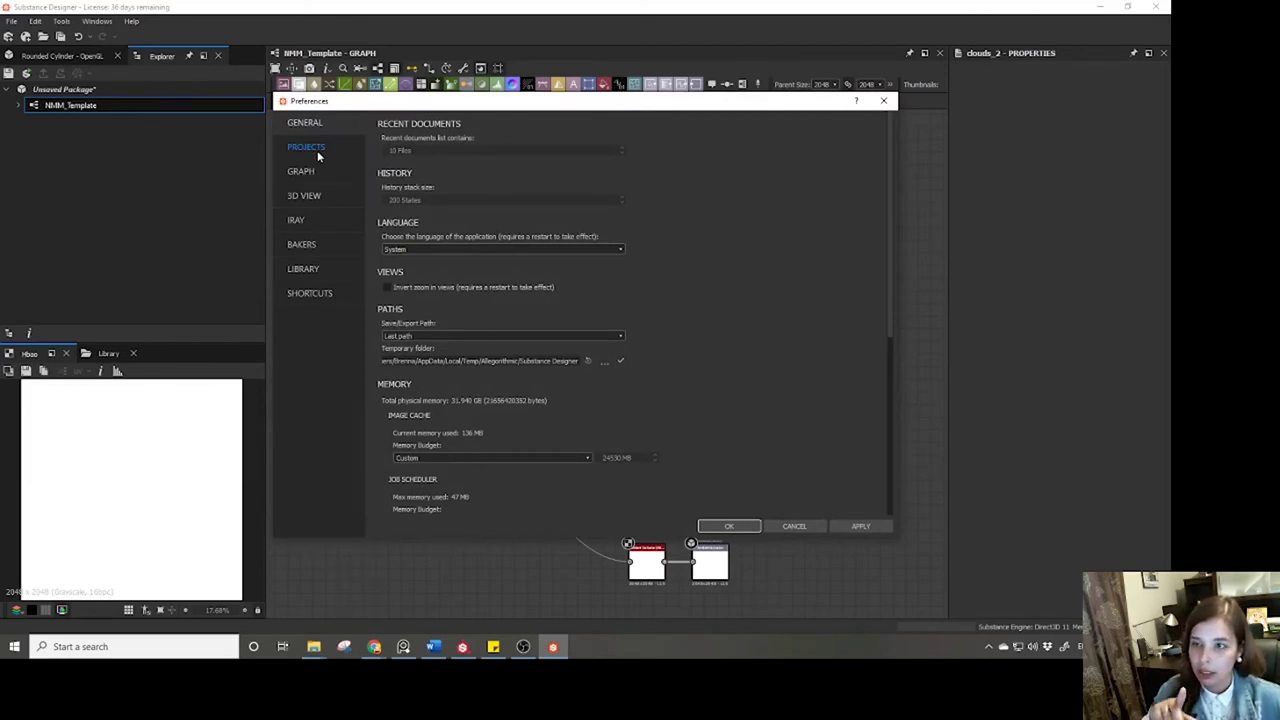
click(317, 150)
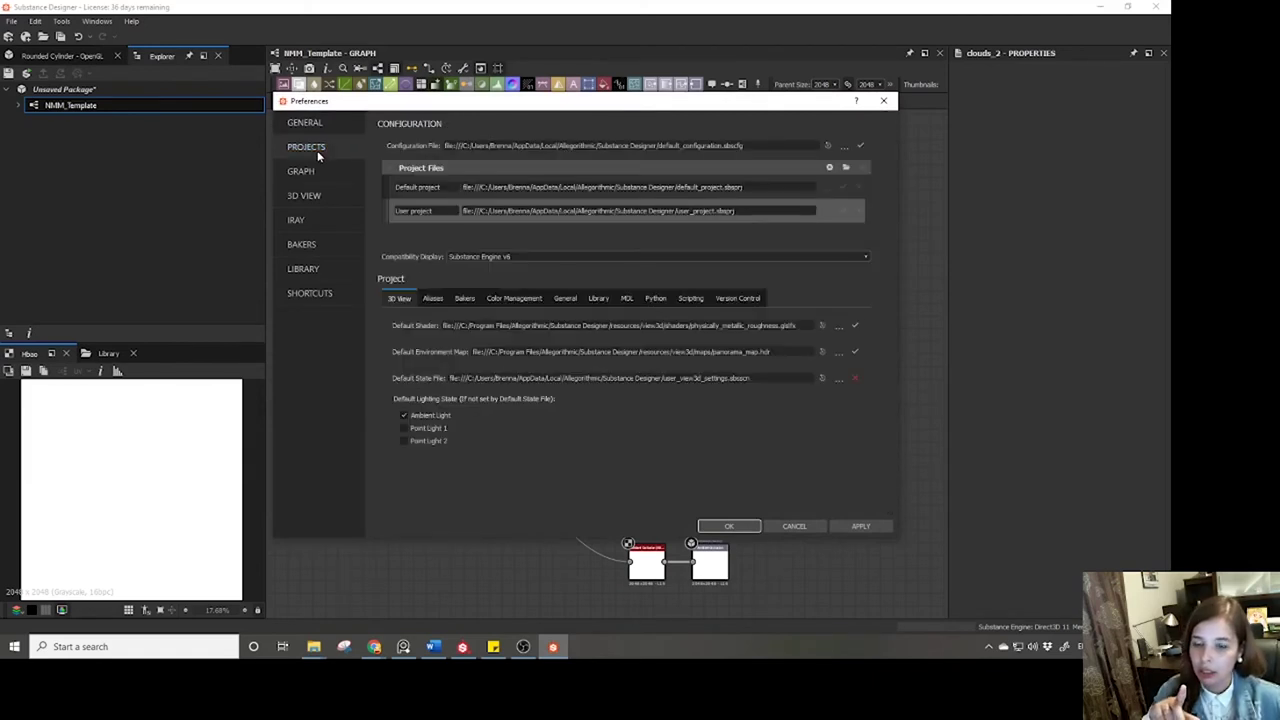
click(561, 303)
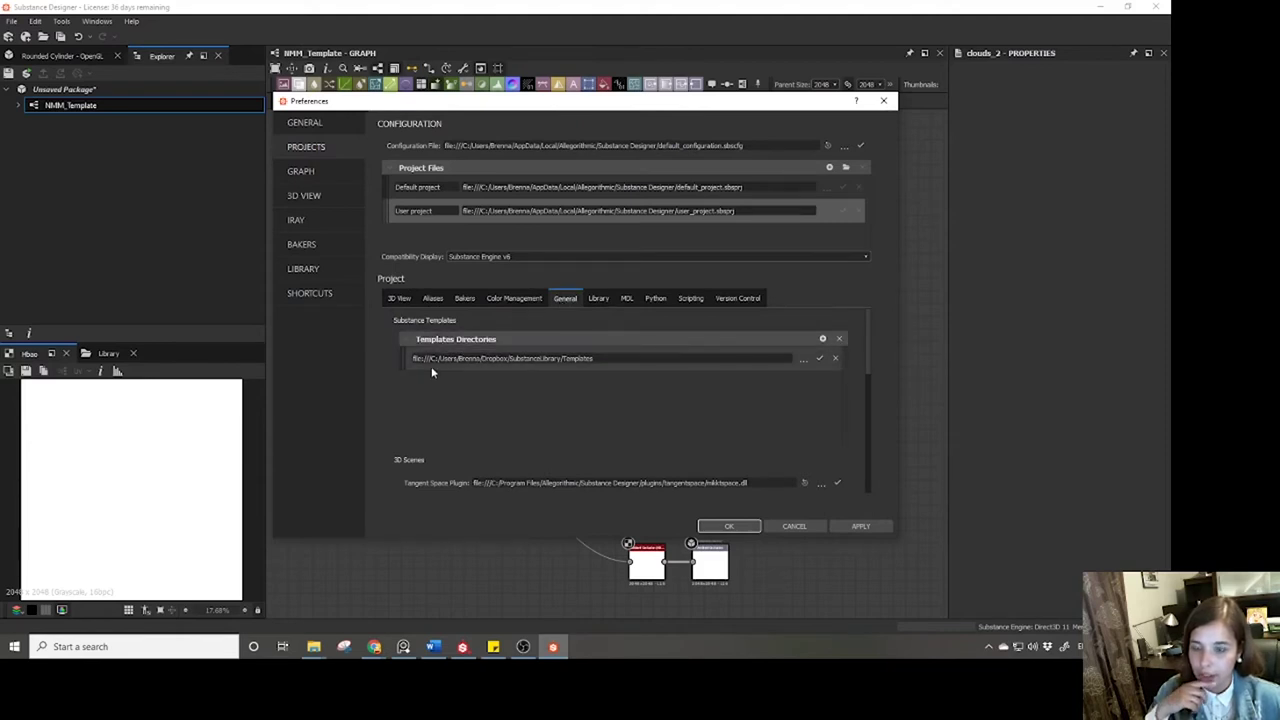
click(802, 360)
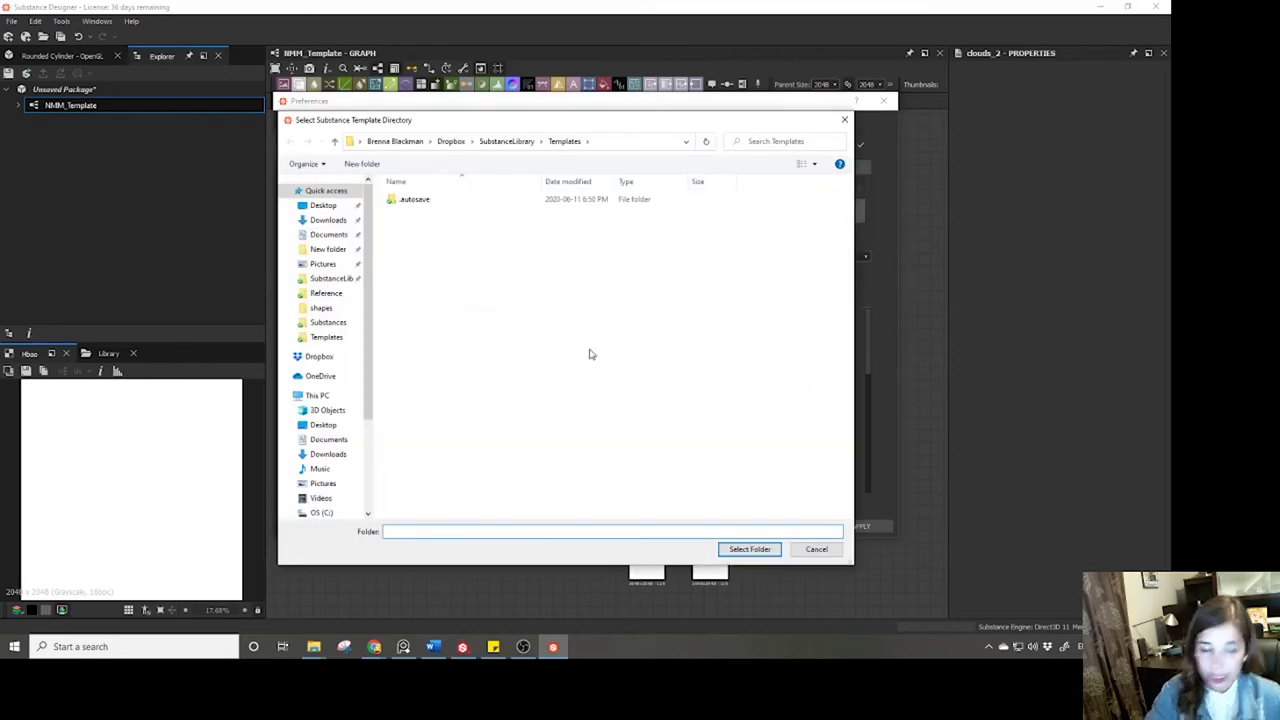
click(519, 146)
double_click(423, 213)
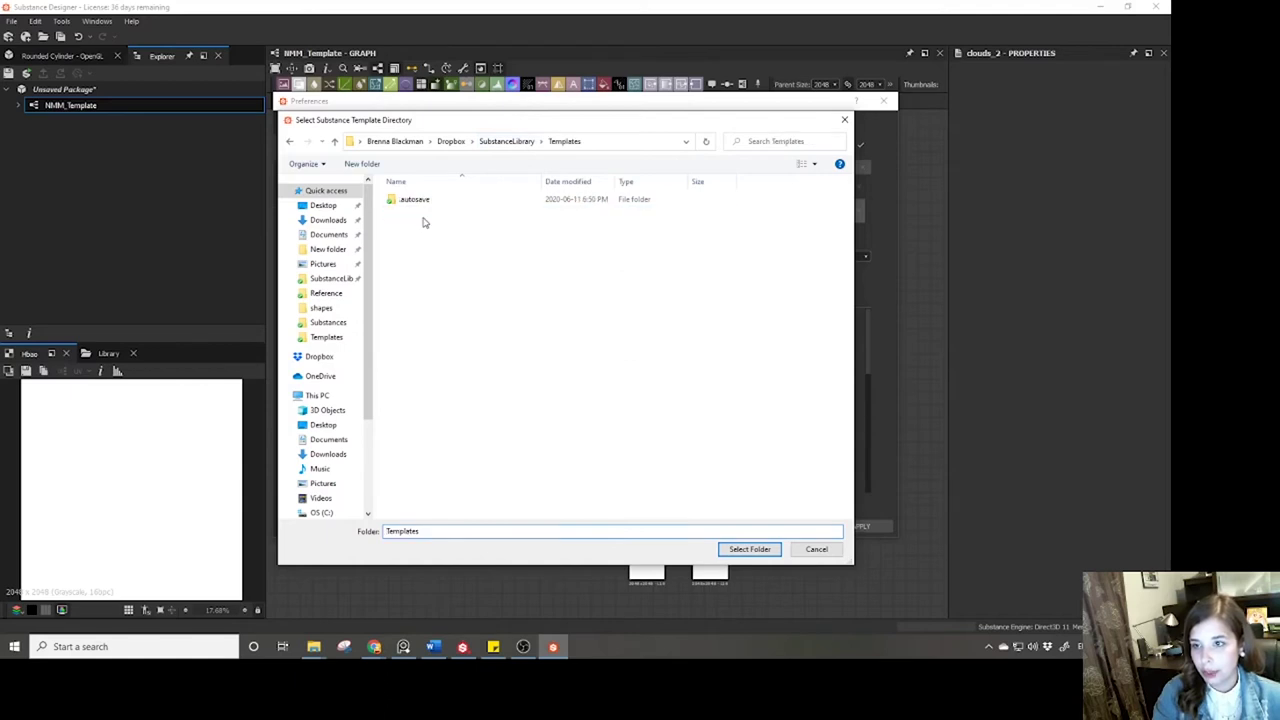
click(749, 549)
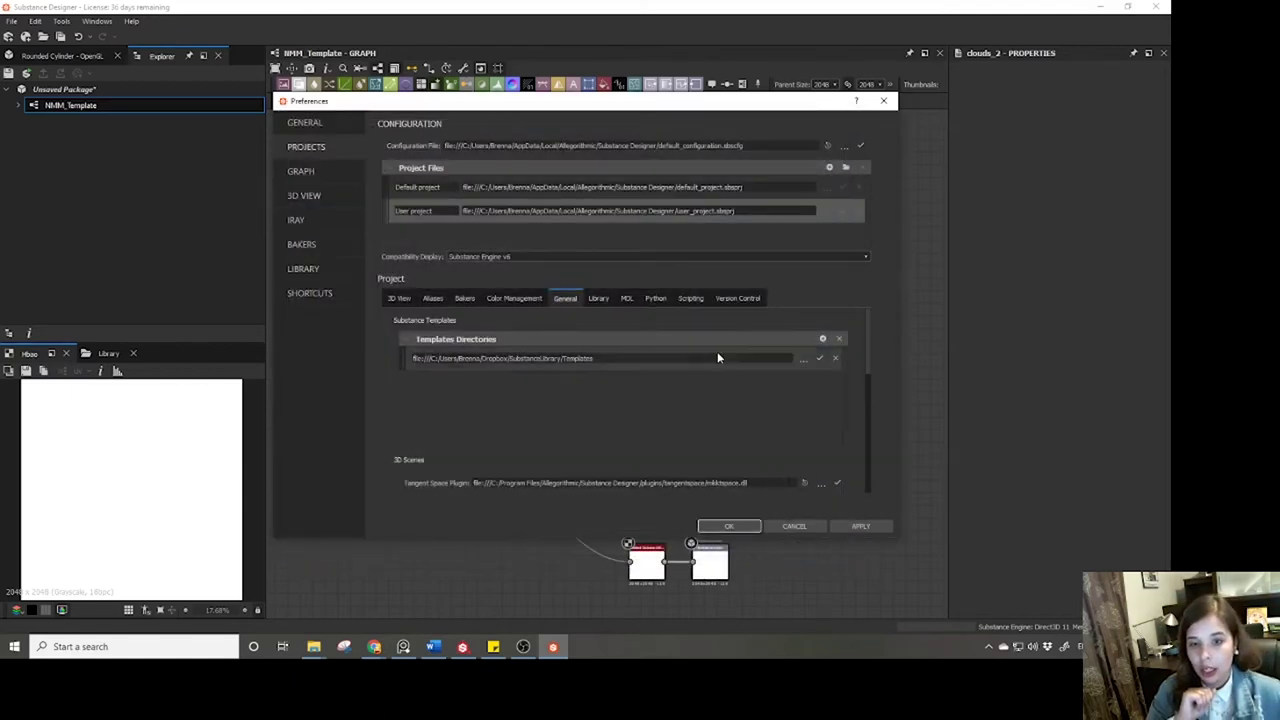
click(855, 528)
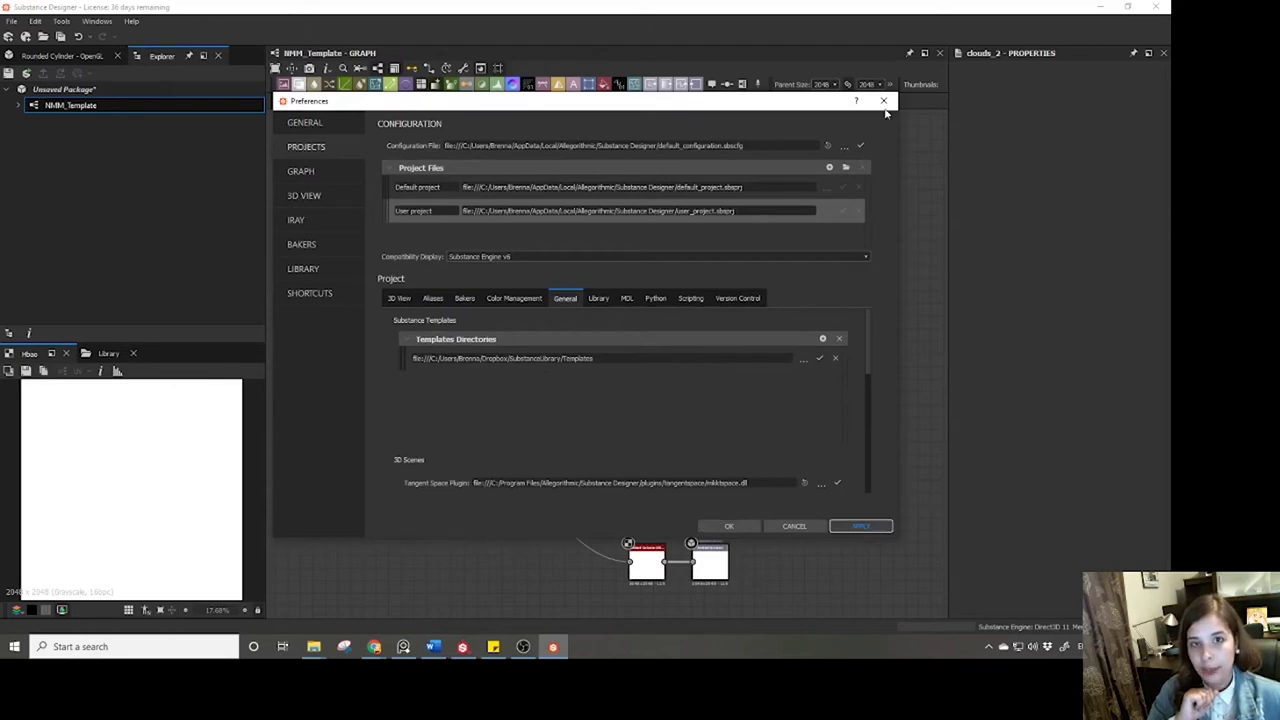
Close the preferences and save the unsaved package as NMM_StayAtHome in the SubstanceLibrary/Templates folder.
click(884, 102)
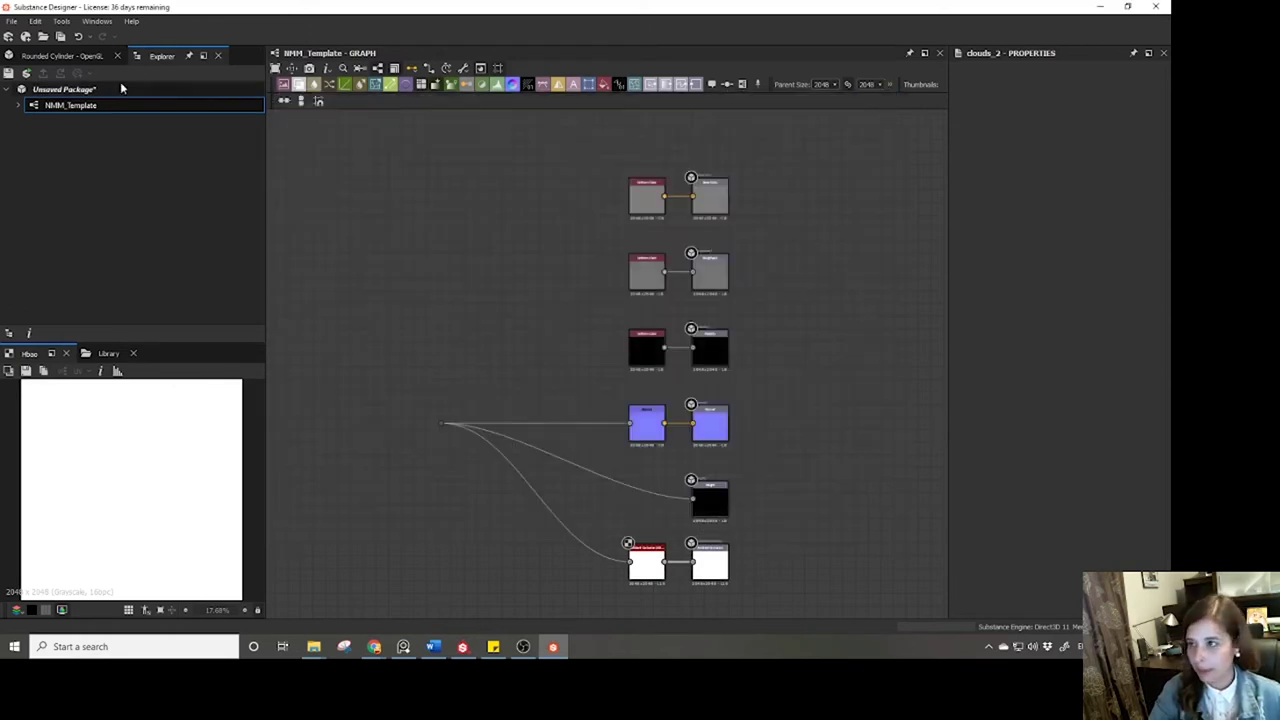
right_click(80, 92)
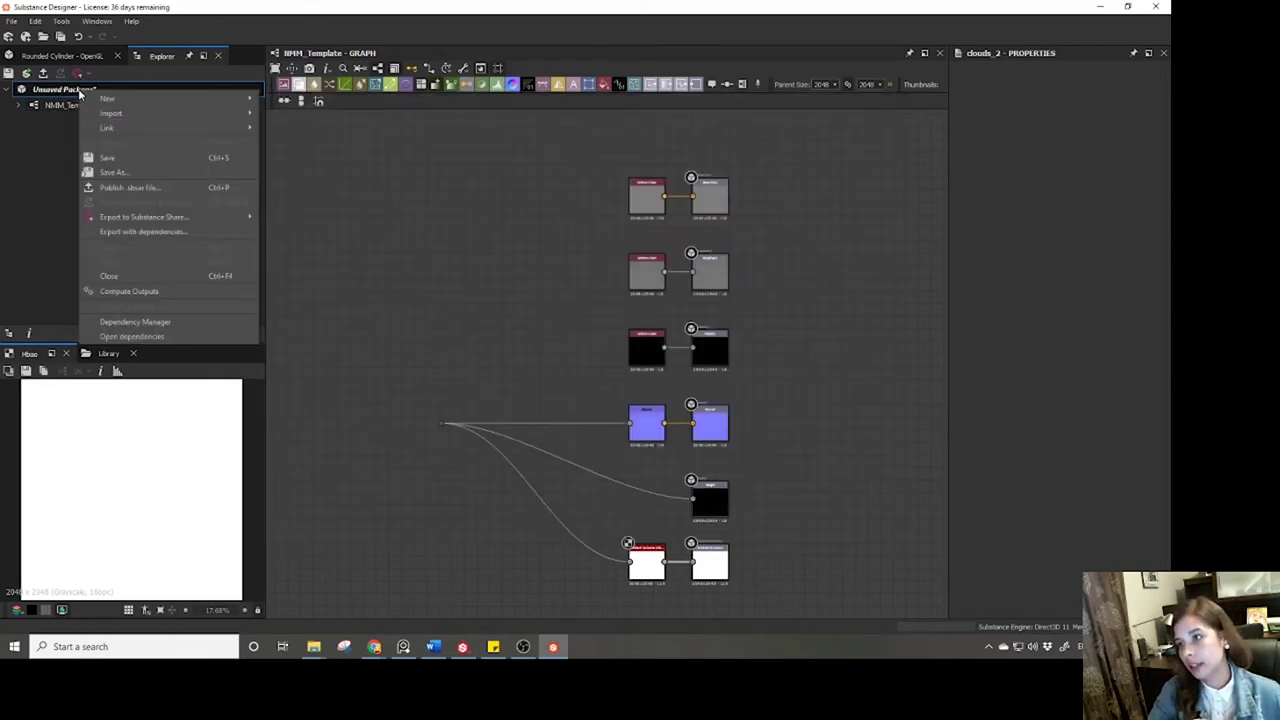
click(105, 165)
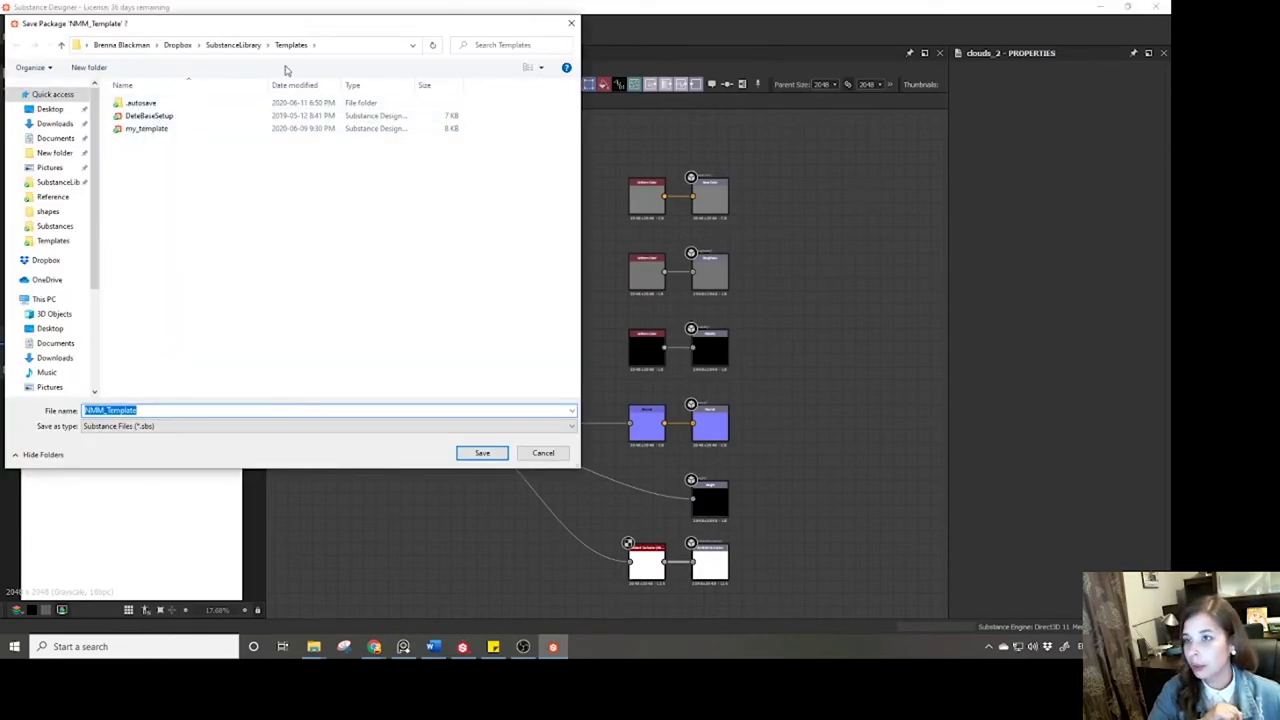
drag(217, 27, 341, 53)
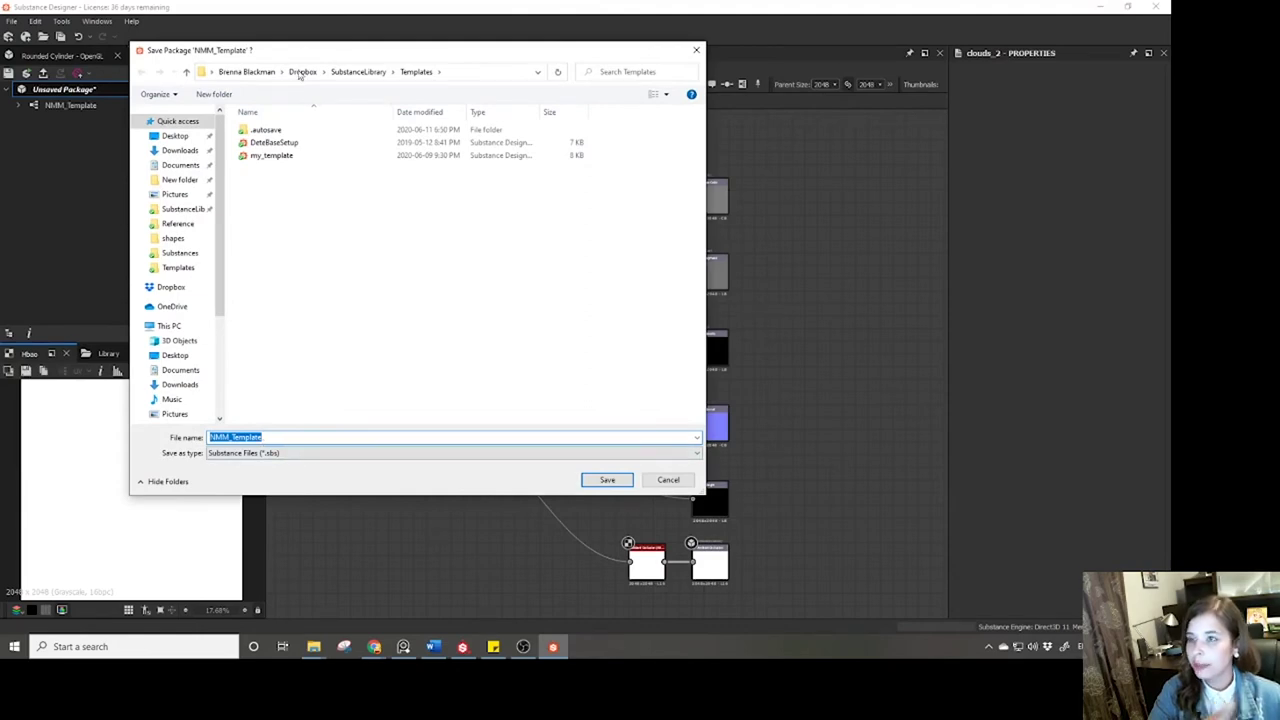
drag(289, 51, 451, 66)
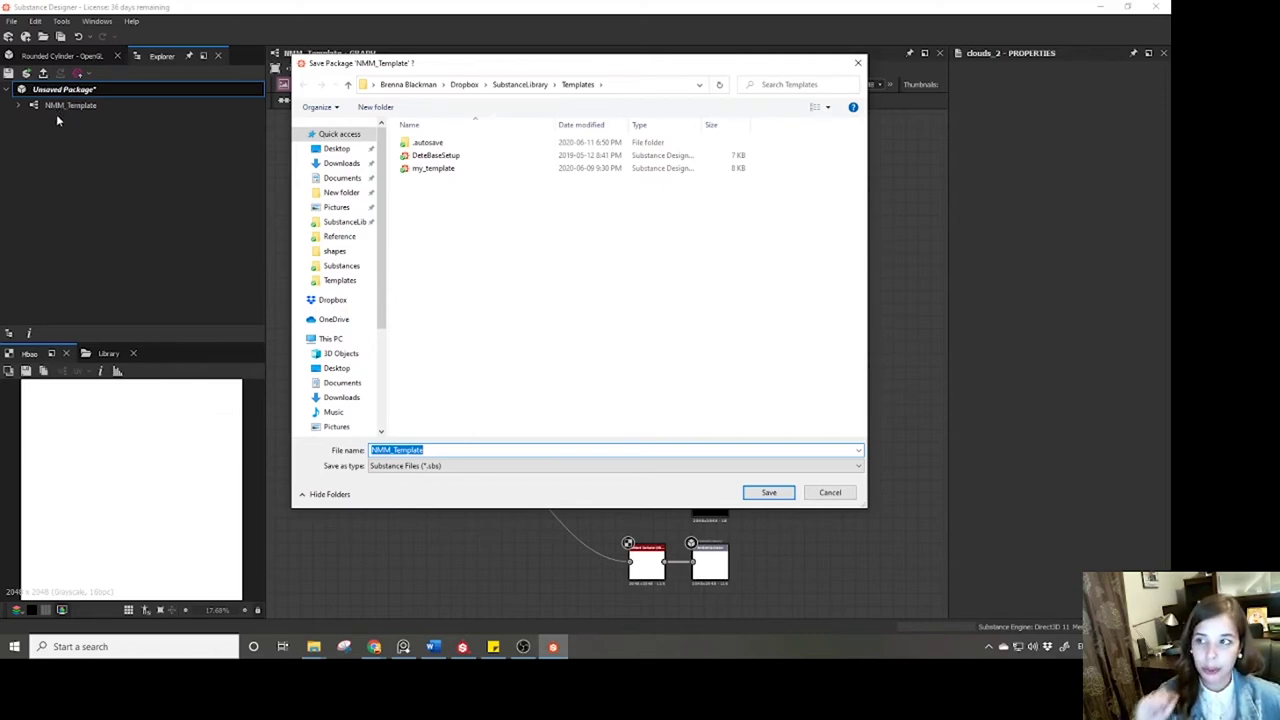
click(429, 450)
drag(429, 450, 388, 438)
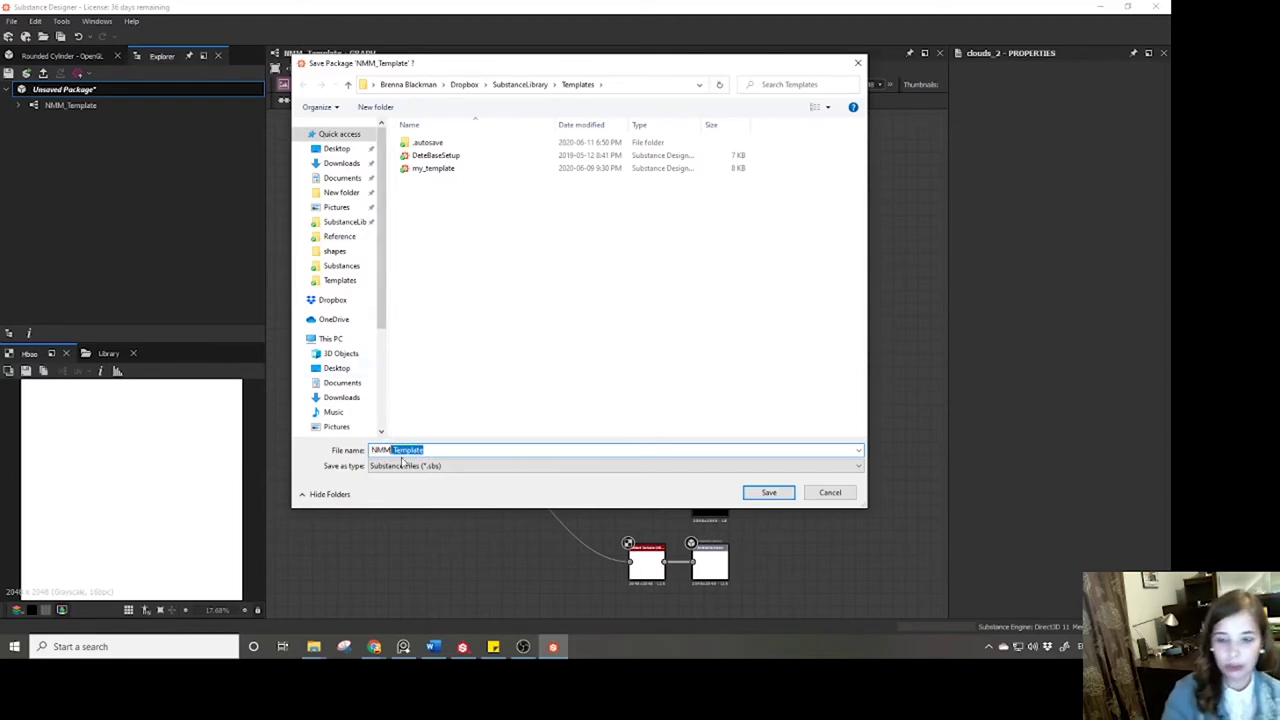
key(BackSpace)
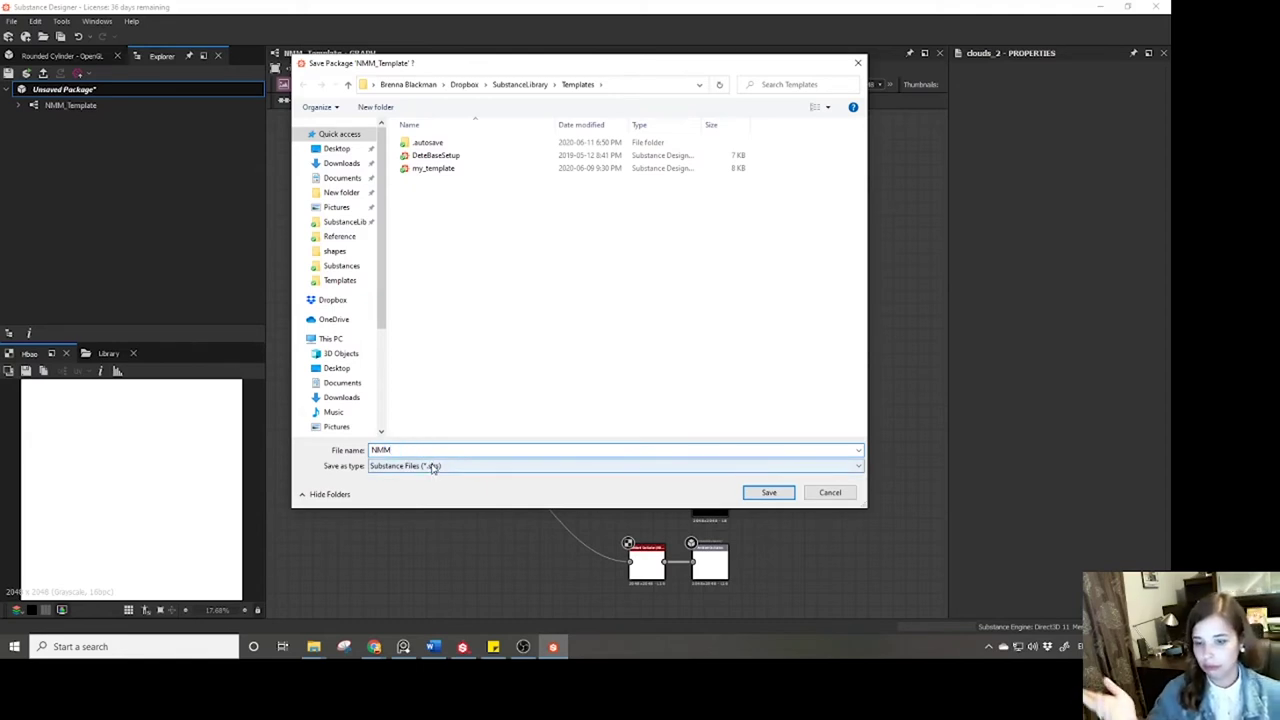
text(Sta)
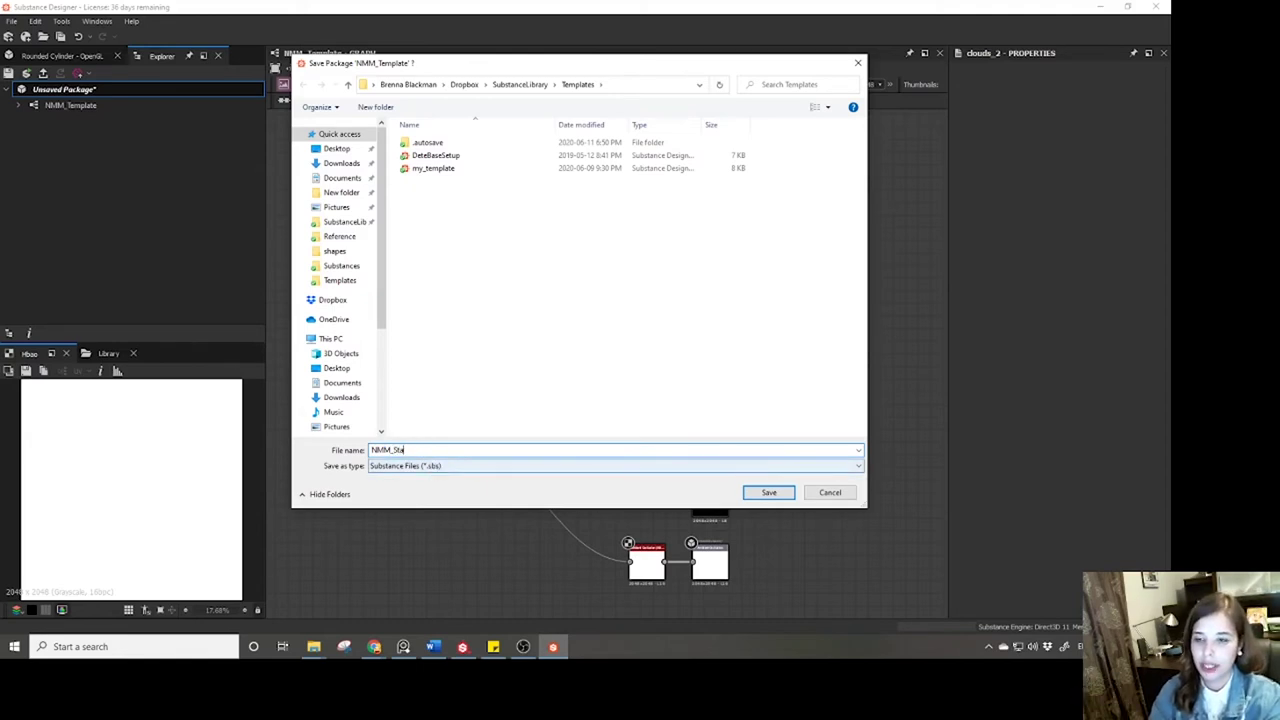
text(yAtHome)
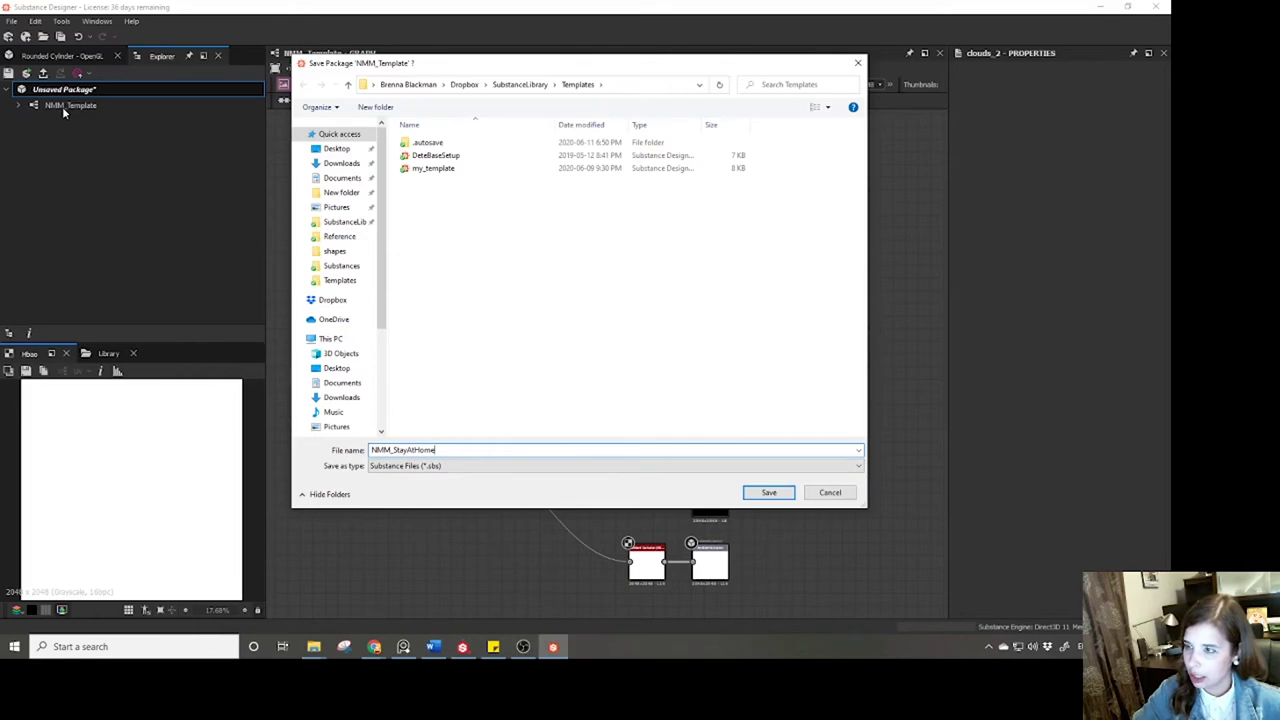
click(768, 492)
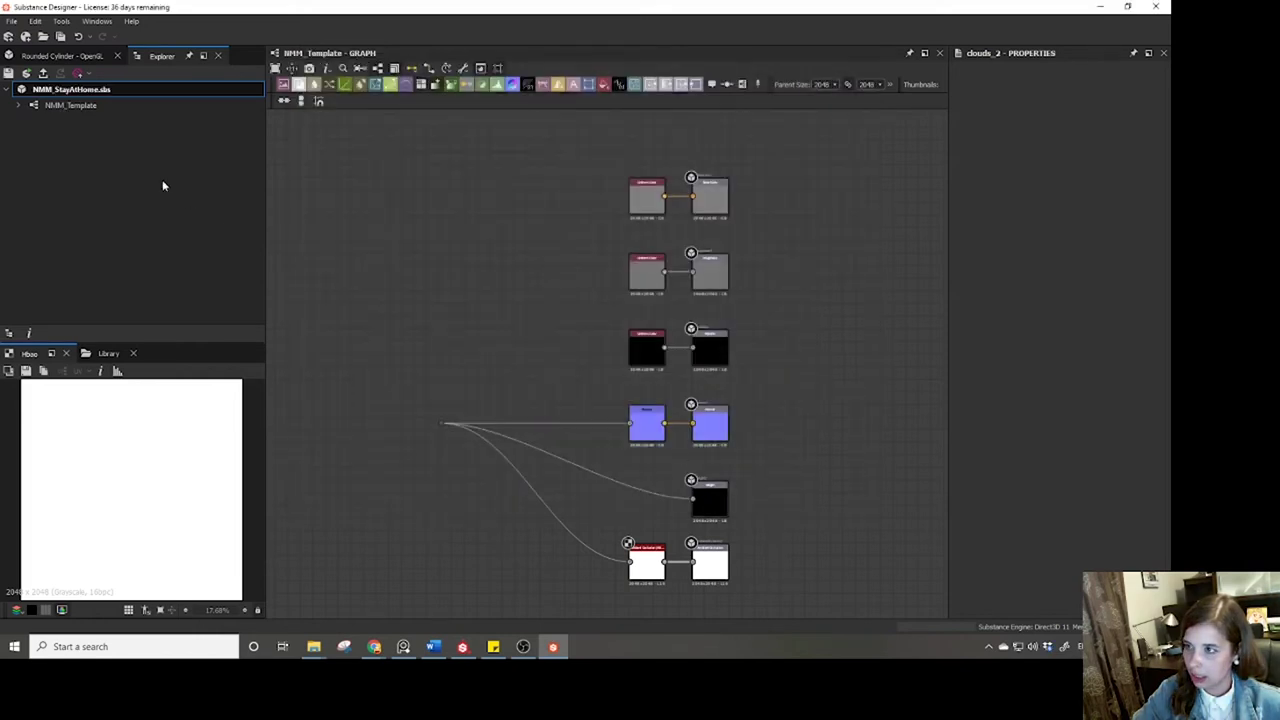
Rename the NMM_Template graph as NMM_Template_ForReal and save the NMM_StayAtHome package.
right_click(82, 110)
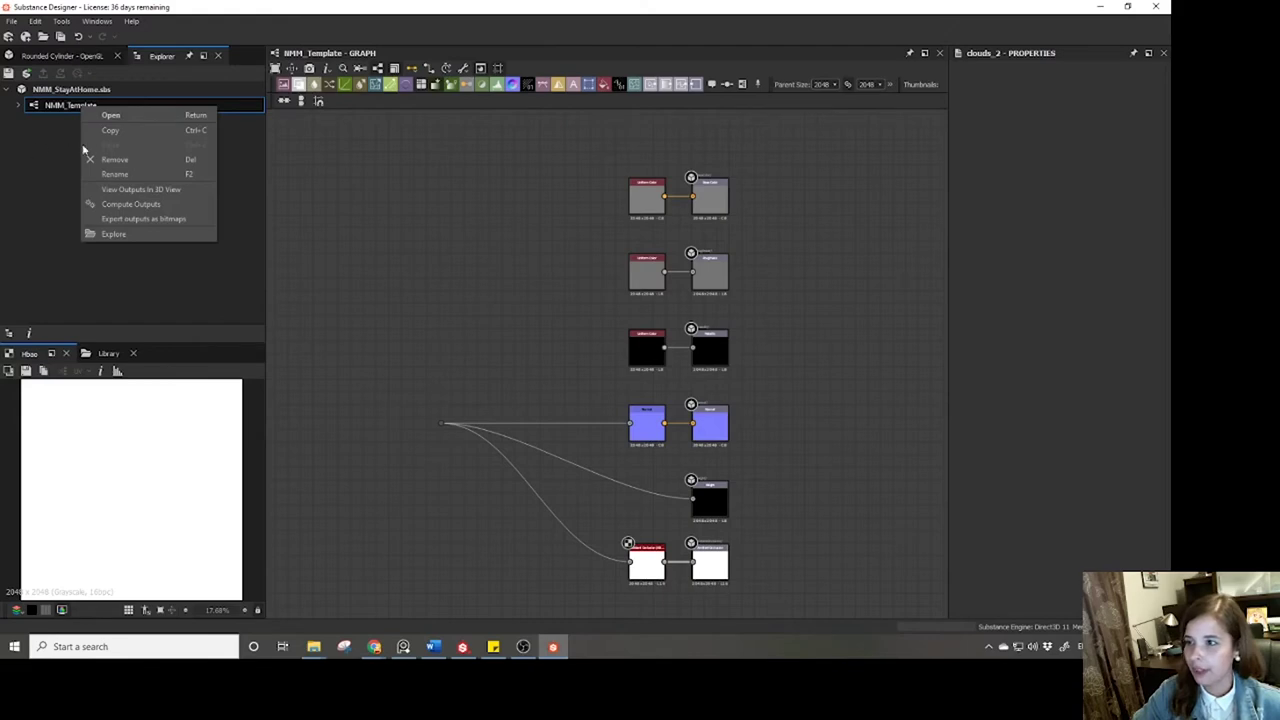
click(112, 174)
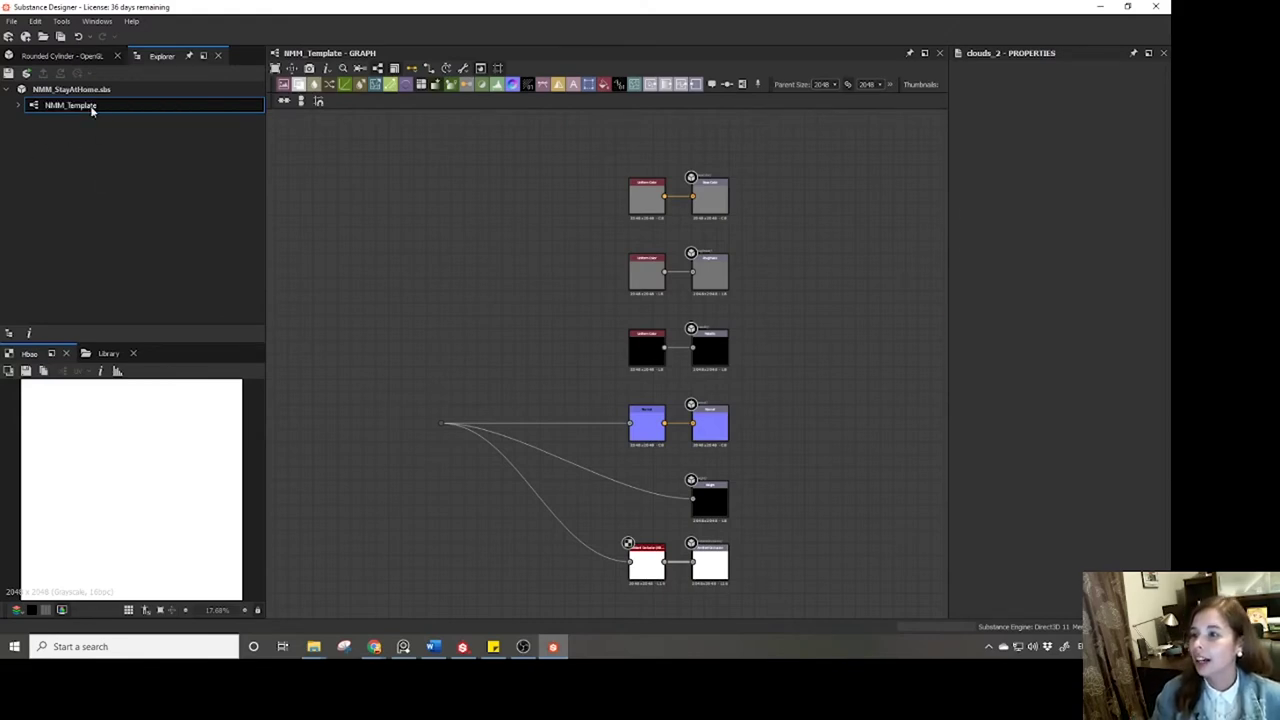
right_click(94, 107)
click(114, 174)
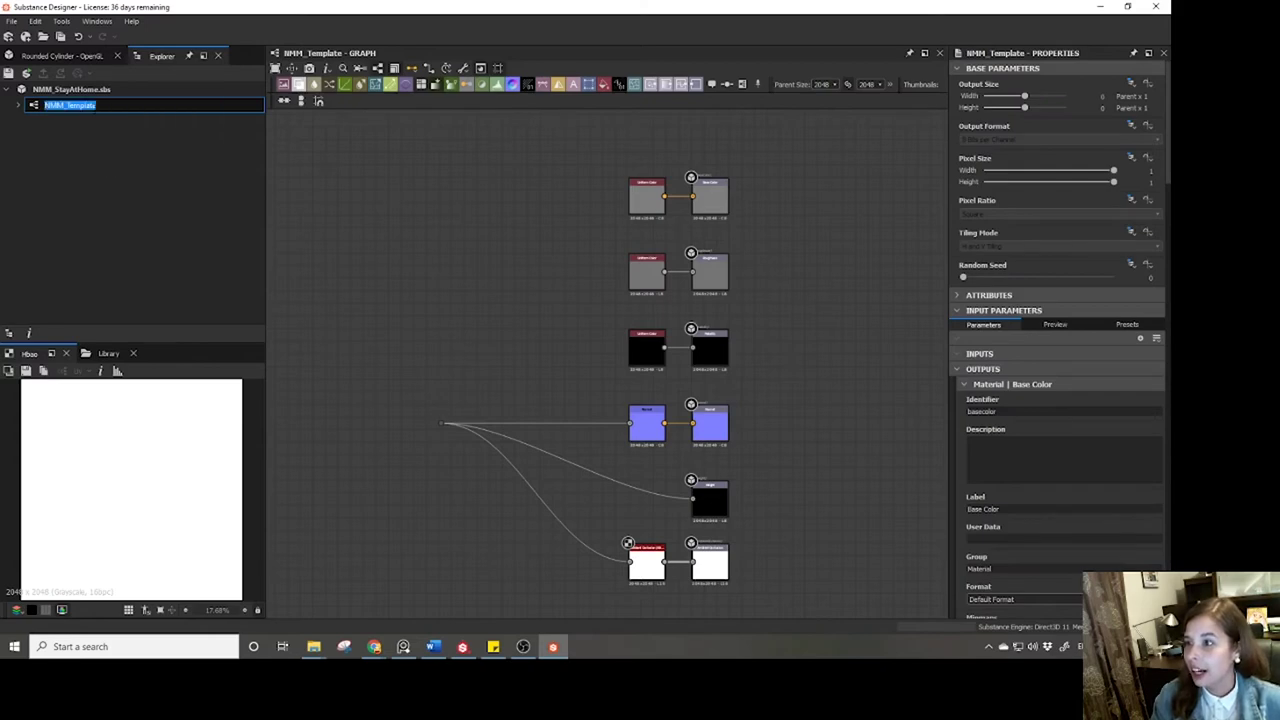
click(96, 105)
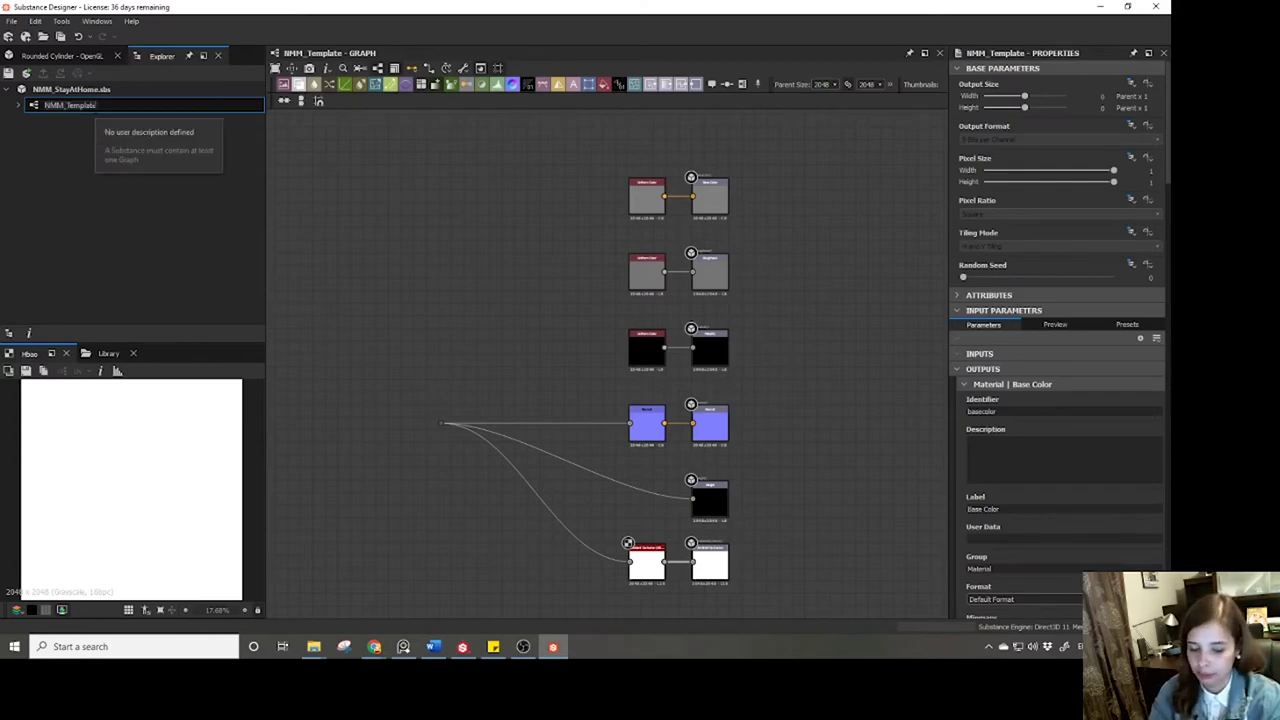
text(_)
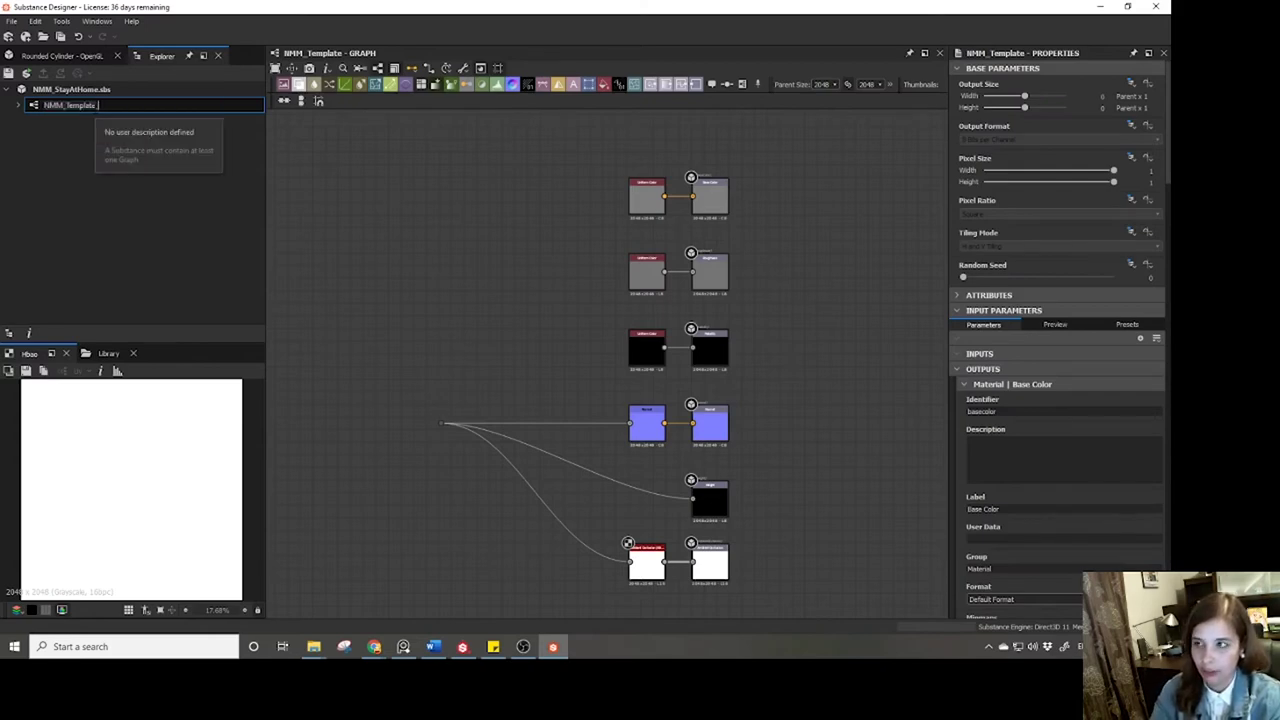
text(Feilfase)
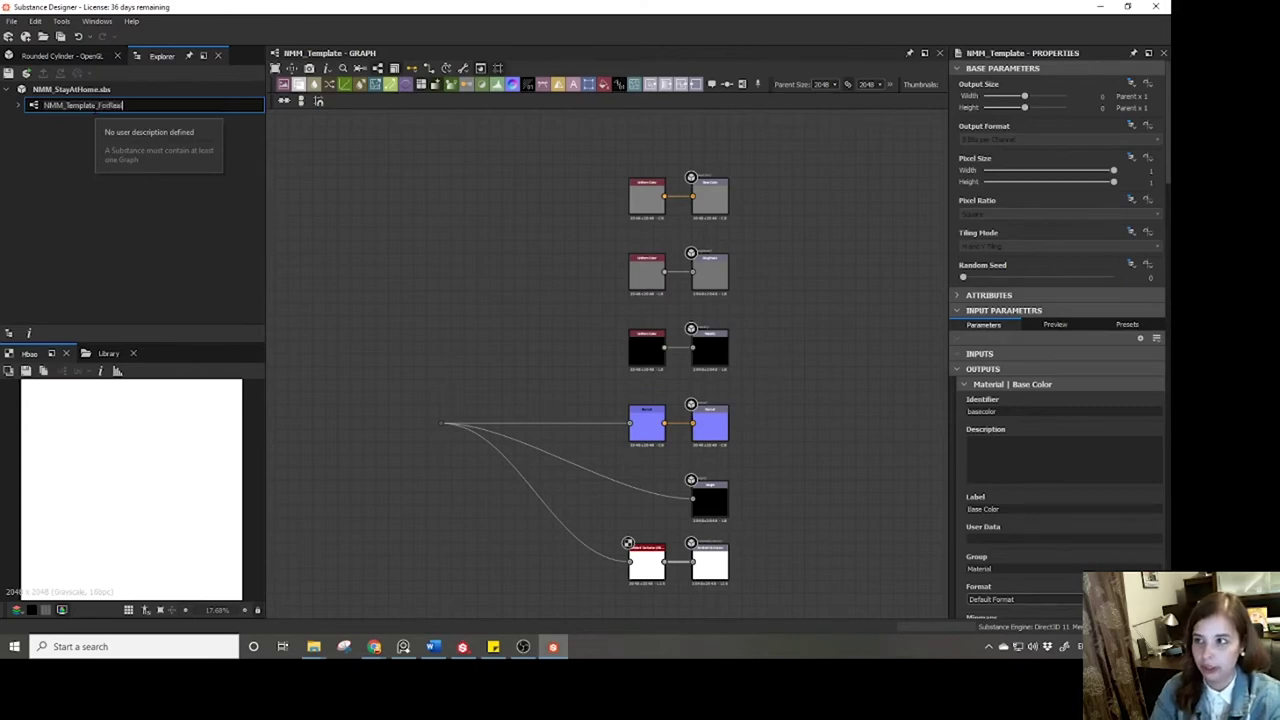
key(Return)
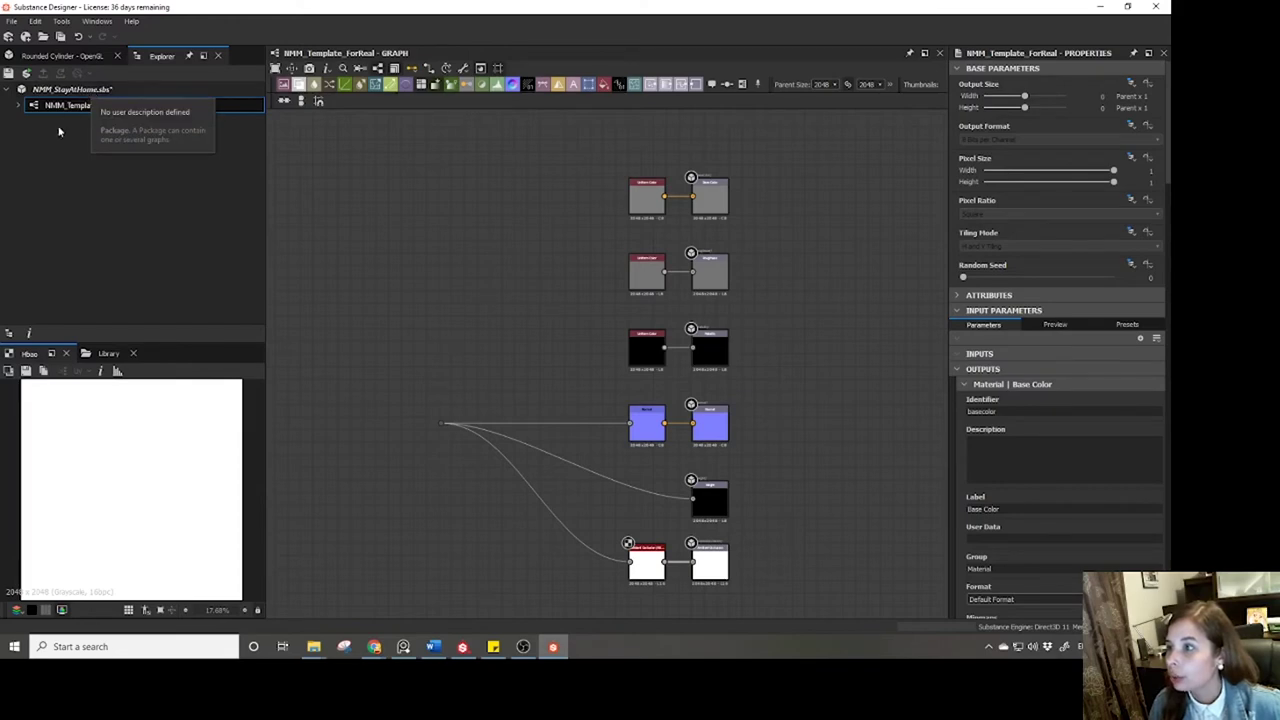
click(90, 190)
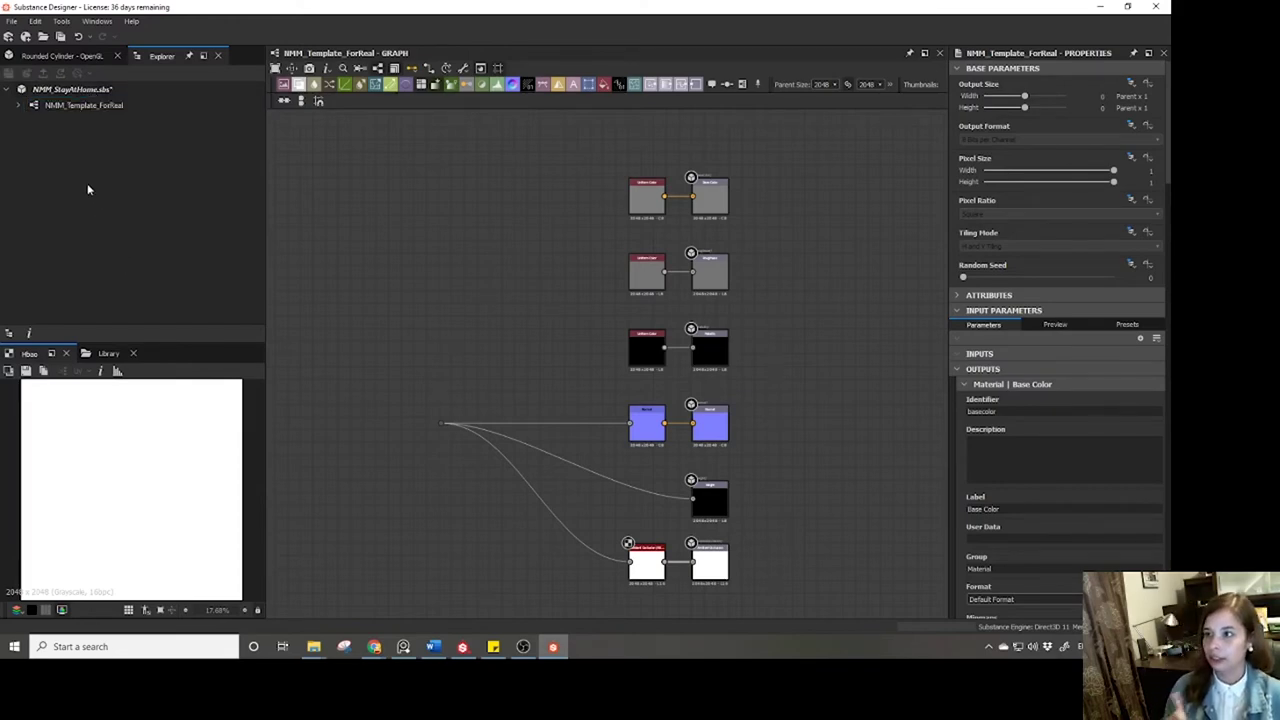
click(70, 89)
key(ctrl+s)
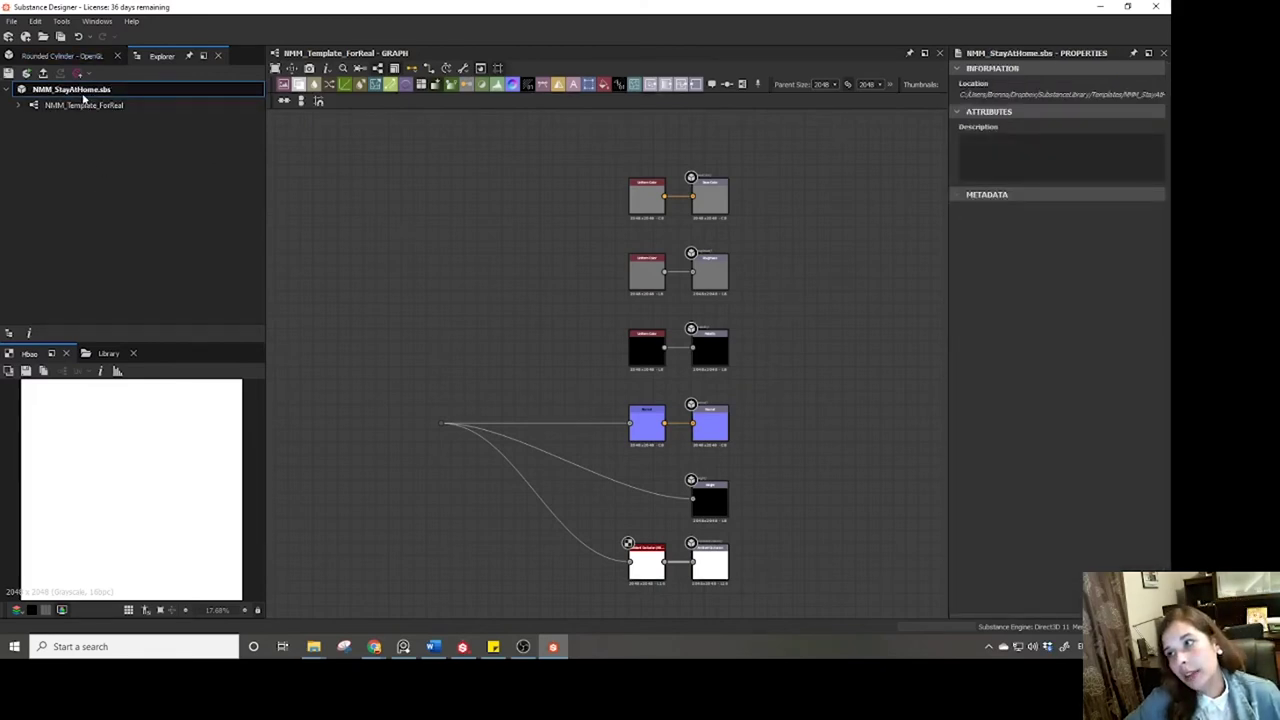
Create a new Substance graph in the NMM_StayAtHome package from the NMM_Template_ForReal template.
right_click(84, 96)
mouse_move(110, 104)
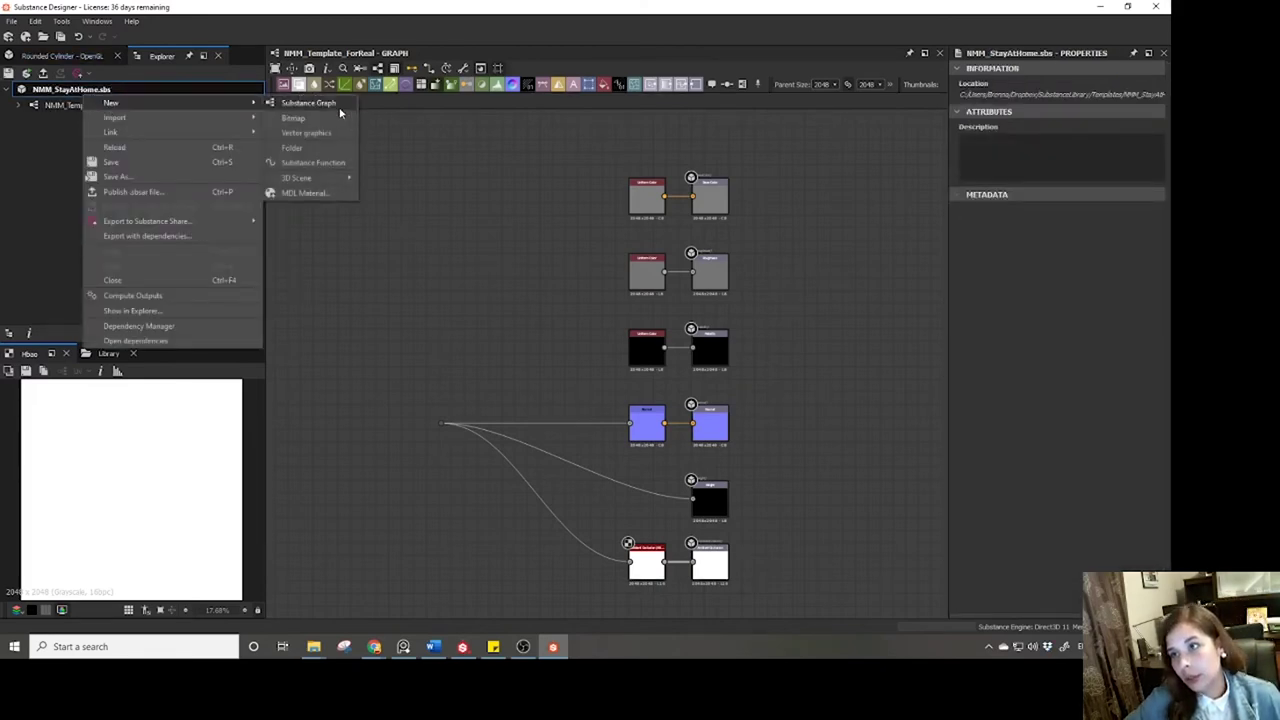
click(340, 112)
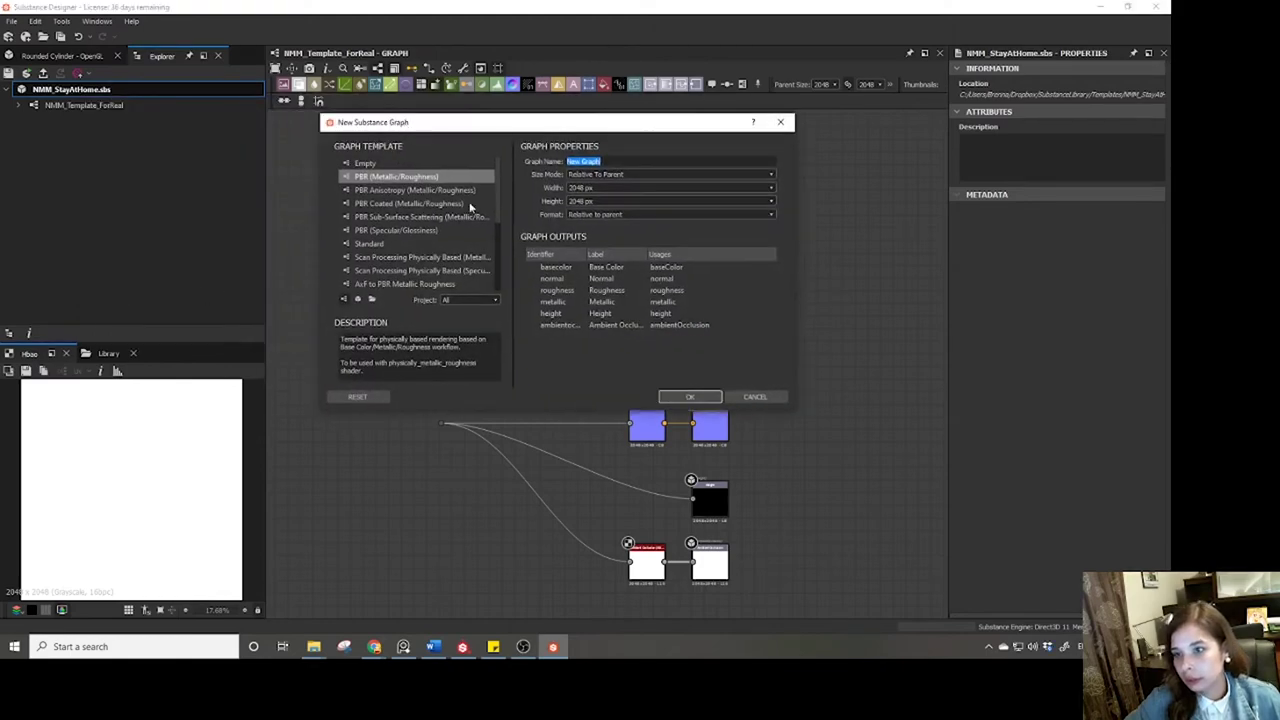
scroll(495, 187, down, 1)
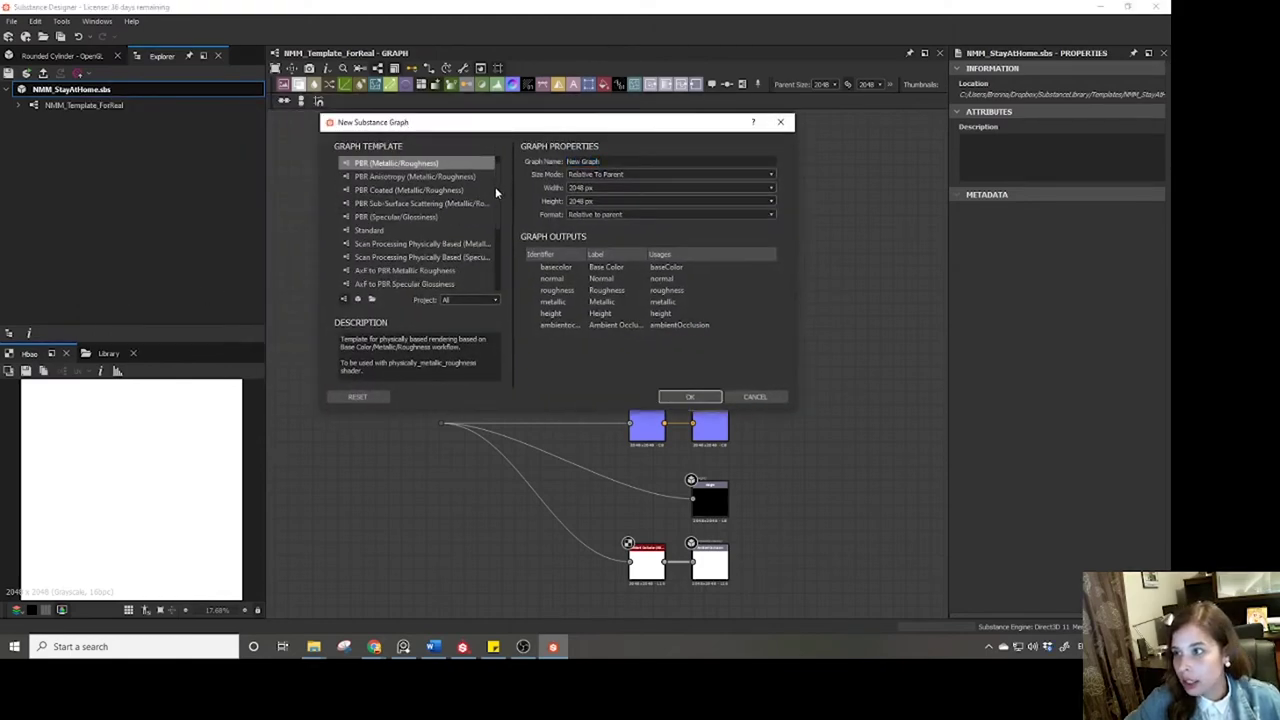
drag(495, 193, 499, 257)
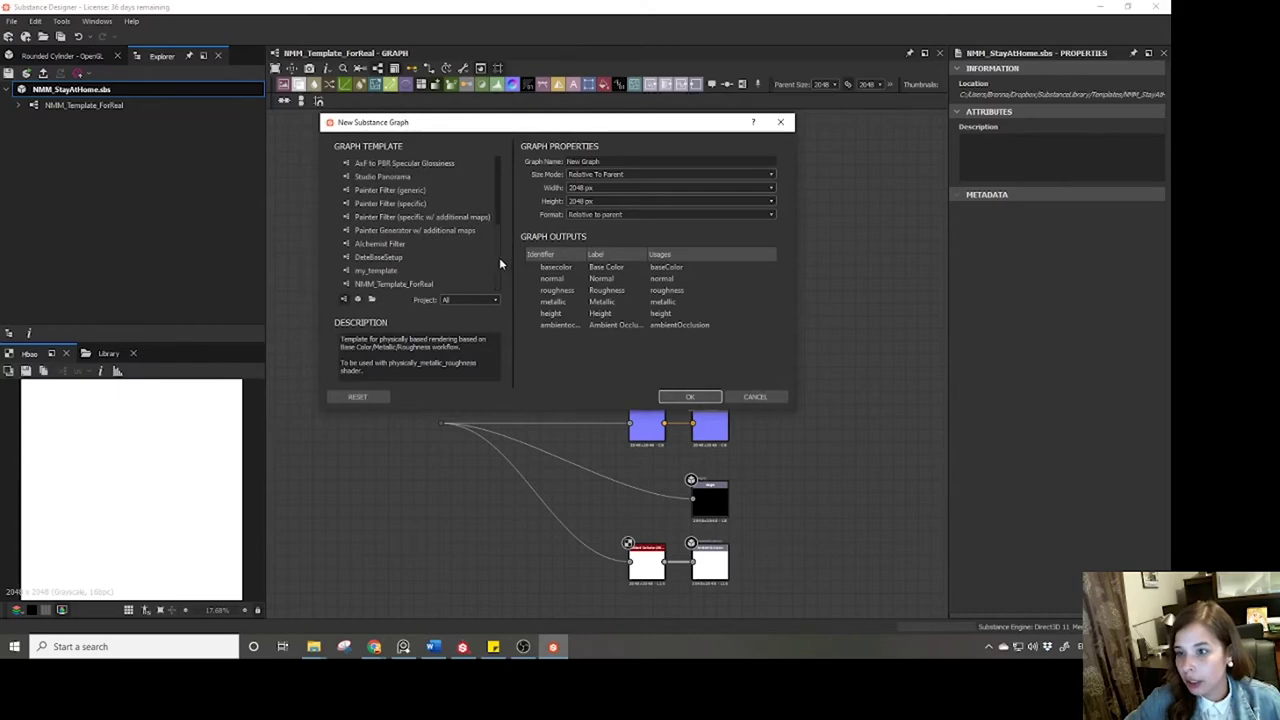
click(404, 286)
click(700, 397)
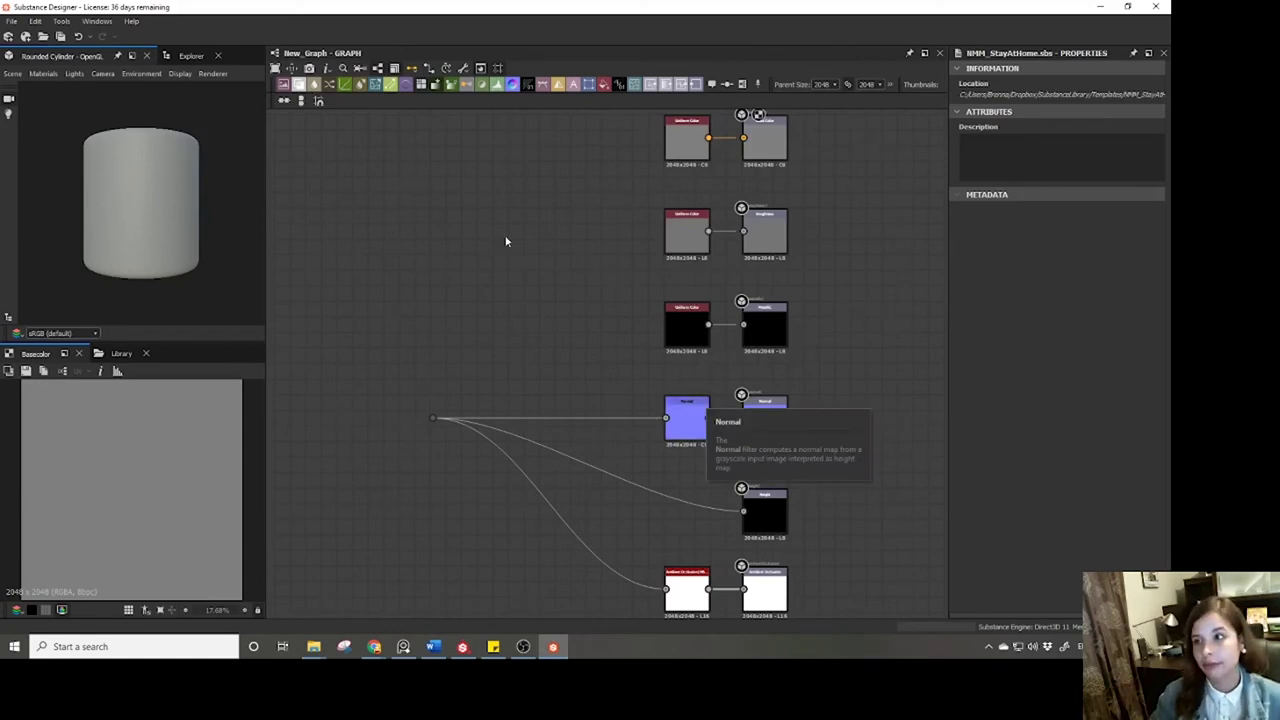
Collapse the NMM_StayAtHome package in the explorer and load the Common_Nodes.sbs package from the Windows file browser.
click(188, 57)
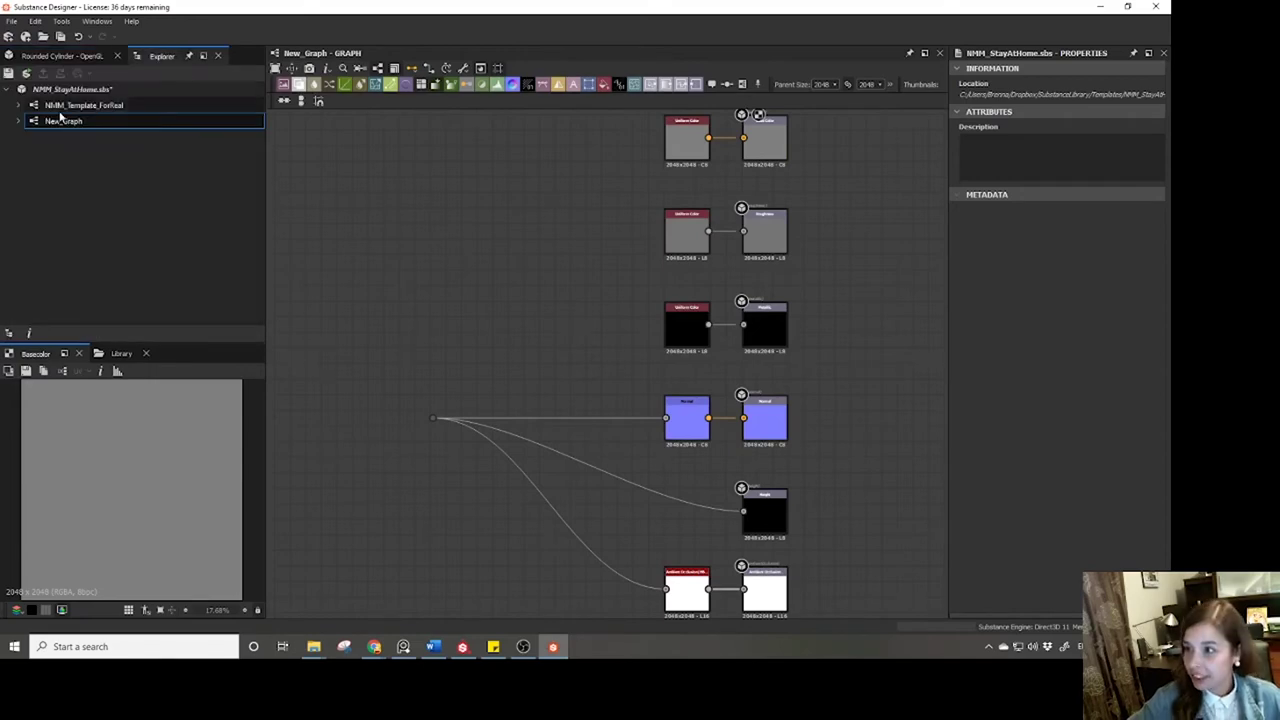
click(8, 90)
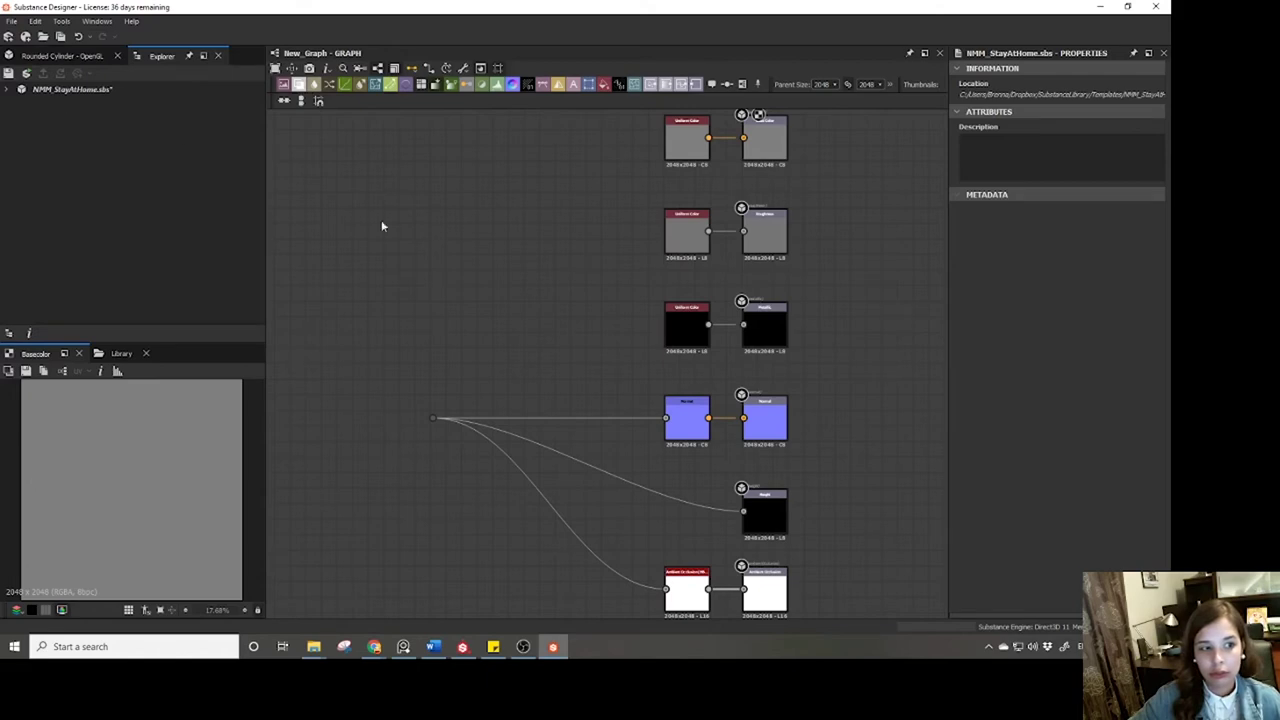
key(super+e)
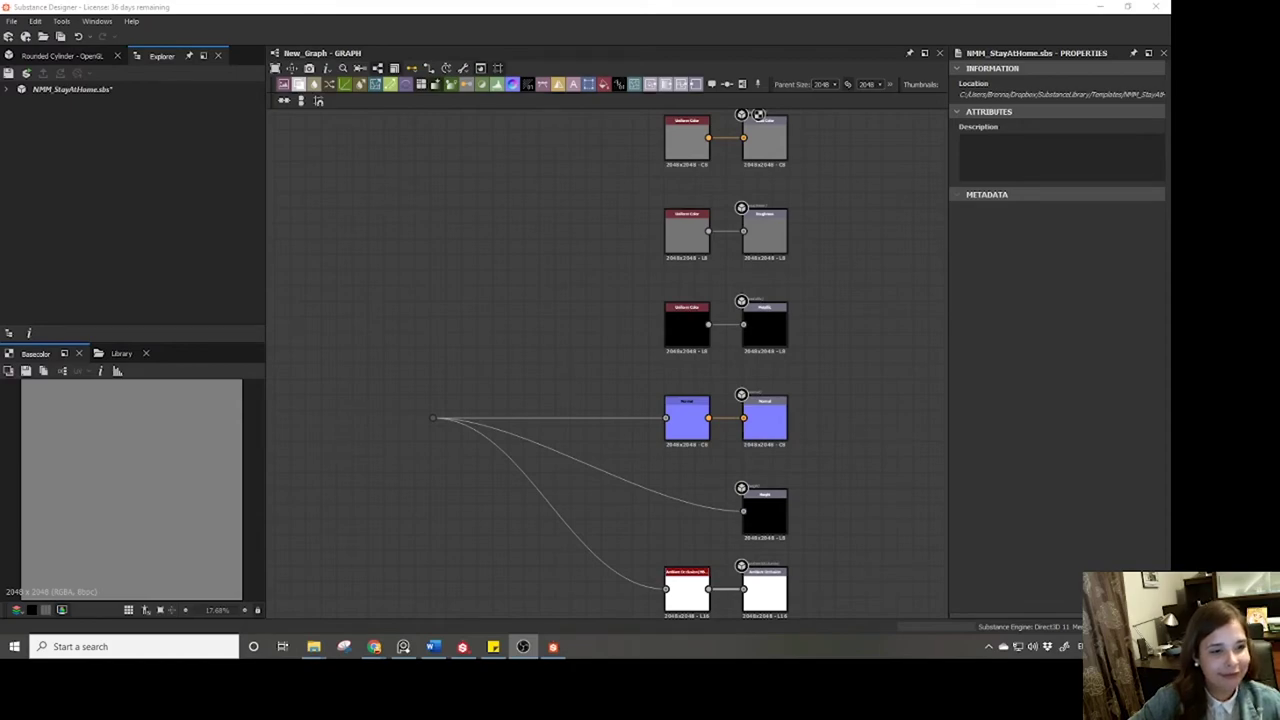
key(super+d)
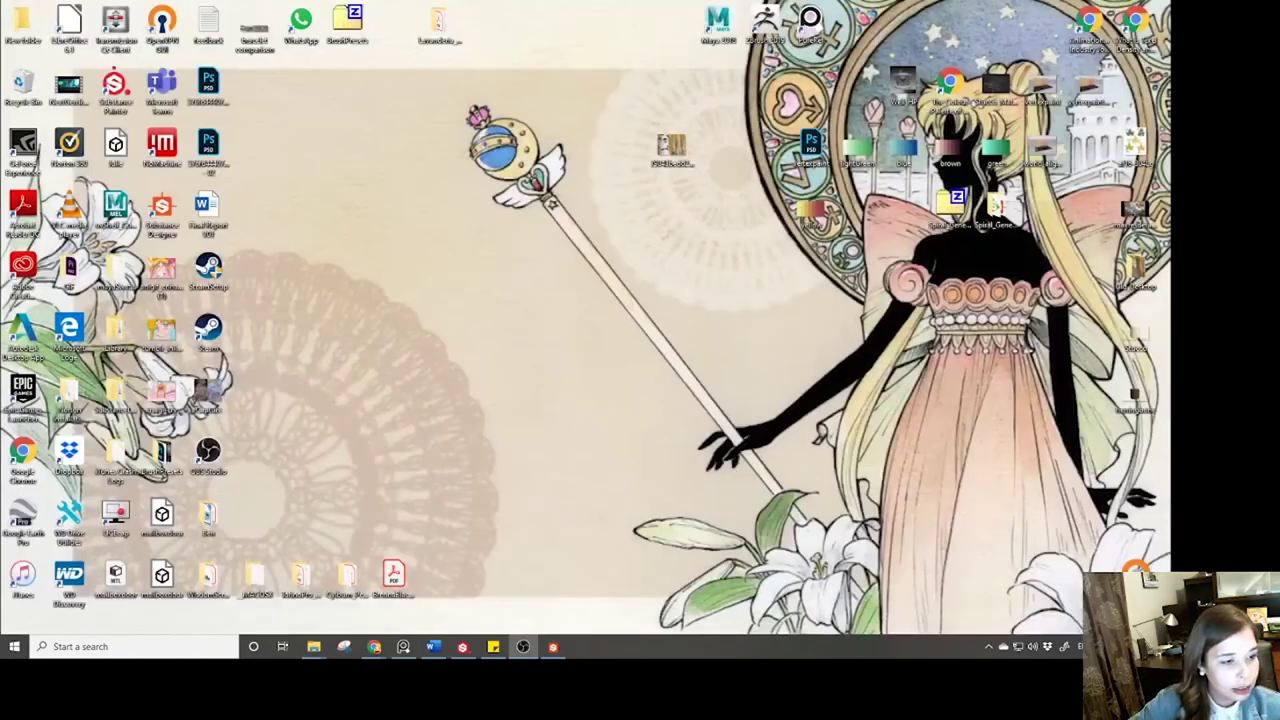
key(super+d)
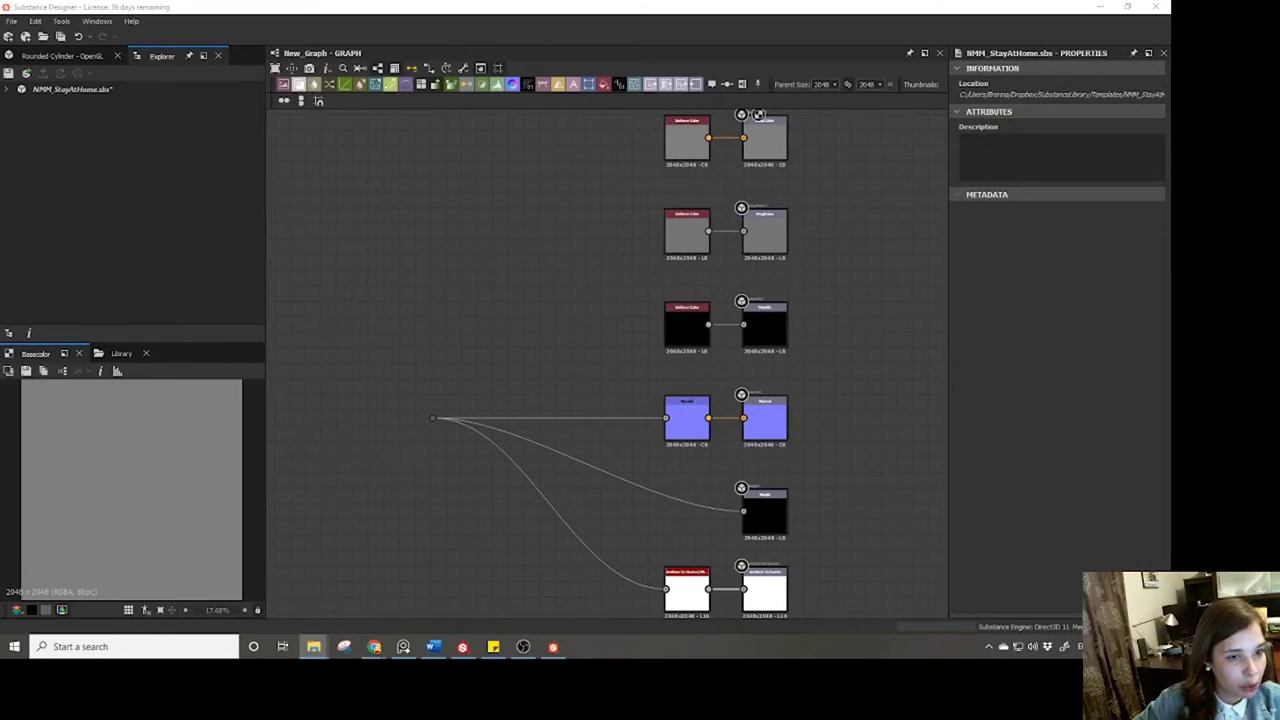
drag(655, 317, 83, 241)
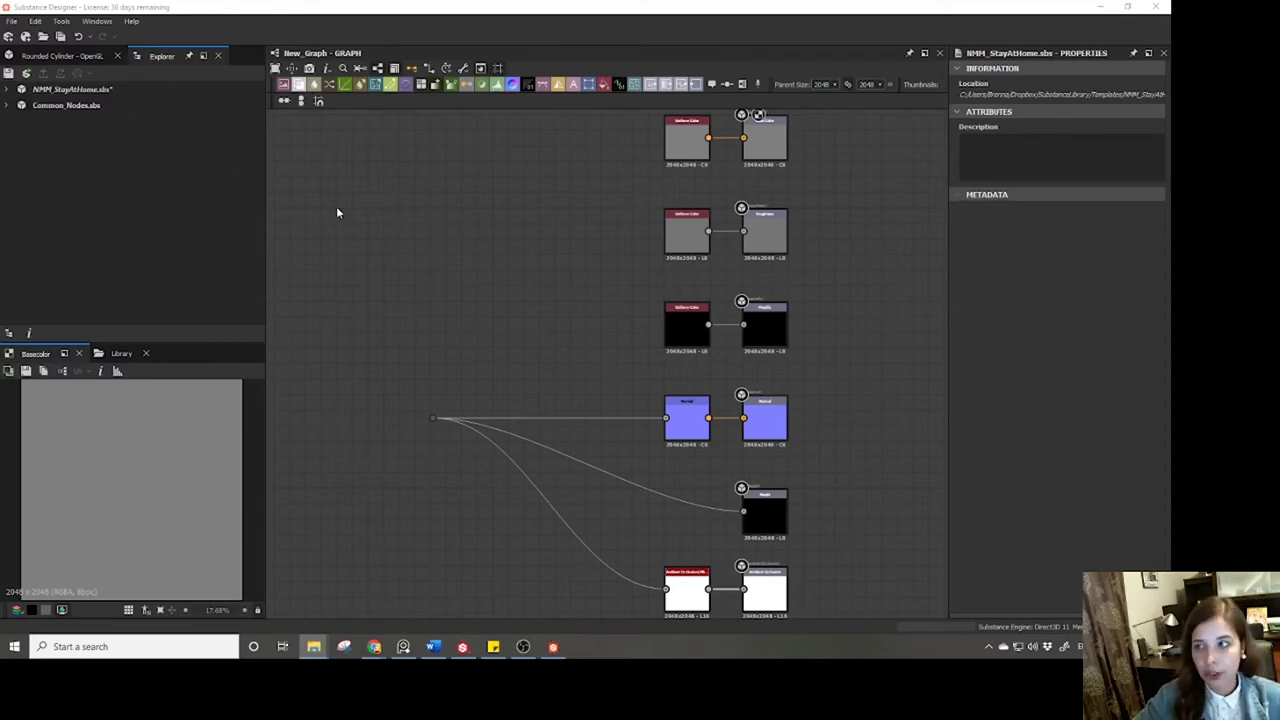
Open the Common_Nodes graph from its package and centre its Noises, Patterns/Shapes and Filters/Adjustments groups in view.
click(11, 21)
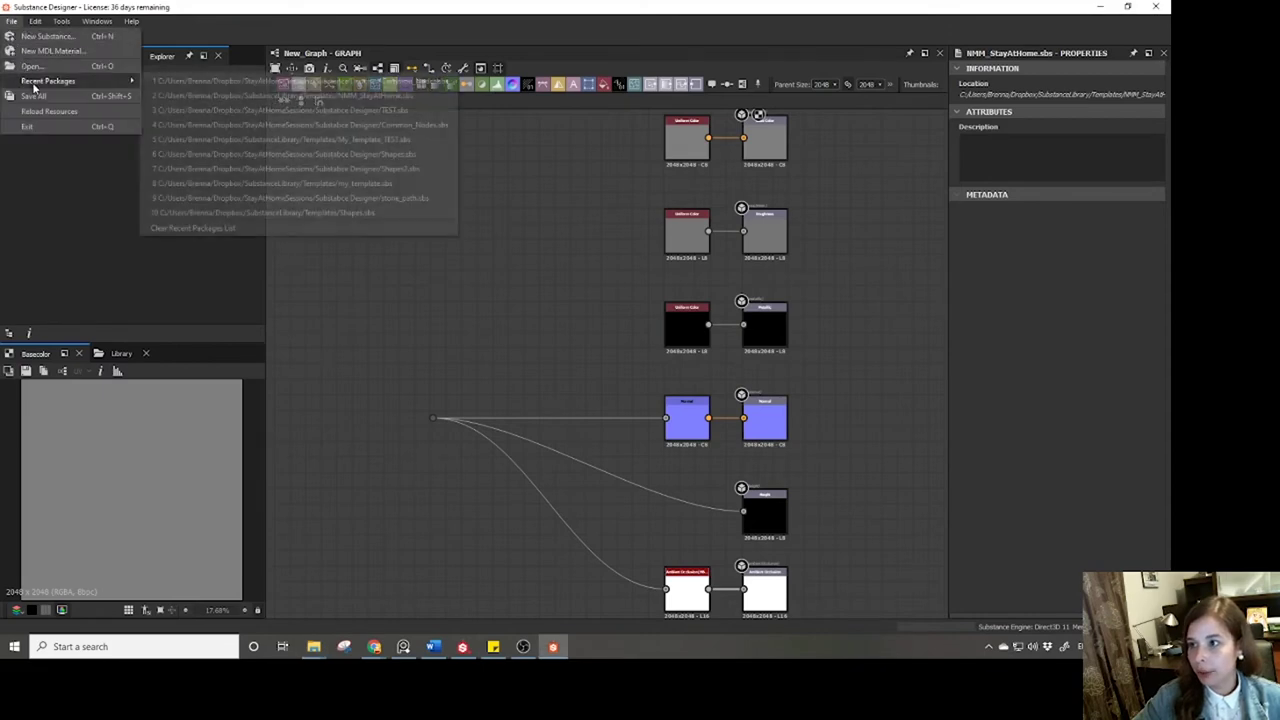
click(37, 263)
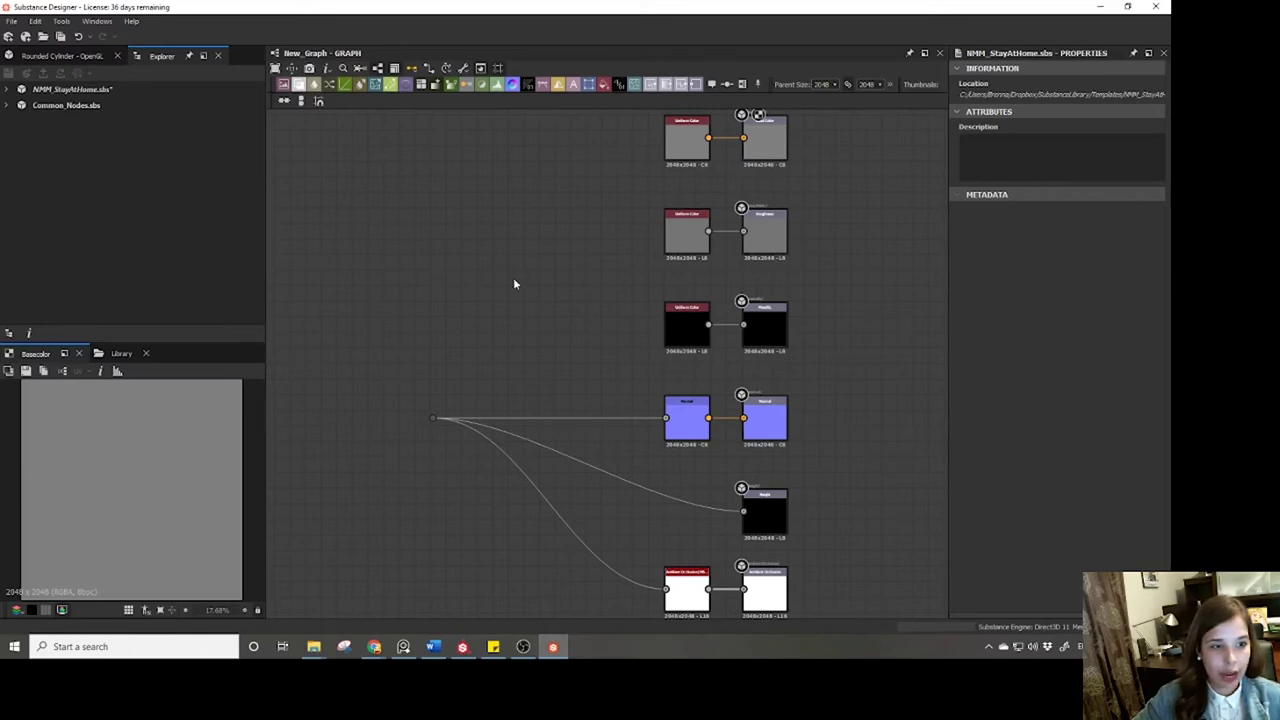
double_click(60, 105)
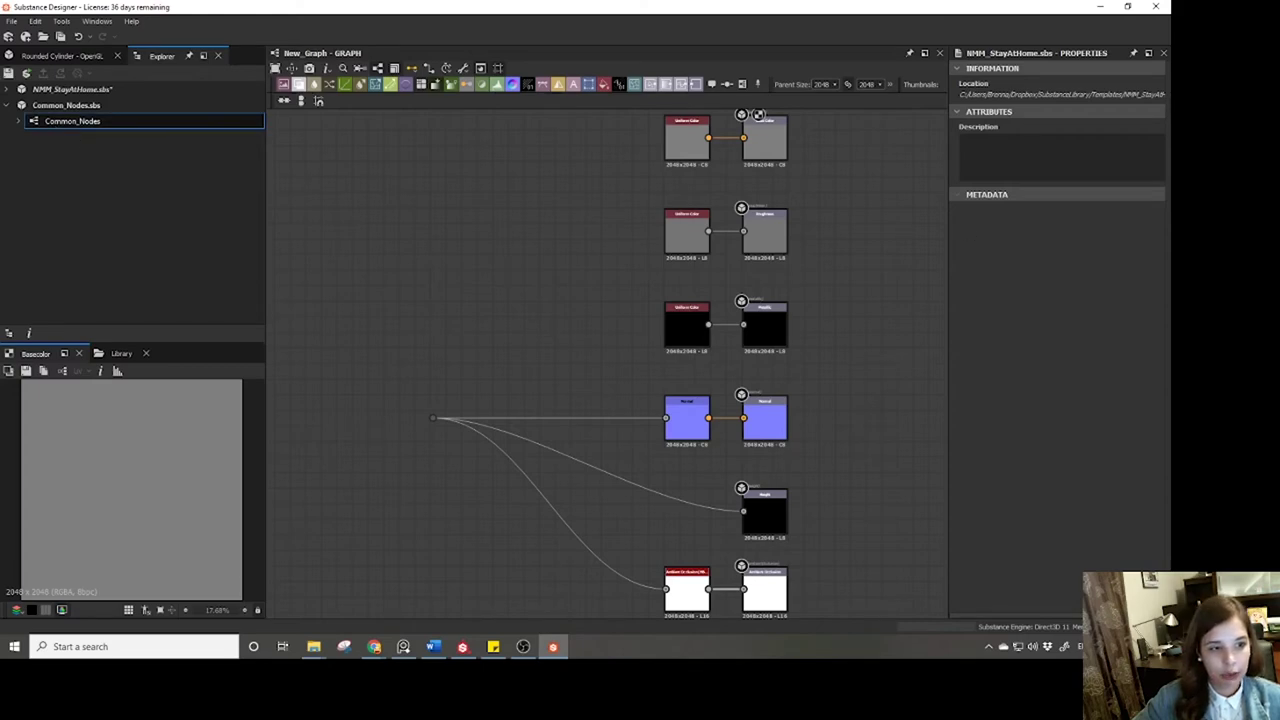
double_click(54, 123)
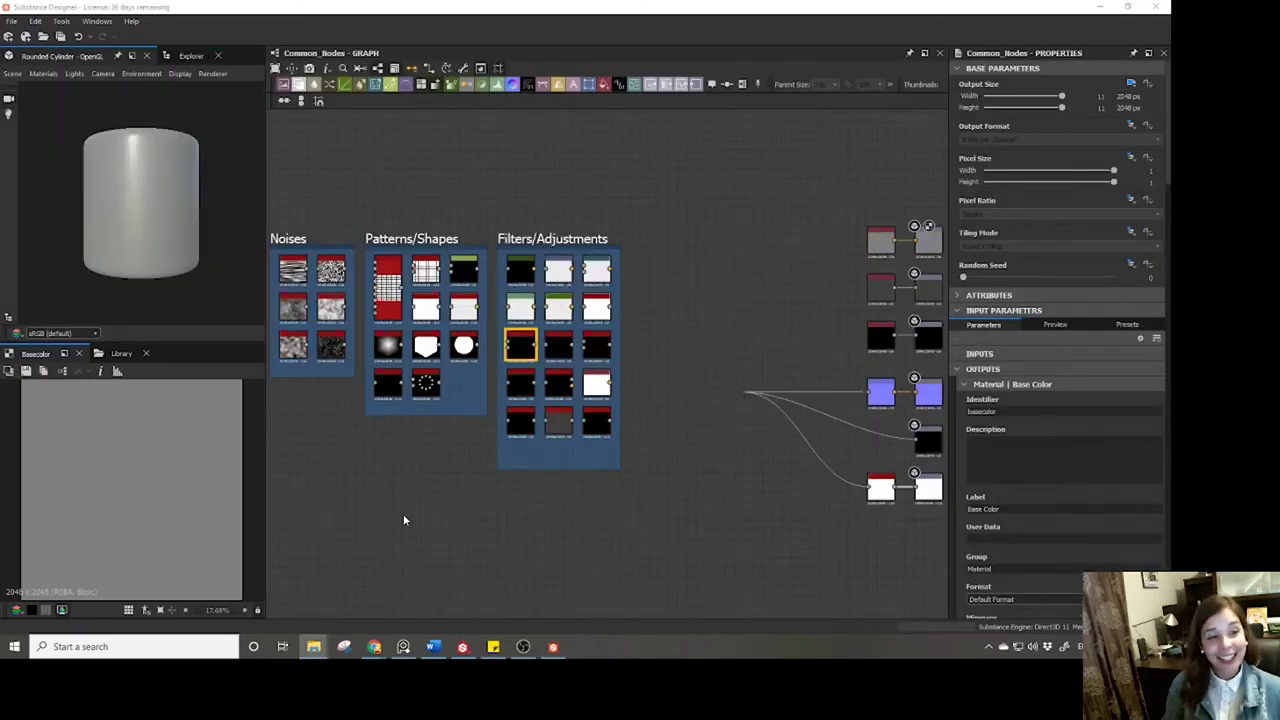
middle_drag(388, 466, 498, 447)
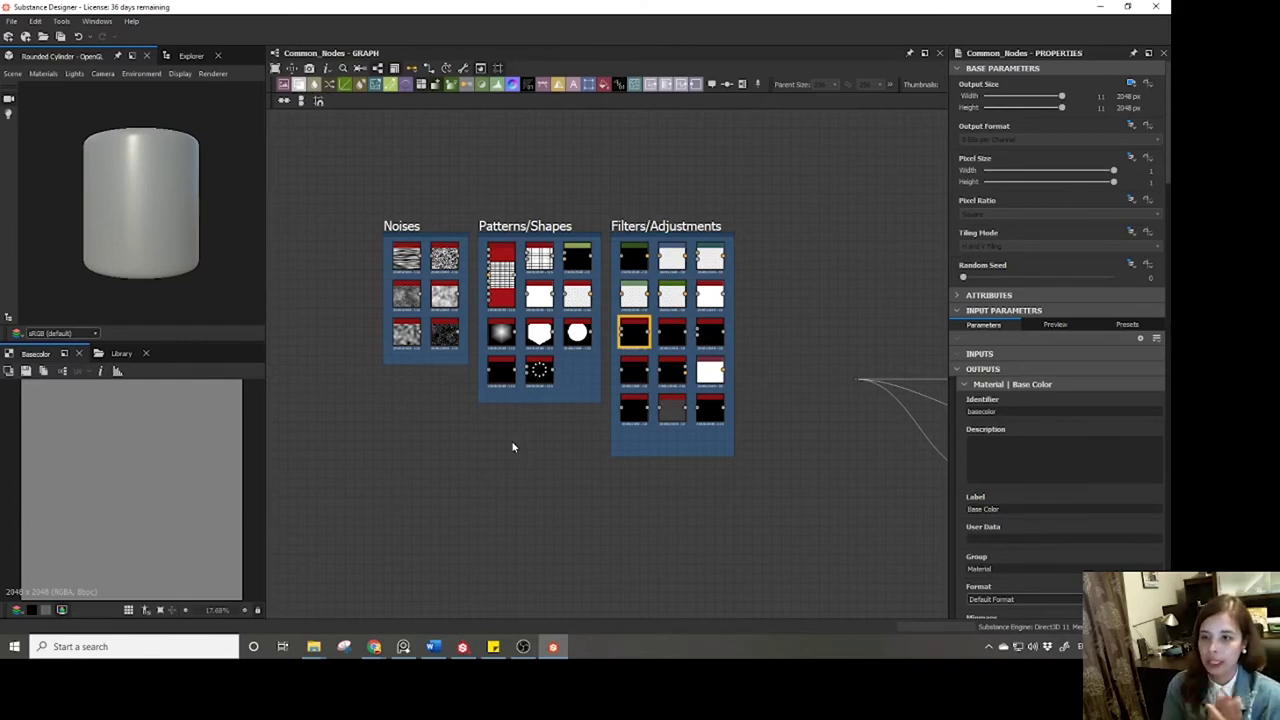
Examine the nodes in the Noises group and search the node list for the Cells noises.
scroll(495, 445, up, 6)
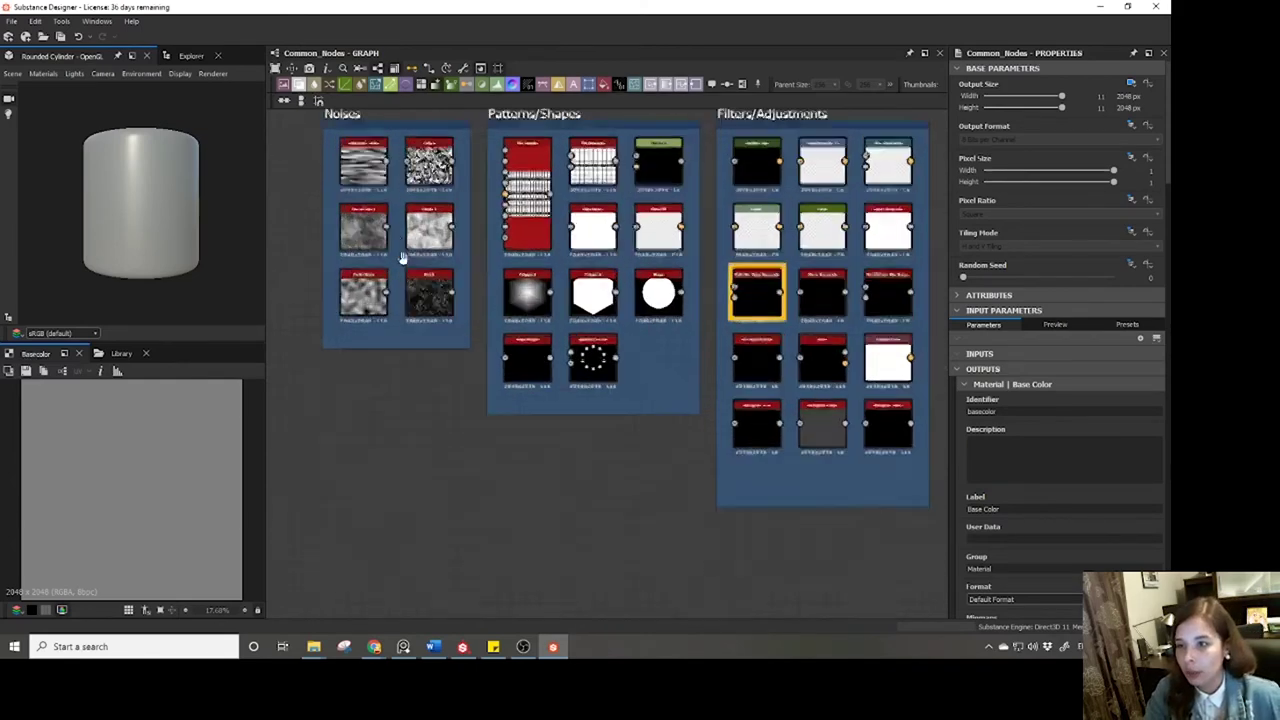
middle_drag(446, 406, 509, 266)
scroll(508, 270, down, 2)
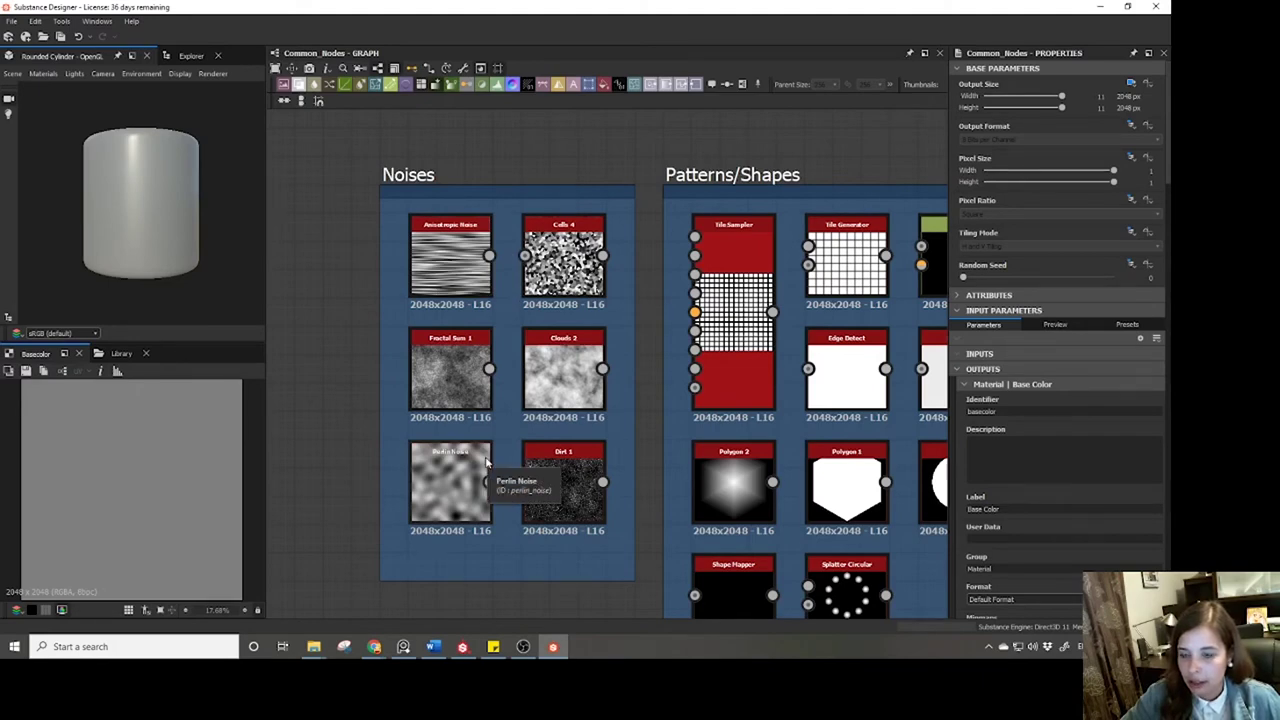
scroll(509, 284, down, 2)
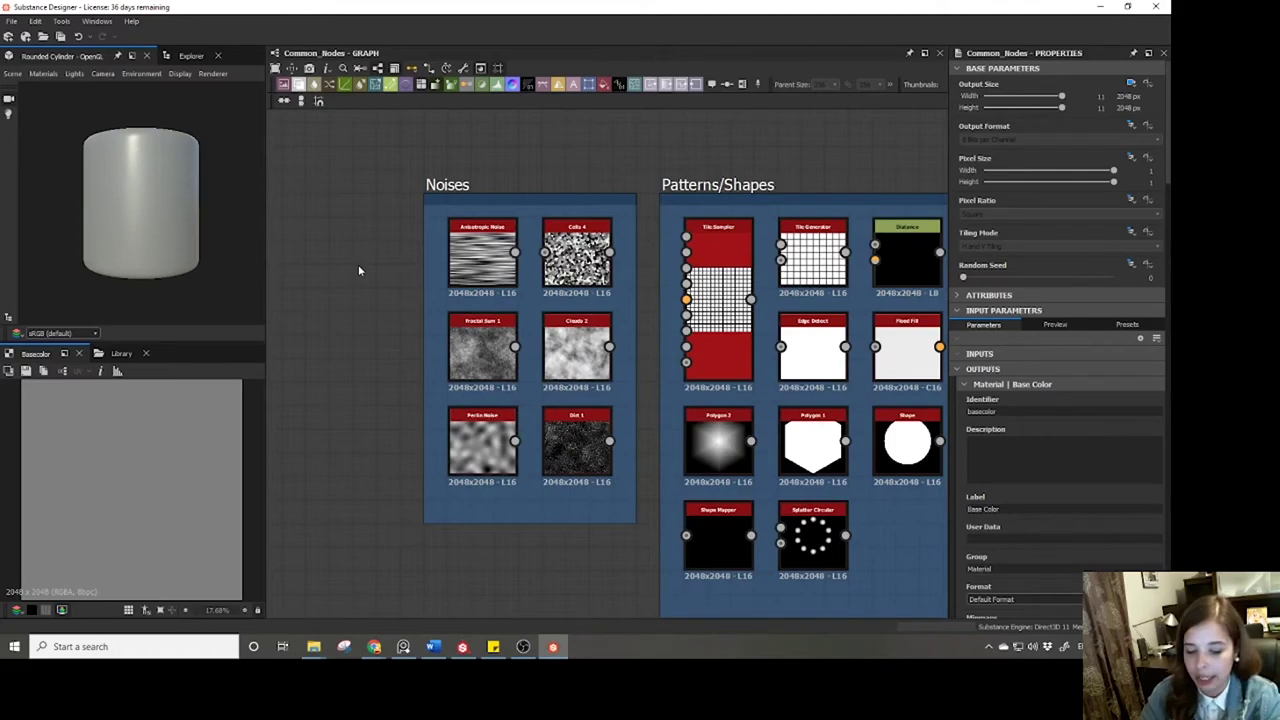
key(space)
text(col)
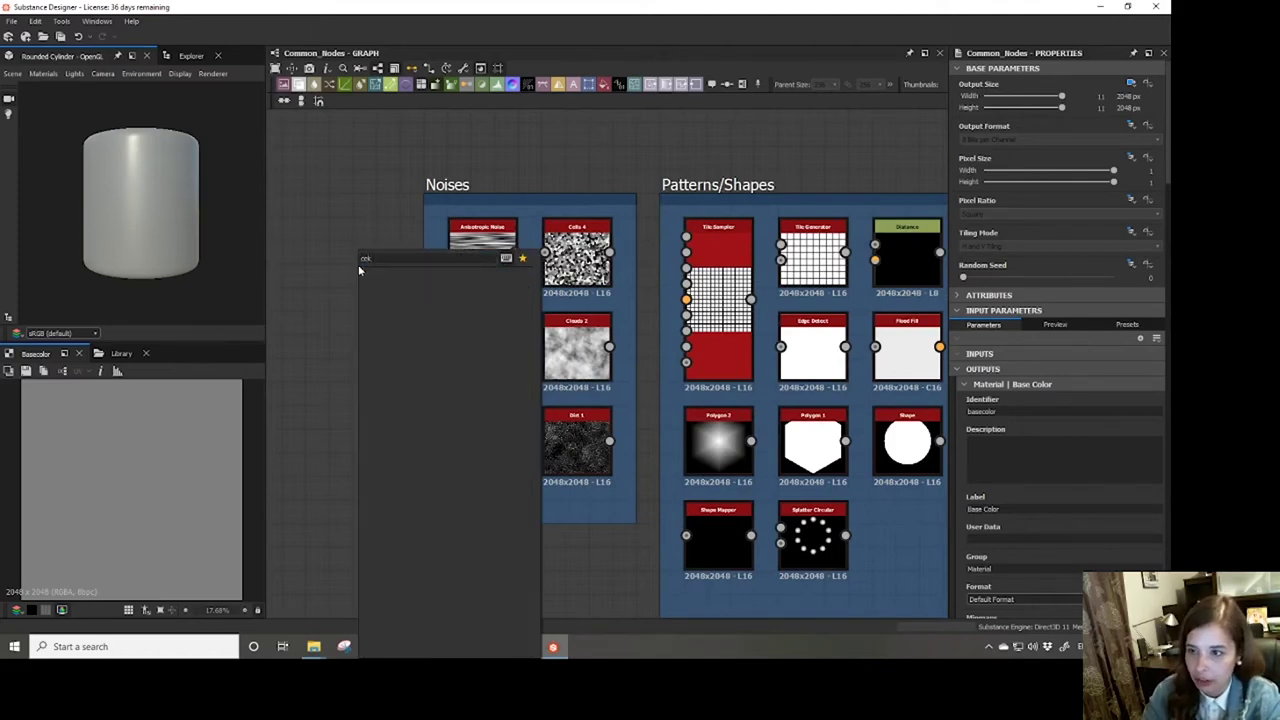
key(BackSpace)
key(BackSpace)
text(el)
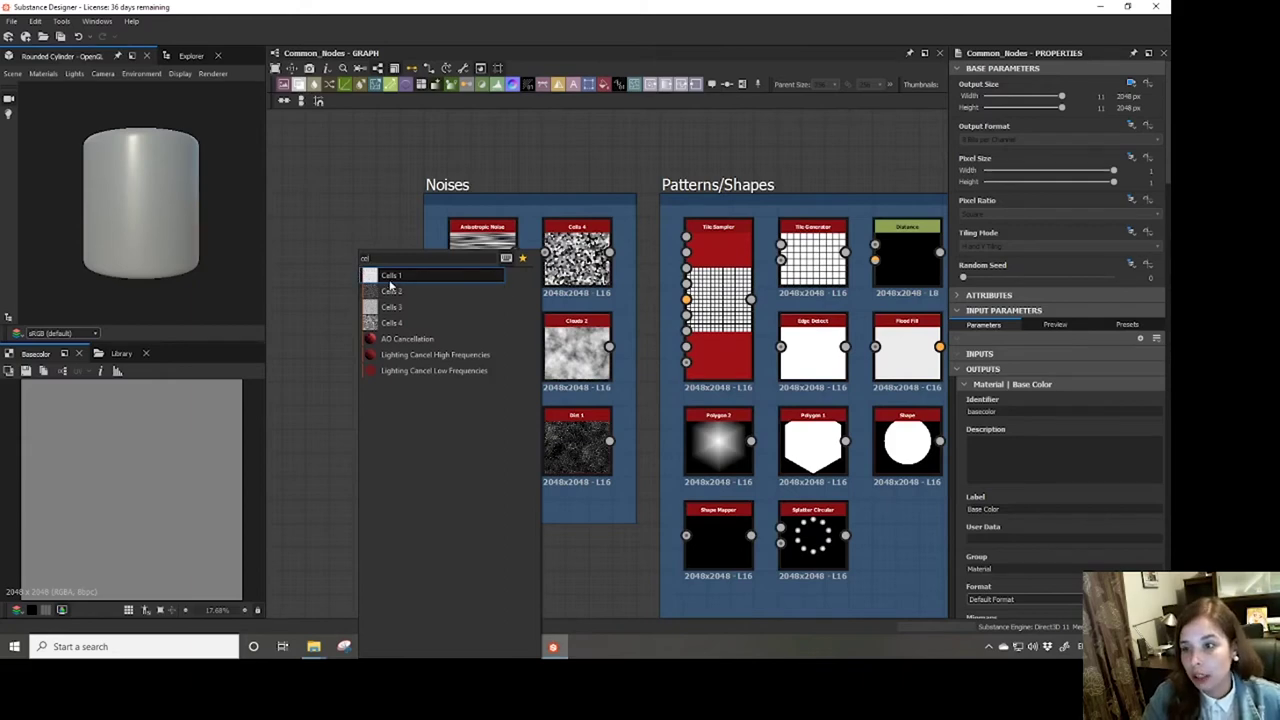
key(Escape)
Search the node list for the Clouds noises and for the Fractal Sum noises.
key(space)
text(c)
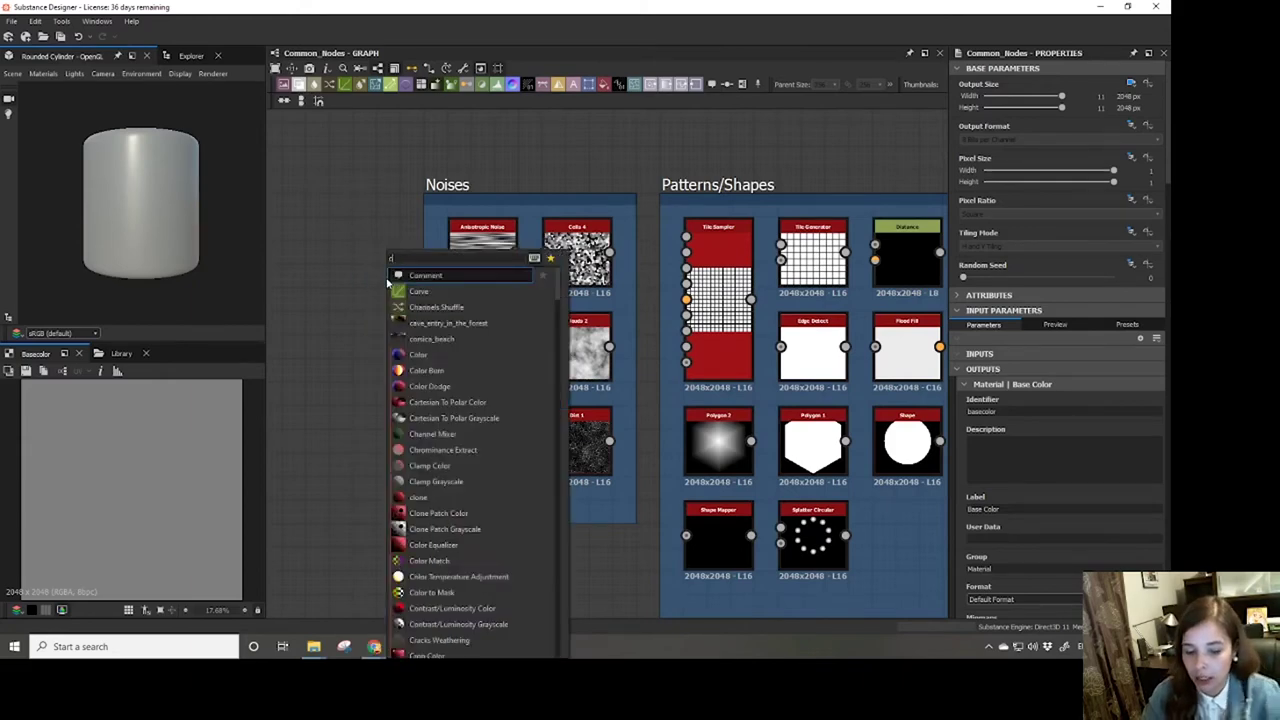
text(lou)
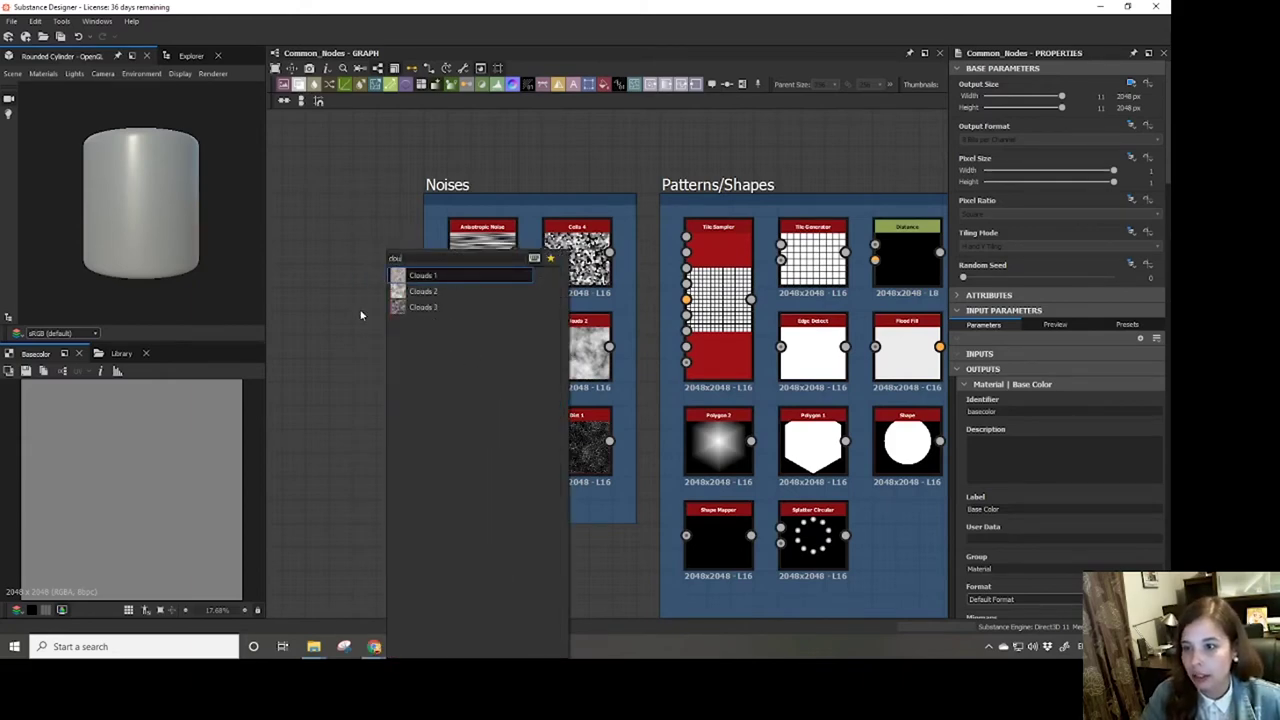
key(Escape)
key(space)
text(fr)
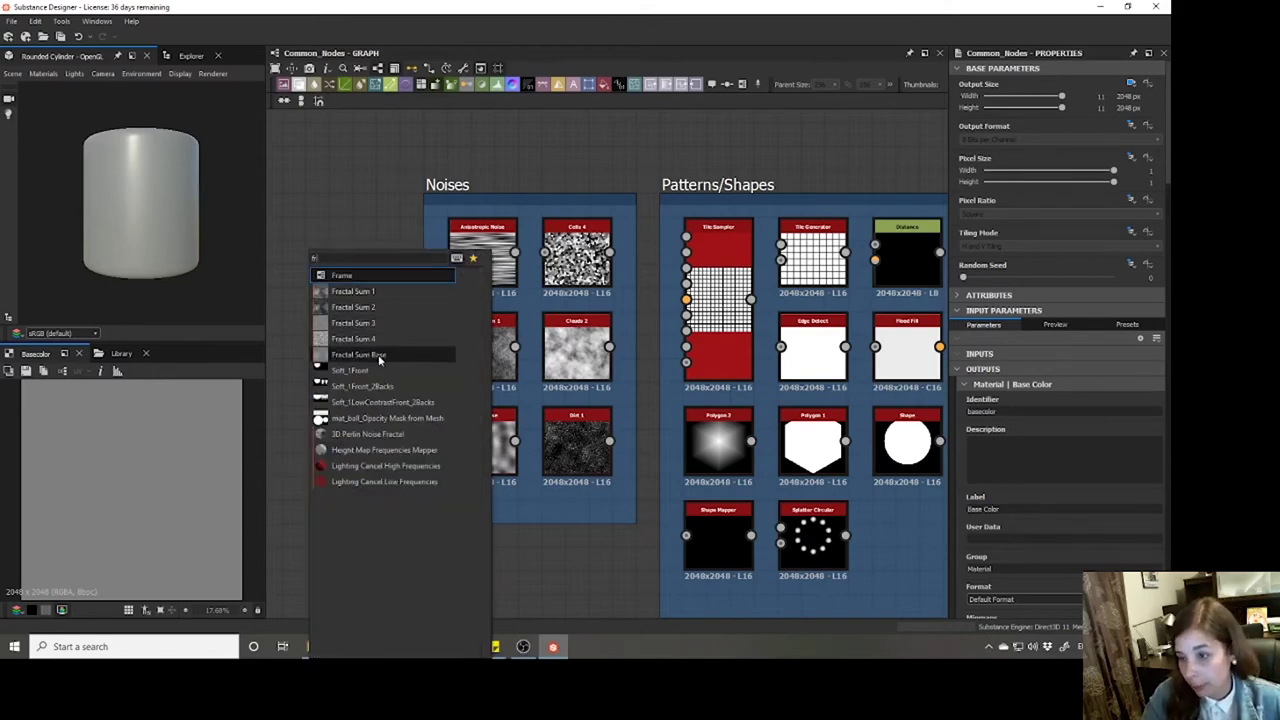
key(Escape)
Search the node list for Perlin Noise and for the Dirt noises without adding a node.
key(space)
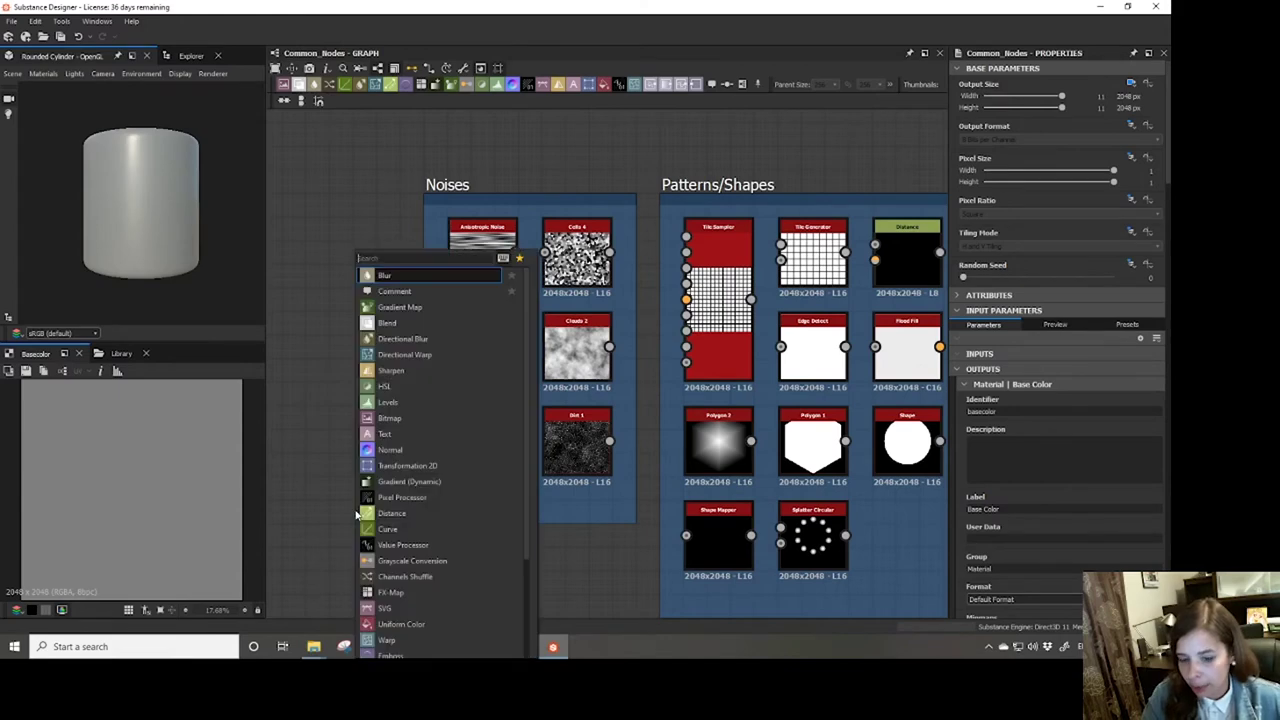
text(perl)
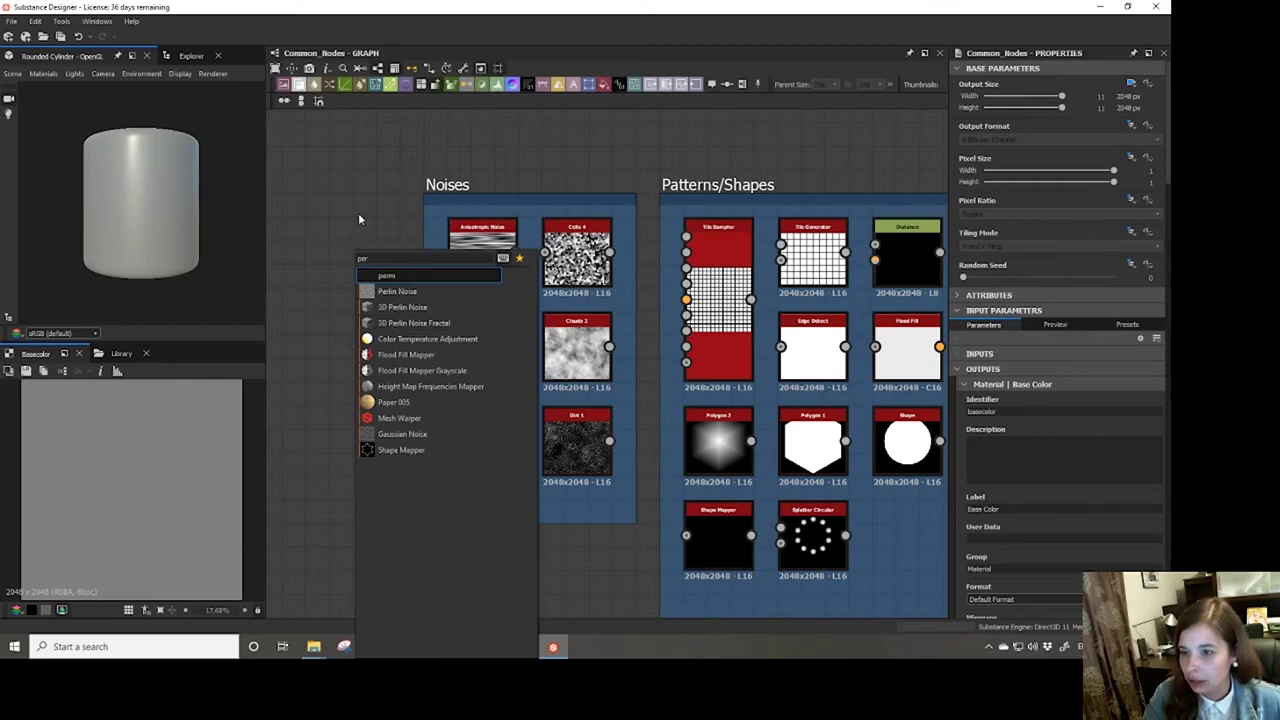
click(397, 291)
key(space)
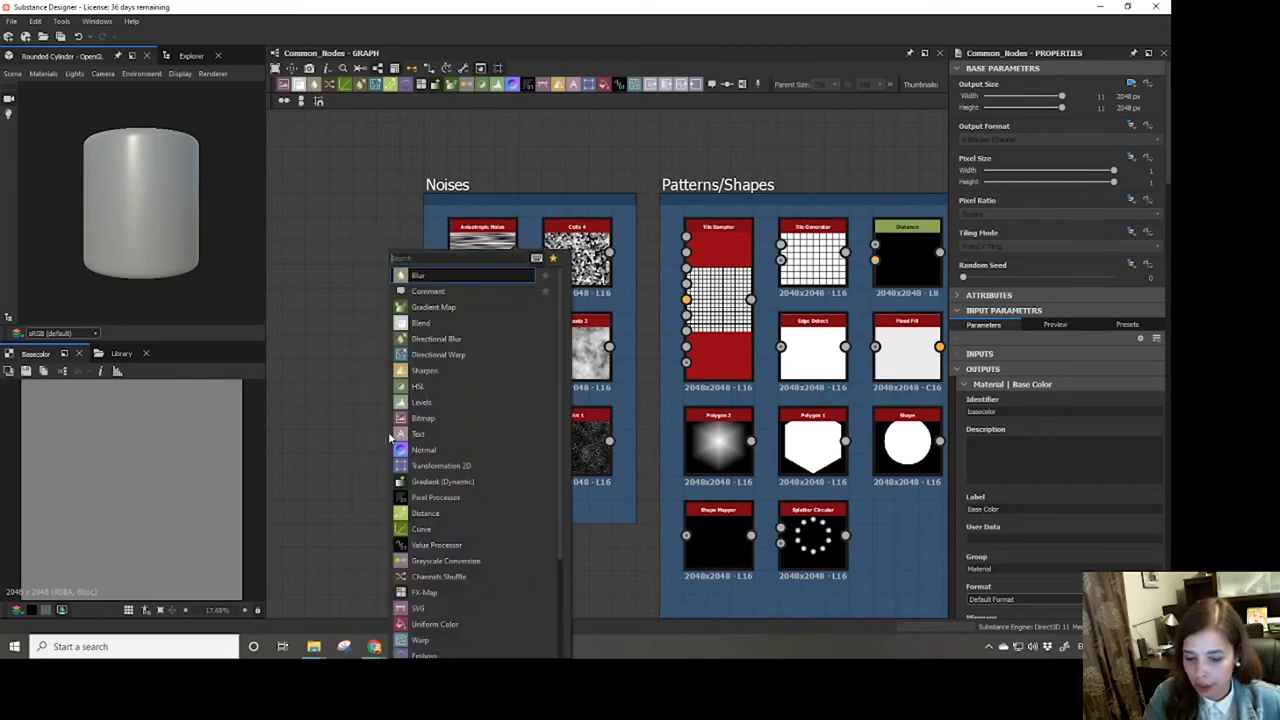
text(dirt)
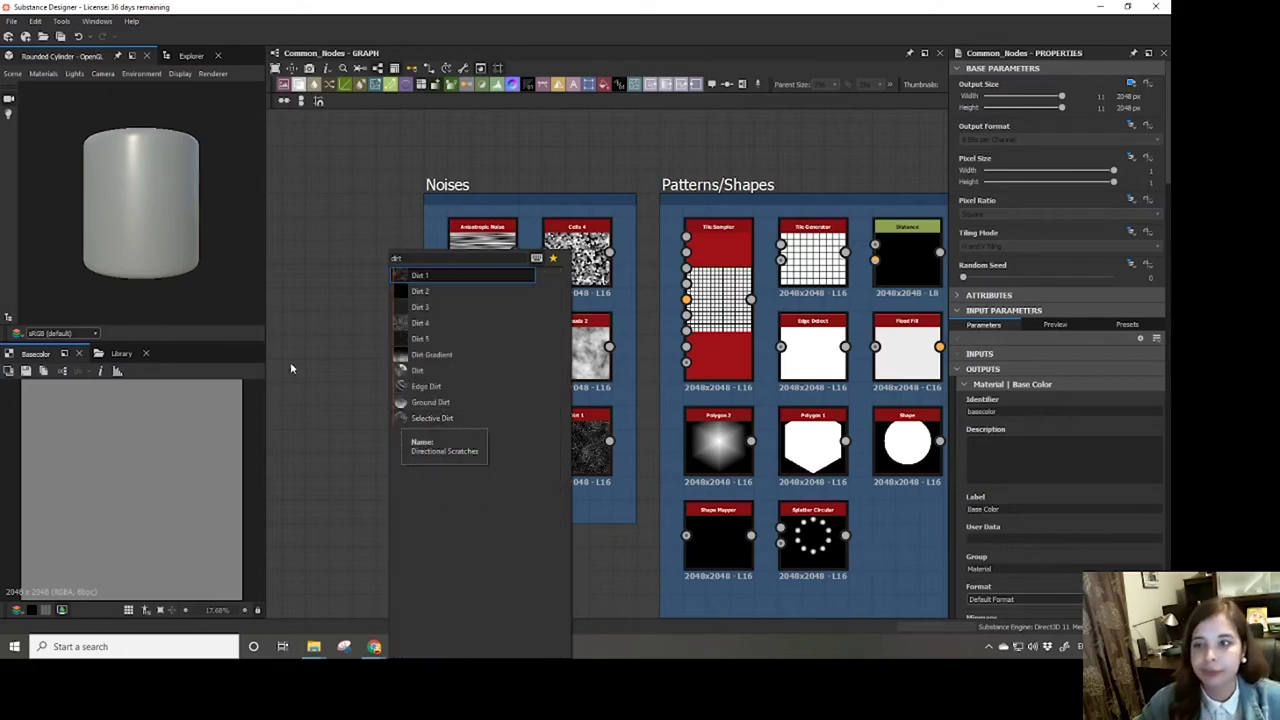
click(348, 364)
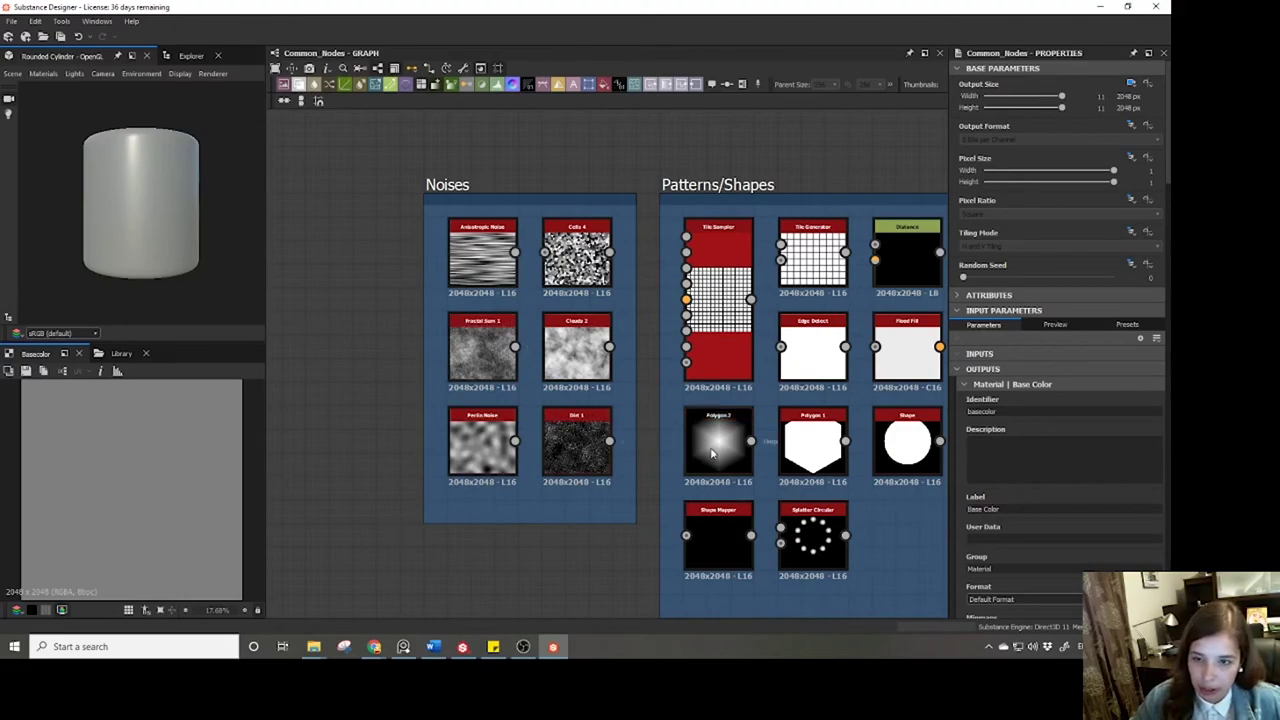
Show the Tile Sampler node from the Patterns/Shapes group in the 2D view and review its full parameter list.
middle_drag(712, 453, 619, 347)
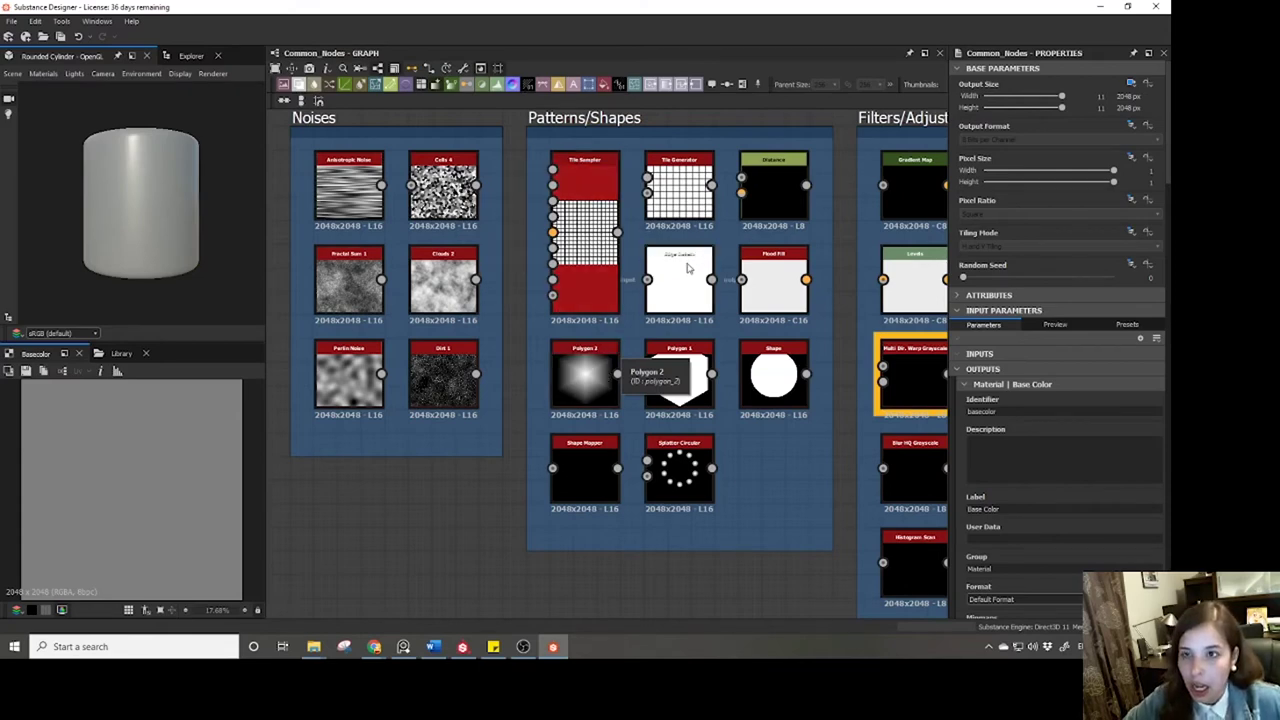
middle_drag(678, 269, 630, 308)
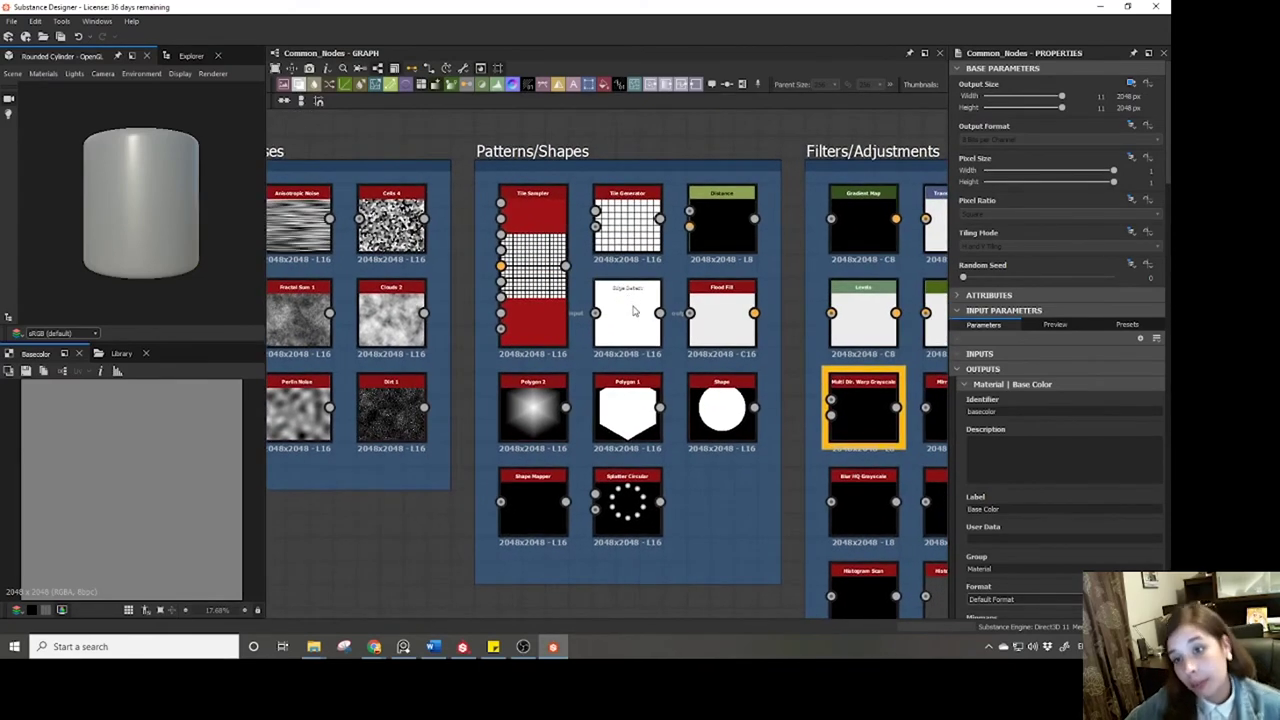
click(528, 248)
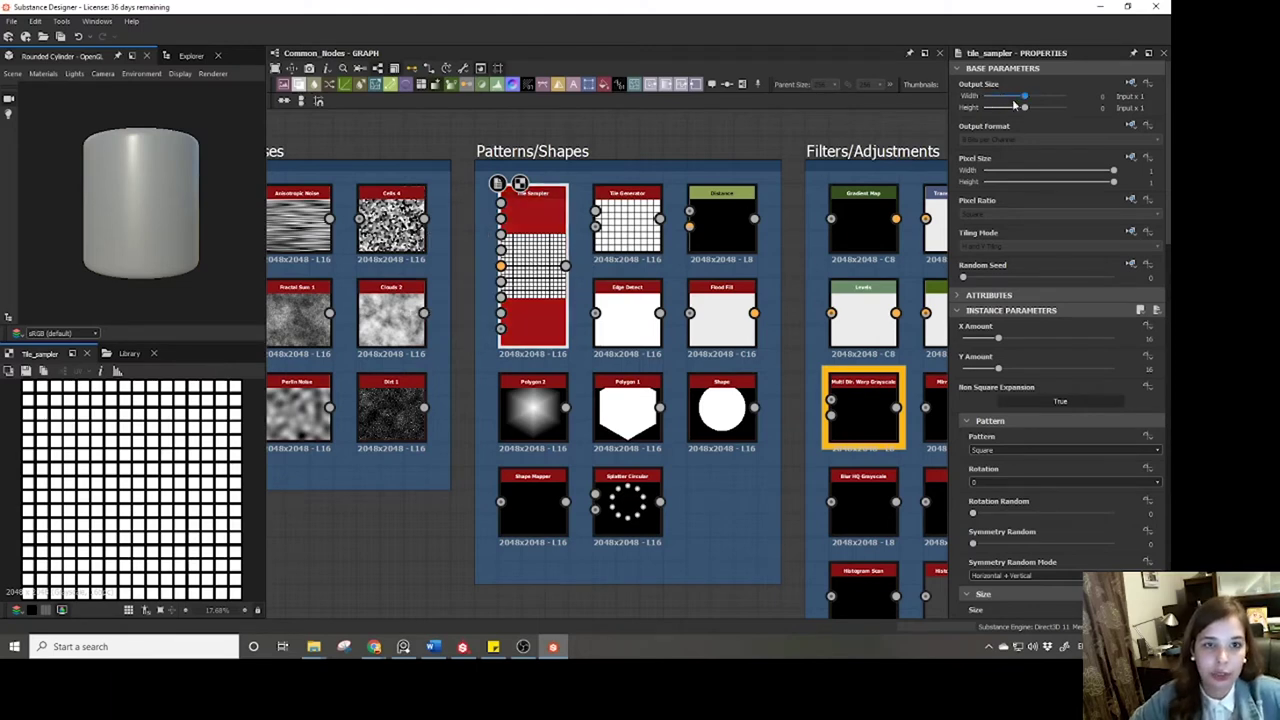
drag(1167, 135, 1171, 530)
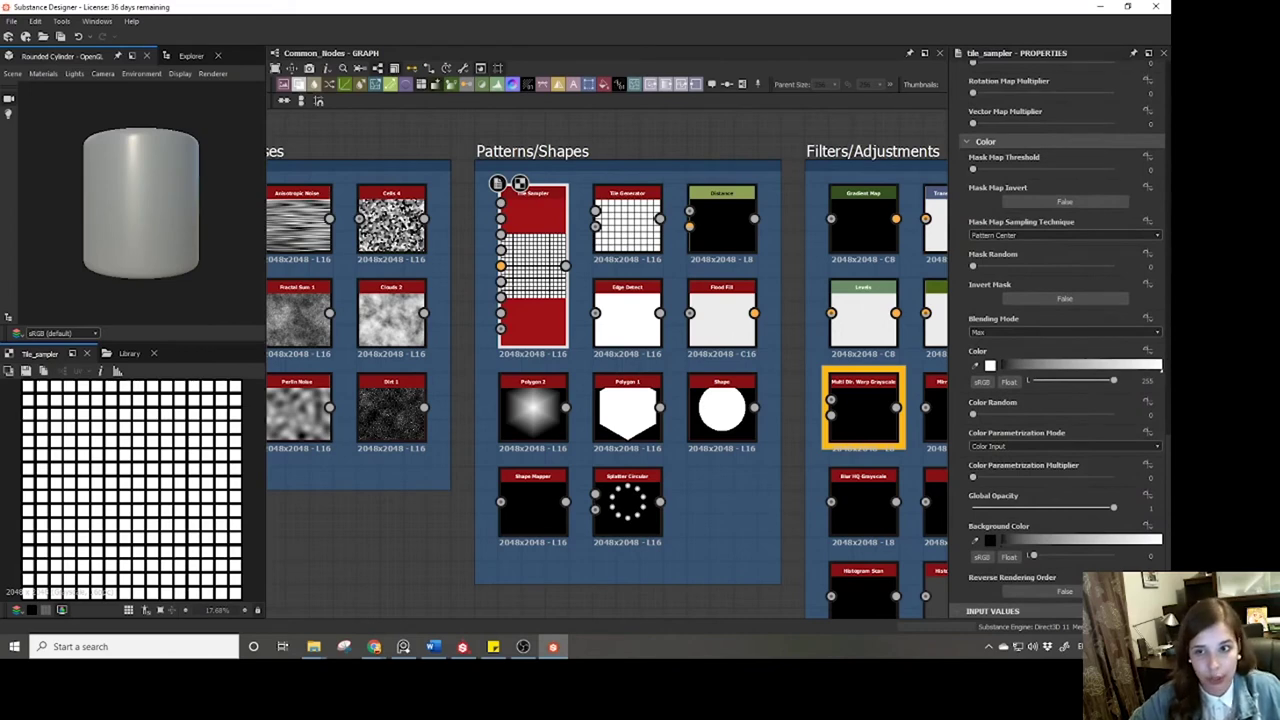
scroll(1104, 141, up, 15)
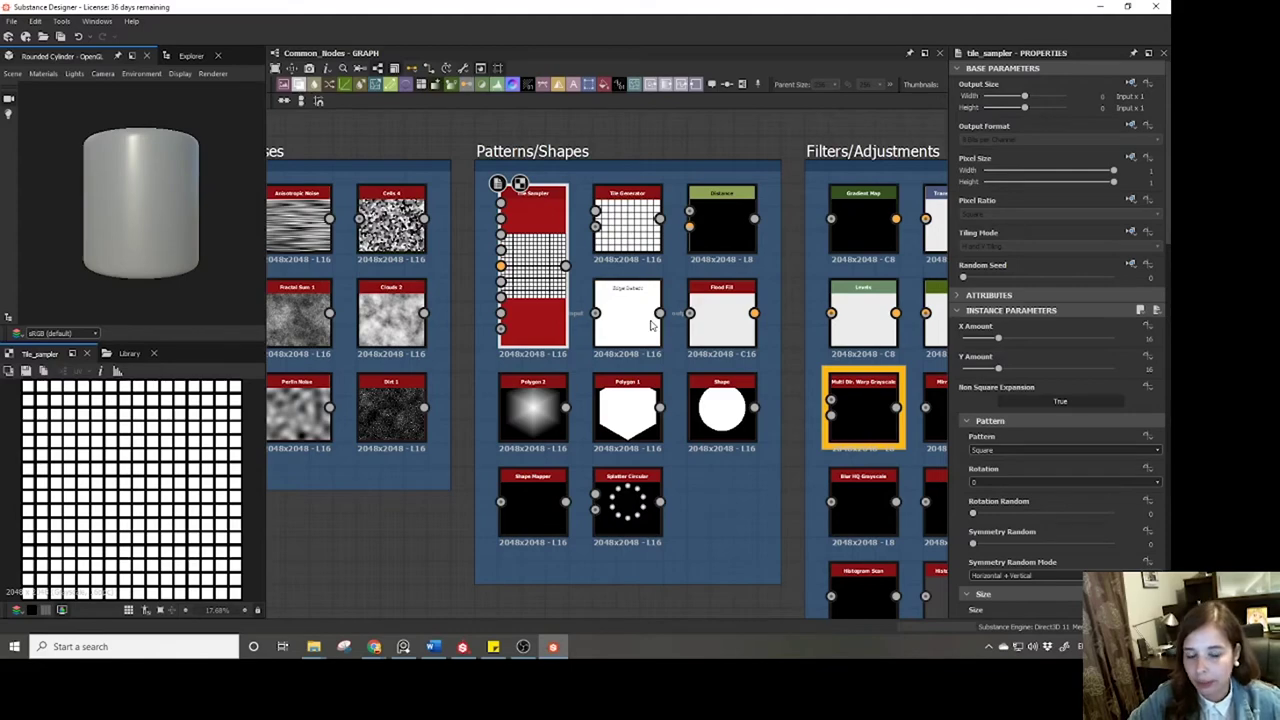
Show the Tile Generator node in the 2D view and review its pattern, size, position and rotation parameters.
scroll(631, 281, up, 3)
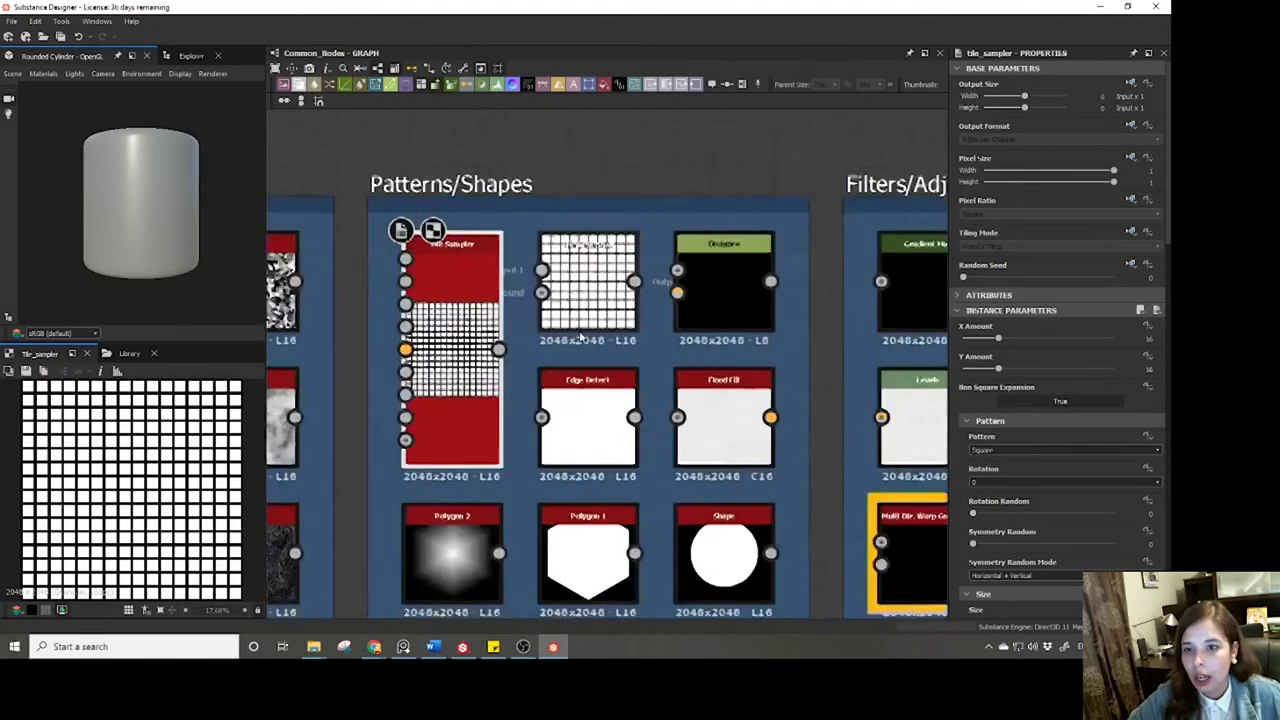
click(589, 282)
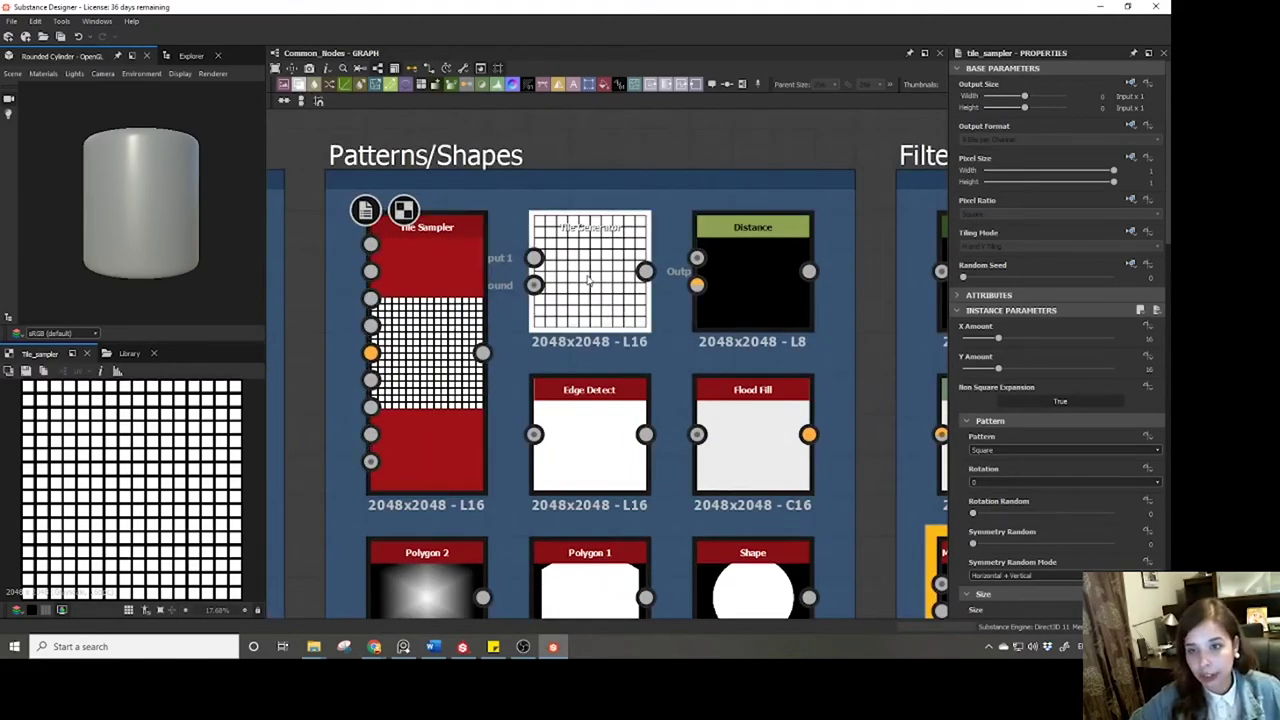
double_click(590, 283)
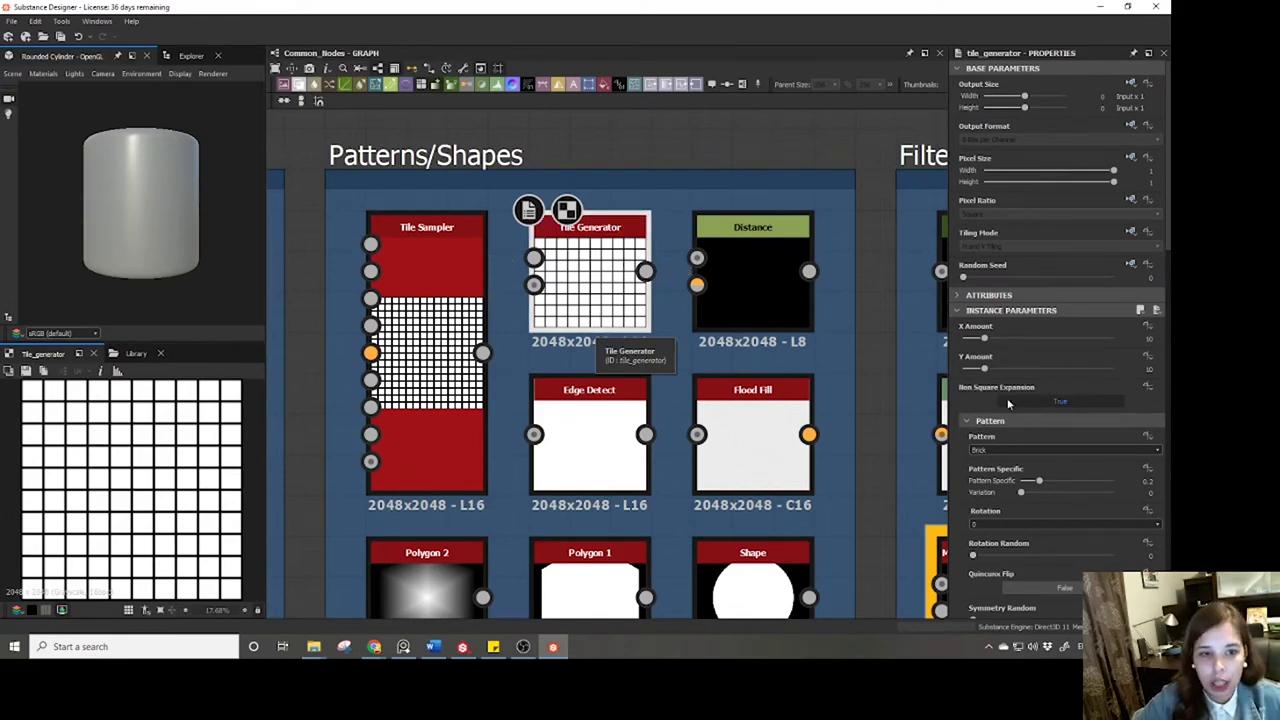
scroll(1032, 415, down, 10)
scroll(1033, 417, down, 8)
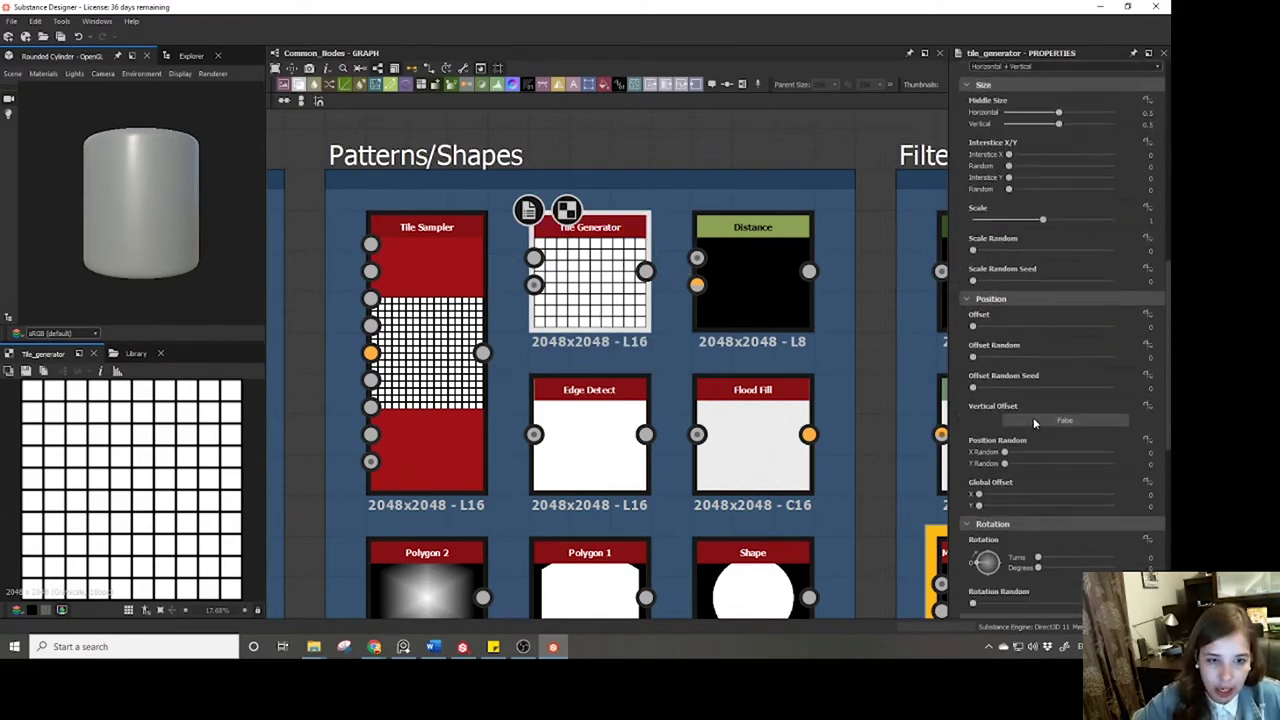
scroll(1033, 417, up, 15)
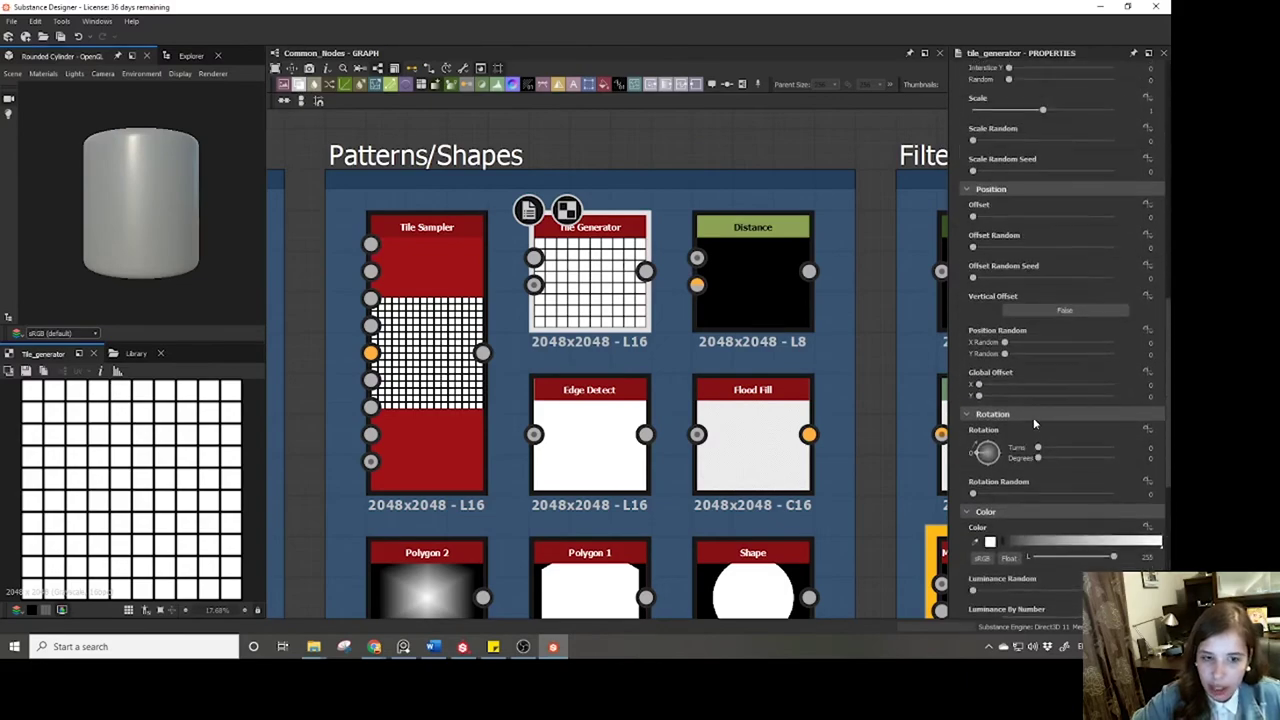
Look over the Patterns/Shapes group and select the Splatter Circular node to view its parameters.
scroll(730, 474, down, 5)
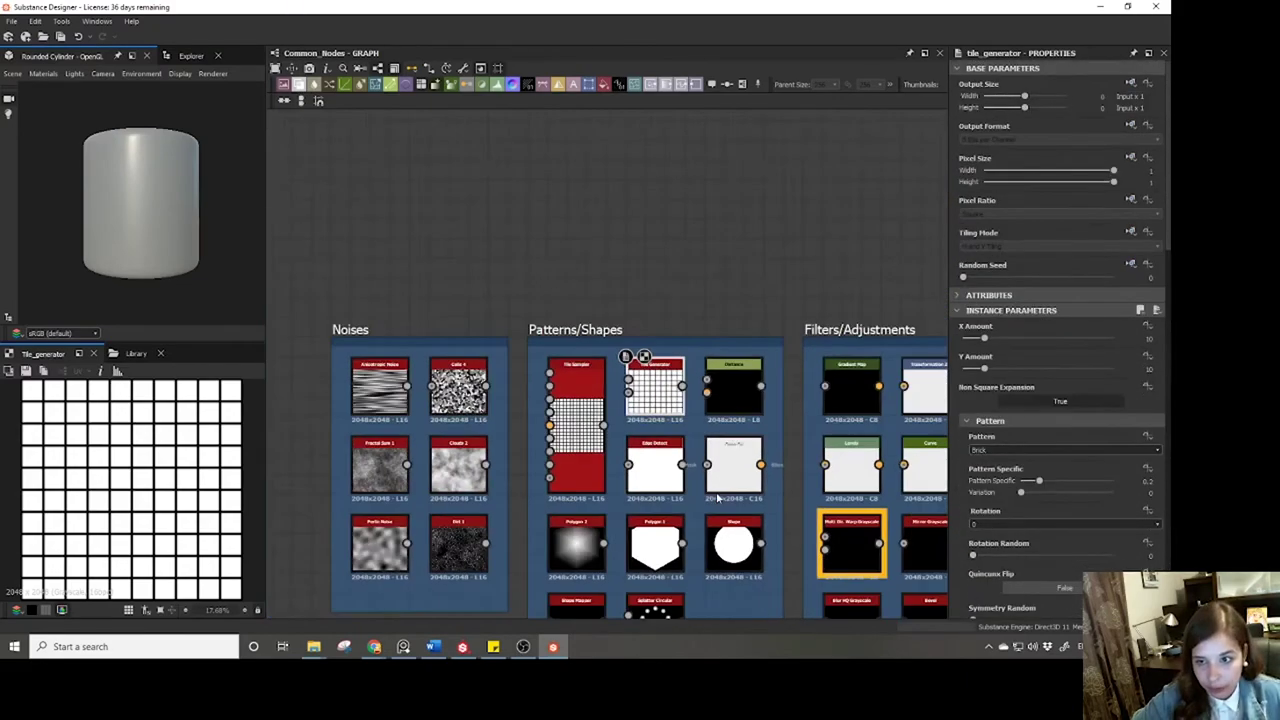
middle_drag(705, 397, 664, 401)
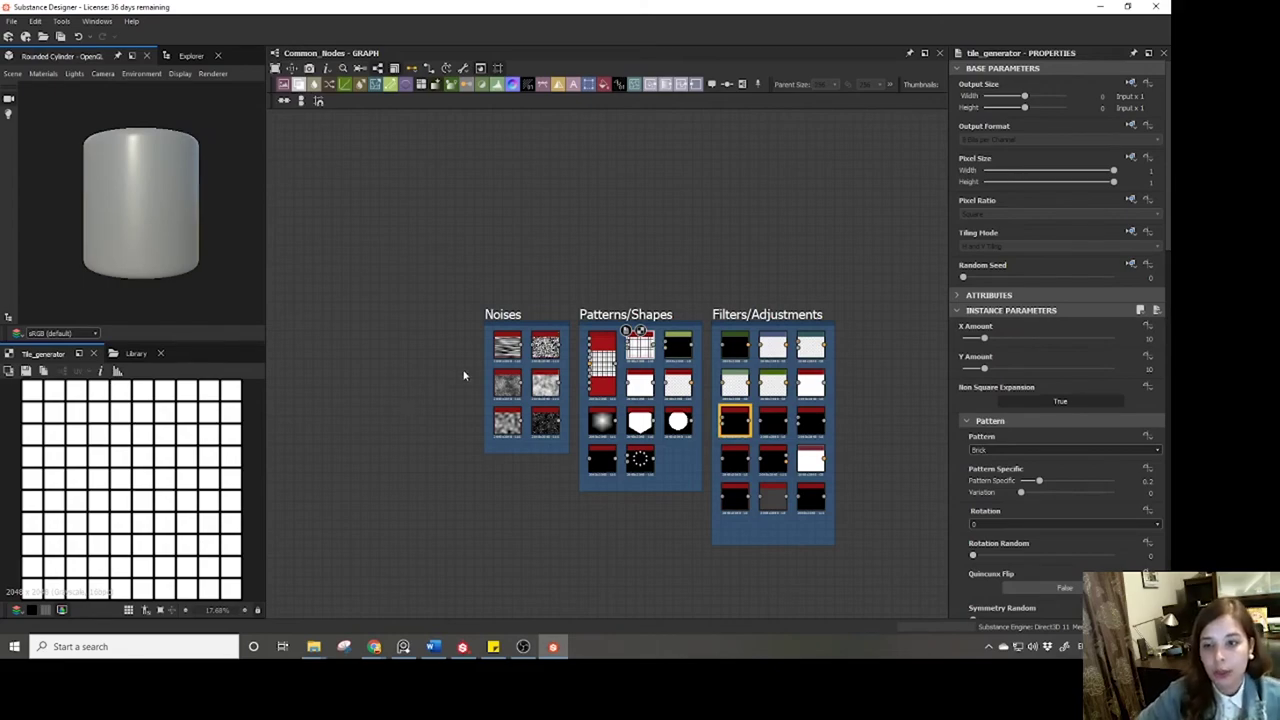
middle_drag(648, 369, 590, 385)
scroll(590, 385, up, 6)
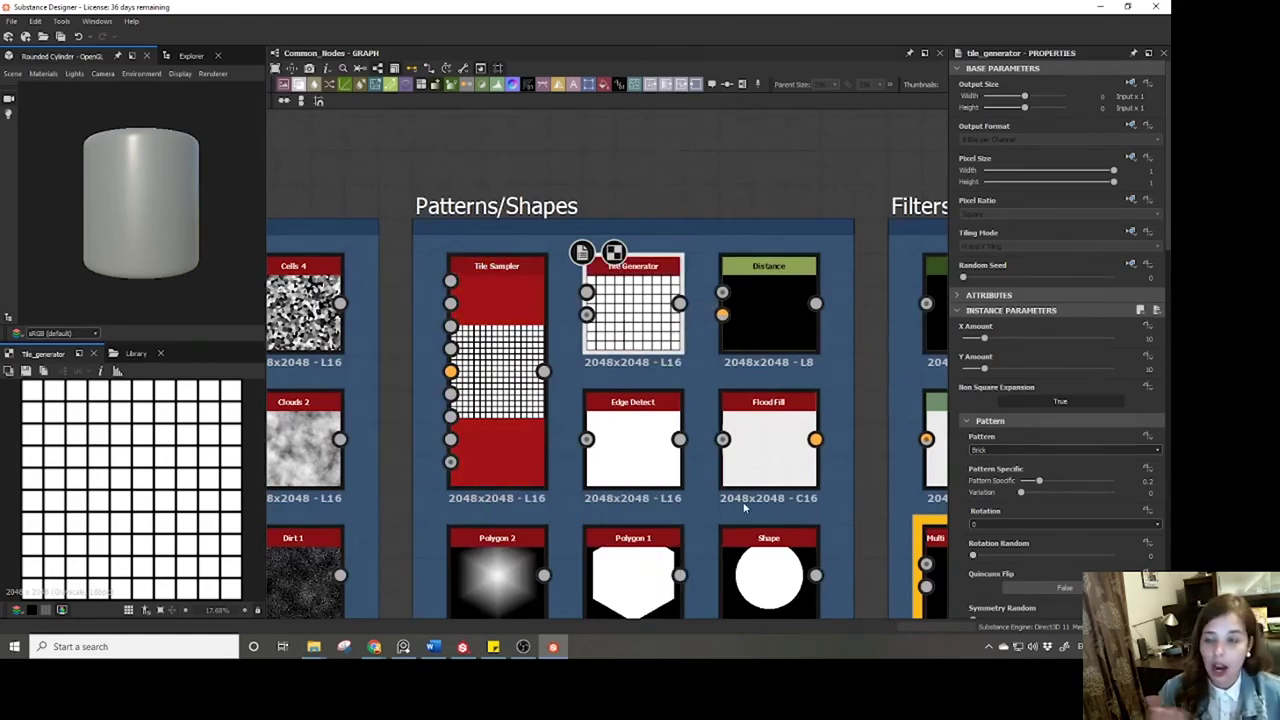
middle_drag(464, 448, 619, 440)
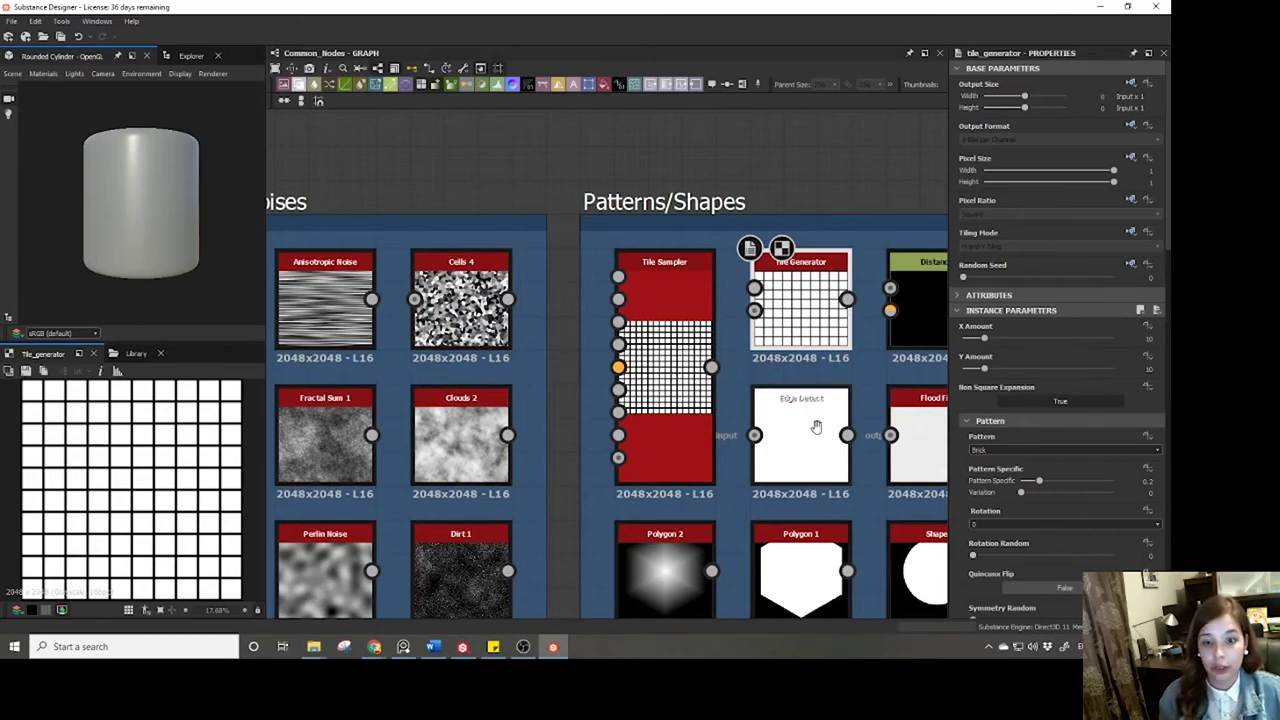
middle_drag(814, 428, 574, 376)
middle_drag(553, 451, 558, 412)
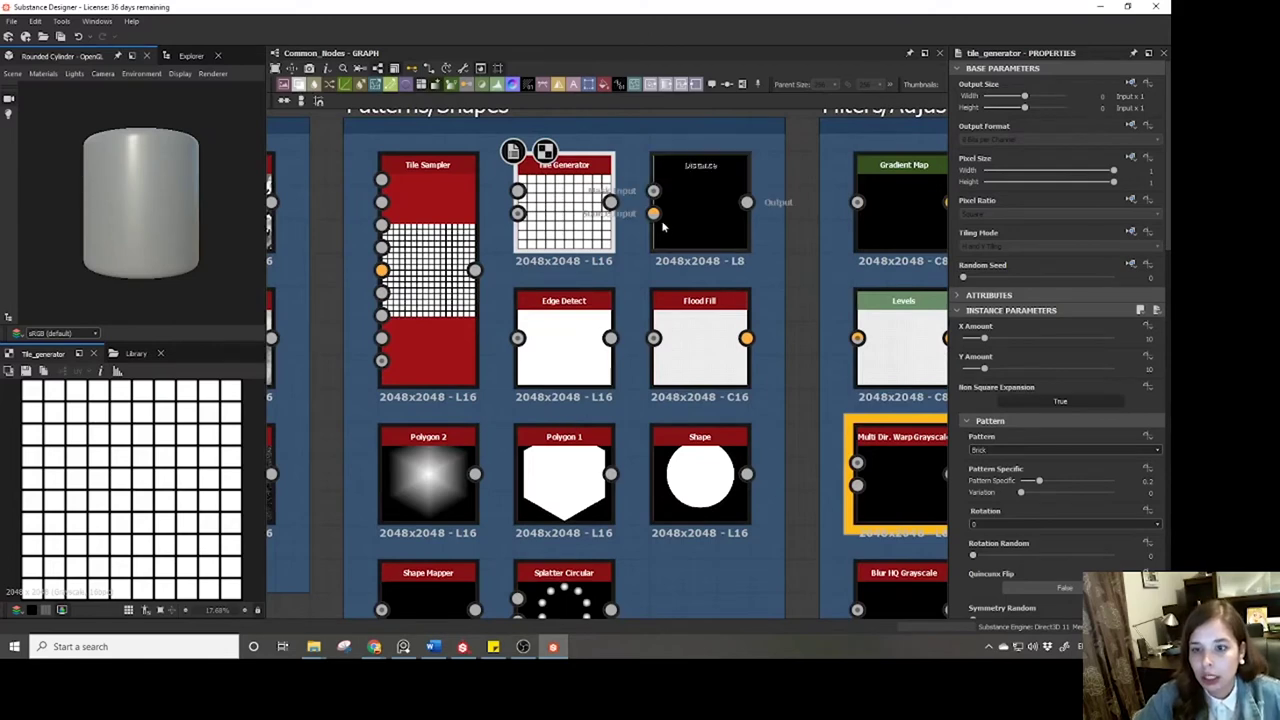
scroll(572, 378, down, 2)
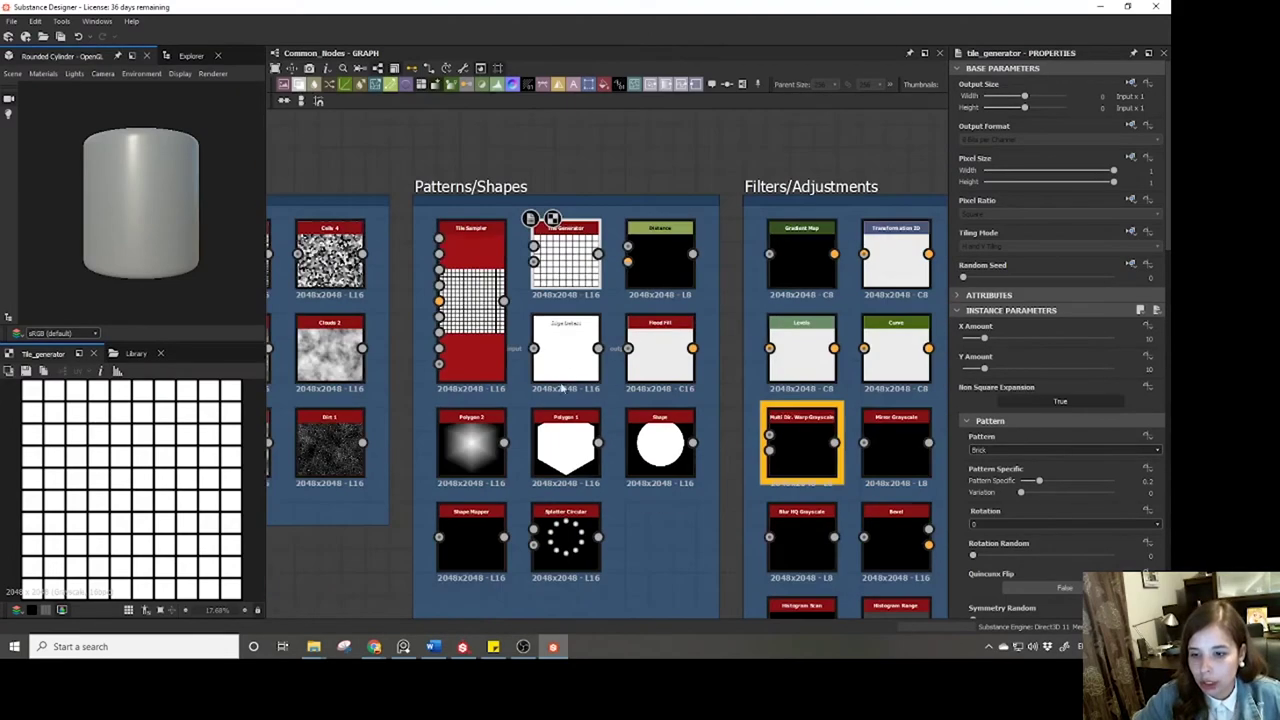
click(562, 515)
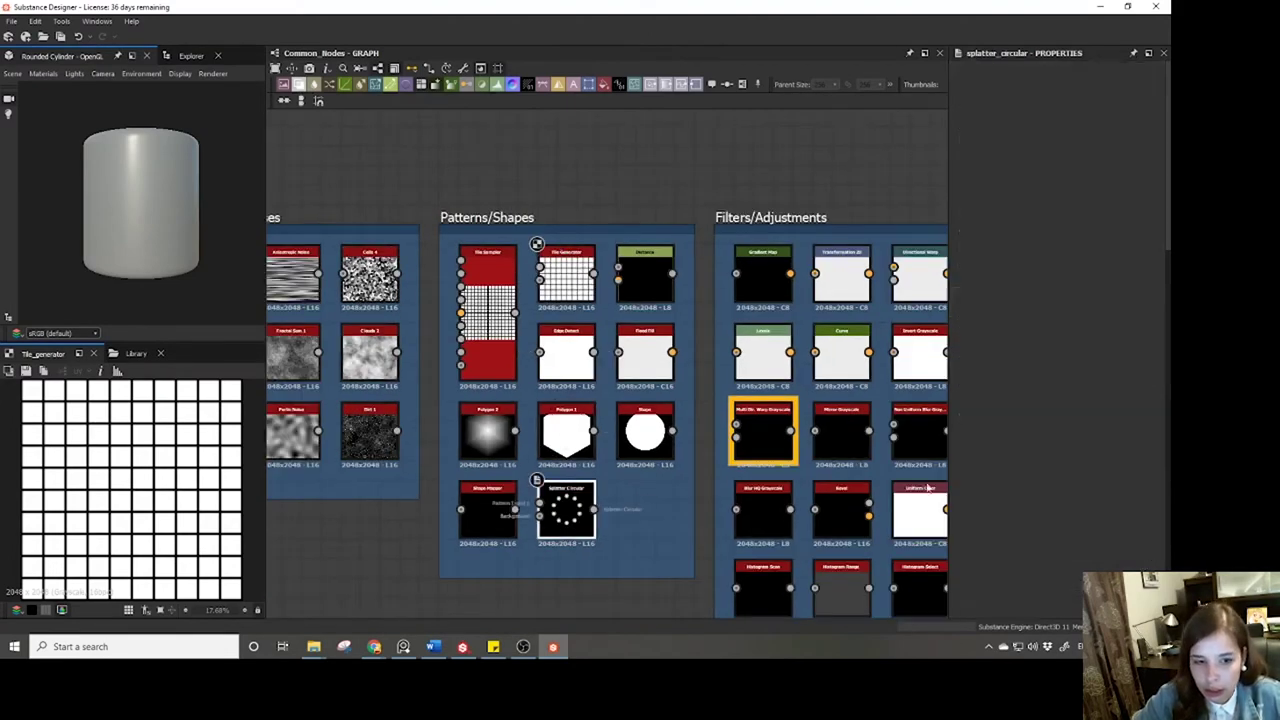
middle_drag(414, 437, 464, 479)
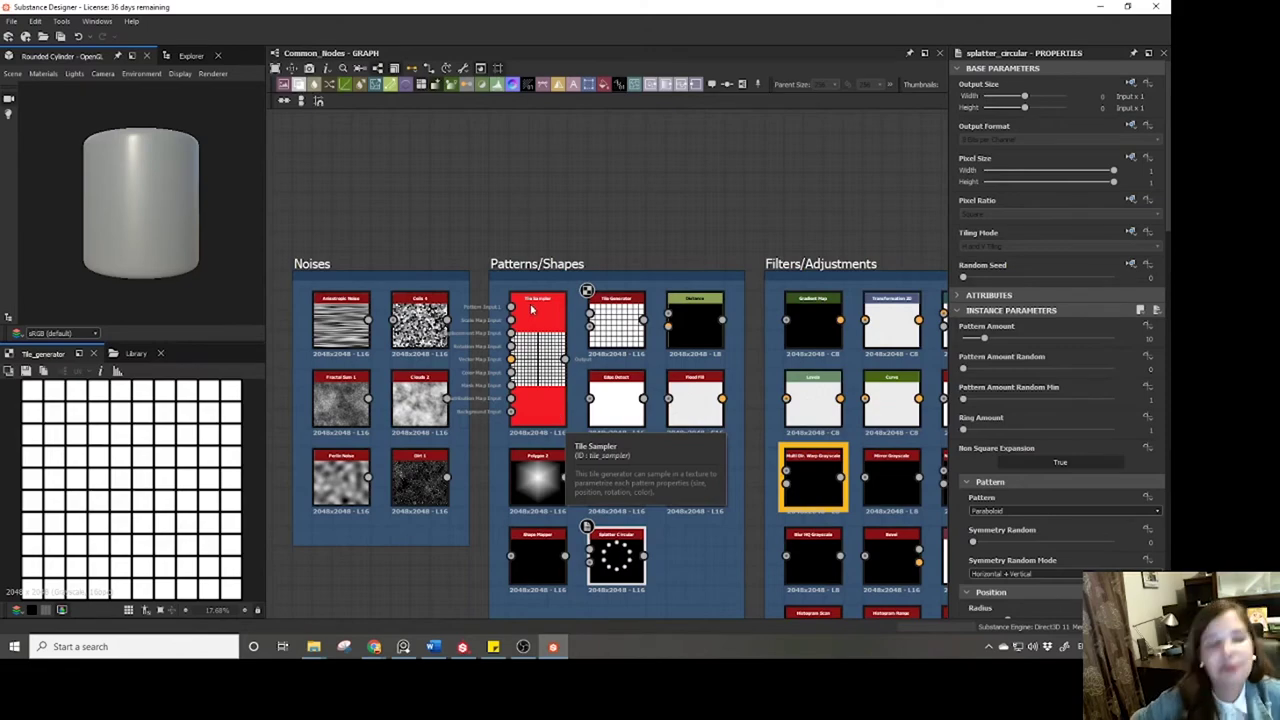
Connect the Polygon 1 output to the Edge Detect input and inspect the Edge Detect result in the 2D view.
scroll(630, 376, up, 3)
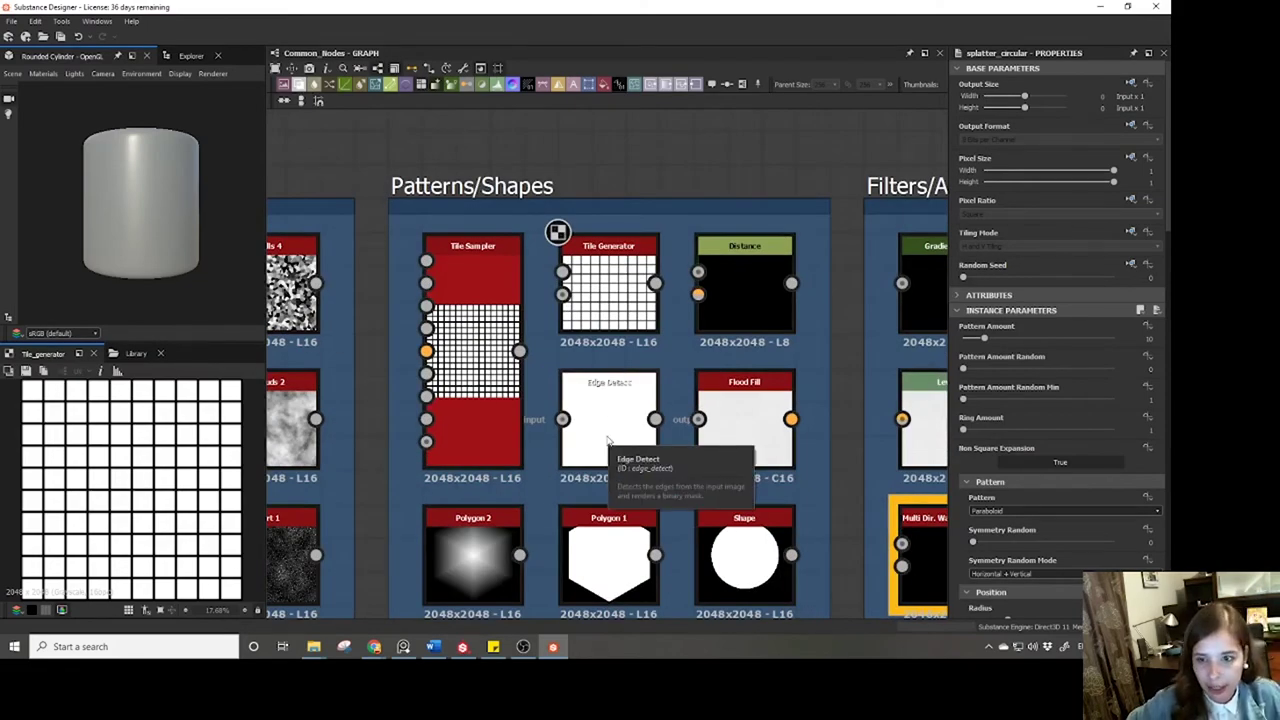
scroll(615, 460, down, 3)
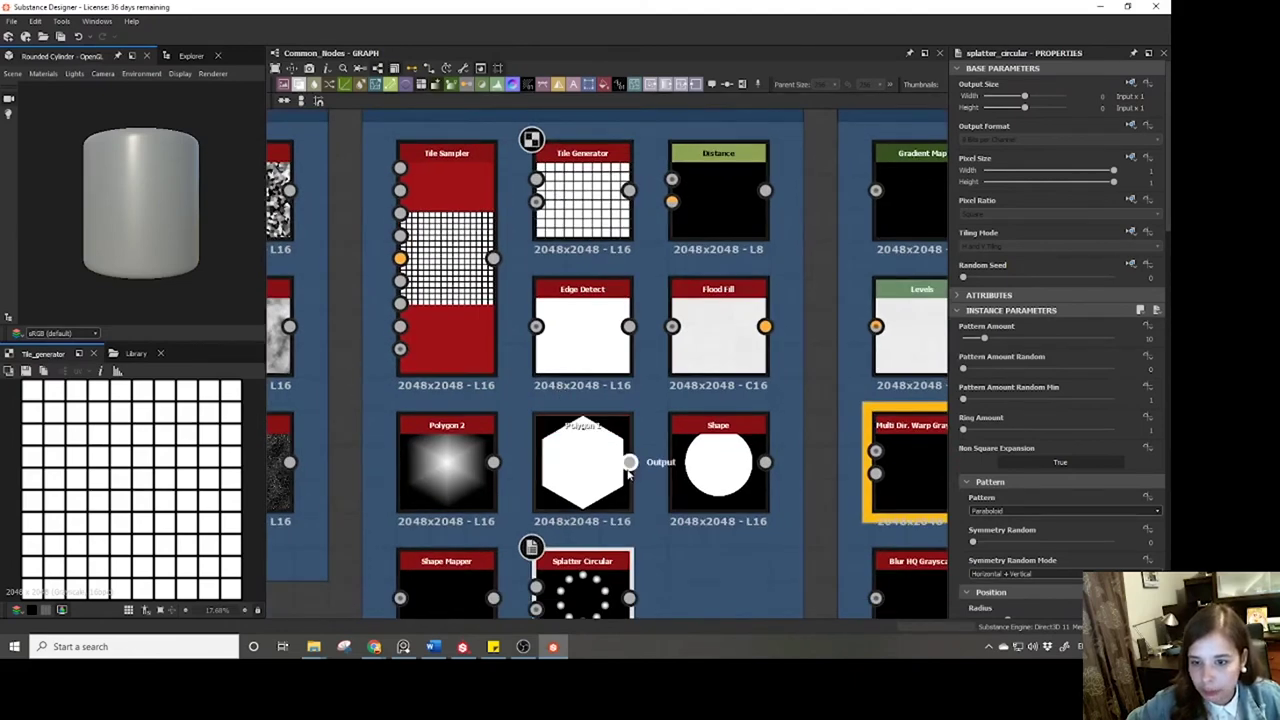
drag(630, 463, 536, 326)
double_click(568, 319)
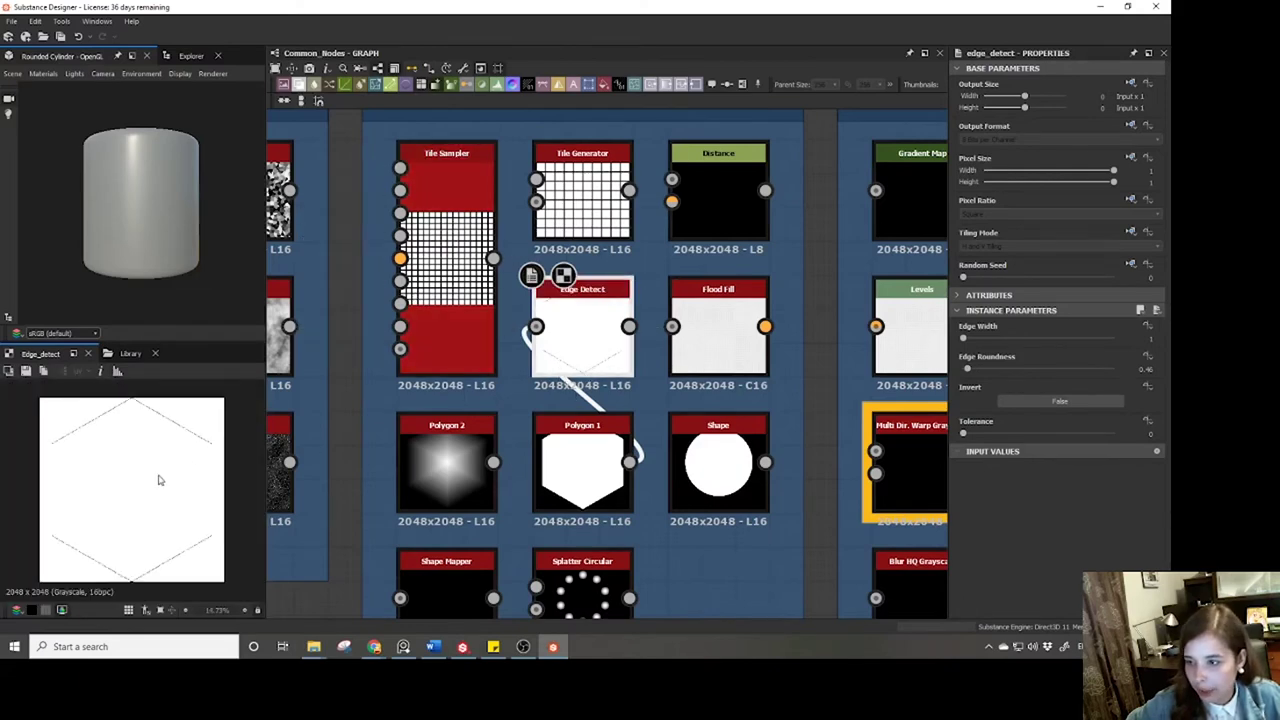
scroll(119, 503, up, 1)
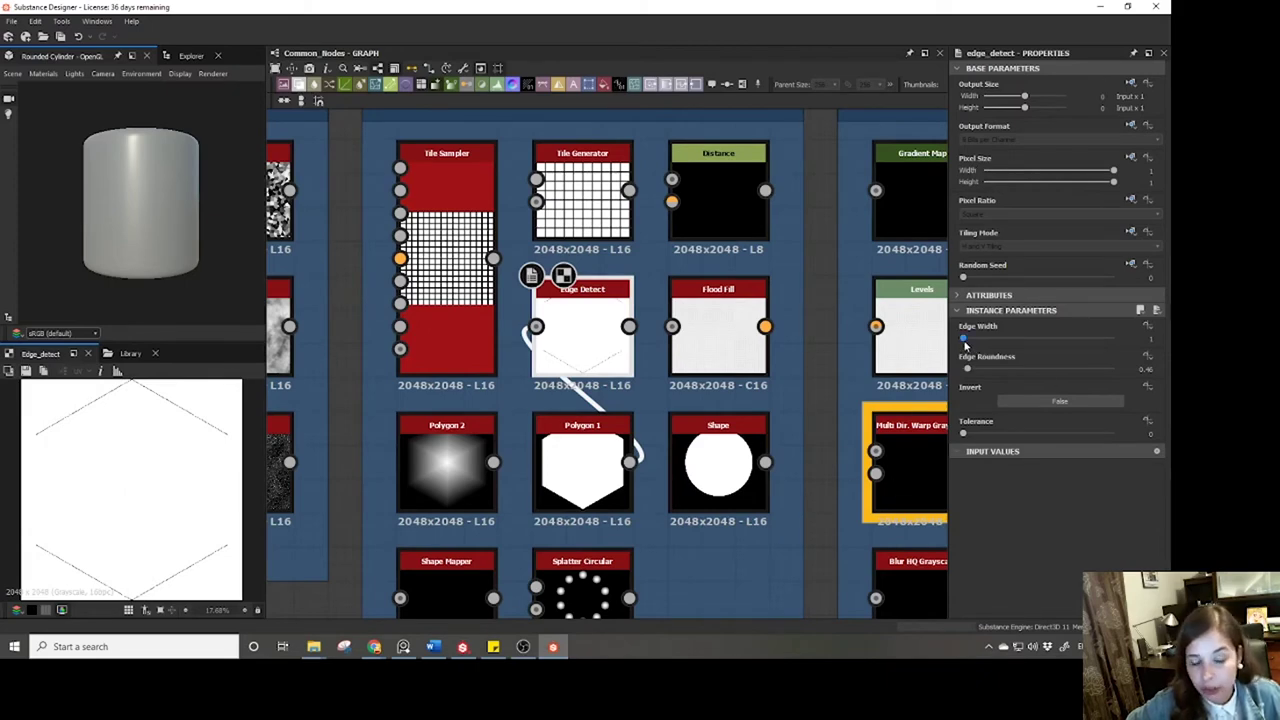
Set the Edge Detect node's Edge Width to 2.94 and Edge Roundness to 11.03, and remove its link from Polygon 1.
drag(964, 340, 1068, 369)
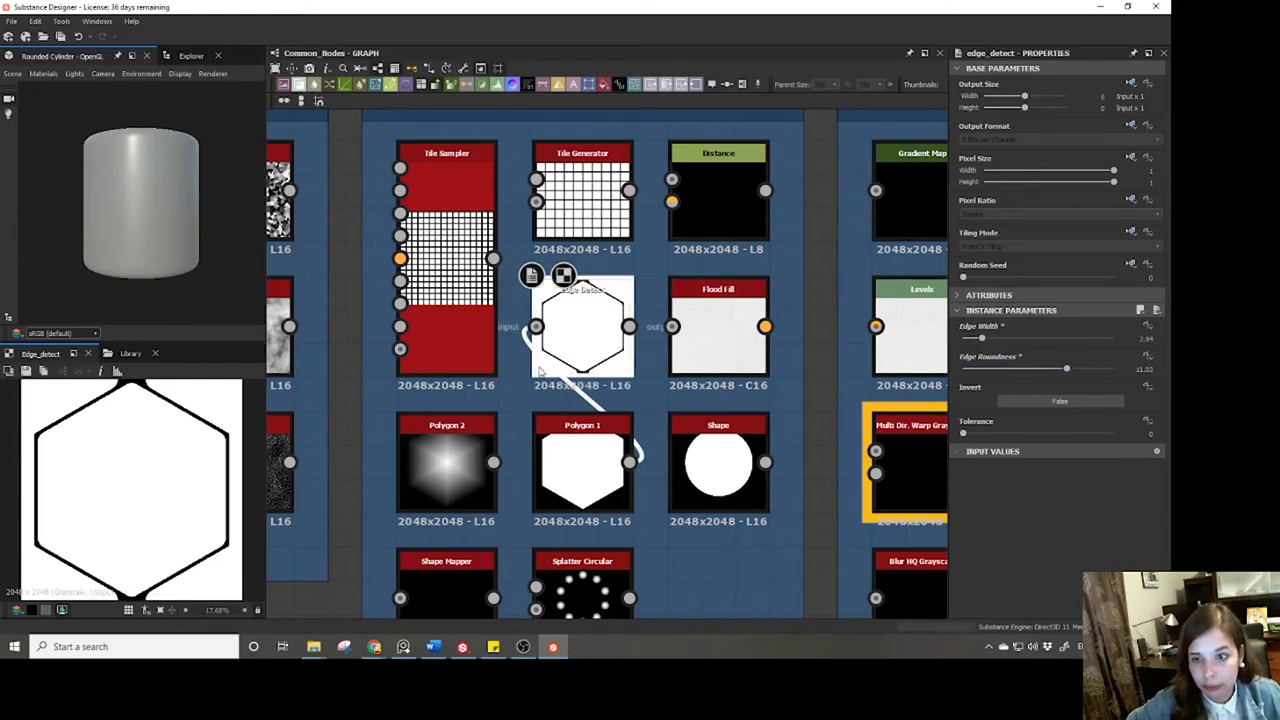
middle_drag(673, 348, 608, 350)
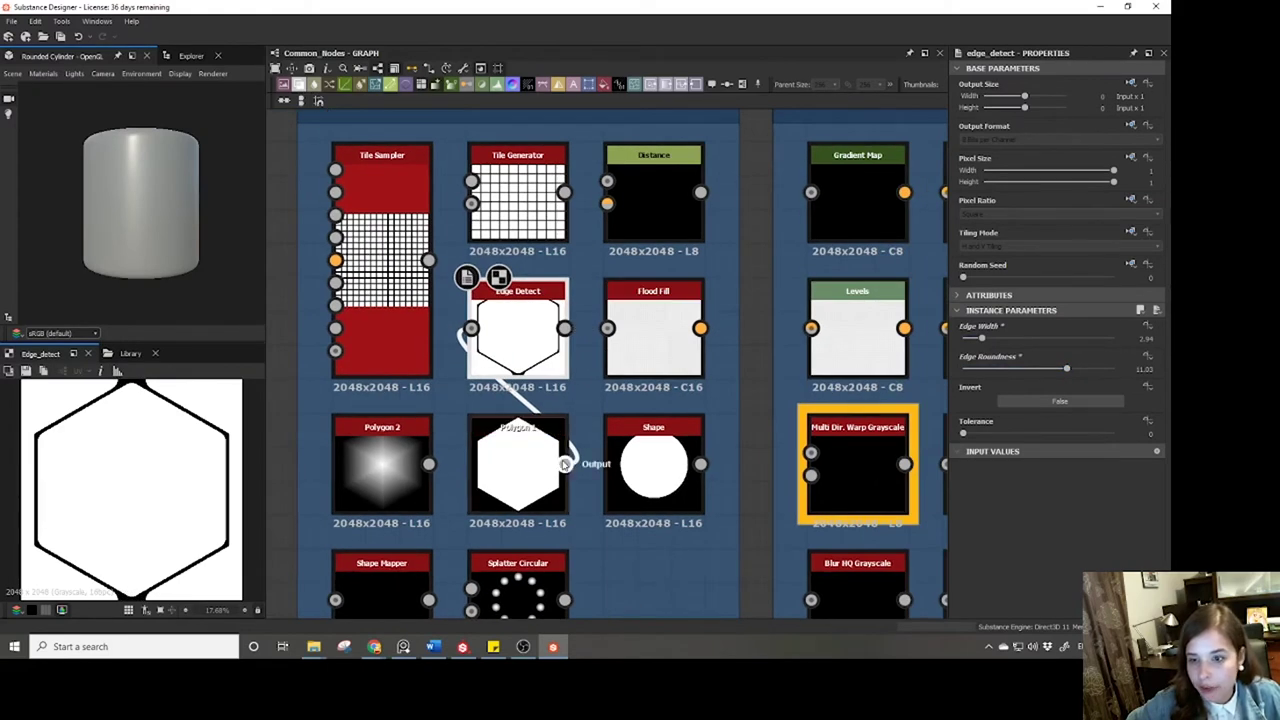
click(652, 345)
double_click(665, 337)
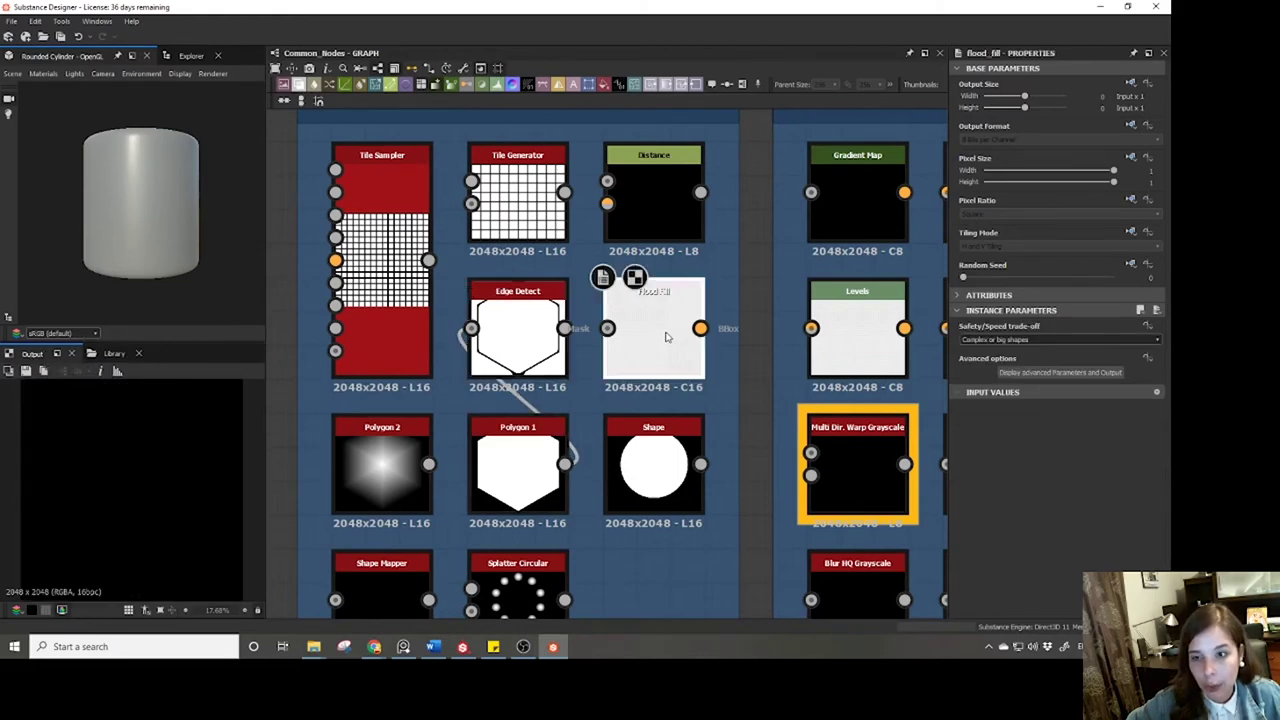
click(528, 400)
key(Delete)
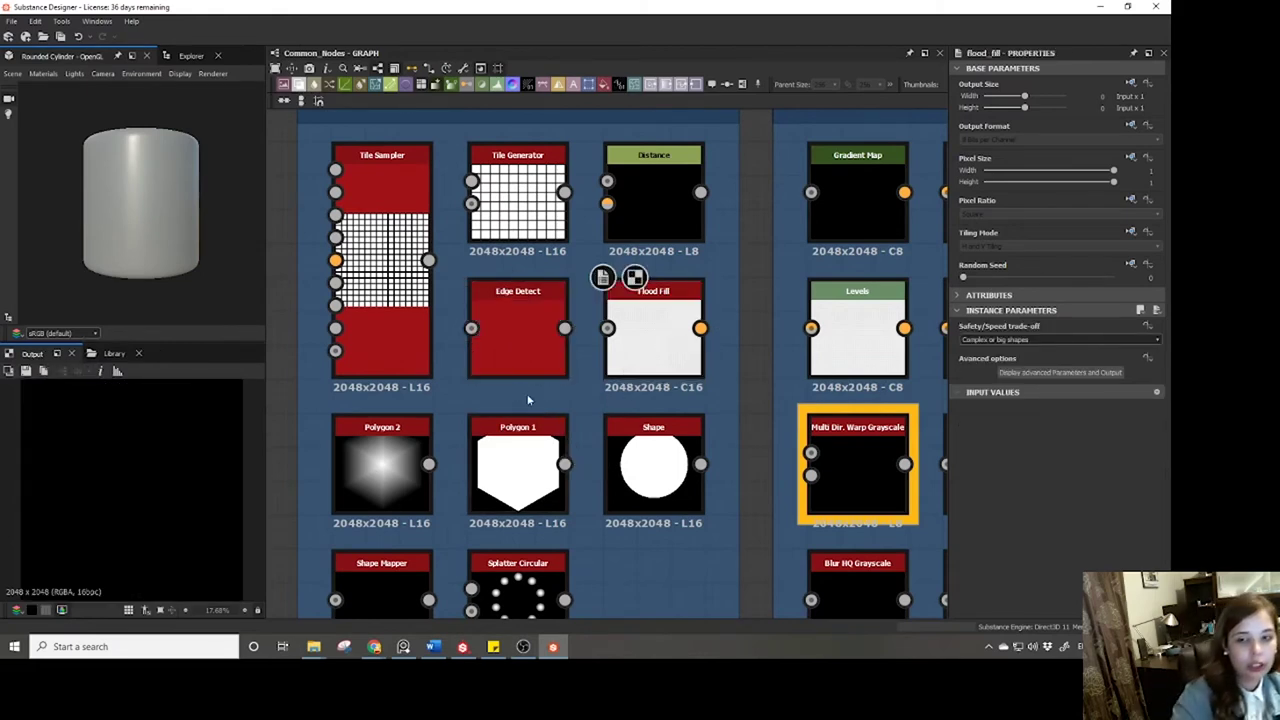
Set the Splatter Circular node's pattern to Disc.
middle_drag(555, 517, 594, 408)
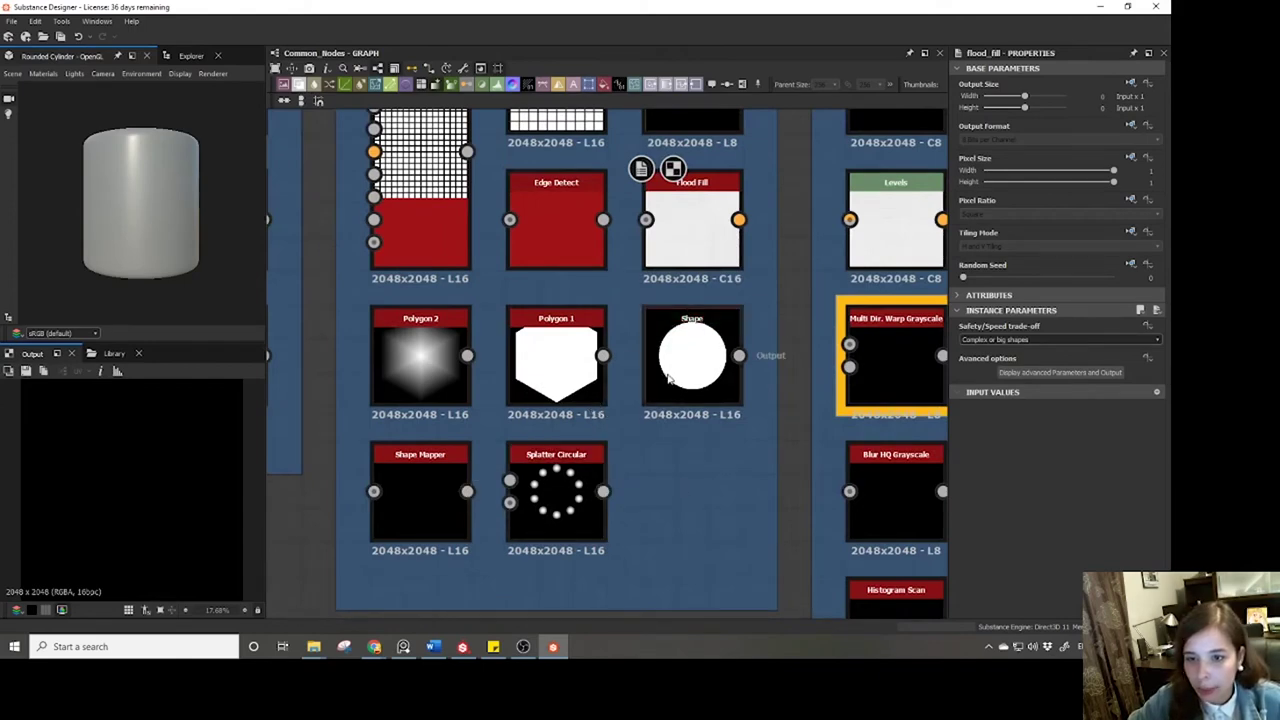
click(560, 488)
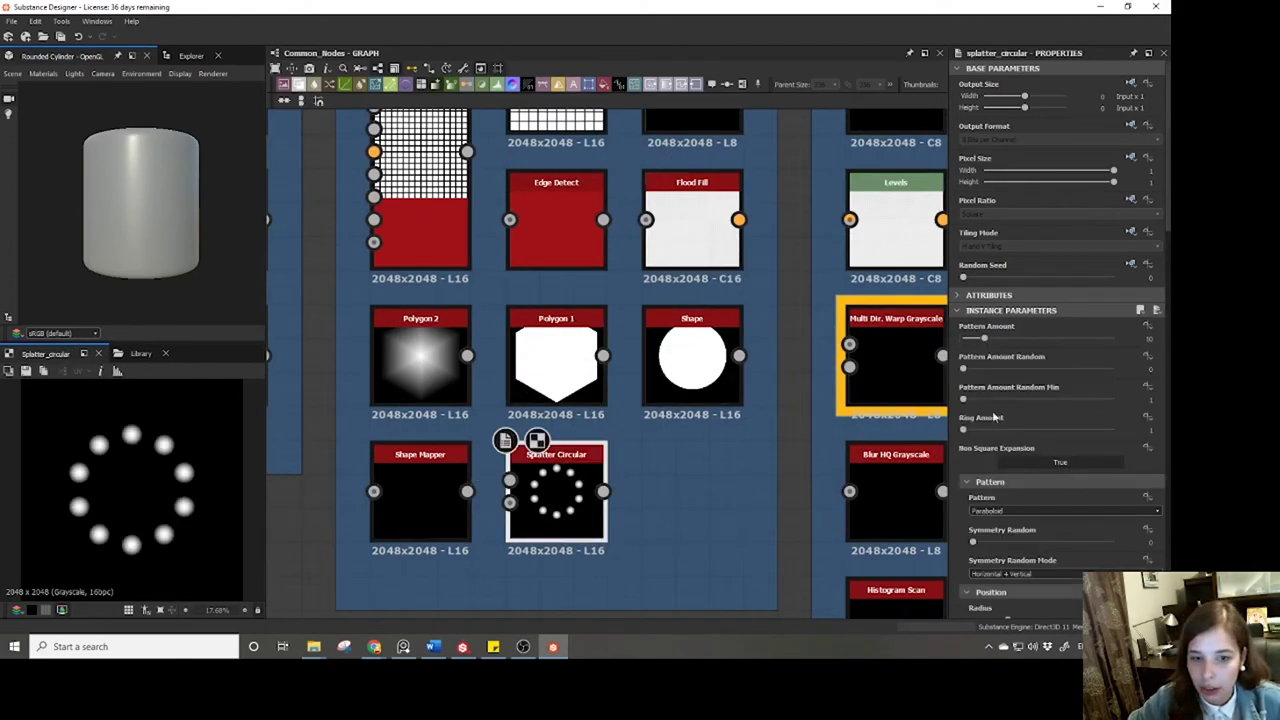
click(988, 510)
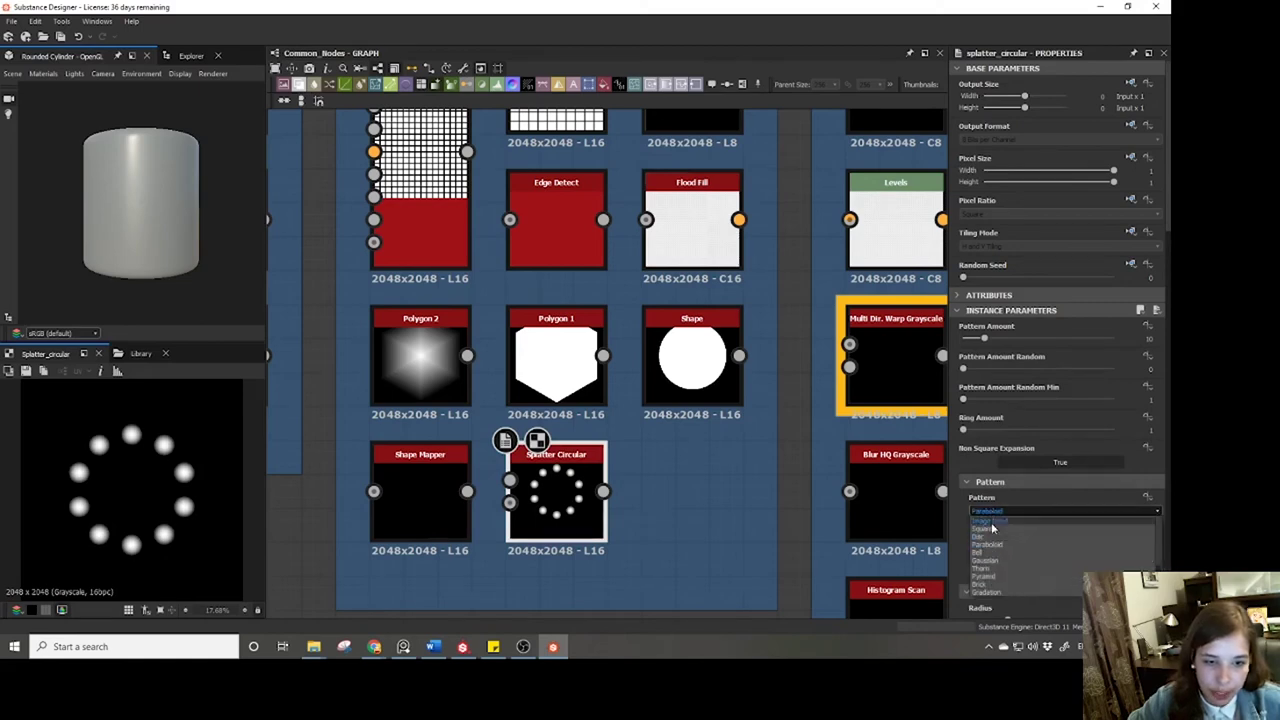
click(982, 537)
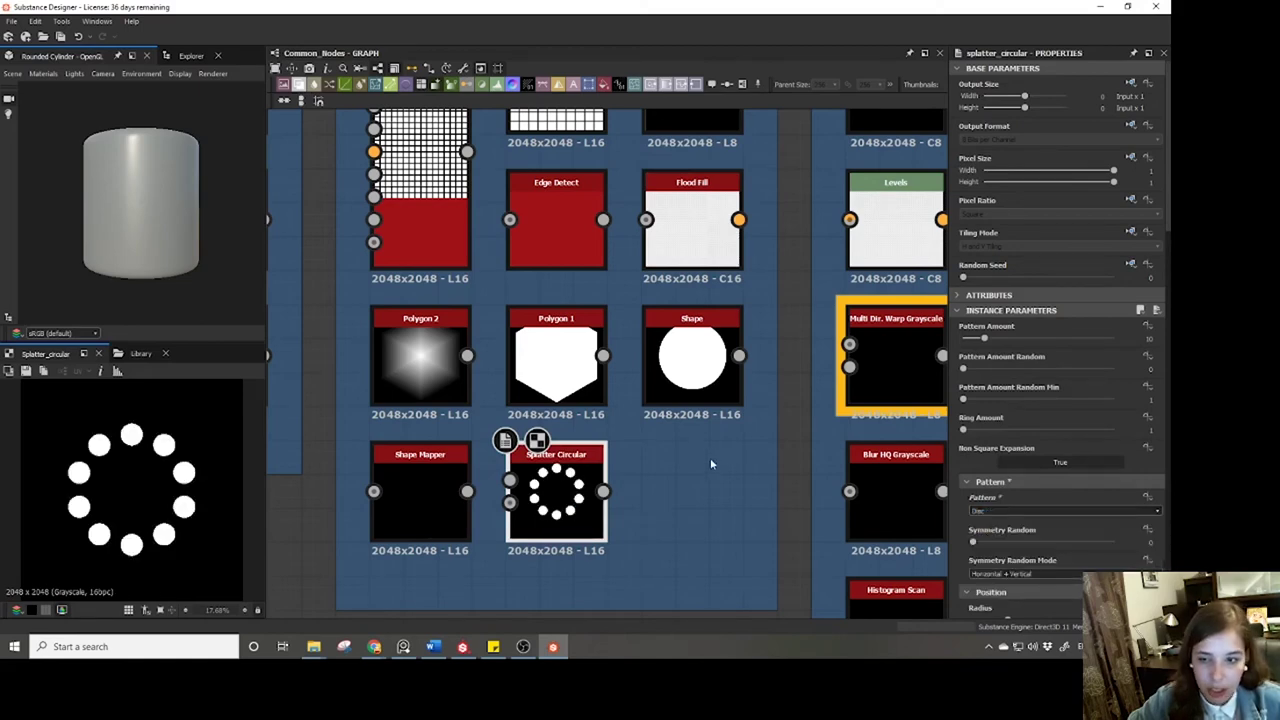
Connect the Splatter Circular output to the Flood Fill mask input and show the Flood Fill result in the 2D view.
middle_drag(640, 404, 600, 442)
drag(564, 532, 606, 260)
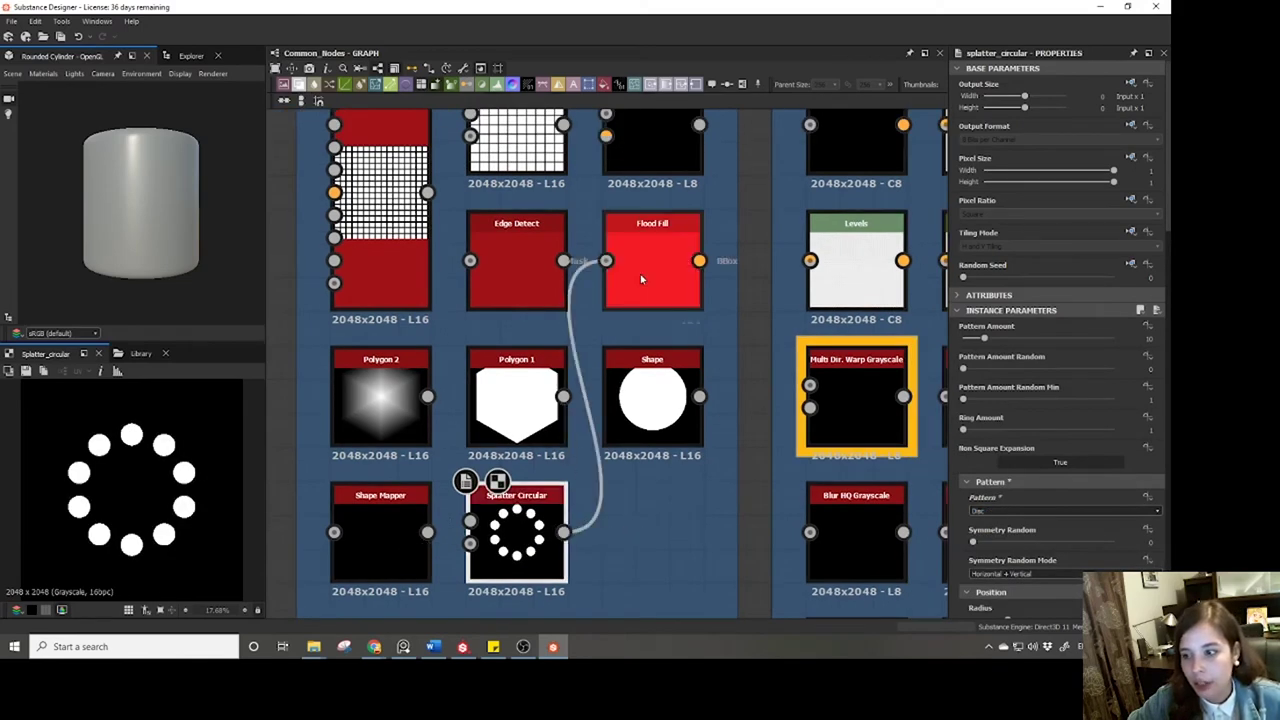
click(640, 276)
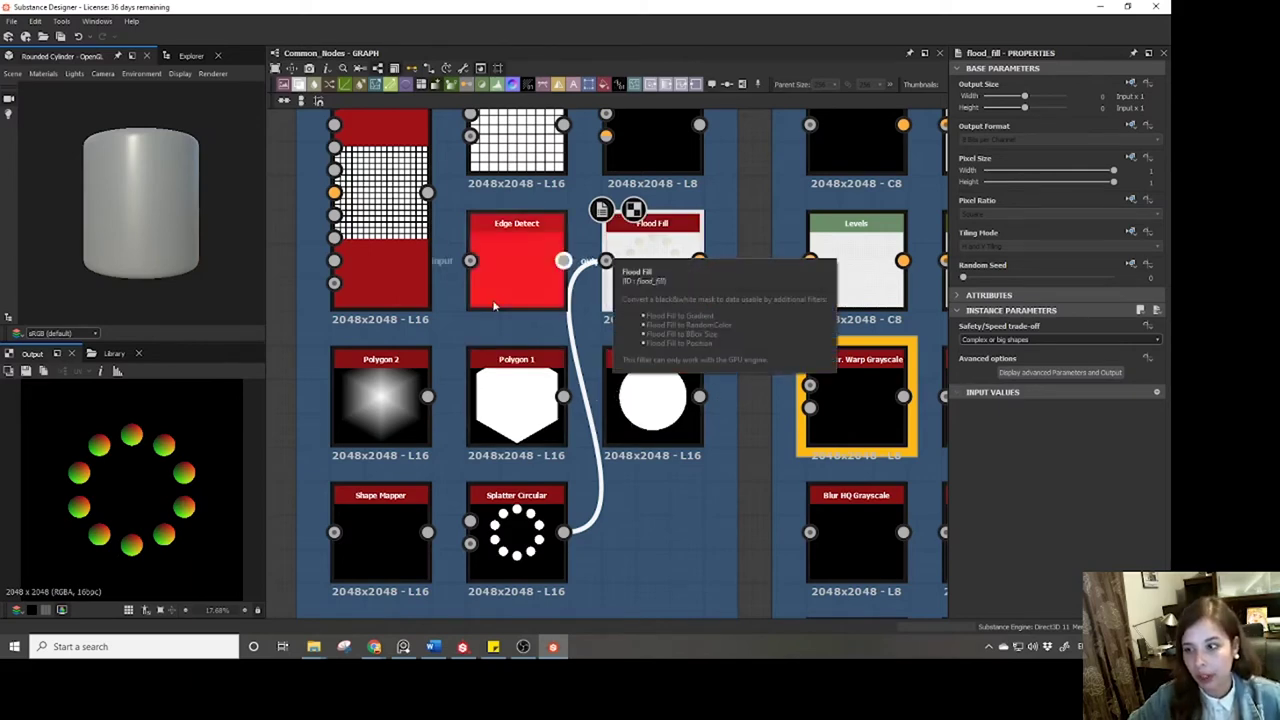
Add a Flood Fill to Random Color node below the Patterns/Shapes frame and connect the Flood Fill output to it.
scroll(651, 385, down, 3)
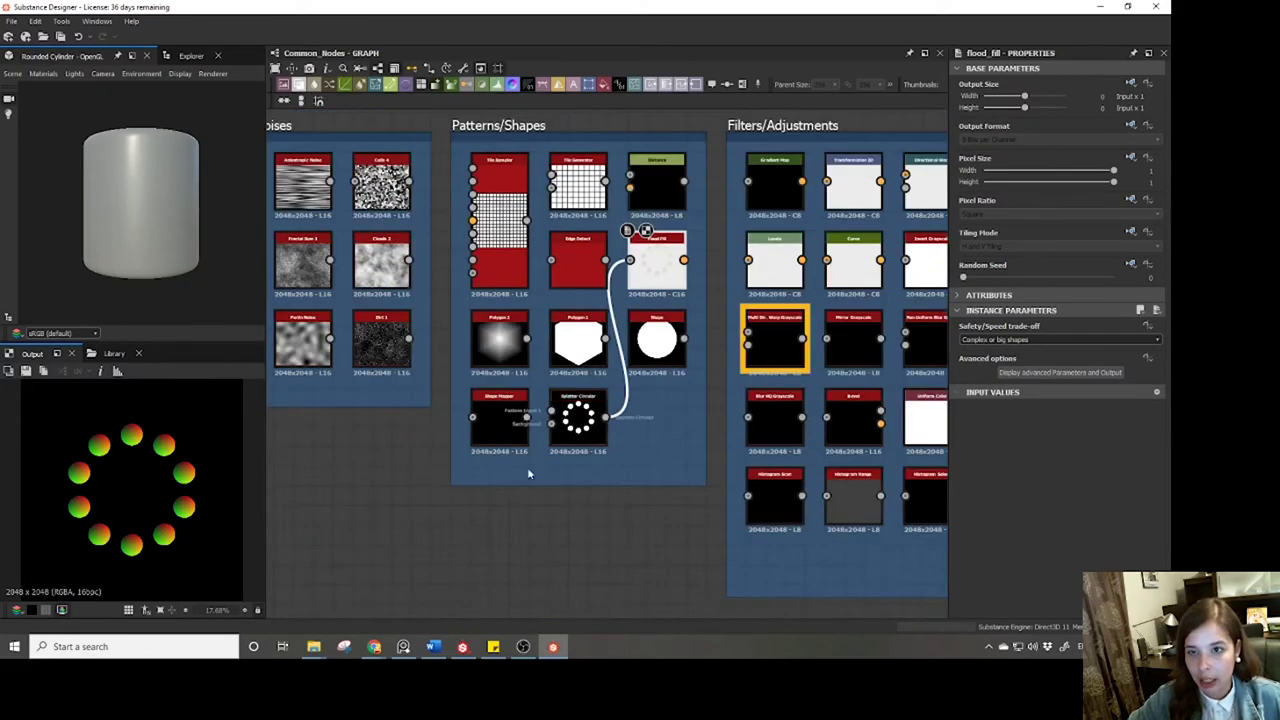
middle_drag(527, 472, 548, 410)
key(space)
text(floo)
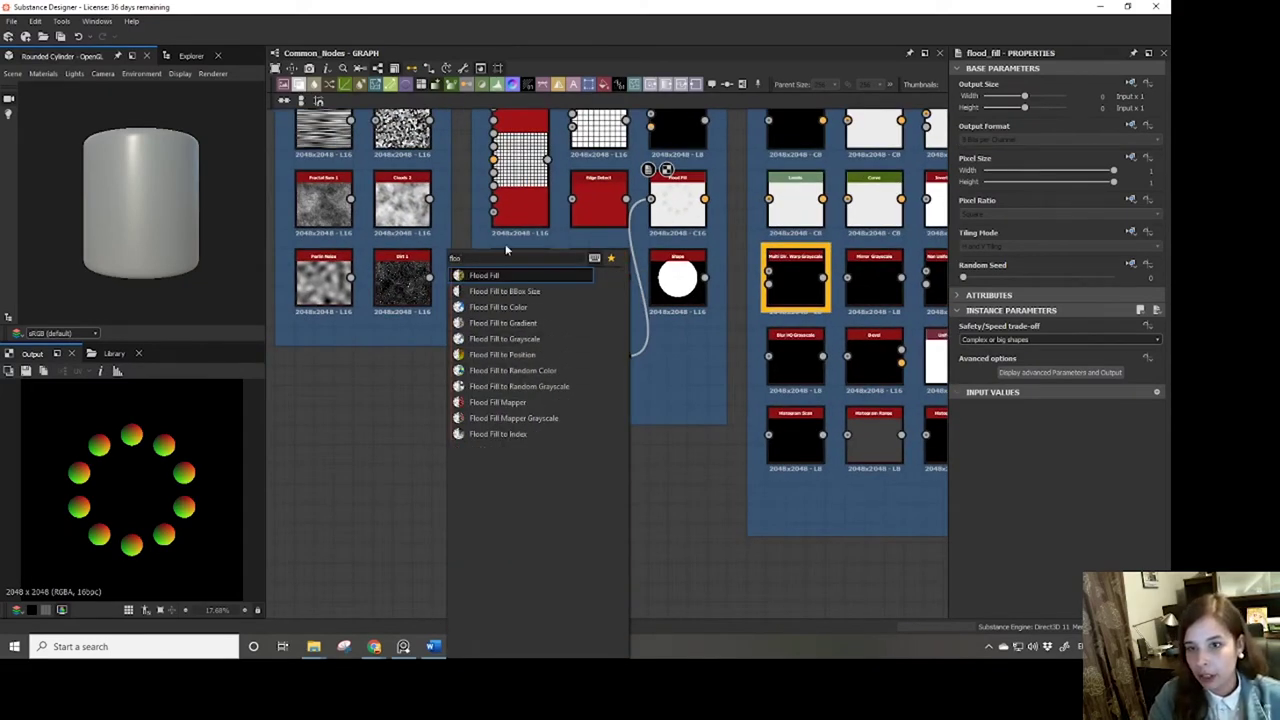
click(486, 372)
drag(409, 486, 586, 486)
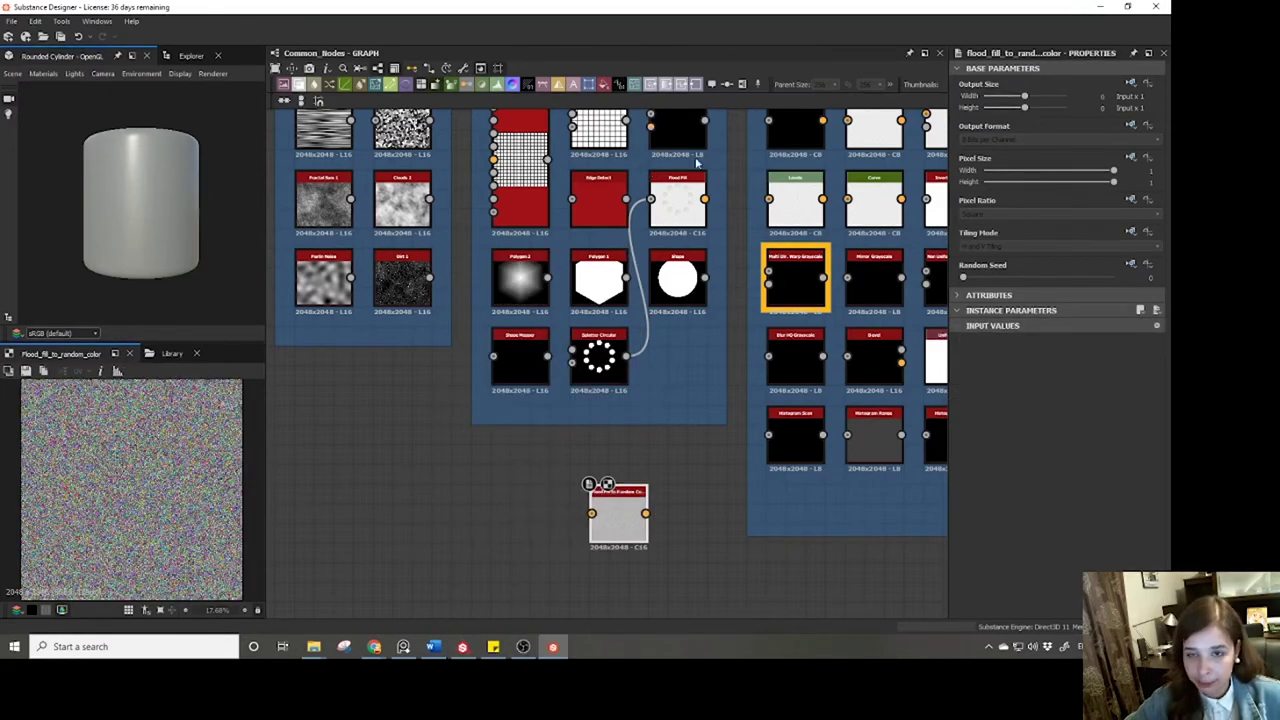
drag(705, 198, 591, 513)
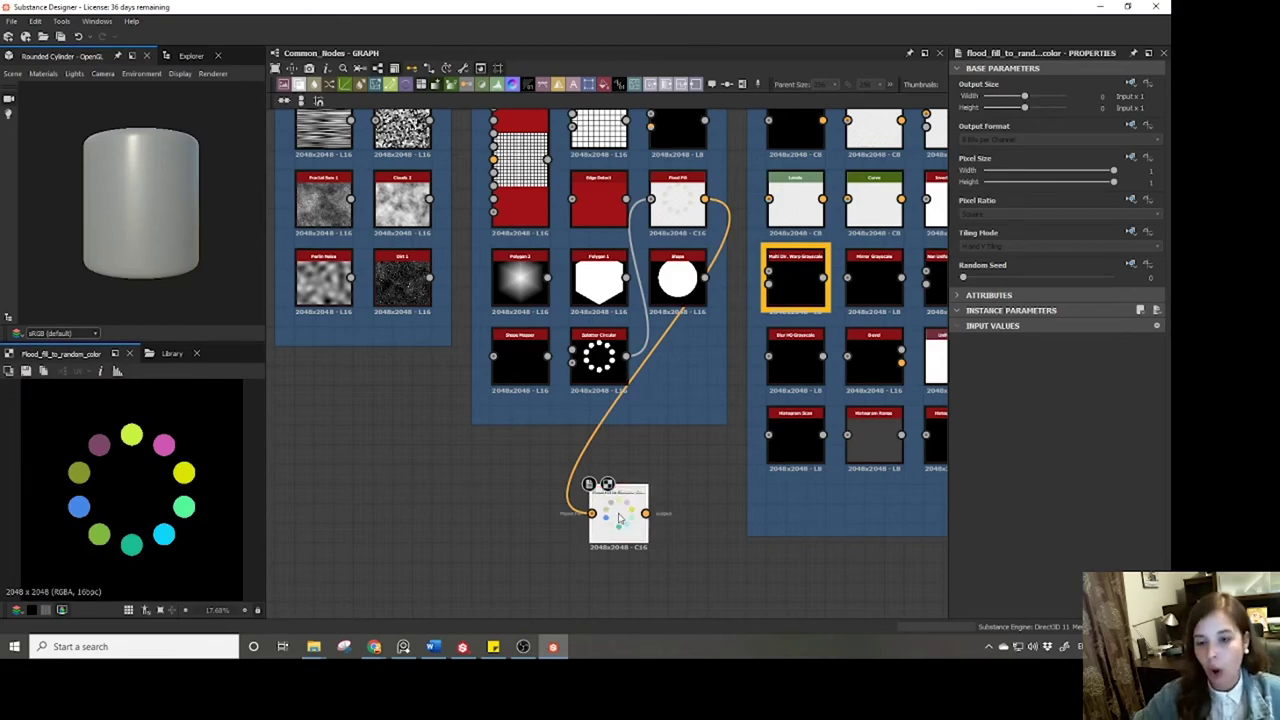
Replace the random color node with a Flood Fill to Random Grayscale node fed by the Flood Fill output.
key(Delete)
key(space)
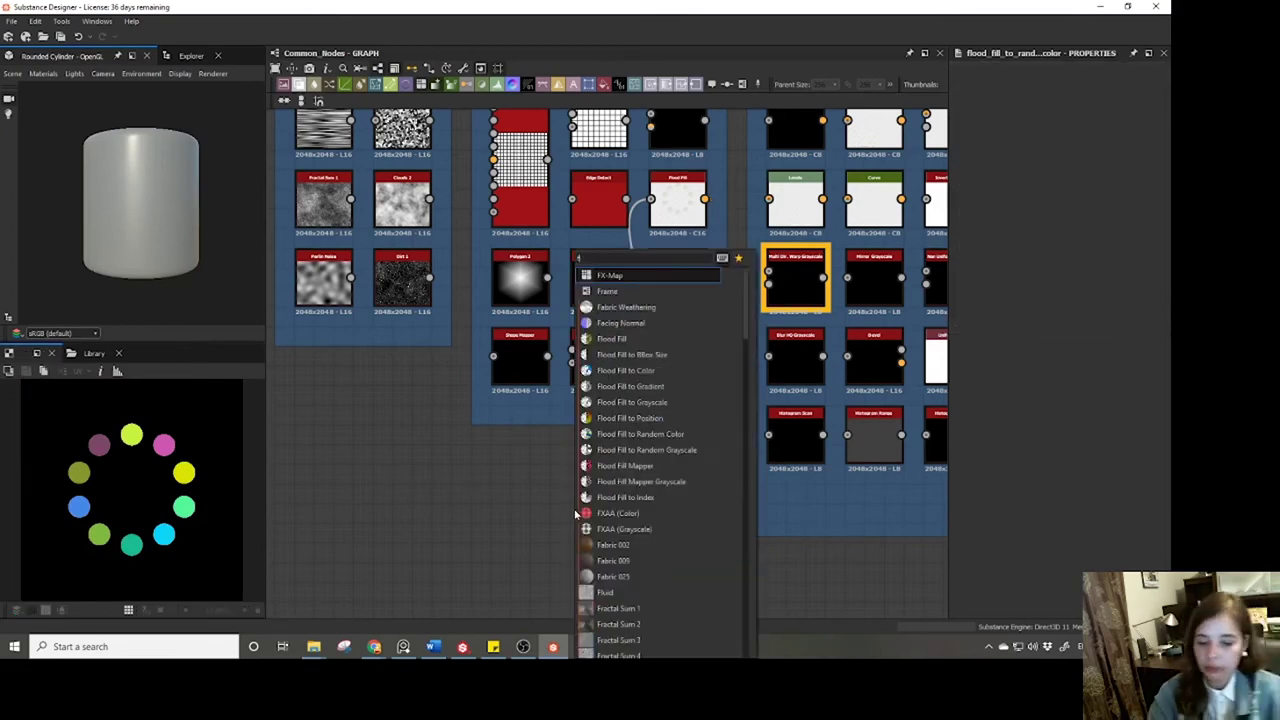
text(flood)
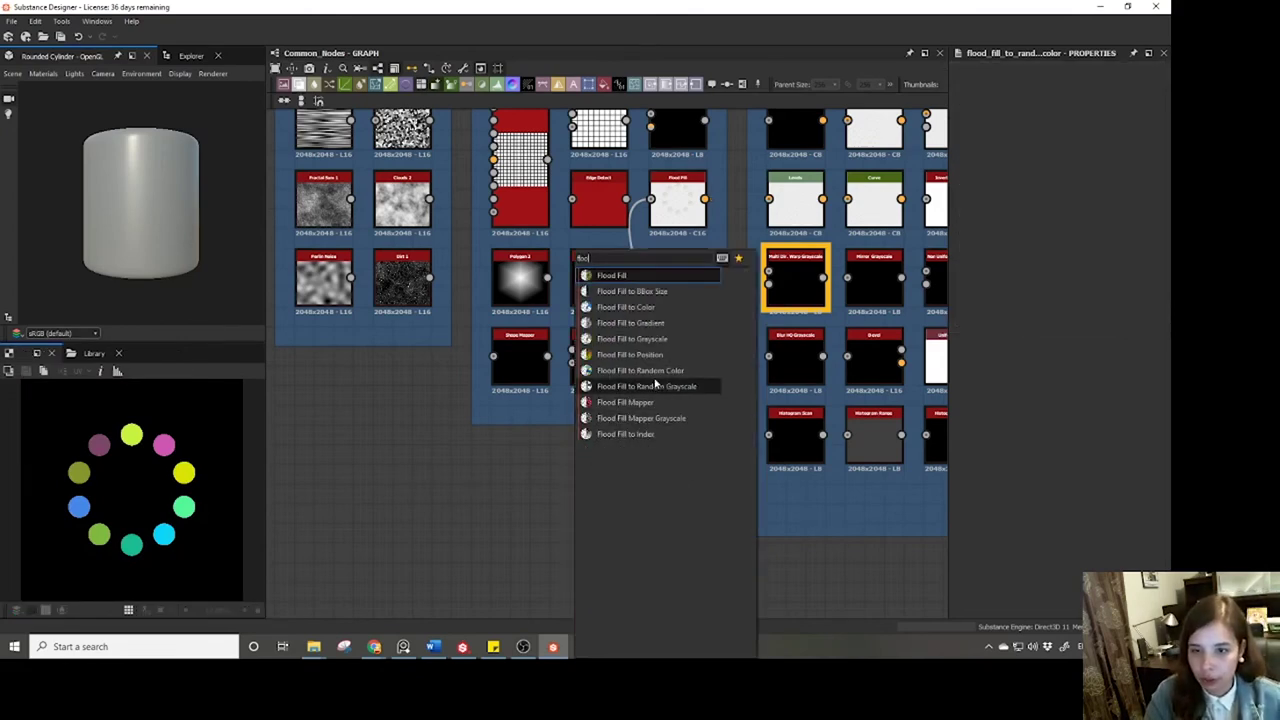
click(671, 386)
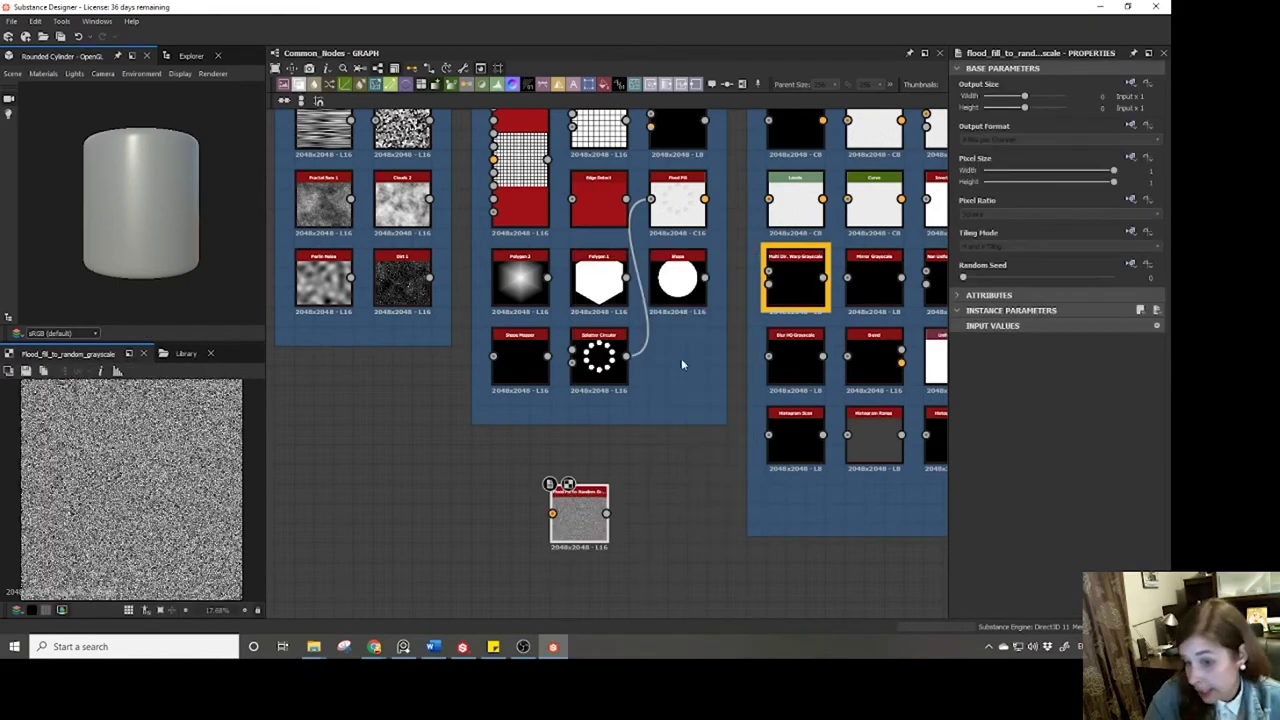
drag(706, 199, 552, 514)
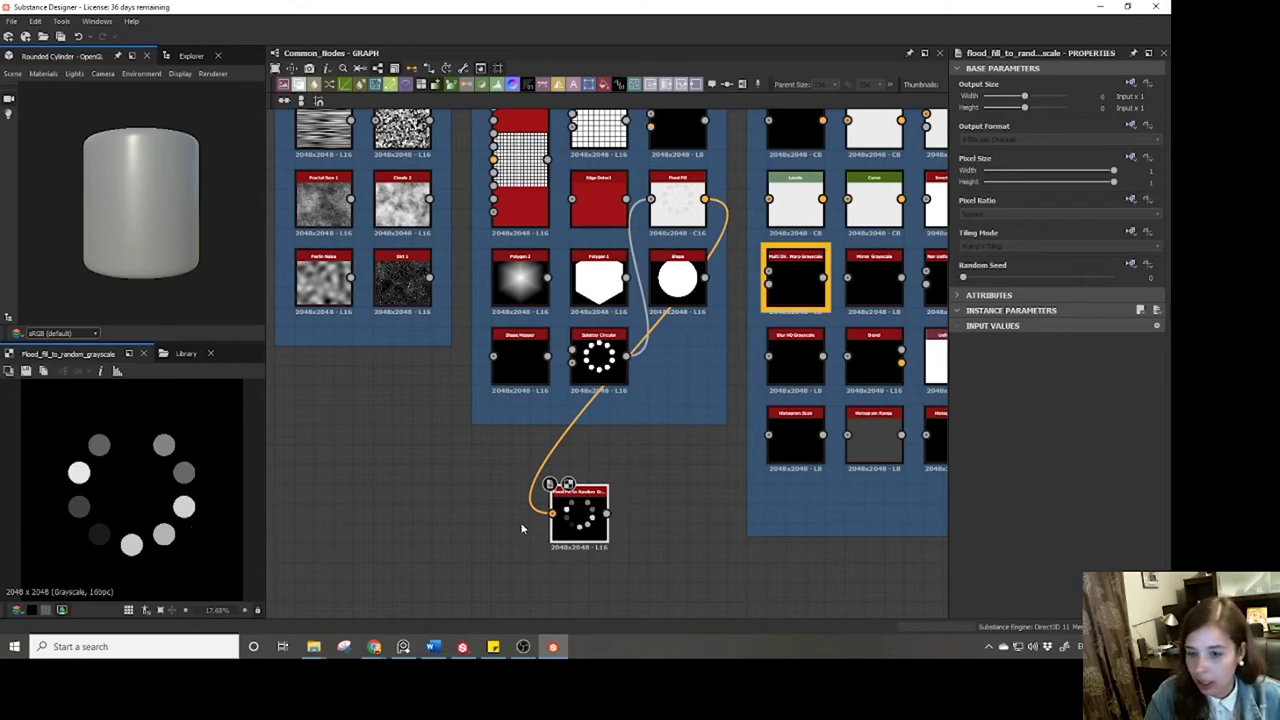
Add a Flood Fill to Gradient node beside the random grayscale node and feed it from the Flood Fill output.
key(space)
text(fl)
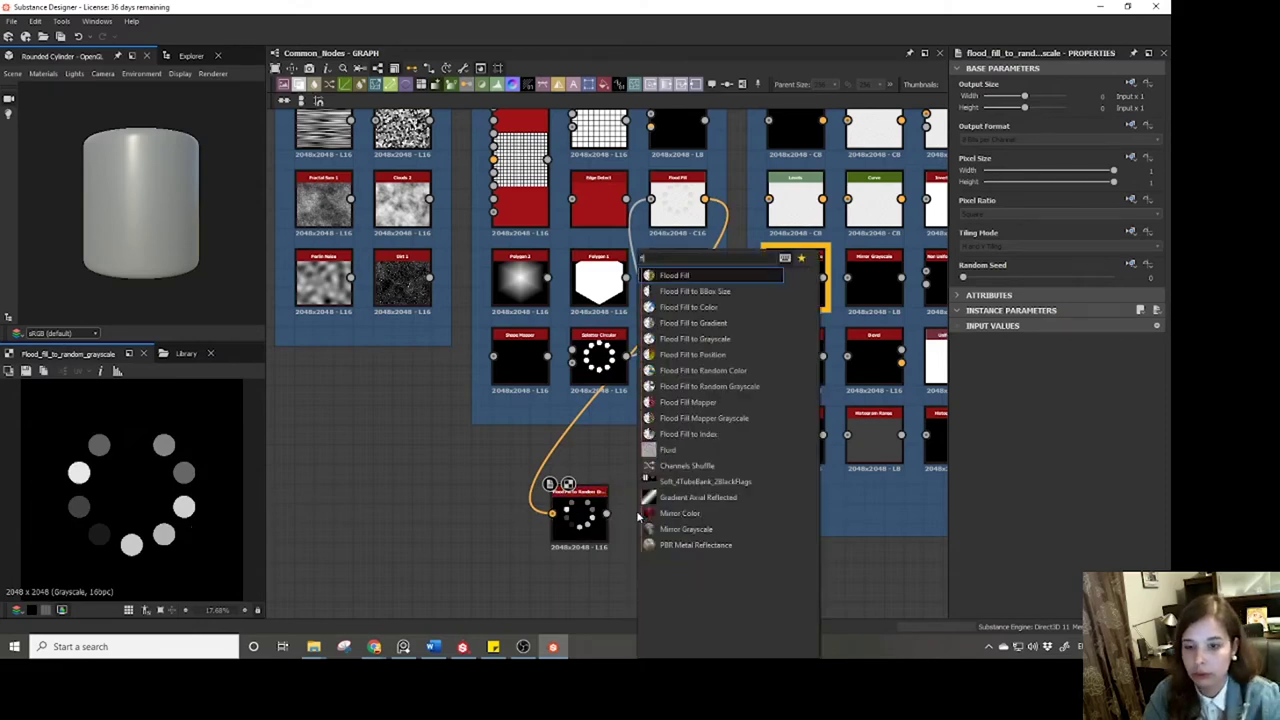
text(oo)
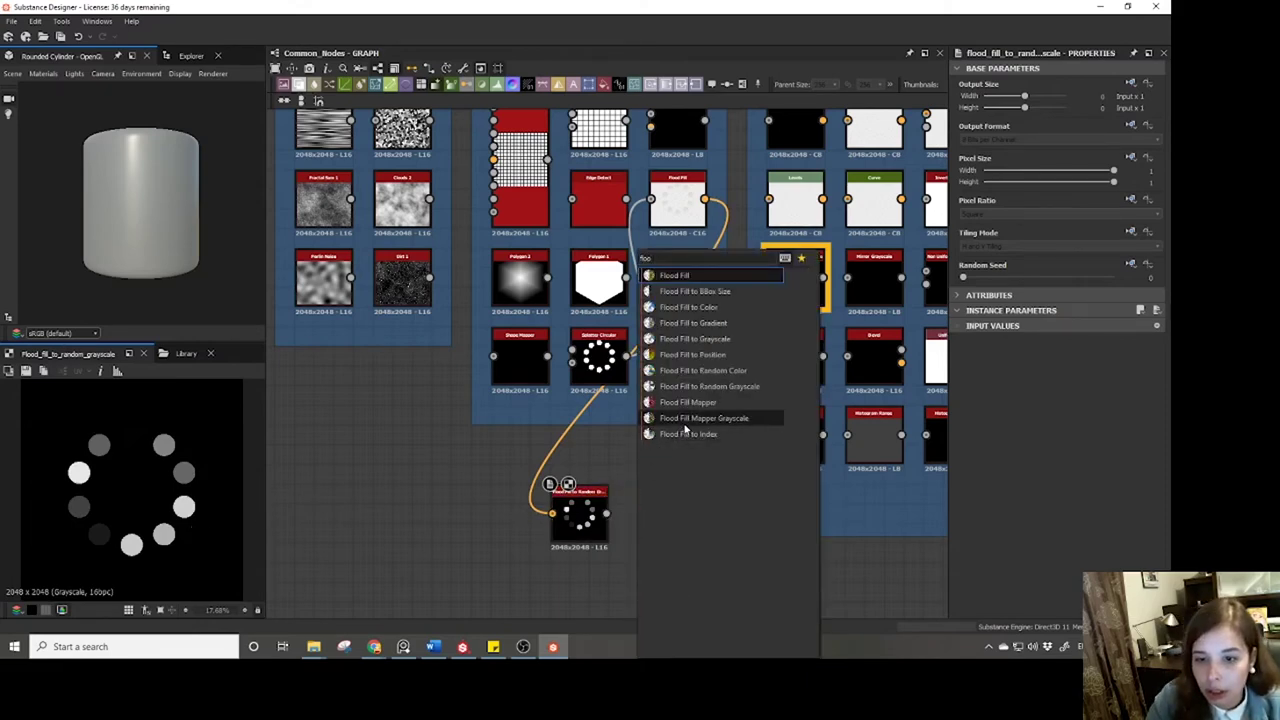
click(693, 323)
drag(706, 278, 651, 487)
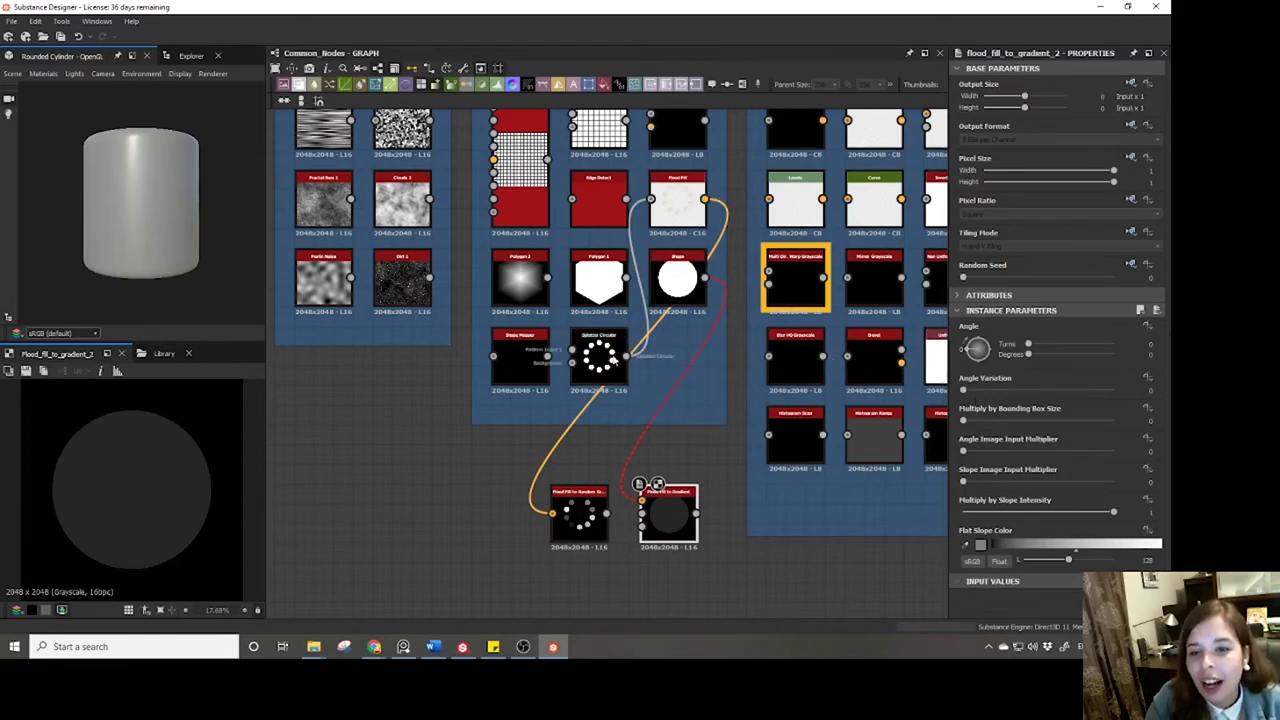
click(688, 268)
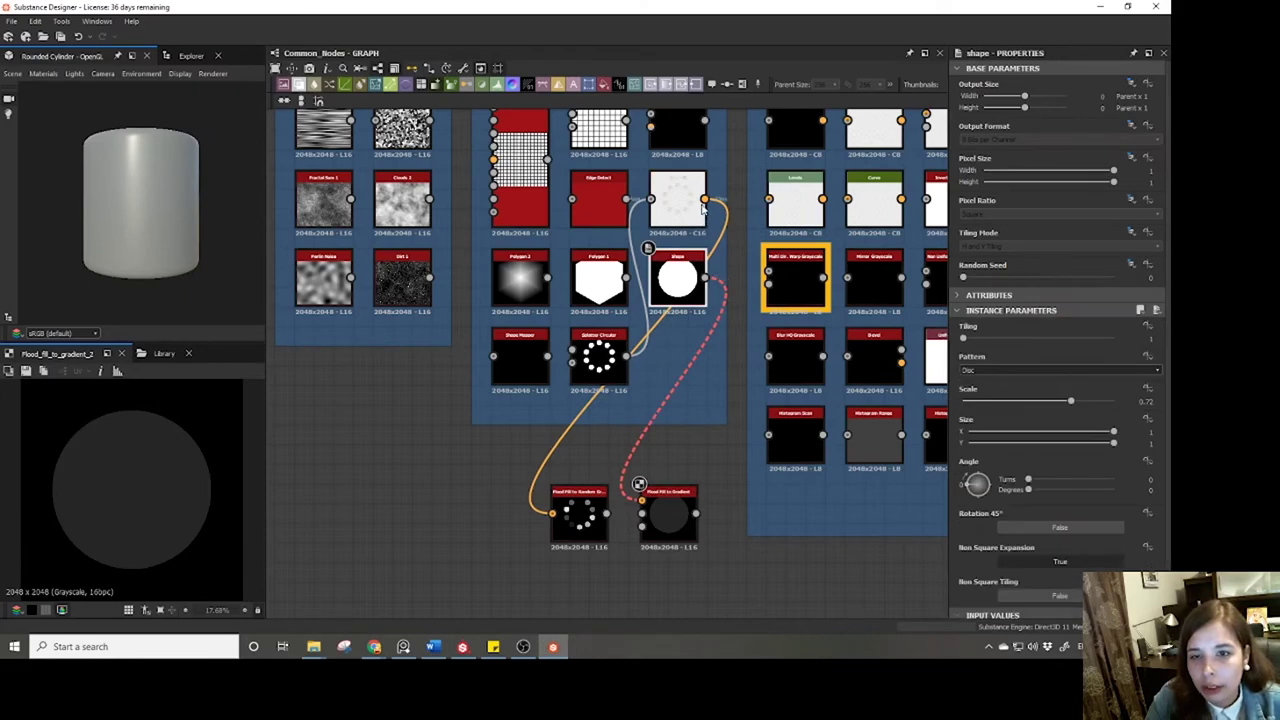
drag(705, 200, 641, 500)
Set the Flood Fill to Gradient node's Angle Variation to 0.73 and show its result in the 2D view.
click(656, 510)
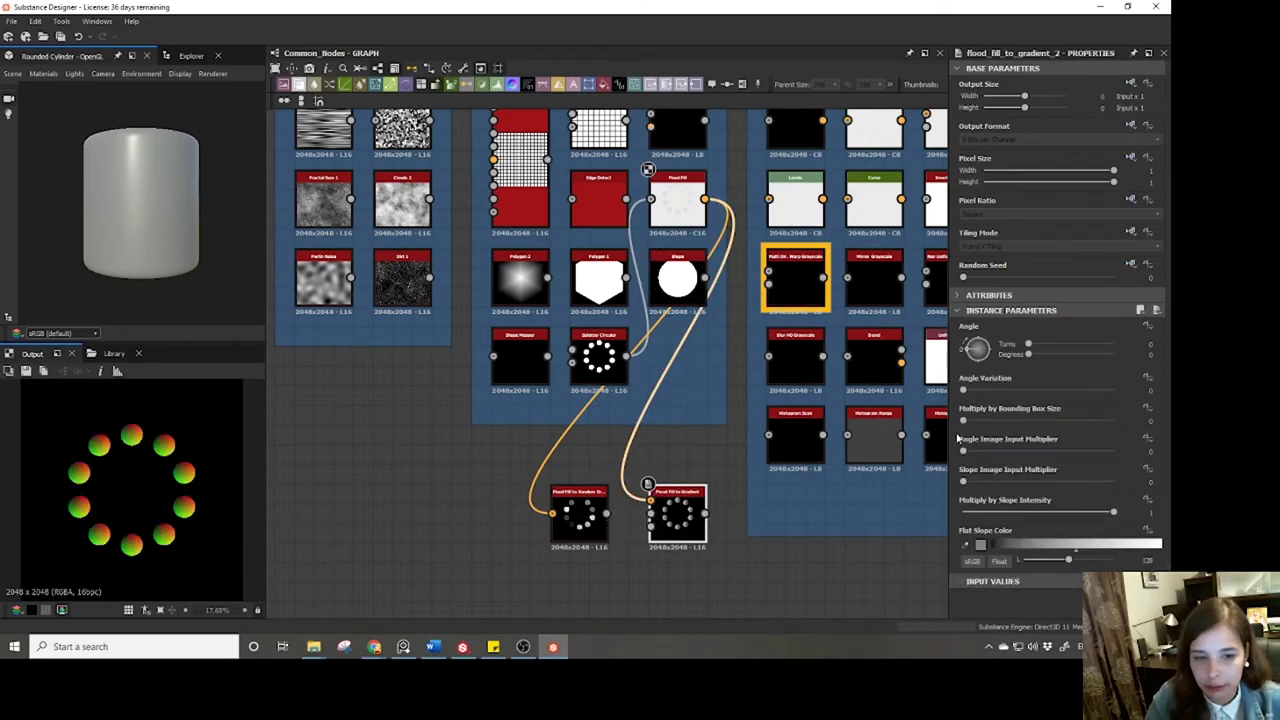
drag(1040, 390, 1073, 394)
double_click(681, 516)
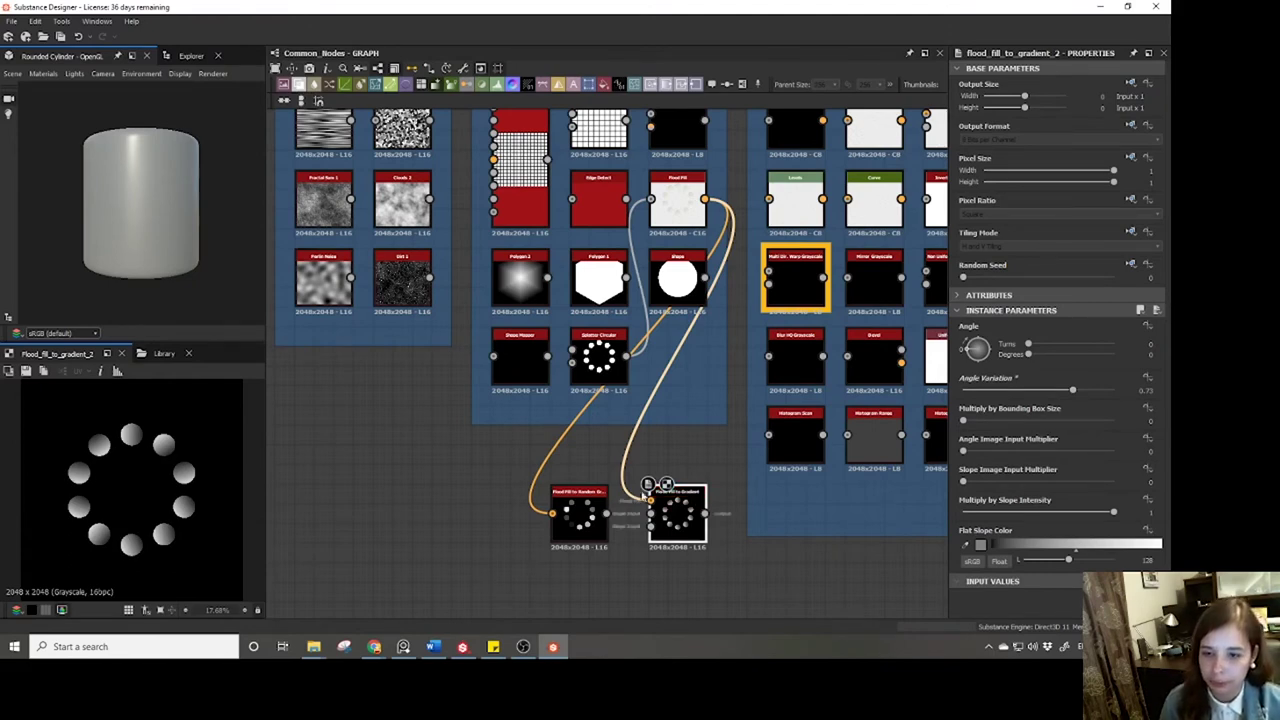
Delete the two Flood Fill helper nodes below the frame and the link between Splatter Circular and Flood Fill.
click(724, 540)
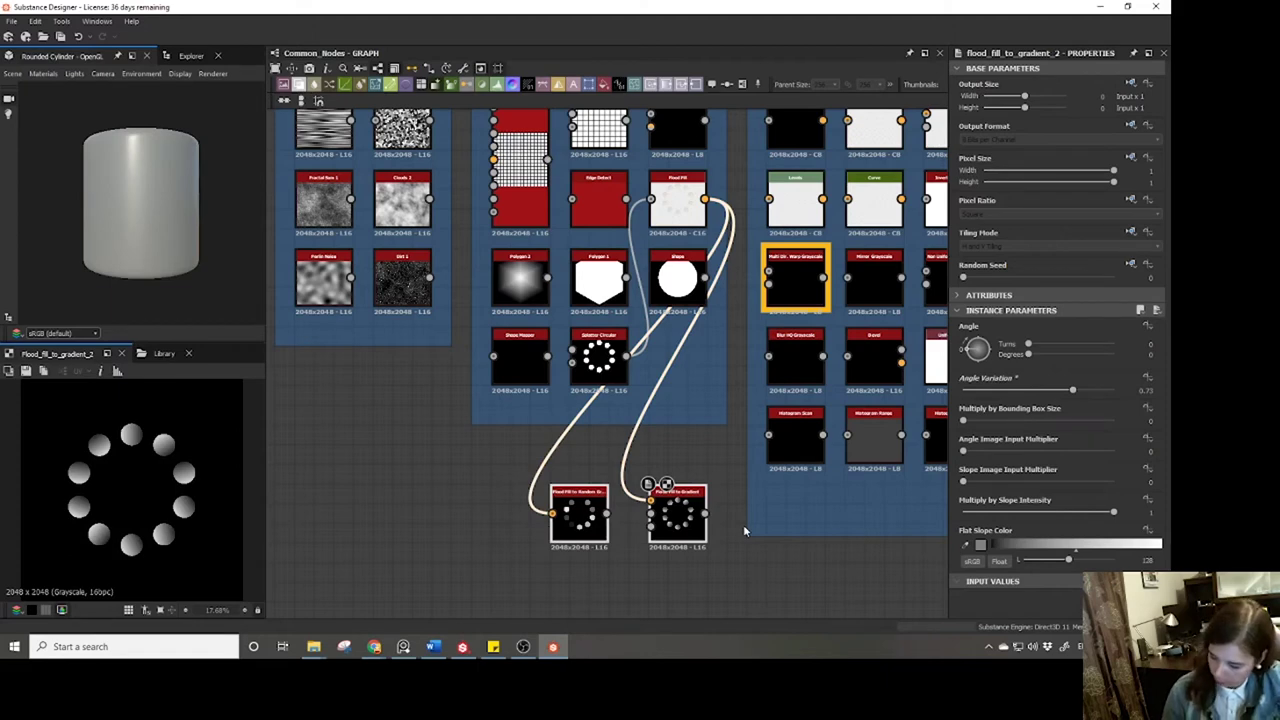
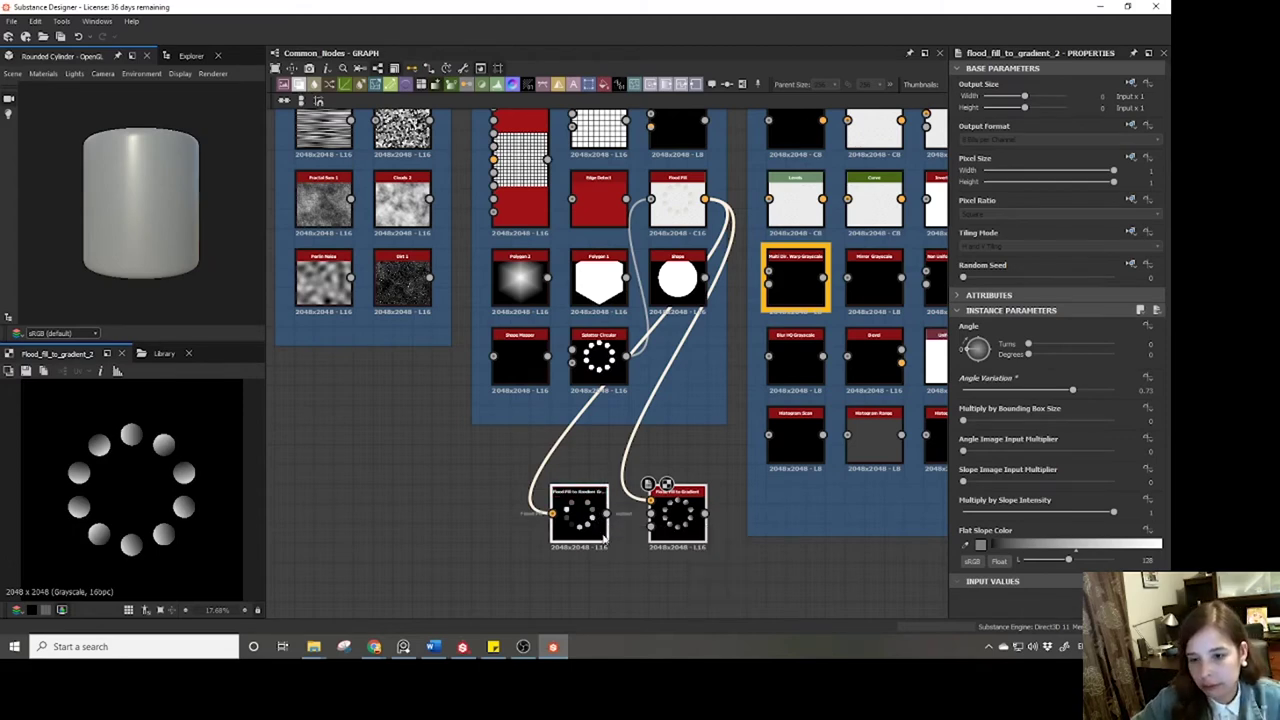
key(Delete)
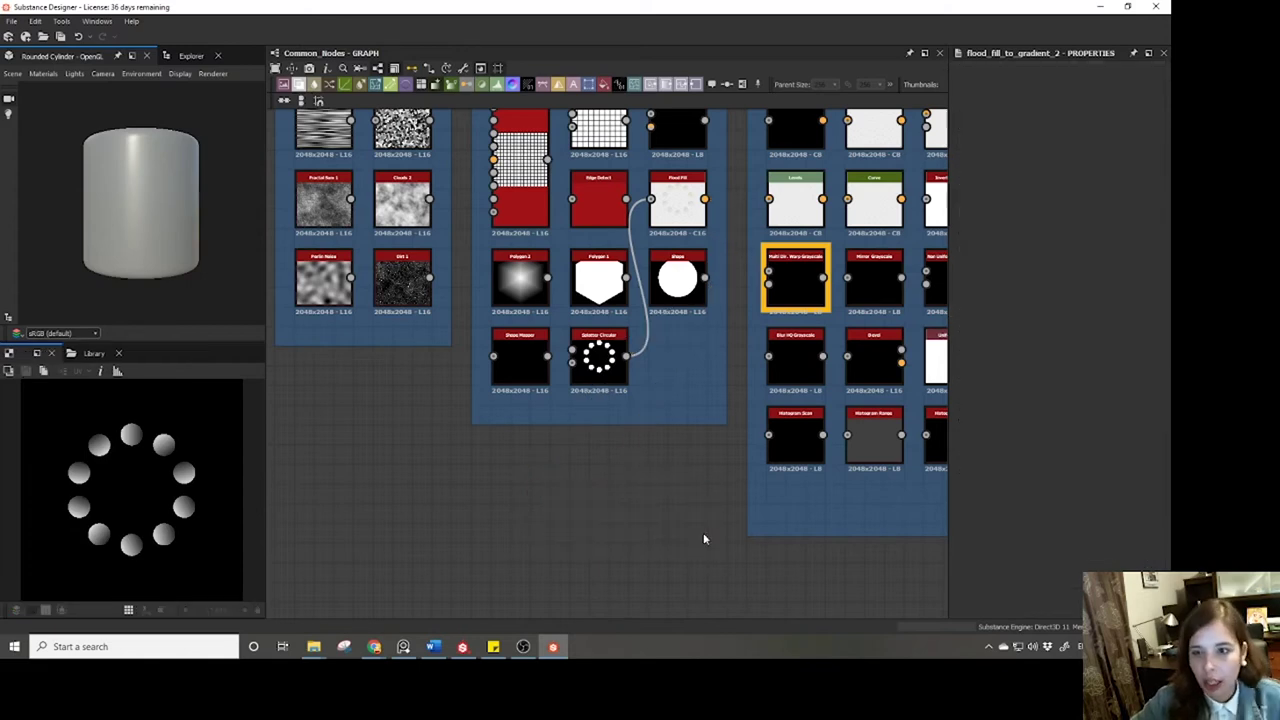
middle_drag(703, 532, 679, 610)
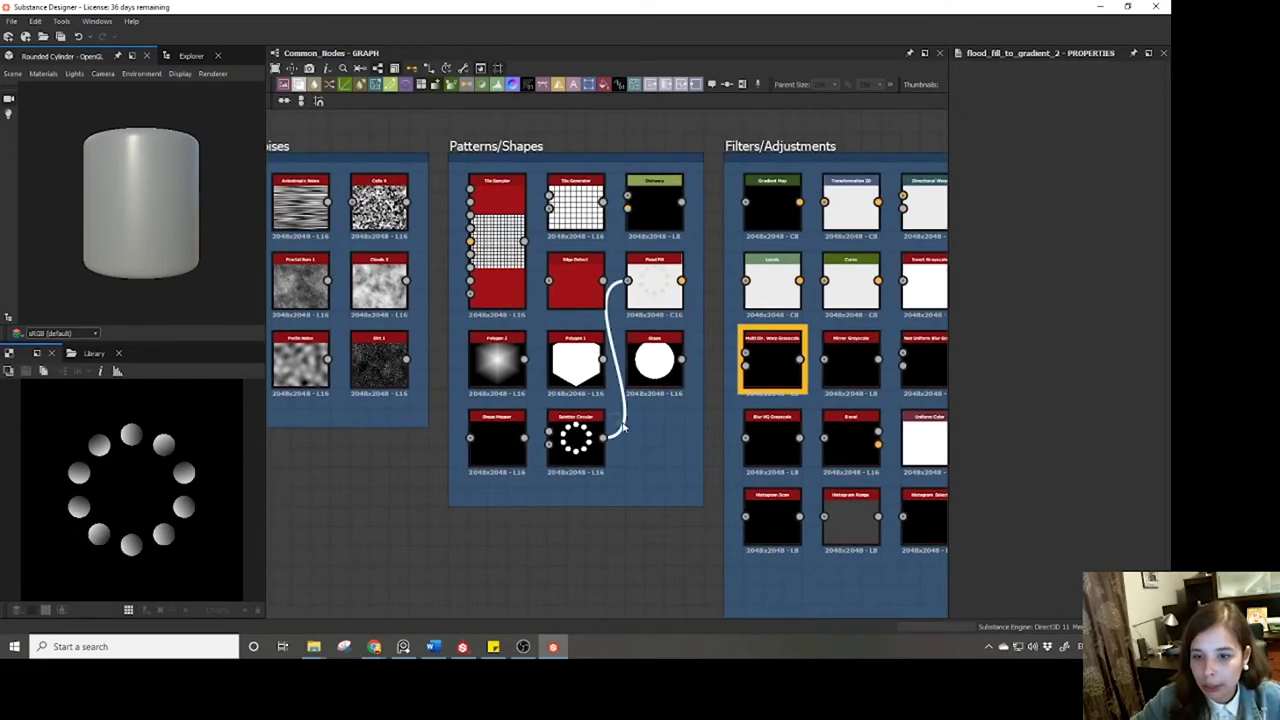
click(624, 428)
key(Delete)
Show Polygon 1 in the 2D view and set Sides to 8, Explode to 0.12, Scale to 0.62 and Triangle Size Y to 0.51.
scroll(564, 347, up, 5)
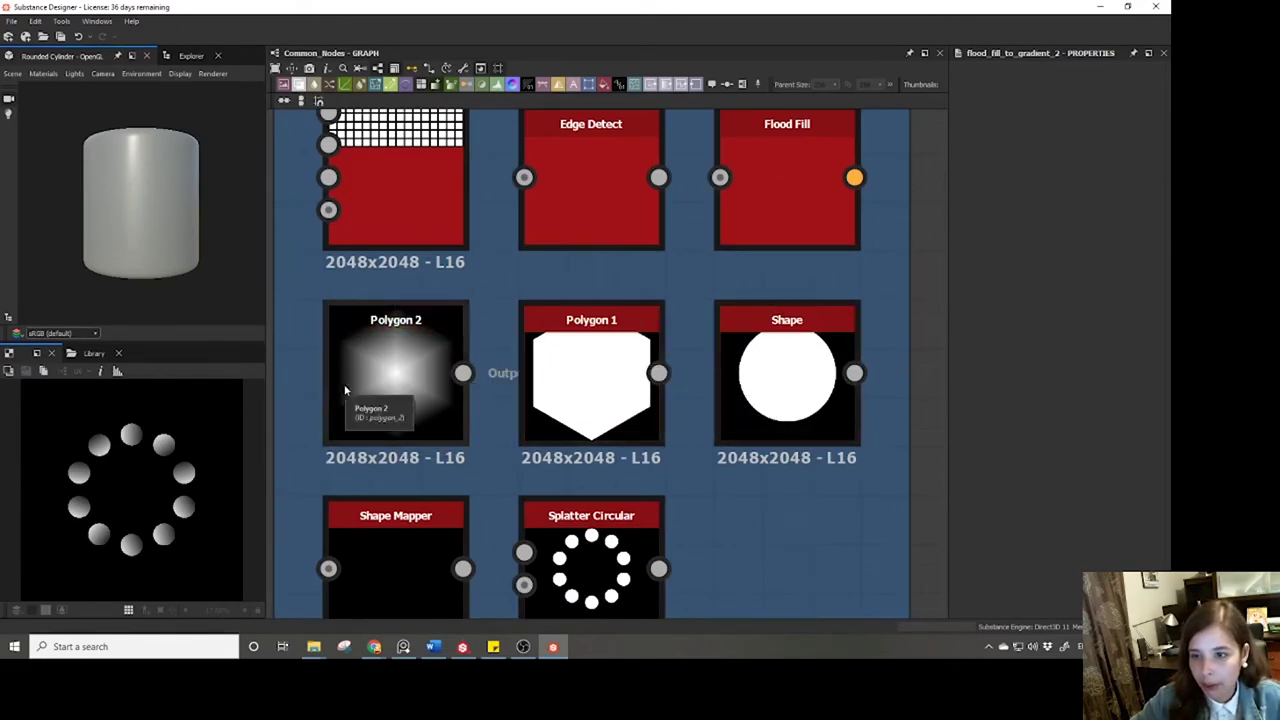
double_click(573, 372)
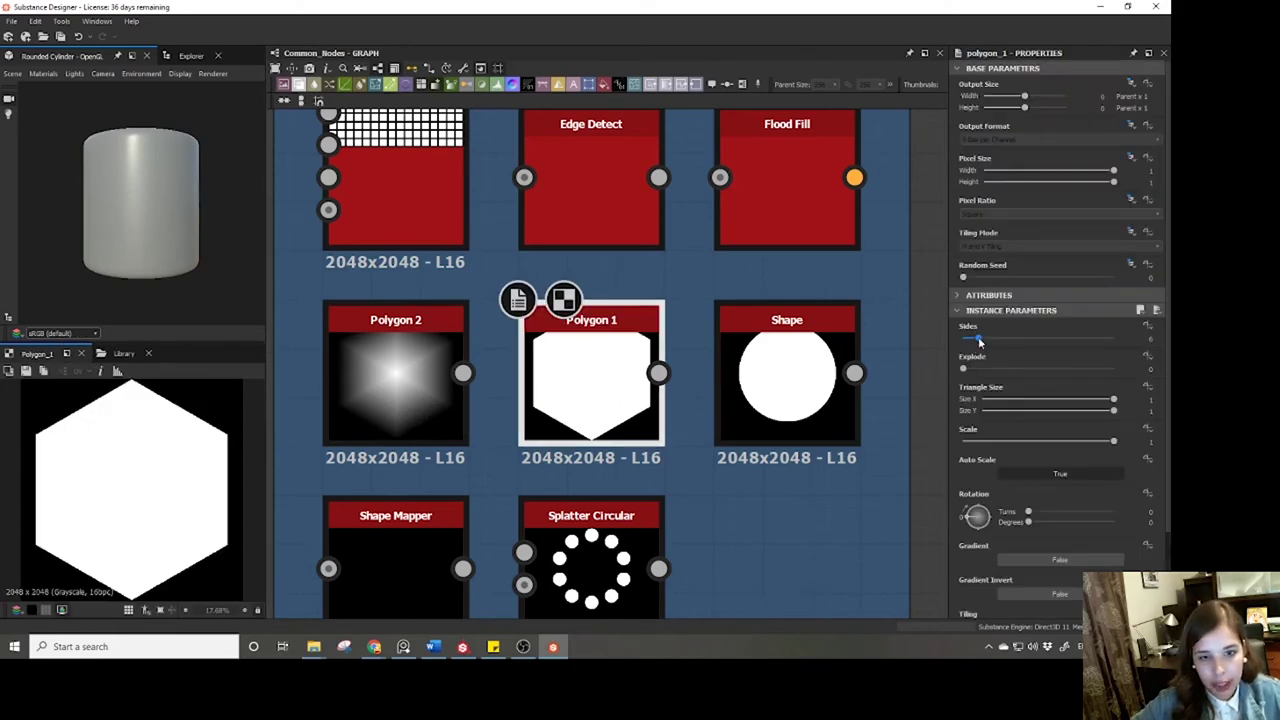
drag(978, 338, 980, 369)
scroll(160, 485, down, 2)
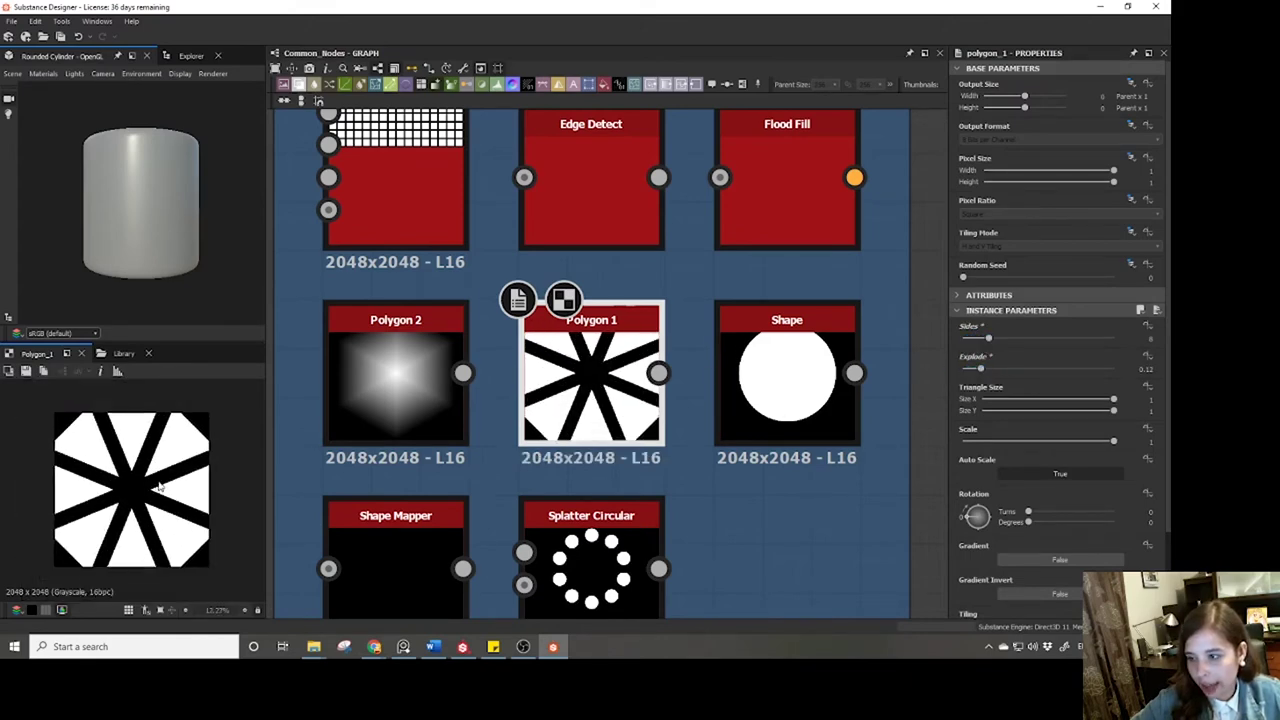
drag(1079, 440, 1049, 412)
Show Polygon 2 in the 2D view and set its Curve to -1 for a star-like shape.
middle_drag(731, 409, 706, 414)
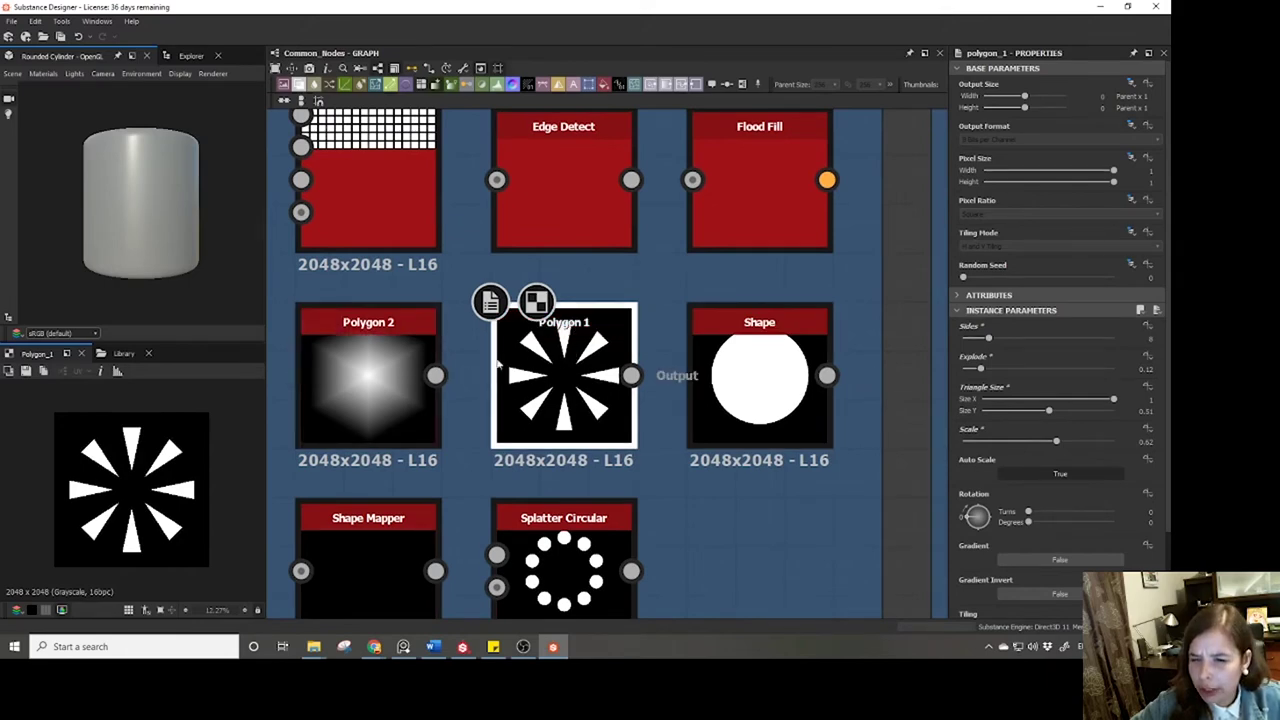
click(410, 380)
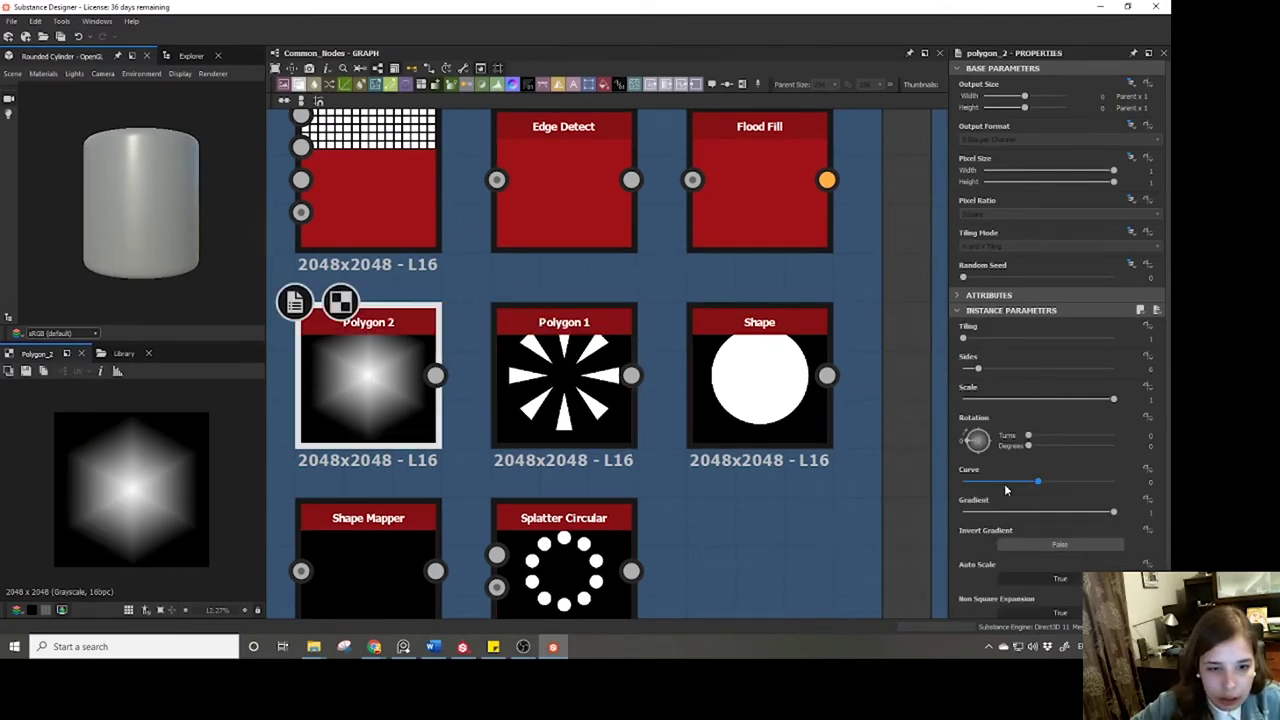
scroll(1005, 493, down, 1)
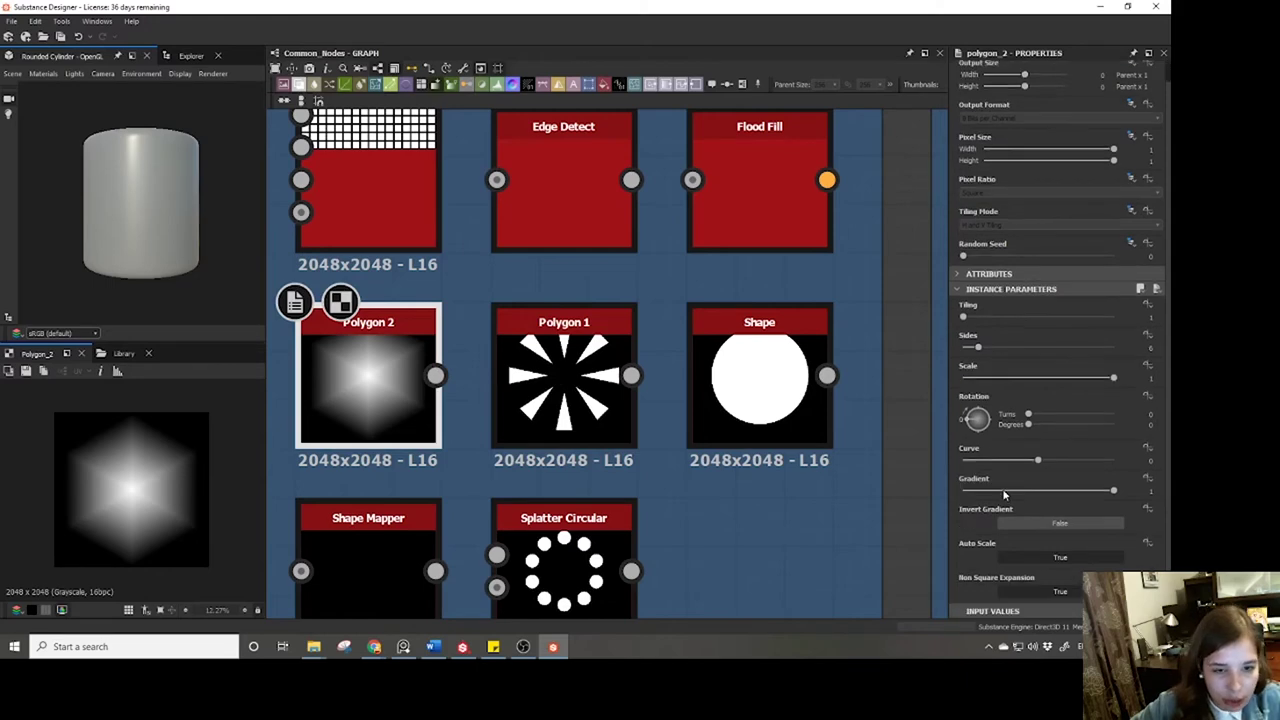
scroll(1005, 495, up, 1)
drag(1008, 479, 923, 464)
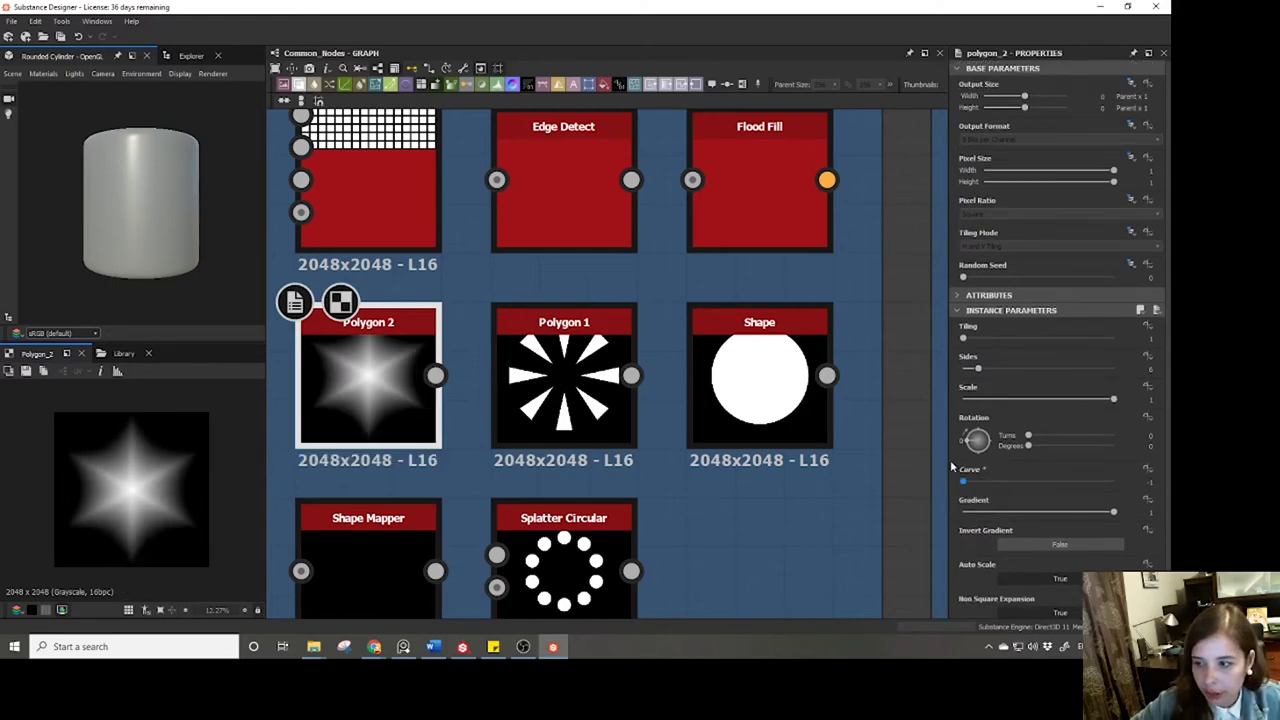
Show the Shape node in the 2D view and set its Pattern to Paraboloid.
scroll(680, 423, down, 1)
scroll(735, 420, up, 1)
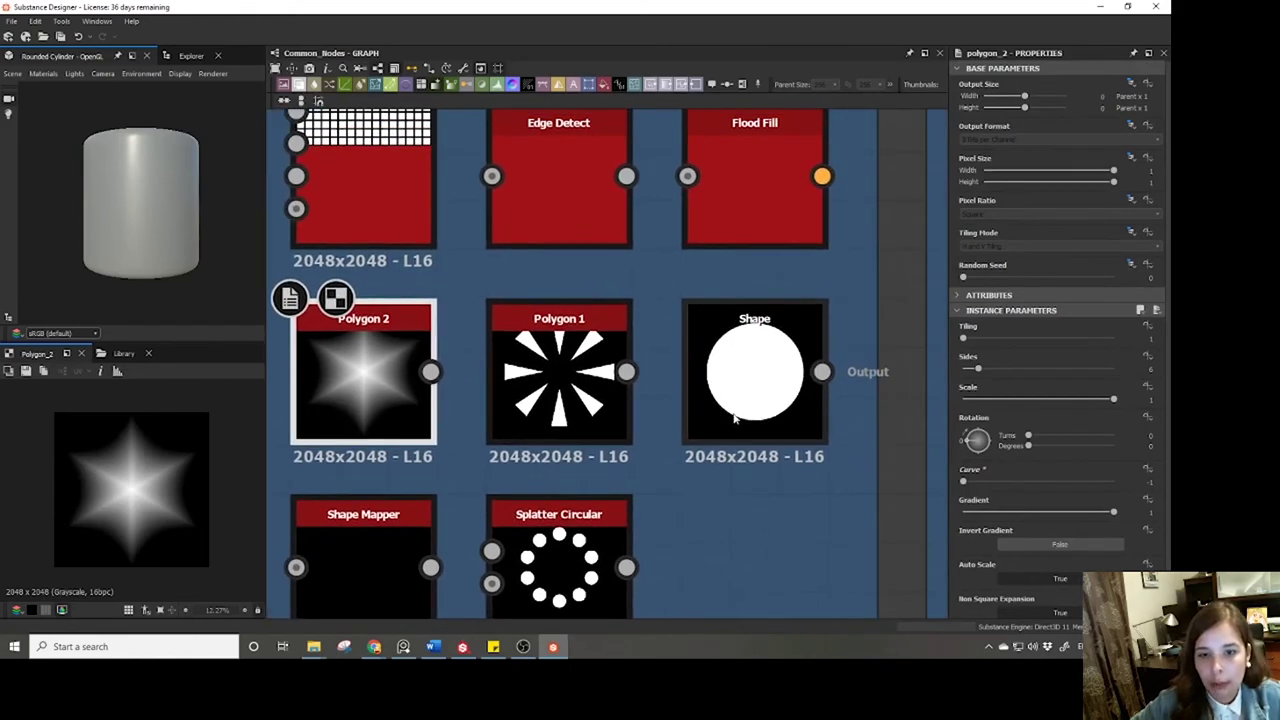
double_click(735, 420)
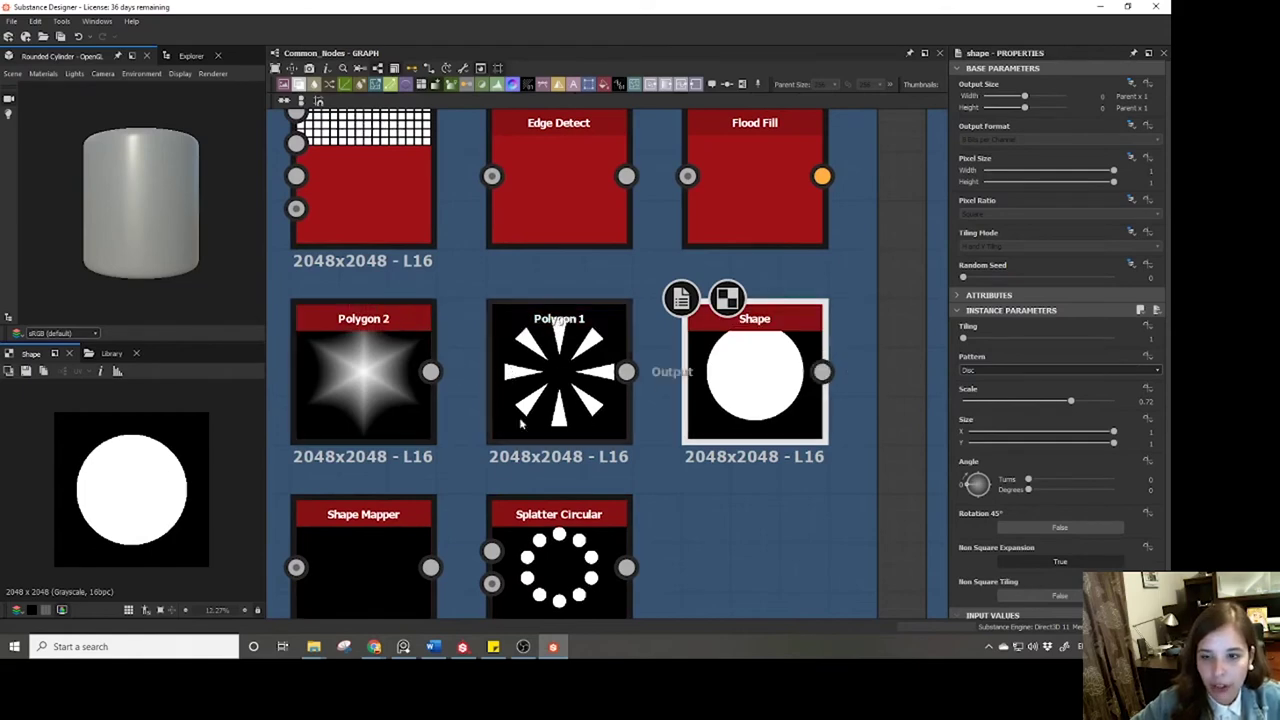
click(1024, 370)
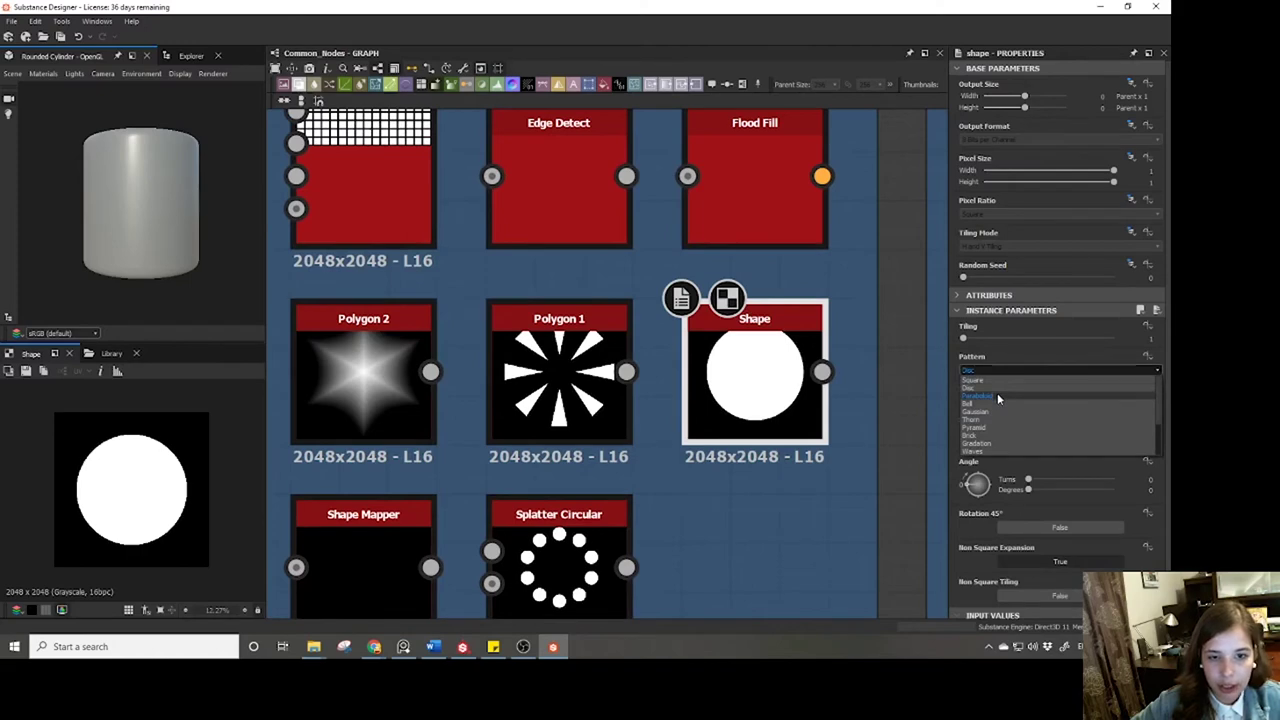
click(997, 397)
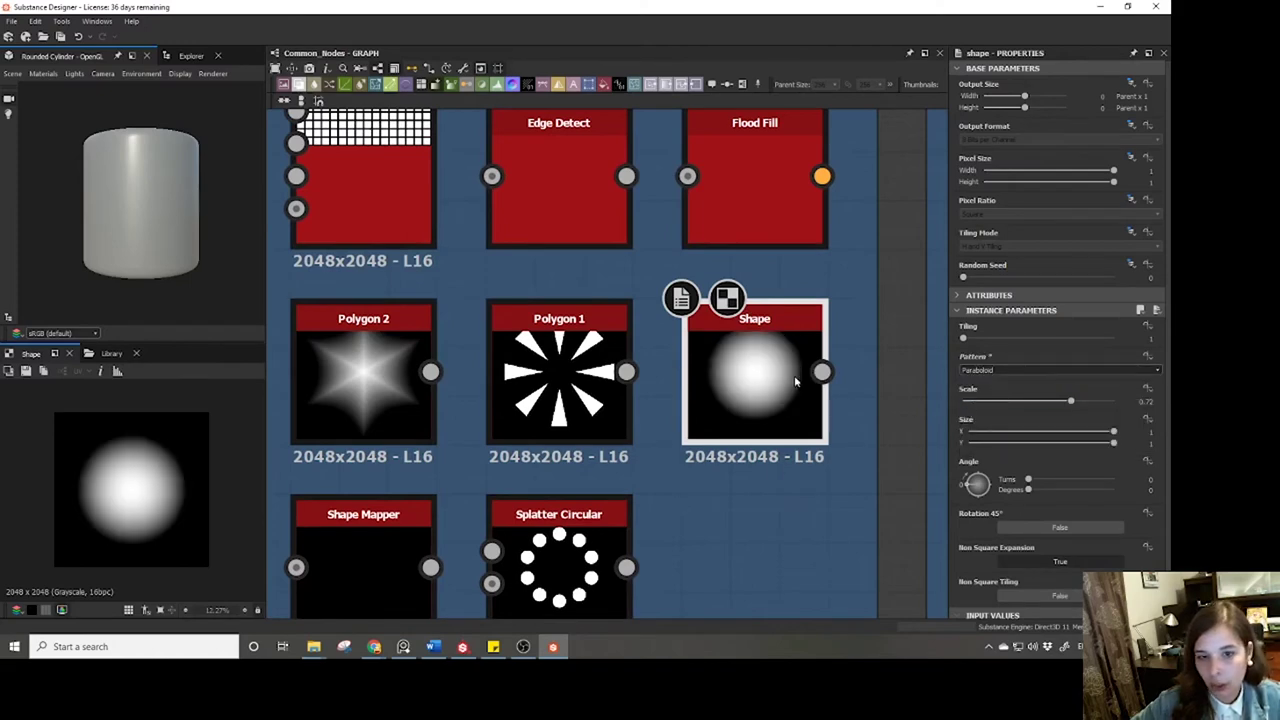
Try the Brick and Waves patterns on the Shape node.
click(988, 370)
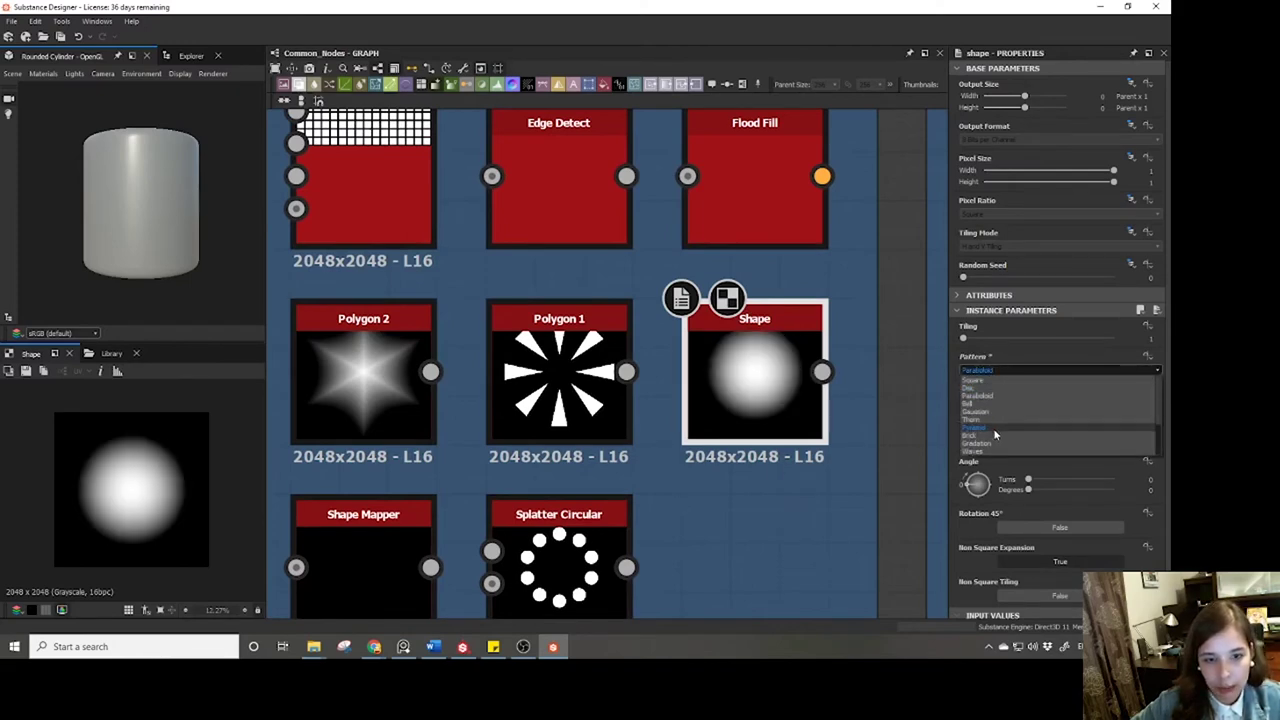
click(973, 437)
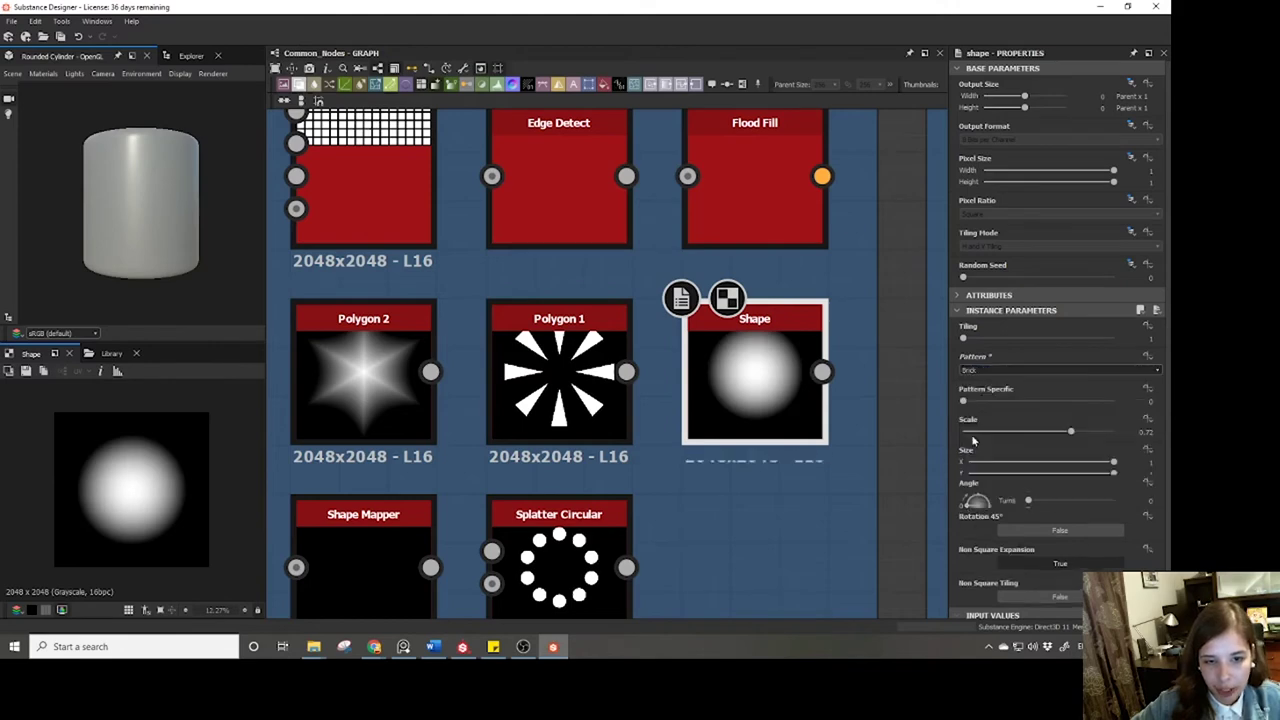
click(975, 370)
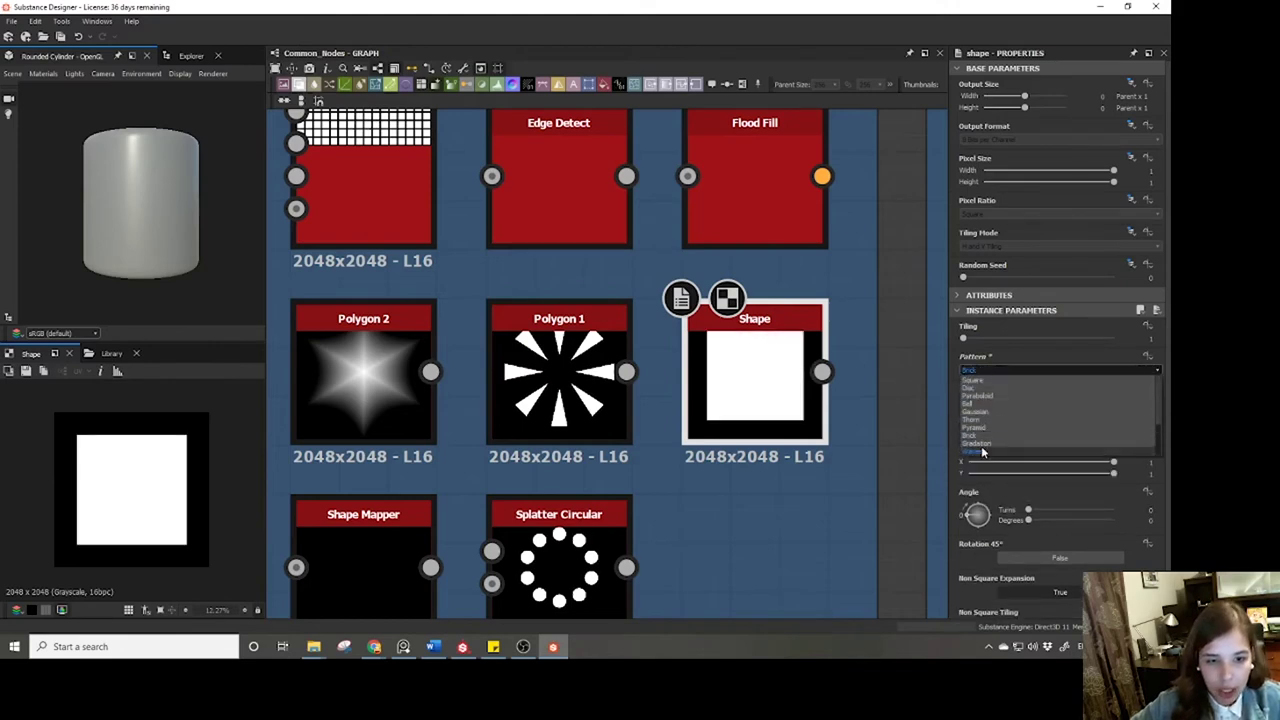
click(979, 451)
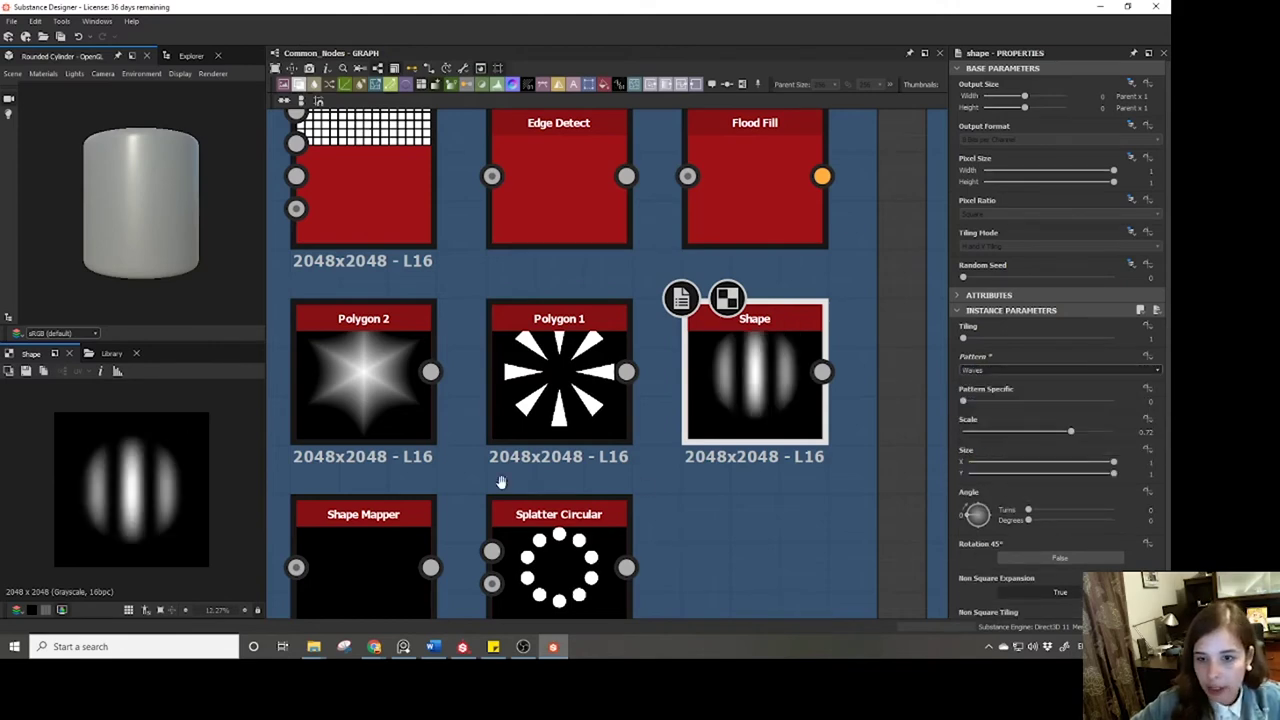
Show Splatter Circular in the 2D view and set its Pattern Amount to 8 and Radius to 0.27.
scroll(501, 482, down, 3)
middle_drag(543, 380, 530, 417)
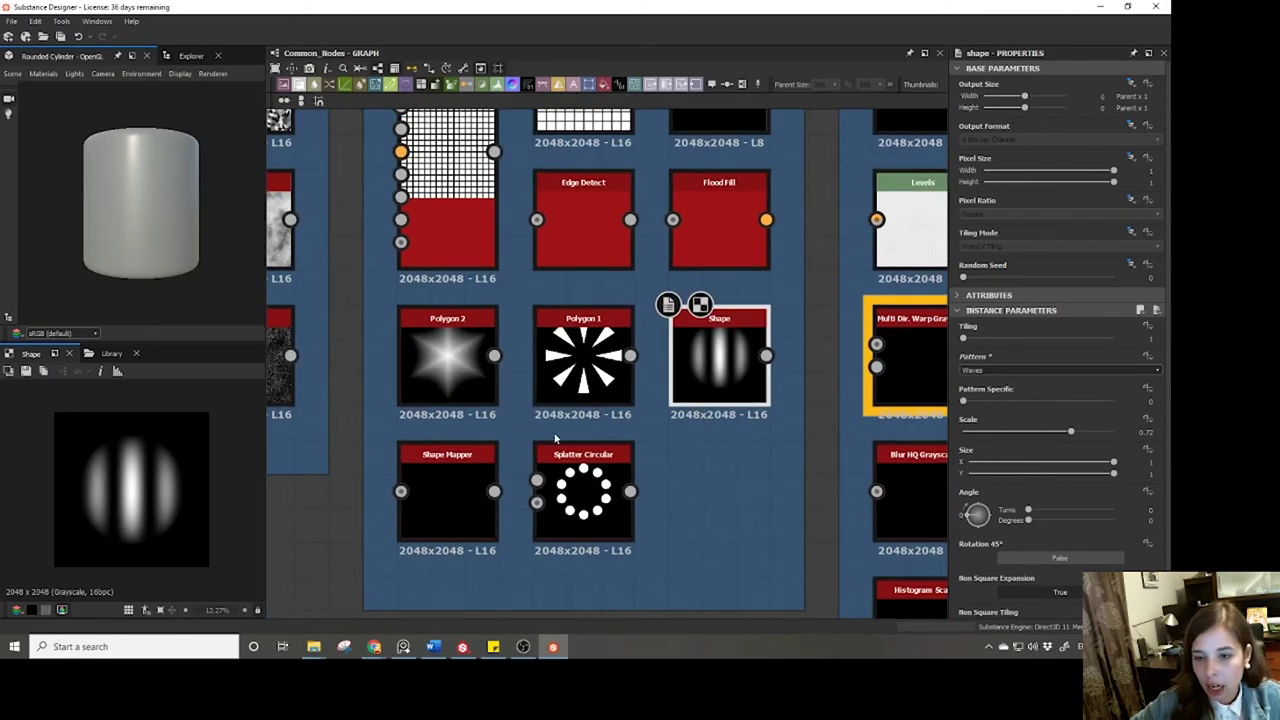
click(585, 507)
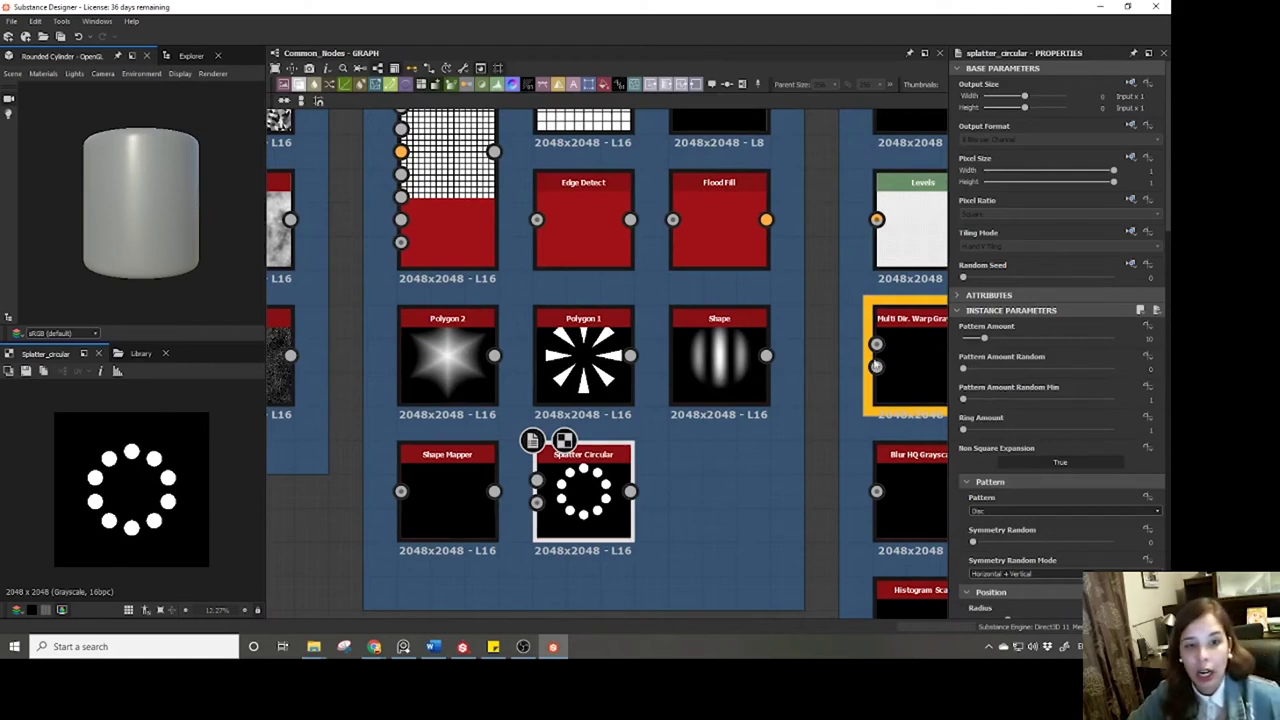
mouse_move(984, 338)
mouse_down()
mouse_move(1012, 343)
mouse_move(980, 343)
mouse_up()
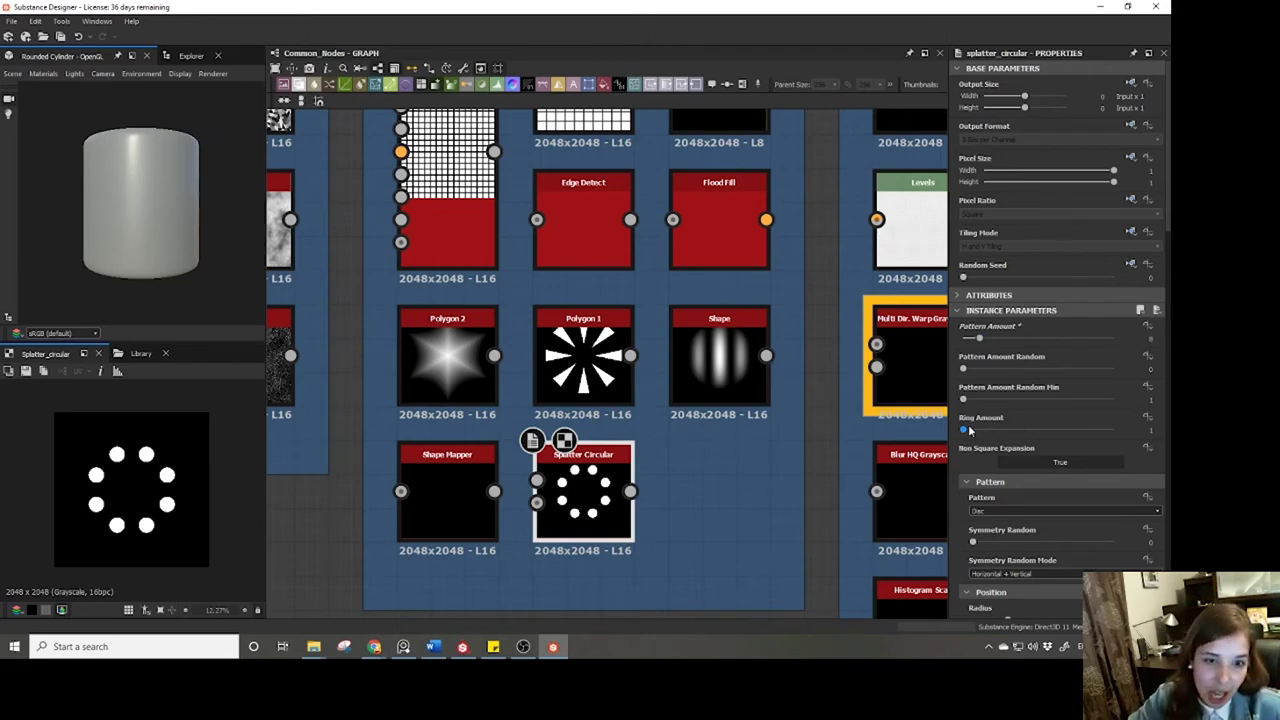
mouse_move(967, 432)
mouse_down()
mouse_move(1001, 434)
mouse_move(966, 434)
mouse_up()
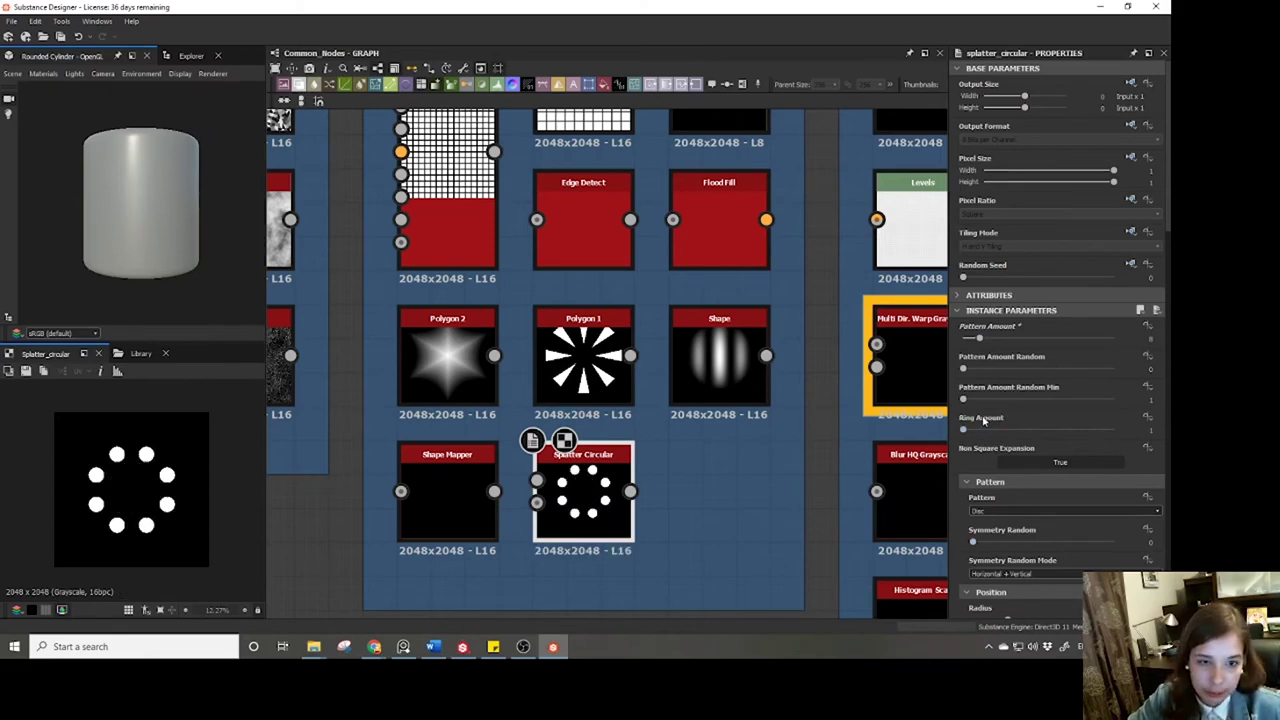
scroll(983, 421, down, 3)
scroll(983, 421, down, 1)
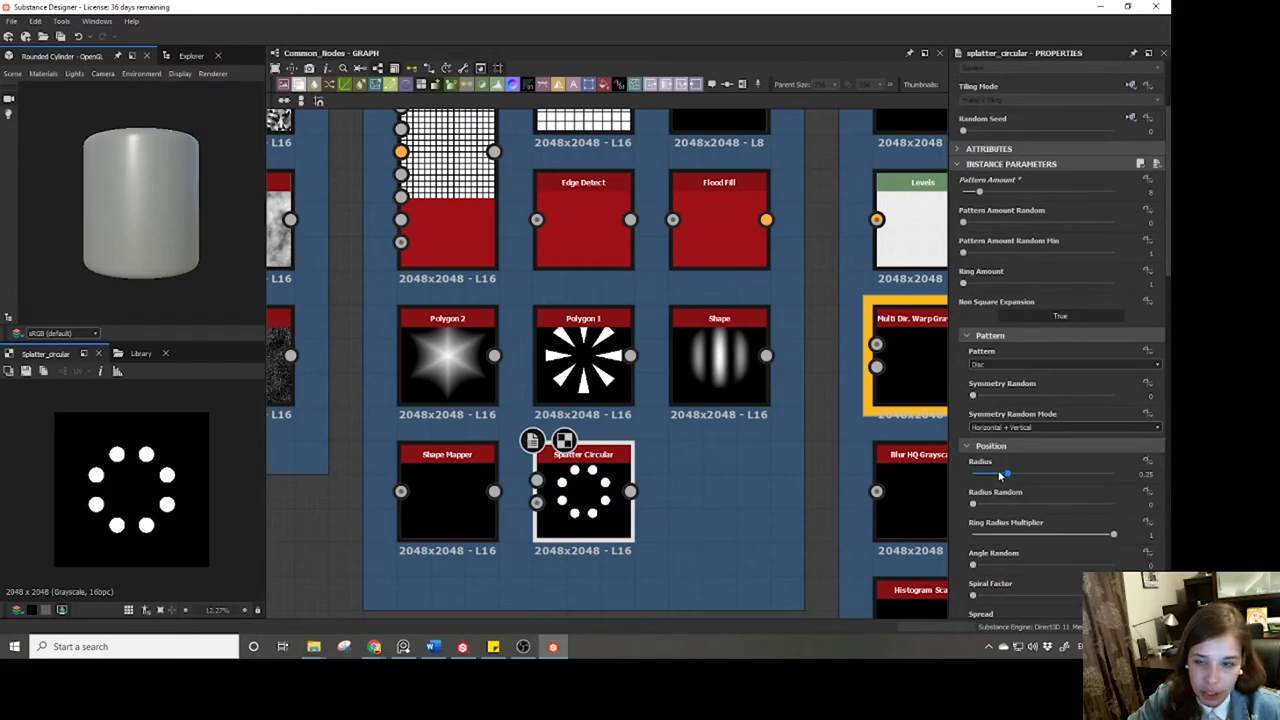
mouse_move(1007, 474)
mouse_down()
mouse_move(984, 475)
mouse_move(1010, 478)
mouse_up()
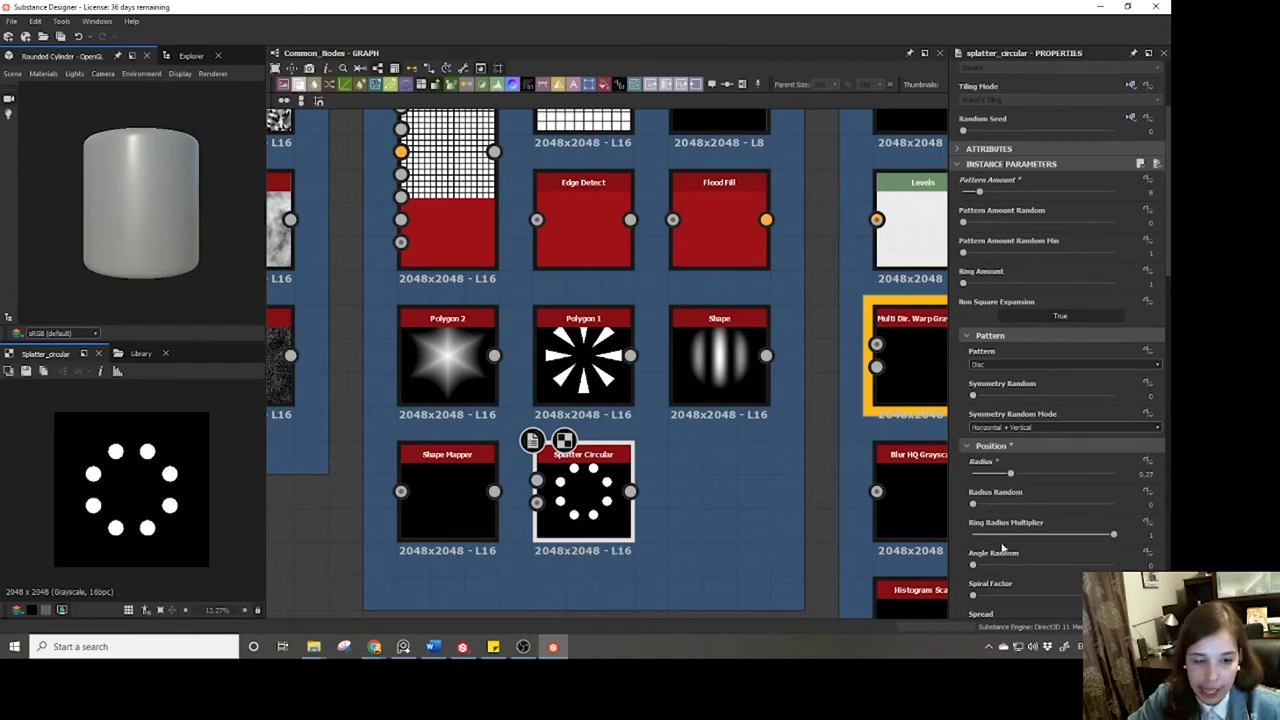
scroll(991, 580, down, 2)
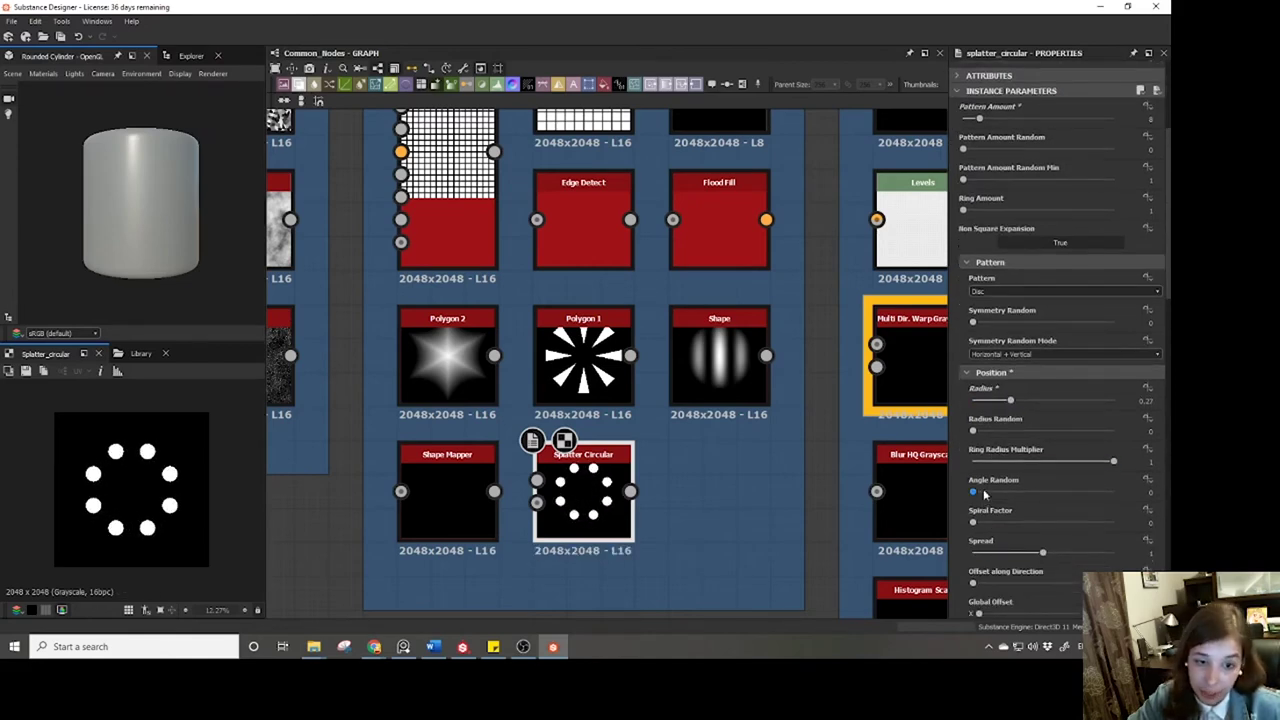
Set Splatter Circular's Spiral Factor to 0.9, Spread to 1.16 and Pattern Amount to 15 for a spiral of discs.
scroll(1006, 531, down, 1)
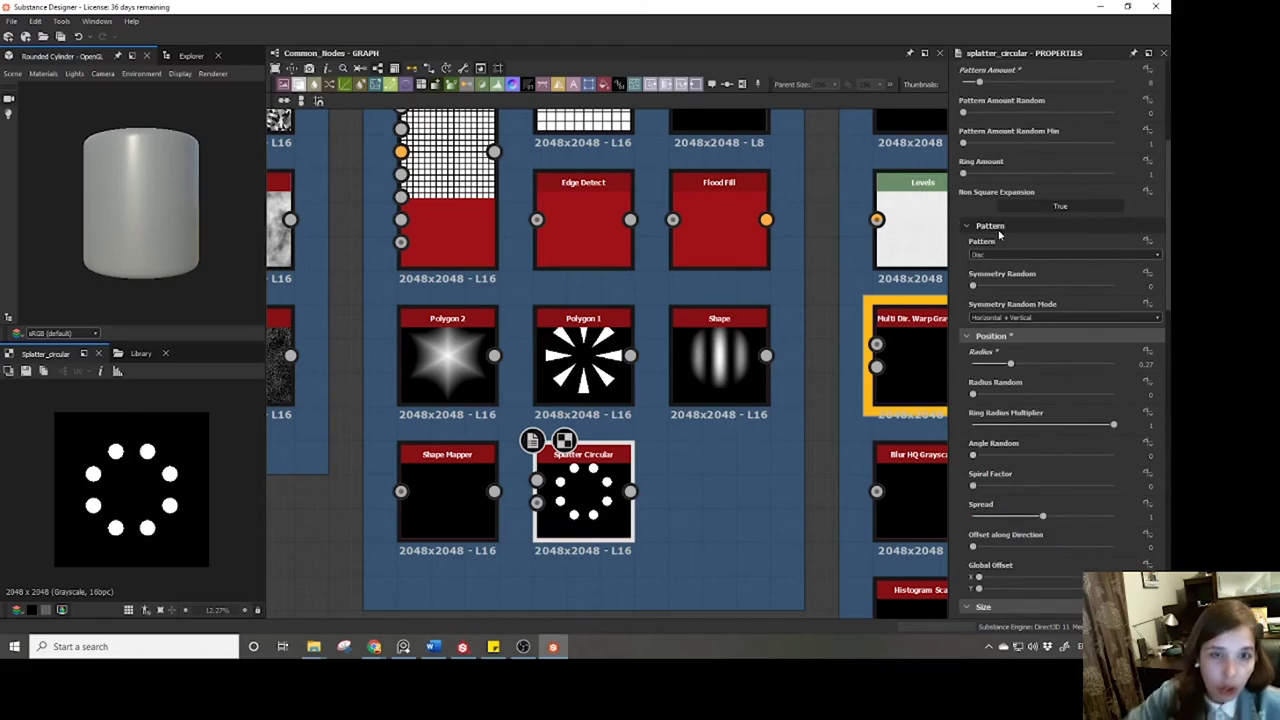
drag(970, 485, 1100, 486)
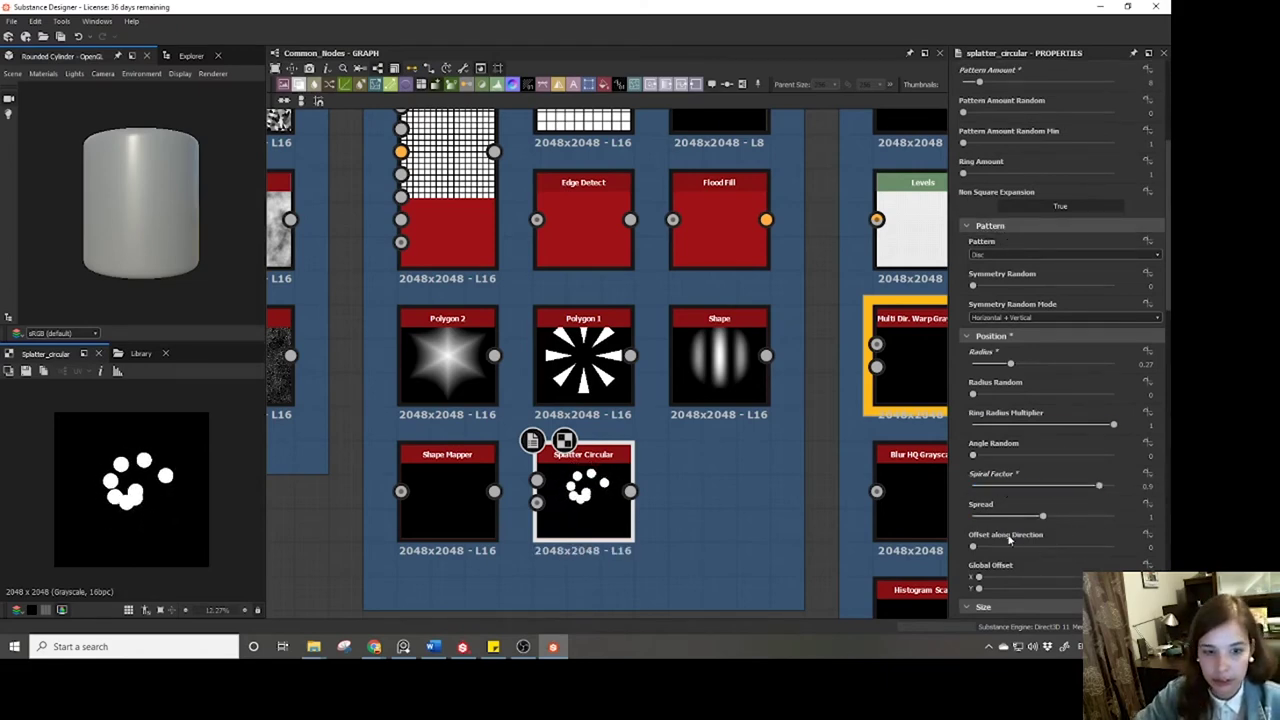
mouse_move(1043, 526)
mouse_down()
mouse_move(1068, 526)
mouse_move(1053, 527)
mouse_up()
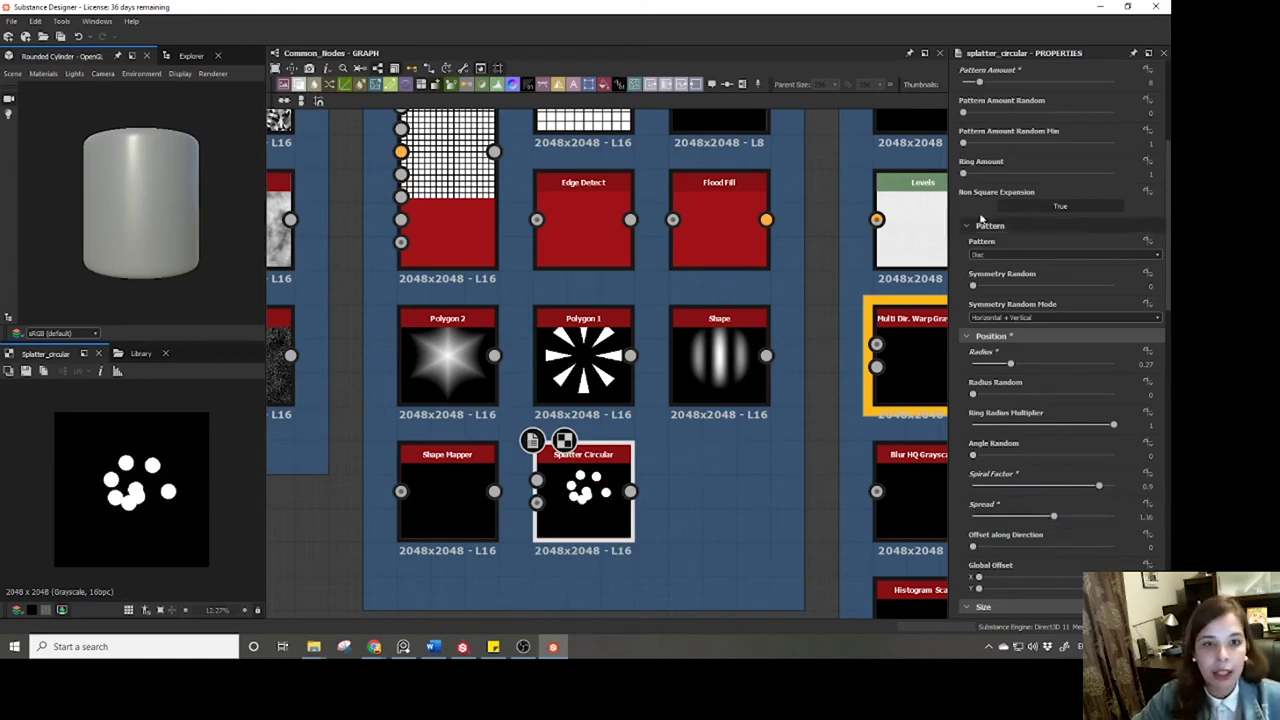
scroll(1004, 133, up, 4)
drag(982, 265, 996, 265)
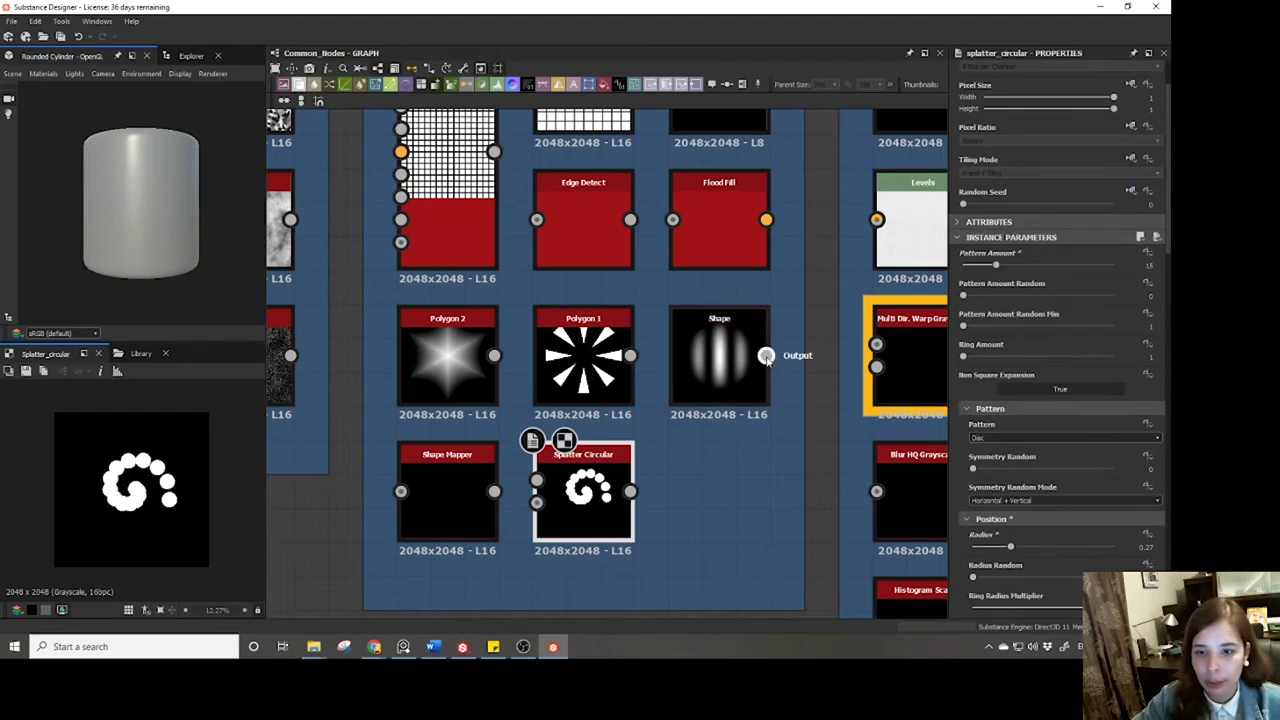
Connect the Shape node's output to Splatter Circular's Pattern Input 1 and set its Pattern to Image Input.
drag(766, 356, 590, 471)
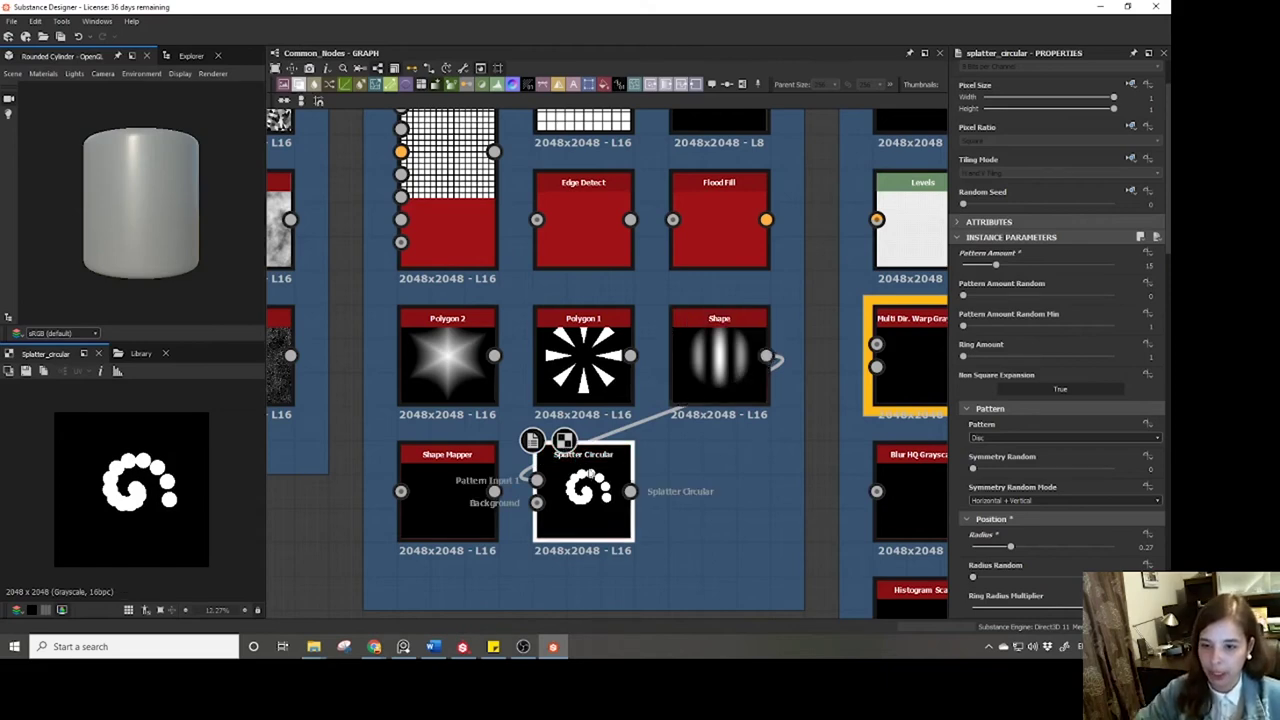
click(1040, 437)
click(984, 447)
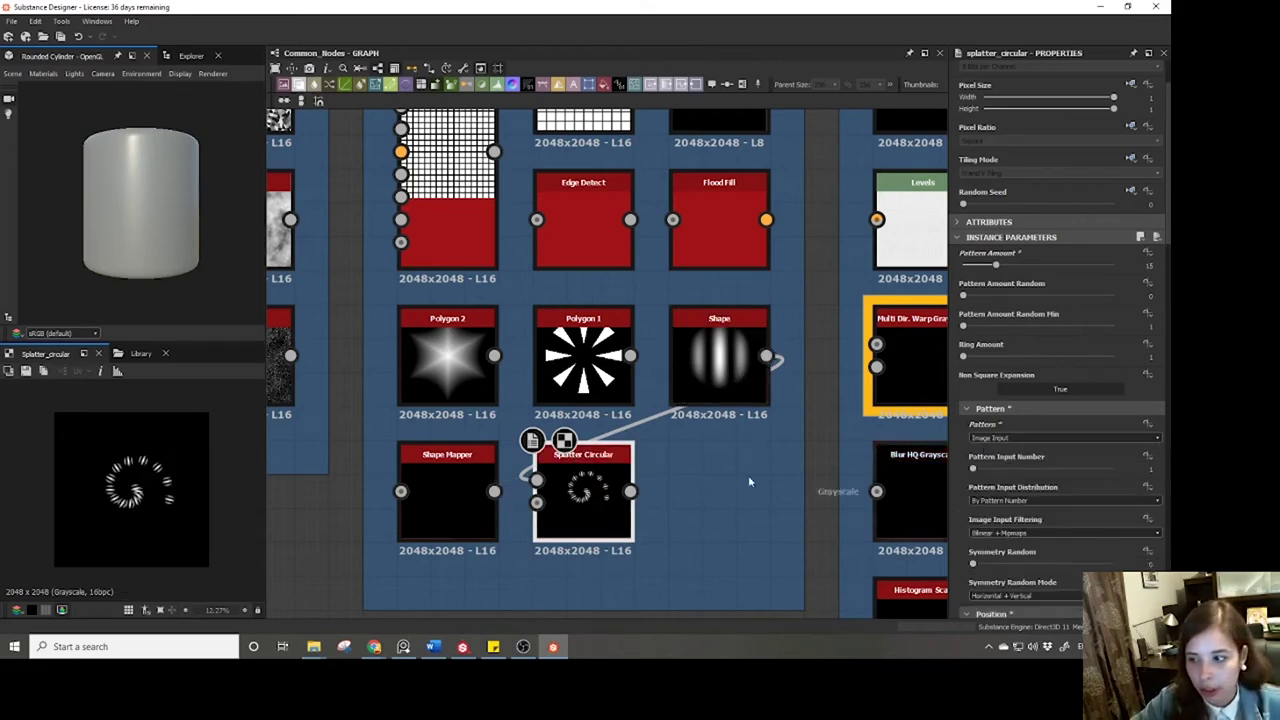
scroll(146, 480, up, 3)
scroll(146, 480, down, 2)
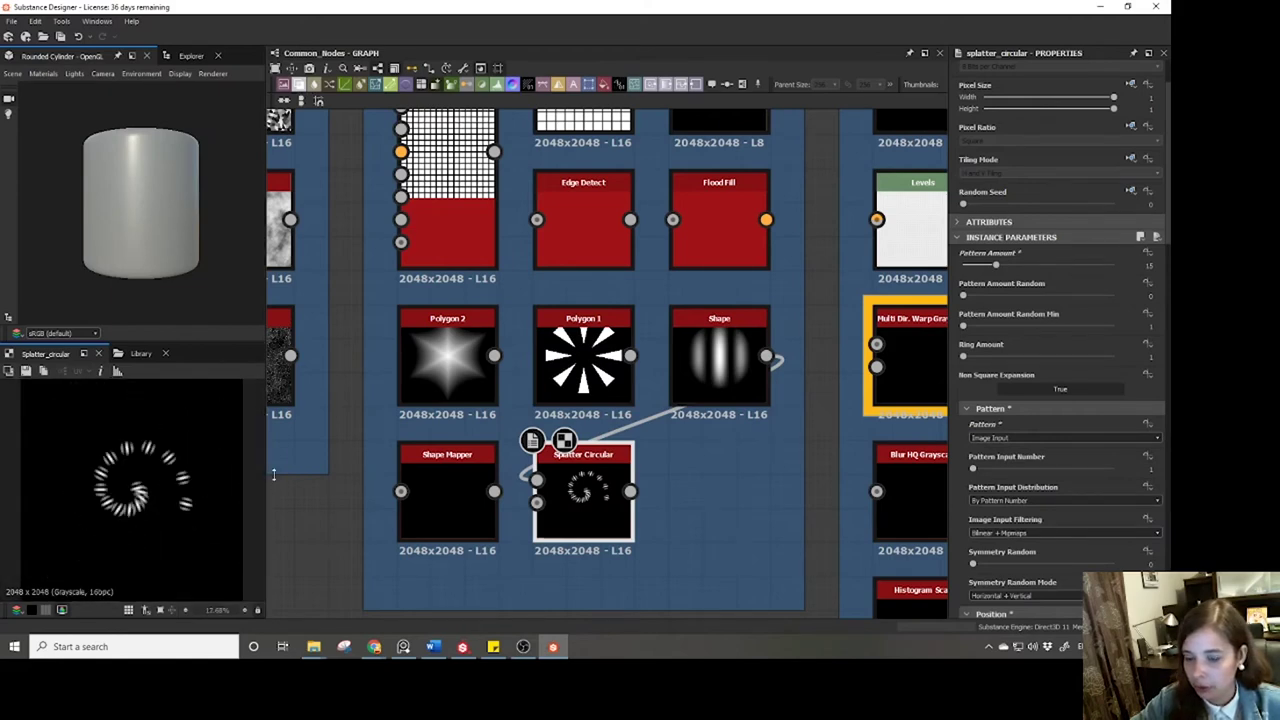
Change the connected Shape node's Pattern to Paraboloid.
scroll(538, 512, down, 1)
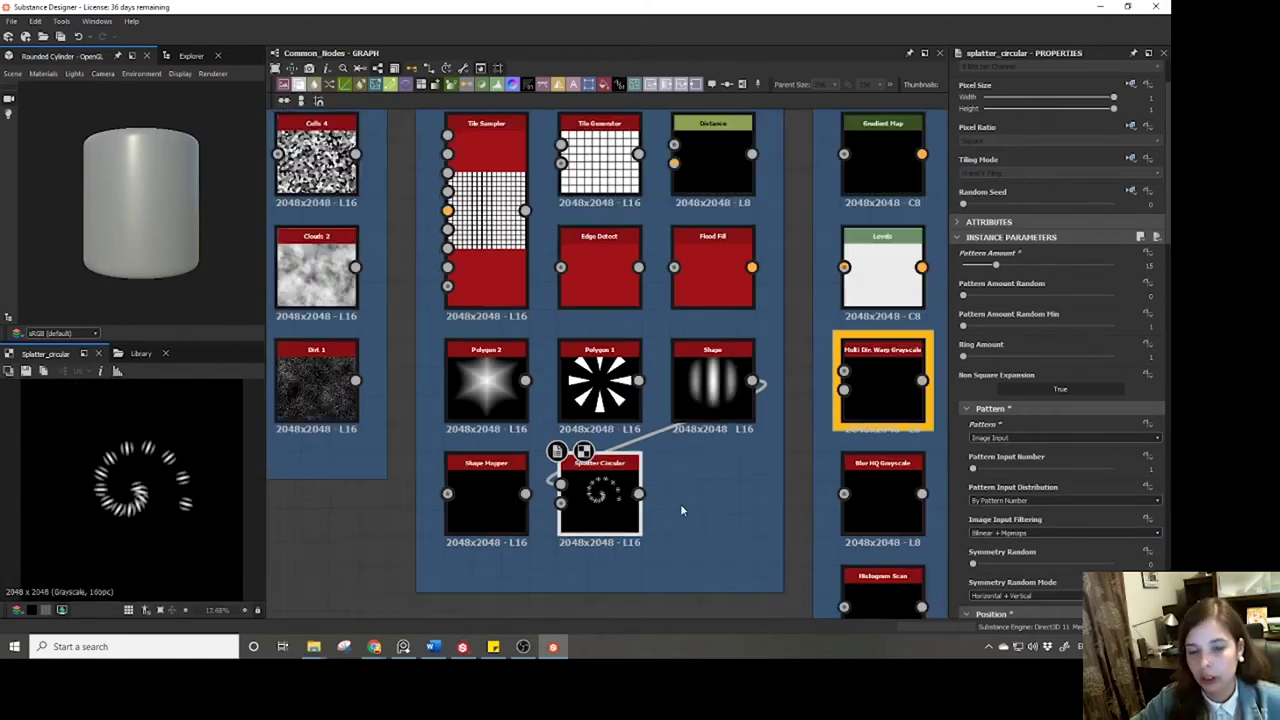
click(712, 385)
click(976, 340)
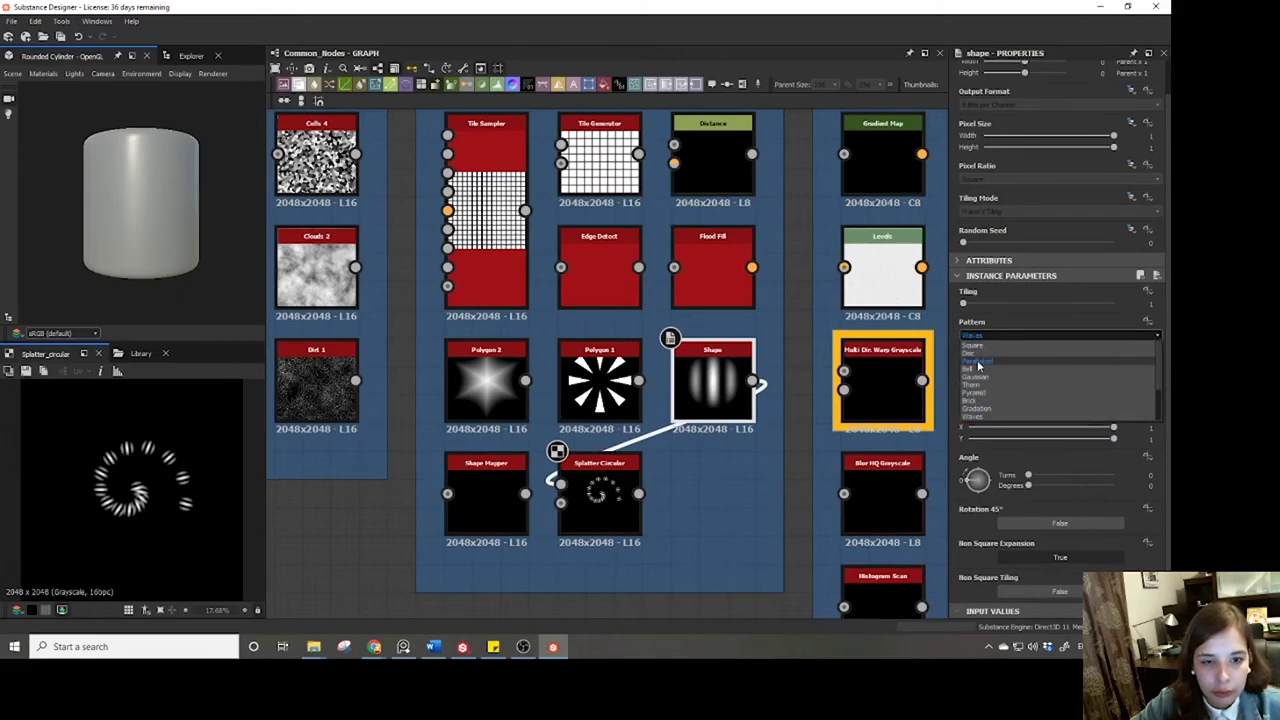
click(985, 352)
Show Shape Mapper in the 2D view, feed it the Shape node's output, and set Width to 0.44 with Radius at 0.
click(491, 484)
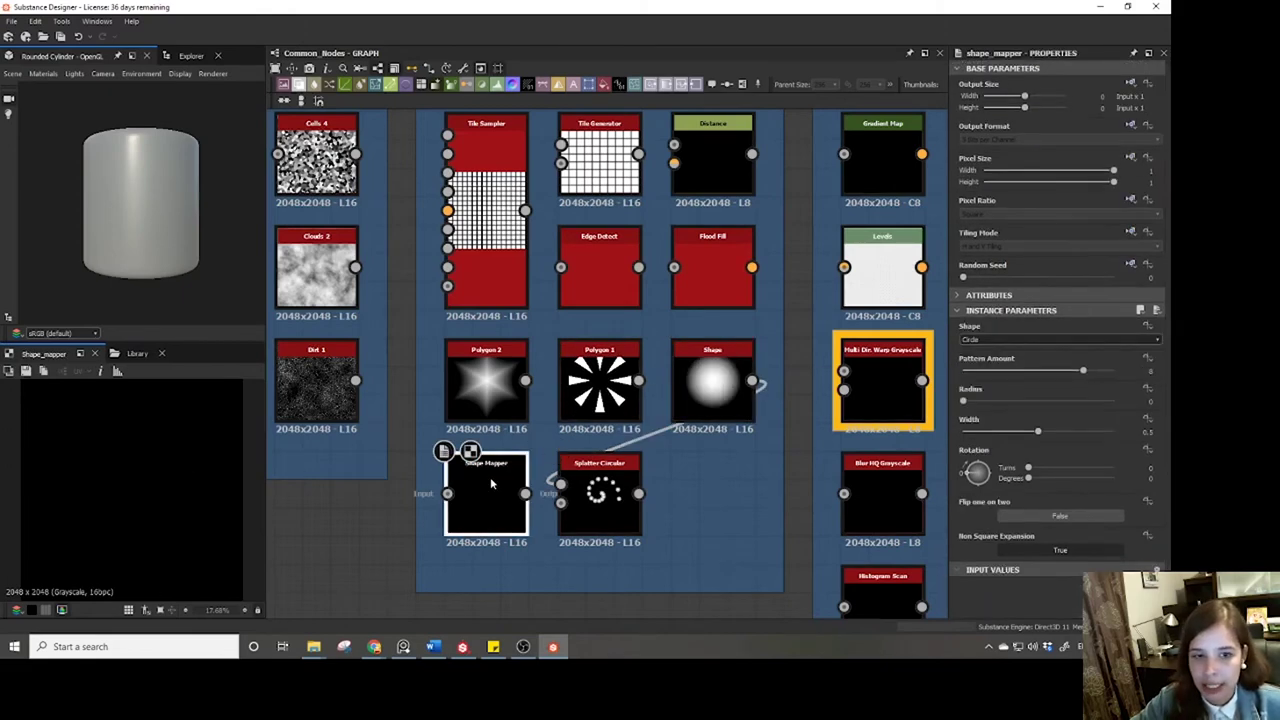
drag(751, 380, 470, 482)
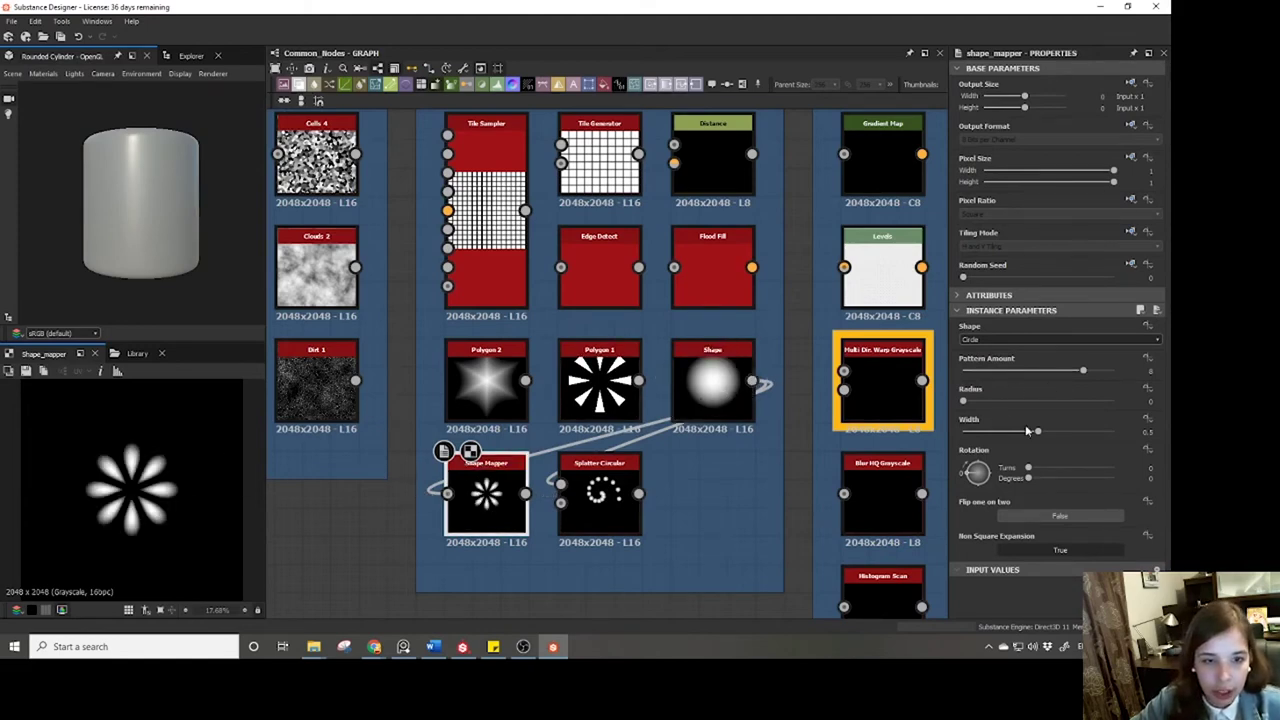
mouse_move(1036, 429)
mouse_down()
mouse_move(975, 431)
mouse_move(1028, 431)
mouse_up()
mouse_move(968, 402)
mouse_down()
mouse_move(1043, 401)
mouse_move(947, 399)
mouse_up()
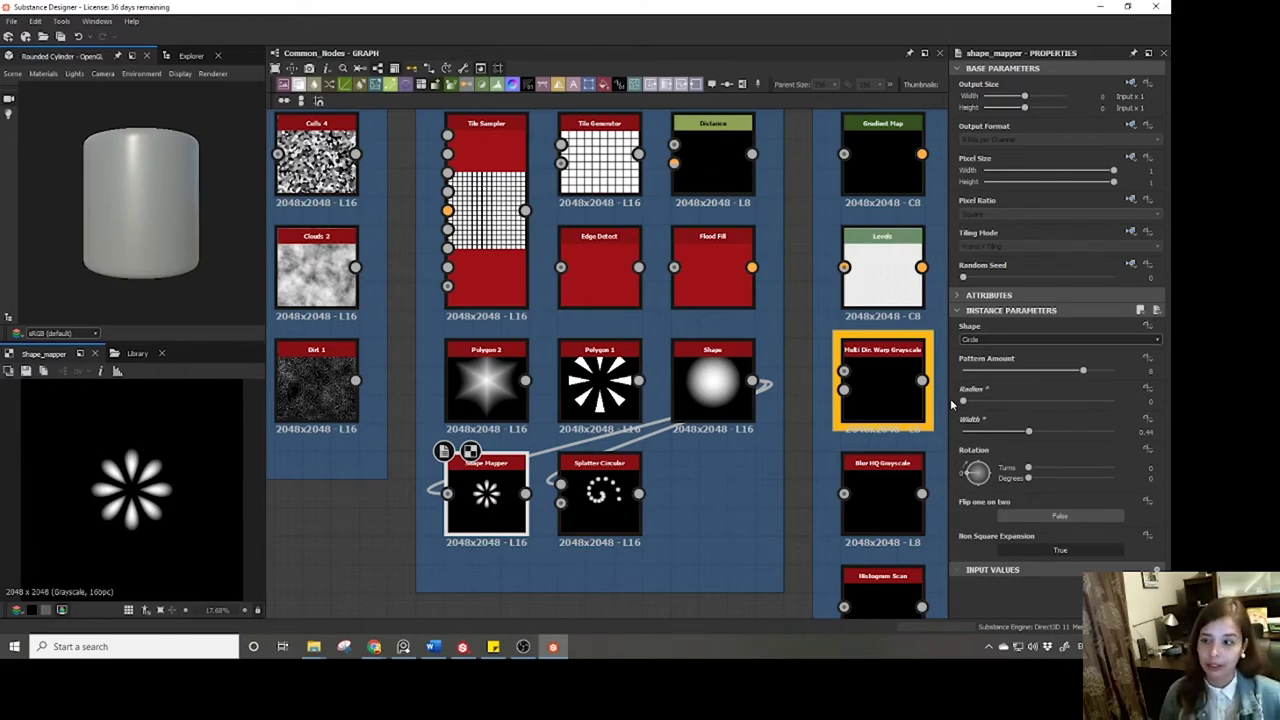
Remove the links from the Shape node to Shape Mapper and Splatter Circular.
middle_drag(747, 425, 591, 456)
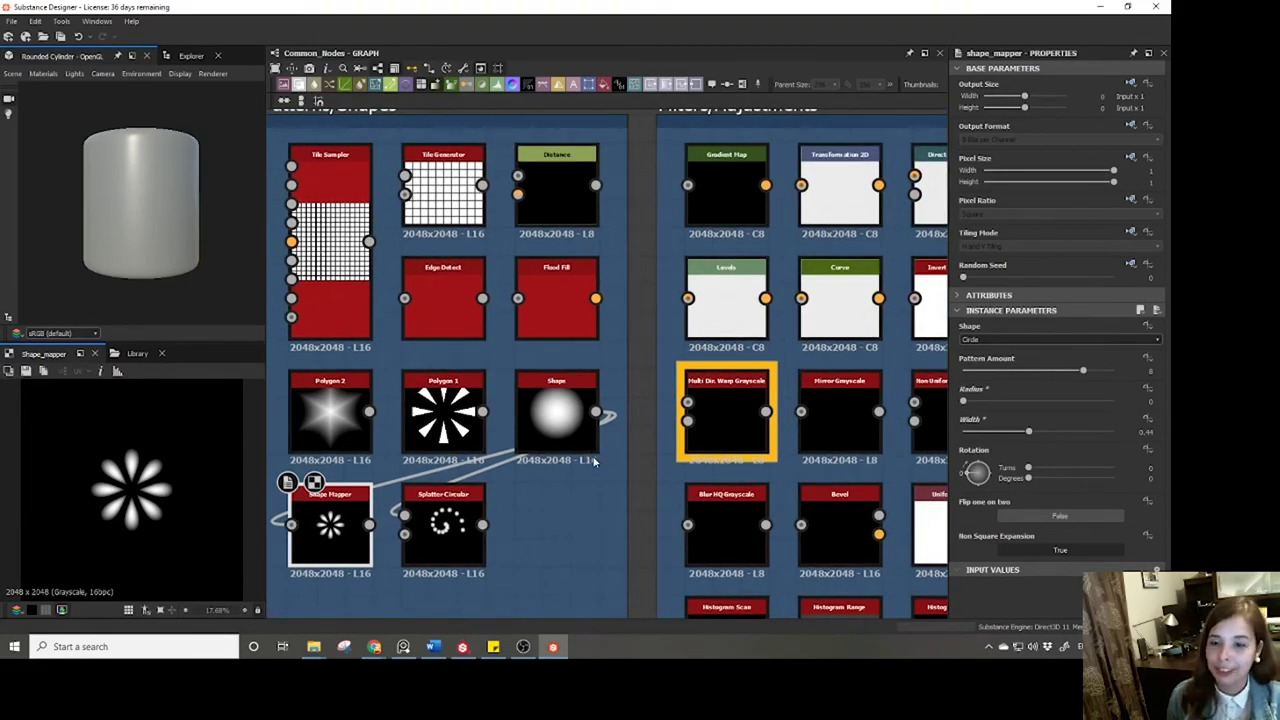
scroll(503, 420, down, 2)
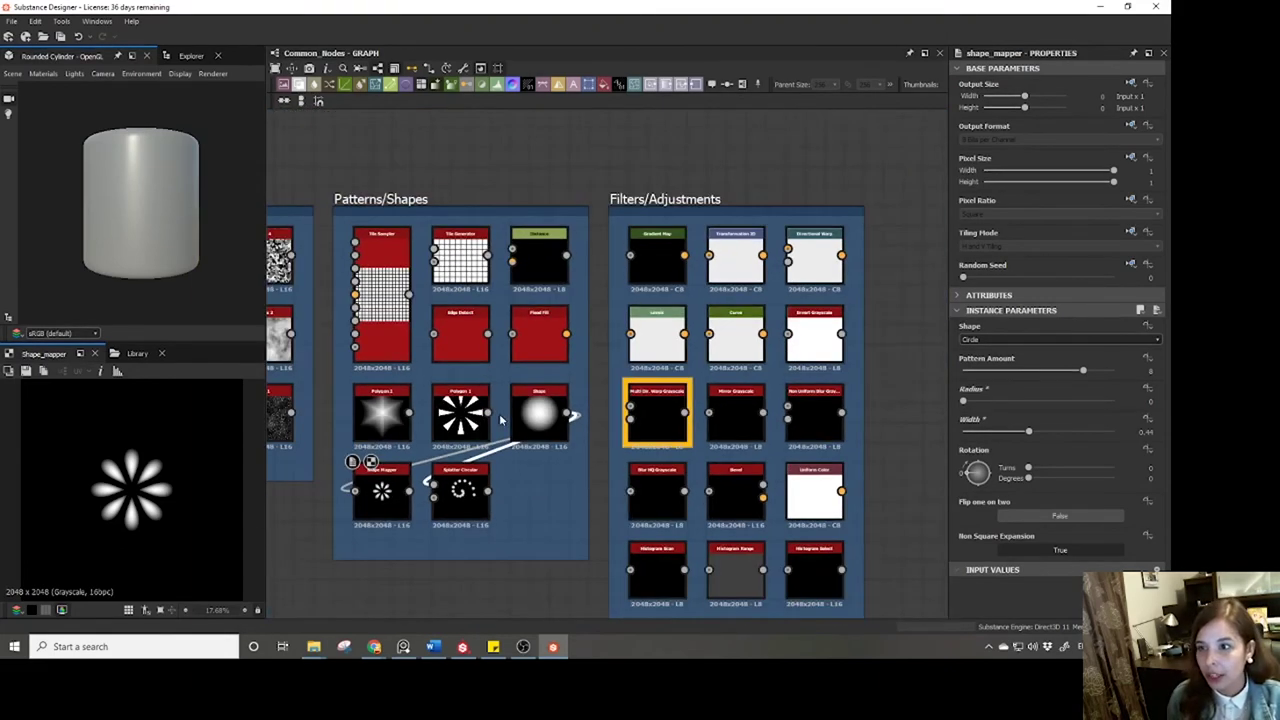
scroll(491, 449, up, 1)
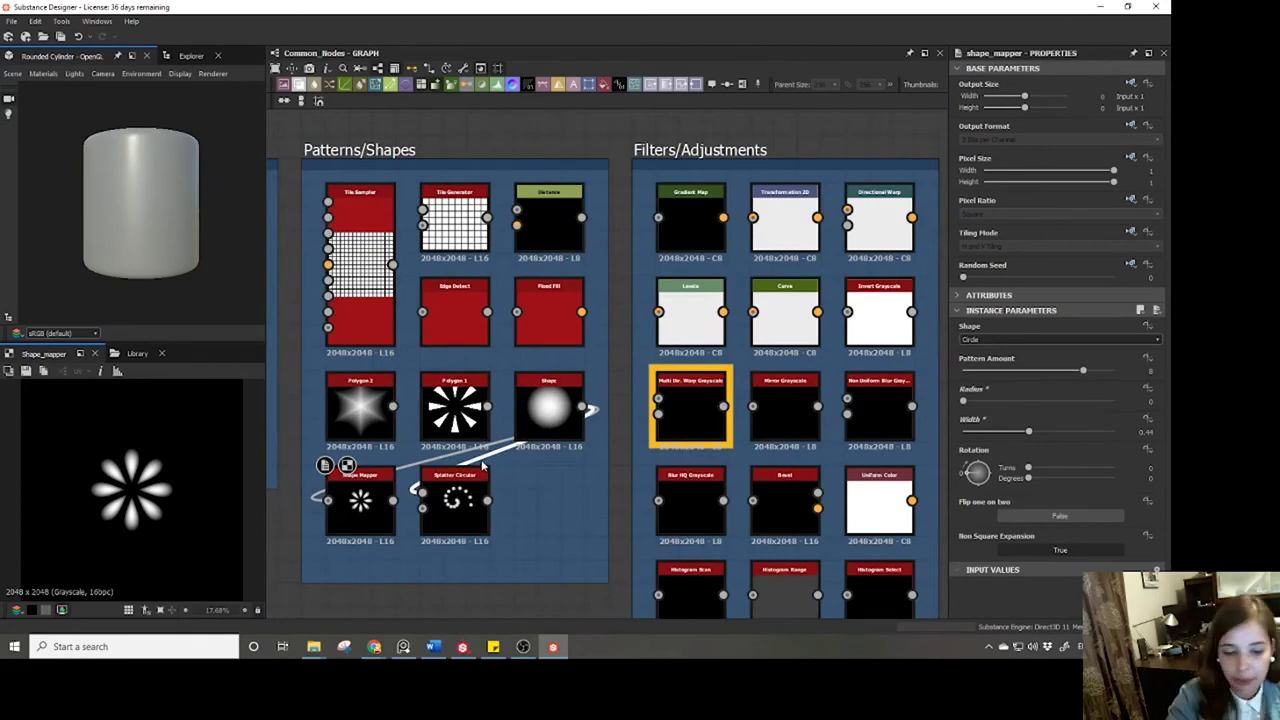
Show the Gradient Map node in the 2D view, add keys inside its gradient, and open the Gradient Editor.
middle_drag(863, 318, 757, 287)
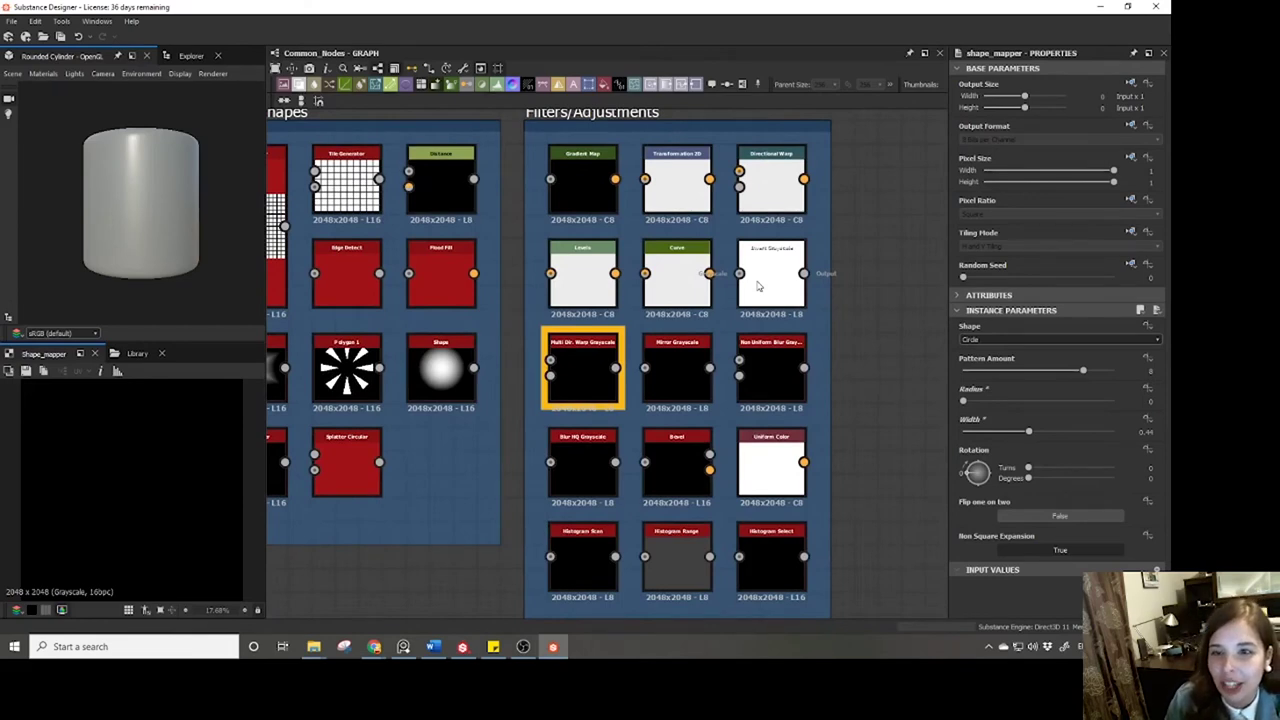
middle_drag(757, 287, 777, 367)
click(625, 255)
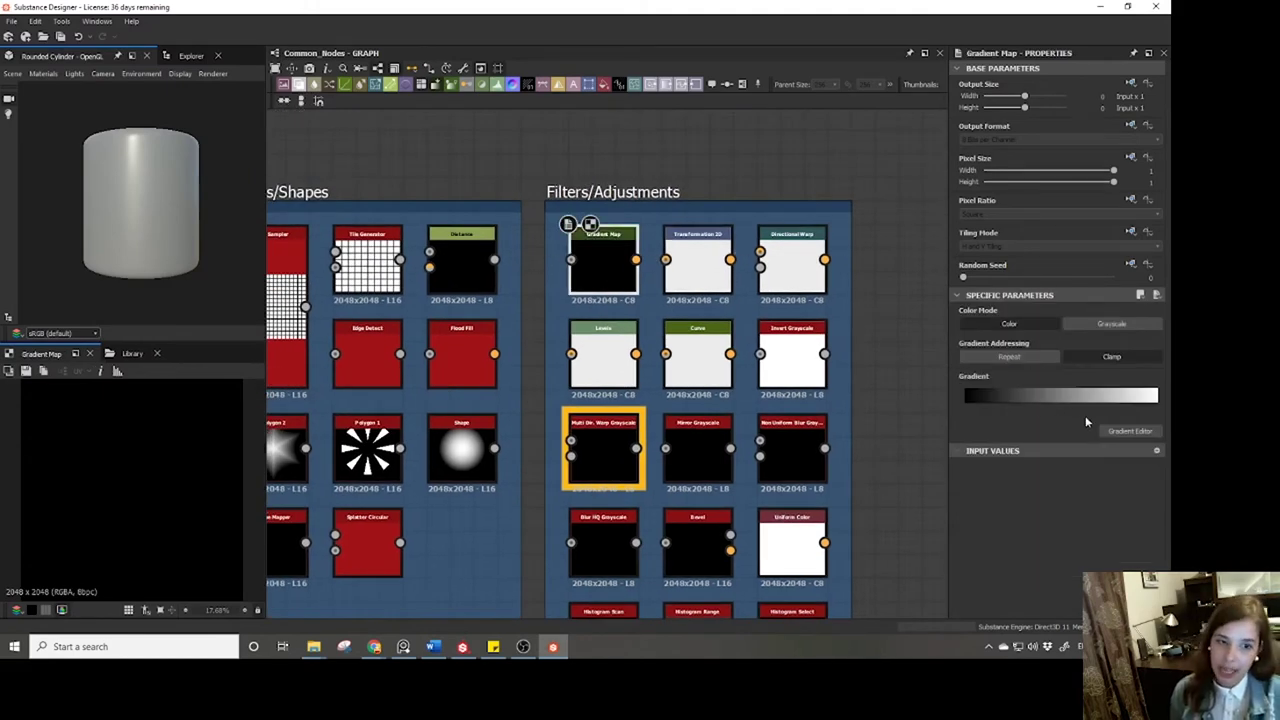
click(1108, 402)
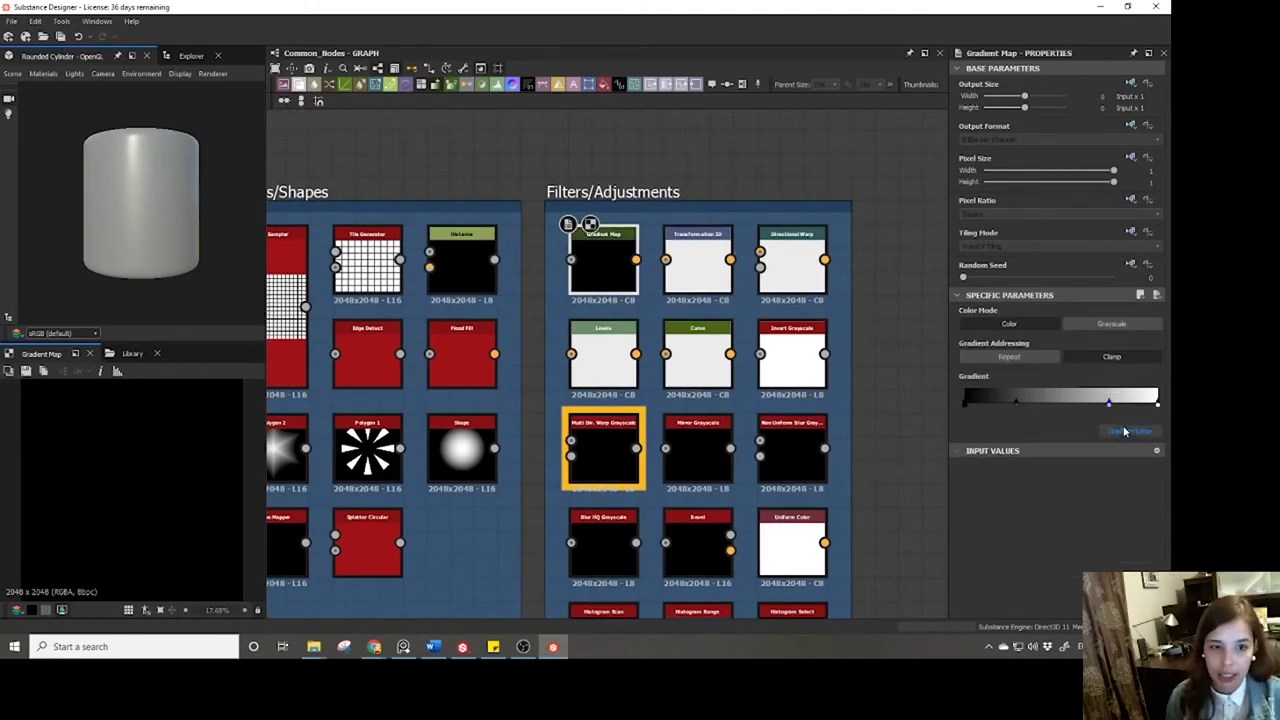
click(1124, 431)
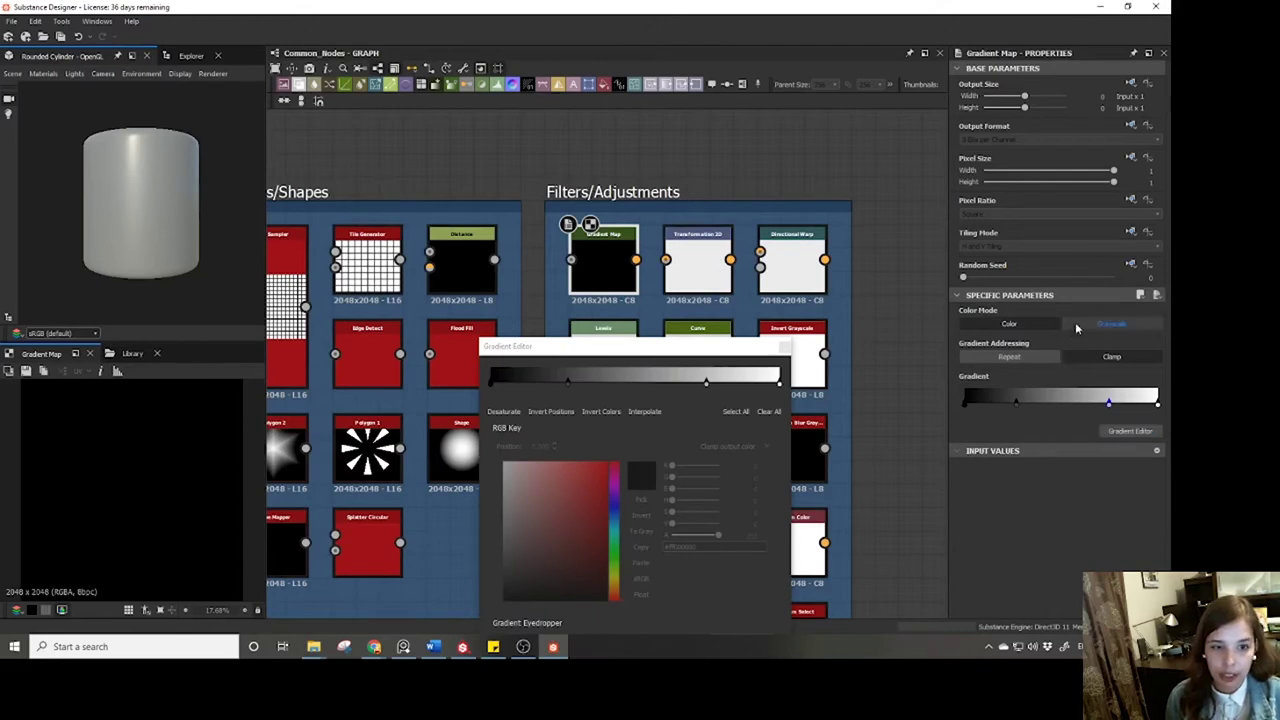
Recolour the Gradient Map's first key light red, the key near 0.2 green and the key at about 0.748 pinkish red (255, 0, 60).
click(489, 384)
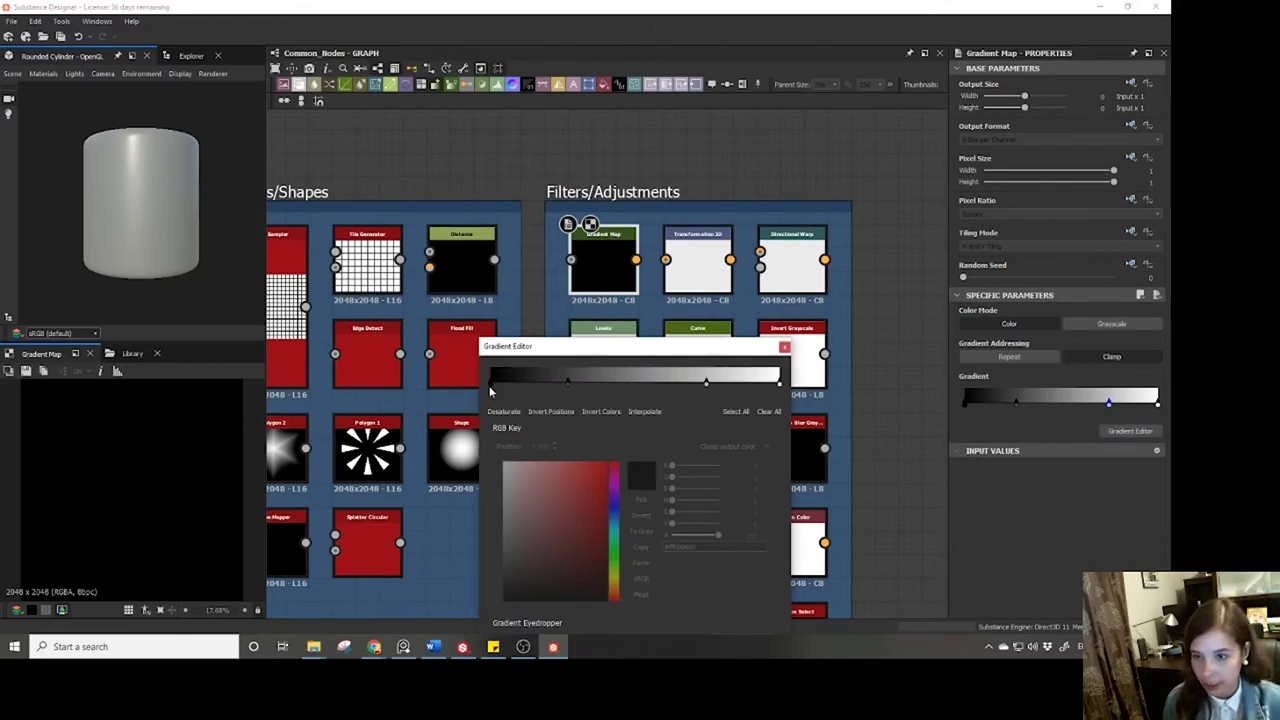
drag(519, 348, 522, 261)
click(568, 386)
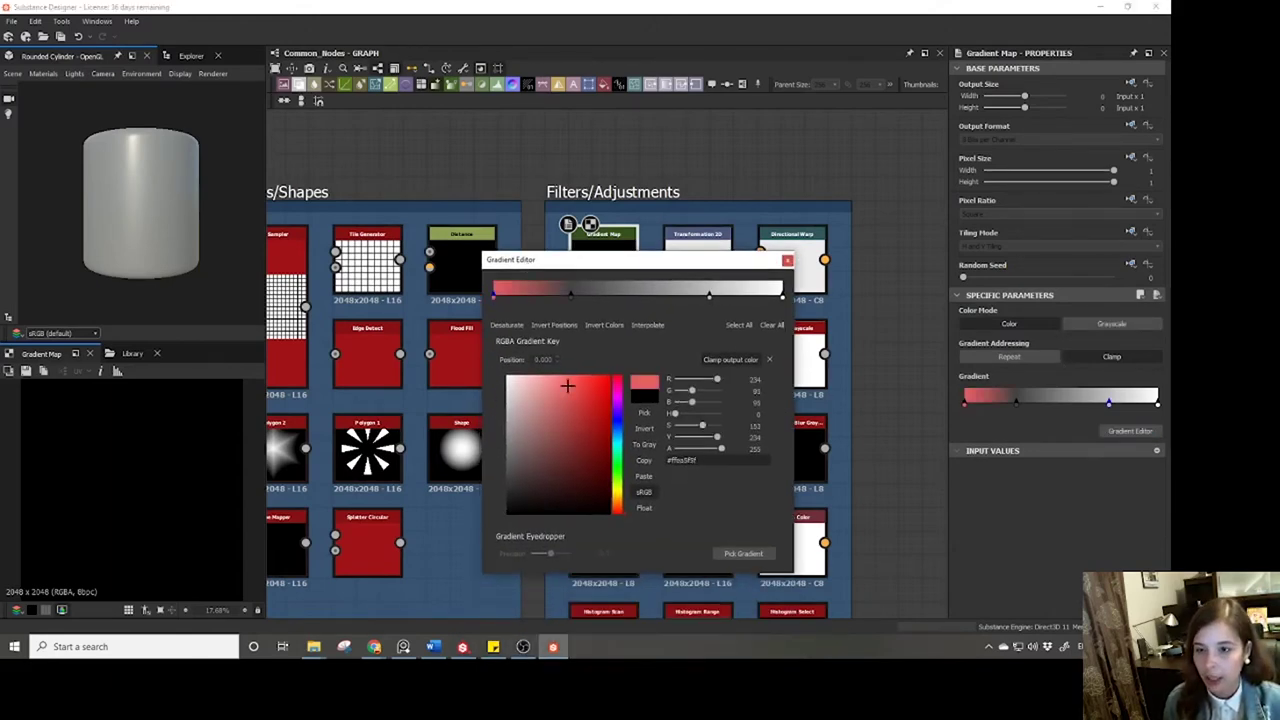
click(571, 293)
click(603, 412)
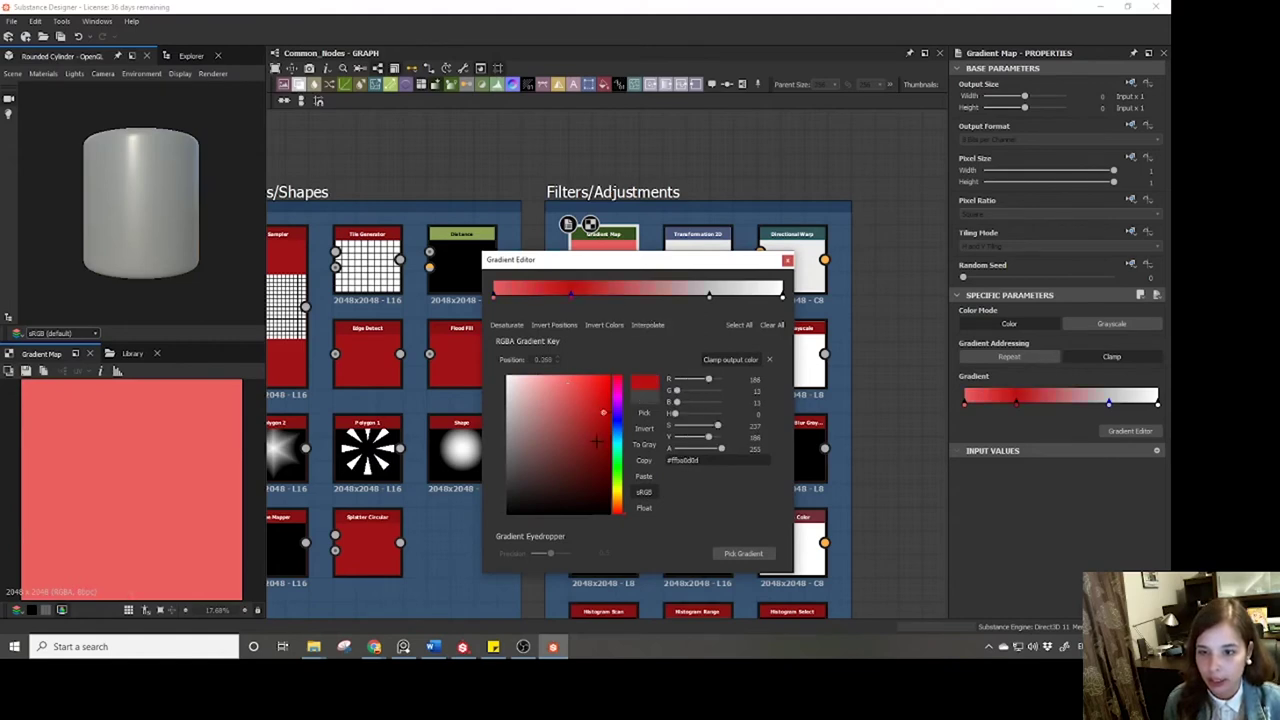
click(617, 448)
click(710, 296)
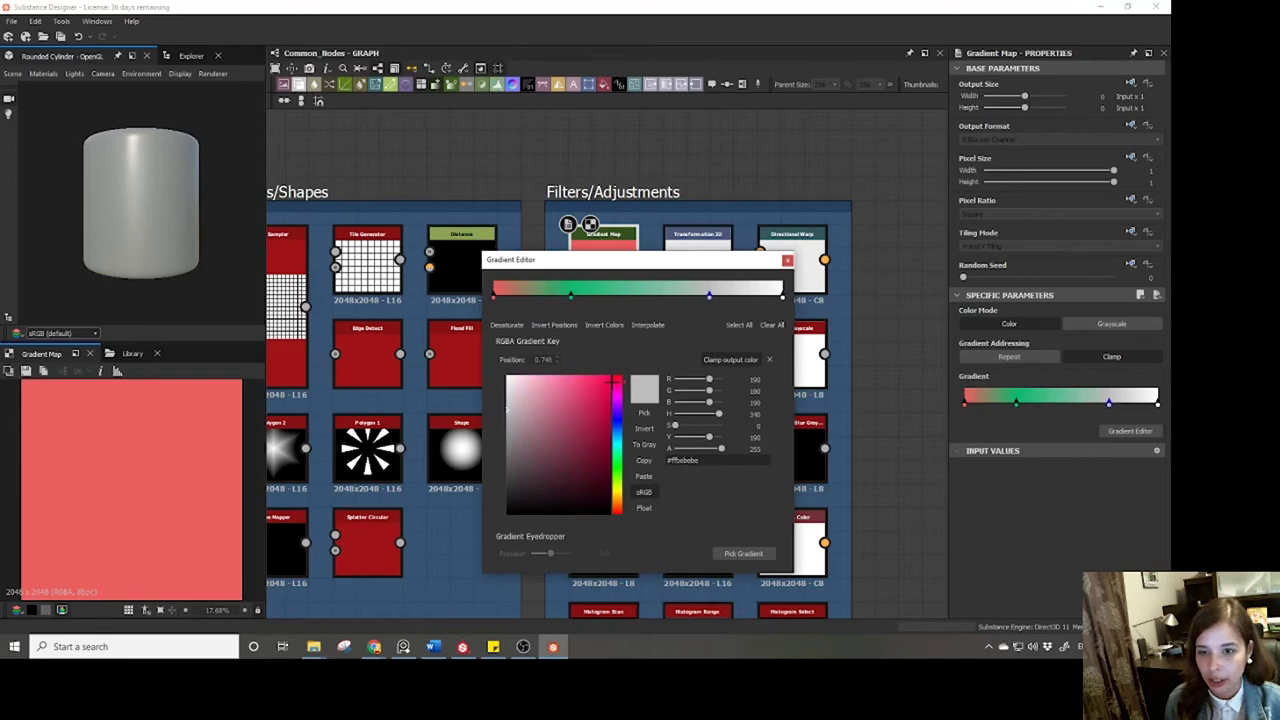
click(596, 383)
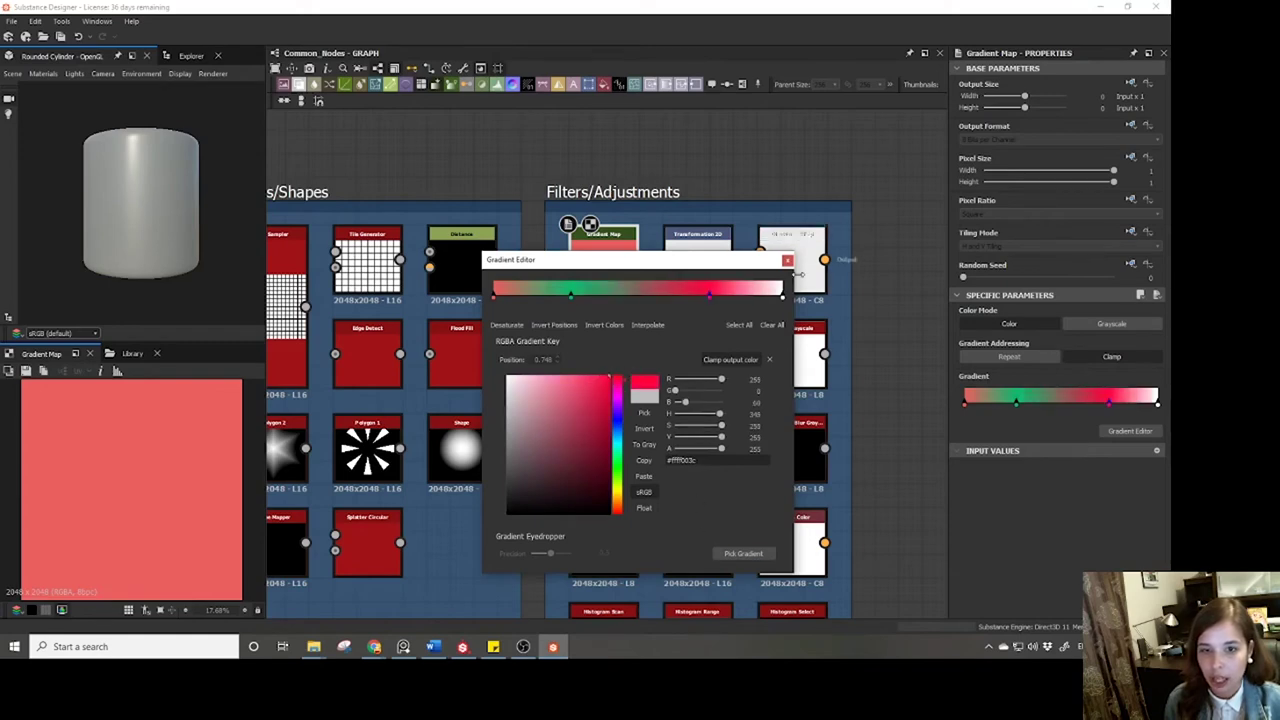
click(787, 260)
Feed Polygon 2's output into Gradient Map and sample its gradient with Pick Gradient from the node thumbnails in the Patterns/Shapes frame.
middle_drag(571, 411, 646, 398)
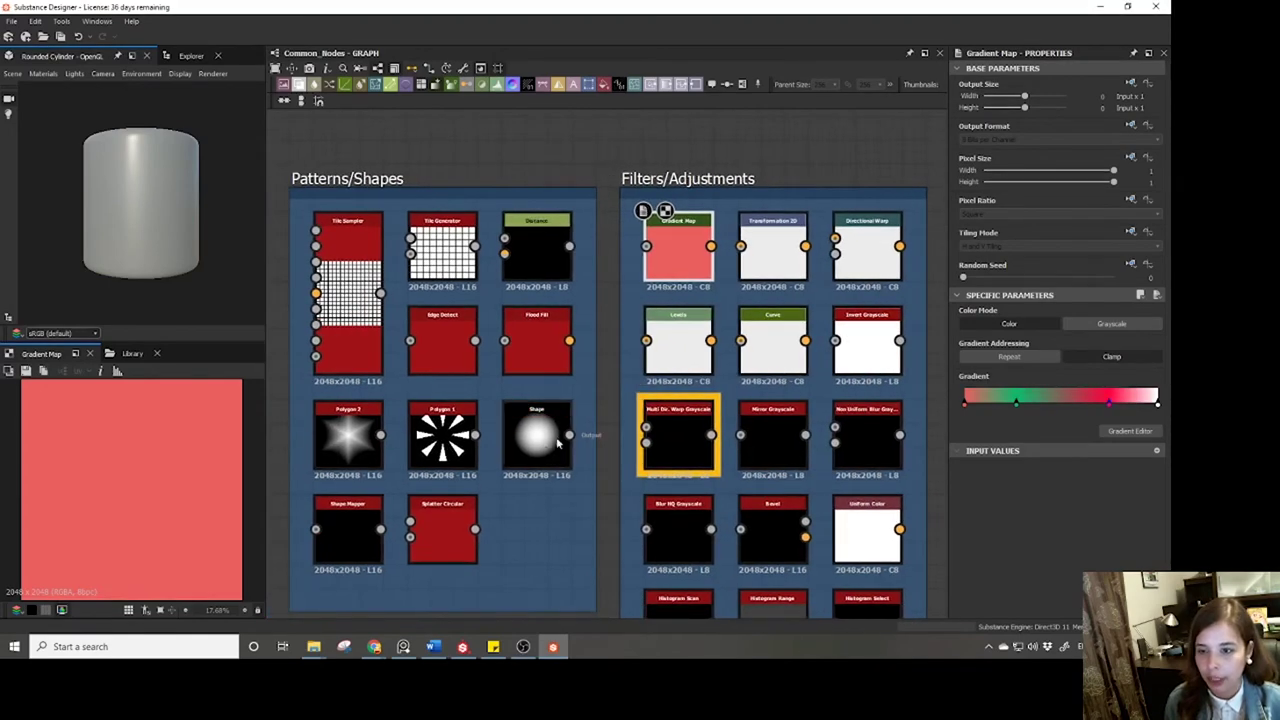
drag(380, 434, 650, 248)
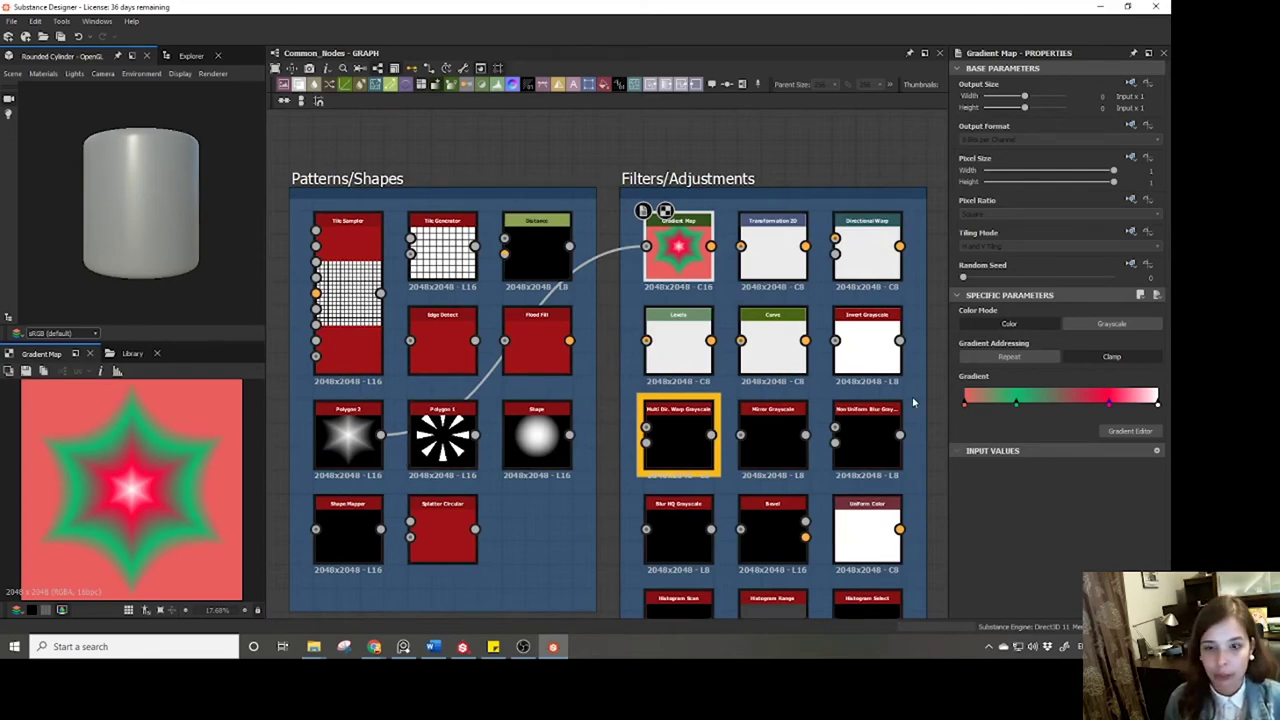
click(1130, 431)
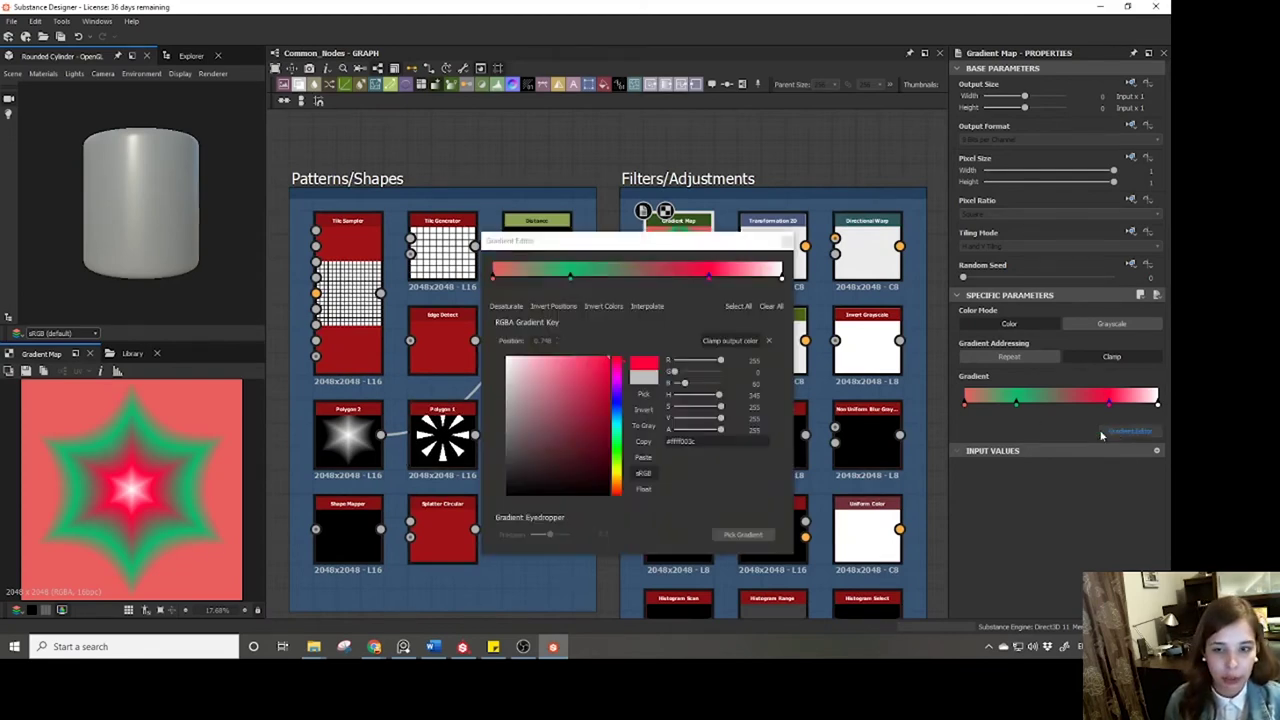
click(721, 536)
mouse_move(422, 288)
mouse_down()
mouse_move(378, 300)
mouse_move(348, 430)
mouse_up()
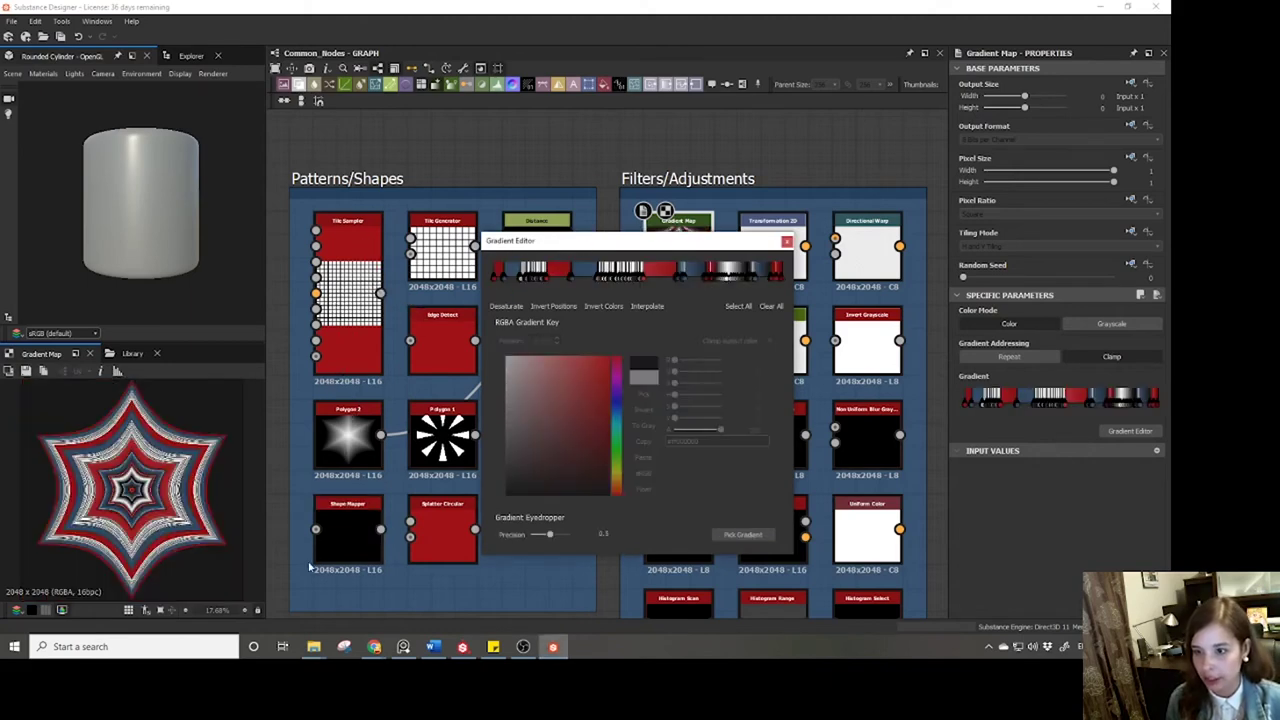
click(787, 242)
Show Transformation 2D in the 2D view and feed it the Gradient Map's output.
middle_drag(742, 258, 688, 290)
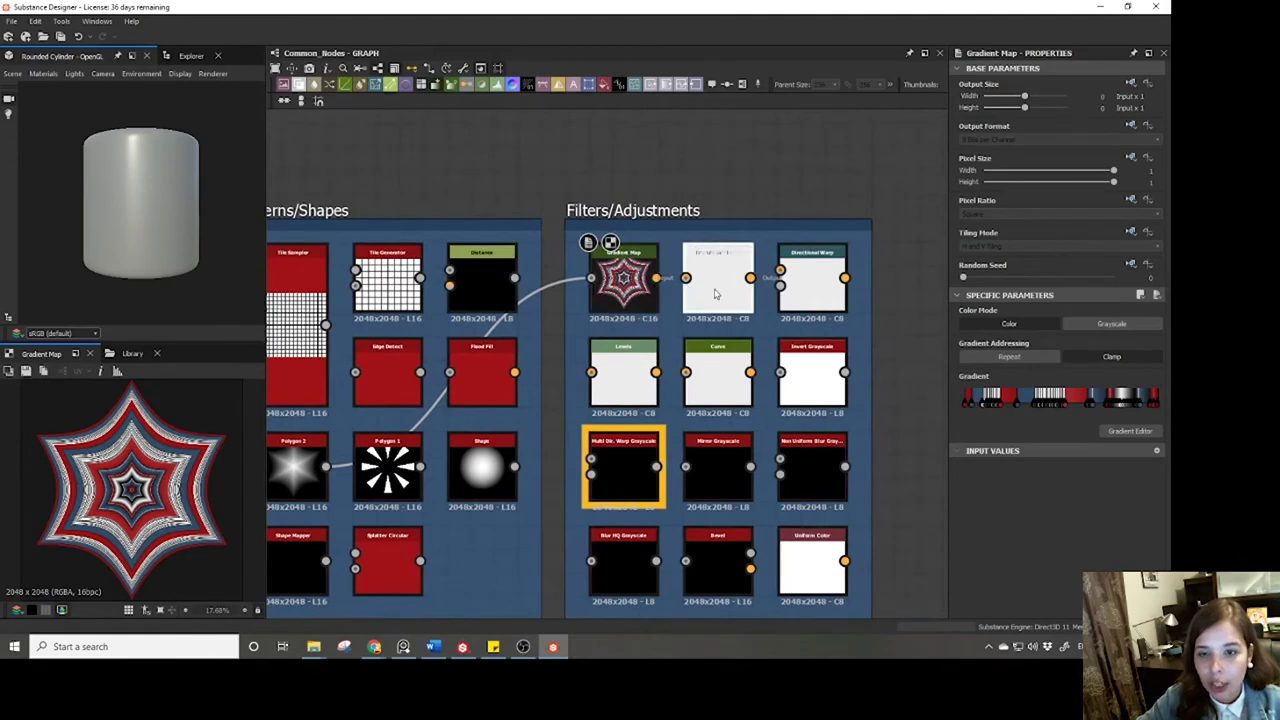
click(714, 293)
drag(656, 277, 686, 277)
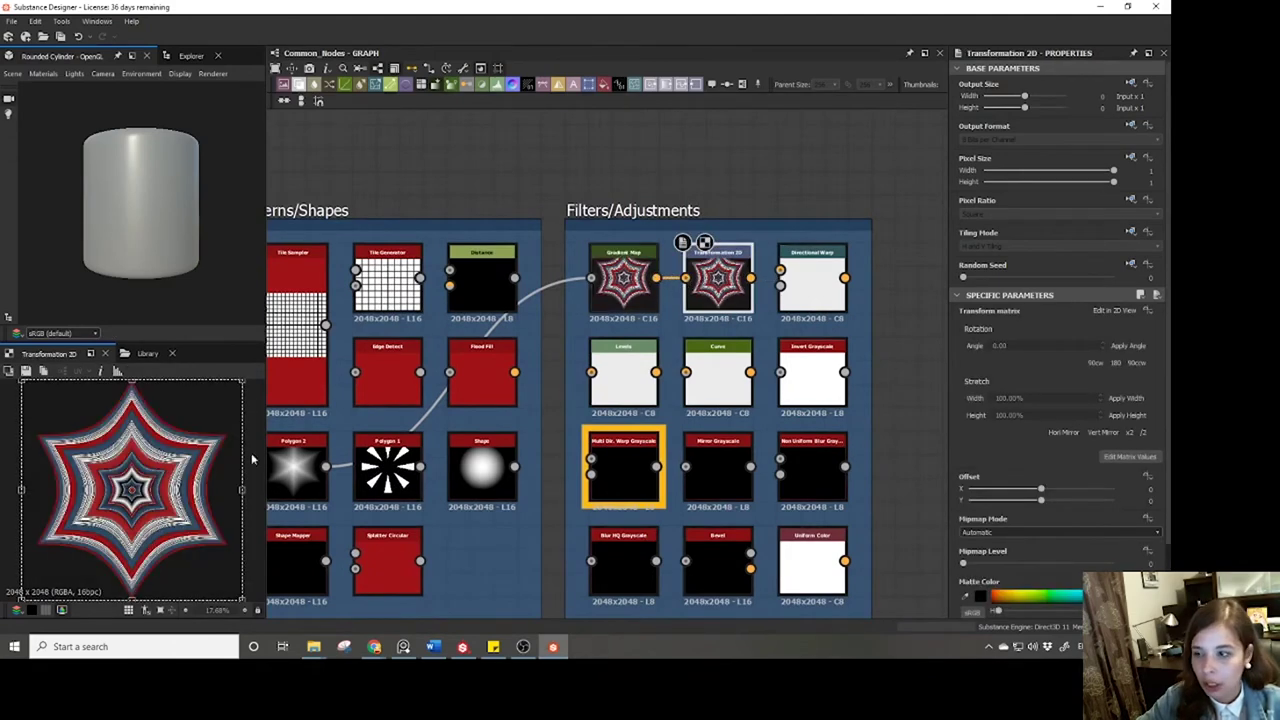
Shrink, stretch and rotate the star with the Transformation 2D gizmo, offsetting it about 0.026 in X and -0.02 in Y.
scroll(220, 445, down, 2)
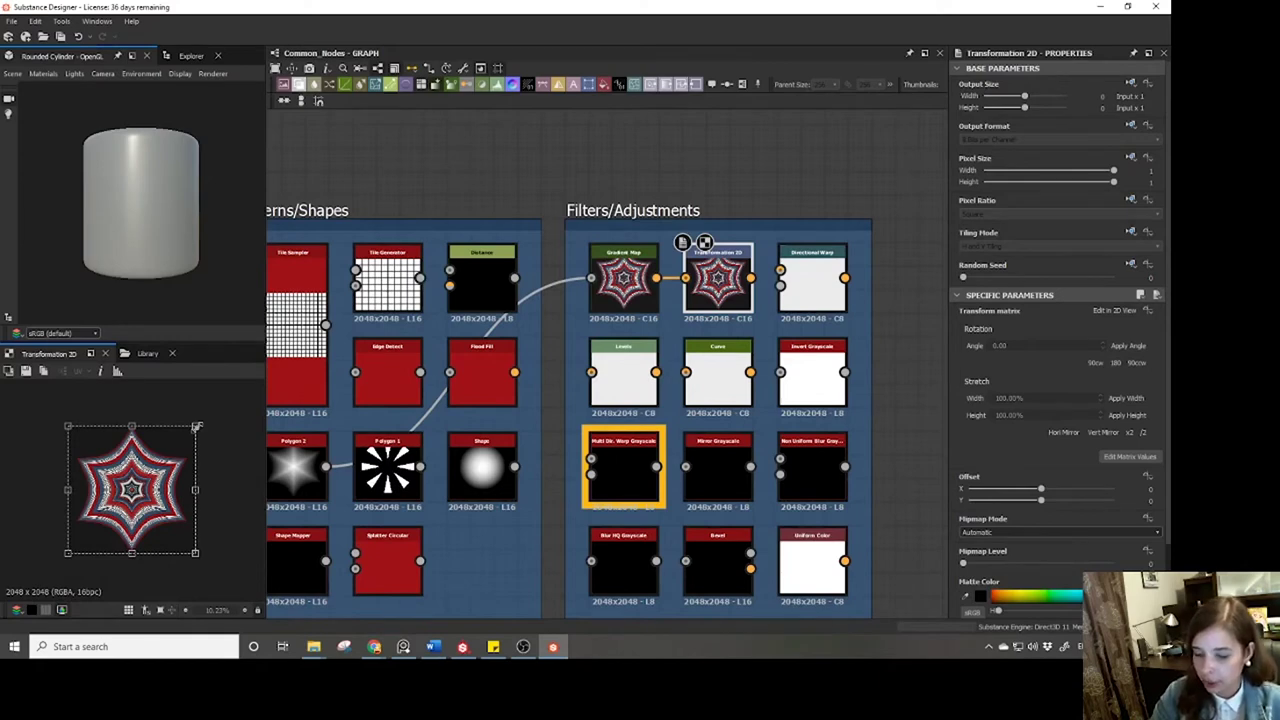
drag(197, 427, 118, 478)
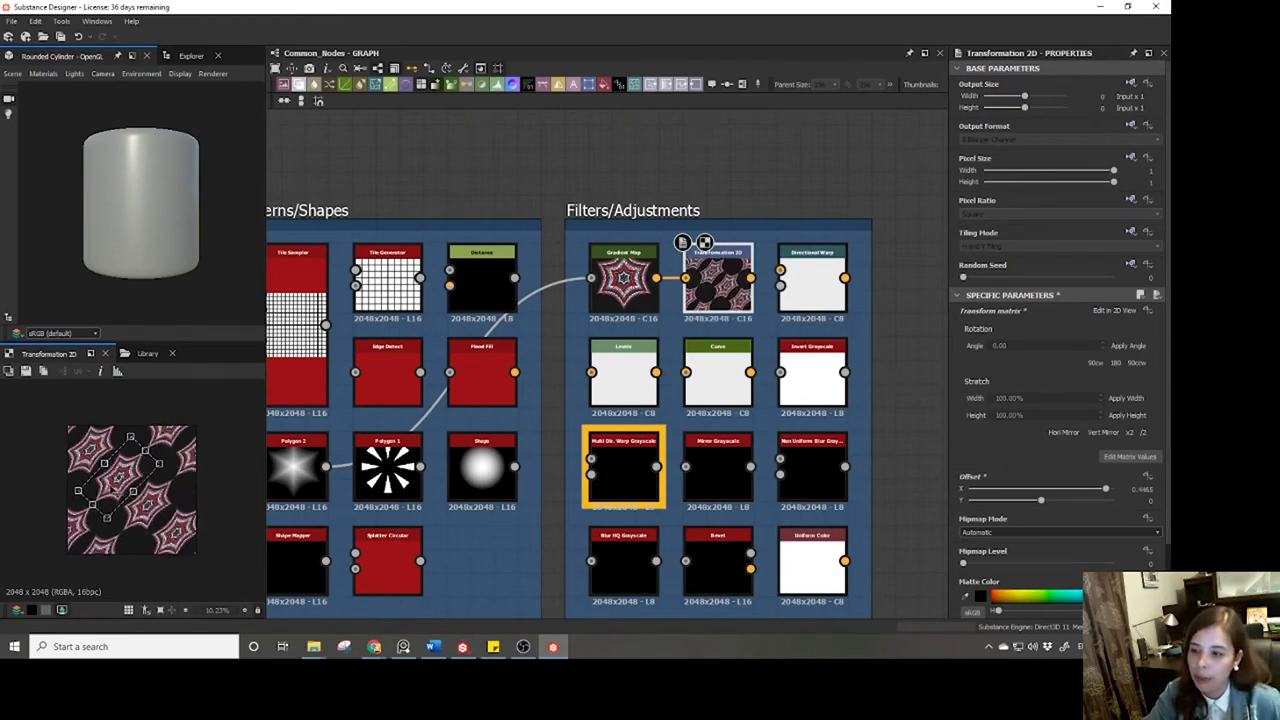
drag(118, 486, 123, 498)
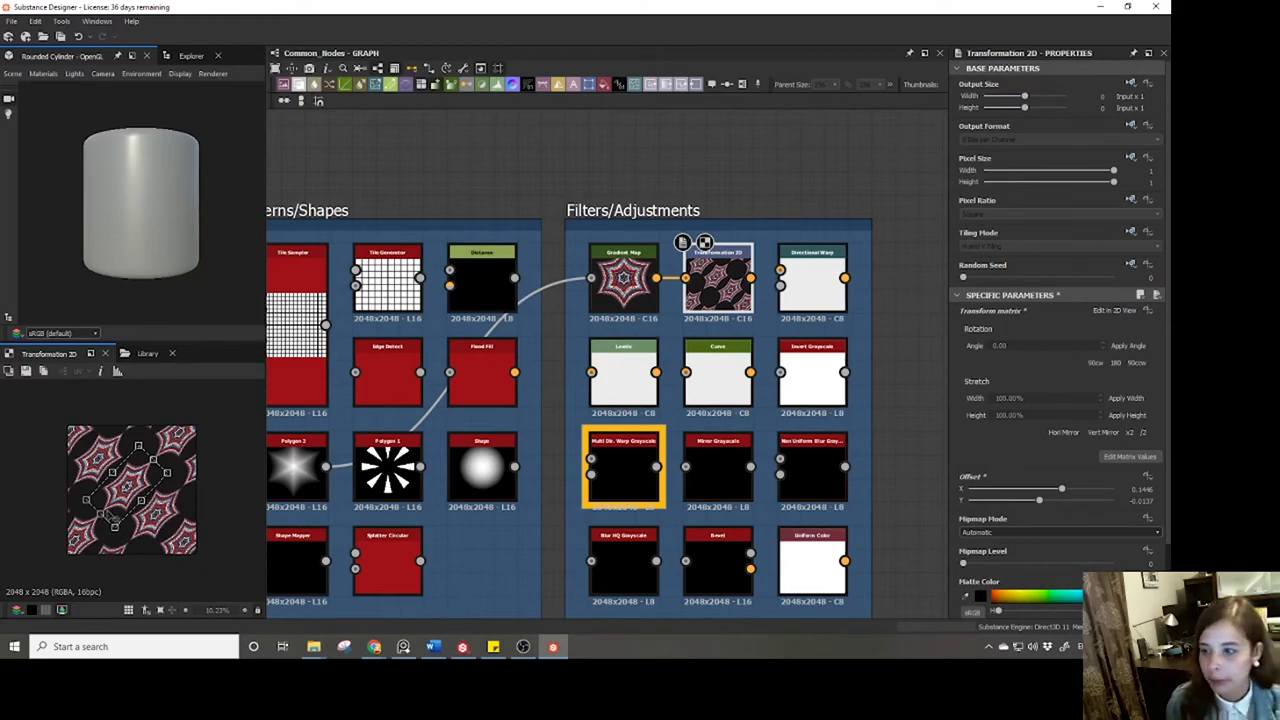
drag(130, 505, 128, 503)
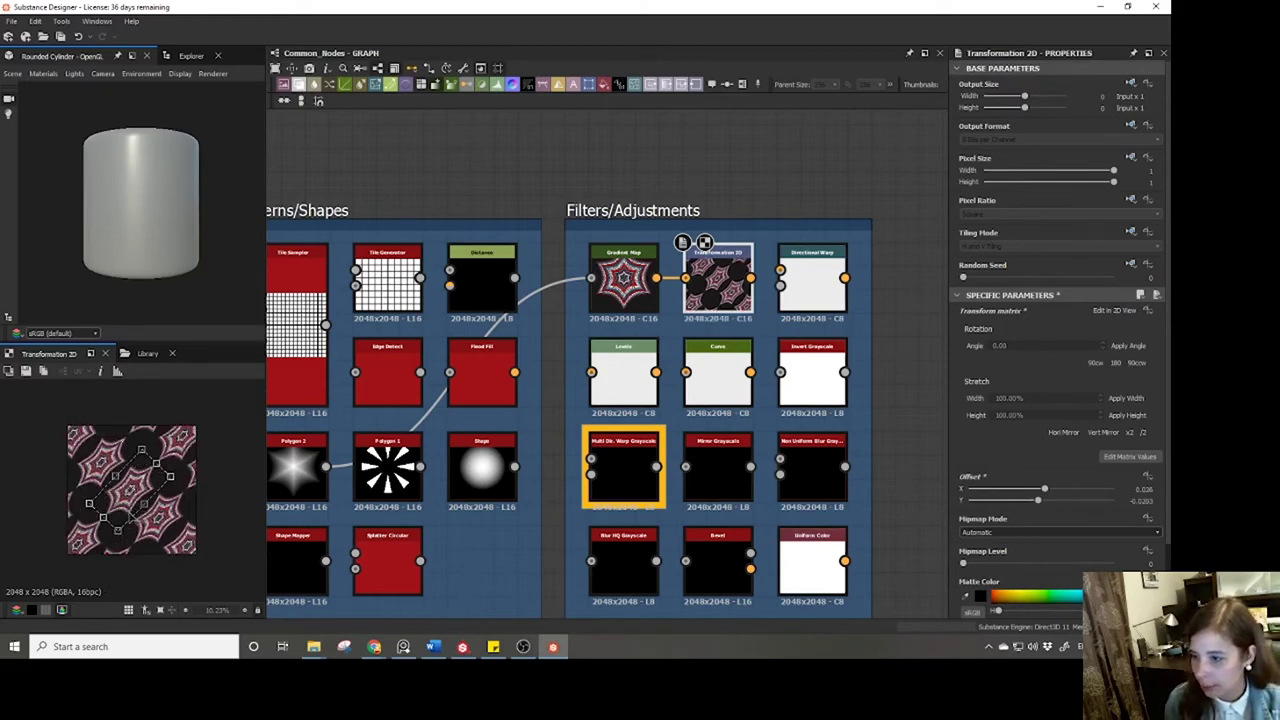
Make Transformation 2D's Tiling Mode Absolute and set it to No Tiling.
scroll(128, 503, up, 5)
scroll(128, 503, down, 3)
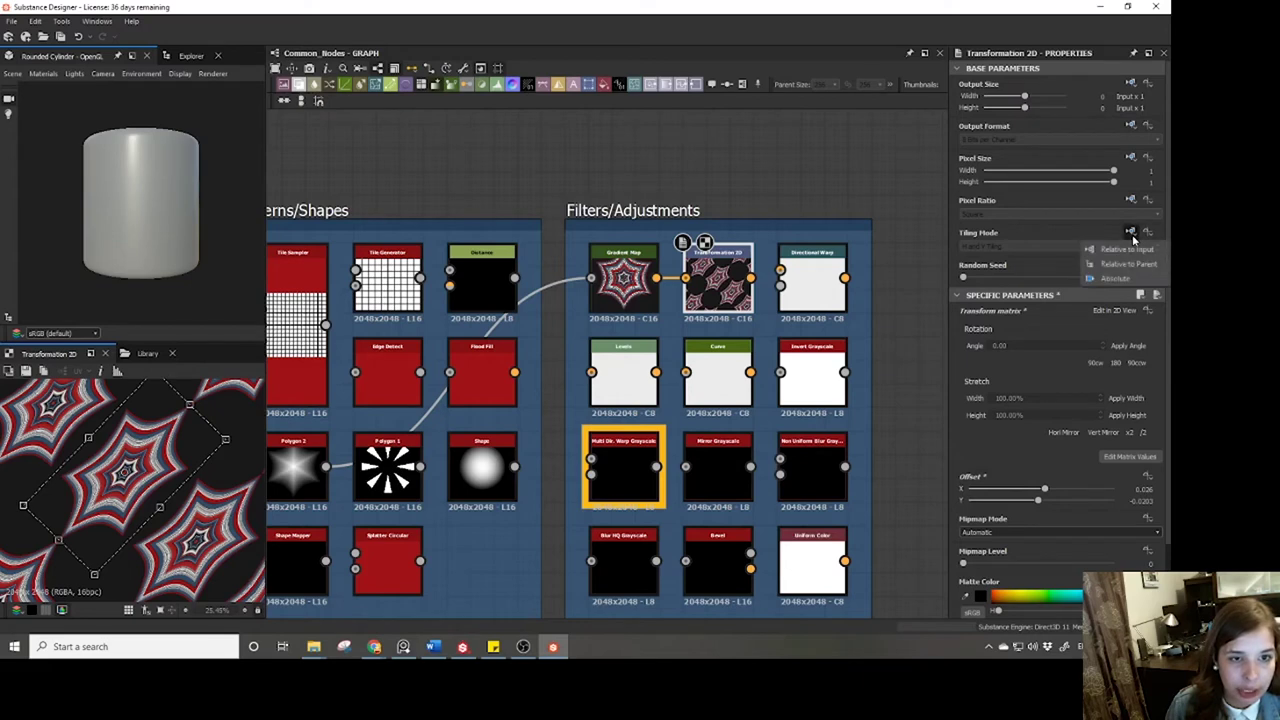
click(1116, 279)
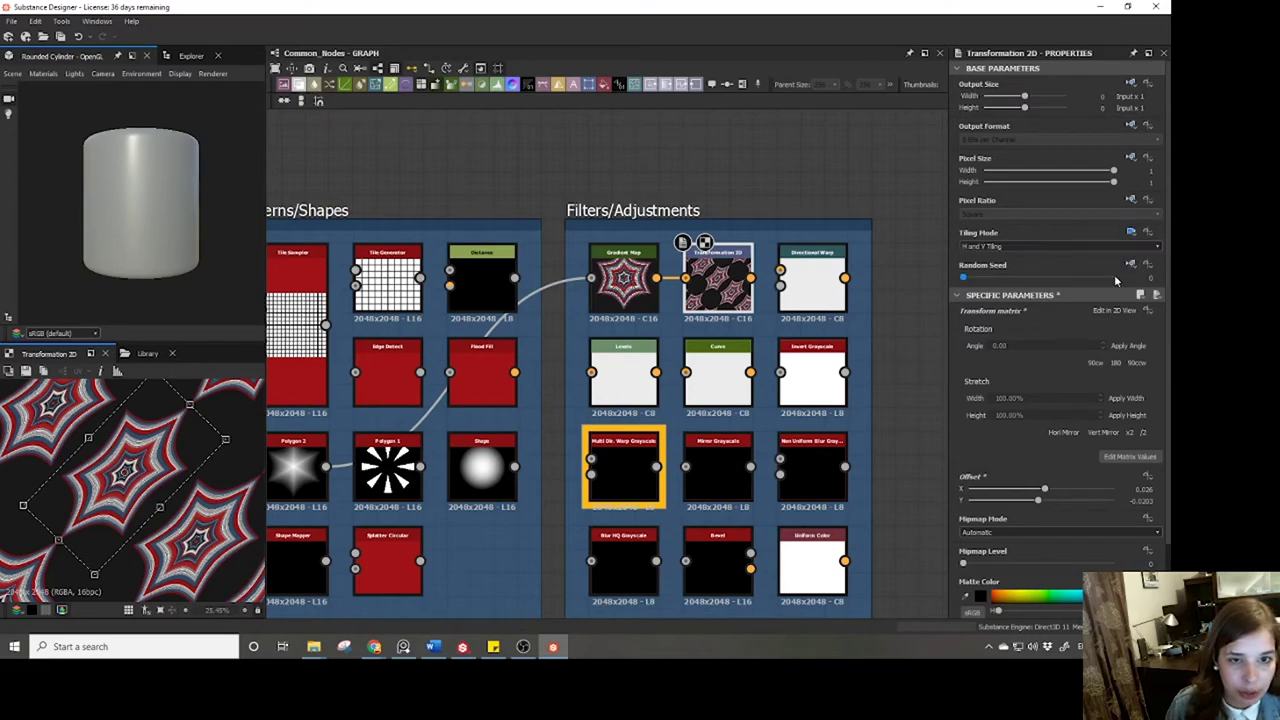
click(1037, 245)
click(1015, 253)
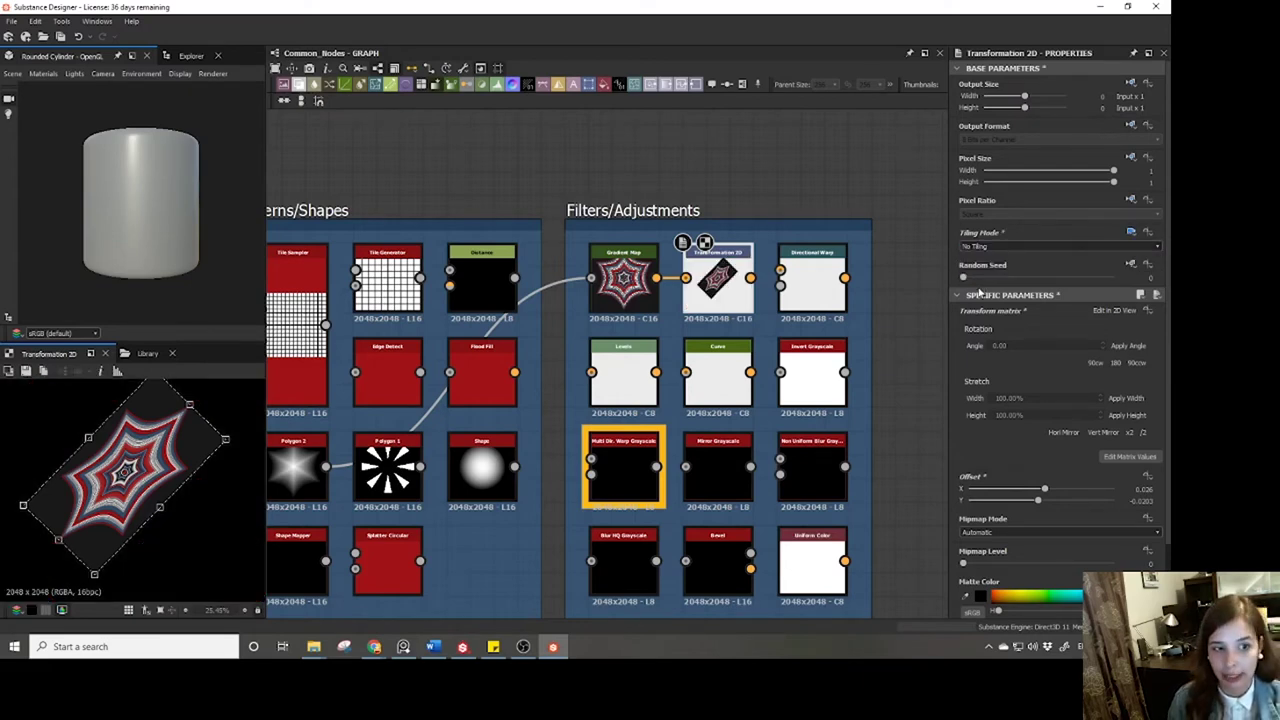
scroll(200, 548, down, 4)
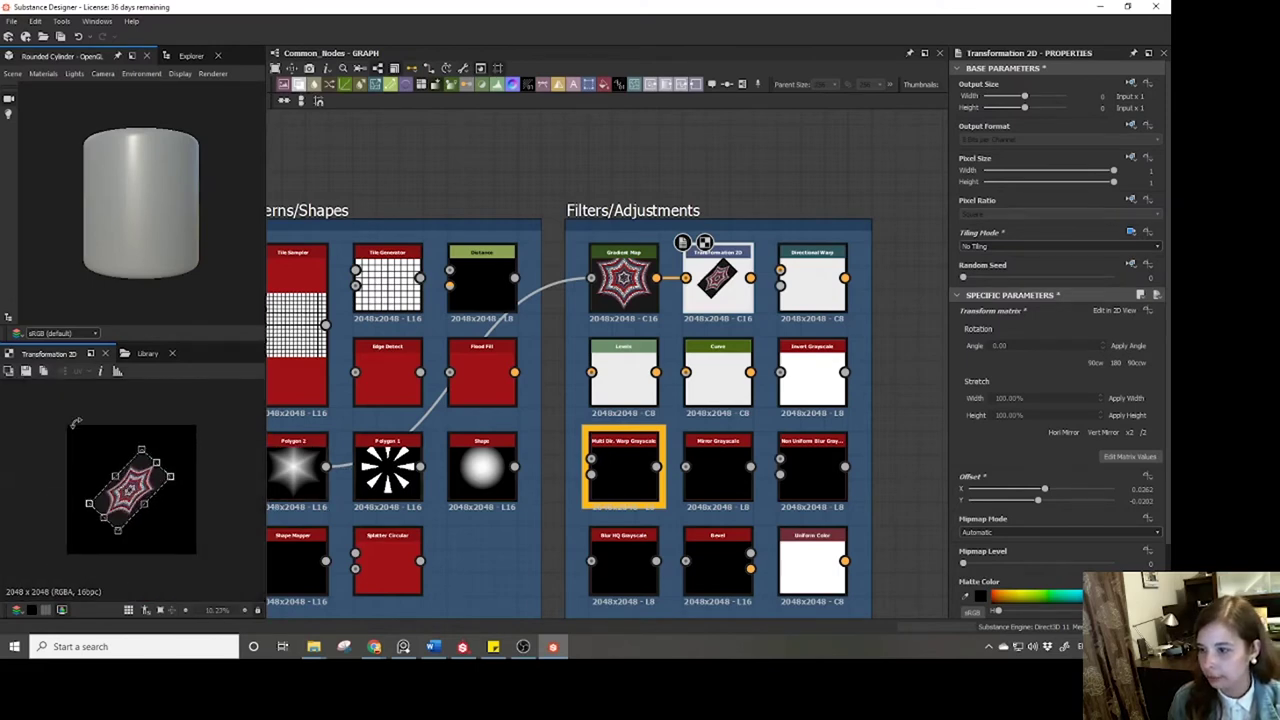
scroll(55, 533, up, 3)
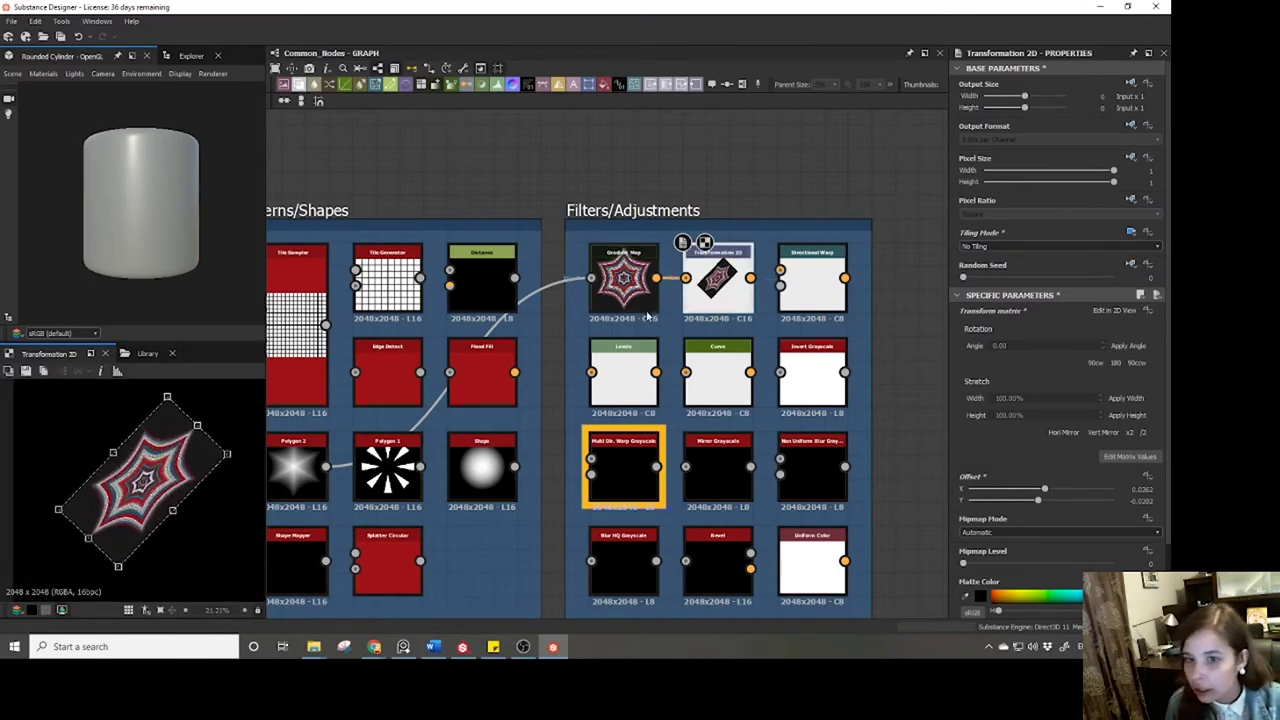
Replace Transformation 2D's input with the Shape node's output.
click(632, 197)
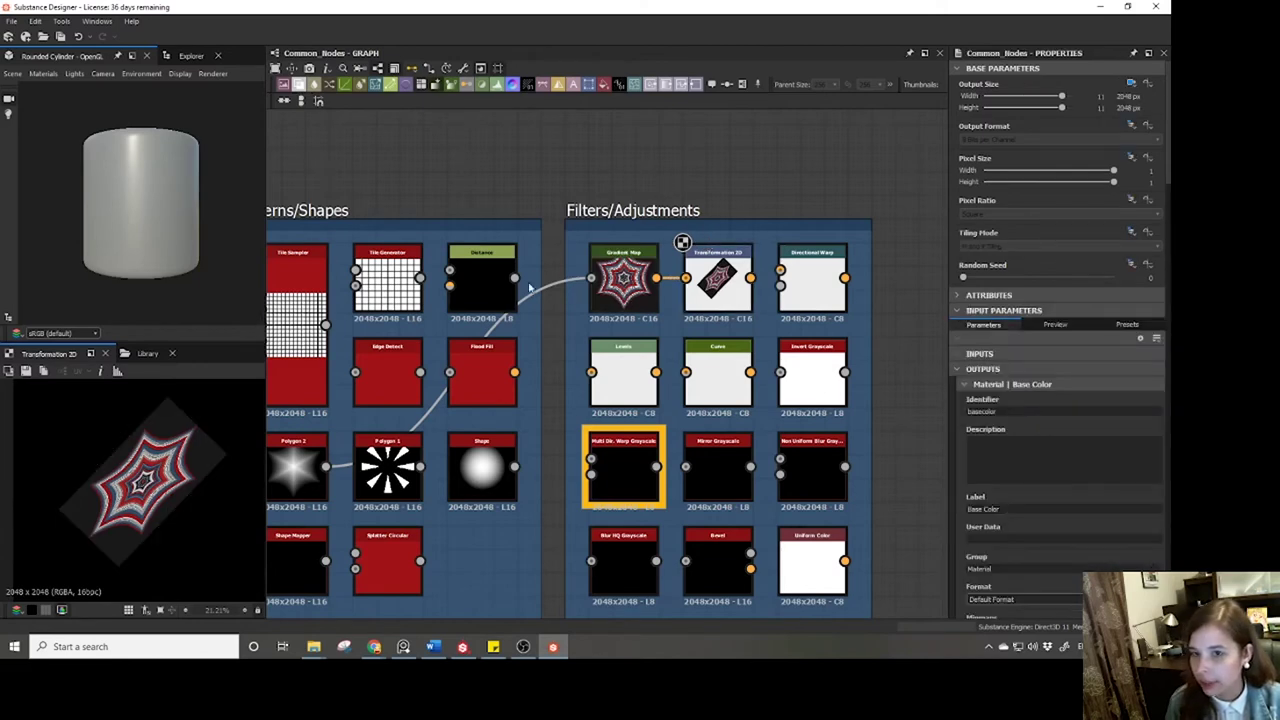
scroll(130, 520, down, 3)
scroll(130, 520, up, 2)
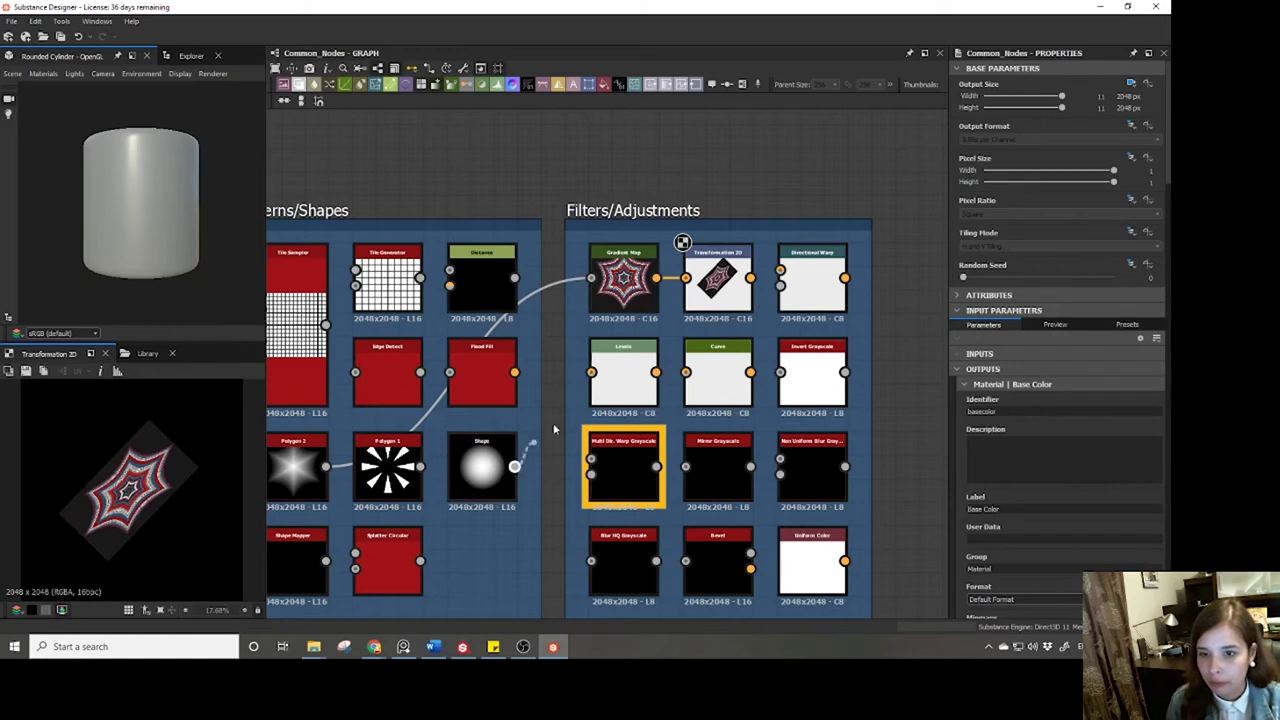
drag(514, 466, 687, 280)
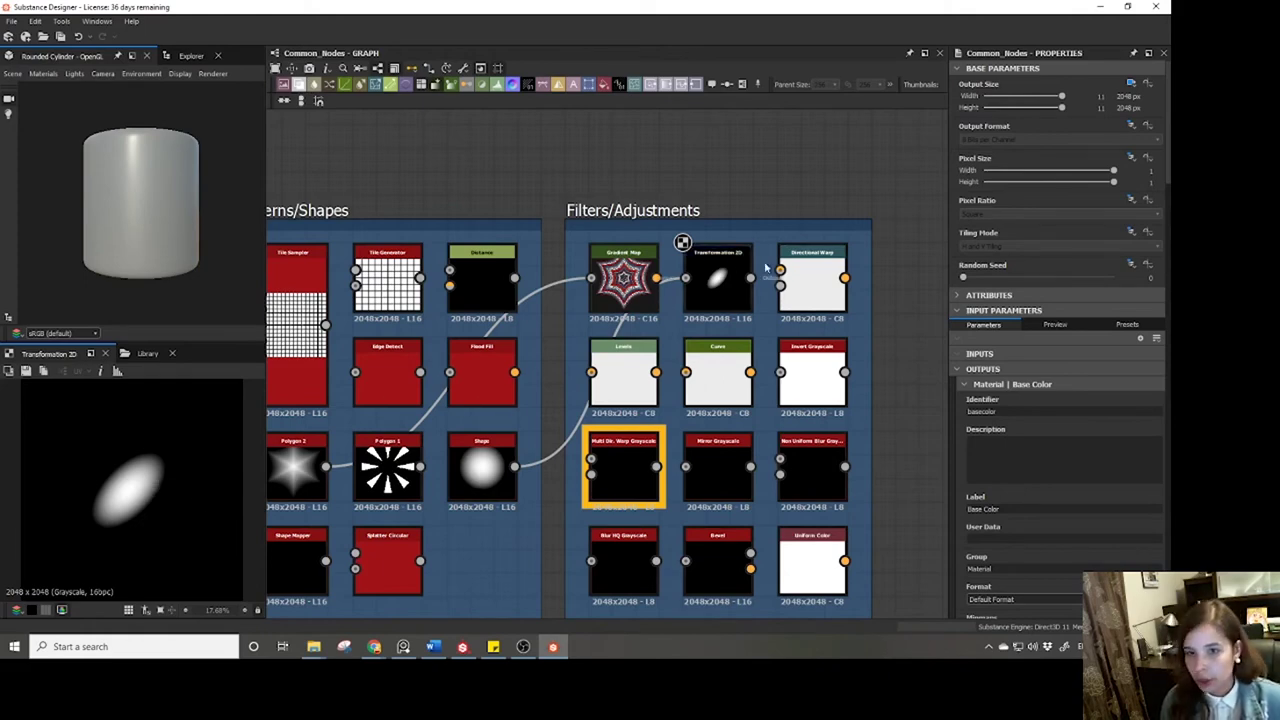
Reset the transformation of the Transformation 2D node.
click(719, 281)
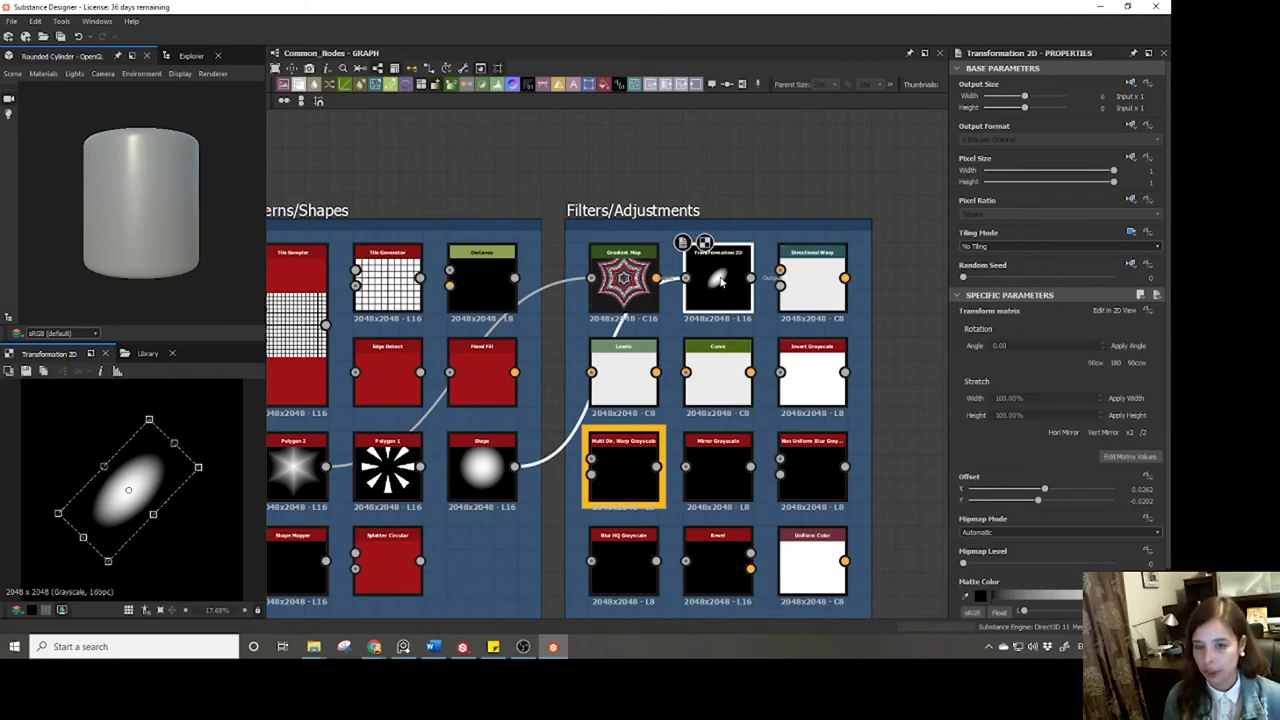
right_click(140, 550)
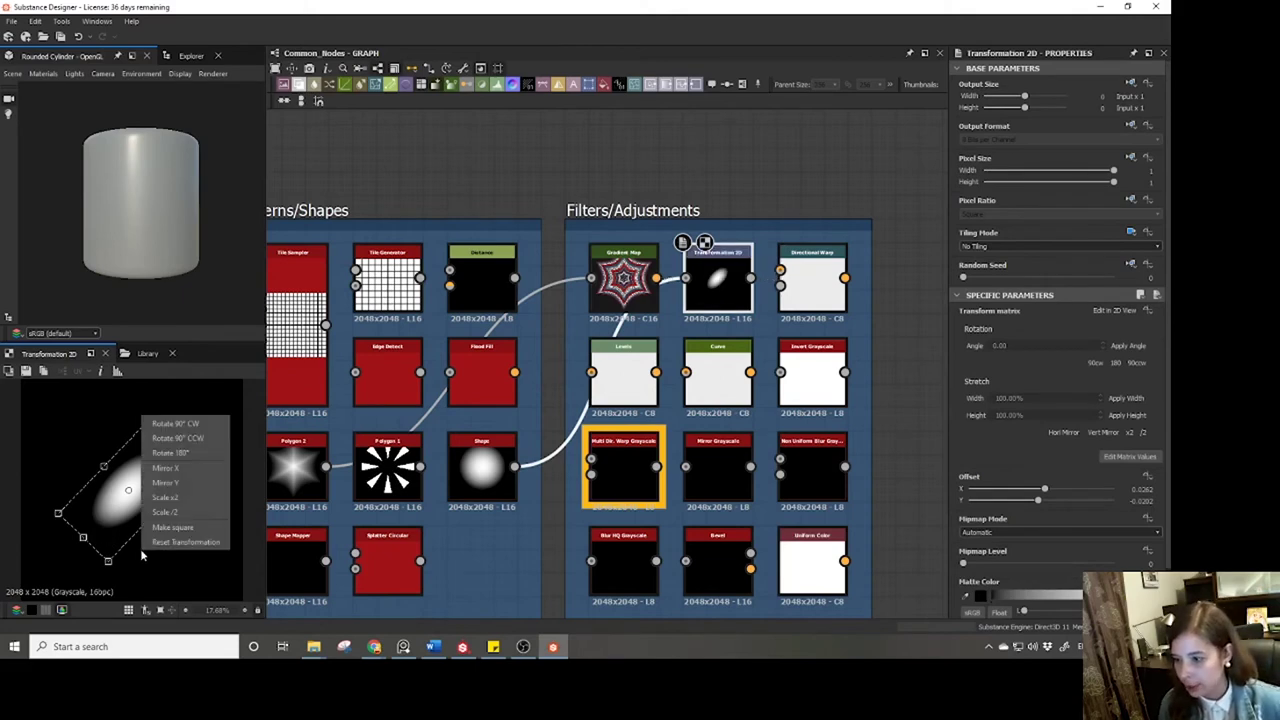
click(152, 542)
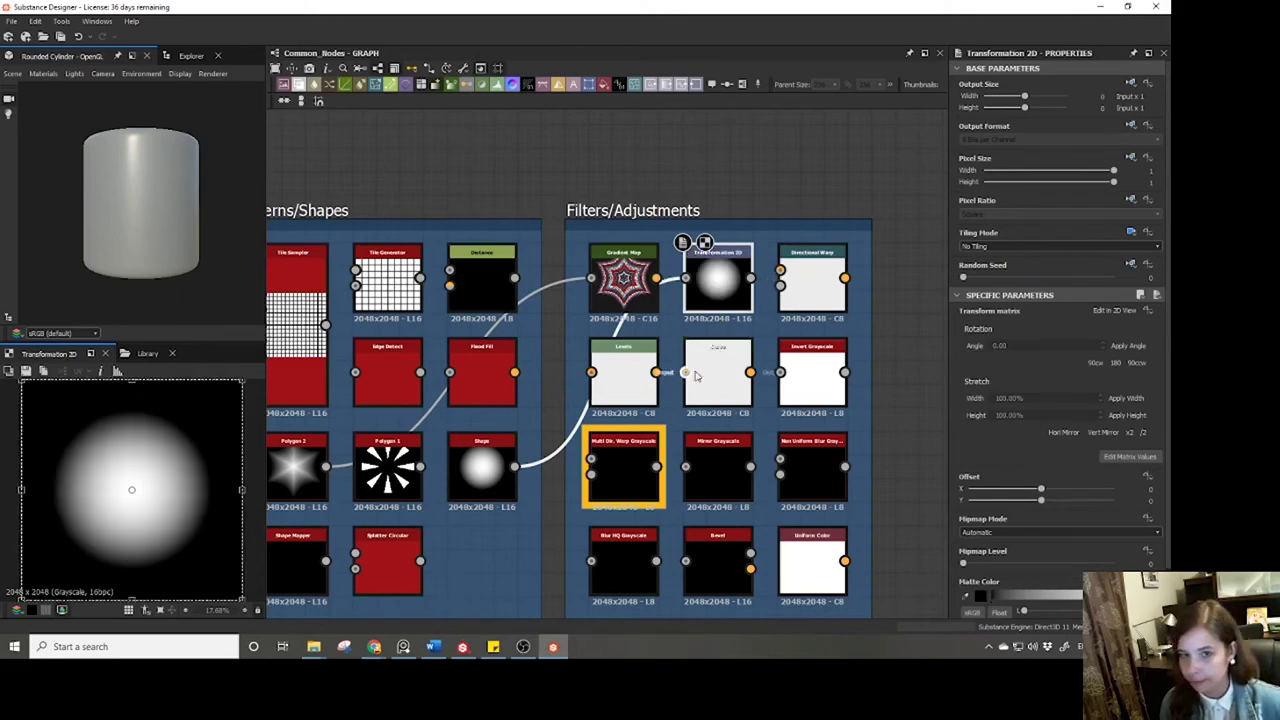
Feed Directional Warp with Transformation 2D as input and Polygon 2 as the warp intensity map, and set its Intensity to 20.
scroll(767, 322, down, 5)
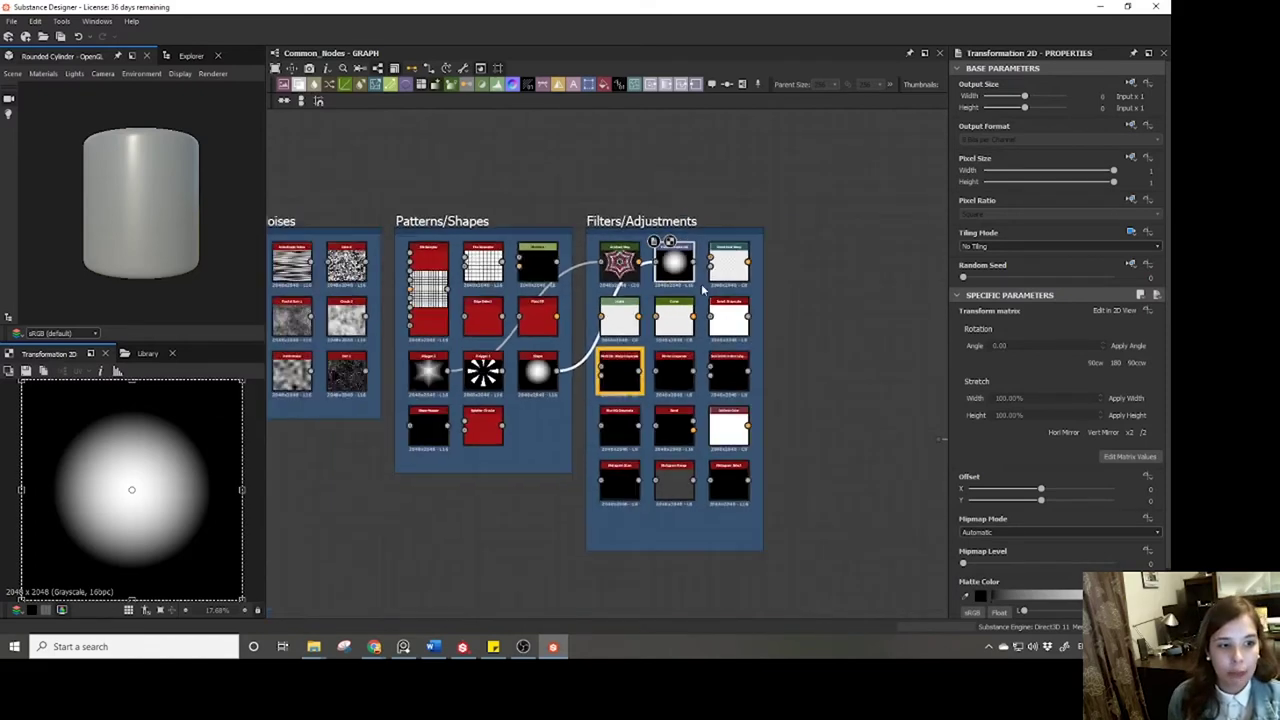
scroll(712, 338, up, 2)
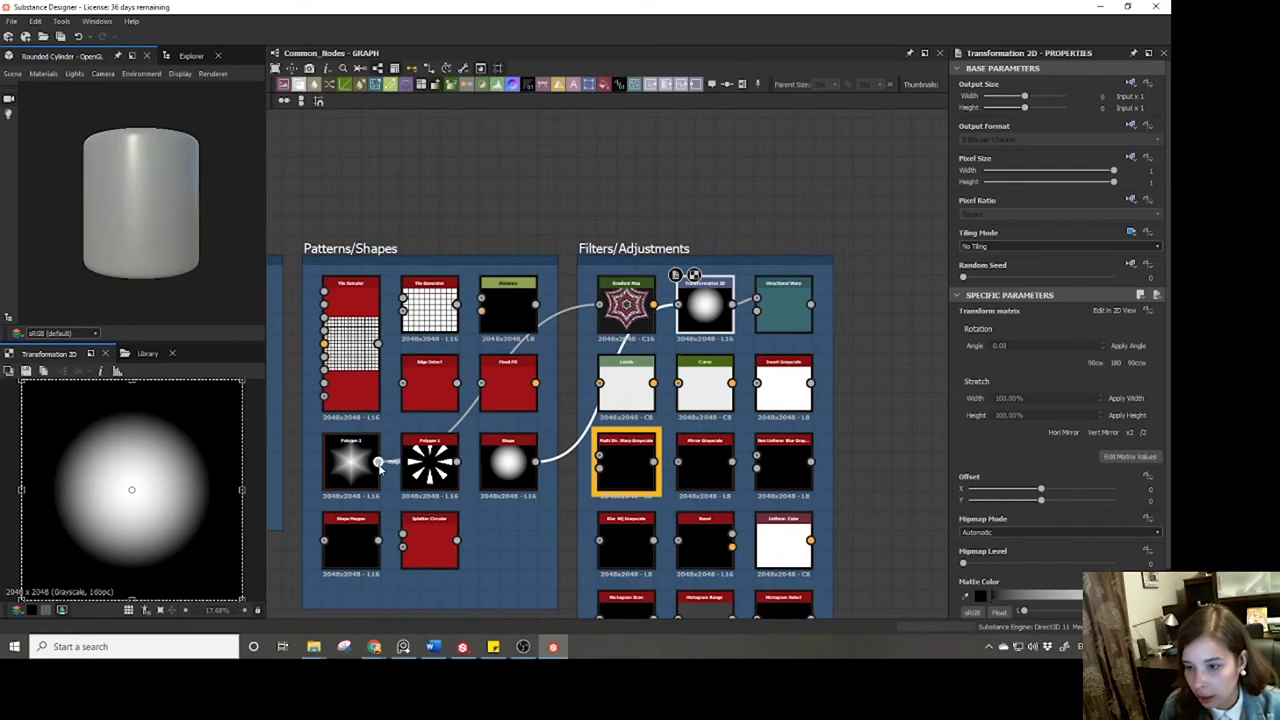
drag(377, 462, 762, 312)
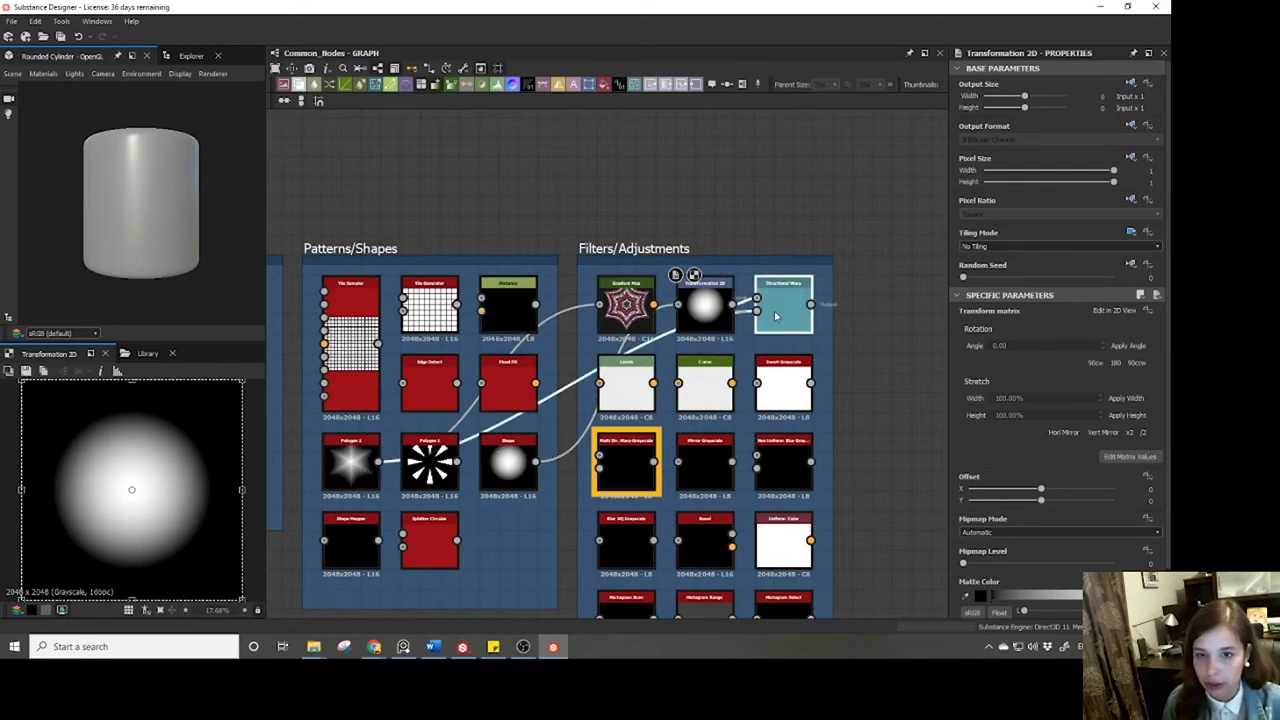
click(780, 310)
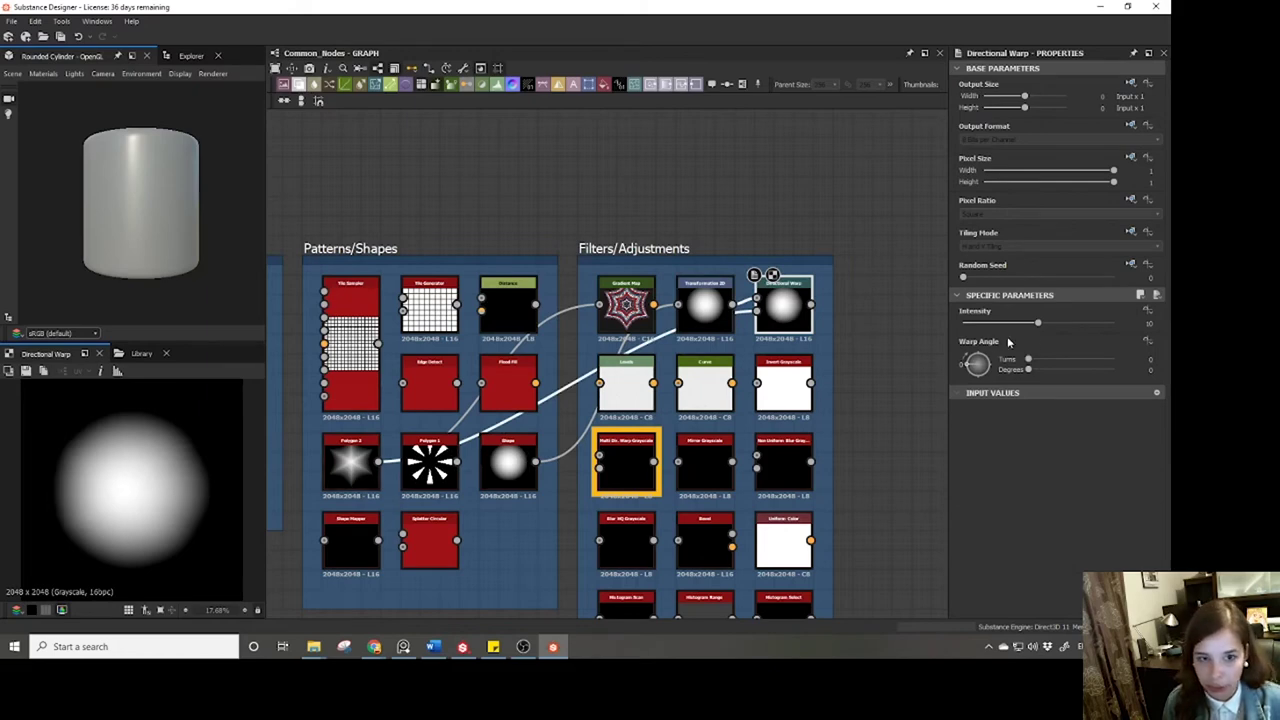
drag(1044, 322, 1113, 323)
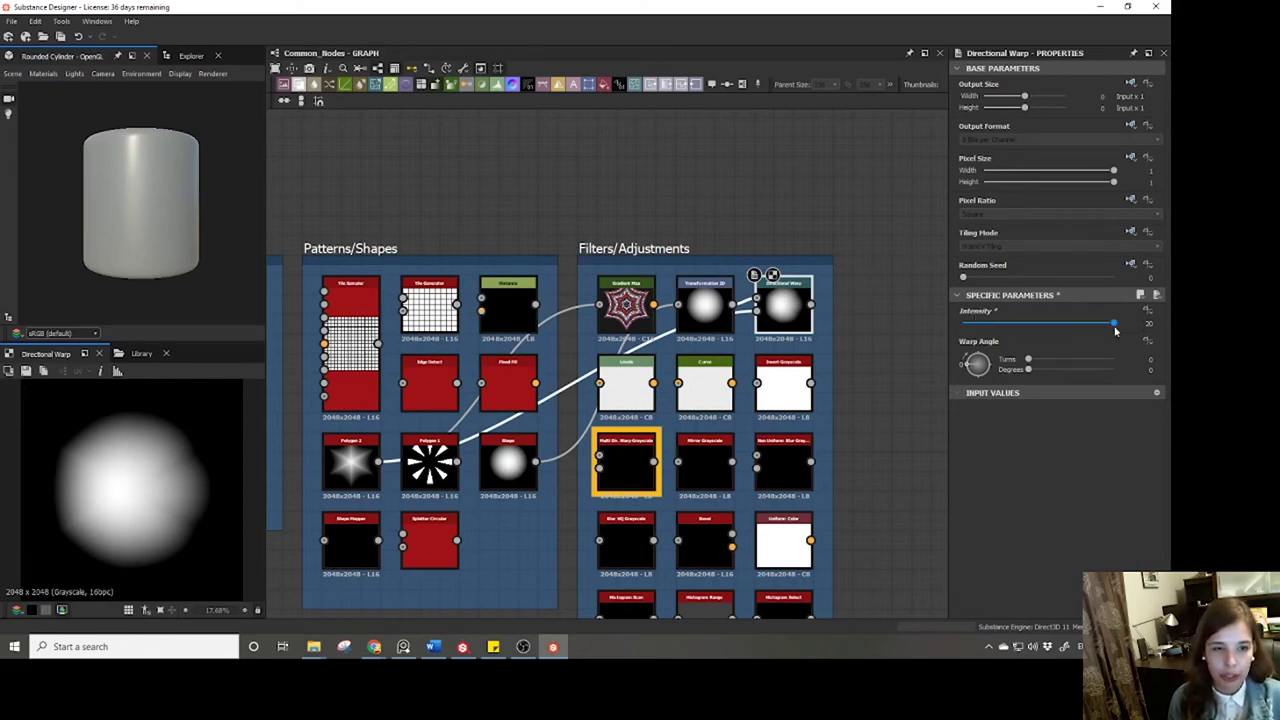
Set Directional Warp's Intensity to 50 and its Warp Angle to 127 degrees.
click(1149, 323)
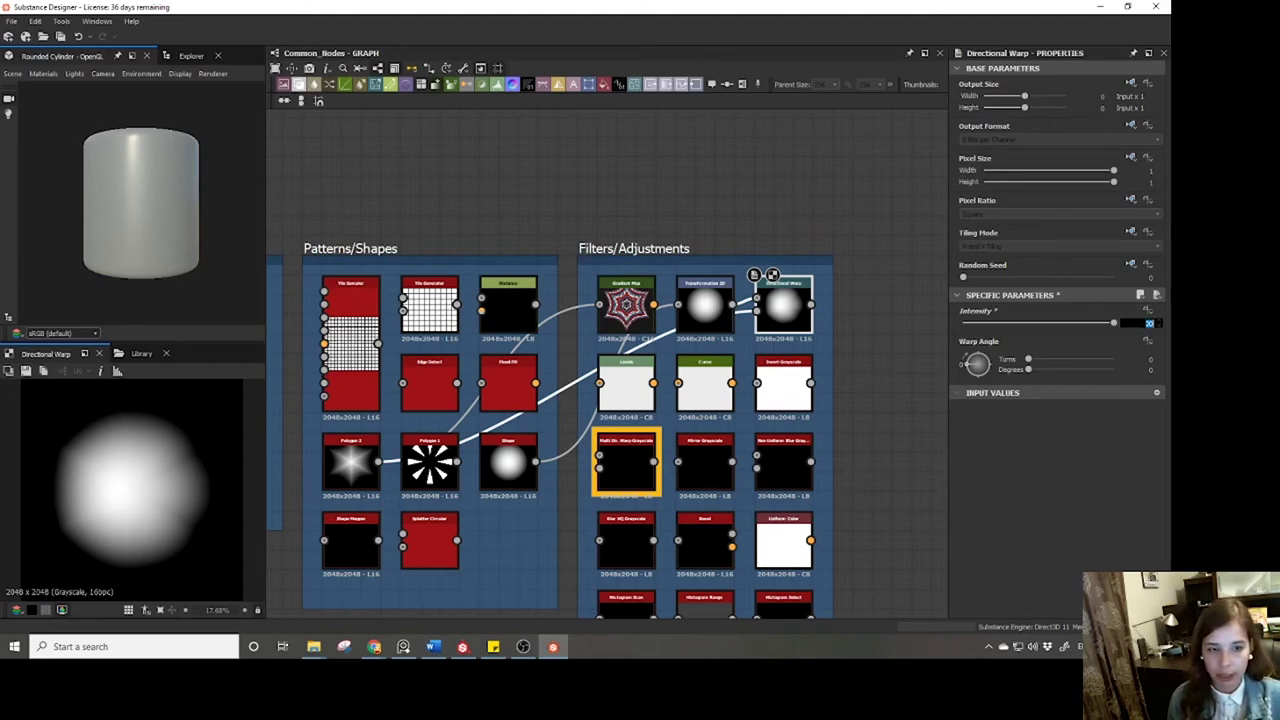
text(10)
key(Return)
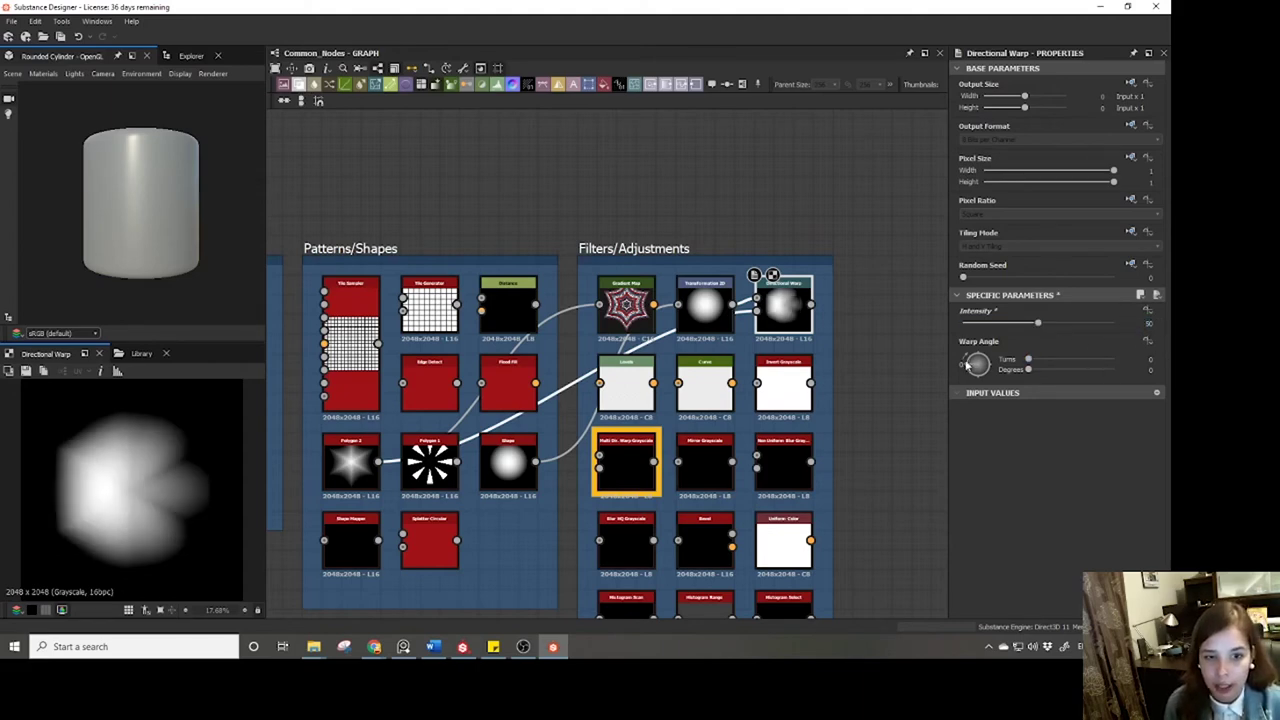
drag(966, 366, 986, 356)
Duplicate Directional Warp with its input links outside the Filters/Adjustments frame, and give the copy a 212-degree Warp Angle and an Intensity of 34.68.
middle_drag(491, 517, 529, 441)
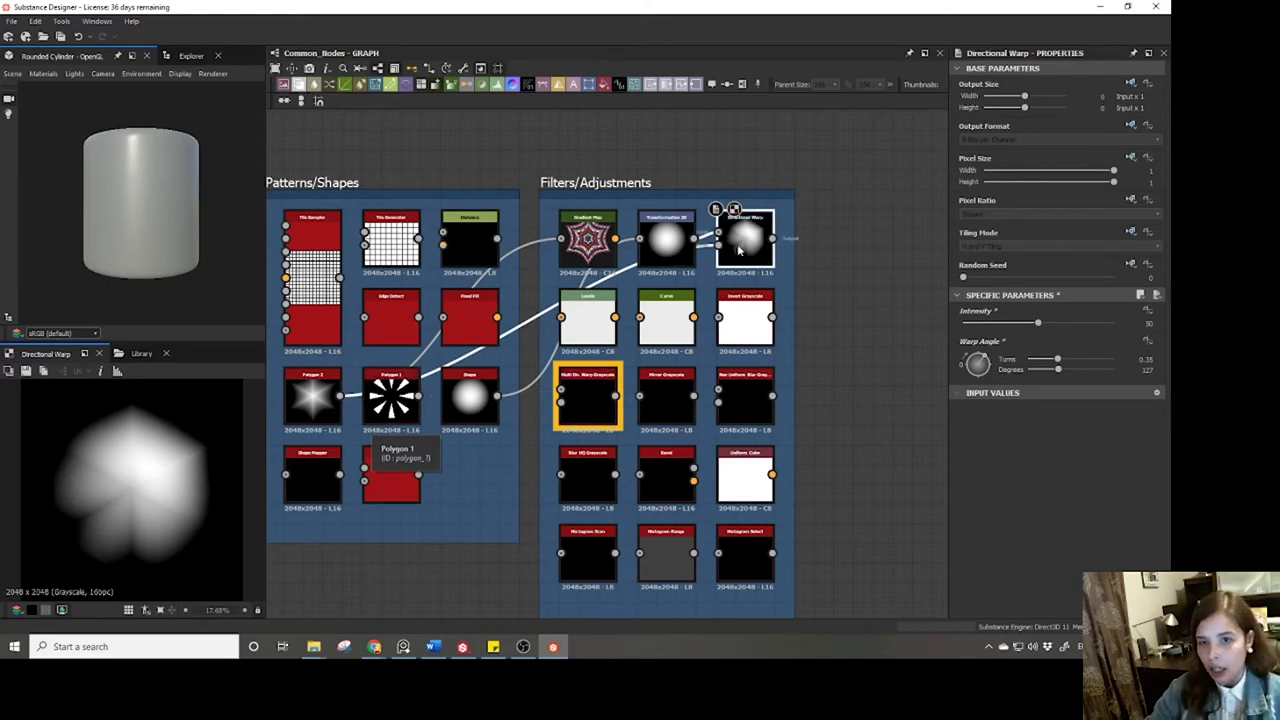
mouse_move(741, 247)
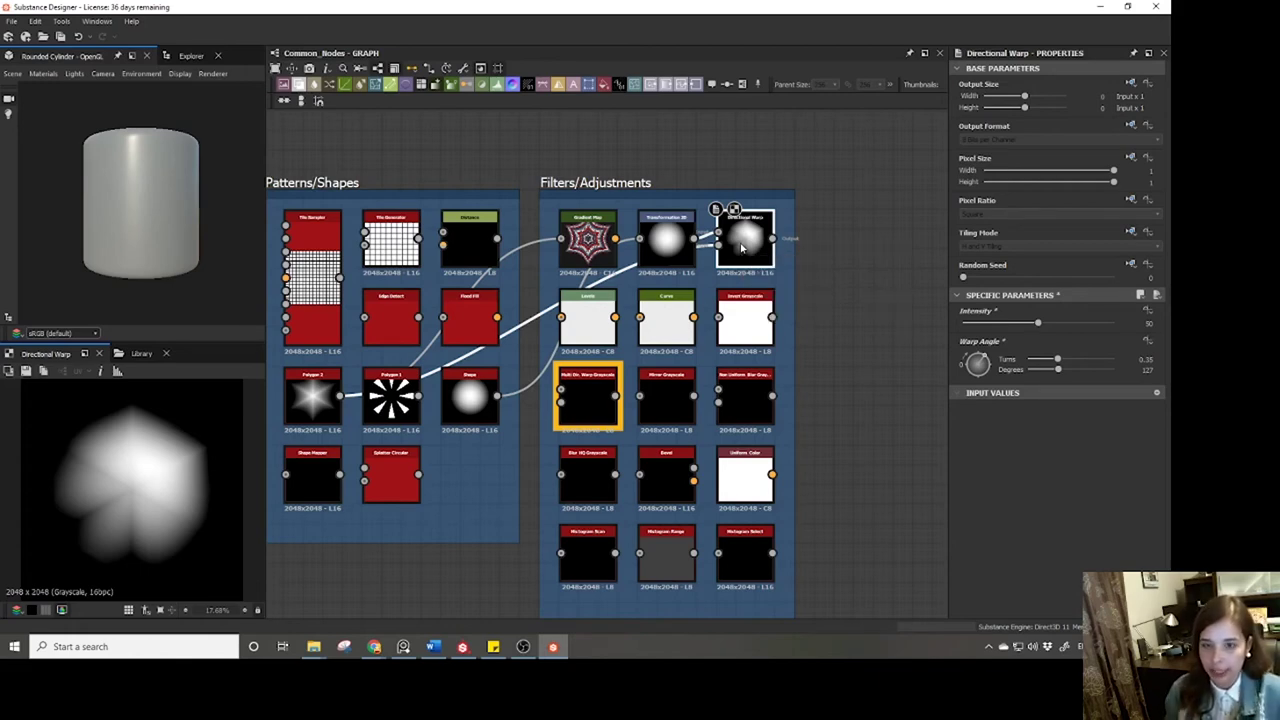
scroll(741, 247, up, 2)
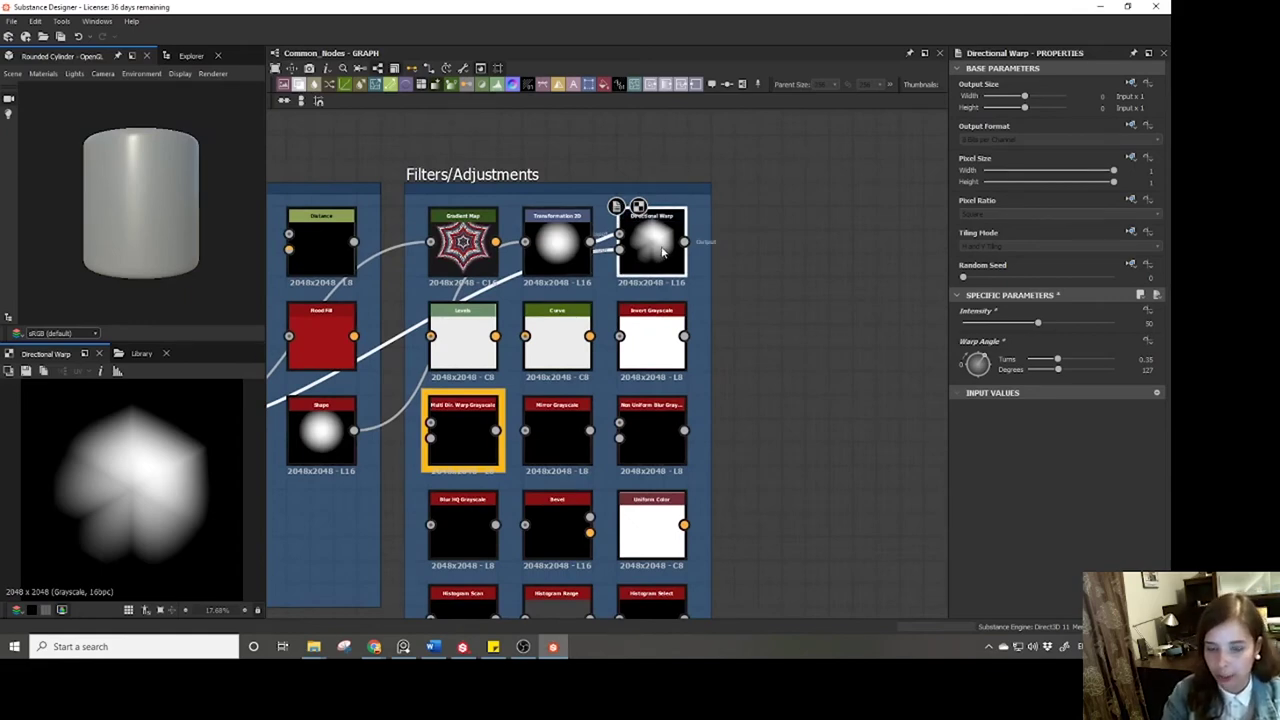
drag(652, 248, 843, 302)
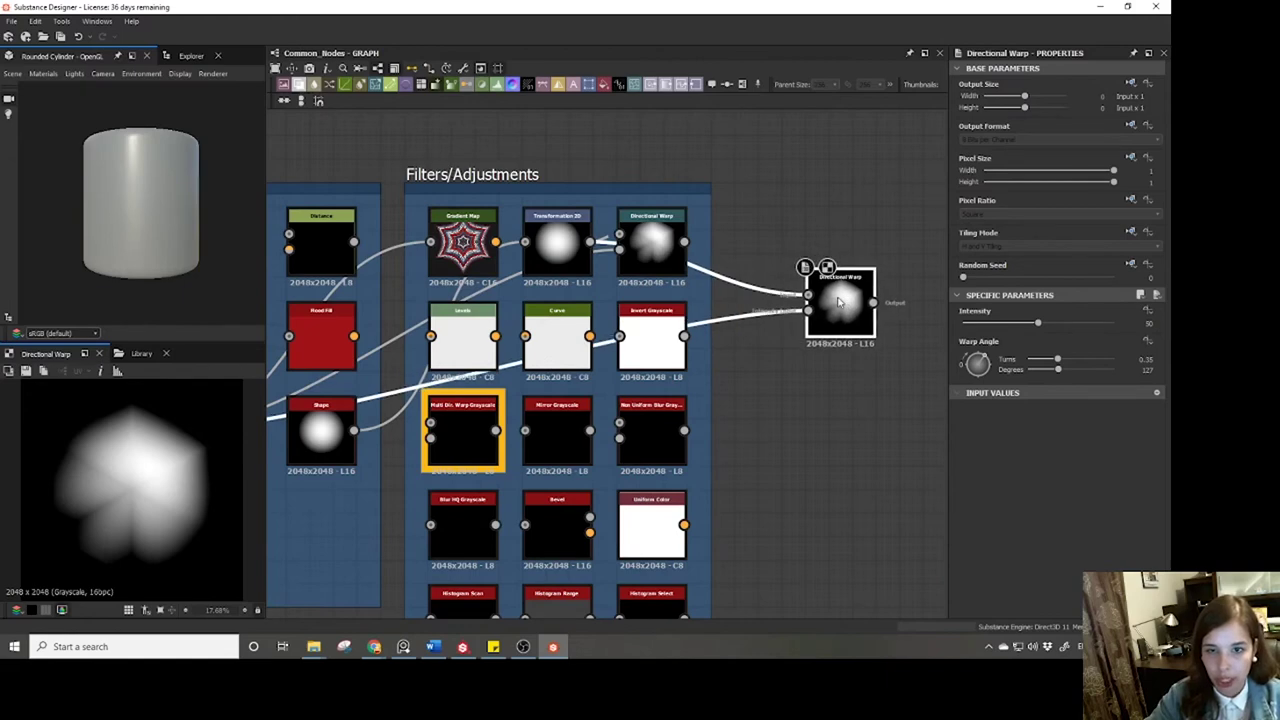
drag(975, 360, 994, 378)
mouse_move(1012, 332)
mouse_down()
mouse_move(998, 327)
mouse_move(1016, 328)
mouse_up()
Replace the original Directional Warp's intensity input with the cloudy noise from the second row, second column of the Noises frame.
scroll(520, 440, down, 5)
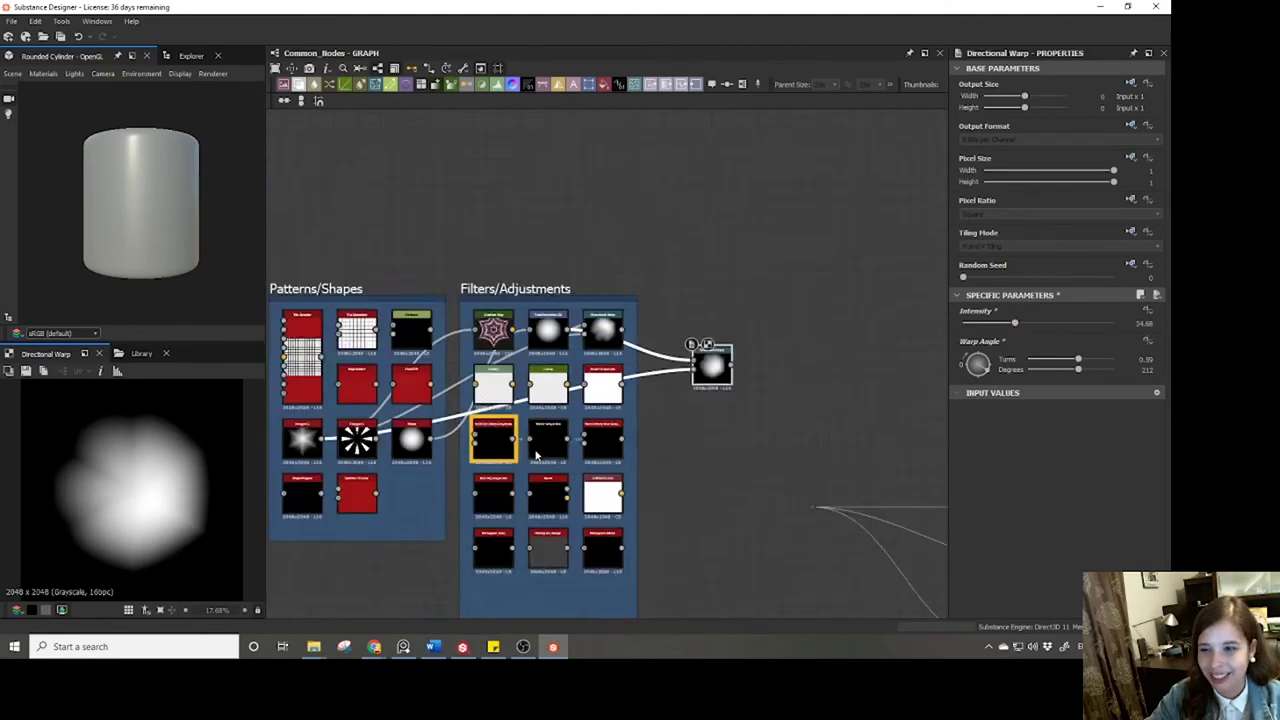
drag(411, 395, 704, 349)
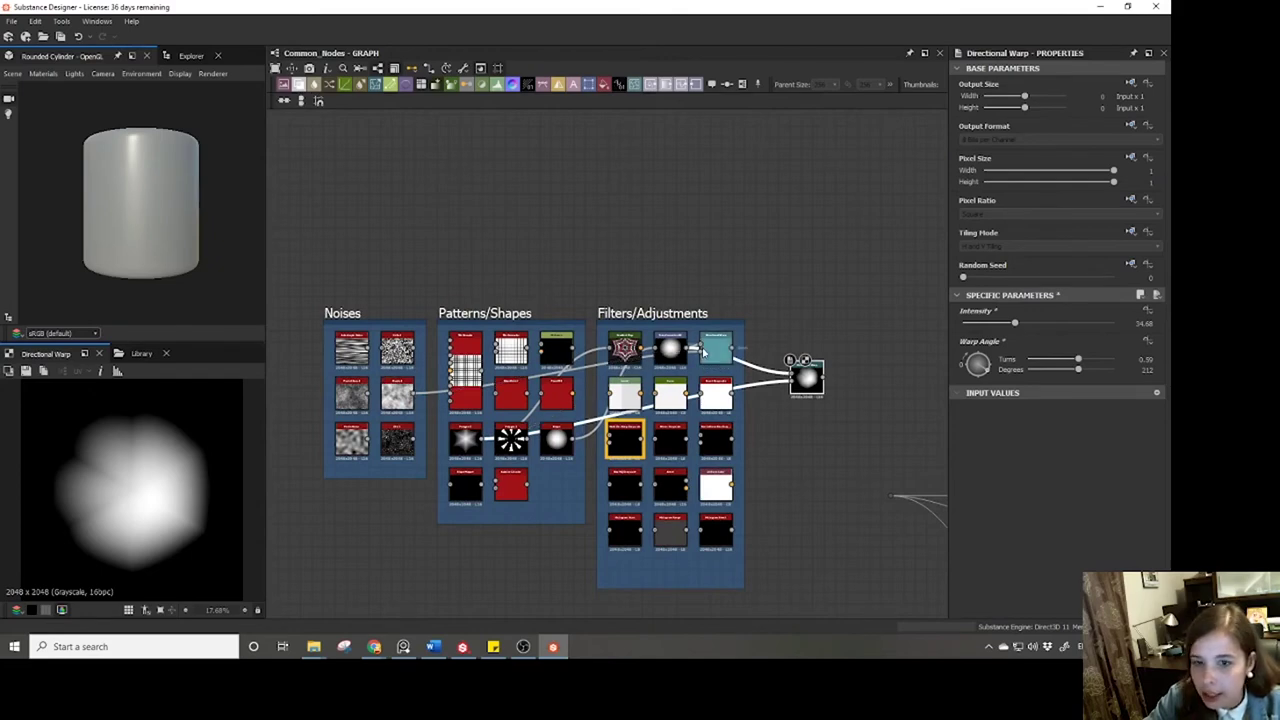
click(713, 354)
middle_drag(809, 386, 763, 450)
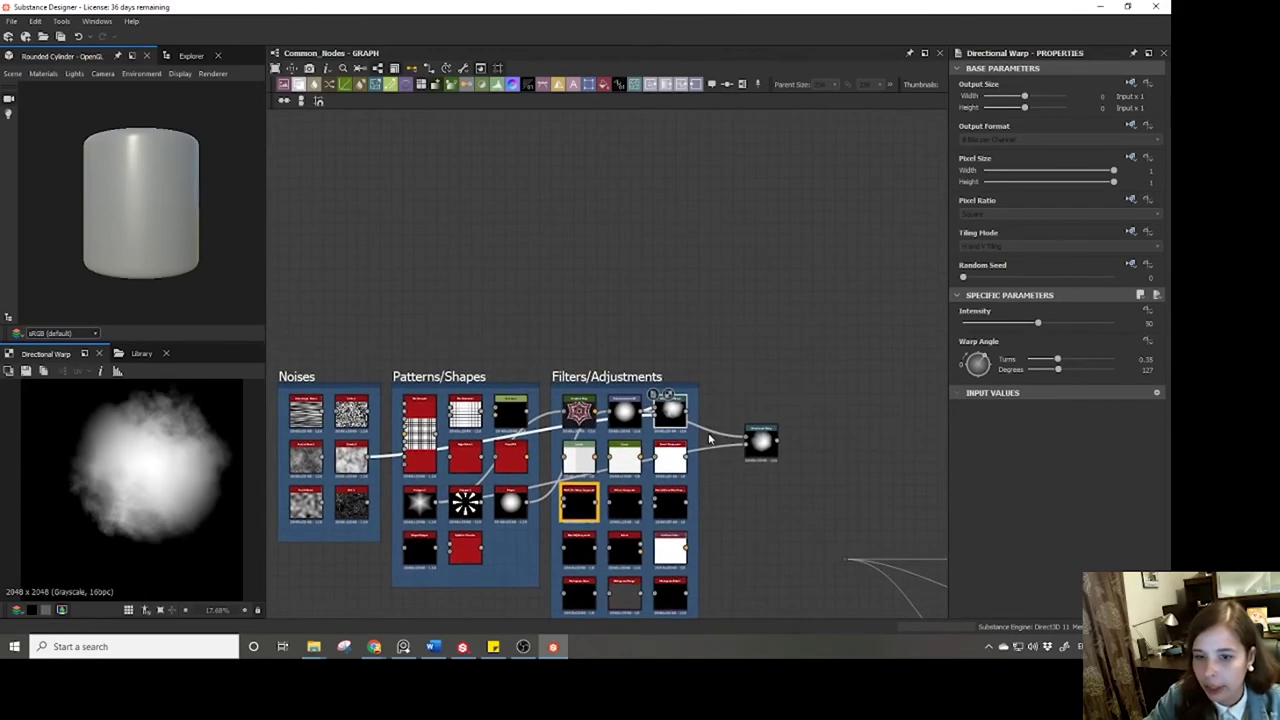
Feed the same cloudy noise into the intensity input of the duplicated Directional Warp outside the frame.
click(763, 447)
scroll(620, 480, up, 3)
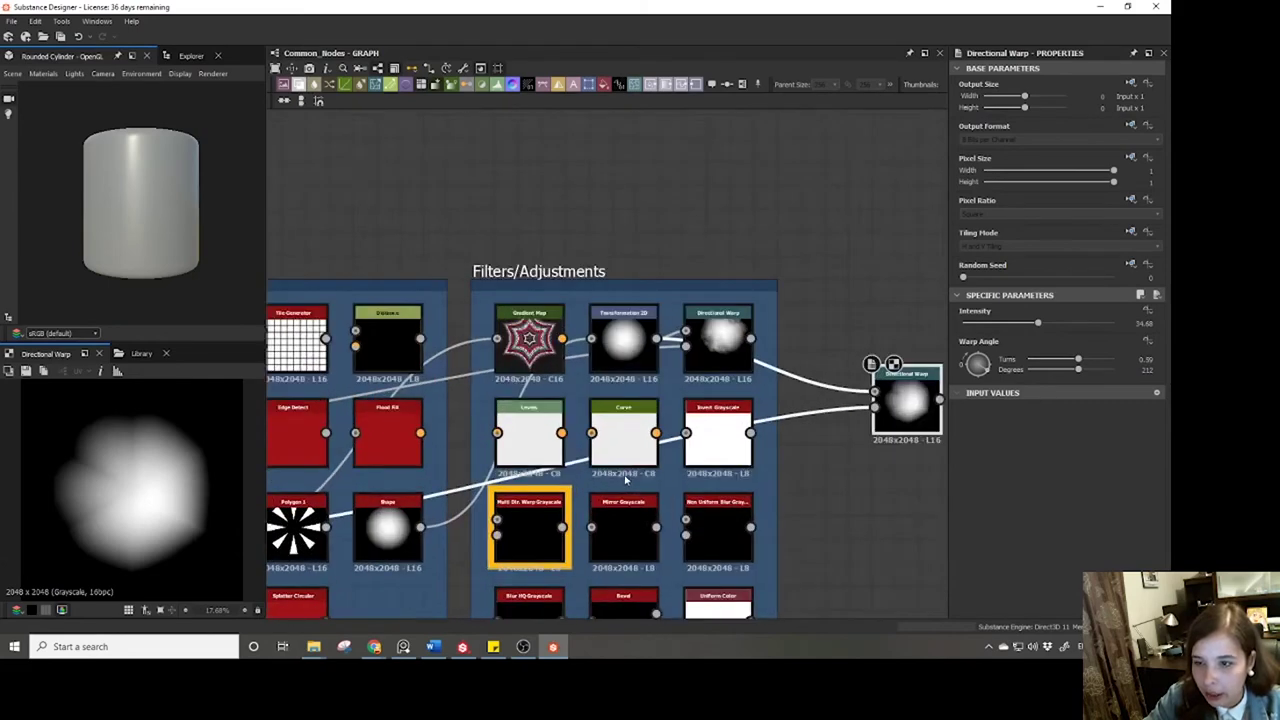
scroll(620, 480, down, 3)
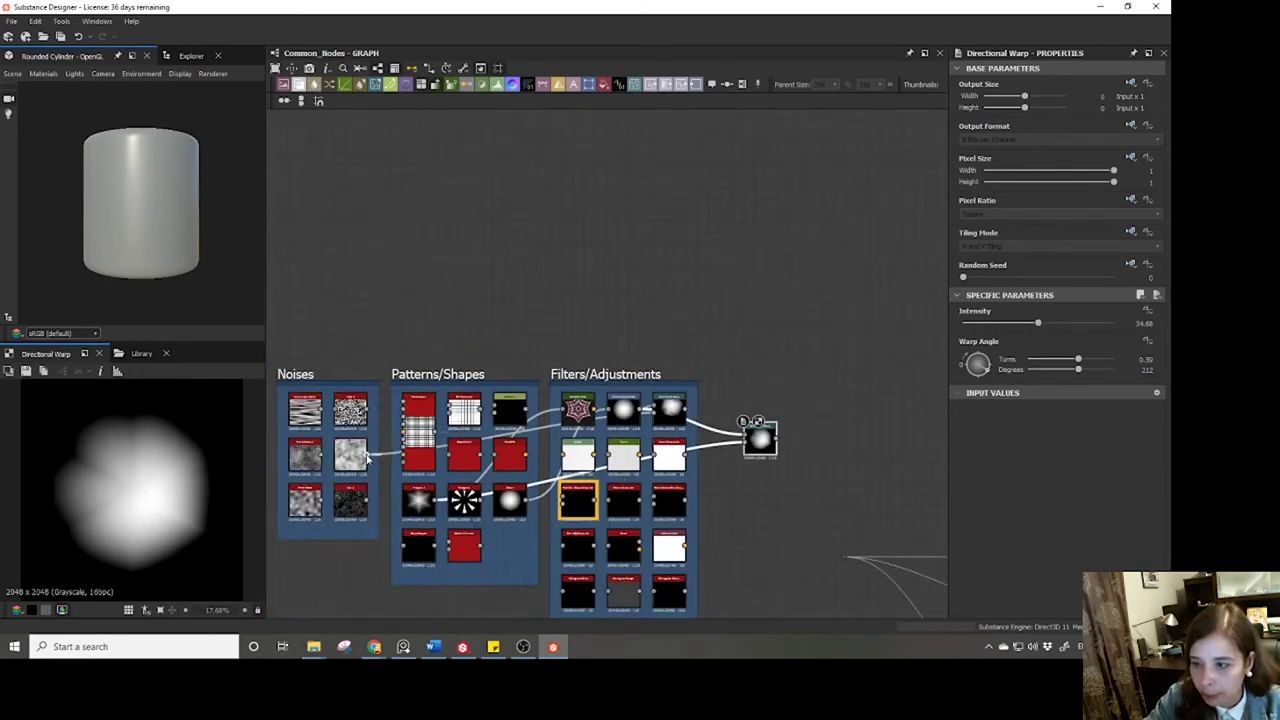
drag(371, 457, 745, 447)
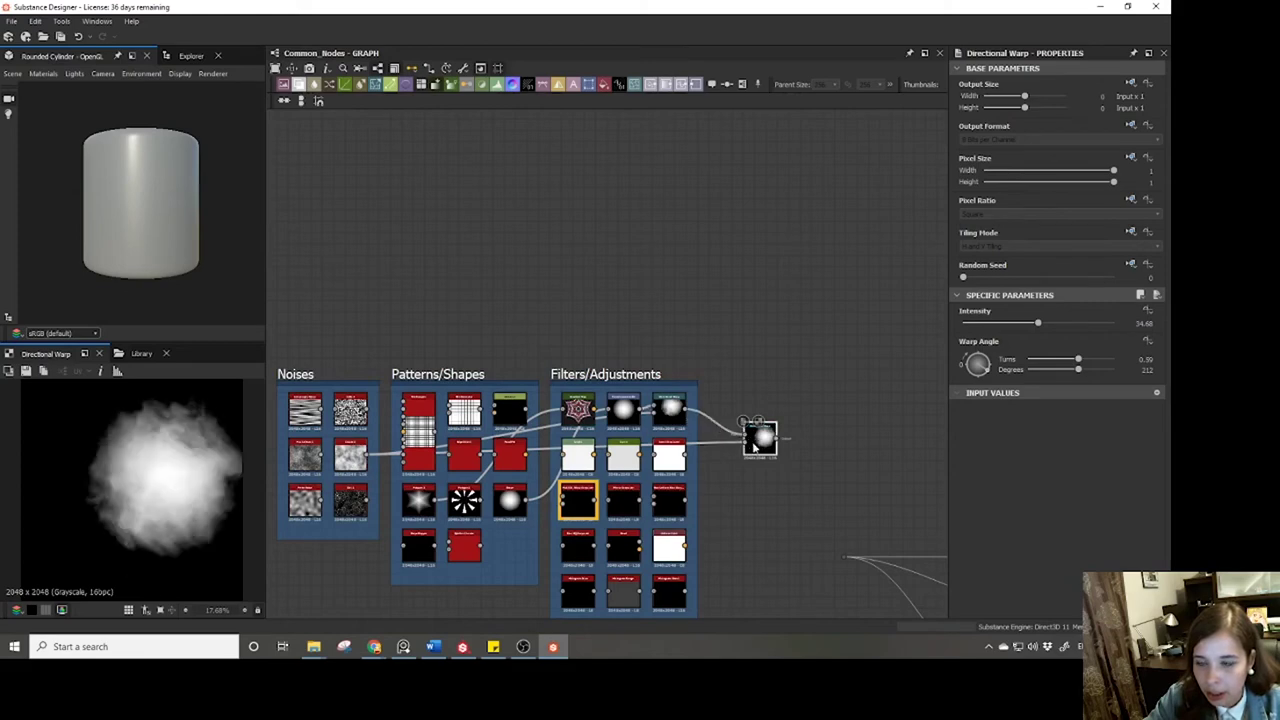
Increase the intensity of both chained Directional Warp nodes, bringing the second one to 61.81.
scroll(729, 495, up, 4)
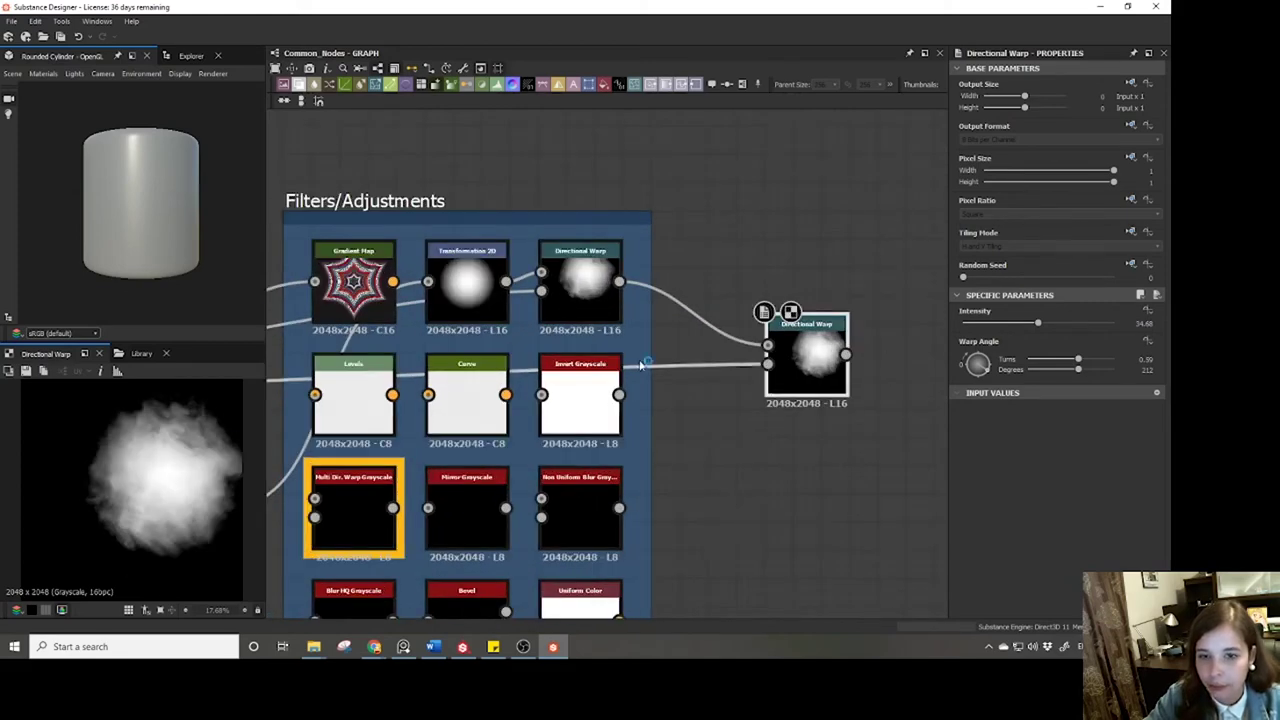
scroll(177, 457, down, 3)
scroll(467, 402, down, 3)
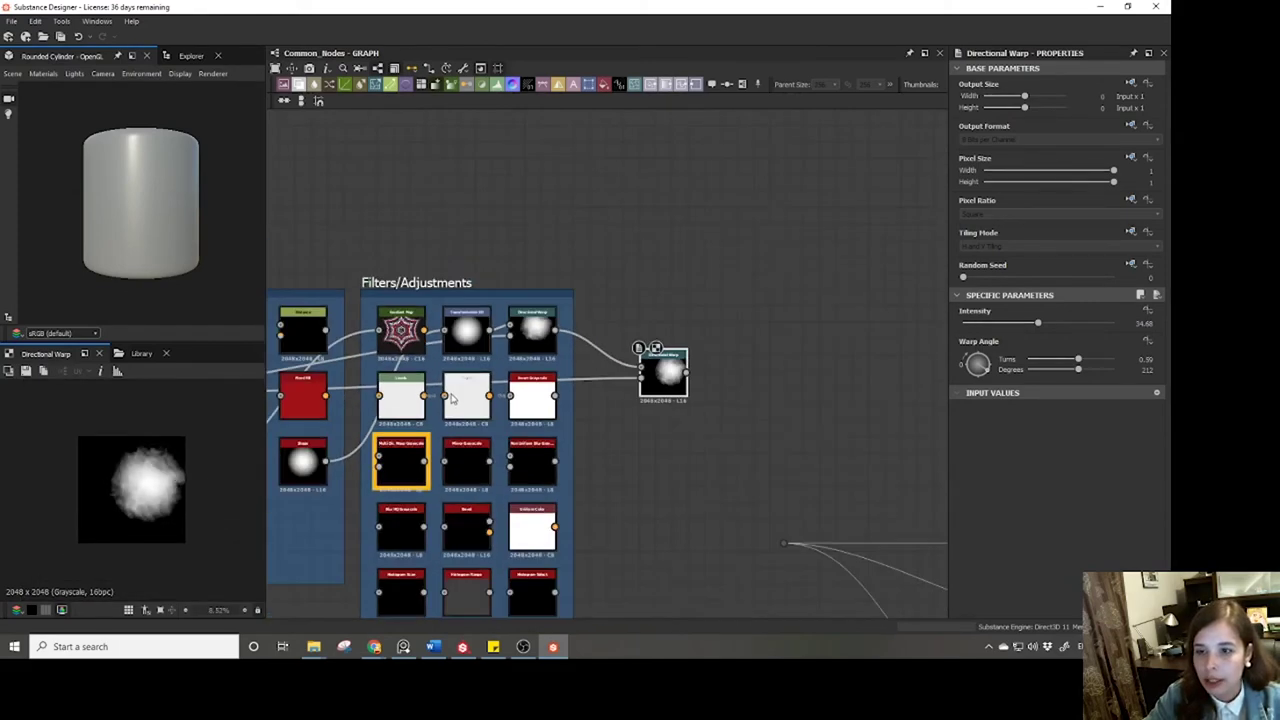
middle_drag(467, 400, 598, 368)
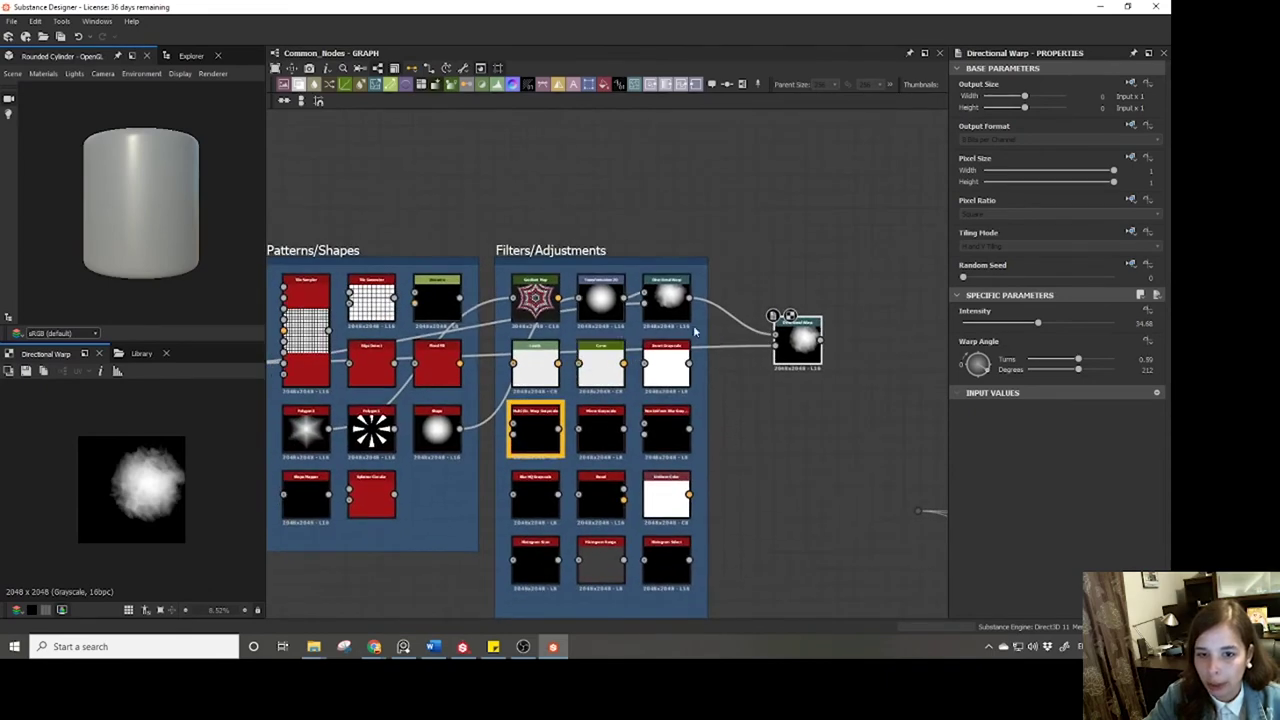
drag(1038, 323, 1113, 327)
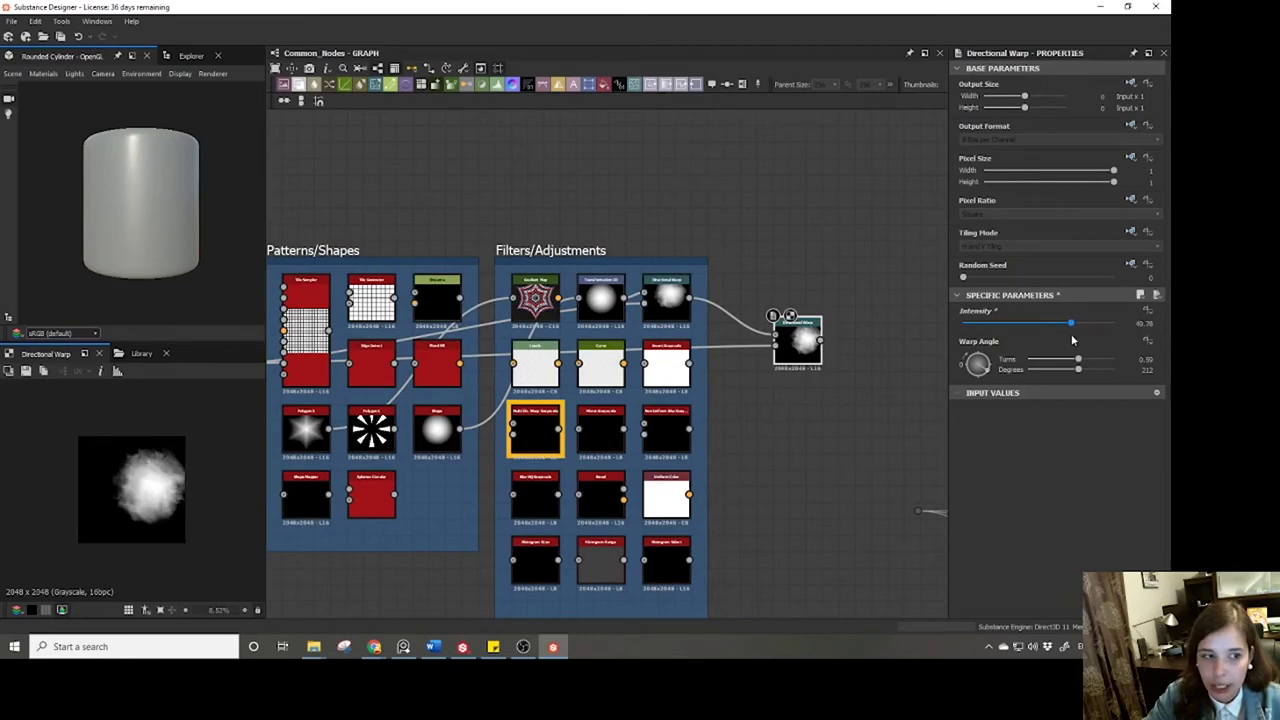
key(ctrl+z)
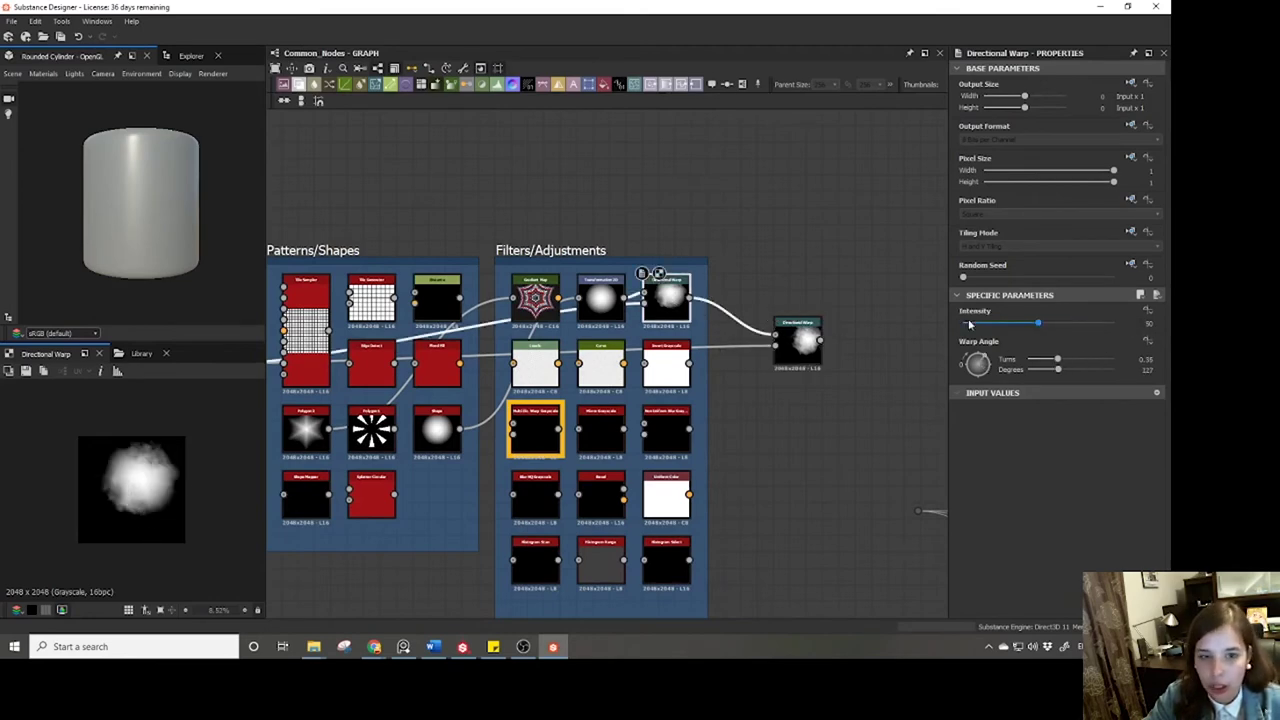
drag(1038, 323, 1150, 332)
key(ctrl+z)
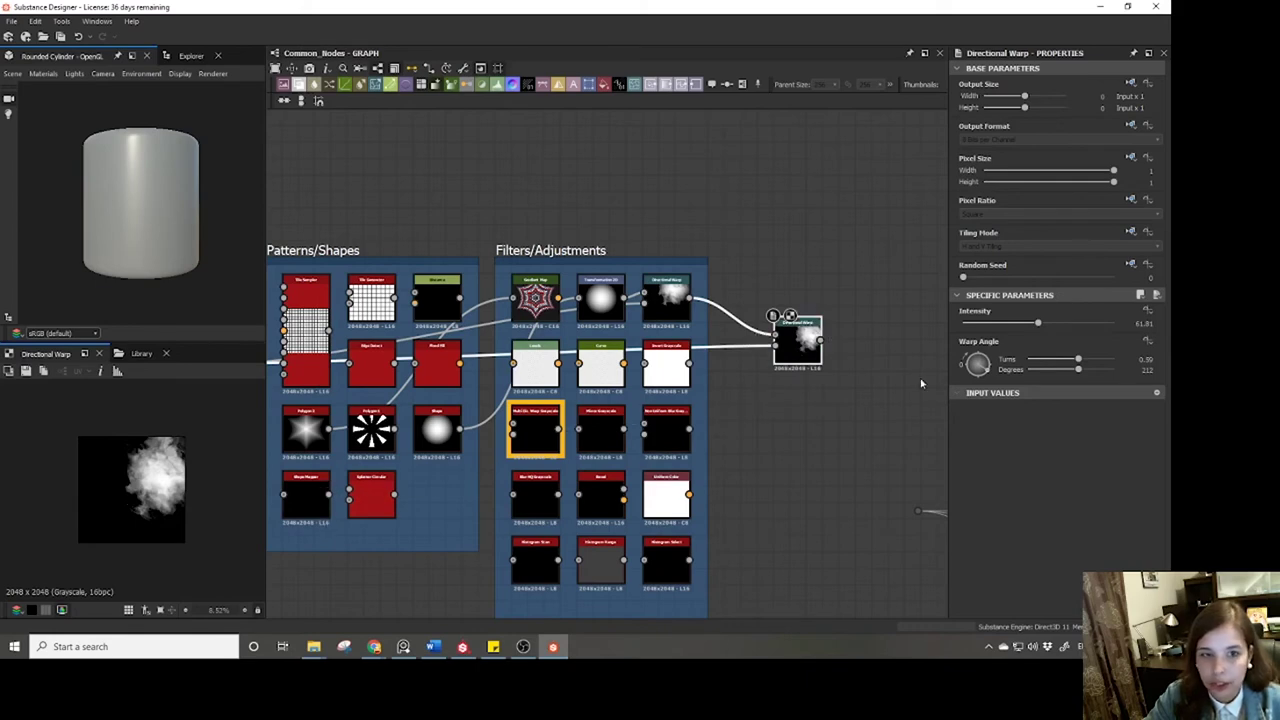
click(1131, 158)
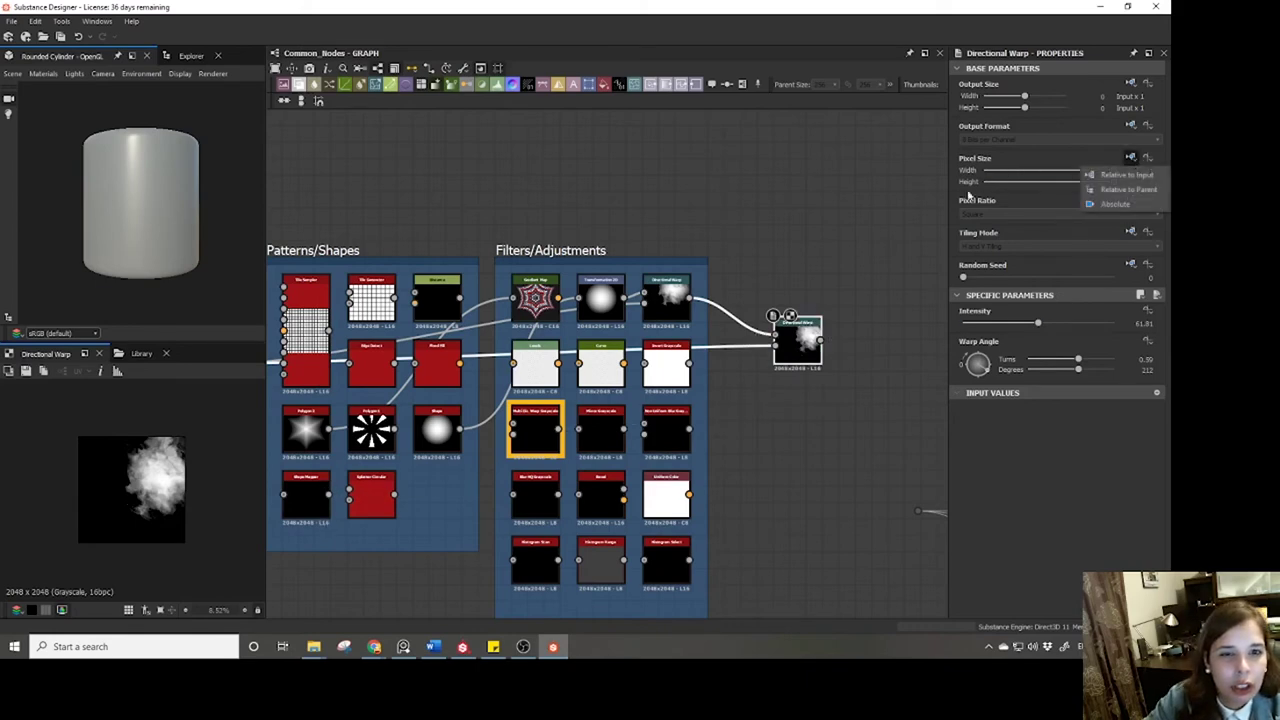
Add a Transformation 2D node after the second Directional Warp and offset the cloud toward the centre, at X 0.2463 and Y -0.2177.
scroll(775, 428, up, 3)
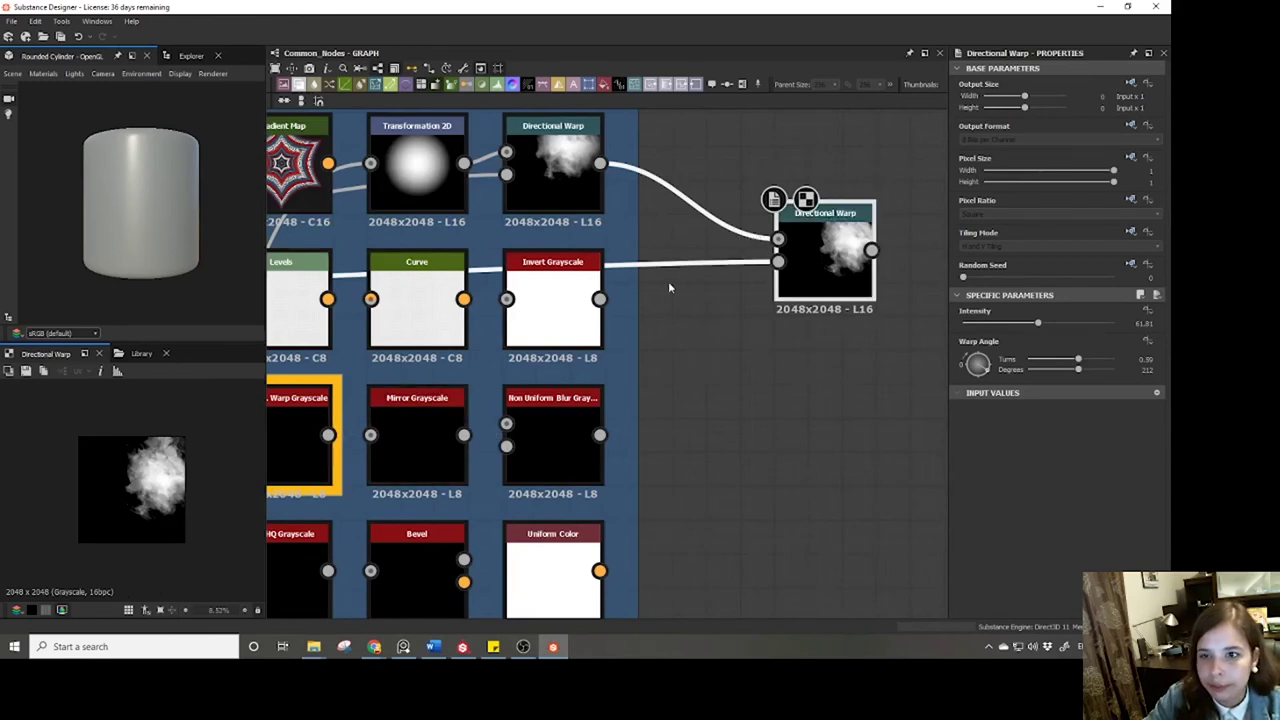
middle_drag(668, 281, 712, 409)
scroll(712, 409, down, 1)
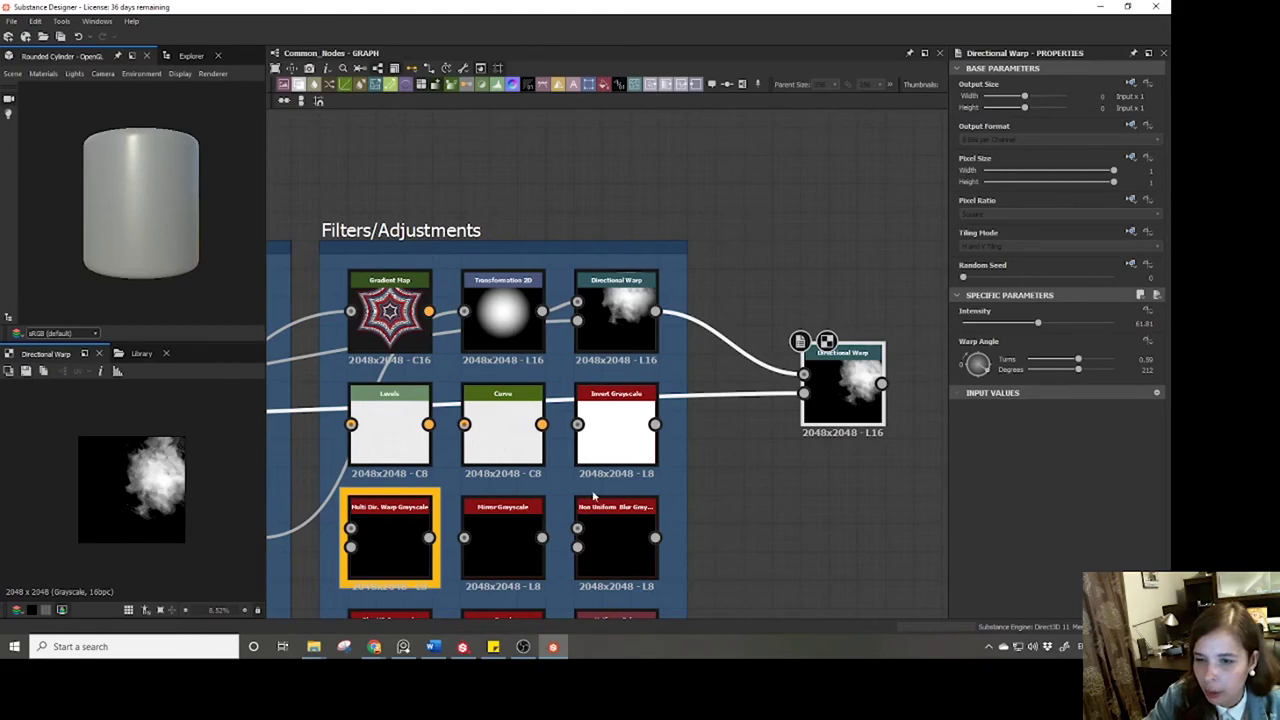
scroll(593, 495, down, 3)
middle_drag(650, 470, 676, 419)
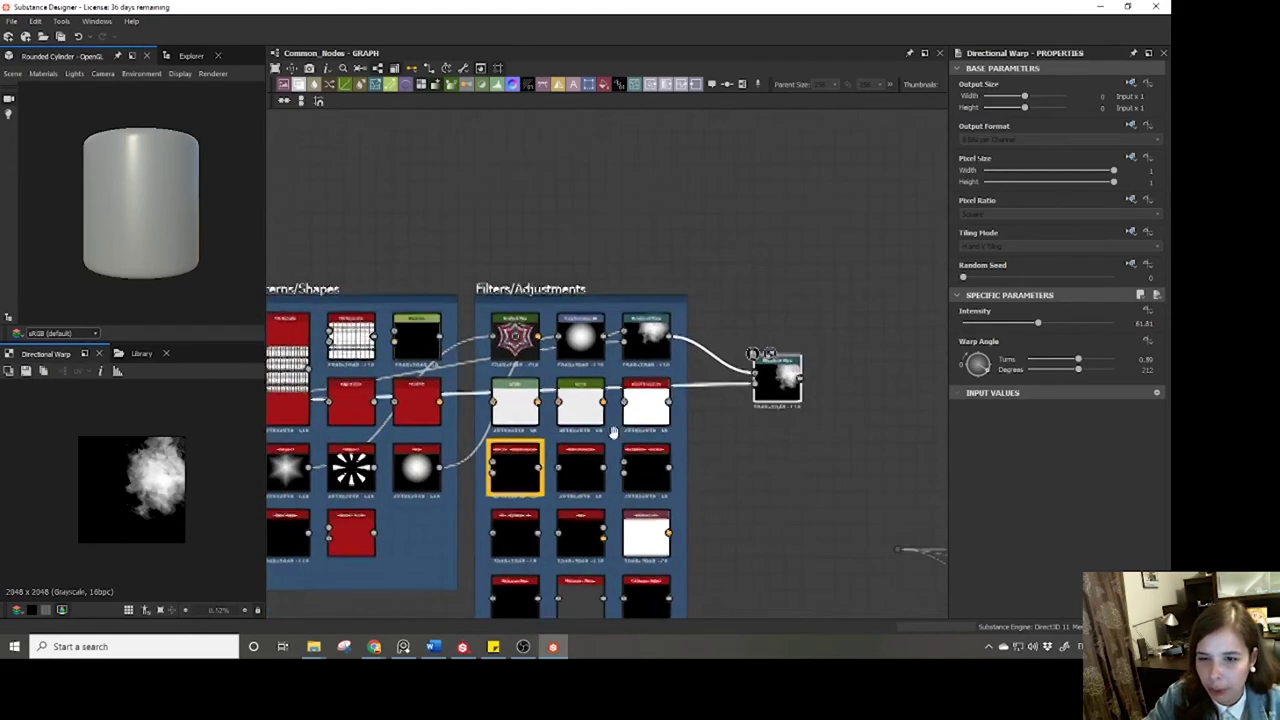
right_click(771, 380)
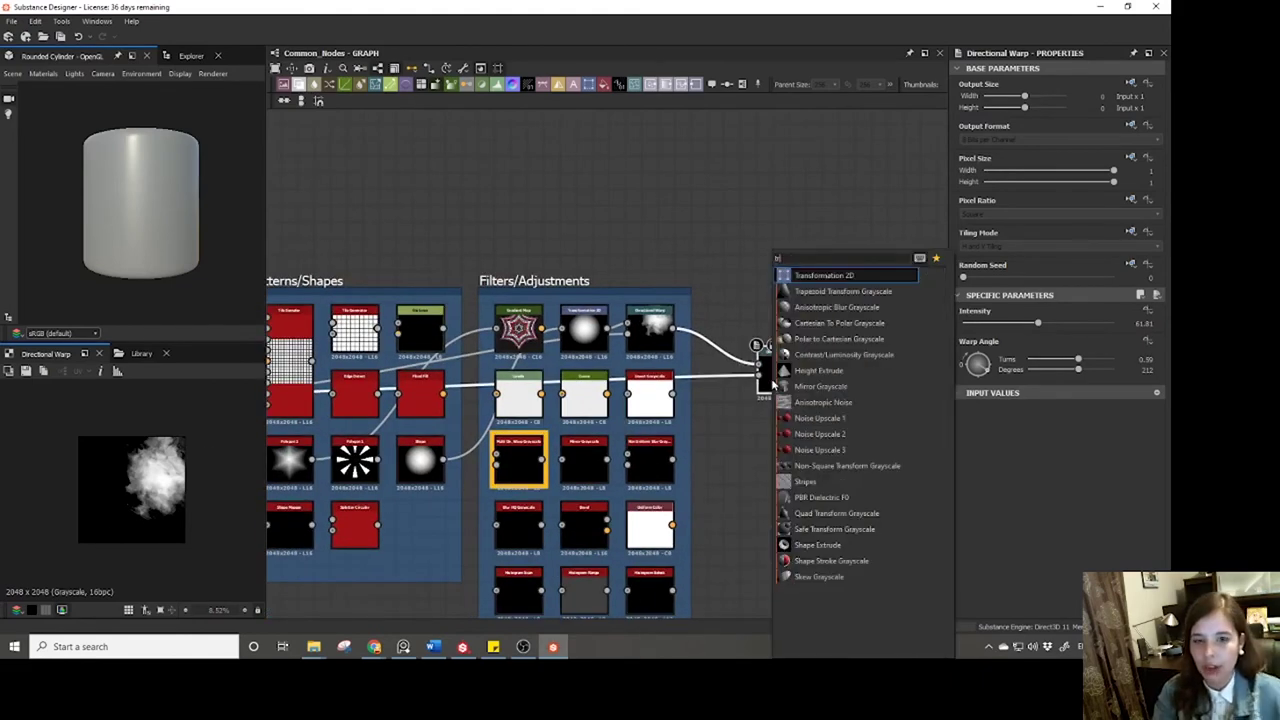
click(842, 287)
drag(175, 490, 148, 512)
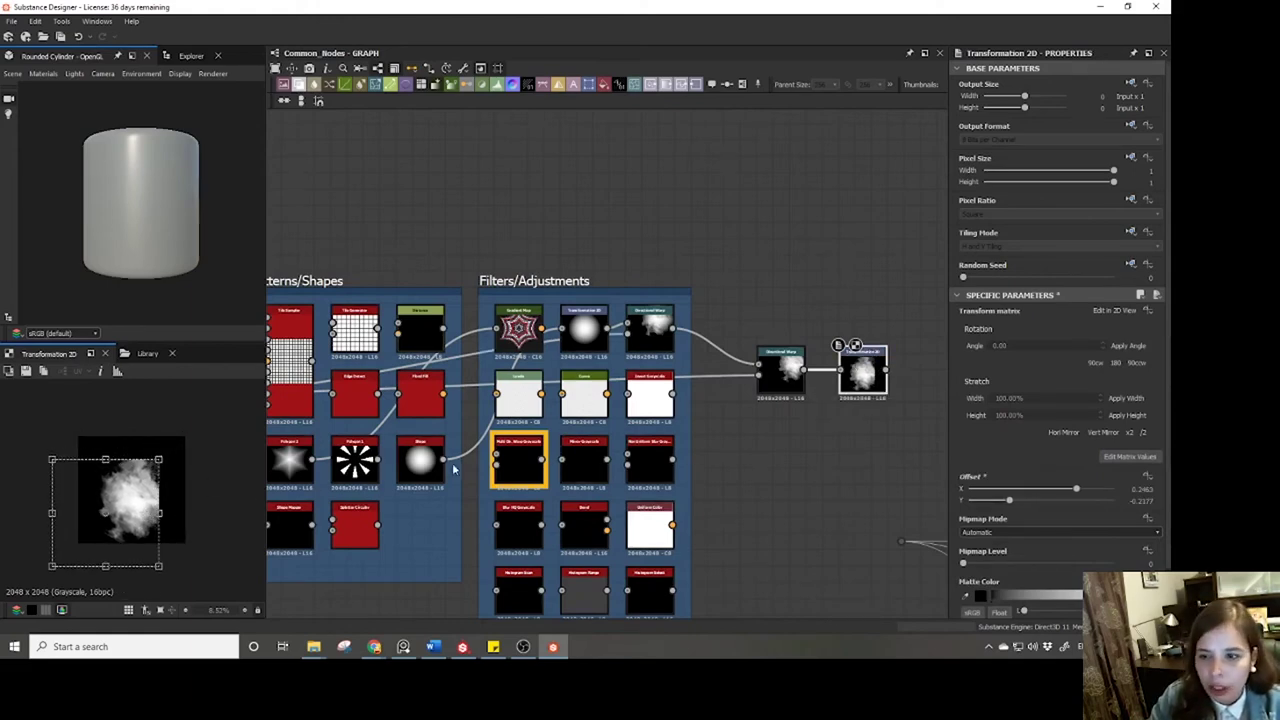
Reset the Tiling Mode of the Transformation 2D node in the Filters/Adjustments frame to its default value.
middle_drag(430, 466, 500, 483)
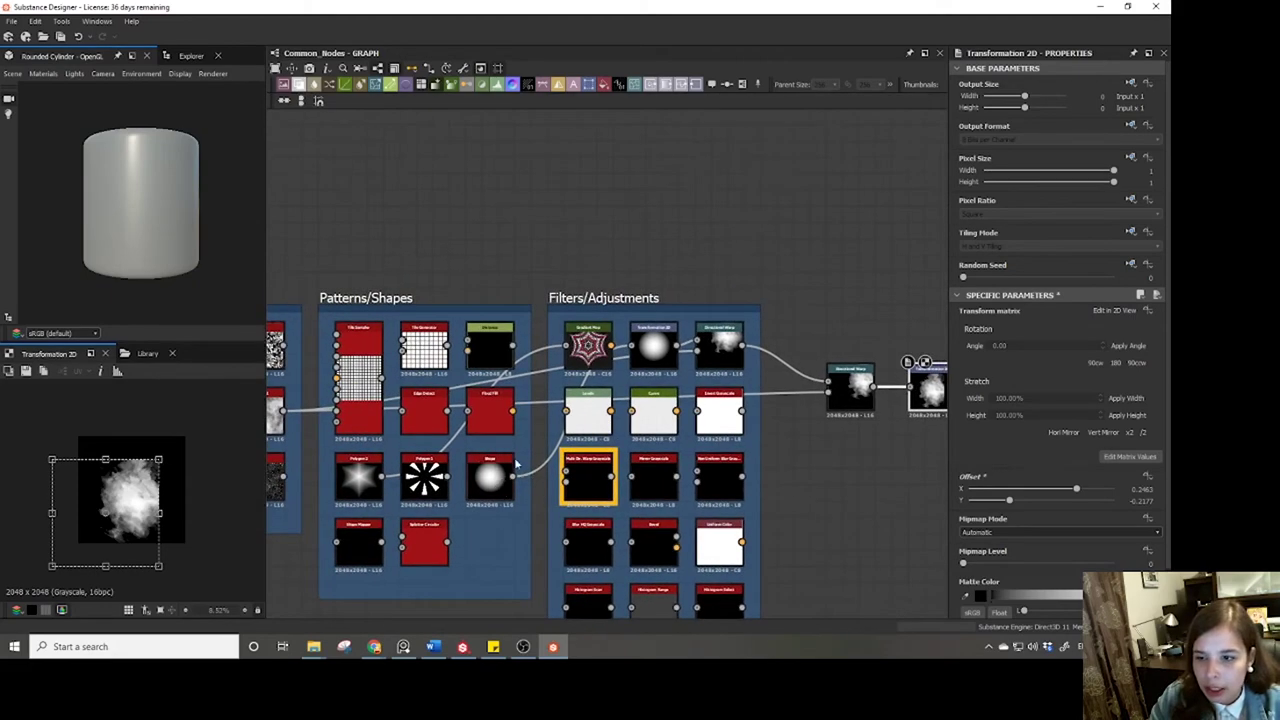
double_click(652, 347)
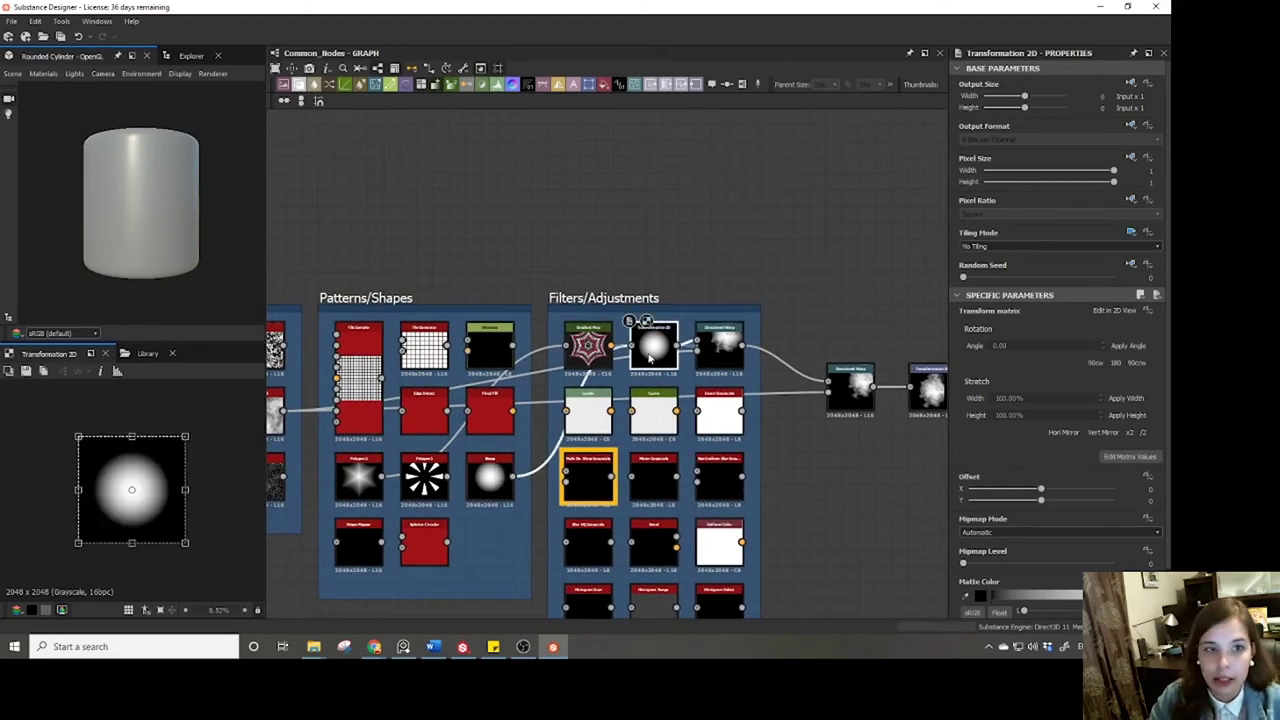
click(1131, 232)
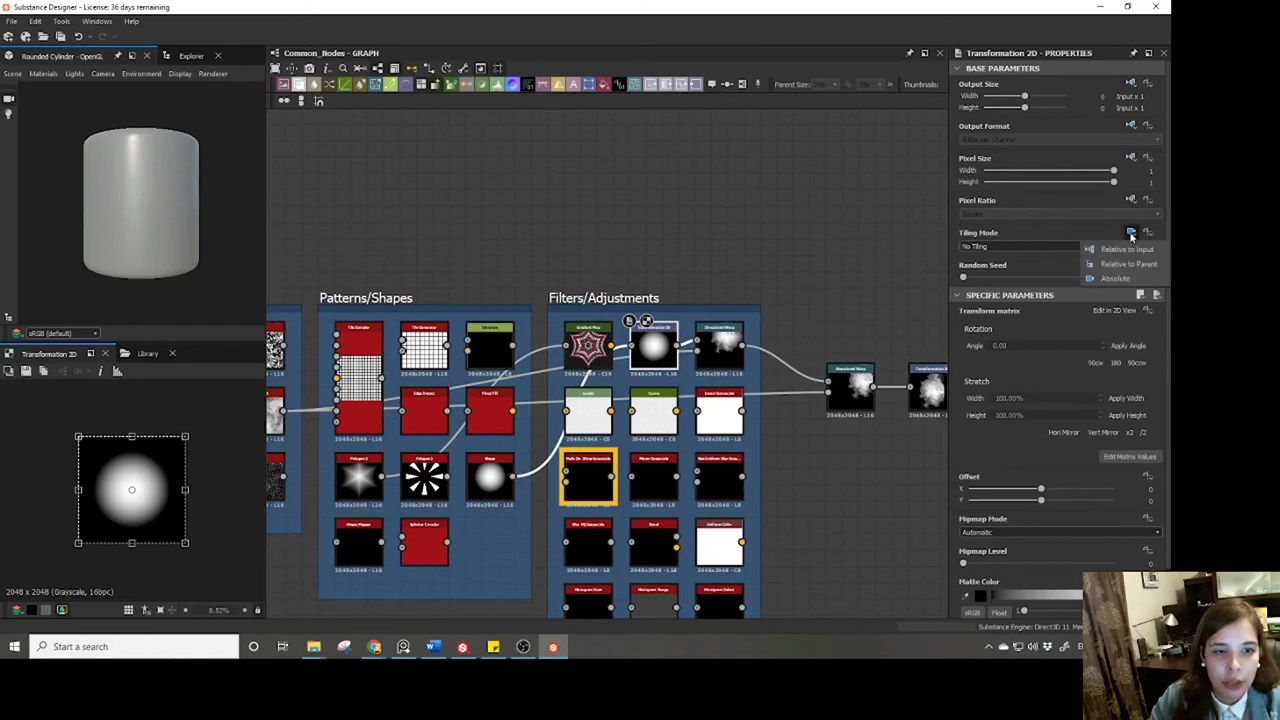
click(1148, 234)
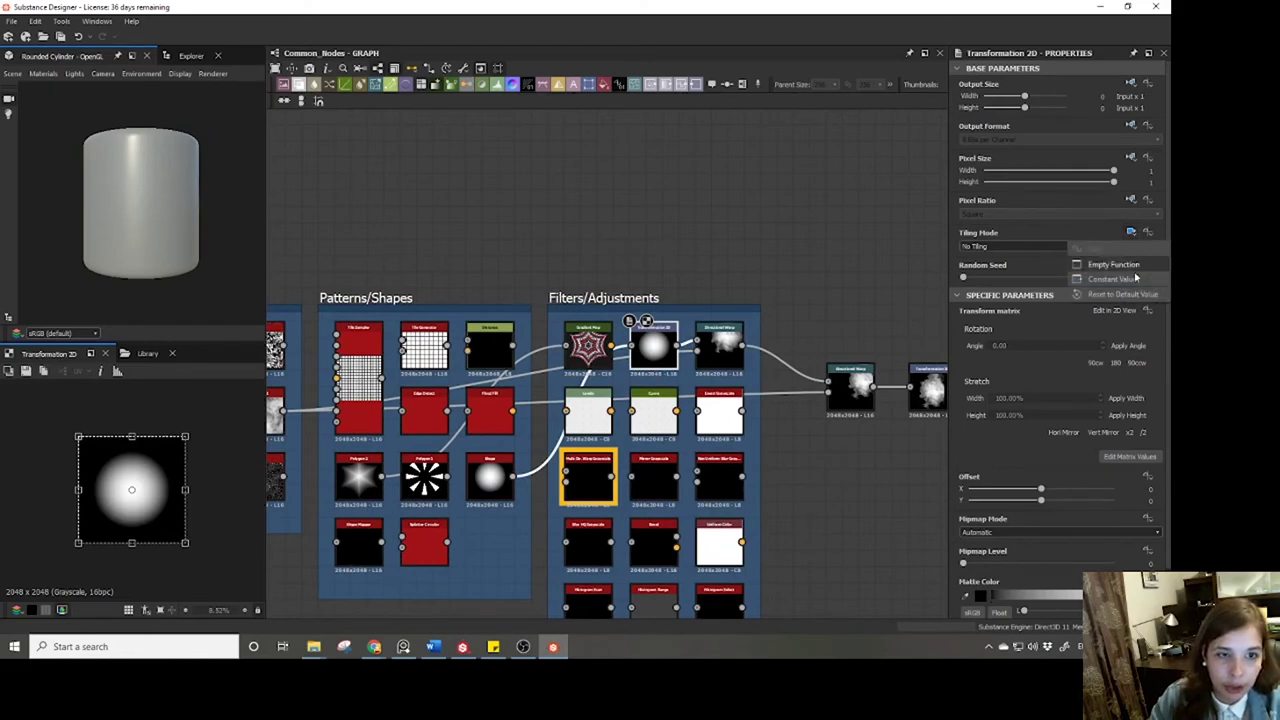
click(1115, 294)
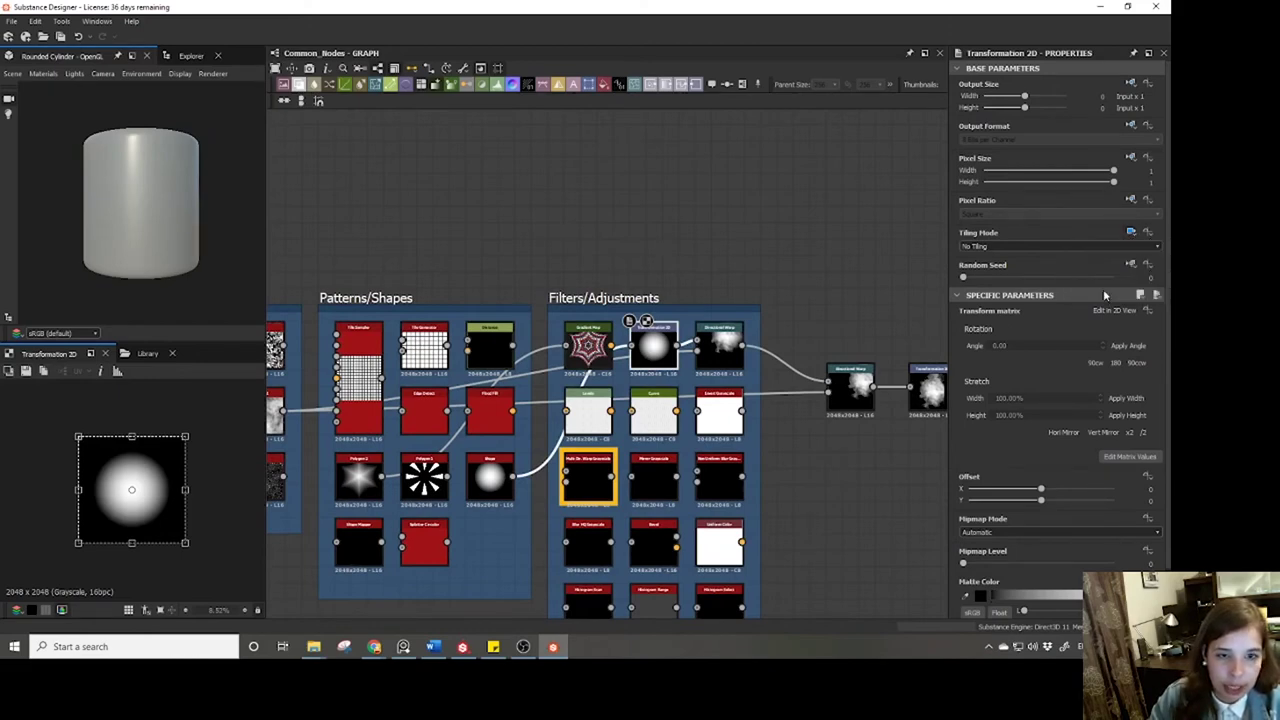
middle_drag(821, 458, 665, 402)
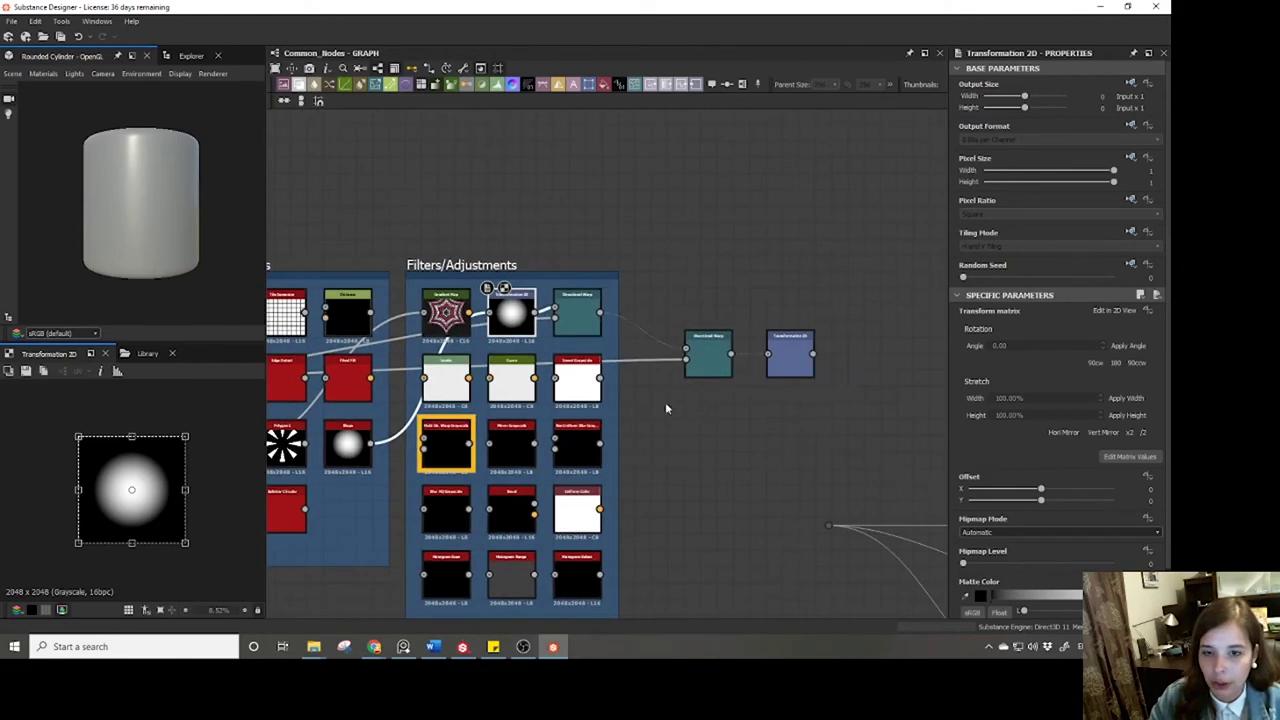
Preview the second Directional Warp and reposition the cloud in the final Transformation 2D node to offset X 0.2892, Y -0.1031.
click(583, 317)
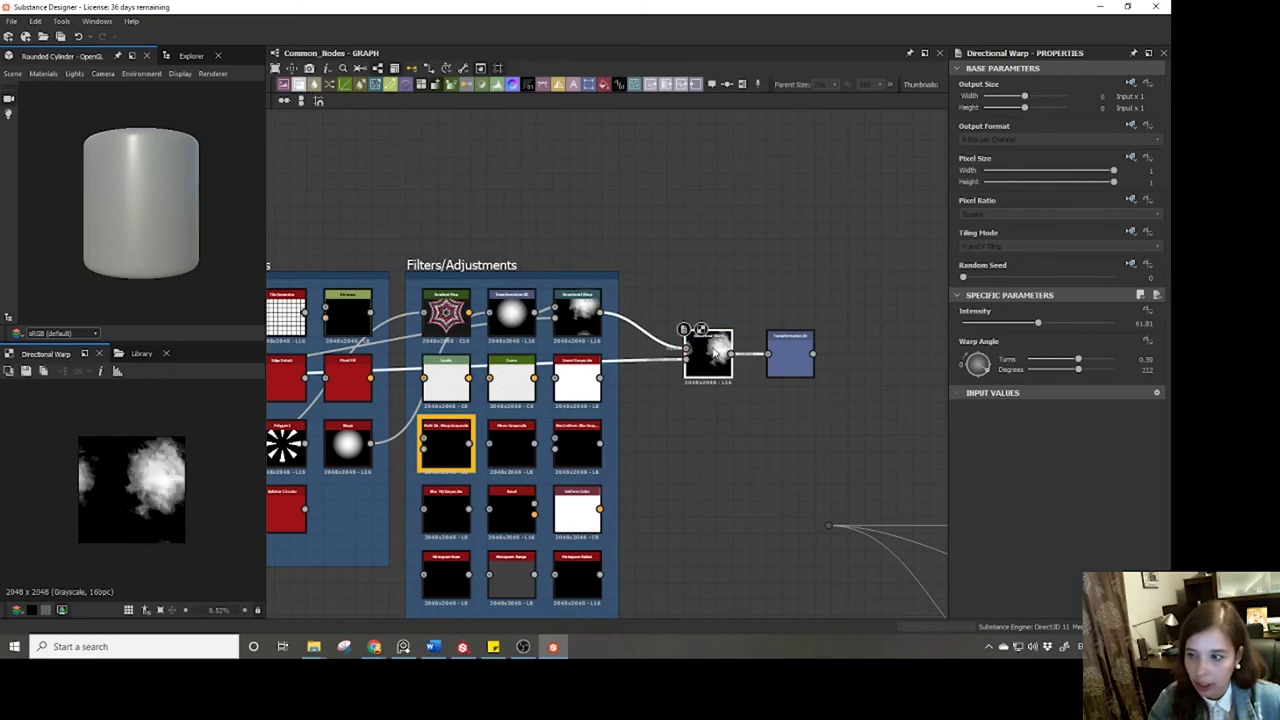
double_click(797, 363)
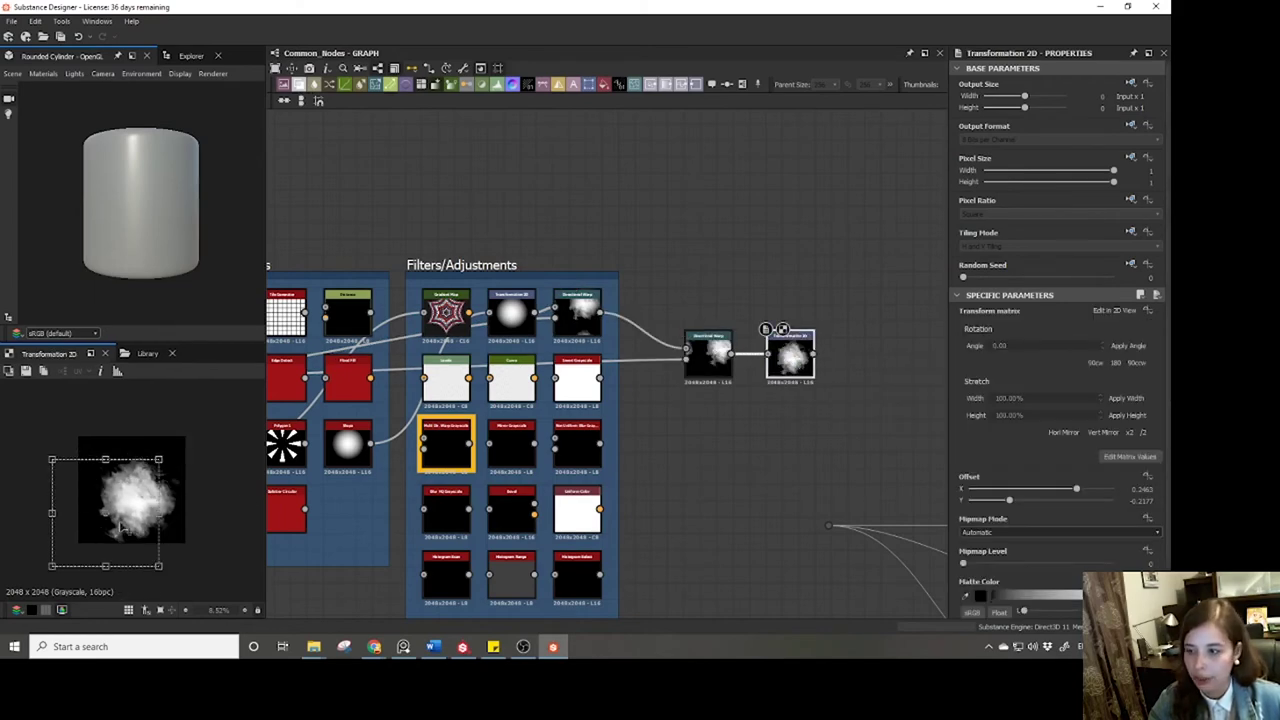
drag(124, 515, 124, 511)
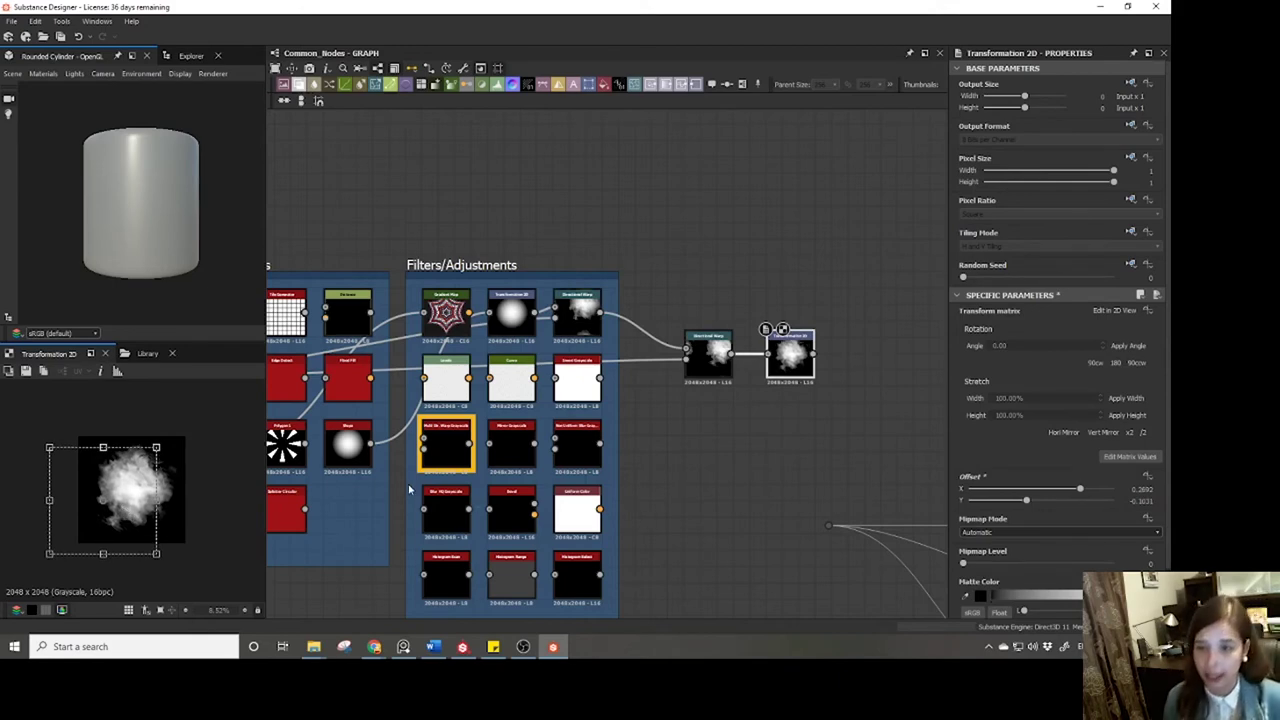
Connect the Shape node to the Multi Dir. Warp Grayscale node's main input and Clouds 2 to its intensity input.
middle_drag(380, 474, 547, 438)
click(611, 430)
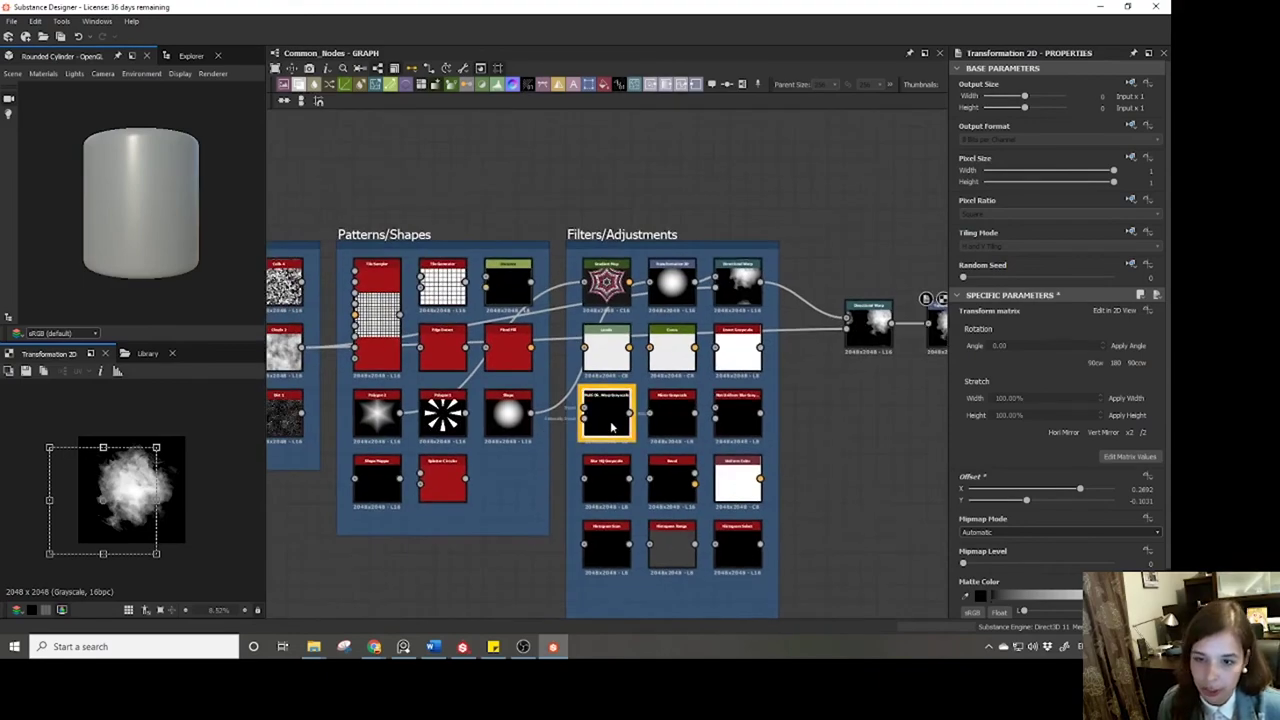
scroll(611, 430, up, 5)
scroll(597, 430, down, 5)
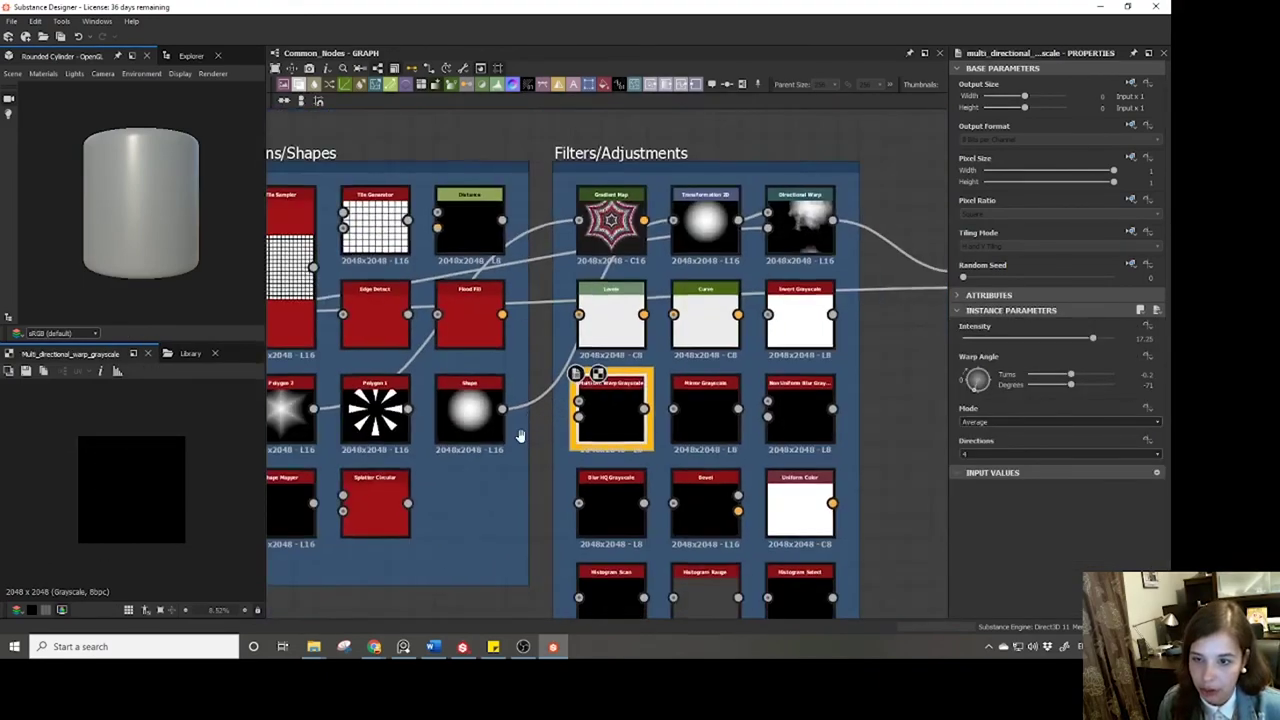
middle_drag(230, 330, 370, 330)
scroll(370, 325, down, 2)
drag(370, 325, 730, 400)
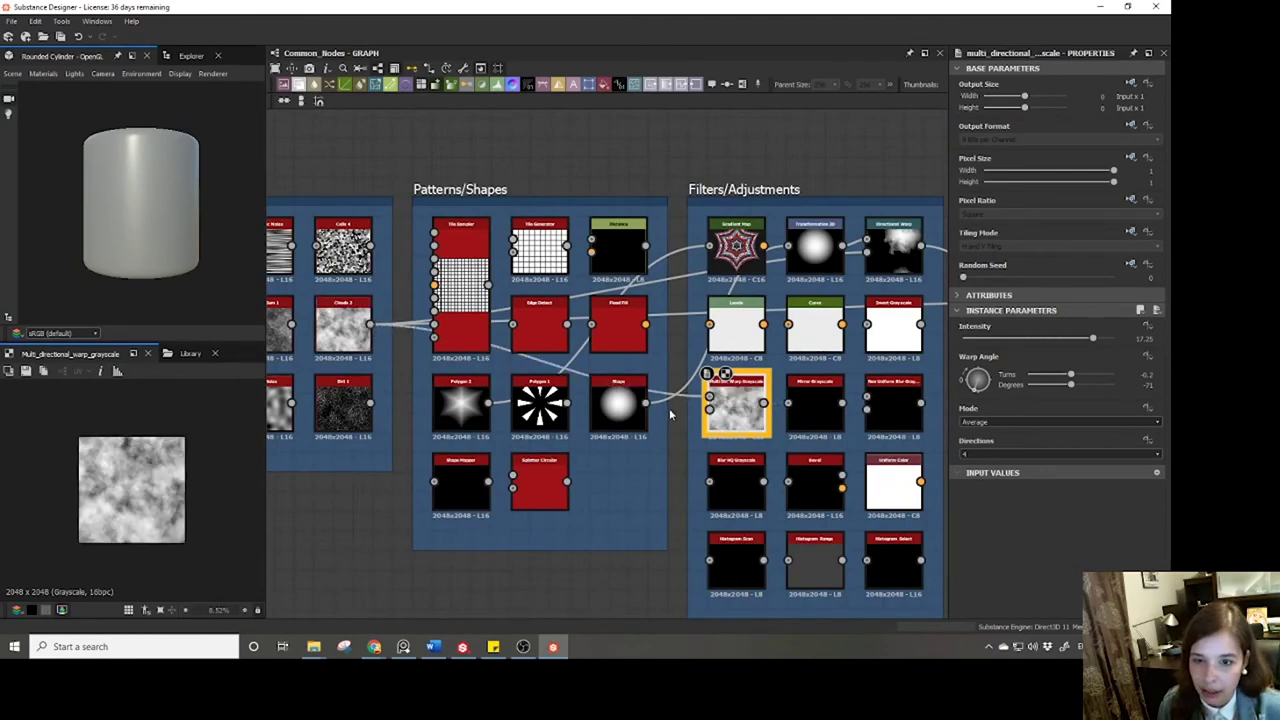
scroll(720, 400, up, 3)
drag(714, 400, 735, 390)
scroll(677, 423, down, 3)
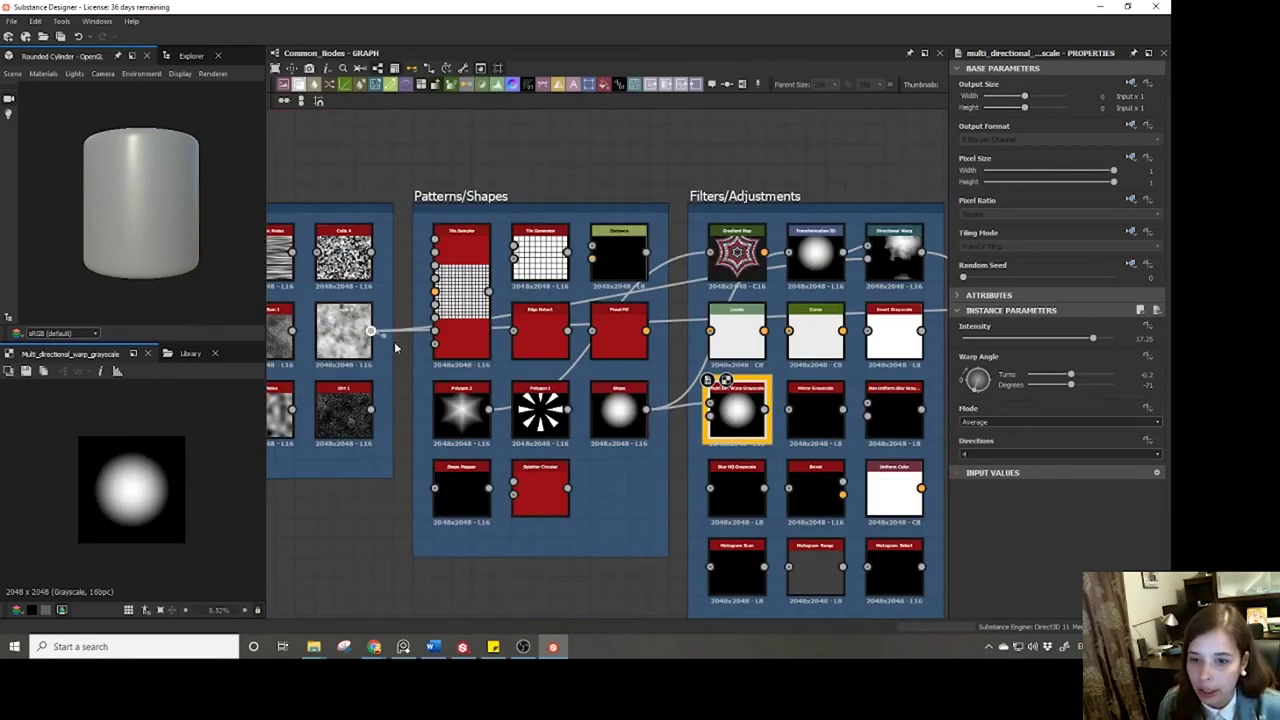
scroll(562, 466, up, 2)
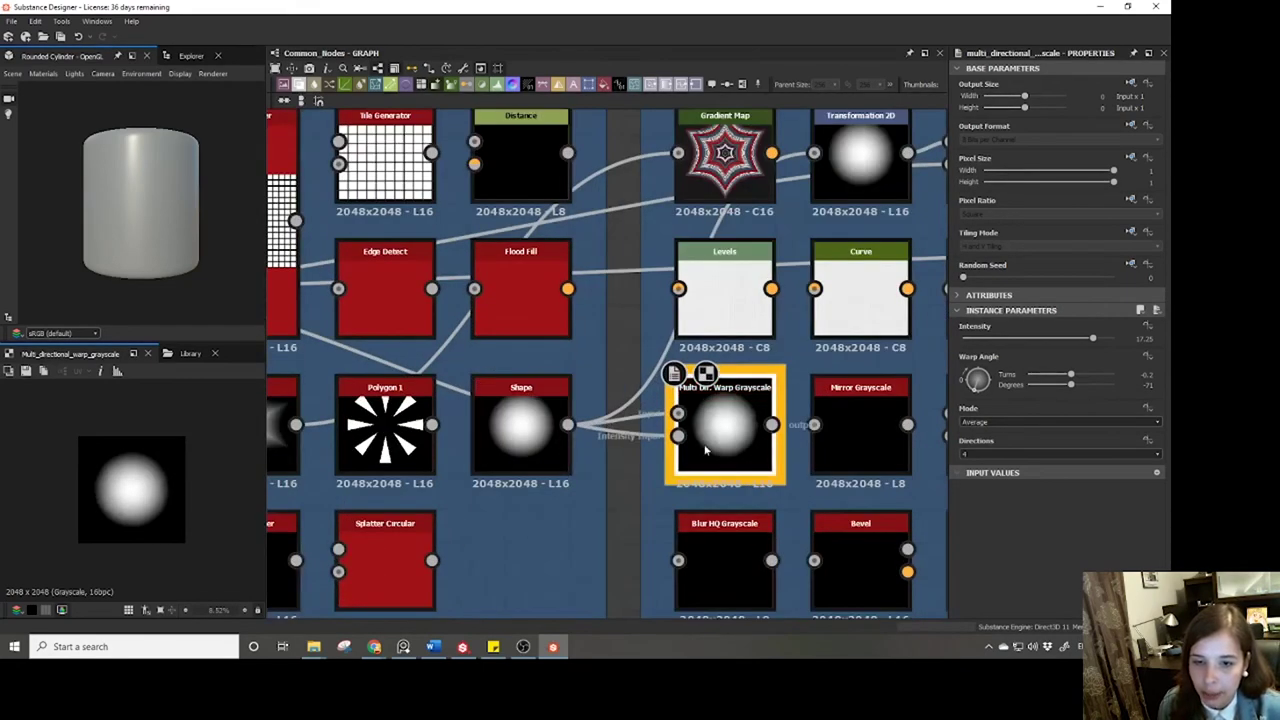
Set the Multi Dir. Warp Grayscale node's intensity to 60 and its warp angle to 157 degrees.
click(1140, 338)
double_click(1140, 338)
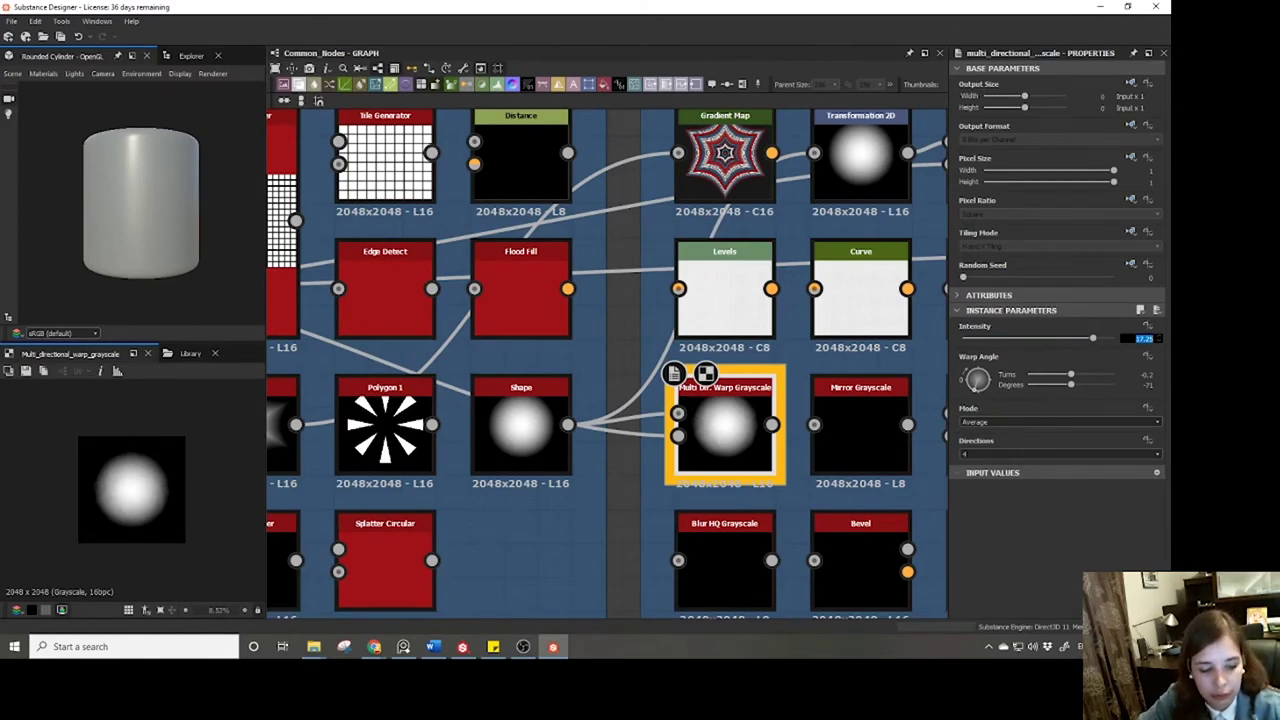
text(60)
key(Return)
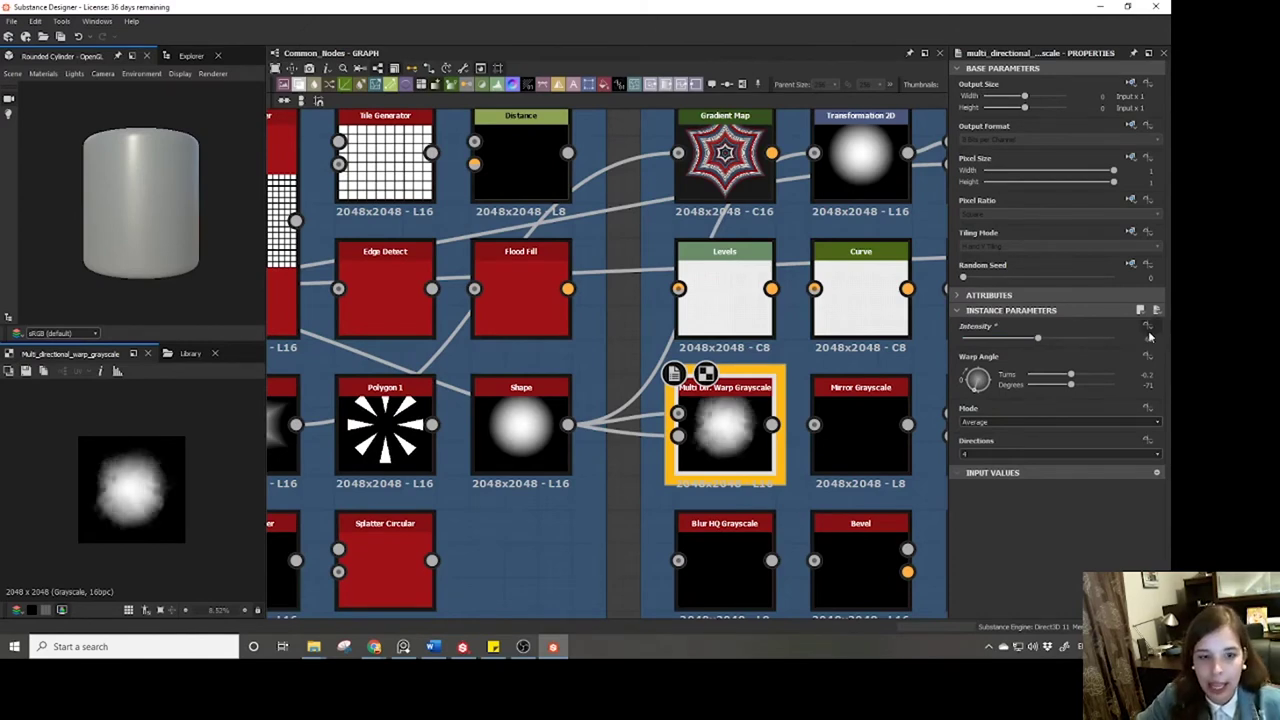
drag(976, 392, 987, 378)
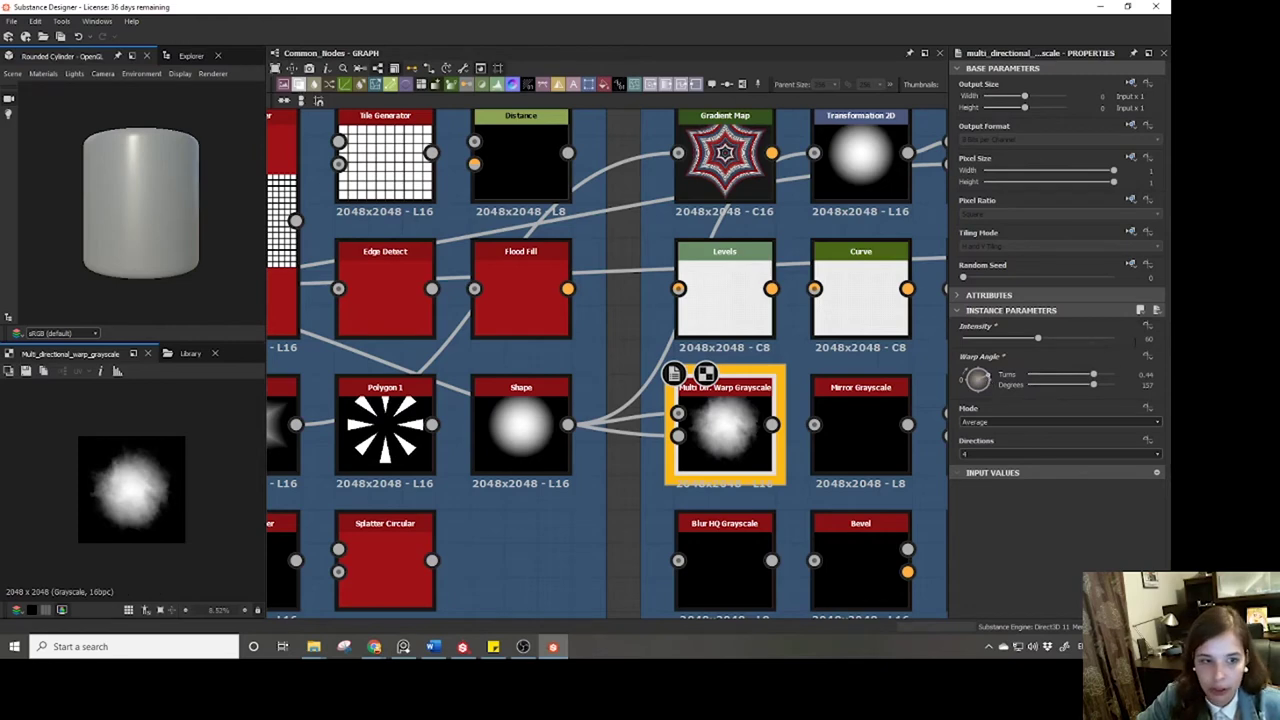
Raise the intensity of the Multi Dir. Warp Grayscale node to 80.
double_click(1140, 339)
text(80)
key(Return)
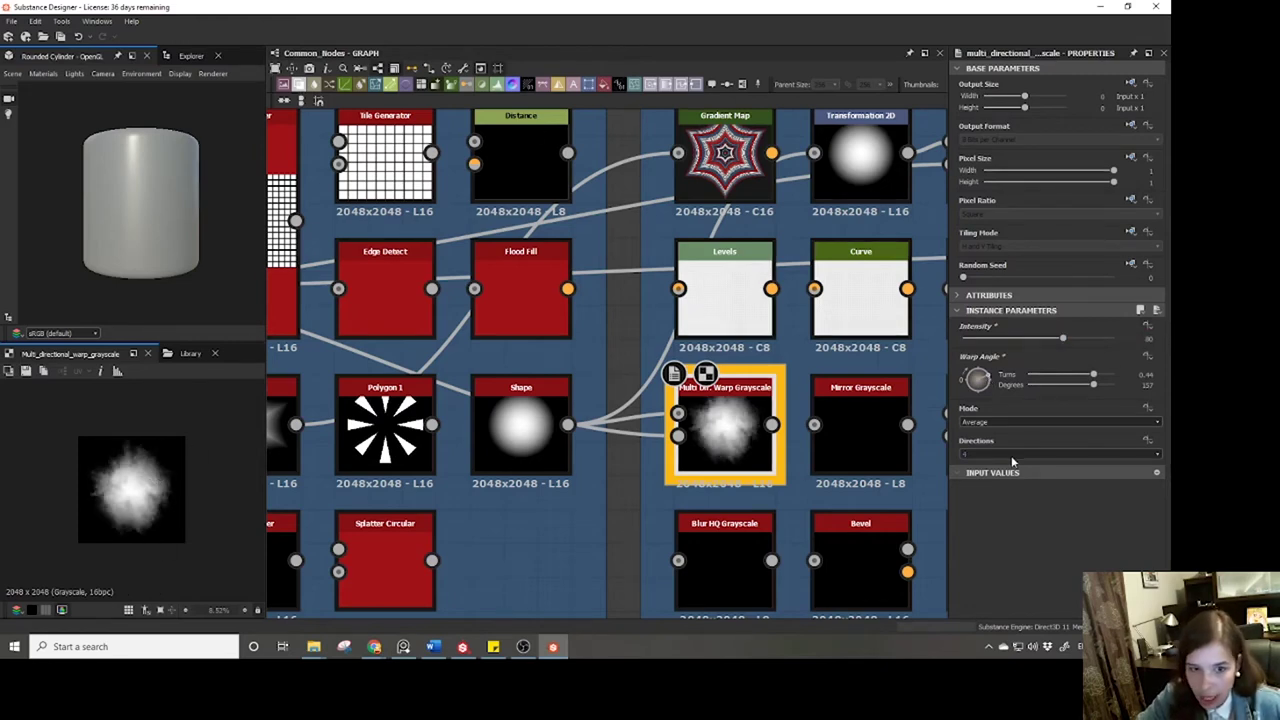
Try lower Directions values, including 1, on the Multi Dir. Warp Grayscale node and set Directions back to 4.
click(970, 455)
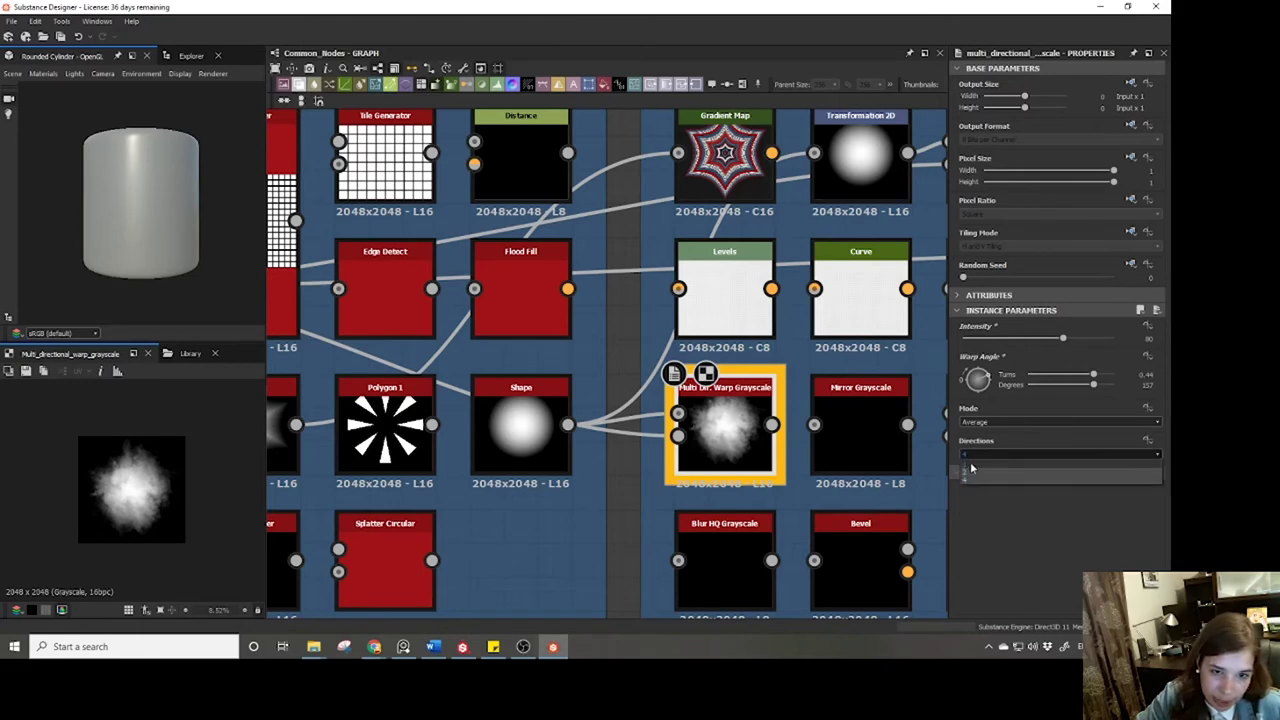
click(965, 465)
click(968, 455)
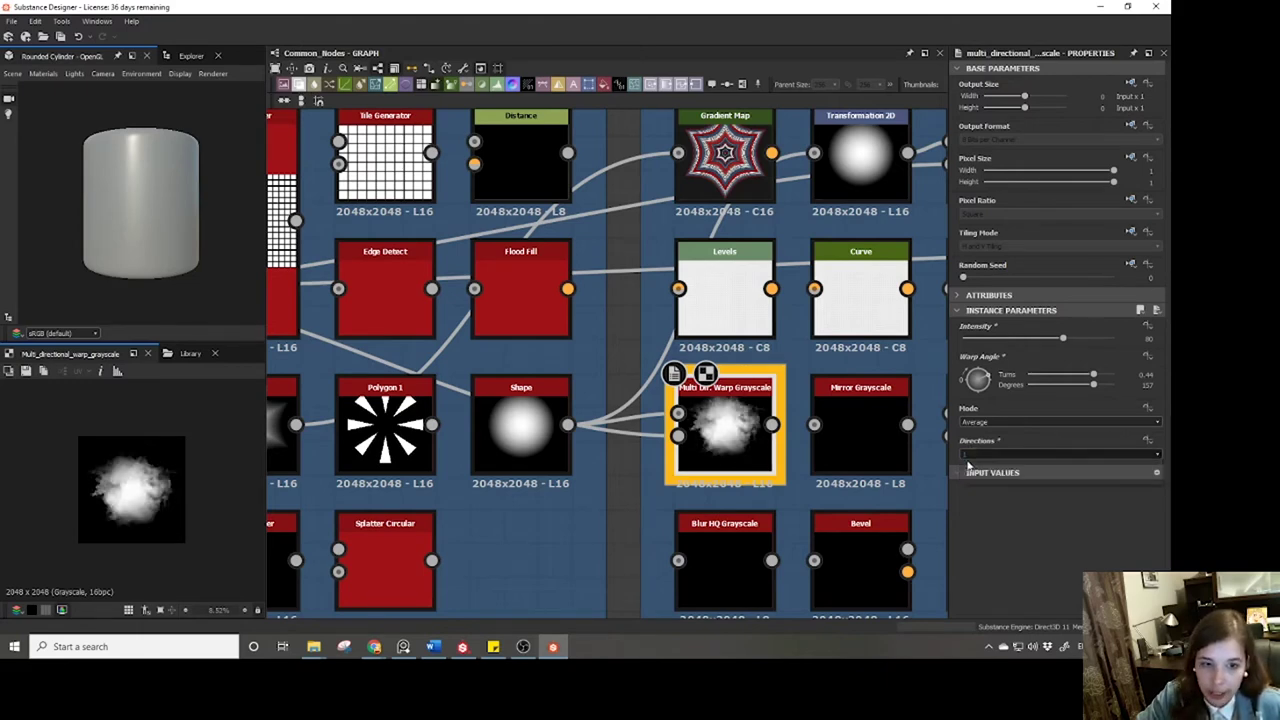
click(972, 462)
click(970, 456)
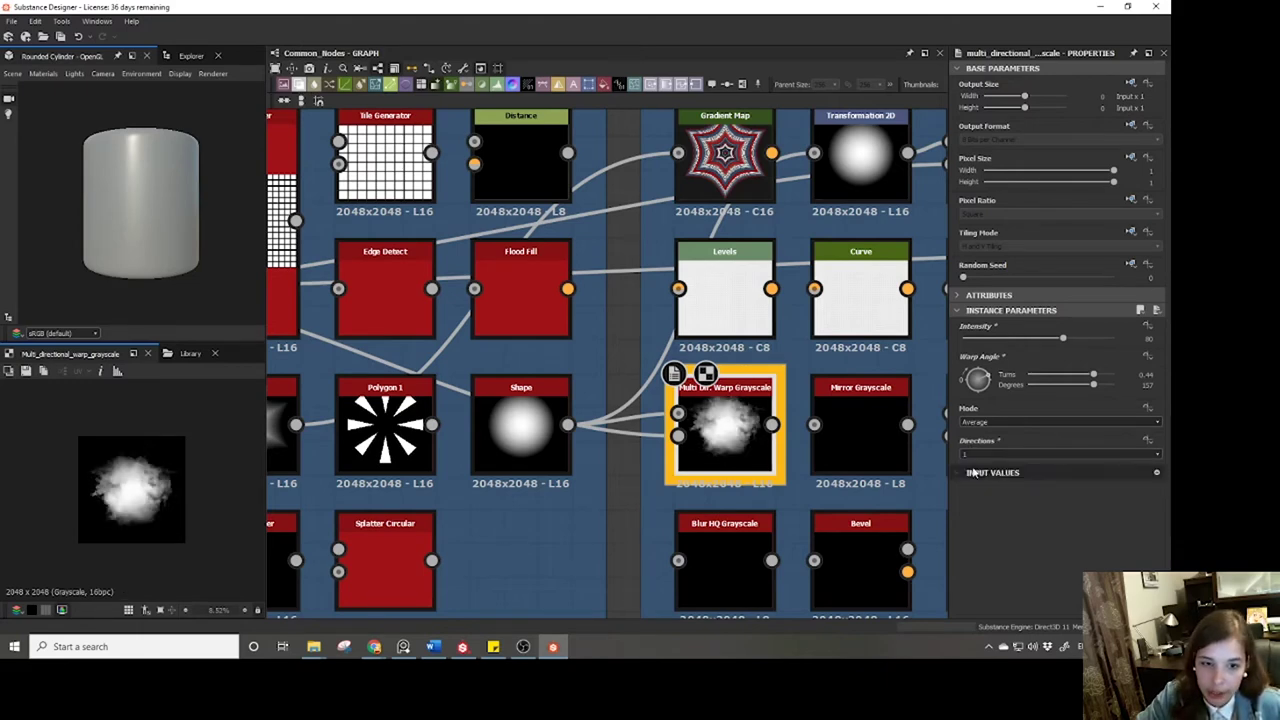
click(972, 474)
click(970, 456)
click(970, 487)
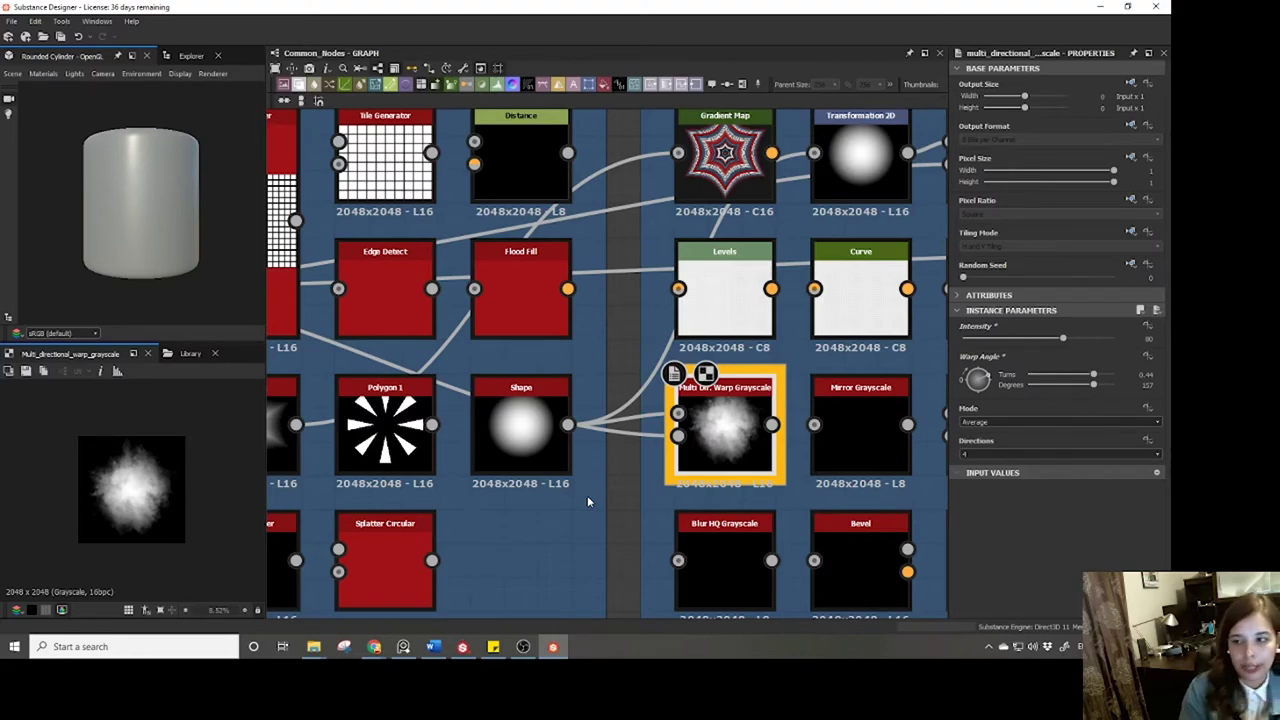
scroll(608, 510, down, 5)
scroll(688, 428, up, 4)
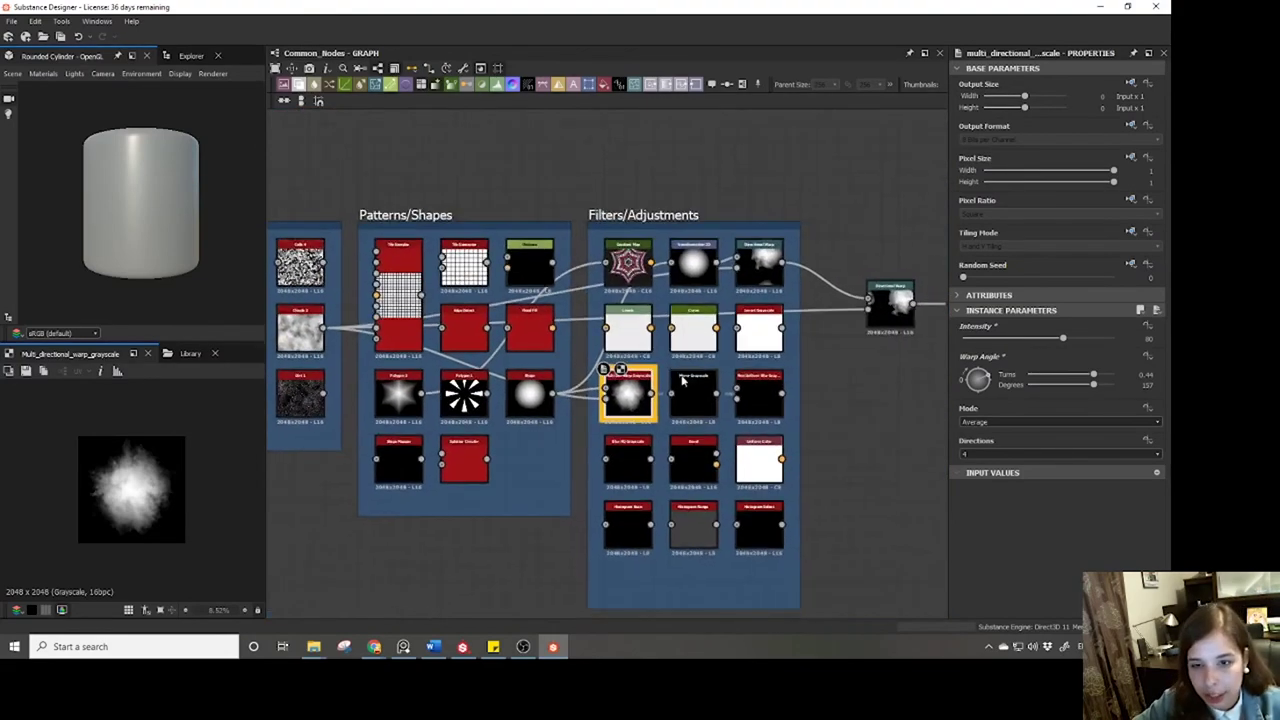
Disconnect the Shape and Clouds 2 nodes from the filter nodes and delete the extra Directional Warp node outside the Filters/Adjustments frame.
scroll(532, 405, down, 2)
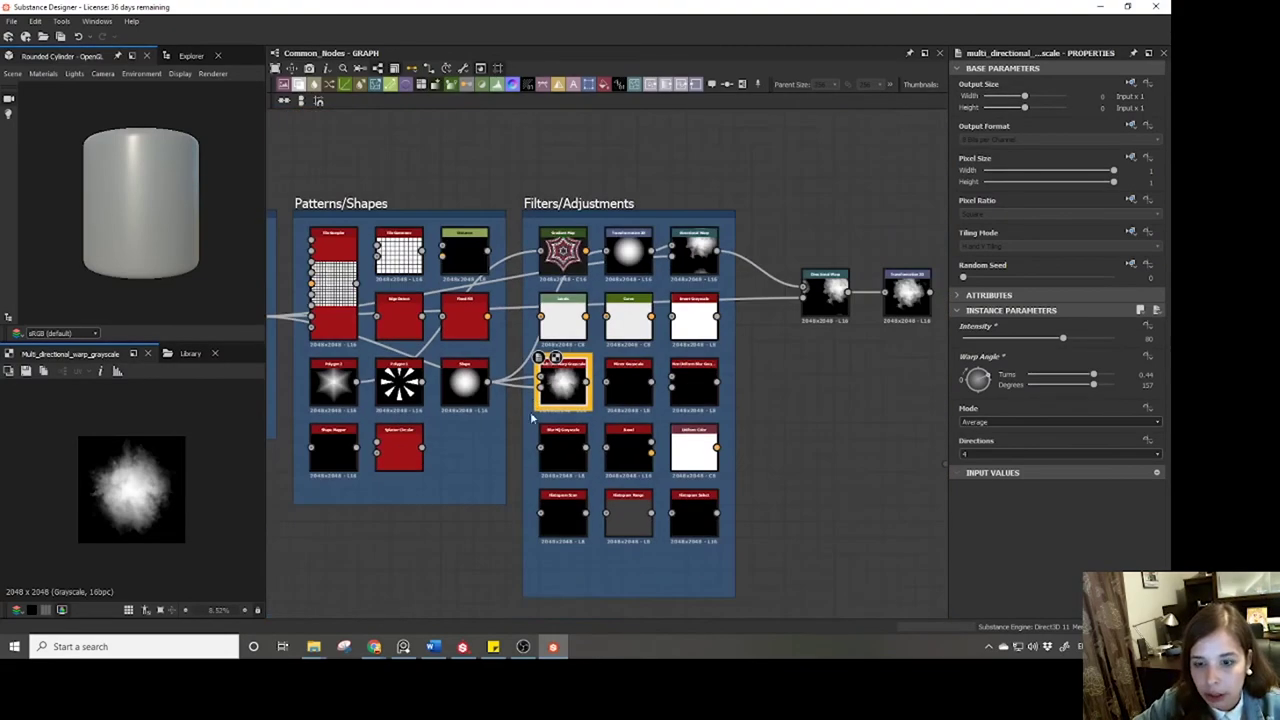
middle_drag(530, 430, 567, 430)
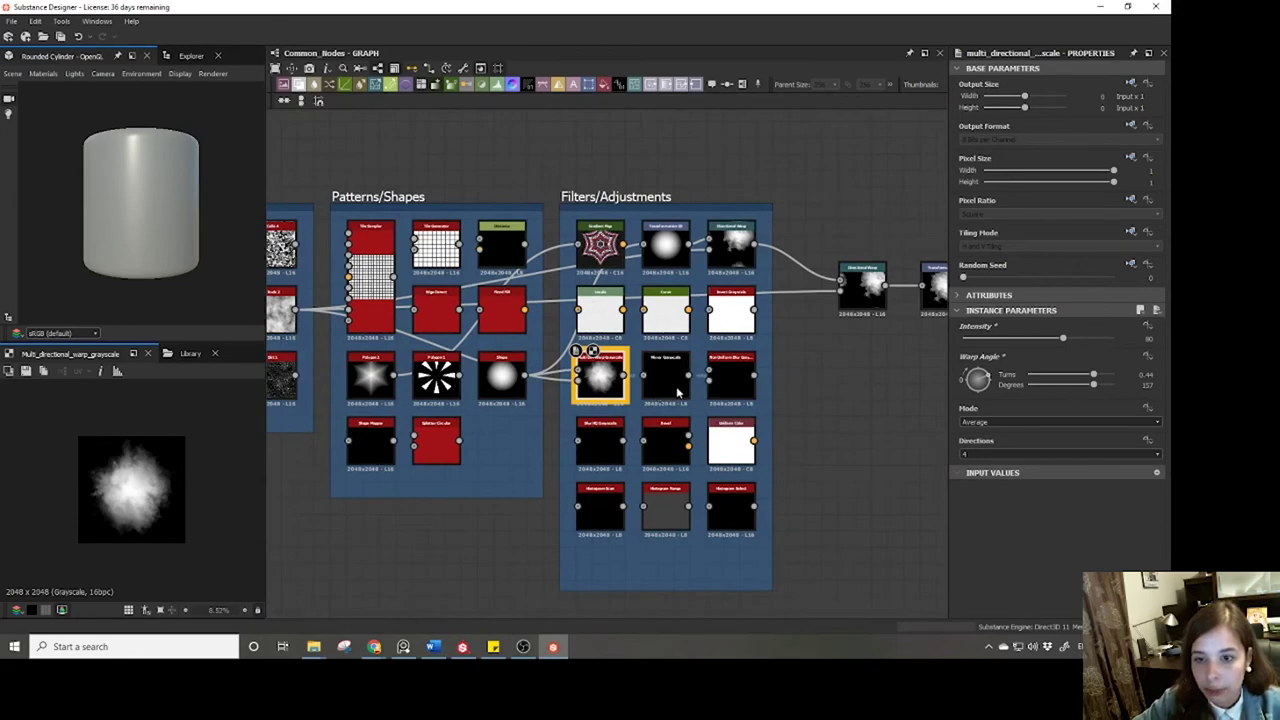
scroll(678, 393, up, 3)
scroll(670, 360, down, 2)
middle_drag(630, 300, 660, 293)
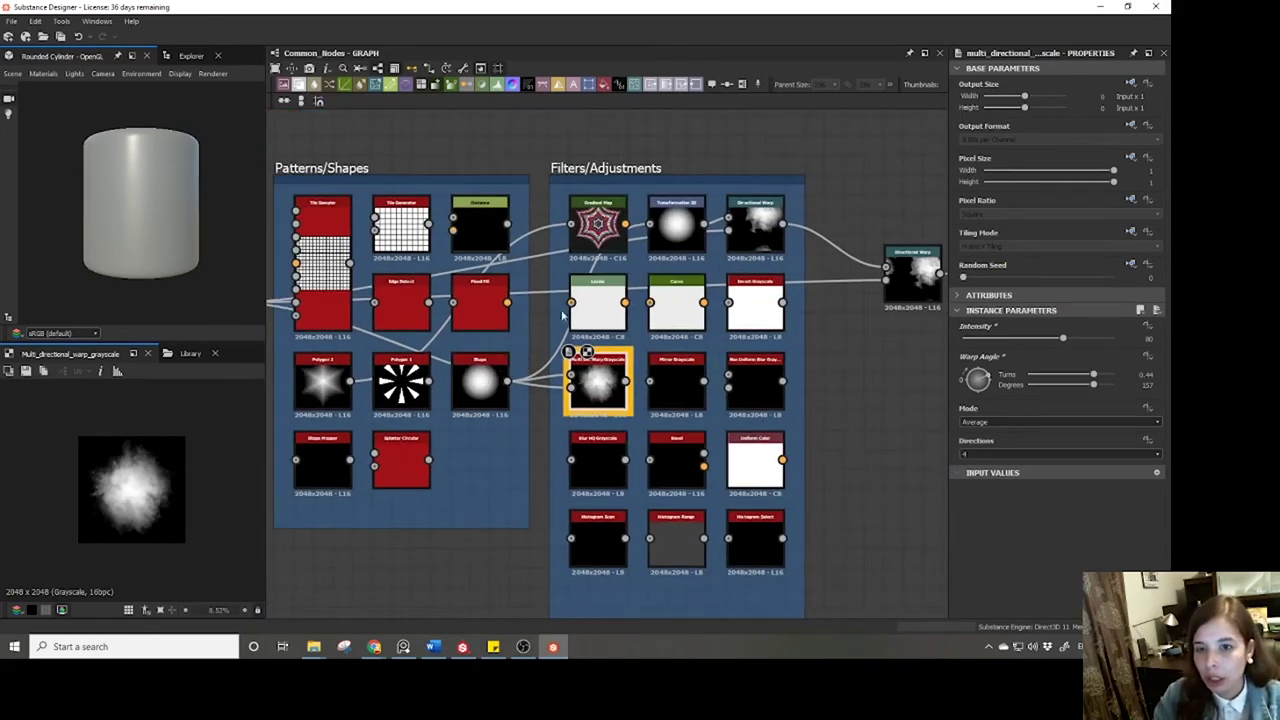
click(537, 418)
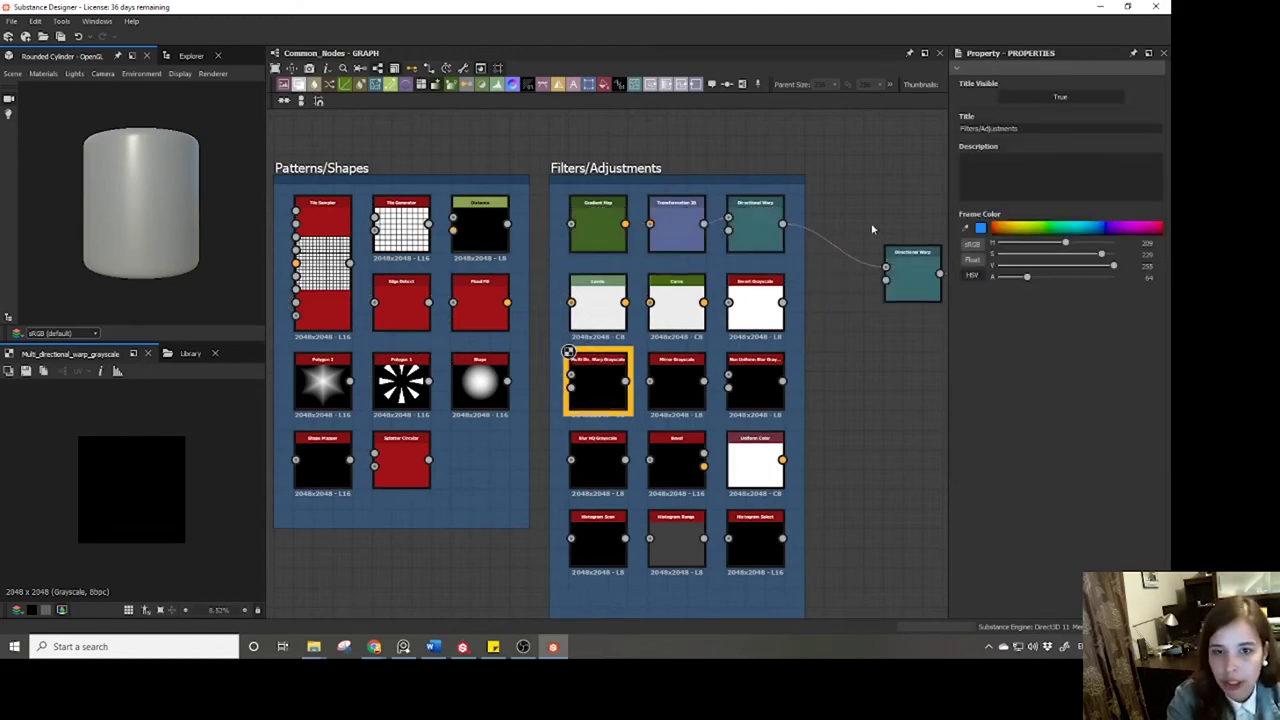
click(912, 254)
key(Delete)
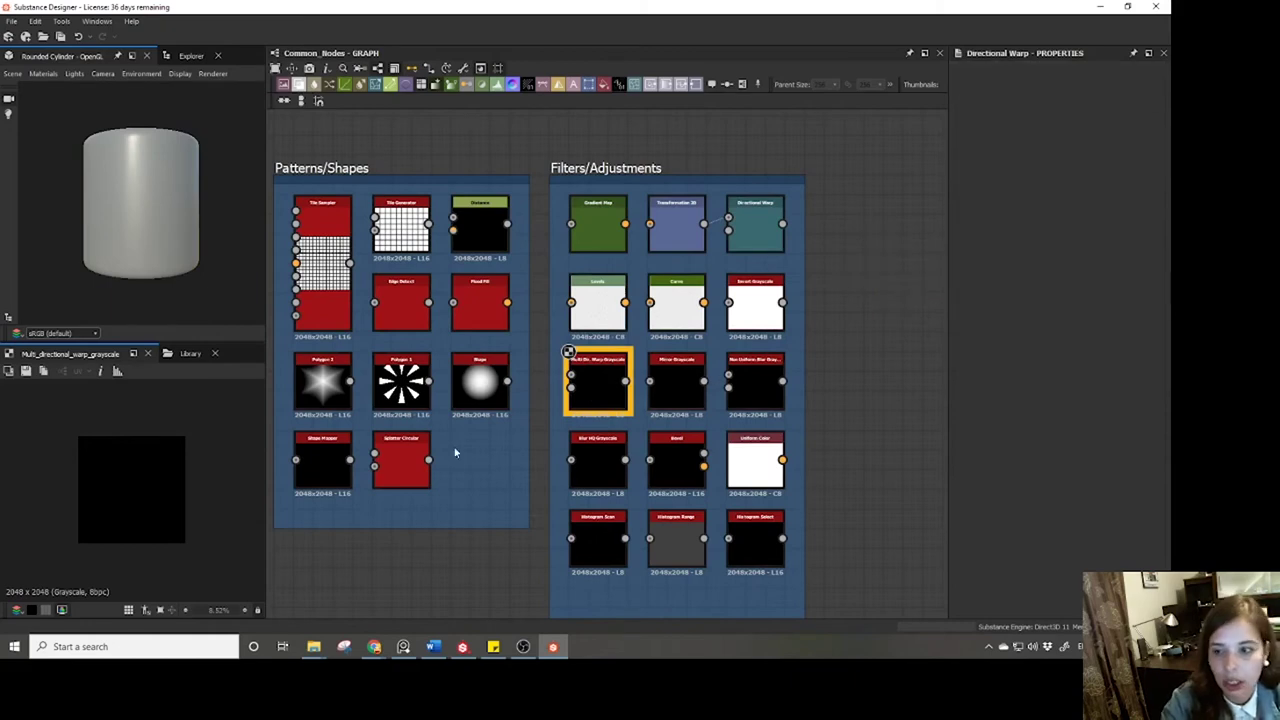
Connect the Shape node to Transformation 2D, preview it, and scale the shape down to about half size, offset from the centre.
drag(507, 381, 649, 223)
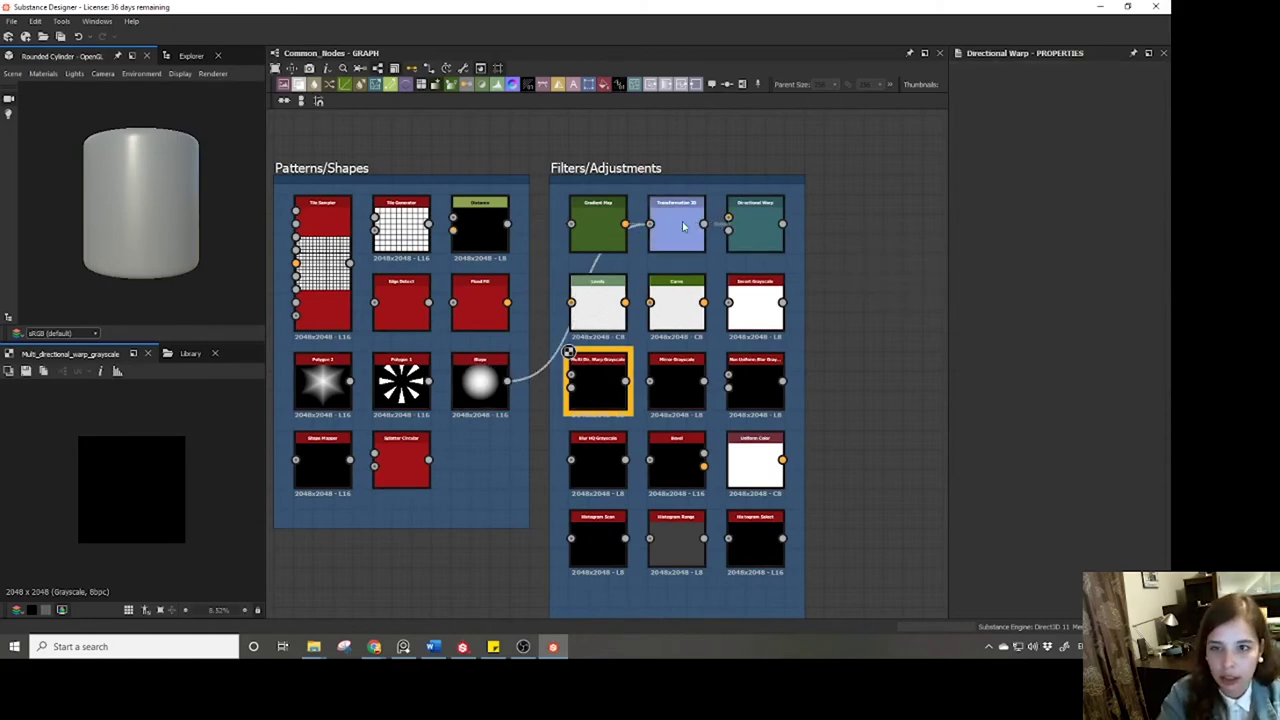
double_click(680, 225)
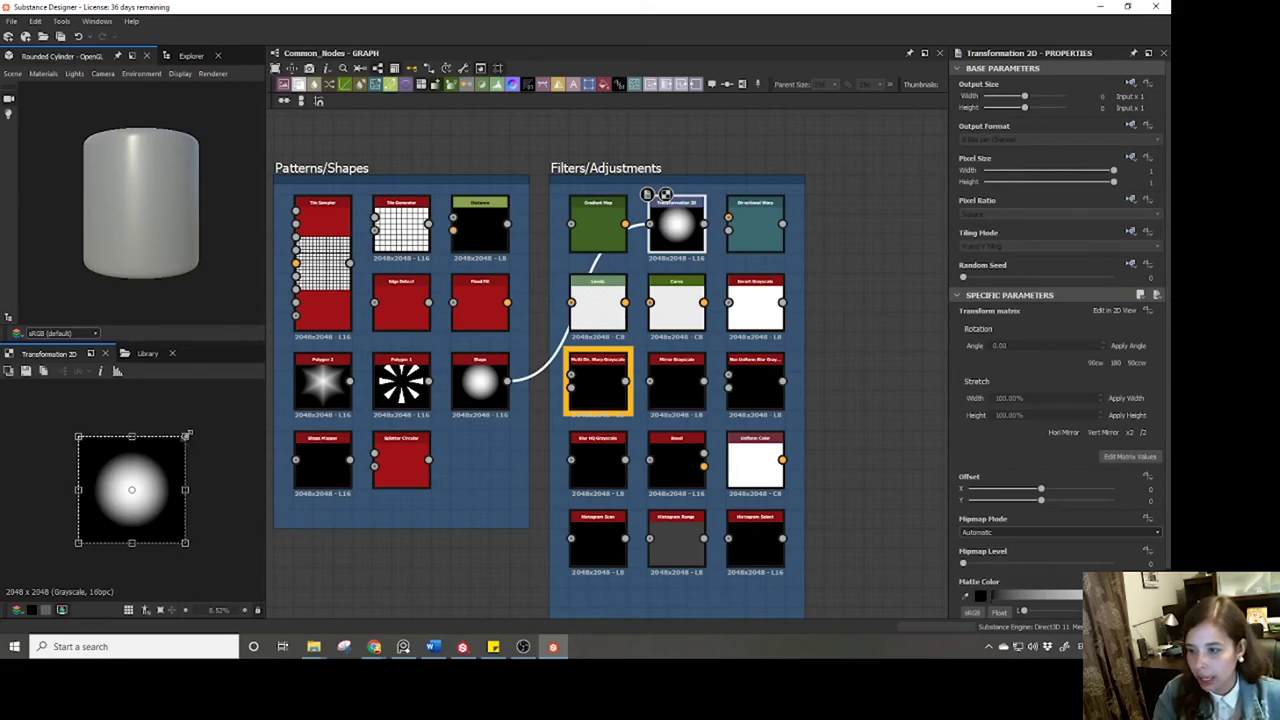
drag(186, 436, 118, 496)
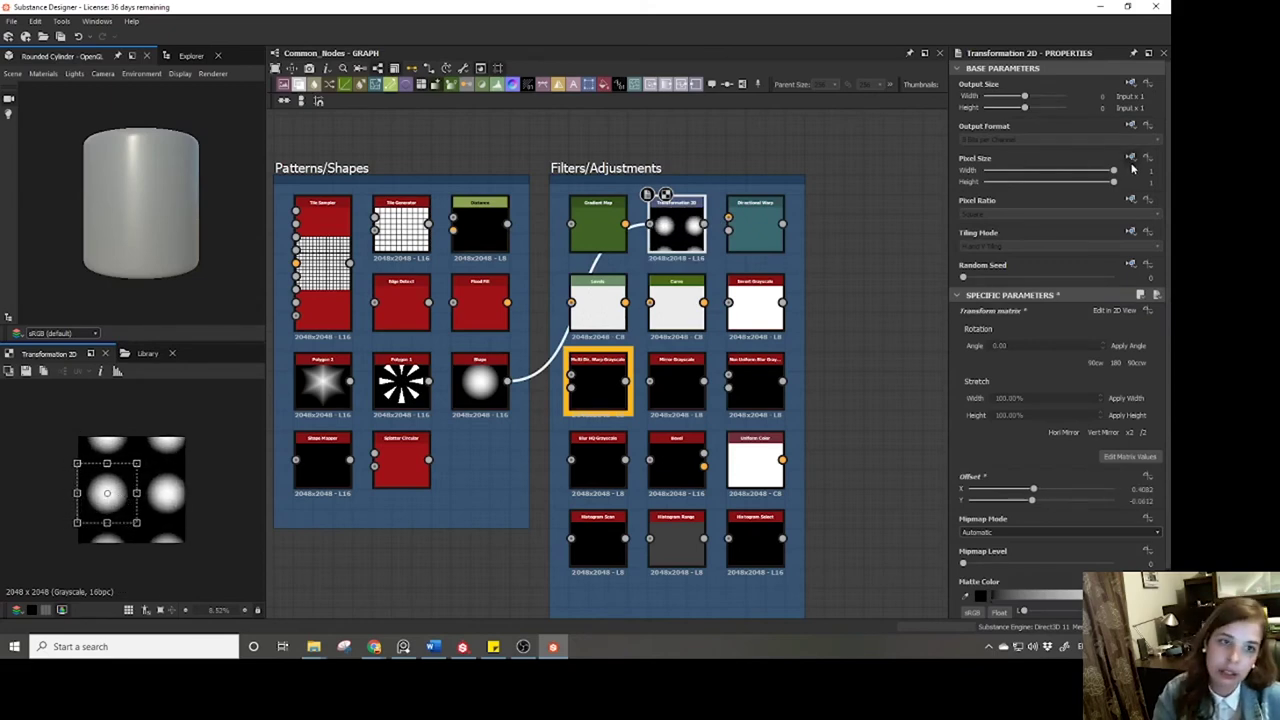
Make the Transformation 2D node's tiling mode absolute and set it to No Tiling.
click(1131, 232)
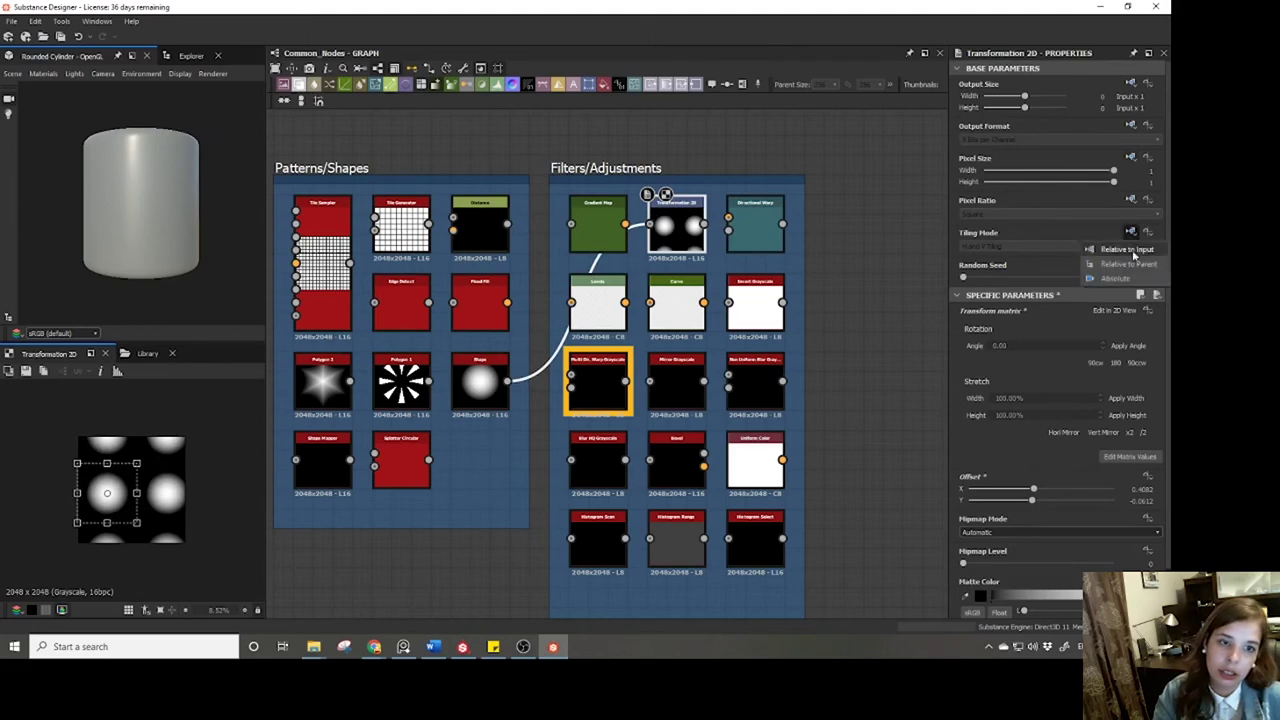
click(1117, 280)
click(1100, 246)
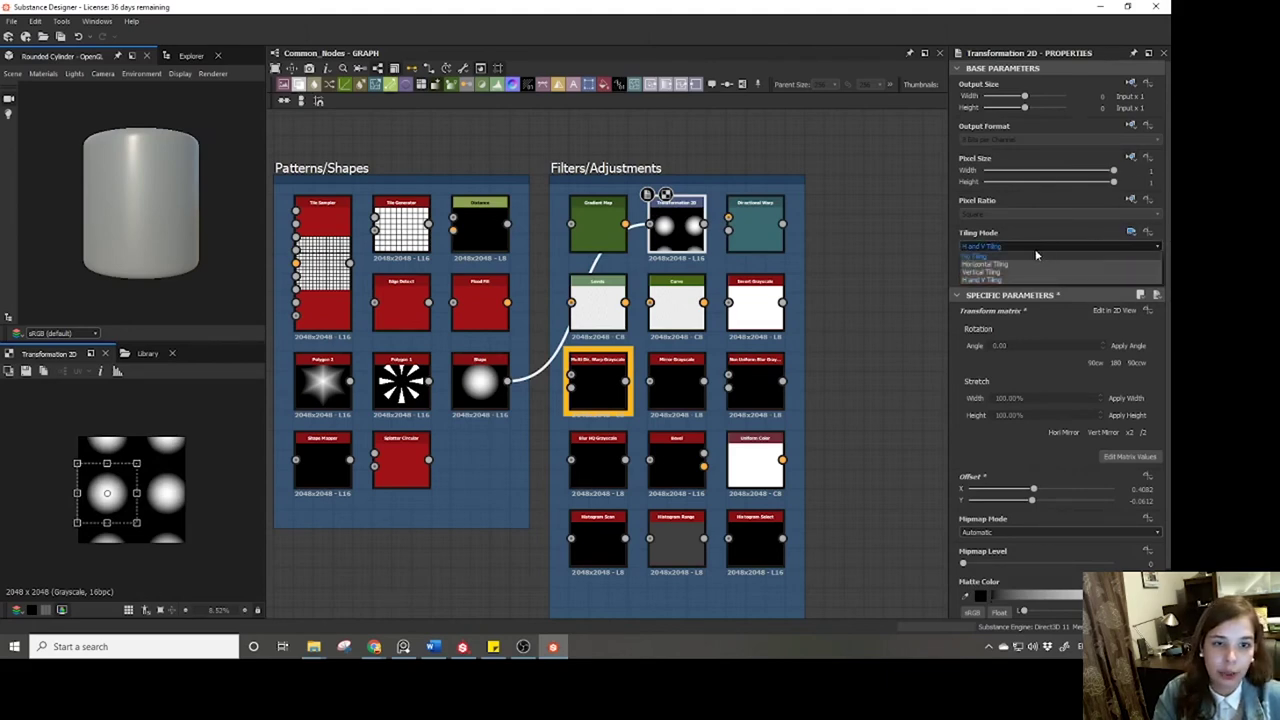
click(1033, 256)
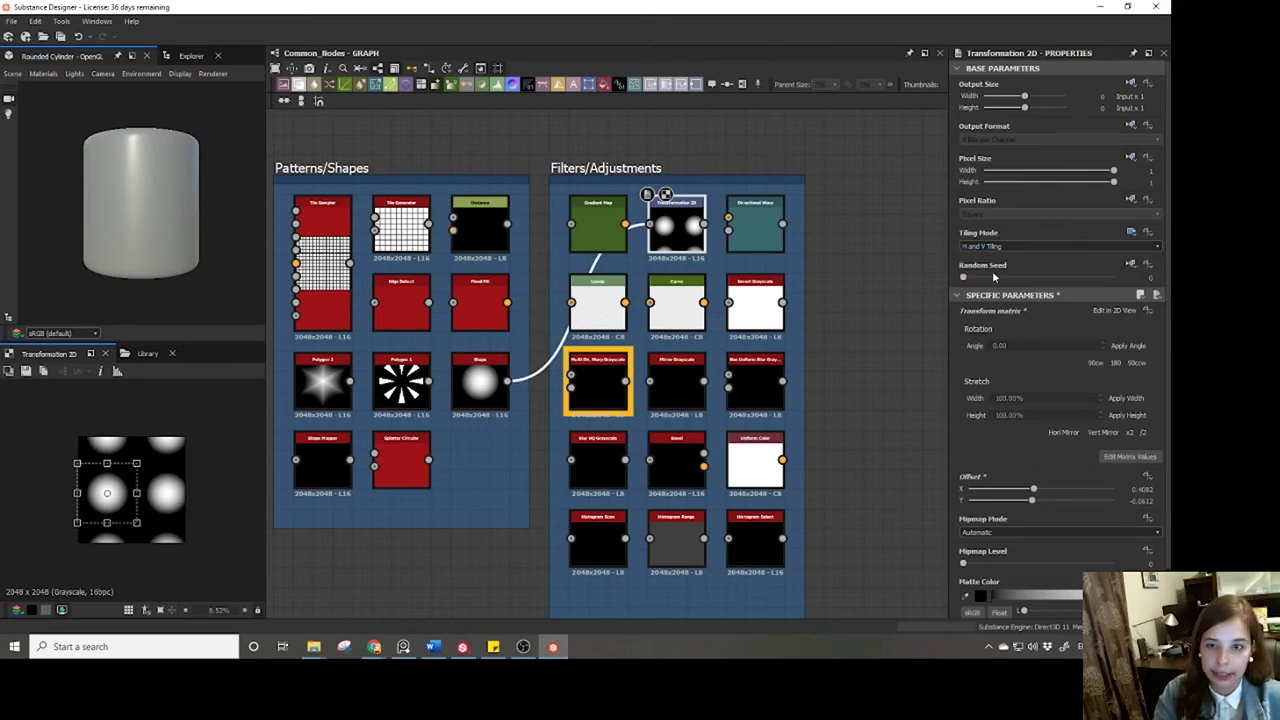
click(1048, 247)
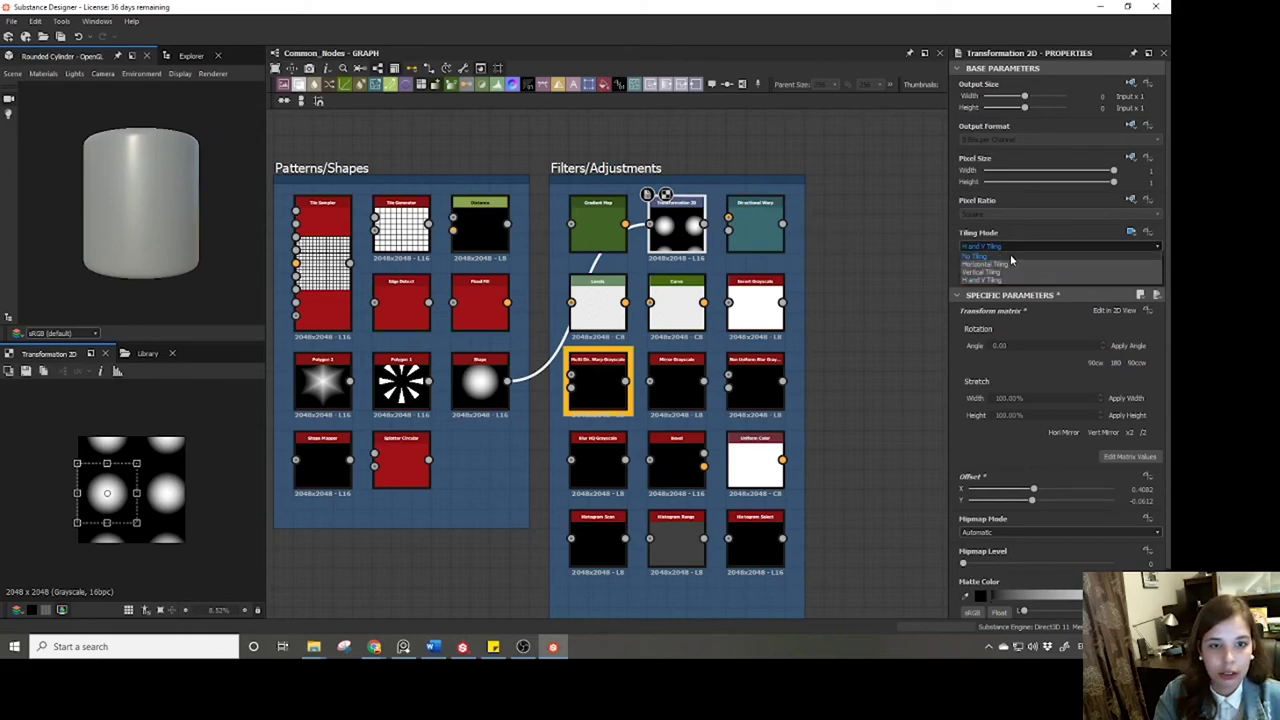
click(1011, 258)
Connect the Transformation 2D node to Mirror Grayscale and preview the mirrored shape.
drag(706, 226, 668, 385)
click(672, 390)
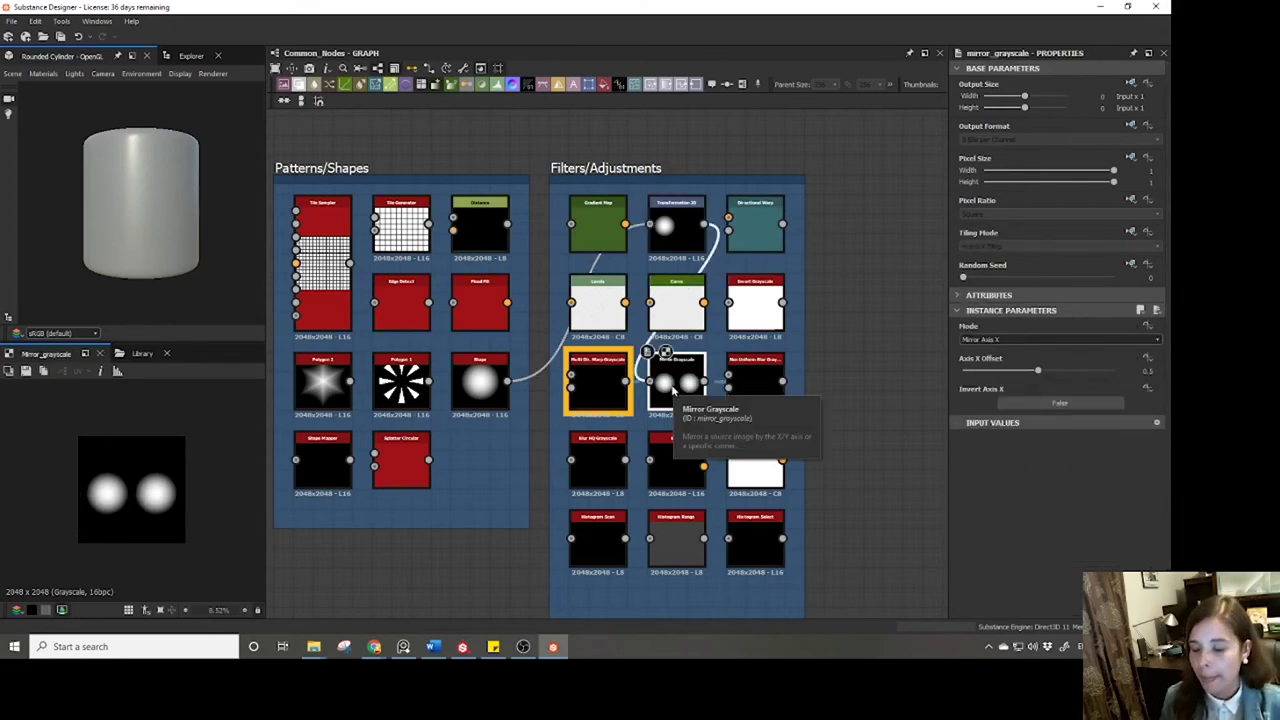
scroll(612, 448, up, 3)
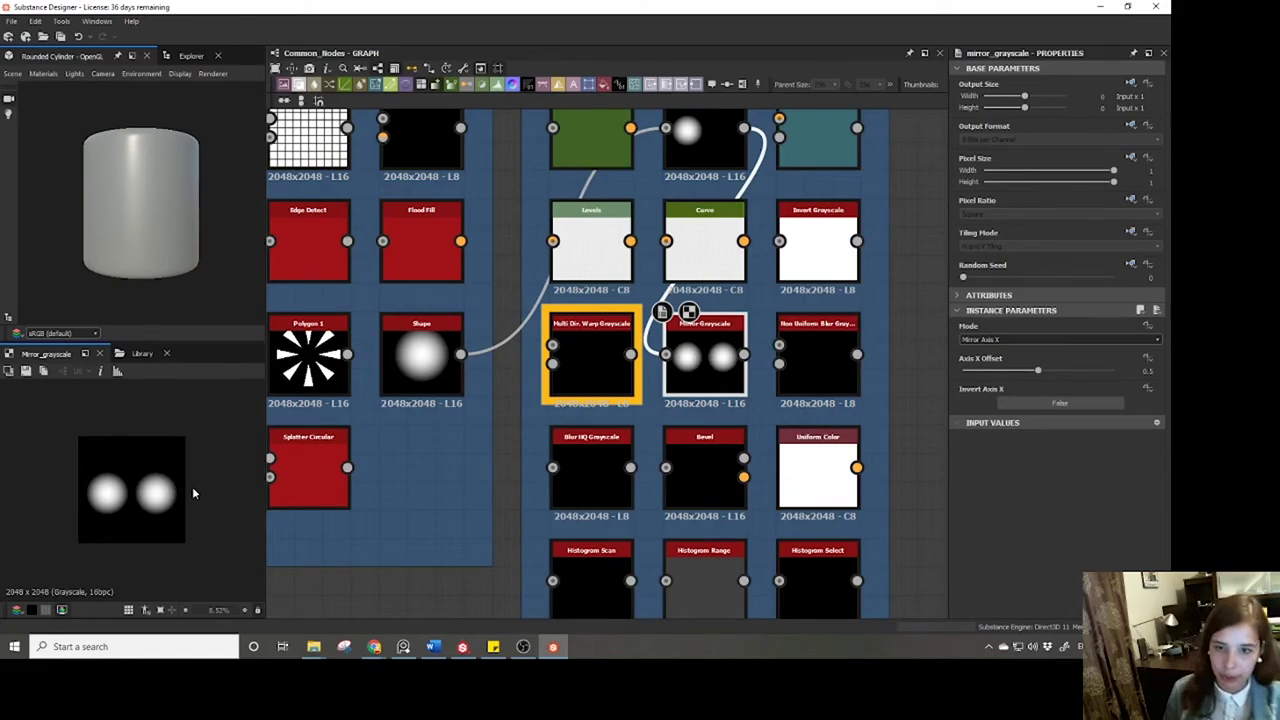
Set the Mirror Grayscale node's mode to Mirror Axis Y and its Axis Y Offset to 0.39.
click(981, 341)
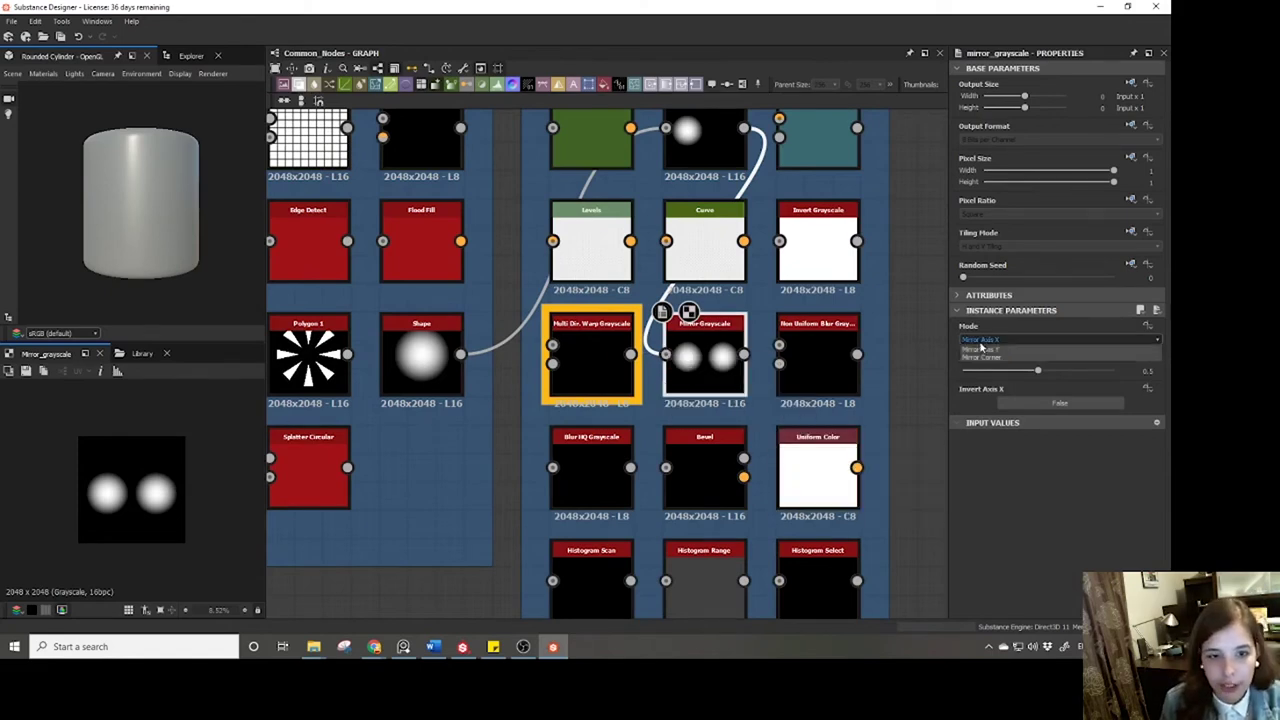
click(987, 358)
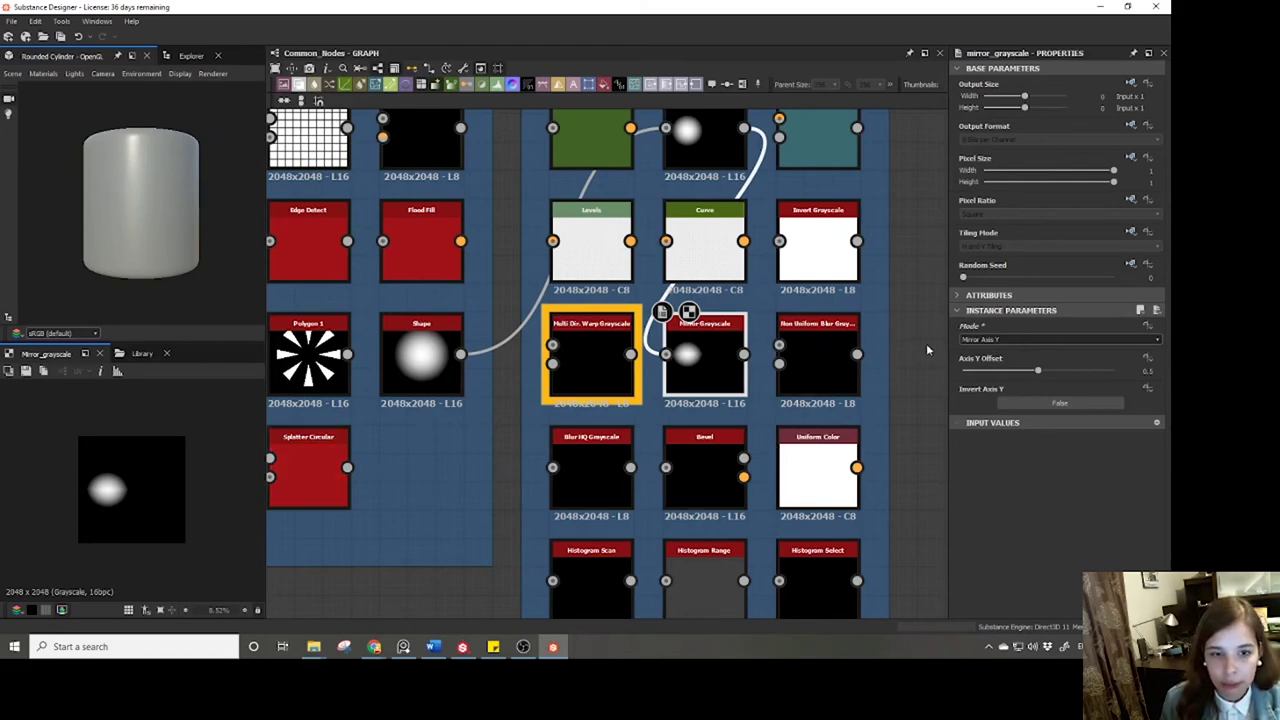
drag(1037, 371, 1022, 372)
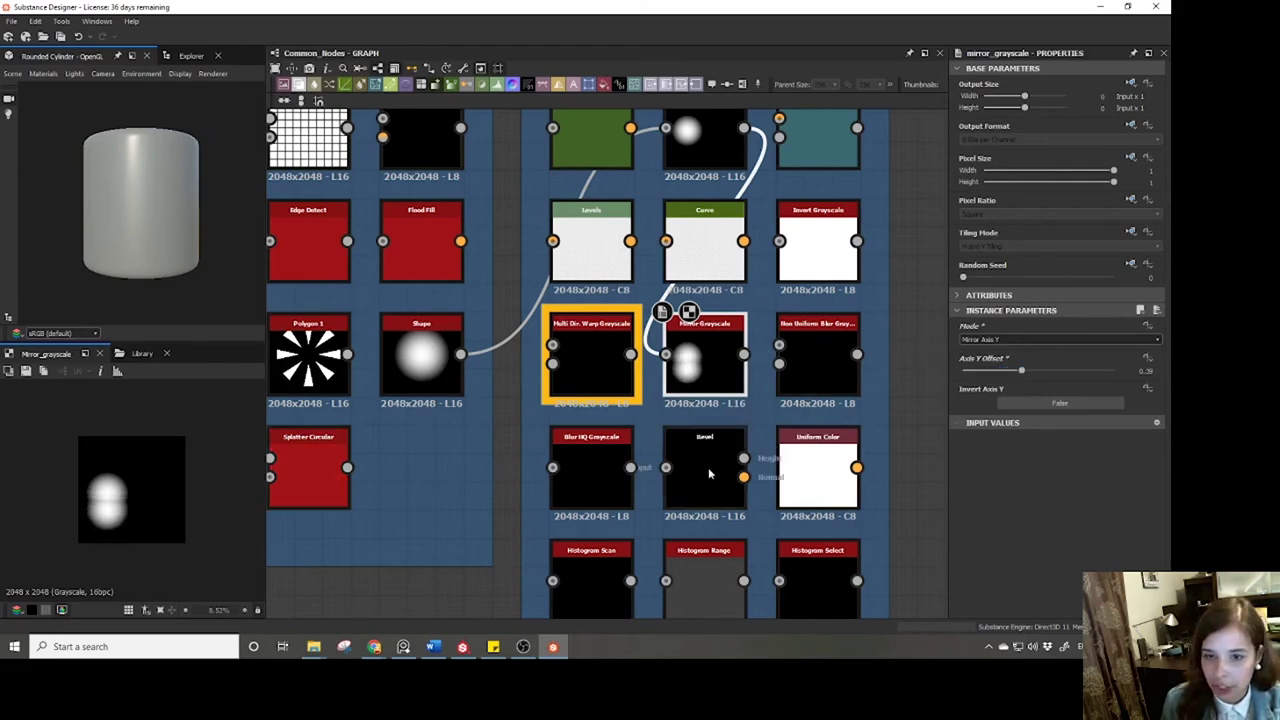
Remove the connection from the Shape node to the Transformation 2D node.
middle_drag(692, 467, 618, 437)
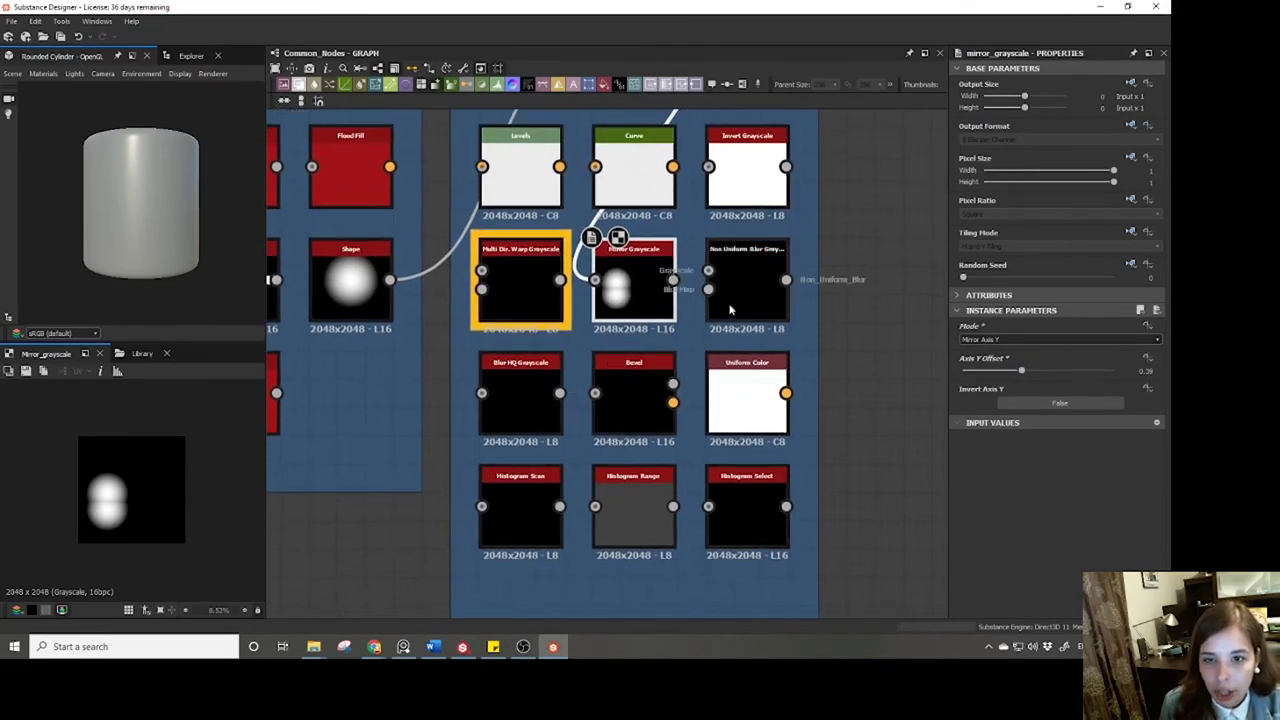
middle_drag(473, 378, 621, 367)
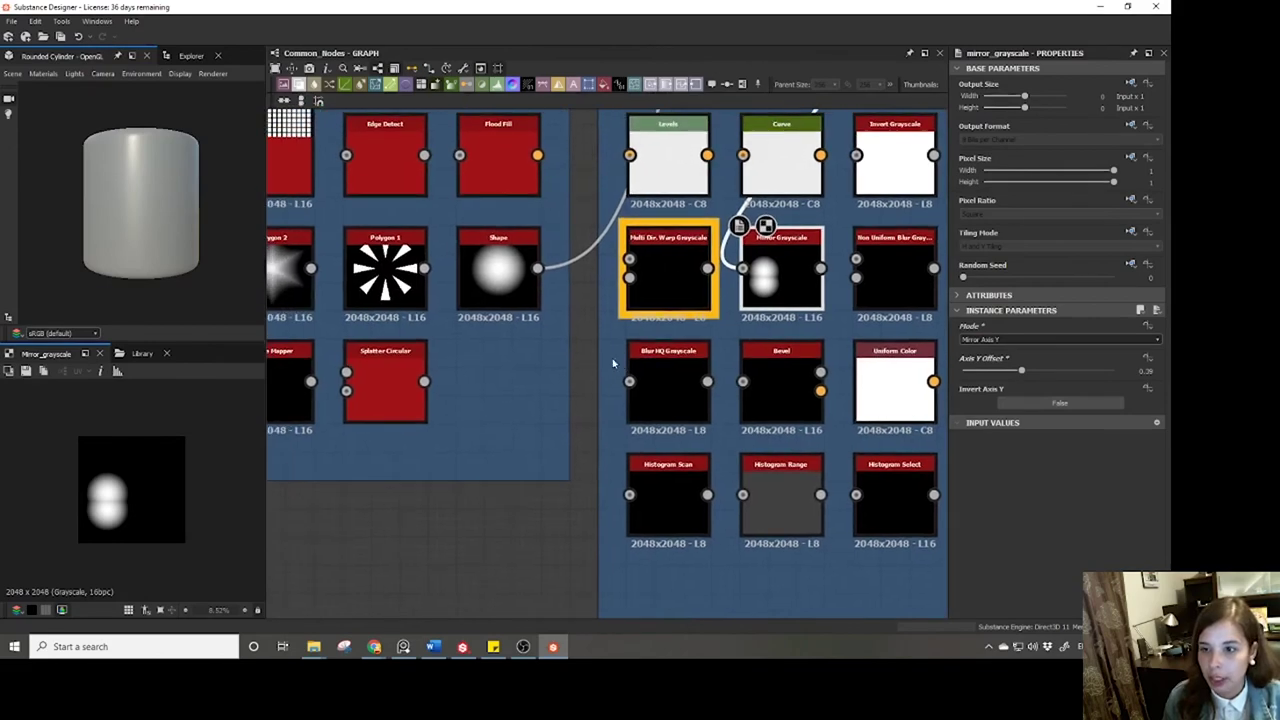
click(500, 270)
click(585, 241)
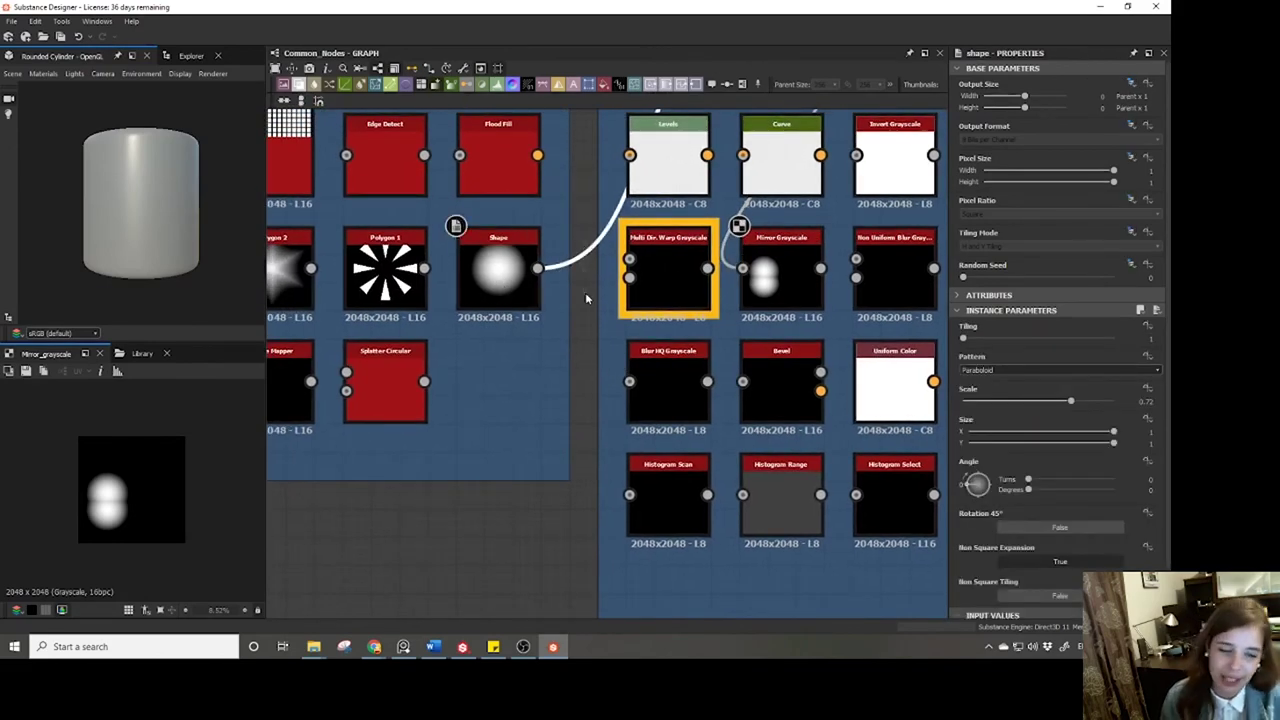
key(Delete)
Change the Shape node's pattern to Disc and preview it.
click(498, 268)
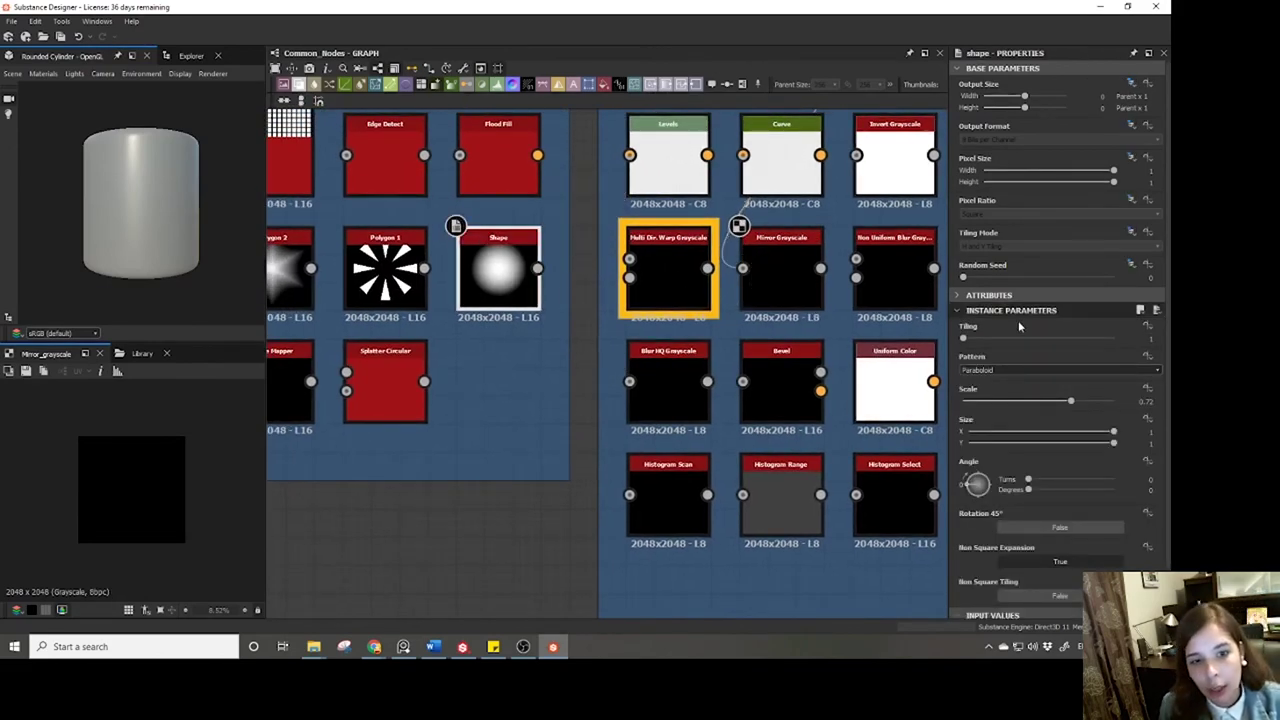
click(968, 371)
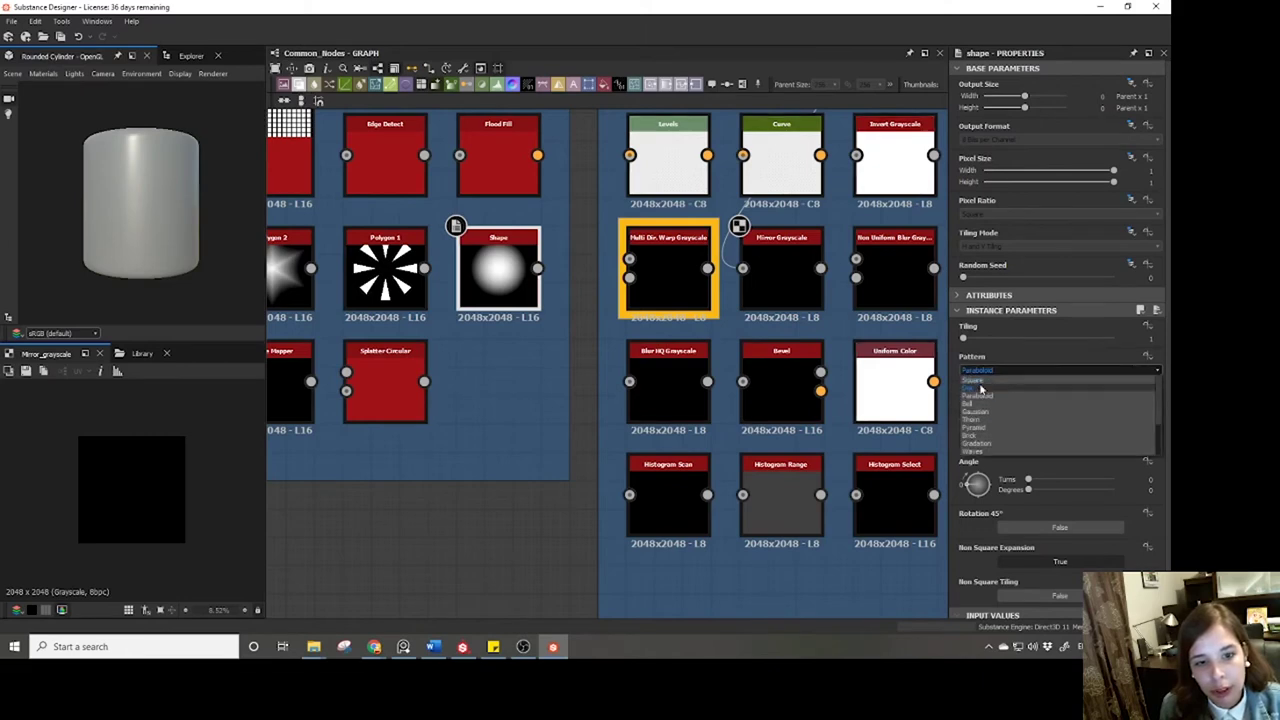
click(972, 388)
double_click(516, 283)
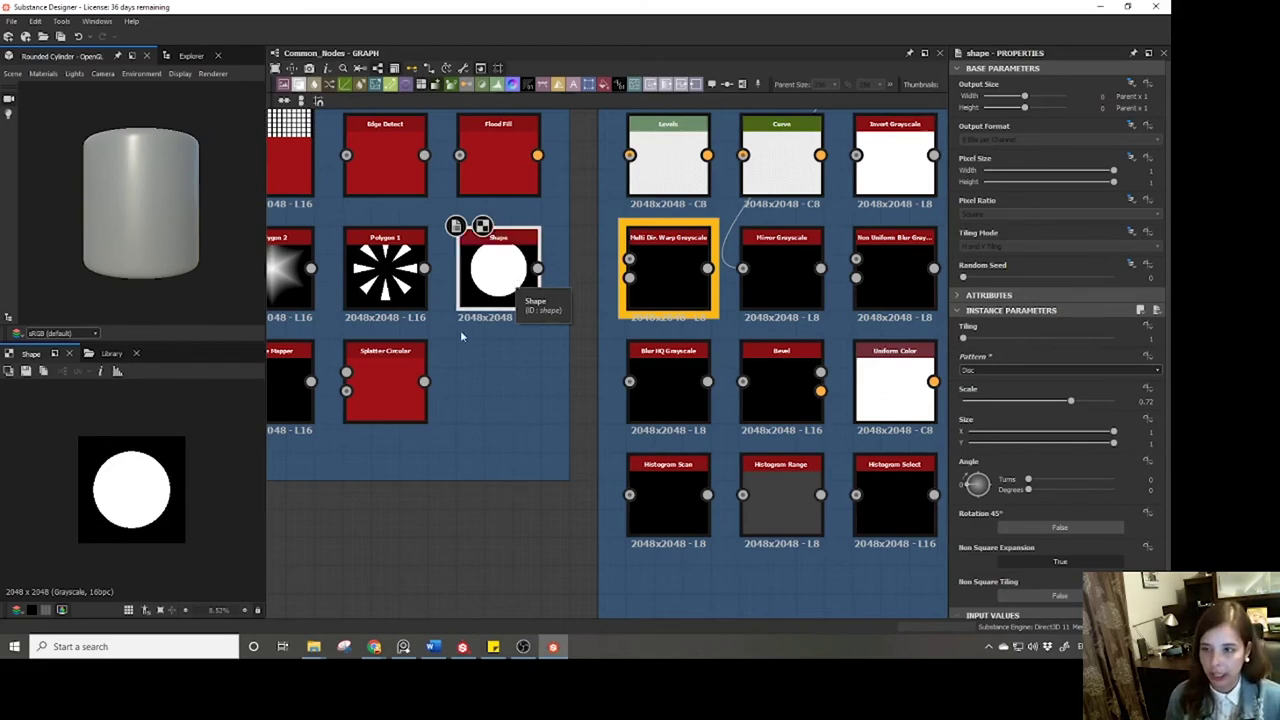
Connect the Shape node to both the grayscale and blur map inputs of Non Uniform Blur Grayscale and preview the result.
middle_drag(460, 330, 534, 371)
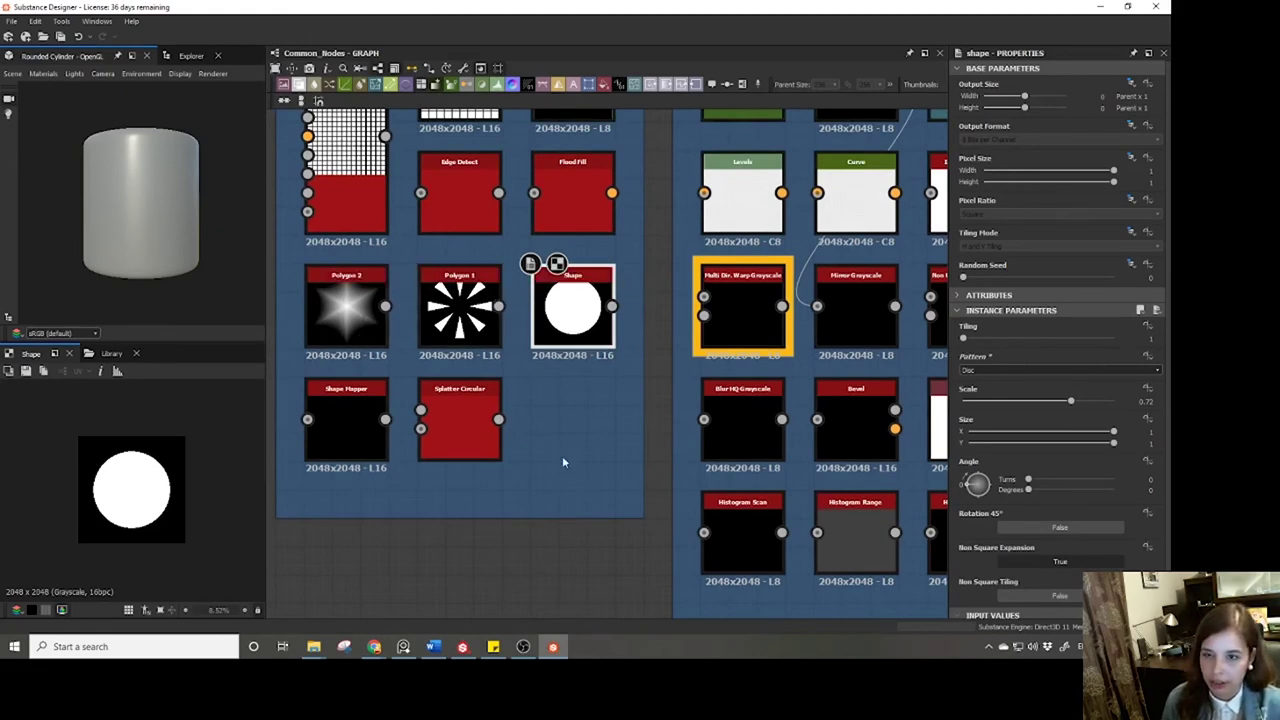
scroll(557, 509, down, 1)
middle_drag(549, 394, 484, 412)
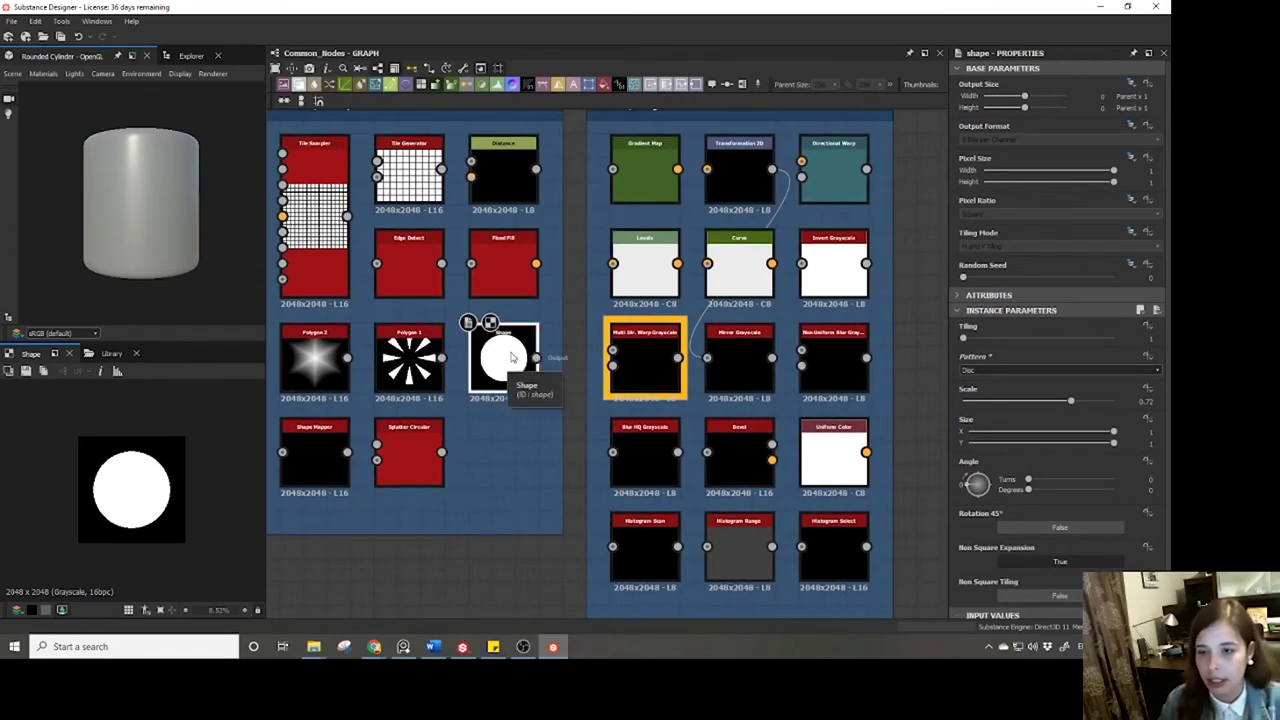
middle_drag(586, 428, 503, 398)
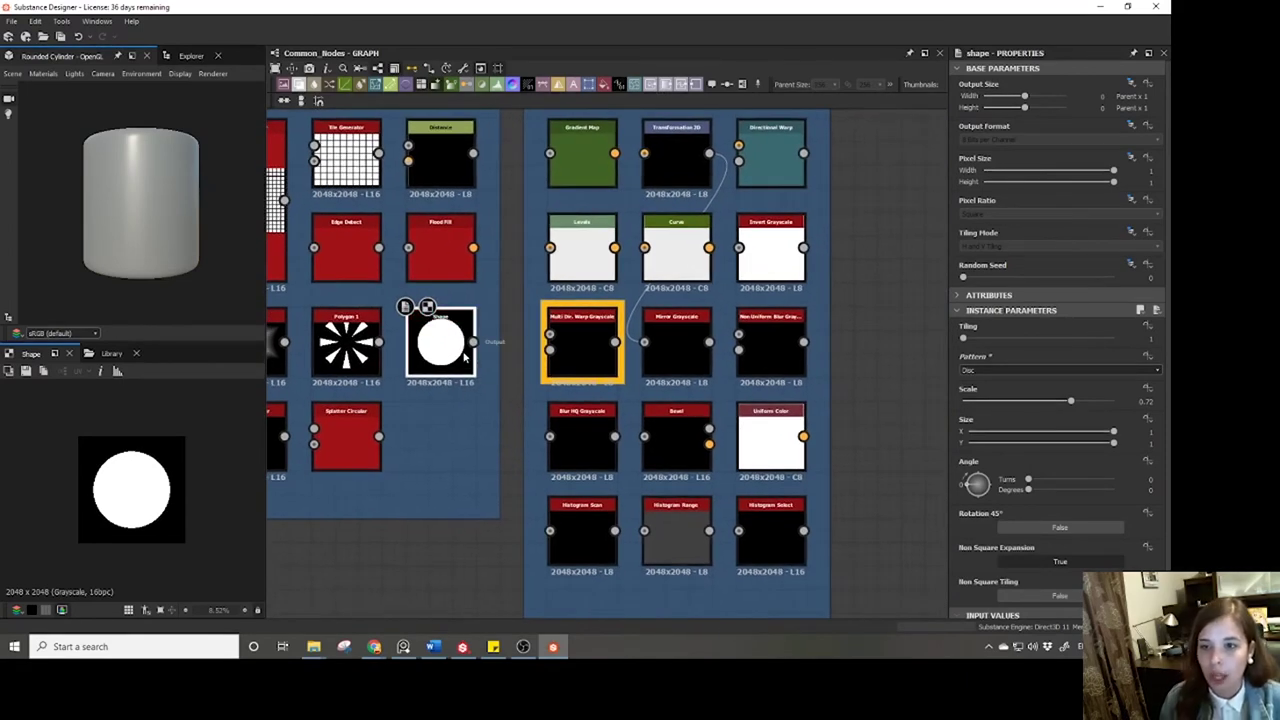
scroll(464, 360, down, 4)
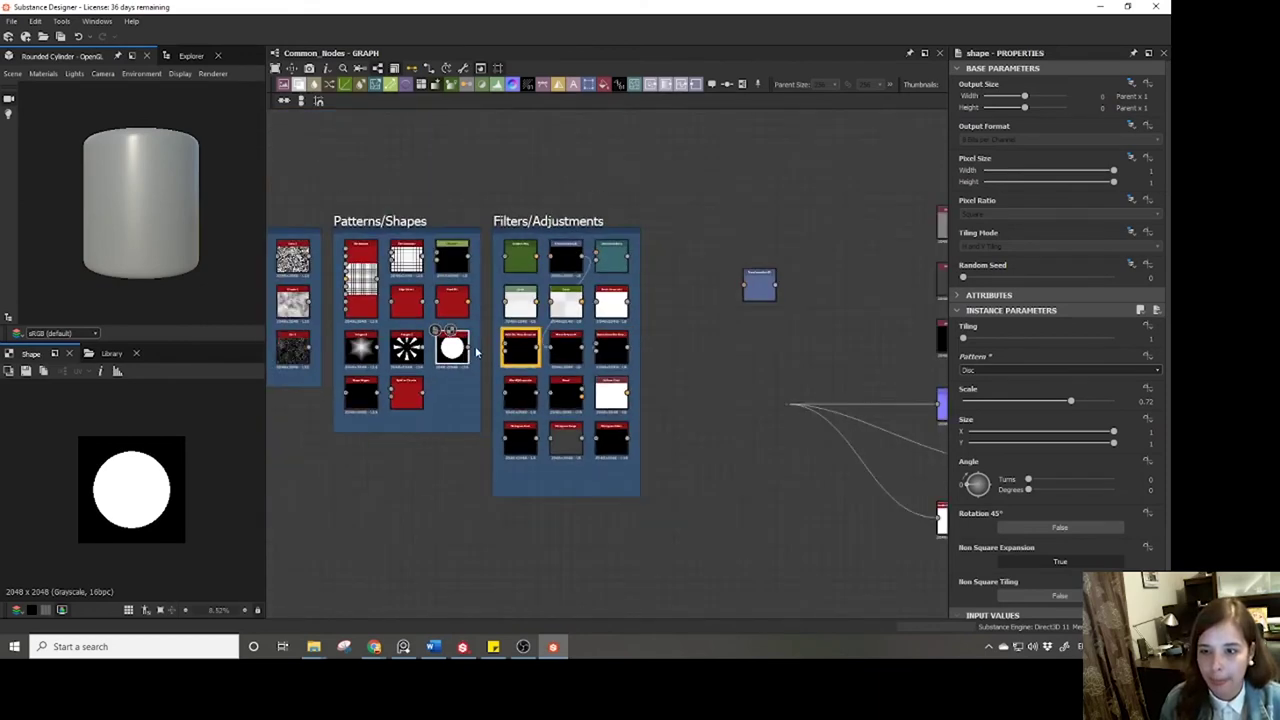
scroll(490, 372, up, 3)
scroll(470, 343, up, 2)
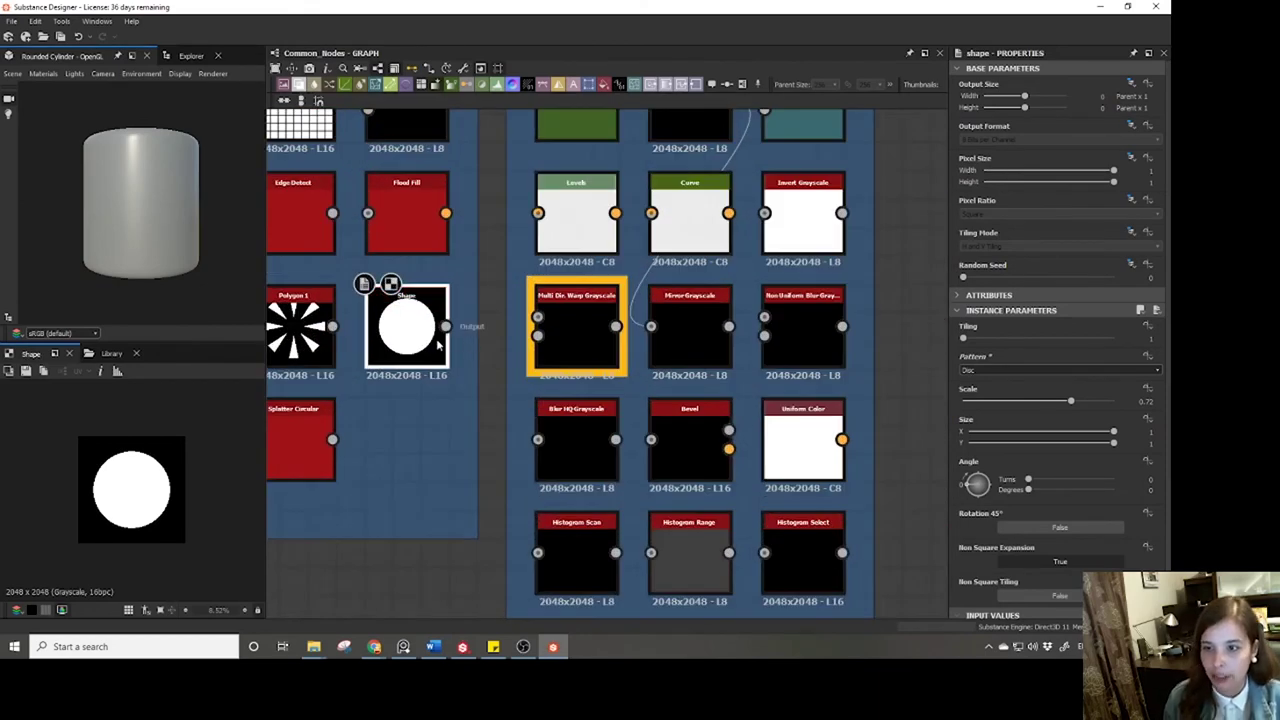
middle_drag(508, 438, 753, 470)
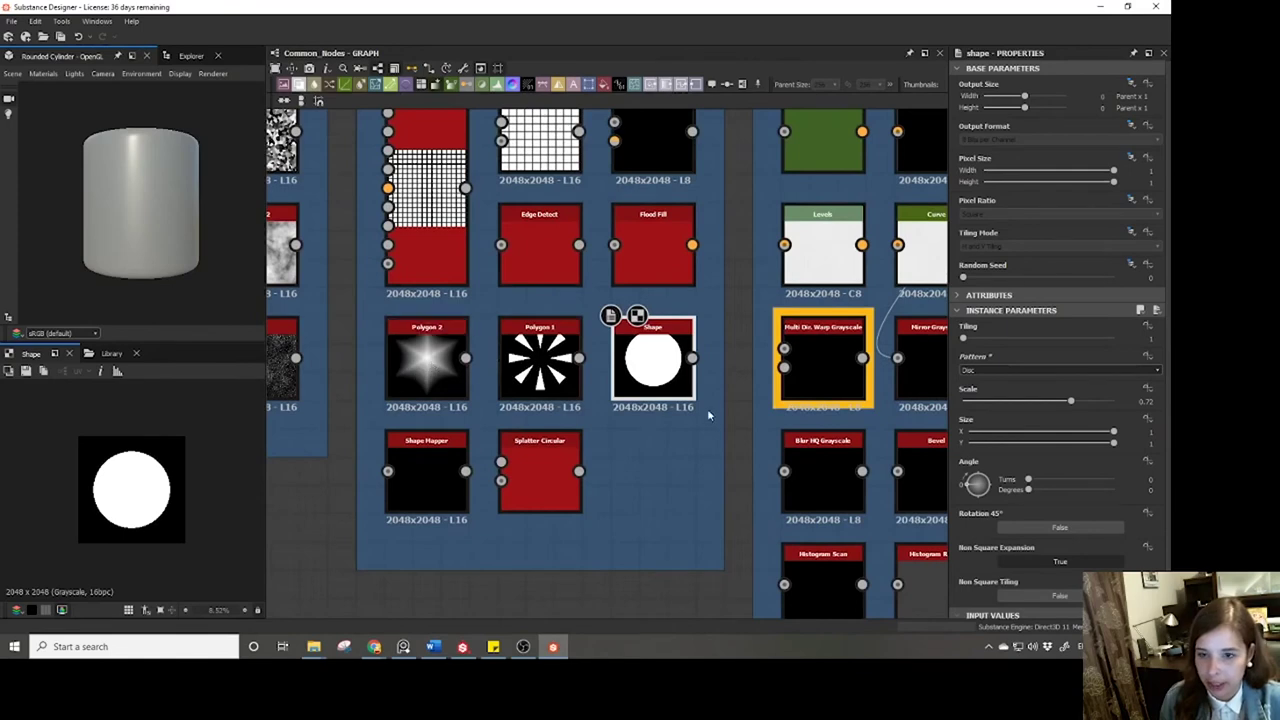
middle_drag(682, 379, 485, 345)
drag(490, 325, 809, 315)
drag(490, 325, 809, 316)
middle_drag(838, 323, 670, 355)
double_click(670, 355)
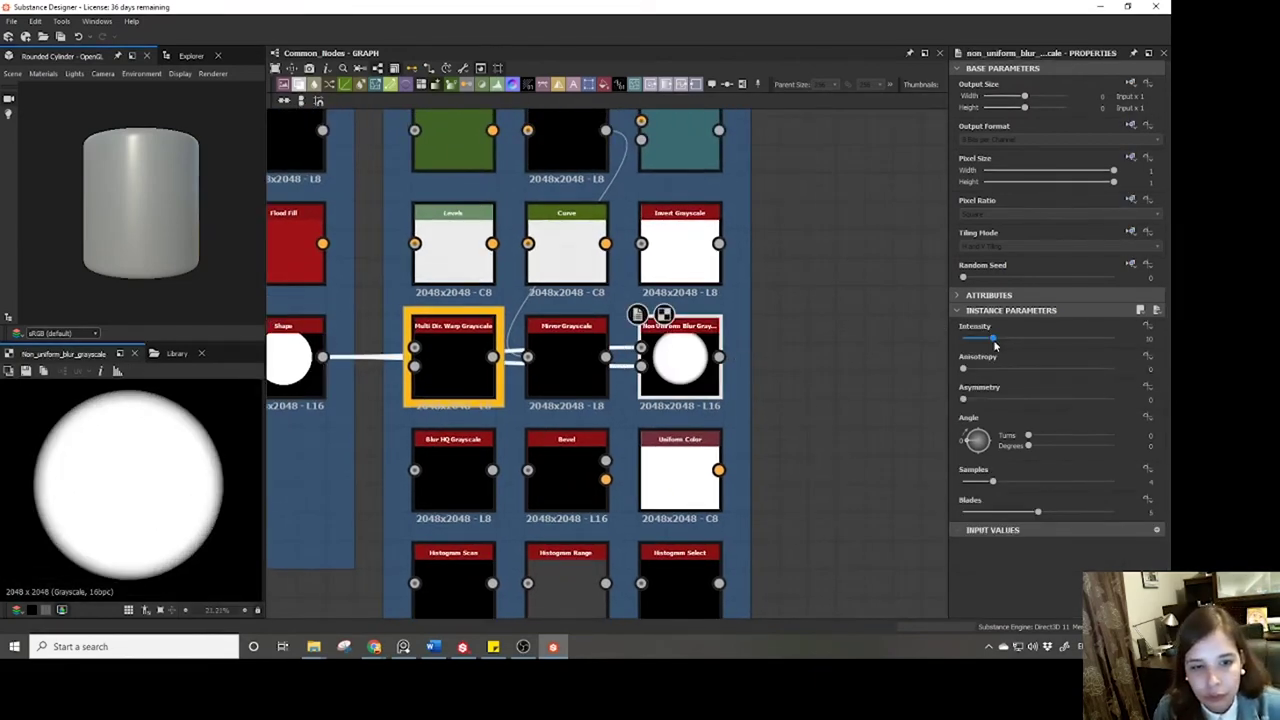
Set the Non Uniform Blur Grayscale node's intensity to 50, samples to 16 and blades to 9.
drag(996, 341, 1113, 340)
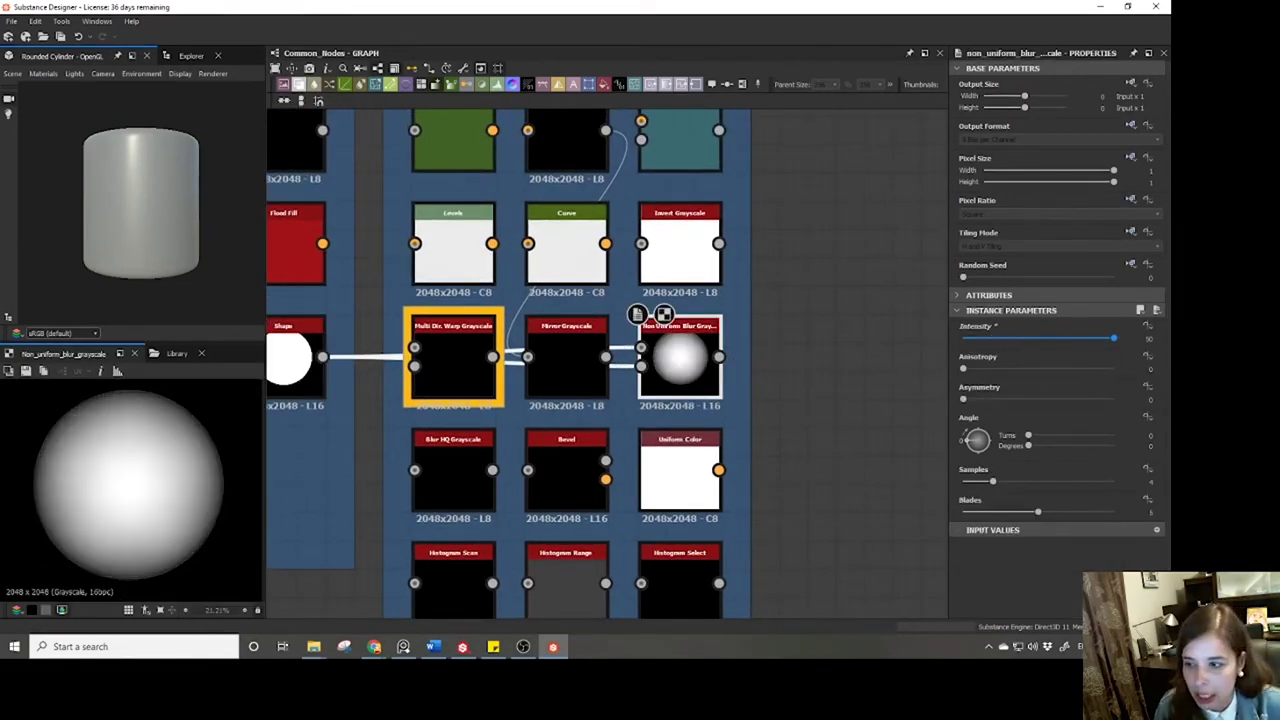
drag(993, 481, 1113, 481)
drag(1039, 515, 1113, 512)
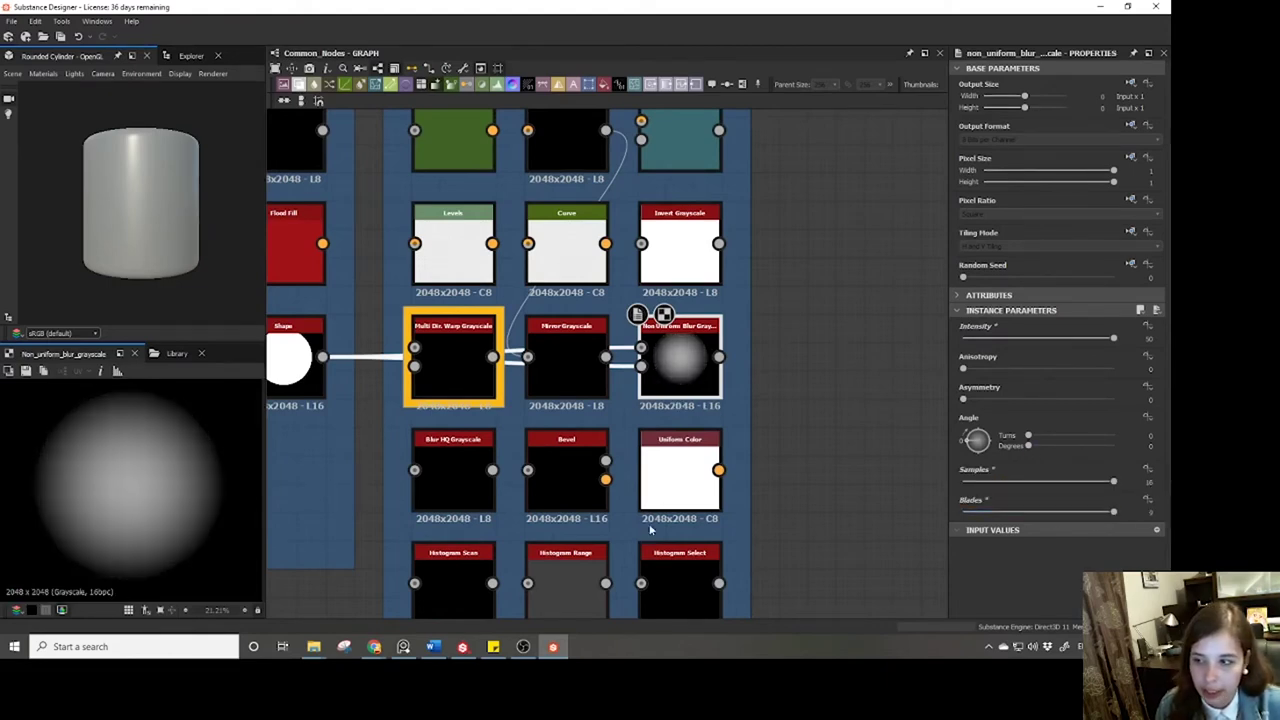
scroll(165, 453, down, 3)
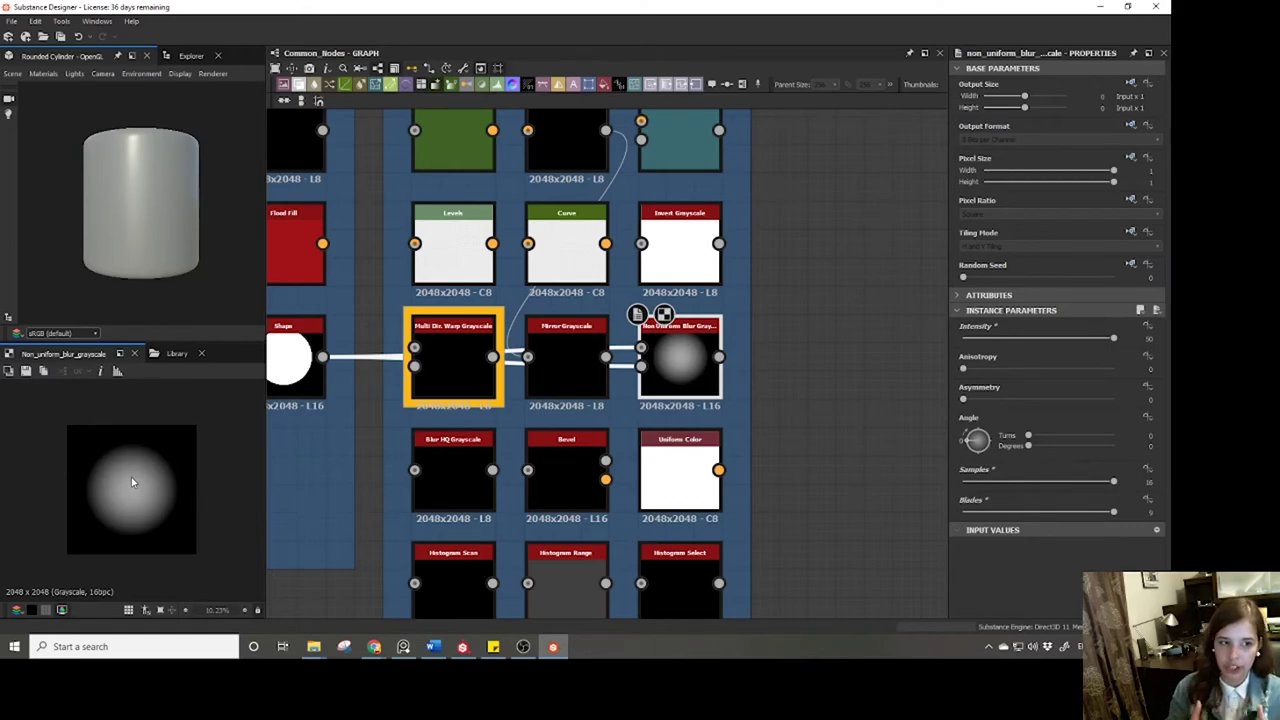
Connect the Non Uniform Blur Grayscale output to the dot node that feeds the material's output branches.
scroll(693, 403, down, 3)
middle_drag(717, 390, 603, 442)
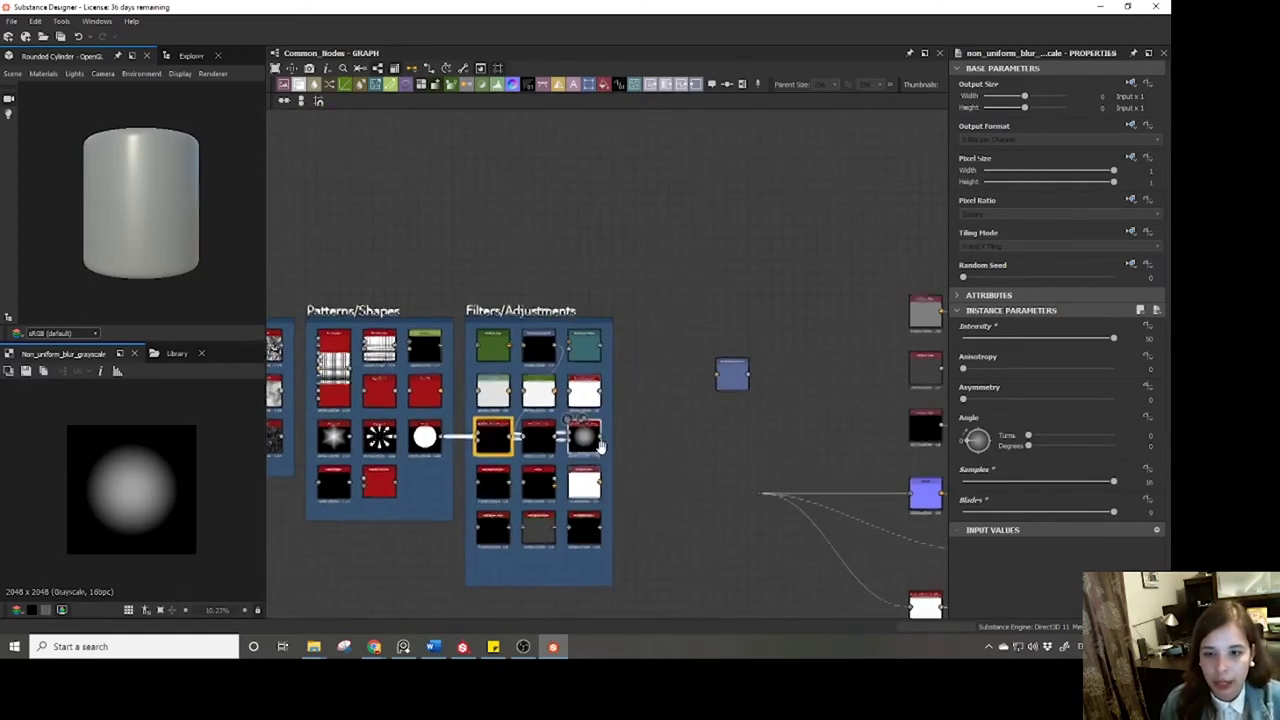
drag(603, 442, 757, 497)
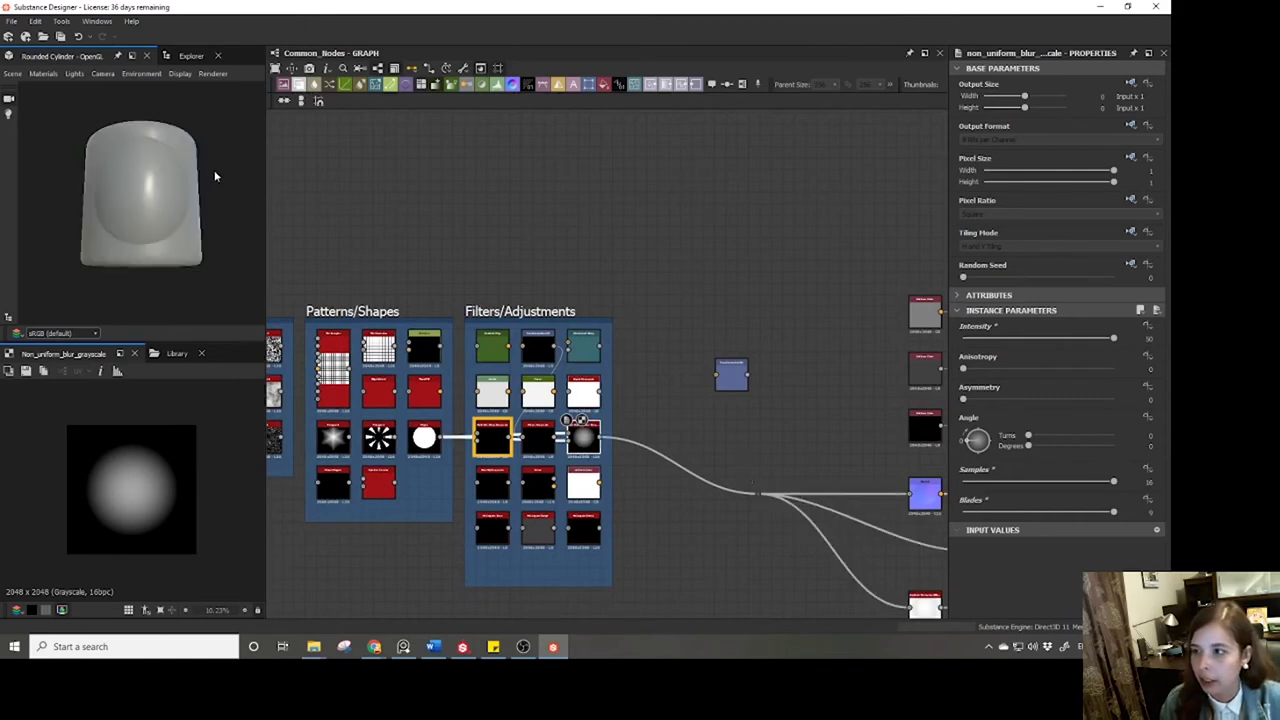
Raise the height scale of the default material's tessellation to about 9 and check the displacement on the rounded cylinder.
mouse_move(169, 222)
mouse_down()
mouse_move(129, 230)
mouse_move(150, 230)
mouse_up()
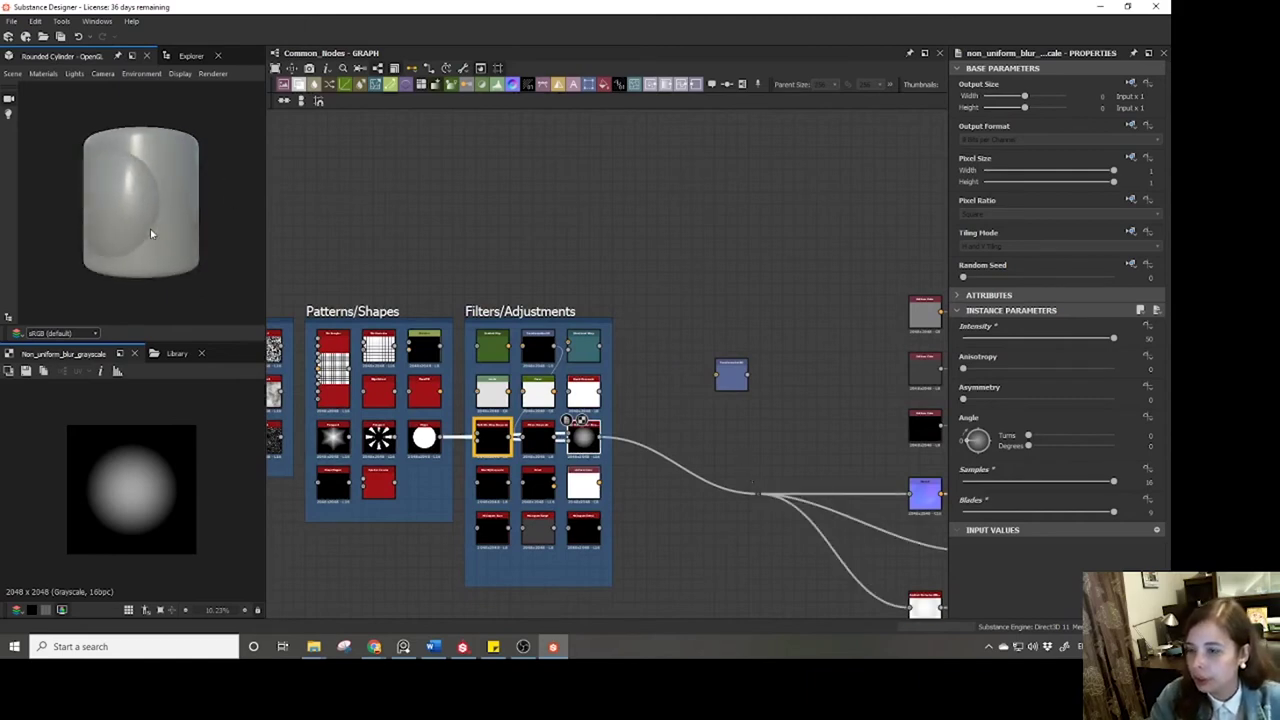
right_click(687, 261)
key(Escape)
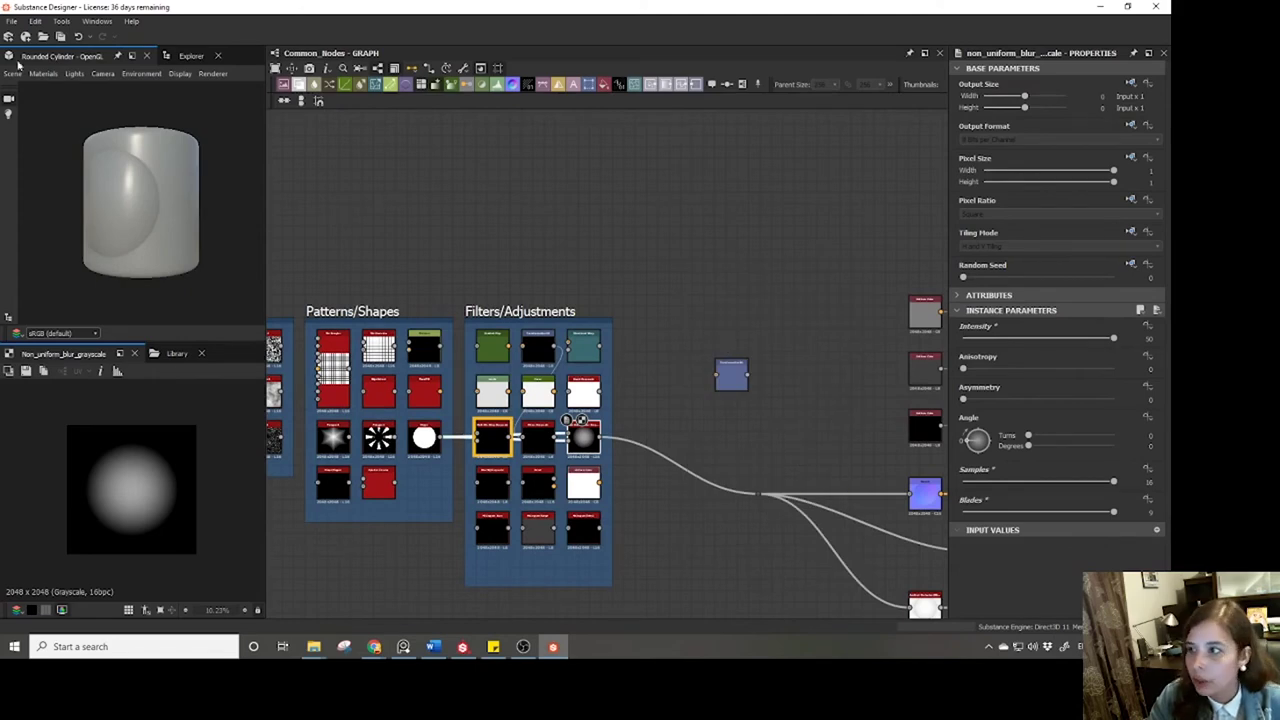
click(45, 73)
click(127, 95)
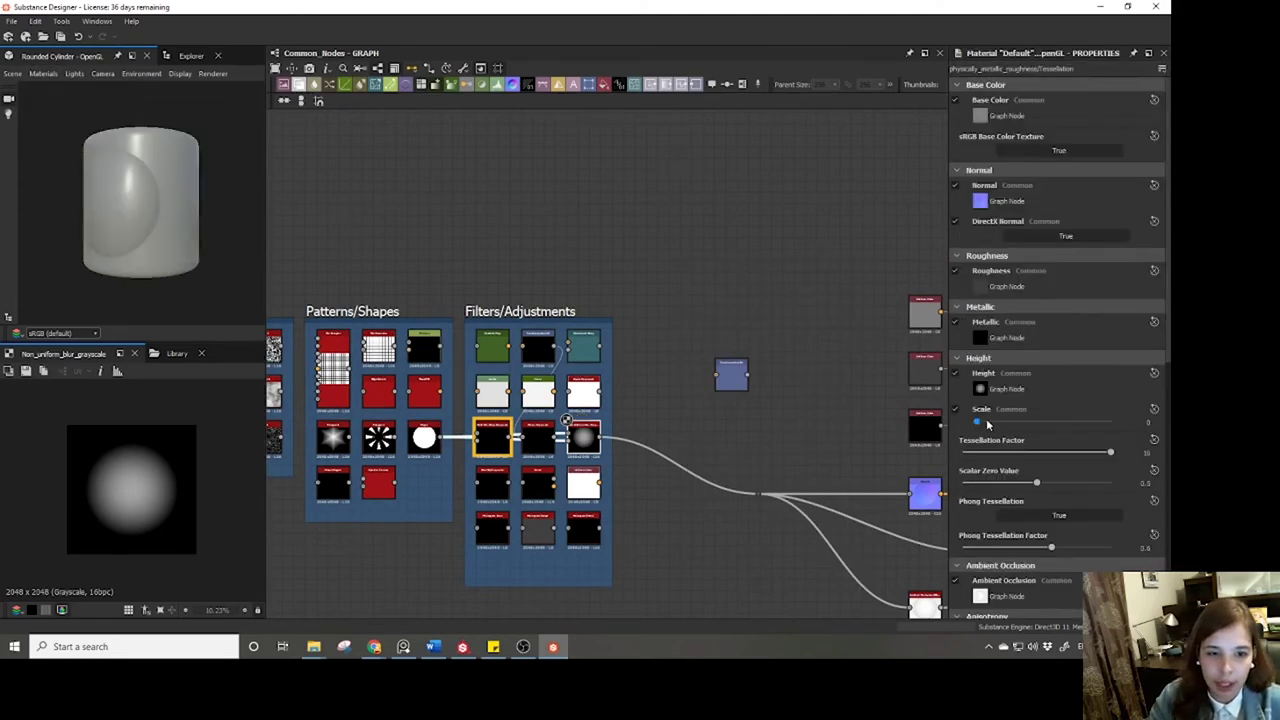
drag(977, 424, 1066, 424)
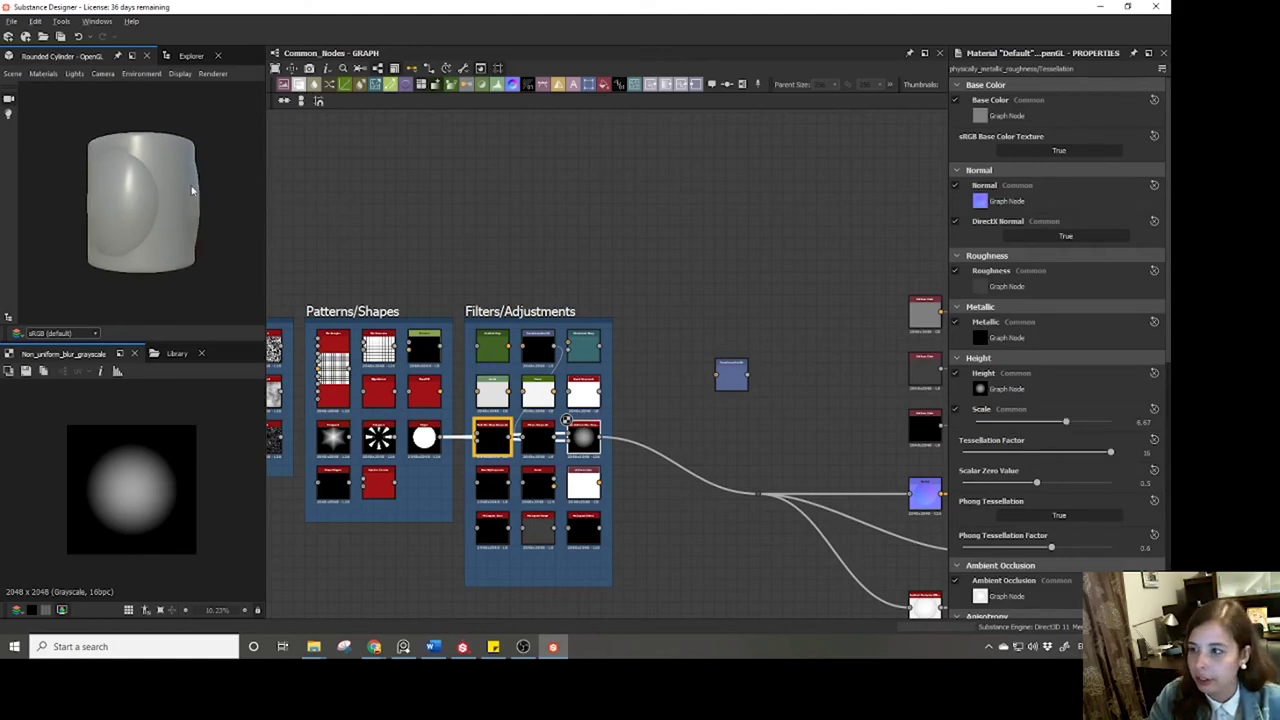
drag(193, 190, 127, 196)
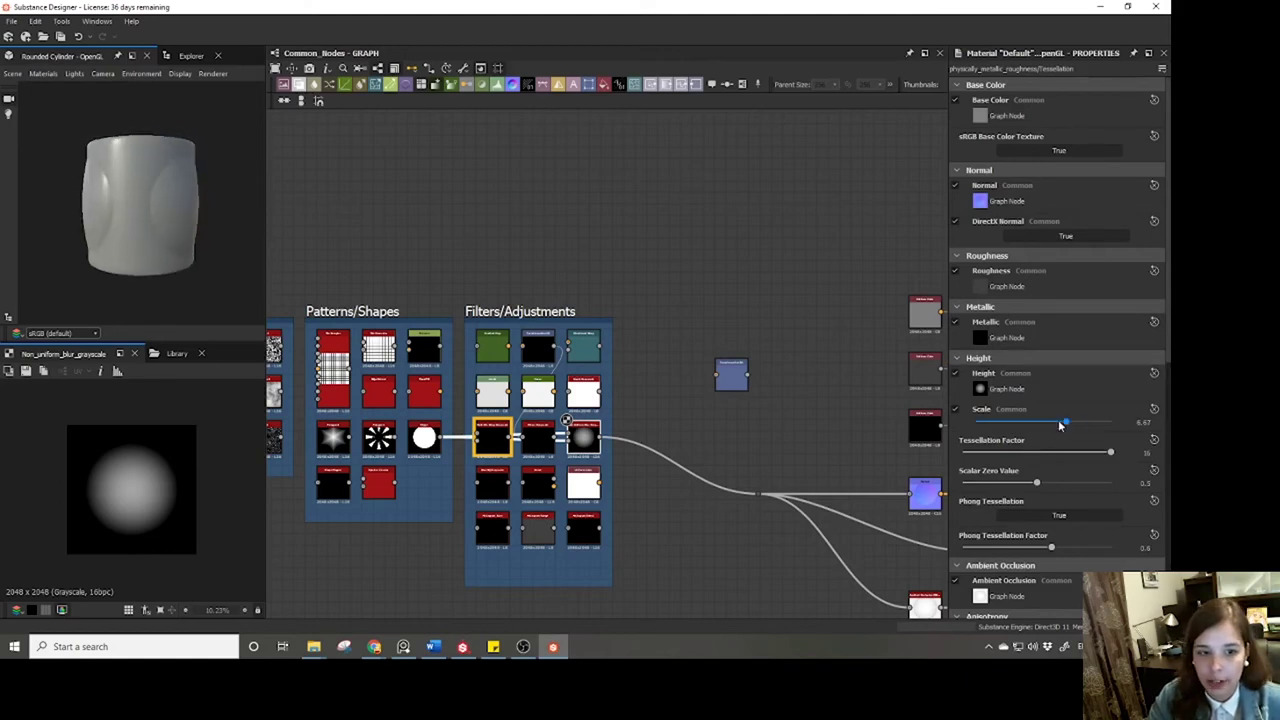
drag(1066, 423, 1098, 423)
Connect the Shape node to the Blur HQ Grayscale node's input and preview the blur.
middle_drag(441, 454, 490, 407)
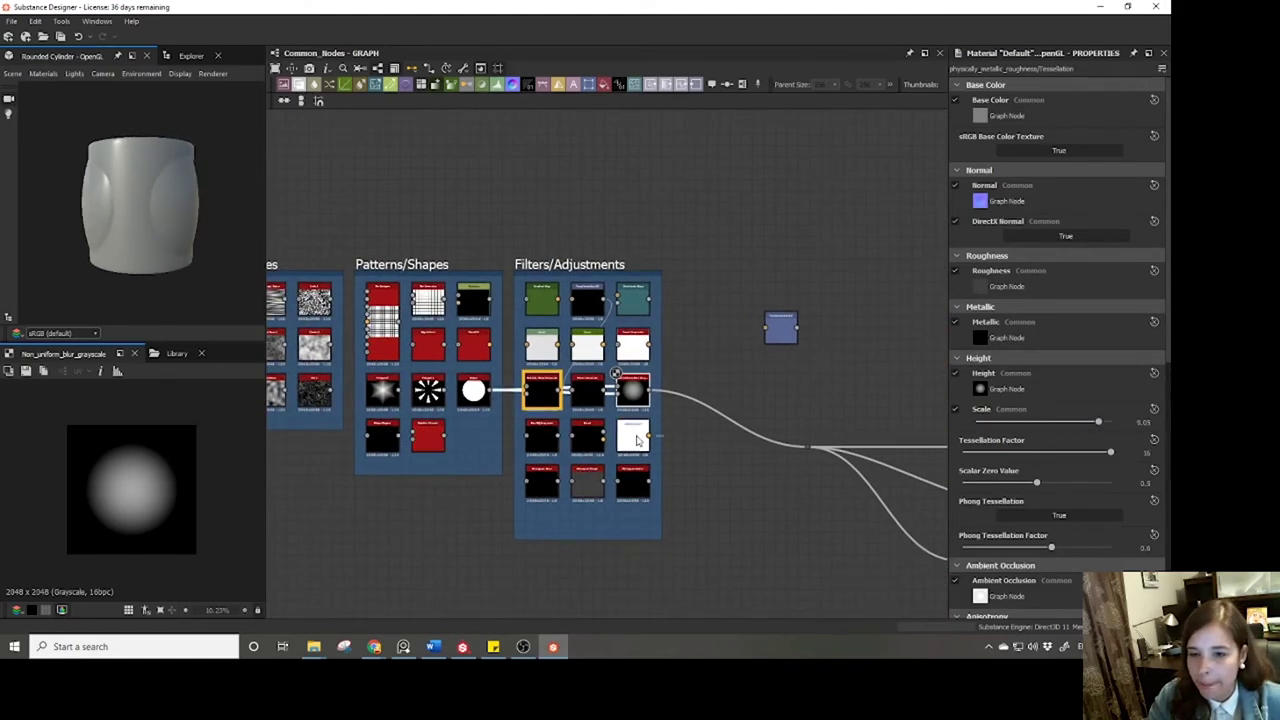
scroll(490, 407, up, 2)
scroll(482, 407, up, 1)
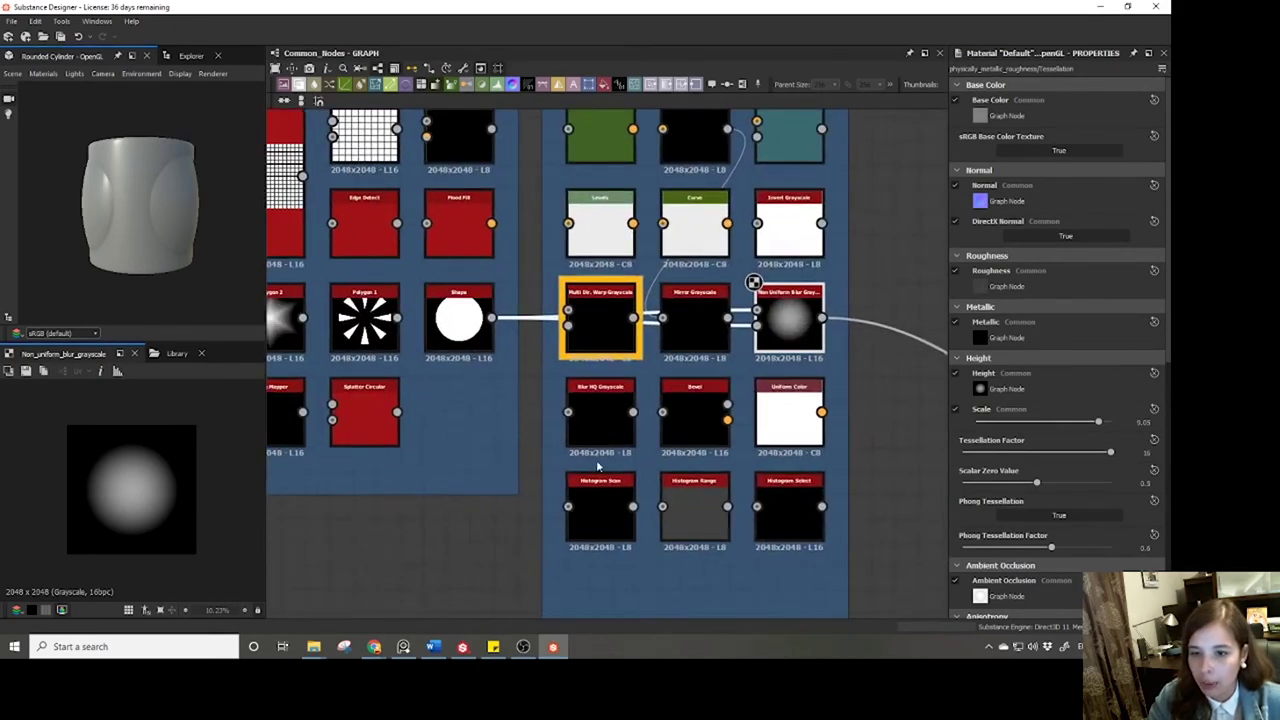
drag(491, 318, 567, 411)
click(590, 424)
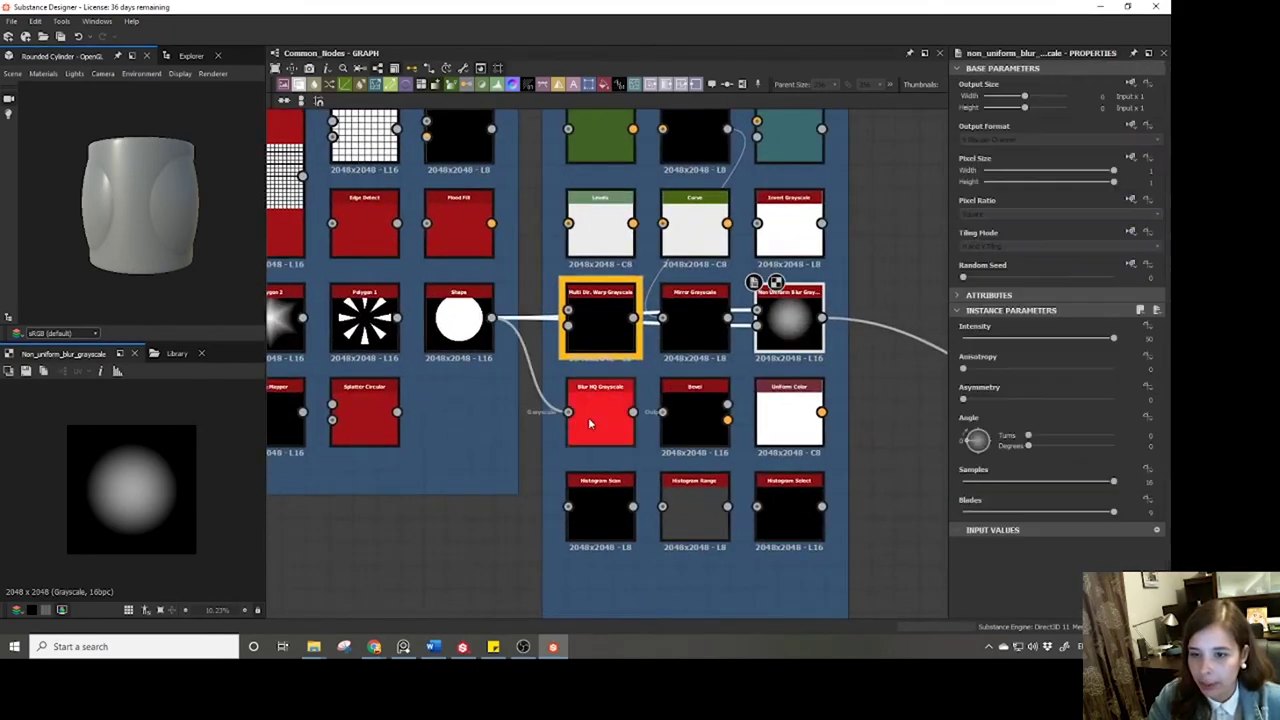
double_click(590, 424)
Set the Blur HQ Grayscale node's intensity to 32.
drag(1057, 338, 1166, 348)
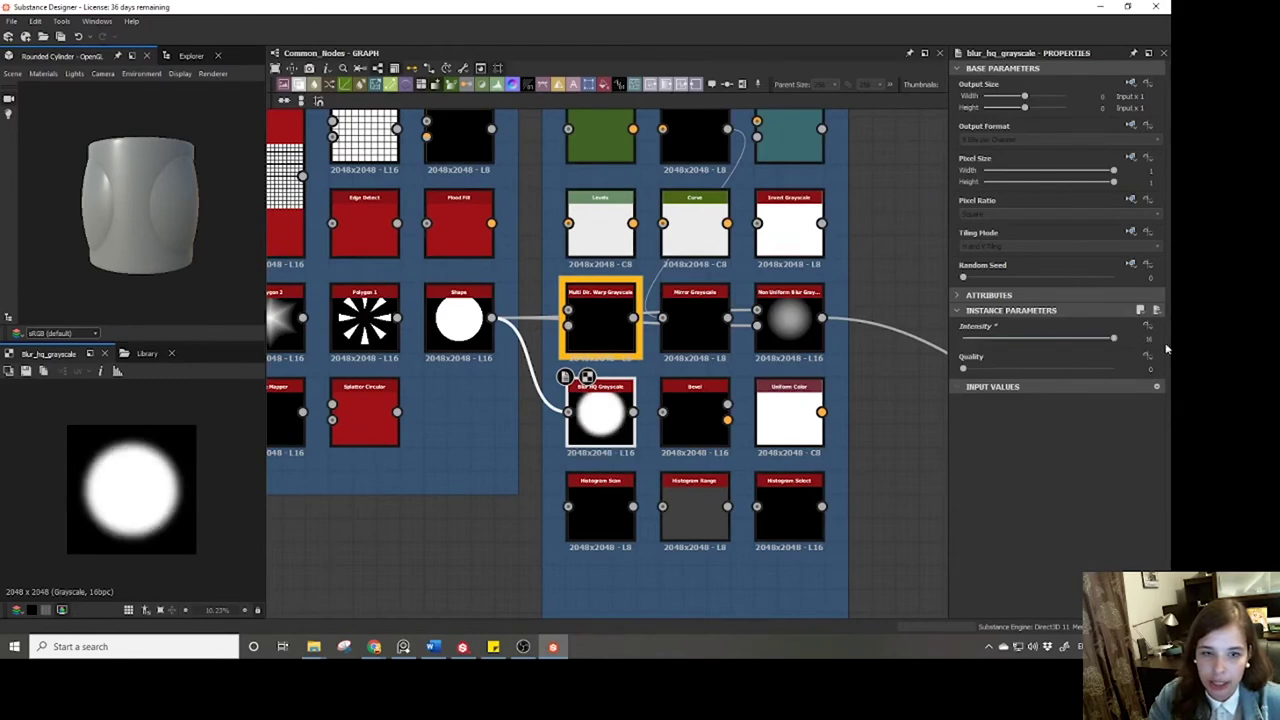
double_click(1149, 339)
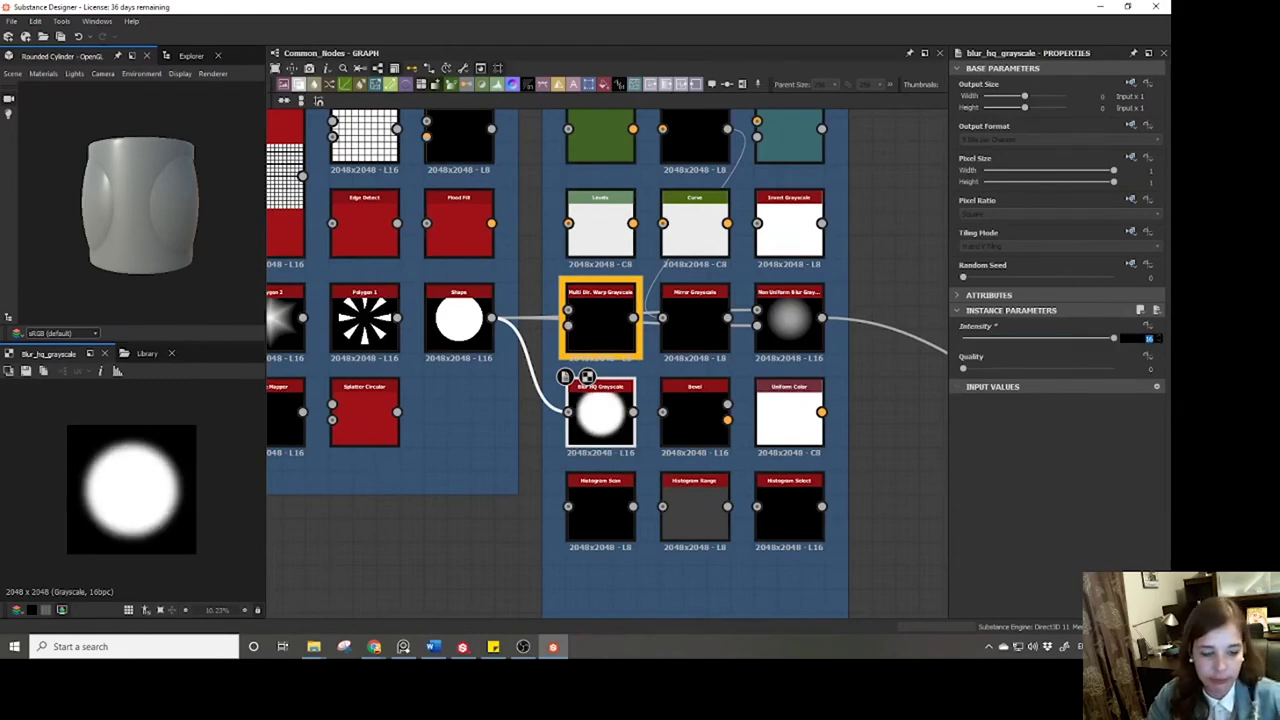
text(8)
key(Return)
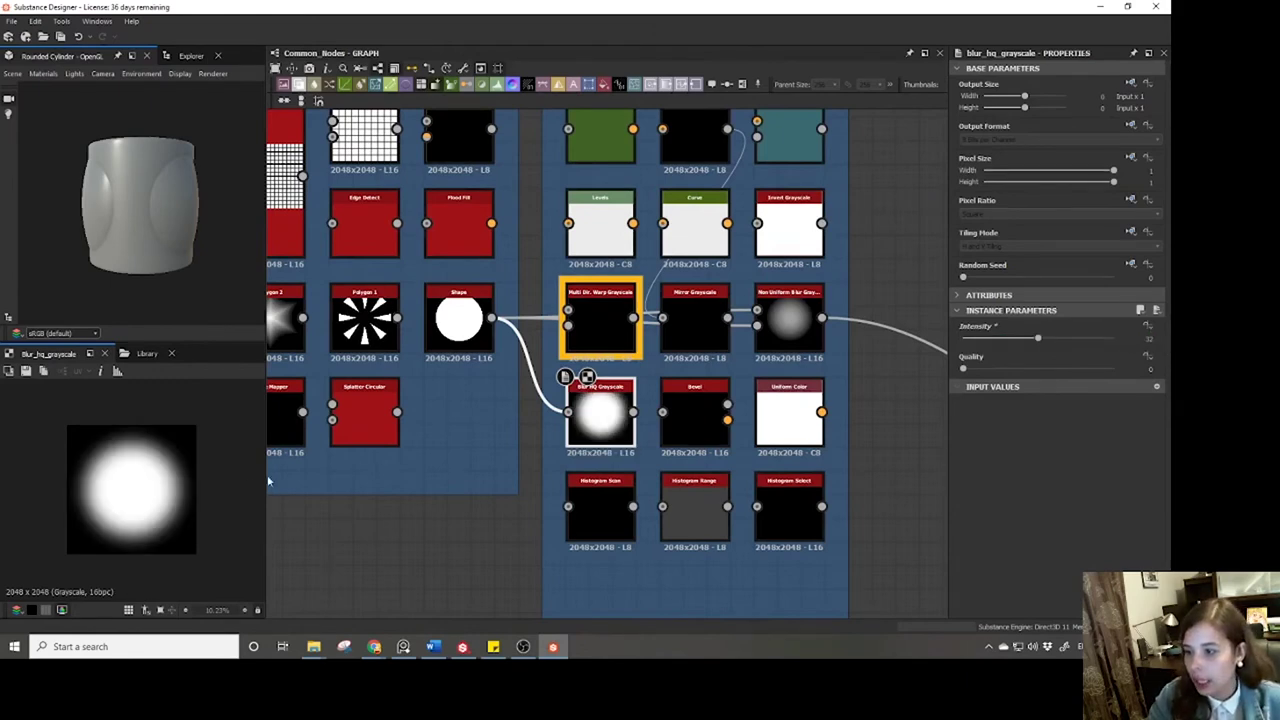
Connect the Blur HQ Grayscale output to the dot node feeding the material outputs and inspect the cylinder.
middle_drag(600, 400, 470, 415)
scroll(483, 381, down, 3)
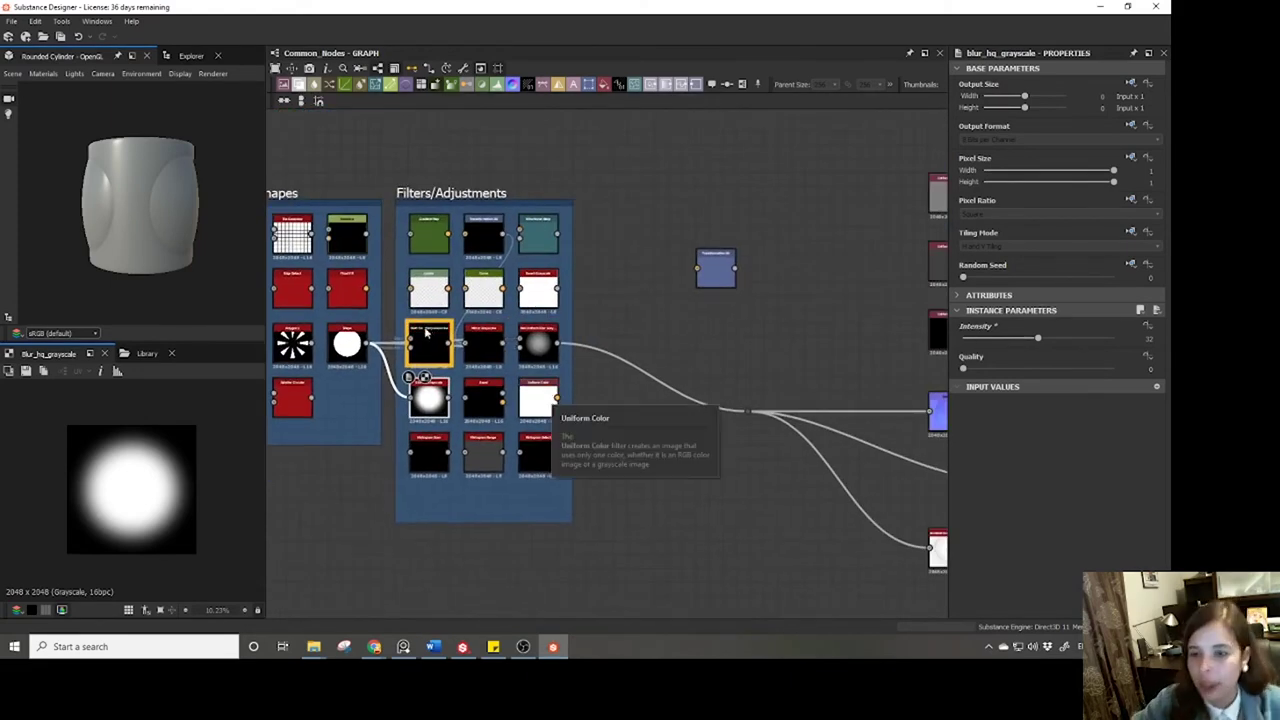
drag(450, 398, 746, 414)
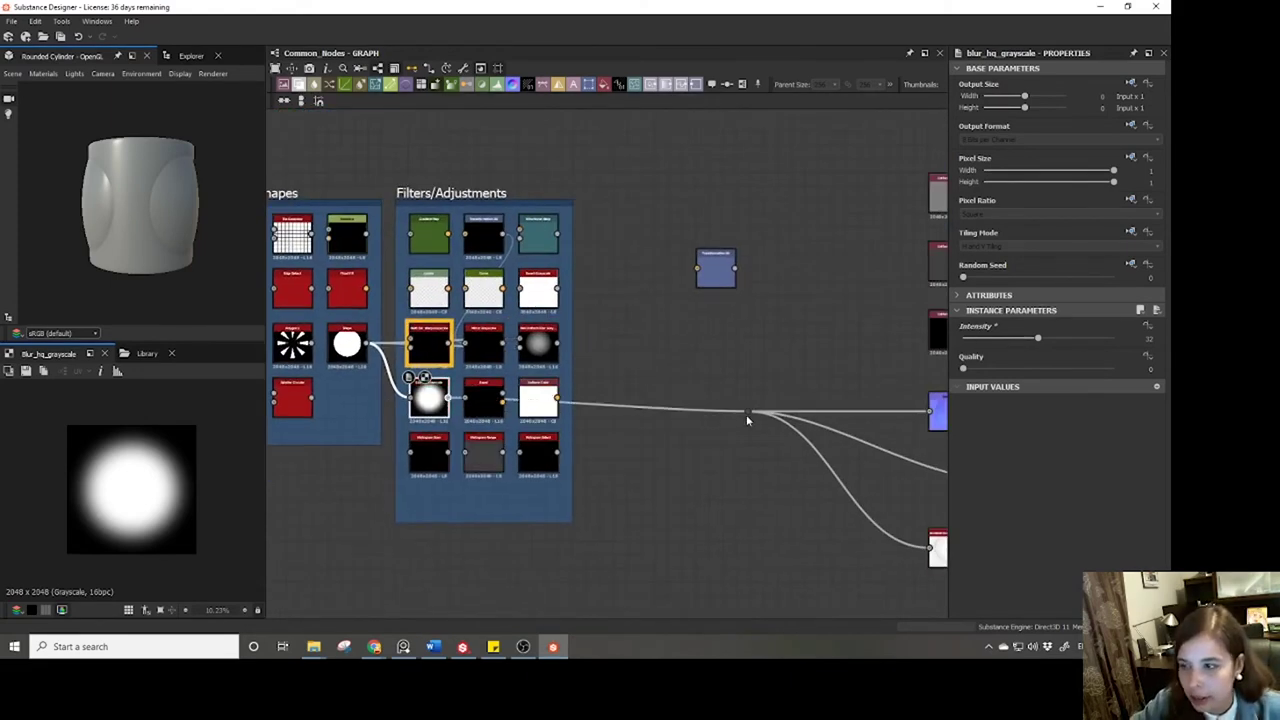
drag(49, 191, 84, 228)
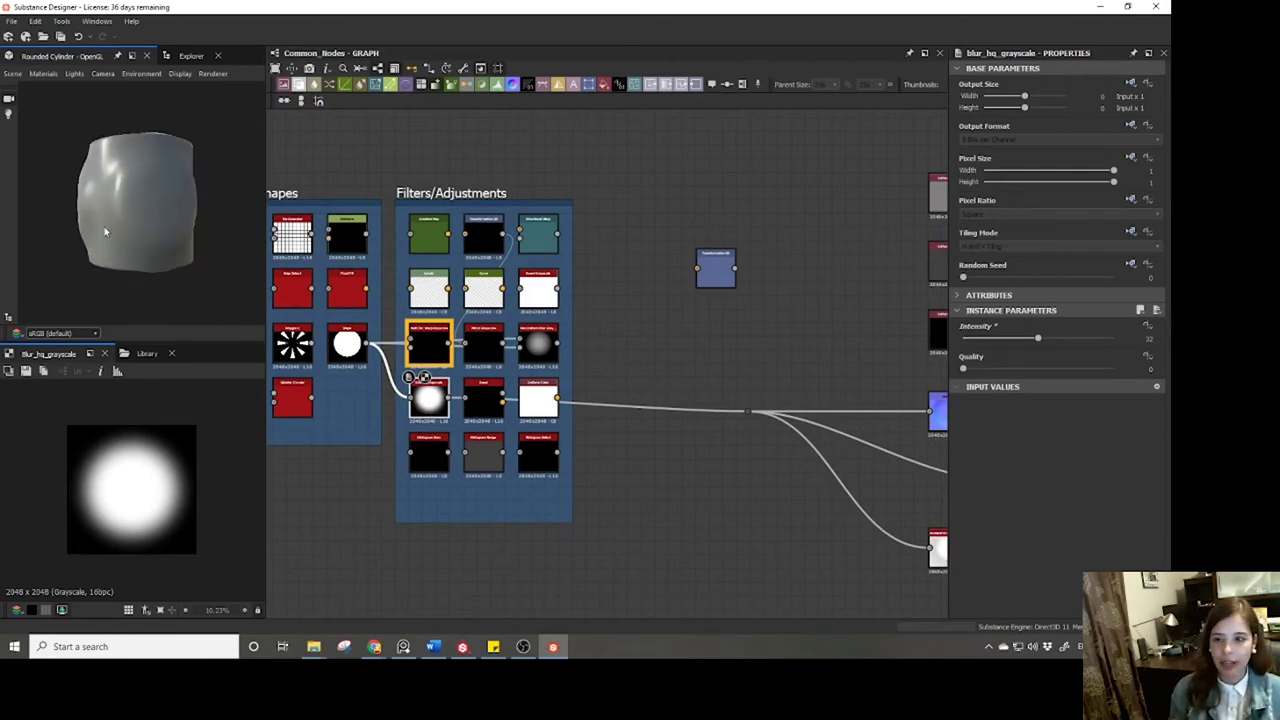
Take the Levels node out of the Filters/Adjustments frame and insert it between Blur HQ Grayscale and the dot node.
drag(429, 289, 597, 463)
click(612, 490)
drag(743, 411, 640, 479)
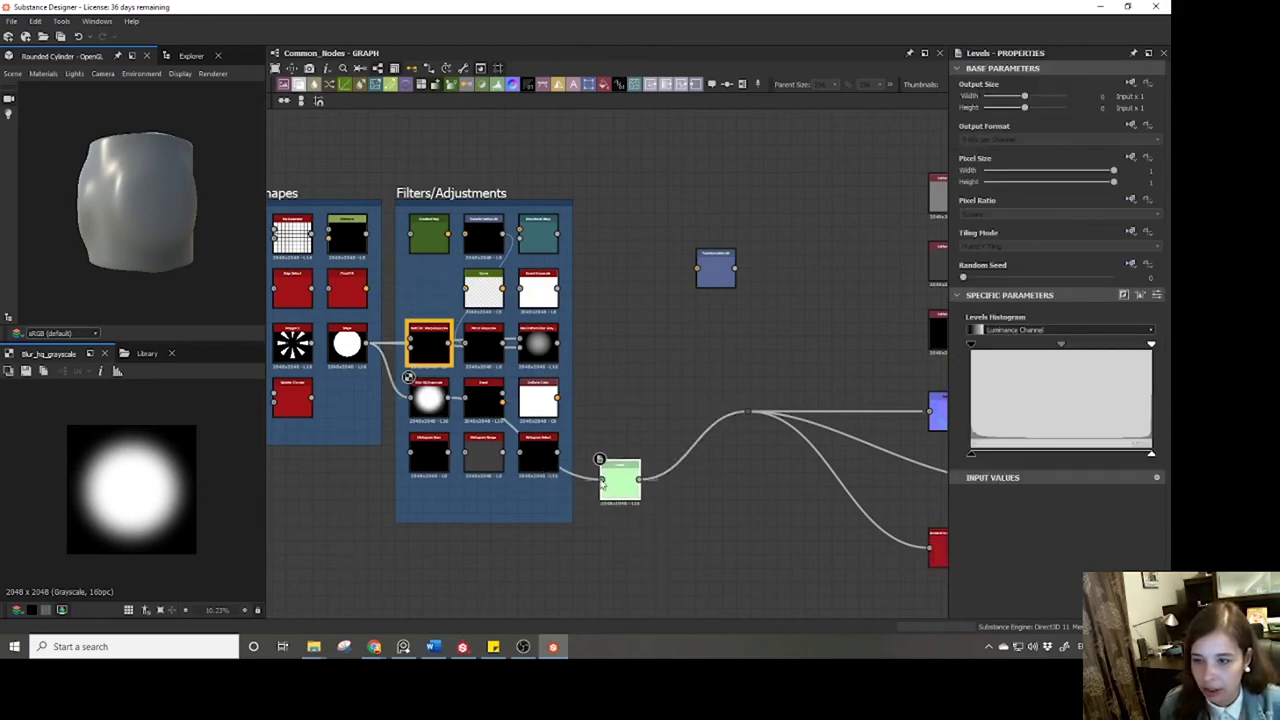
Adjust the Levels histogram by lowering the white input point slightly and raising the black input point.
drag(1060, 345, 1065, 345)
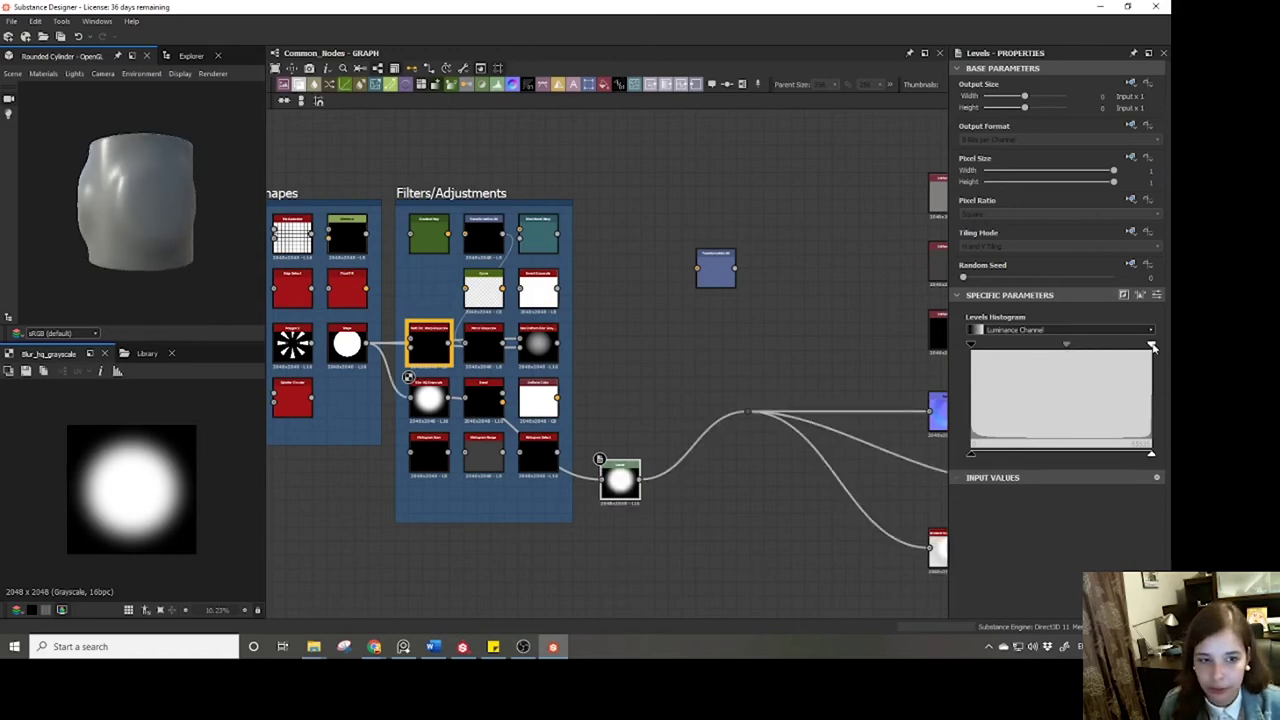
mouse_move(1152, 345)
mouse_down()
mouse_move(1089, 344)
mouse_move(1139, 346)
mouse_up()
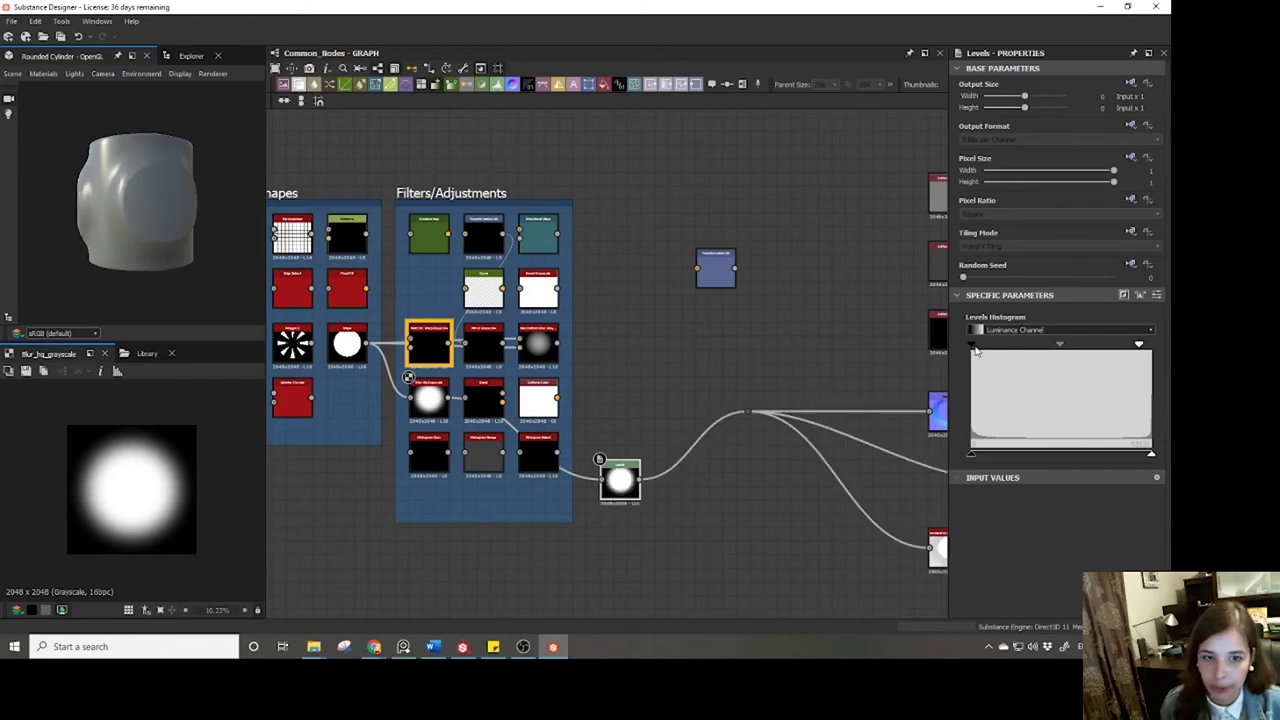
drag(975, 348, 1014, 345)
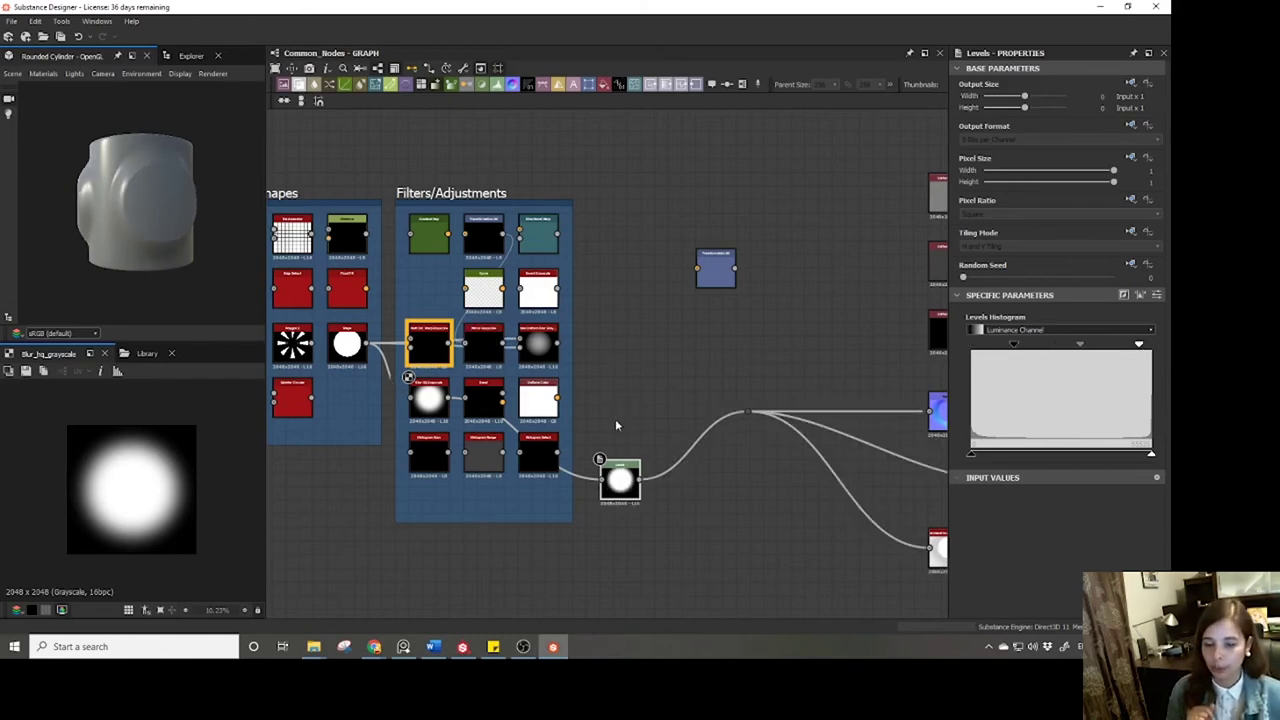
Delete the Levels node and move the Histogram Scan, Histogram Range and Histogram Select nodes below the Filters/Adjustments frame.
key(Delete)
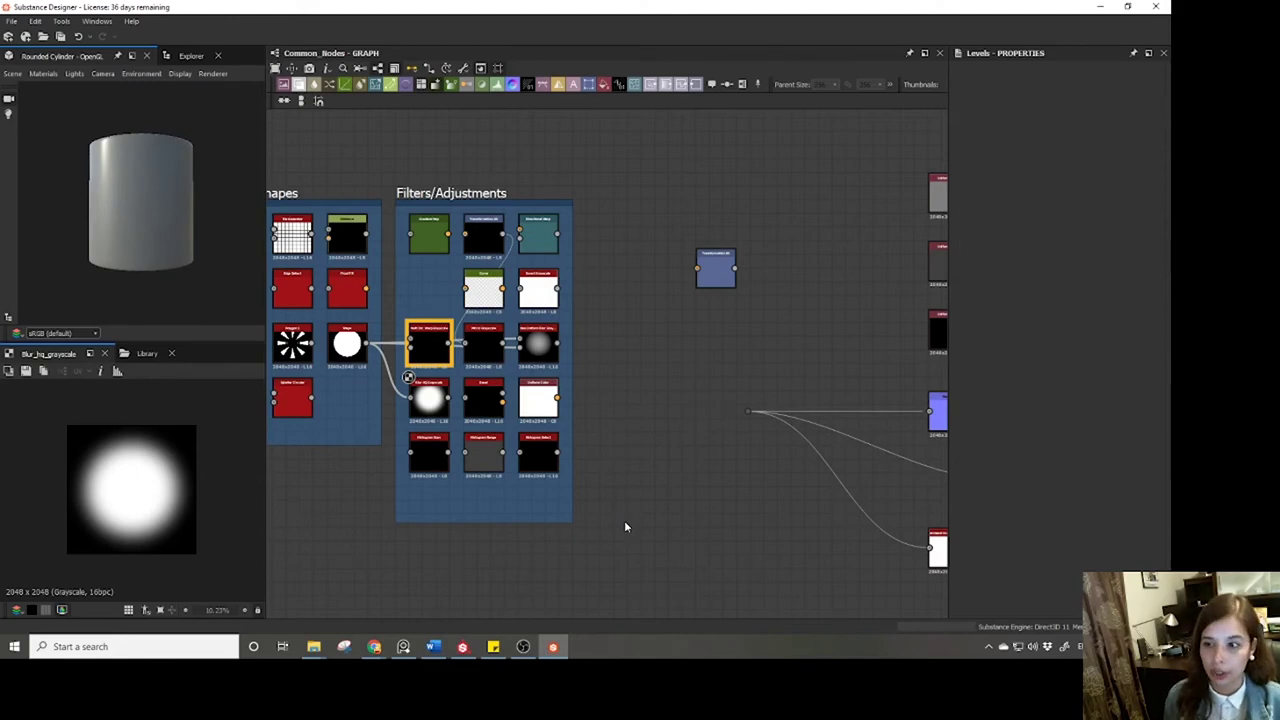
middle_drag(528, 484, 594, 476)
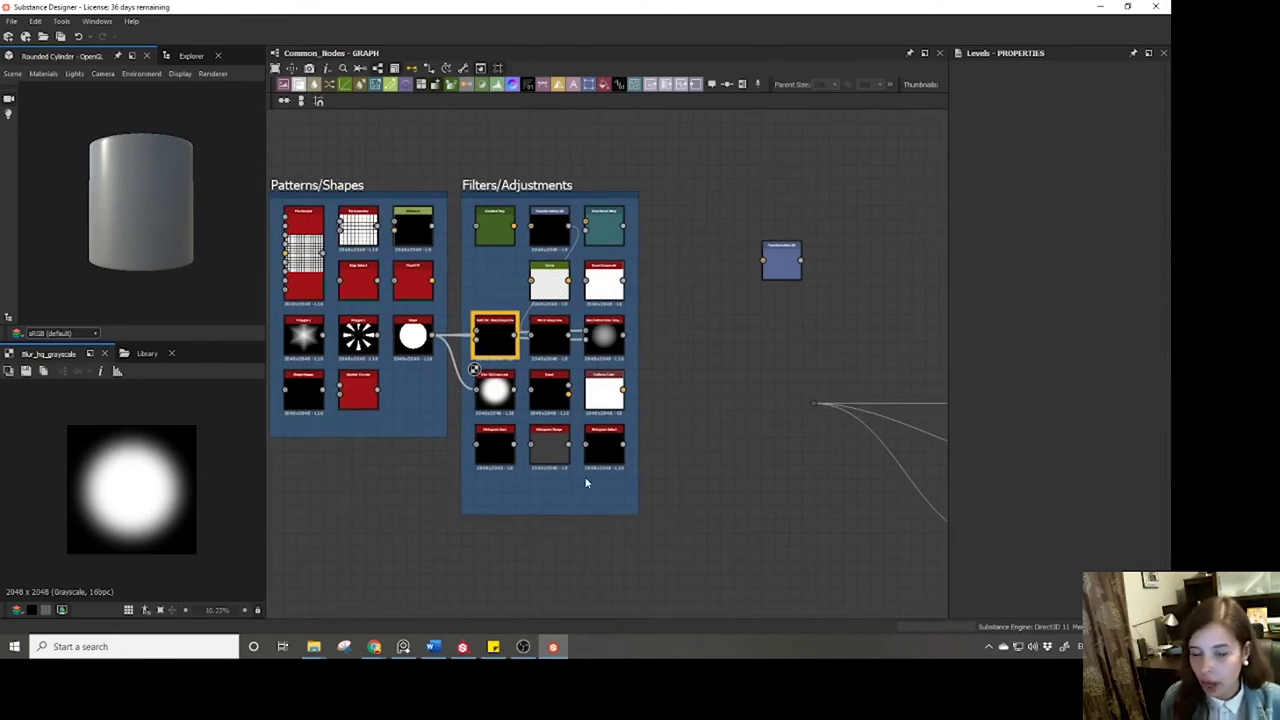
scroll(580, 466, up, 3)
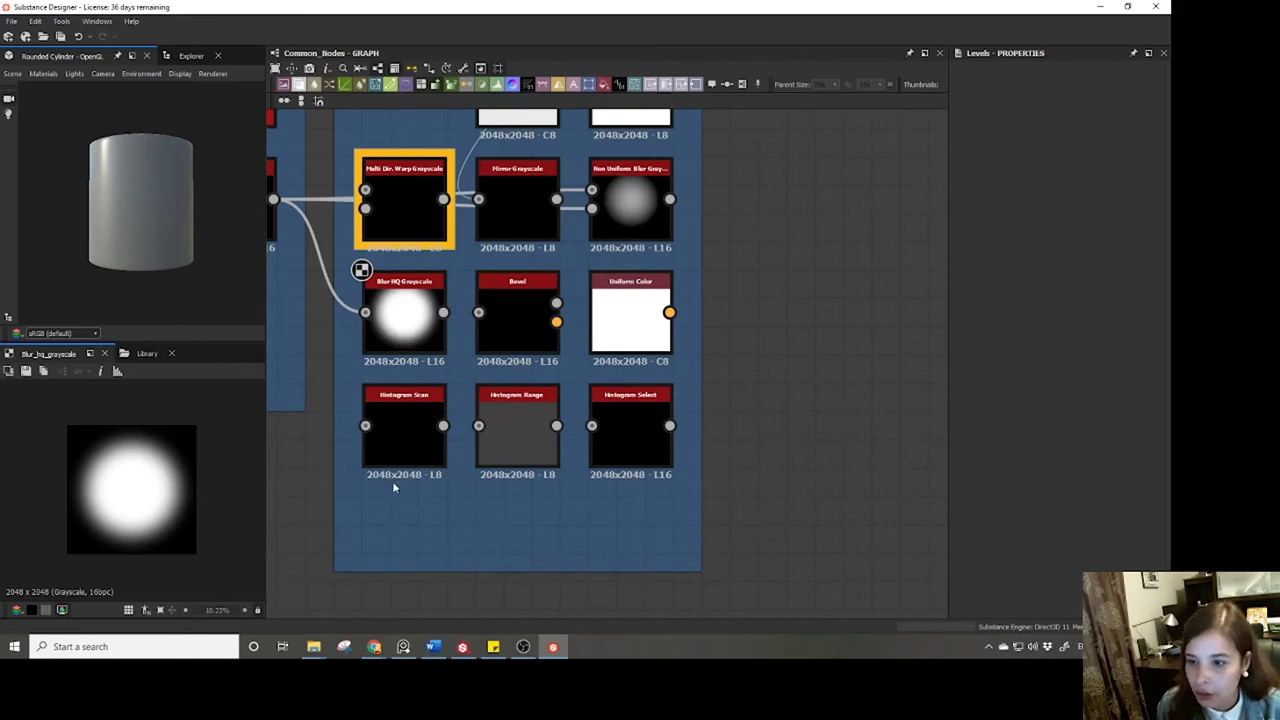
drag(393, 487, 672, 455)
middle_drag(573, 529, 585, 441)
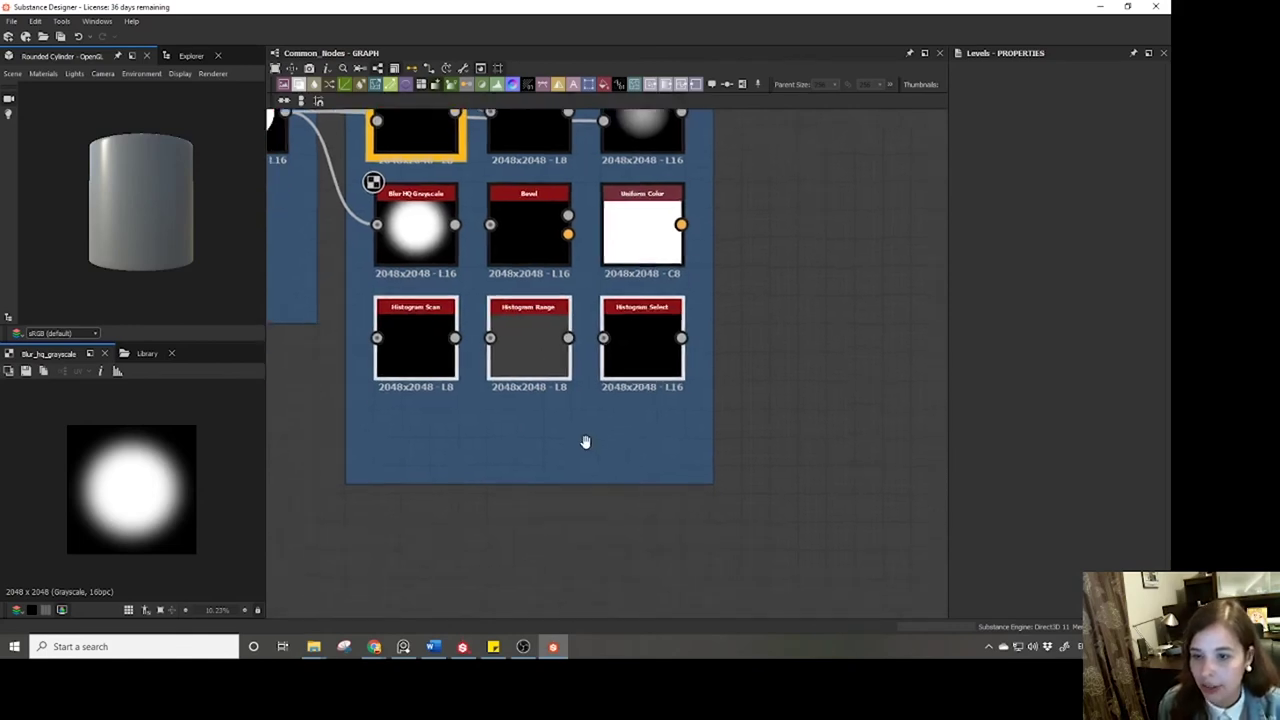
scroll(587, 439, down, 2)
drag(610, 385, 609, 517)
scroll(711, 220, down, 1)
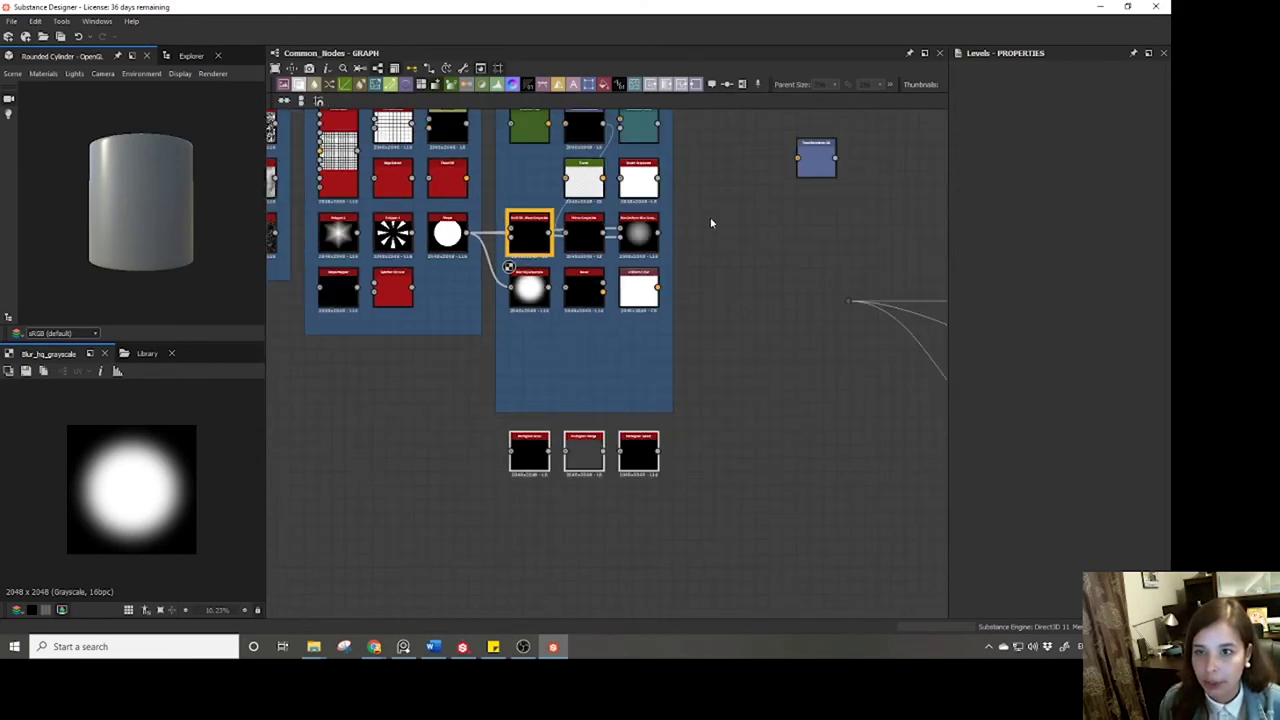
Add a new Levels node below the Patterns/Shapes frame and place a Clouds 2 node beside it.
middle_drag(545, 165, 553, 213)
click(448, 513)
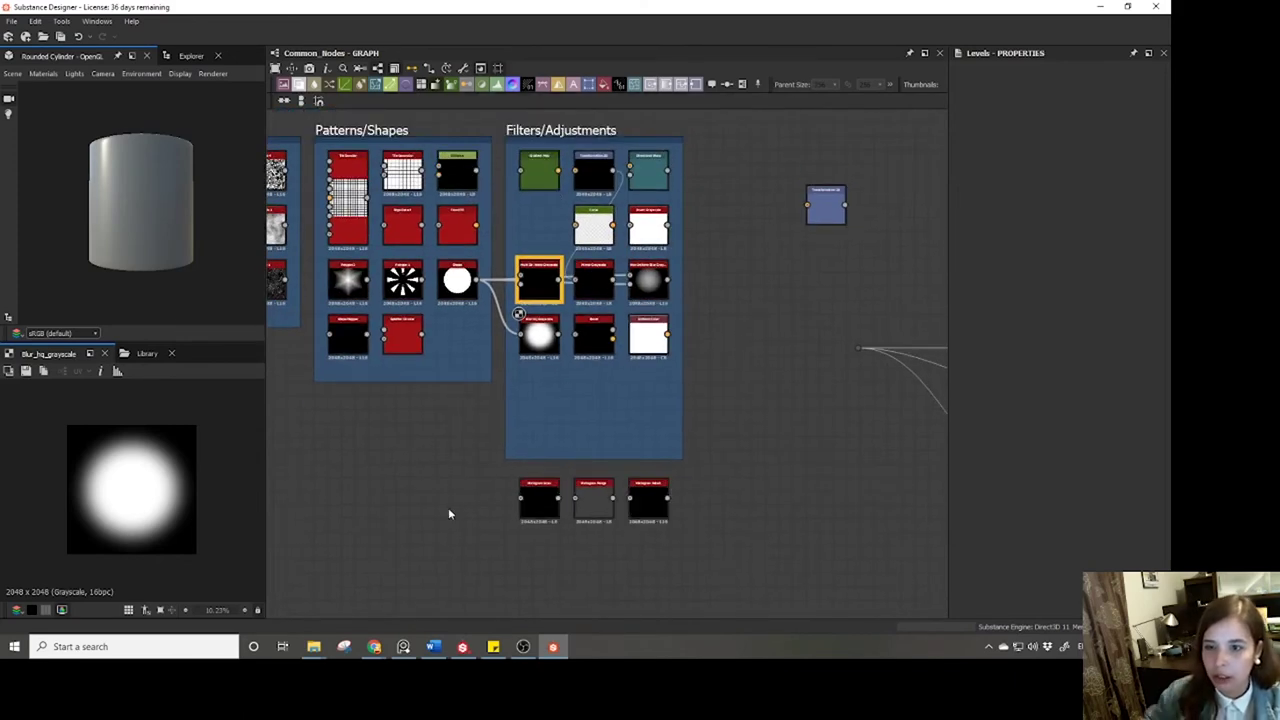
text(lev)
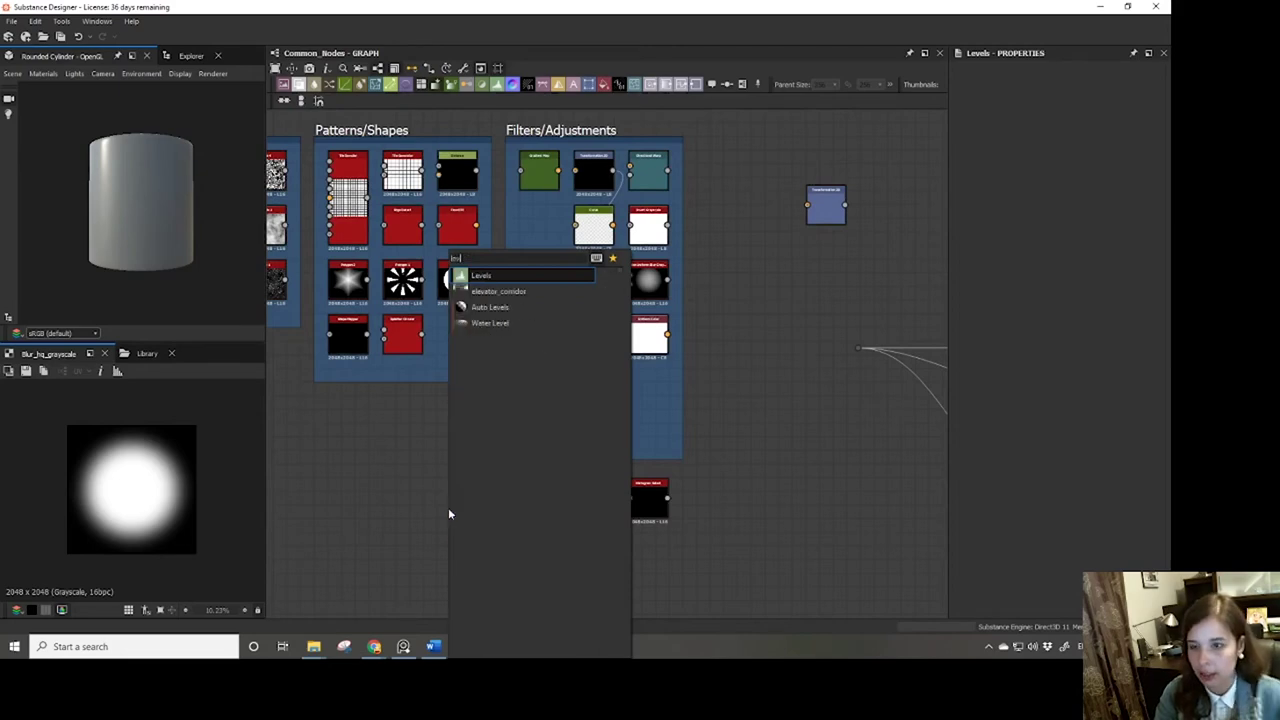
click(497, 274)
middle_drag(412, 542, 565, 517)
drag(565, 517, 482, 488)
middle_drag(482, 488, 454, 432)
Connect the Clouds 2 node to the Levels node and preview the result with its histogram.
drag(476, 411, 503, 426)
middle_drag(609, 452, 520, 467)
scroll(515, 440, up, 2)
click(520, 467)
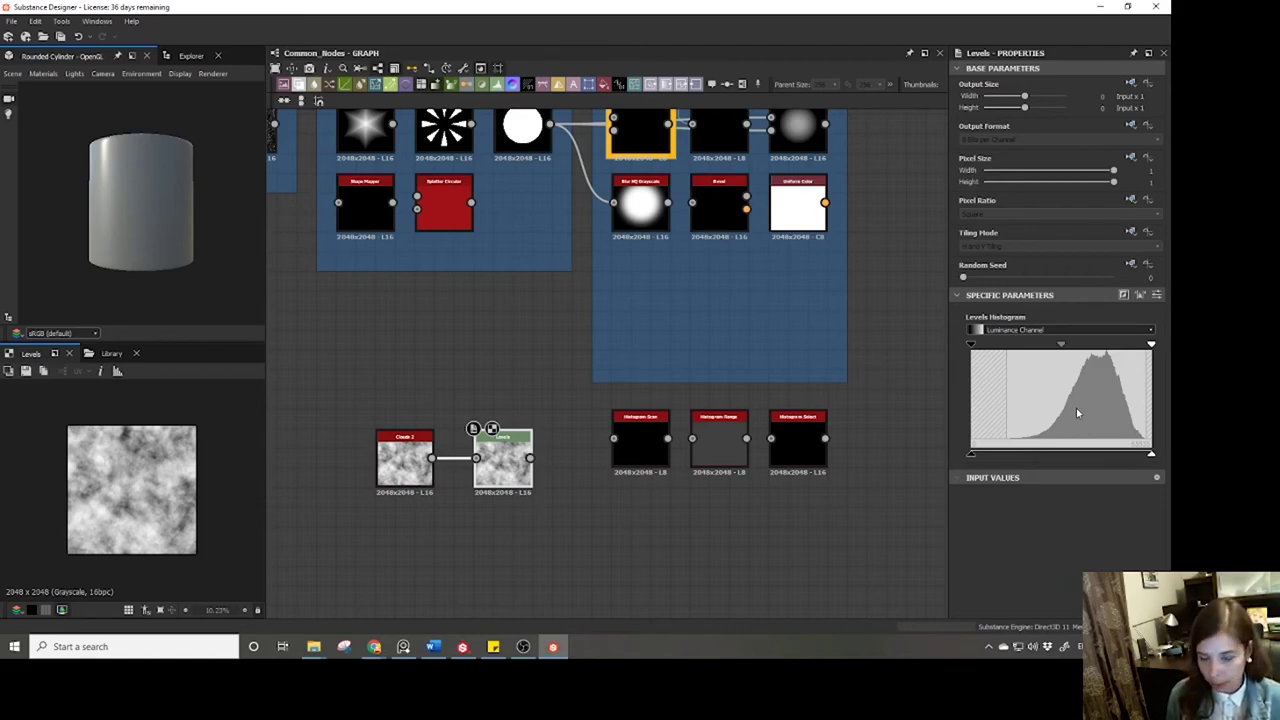
Move the Clouds 2 and Levels nodes together into line with the row of Histogram nodes.
drag(329, 431, 525, 526)
drag(483, 434, 523, 414)
middle_drag(699, 423, 655, 413)
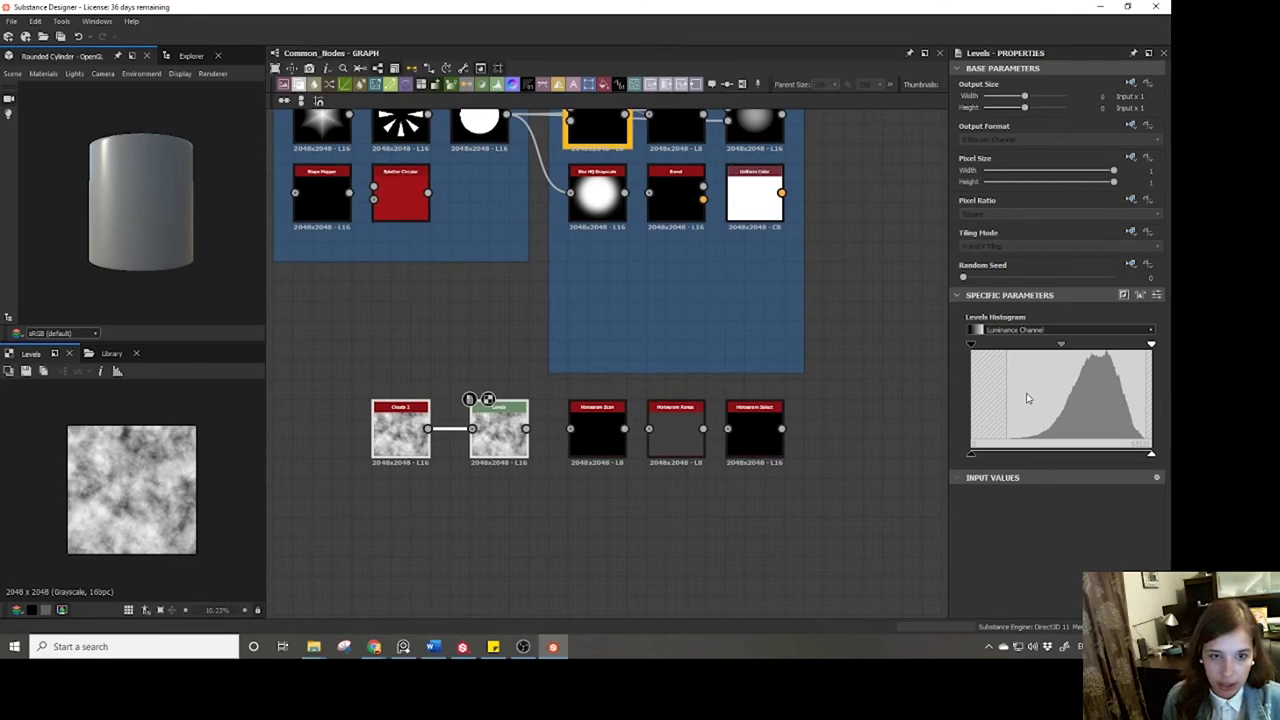
Connect the Levels output to the Histogram Scan input and preview the Histogram Scan node.
scroll(487, 430, up, 3)
middle_drag(412, 424, 340, 405)
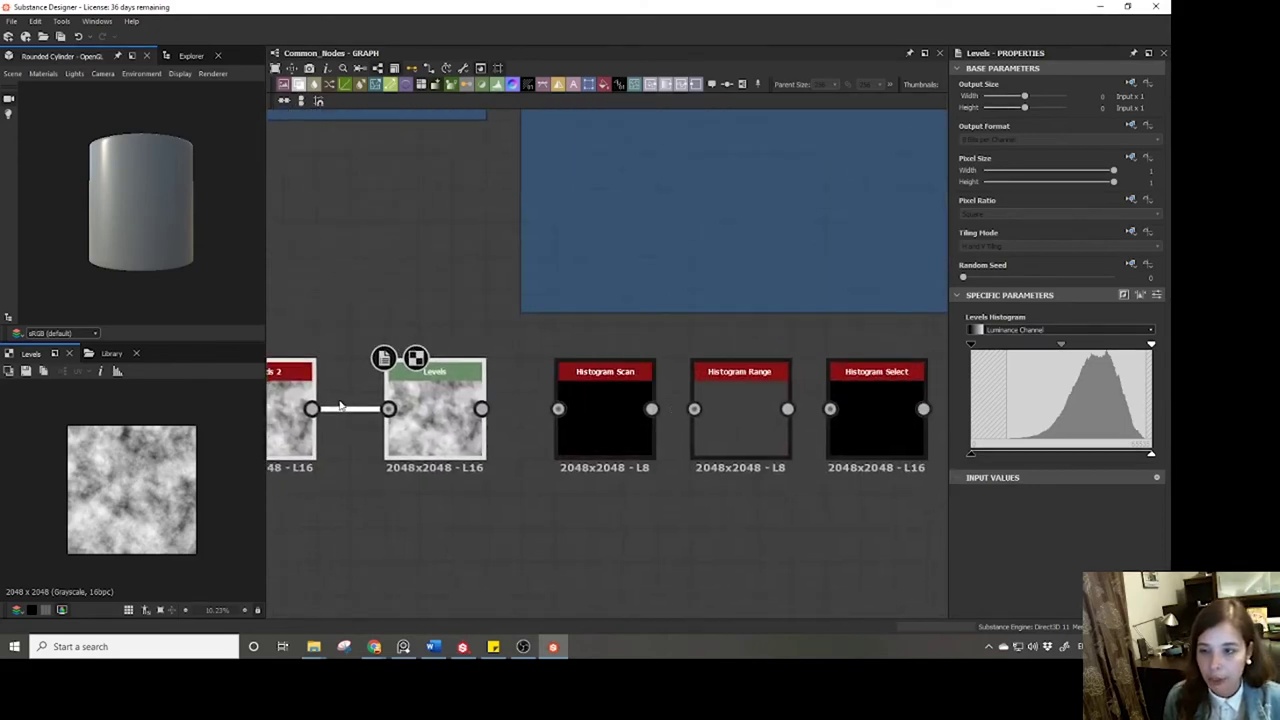
drag(481, 408, 558, 408)
click(589, 418)
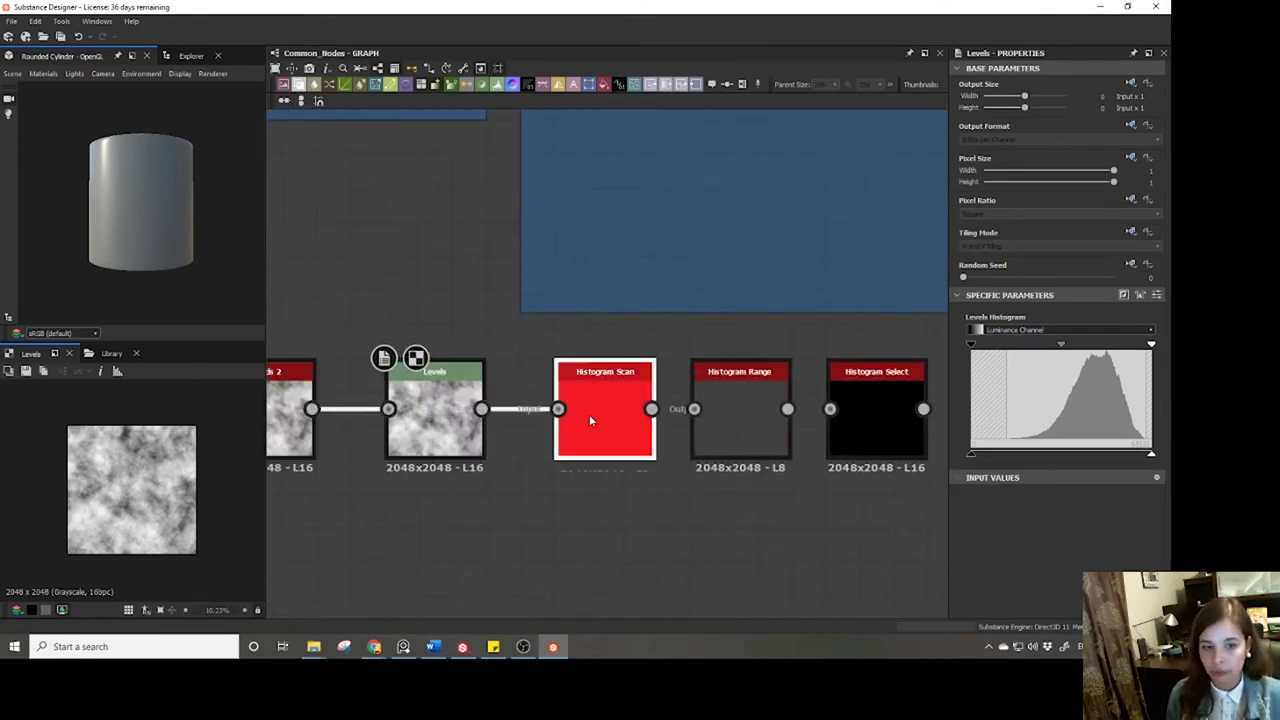
double_click(589, 418)
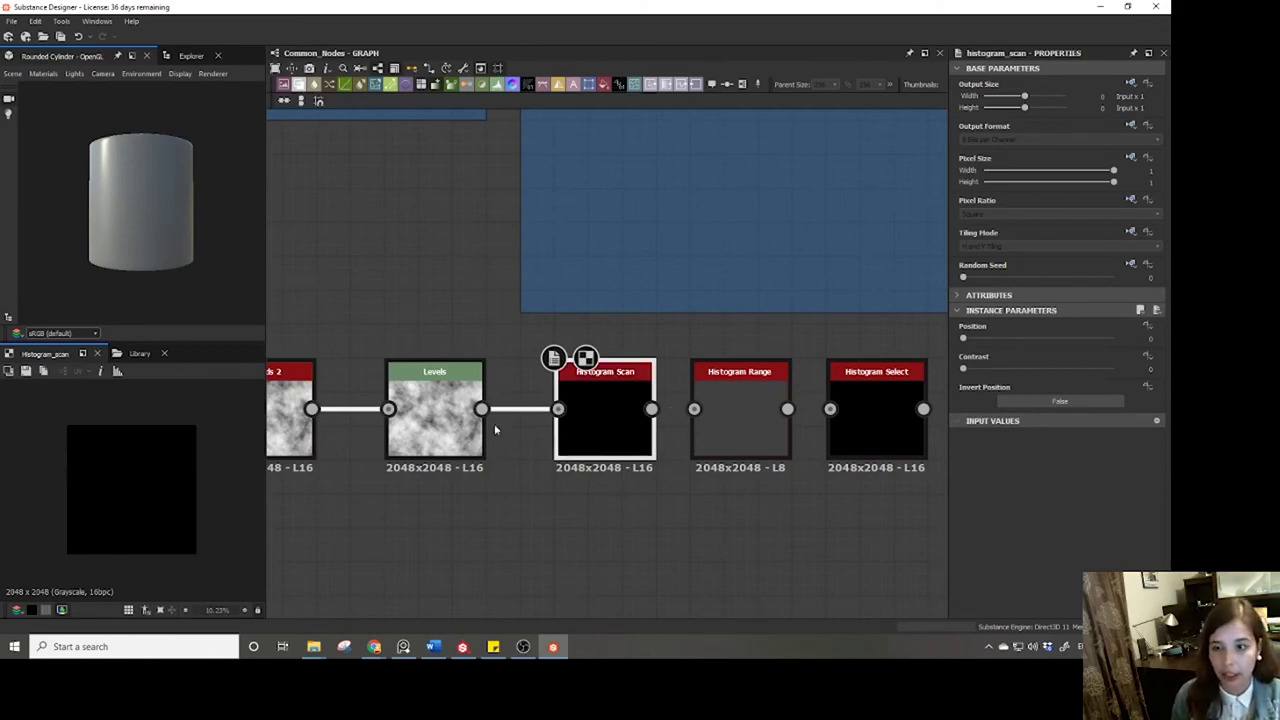
Pull the Levels node out of the chain above the row so Clouds 2 feeds Histogram Scan directly.
middle_drag(275, 407, 440, 421)
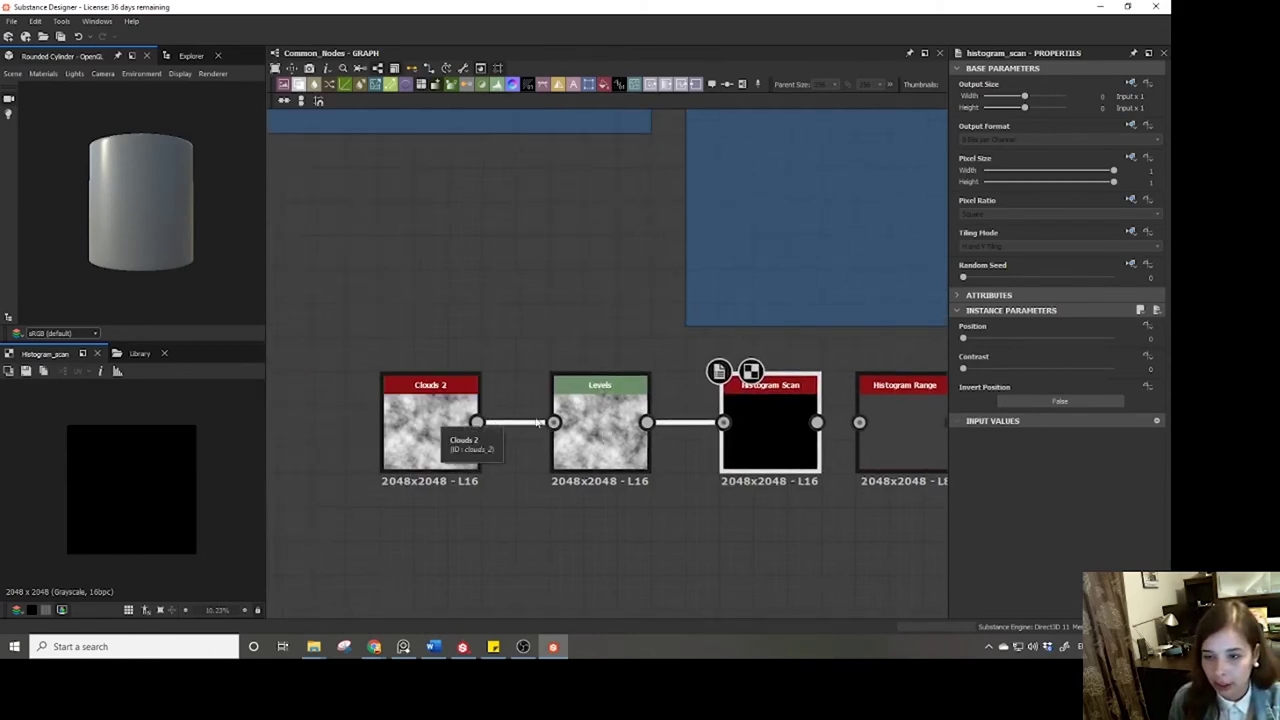
drag(600, 420, 566, 318)
middle_drag(737, 434, 637, 454)
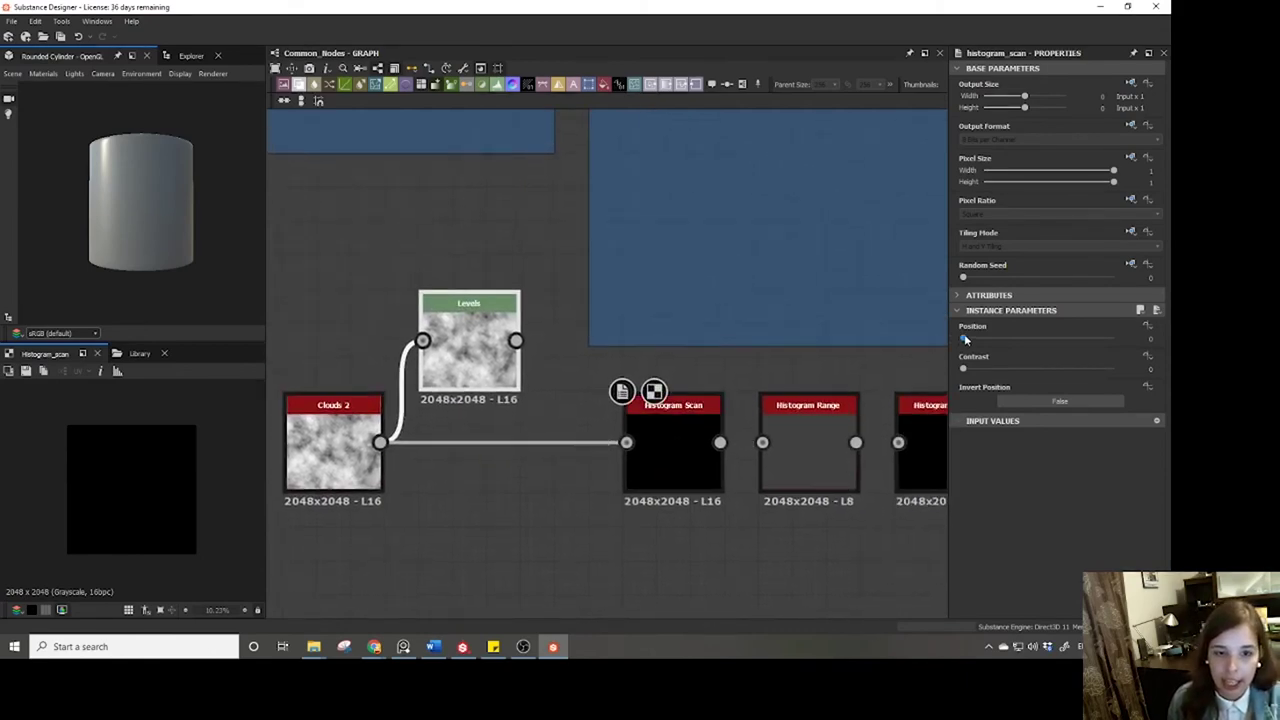
Set Histogram Scan's position to 0.38 and contrast to 0.73, and move the node below the other Histogram nodes.
drag(964, 339, 1072, 370)
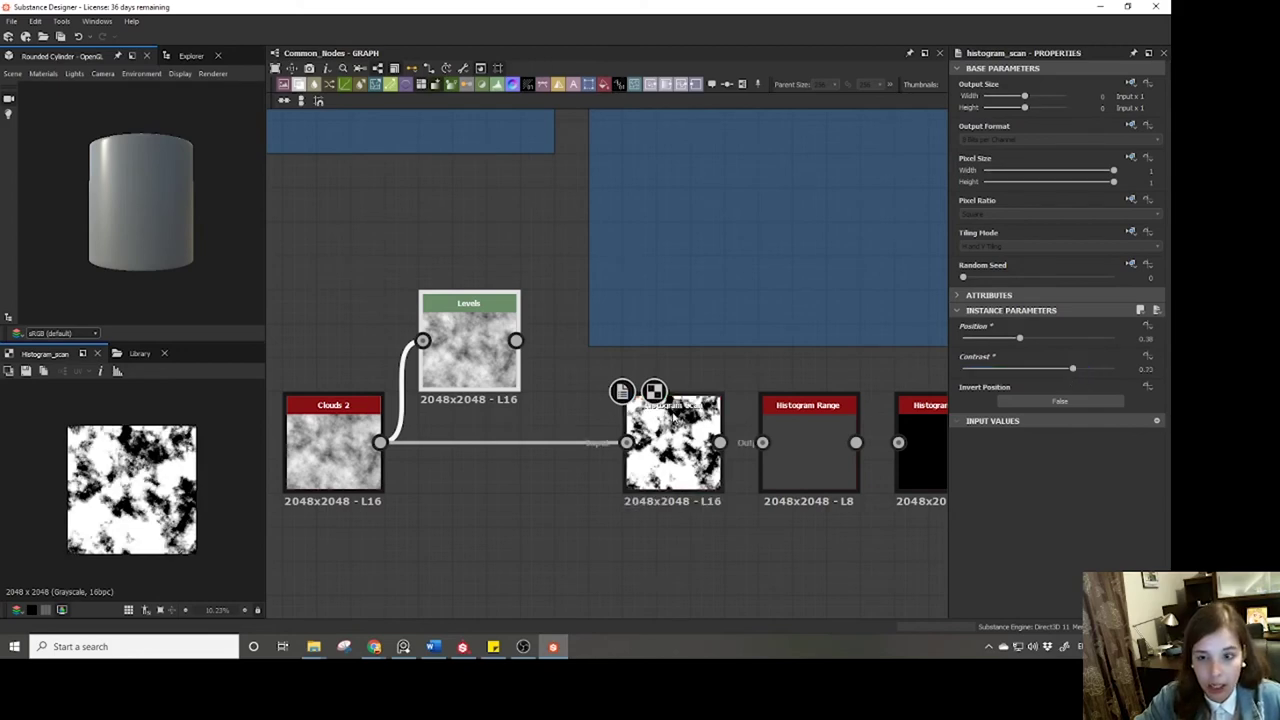
middle_drag(671, 413, 598, 395)
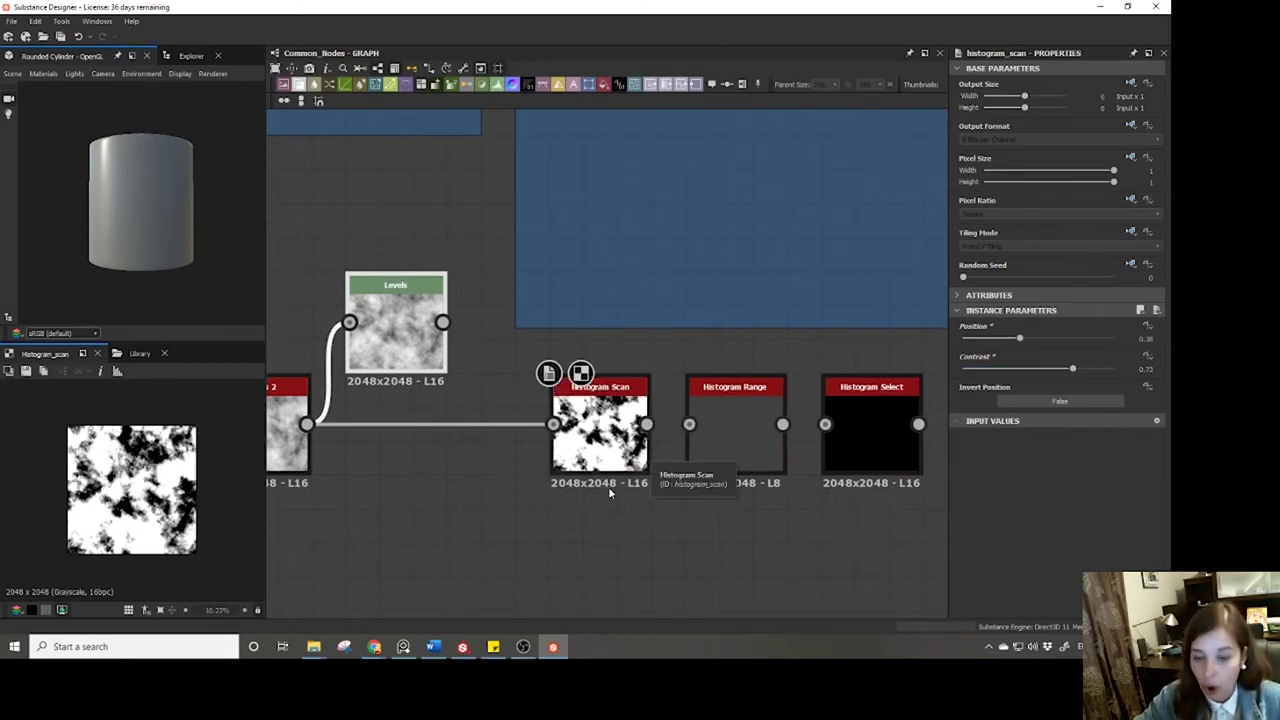
scroll(620, 445, down, 4)
drag(625, 447, 613, 507)
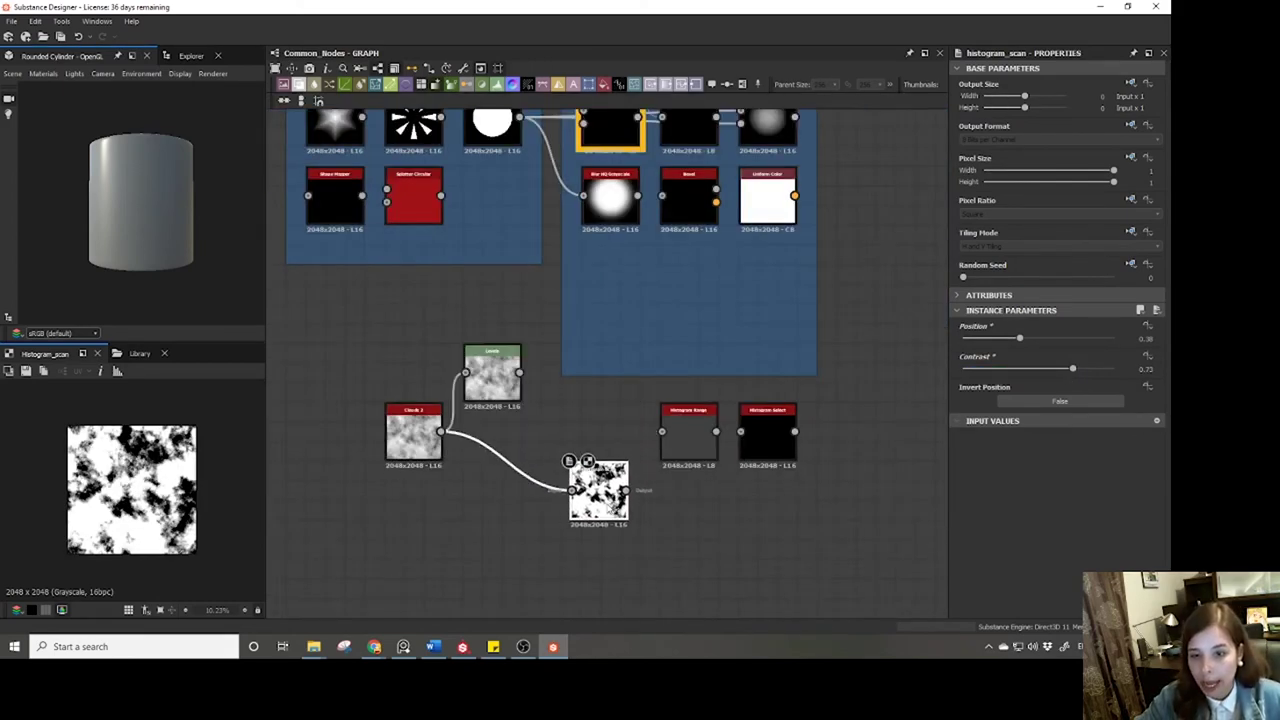
Connect Clouds 2 to Histogram Range, shift Histogram Scan slightly aside, and preview the Histogram Range node.
drag(441, 432, 661, 432)
drag(600, 495, 573, 505)
click(688, 449)
scroll(557, 443, down, 3)
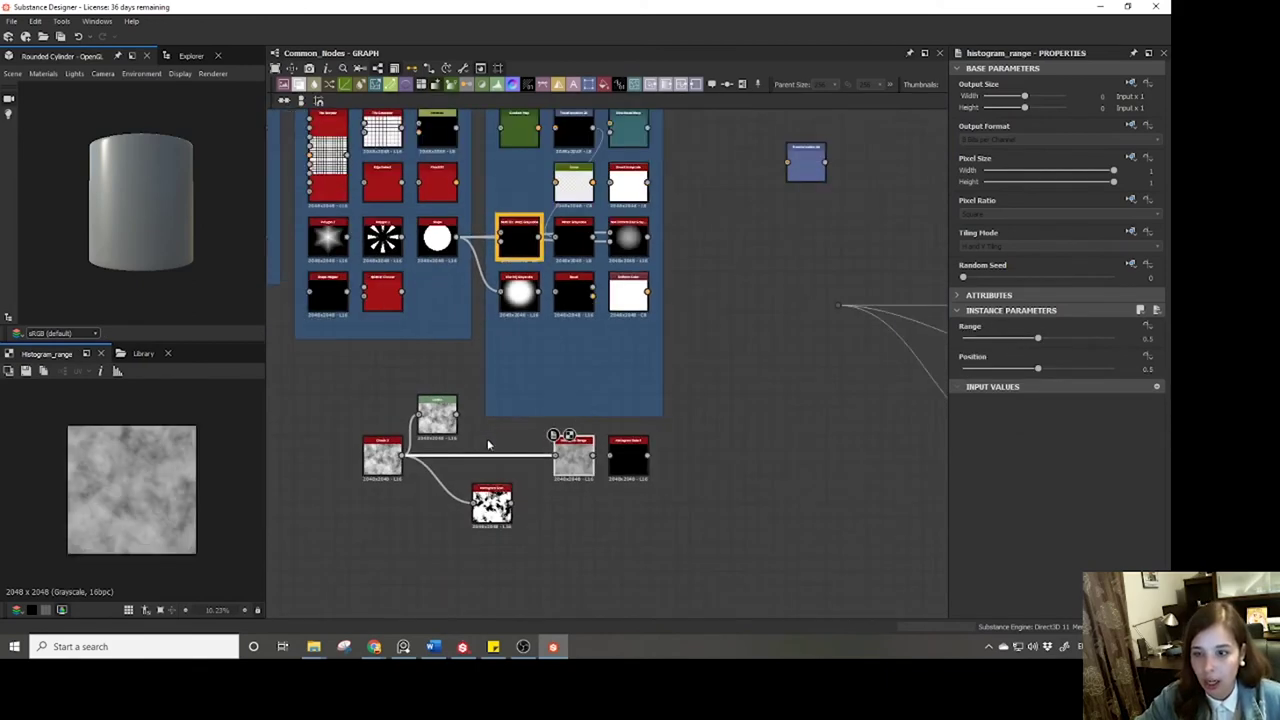
Connect Clouds 2 directly to the dot node feeding the material outputs and inspect the raw noise on the 3D cylinder.
drag(404, 460, 840, 305)
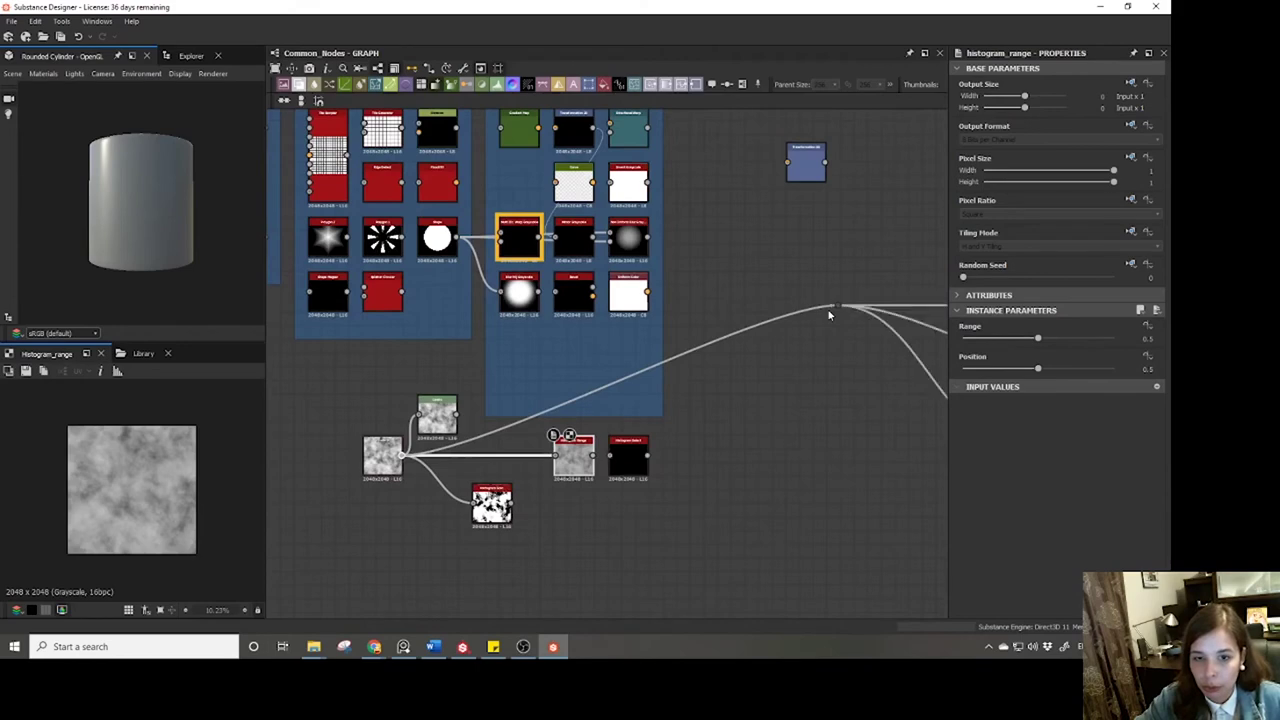
drag(113, 240, 125, 268)
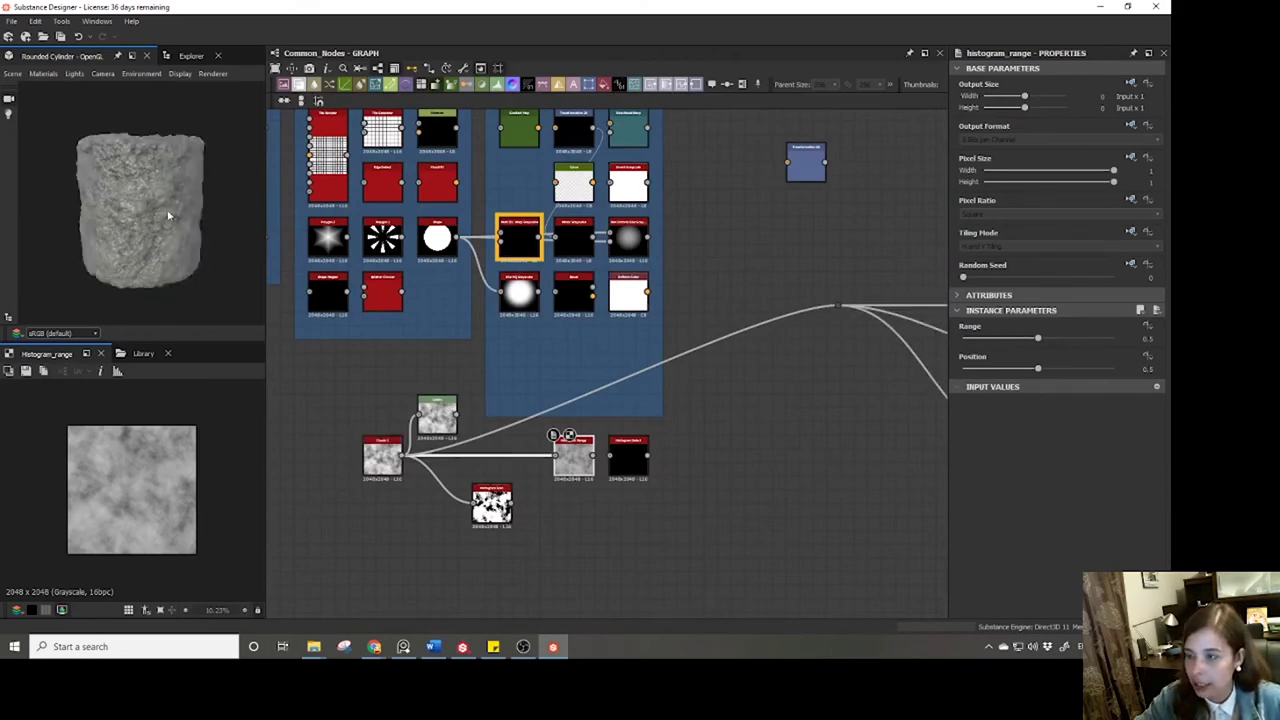
scroll(171, 216, up, 3)
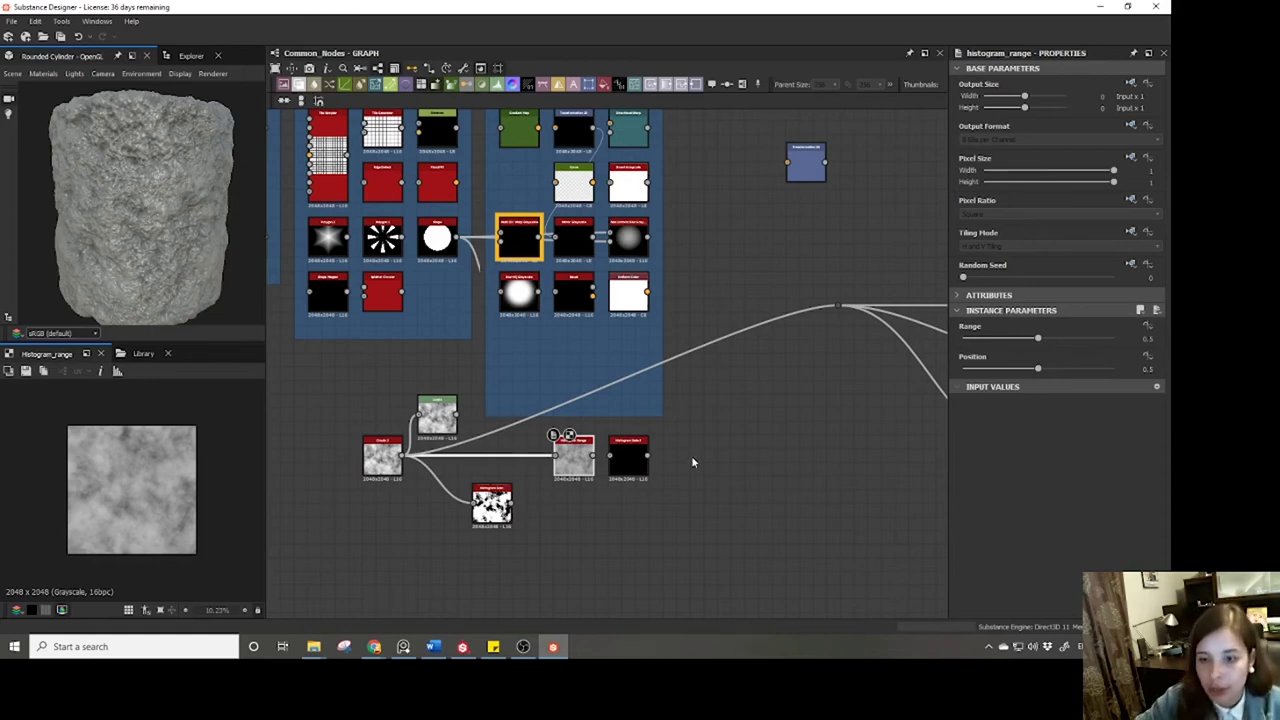
scroll(691, 462, up, 2)
scroll(560, 472, down, 2)
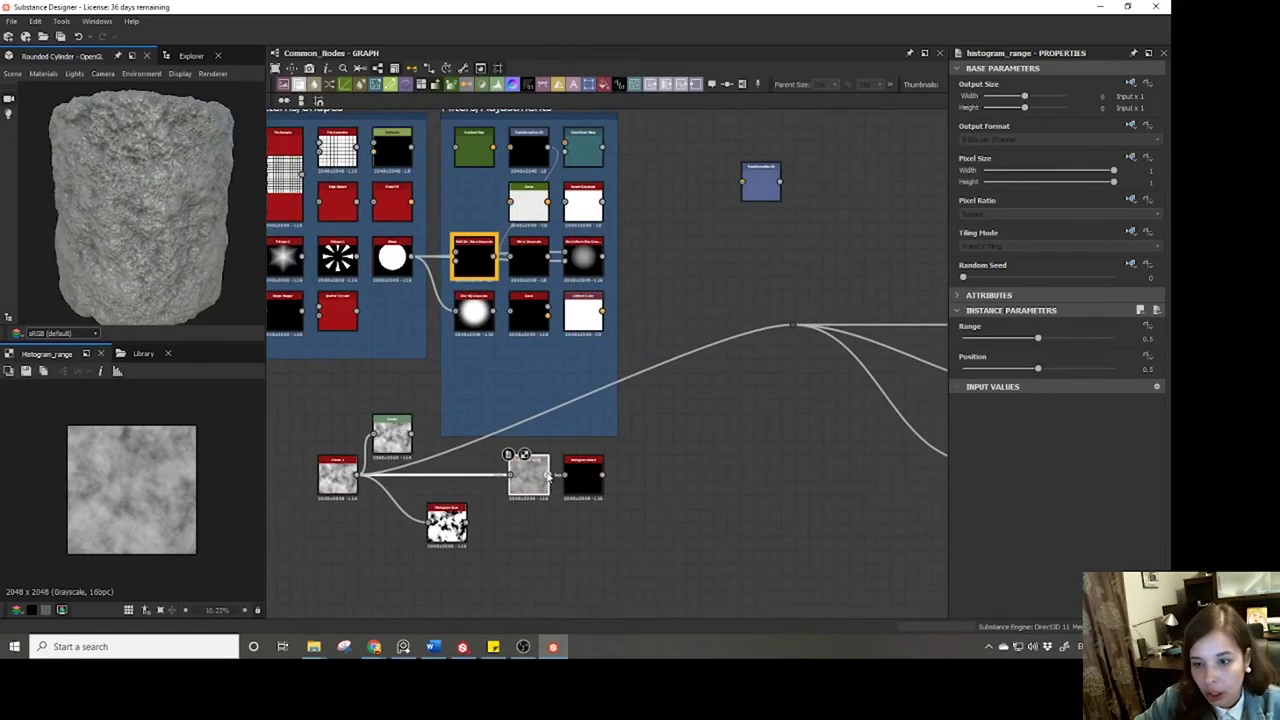
Feed the Histogram Range output into the dot node of the material outputs and set its Range to 1.
drag(548, 477, 791, 326)
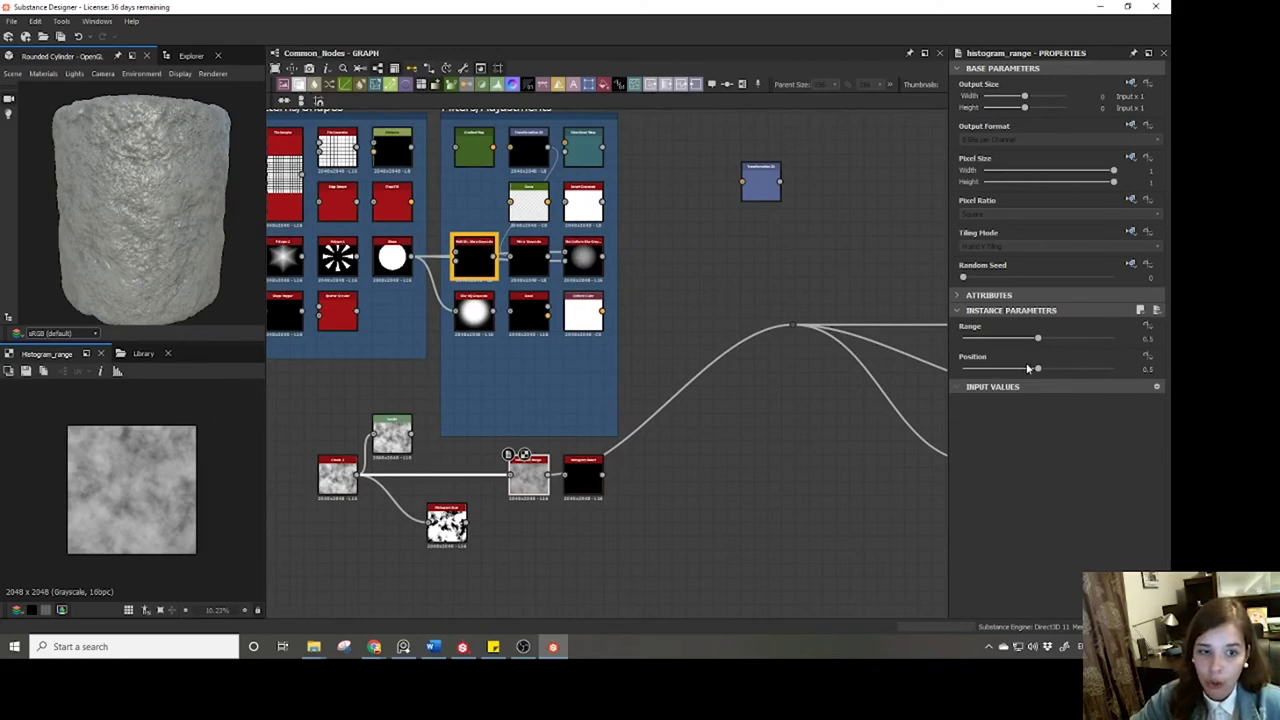
drag(1040, 341, 1151, 338)
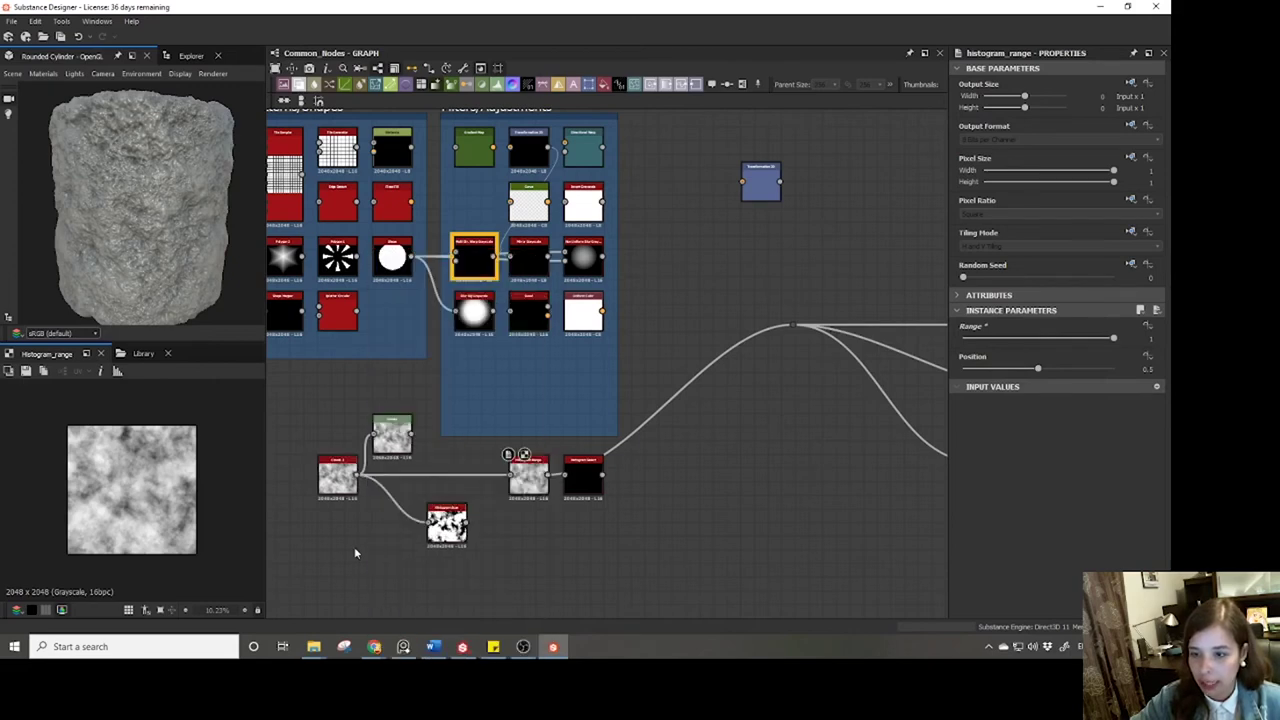
scroll(354, 551, up, 3)
scroll(586, 420, down, 3)
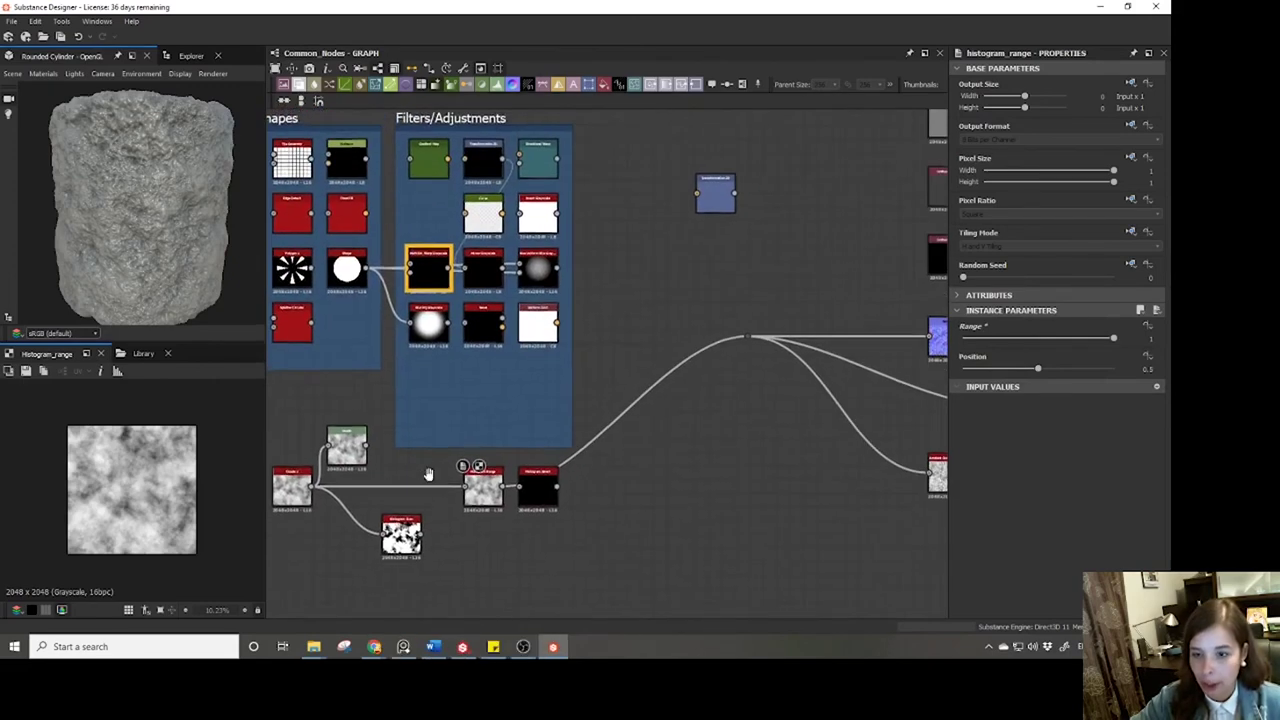
Lower Histogram Range's Range to 0.15, inspect the cylinder's surface, and reduce the Range further to 0.05.
drag(1113, 338, 985, 340)
scroll(106, 237, up, 5)
scroll(165, 198, down, 4)
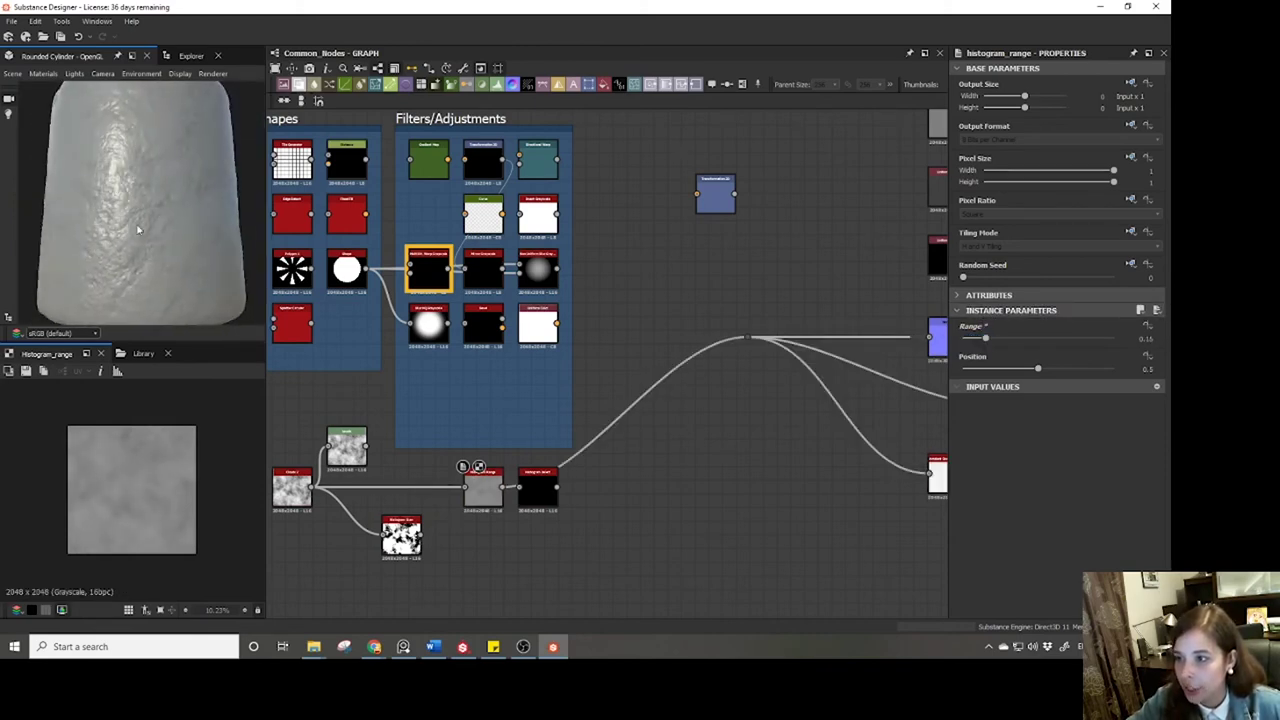
drag(134, 214, 82, 222)
drag(985, 340, 972, 341)
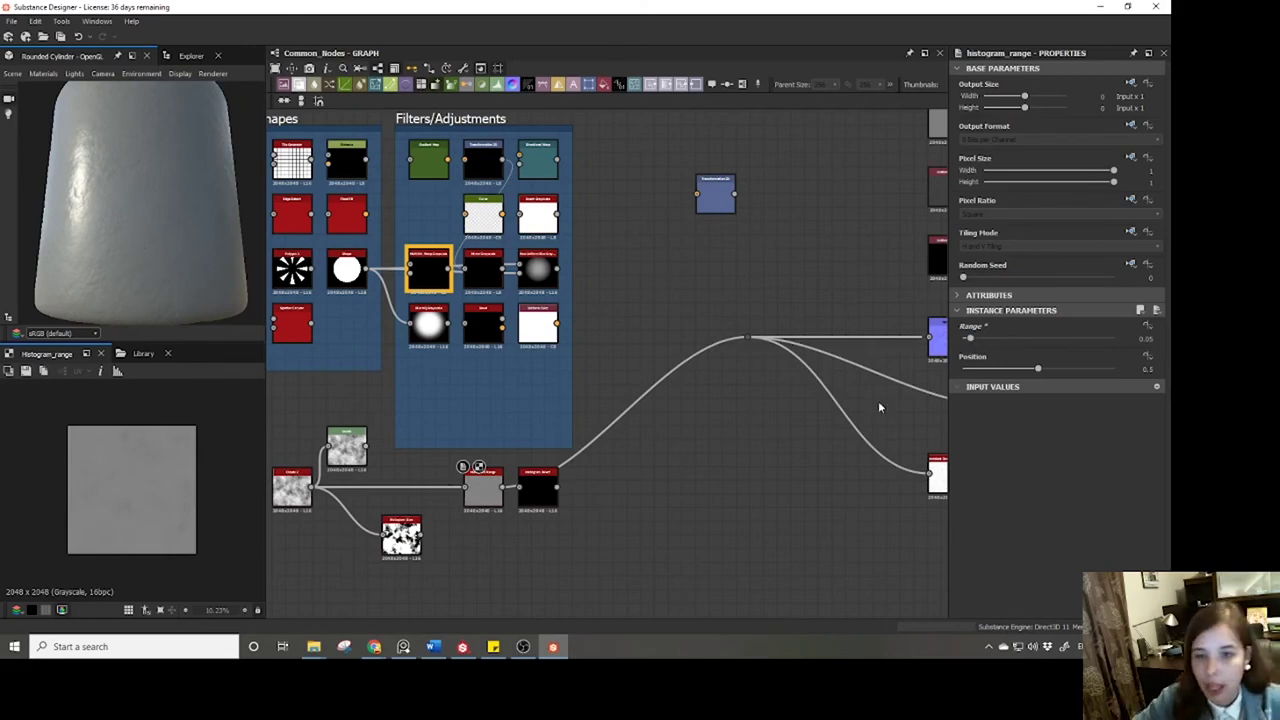
Move Histogram Range down beside Histogram Scan, connect Clouds 2 to Histogram Select, and preview Histogram Select.
middle_drag(540, 522, 686, 519)
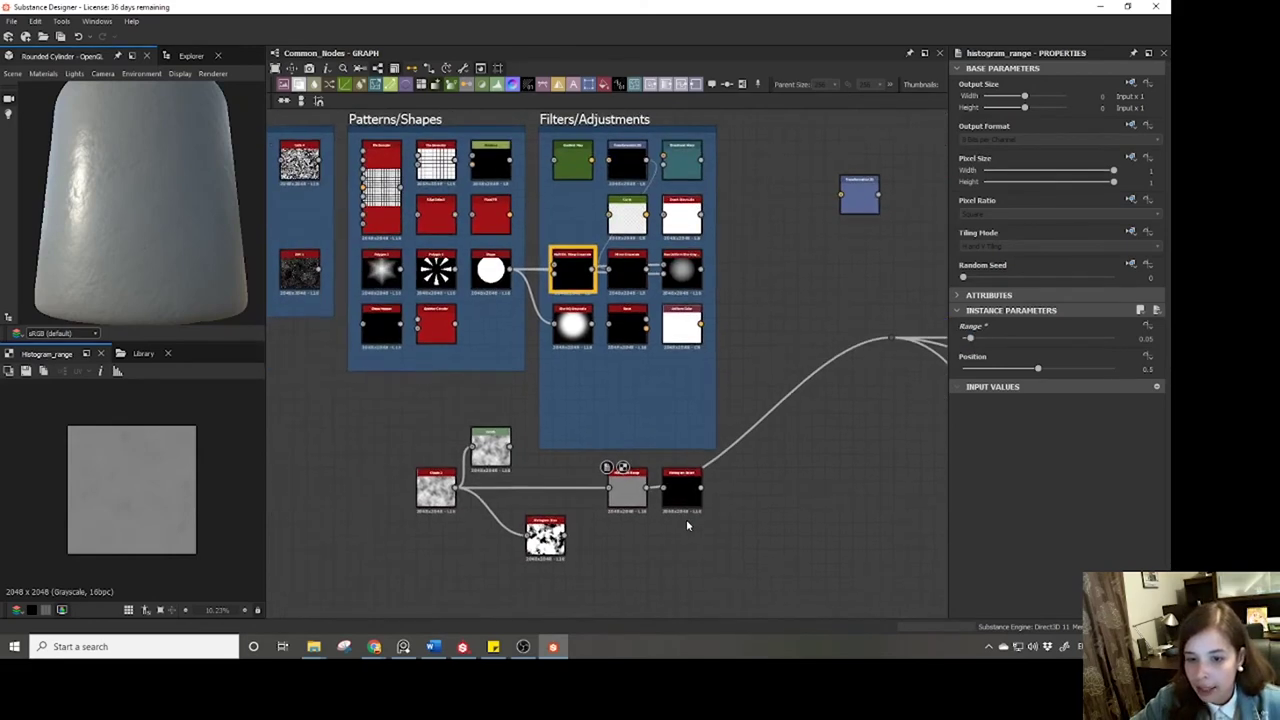
scroll(686, 519, up, 3)
click(684, 470)
scroll(633, 509, down, 3)
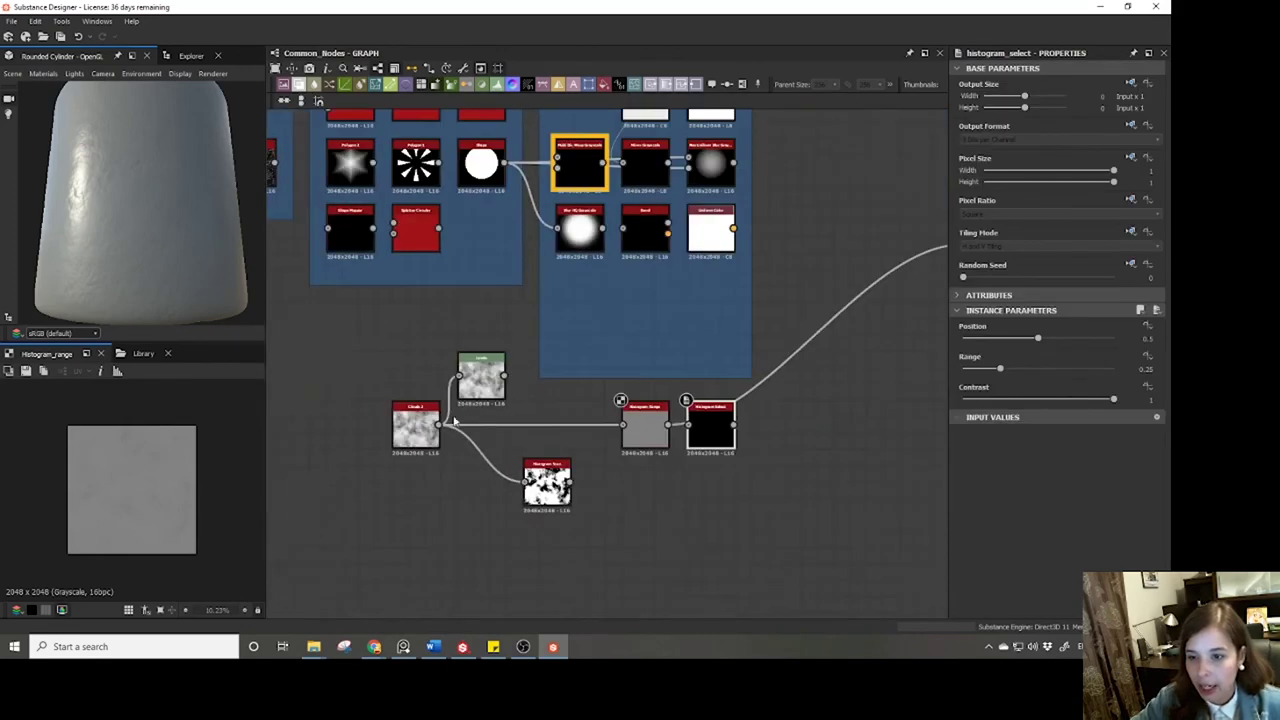
drag(620, 403, 611, 482)
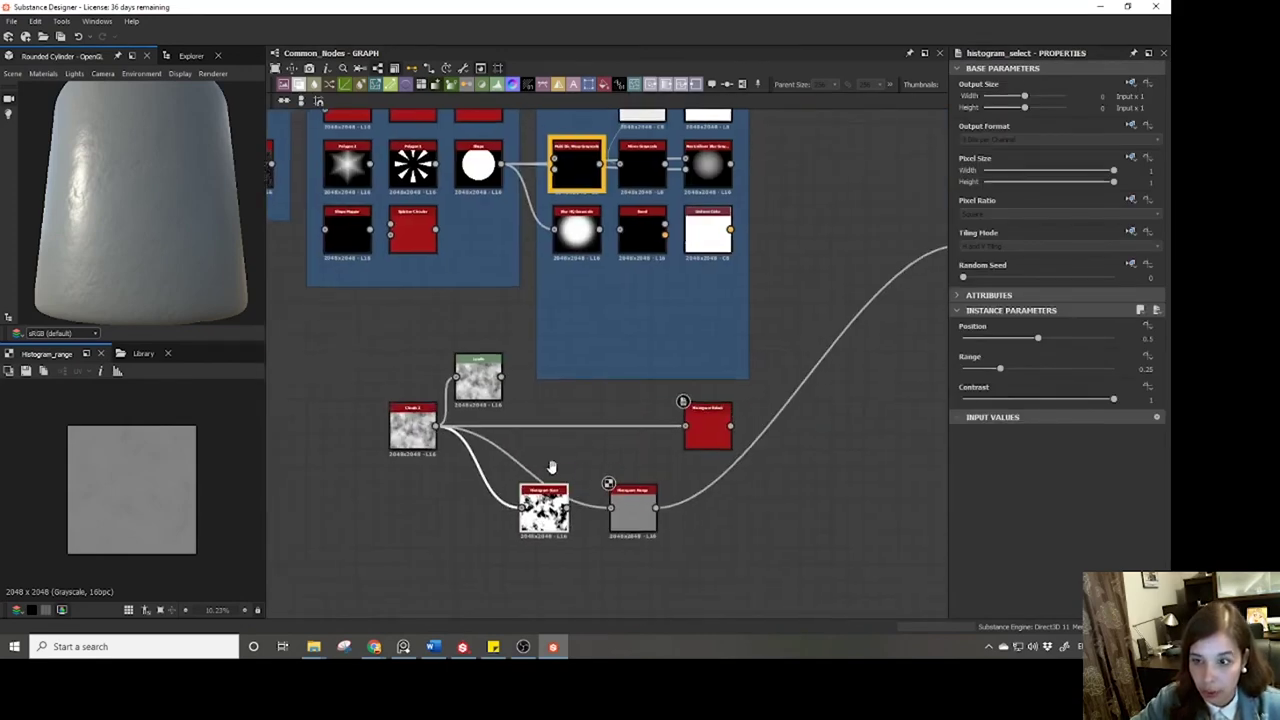
middle_drag(551, 468, 459, 515)
double_click(595, 447)
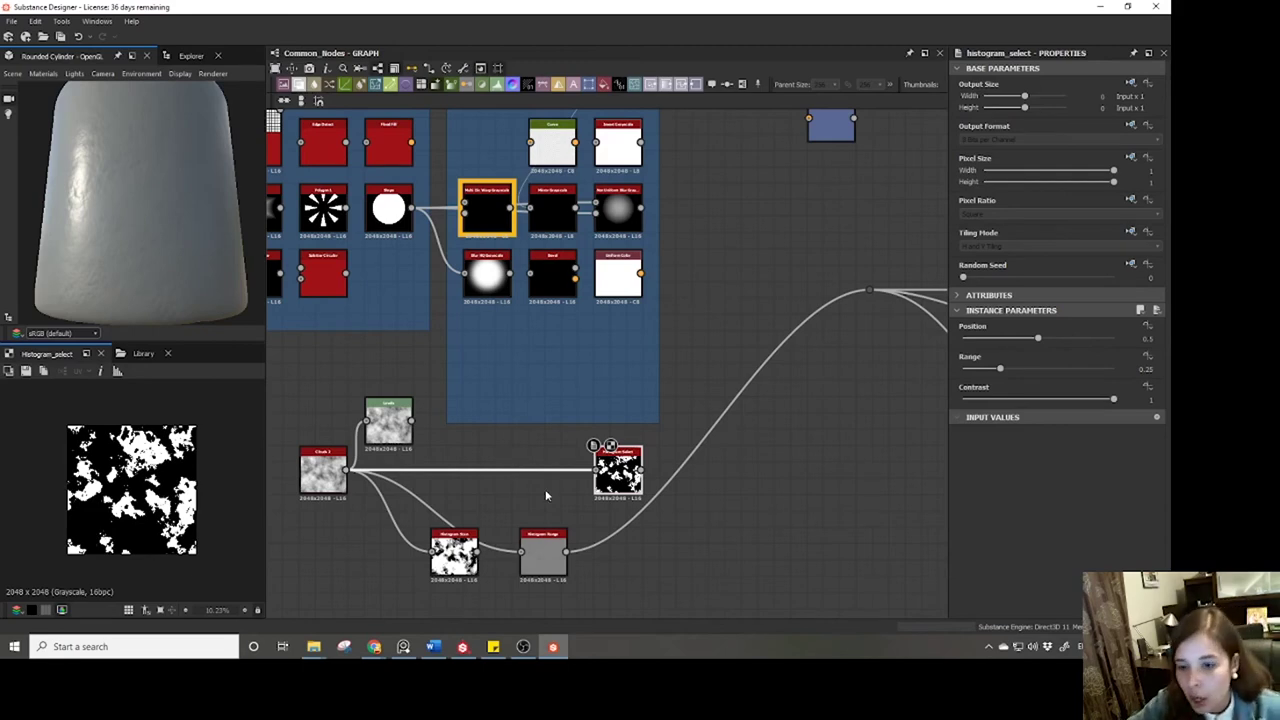
Set Histogram Select's position to 0.49, range to 0.19 and contrast to 0.
scroll(546, 494, up, 3)
scroll(541, 425, down, 3)
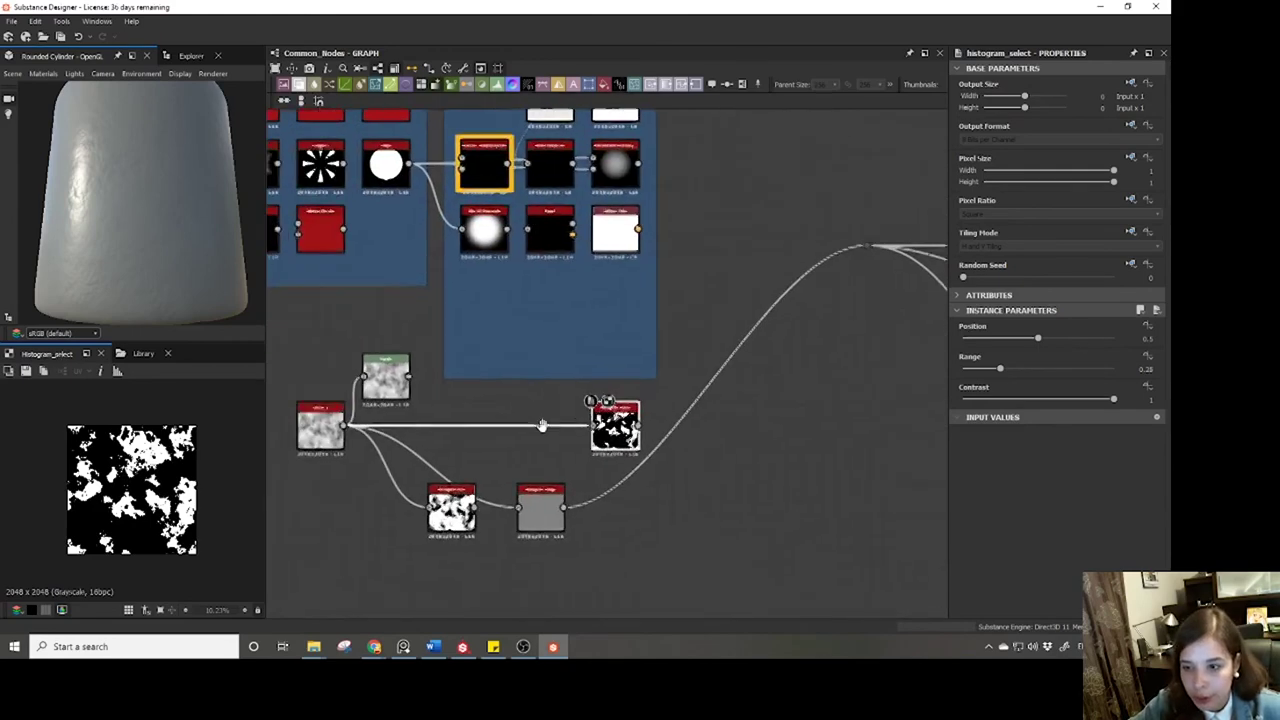
click(1013, 338)
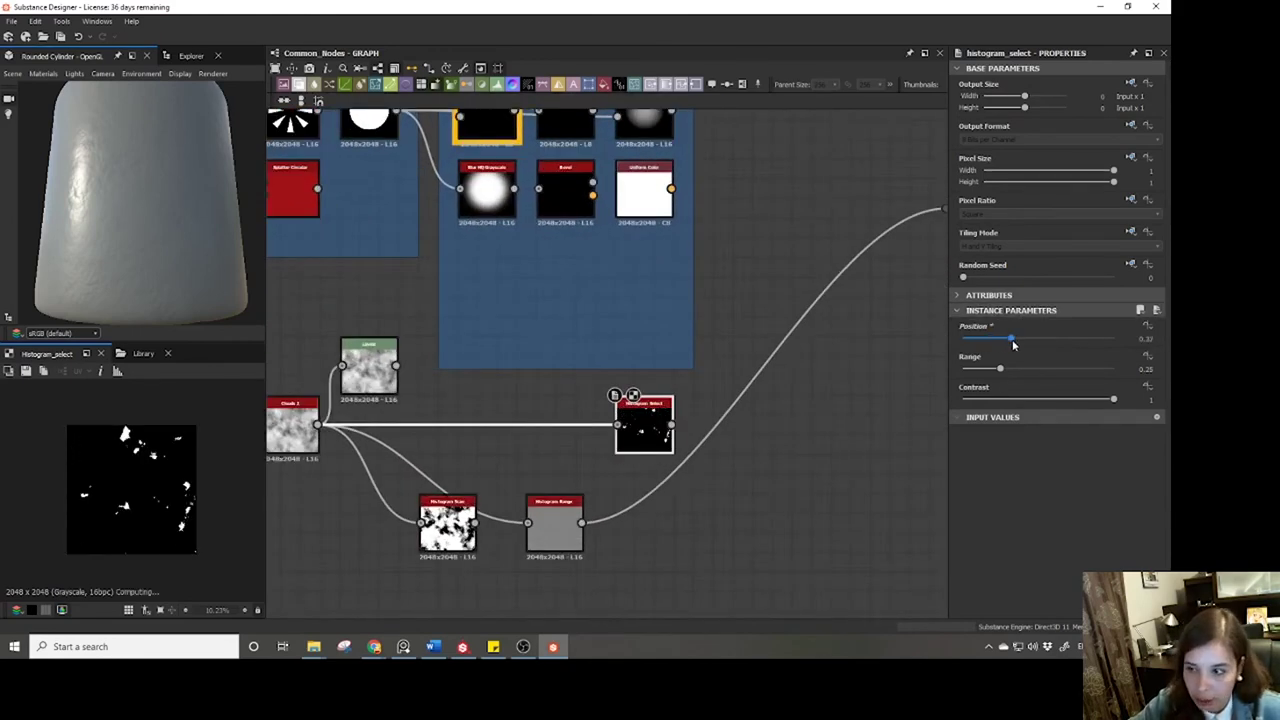
drag(1013, 338, 992, 369)
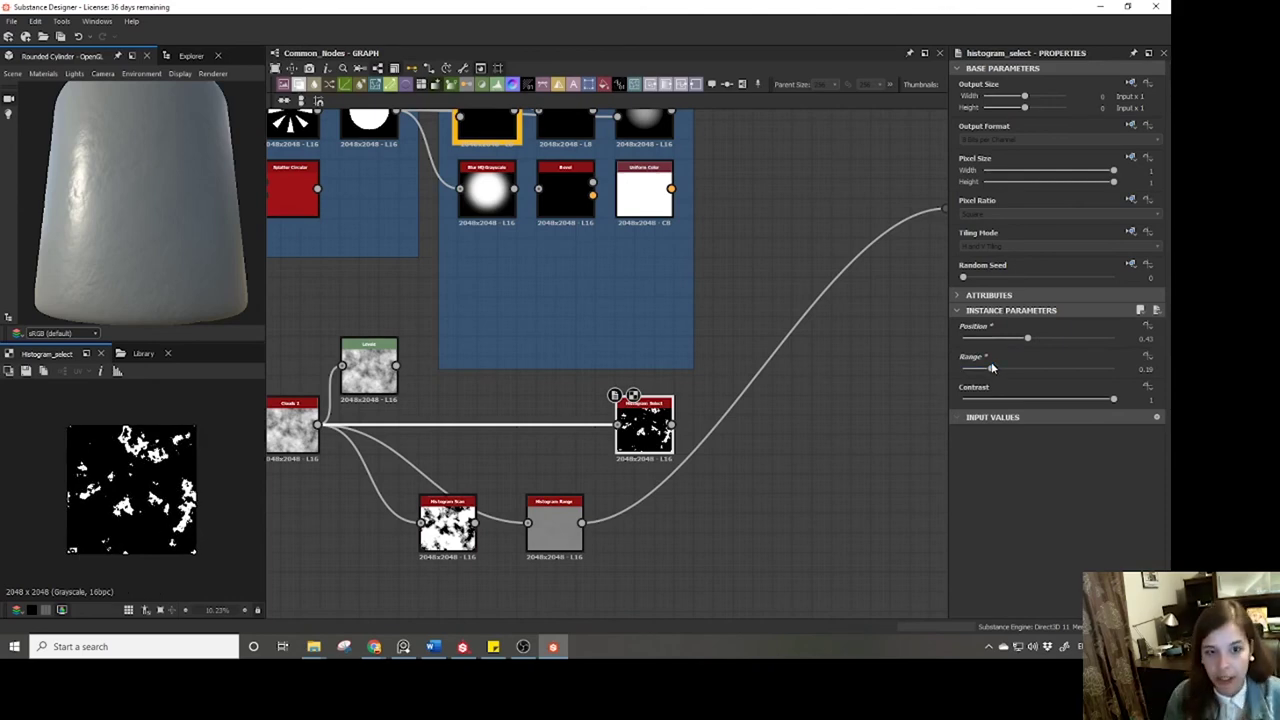
drag(1027, 402, 924, 390)
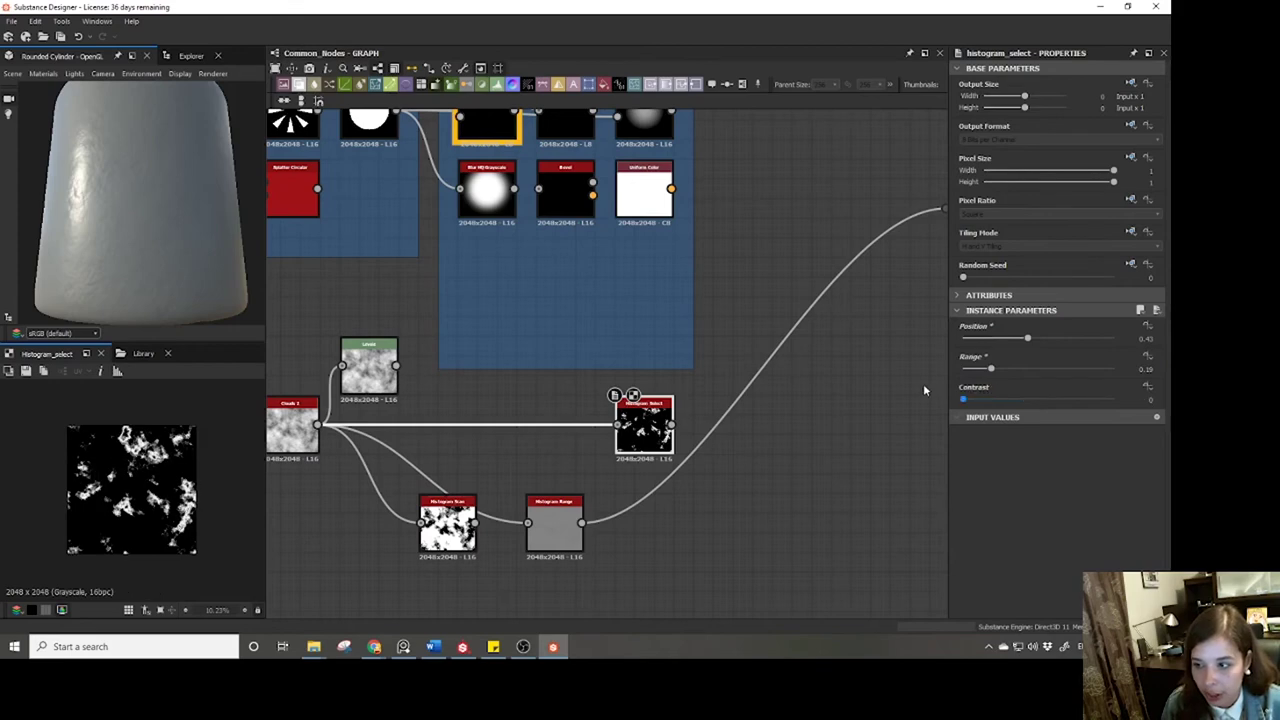
scroll(249, 438, up, 3)
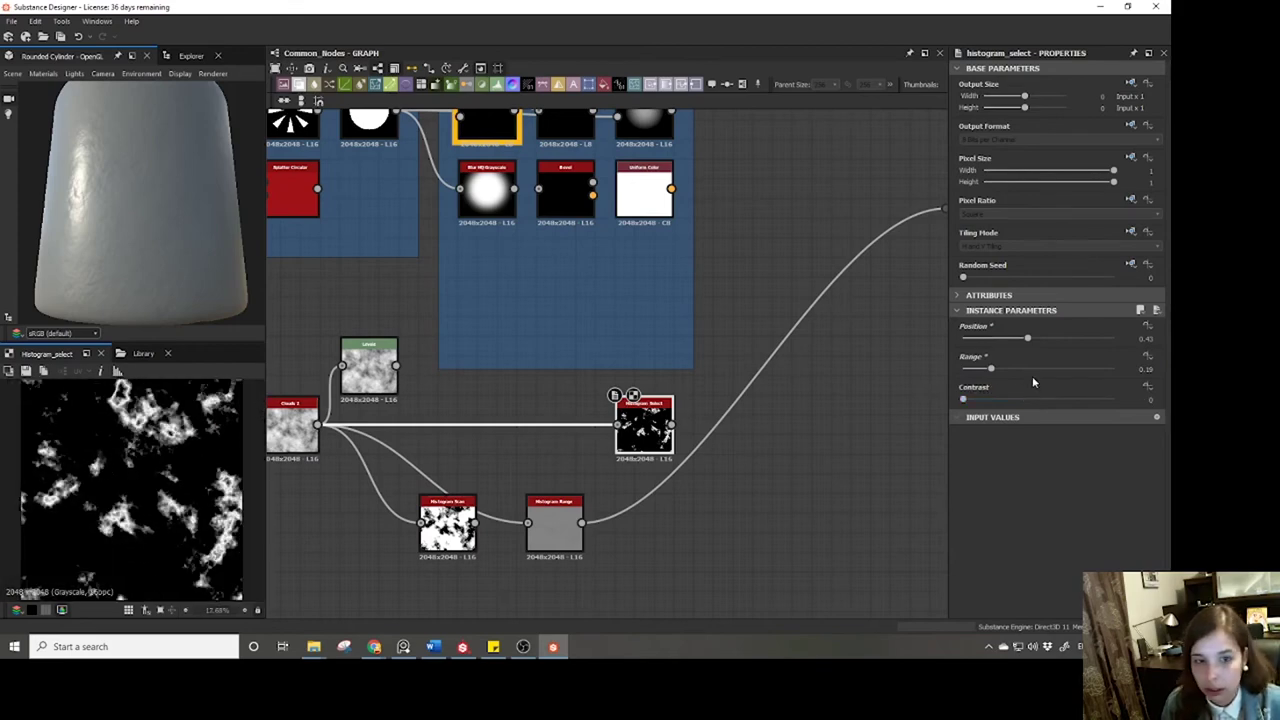
mouse_move(990, 370)
mouse_down()
mouse_move(1003, 340)
mouse_move(1042, 338)
mouse_move(993, 370)
mouse_up()
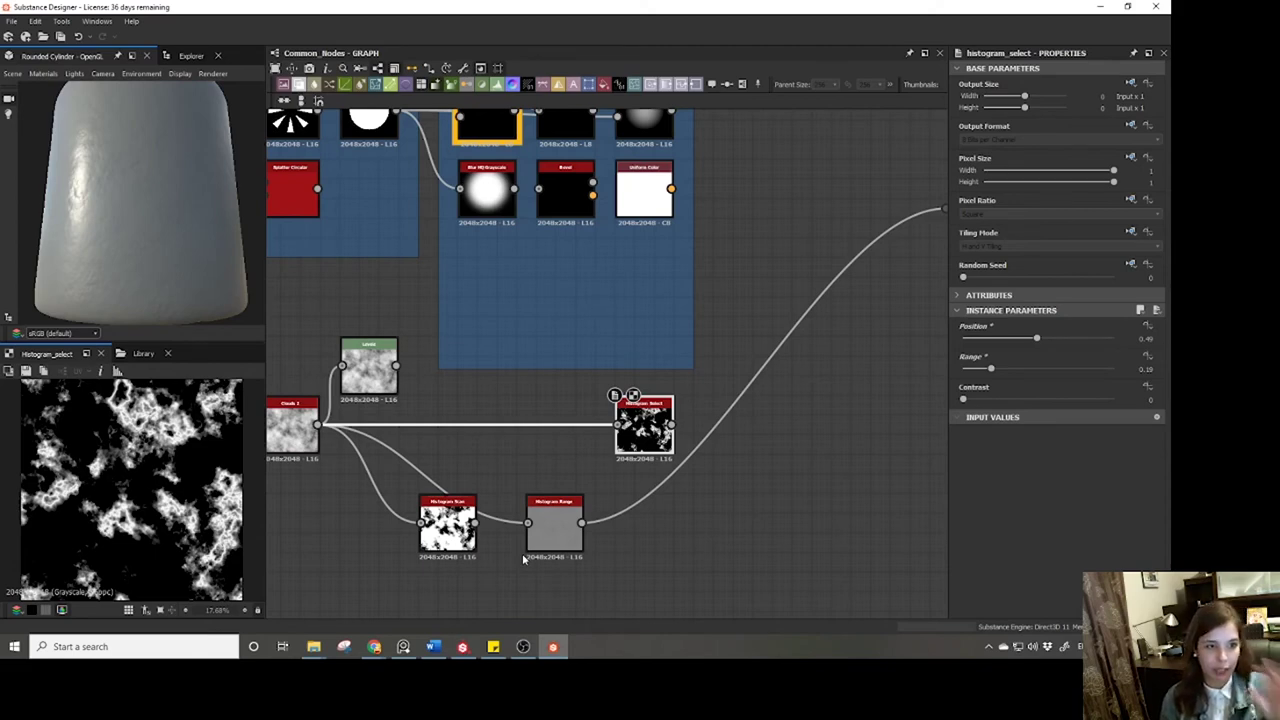
Delete the Clouds 2, Levels and three Histogram demo nodes below the Filters/Adjustments frame.
scroll(462, 497, down, 3)
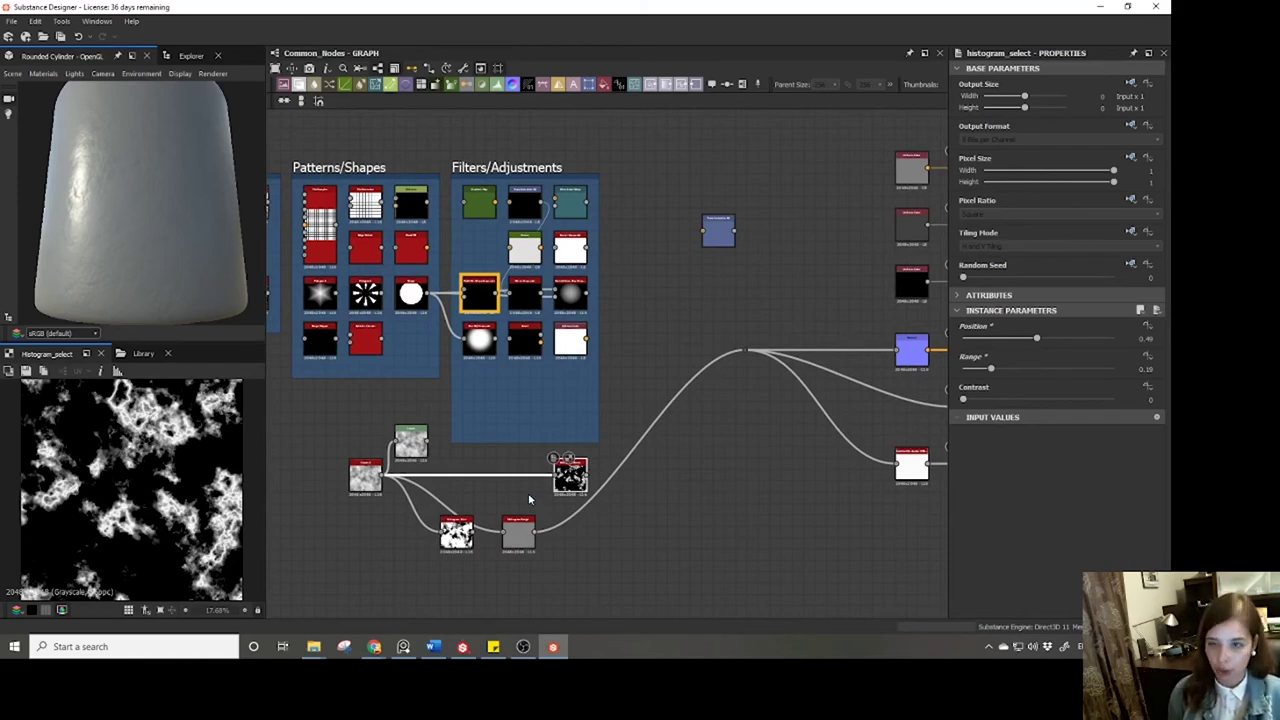
drag(410, 440, 410, 503)
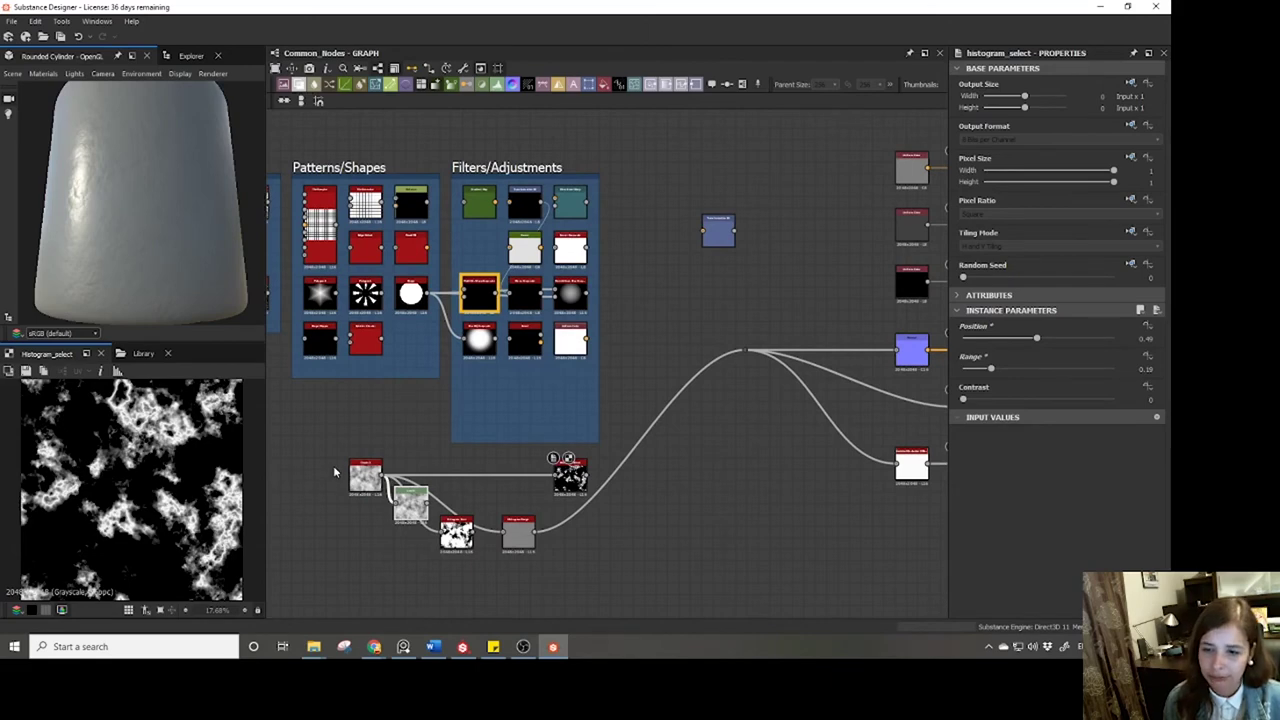
drag(333, 465, 632, 566)
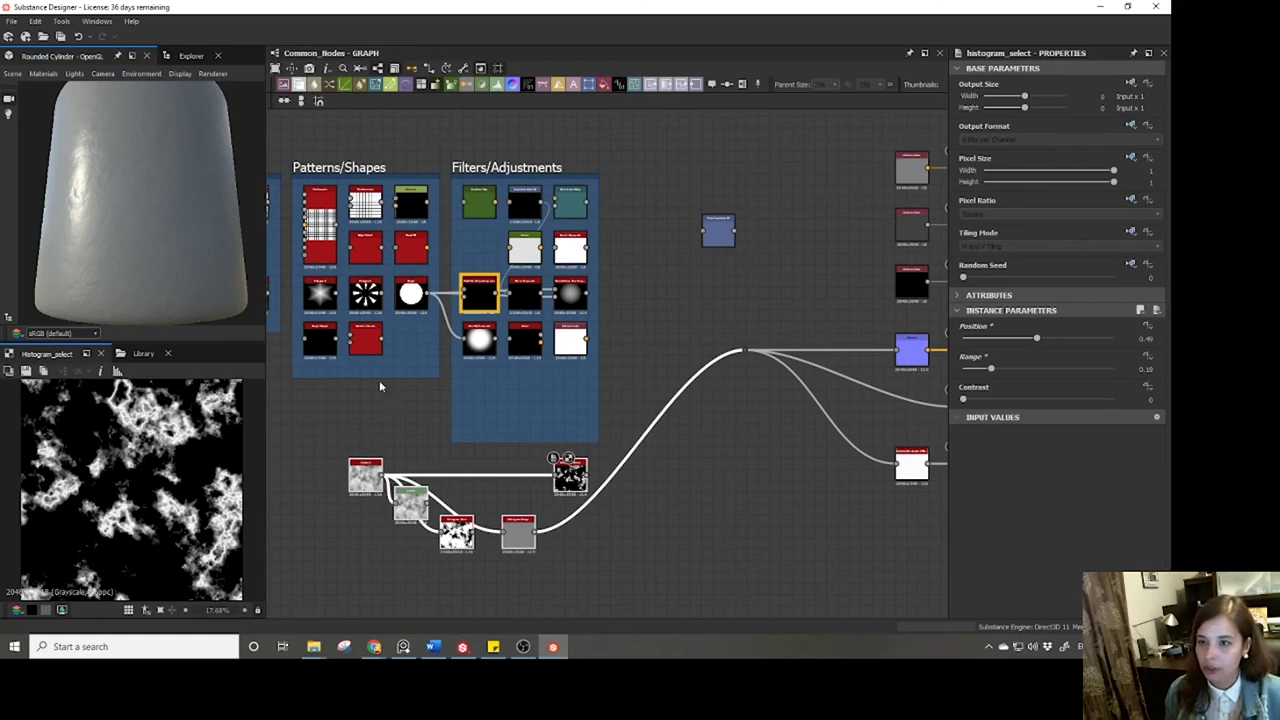
middle_drag(380, 380, 457, 374)
drag(405, 458, 655, 595)
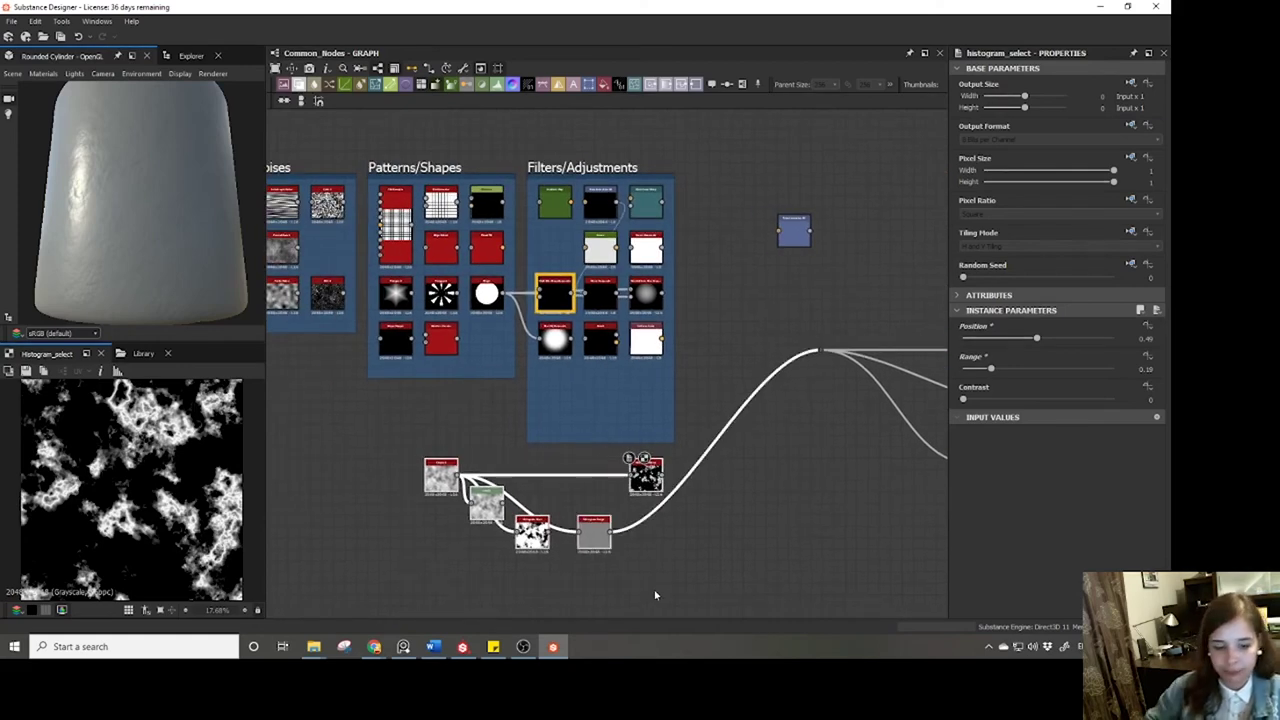
key(Delete)
Open New_Graph from the NMM_StayAtHome.sbs package and make room beside its output nodes.
click(191, 56)
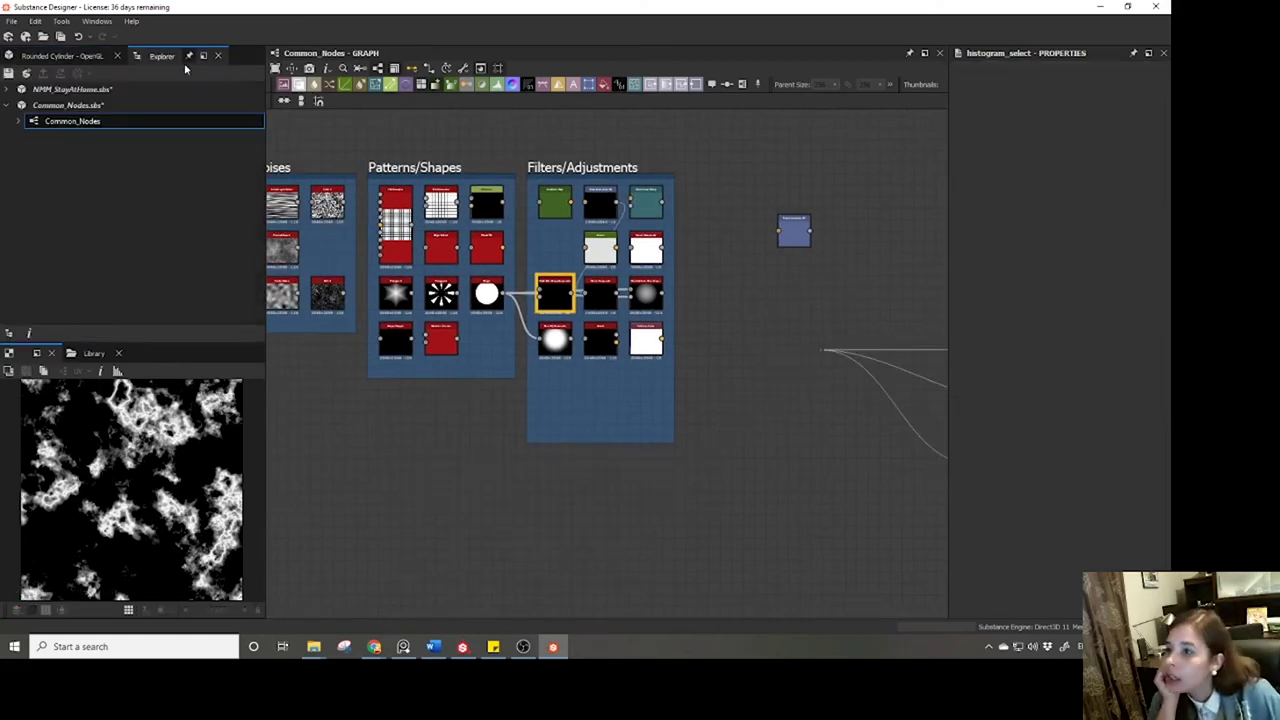
click(8, 89)
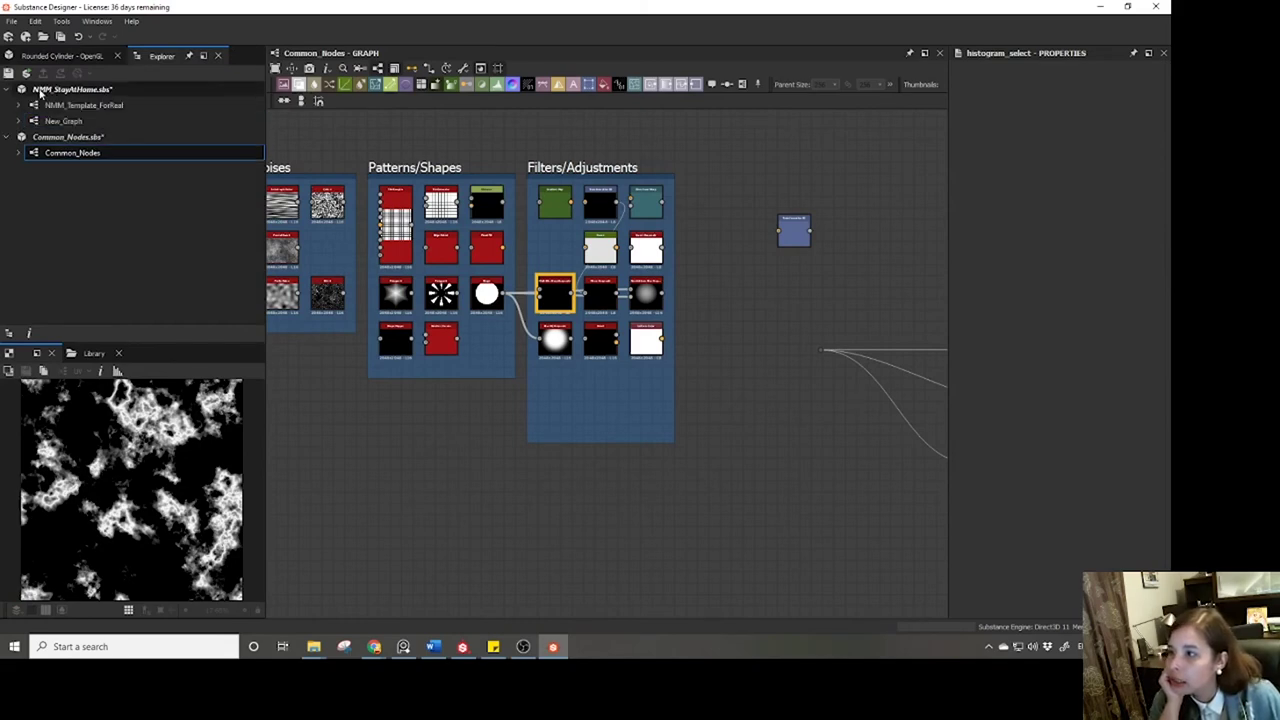
click(64, 121)
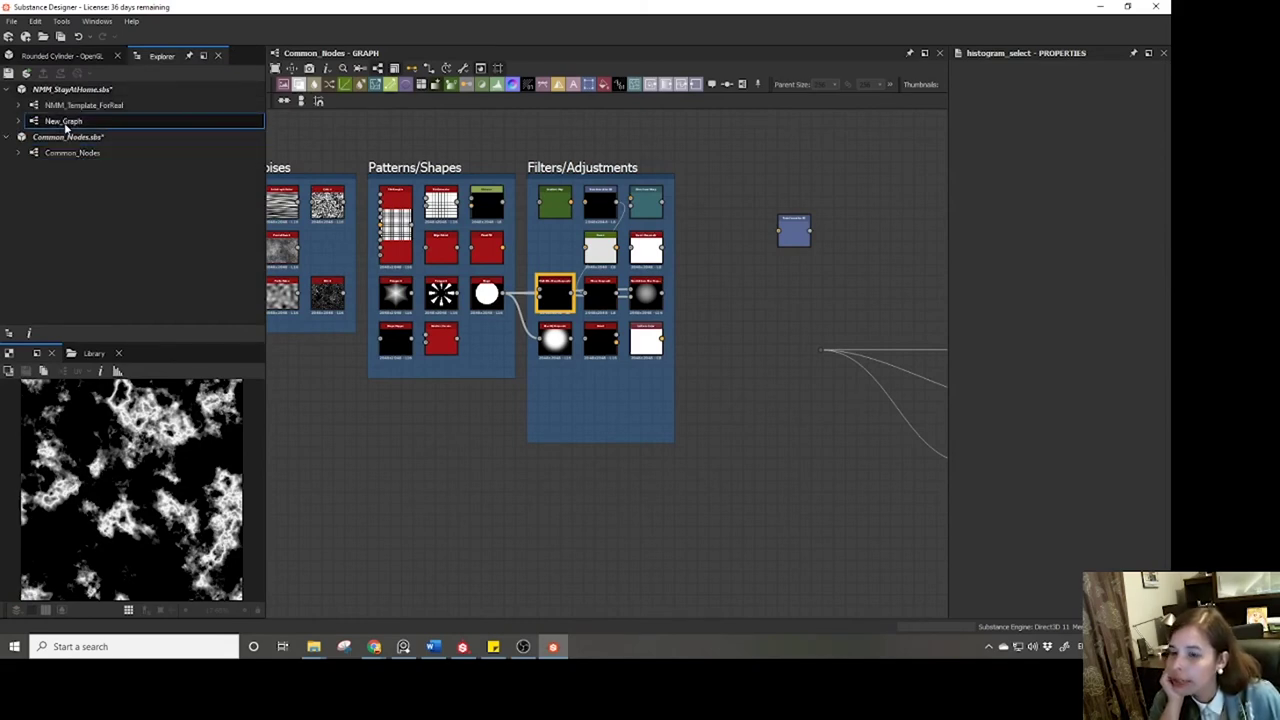
double_click(64, 121)
middle_drag(323, 263, 508, 314)
scroll(511, 314, down, 2)
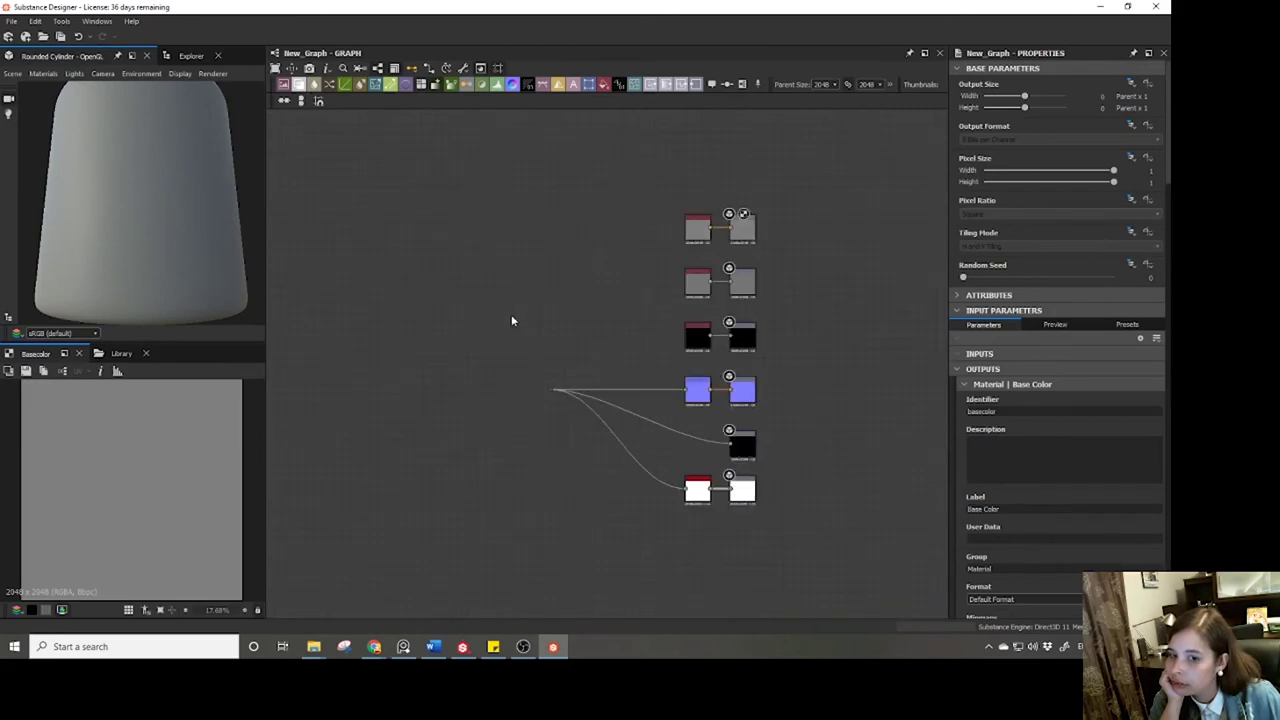
middle_drag(533, 386, 652, 402)
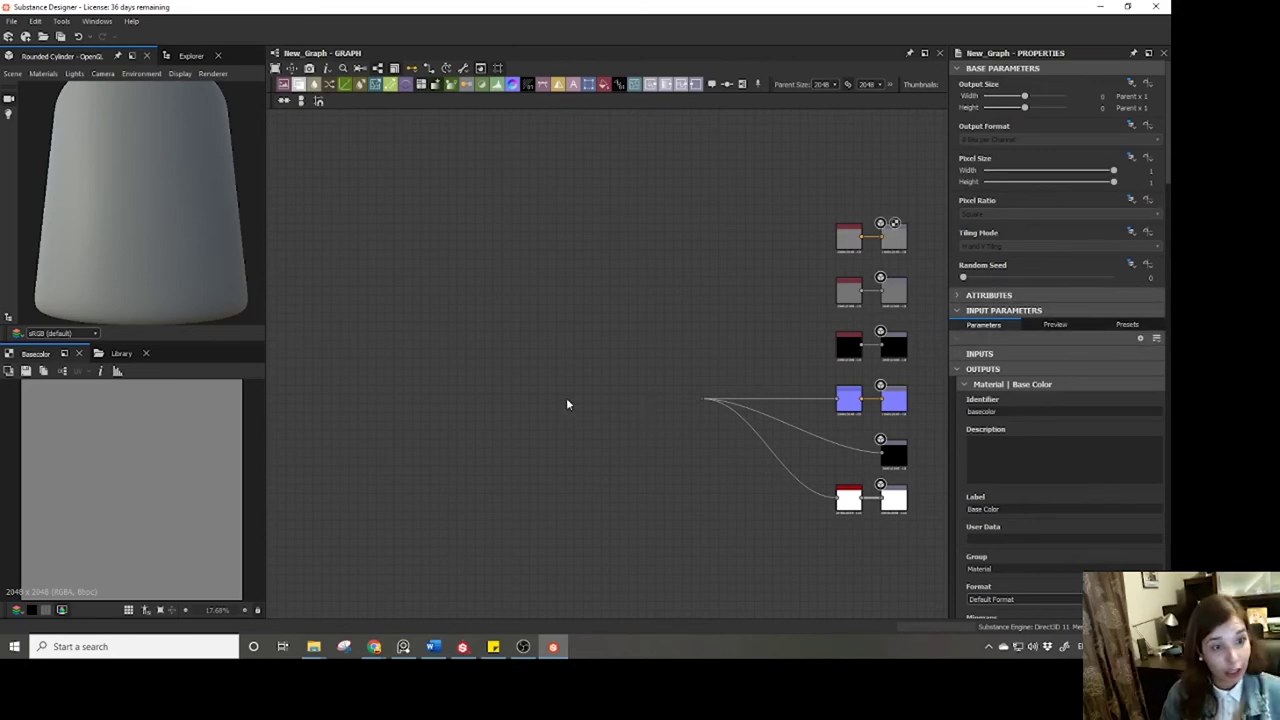
Add a Tile Sampler node in the empty area before the material output nodes.
key(space)
text(tile)
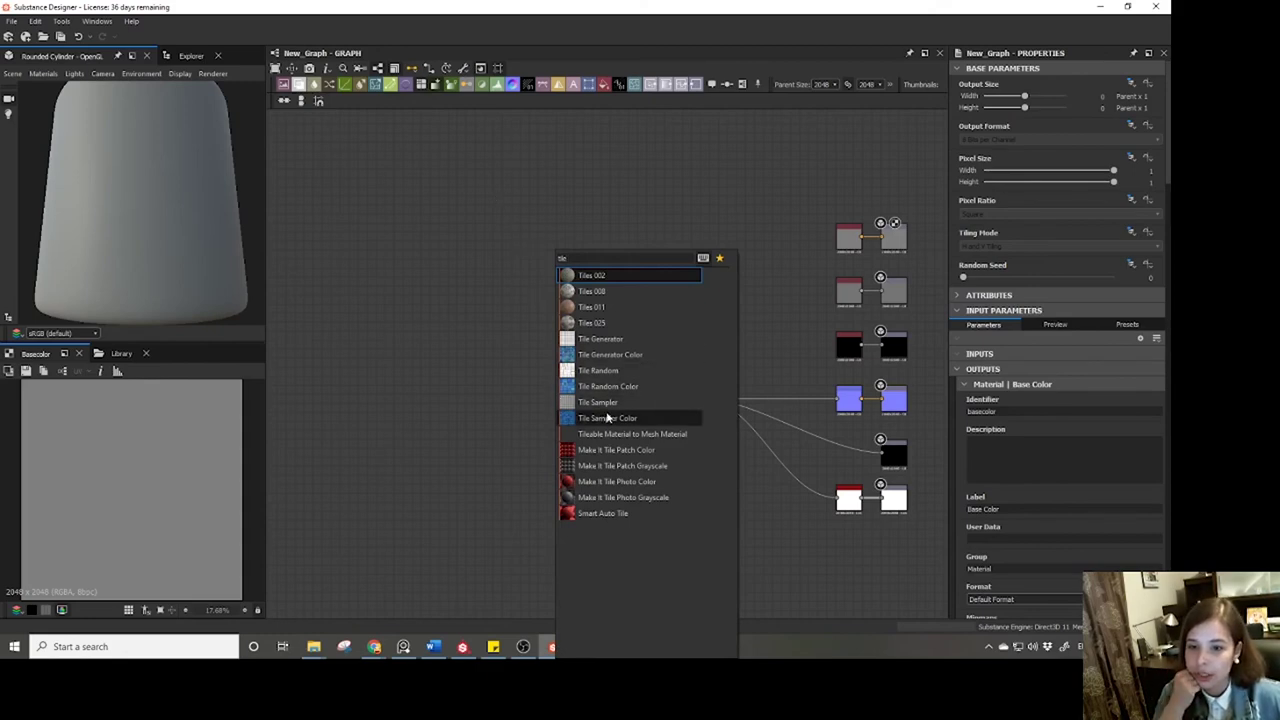
click(597, 402)
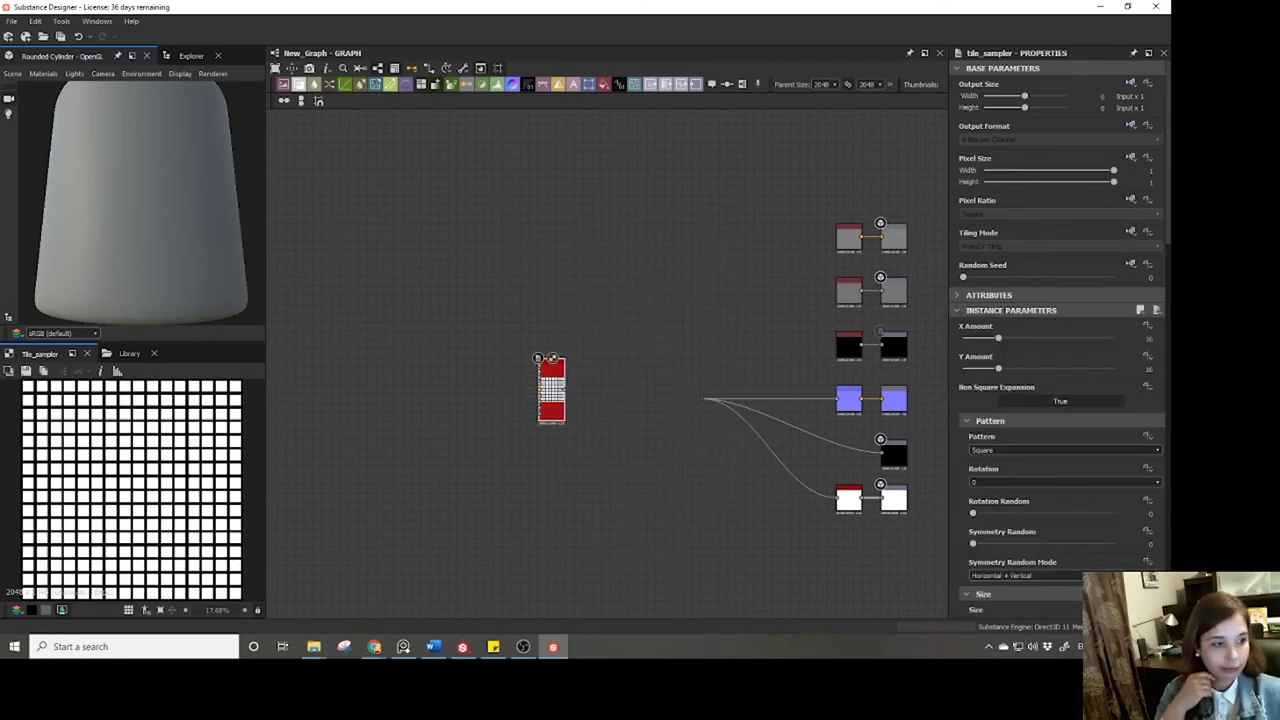
Set the Tile Sampler's X Amount to 4 and its Y Amount to 14.
key(alt+Tab)
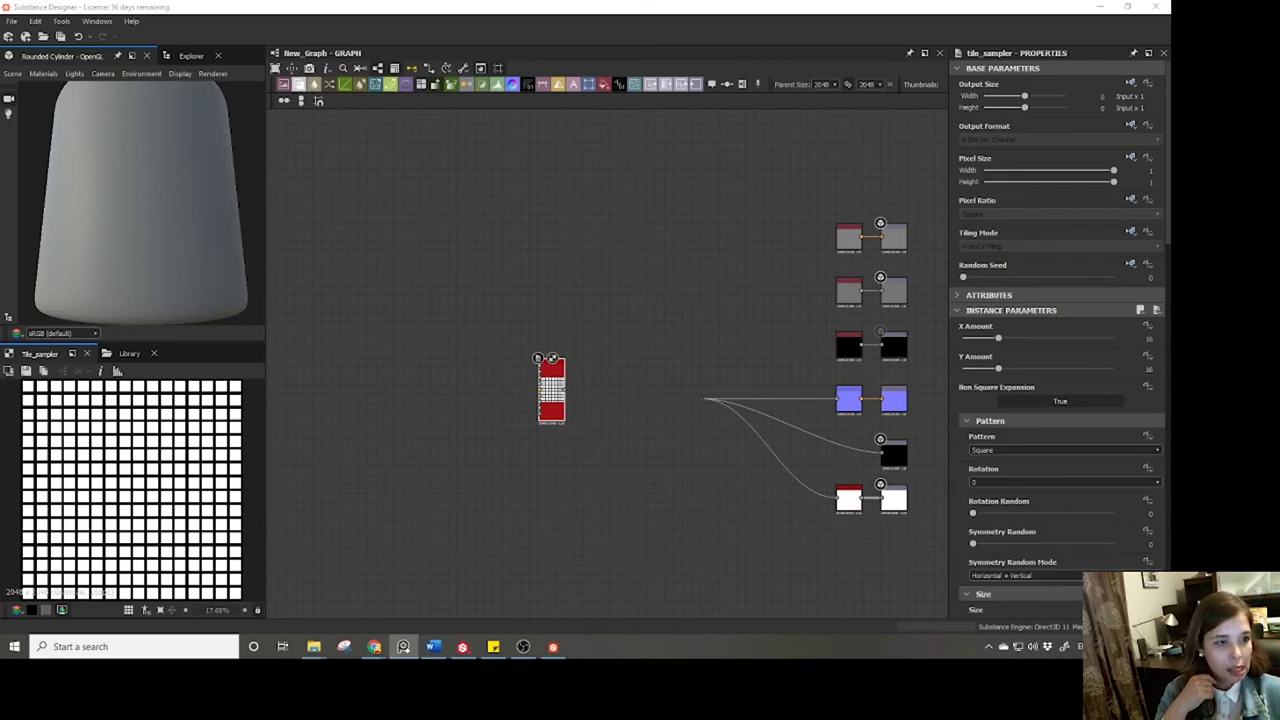
click(571, 403)
drag(571, 403, 620, 437)
scroll(545, 427, up, 3)
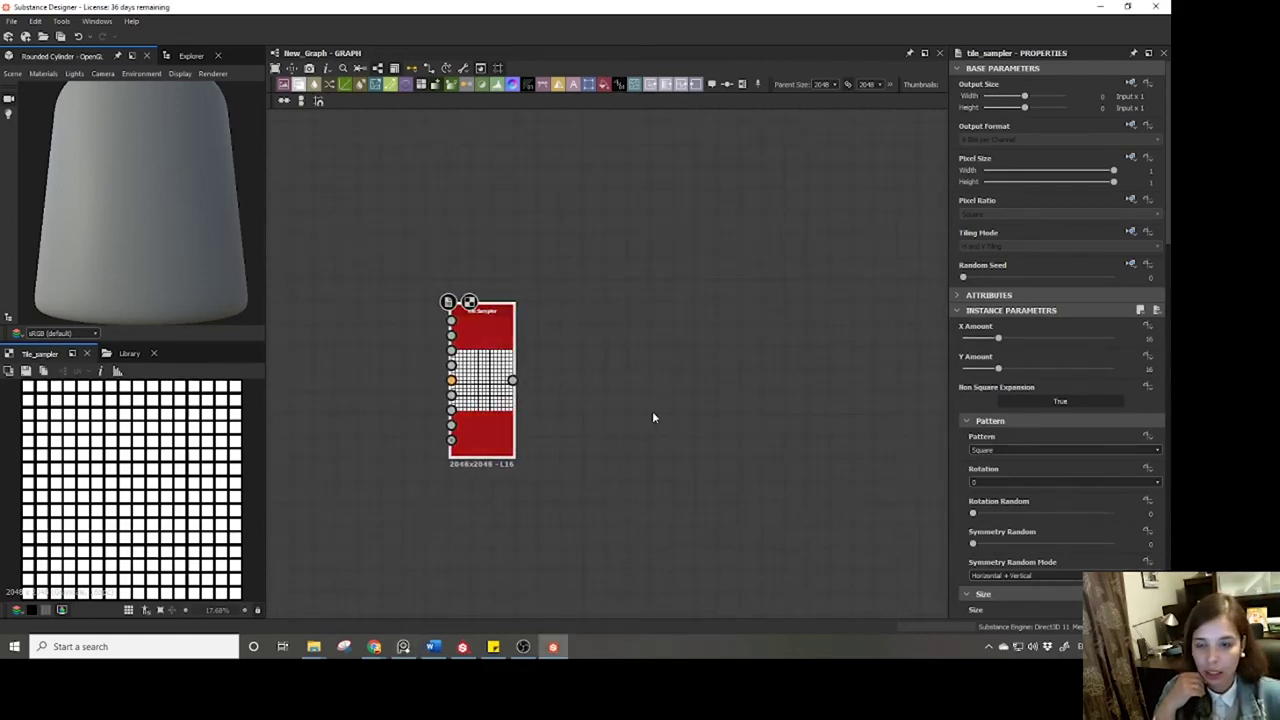
scroll(652, 417, down, 2)
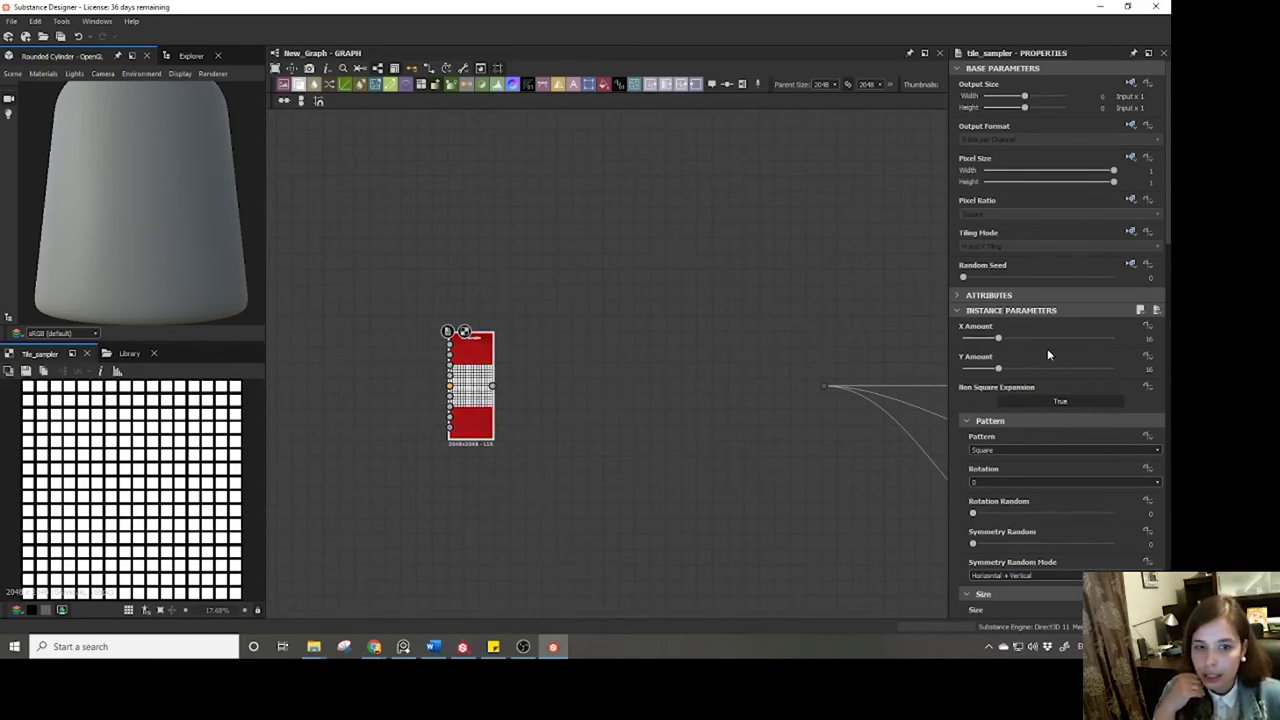
drag(998, 340, 973, 342)
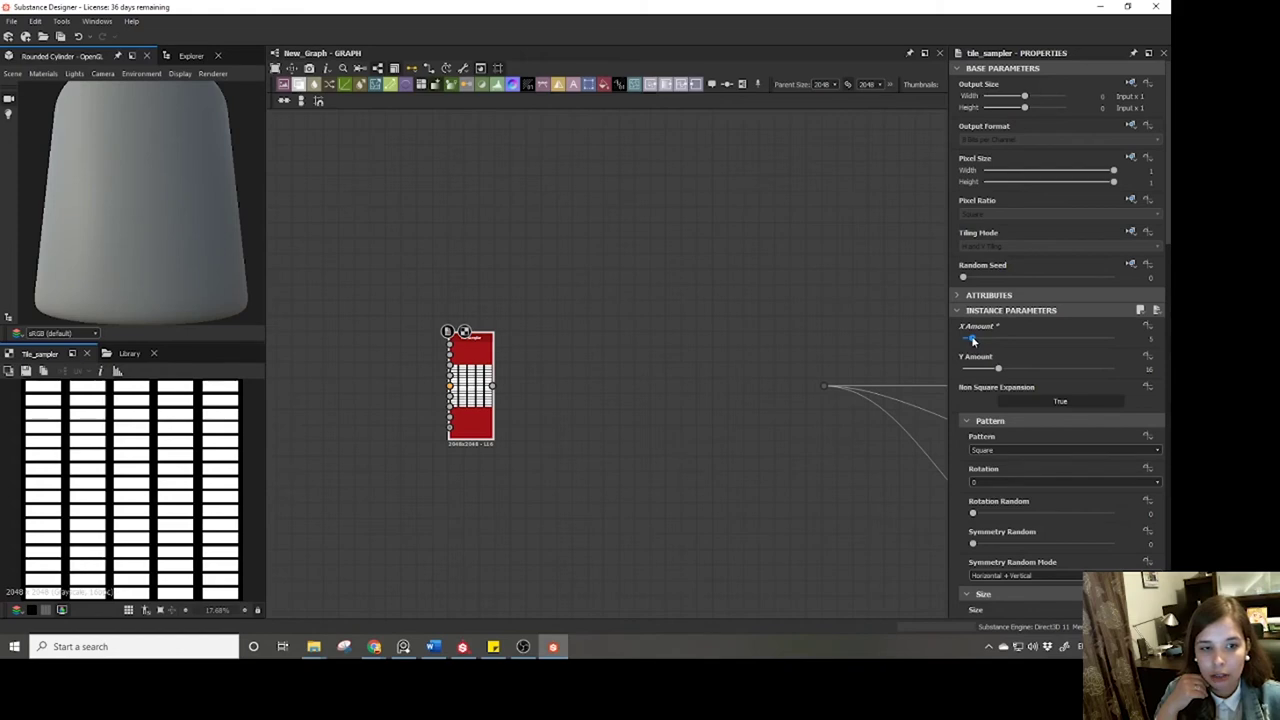
drag(973, 341, 970, 341)
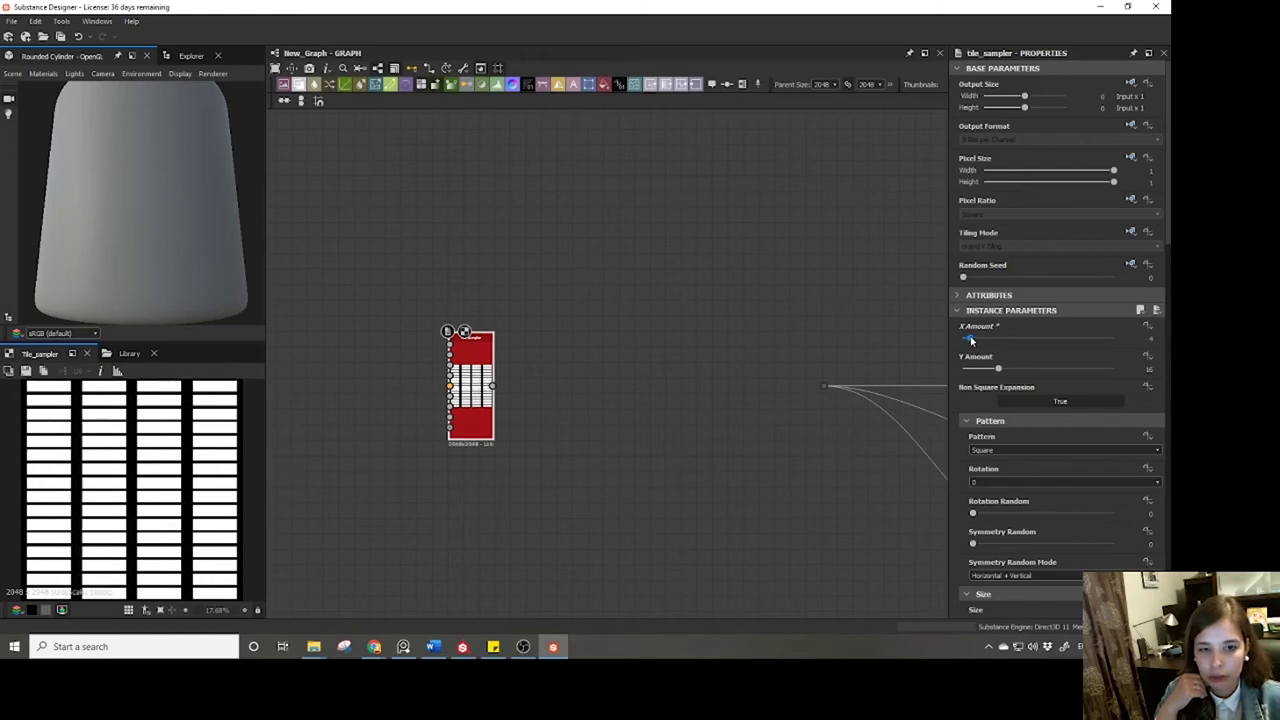
mouse_move(1000, 370)
mouse_down()
mouse_move(985, 370)
mouse_move(996, 370)
mouse_up()
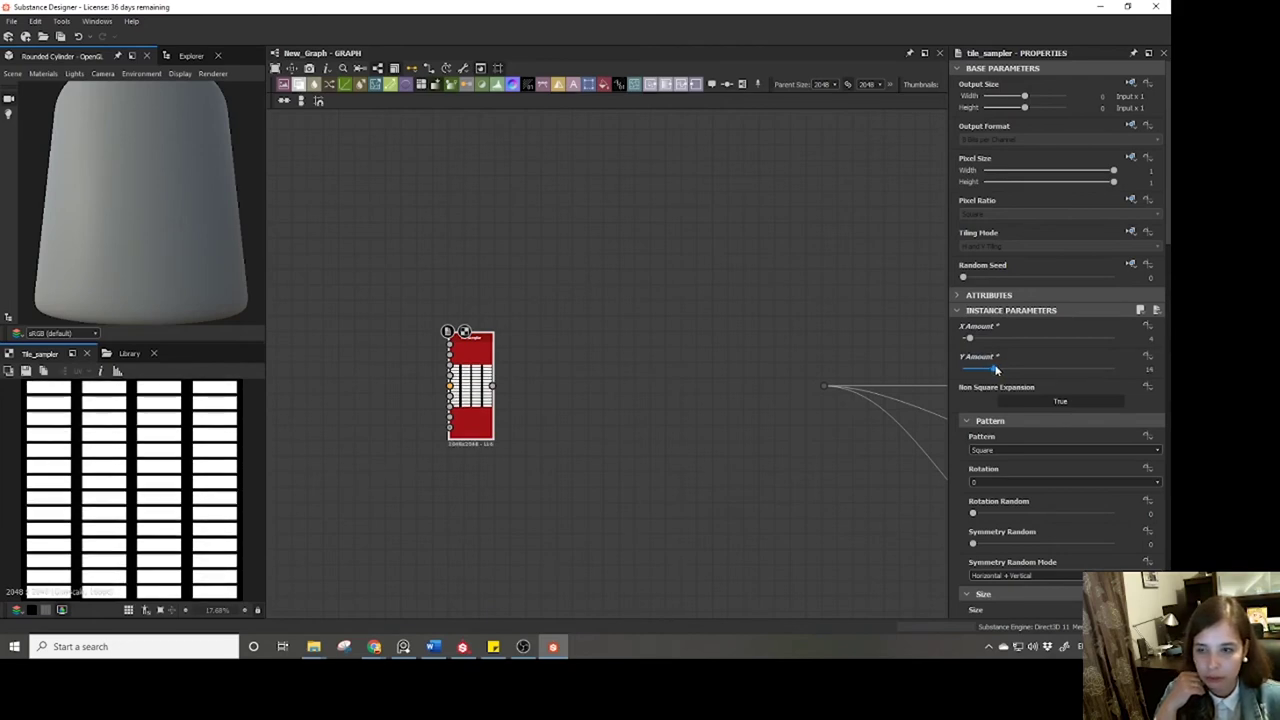
Set the Tile Sampler's pattern Scale to 1 so the tiles have no gaps between them.
scroll(1018, 450, down, 6)
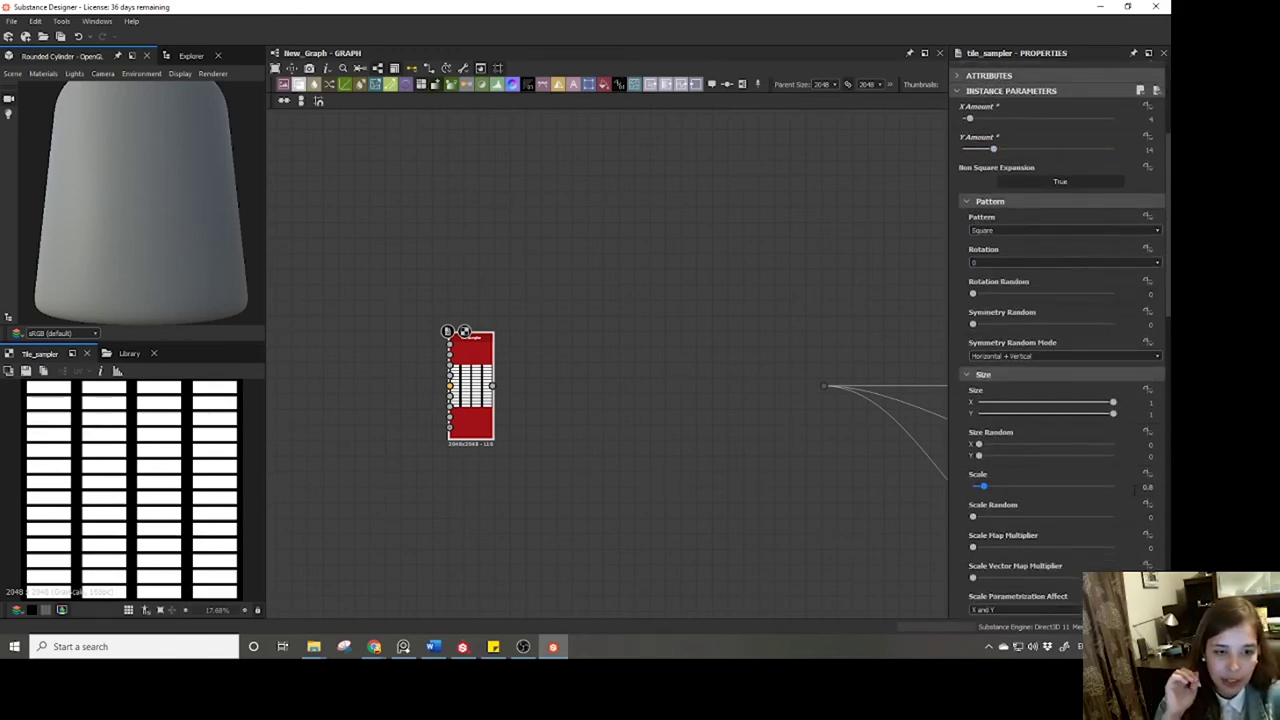
double_click(1147, 486)
text(1)
key(Return)
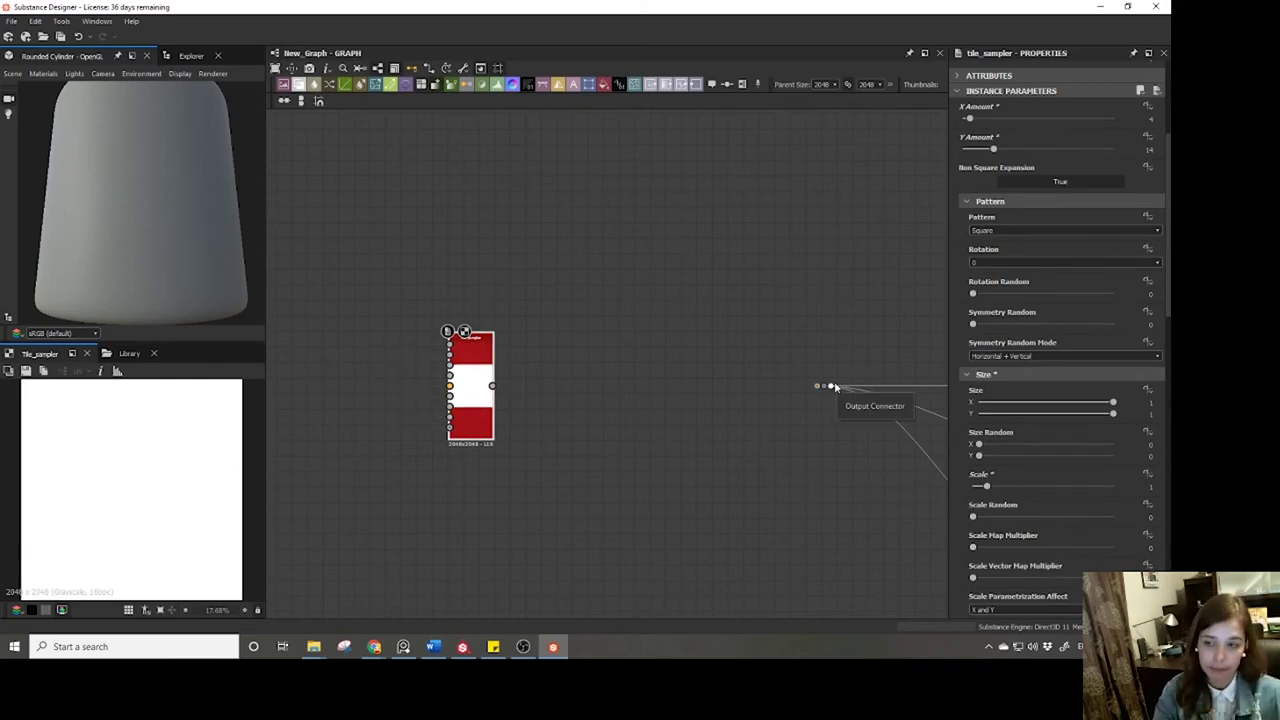
Raise the Tile Sampler's Color Random to 1 to give each tile its own grey value.
scroll(1059, 495, down, 6)
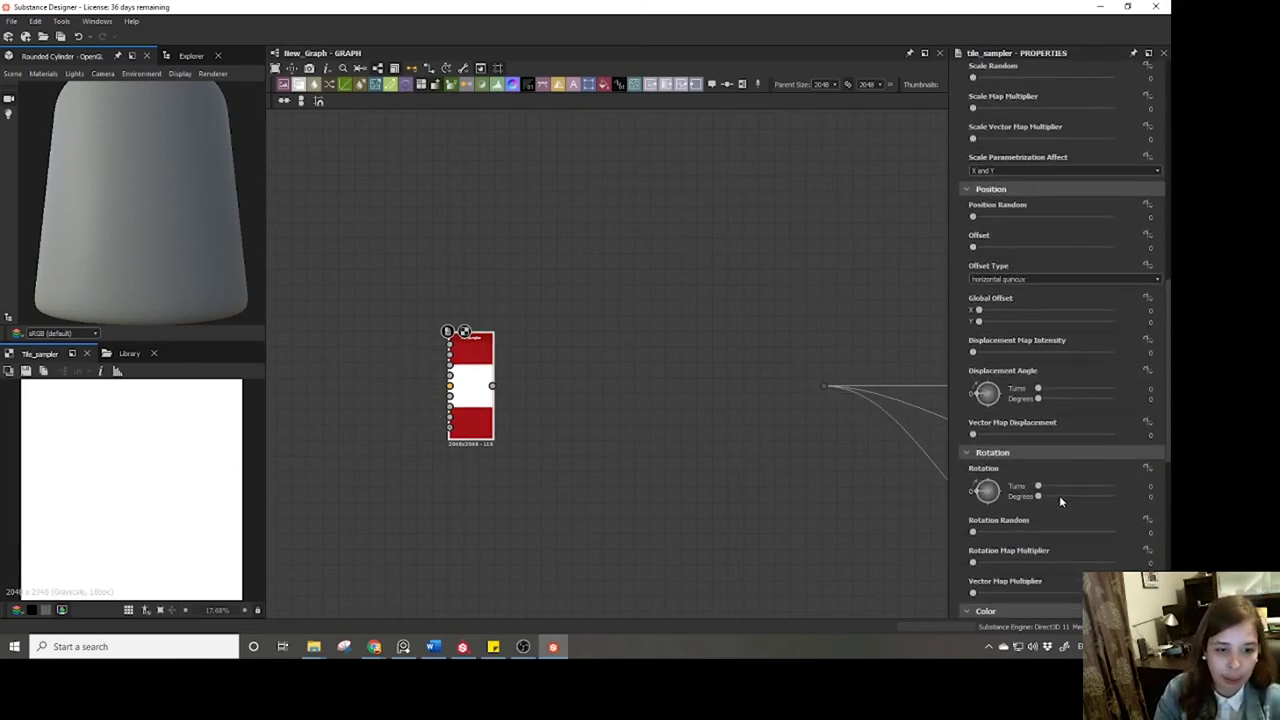
scroll(1059, 495, down, 6)
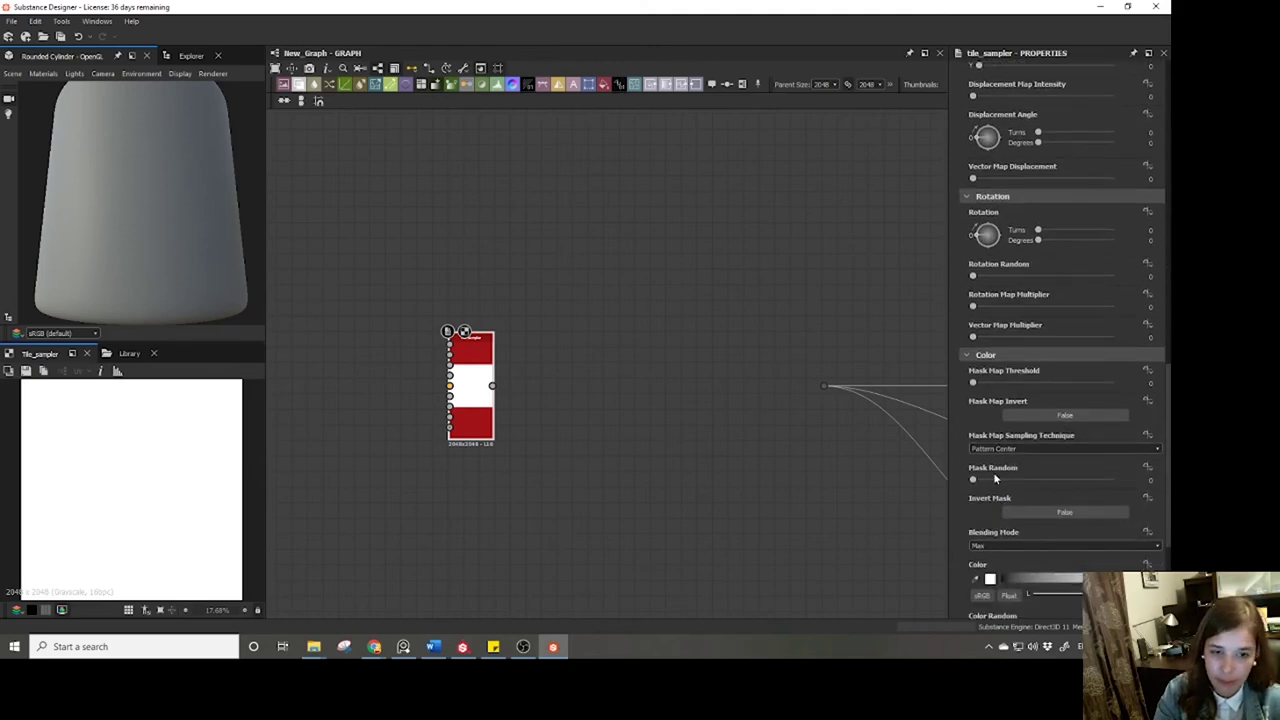
scroll(995, 479, down, 4)
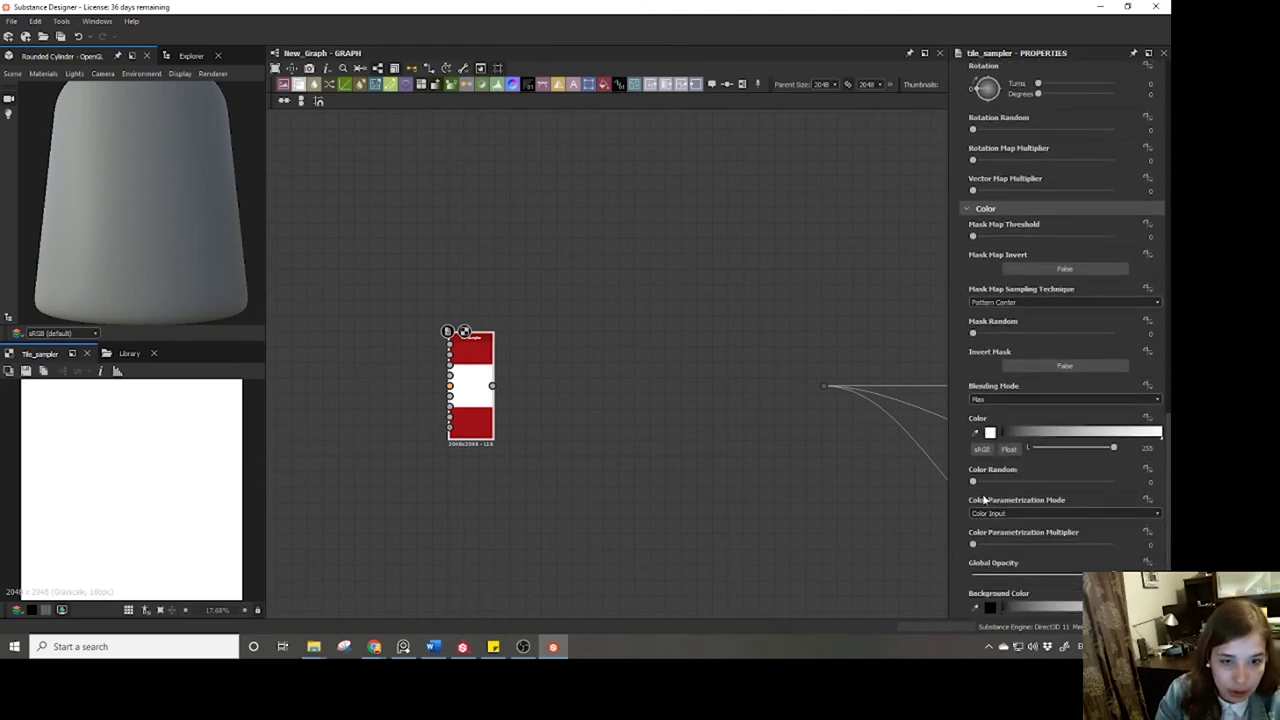
drag(973, 482, 1114, 482)
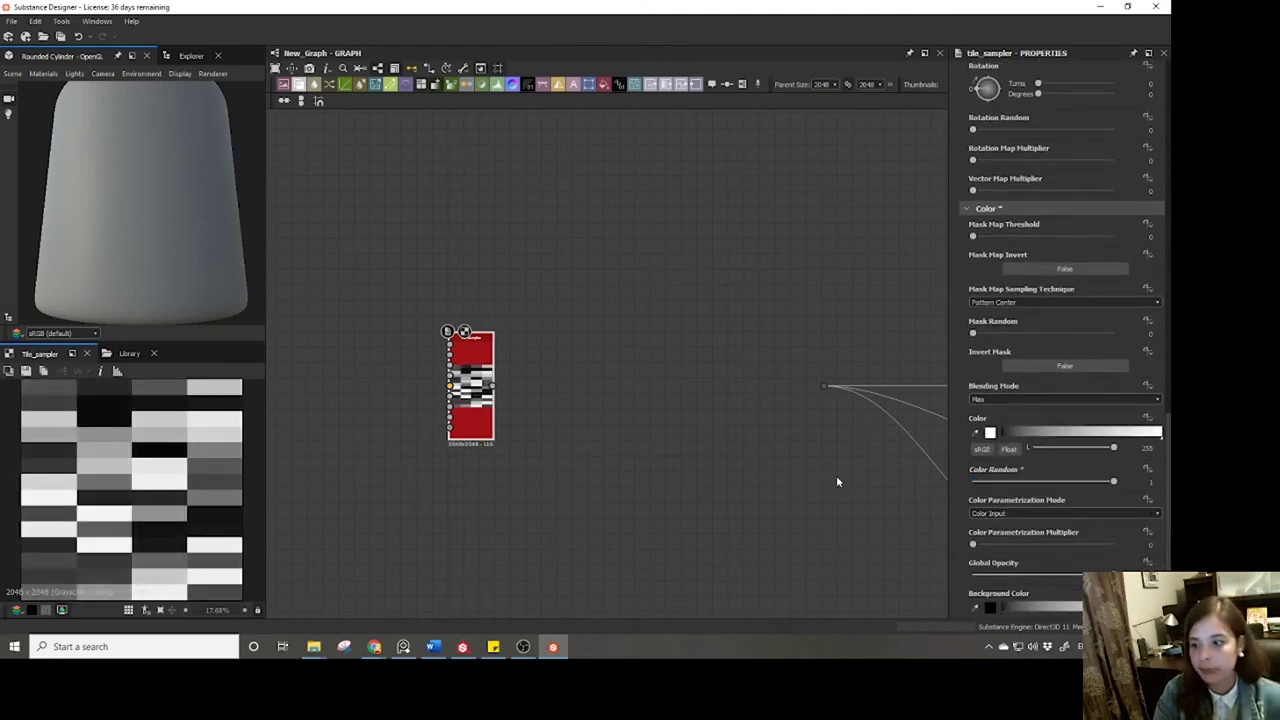
Set the Tile Sampler's position Offset to 0.5 to stagger the rows like bricks.
scroll(1063, 464, up, 8)
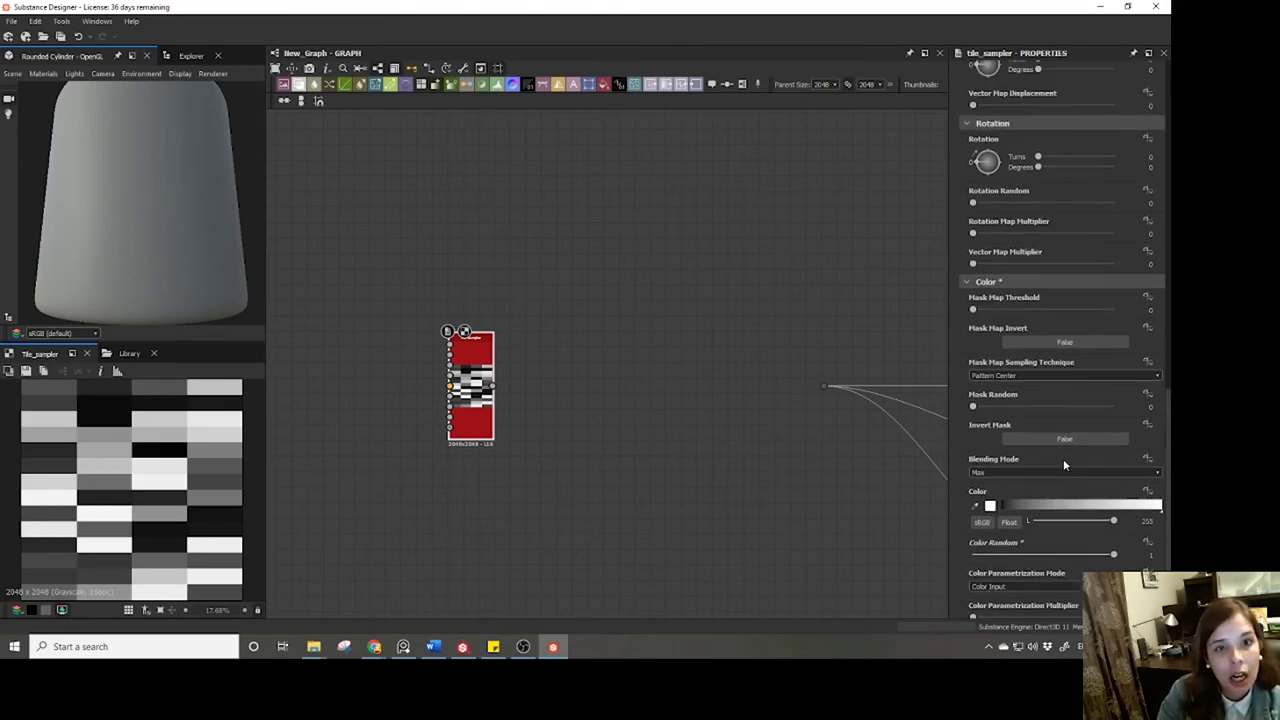
scroll(1063, 464, up, 1)
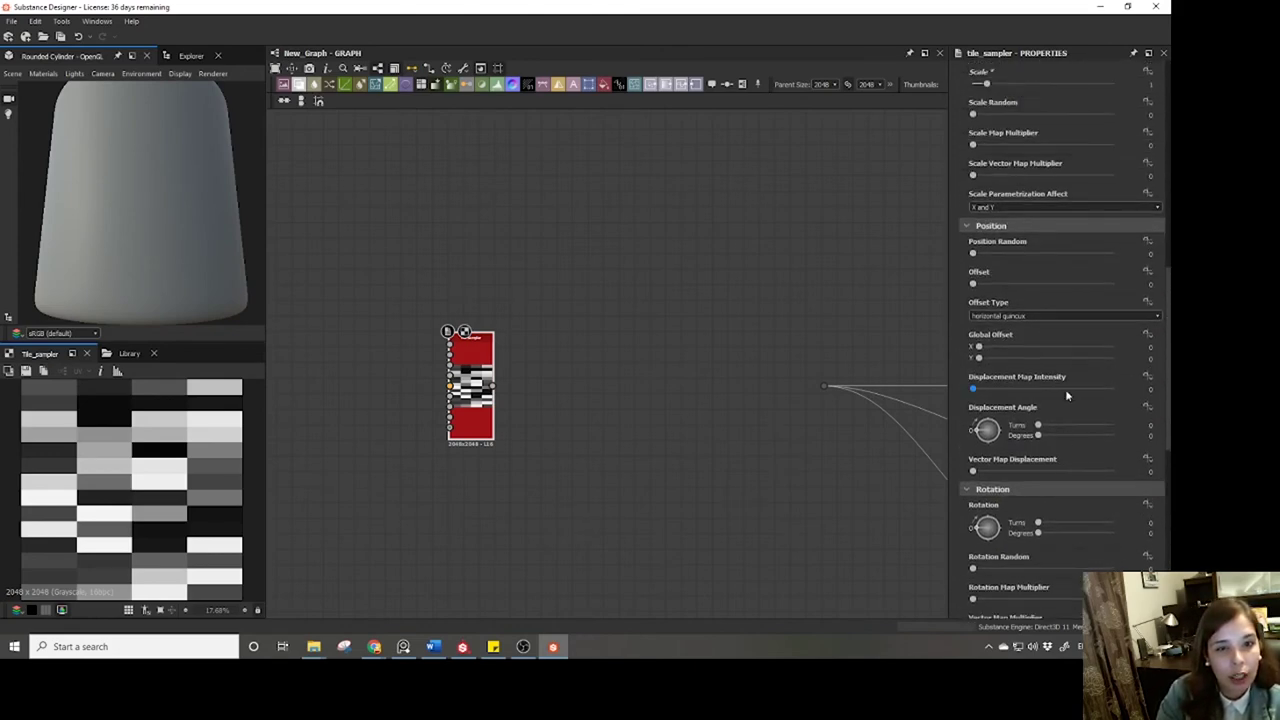
click(1160, 285)
text(0.5)
key(Return)
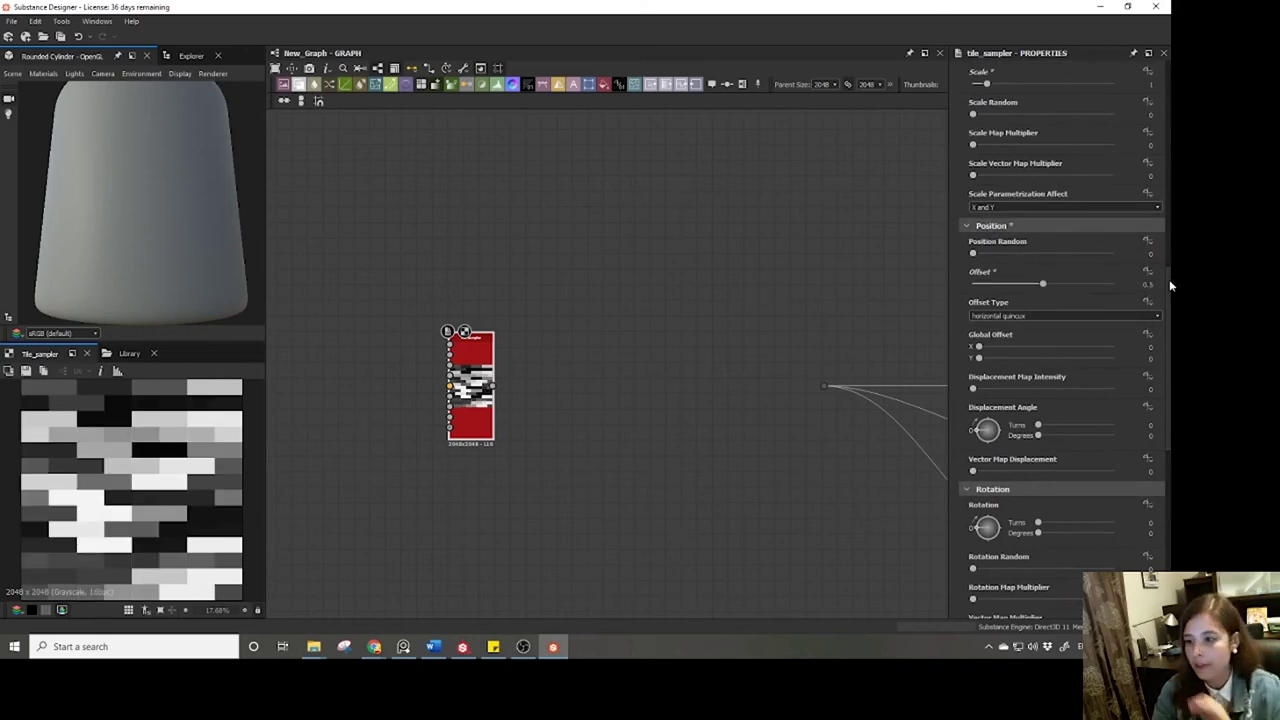
Add an Edge Detect node connected to the Tile Sampler's output.
scroll(616, 398, up, 2)
mouse_move(473, 396)
middle_down()
mouse_move(527, 405)
mouse_move(484, 396)
middle_up()
key(space)
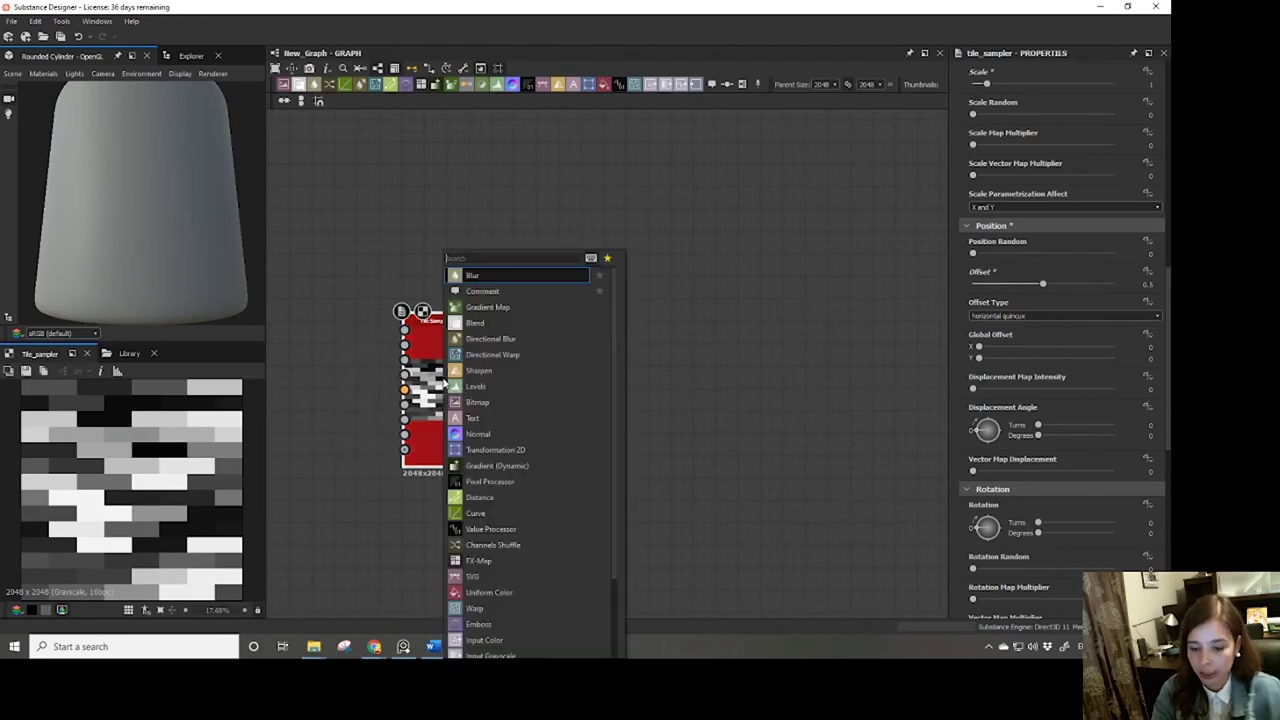
key(Escape)
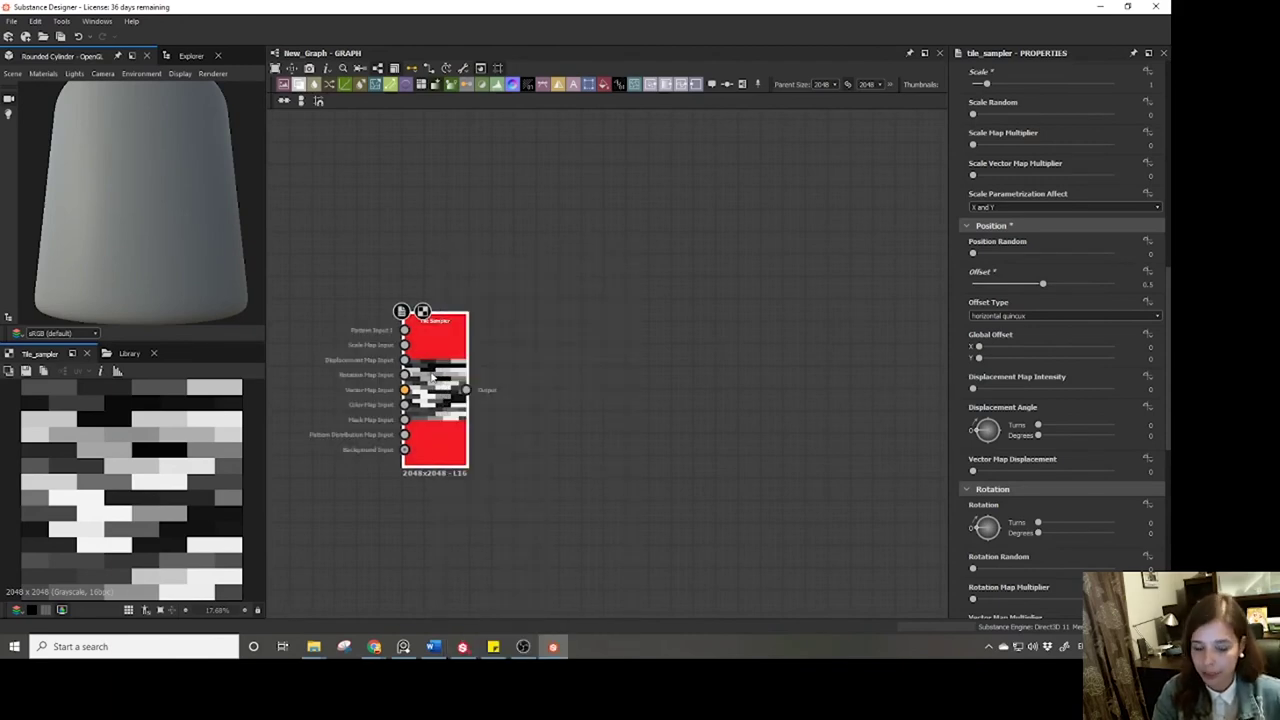
key(space)
text(edge)
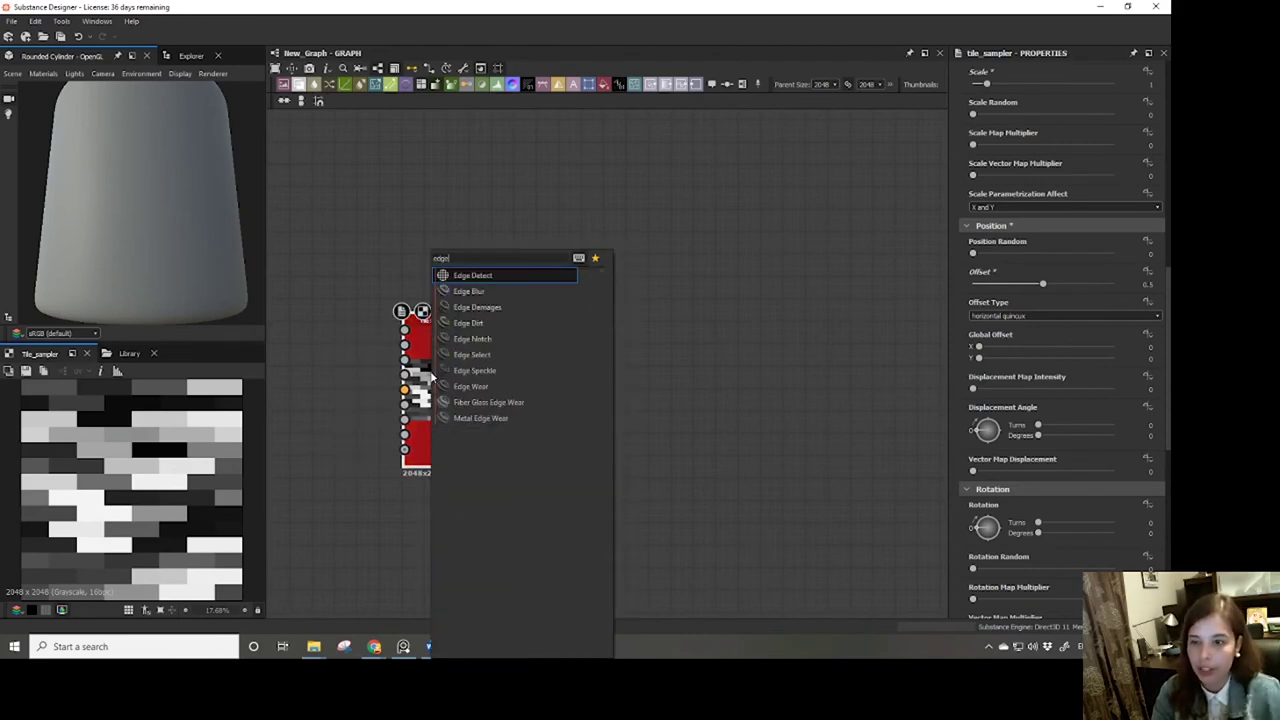
click(470, 276)
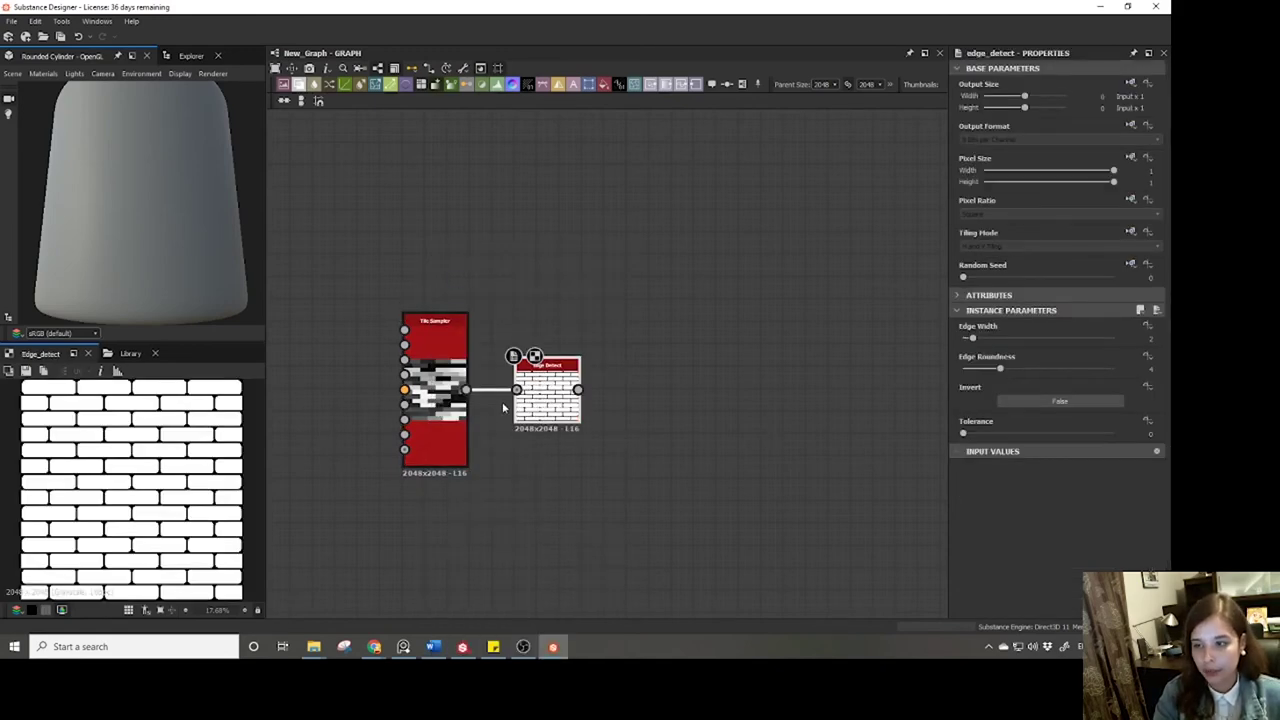
Try a narrower Edge Width on Edge Detect, restore it to 2, and set Edge Roundness to 1.74.
scroll(210, 450, up, 2)
middle_drag(84, 443, 178, 497)
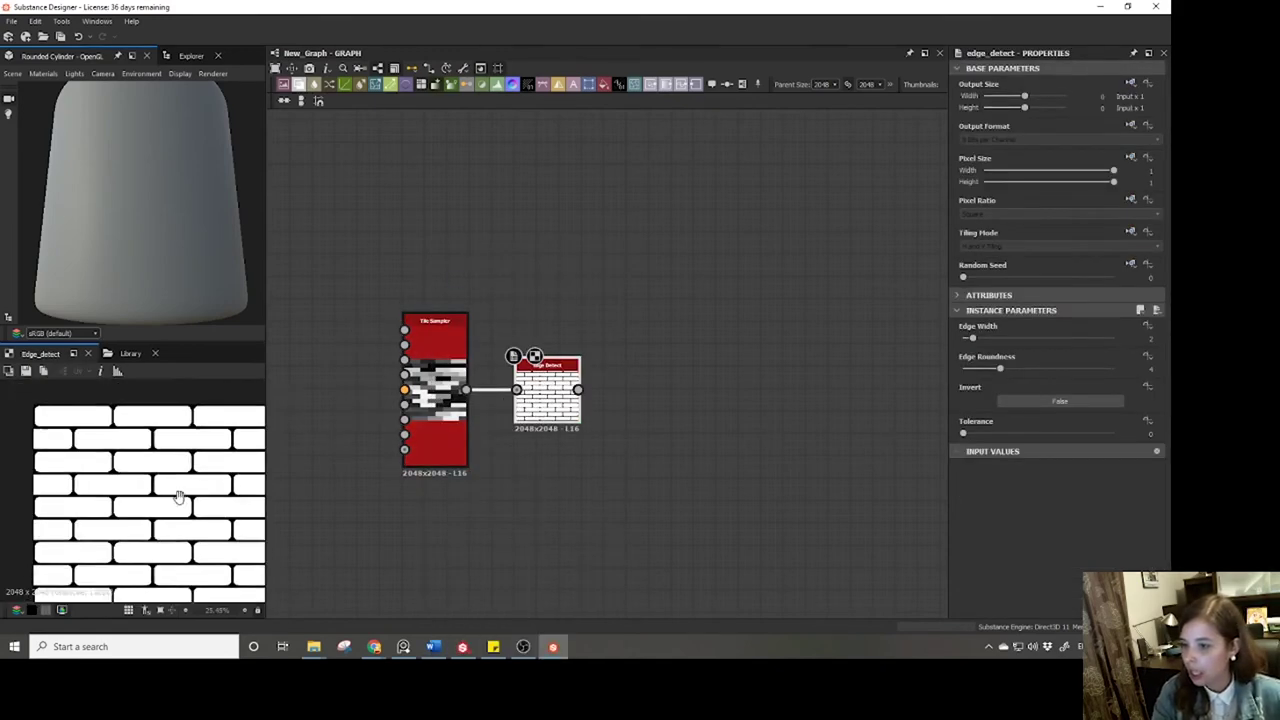
scroll(178, 497, up, 1)
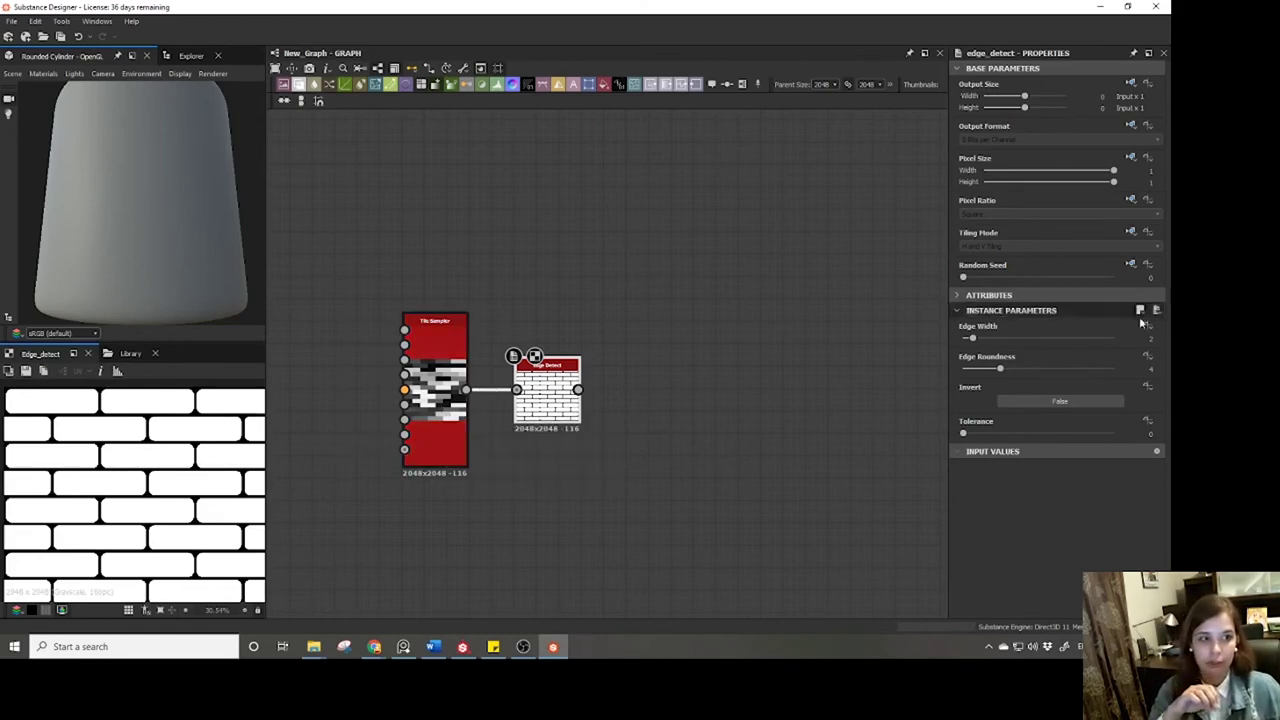
click(403, 646)
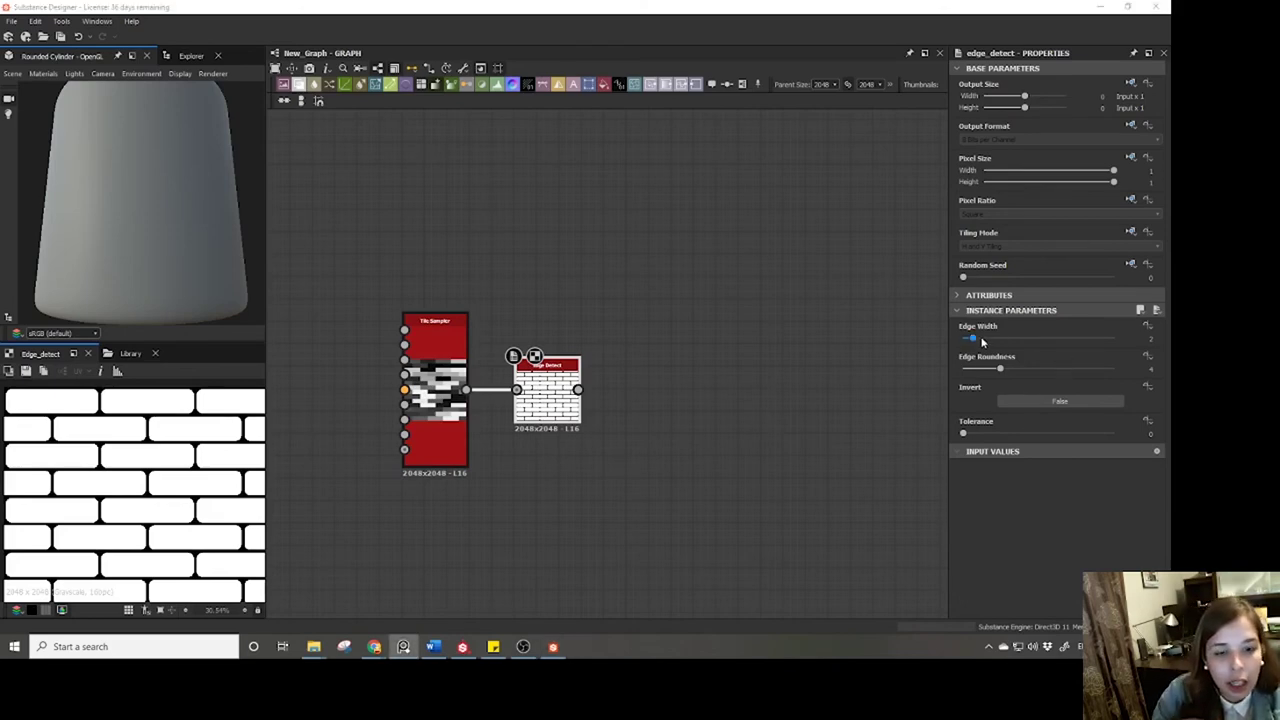
drag(972, 341, 967, 338)
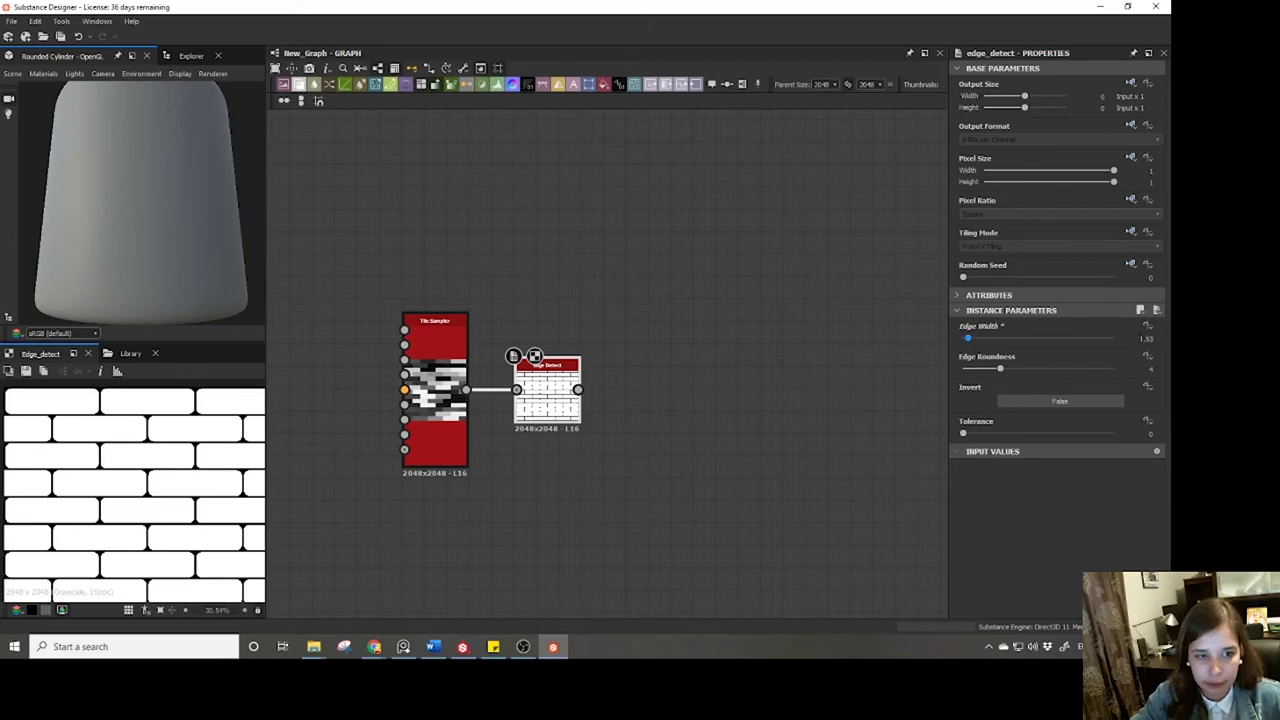
double_click(1148, 339)
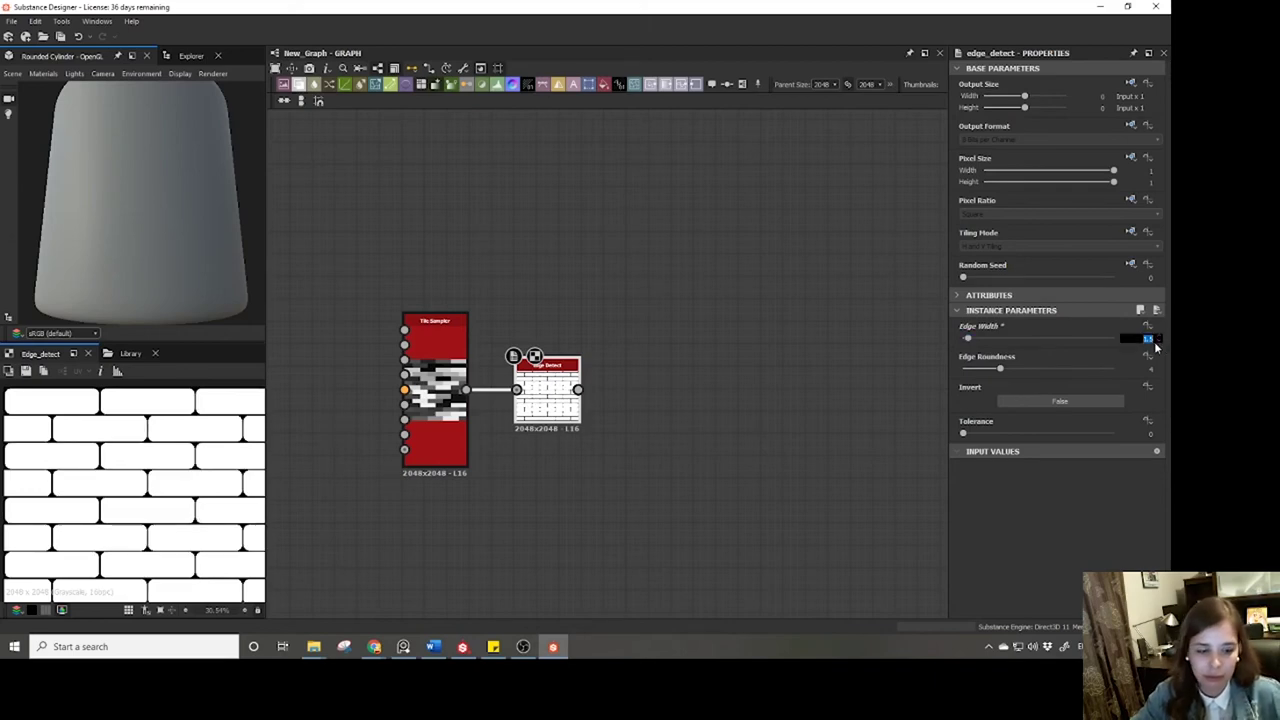
text(2)
key(Return)
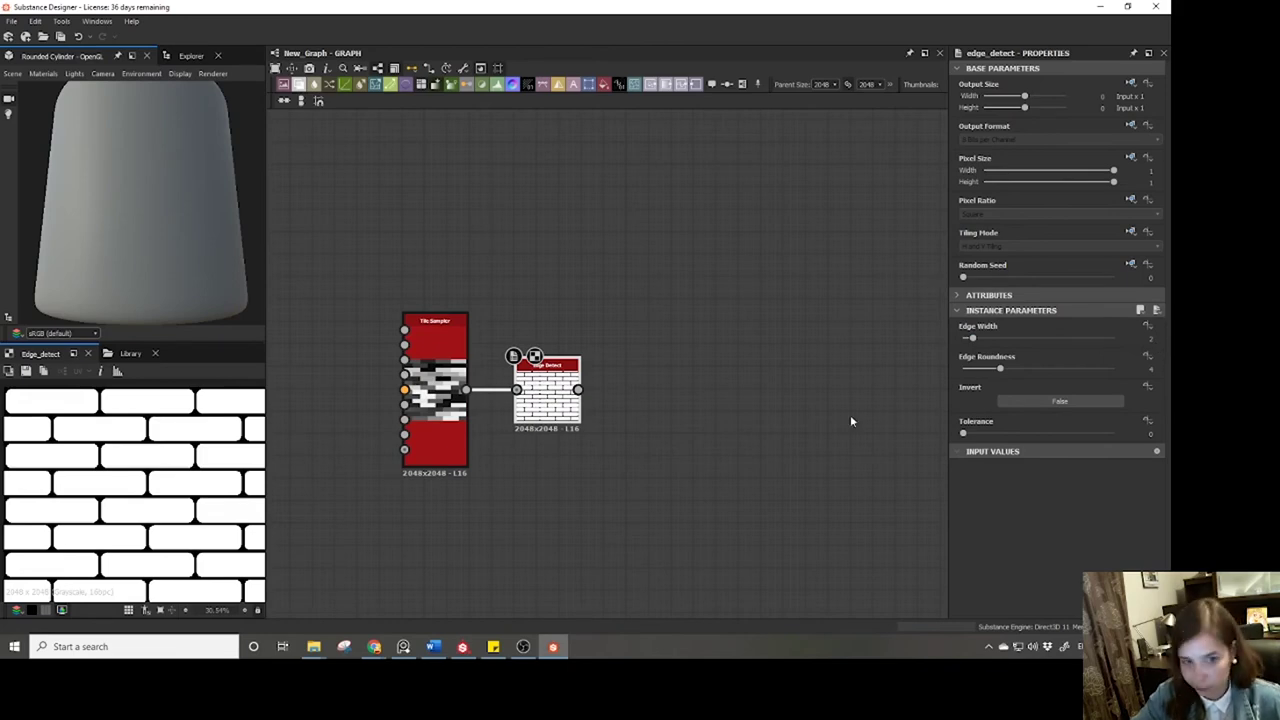
scroll(188, 513, up, 4)
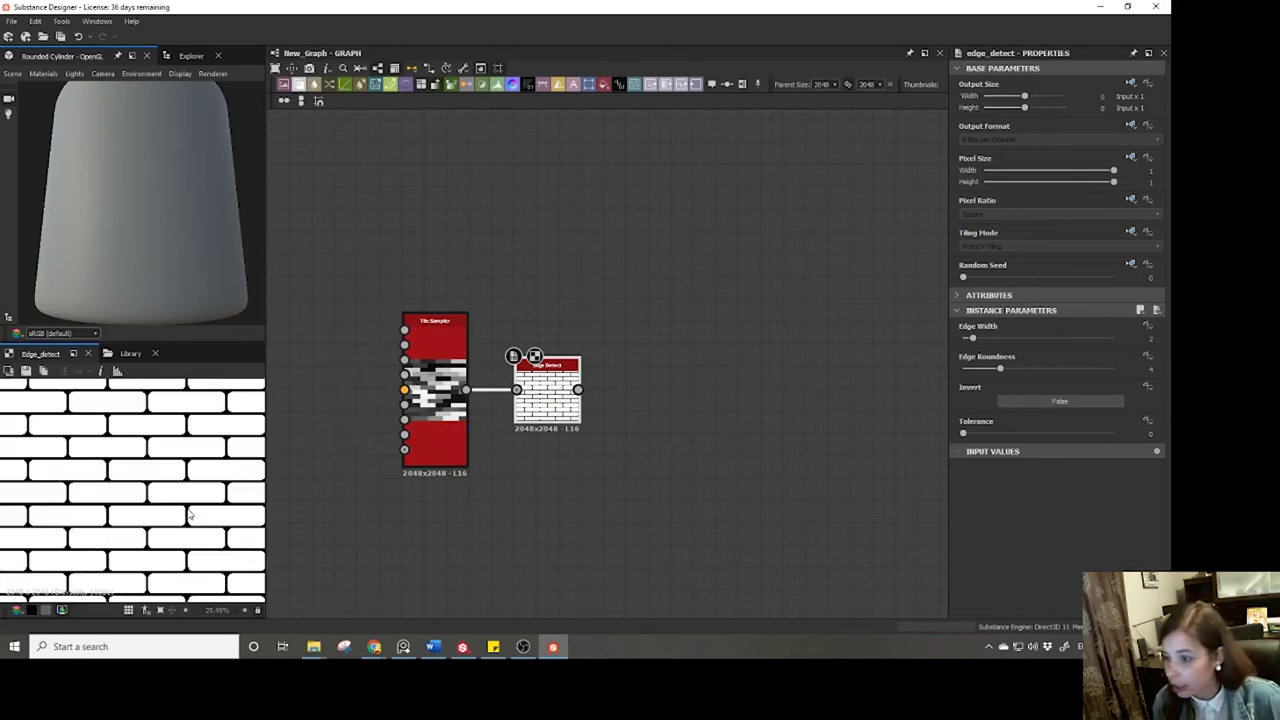
drag(999, 372, 980, 371)
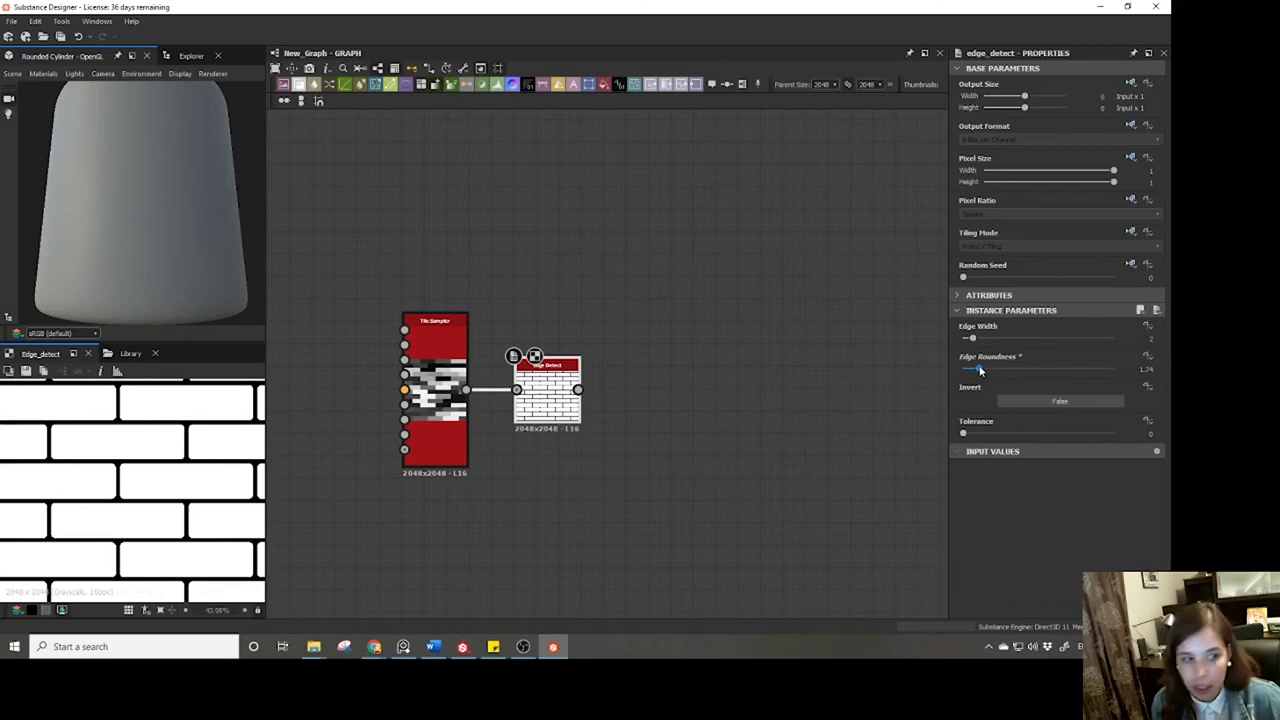
Add a Flood Fill node connected to Edge Detect's output and inspect the filled bricks up close.
mouse_move(578, 389)
mouse_down()
mouse_move(600, 391)
mouse_move(577, 406)
mouse_up()
text(f)
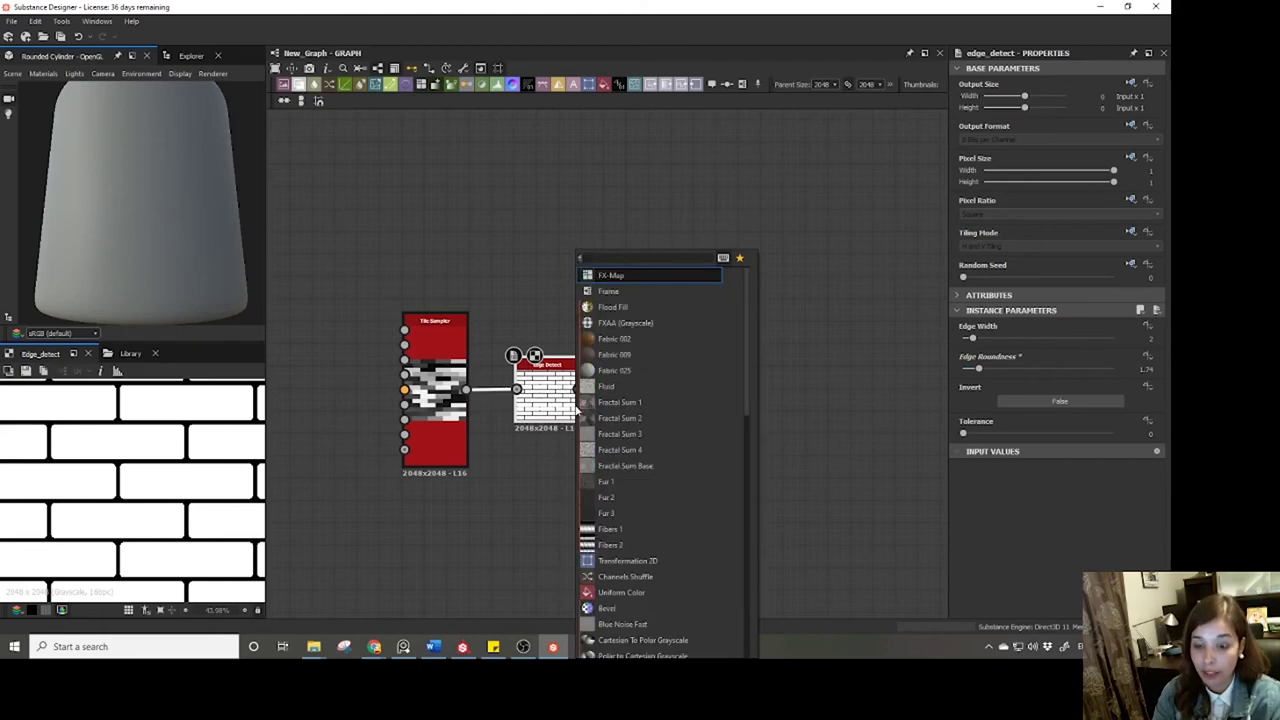
text(lo)
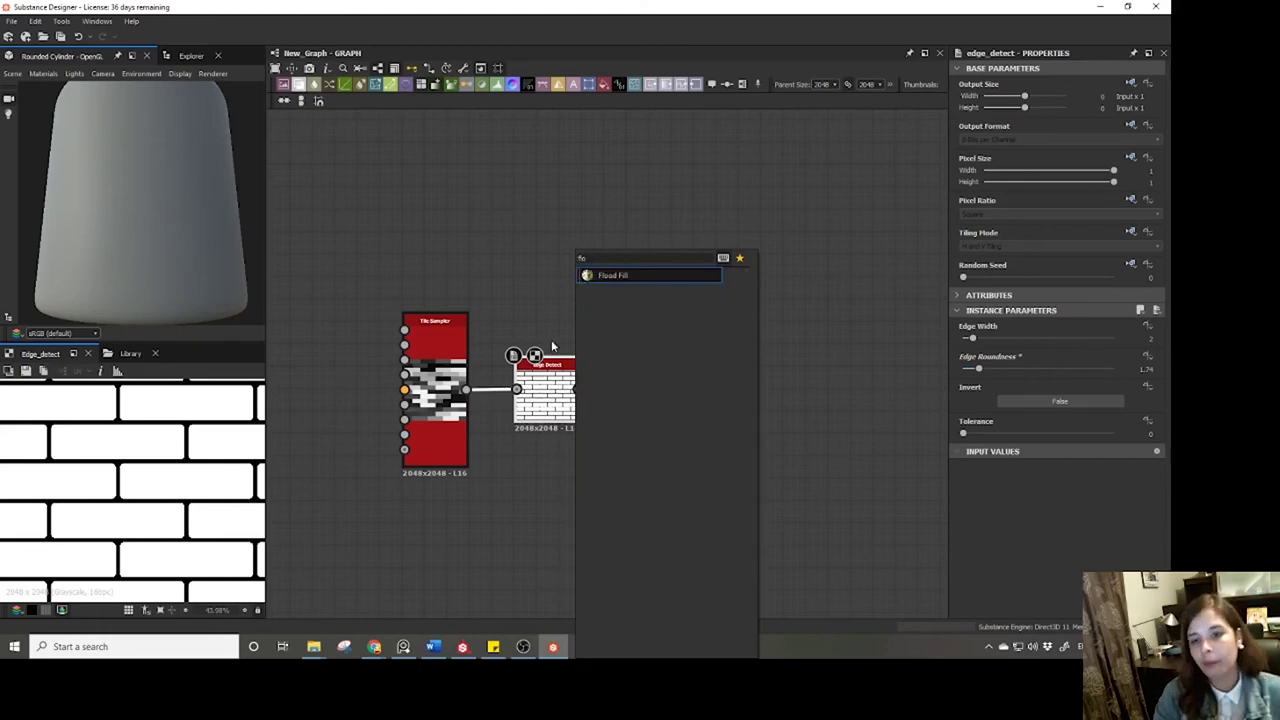
click(613, 276)
scroll(186, 531, down, 2)
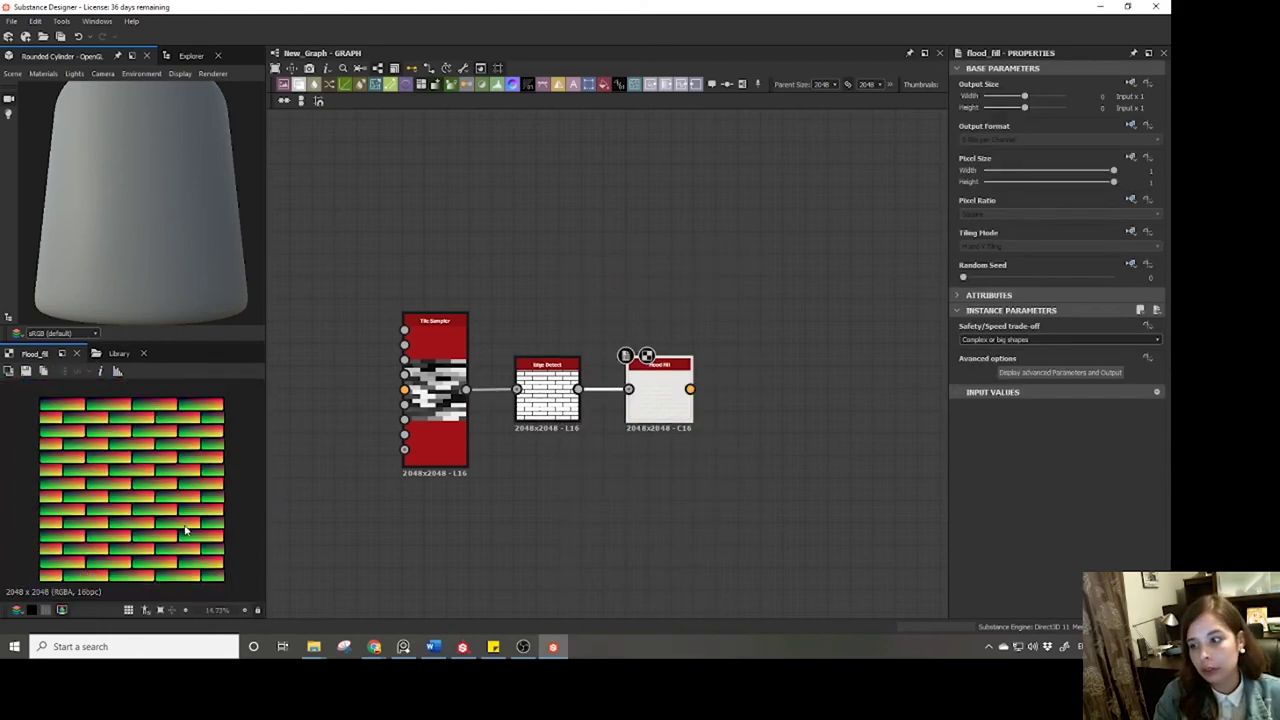
scroll(186, 531, up, 2)
scroll(186, 531, up, 2)
Set Edge Detect's Edge Roundness to 1.1 and move the Flood Fill node closer, previewing its output.
click(535, 410)
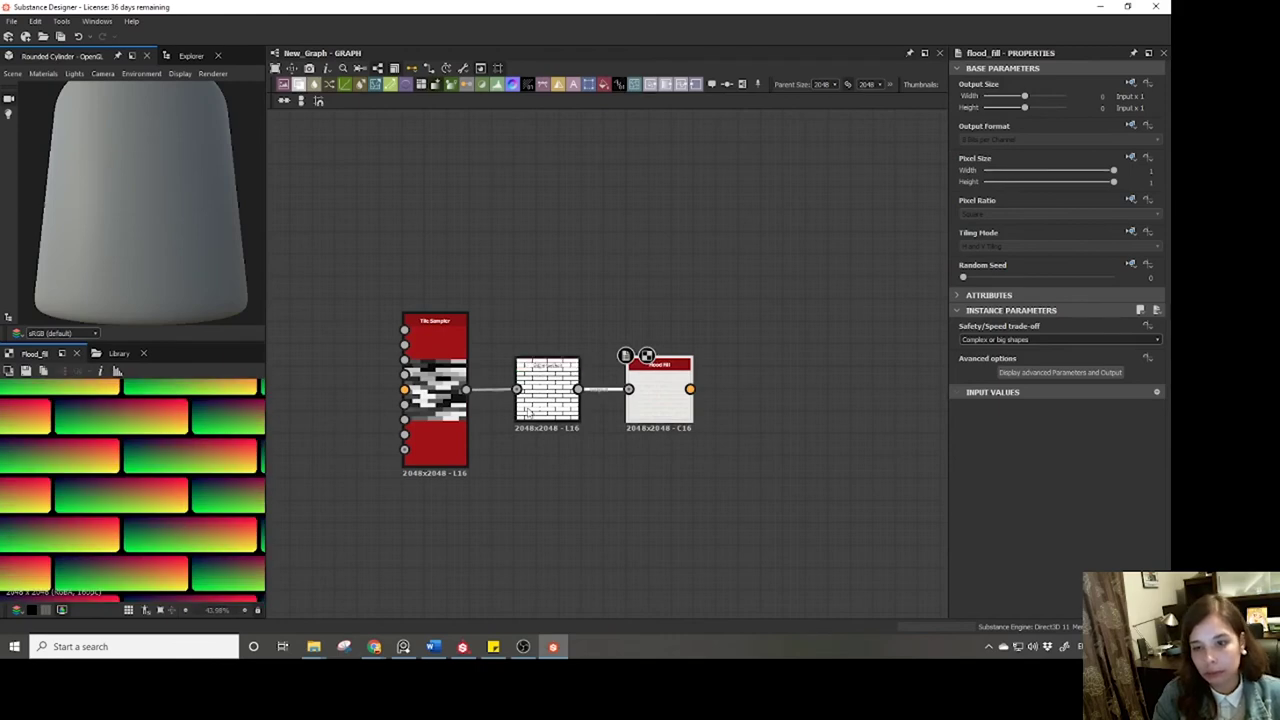
drag(979, 370, 972, 370)
scroll(130, 505, down, 5)
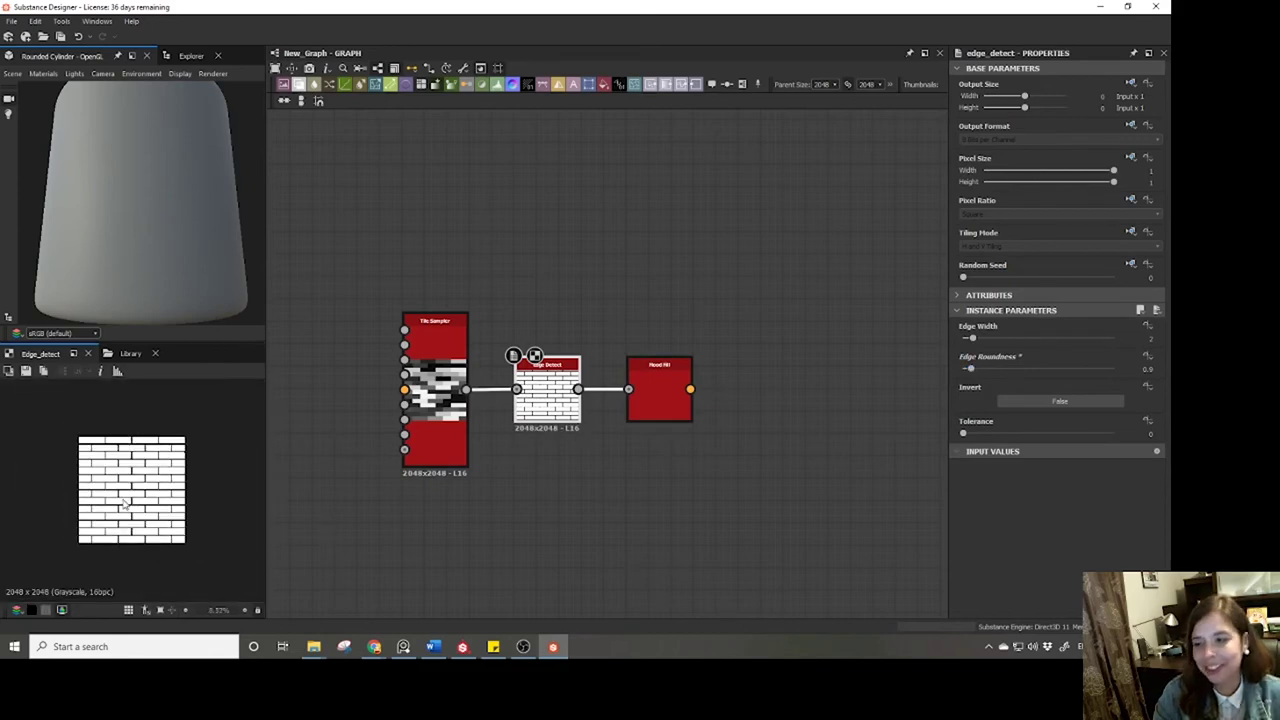
scroll(124, 505, up, 5)
drag(676, 391, 640, 393)
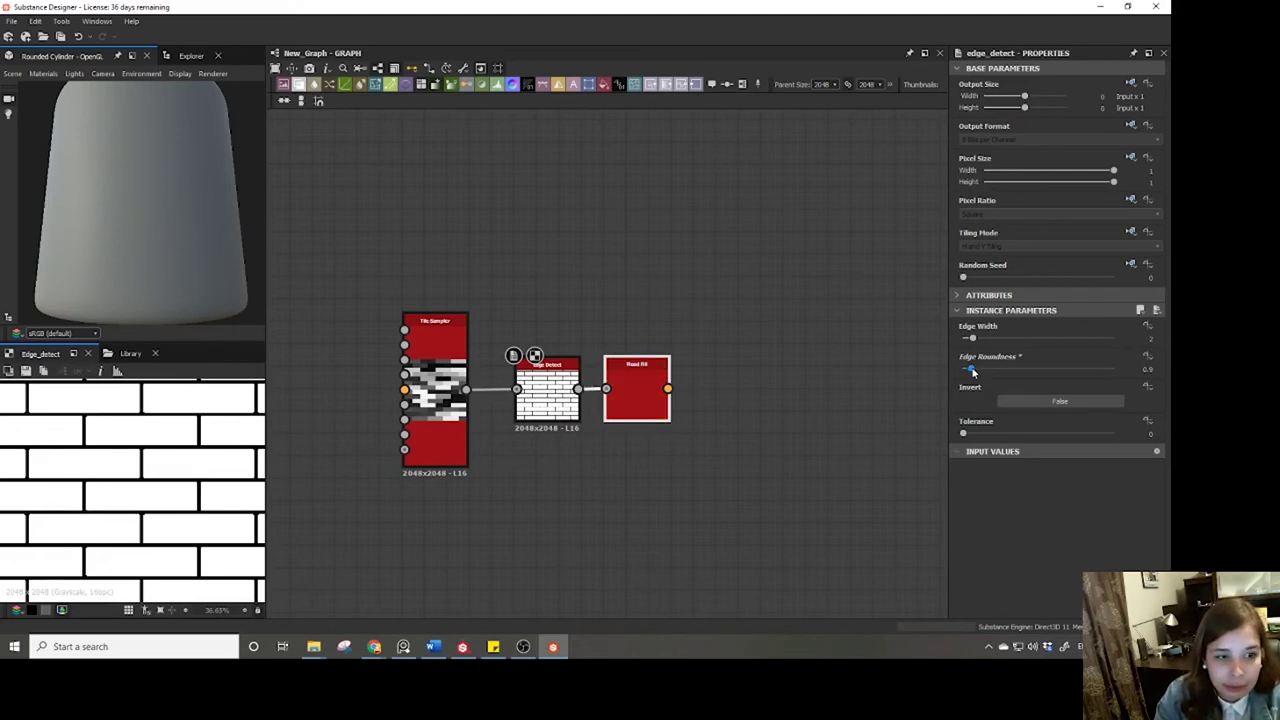
drag(972, 371, 974, 371)
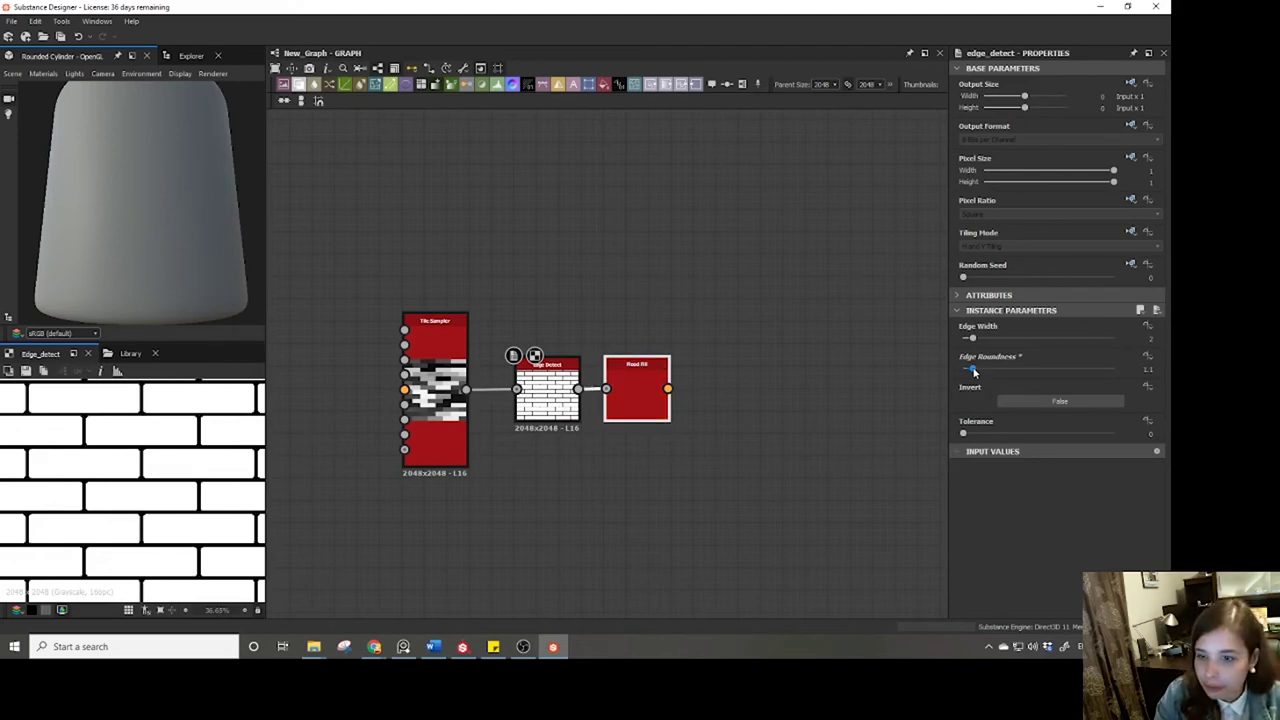
double_click(642, 400)
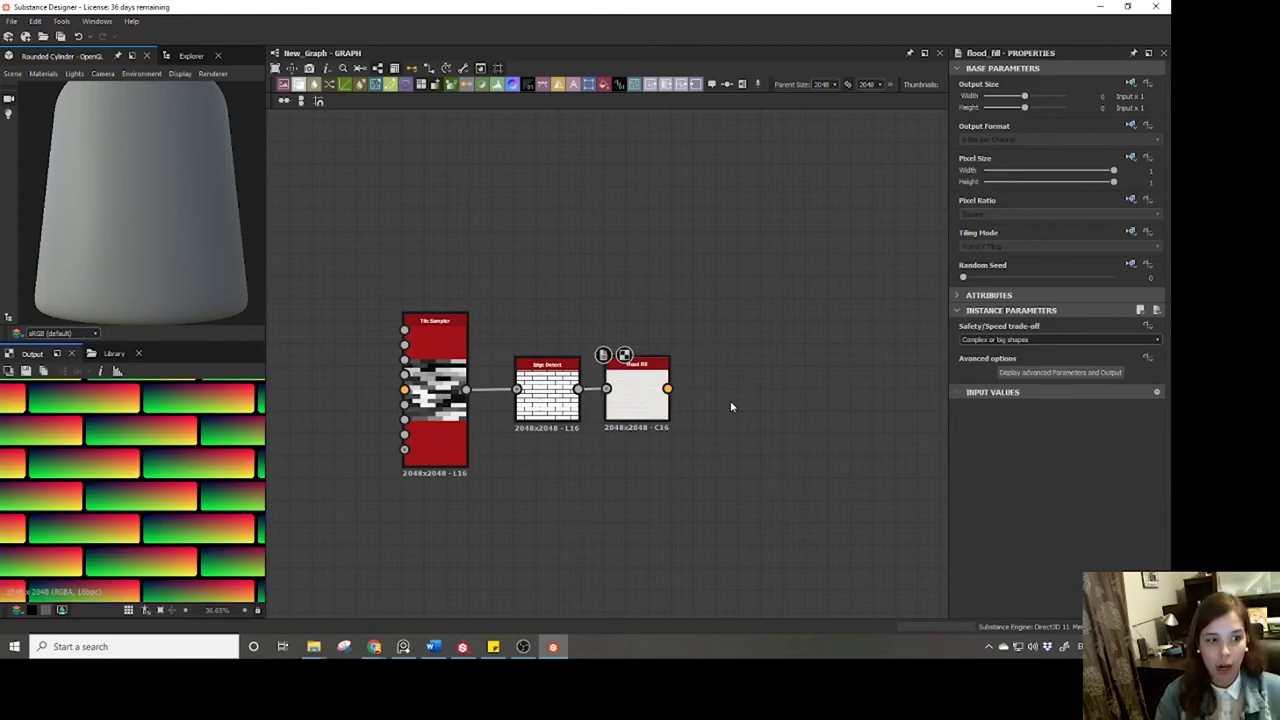
Add a Flood Fill to Random Grayscale node connected to Flood Fill's output and place it above the main chain.
key(space)
text(floo)
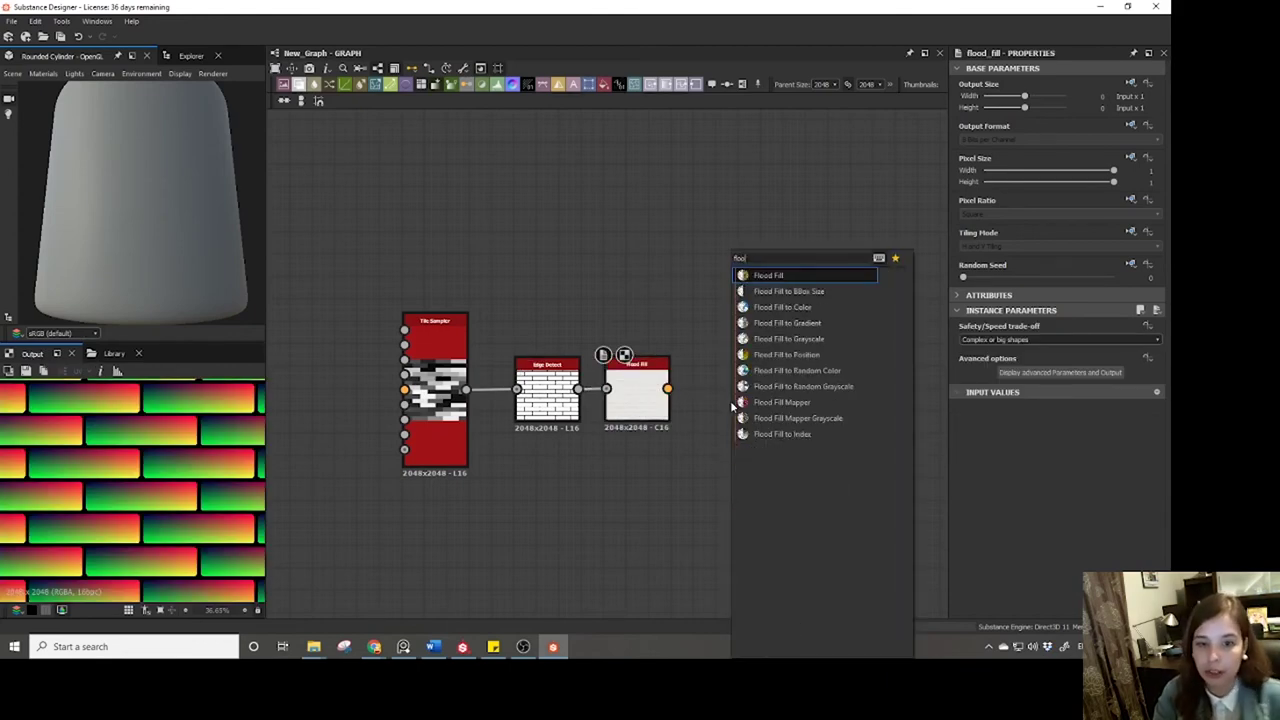
click(810, 393)
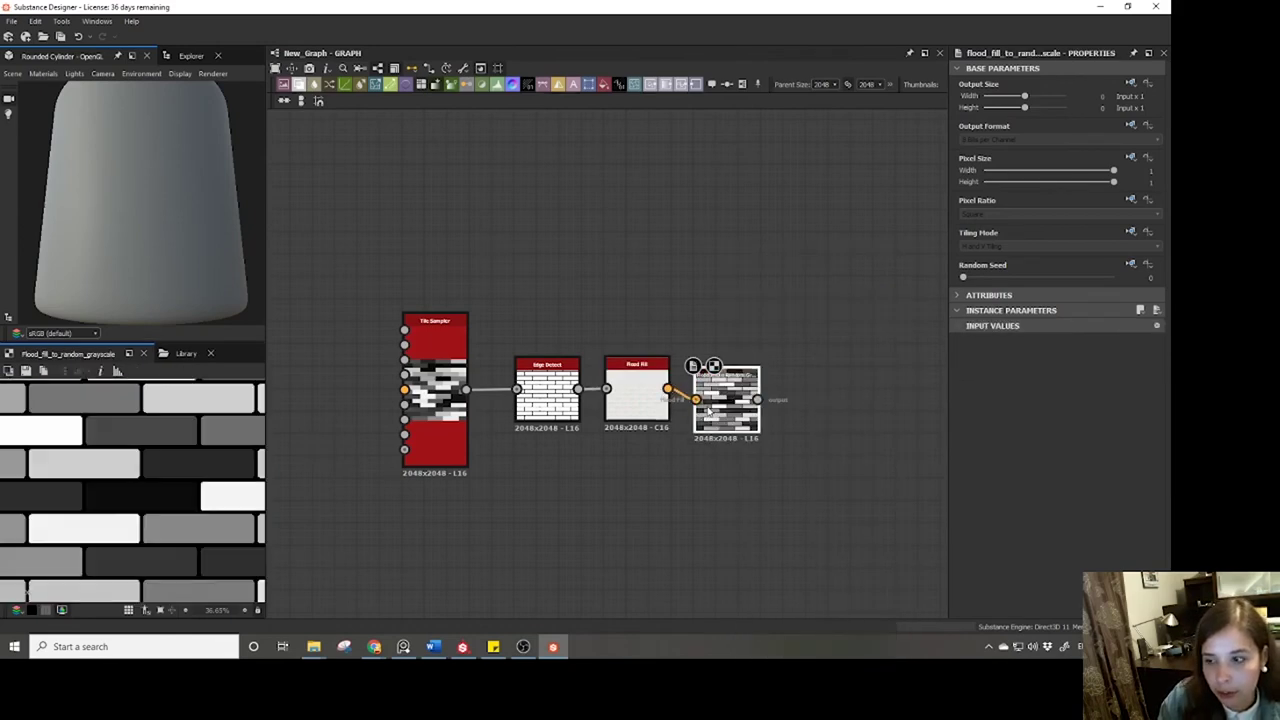
drag(697, 415, 687, 340)
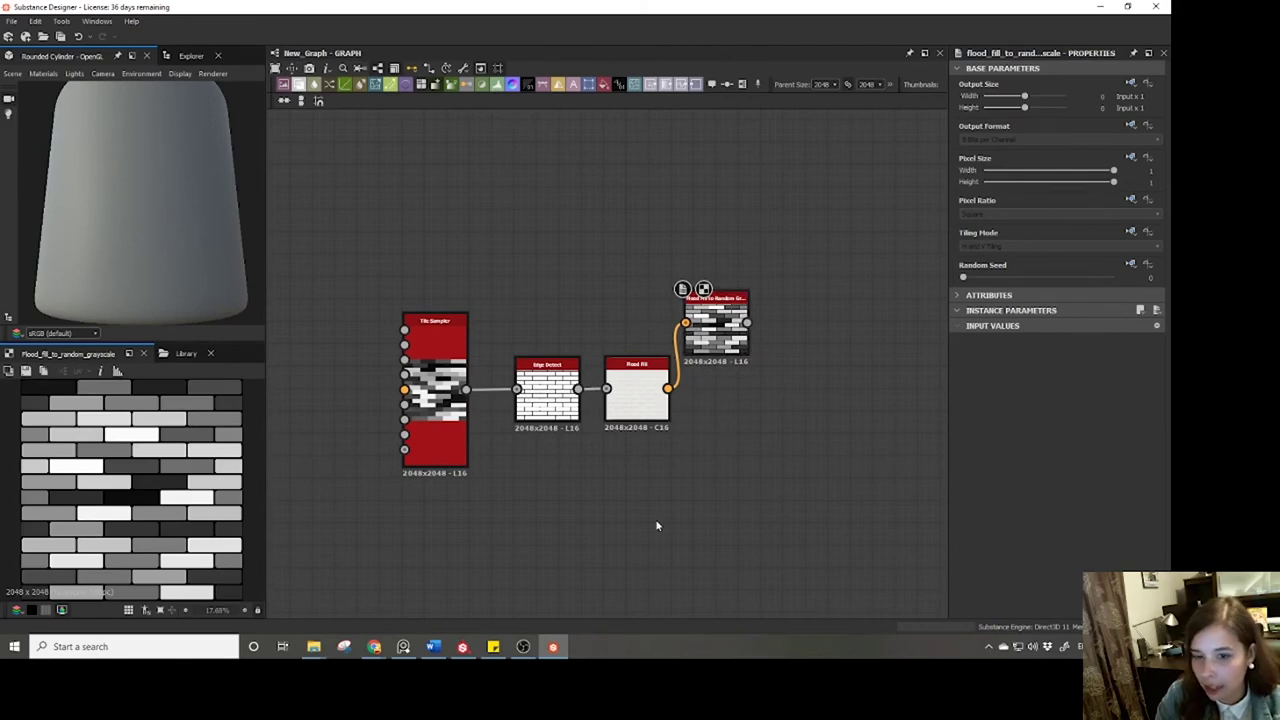
Add a Flood Fill to Gradient node connected to Flood Fill's output and set its Angle Variation to 1.
key(space)
text(floo)
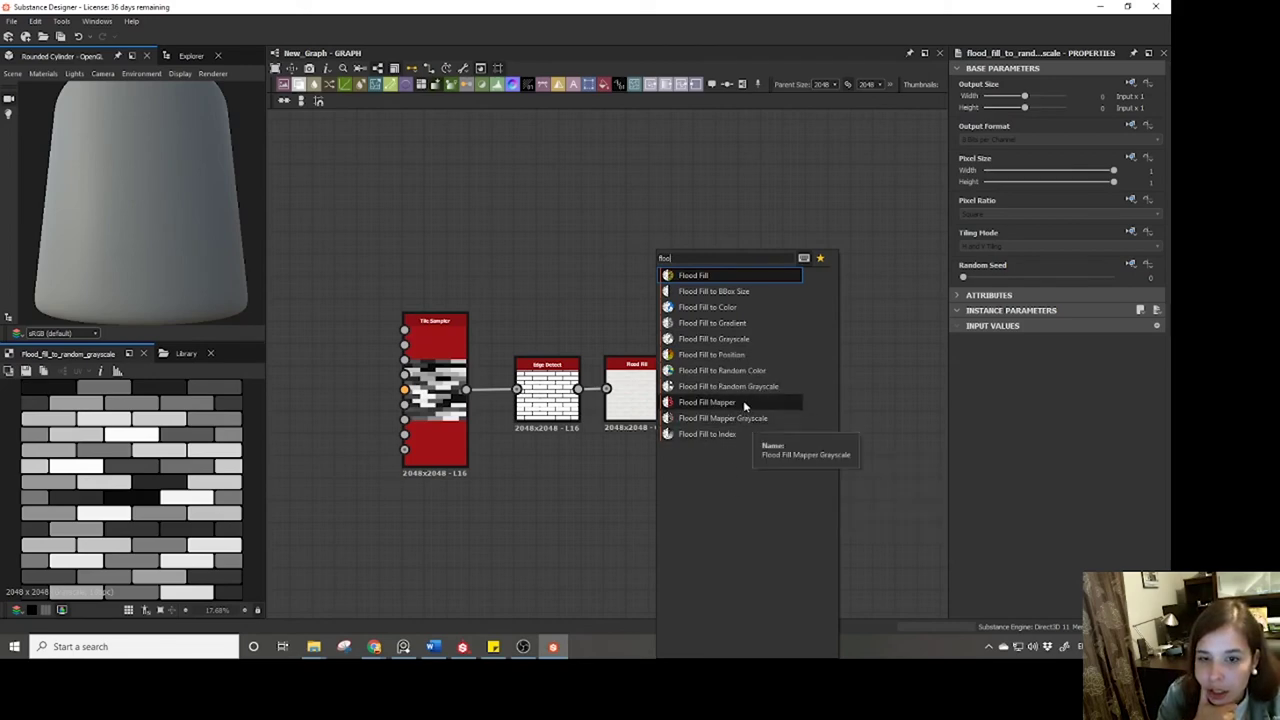
click(712, 323)
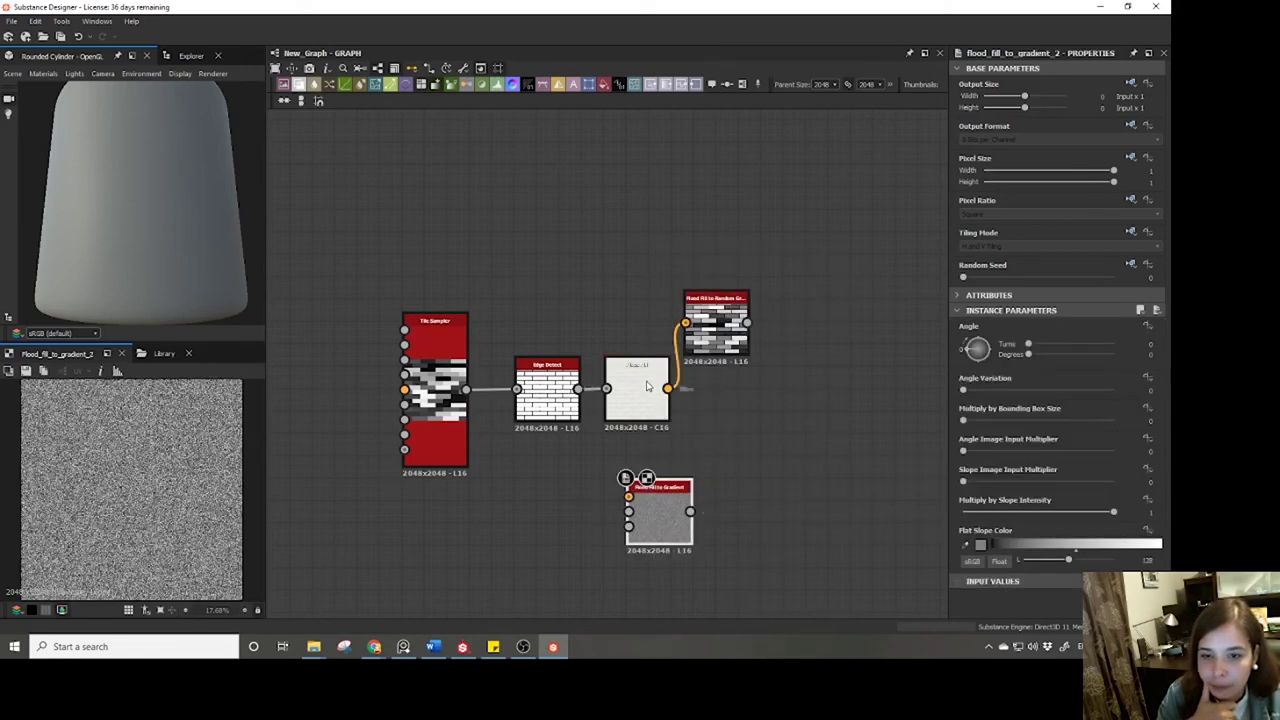
drag(668, 388, 730, 452)
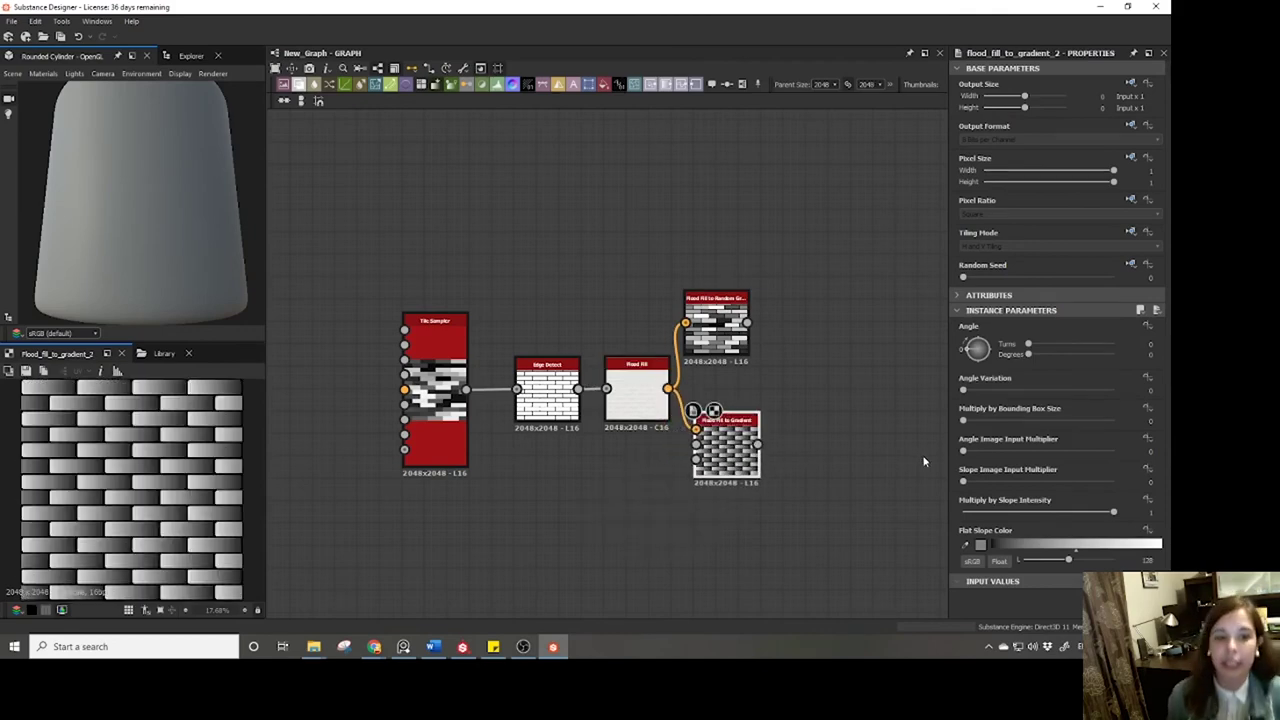
drag(966, 393, 1124, 411)
Add a Blend node with Flood Fill to Gradient as foreground over Edge Detect, and connect it to the dot node feeding the outputs.
scroll(809, 445, down, 3)
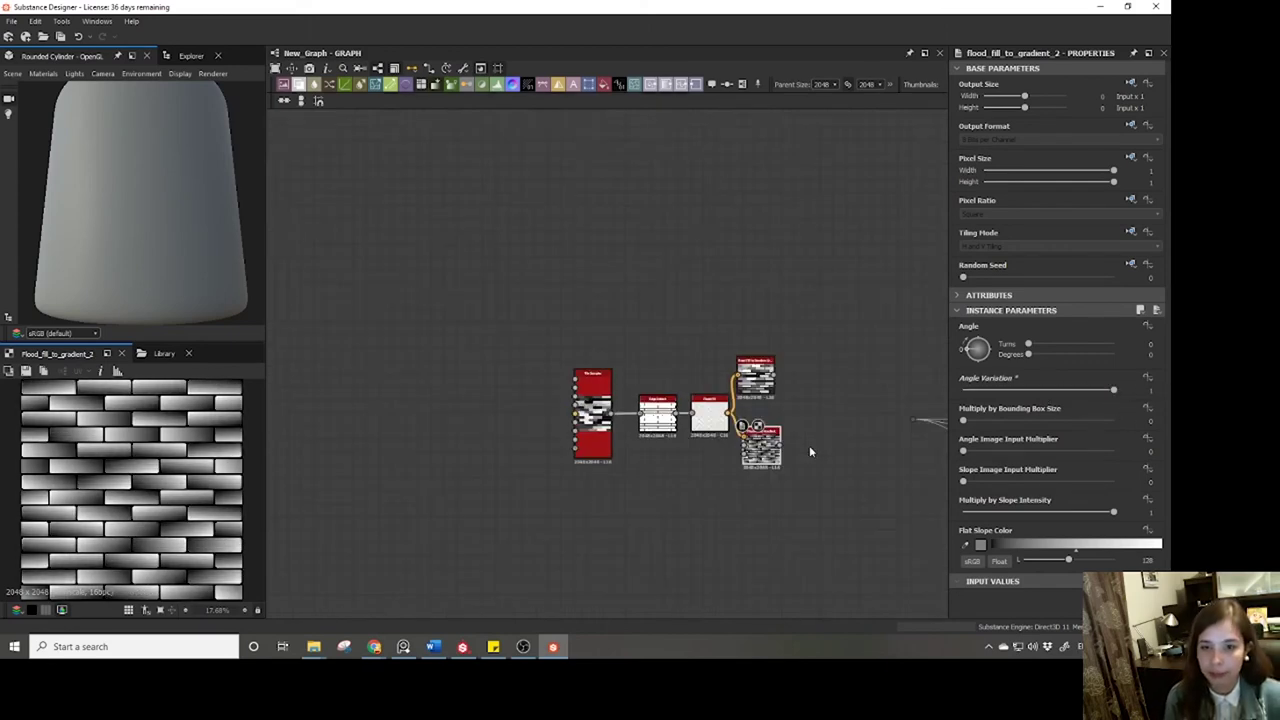
middle_drag(809, 445, 618, 387)
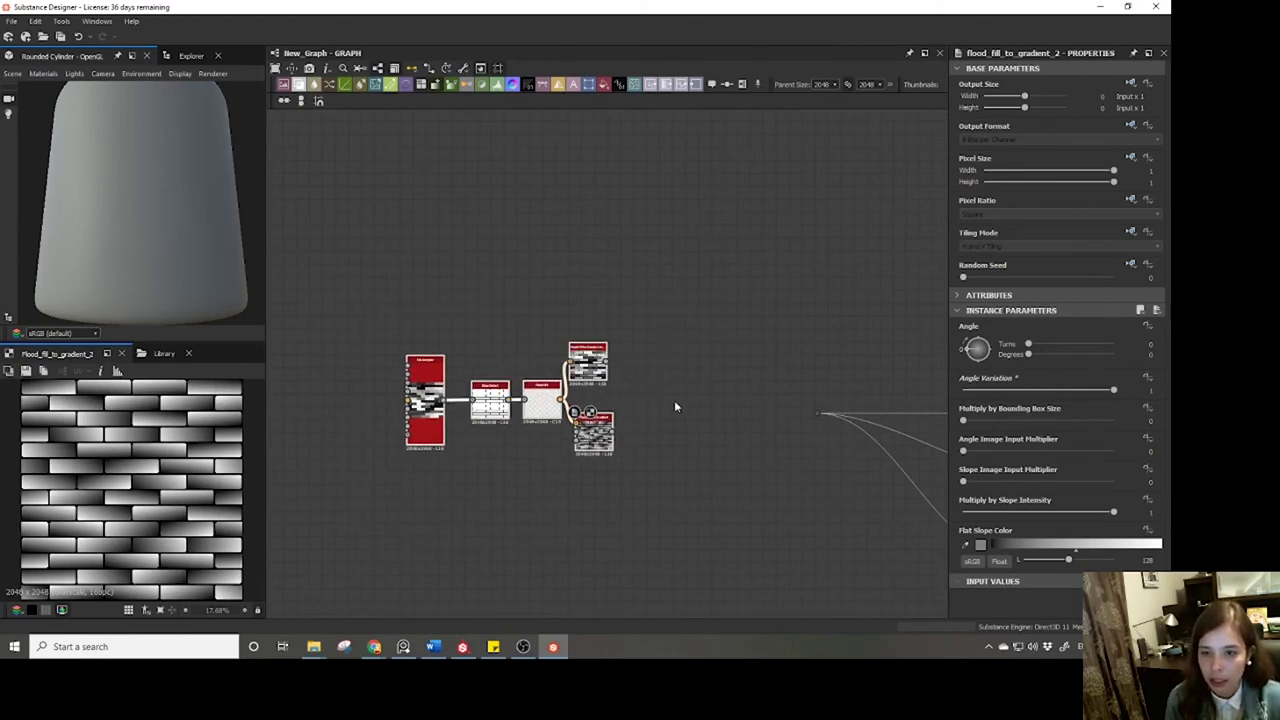
key(space)
text(ble)
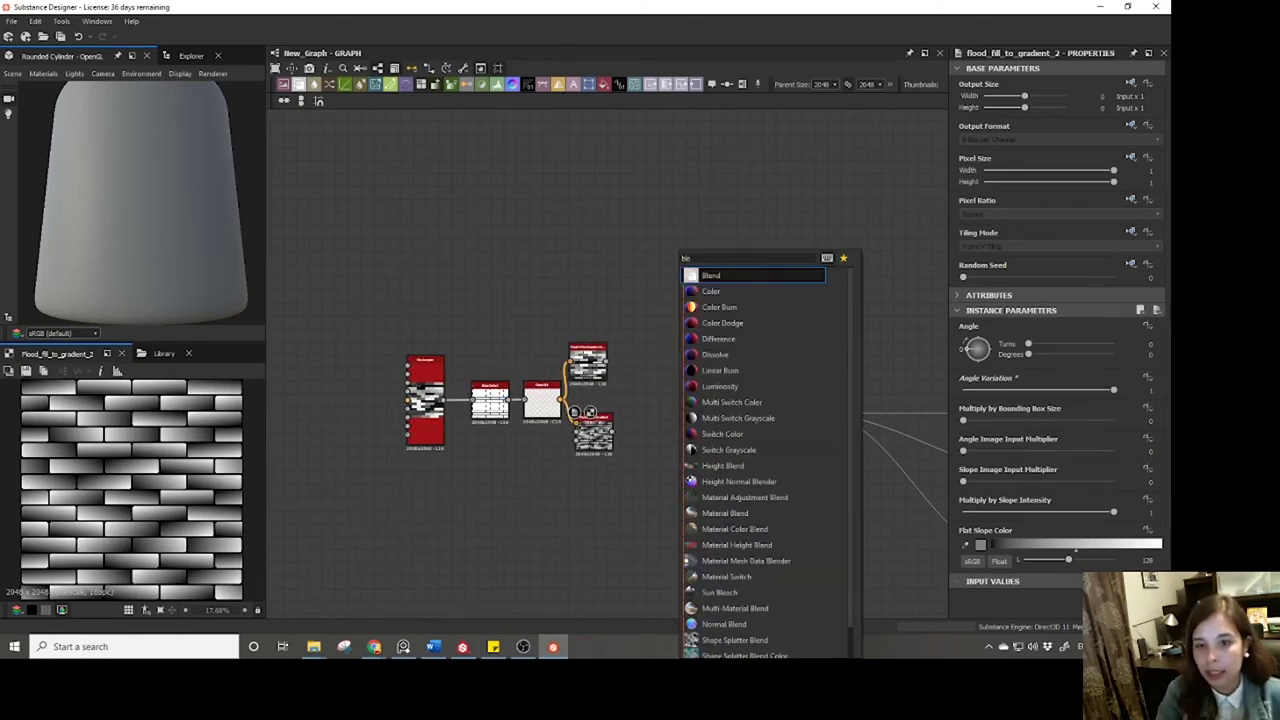
click(699, 278)
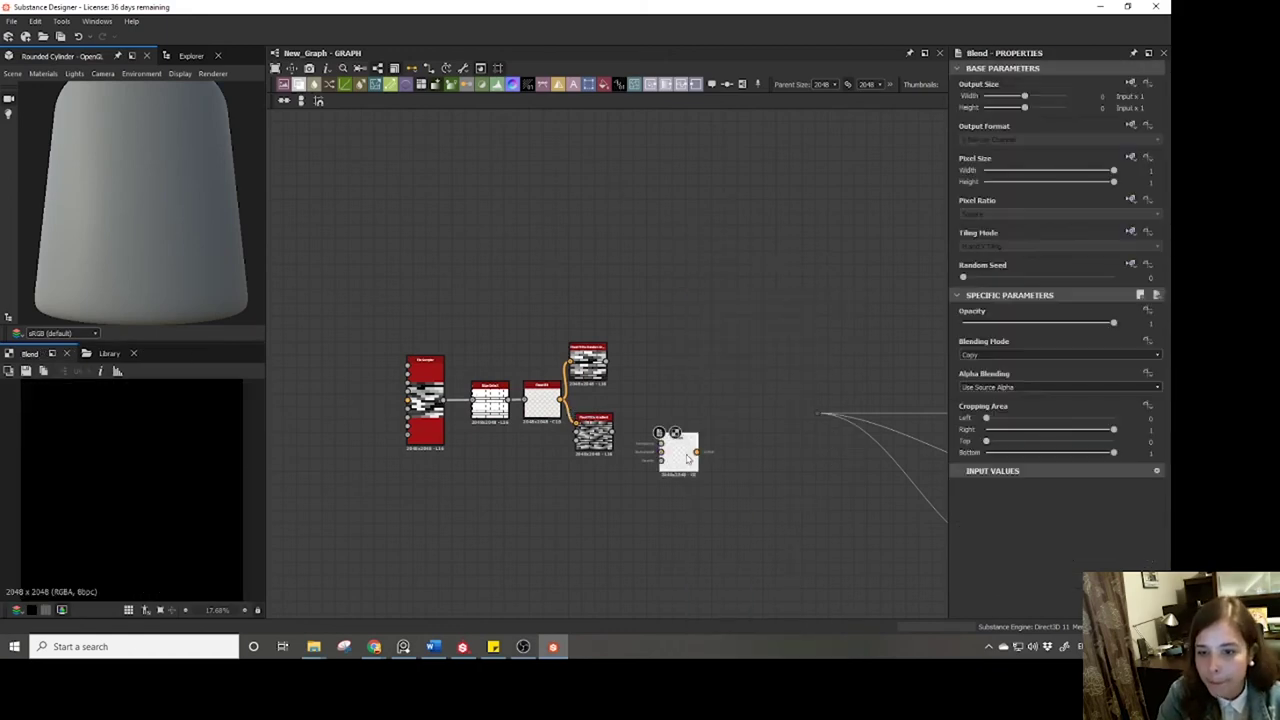
drag(678, 452, 670, 403)
drag(561, 400, 647, 400)
mouse_move(667, 405)
mouse_down()
mouse_move(677, 417)
mouse_move(625, 435)
mouse_move(661, 410)
mouse_up()
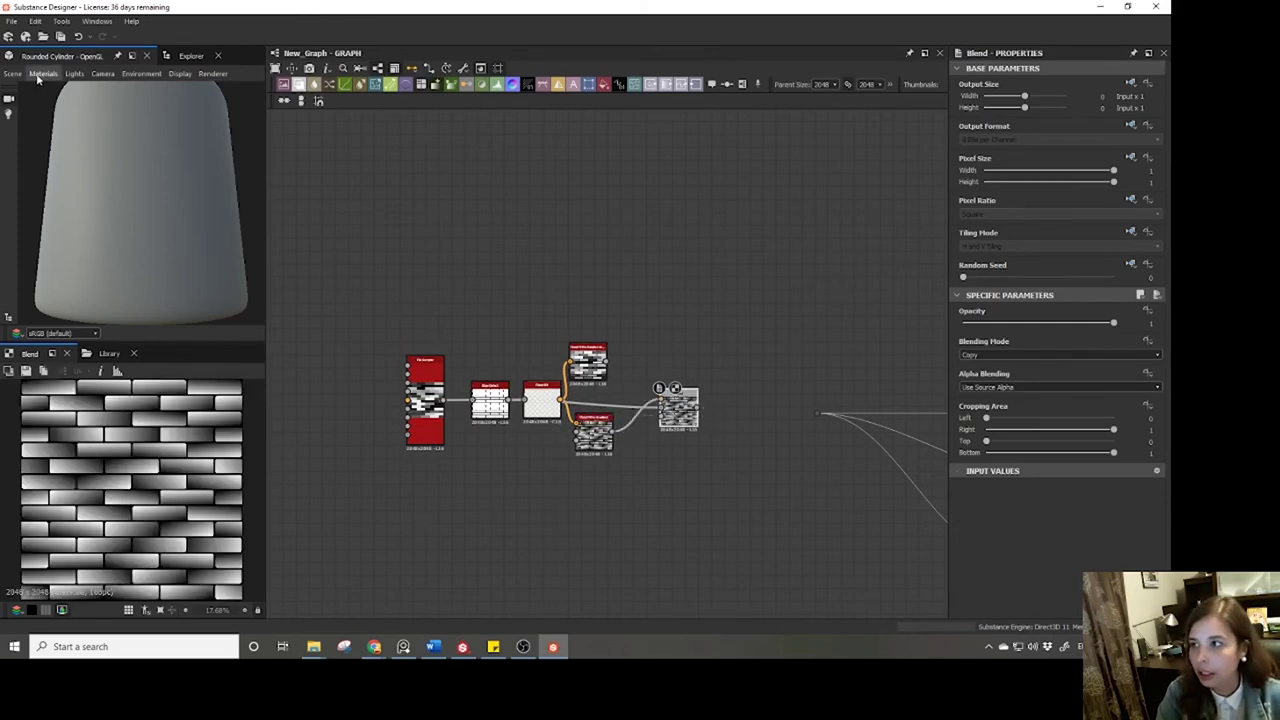
drag(703, 409, 818, 415)
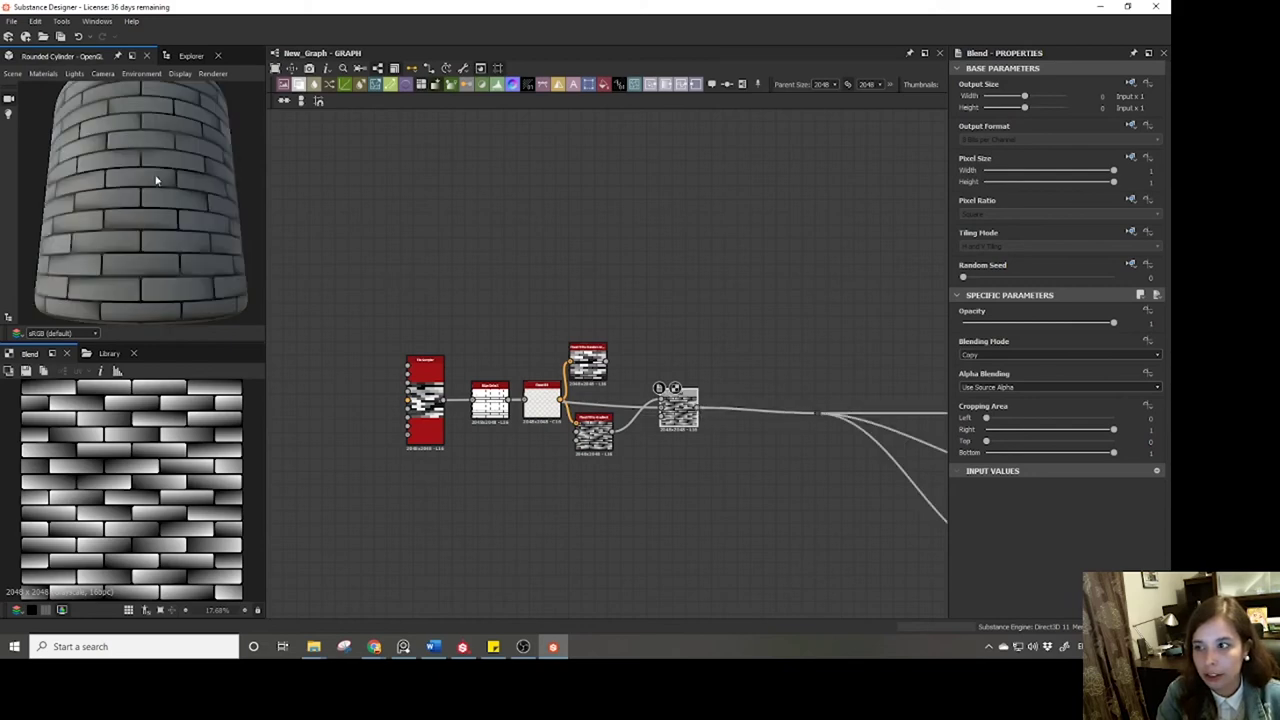
Open the Default material's properties for the 3D preview and set its height Scale to 4.
drag(90, 164, 64, 108)
click(43, 73)
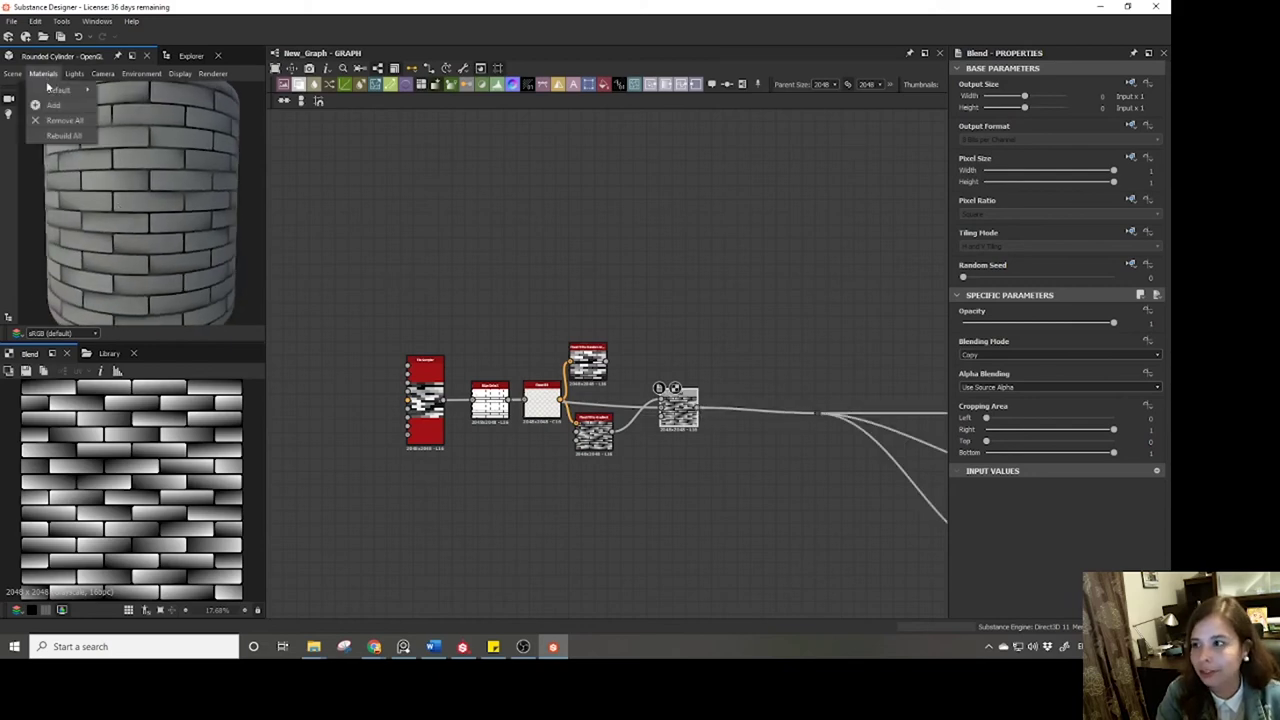
mouse_move(60, 90)
click(118, 91)
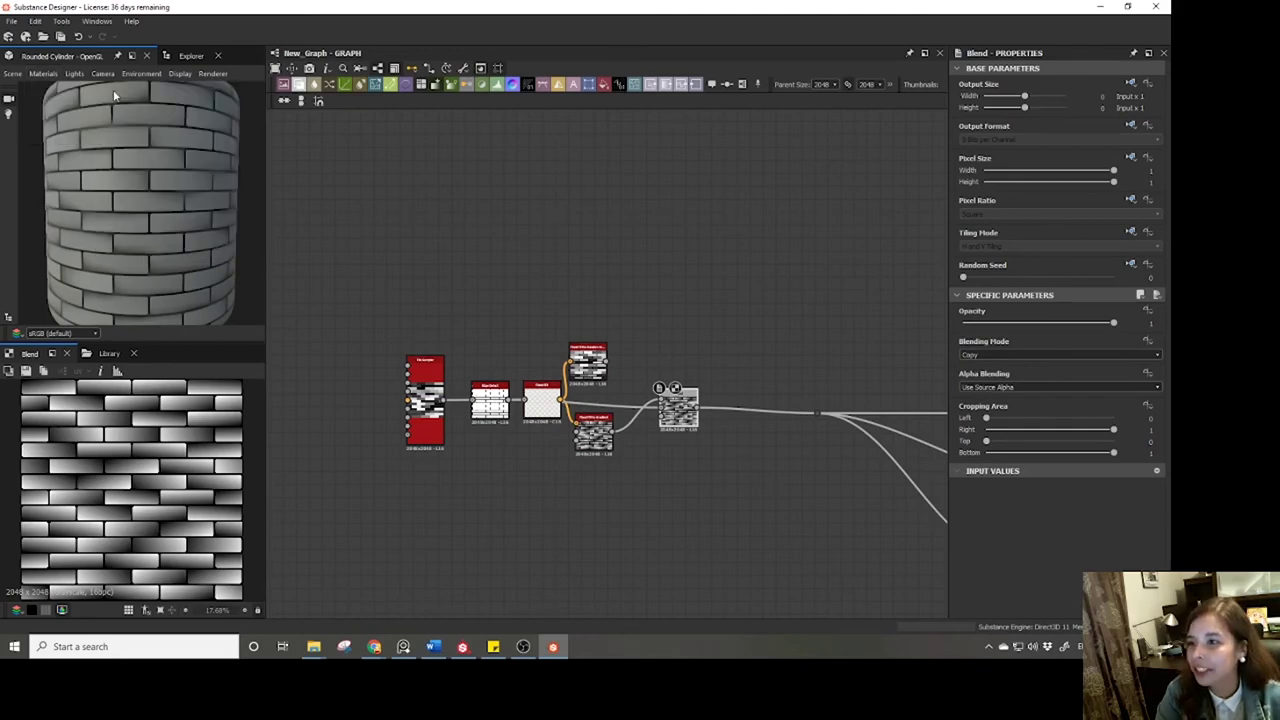
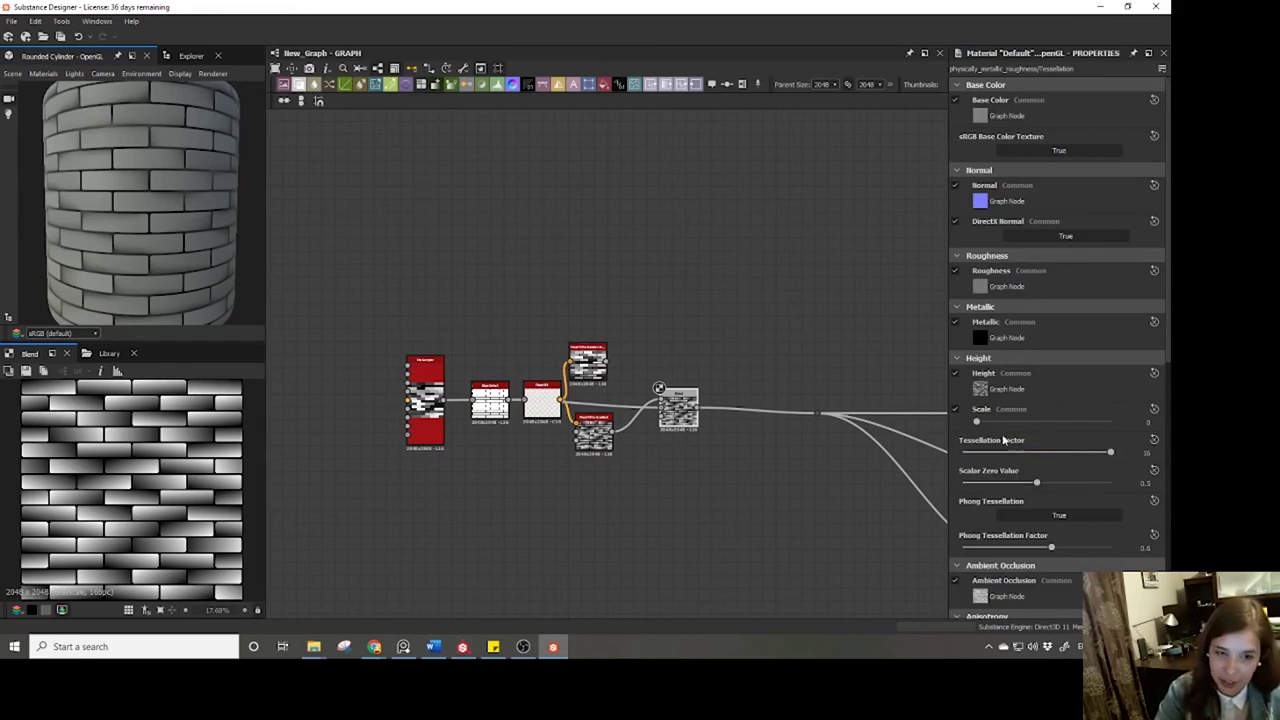
mouse_move(980, 426)
mouse_down()
mouse_move(1018, 432)
mouse_move(1002, 430)
mouse_up()
drag(157, 271, 132, 202)
double_click(1131, 421)
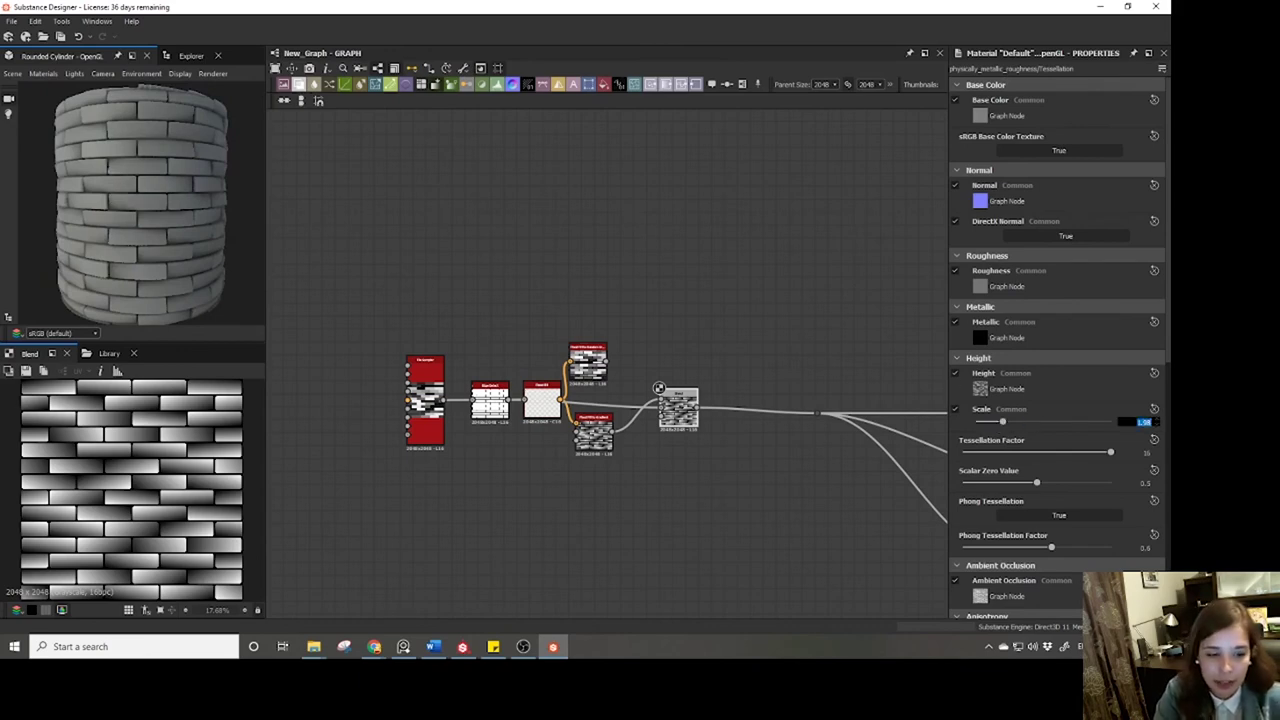
text(4)
key(Return)
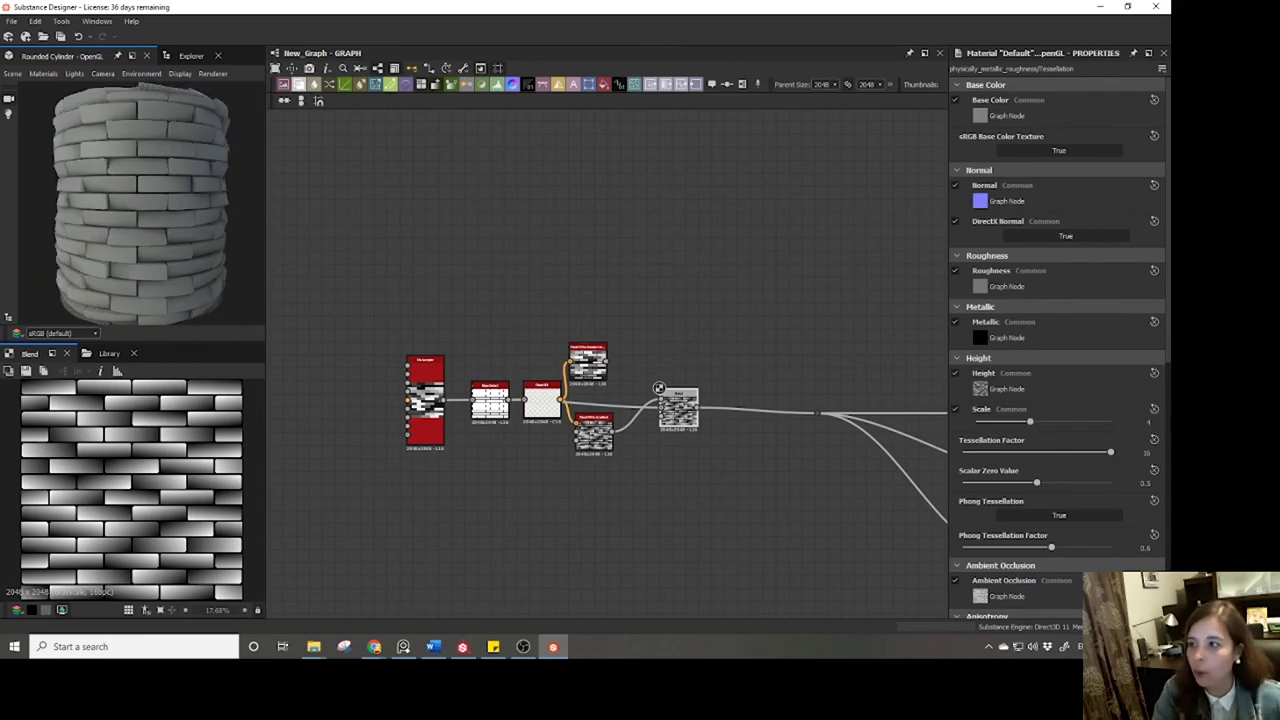
Switch the 3D preview mesh to Rounded Cube, widen the 3D view and inspect the displaced bricks.
click(42, 76)
mouse_move(12, 76)
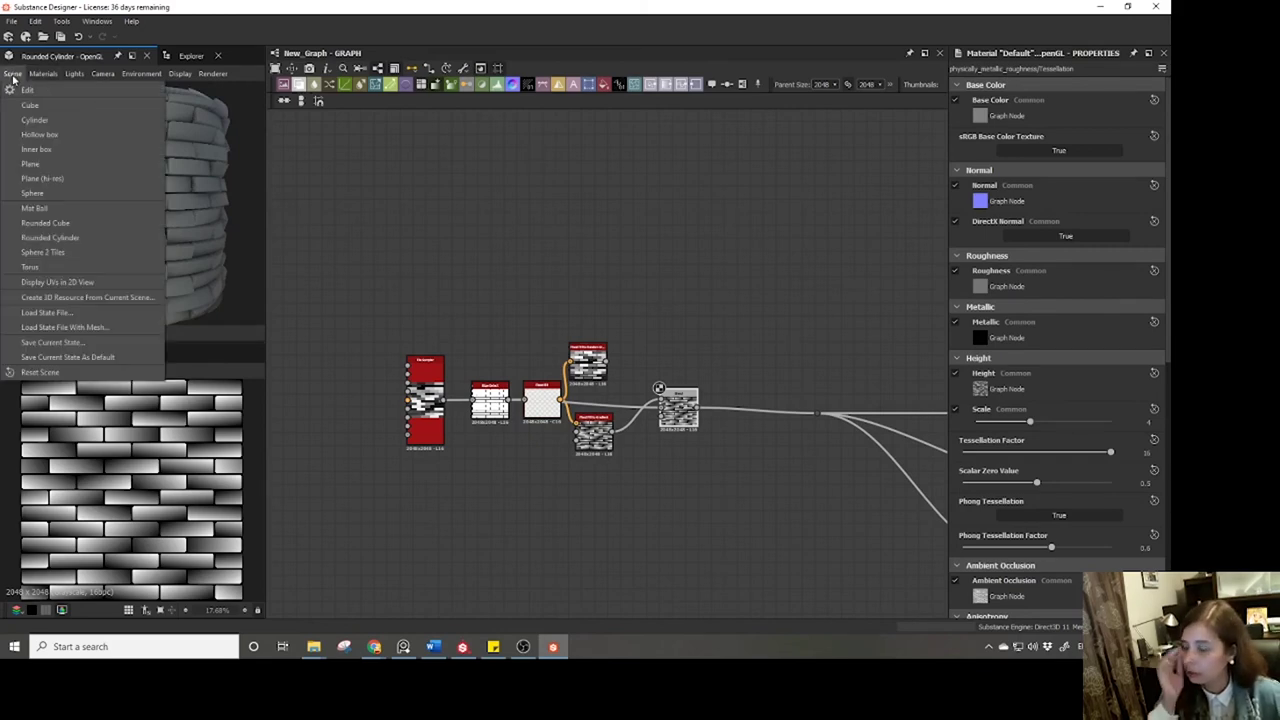
click(70, 223)
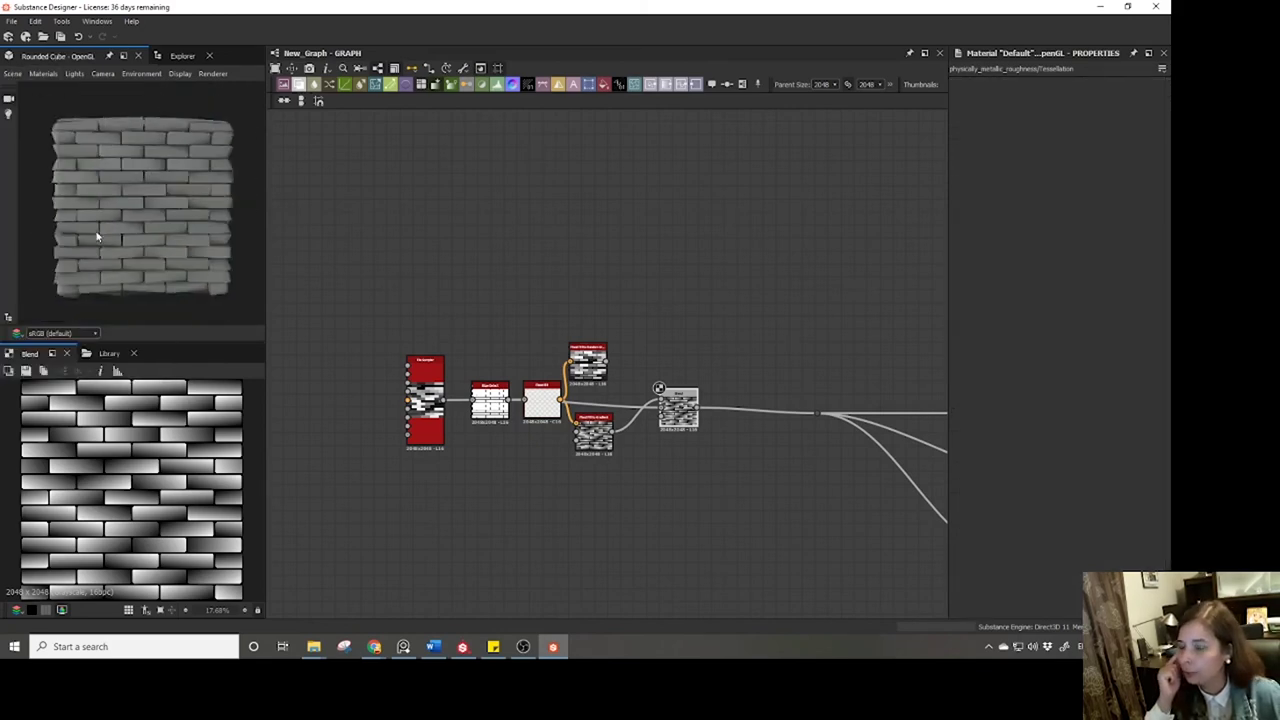
drag(162, 224, 128, 145)
scroll(157, 177, up, 5)
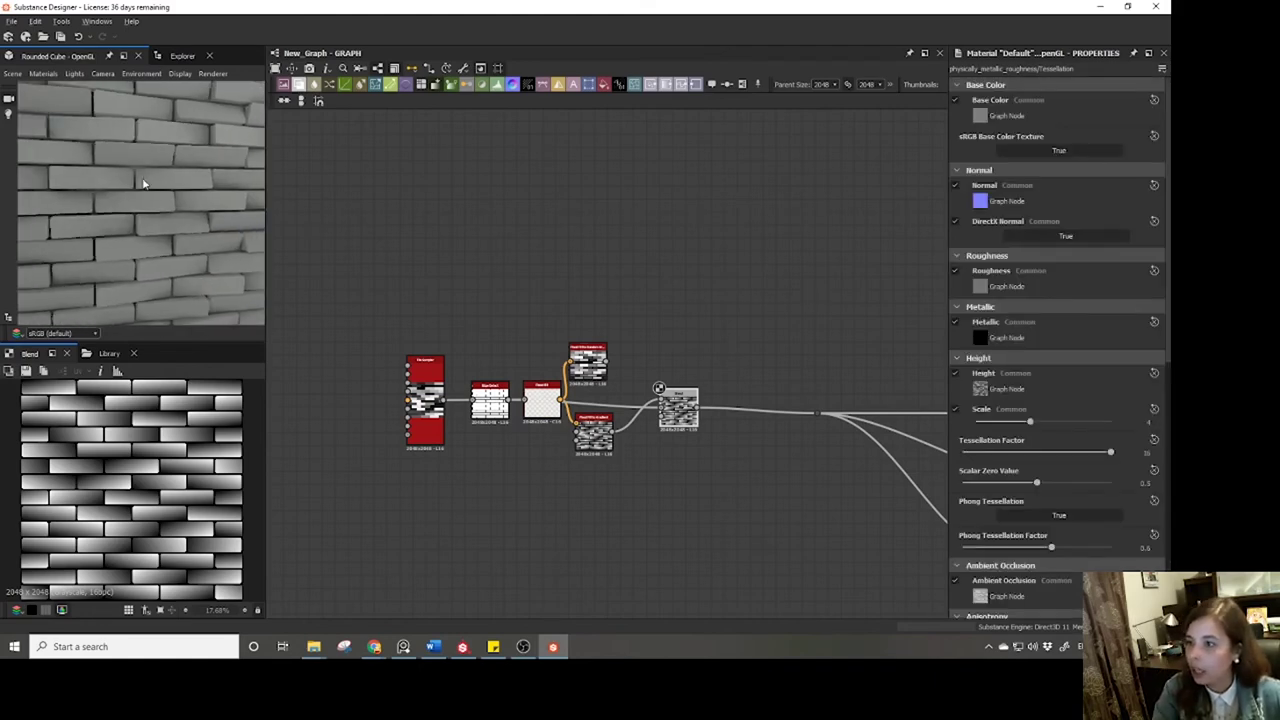
scroll(142, 180, down, 4)
drag(265, 242, 125, 212)
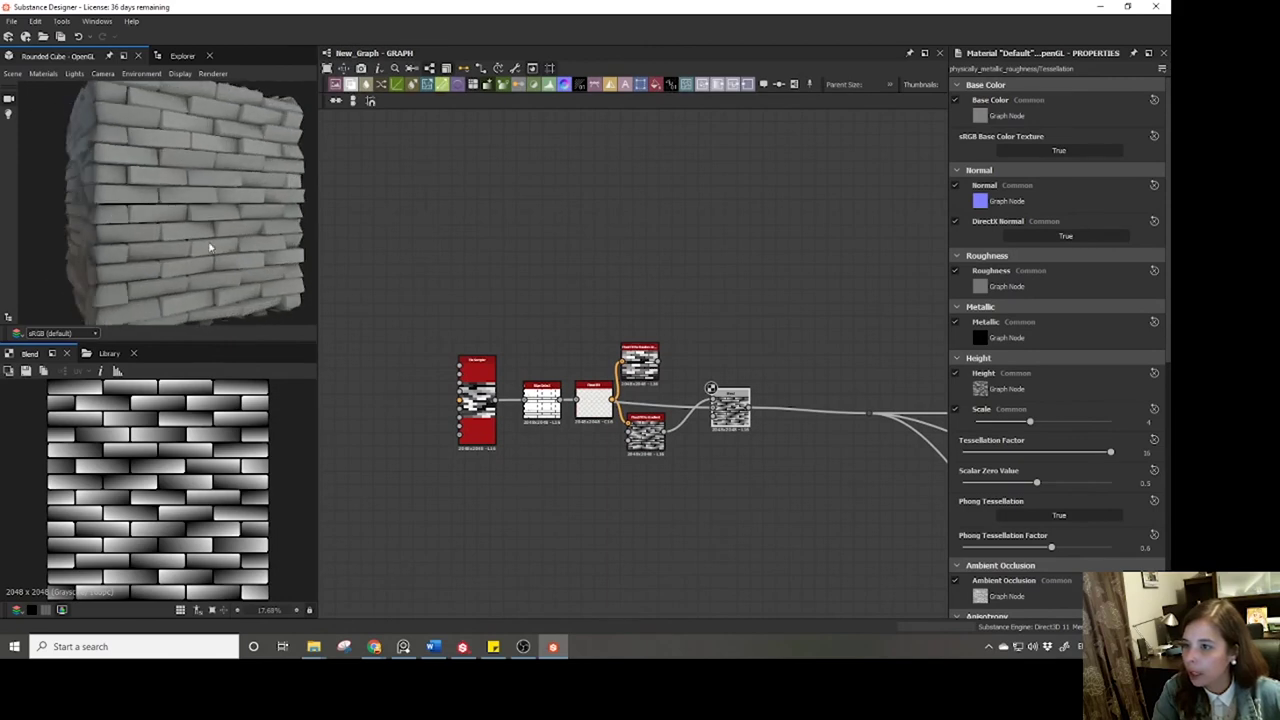
Lower the Blend node's Opacity to 0.3 to soften the brick slopes.
scroll(640, 390, up, 5)
click(811, 451)
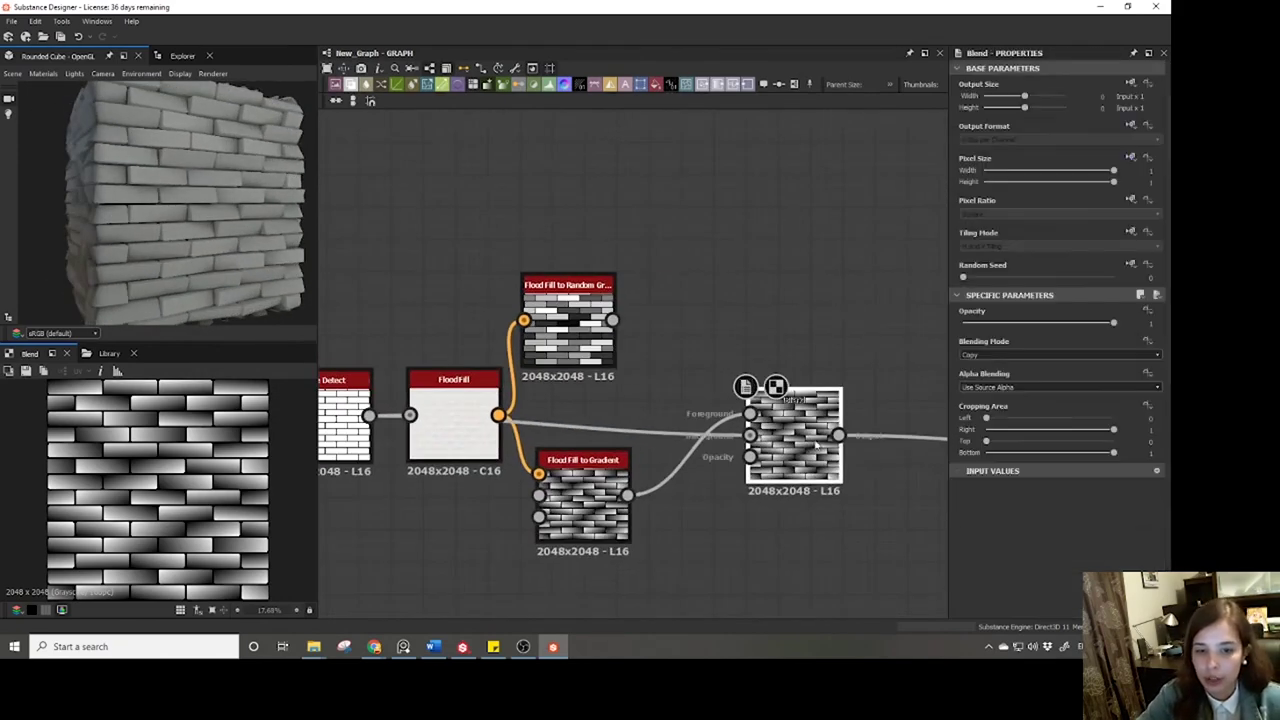
mouse_move(1017, 318)
mouse_down()
mouse_move(998, 318)
mouse_move(1011, 319)
mouse_up()
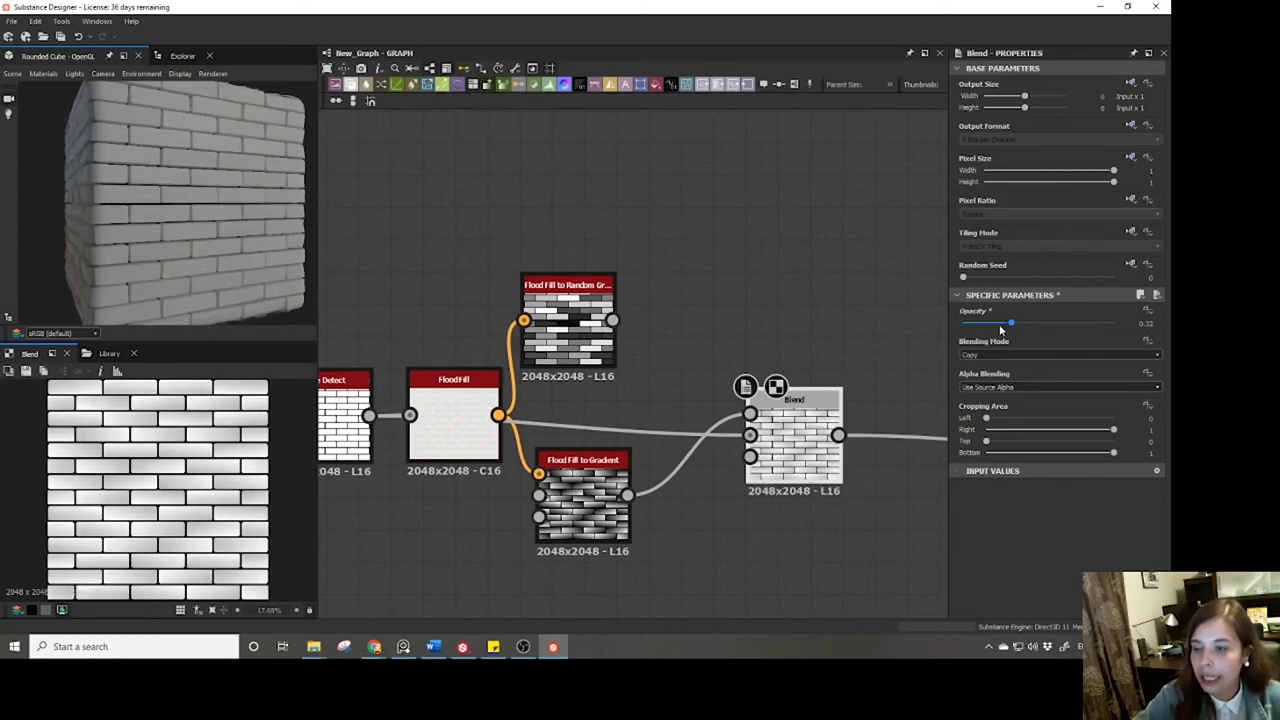
mouse_move(160, 200)
mouse_down()
mouse_move(183, 217)
mouse_move(228, 213)
mouse_move(265, 292)
mouse_move(191, 220)
mouse_move(249, 225)
mouse_up()
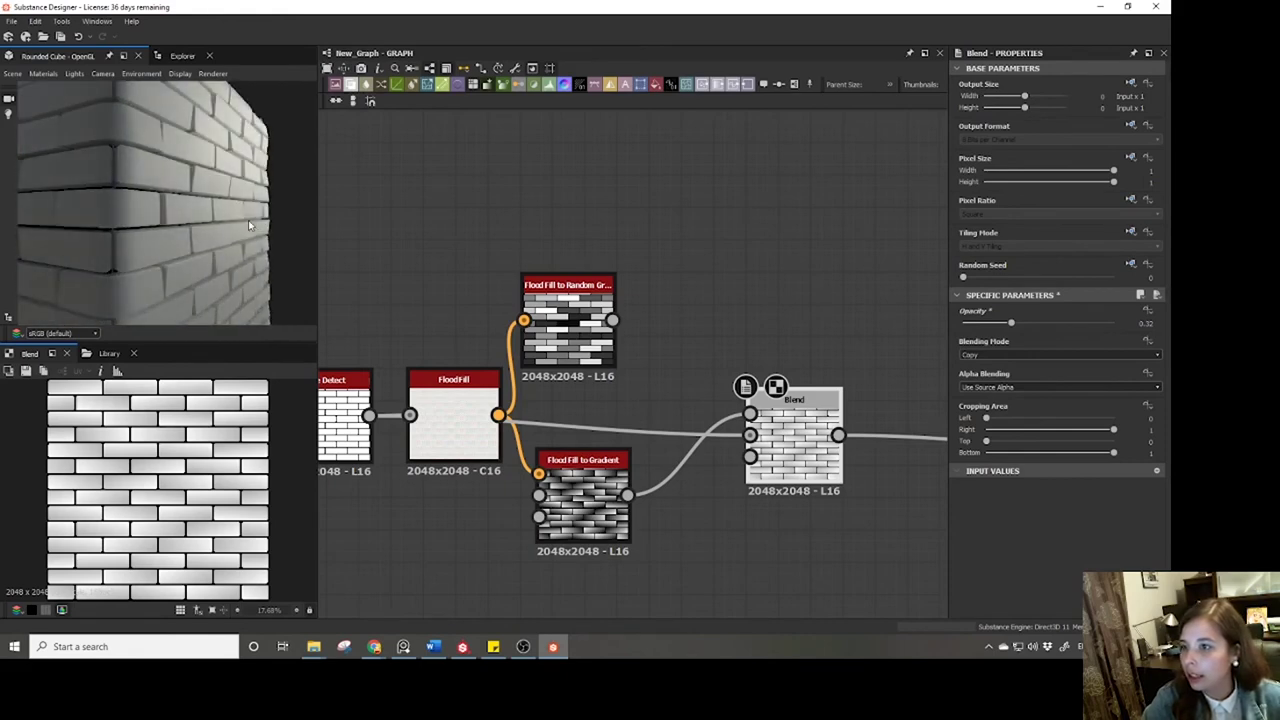
drag(1011, 323, 1008, 326)
Add a second Blend node after the first, with Flood Fill to Random Grayscale as its foreground.
scroll(690, 420, down, 5)
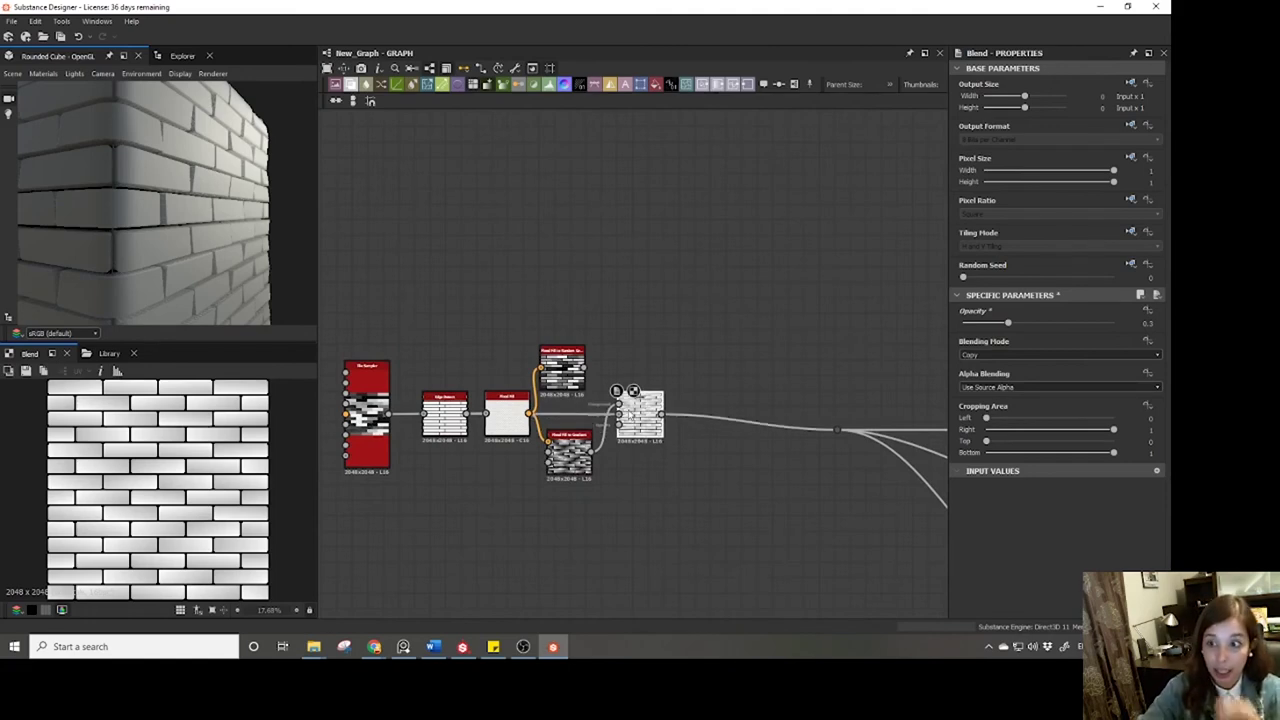
click(351, 86)
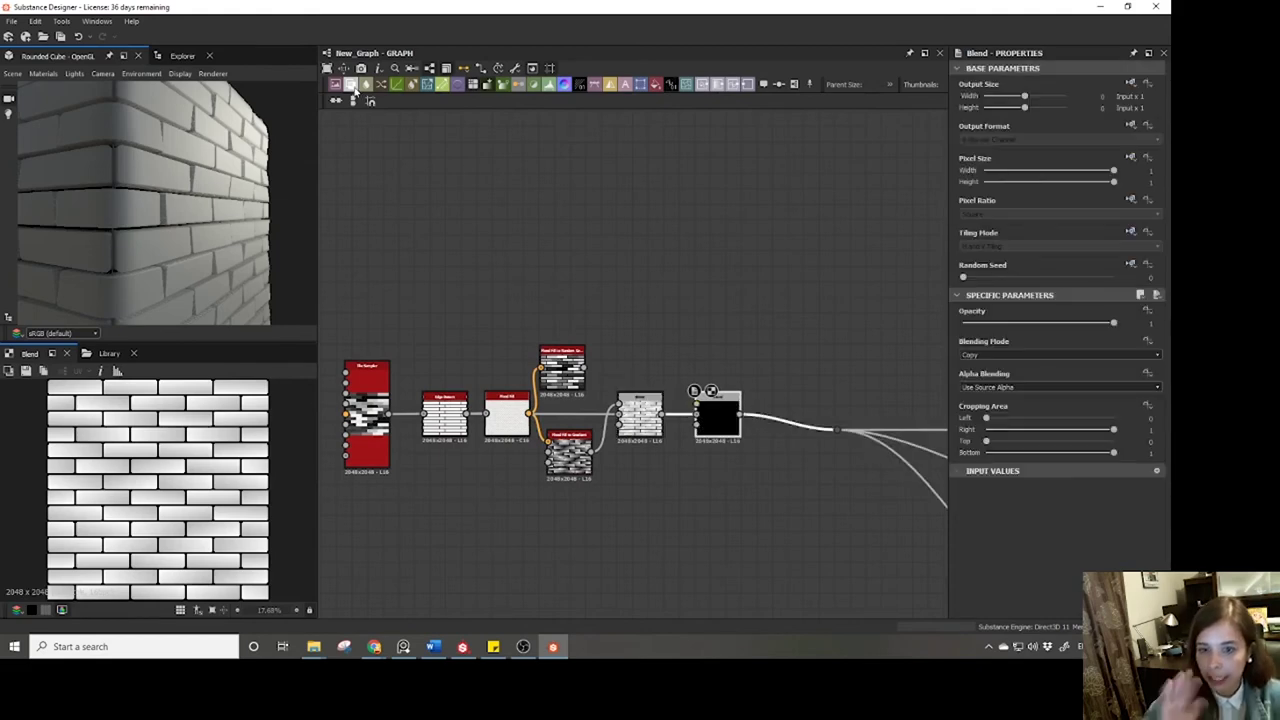
drag(585, 368, 697, 399)
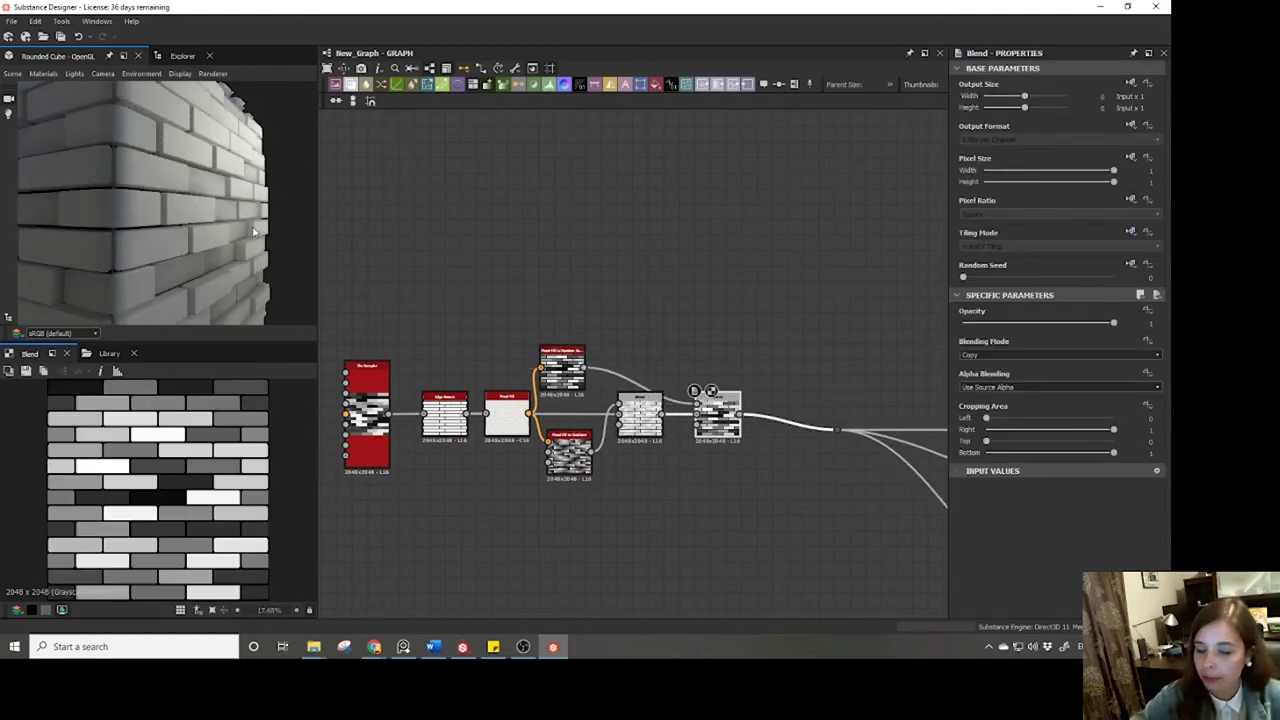
drag(253, 232, 203, 228)
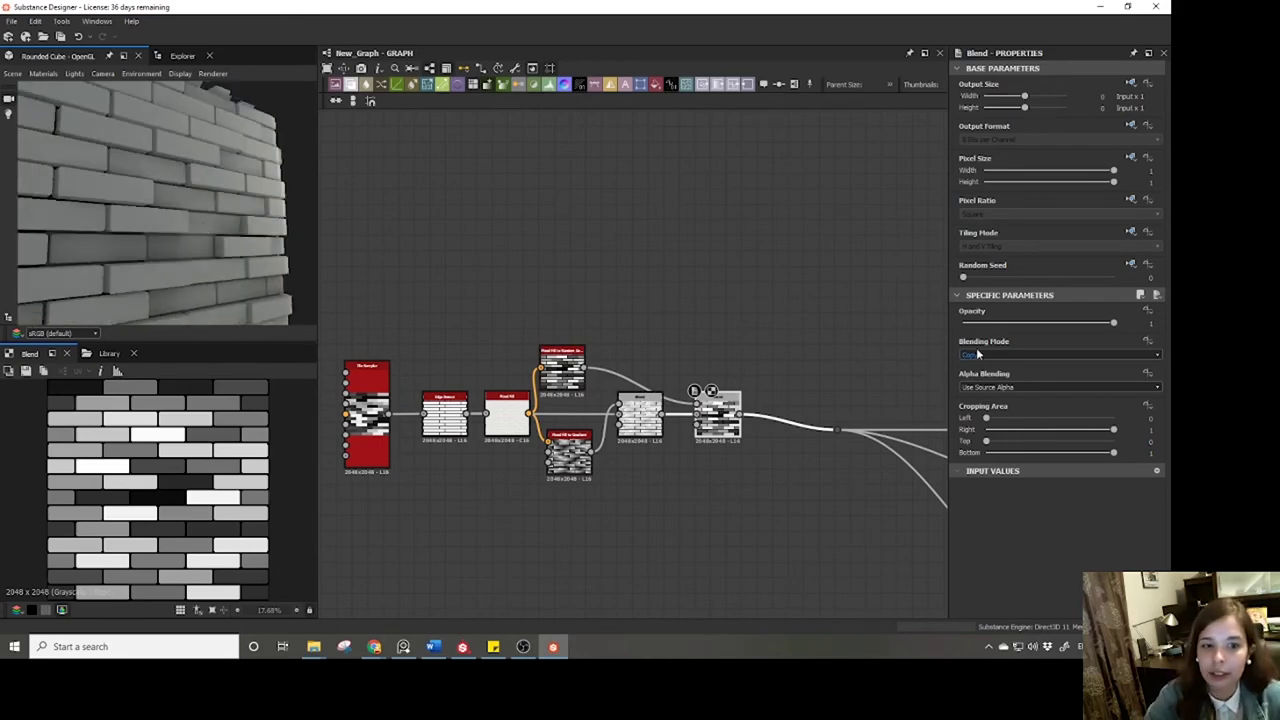
Preview the Ambient Occlusion (HBAO) node's output and compare it with the bricks in the 3D view.
scroll(809, 449, down, 3)
middle_drag(809, 449, 649, 417)
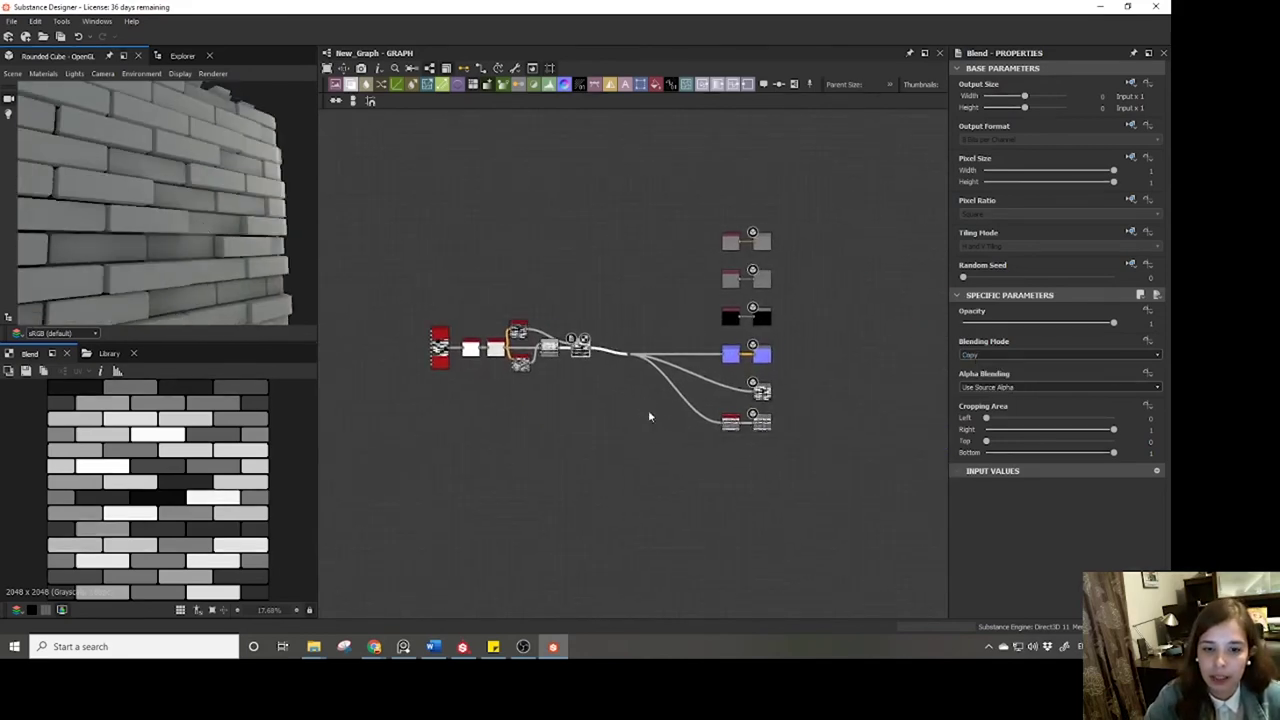
scroll(755, 442, up, 3)
scroll(755, 442, up, 2)
double_click(689, 410)
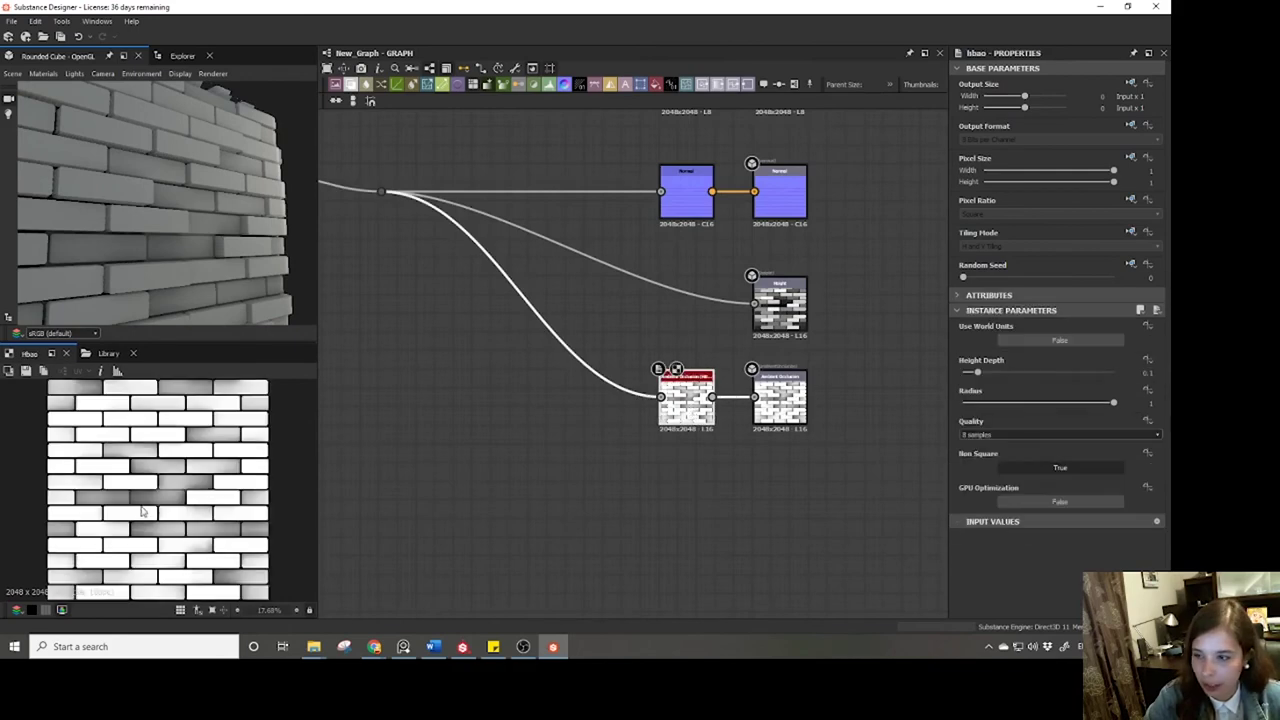
scroll(163, 241, down, 3)
scroll(163, 241, up, 3)
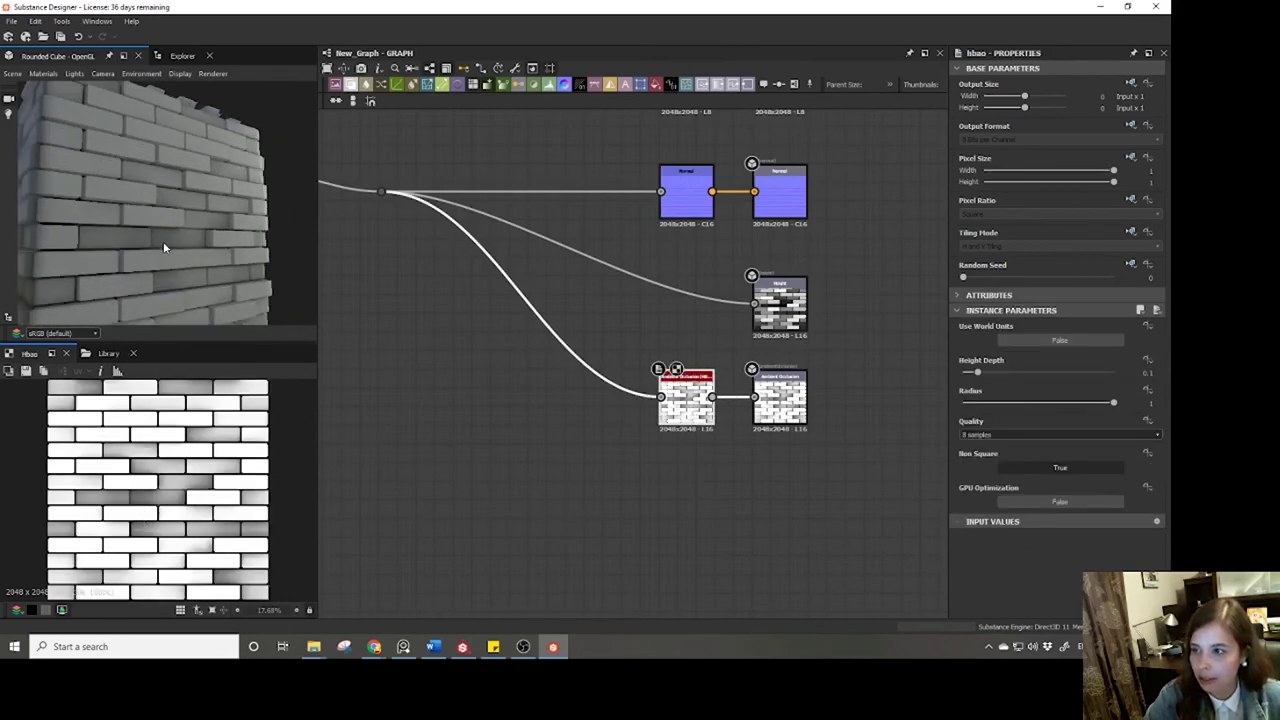
Set the second Blend node's Opacity to 0.36 and inspect the brick heights on the cube.
middle_drag(322, 272, 793, 531)
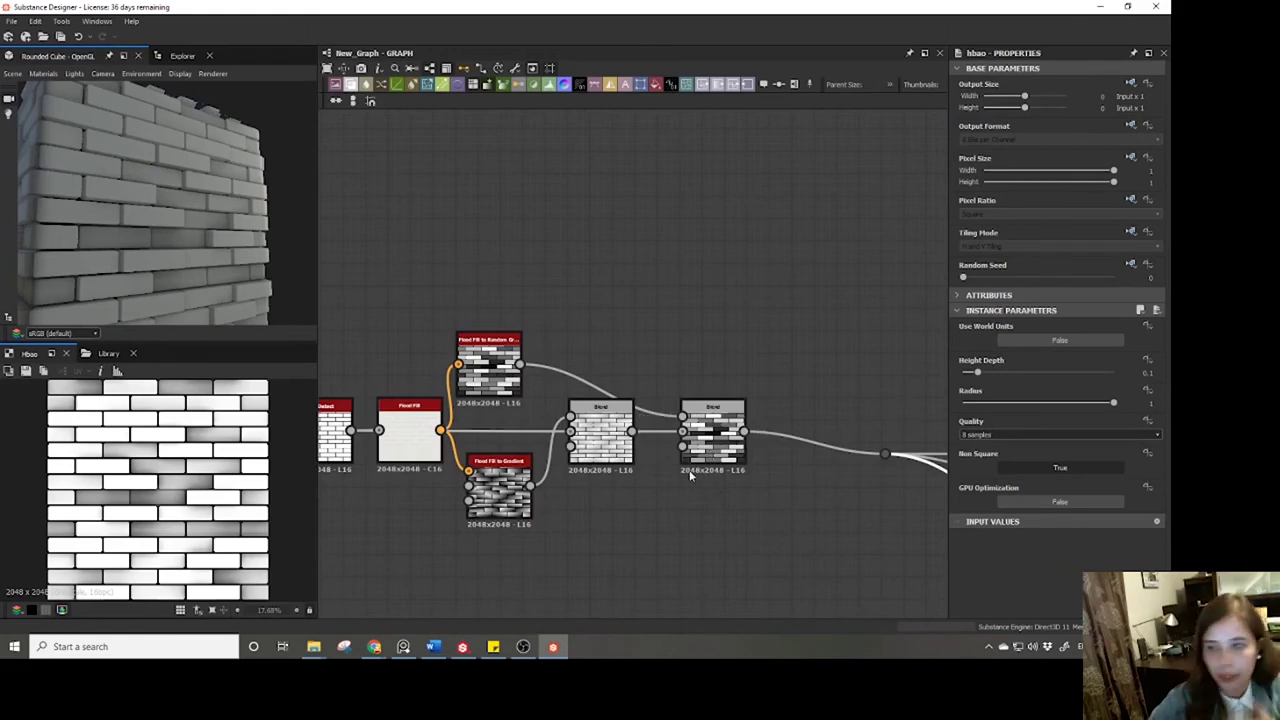
middle_drag(690, 476, 659, 446)
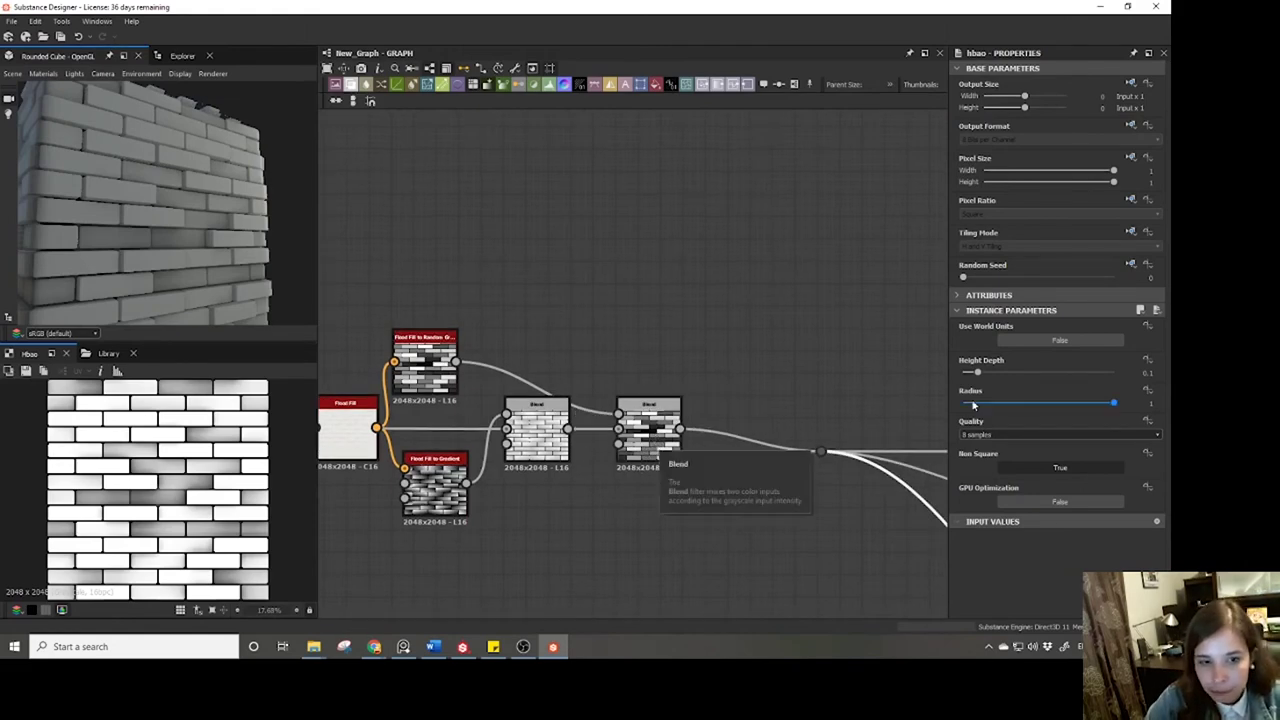
click(650, 430)
mouse_move(1034, 323)
mouse_down()
mouse_move(963, 322)
mouse_move(1018, 327)
mouse_up()
drag(248, 264, 254, 238)
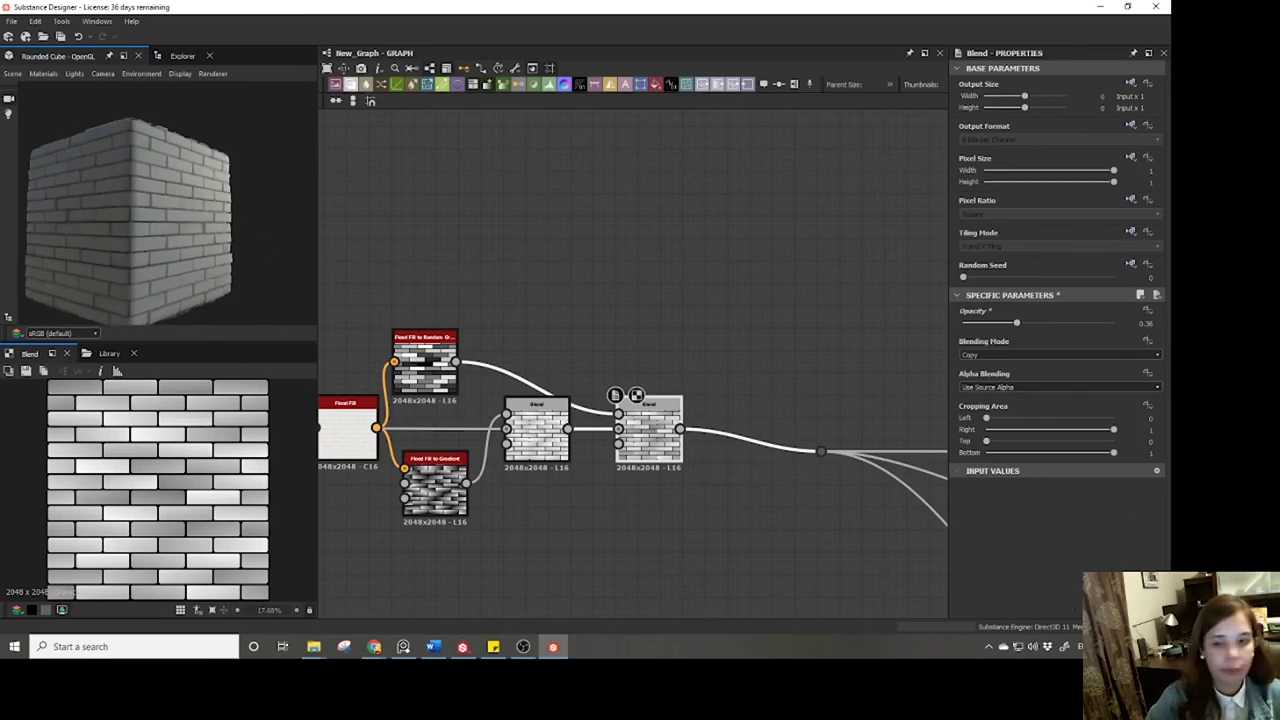
drag(276, 203, 155, 237)
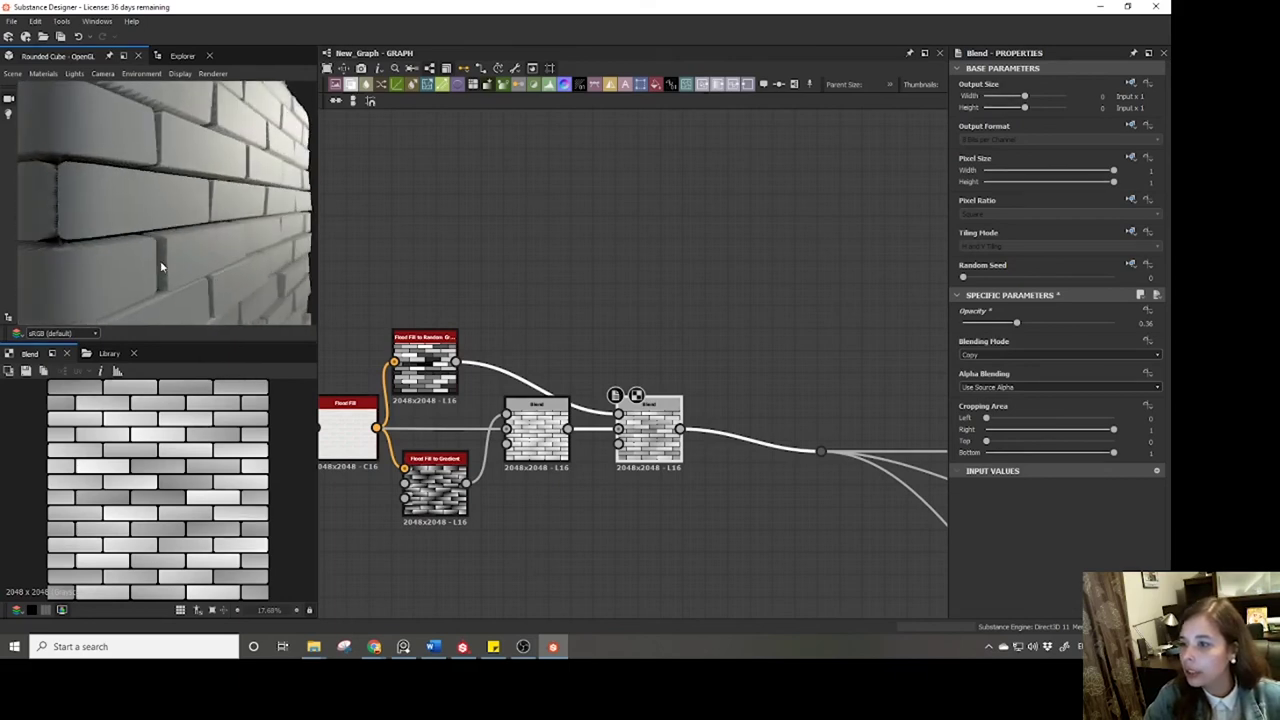
Try the blinn Tessellation shader on the Default material in the 3D view.
click(43, 73)
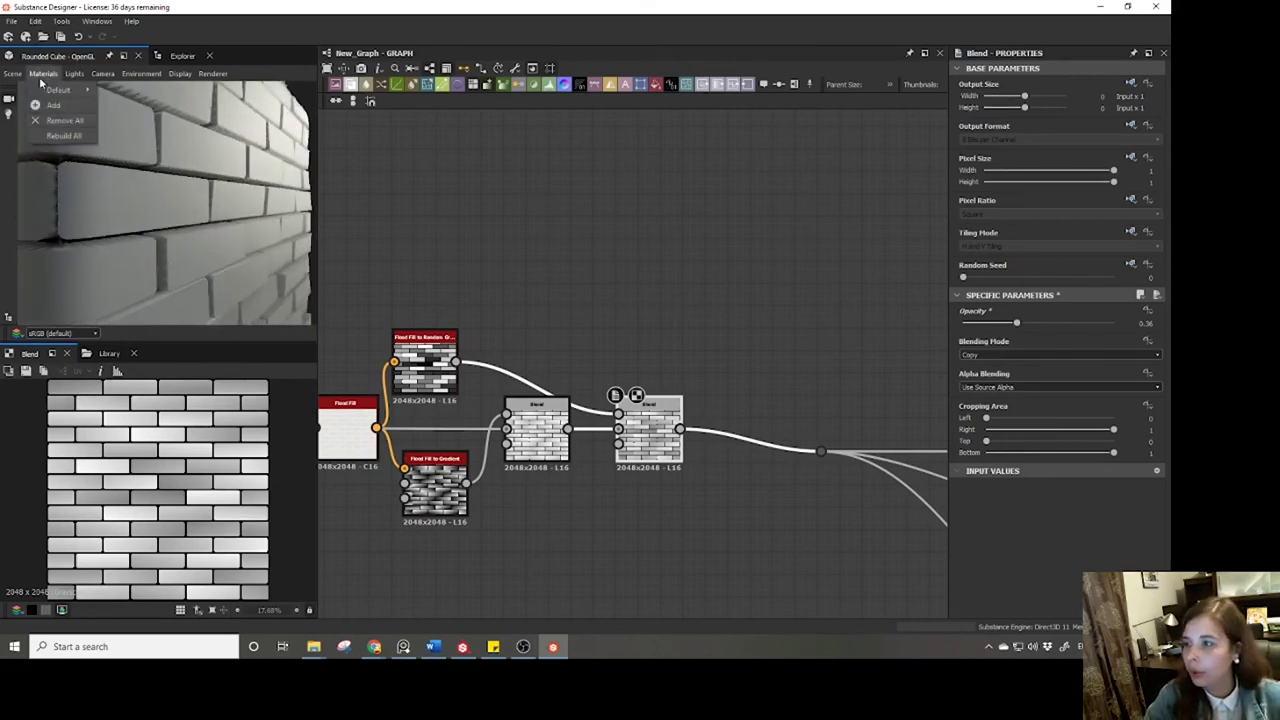
mouse_move(58, 89)
mouse_move(118, 105)
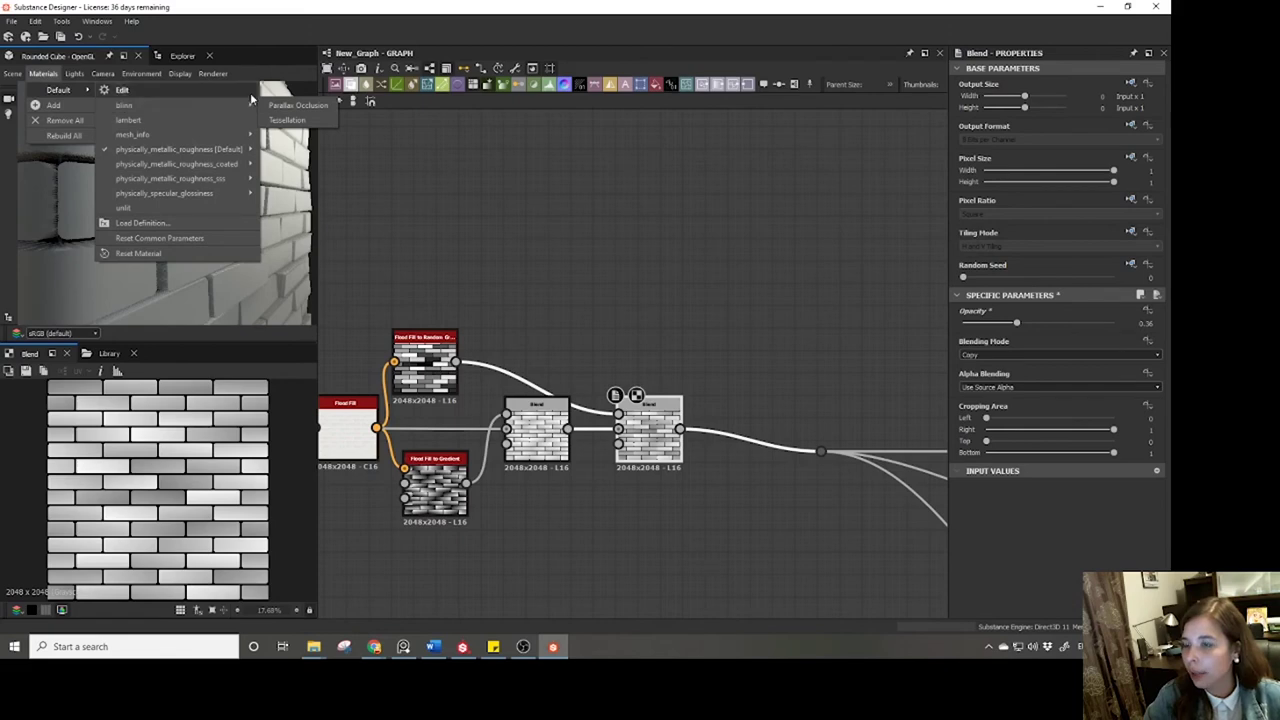
click(306, 124)
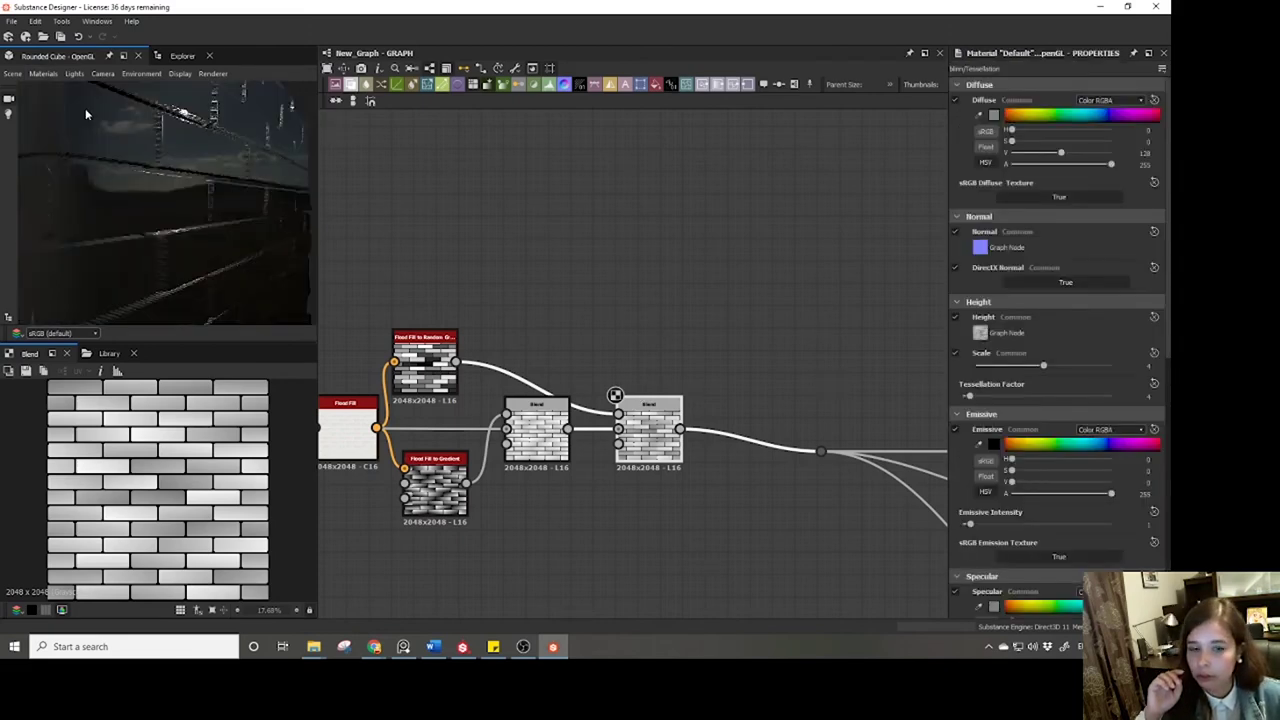
Switch the Default material to the physically_metallic_roughness shader with Tessellation.
click(43, 73)
mouse_move(42, 89)
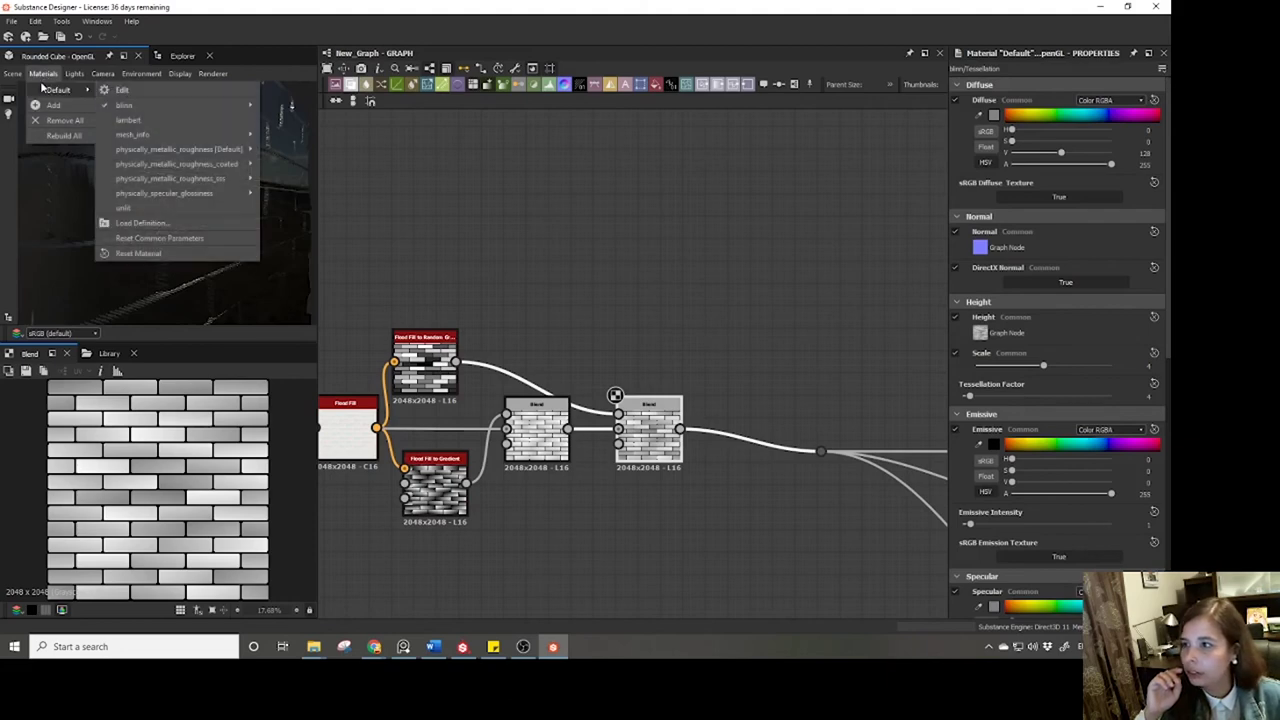
mouse_move(123, 151)
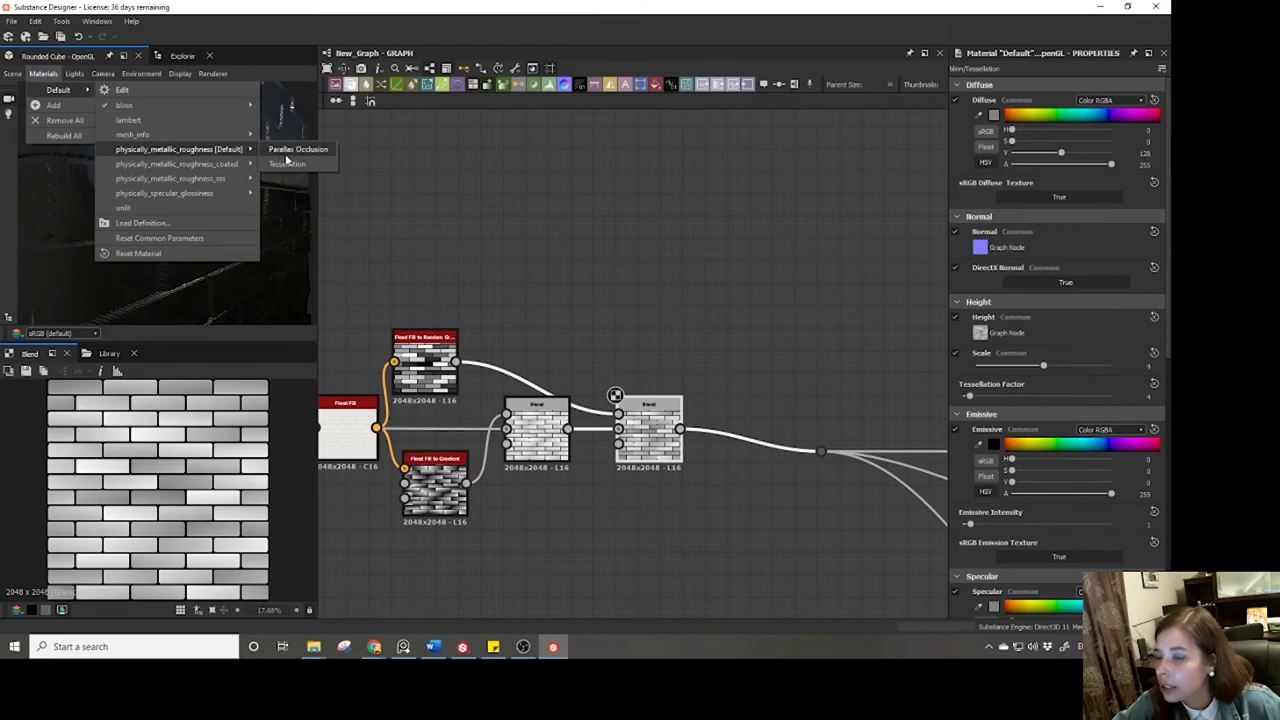
click(283, 163)
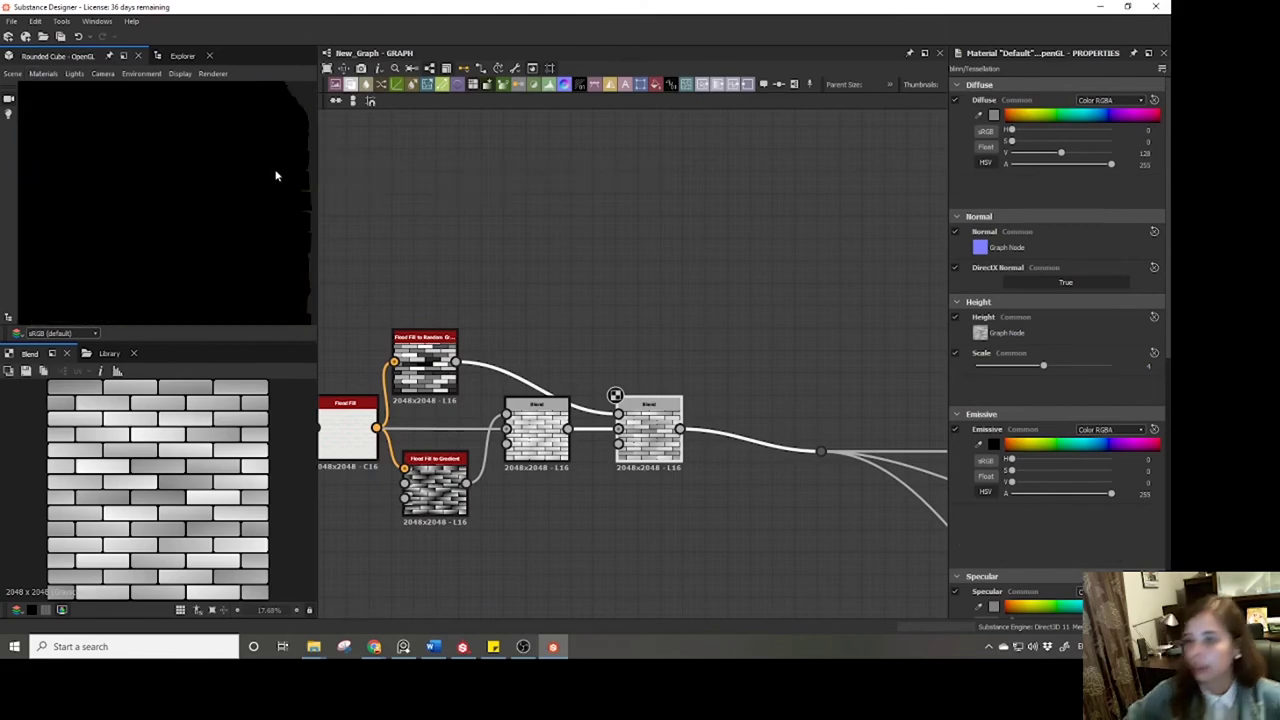
click(44, 74)
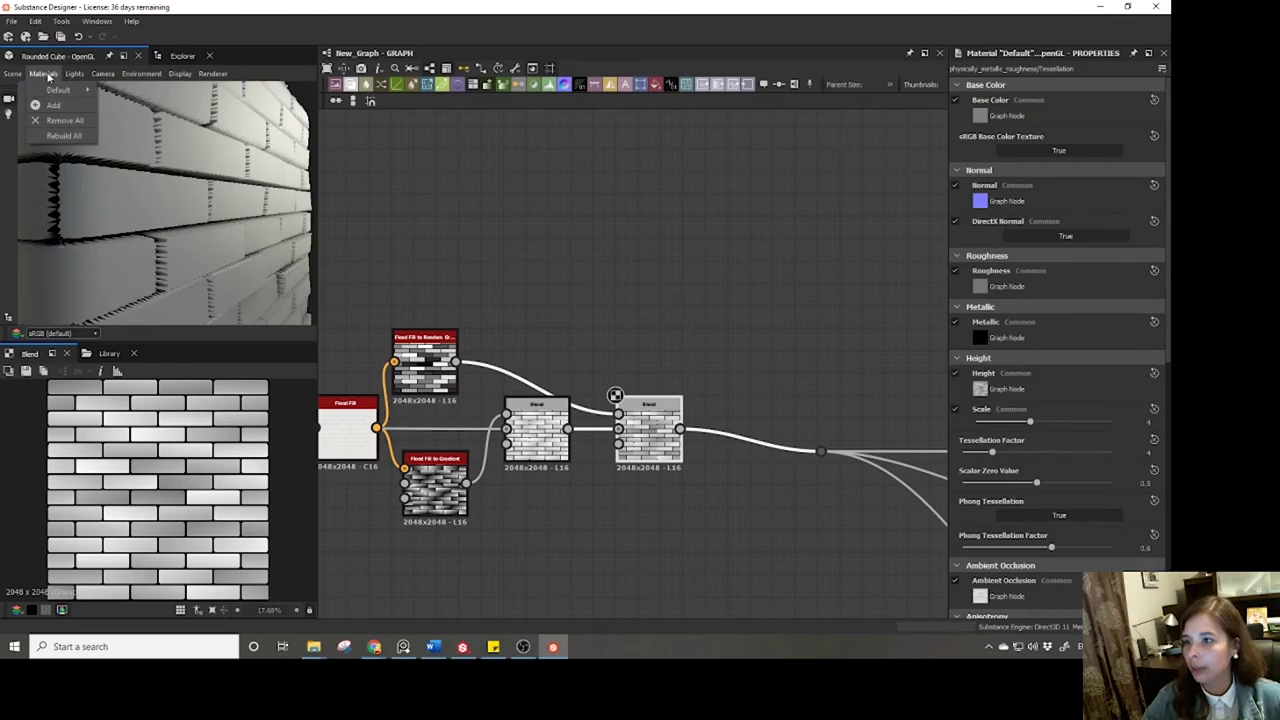
mouse_move(74, 74)
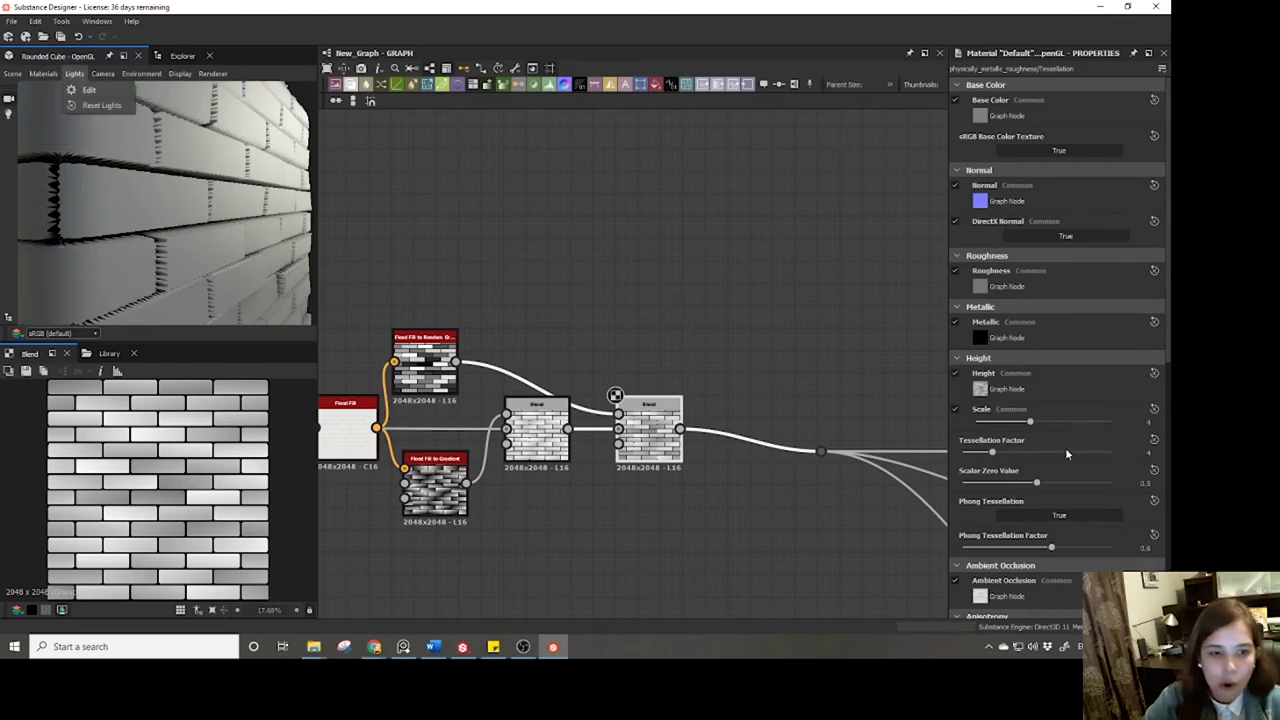
Set the Default material's Tessellation Factor to 64.
click(1146, 453)
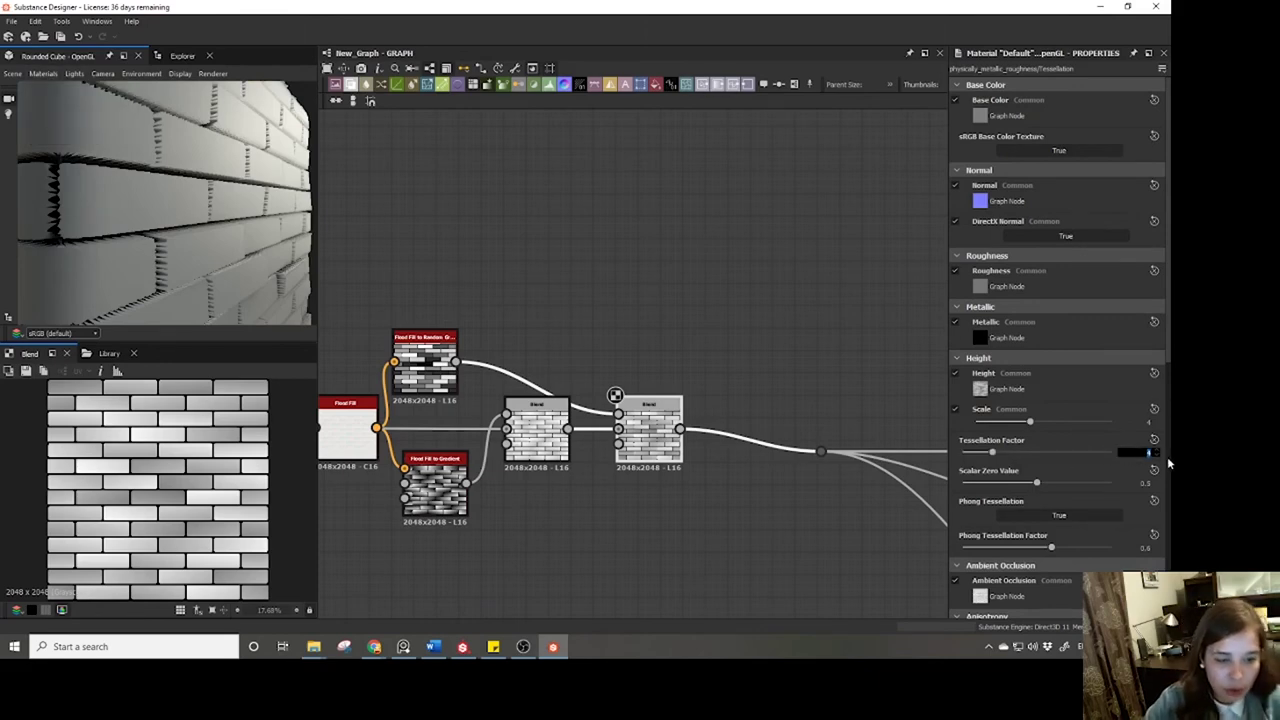
text(64)
key(Return)
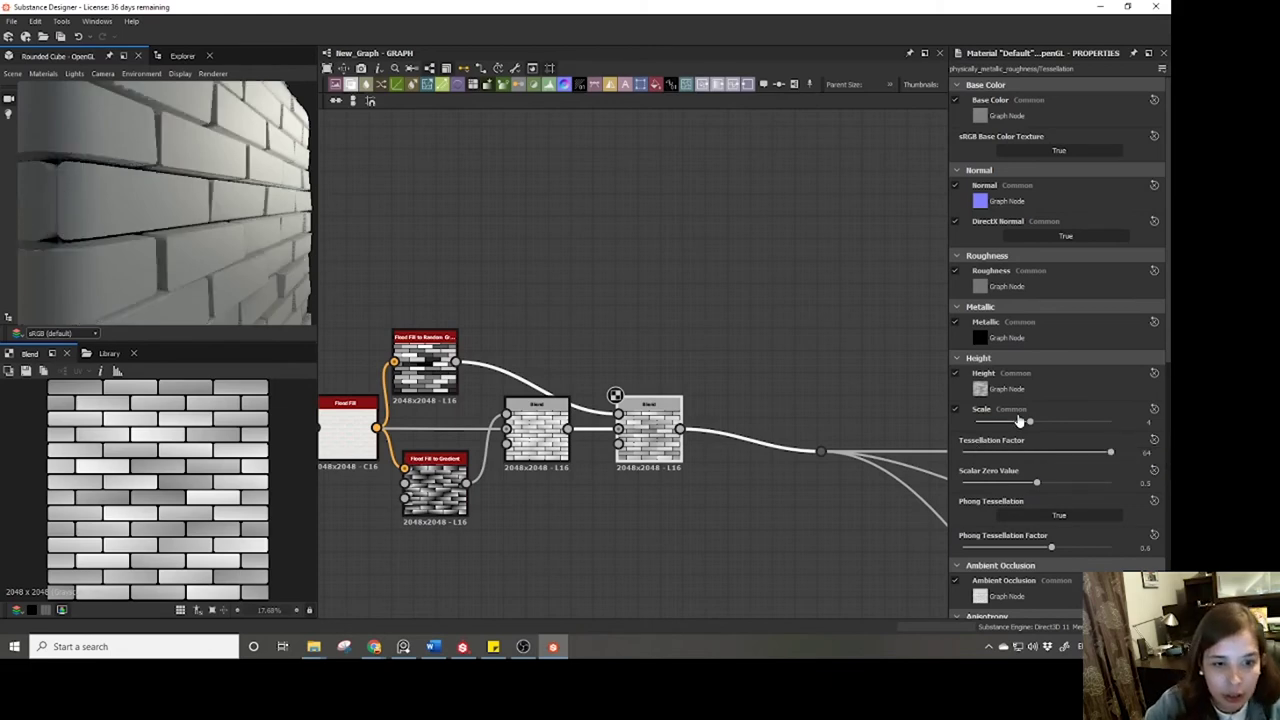
Move the whole node chain from Tile Sampler to the second Blend further left in the graph, away from the output links.
scroll(732, 468, down, 1)
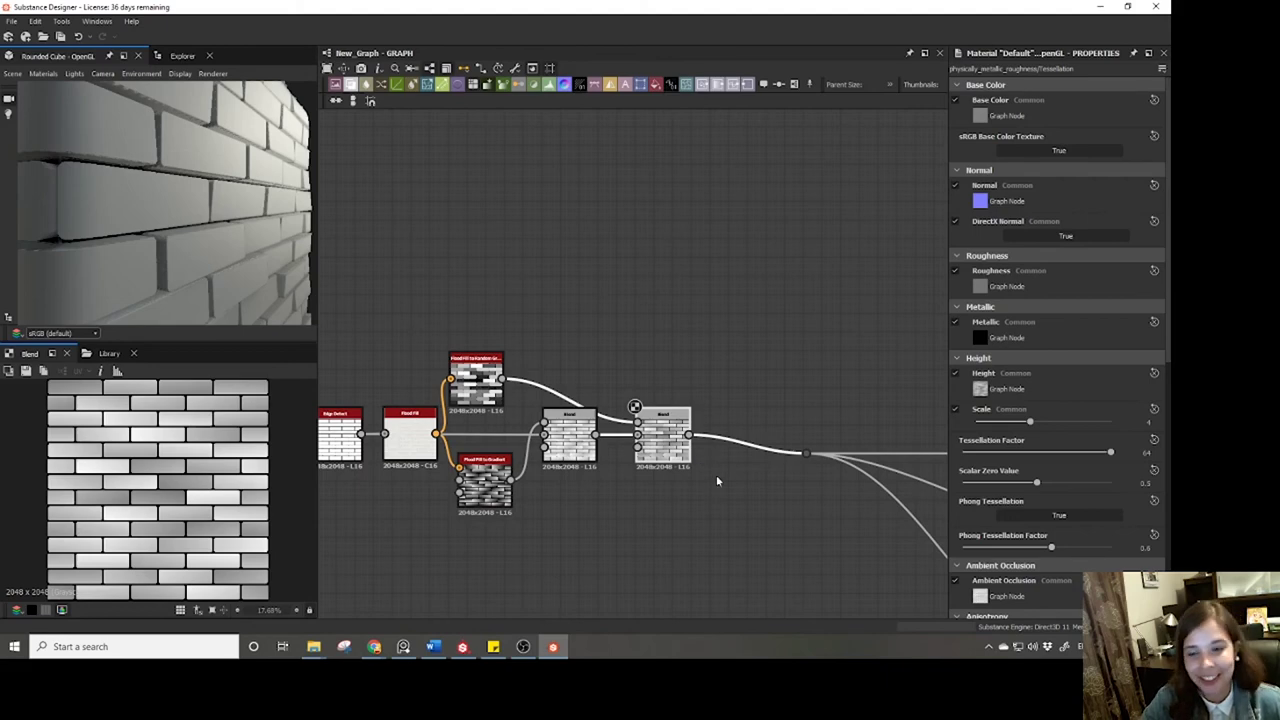
middle_drag(575, 497, 658, 475)
scroll(487, 410, down, 3)
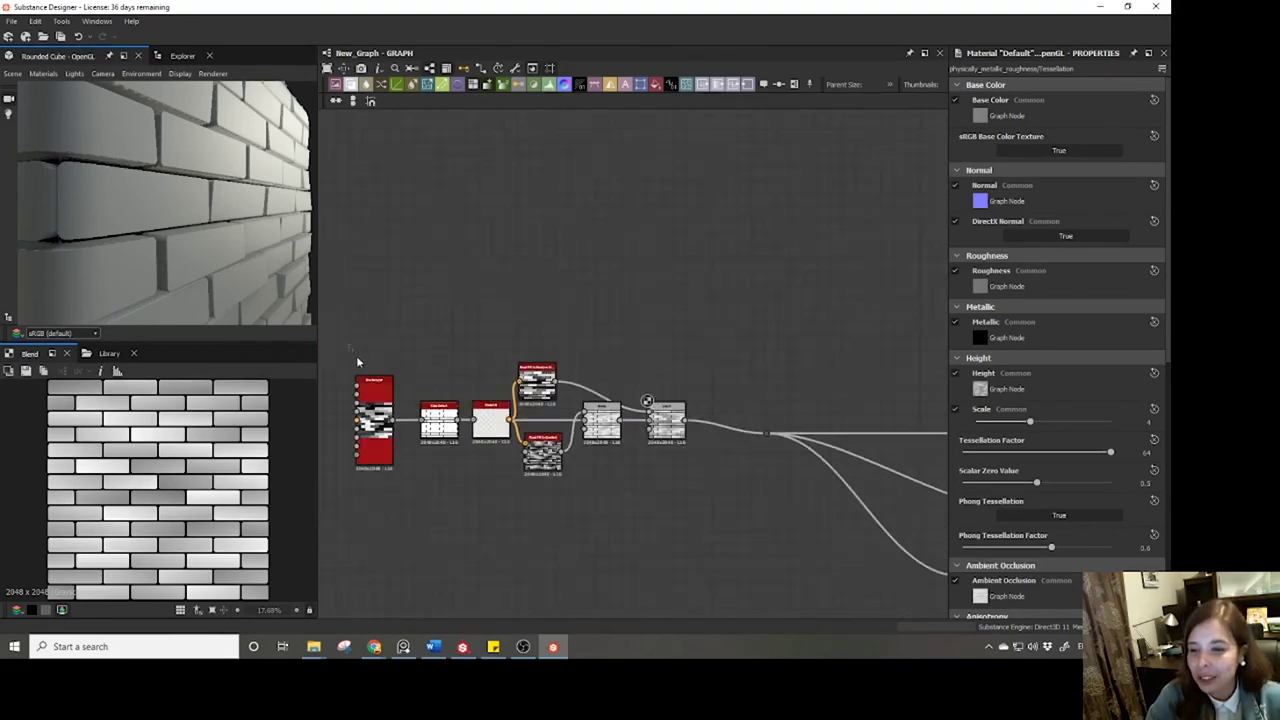
drag(360, 363, 689, 486)
drag(672, 428, 620, 428)
drag(240, 251, 217, 232)
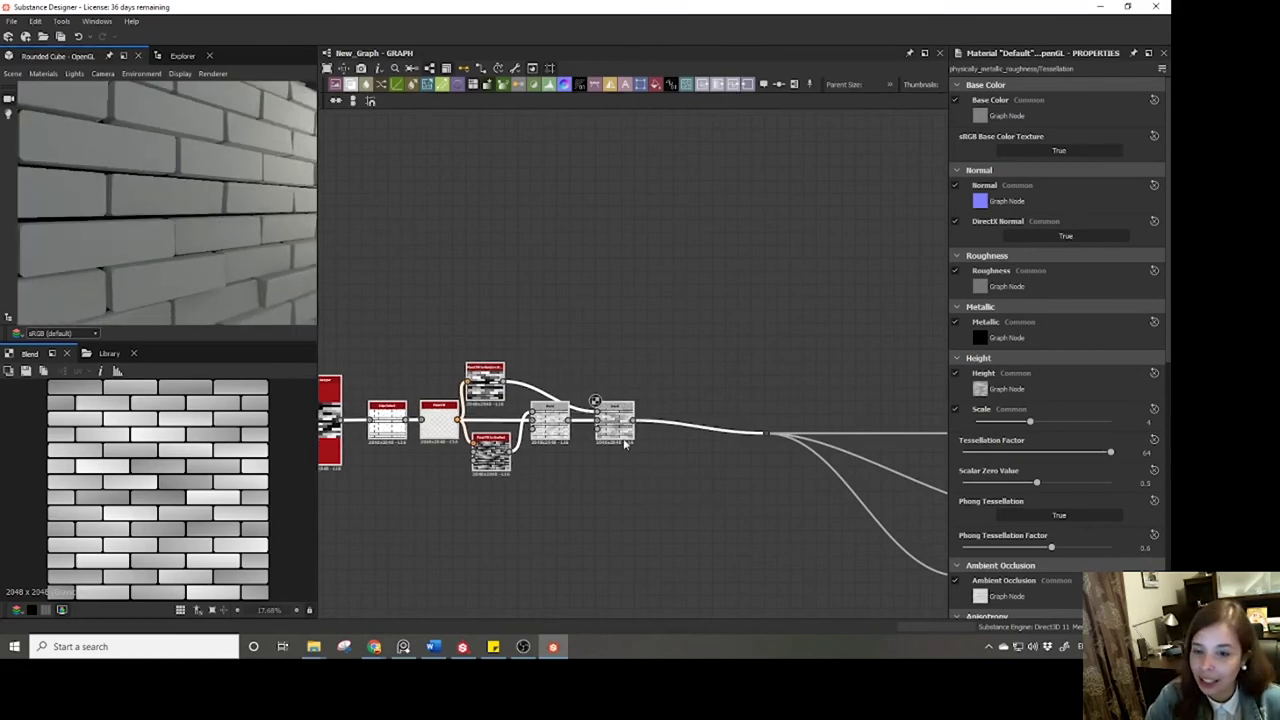
Add a Bevel node above Edge Detect and connect the Edge Detect output to its input.
middle_drag(597, 374, 755, 352)
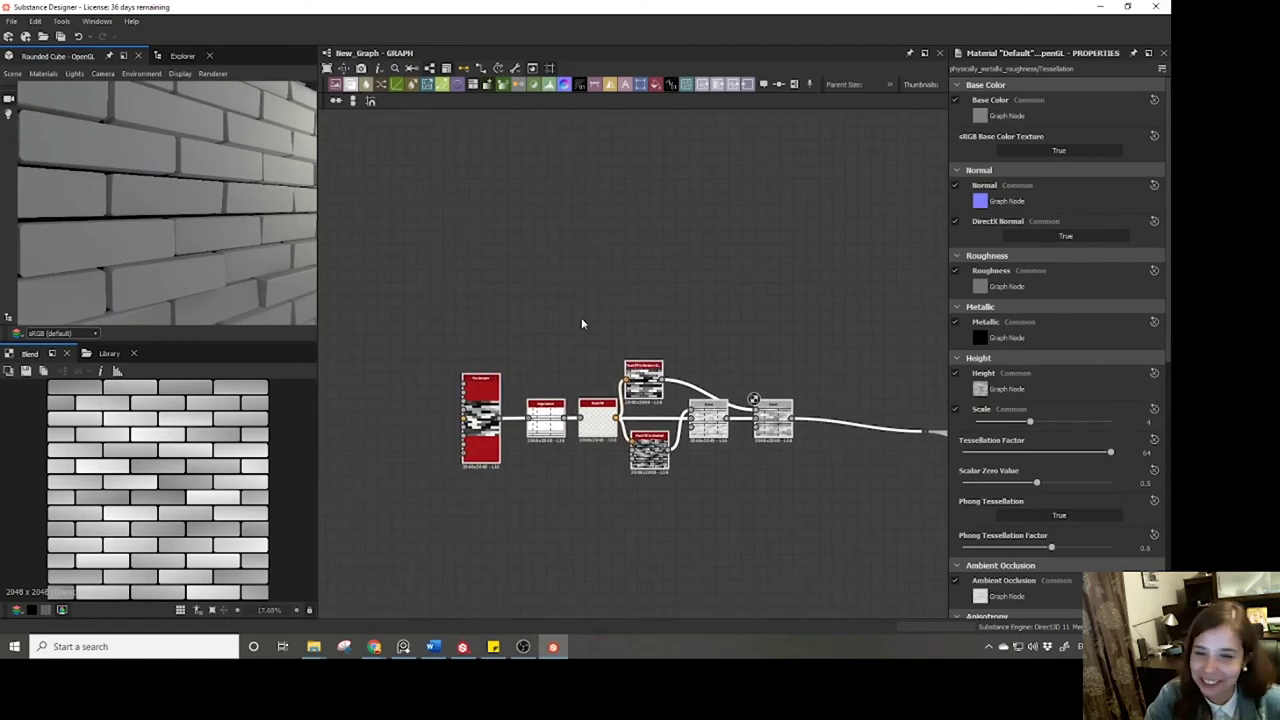
scroll(581, 322, up, 2)
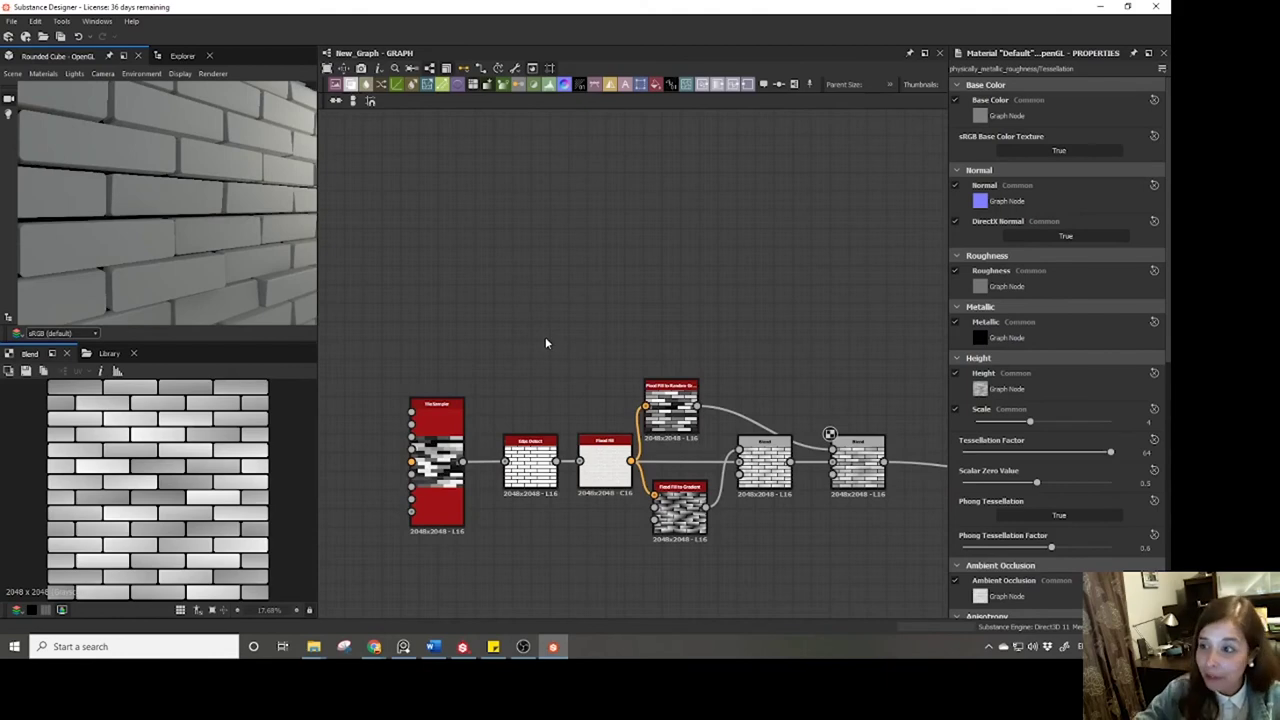
key(space)
text(be)
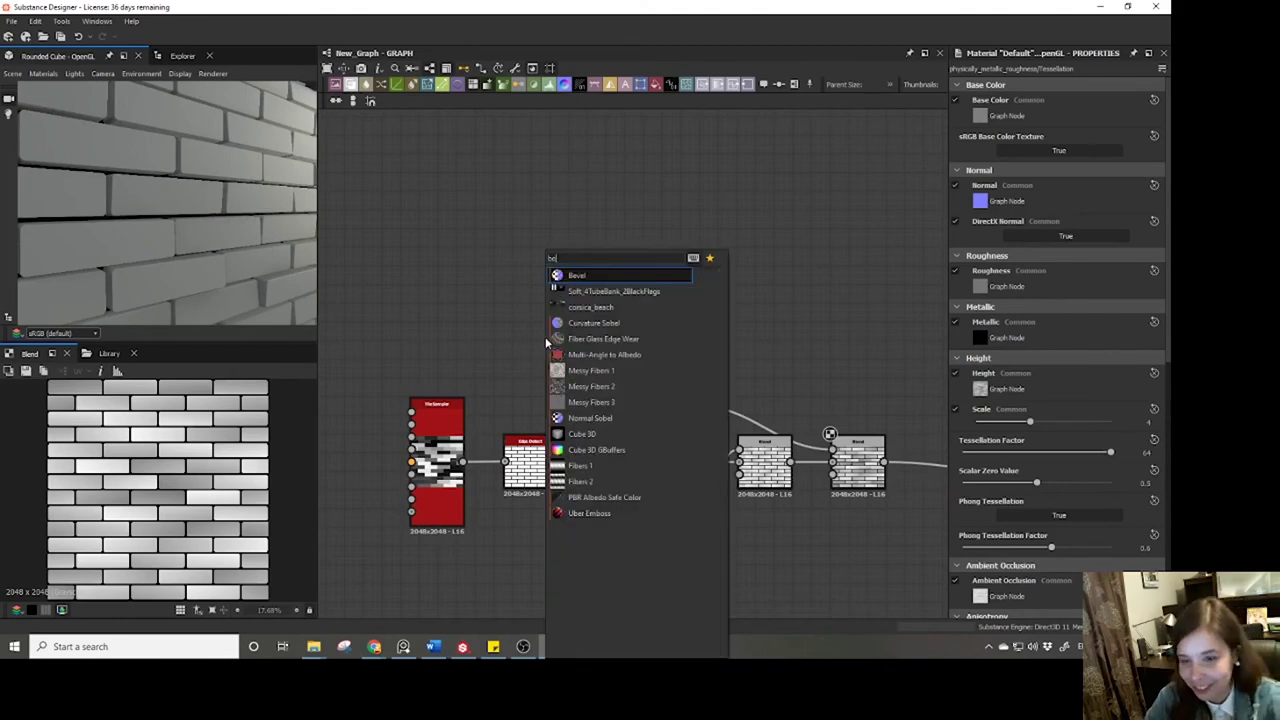
click(600, 276)
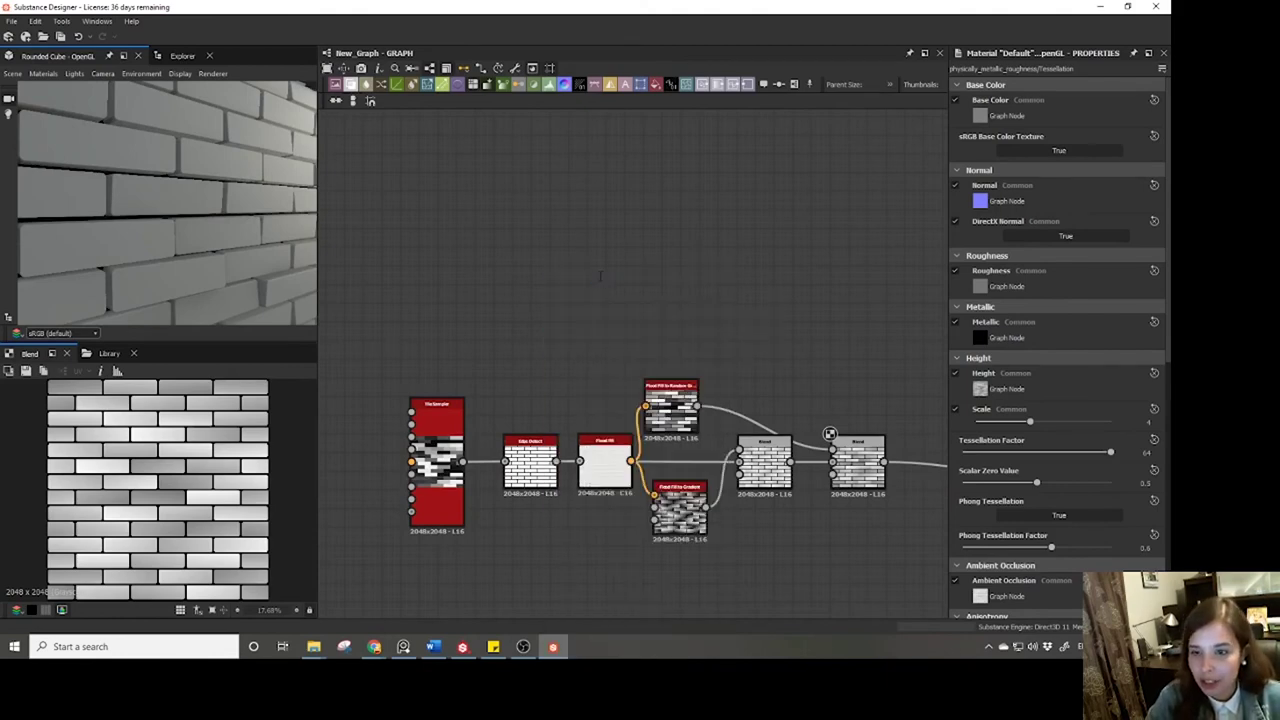
drag(540, 320, 563, 334)
scroll(546, 394, up, 3)
drag(563, 510, 538, 317)
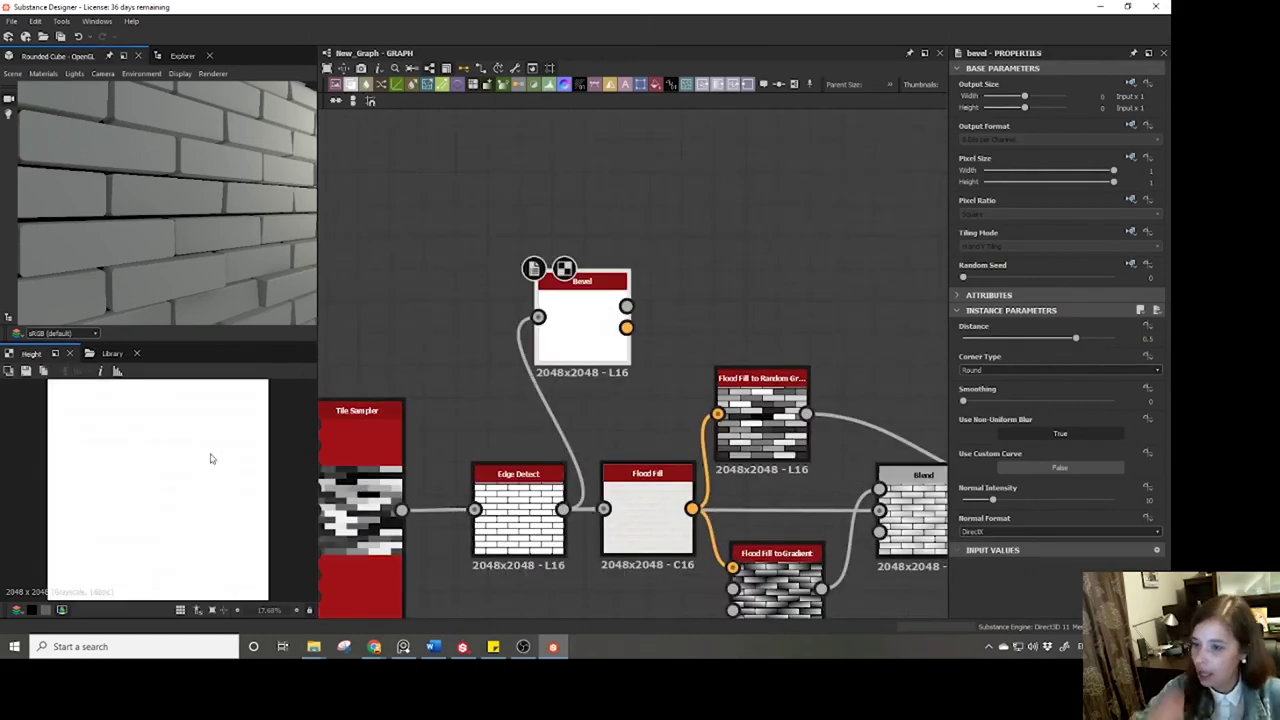
Try Distance values of 0.03 and 0.02 on the Bevel node while checking the brick edges in the 2D view.
scroll(210, 458, up, 5)
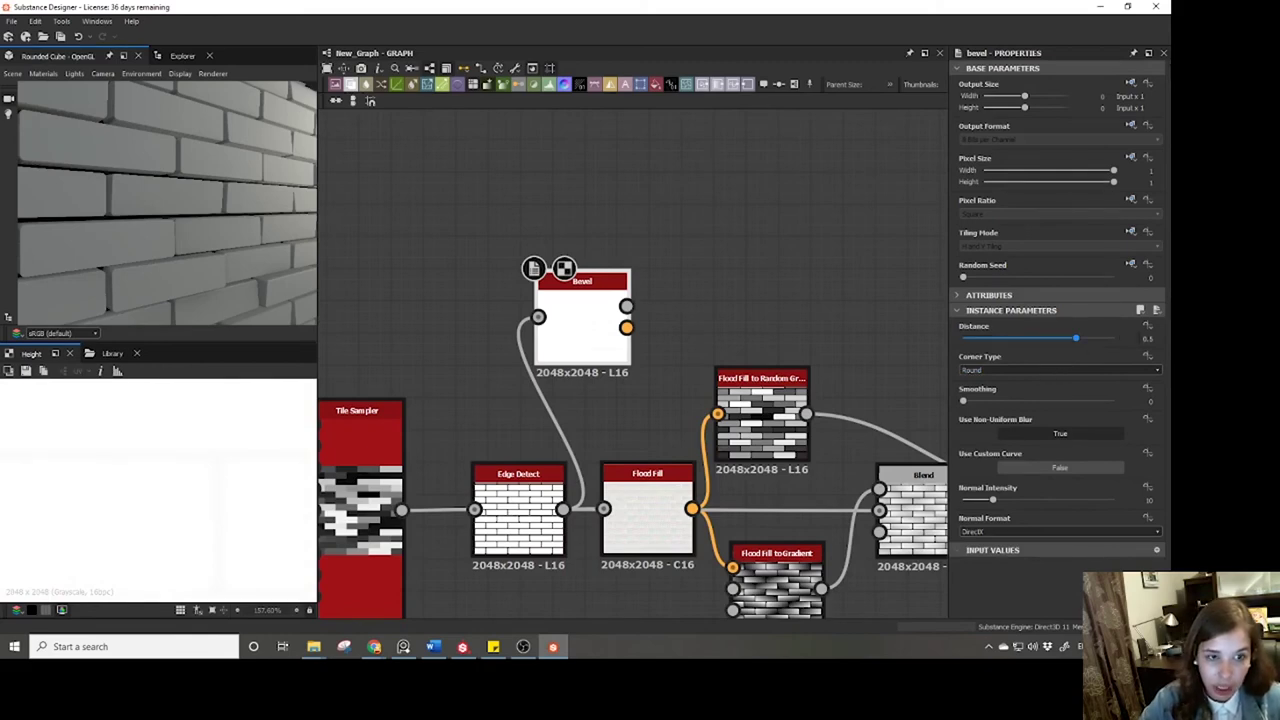
double_click(1146, 338)
text(0.03)
key(Return)
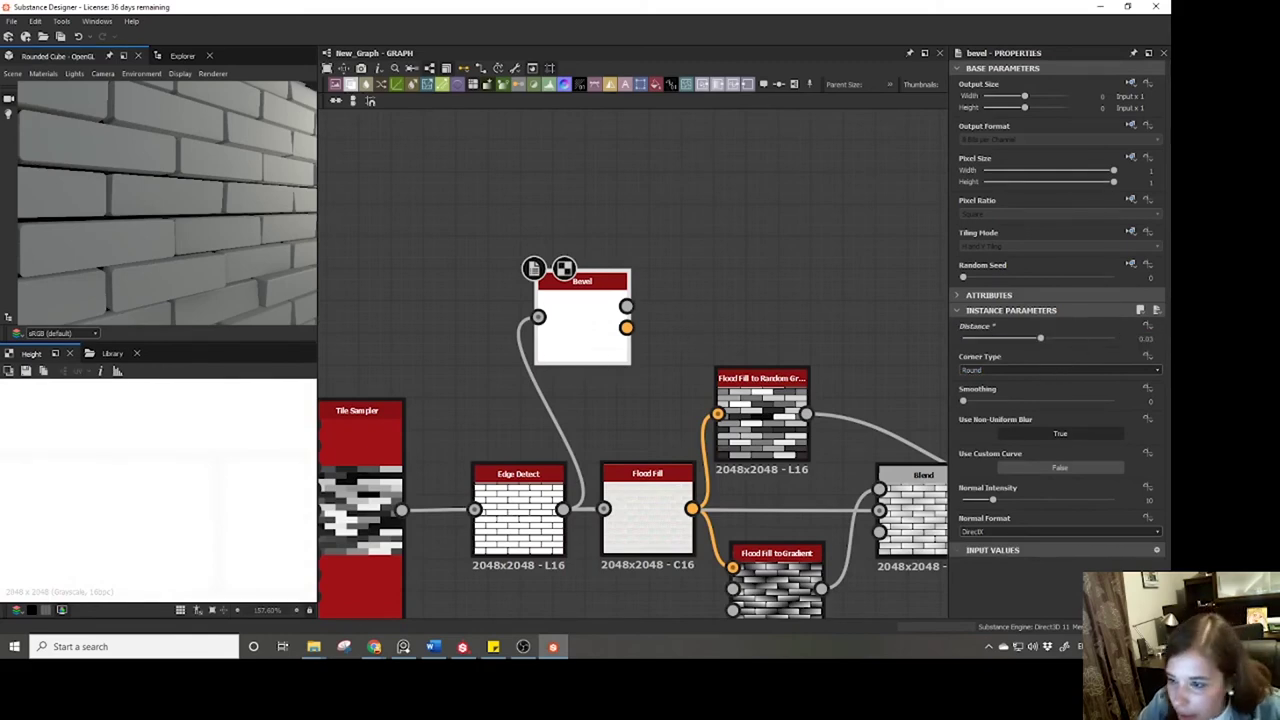
scroll(228, 494, up, 2)
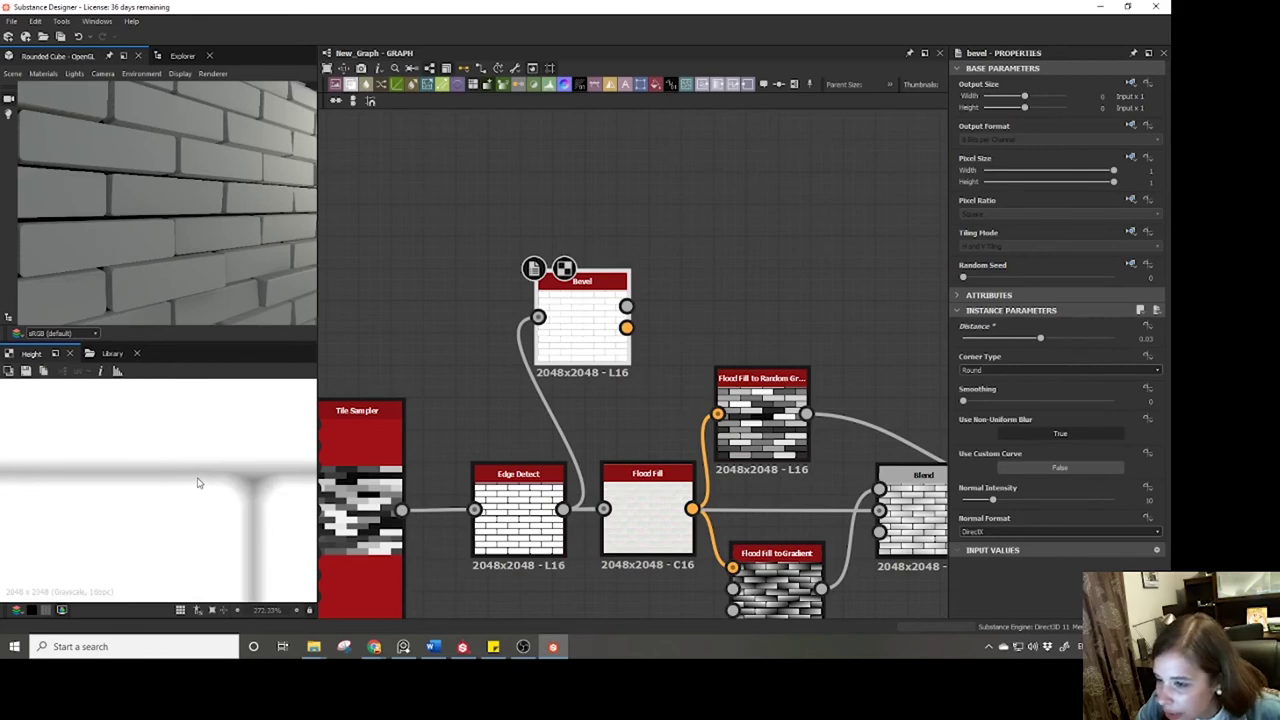
double_click(1146, 338)
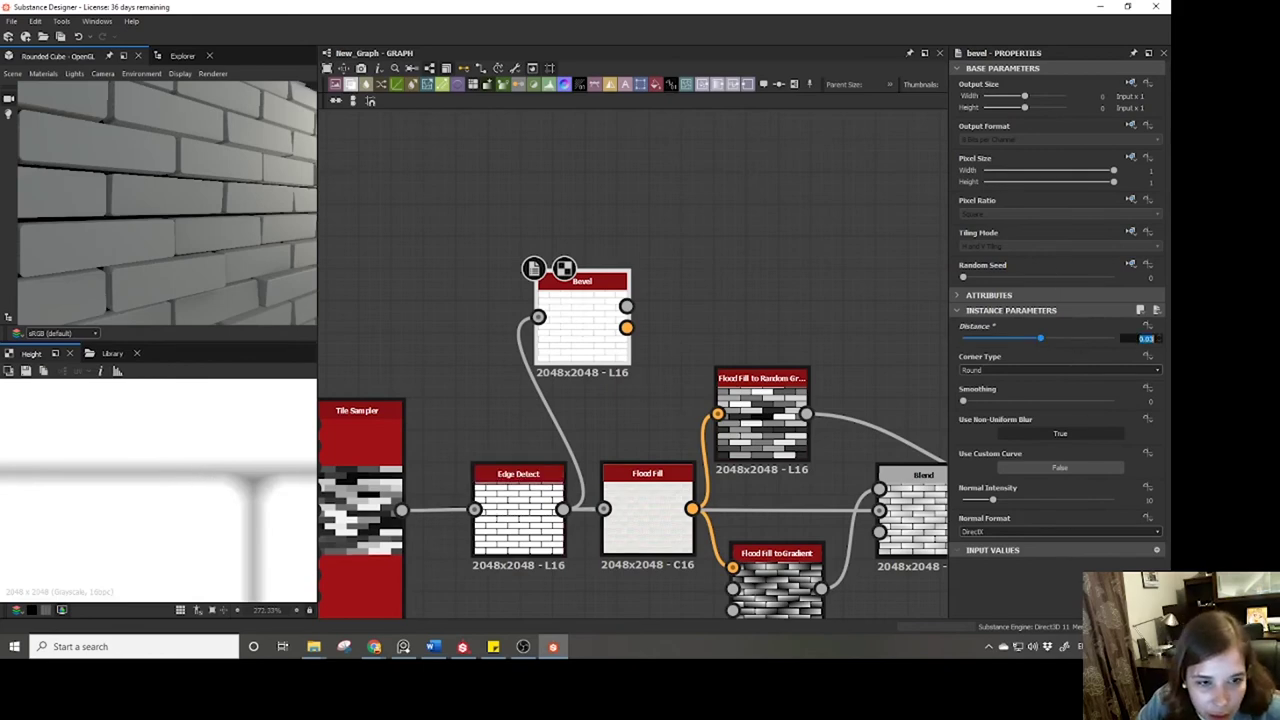
text(0.02)
key(Return)
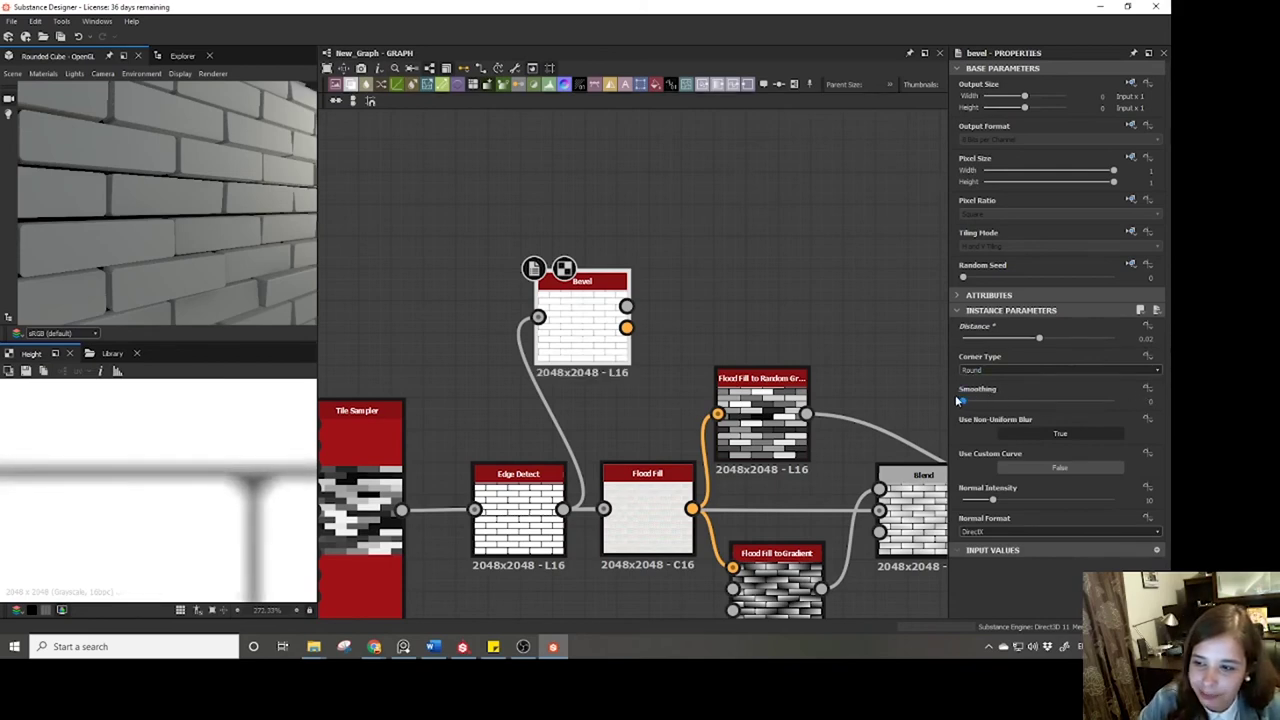
Set the Bevel node's Smoothing to 0.38 and its Distance to 0.01.
drag(958, 400, 975, 402)
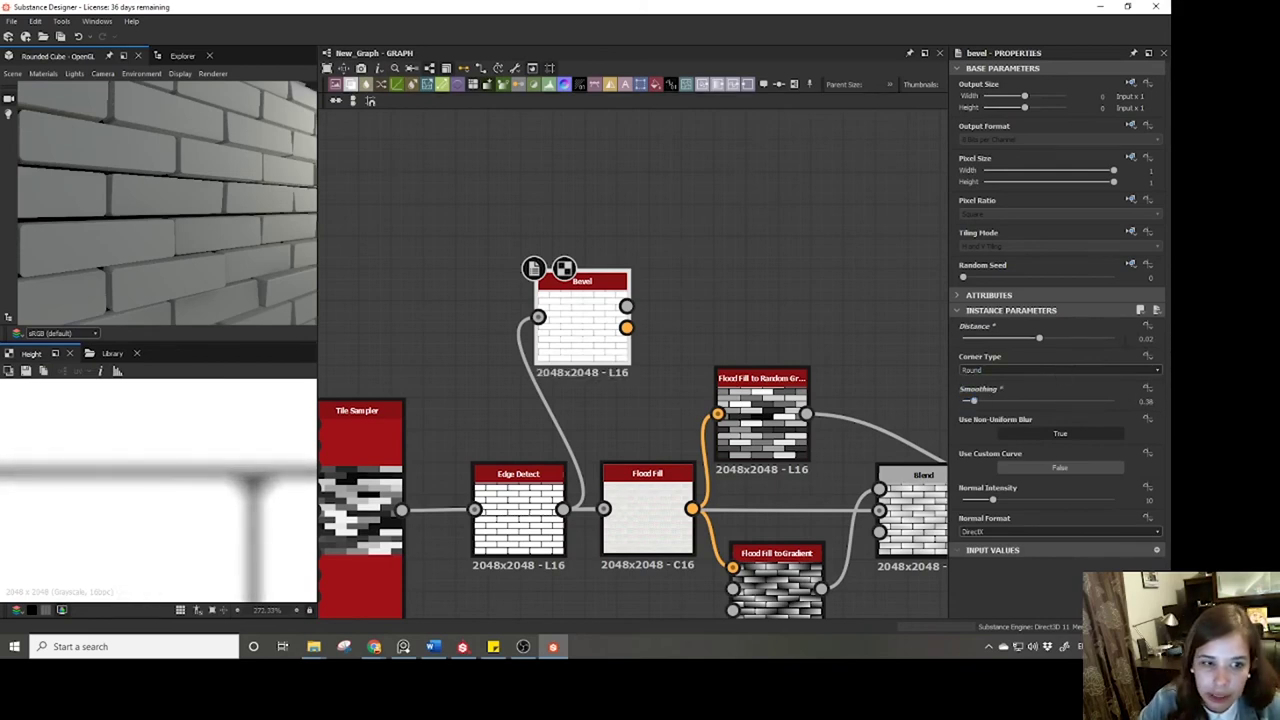
double_click(1145, 338)
text(0.01)
key(Return)
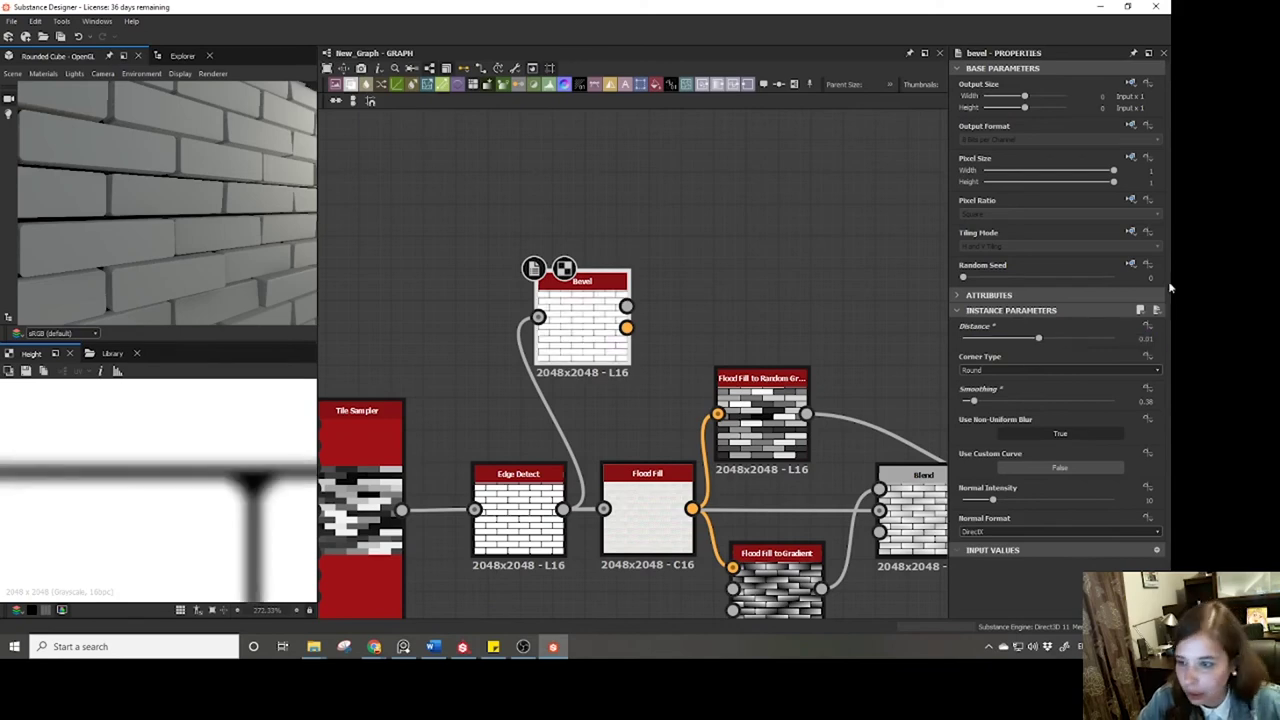
Insert a third Blend node after the second one and connect the Bevel's height output as its foreground.
scroll(880, 297, down, 5)
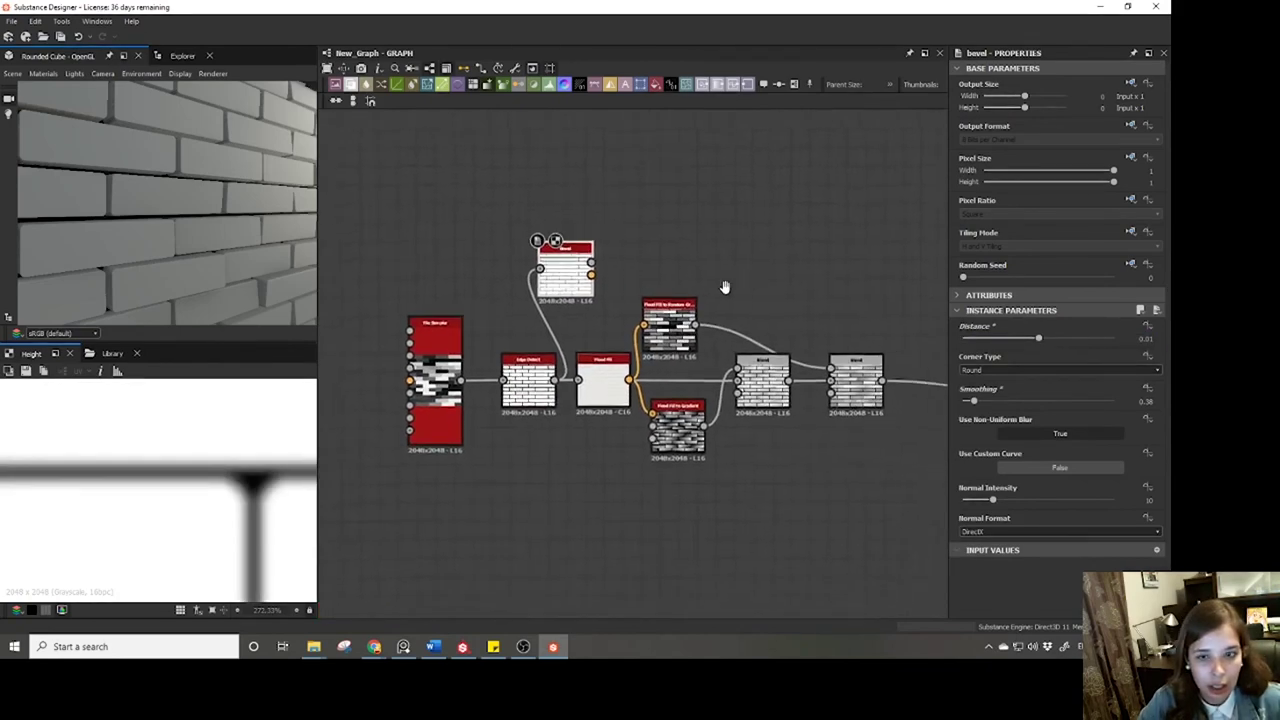
click(764, 389)
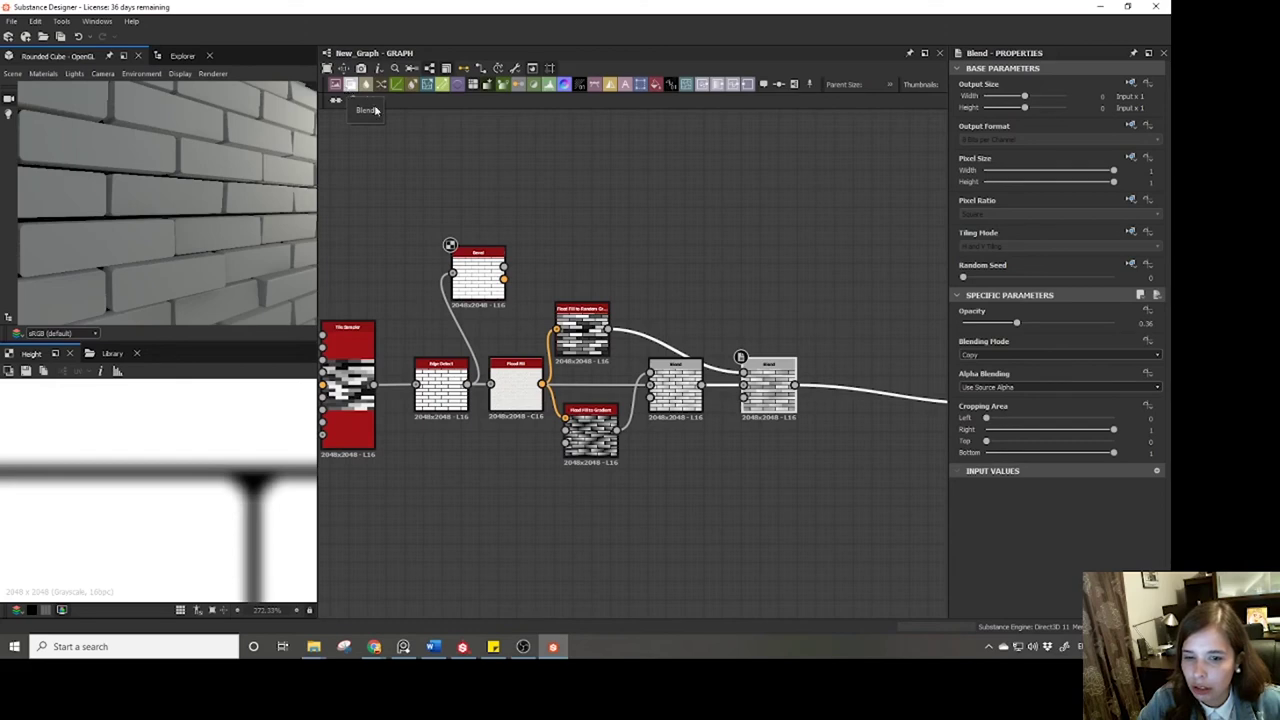
click(350, 86)
middle_drag(759, 297, 646, 303)
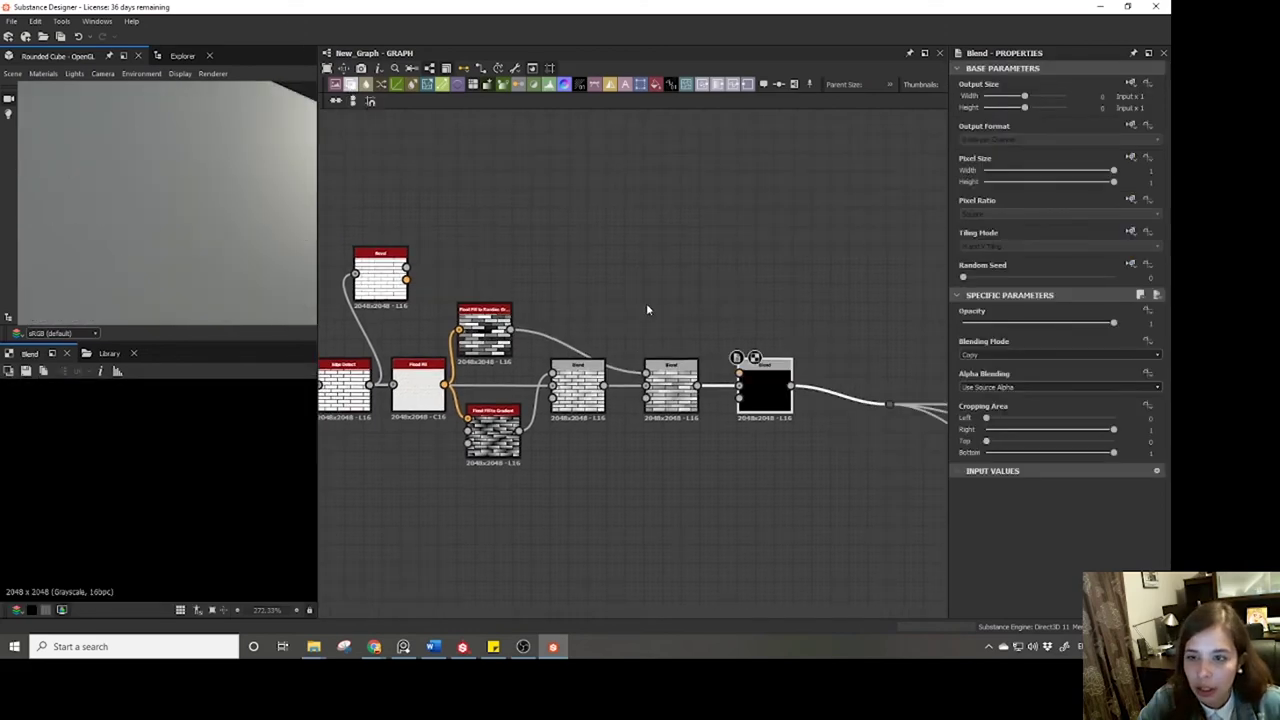
drag(406, 268, 739, 372)
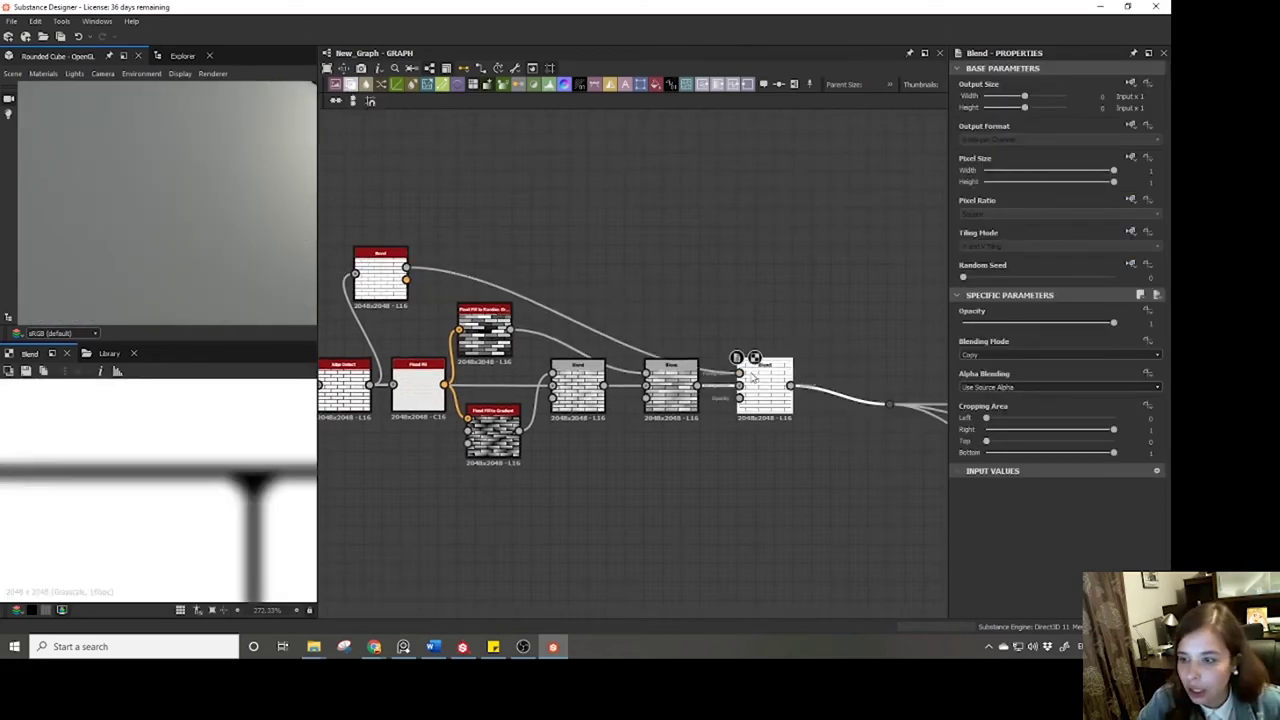
Set the third Blend node's Blending Mode to Multiply and inspect the beveled brick edges up close in the 3D view.
click(978, 356)
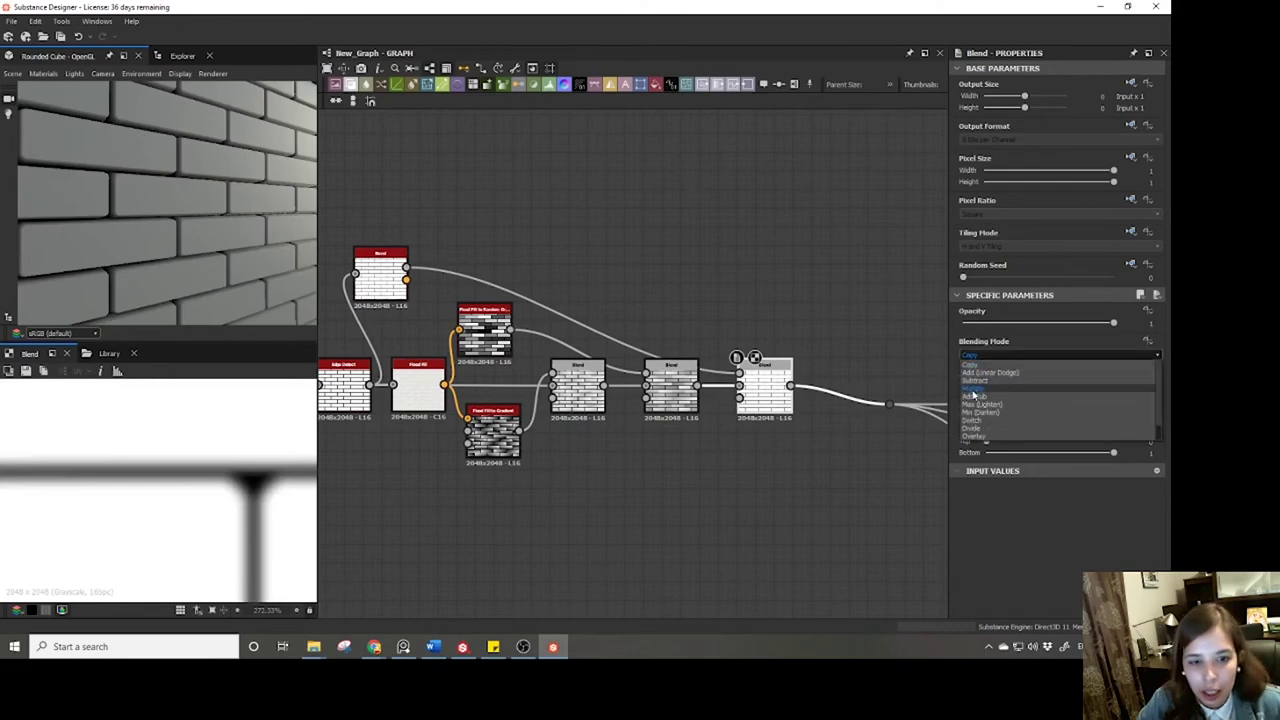
click(975, 371)
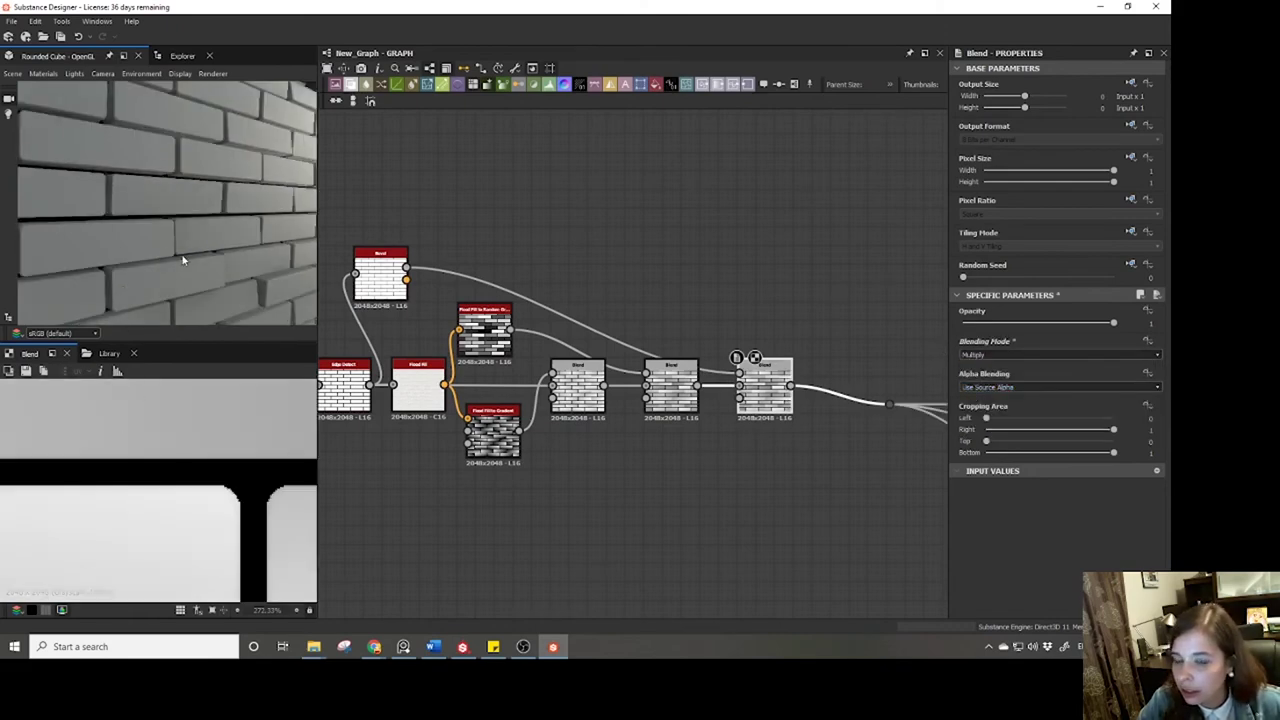
drag(183, 248, 194, 195)
scroll(194, 195, up, 5)
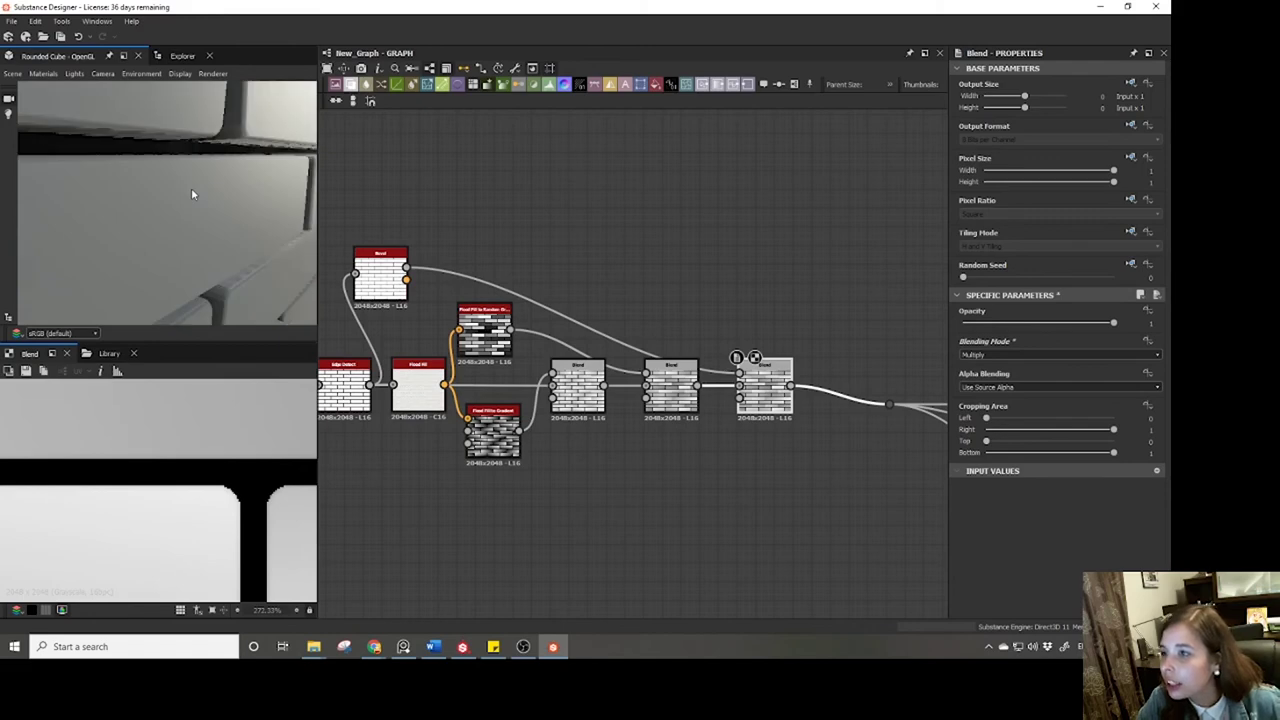
drag(193, 194, 198, 211)
drag(220, 257, 186, 228)
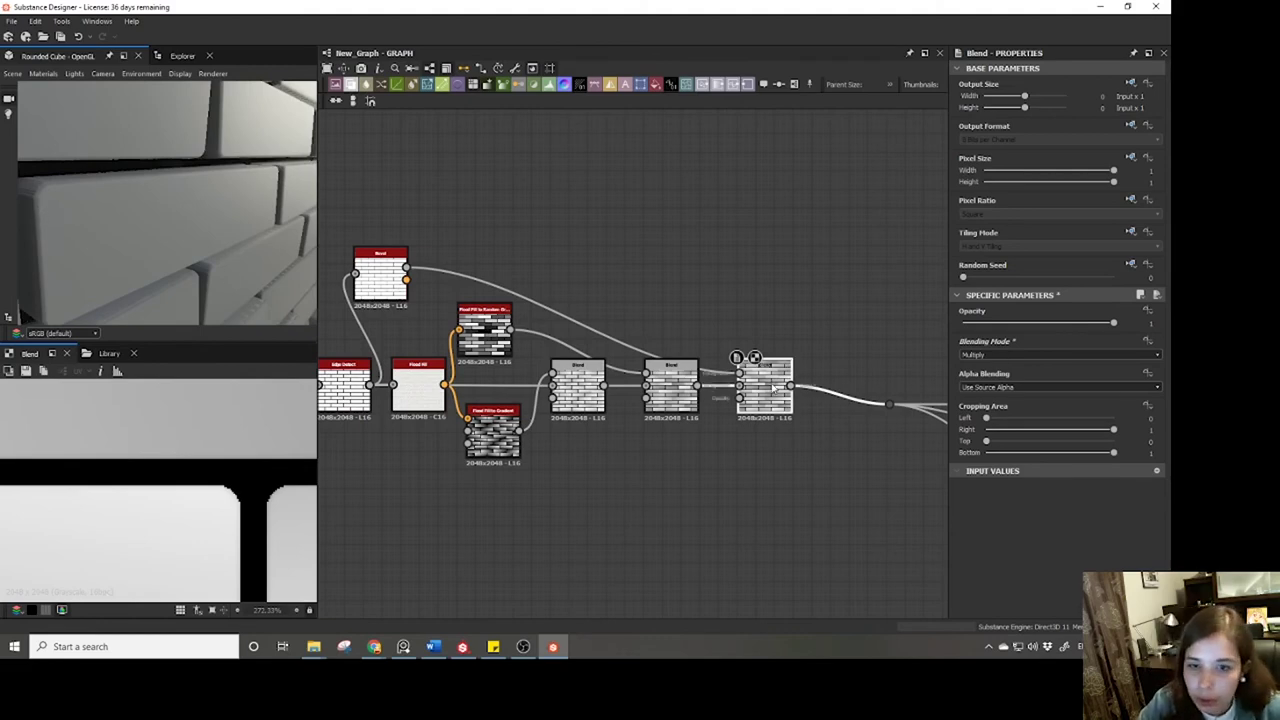
Raise the Bevel node's Smoothing to 0.56 and inspect the brick wall in the 3D view.
double_click(388, 280)
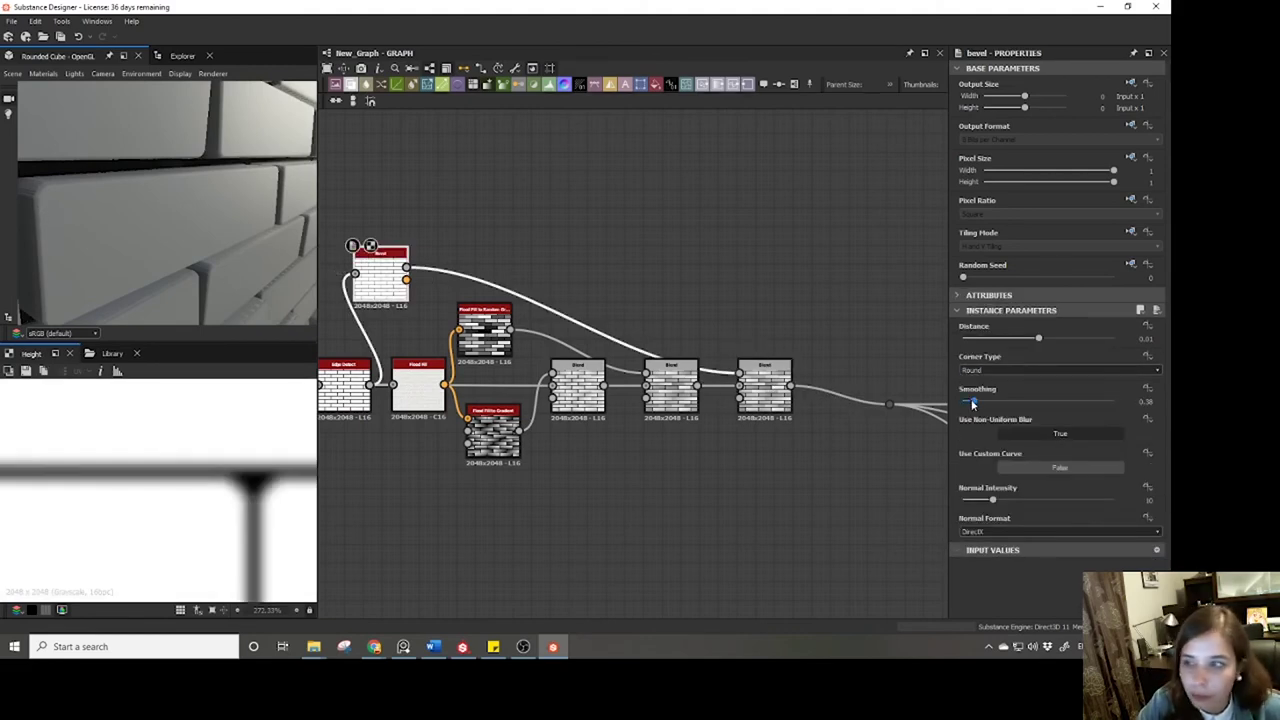
drag(975, 402, 982, 405)
drag(216, 260, 132, 204)
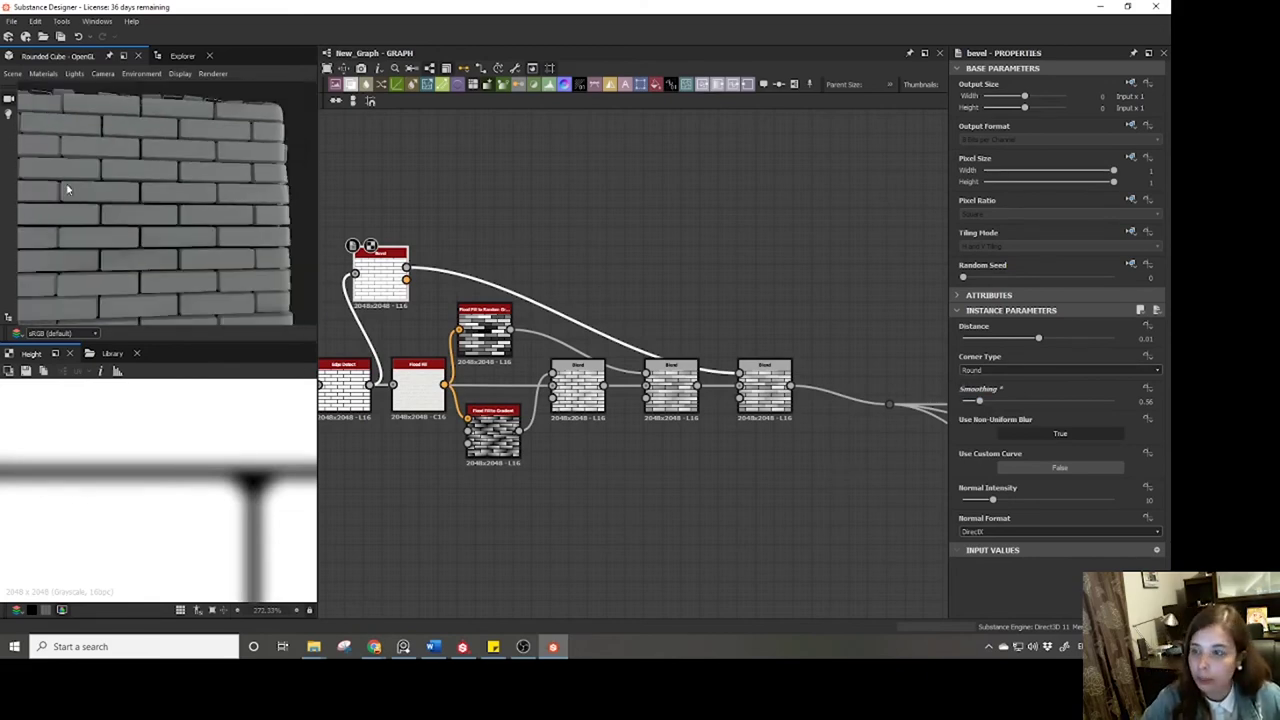
Move the brick node chain away from the output nodes to make room after the third Blend node.
drag(88, 192, 115, 197)
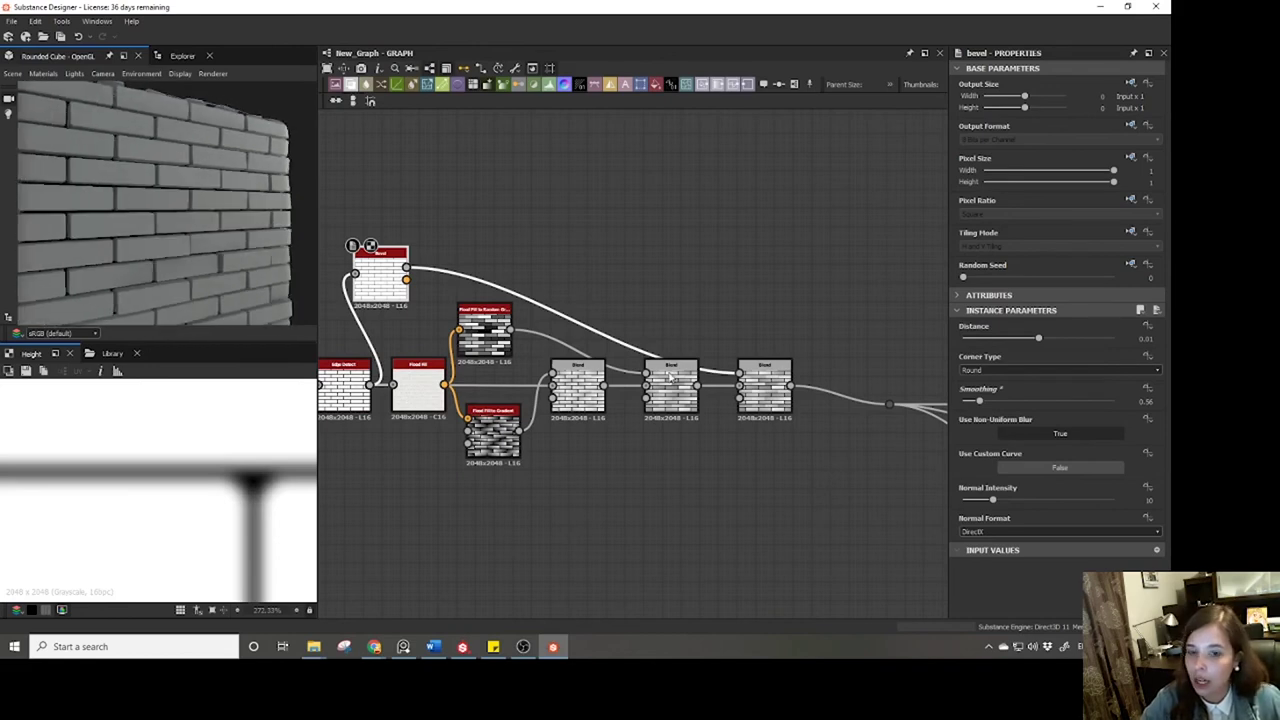
scroll(672, 375, down, 2)
middle_drag(360, 276, 440, 281)
drag(420, 270, 811, 490)
drag(814, 390, 684, 396)
Add a Slope Blur Grayscale node and place it below the third Blend node.
click(647, 532)
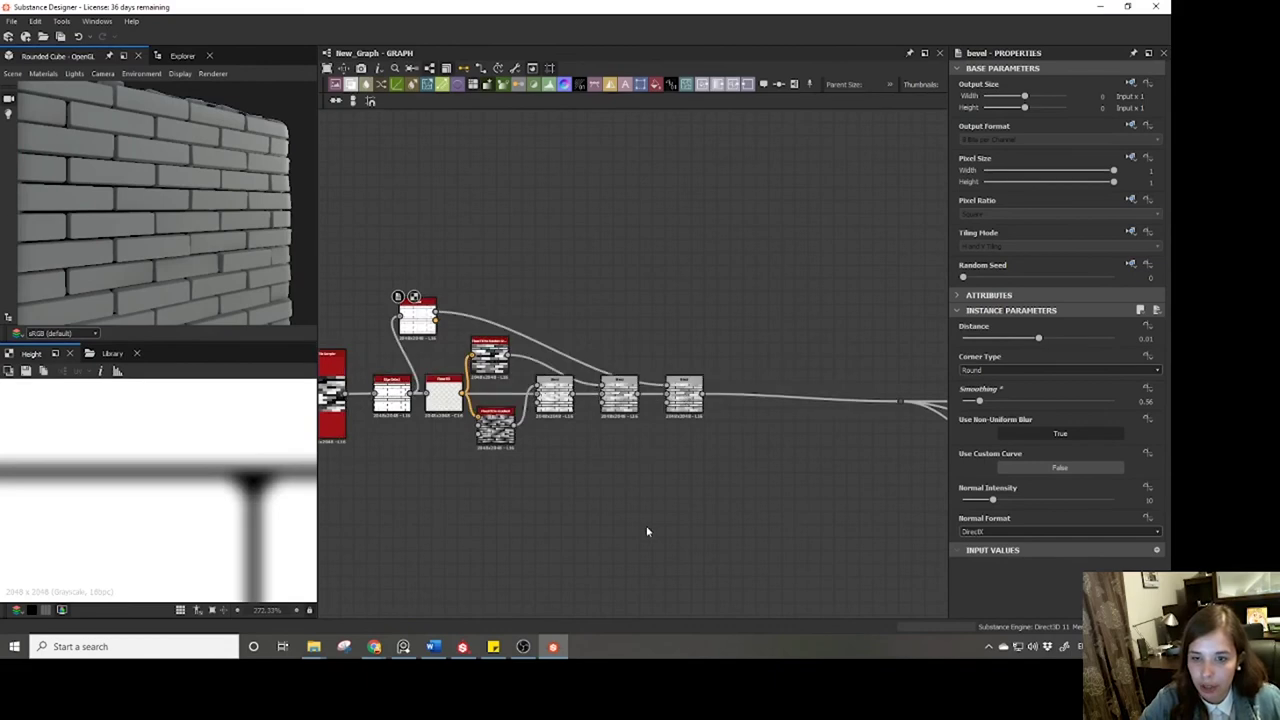
key(space)
text(blu)
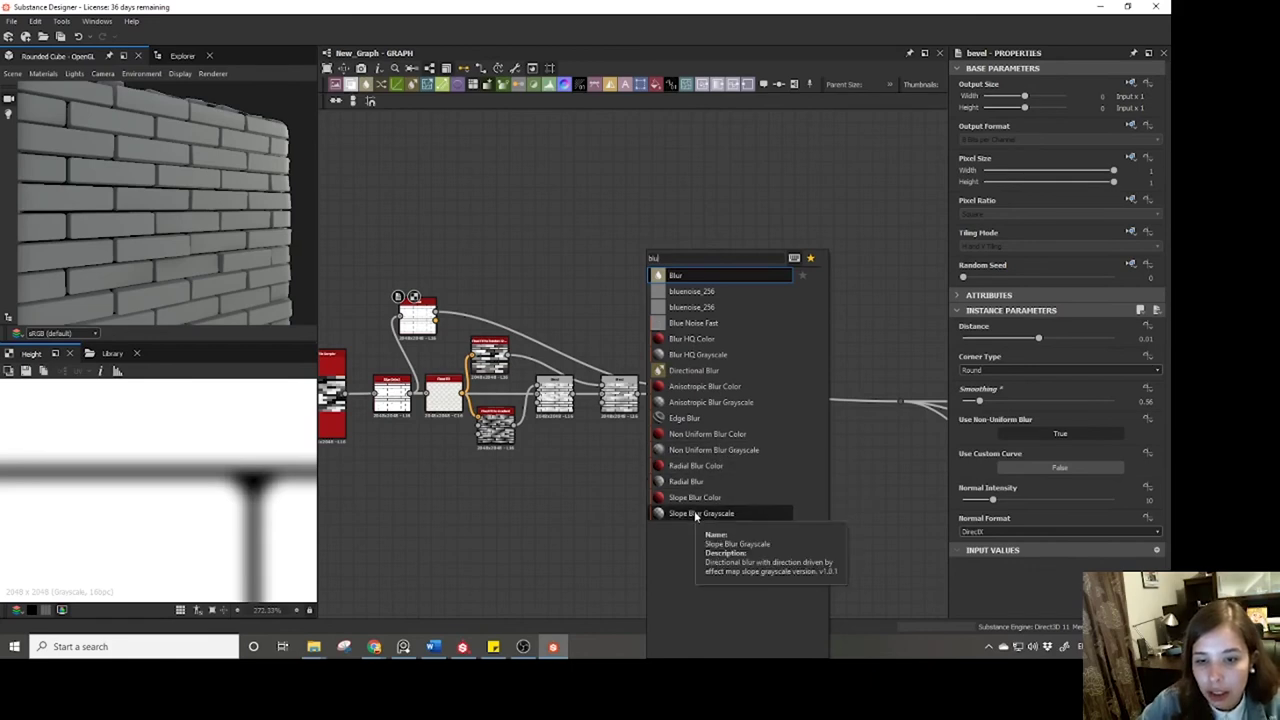
click(695, 514)
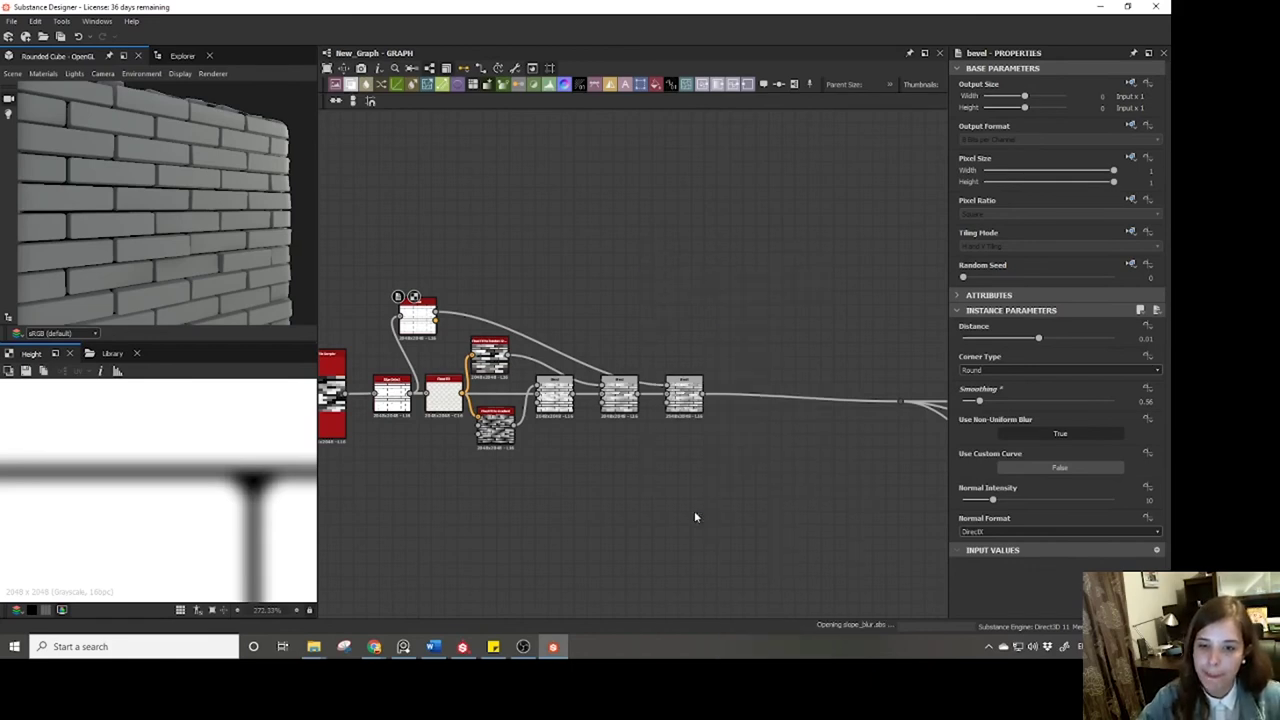
drag(640, 528, 679, 455)
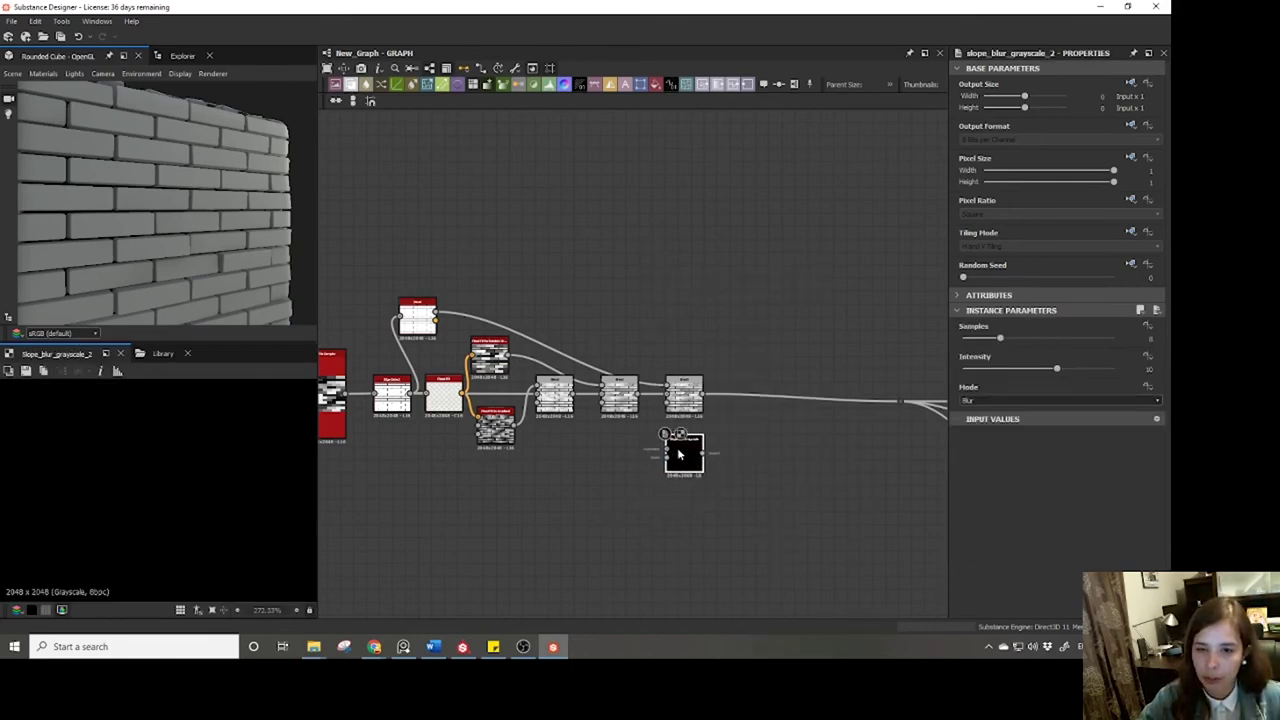
middle_drag(539, 520, 600, 514)
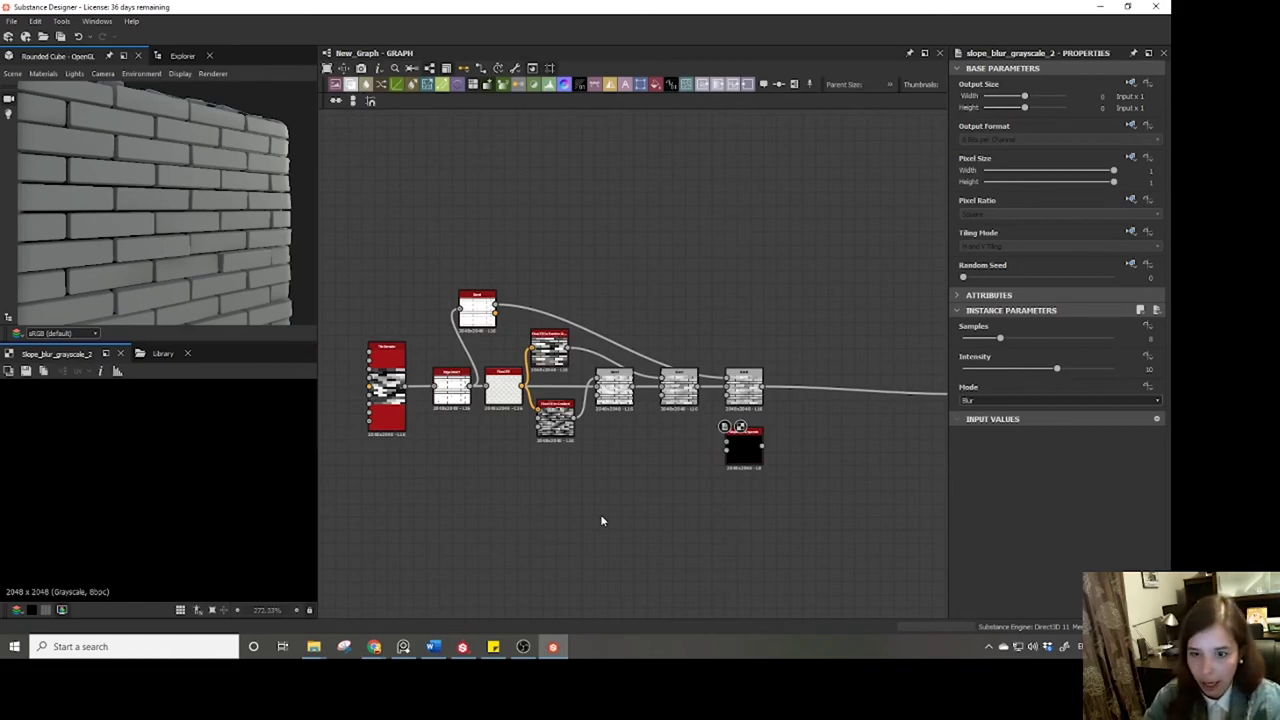
Add a Clouds 2 node and connect its output to the Slope input of the Slope Blur Grayscale node.
key(space)
text(clou)
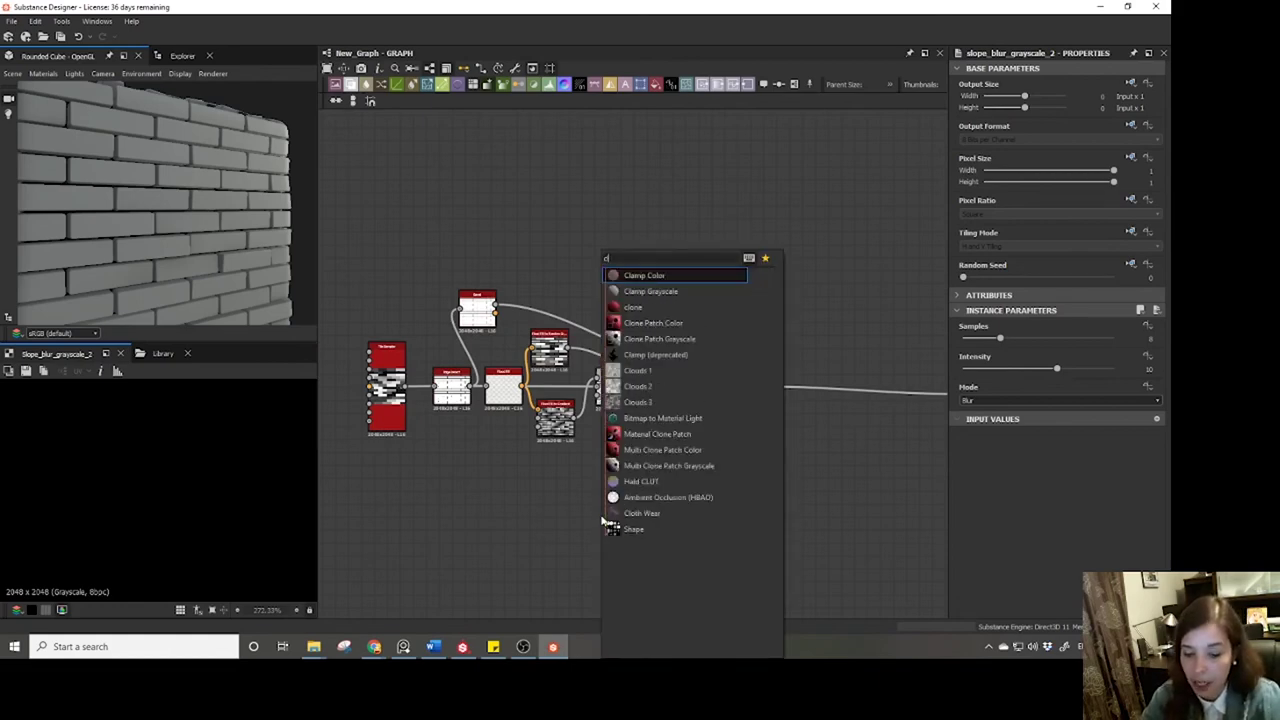
click(637, 291)
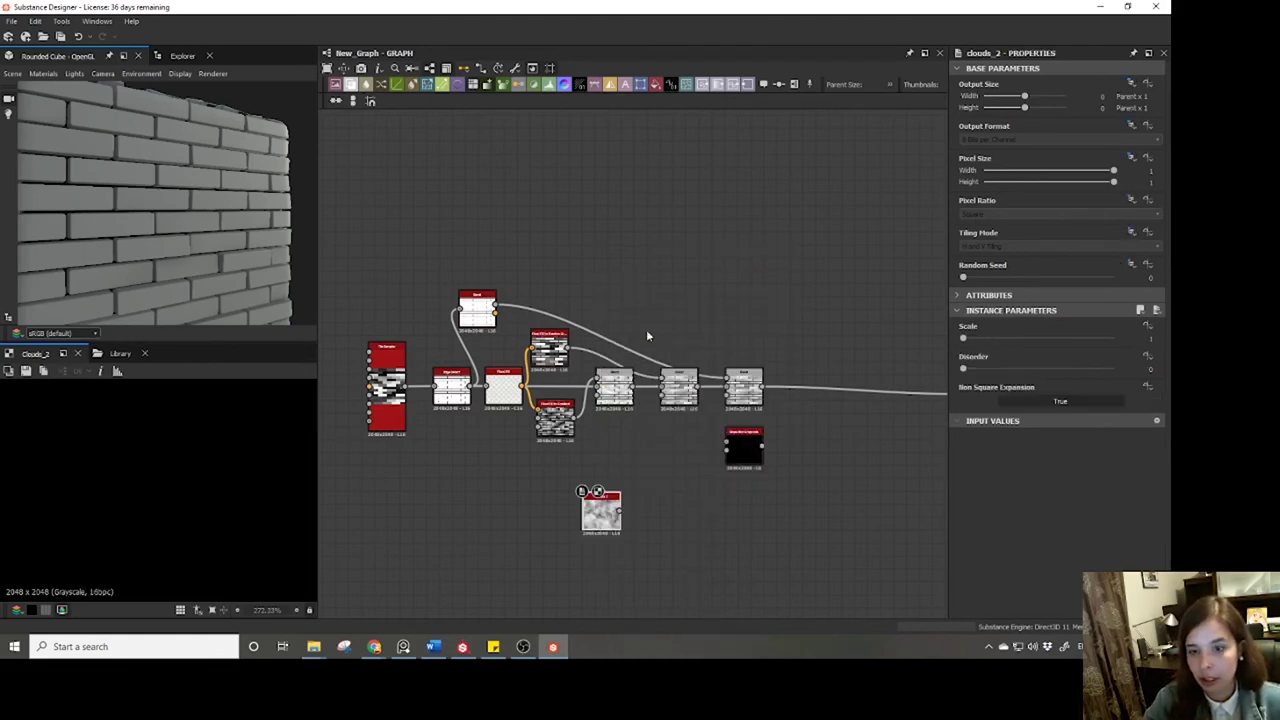
drag(620, 515, 741, 453)
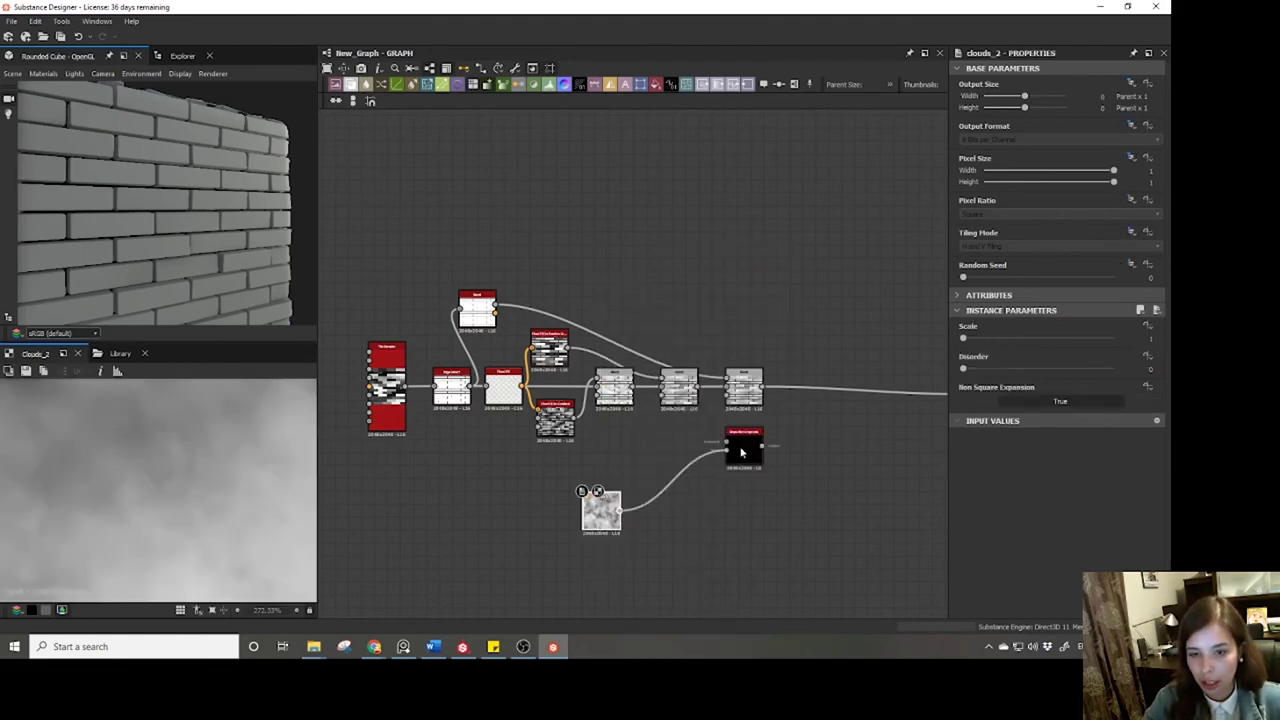
scroll(741, 453, up, 5)
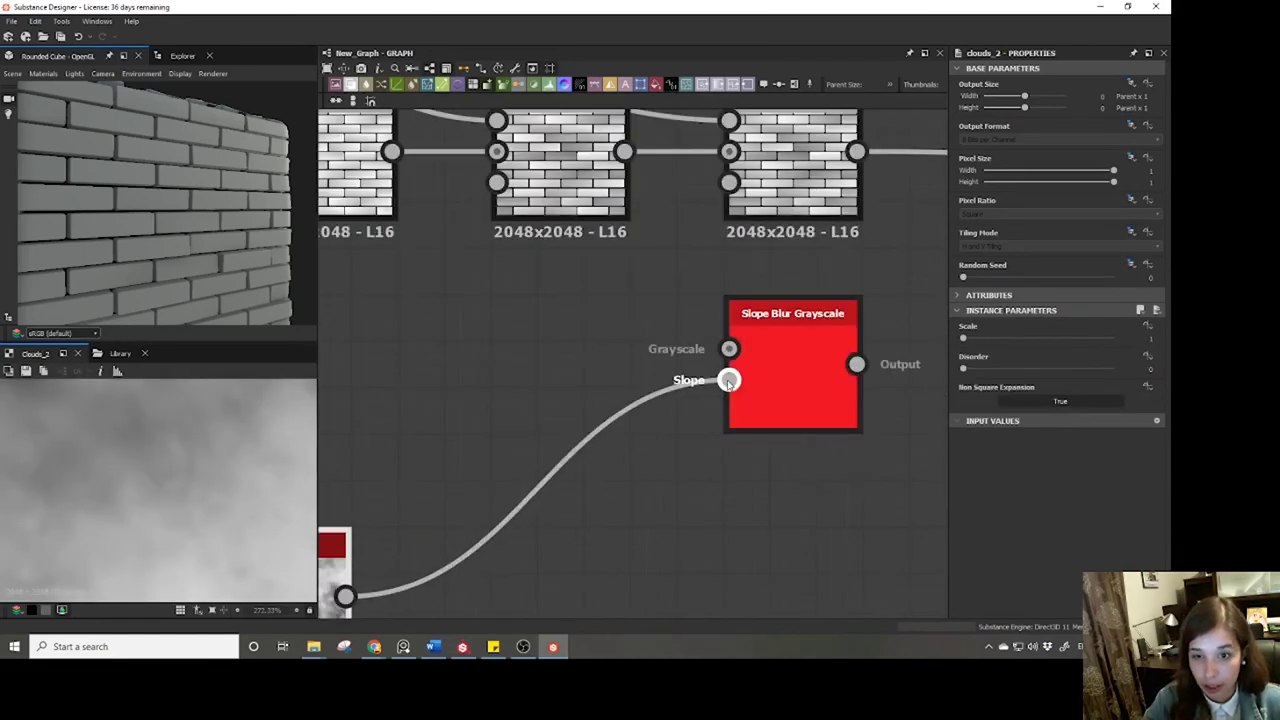
drag(798, 376, 798, 426)
scroll(798, 426, down, 4)
scroll(470, 330, down, 2)
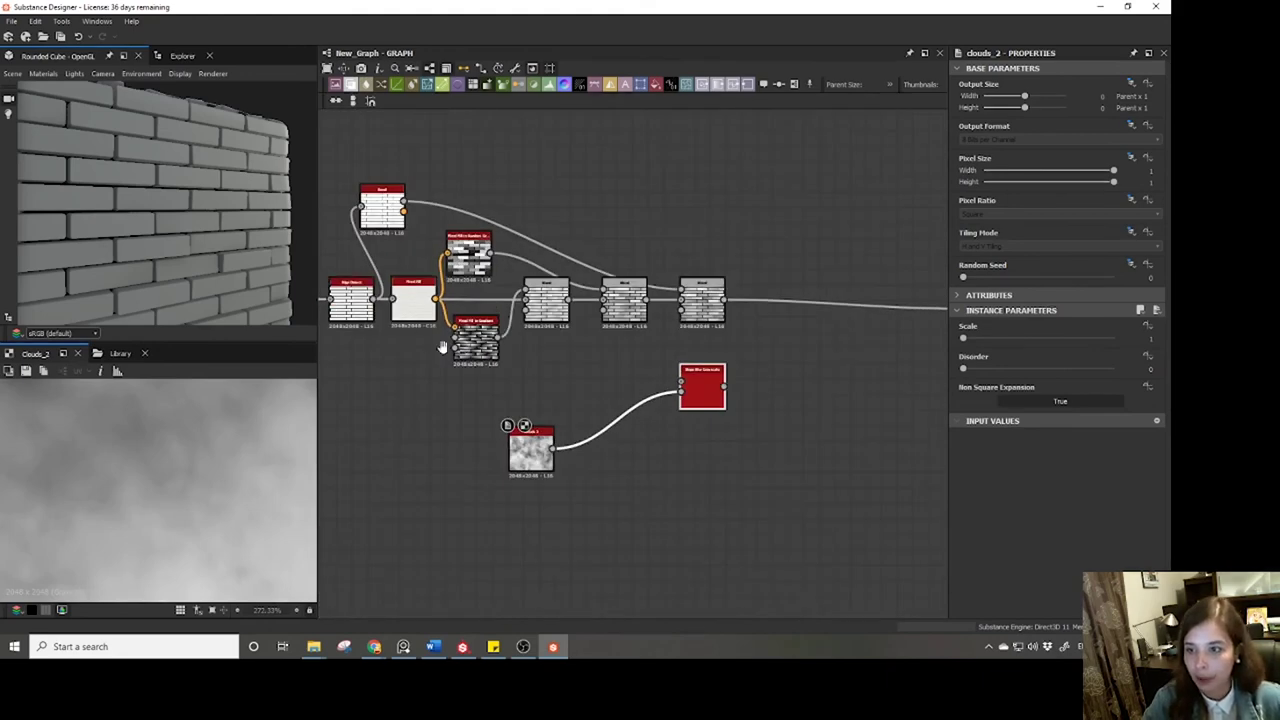
Connect the Edge Detect output to the Grayscale input of the Slope Blur Grayscale node.
middle_drag(394, 326, 442, 336)
drag(426, 313, 722, 440)
scroll(181, 480, up, 2)
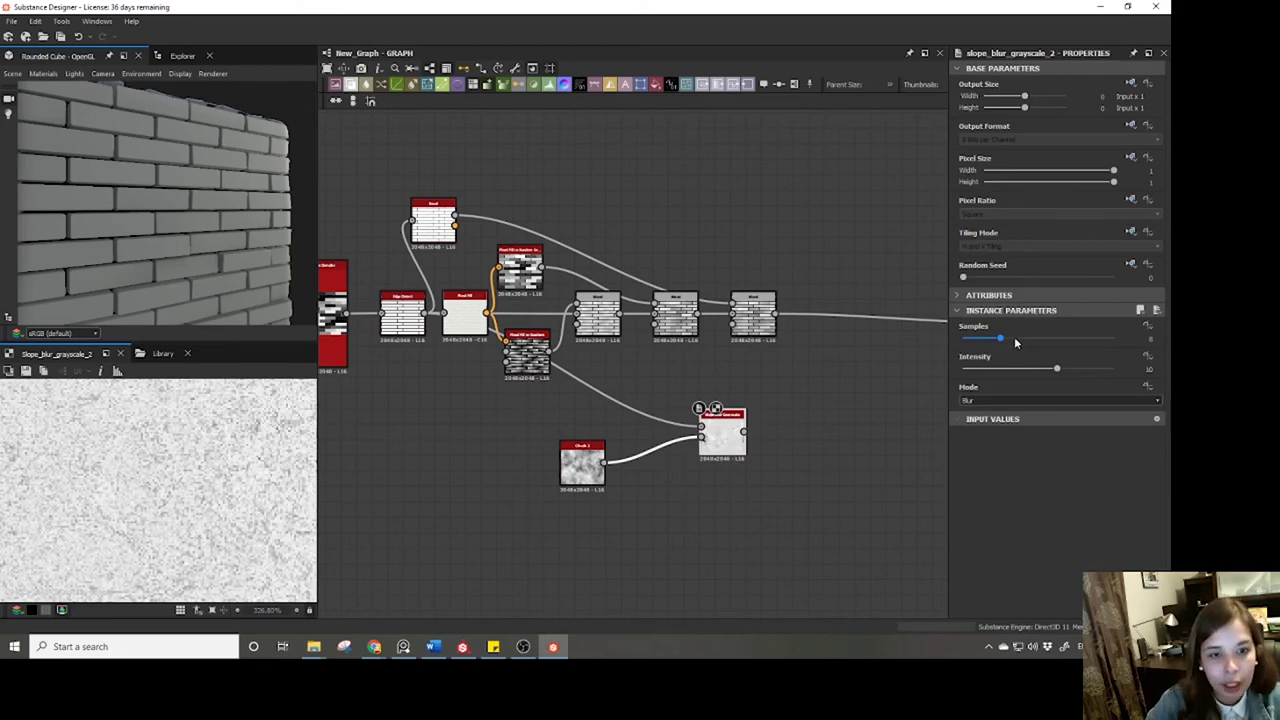
Set the Slope Blur Grayscale node's Samples to 32 and its Intensity to 0.45.
drag(1015, 340, 1153, 340)
scroll(363, 457, down, 1)
scroll(157, 506, down, 5)
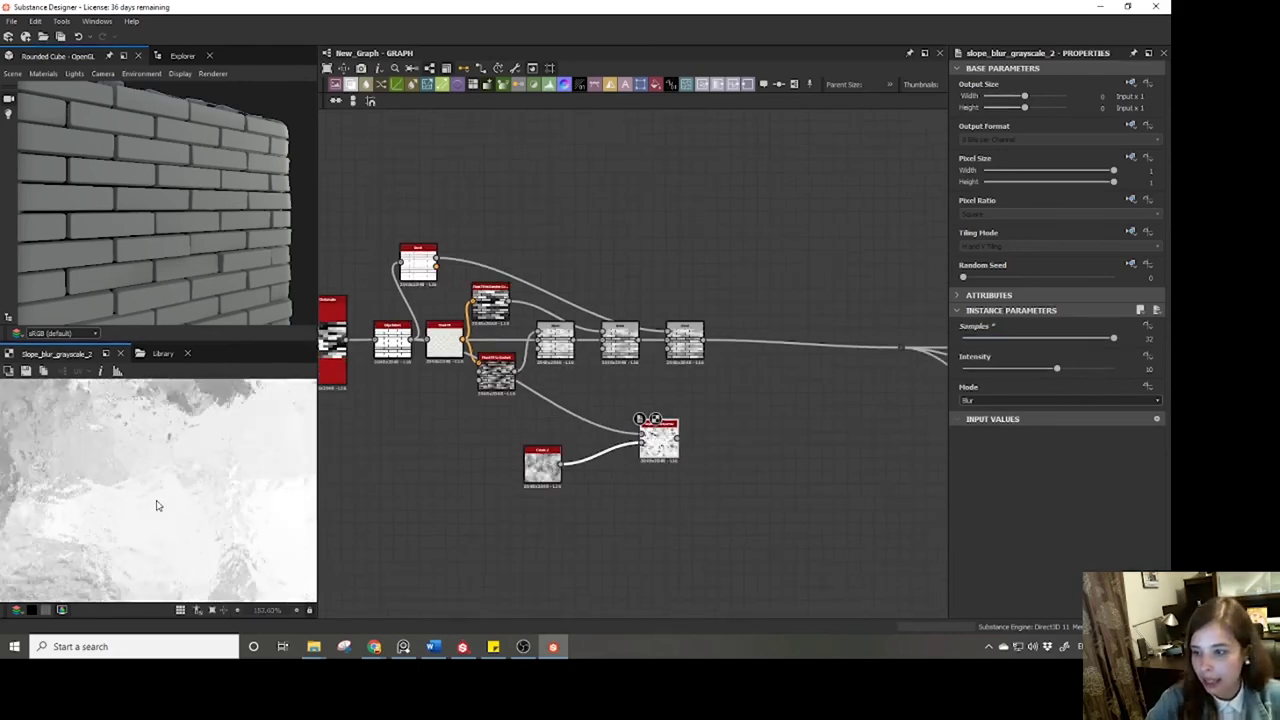
drag(1028, 369, 967, 371)
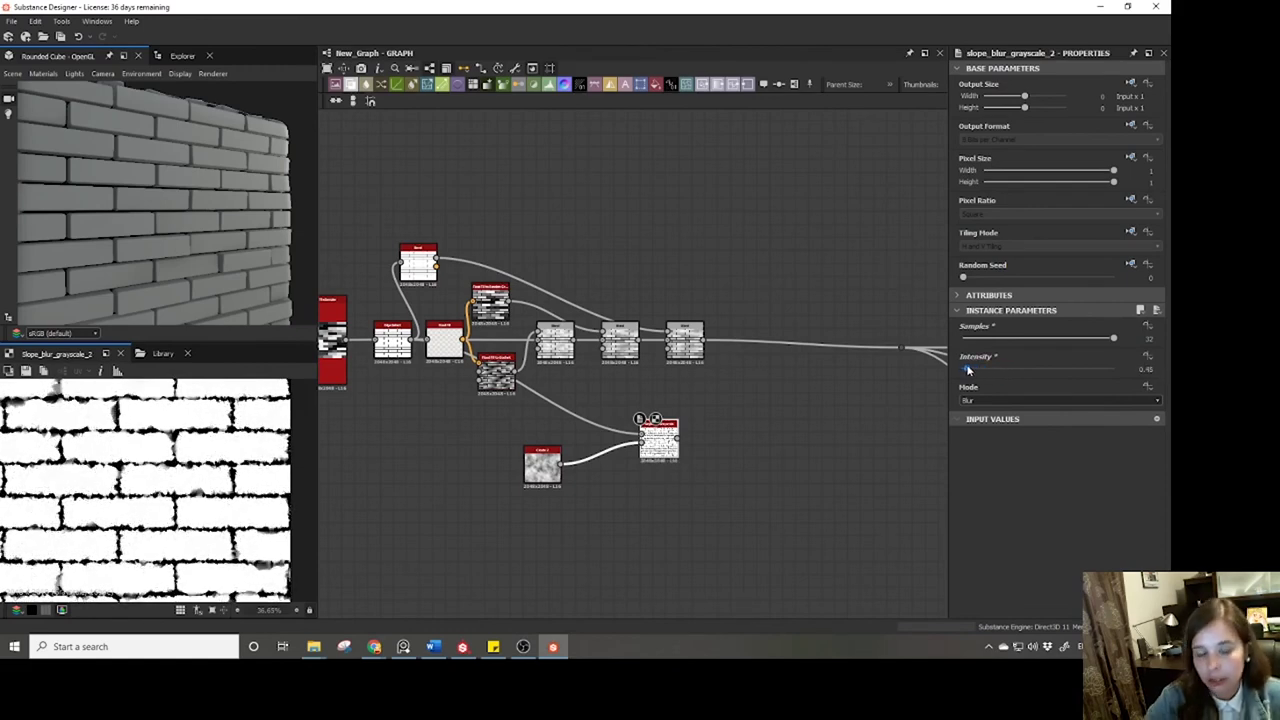
scroll(88, 484, up, 5)
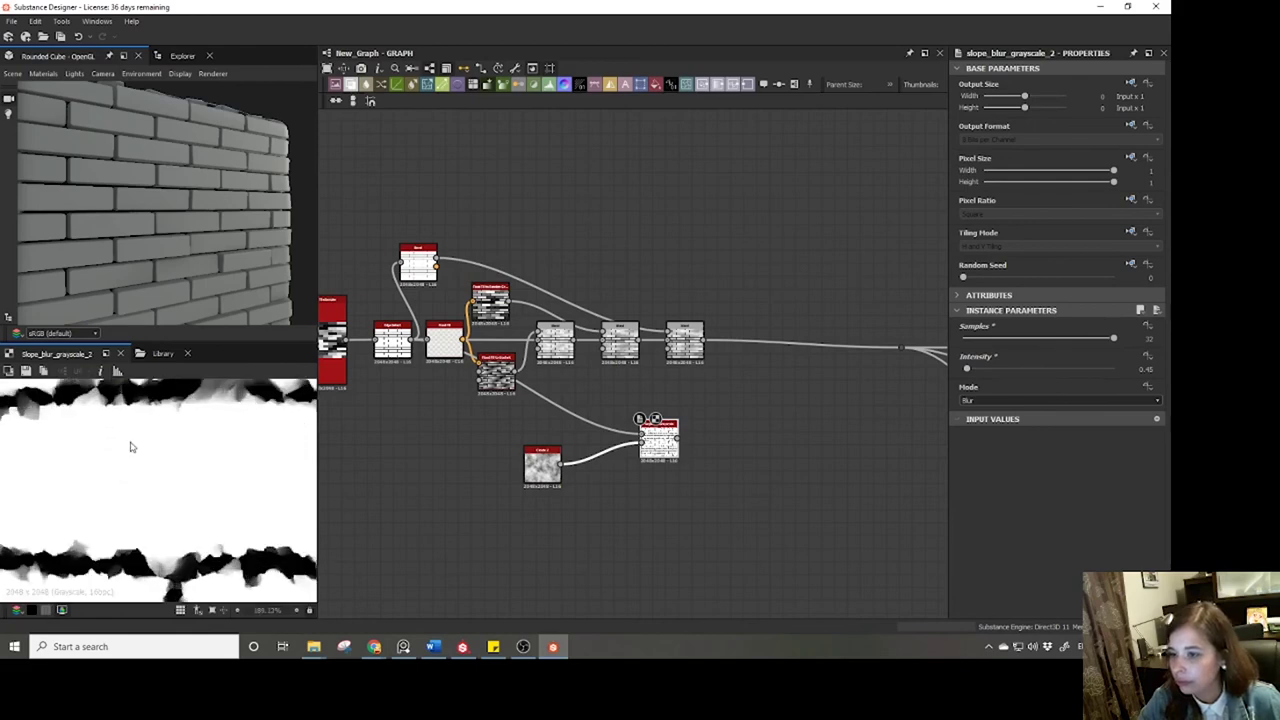
Reduce the Slope Blur Grayscale Intensity to 0.2 and on to 0.05, checking the brick edges in the 2D view.
double_click(1150, 369)
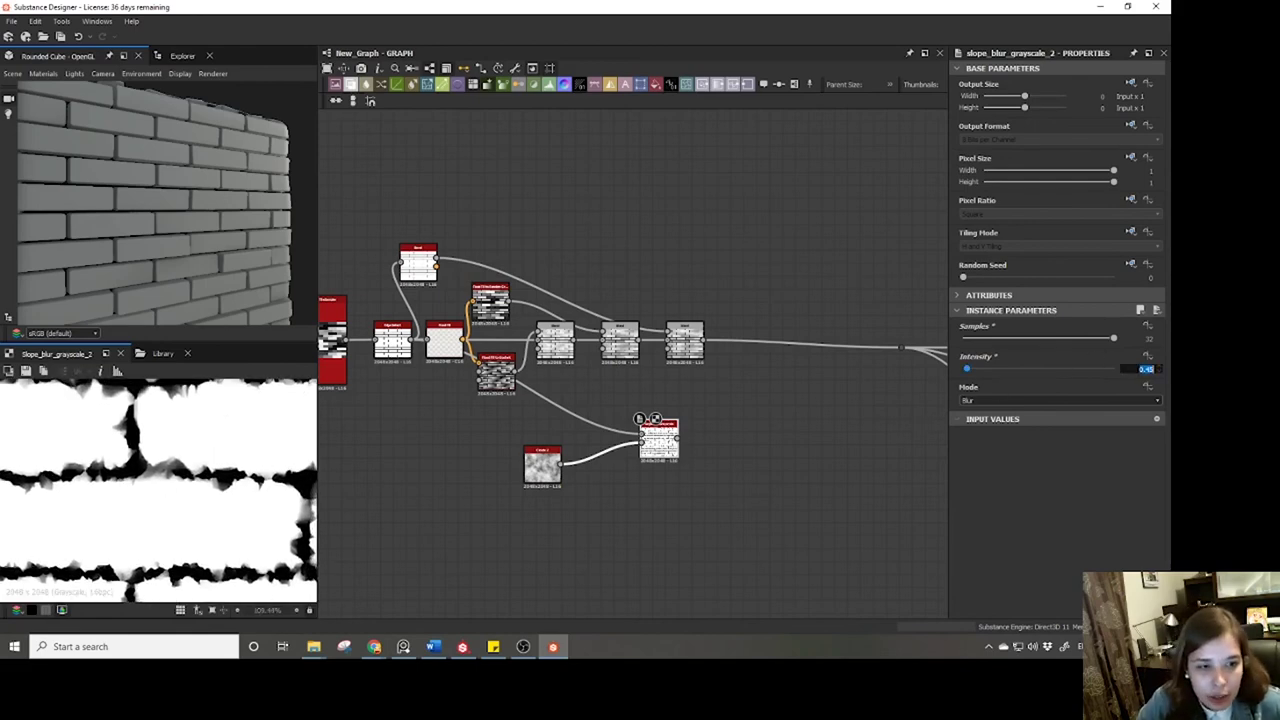
text(0.2)
key(Return)
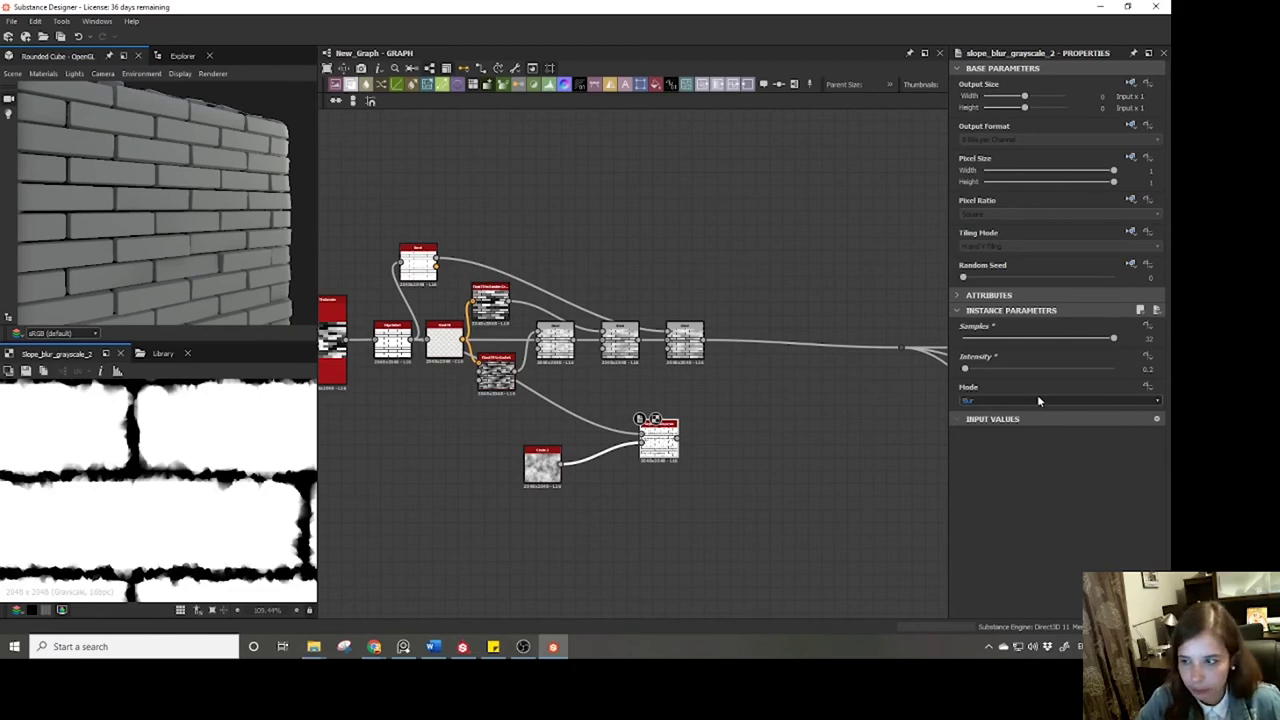
double_click(1152, 370)
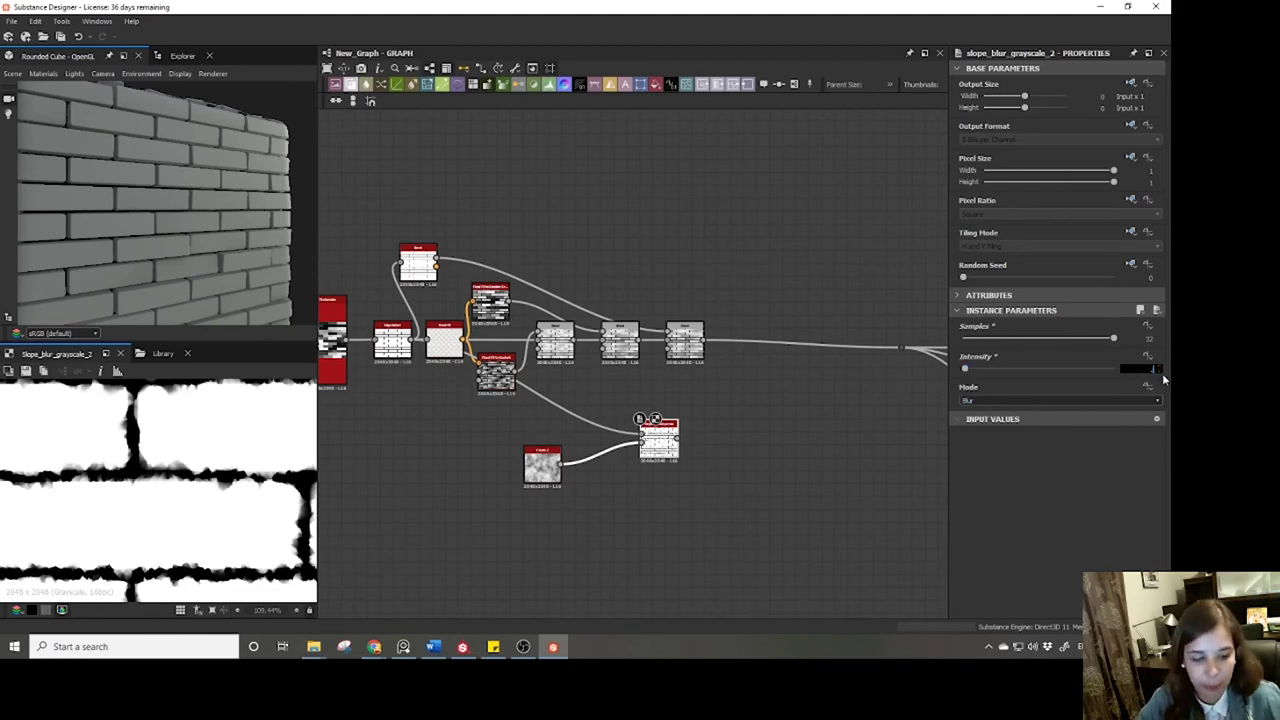
text(0.05)
key(Return)
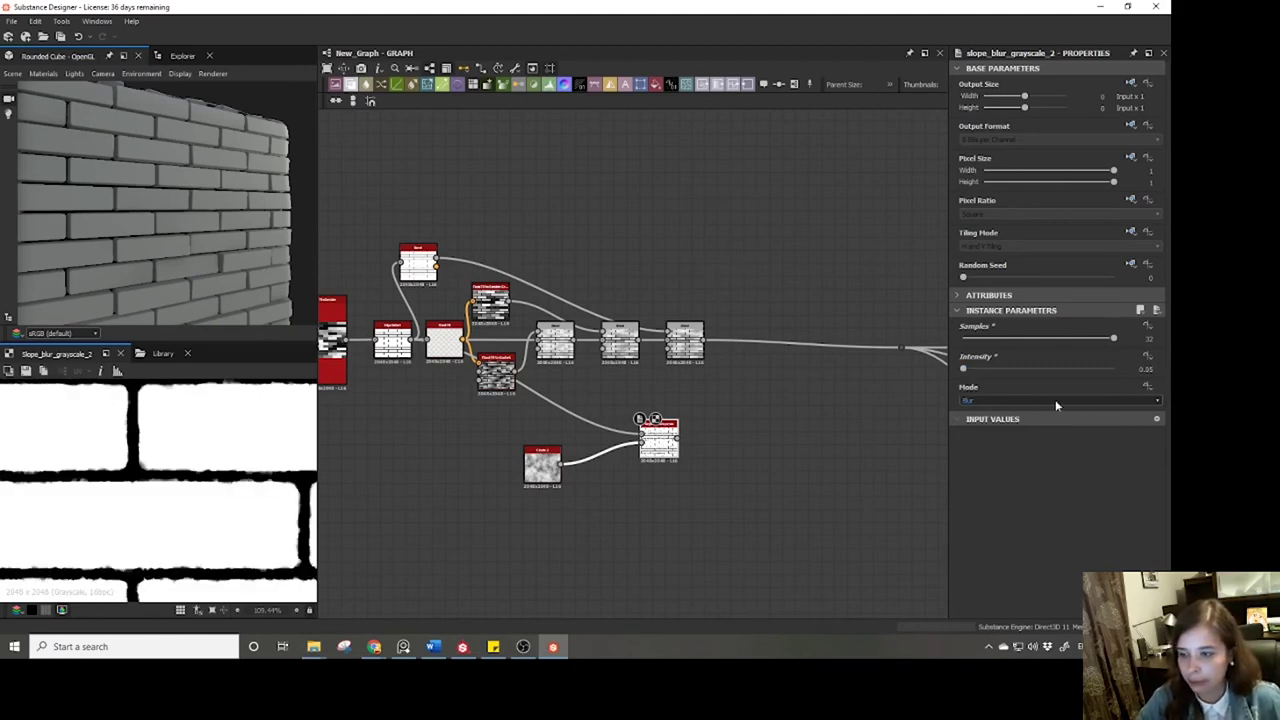
scroll(228, 514, down, 2)
scroll(200, 514, up, 4)
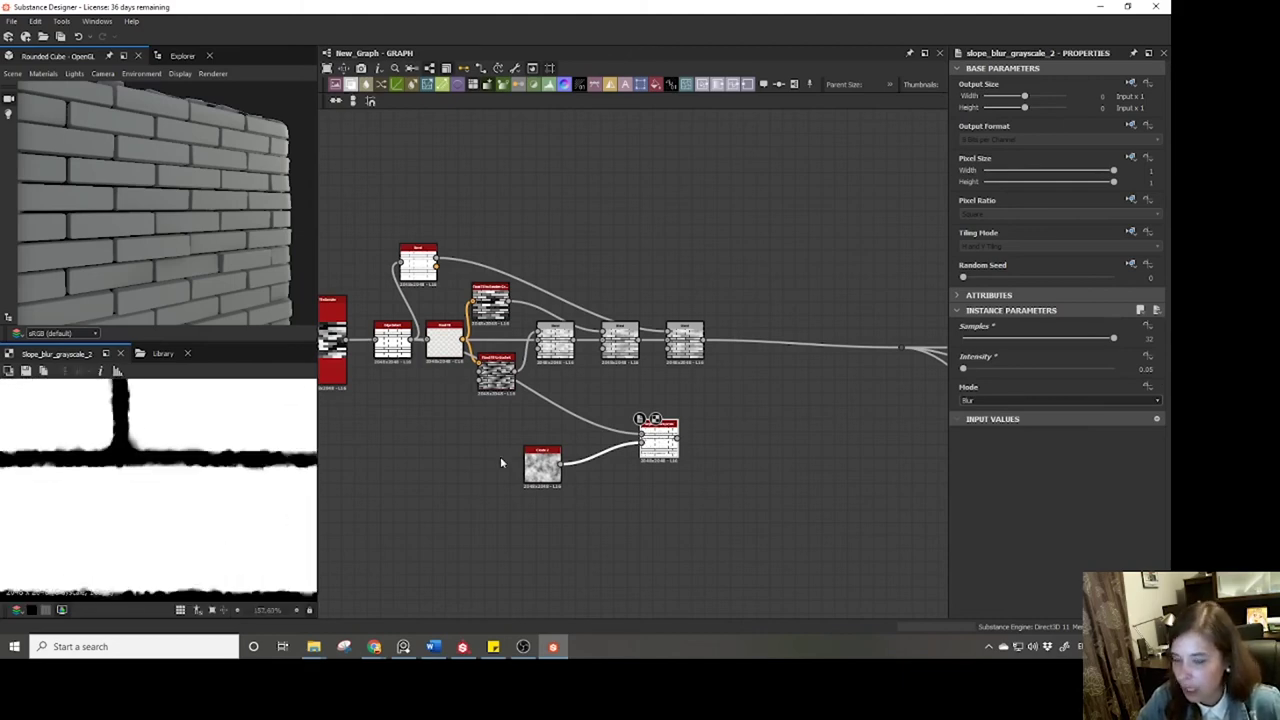
Compare the Min, Max and Blur modes on the Slope Blur Grayscale node and leave its Mode on Min.
click(970, 400)
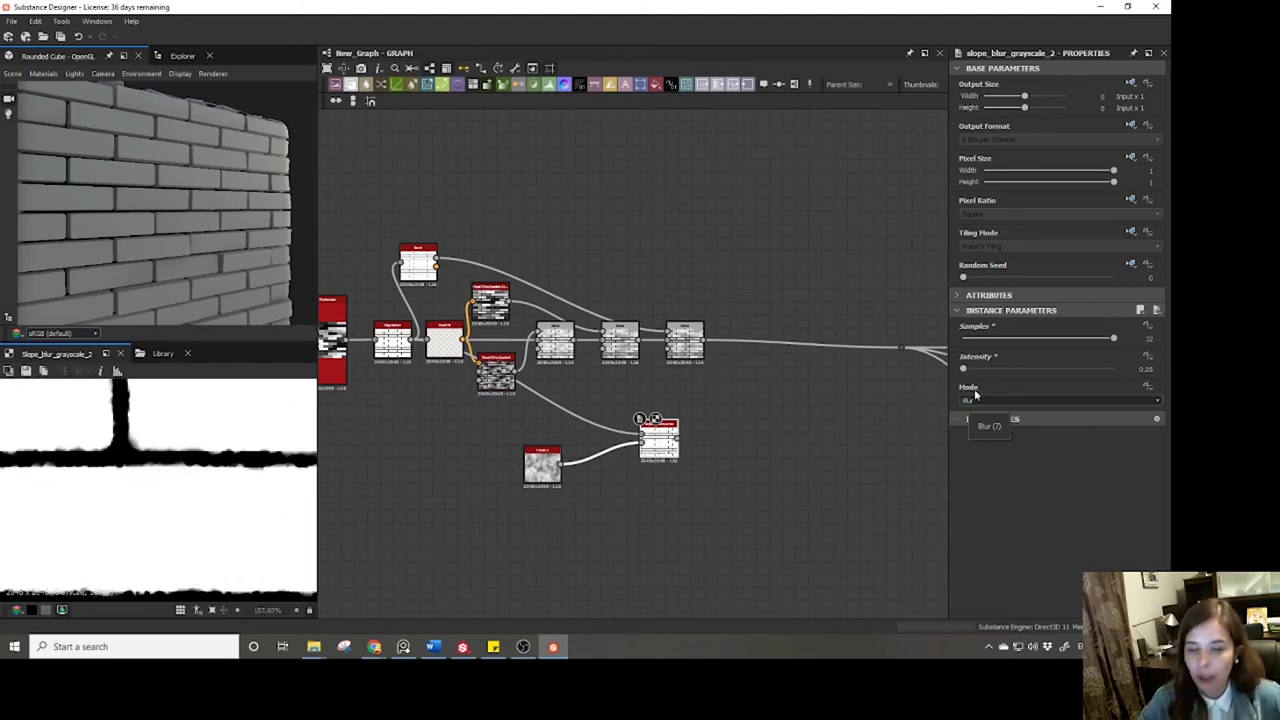
click(975, 398)
click(975, 399)
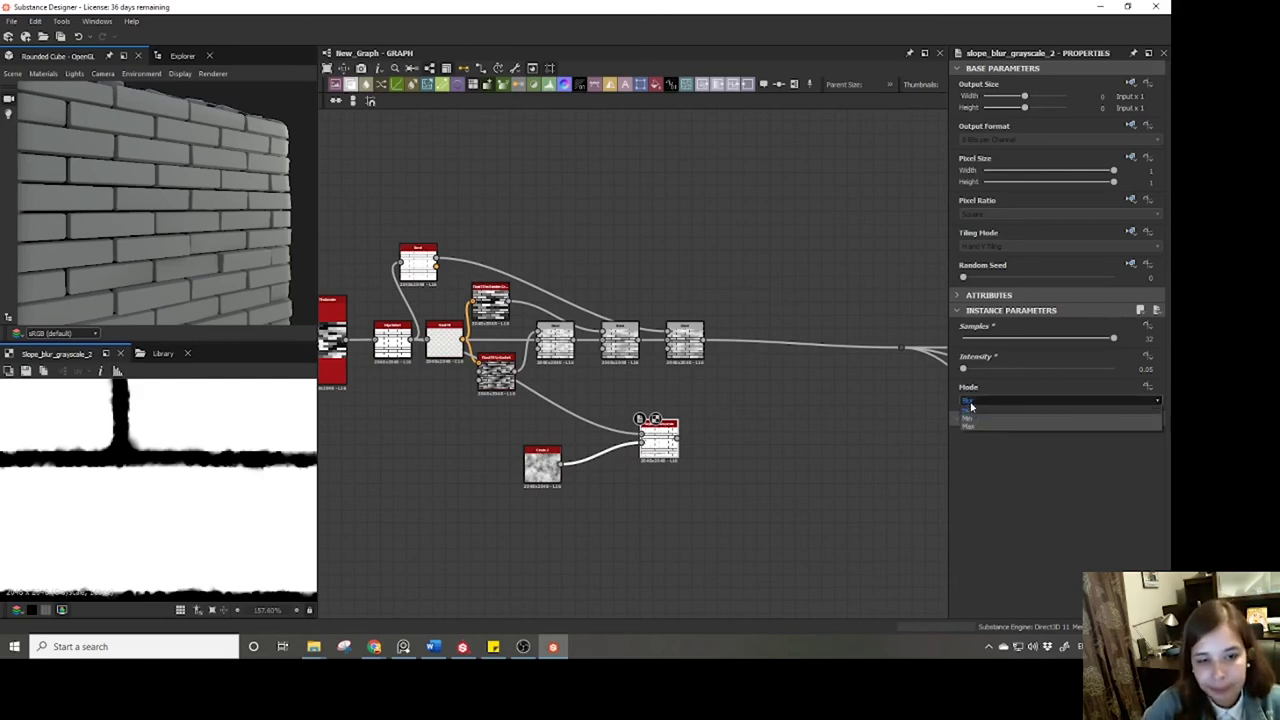
click(975, 422)
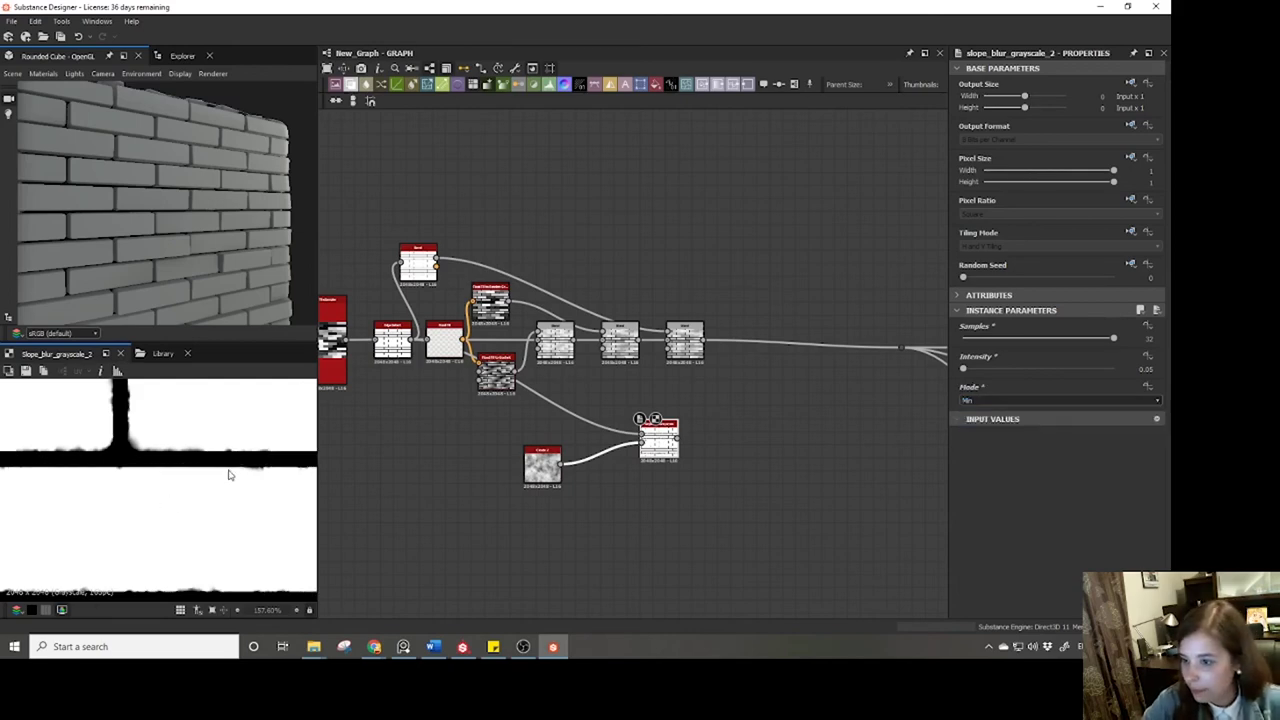
scroll(234, 479, up, 1)
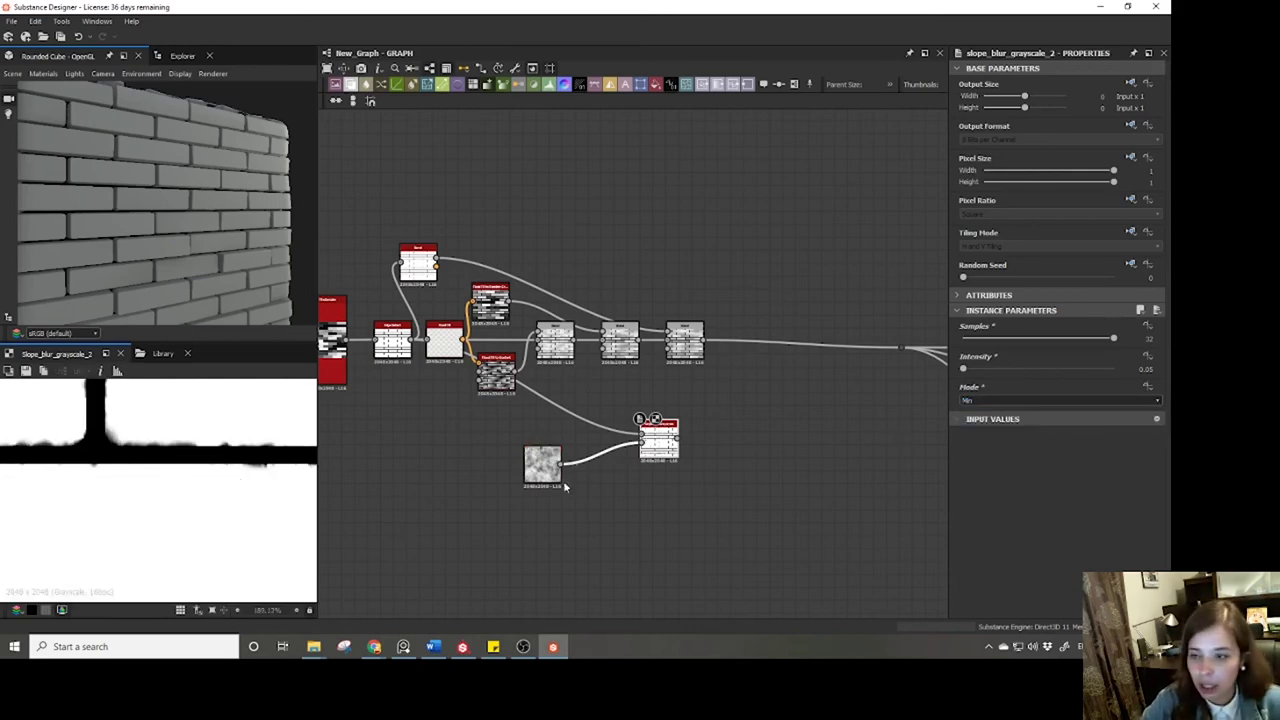
click(1062, 400)
click(979, 424)
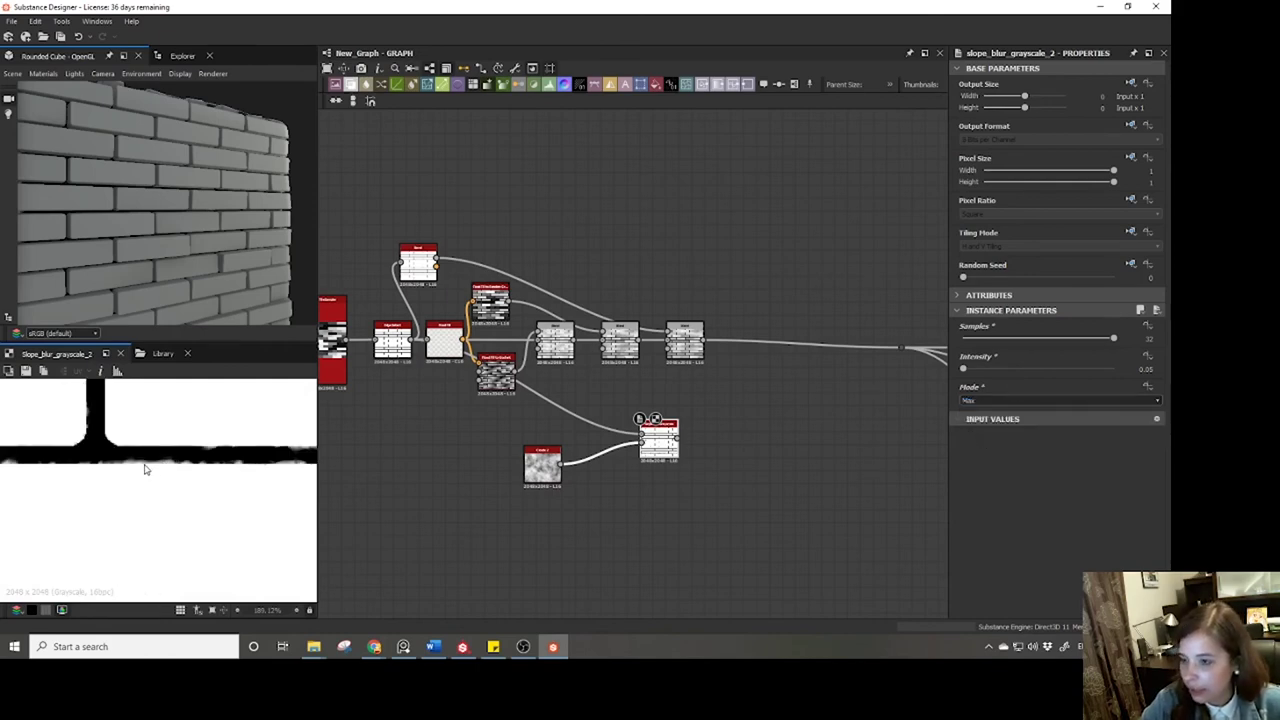
click(1018, 400)
click(1016, 402)
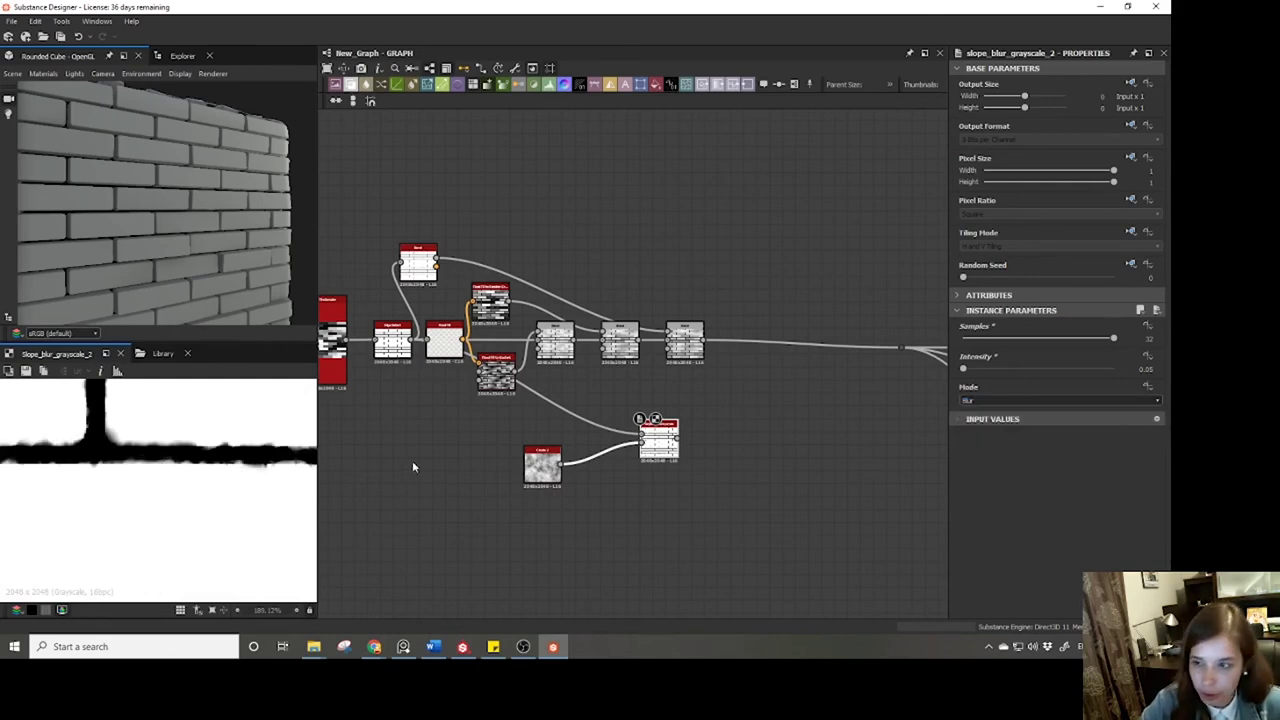
click(1015, 399)
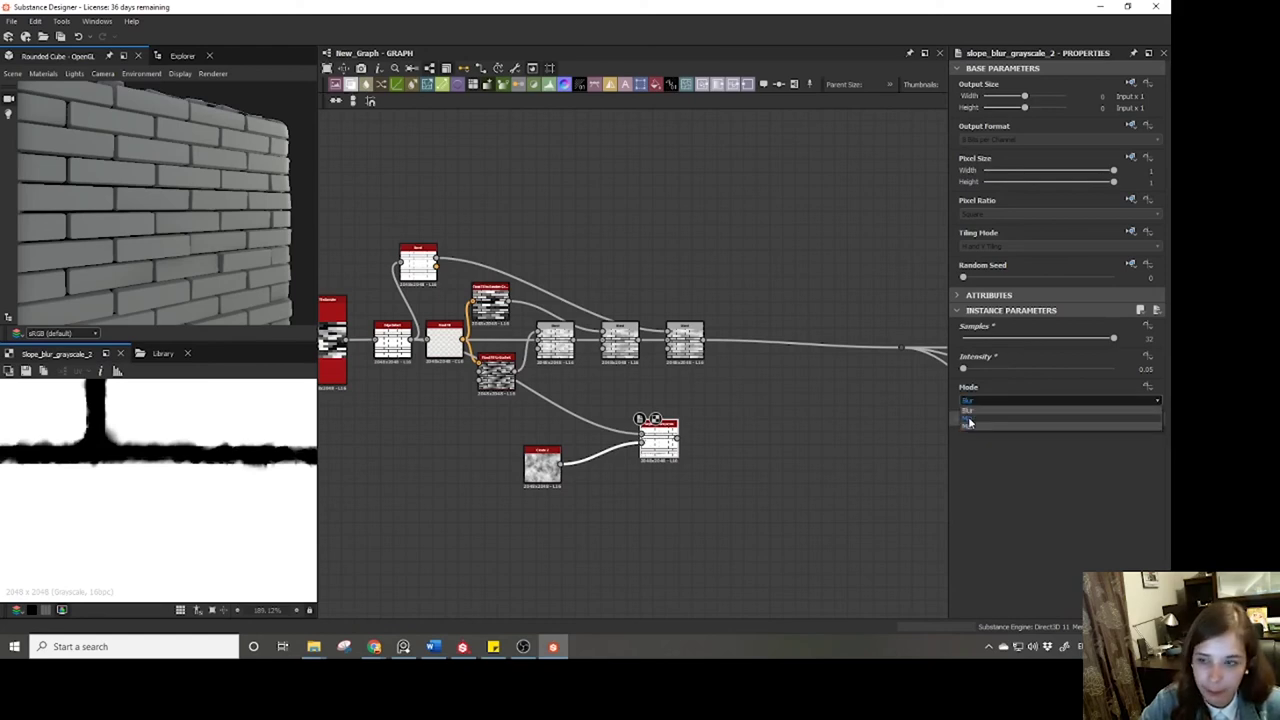
click(968, 418)
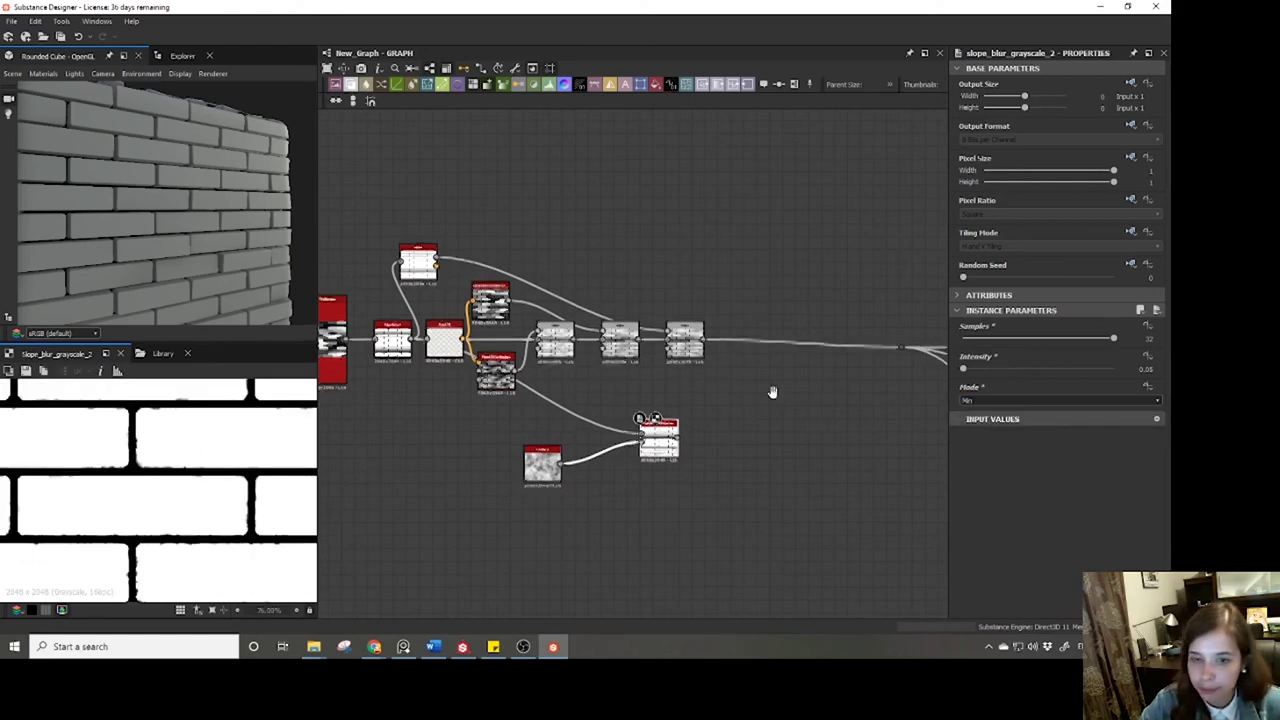
Insert a fourth Blend node after the third one and connect the Slope Blur Grayscale output as its foreground.
middle_drag(771, 391, 731, 431)
click(638, 374)
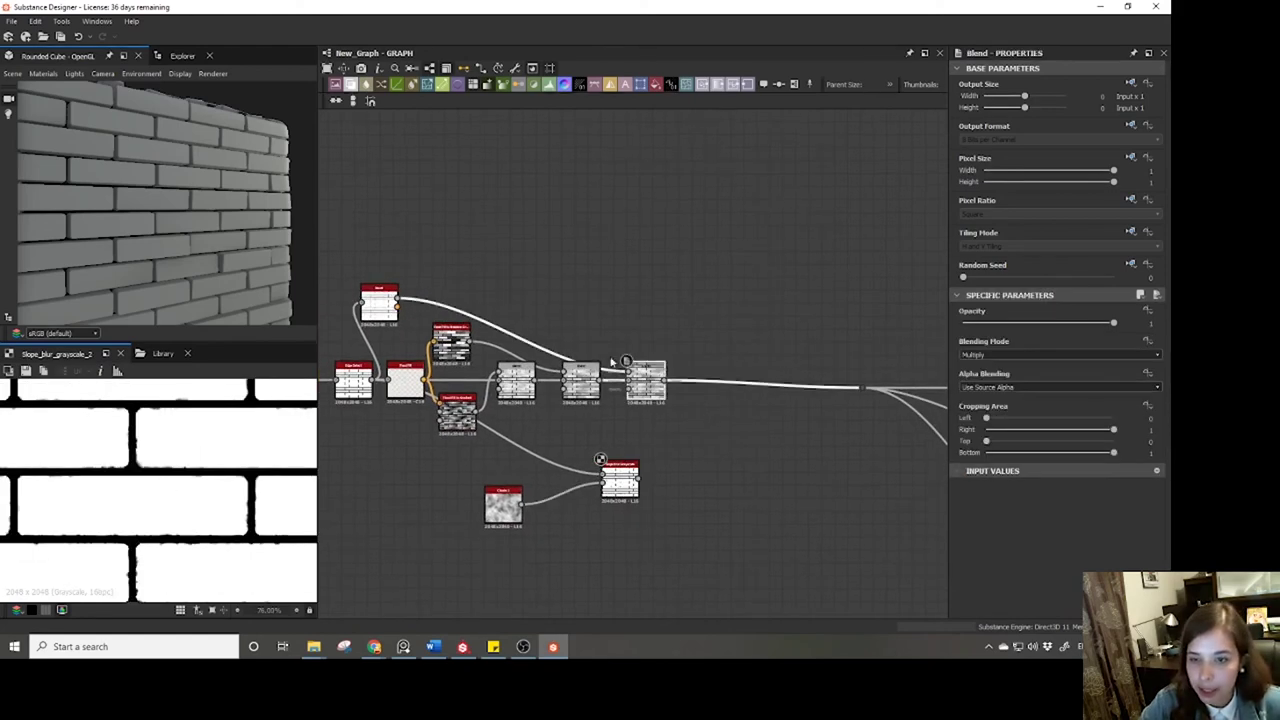
click(350, 84)
drag(638, 481, 693, 375)
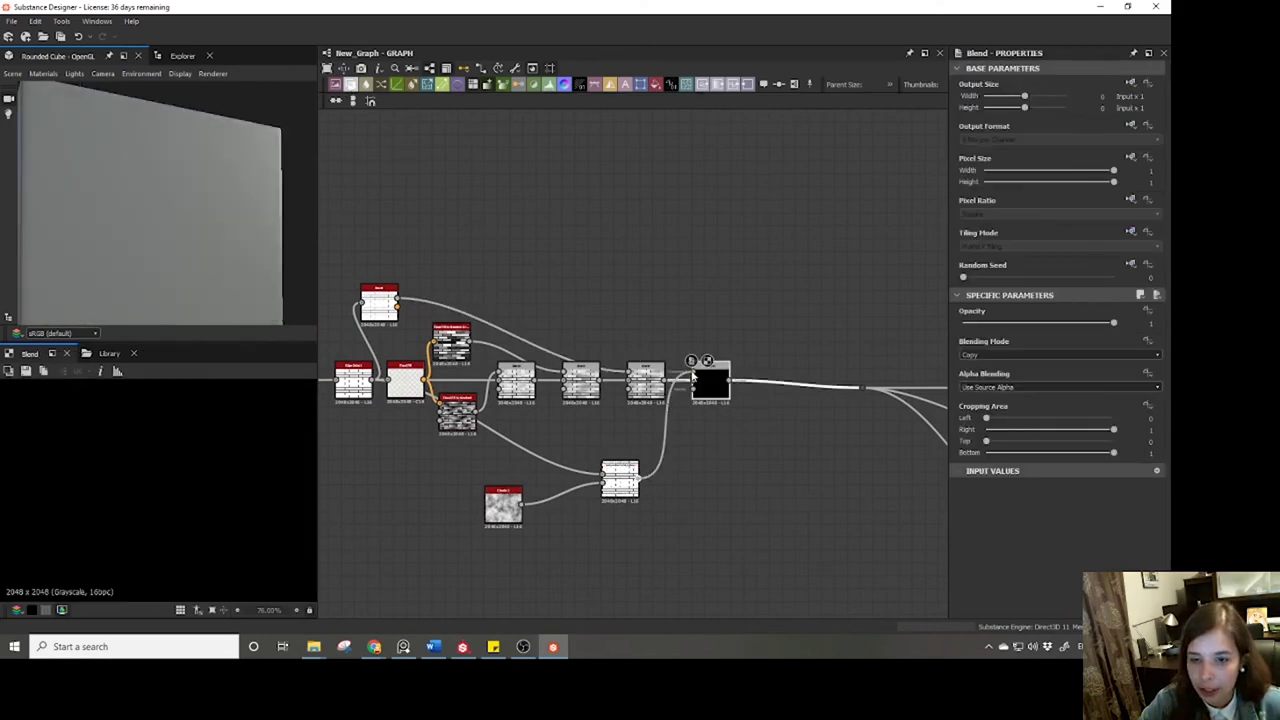
Set the fourth Blend node's Blending Mode to Multiply and inspect the roughened brick edges up close in the 3D view.
click(977, 357)
click(973, 384)
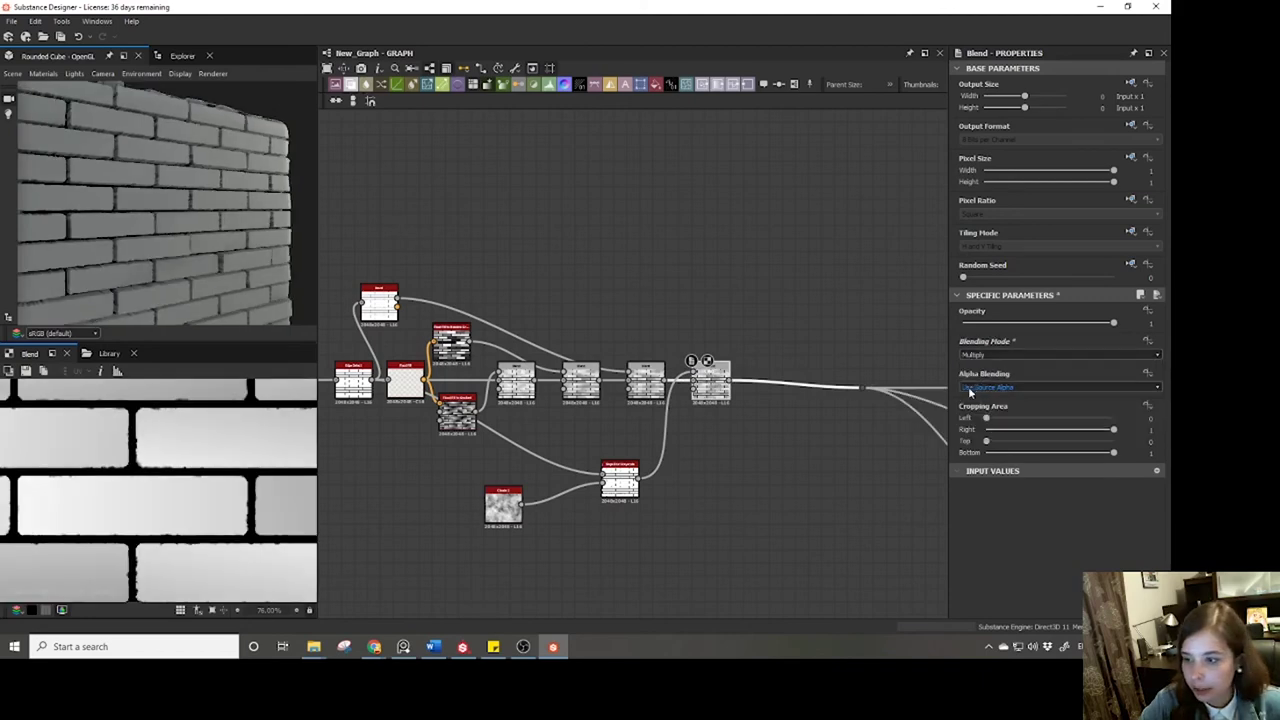
drag(224, 177, 126, 193)
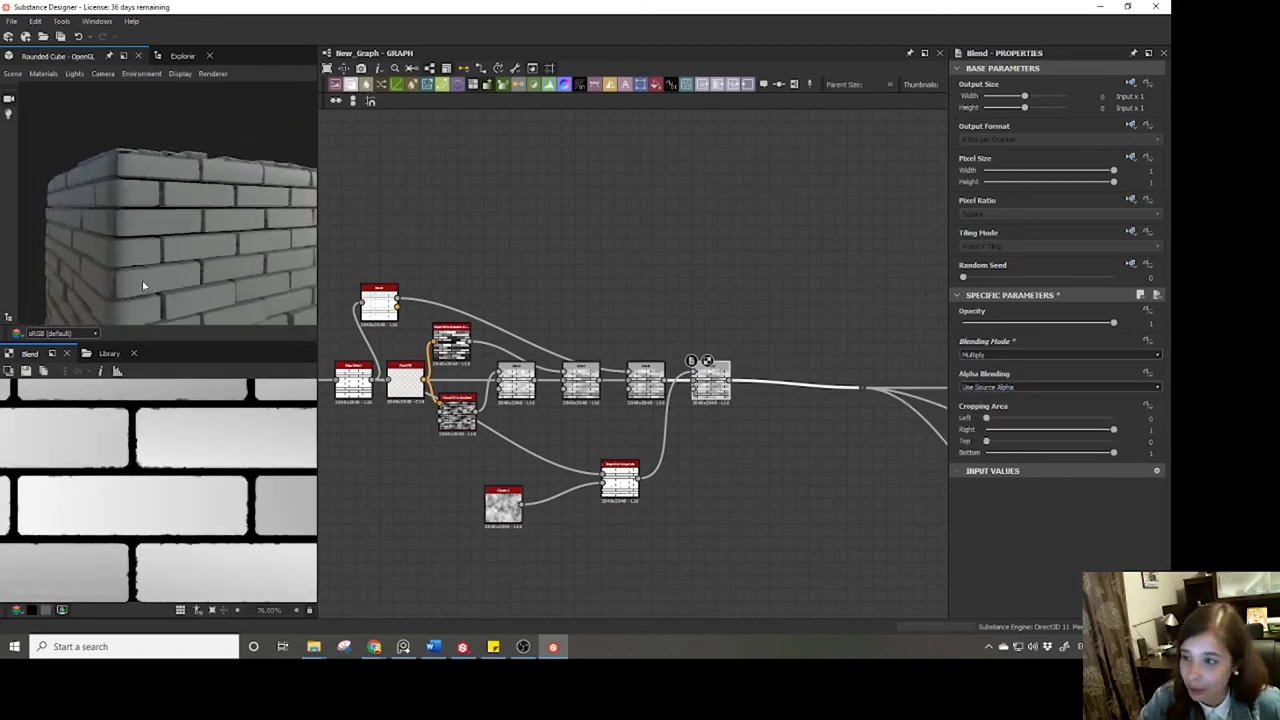
scroll(146, 280, up, 8)
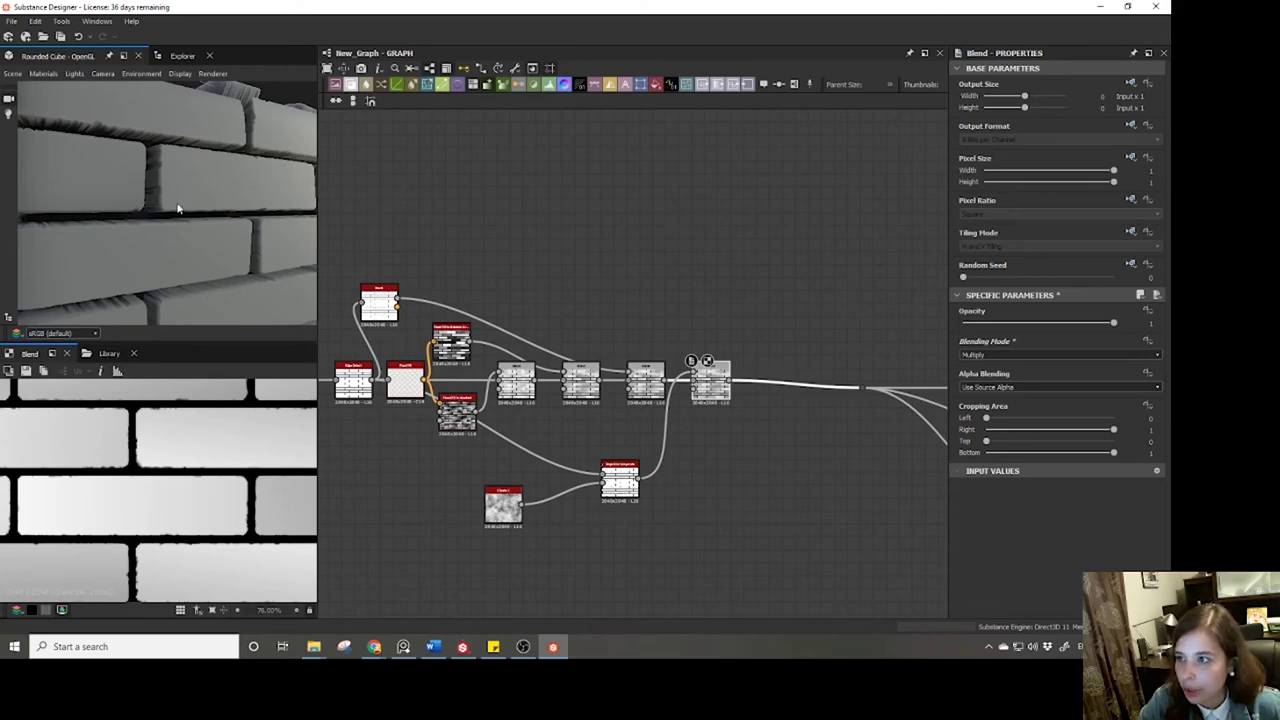
Lower the fourth Blend node's Opacity to 0.3 and inspect the brick edges in the 3D view.
drag(1024, 321, 1008, 327)
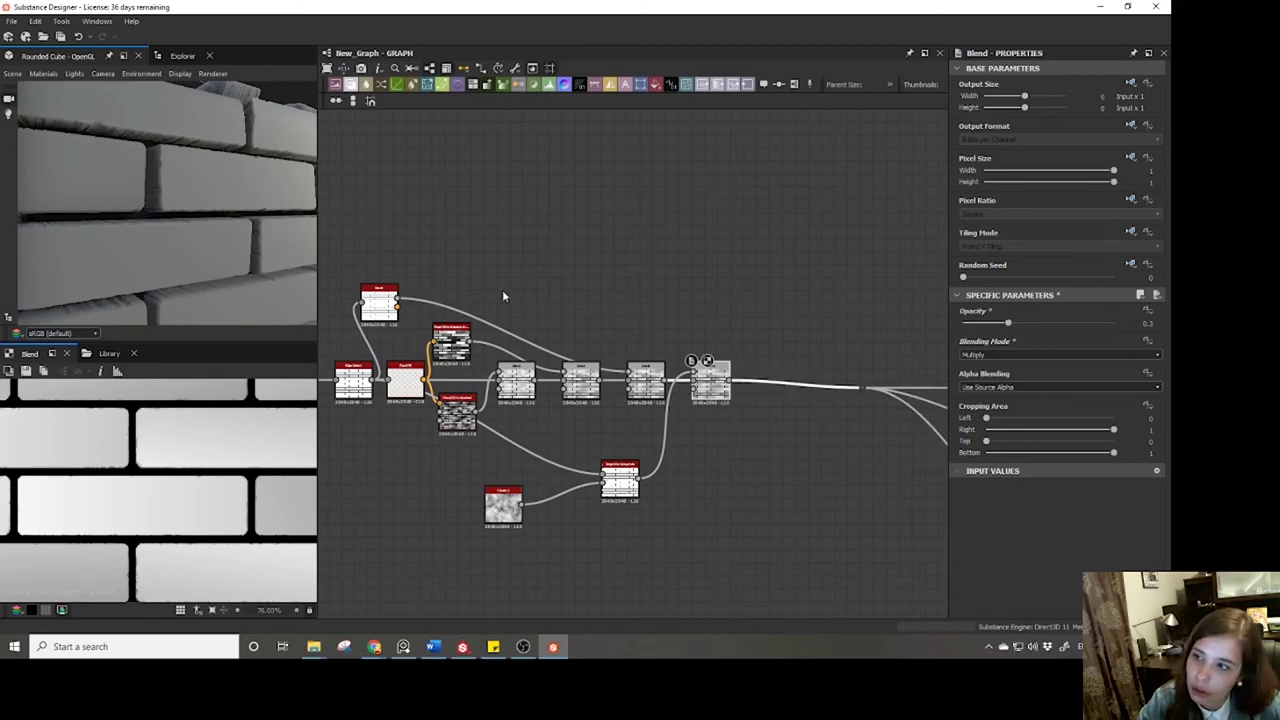
mouse_move(160, 235)
mouse_down()
mouse_move(143, 223)
mouse_move(242, 188)
mouse_move(198, 188)
mouse_move(222, 223)
mouse_move(196, 165)
mouse_move(186, 209)
mouse_move(172, 213)
mouse_up()
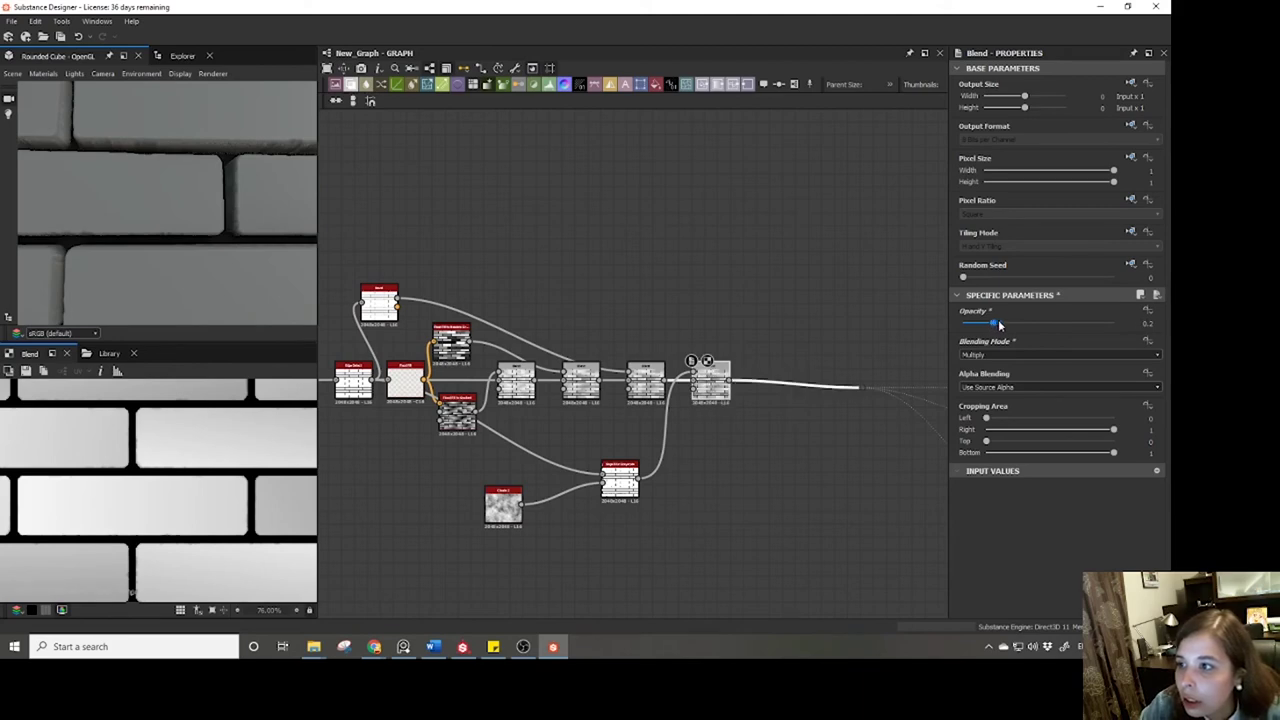
Set the fourth Blend node's Opacity to 0.31 and inspect the brick edges and corners in the 3D view.
drag(1007, 323, 1008, 324)
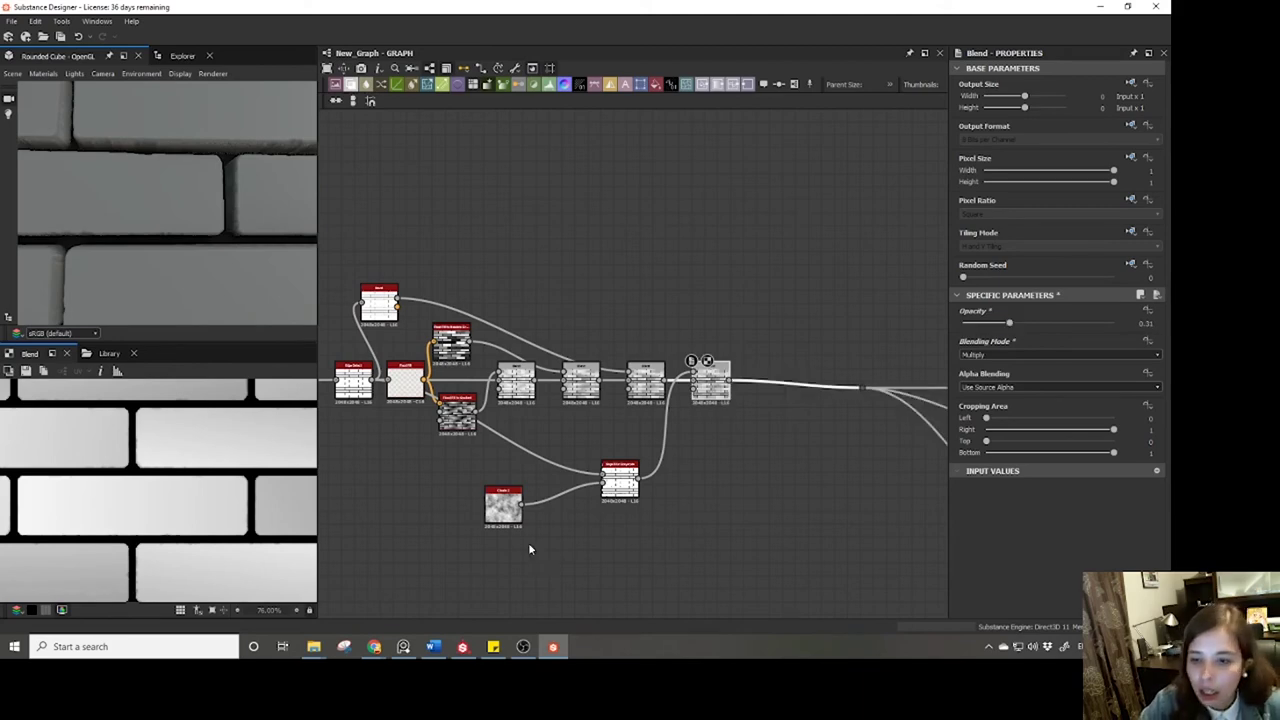
scroll(530, 549, up, 5)
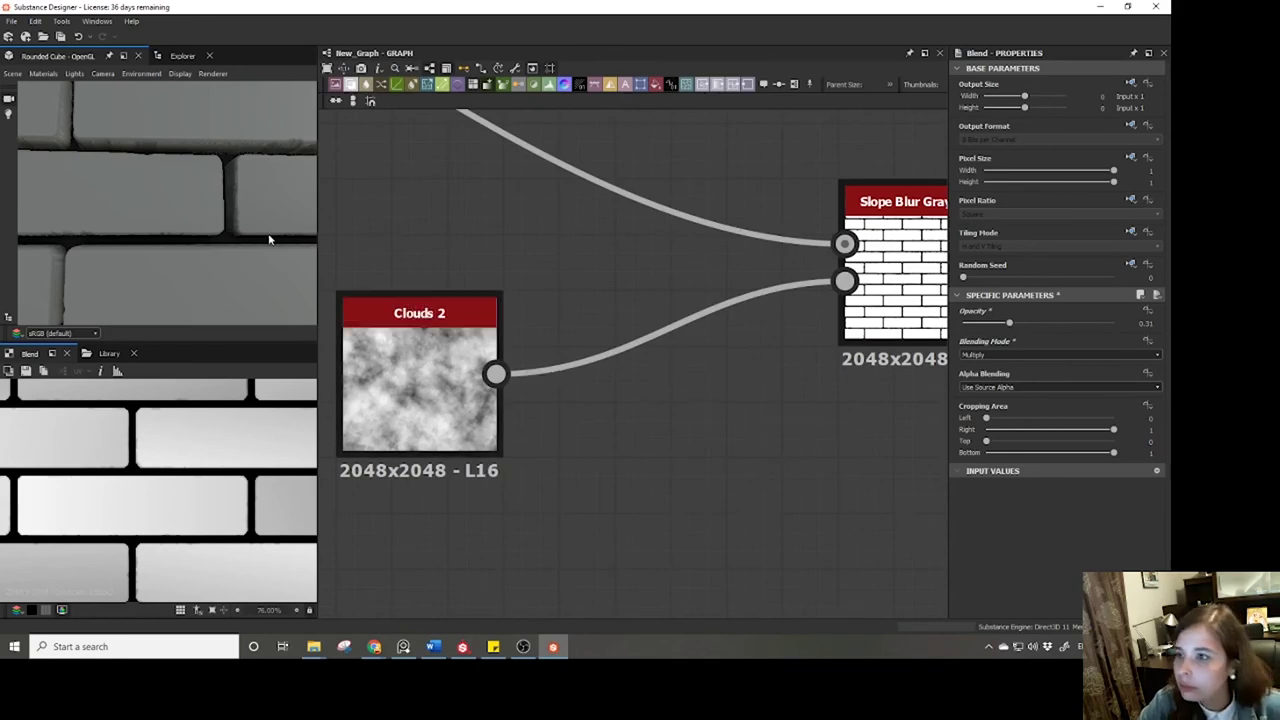
scroll(128, 227, down, 3)
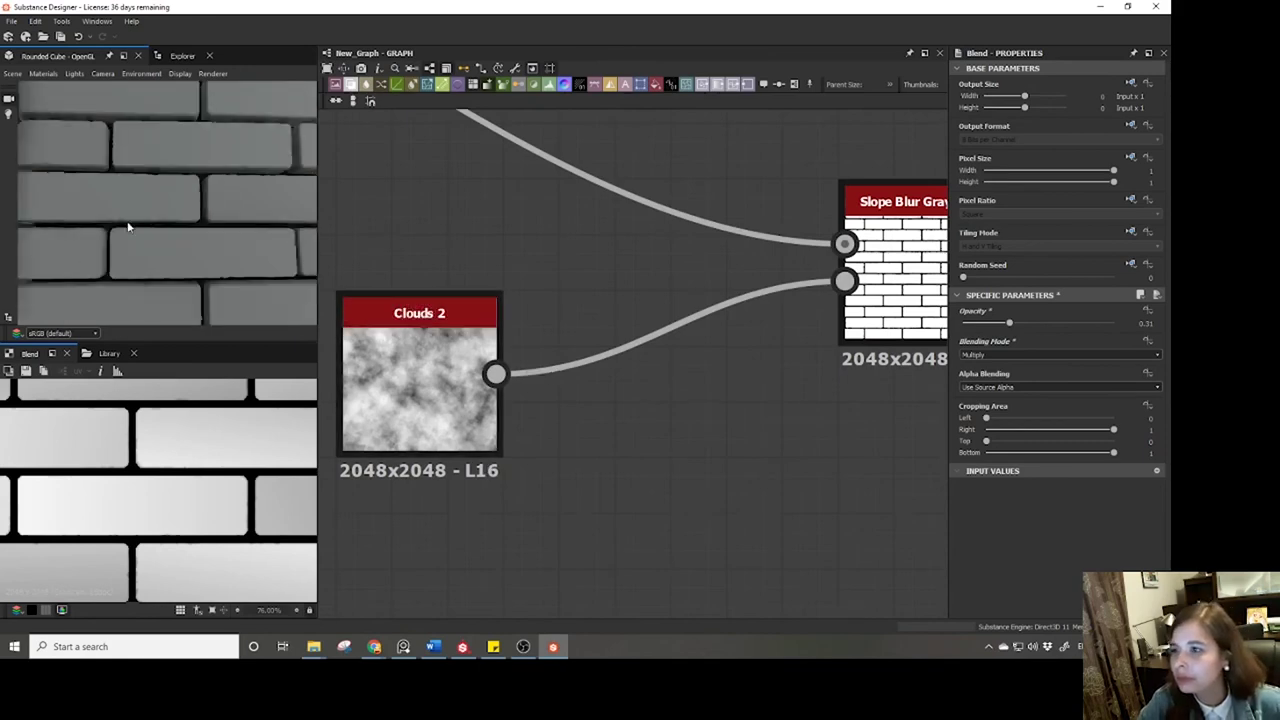
drag(153, 243, 149, 247)
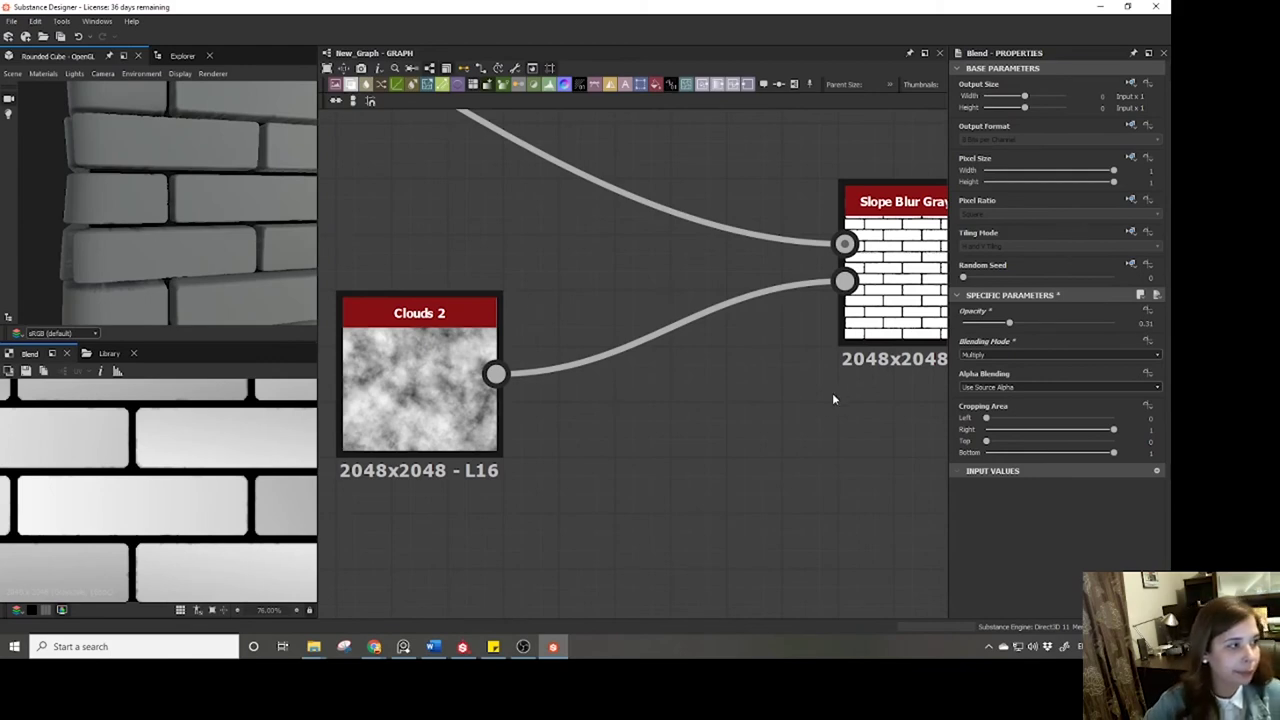
scroll(828, 434, down, 6)
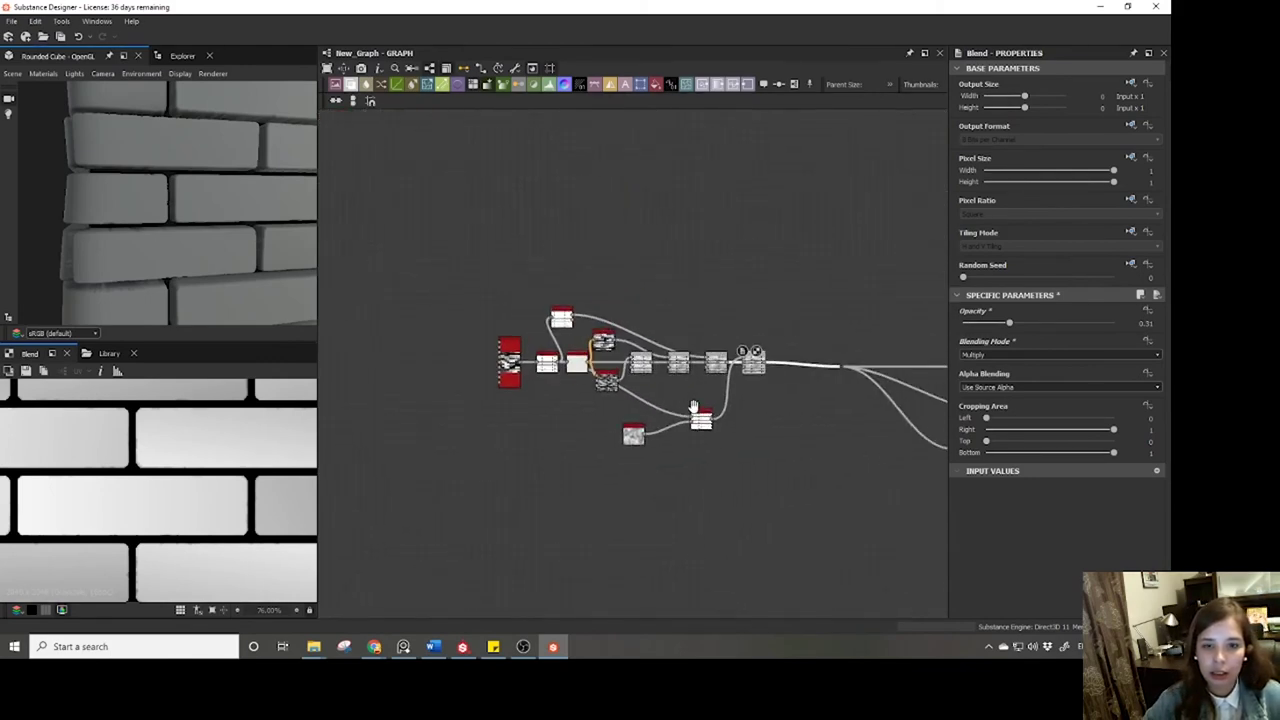
scroll(160, 232, down, 3)
mouse_move(146, 223)
mouse_down()
mouse_move(171, 223)
mouse_move(157, 212)
mouse_up()
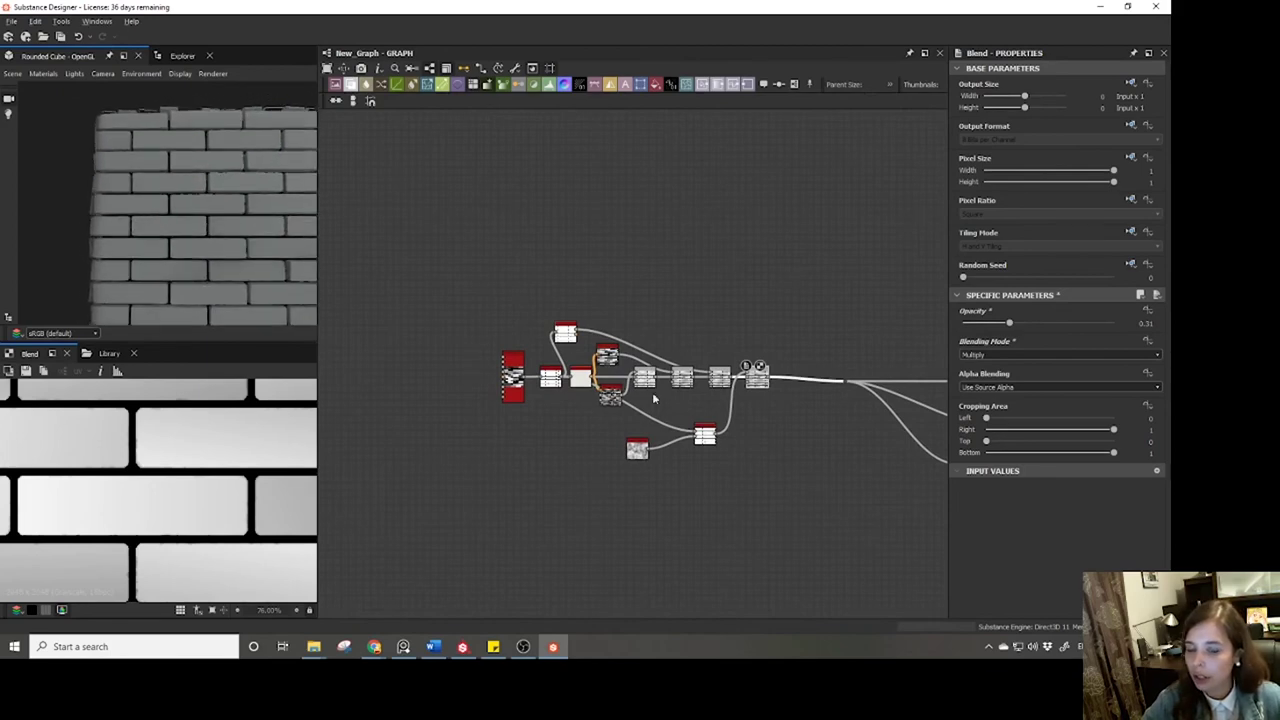
Move the Tile Sampler and Edge Detect nodes away from the rest of the graph to make room after Edge Detect.
drag(480, 272, 786, 514)
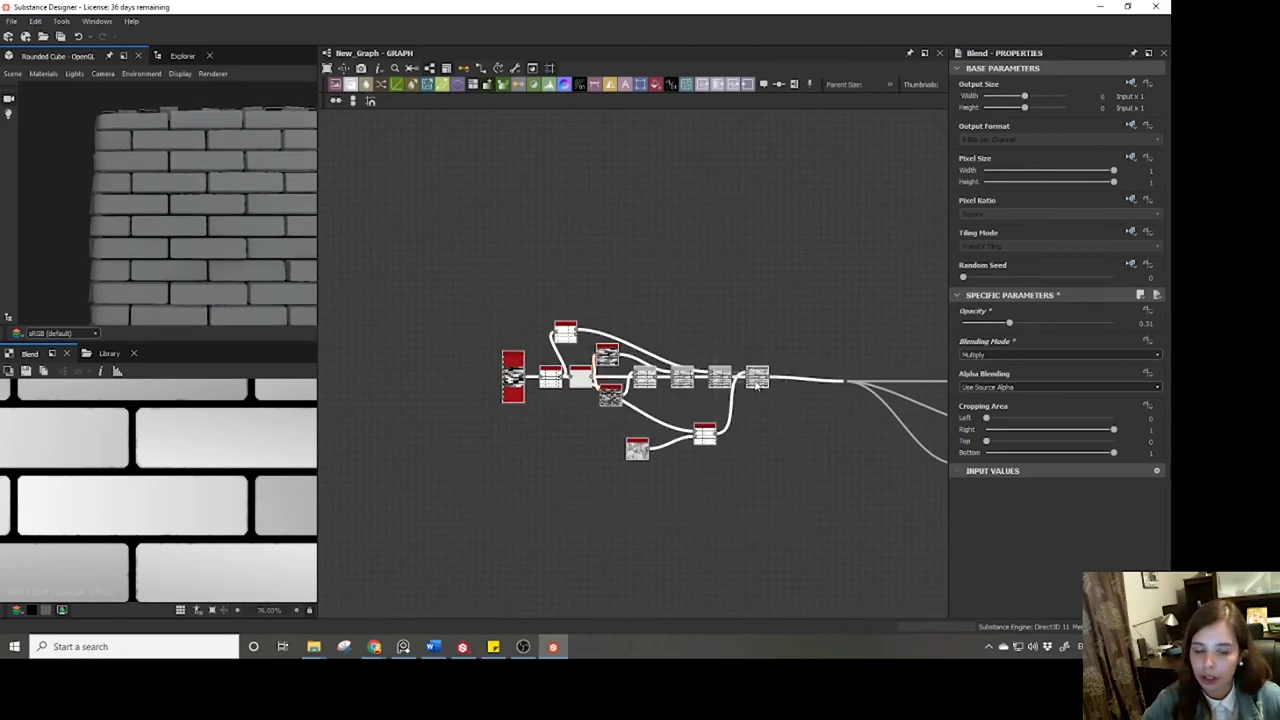
drag(757, 386, 745, 386)
middle_drag(431, 438, 531, 486)
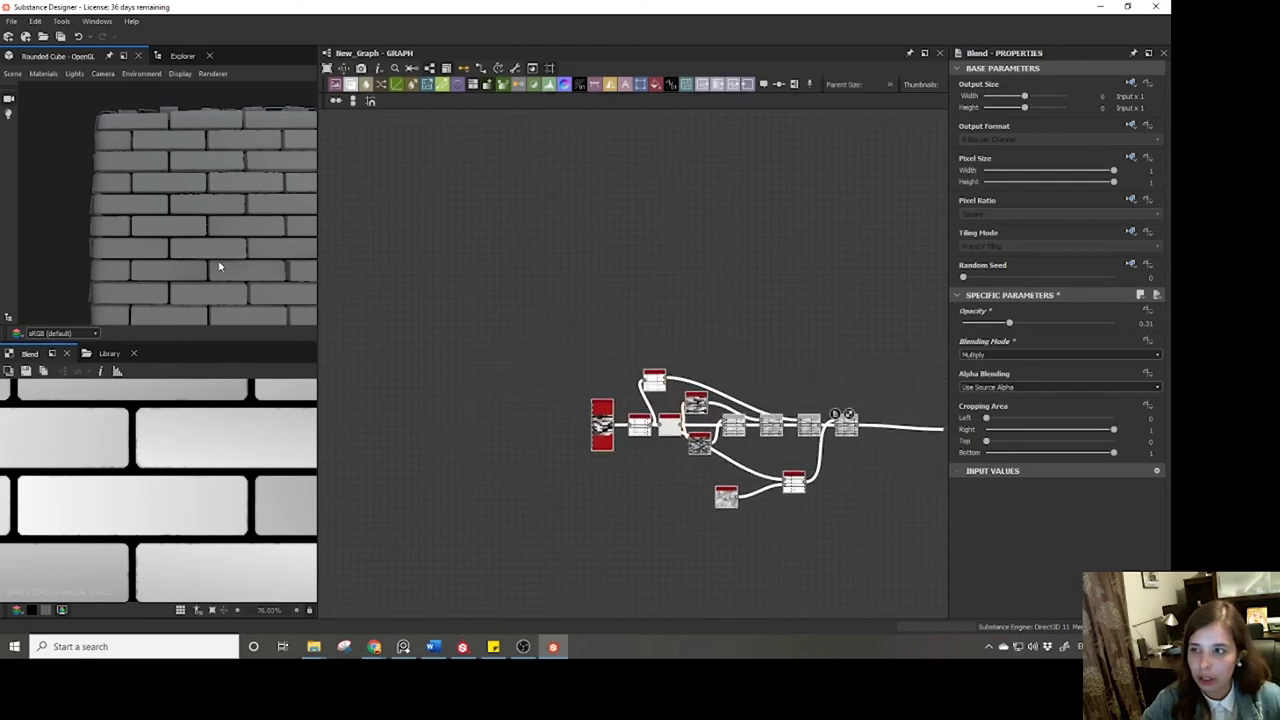
scroll(220, 267, up, 3)
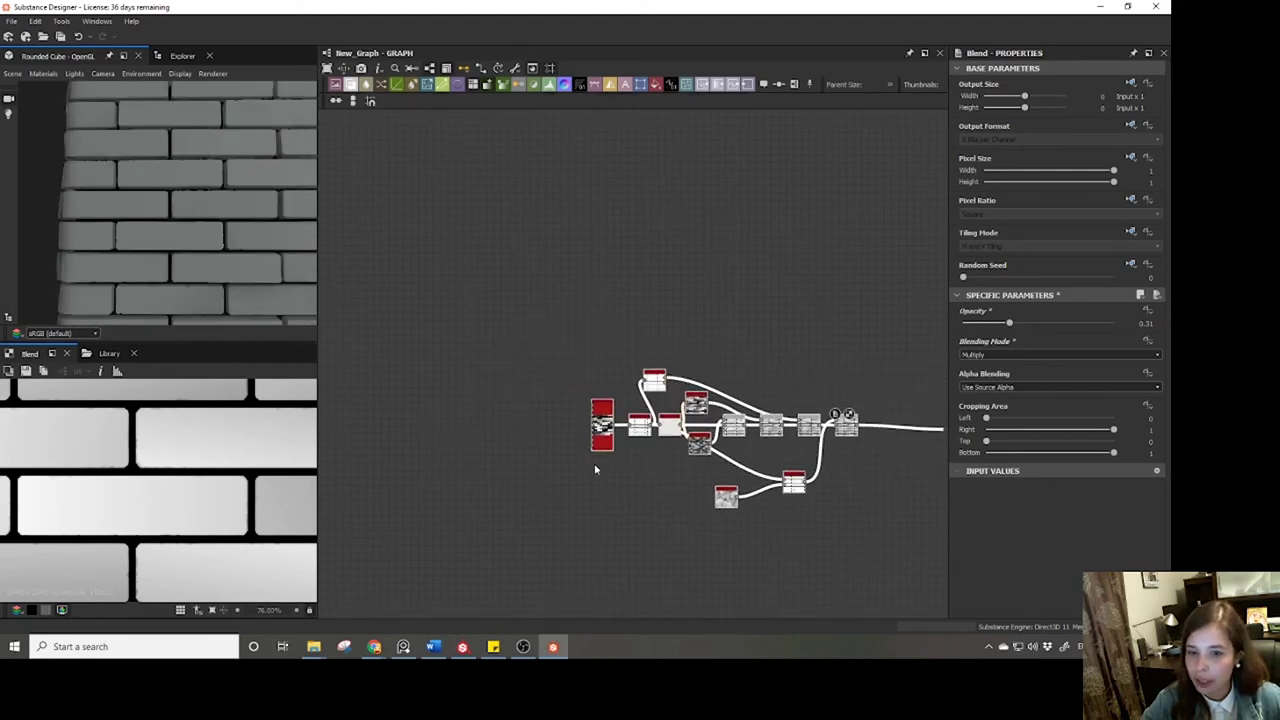
drag(600, 428, 533, 430)
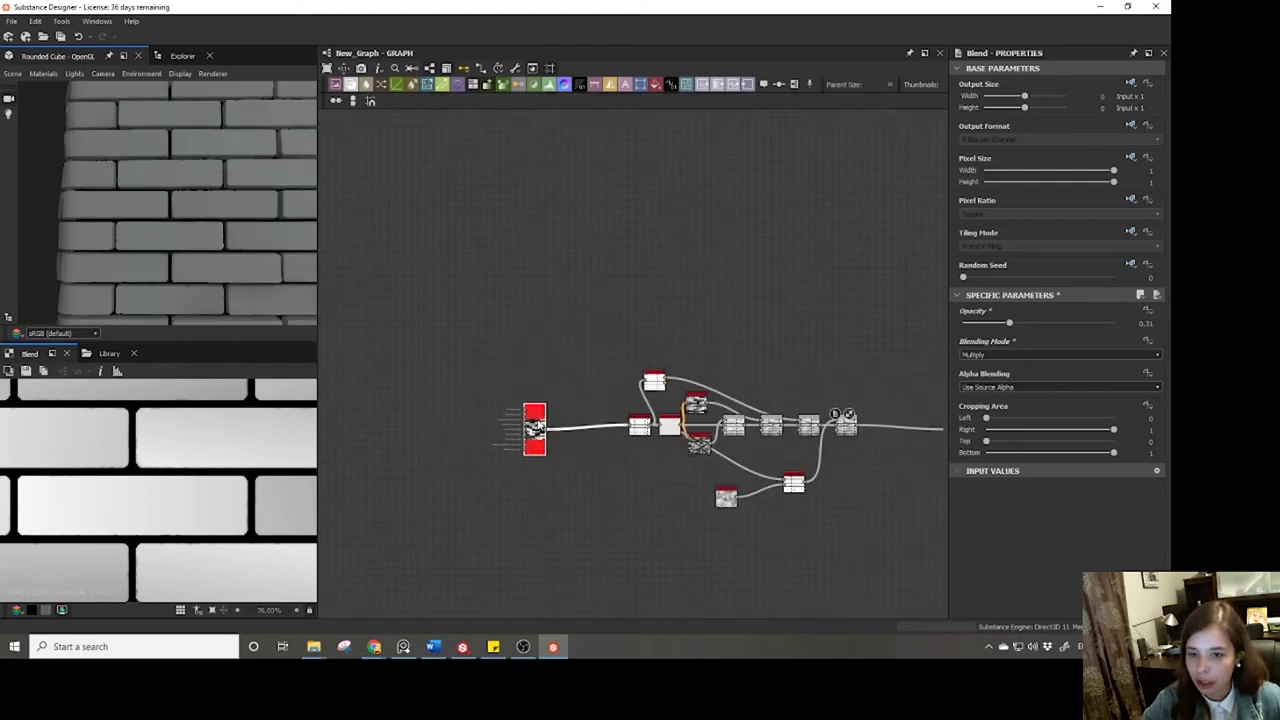
drag(639, 426, 572, 424)
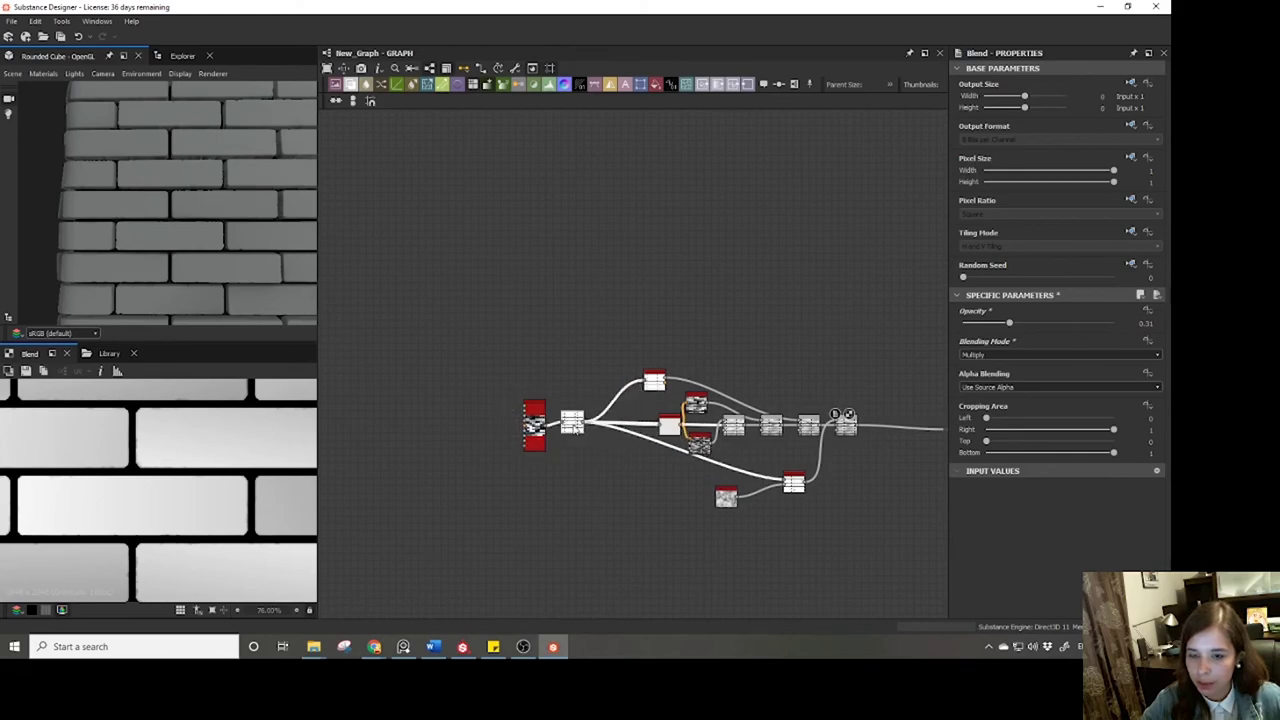
click(572, 424)
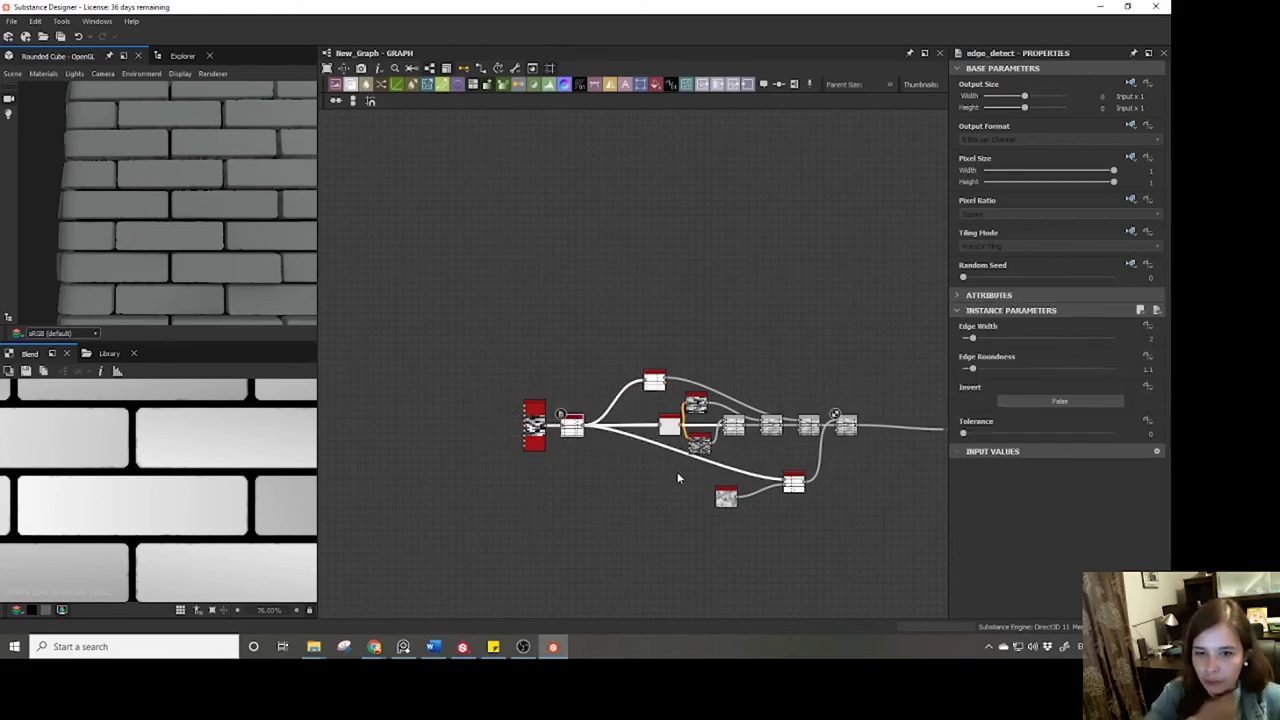
Add a Directional Warp node below the Edge Detect wires and connect the Edge Detect output to its main input.
scroll(677, 478, up, 3)
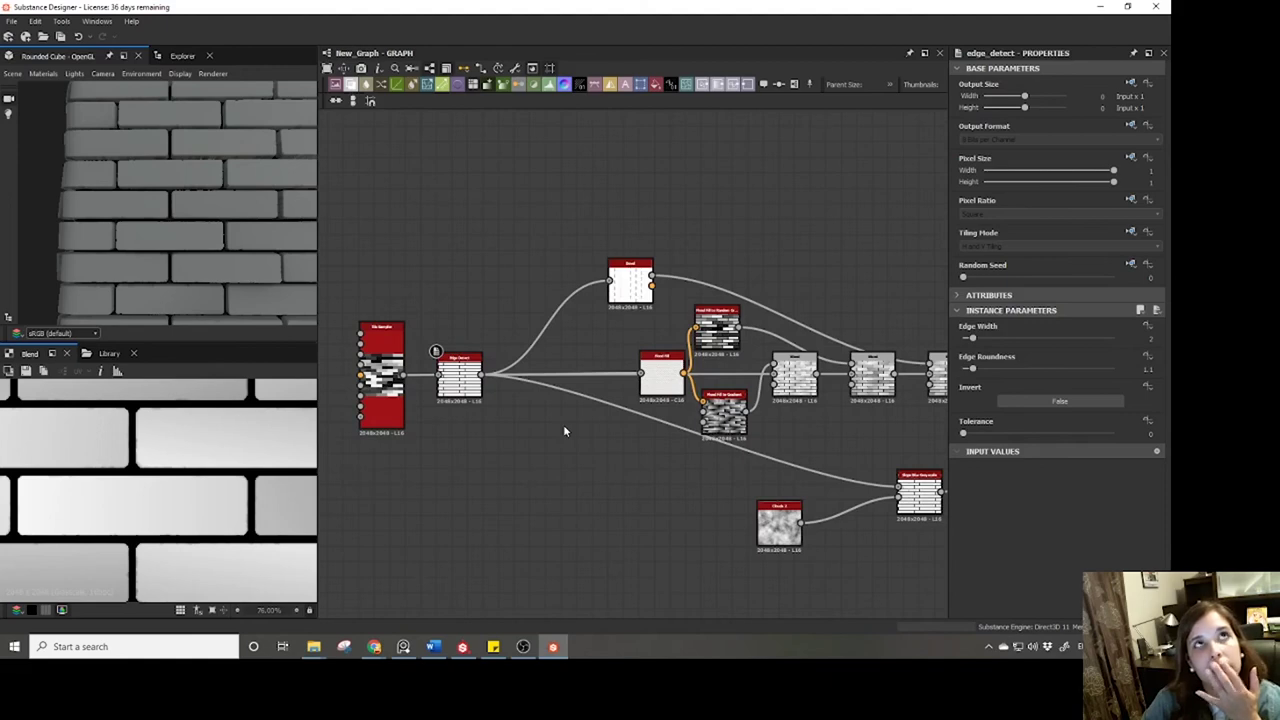
key(space)
text(d)
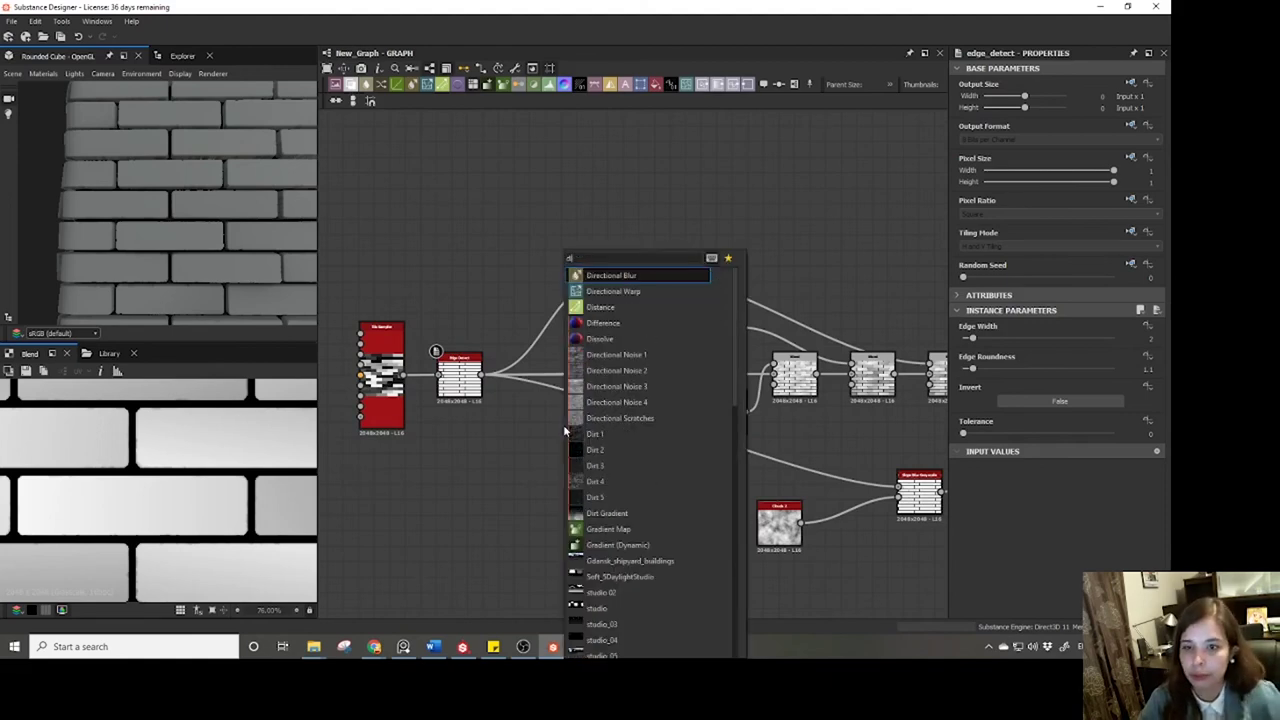
click(612, 291)
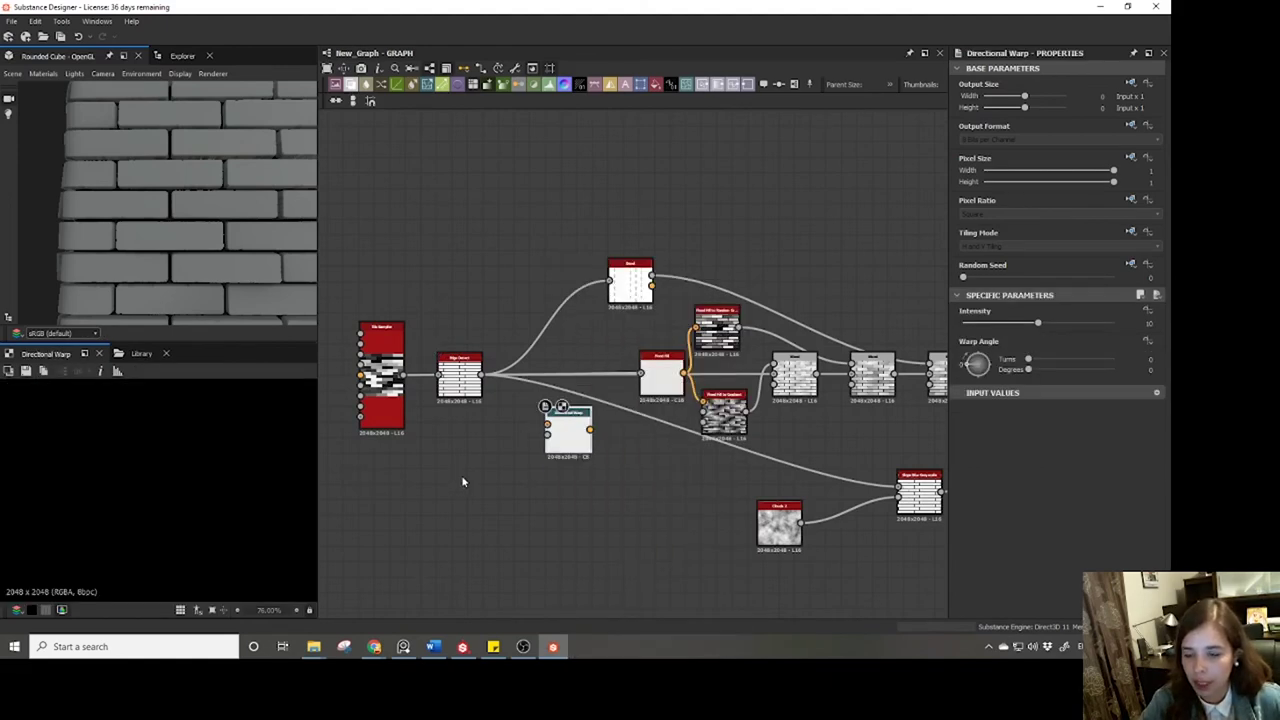
drag(482, 375, 547, 428)
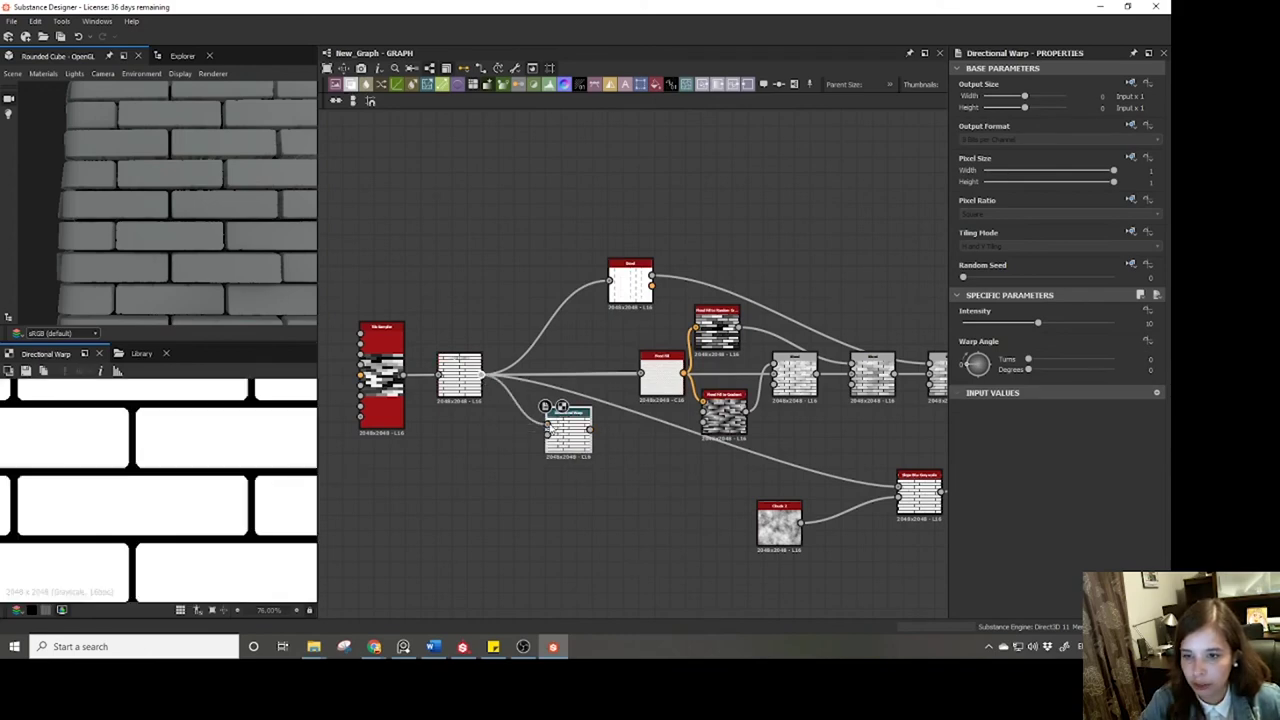
Add a Perlin Noise node and connect its output to the Directional Warp's intensity input.
middle_drag(463, 487, 517, 479)
scroll(534, 467, up, 2)
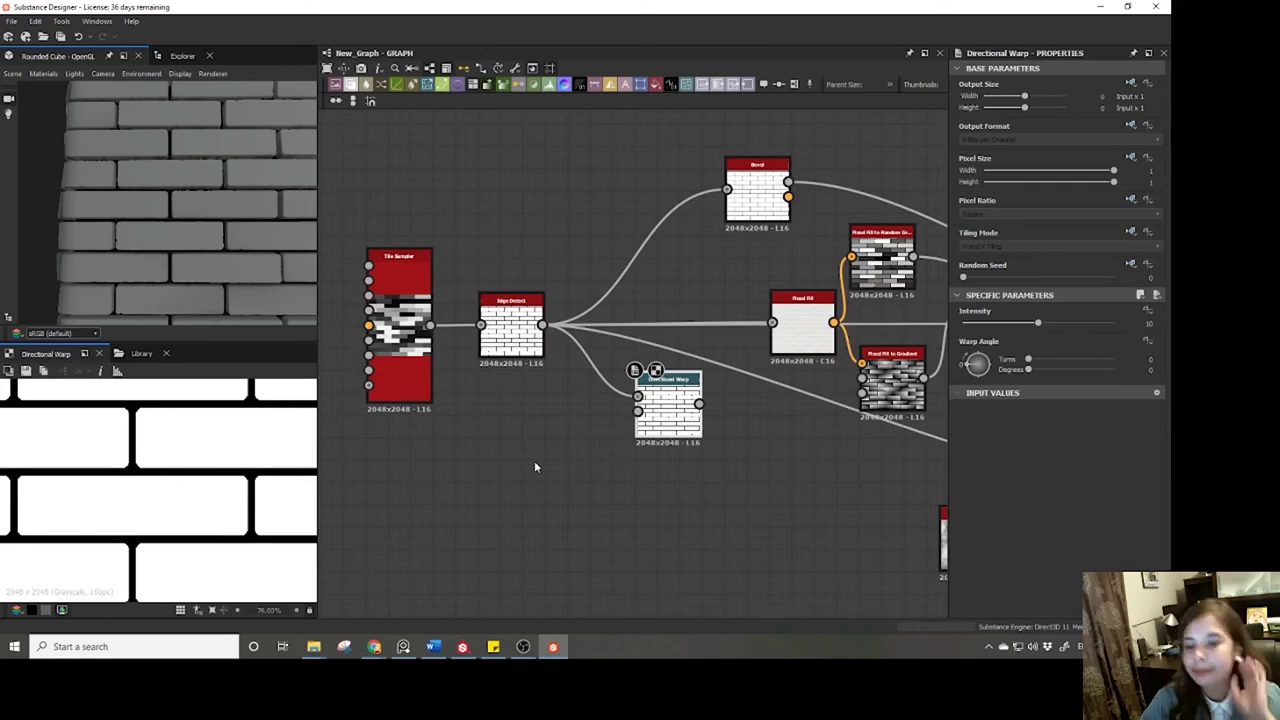
key(space)
text(perl)
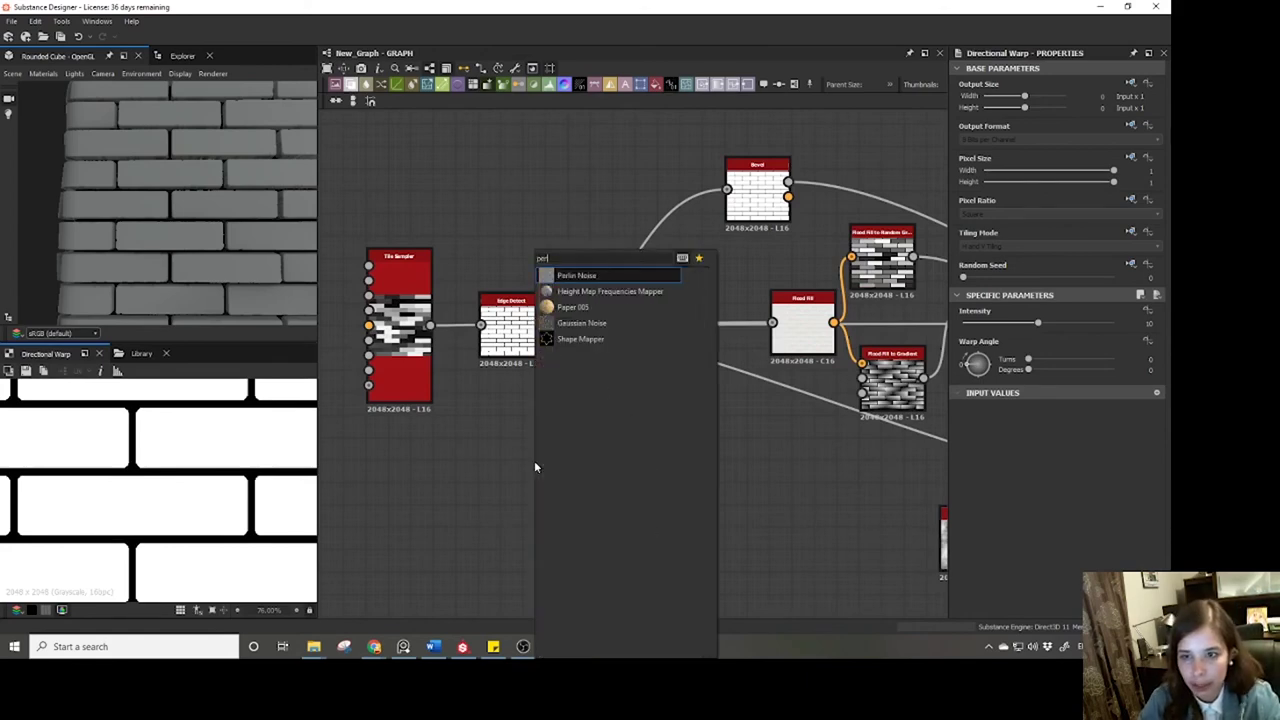
click(622, 276)
drag(568, 471, 638, 410)
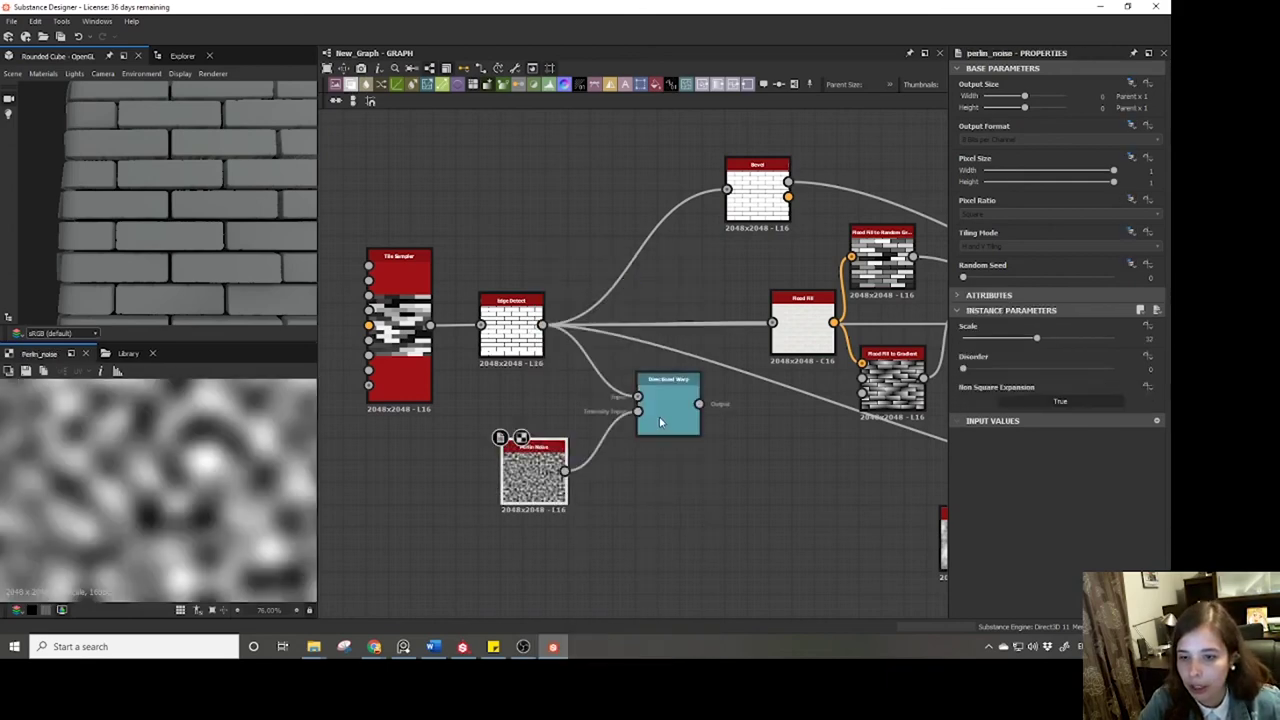
Lower the Directional Warp's Intensity to 0.97 and inspect the warped brick outlines in the 2D view.
click(668, 400)
scroll(152, 531, up, 4)
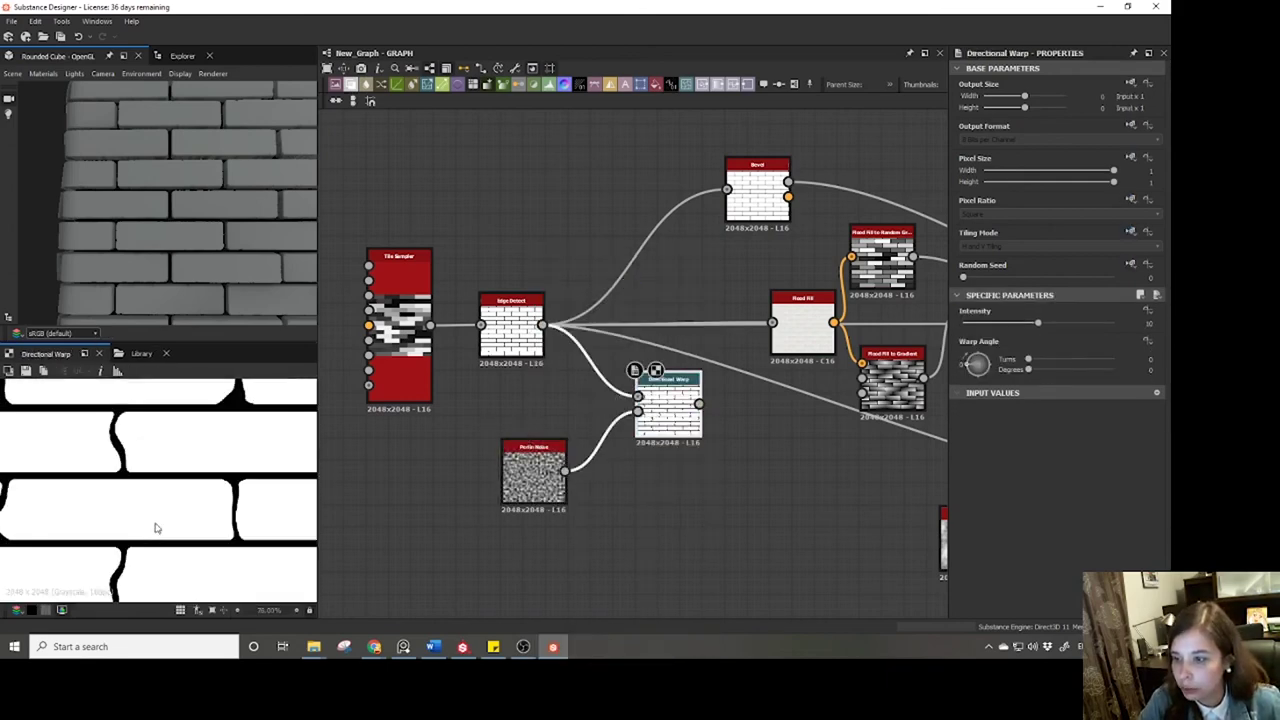
drag(1037, 323, 968, 323)
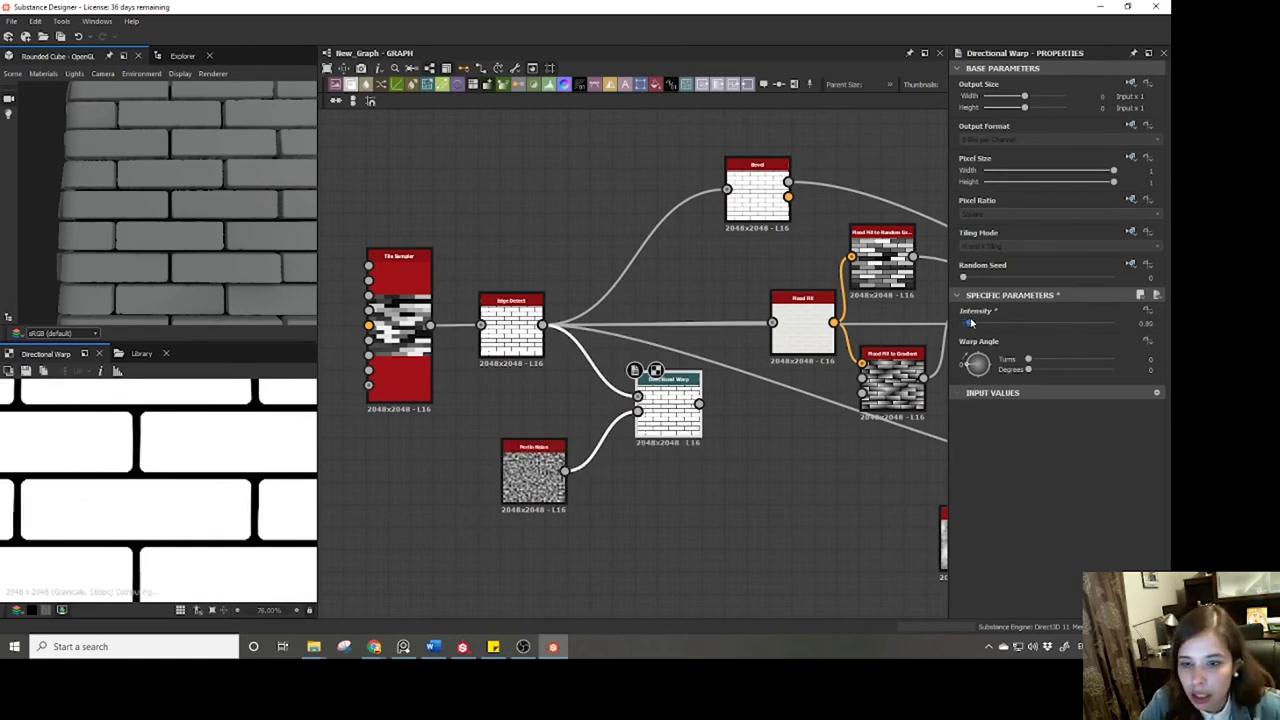
scroll(122, 455, down, 5)
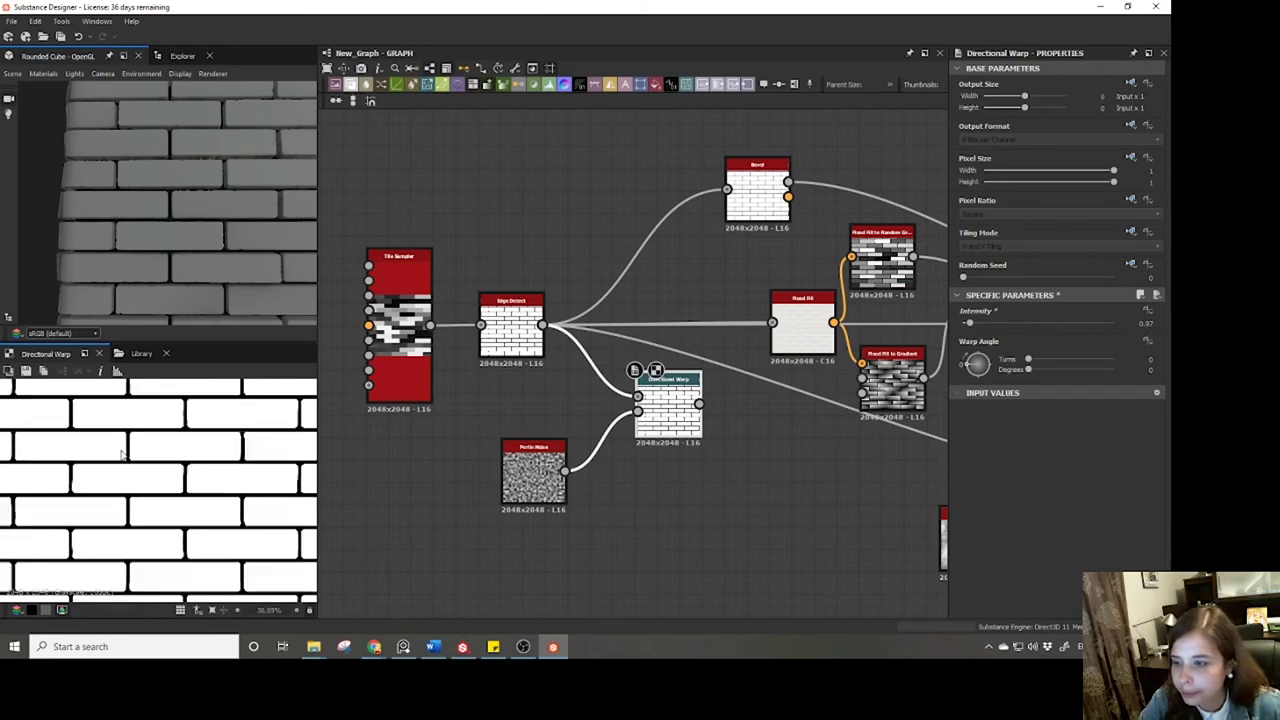
scroll(125, 463, up, 3)
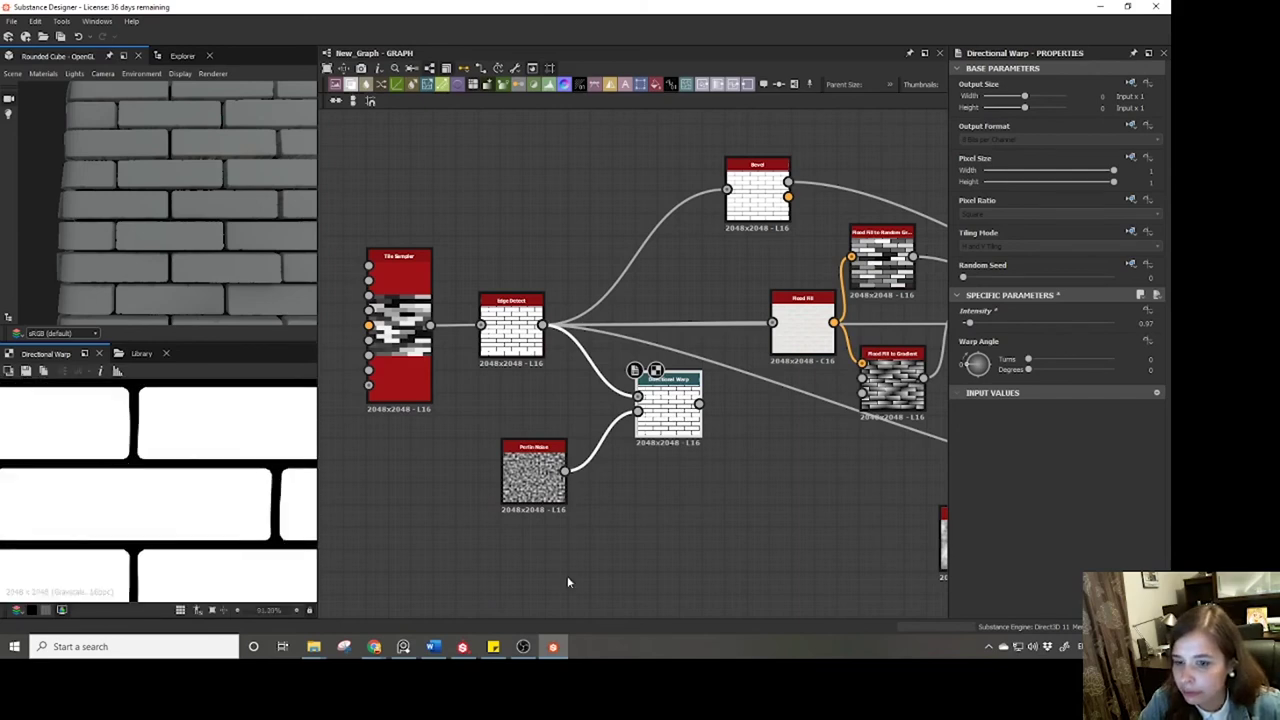
Add a Crystal 1 node and connect it to the Directional Warp's intensity input in place of the Perlin Noise.
key(space)
text(cr)
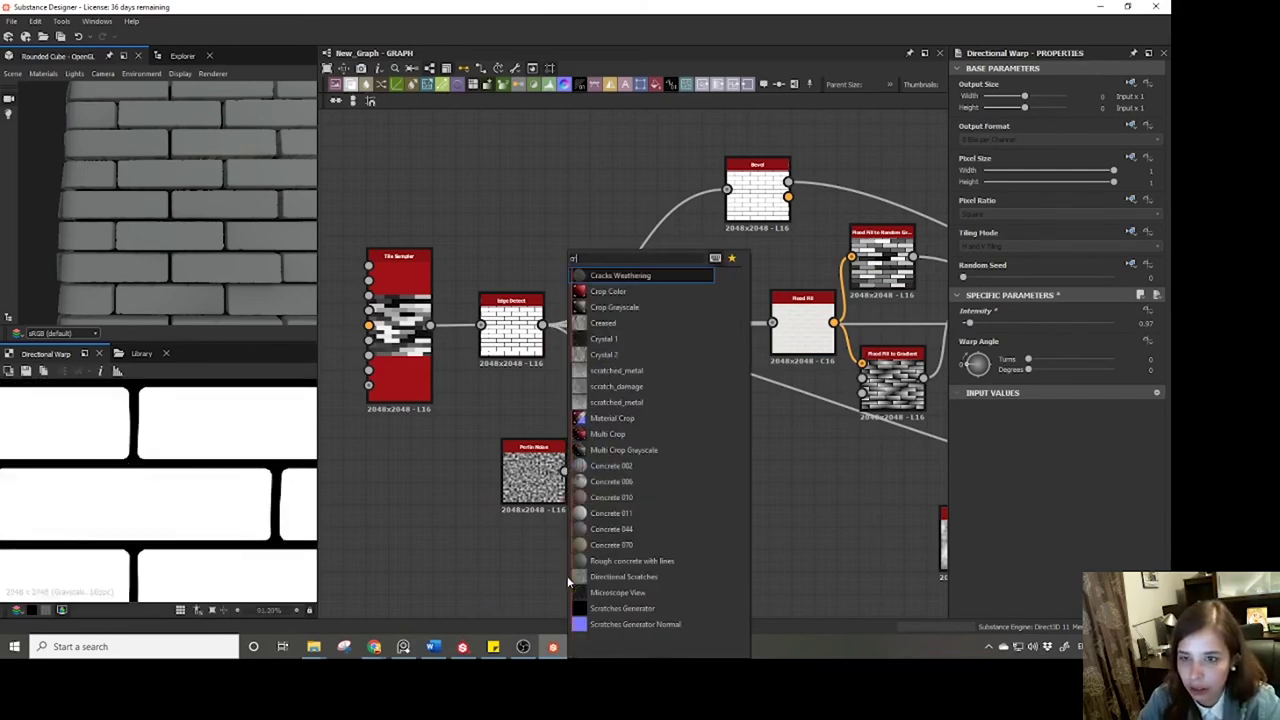
text(y)
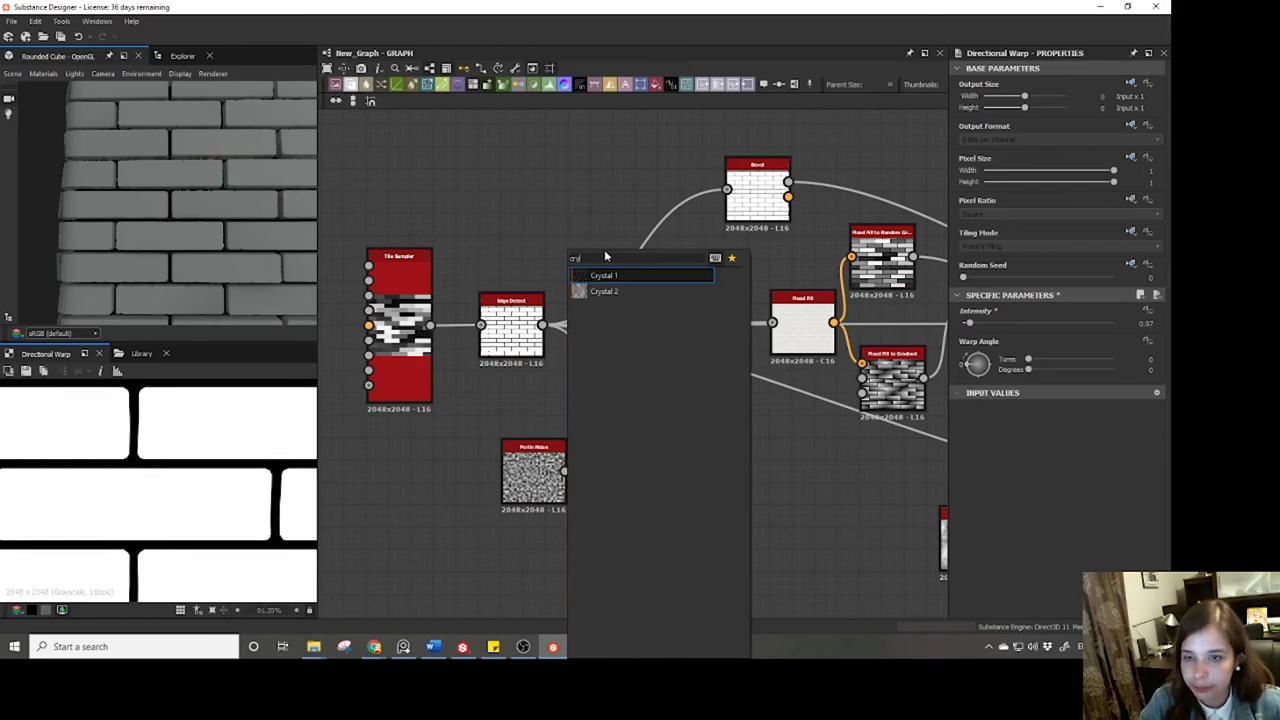
click(594, 279)
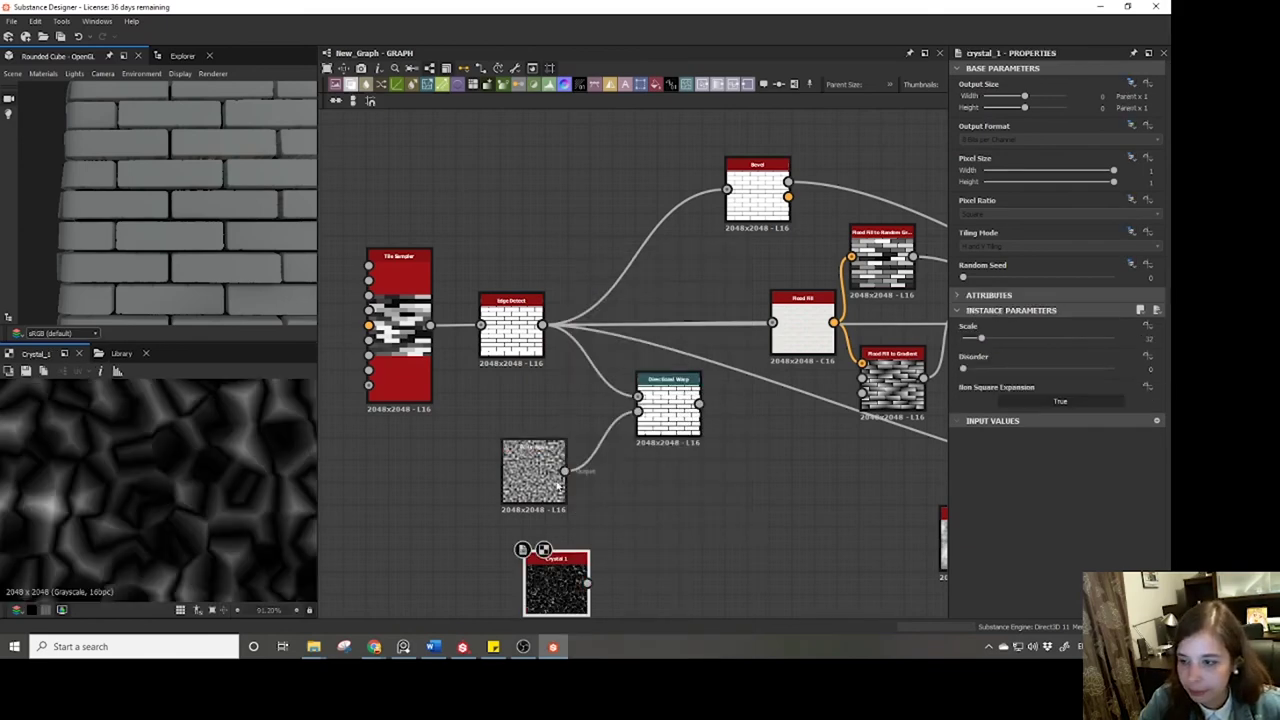
drag(587, 583, 637, 410)
Set the Directional Warp's Intensity to 0.55 with the Crystal 1 noise driving it.
click(660, 418)
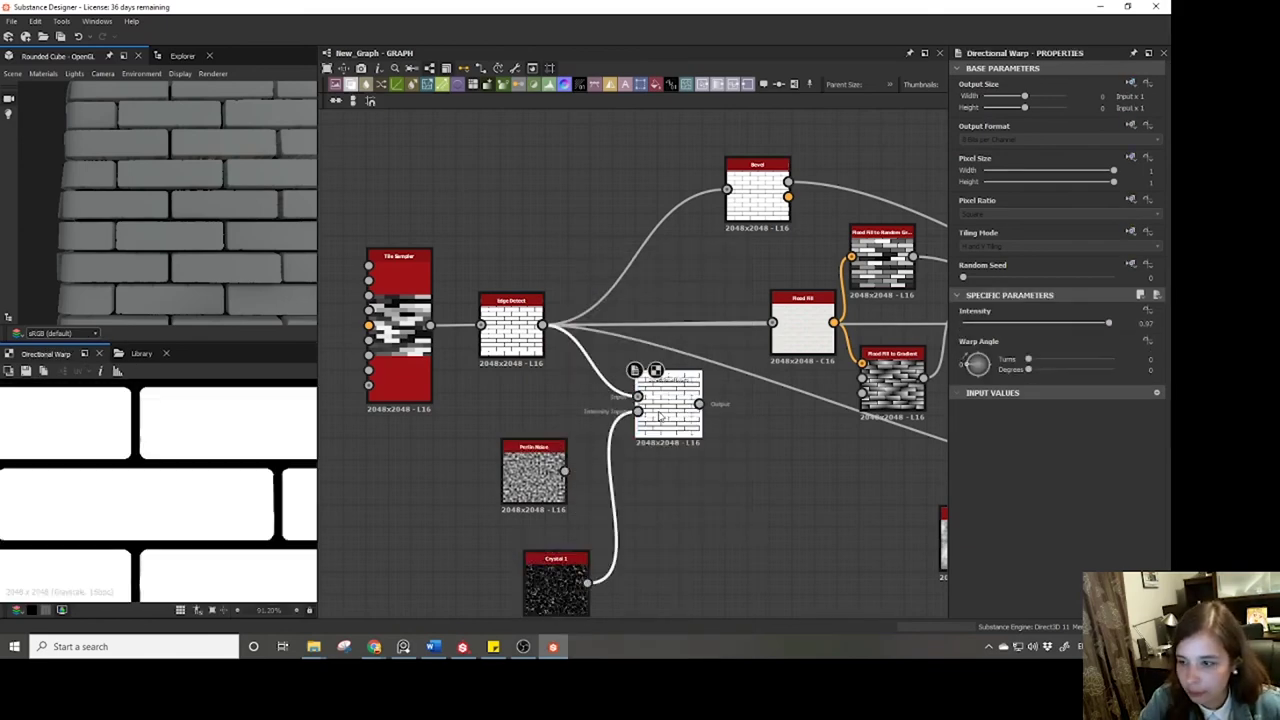
drag(1040, 323, 1008, 325)
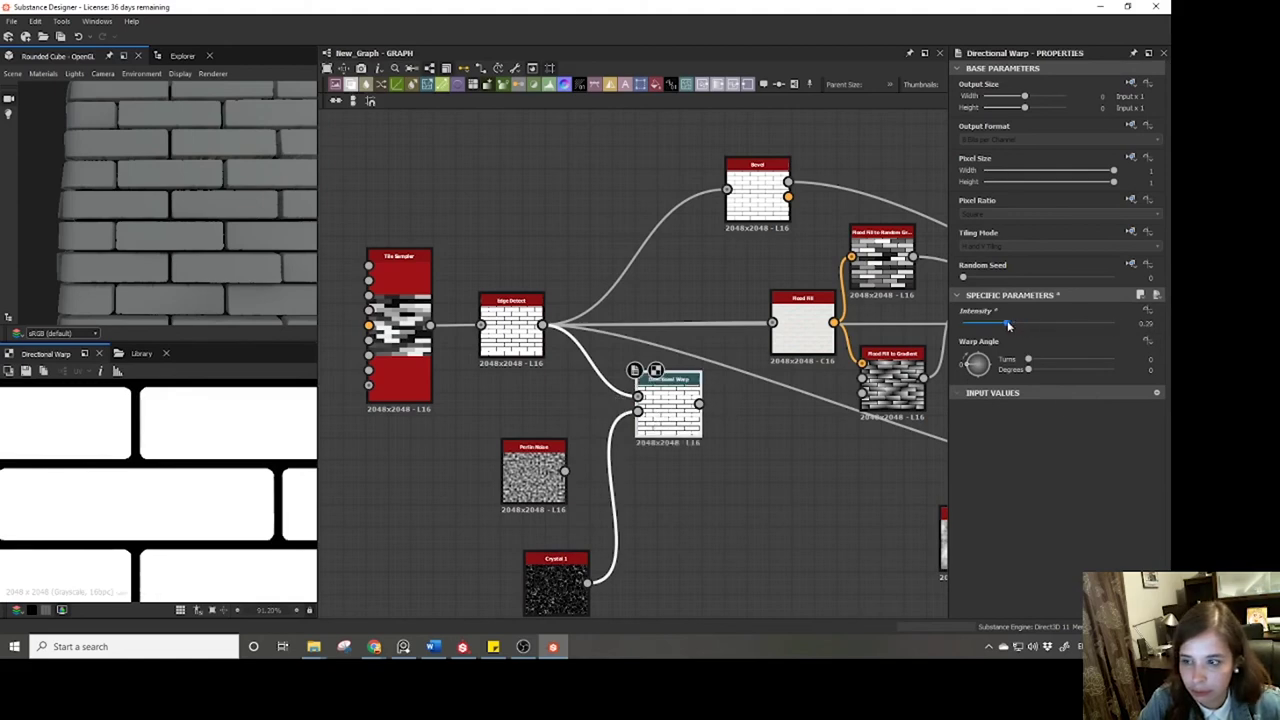
scroll(665, 483, up, 4)
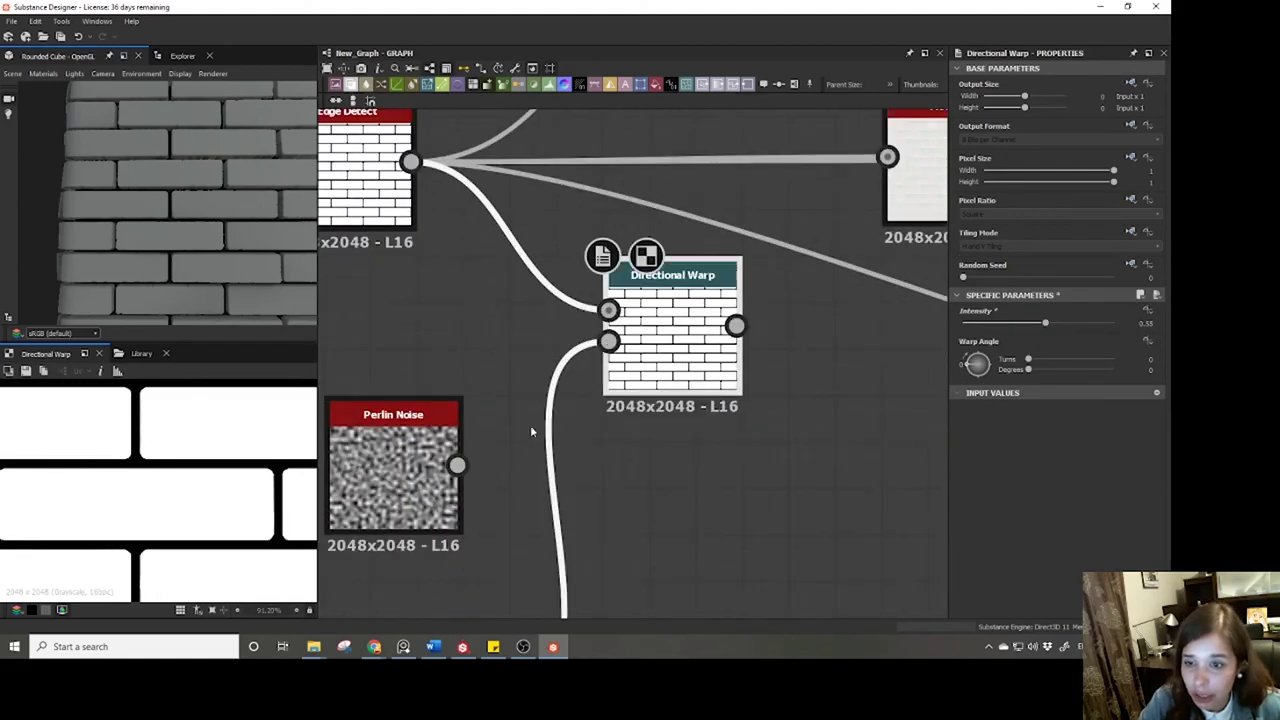
Reconnect the Perlin Noise to the Directional Warp's intensity input and set the warp's Intensity to 0.38.
drag(457, 465, 609, 341)
scroll(172, 496, down, 6)
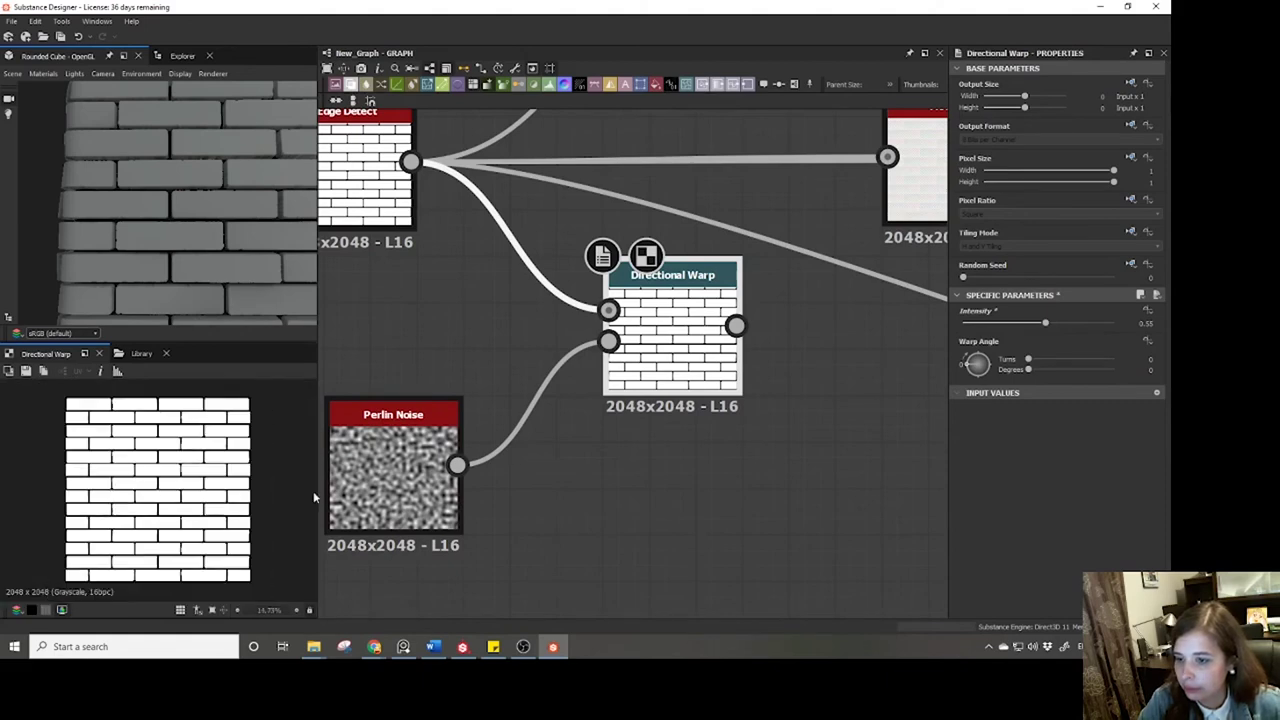
double_click(376, 497)
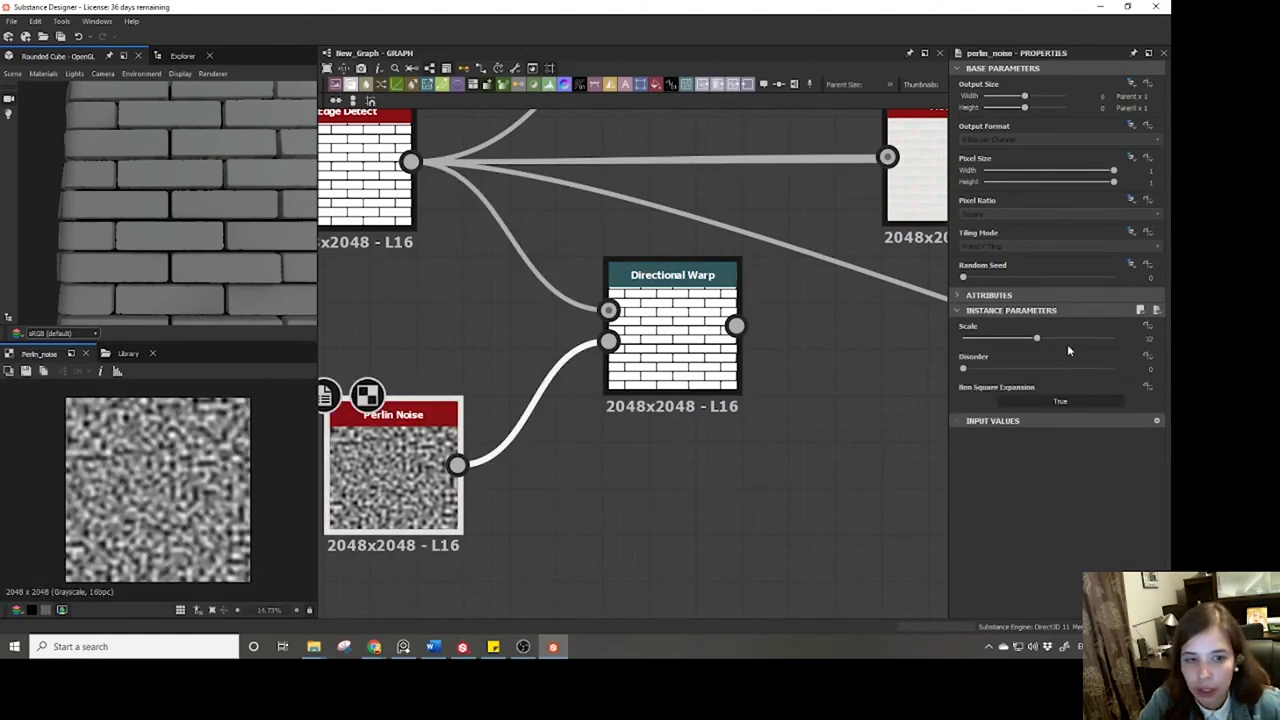
double_click(652, 328)
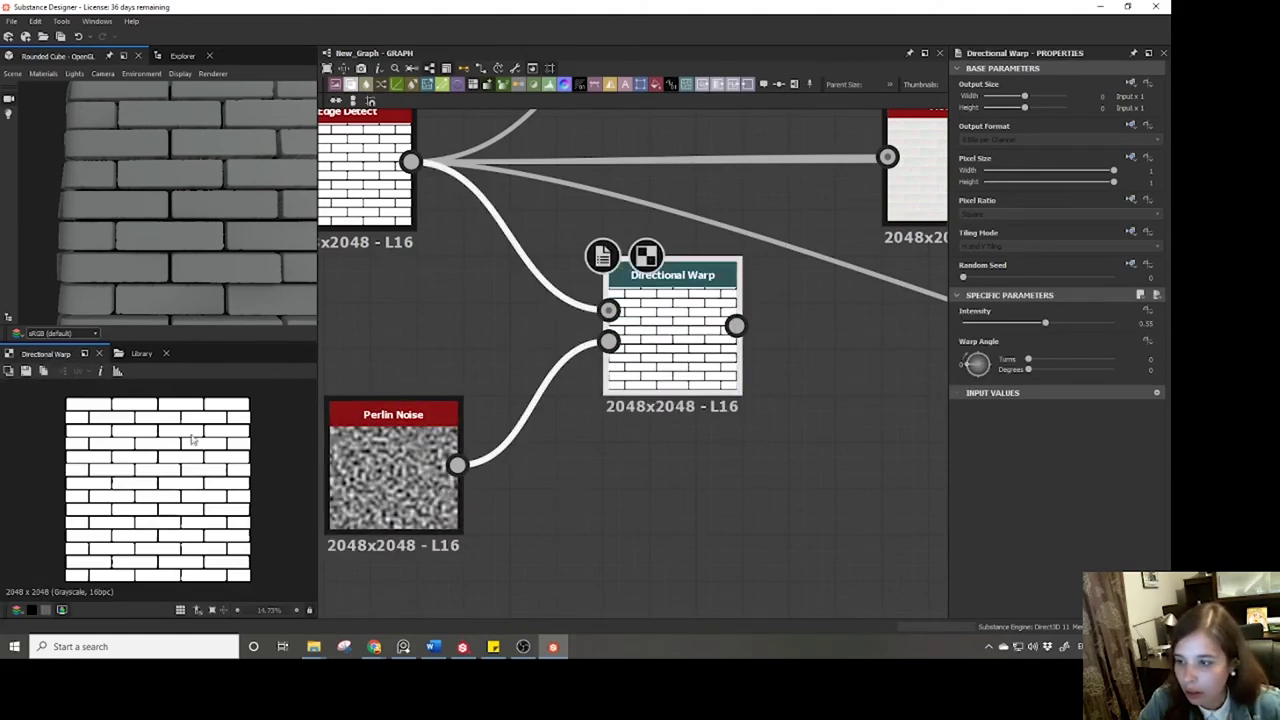
scroll(99, 501, up, 2)
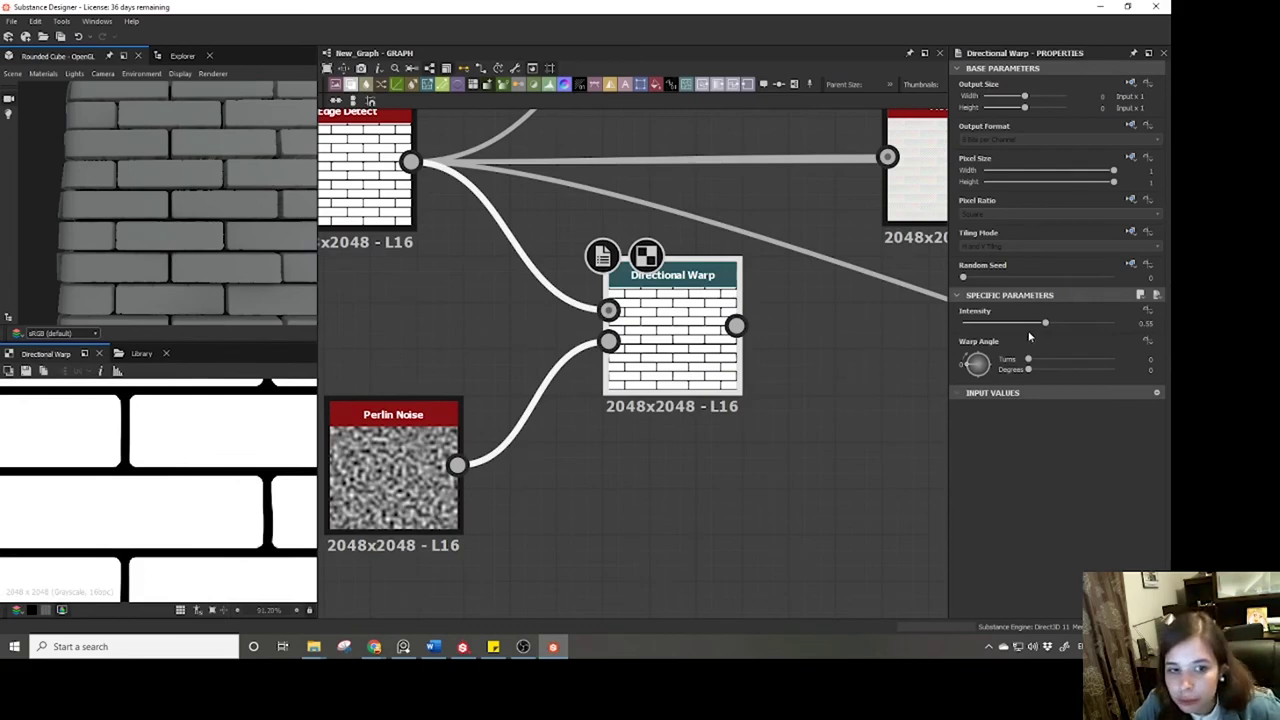
mouse_move(1045, 323)
mouse_down()
mouse_move(1103, 322)
mouse_move(960, 322)
mouse_move(1021, 319)
mouse_up()
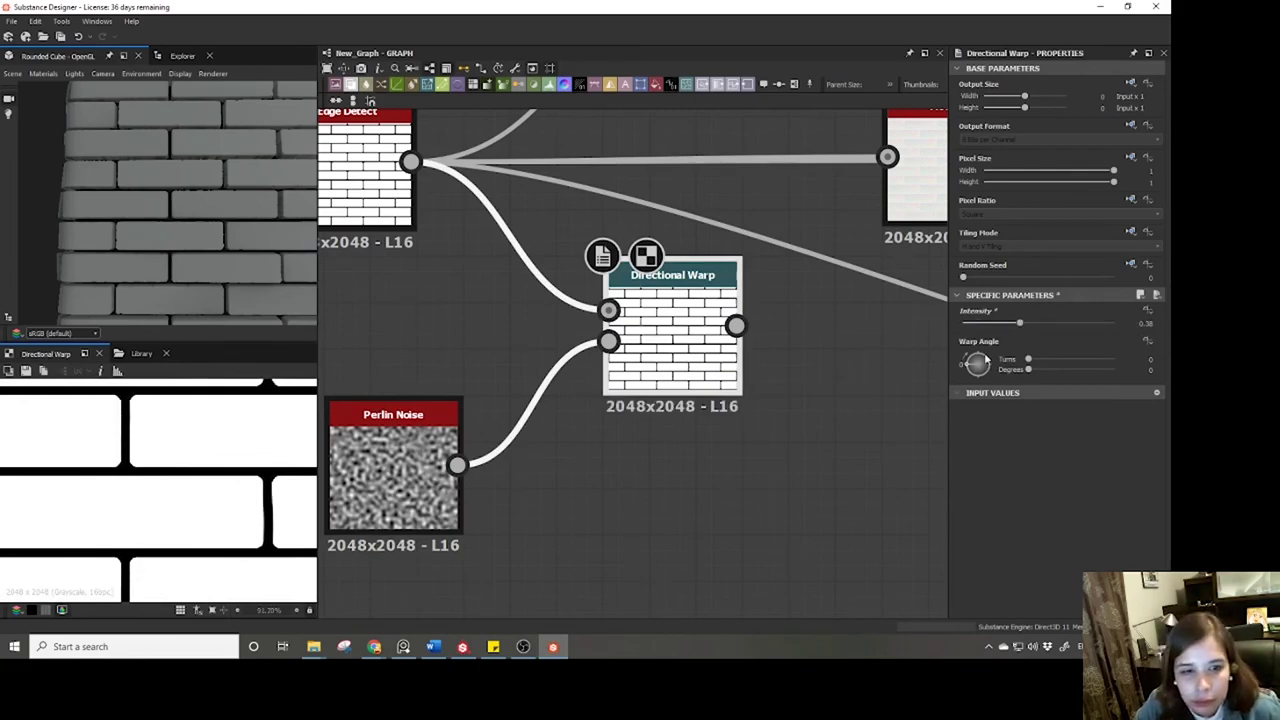
Set the Perlin Noise's Scale to 29 and Disorder to 0.83, checking the brick outlines in the 2D view.
click(408, 475)
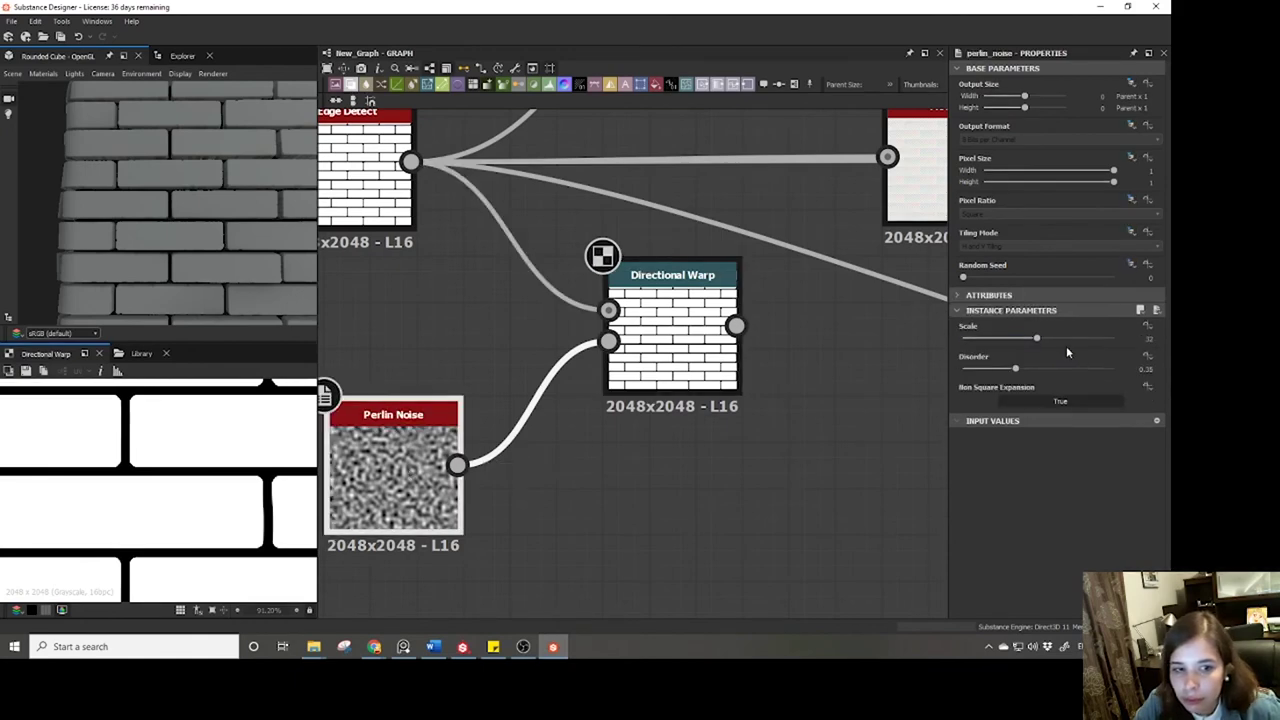
mouse_move(1067, 352)
mouse_down()
mouse_move(1119, 350)
mouse_move(1017, 338)
mouse_move(1057, 337)
mouse_up()
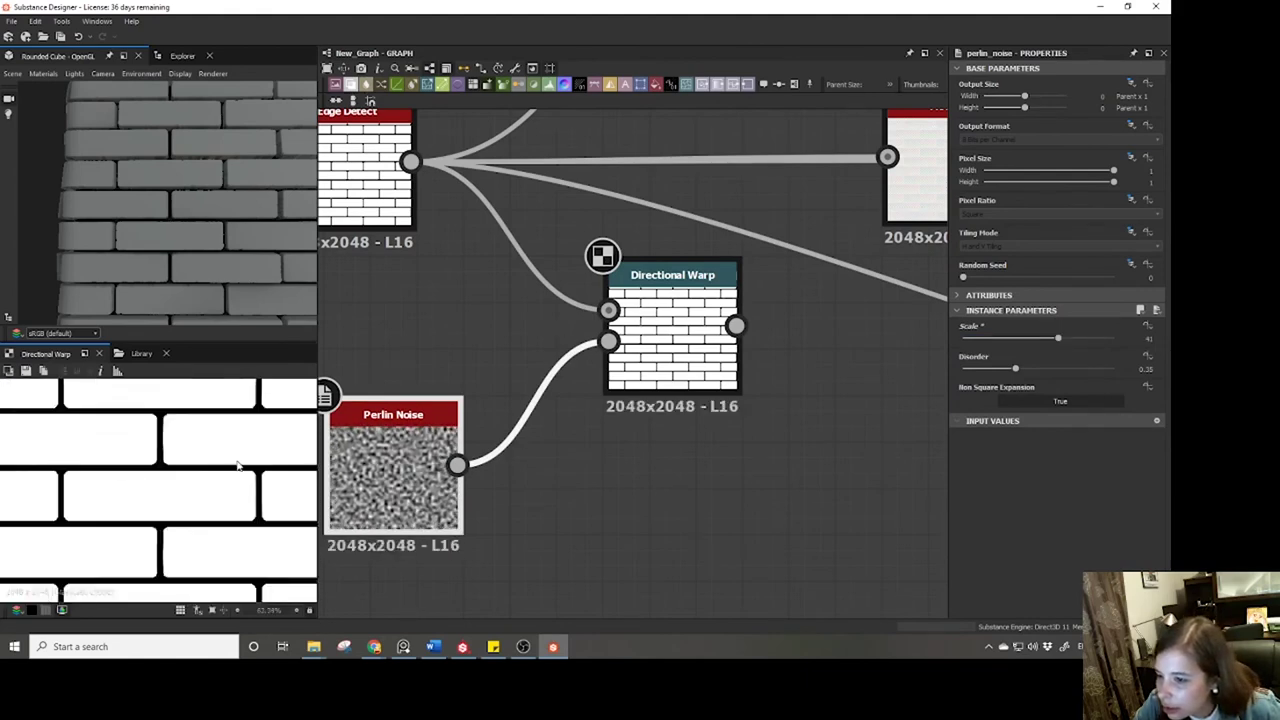
scroll(238, 465, up, 3)
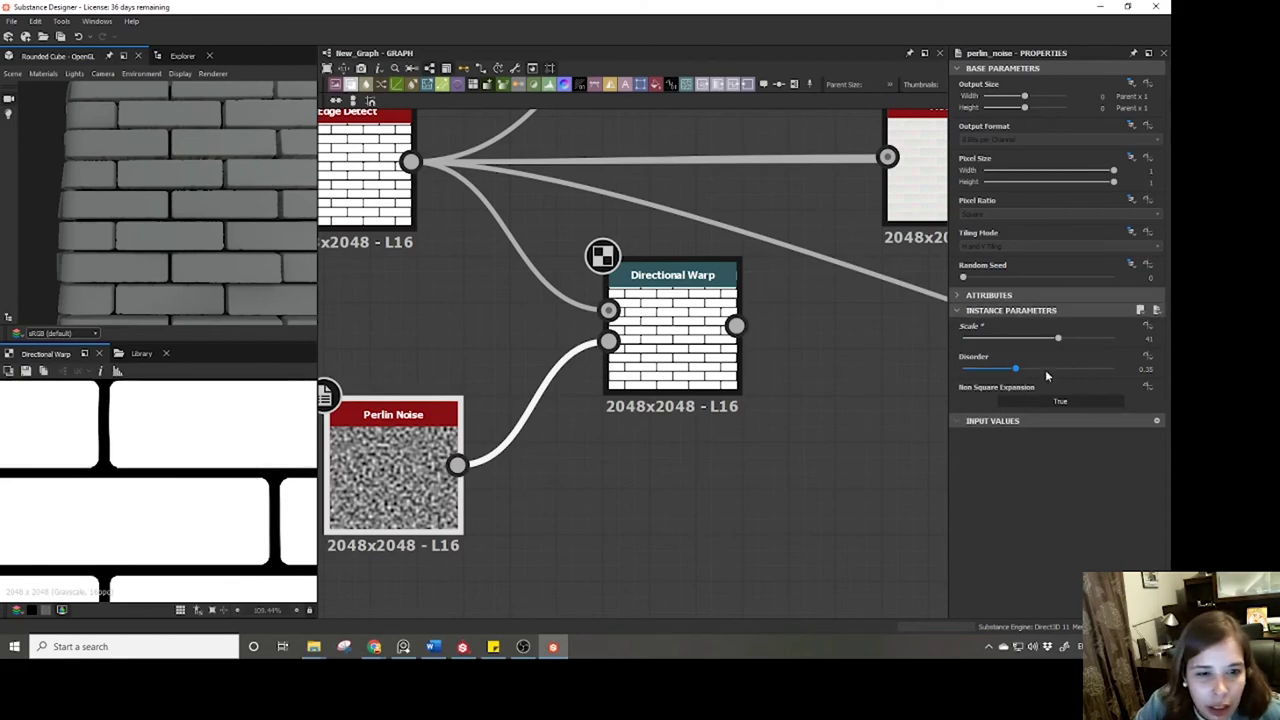
drag(1024, 372, 1030, 343)
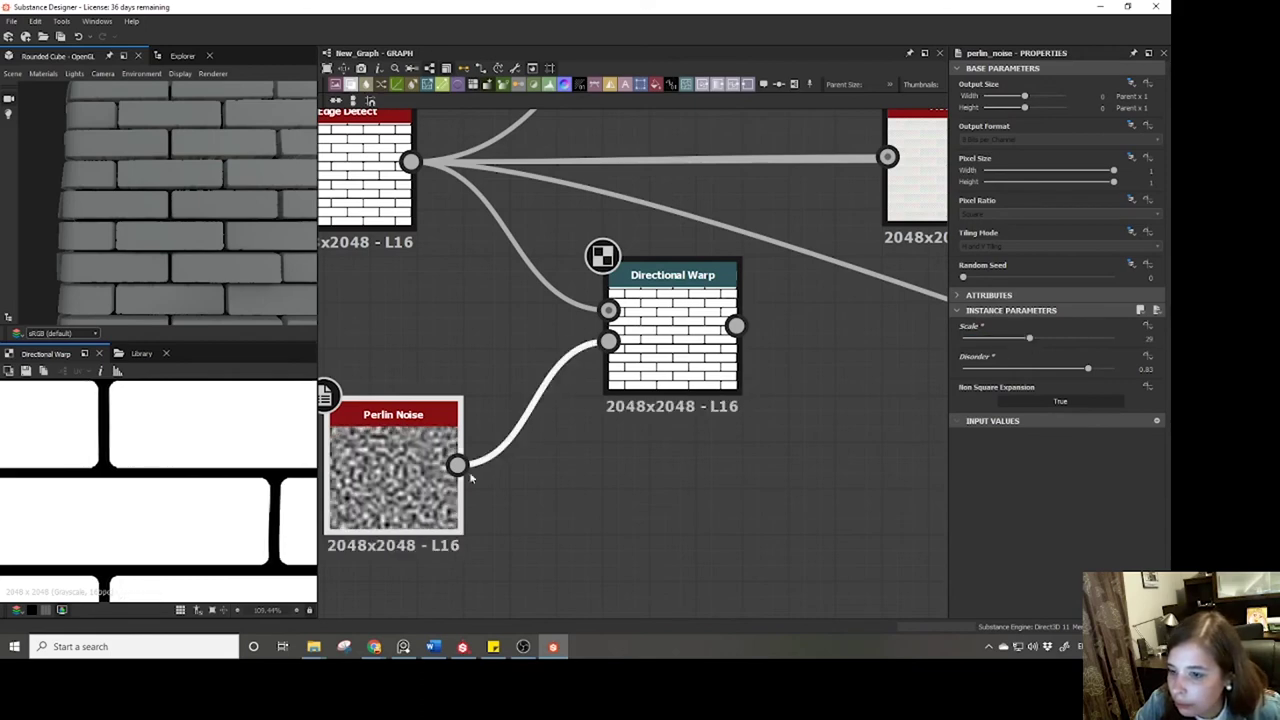
Insert a Levels node between the Perlin Noise and the Directional Warp's intensity input.
middle_drag(470, 478, 562, 472)
drag(490, 470, 396, 464)
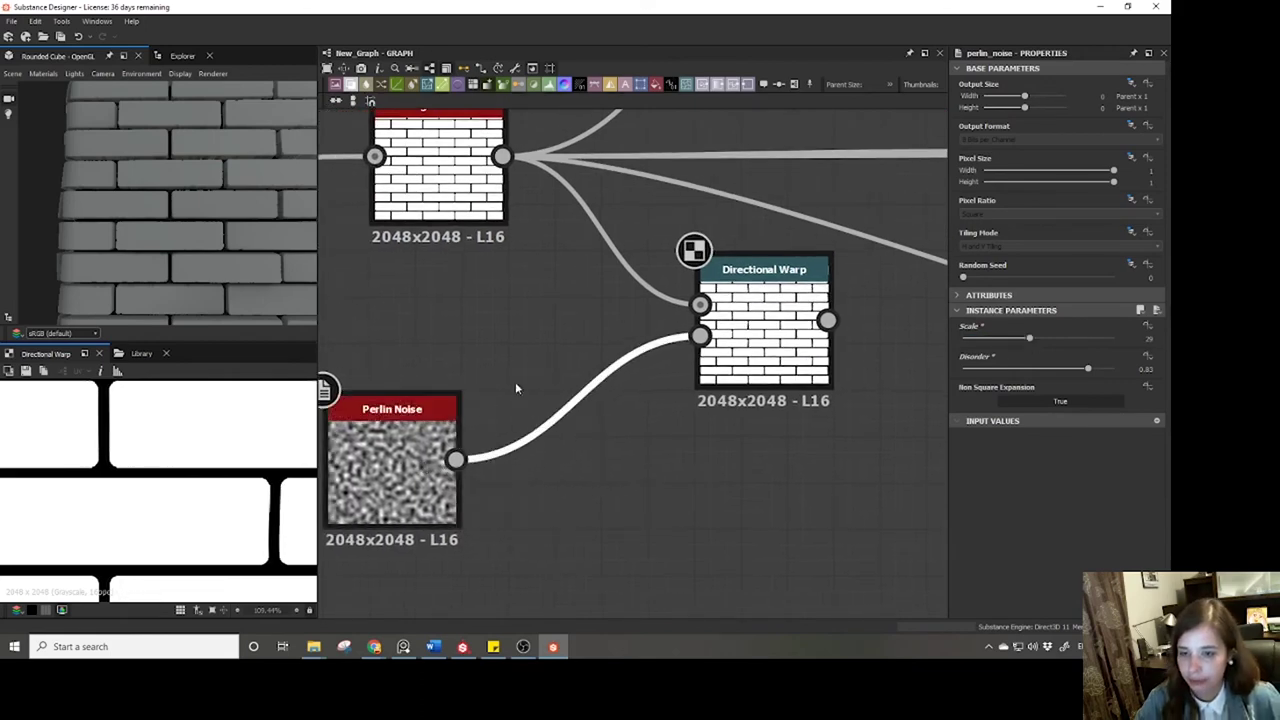
key(space)
click(575, 290)
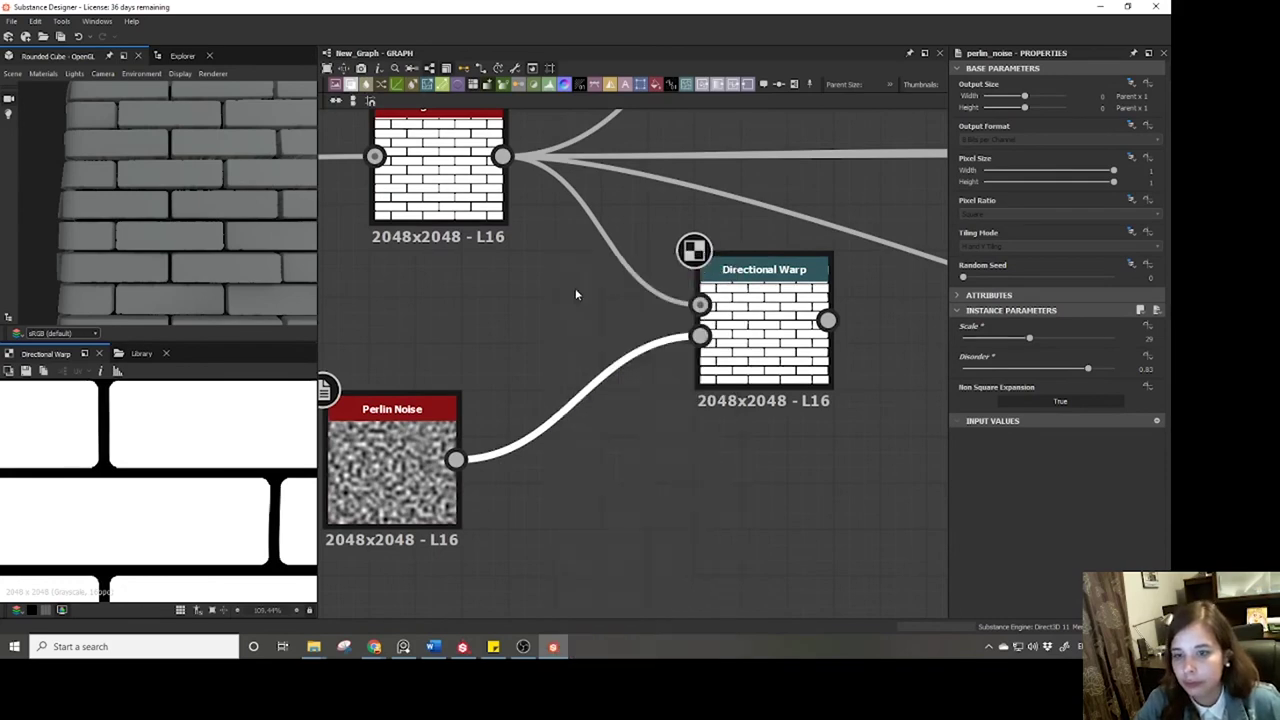
click(706, 397)
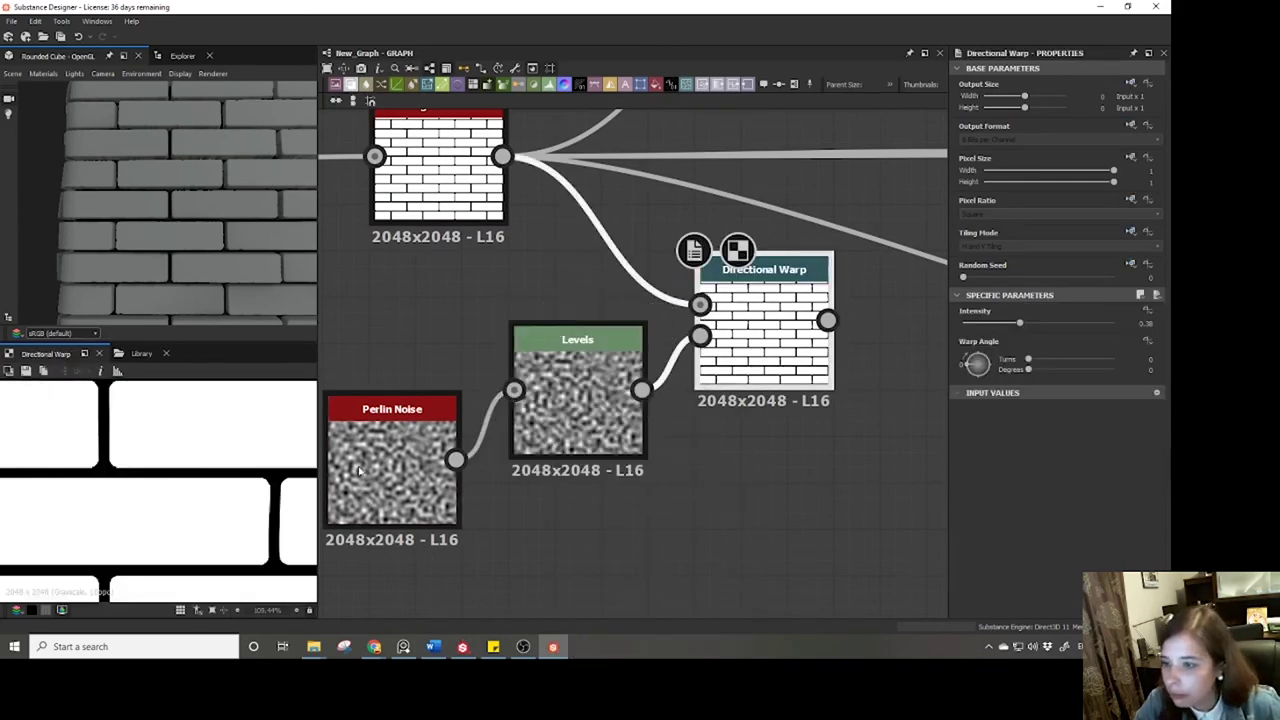
Increase the noise contrast in the Levels node by pulling the white and black input levels inward.
click(577, 400)
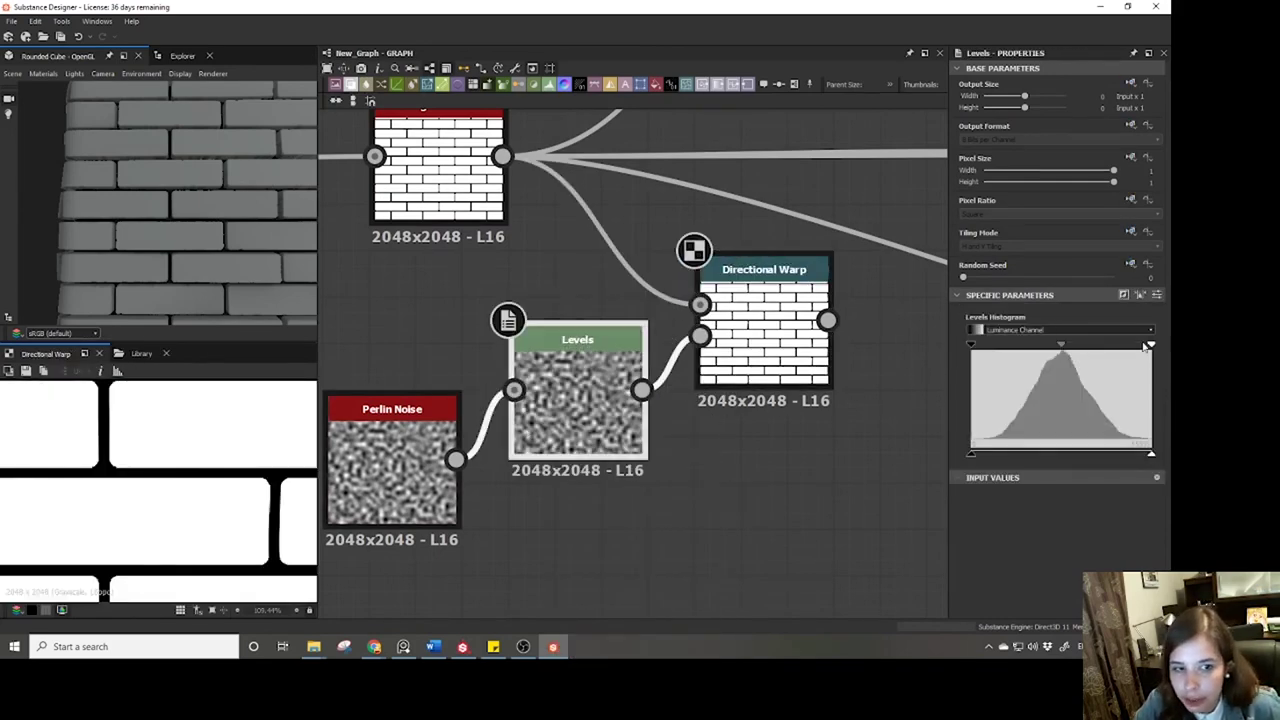
drag(1138, 345, 1091, 344)
drag(970, 344, 1006, 352)
scroll(47, 509, down, 5)
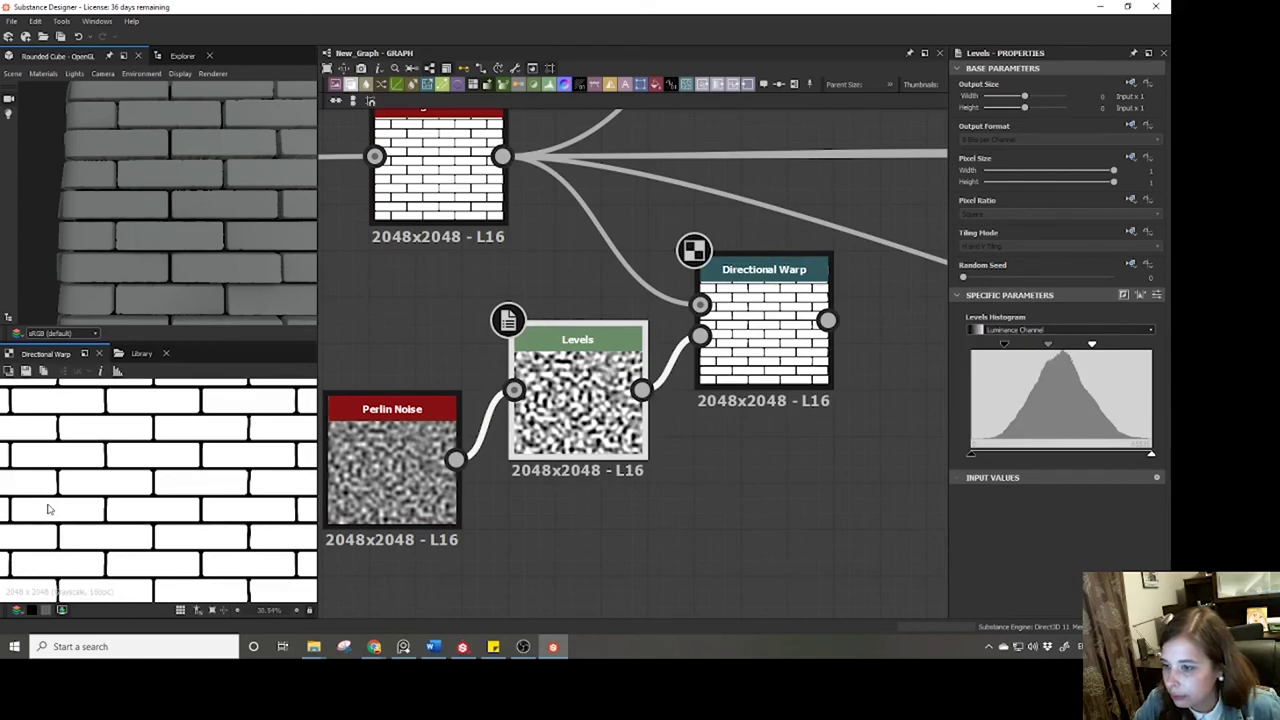
Transfer Edge Detect's downstream links to the Directional Warp's output and reconnect Edge Detect to the warp's image input.
middle_drag(657, 276, 590, 351)
scroll(530, 362, down, 3)
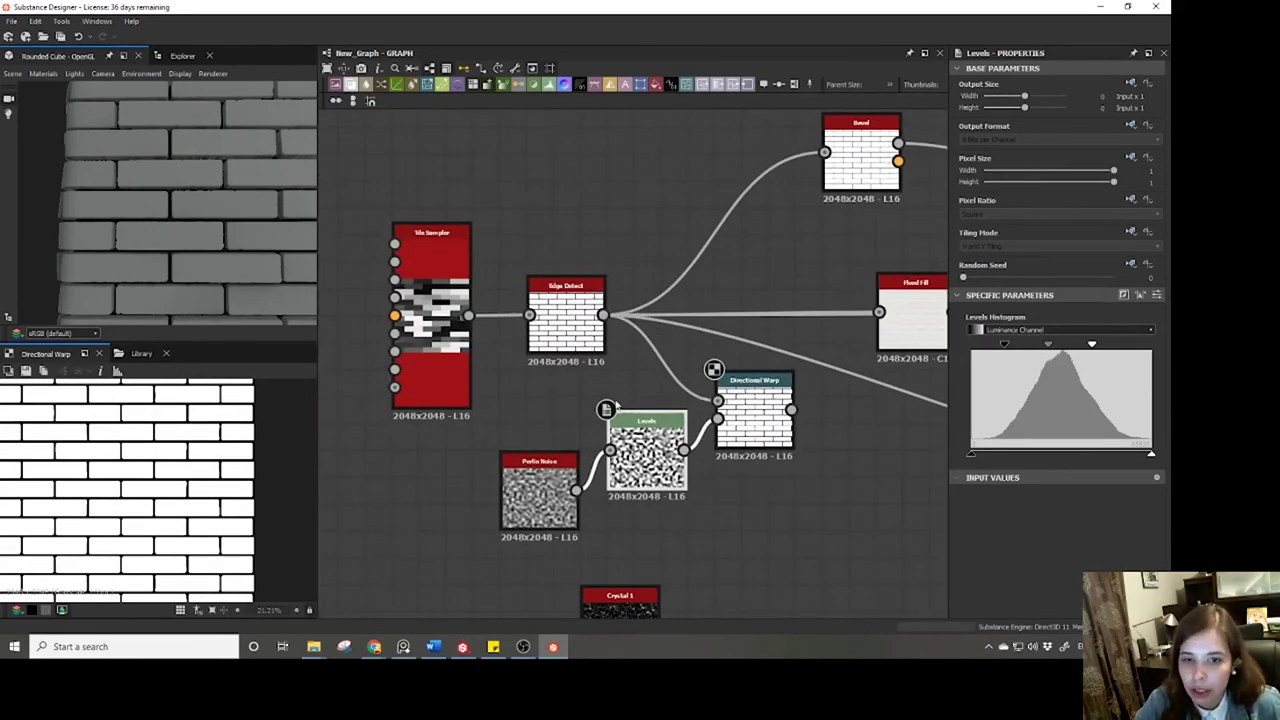
scroll(612, 400, down, 3)
drag(510, 352, 465, 358)
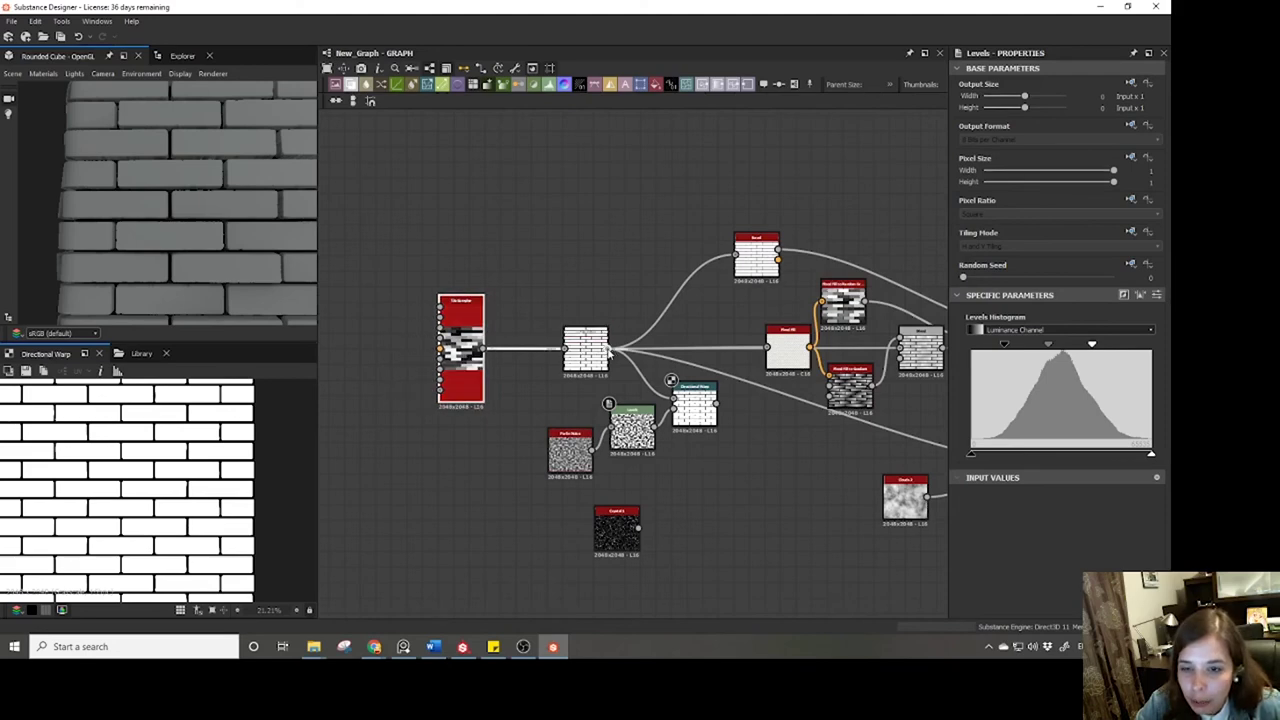
drag(488, 405, 699, 495)
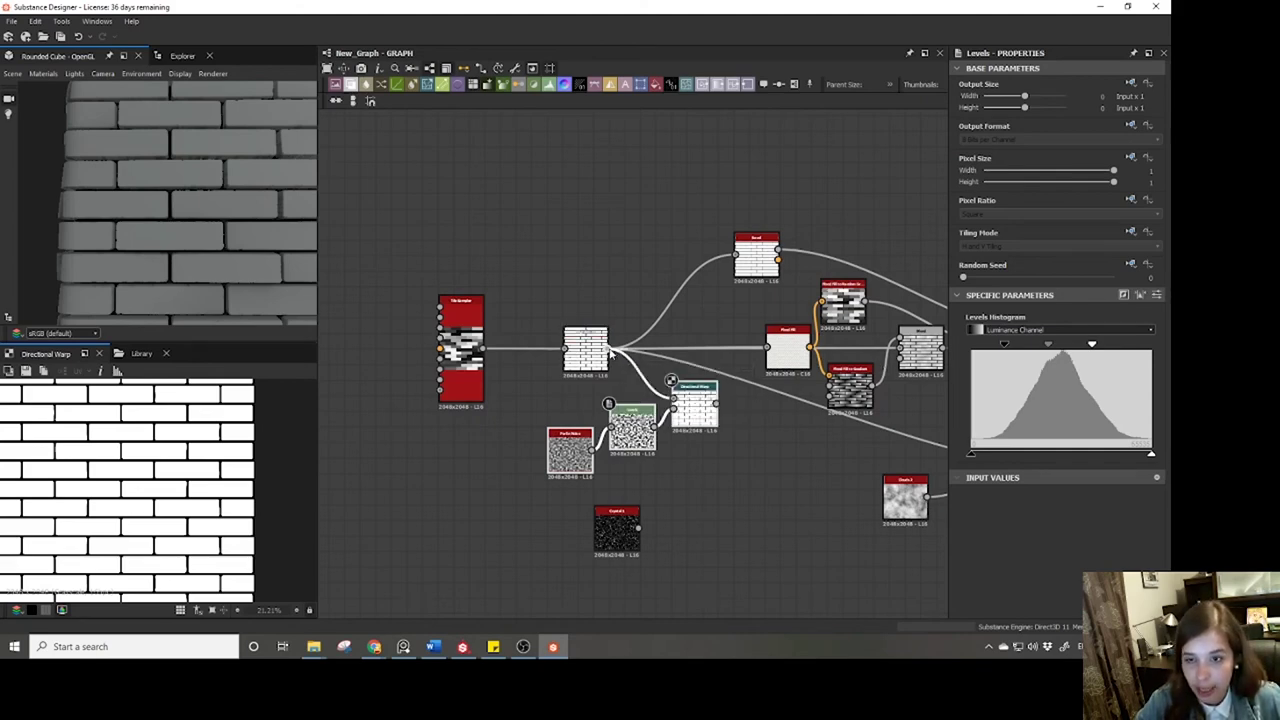
shift+drag(610, 350, 722, 410)
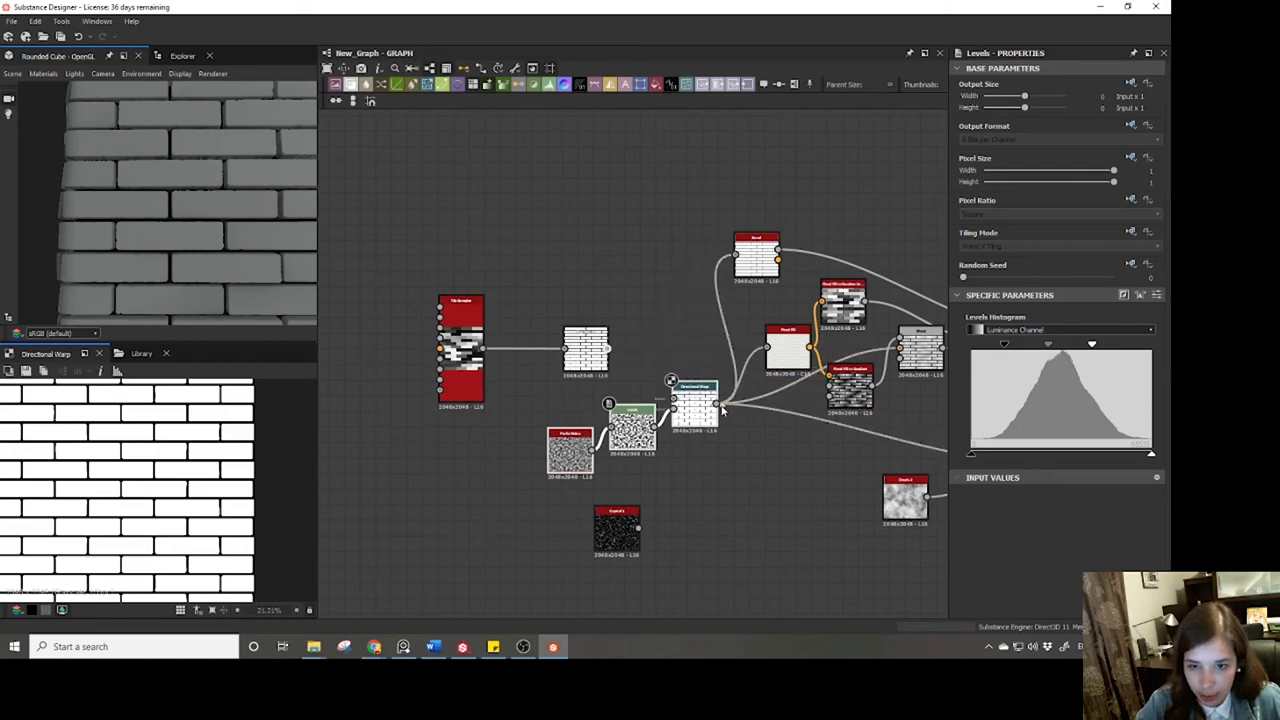
drag(608, 350, 664, 388)
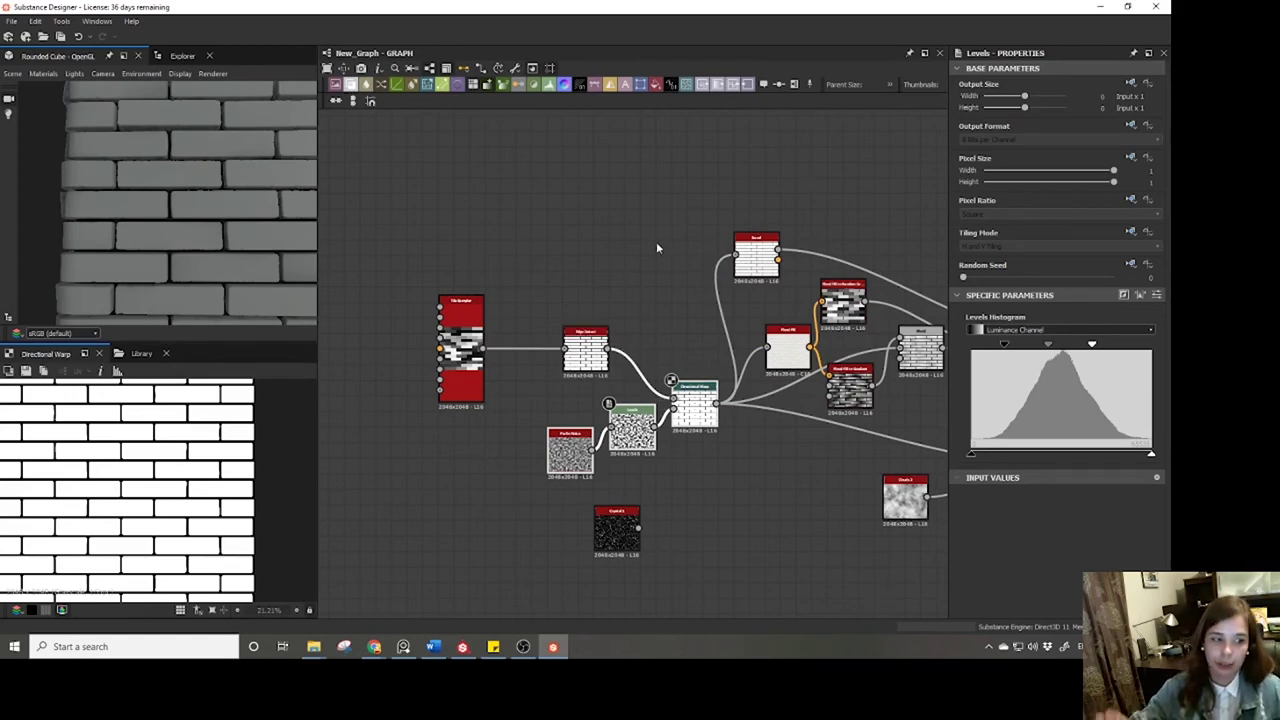
drag(258, 262, 202, 233)
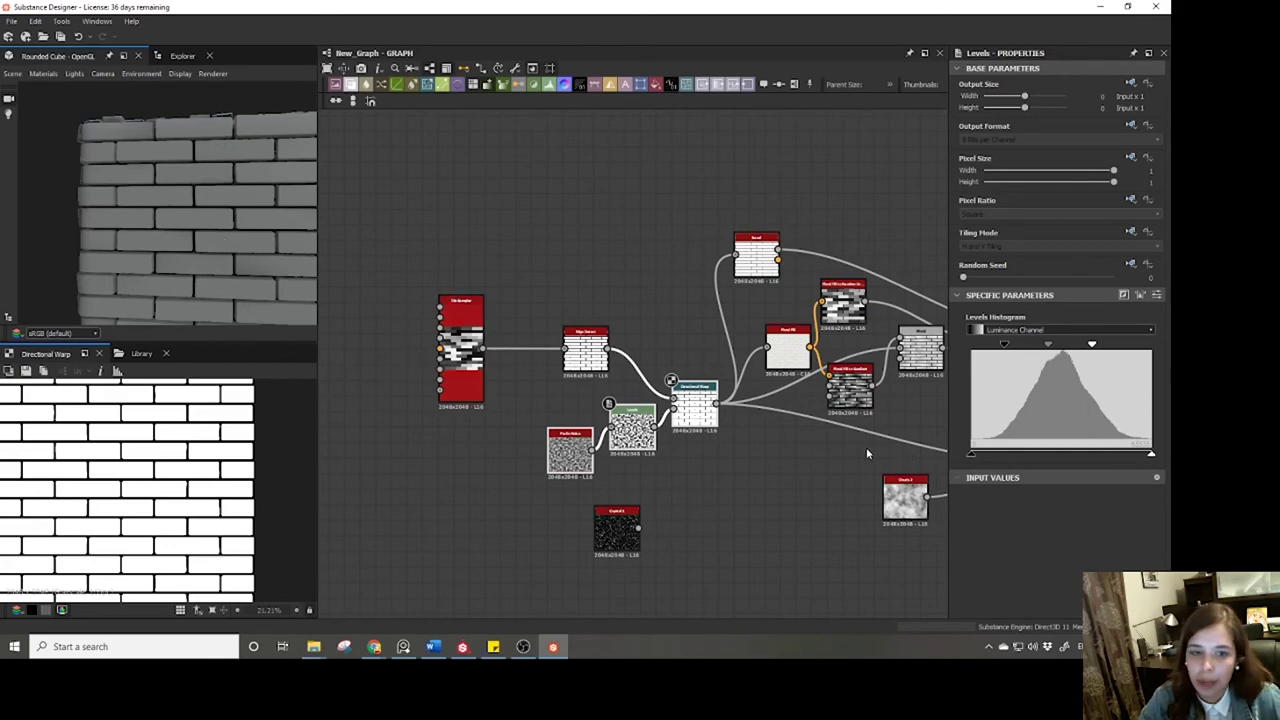
Delete the unused Crystal 1 node from the graph.
middle_drag(866, 453, 592, 460)
click(340, 540)
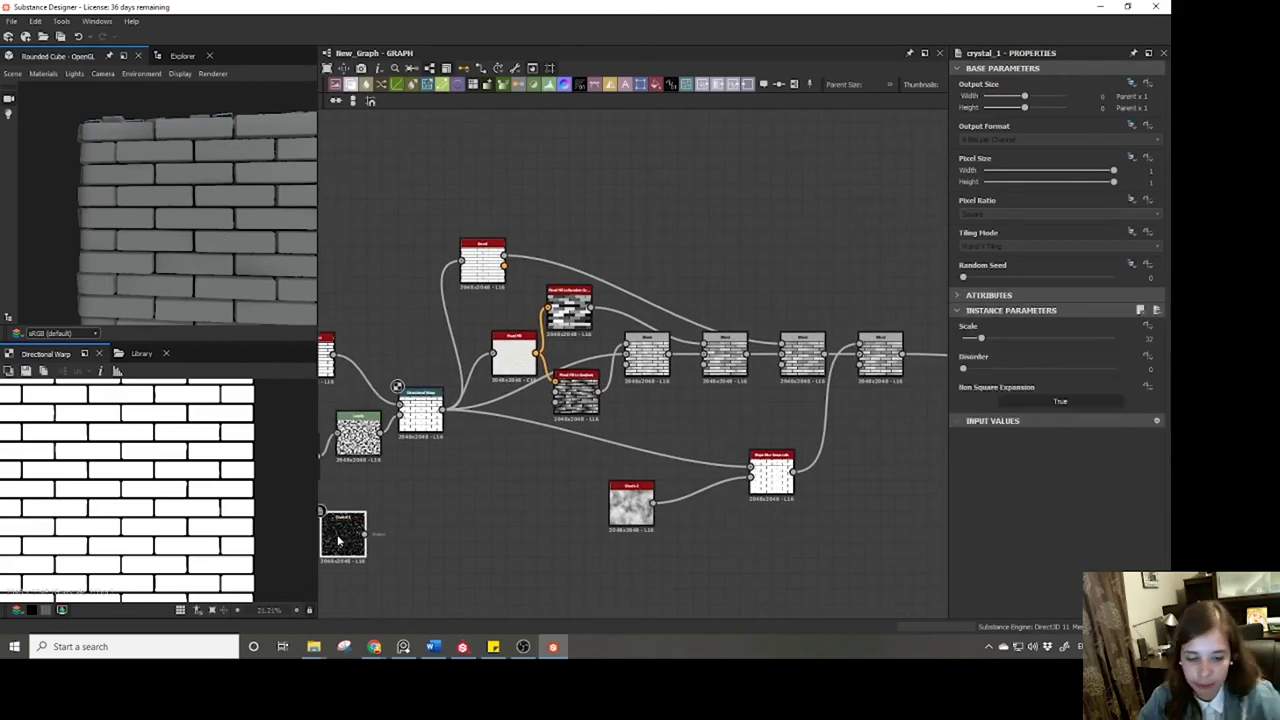
key(Delete)
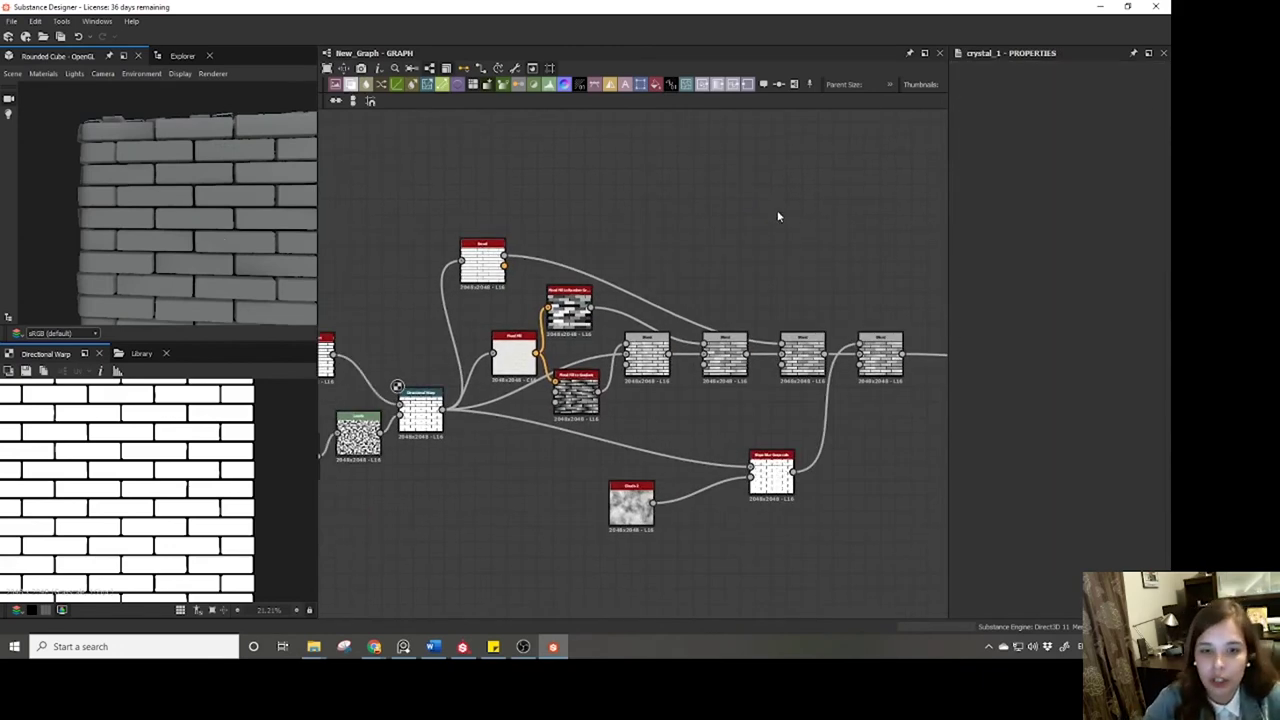
Select the whole brick node network and move it farther from the output nodes to make room.
middle_drag(778, 216, 651, 203)
scroll(684, 226, down, 3)
scroll(719, 260, down, 3)
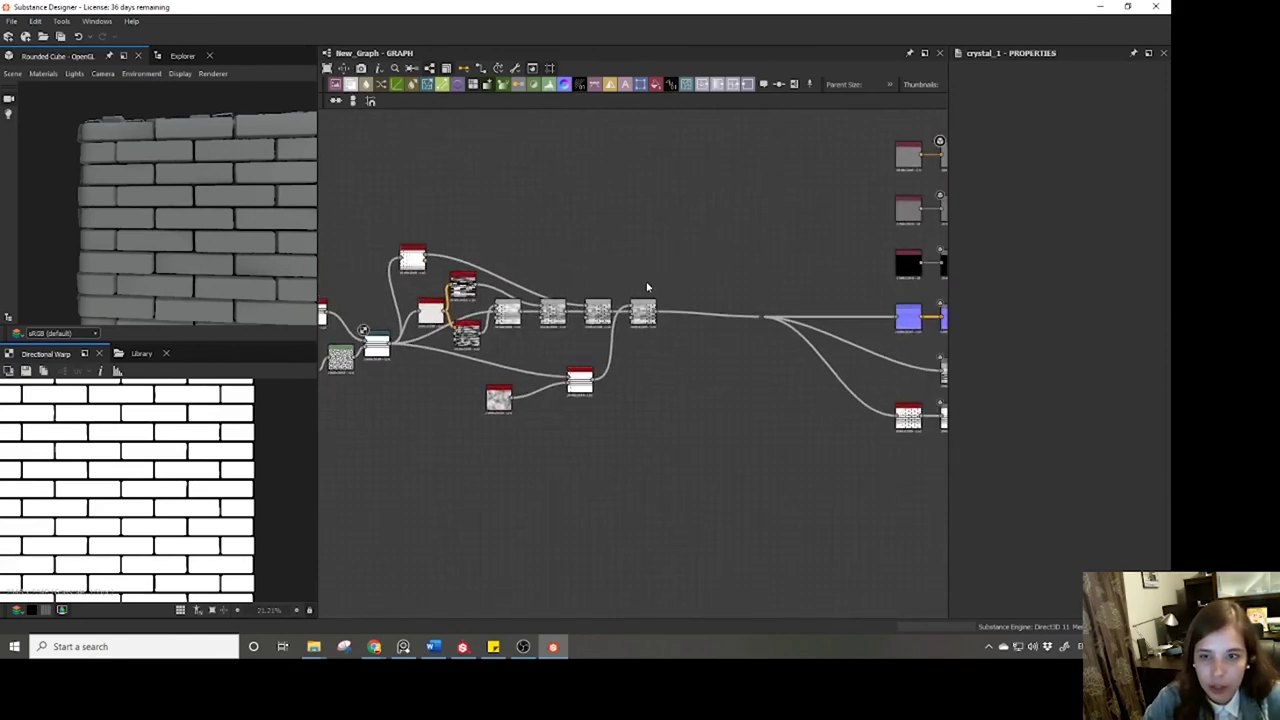
scroll(649, 271, up, 2)
scroll(600, 262, down, 3)
drag(491, 232, 724, 374)
drag(742, 293, 687, 297)
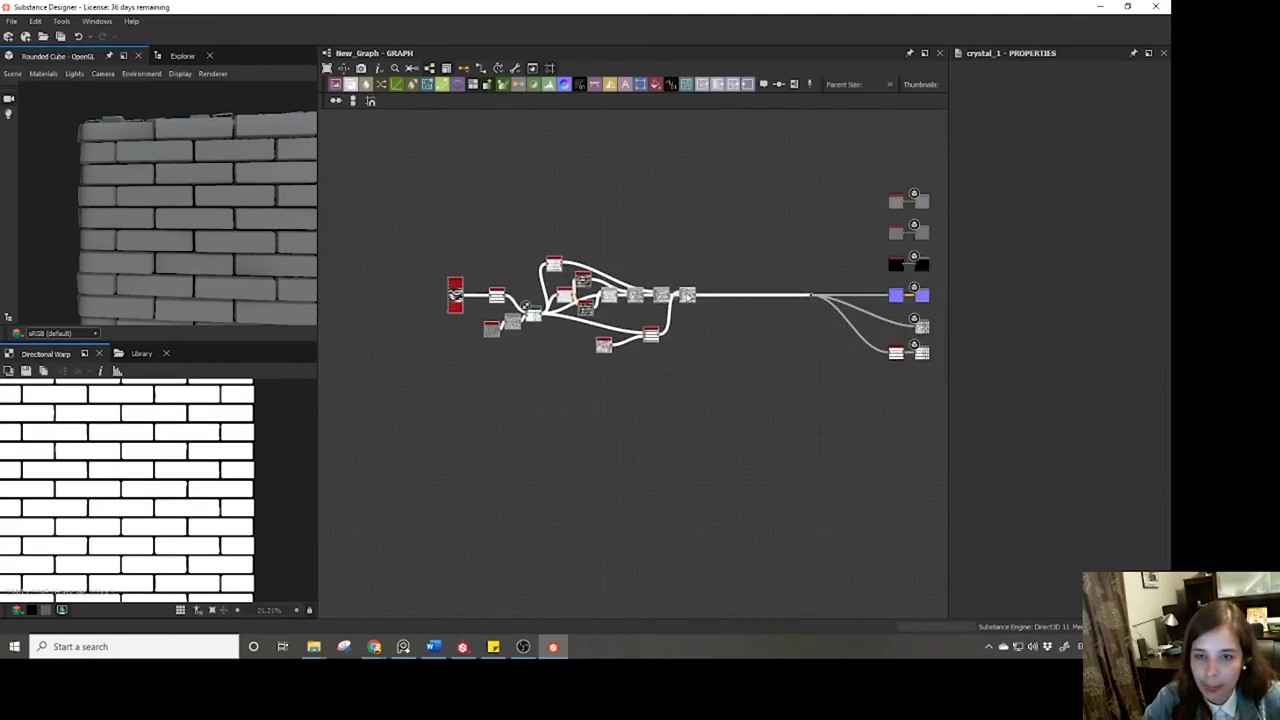
Insert a Blend node on the link after the last Blend and place it close to that node.
scroll(697, 284, up, 5)
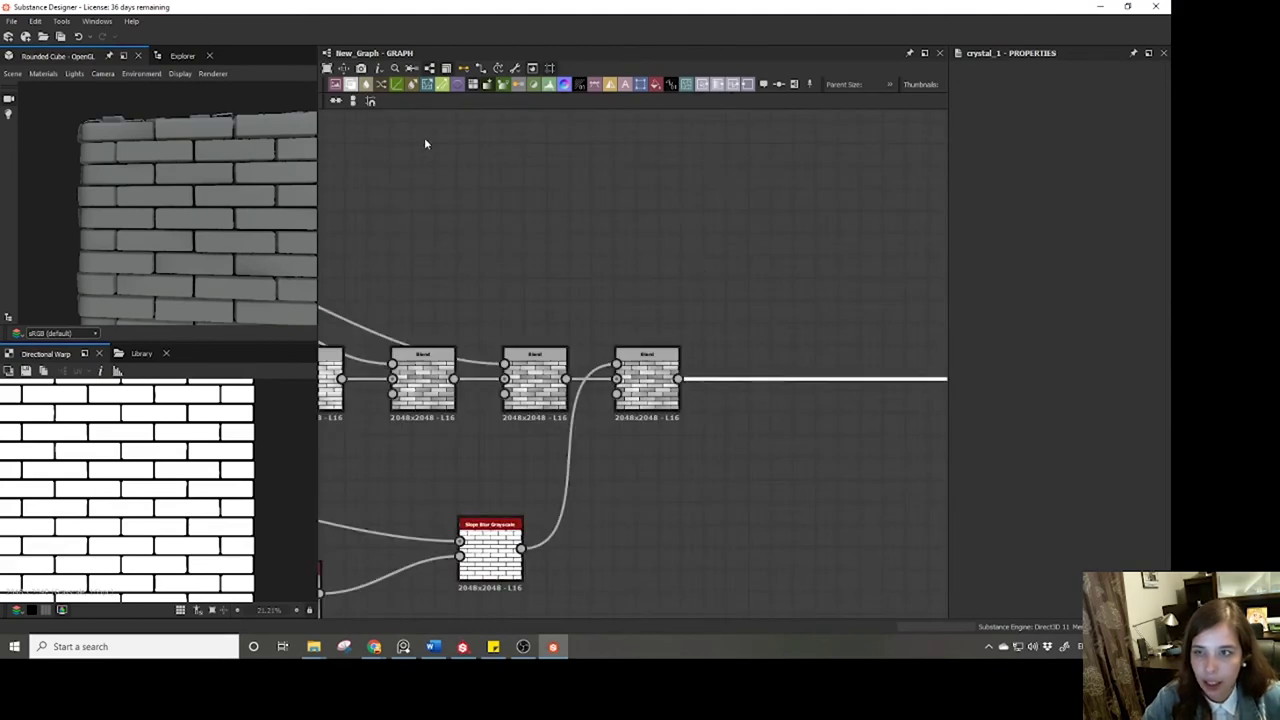
click(352, 84)
middle_drag(906, 378, 846, 370)
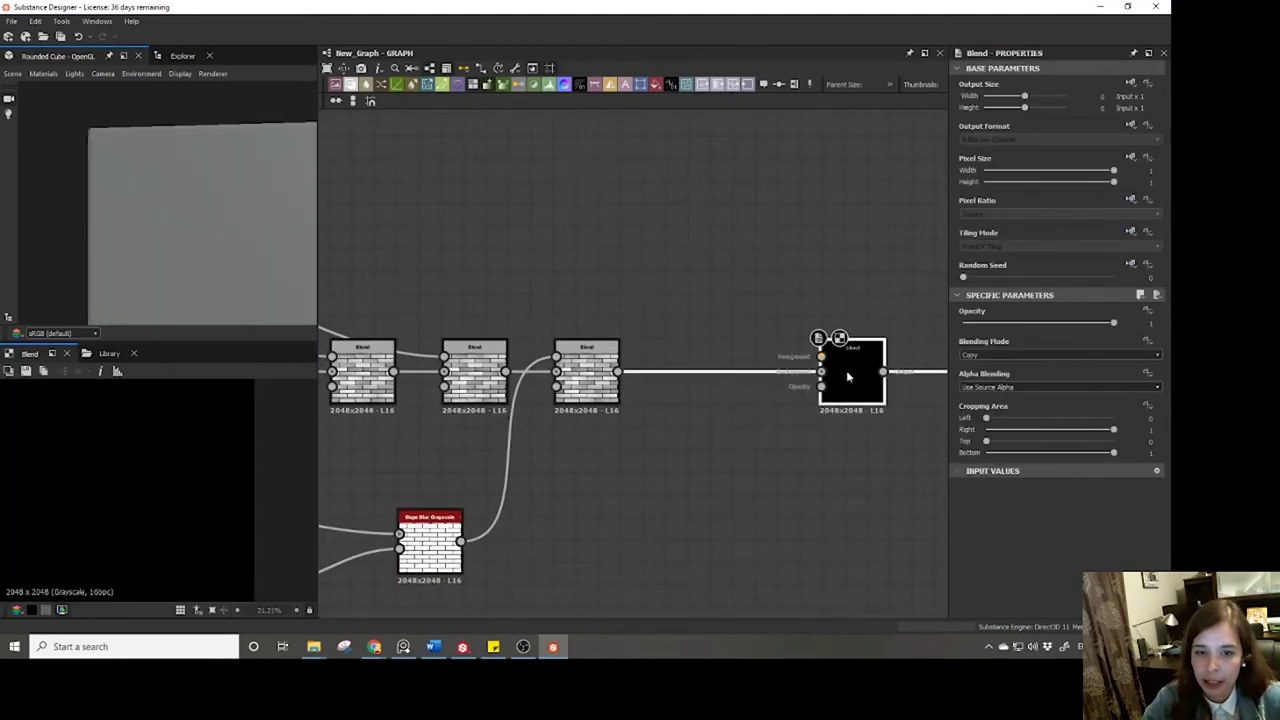
drag(846, 370, 776, 375)
Add a Clouds 2 node and connect it to the new Blend's foreground input.
key(space)
text(clou)
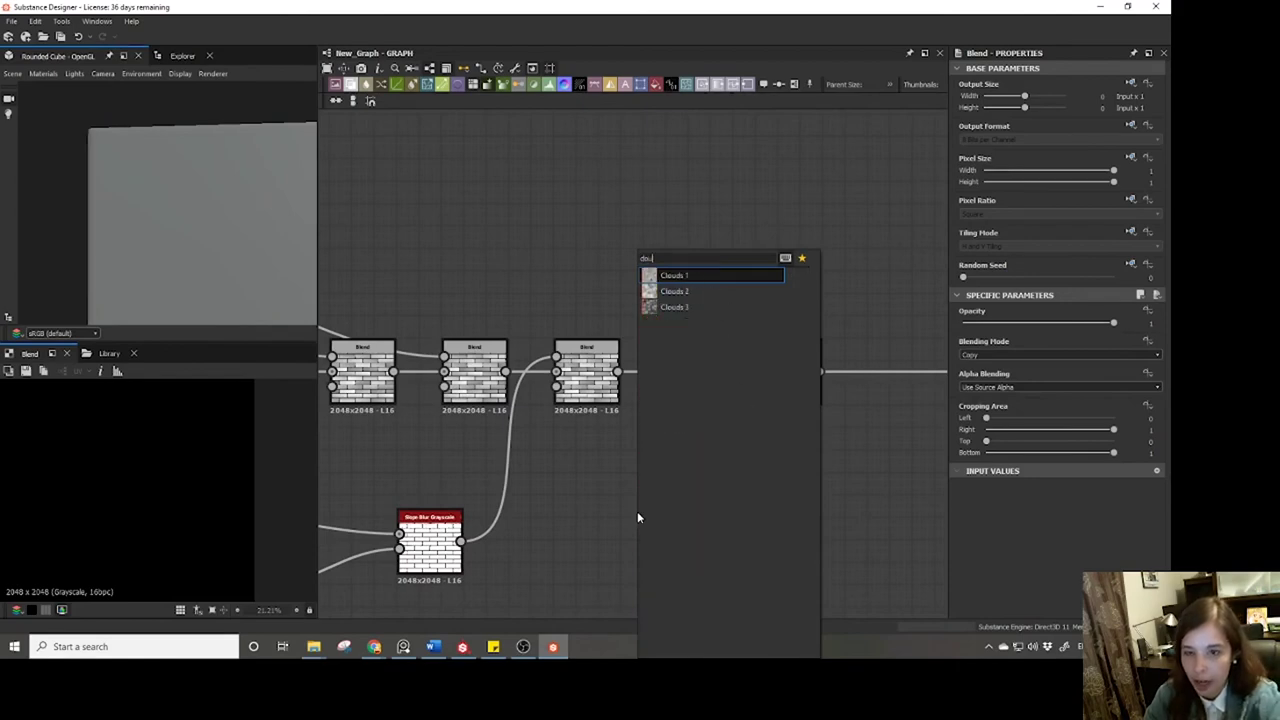
click(680, 291)
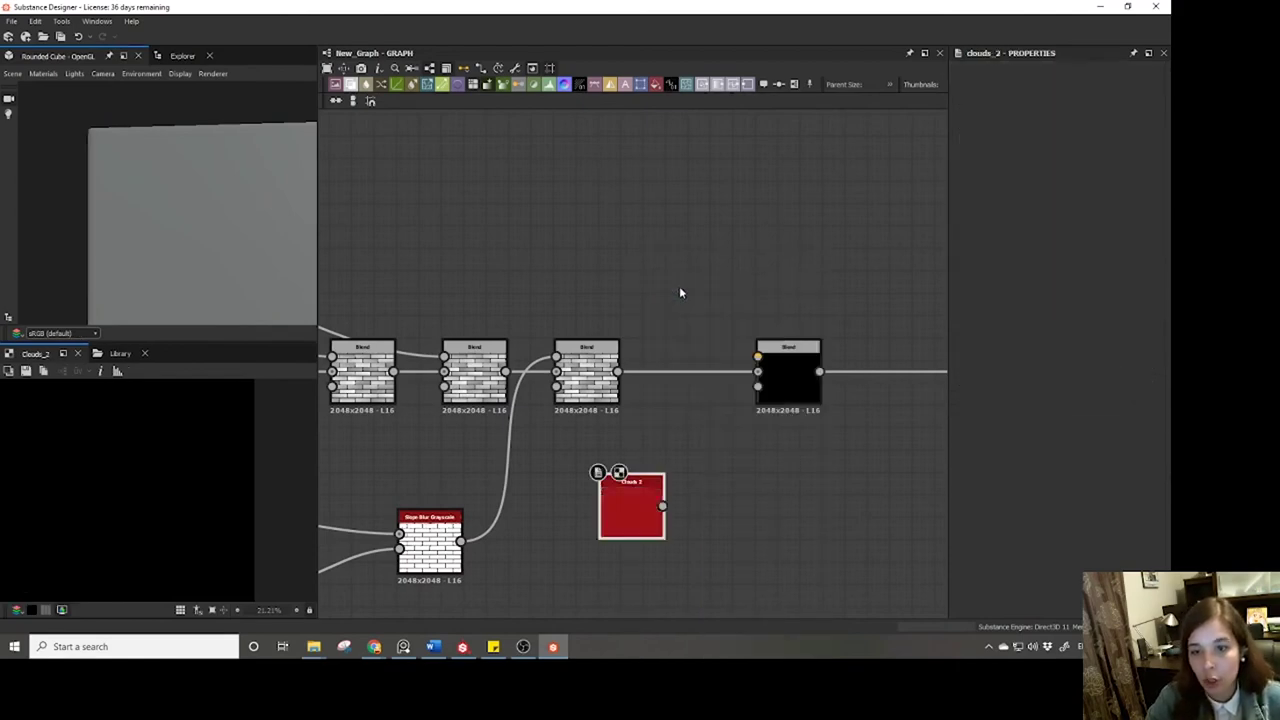
drag(662, 505, 758, 358)
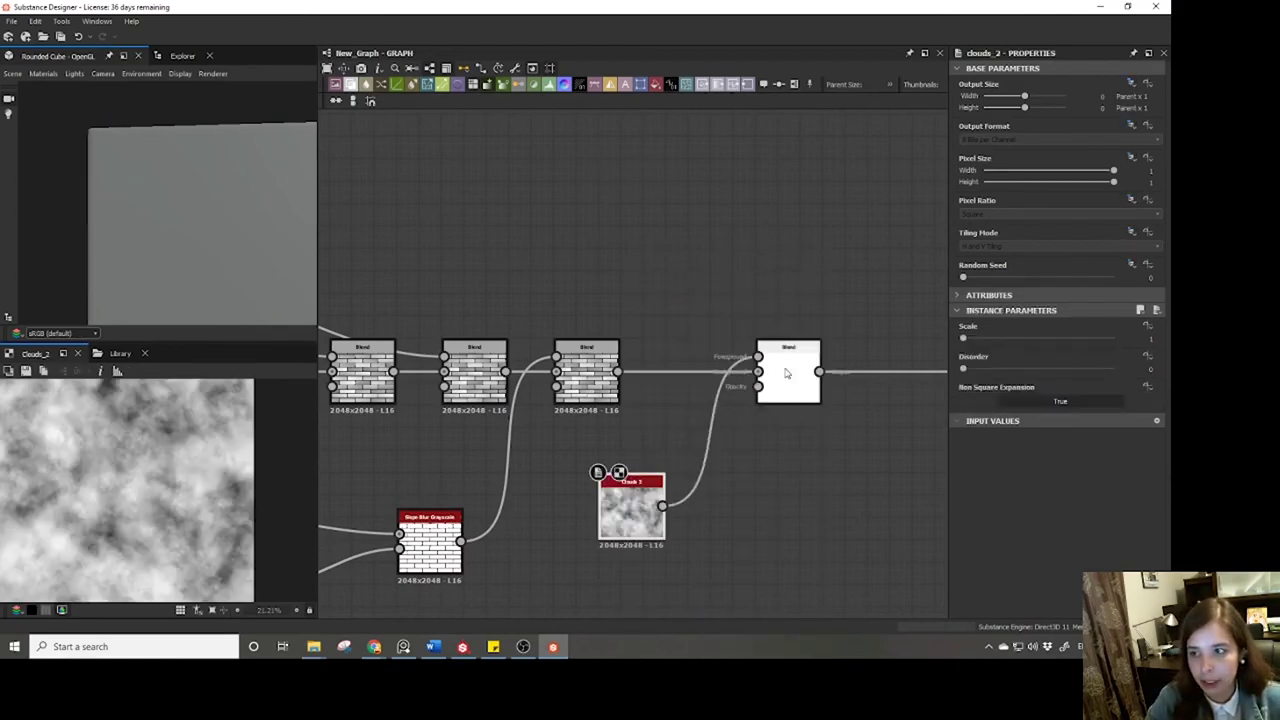
Set the new Blend's blending mode to Multiply and inspect the brick surface in the 3D view.
double_click(775, 360)
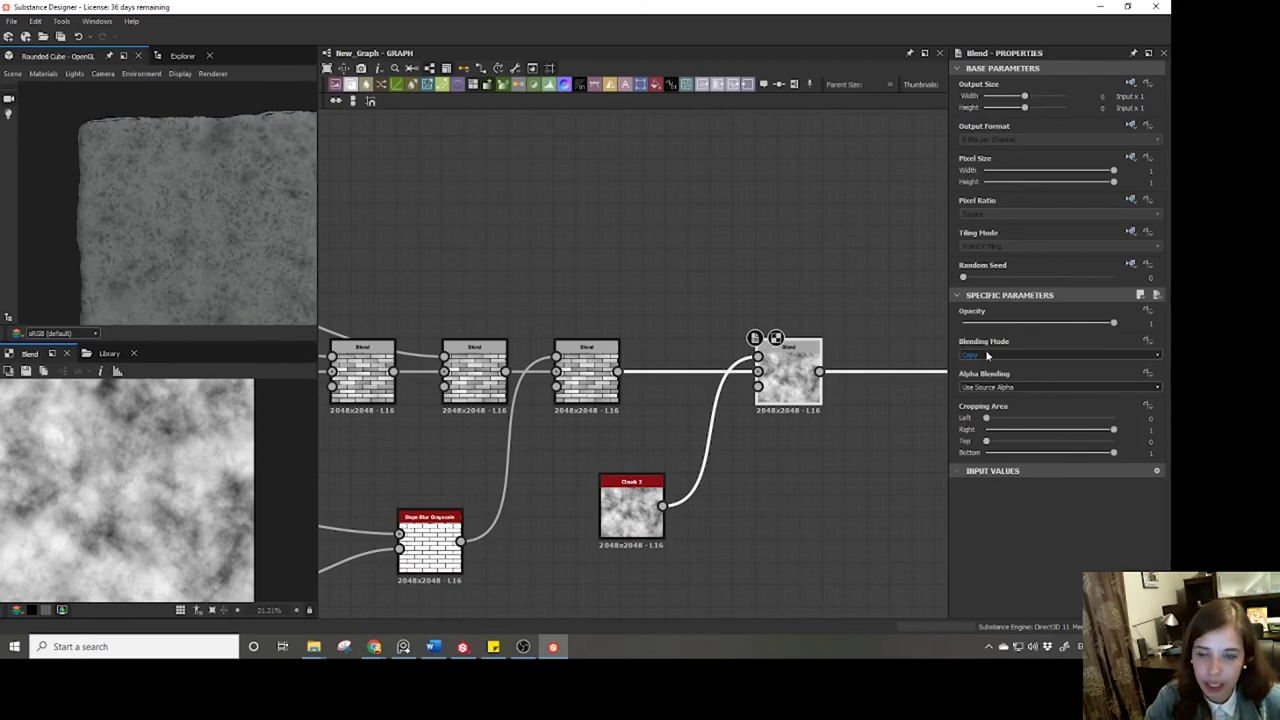
click(988, 356)
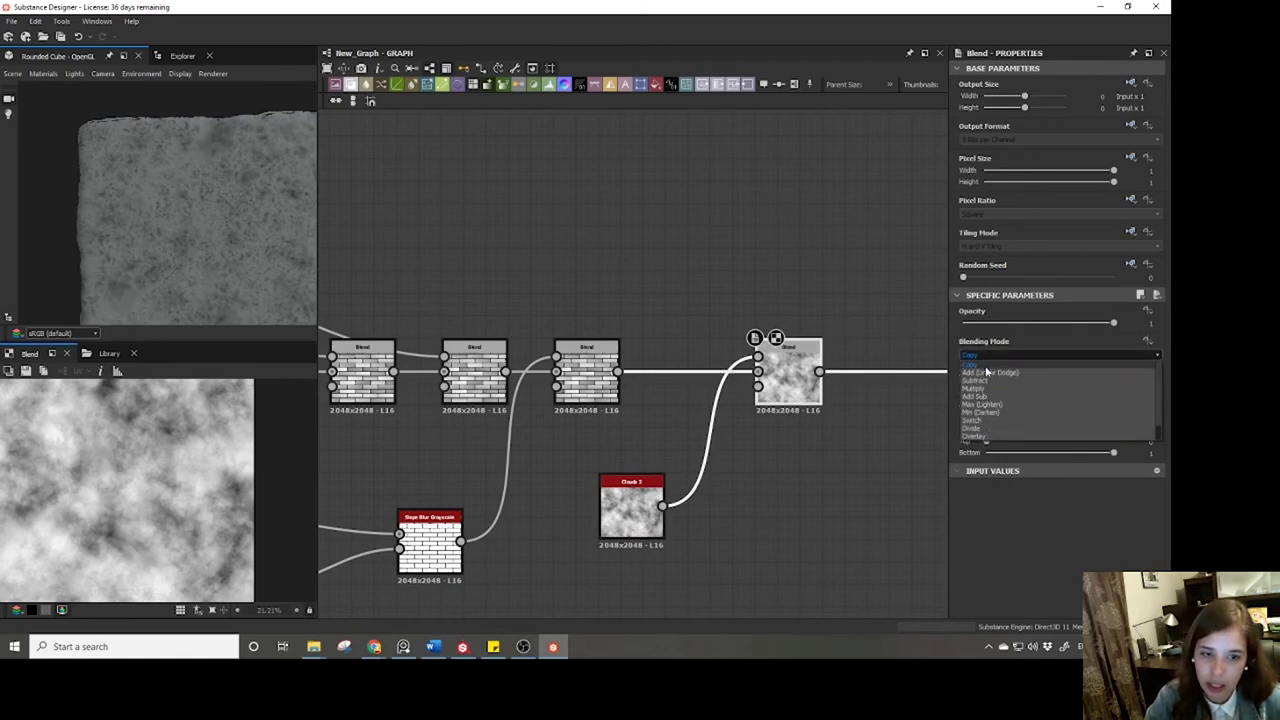
click(978, 388)
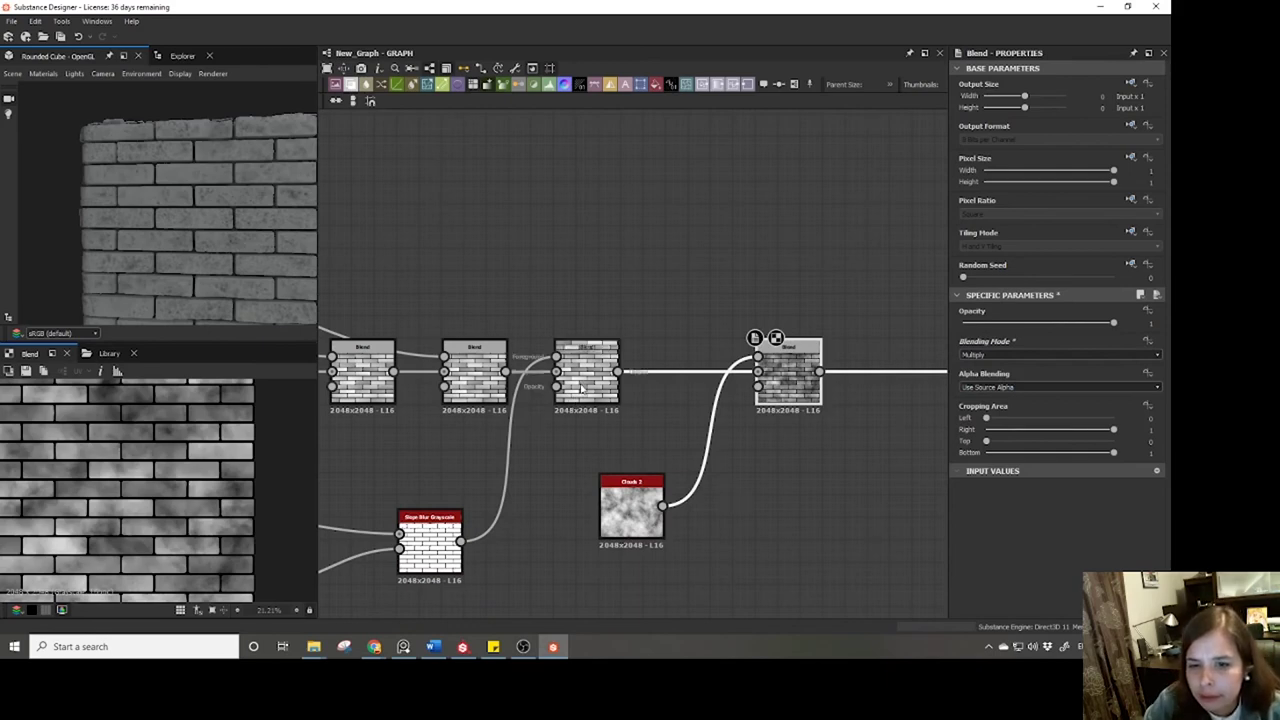
drag(297, 277, 274, 263)
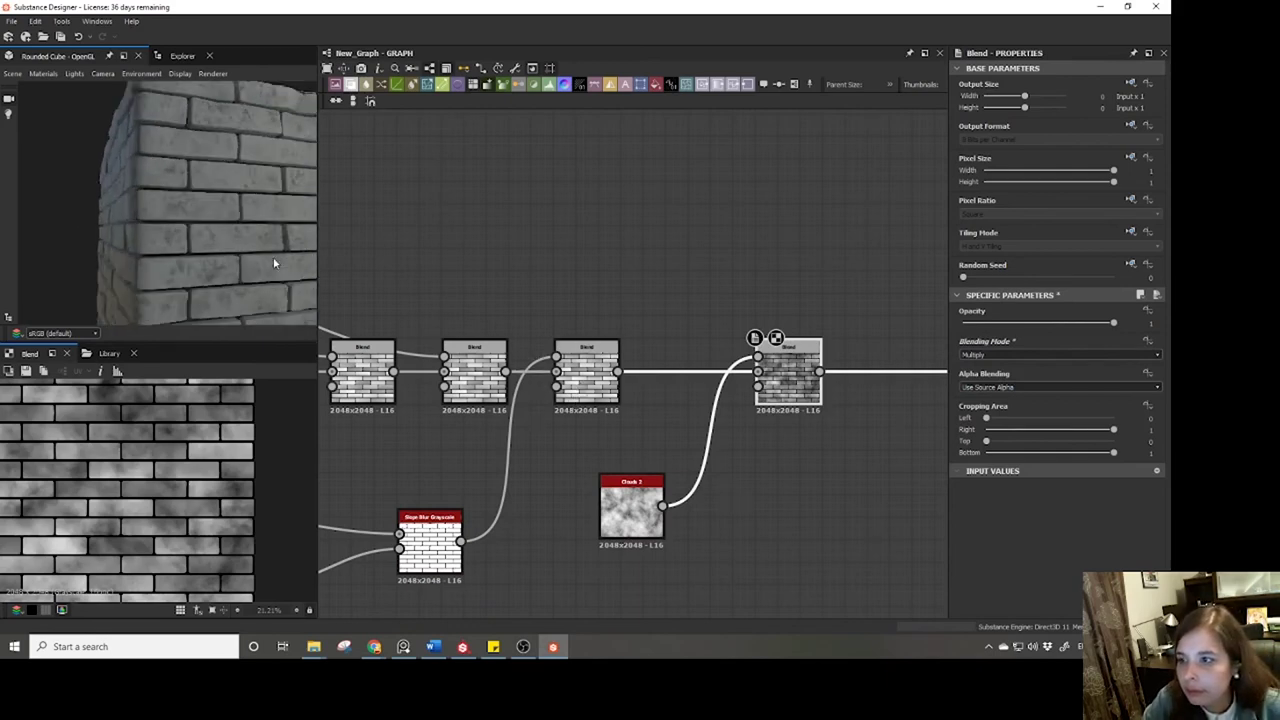
scroll(274, 263, up, 3)
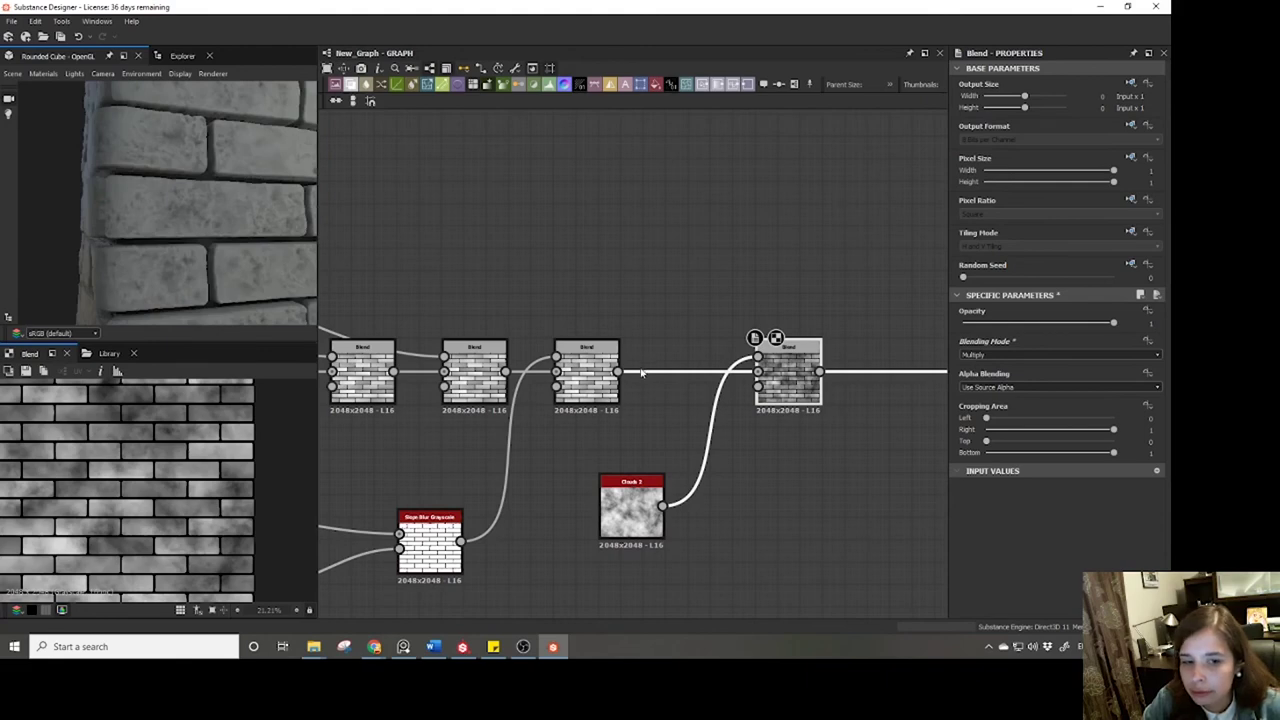
scroll(641, 372, down, 5)
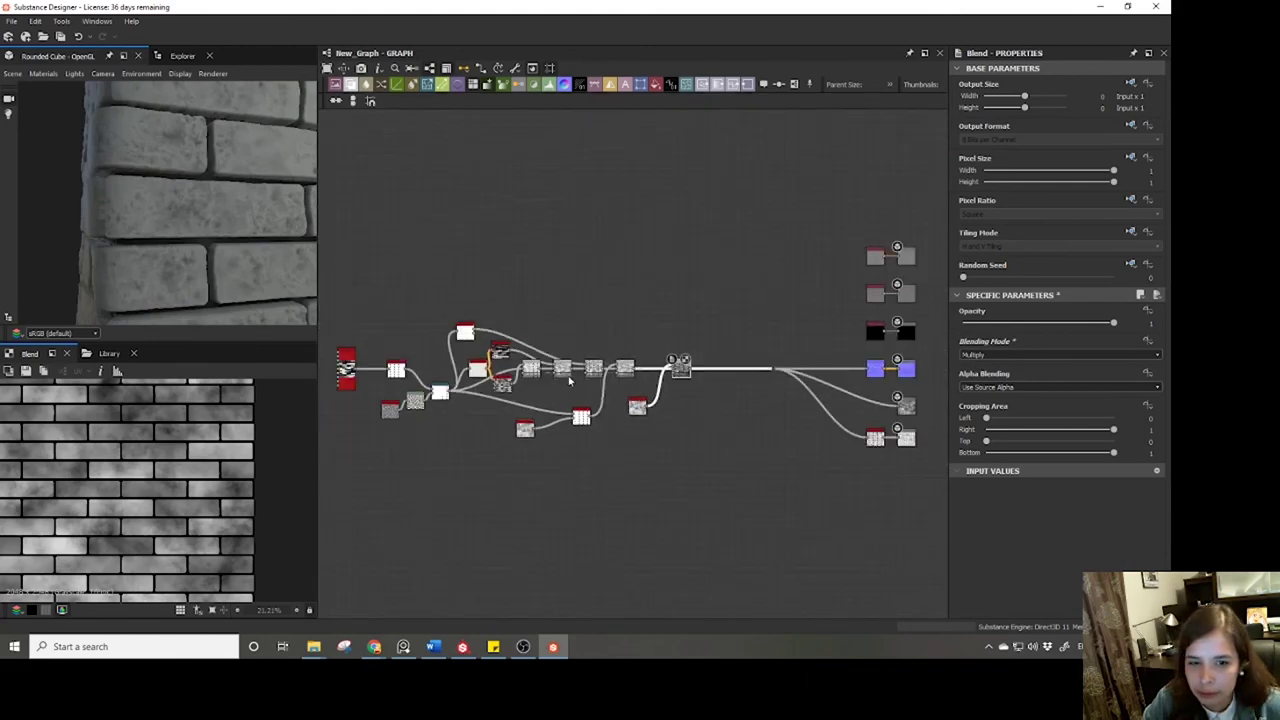
right_click(576, 289)
key(Escape)
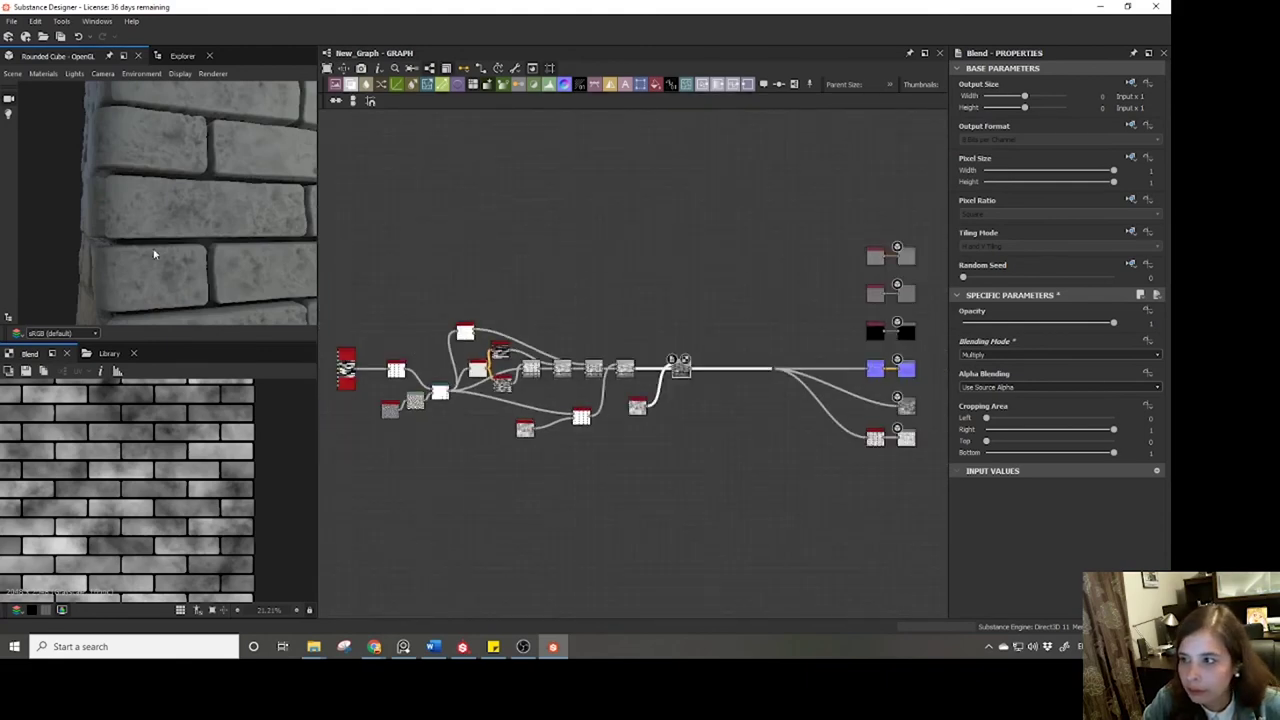
drag(150, 248, 227, 228)
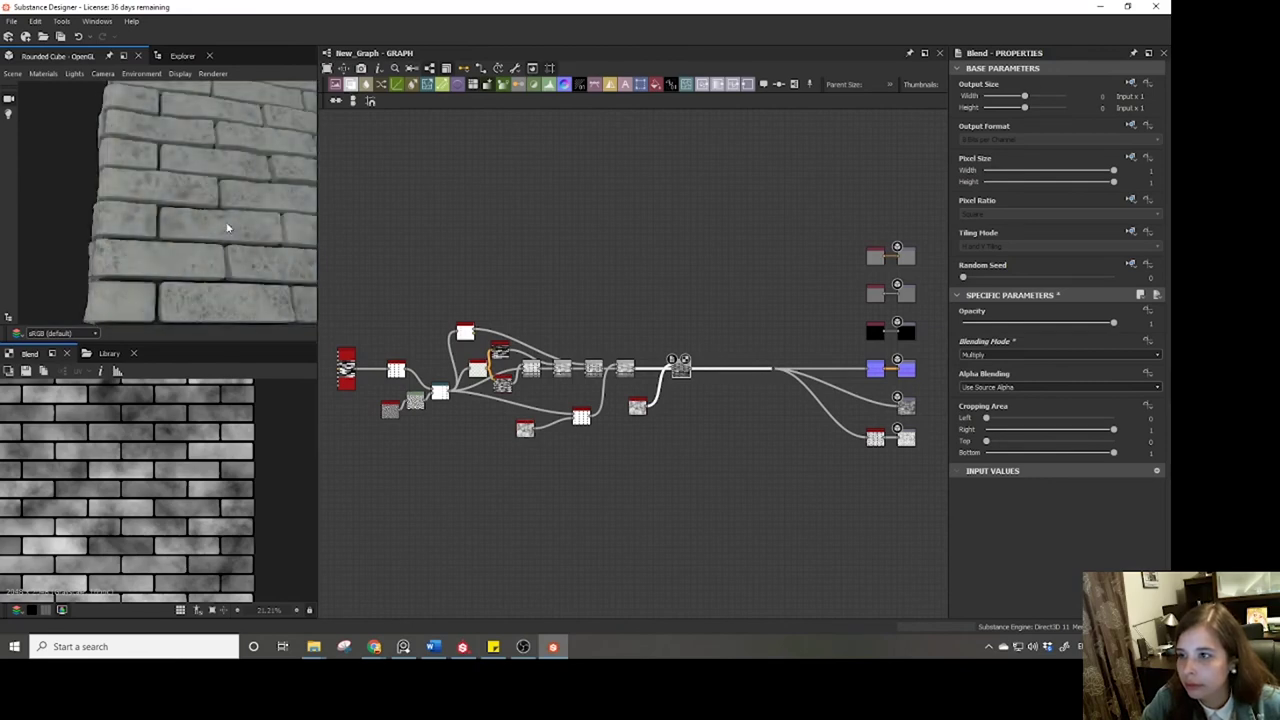
Set the Scale of the Clouds 2 node feeding the Multiply blend to 3 and check the bricks in 3D.
drag(639, 408, 633, 431)
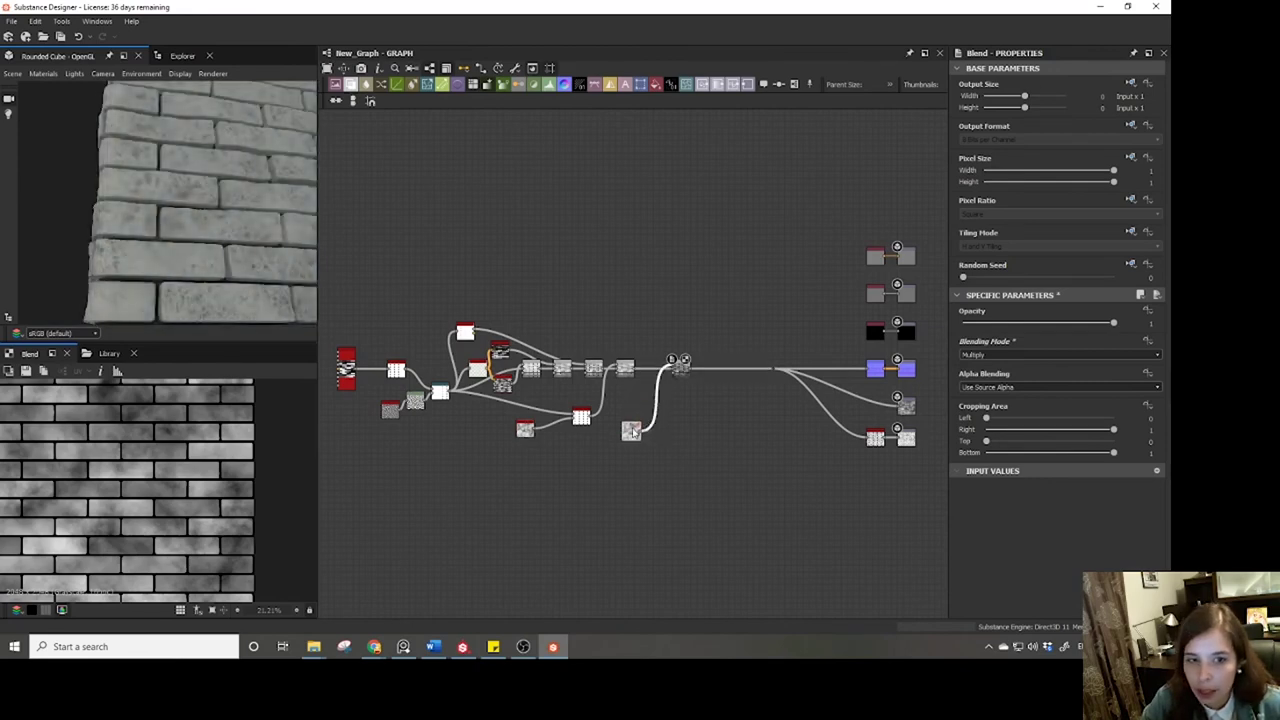
double_click(633, 431)
drag(994, 338, 1005, 338)
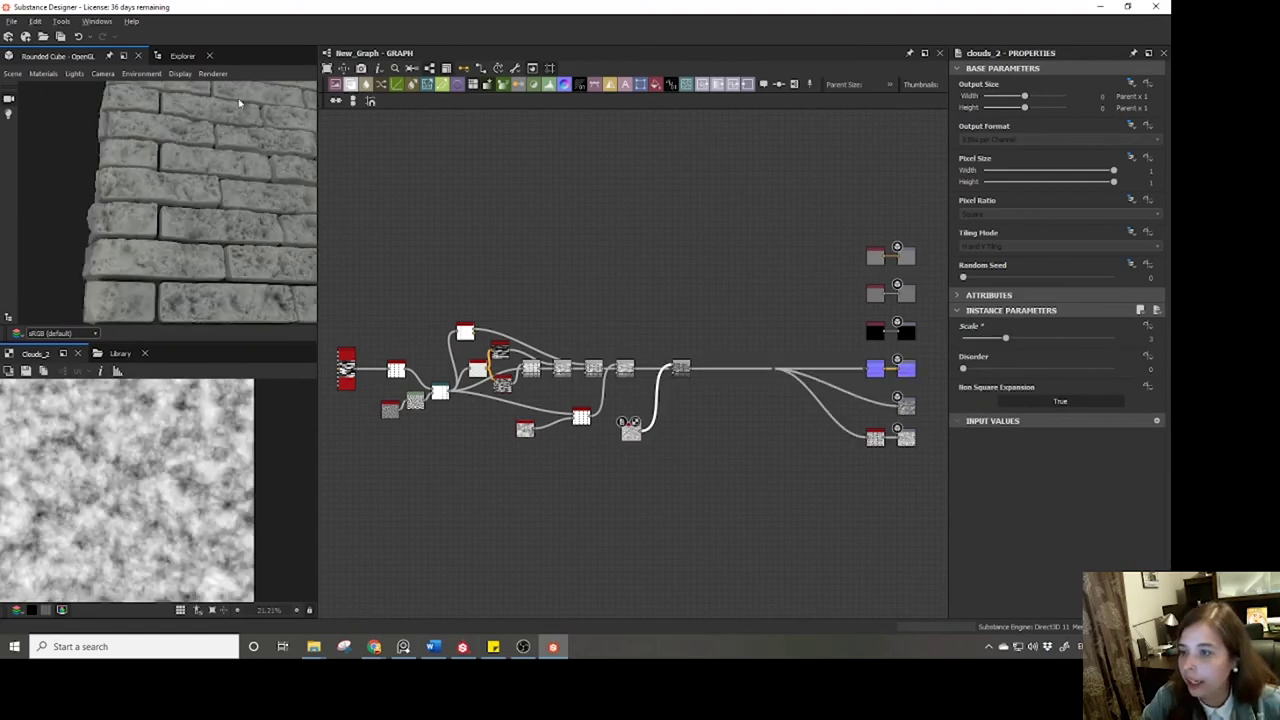
drag(238, 100, 176, 163)
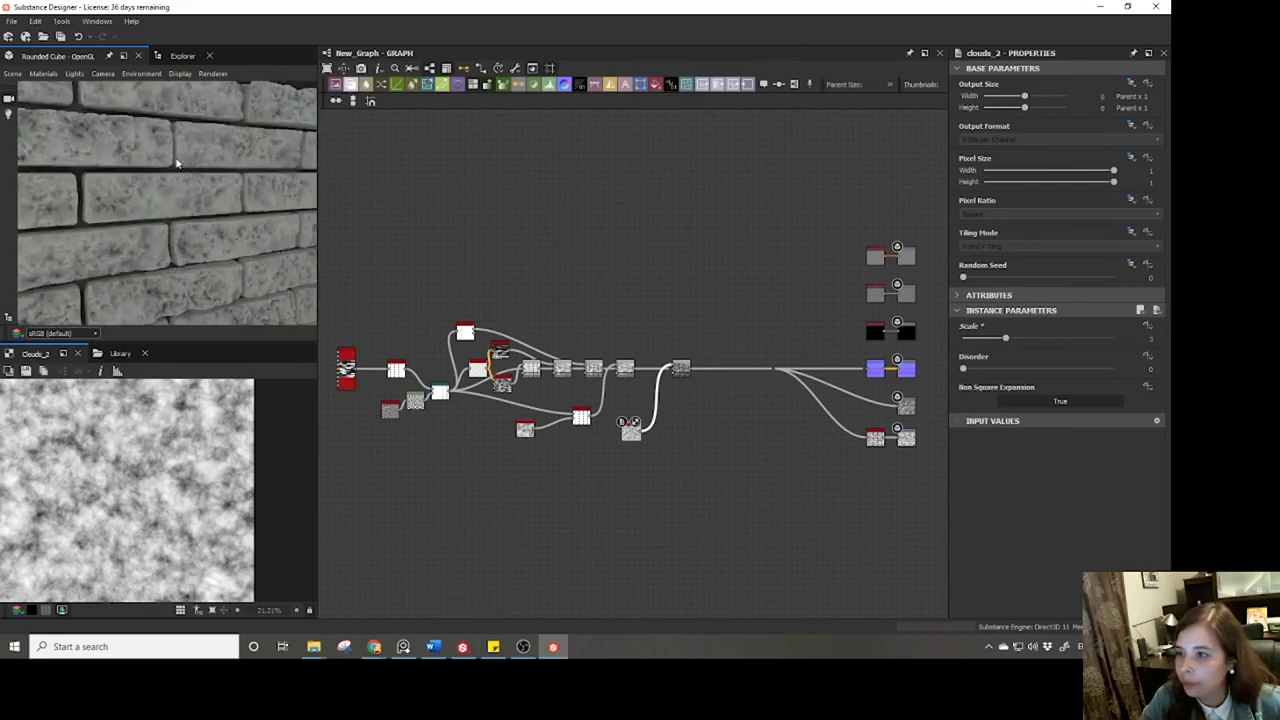
Move the Clouds 2 node that feeds the Multiply blend above the row of Blend nodes.
scroll(691, 398, up, 3)
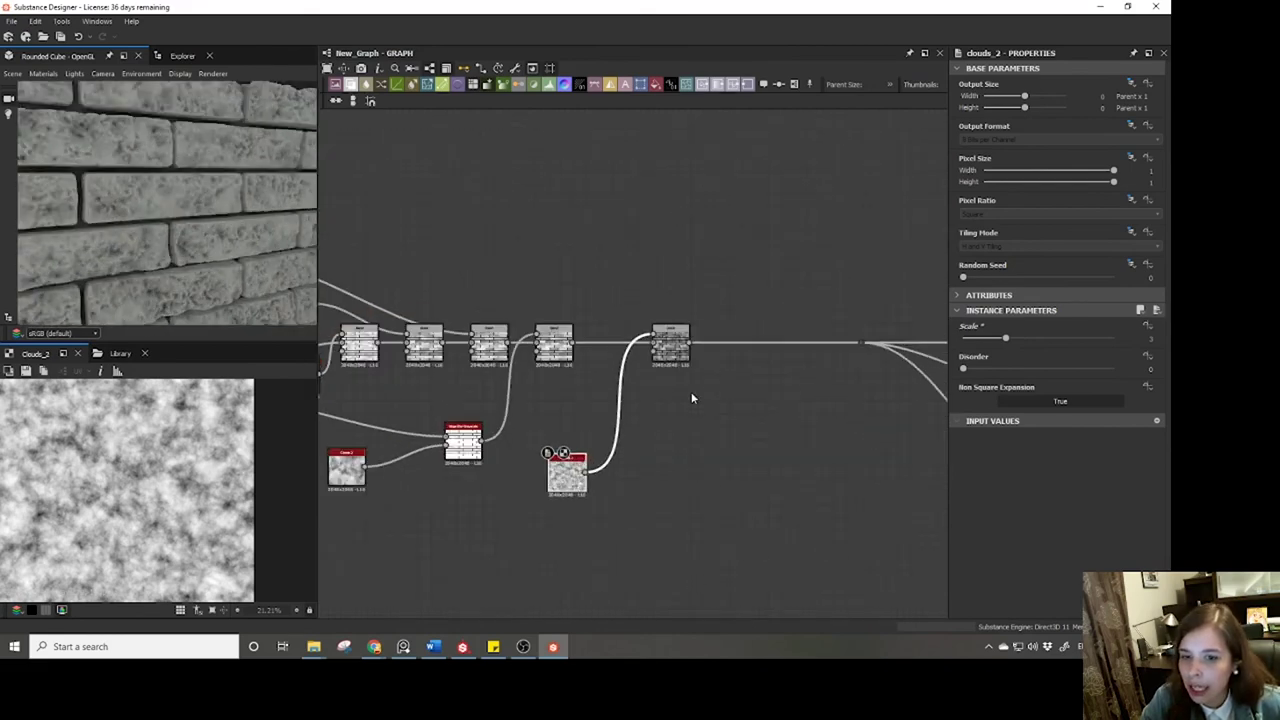
drag(570, 462, 581, 233)
middle_drag(628, 228, 626, 337)
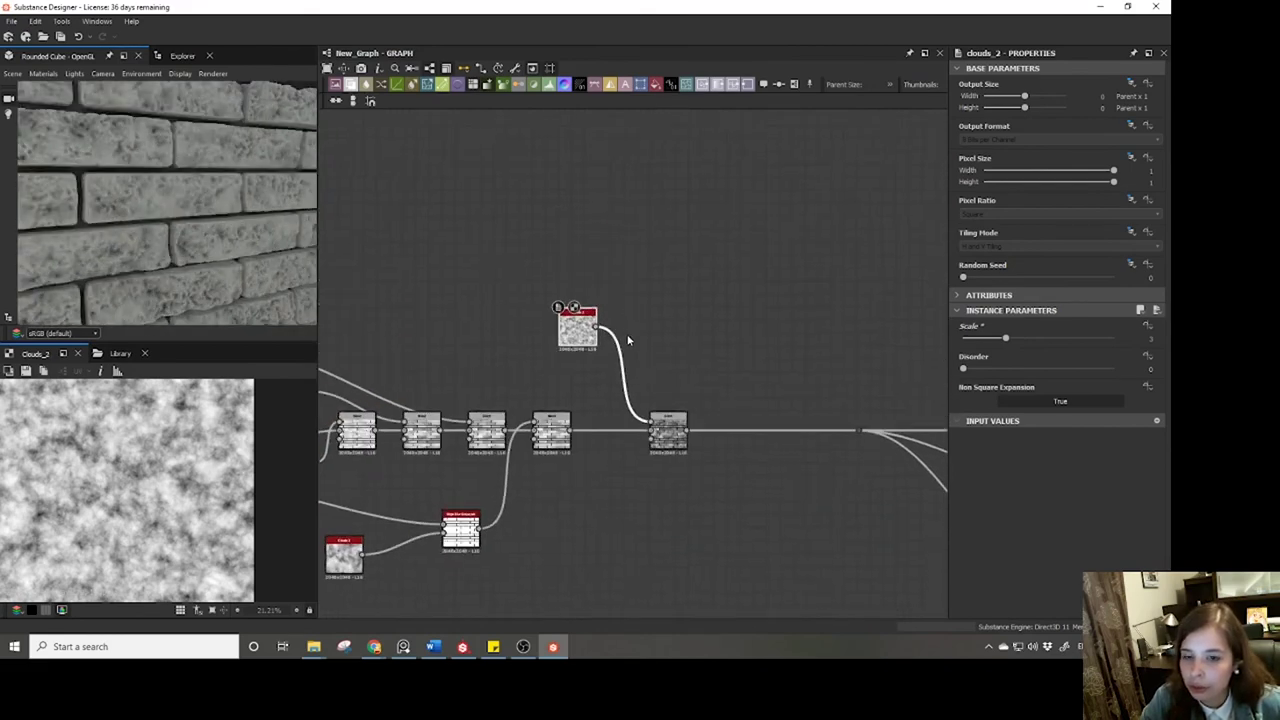
Align the Clouds 2 node above the preceding Blend, add a Directional Warp node beside it, and connect Clouds 2 to its Input.
scroll(626, 337, up, 5)
middle_drag(552, 226, 555, 324)
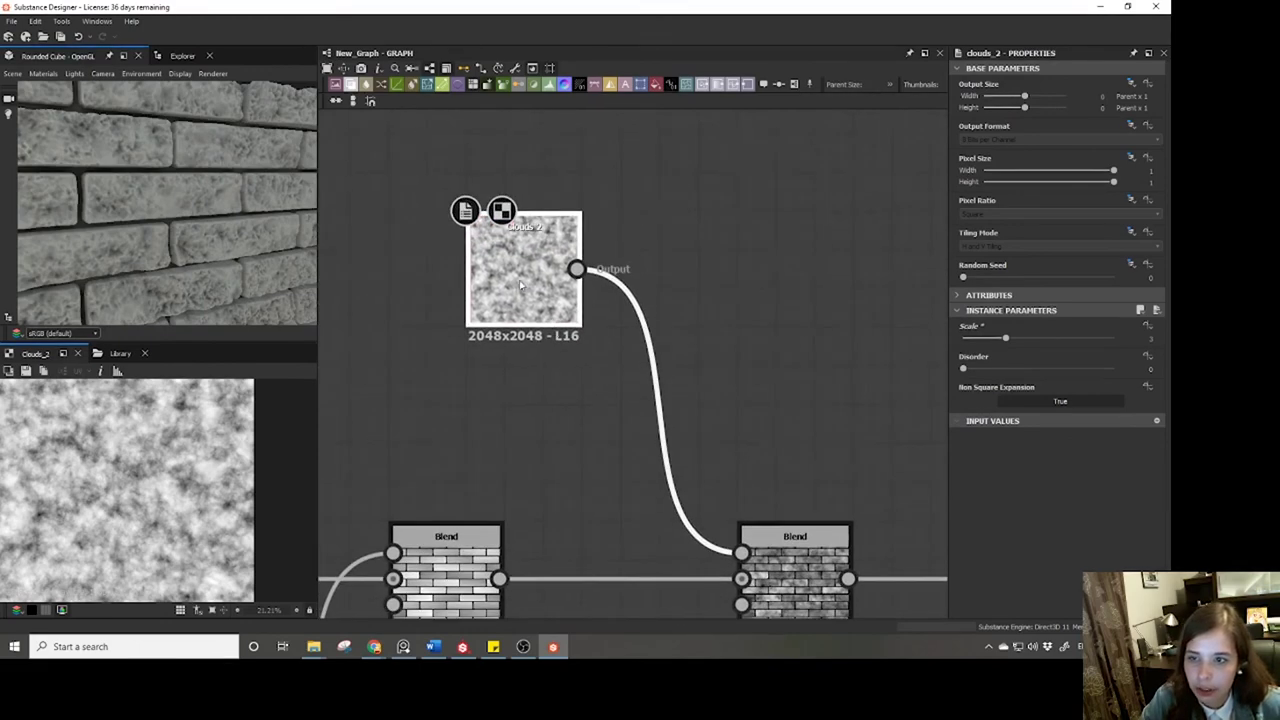
drag(527, 285, 452, 307)
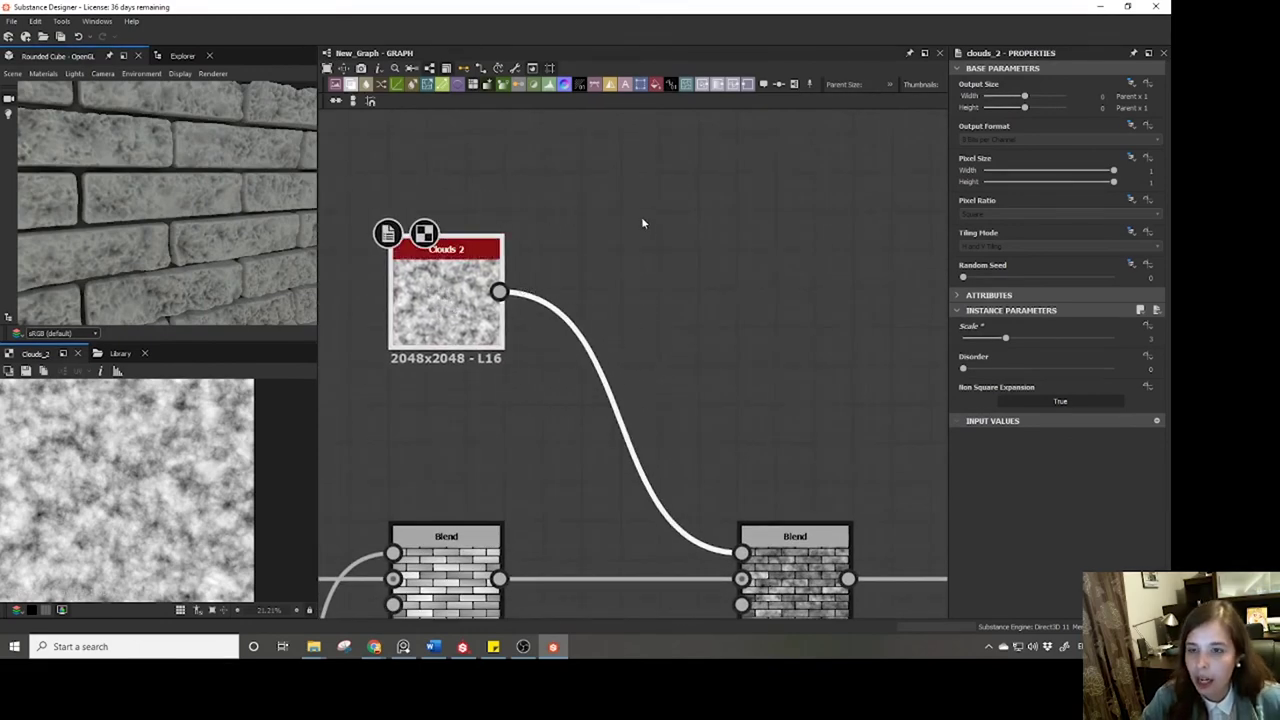
click(457, 282)
key(space)
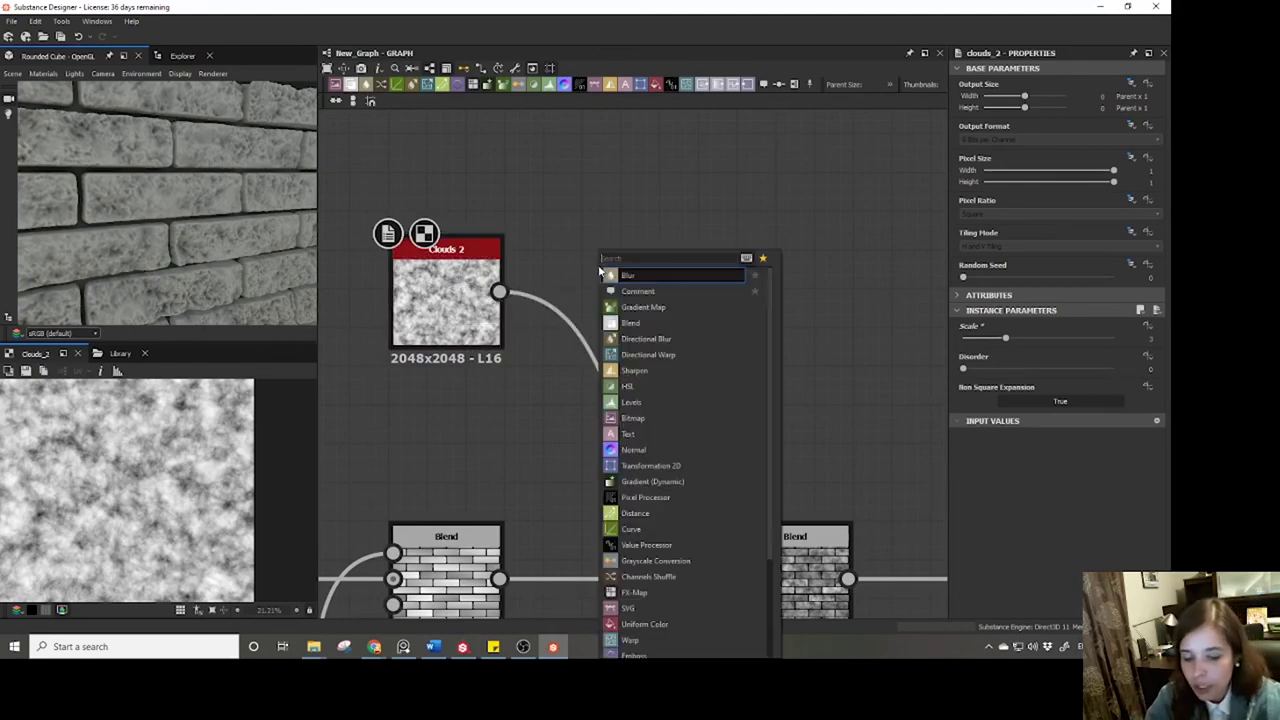
text(dire)
click(640, 291)
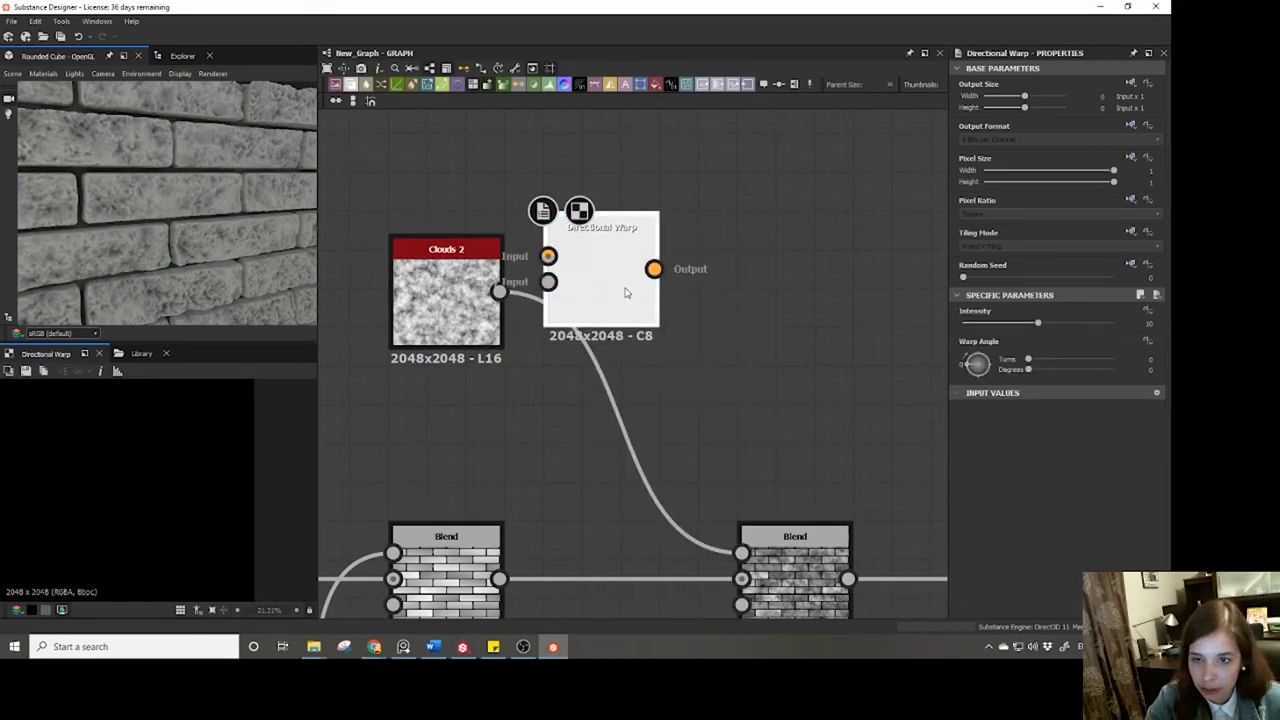
drag(620, 295, 777, 322)
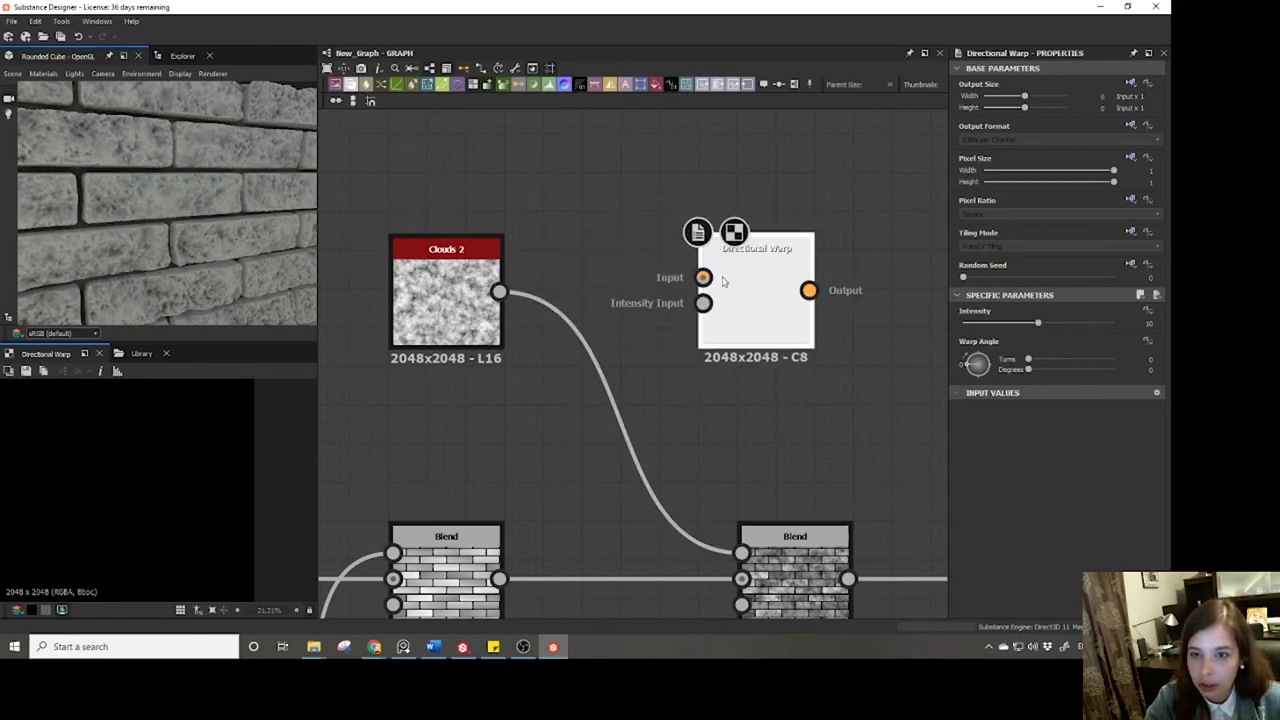
drag(498, 291, 703, 277)
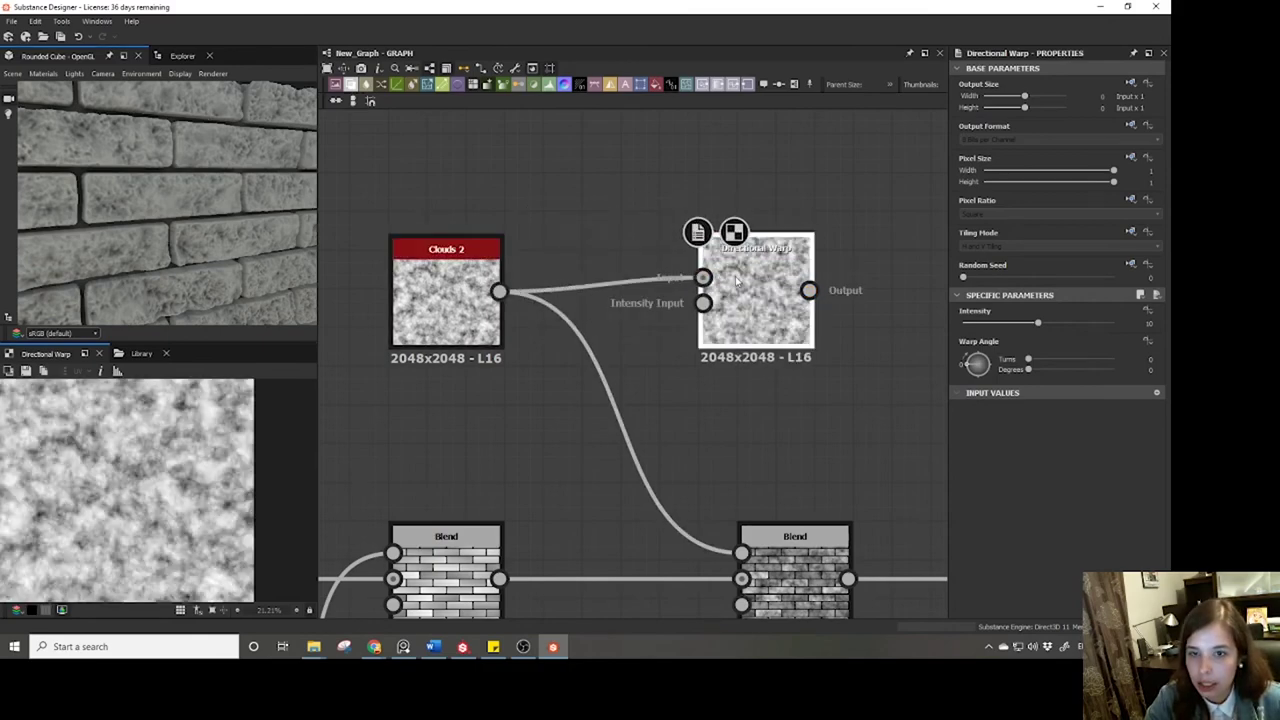
Connect the output of the upper flood fill conversion node to the Directional Warp's Intensity Input.
scroll(591, 456, down, 4)
scroll(476, 456, down, 1)
middle_drag(476, 456, 648, 378)
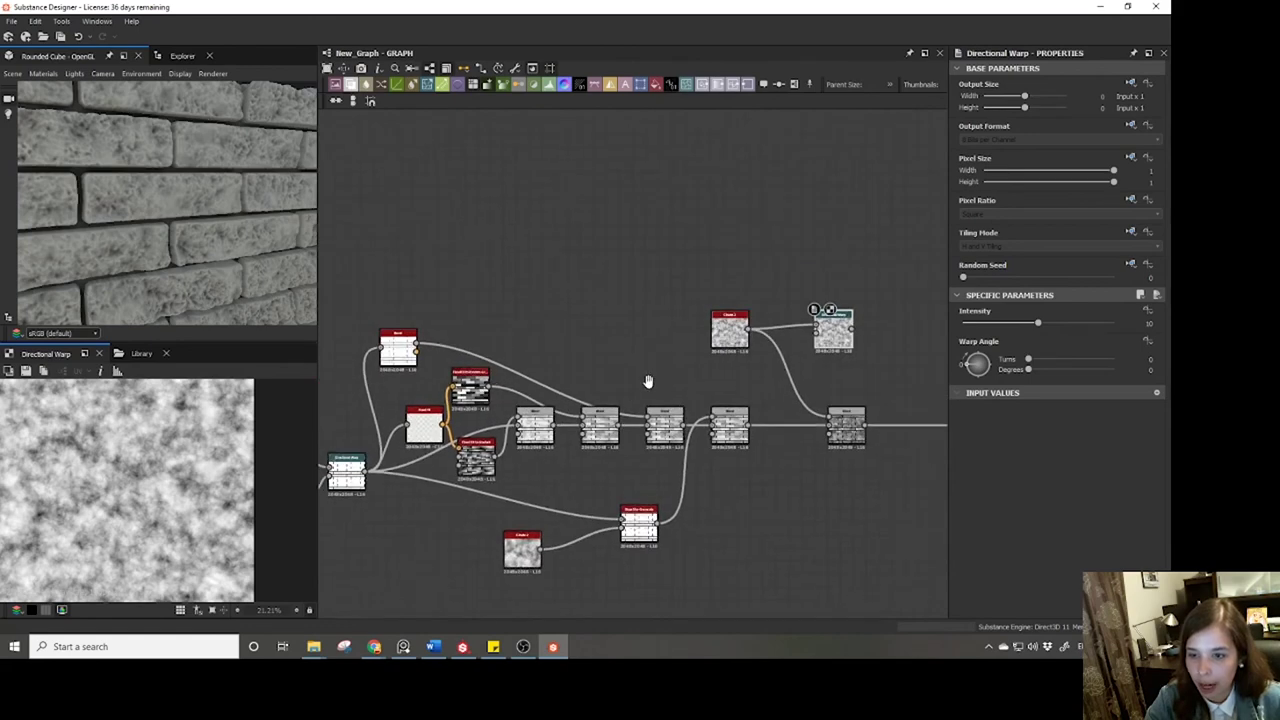
drag(490, 393, 815, 338)
middle_drag(822, 307, 632, 330)
scroll(632, 330, up, 6)
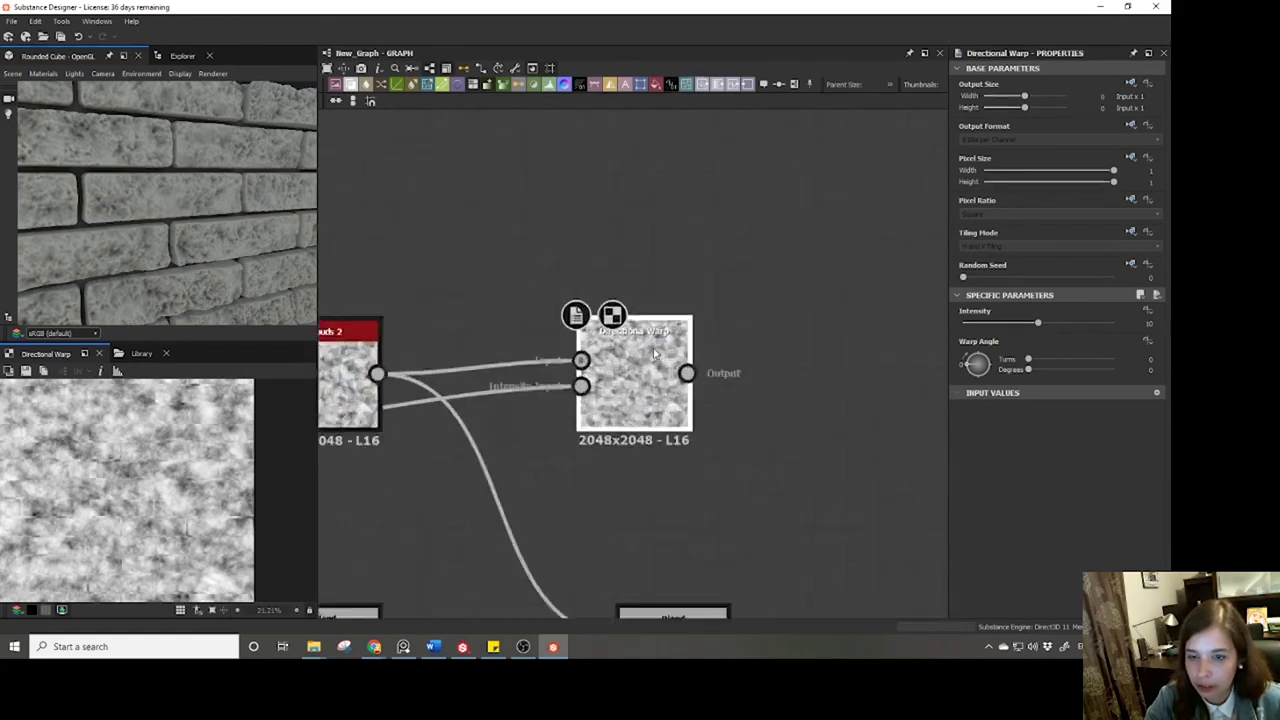
Set the Directional Warp's Intensity to 40.
scroll(25, 513, up, 4)
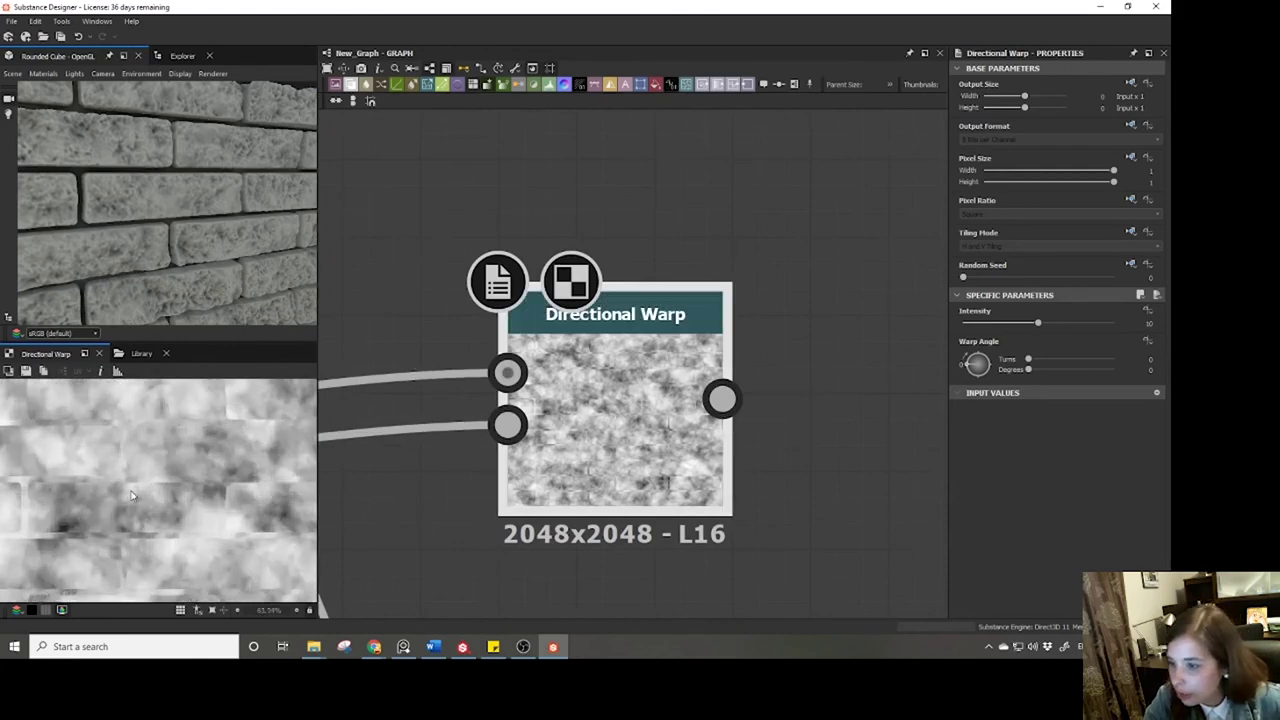
scroll(171, 496, down, 2)
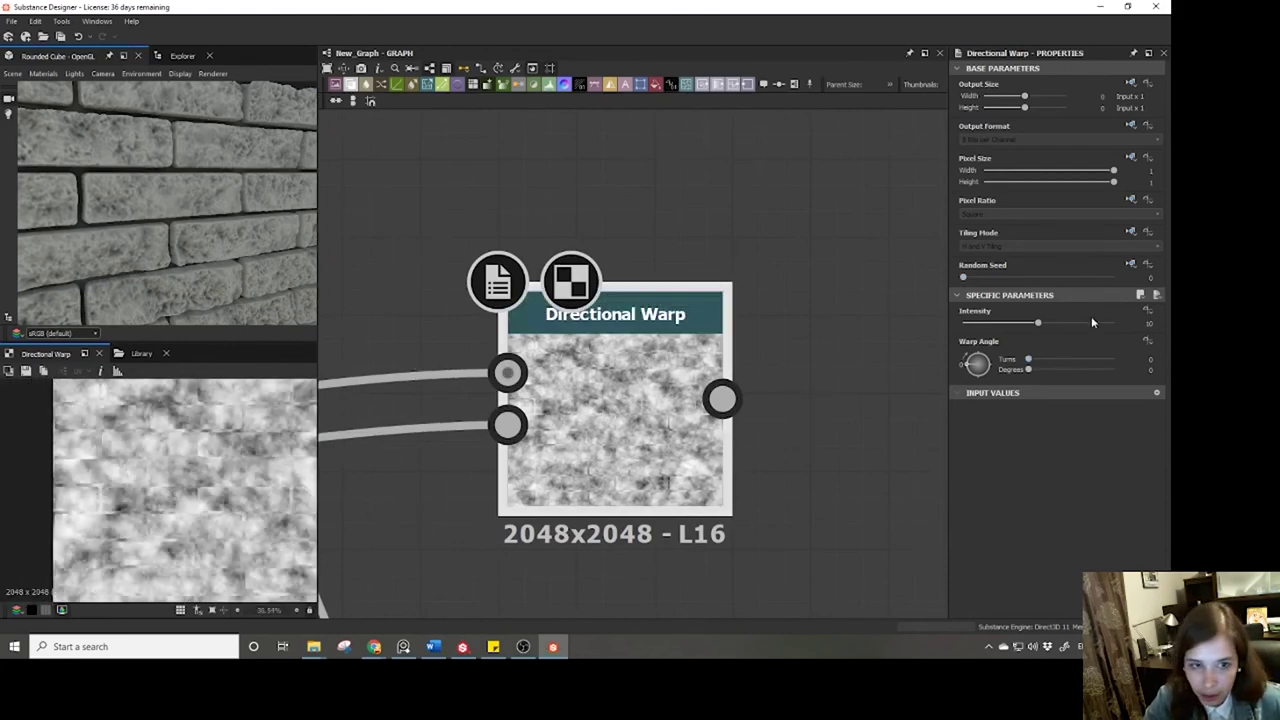
drag(1040, 324, 1113, 324)
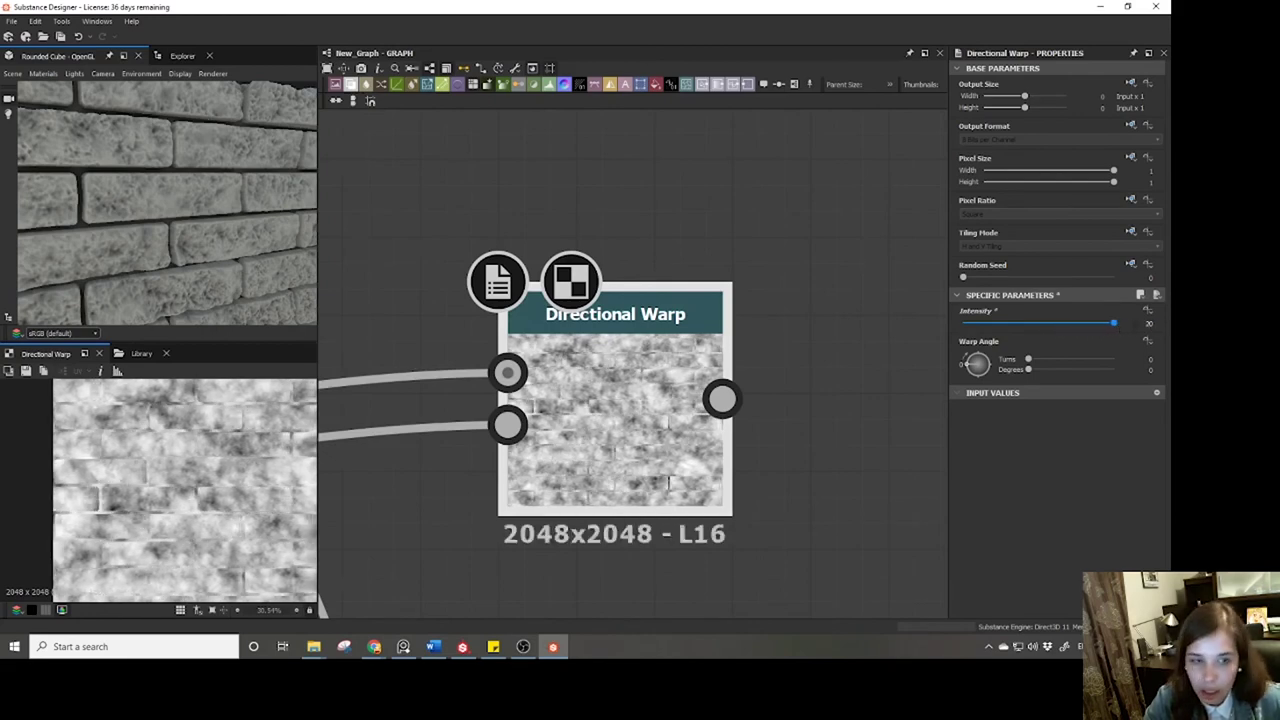
click(1149, 323)
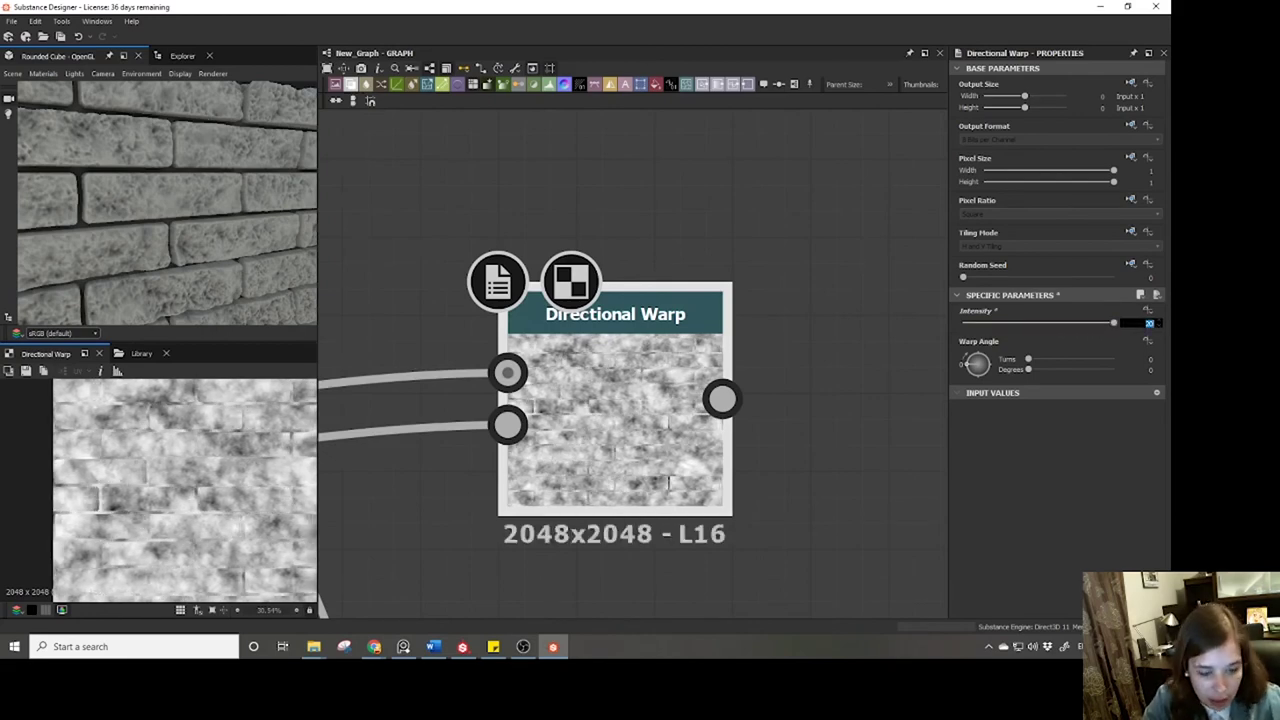
text(10)
key(Return)
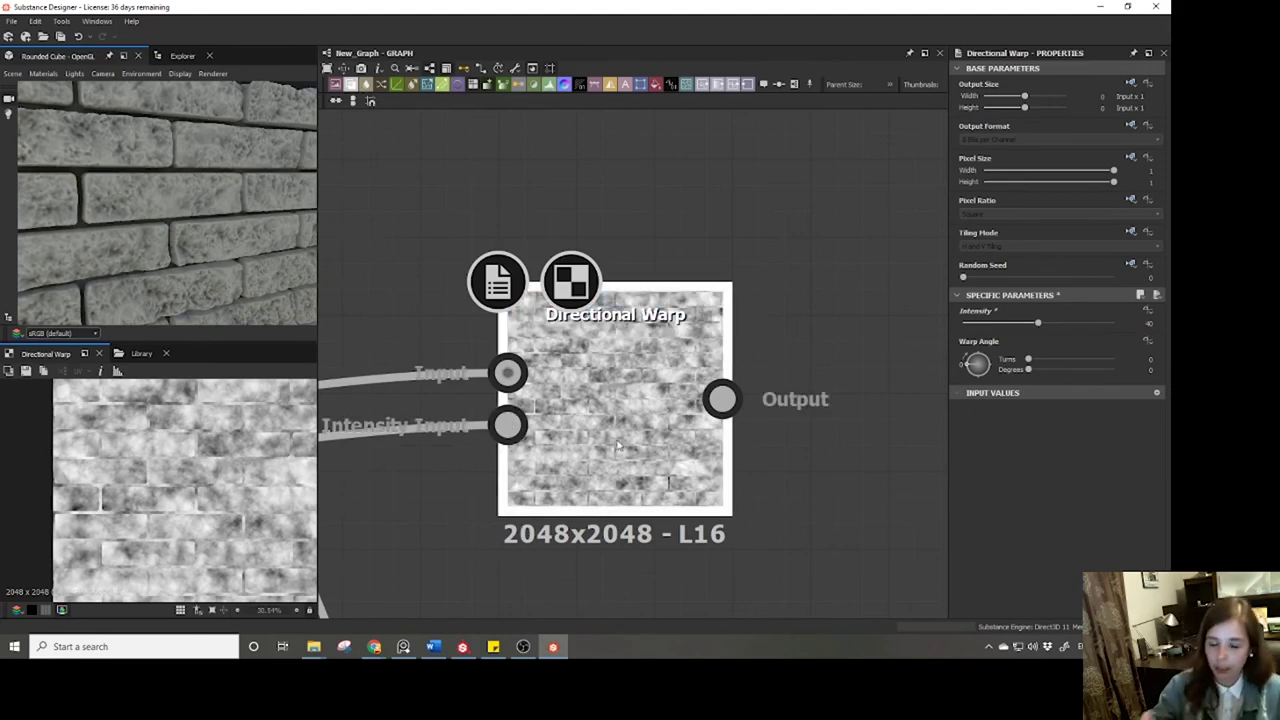
Set the Directional Warp's Warp Angle to about 121 degrees.
scroll(638, 462, down, 3)
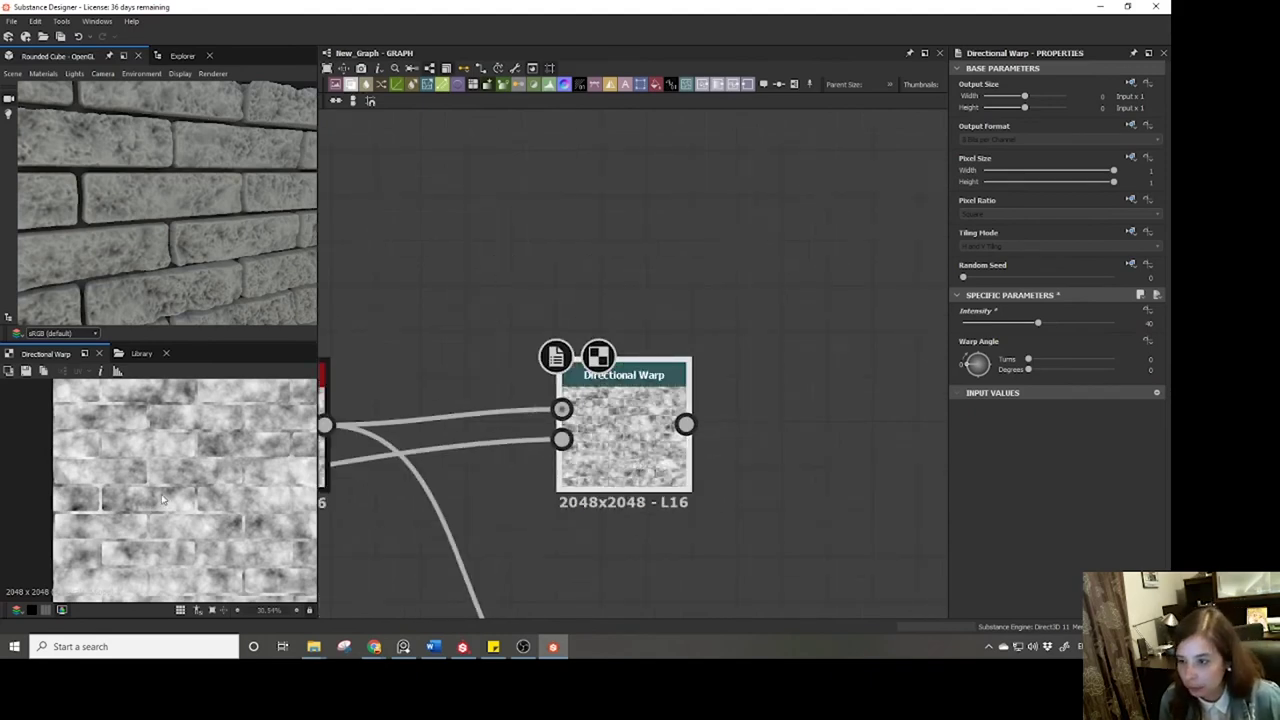
middle_drag(705, 537, 757, 329)
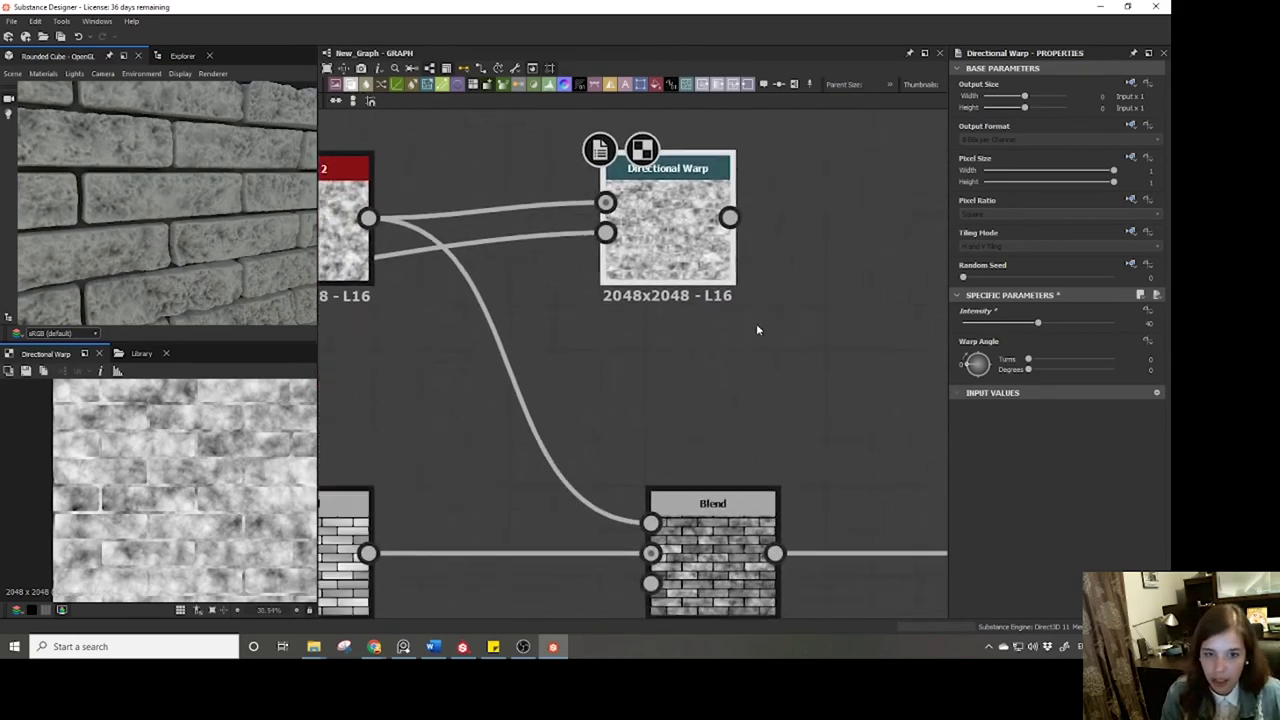
drag(967, 358, 996, 340)
middle_drag(667, 431, 740, 376)
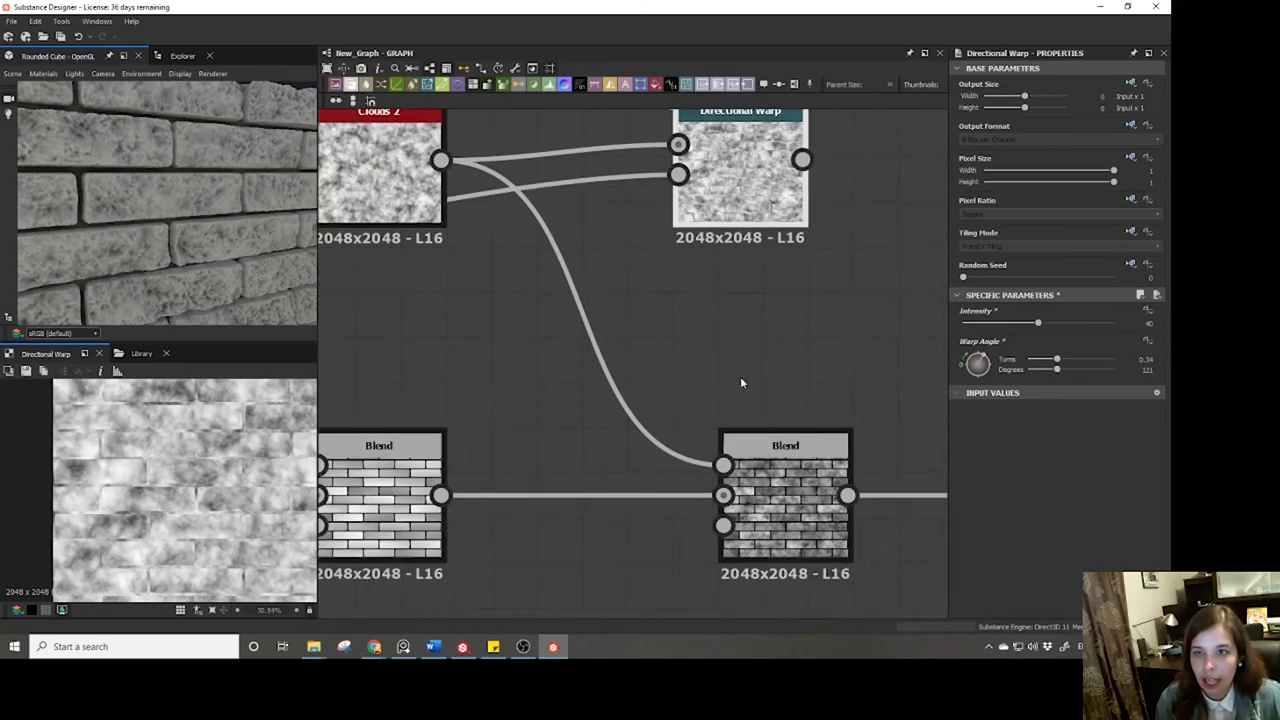
Replace Clouds 2 with the Directional Warp output as the last Blend's foreground, and rearrange both source nodes above the Blend chain.
scroll(740, 376, down, 2)
drag(765, 316, 731, 428)
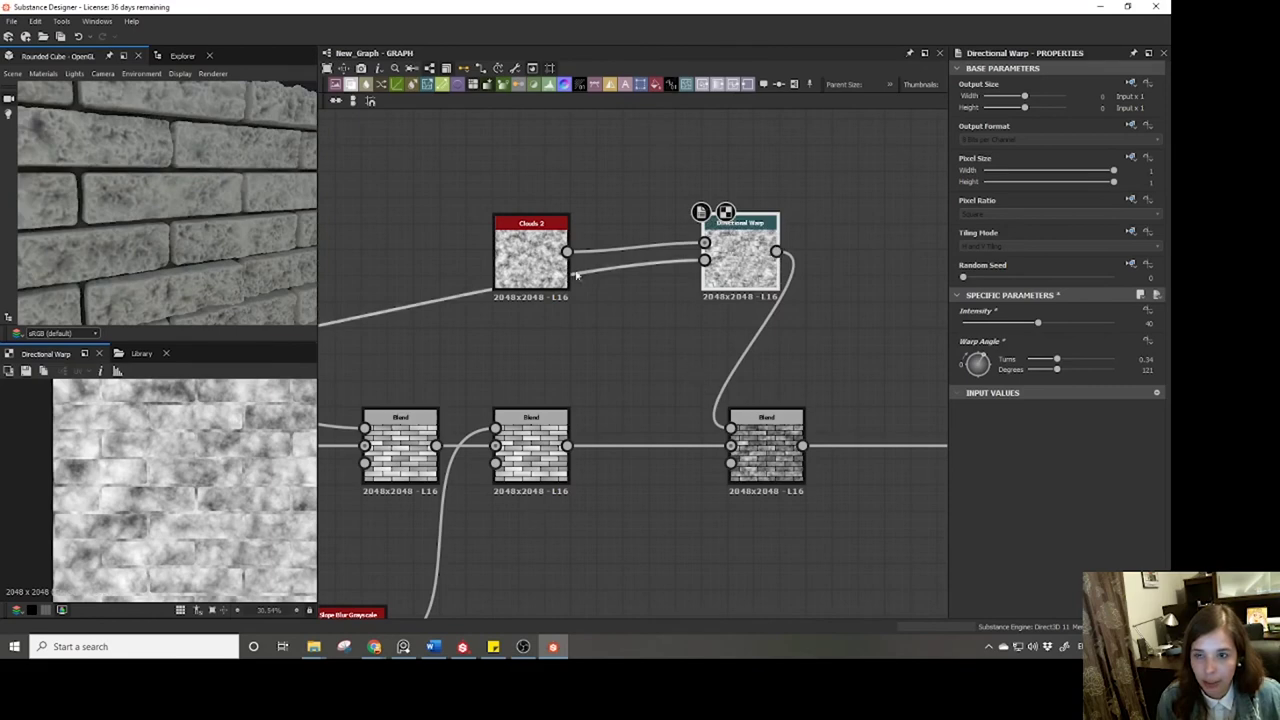
drag(531, 255, 531, 188)
drag(751, 275, 684, 363)
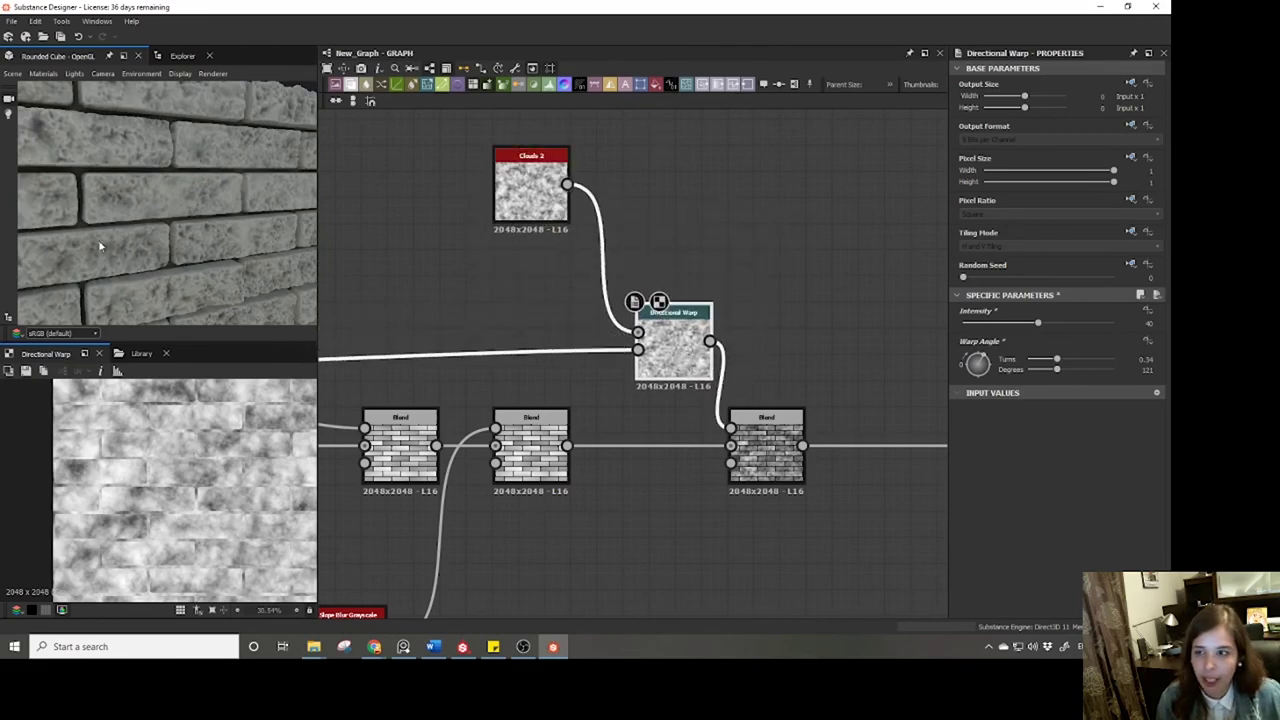
Preview the last Blend node and enlarge the 3D view to show the corner of the brick cube.
drag(100, 245, 181, 206)
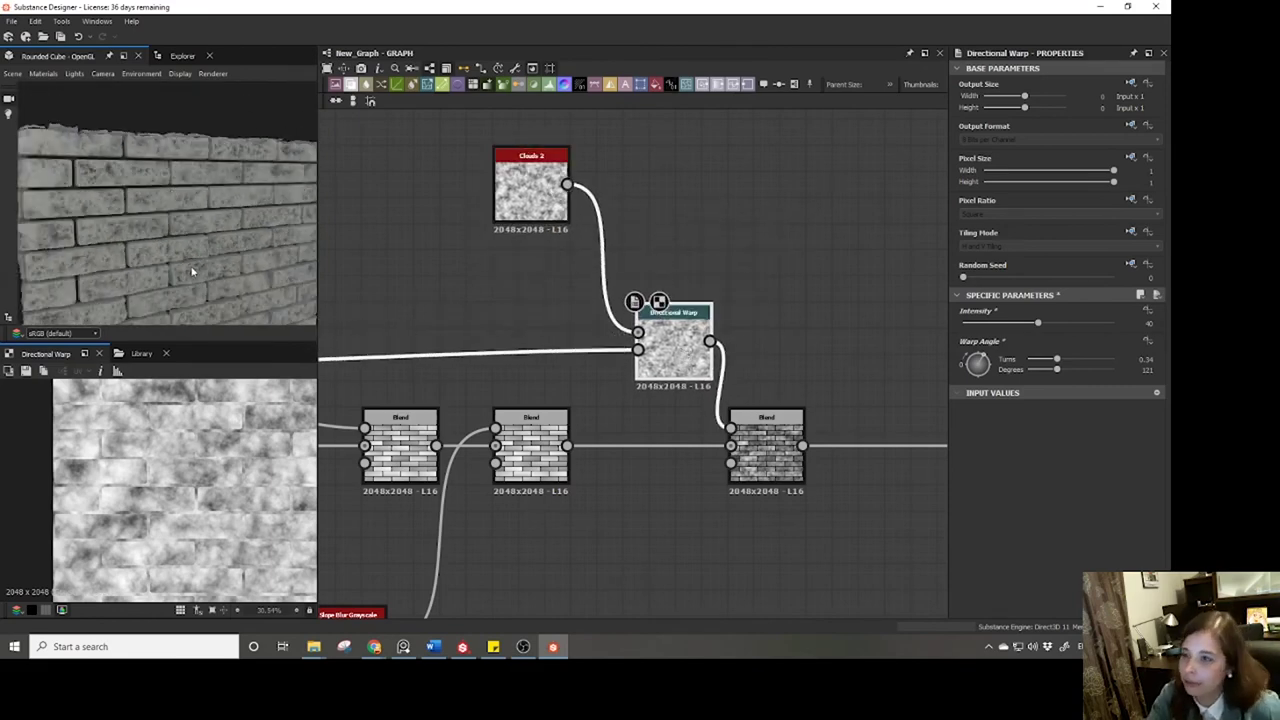
click(766, 445)
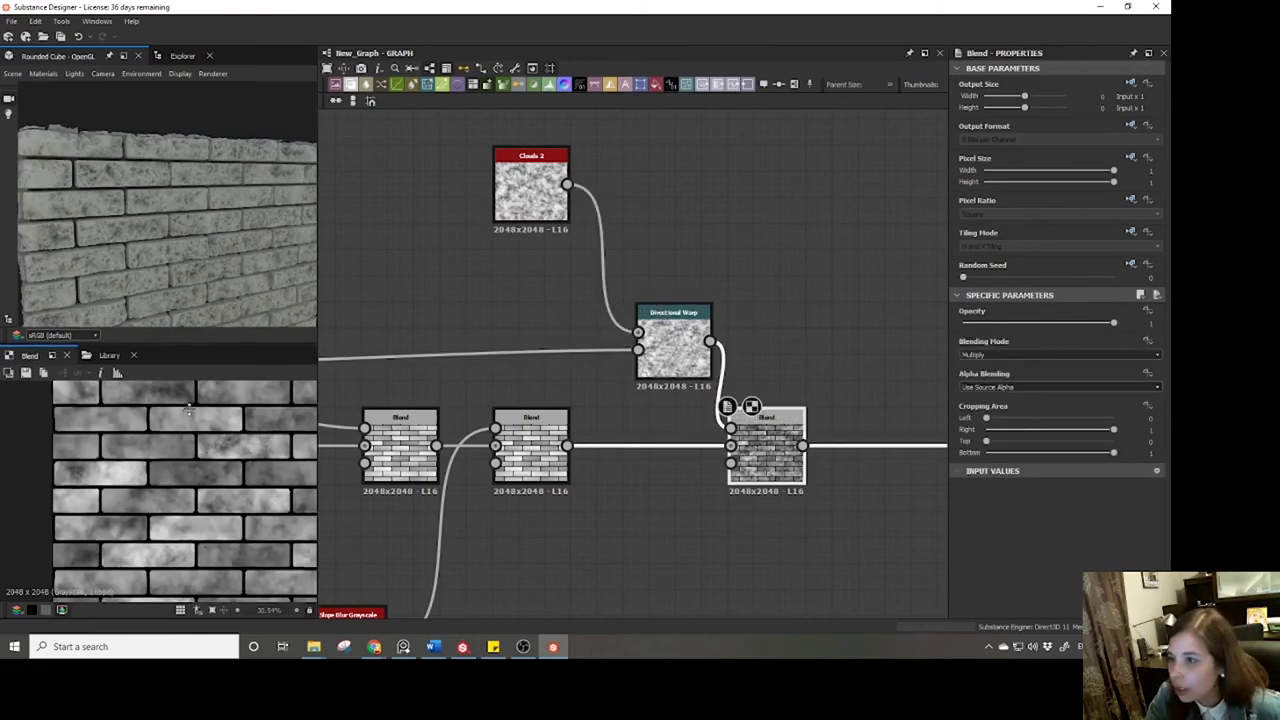
drag(185, 343, 189, 403)
drag(174, 299, 175, 303)
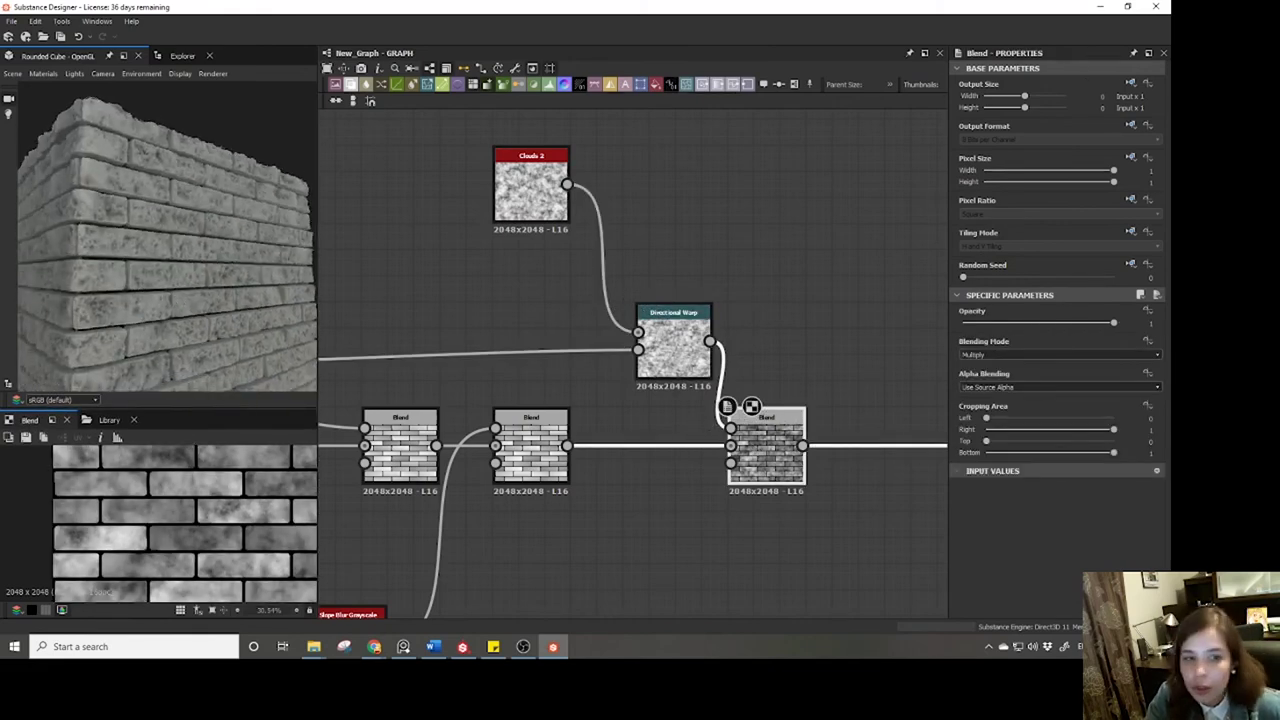
Lower the last Blend's Opacity to 0.36 and inspect the brick surface up close.
drag(1062, 324, 1018, 325)
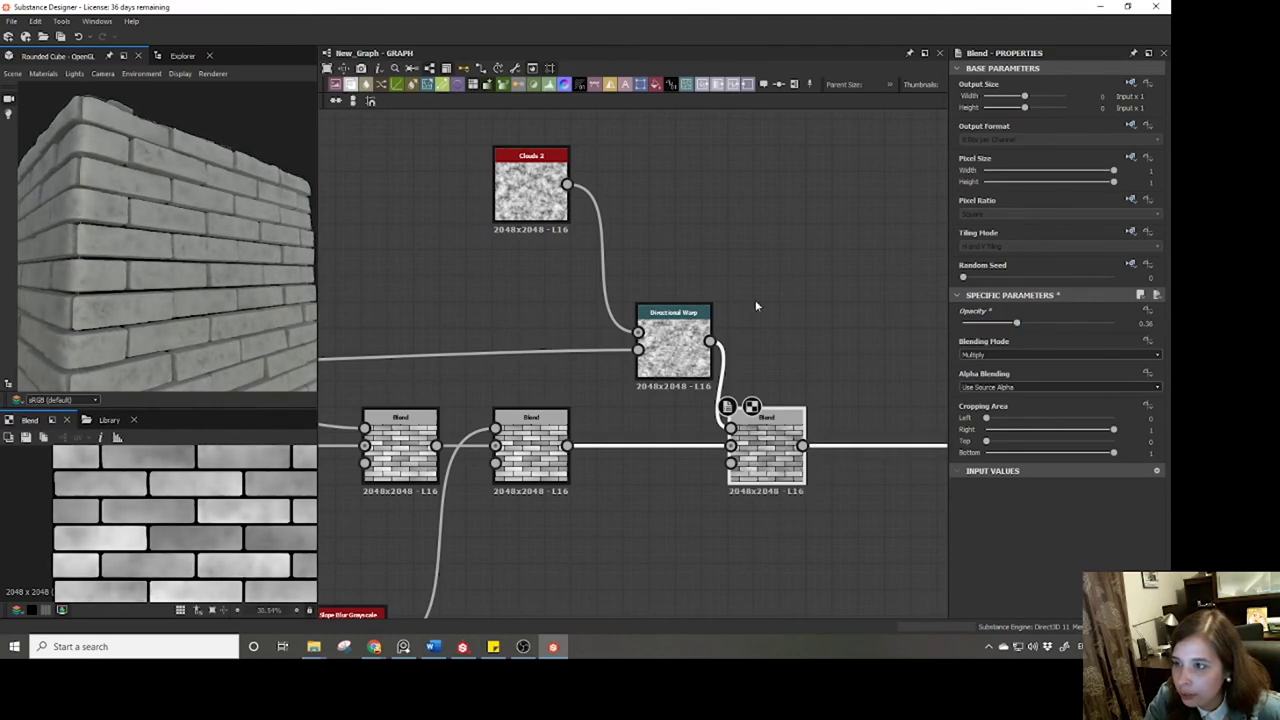
mouse_move(213, 277)
mouse_down()
mouse_move(200, 270)
mouse_move(225, 261)
mouse_up()
scroll(227, 263, up, 10)
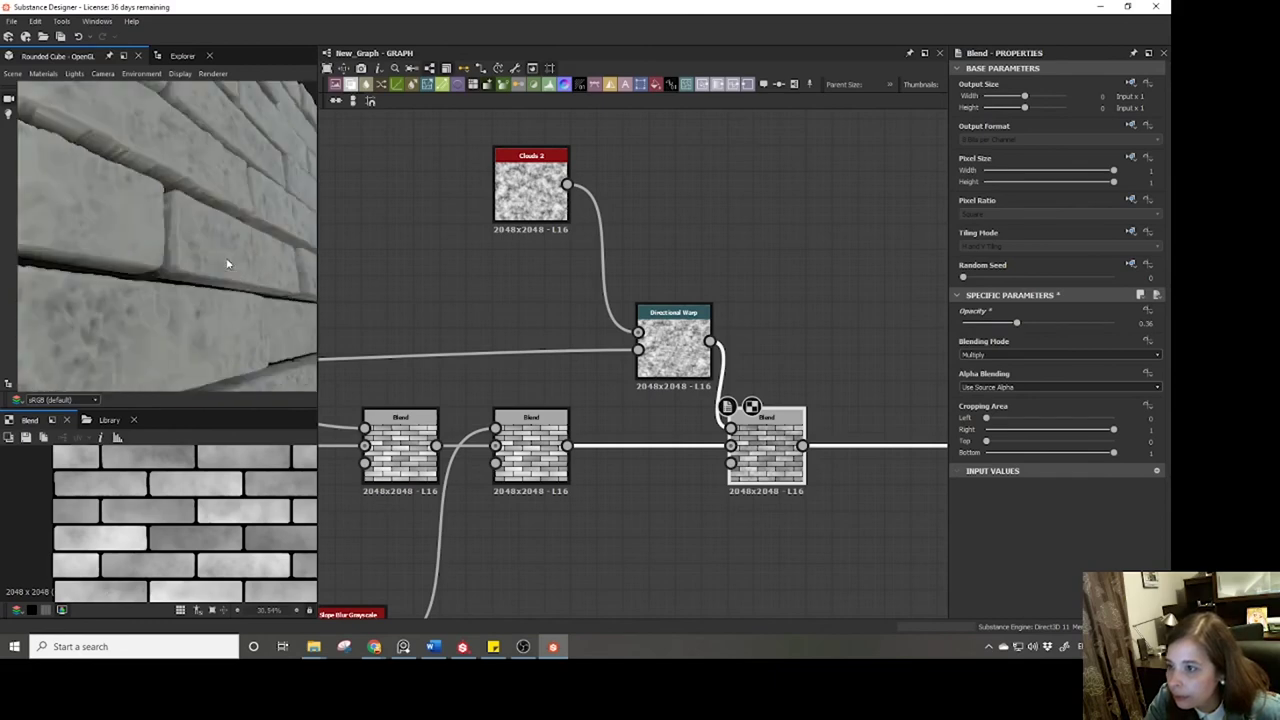
scroll(228, 265, down, 5)
Set the Height Depth of the ambient occlusion (HBAO) node to 0.03.
scroll(633, 519, down, 4)
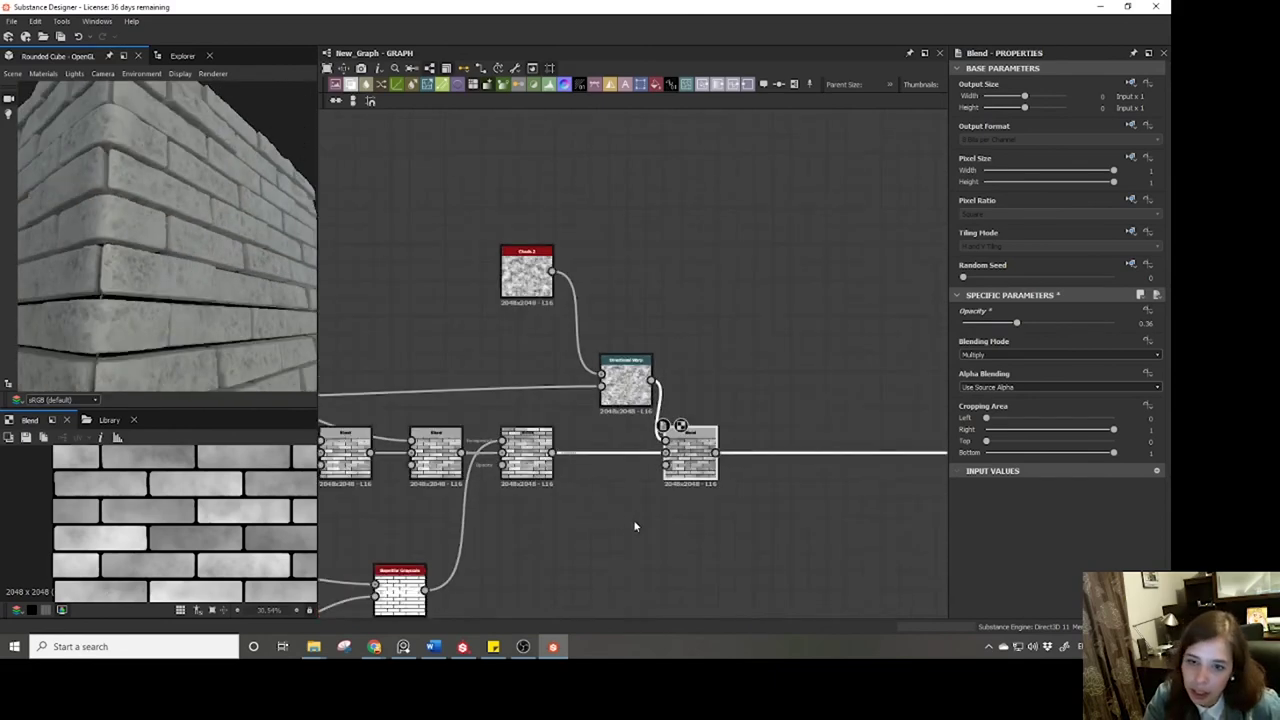
middle_drag(760, 506, 597, 241)
click(850, 378)
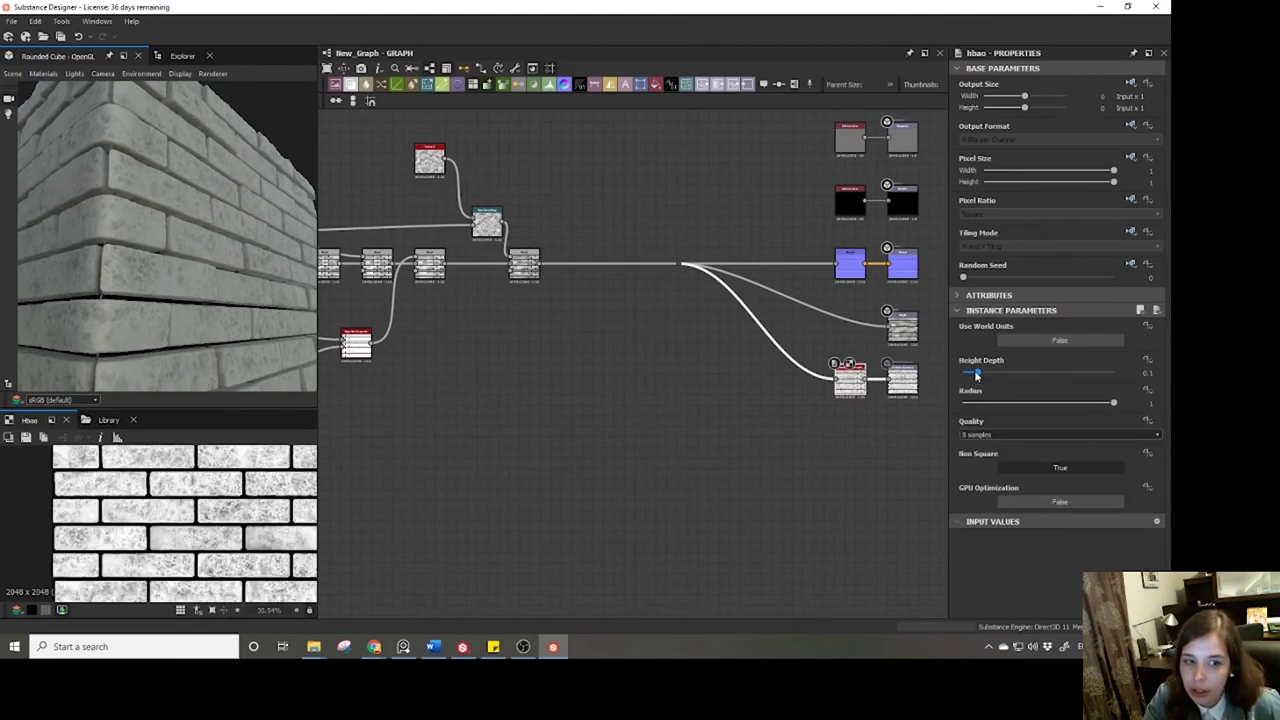
drag(977, 374, 969, 374)
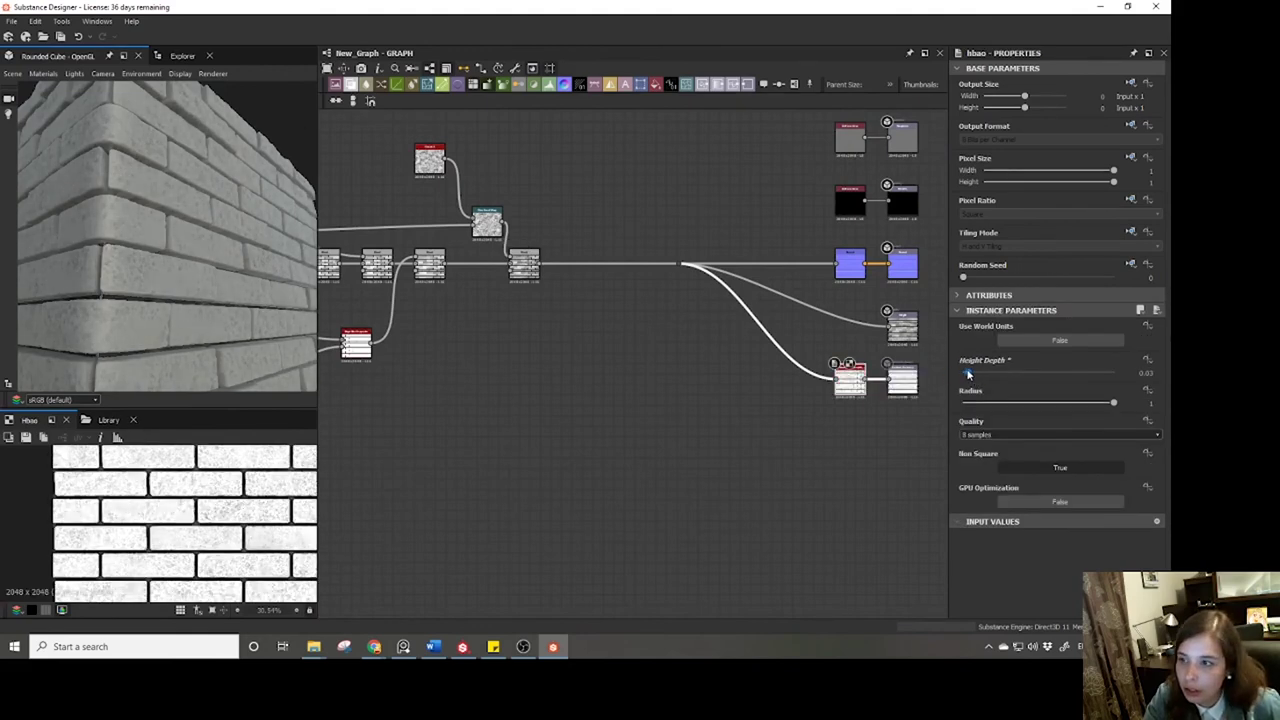
drag(233, 261, 200, 268)
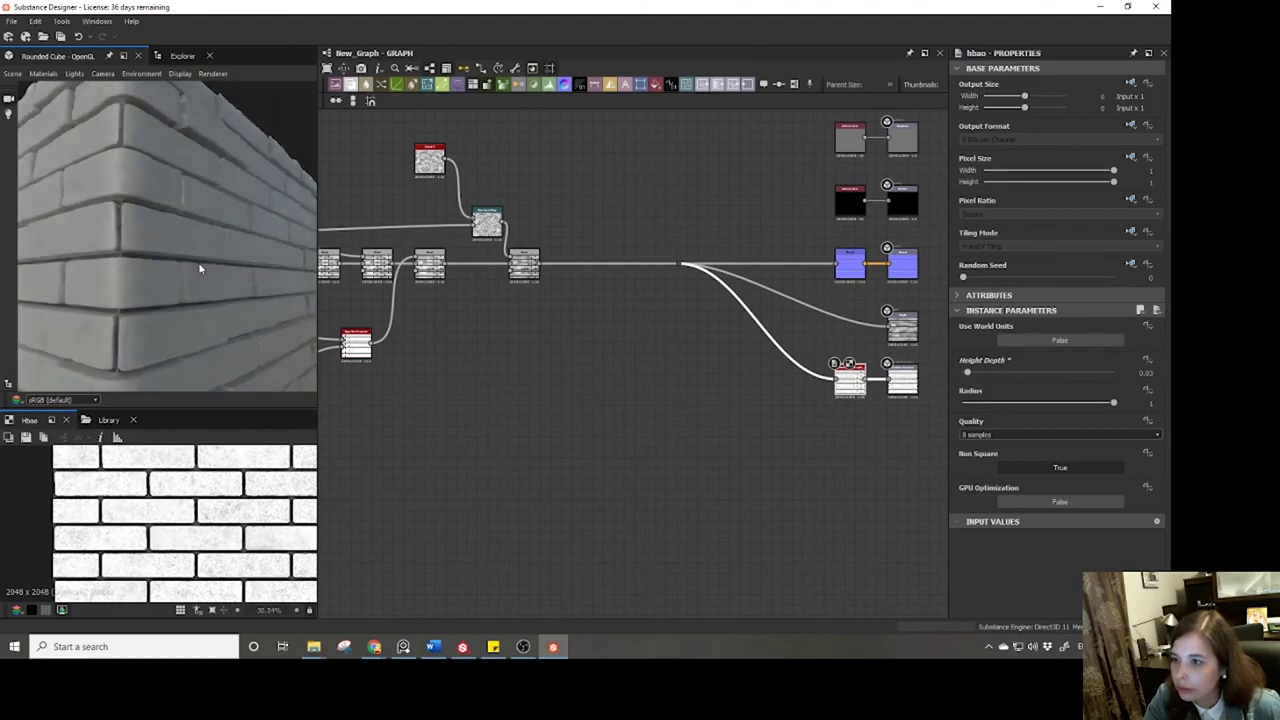
Set the last Blend's Opacity to 0.52, keeping the Multiply blending mode.
click(522, 258)
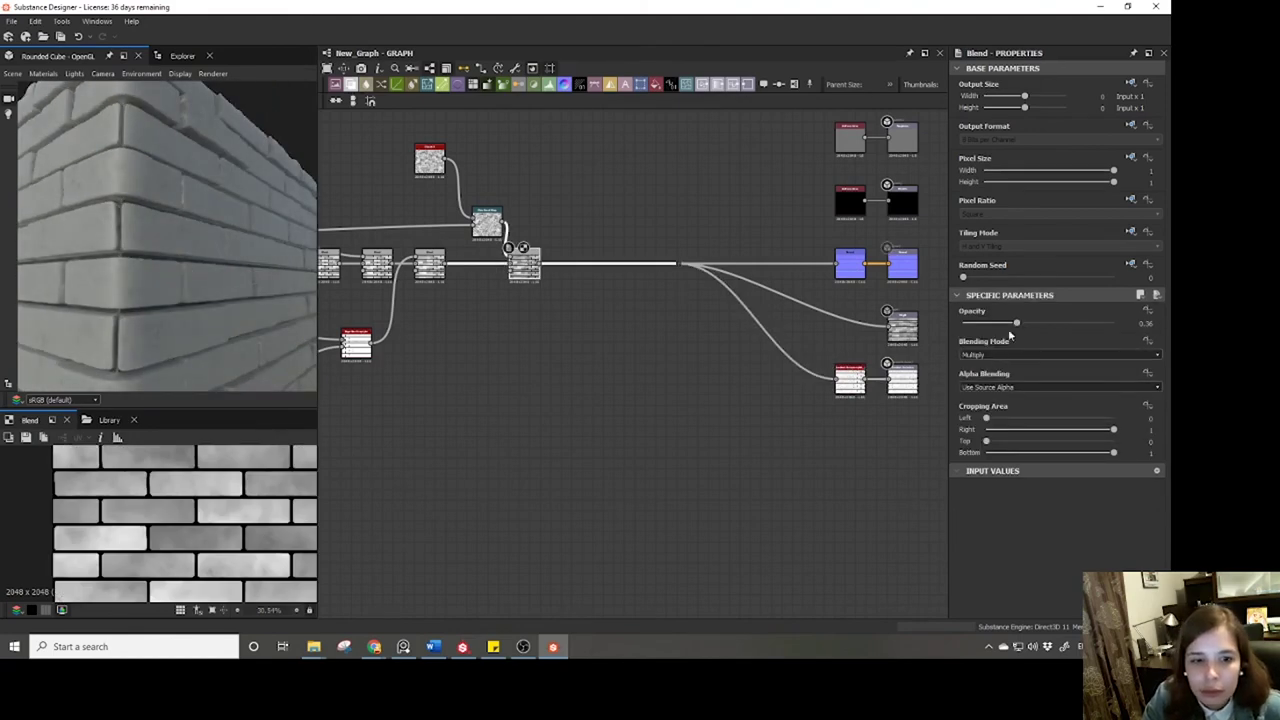
drag(1018, 327, 1040, 323)
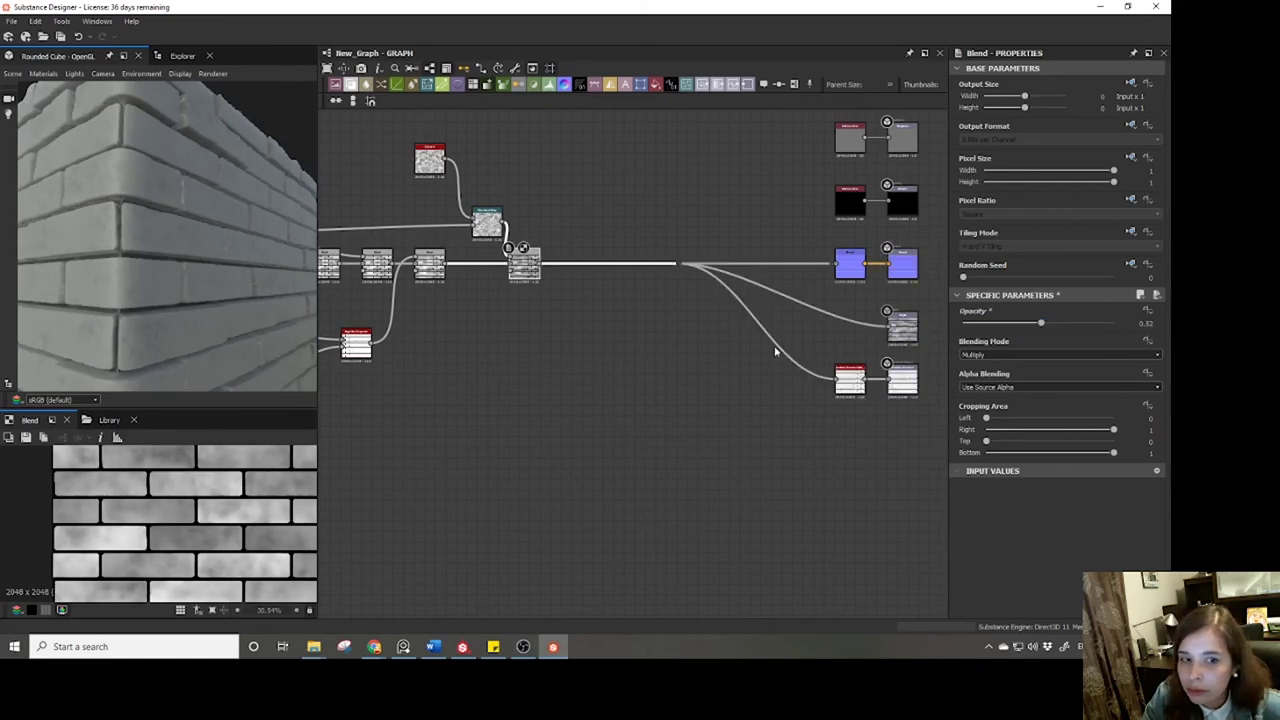
middle_drag(585, 330, 638, 431)
drag(150, 250, 220, 250)
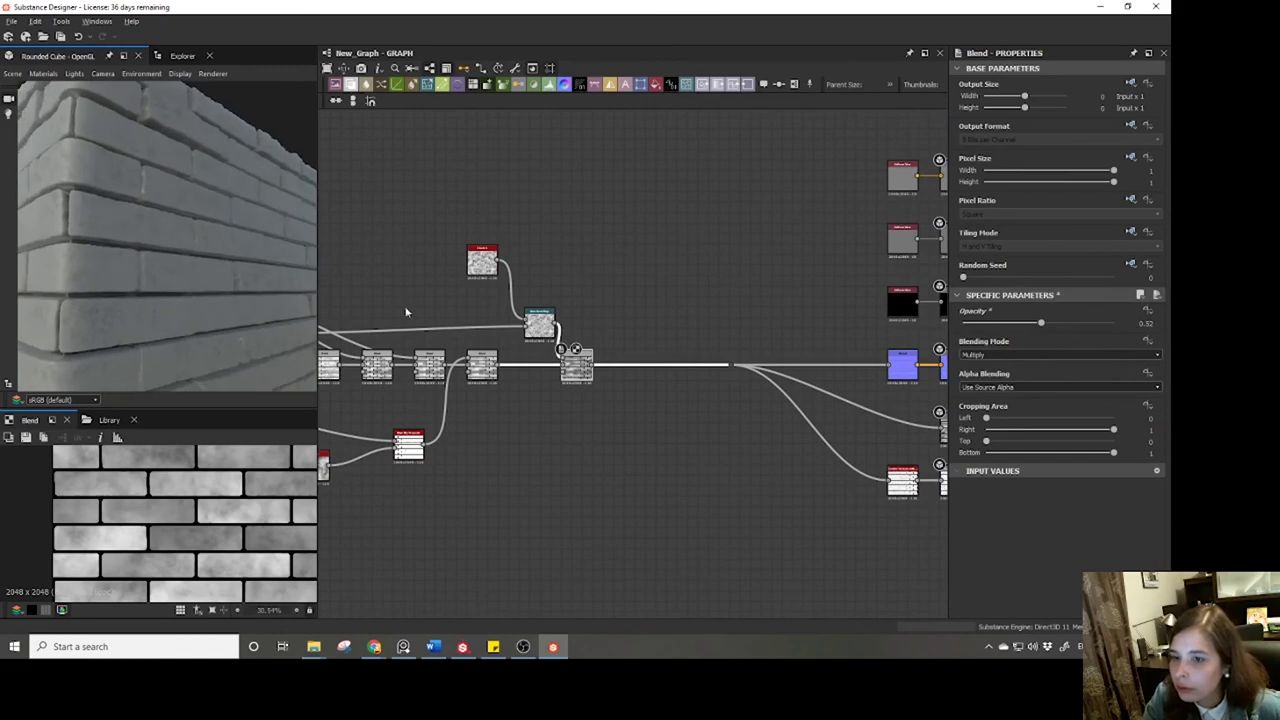
click(985, 355)
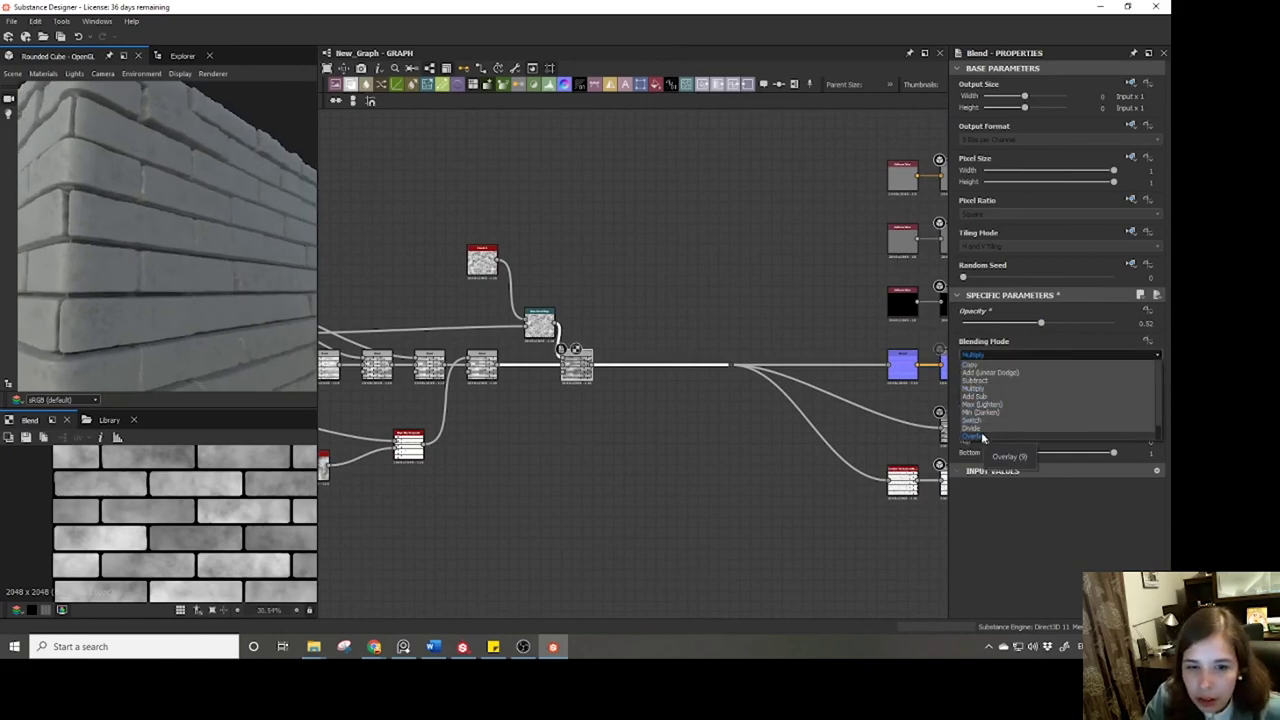
click(657, 389)
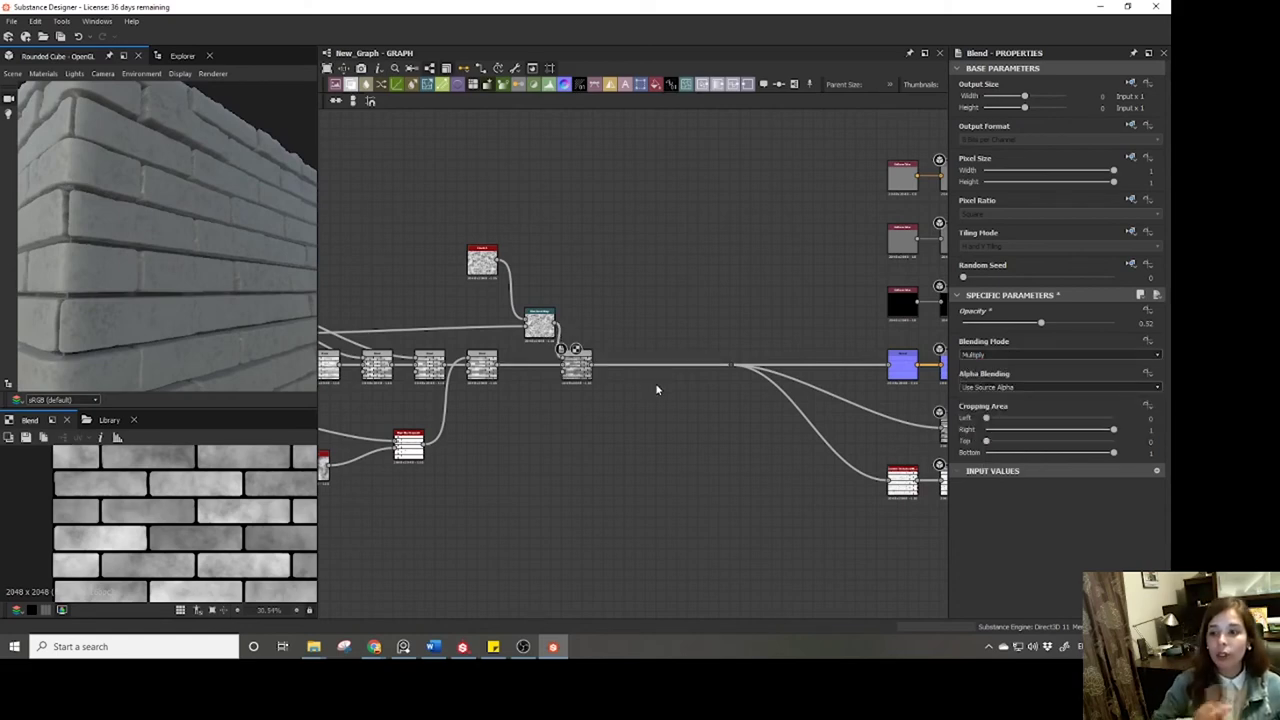
drag(229, 316, 208, 308)
Set the Normal node's Intensity to 20.
middle_drag(607, 371, 328, 387)
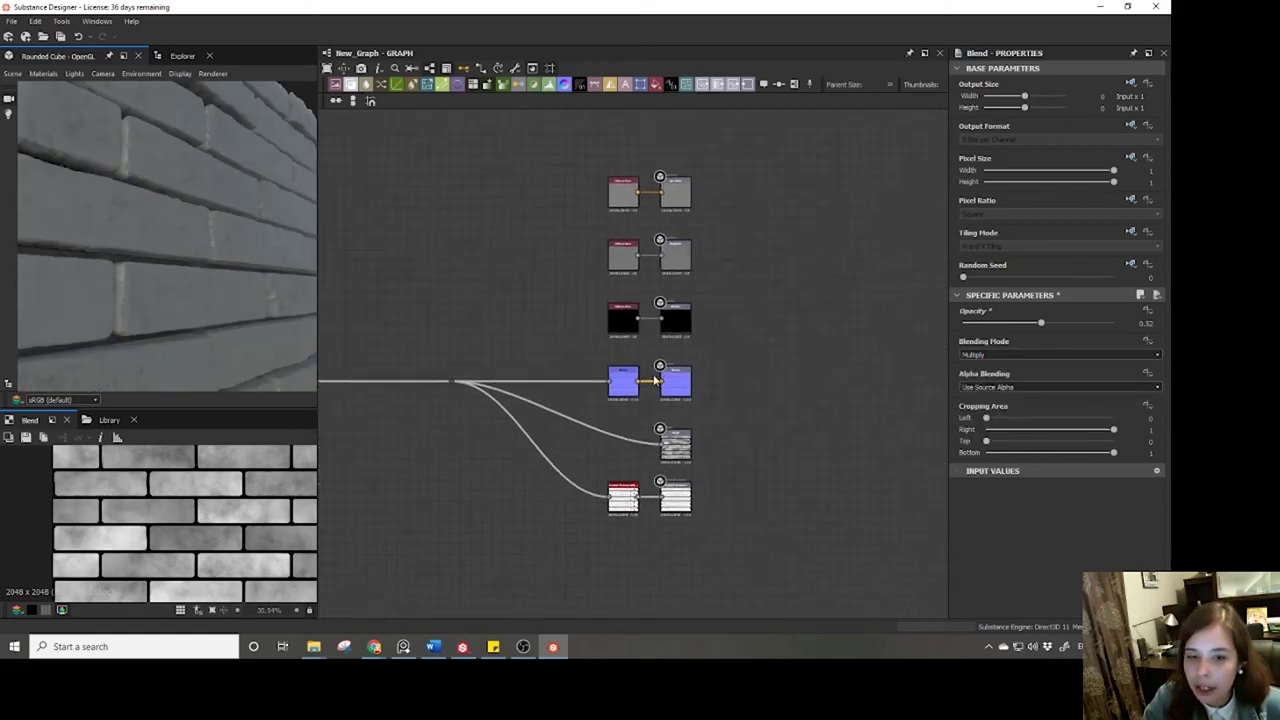
scroll(638, 386, up, 2)
click(620, 390)
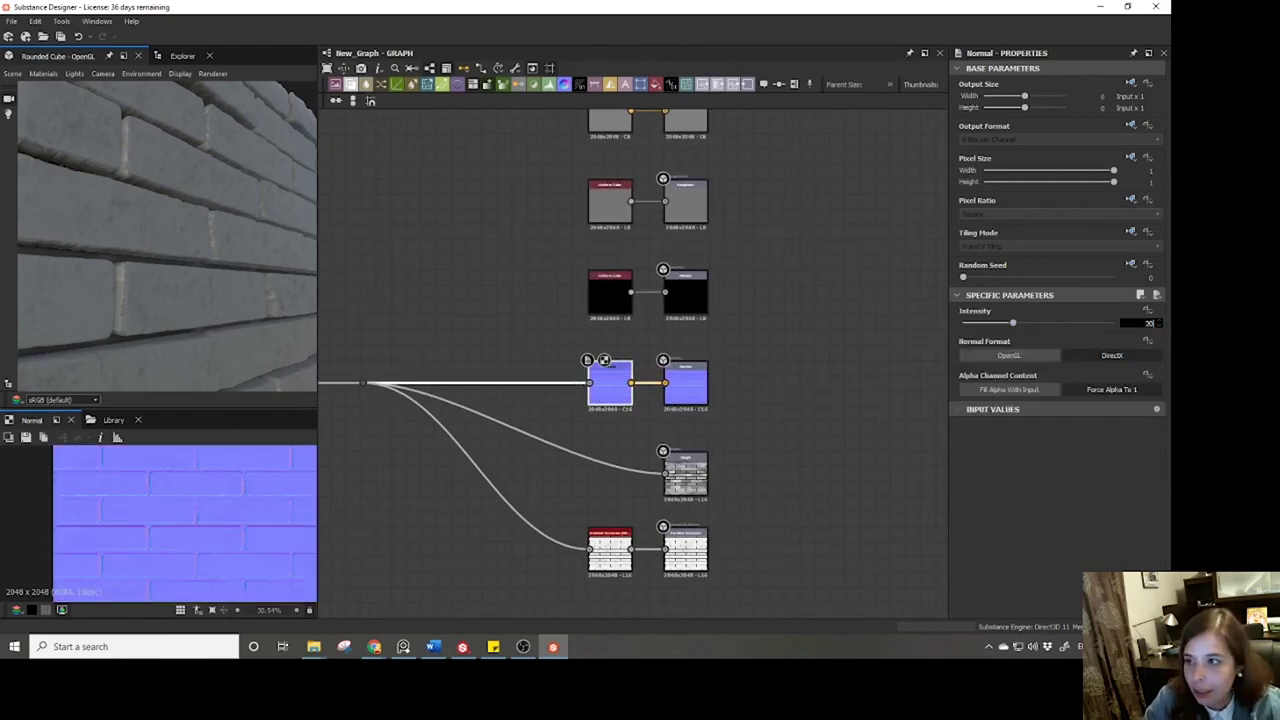
text(20)
key(Return)
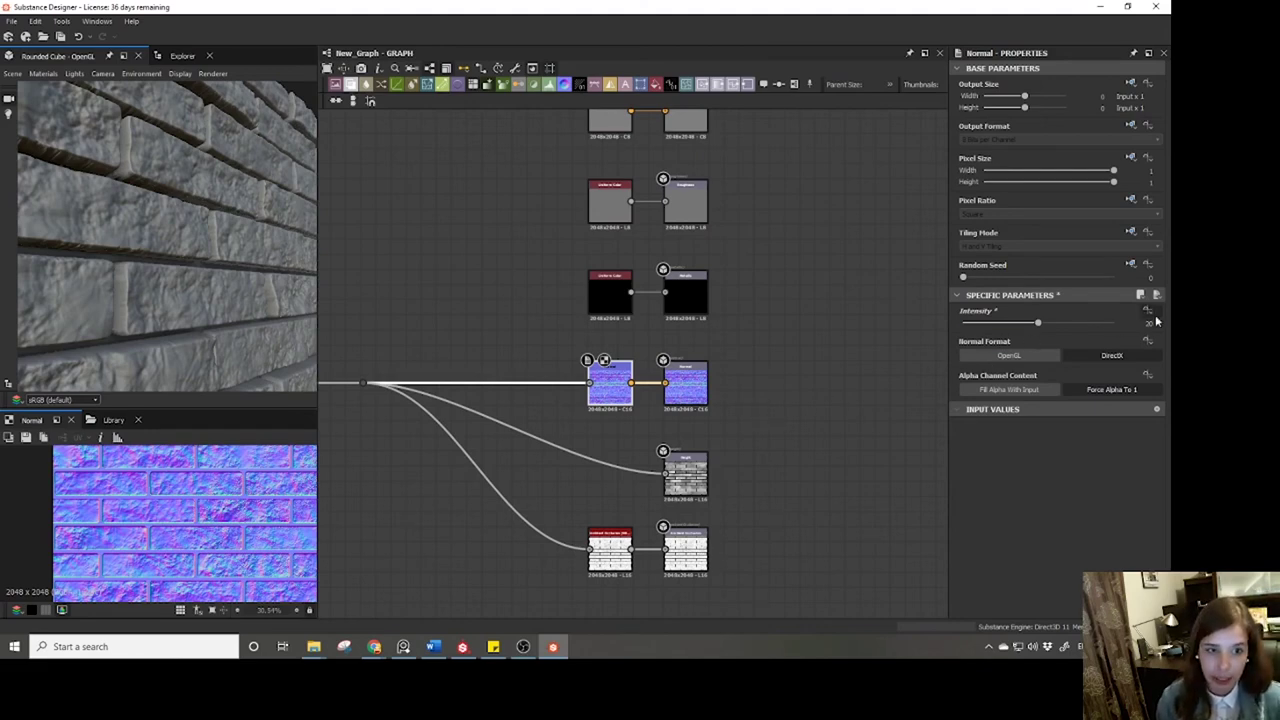
Set the Normal node's Intensity to 25 and check the whole brick cube.
text(5)
key(Return)
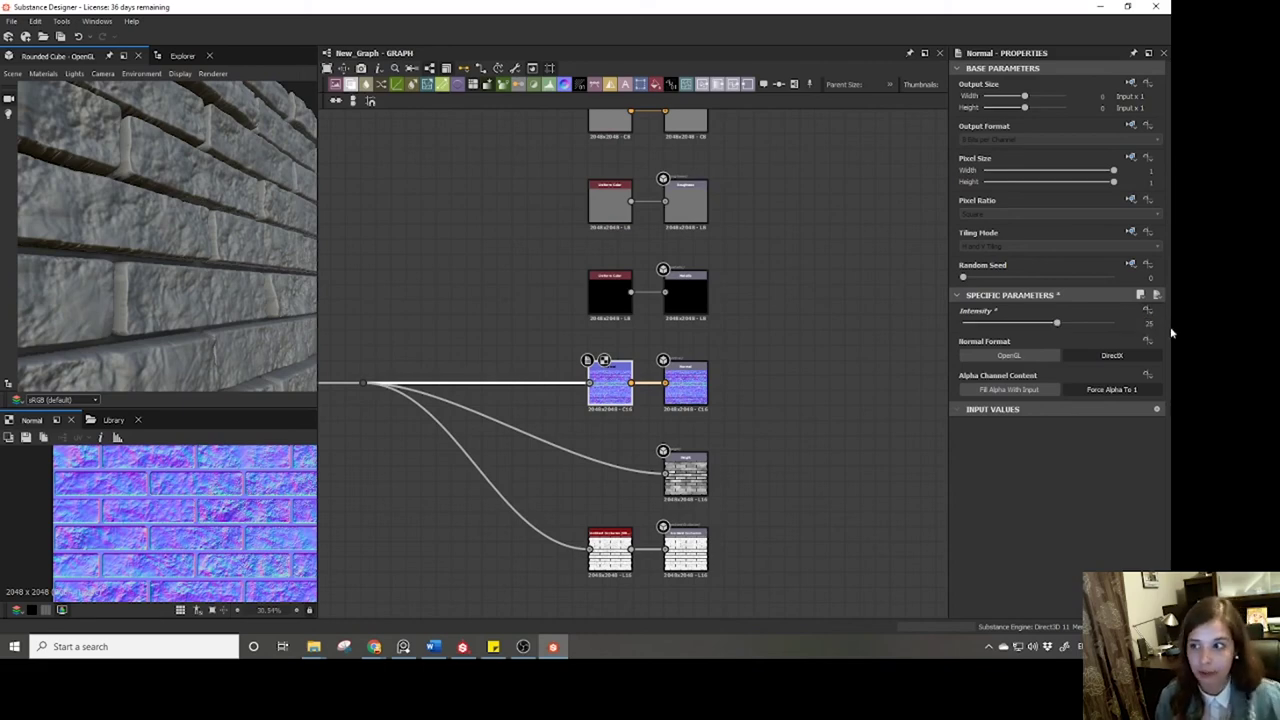
scroll(227, 289, down, 5)
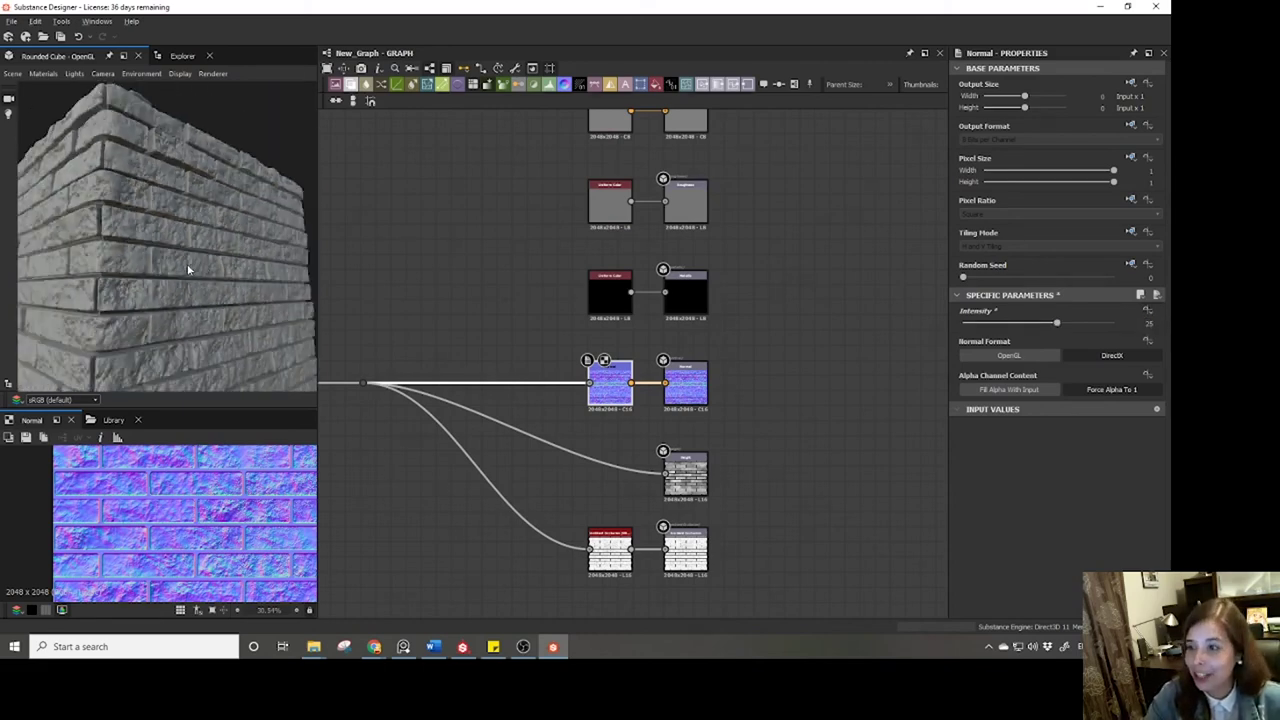
Lower the last Blend's Opacity to 0.12 and widen the 3D preview to inspect the bricks.
middle_drag(454, 410, 848, 445)
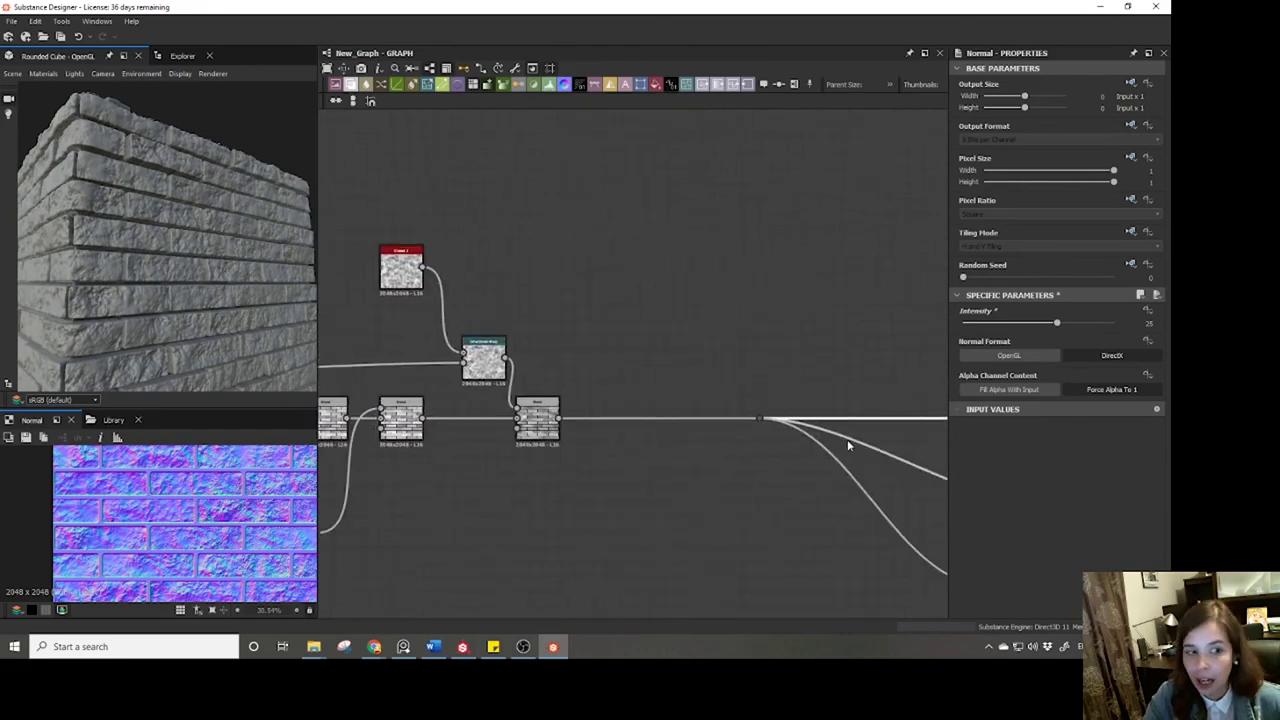
middle_drag(597, 449, 726, 454)
click(662, 424)
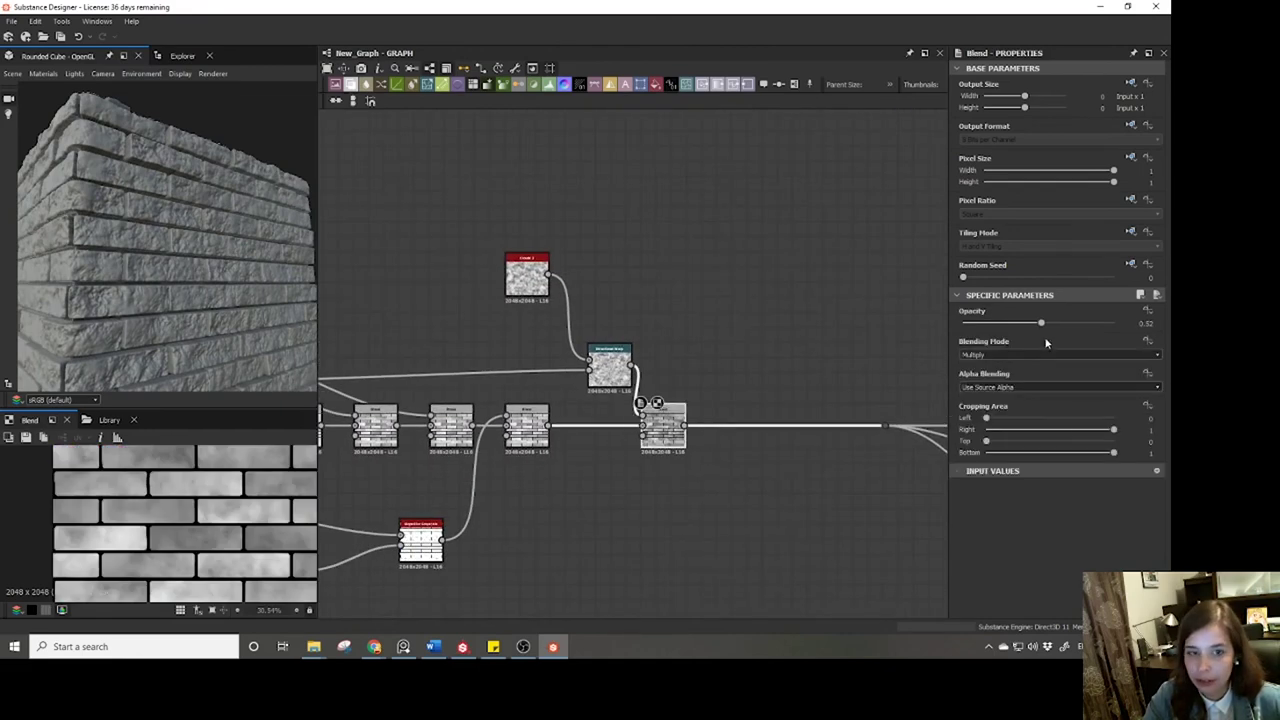
drag(1036, 326, 982, 321)
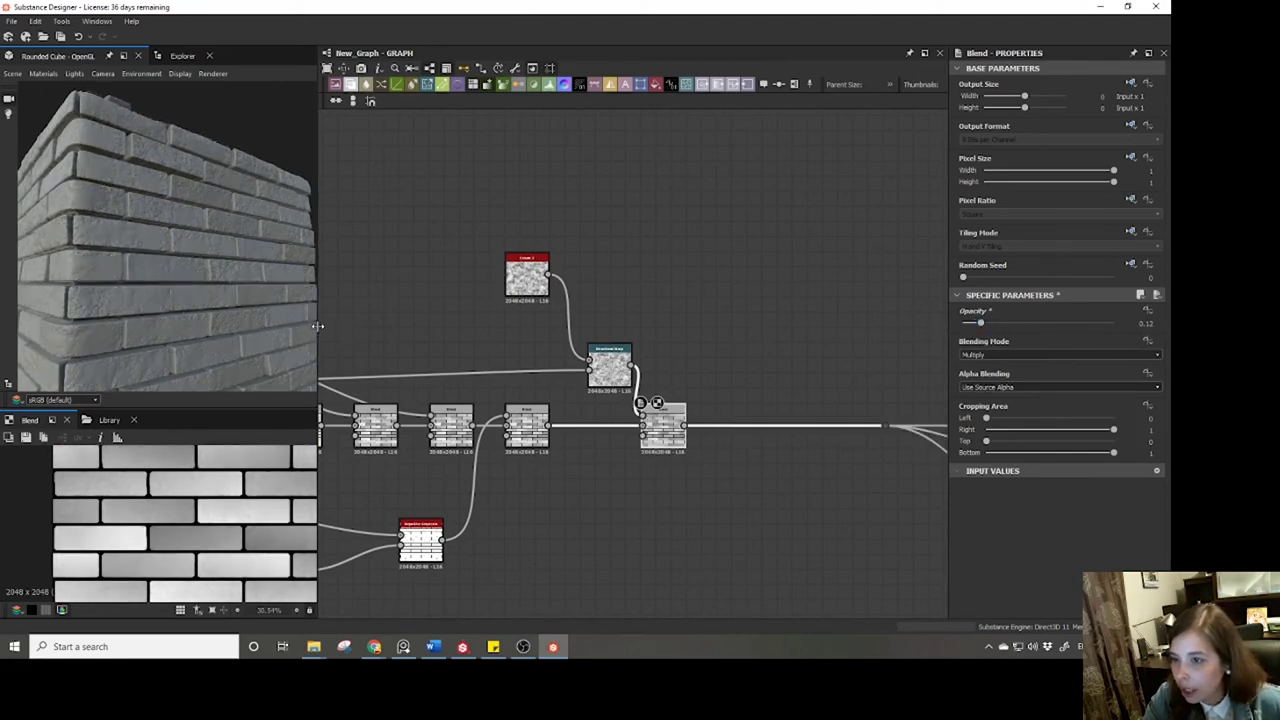
drag(318, 326, 386, 326)
mouse_move(280, 299)
mouse_down()
mouse_move(266, 269)
mouse_move(288, 296)
mouse_up()
scroll(693, 458, down, 2)
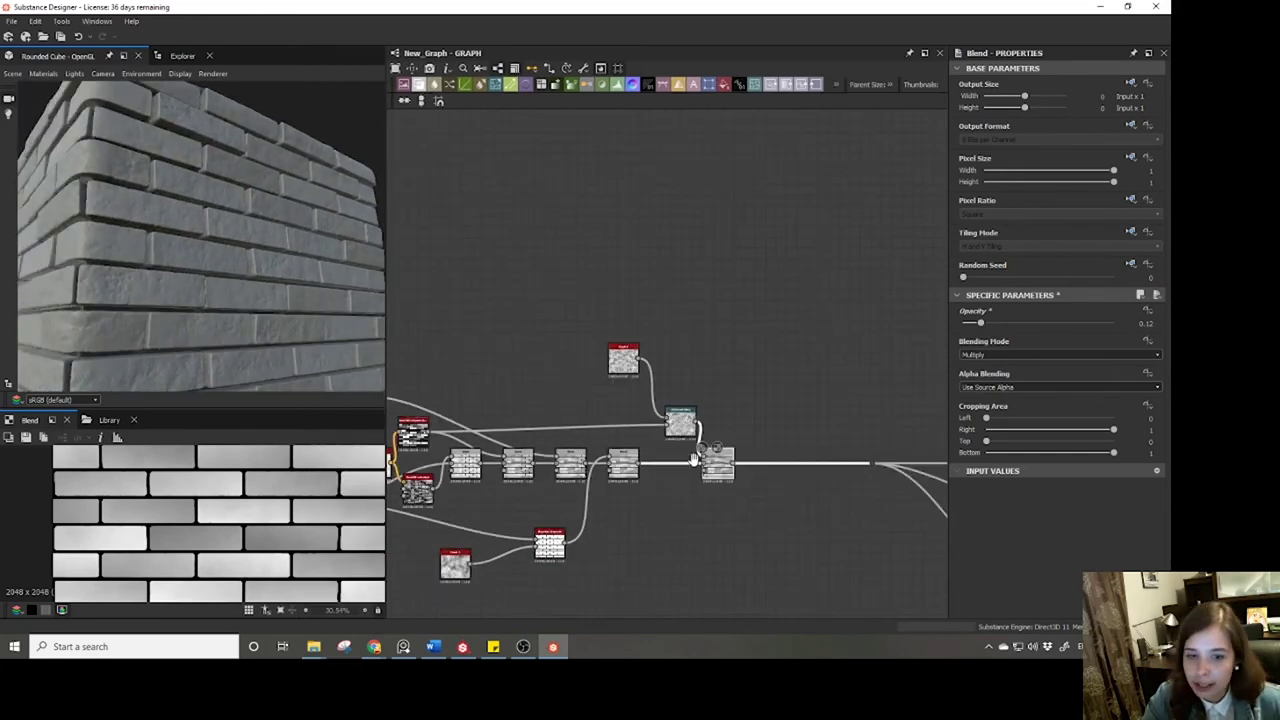
Add a Height Blend node after the last Blend and feed that Blend's output into Height Top.
middle_drag(693, 458, 618, 451)
key(space)
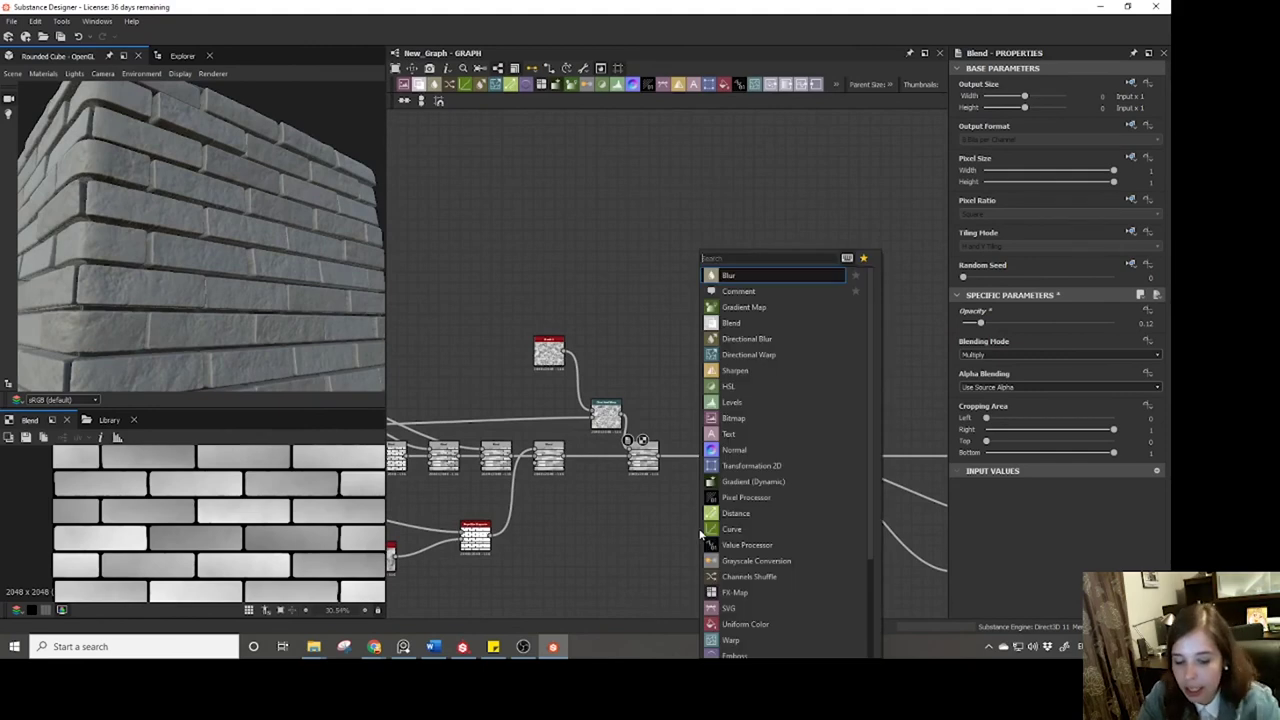
text(heigh)
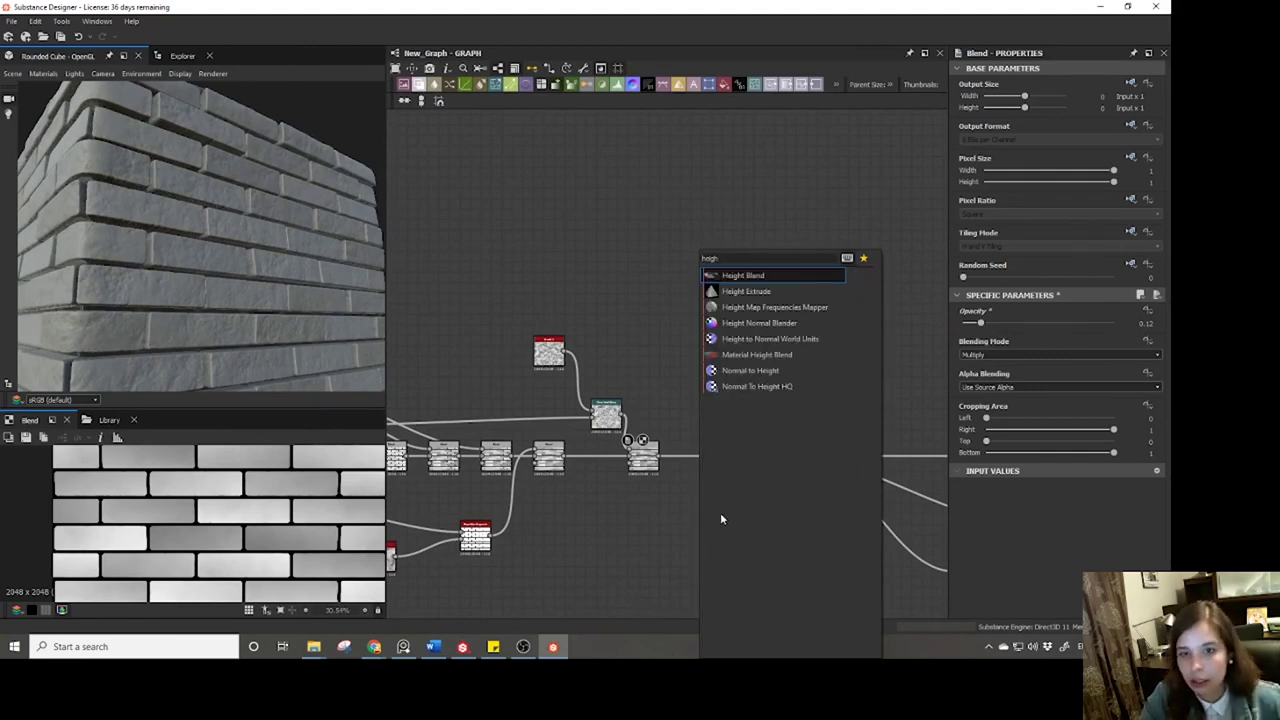
click(775, 277)
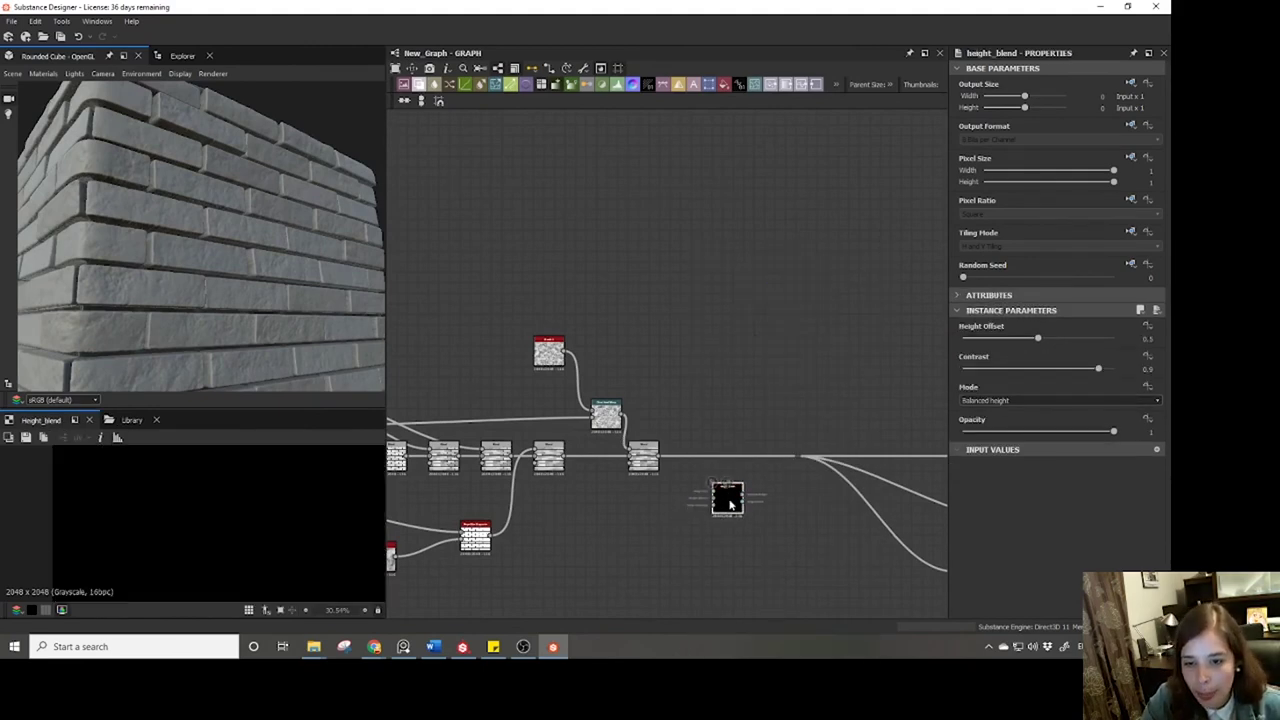
drag(708, 486, 711, 487)
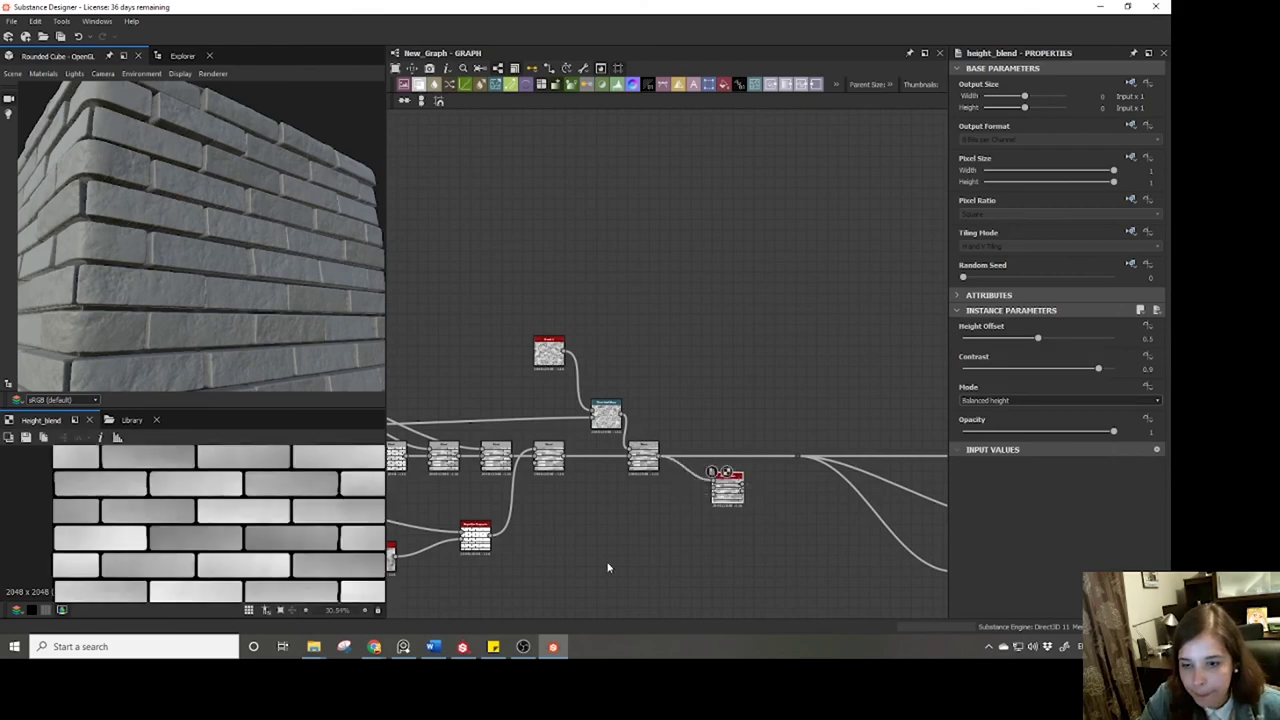
Add a Clouds 3 node as the Height Bottom input and connect the Height Blend's blended output to the junction feeding the material outputs.
key(space)
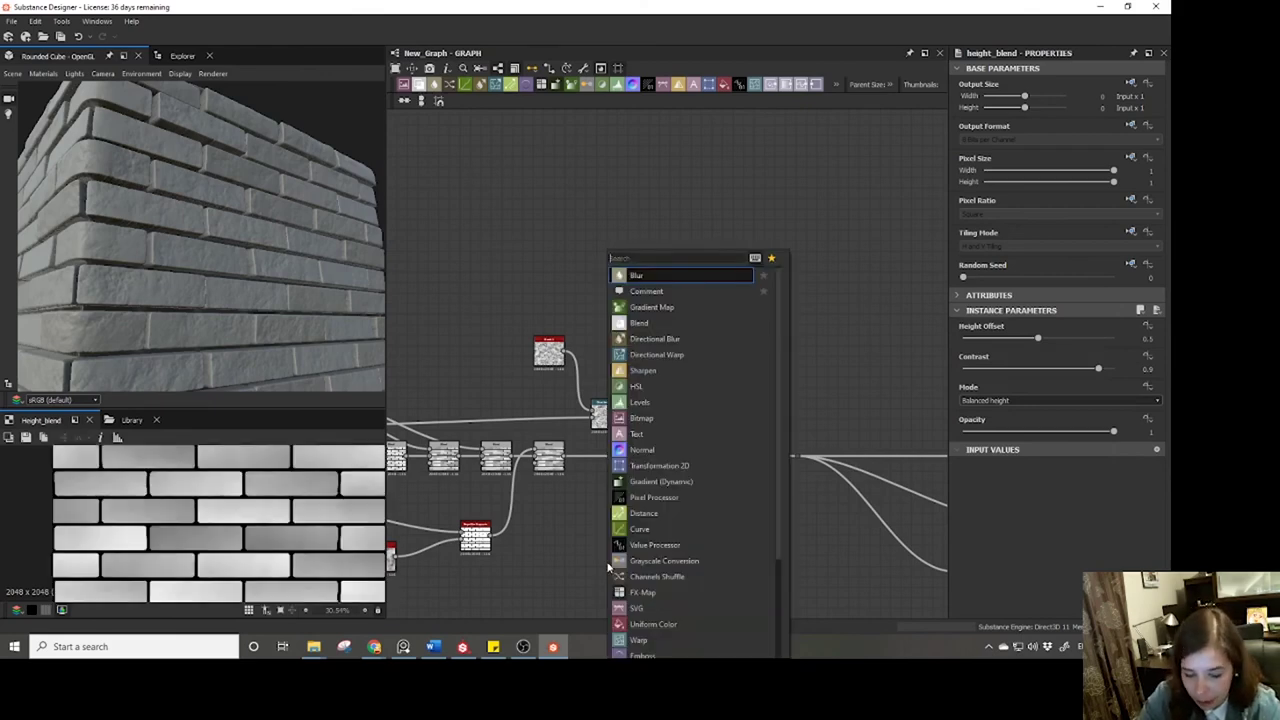
text(clou)
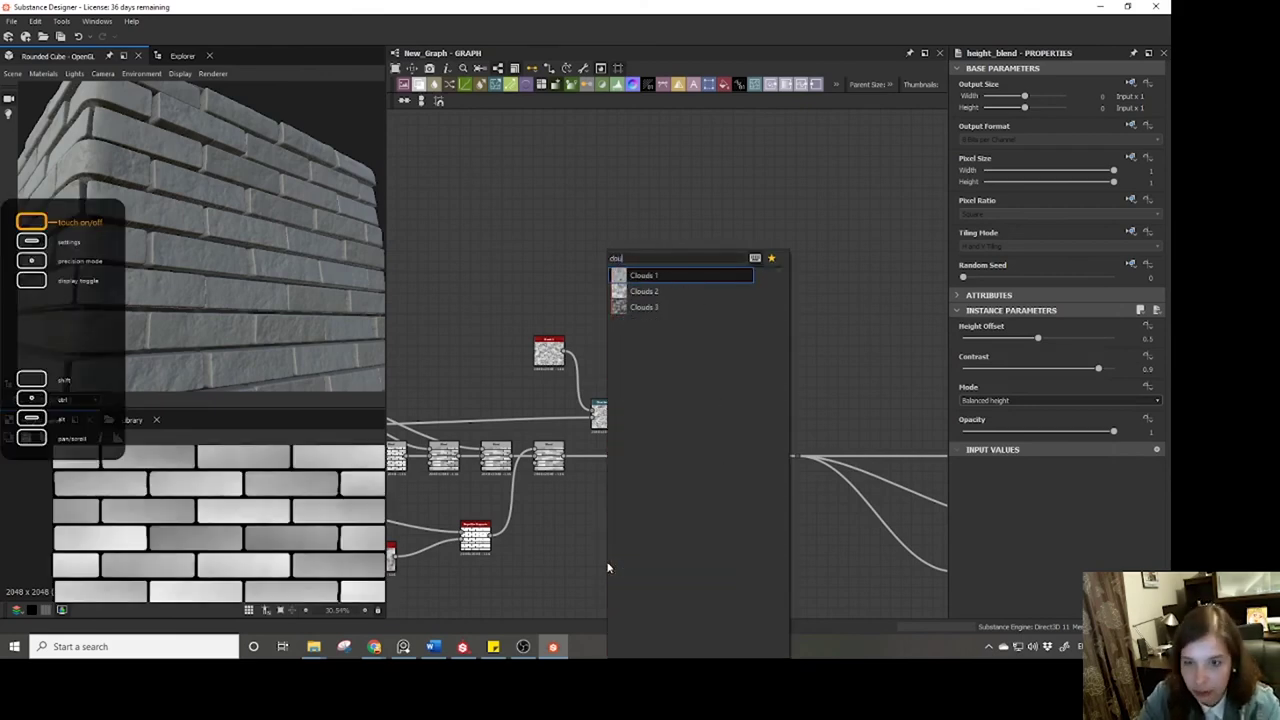
click(675, 309)
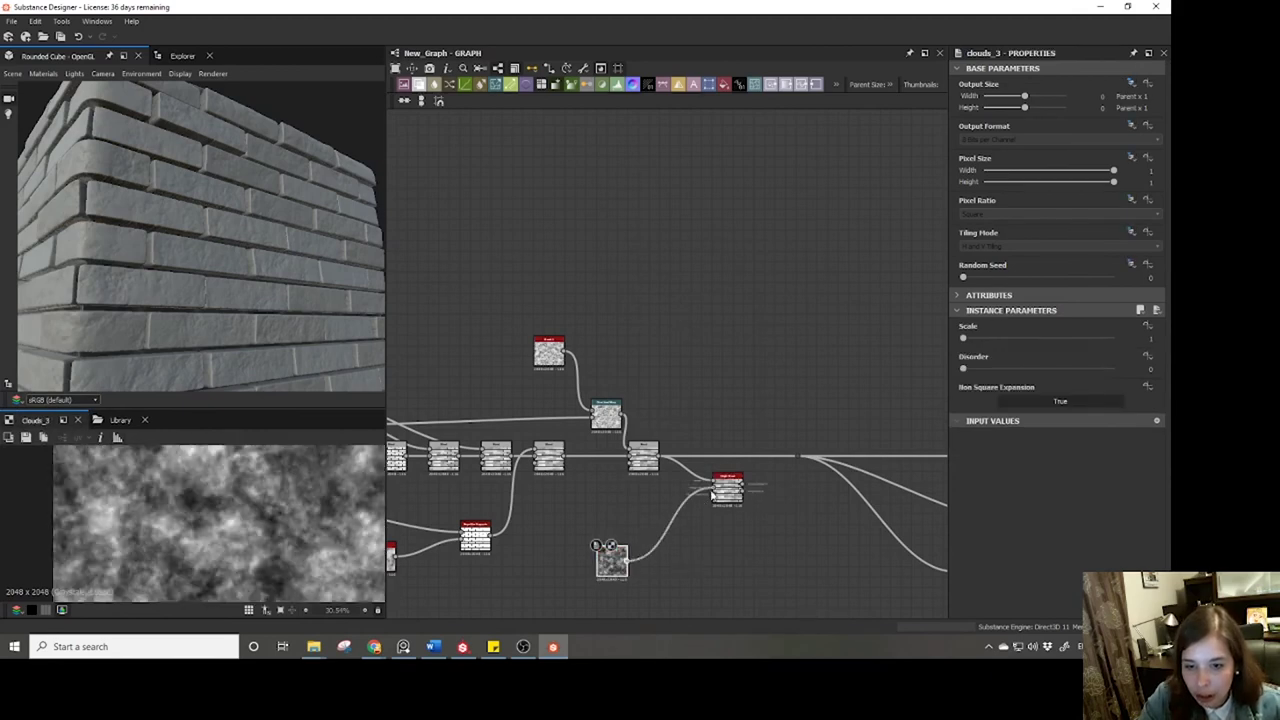
scroll(713, 494, up, 5)
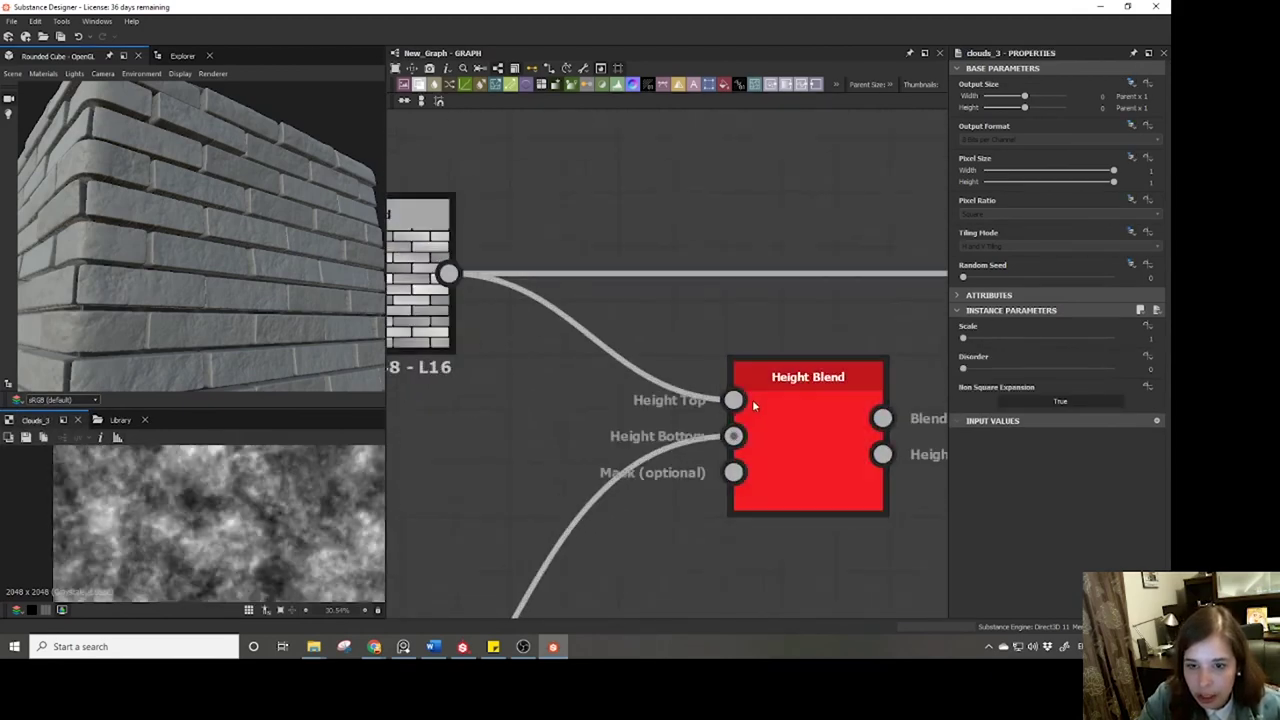
scroll(650, 494, down, 6)
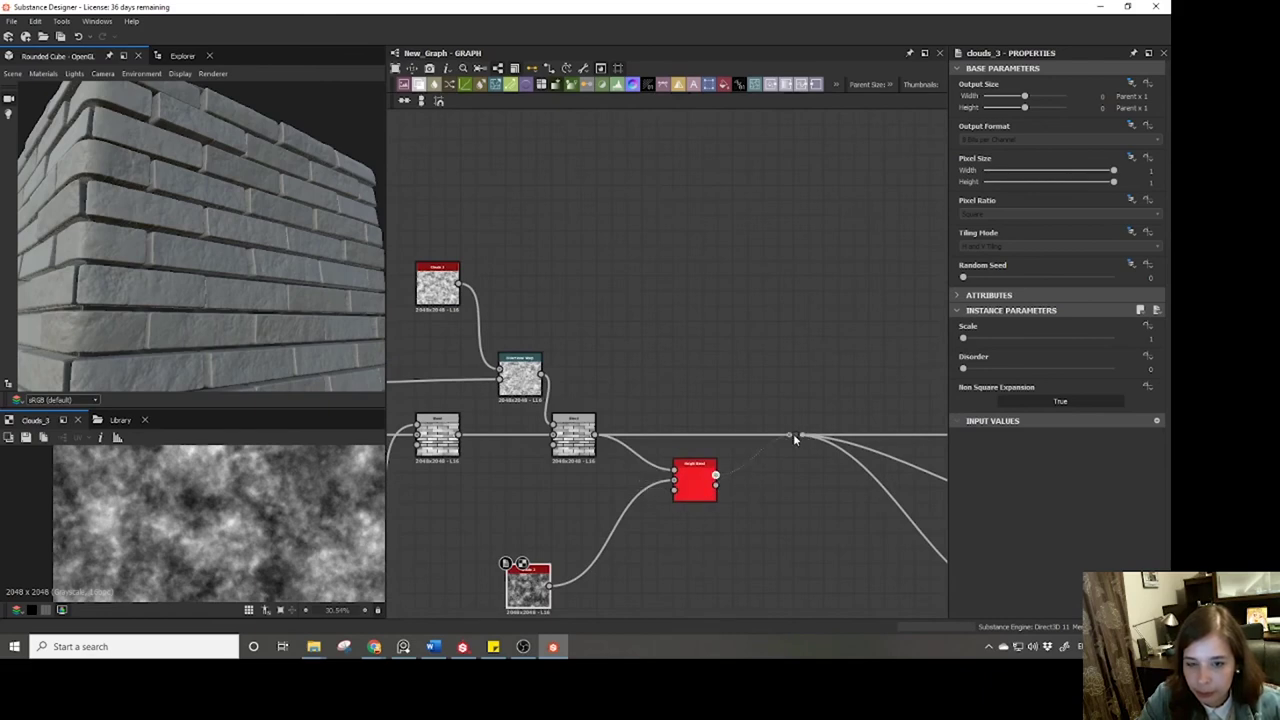
drag(793, 433, 795, 435)
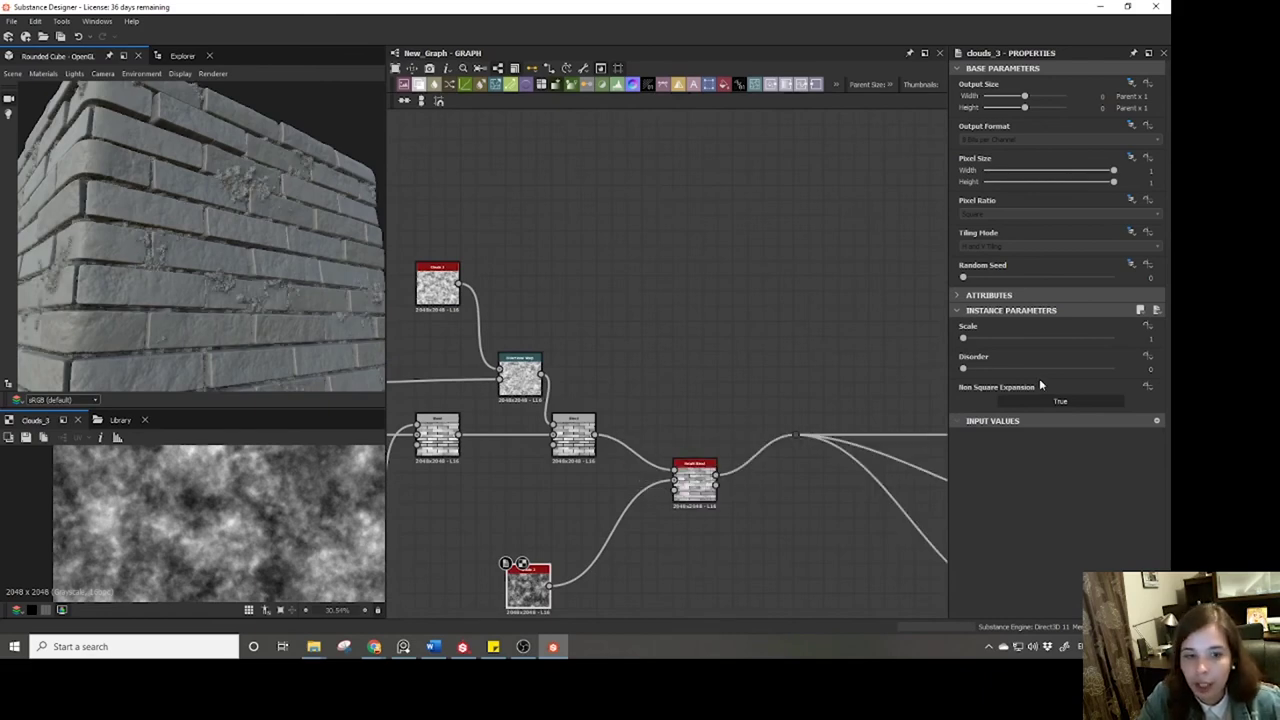
Set the Height Blend's Mode to Bottom height priority and its Height Offset to 0.61, checking the bricks up close.
double_click(695, 480)
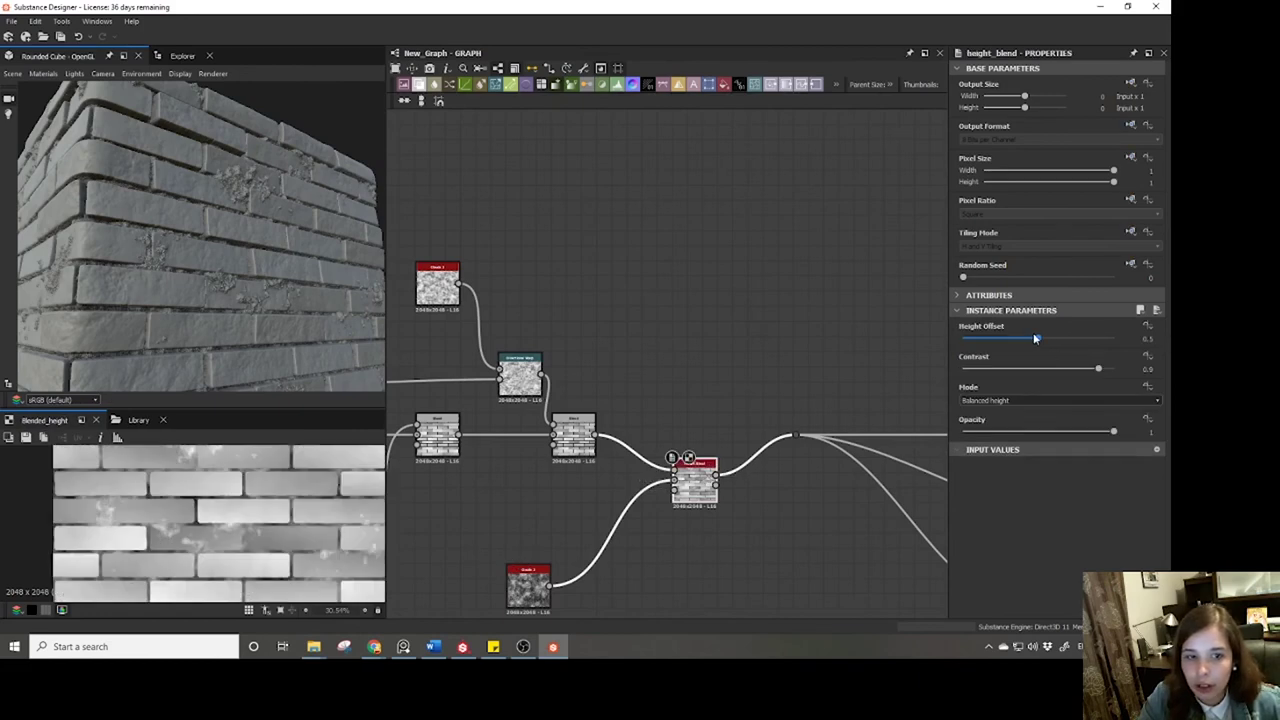
drag(1035, 339, 1019, 340)
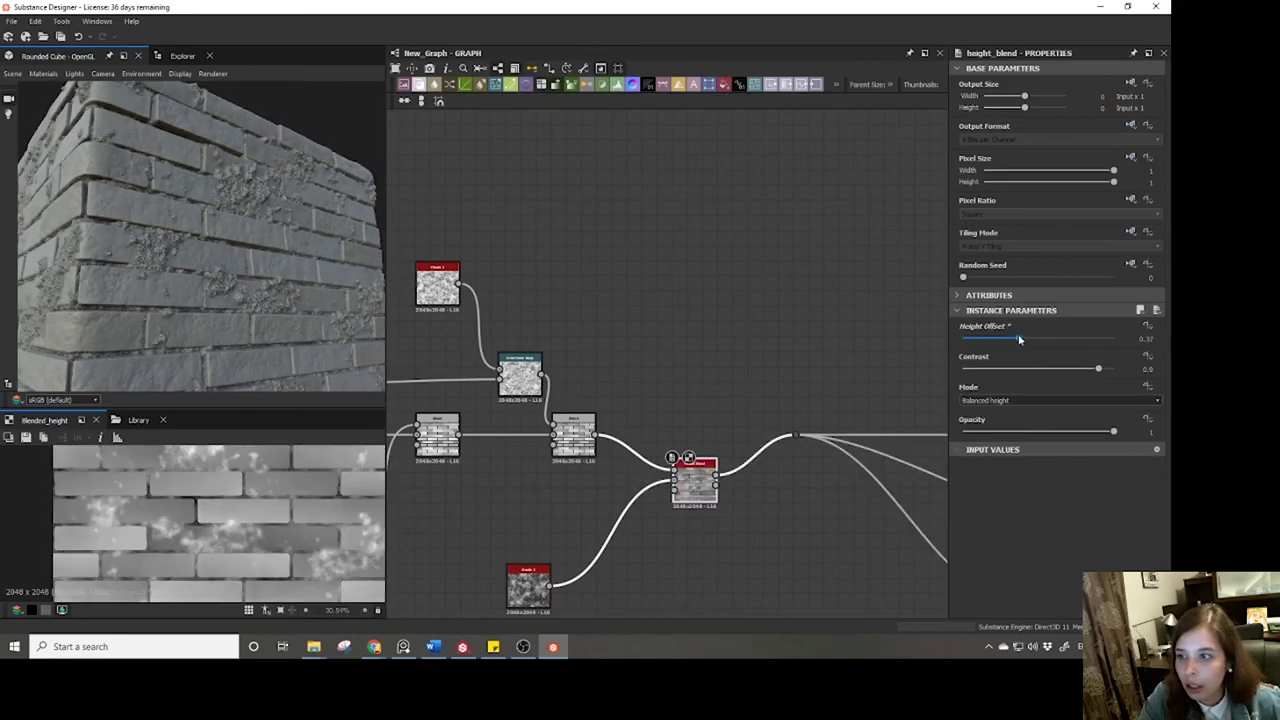
click(1009, 402)
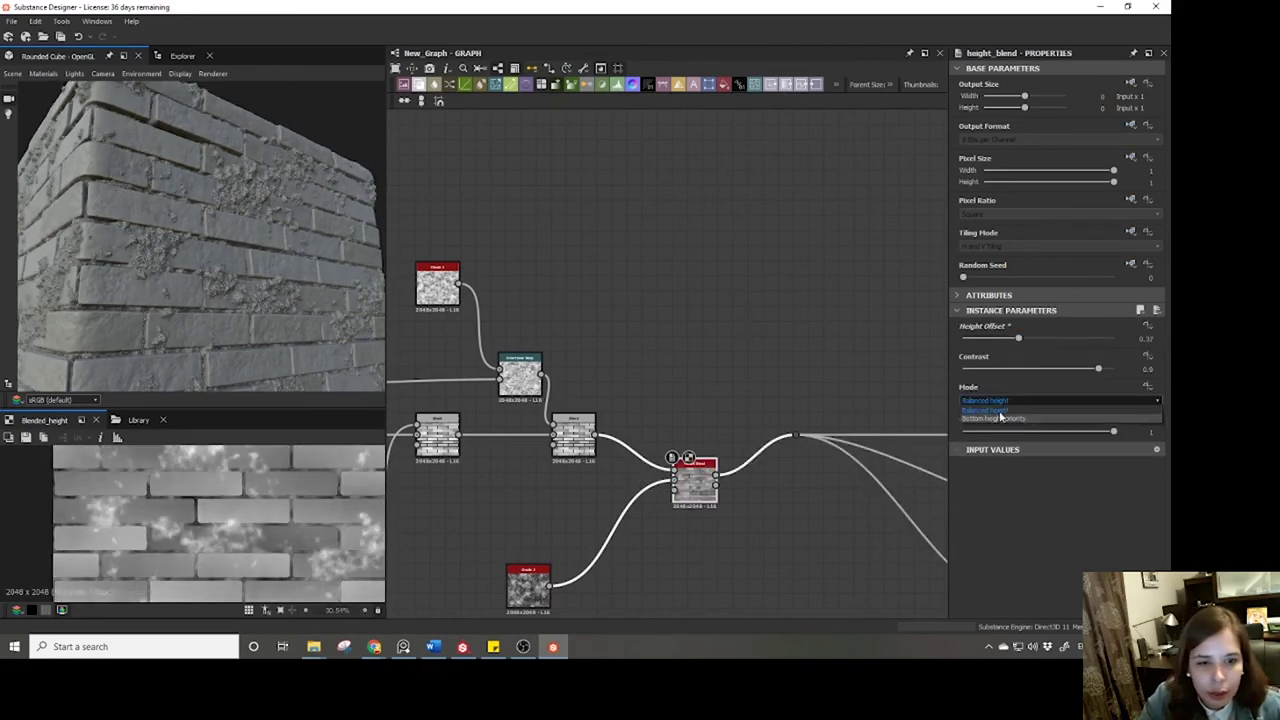
click(997, 418)
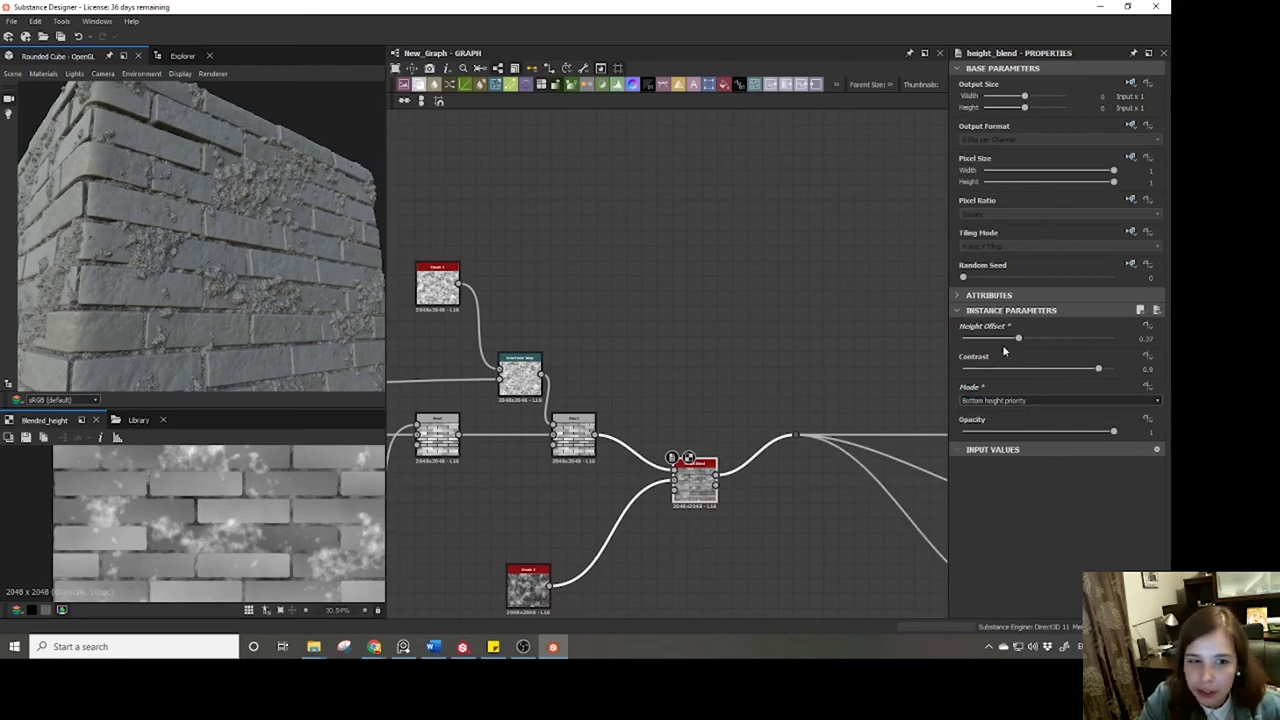
drag(1019, 339, 1057, 343)
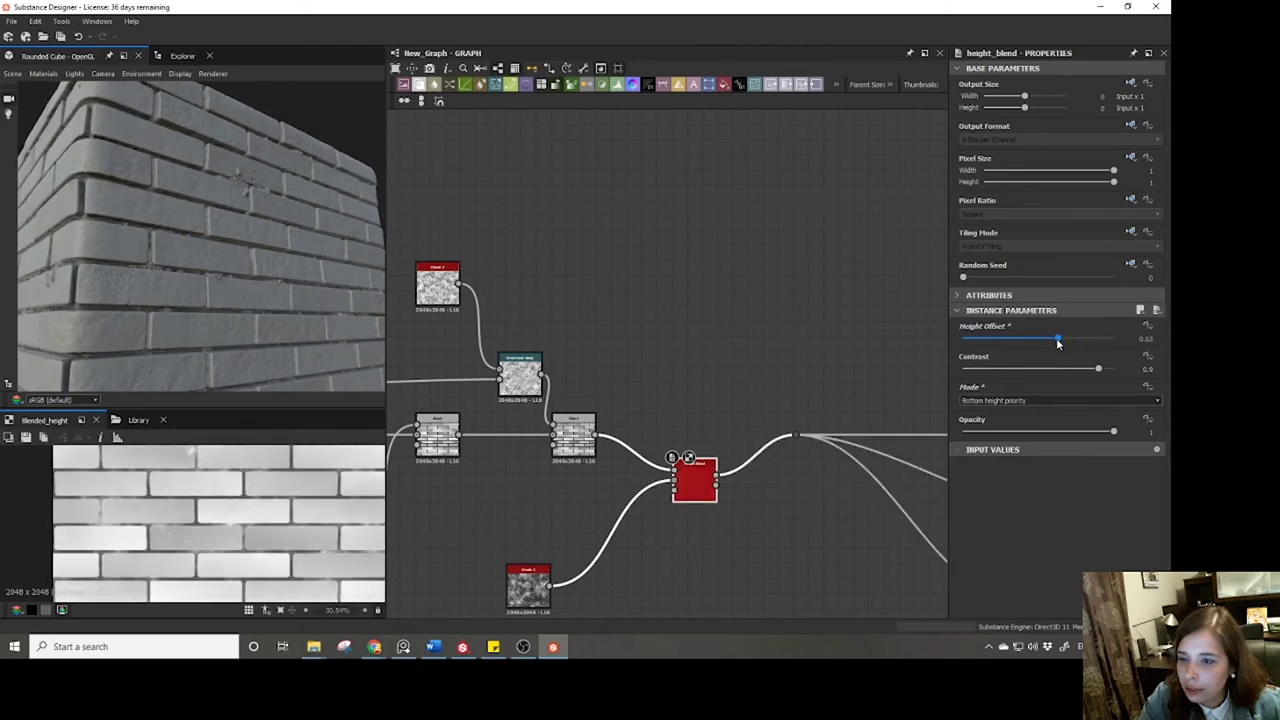
drag(134, 292, 214, 278)
scroll(214, 278, up, 5)
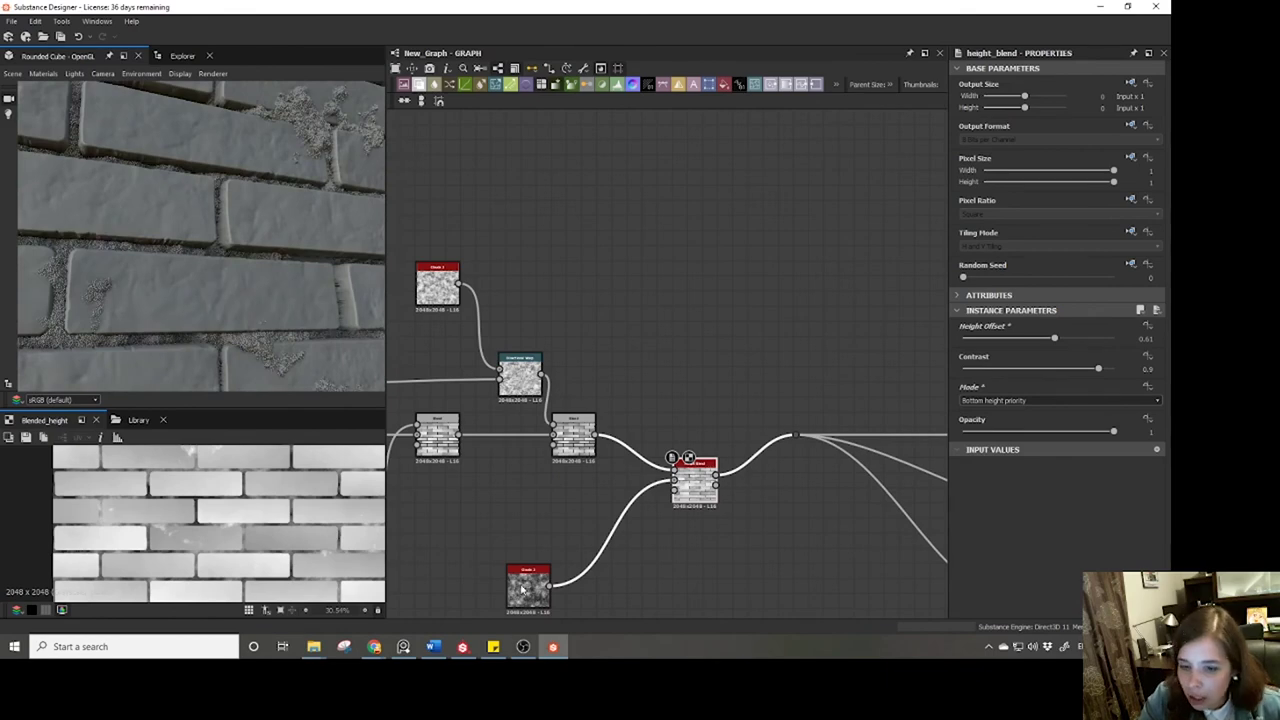
Insert a Histogram Range node between Clouds 3 and the Height Blend's Height Bottom input, lining it up beside the clouds.
drag(521, 588, 476, 551)
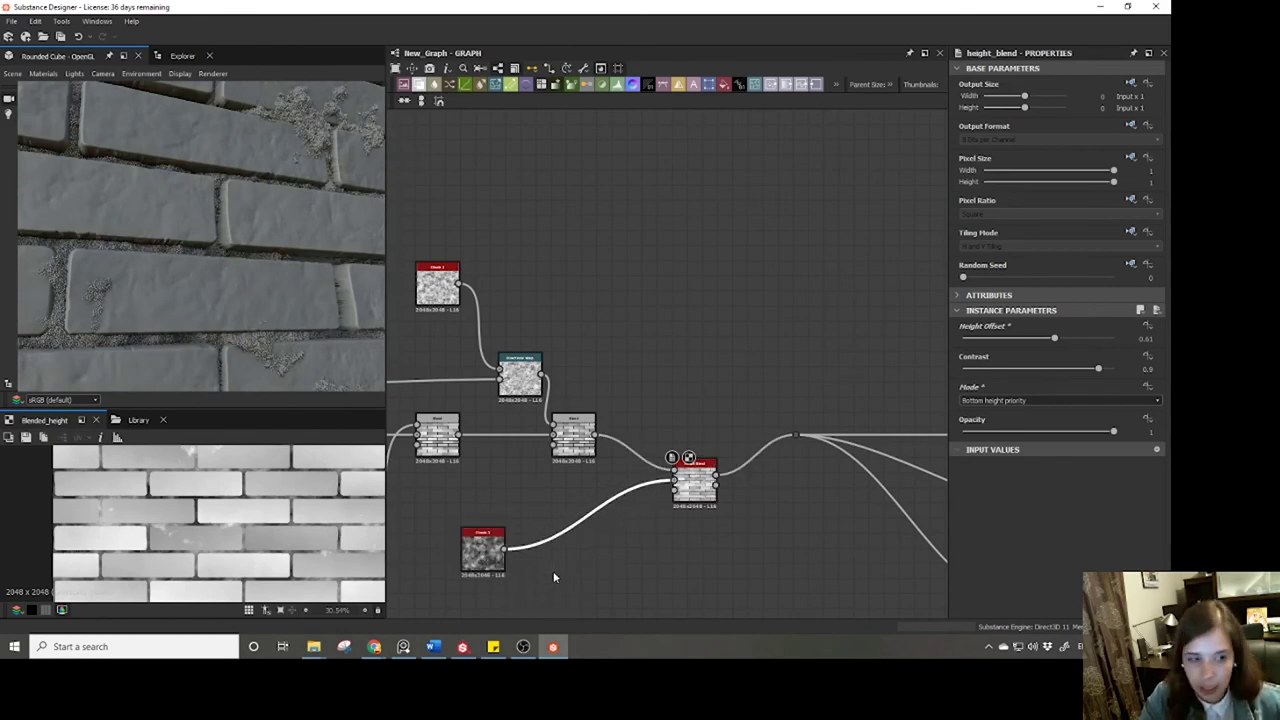
key(space)
text(histo)
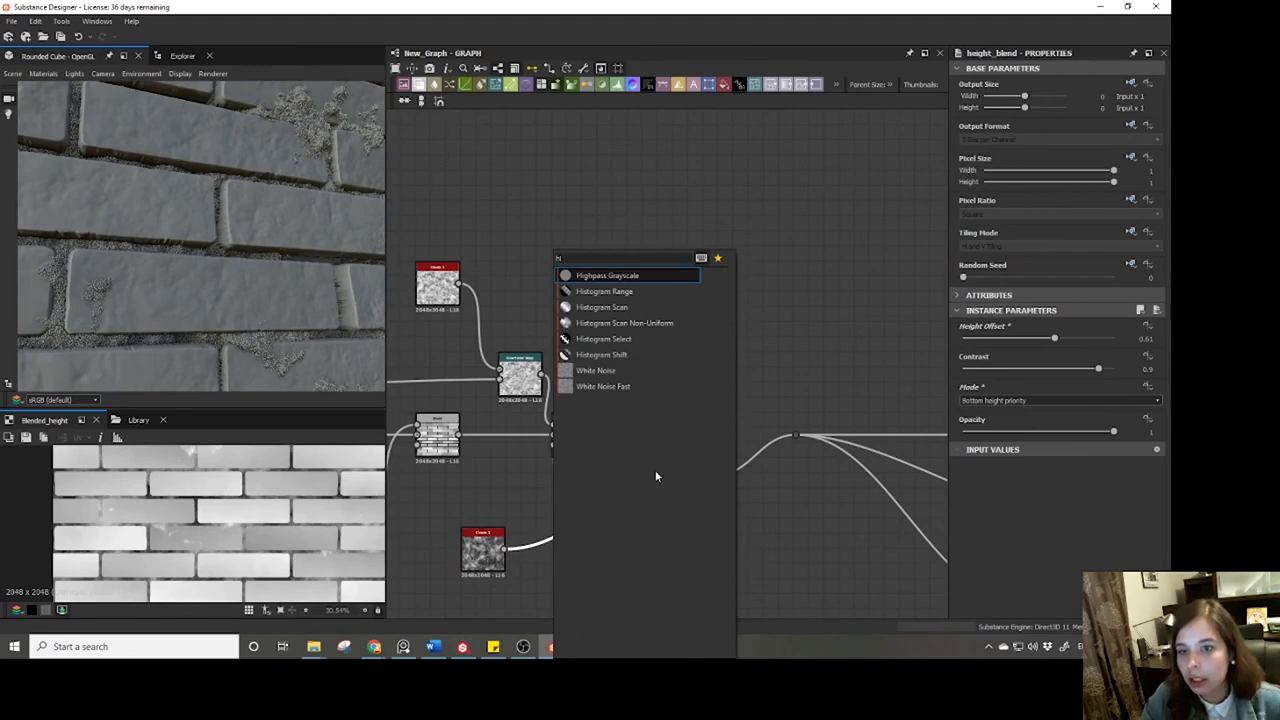
click(605, 290)
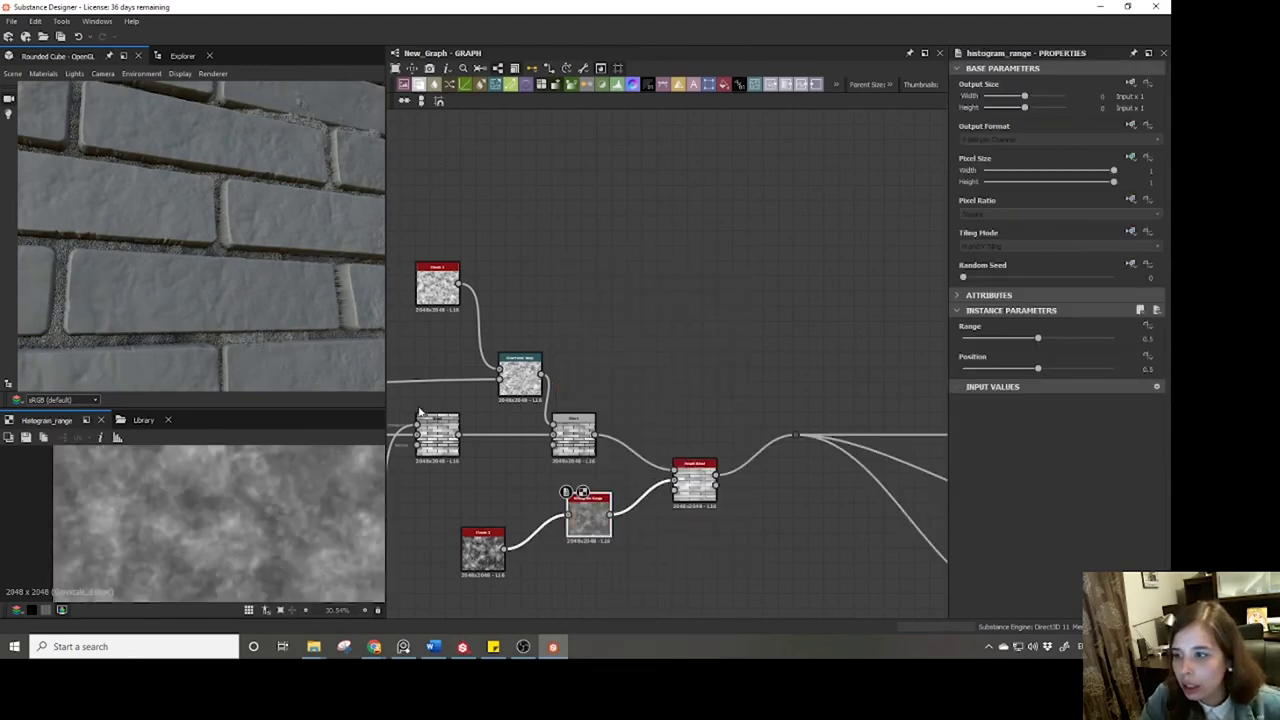
drag(204, 263, 213, 295)
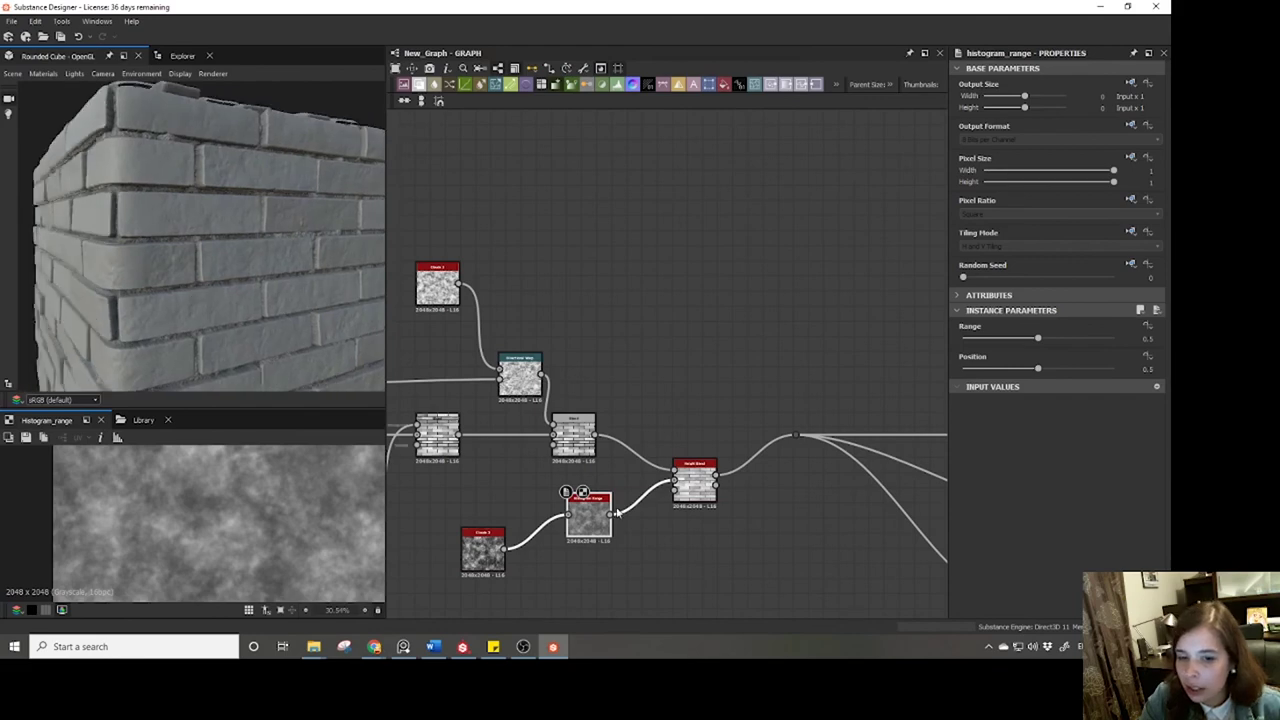
drag(592, 530, 586, 556)
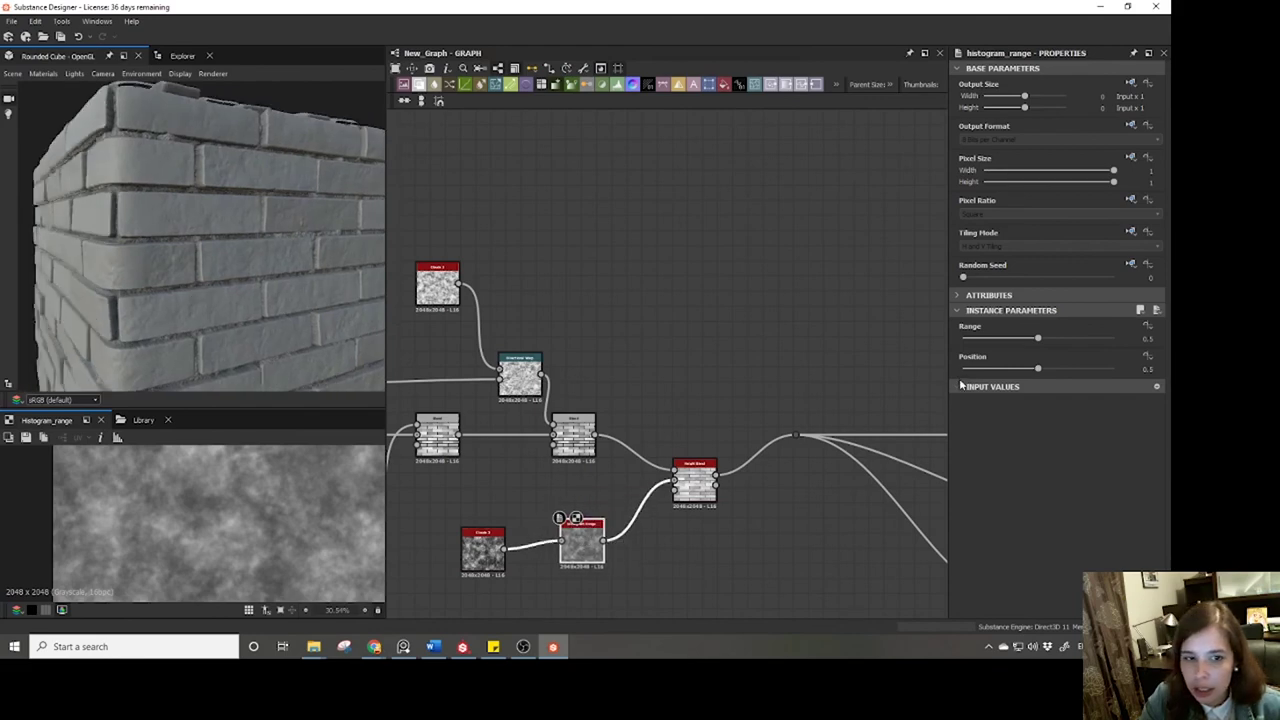
Set the Histogram Range's Range to 0.31 and Position to 0.46, checking the brick corner.
click(1011, 369)
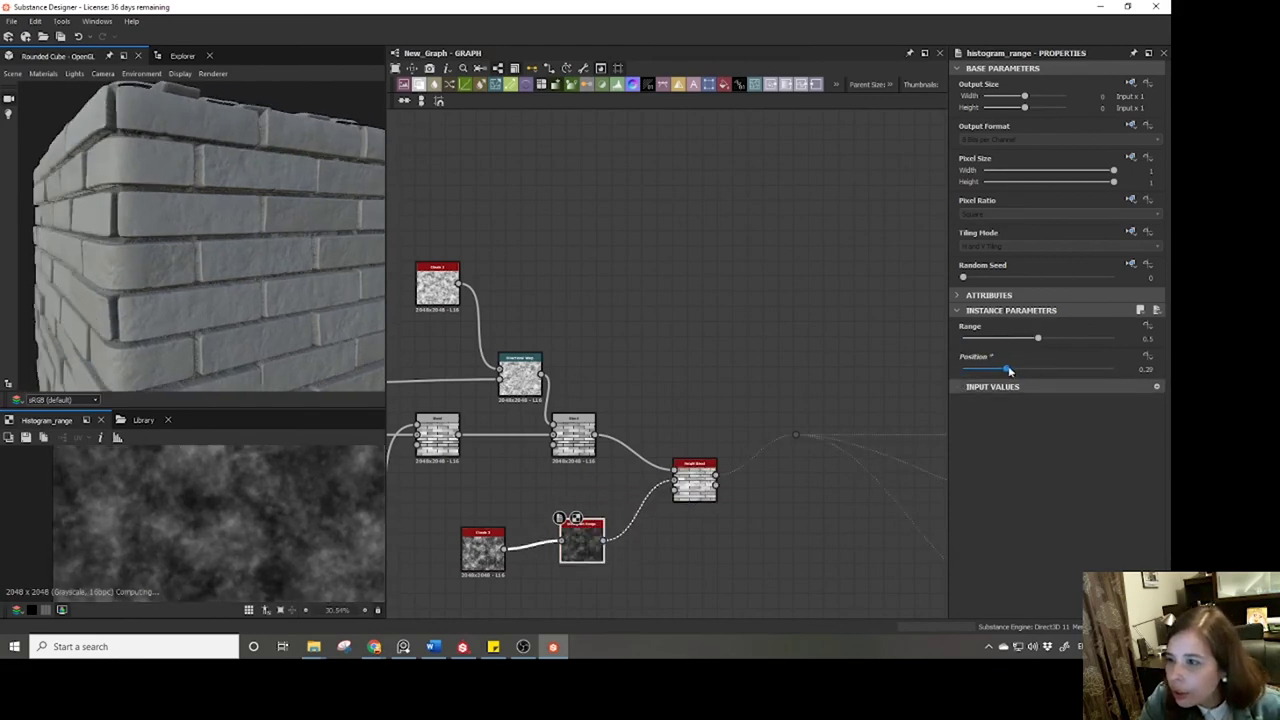
drag(1015, 370, 1022, 372)
click(1009, 338)
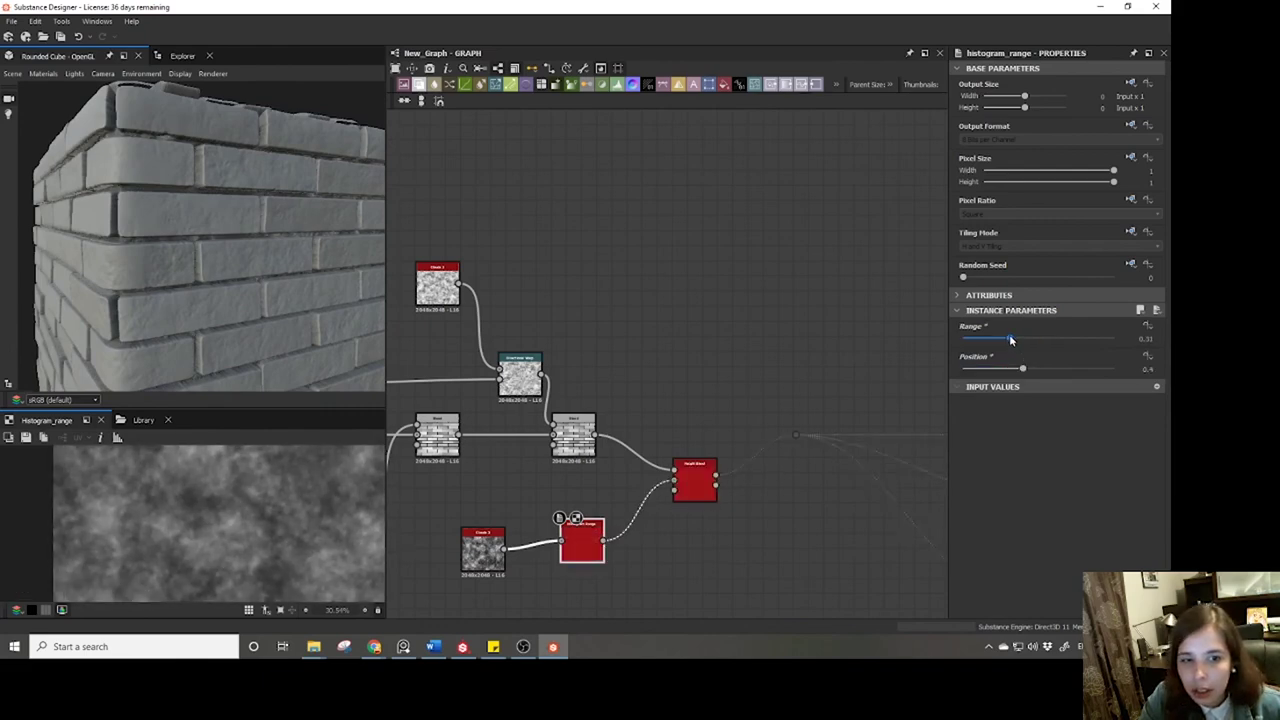
click(1012, 369)
drag(1013, 370, 1033, 373)
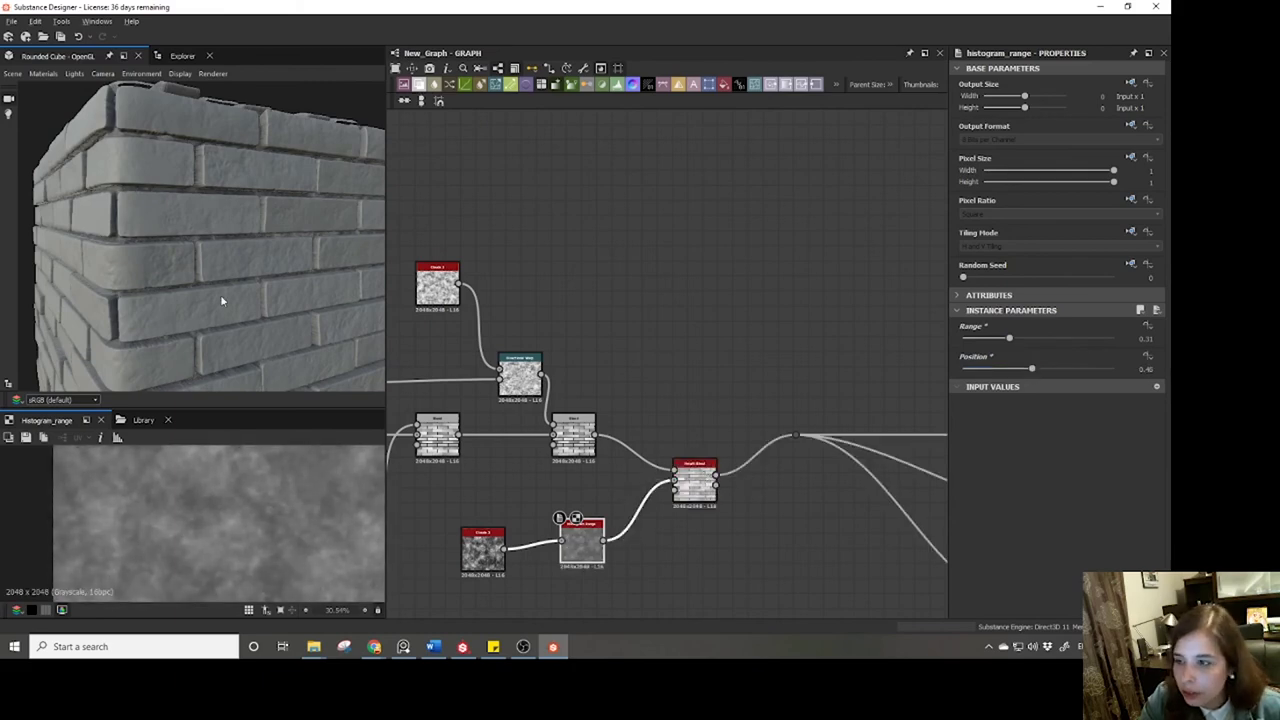
drag(220, 294, 214, 262)
Lower the Height Blend's Height Offset to about 0.46 and inspect the brick wall from close and far.
double_click(697, 484)
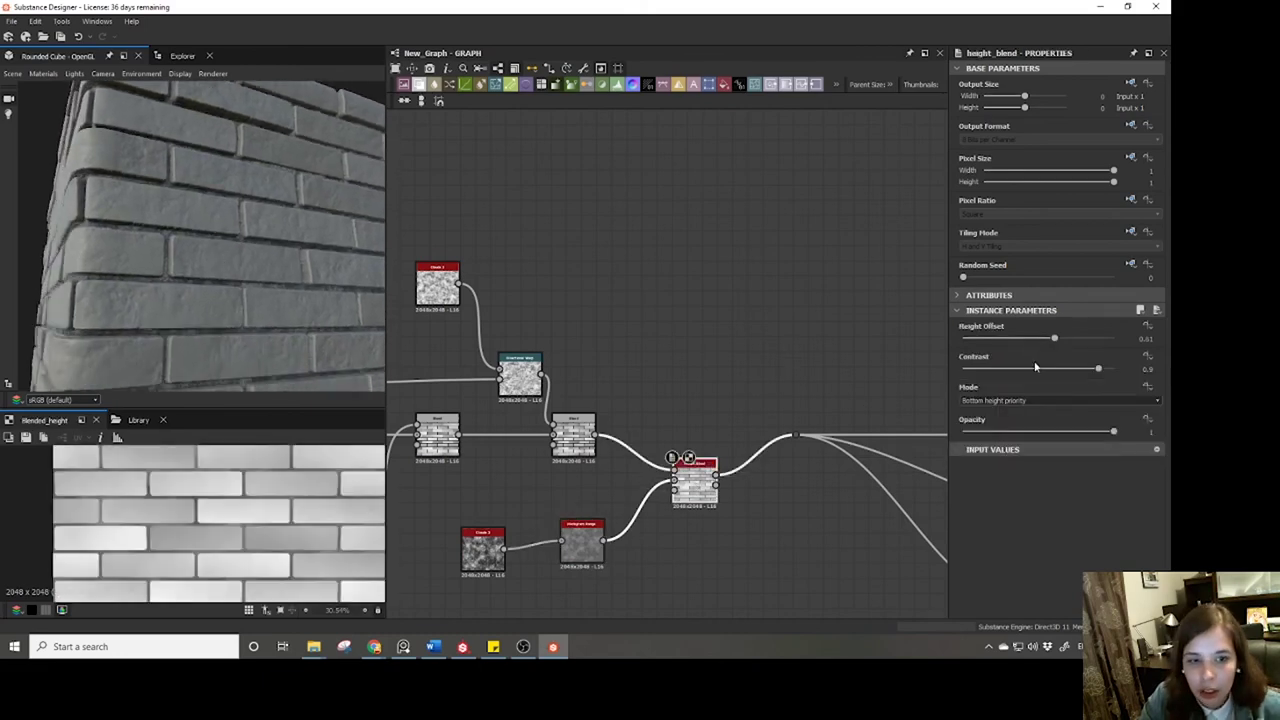
mouse_move(1056, 336)
mouse_down()
mouse_move(1076, 337)
mouse_move(1031, 340)
mouse_up()
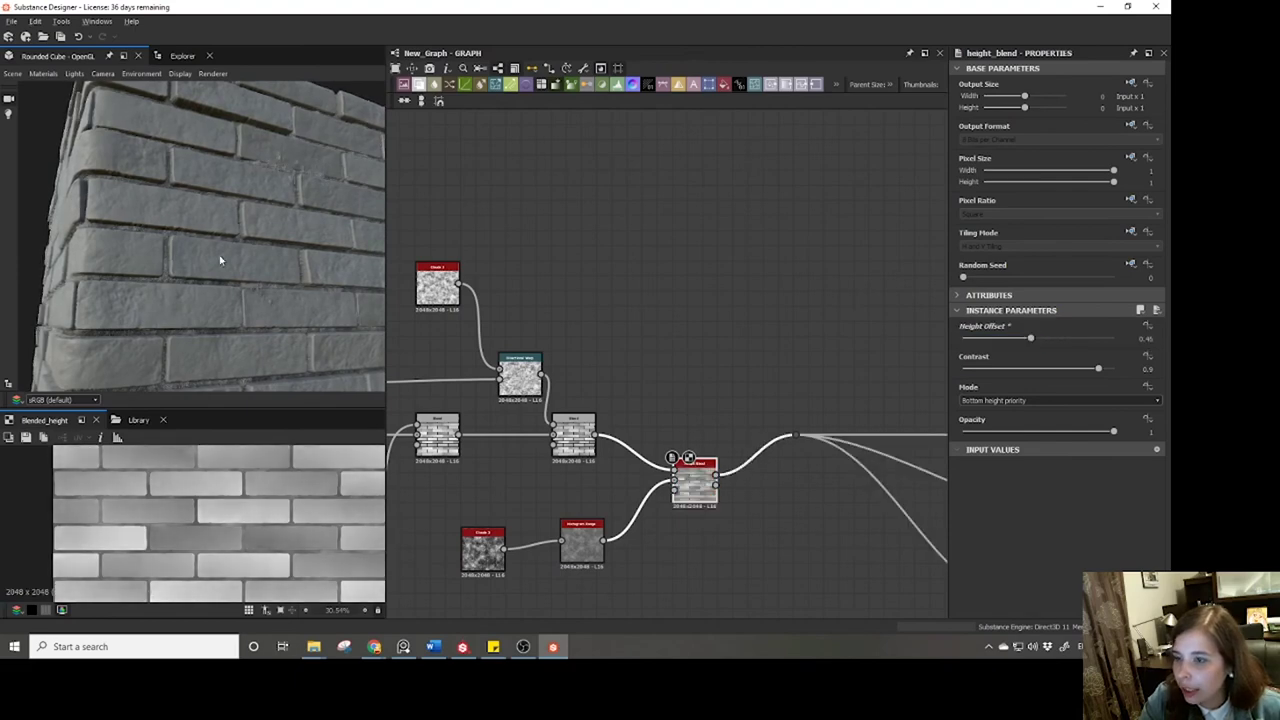
scroll(187, 259, up, 3)
scroll(194, 260, down, 5)
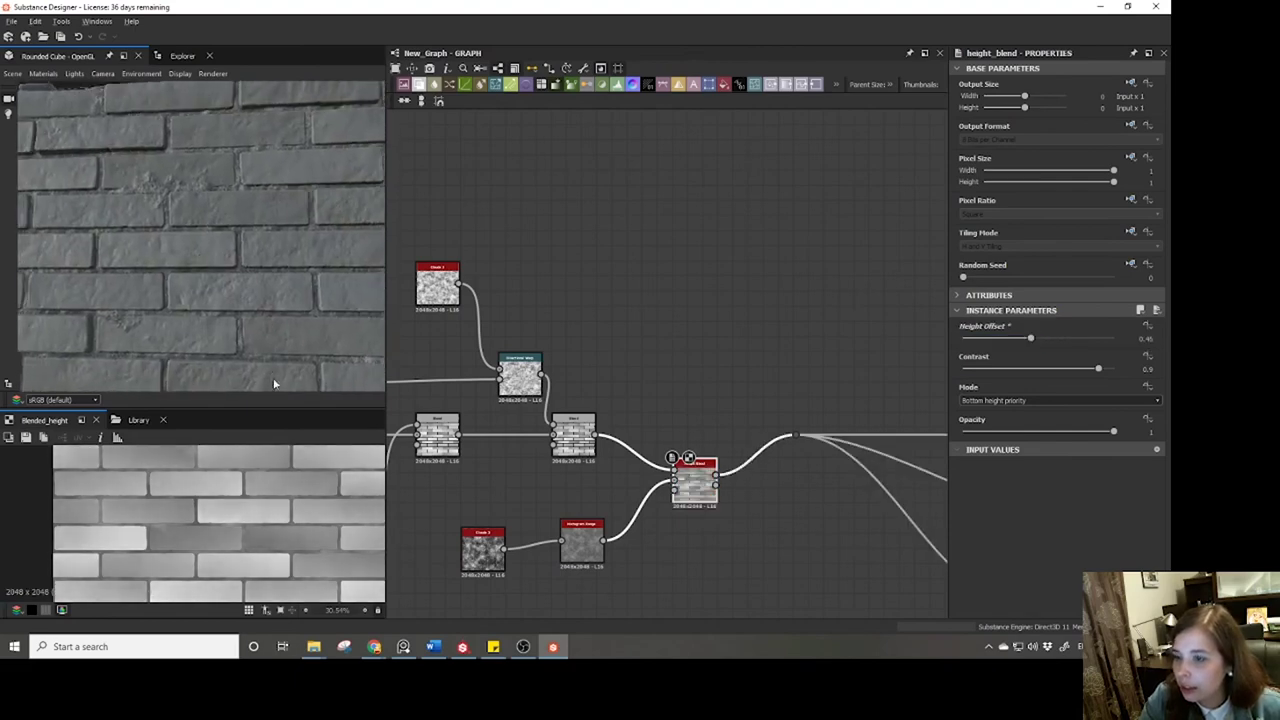
drag(222, 277, 302, 262)
mouse_move(231, 258)
mouse_down()
mouse_move(215, 228)
mouse_move(235, 261)
mouse_up()
scroll(235, 261, down, 2)
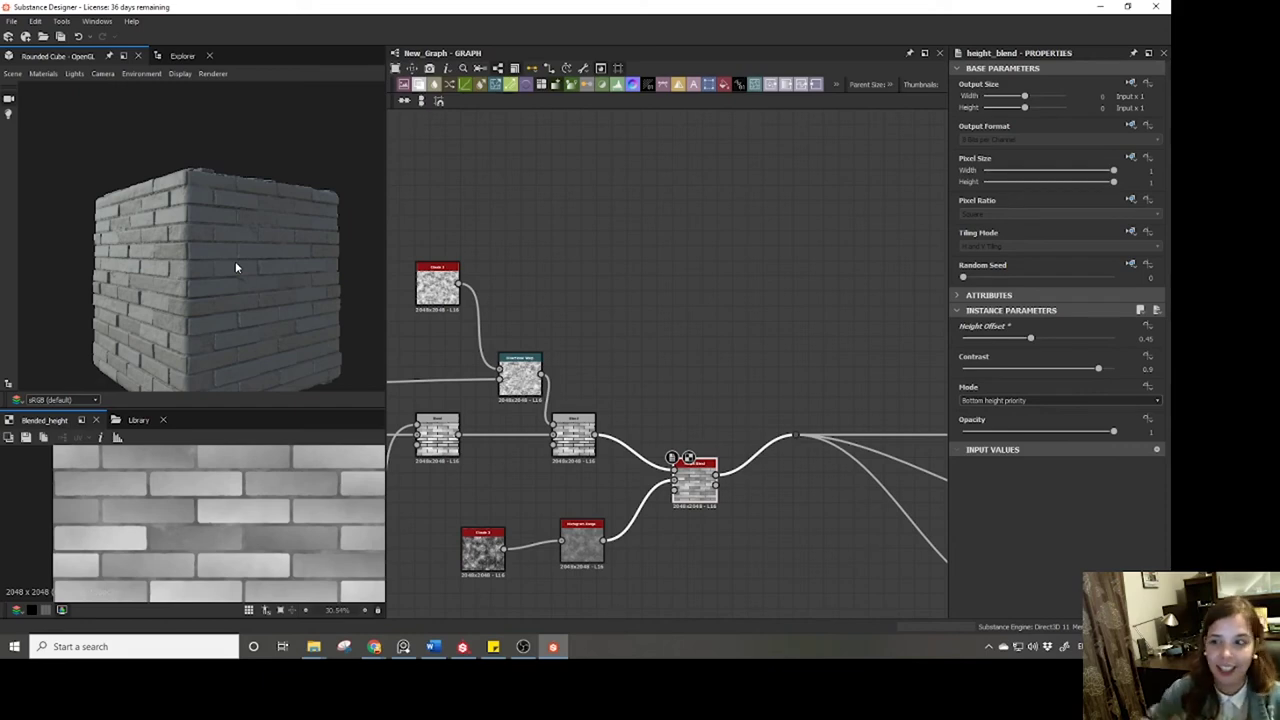
Rename New_Graph in the NMM_StayAtHome package to Brick.
scroll(571, 394, down, 3)
click(183, 56)
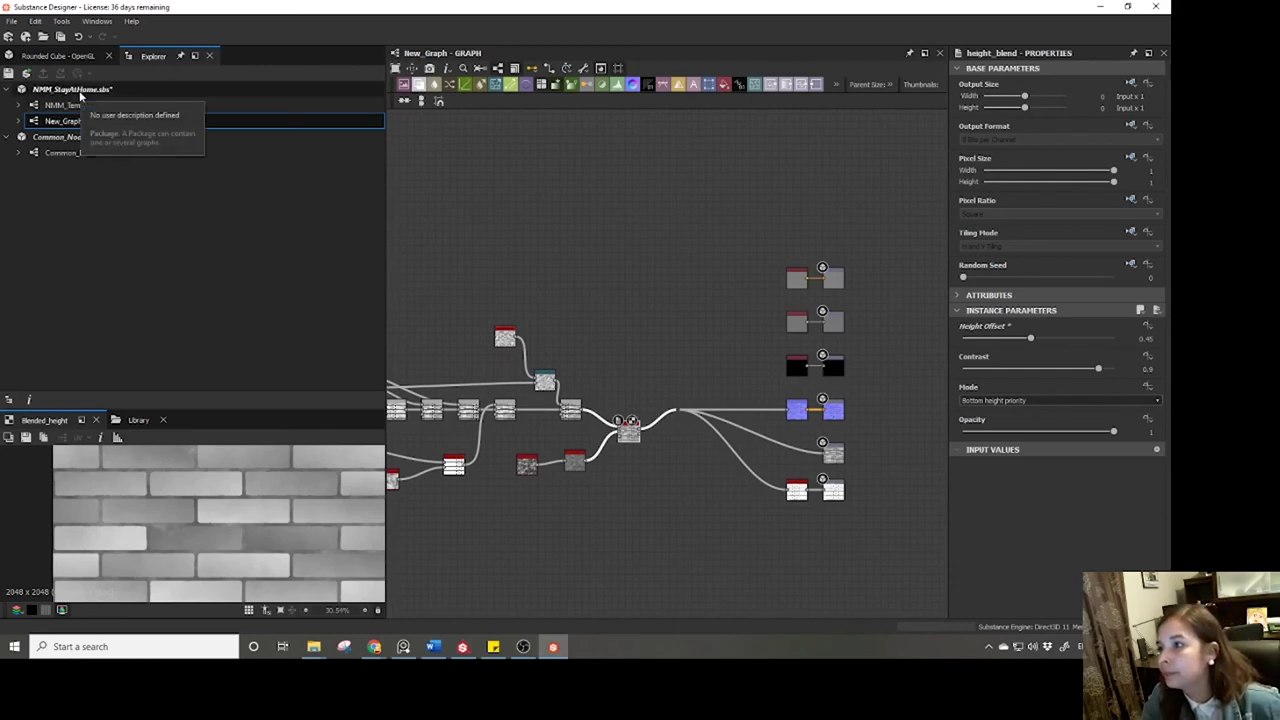
right_click(62, 121)
click(80, 188)
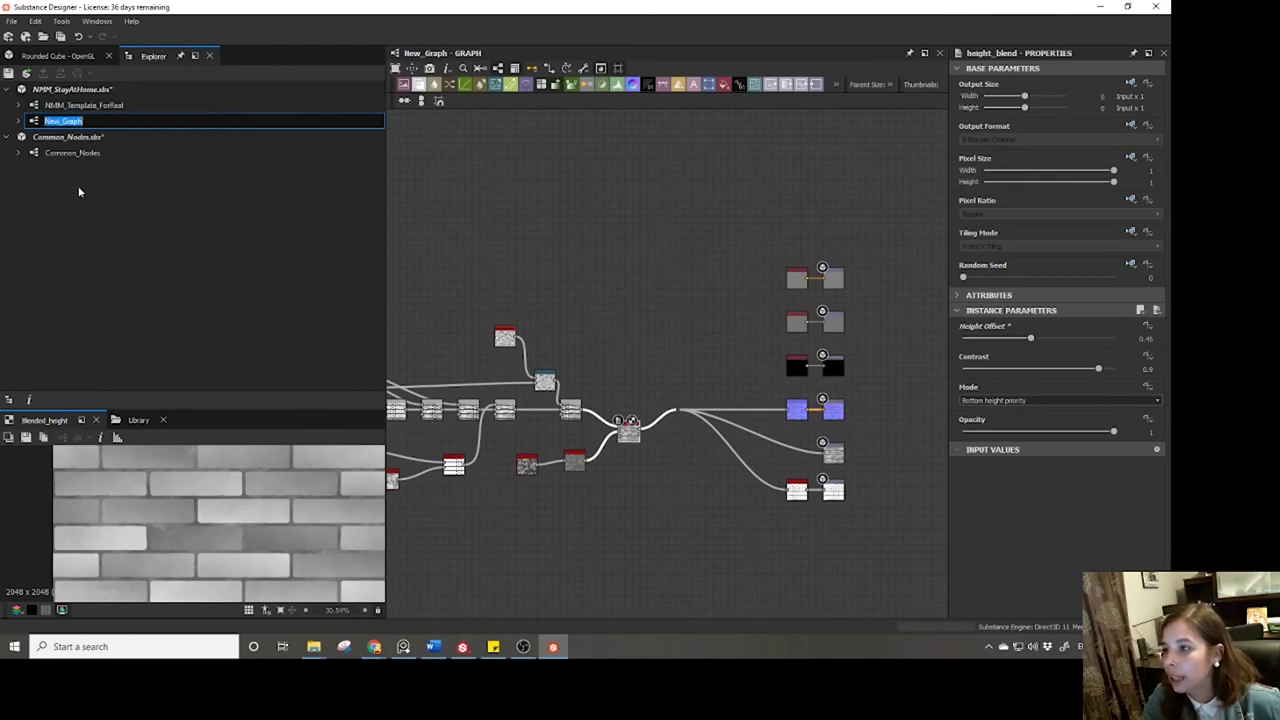
text(Brick)
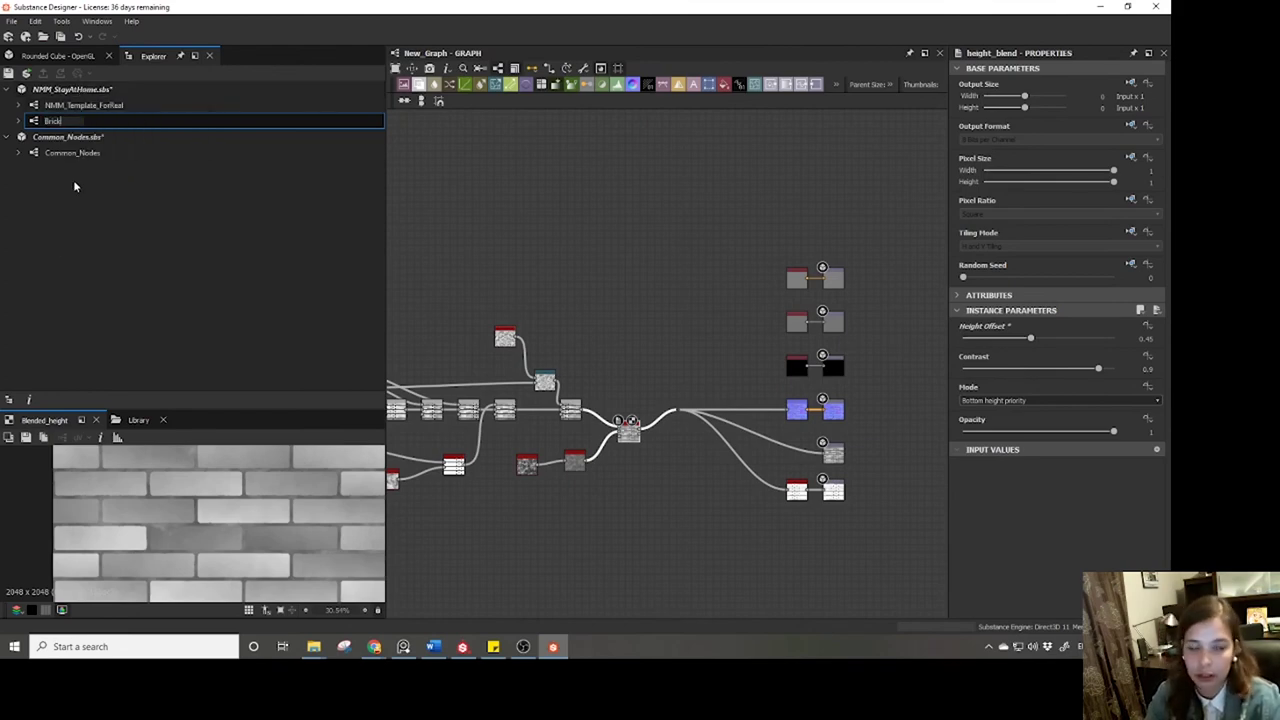
key(Return)
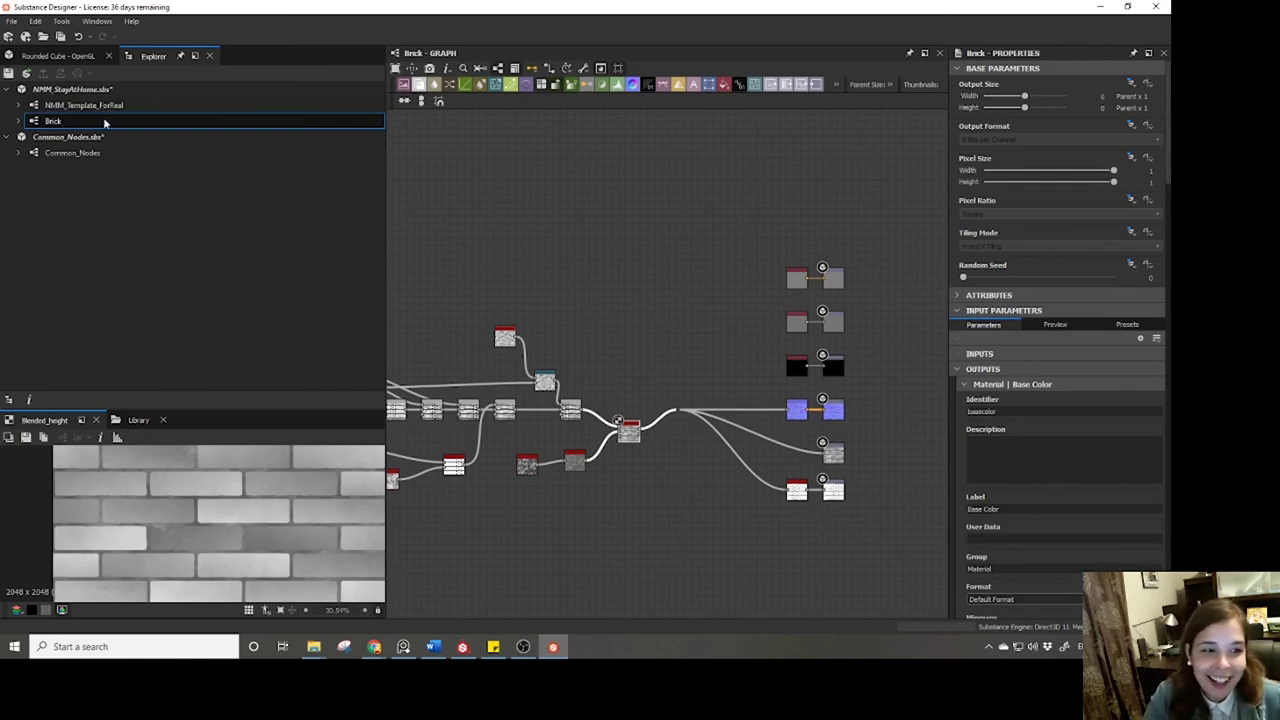
Create a new Substance graph named Rock in the NMM_StayAtHome package, keeping the default template and size settings.
right_click(86, 91)
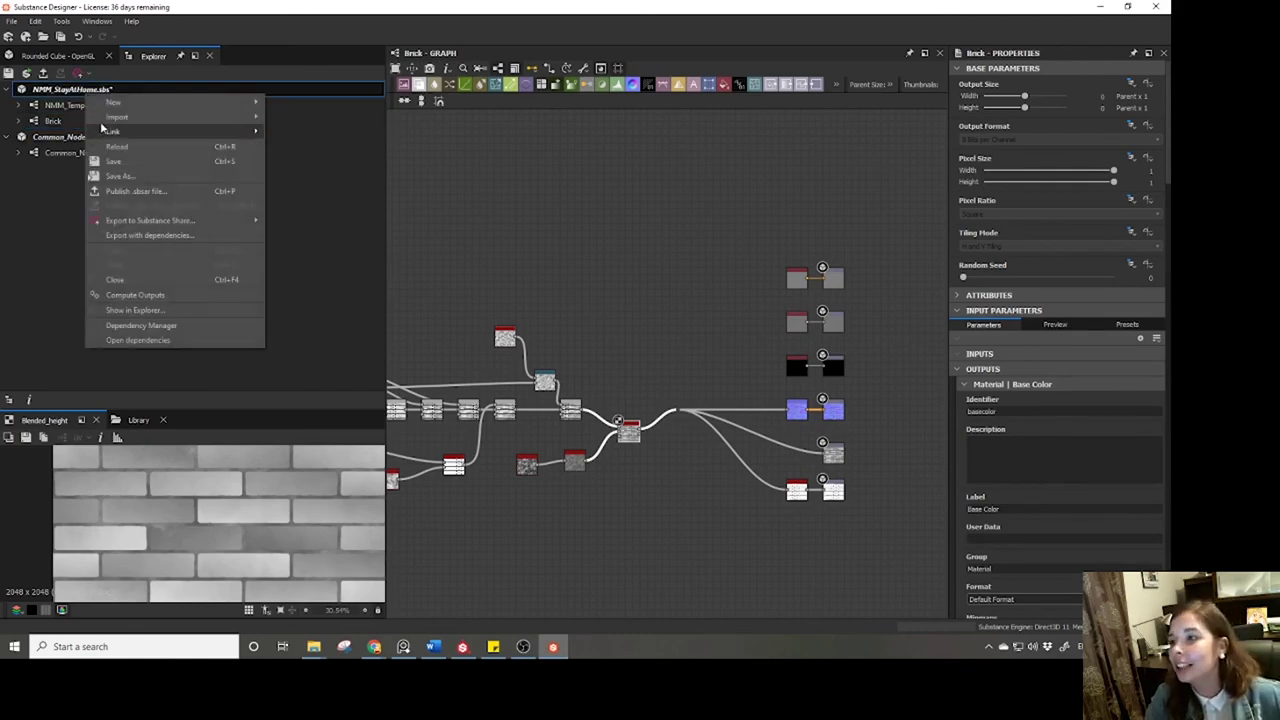
mouse_move(113, 103)
click(285, 103)
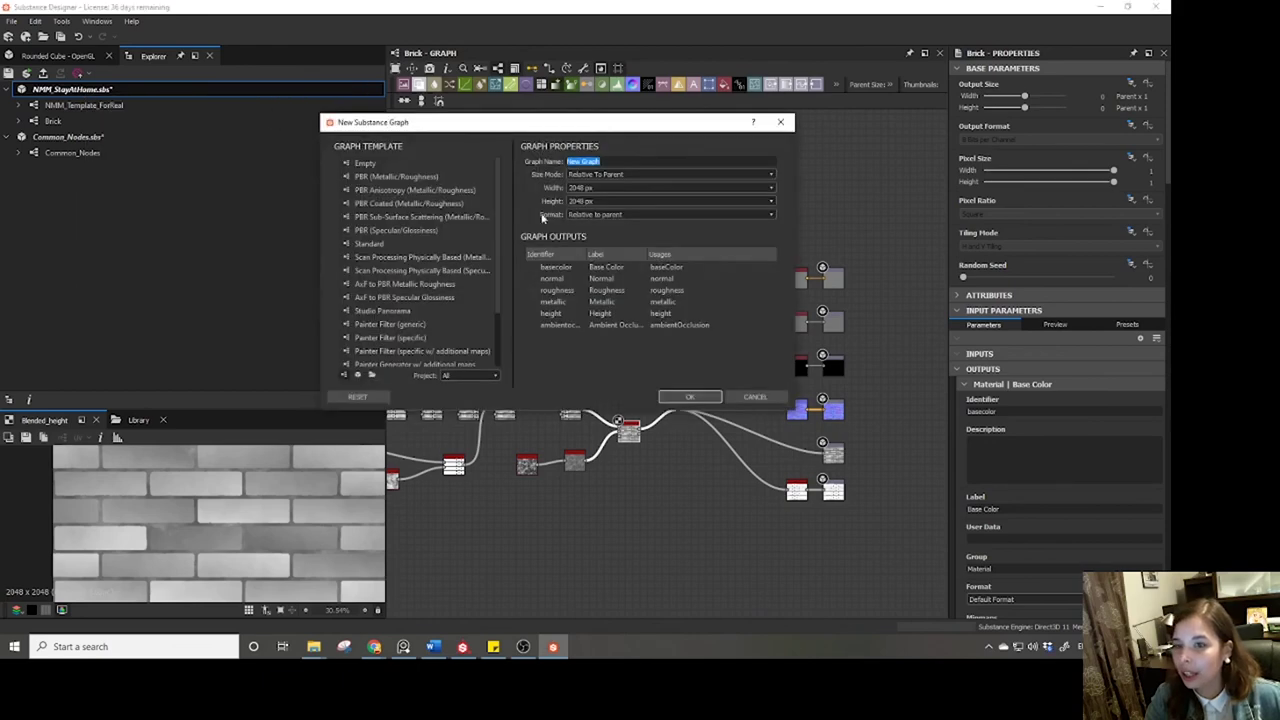
text(Rock)
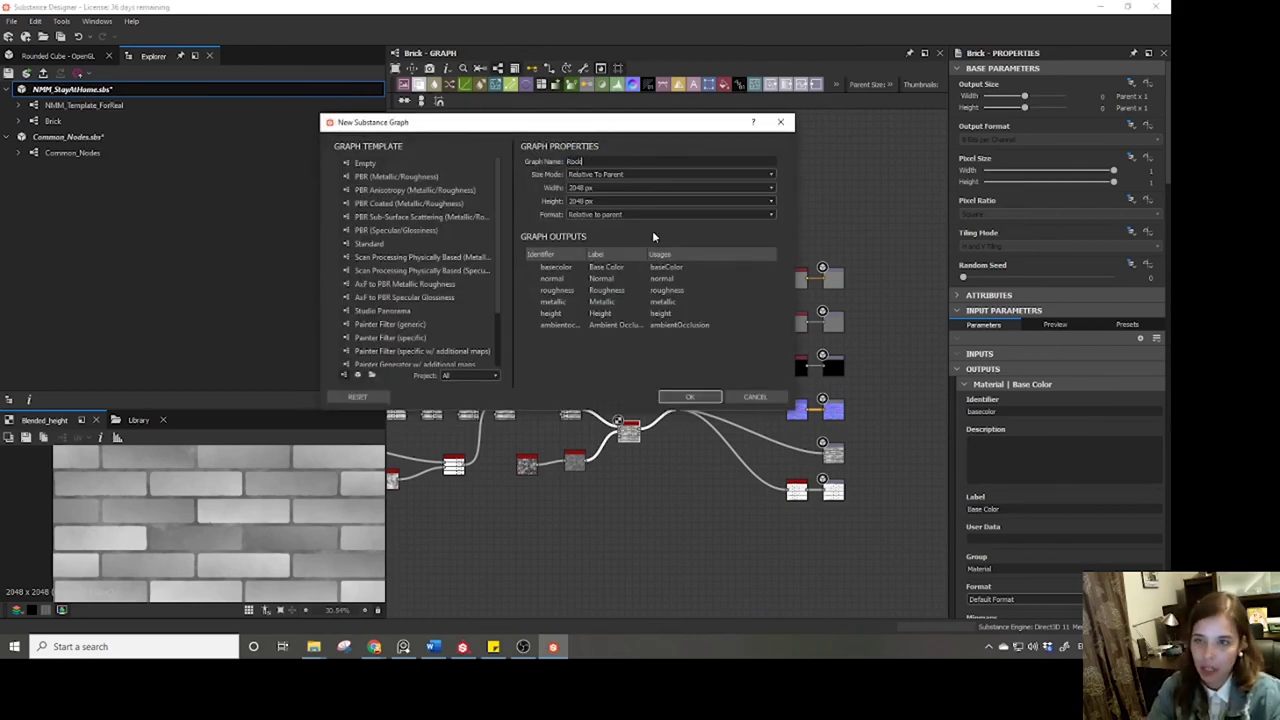
key(Return)
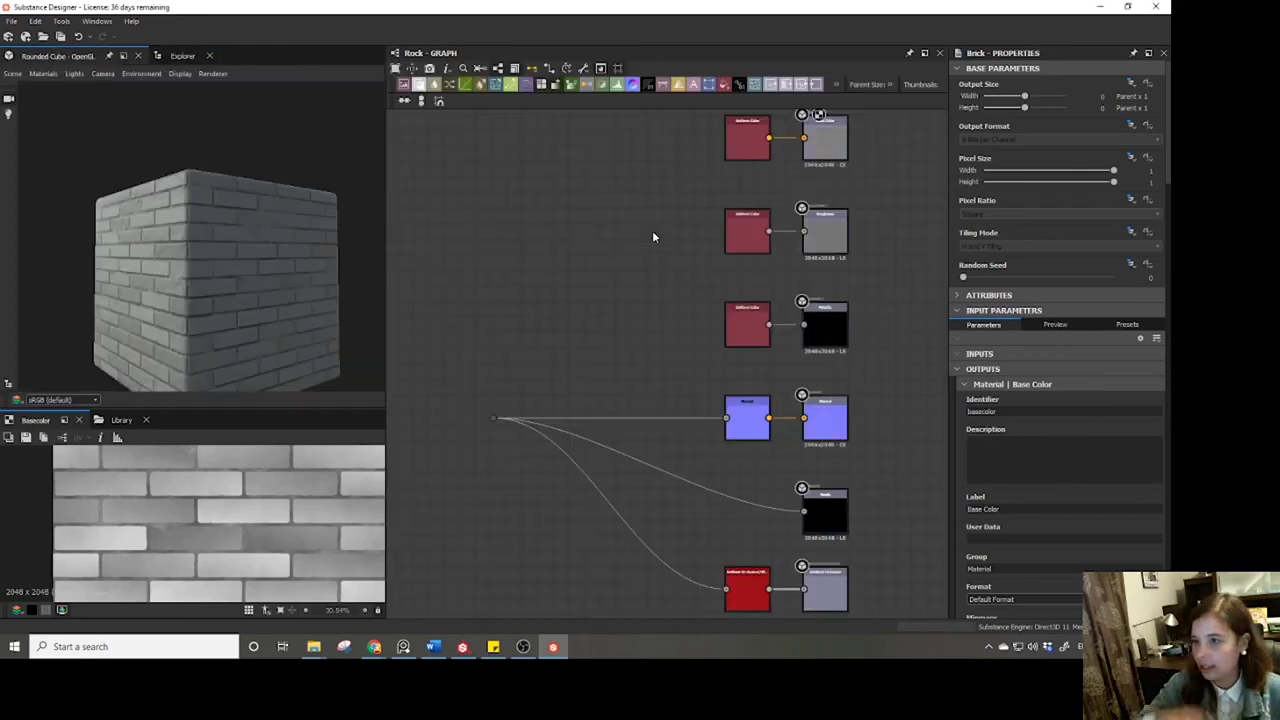
middle_drag(562, 360, 624, 340)
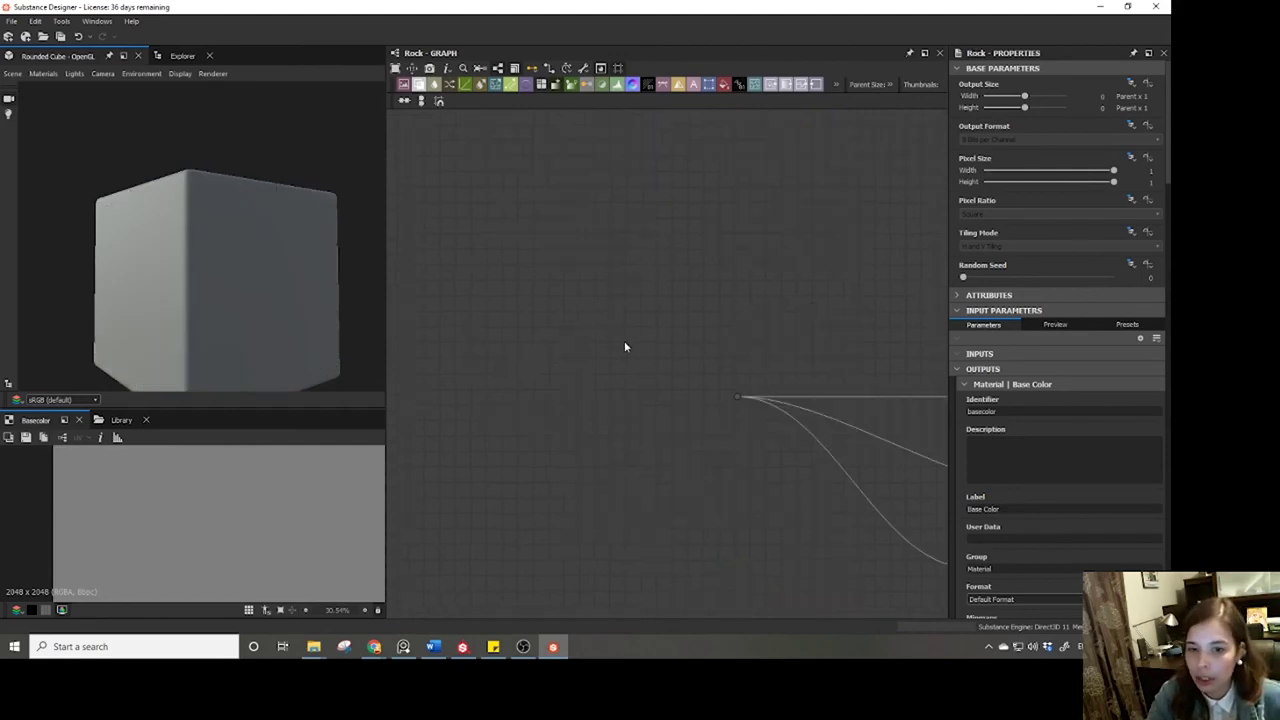
Set the Default preview material's height Scale to 6 and switch the 3D preview mesh to Rounded Cylinder.
click(20, 76)
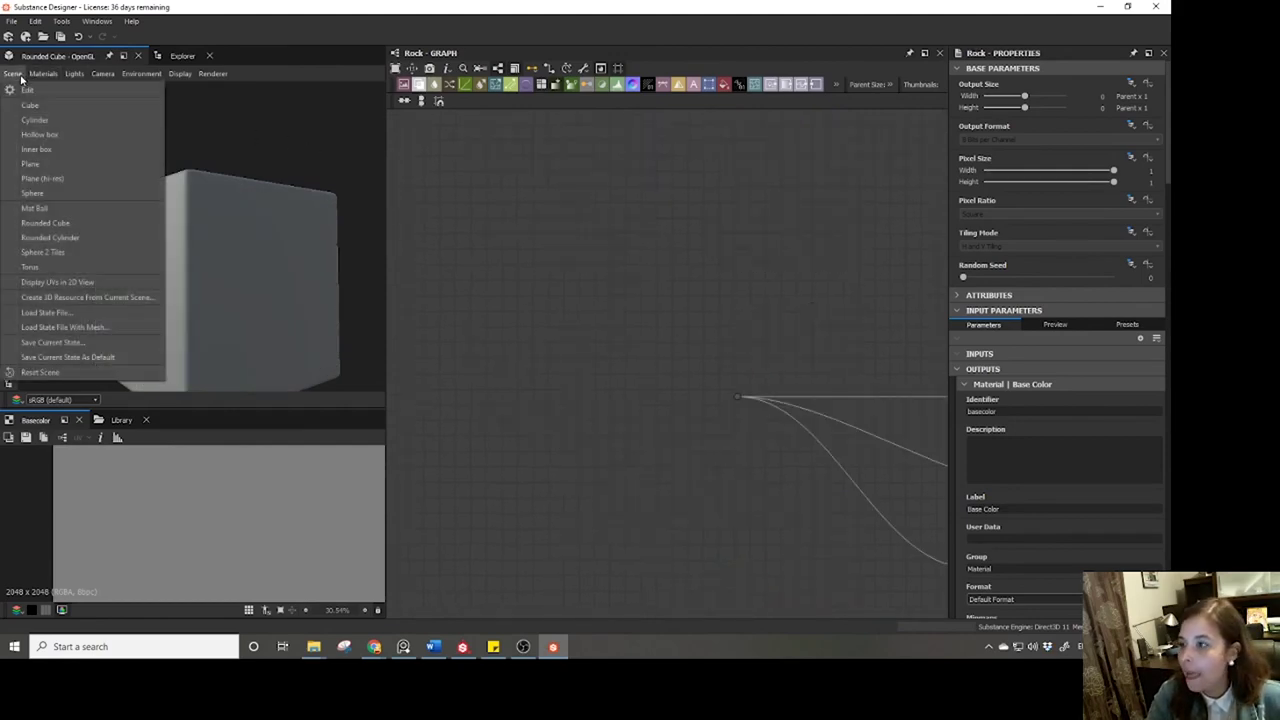
click(43, 74)
mouse_move(52, 95)
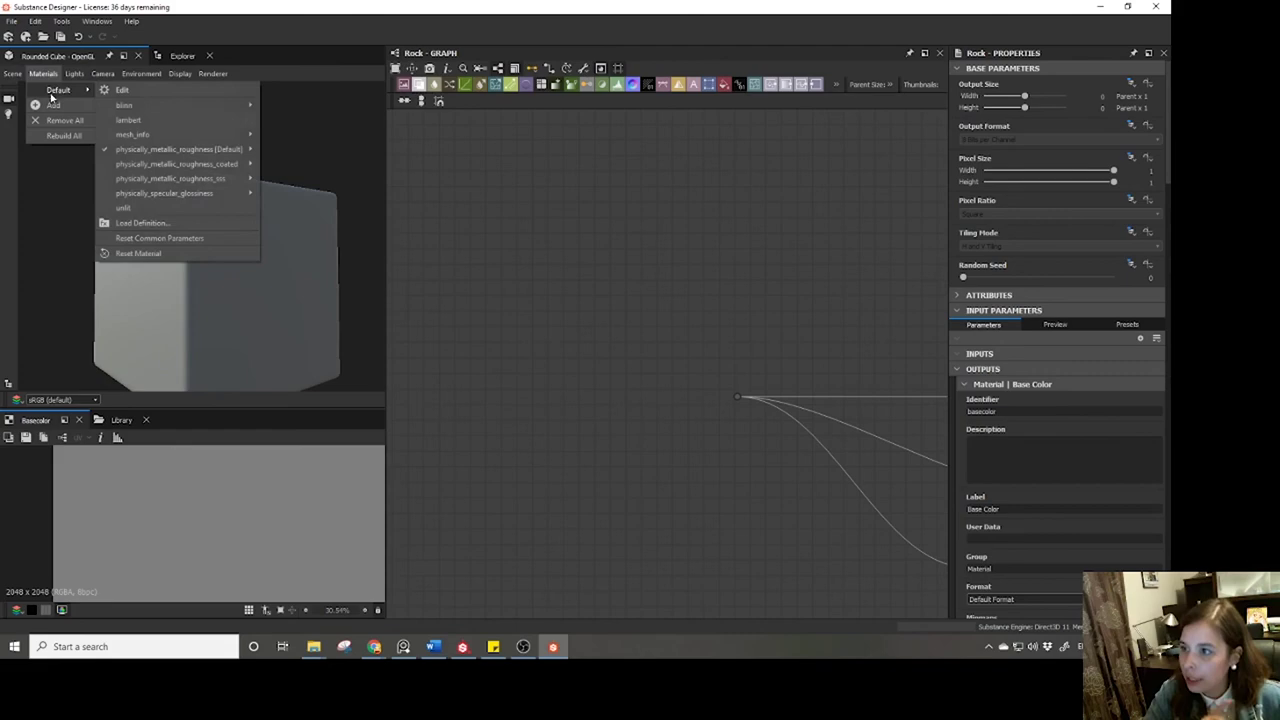
click(114, 87)
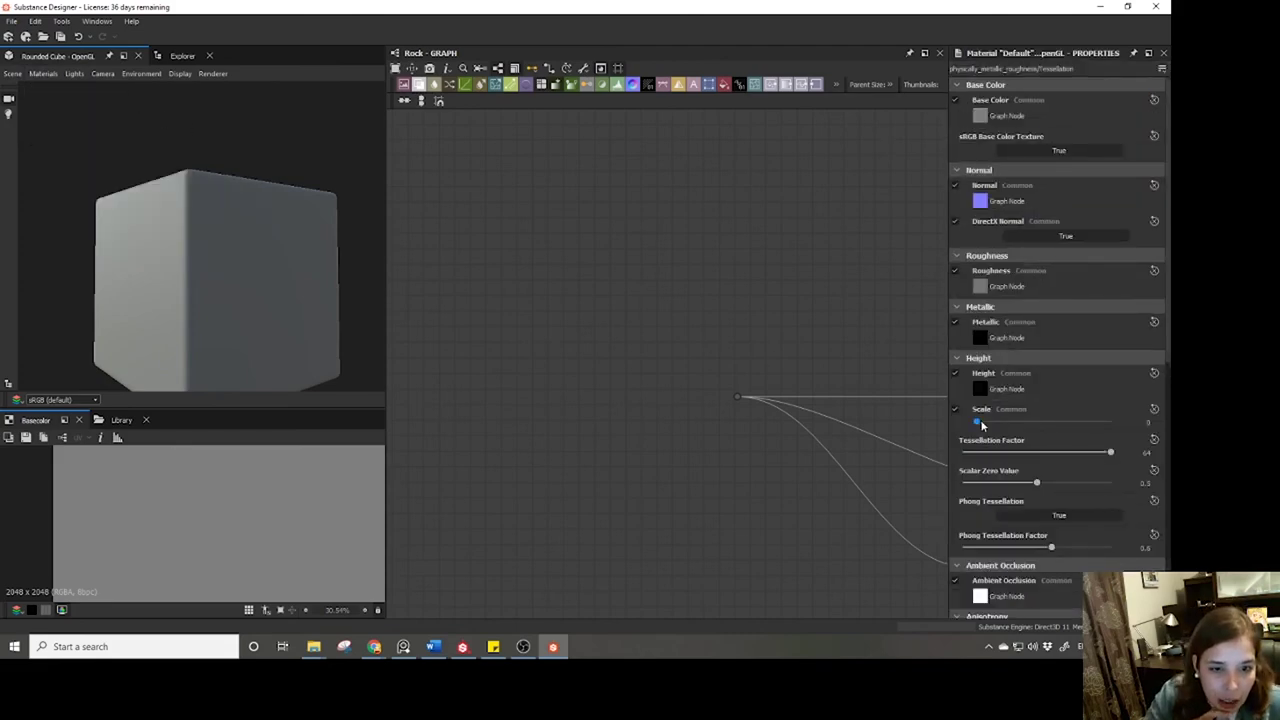
drag(976, 421, 1018, 422)
click(1143, 422)
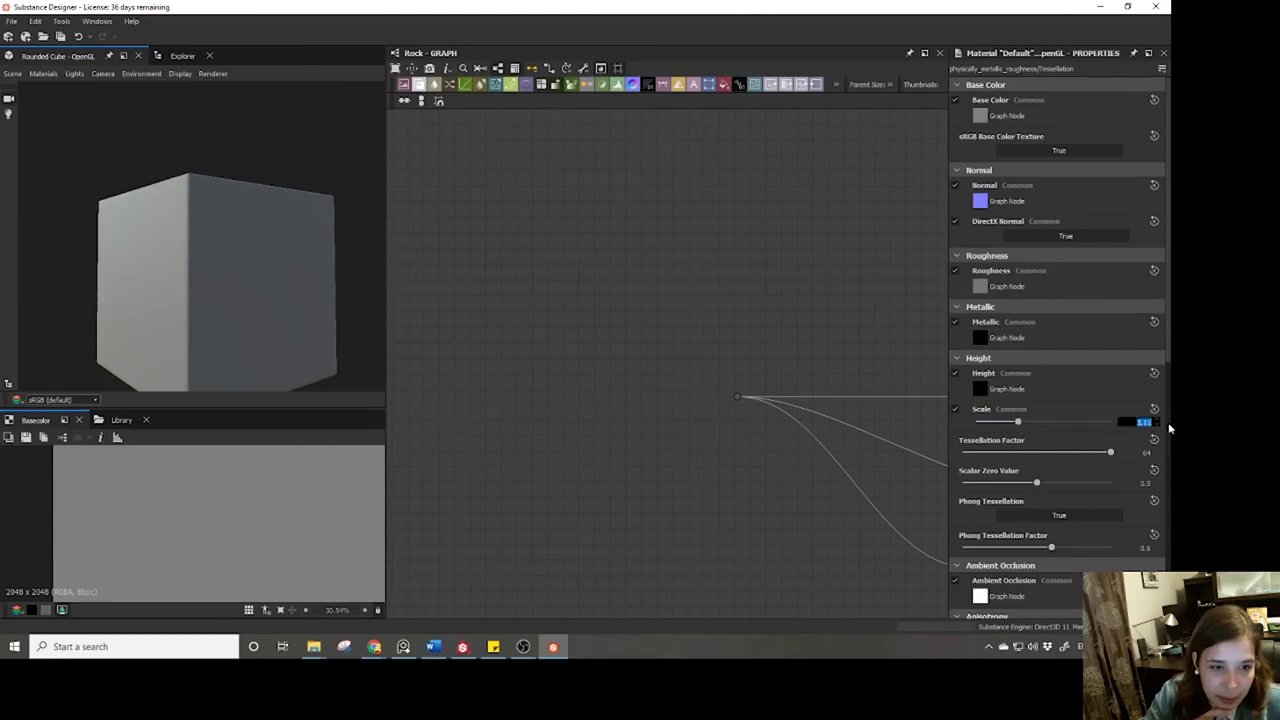
text(6)
key(Return)
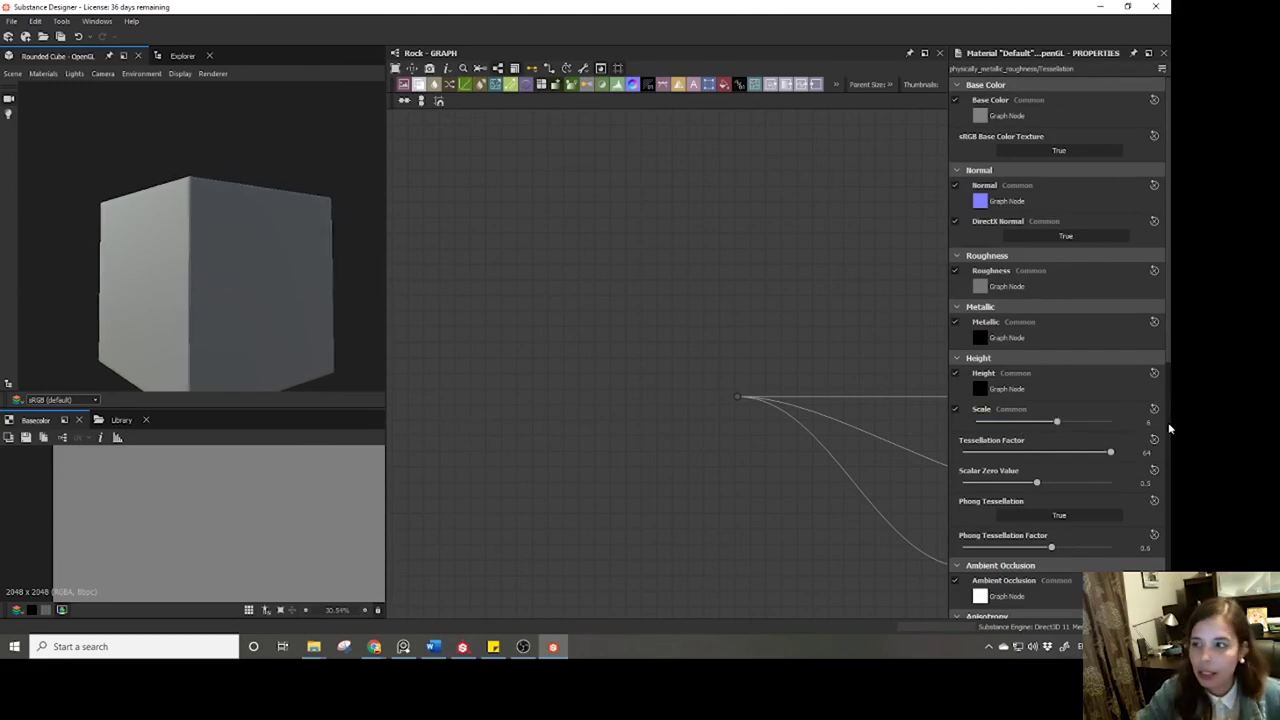
click(13, 73)
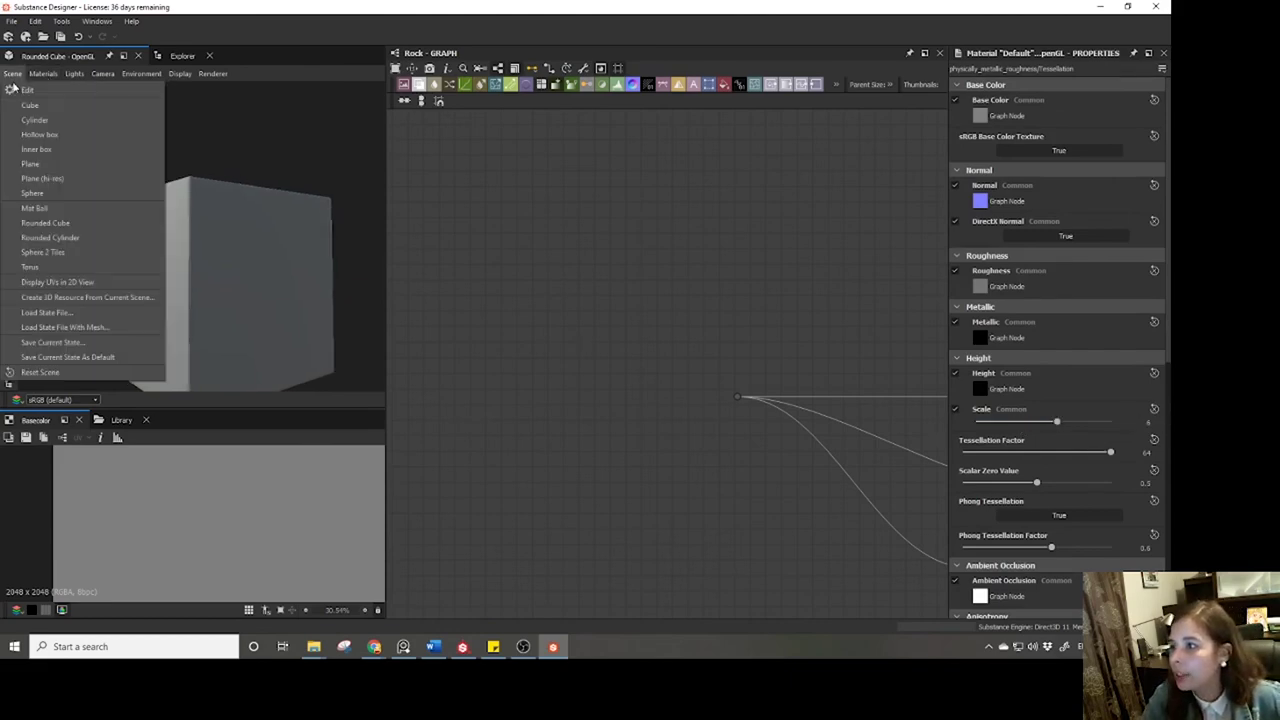
click(50, 237)
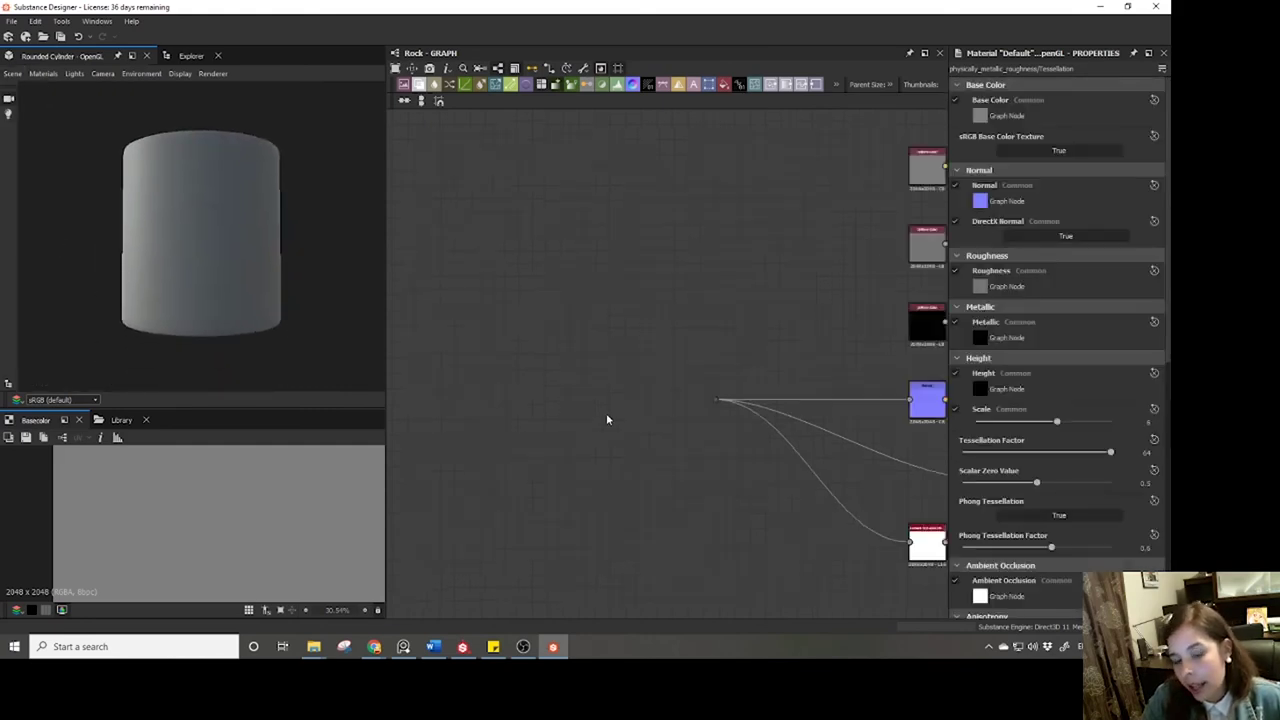
Add a Tile Sampler node to the Rock graph and place it ahead of the junction feeding the outputs.
scroll(606, 413, down, 3)
middle_drag(540, 389, 611, 398)
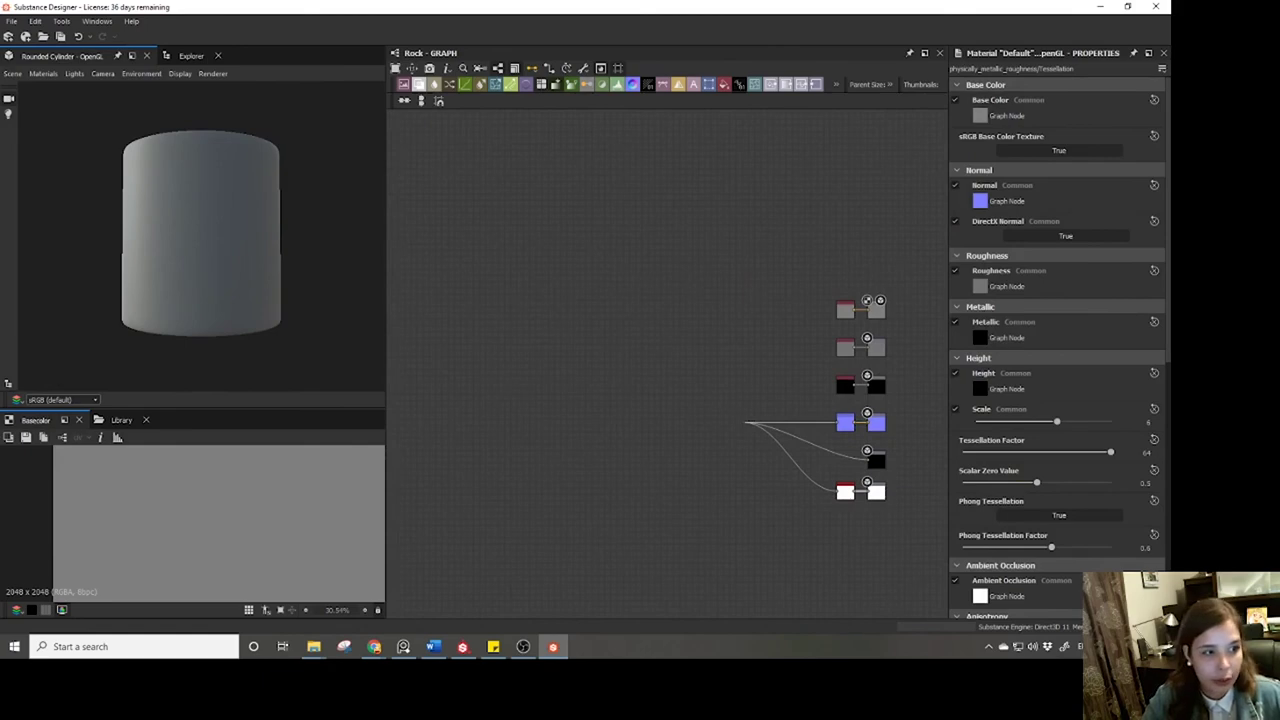
key(space)
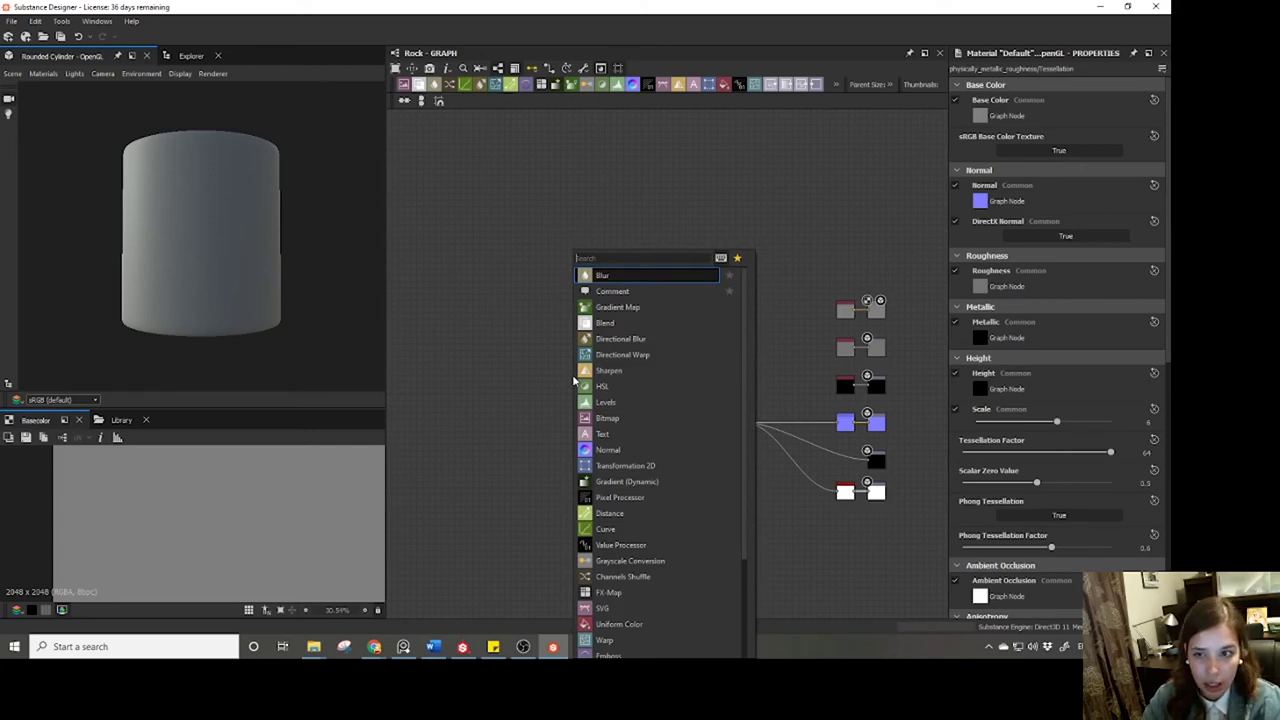
text(tile sam)
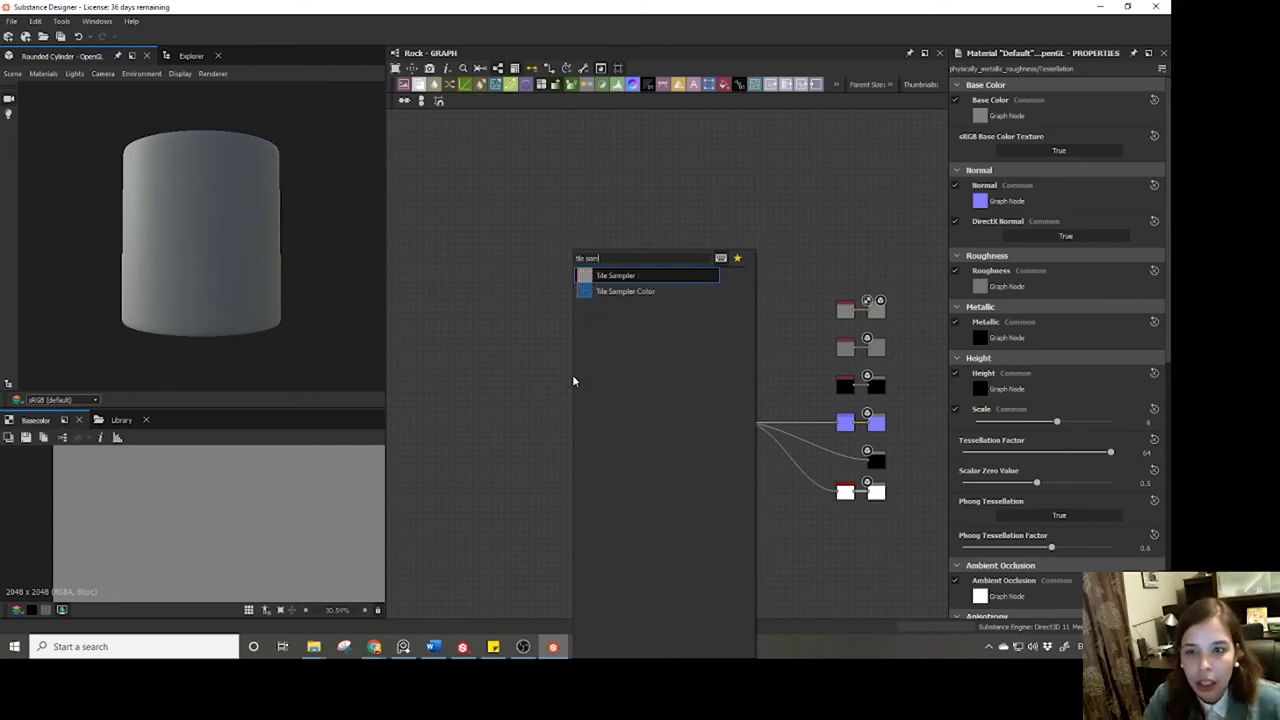
click(610, 277)
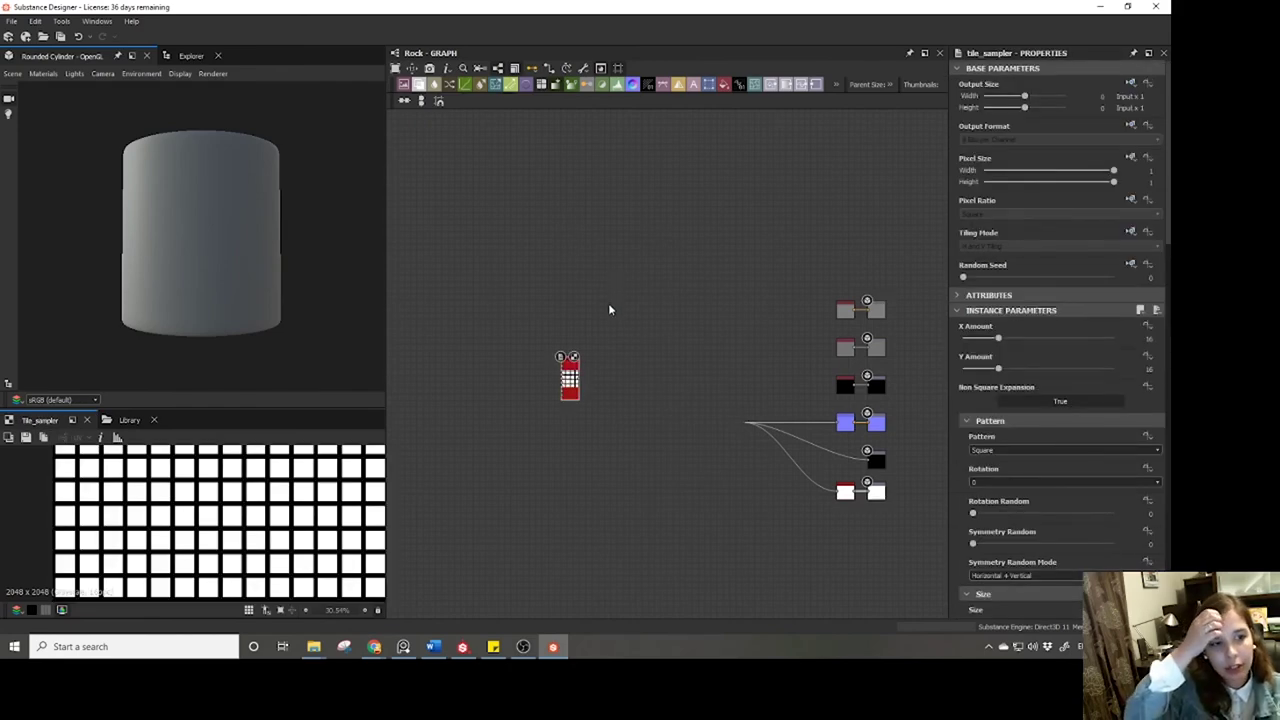
drag(570, 378, 567, 402)
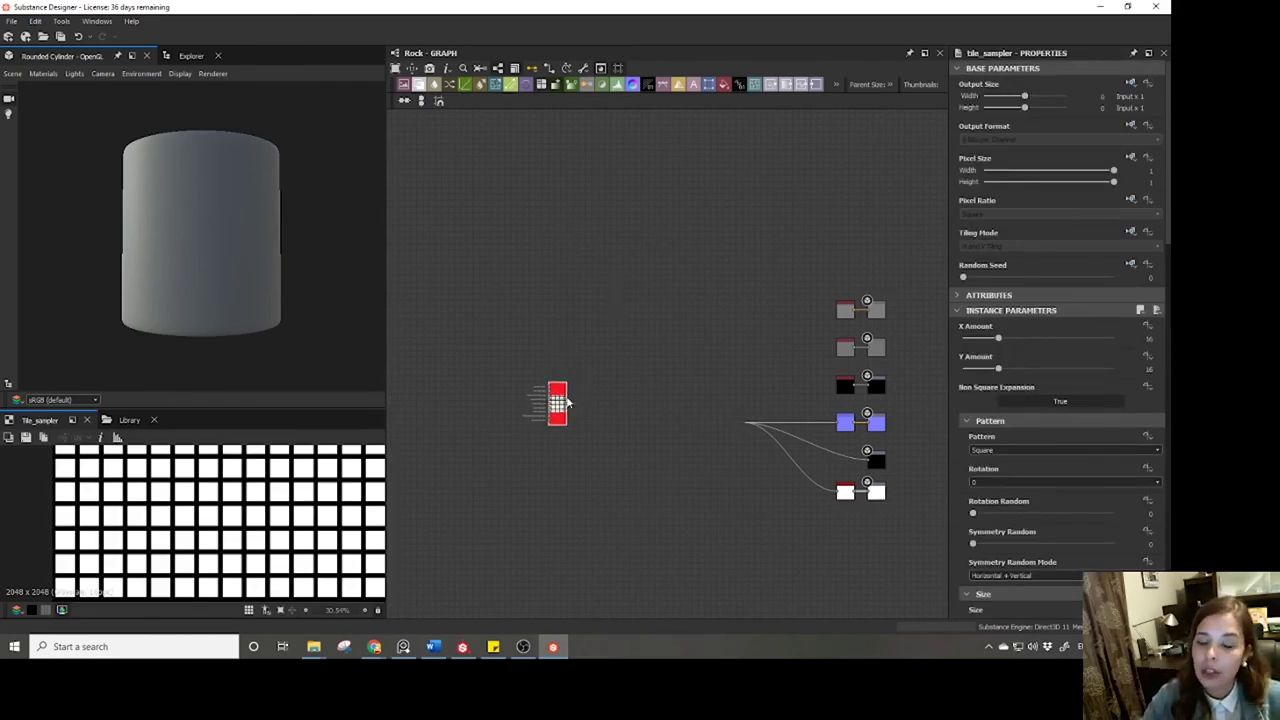
scroll(567, 402, up, 3)
middle_drag(634, 394, 534, 349)
drag(494, 375, 538, 397)
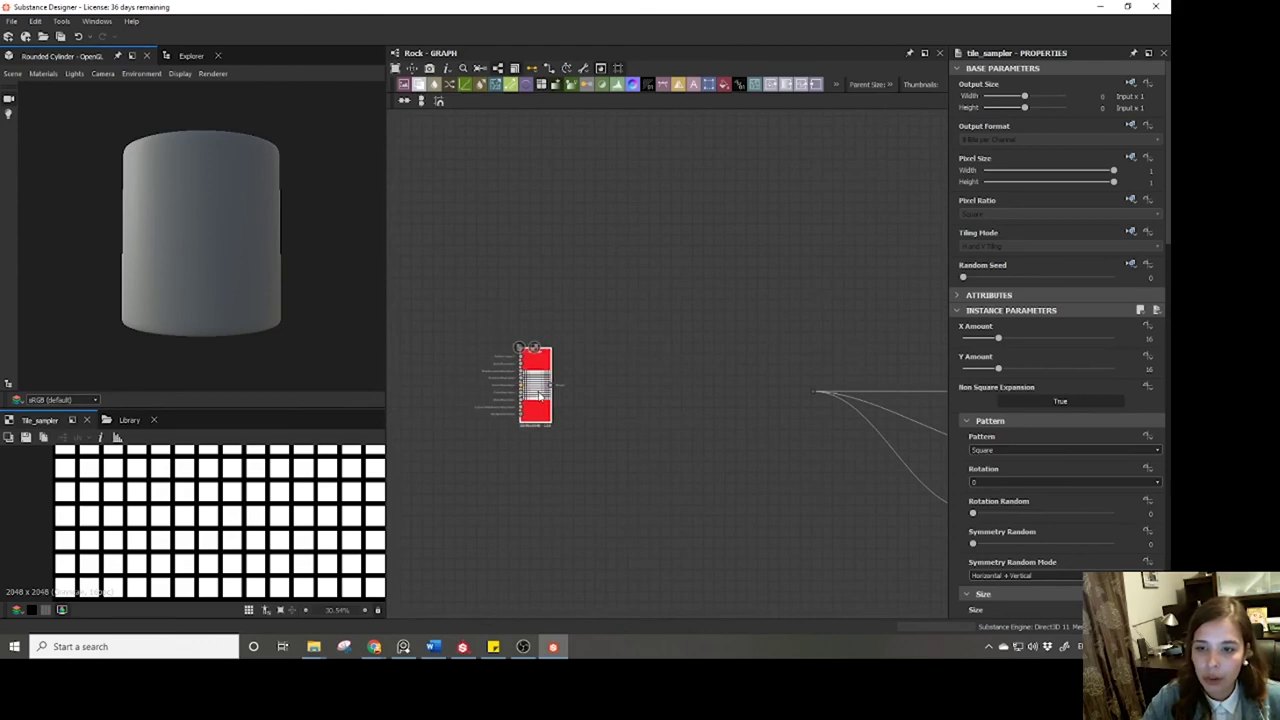
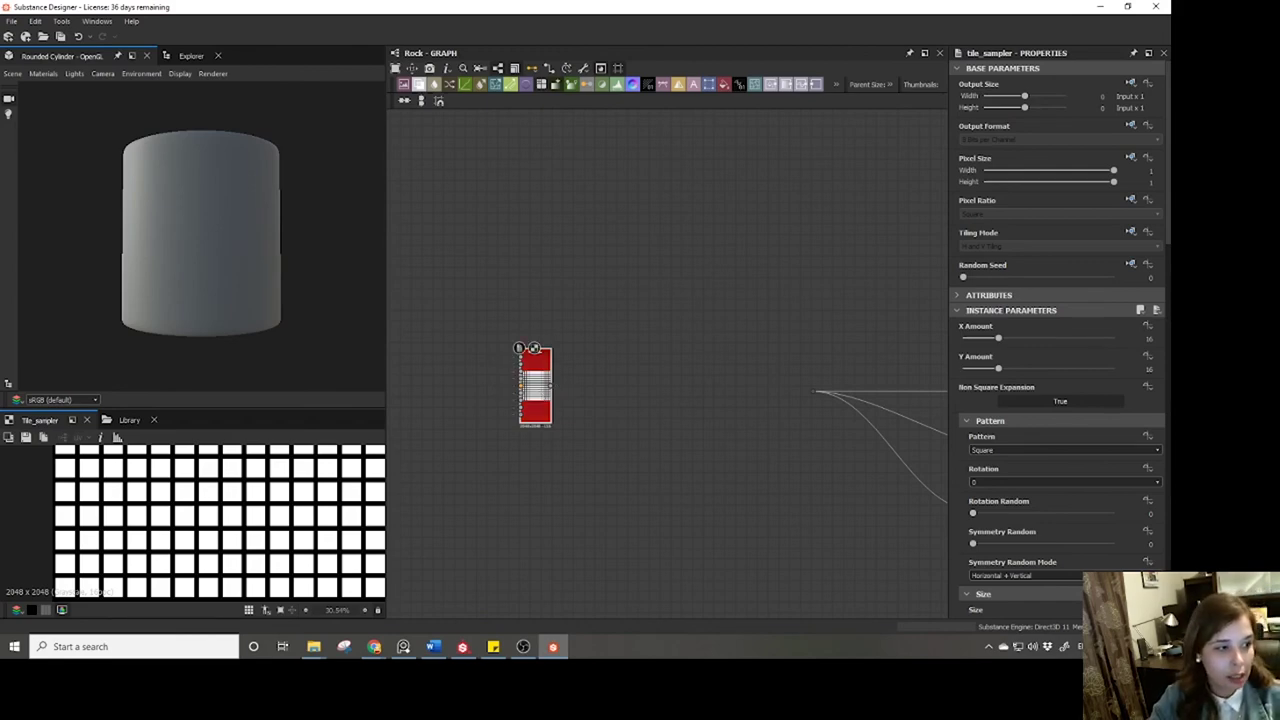
Add a Polygon 2 node in the empty space on the input side of the Tile Sampler.
click(403, 646)
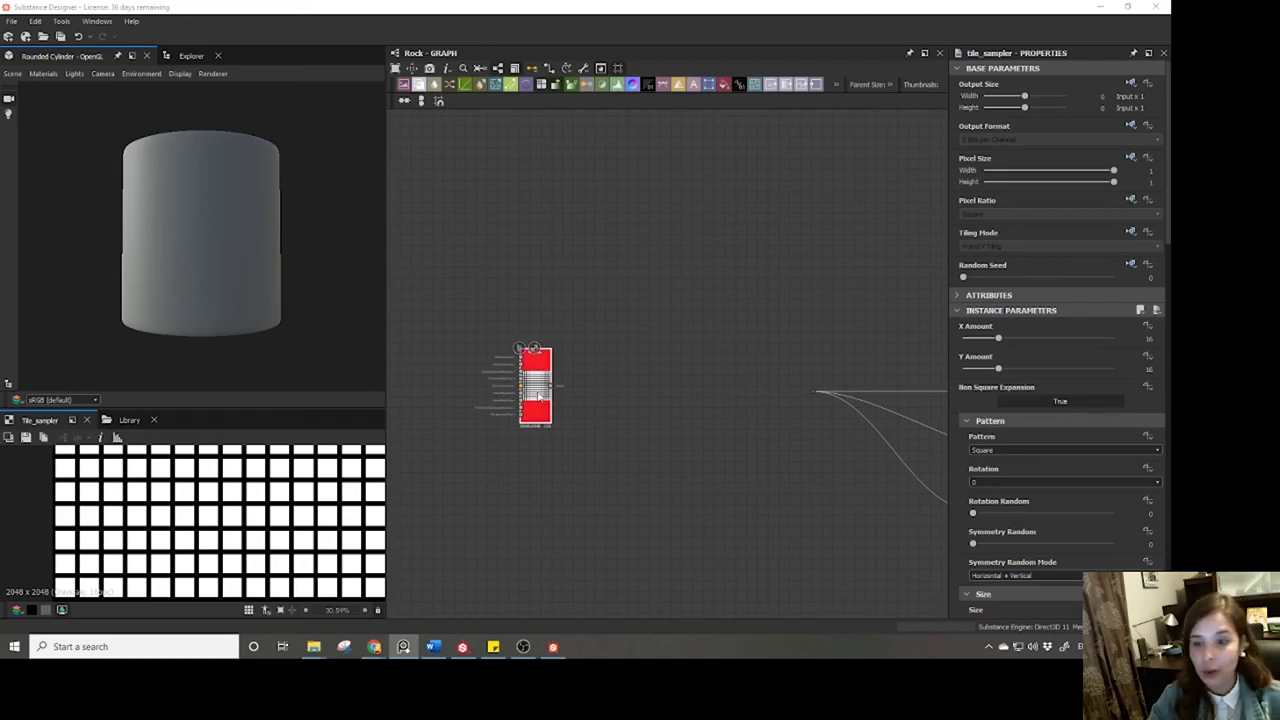
scroll(544, 390, up, 3)
middle_drag(544, 390, 761, 380)
scroll(762, 378, down, 3)
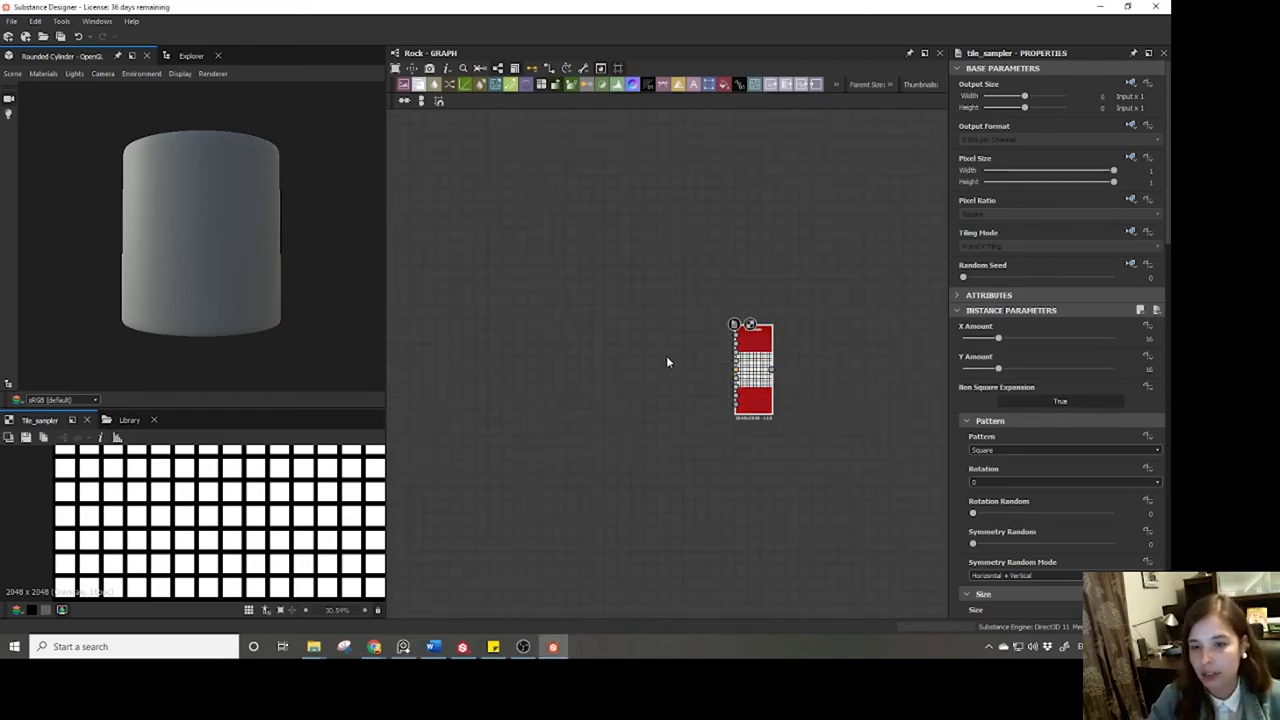
key(space)
text(p)
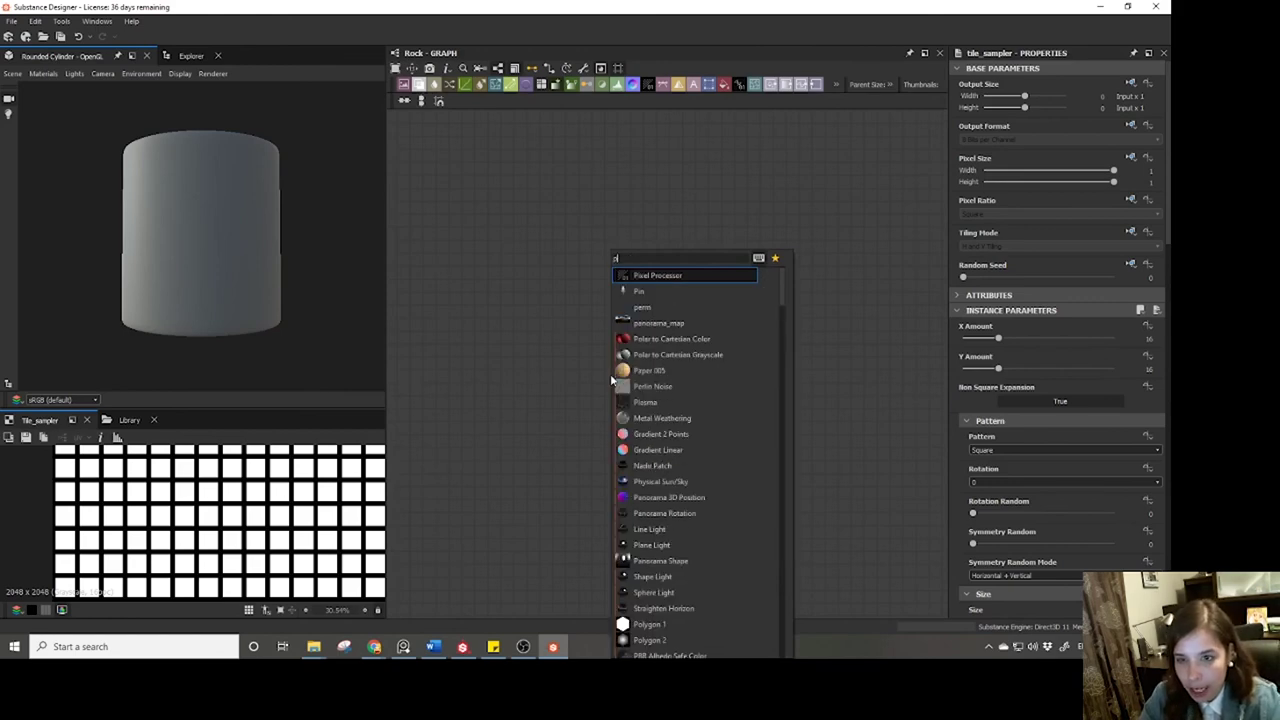
text(ol)
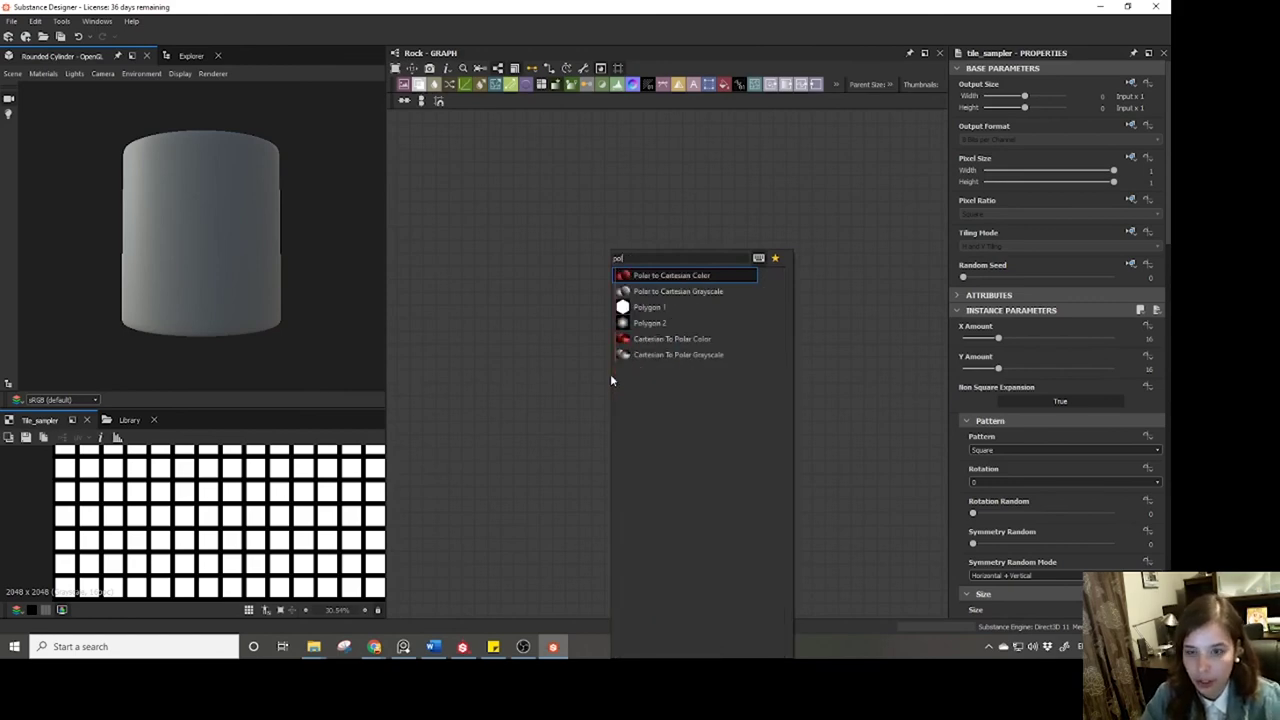
click(650, 336)
scroll(652, 340, down, 2)
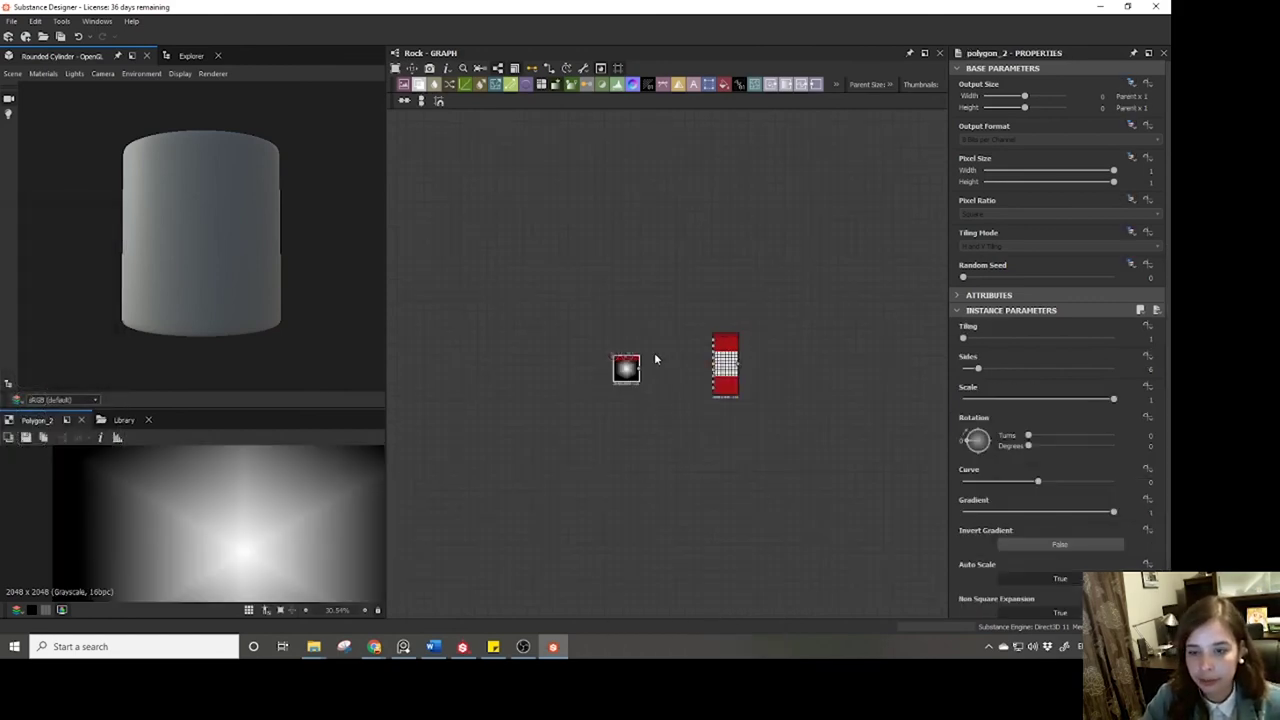
Set the Polygon 2 node's Sides to 5.
scroll(654, 352, up, 3)
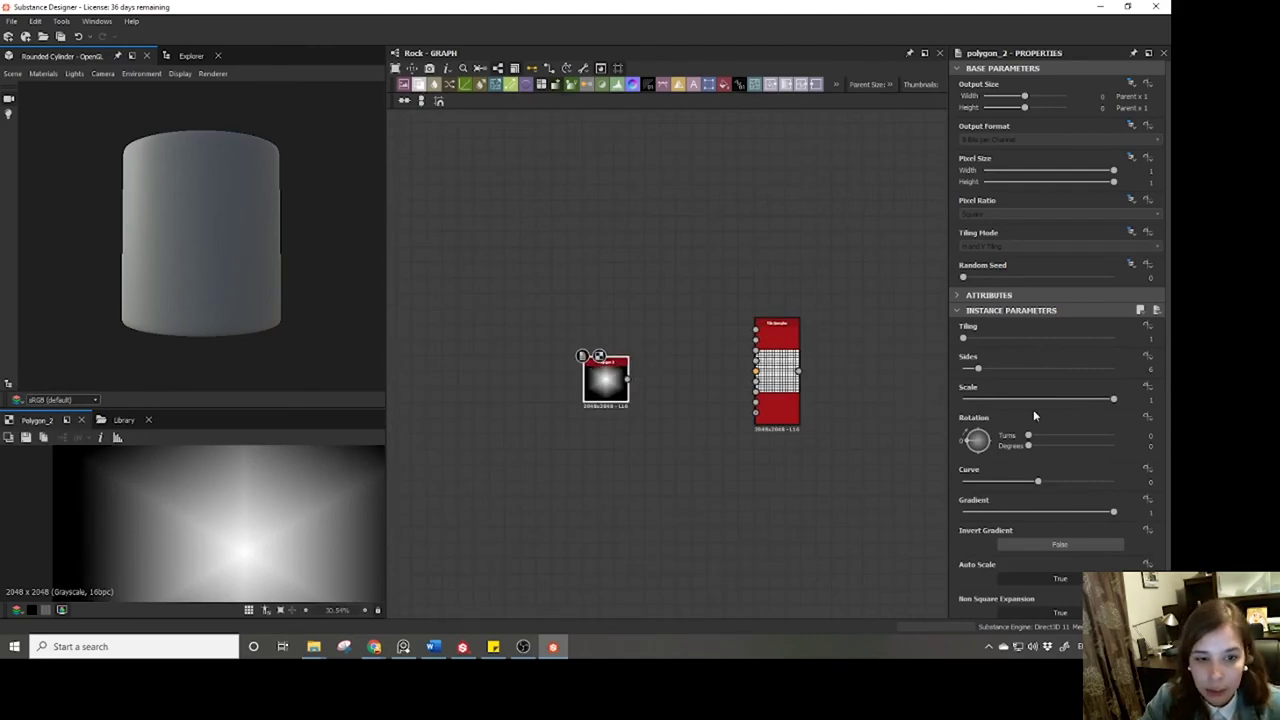
drag(978, 369, 972, 370)
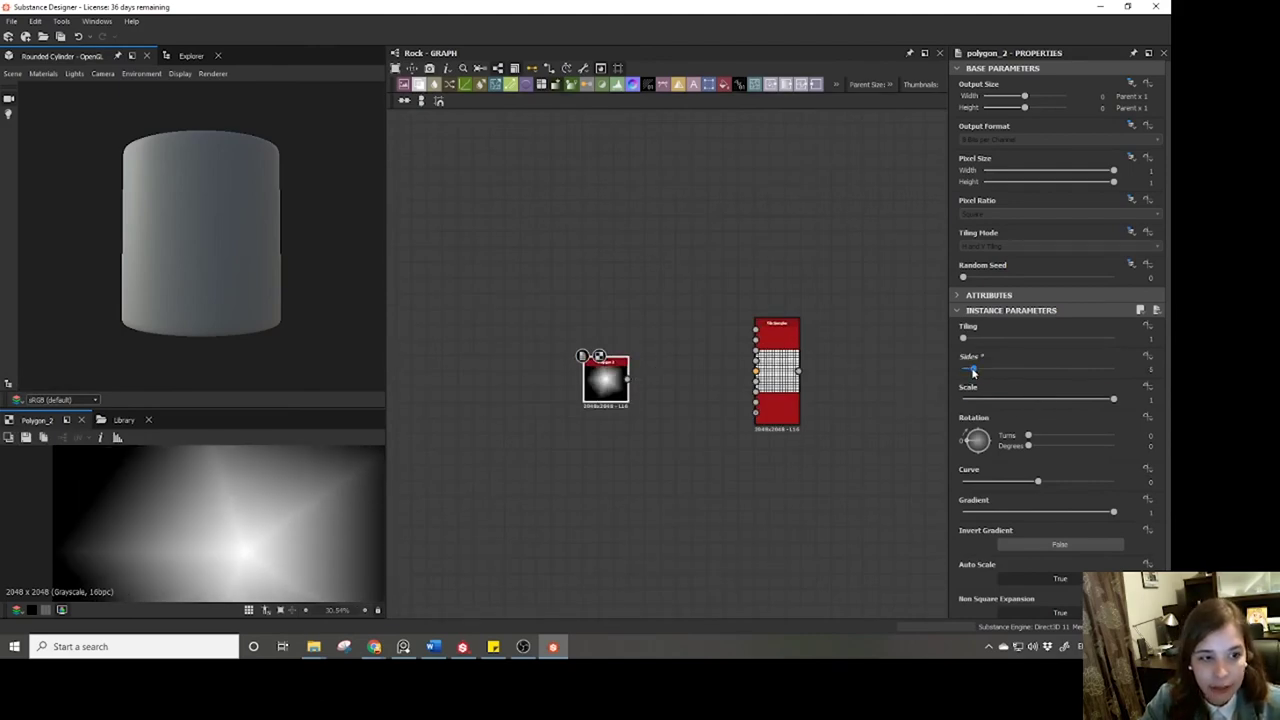
scroll(973, 370, down, 1)
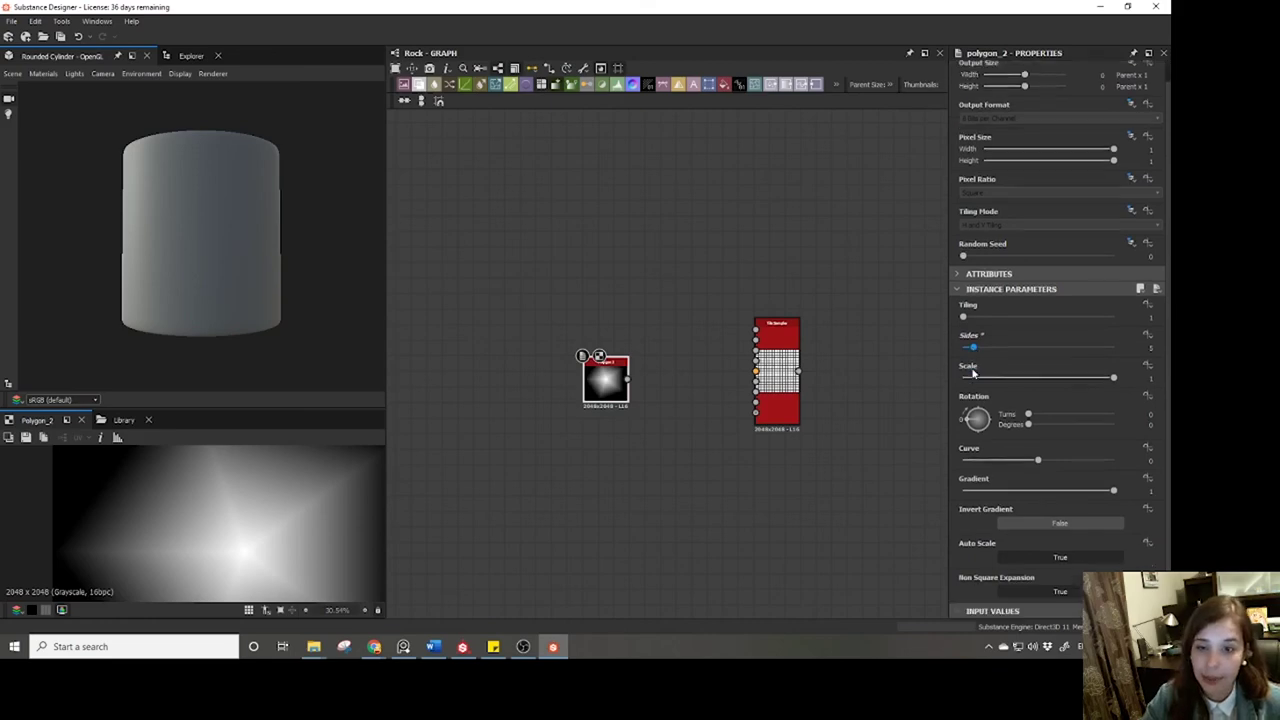
scroll(660, 370, down, 3)
Open the Brick graph and add a Uniform Color node in the empty space ahead of the Base Color output.
click(179, 56)
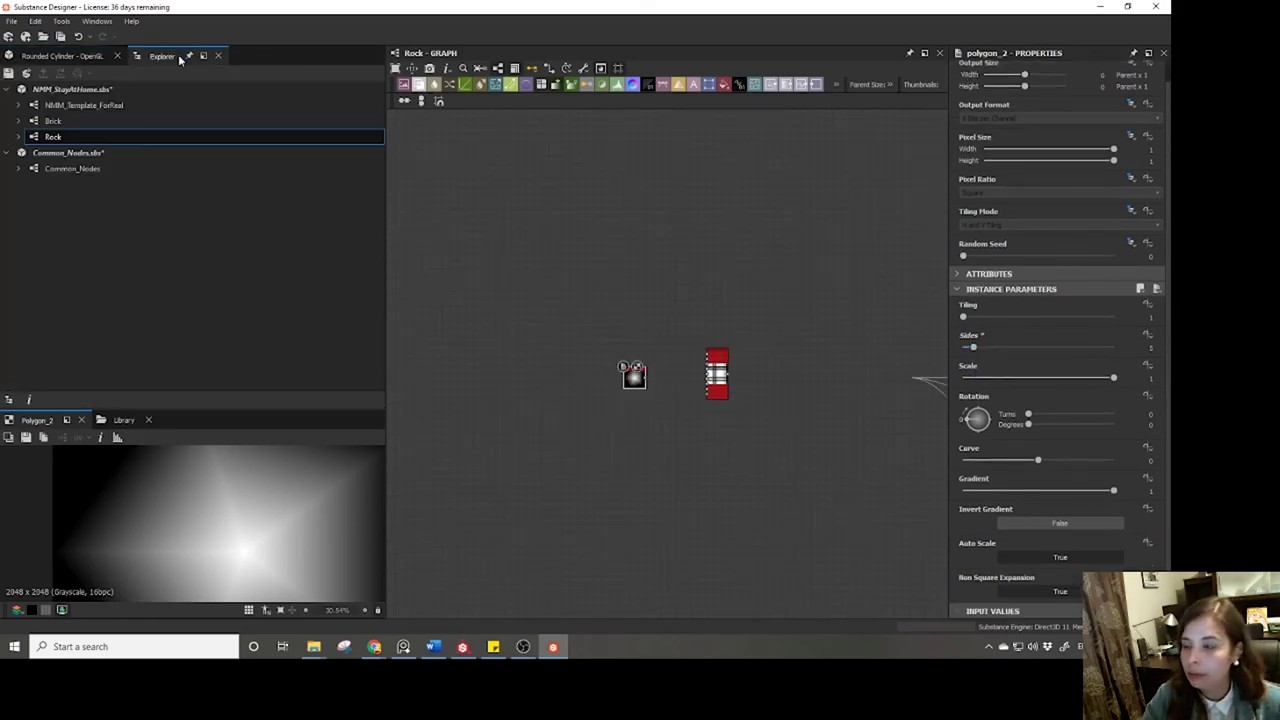
double_click(52, 120)
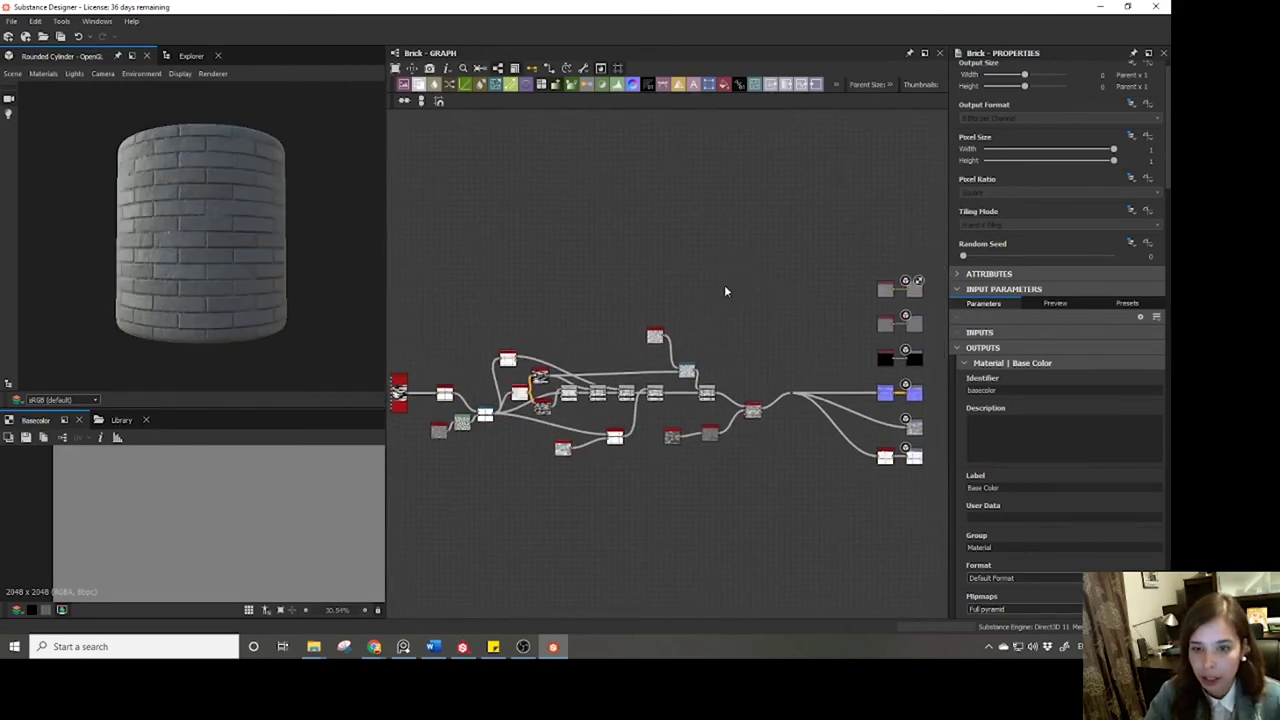
key(space)
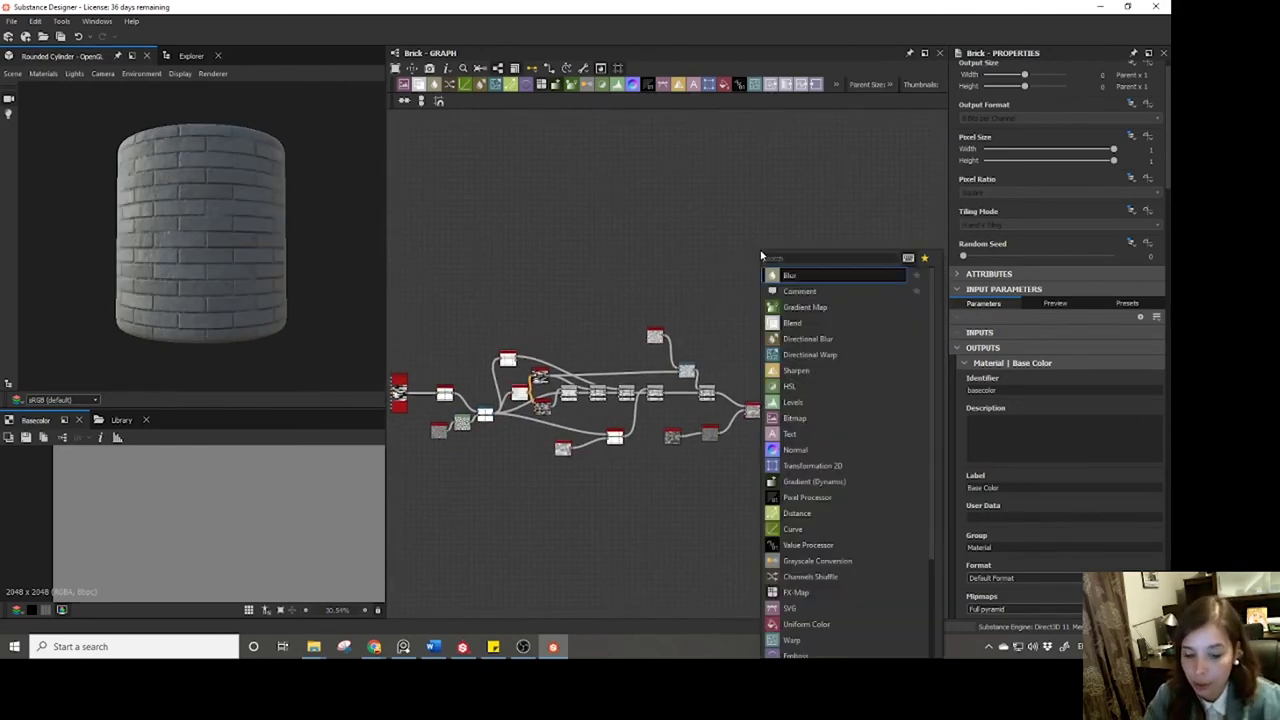
click(800, 276)
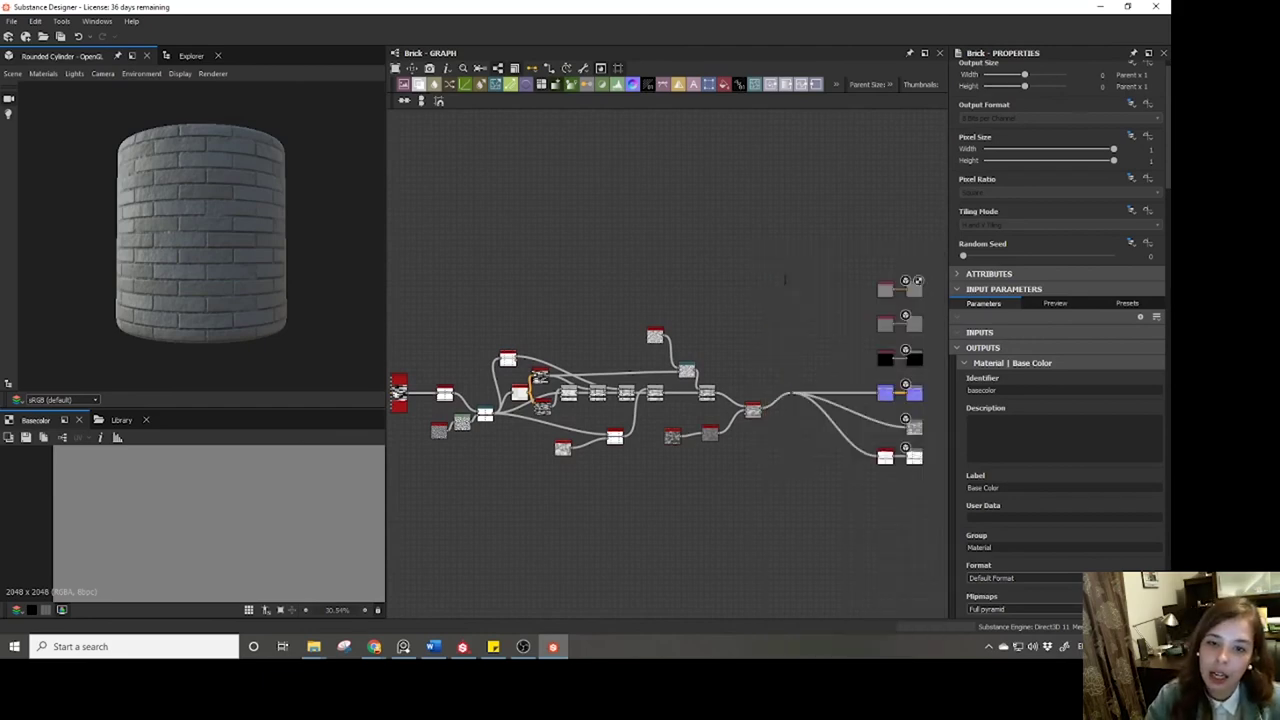
drag(749, 263, 754, 282)
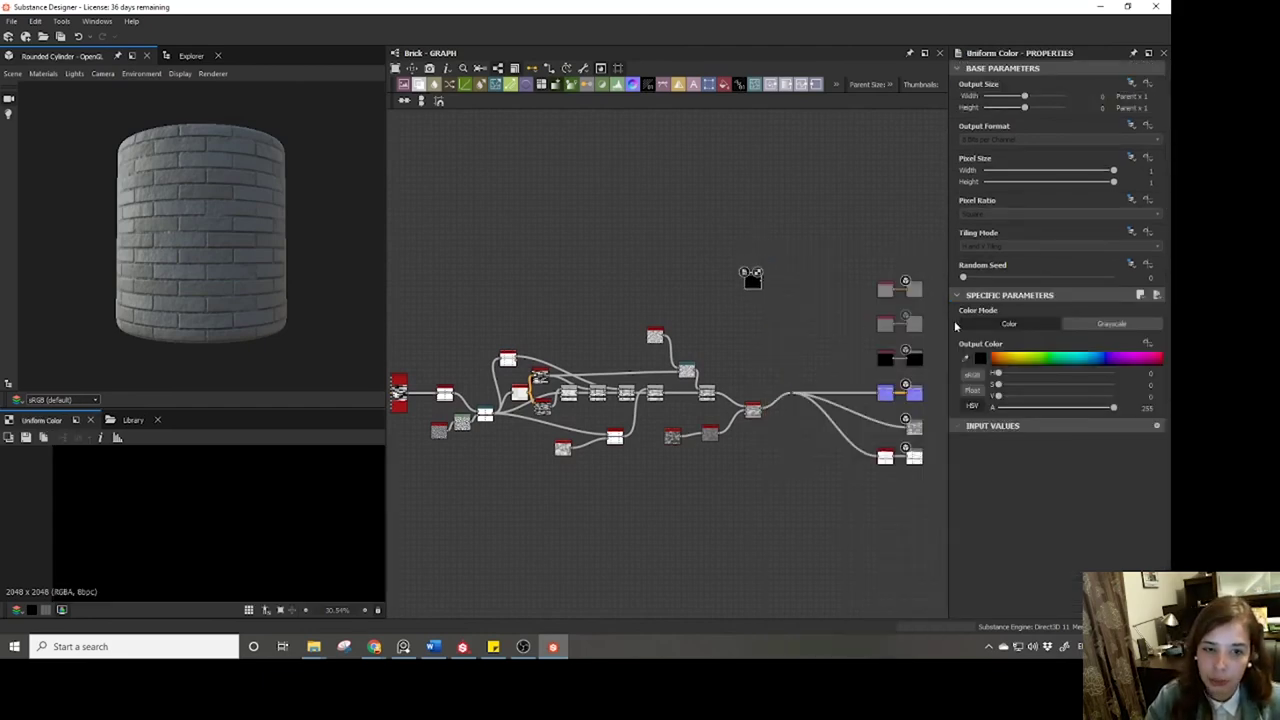
Set the new Uniform Color node's output color to a very dark brown with saturation 255 and value 21.
click(1110, 324)
scroll(705, 320, up, 4)
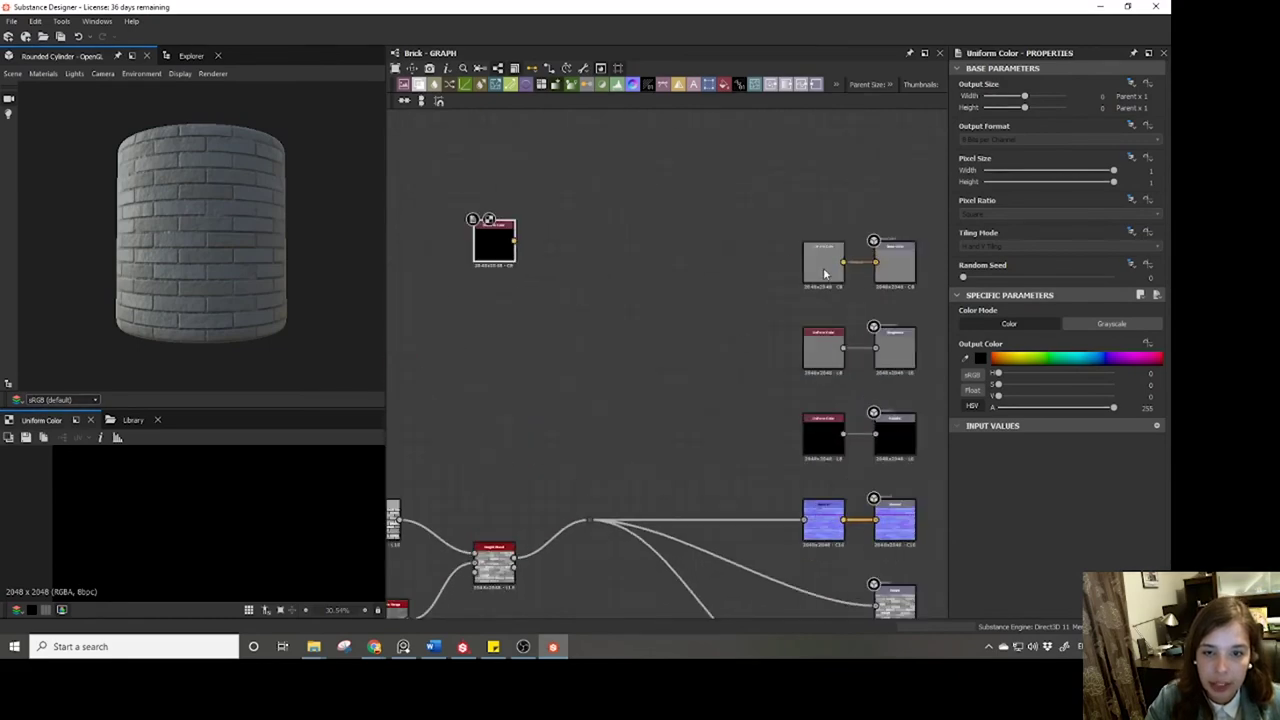
click(511, 243)
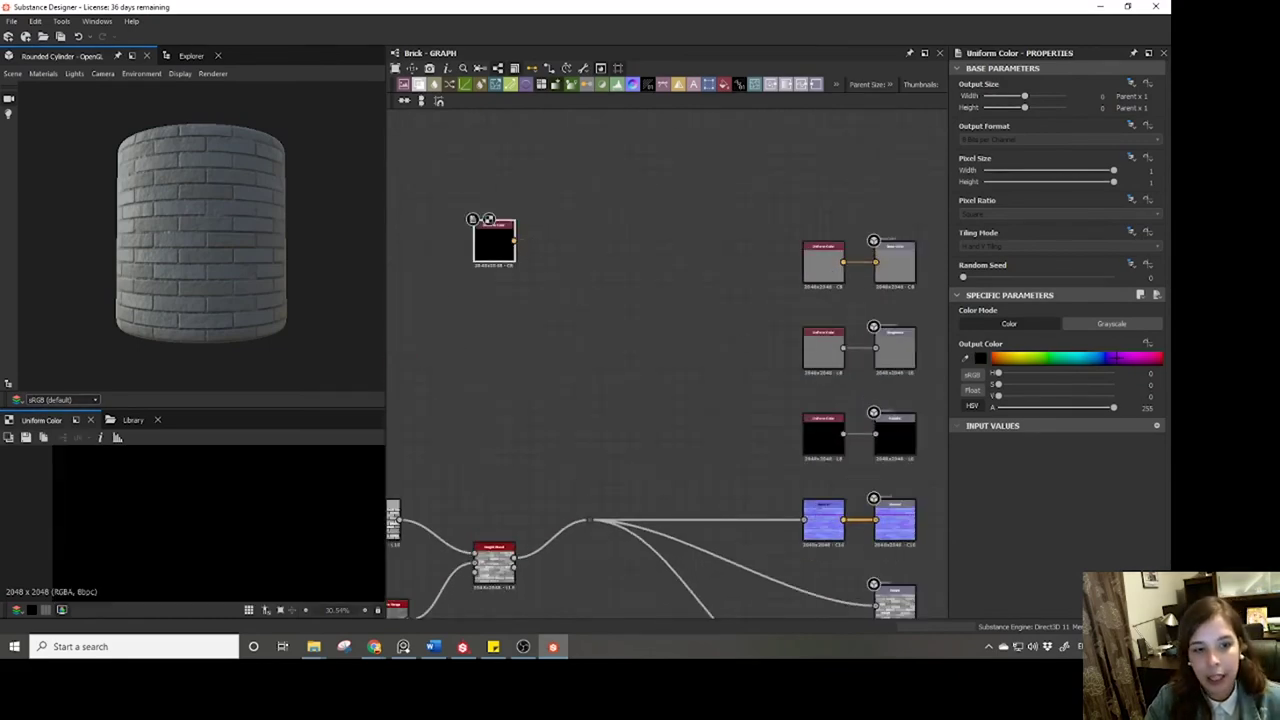
drag(1042, 358, 1002, 368)
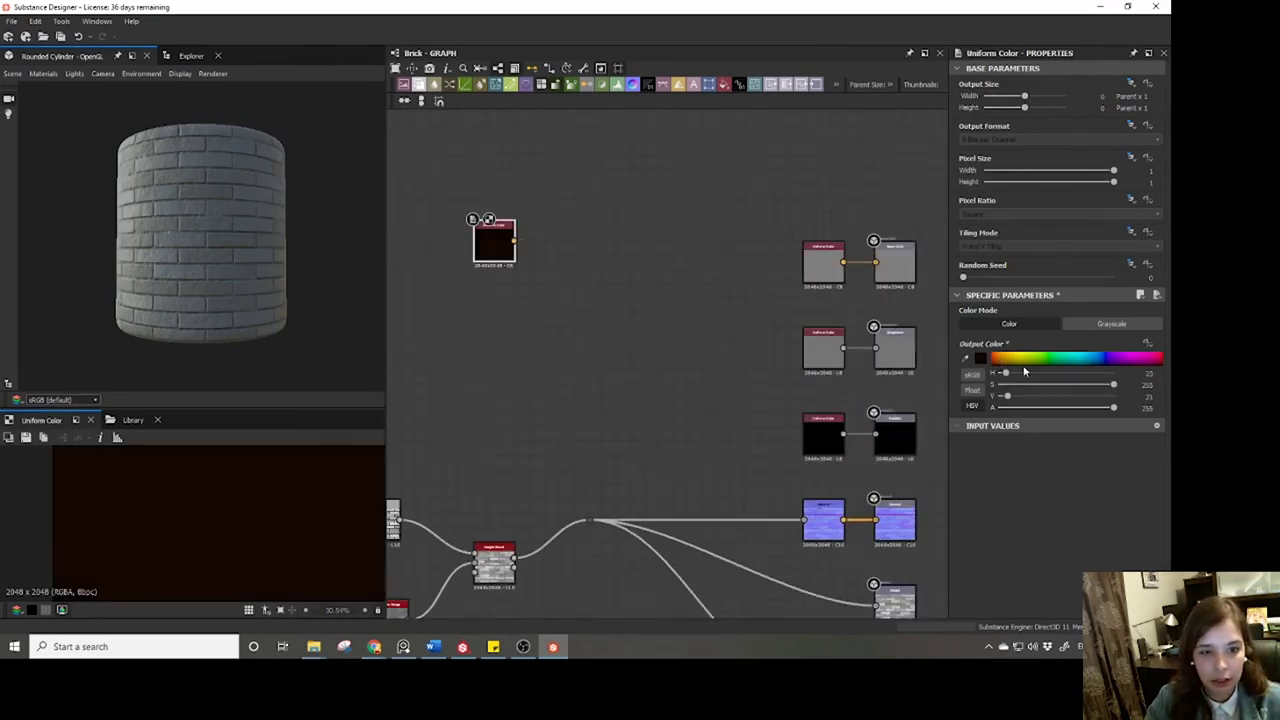
Duplicate the brown Uniform Color node, place the copy just below it and set its color to dark grey with saturation and value 43.
scroll(648, 400, down, 4)
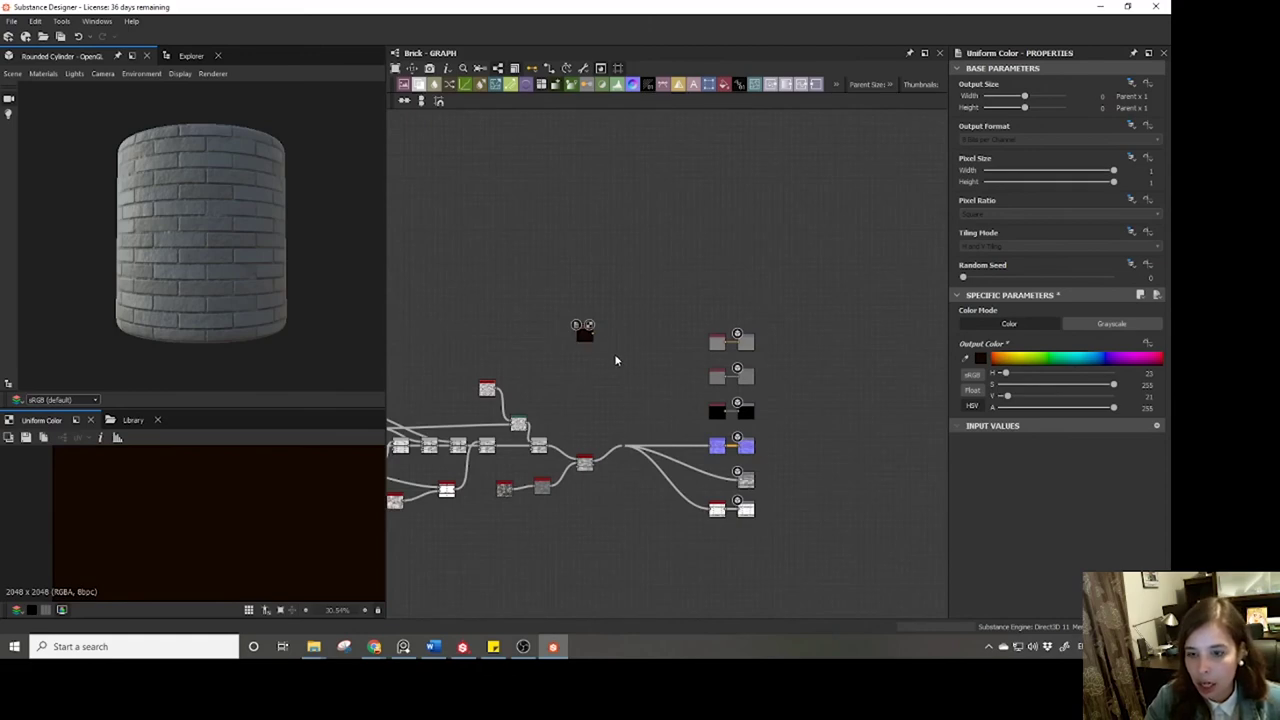
key(space)
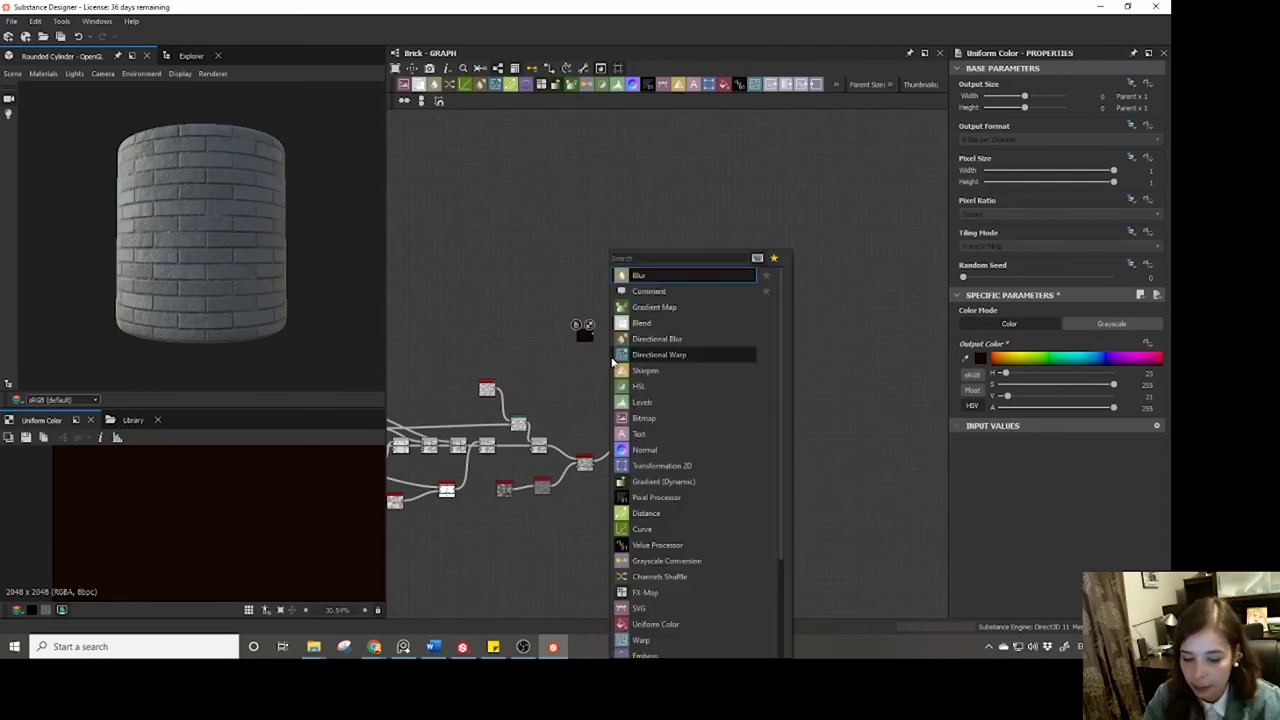
key(Escape)
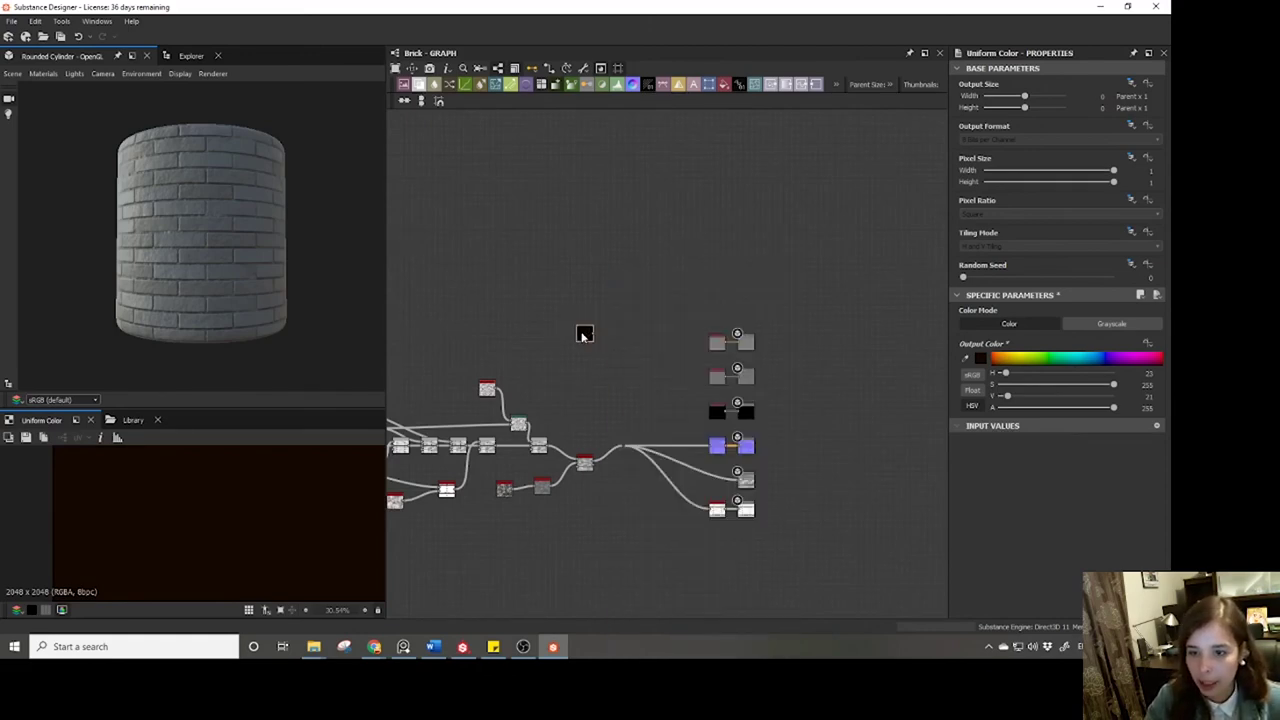
key(ctrl+d)
drag(666, 362, 586, 356)
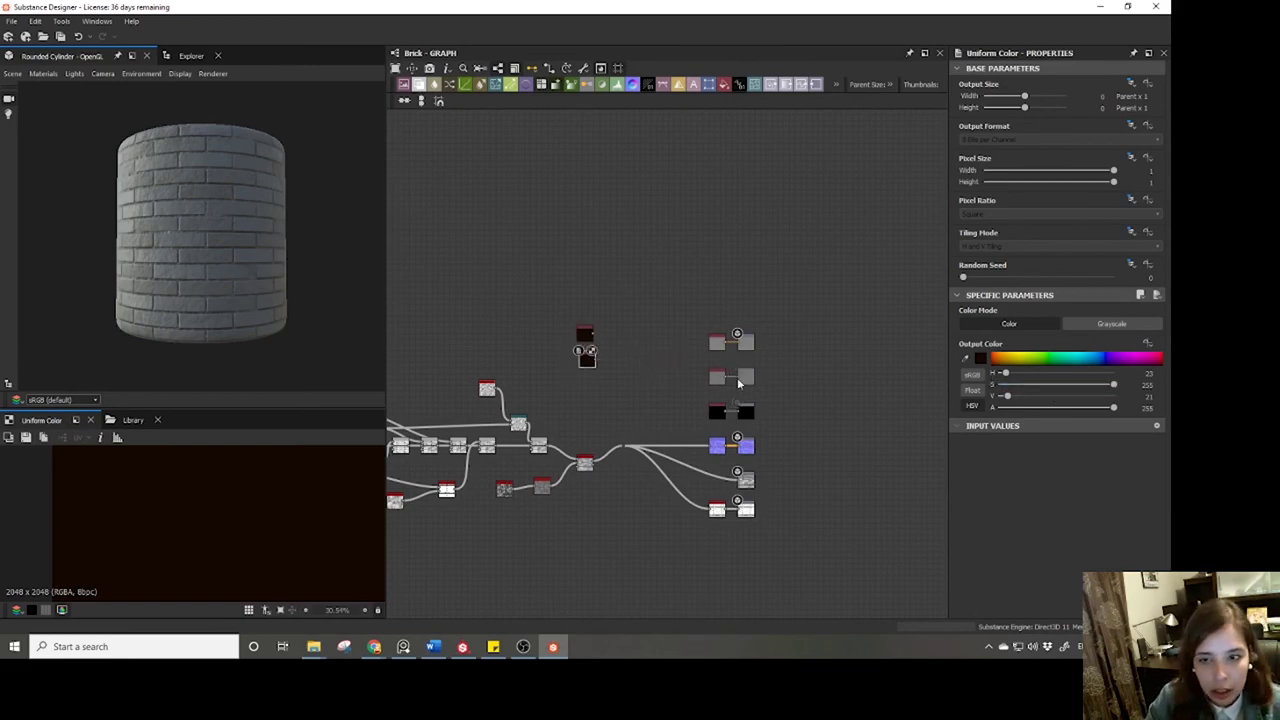
drag(1018, 358, 1017, 385)
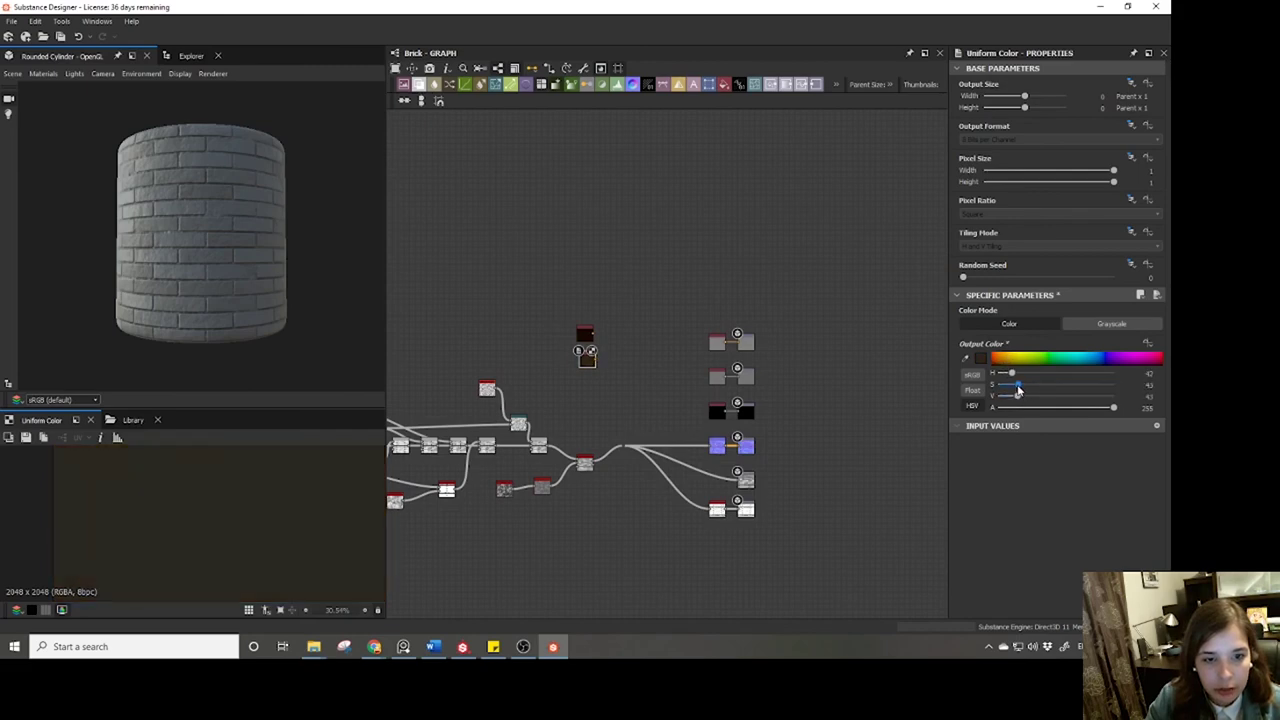
Add a Blend node and connect the brown Uniform Color as its foreground and the grey one as its background.
click(419, 85)
drag(594, 334, 657, 346)
drag(596, 364, 657, 350)
Connect the Directional Warp node carrying the brick mask to the Blend node's opacity input and preview the blend.
middle_drag(540, 395, 462, 402)
scroll(600, 310, up, 1)
scroll(563, 393, up, 1)
scroll(563, 393, up, 1)
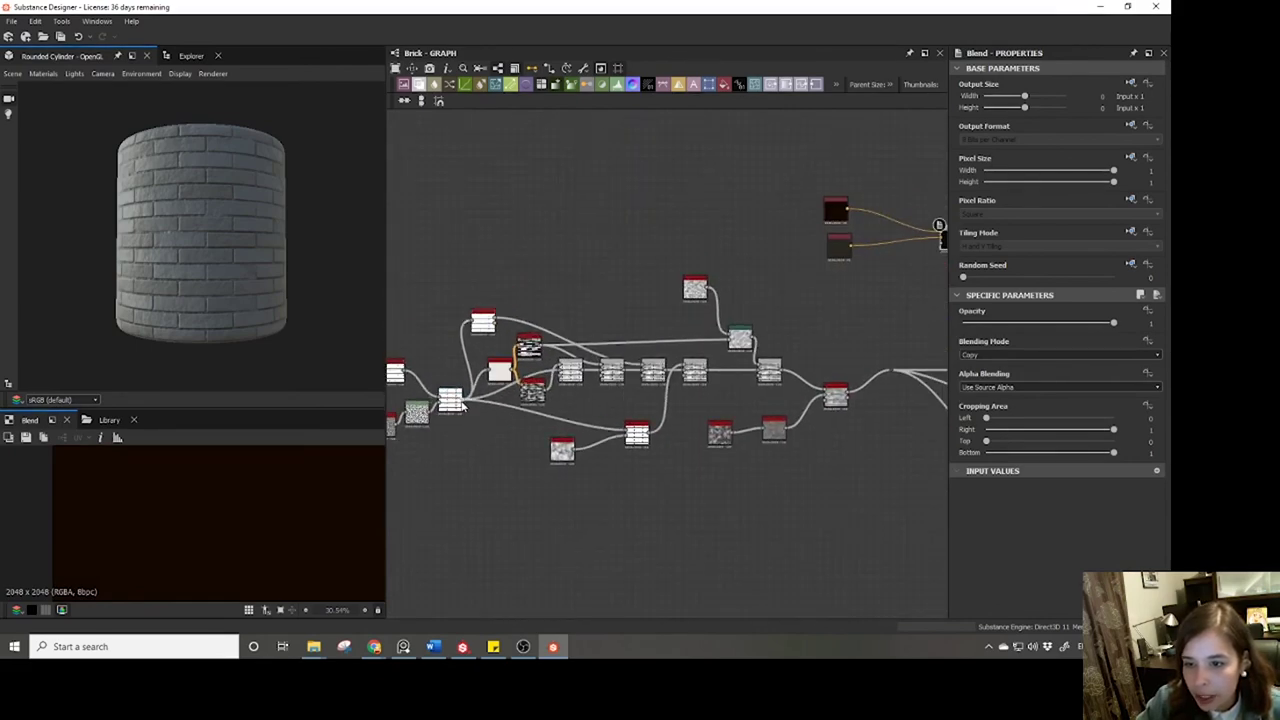
click(462, 402)
middle_drag(462, 402, 421, 434)
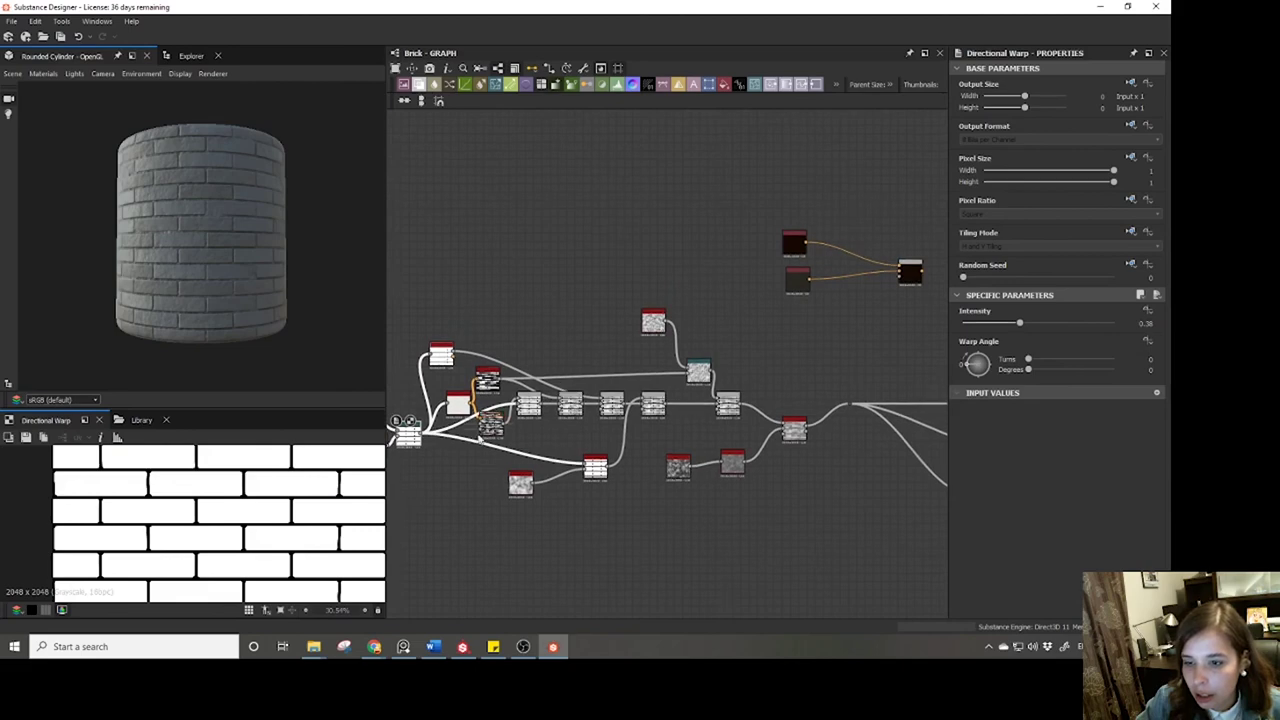
drag(424, 436, 897, 277)
middle_drag(833, 281, 659, 361)
click(736, 352)
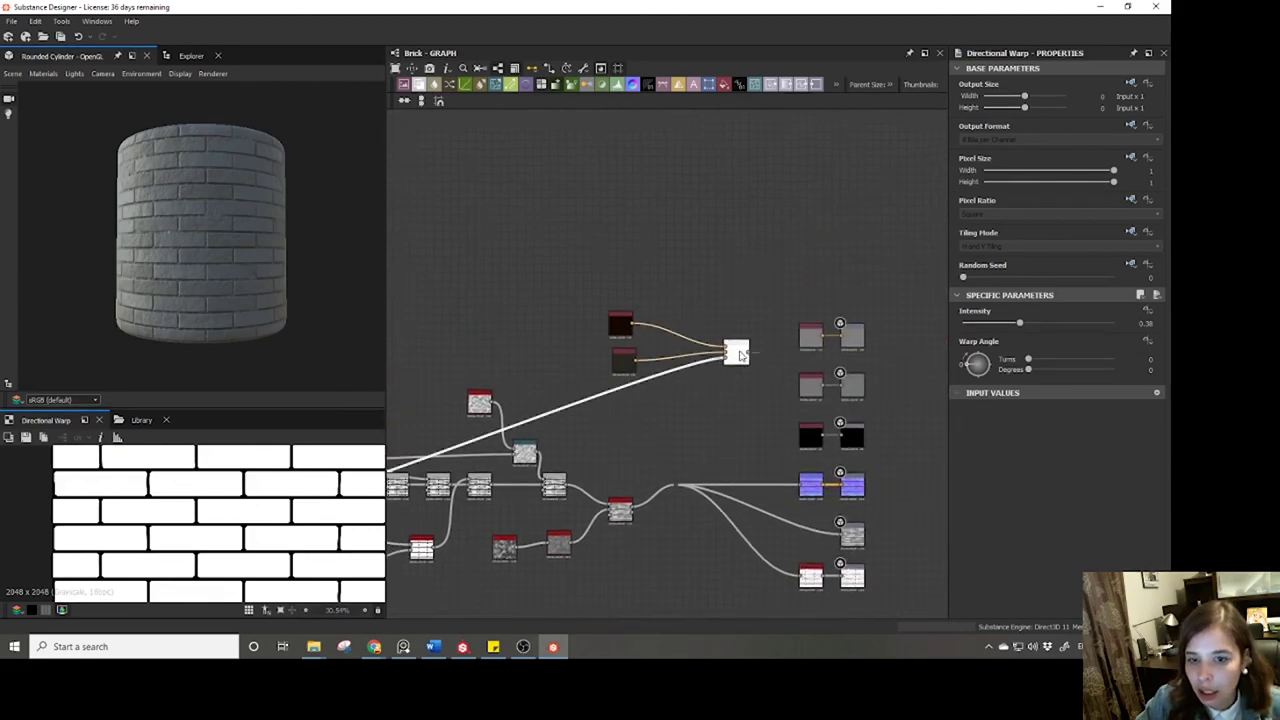
Feed the Blend node into the Base Color output and inspect the brick cylinder in the 3D preview.
middle_drag(569, 269, 405, 432)
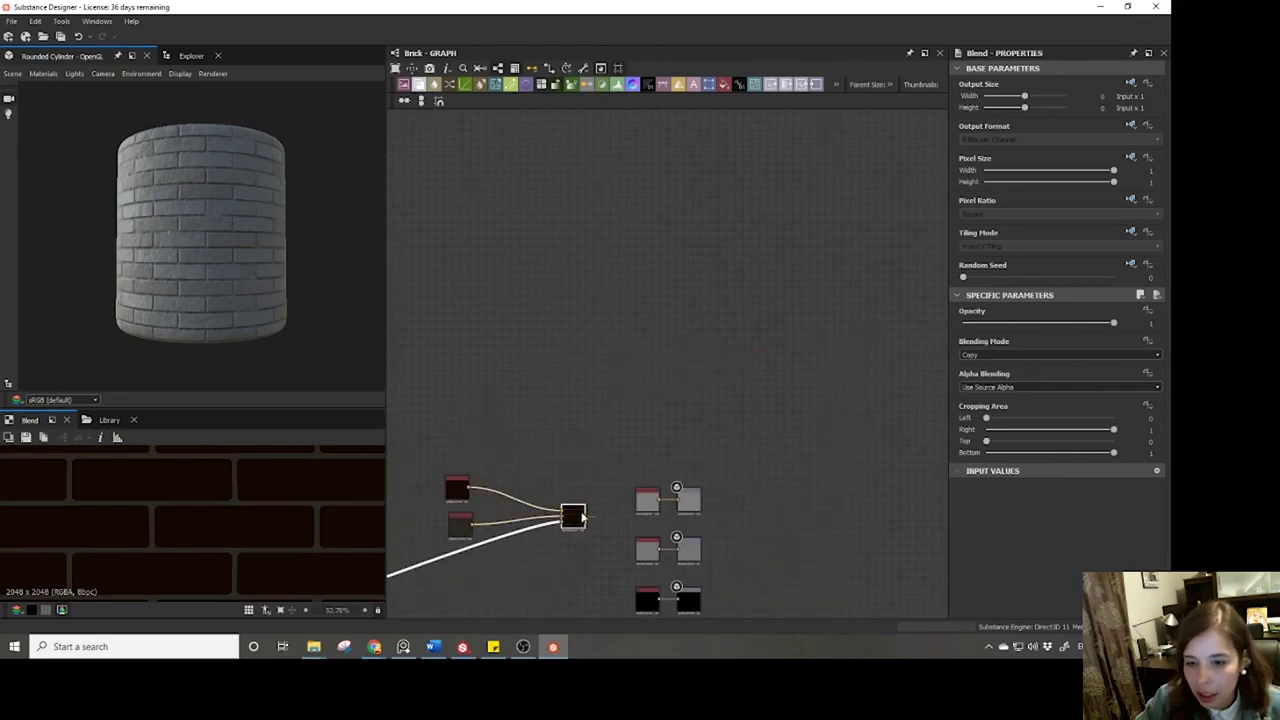
drag(586, 517, 678, 505)
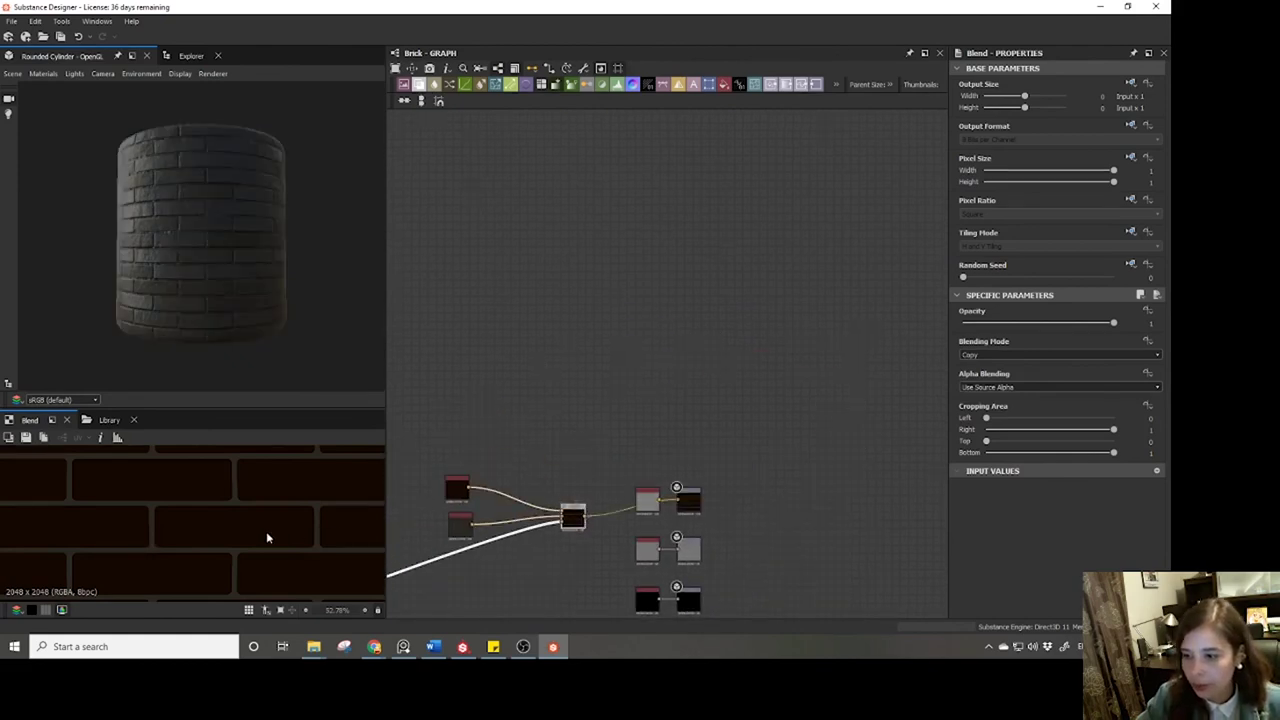
mouse_move(153, 256)
mouse_down()
mouse_move(269, 251)
mouse_move(194, 271)
mouse_move(243, 269)
mouse_up()
Brighten the brown Uniform Color node by setting its value to 54 and check the bricks in the 3D preview.
middle_drag(614, 519, 723, 422)
scroll(667, 418, up, 3)
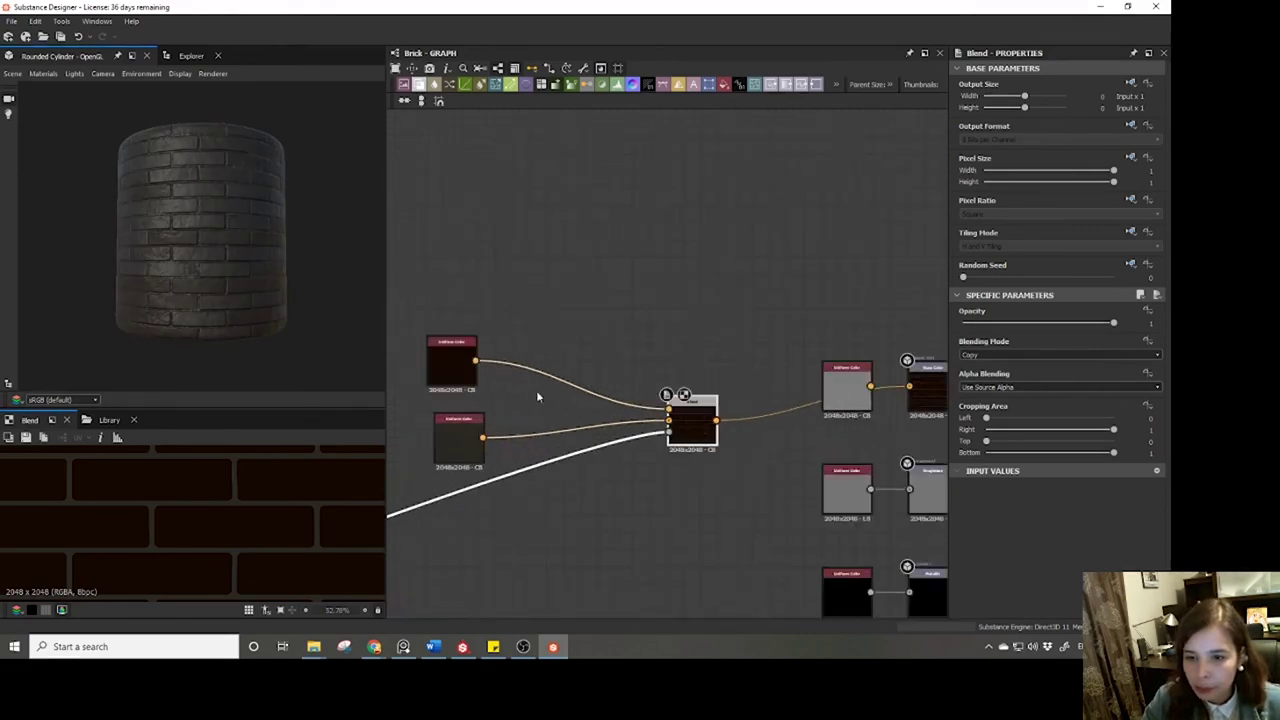
click(455, 365)
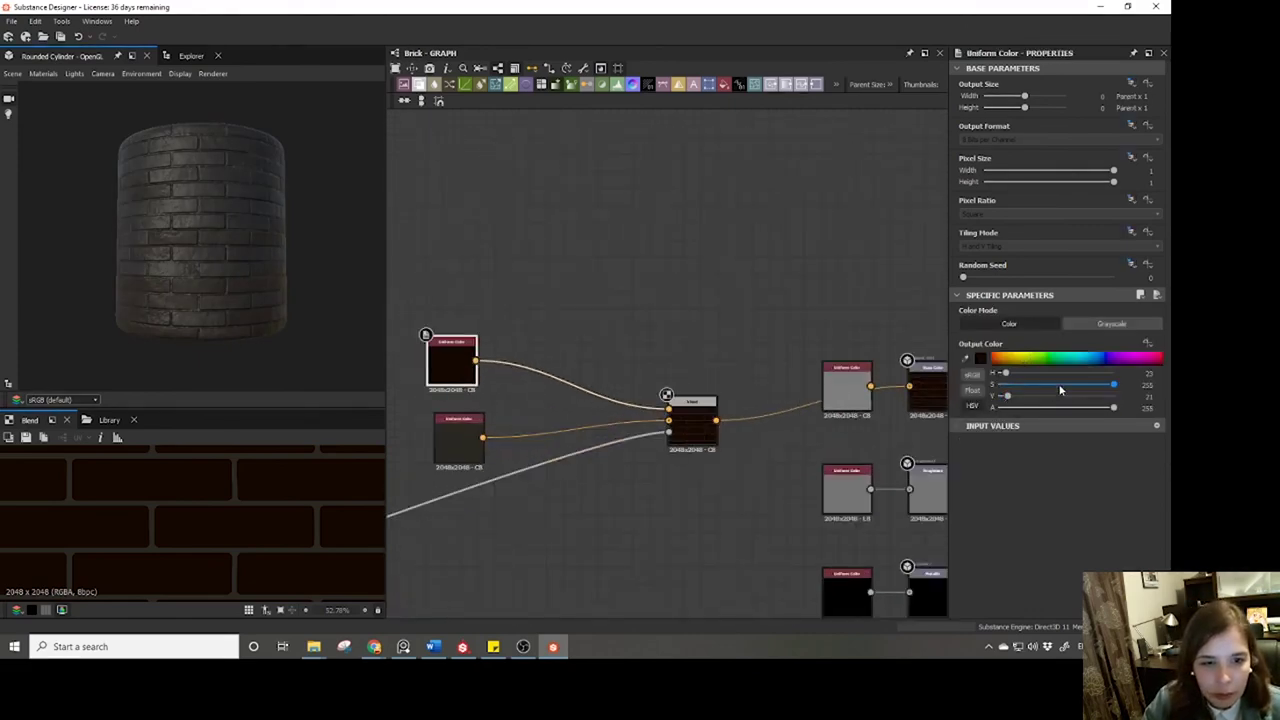
drag(1007, 396, 1022, 397)
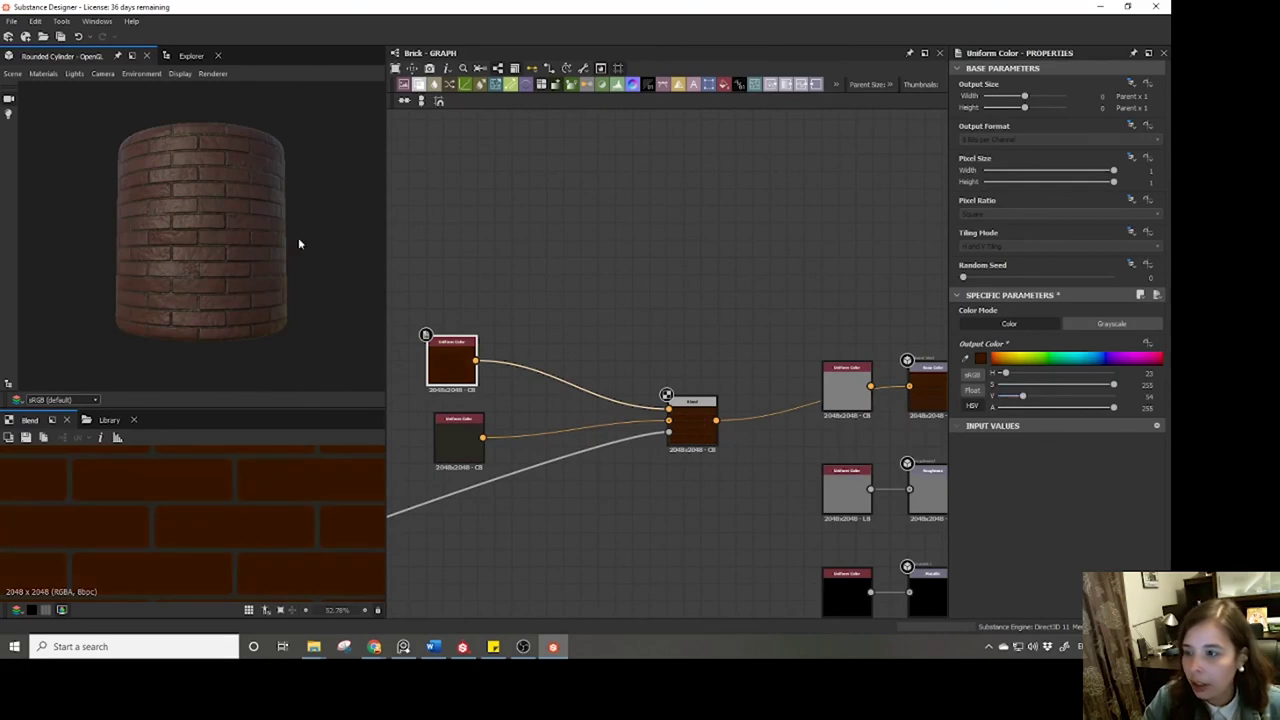
drag(298, 237, 352, 232)
Add a Gradient Map node in the empty space above the brown Uniform Color node.
middle_drag(534, 310, 611, 274)
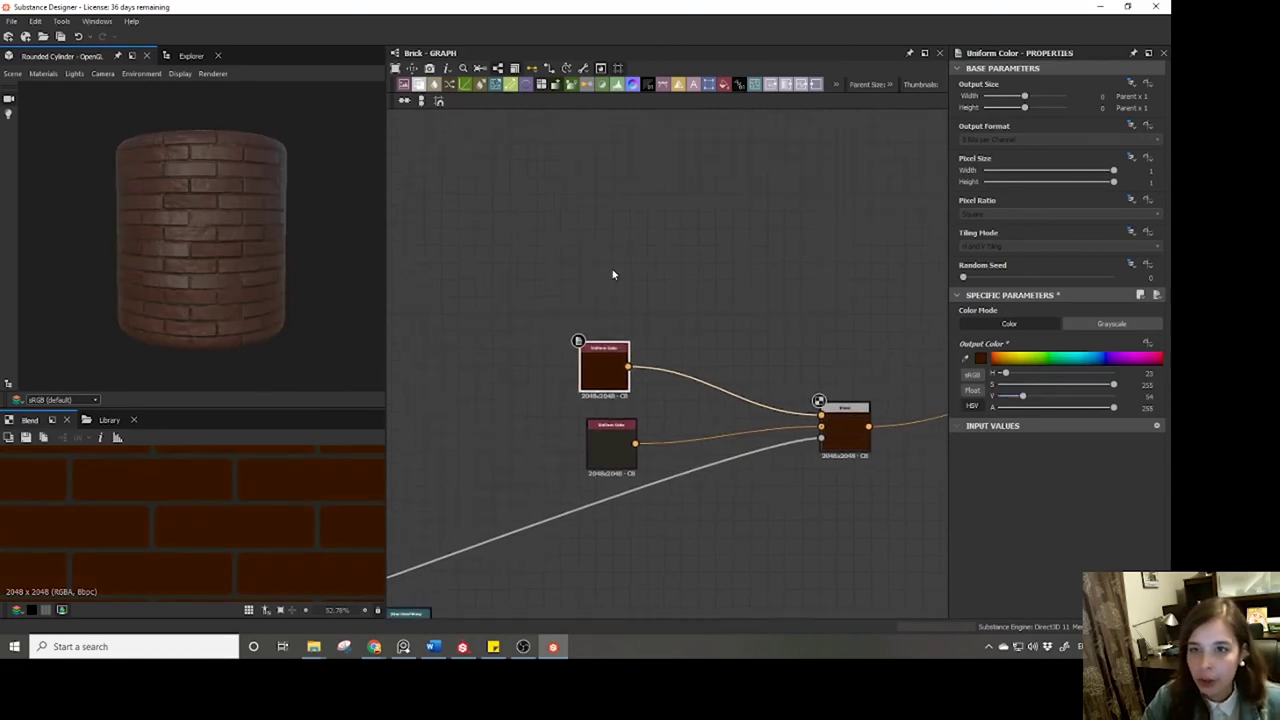
key(space)
text(gra)
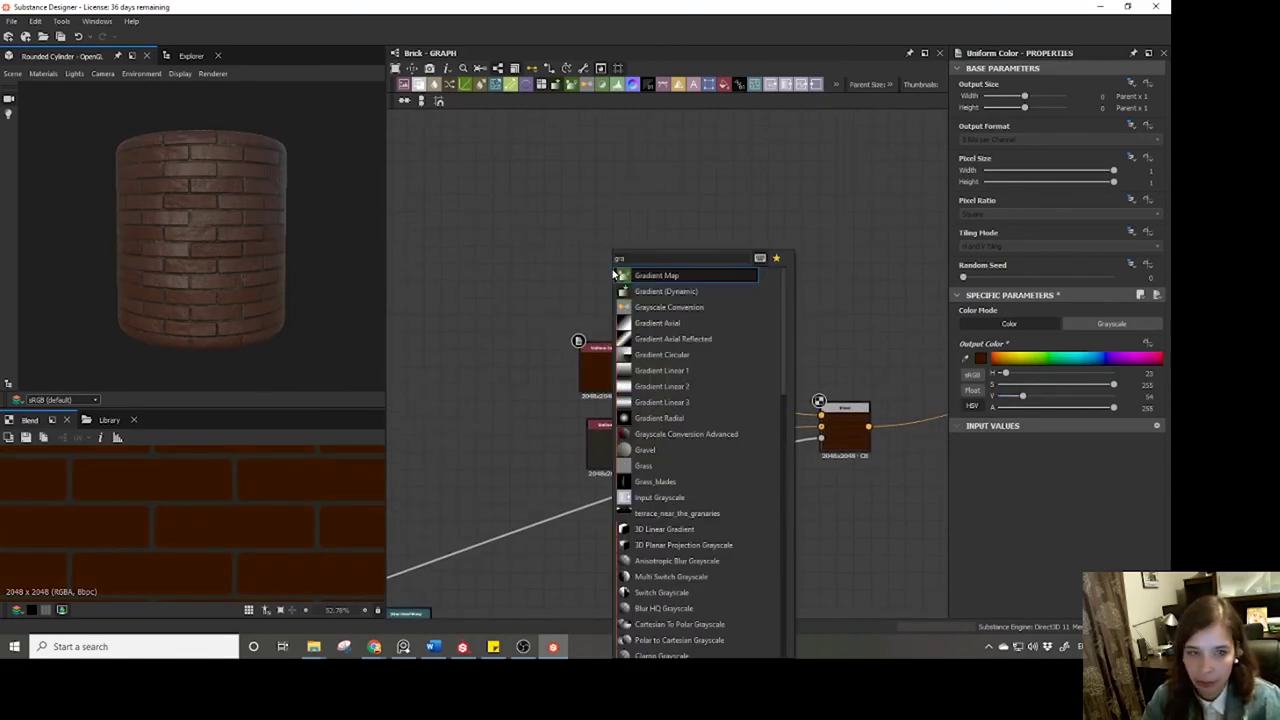
text(d)
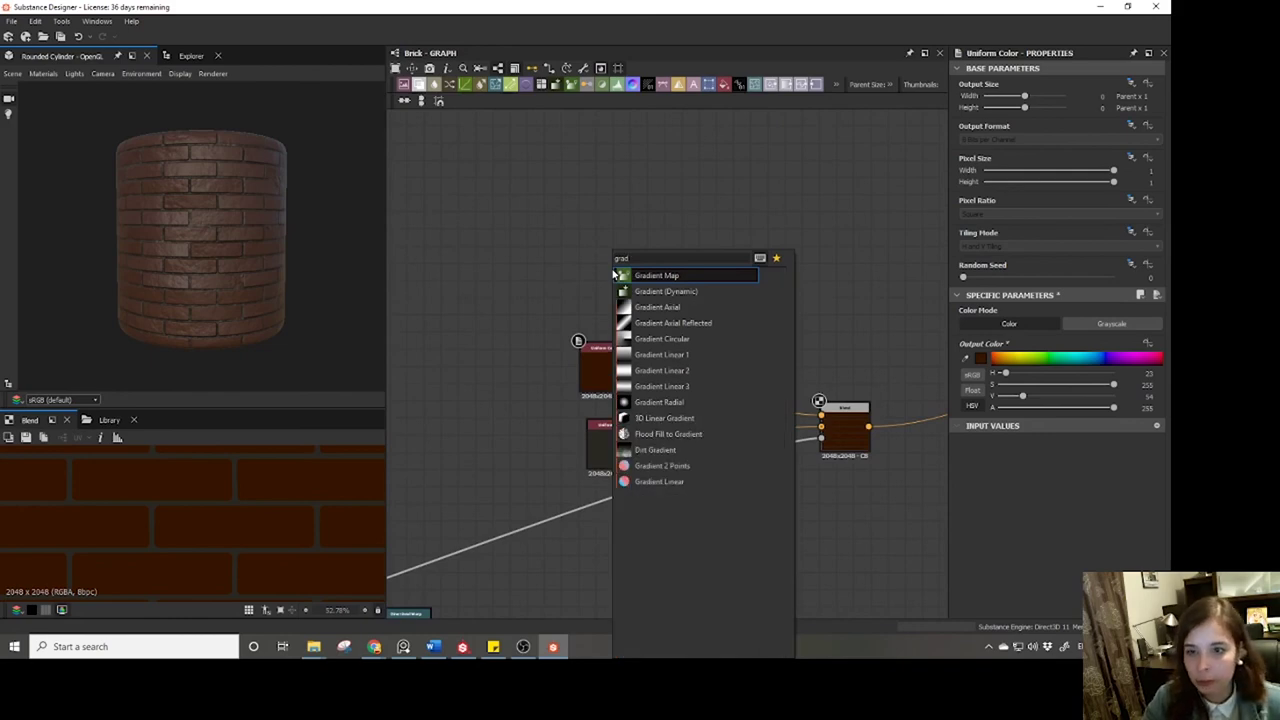
click(614, 275)
Connect the cloud noise node in the lower part of the graph to the Gradient Map's input.
scroll(600, 275, down, 5)
middle_drag(600, 275, 600, 491)
scroll(650, 405, up, 3)
scroll(600, 491, down, 2)
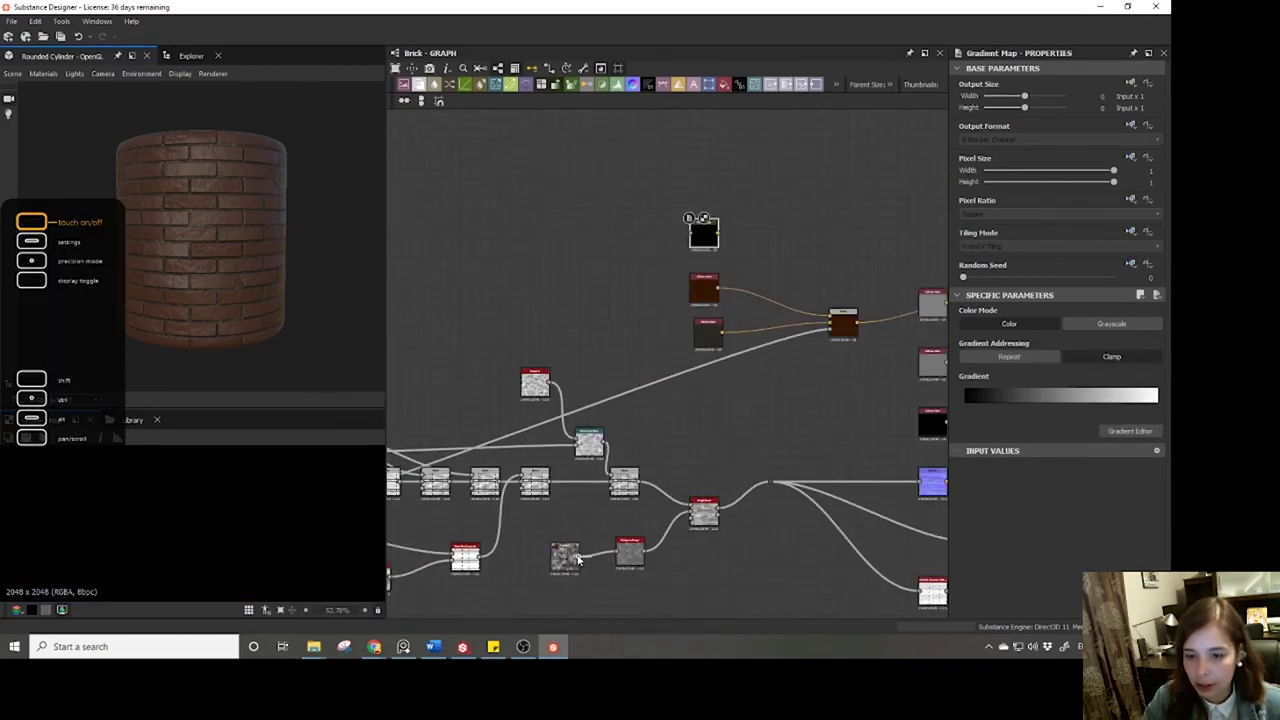
drag(578, 558, 689, 238)
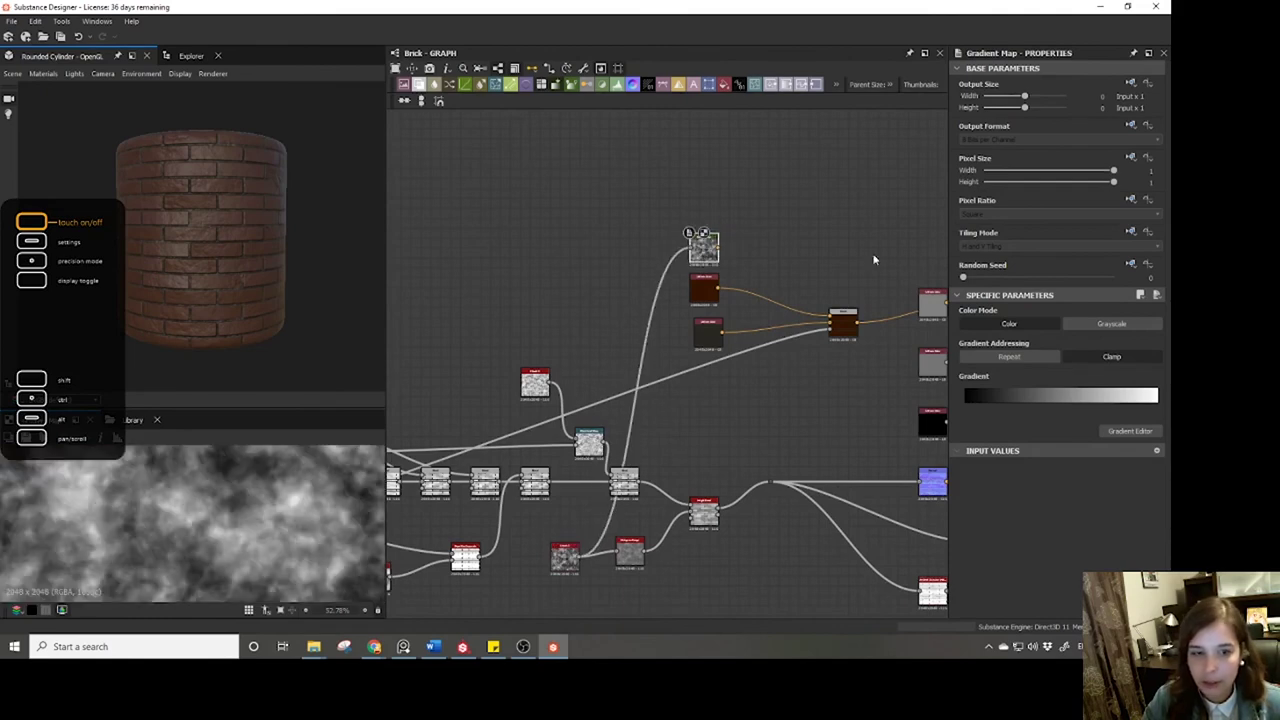
Open the Gradient Map's Gradient Editor and move it aside to make room for a reference window.
click(1120, 433)
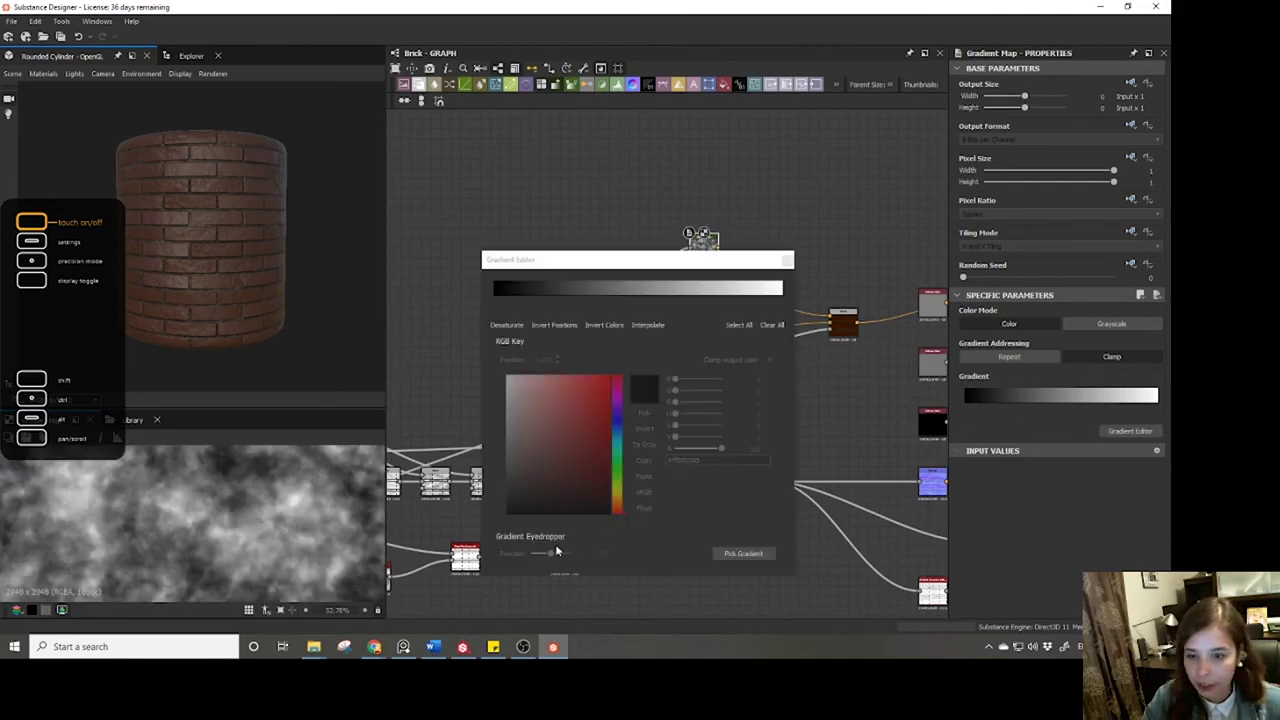
click(729, 556)
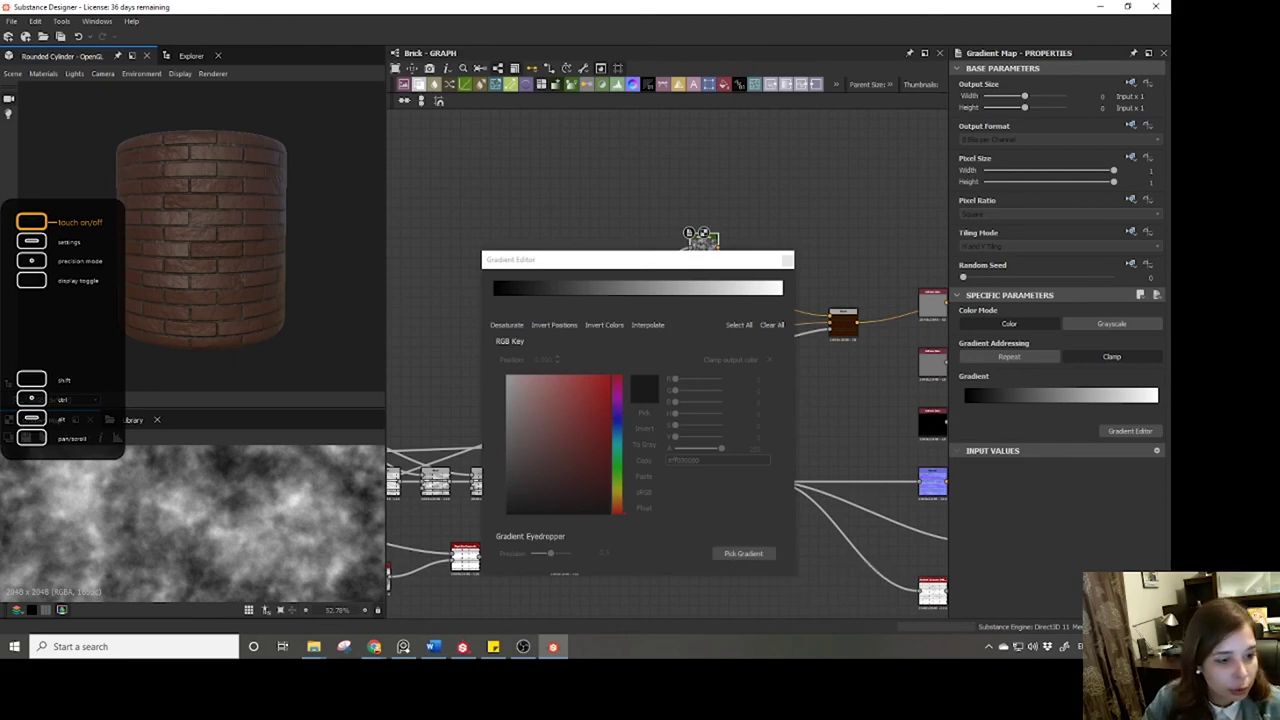
key(alt+Tab)
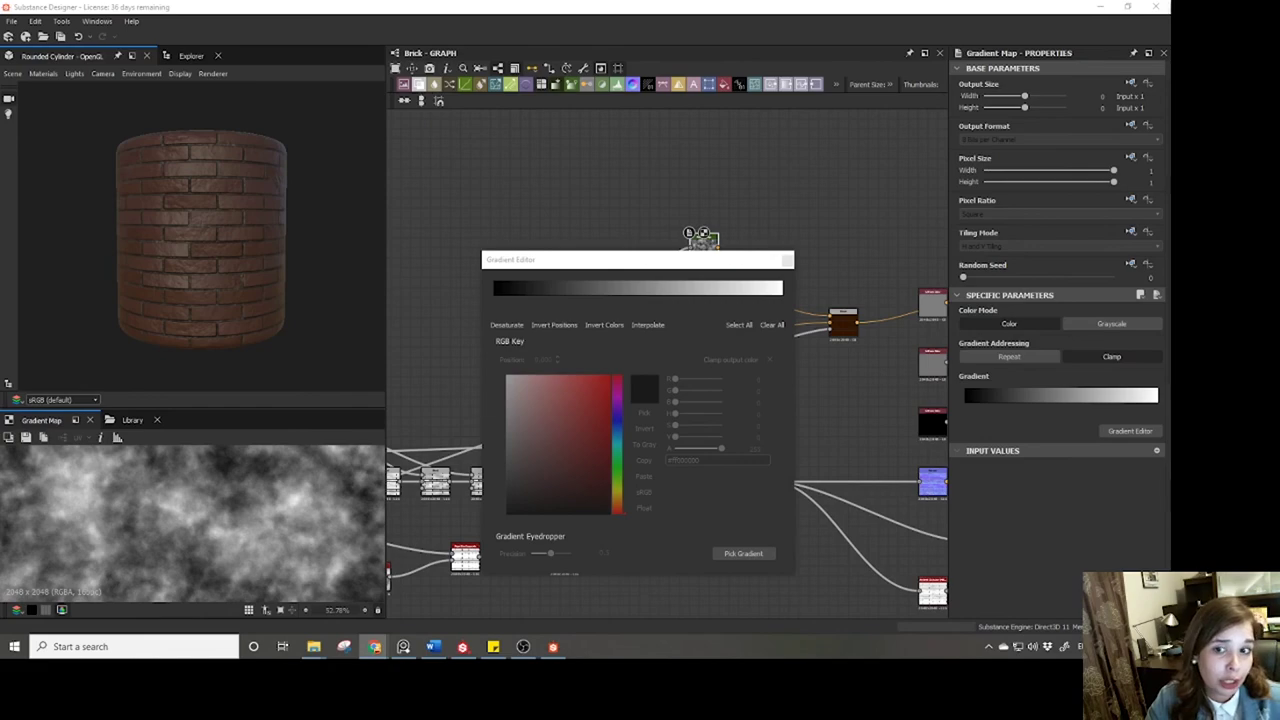
drag(1279, 47, 465, 383)
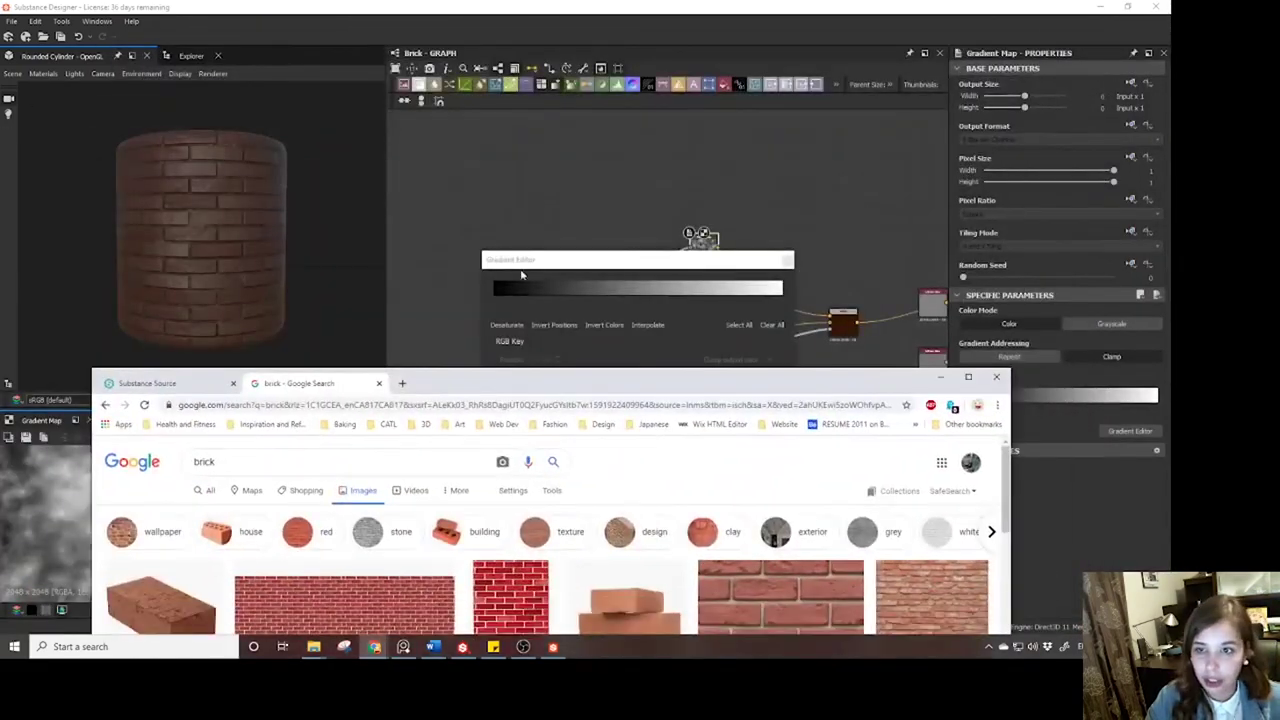
drag(550, 262, 881, 157)
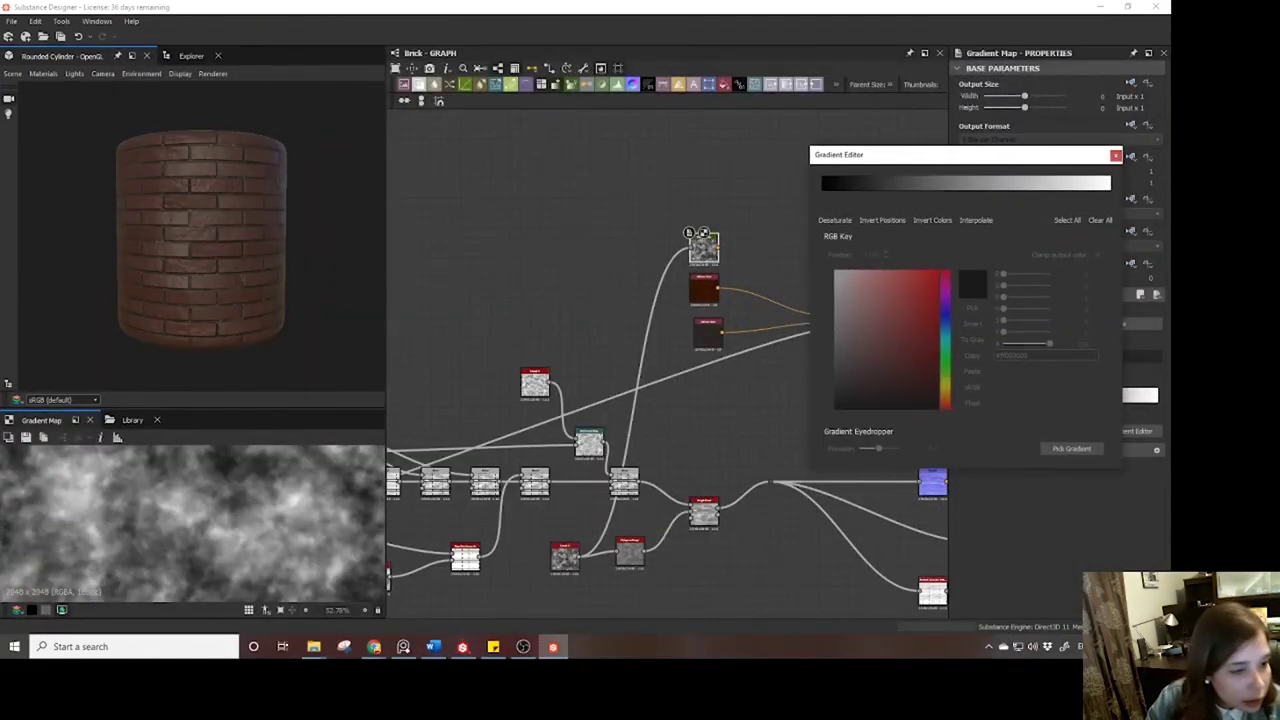
Switch to Chrome's Google Images results for brick, then resize and place the window between the previews and the Gradient Editor.
key(alt+Tab)
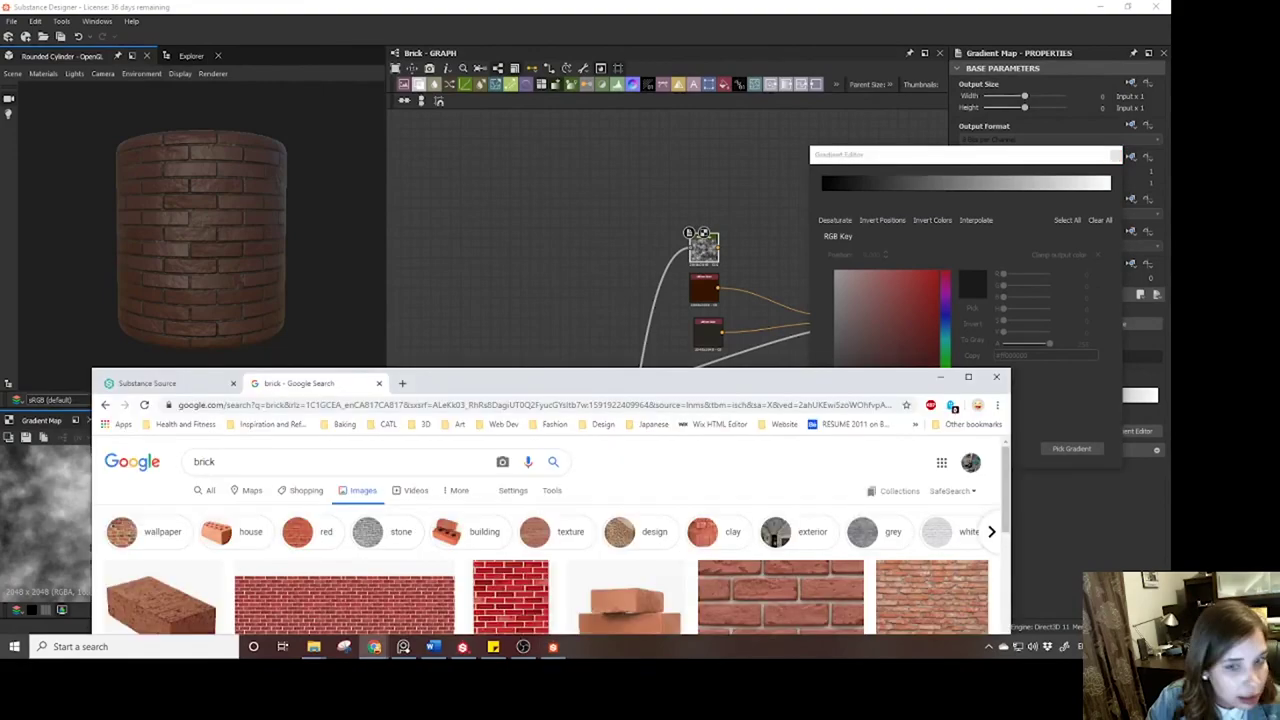
drag(680, 378, 470, 77)
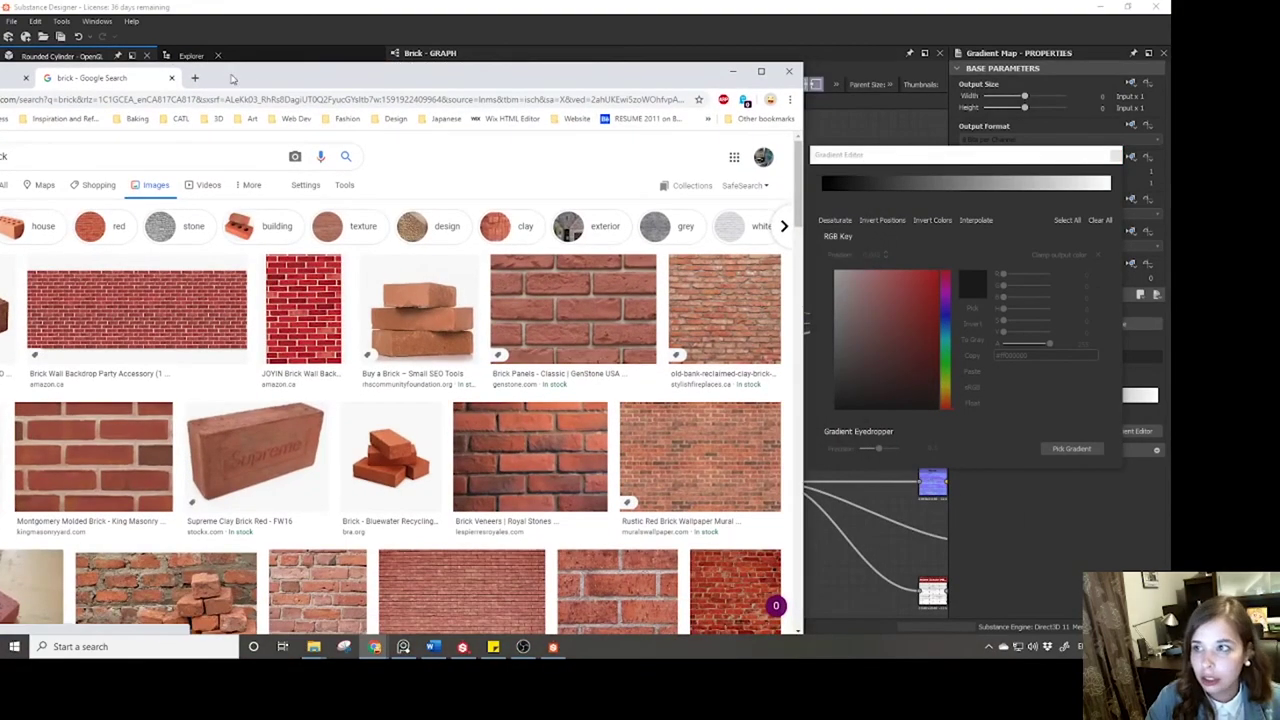
drag(600, 72, 740, 64)
drag(36, 58, 372, 101)
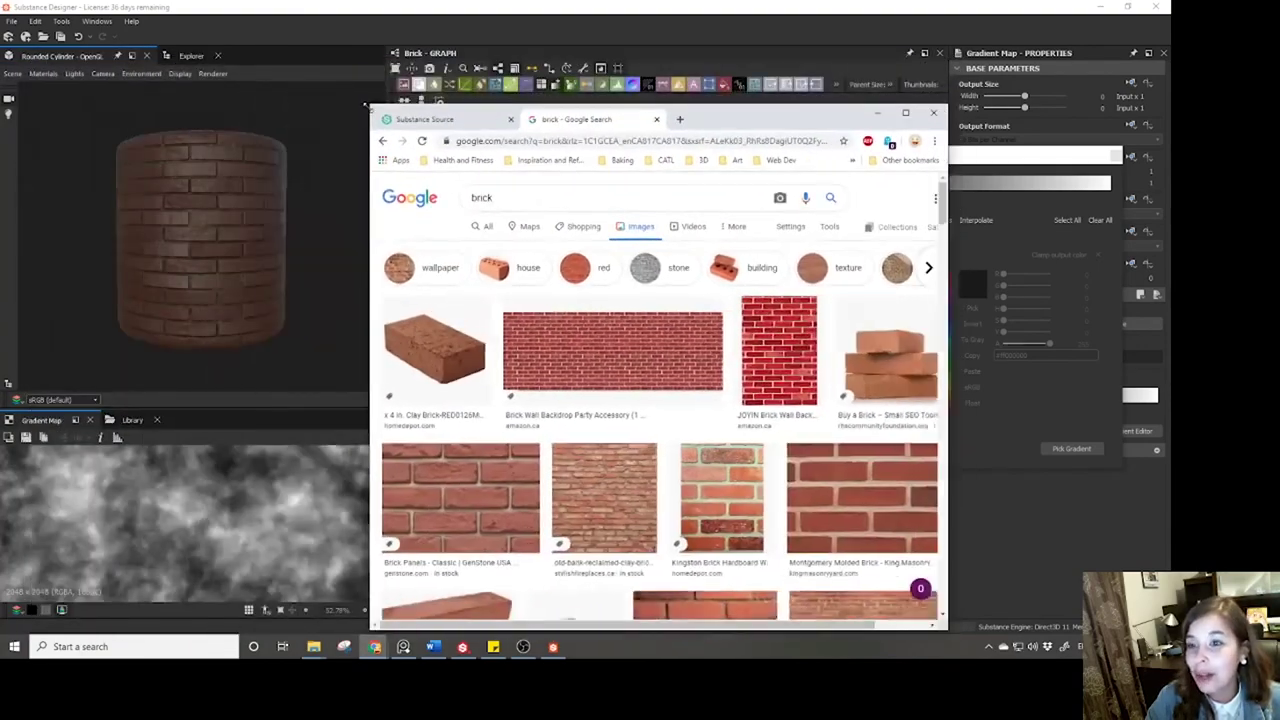
drag(748, 120, 676, 88)
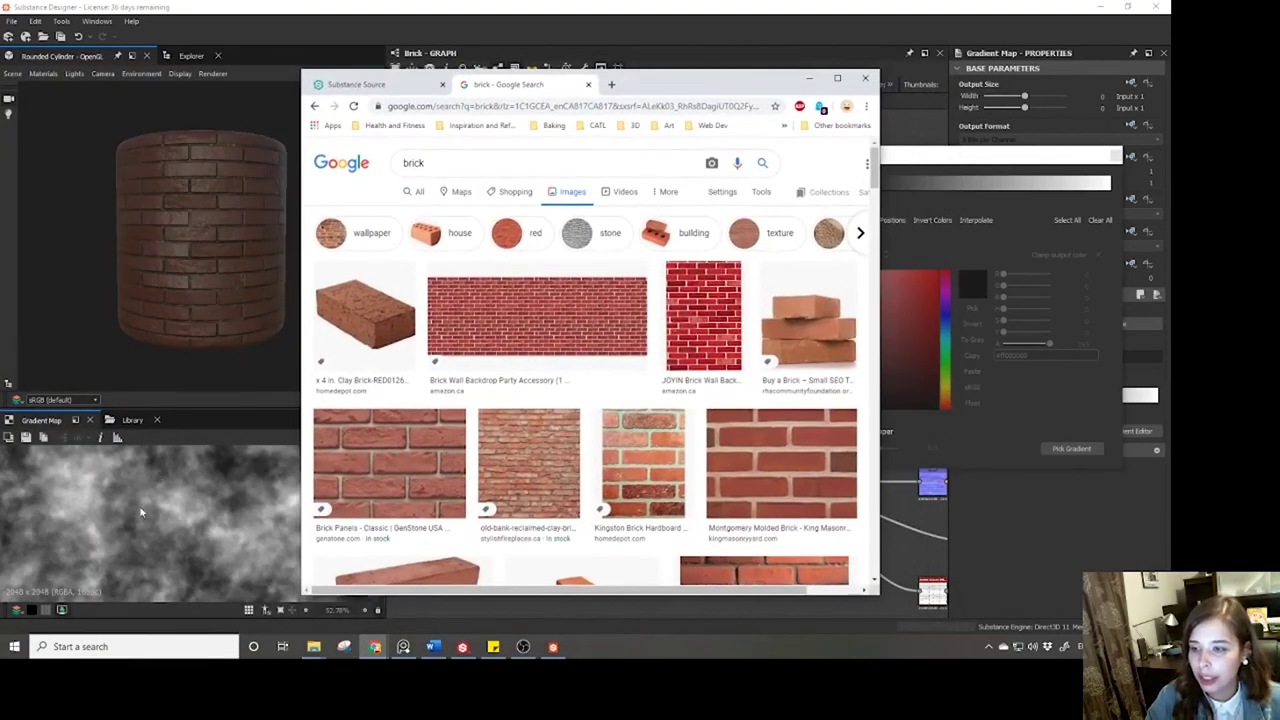
Reposition Chrome's brick image results beside the Gradient Editor, pick a gradient from the brick photos, and close the editor.
click(940, 160)
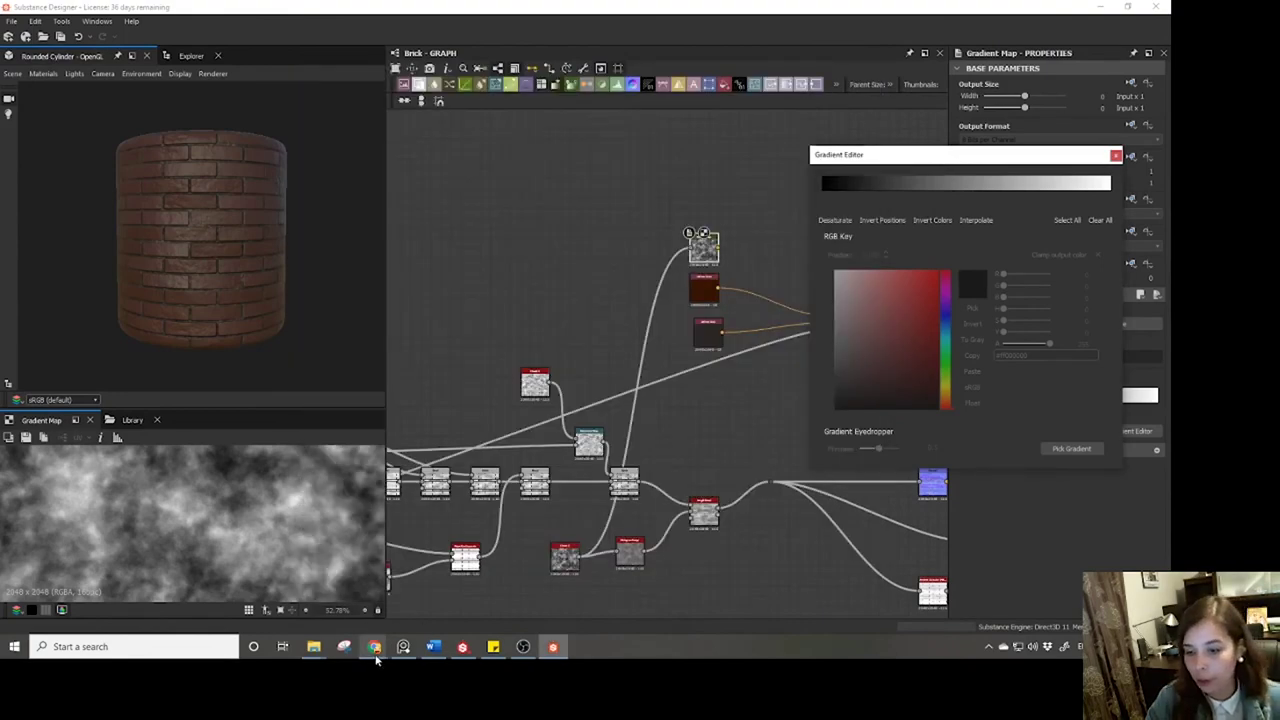
mouse_move(374, 646)
click(570, 560)
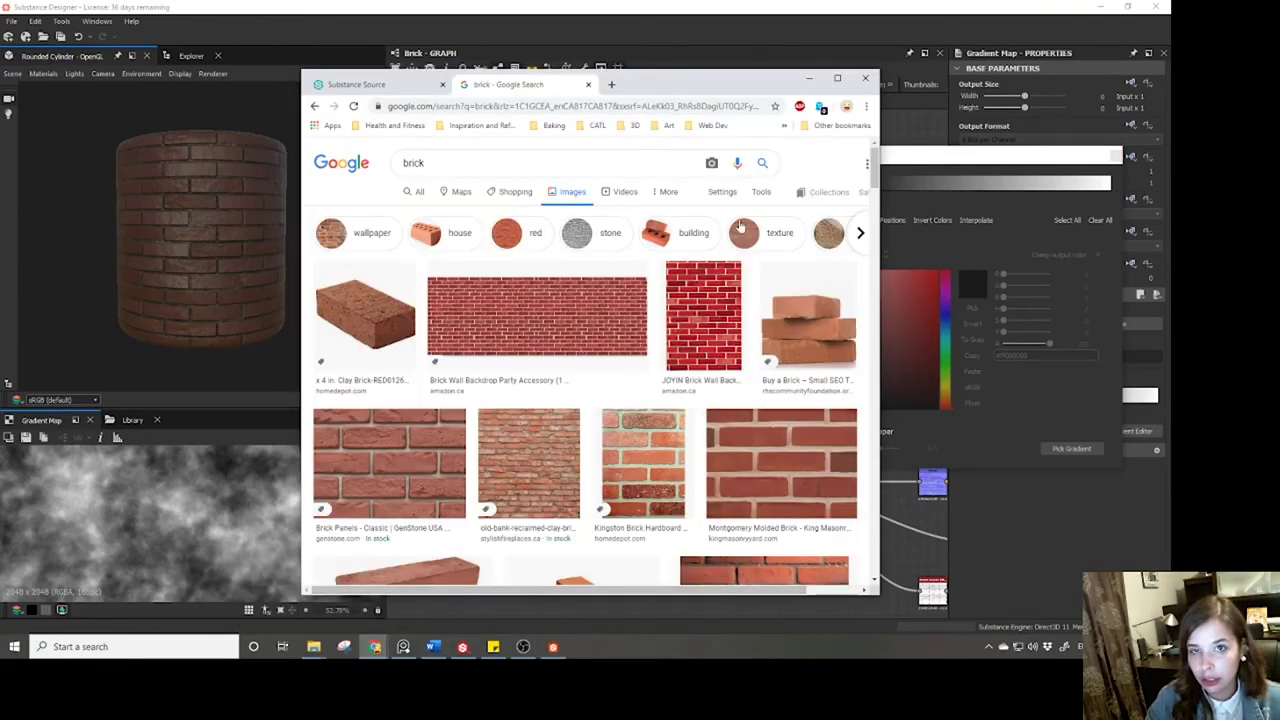
drag(687, 88, 1160, 74)
click(1015, 160)
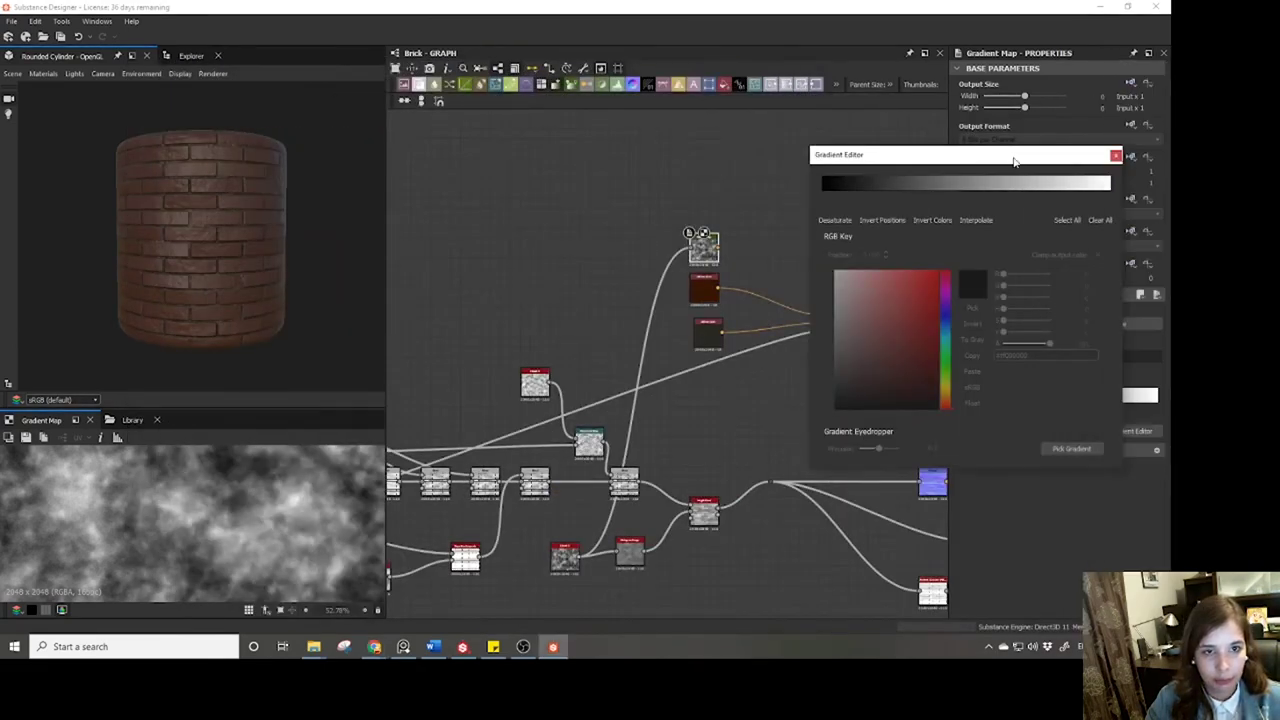
click(1062, 449)
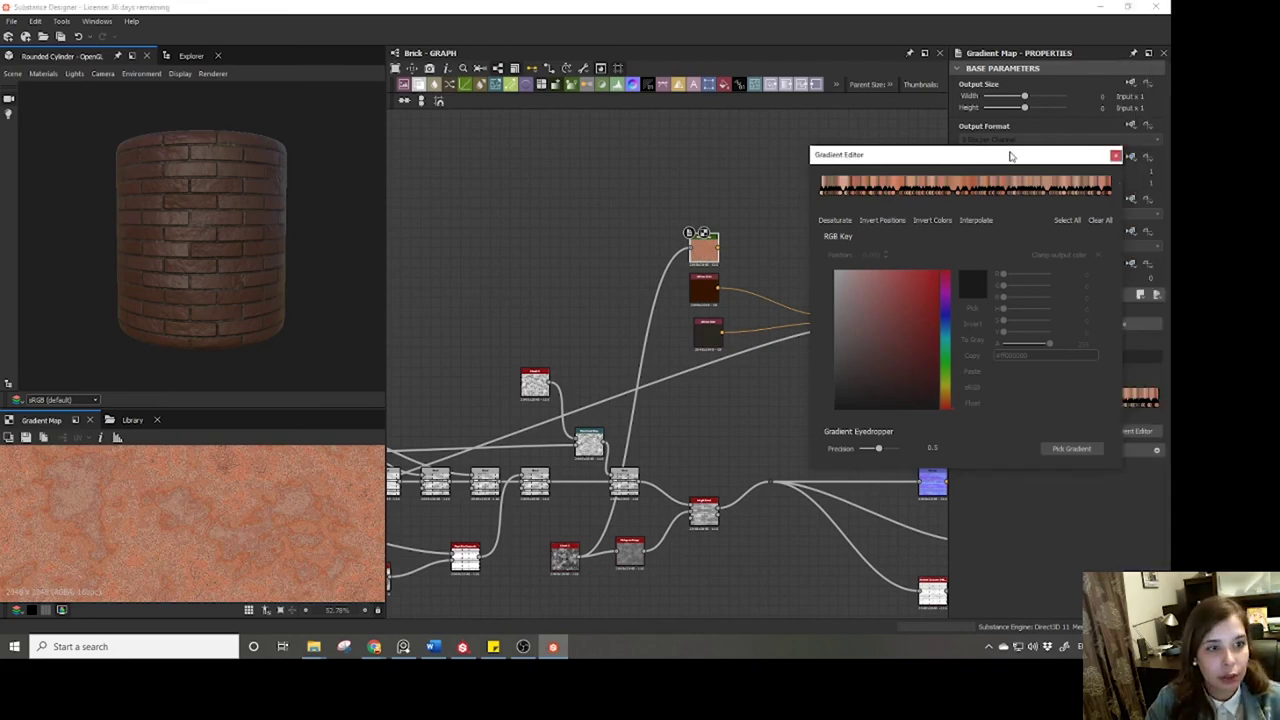
click(1115, 155)
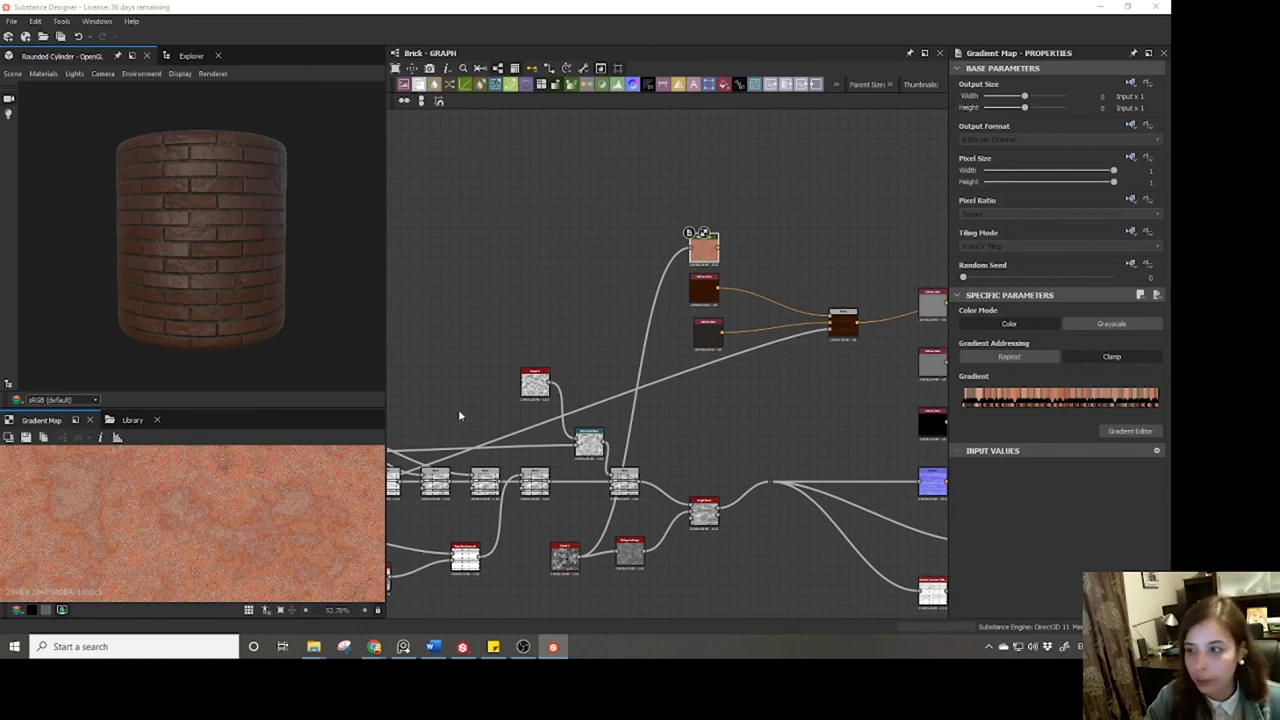
Give the Gradient Map its own Clouds 3 node as input, placed just before it, apart from the lower noise chain.
scroll(224, 540, down, 5)
middle_drag(739, 323, 710, 255)
click(537, 495)
double_click(537, 495)
drag(537, 495, 662, 184)
scroll(601, 283, up, 4)
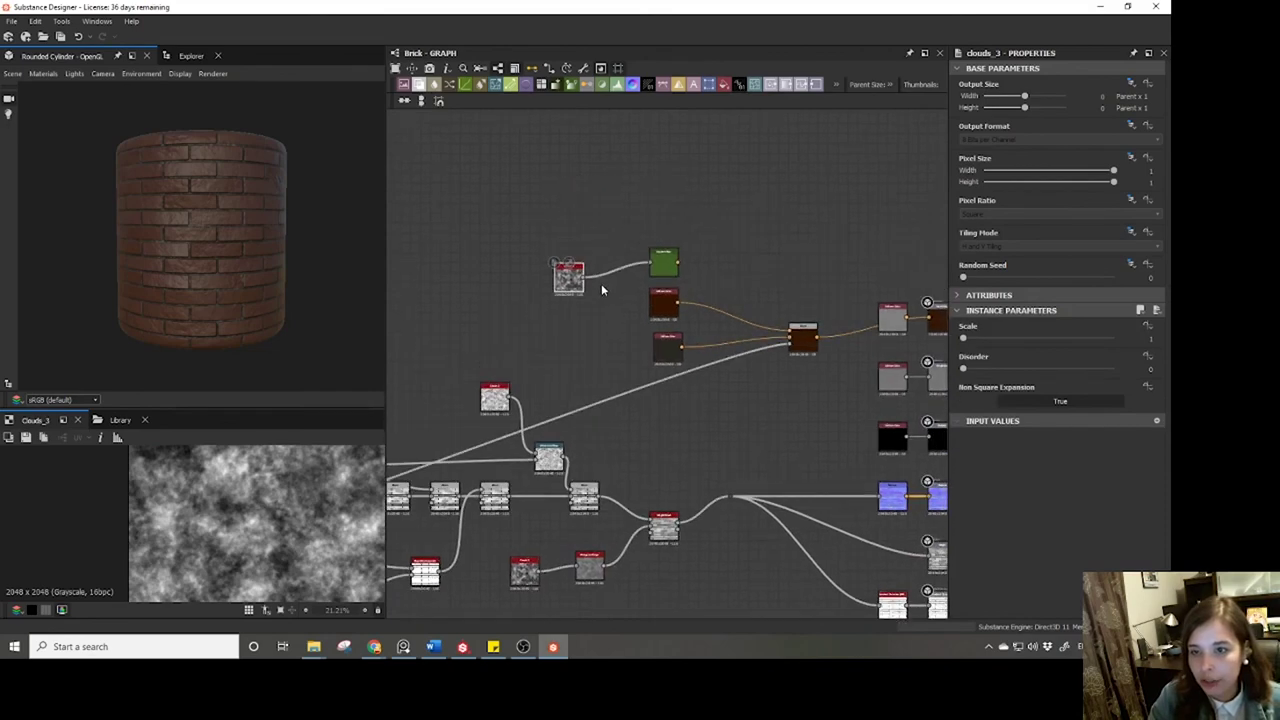
Preview the Gradient Map and connect its output to the base color Blend in place of the brown Uniform Color.
click(757, 262)
double_click(757, 263)
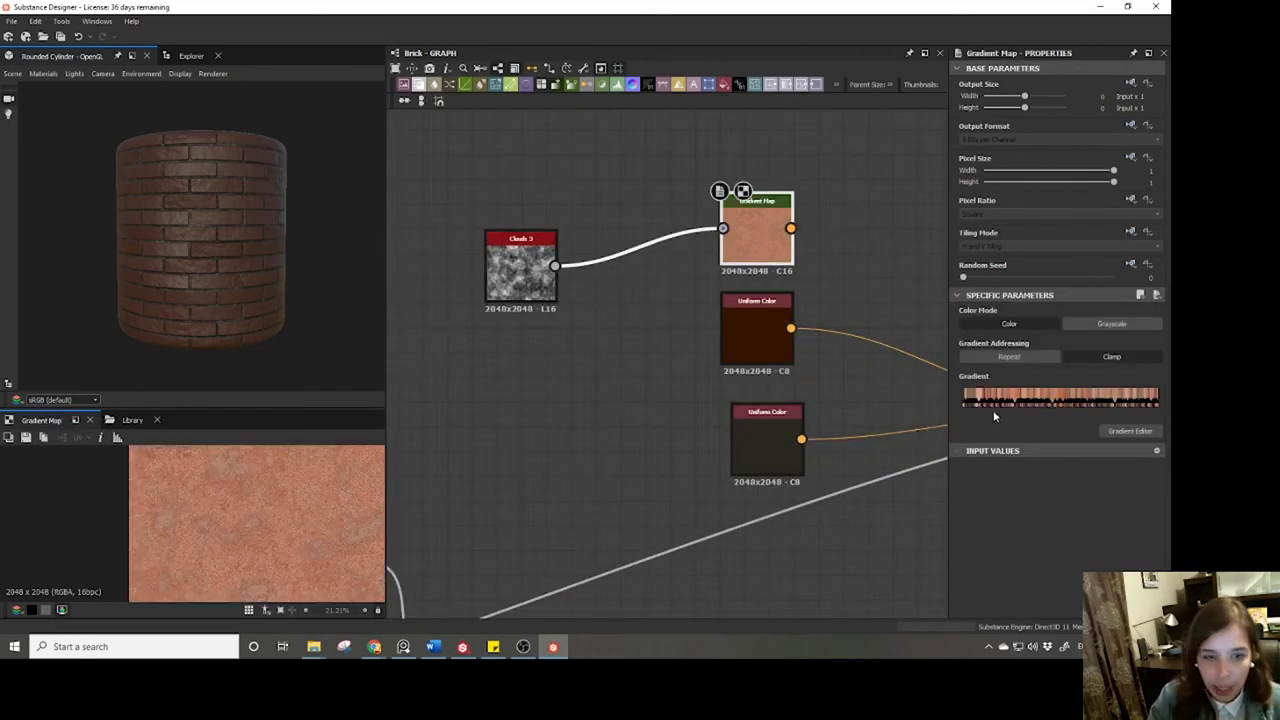
scroll(285, 514, up, 4)
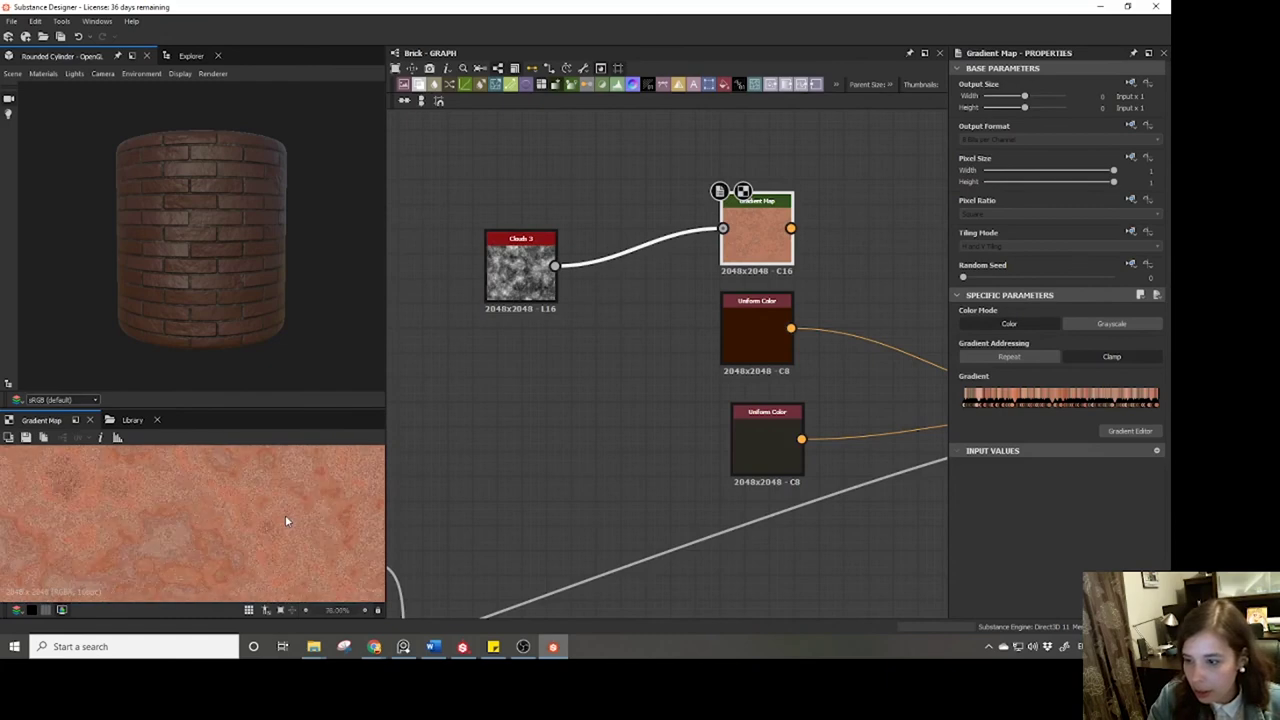
scroll(786, 357, down, 5)
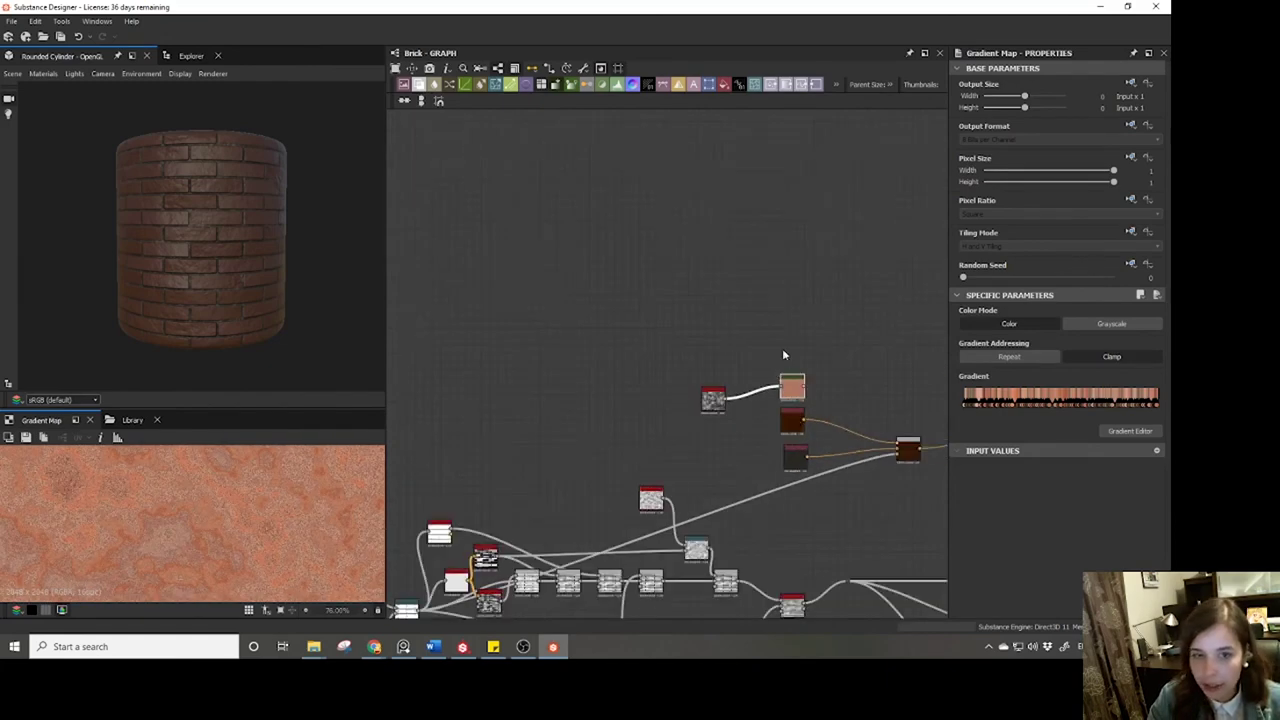
middle_drag(786, 357, 664, 428)
drag(655, 421, 747, 479)
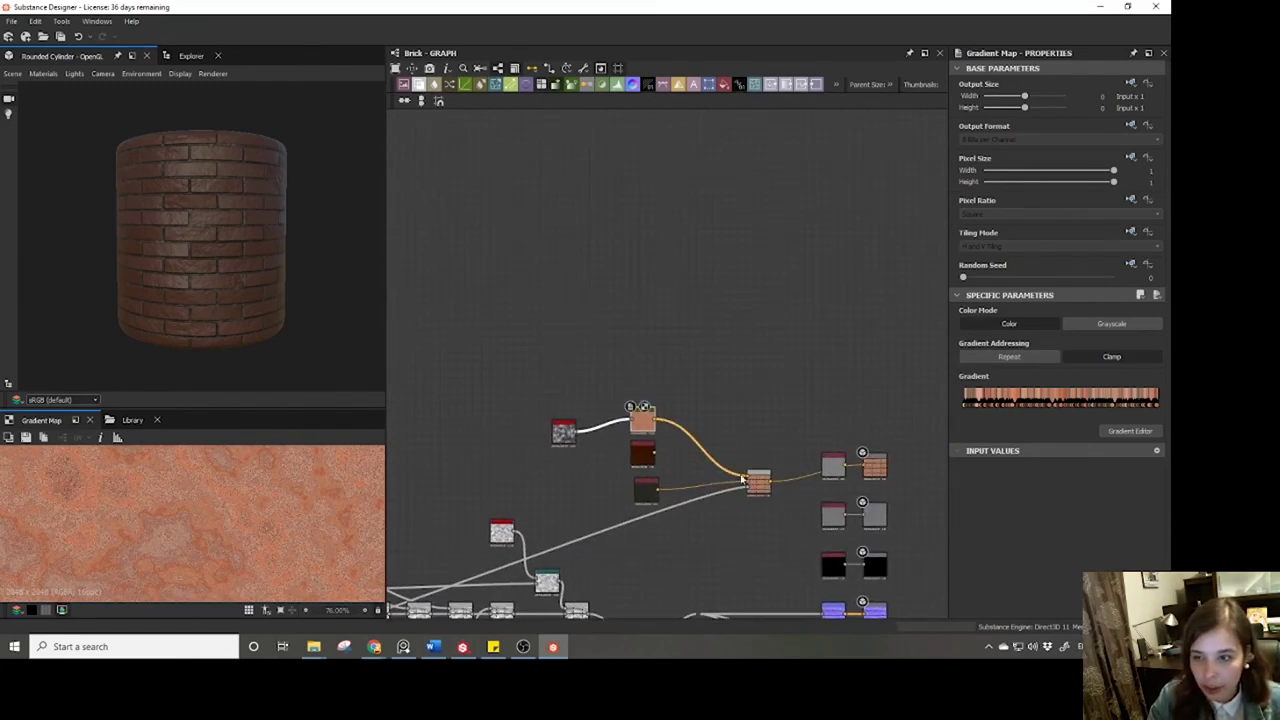
scroll(196, 253, up, 5)
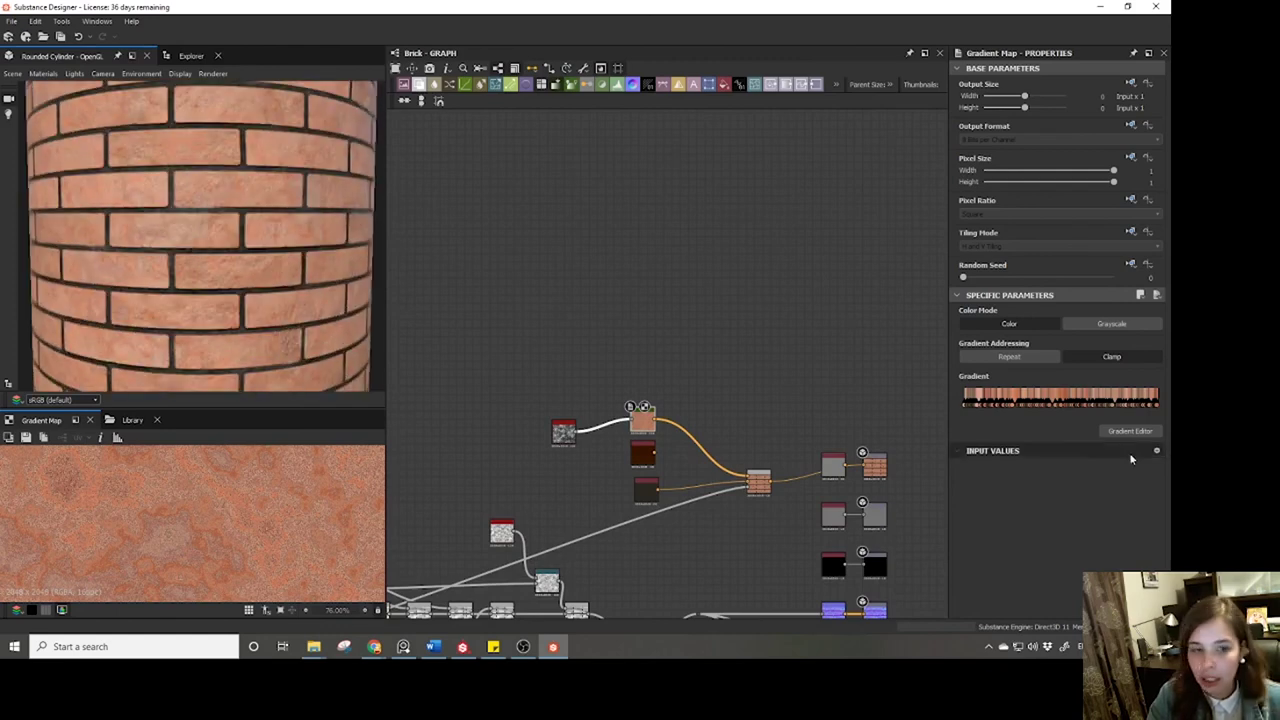
Select all the Gradient Map's color keys, darken them together to a deeper brown-red, and close the Gradient Editor.
click(1150, 433)
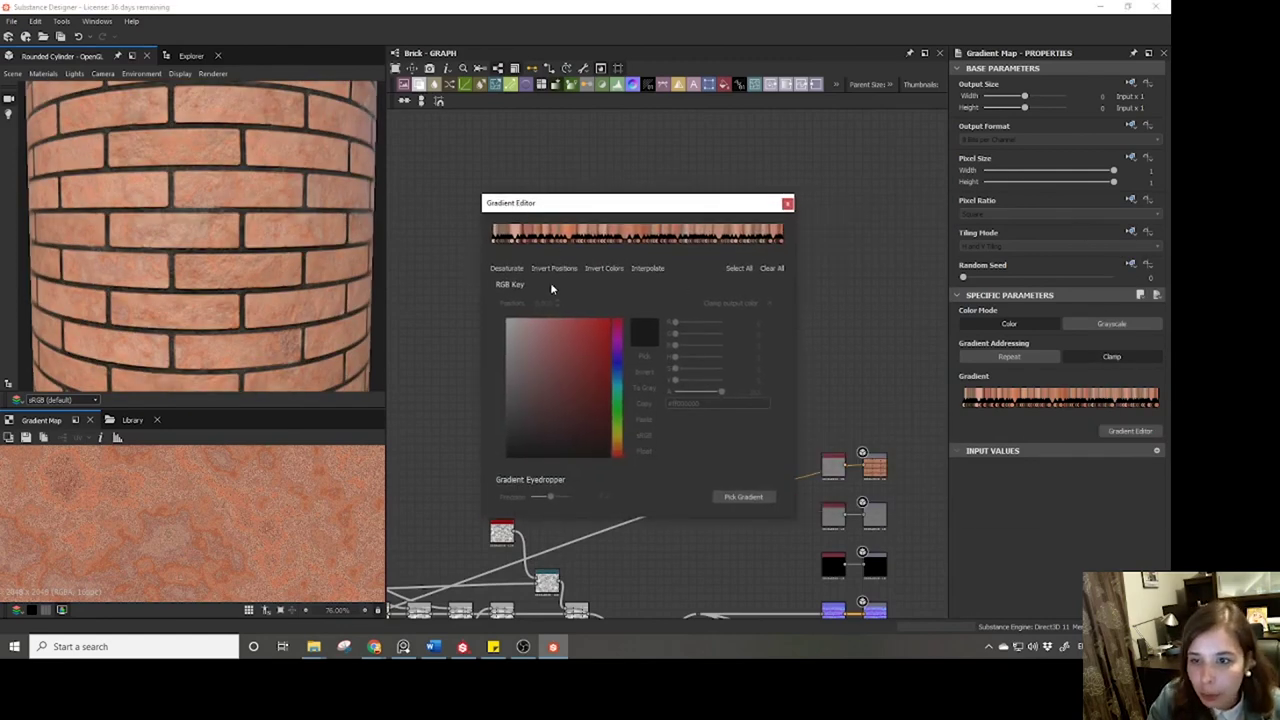
click(739, 268)
drag(699, 367, 699, 372)
scroll(128, 278, down, 3)
scroll(130, 278, down, 2)
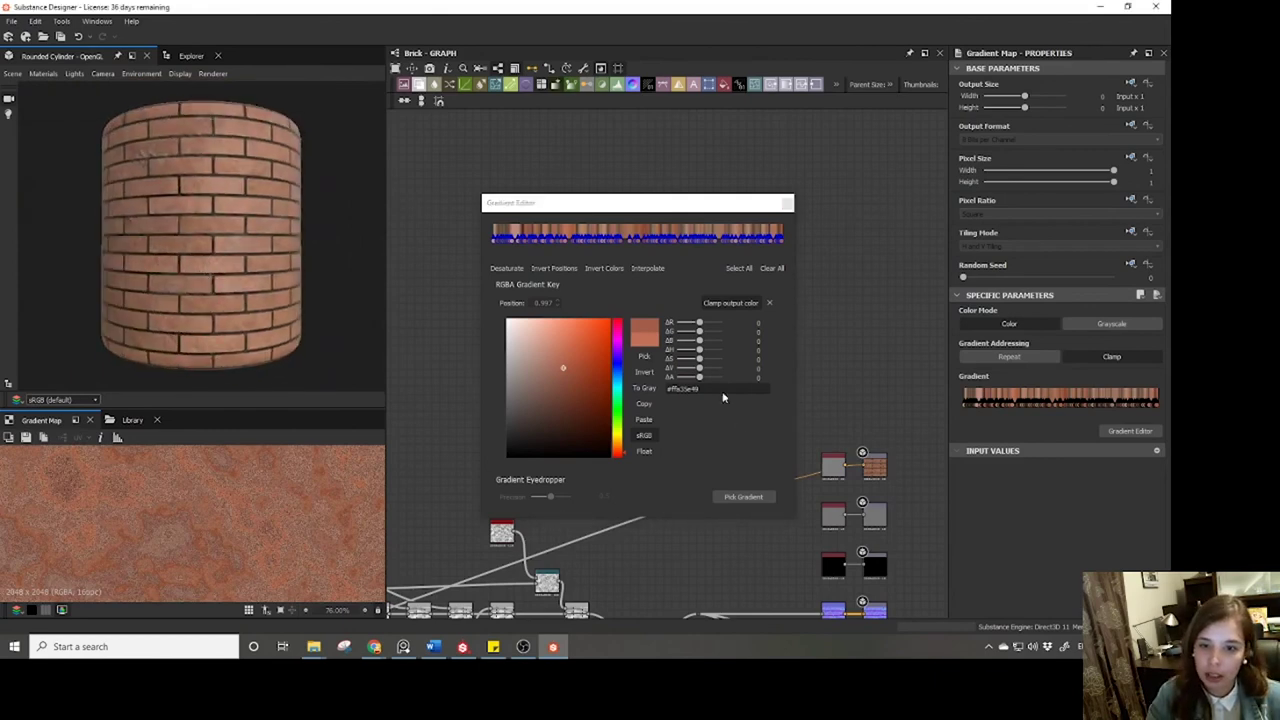
drag(699, 373, 684, 373)
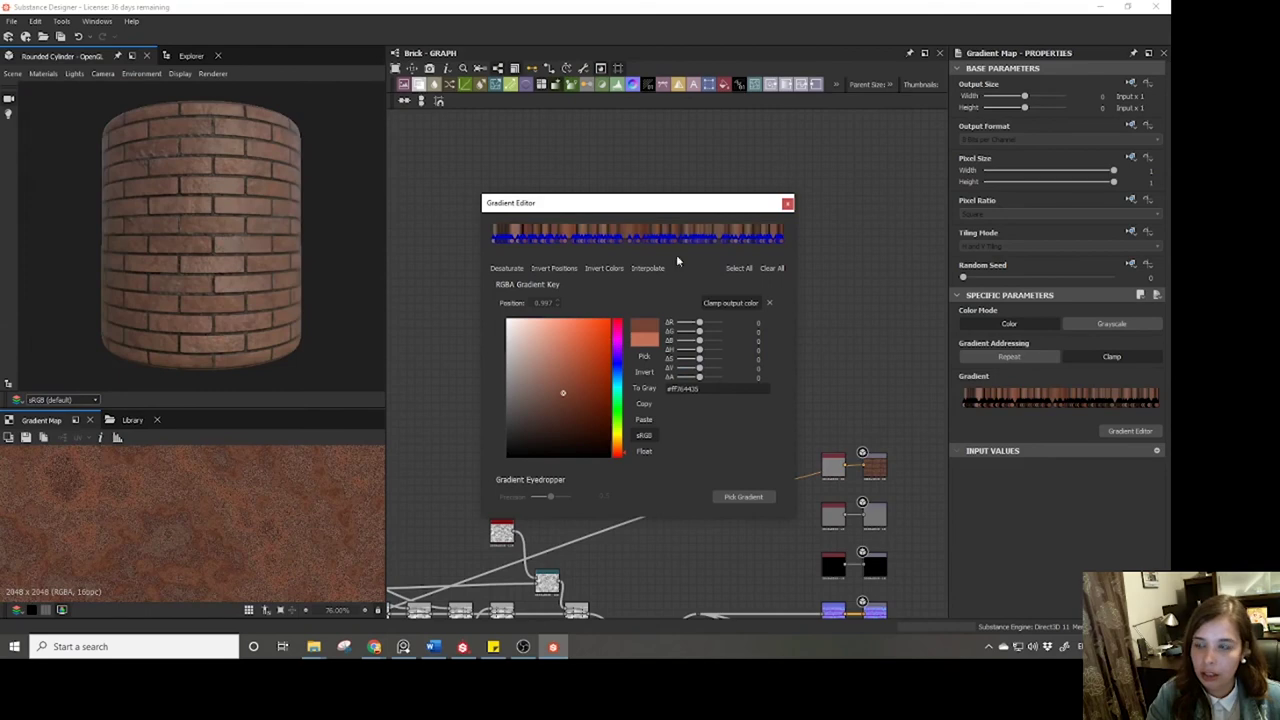
click(787, 204)
Open the Rock graph from the NMM_StayAtHome package.
click(191, 55)
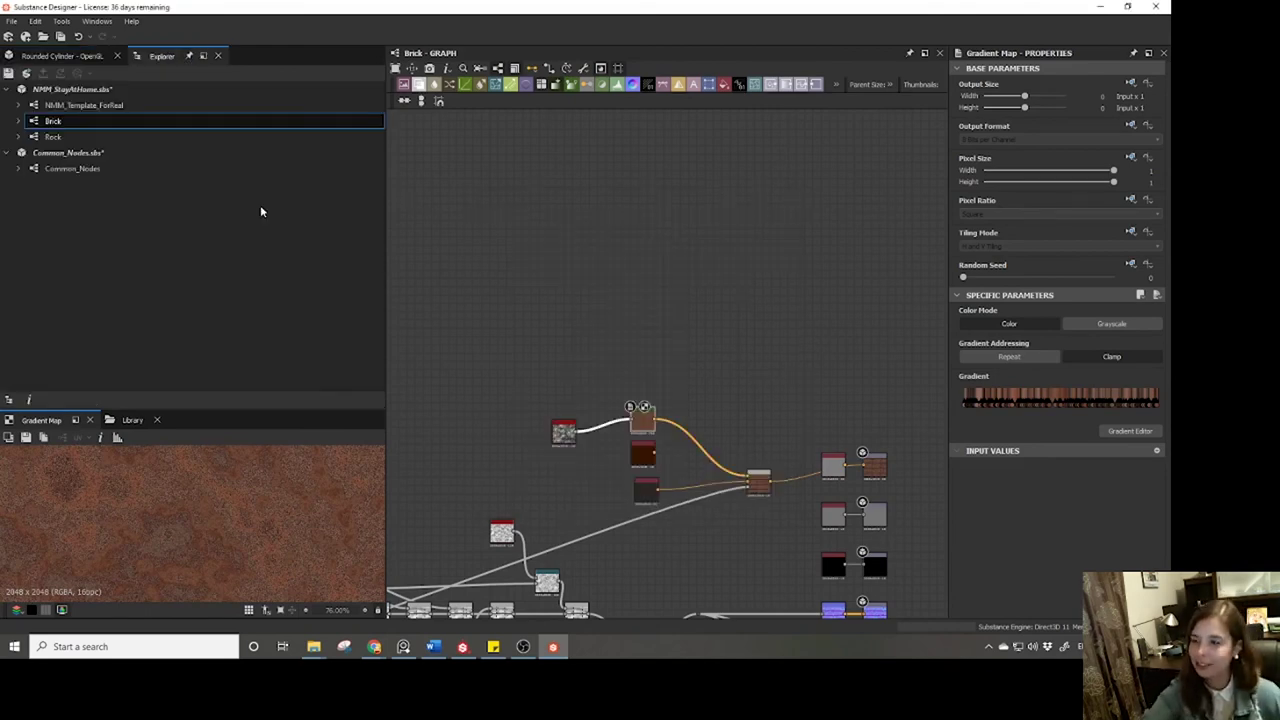
click(93, 140)
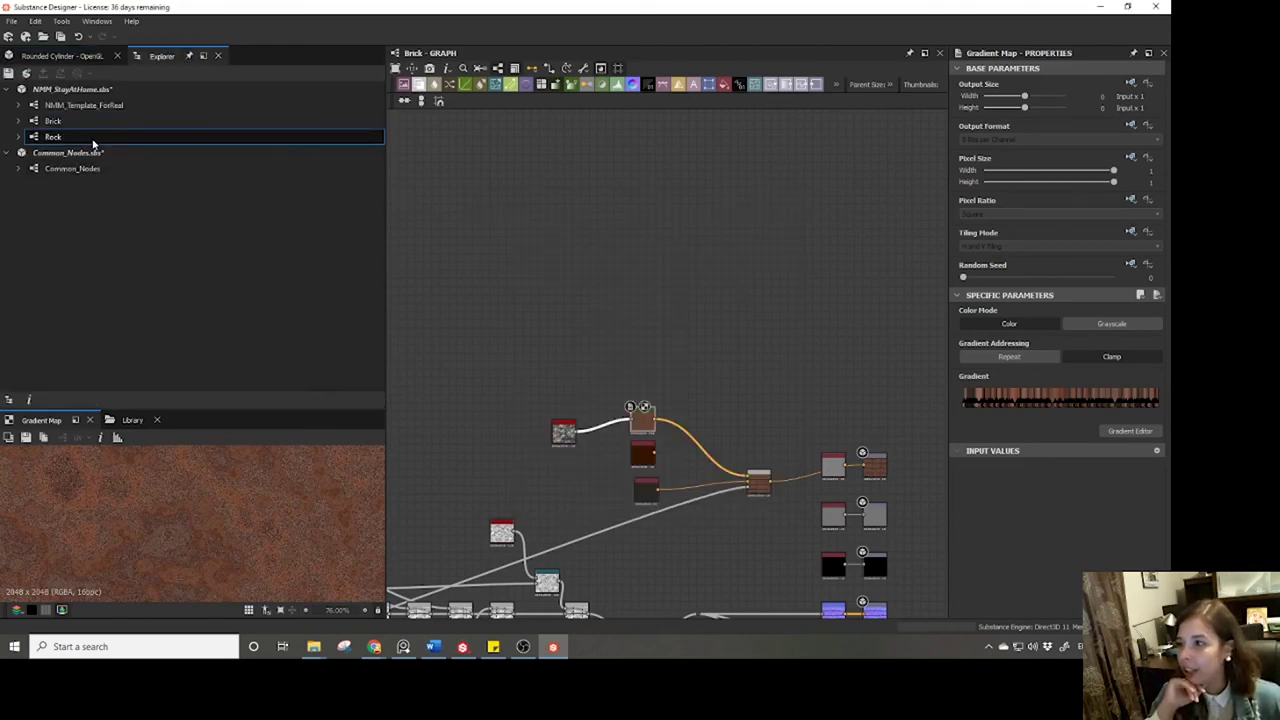
double_click(93, 140)
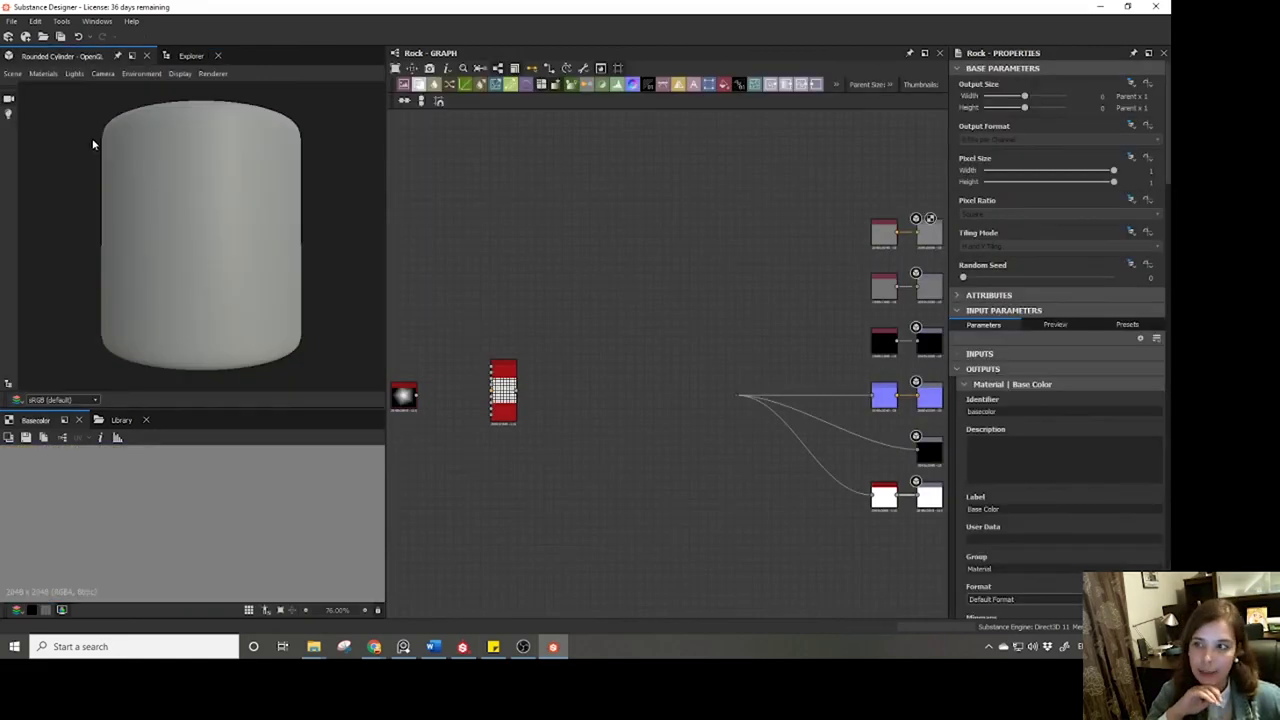
Preview the Polygon 2 node, move it farther from the Tile Sampler, and widen the graph area.
scroll(557, 351, up, 5)
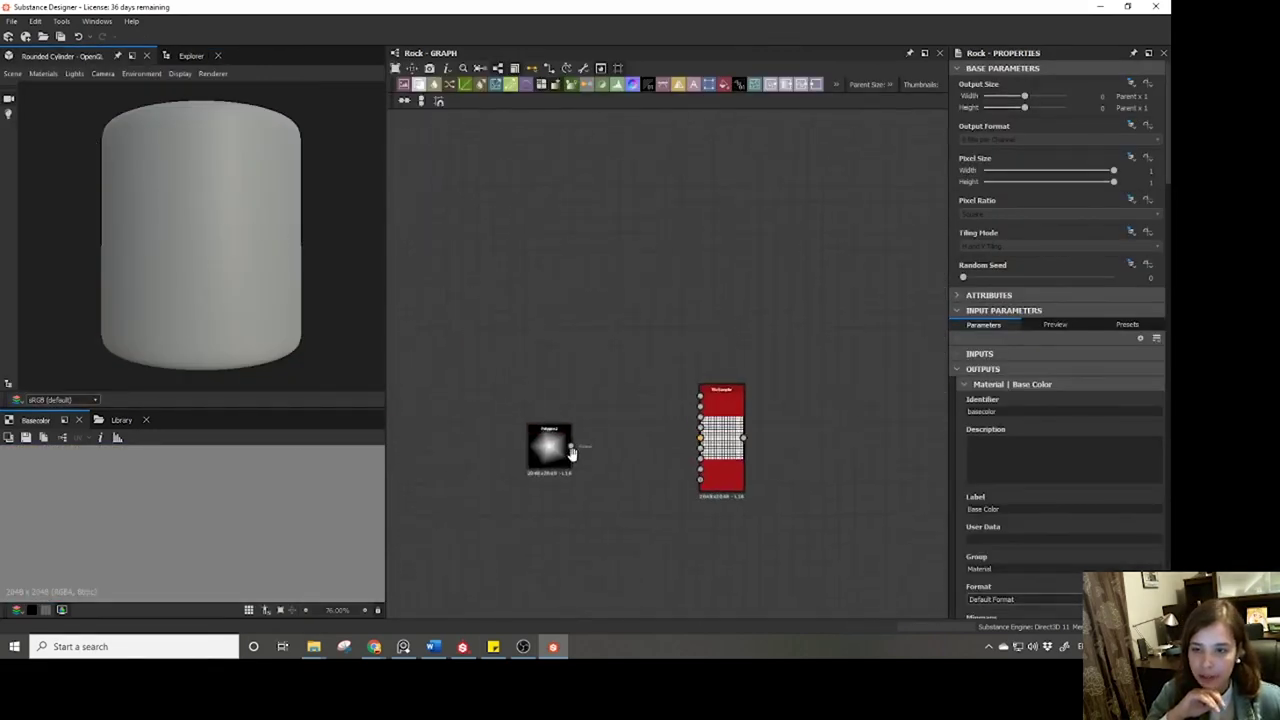
click(569, 469)
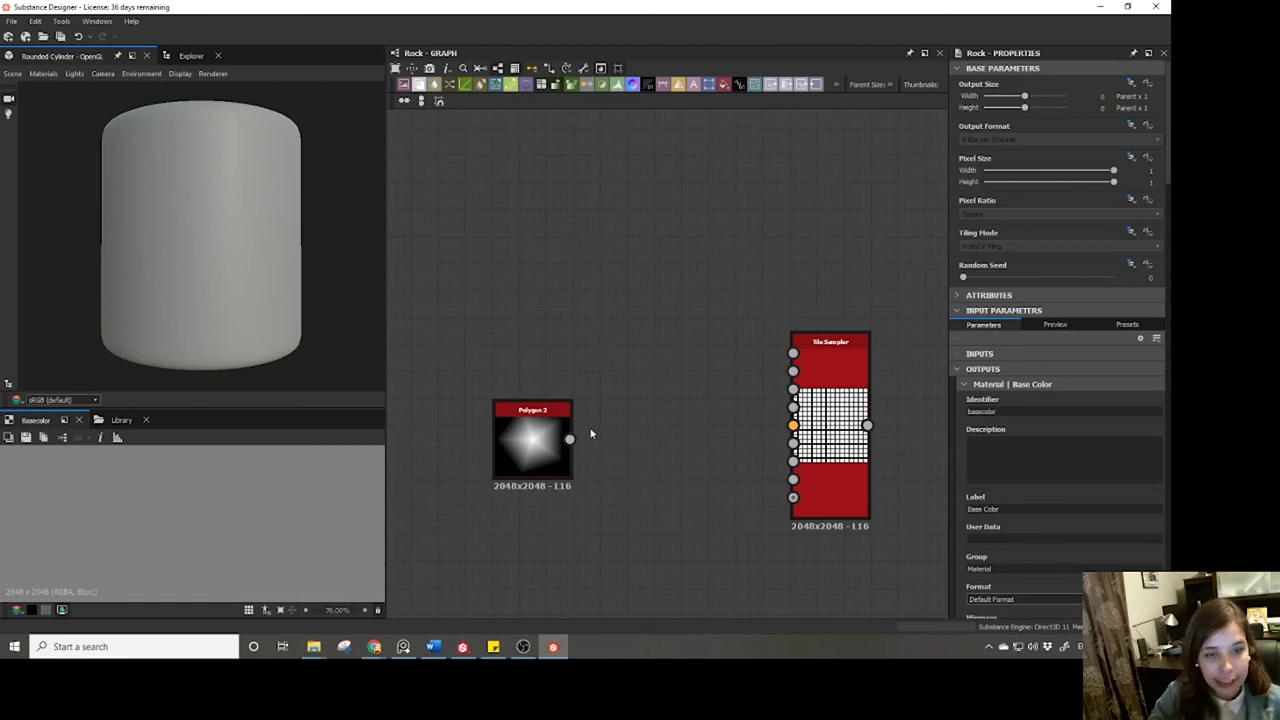
drag(540, 445, 540, 418)
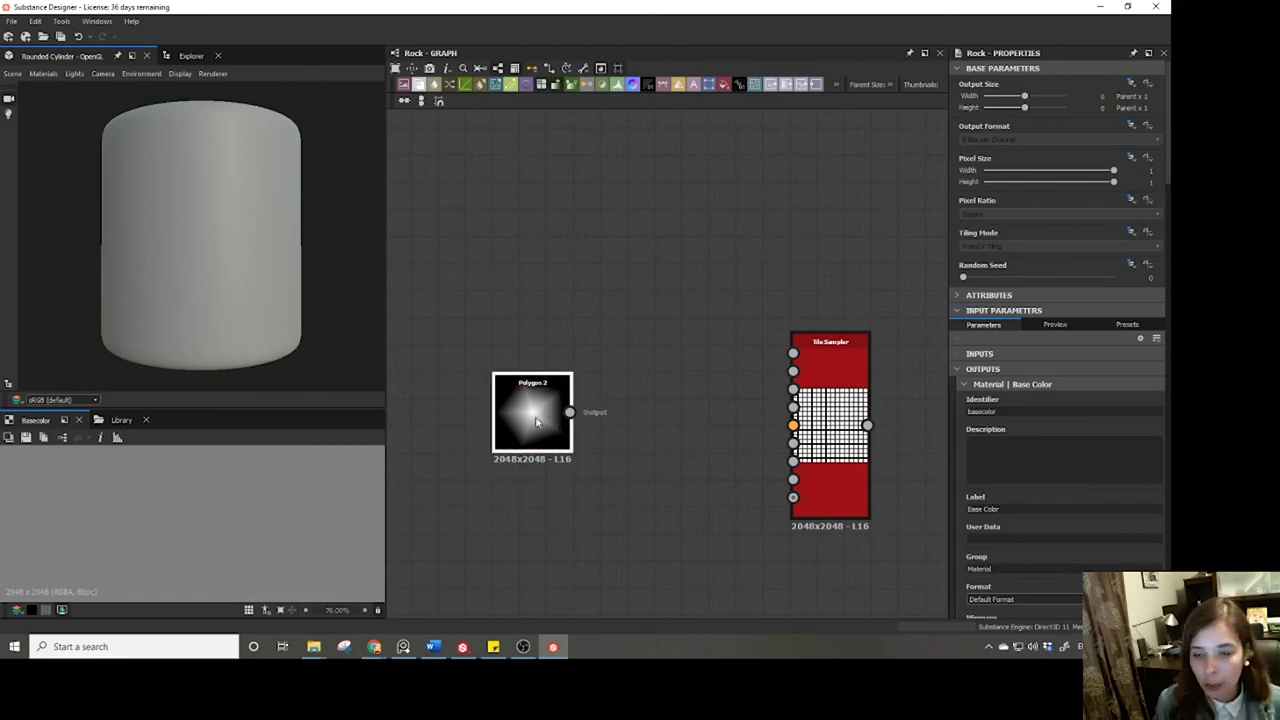
drag(525, 420, 470, 420)
middle_drag(553, 406, 671, 406)
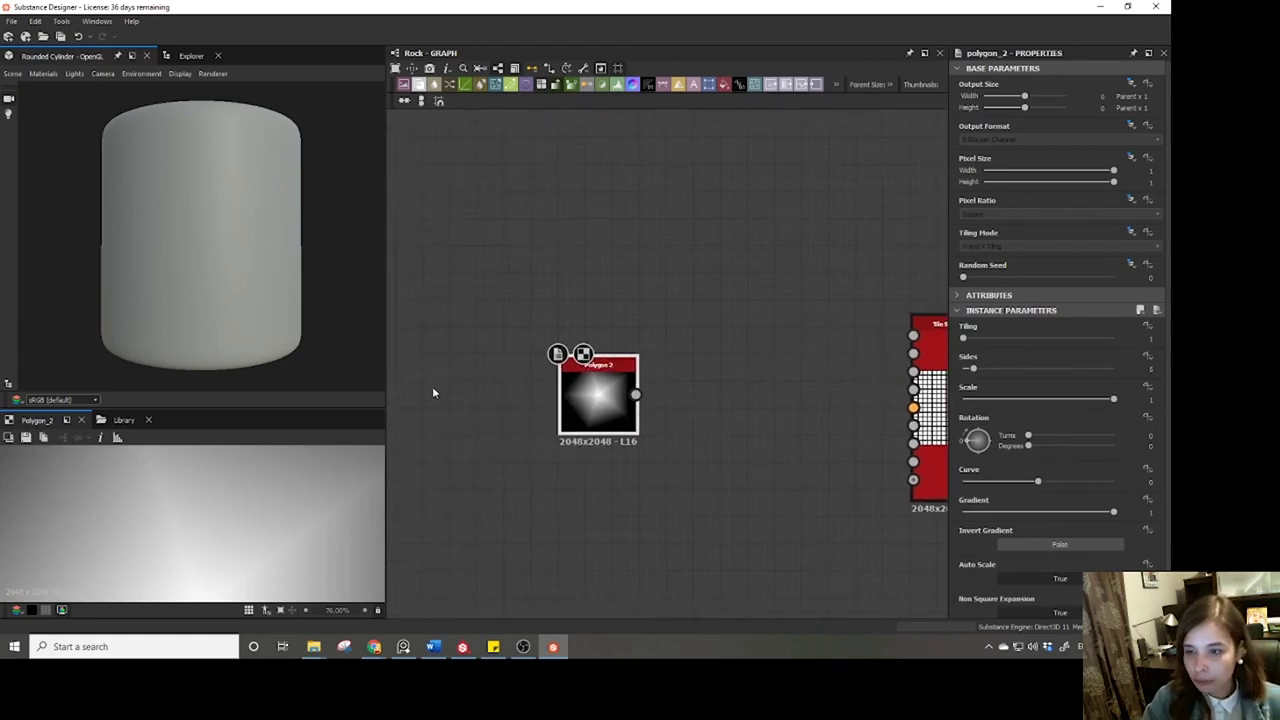
drag(386, 366, 320, 356)
middle_drag(593, 375, 640, 383)
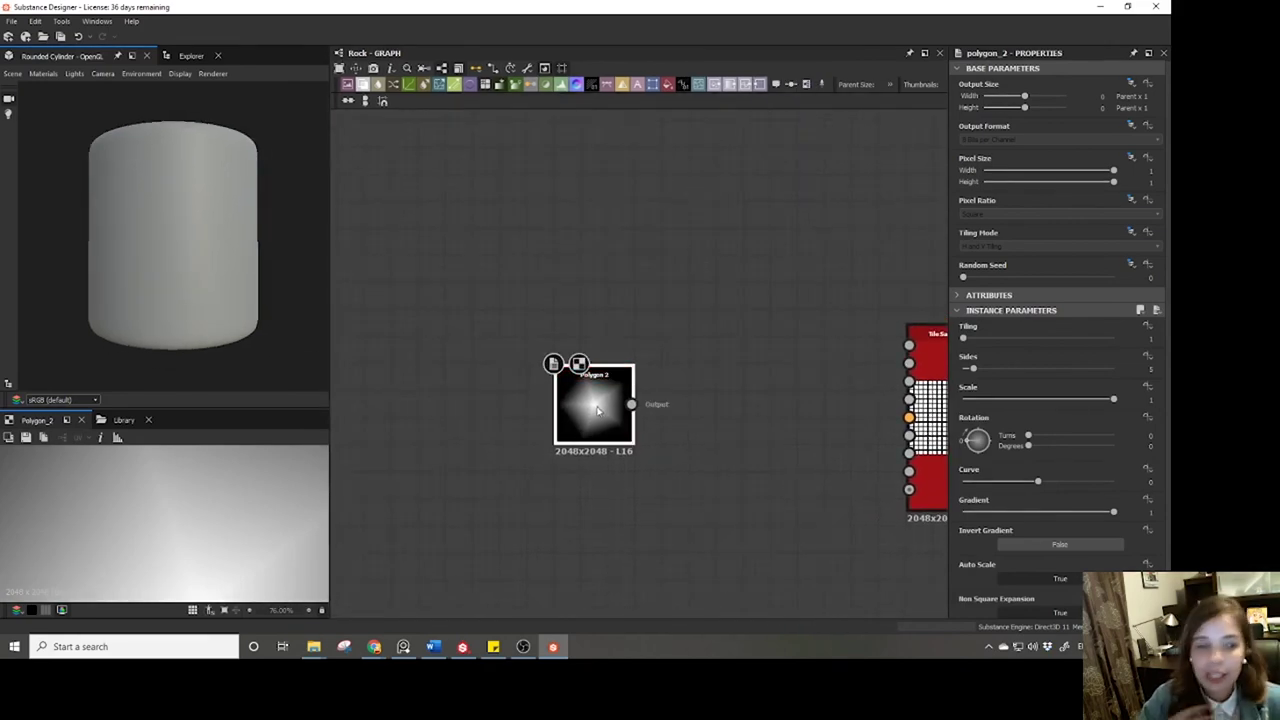
Make room after the Polygon 2 node and add a Levels node connected to its output.
drag(595, 408, 462, 399)
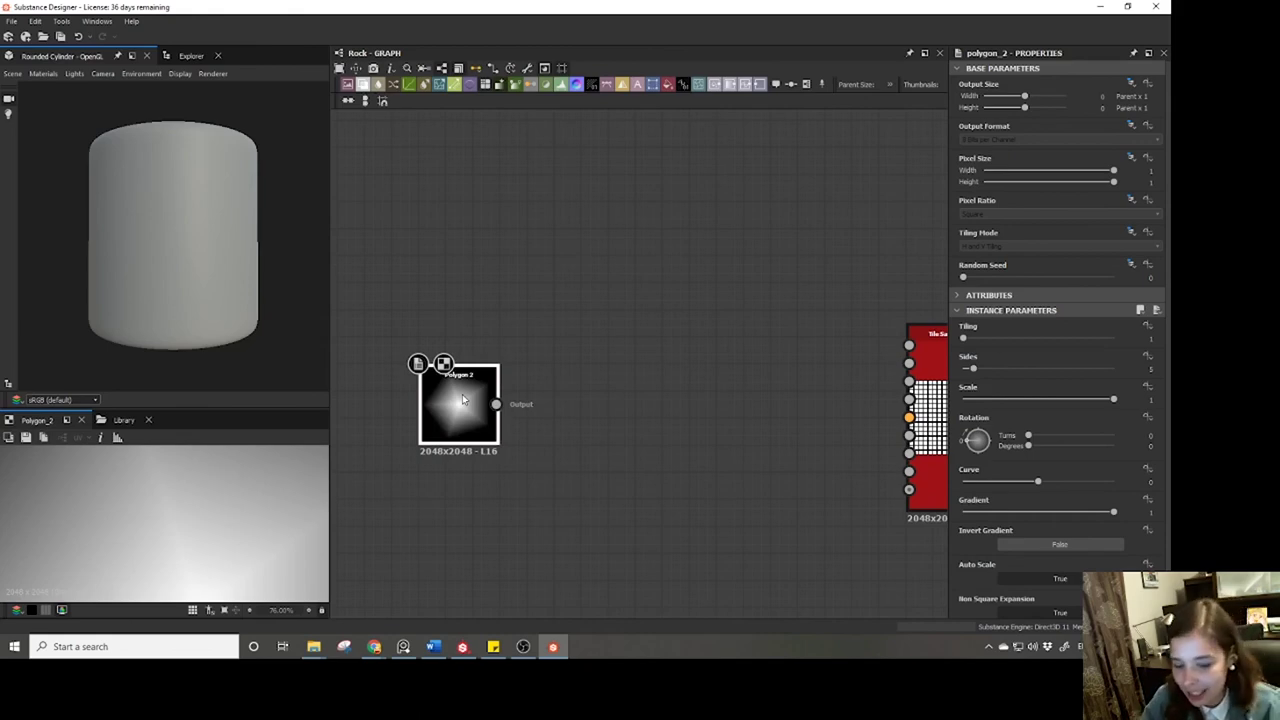
key(space)
text(levels)
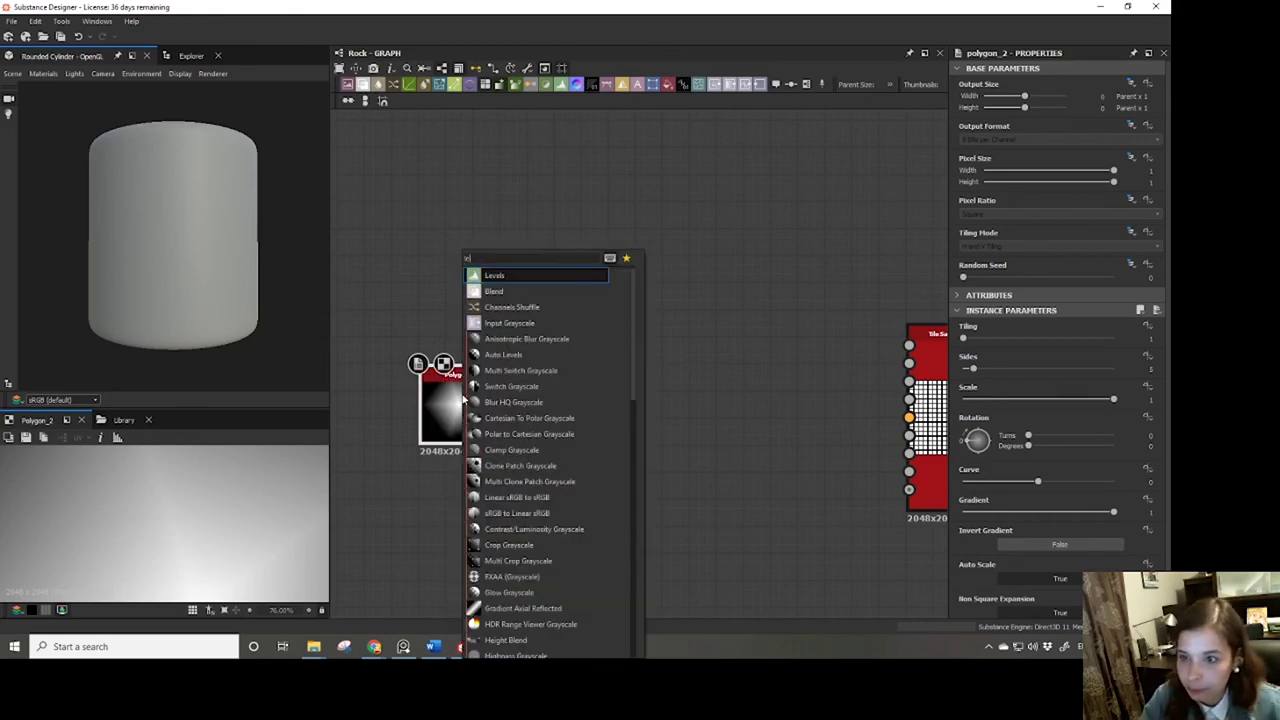
key(Return)
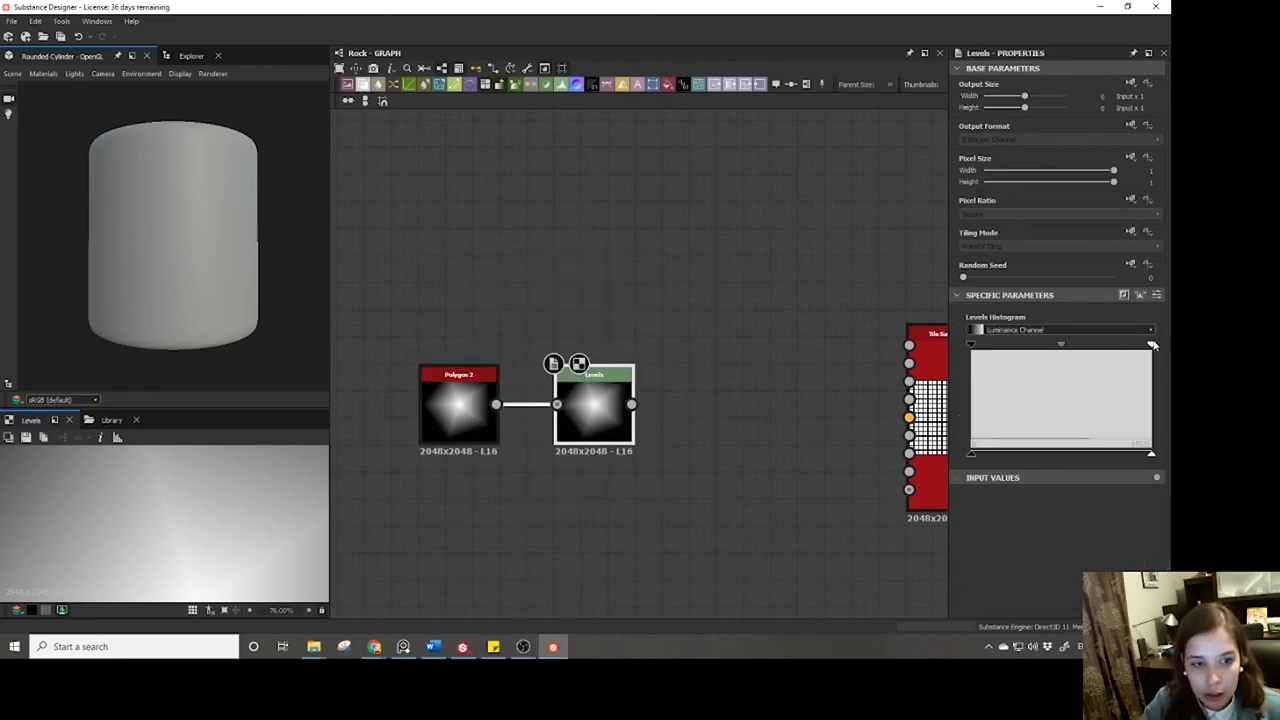
Narrow the Levels input range until the polygon is mostly solid white with soft edges, enlarging the 2D preview to judge it.
drag(1152, 345, 1080, 344)
scroll(280, 502, down, 5)
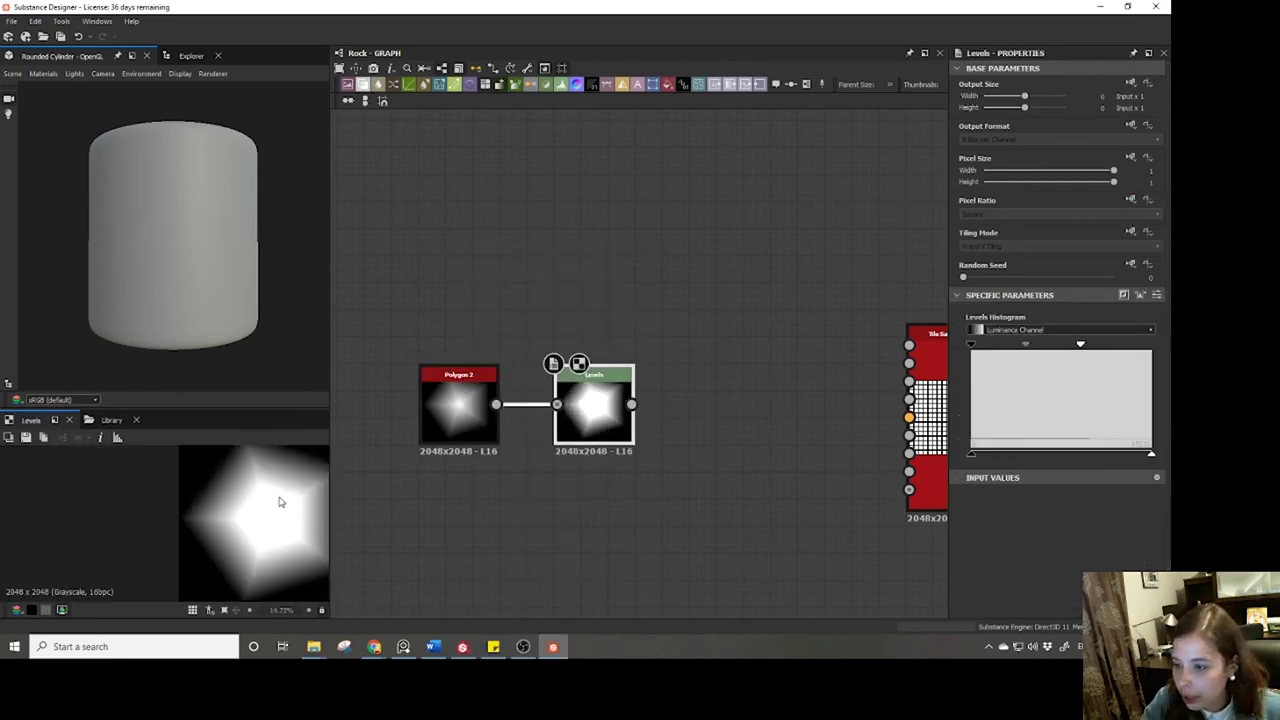
scroll(280, 502, down, 3)
scroll(196, 517, up, 2)
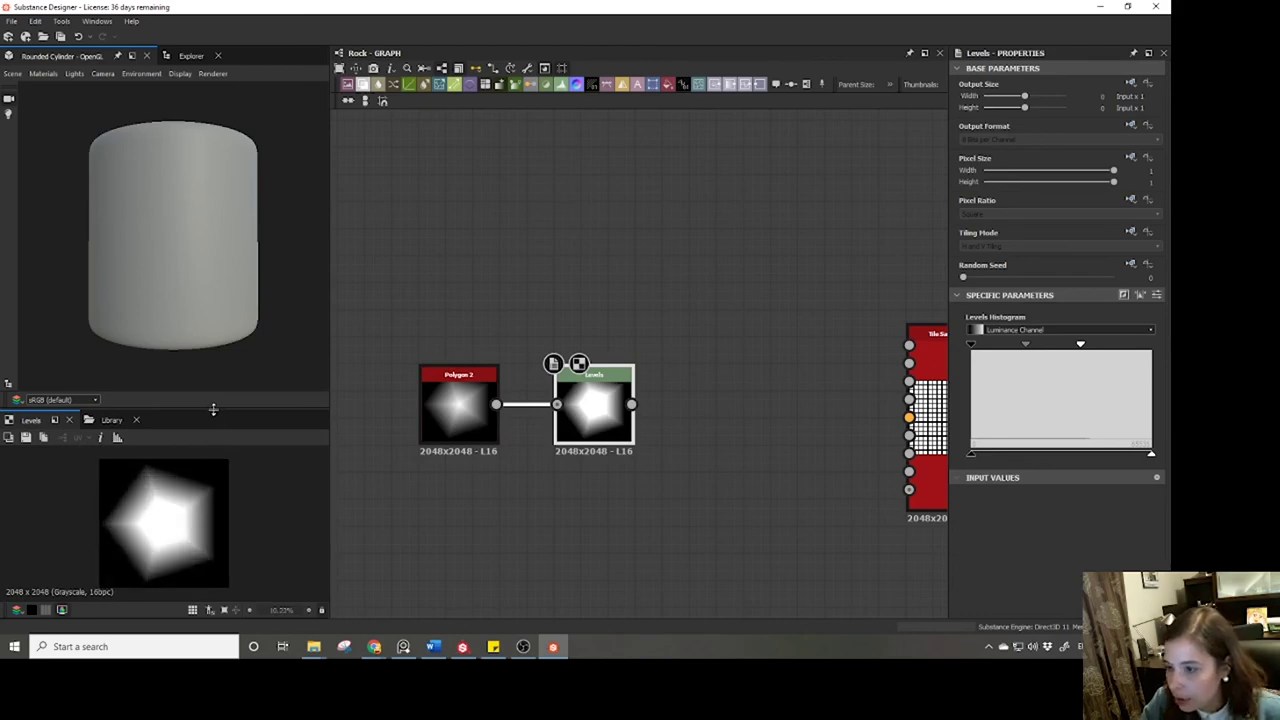
drag(213, 409, 215, 310)
scroll(177, 449, up, 3)
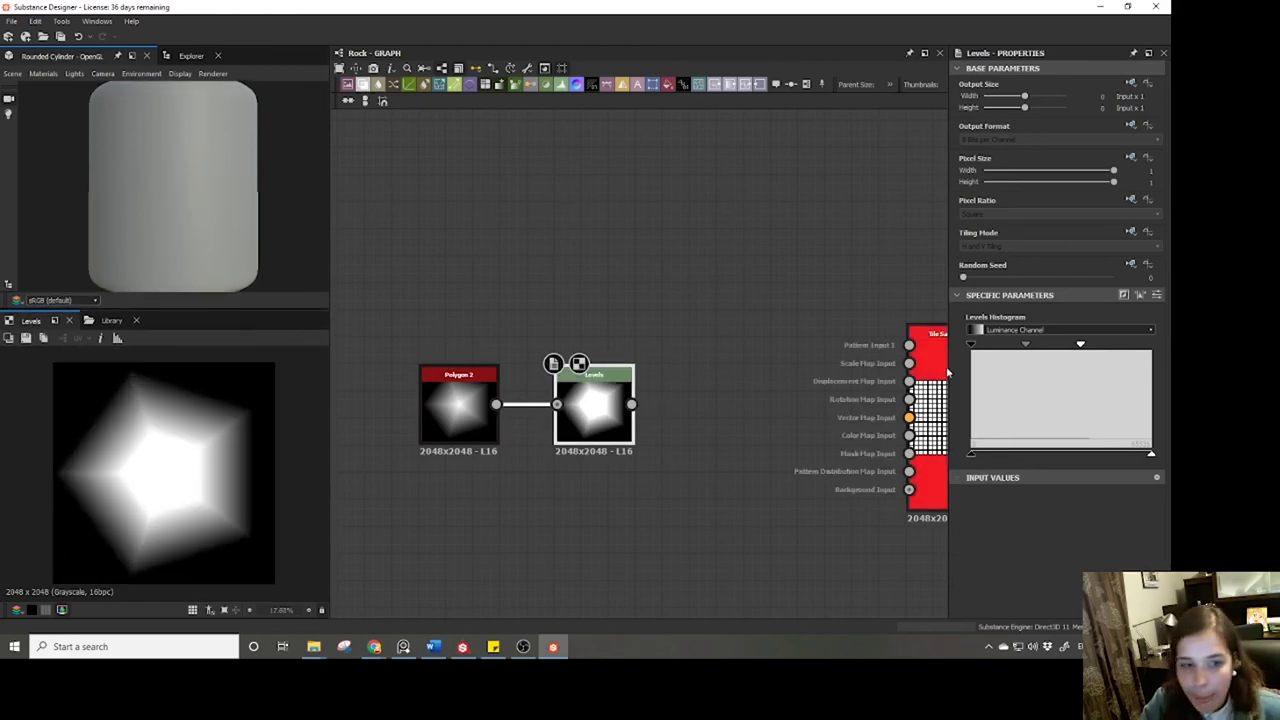
mouse_move(1025, 344)
mouse_down()
mouse_move(1014, 344)
mouse_move(1044, 347)
mouse_move(981, 346)
mouse_move(1074, 342)
mouse_move(1038, 340)
mouse_up()
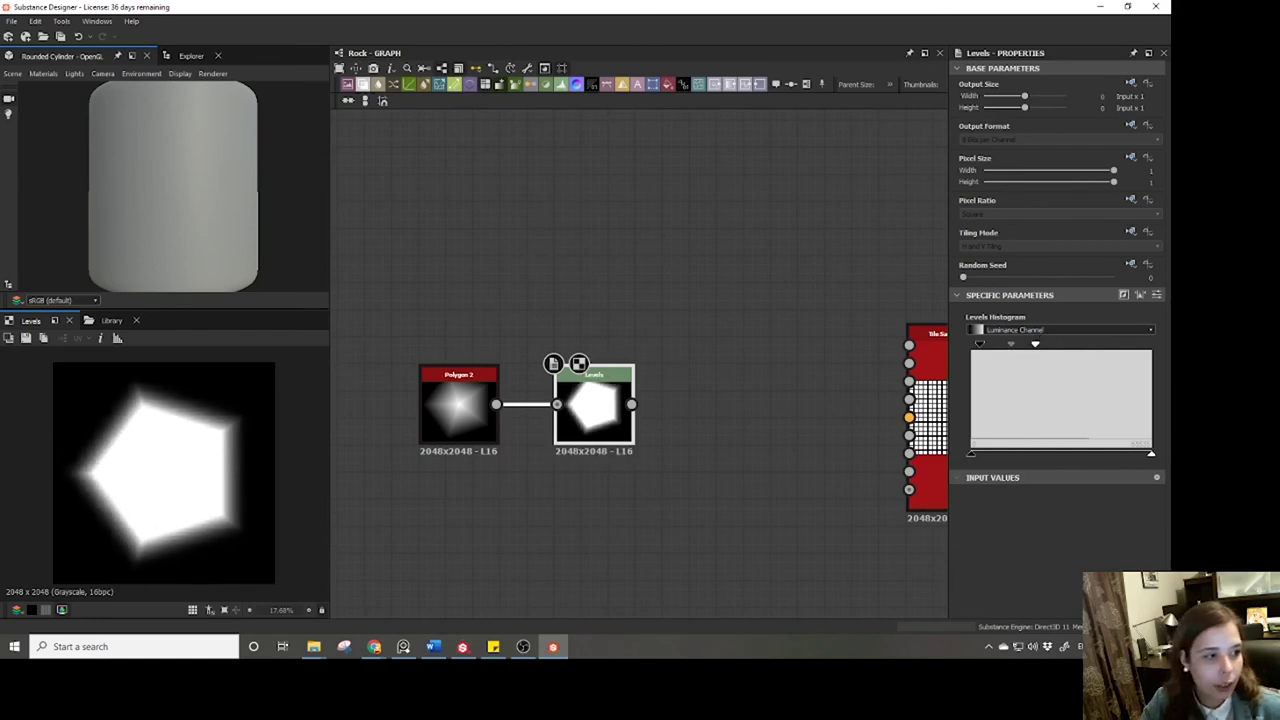
Add a Slope Blur Grayscale node to the Polygon 2 and Levels chain and place it beyond the Levels node.
click(403, 646)
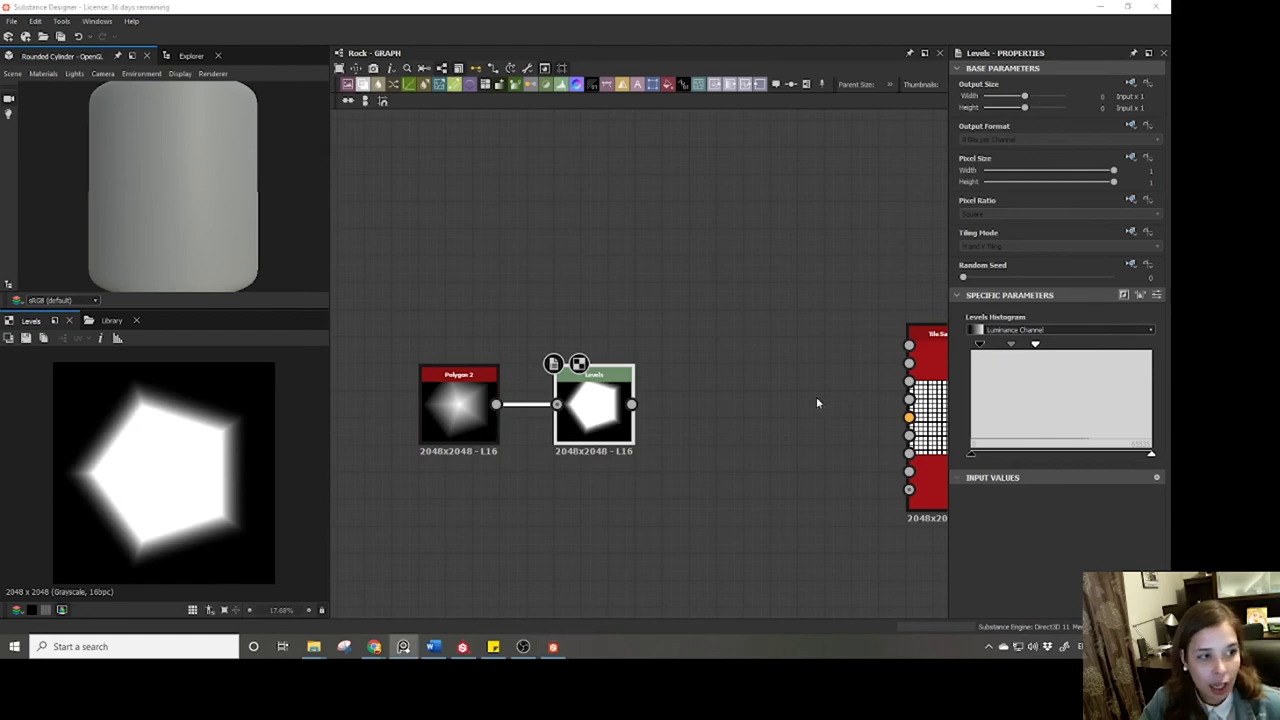
middle_drag(478, 427, 581, 387)
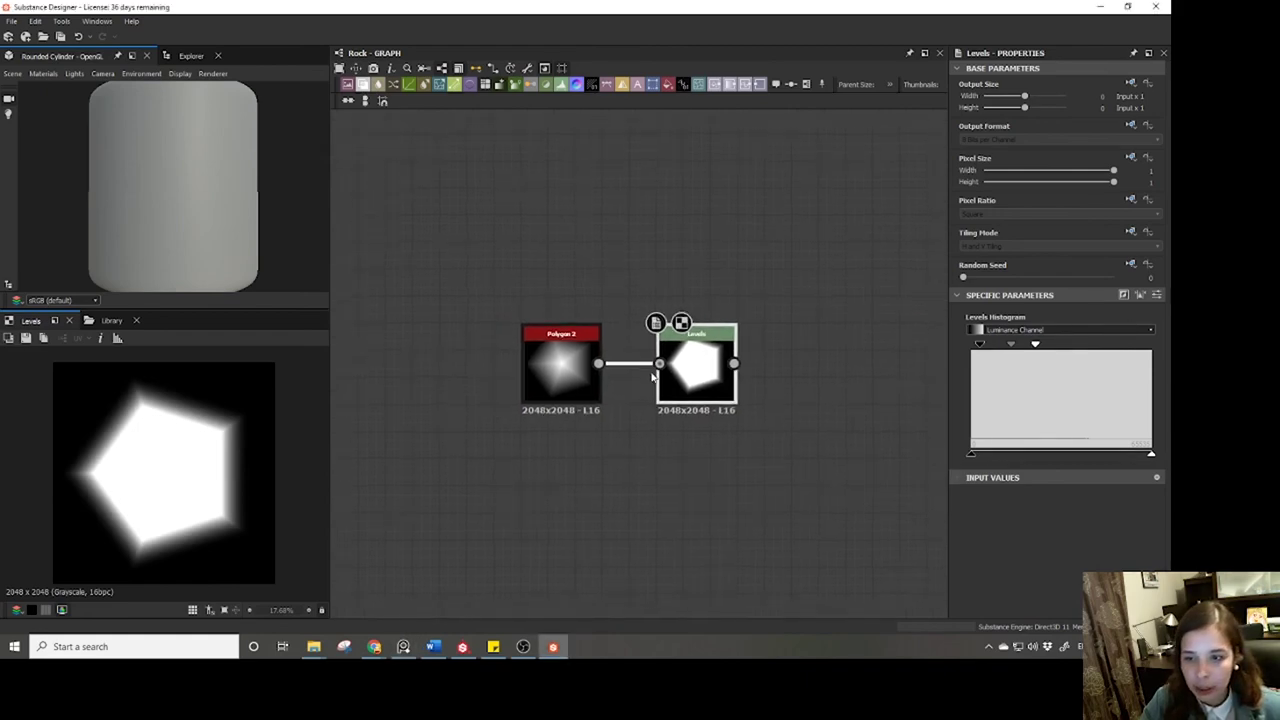
click(580, 384)
middle_drag(719, 367, 556, 367)
key(space)
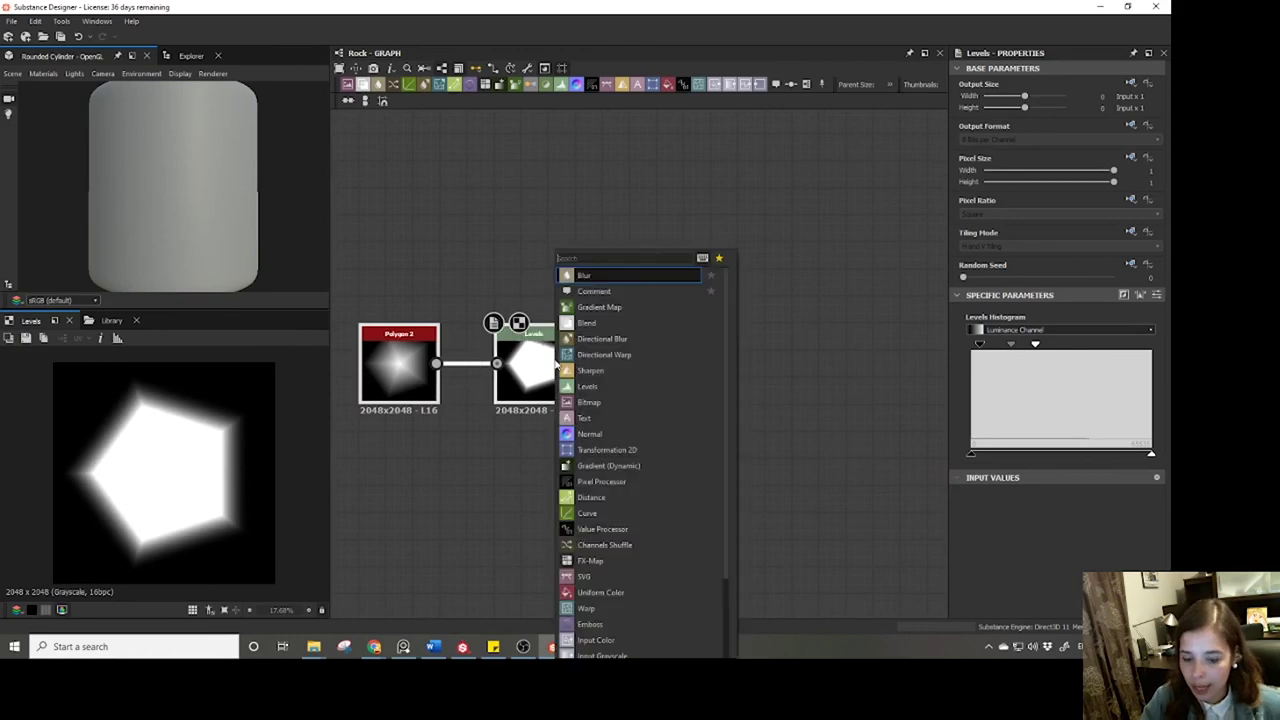
text(slop)
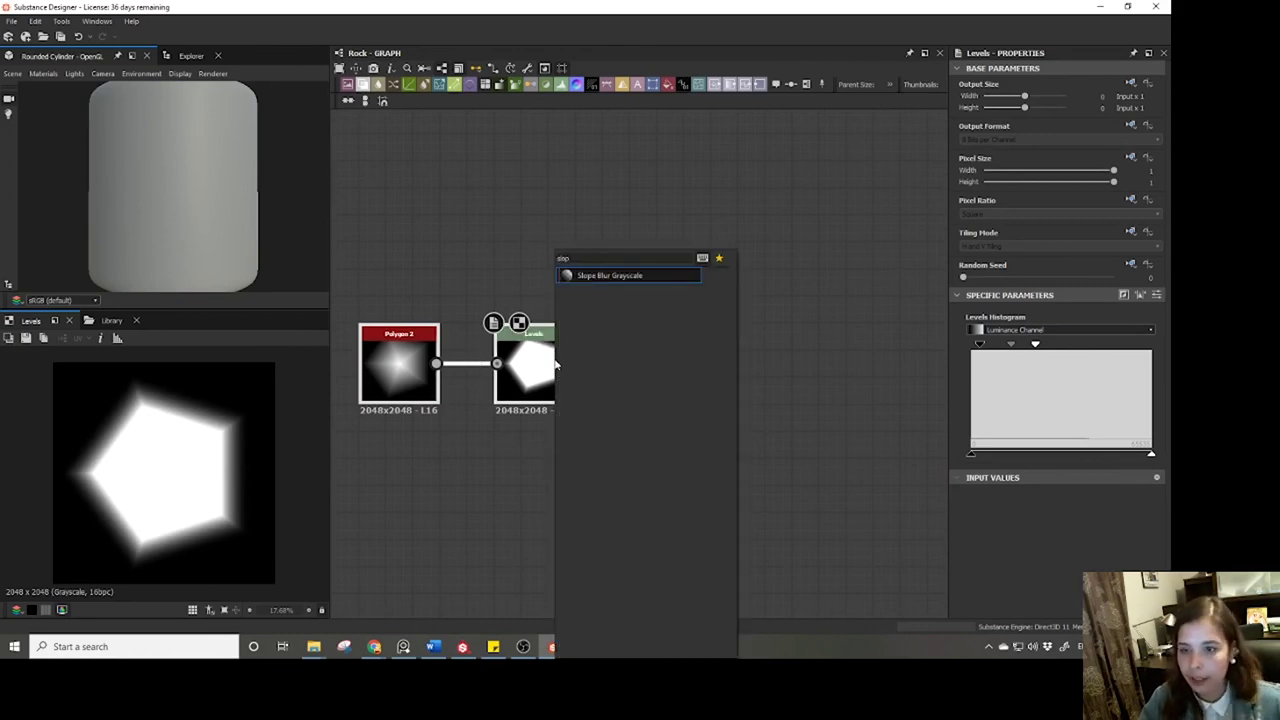
click(610, 276)
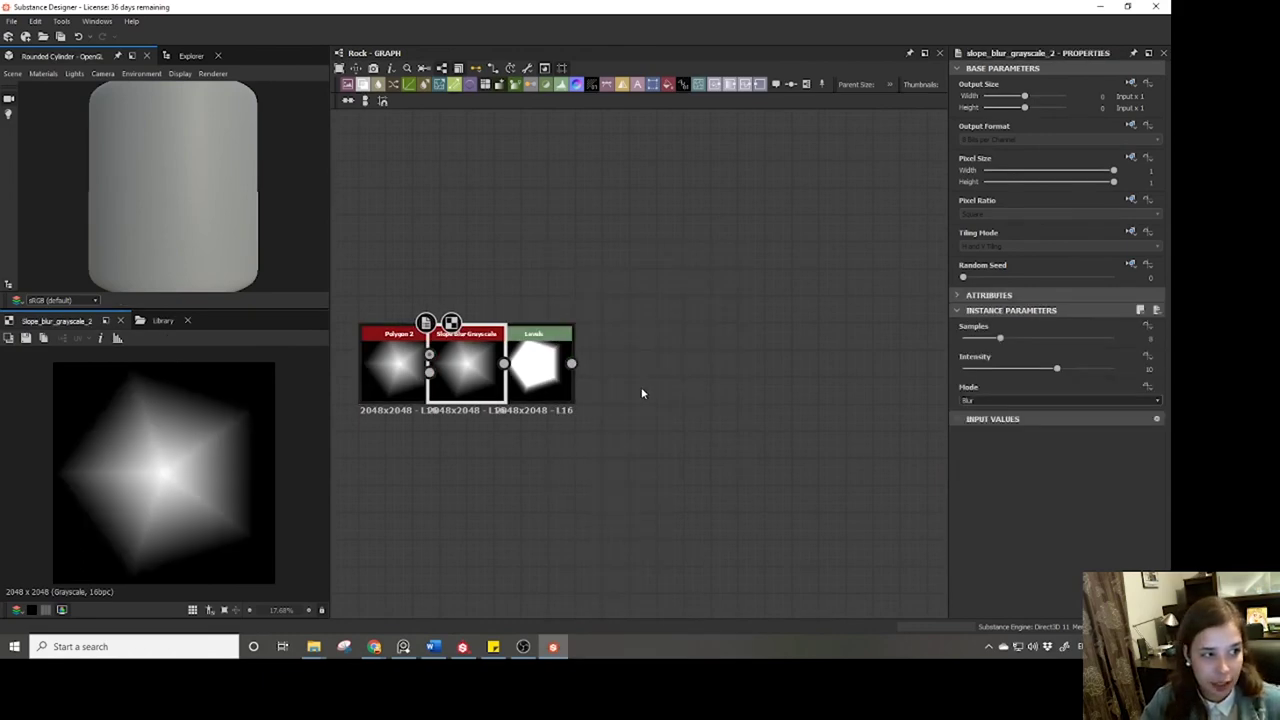
drag(468, 372, 670, 372)
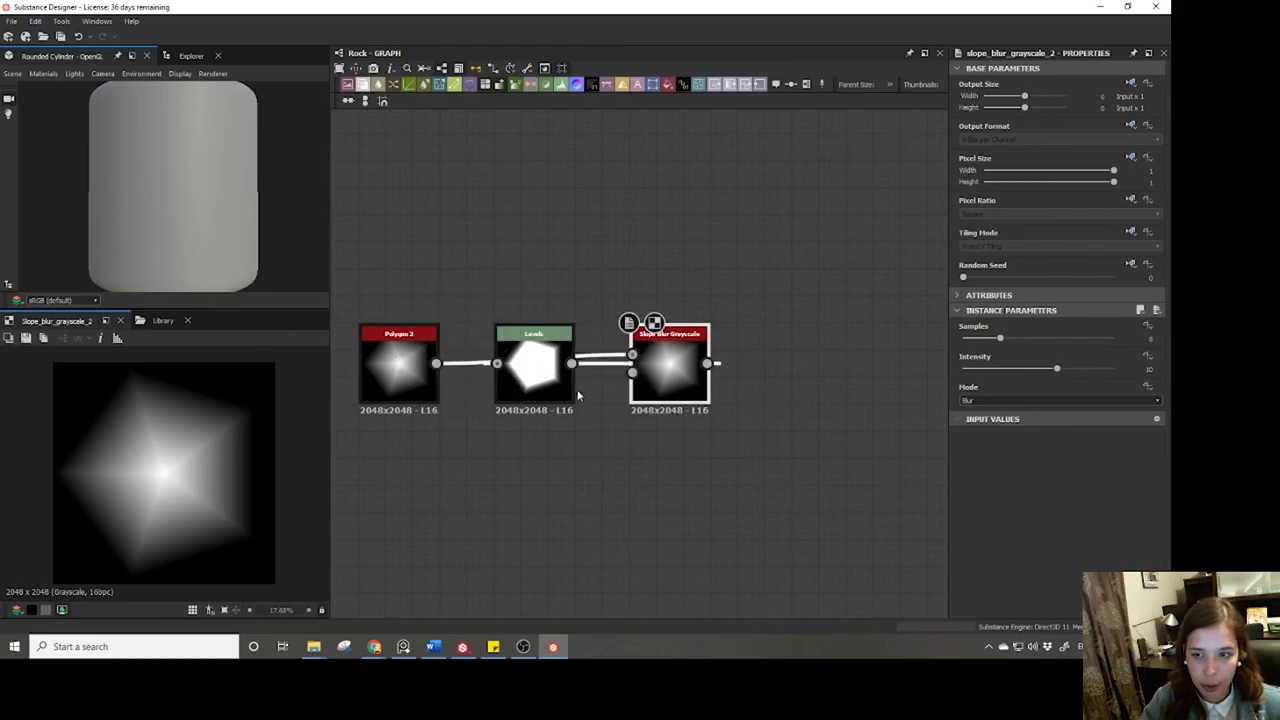
Replace the Slope Blur Grayscale node with a fresh one fed by the Levels node alone.
key(Delete)
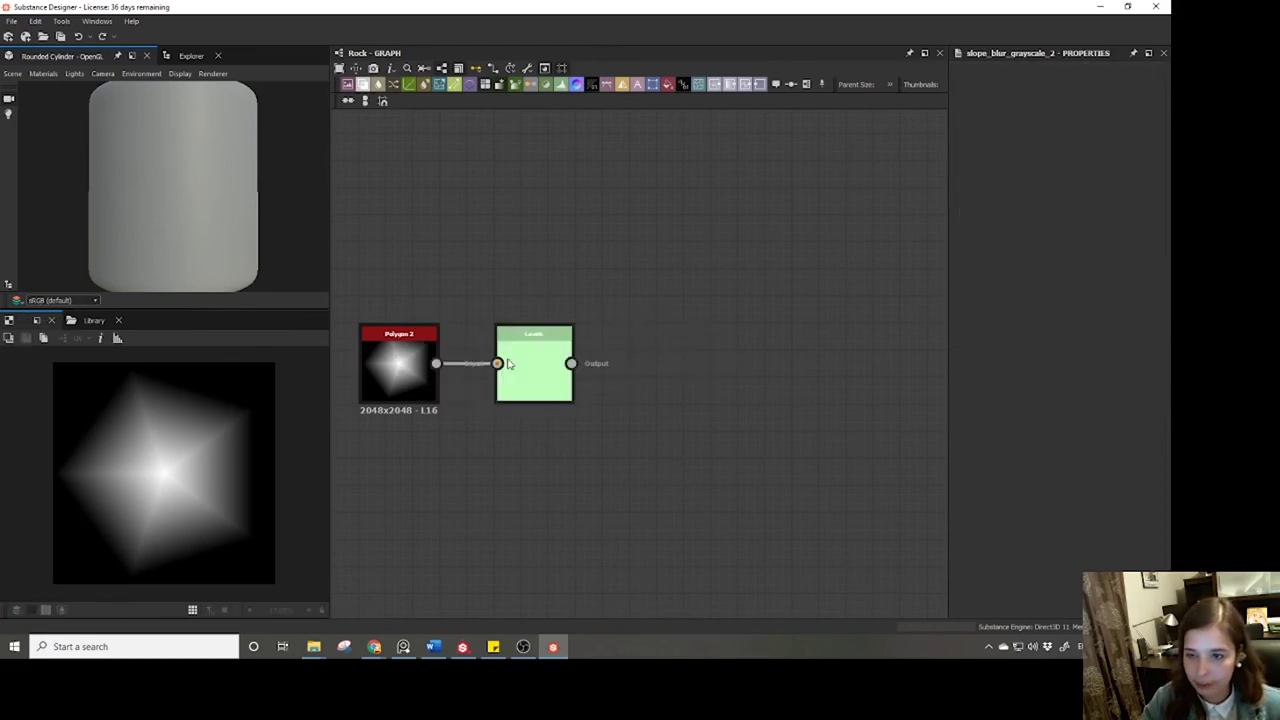
double_click(527, 358)
key(space)
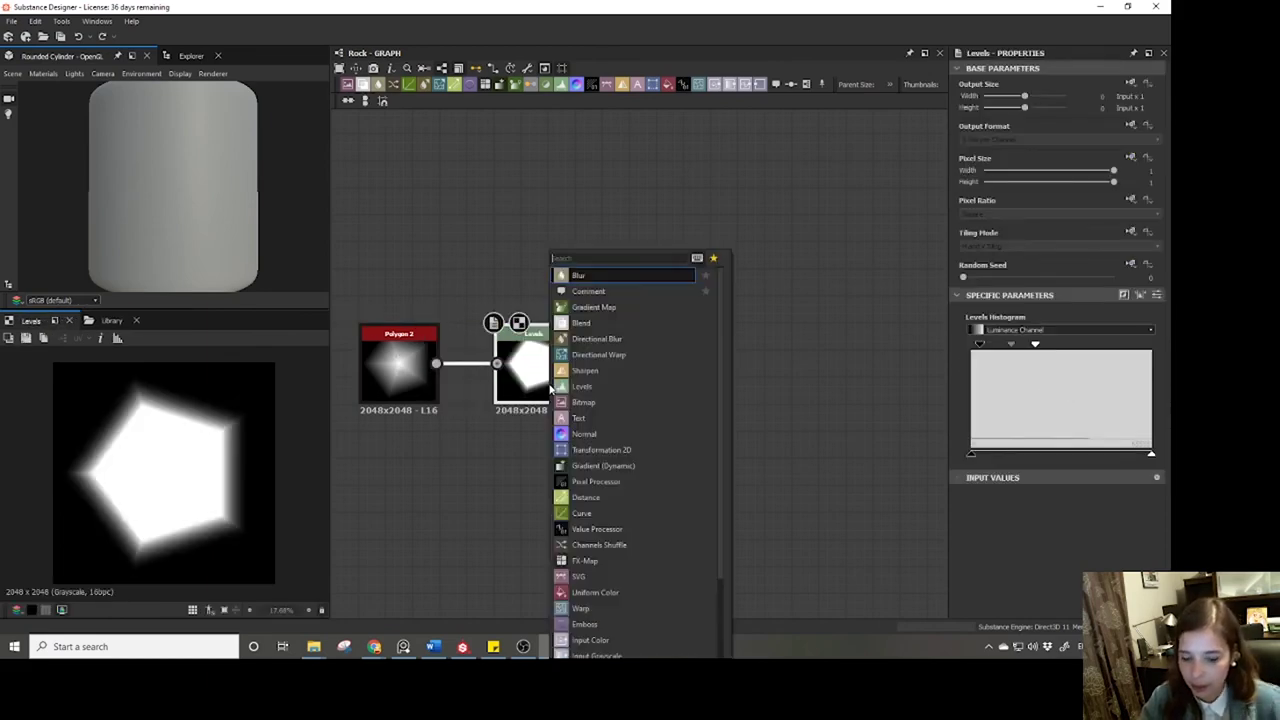
text(slop)
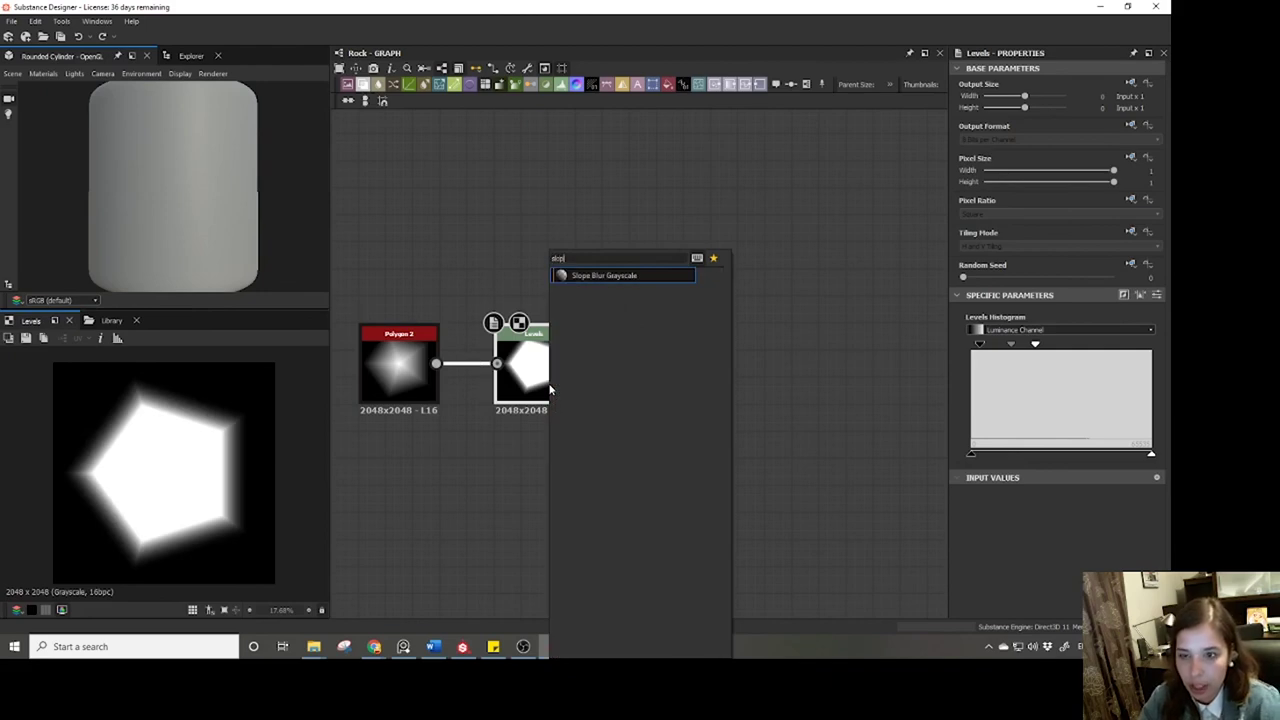
click(606, 276)
Add a Clouds 2 node below the Levels node and connect it to the Slope Blur Grayscale's slope input.
key(space)
text(cl)
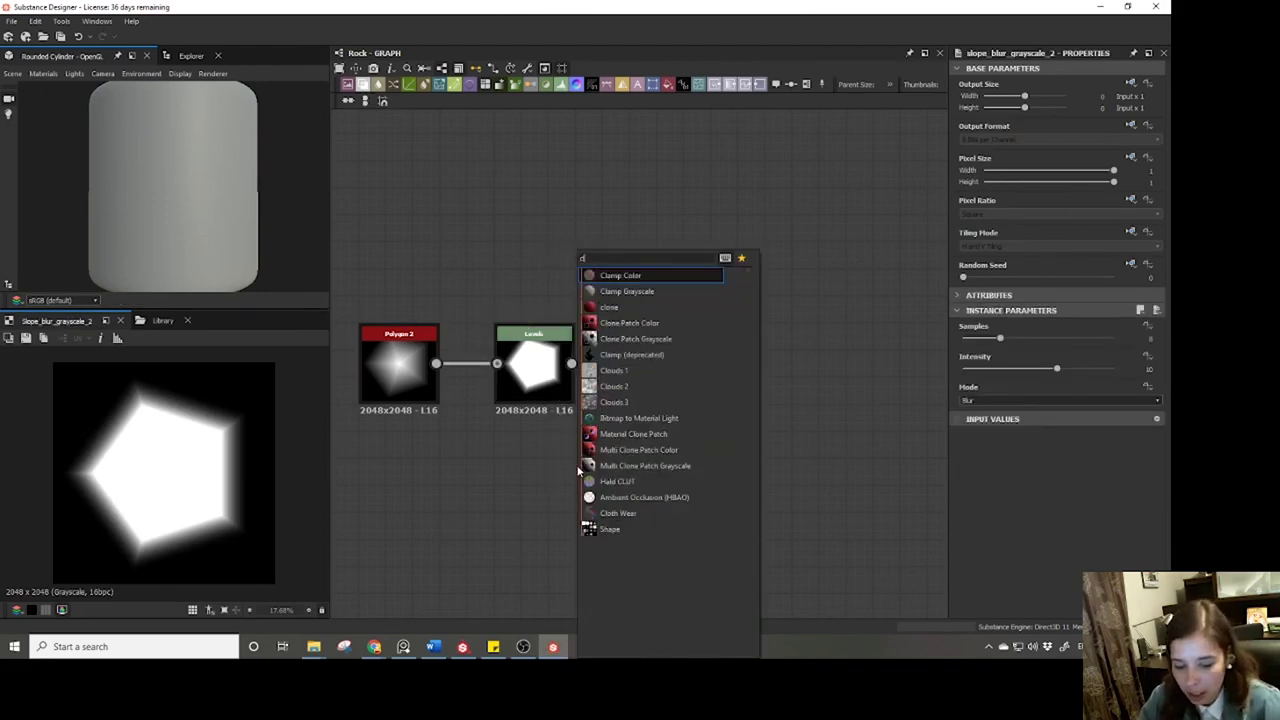
text(ou)
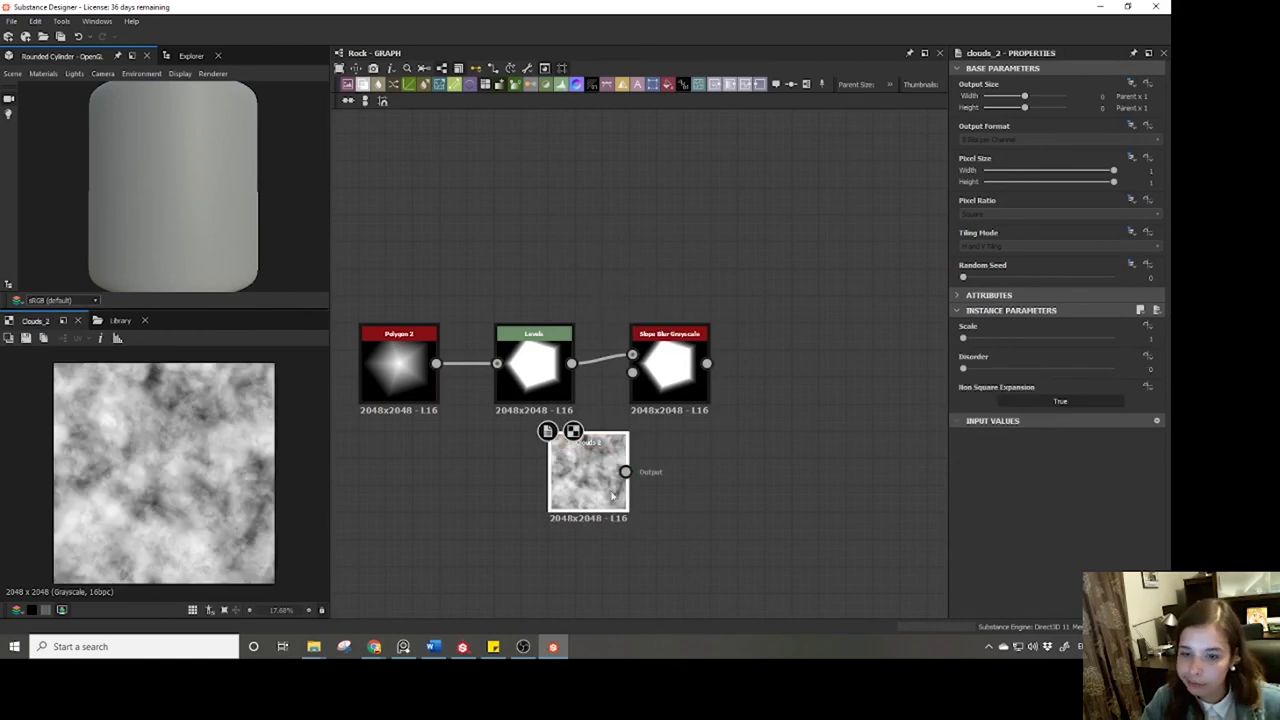
drag(625, 472, 508, 506)
Preview the Slope Blur Grayscale and set its Samples to 23 and Intensity to about 0.19.
click(669, 412)
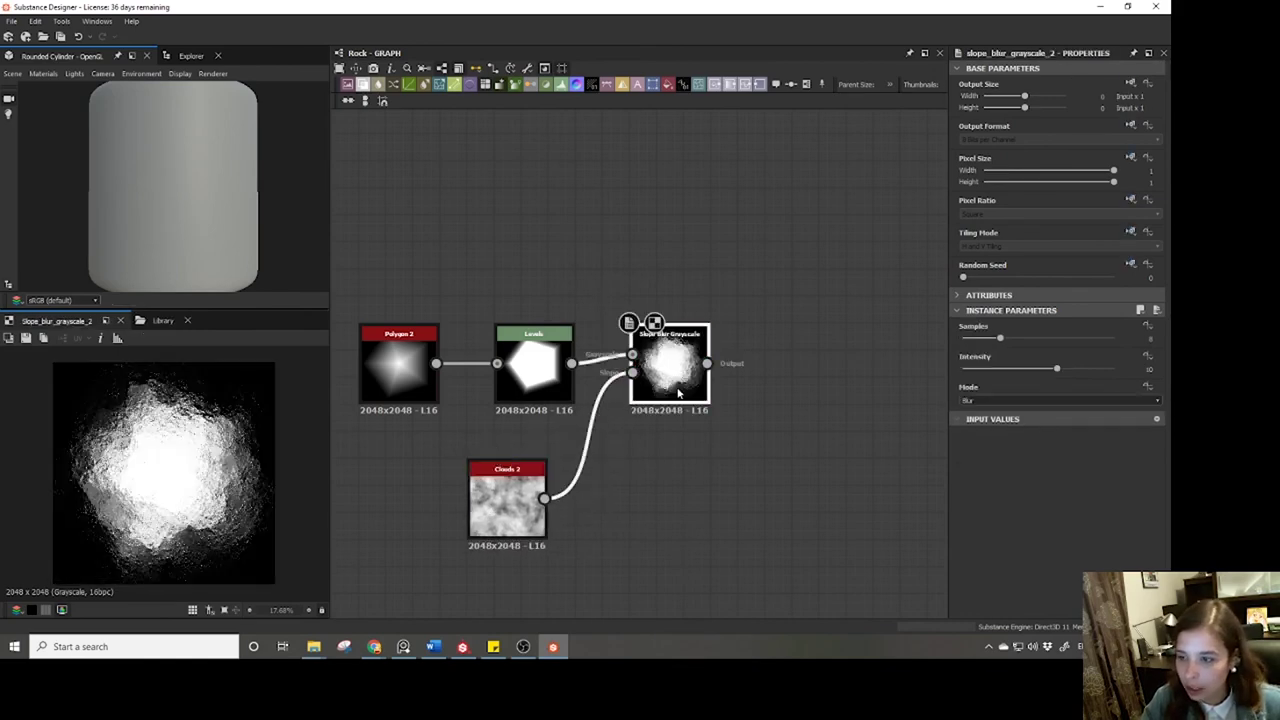
scroll(78, 510, up, 2)
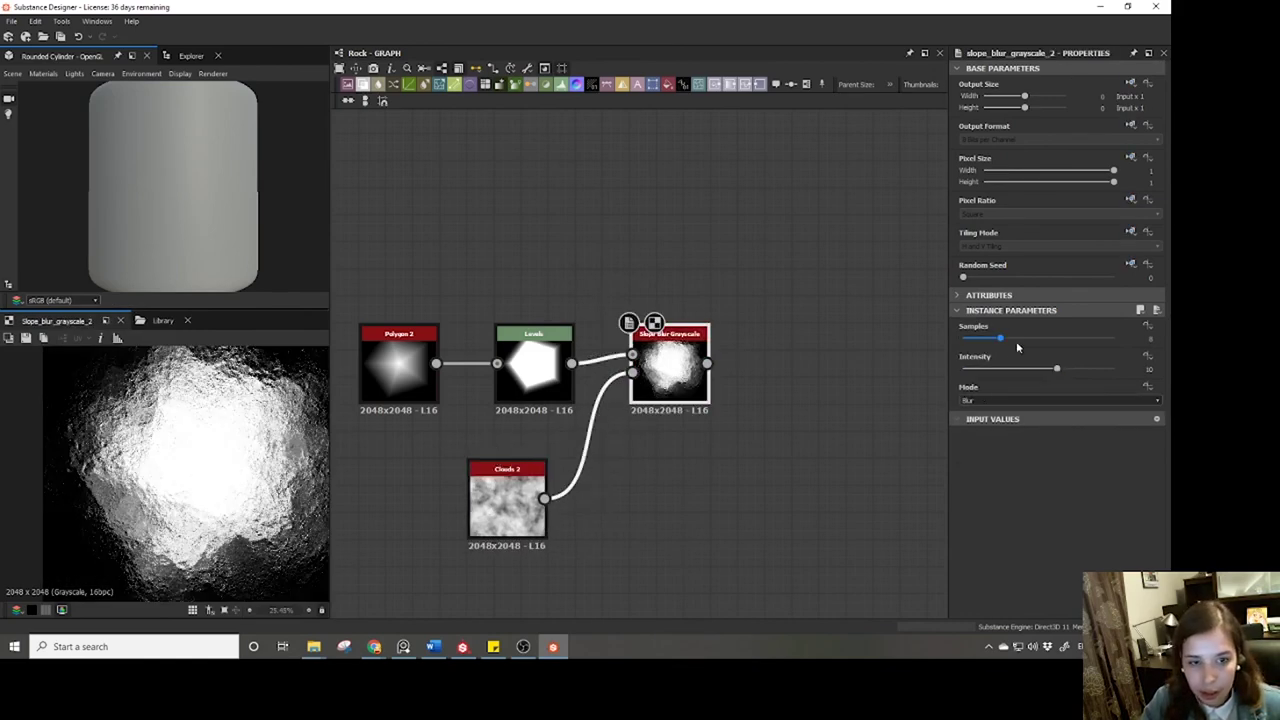
drag(1001, 338, 965, 366)
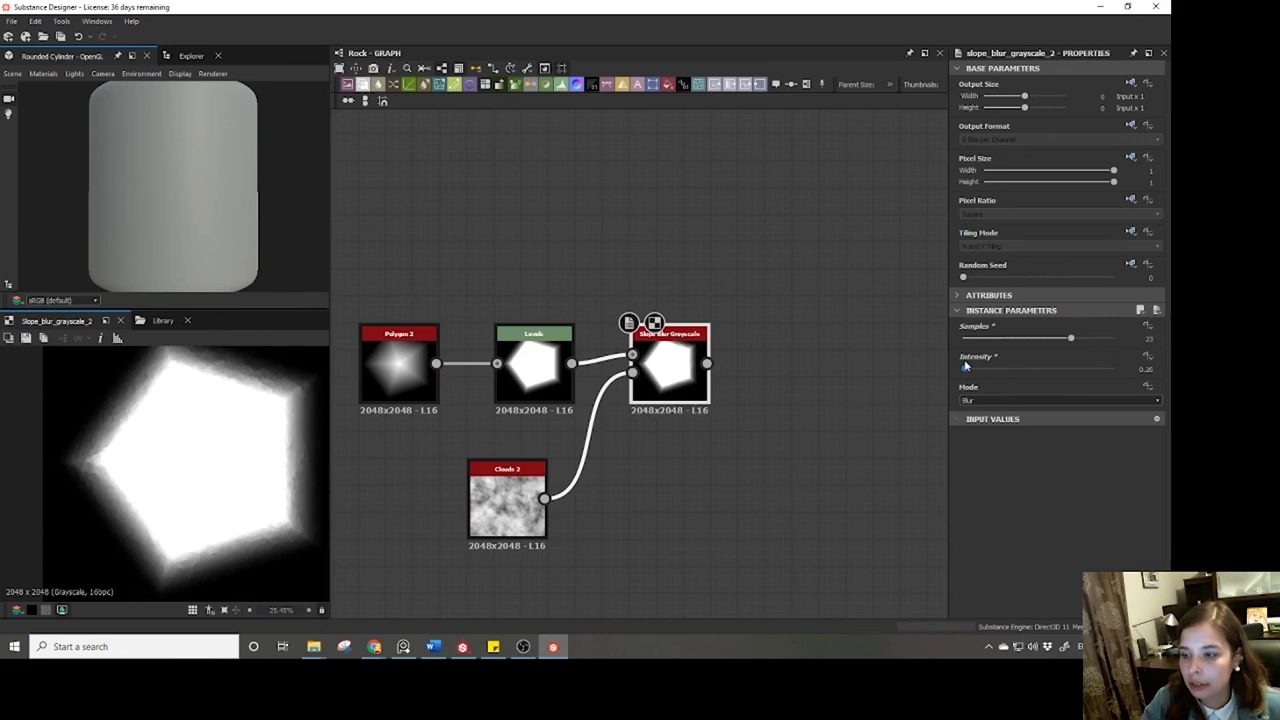
Move the whole polygon node chain farther from the Tile Sampler.
scroll(478, 465, down, 3)
middle_drag(596, 447, 694, 447)
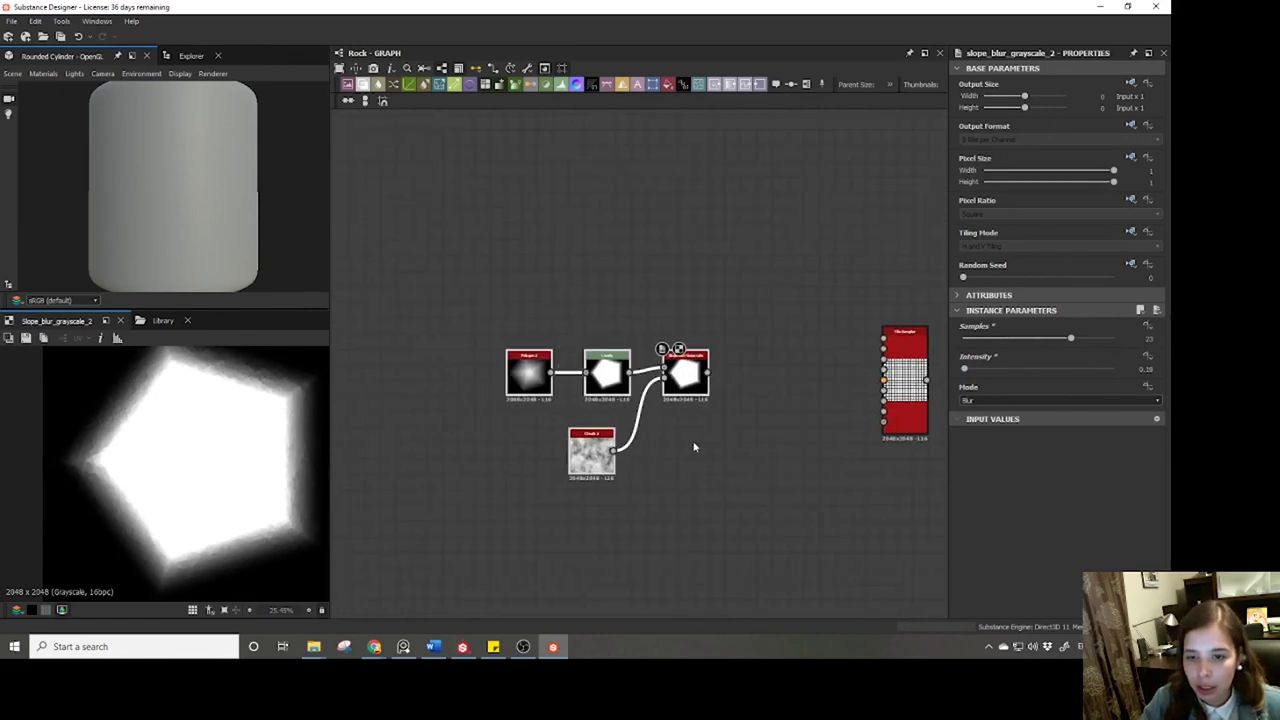
drag(694, 447, 610, 393)
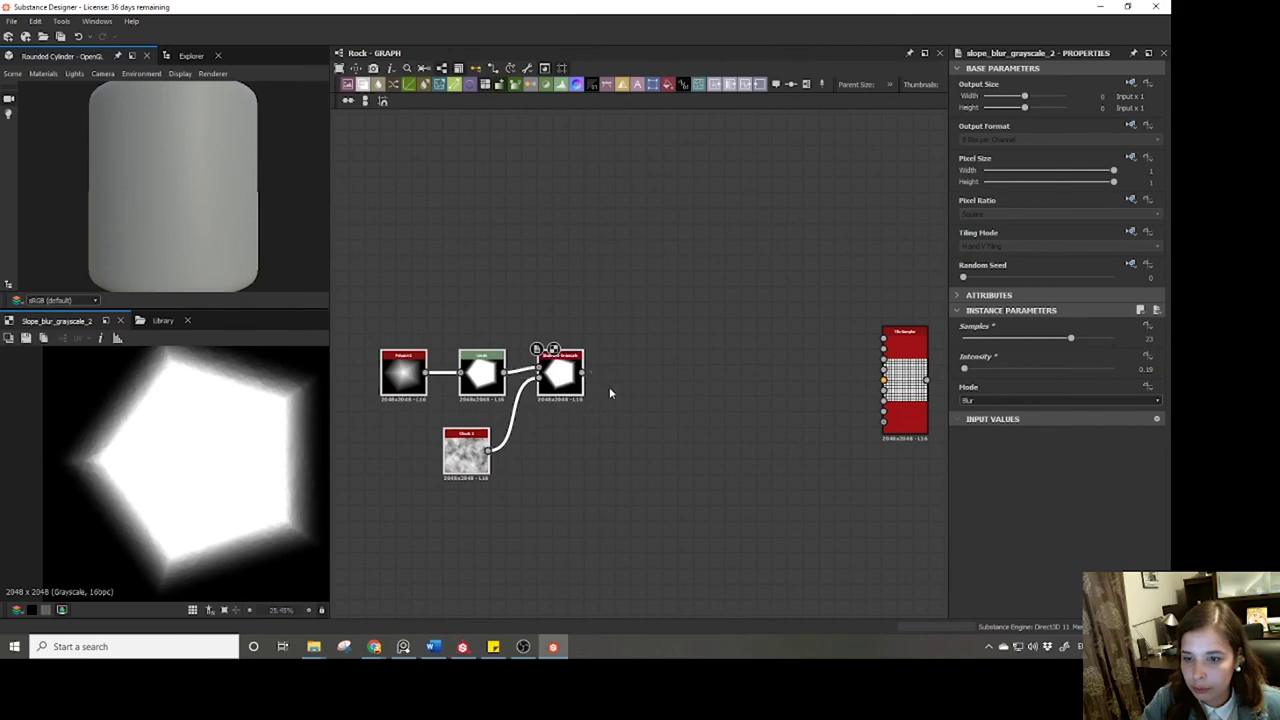
Add a Multi Directional Warp Grayscale node after the Slope Blur Grayscale node.
click(574, 385)
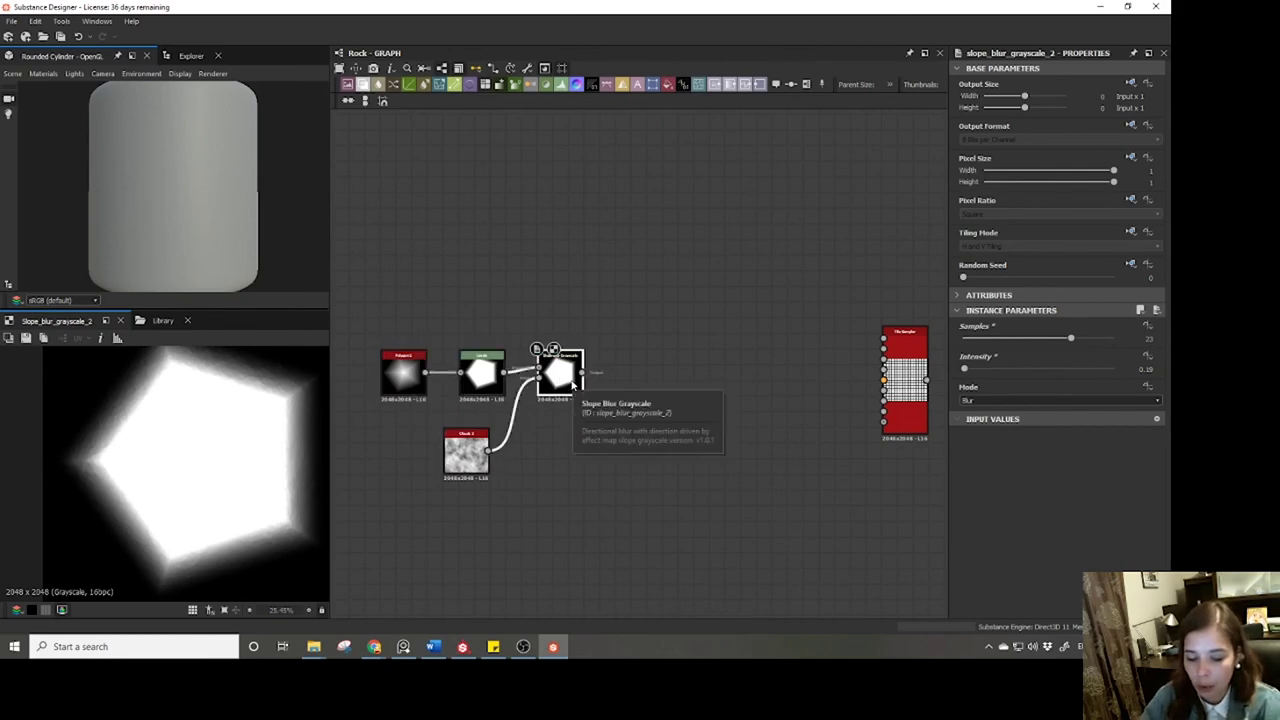
key(space)
text(dire)
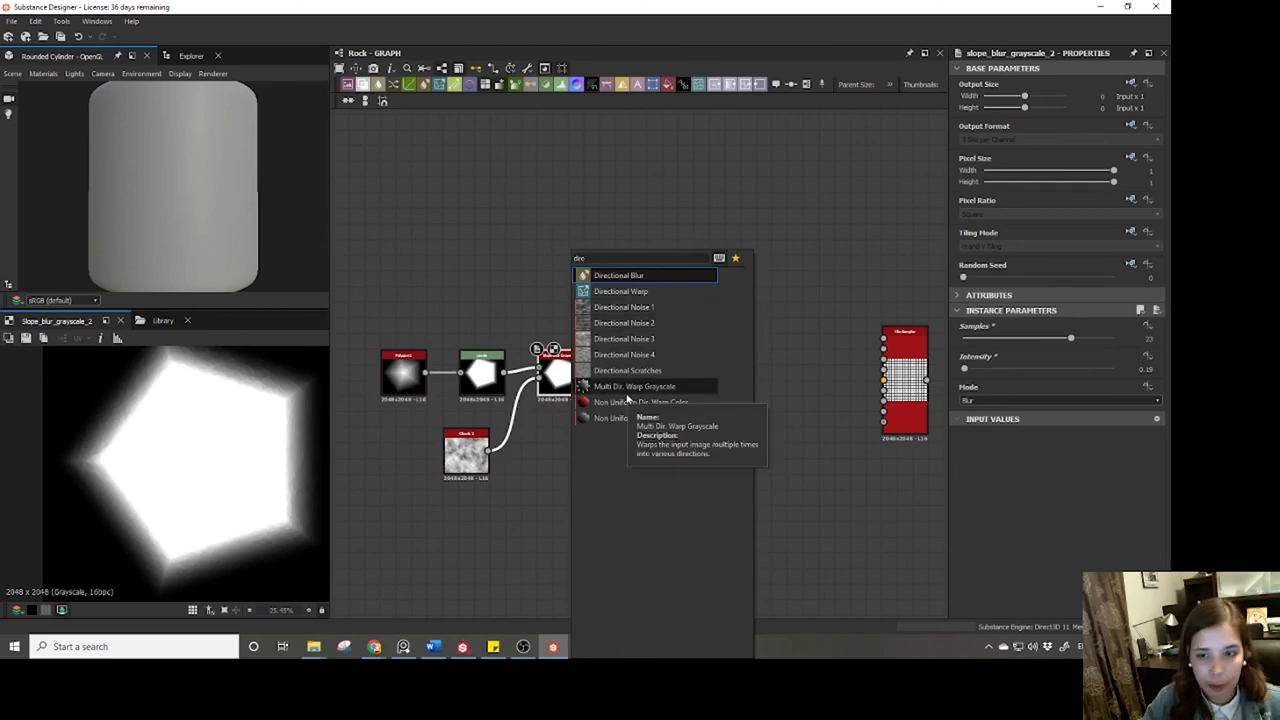
click(634, 386)
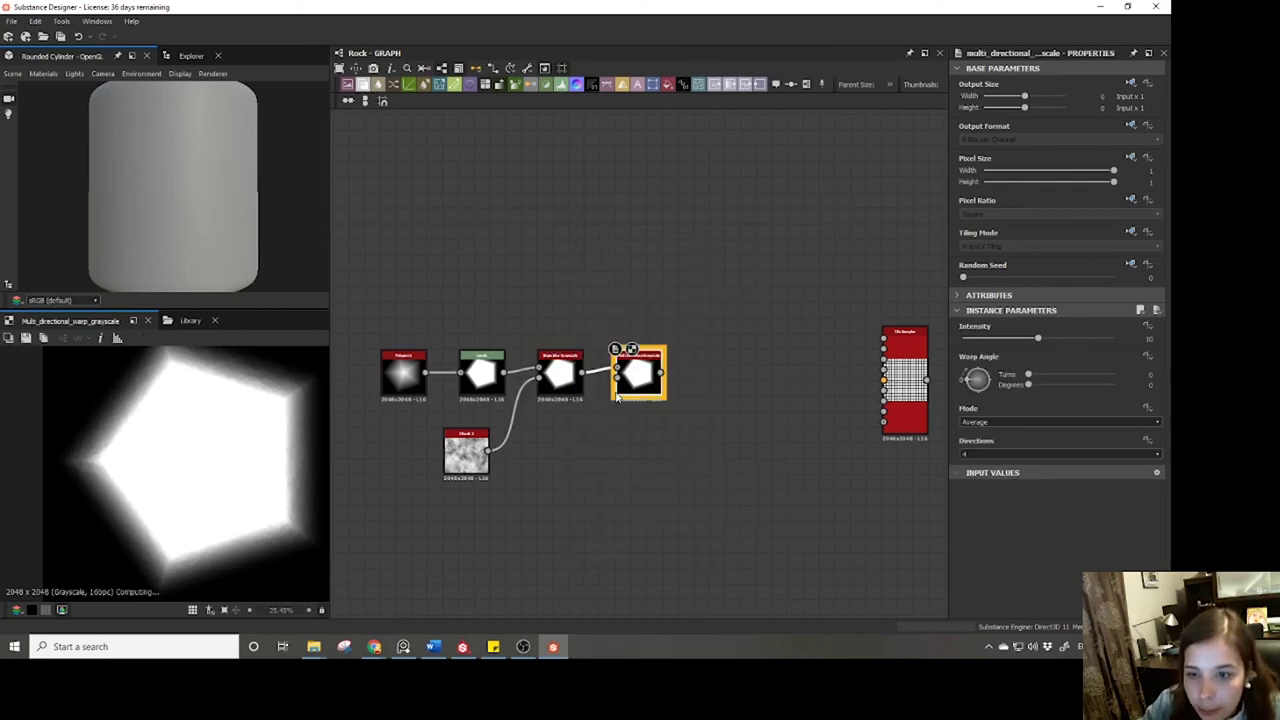
Add a Crystal 2 node, connect it to the Multi Directional Warp's second input, and place it below the chain.
key(space)
text(cry)
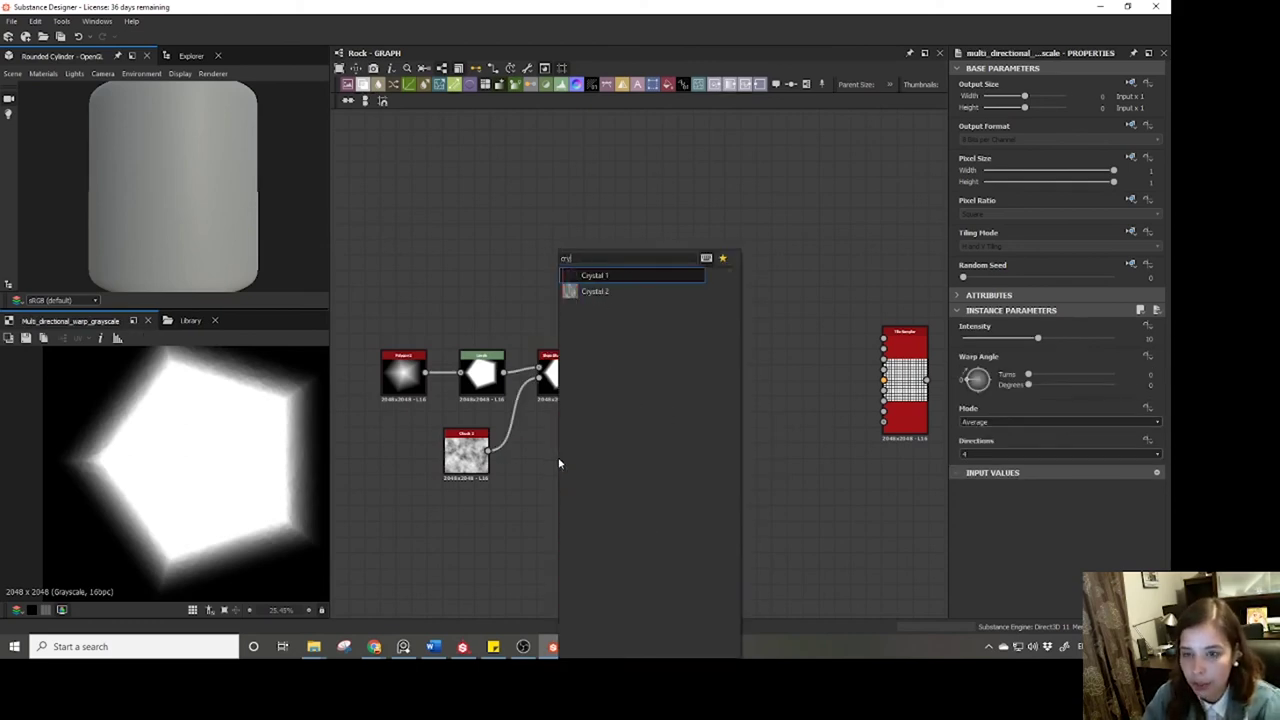
key(Down)
key(Return)
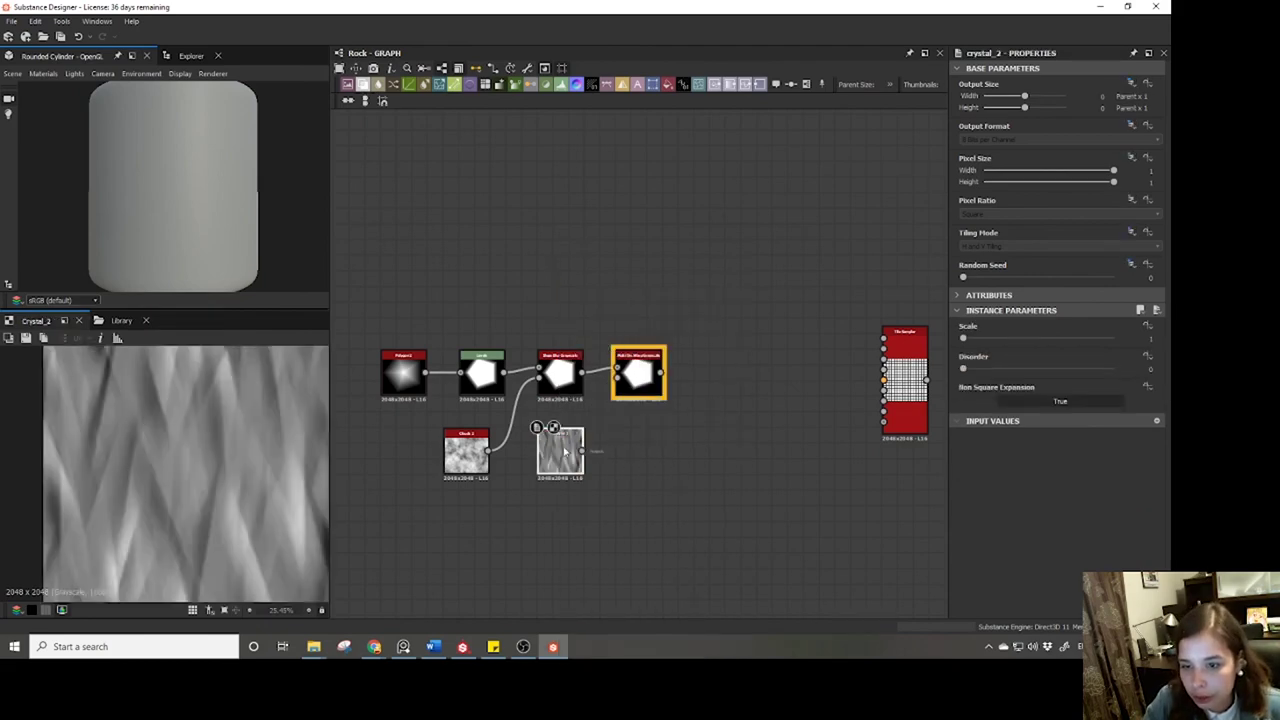
drag(583, 450, 560, 490)
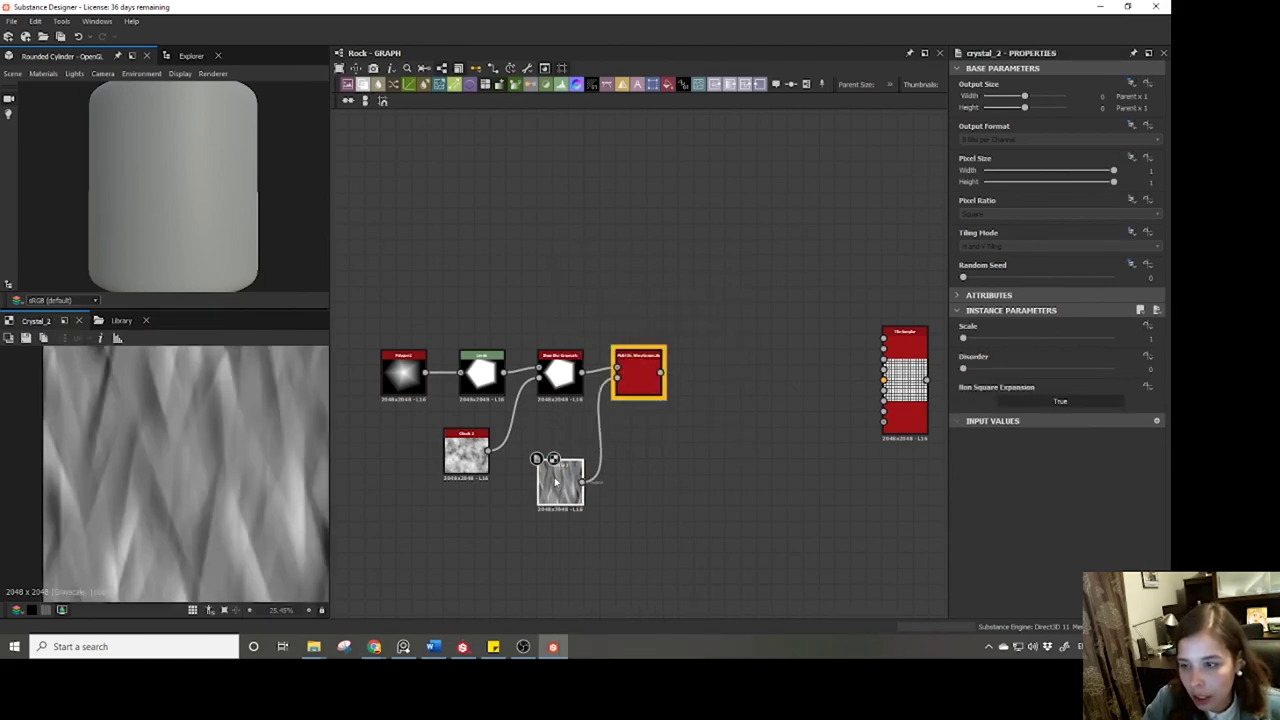
Preview the Multi Directional Warp and set its Intensity to 20, Warp Angle to about 0.14 turns, and Directions to 2.
double_click(638, 378)
scroll(220, 508, up, 1)
scroll(195, 506, down, 2)
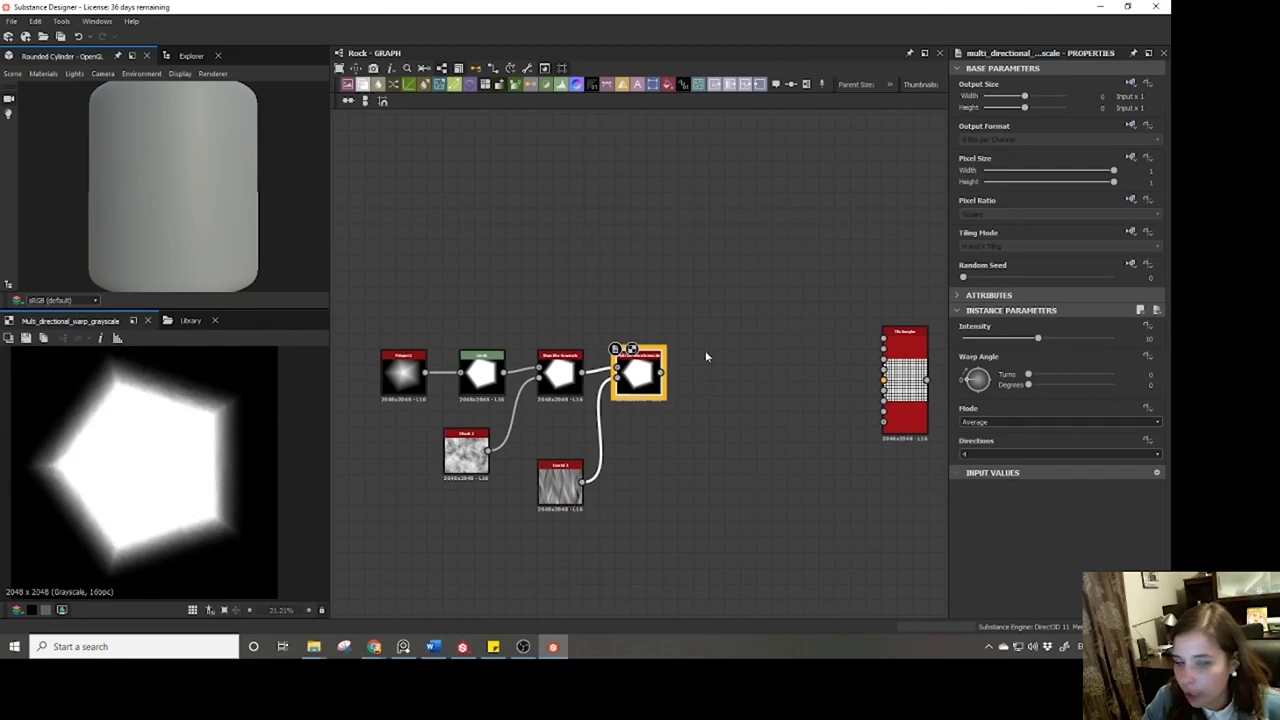
drag(1038, 339, 1112, 352)
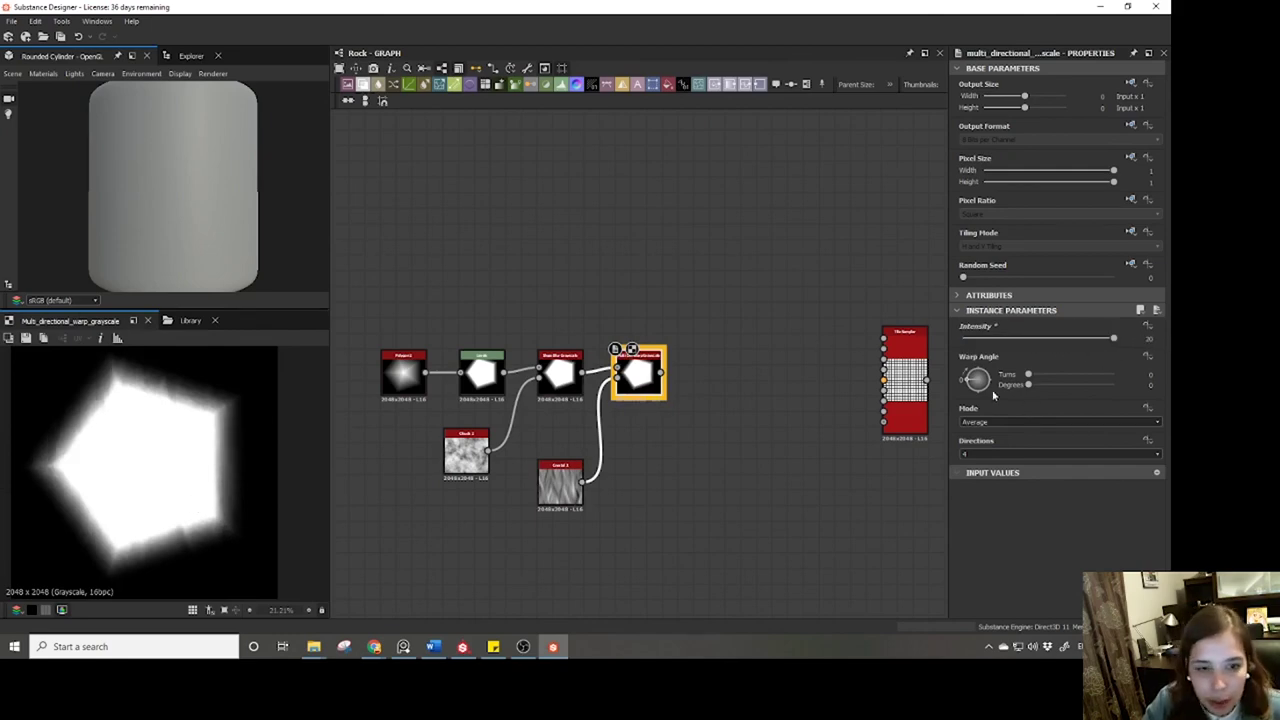
drag(980, 384, 969, 372)
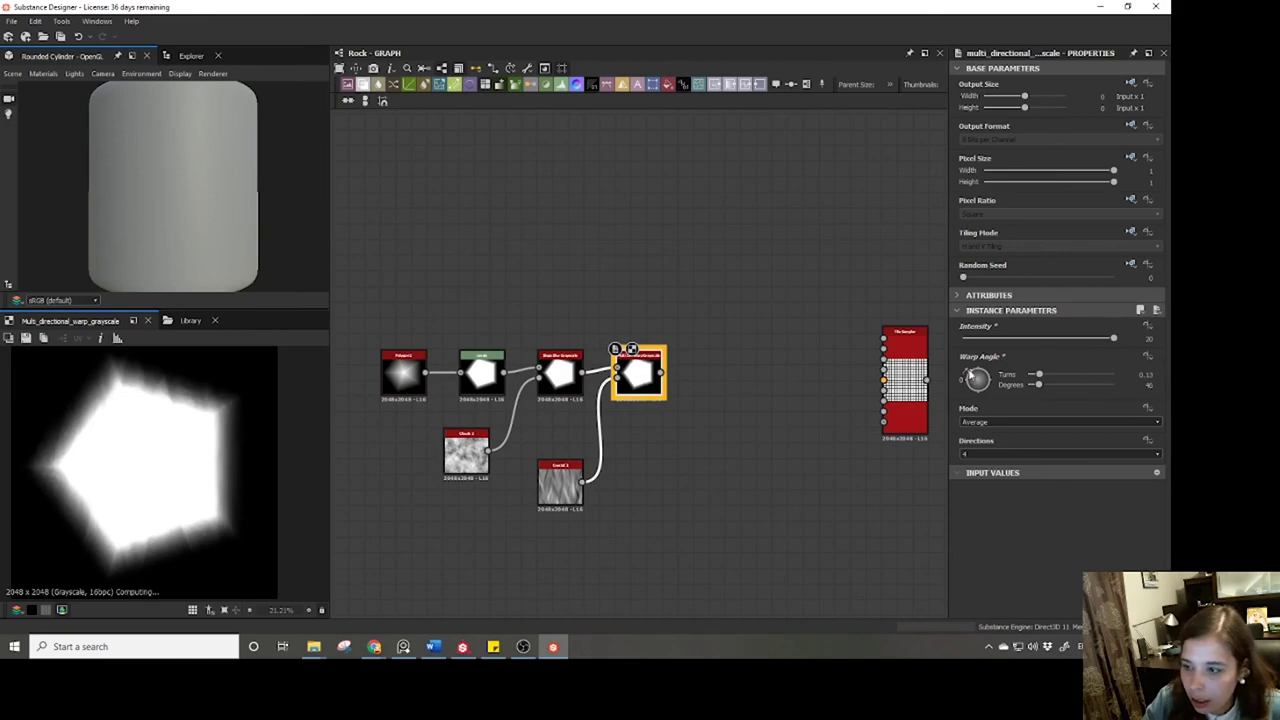
click(966, 455)
click(977, 471)
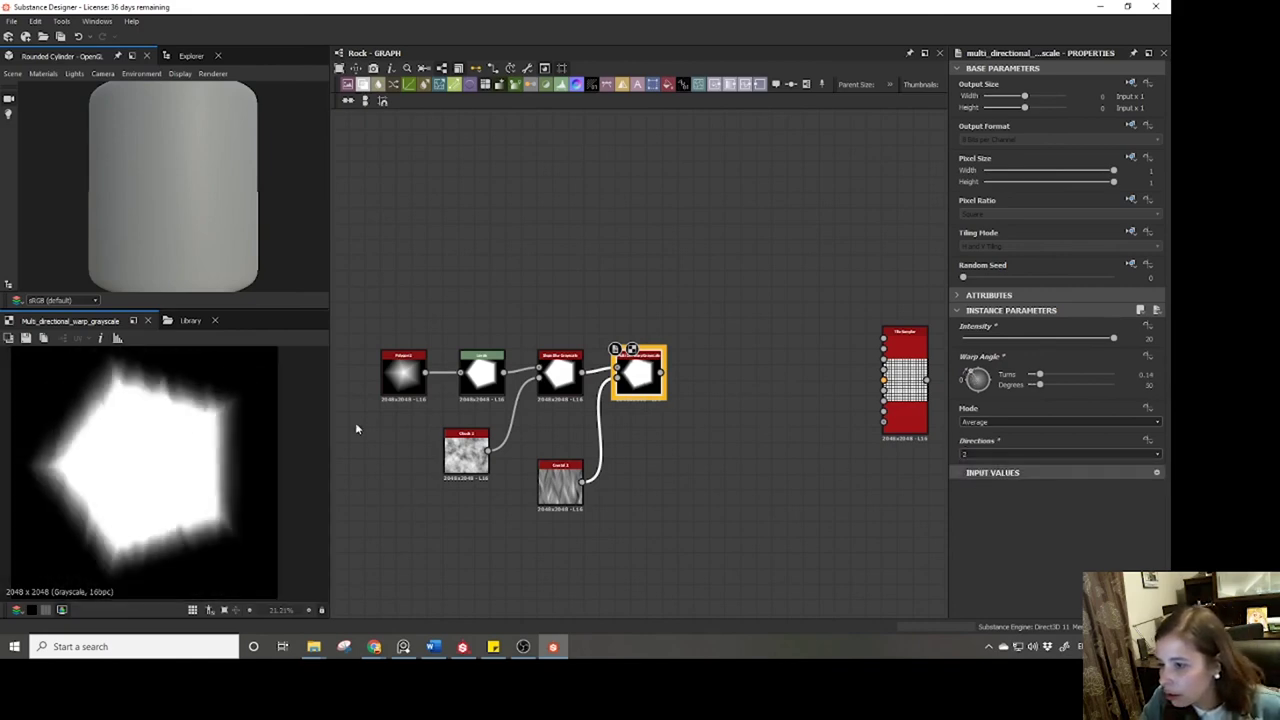
Shift the Levels node's midtone point slightly toward the dark end to strengthen the polygon's soft edges.
click(482, 374)
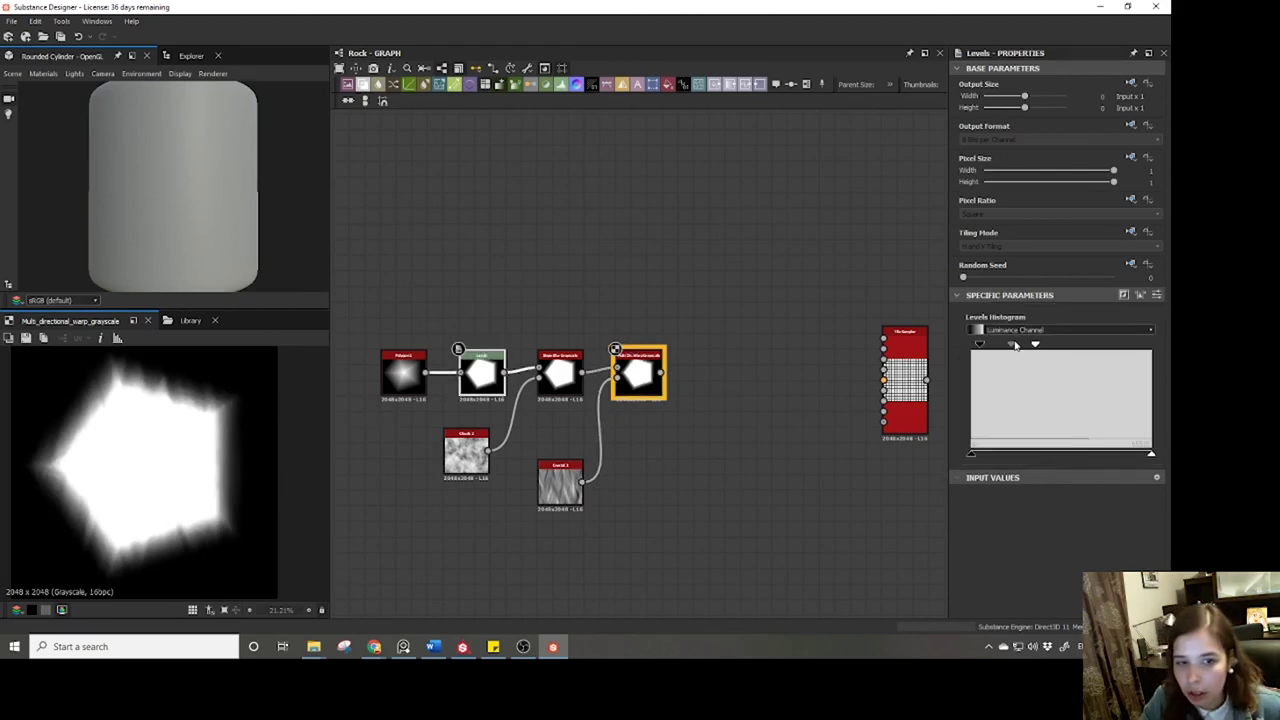
drag(1015, 345, 1008, 345)
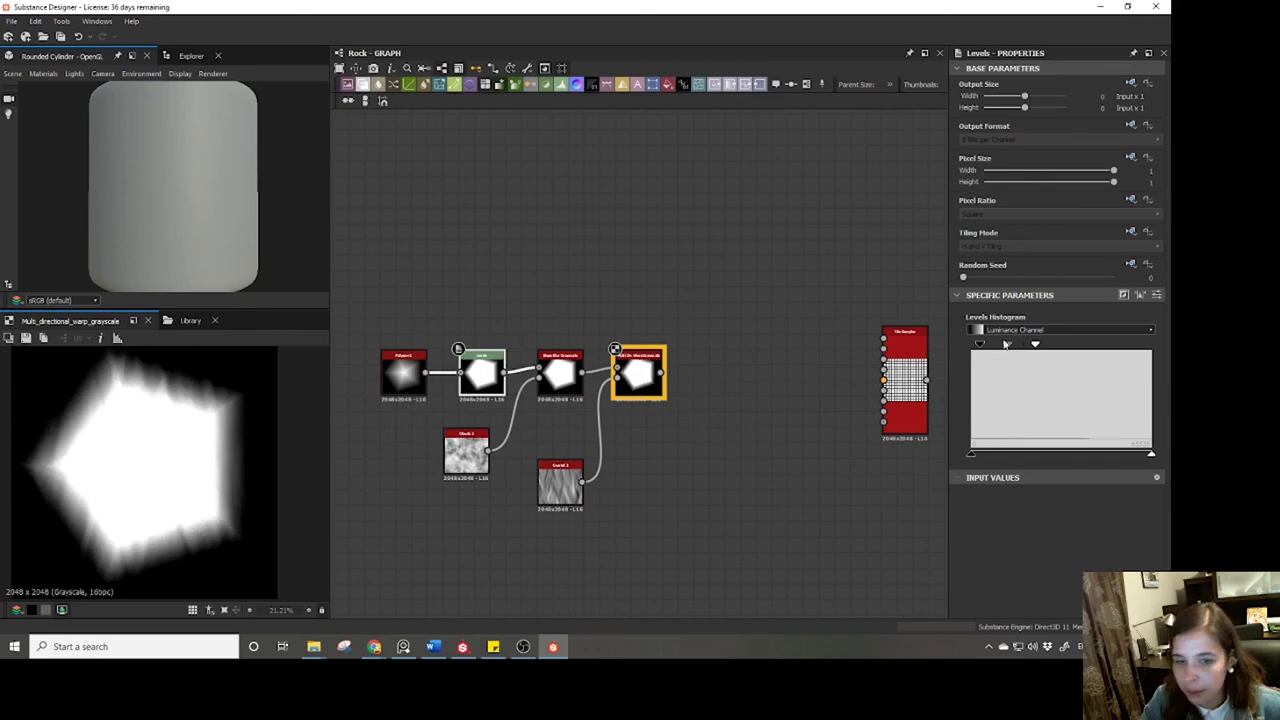
Connect the Multi Directional Warp output to the Tile Sampler, bring the sampler closer to the chain, and preview it.
scroll(710, 345, down, 4)
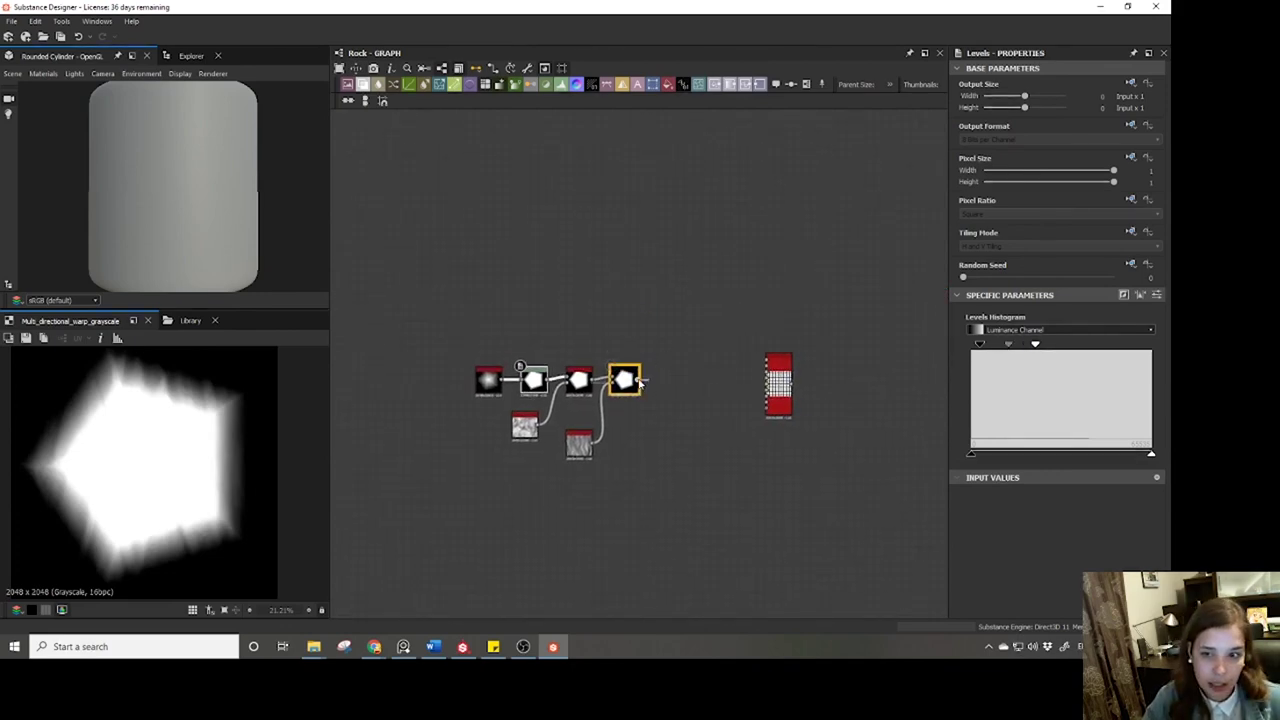
drag(641, 381, 688, 382)
double_click(780, 374)
scroll(183, 401, down, 1)
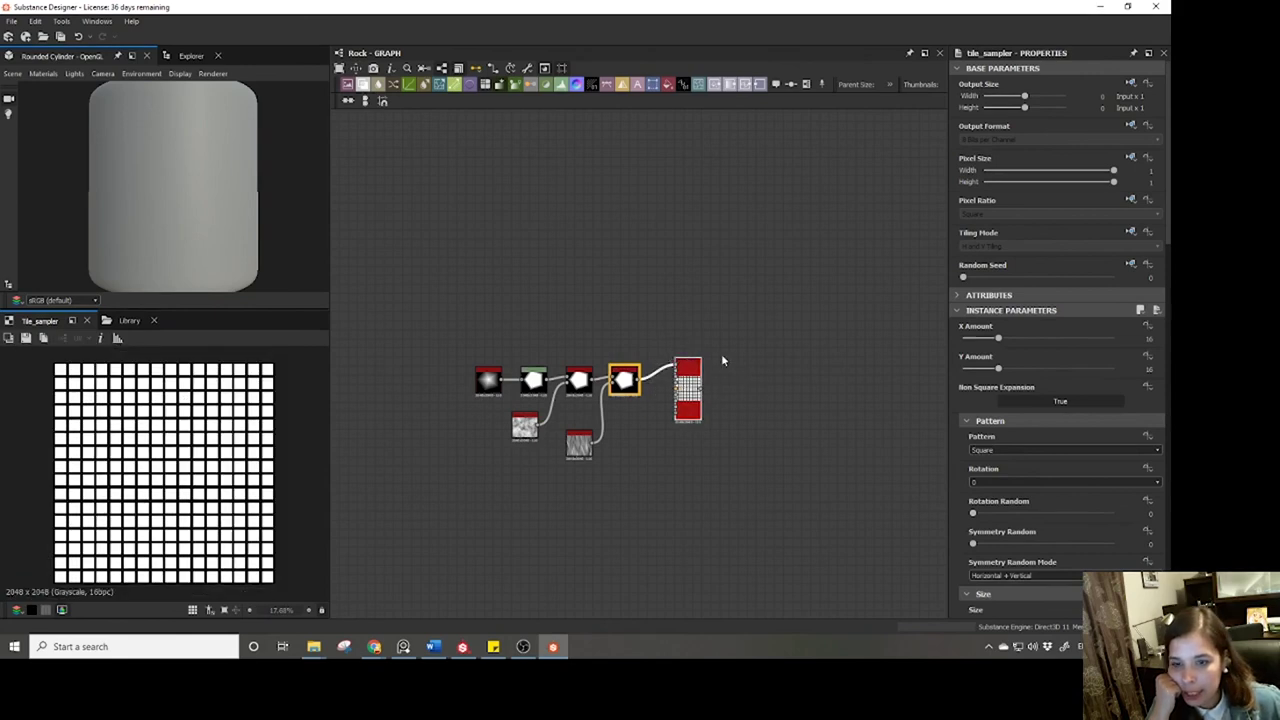
Set the Tile Sampler's Pattern to Pattern Input and inspect the tiled polygons in the 2D preview.
scroll(952, 483, down, 1)
click(992, 418)
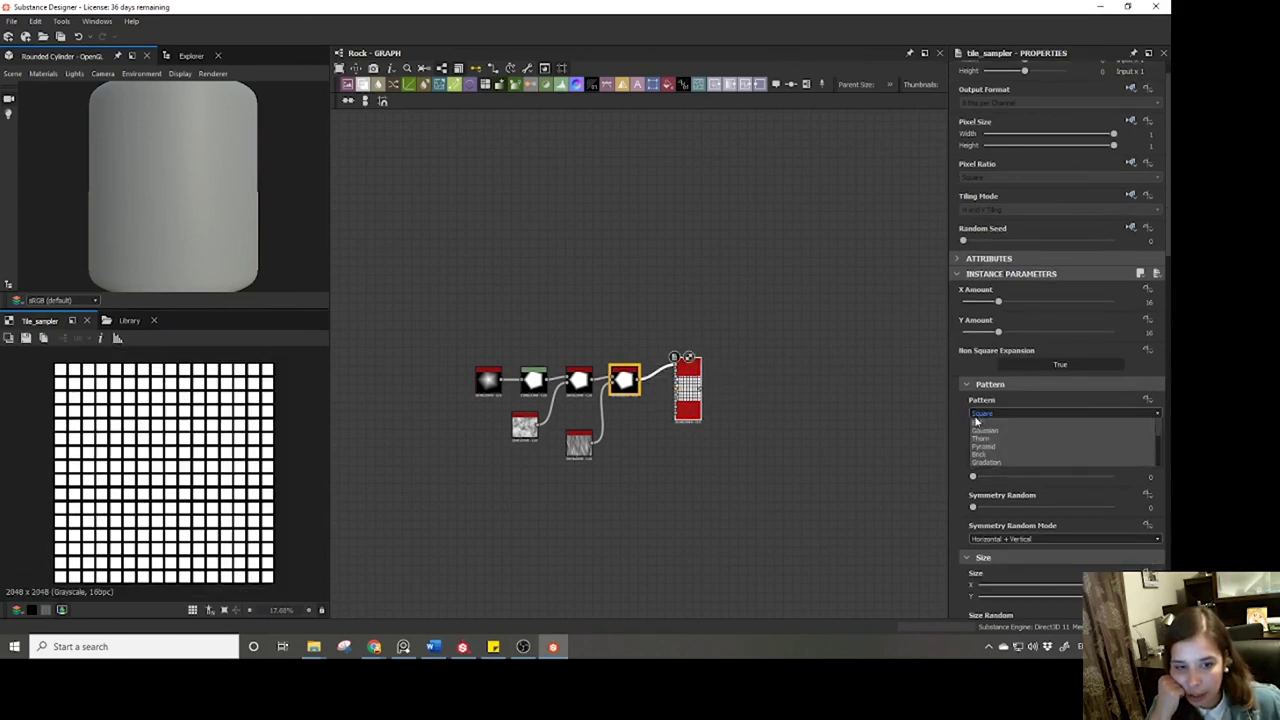
click(986, 428)
scroll(251, 454, up, 2)
scroll(251, 454, up, 7)
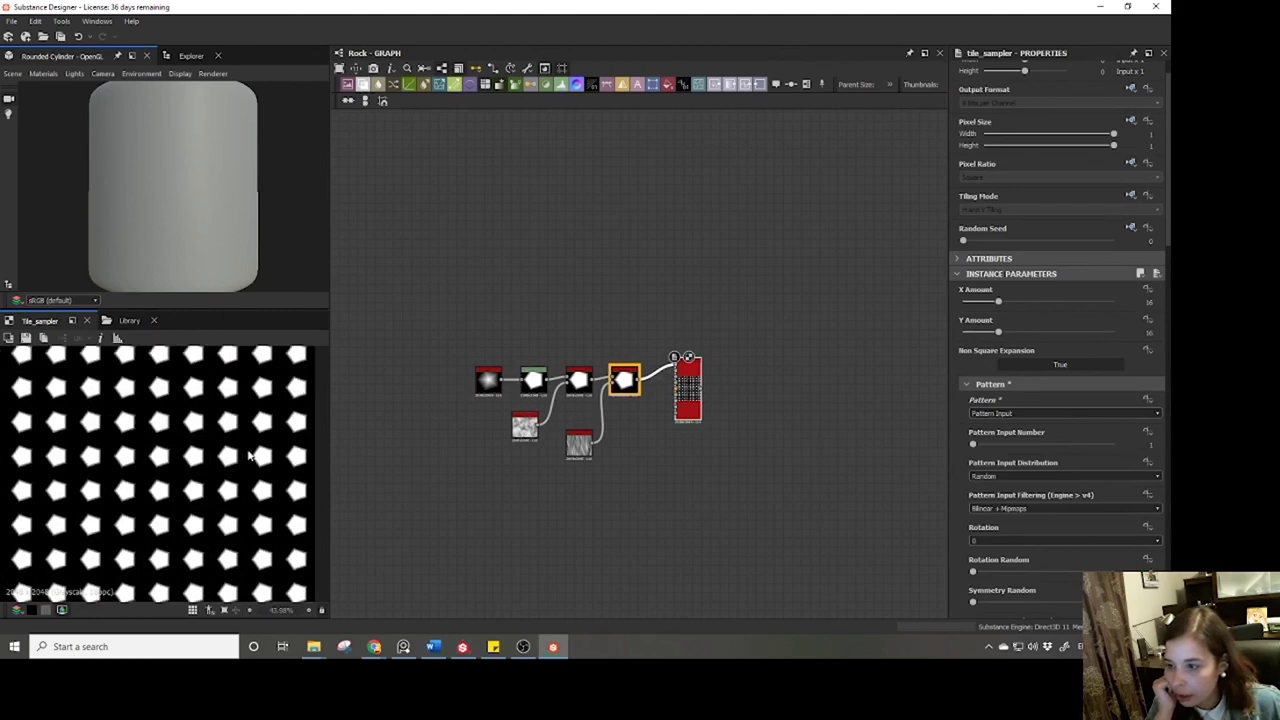
scroll(260, 445, down, 6)
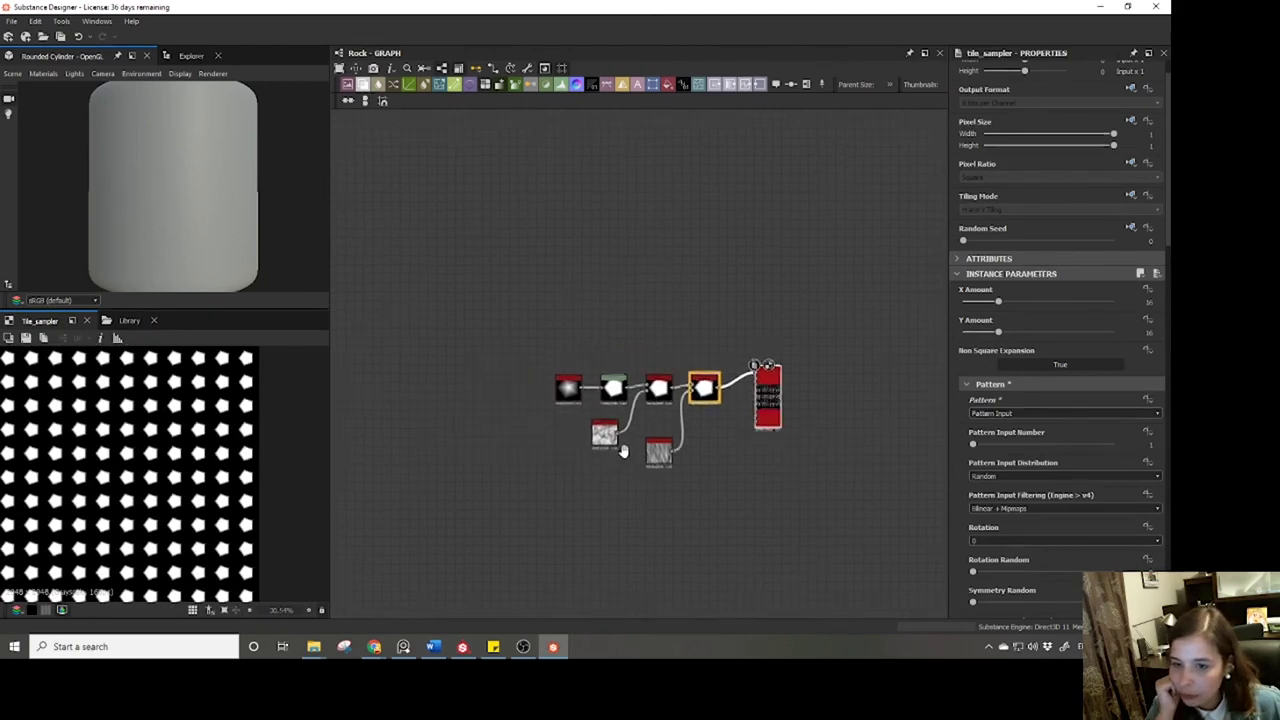
scroll(102, 448, down, 1)
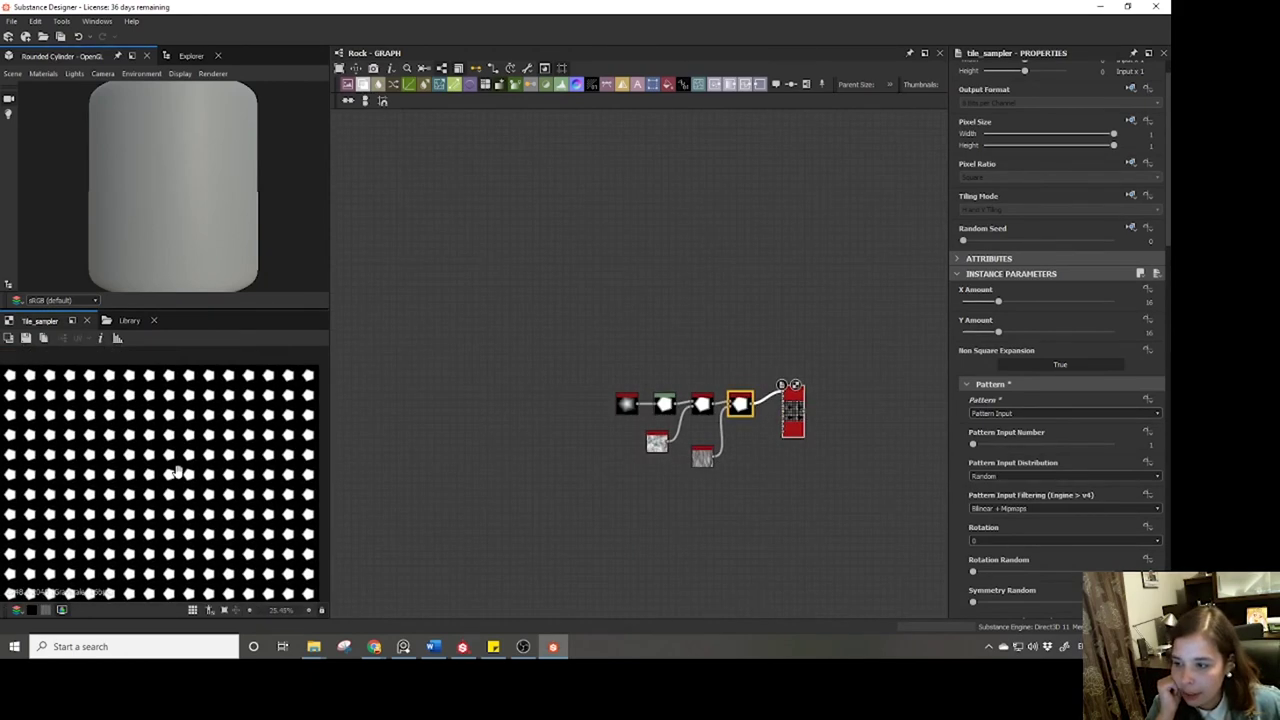
Move the Tile Sampler away from the chain and set its Scale to about 1.77, checking the tiling.
drag(781, 405, 819, 400)
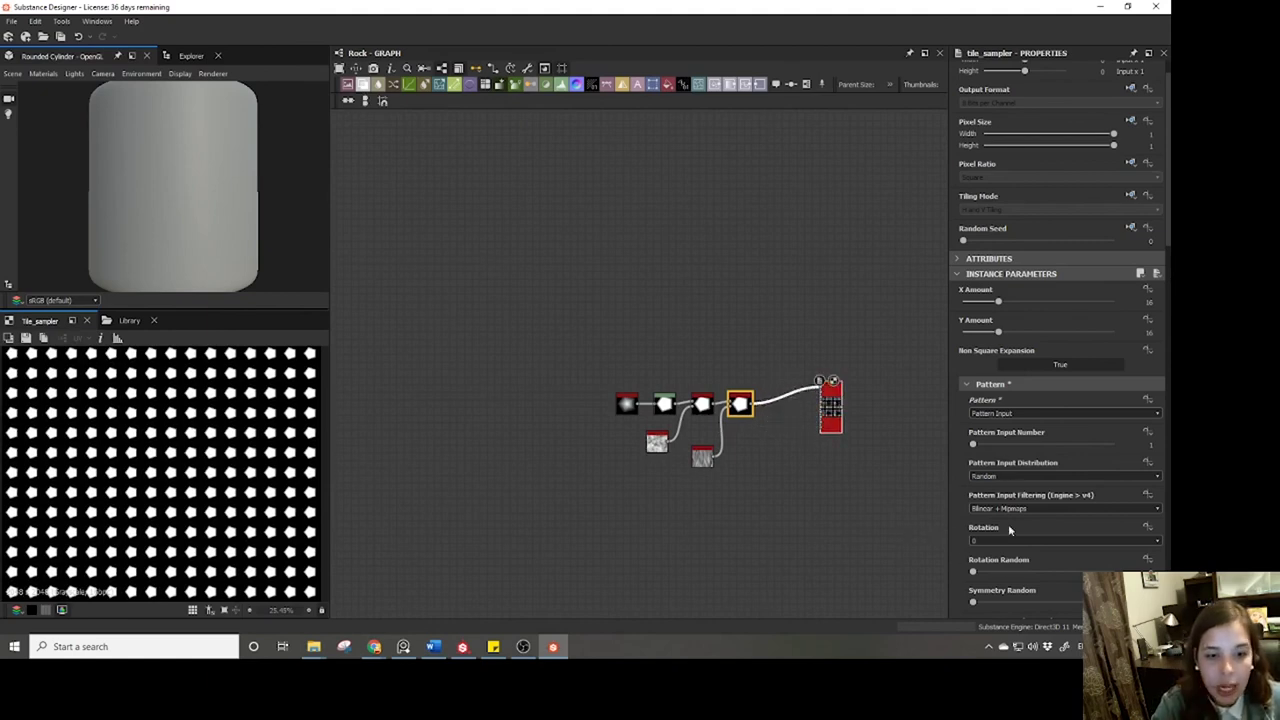
scroll(1008, 524, down, 5)
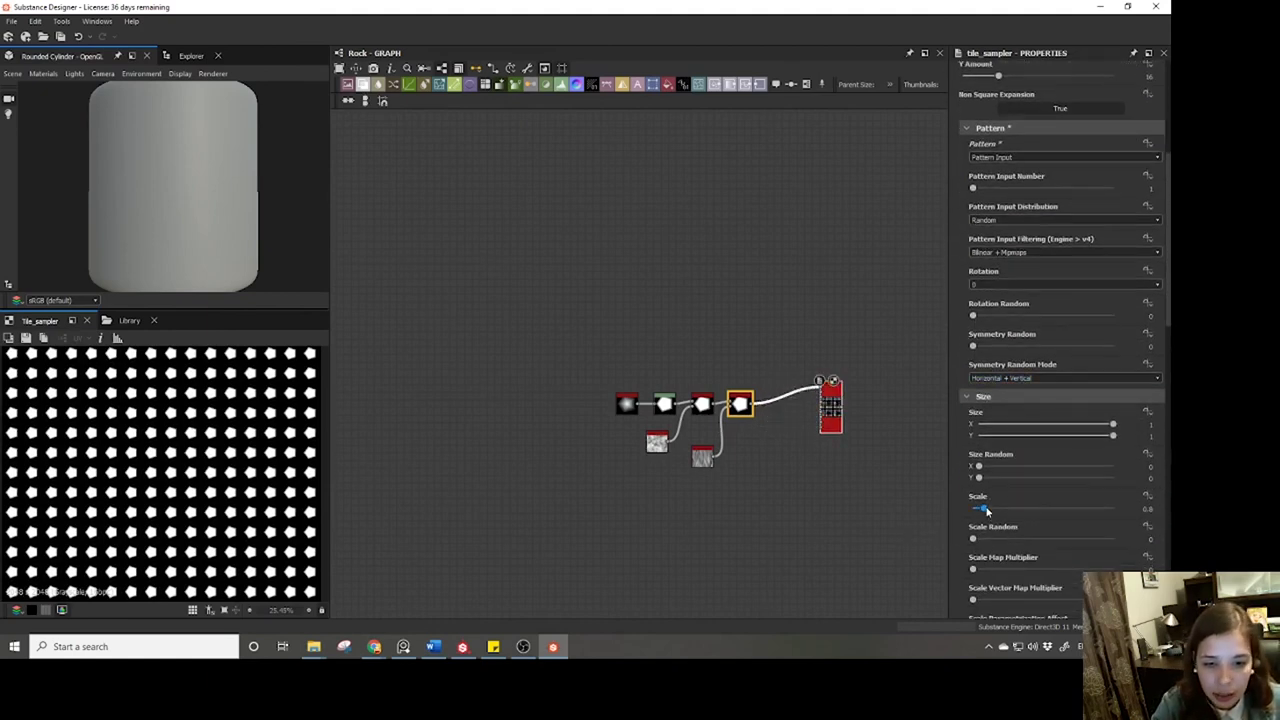
drag(985, 510, 997, 511)
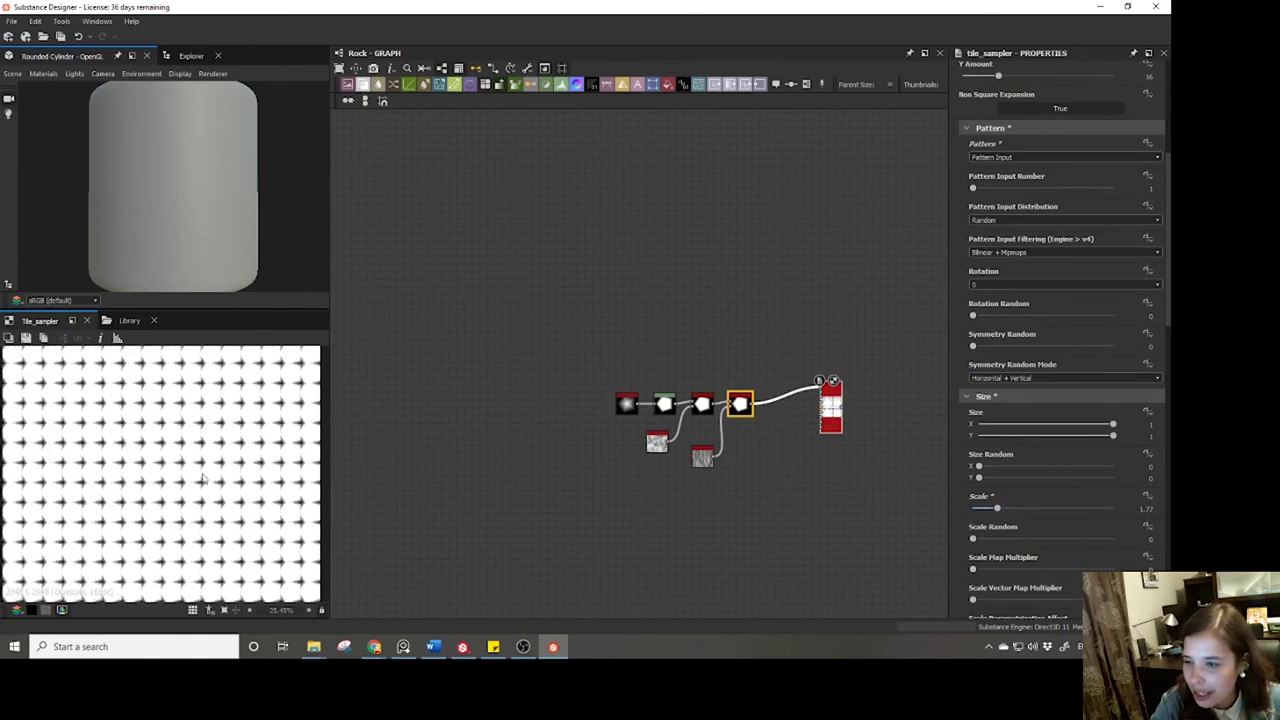
scroll(108, 444, down, 3)
scroll(90, 452, up, 2)
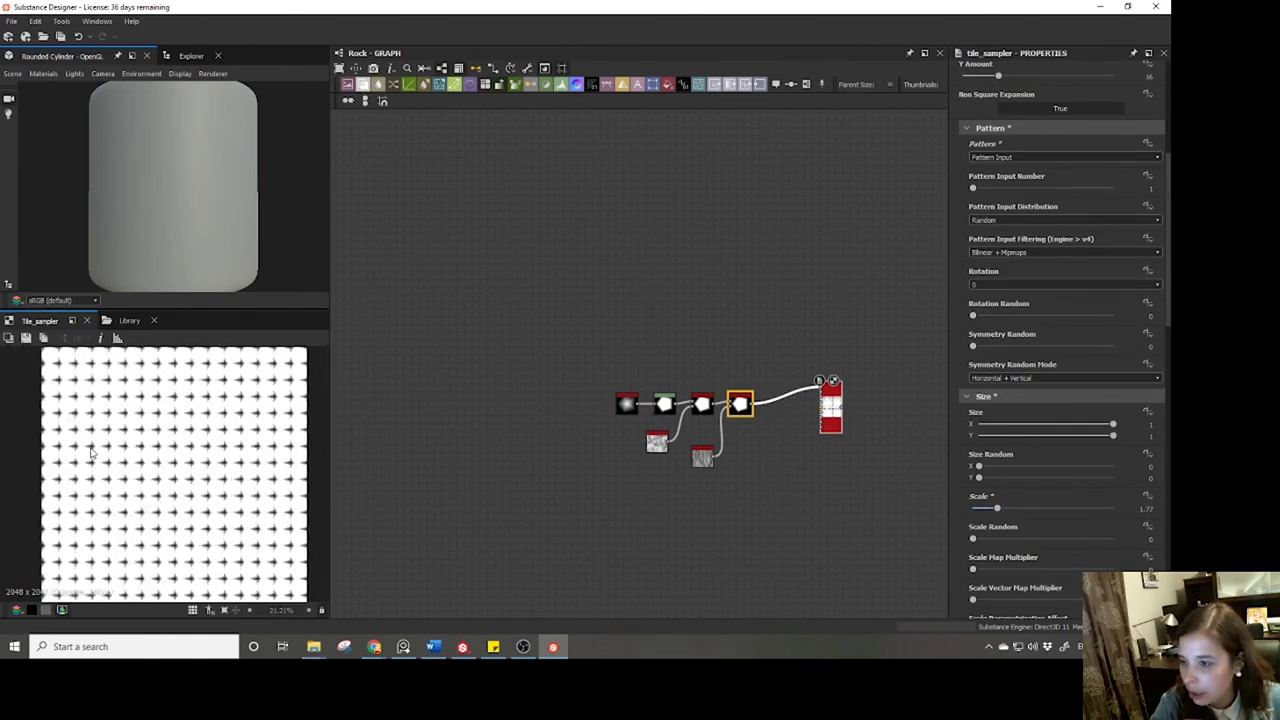
Move the polygon chain farther from the Tile Sampler and add a Gradient Linear 1 node above the Multi Directional Warp.
drag(600, 370, 780, 551)
drag(745, 415, 670, 400)
key(space)
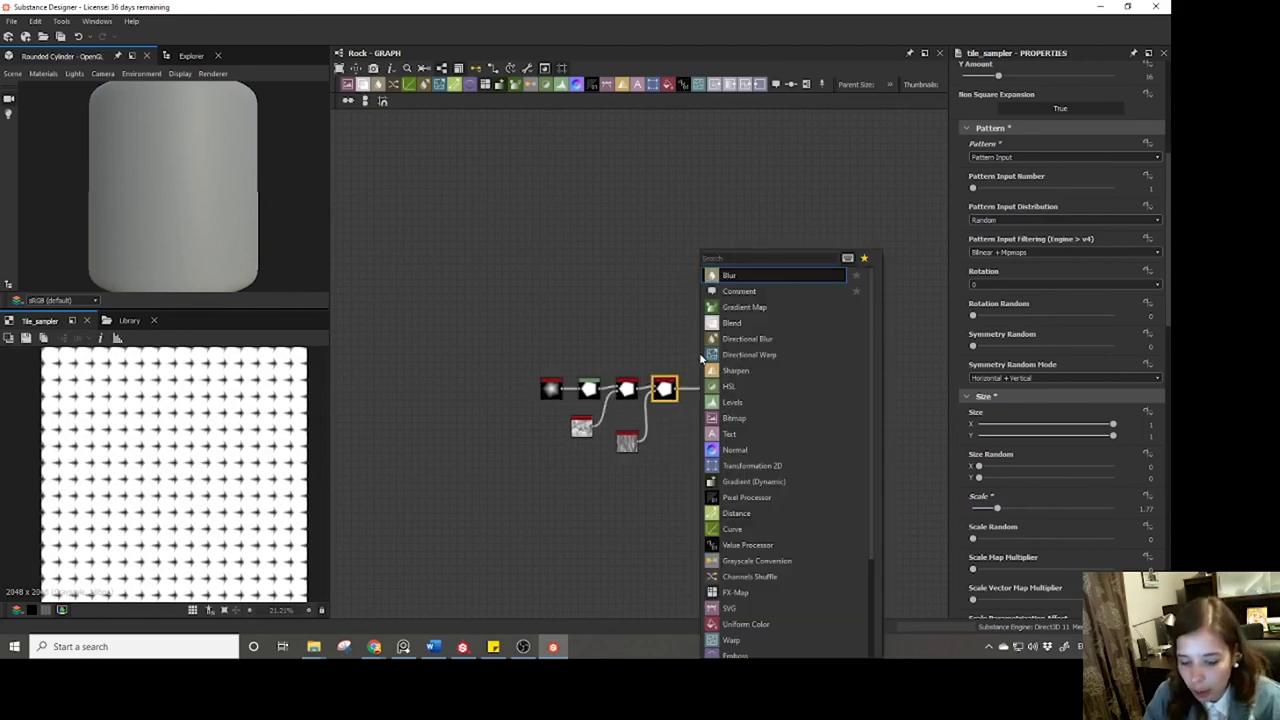
text(gradient)
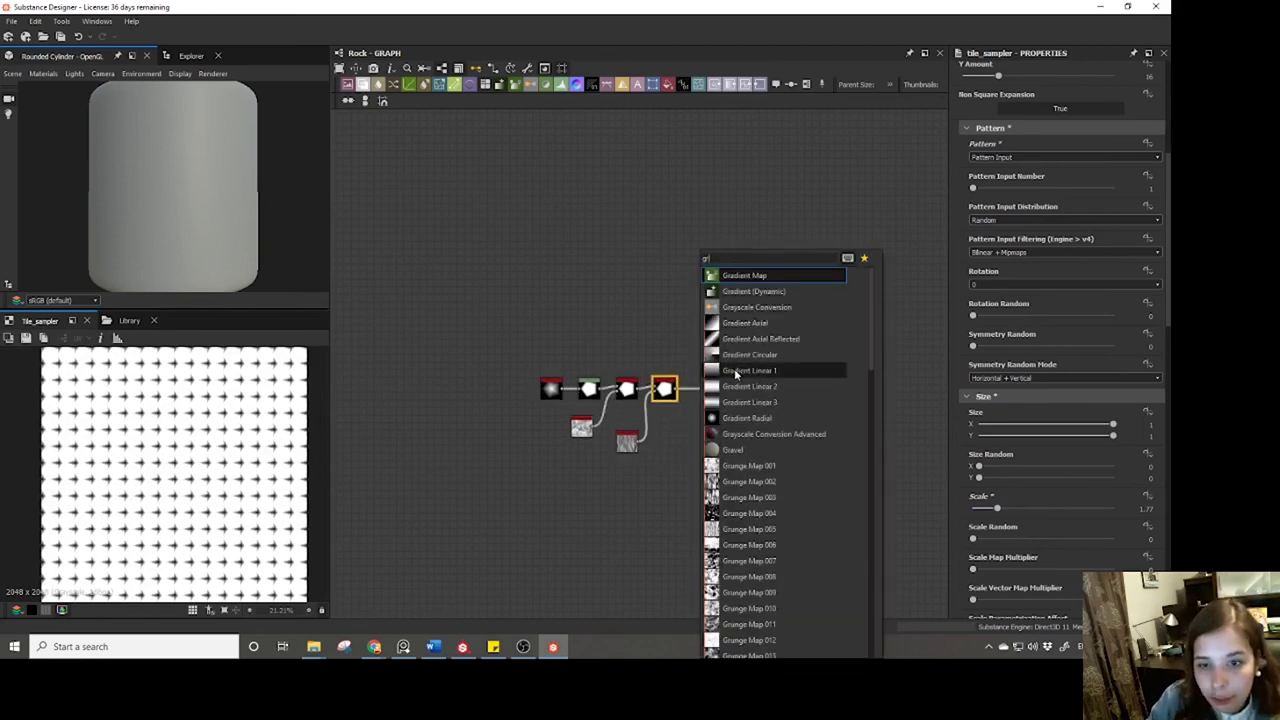
click(734, 368)
drag(702, 358, 665, 368)
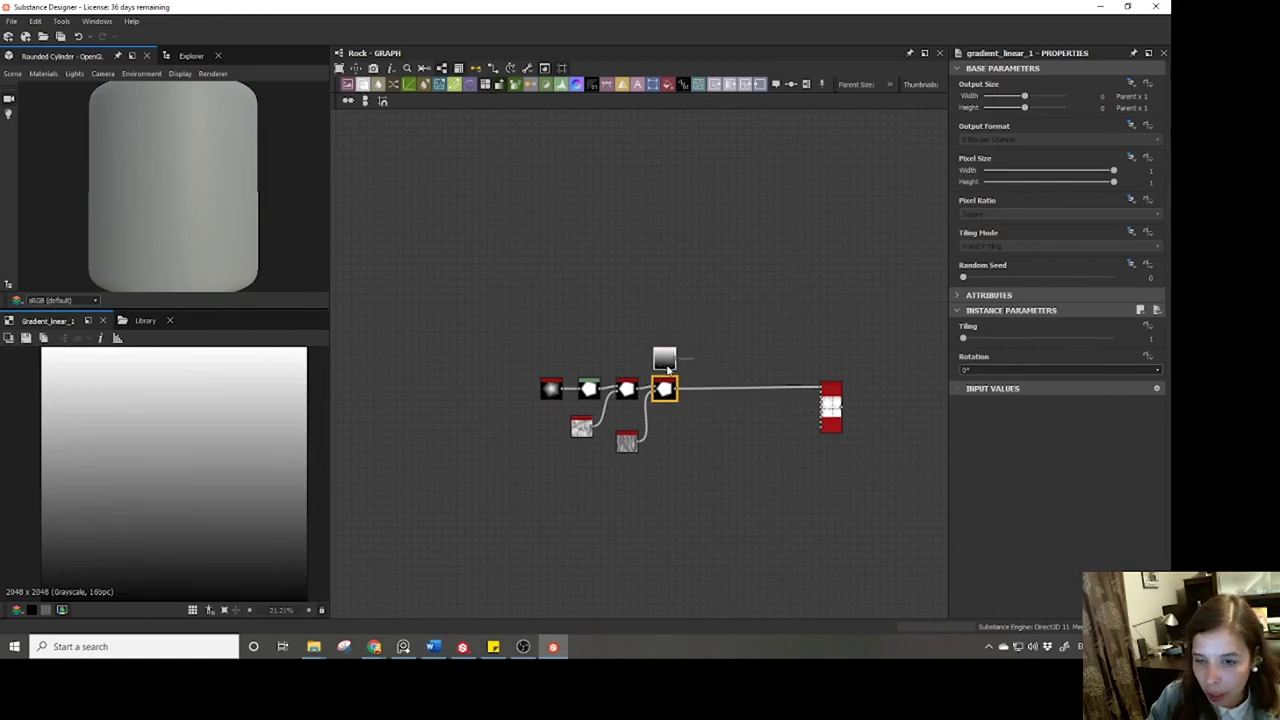
Insert a Blend node between the Multi Directional Warp and Tile Sampler, feed Gradient Linear 1 into it, and set its Blending Mode to Multiply.
click(363, 85)
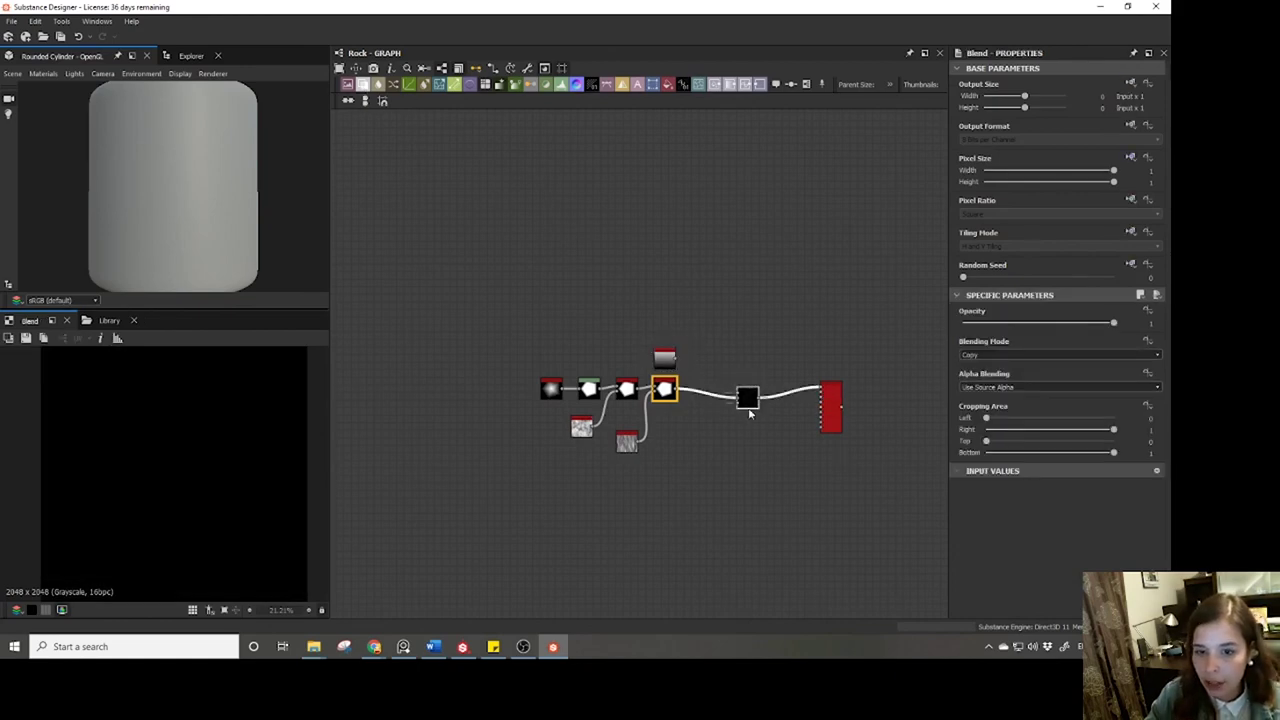
key(space)
key(Escape)
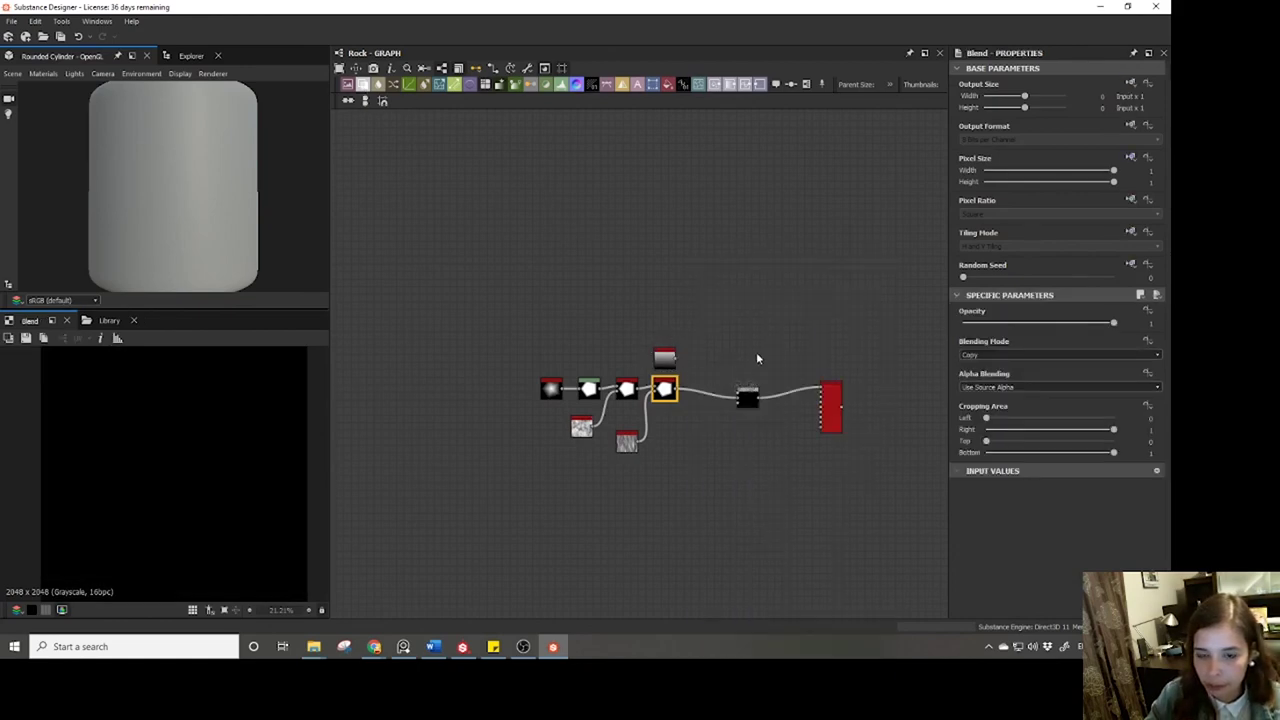
middle_drag(757, 358, 603, 361)
drag(565, 362, 612, 389)
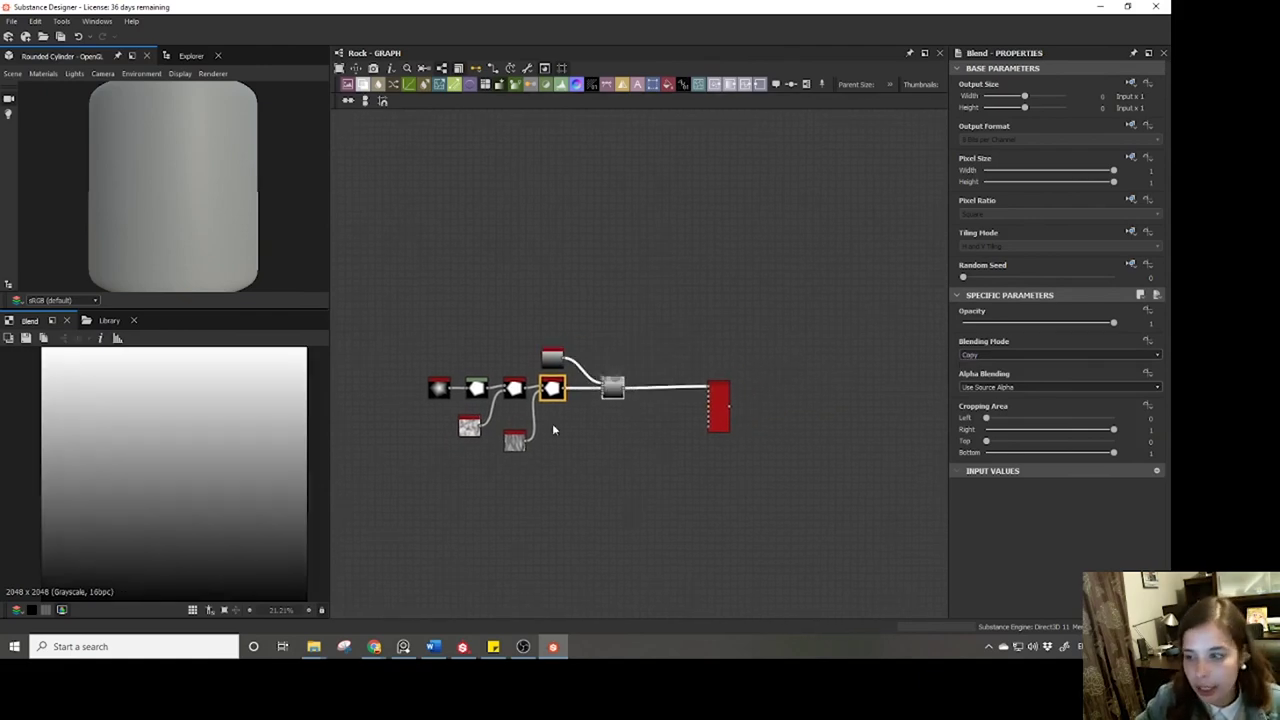
click(1069, 358)
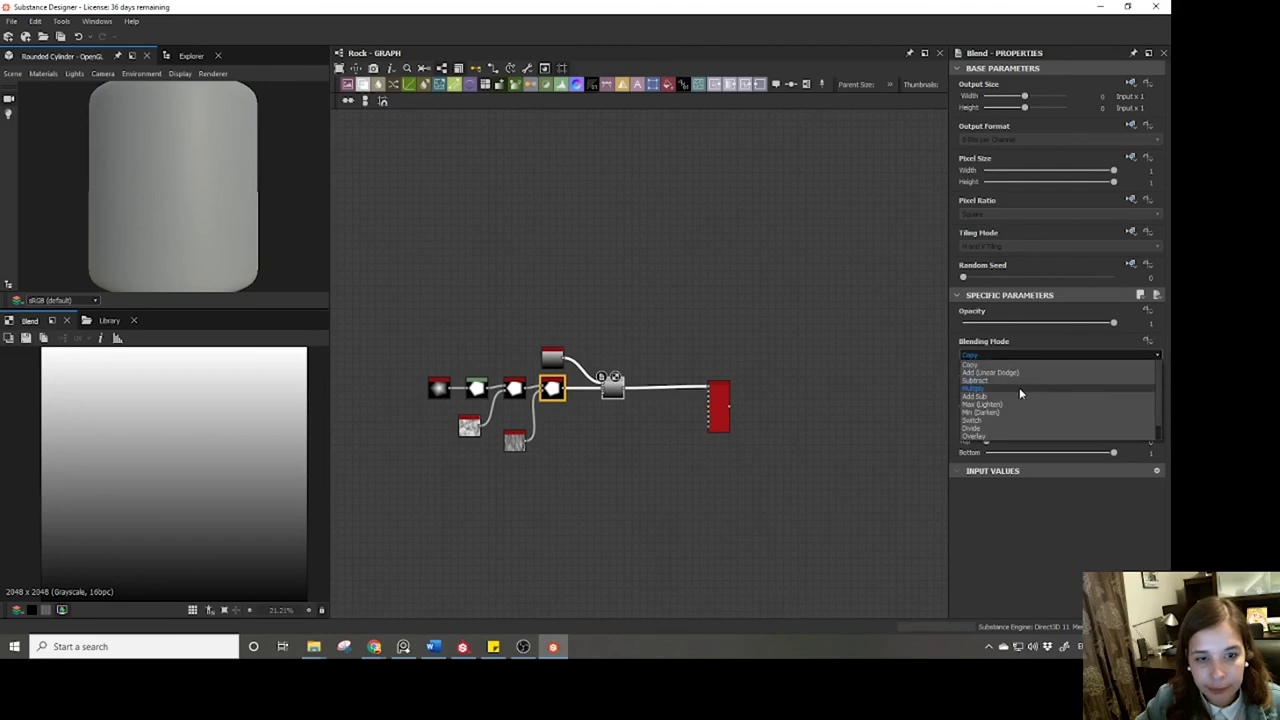
click(1019, 387)
Route the Blend output directly to the junction feeding the Normal, height and ambient occlusion outputs, and view the graph outputs in 3D.
middle_drag(800, 409, 616, 386)
drag(490, 378, 820, 401)
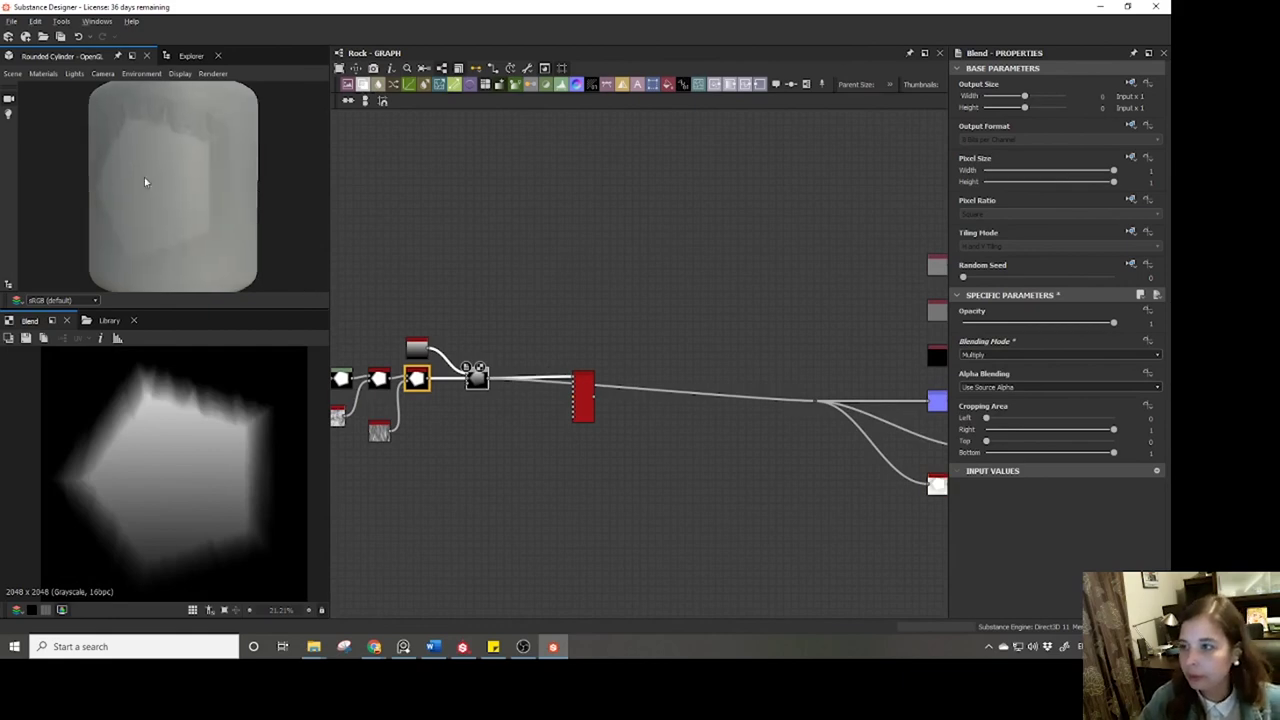
drag(146, 183, 251, 217)
right_click(572, 270)
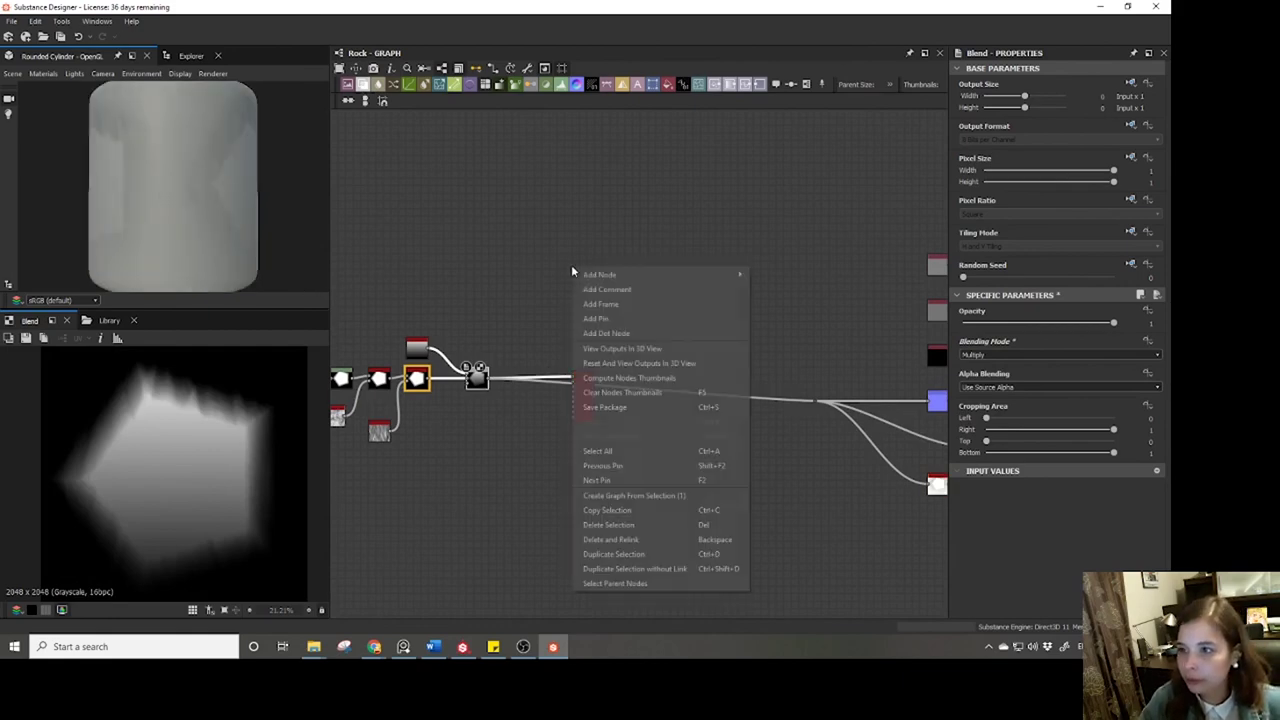
click(607, 350)
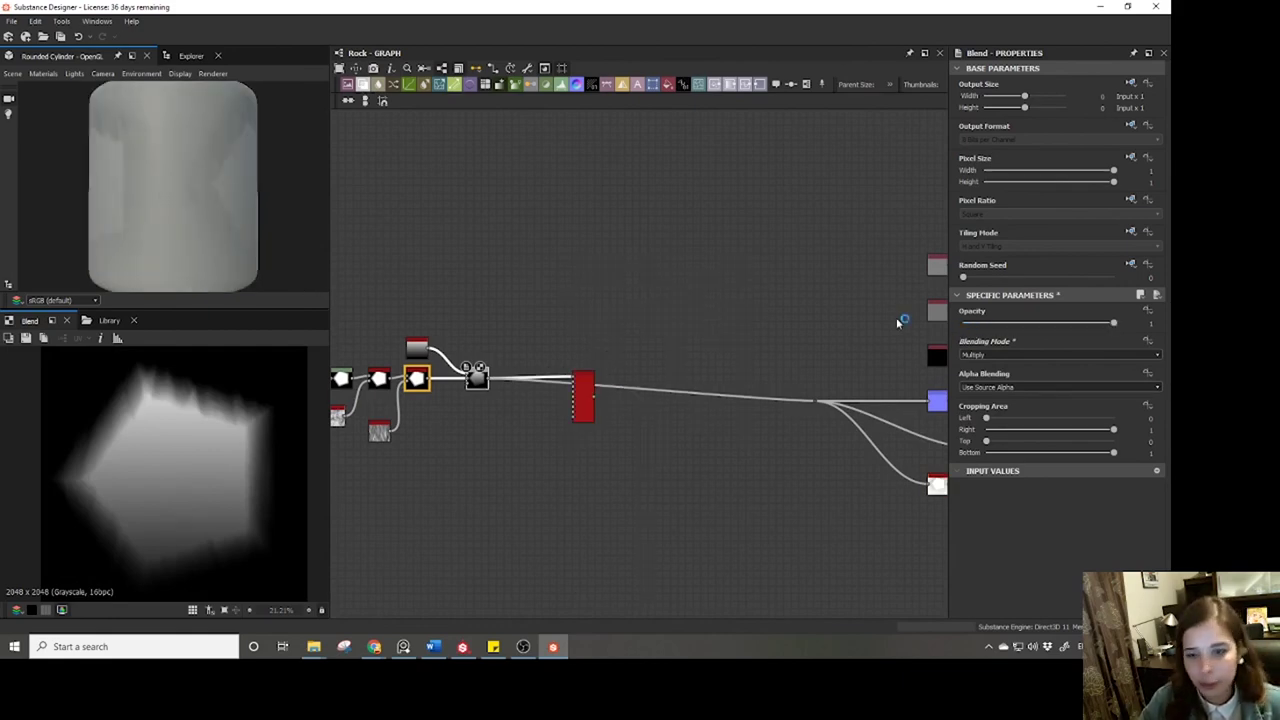
mouse_move(202, 163)
mouse_down()
mouse_move(117, 189)
mouse_move(183, 134)
mouse_move(200, 154)
mouse_up()
Set the Normal node's Intensity to 25 and check the relief on the 3D cylinder.
middle_drag(817, 373, 695, 369)
click(813, 397)
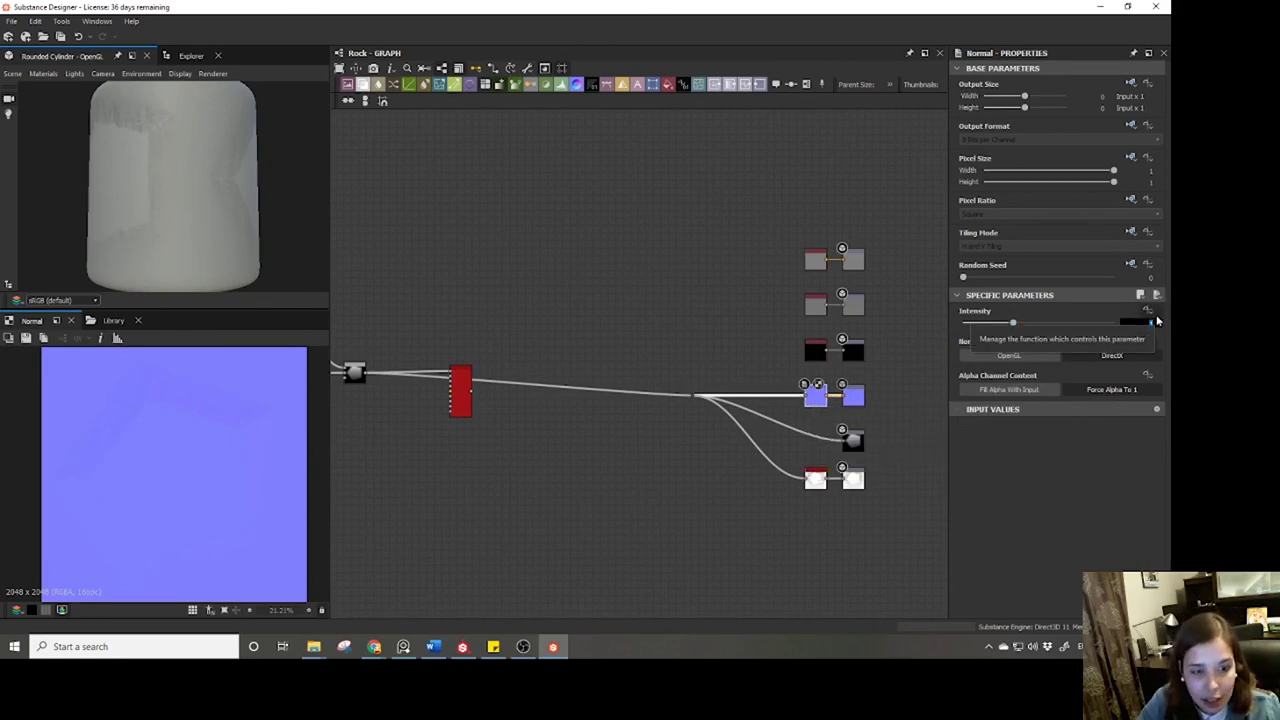
scroll(1156, 320, up, 2)
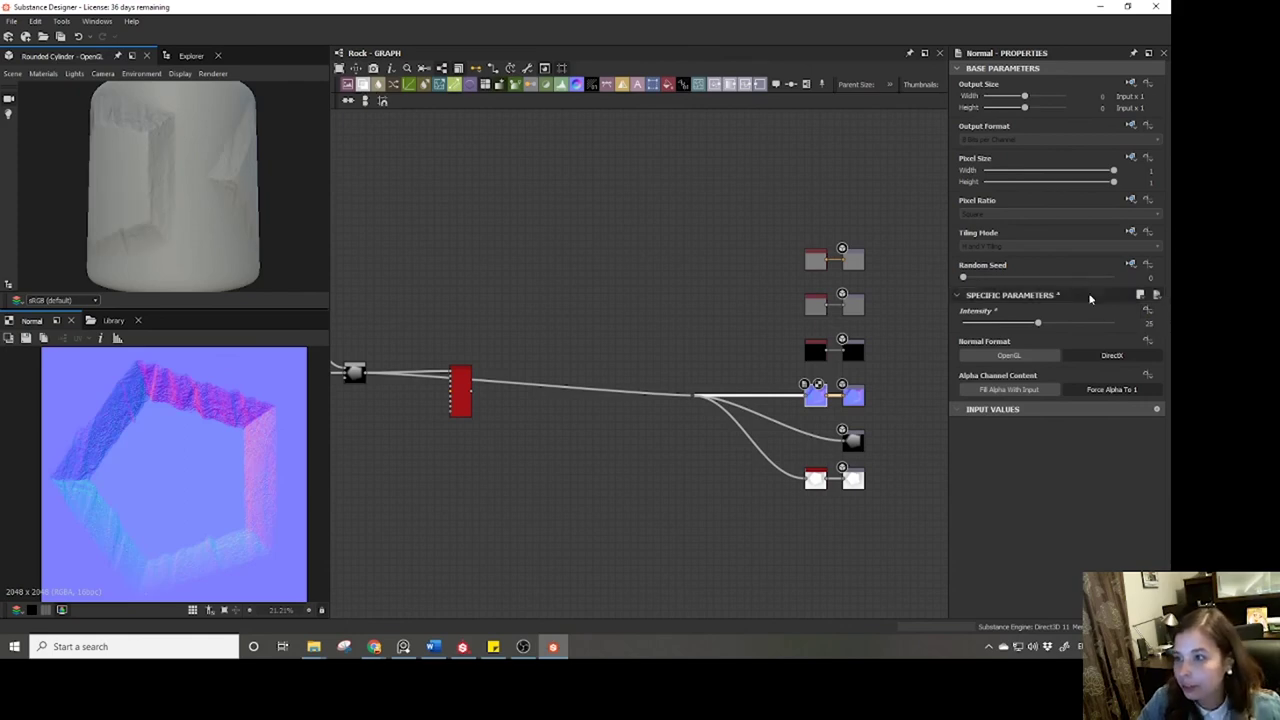
drag(197, 189, 171, 200)
Open the Default material's properties and raise its height Scale to 6 and finally 7, checking the displacement on the cylinder.
click(43, 73)
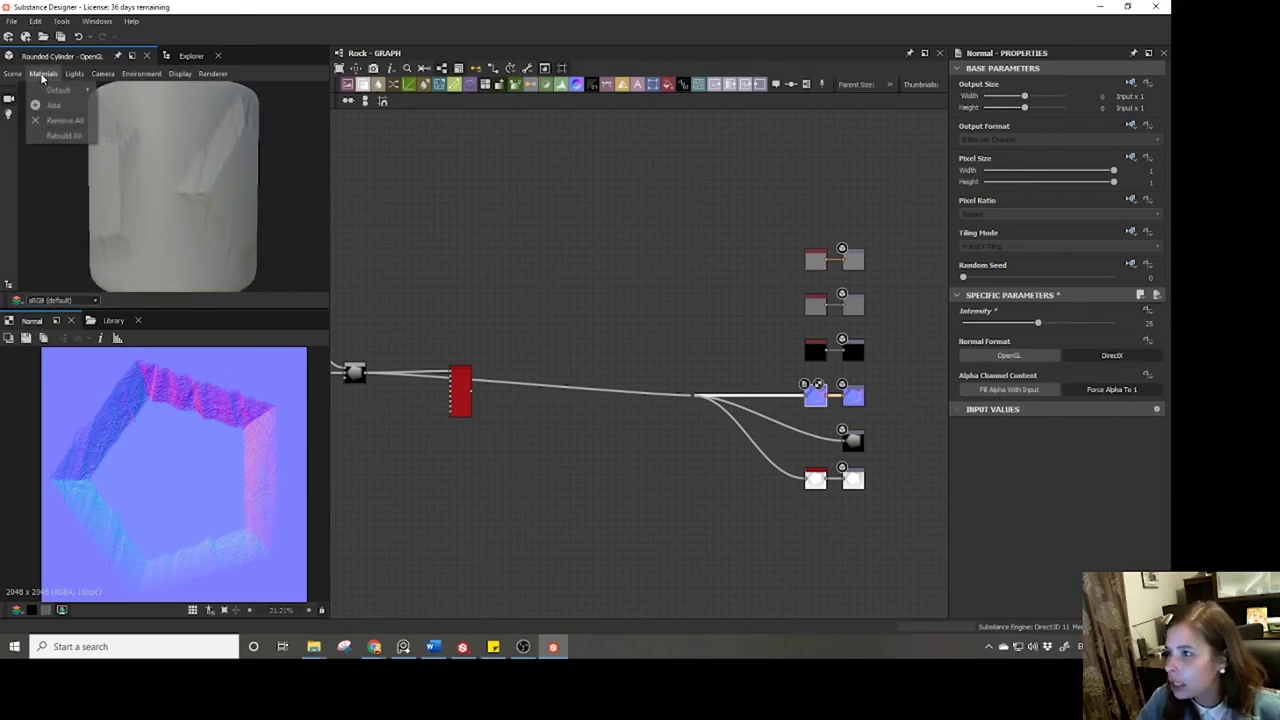
mouse_move(60, 94)
click(183, 103)
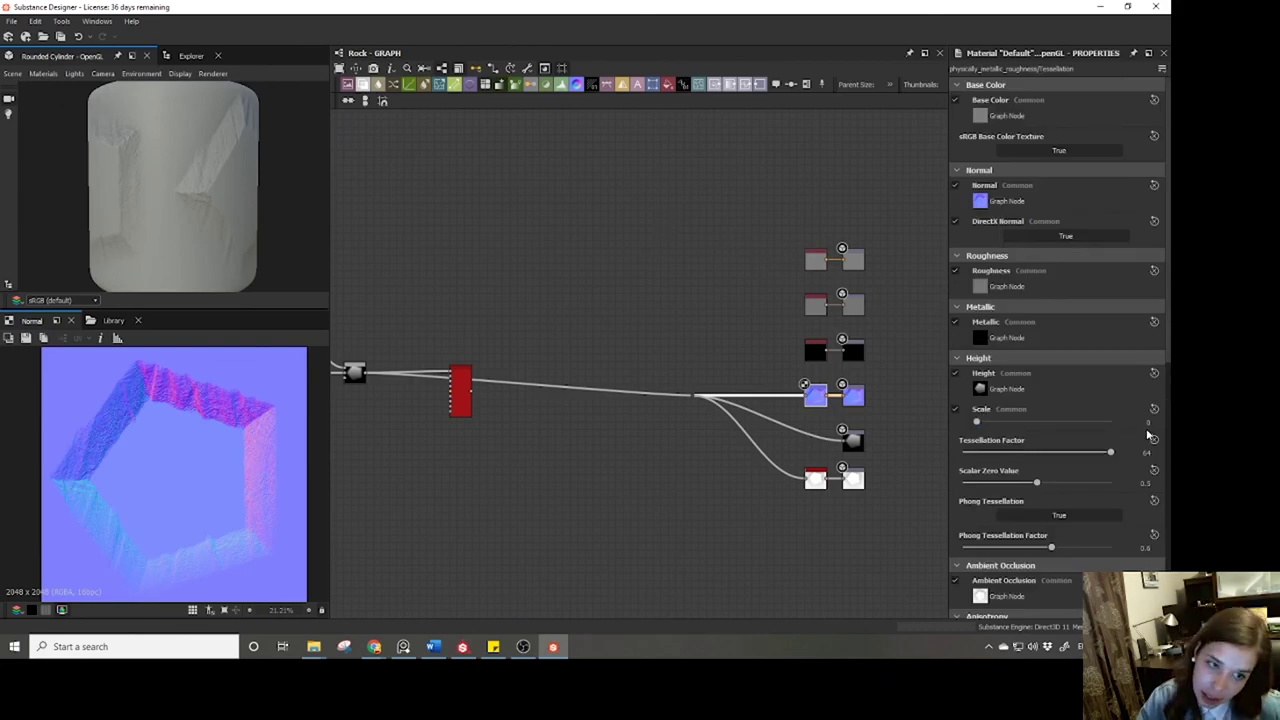
key(Return)
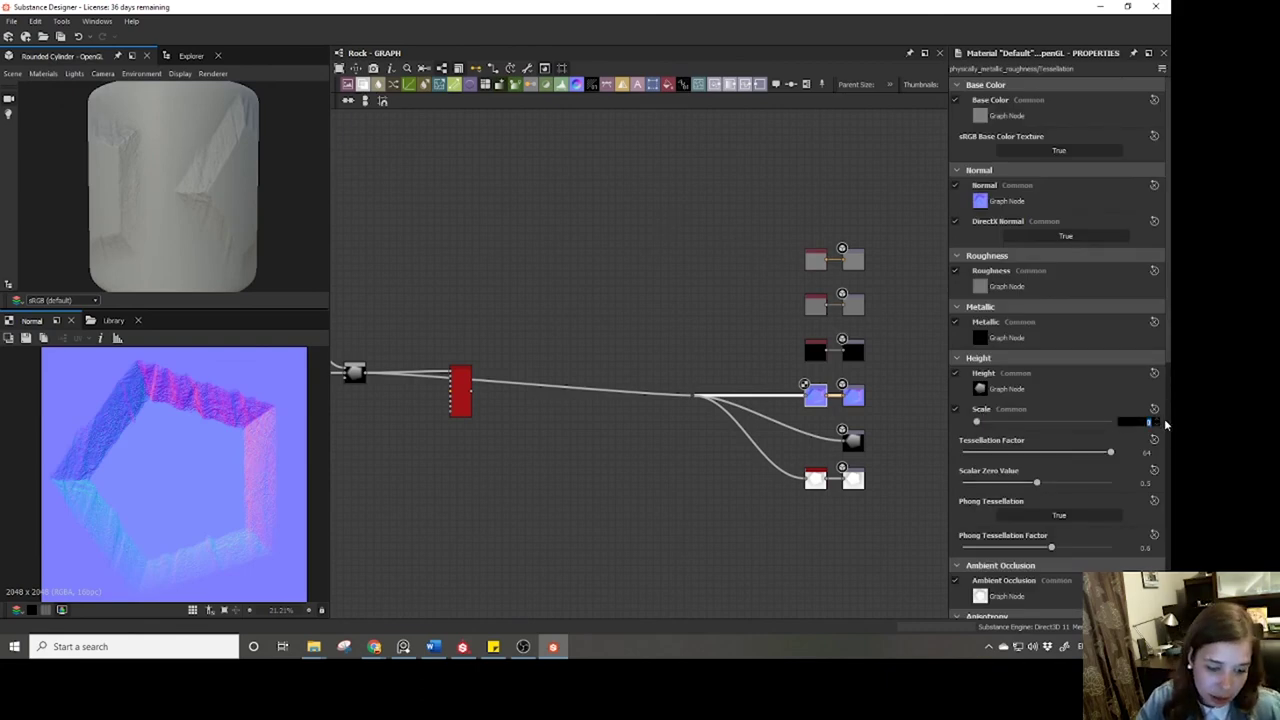
text(6)
key(Return)
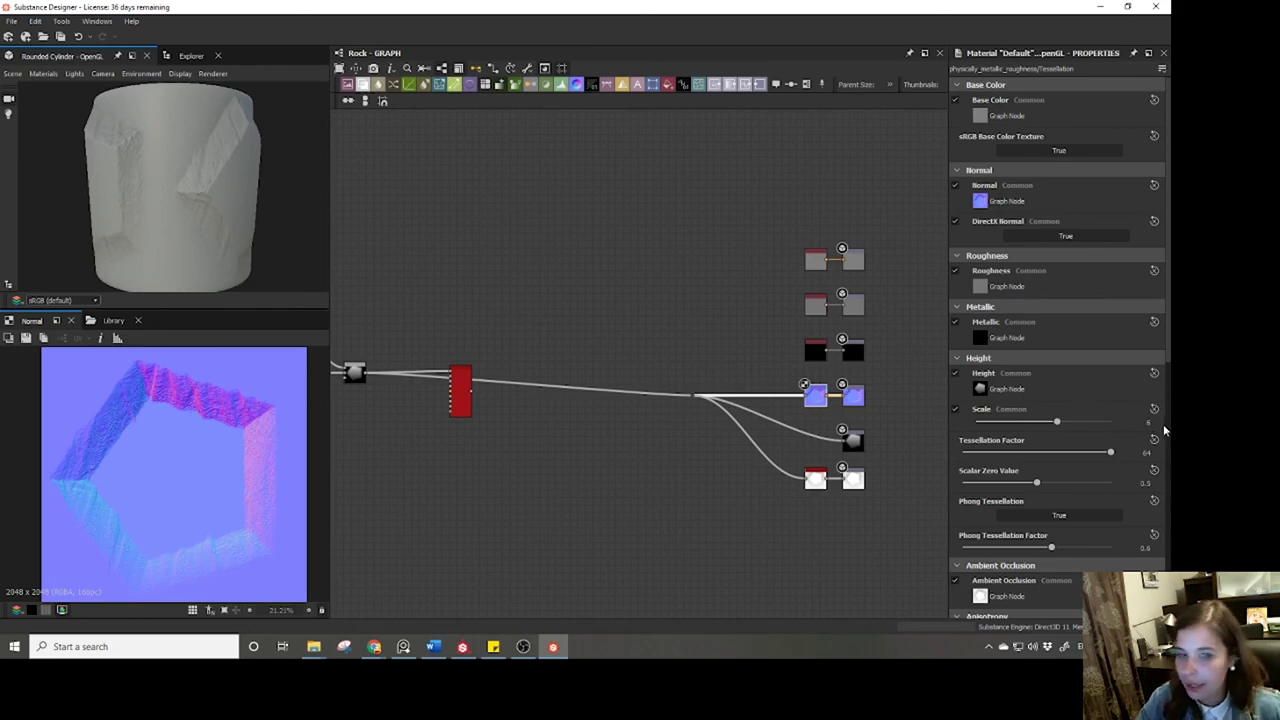
click(1150, 422)
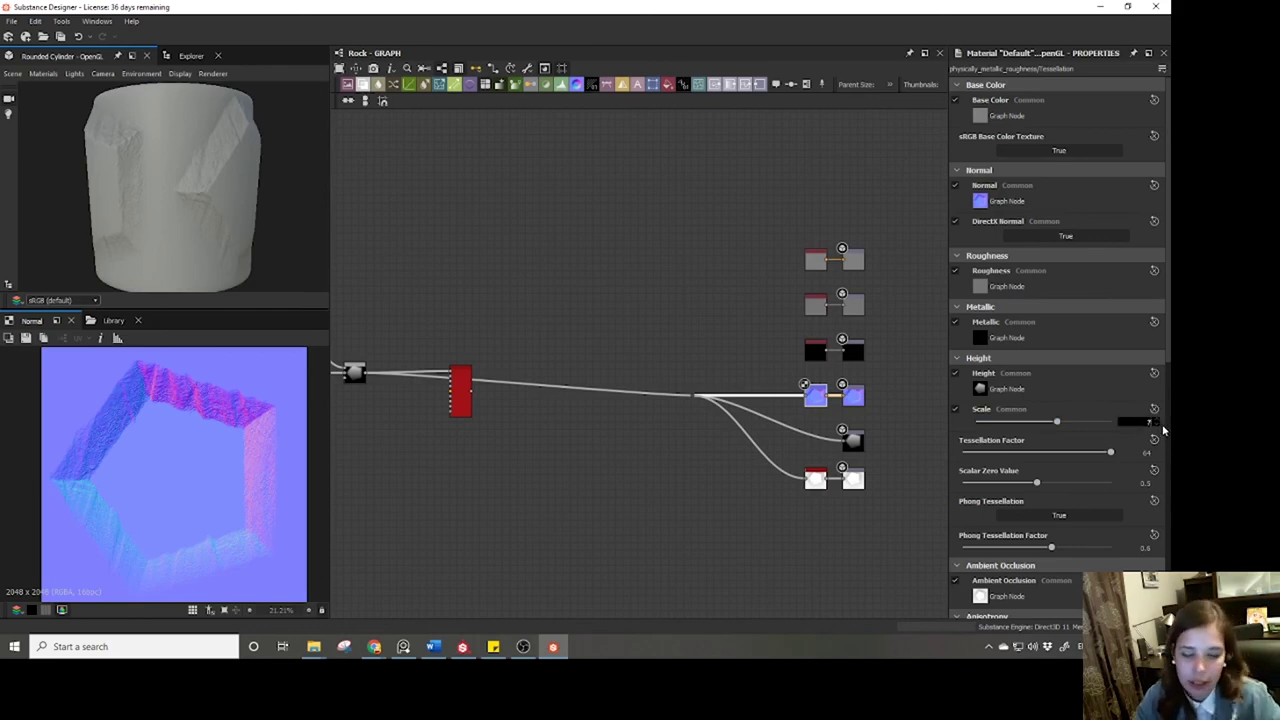
text(7)
key(Return)
drag(127, 171, 94, 155)
Set the Gradient Linear 1 node's Rotation to 180°.
middle_drag(454, 318, 594, 377)
scroll(610, 395, up, 3)
scroll(618, 398, up, 3)
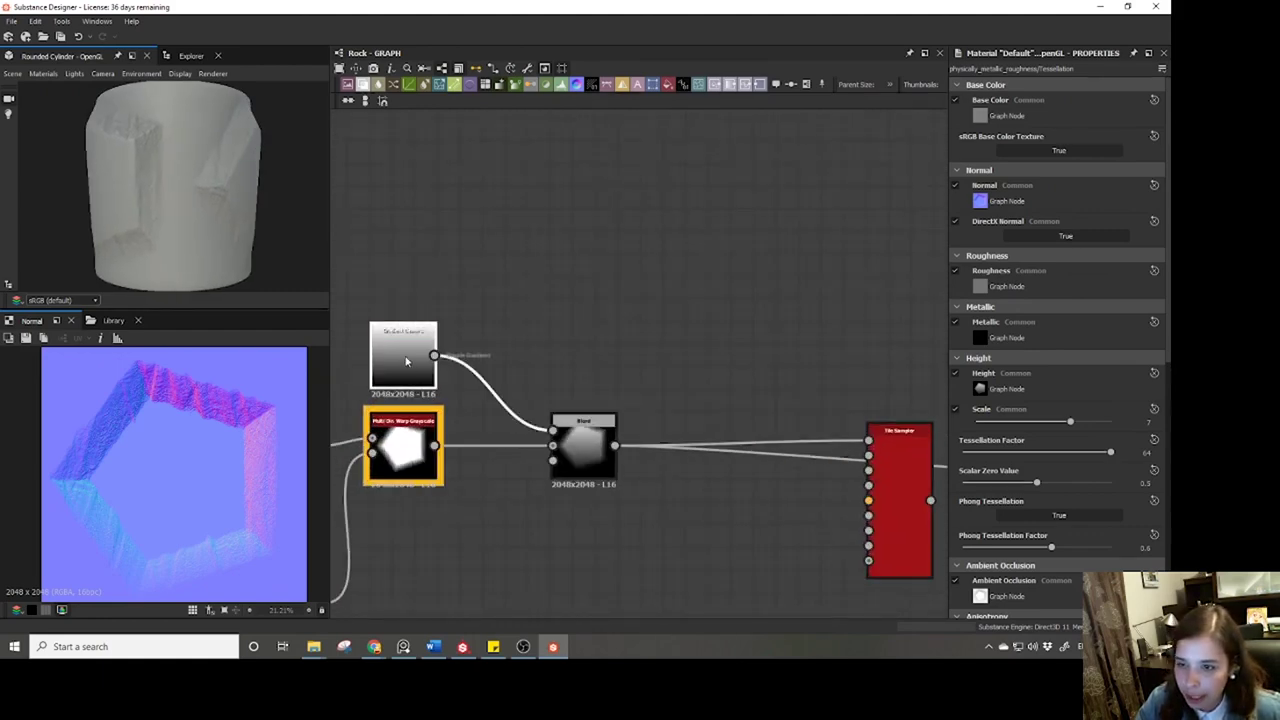
click(402, 360)
click(988, 370)
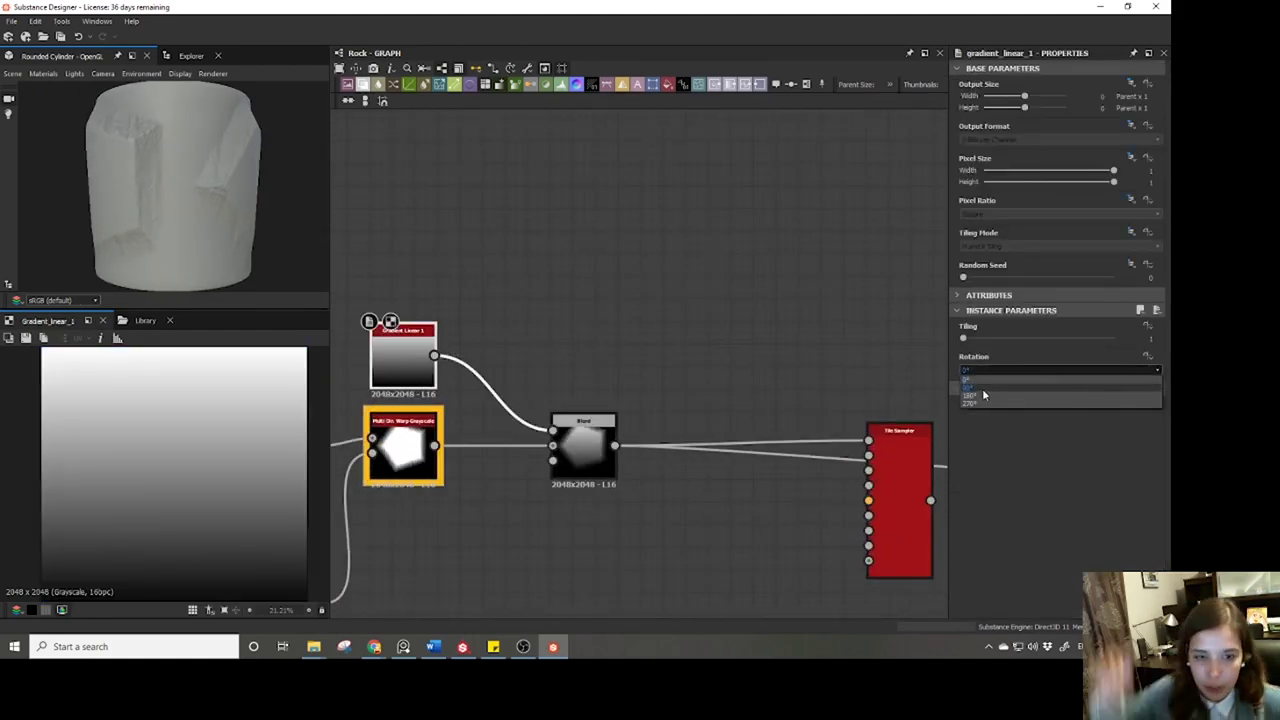
click(978, 396)
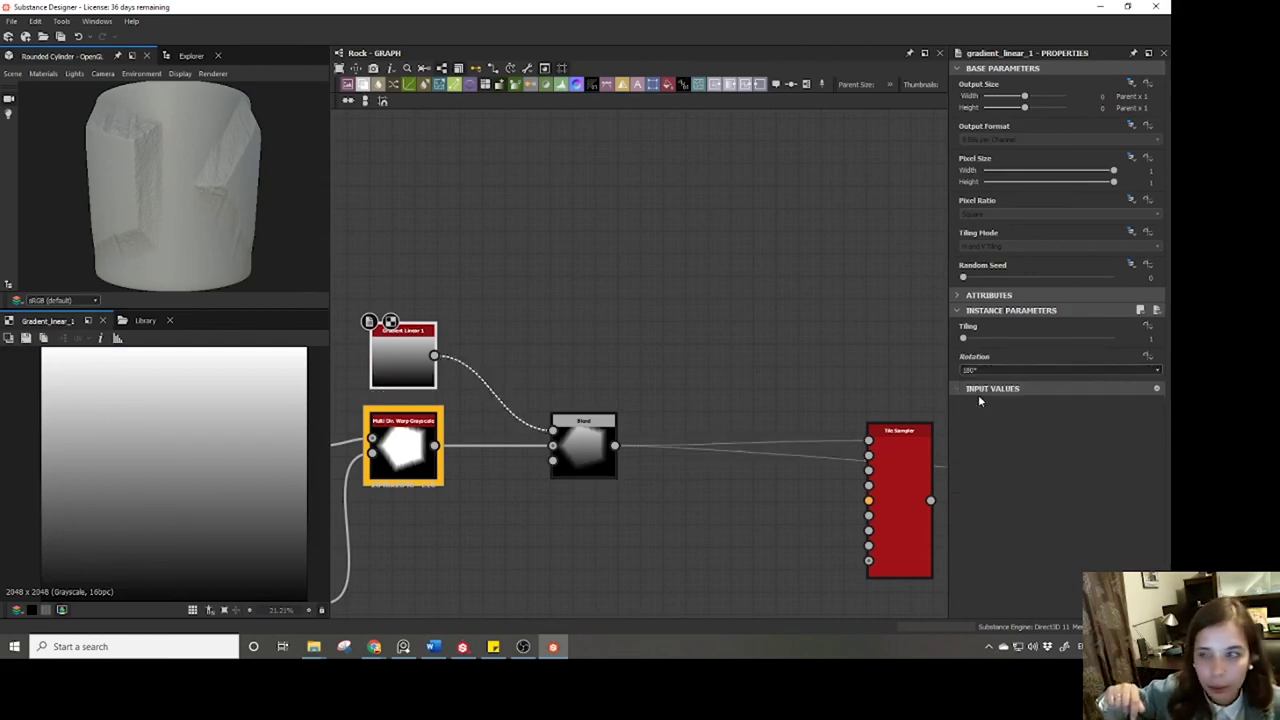
Move the Tile Sampler closer to the Blend node and inspect its tiled stones in the 2D preview.
drag(923, 492, 788, 460)
double_click(764, 480)
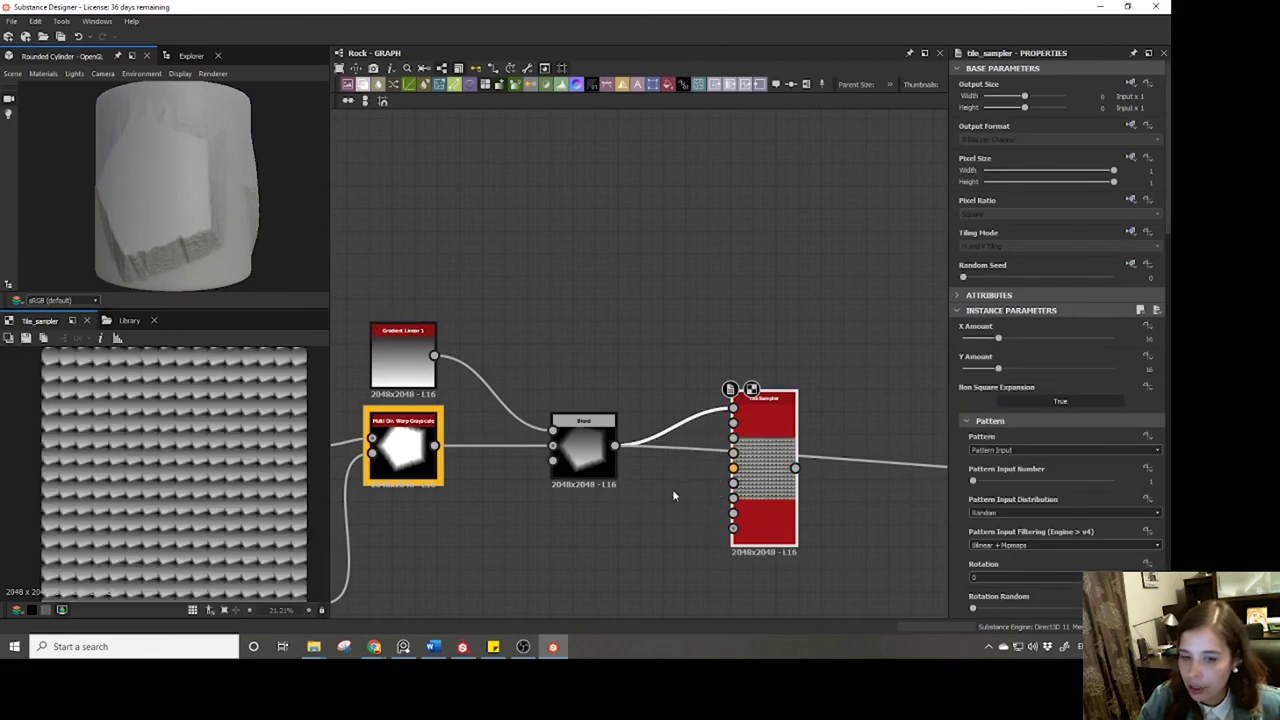
scroll(175, 460, up, 3)
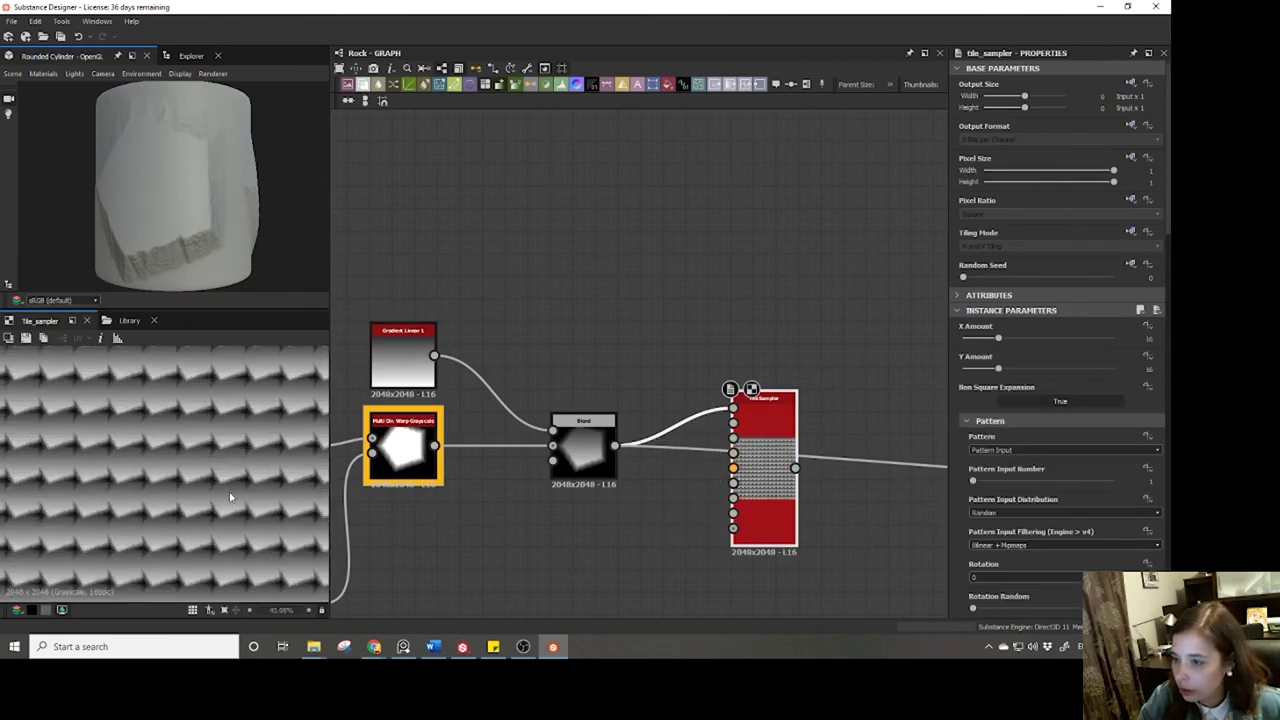
Connect the Tile Sampler output to the junction feeding the graph outputs, replacing the Blend link, and examine the tiles on the 3D cylinder.
scroll(619, 495, down, 5)
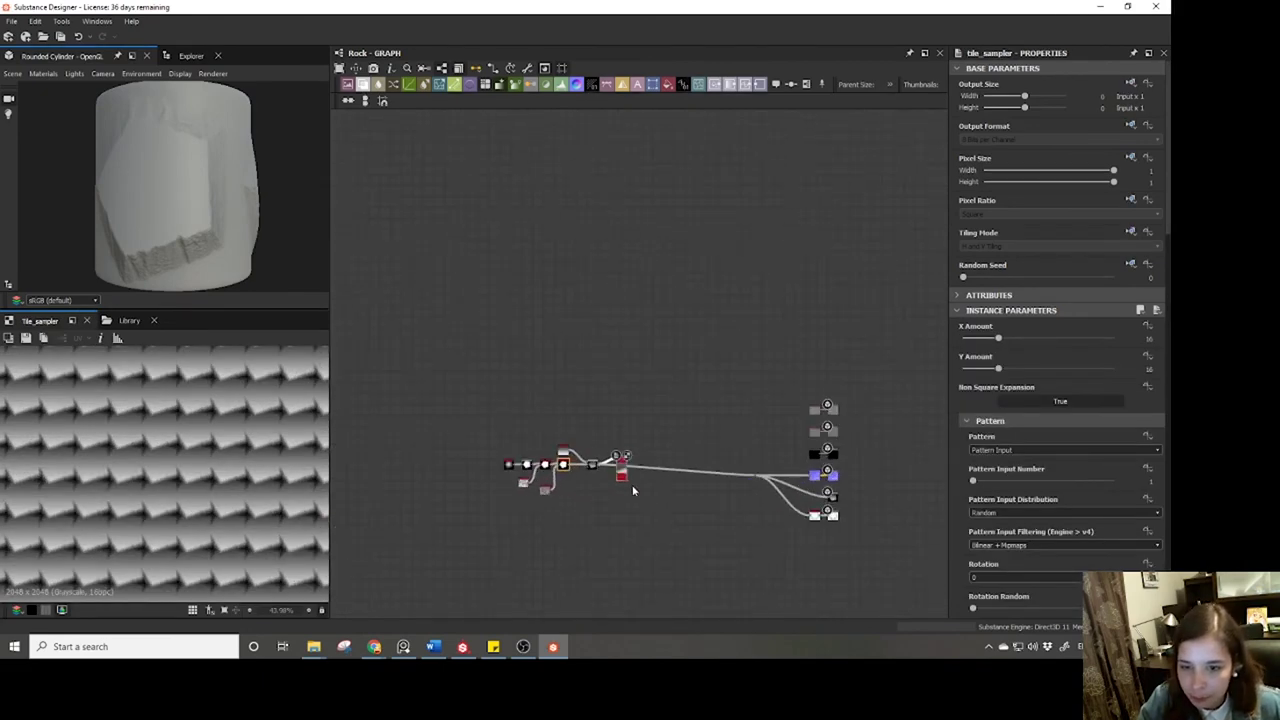
scroll(628, 478, up, 3)
middle_drag(613, 462, 516, 460)
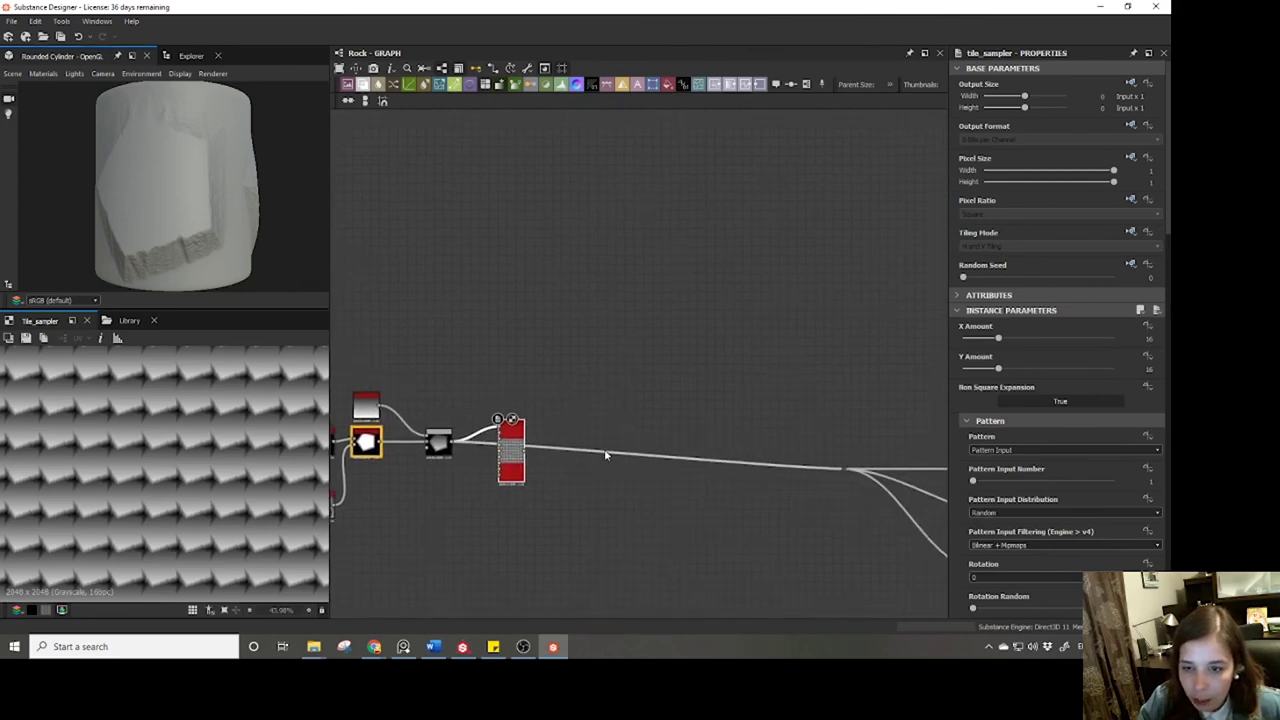
drag(524, 450, 840, 468)
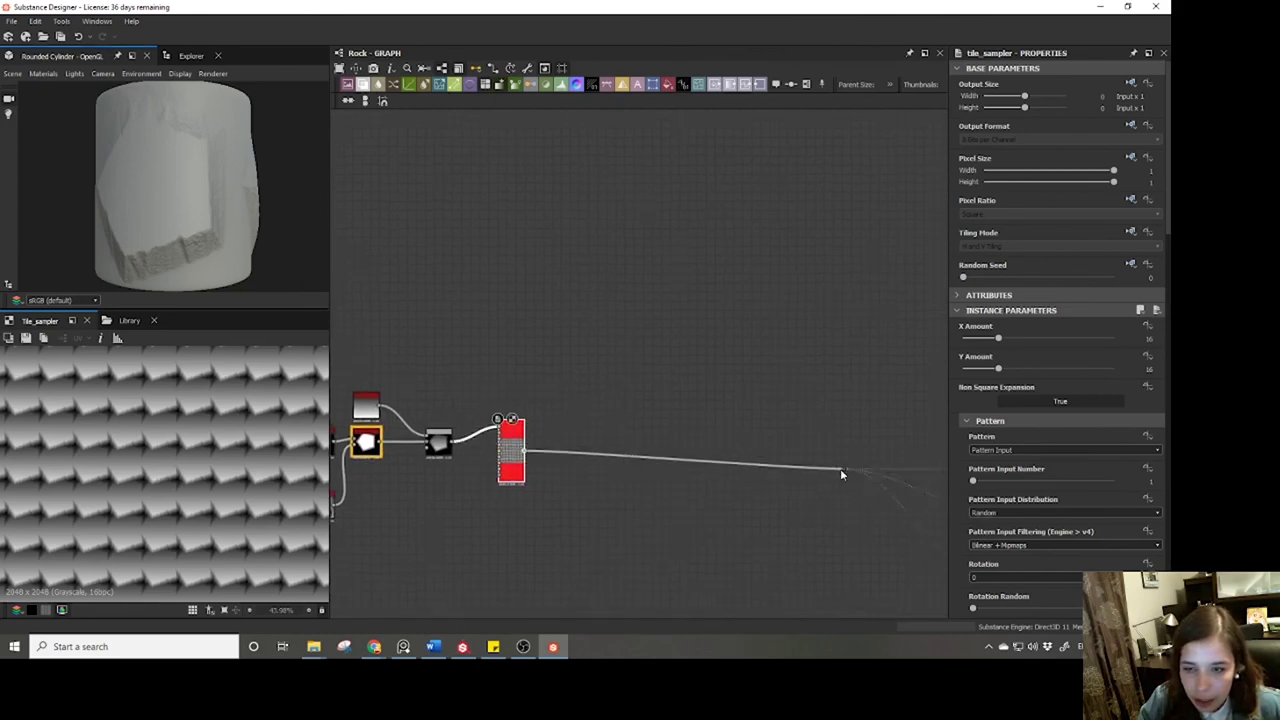
drag(185, 287, 128, 183)
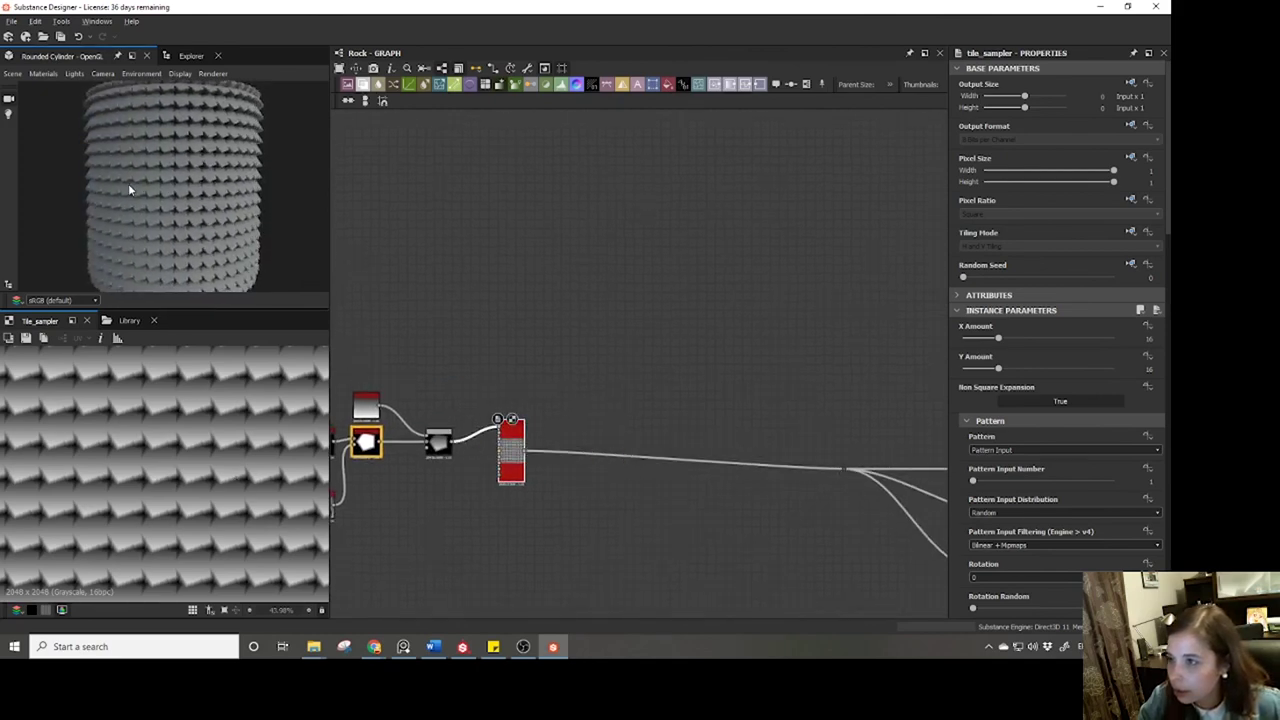
scroll(128, 183, up, 4)
scroll(572, 518, up, 4)
Set the Tile Sampler's X Amount to 5 and Y Amount to 9, checking the pattern in the previews.
middle_drag(426, 354, 651, 407)
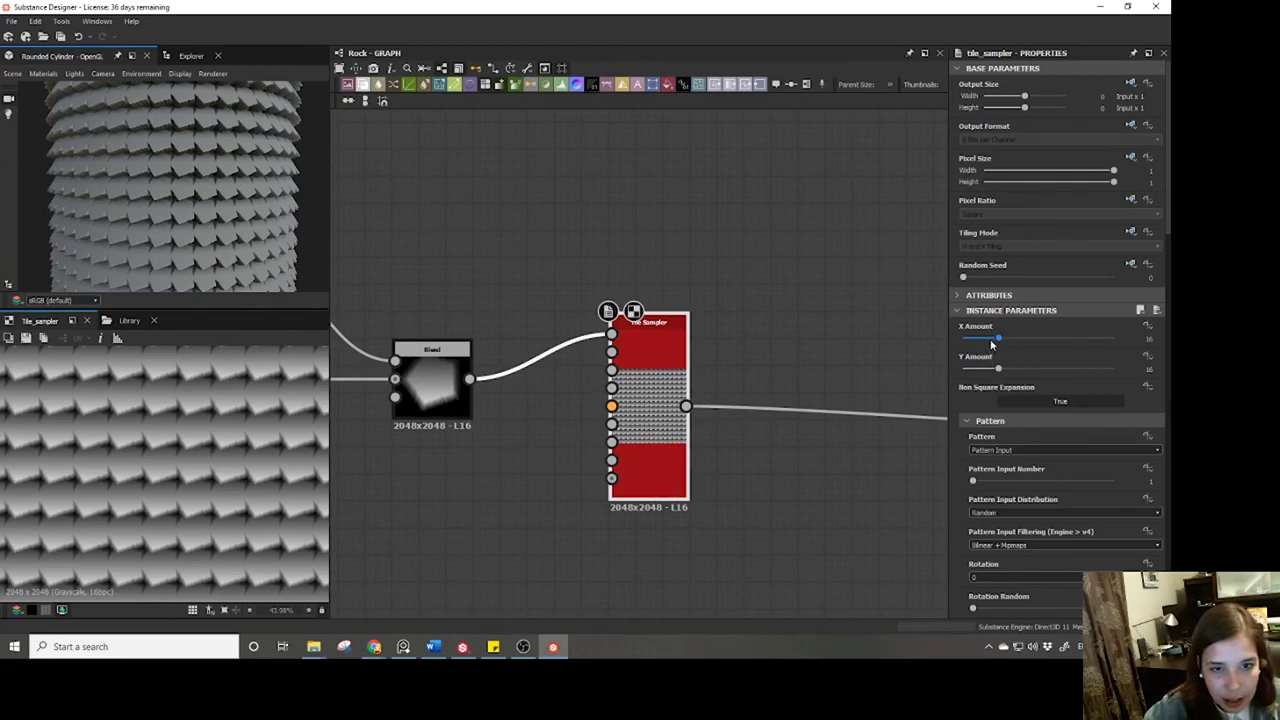
drag(992, 344, 980, 341)
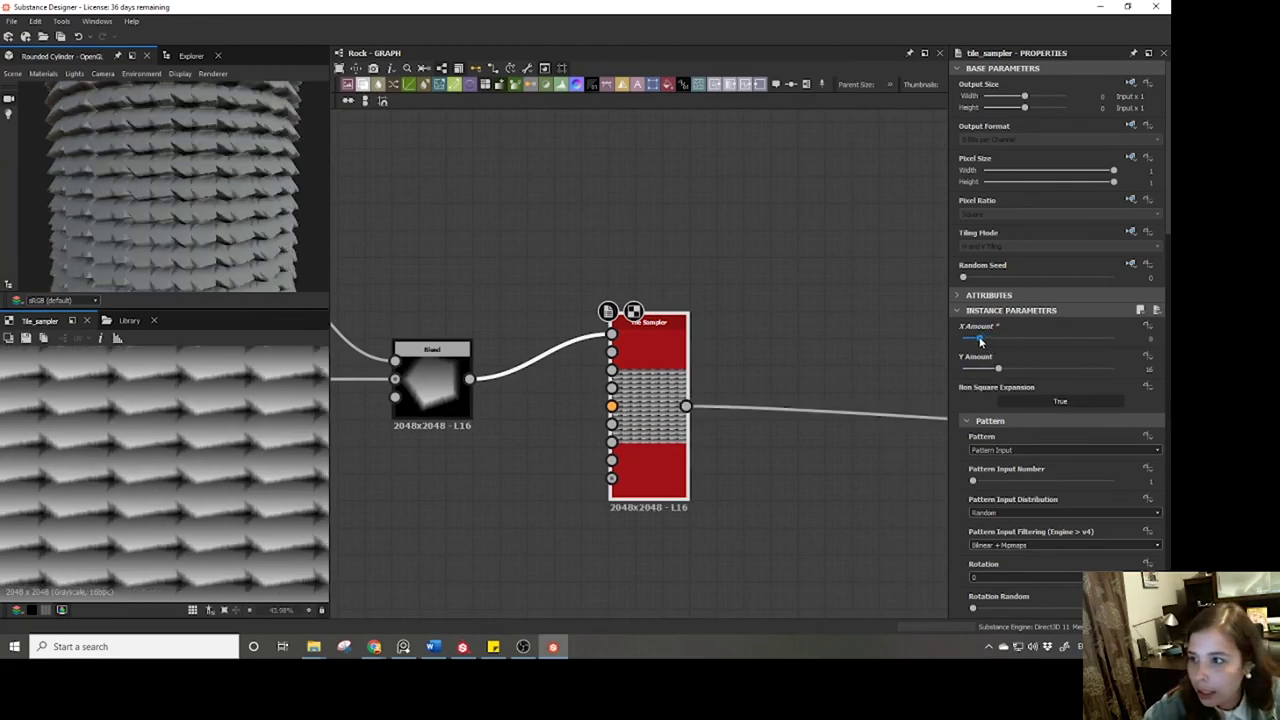
drag(980, 341, 985, 370)
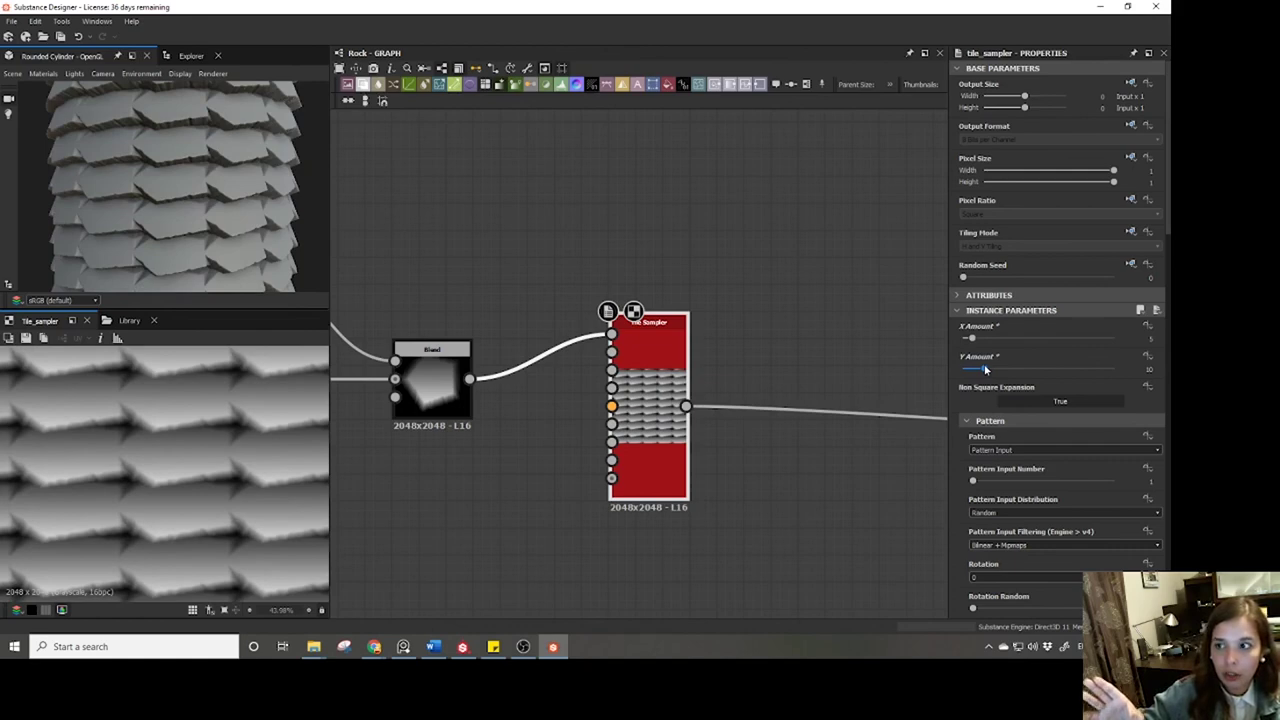
drag(985, 370, 981, 369)
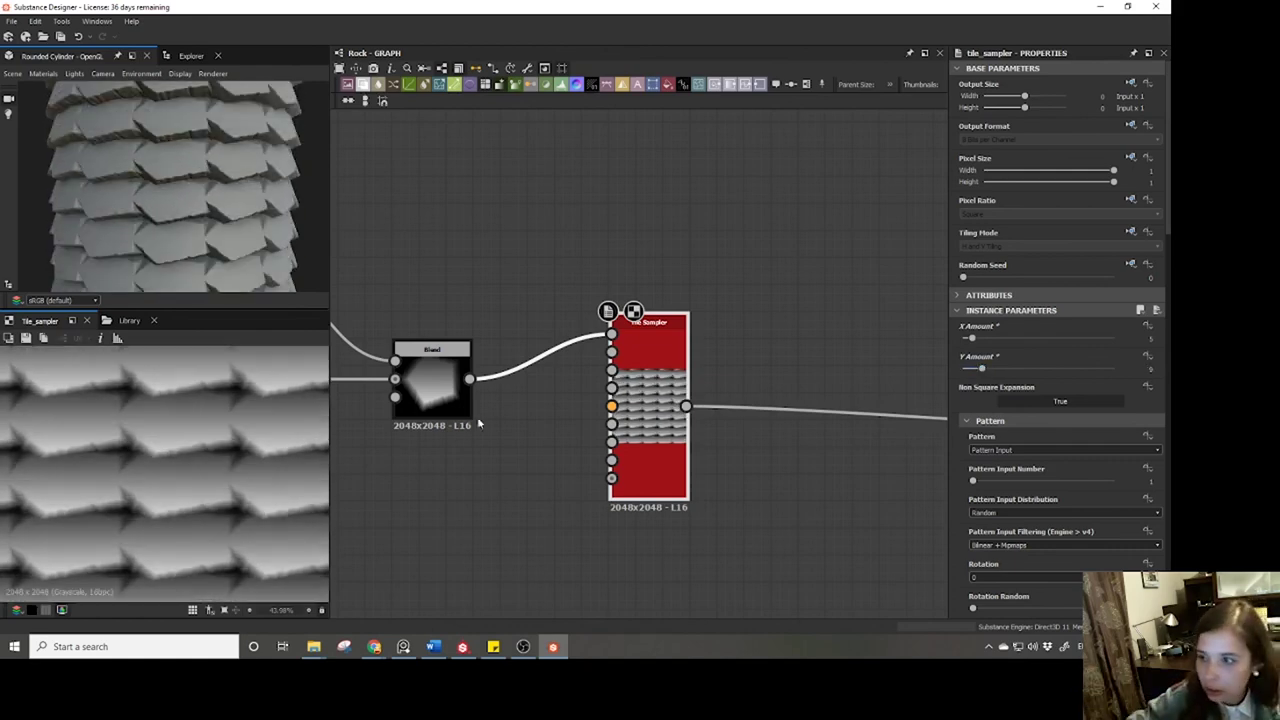
scroll(200, 470, down, 3)
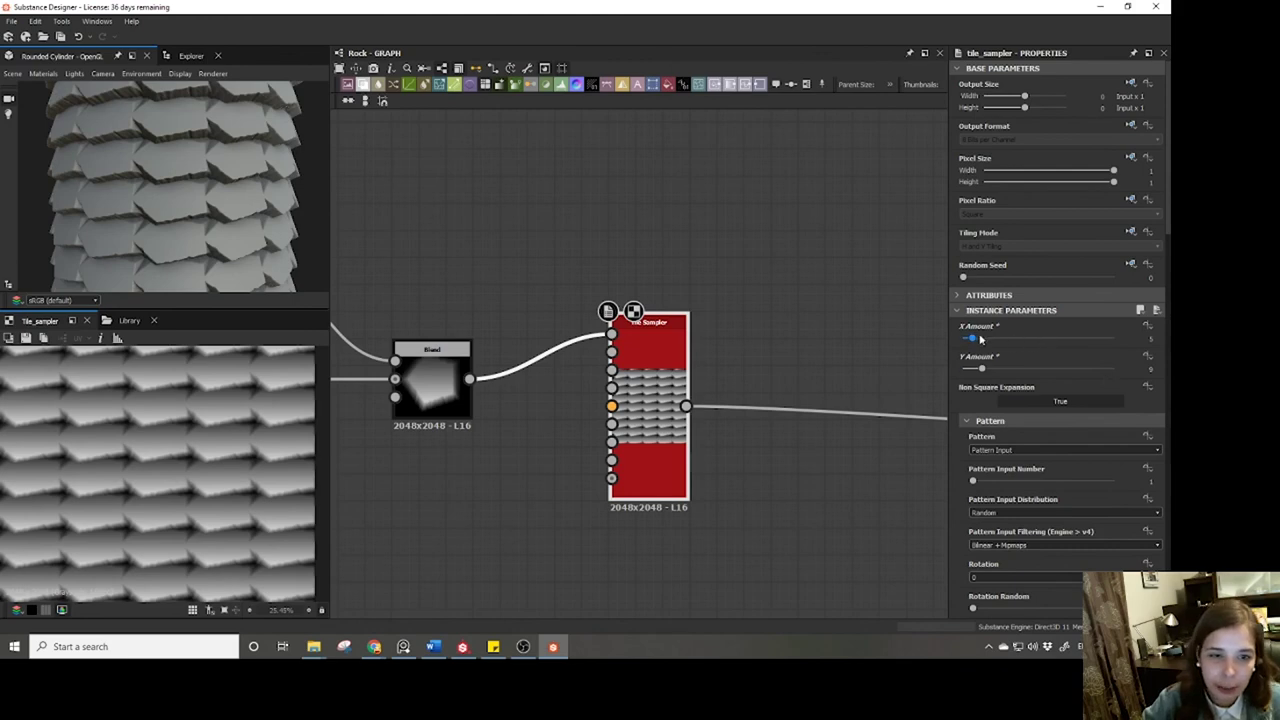
Set the Tile Sampler's Size Random to X 0.4 and Y 0.38, its Scale to 4.66, and its Scale Random to 0.54.
scroll(1060, 430, down, 3)
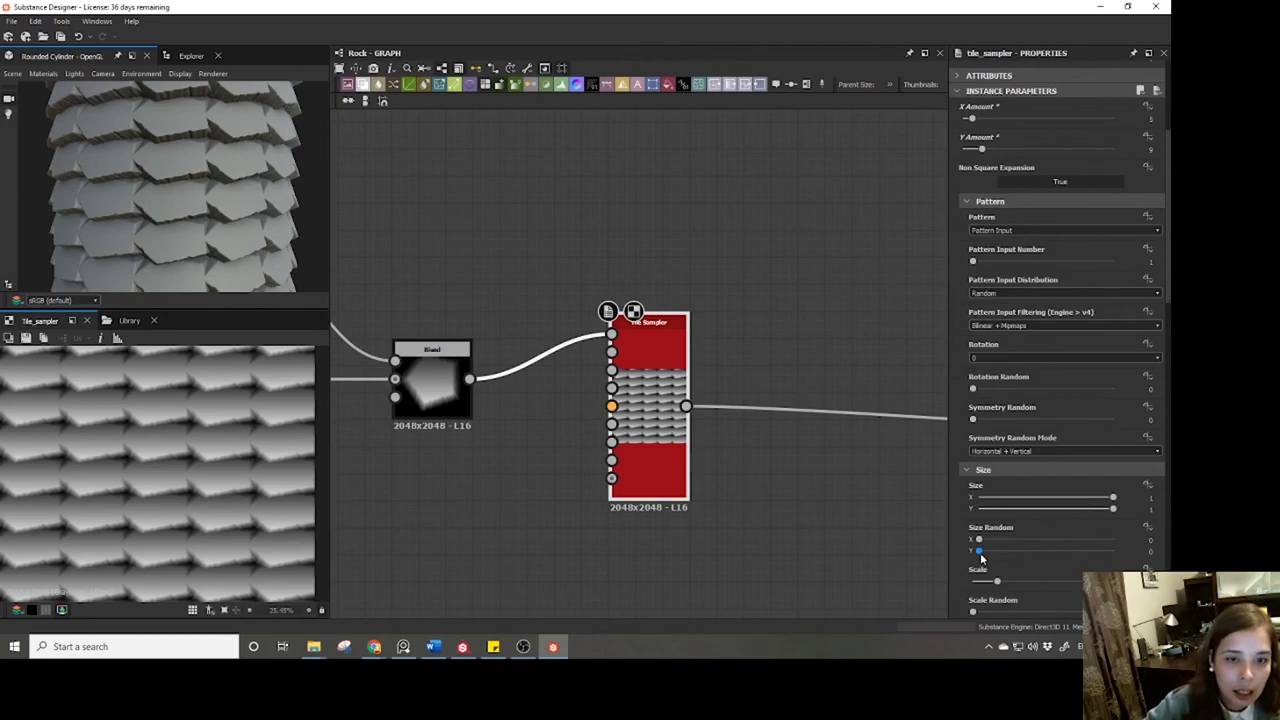
drag(980, 553, 1032, 541)
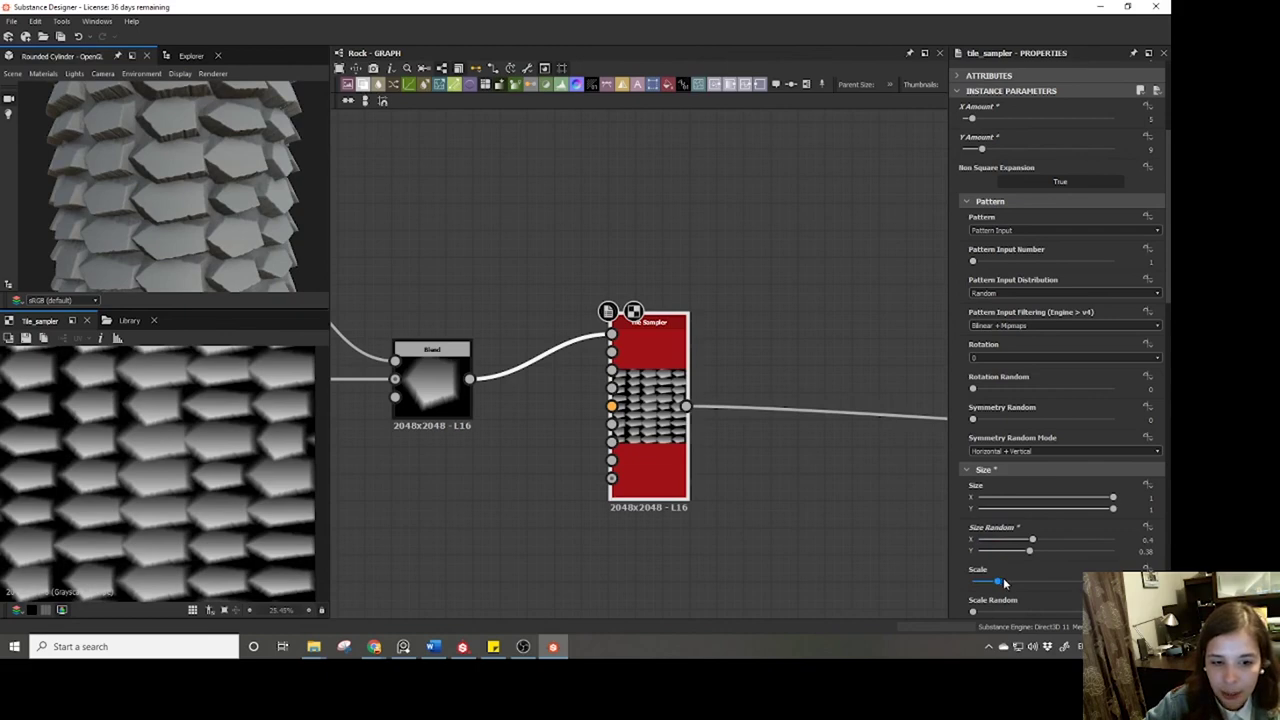
drag(1005, 583, 1021, 587)
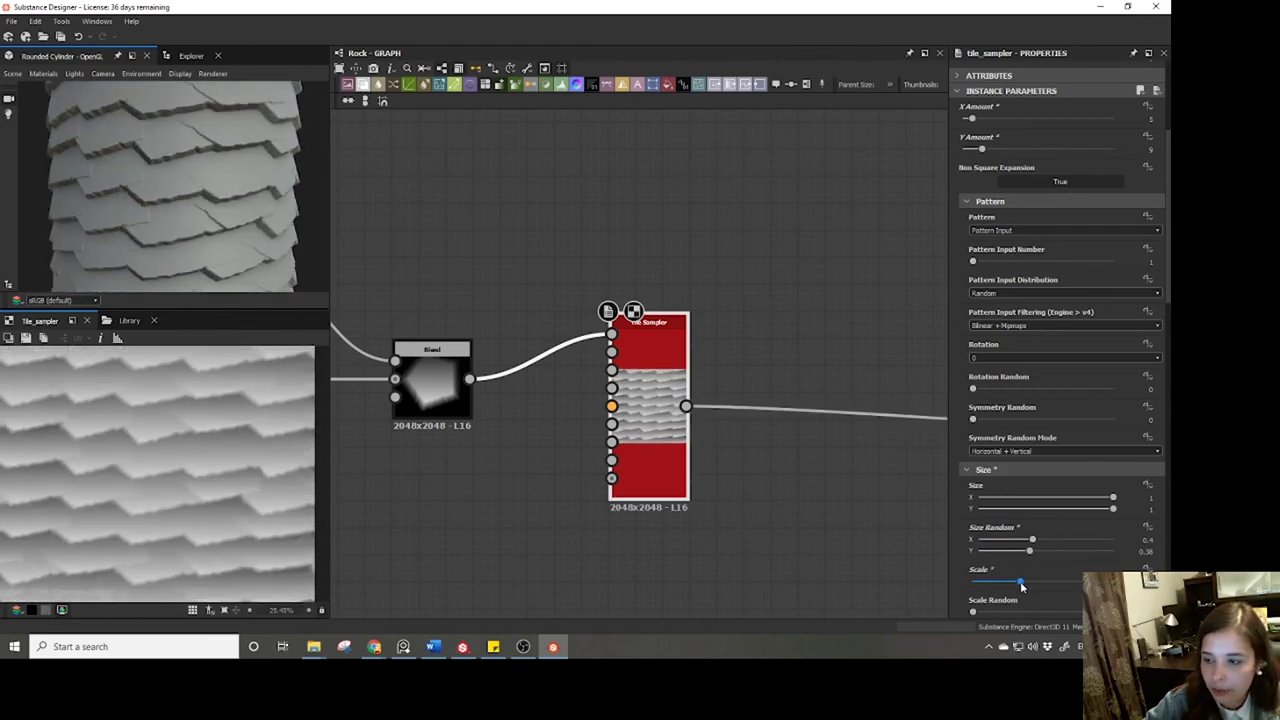
scroll(170, 522, down, 3)
scroll(1011, 540, down, 3)
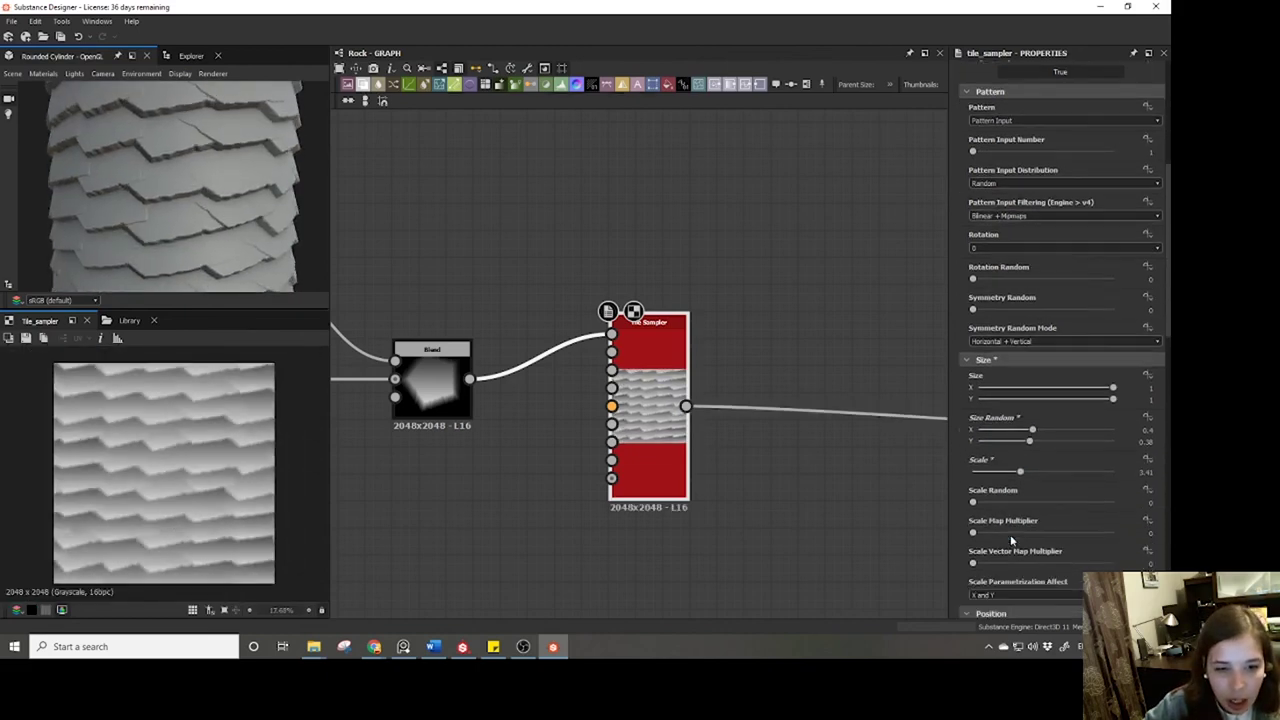
drag(973, 503, 1049, 504)
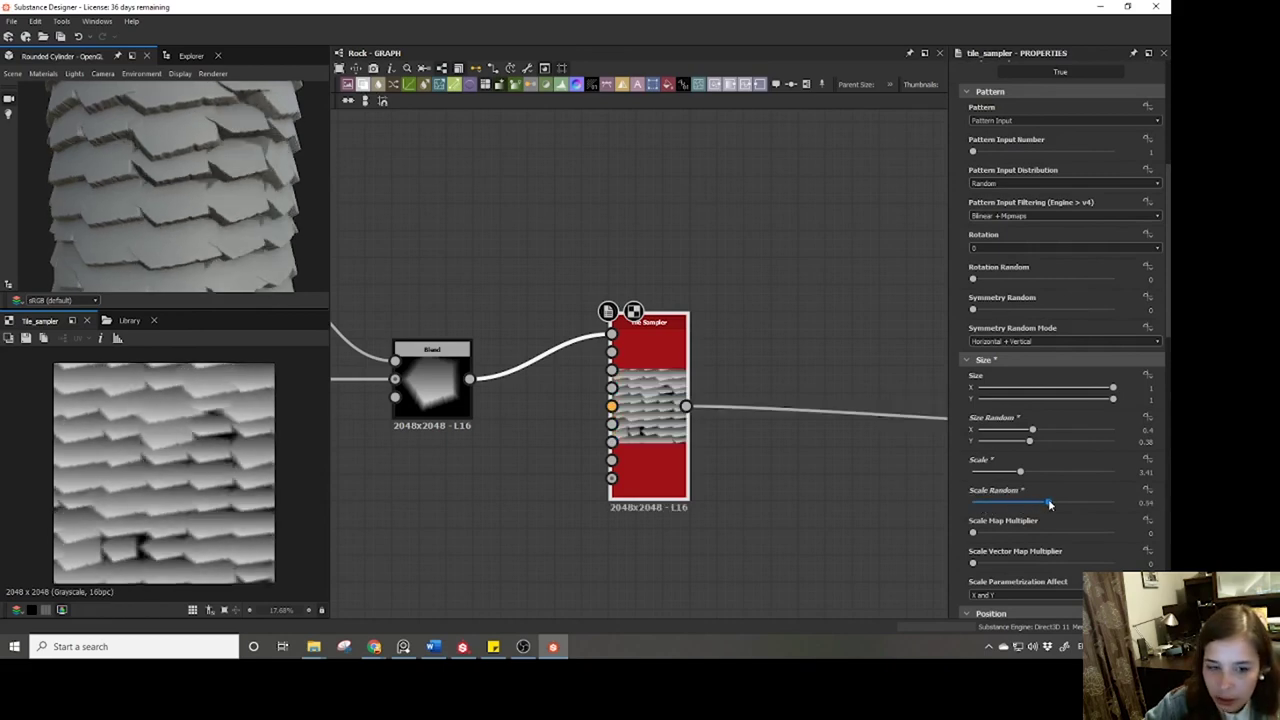
click(1038, 471)
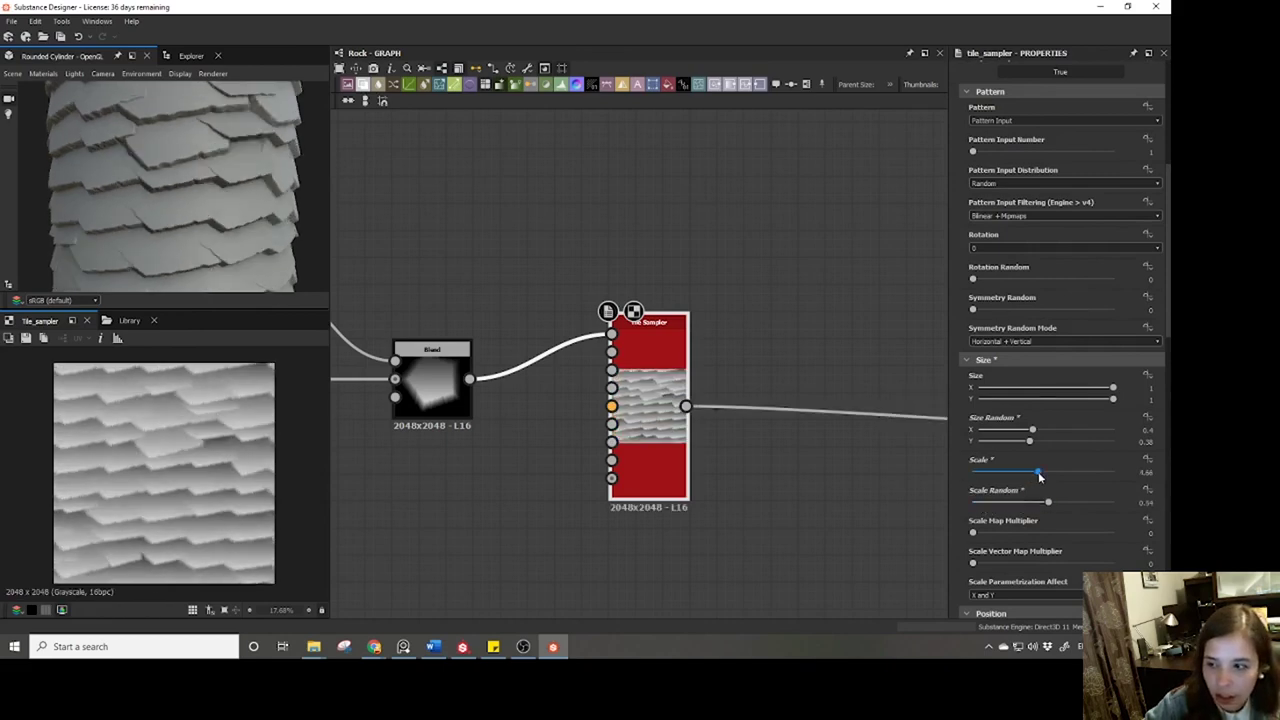
scroll(1049, 555, down, 4)
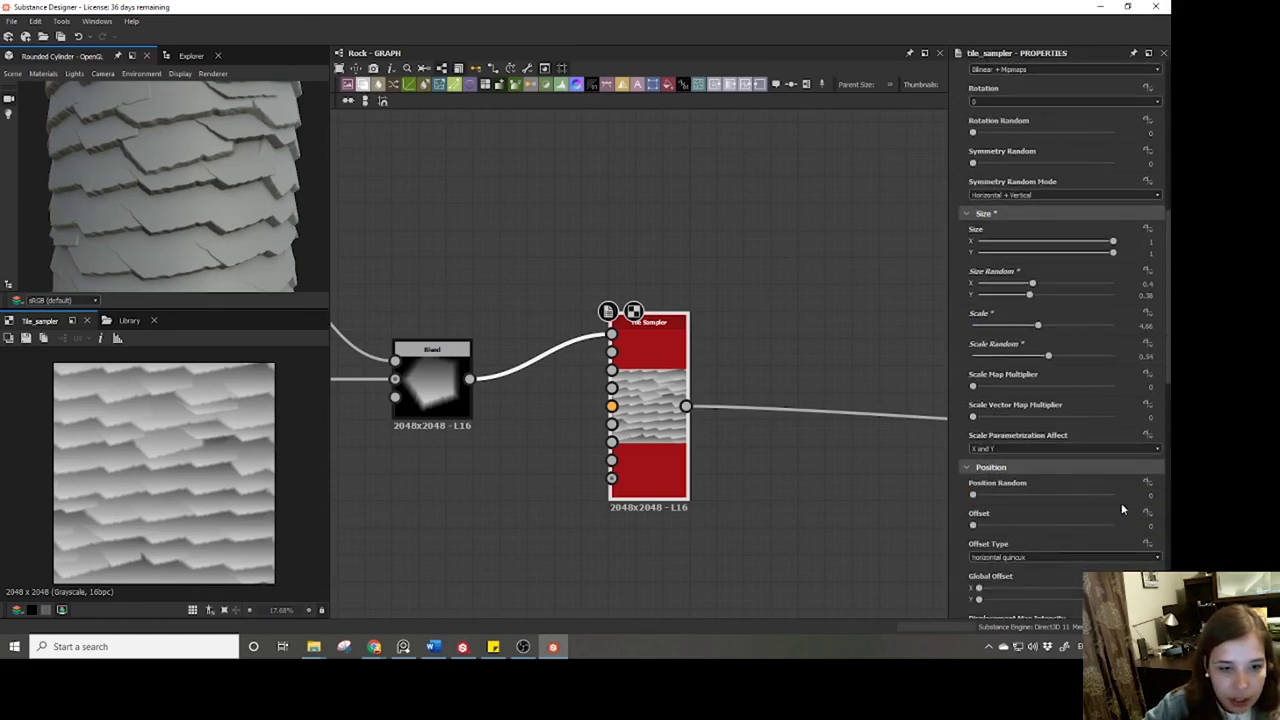
Set the Tile Sampler's Position Random to 0.1 and its Offset to 0.5.
drag(974, 494, 983, 492)
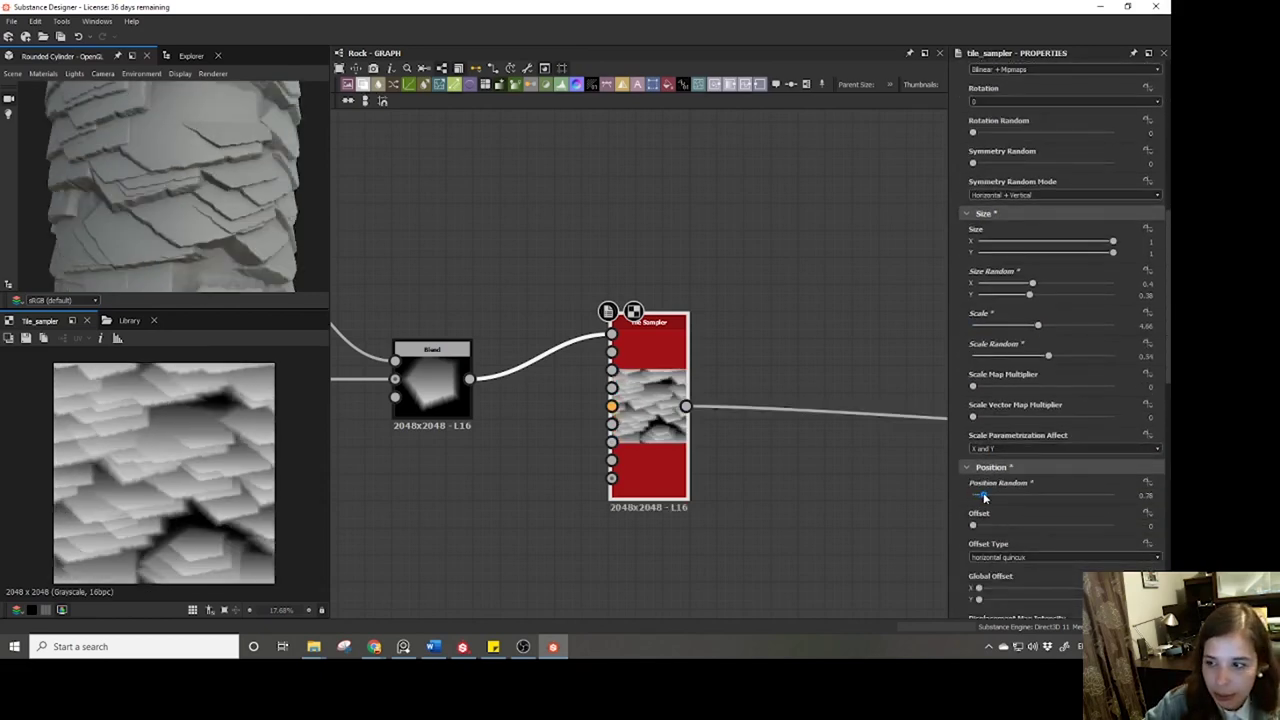
click(1145, 494)
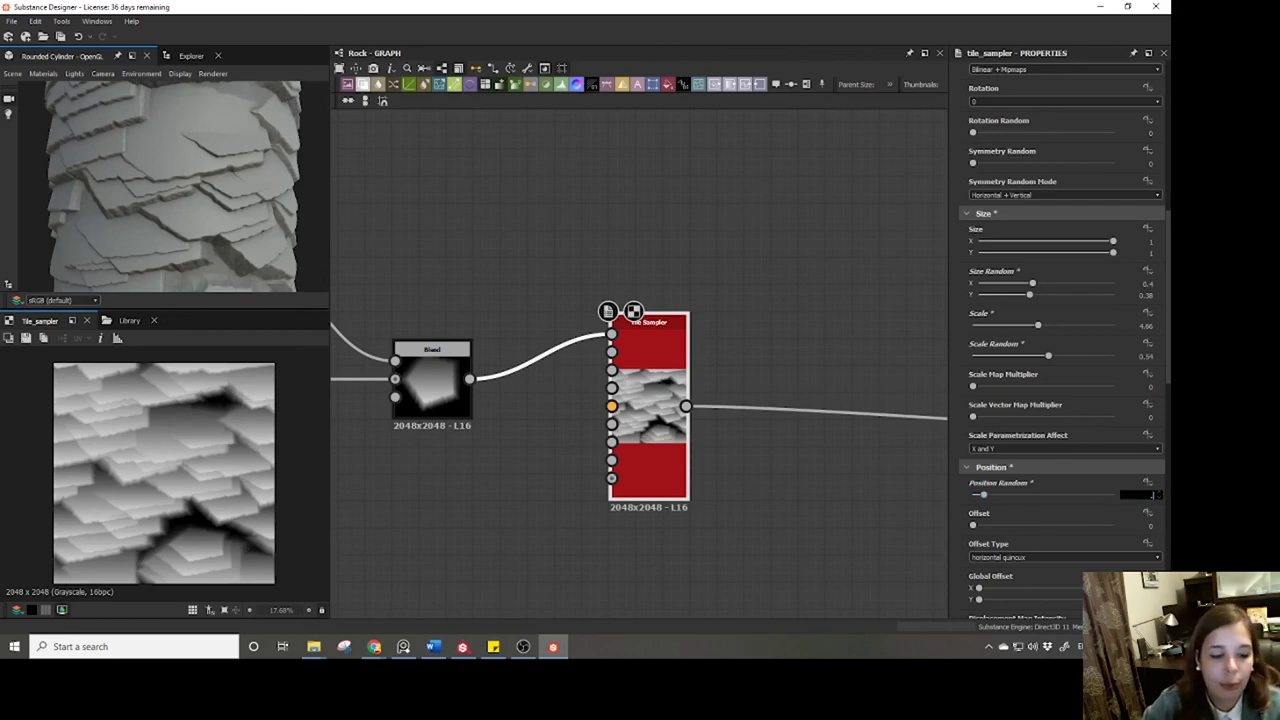
text(0.1)
key(Return)
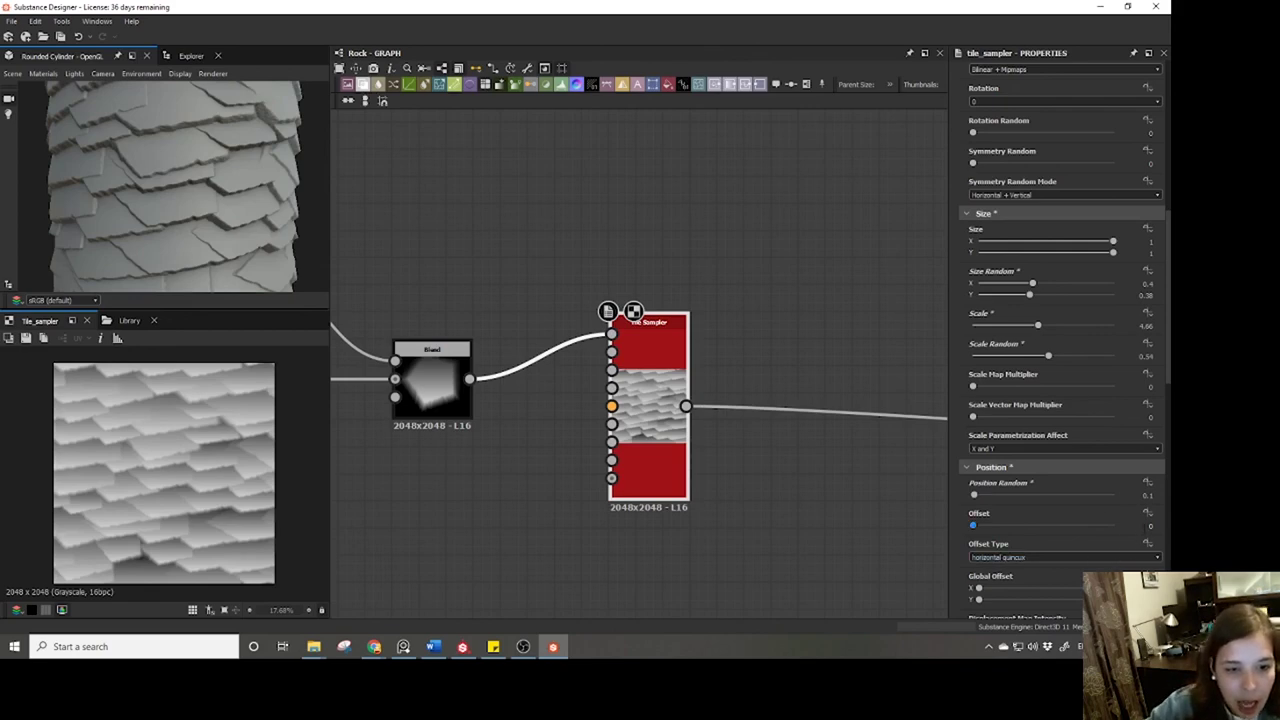
click(1146, 525)
text(0.5)
key(Return)
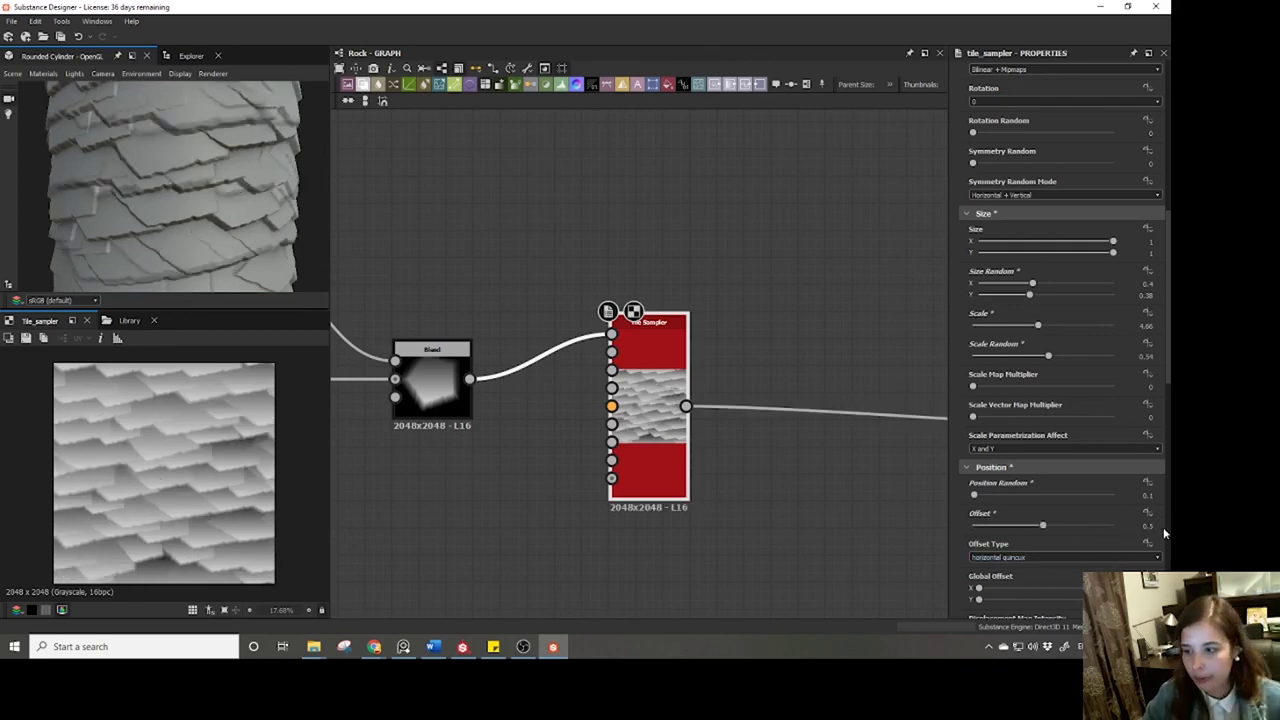
Raise the Tile Sampler's Rotation Random slightly to 0.04 so the tiles tilt unevenly.
scroll(1020, 567, down, 3)
scroll(1020, 567, down, 4)
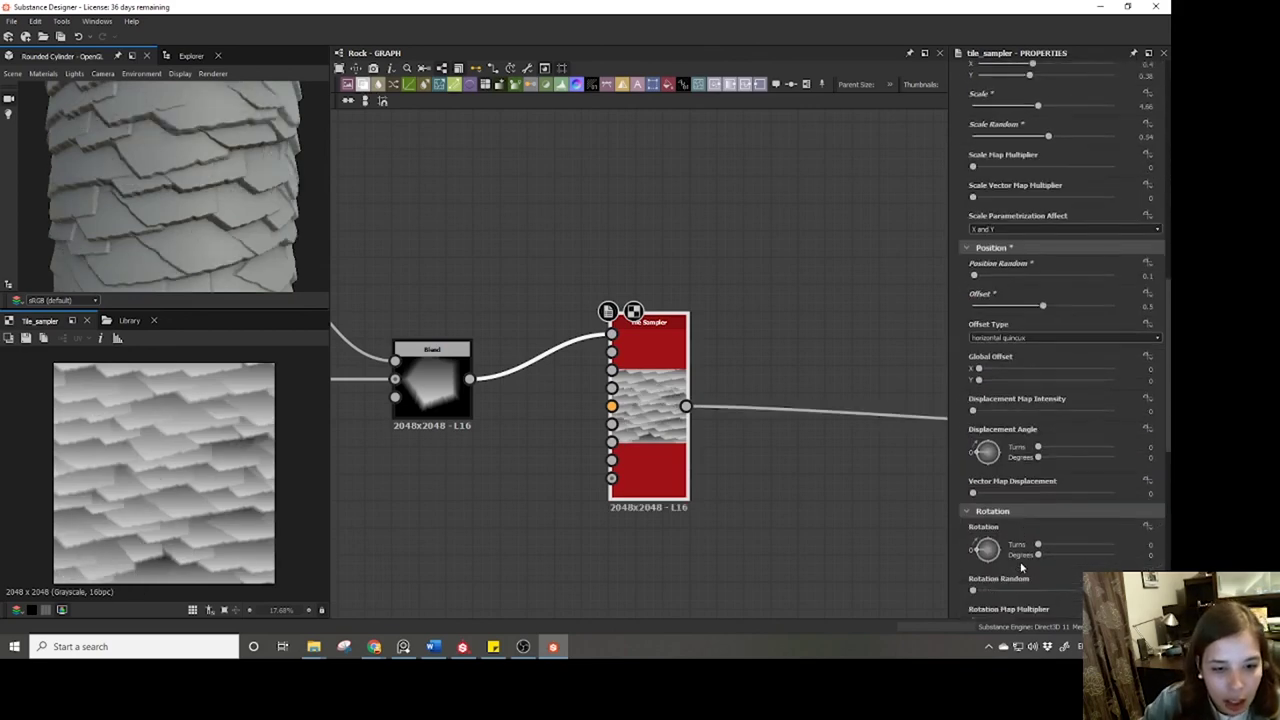
mouse_move(973, 554)
mouse_down()
mouse_move(1006, 556)
mouse_move(979, 556)
mouse_up()
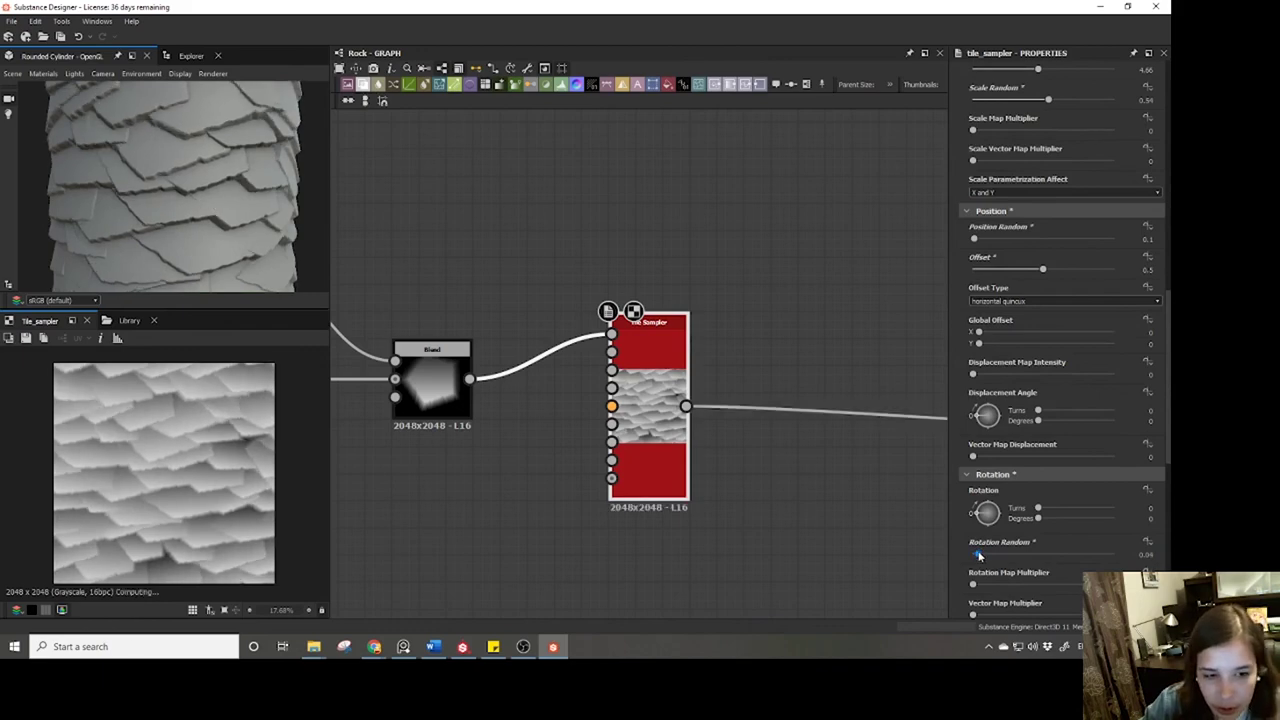
Set the Tile Sampler's Color Random to 1 and check the height variation on the whole 3D cylinder.
scroll(1010, 562, down, 5)
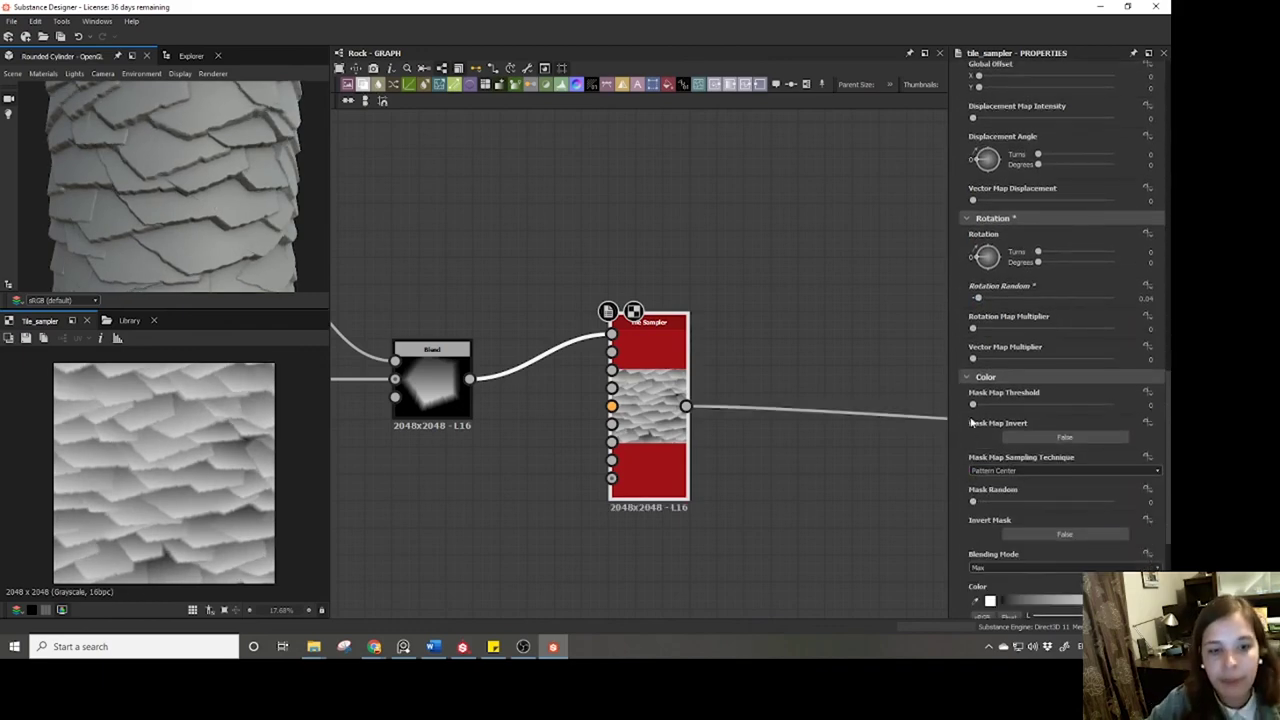
scroll(985, 440, down, 3)
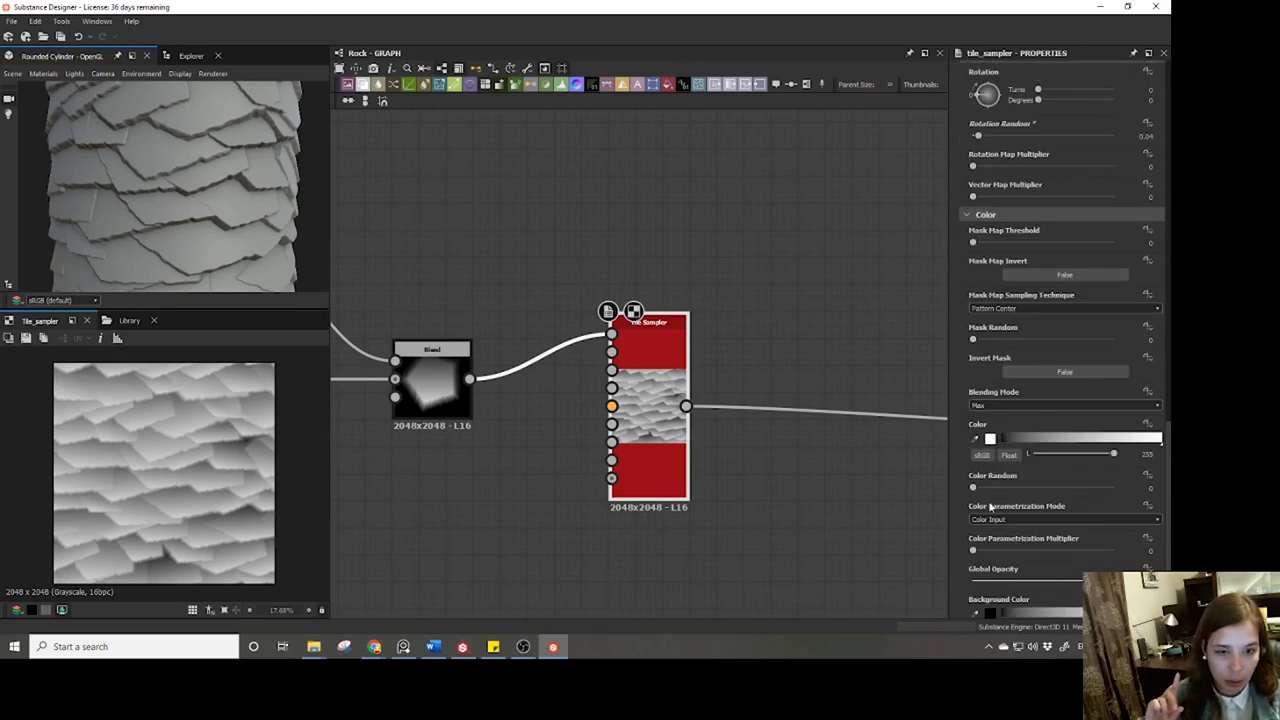
scroll(990, 507, down, 2)
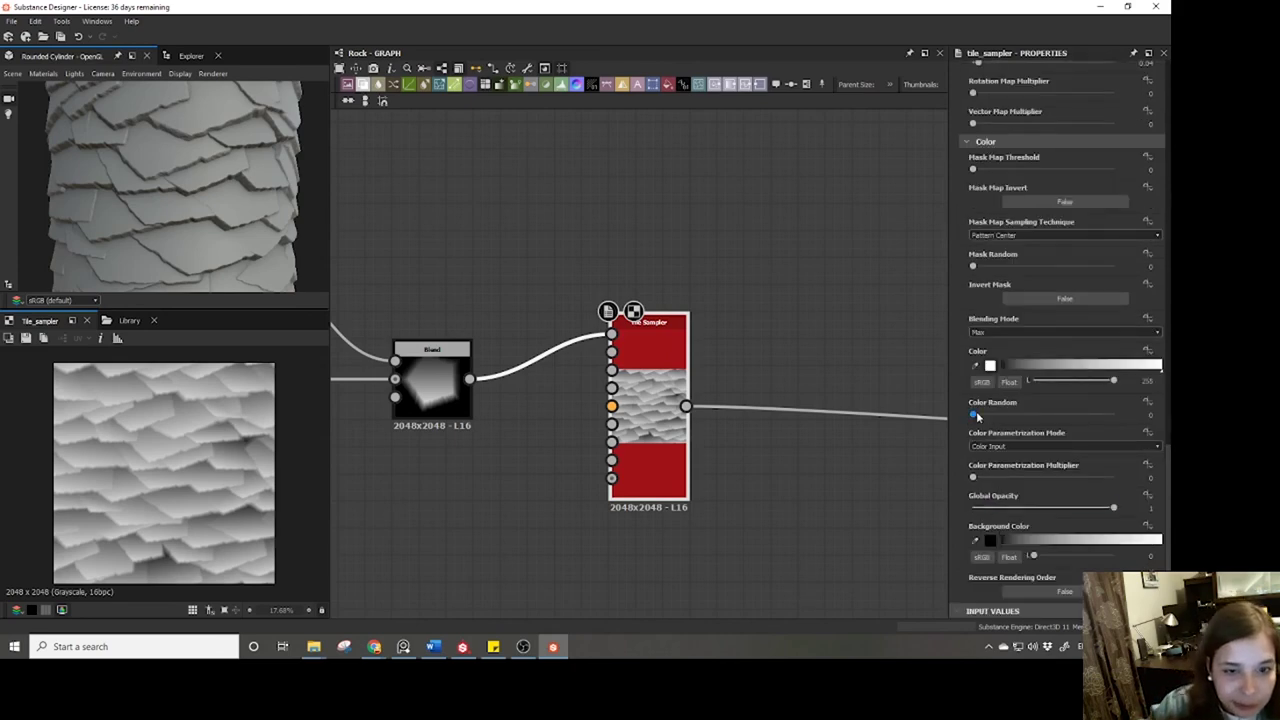
drag(977, 416, 1113, 414)
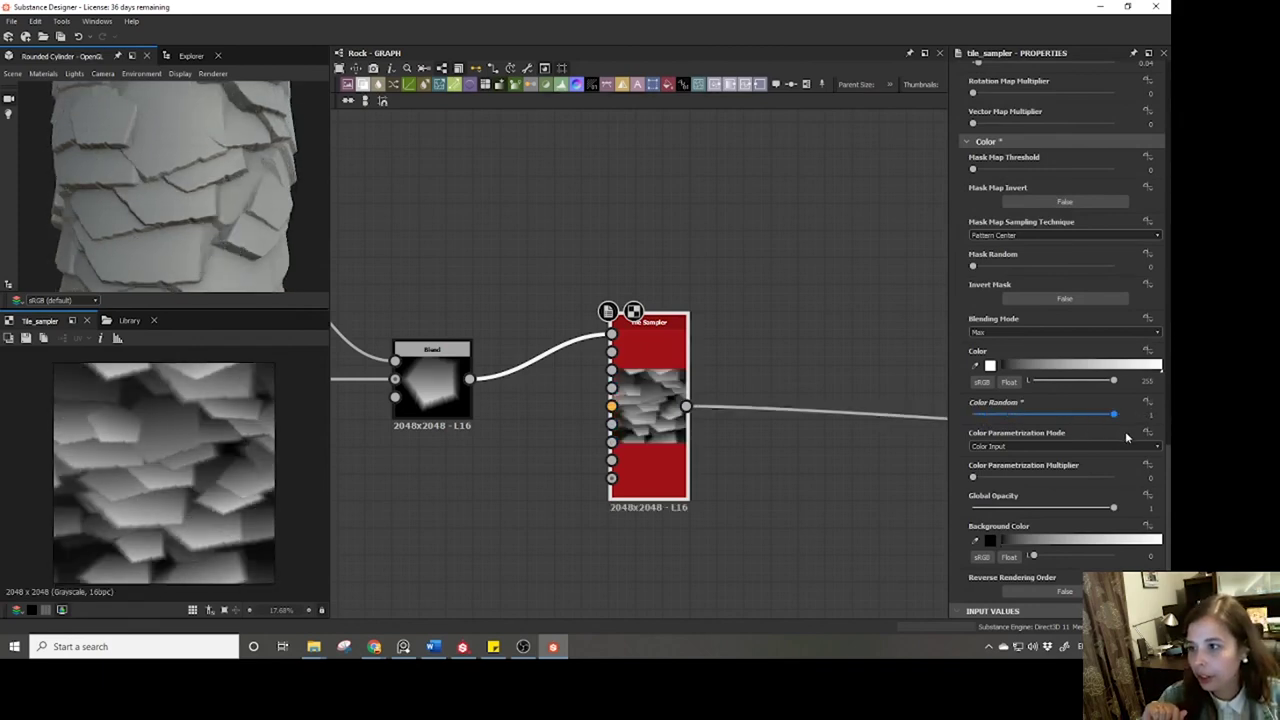
scroll(148, 199, down, 4)
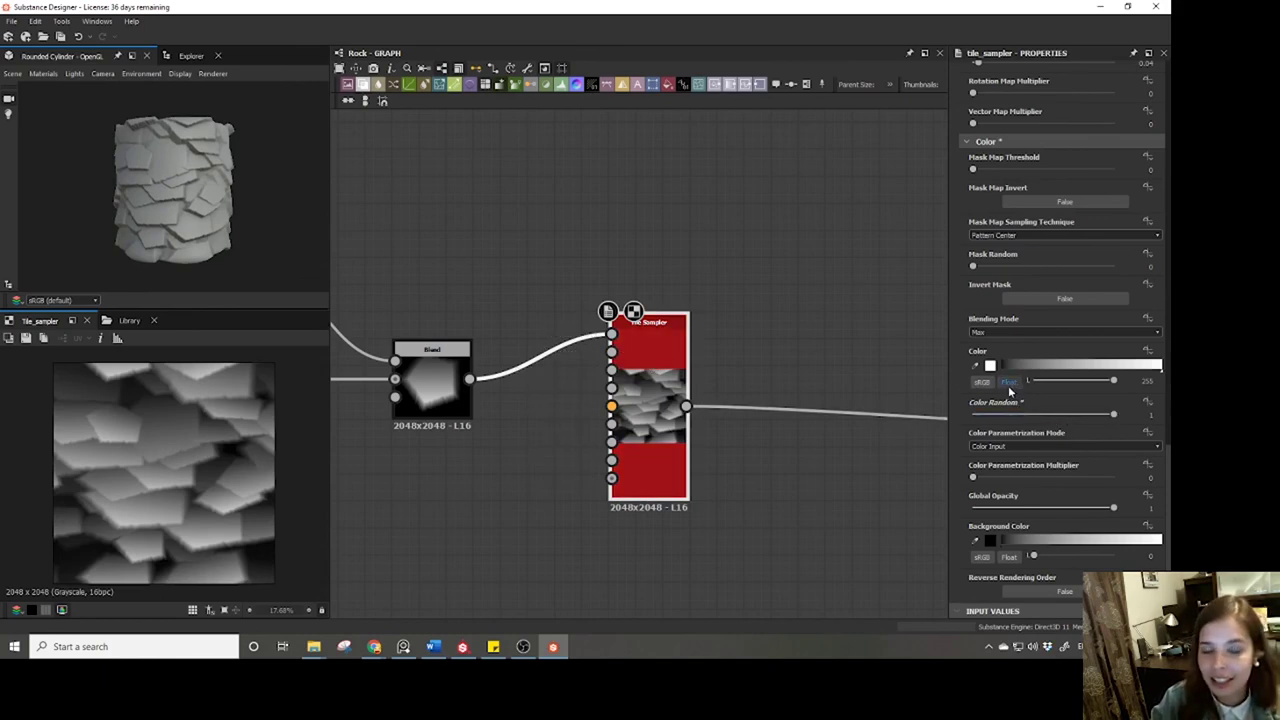
Rotate the Tile Sampler's tiles by 23 degrees and inspect the slanted stones on the 3D cylinder.
scroll(995, 405, up, 1)
scroll(995, 405, up, 1)
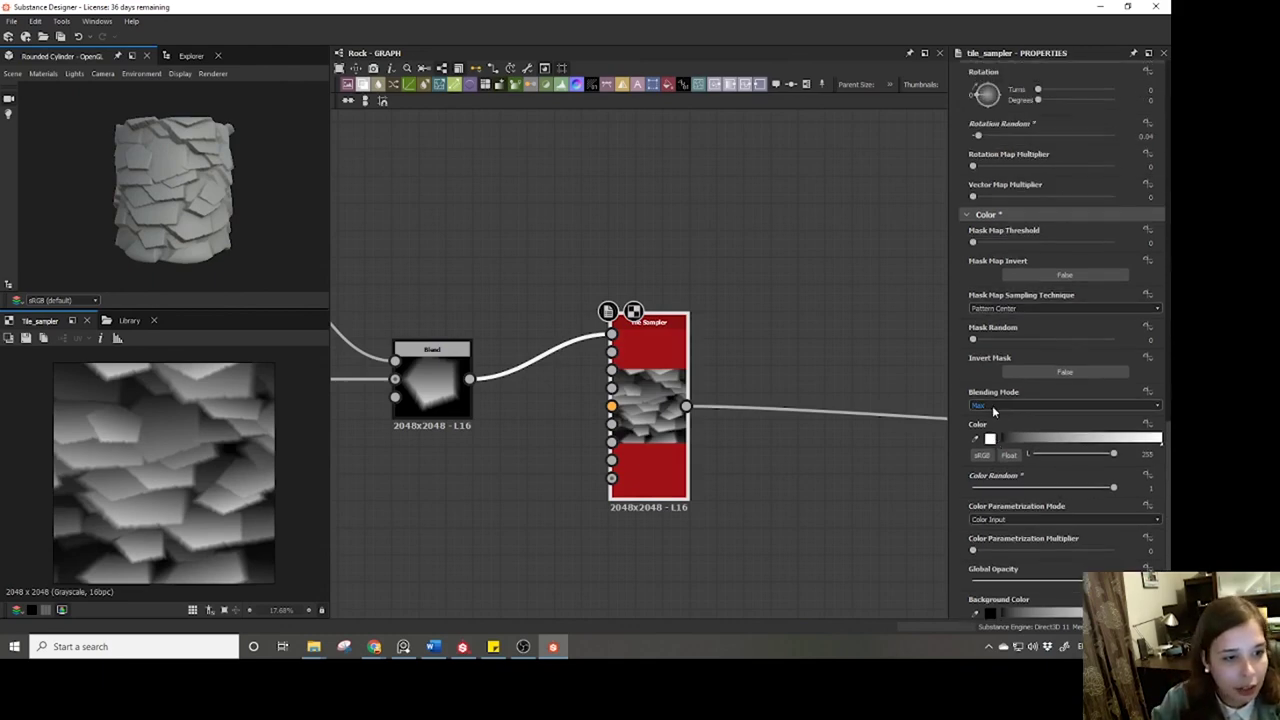
scroll(991, 407, up, 1)
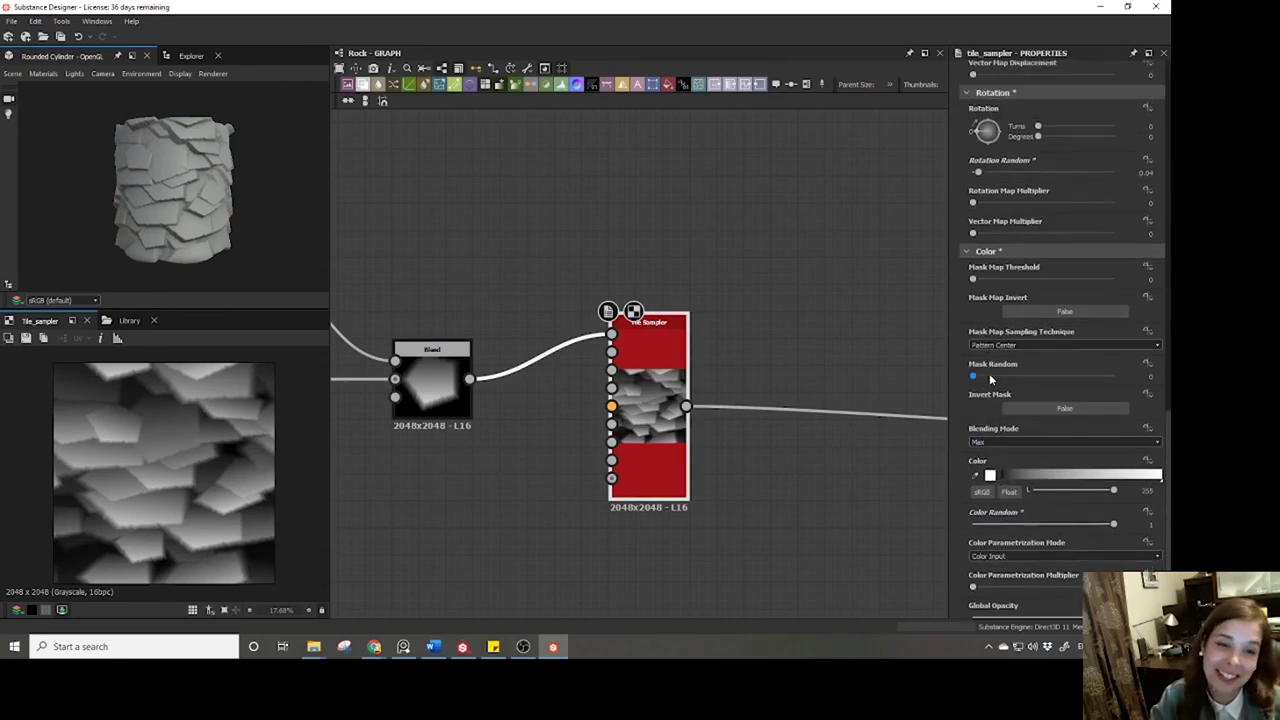
scroll(975, 290, up, 2)
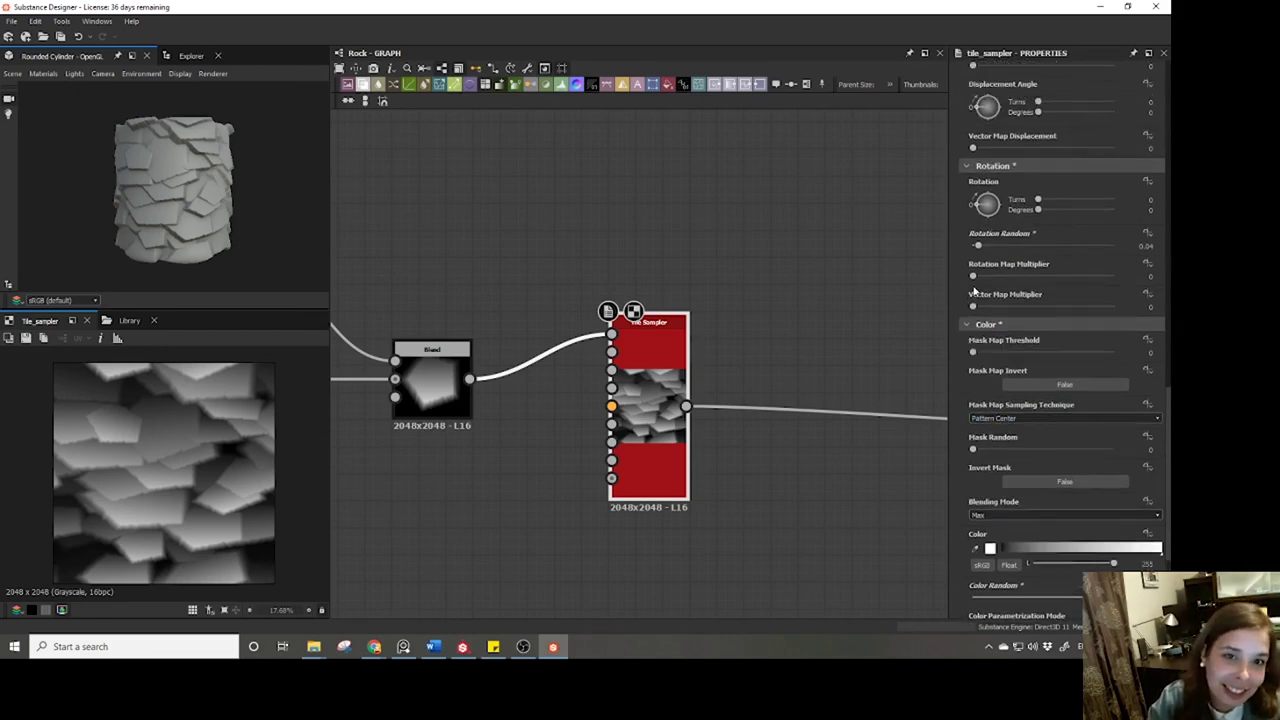
scroll(975, 290, up, 13)
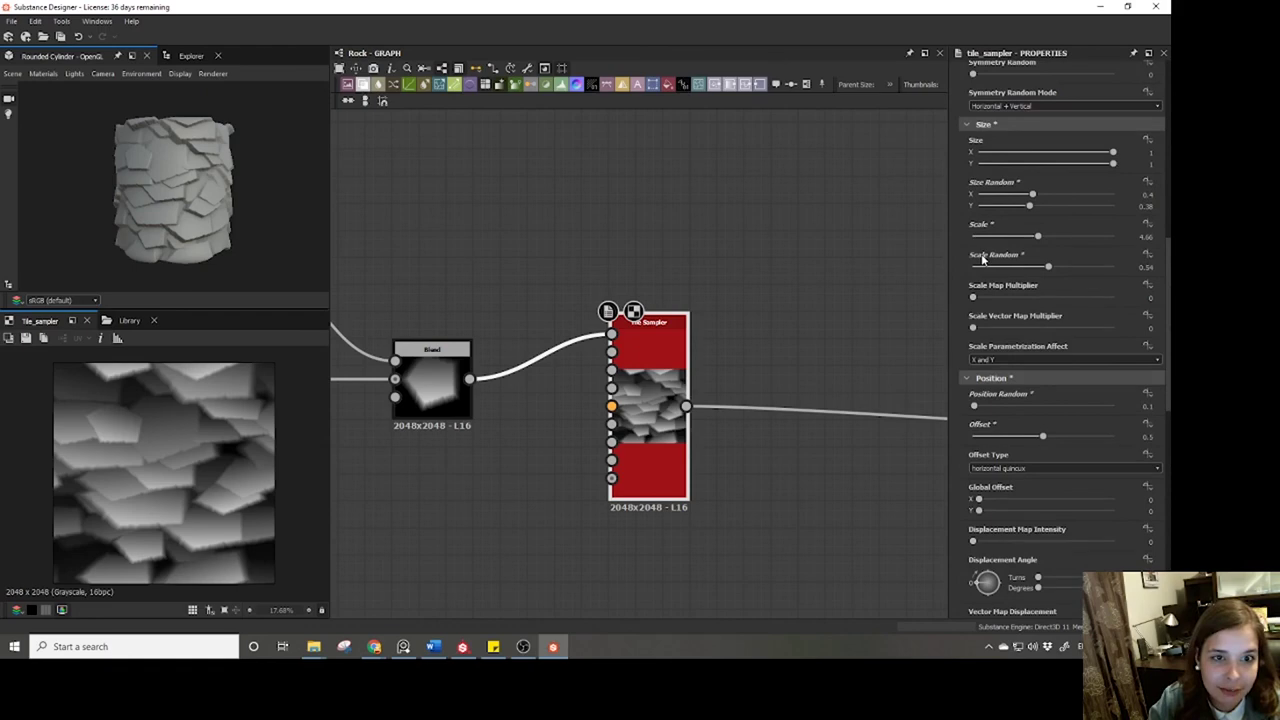
scroll(994, 428, down, 10)
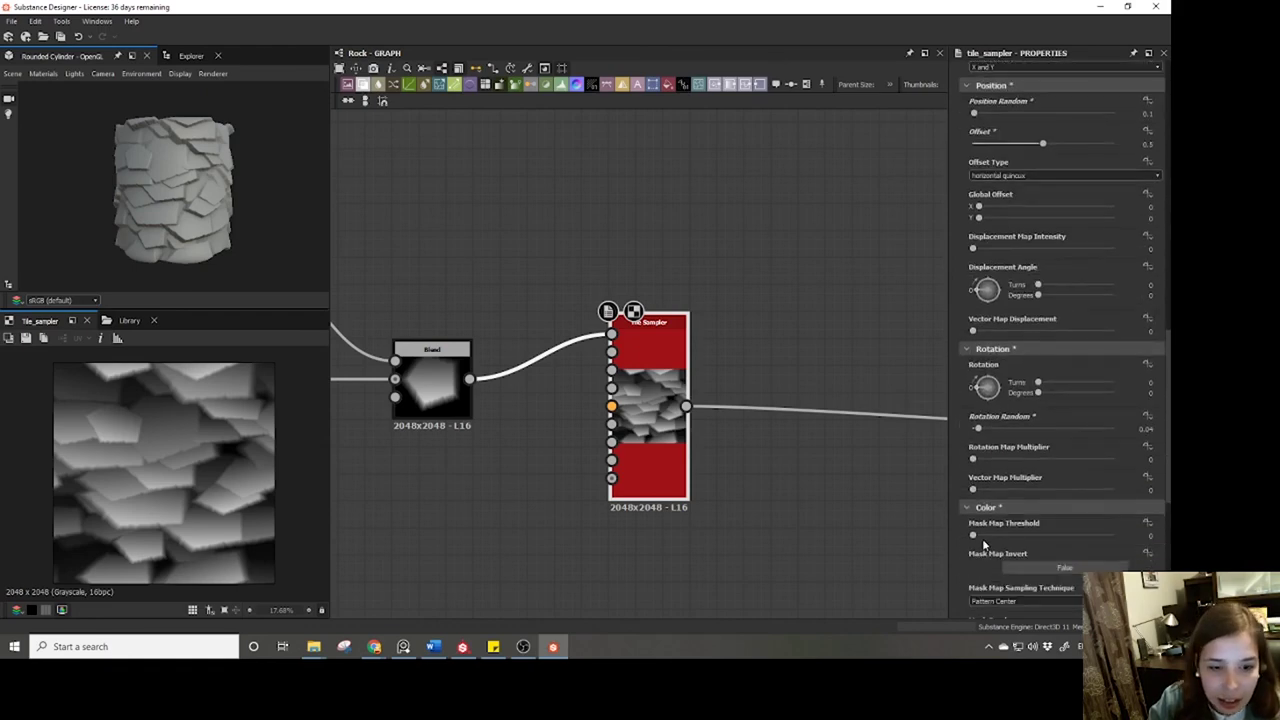
drag(980, 314, 968, 312)
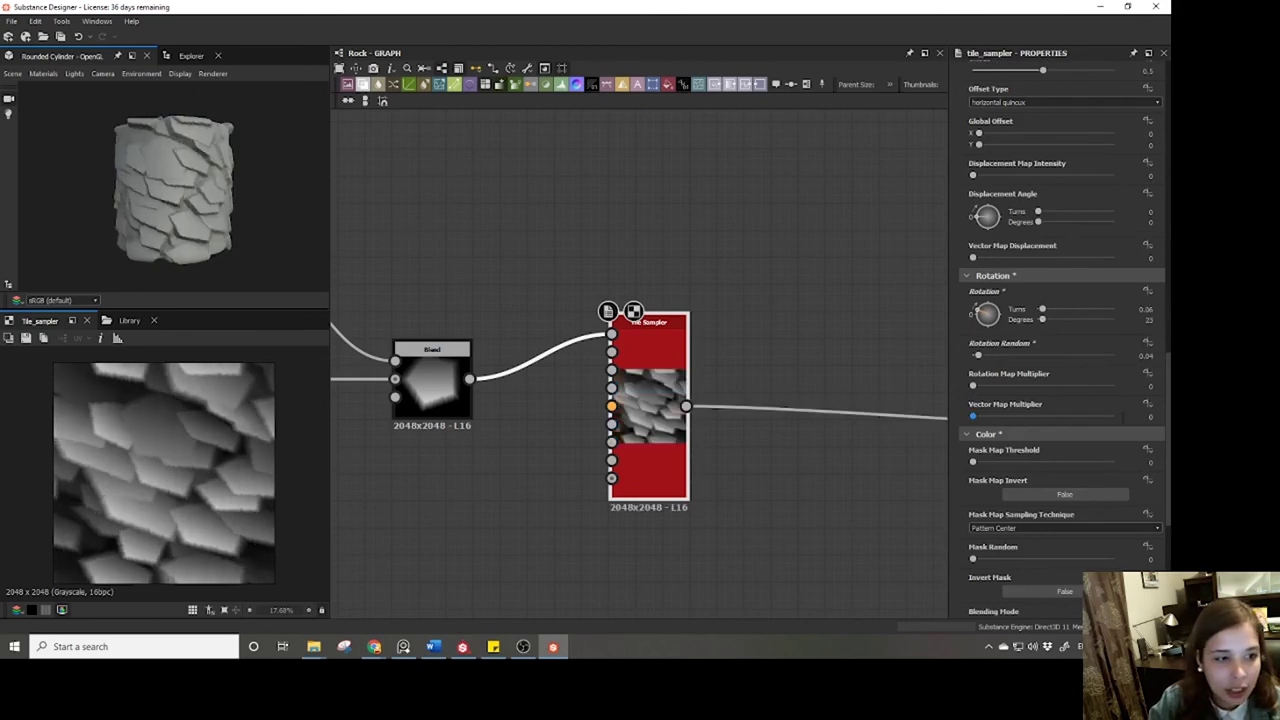
drag(195, 195, 160, 206)
Increase the Tile Sampler's Y Amount to 14.
scroll(1030, 245, up, 4)
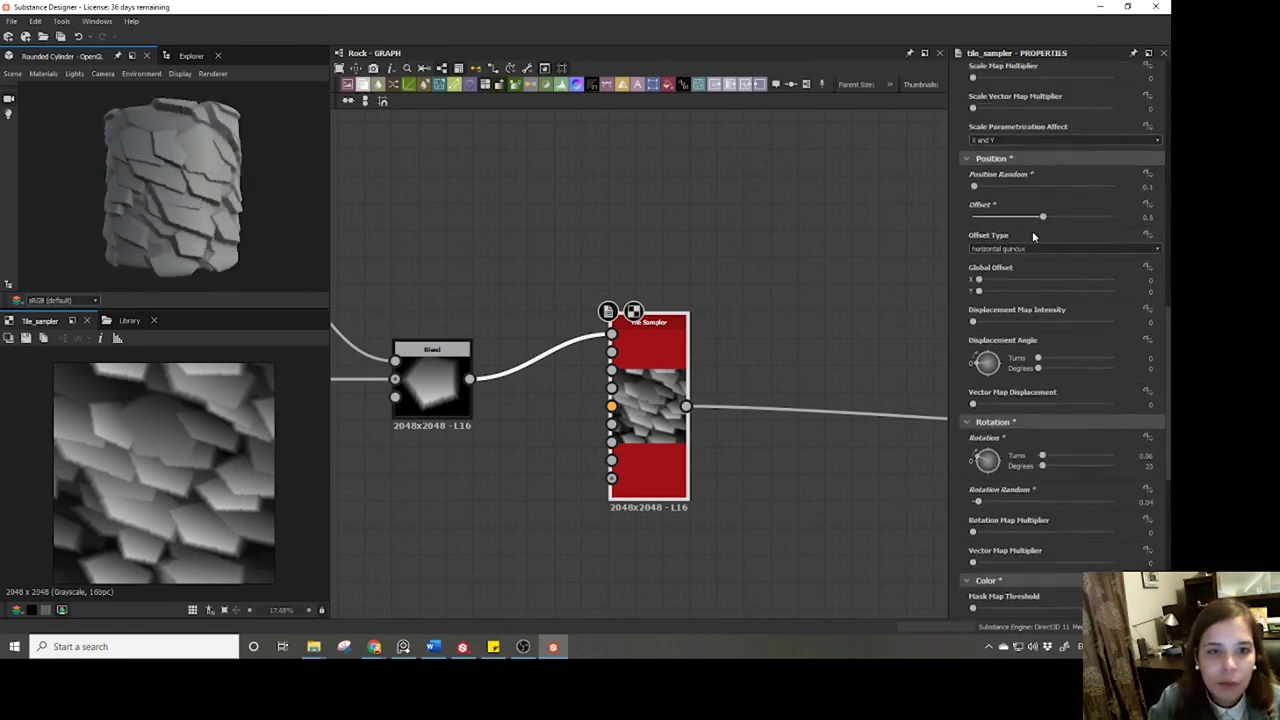
scroll(1020, 230, up, 8)
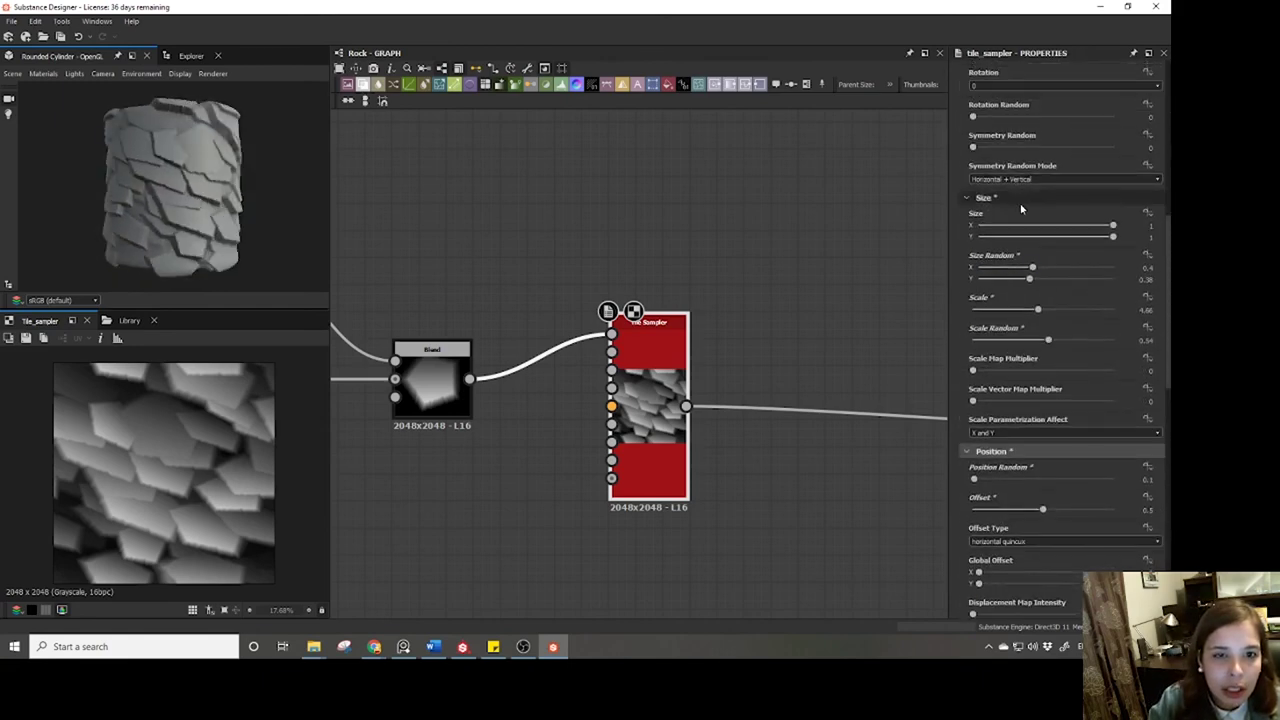
scroll(1000, 300, up, 6)
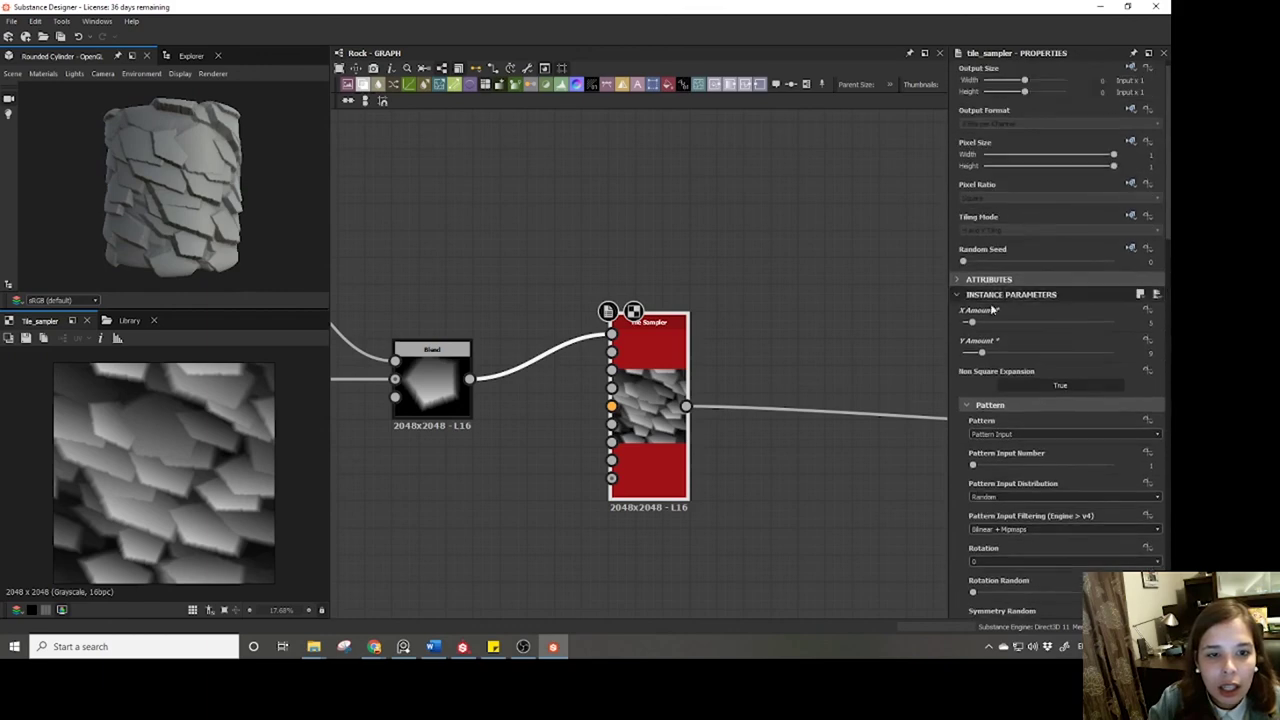
drag(985, 355, 995, 355)
Set the Tile Sampler's Size Random to X 0.18 and Y 0.54, and its Scale to 6.42.
scroll(1024, 466, down, 12)
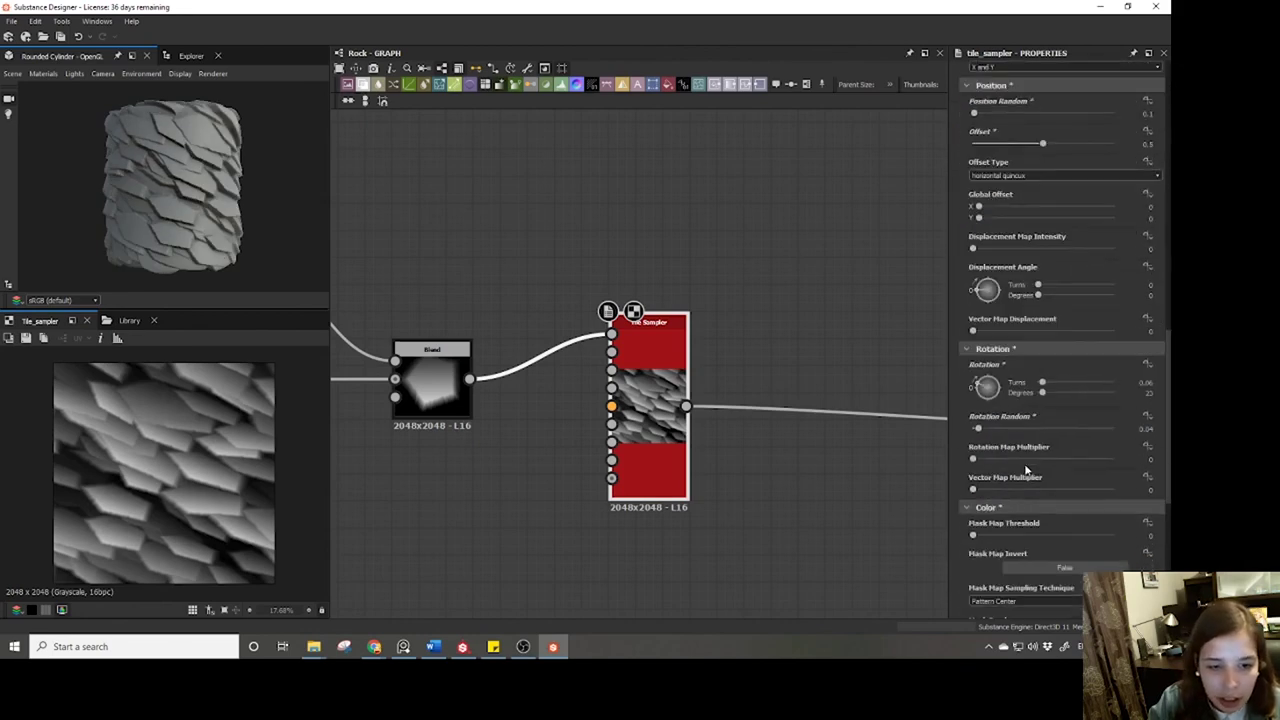
scroll(1025, 469, down, 2)
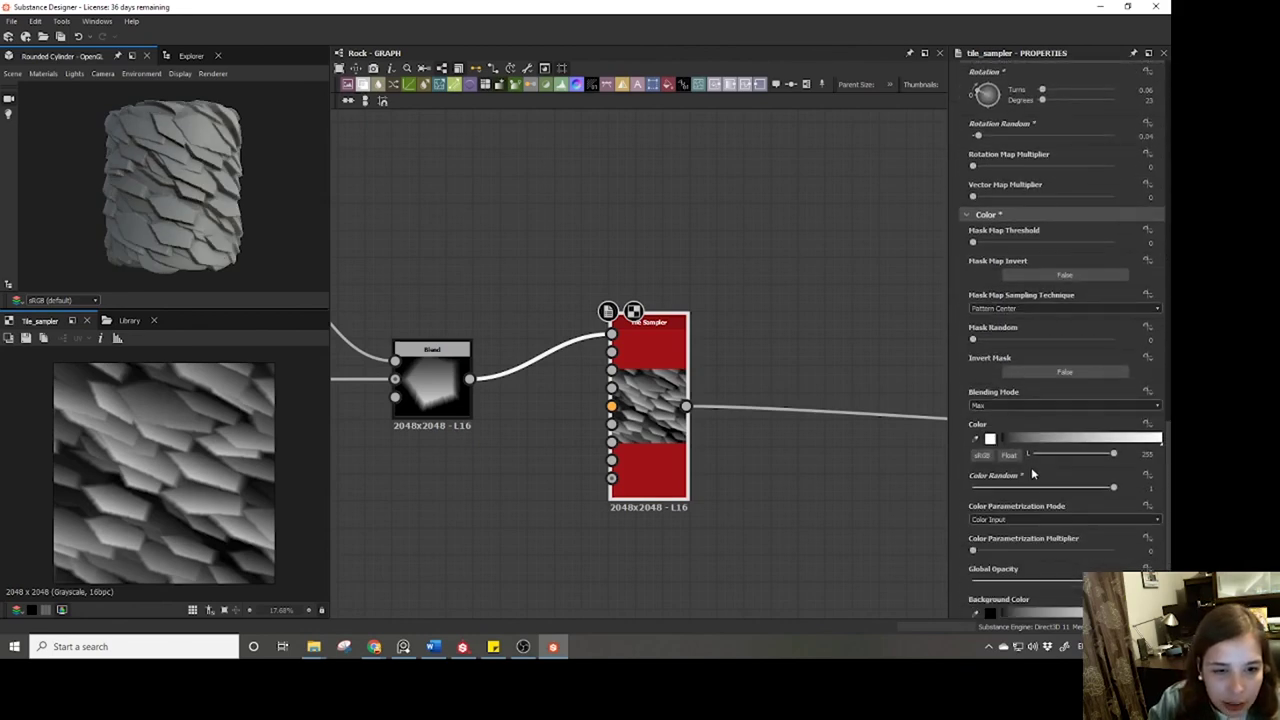
scroll(1050, 475, up, 11)
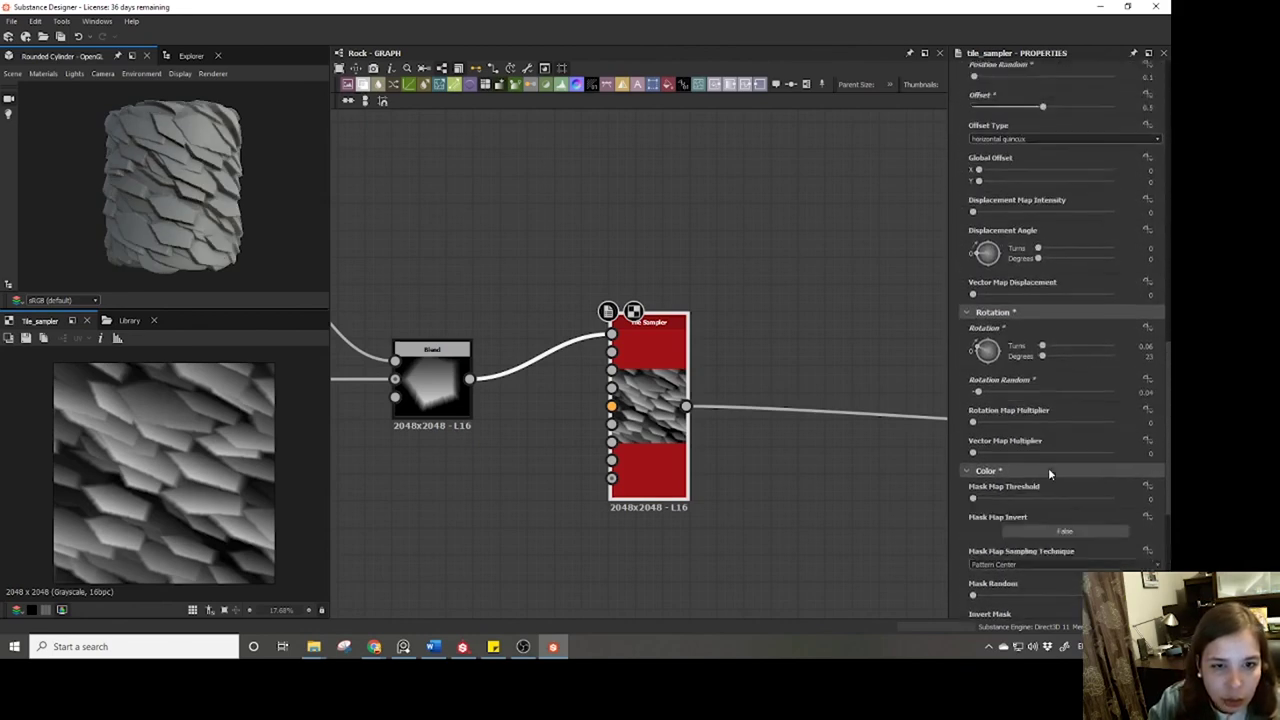
scroll(1048, 474, up, 8)
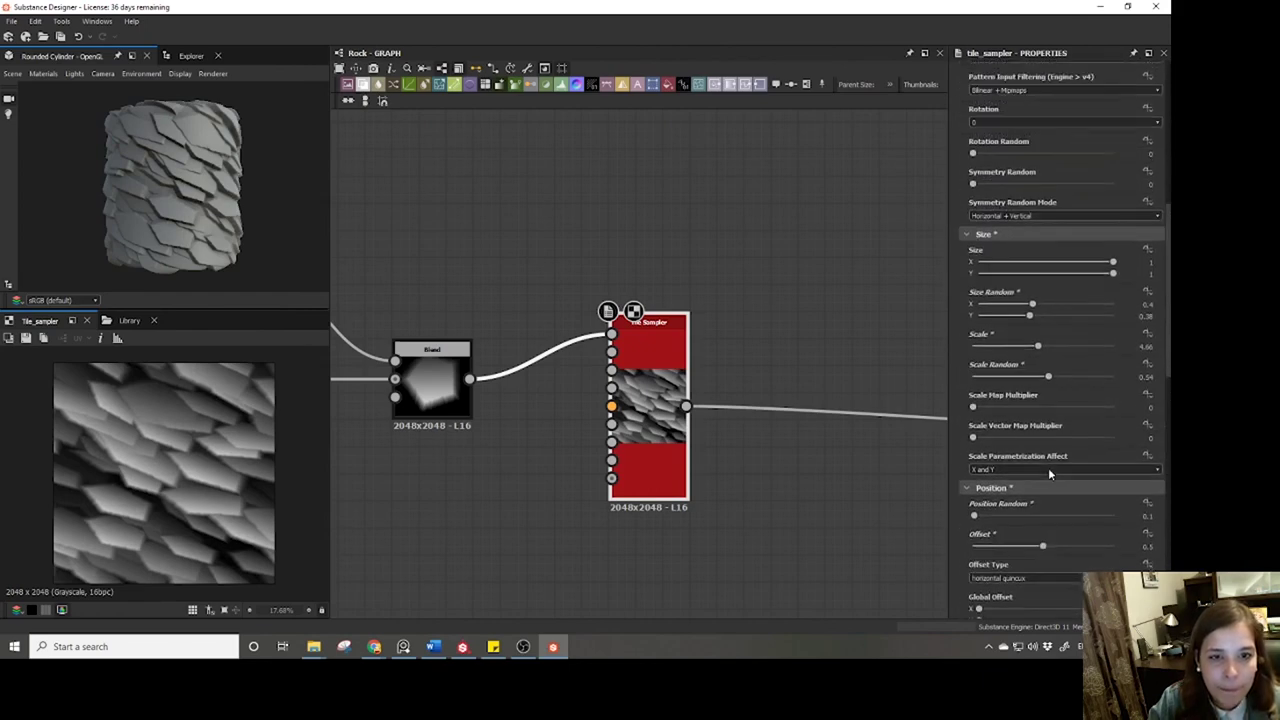
scroll(1028, 358, up, 1)
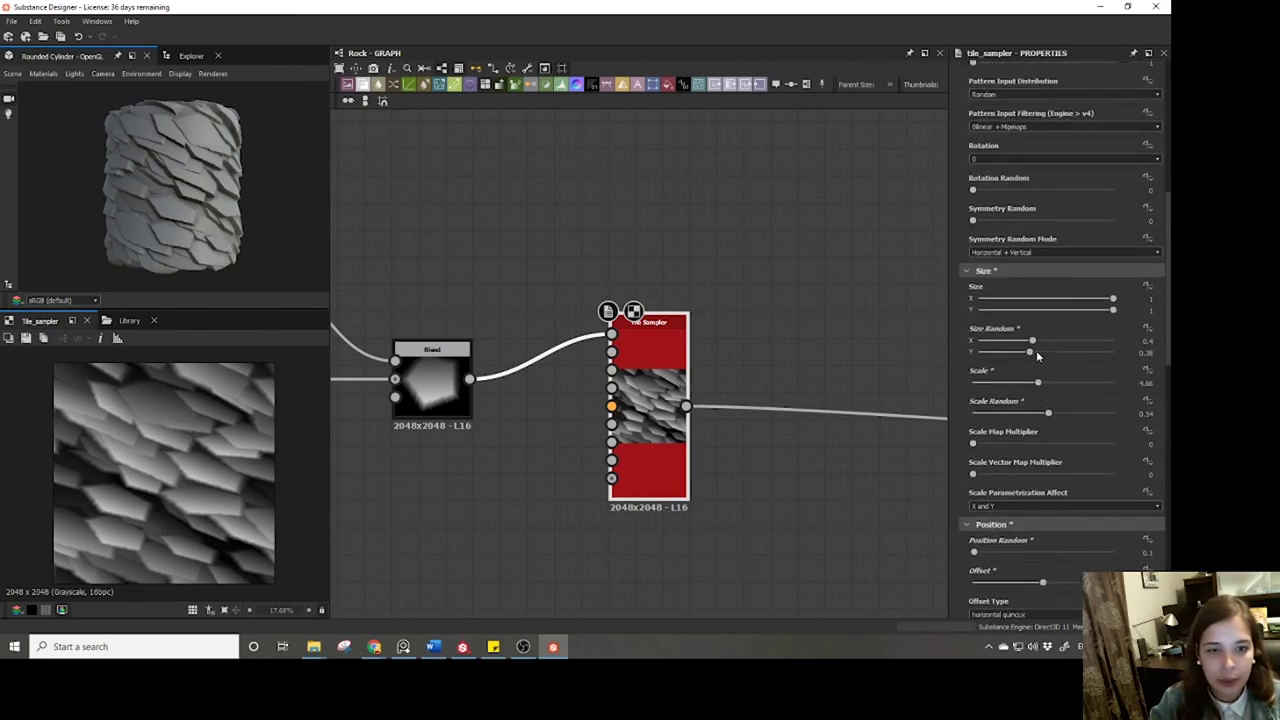
drag(1034, 351, 1002, 342)
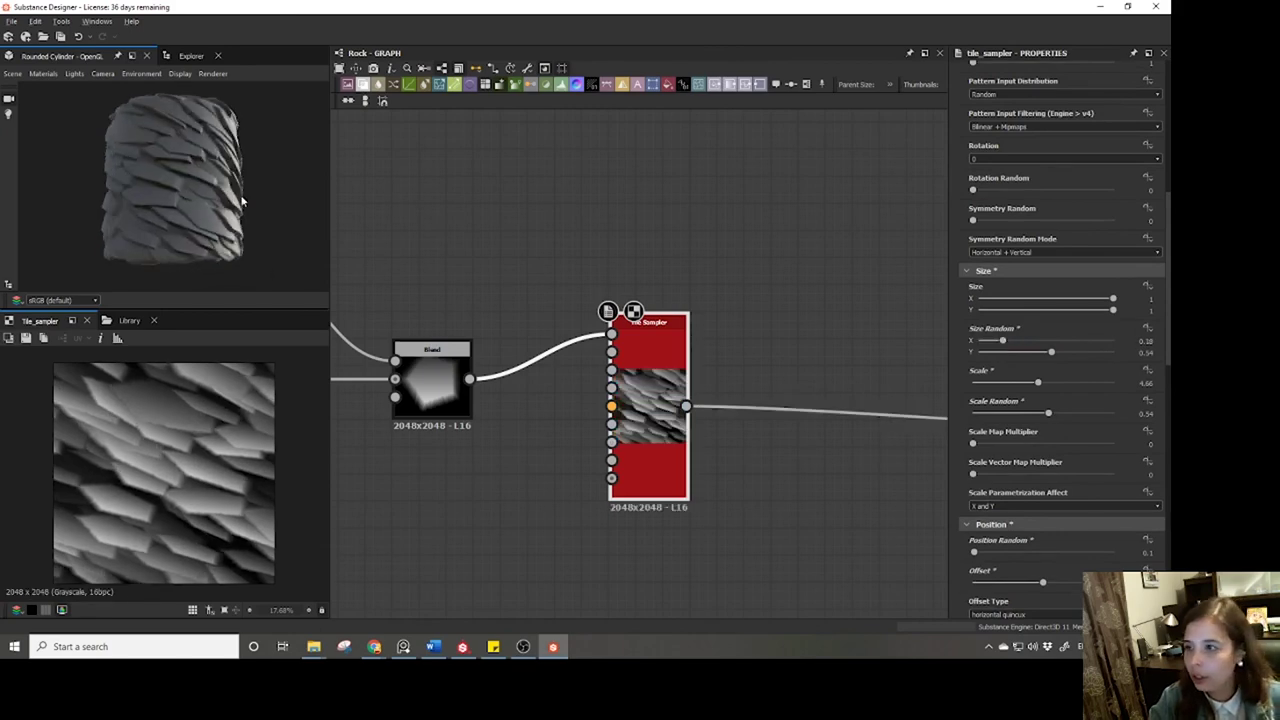
mouse_move(241, 201)
mouse_down()
mouse_move(197, 220)
mouse_move(221, 211)
mouse_up()
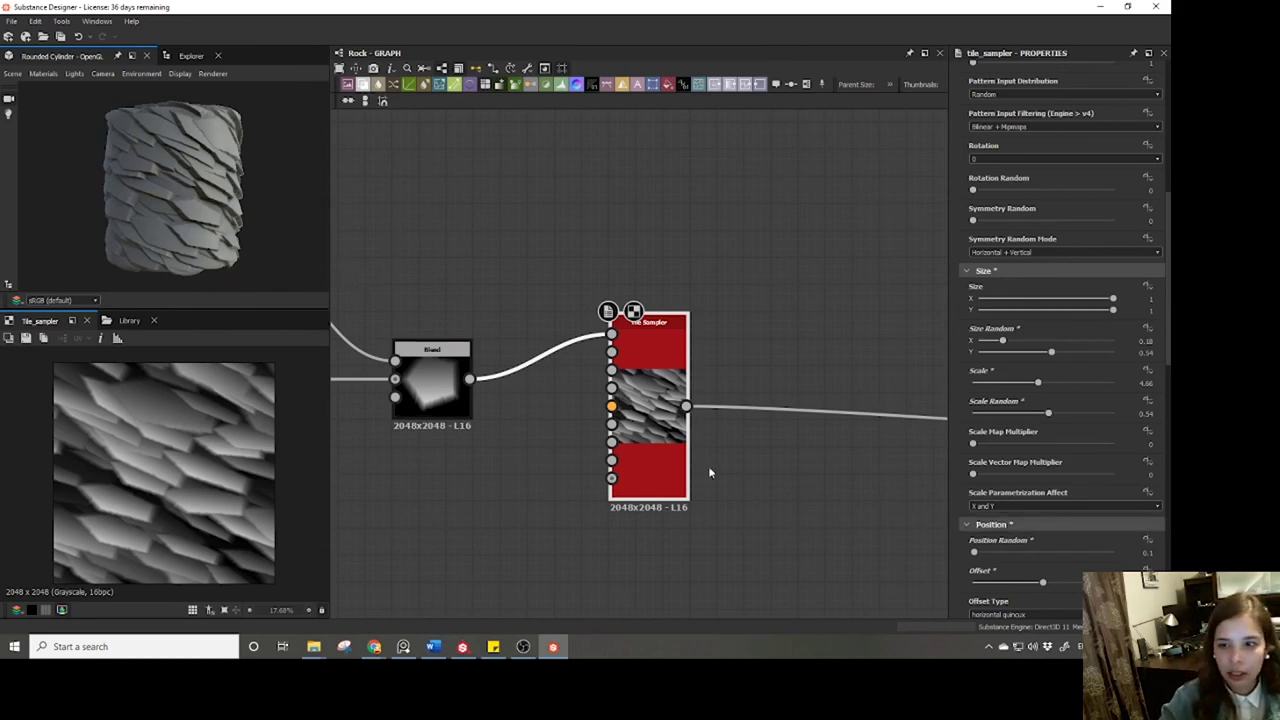
scroll(1012, 409, down, 1)
scroll(1011, 405, up, 1)
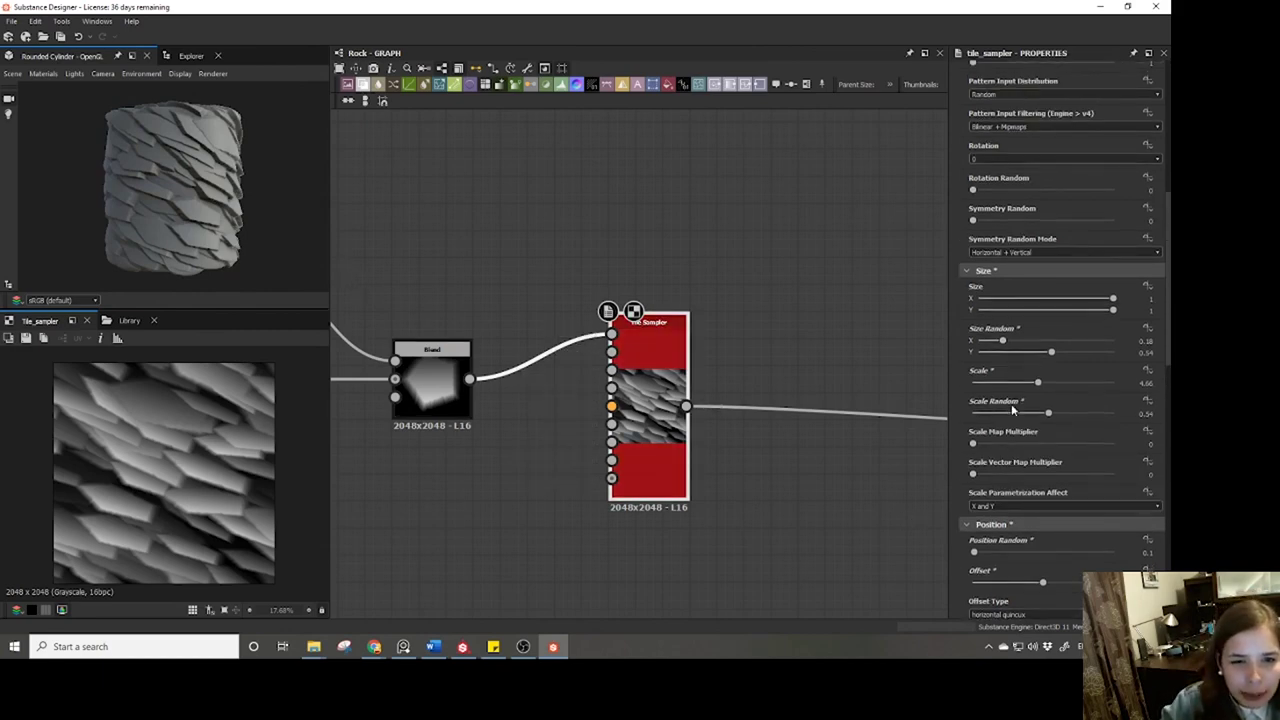
drag(1043, 381, 1054, 381)
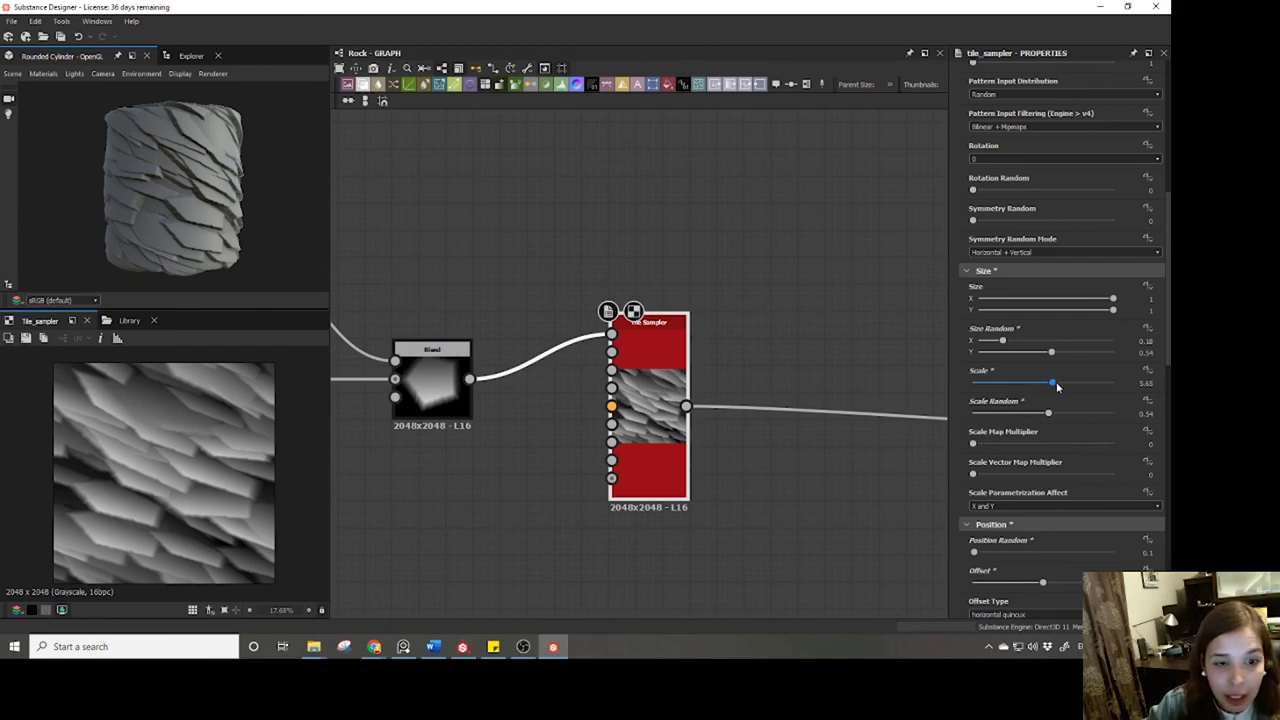
drag(1058, 386, 1064, 386)
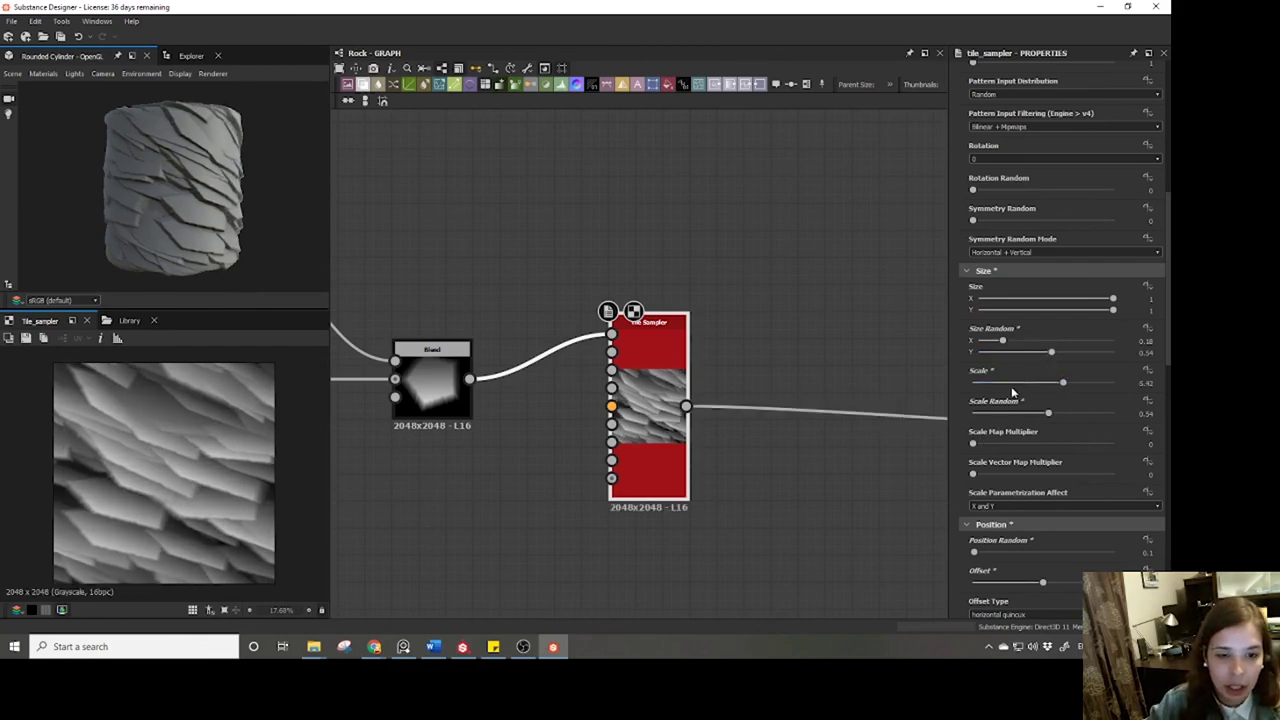
Set the Tile Sampler's Random Seed to 1 and examine the rock layers up close on the 3D cylinder.
scroll(1003, 290, up, 10)
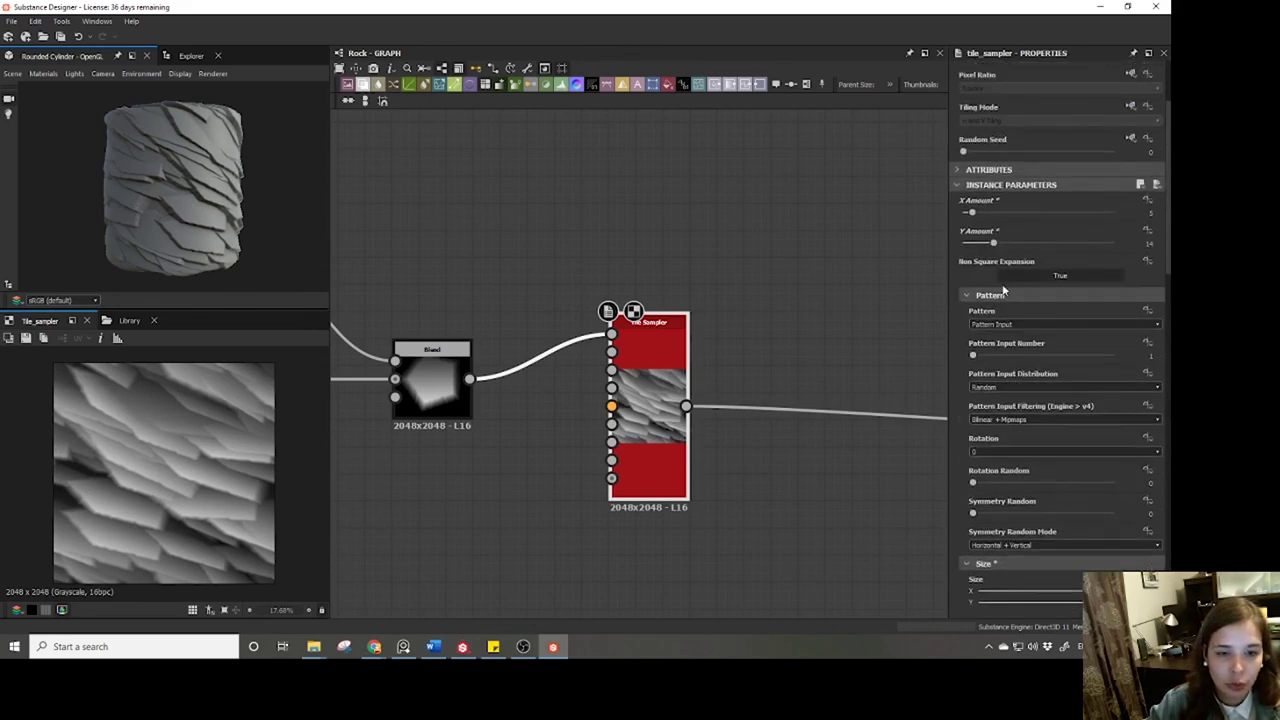
drag(970, 231, 976, 231)
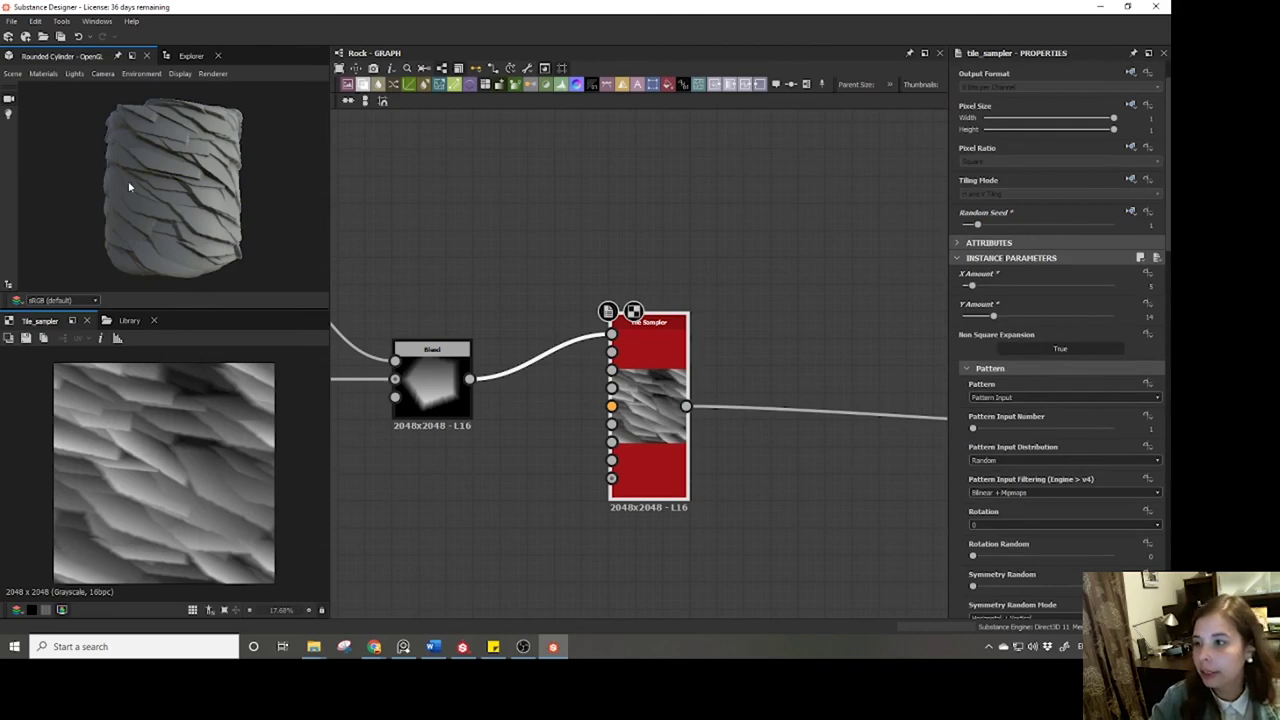
drag(129, 187, 29, 176)
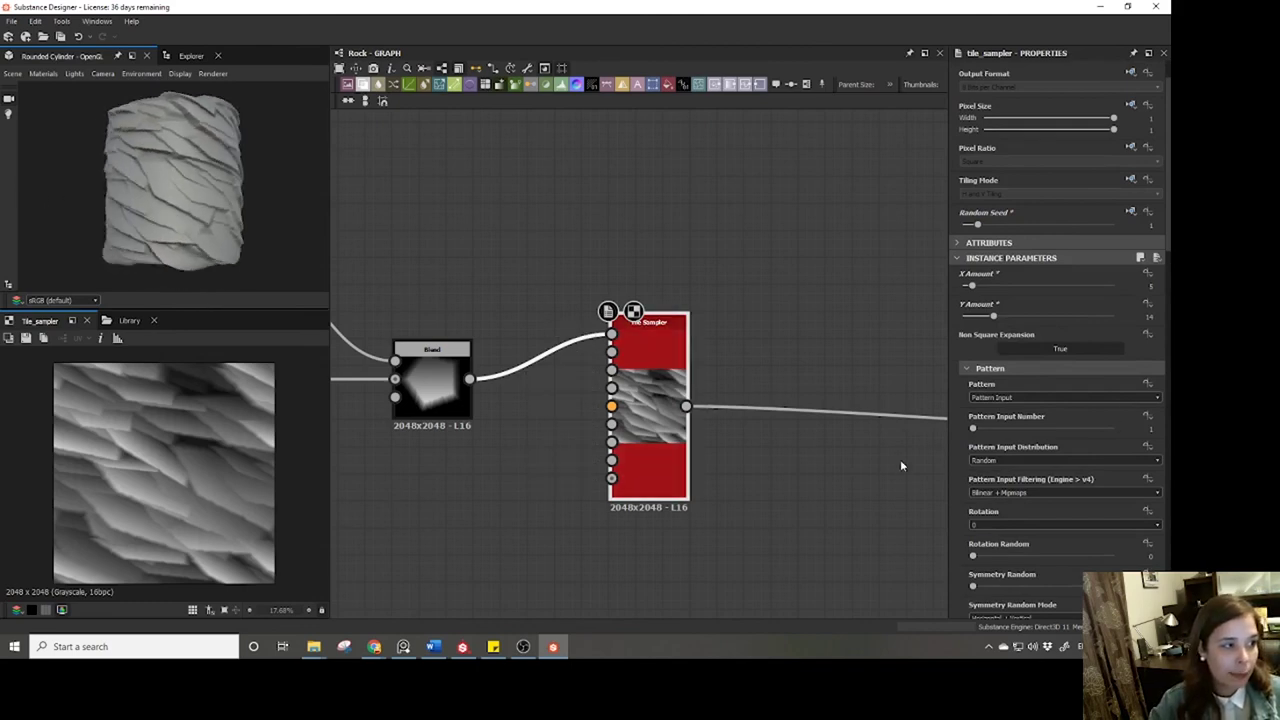
scroll(759, 445, down, 3)
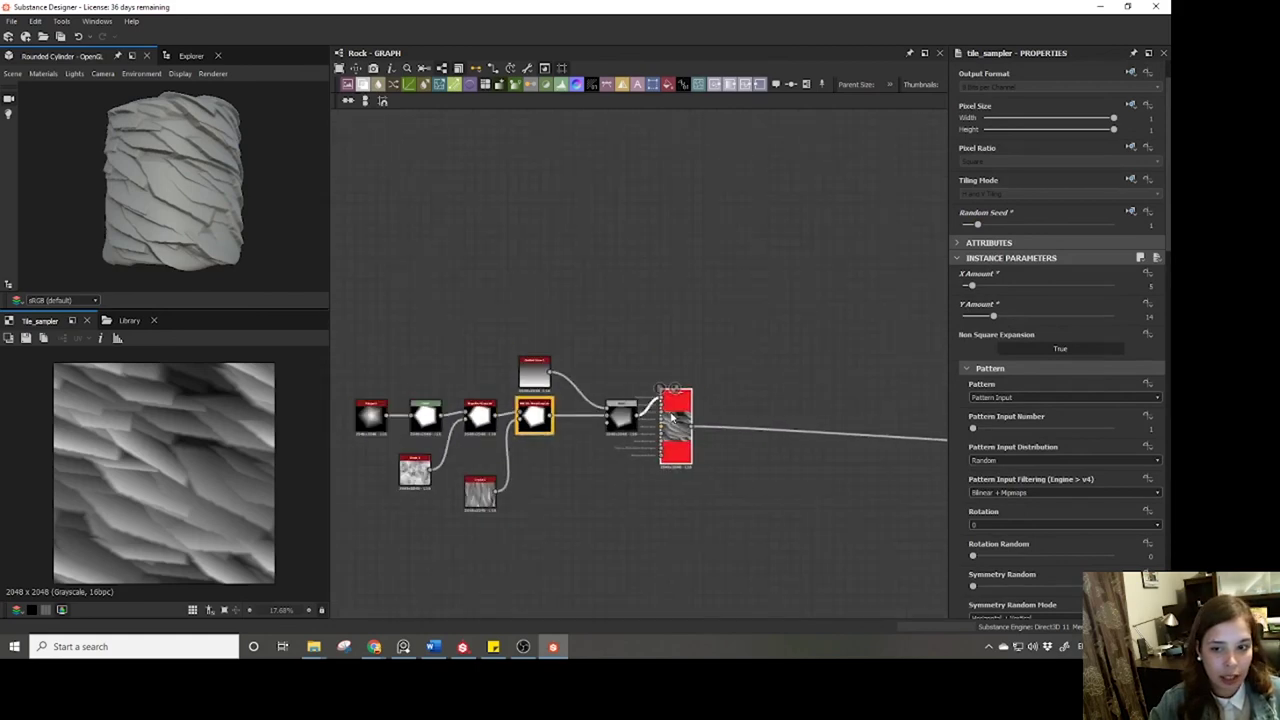
scroll(188, 207, up, 5)
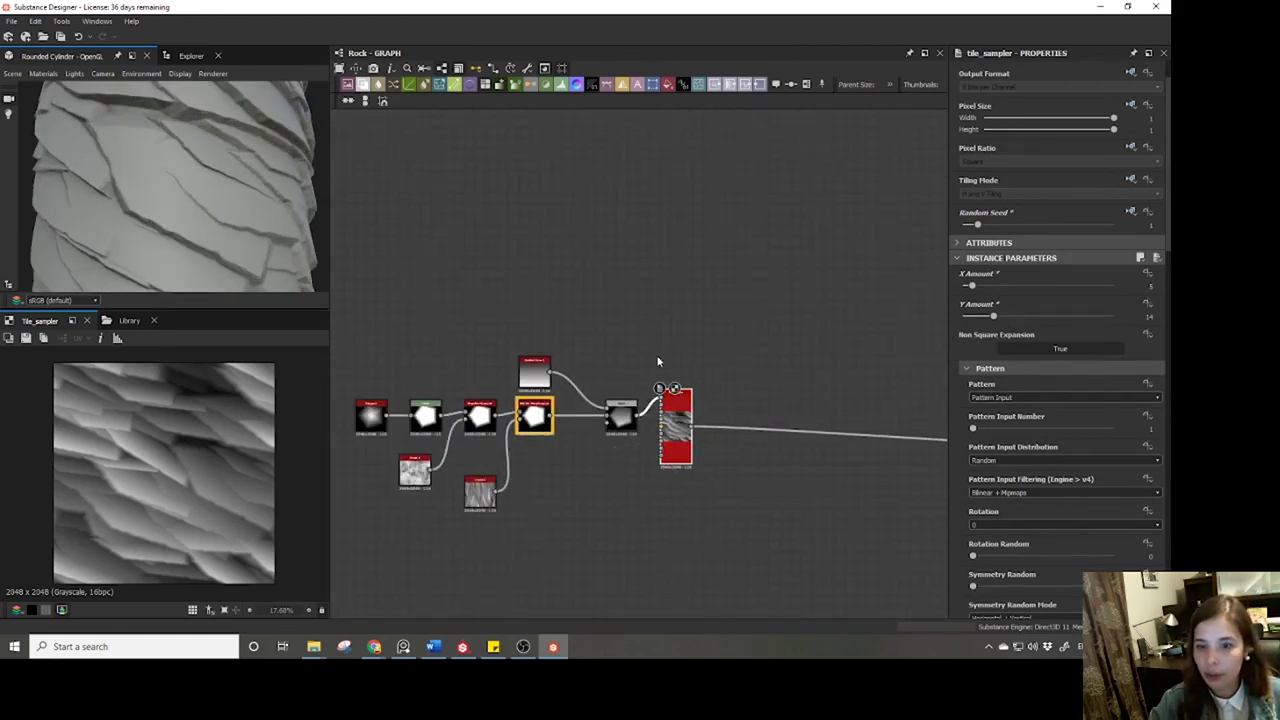
Insert a Slope Blur Grayscale node after the Tile Sampler and feed a Clouds 2 noise into its Slope input.
drag(691, 428, 760, 490)
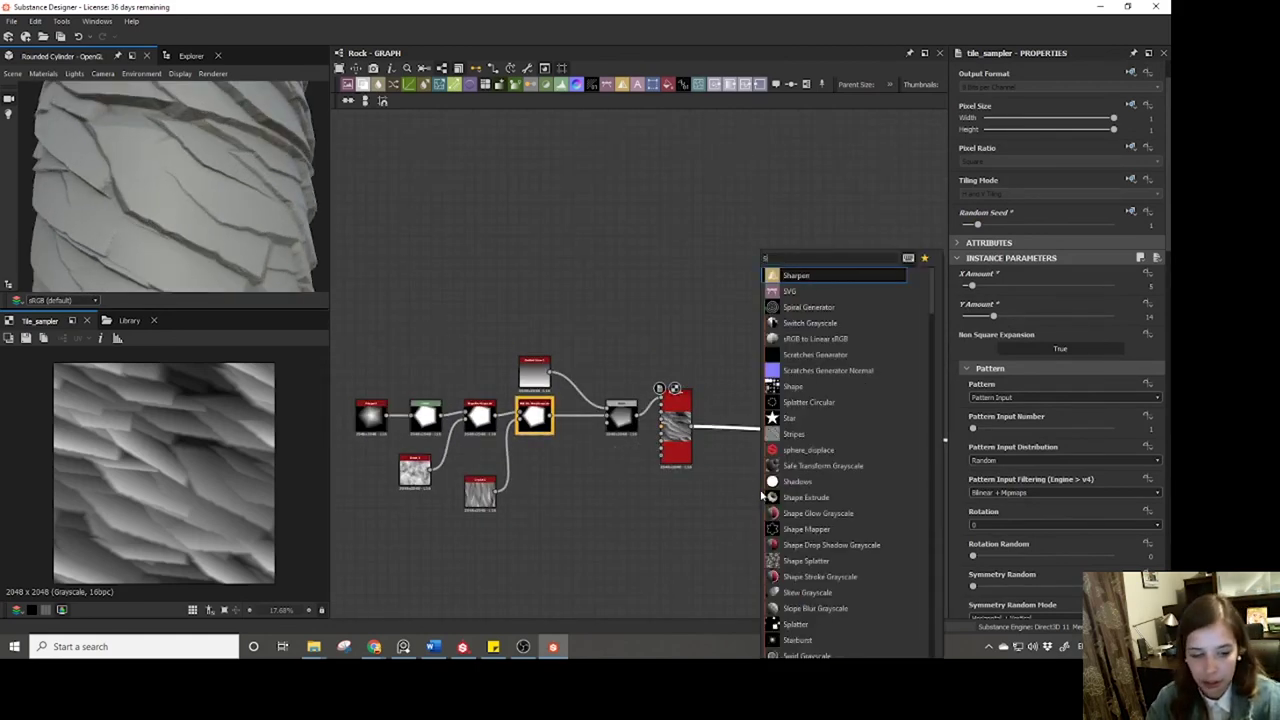
text(slop)
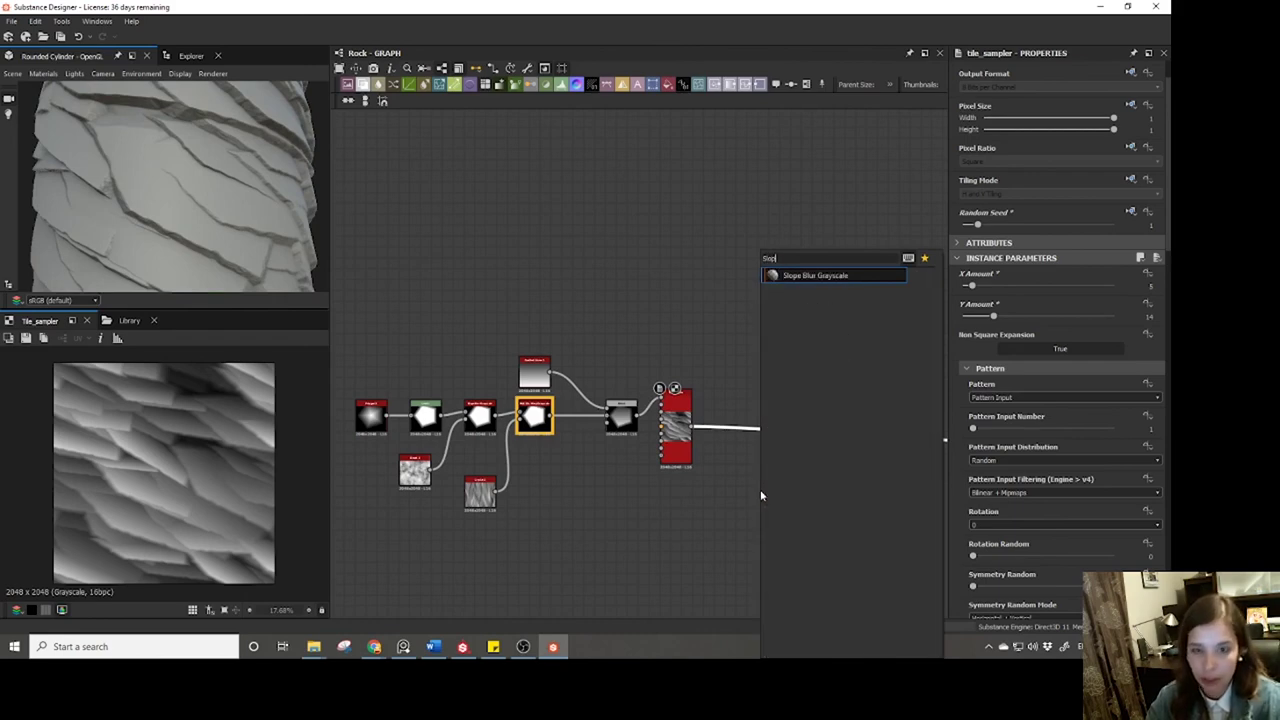
click(843, 276)
key(space)
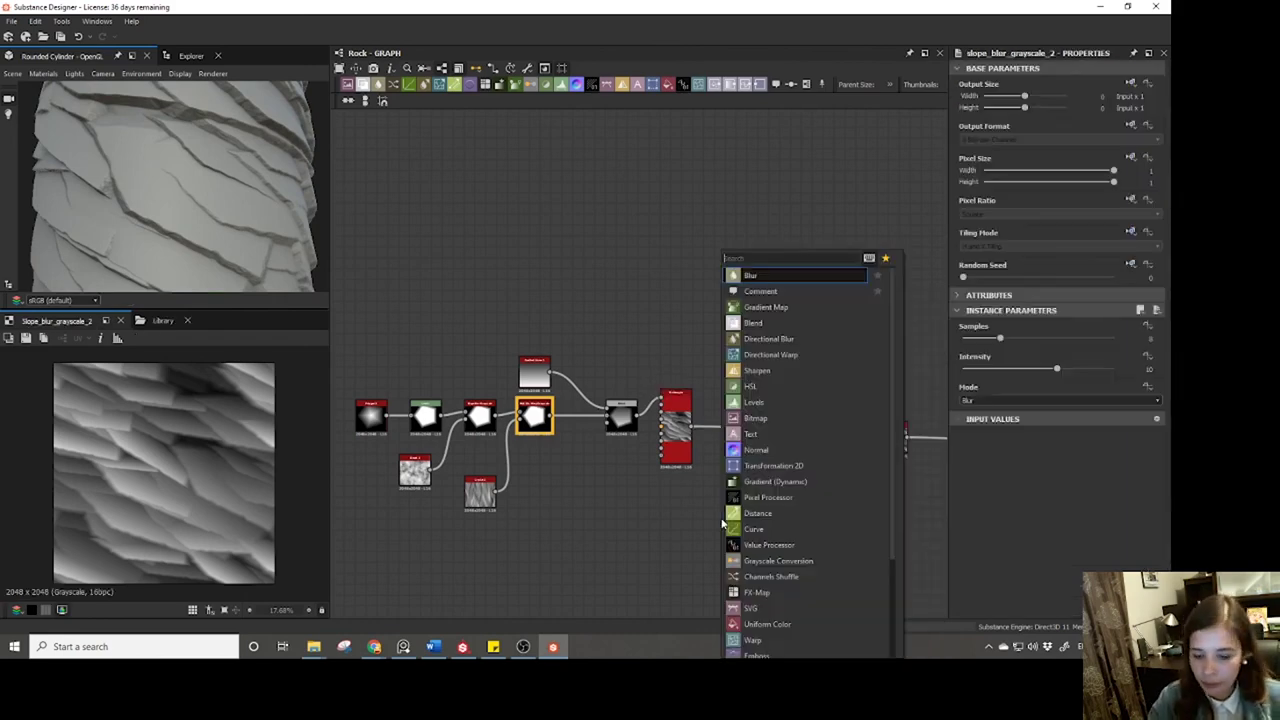
text(clou)
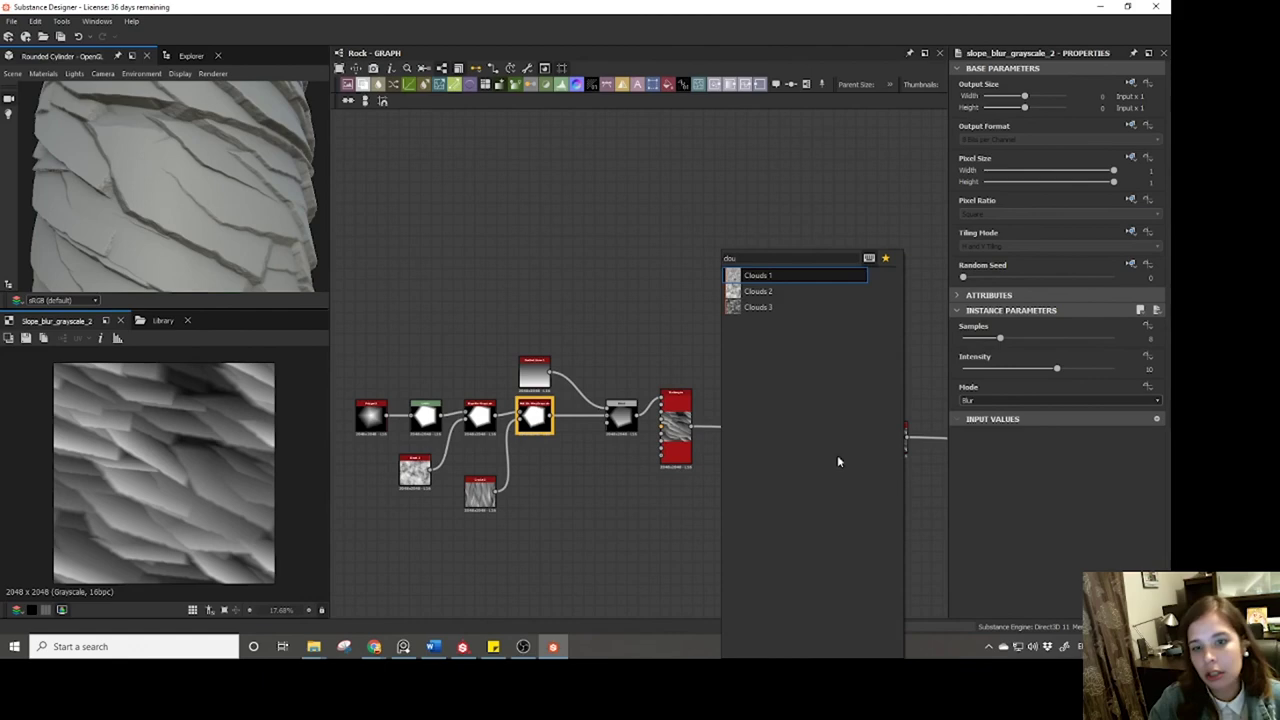
click(760, 291)
drag(737, 512, 675, 512)
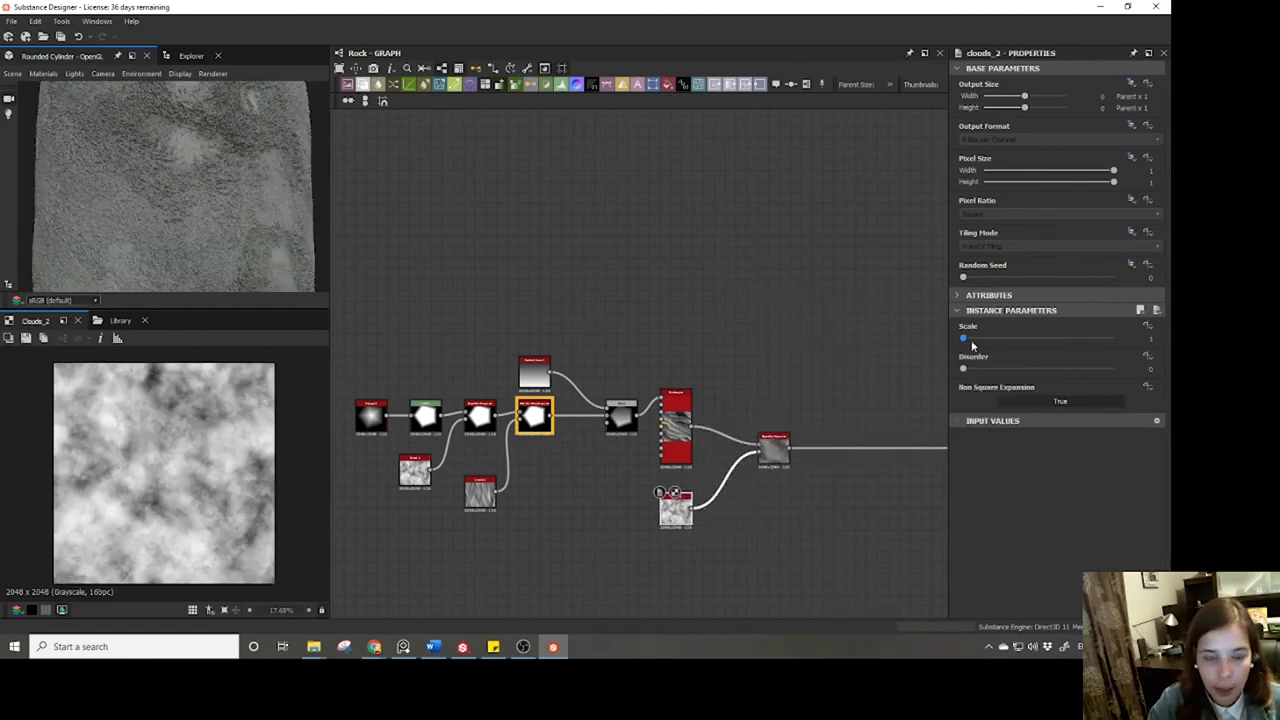
Set the new Slope Blur Grayscale's Samples to 32 and its Intensity to 0.1.
click(772, 447)
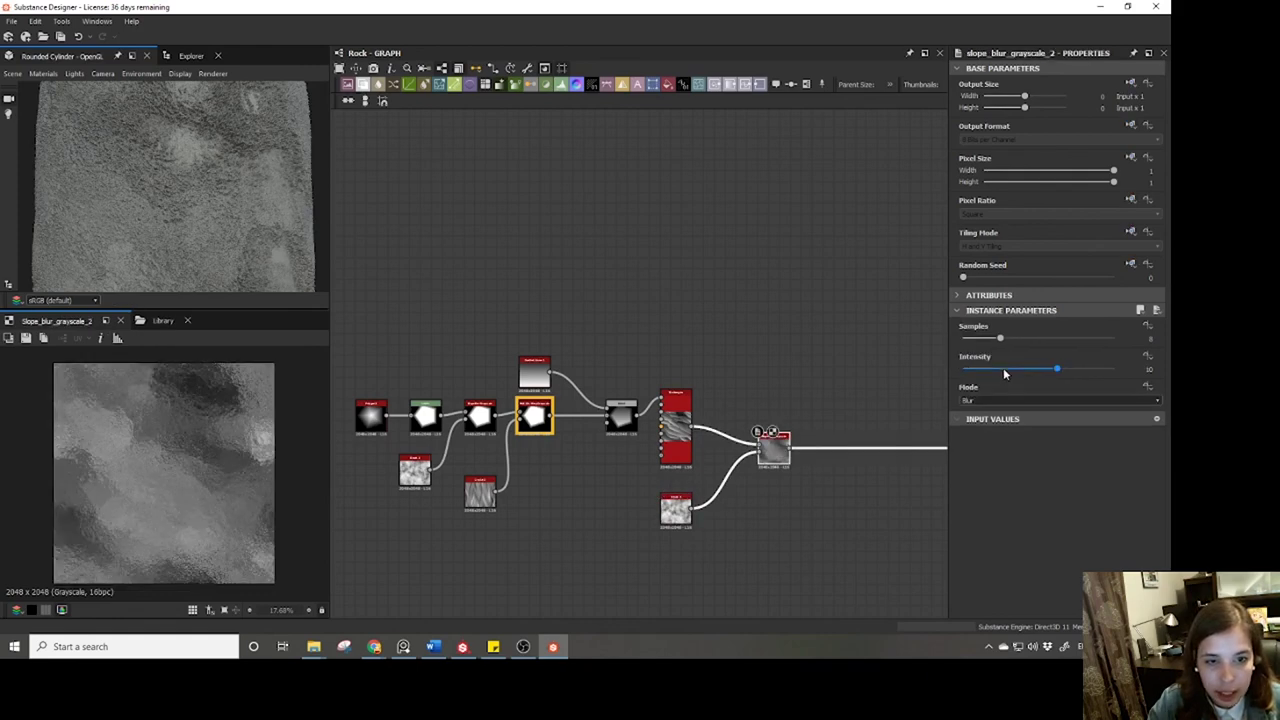
drag(1000, 338, 1125, 338)
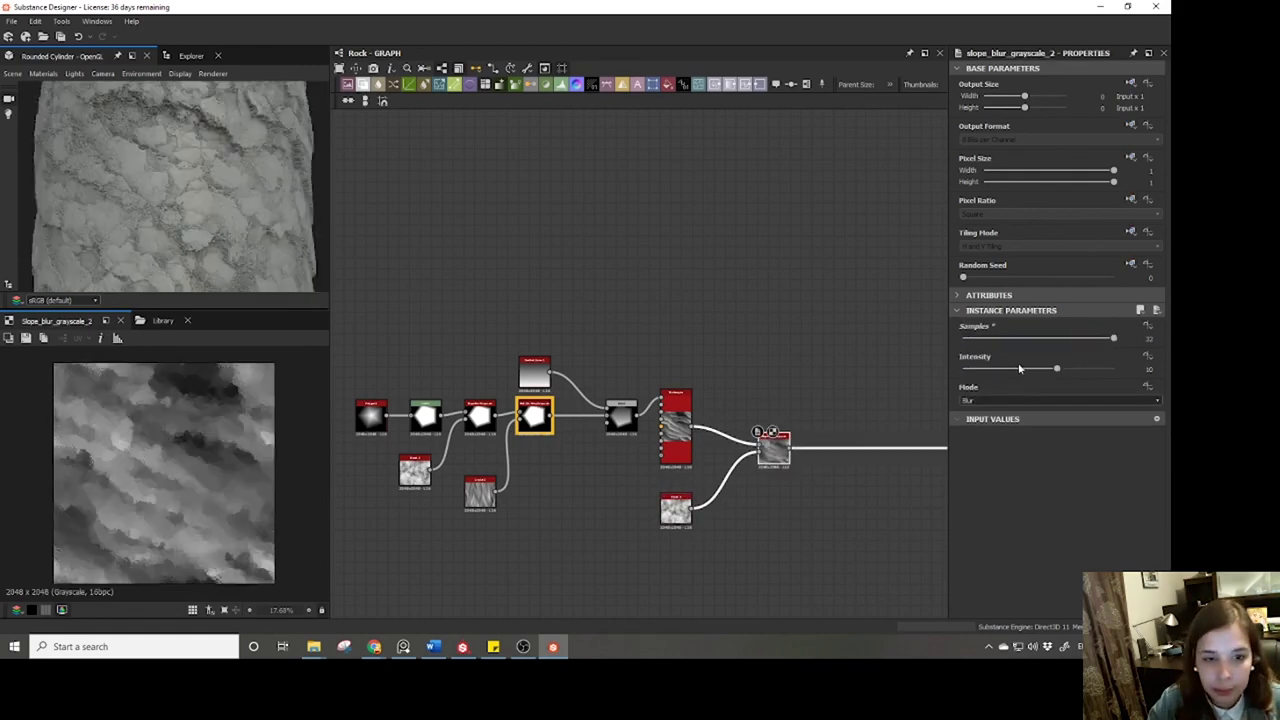
drag(1019, 369, 966, 368)
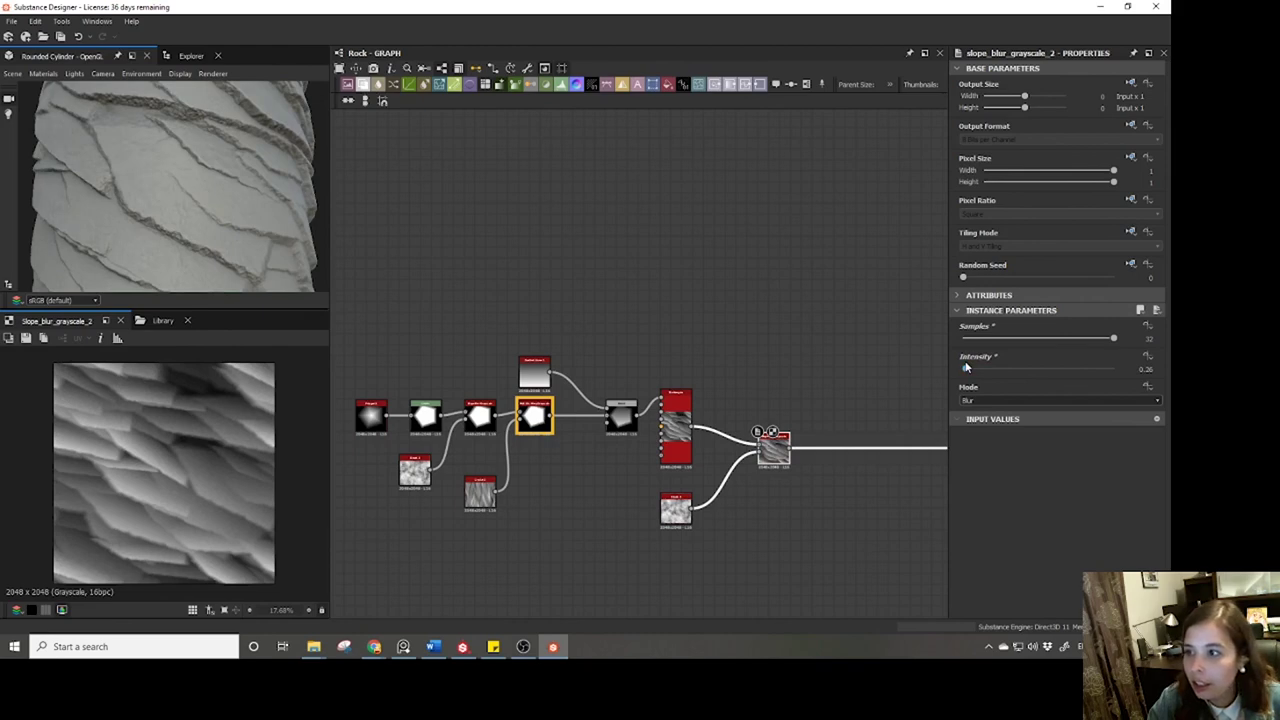
drag(228, 168, 210, 225)
double_click(1145, 369)
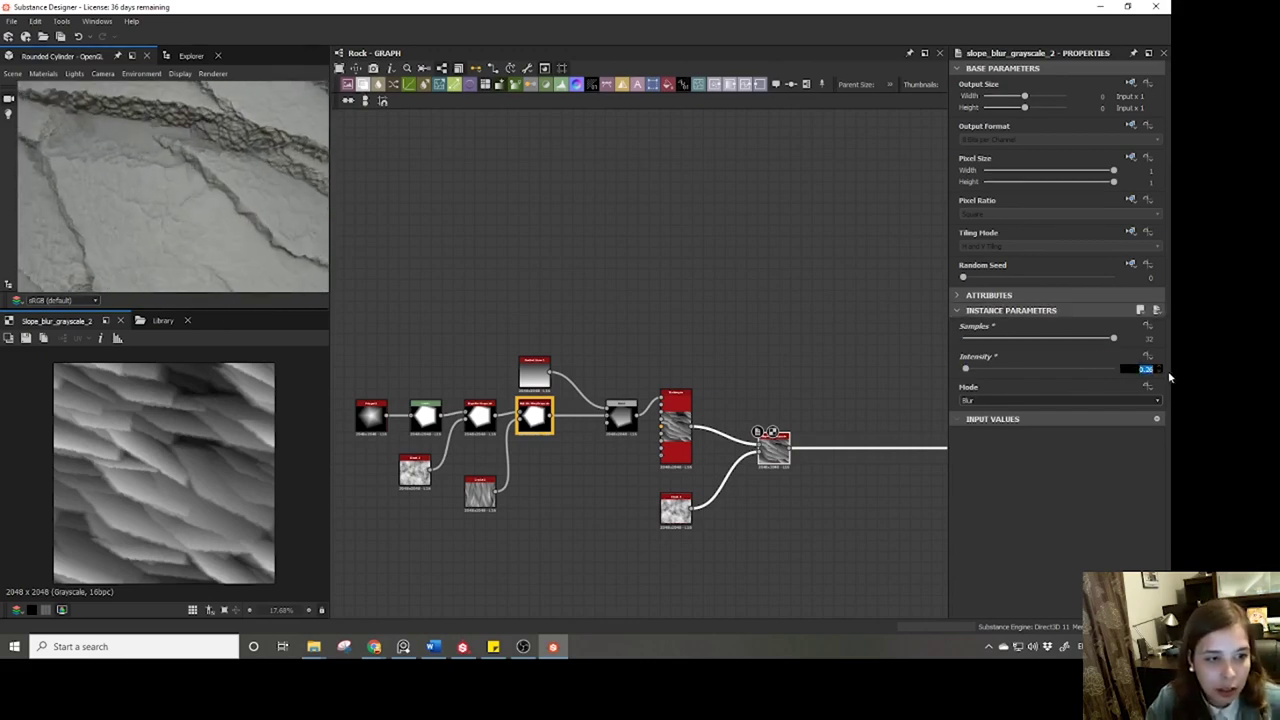
text(0.1)
key(Return)
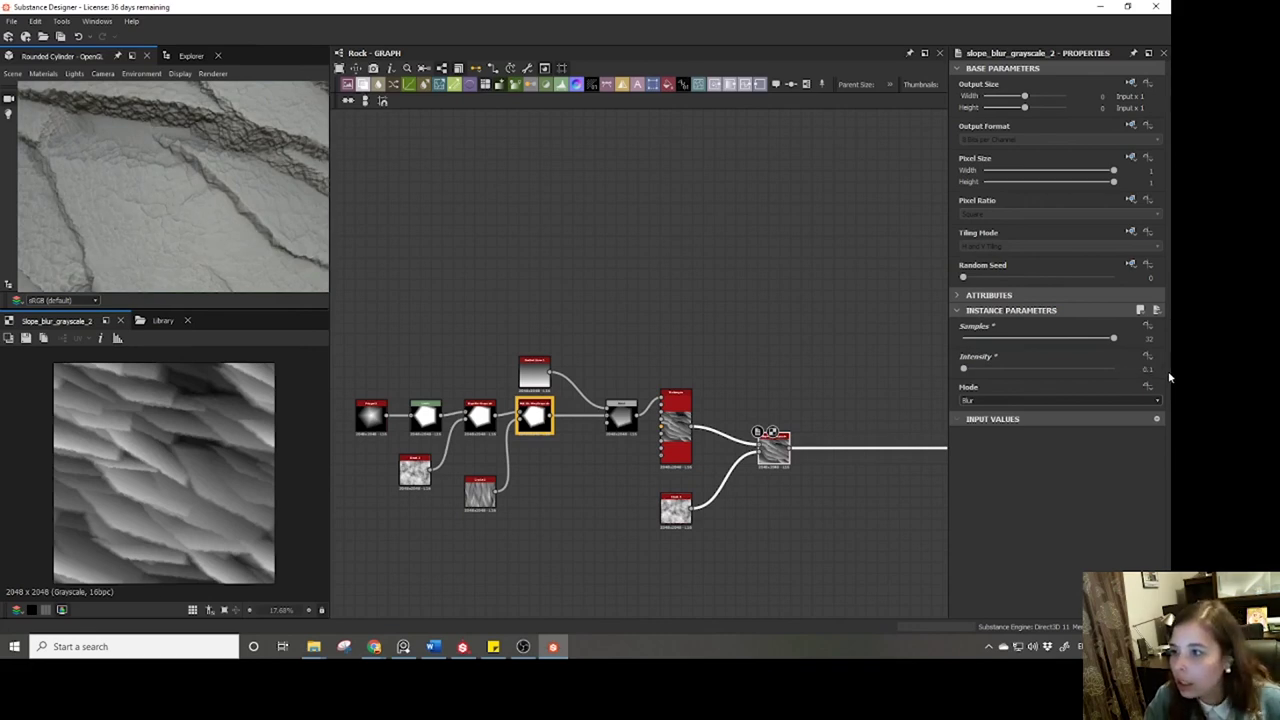
Examine the slope-blurred rock edges up close and from afar on the 3D cylinder, and review the Tile Sampler's pattern and size parameters.
scroll(234, 243, down, 3)
scroll(229, 243, up, 3)
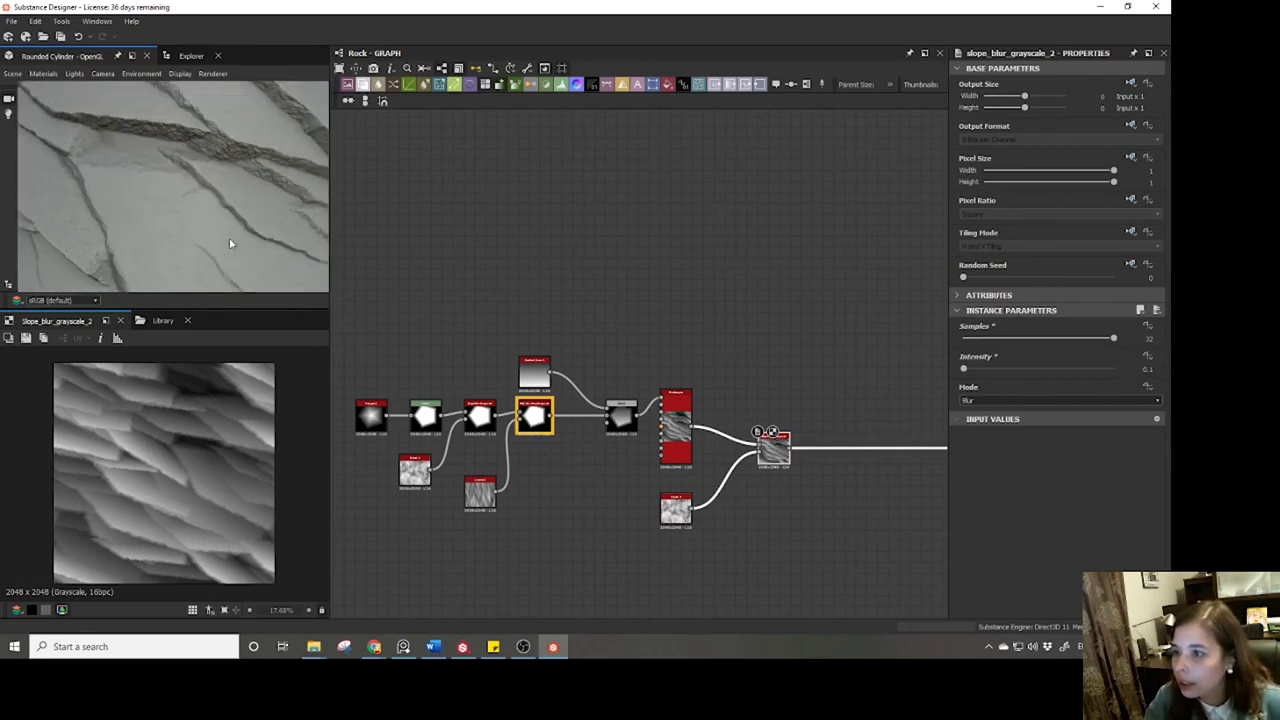
scroll(228, 242, down, 3)
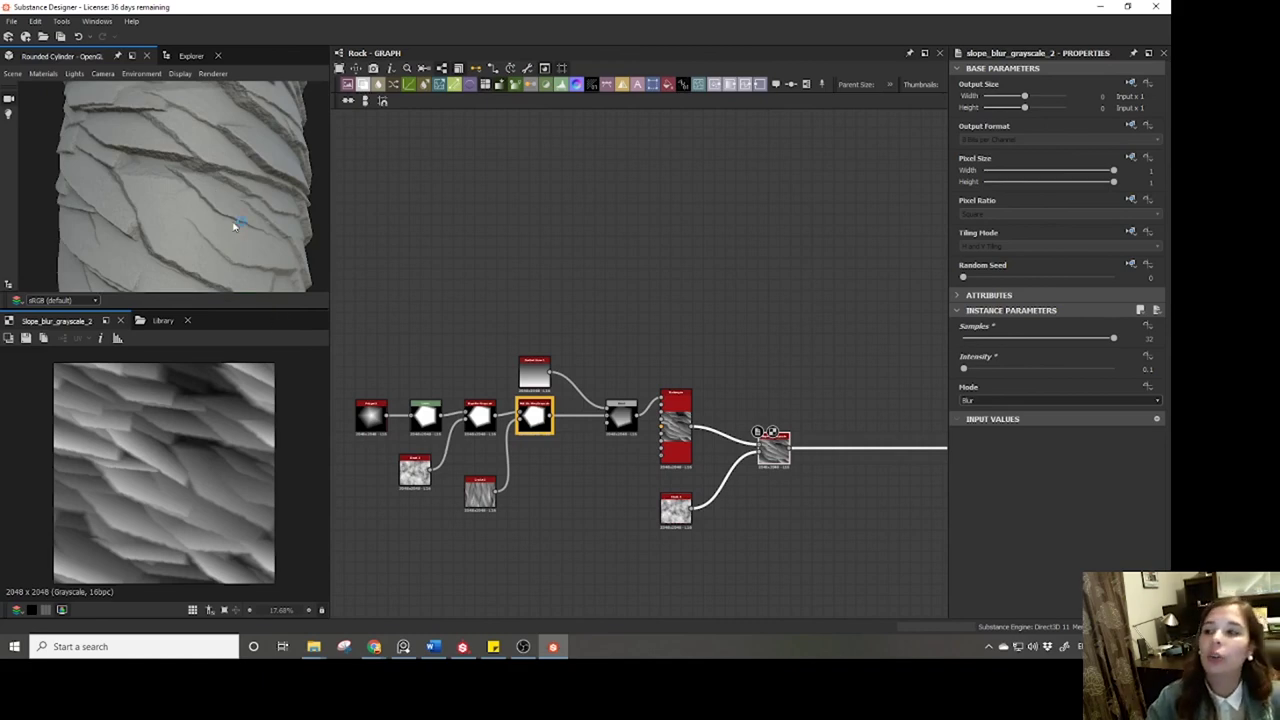
scroll(234, 226, up, 3)
mouse_move(229, 214)
mouse_down()
mouse_move(200, 200)
mouse_move(252, 160)
mouse_move(210, 205)
mouse_up()
scroll(208, 216, down, 3)
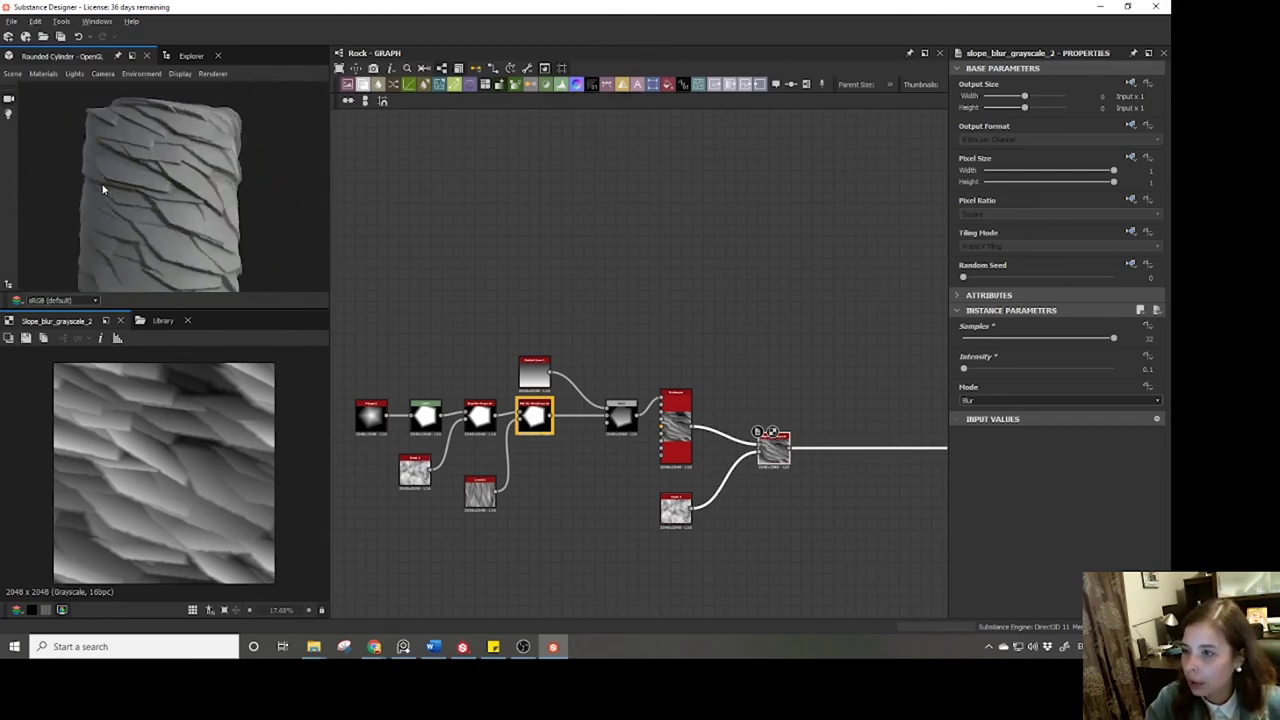
scroll(180, 168, up, 5)
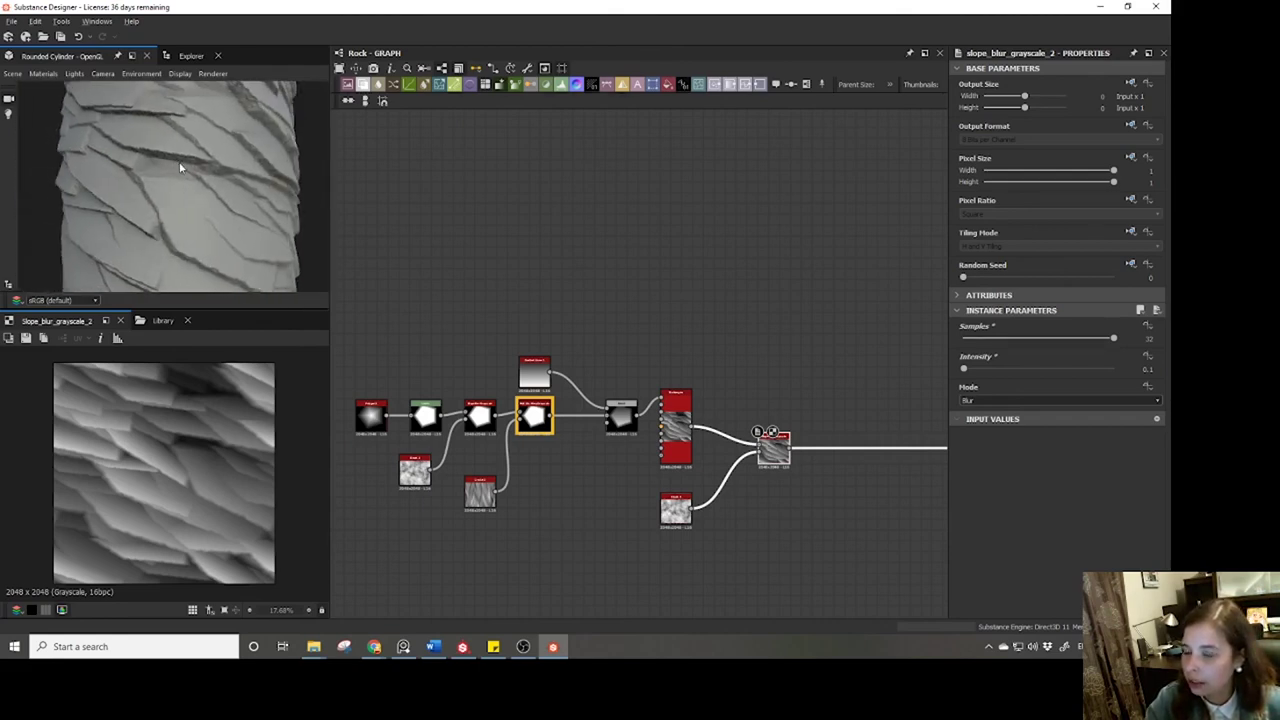
click(675, 420)
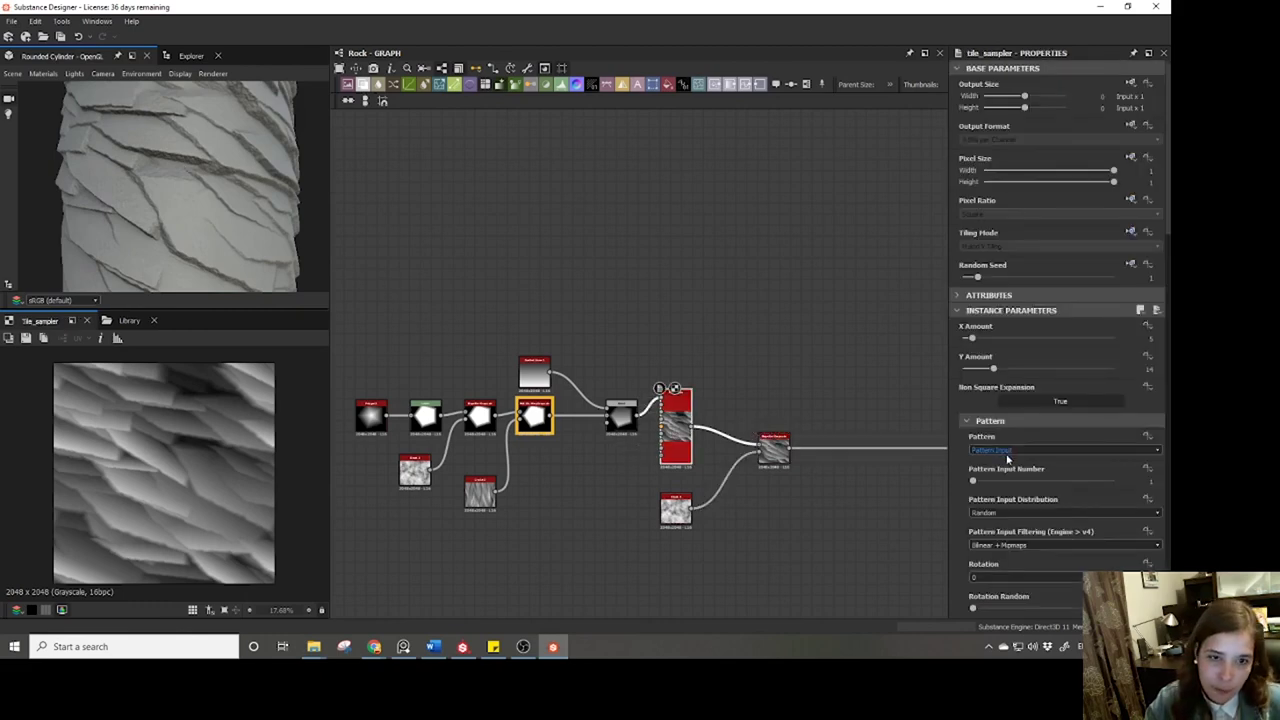
scroll(1007, 458, down, 5)
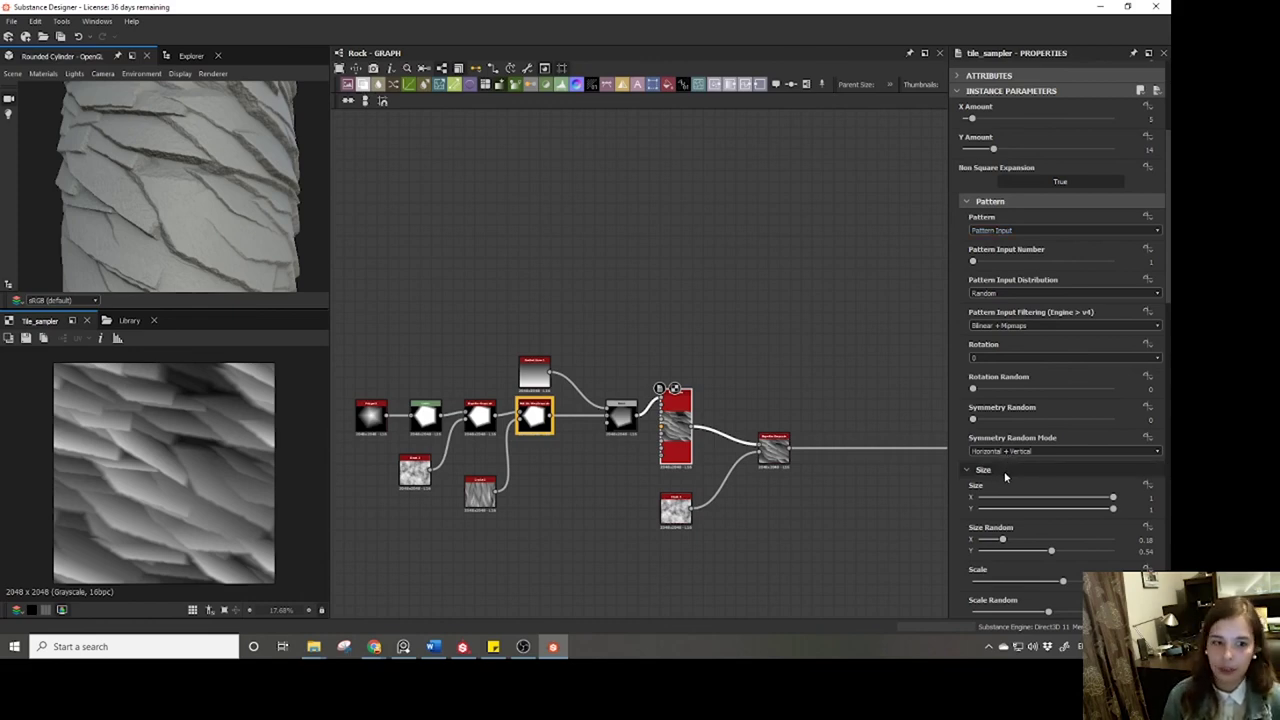
Try a Slope Blur Intensity of 0.58 and inspect the roughened rock edges on the 3D cylinder.
double_click(773, 448)
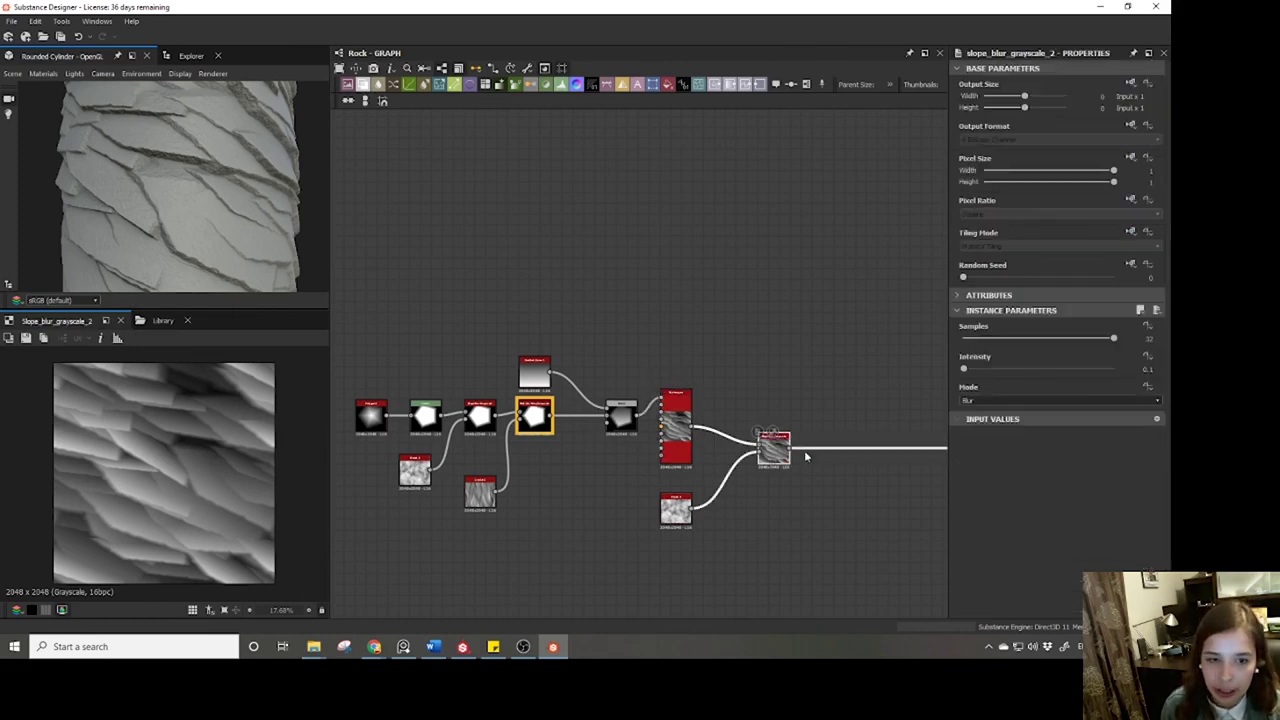
click(976, 369)
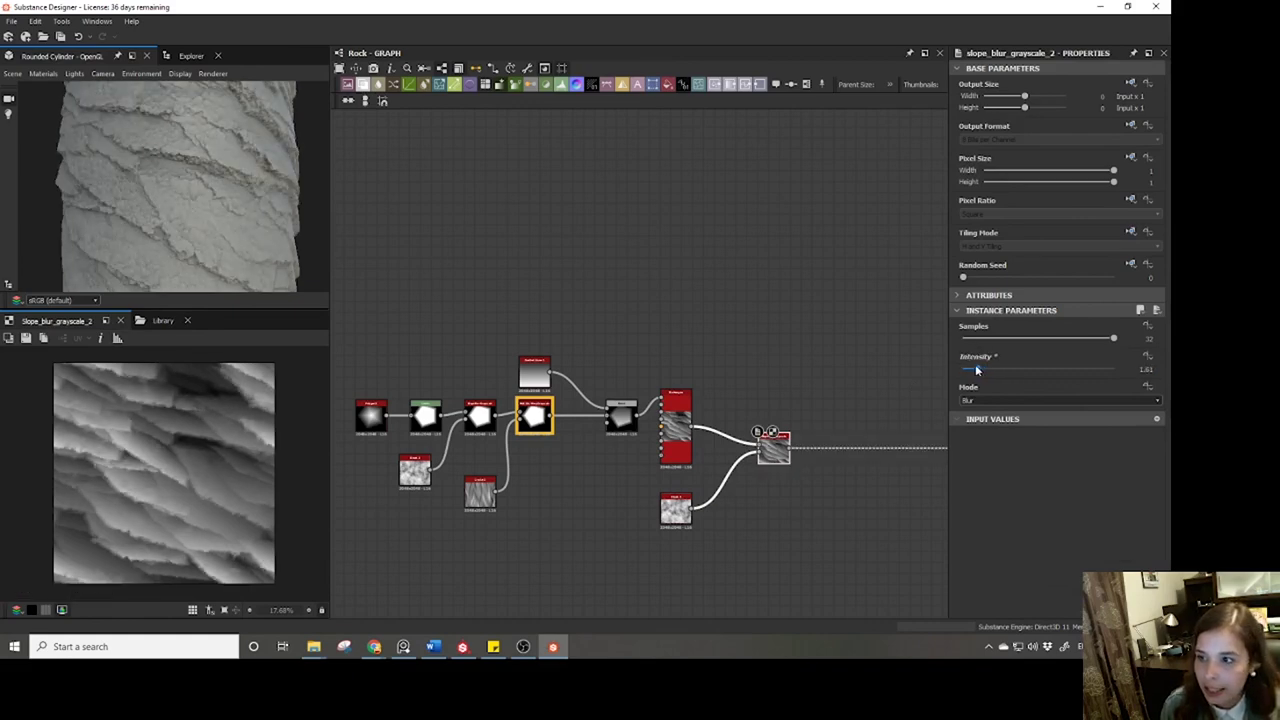
drag(976, 369, 968, 370)
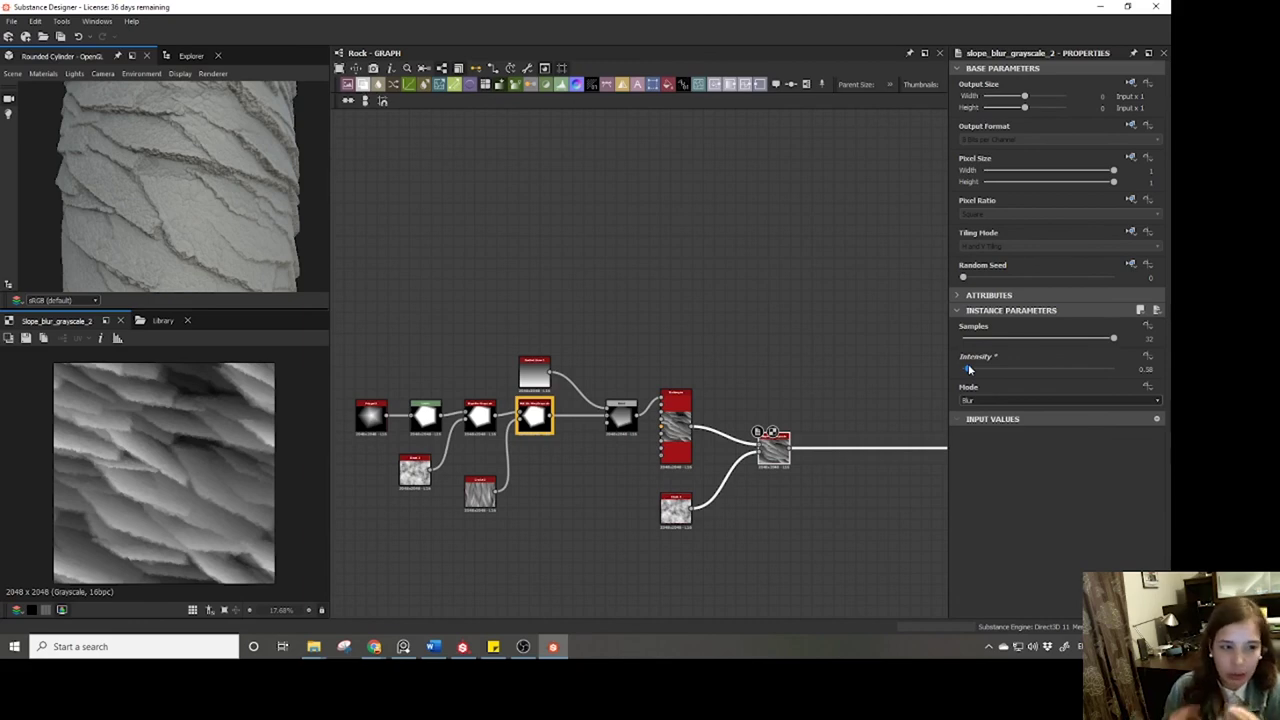
scroll(211, 250, up, 3)
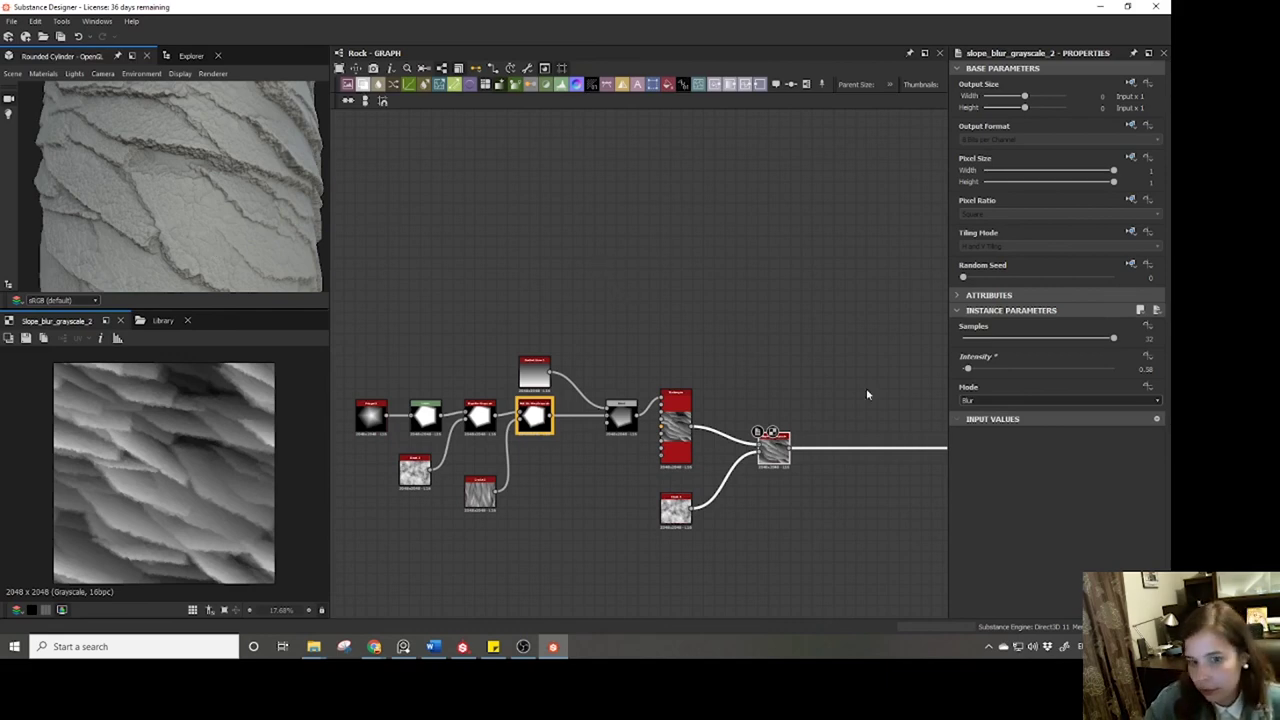
scroll(220, 240, up, 3)
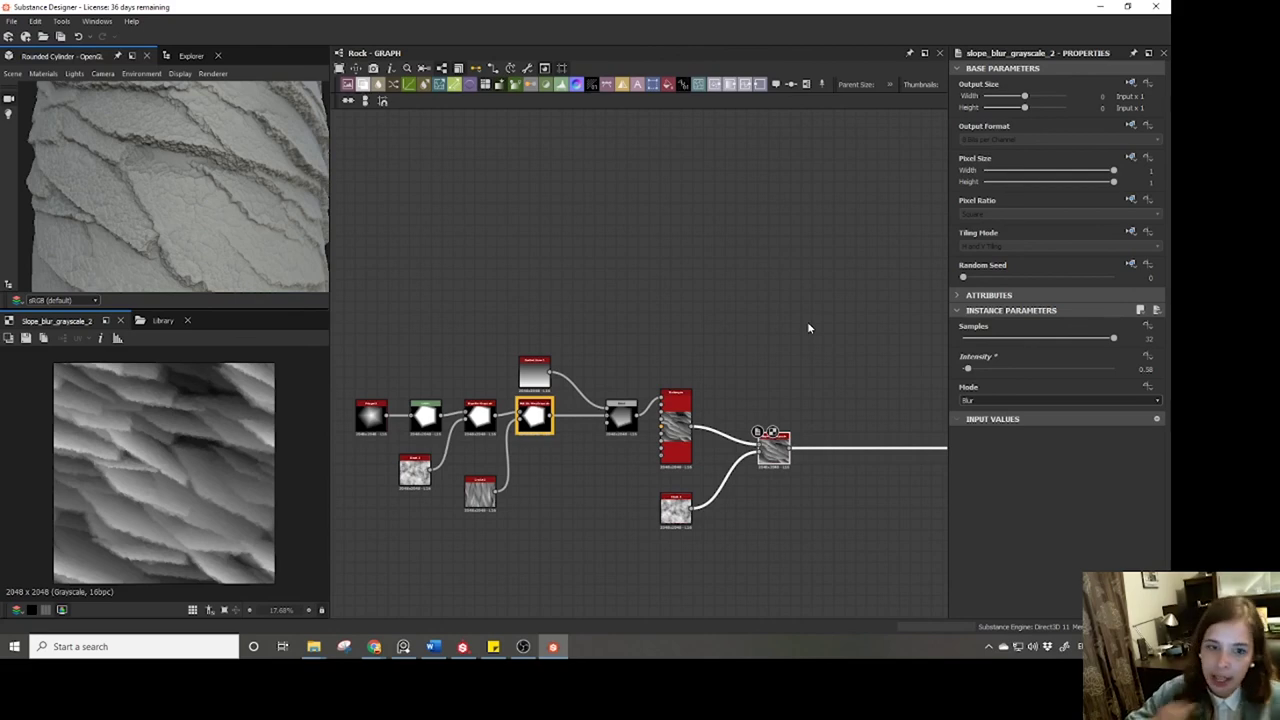
Increase the Tile Sampler's Scale to about 8.5.
scroll(697, 428, up, 5)
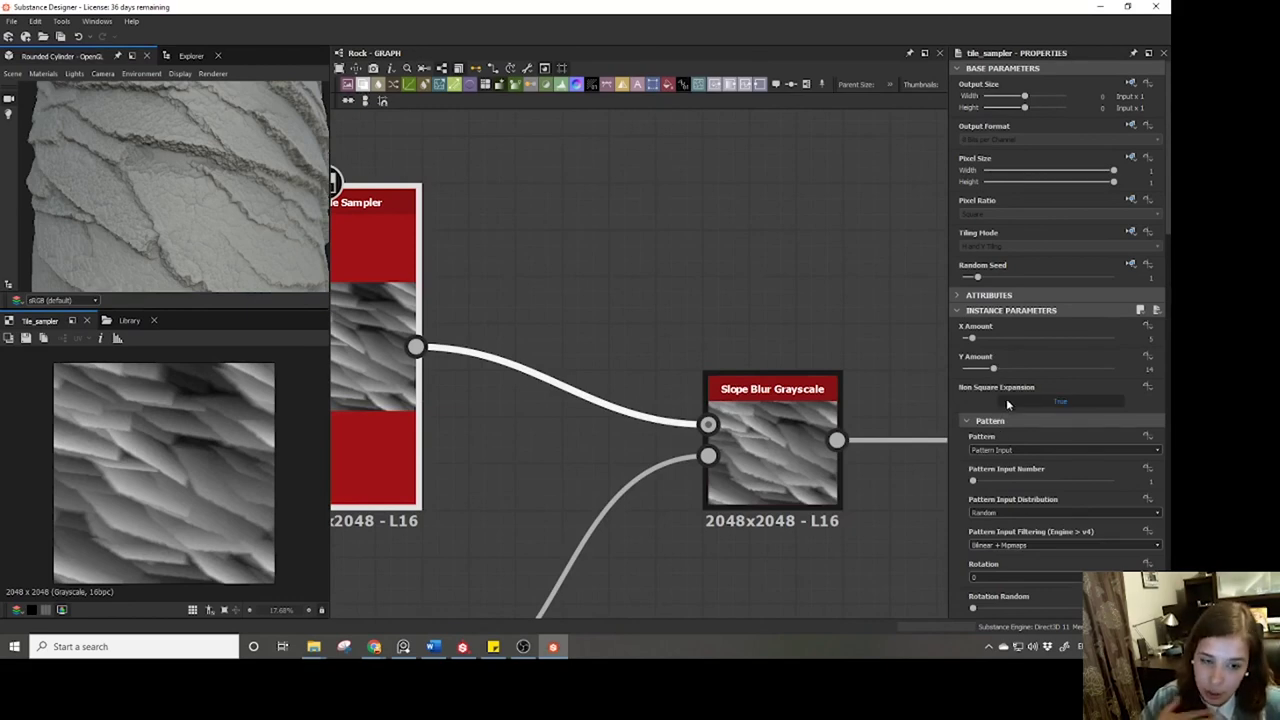
scroll(1006, 500, down, 3)
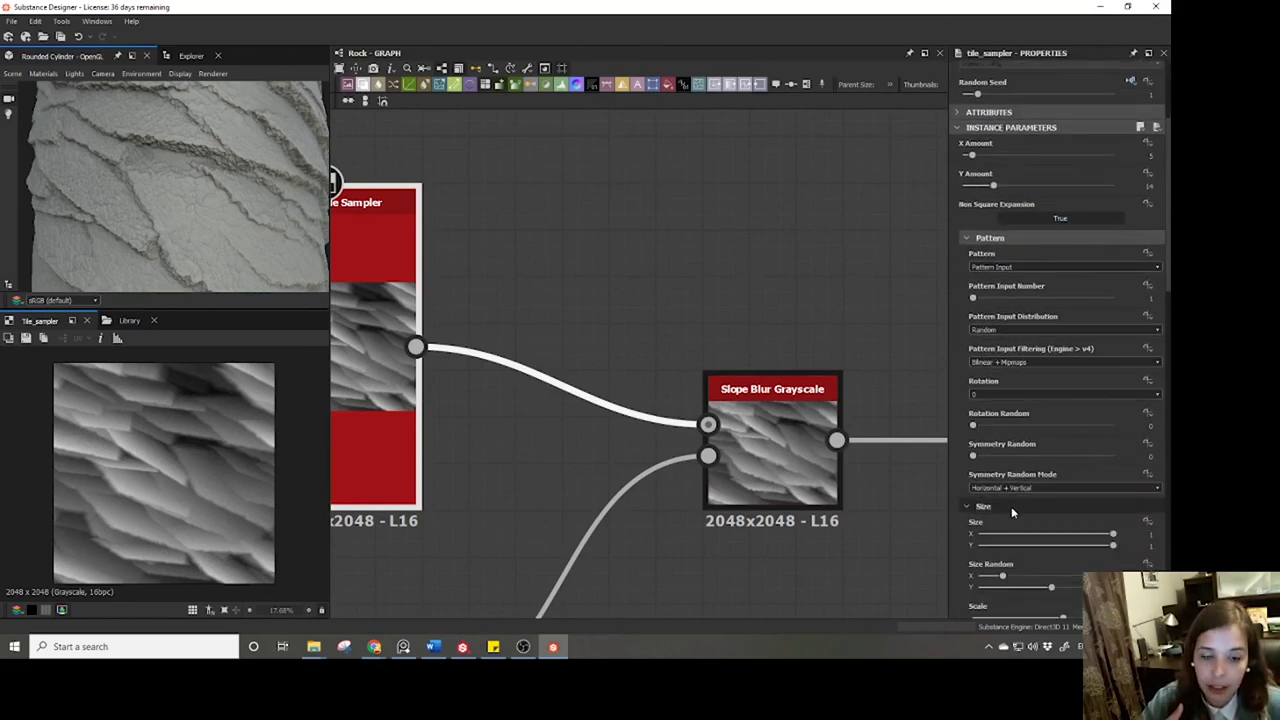
scroll(1011, 506, down, 3)
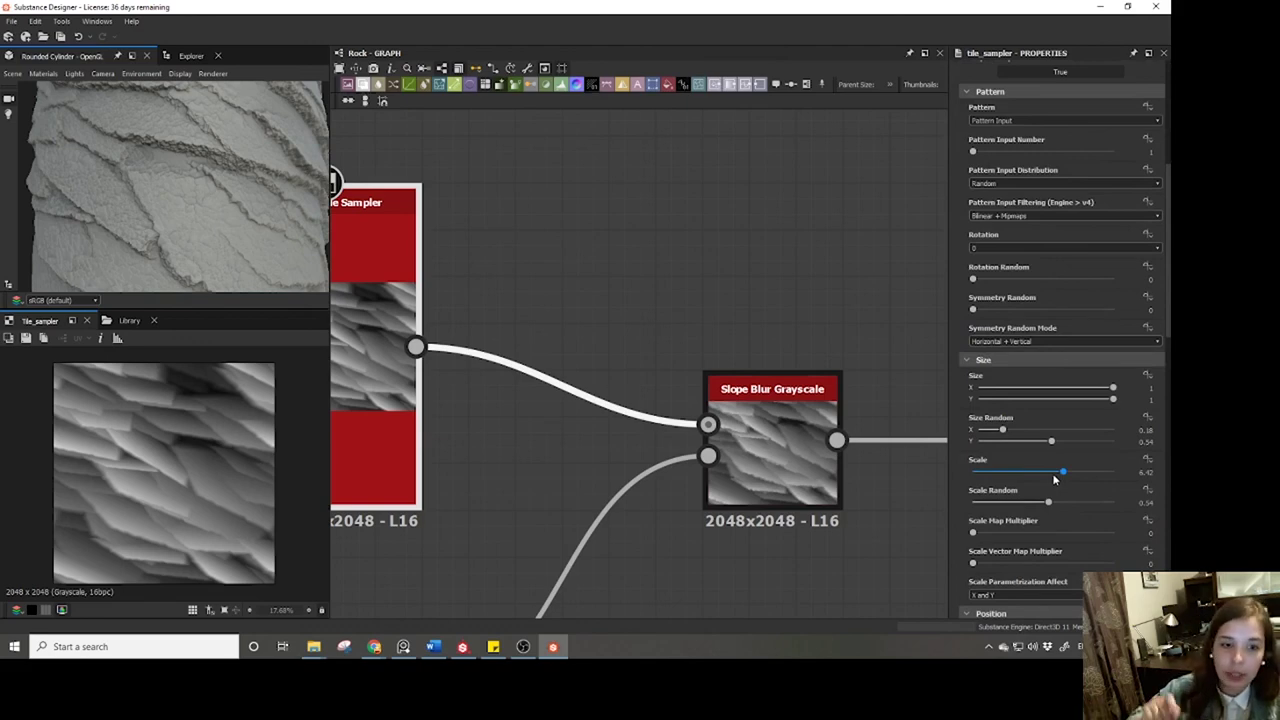
drag(1053, 477, 1091, 476)
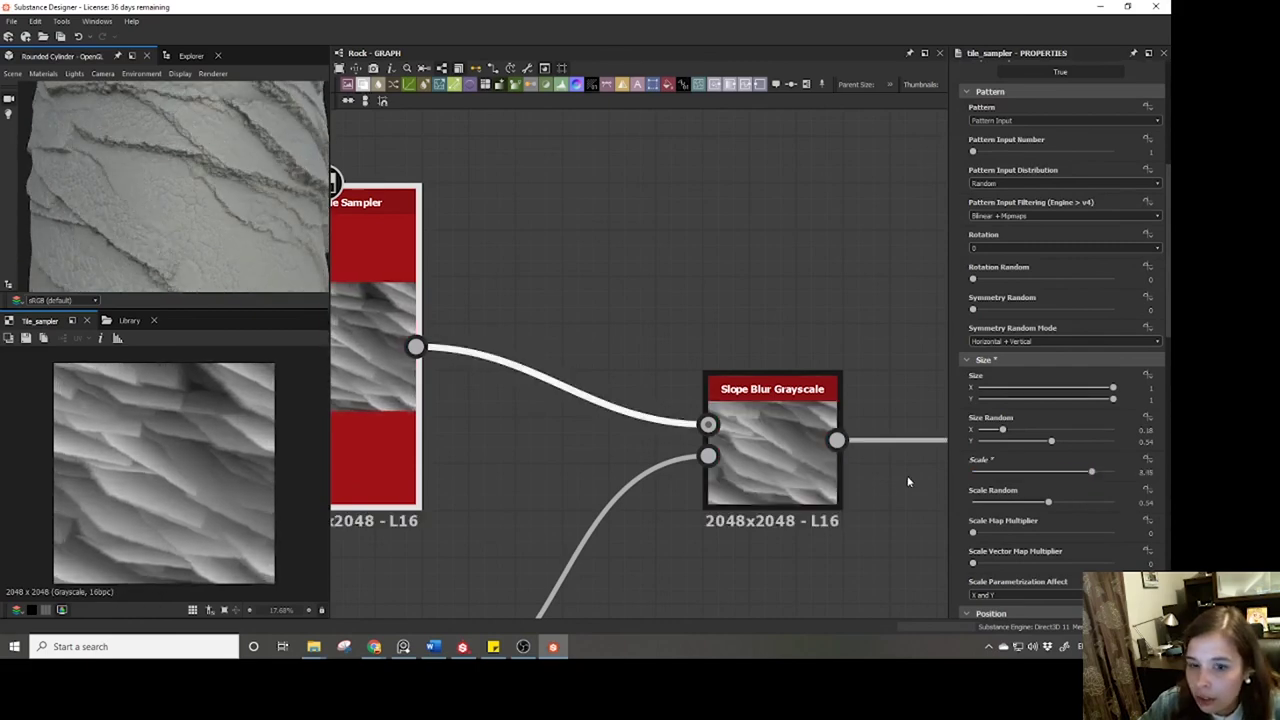
Set the Slope Blur Grayscale's Intensity to 0.2 and examine the rock surface on the 3D cylinder.
click(762, 456)
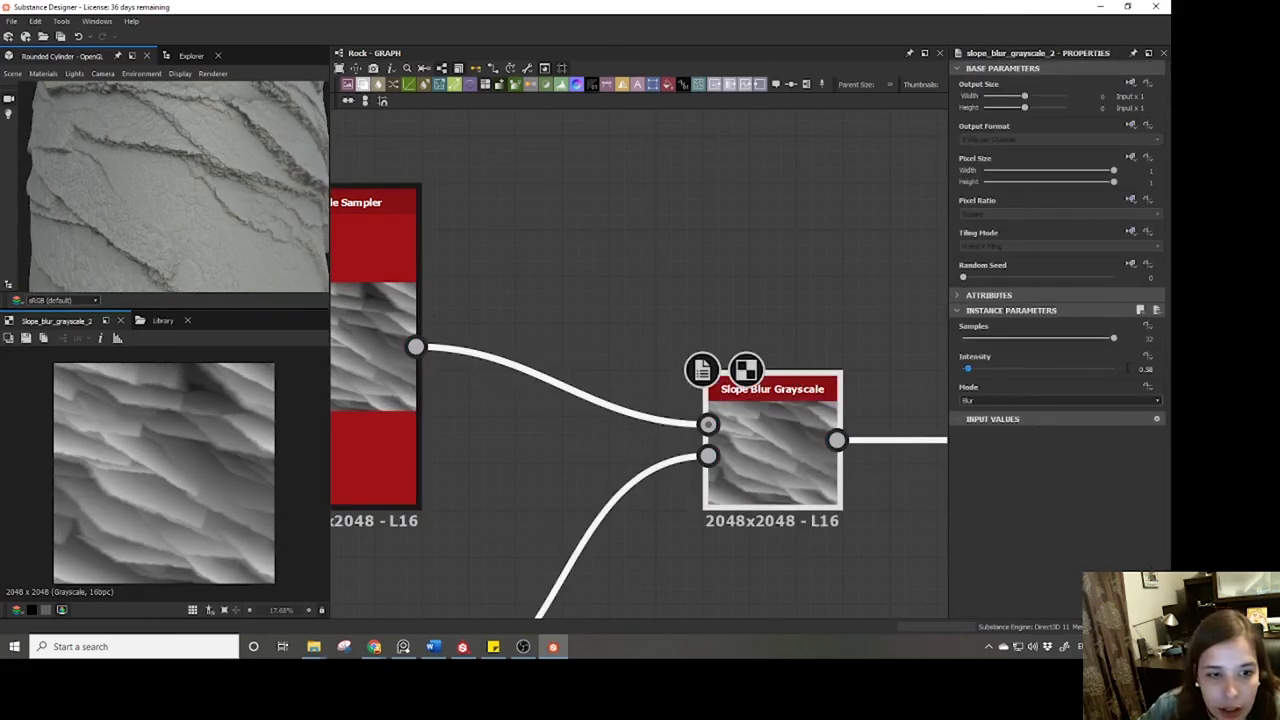
double_click(1128, 367)
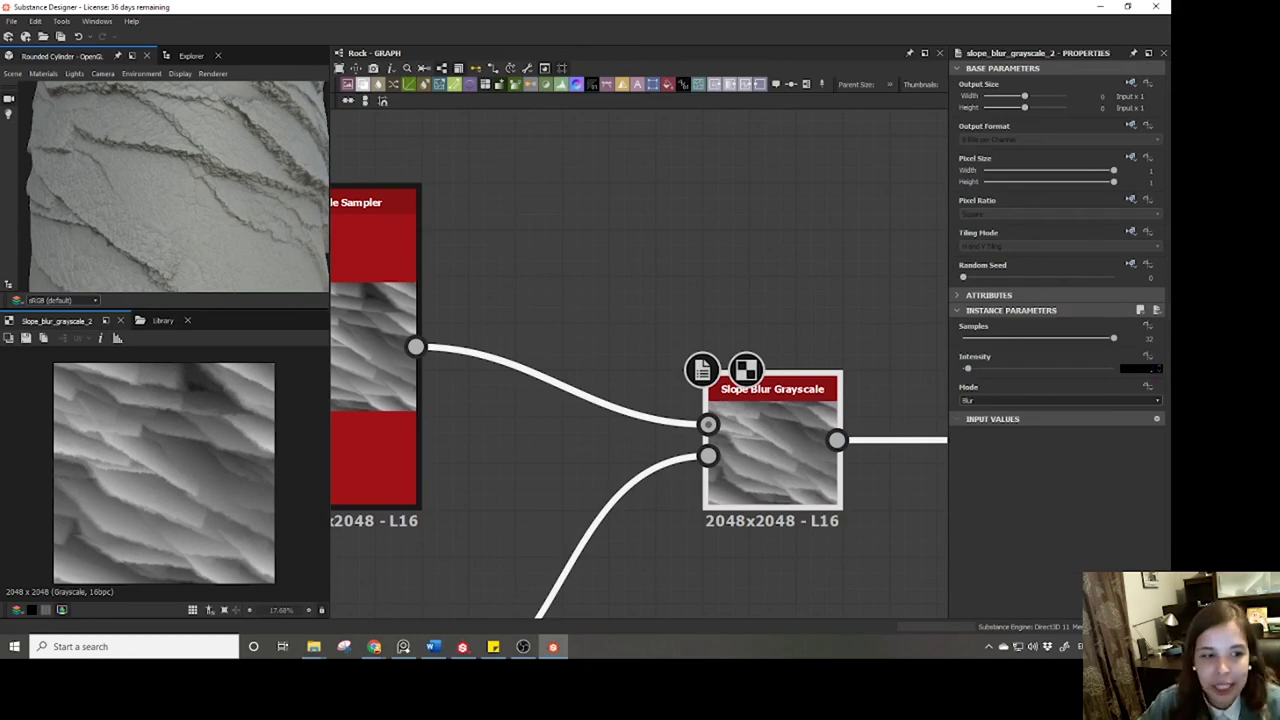
key(Return)
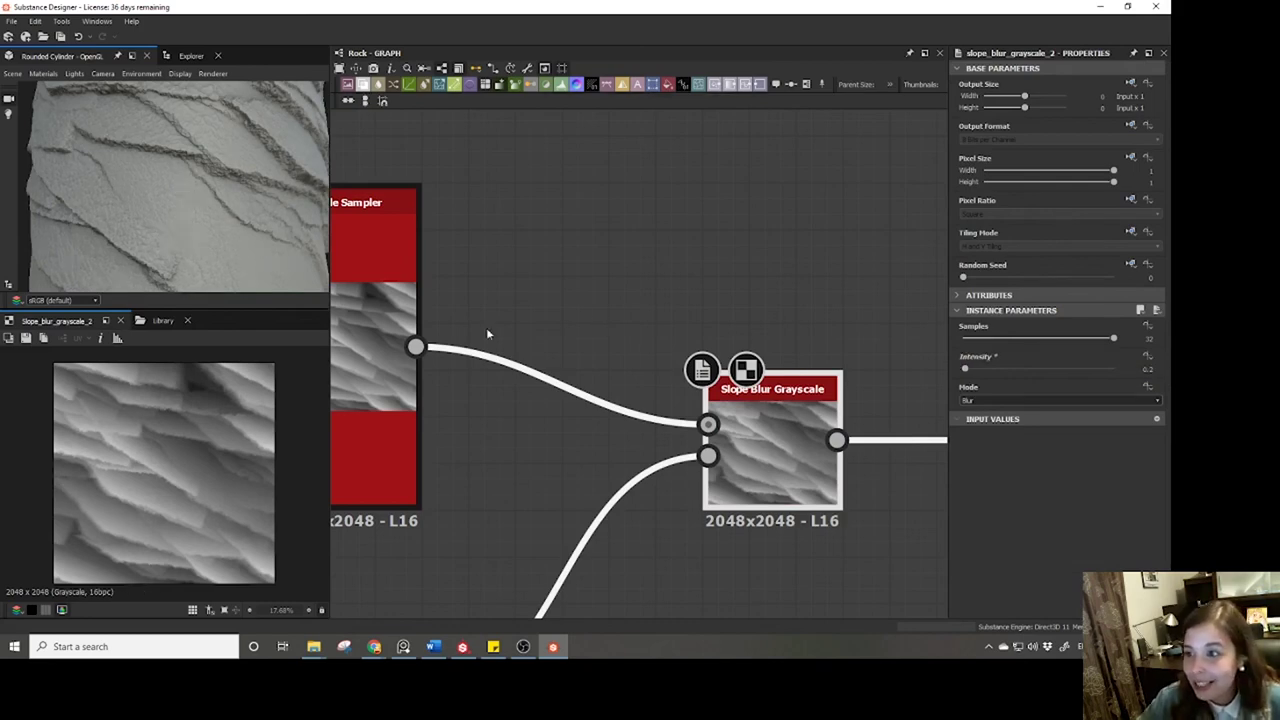
drag(137, 188, 162, 189)
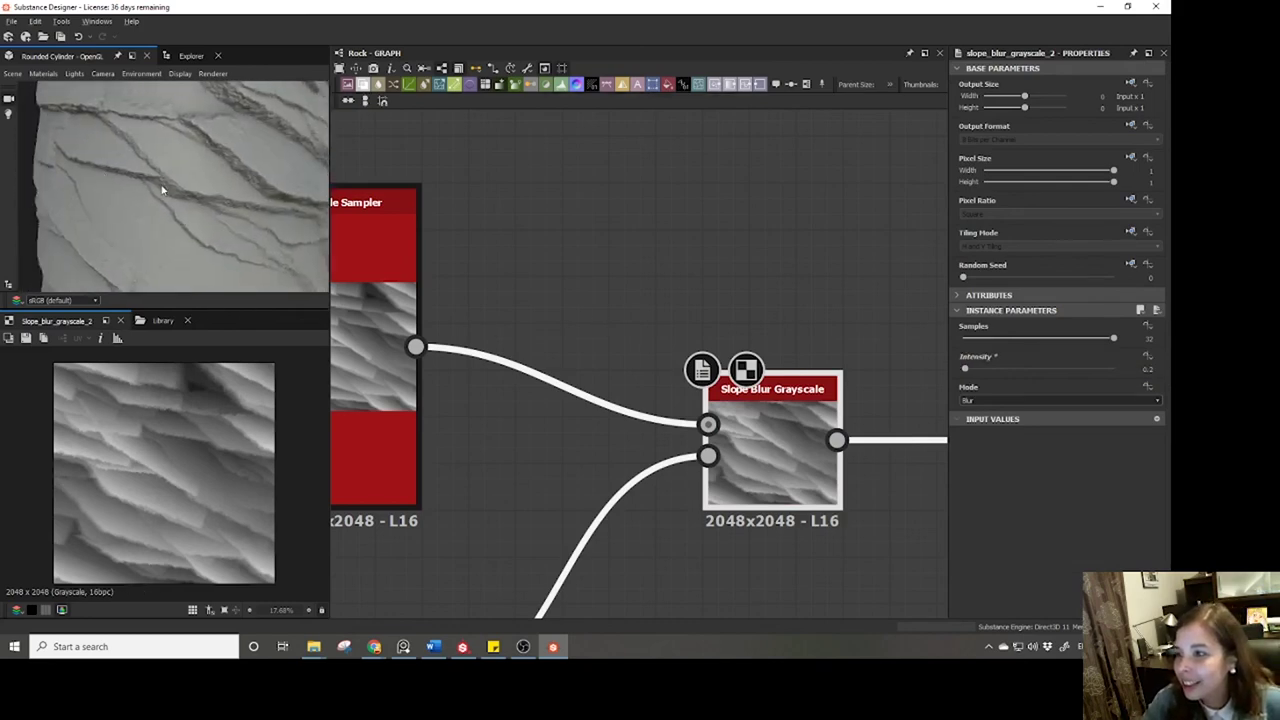
right_drag(162, 189, 210, 263)
Insert a Blend node after the Slope Blur Grayscale and connect a new Dirt 2 noise to its foreground input.
middle_drag(822, 338, 690, 332)
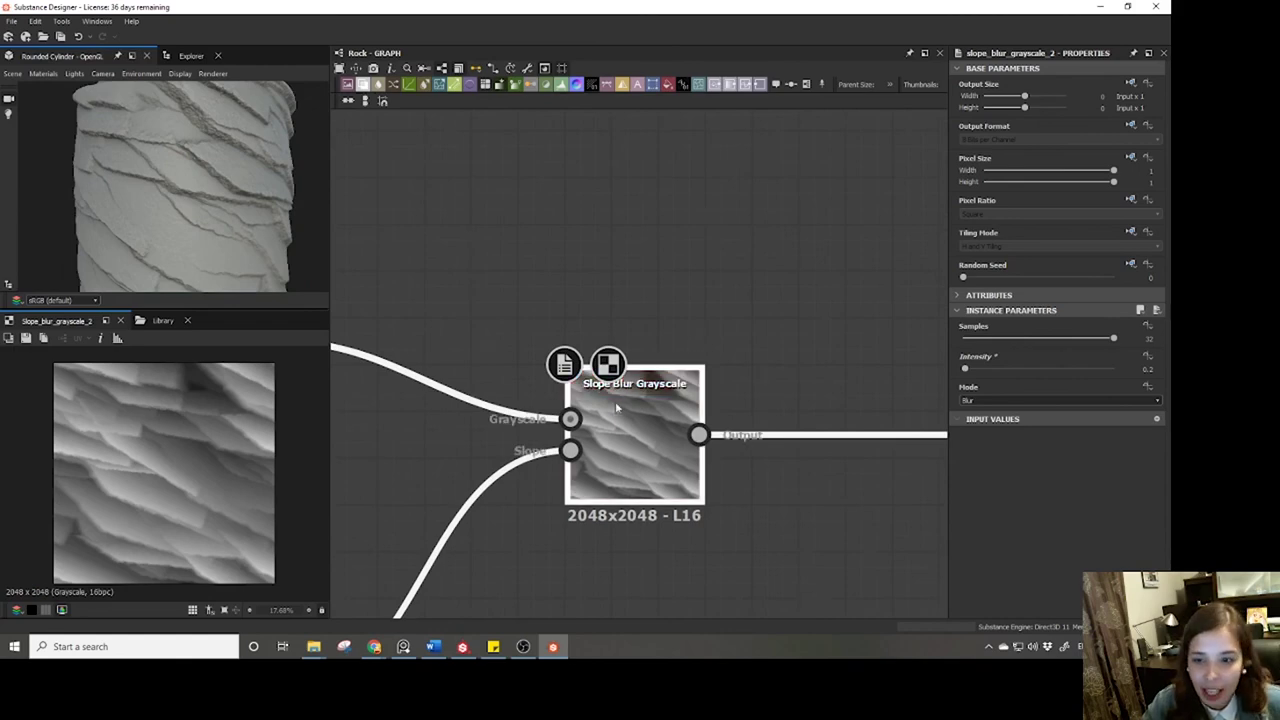
drag(615, 401, 522, 402)
click(364, 86)
key(space)
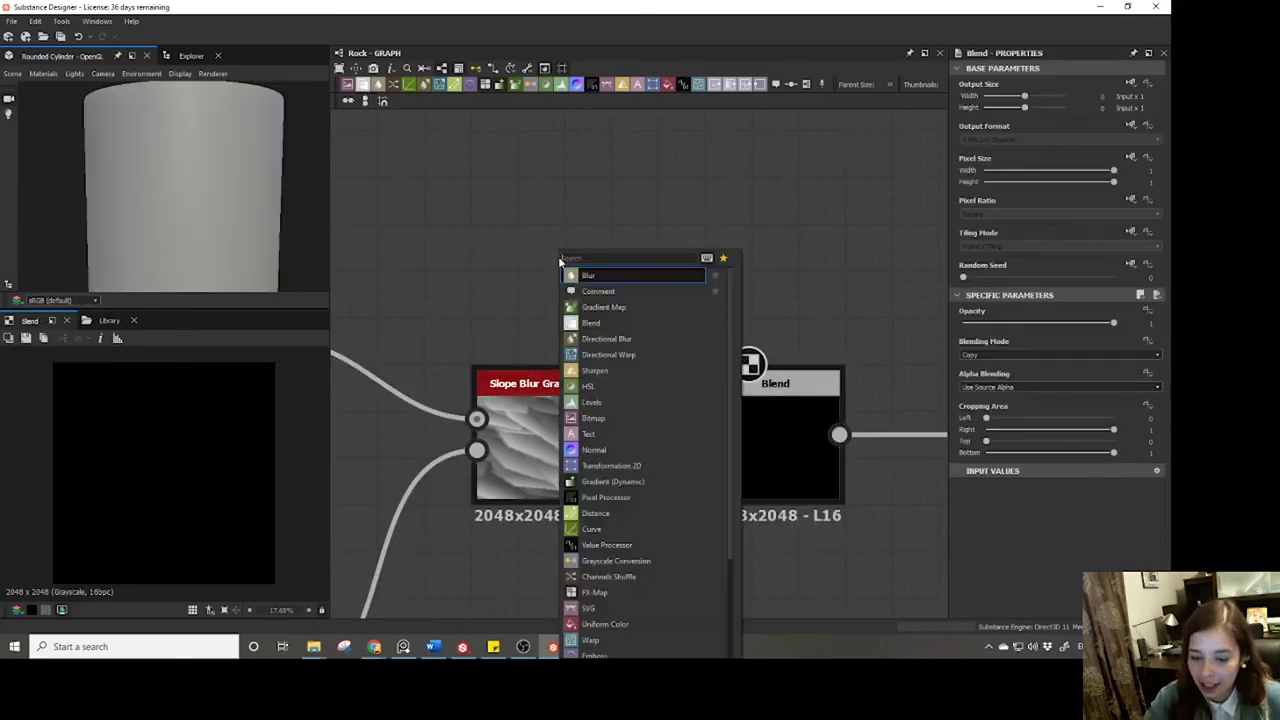
text(dirt)
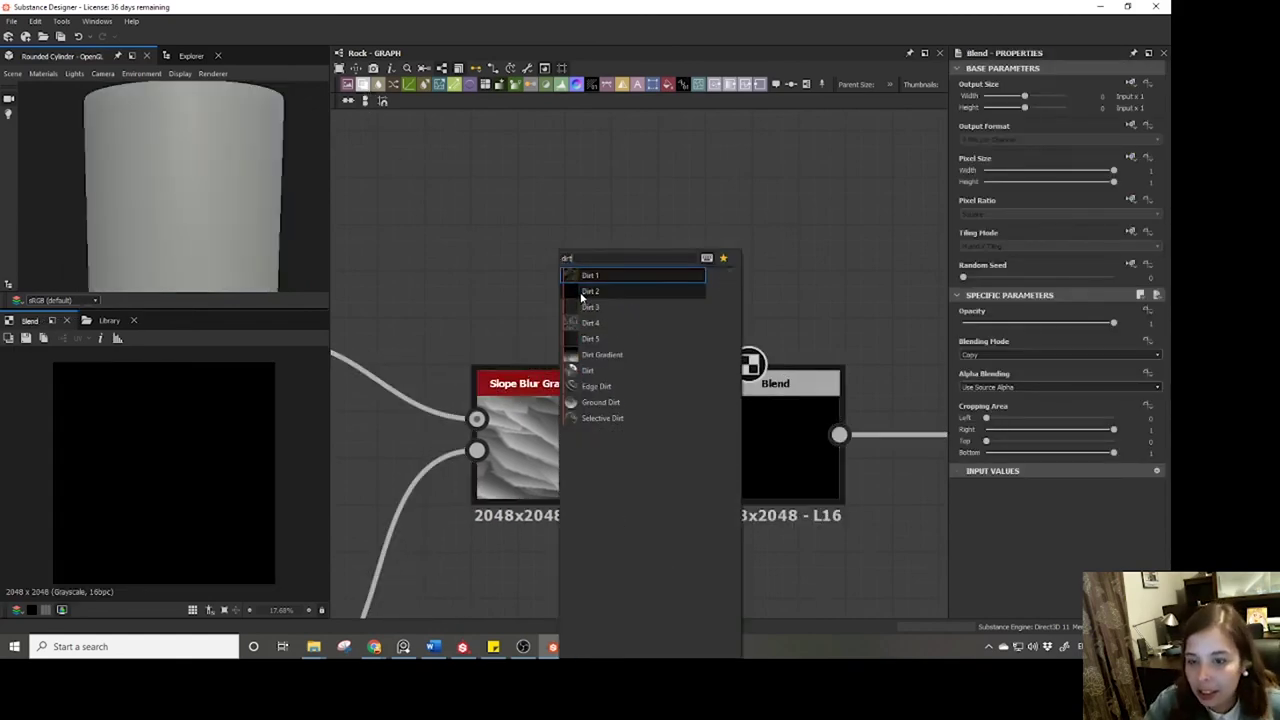
click(580, 291)
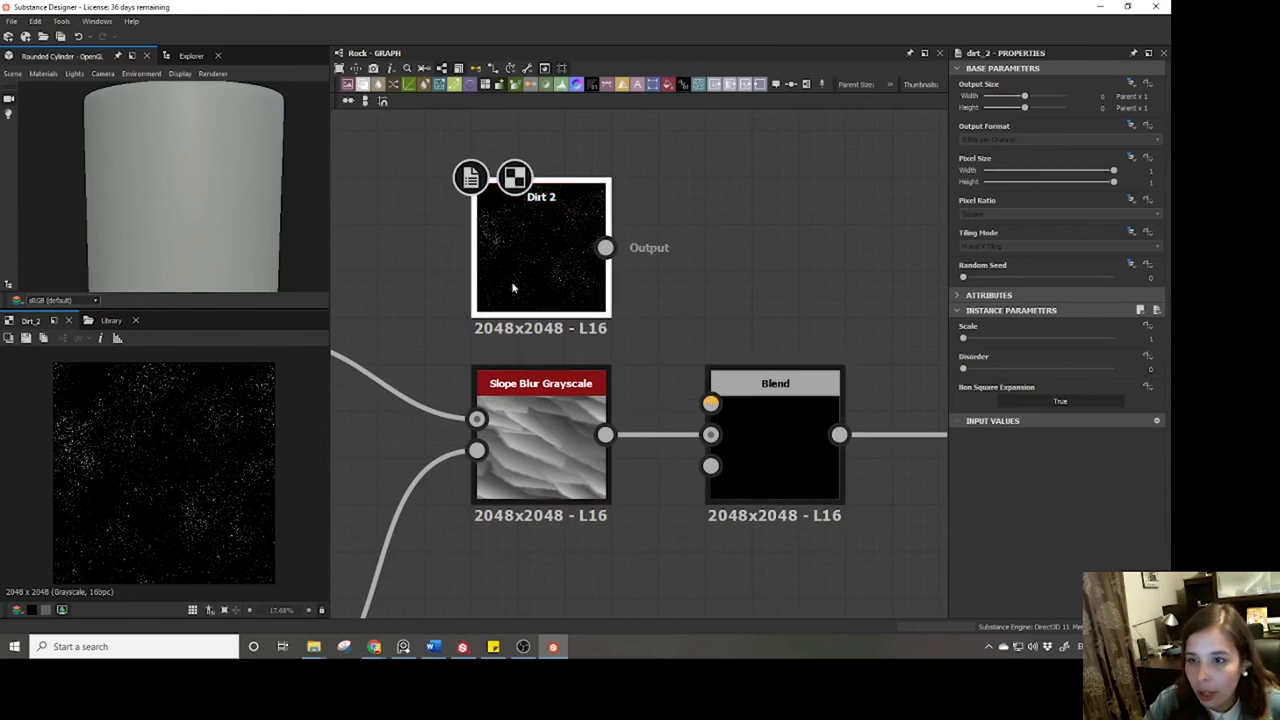
drag(605, 248, 710, 402)
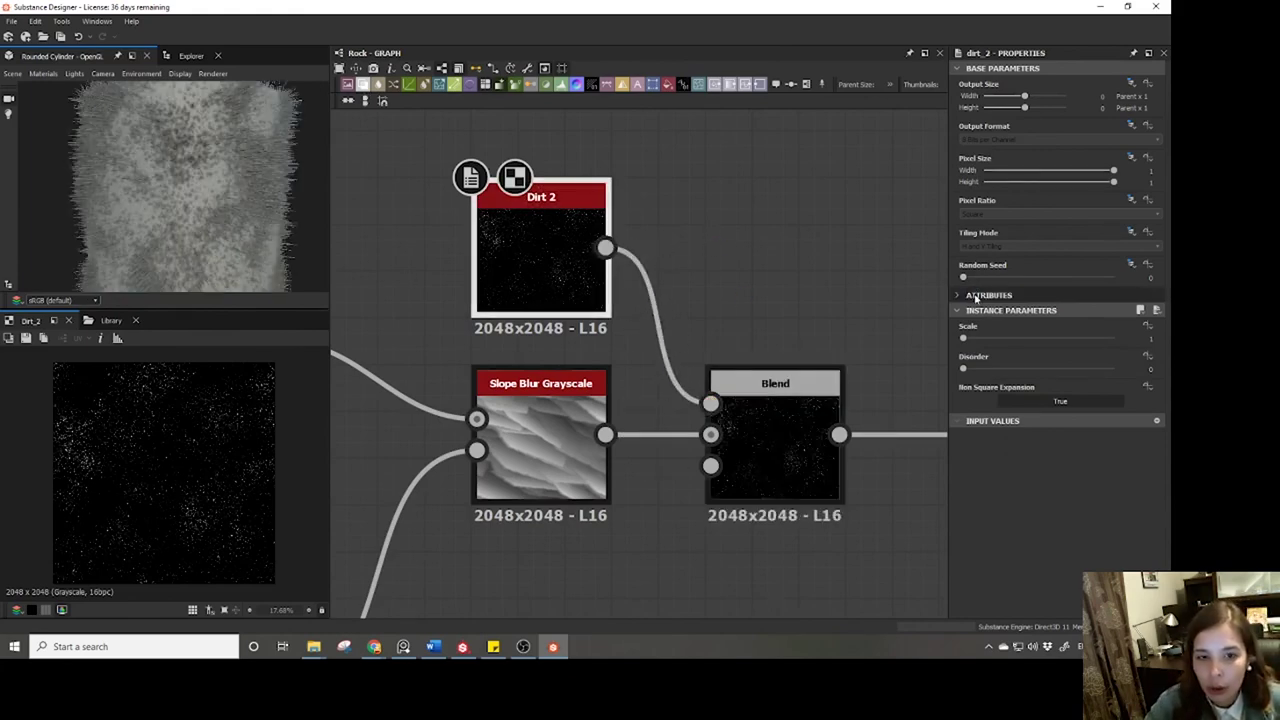
Move the Dirt 2 node farther above the Slope Blur Grayscale, leaving free space before the Blend node.
drag(512, 237, 469, 196)
middle_drag(550, 257, 677, 370)
drag(621, 338, 621, 244)
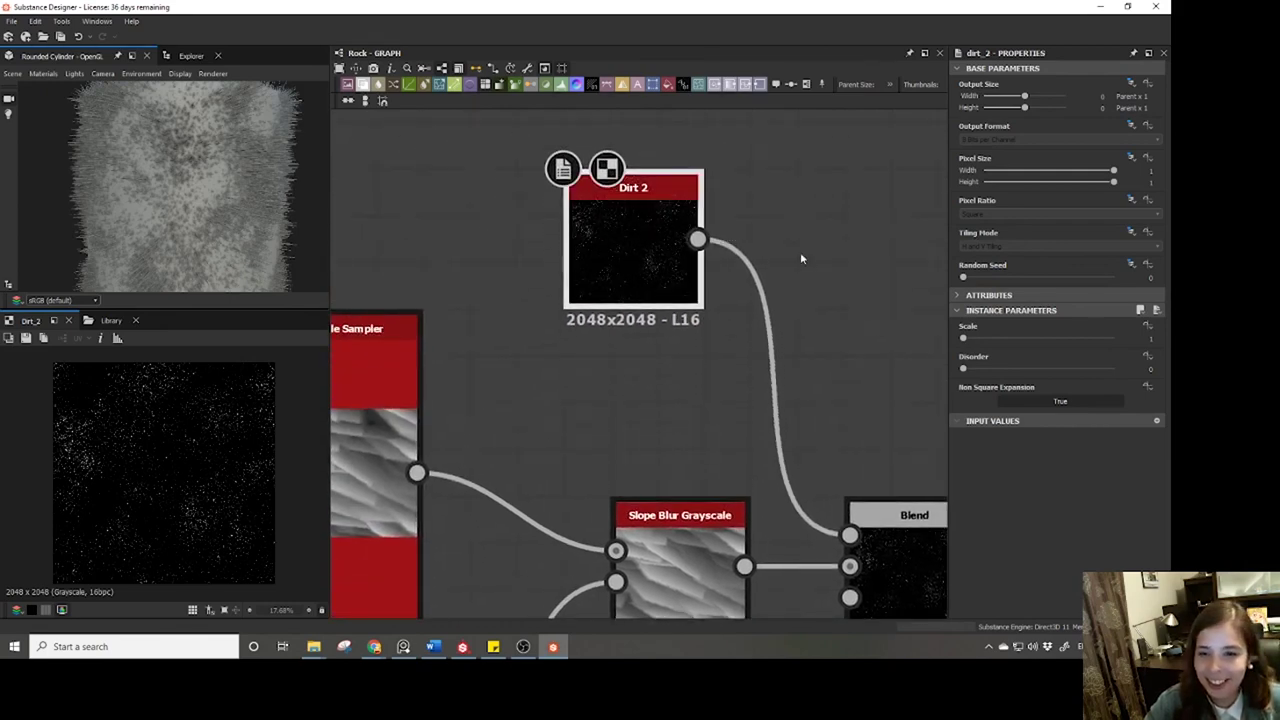
Insert a Directional Warp between Dirt 2 and the Blend node, and feed the Slope Blur Grayscale output into its intensity input.
drag(816, 250, 736, 384)
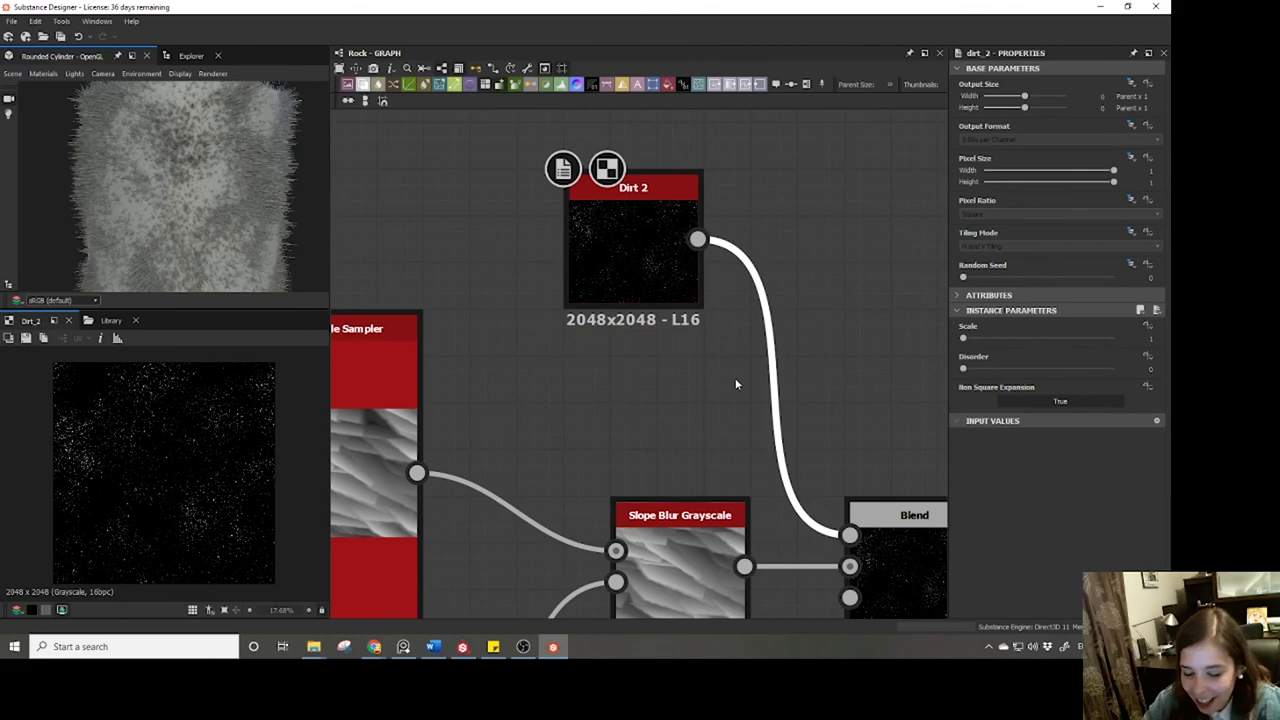
key(space)
text(dire)
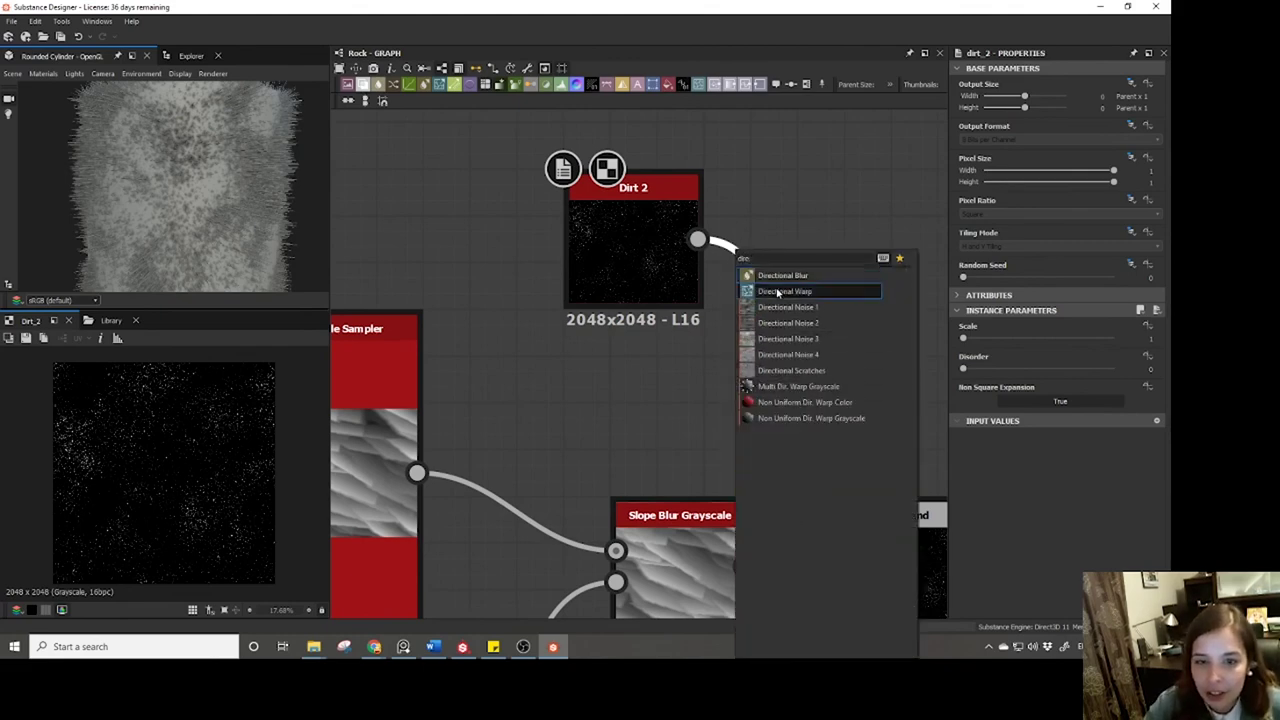
click(778, 292)
drag(772, 377, 820, 306)
scroll(732, 413, down, 3)
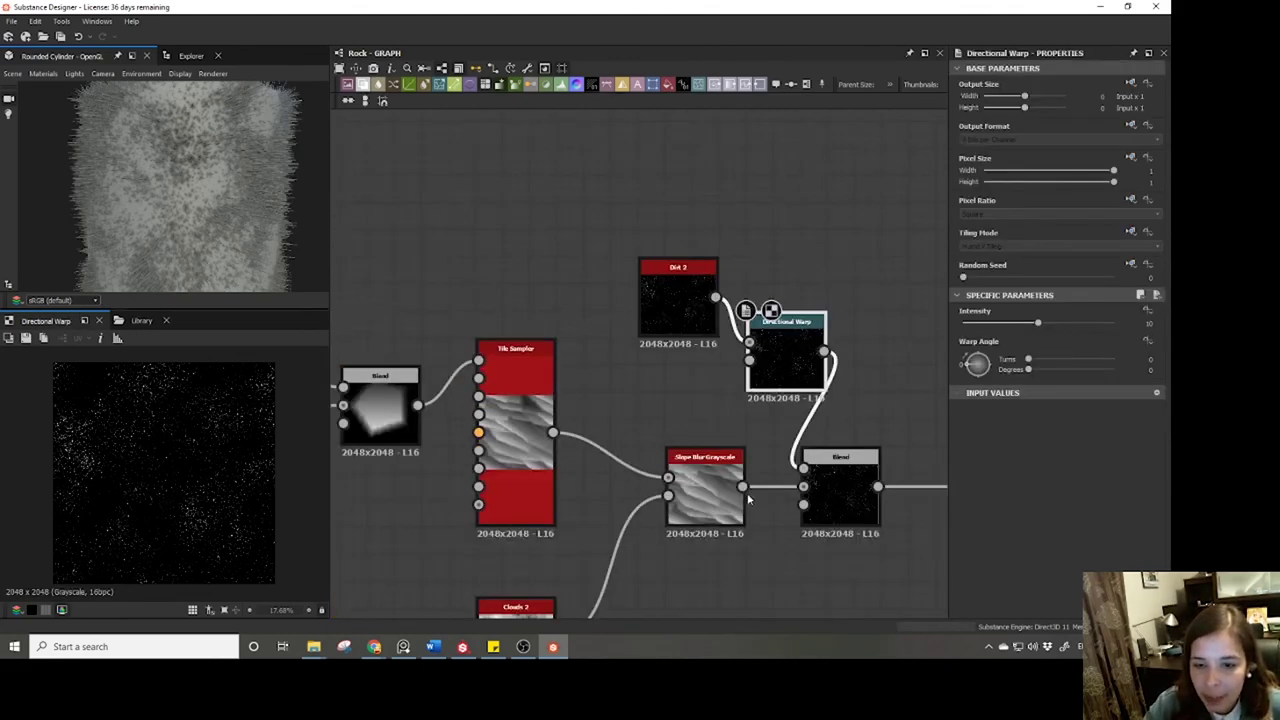
drag(742, 487, 749, 360)
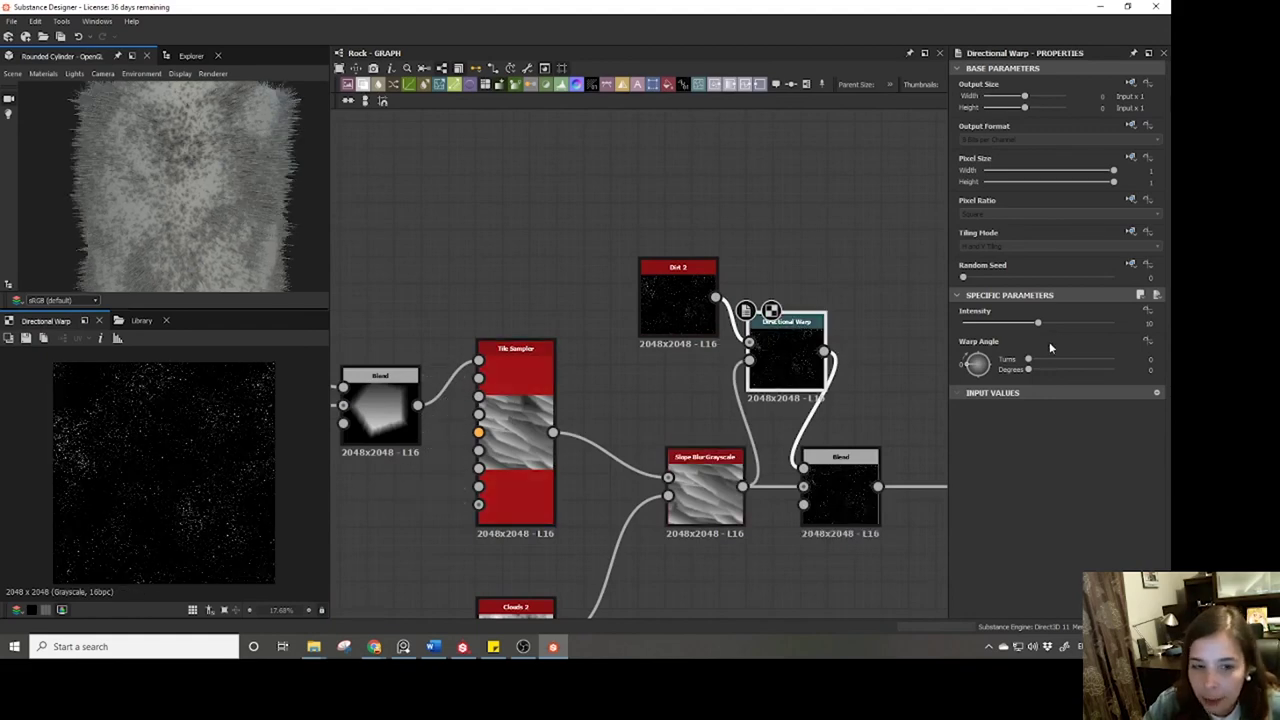
Set the Directional Warp's Intensity to 30 and move Dirt 2 slightly away from it.
drag(1036, 323, 1113, 323)
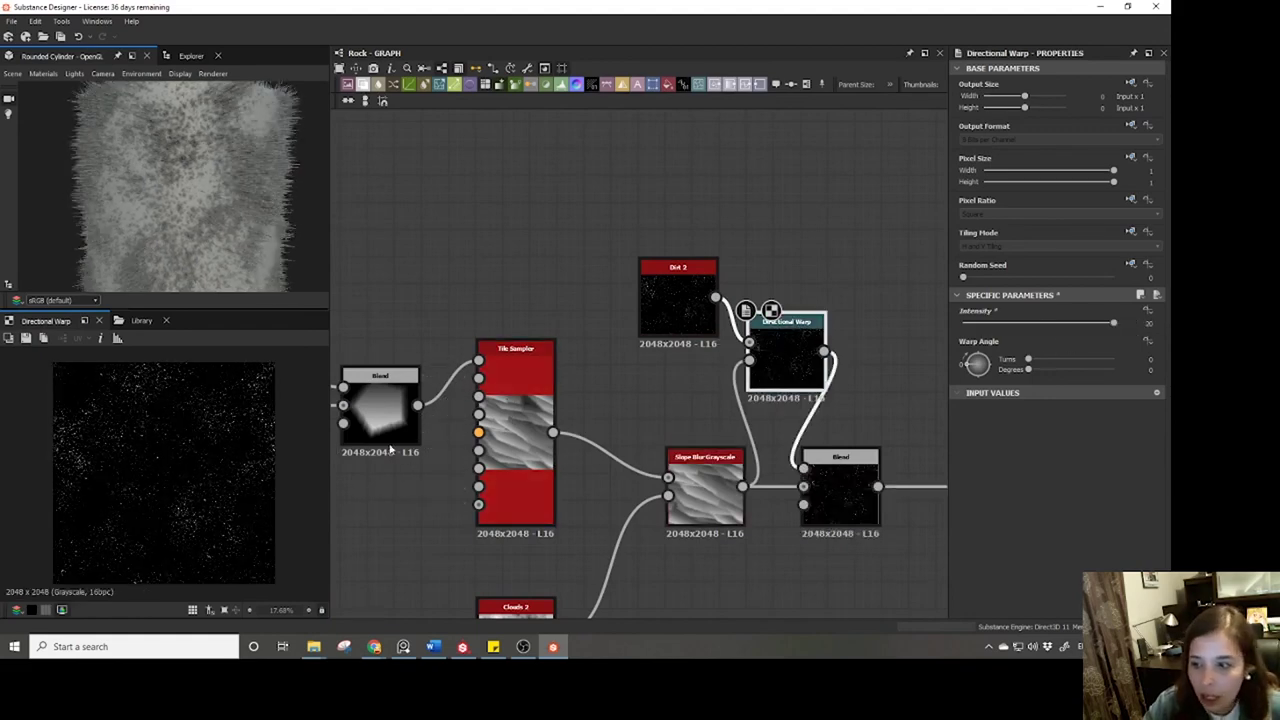
drag(695, 282, 652, 281)
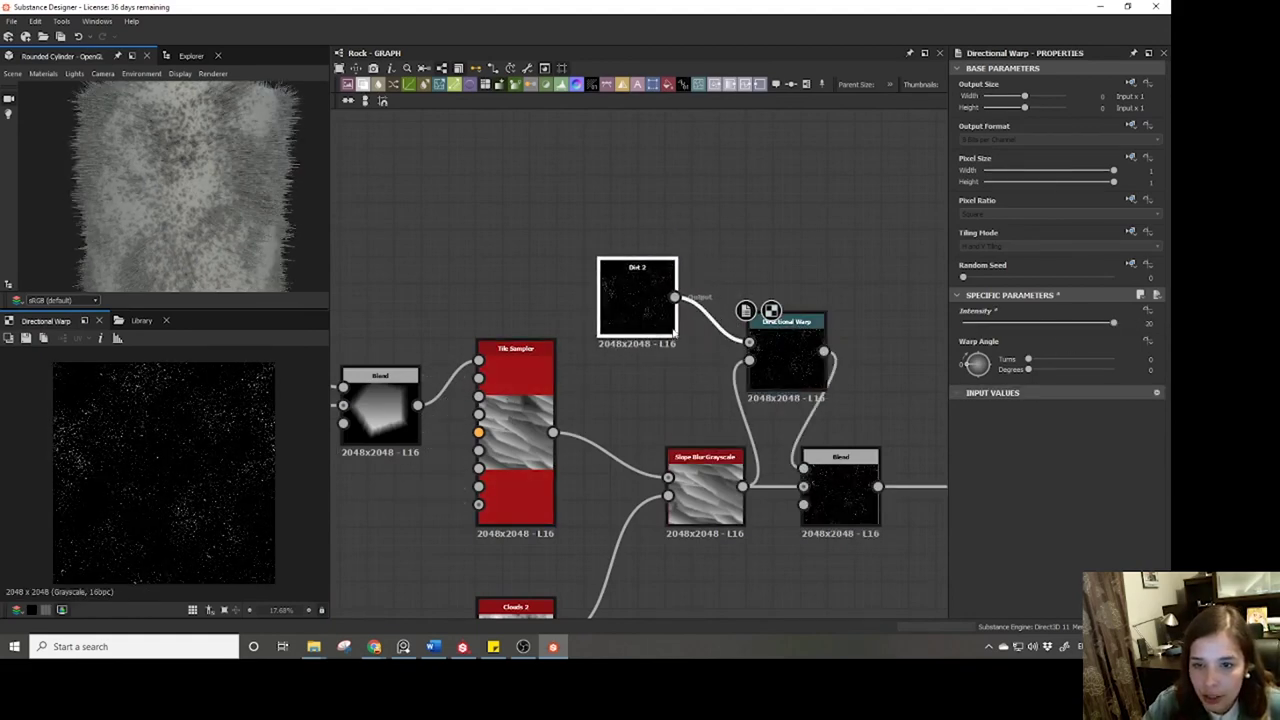
scroll(790, 365, up, 5)
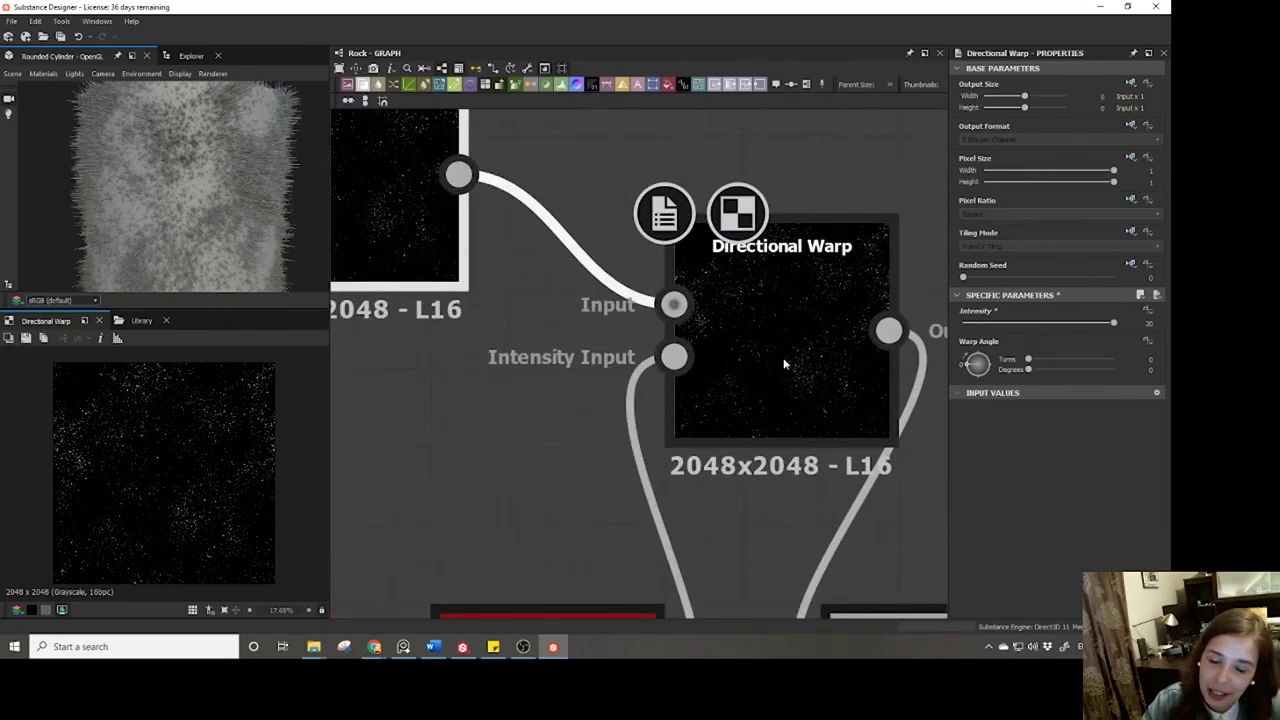
click(784, 363)
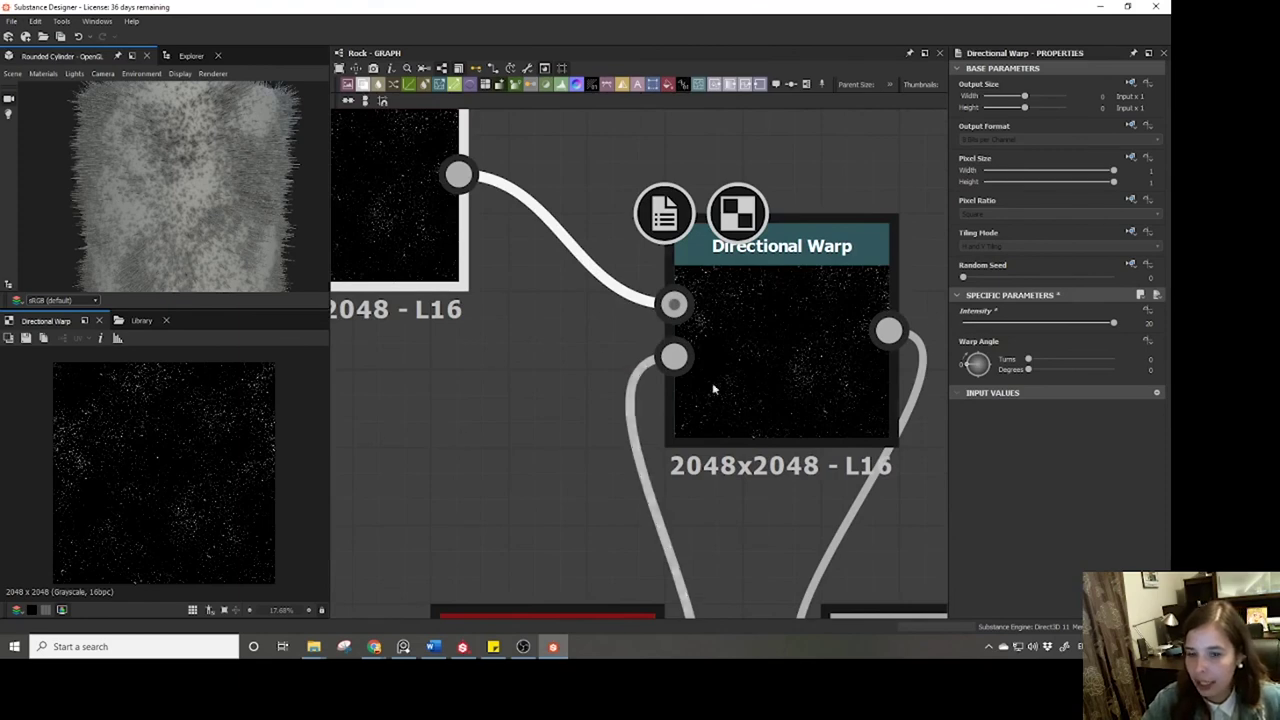
click(1149, 323)
text(10)
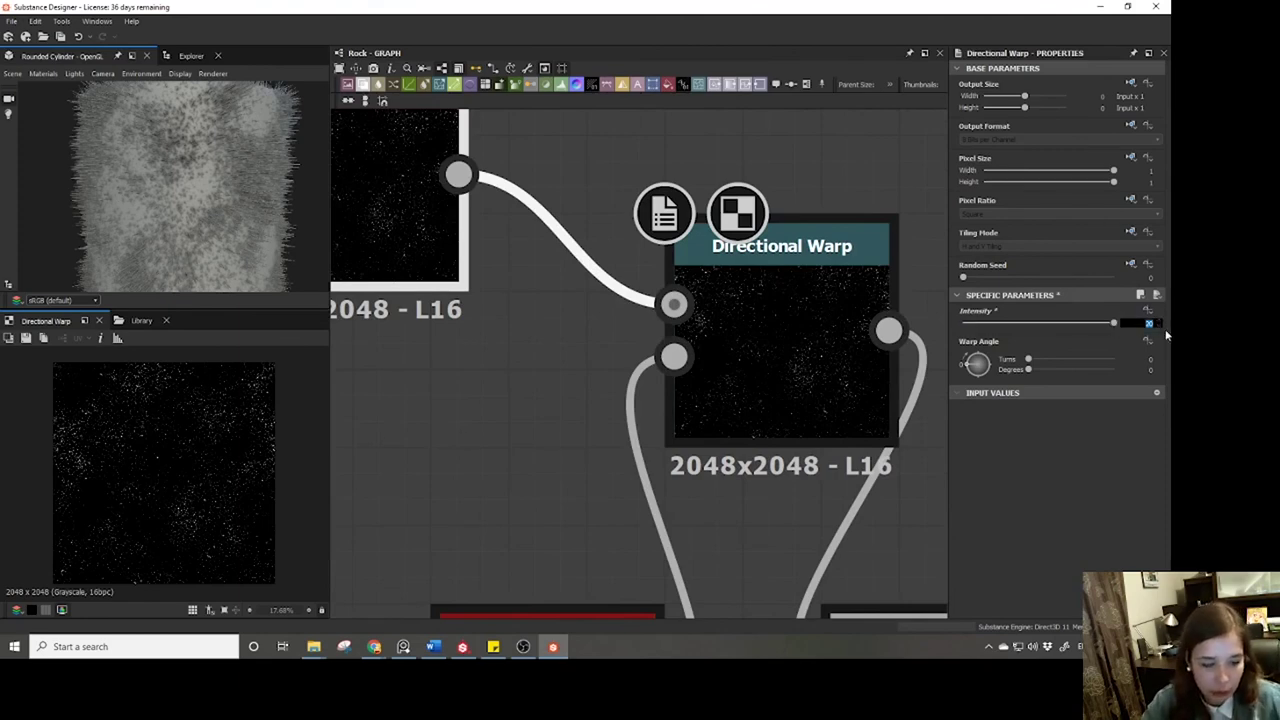
key(Return)
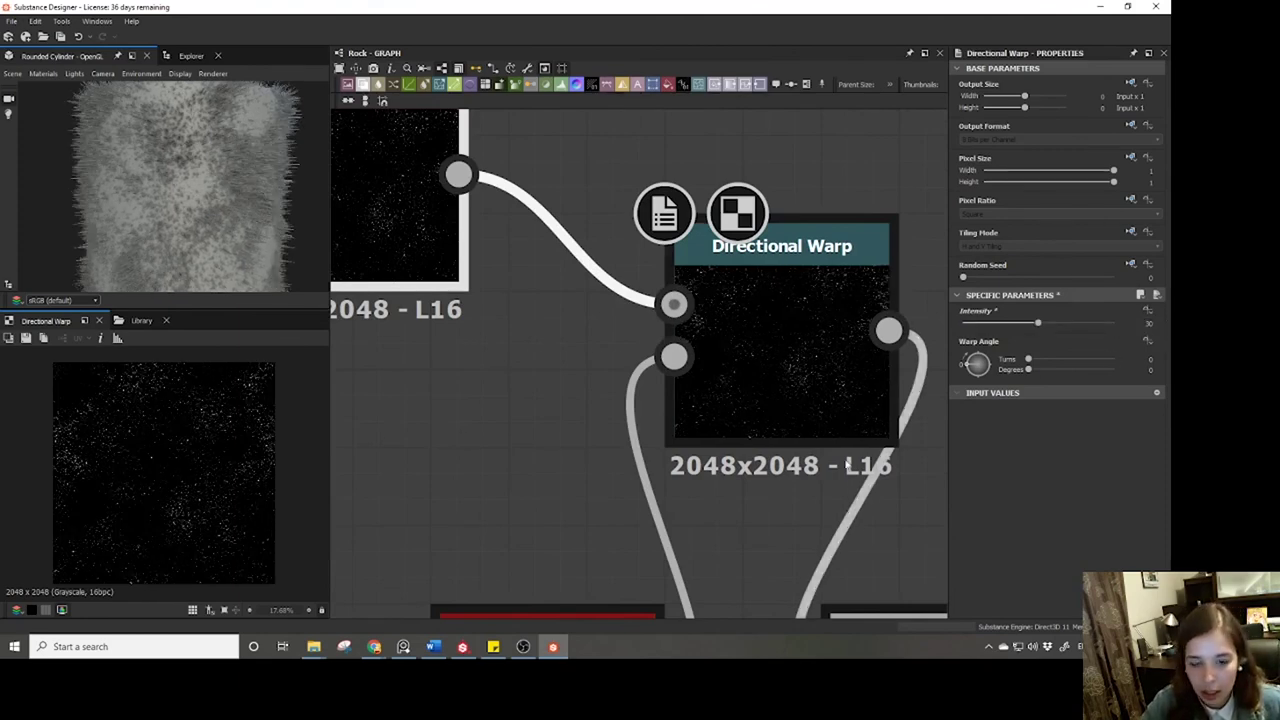
Set the Blend node's mode to Subtract with an Opacity of about 0.03 and examine the dirt pitting on the 3D cylinder.
scroll(800, 560, down, 2)
middle_drag(870, 590, 822, 451)
click(848, 495)
mouse_move(300, 230)
mouse_down()
mouse_move(222, 205)
mouse_move(298, 210)
mouse_up()
click(994, 356)
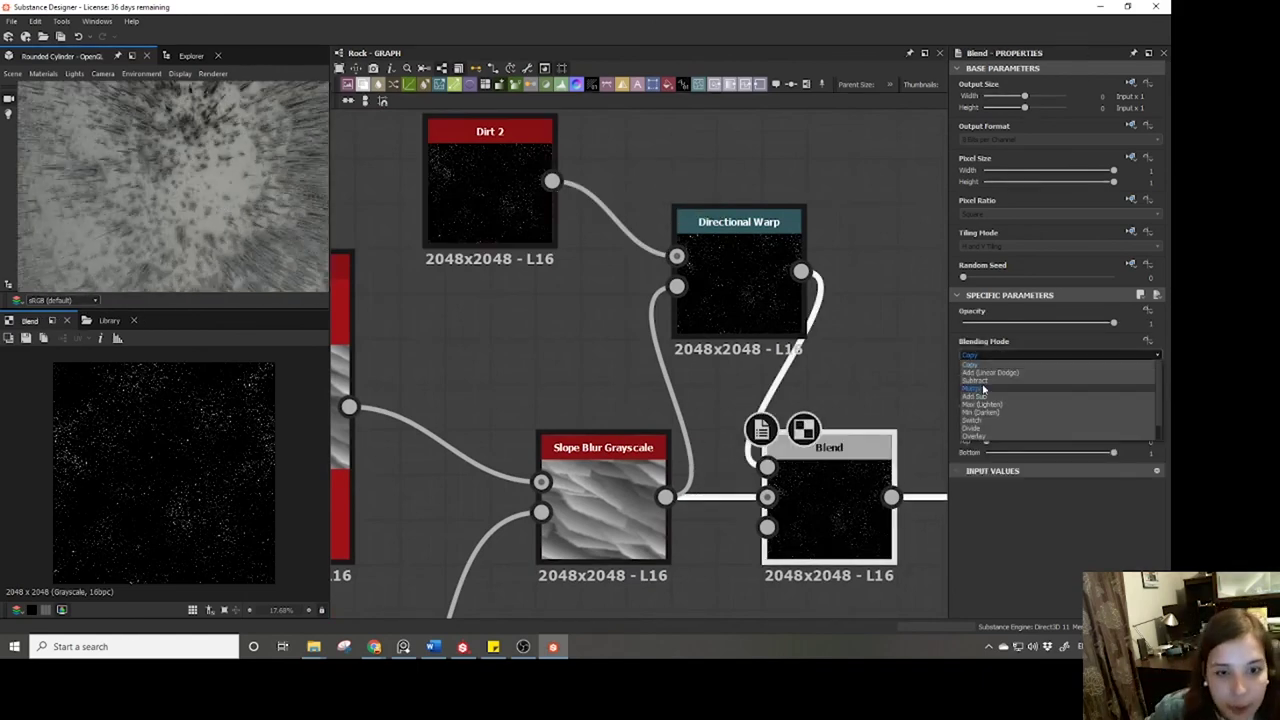
click(976, 380)
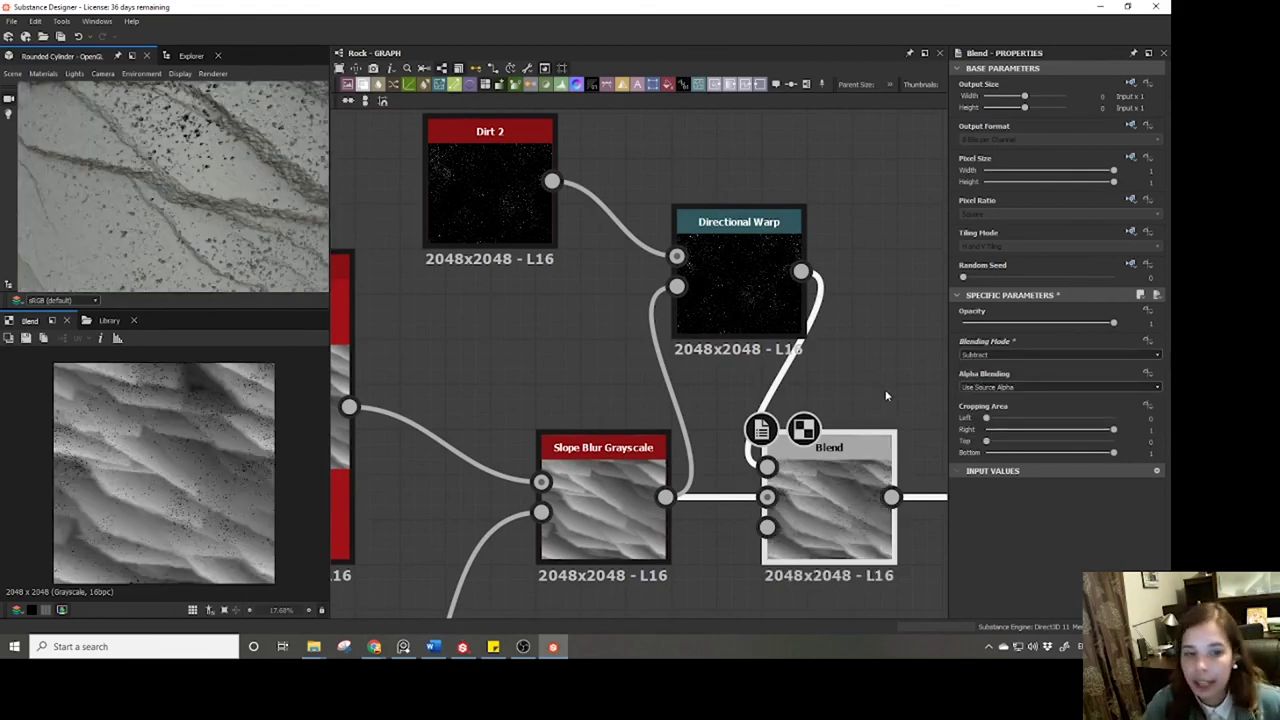
drag(1000, 322, 968, 321)
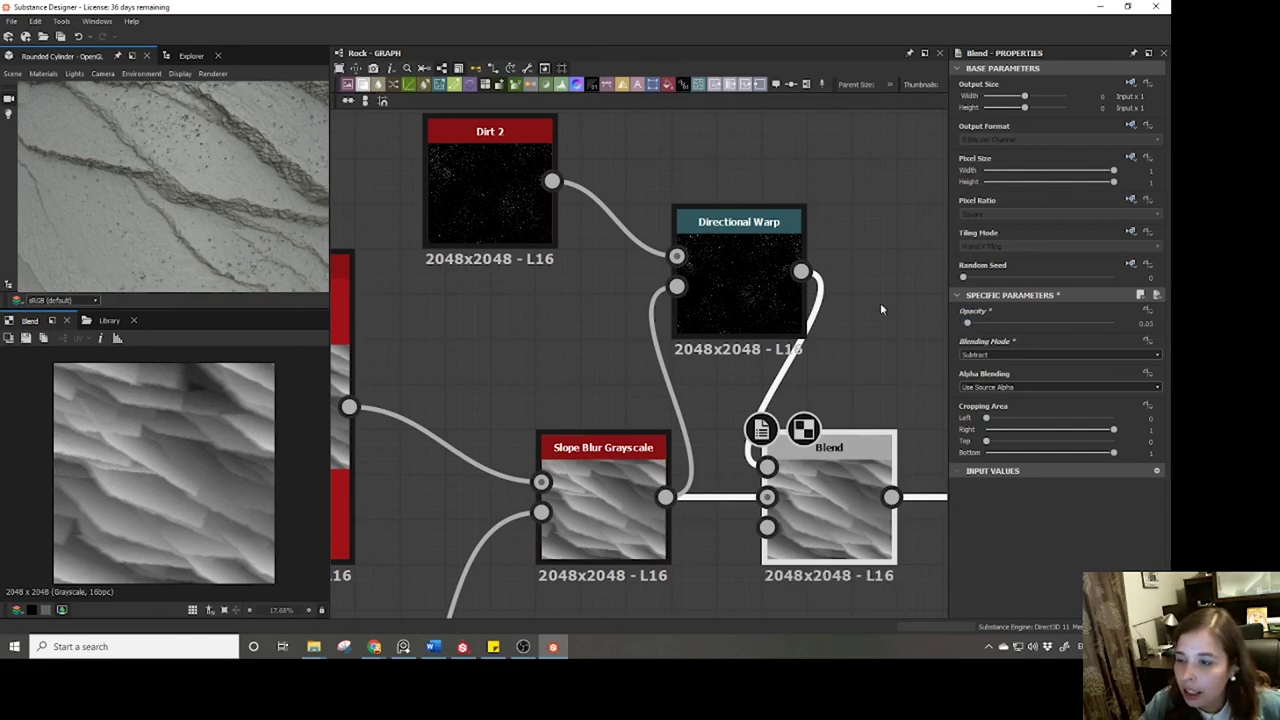
scroll(132, 155, down, 6)
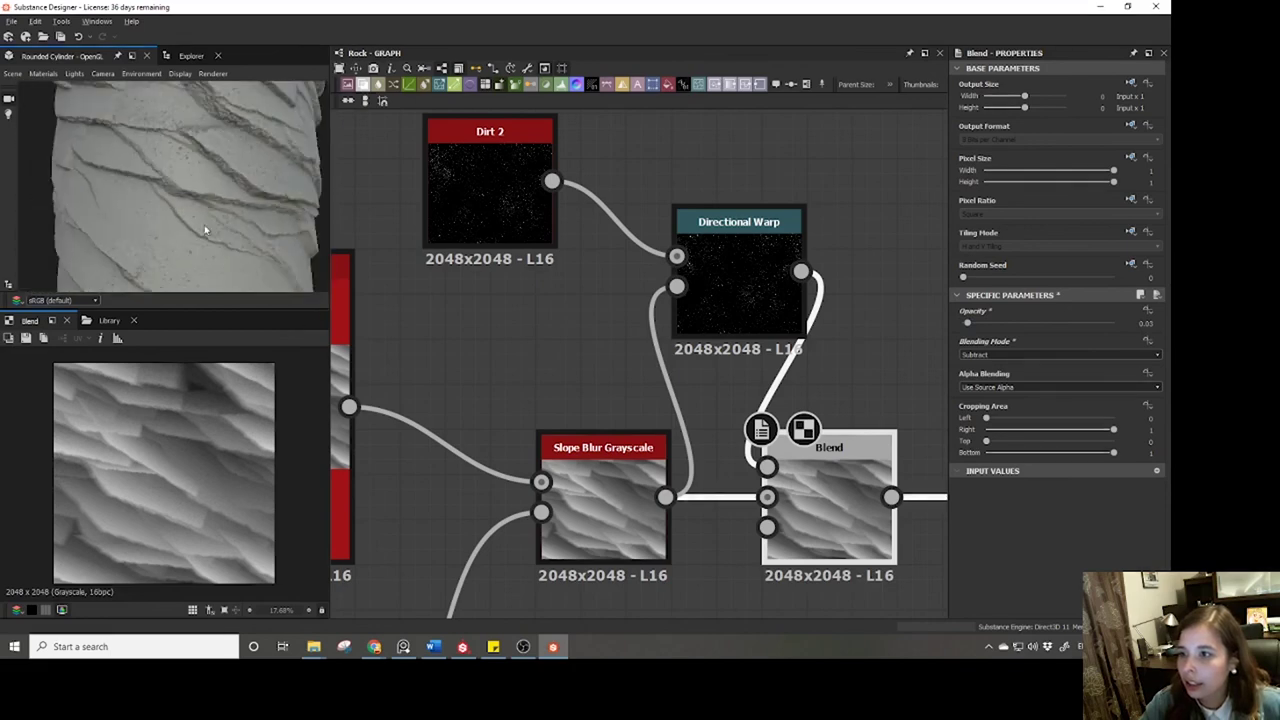
drag(148, 140, 226, 222)
middle_drag(491, 371, 719, 358)
drag(150, 196, 197, 211)
Move the polygon shape chain, from Polygon 2 through its Blend node, upward and duplicate it below the original.
middle_drag(420, 340, 592, 340)
scroll(552, 340, down, 3)
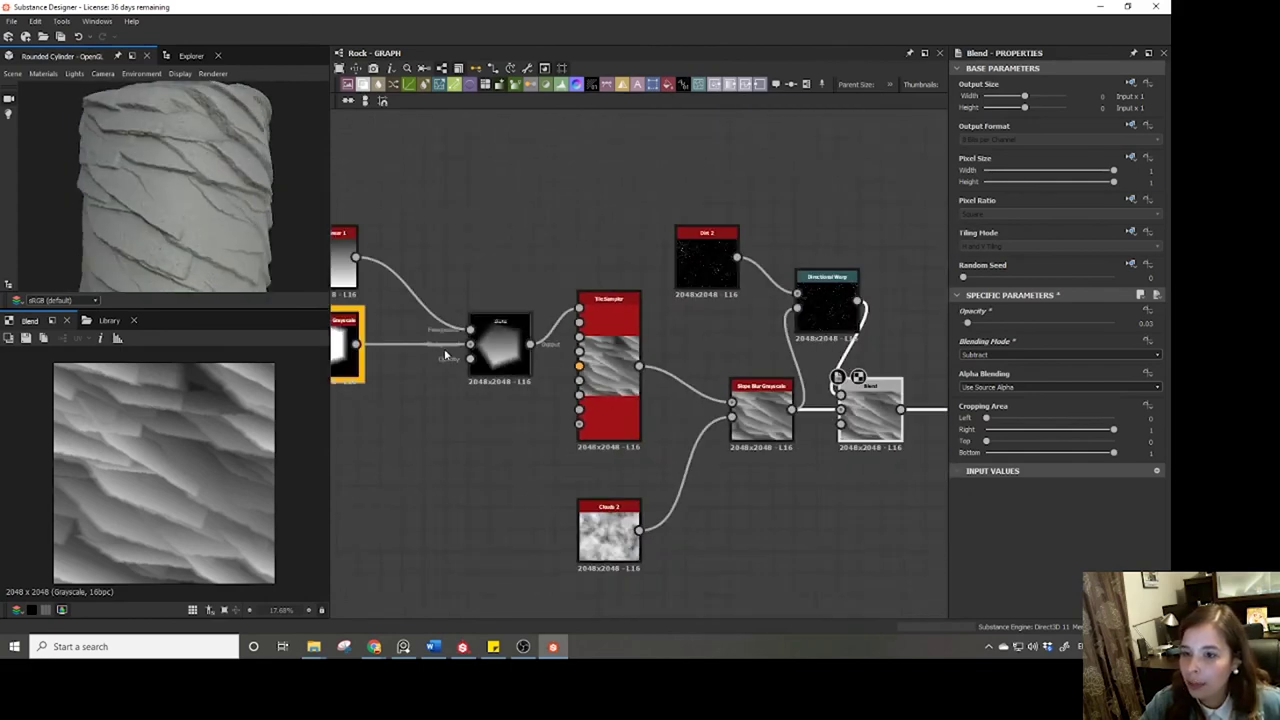
middle_drag(530, 368, 680, 368)
scroll(680, 366, down, 2)
middle_drag(595, 398, 694, 384)
scroll(694, 380, down, 1)
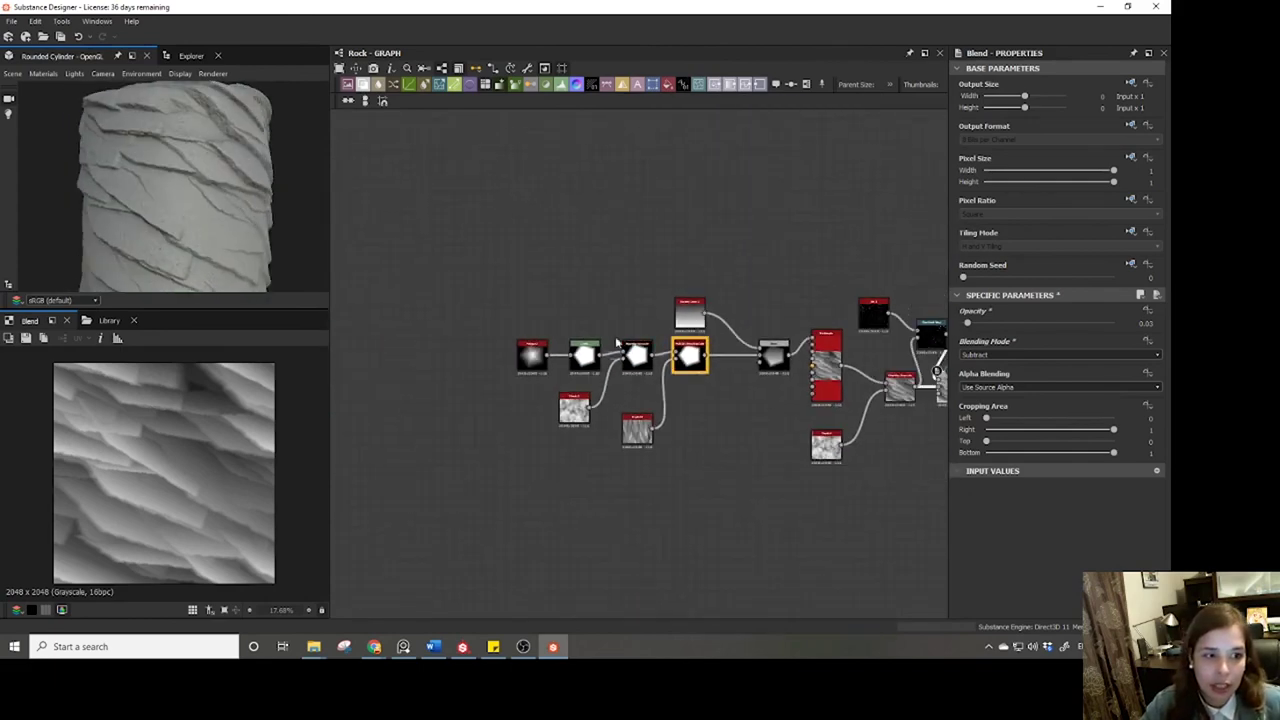
drag(440, 274, 780, 500)
drag(774, 369, 733, 447)
key(ctrl+d)
Set the duplicated Polygon 2's Sides to 4 and the duplicated Slope Blur Grayscale's Intensity to about 0.58.
click(484, 450)
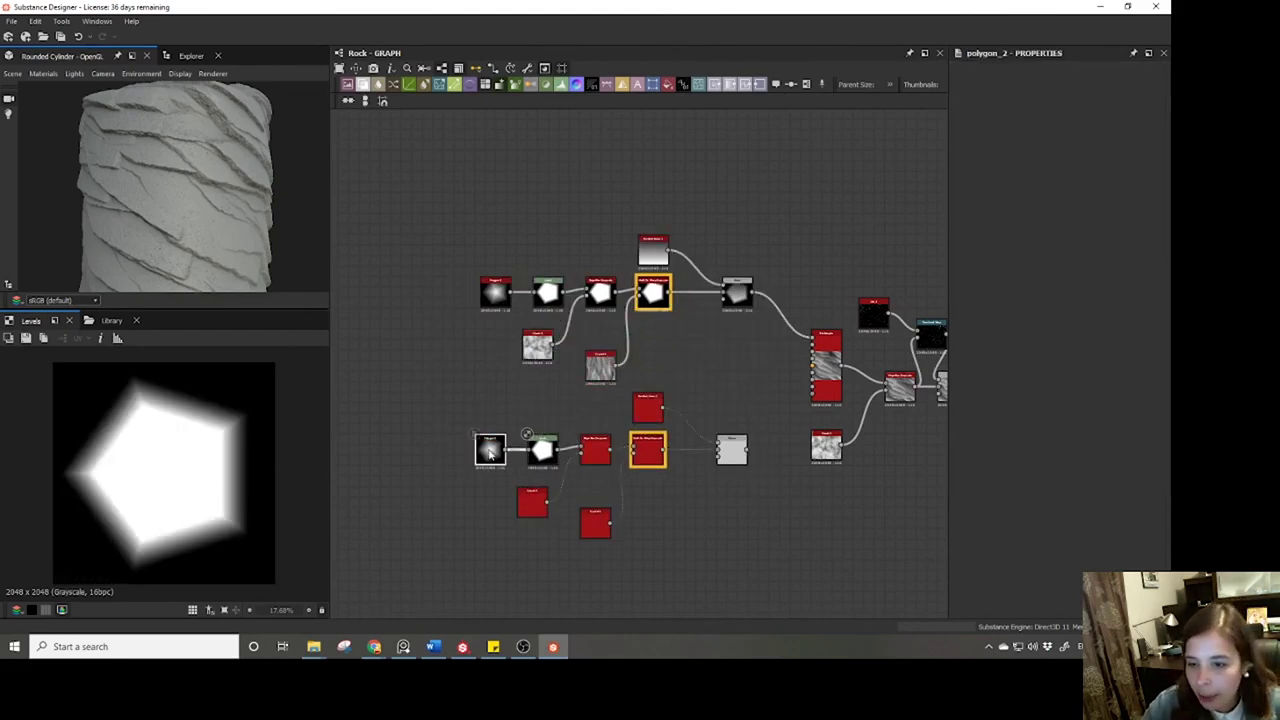
drag(970, 372, 966, 372)
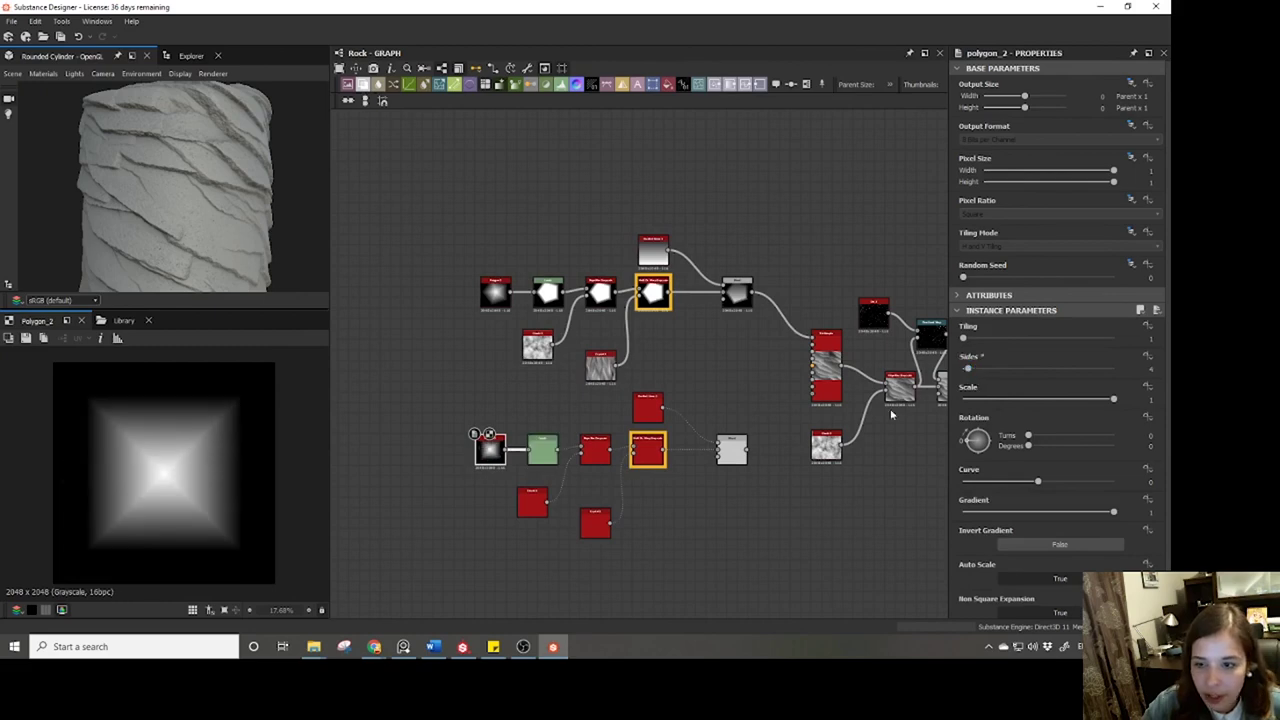
scroll(557, 504, up, 3)
click(624, 416)
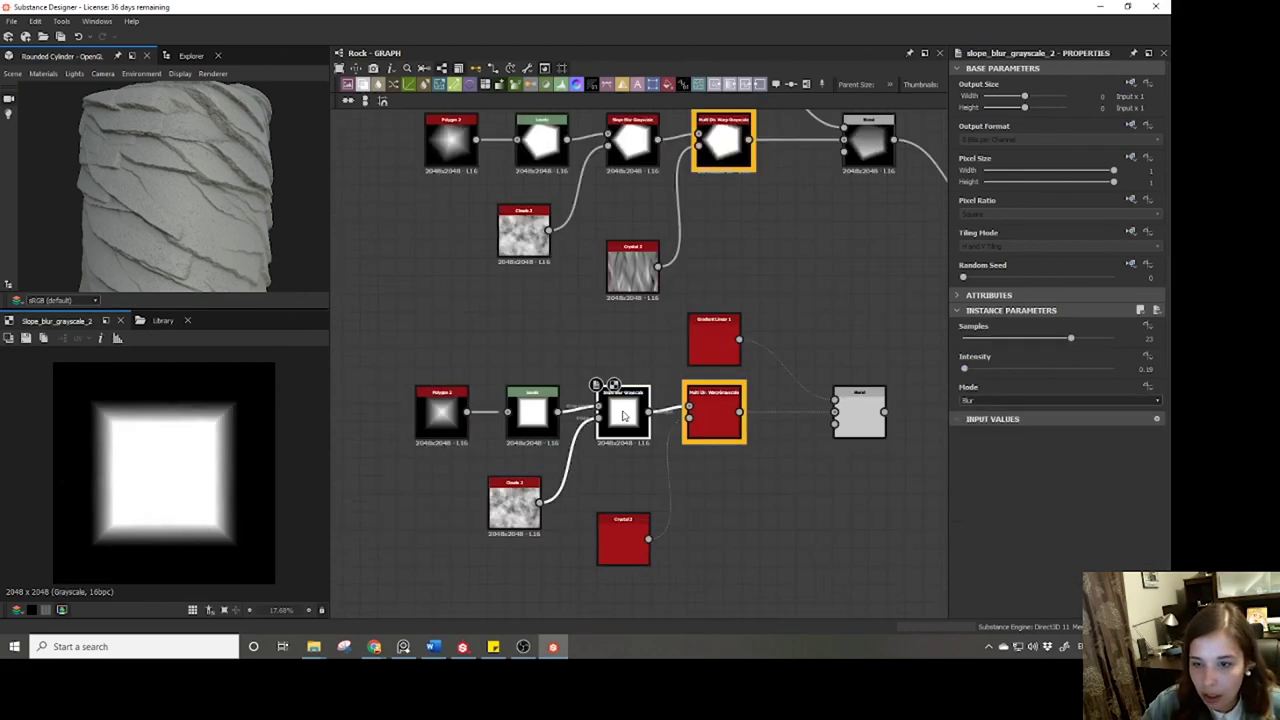
scroll(624, 416, up, 5)
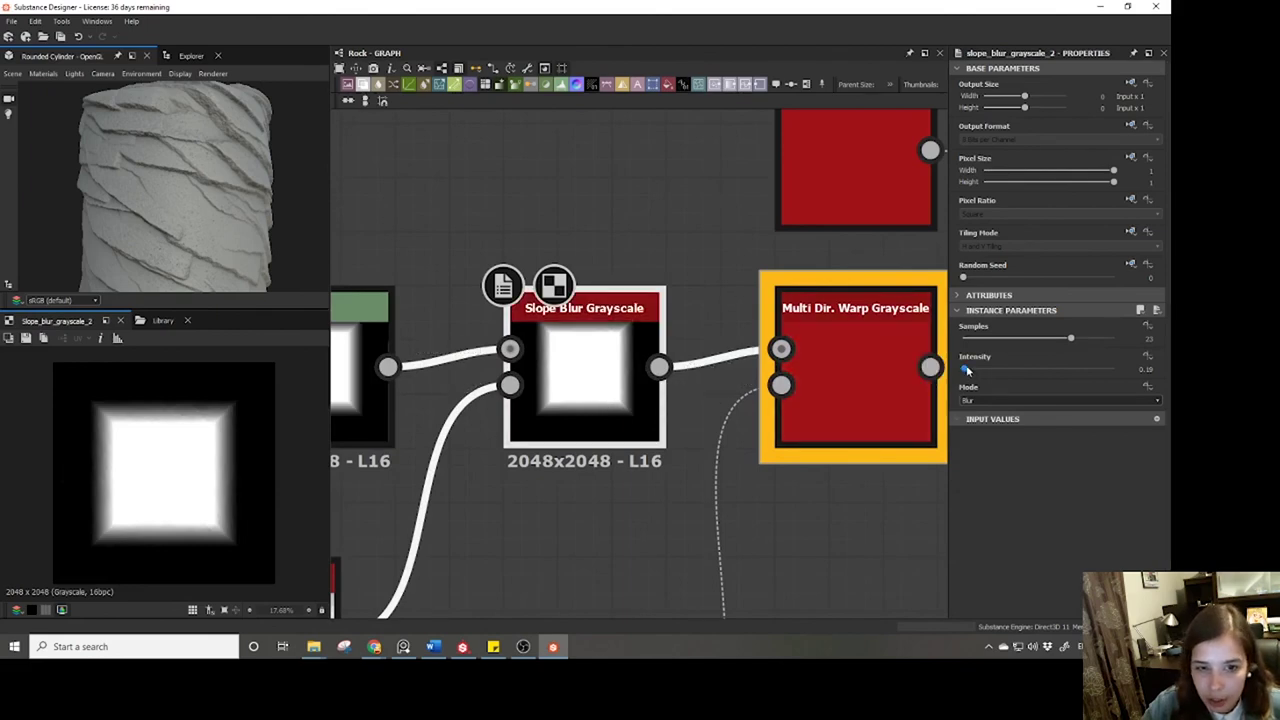
drag(966, 370, 969, 371)
scroll(880, 370, down, 6)
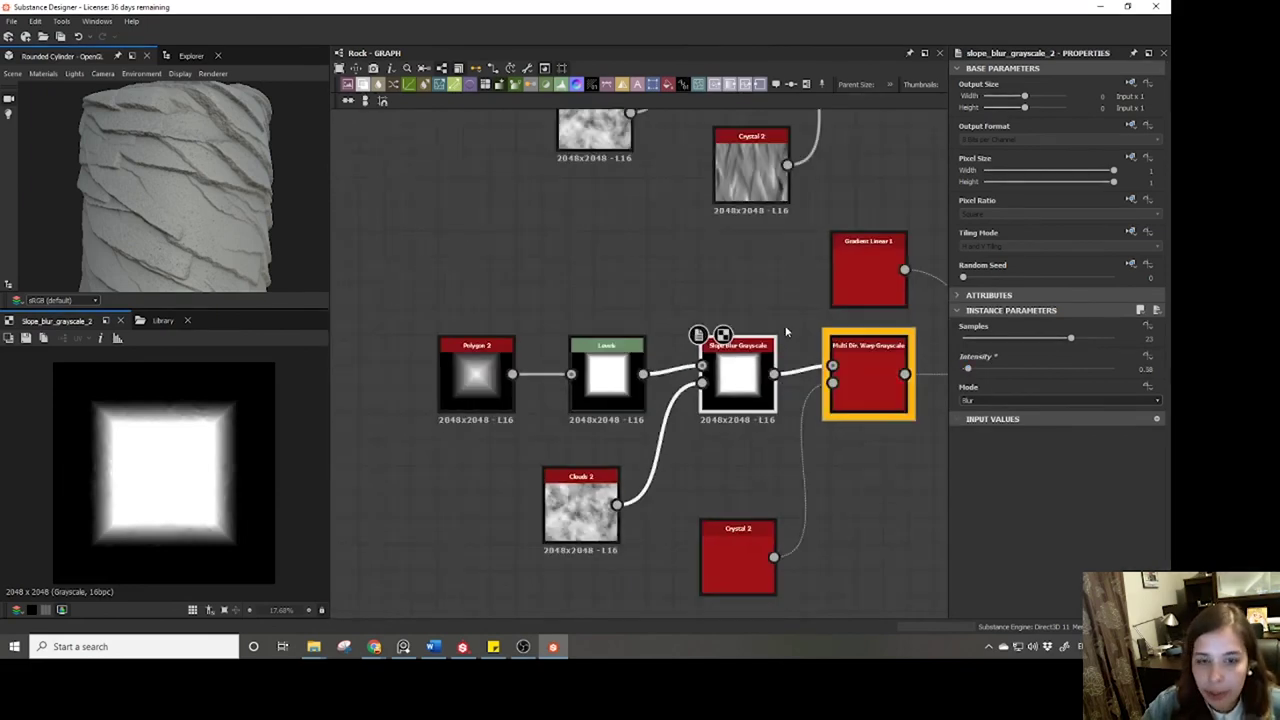
Set the Tile Sampler's Pattern Input Number to 2 and connect the duplicated chain's Blend output to Pattern Input 2.
click(799, 320)
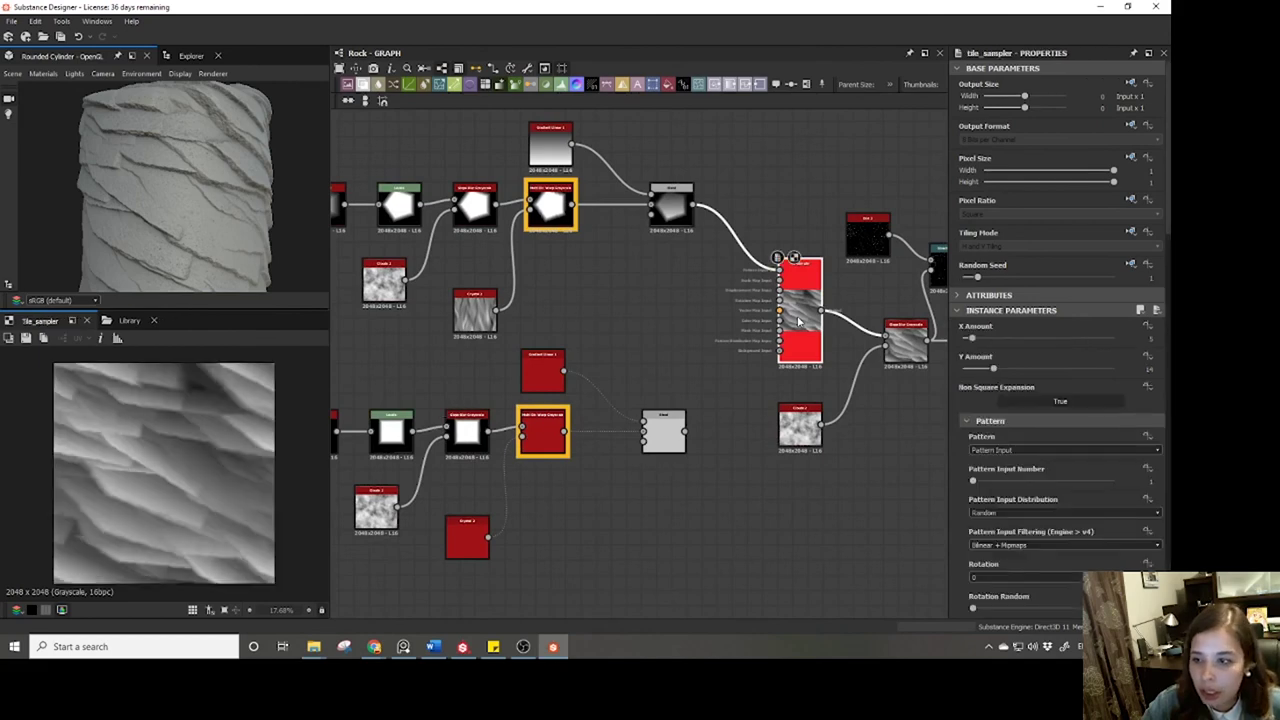
click(987, 452)
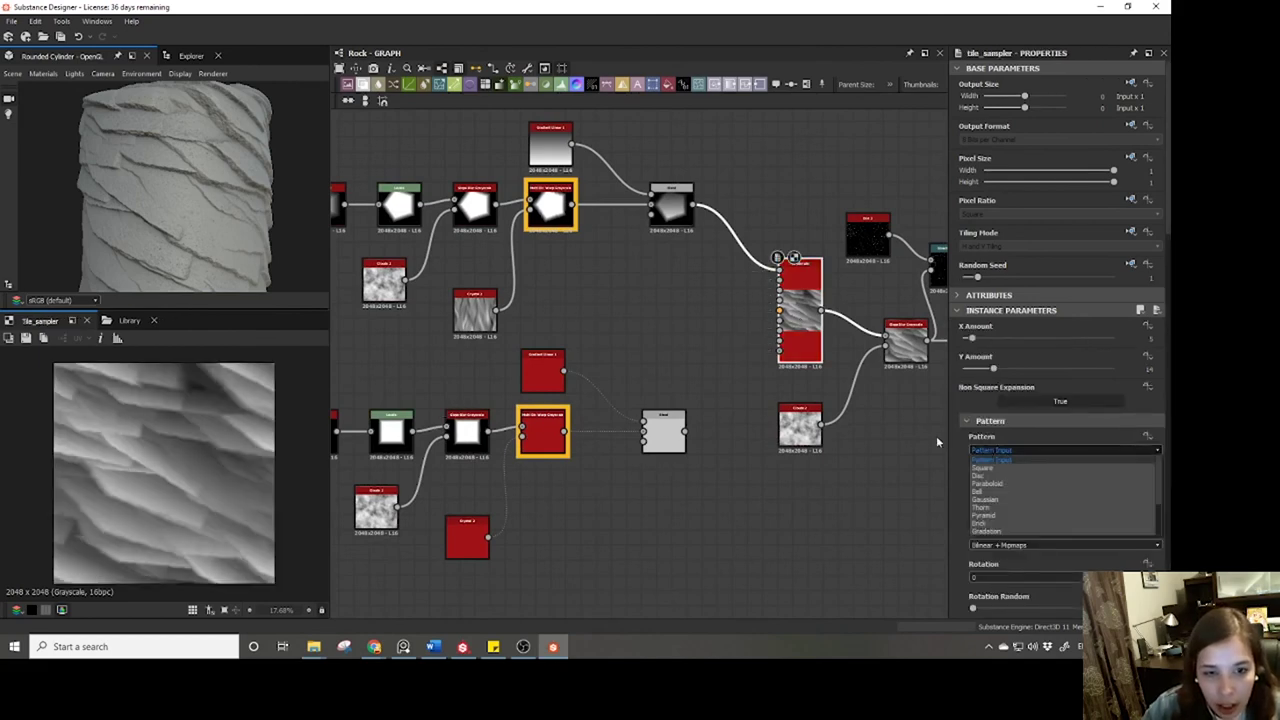
click(990, 455)
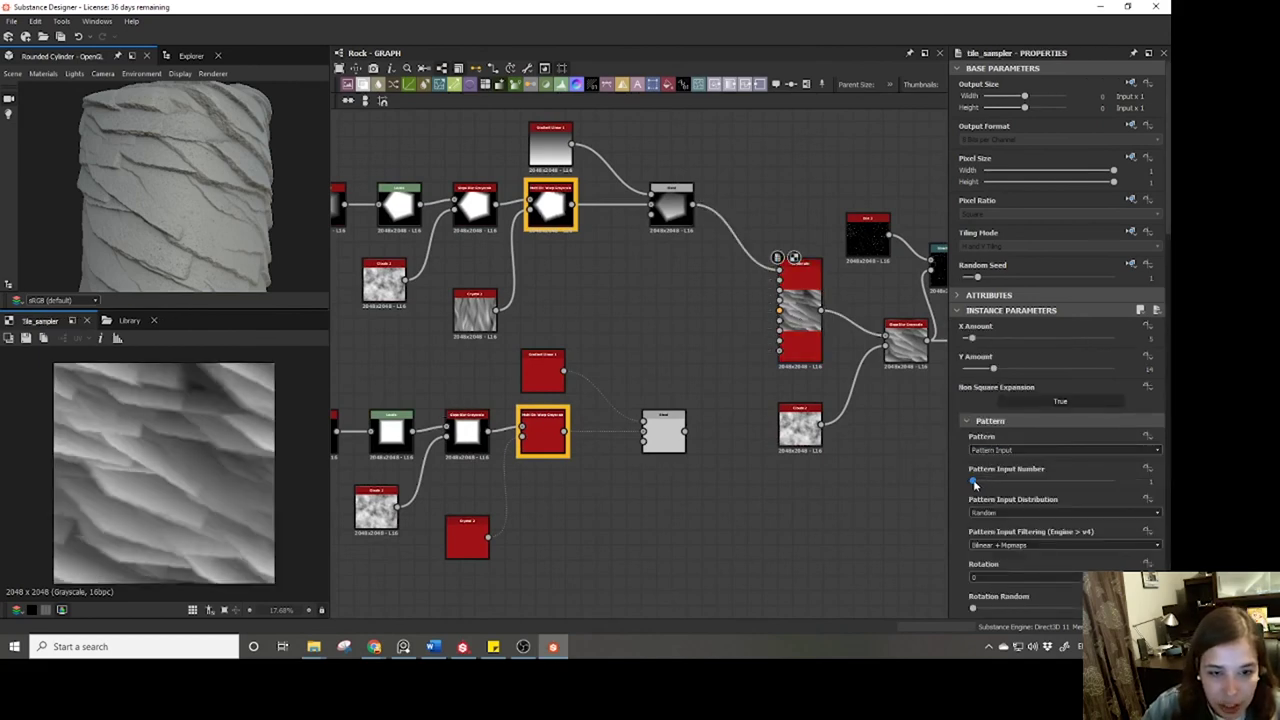
drag(974, 482, 993, 488)
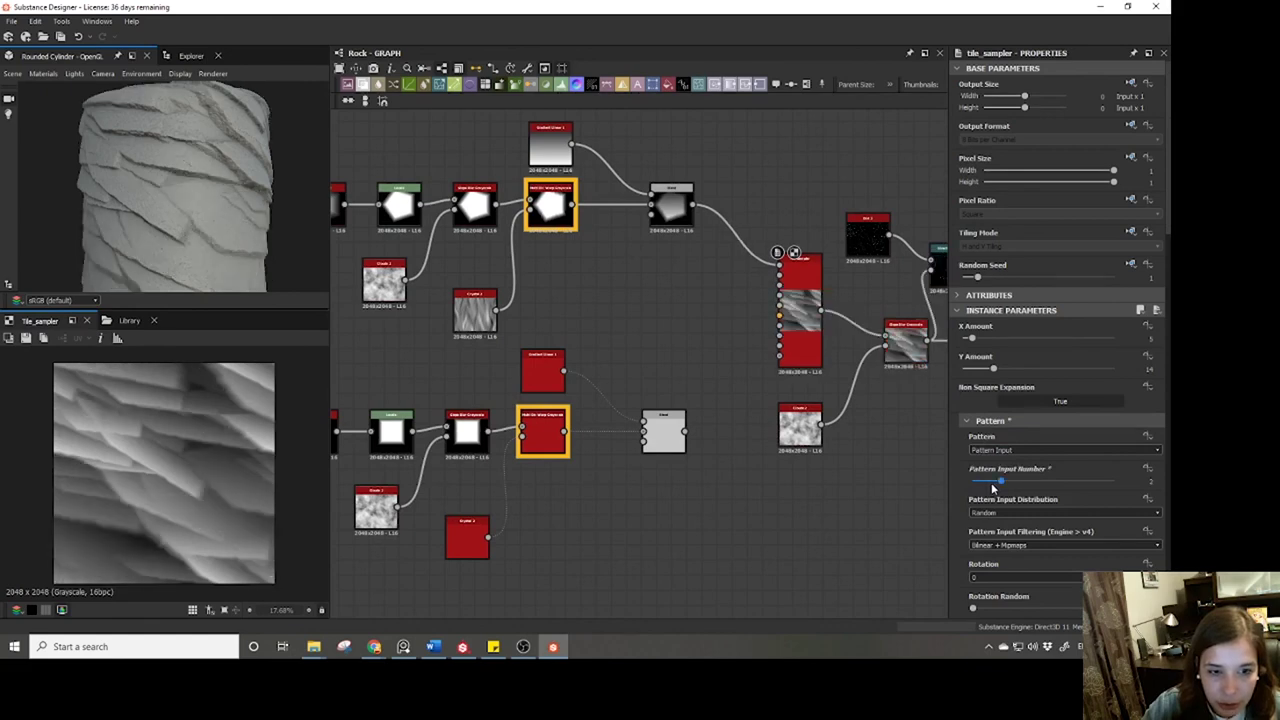
scroll(789, 320, up, 5)
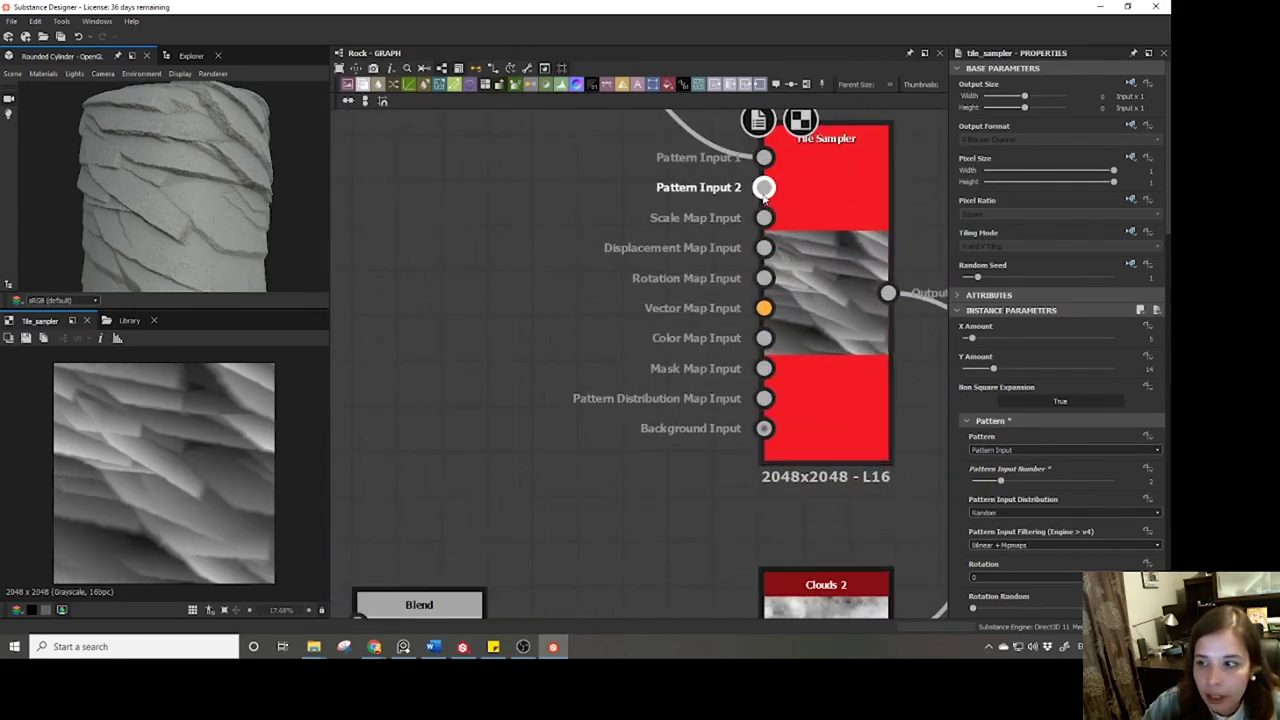
scroll(763, 195, down, 5)
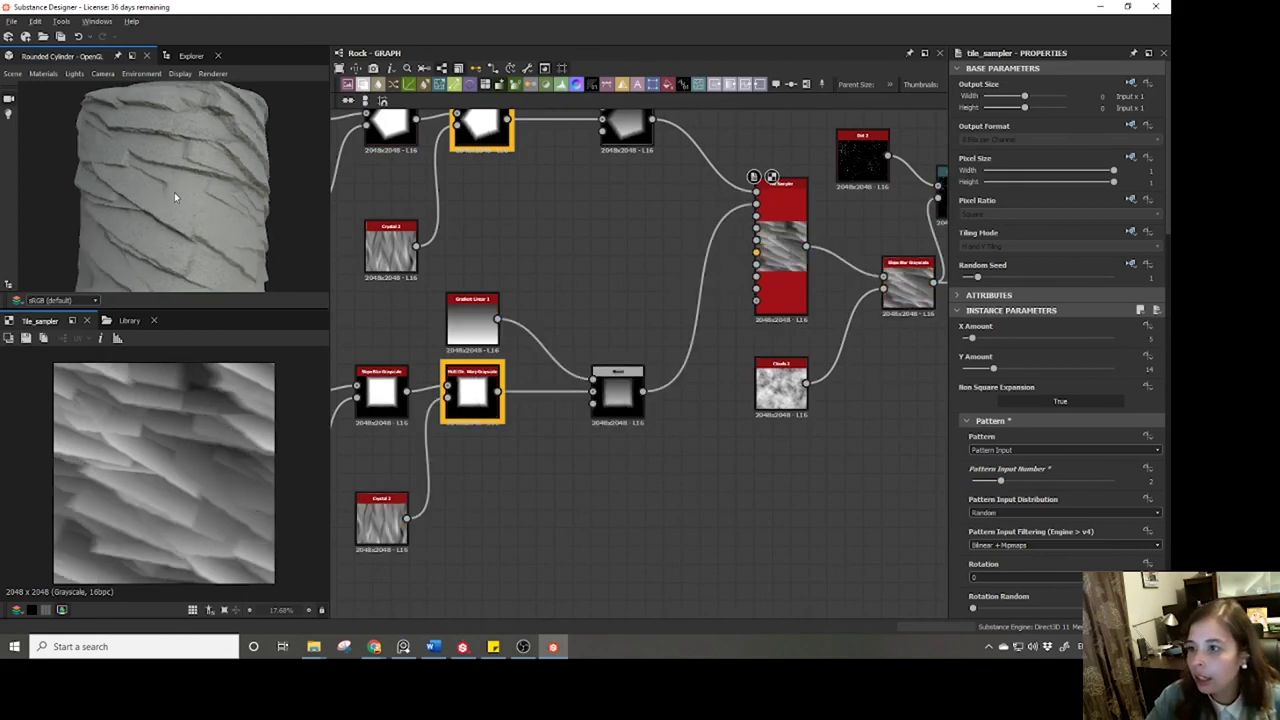
mouse_move(174, 197)
mouse_down()
mouse_move(108, 205)
mouse_move(177, 204)
mouse_up()
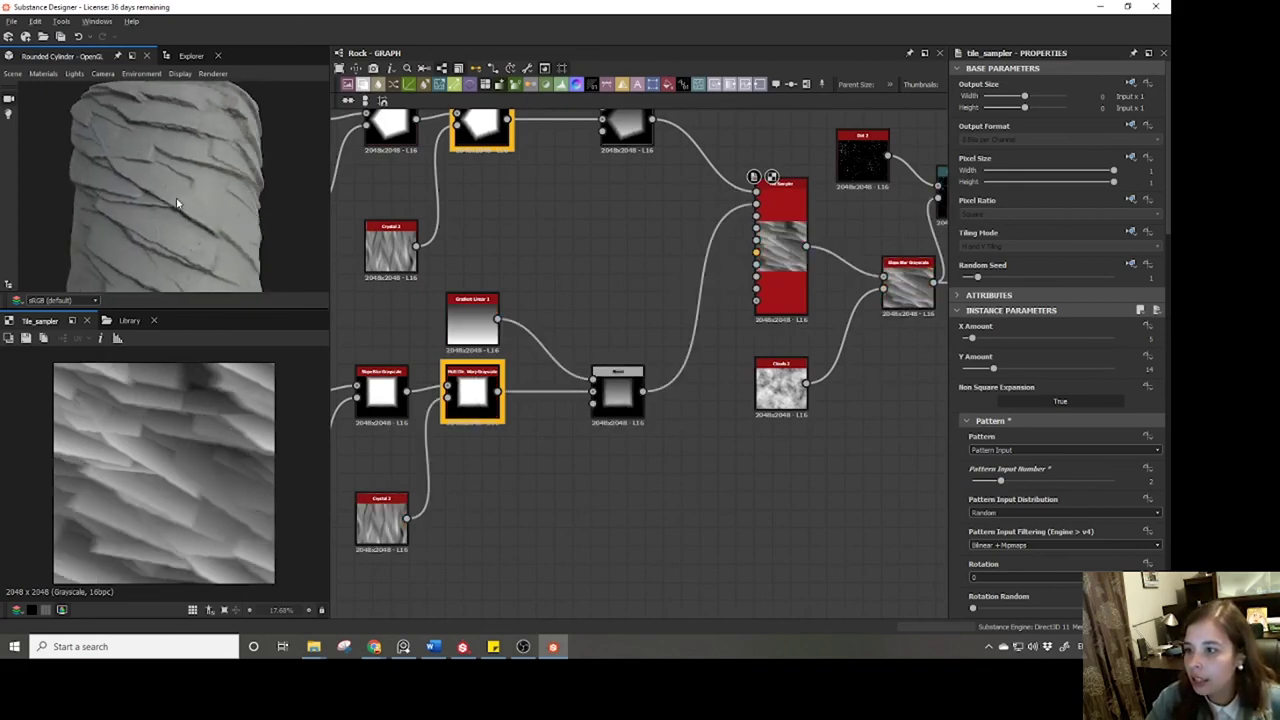
scroll(177, 204, down, 3)
key(f)
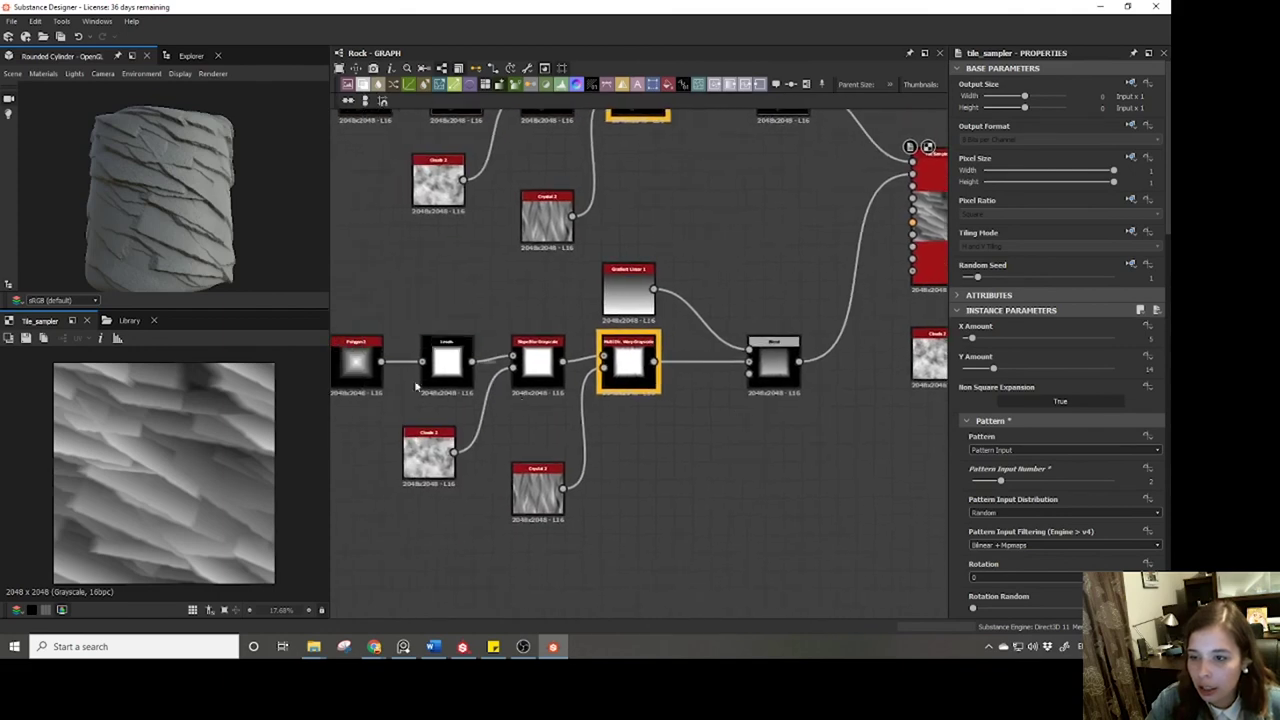
Set the duplicated Polygon 2's Rotation to about -6 degrees and its Sides to 6.
click(358, 362)
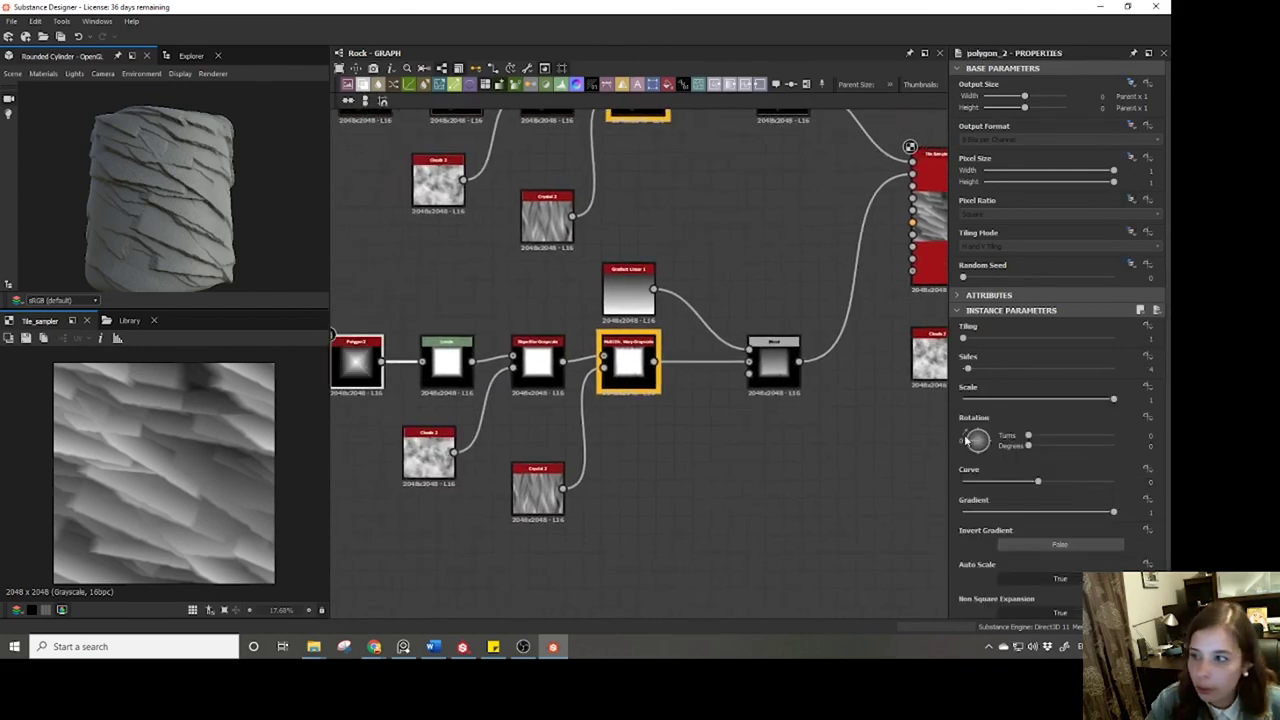
drag(966, 440, 988, 452)
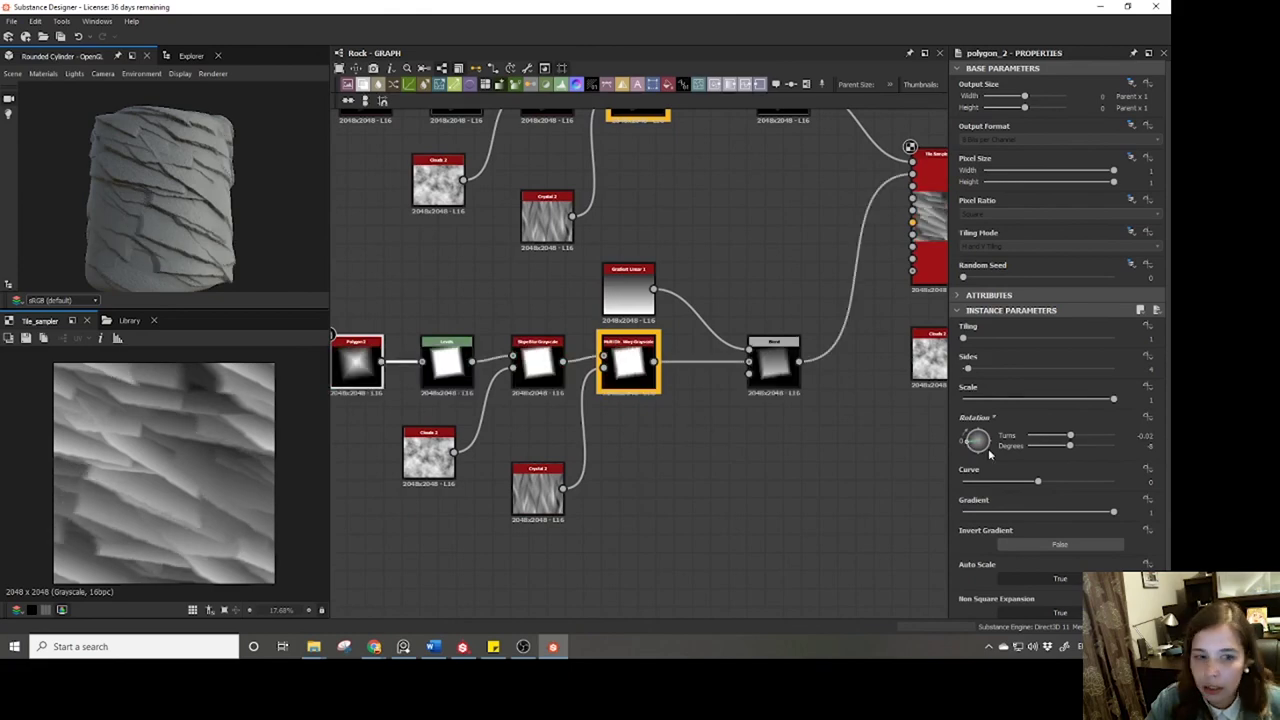
drag(969, 370, 980, 372)
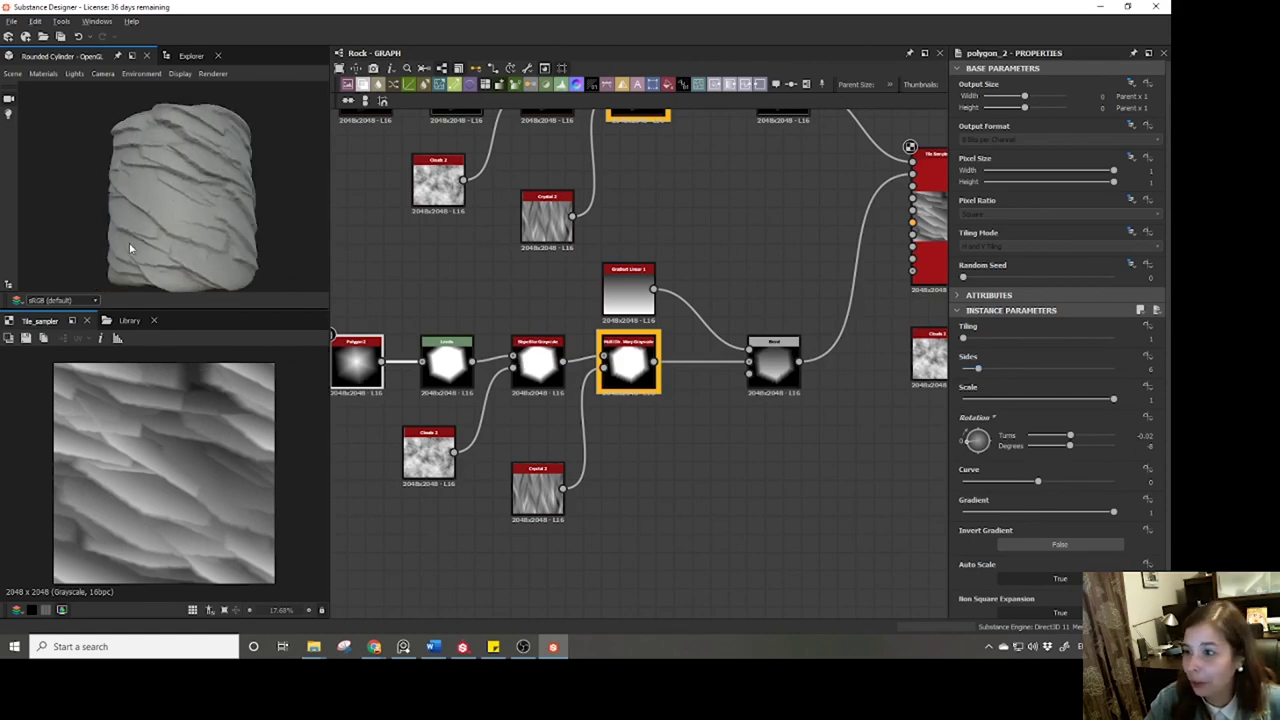
Set the Tile Sampler's Rotation to about -28 degrees and examine the layered rock on the 3D cylinder.
scroll(624, 342, down, 2)
middle_drag(624, 342, 640, 362)
click(848, 291)
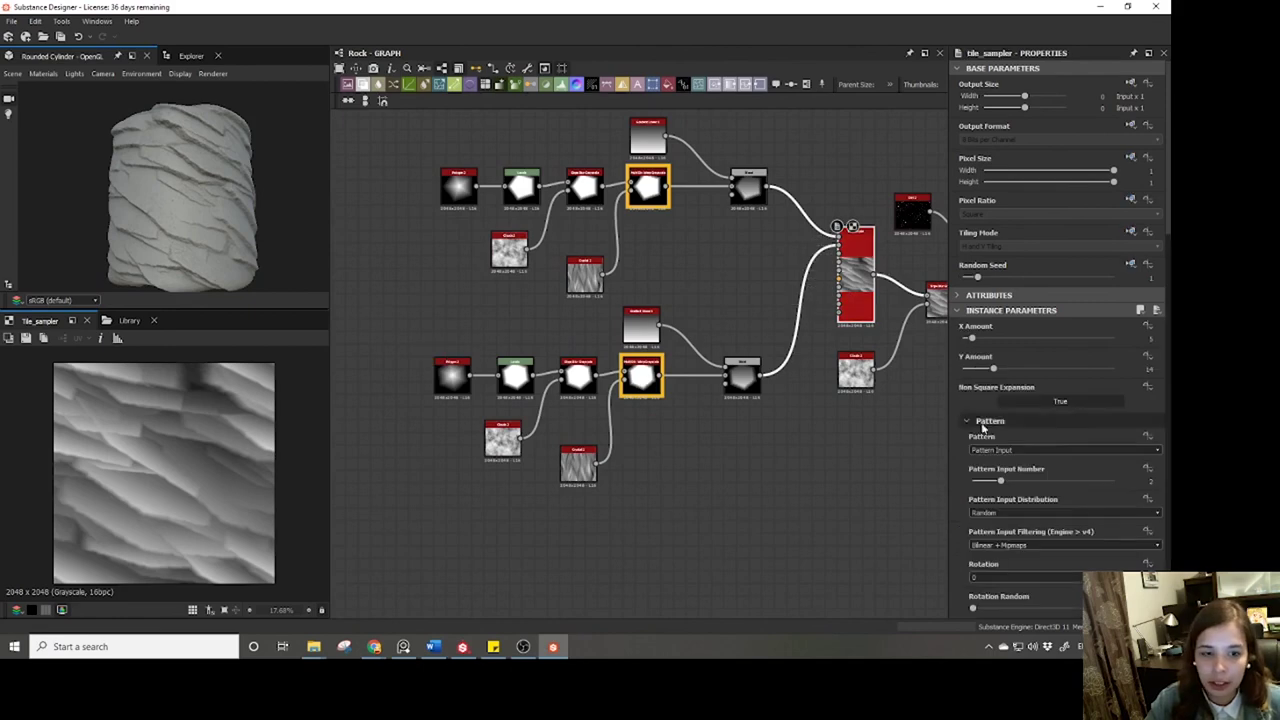
scroll(1010, 538, down, 5)
scroll(1010, 538, down, 8)
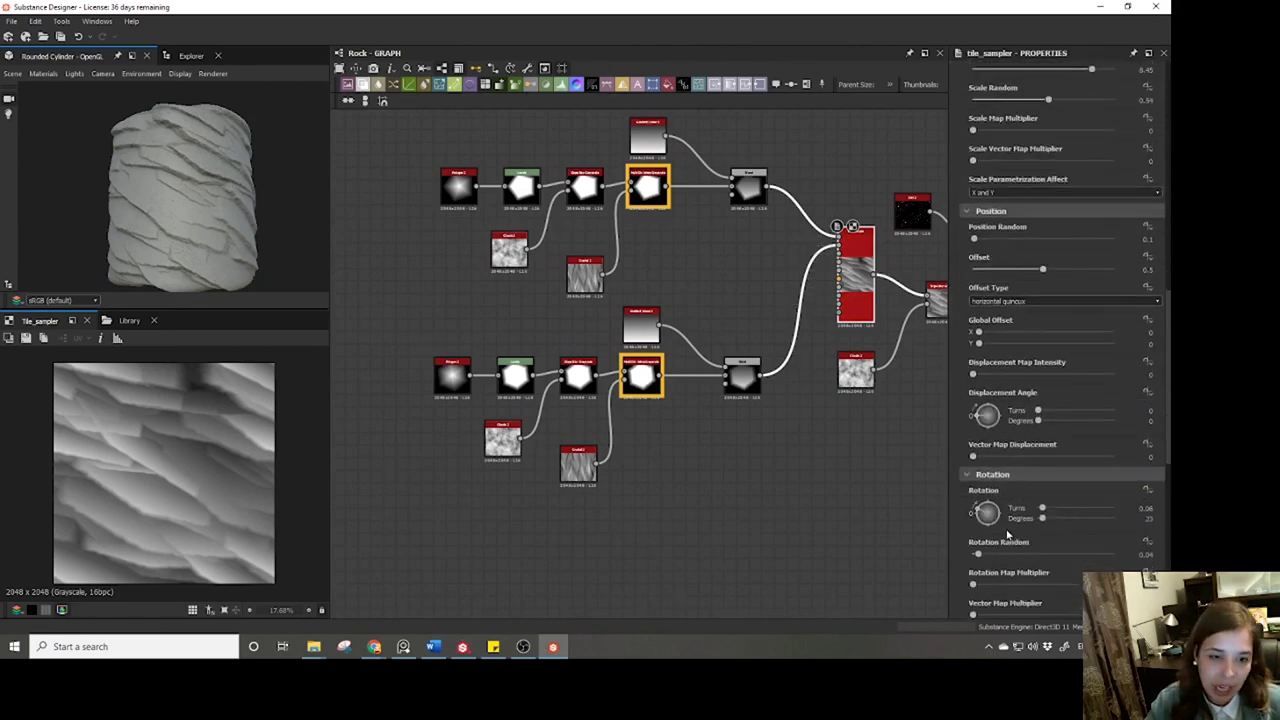
drag(986, 402, 983, 400)
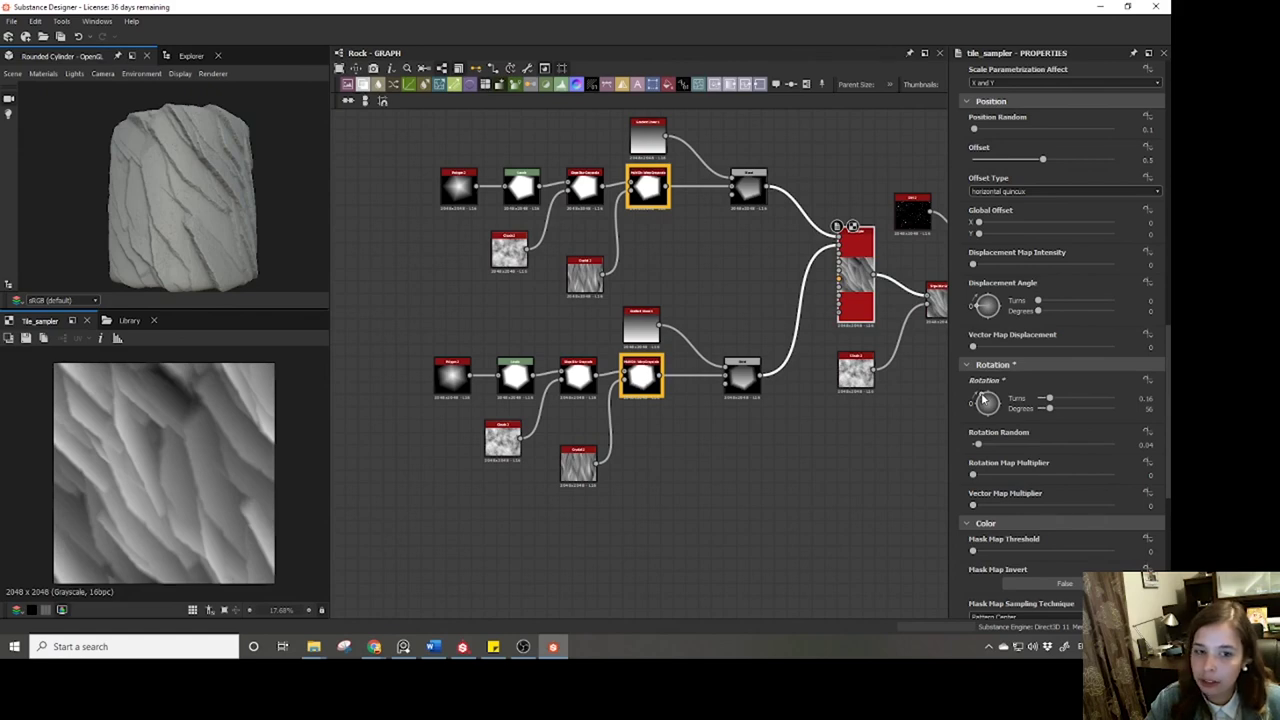
drag(983, 400, 977, 414)
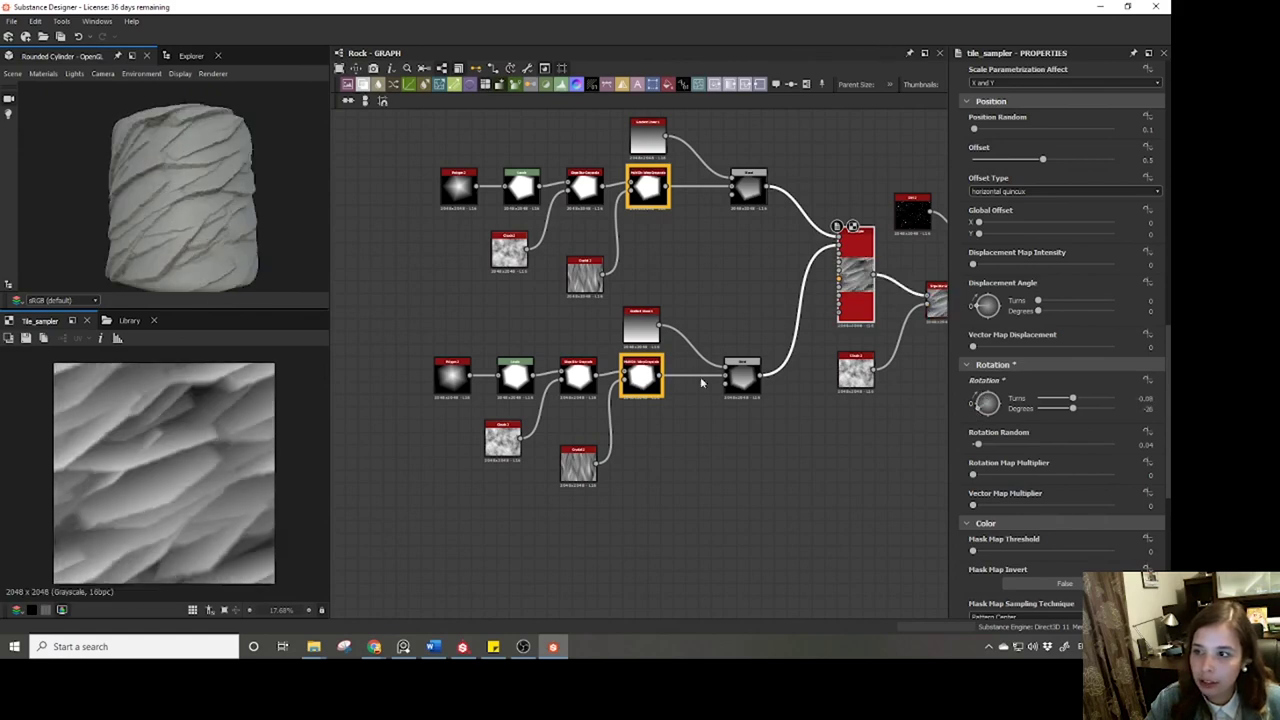
scroll(182, 234, up, 3)
scroll(212, 183, down, 4)
drag(212, 183, 138, 198)
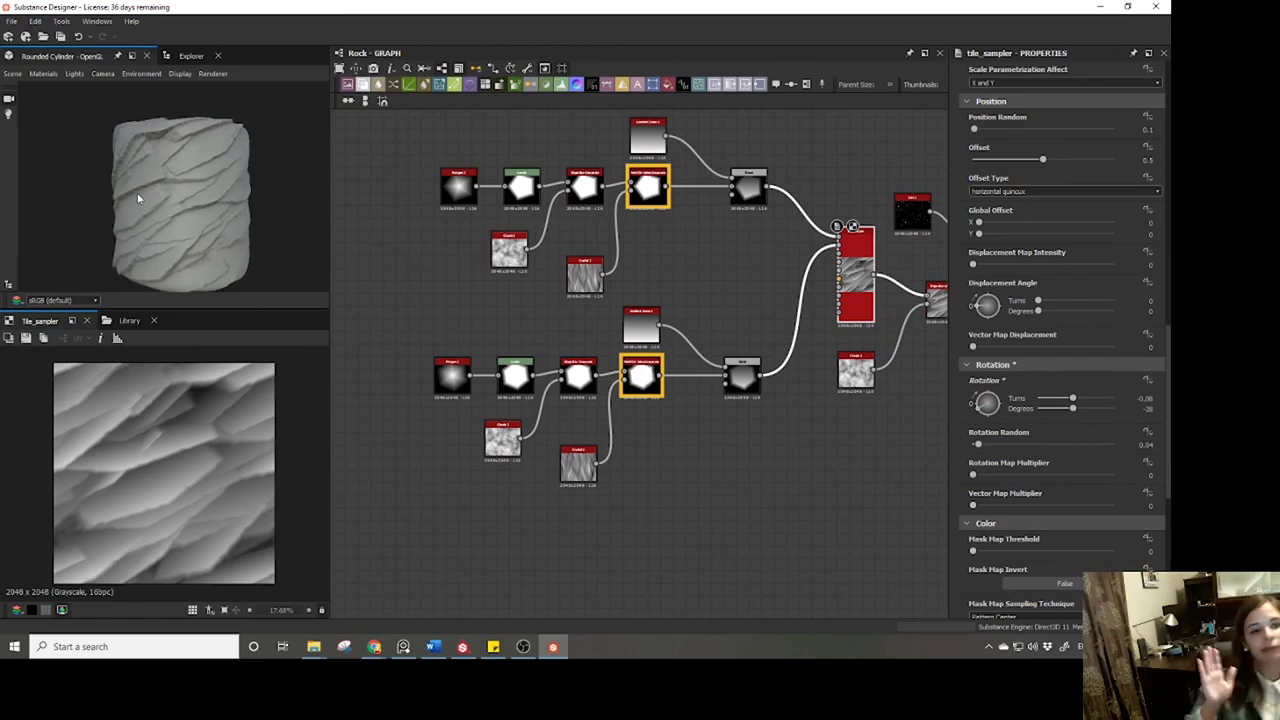